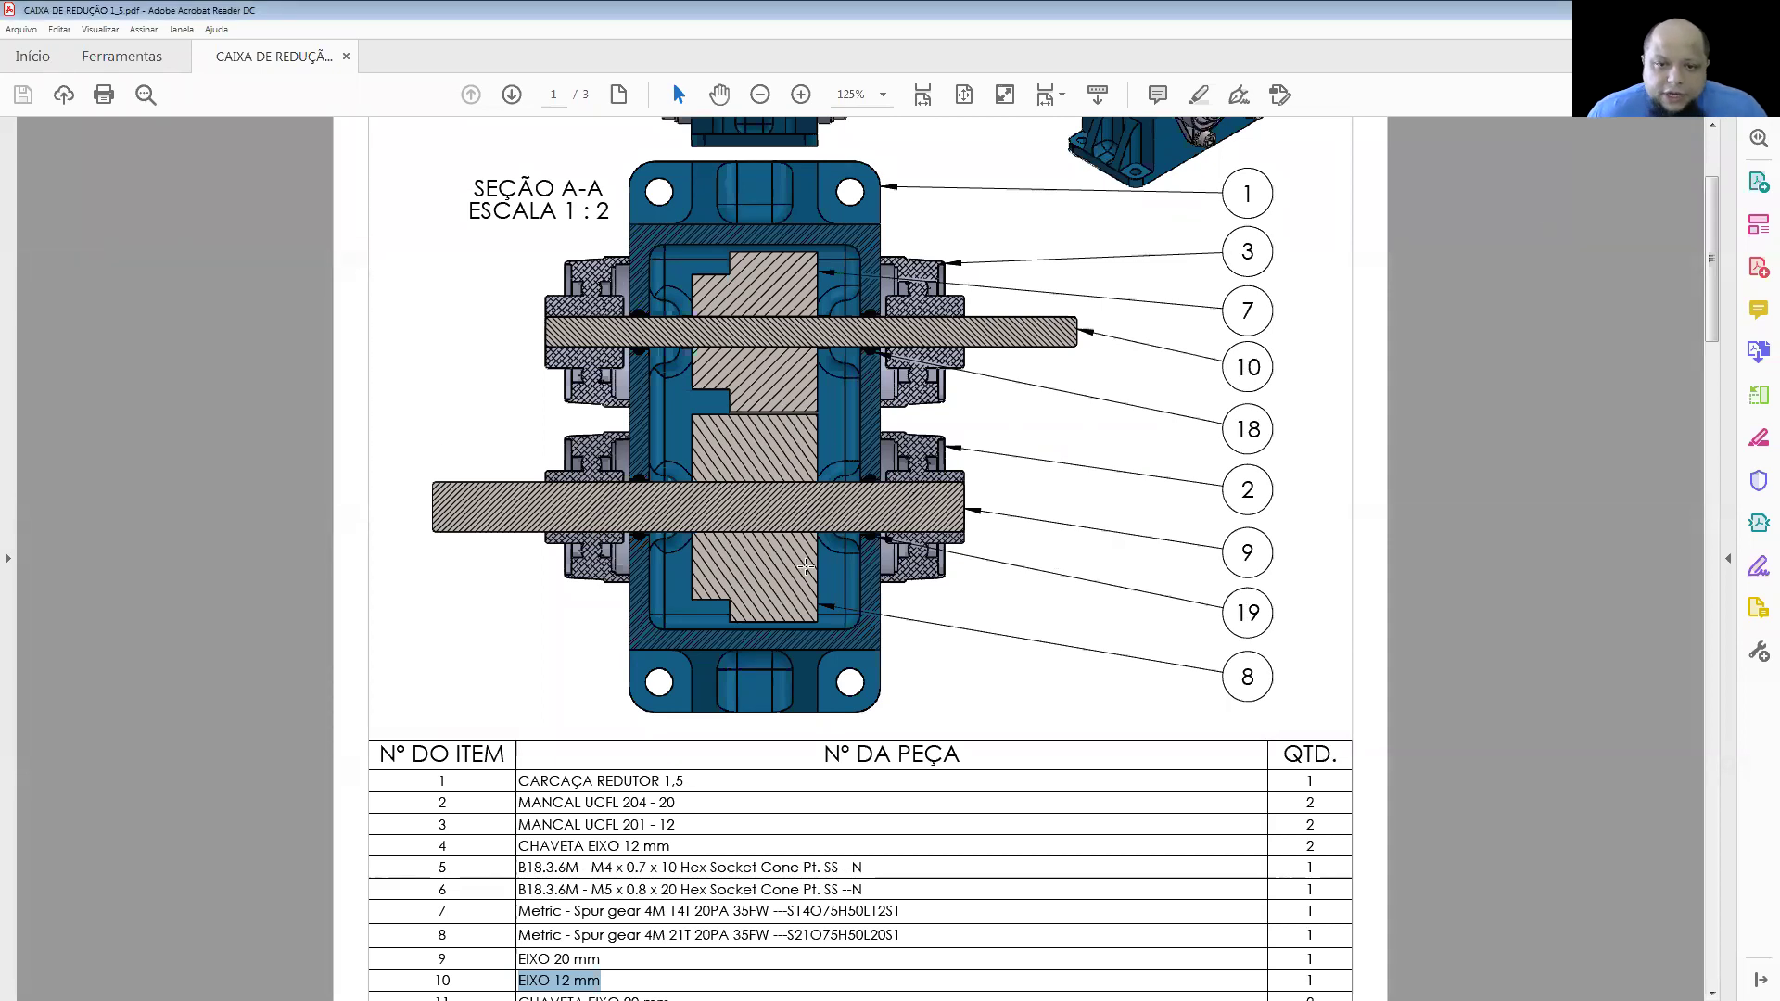
- In the PDF parts list, mark row 7's spur gear module 4M and 14T tooth count
scroll(805, 567, down, 2)
scroll(806, 566, down, 1)
scroll(760, 584, down, 2)
scroll(714, 603, down, 1)
scroll(673, 619, down, 1)
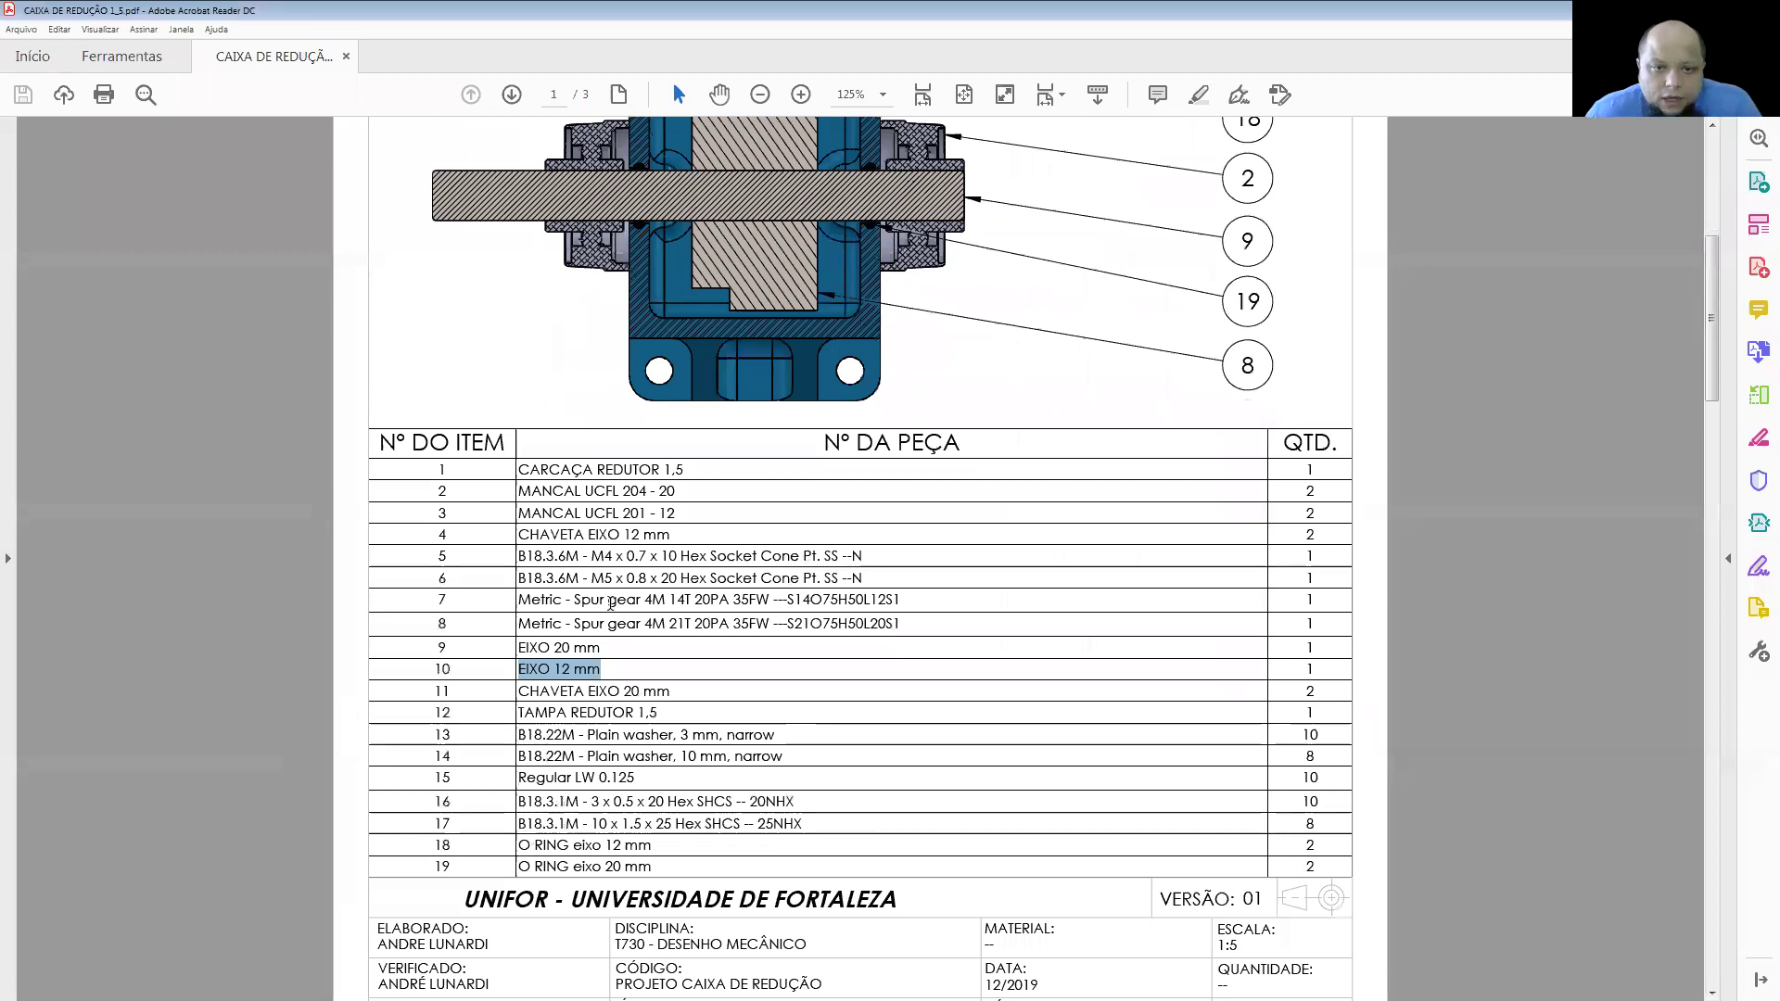
double_click(541, 601)
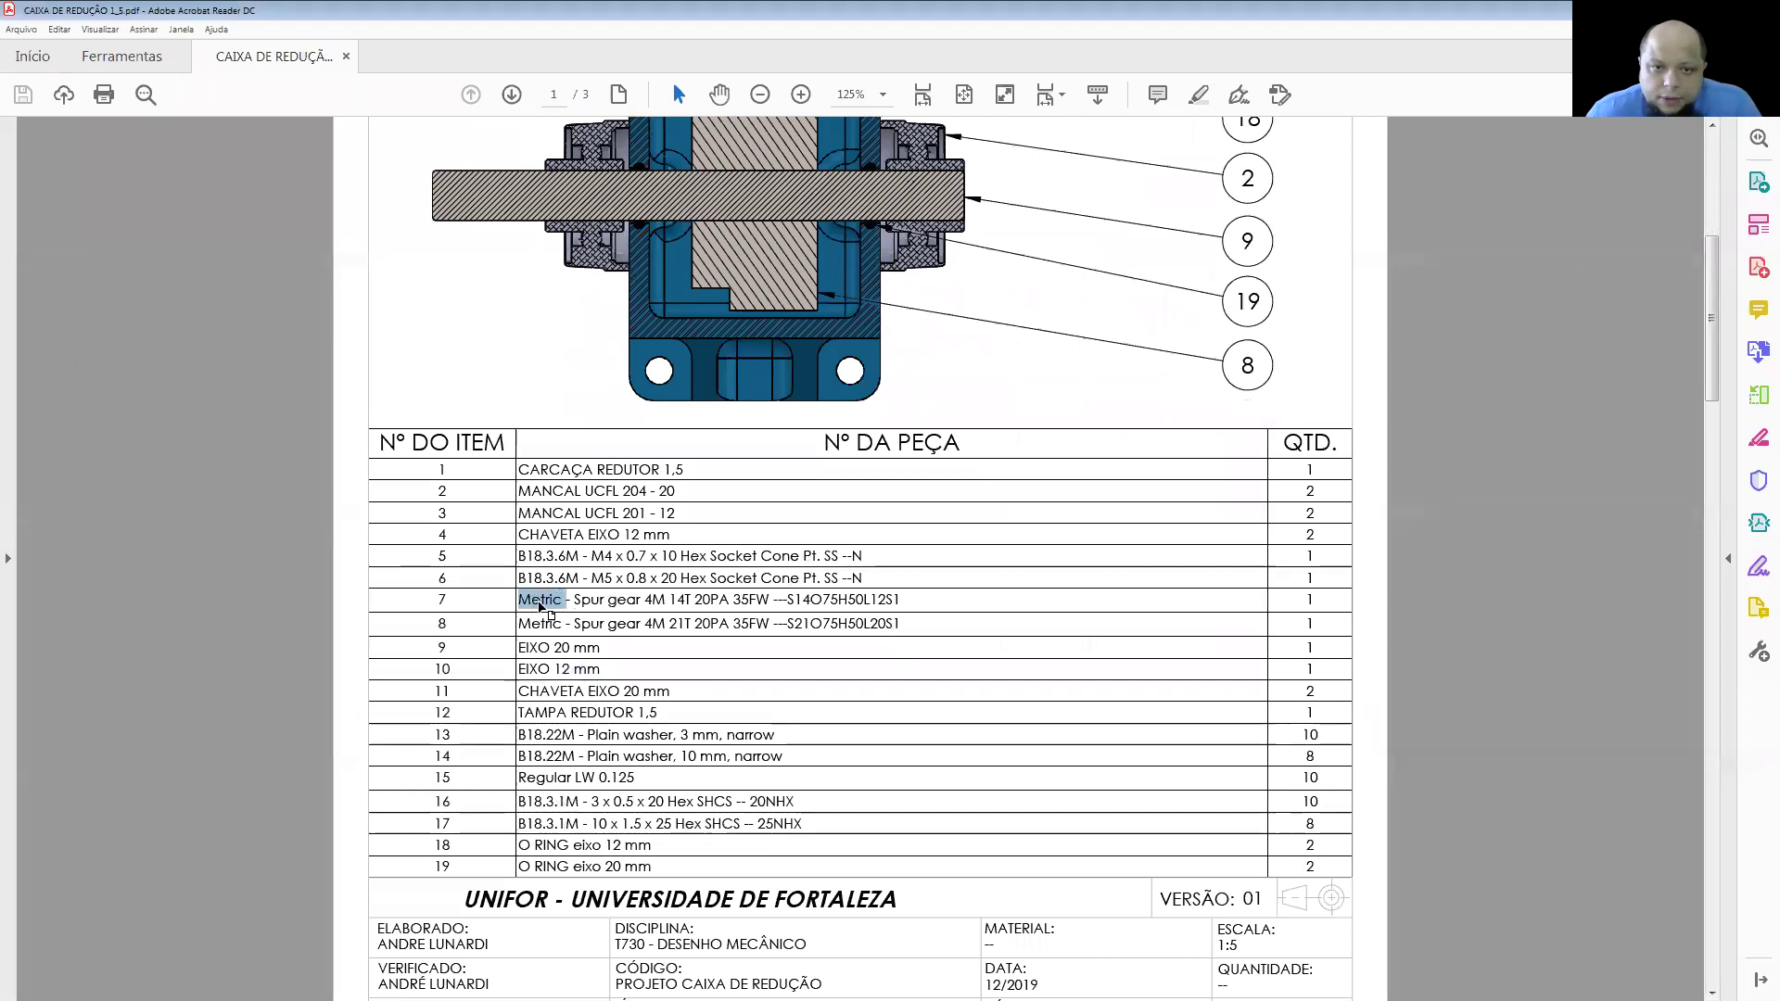
double_click(654, 601)
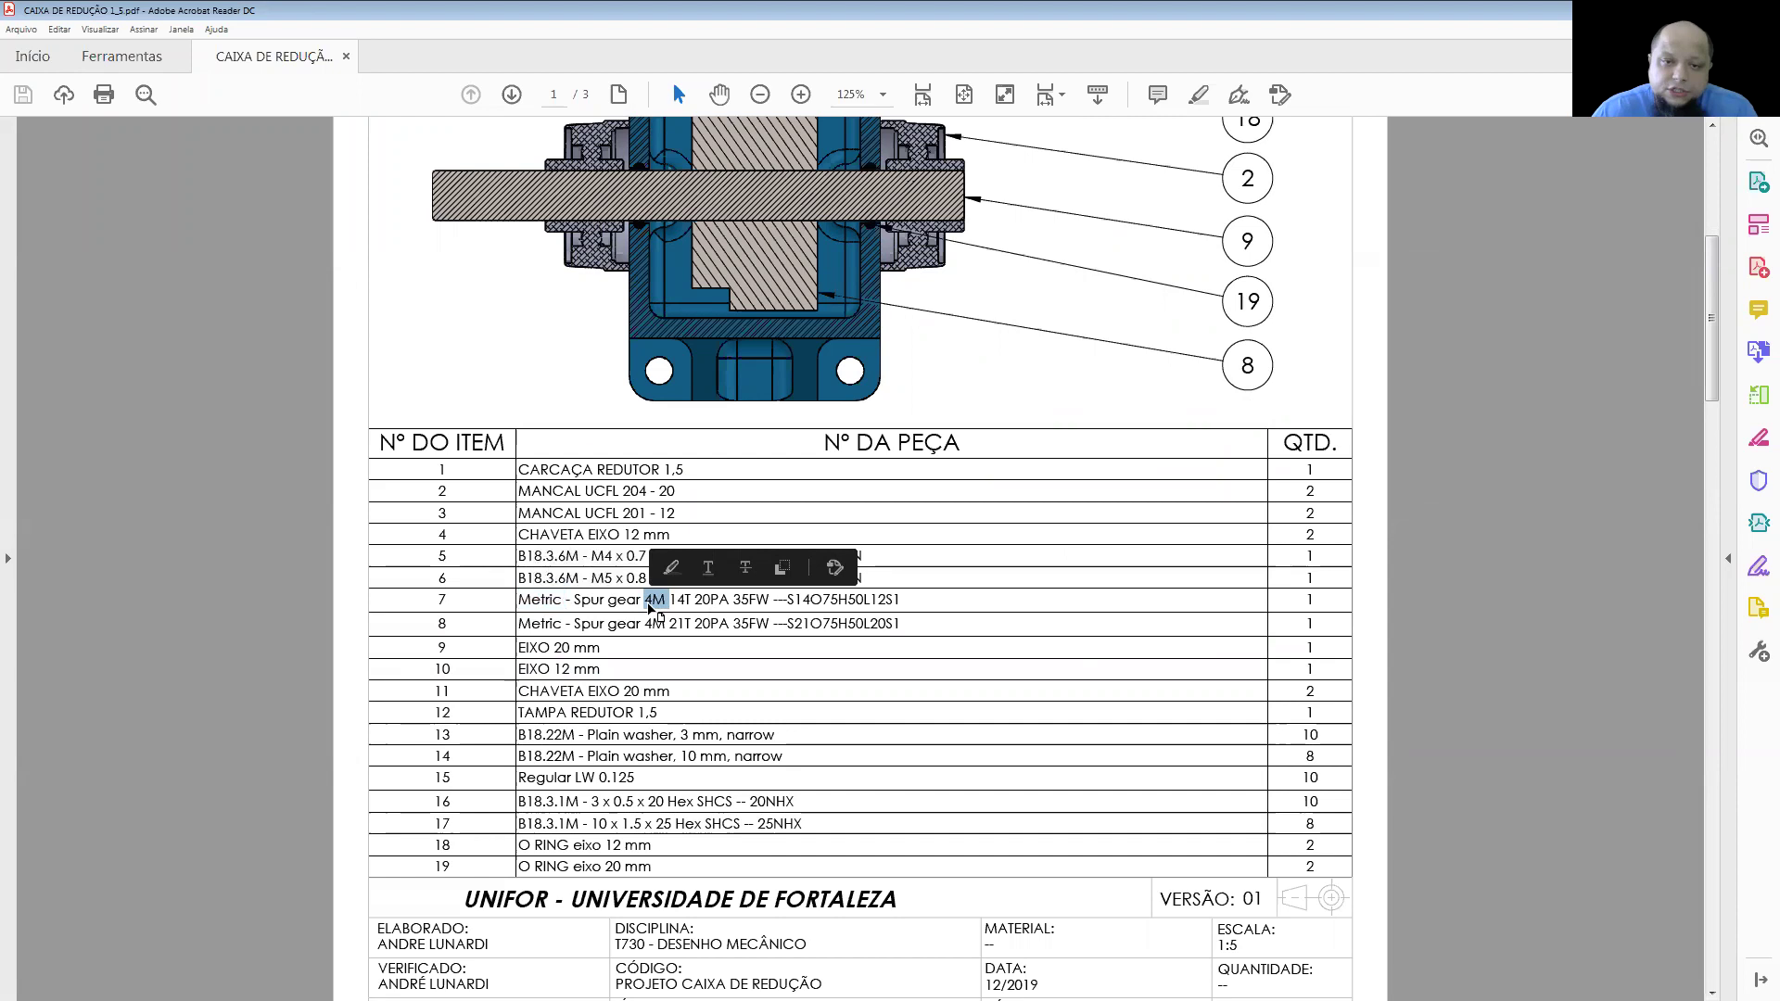
drag(677, 600, 691, 600)
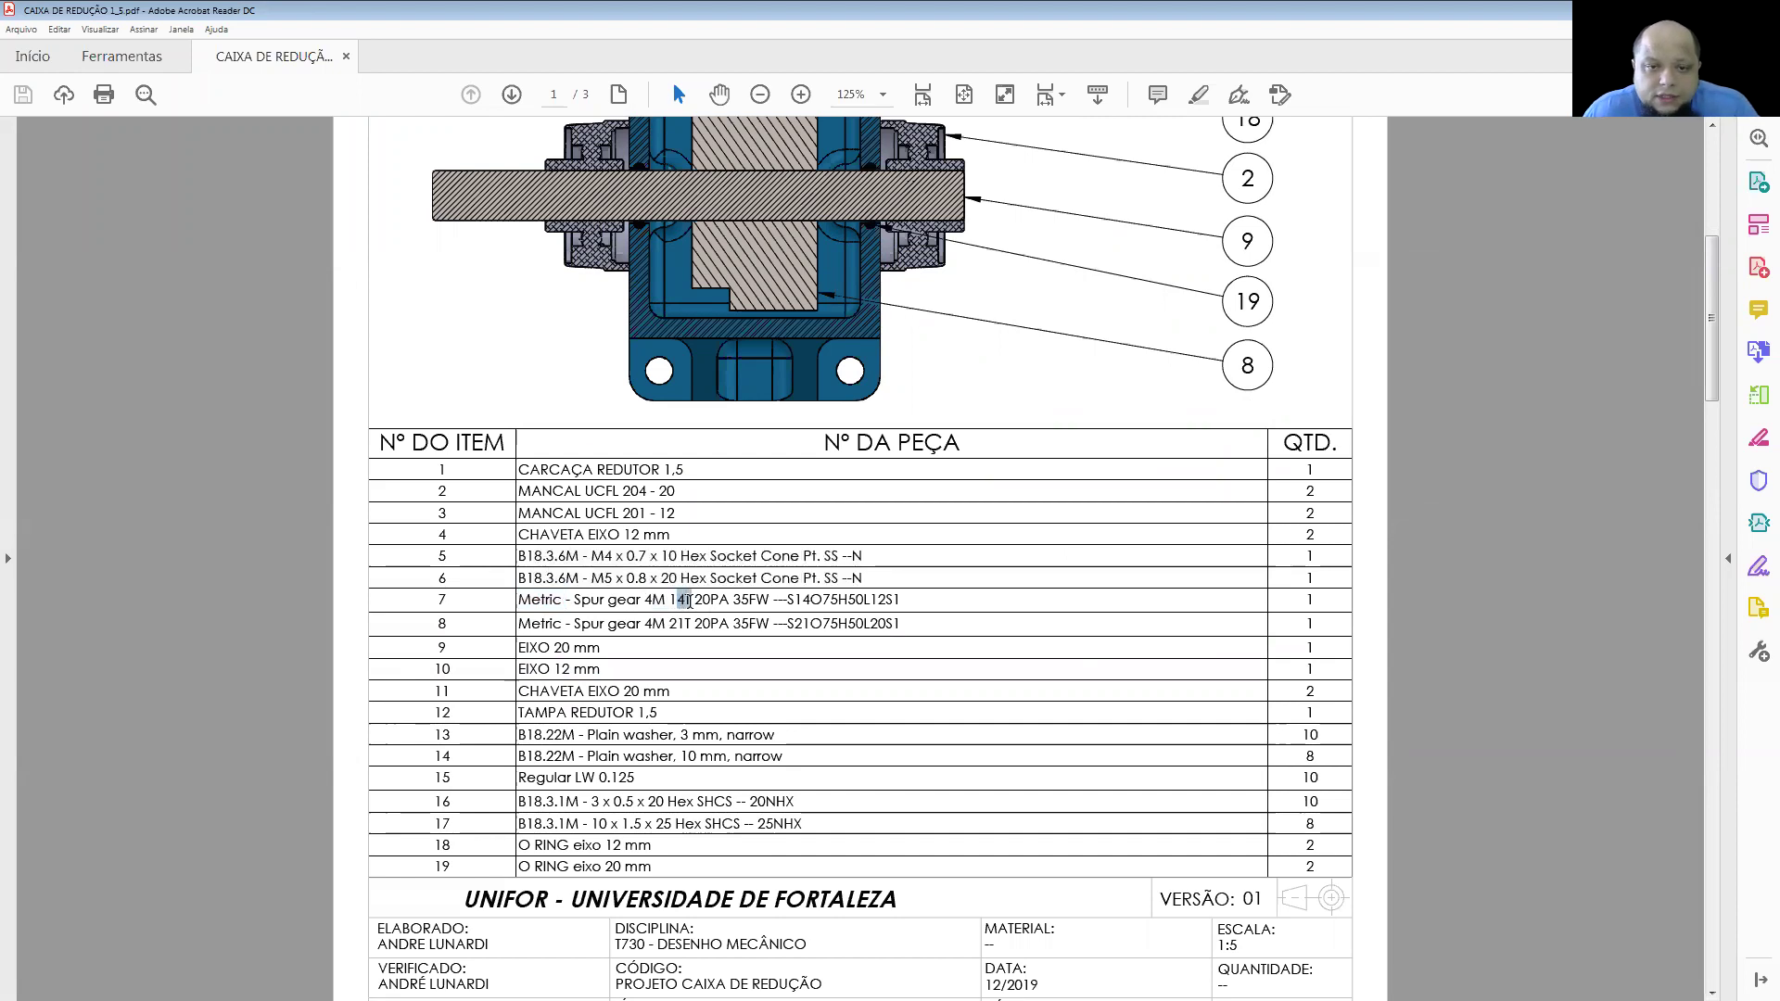
key(alt+Tab)
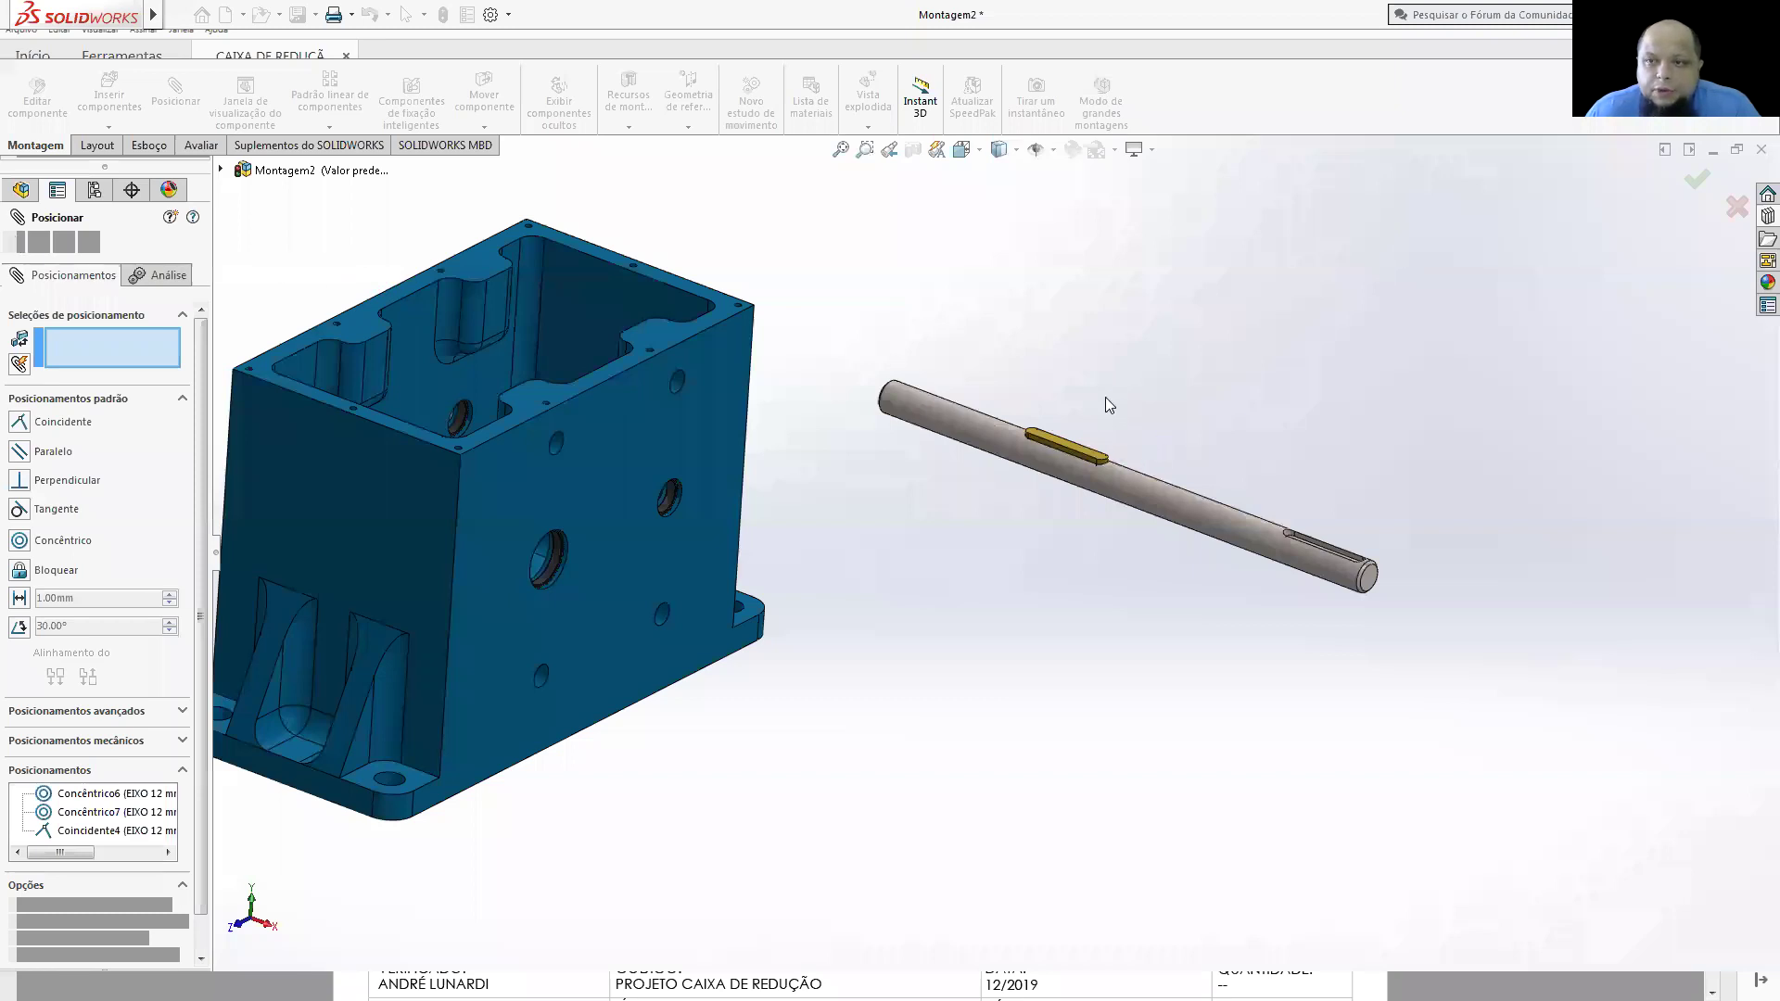
- Close the Mate PropertyManager and bring up the Design Library's Toolbox folders
key(Escape)
key(f)
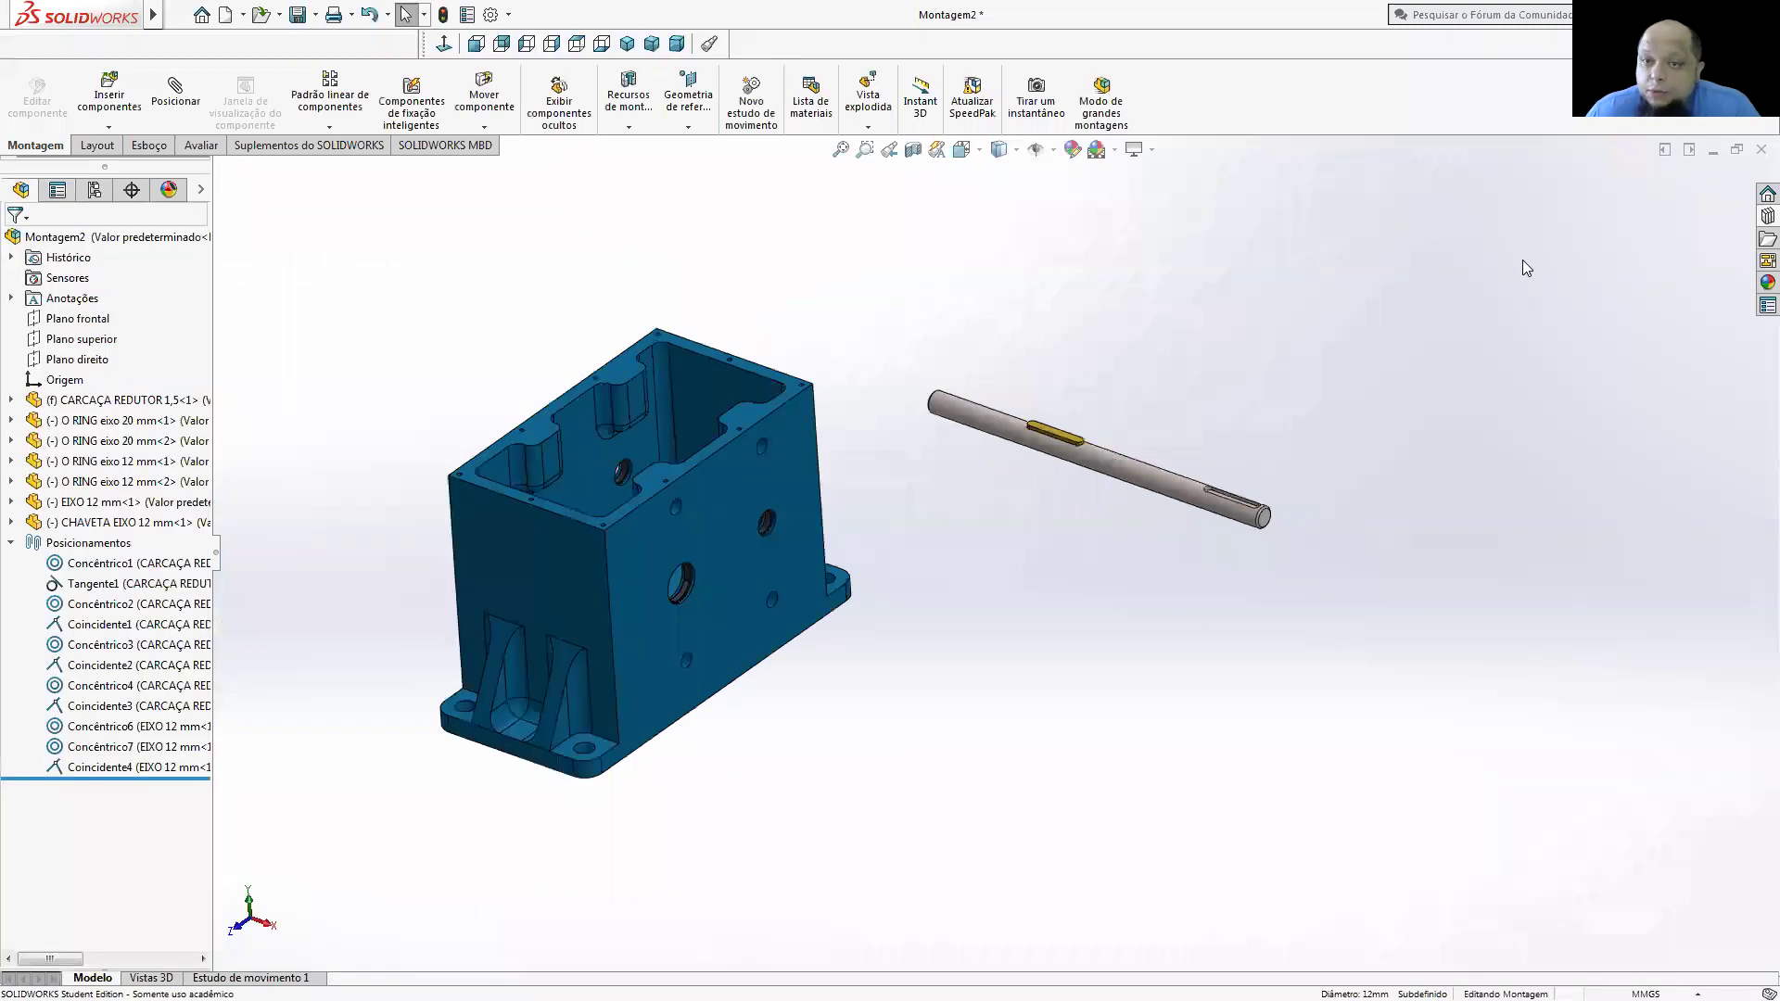
click(1754, 219)
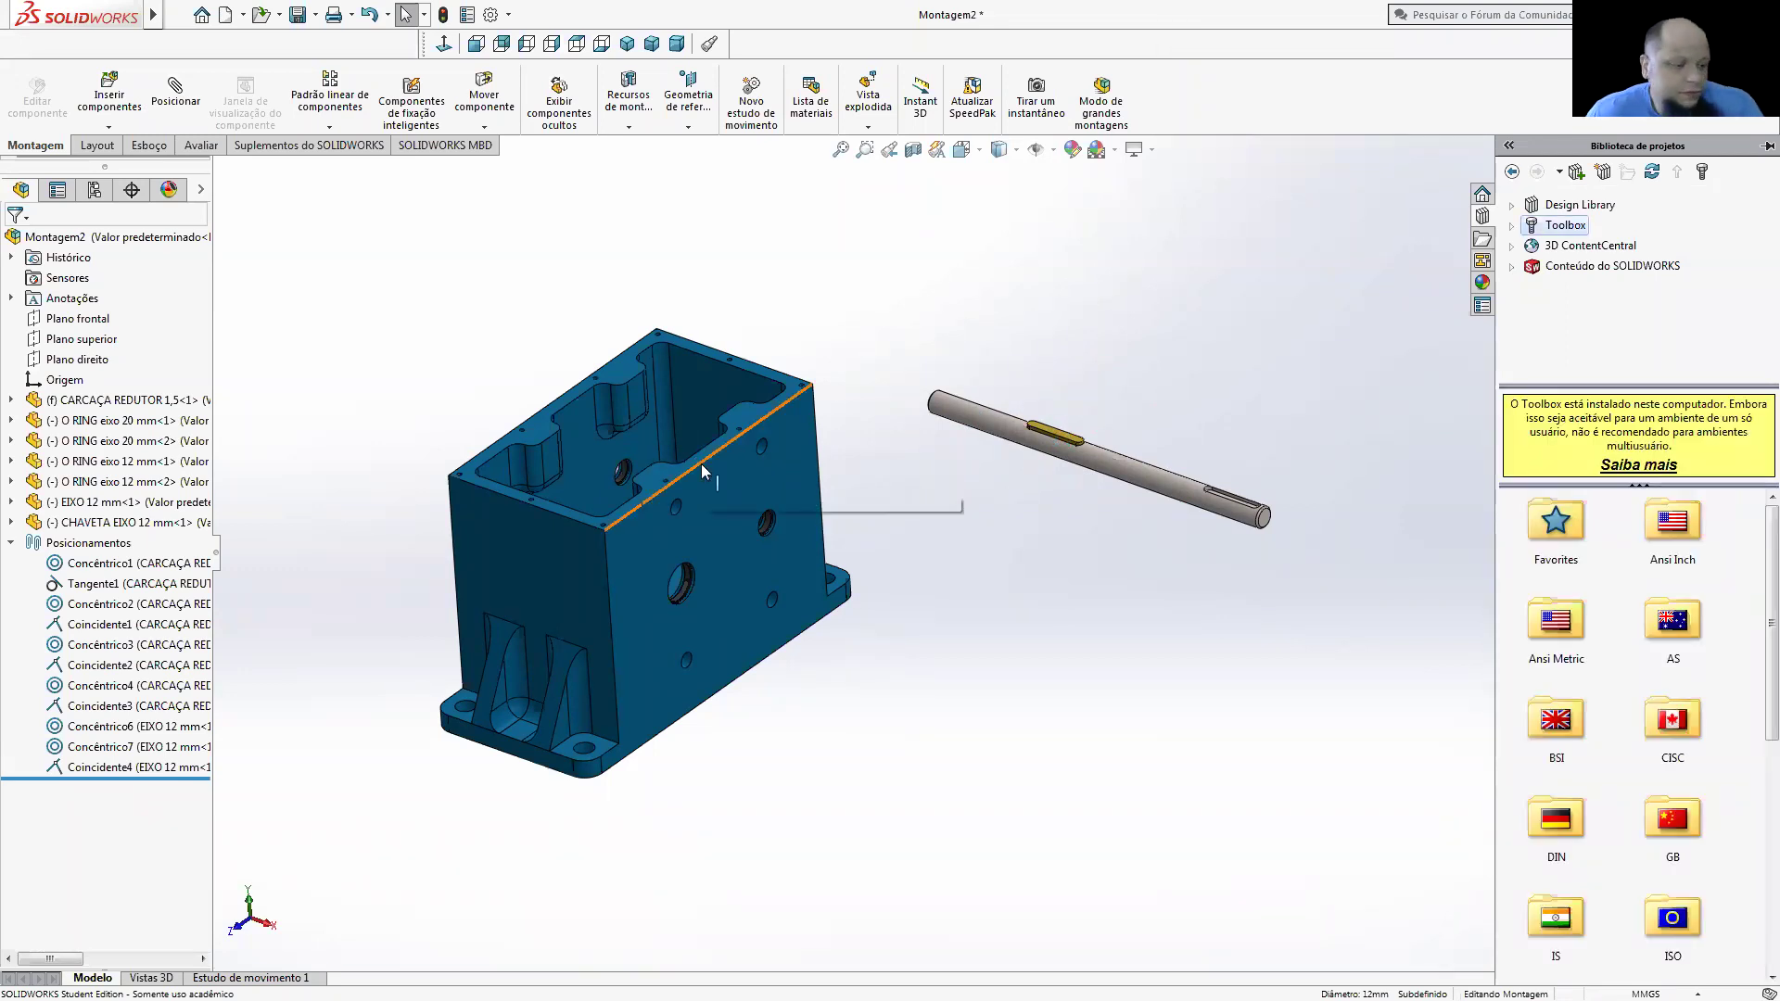
- Place an Ansi Metric > Propulsão > Engrenagens spur gear beside the shaft
double_click(1576, 626)
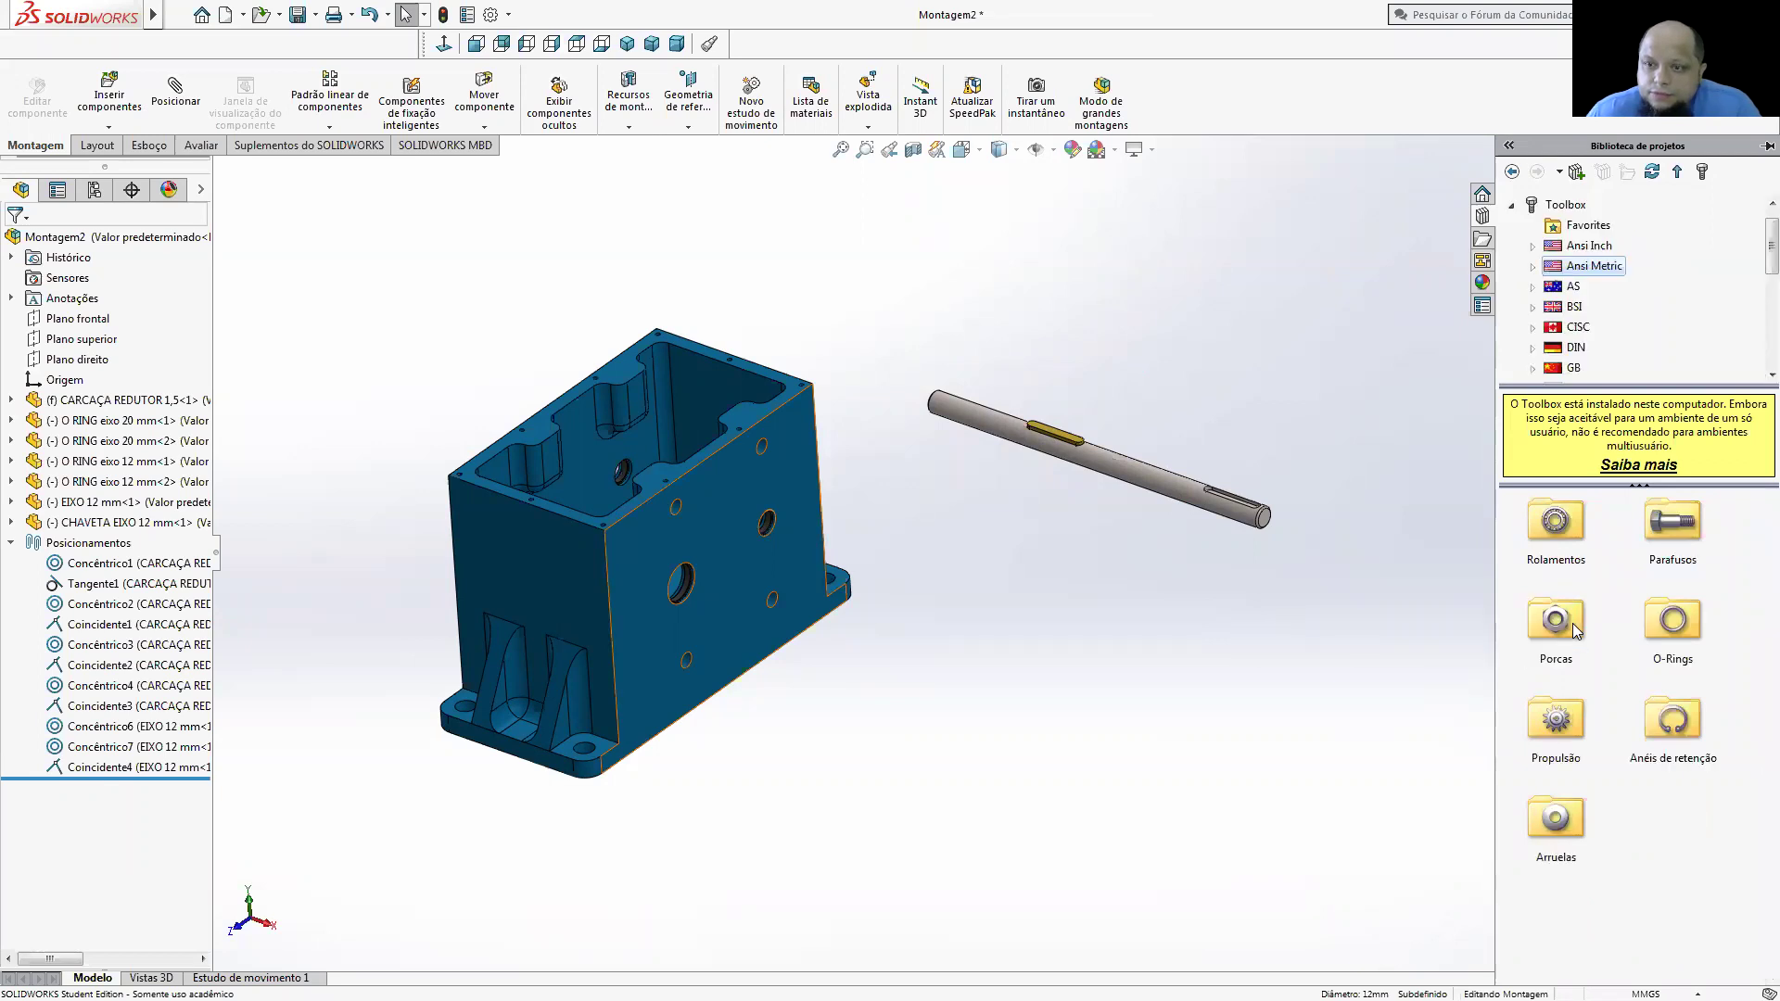
double_click(1557, 721)
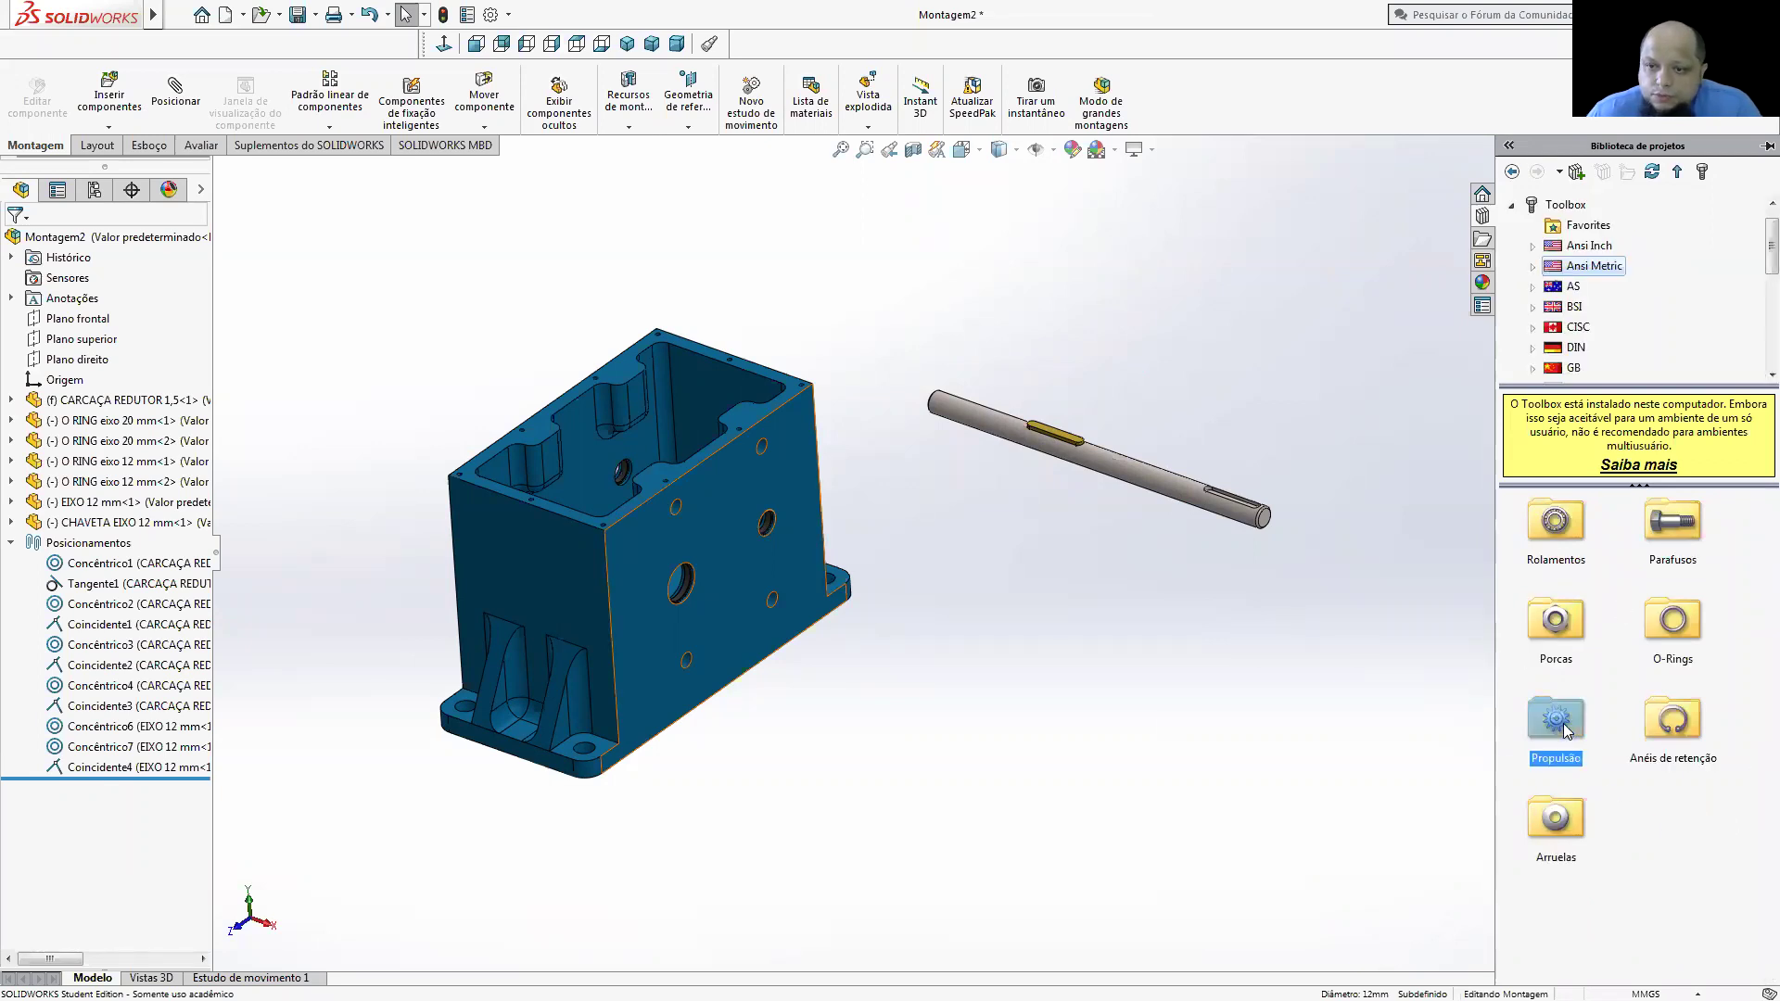
double_click(1565, 545)
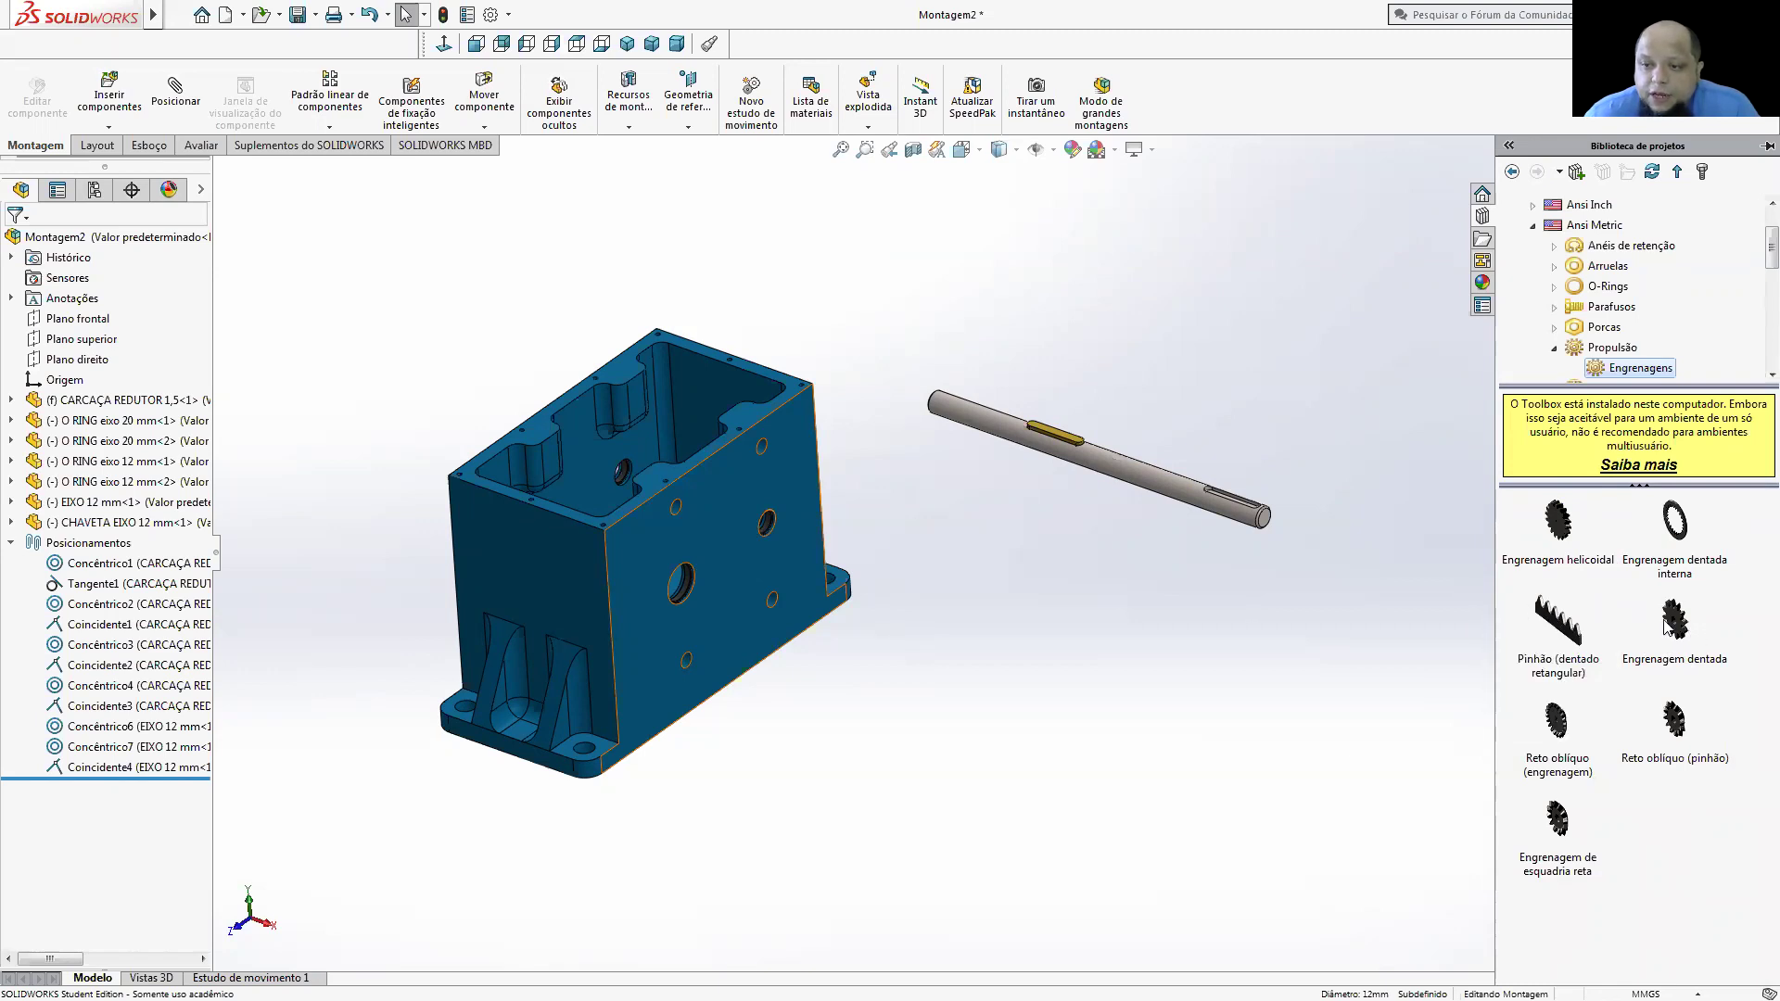
drag(1665, 627, 1221, 343)
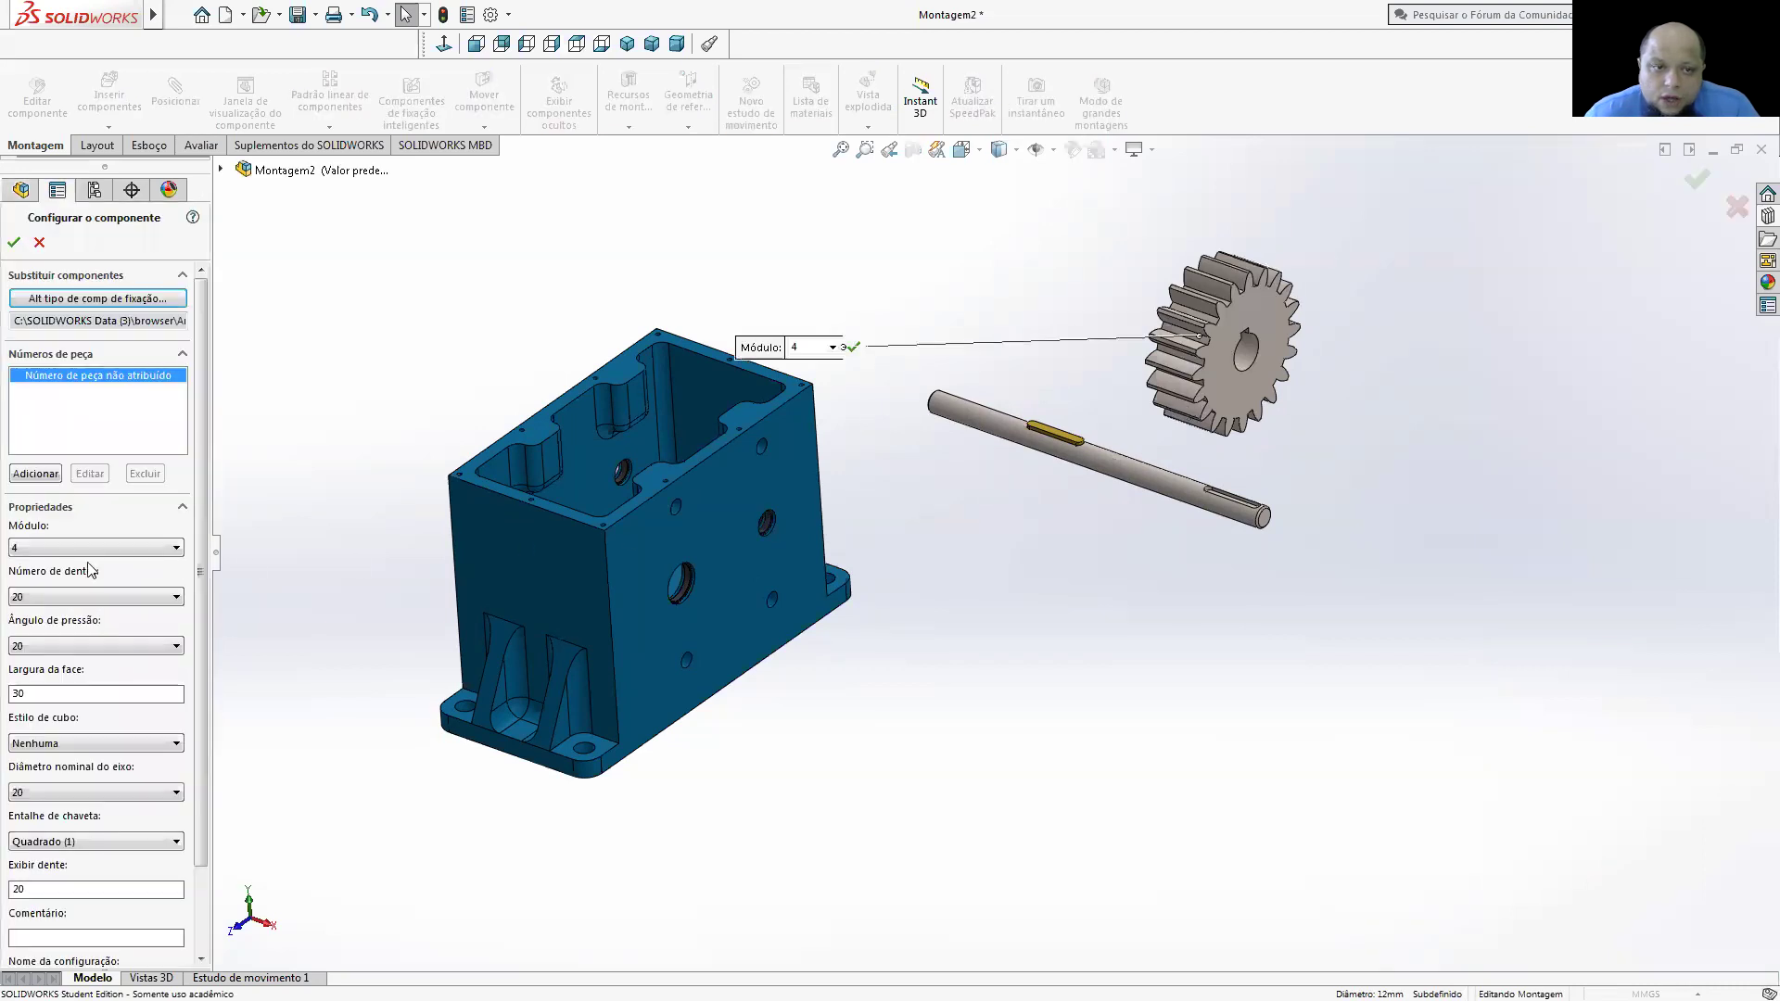
- Set the gear module to 4, after briefly trying 2.25
click(58, 550)
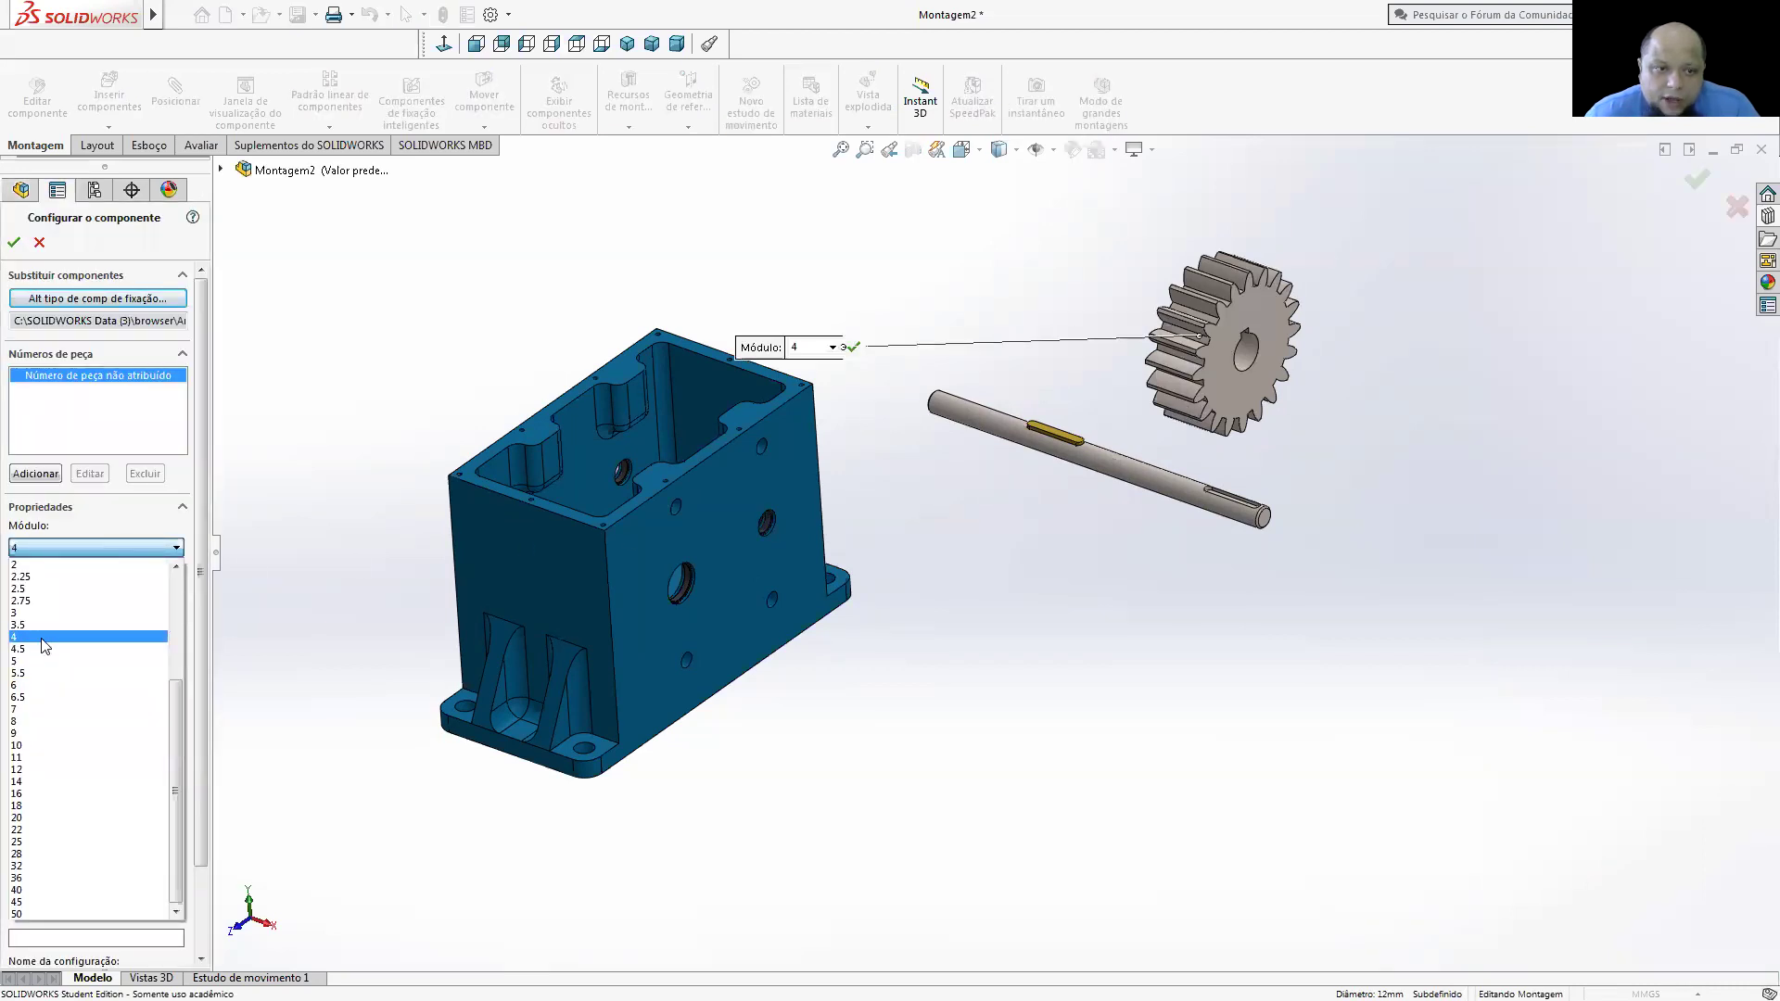
click(42, 638)
click(67, 547)
click(57, 582)
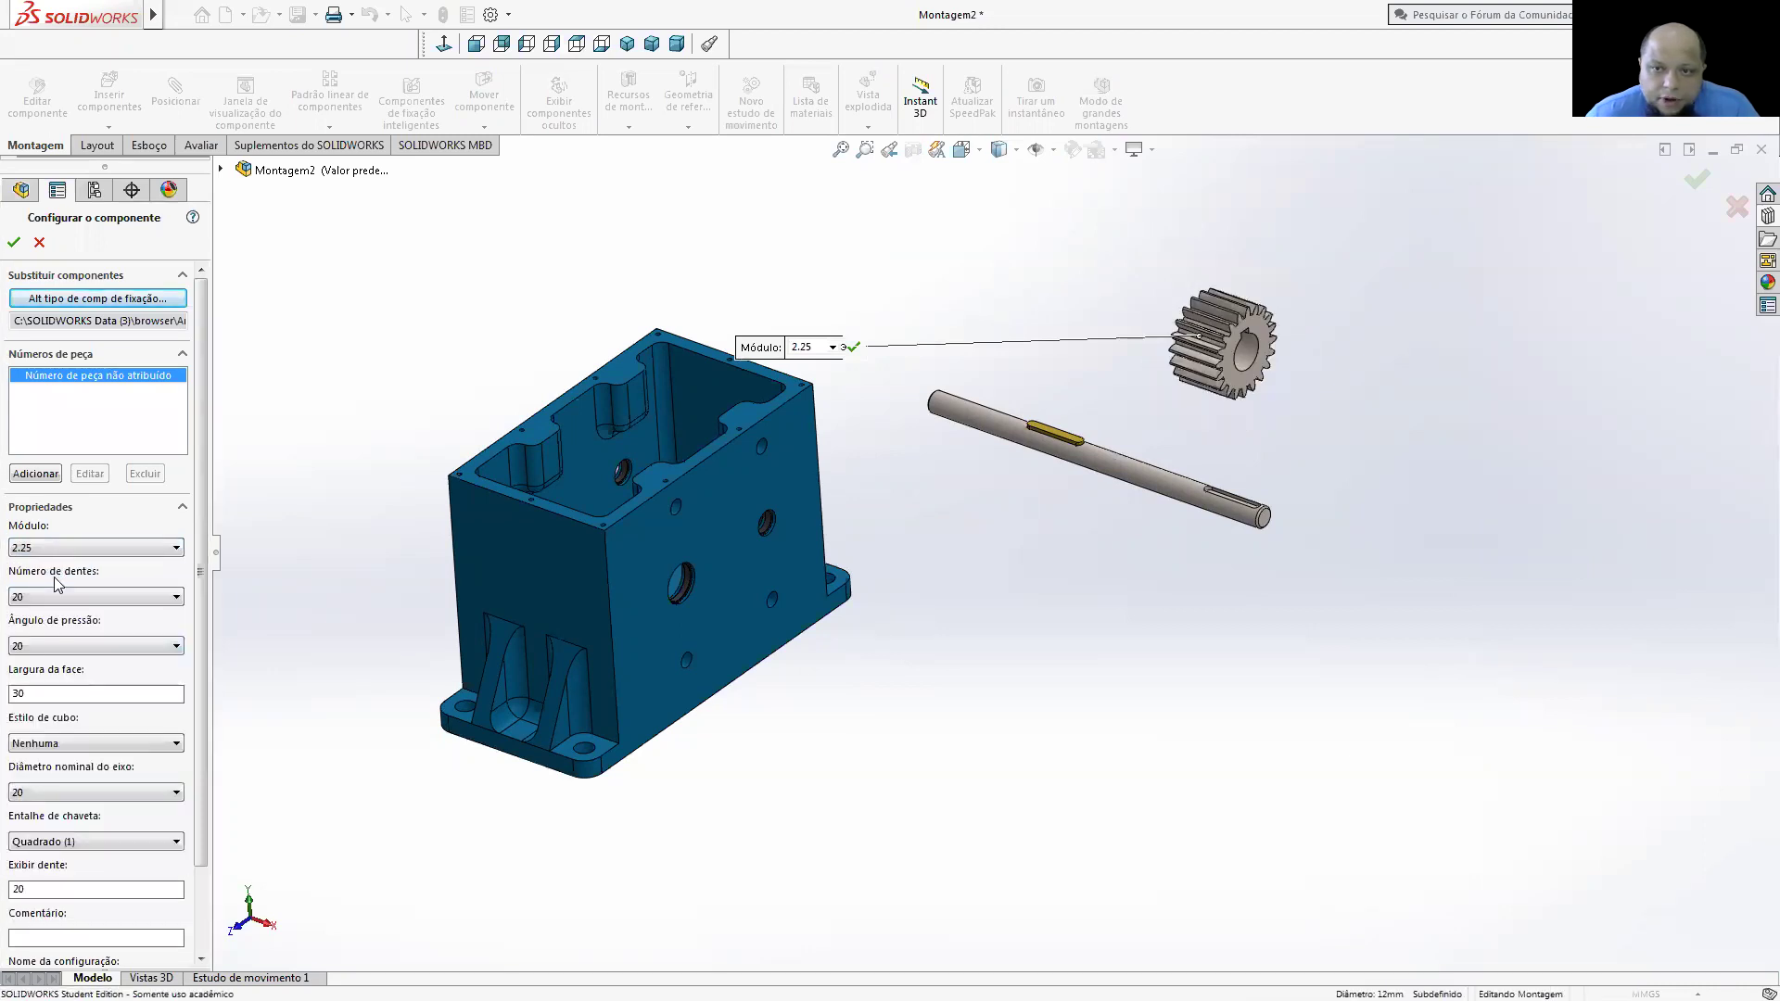
click(52, 548)
click(32, 636)
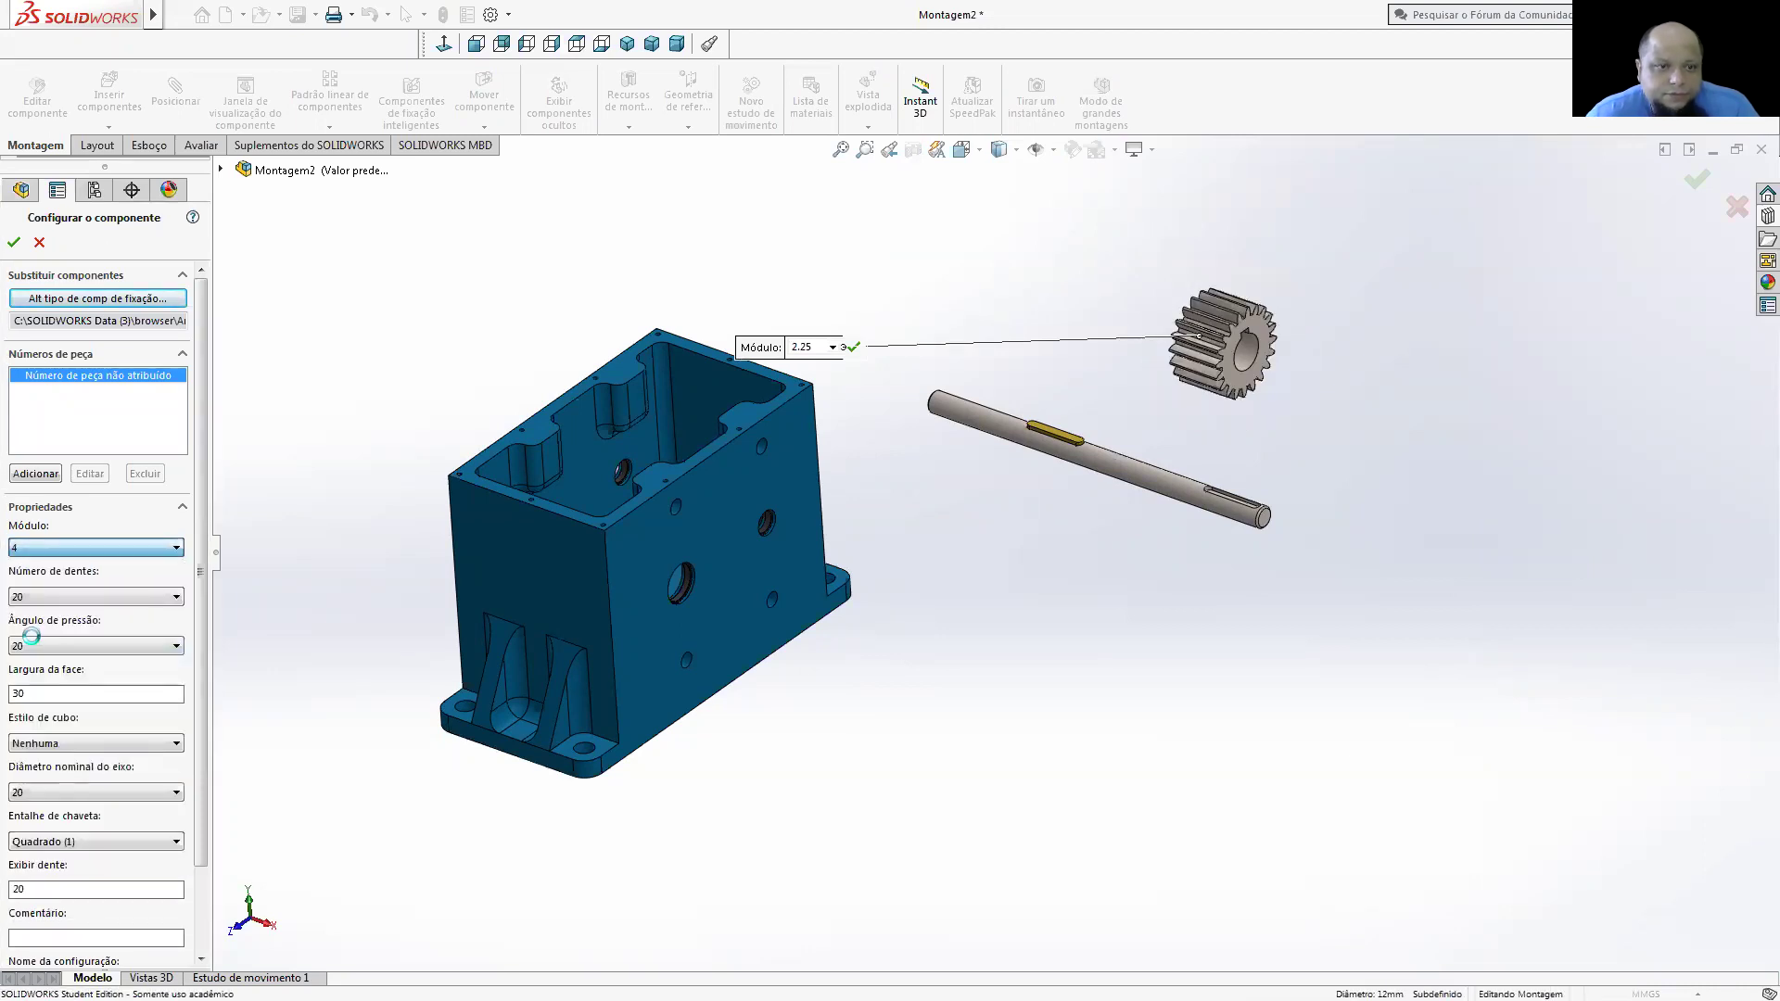
- Give the gear 14 teeth and keep the 20° pressure angle
click(82, 595)
scroll(31, 705, up, 2)
scroll(37, 691, up, 2)
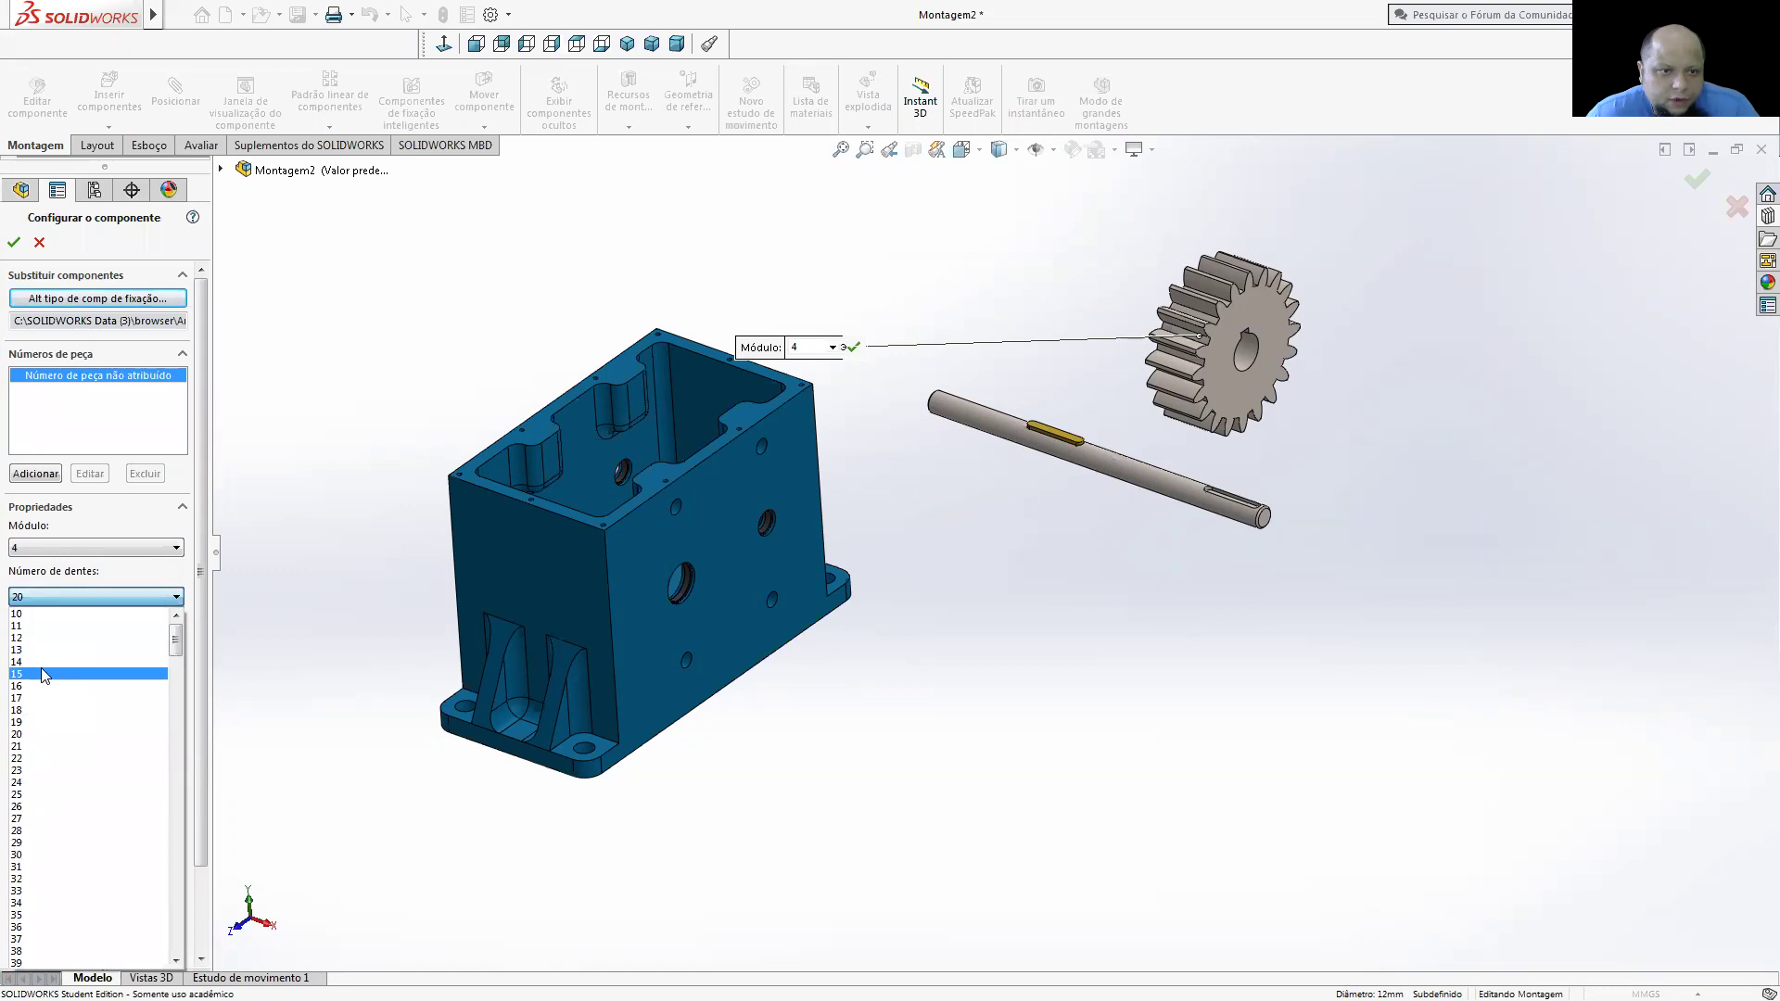
click(43, 662)
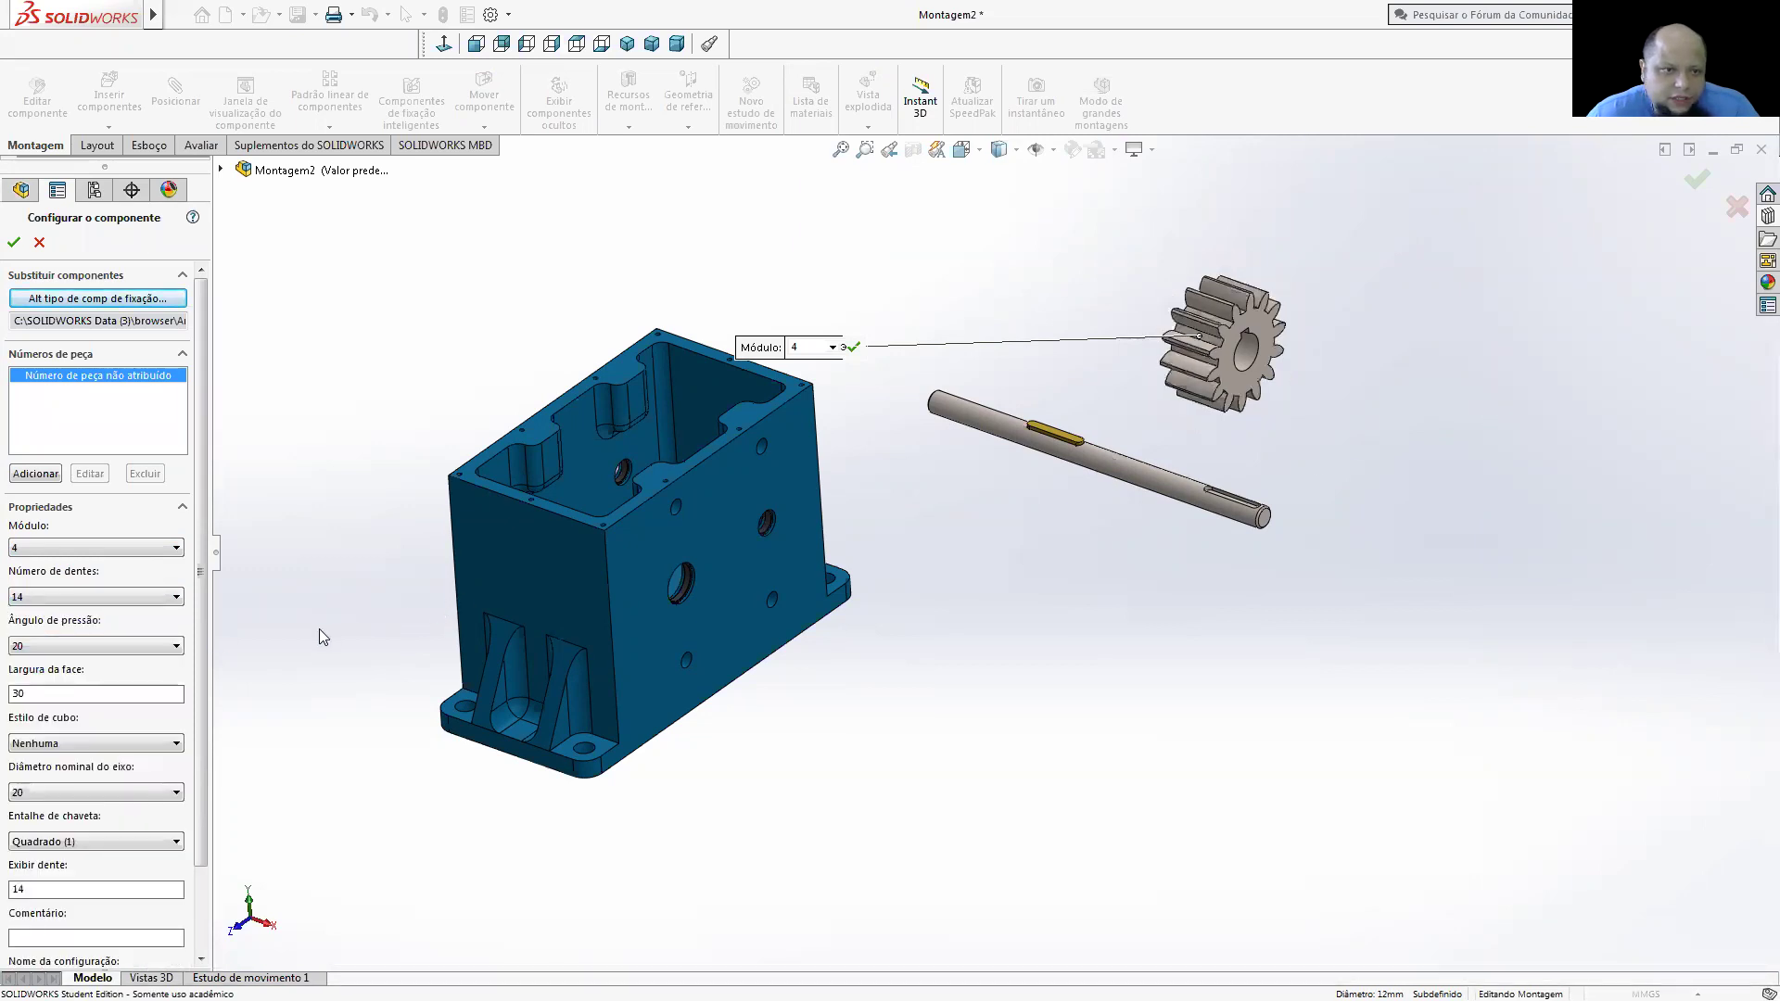
click(72, 650)
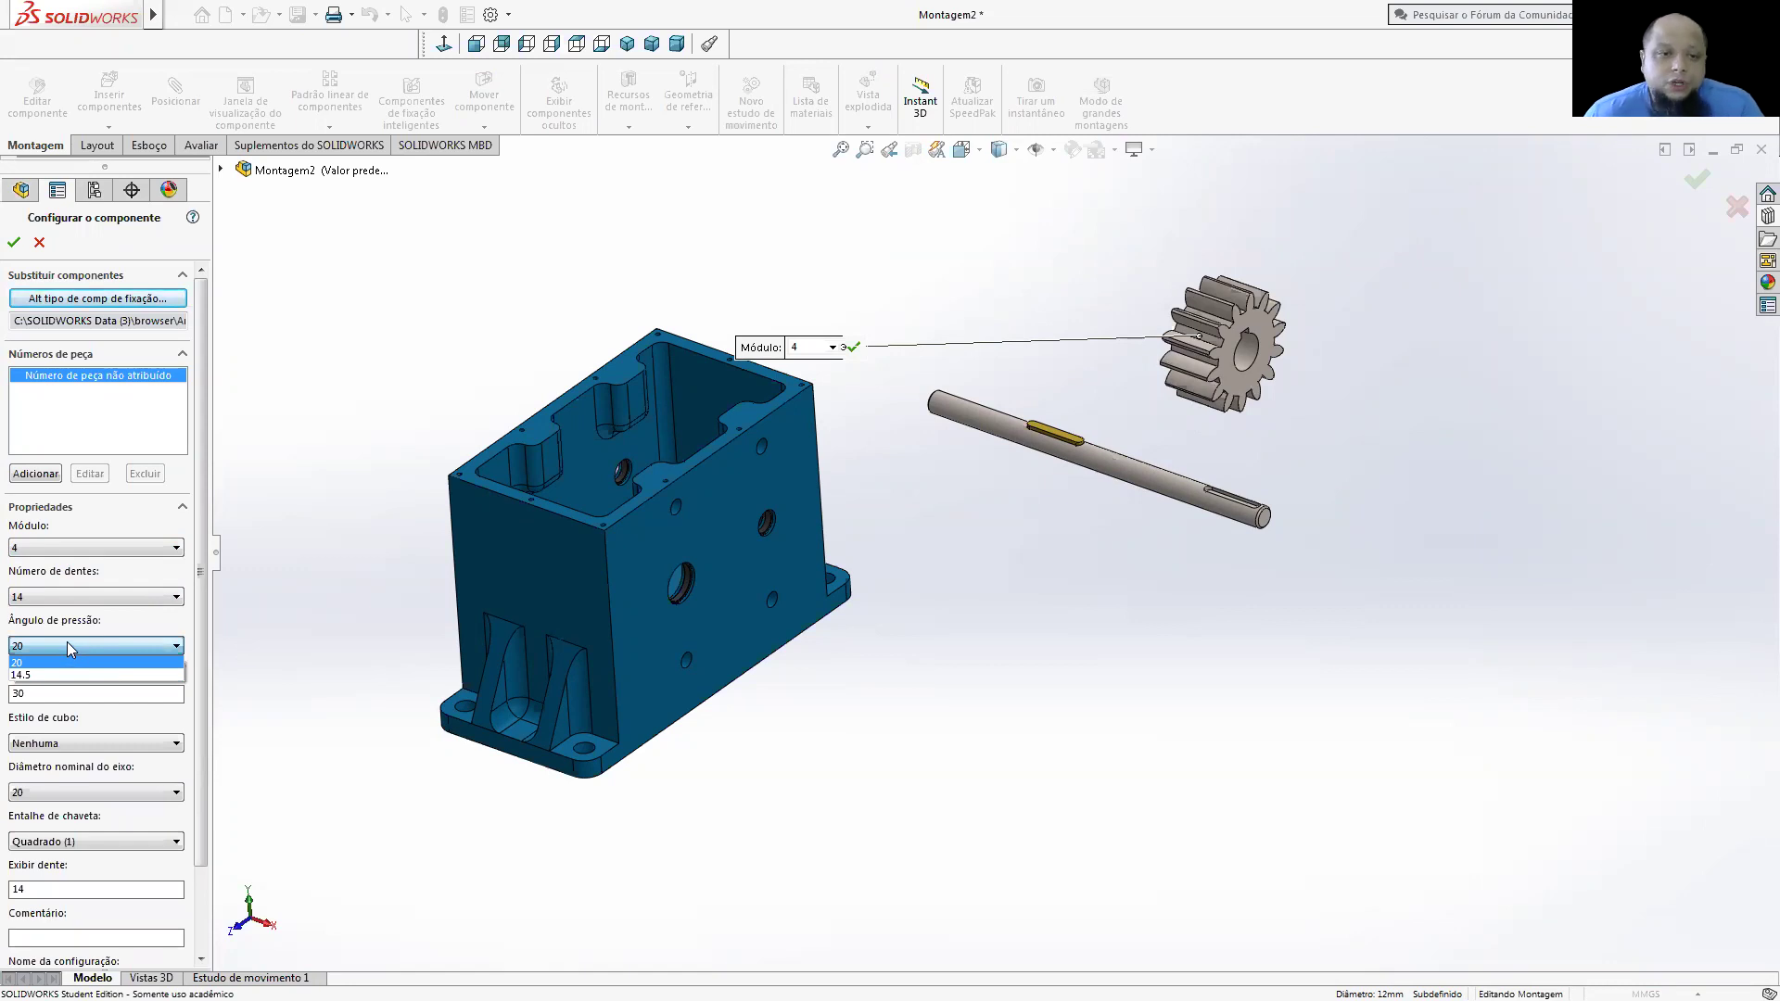
click(100, 661)
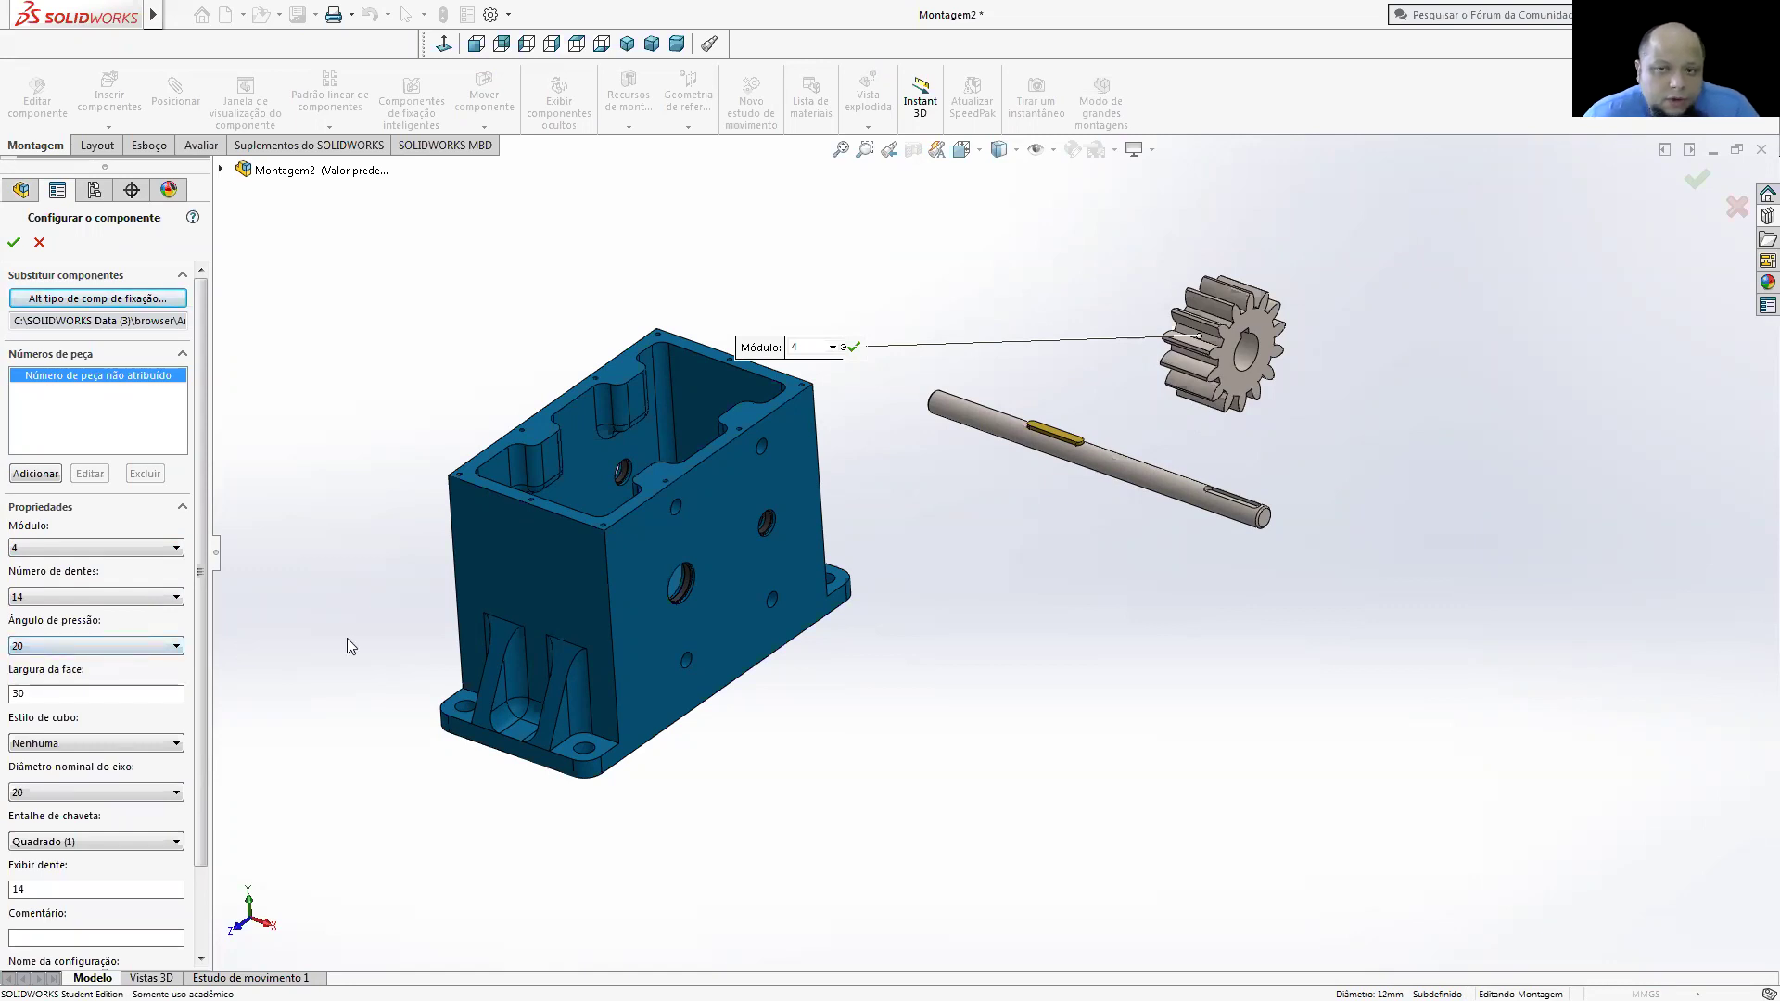
- Set the face width to 30, after briefly entering 20
double_click(13, 693)
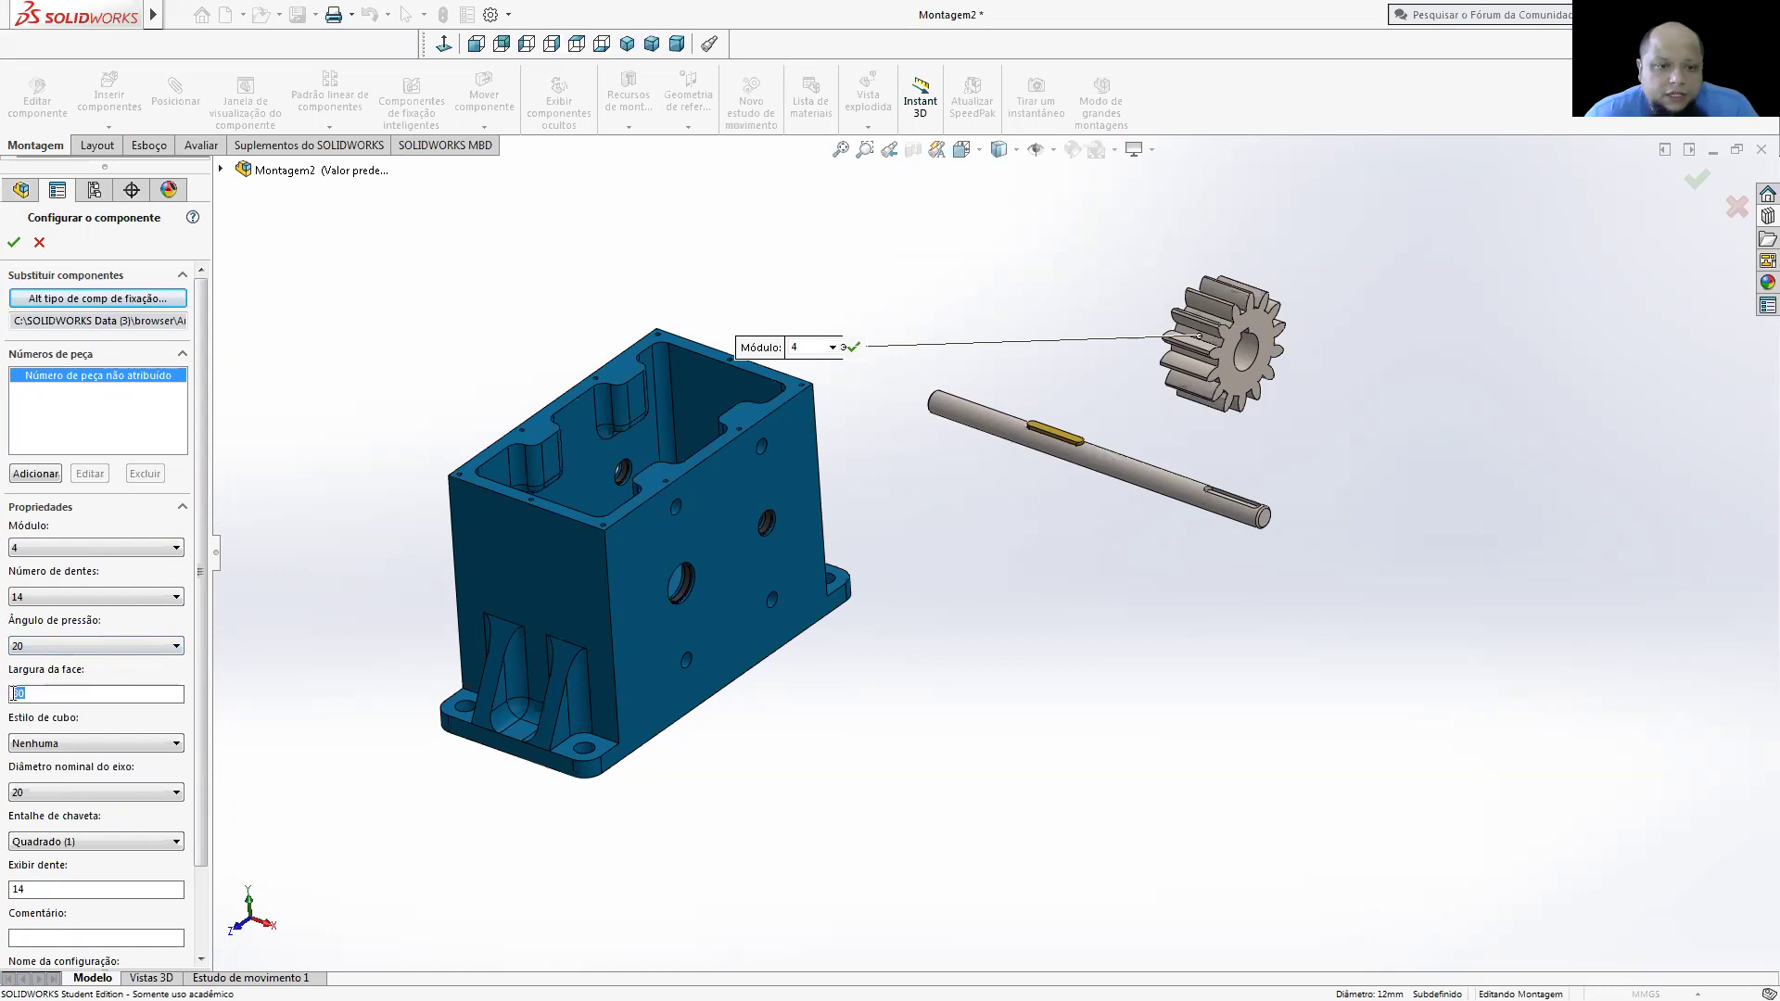
text(2)
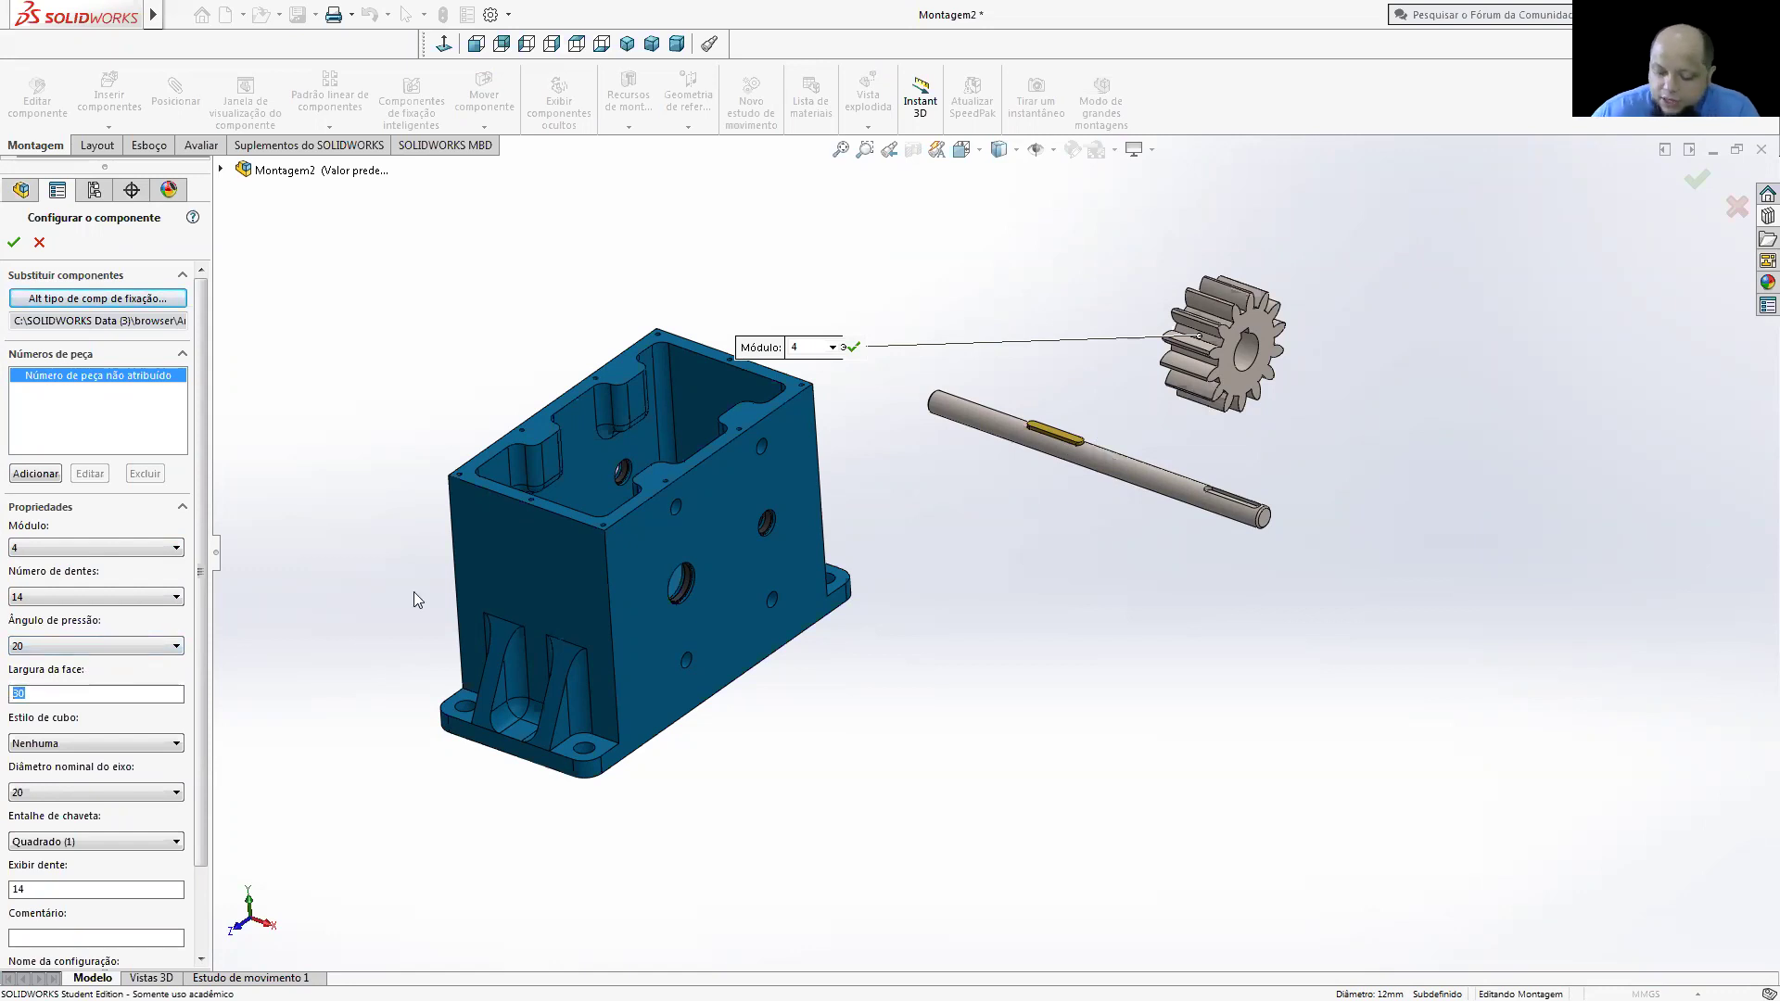
text(0)
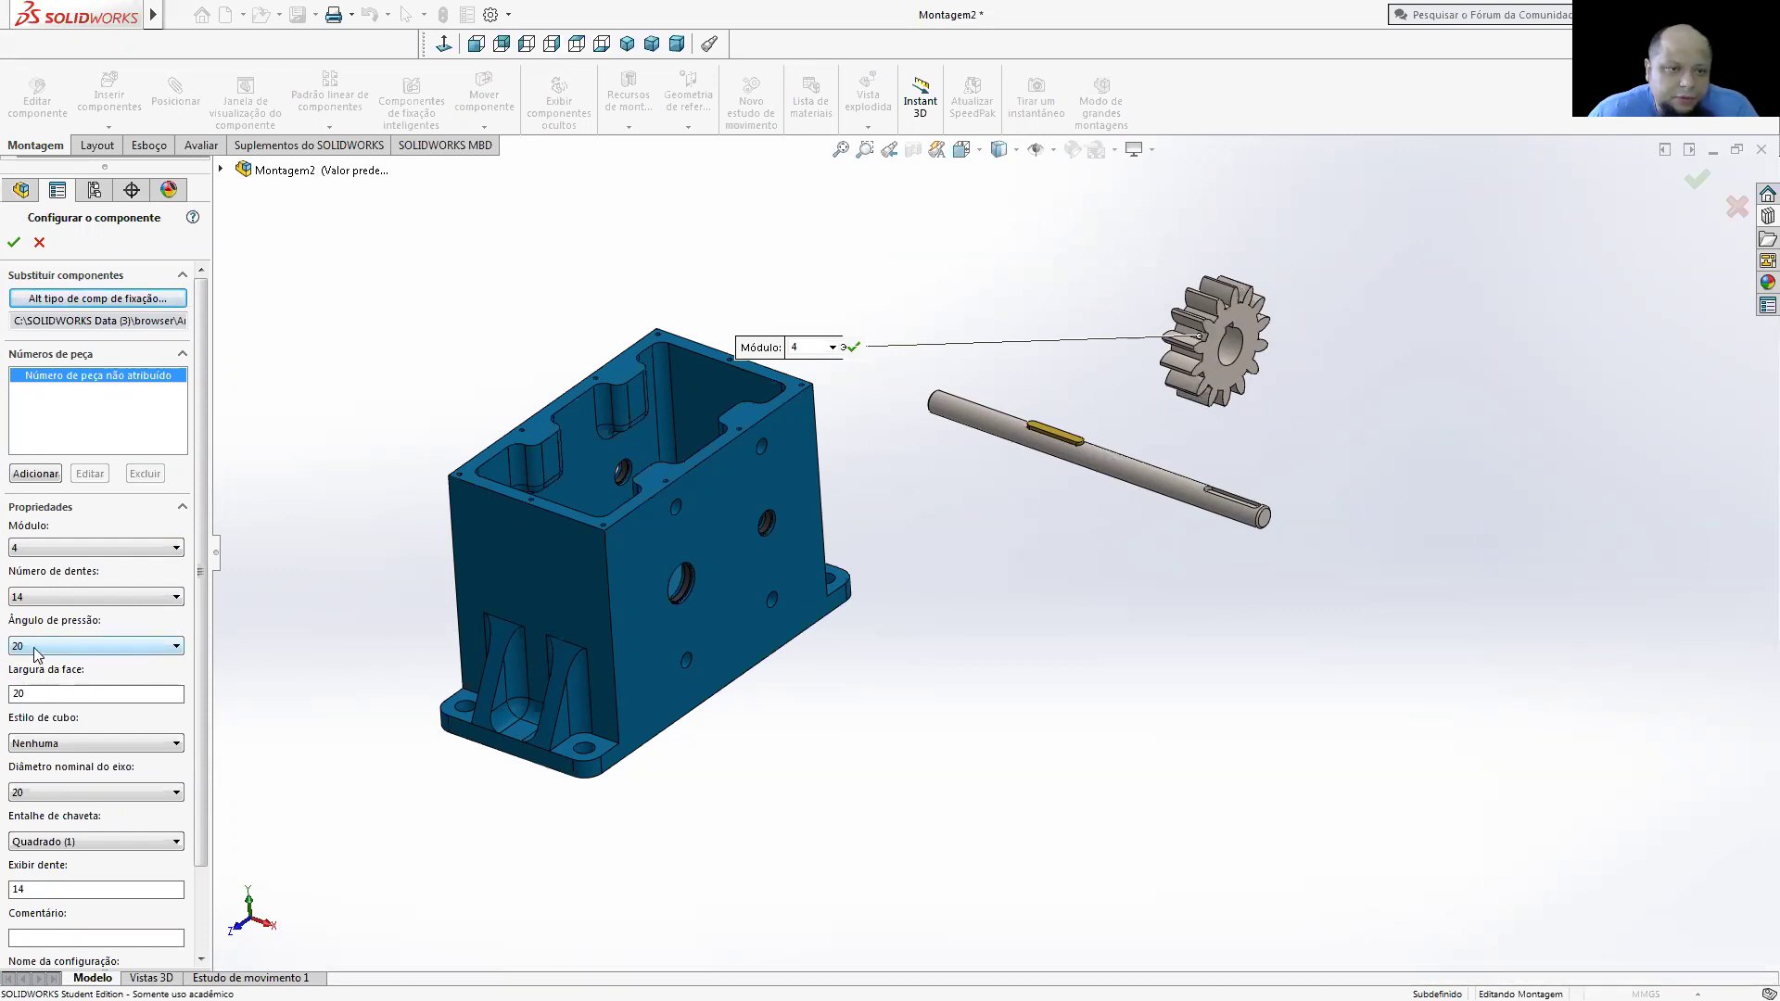
double_click(13, 693)
text(30)
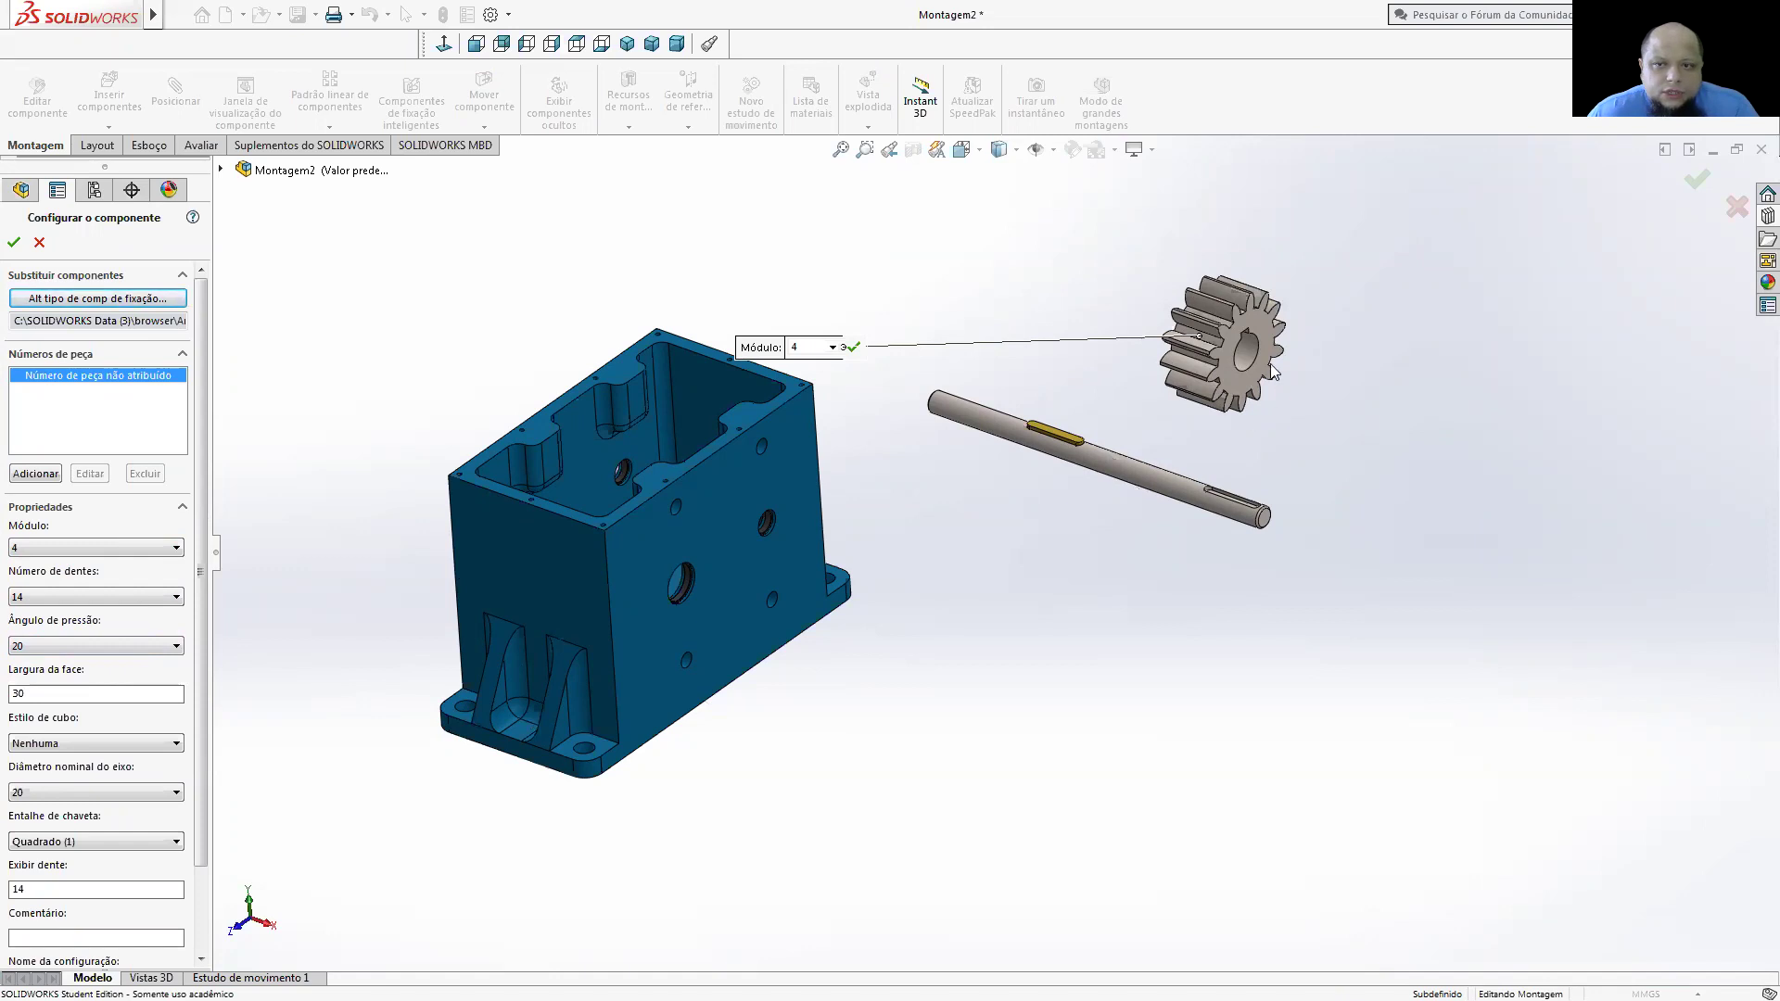
- Try one-sided and two-sided hubs, then leave the gear without a hub
scroll(1197, 344, down, 2)
scroll(1219, 366, down, 4)
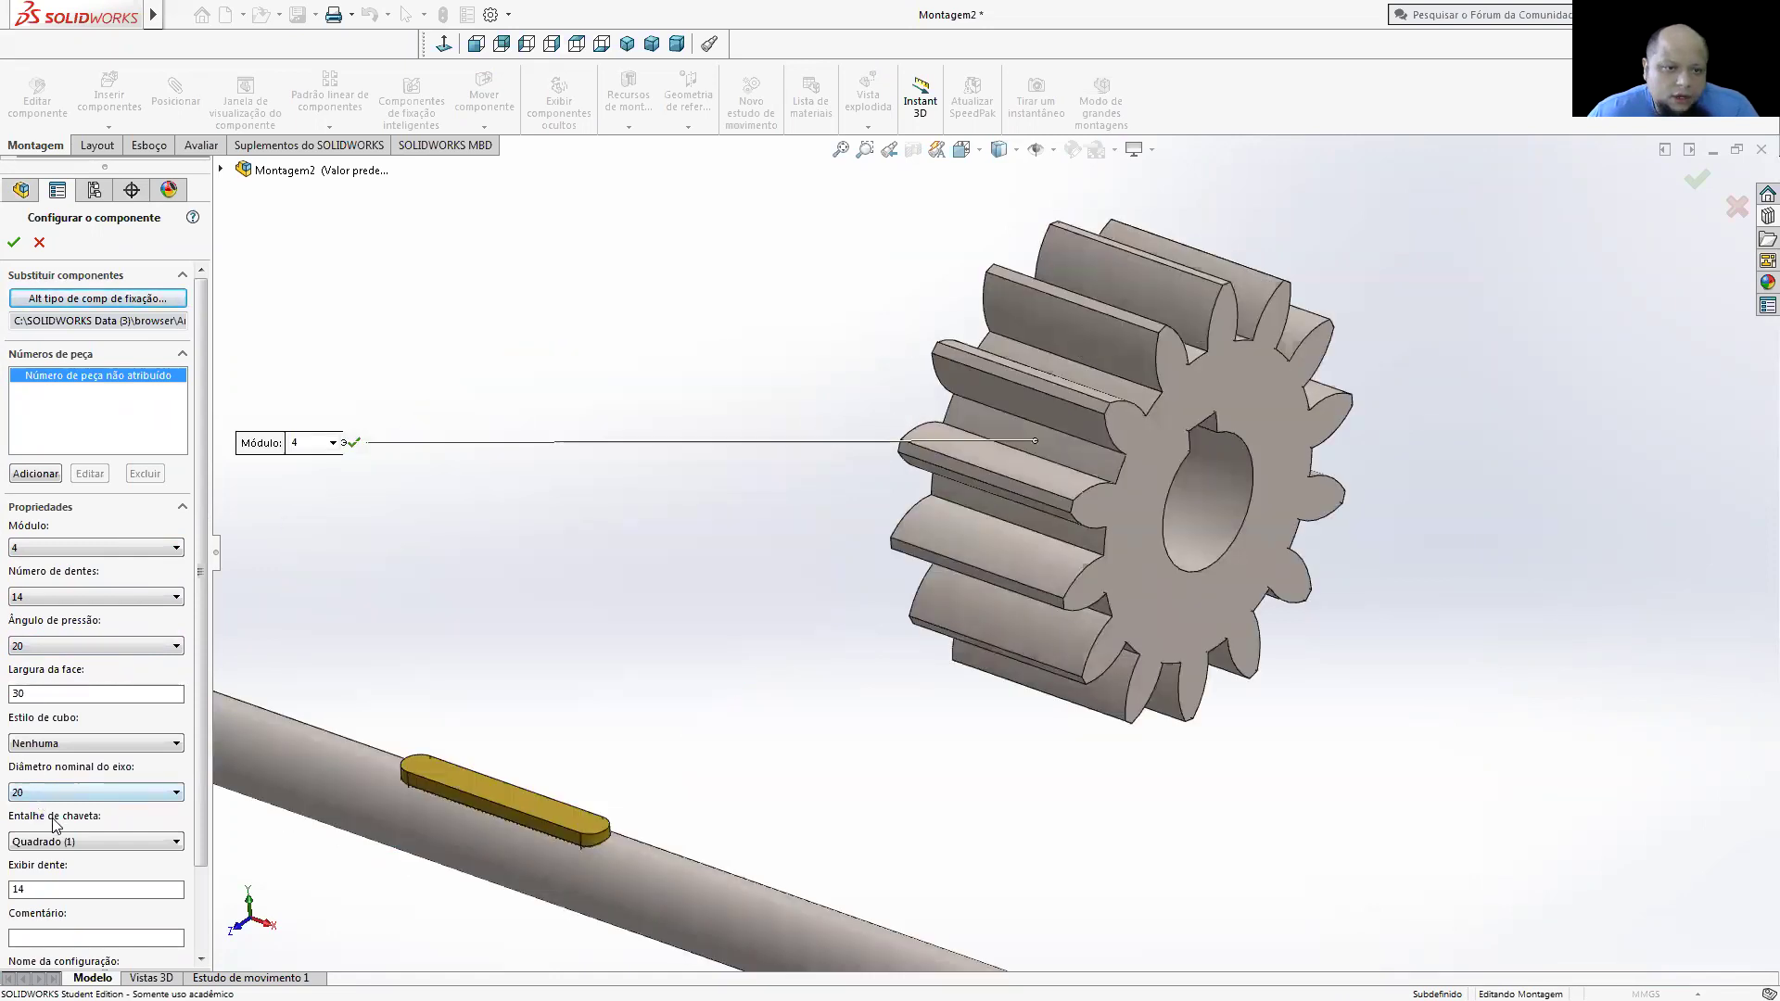
click(57, 742)
click(63, 776)
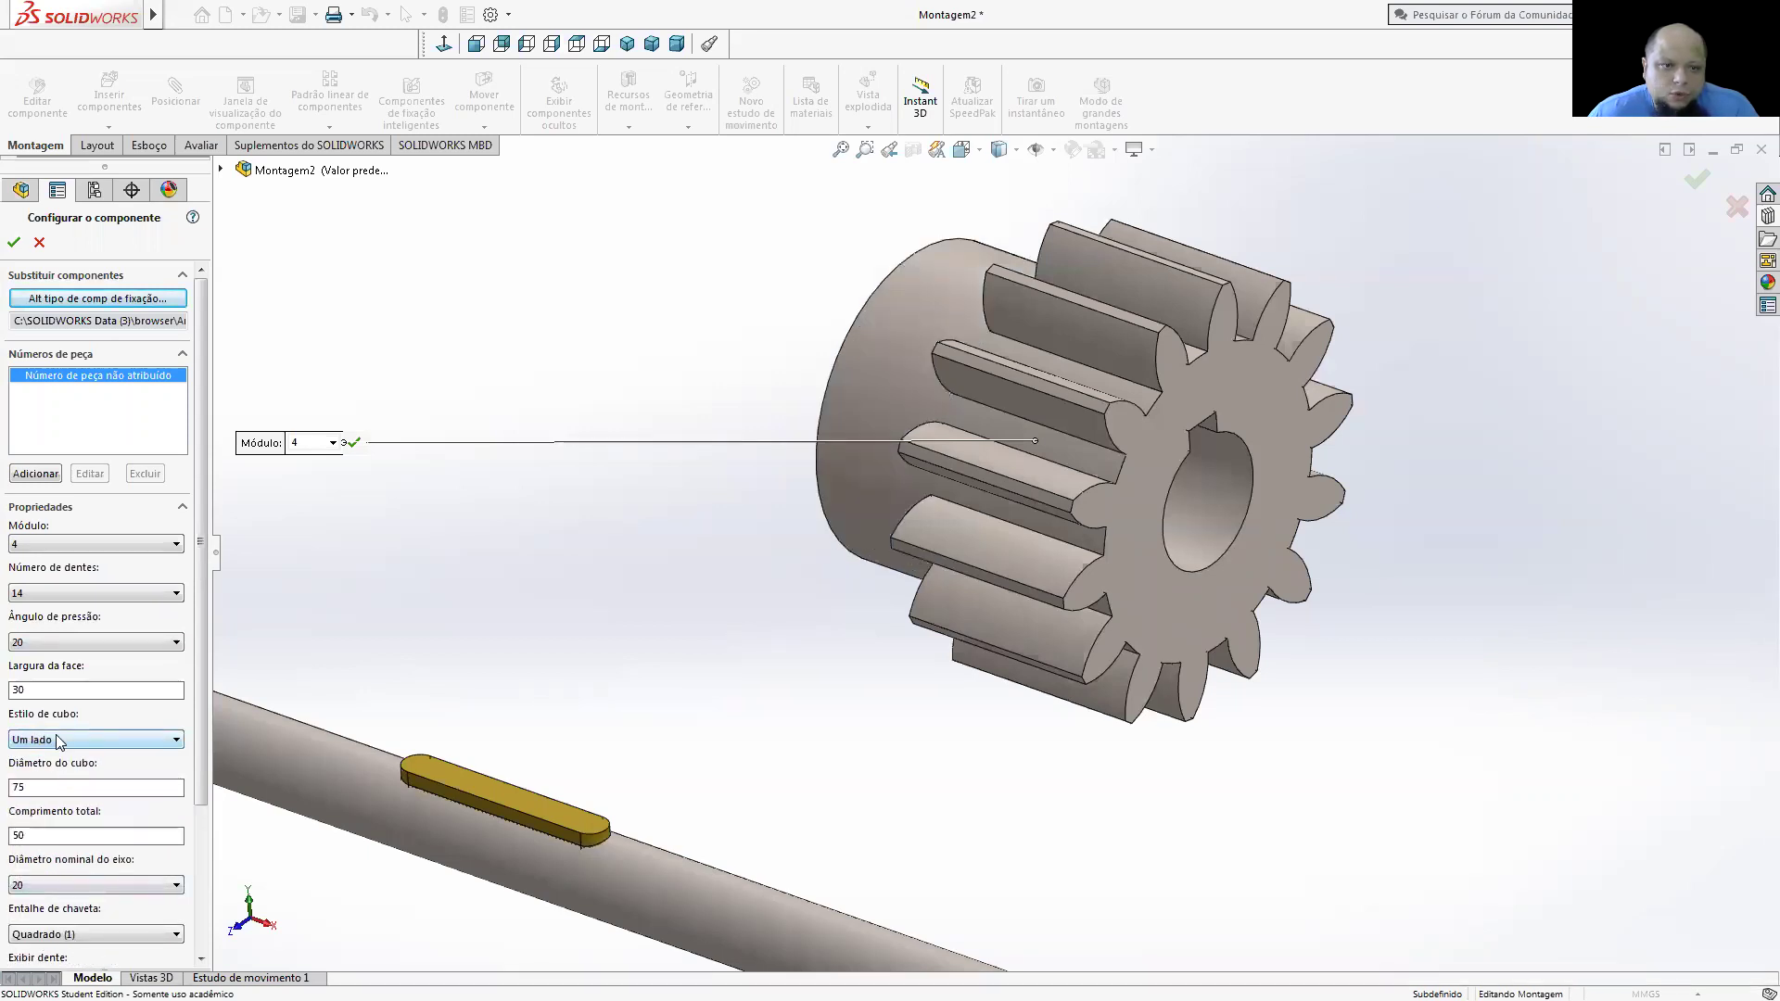
click(57, 739)
click(55, 784)
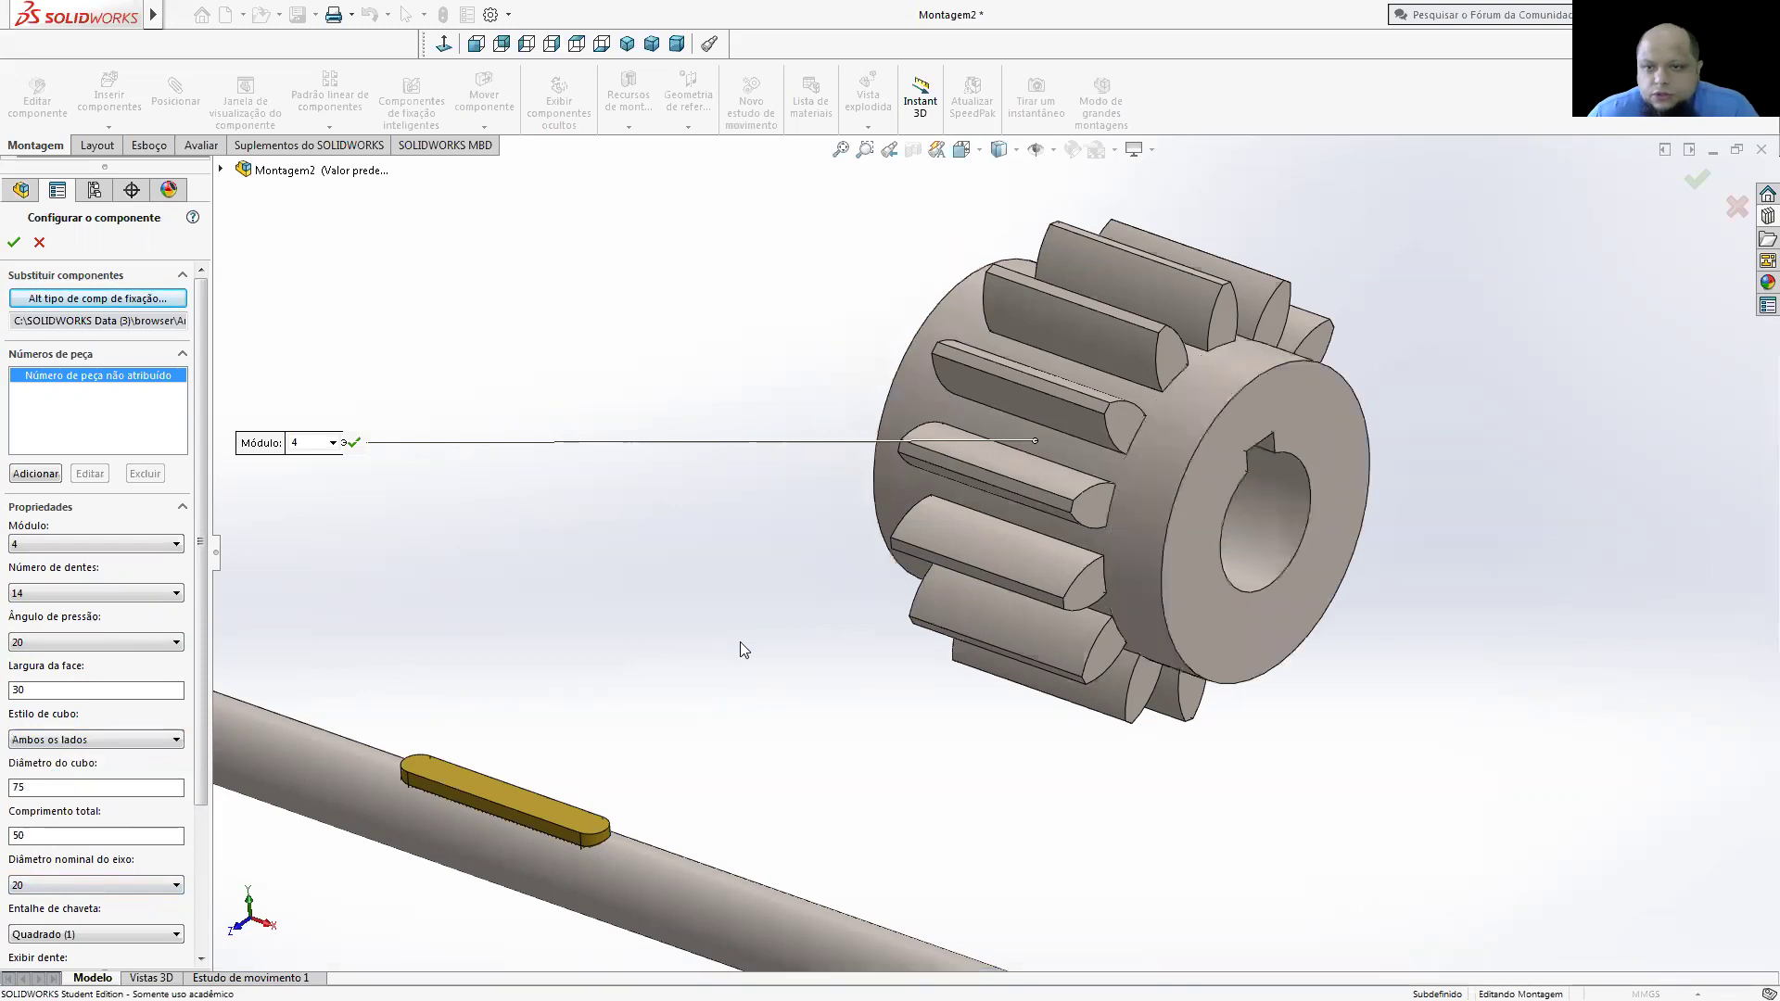
click(54, 739)
click(45, 756)
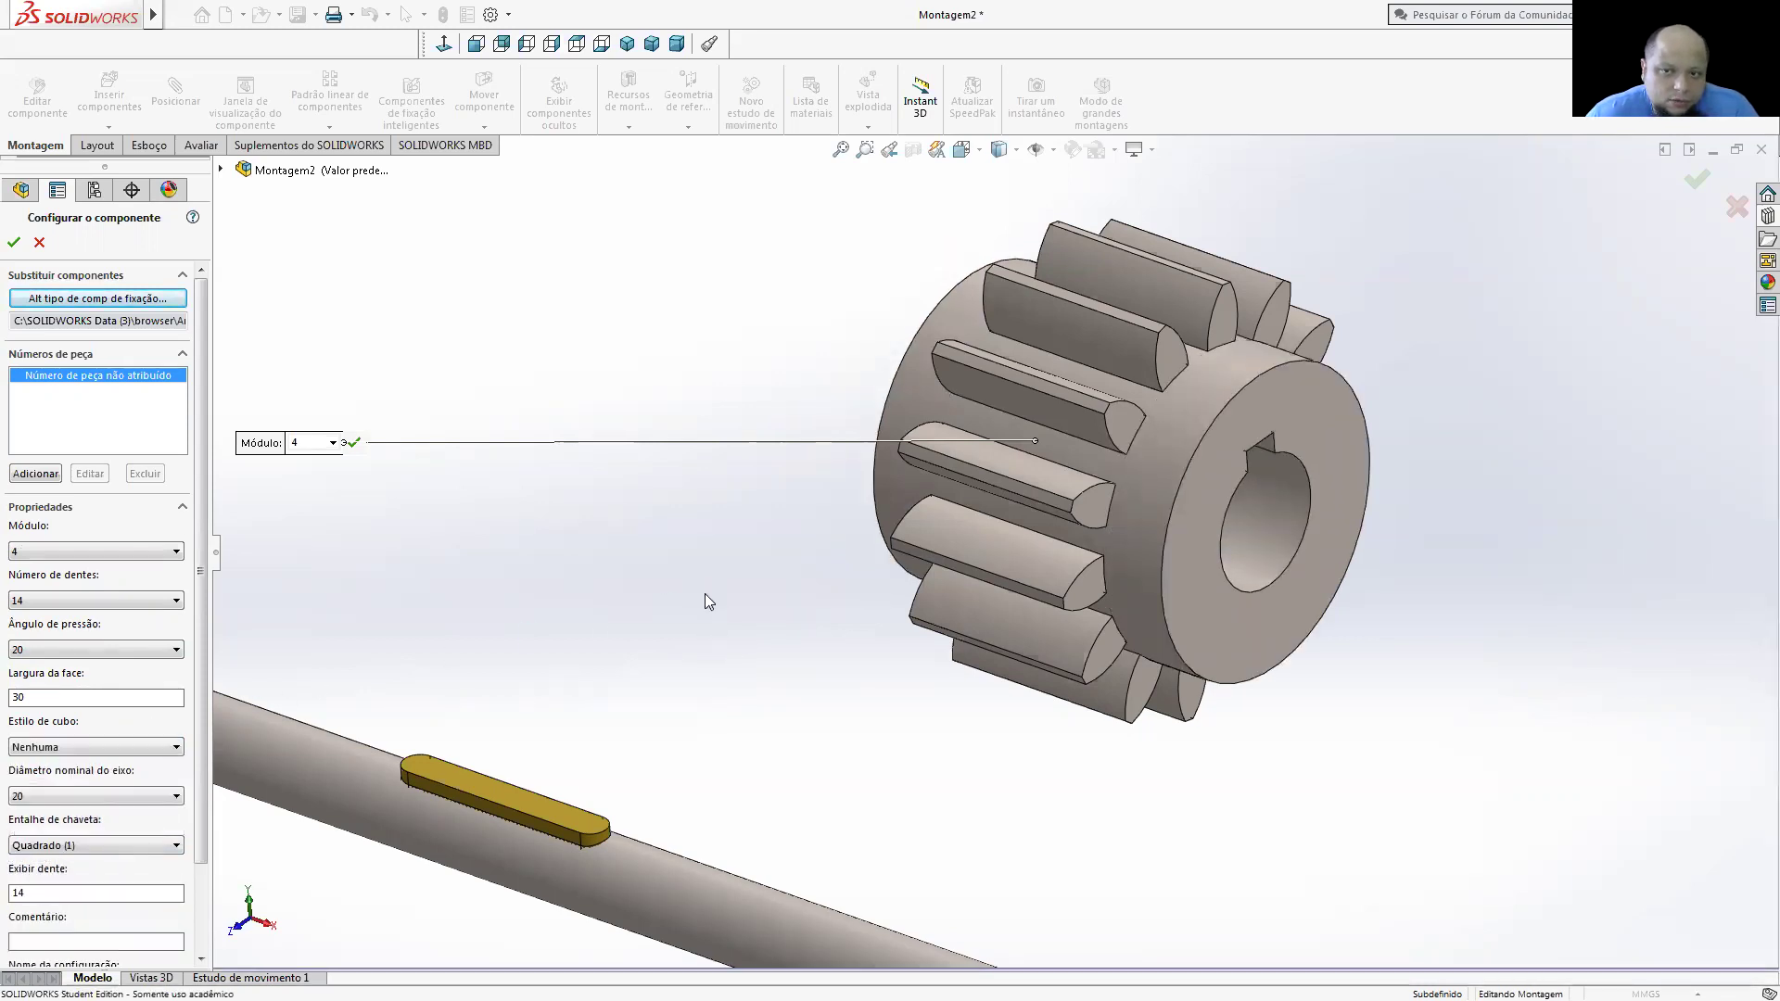
- Keep a square keyway in the gear bore after briefly removing it
click(46, 845)
click(45, 849)
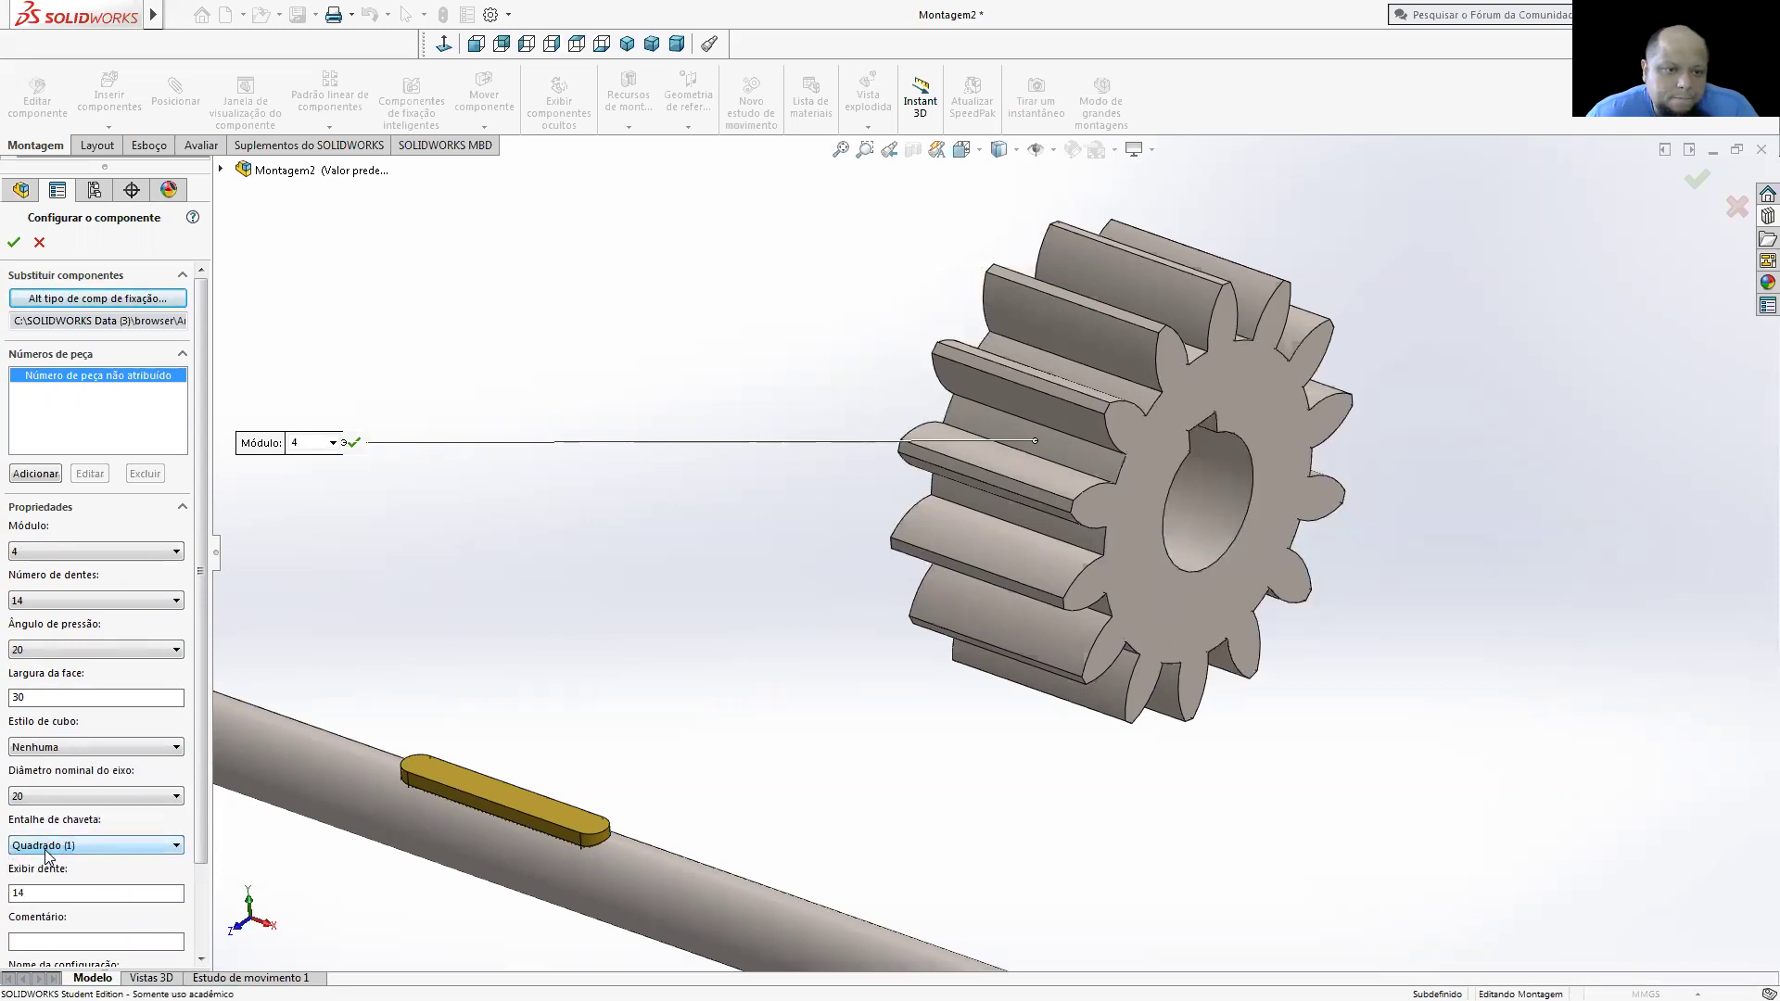
click(44, 847)
click(54, 858)
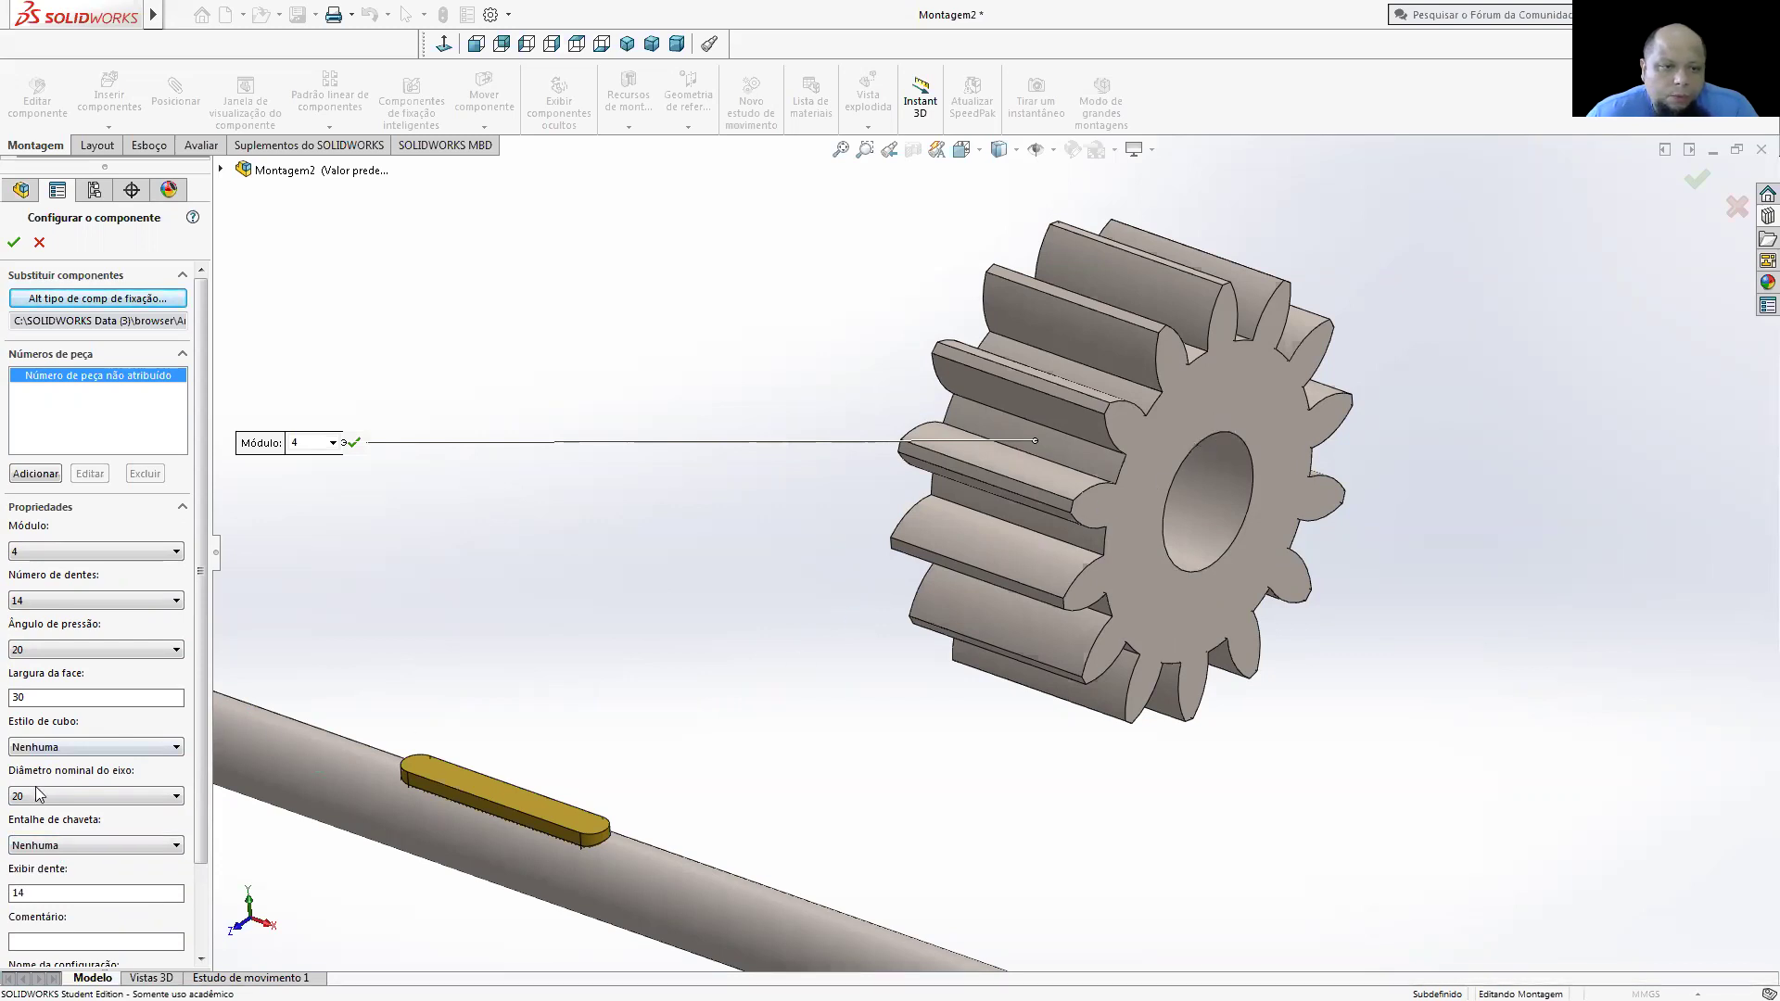
click(29, 847)
click(37, 874)
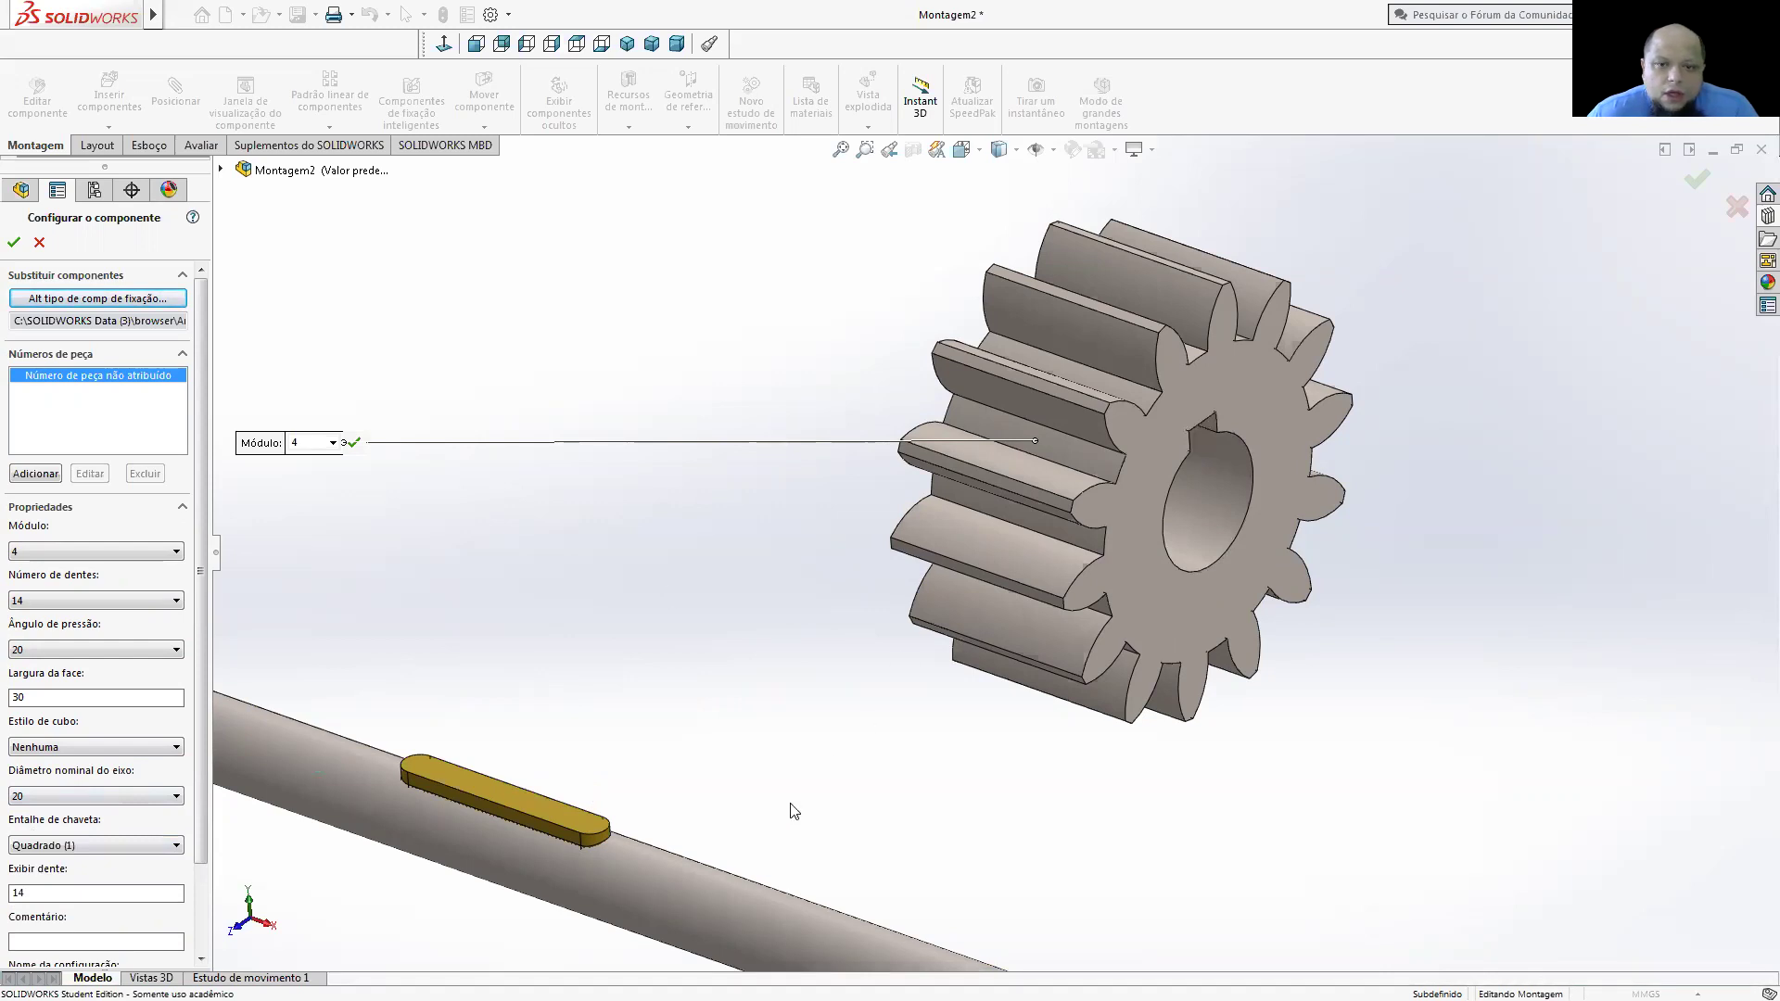
- Set the nominal shaft diameter to 12 and accept the gear configuration
click(54, 893)
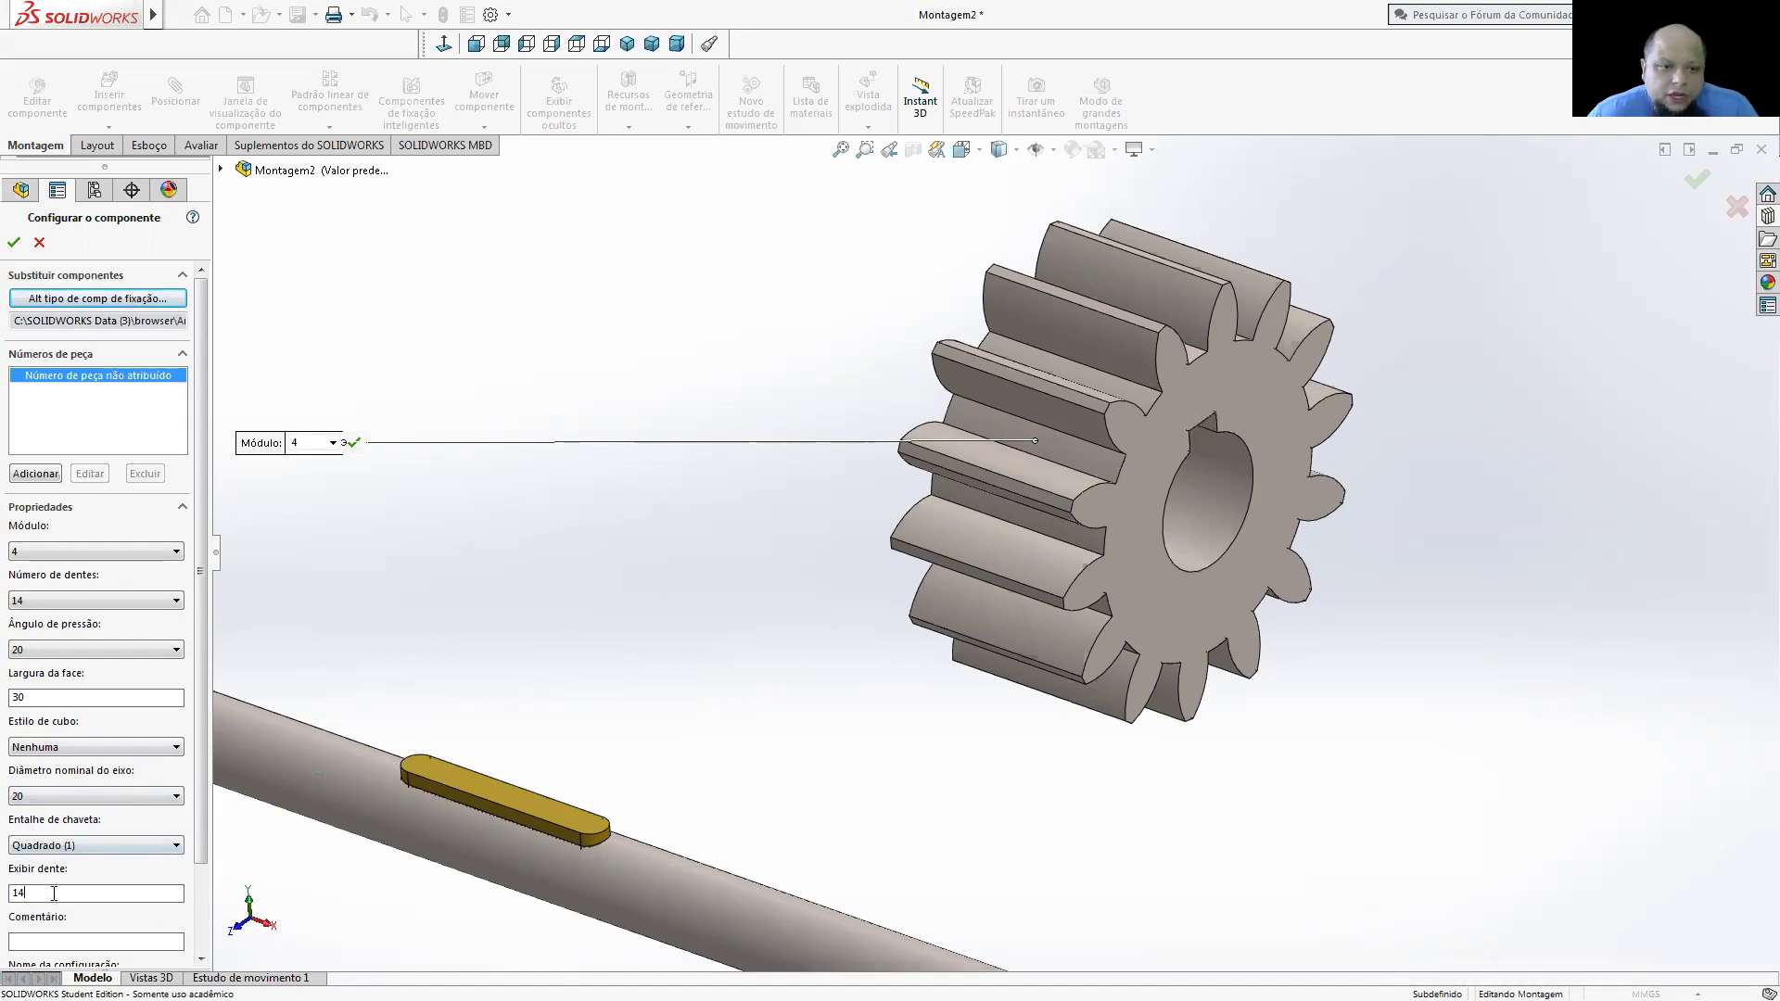
click(65, 803)
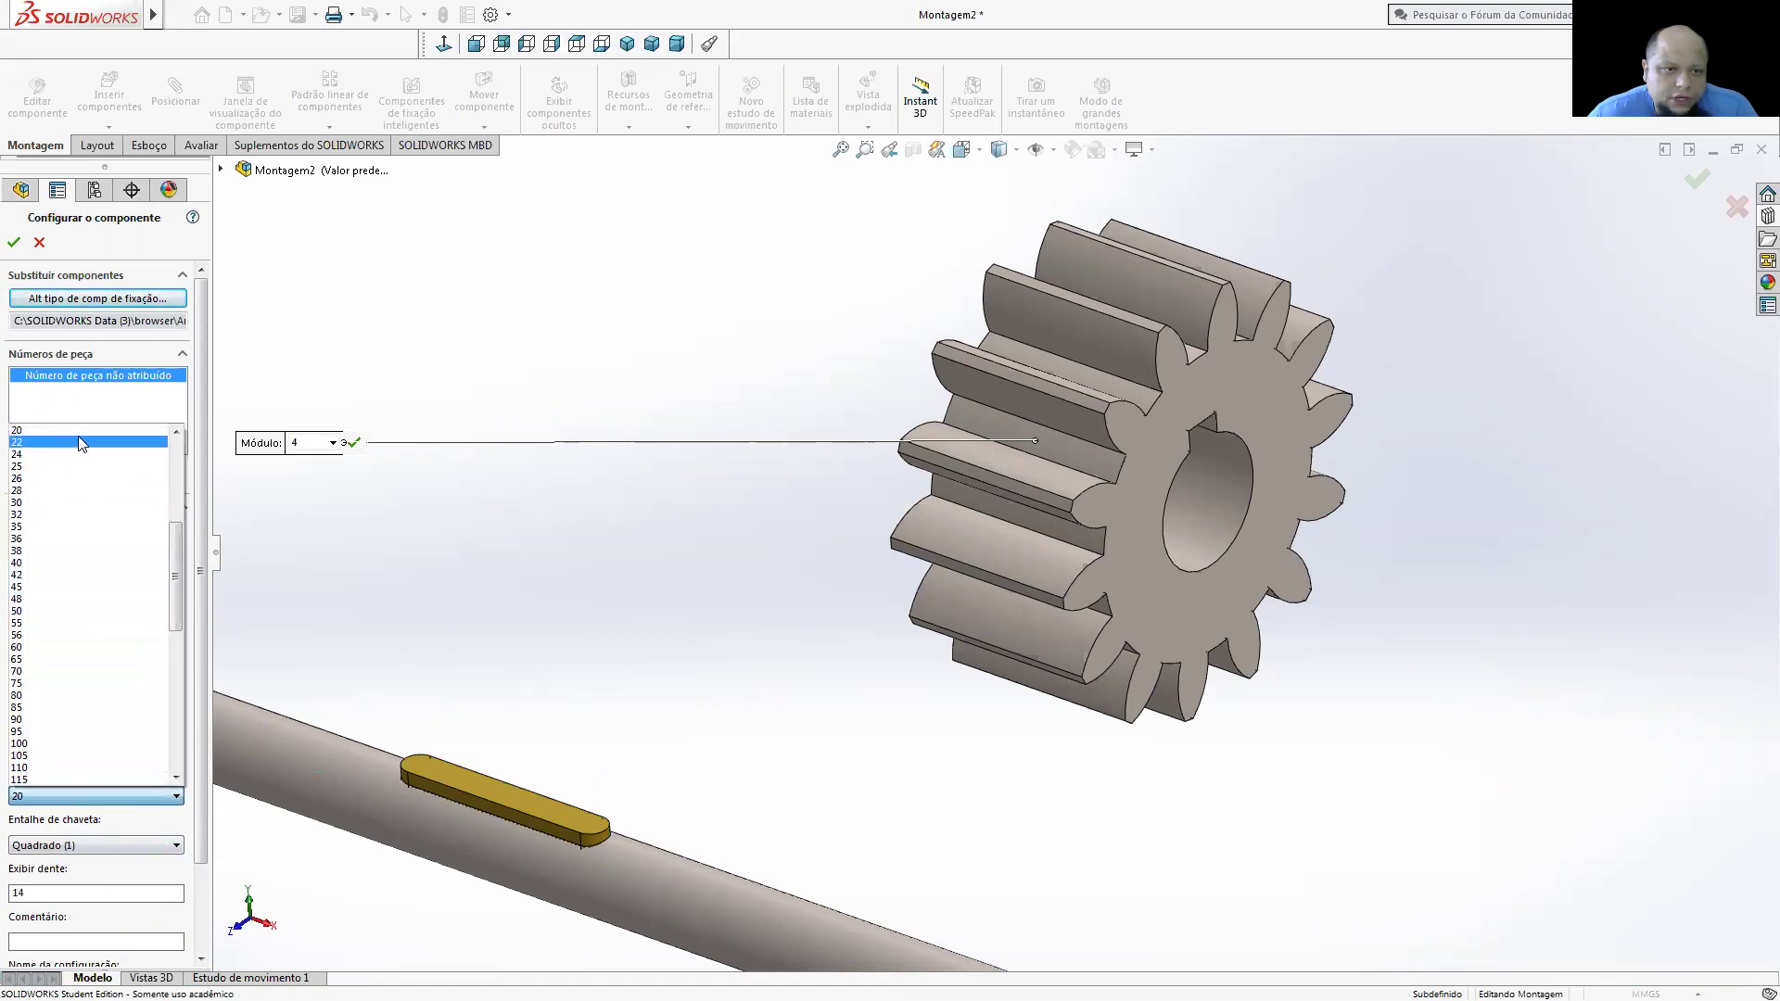
scroll(74, 477, up, 3)
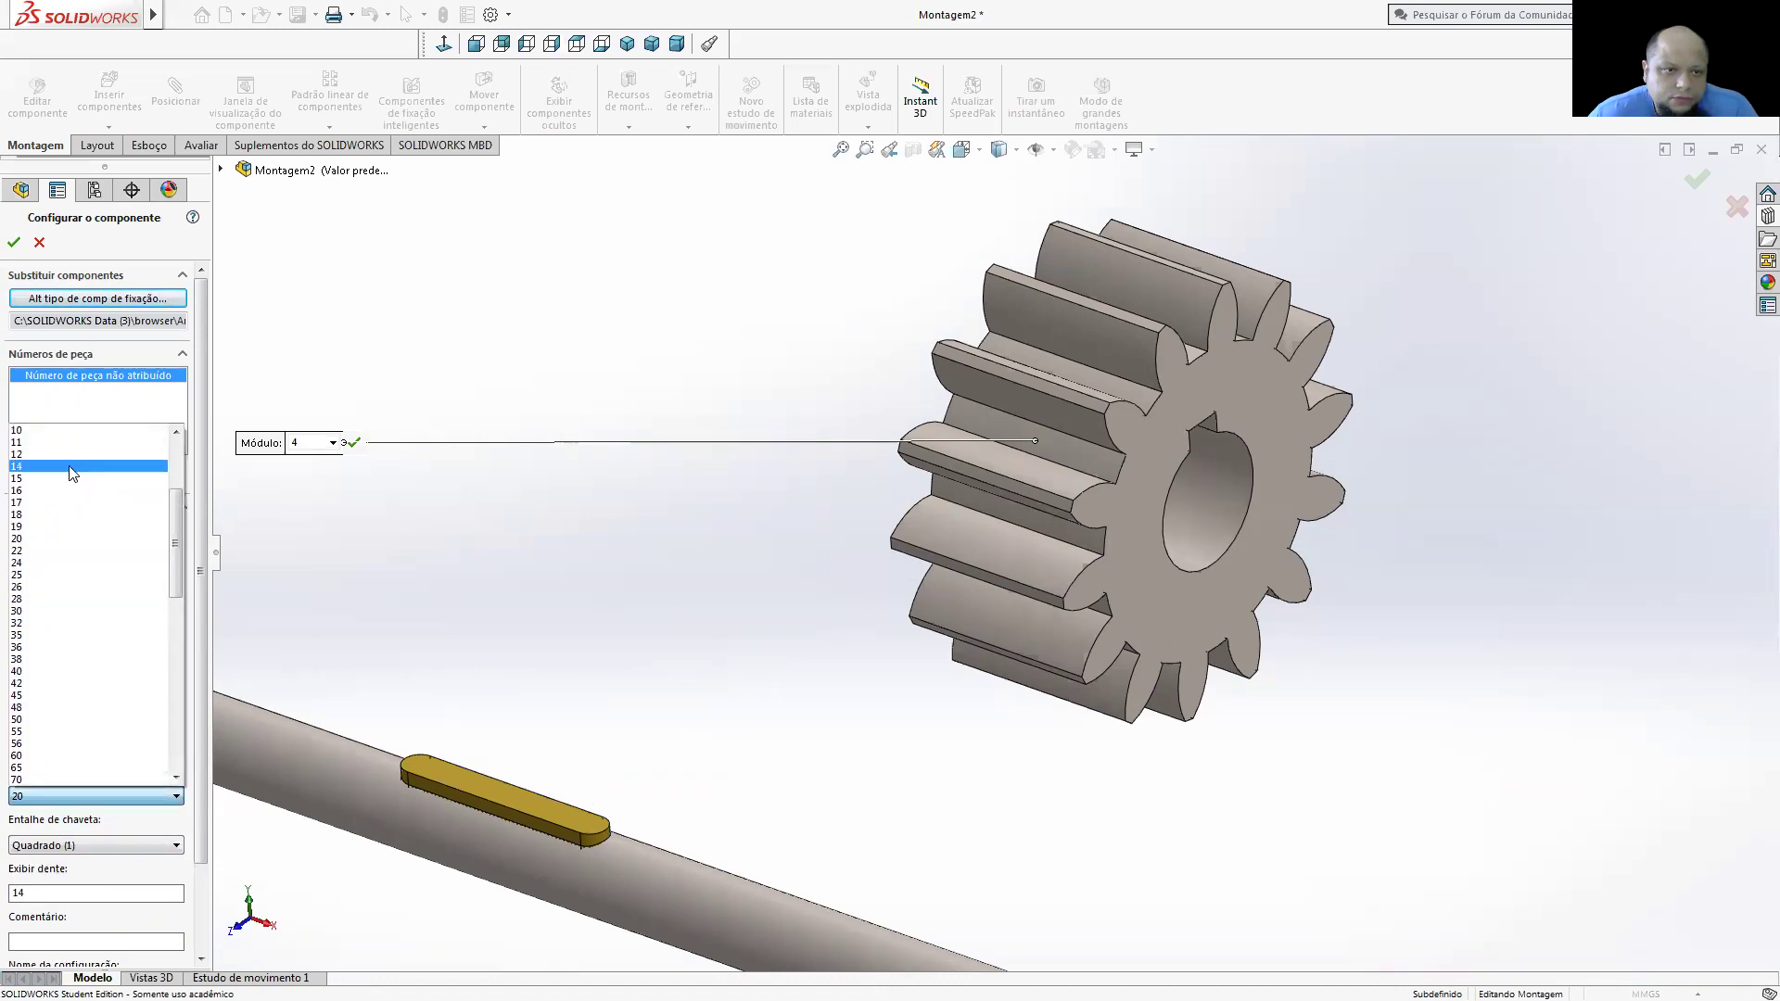
click(69, 454)
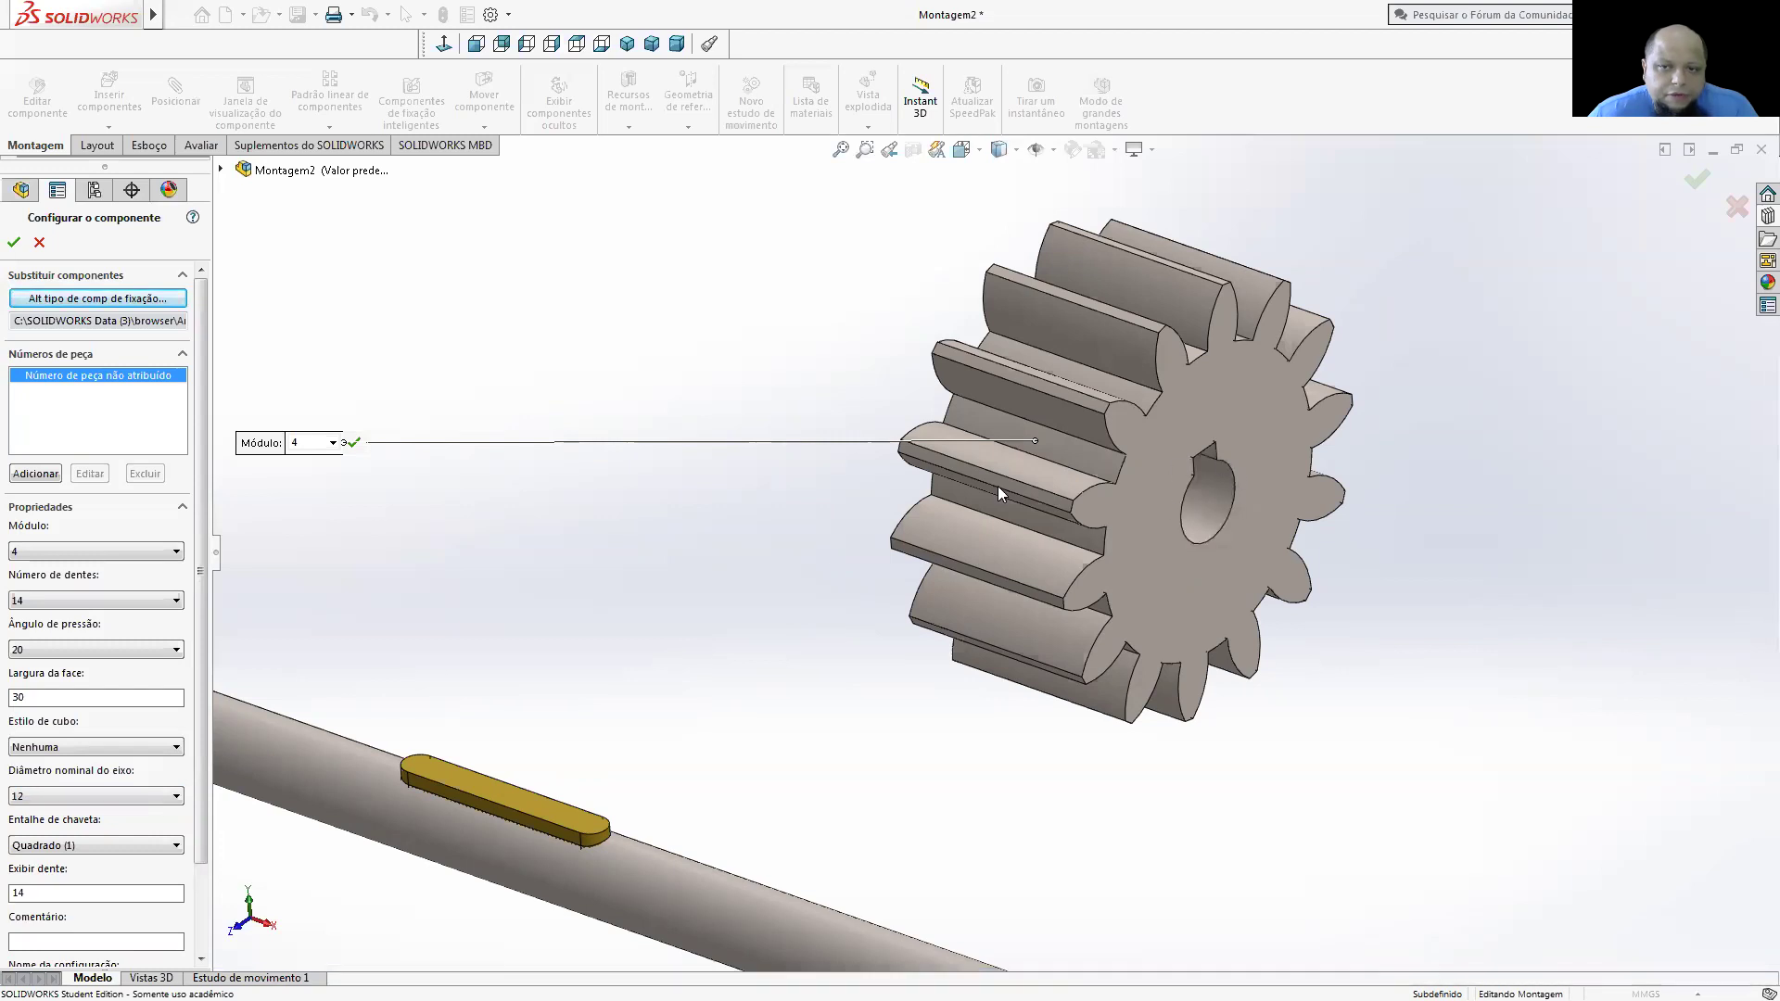
click(15, 243)
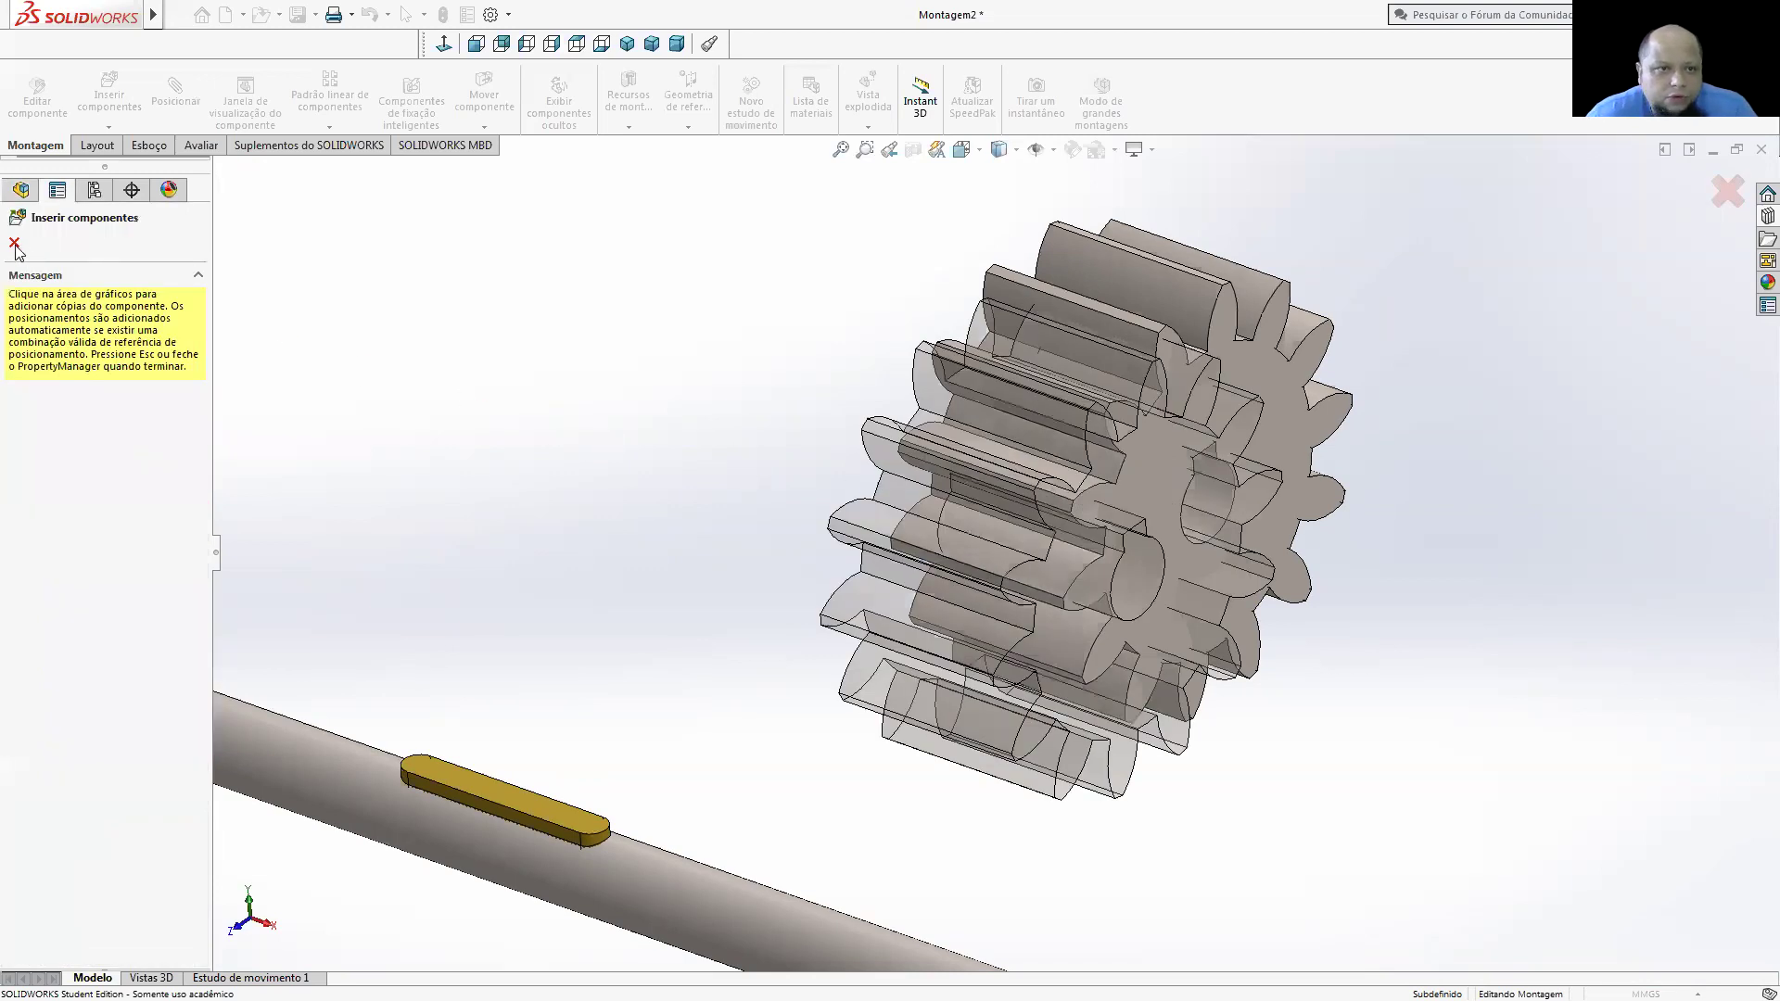
- Mate the gear bore concentric with the shaft
click(15, 244)
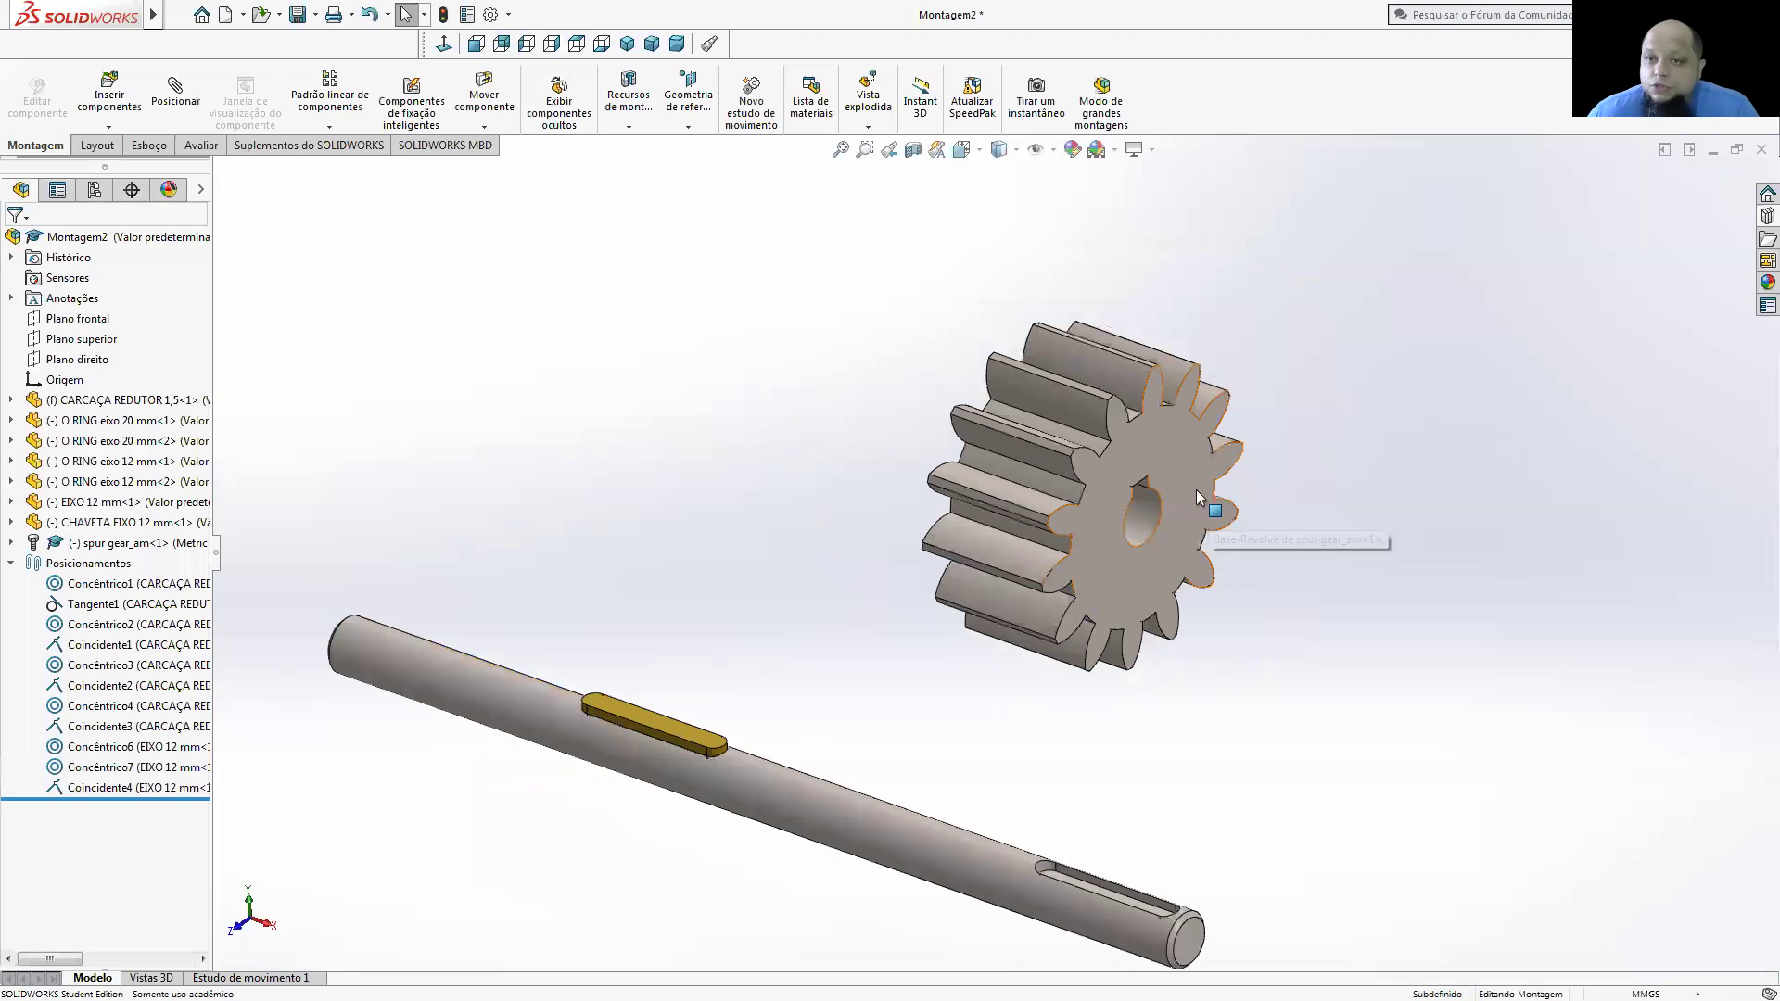
click(159, 107)
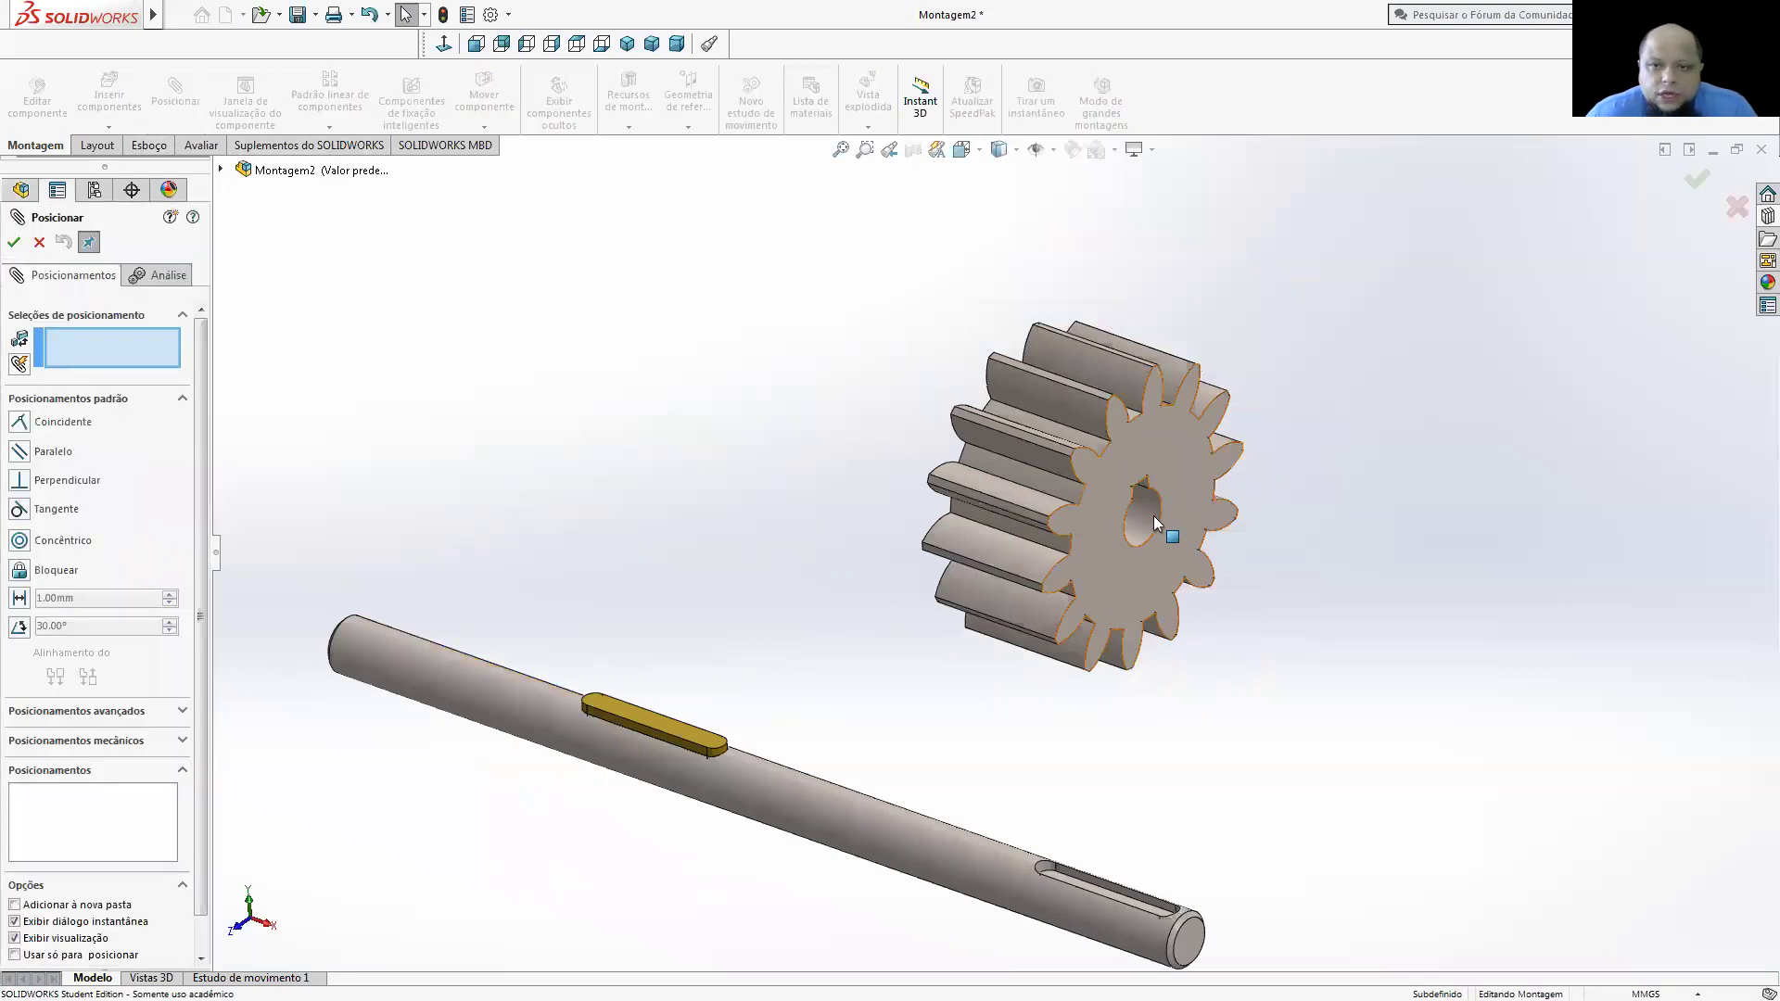
click(1153, 516)
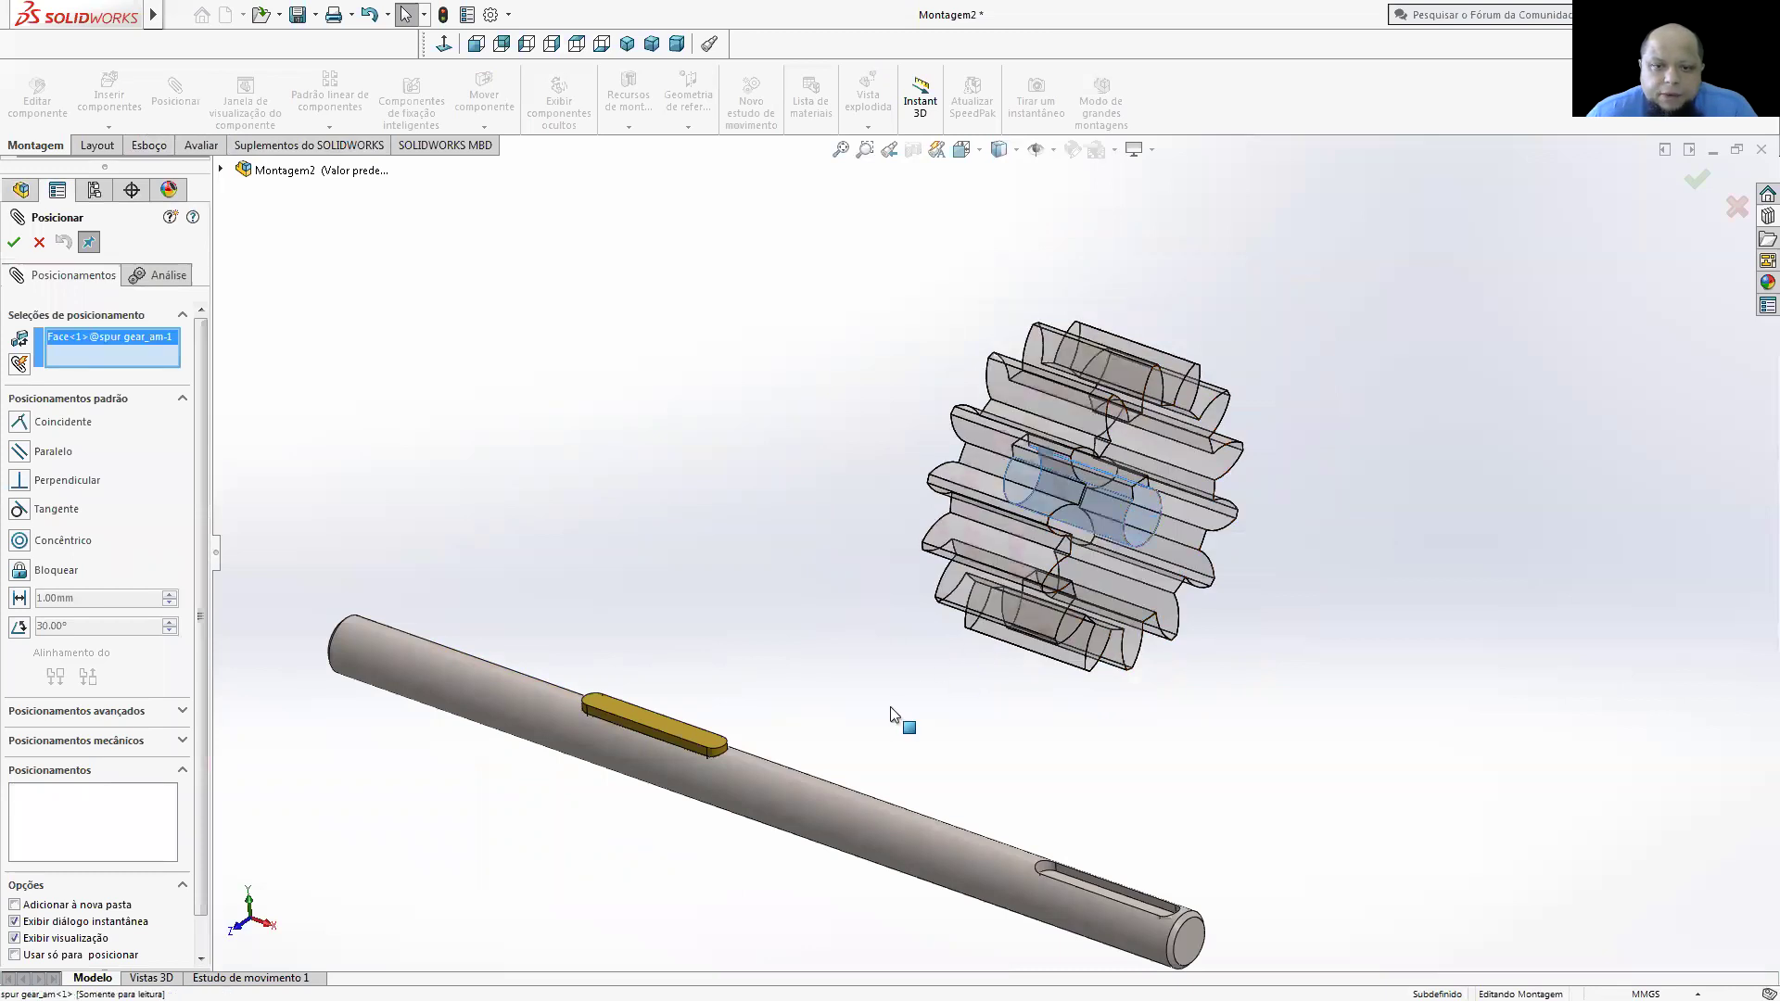
click(973, 858)
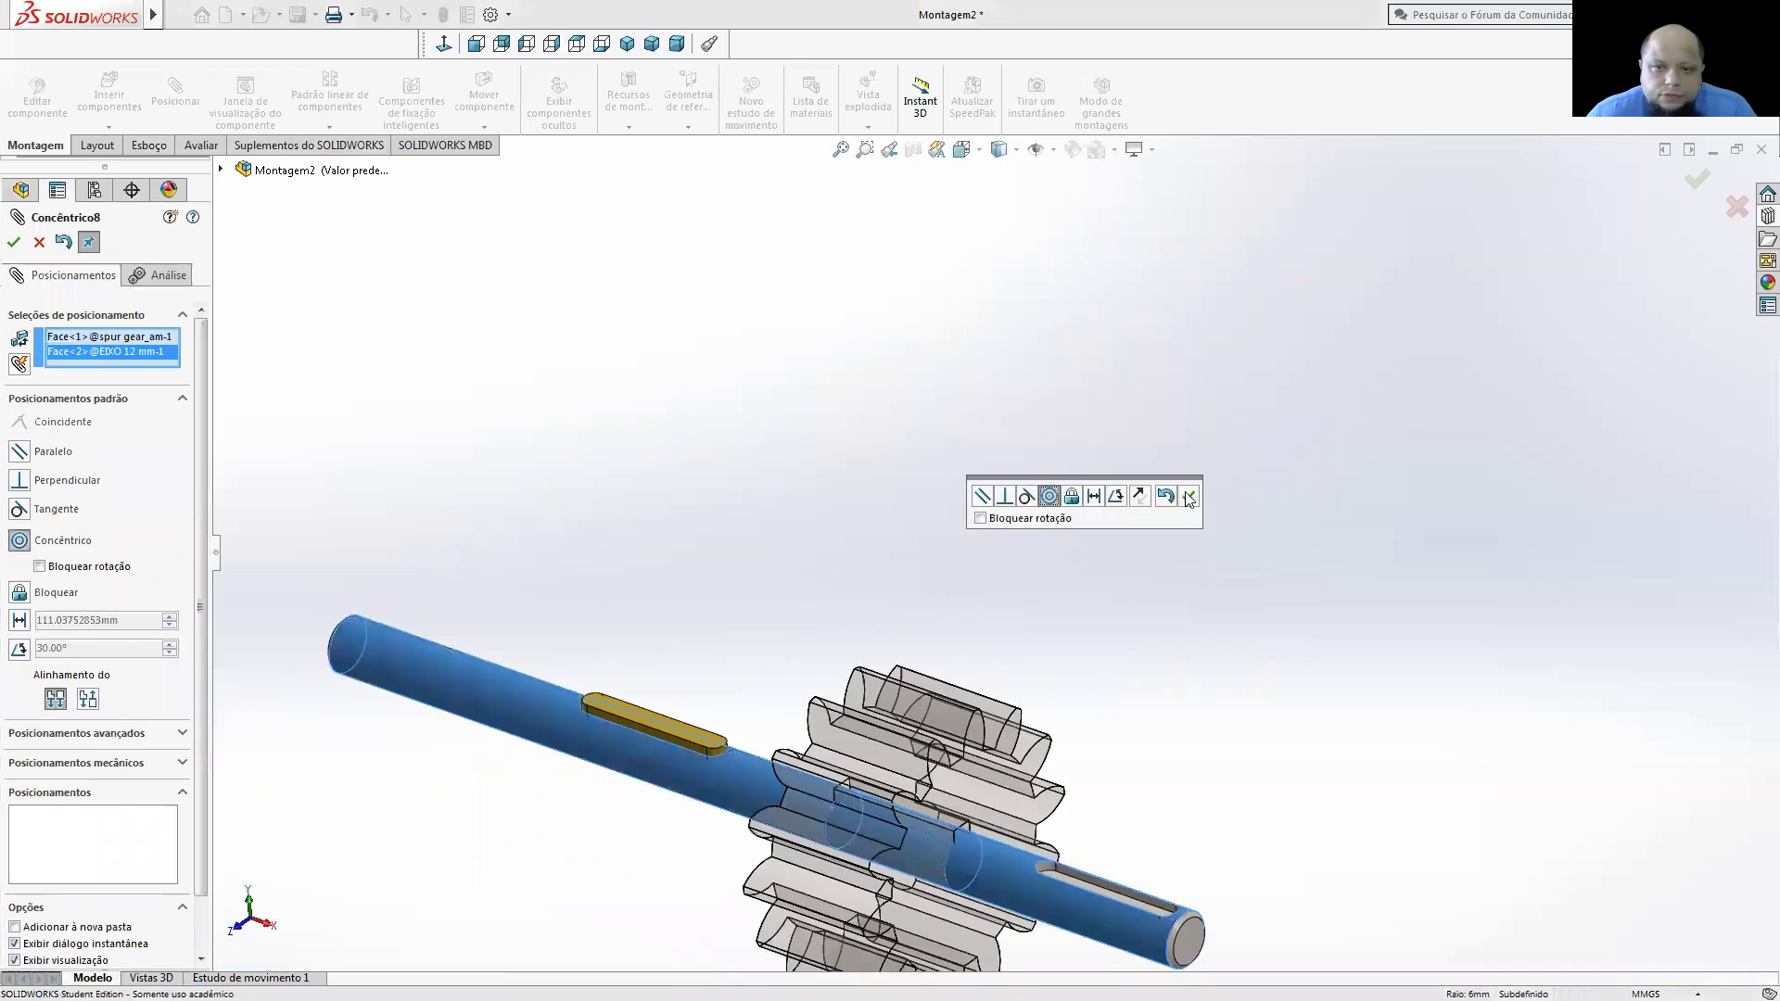
key(Return)
- Make the gear's keyway side face coincident with the key's face
scroll(933, 576, up, 3)
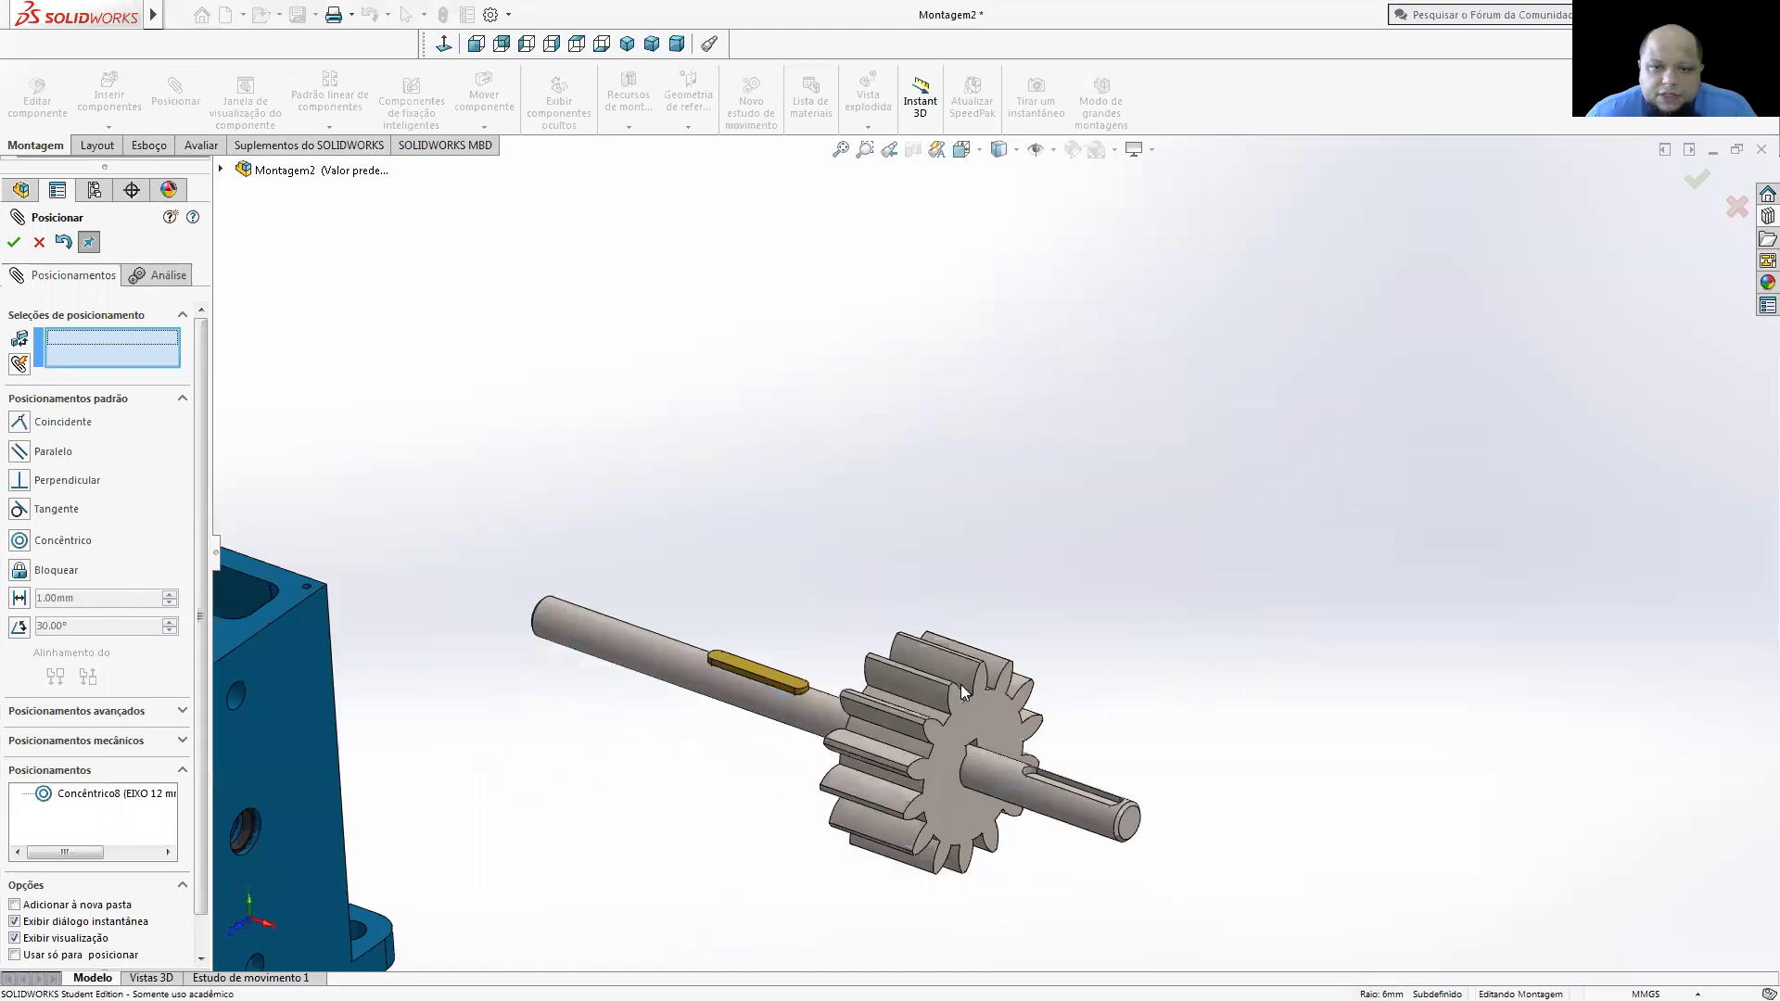
scroll(960, 684, down, 5)
click(962, 512)
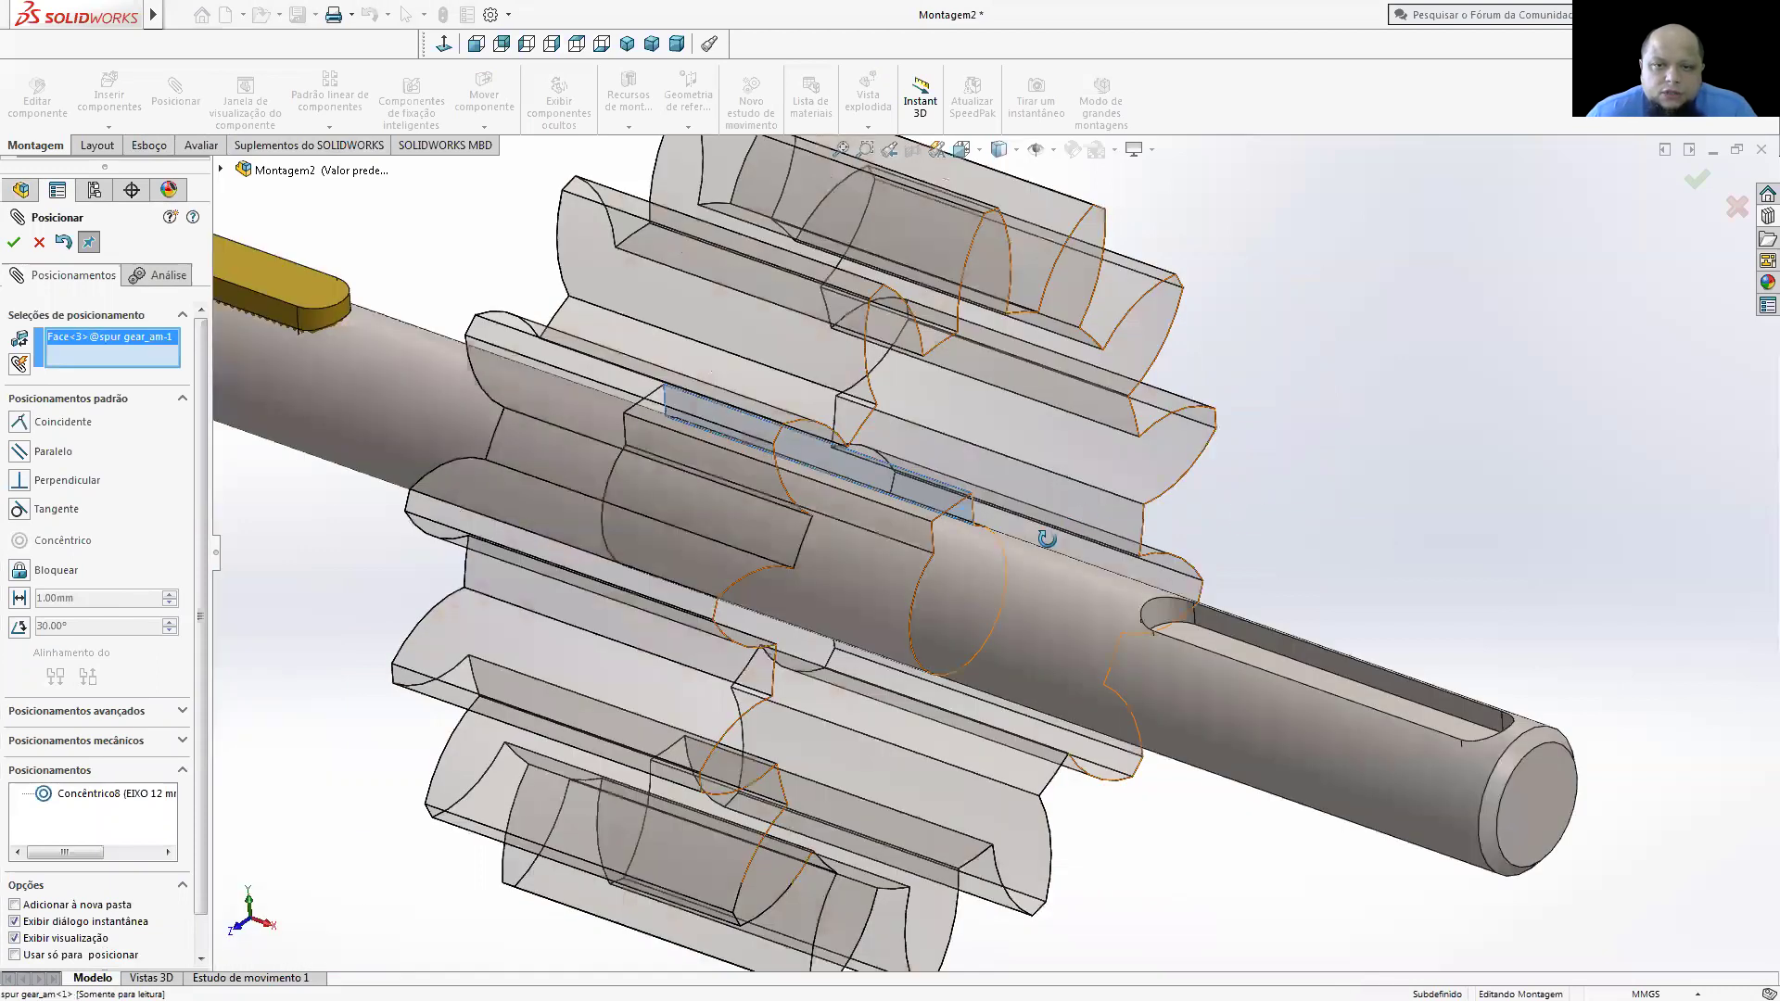
middle_drag(1320, 391, 1277, 376)
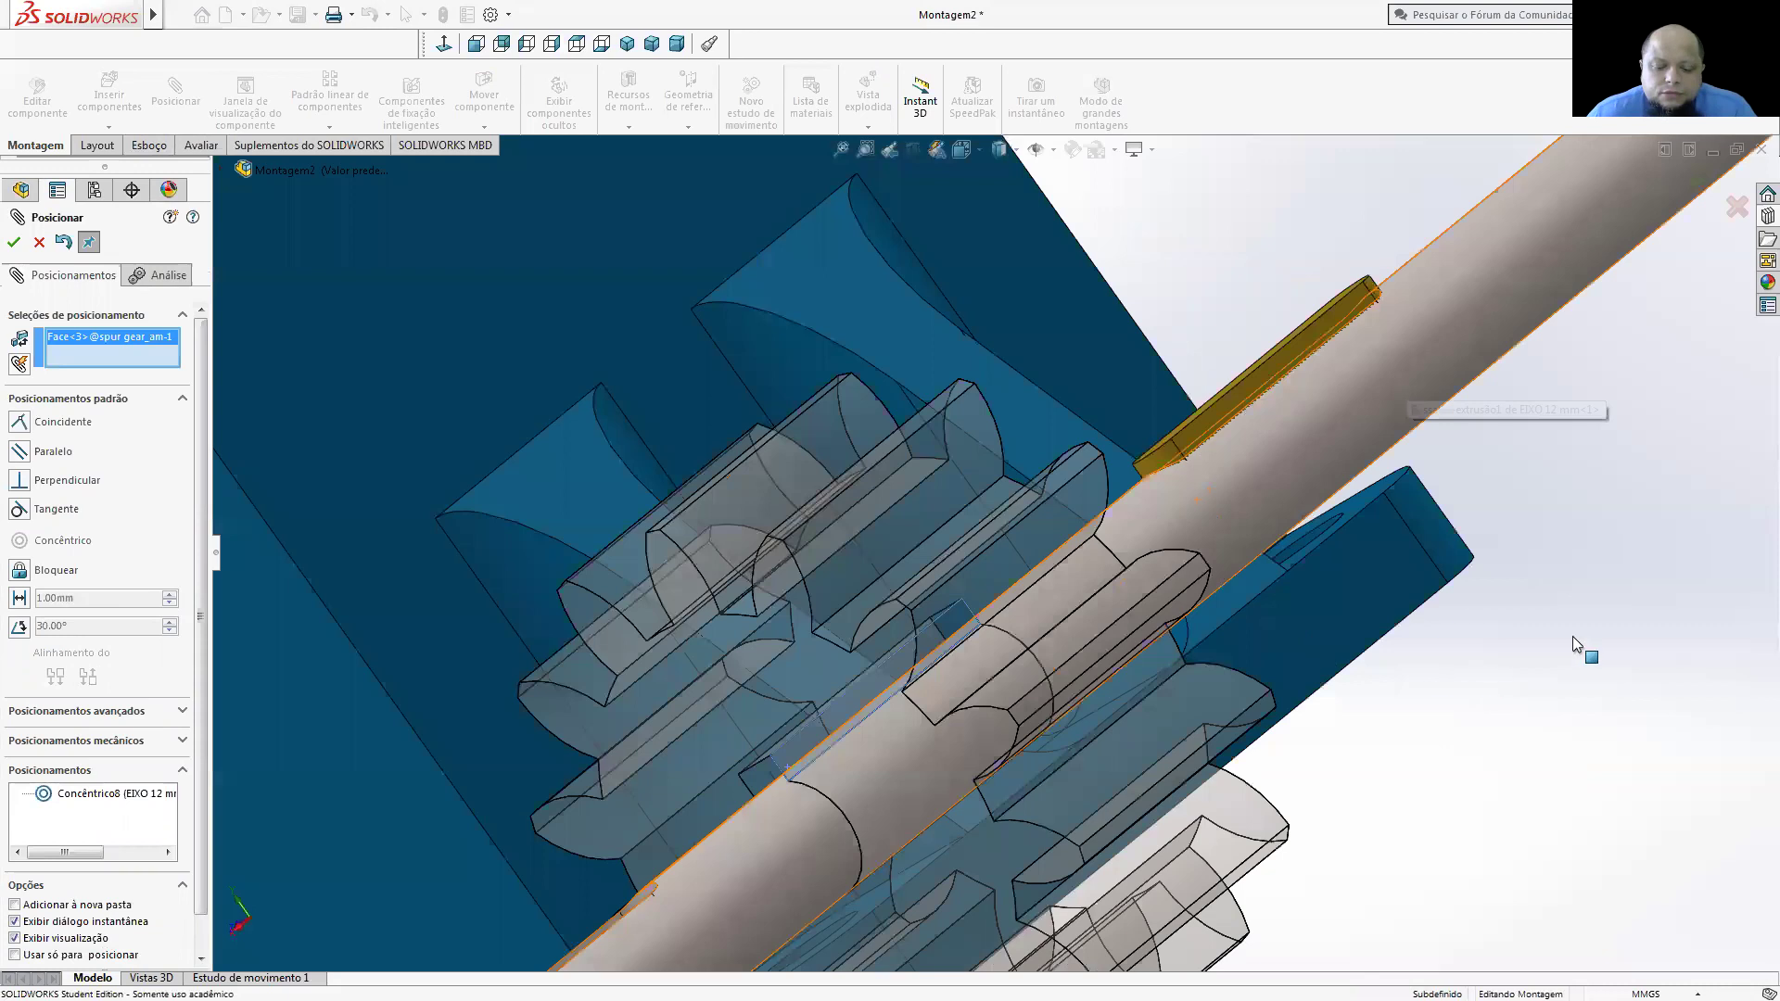
click(1298, 346)
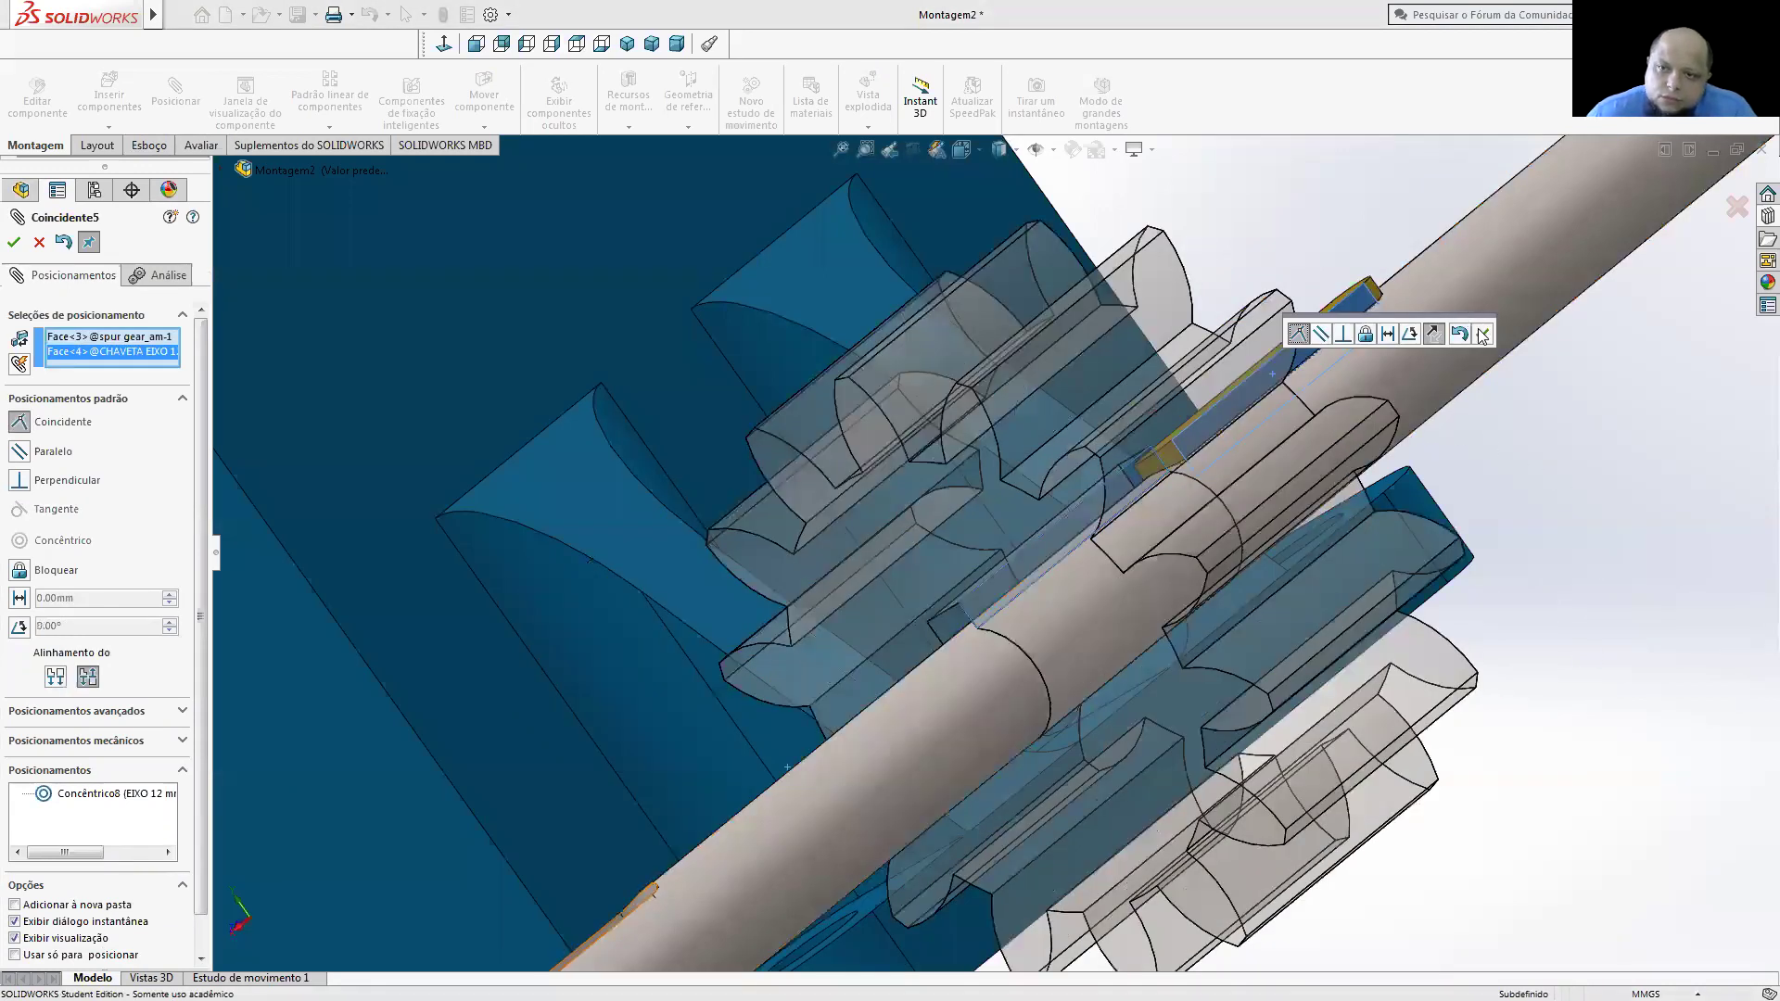
scroll(979, 489, up, 10)
key(Return)
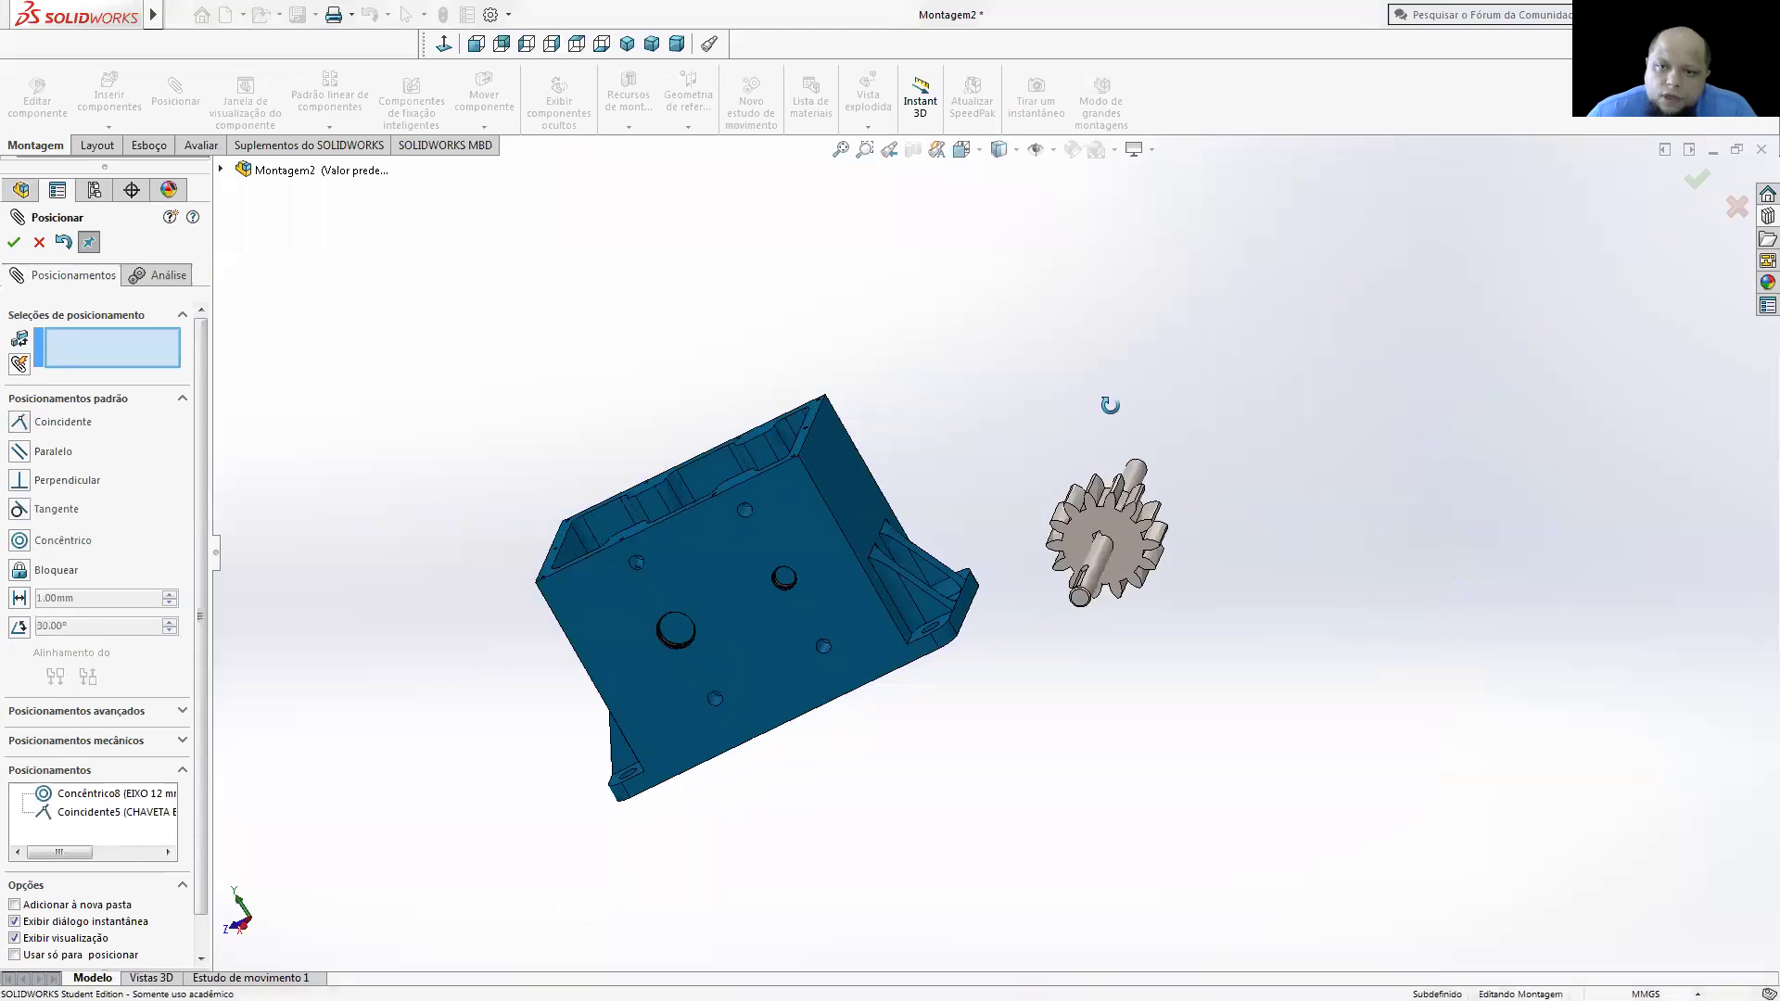
- Make a key end edge coincident with the matching gear edge
key(ctrl+shift+z)
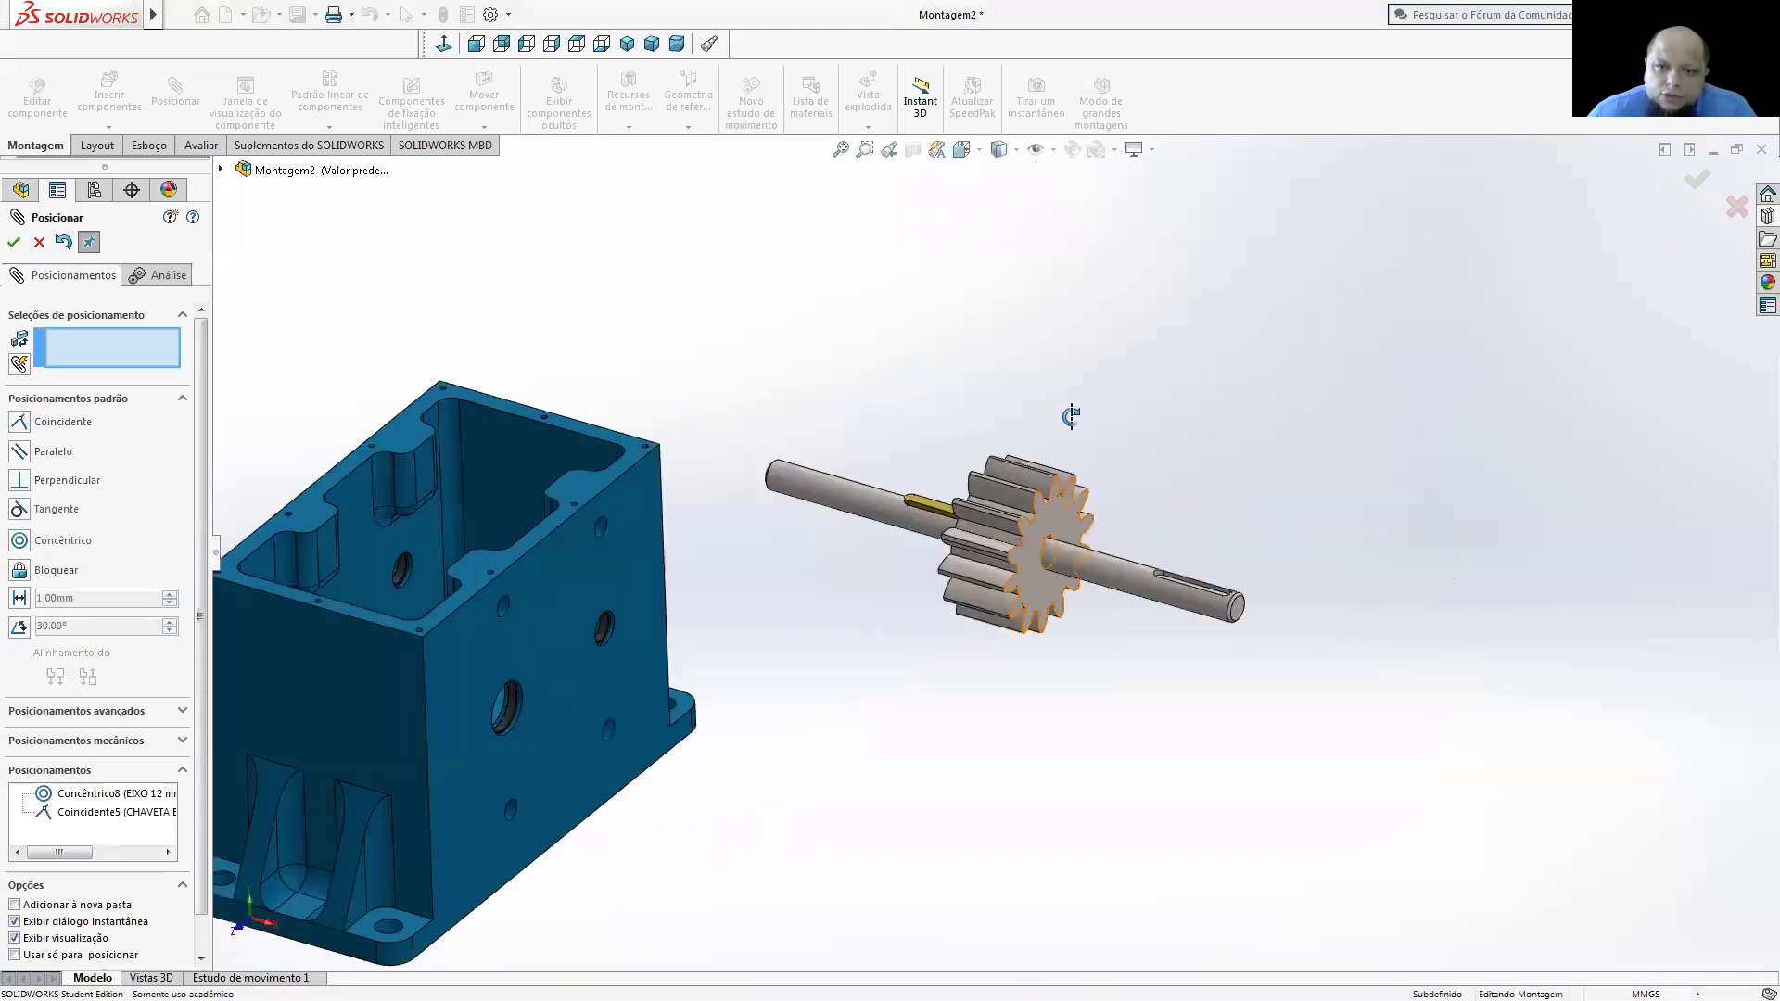
key(ctrl+shift+z)
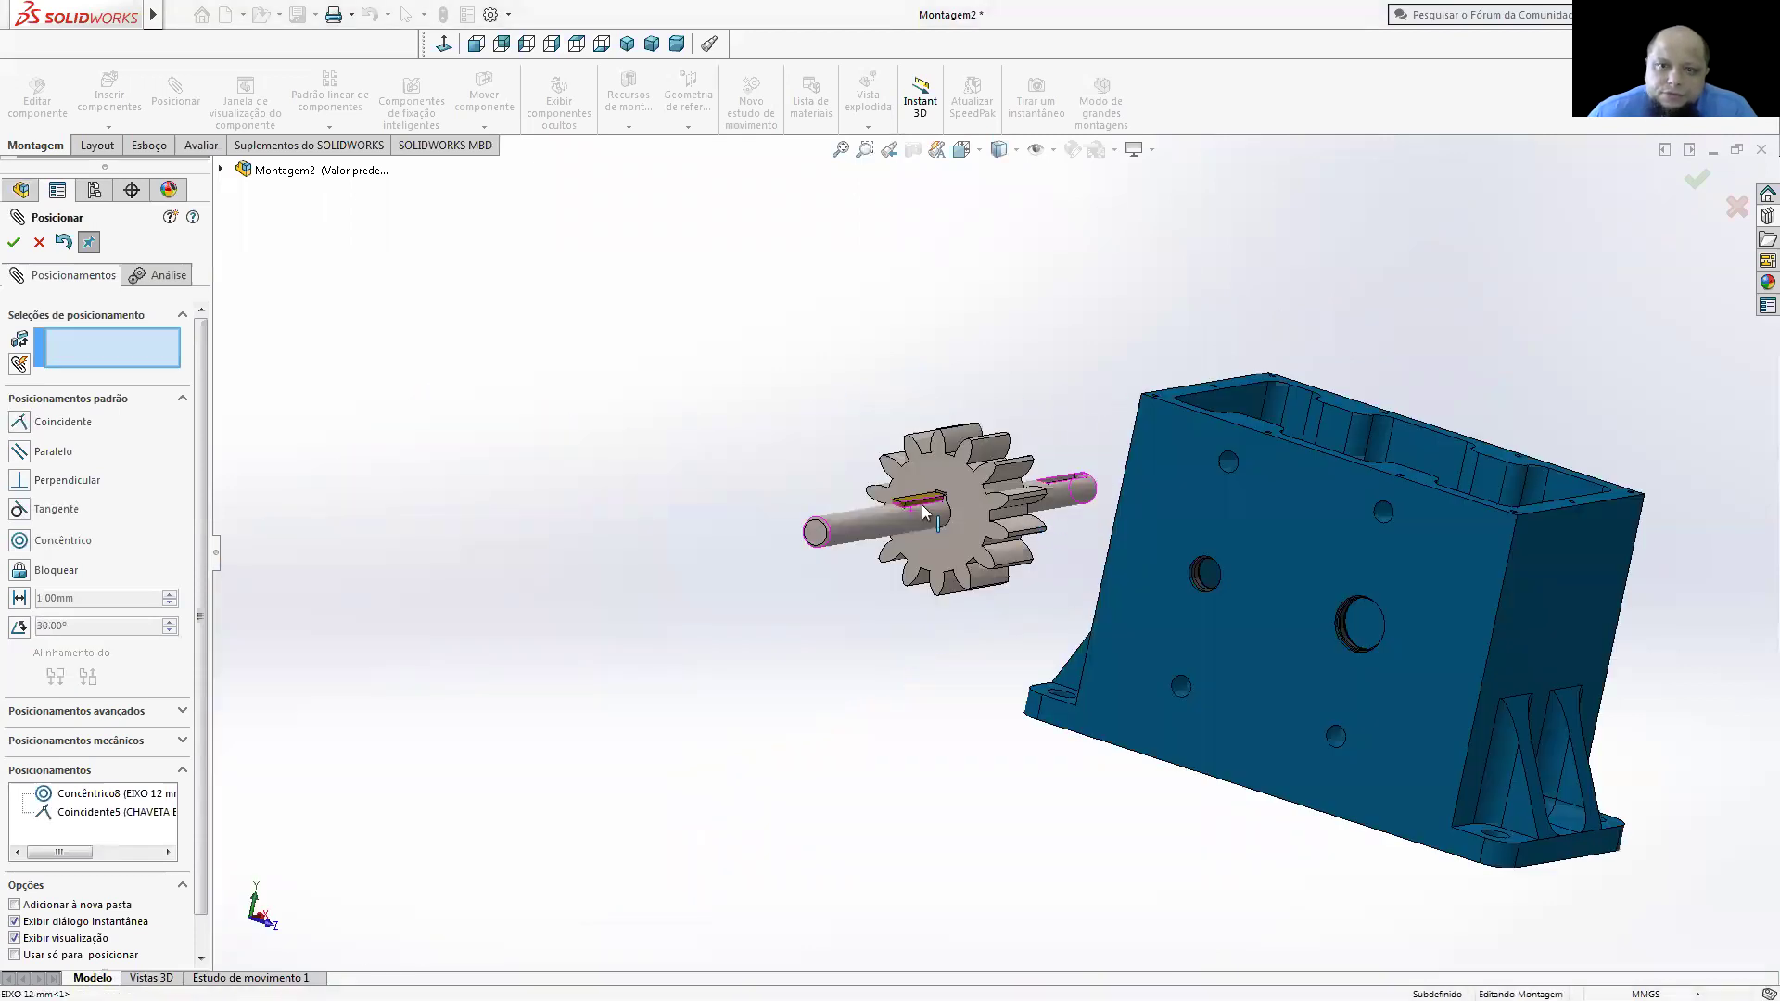
key(ctrl+shift+z)
key(ctrl+shift+z)
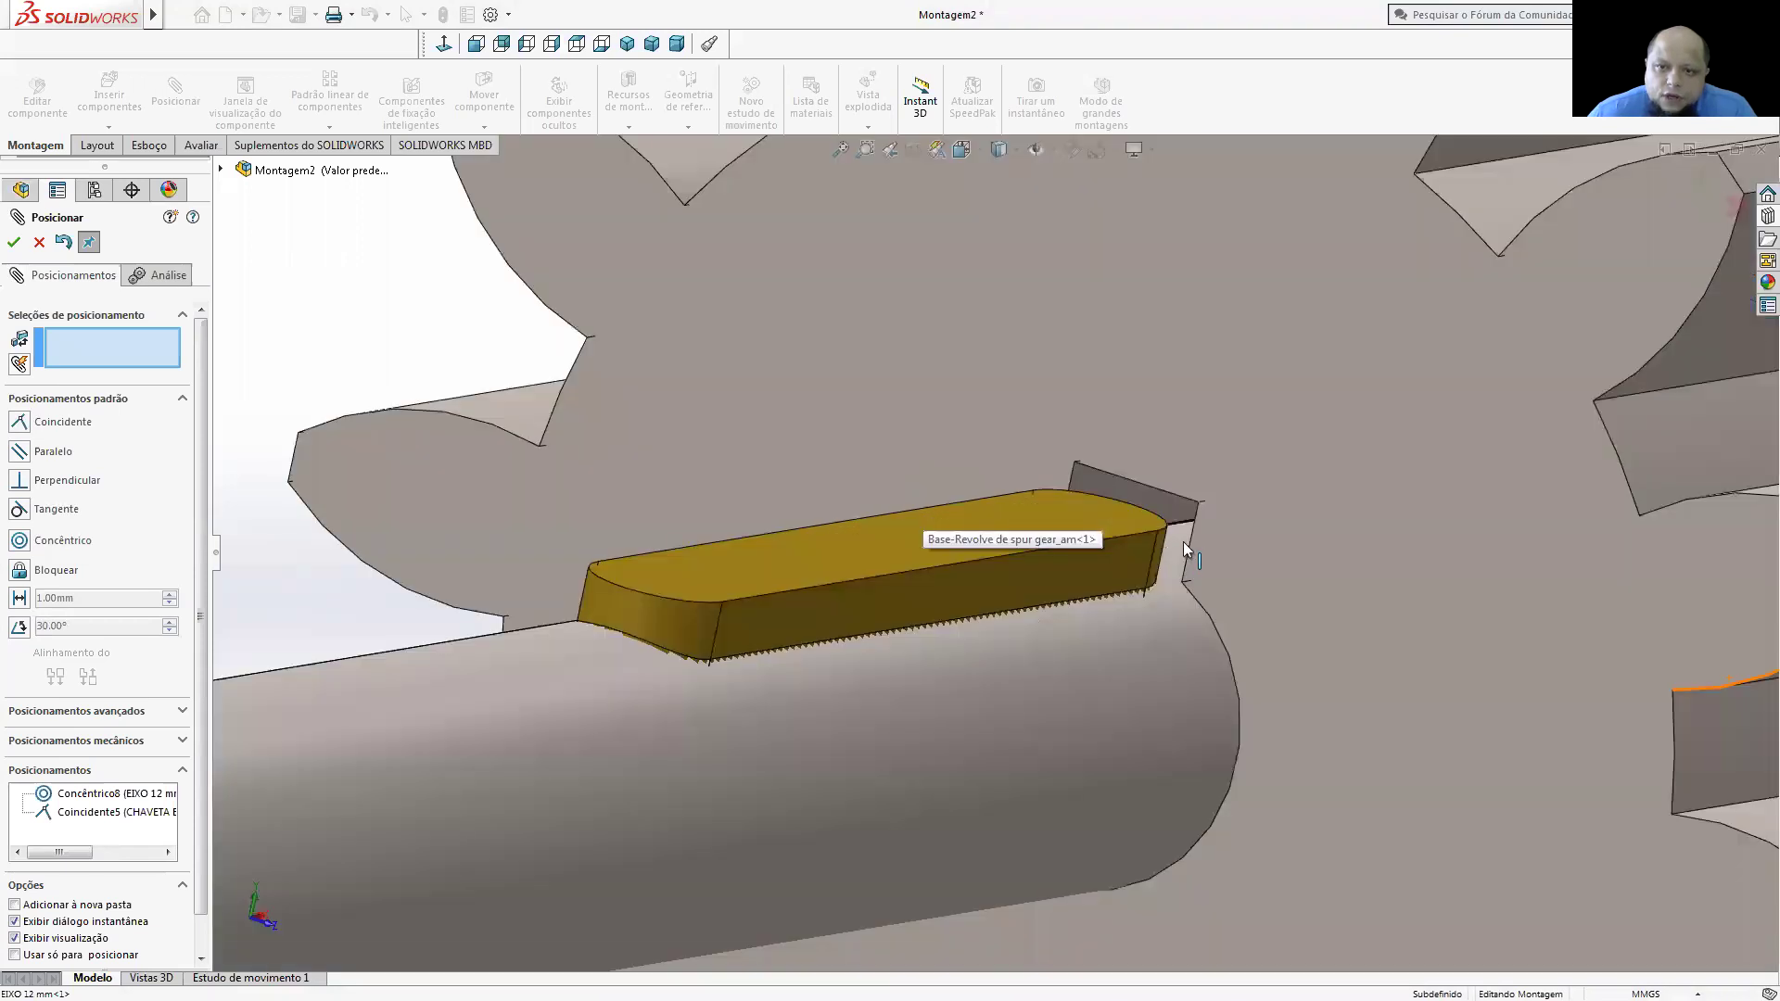
scroll(1198, 530, down, 2)
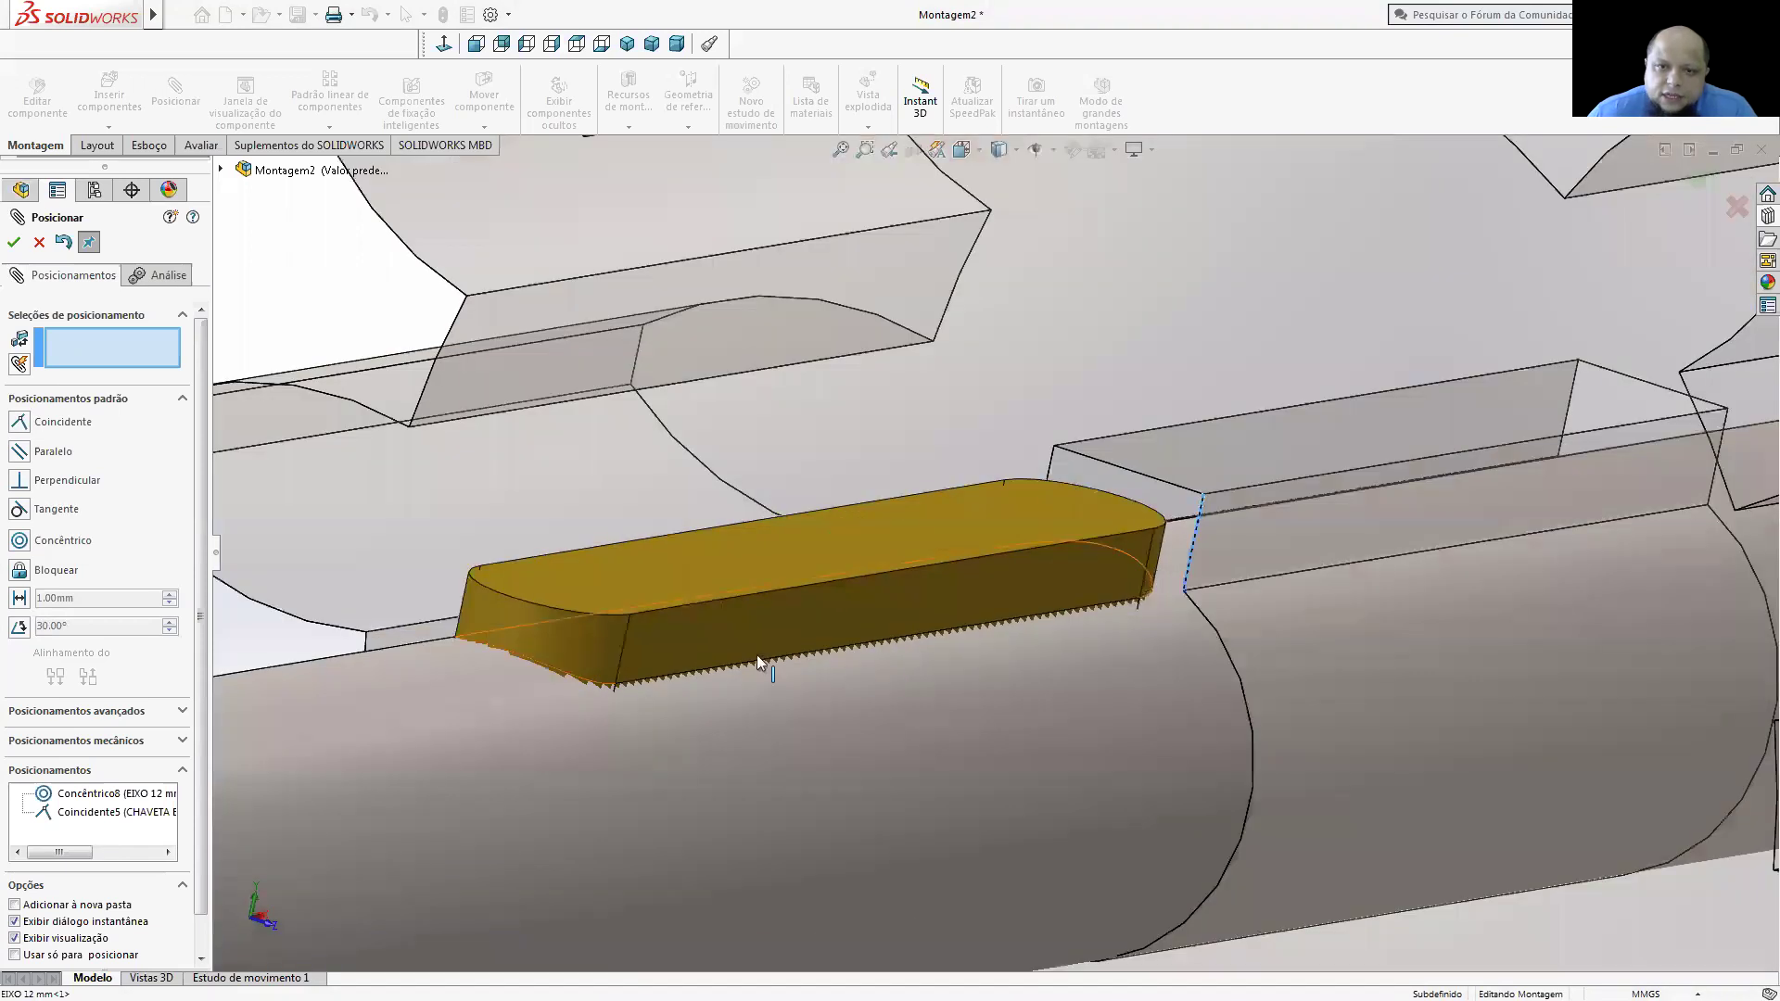
click(625, 651)
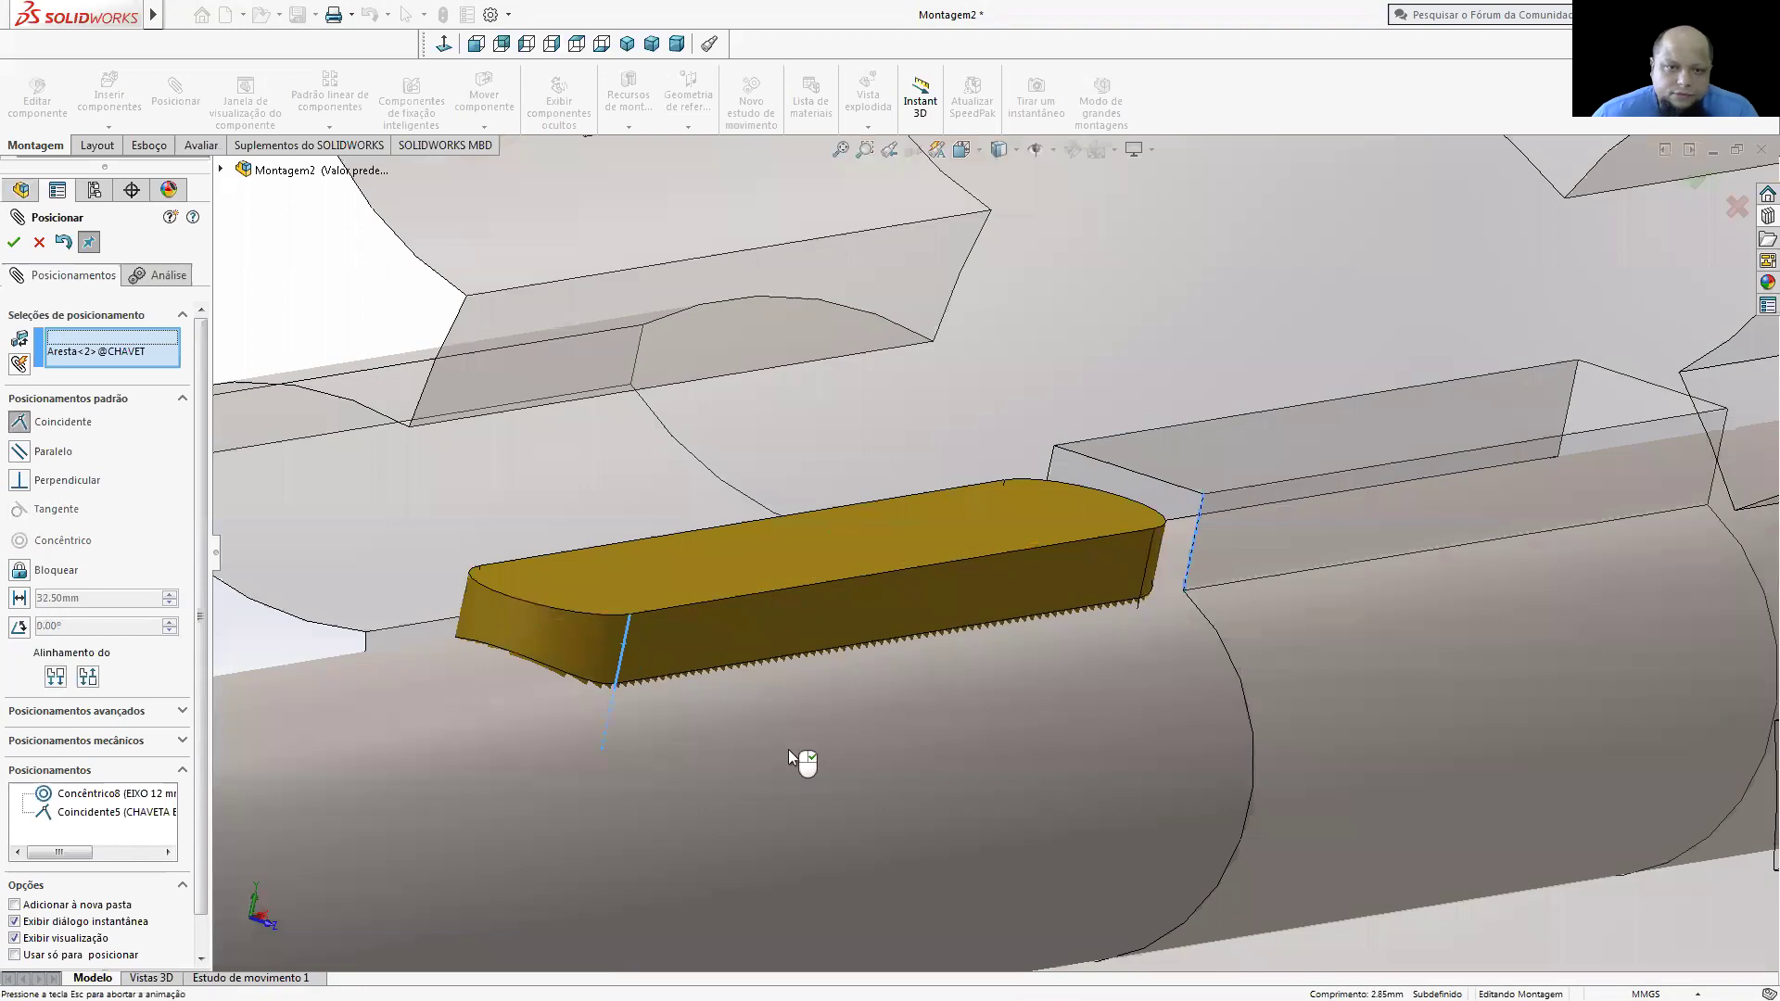
click(788, 749)
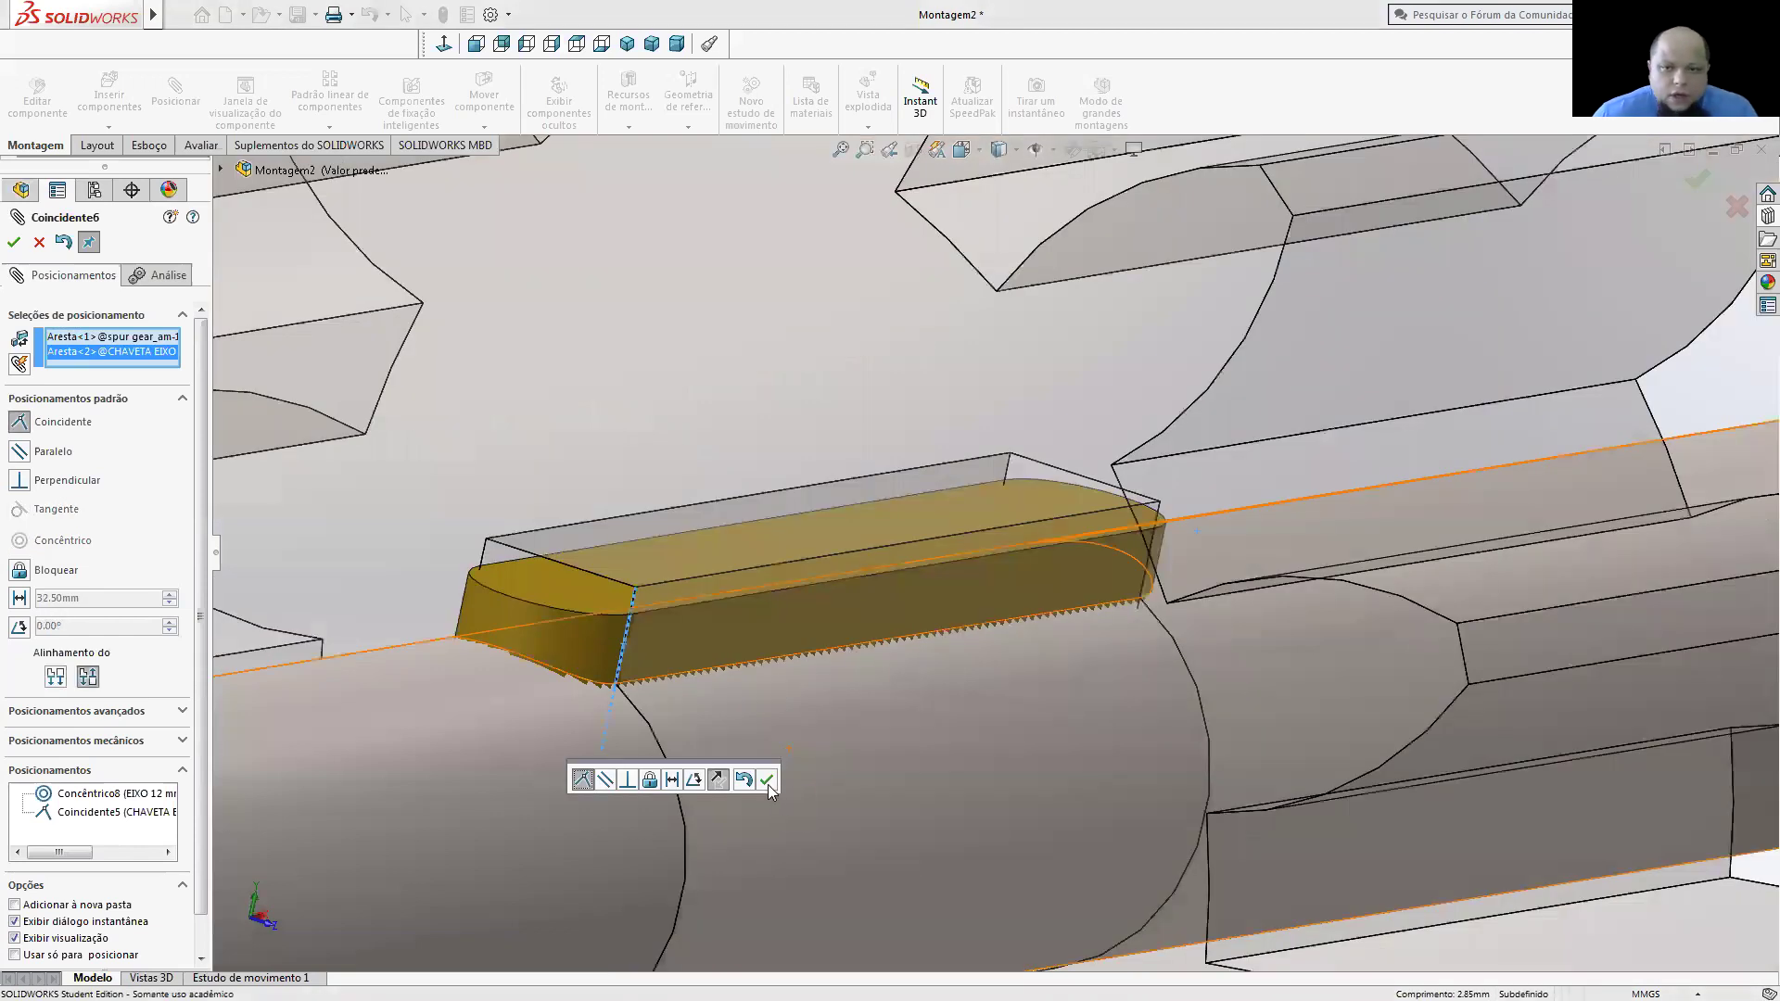
click(767, 781)
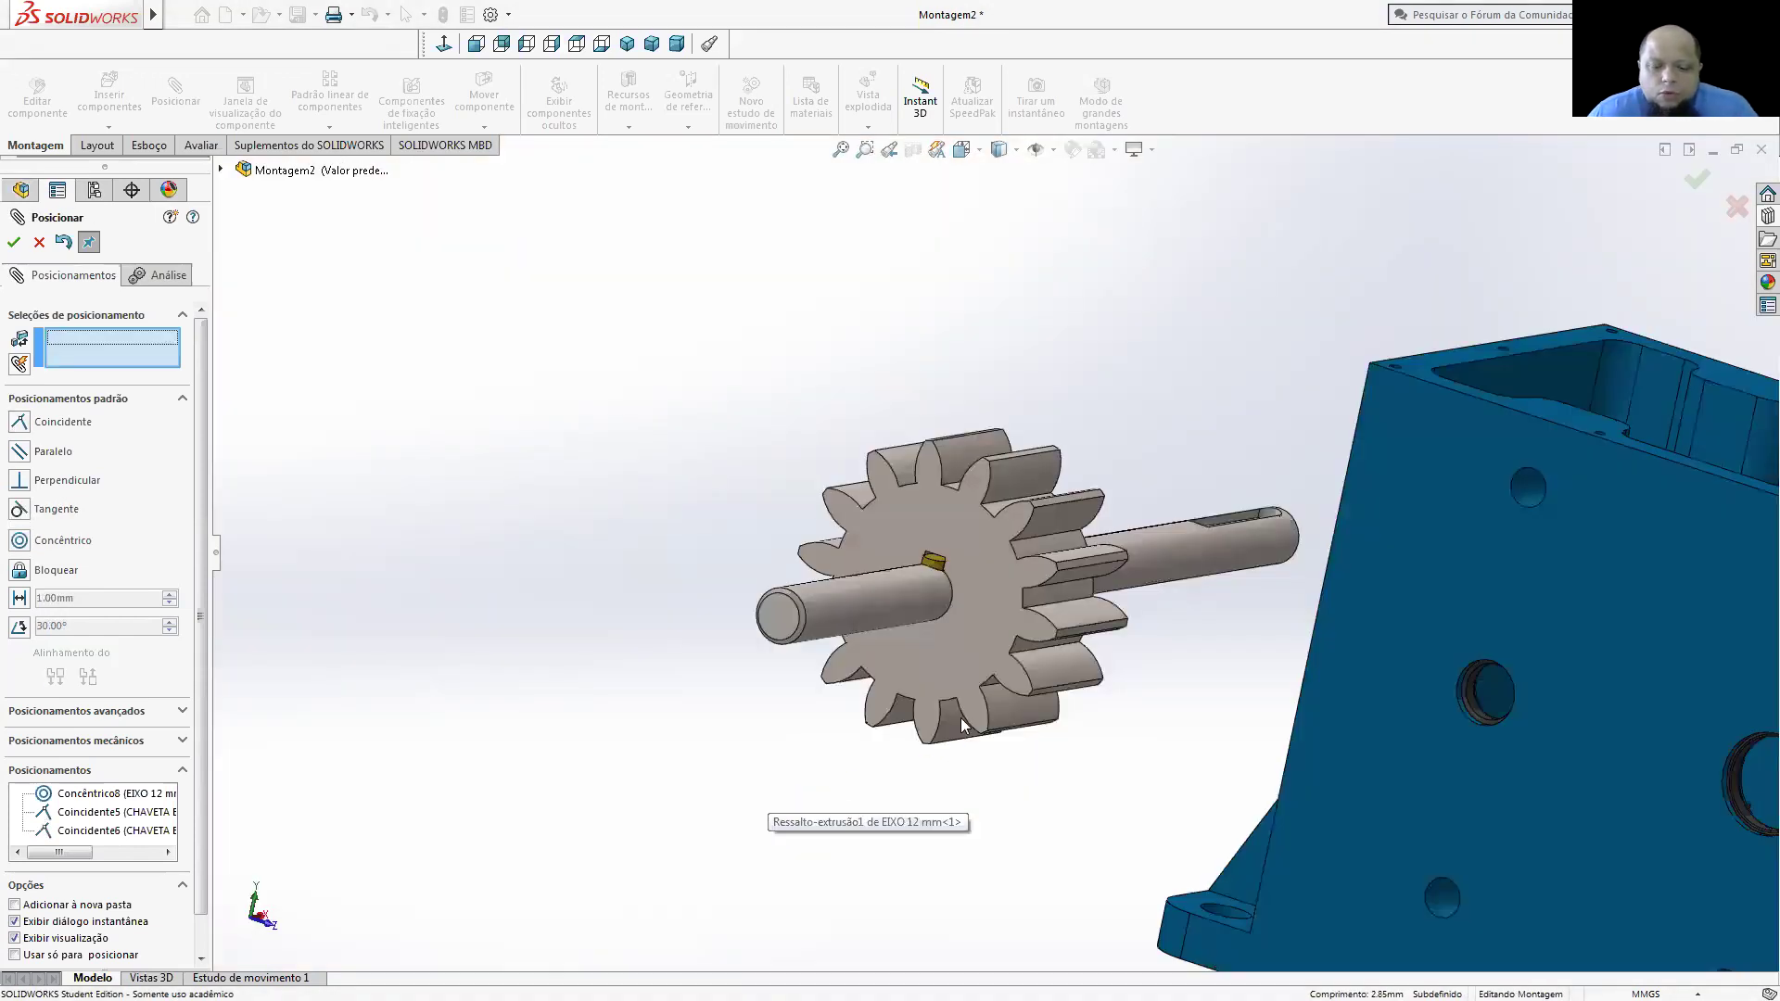
mouse_move(962, 575)
middle_down()
mouse_move(1109, 789)
mouse_move(1149, 779)
middle_up()
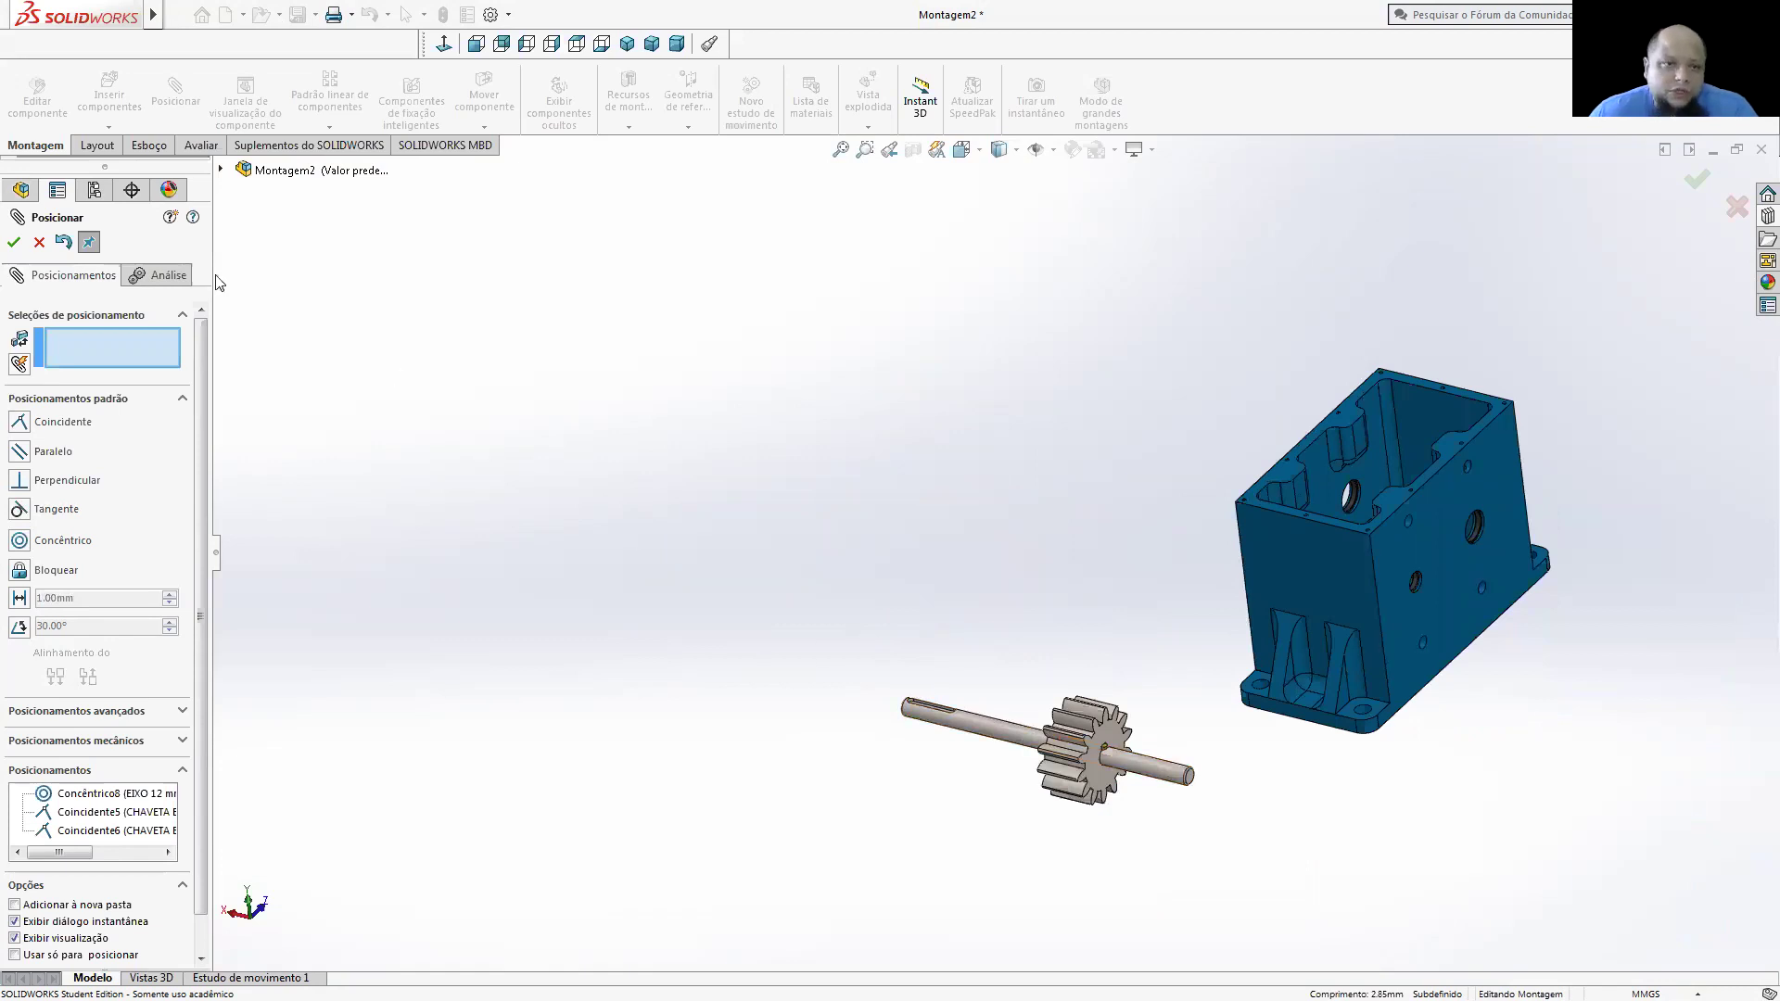
- Finish mating and move the shaft-and-gear unit toward the housing's top cavity
click(14, 242)
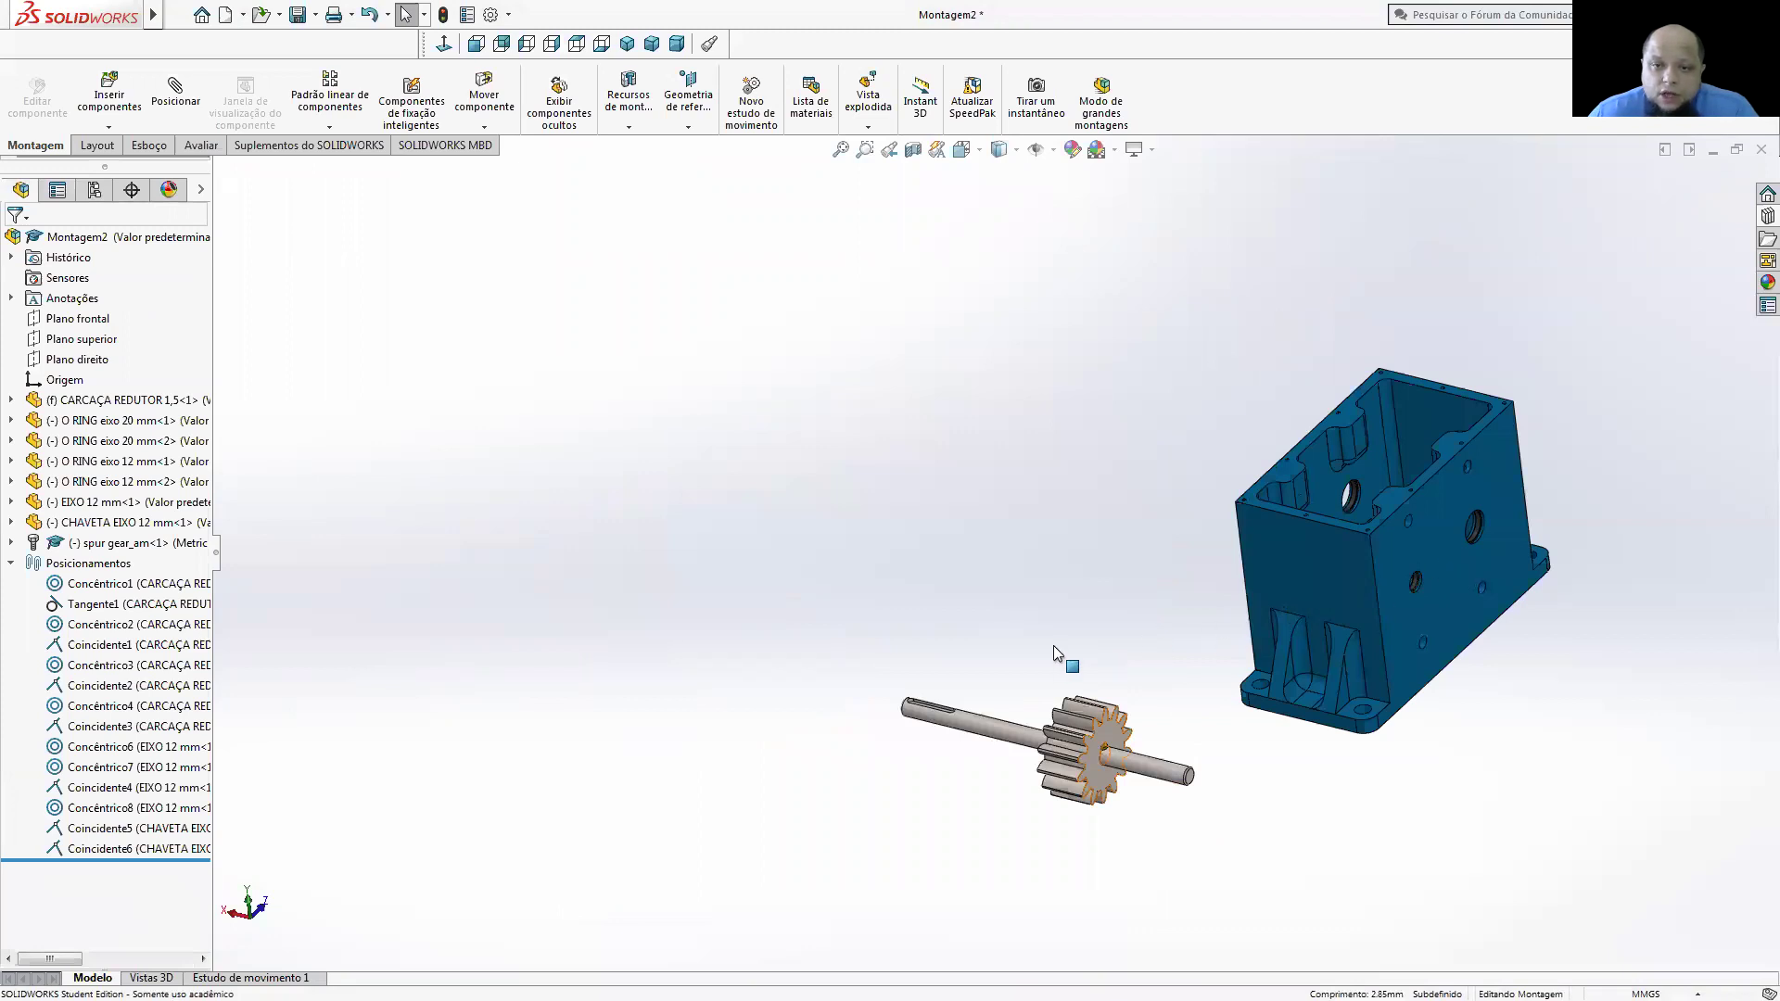
drag(1154, 763, 1053, 645)
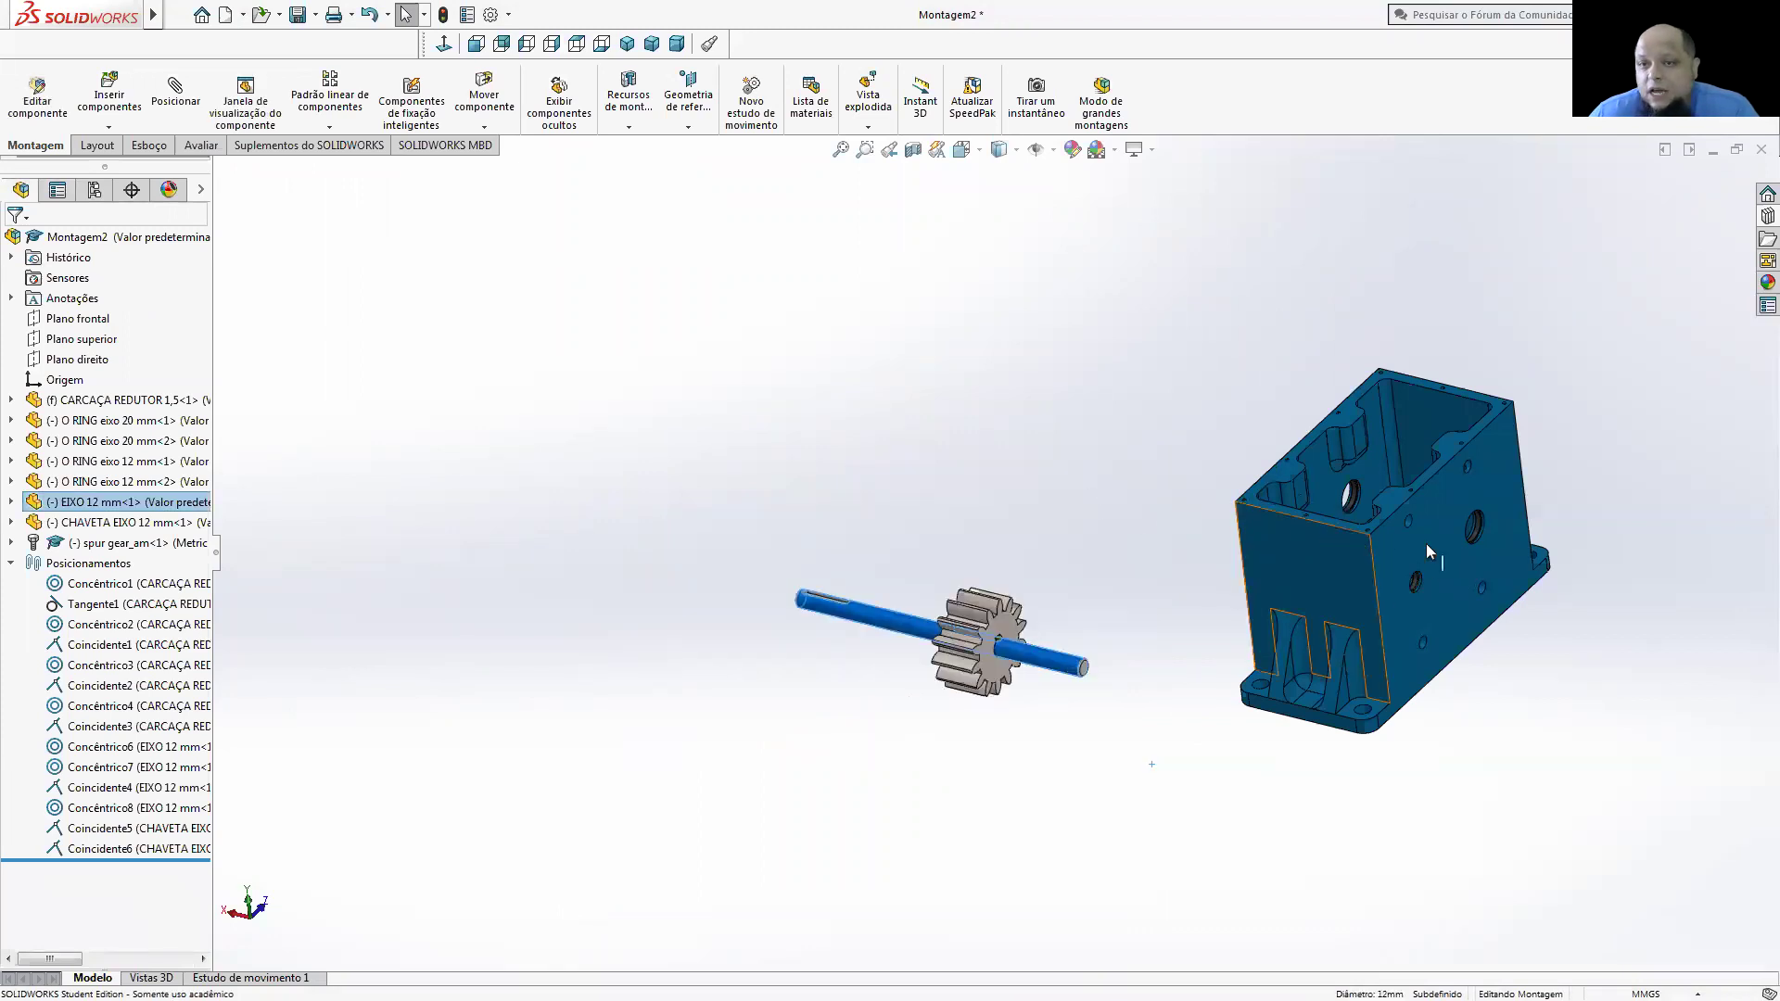
click(1129, 568)
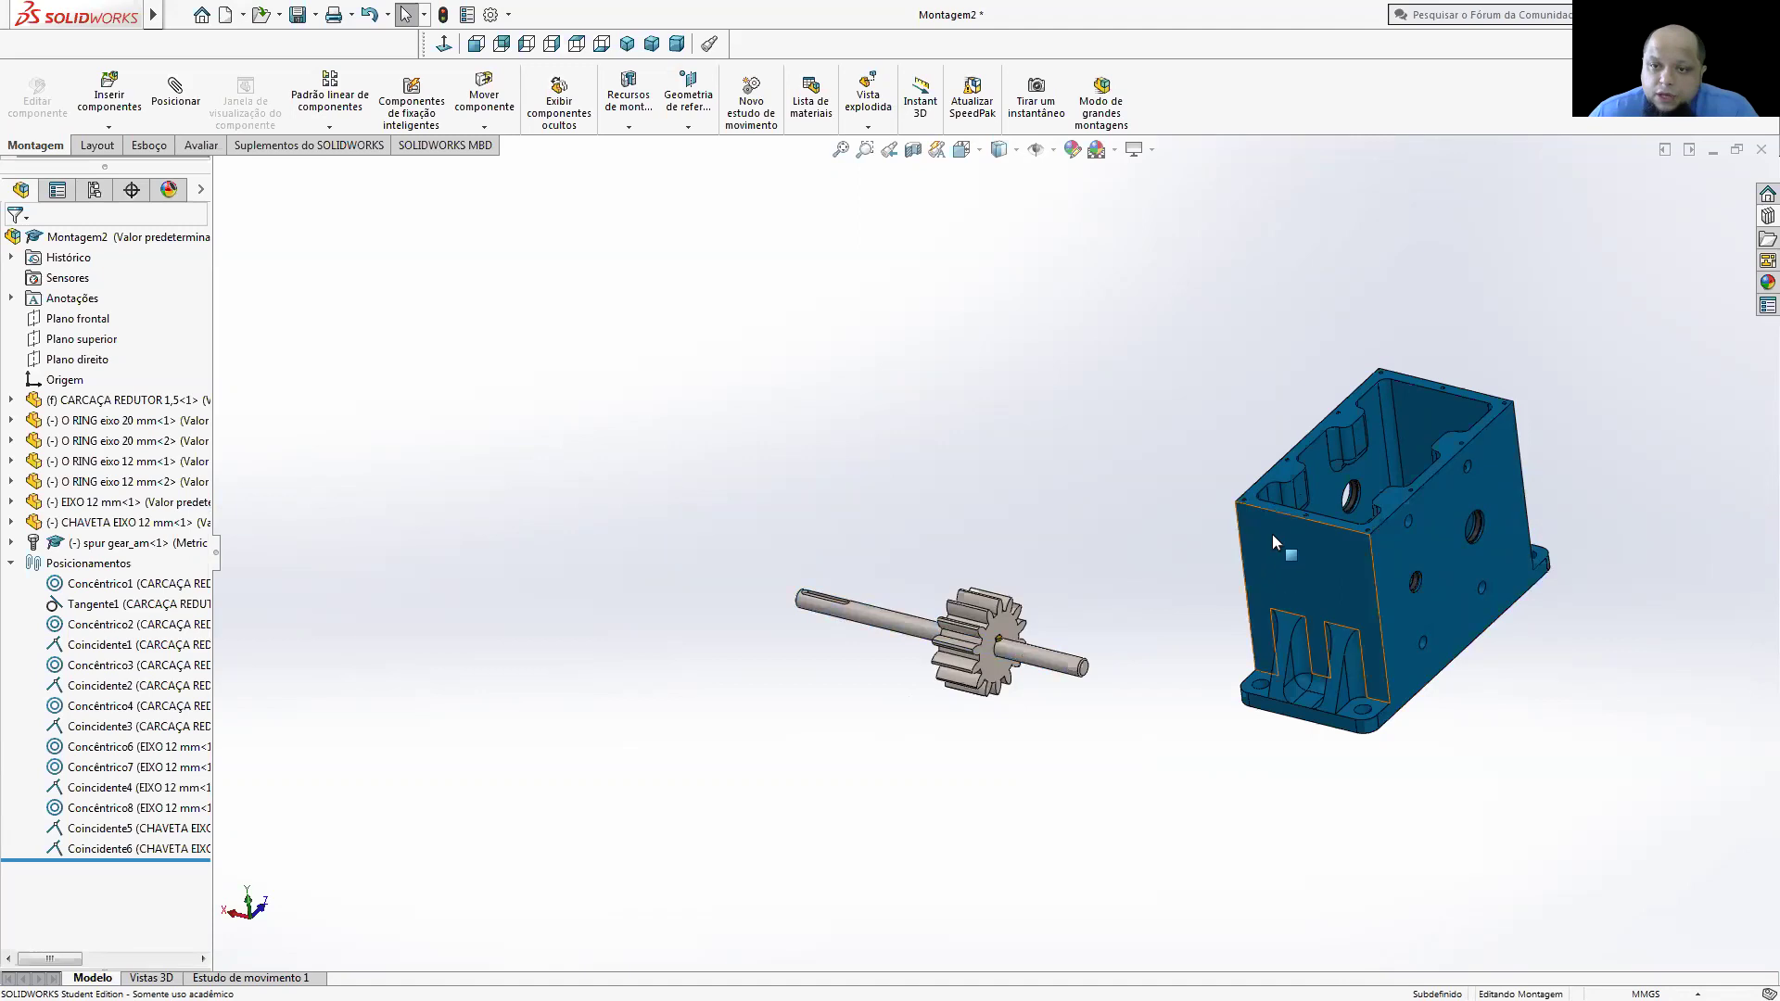
middle_drag(1272, 534, 1220, 557)
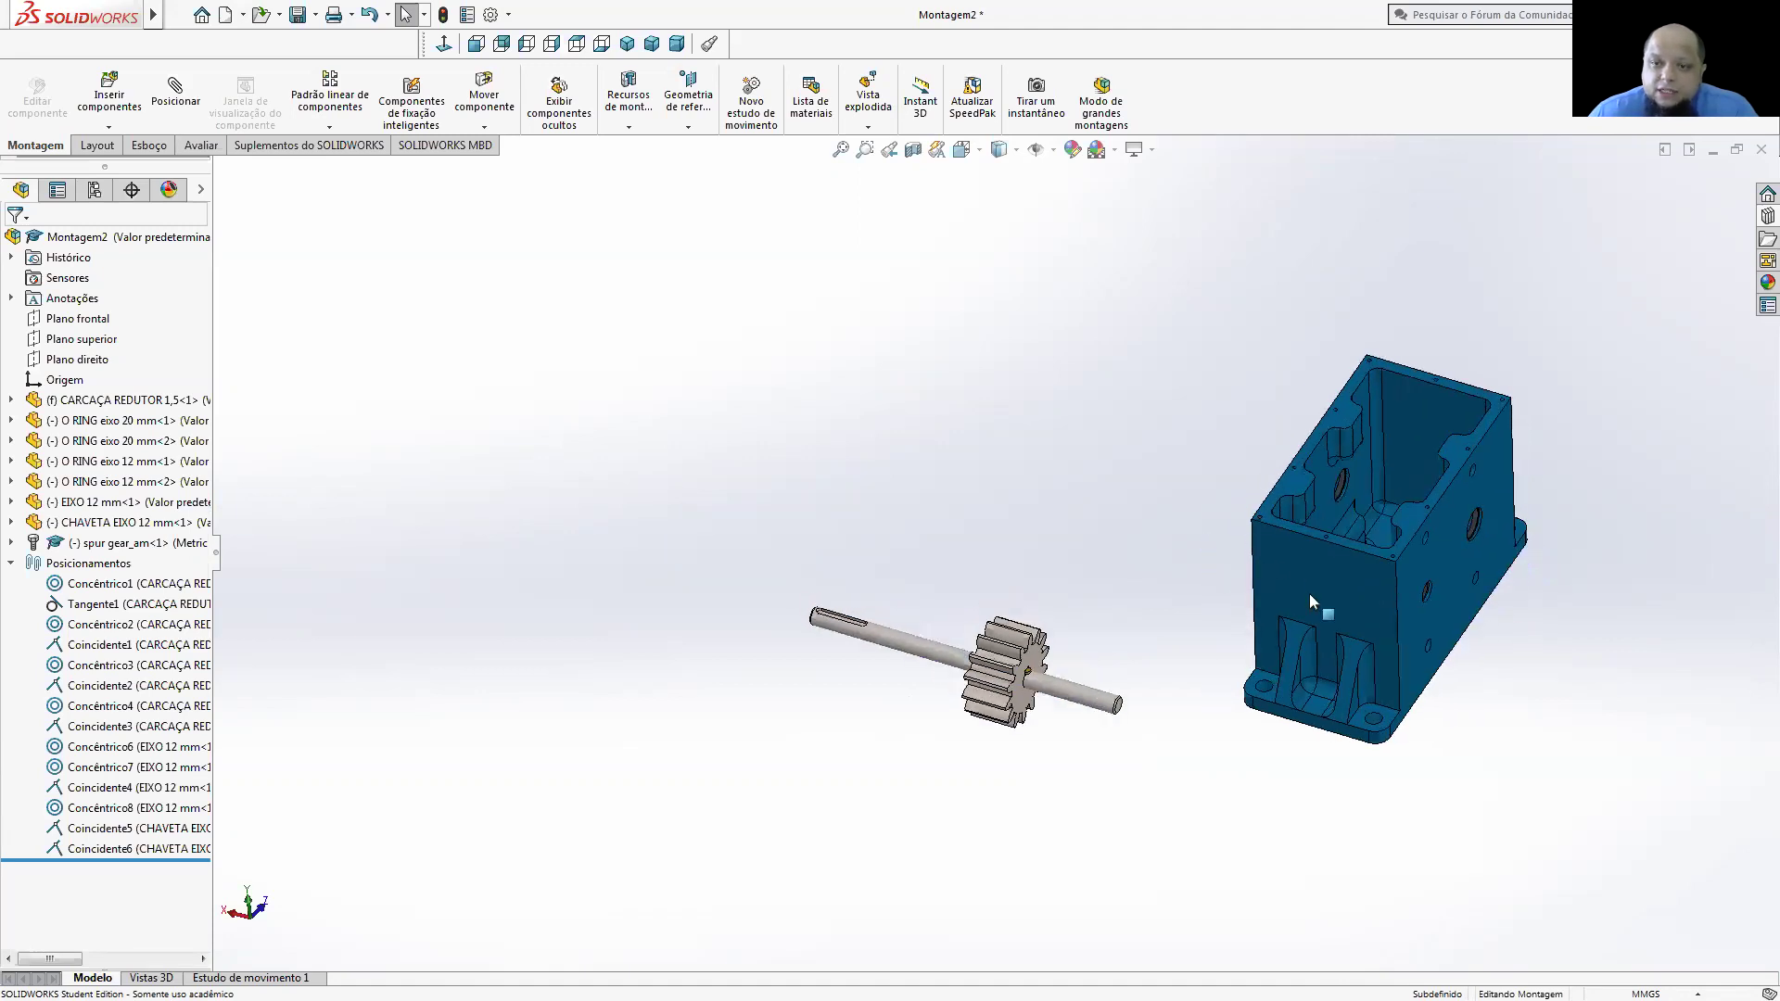
middle_drag(1309, 593, 1306, 580)
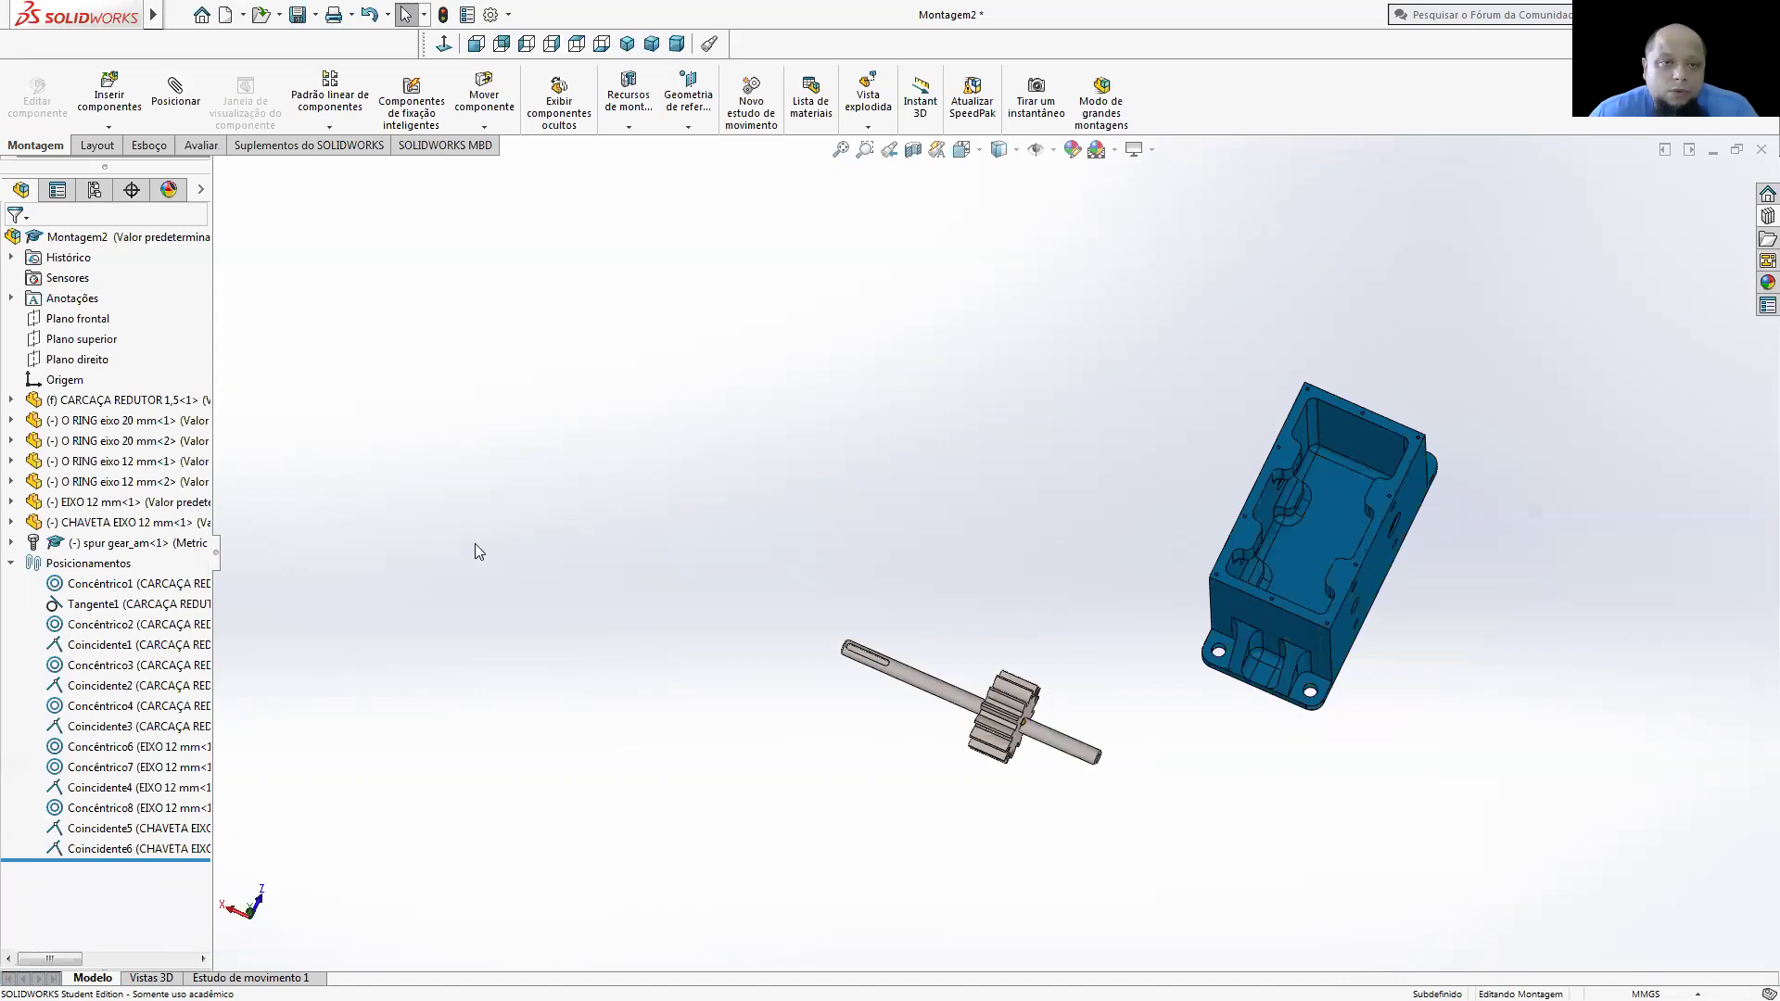
- Mate the shaft's cylindrical face concentric with the 12 mm O-ring in the housing hole
click(174, 92)
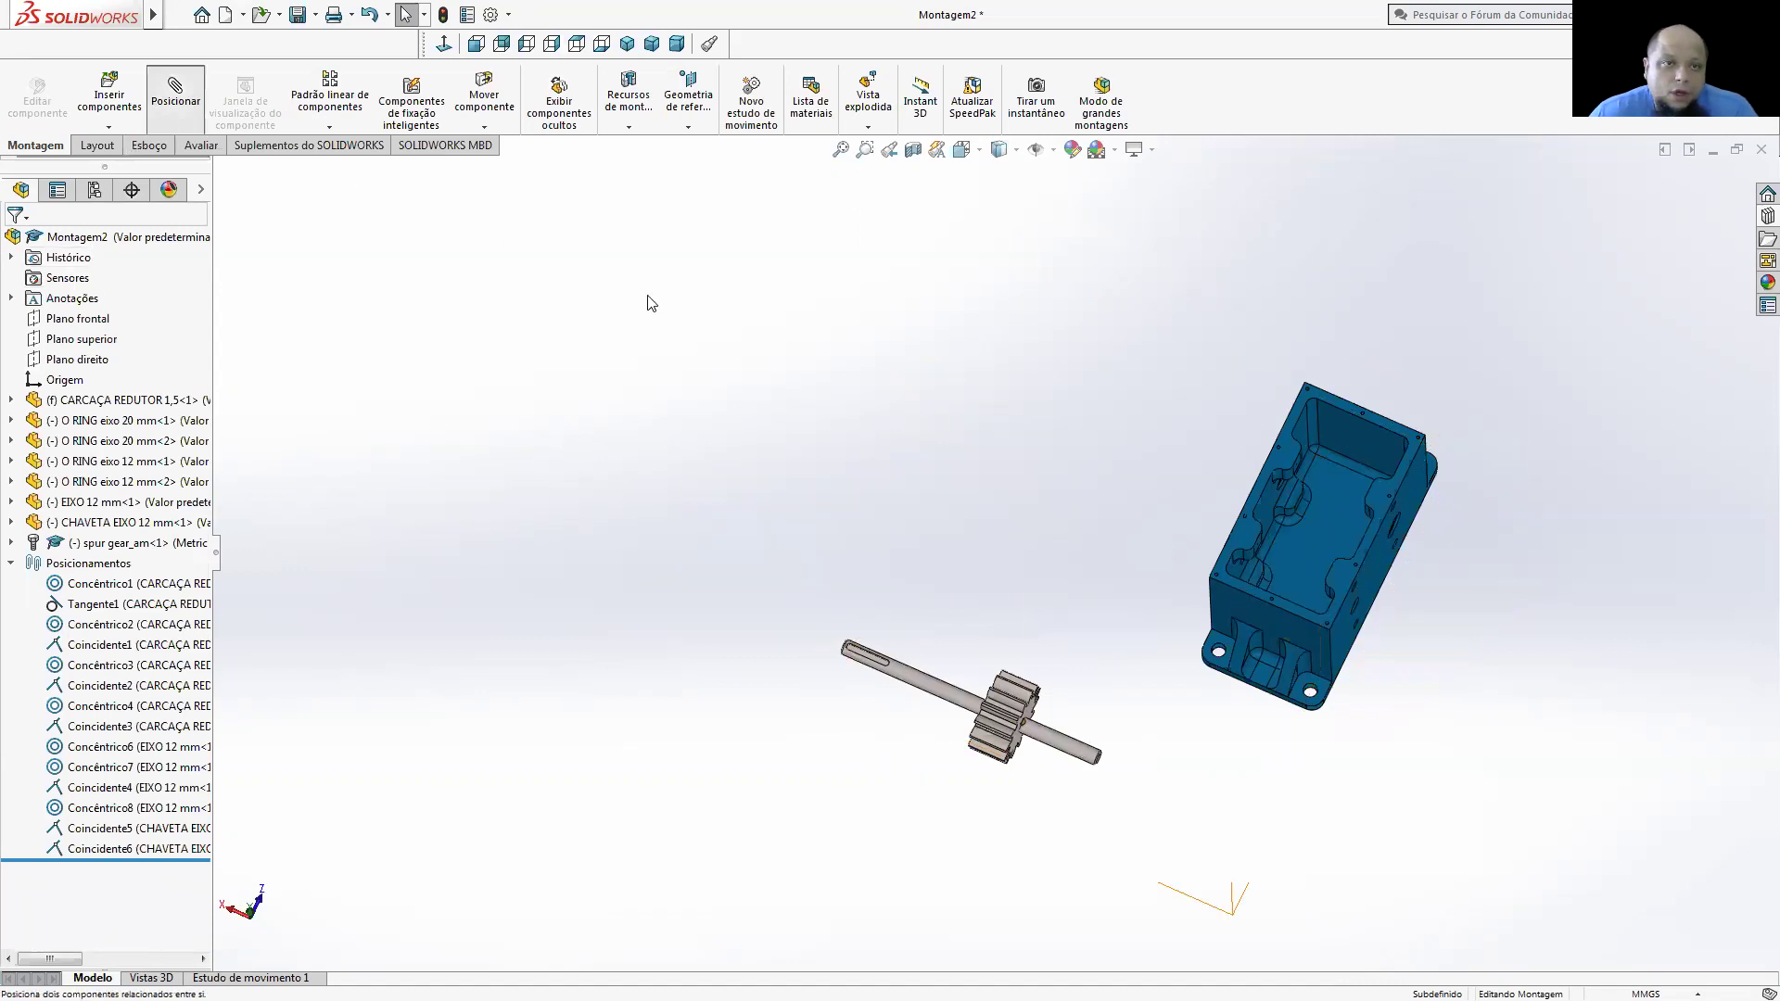
click(1044, 736)
middle_drag(1152, 512, 1350, 508)
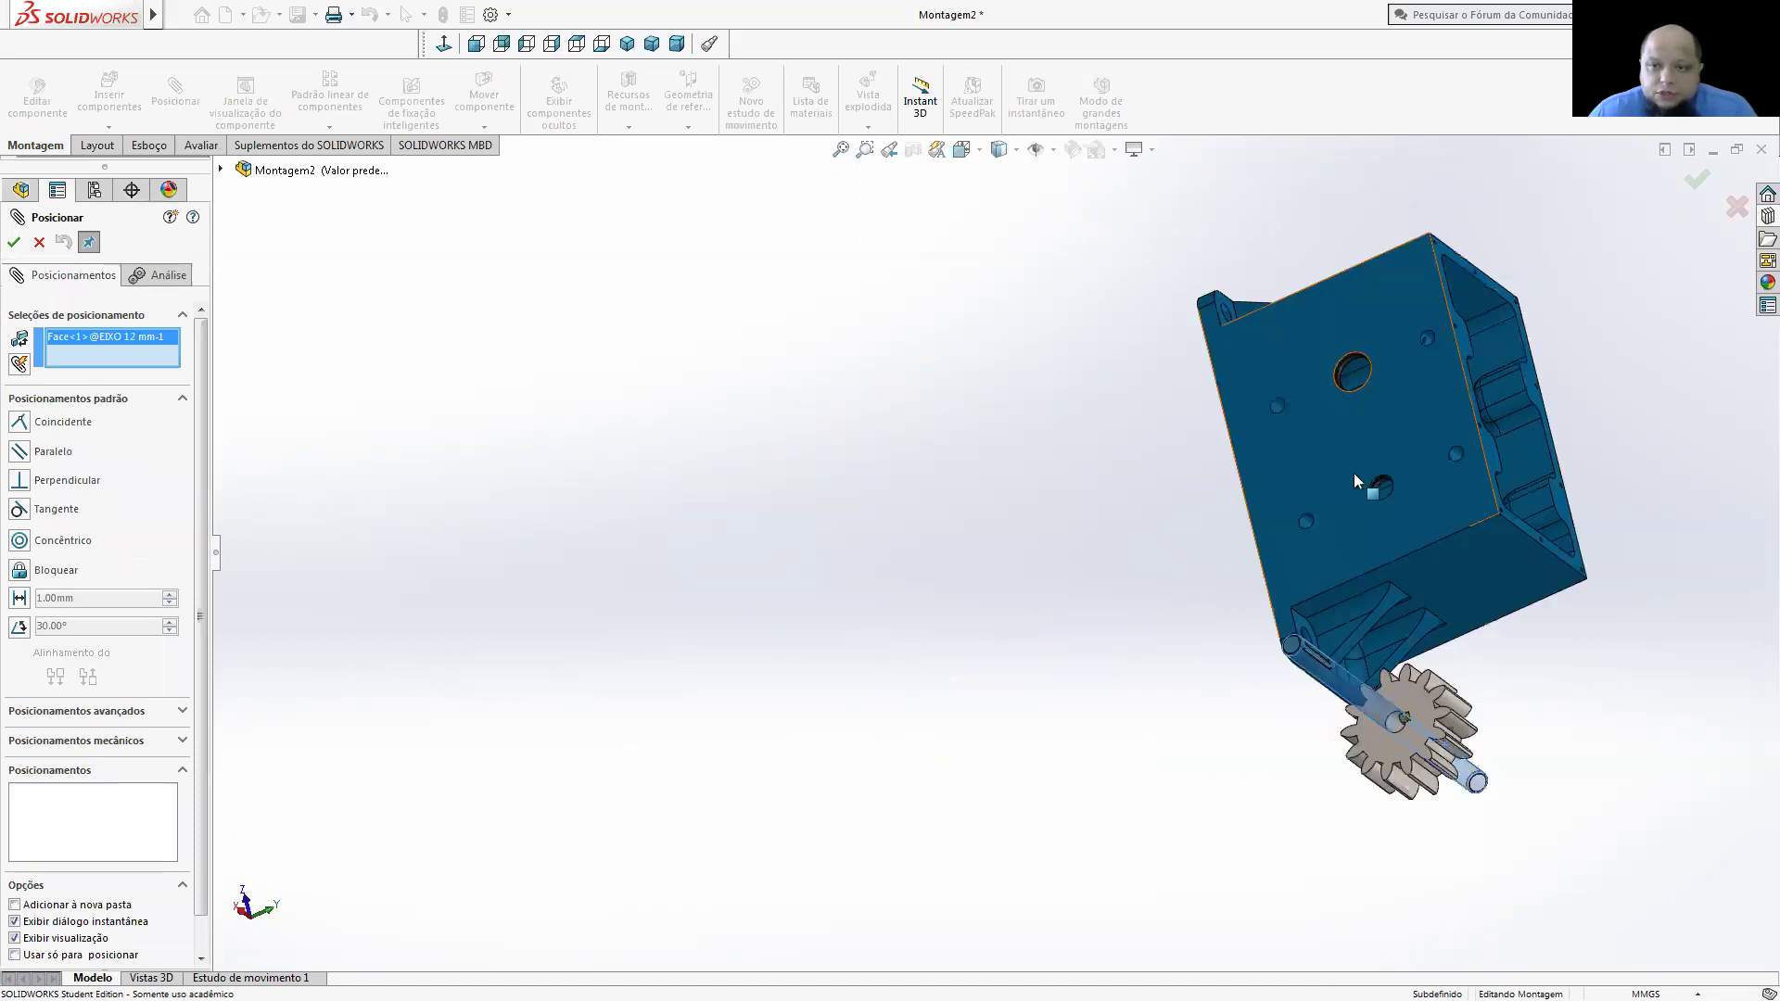
scroll(1253, 502, down, 6)
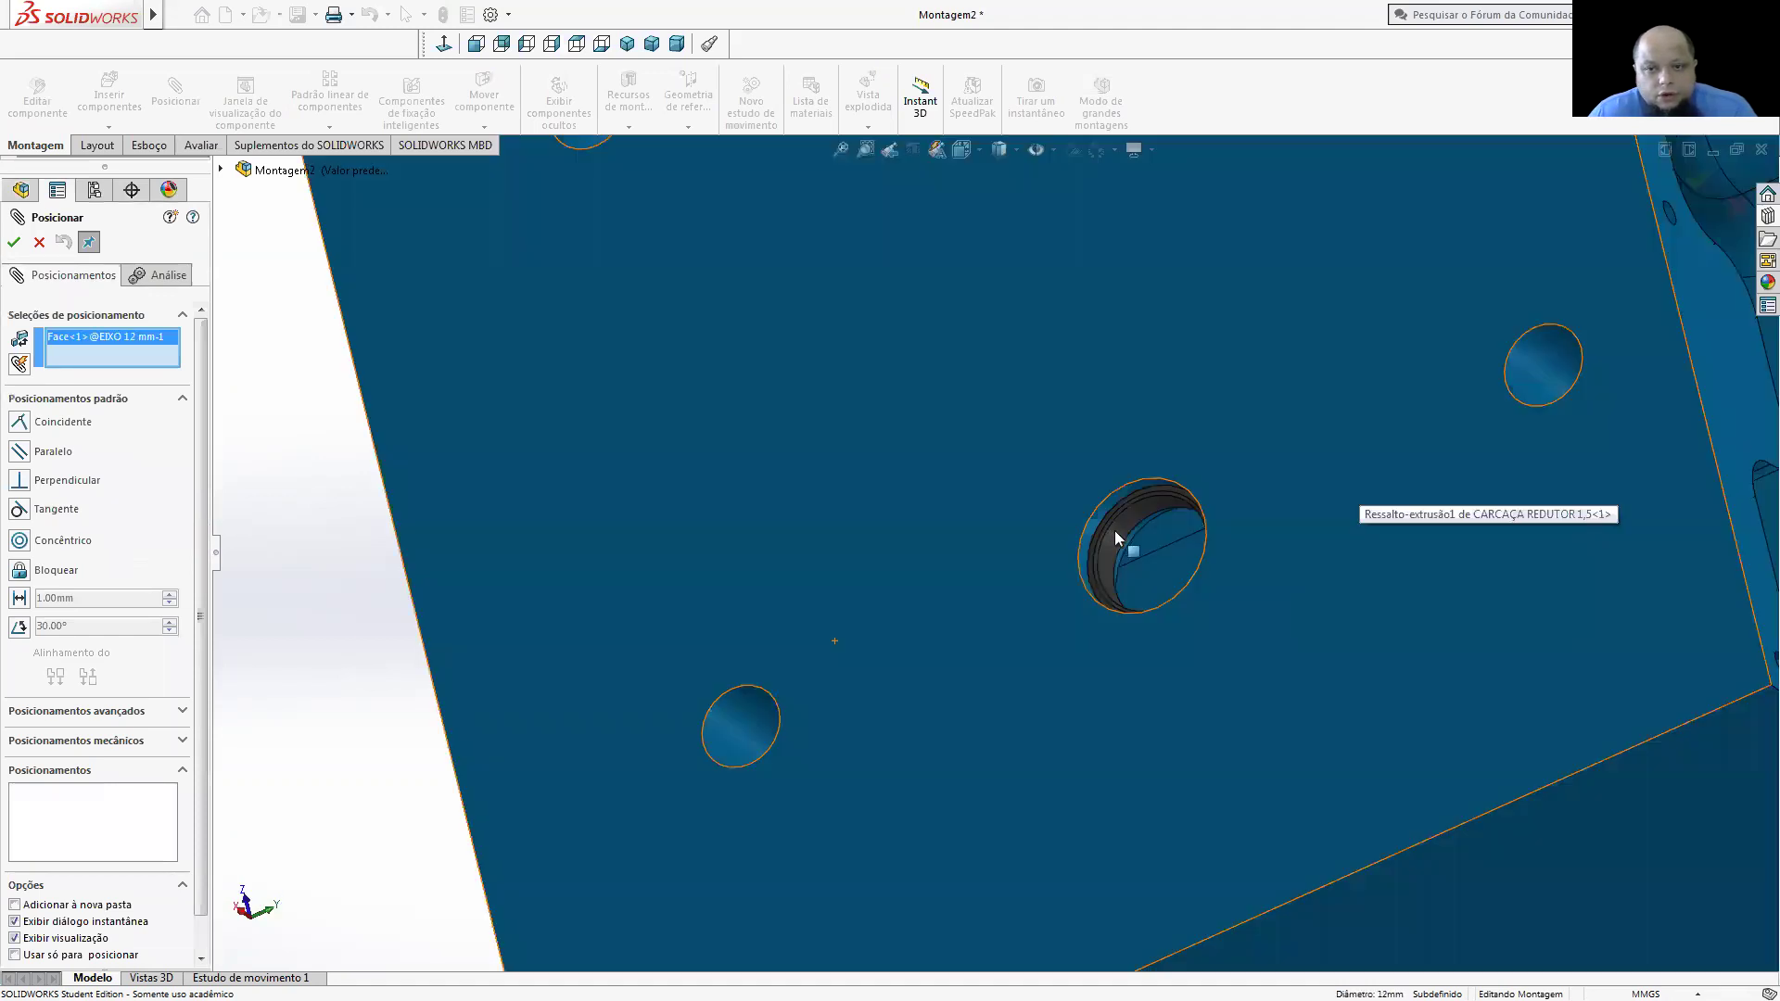
click(1110, 589)
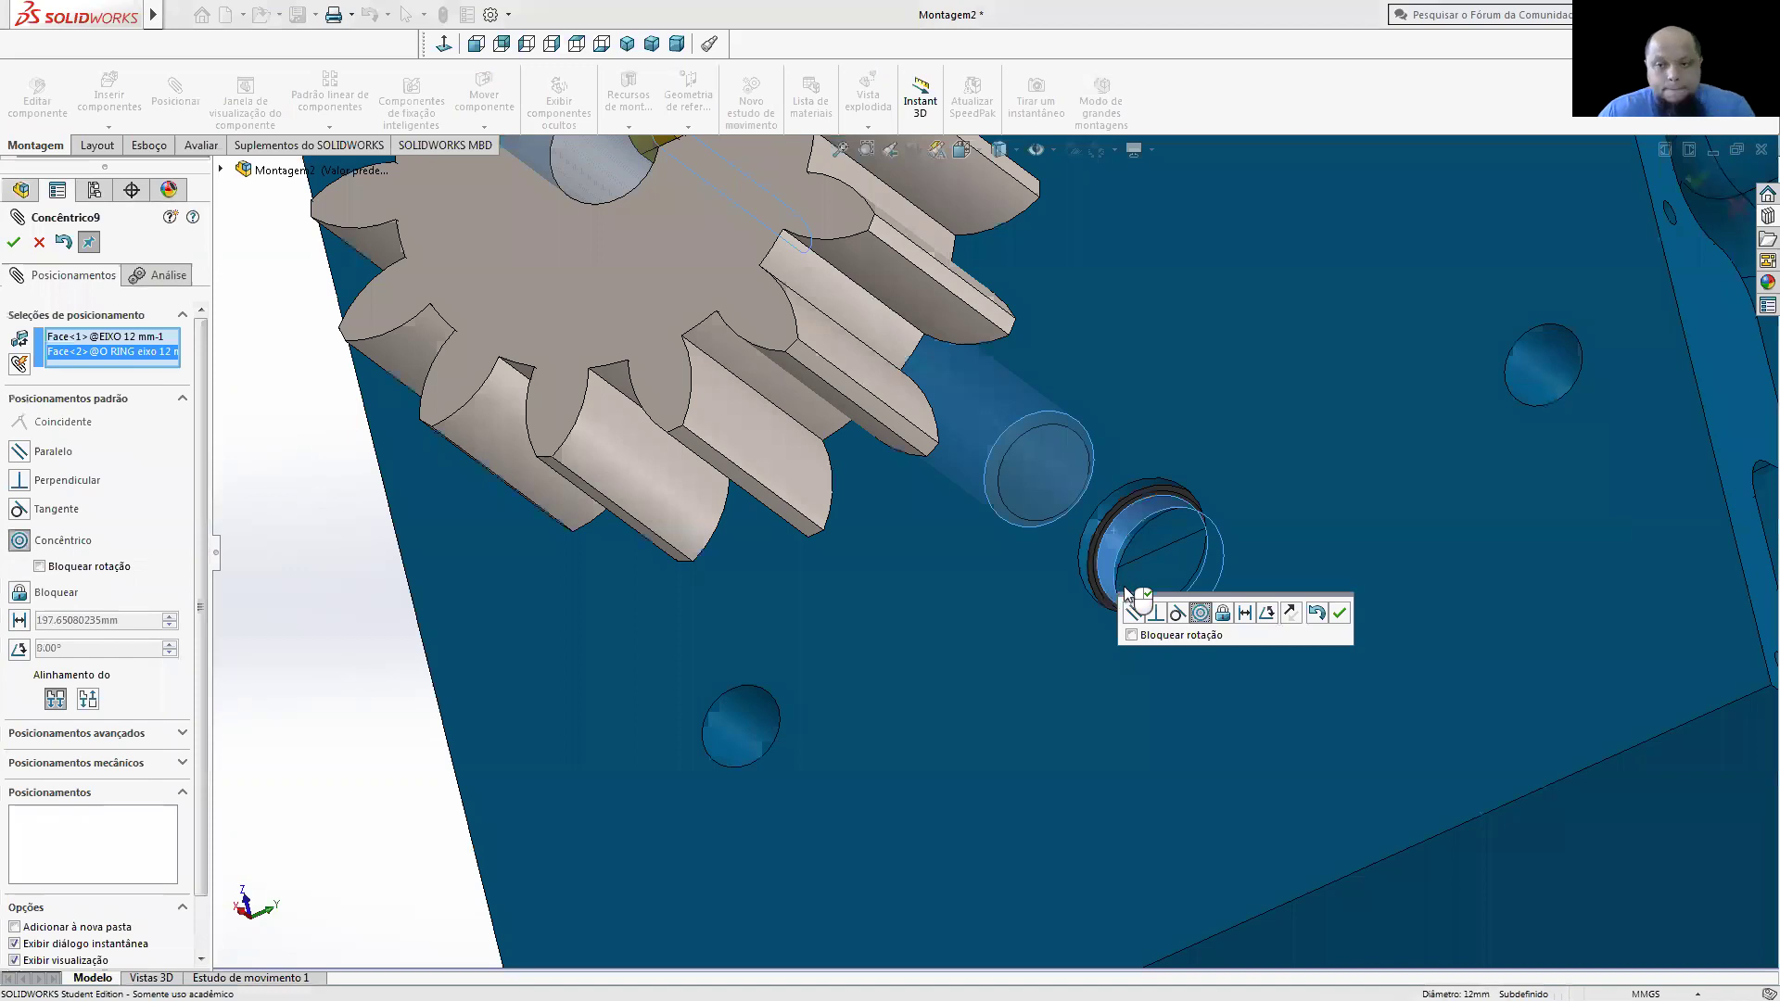
key(f)
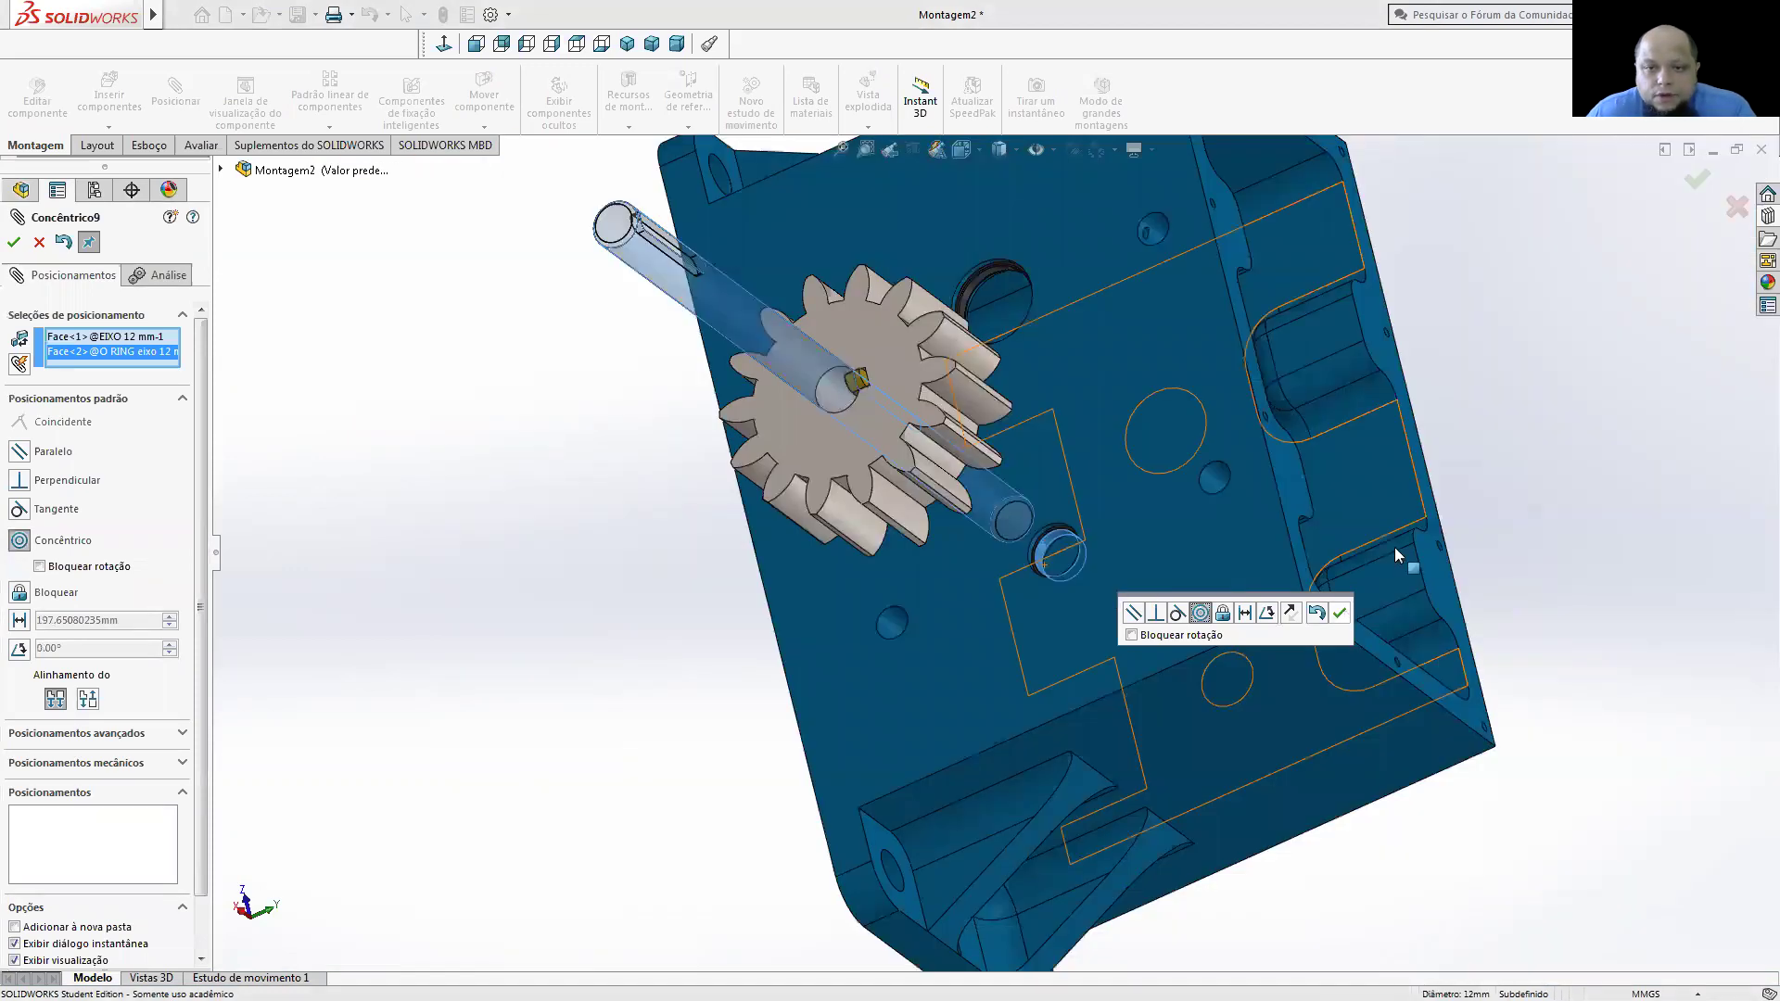
click(881, 452)
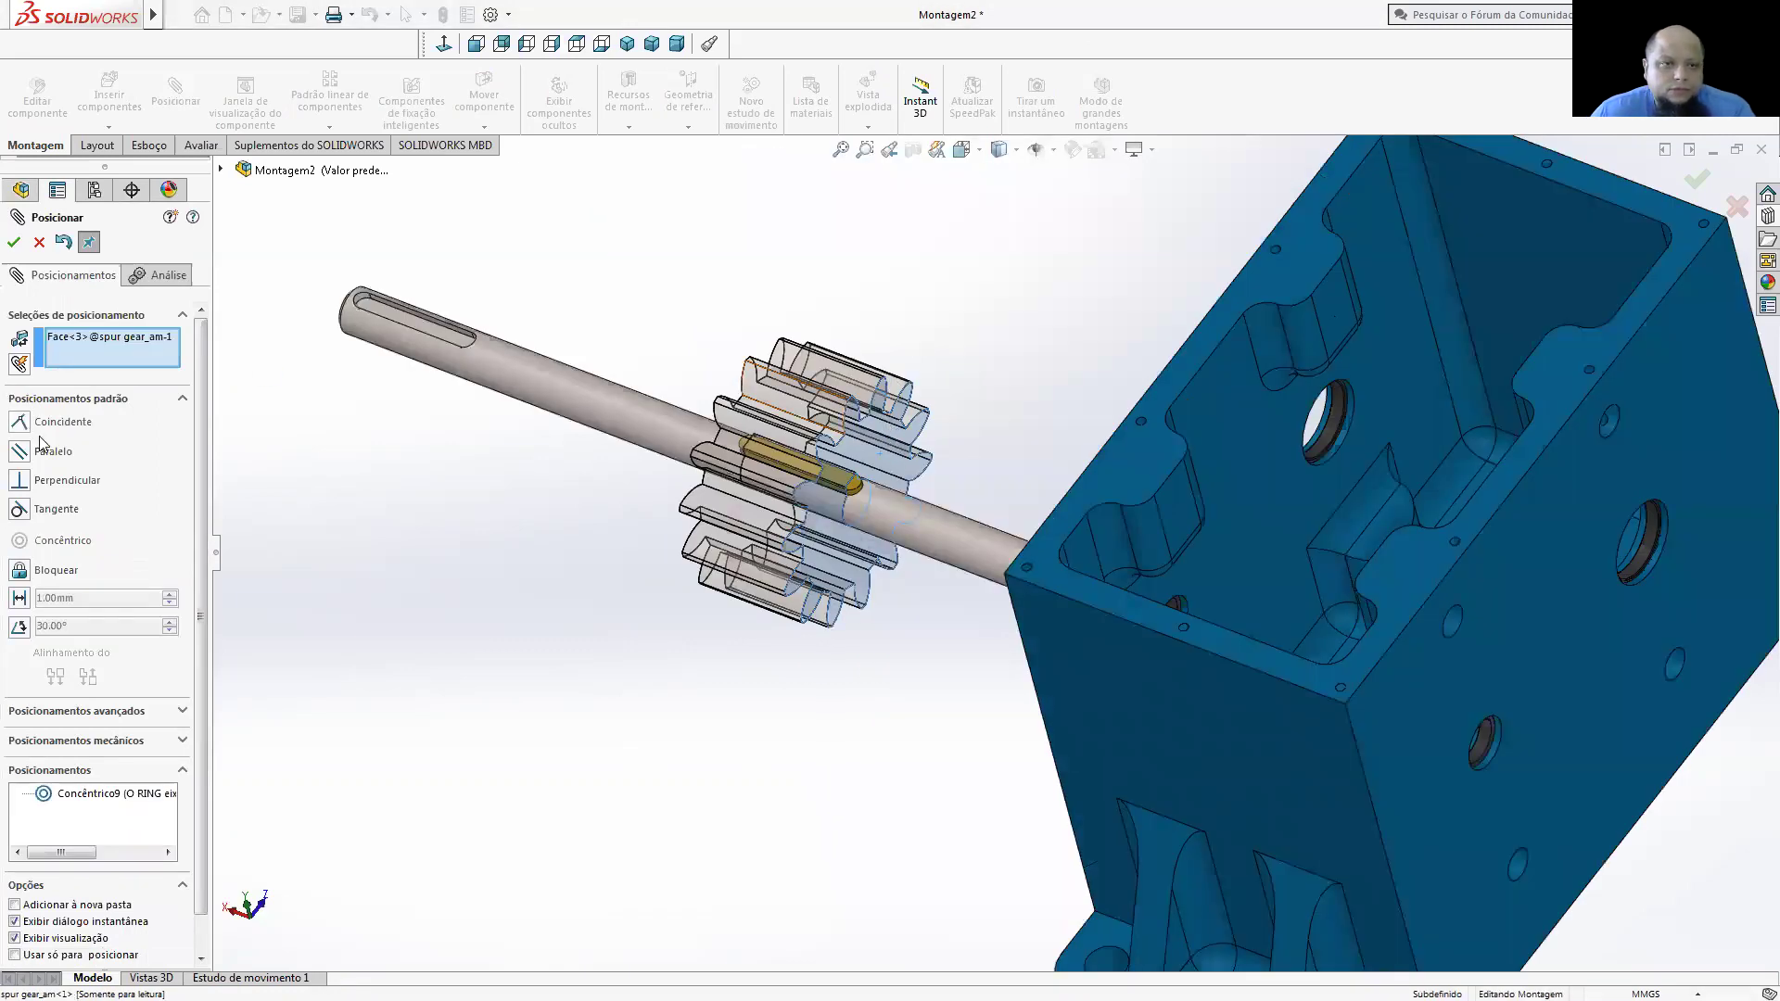
click(39, 242)
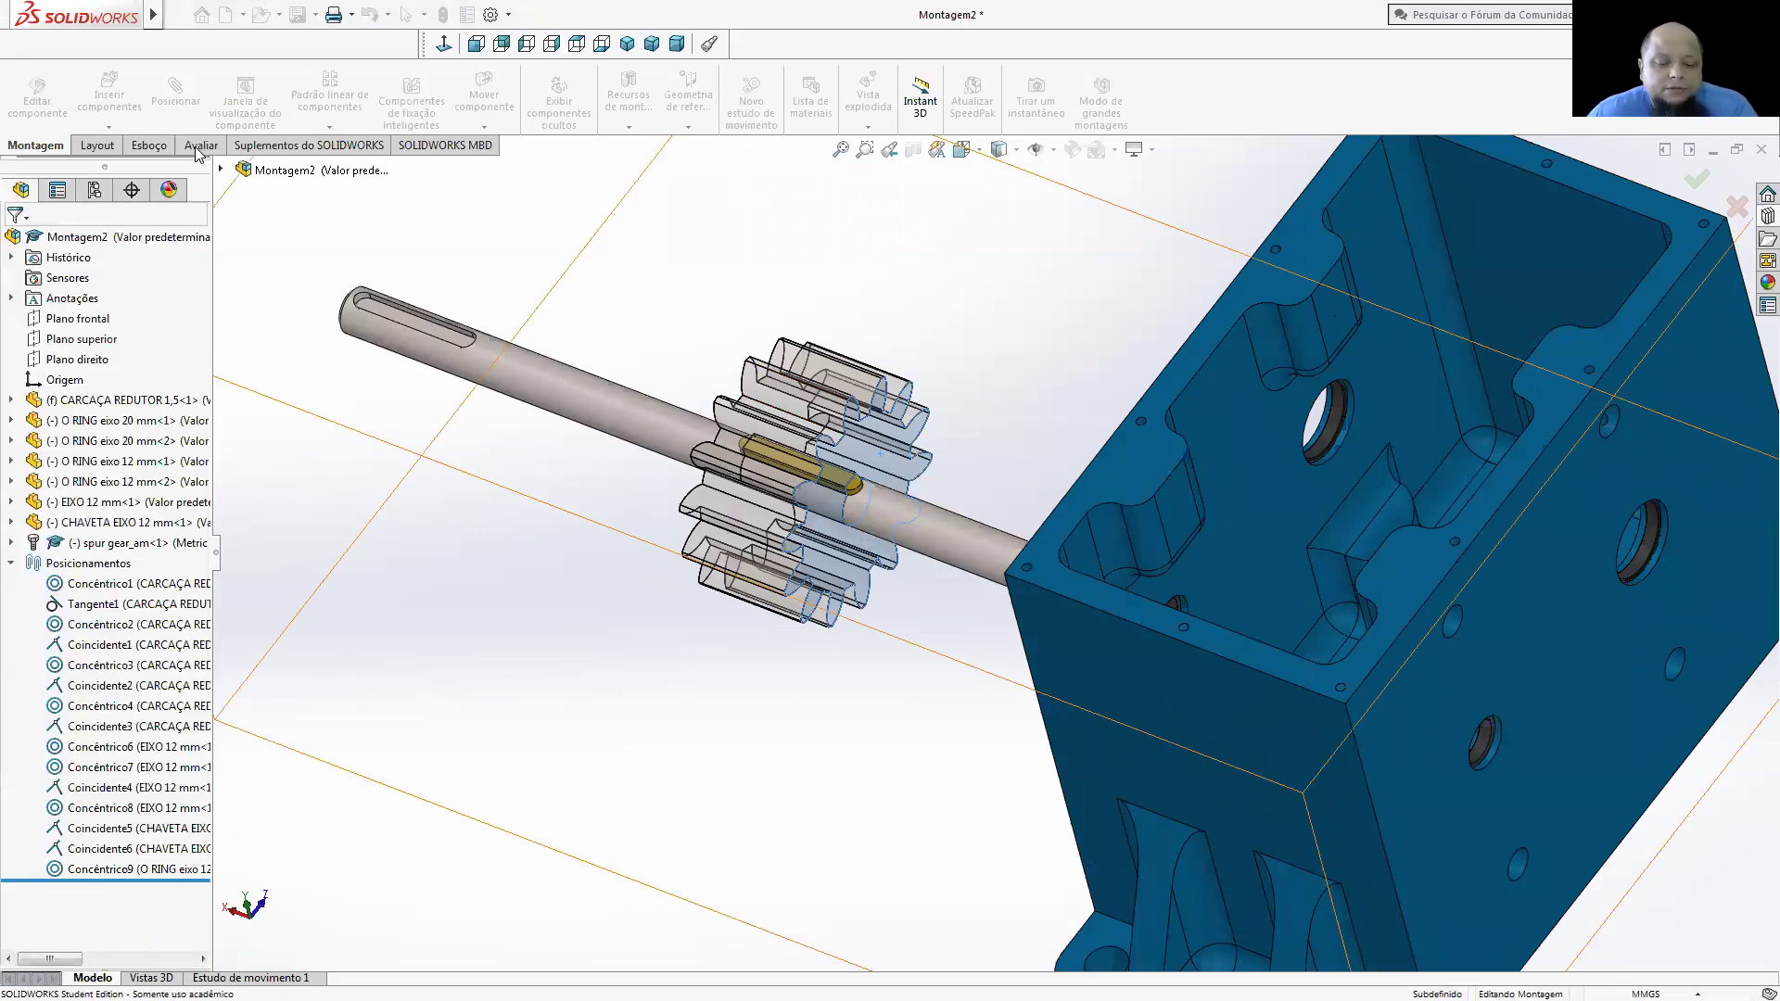
- Measure a housing face's area (about 18,912 mm²) and perimeter, then close Measure
click(200, 146)
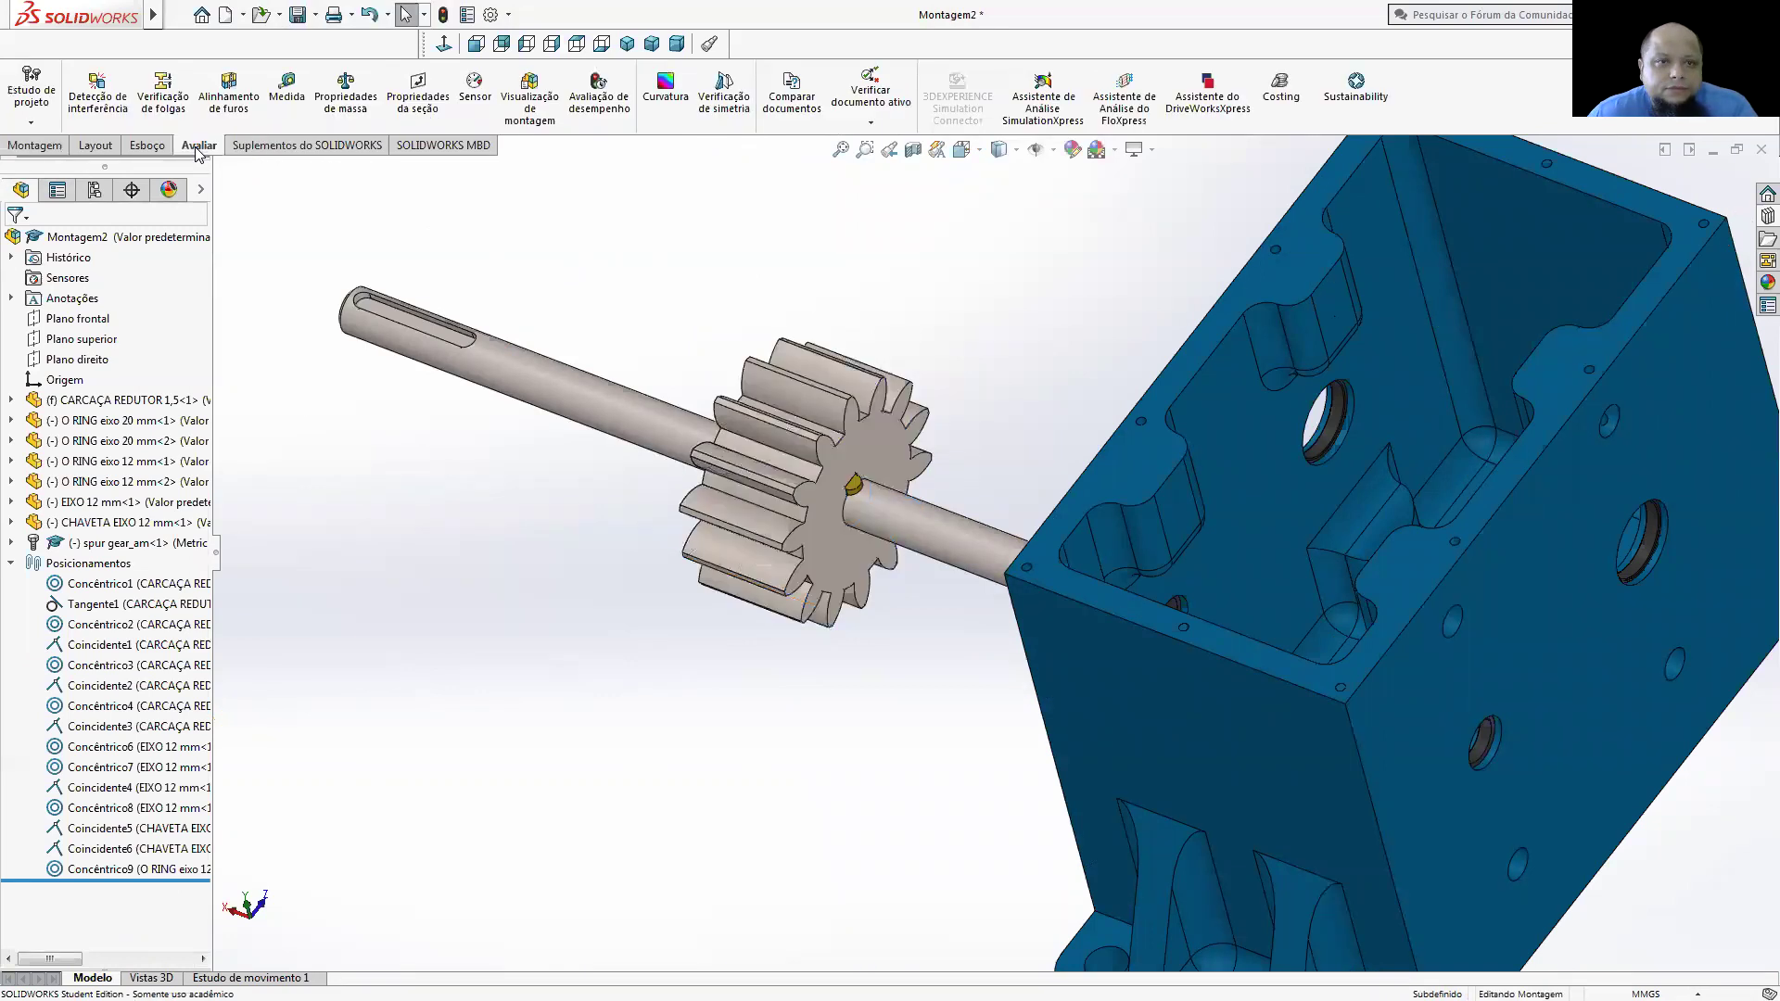
click(284, 93)
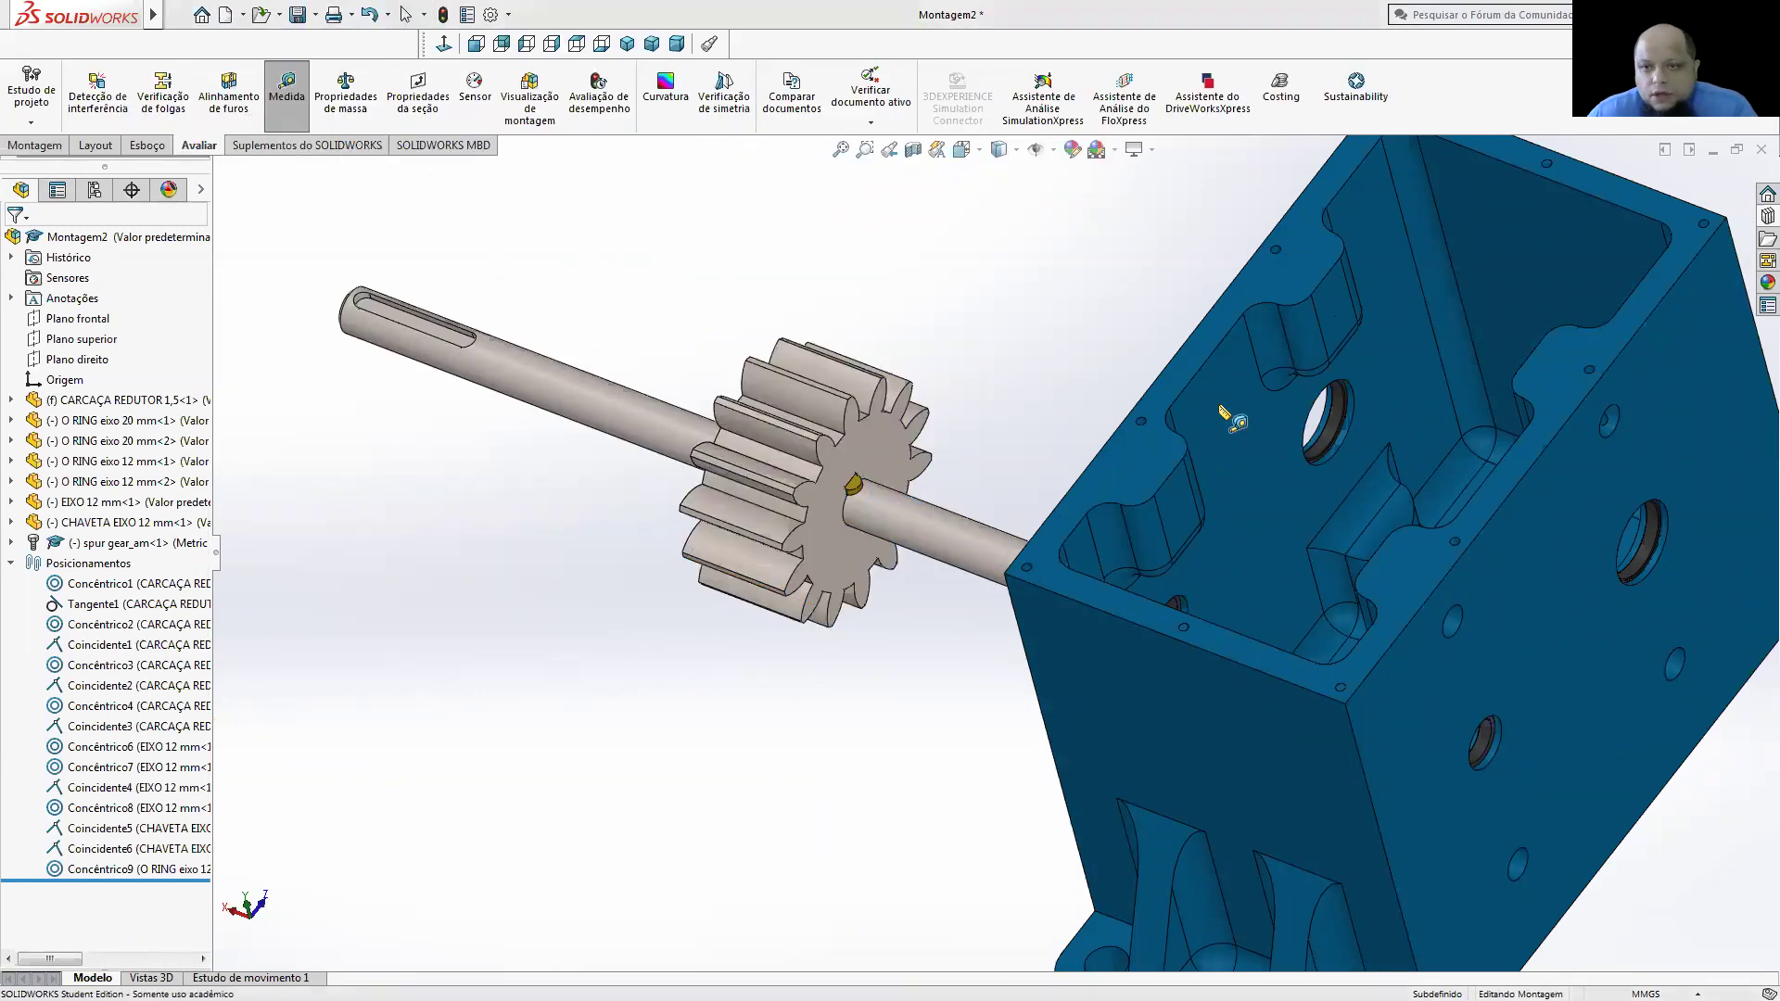
click(1224, 415)
middle_drag(1223, 415, 1465, 477)
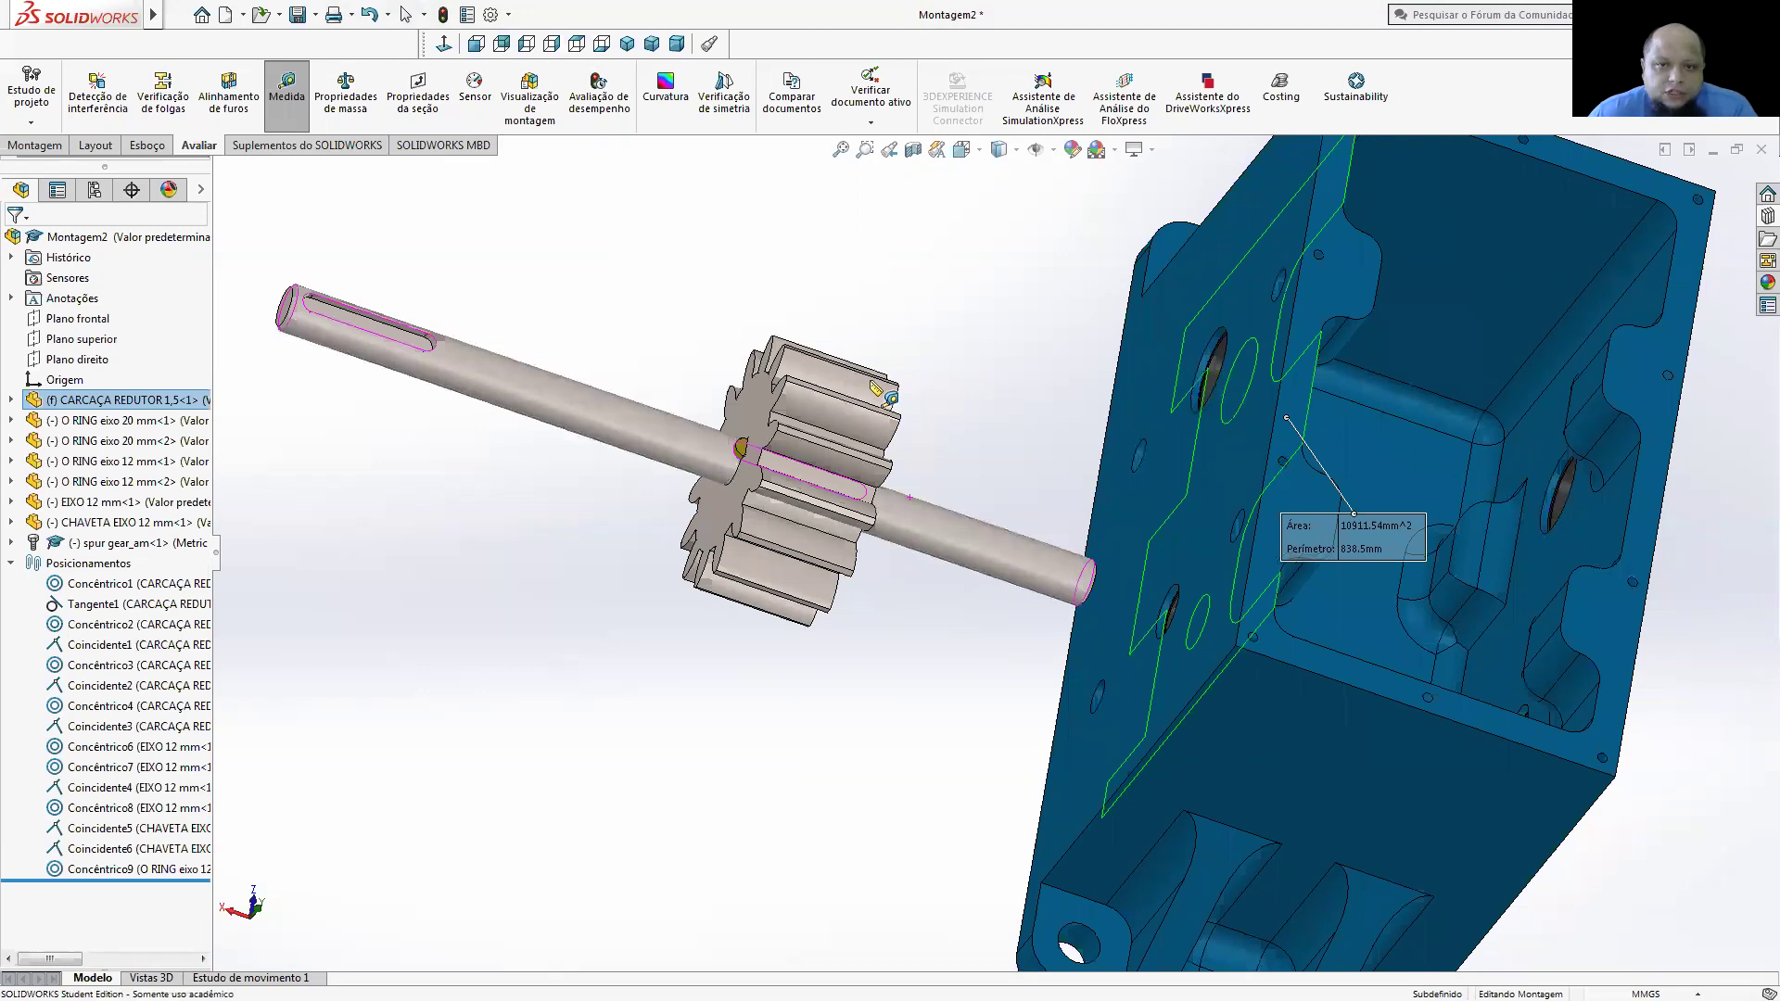
click(996, 271)
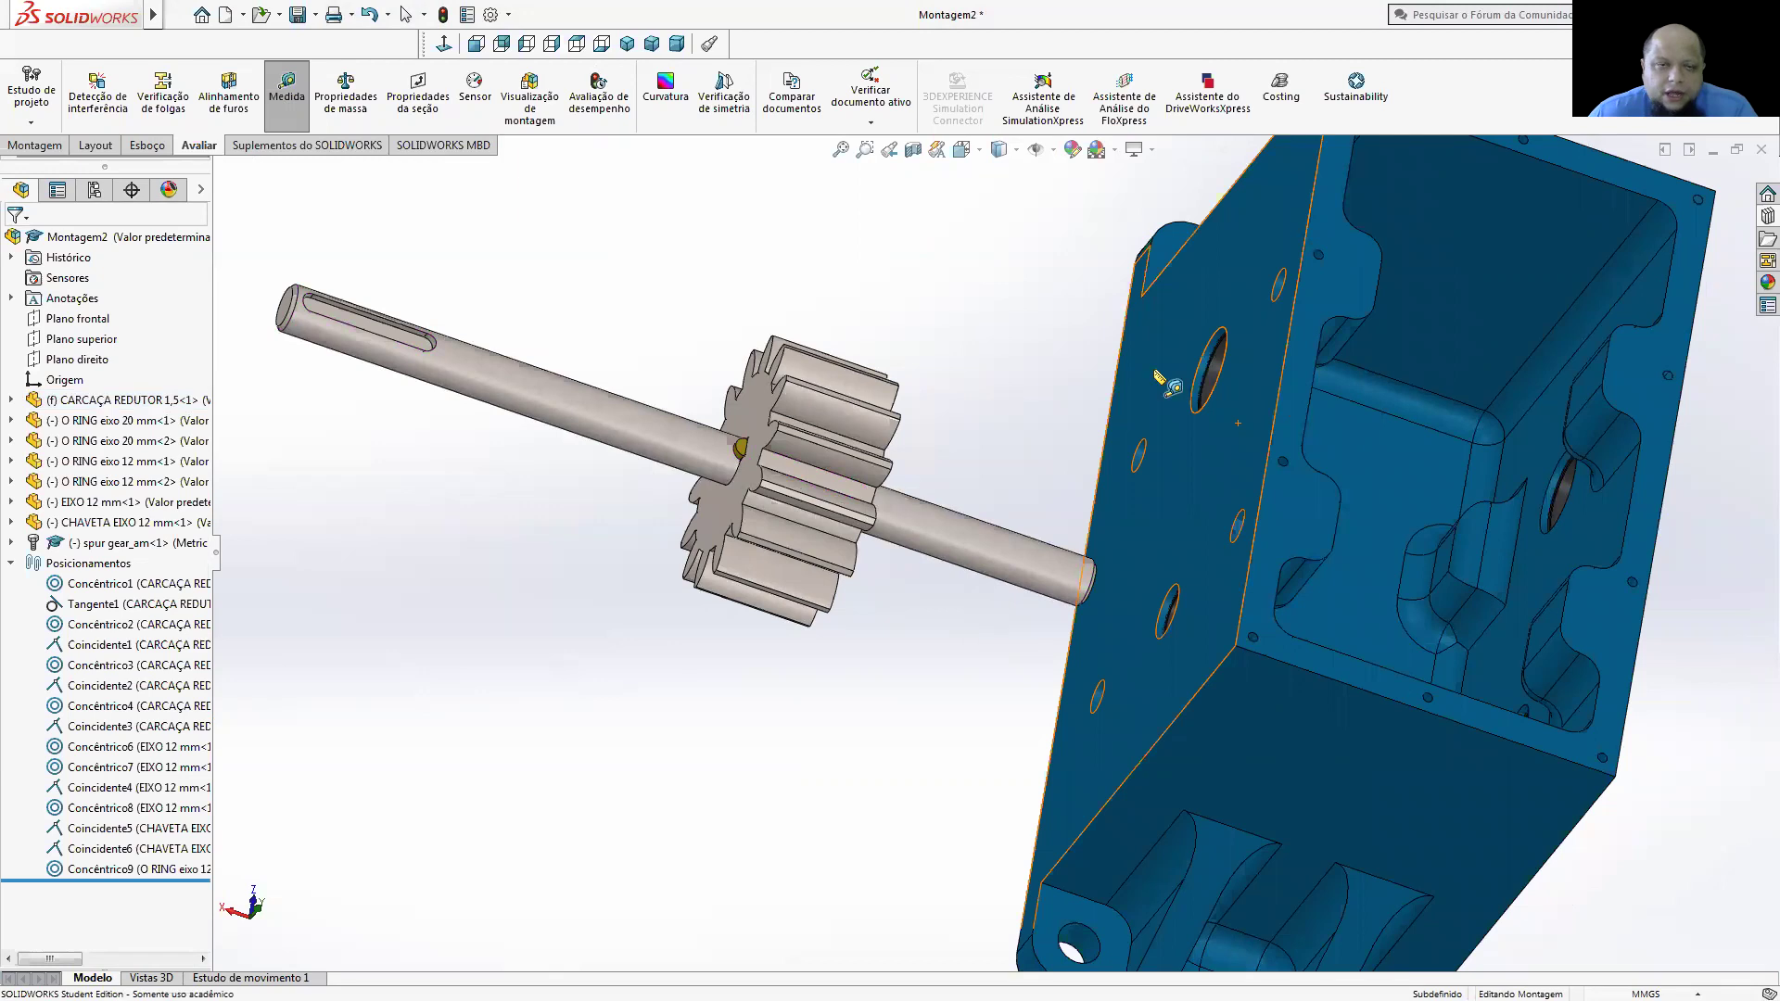
click(286, 98)
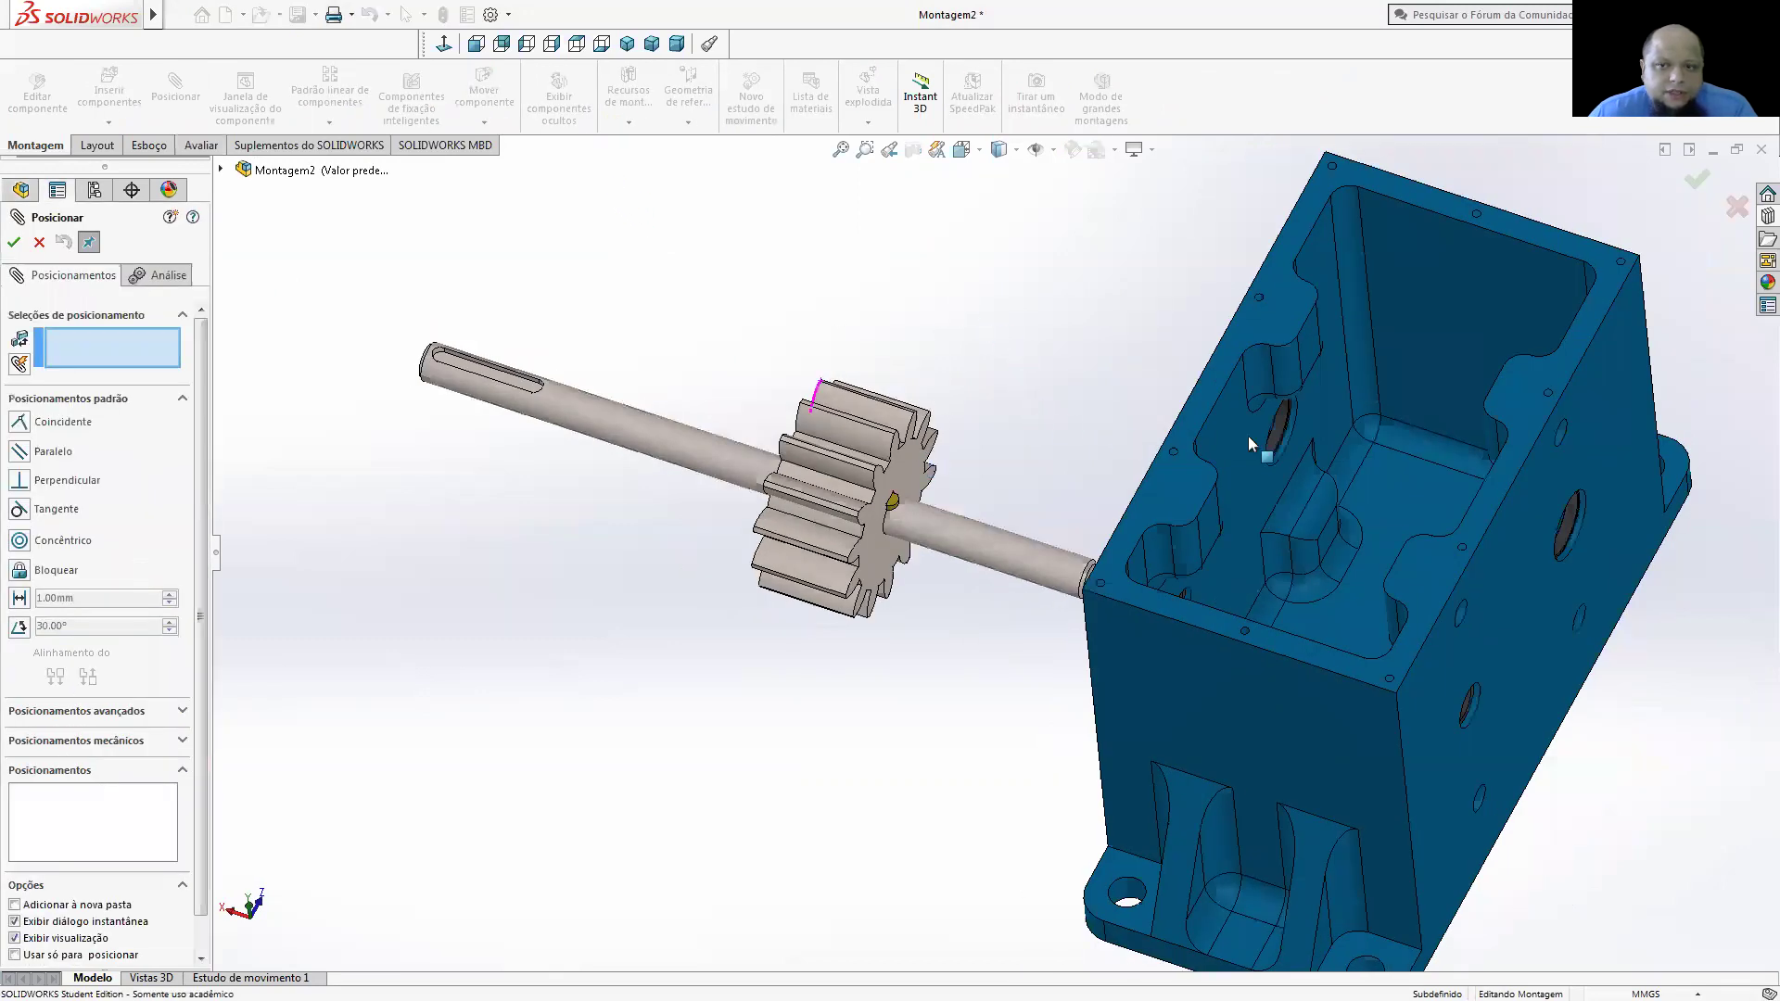
- Mate the gear face to the casing face at a distance of (84-30)/2
click(1453, 413)
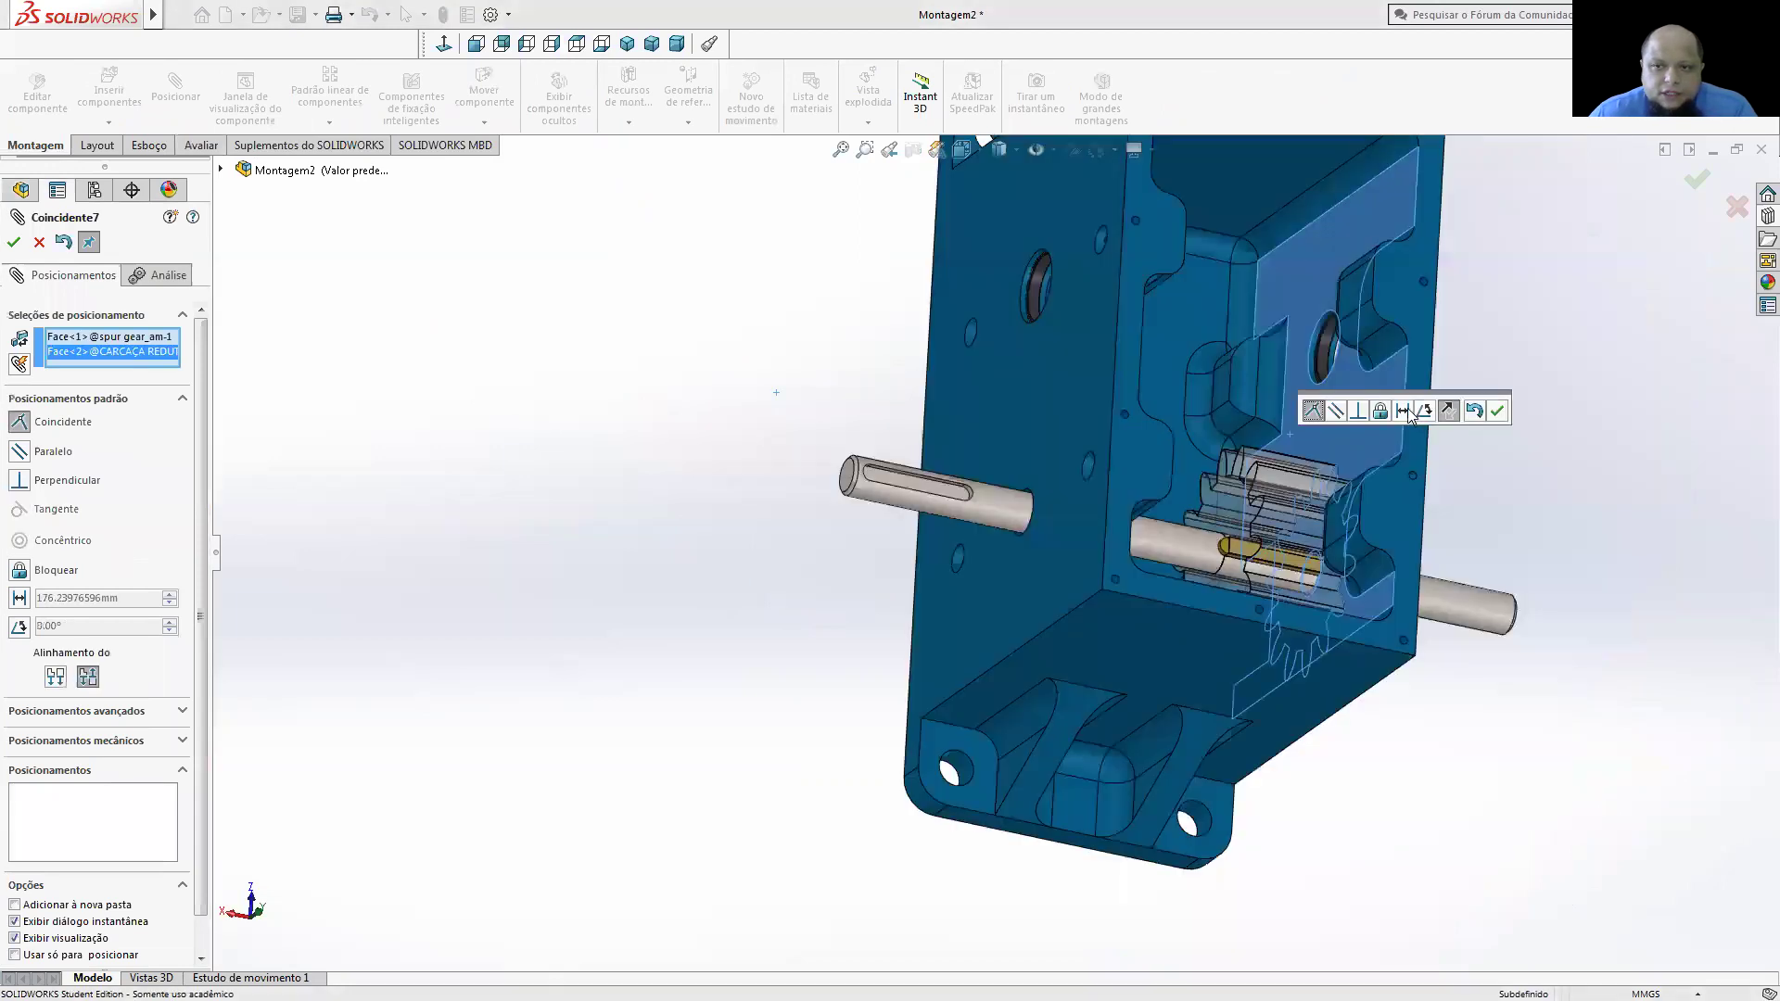
click(1406, 412)
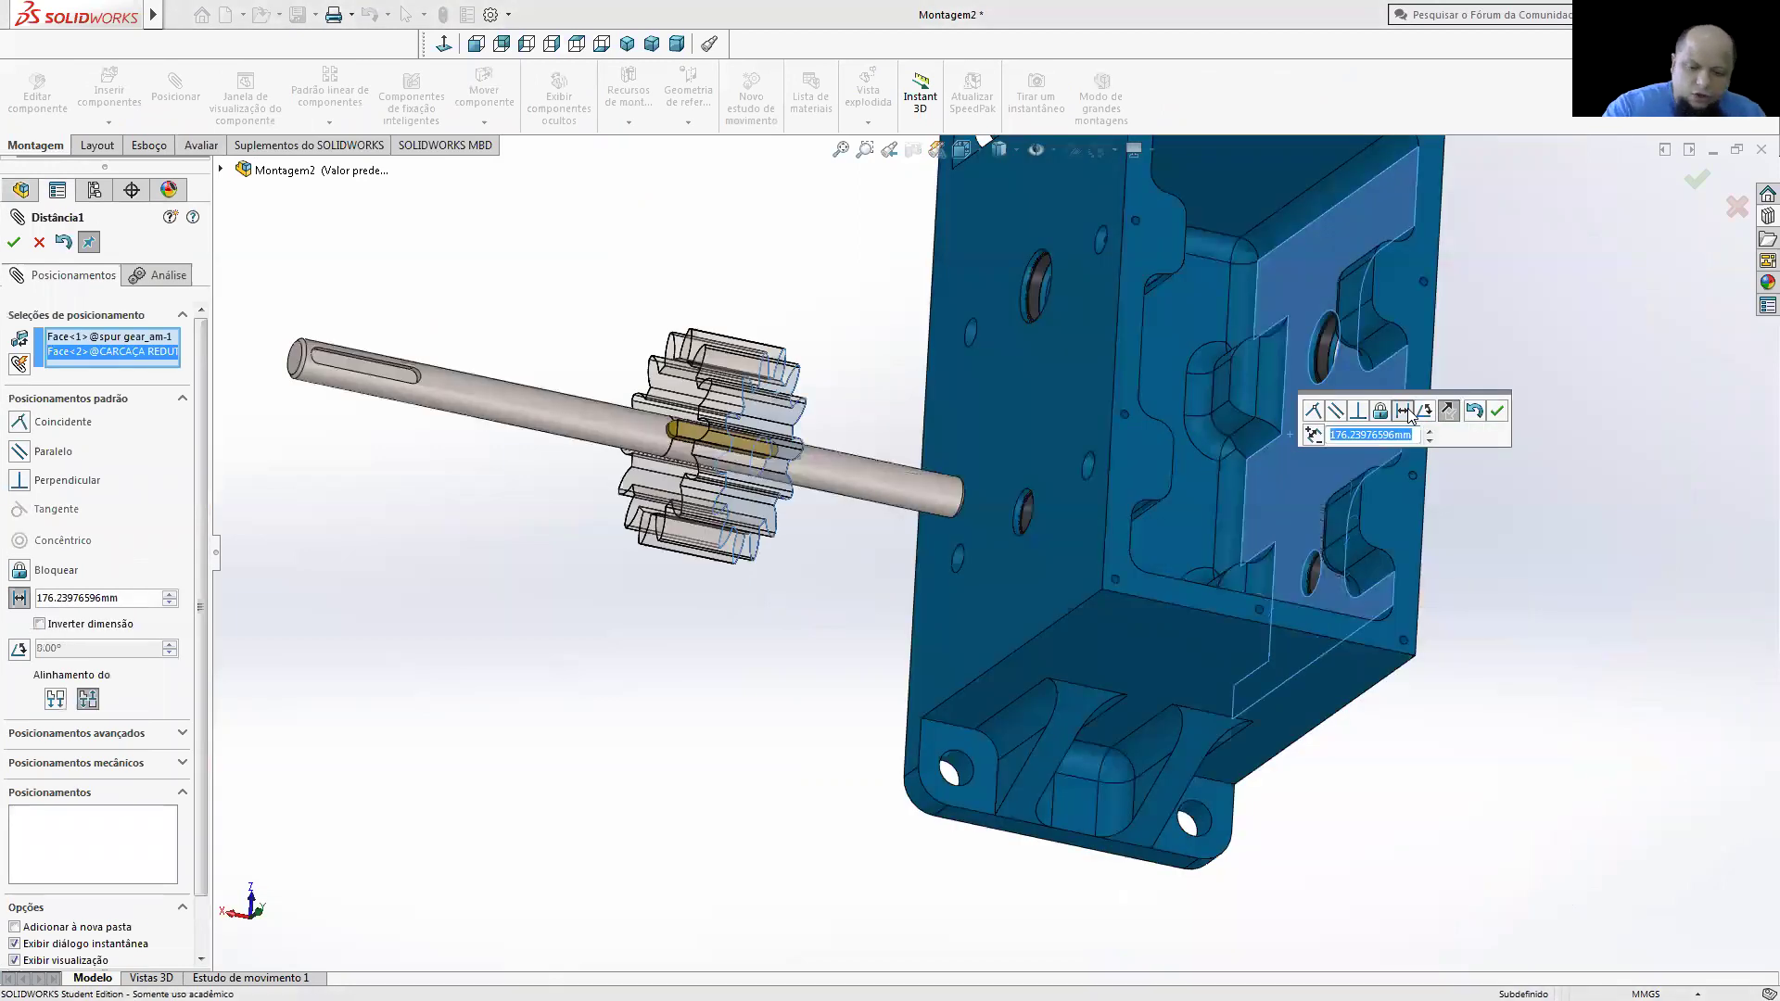
key(BackSpace)
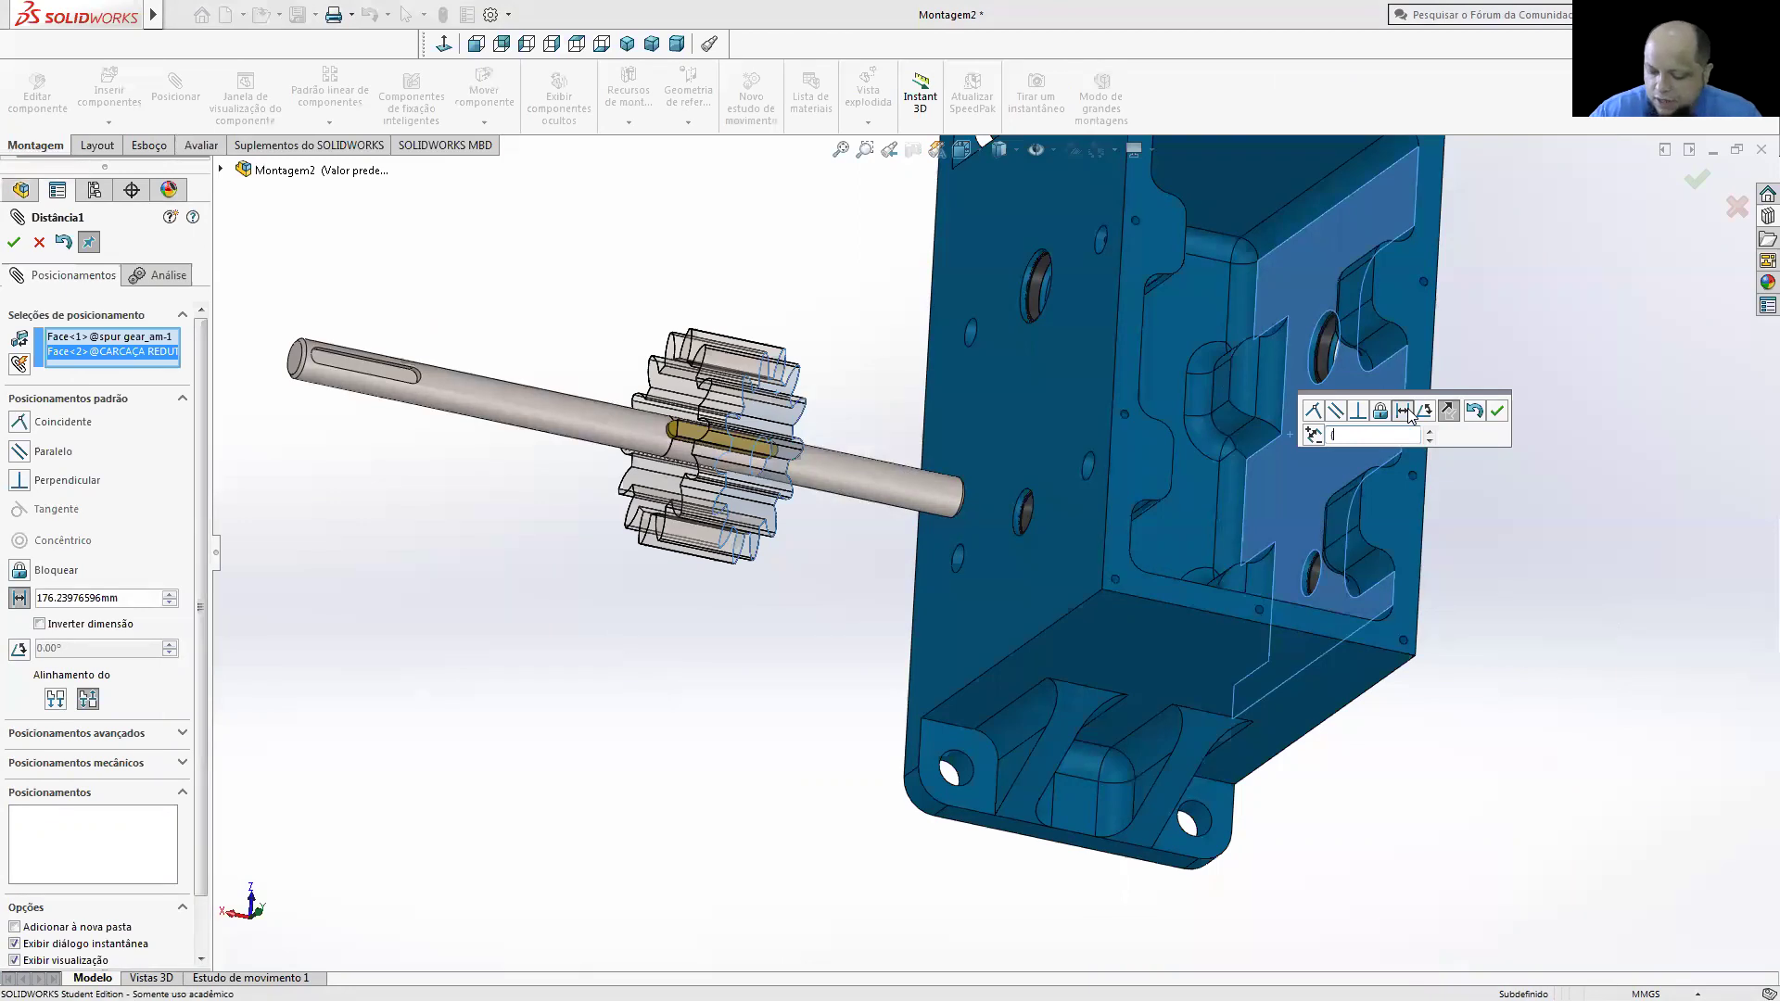
text((84-3)
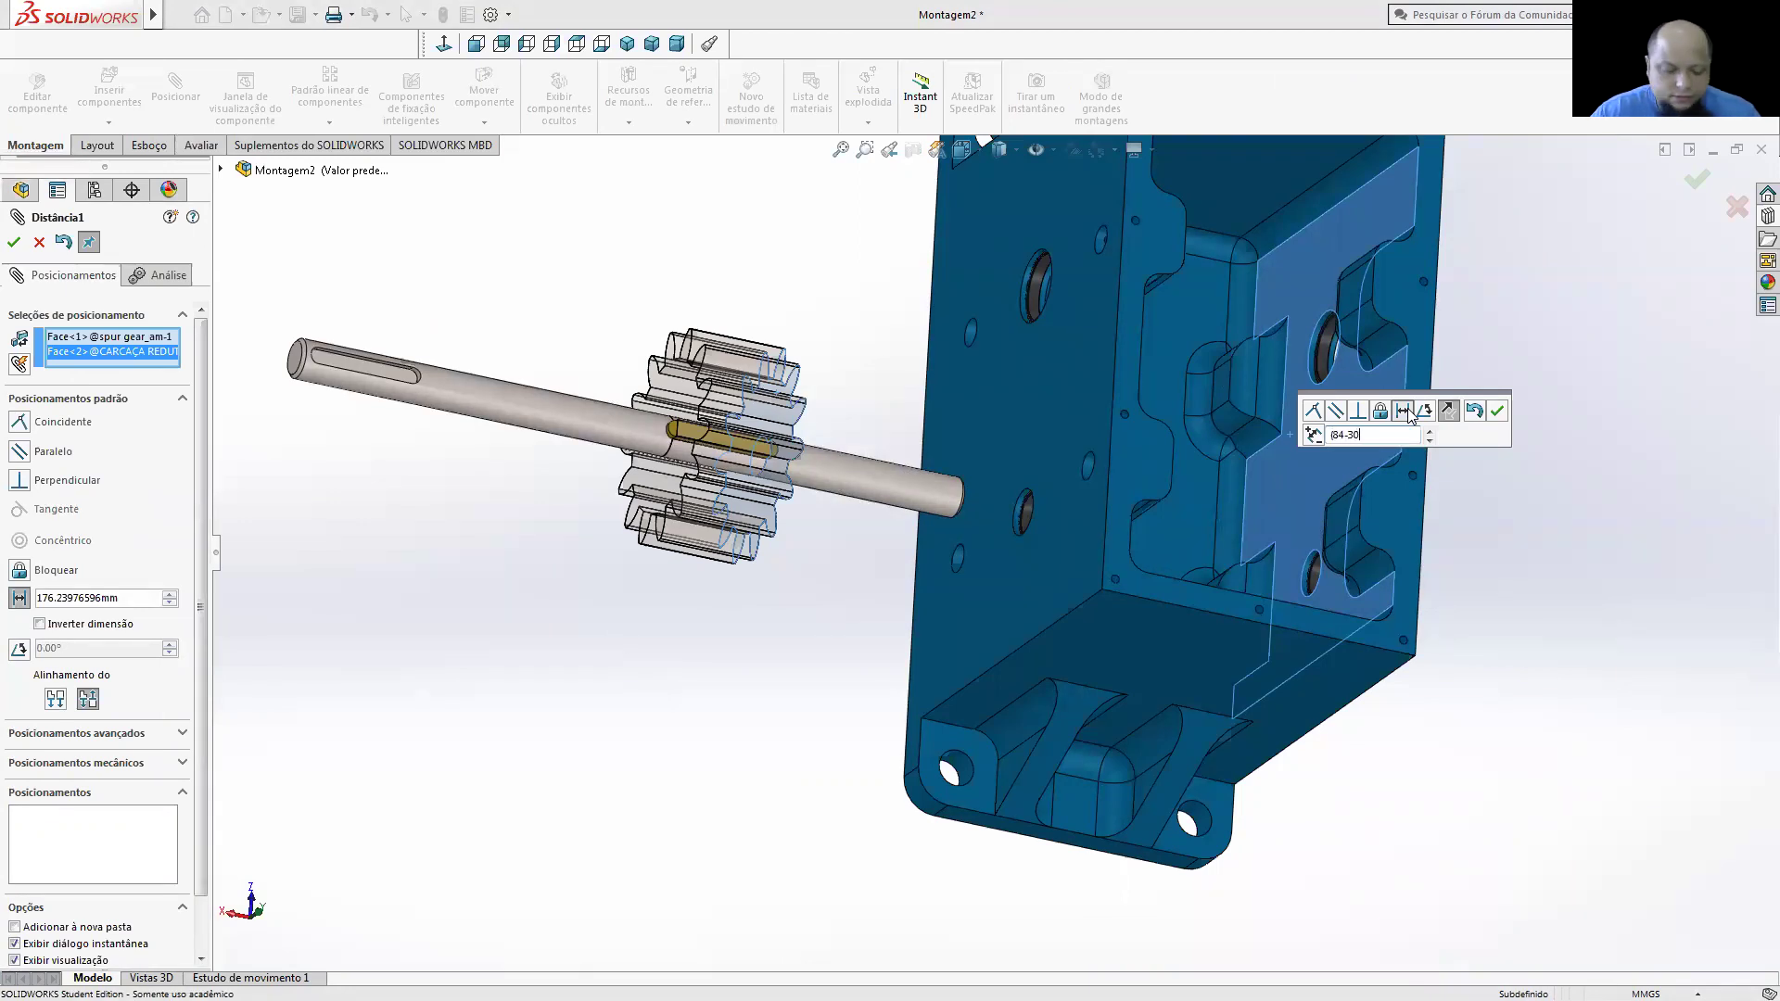
text(0)
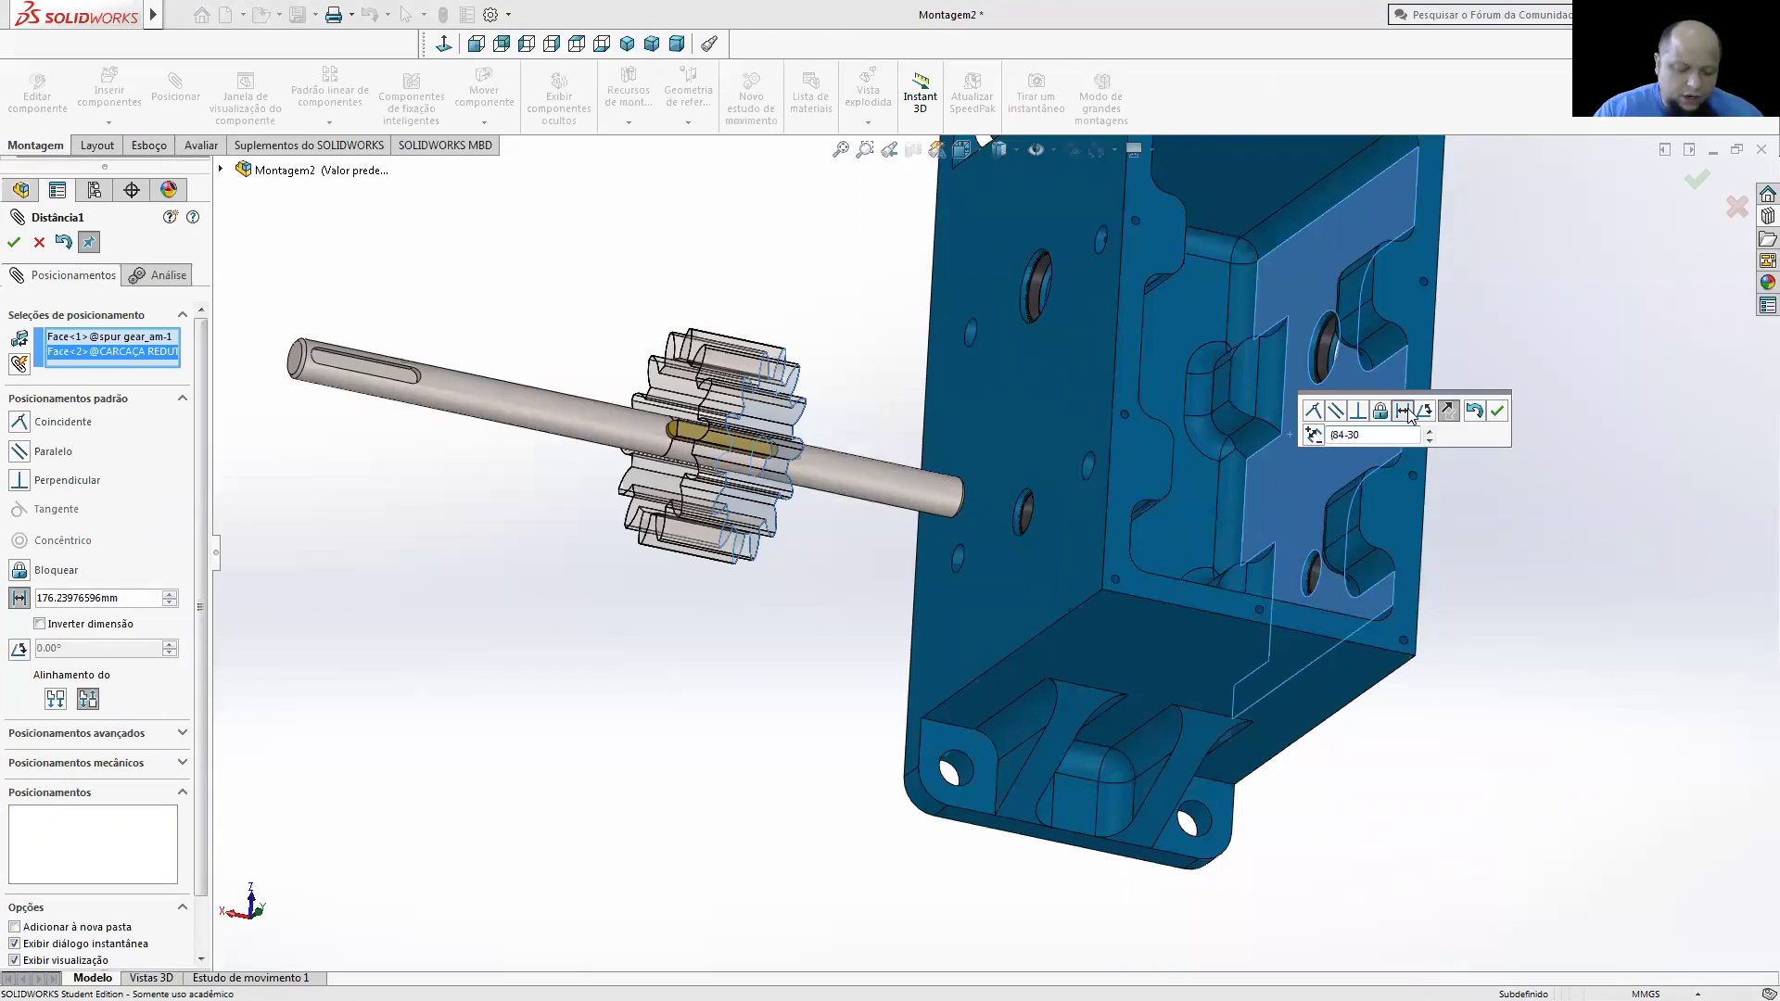
text()/2)
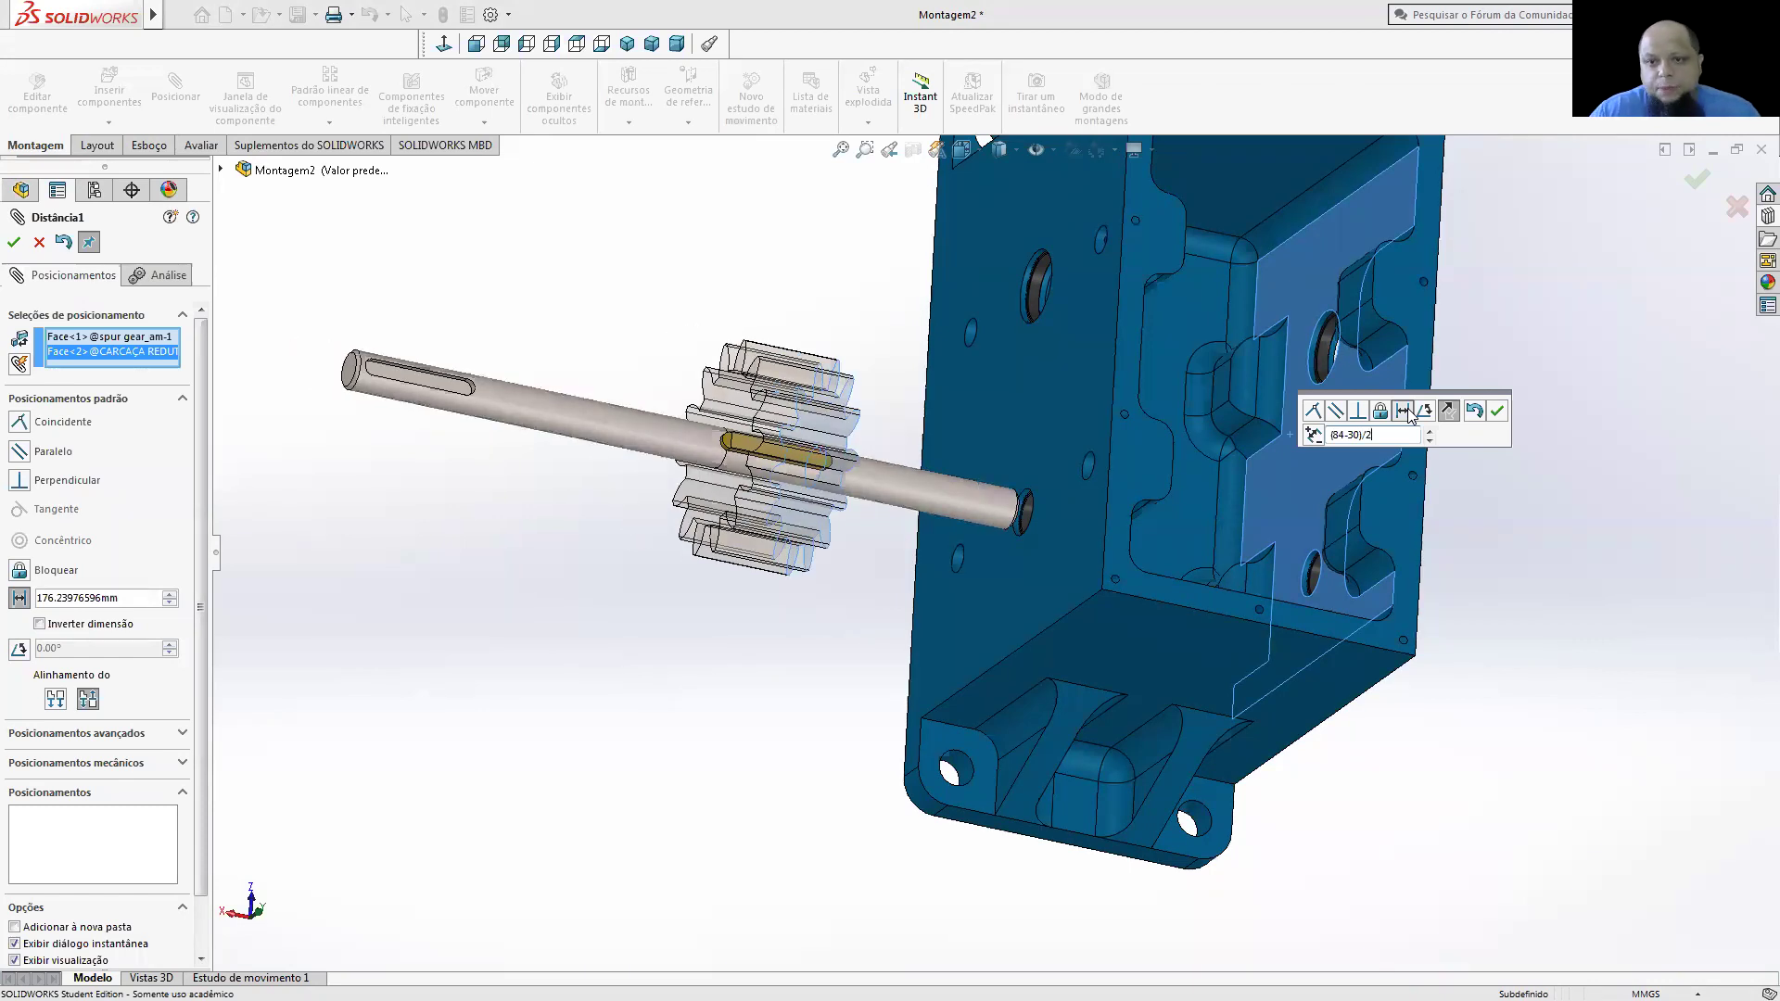
key(Return)
click(1500, 411)
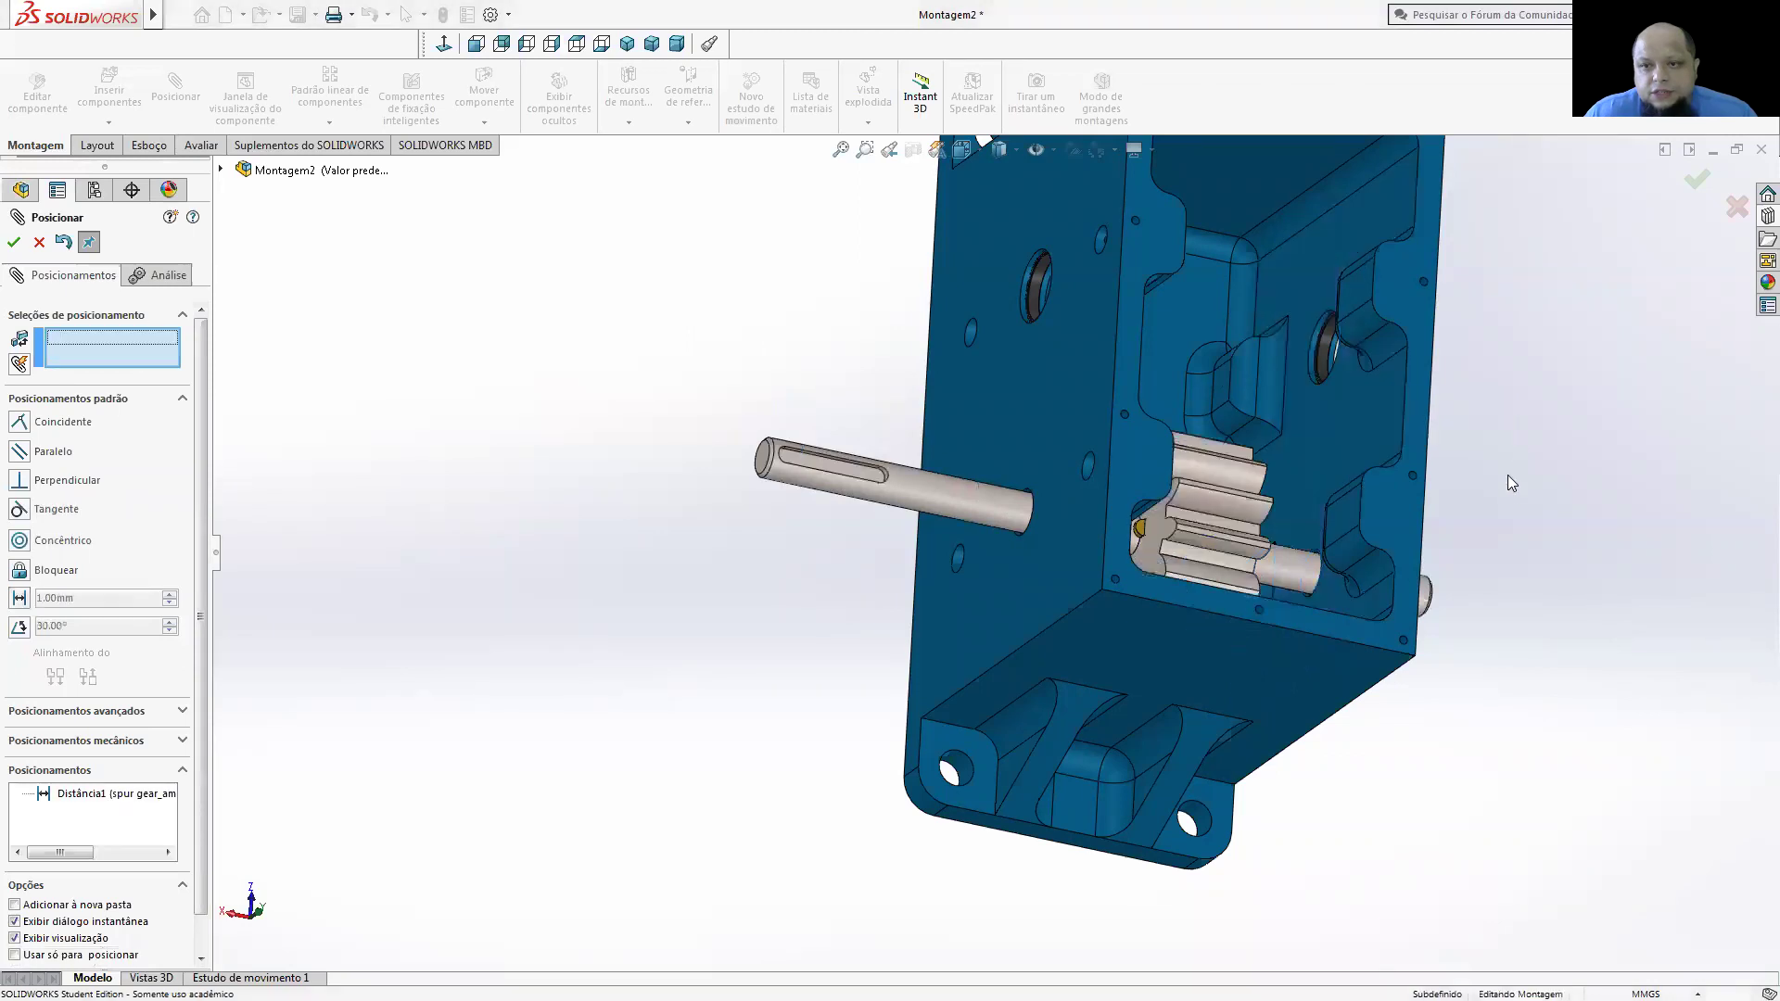
- Orbit to inspect the gear inside the housing, then return to the parts-list PDF
middle_drag(1507, 475, 1440, 565)
mouse_move(1393, 656)
middle_down()
mouse_move(1418, 703)
mouse_move(1354, 624)
mouse_move(1374, 526)
middle_up()
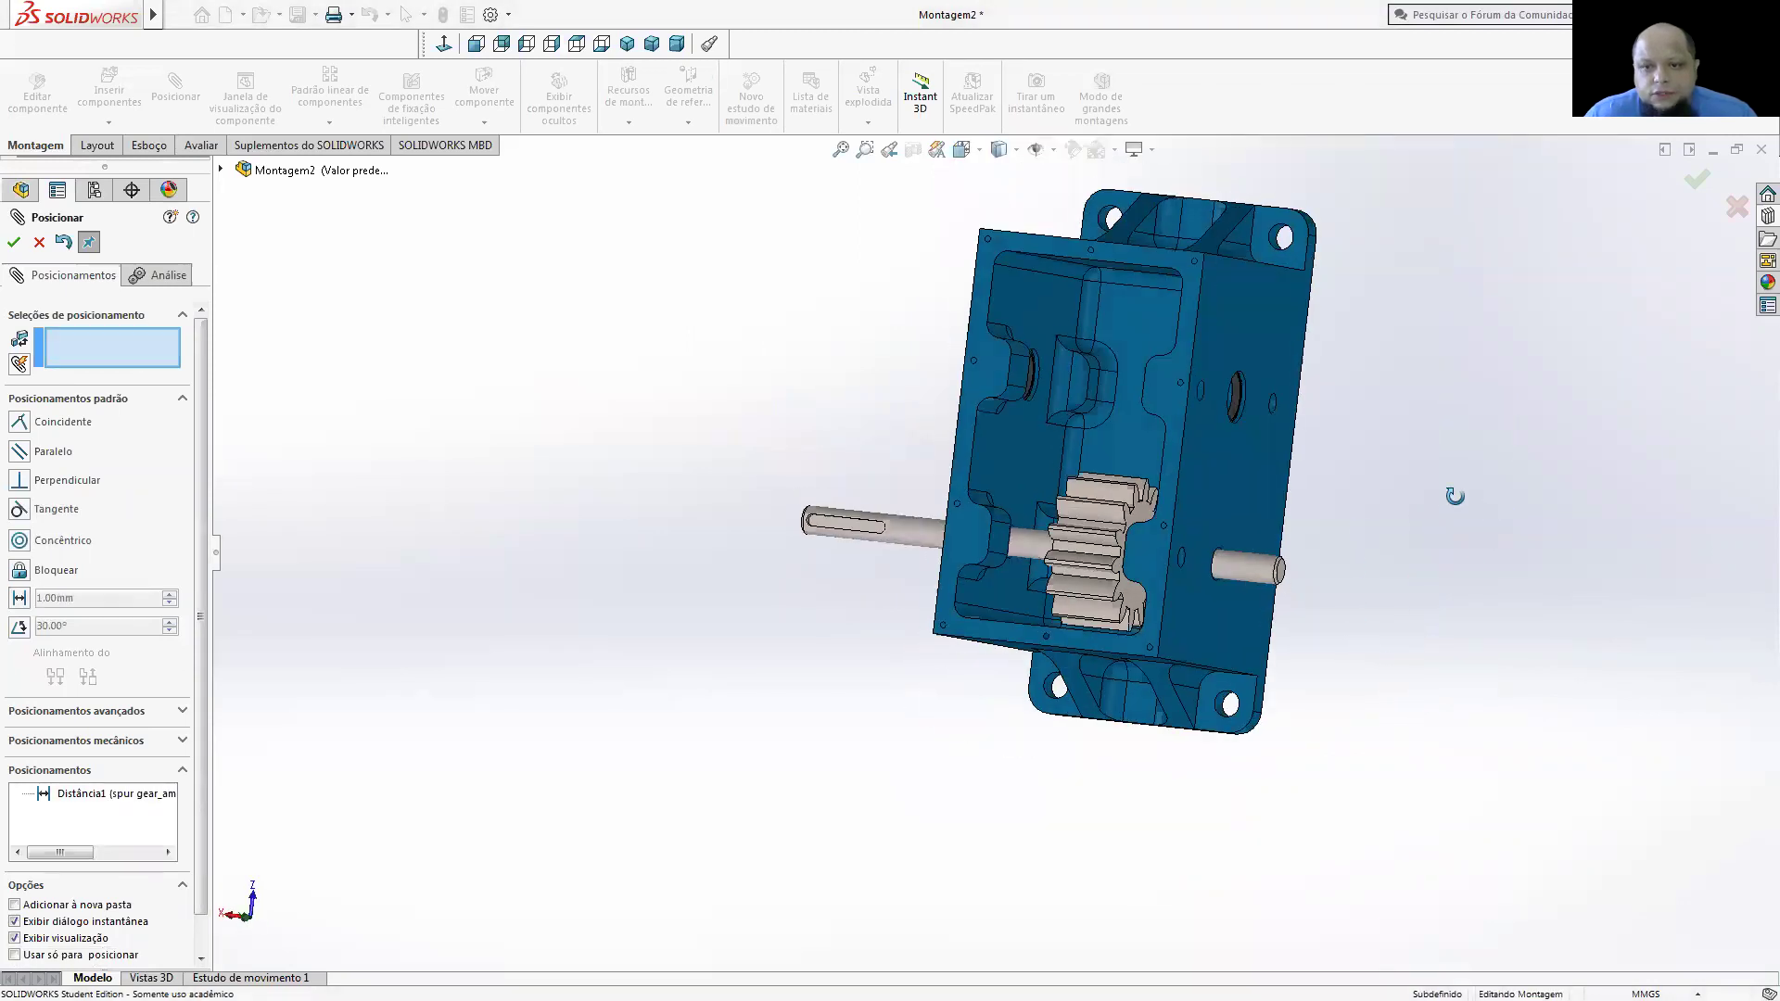
middle_drag(1339, 382, 1380, 472)
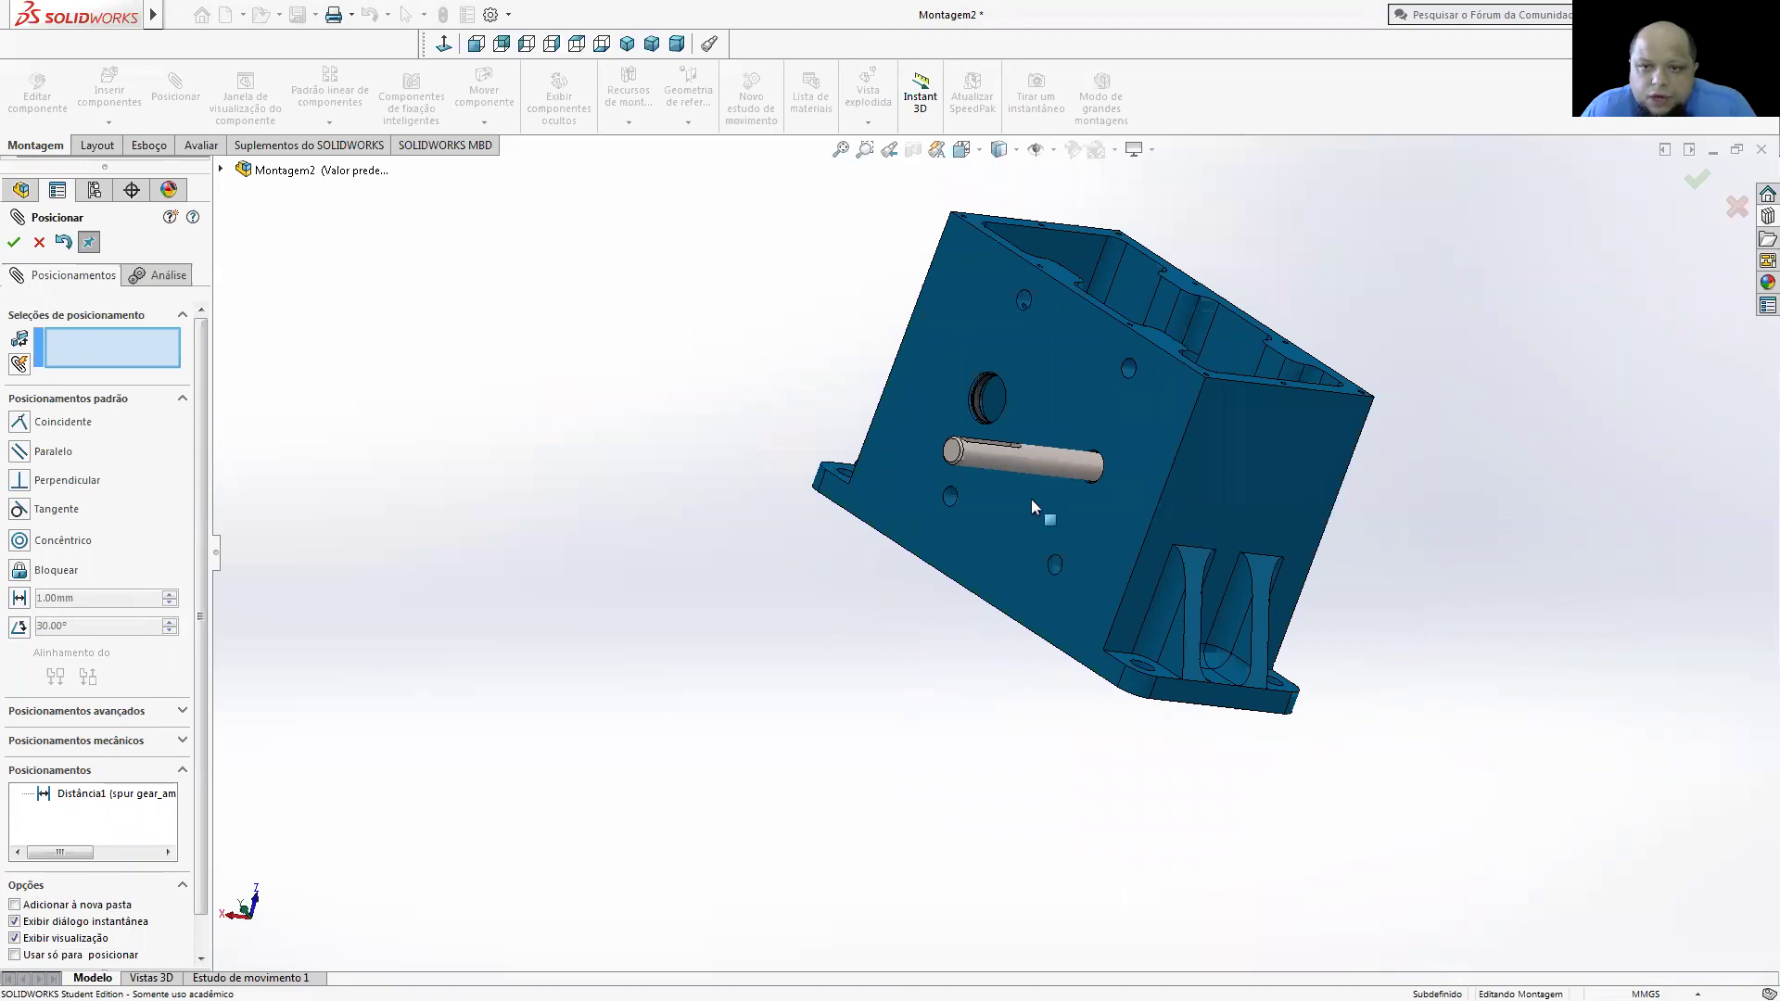
middle_drag(1056, 508, 1076, 528)
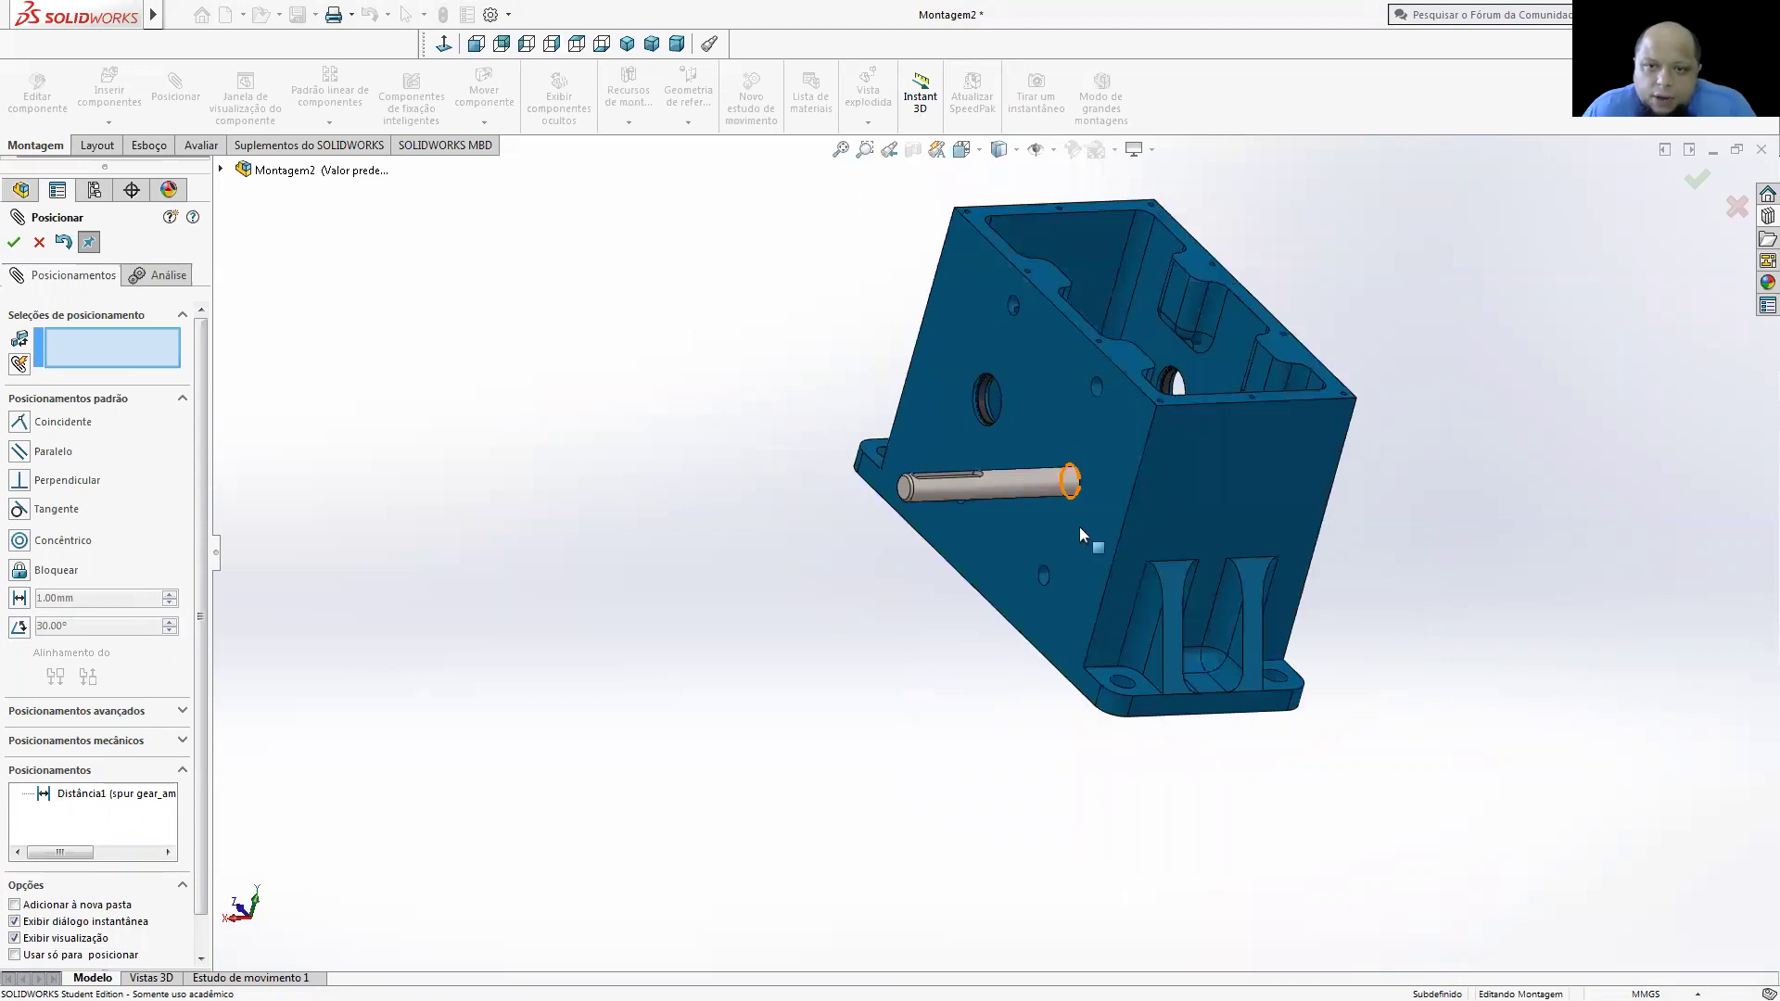
key(alt+Tab)
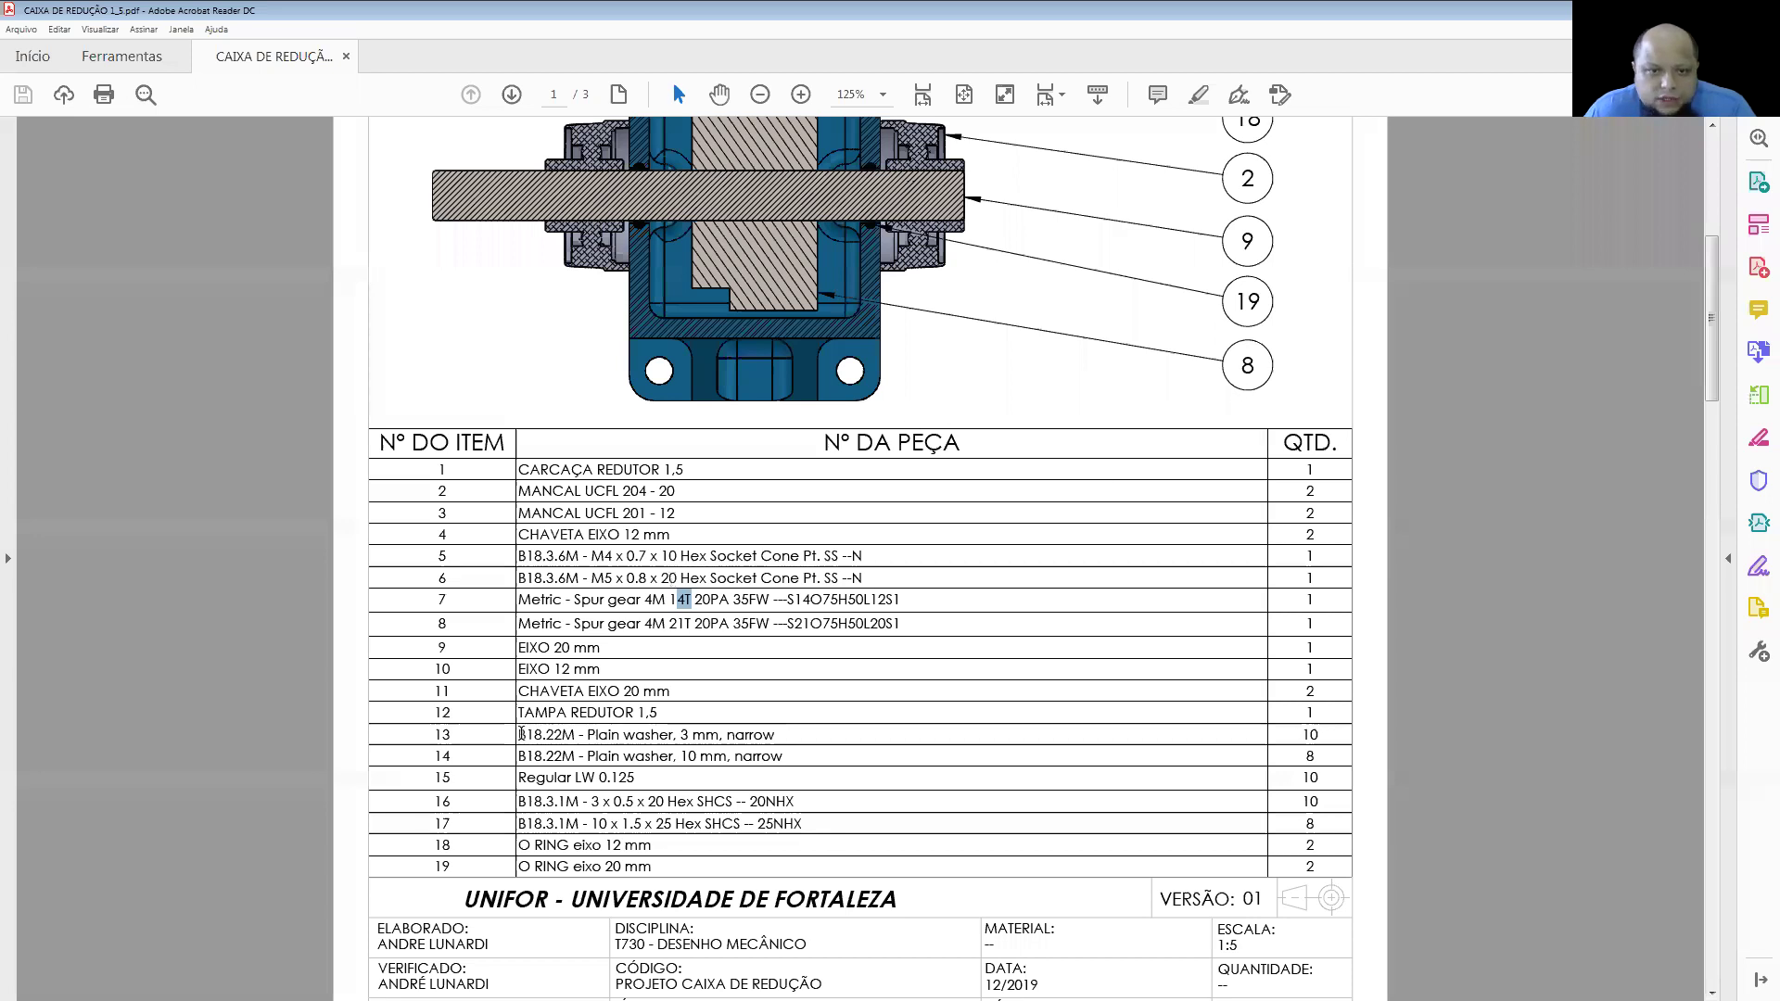
- Mark the UCFL 204 - 20 and UCFL 201 bearing part numbers in the parts list
scroll(526, 716, up, 3)
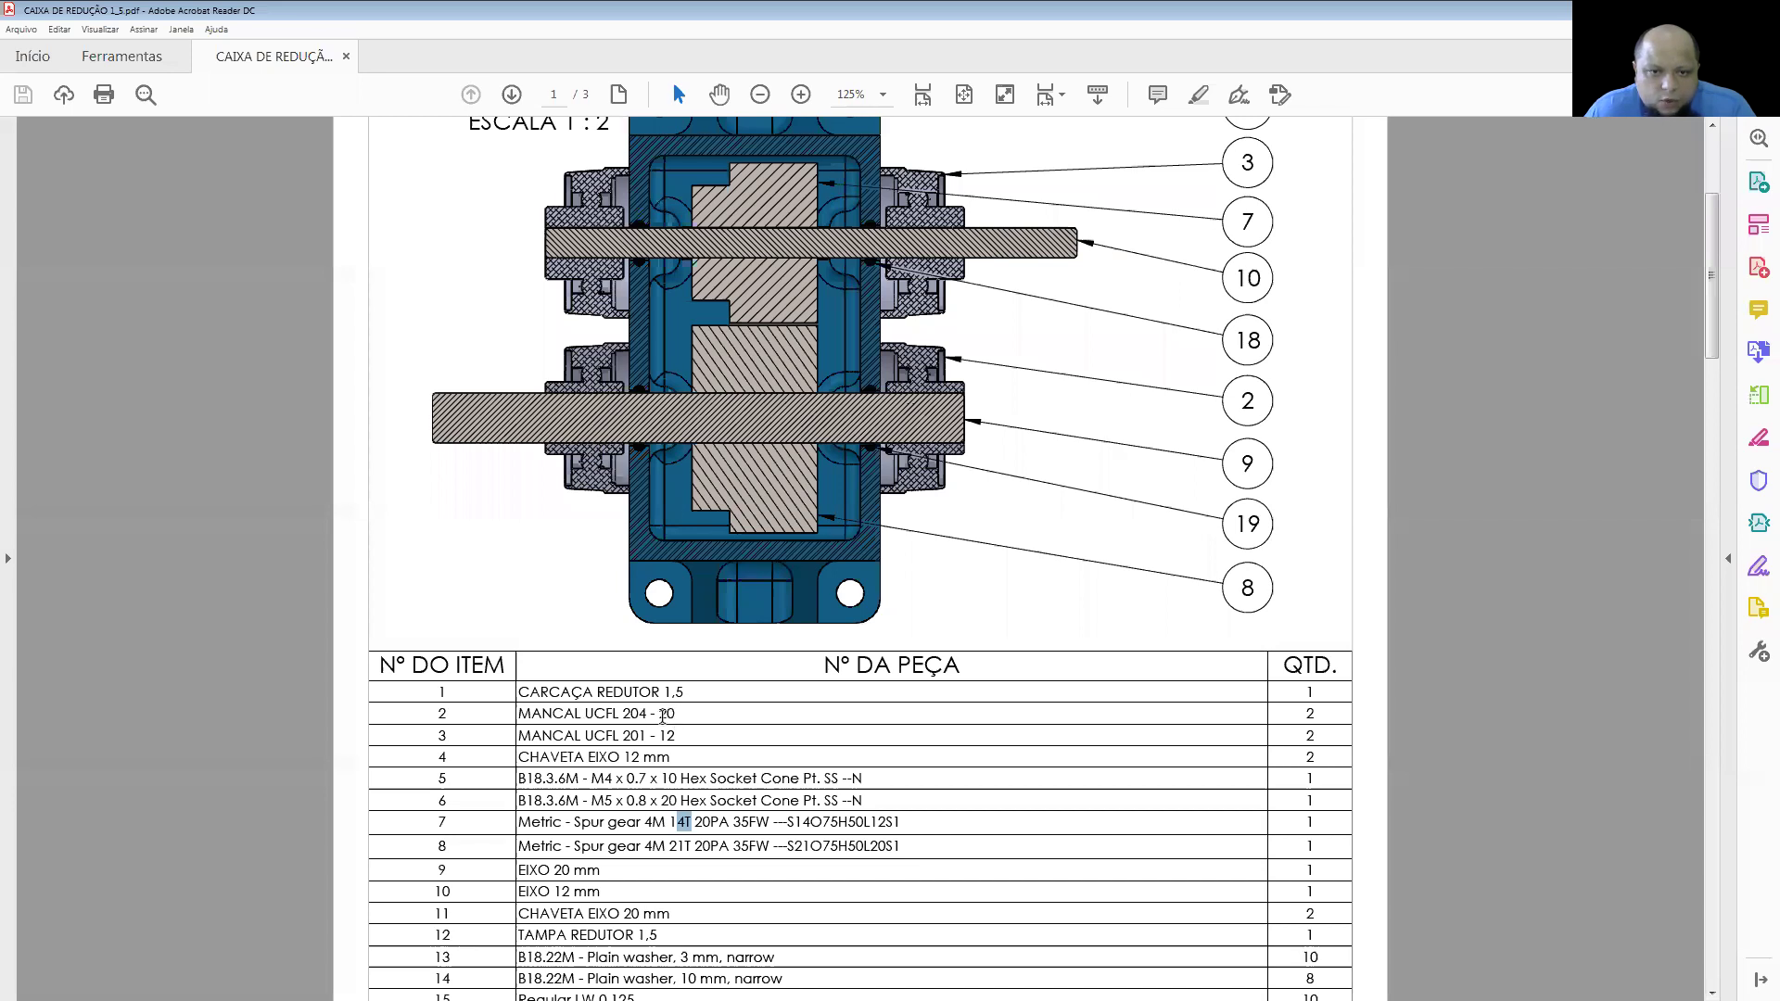
drag(584, 713, 675, 713)
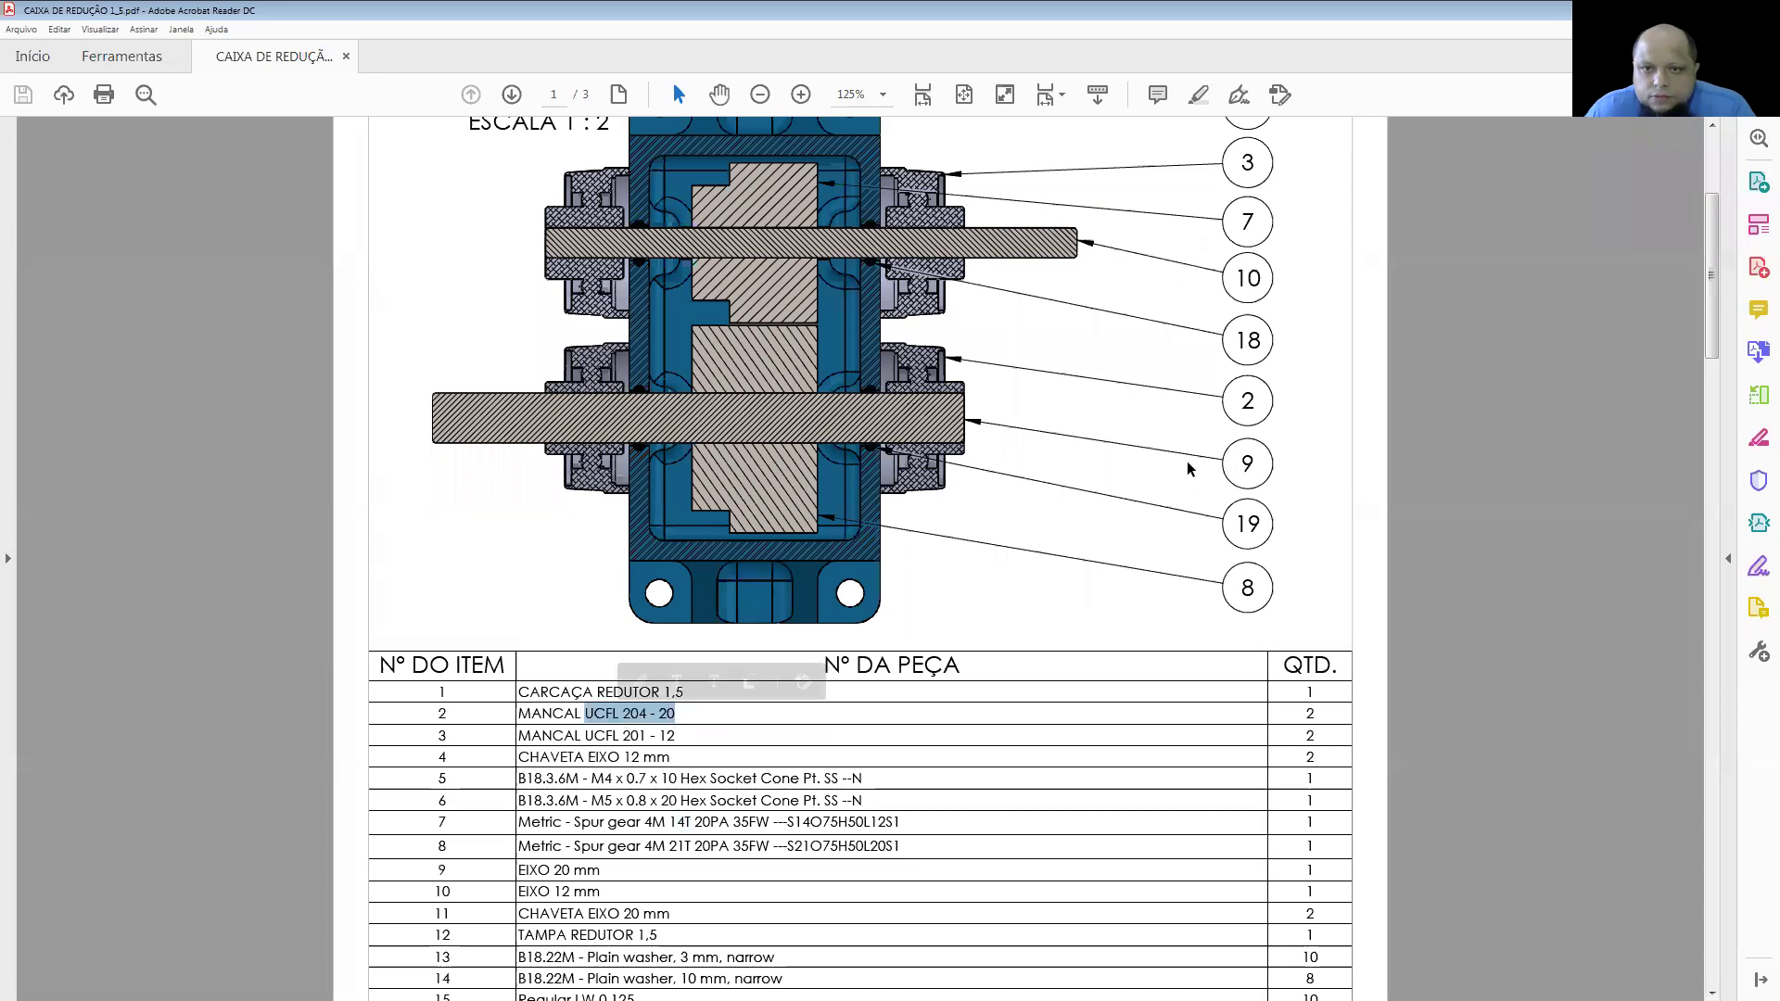
scroll(1186, 316, up, 1)
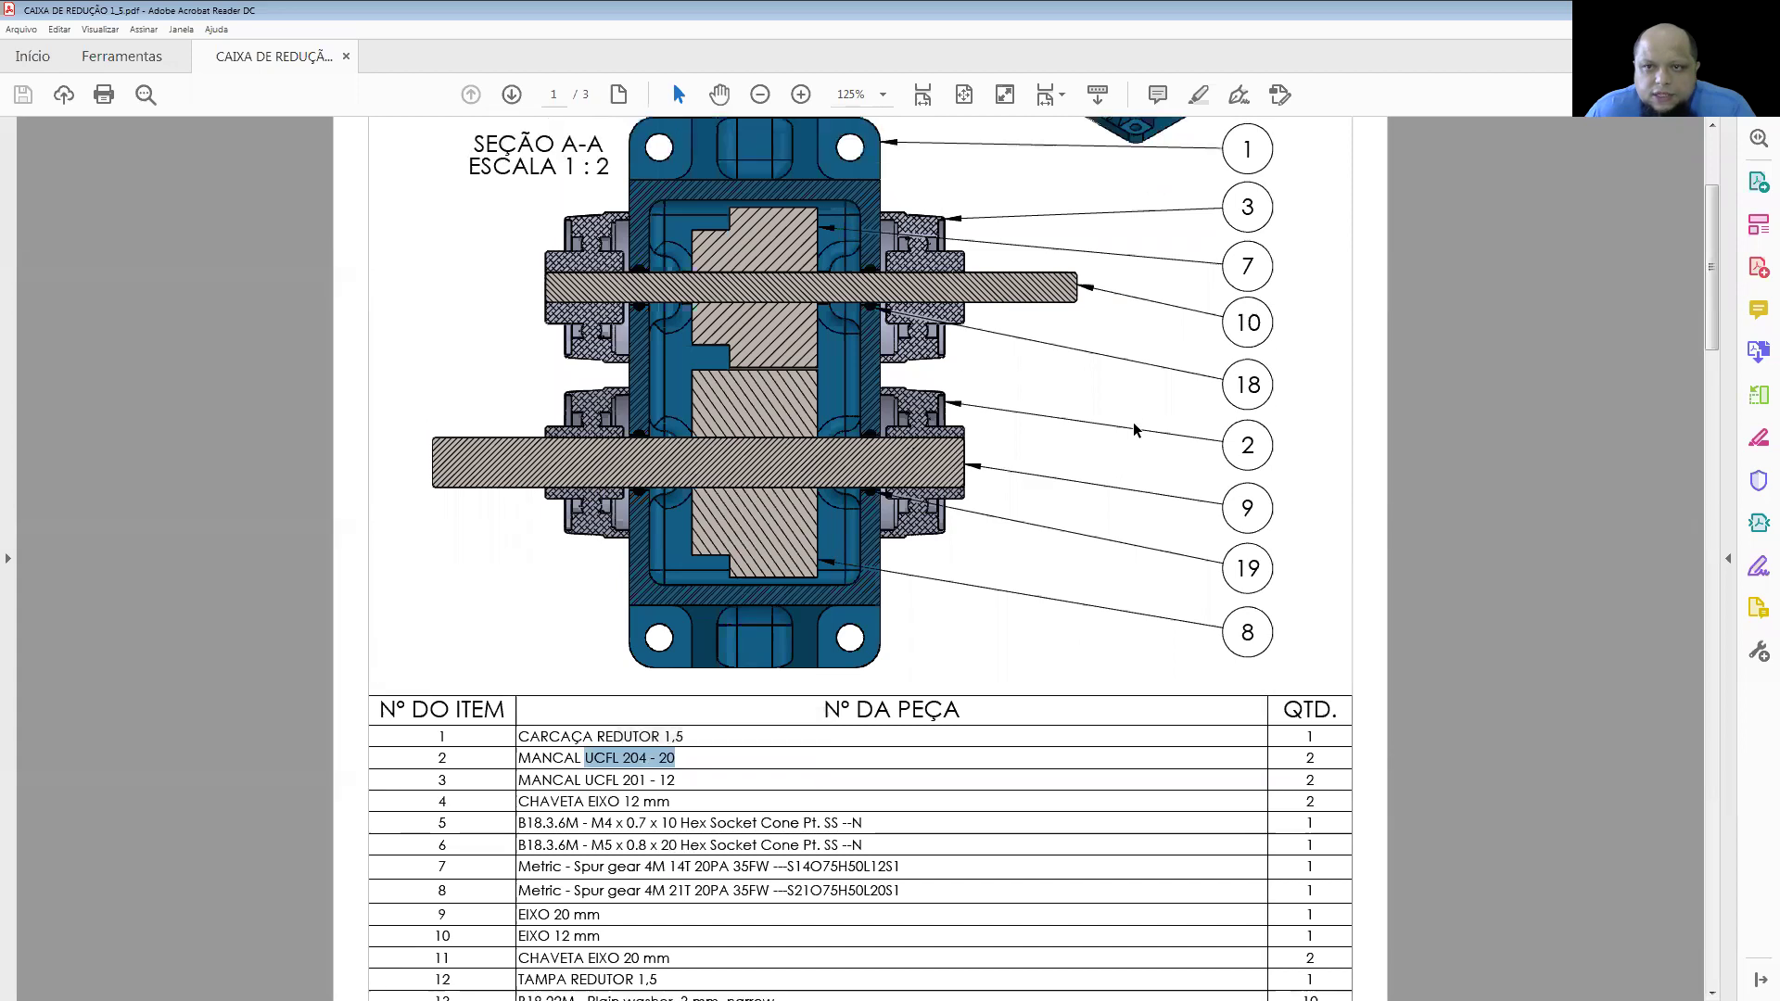
double_click(1247, 250)
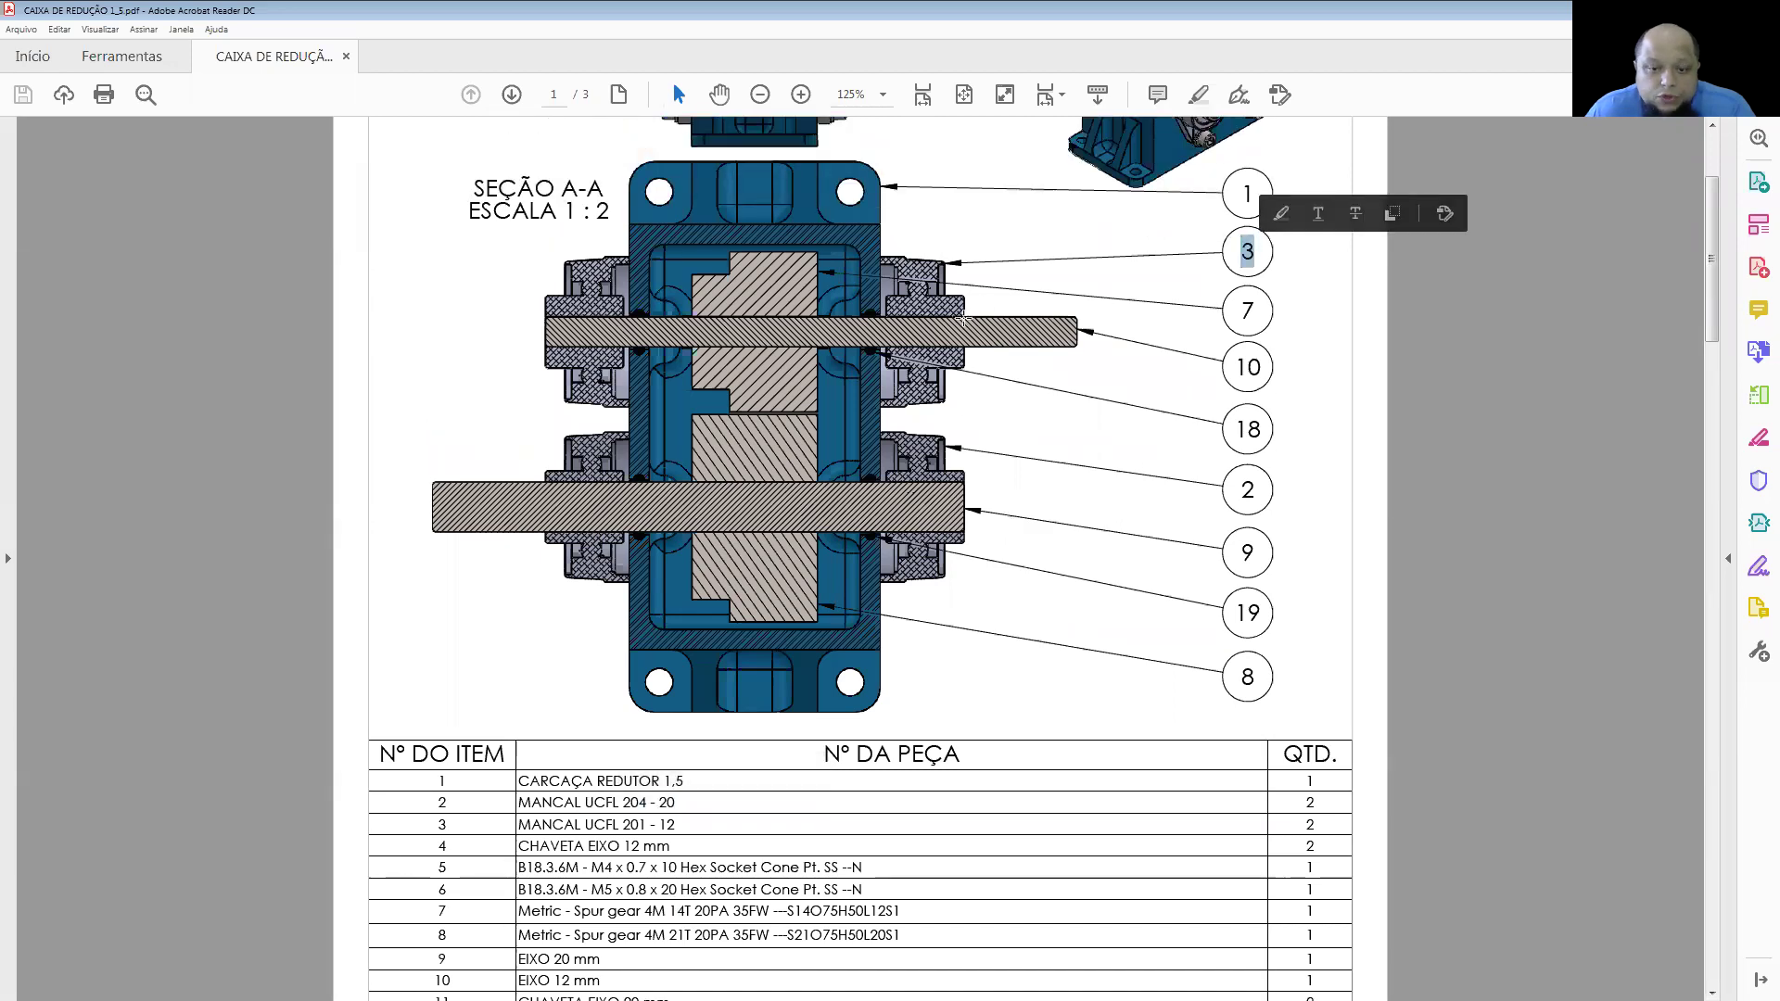
scroll(964, 318, down, 3)
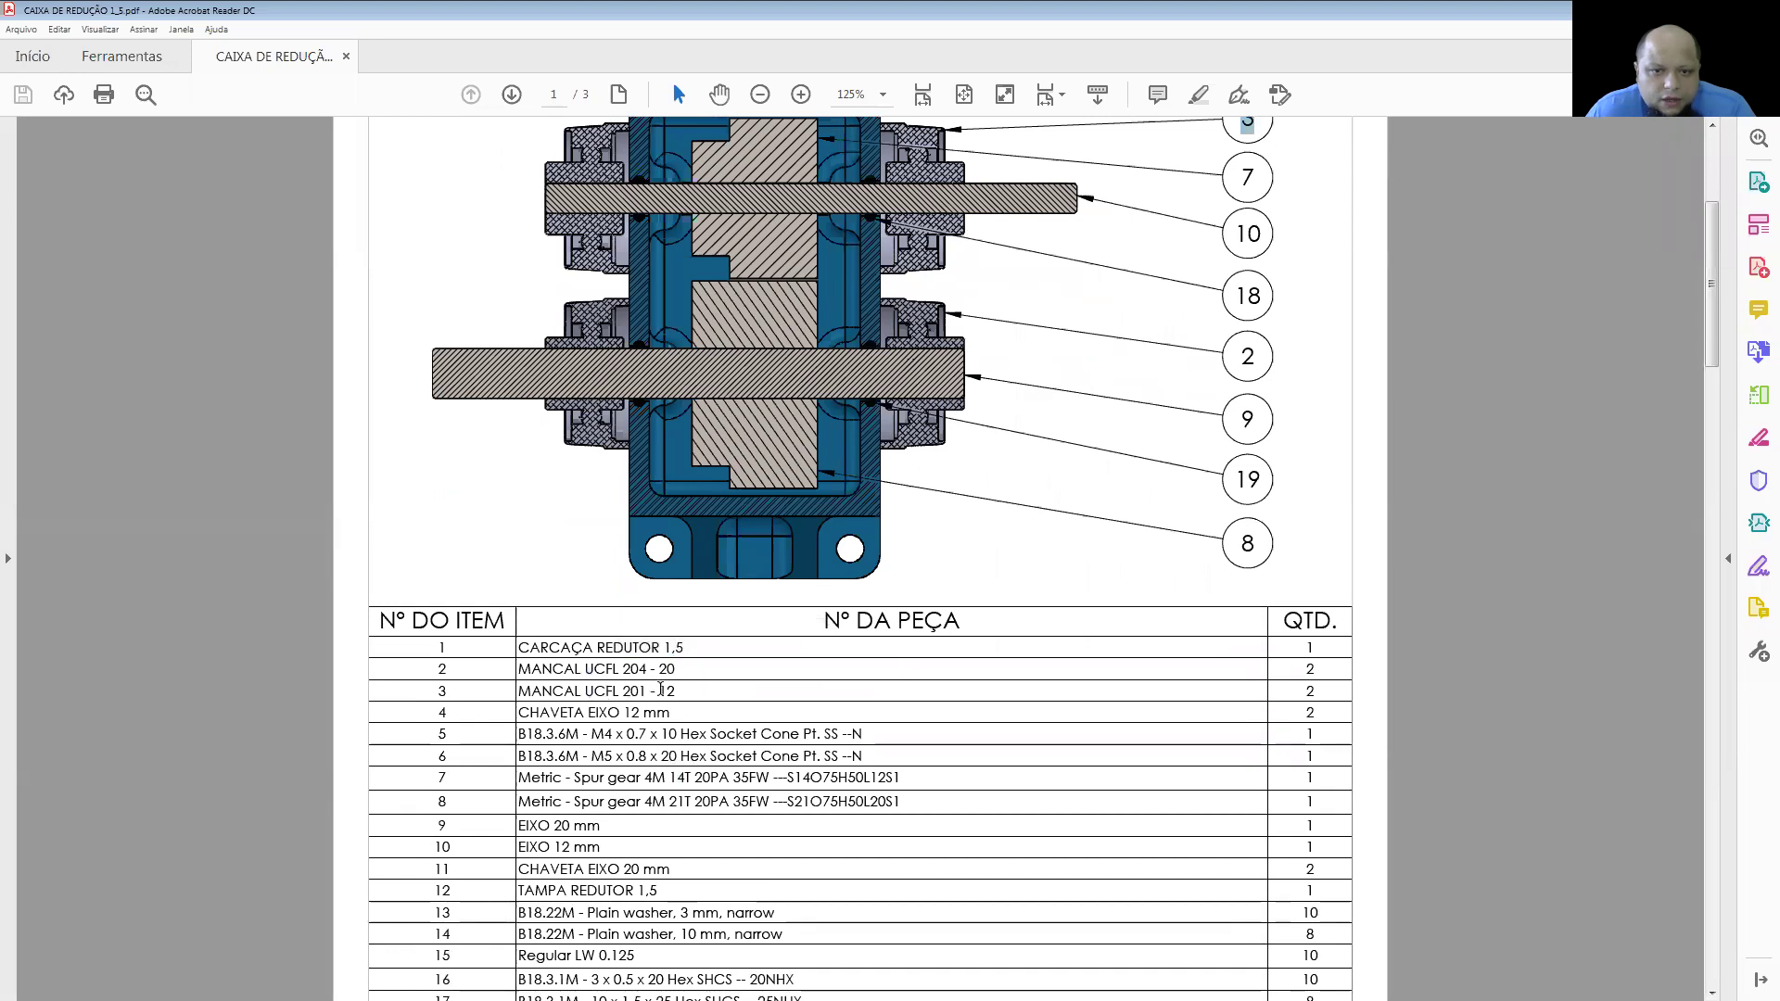
drag(645, 690, 585, 691)
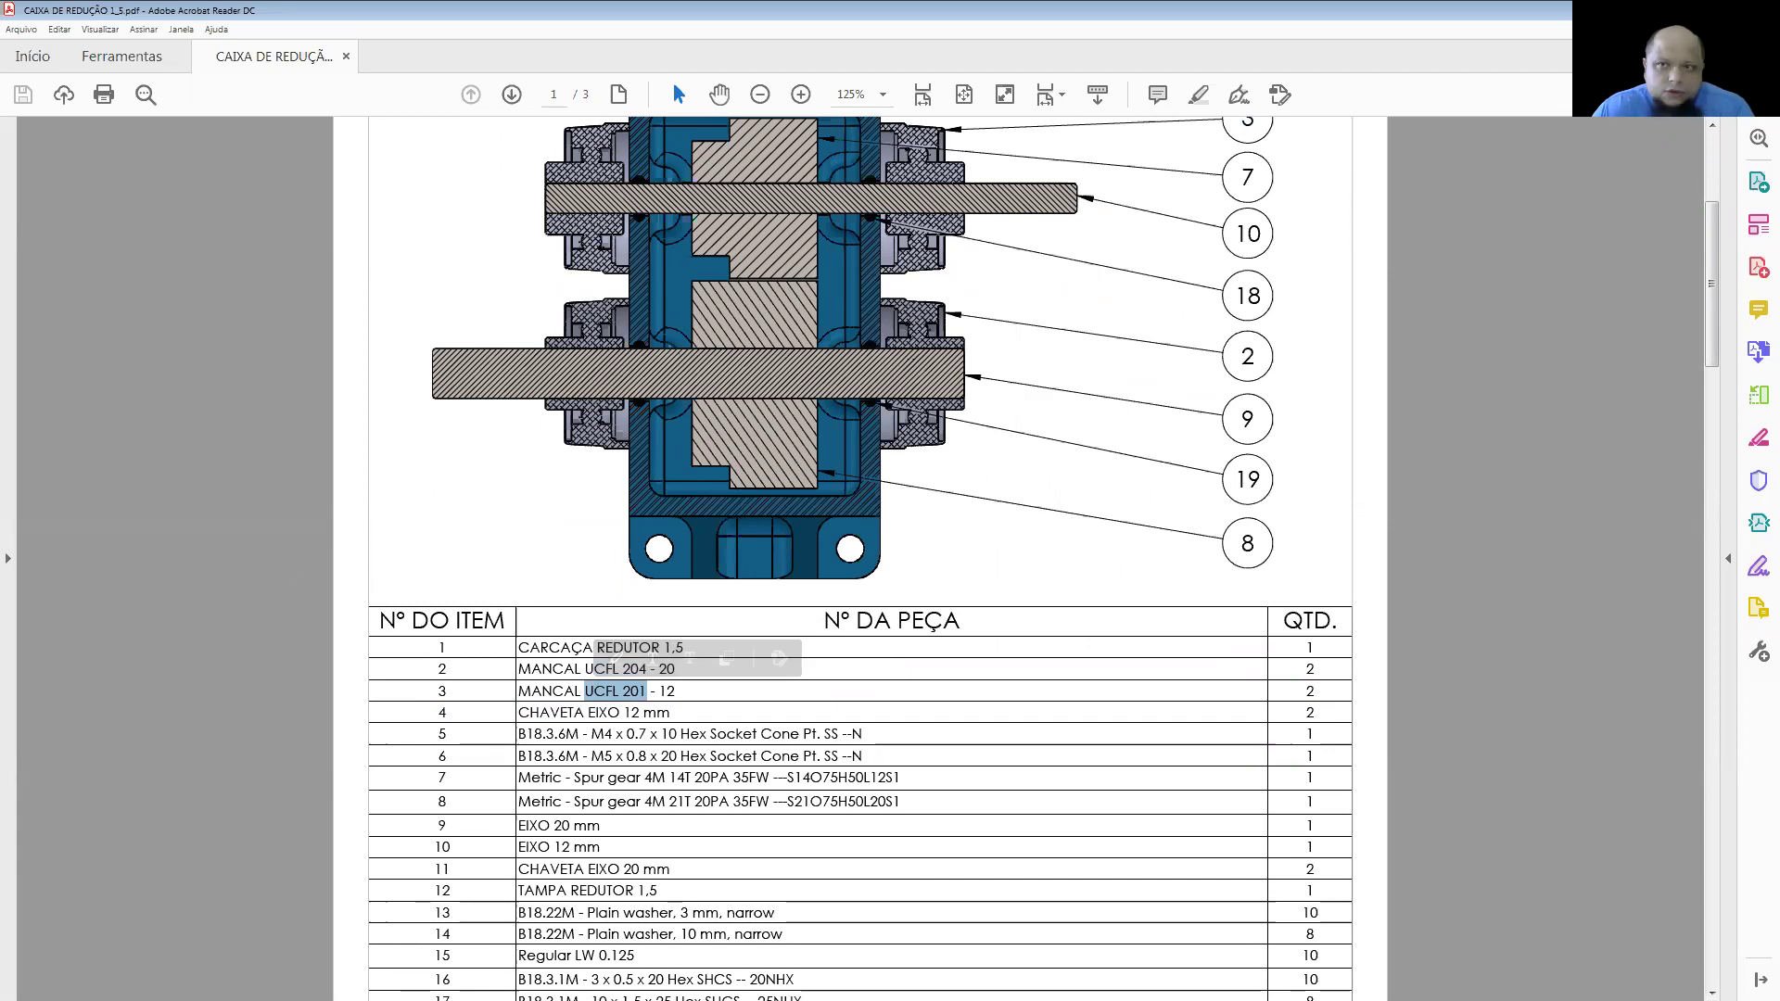
key(alt+Tab)
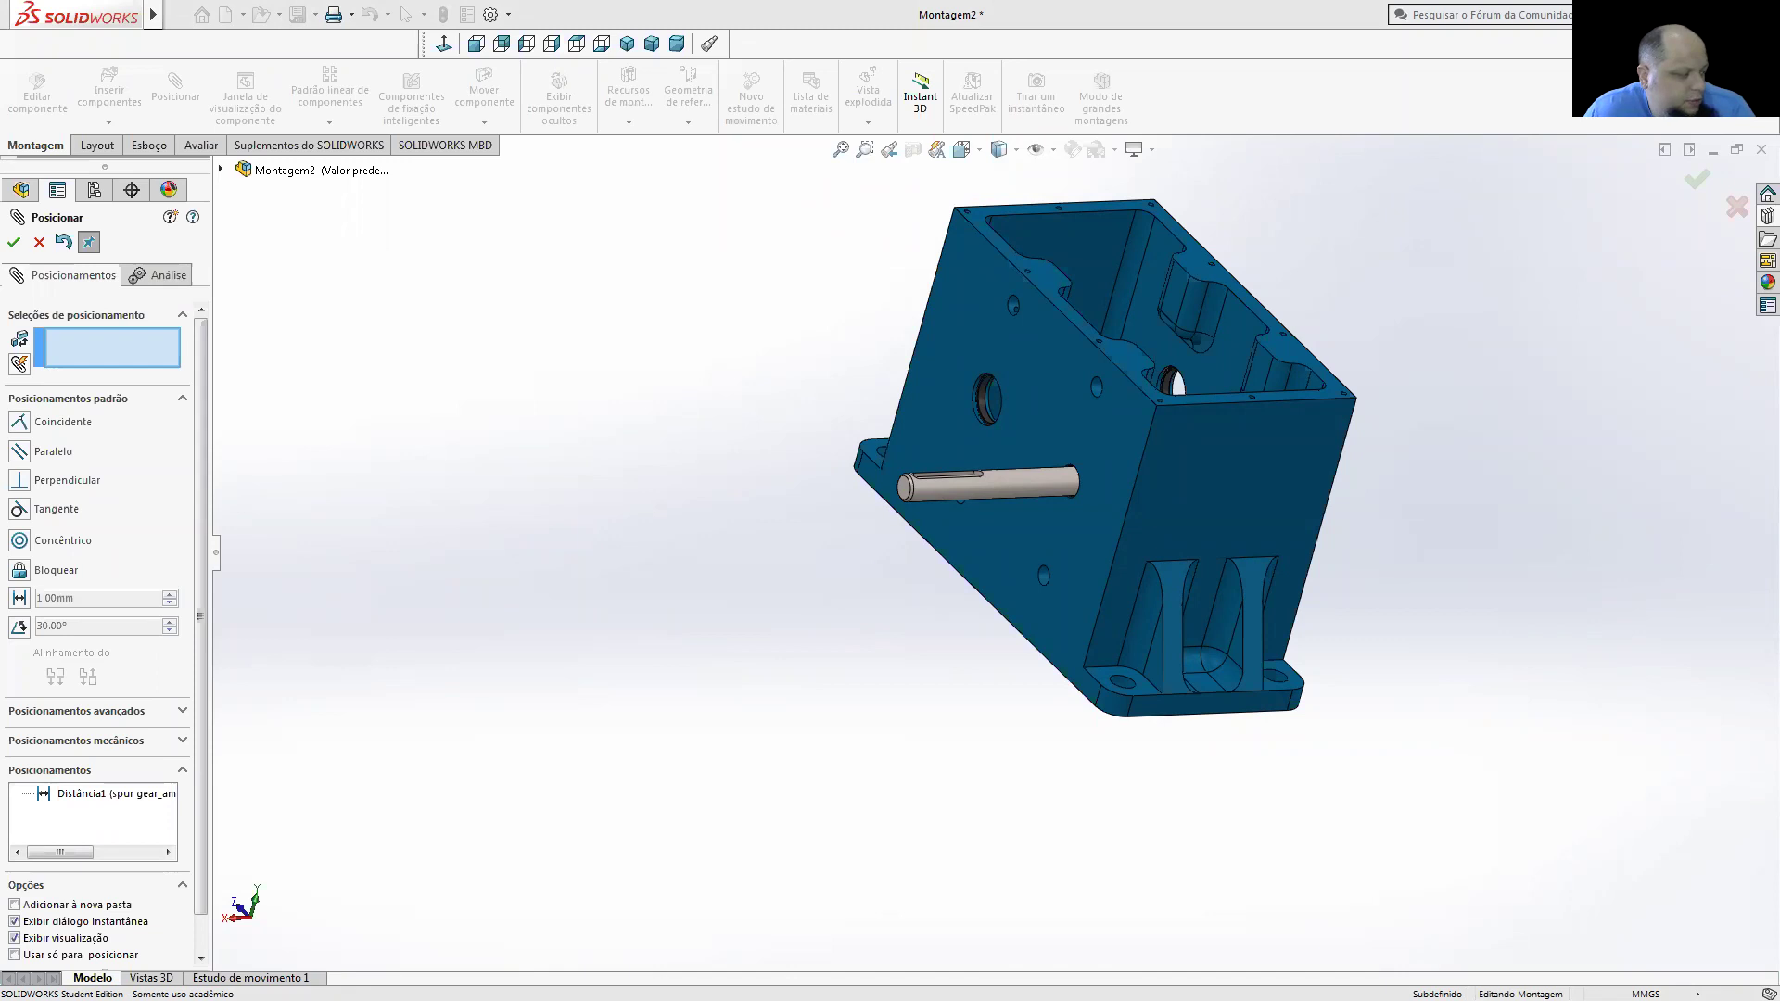
key(alt+Tab)
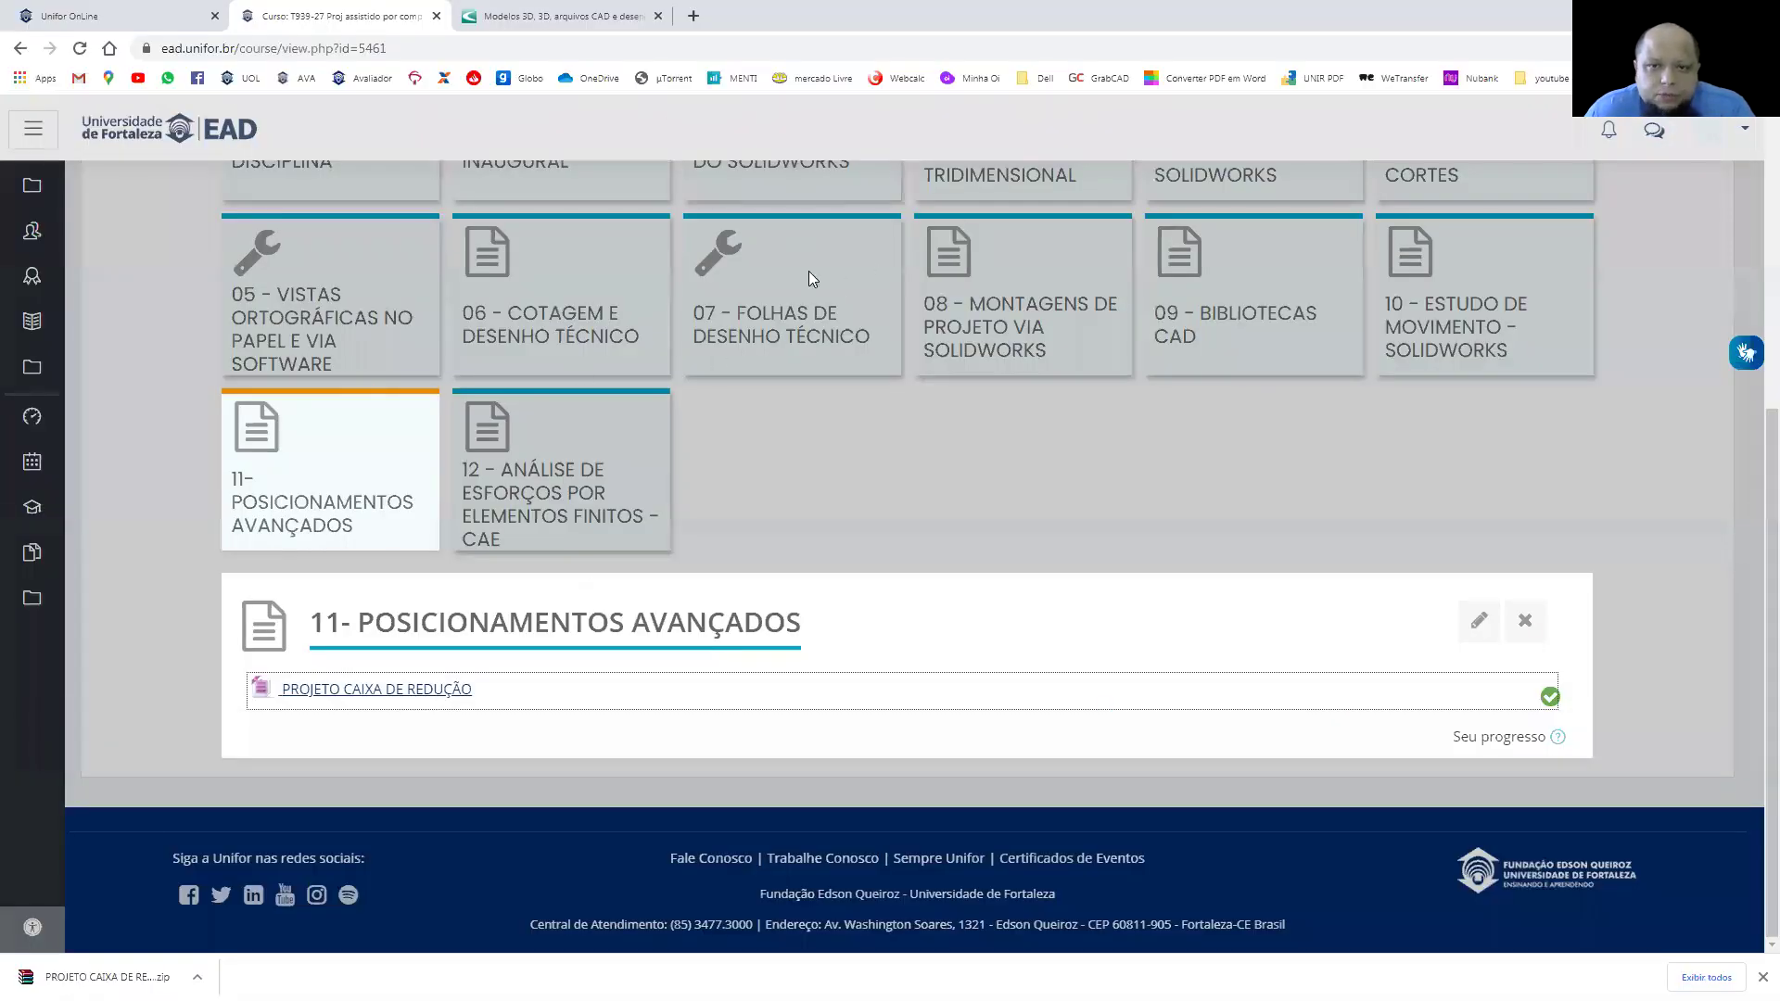
- Search TraceParts for 'ucfl 201' and start the CAD download of the first SNR bearing
key(ctrl+Tab)
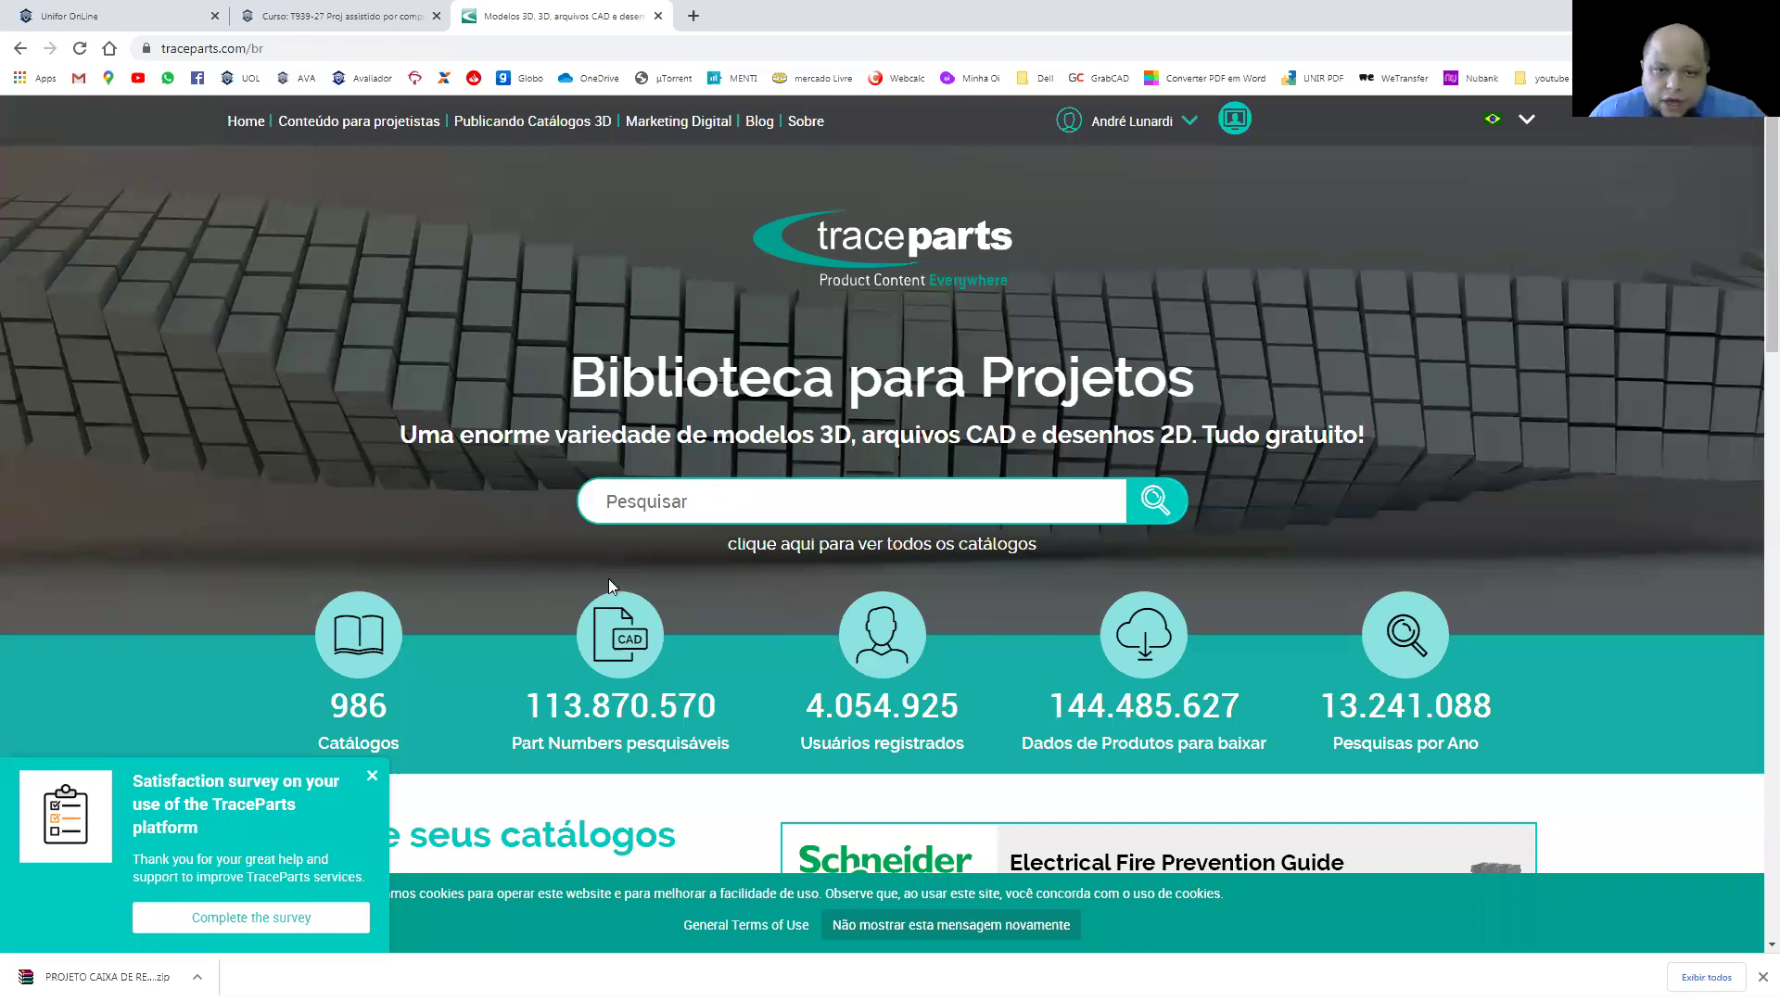
text(ucfl 201)
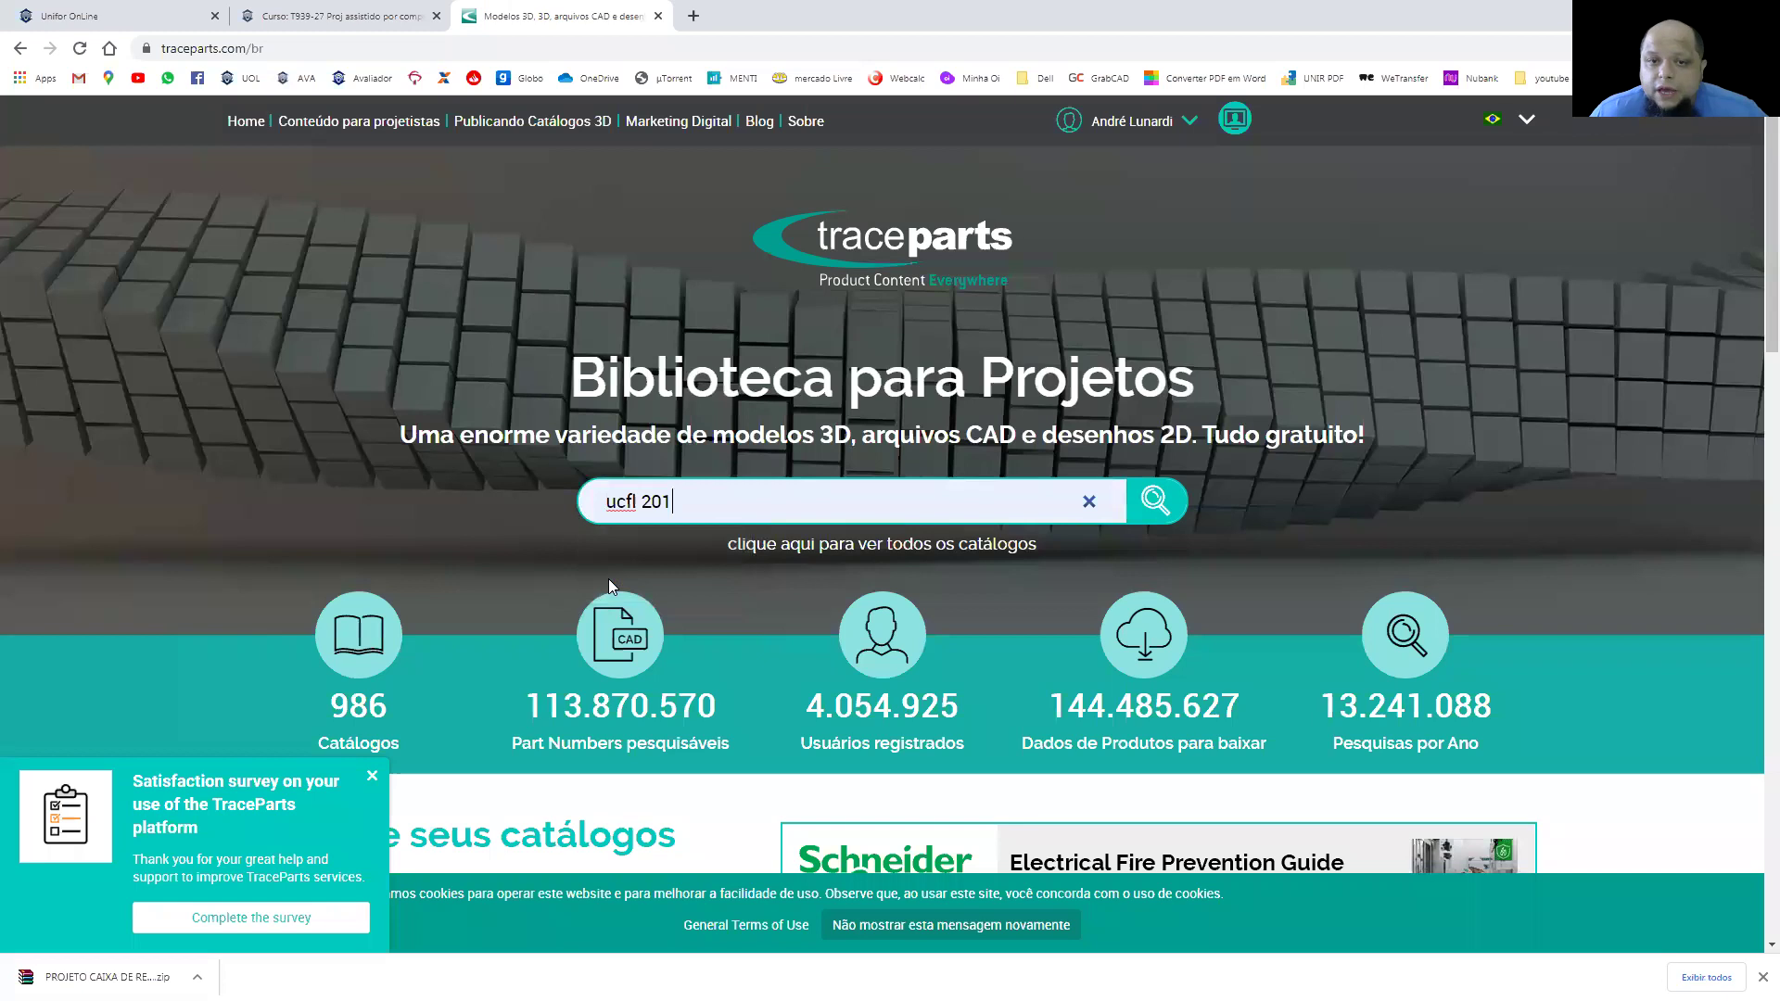
click(1154, 508)
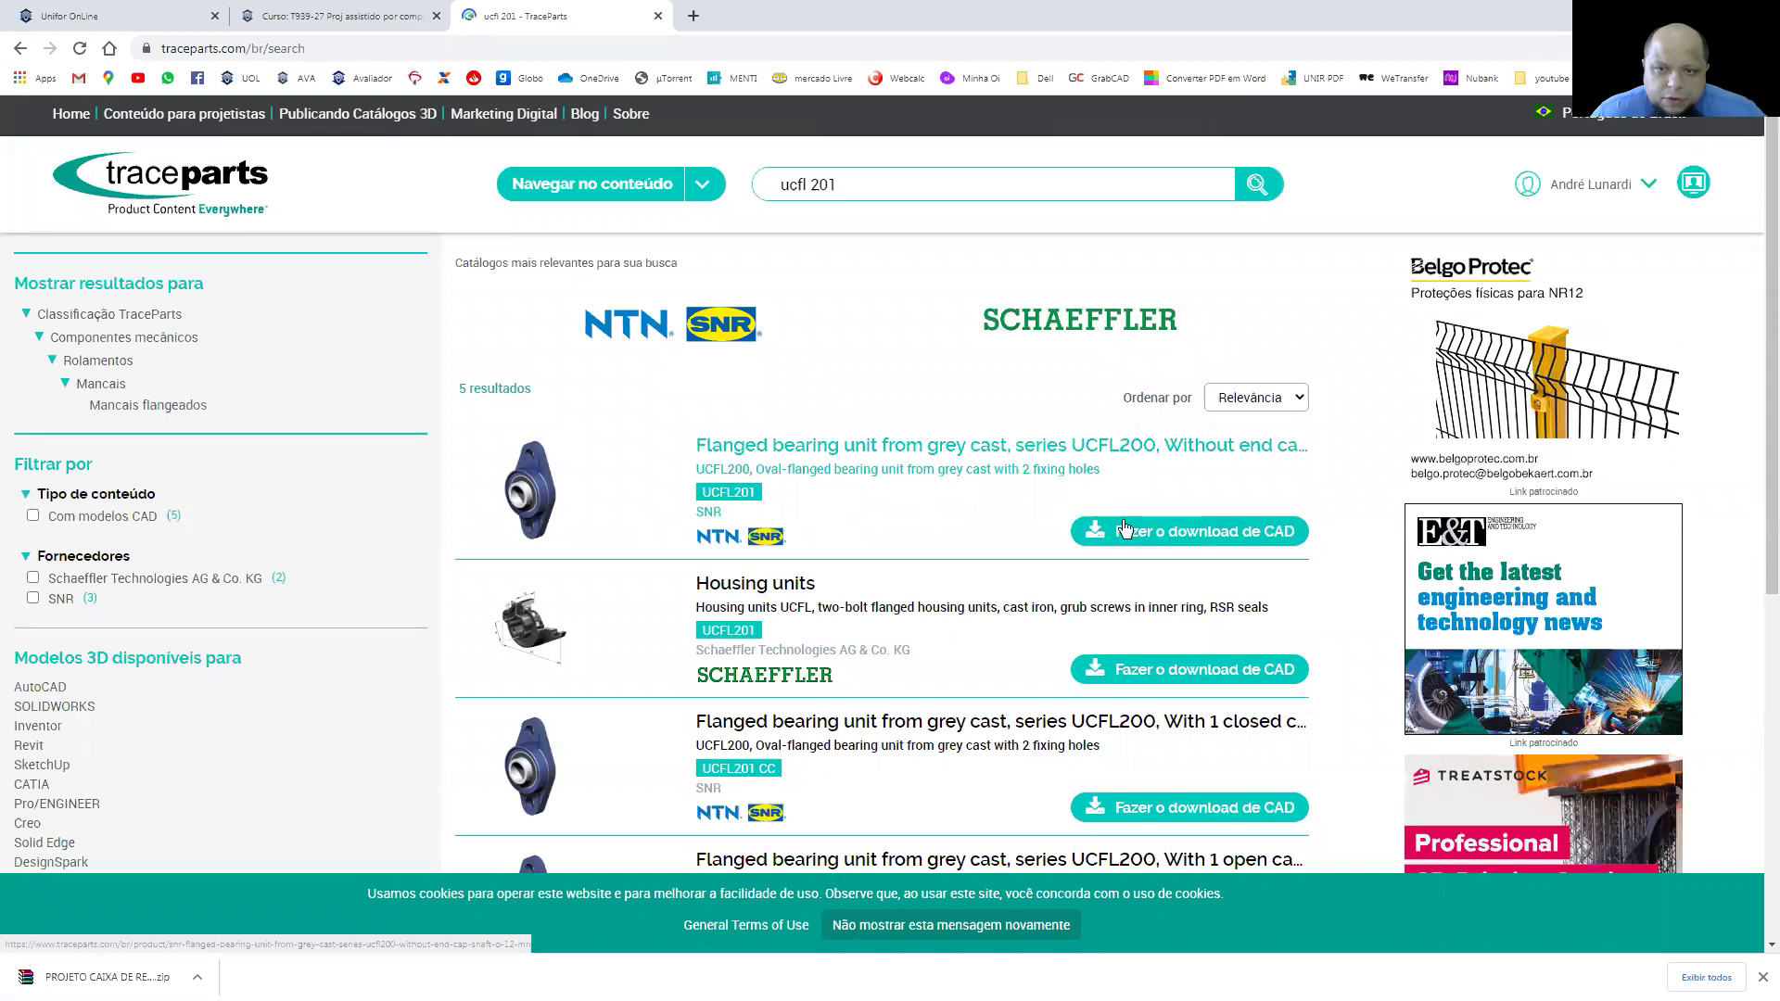
click(1154, 526)
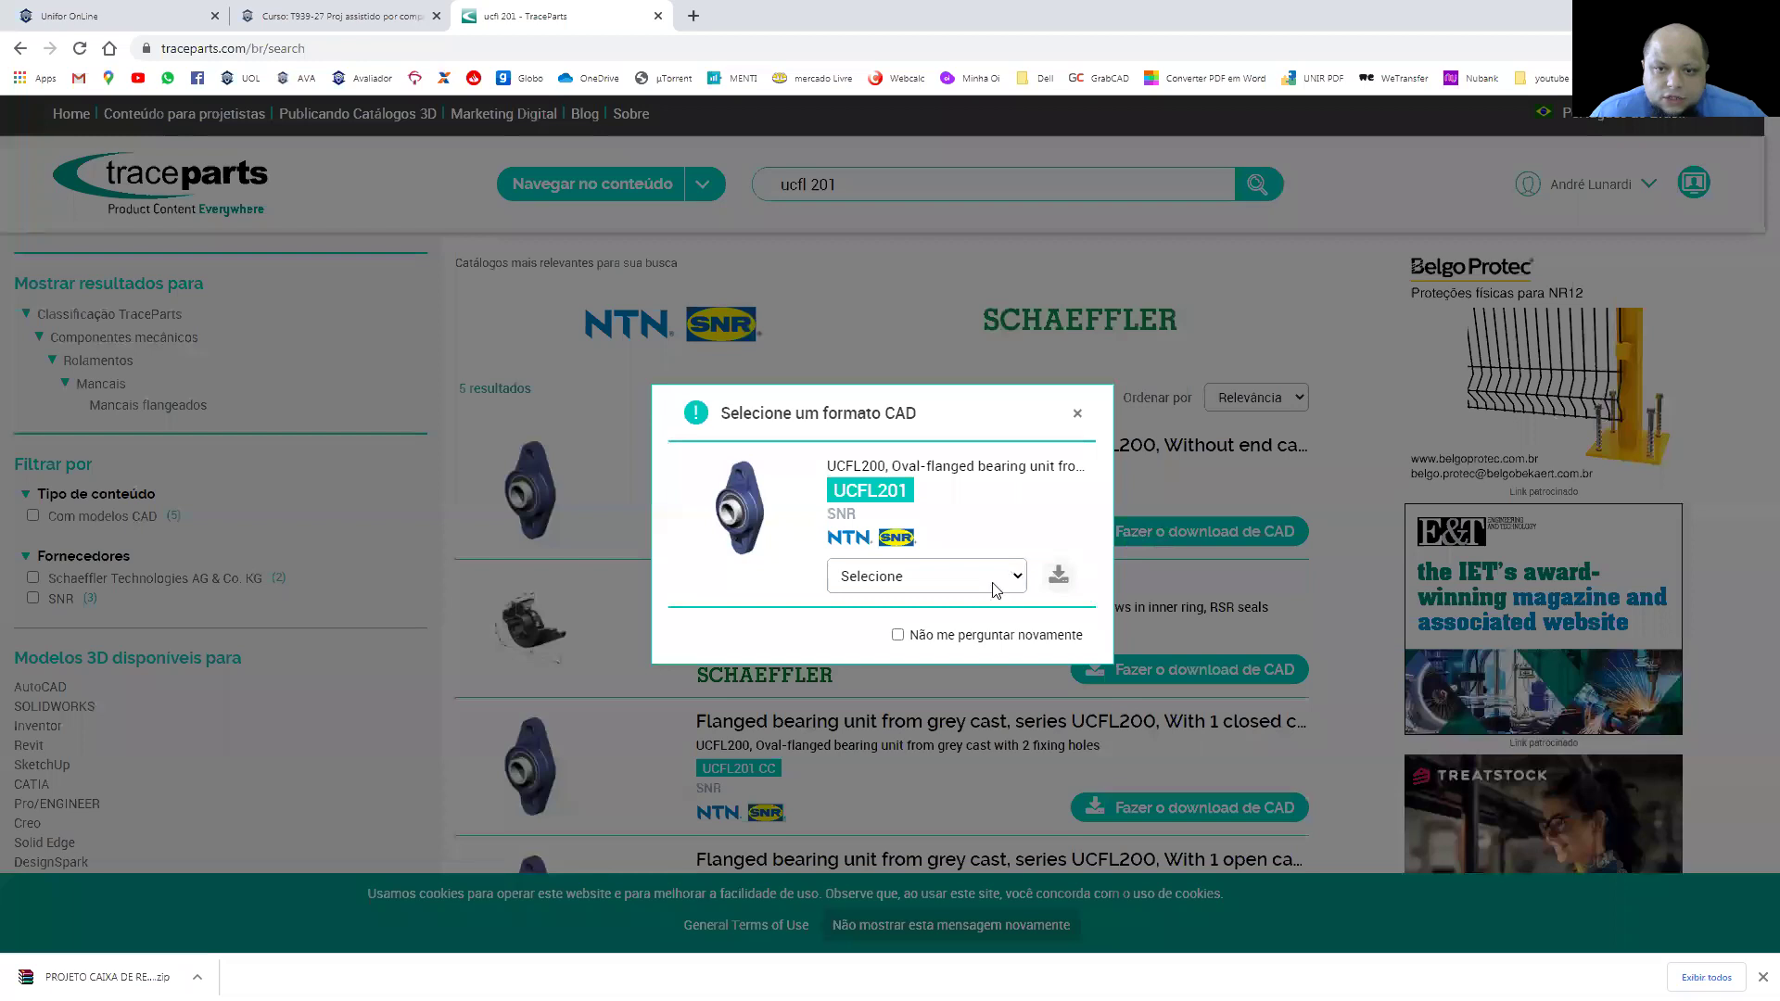
- Download the SNR UCFL201 bearing from TraceParts in SOLIDWORKS format as a ZIP
click(926, 576)
scroll(955, 638, down, 3)
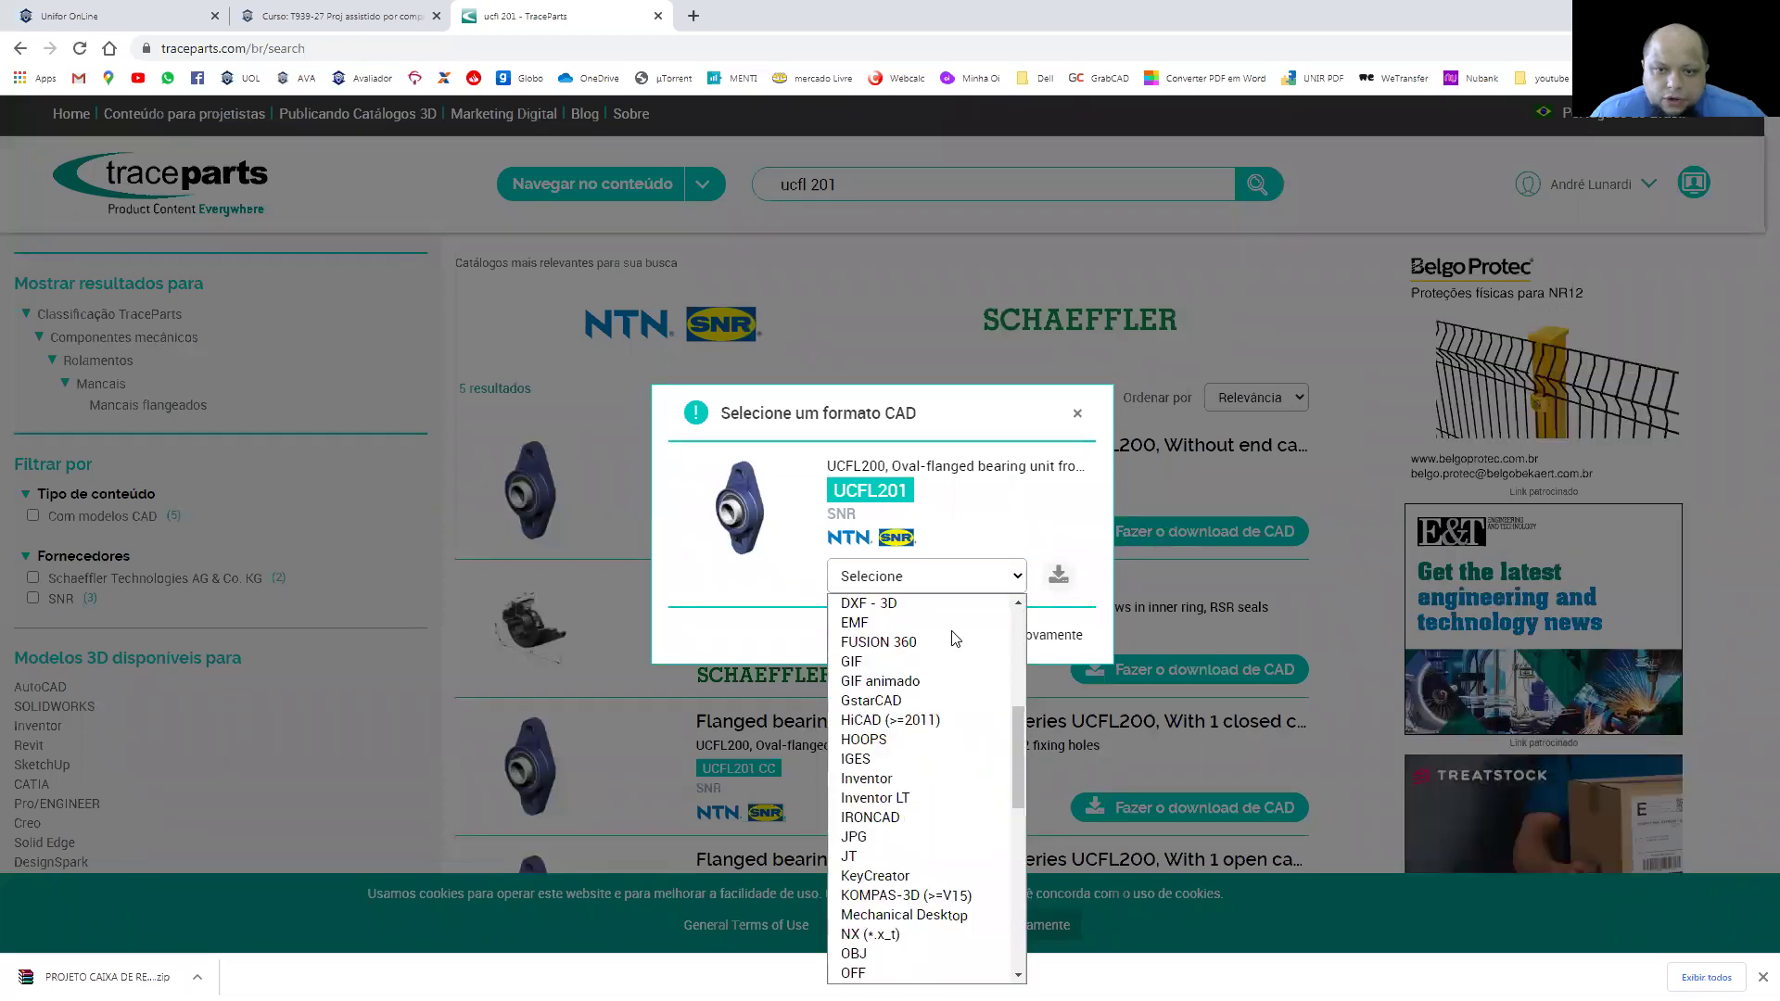
scroll(955, 638, down, 3)
scroll(955, 638, up, 2)
scroll(955, 637, up, 5)
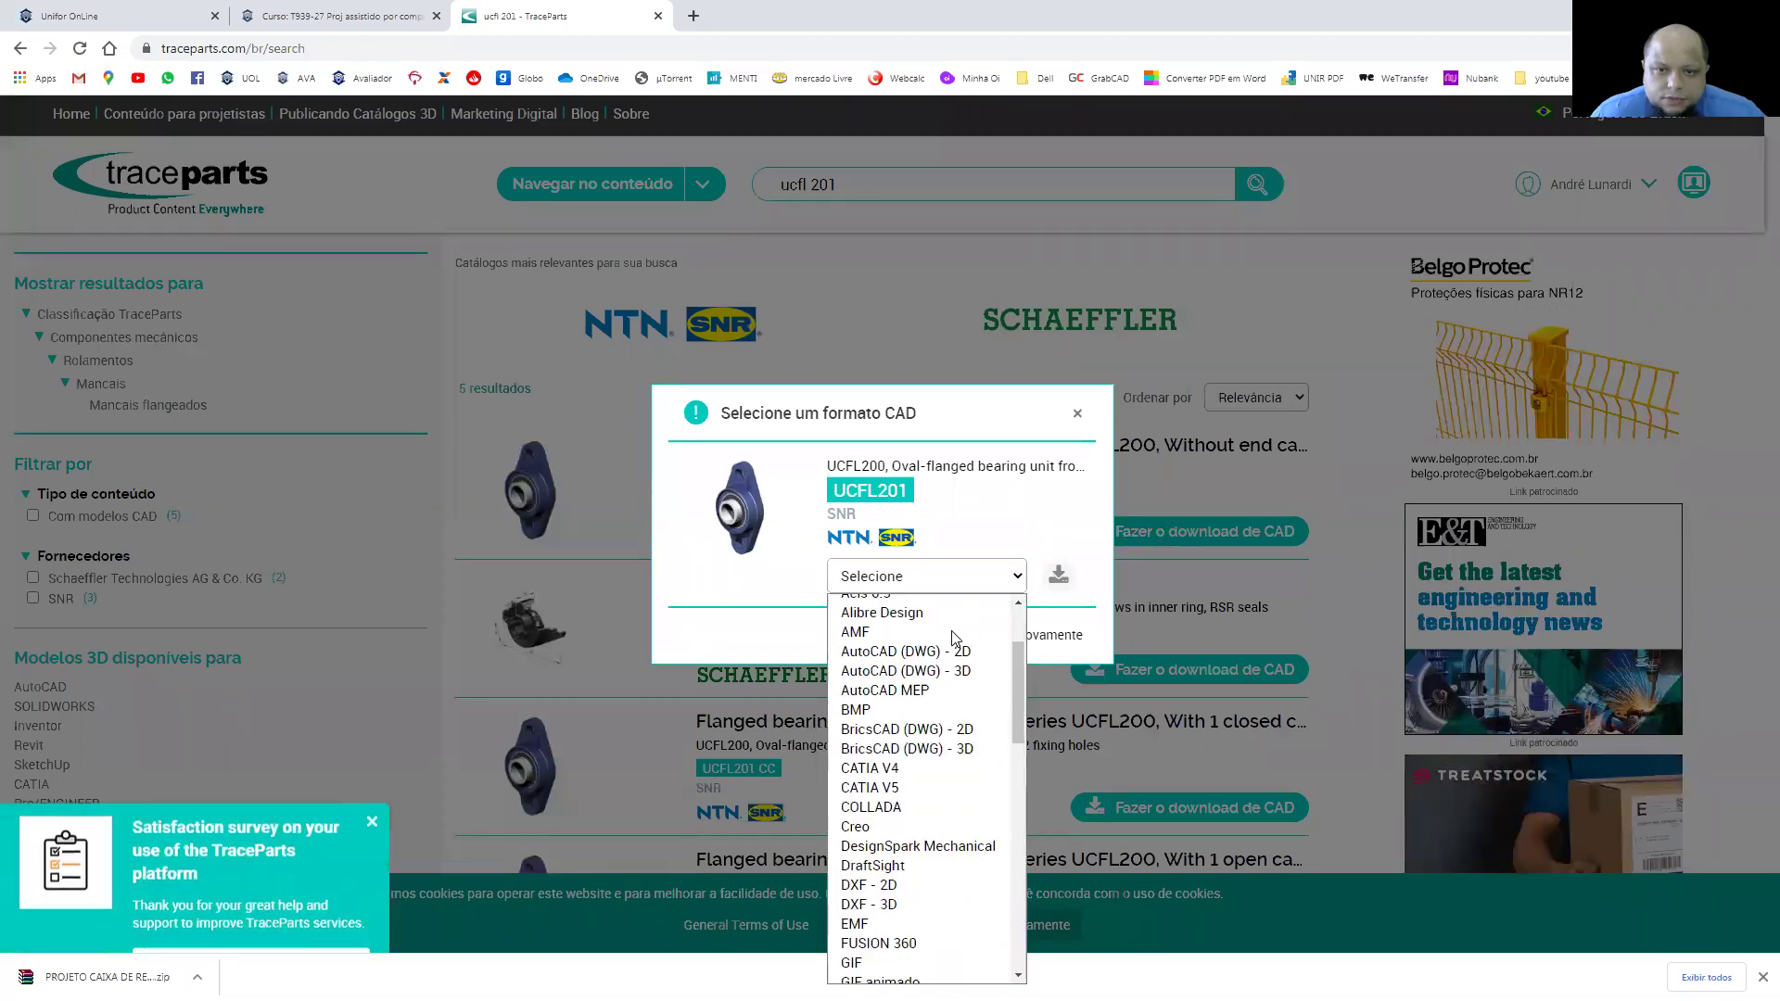
scroll(955, 637, up, 2)
mouse_move(1020, 635)
mouse_down()
mouse_move(1012, 846)
mouse_move(1012, 831)
mouse_up()
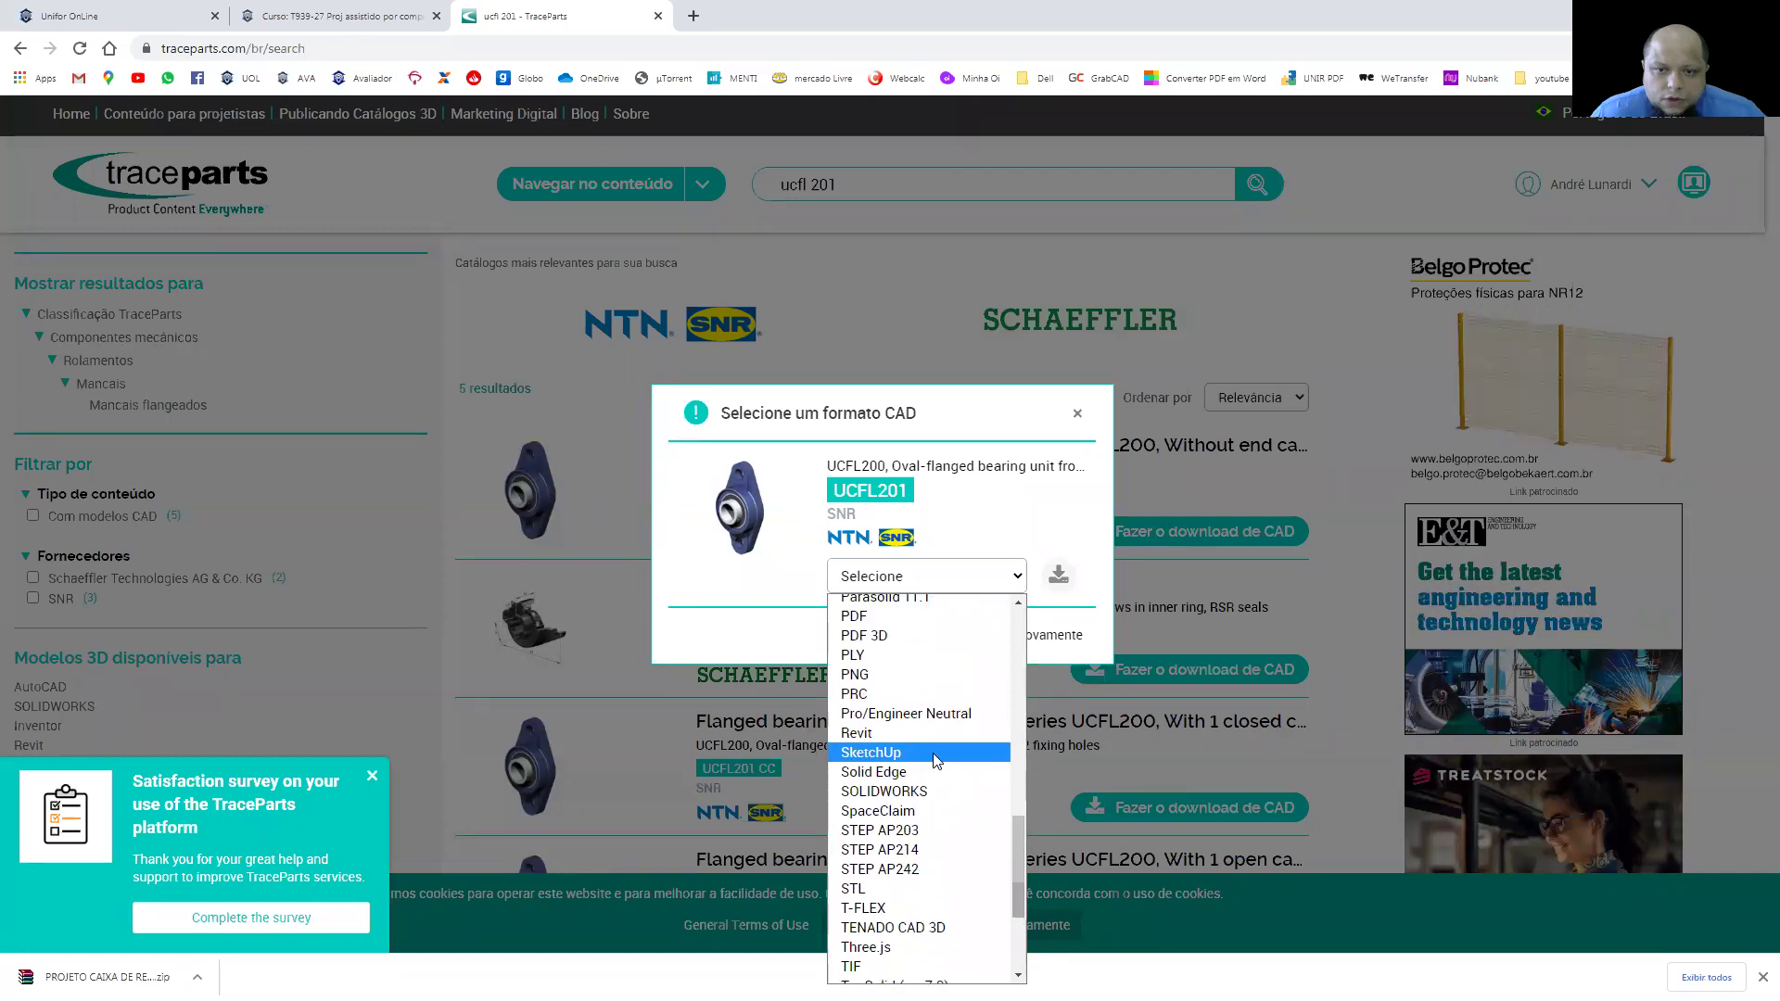
click(932, 789)
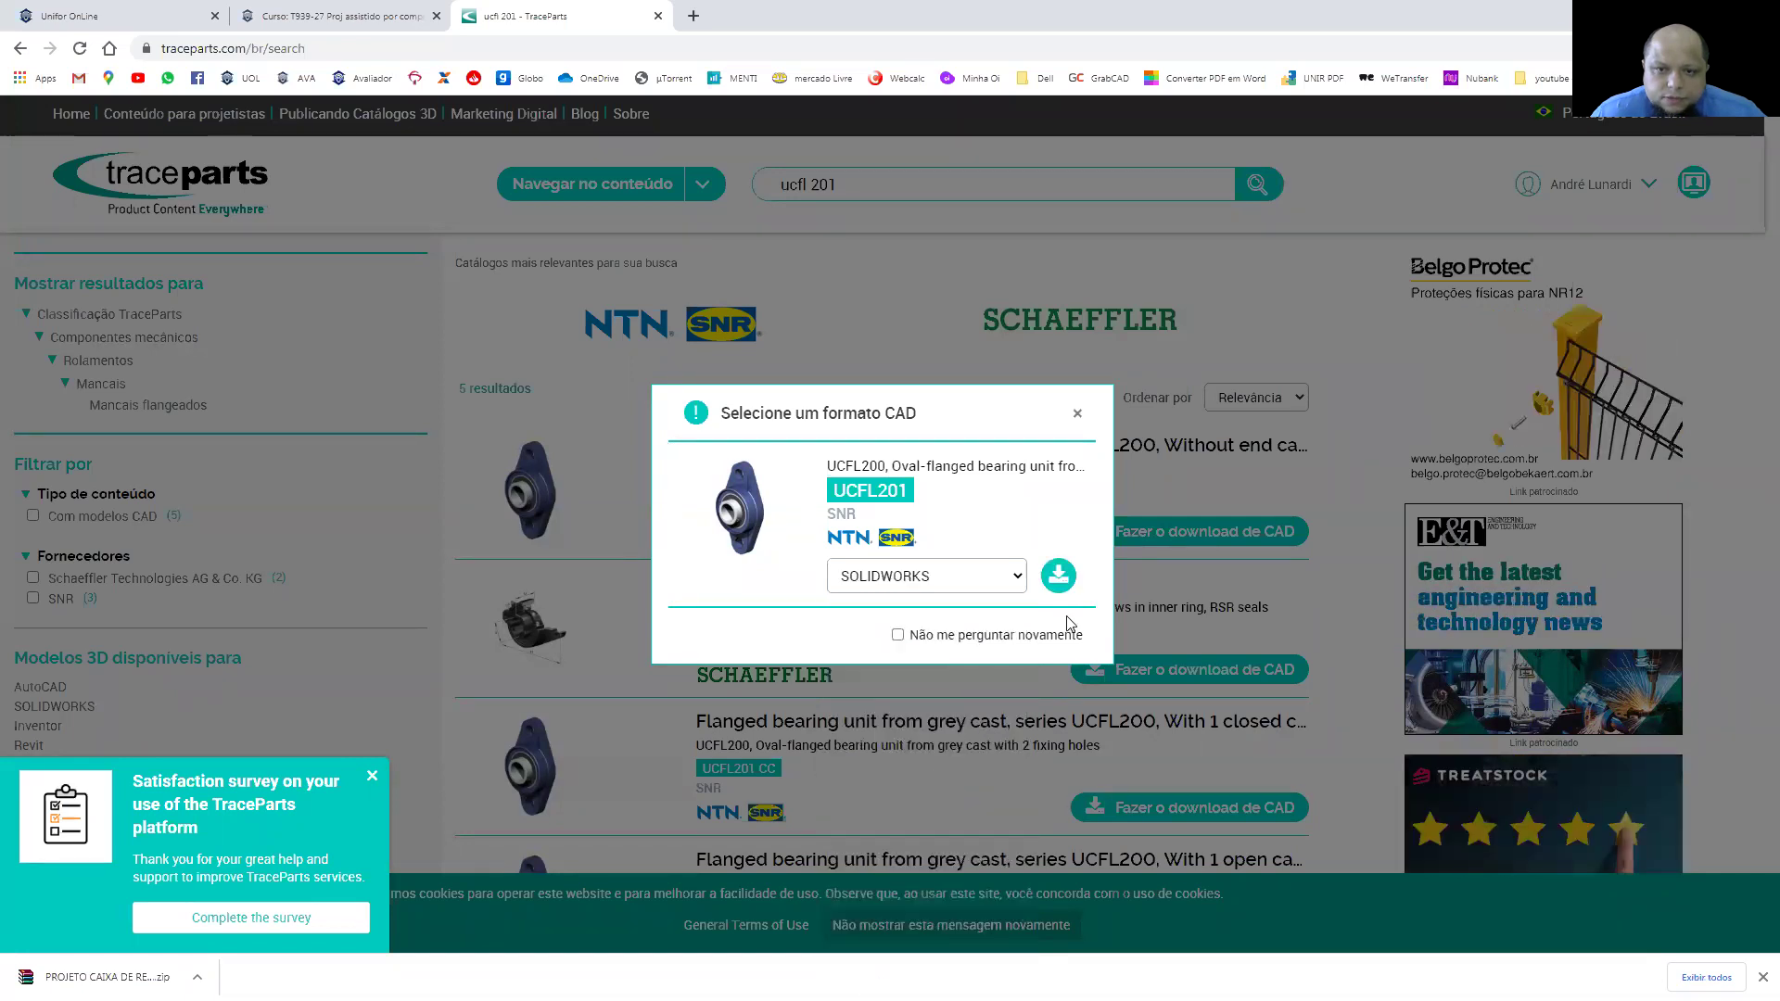
click(1058, 577)
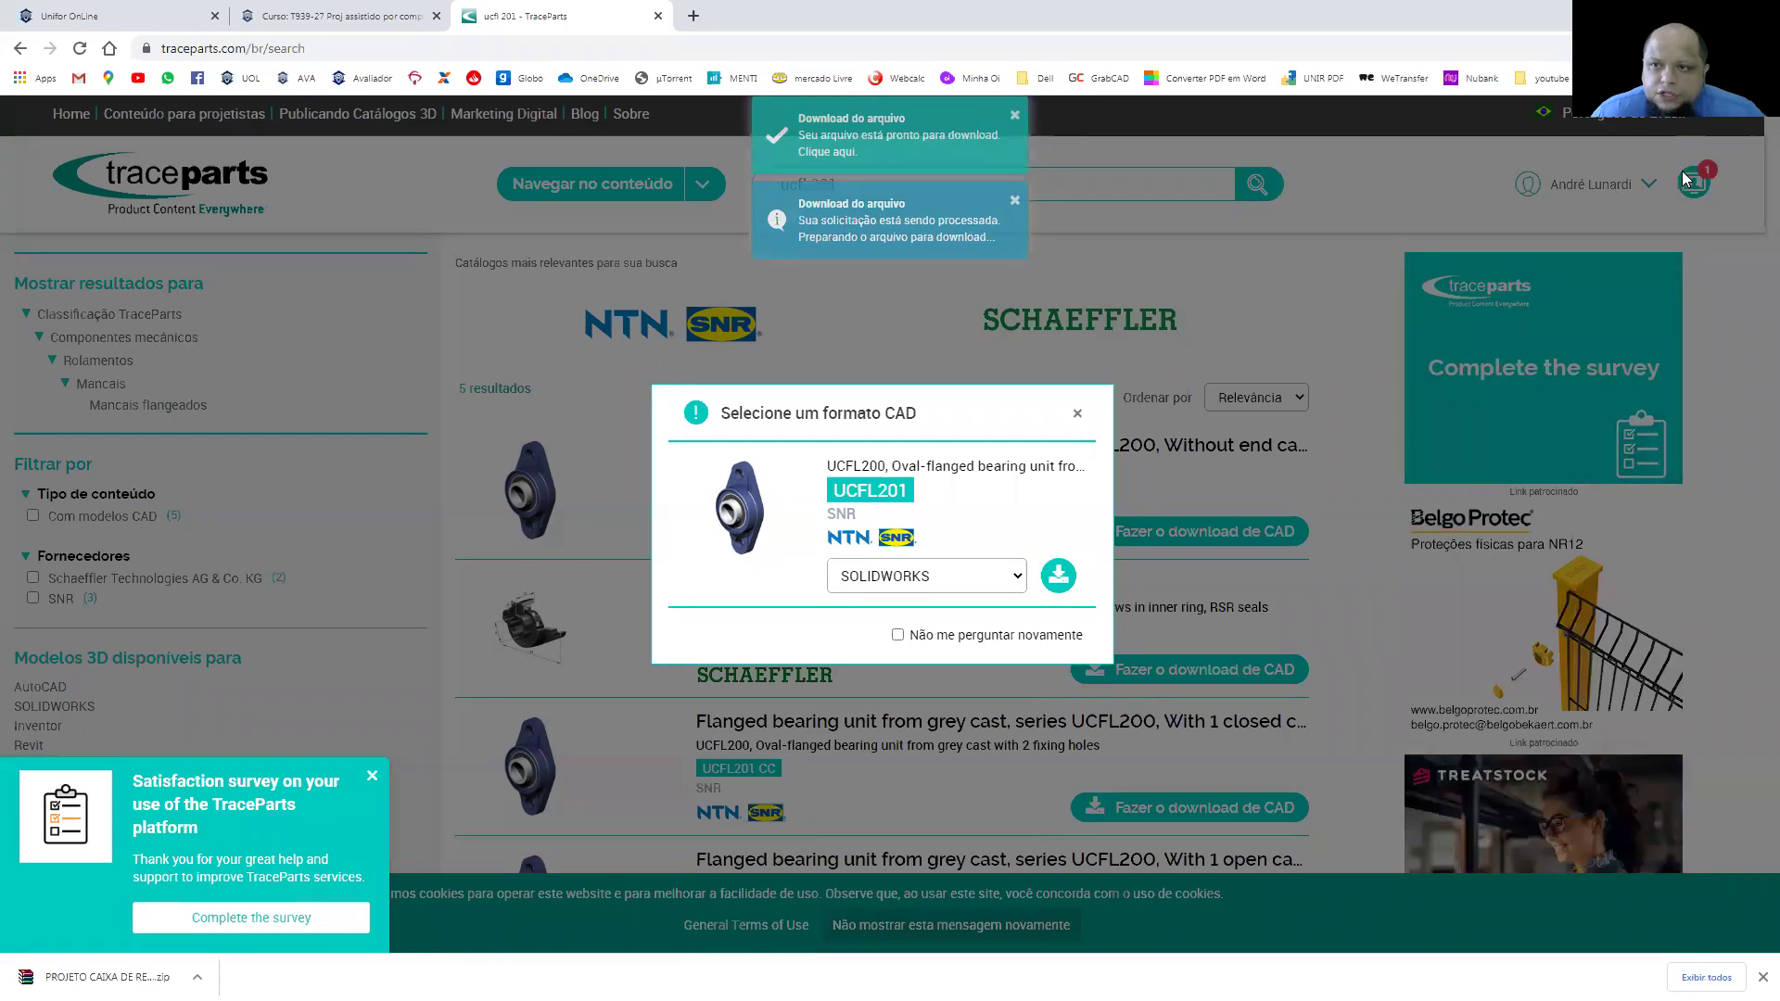
click(1075, 362)
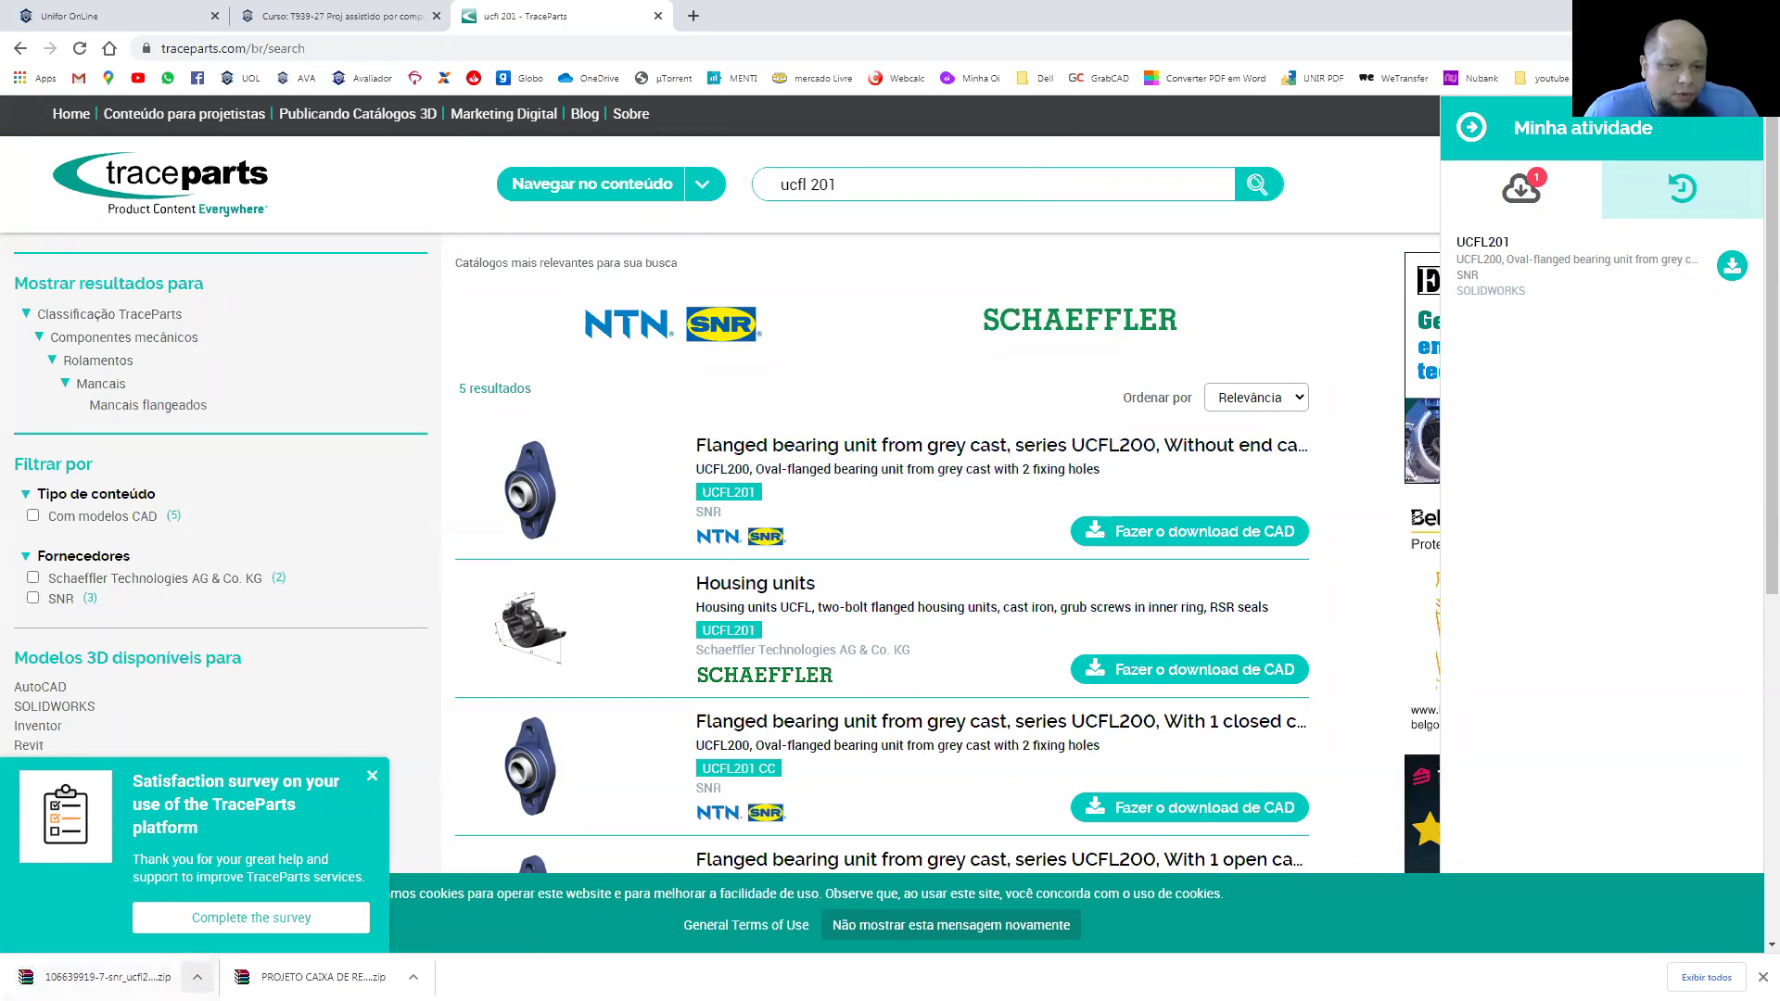
click(197, 977)
click(278, 921)
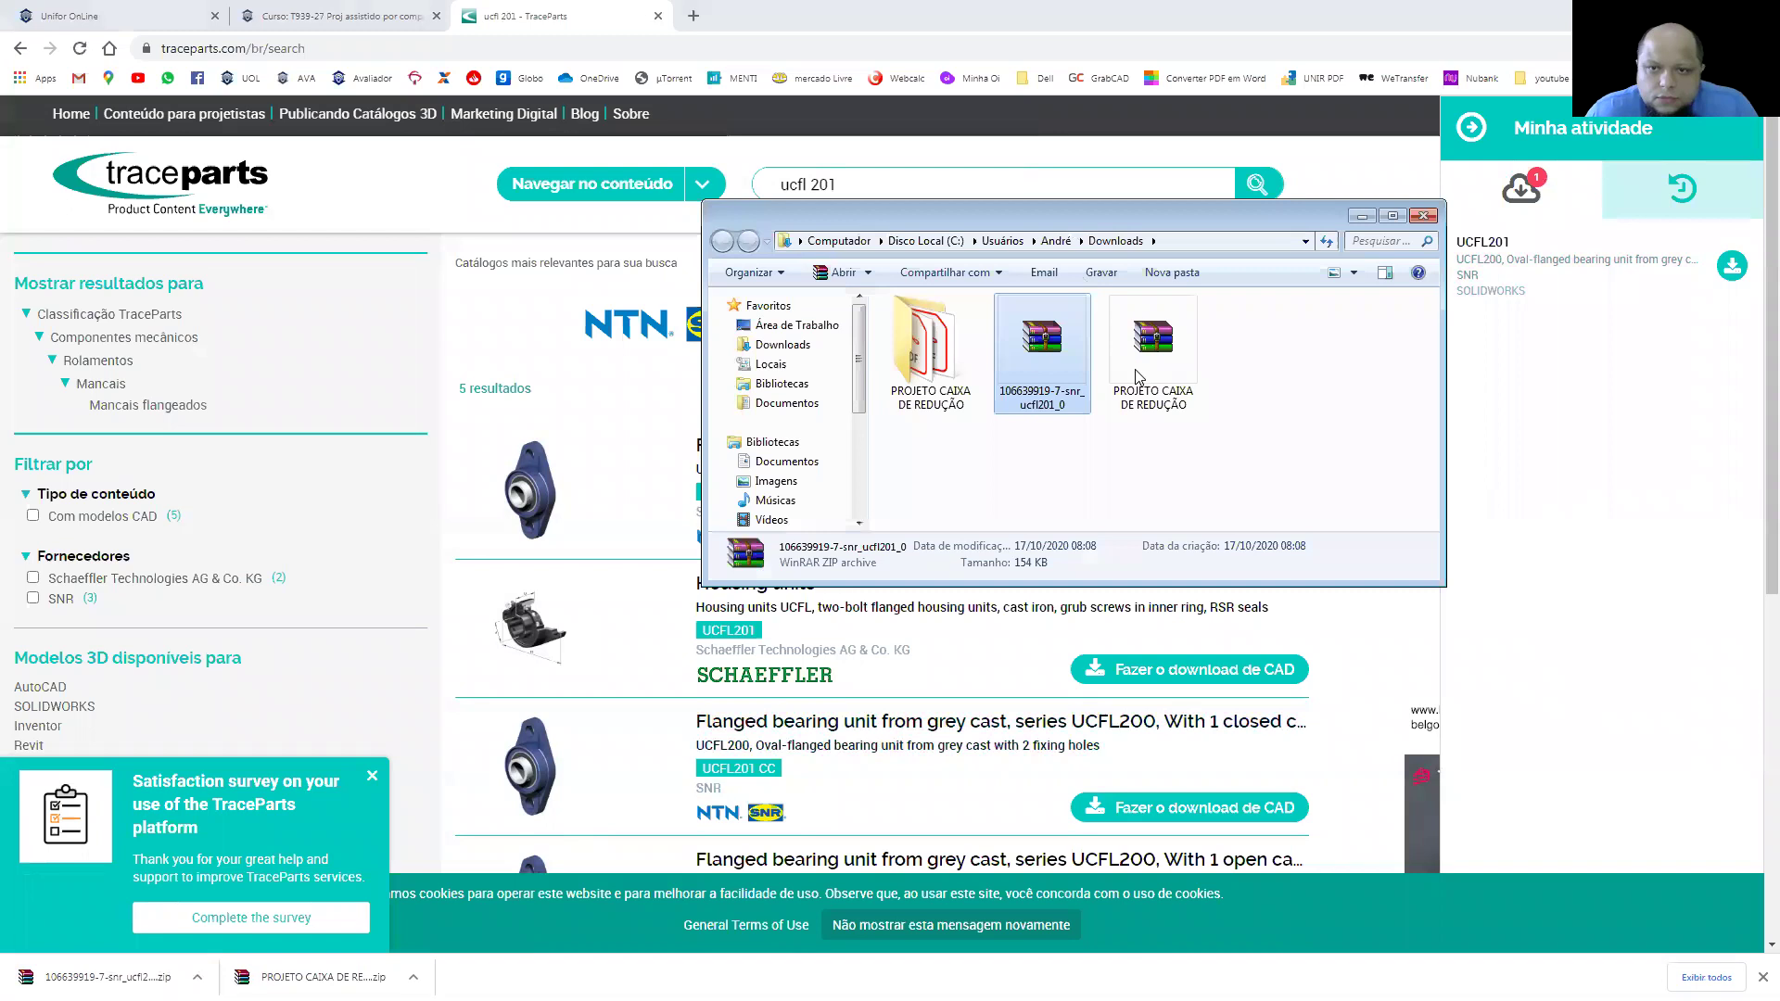
- Extract the bearing ZIP here with WinRAR and open the snr_ucfl201_0 model
right_click(1060, 344)
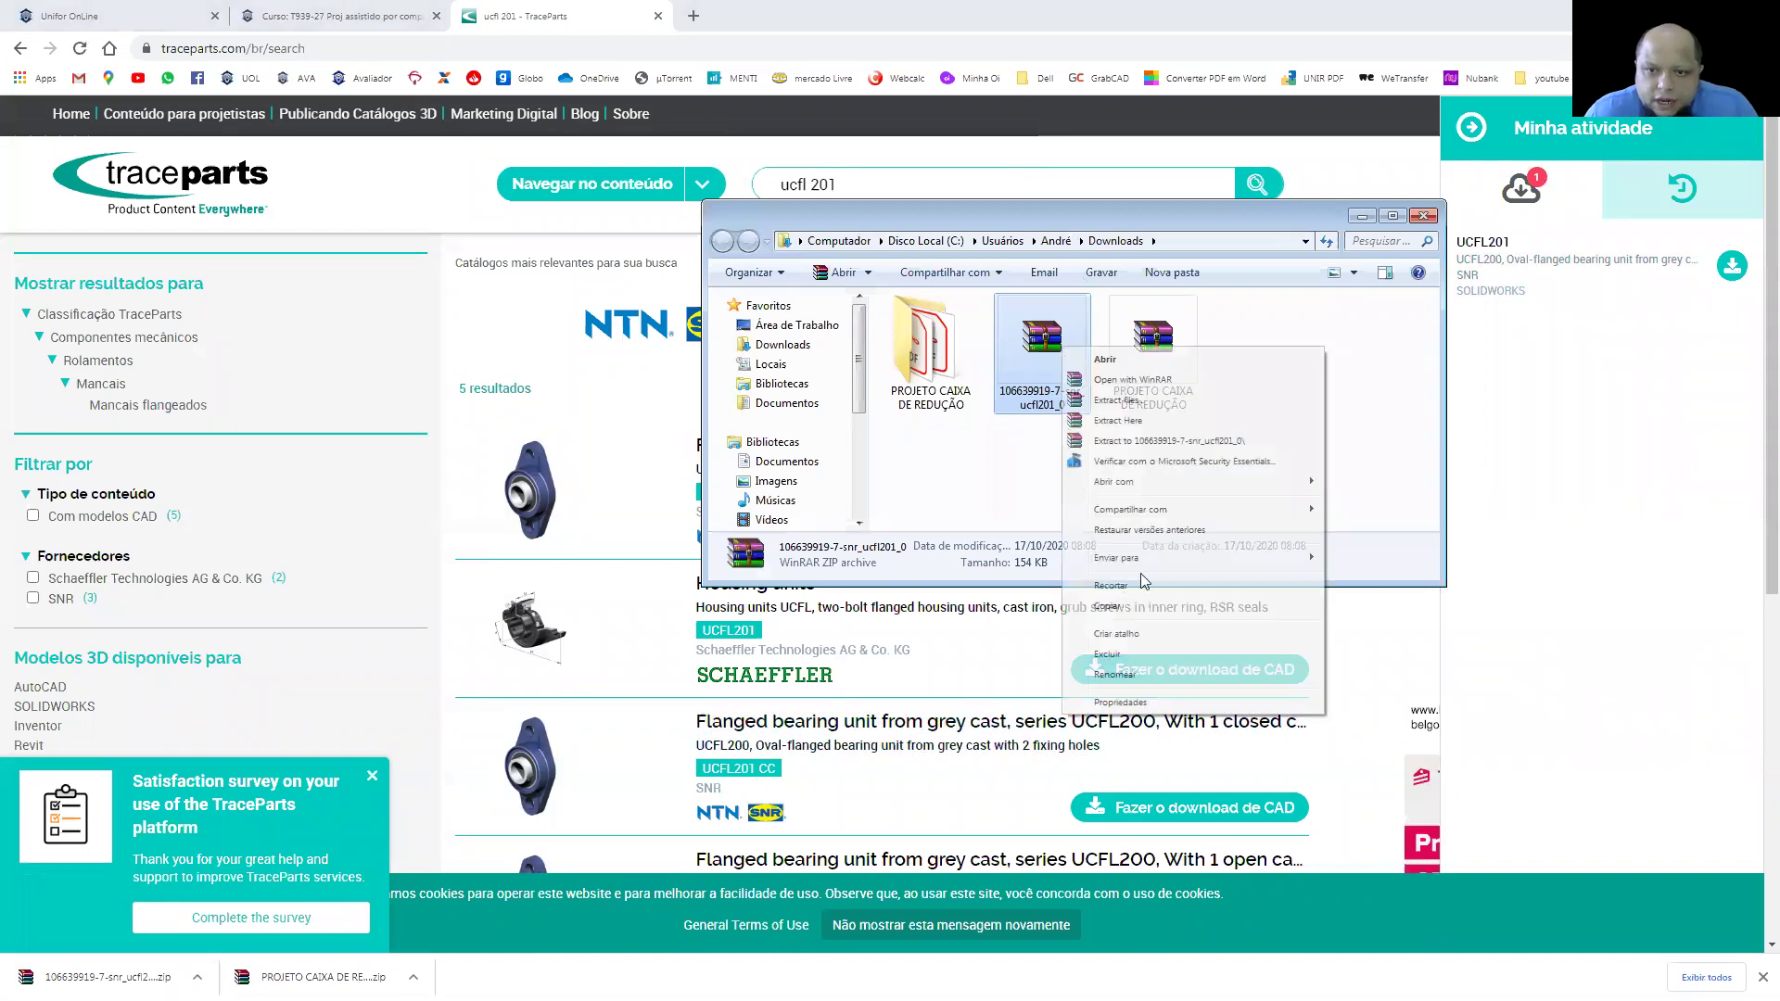
click(1122, 420)
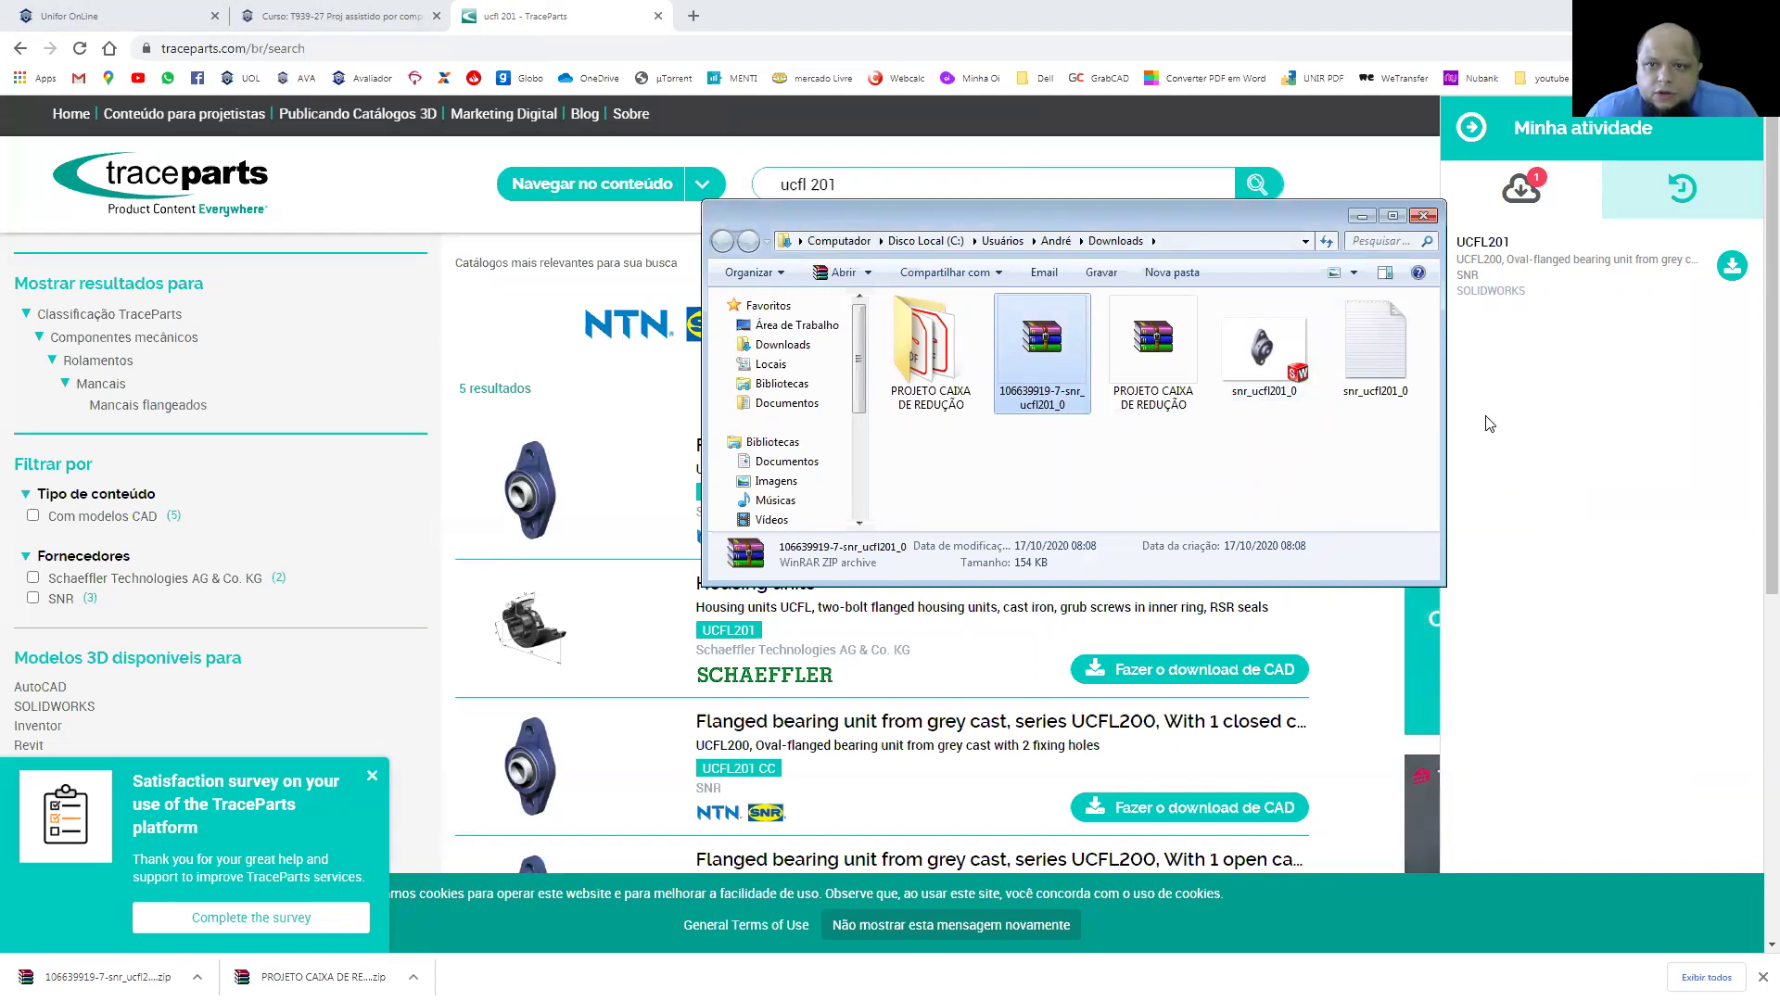
double_click(1265, 361)
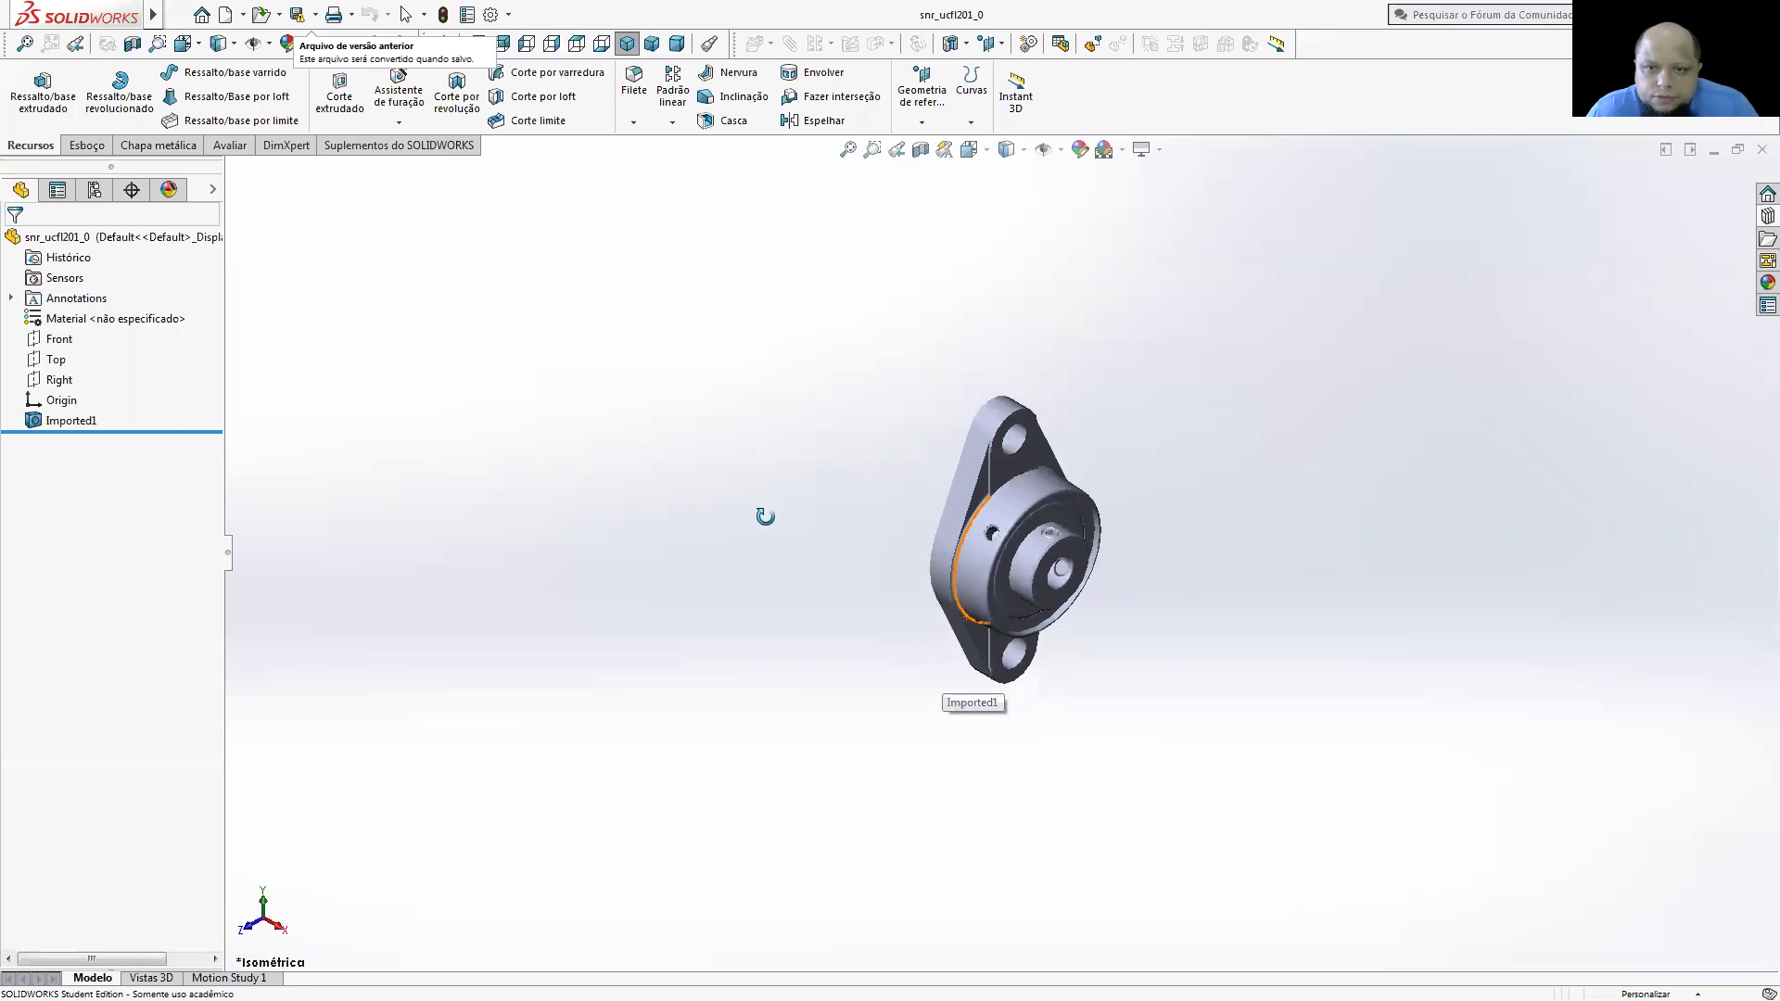
- Insert two snr_ucfl201_0 bearing copies into Montagem2 beside the housing
middle_drag(1032, 586, 921, 610)
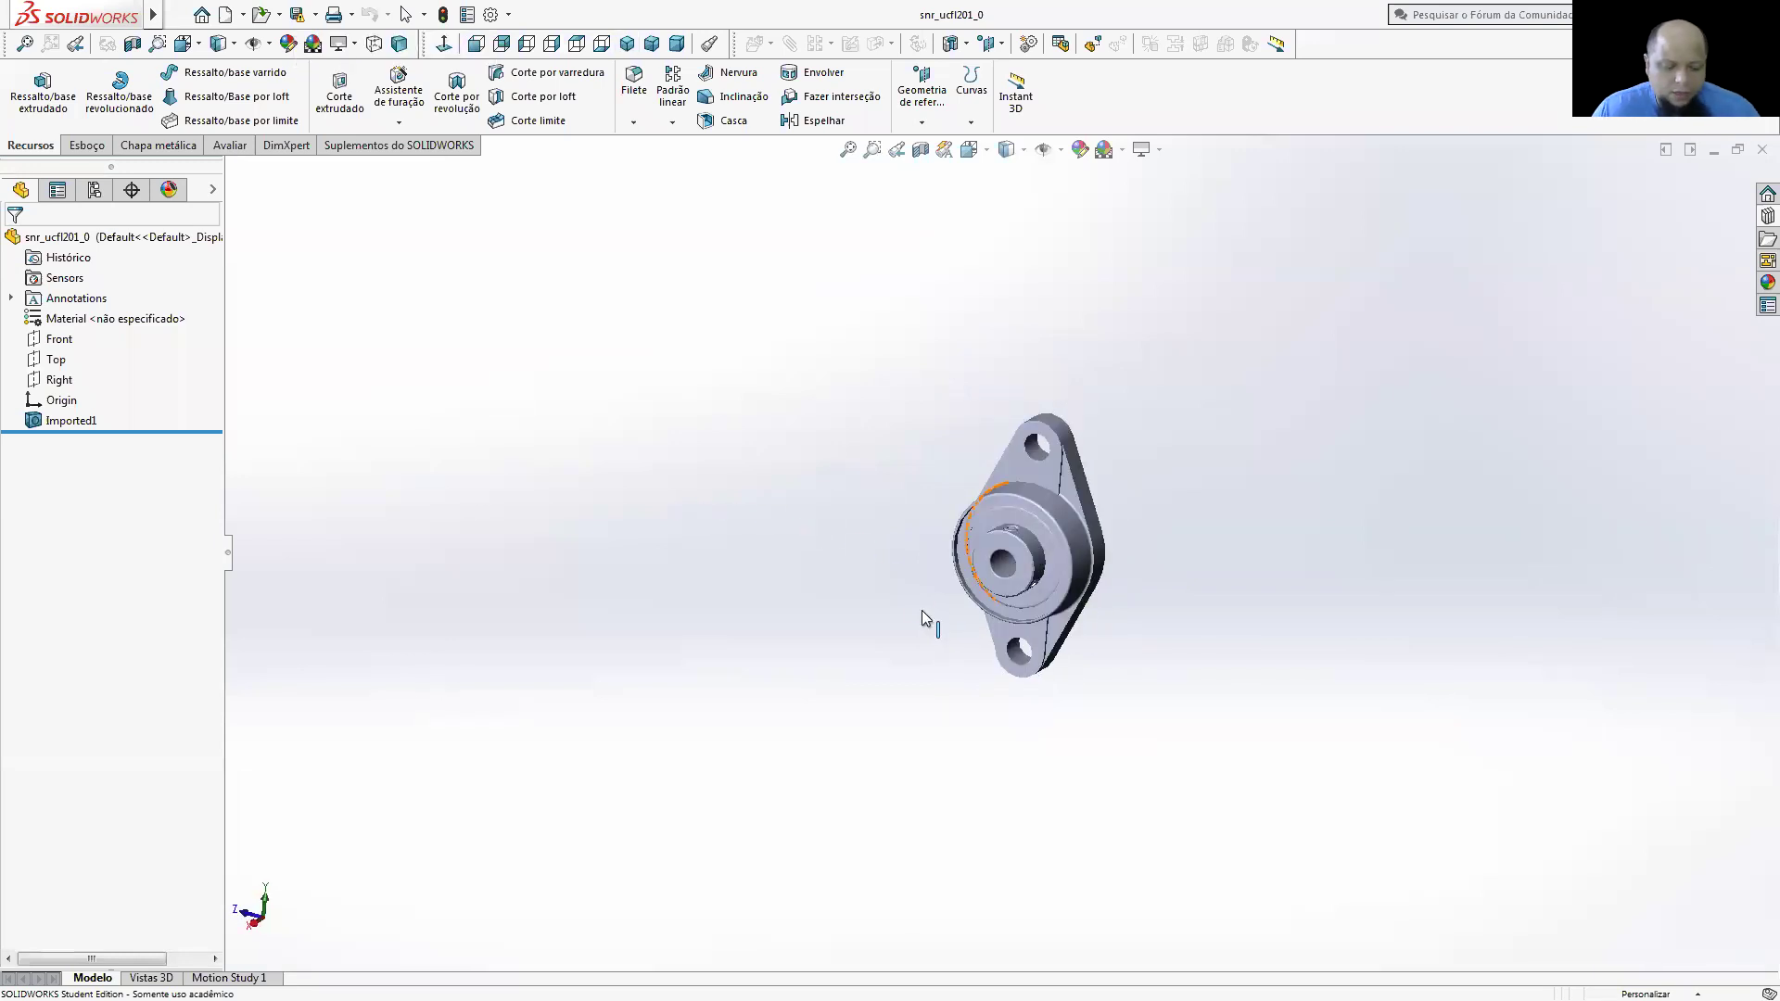
key(ctrl+Tab)
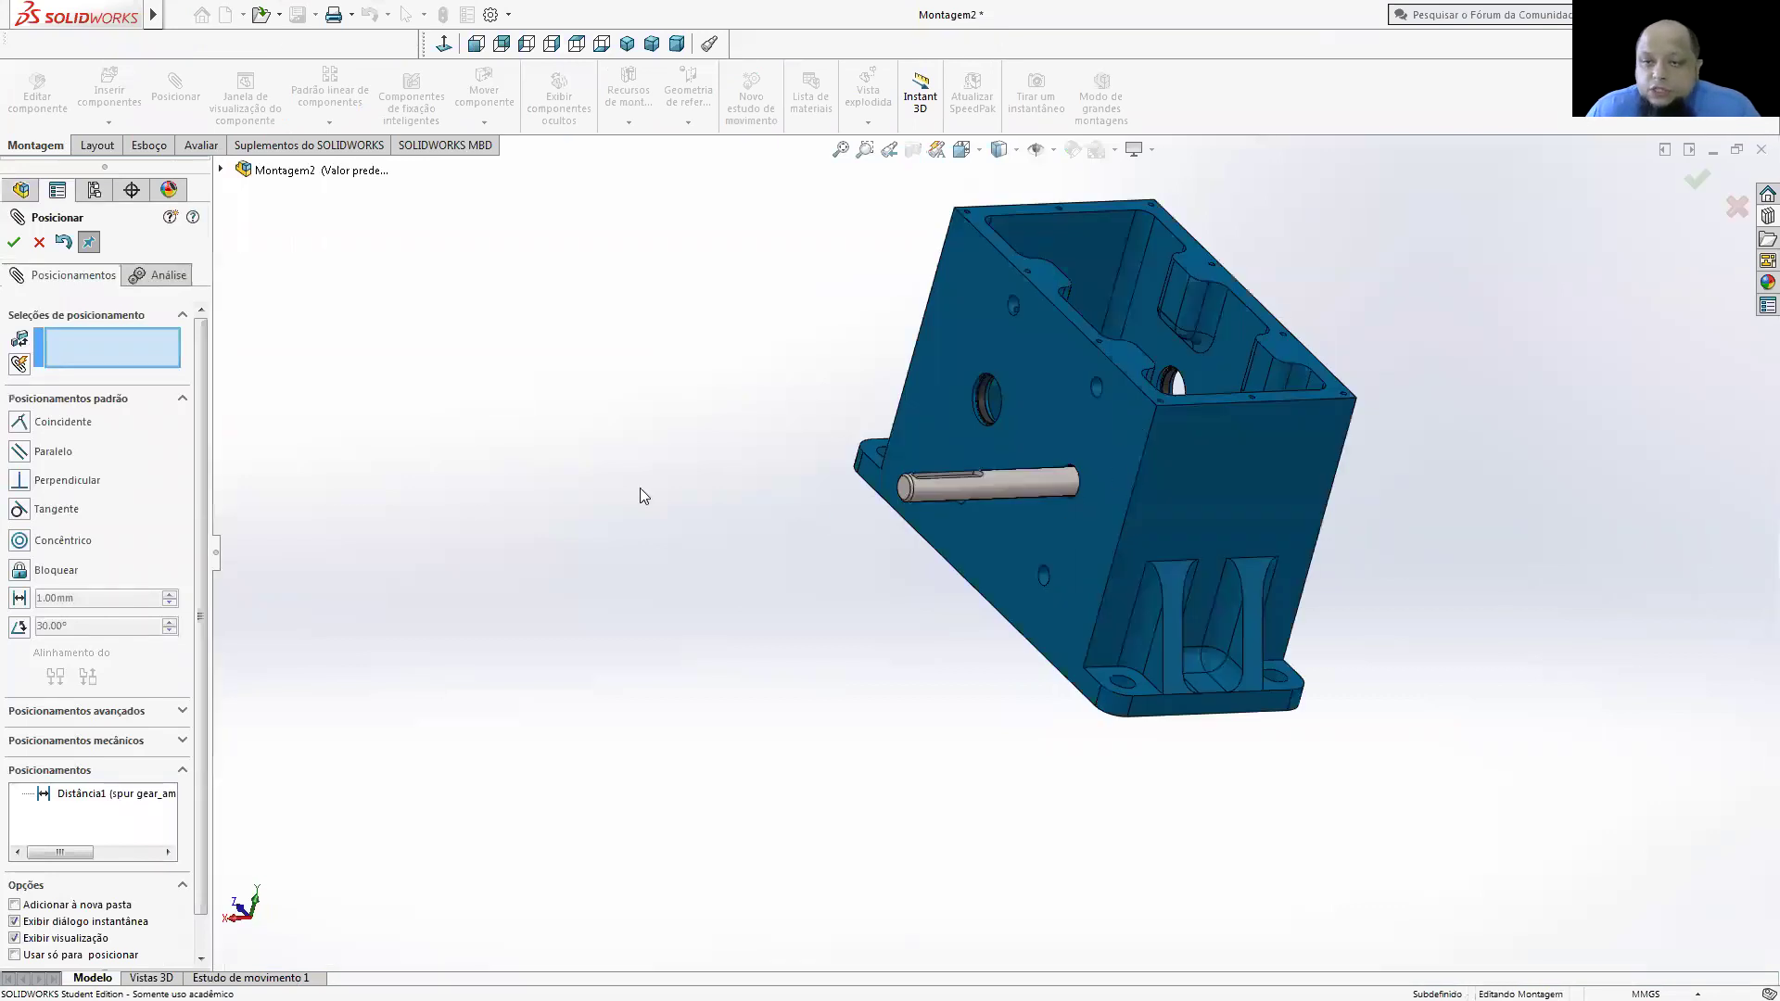
click(14, 242)
click(121, 90)
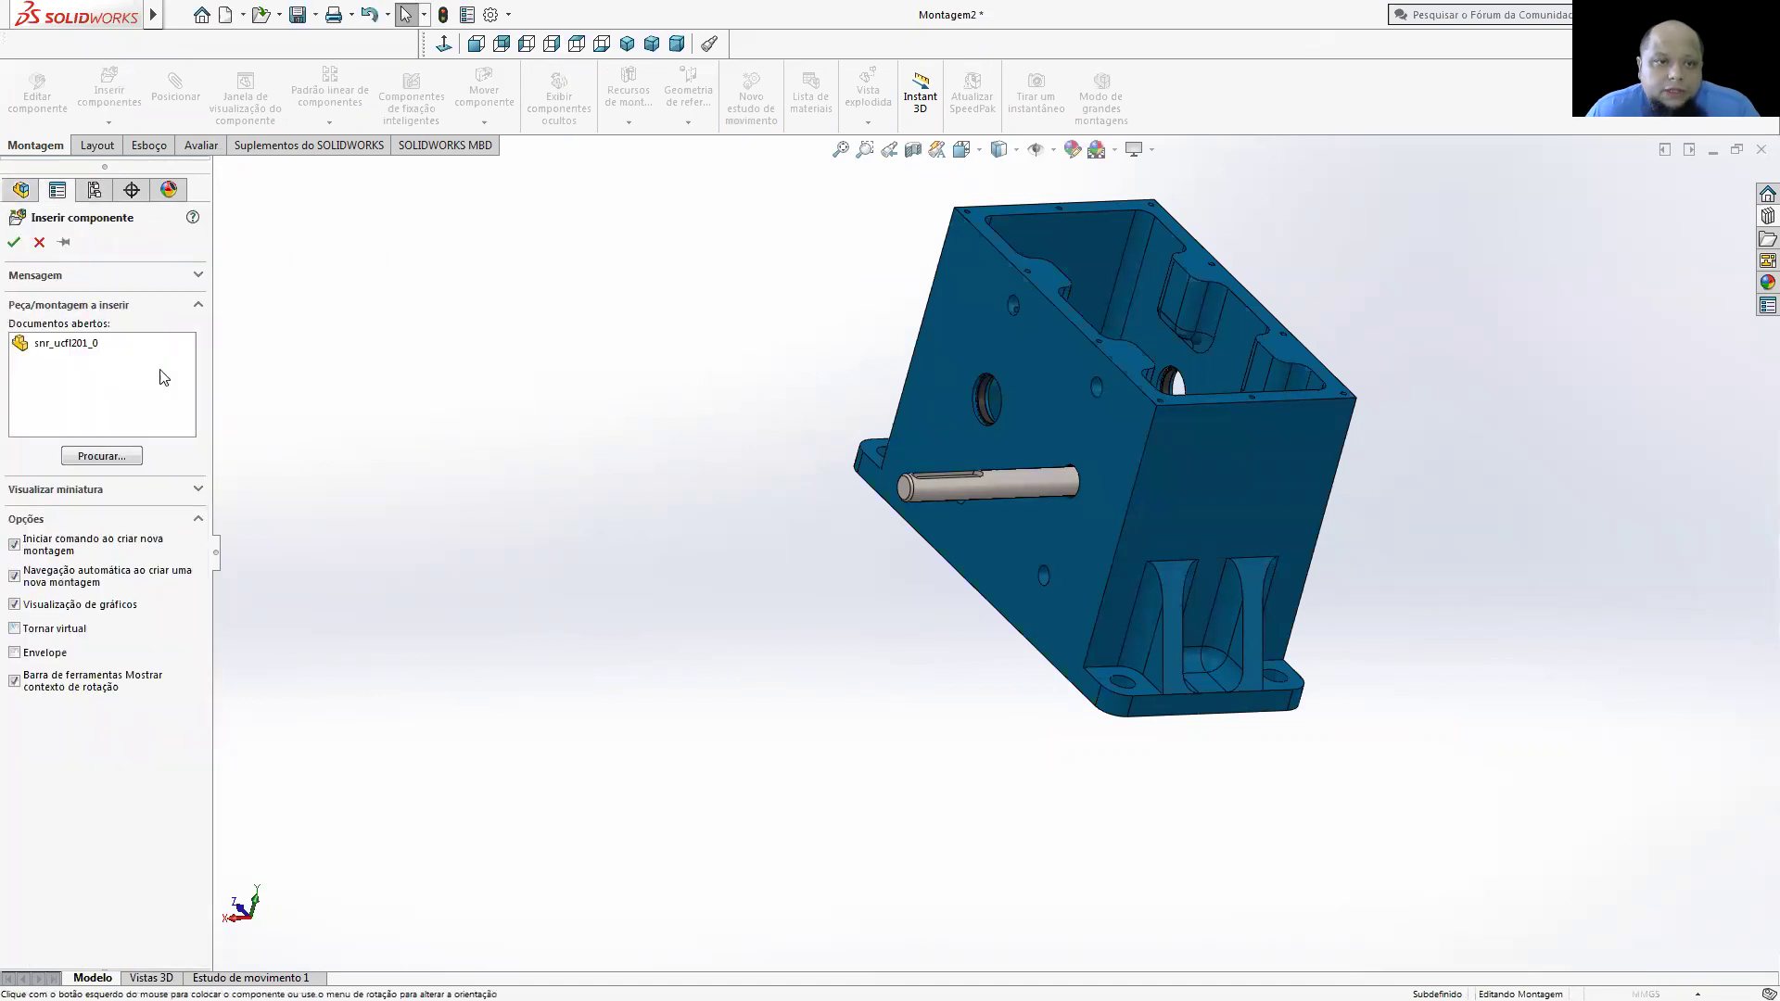
click(64, 242)
click(65, 343)
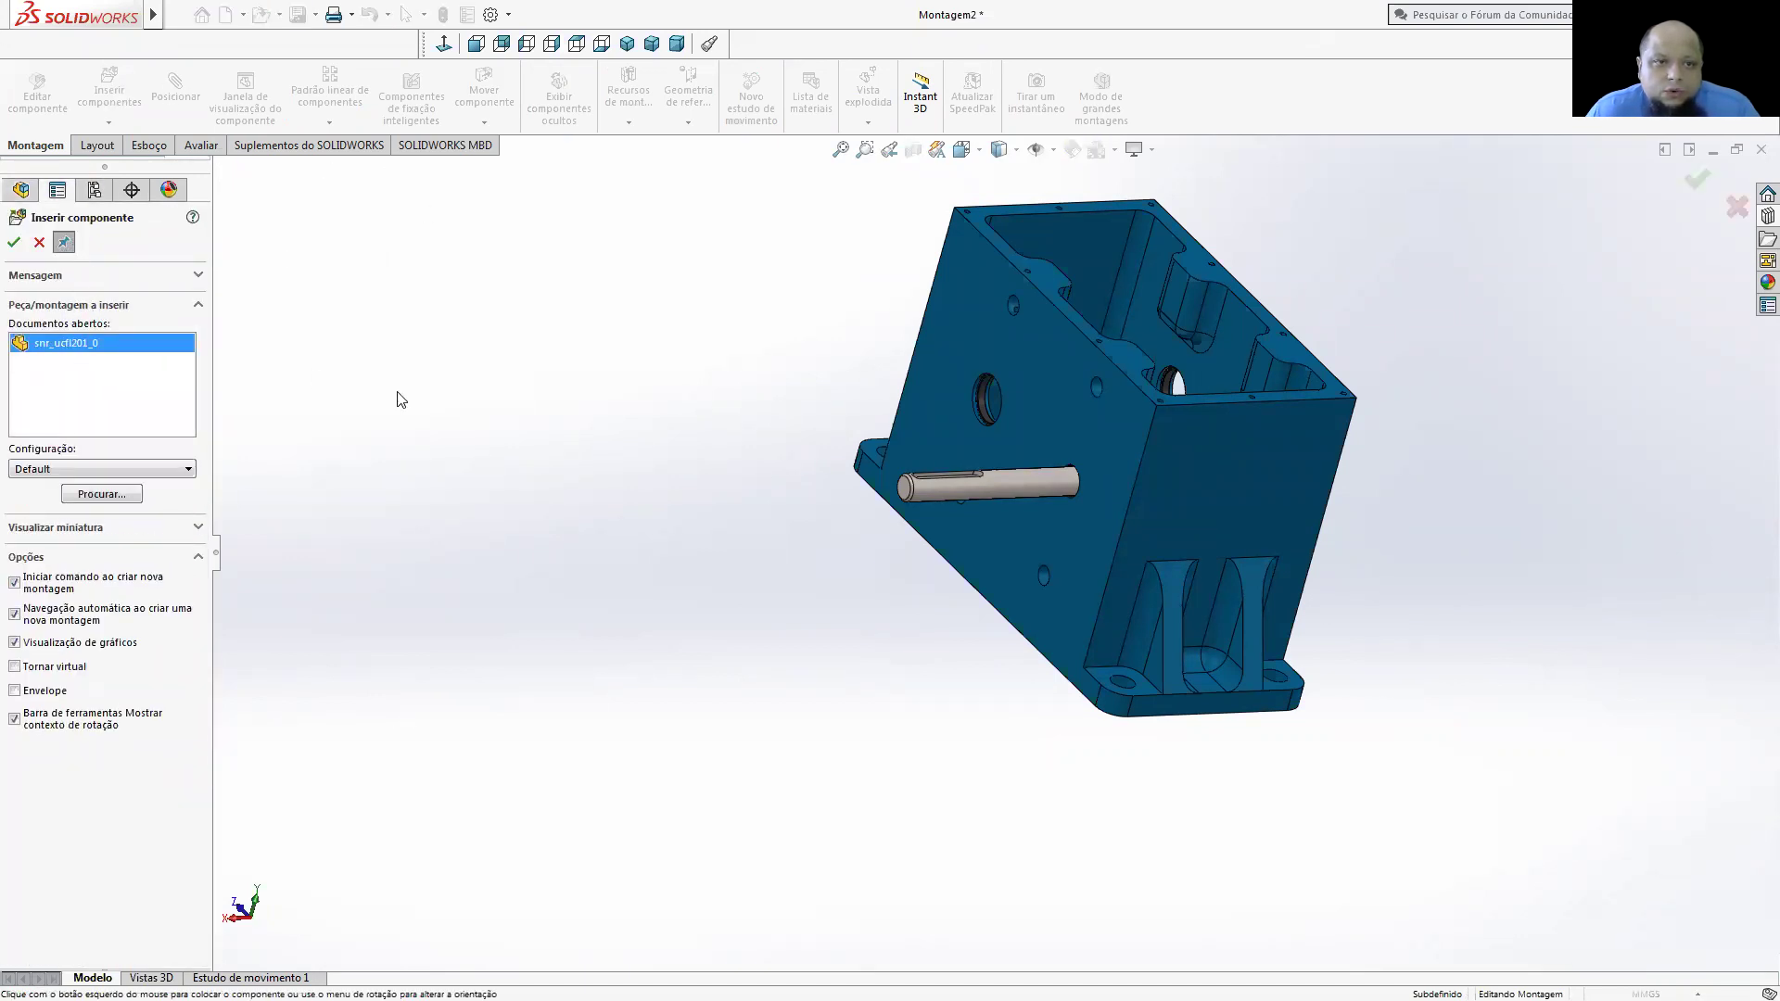
click(883, 649)
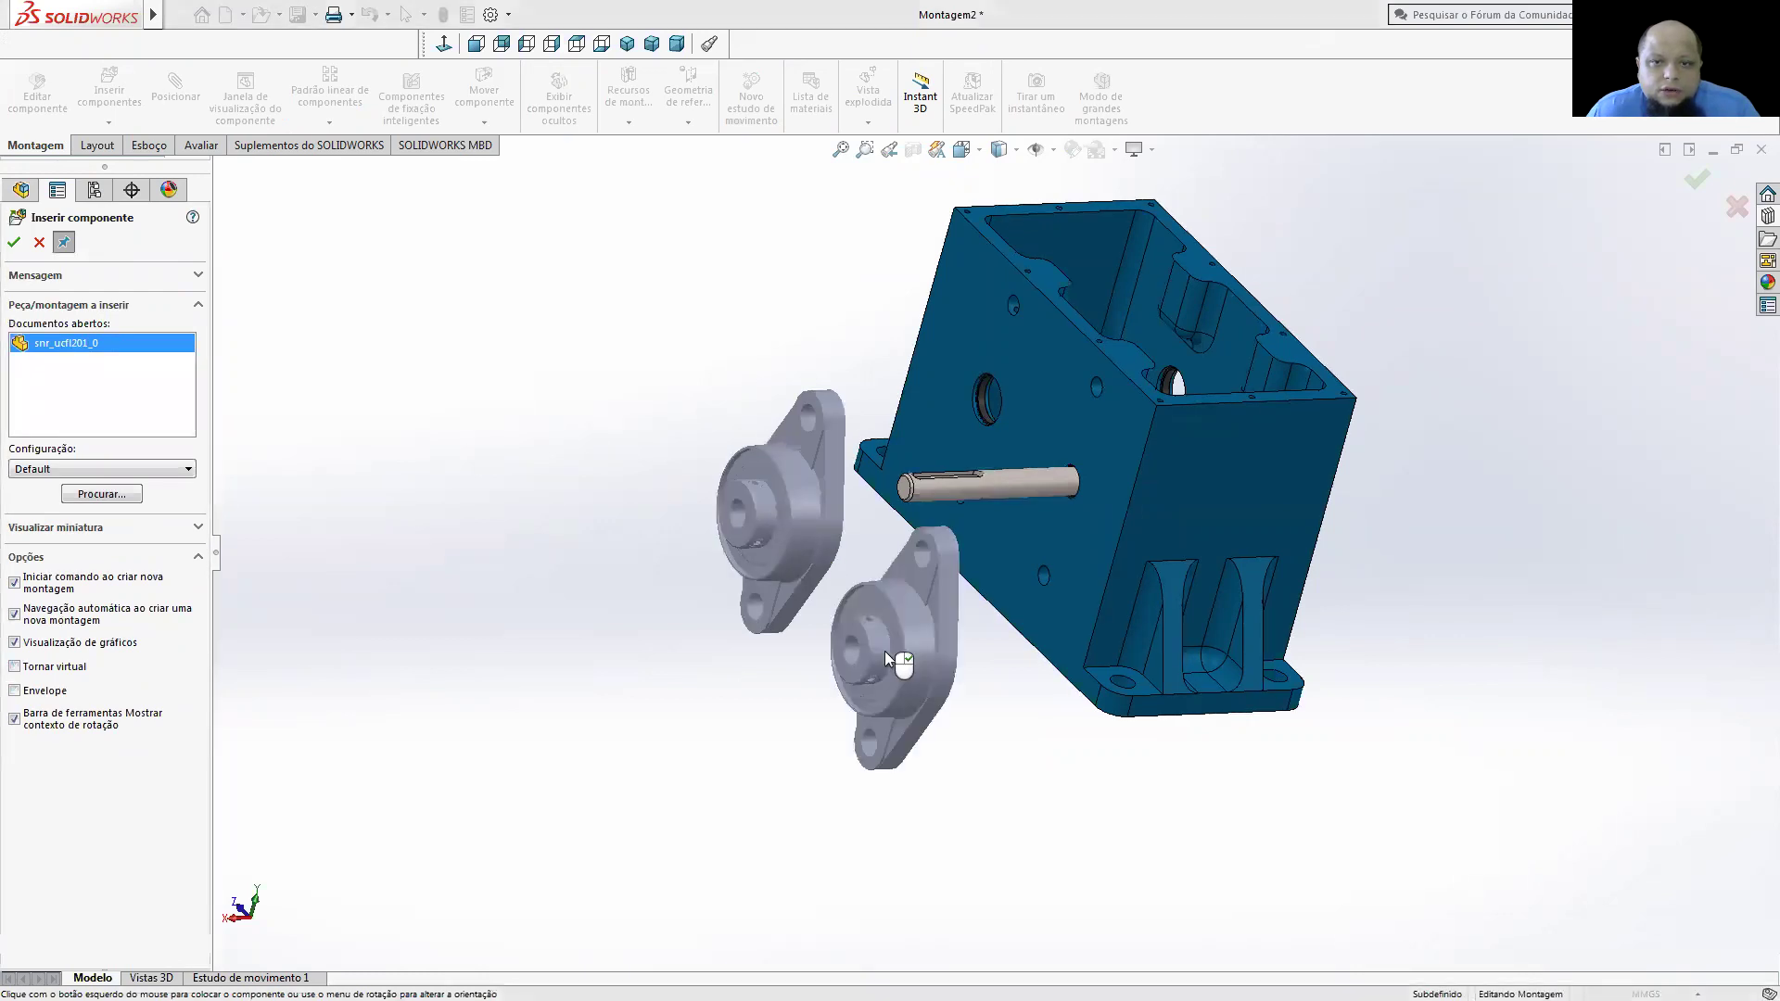
click(39, 242)
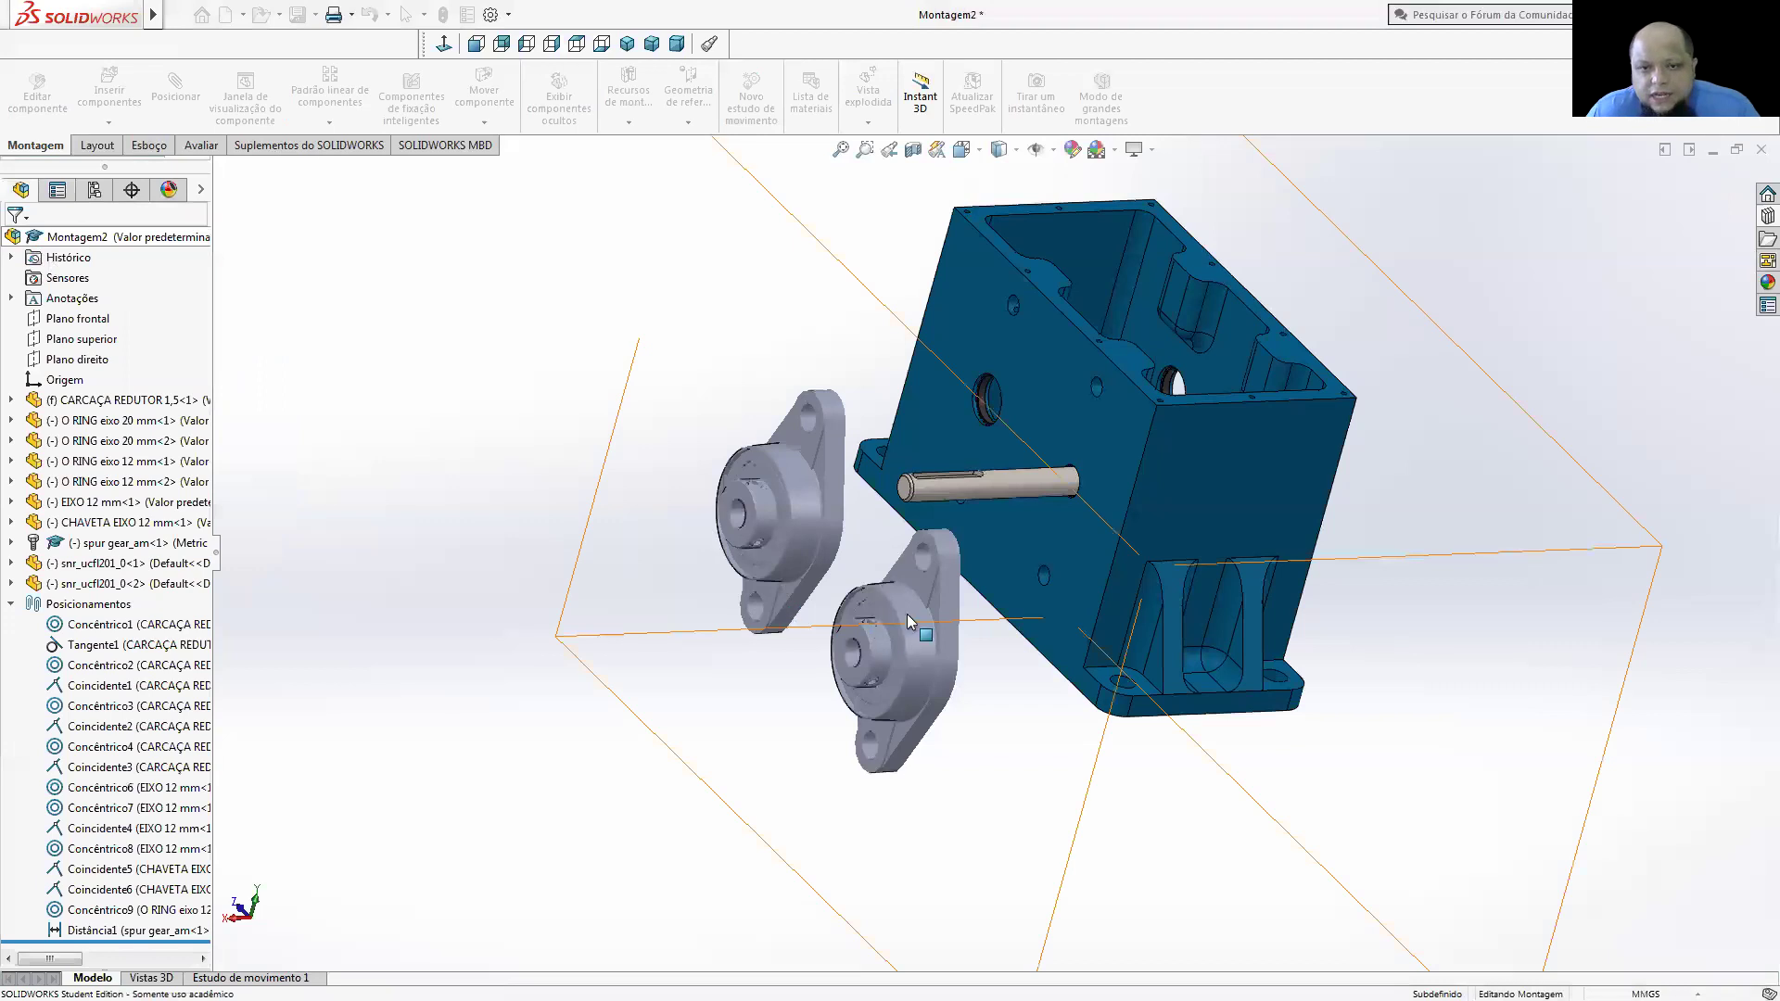
- Inspect the bearing in isometric view and close the snr_ucfl201_0 part window
middle_drag(914, 659, 938, 654)
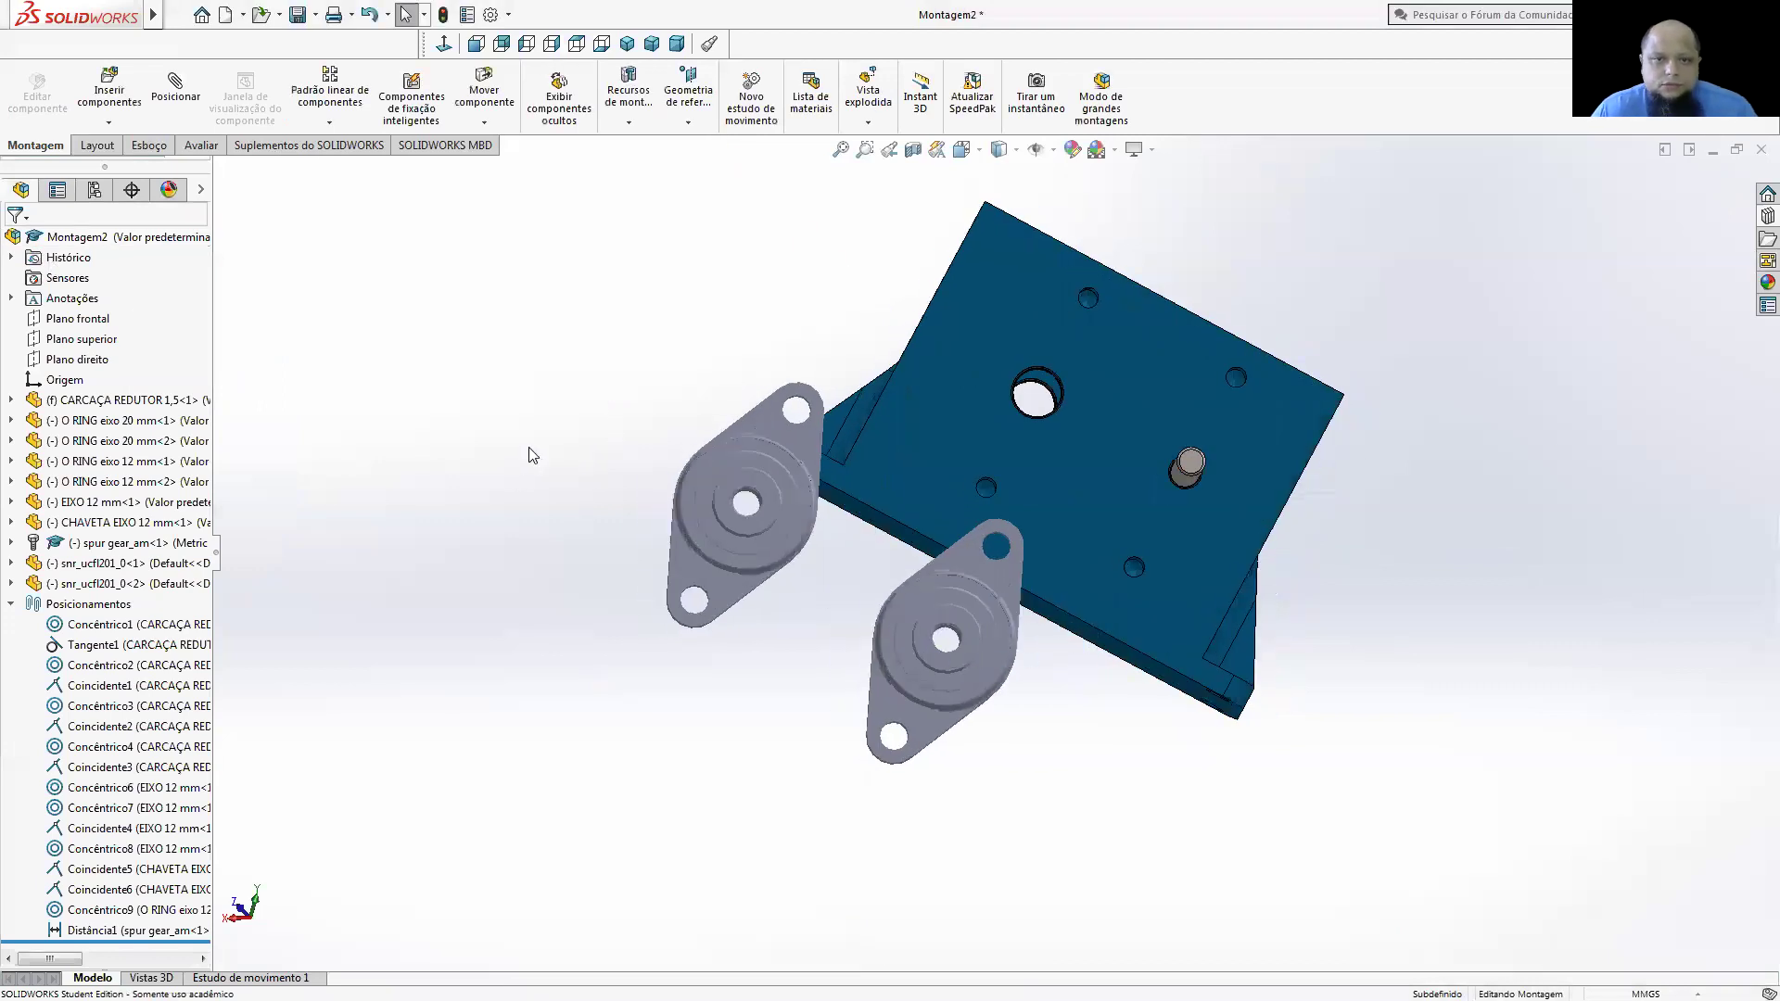
key(ctrl+7)
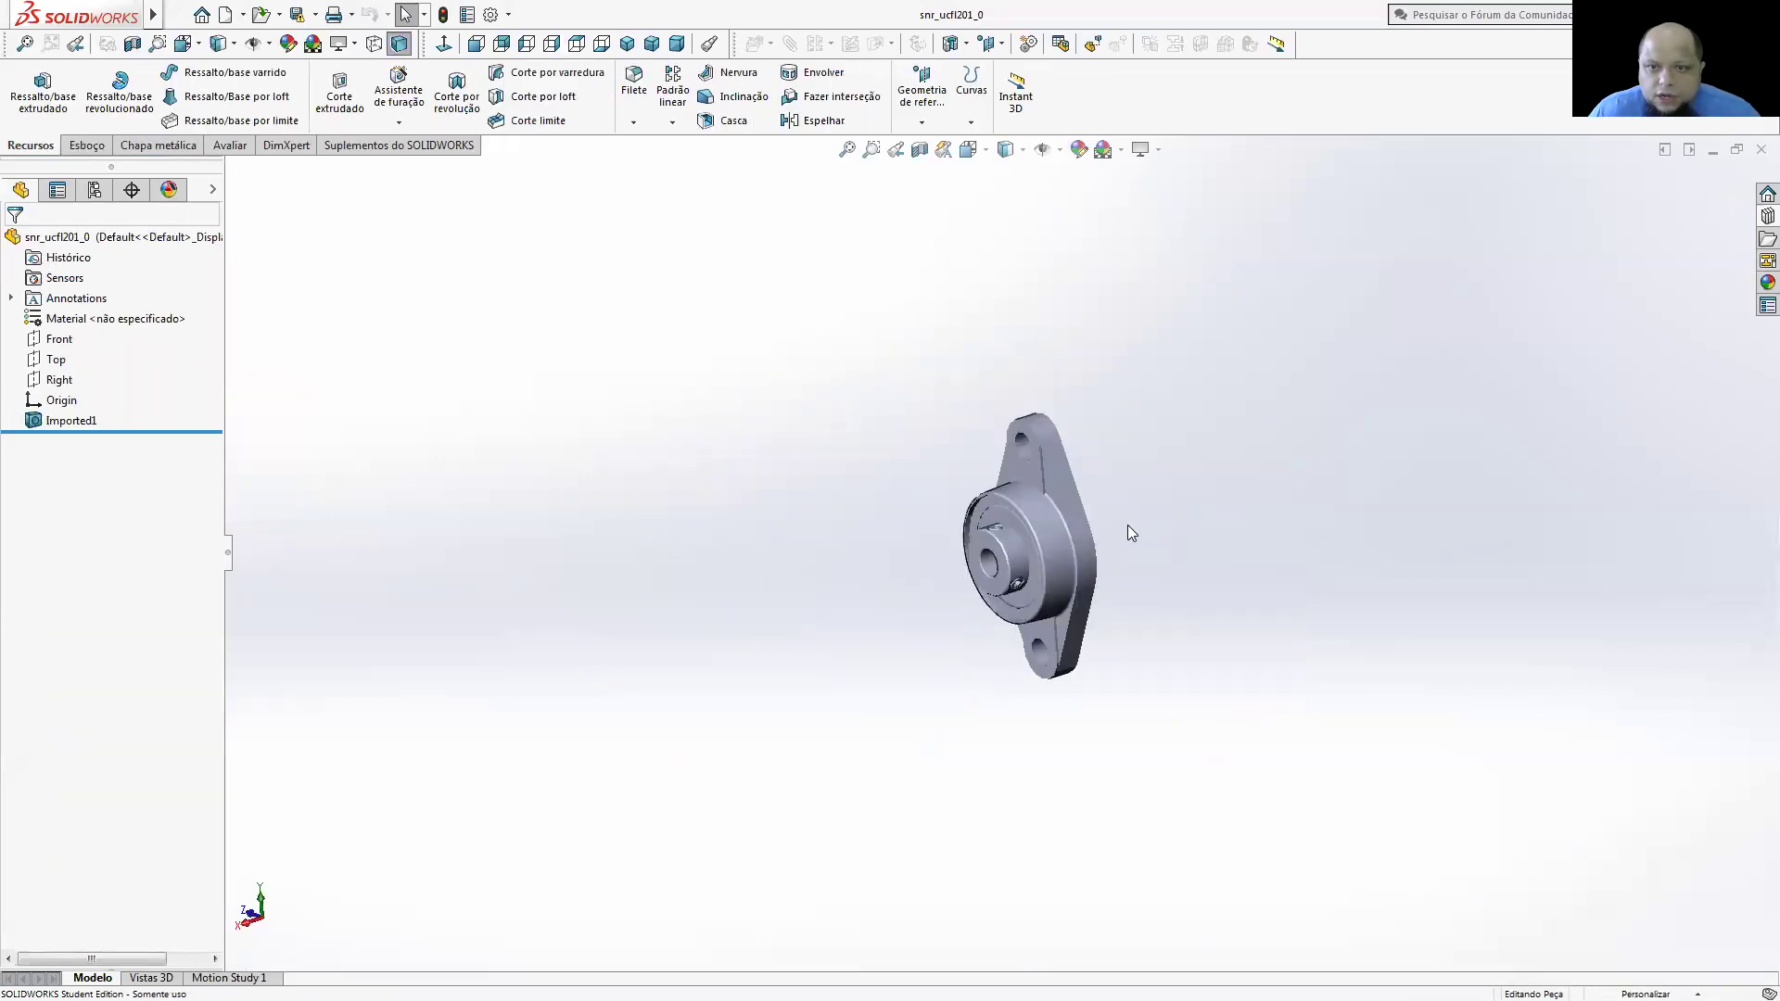
scroll(1127, 525, down, 3)
click(1005, 149)
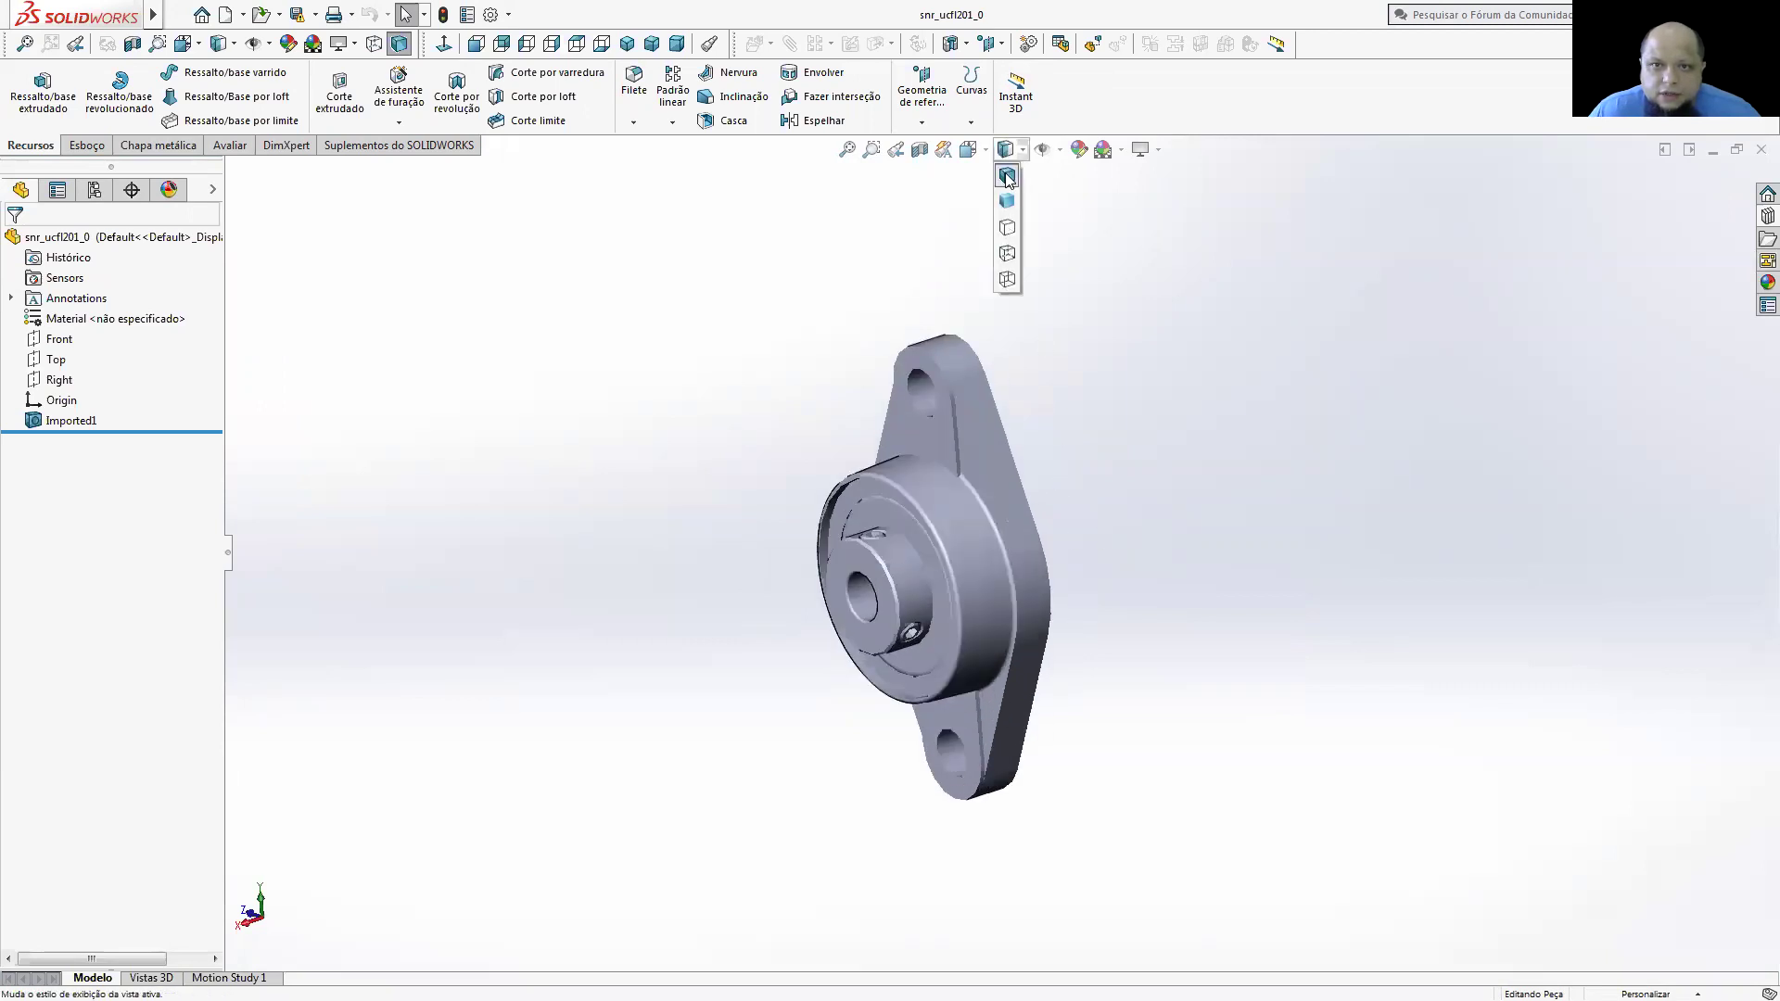
click(979, 447)
mouse_move(1164, 500)
middle_down()
mouse_move(1256, 494)
mouse_move(1490, 328)
middle_up()
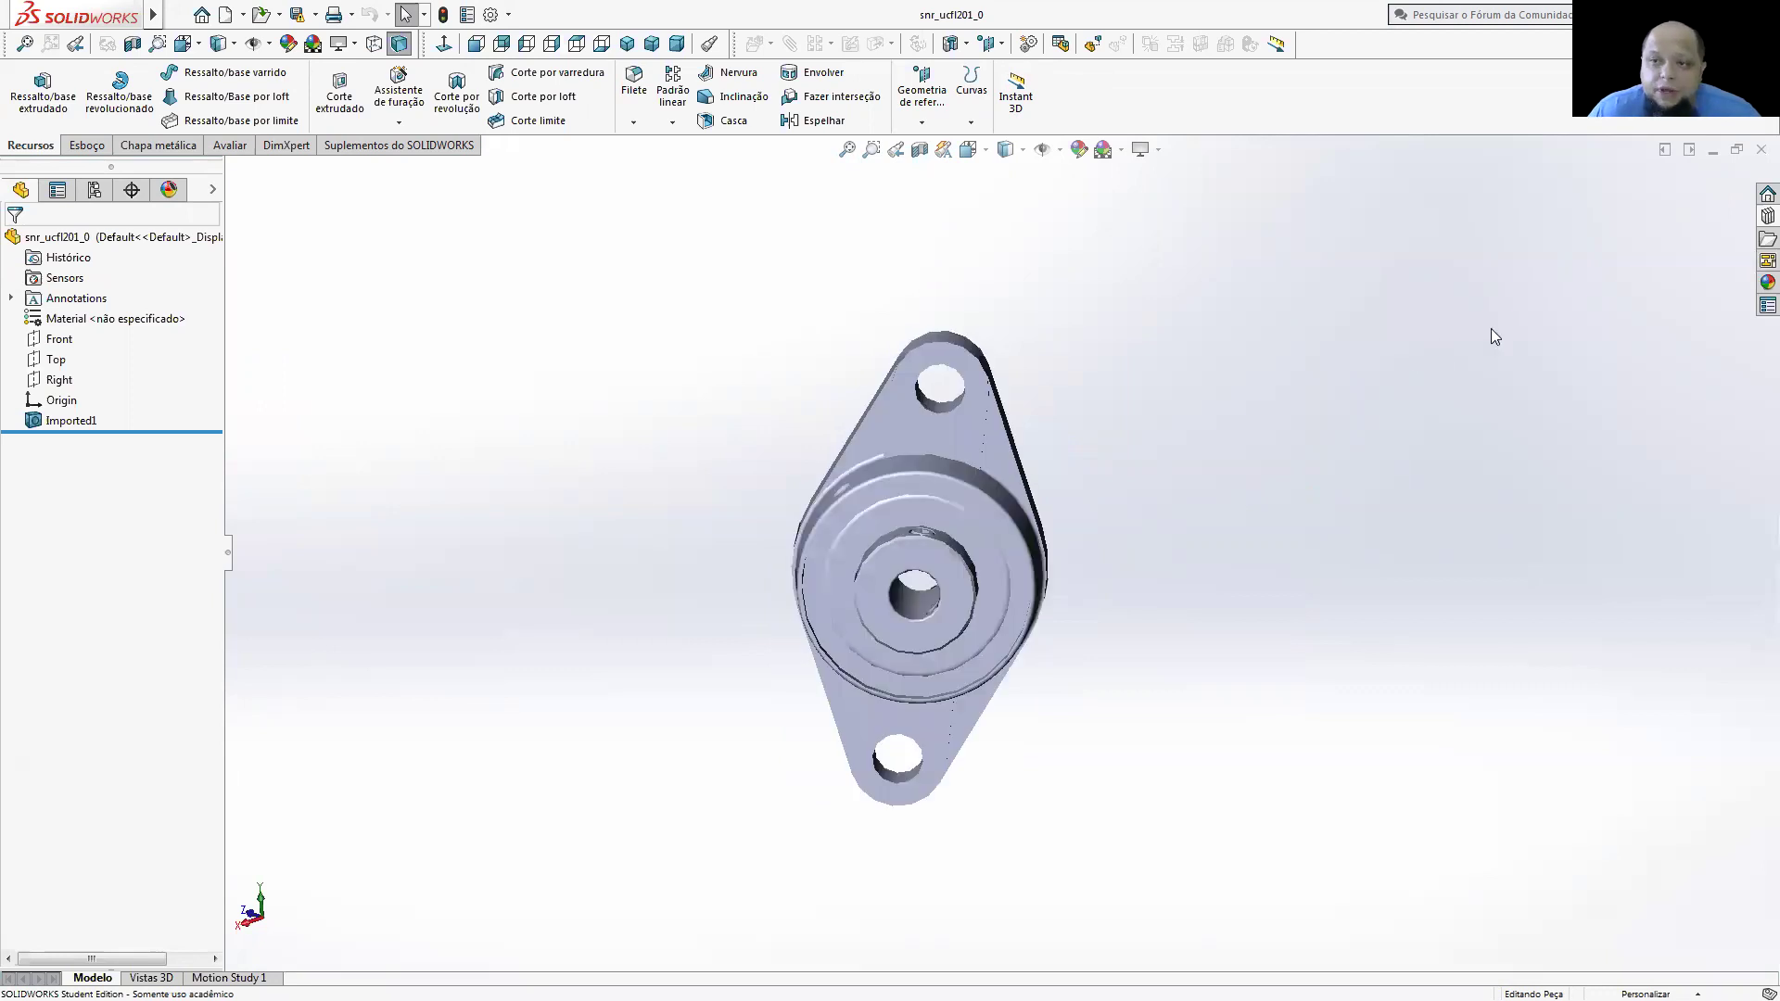
click(1761, 150)
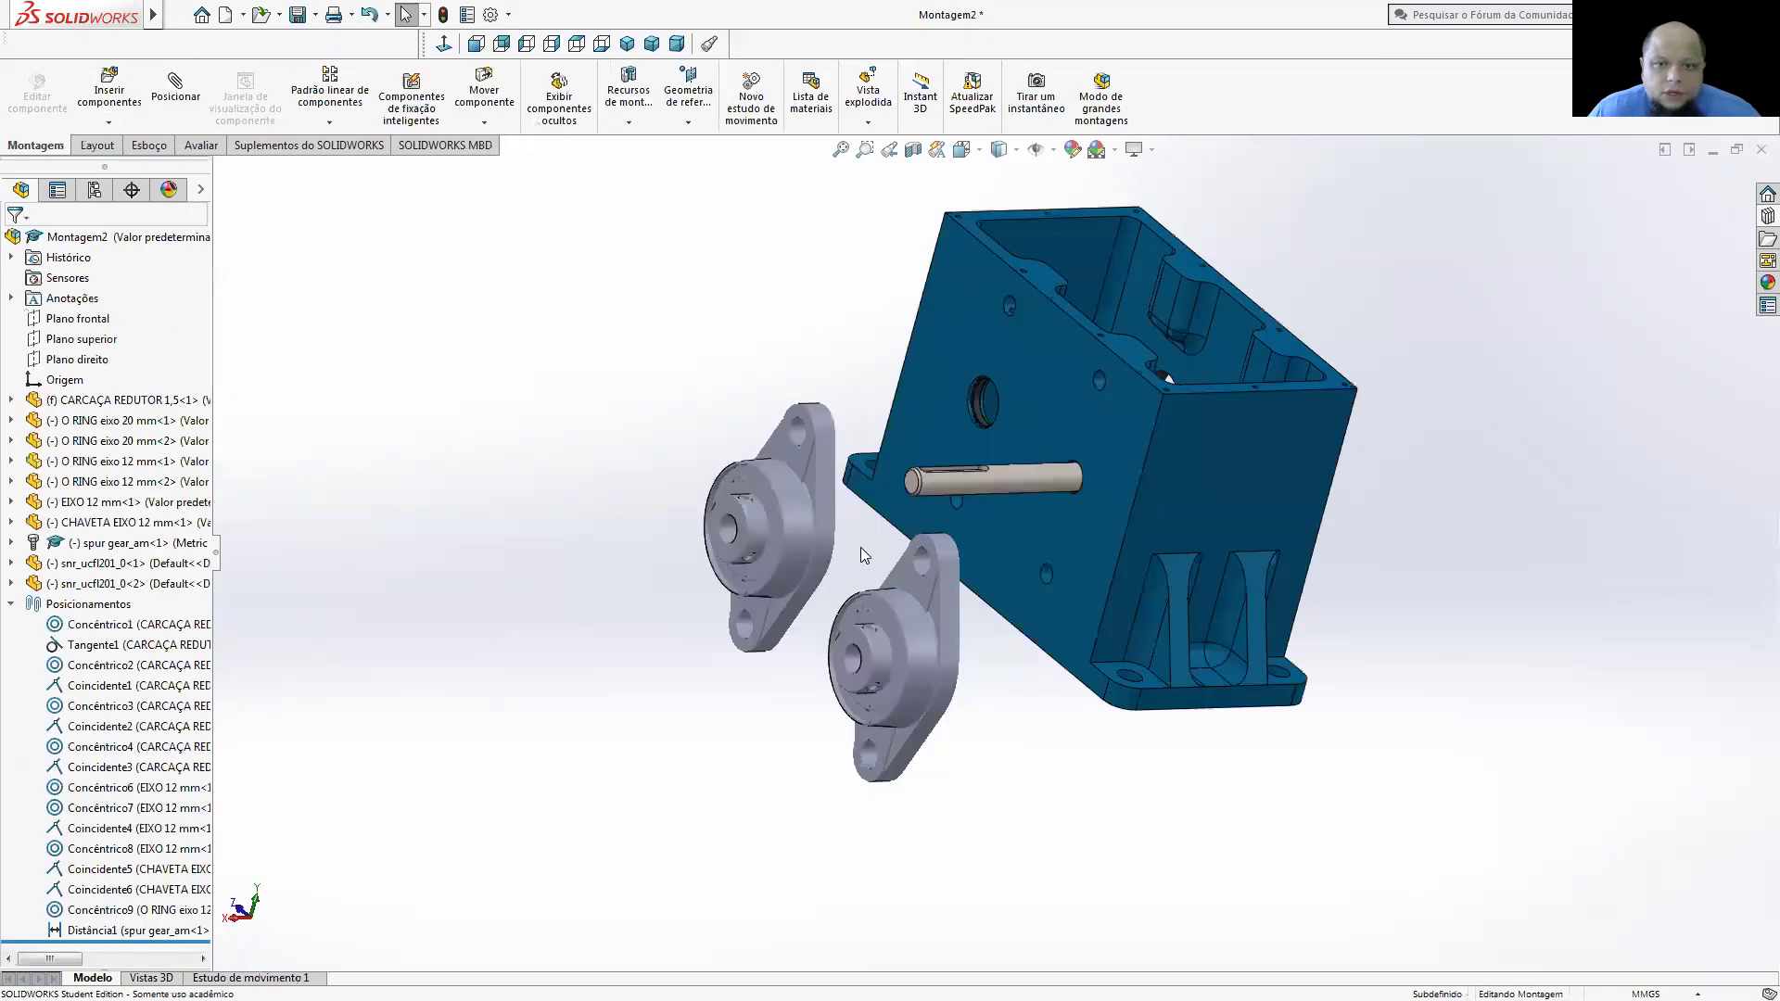
- Mate the first bearing: bore concentric to shaft, flange flush on housing, bolt hole aligned
scroll(662, 517, down, 3)
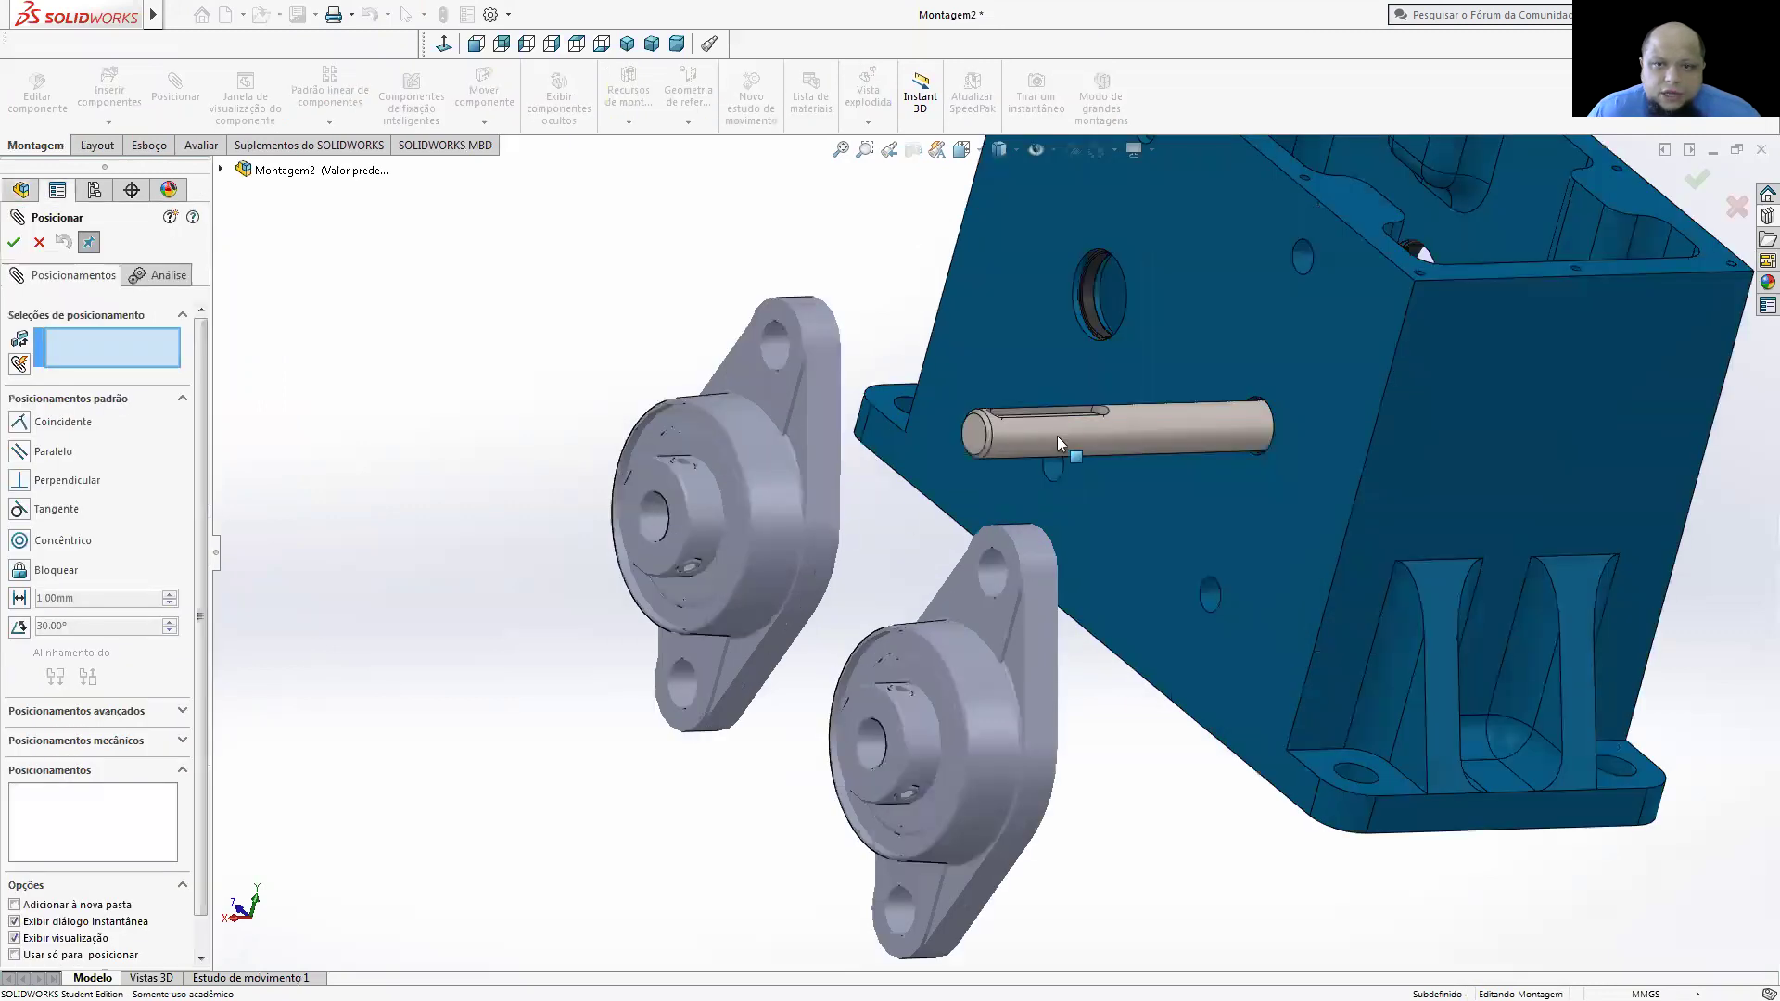
click(1302, 523)
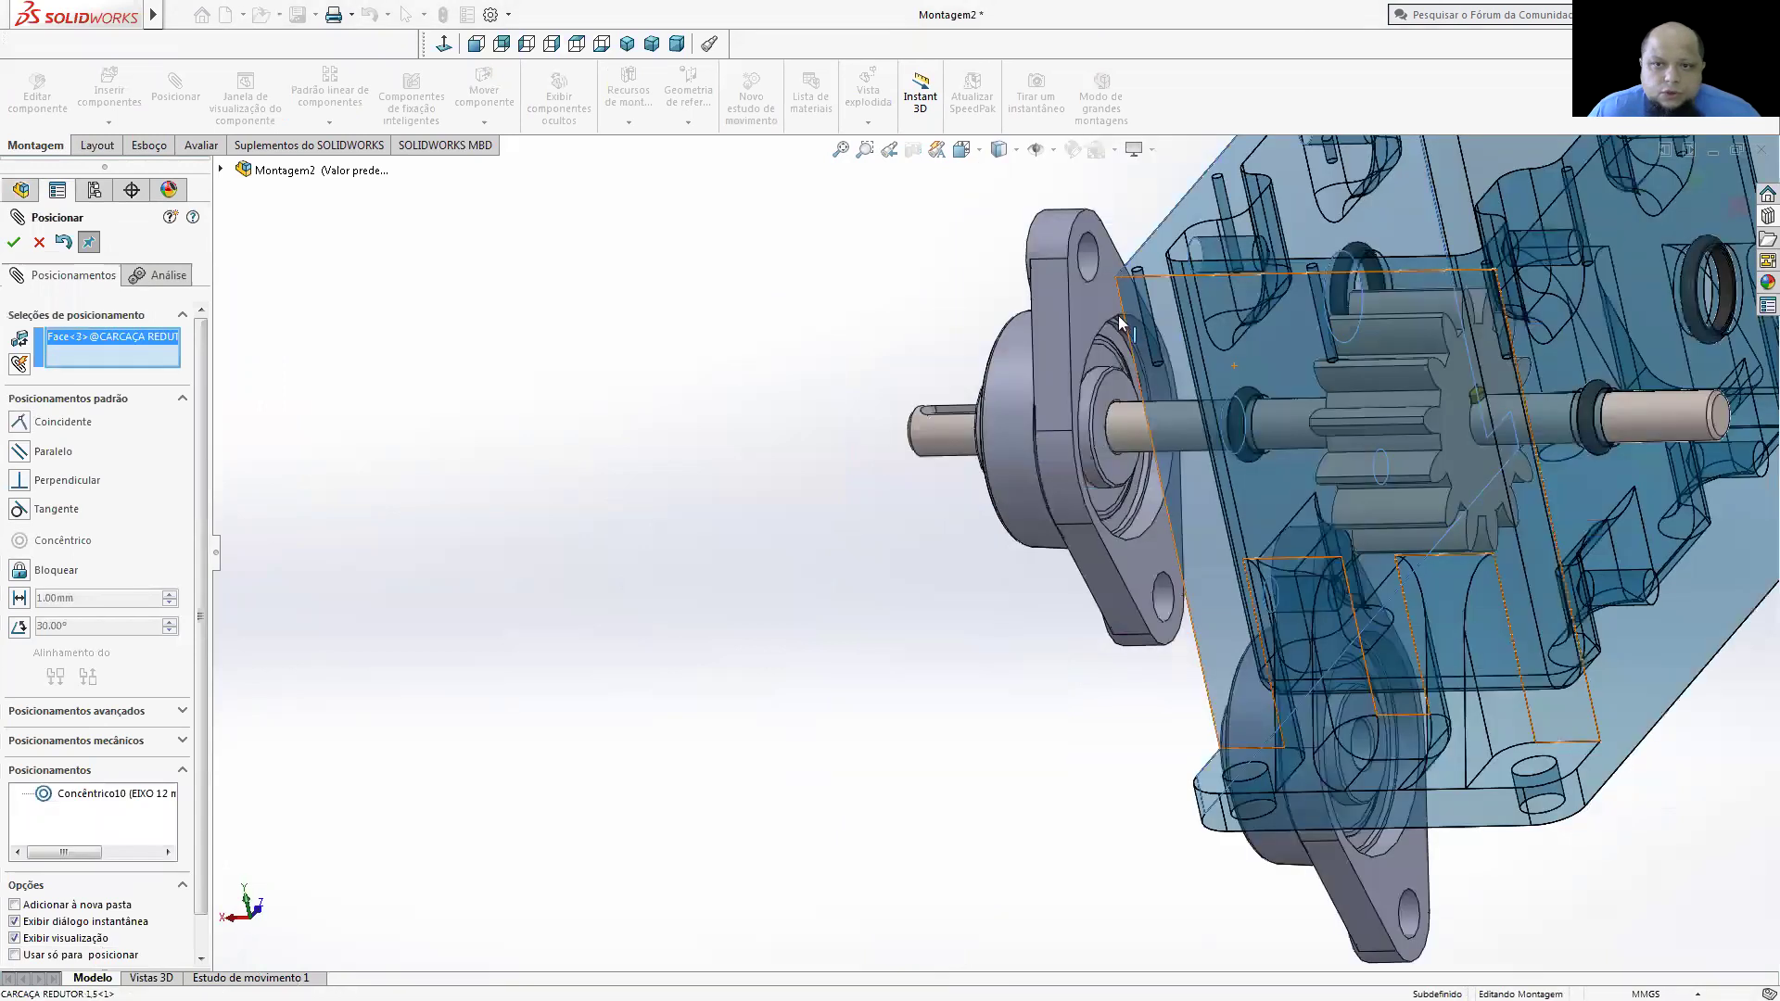
click(1207, 376)
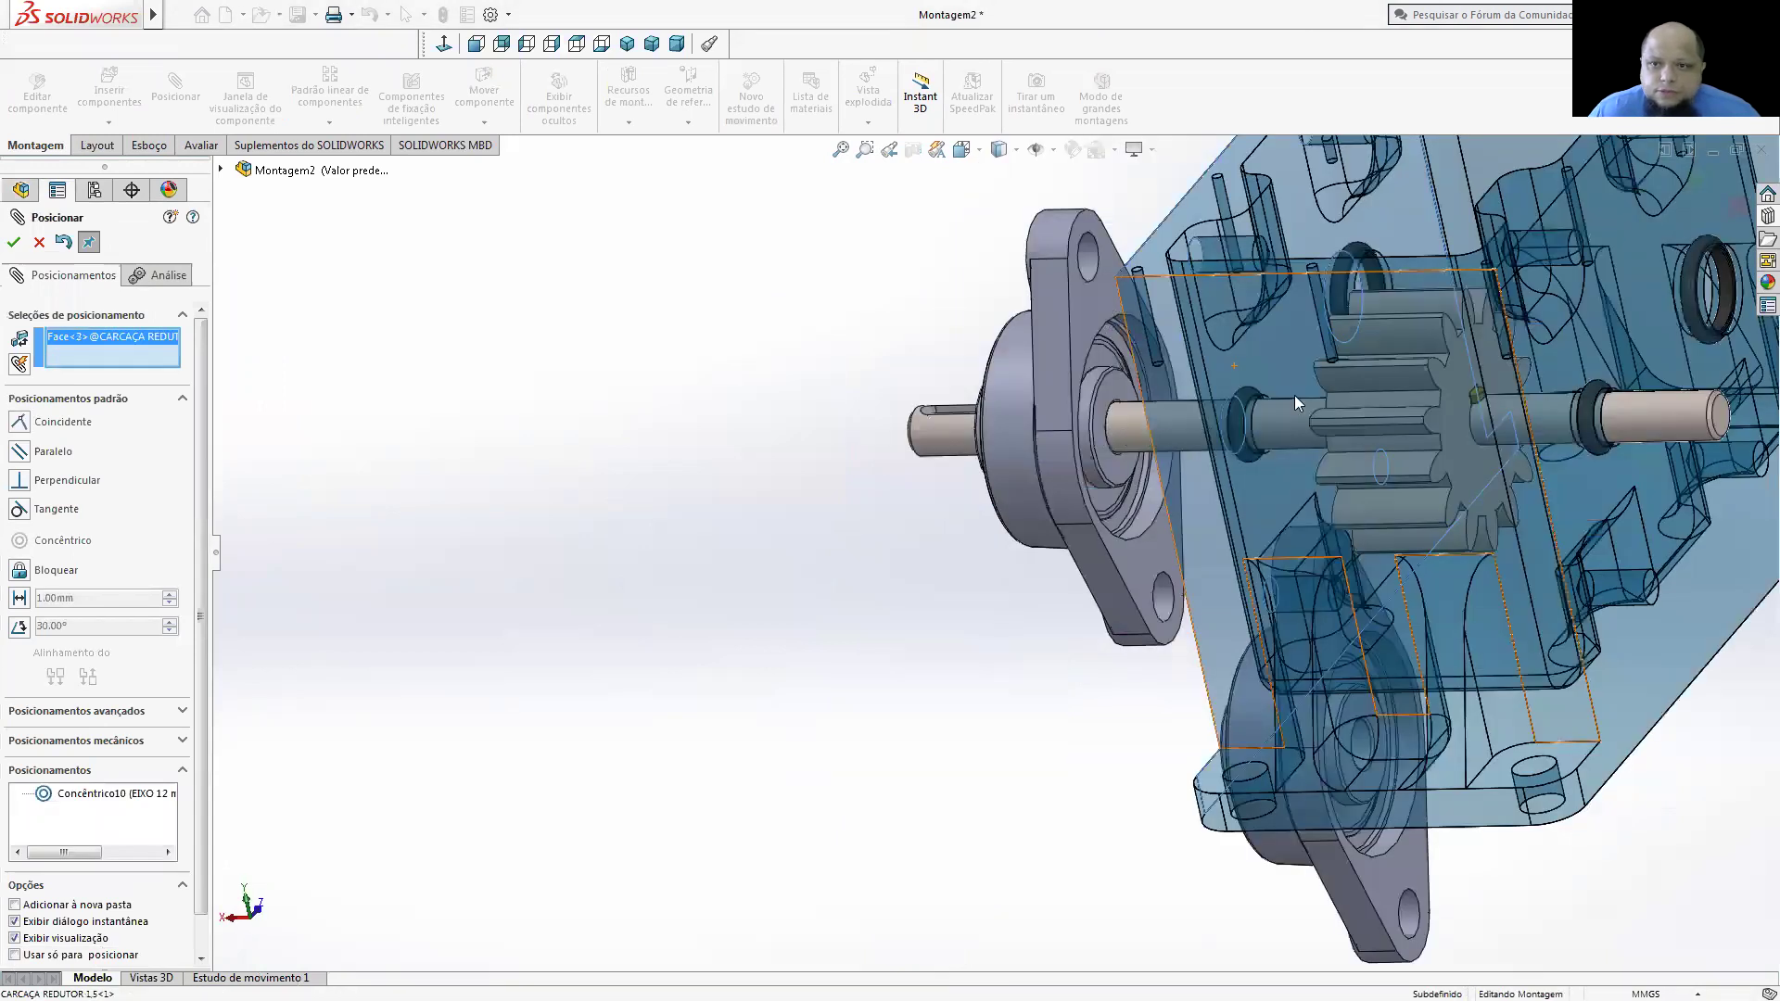
click(1318, 390)
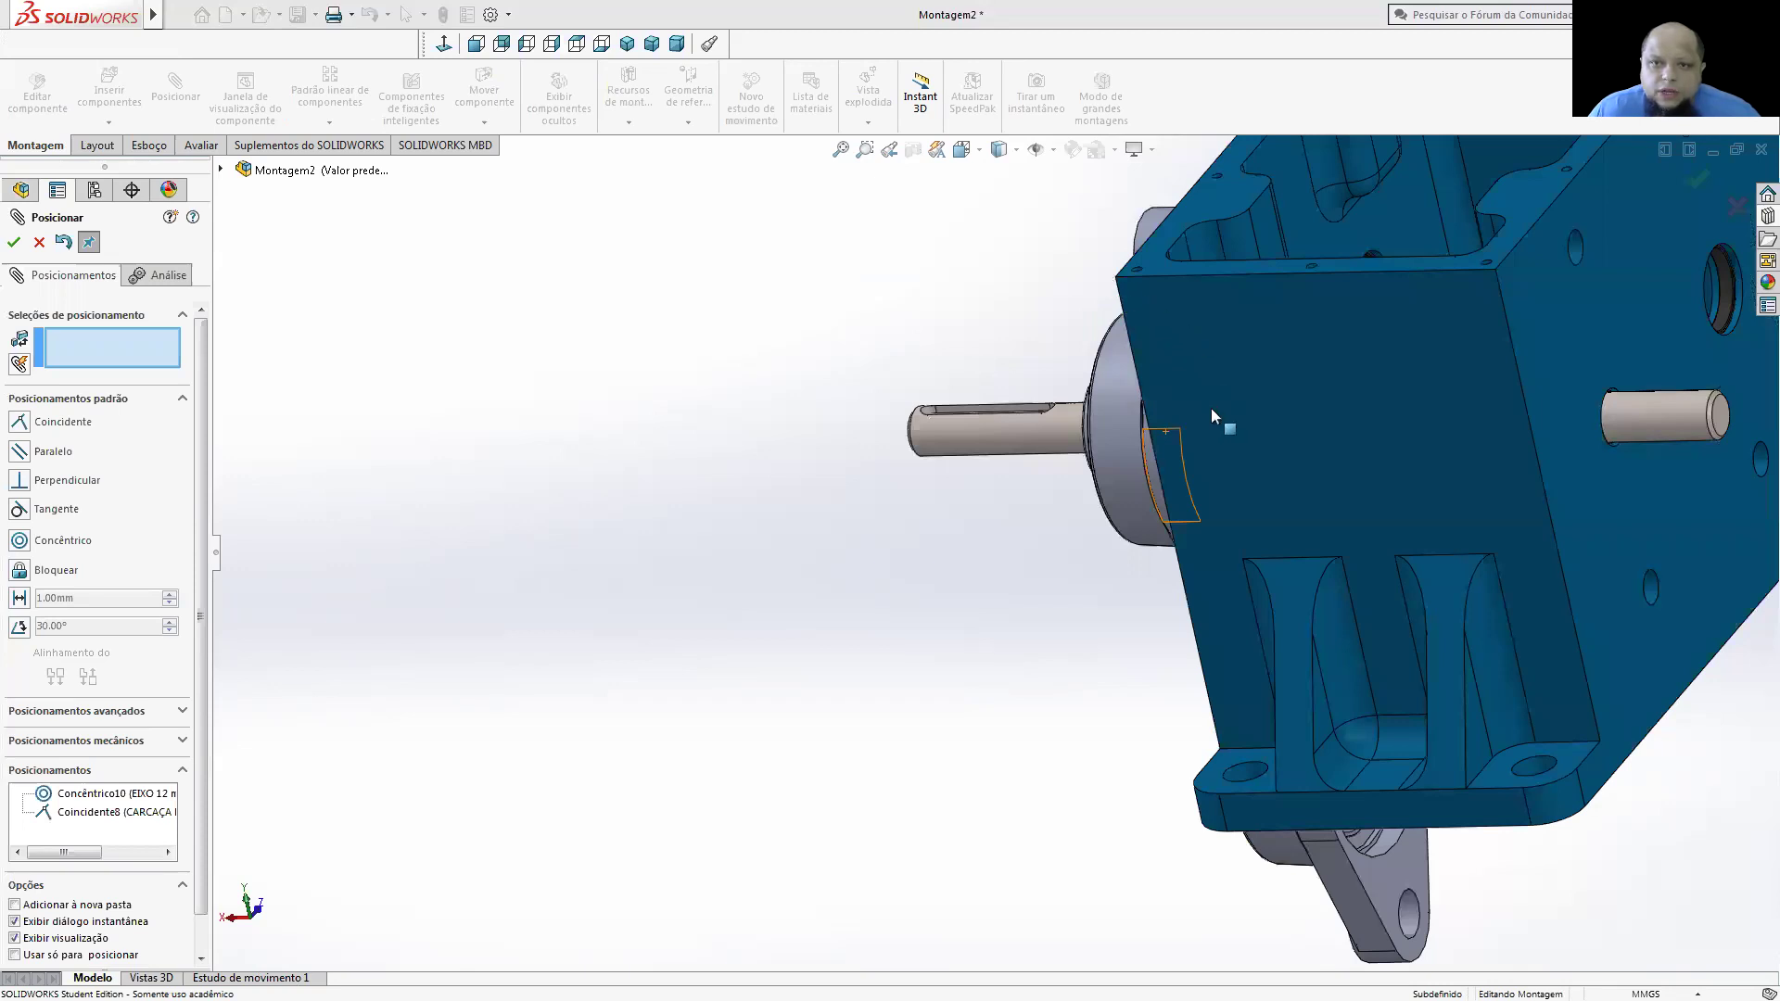
middle_drag(1212, 409, 1190, 370)
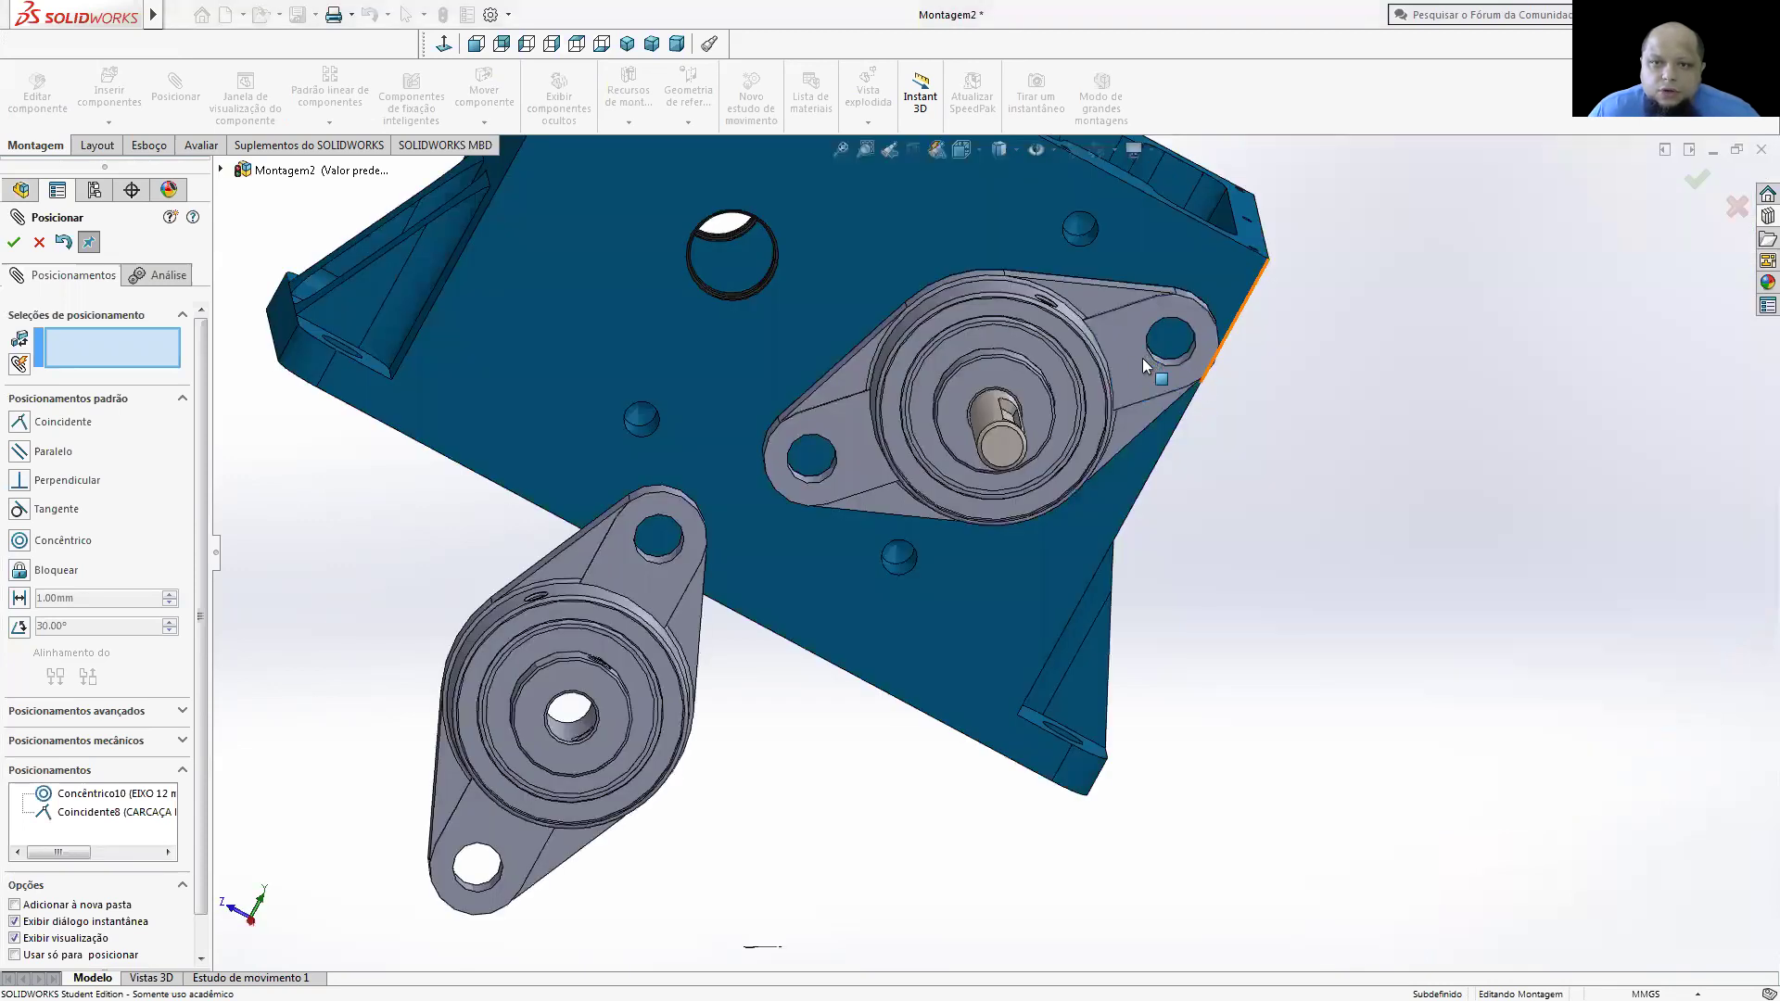
click(1205, 458)
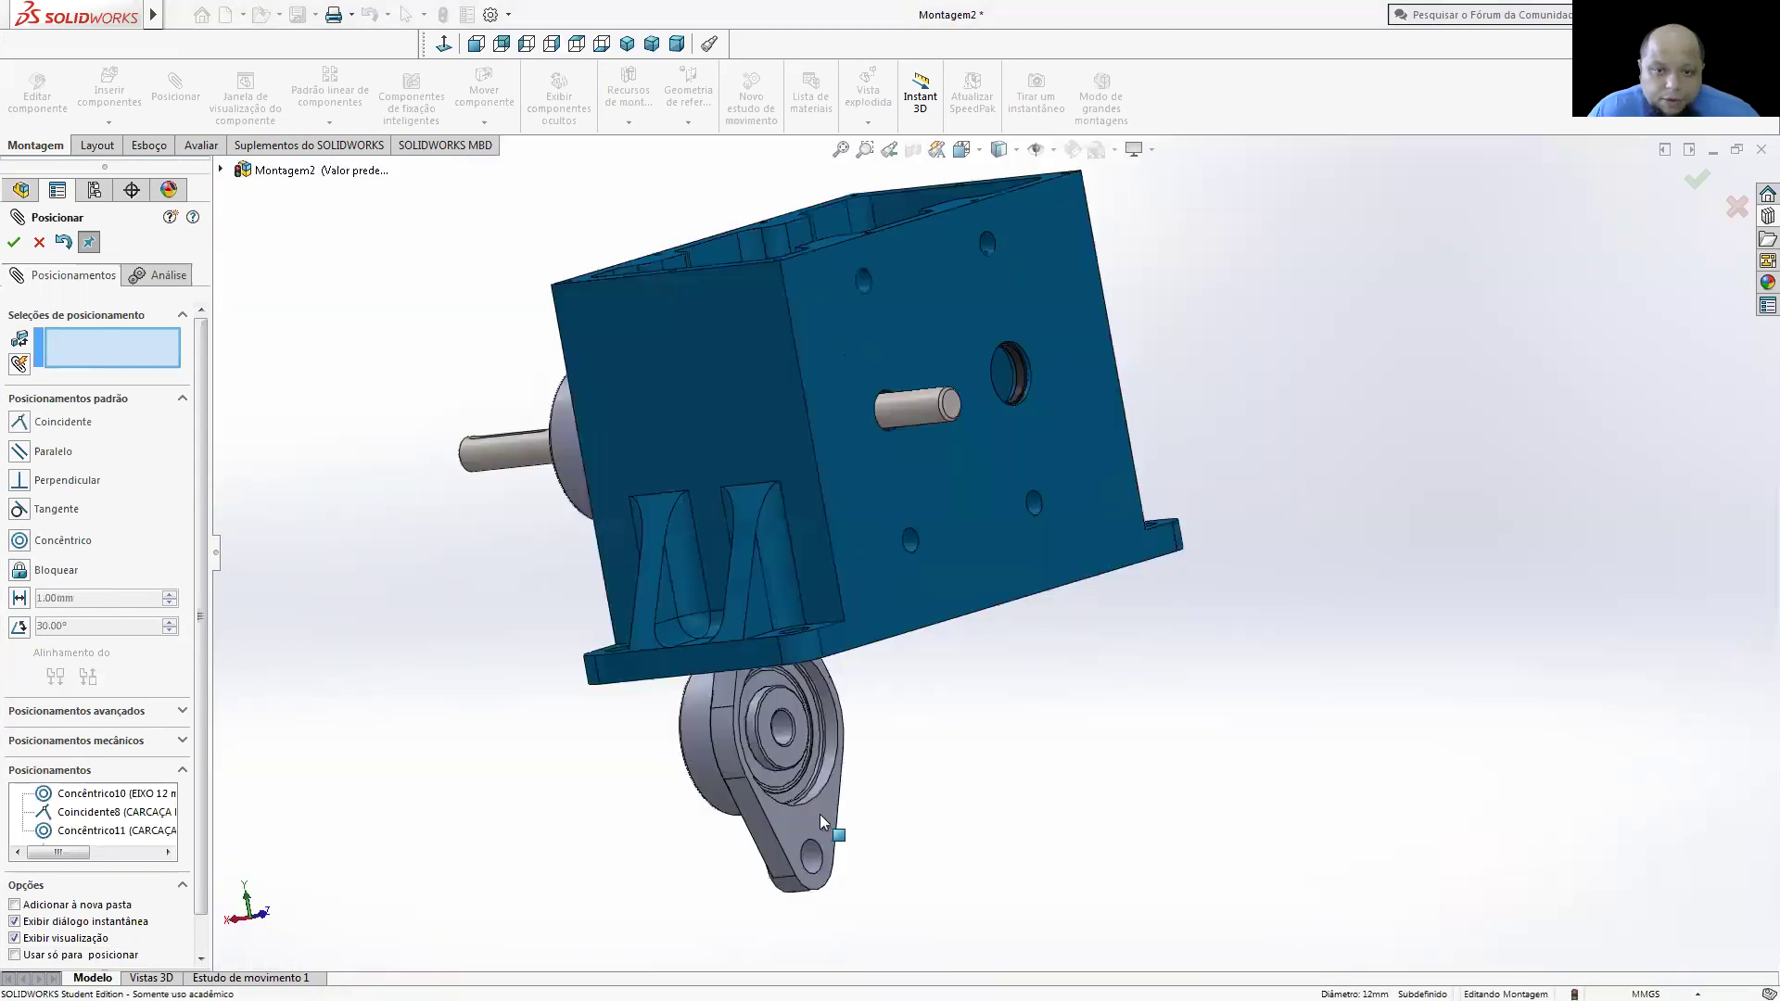
click(820, 814)
- Mate the second bearing flush to its housing wall, concentric to the shaft, bolt hole aligned
click(1238, 666)
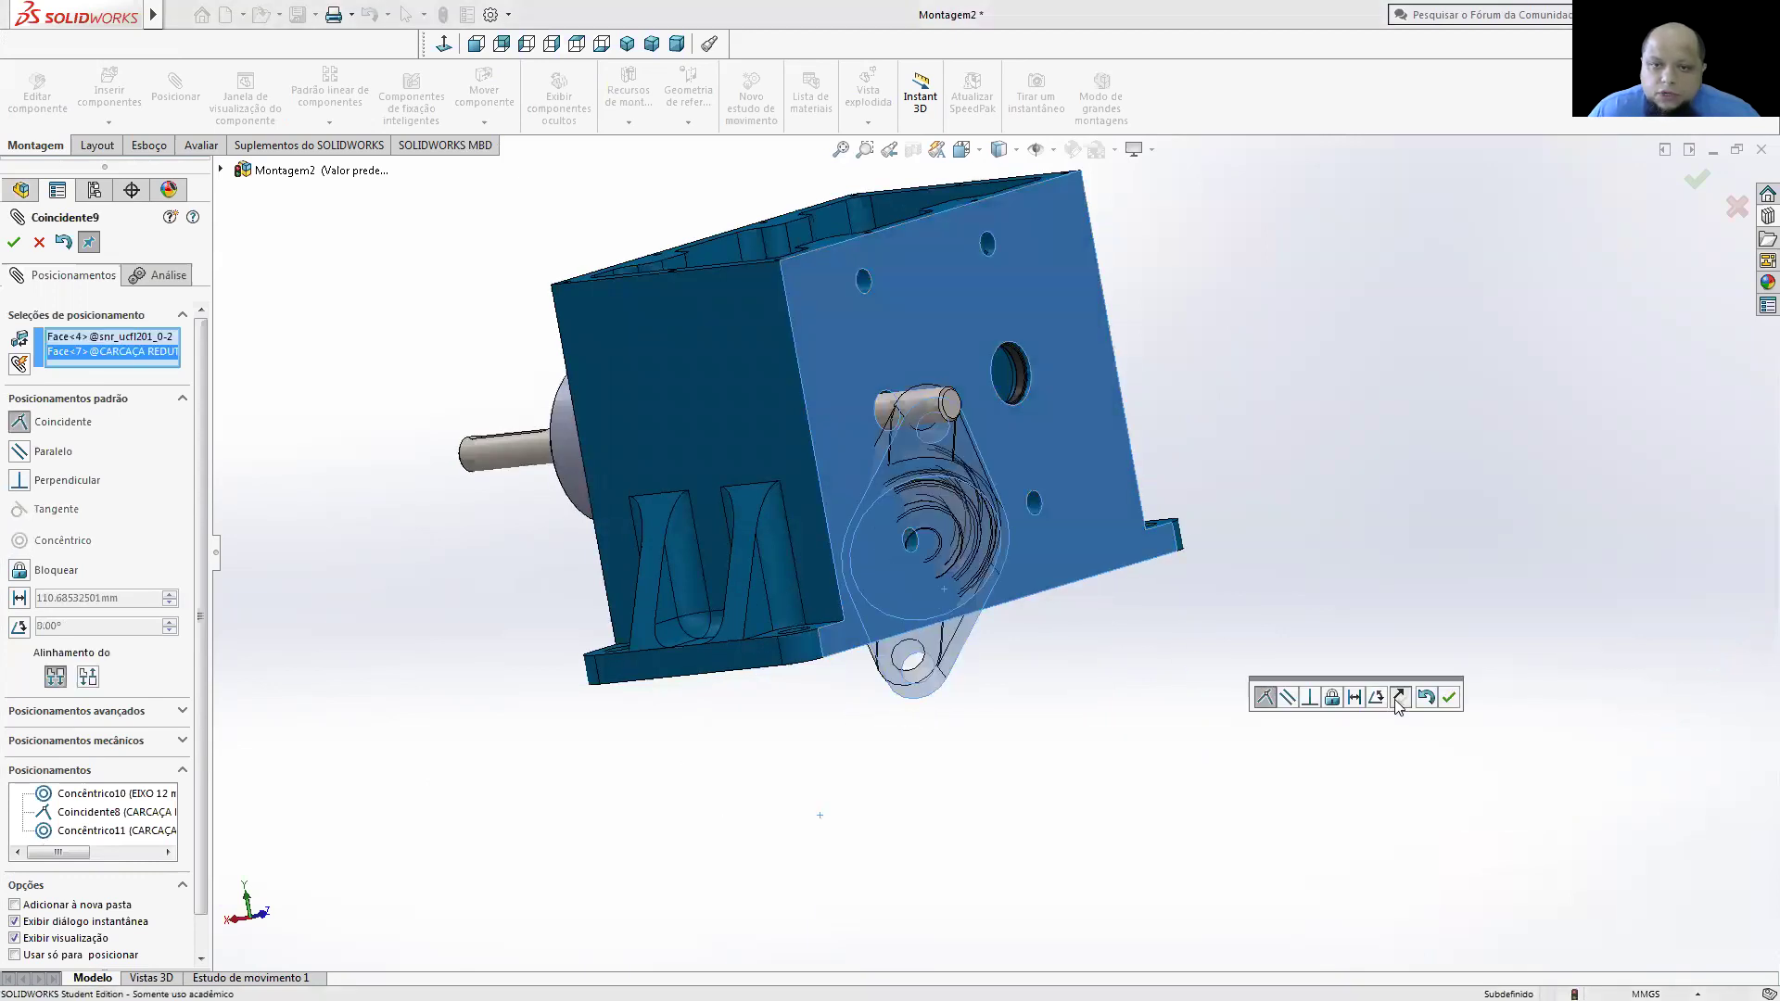
click(1448, 697)
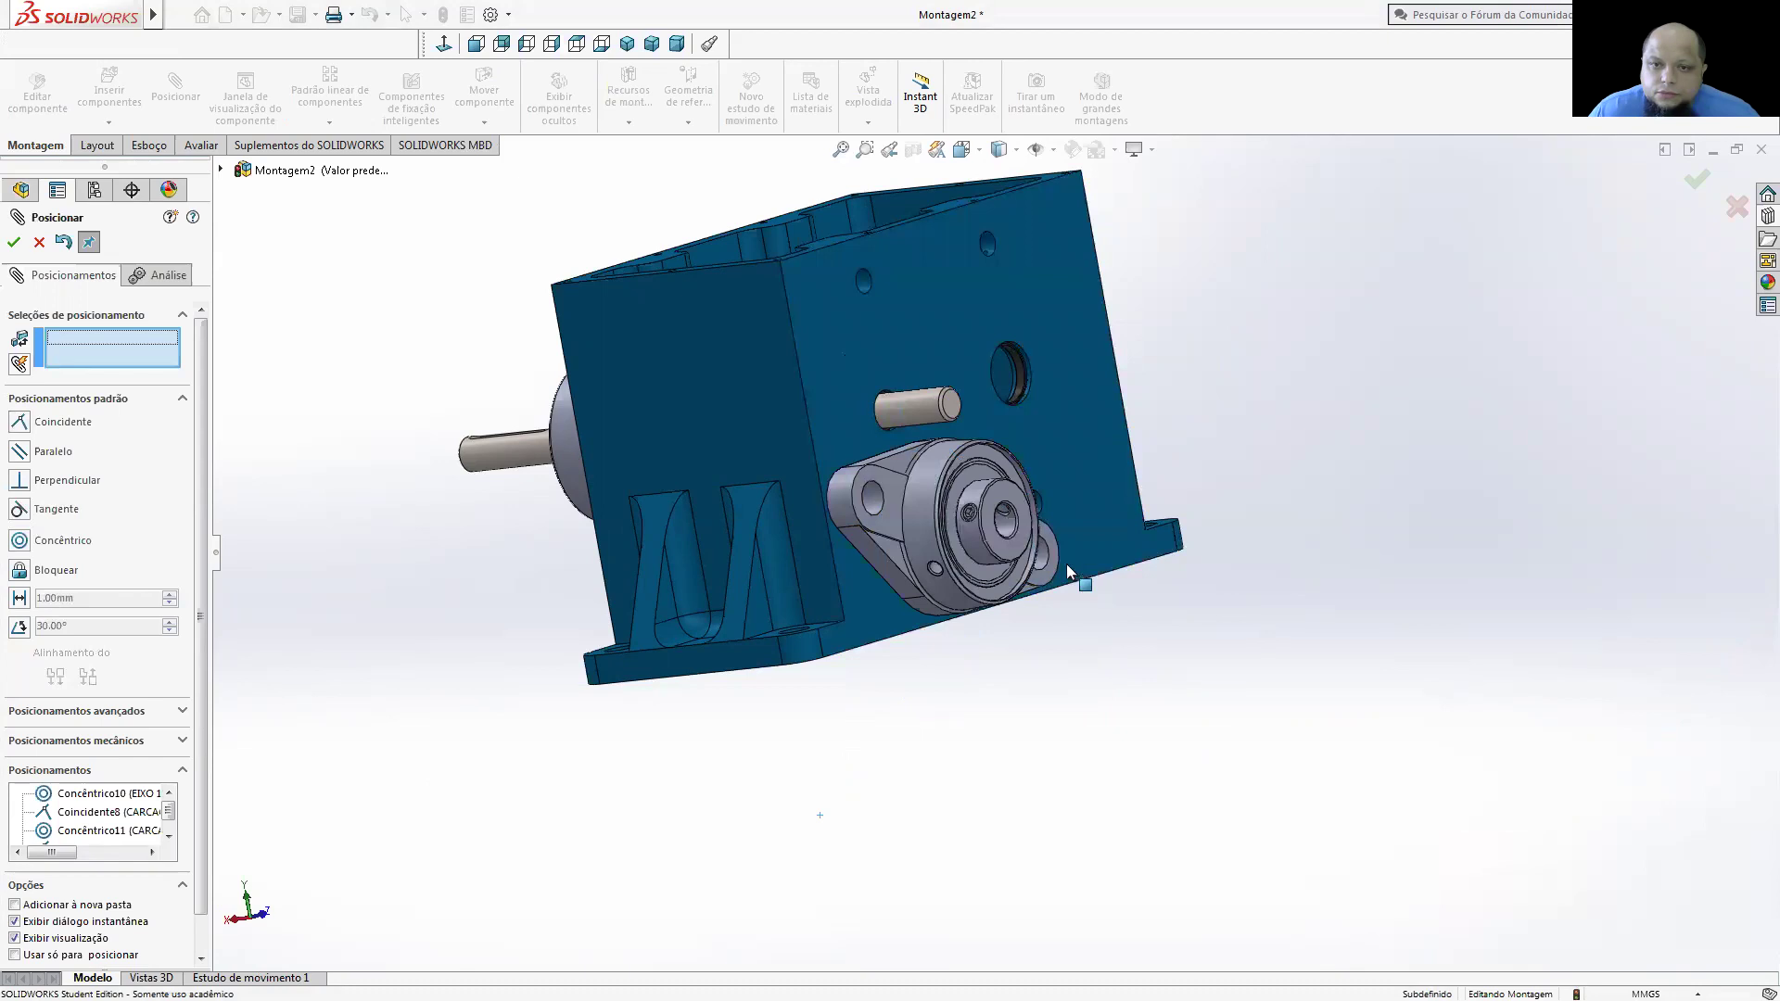
click(998, 531)
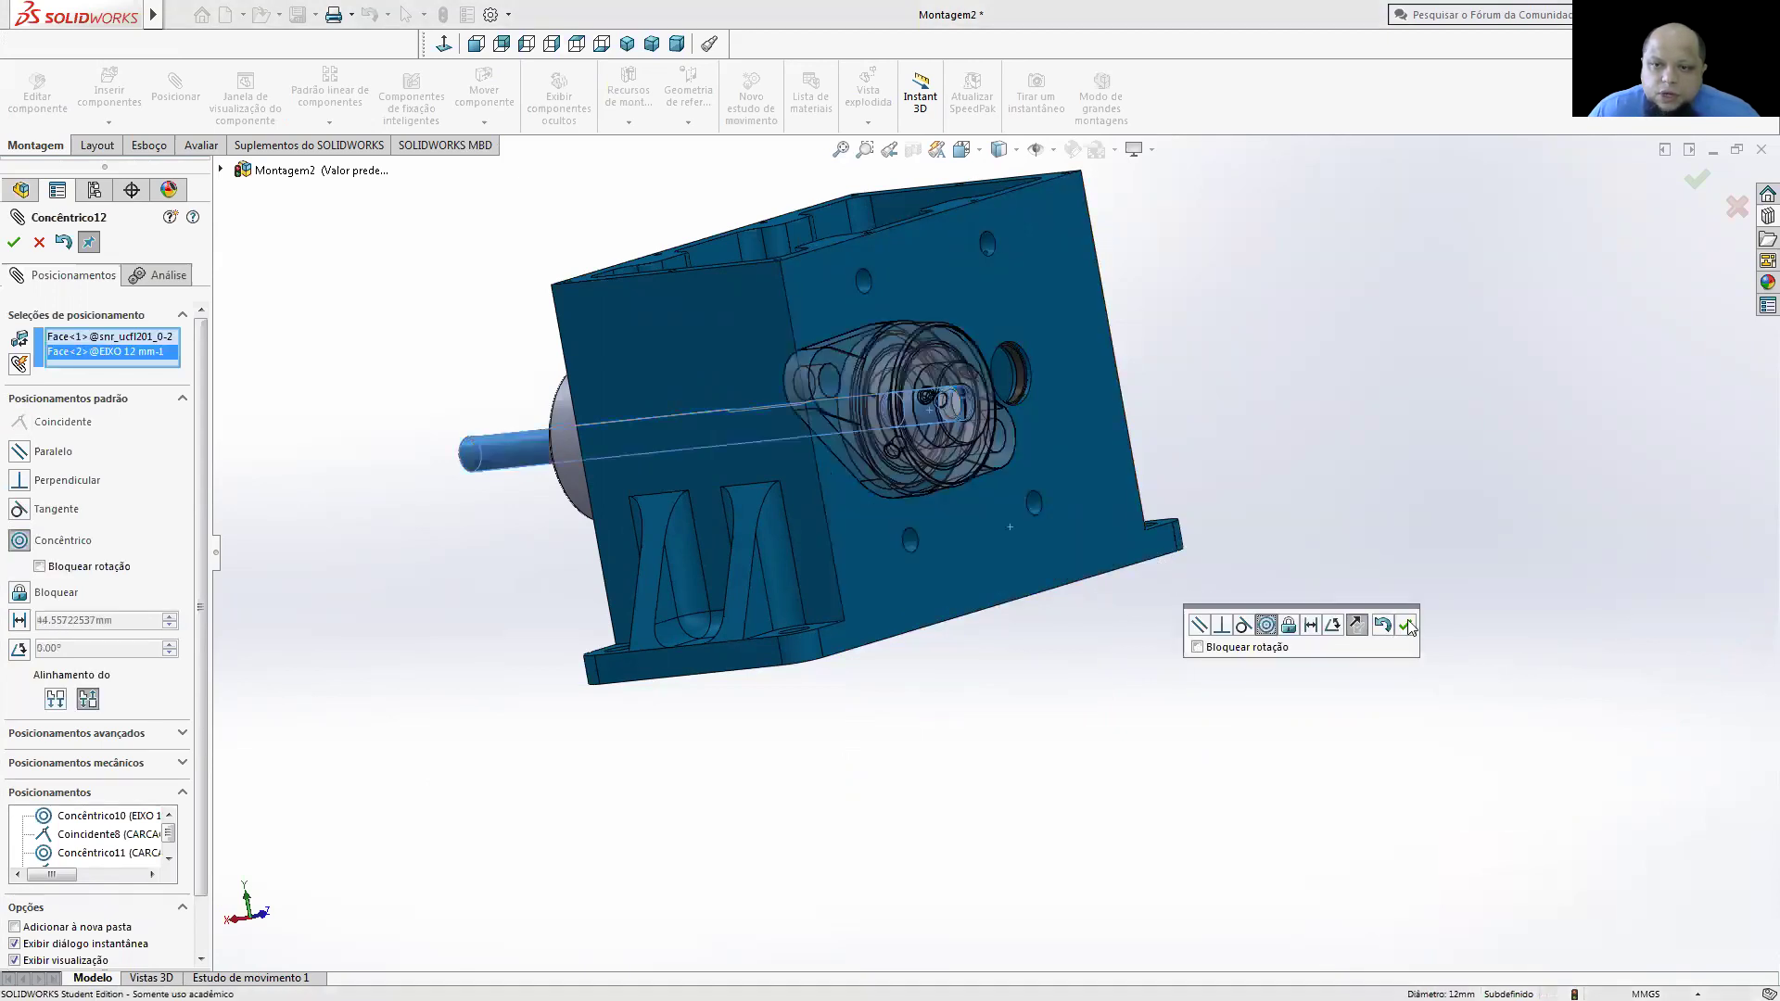
click(1406, 625)
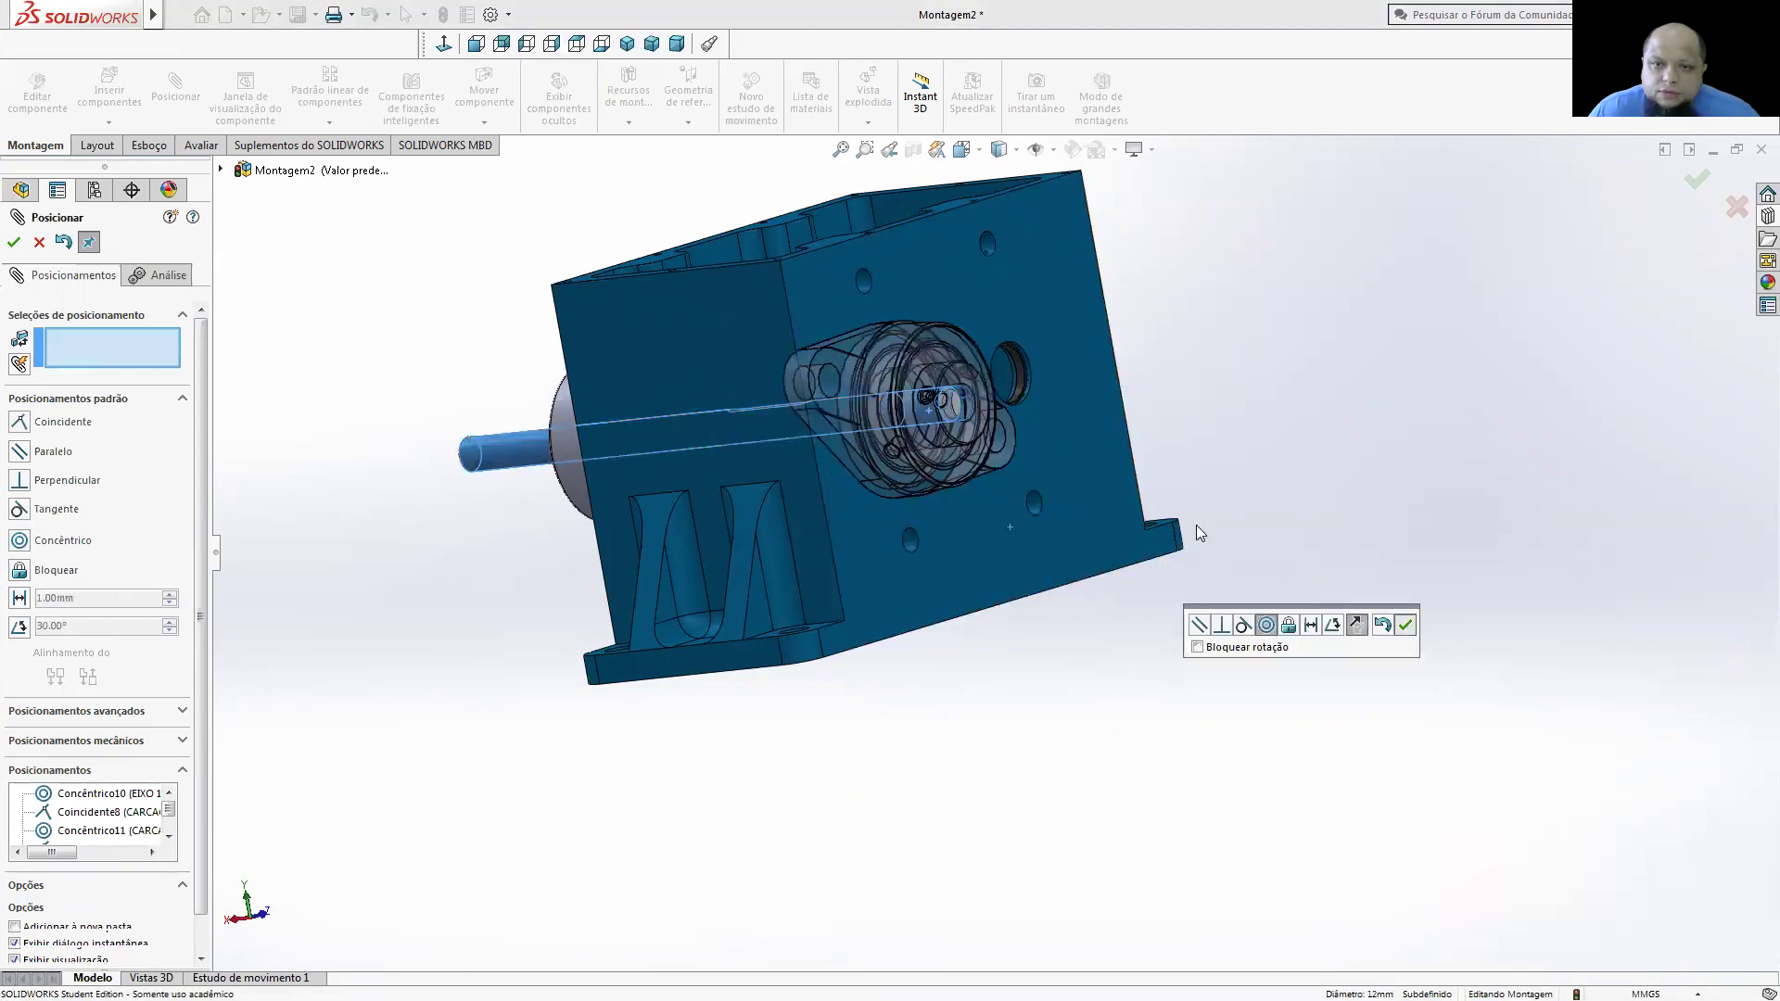
click(864, 291)
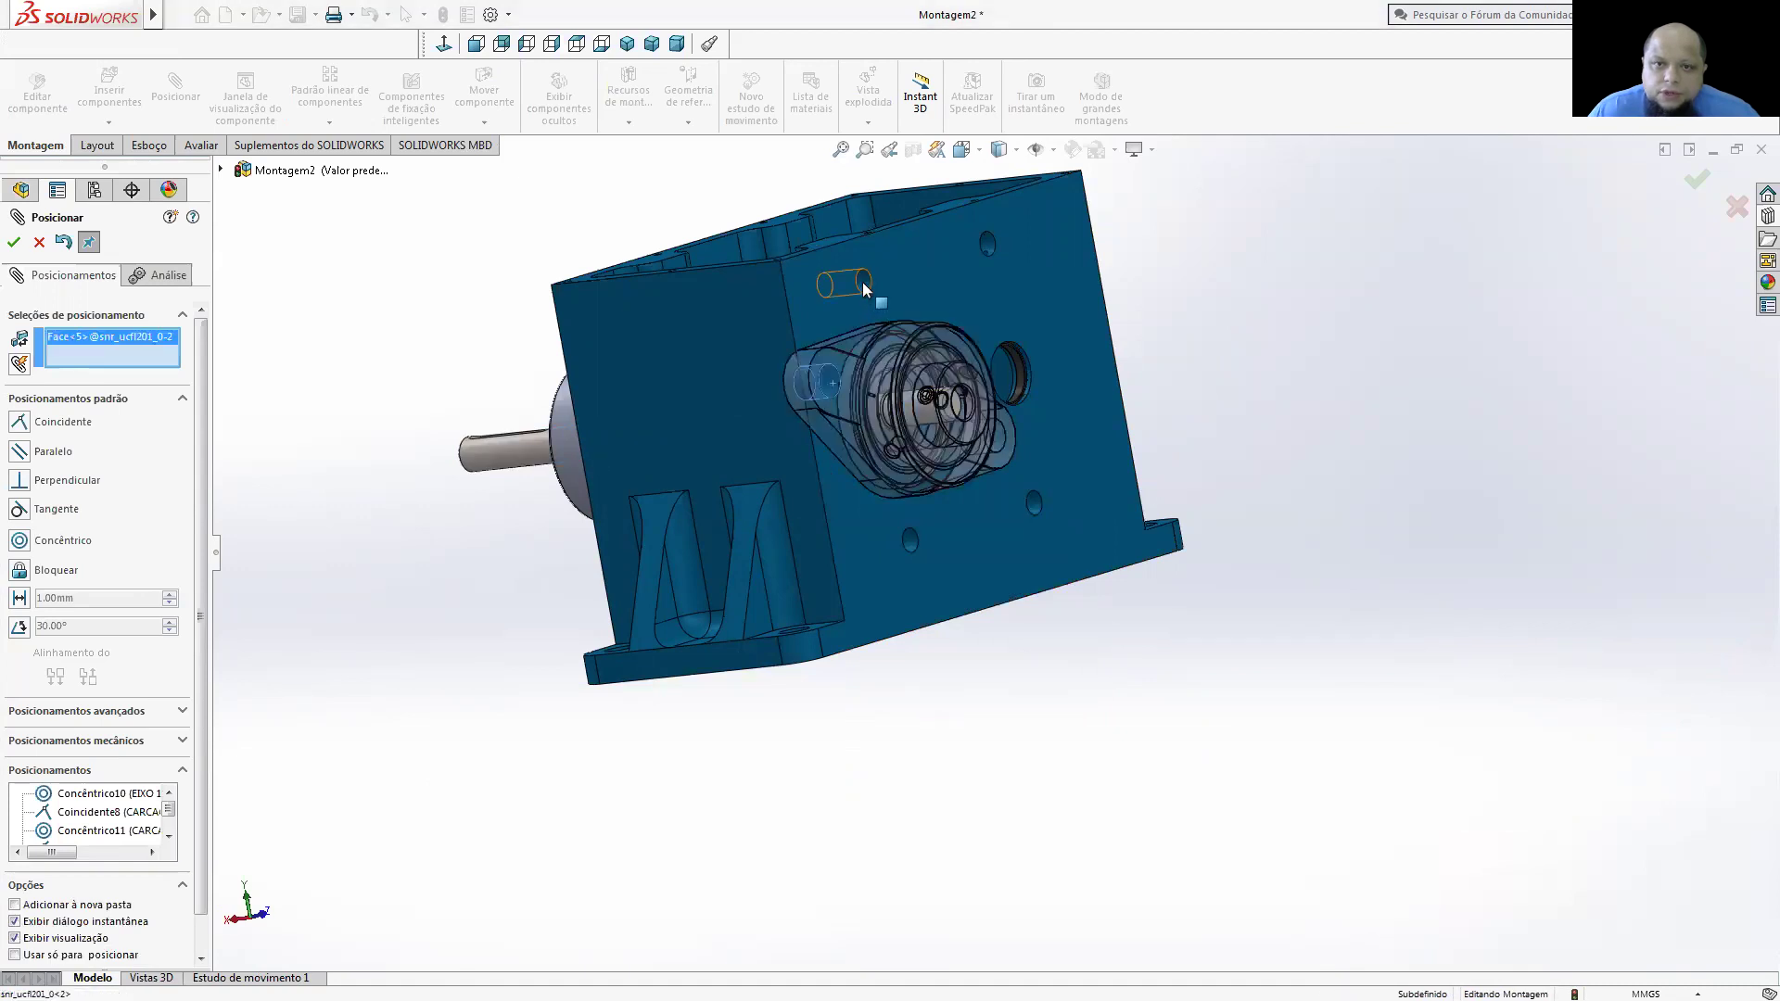
click(1001, 455)
click(1203, 445)
scroll(1008, 473, up, 3)
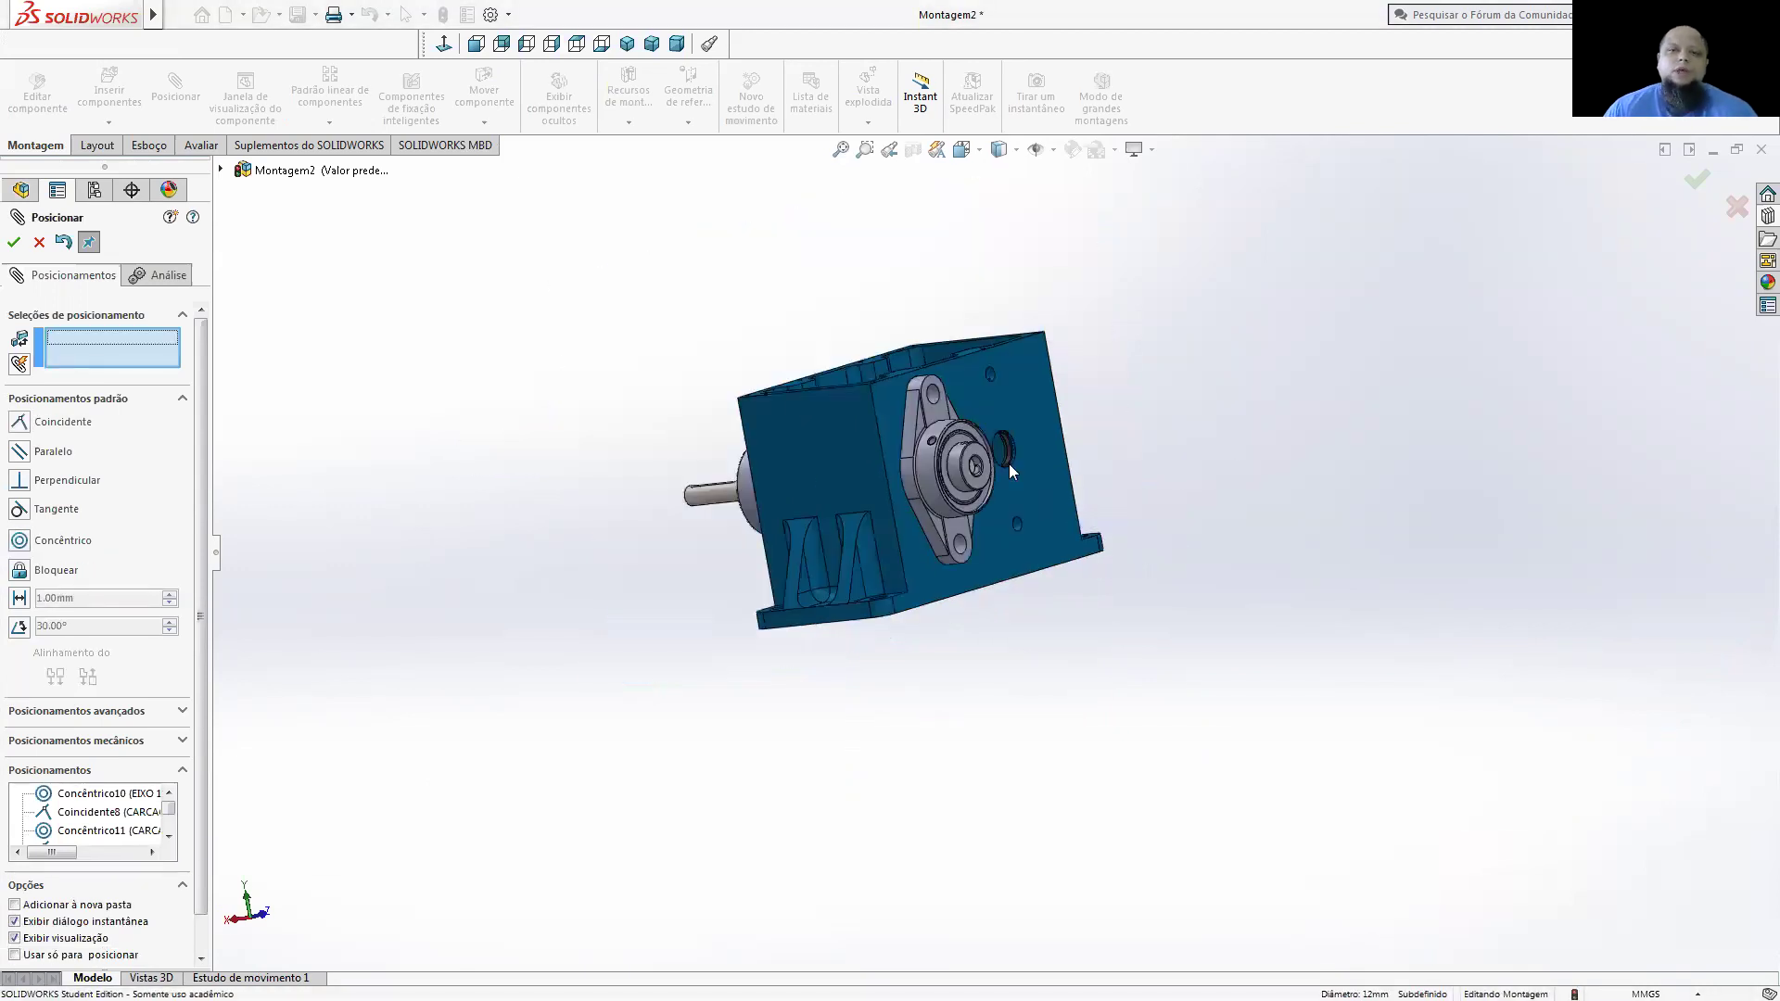
middle_drag(1164, 477, 1081, 540)
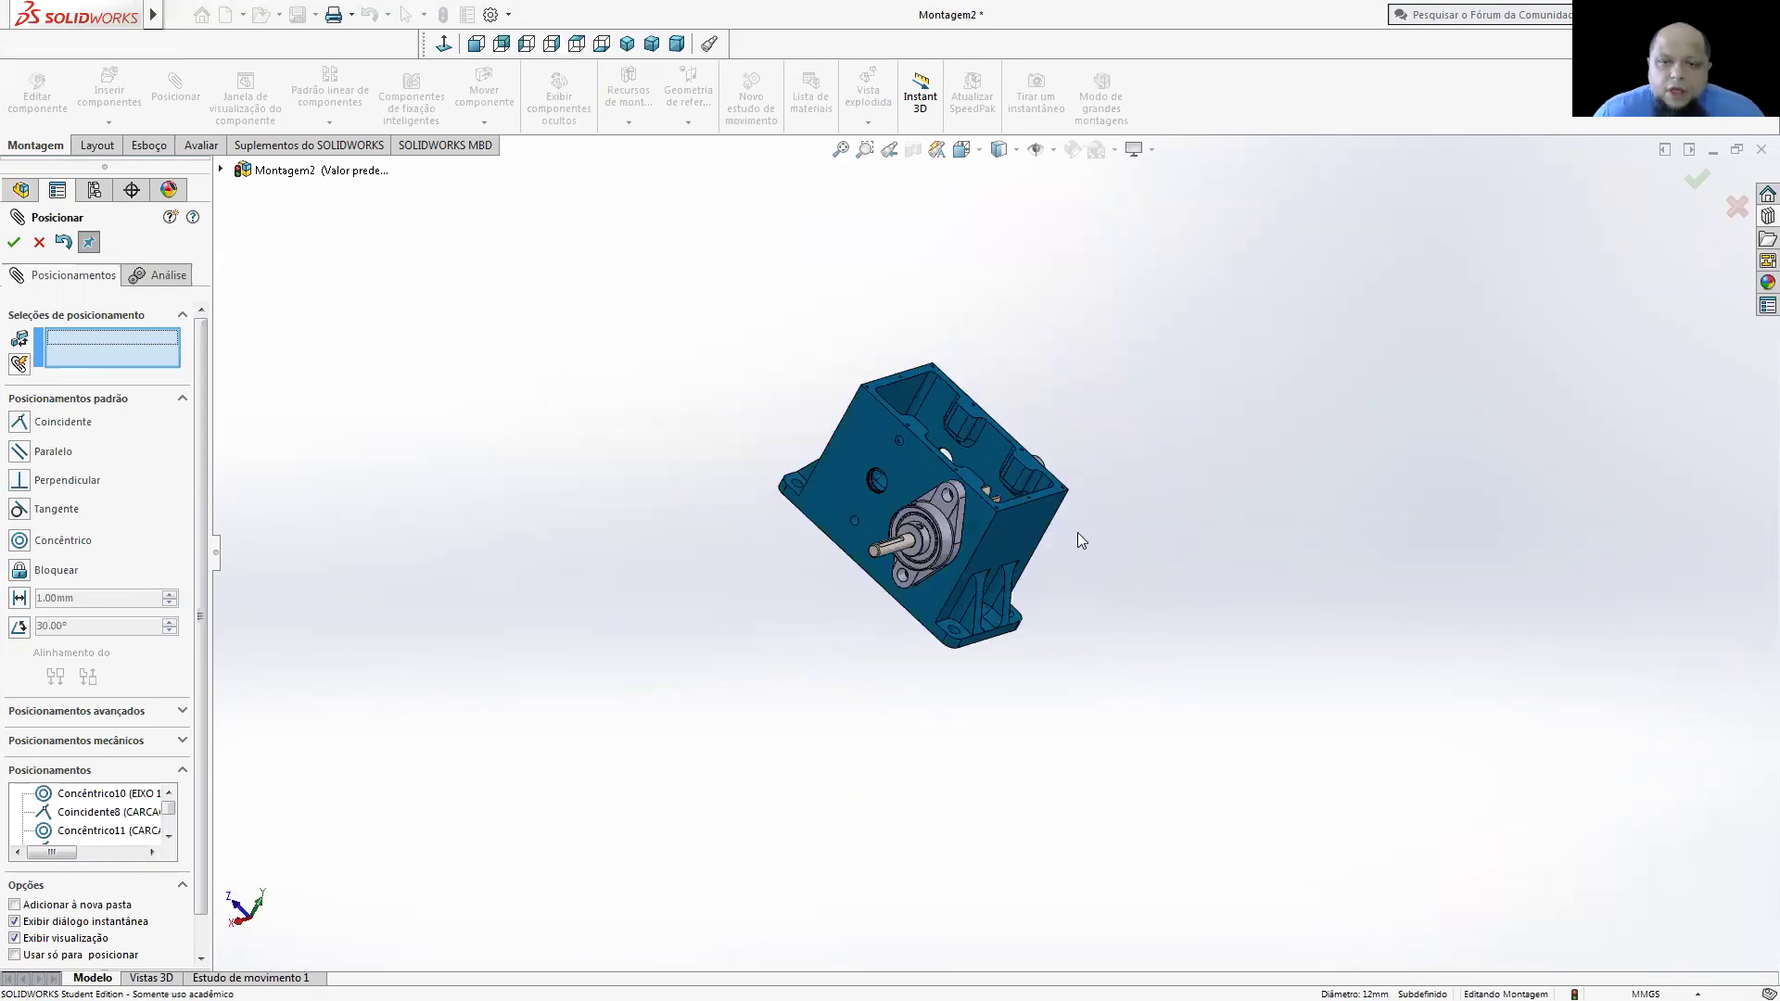
scroll(1075, 546, down, 5)
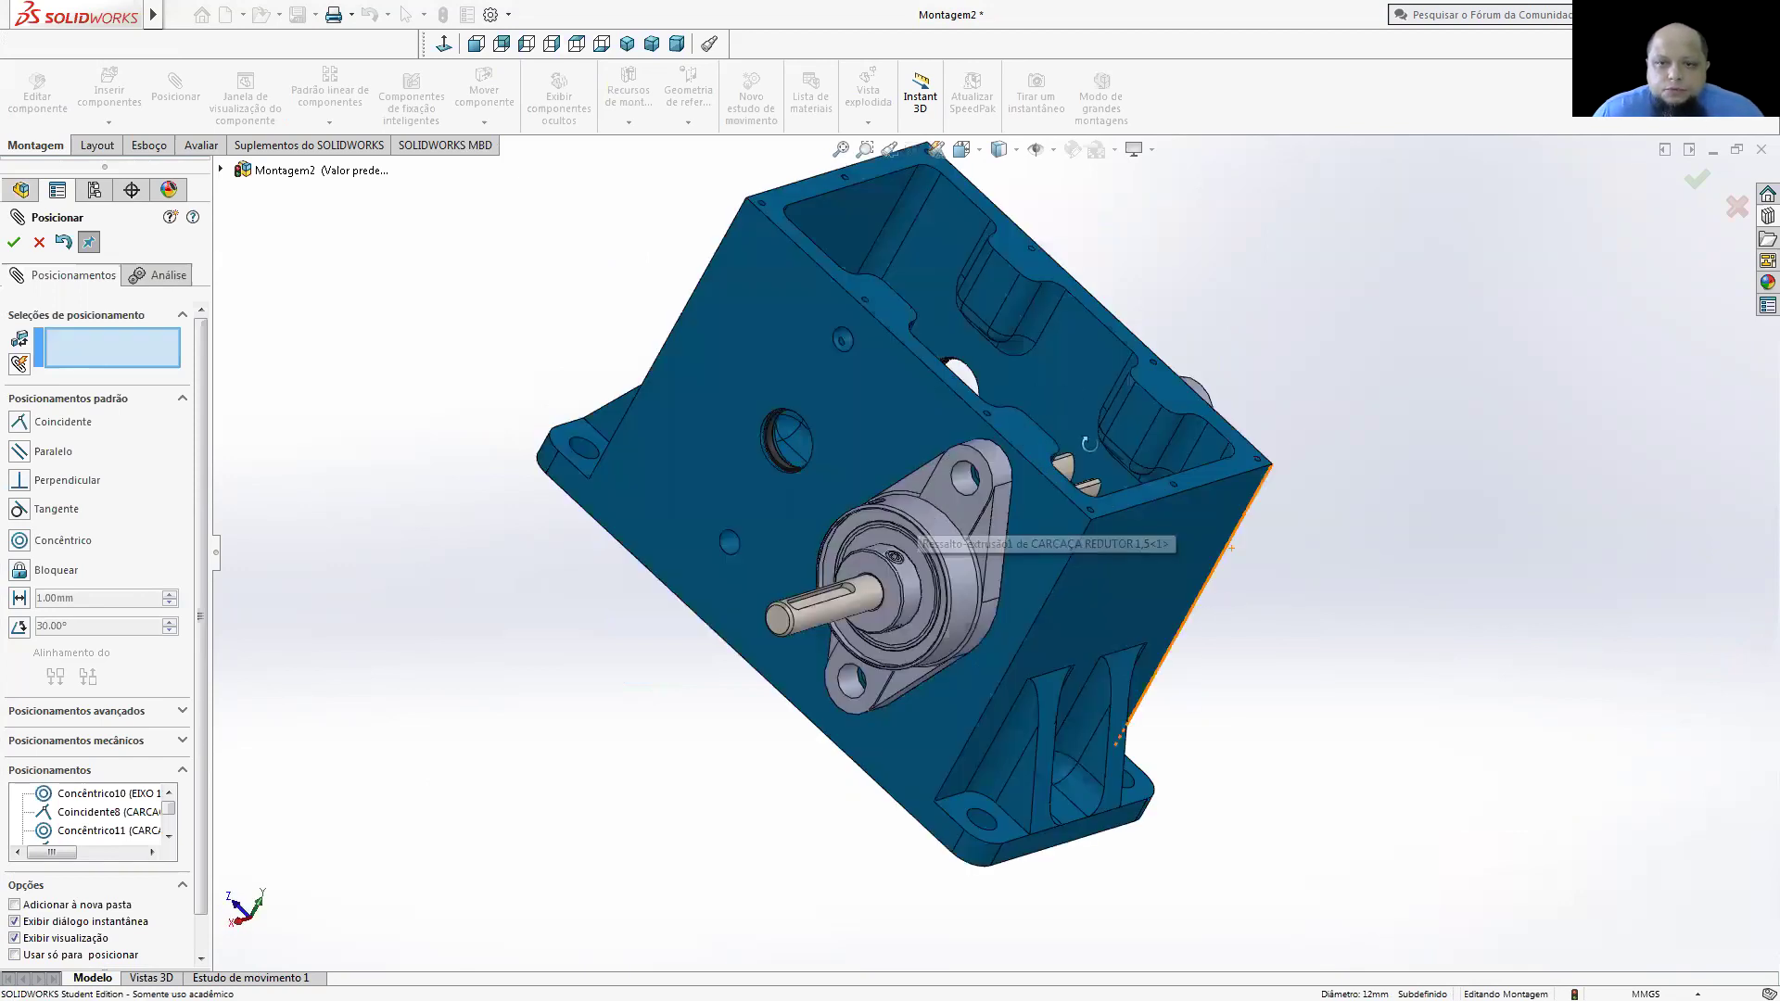
scroll(999, 397, down, 3)
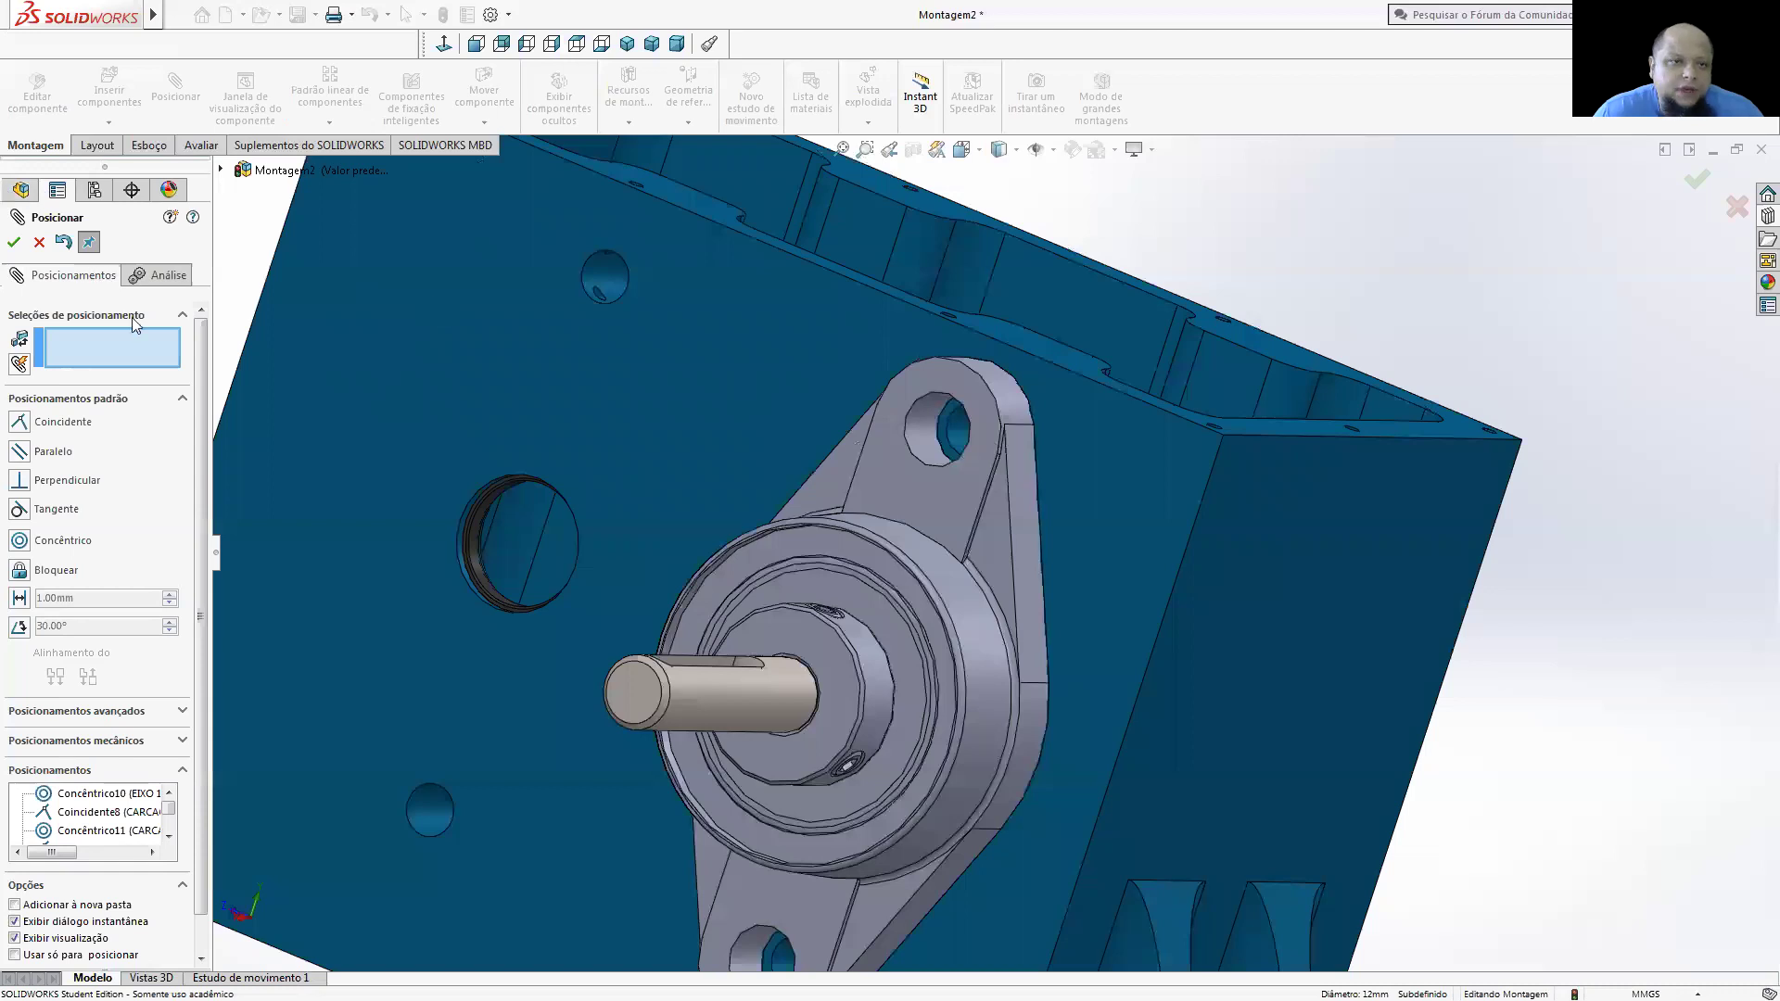
- Measure the flange bolt hole (12 mm) against the housing hole (8.5 mm)
click(13, 244)
click(198, 145)
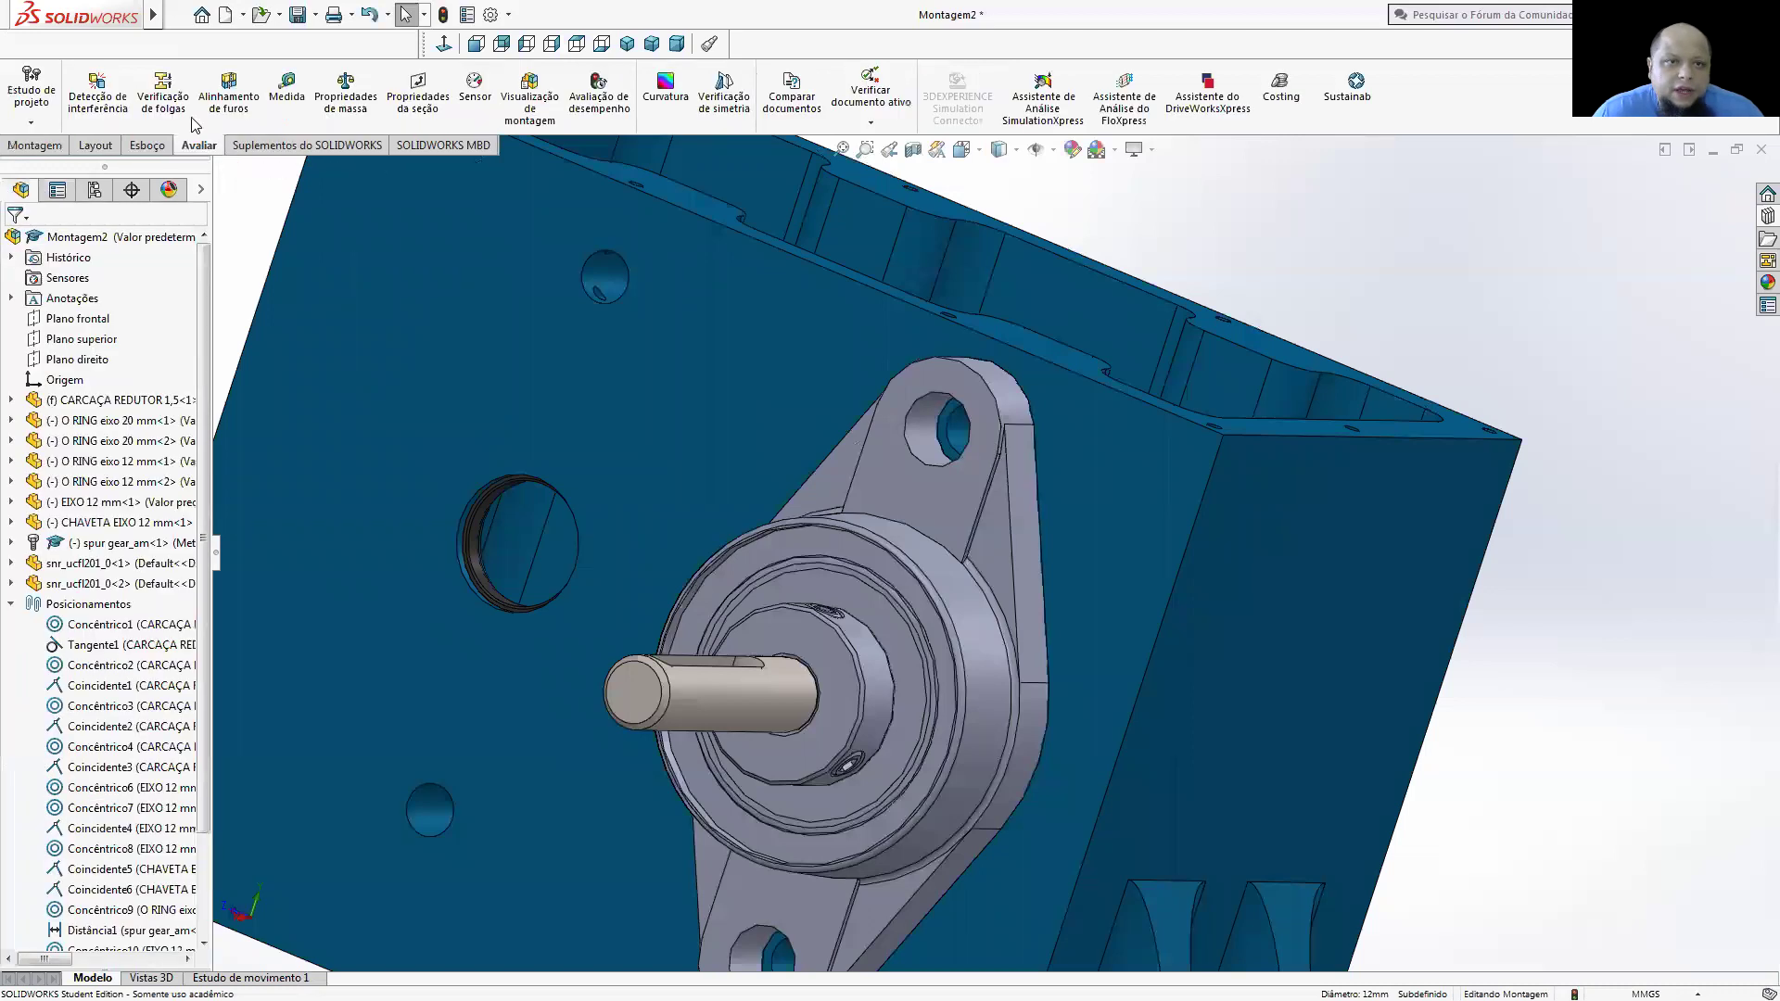
click(283, 102)
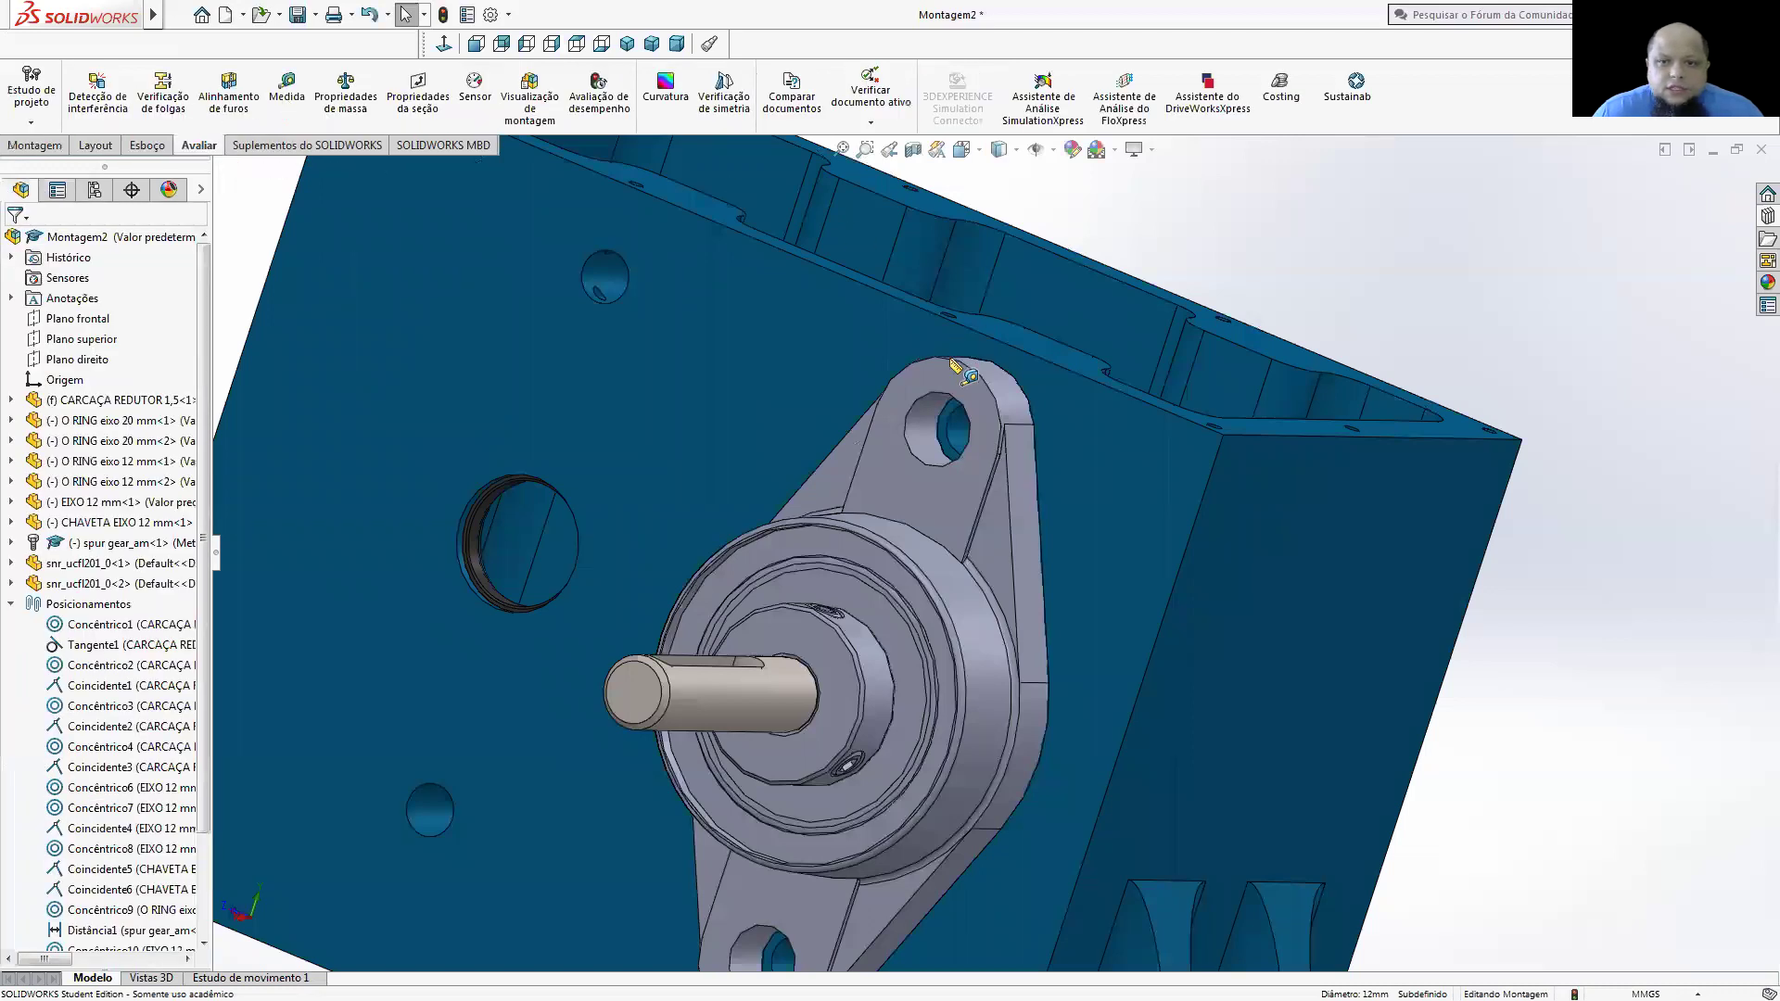
click(927, 394)
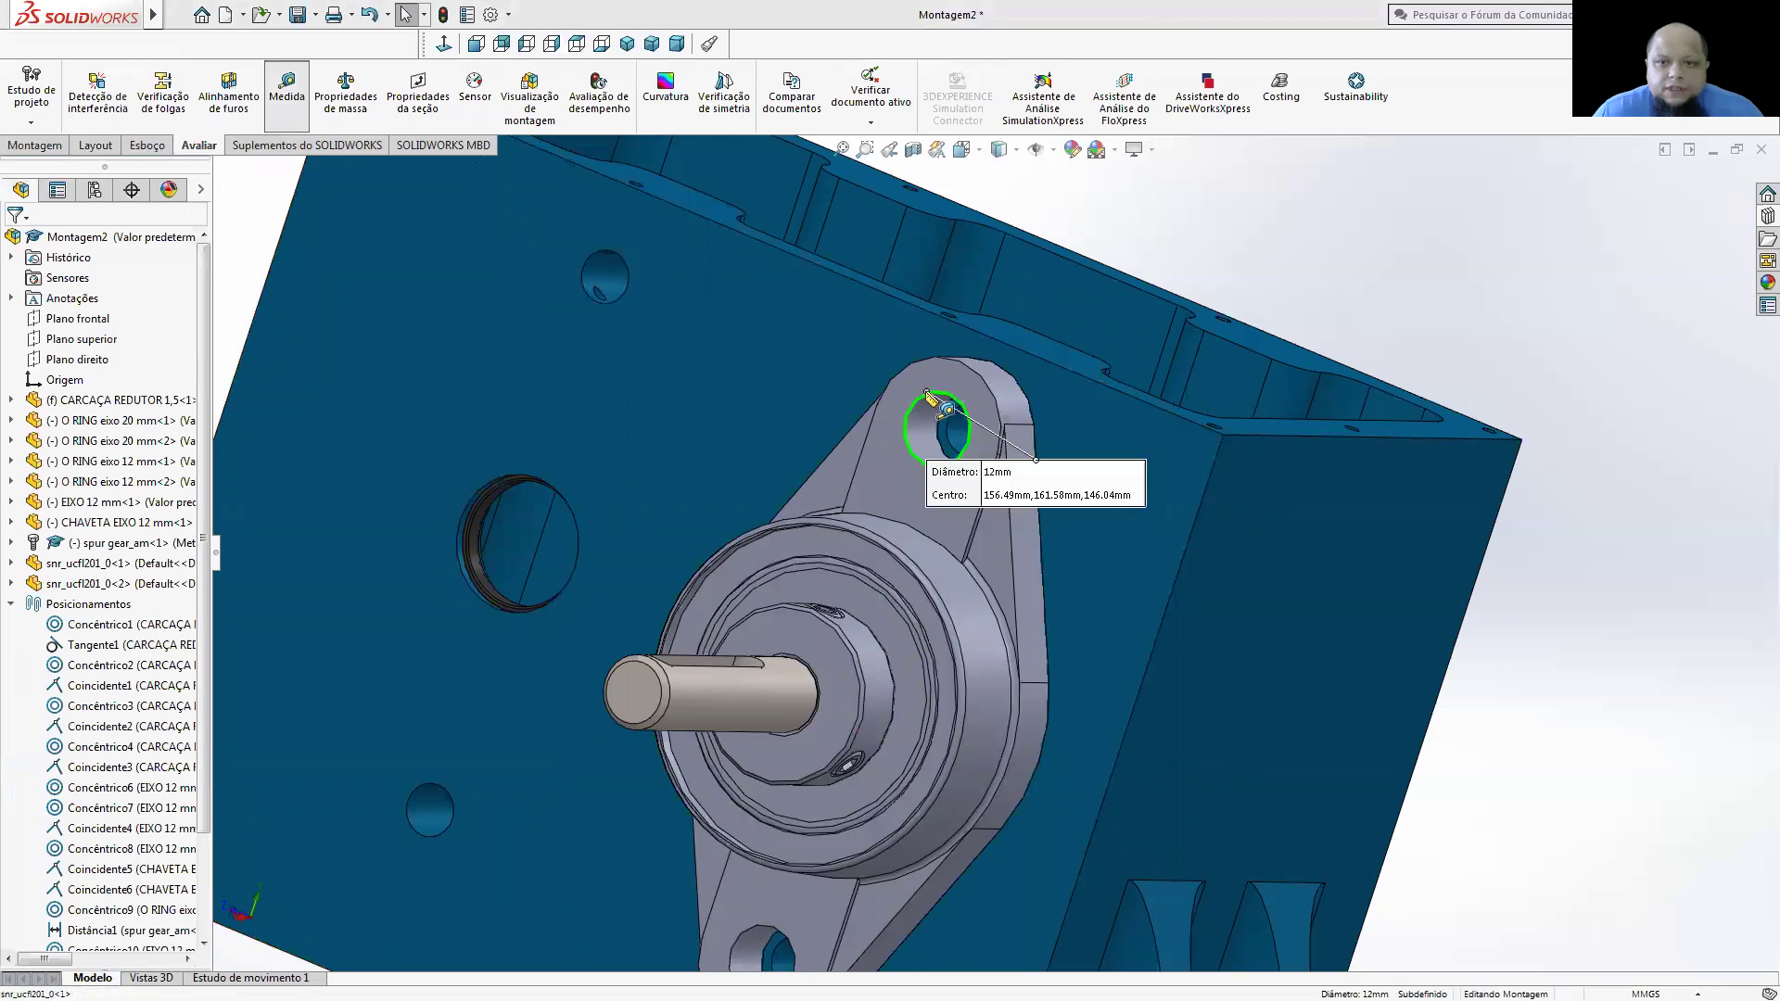
key(Escape)
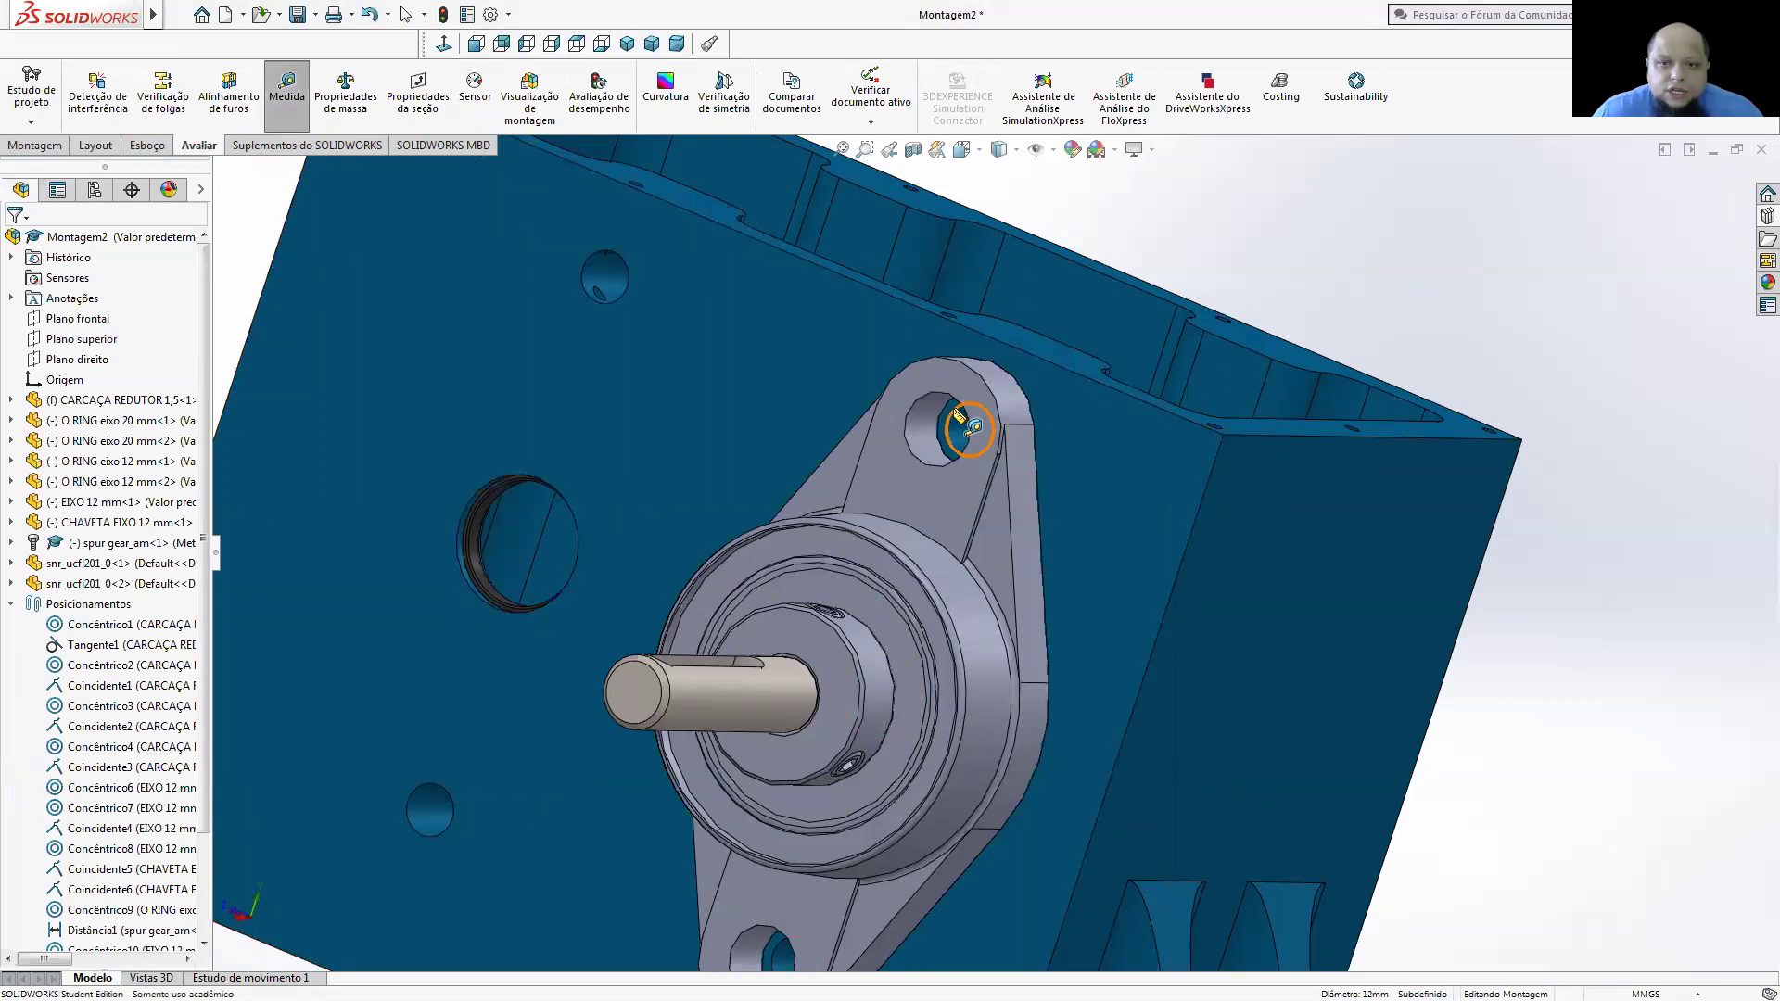
click(956, 411)
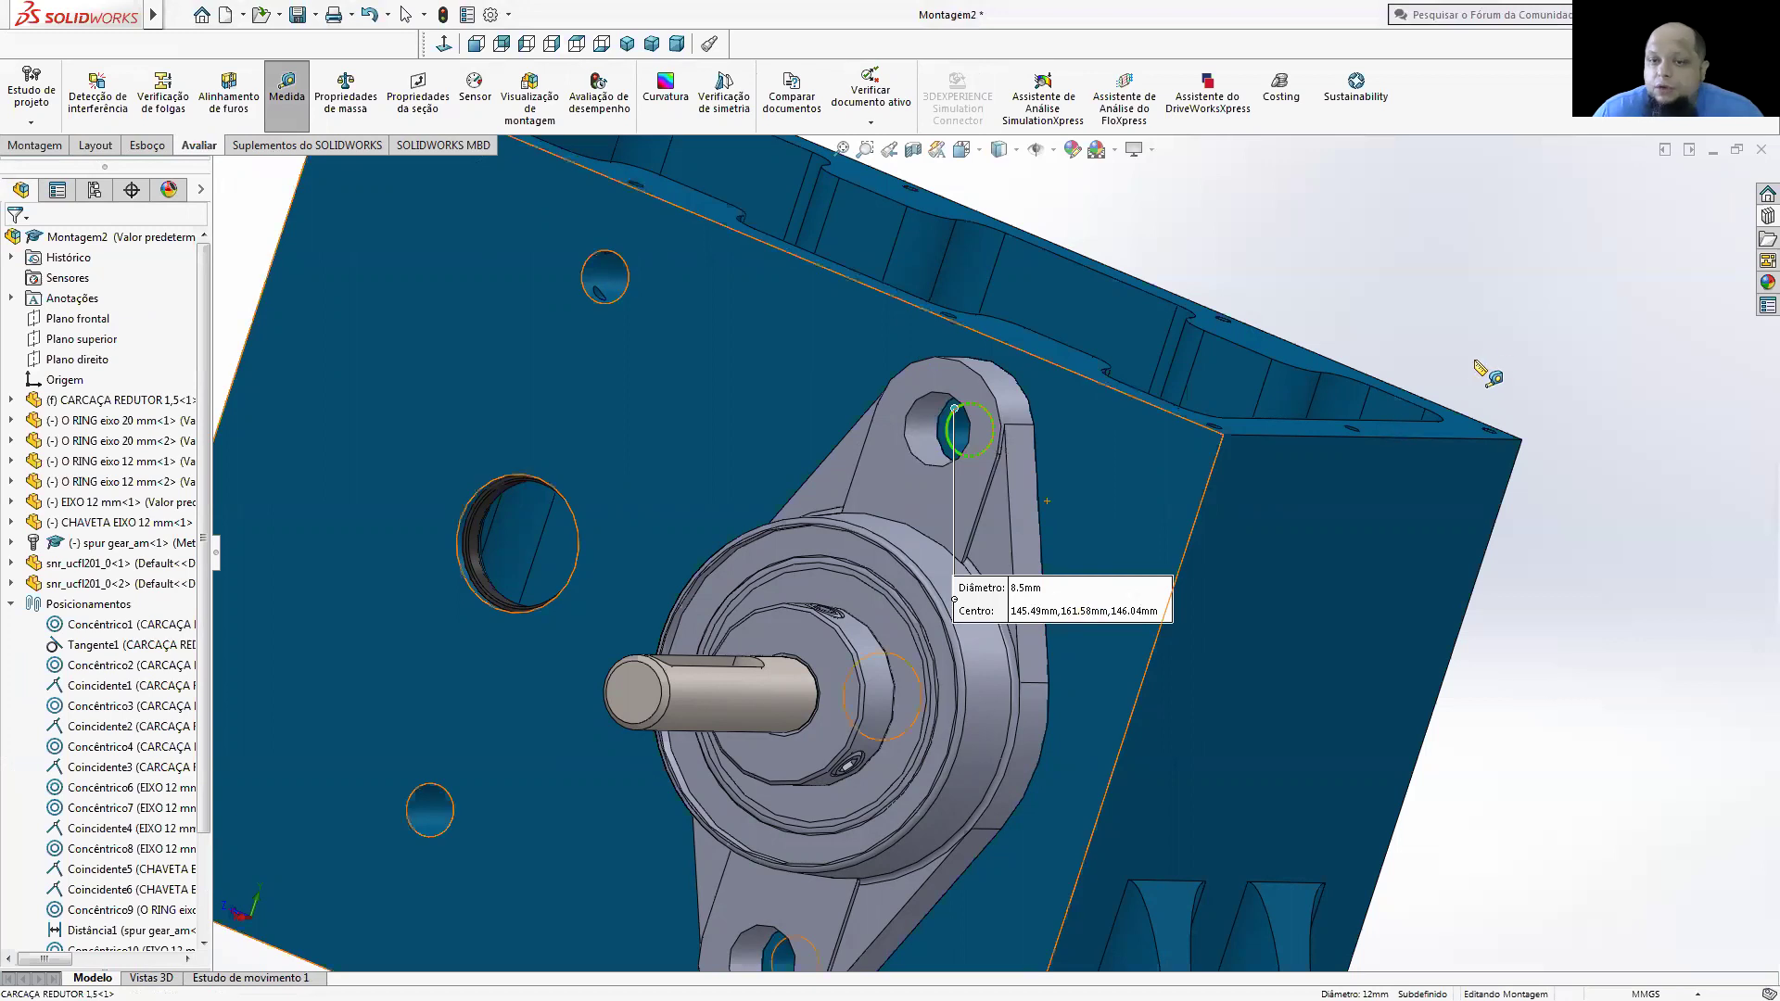
click(1523, 281)
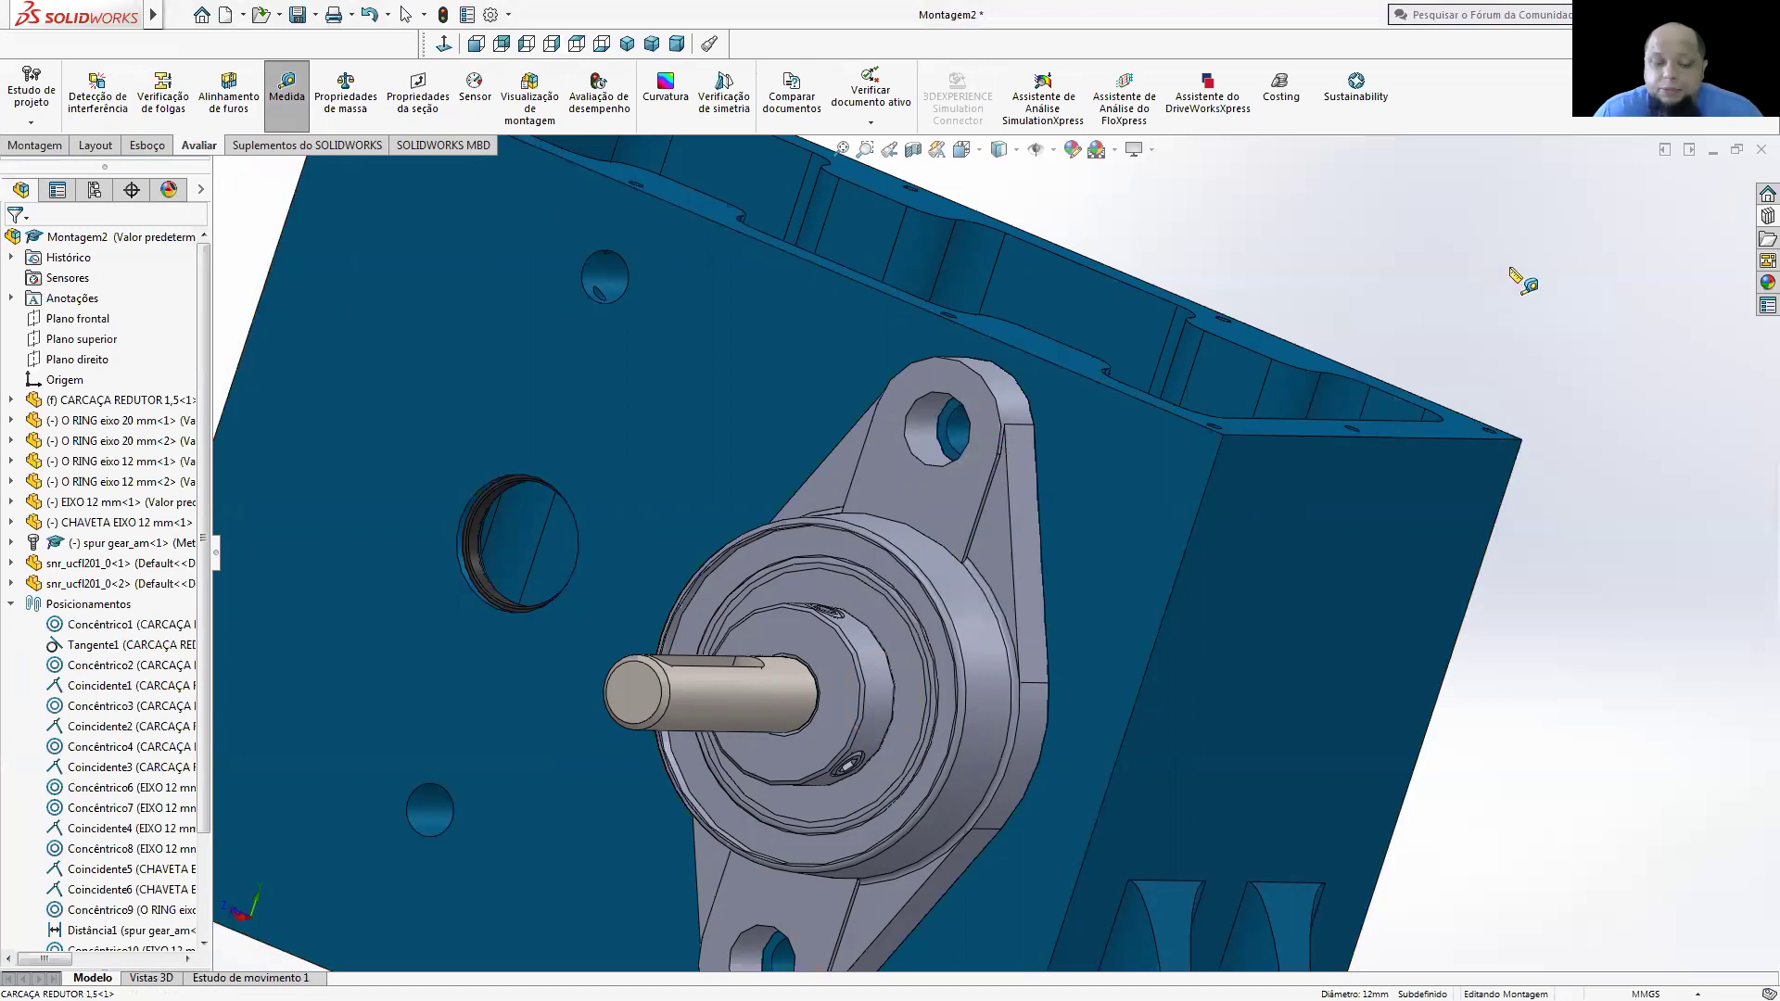
key(Escape)
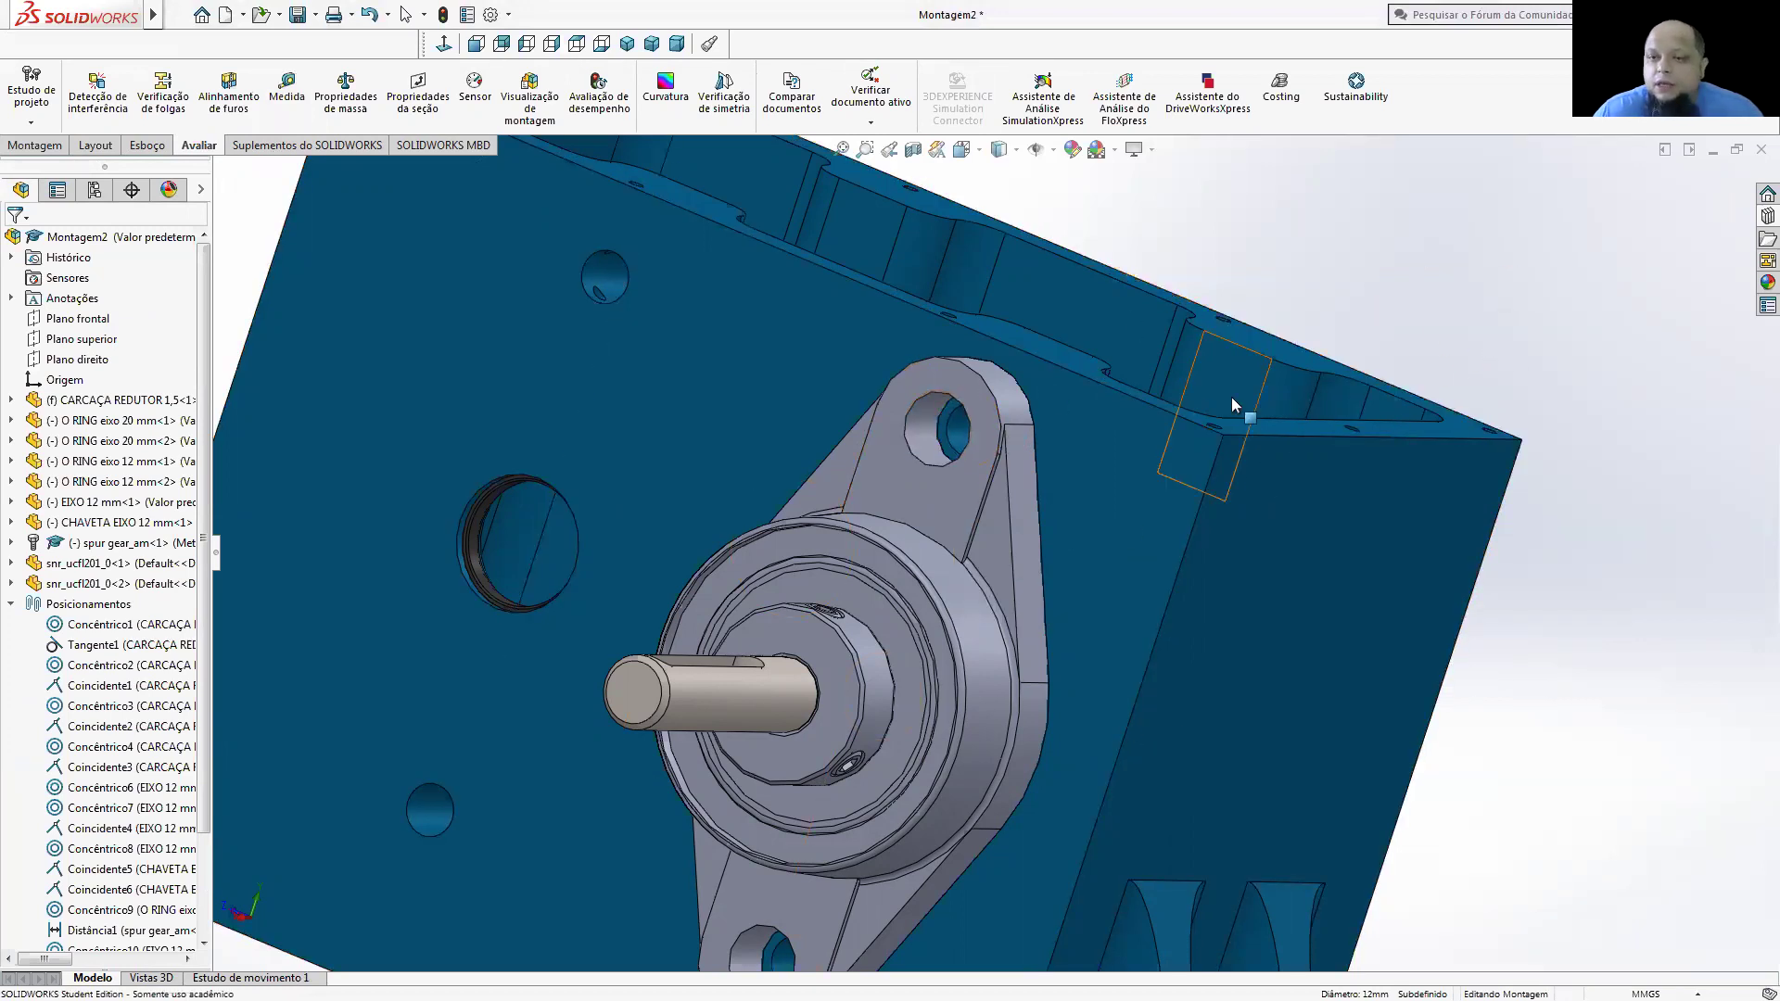
scroll(1231, 406, up, 1)
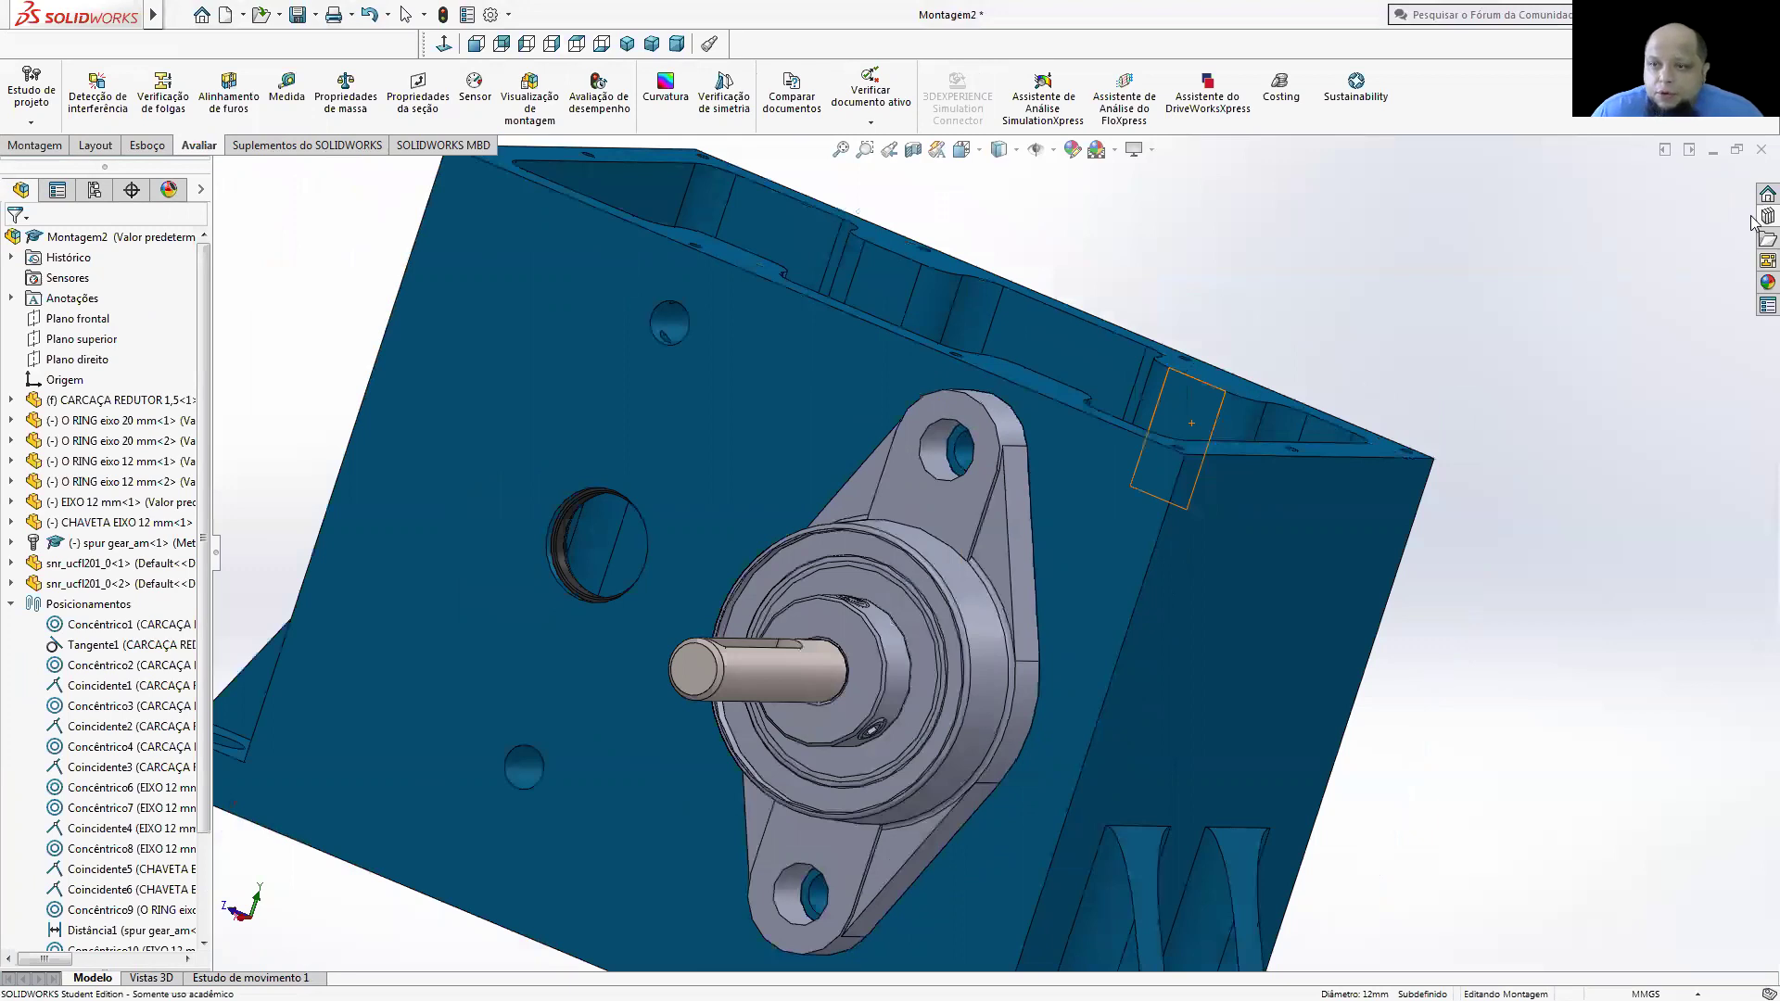
click(1766, 216)
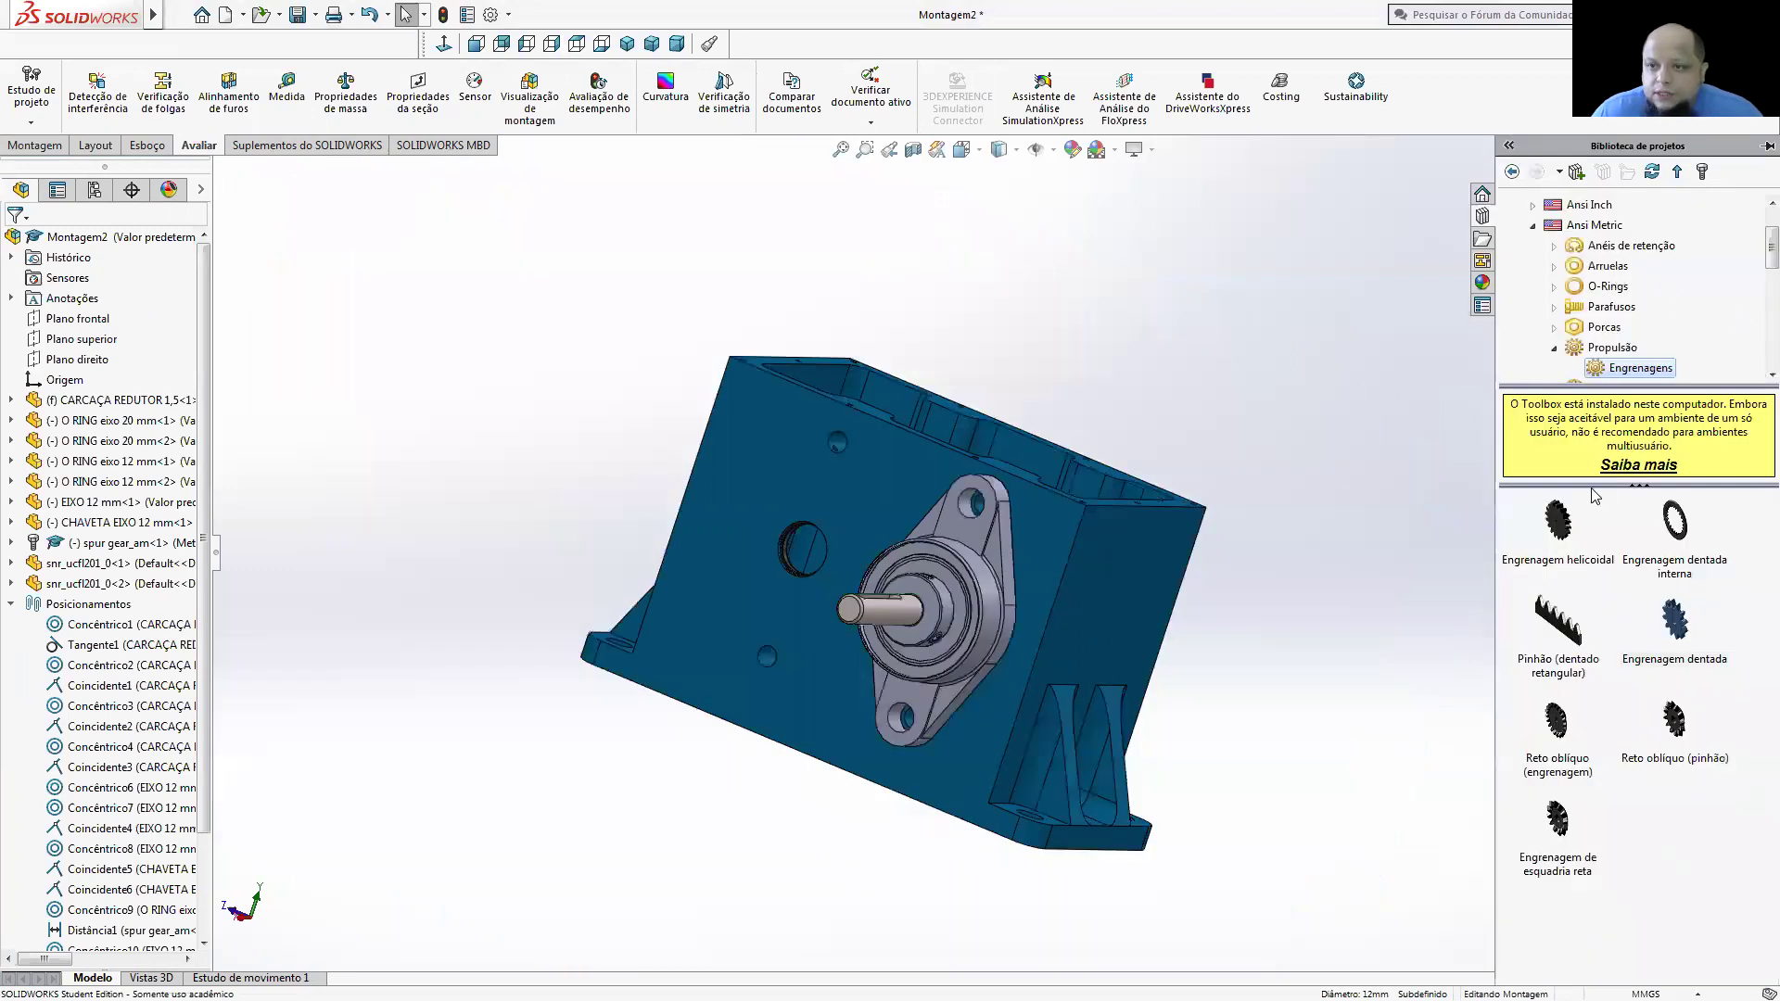
- Place a flat washer from Ansi Metric Arruelas simples on a flange hole, sized M10
click(1607, 266)
double_click(1674, 519)
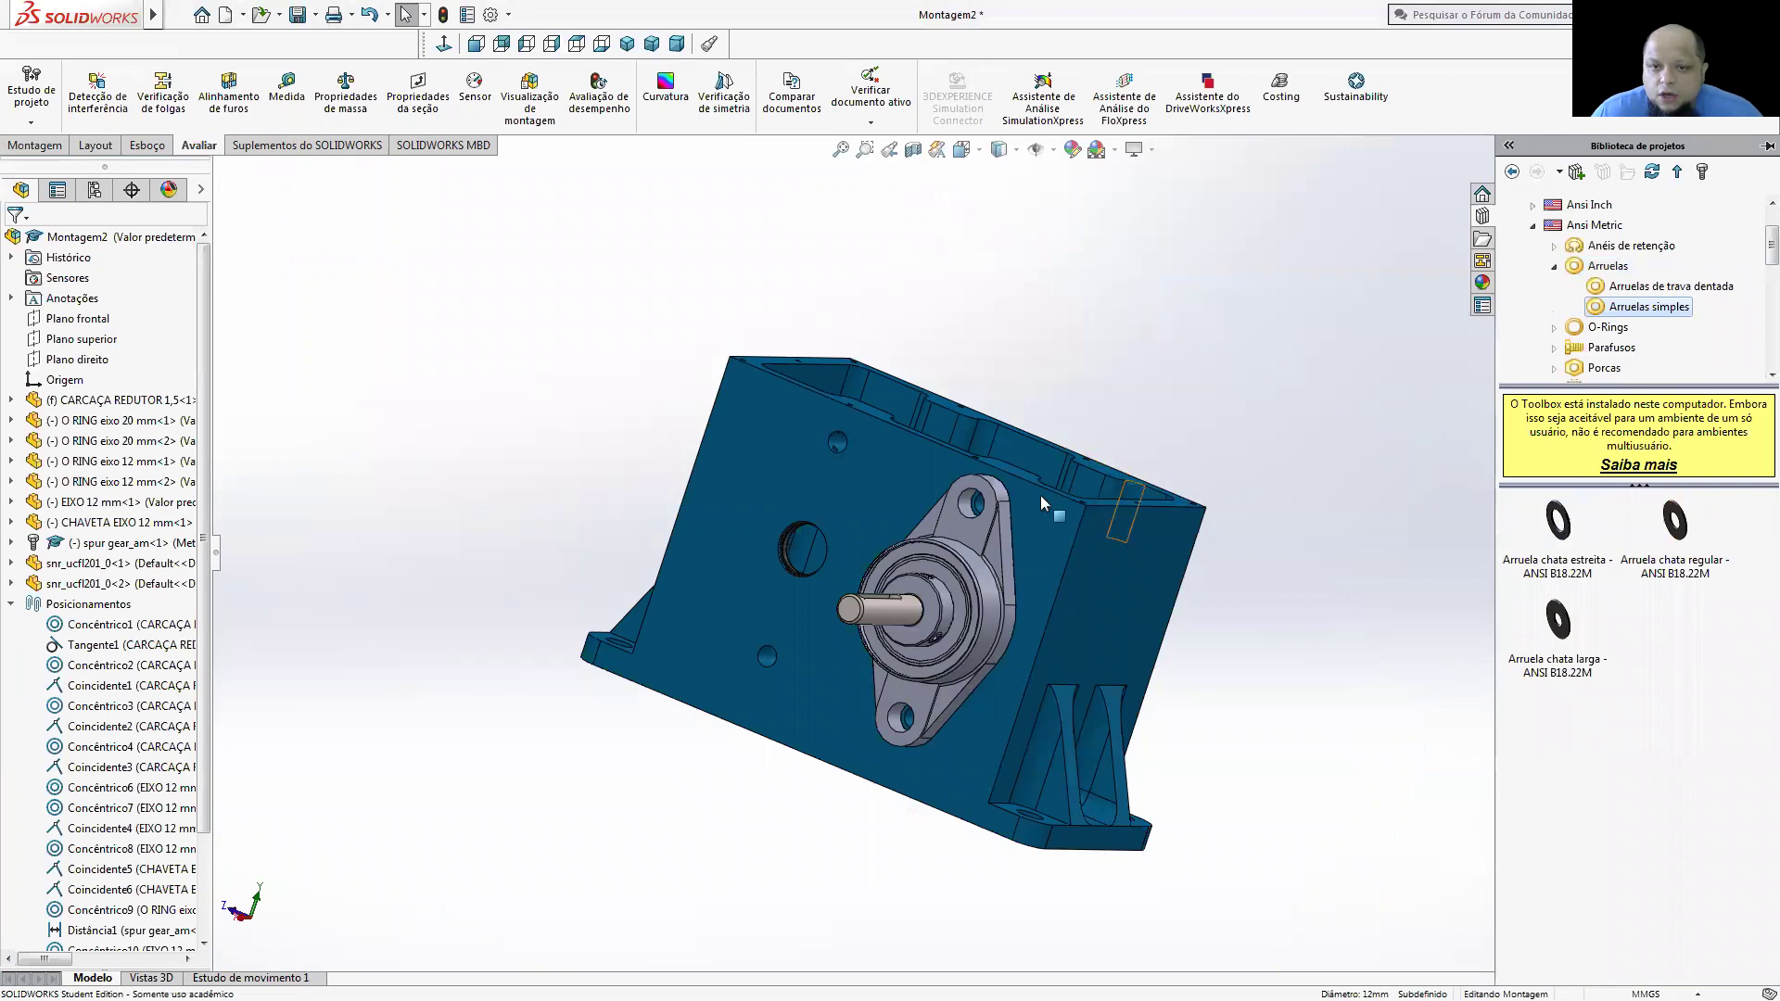
scroll(1020, 500, down, 3)
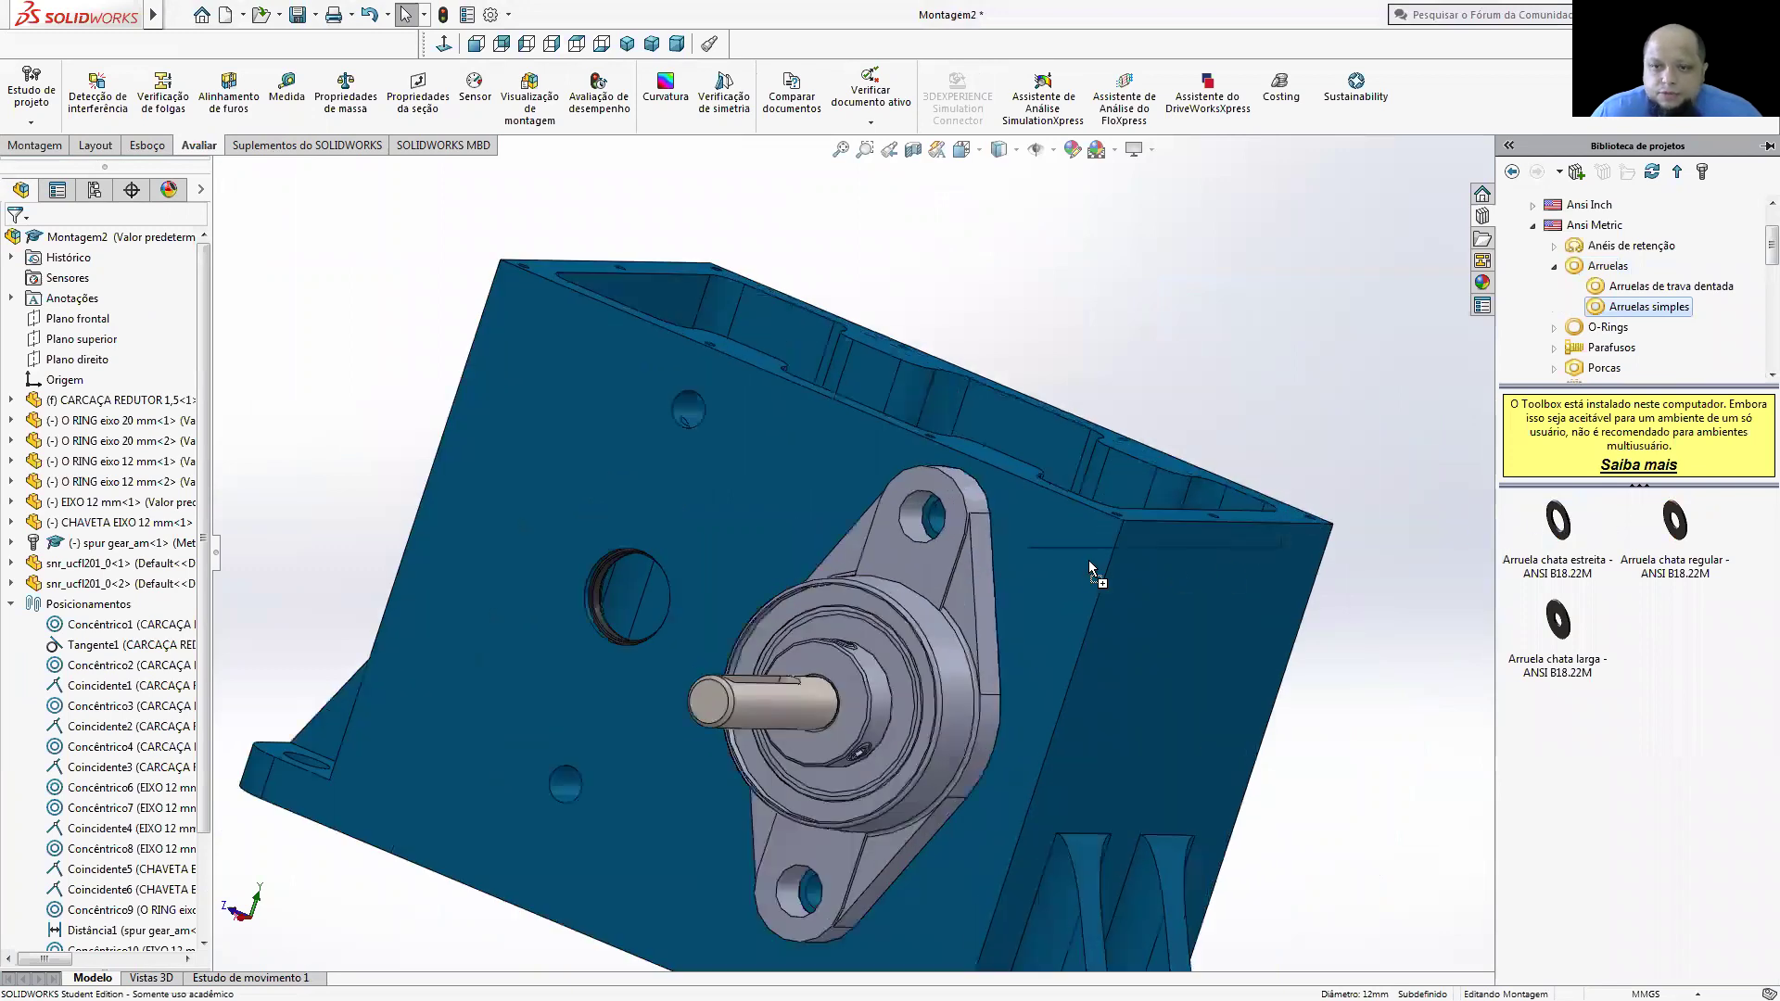
drag(944, 535, 945, 542)
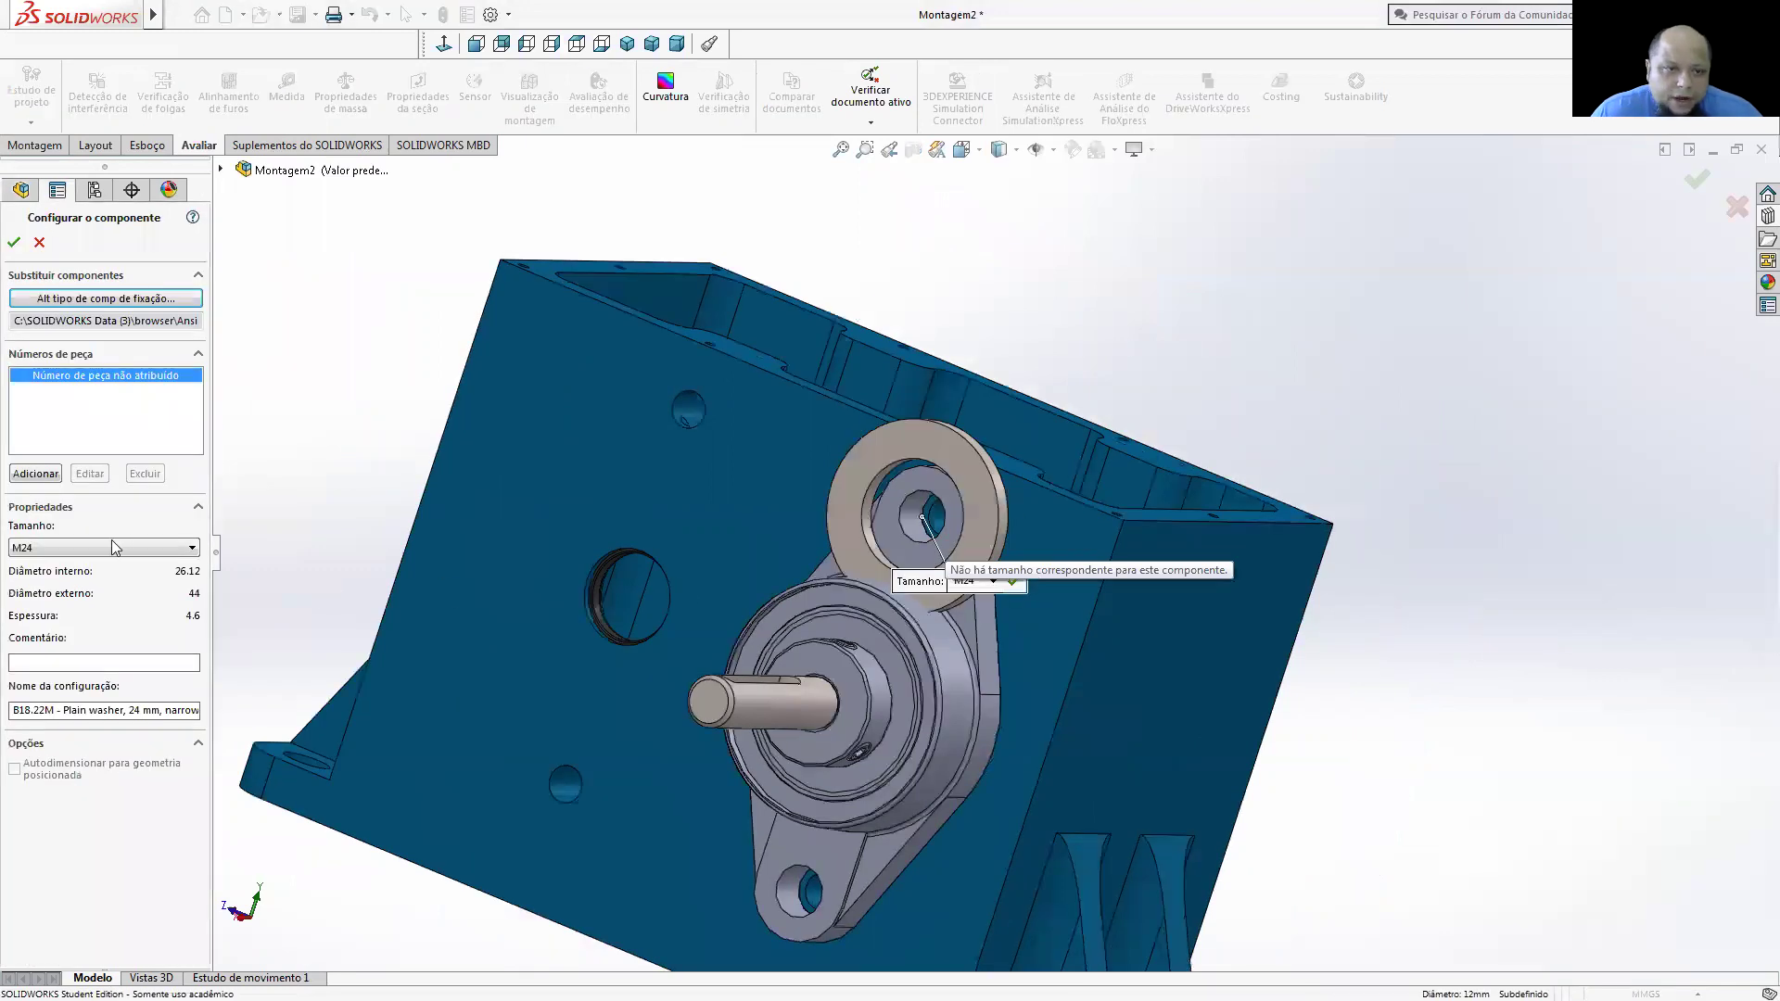
click(59, 548)
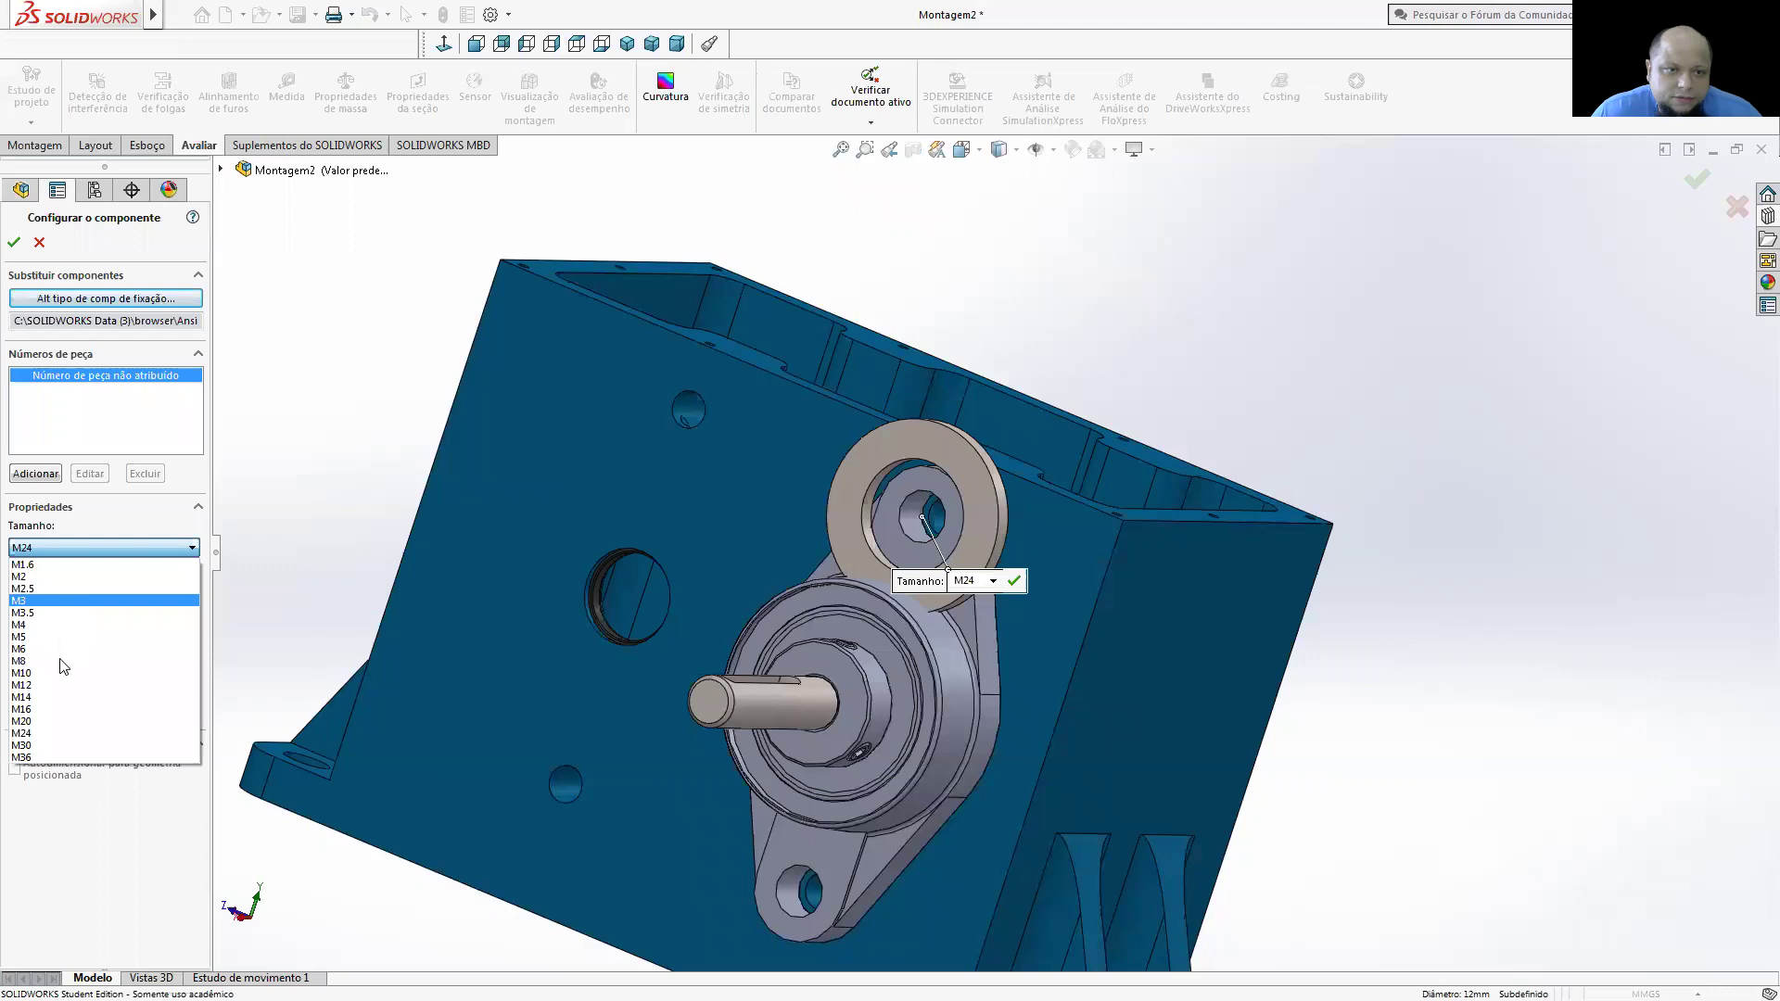
click(59, 673)
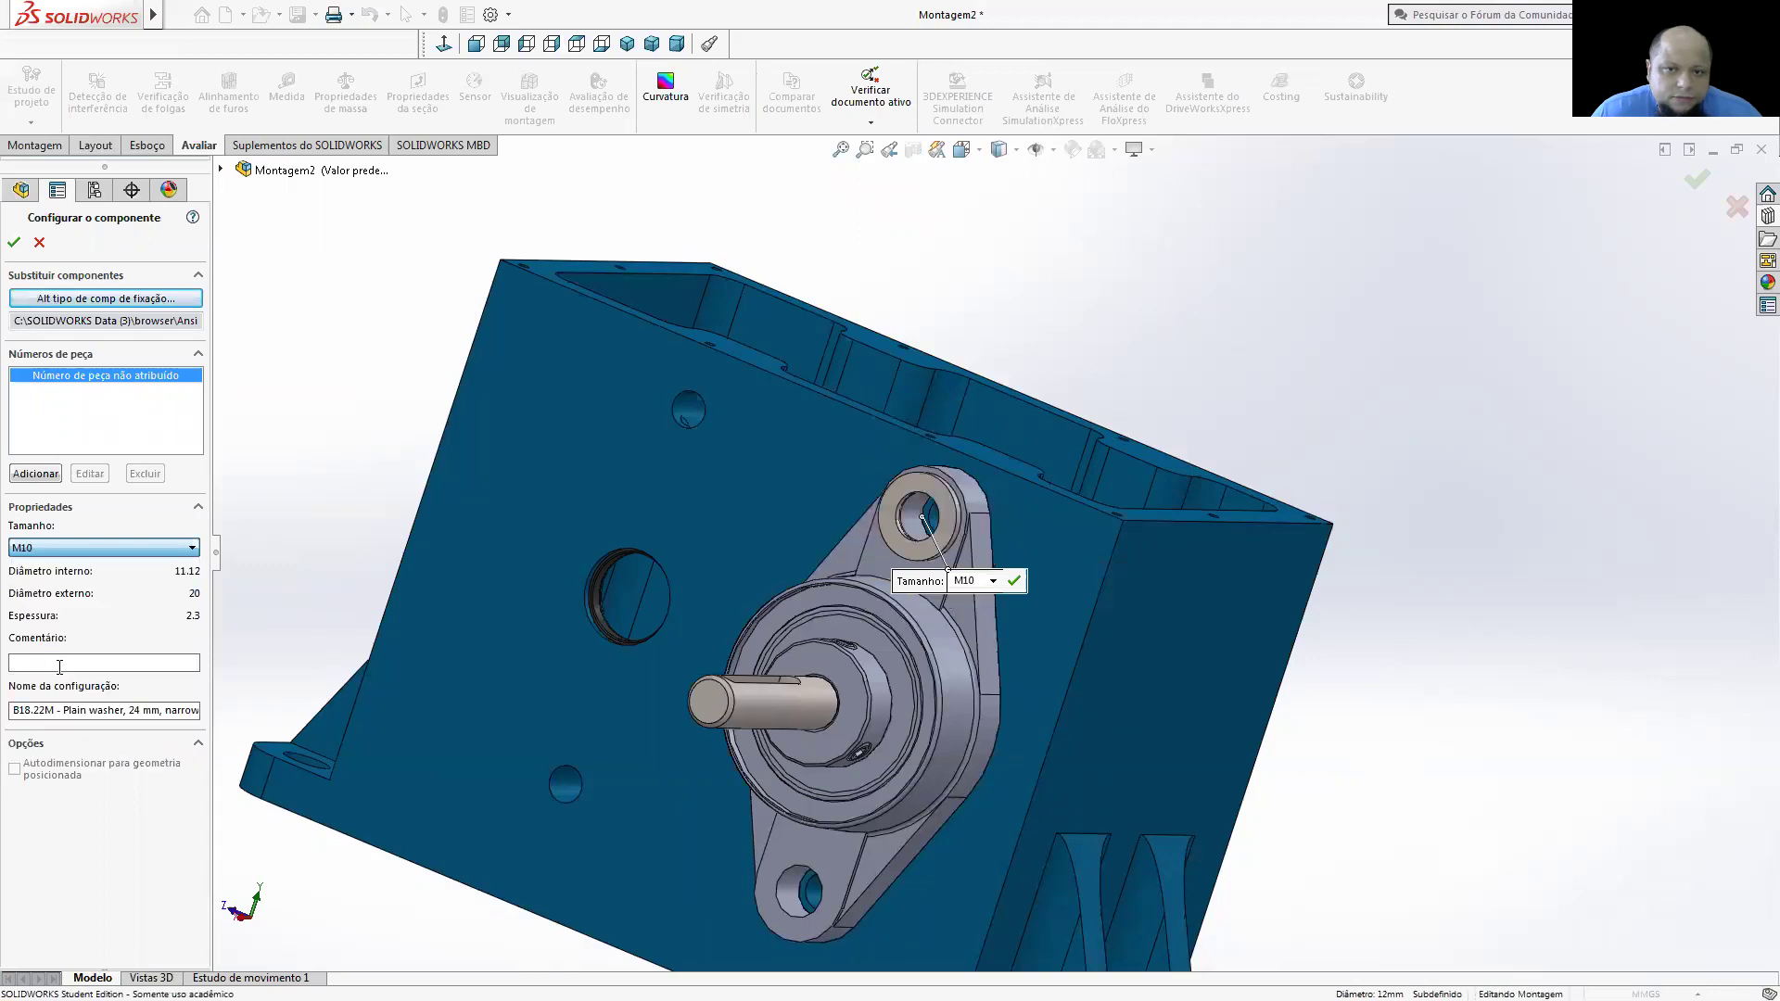
click(14, 242)
- Add further M10 washer copies at the remaining flange holes on both bearings
scroll(914, 712, up, 3)
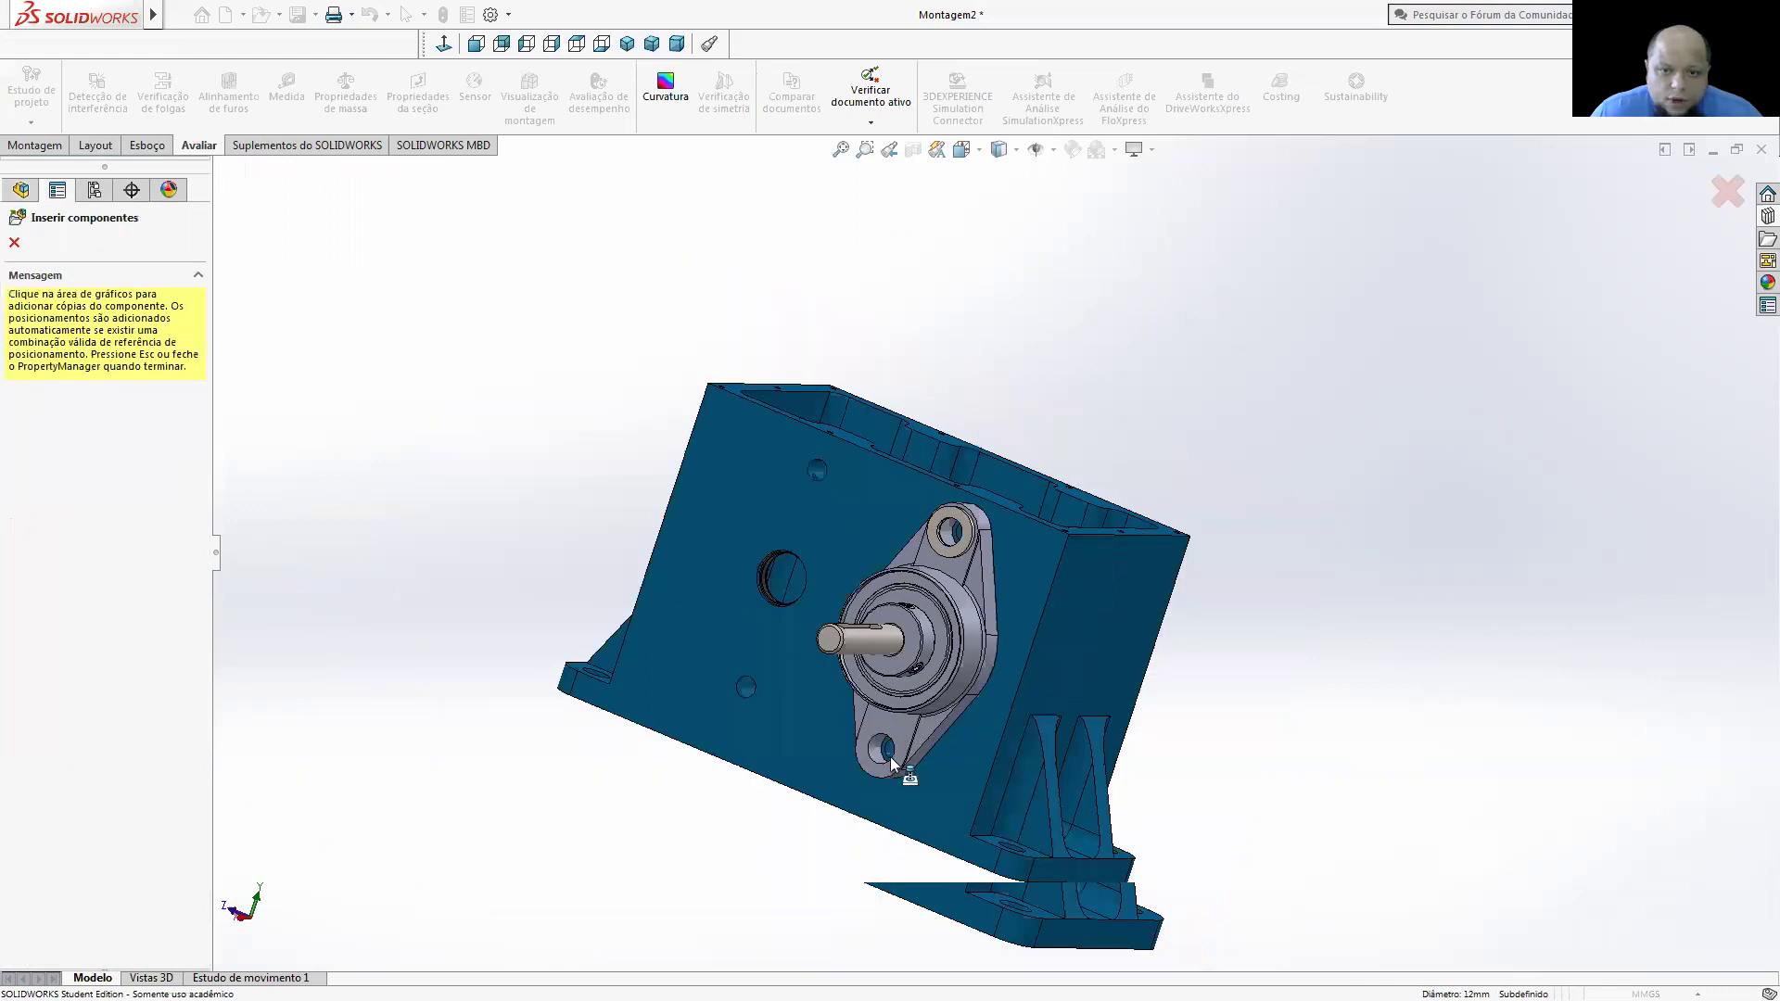
click(978, 691)
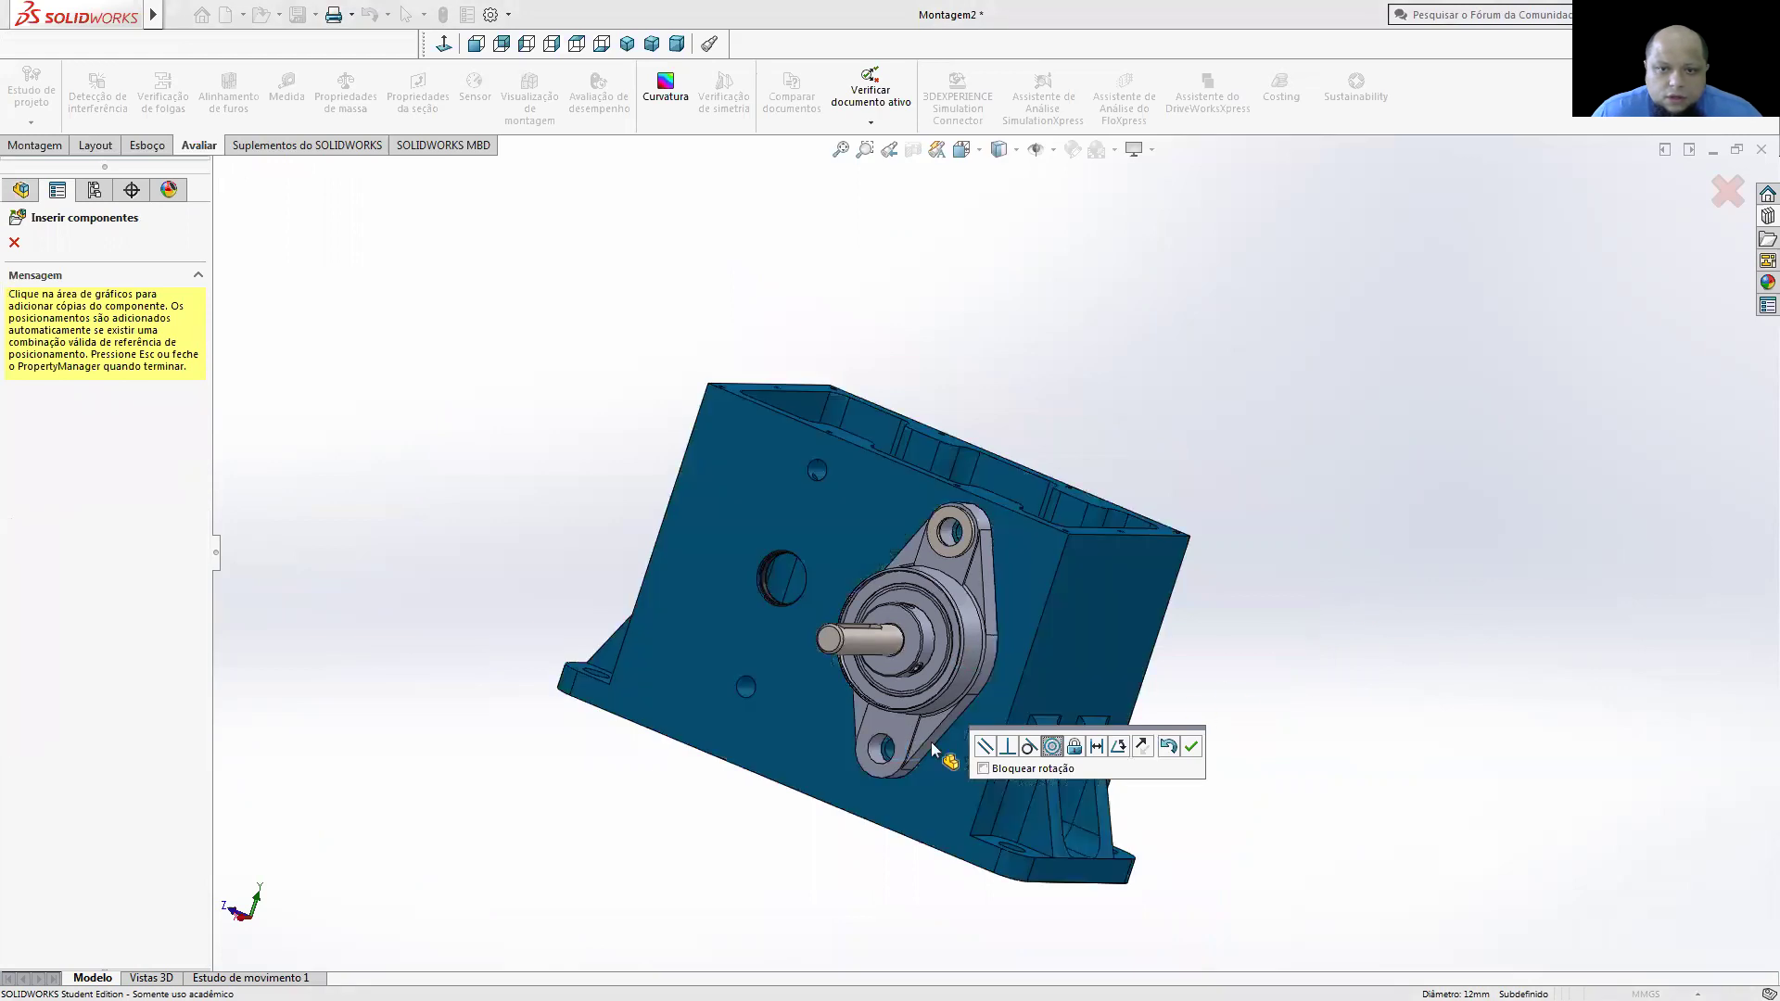
click(896, 741)
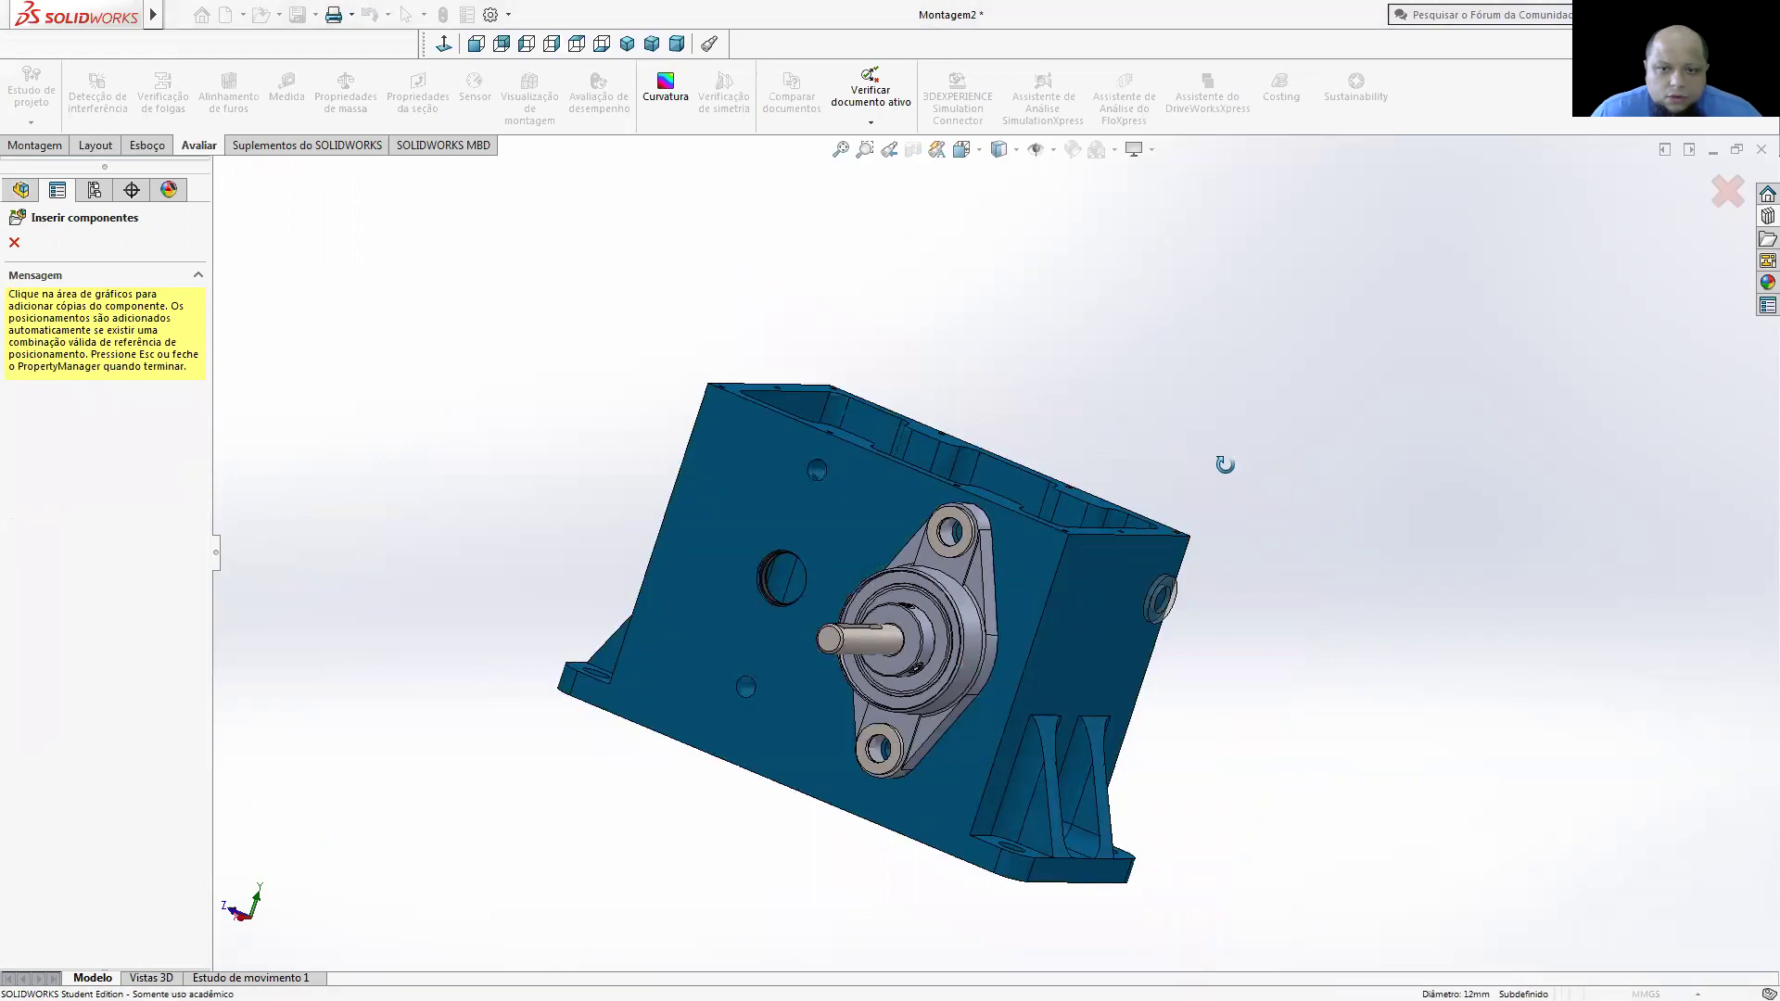
key(ctrl+2)
key(ctrl+shift+z)
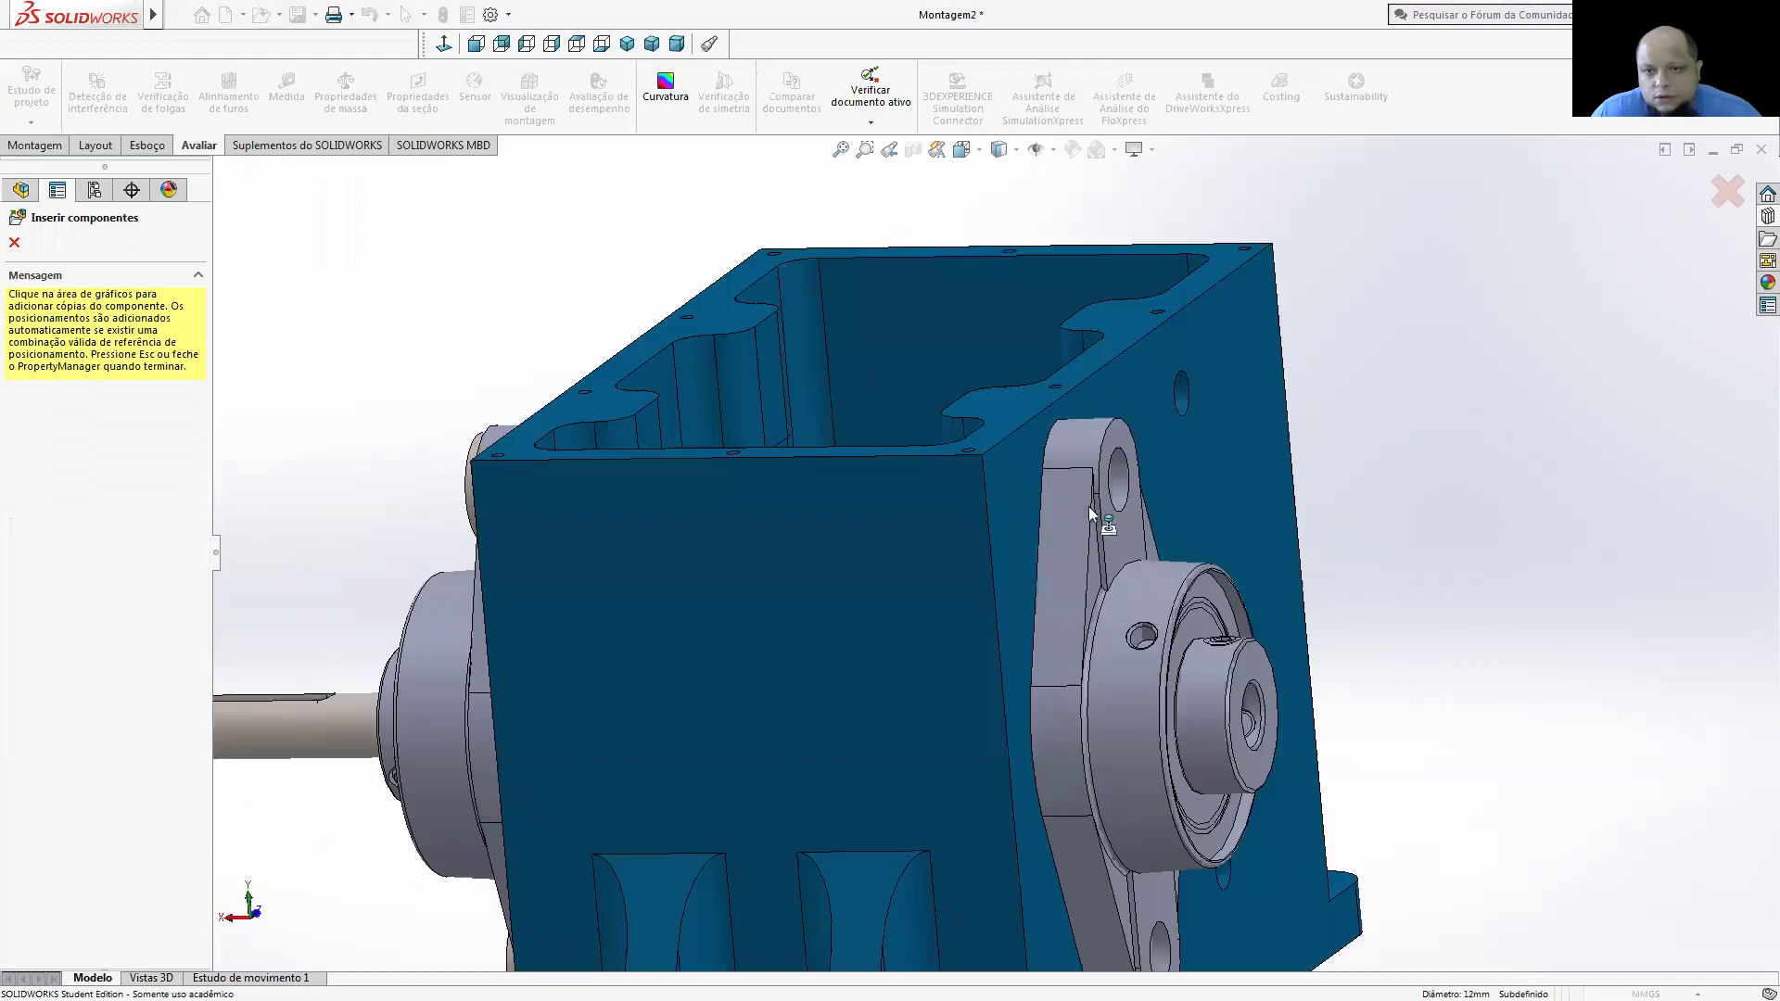
scroll(1084, 529, down, 3)
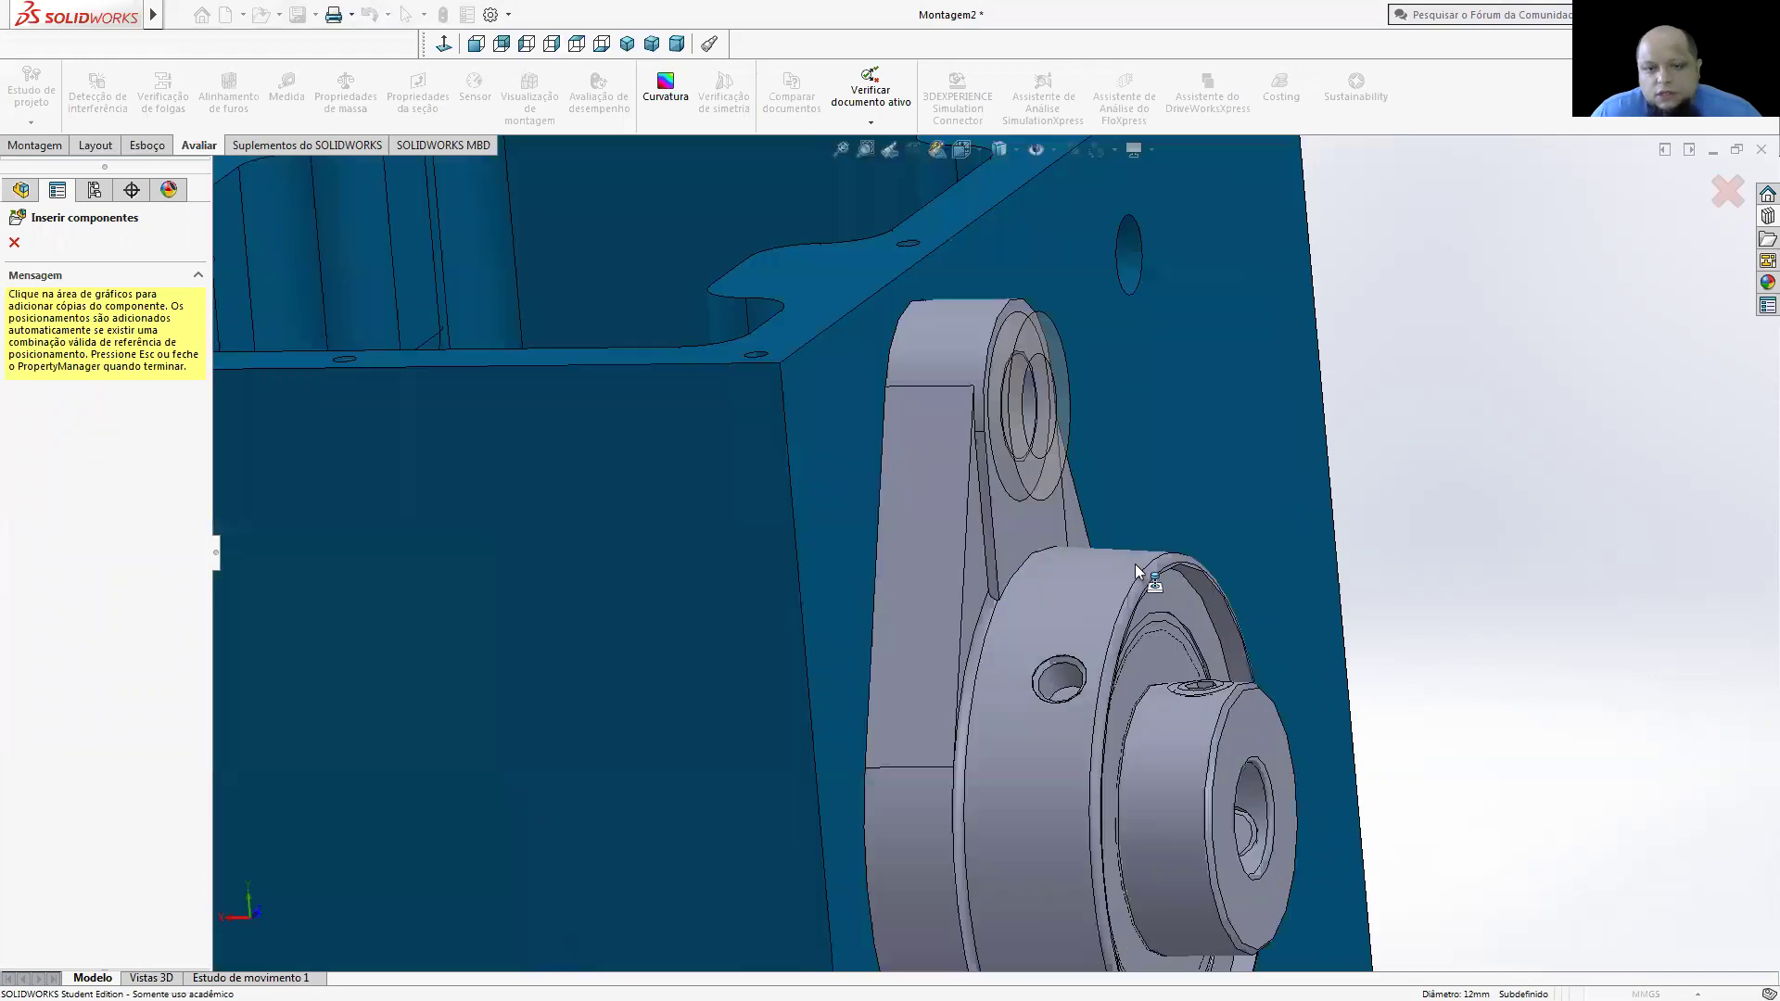
scroll(1074, 849, up, 5)
scroll(1017, 813, down, 3)
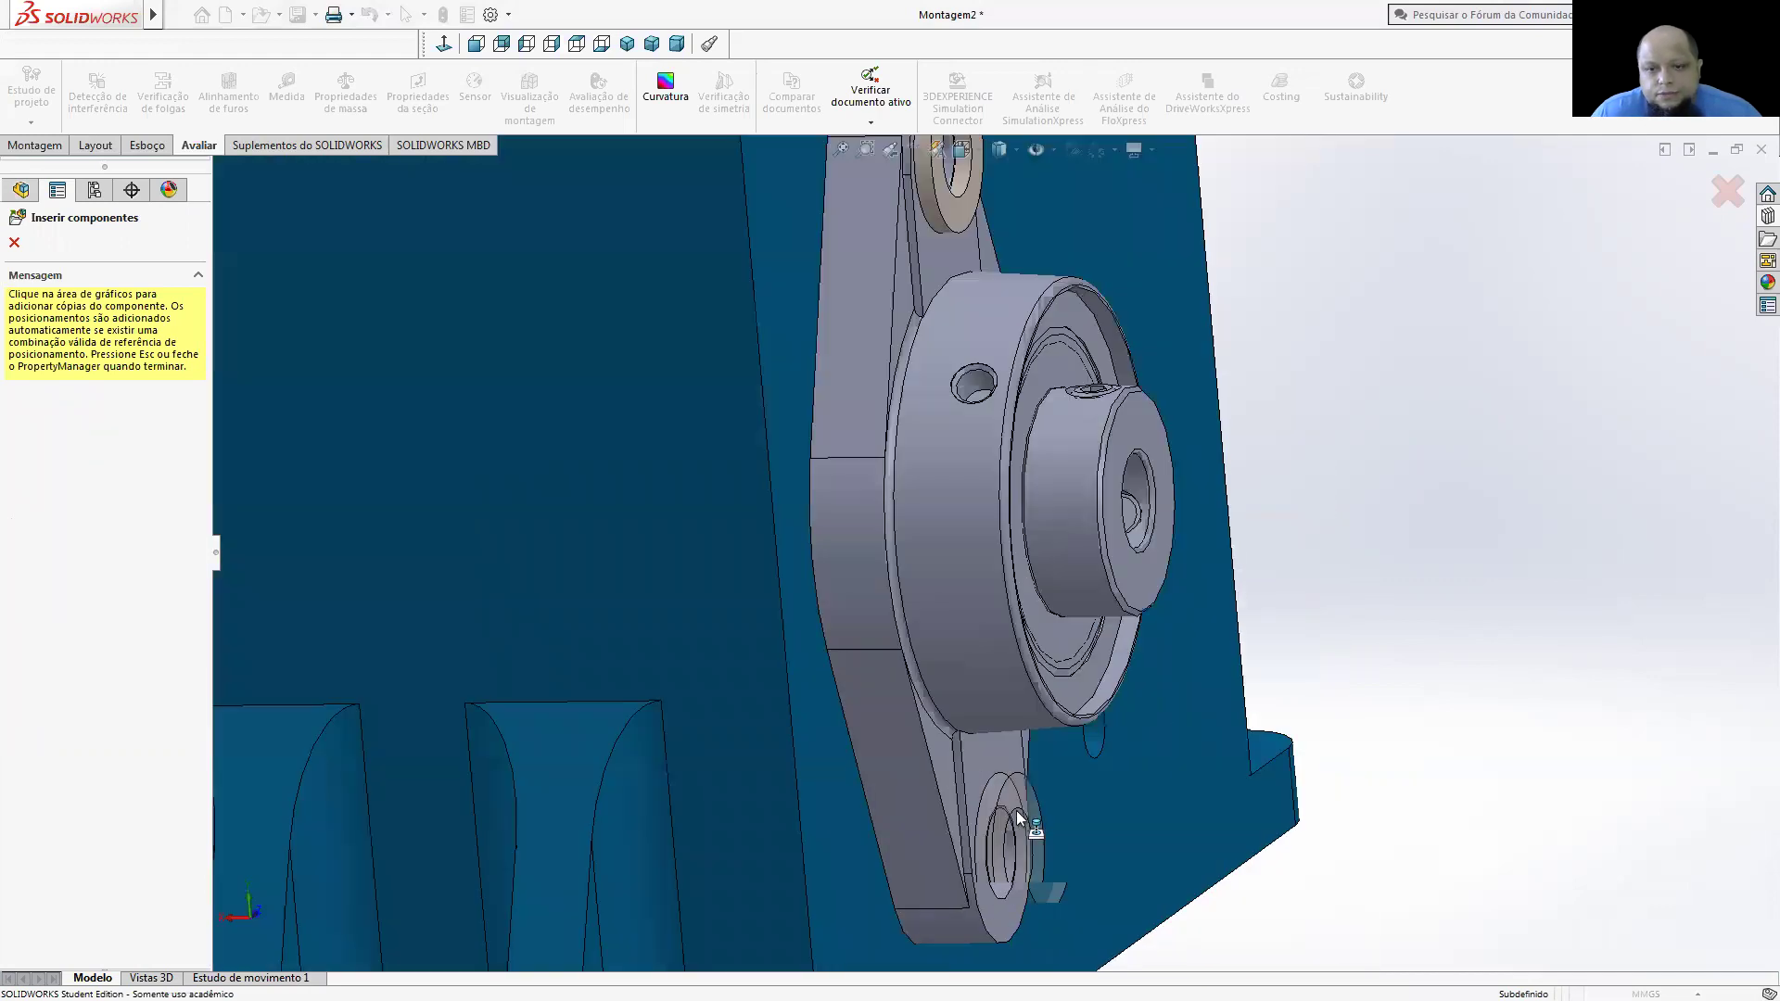
click(1370, 690)
scroll(1371, 693, up, 2)
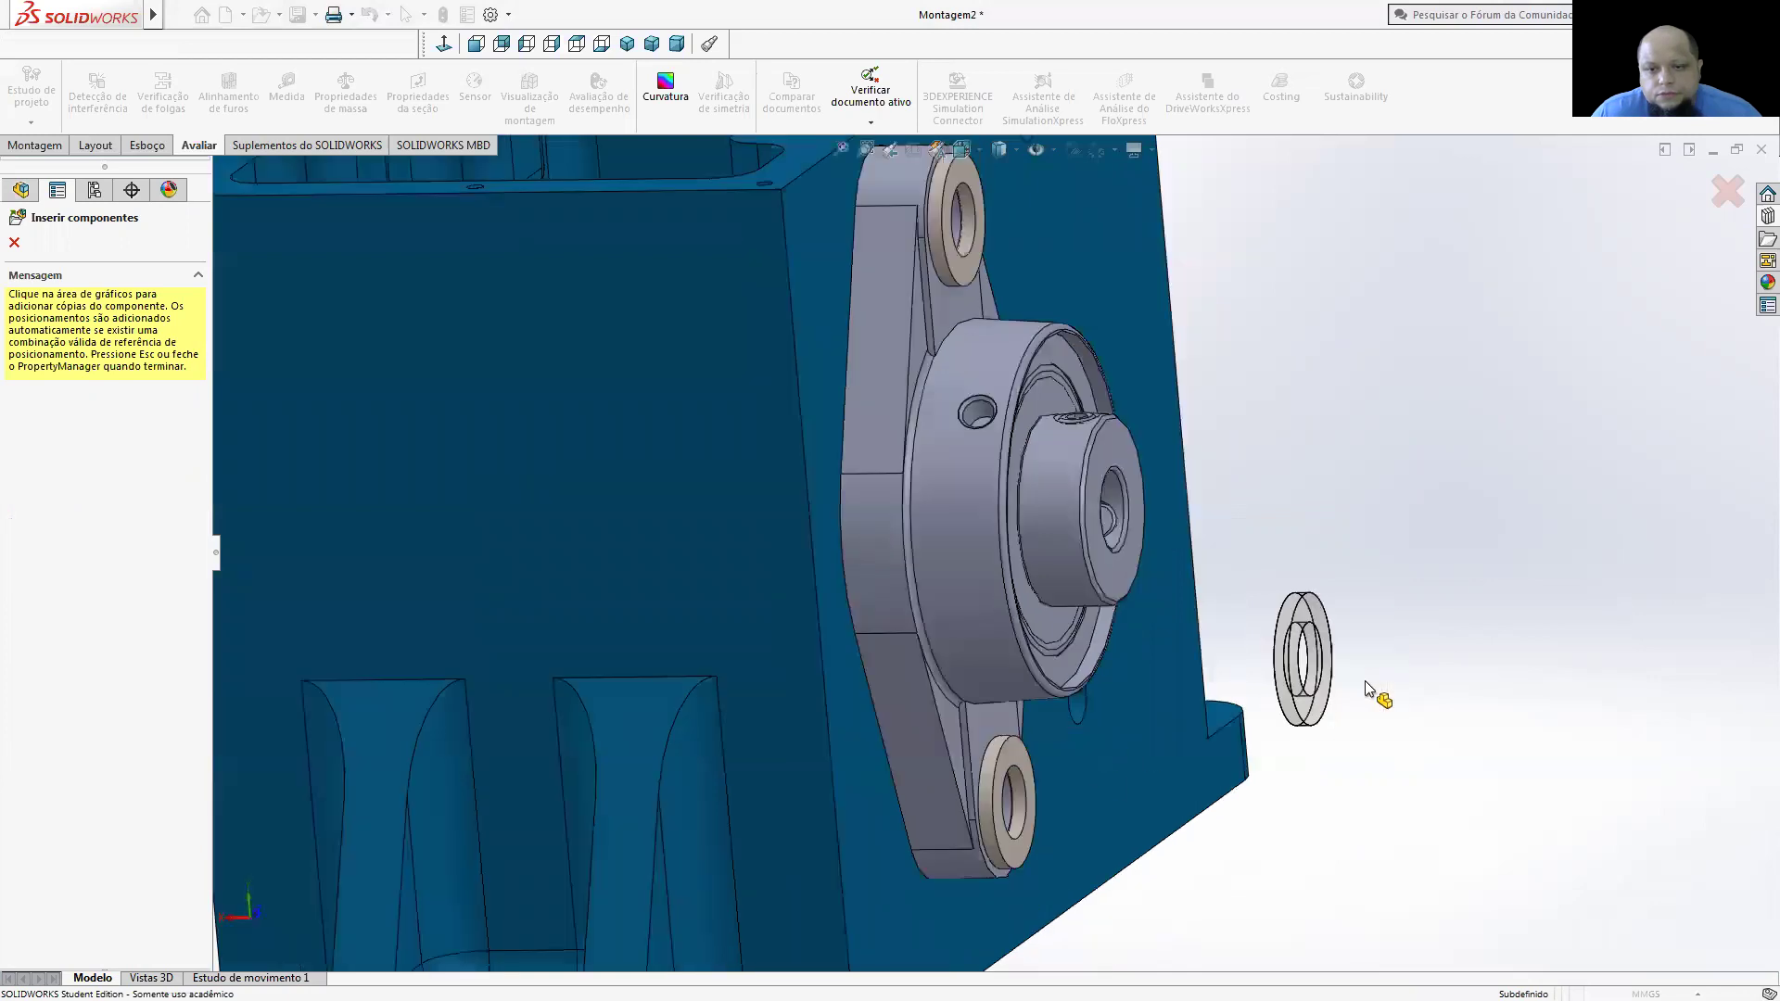
key(Escape)
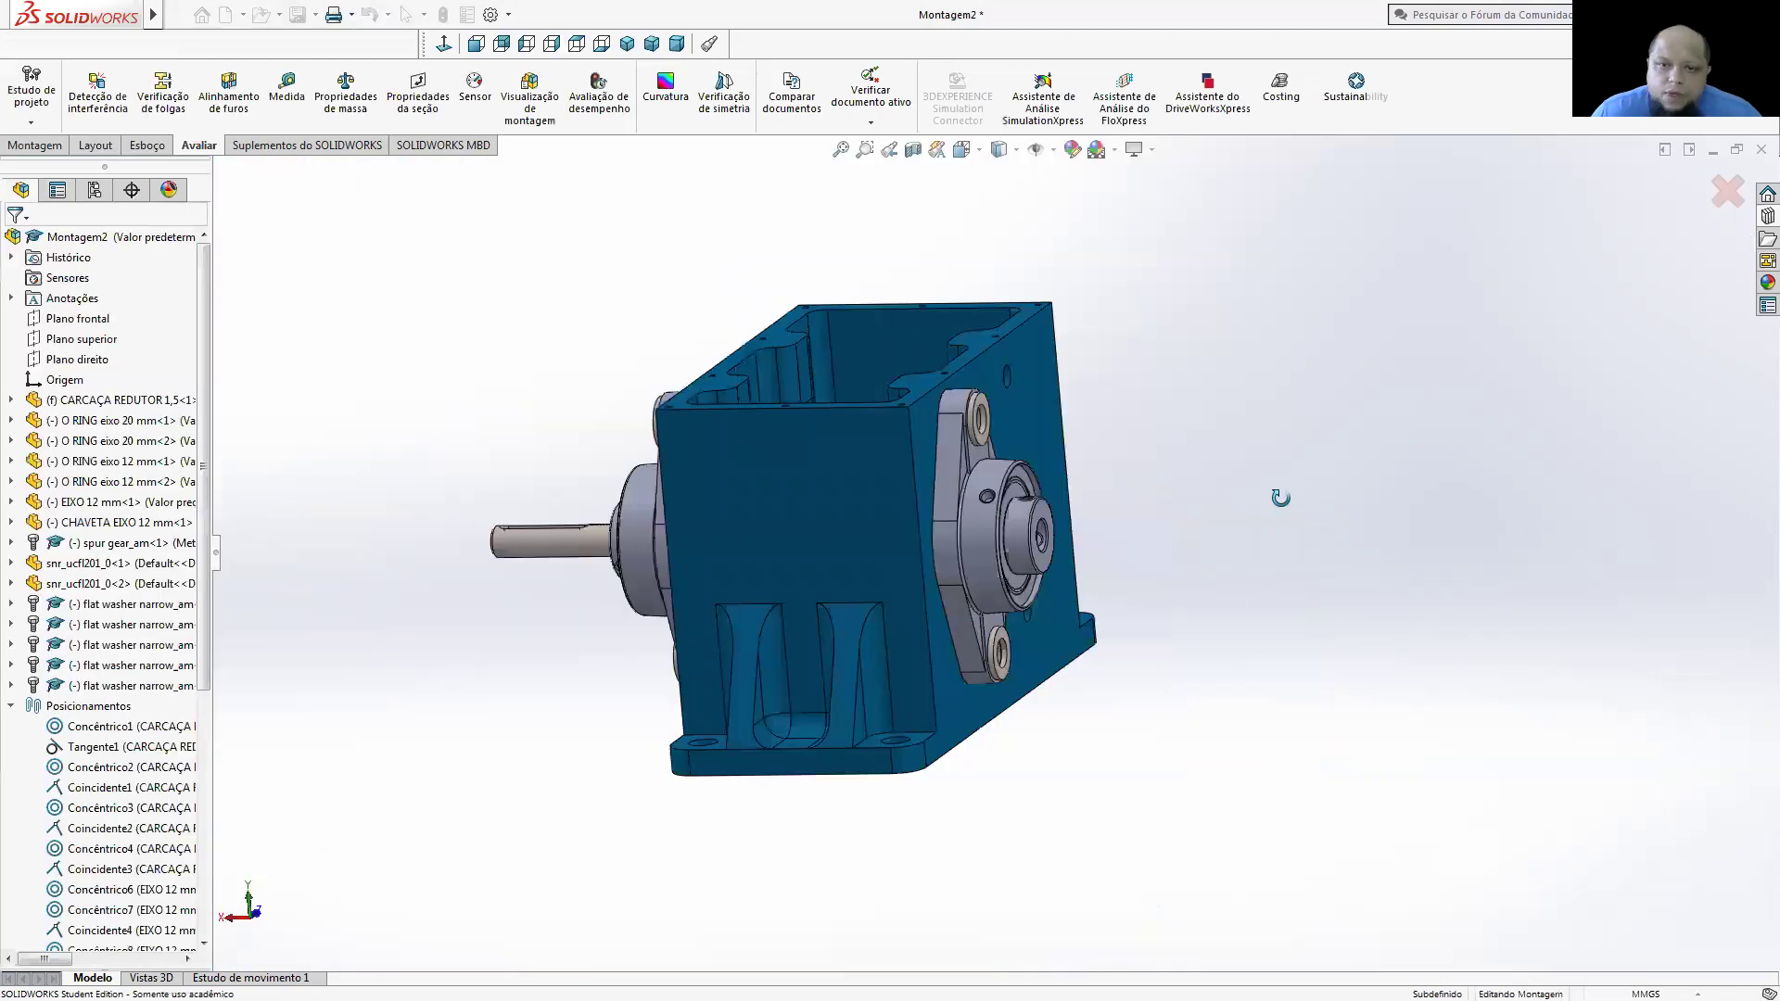
middle_drag(1252, 510, 1344, 556)
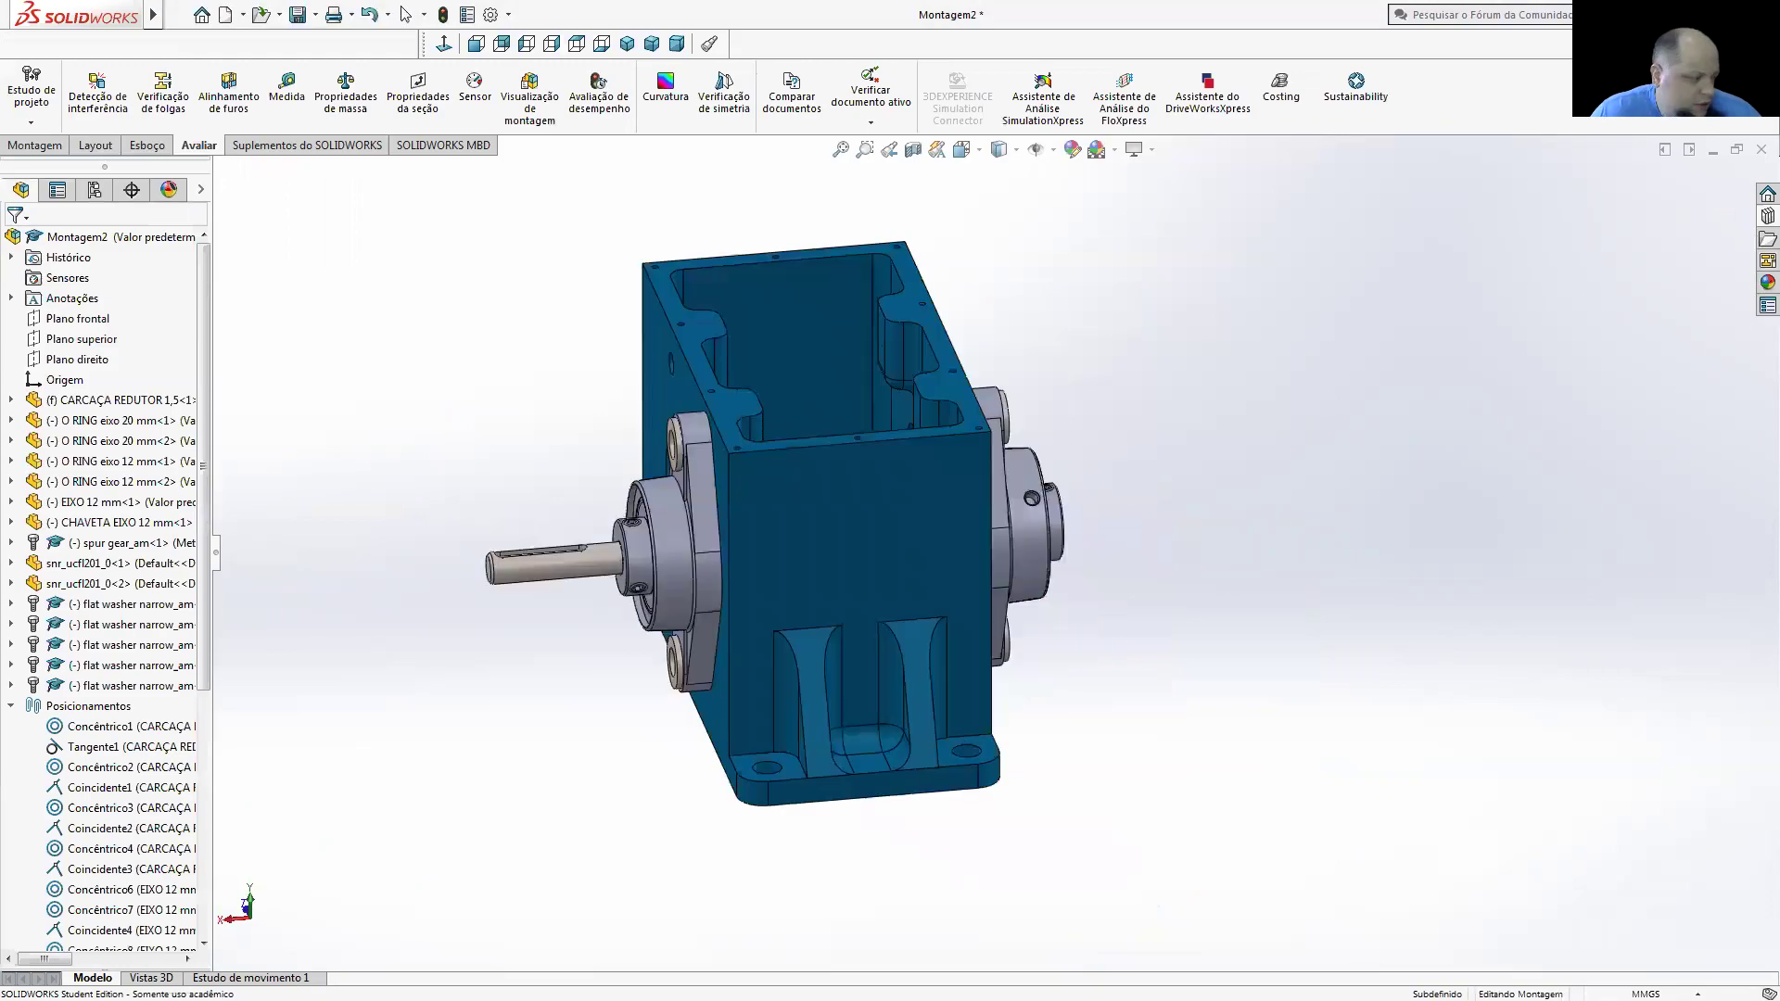
key(alt+Tab)
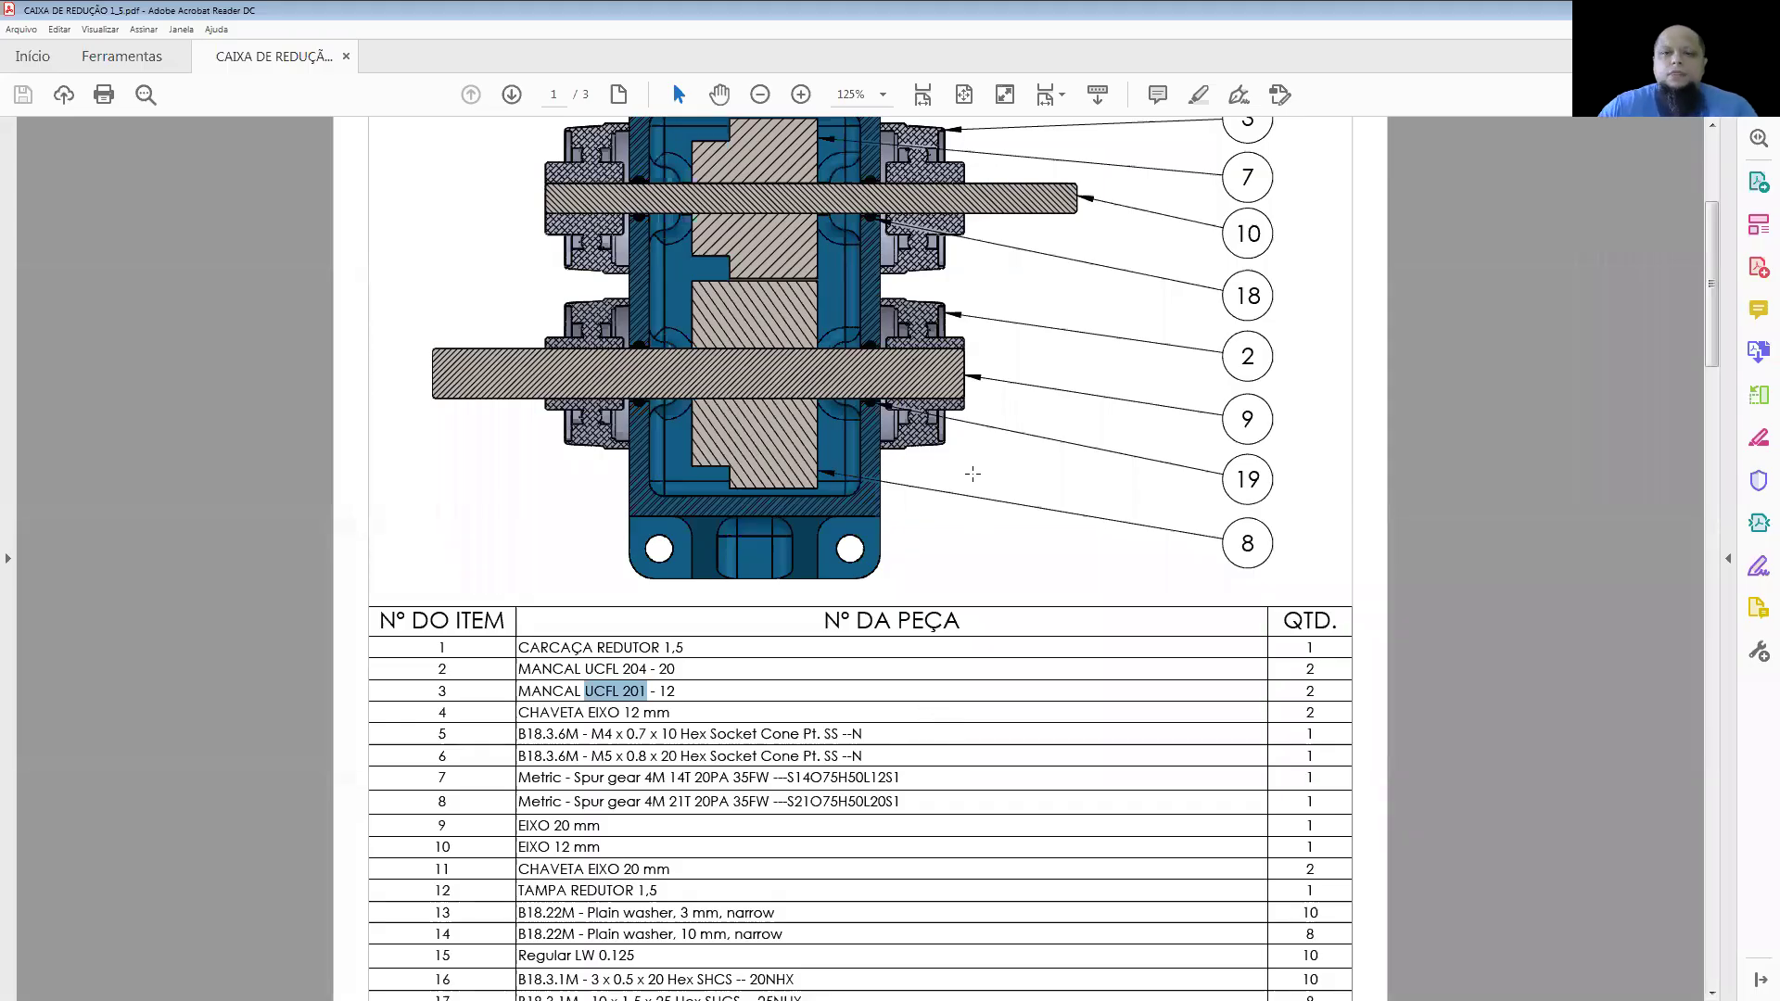
- Find item 17 in the PDF parts list: the 10 x 1.5 x 25 Hex SHCS screw
scroll(972, 474, up, 3)
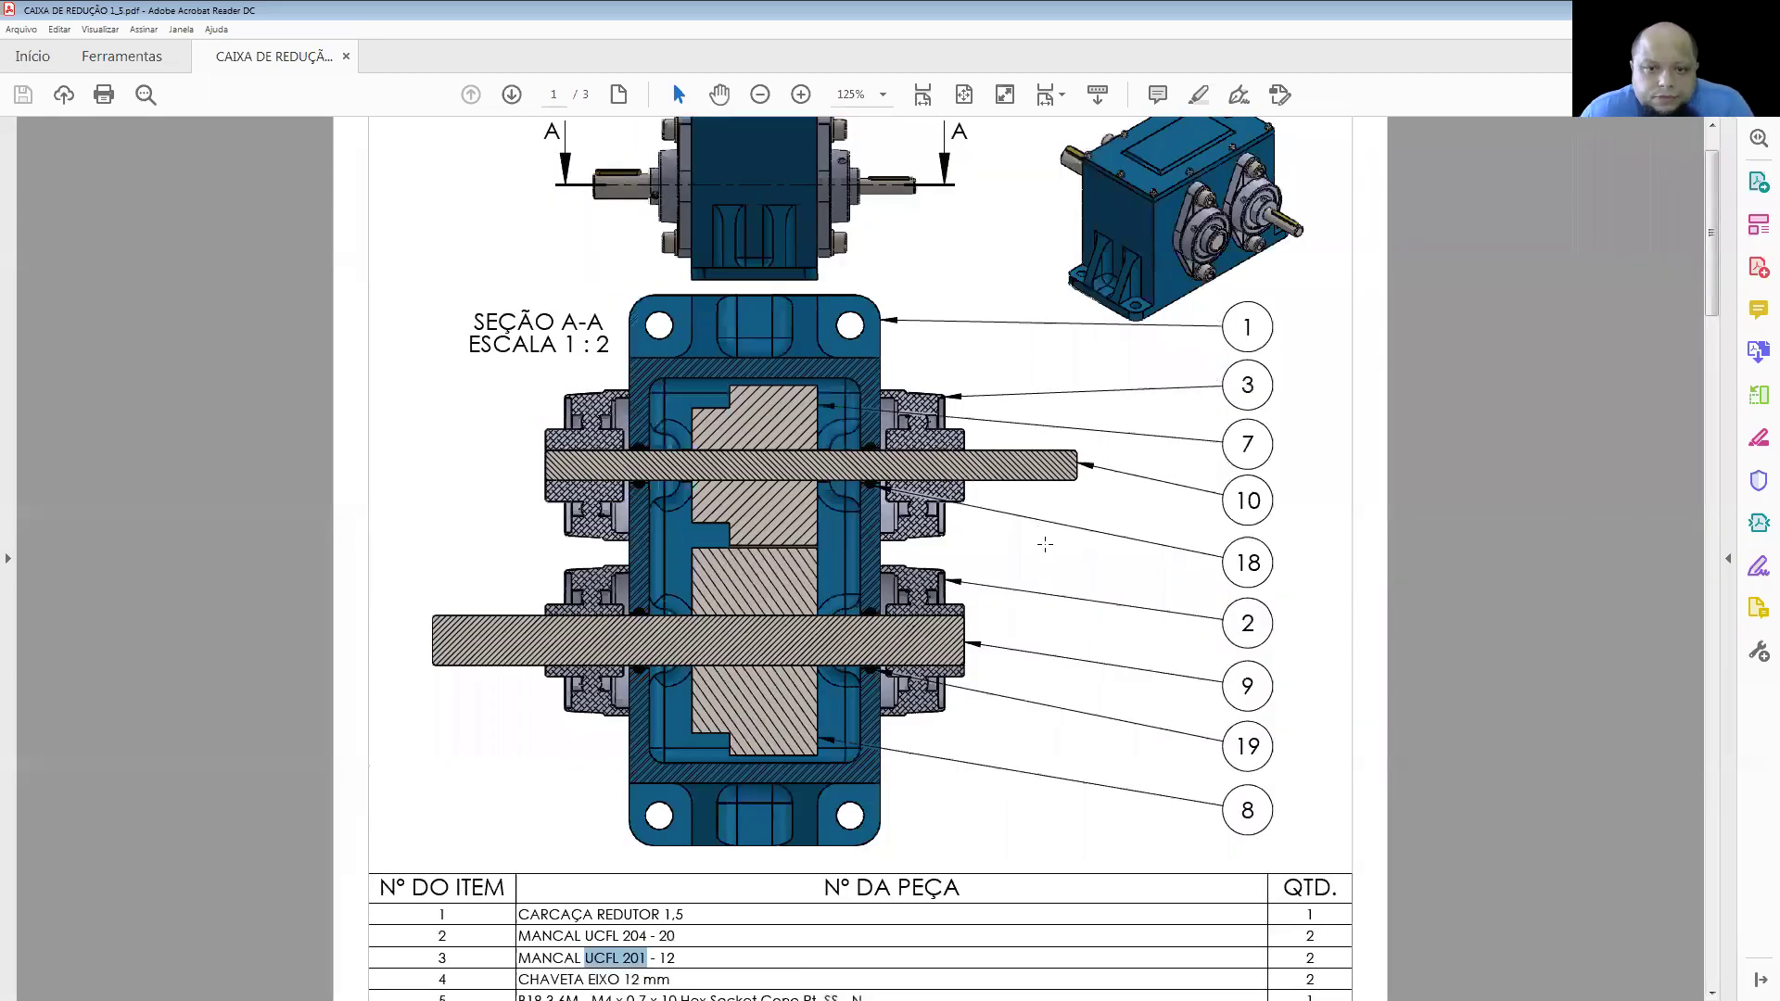
scroll(1057, 607, down, 10)
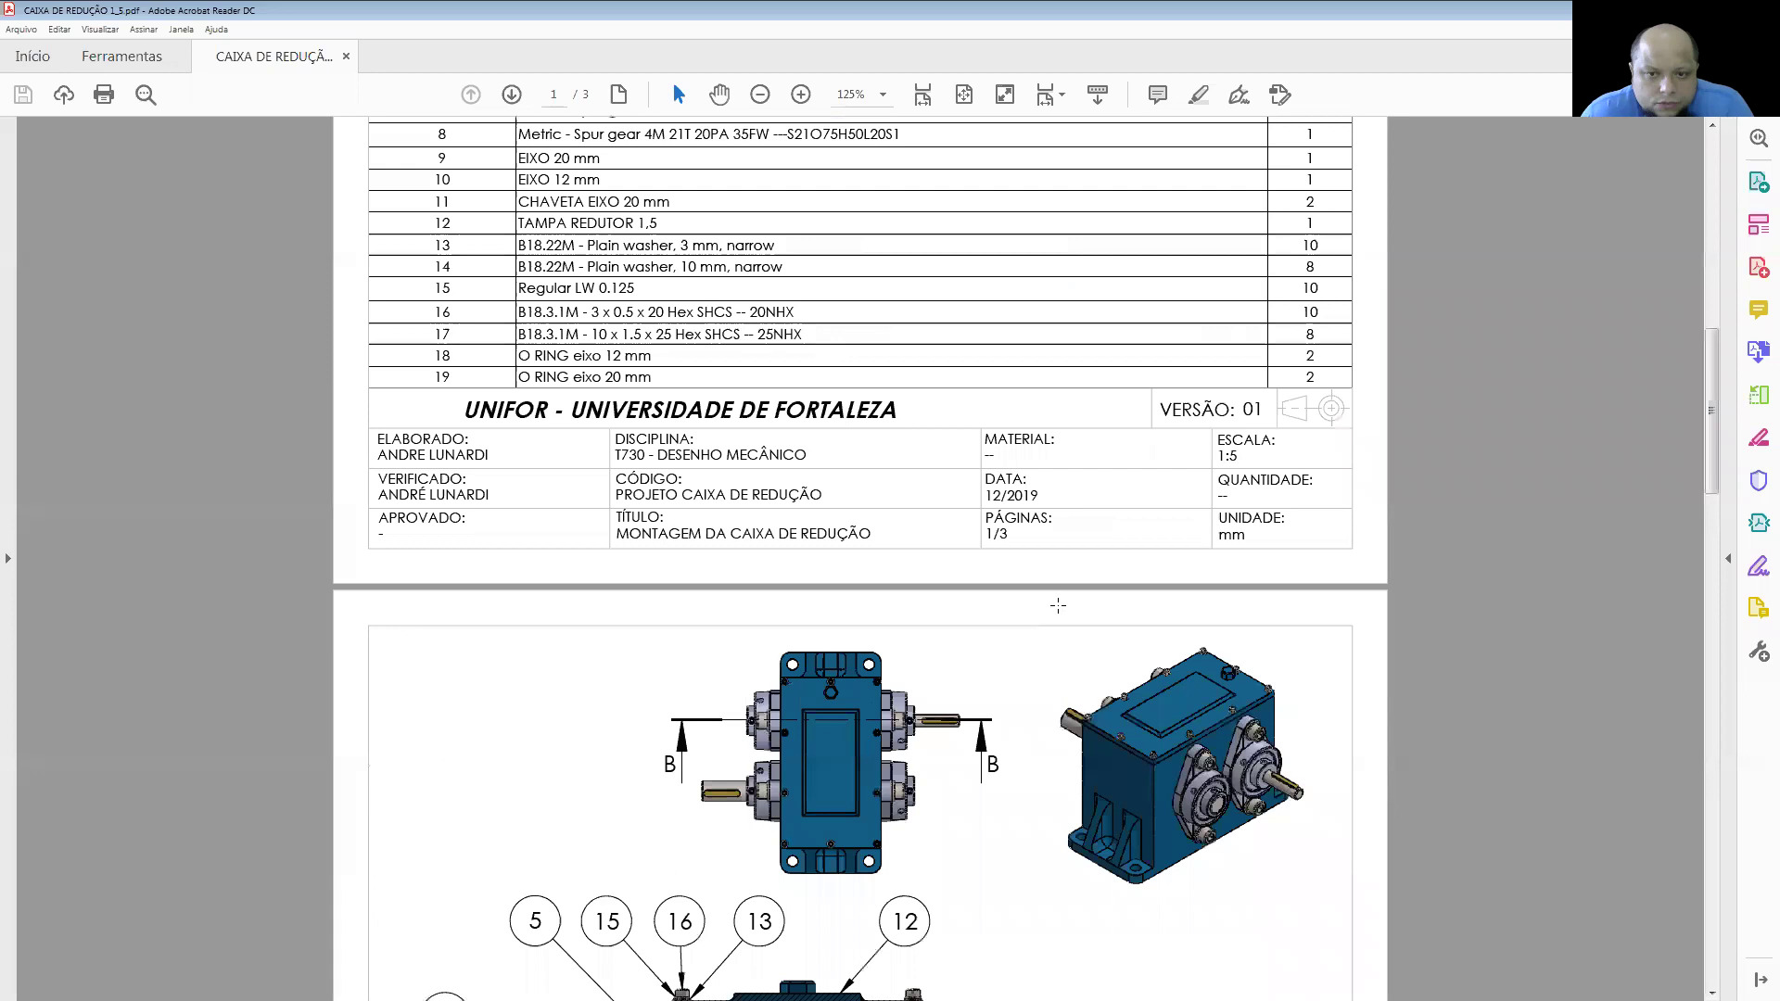
scroll(915, 581, down, 7)
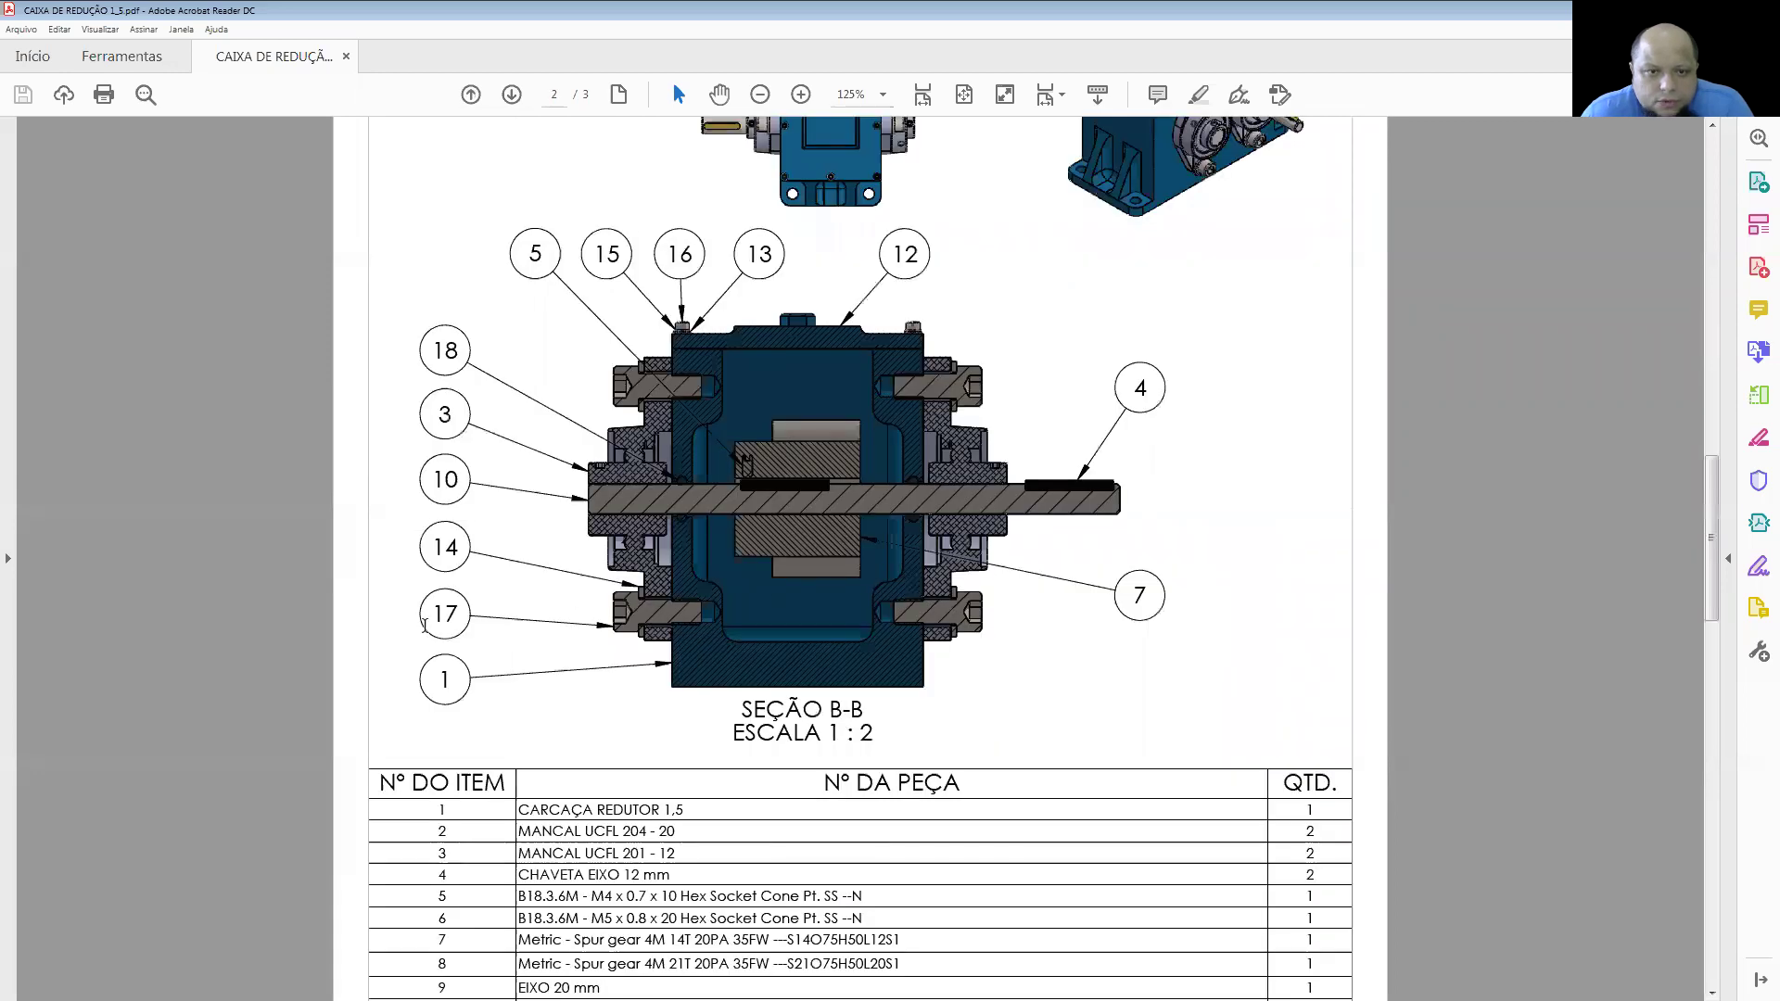
double_click(445, 613)
scroll(772, 609, down, 2)
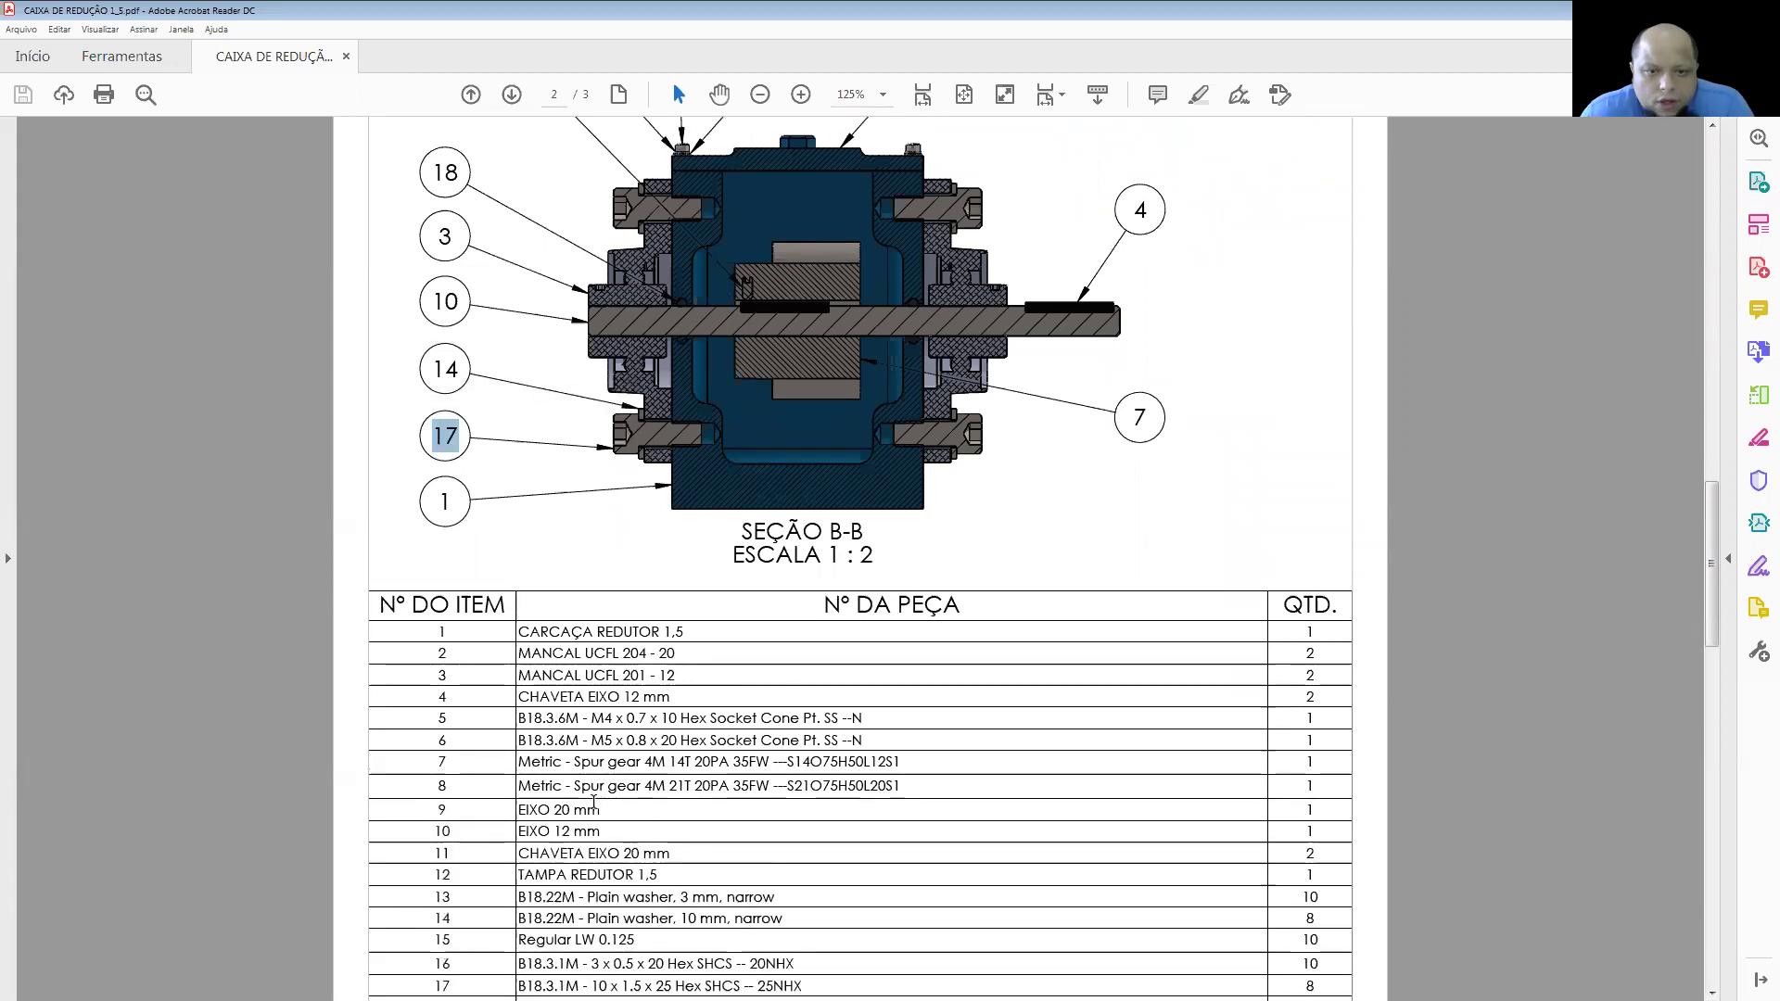
scroll(599, 803, down, 2)
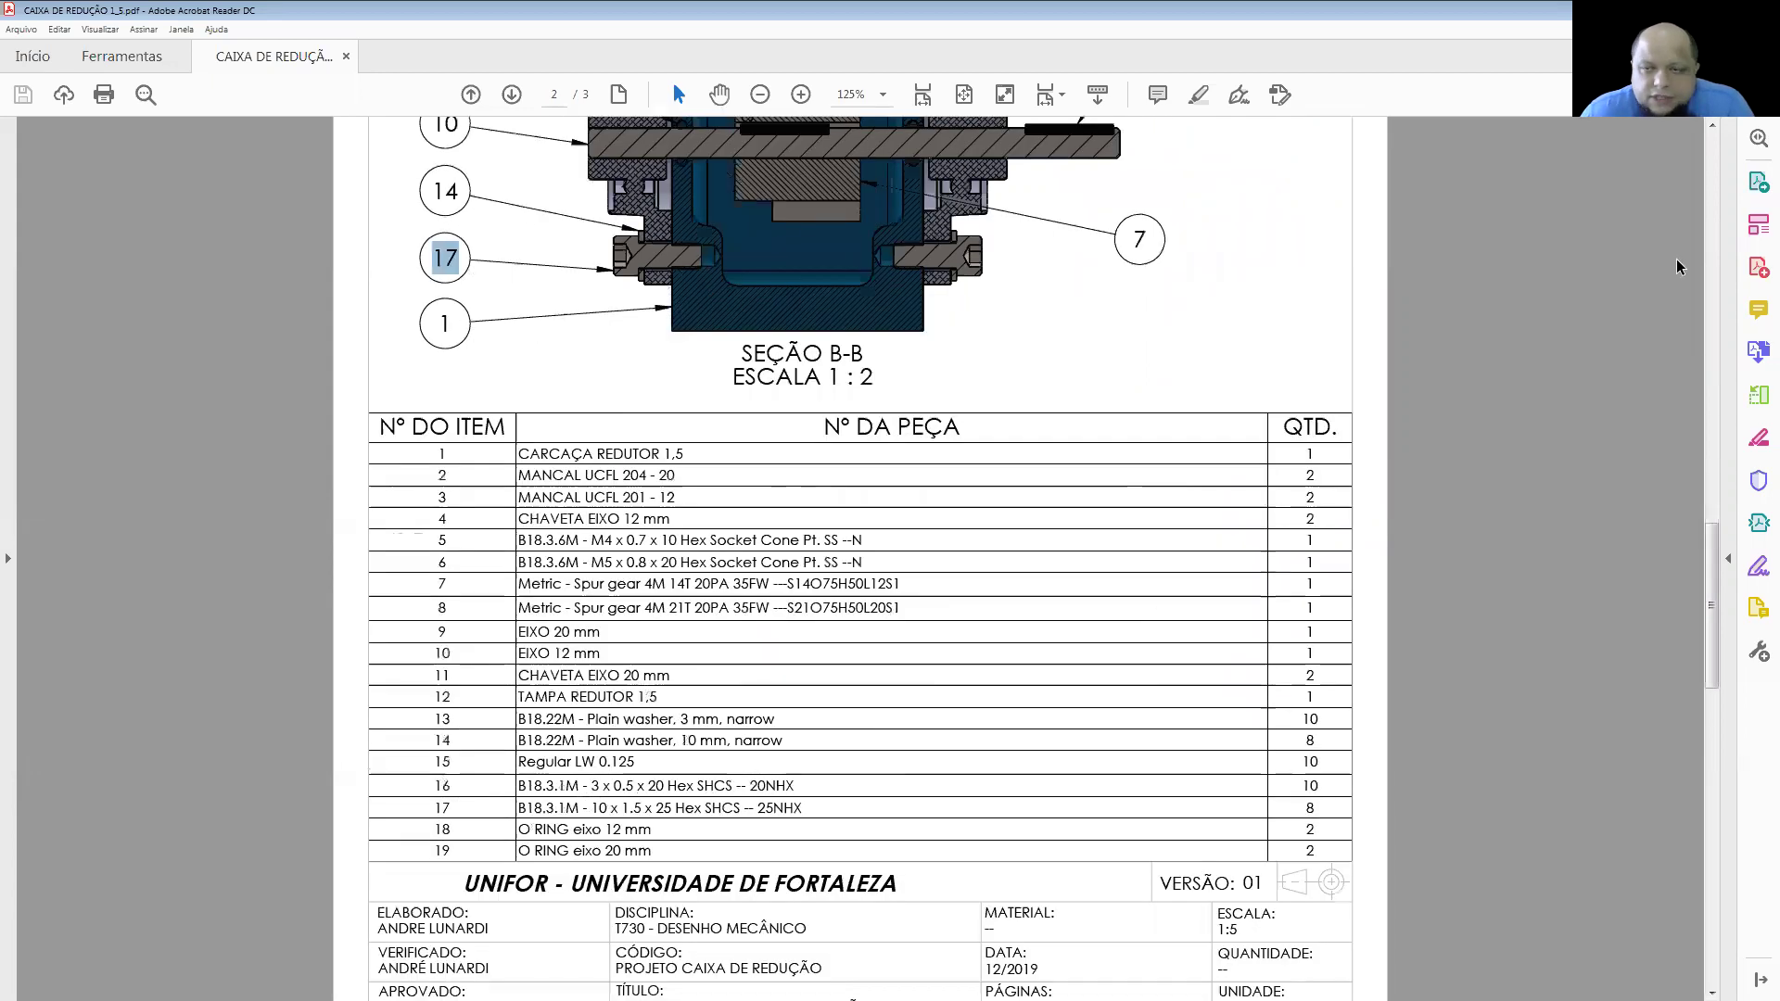
drag(591, 807, 740, 807)
key(alt+Tab)
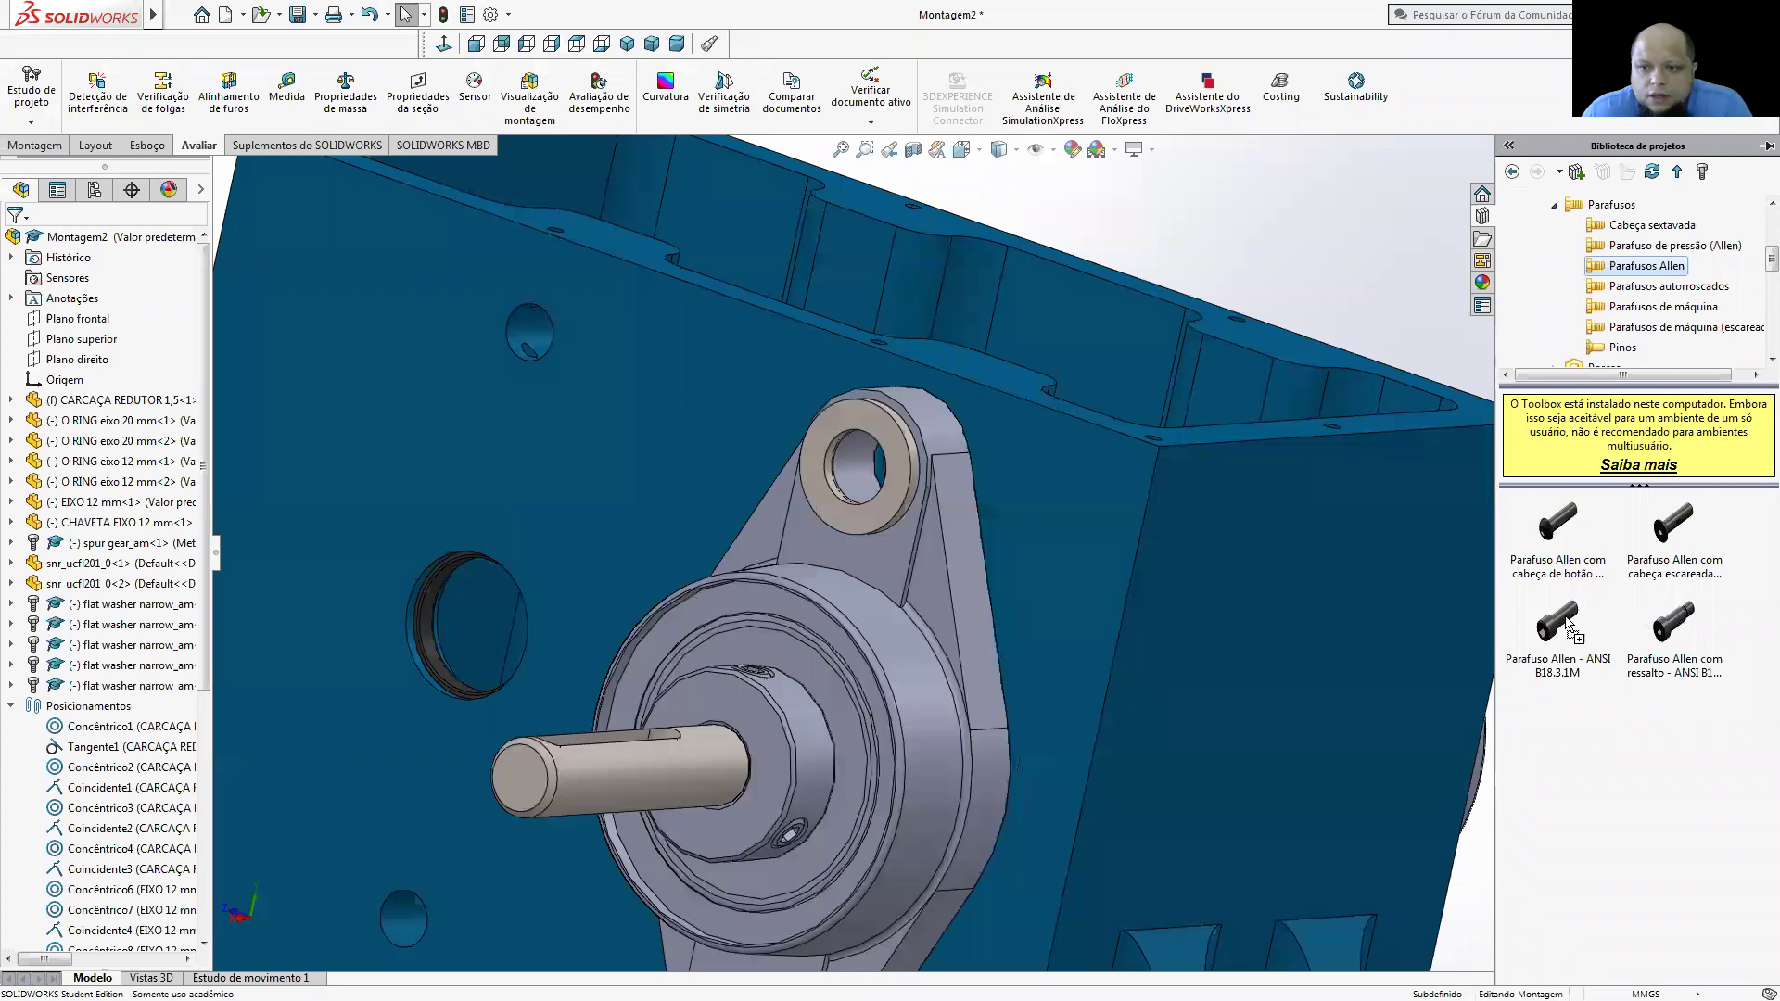
- Insert an ANSI metric Allen screw into the washer hole with length 25 (M10 x 25)
drag(1587, 619, 1012, 530)
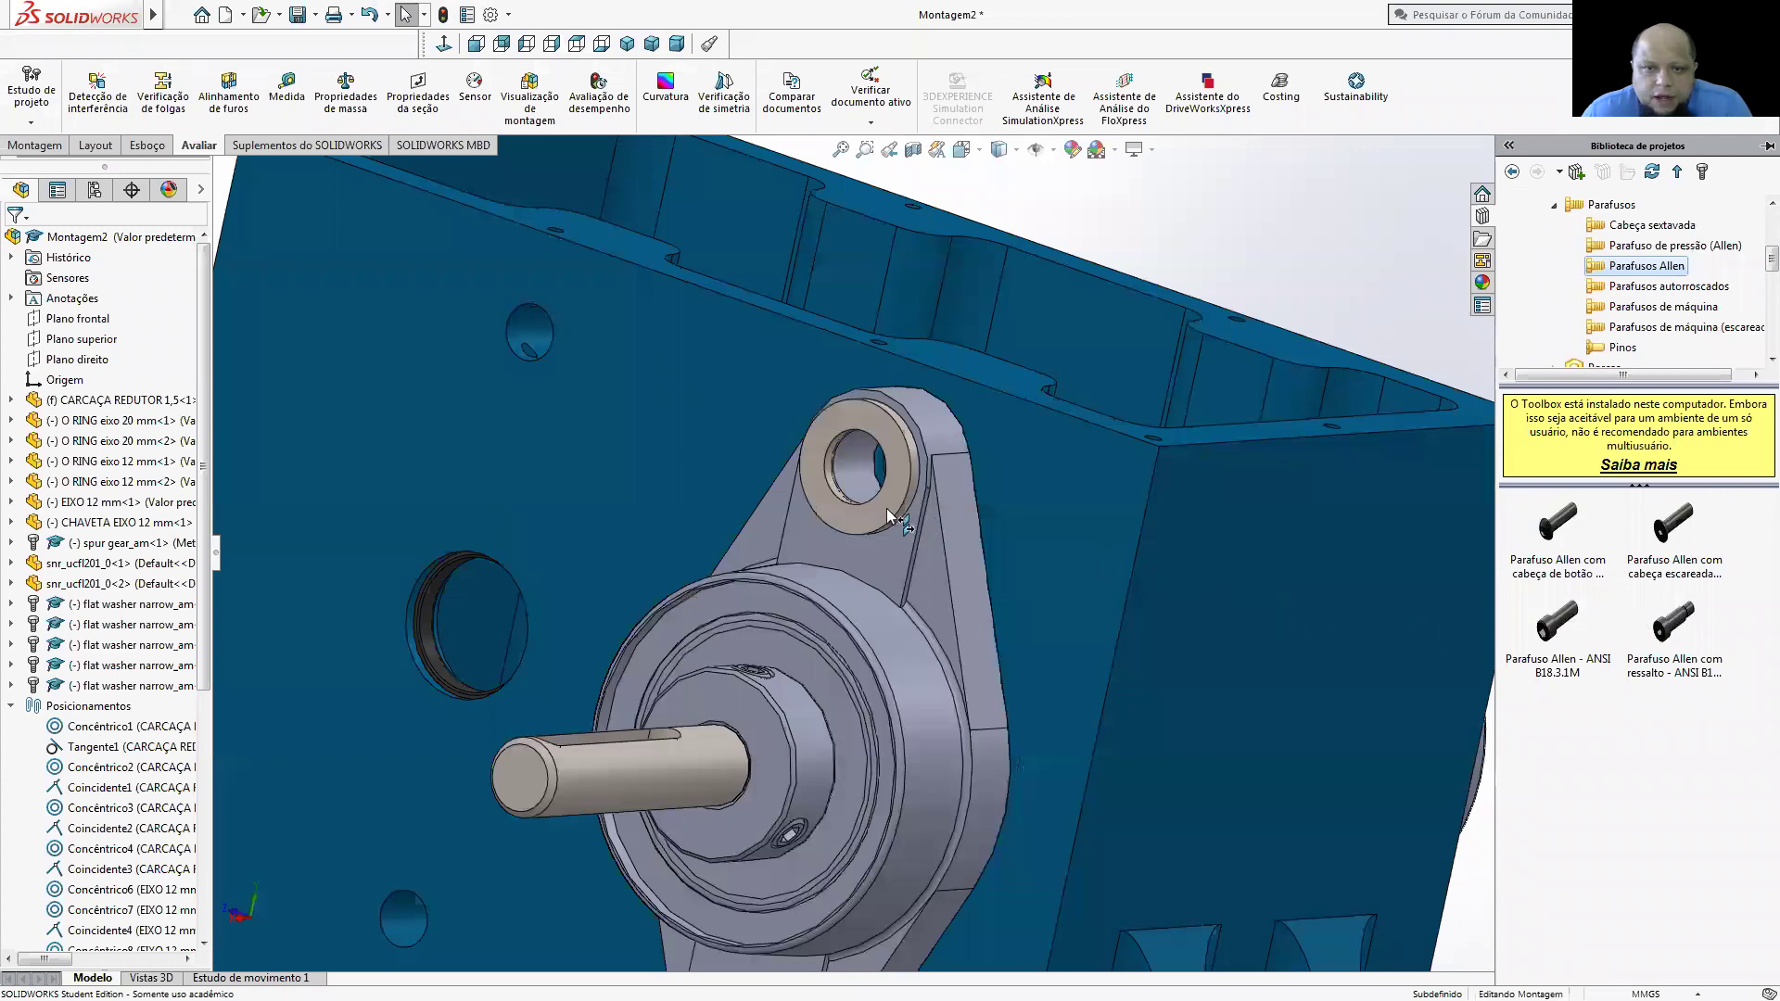
drag(881, 506, 880, 506)
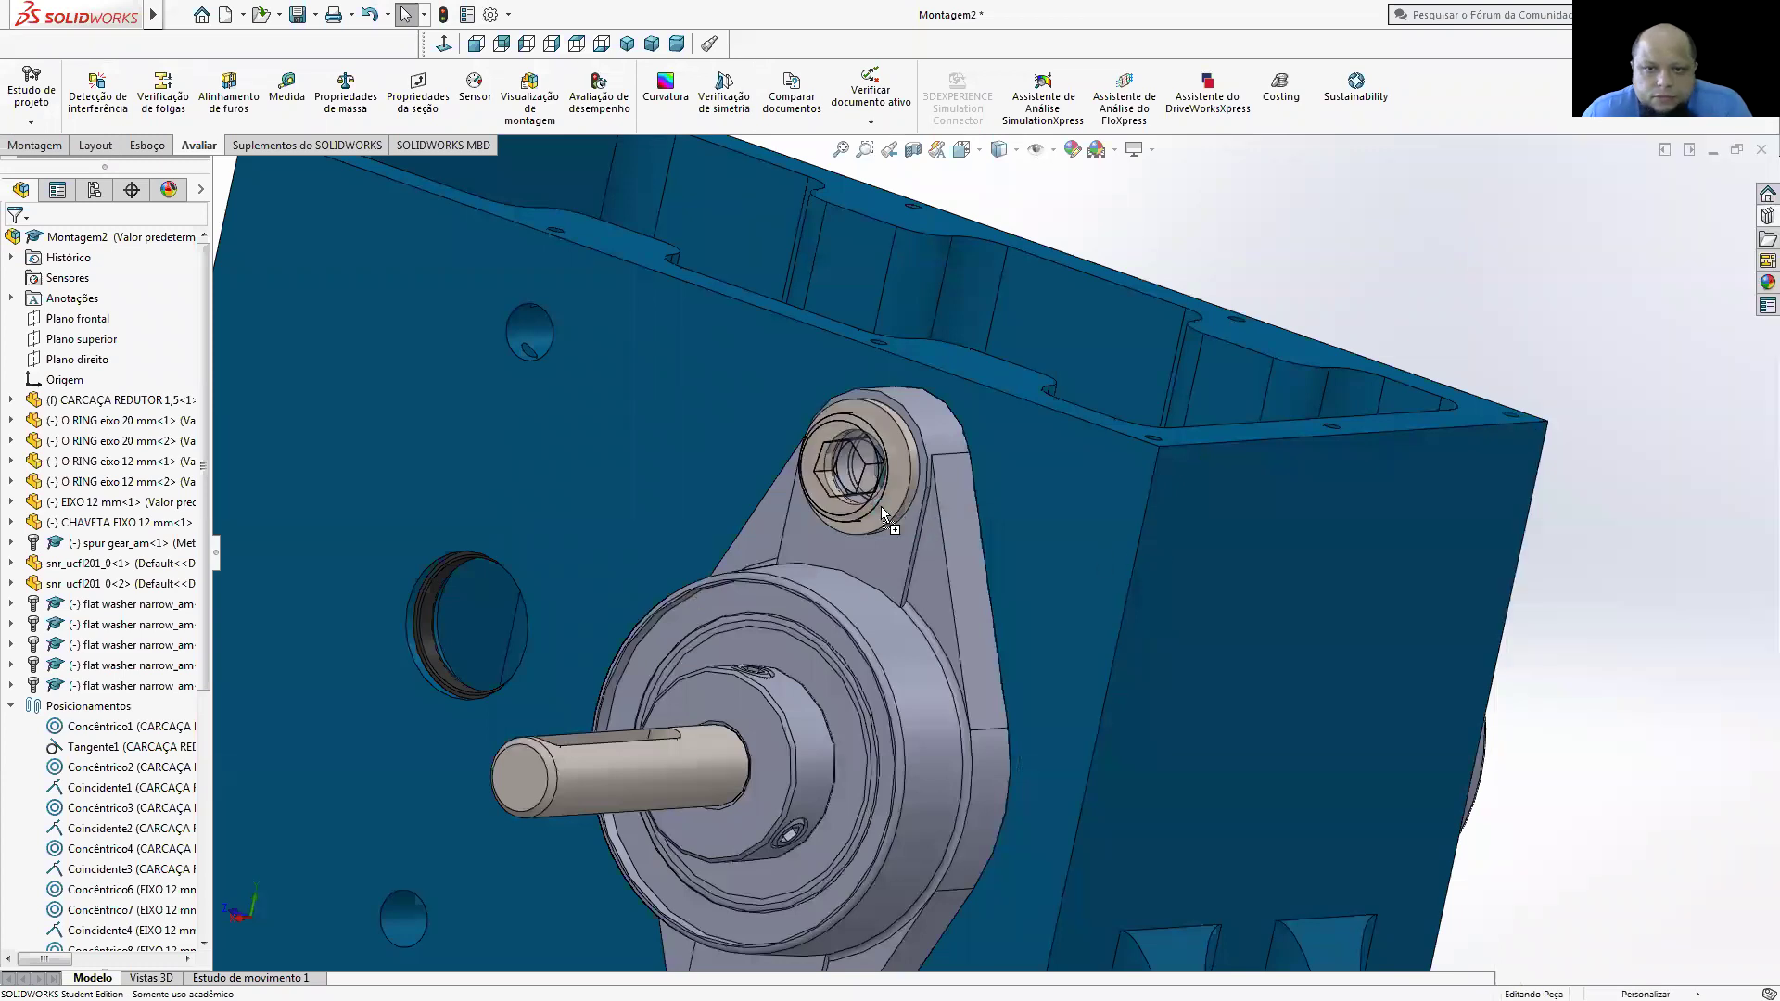
drag(881, 506, 880, 506)
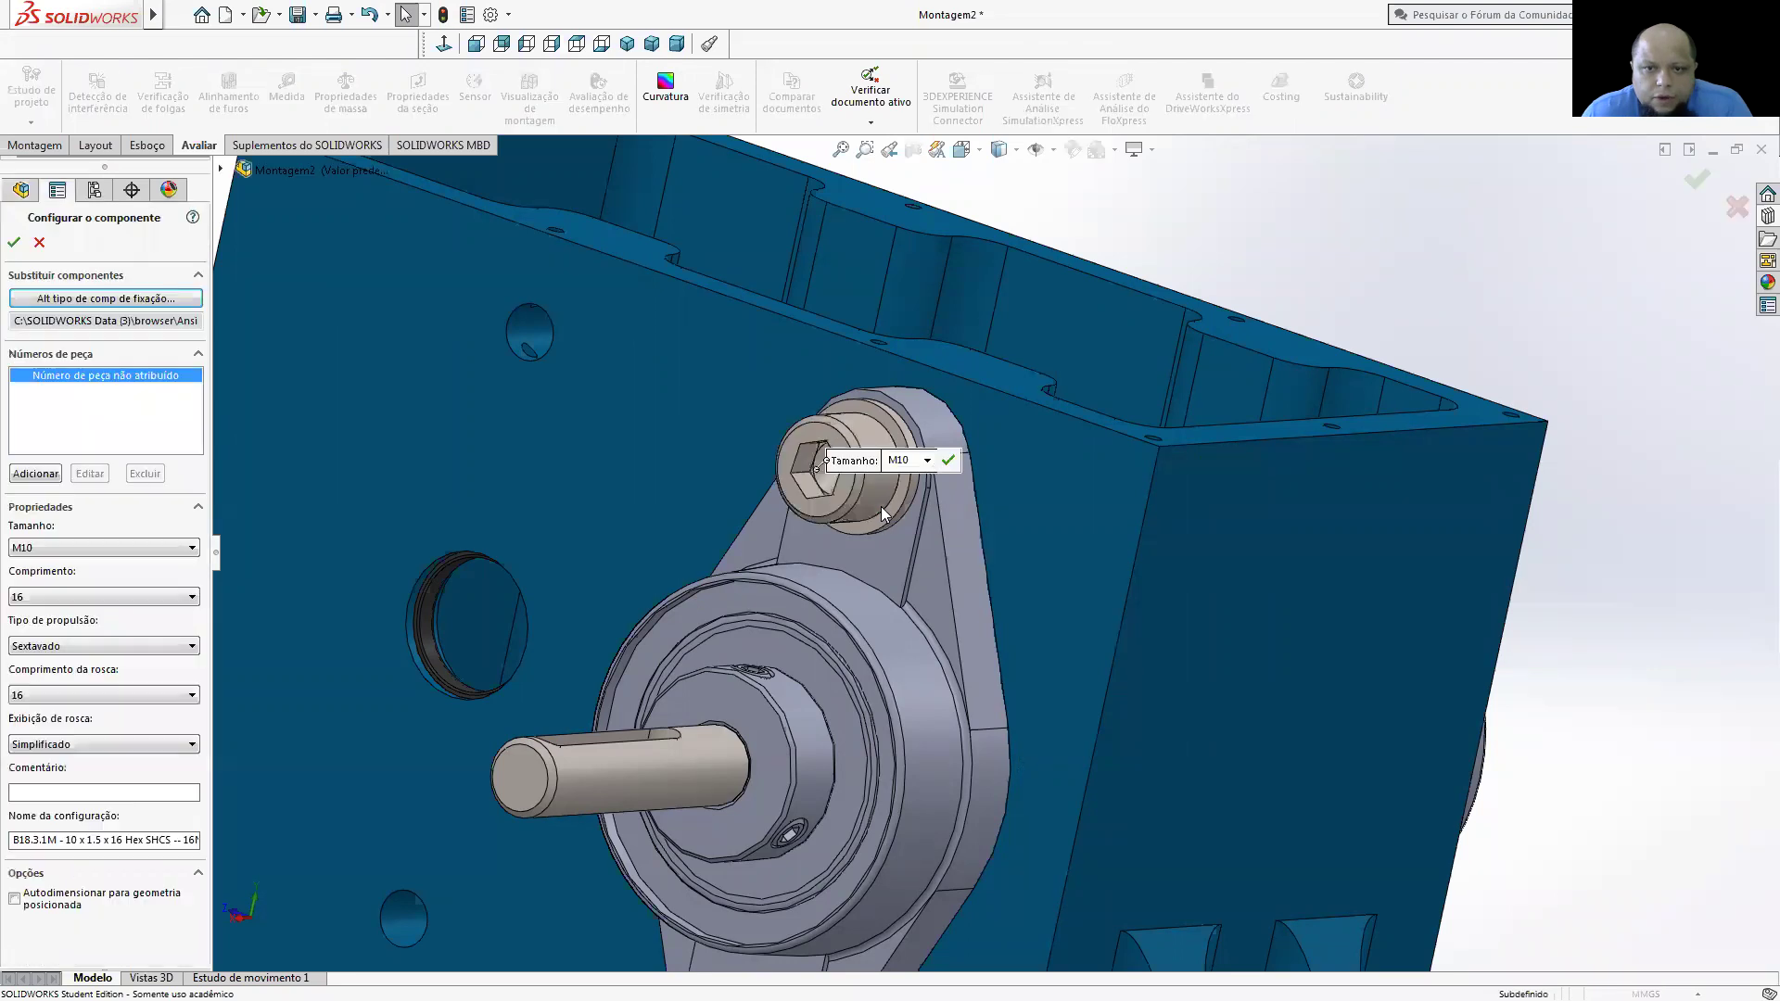
click(56, 597)
click(48, 638)
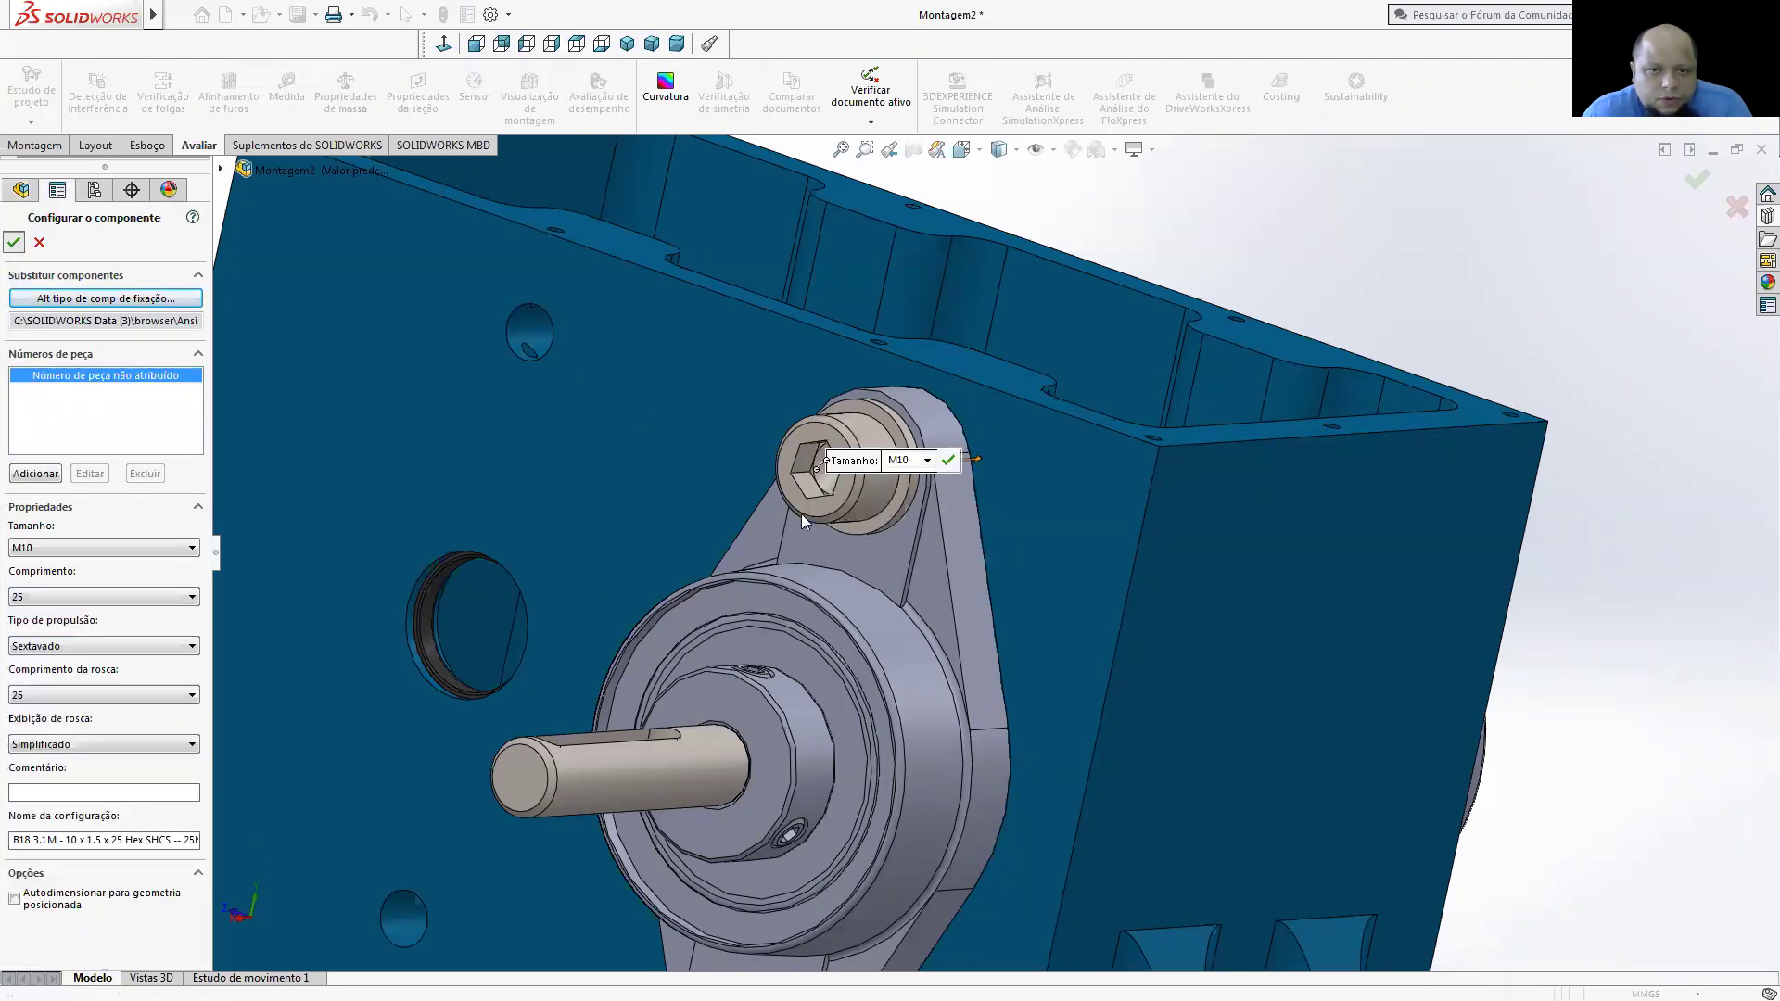
click(15, 244)
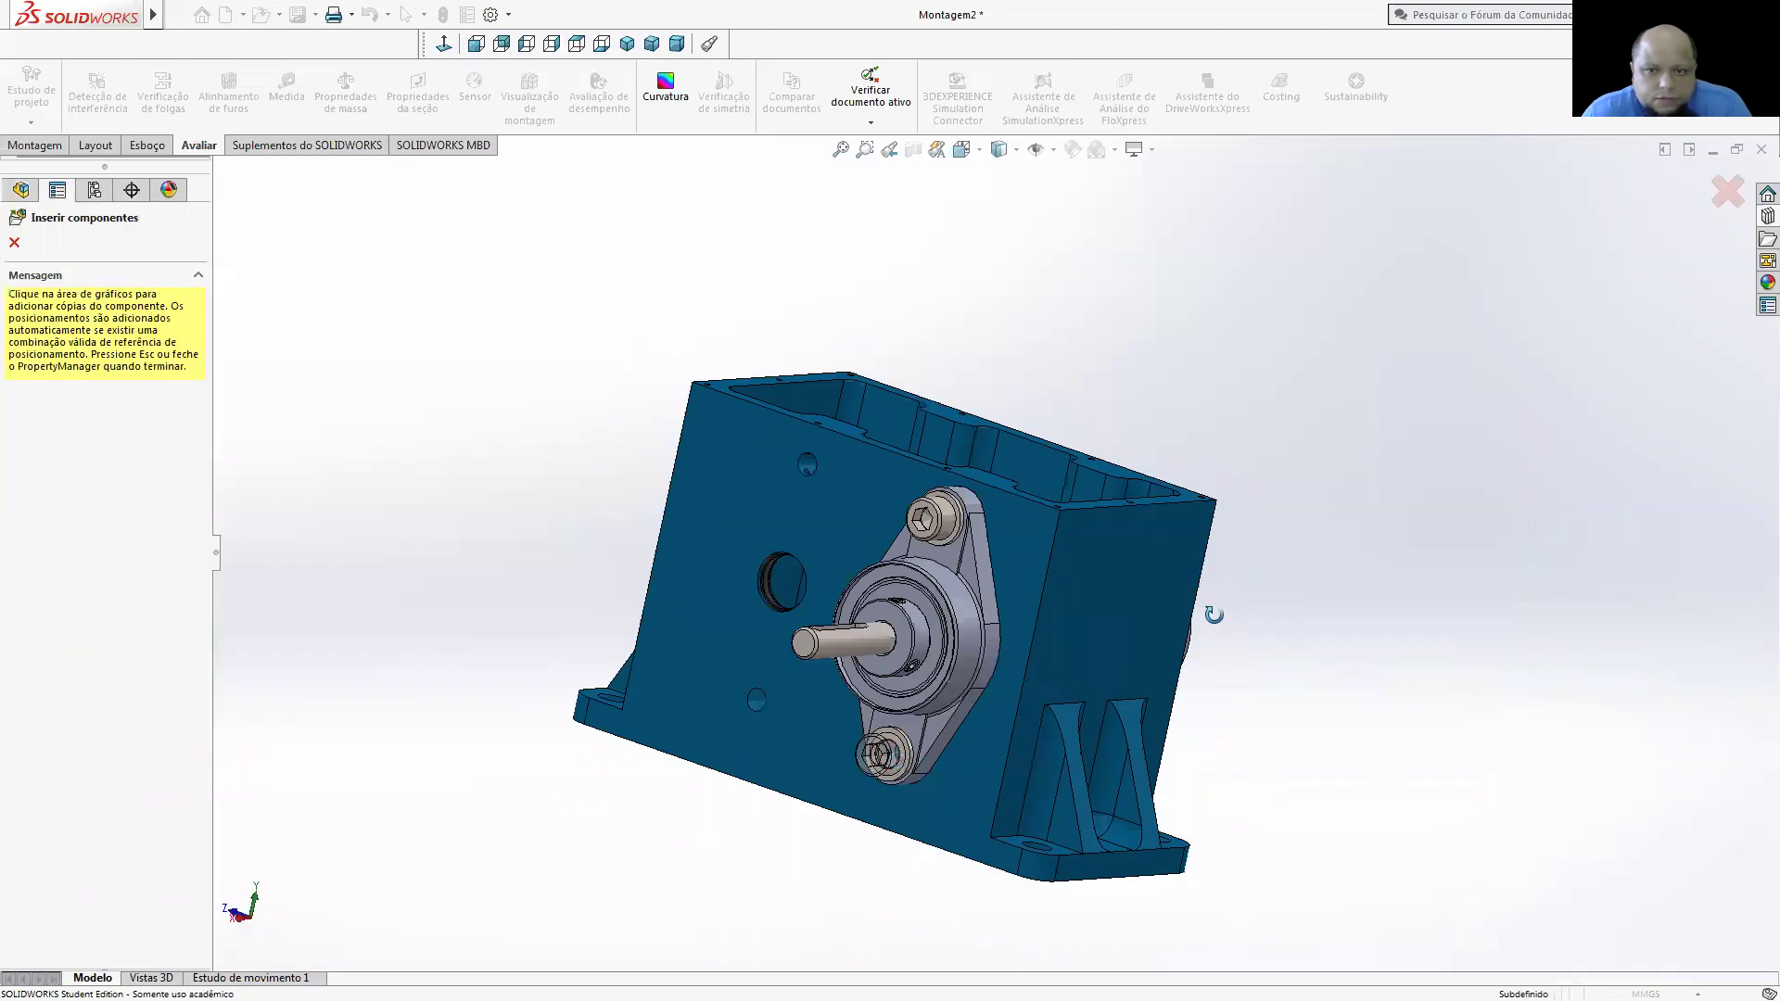
- Place the last screw in the lower flange hole and finish inserting screws
middle_drag(1213, 615, 1353, 734)
click(1308, 777)
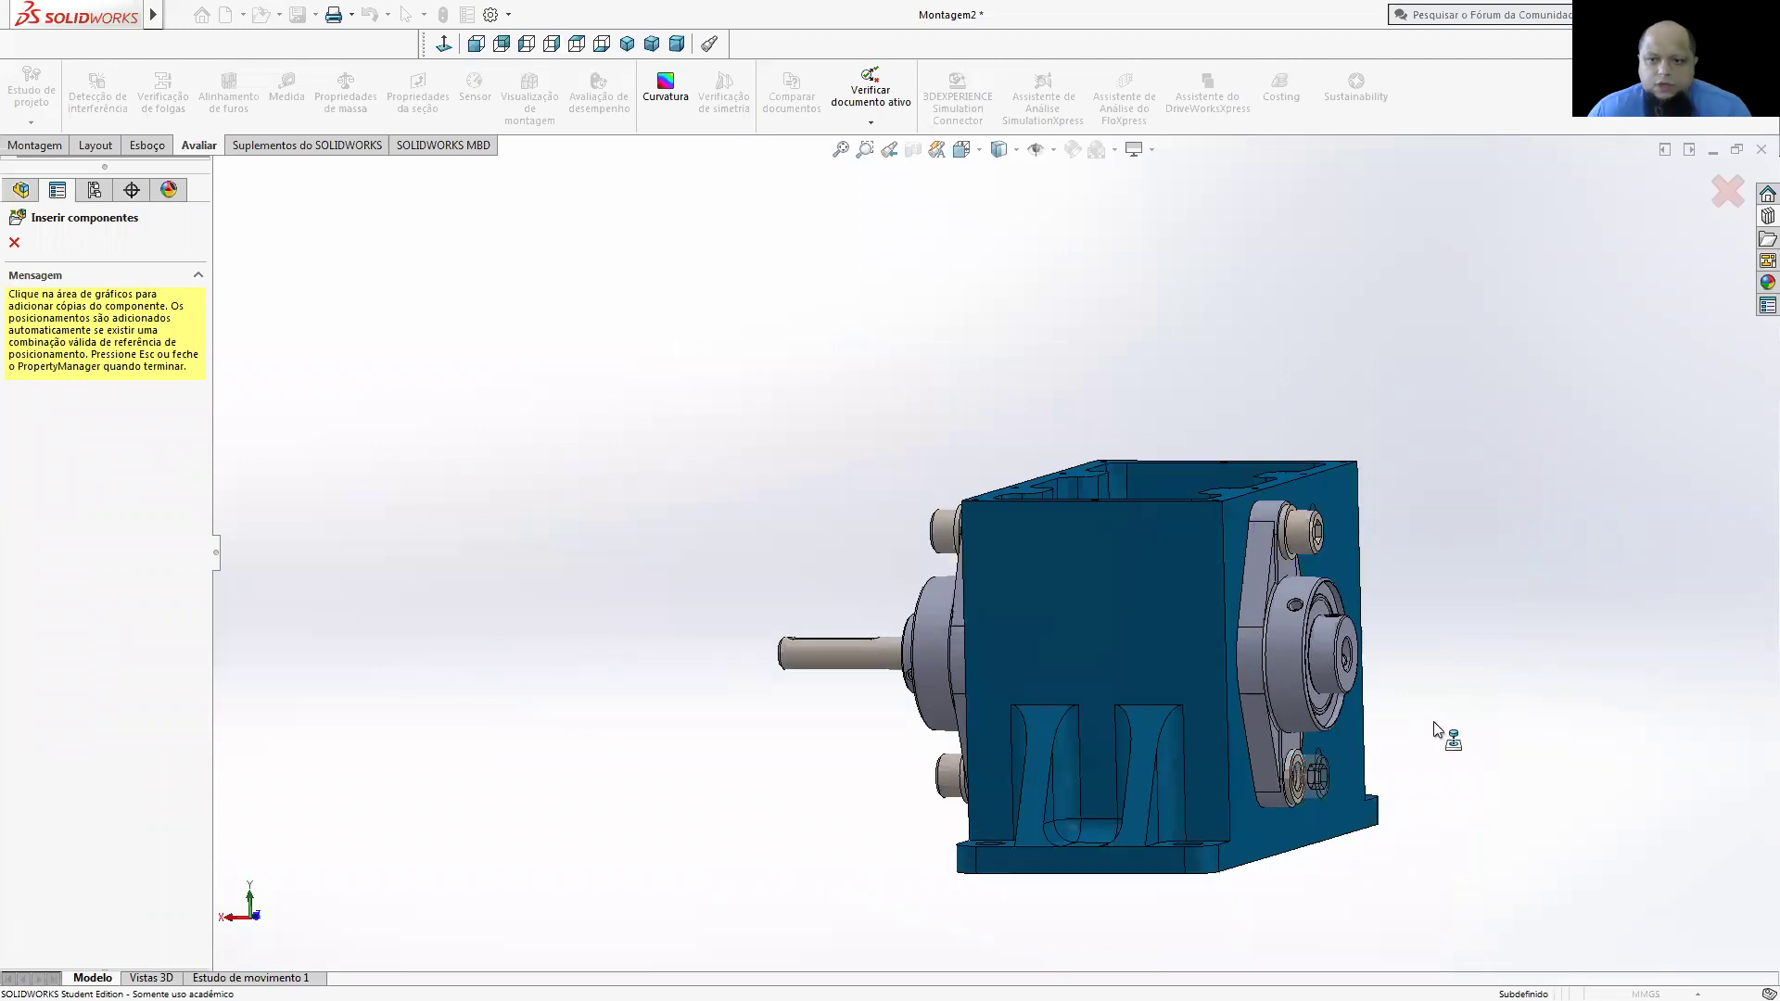
click(14, 242)
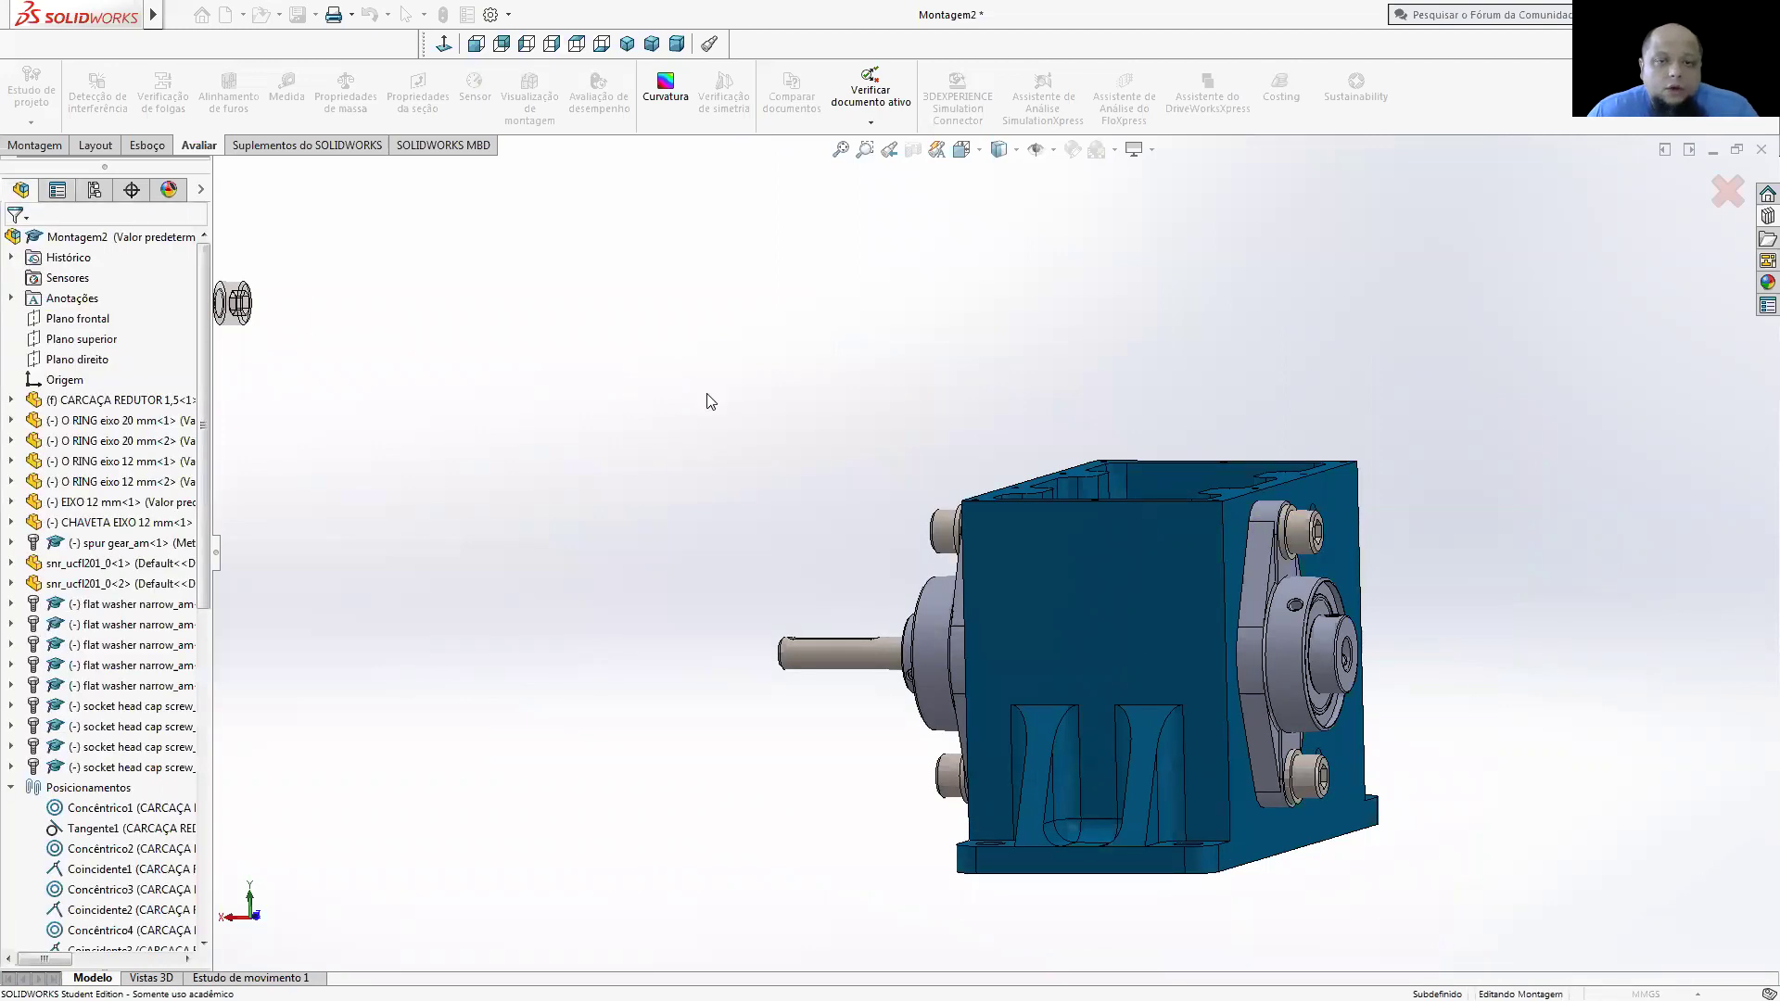
middle_drag(1166, 509, 1209, 582)
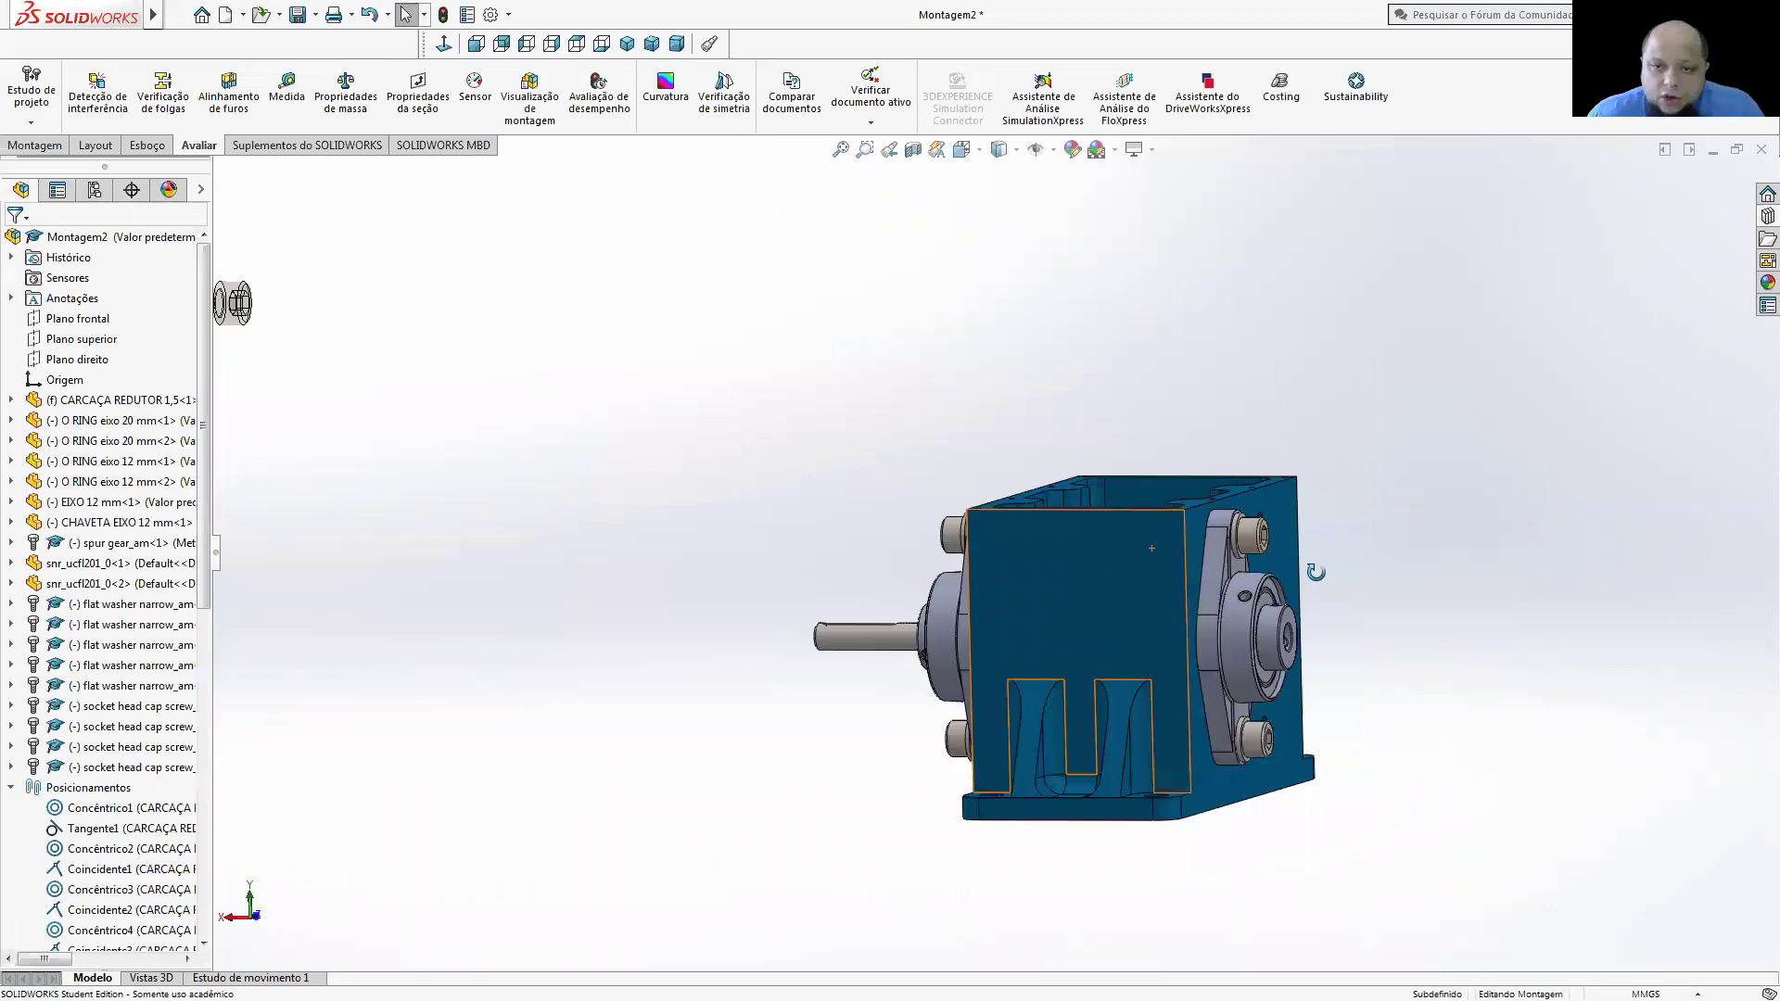
mouse_move(1086, 641)
middle_down()
mouse_move(1126, 682)
mouse_move(1076, 648)
middle_up()
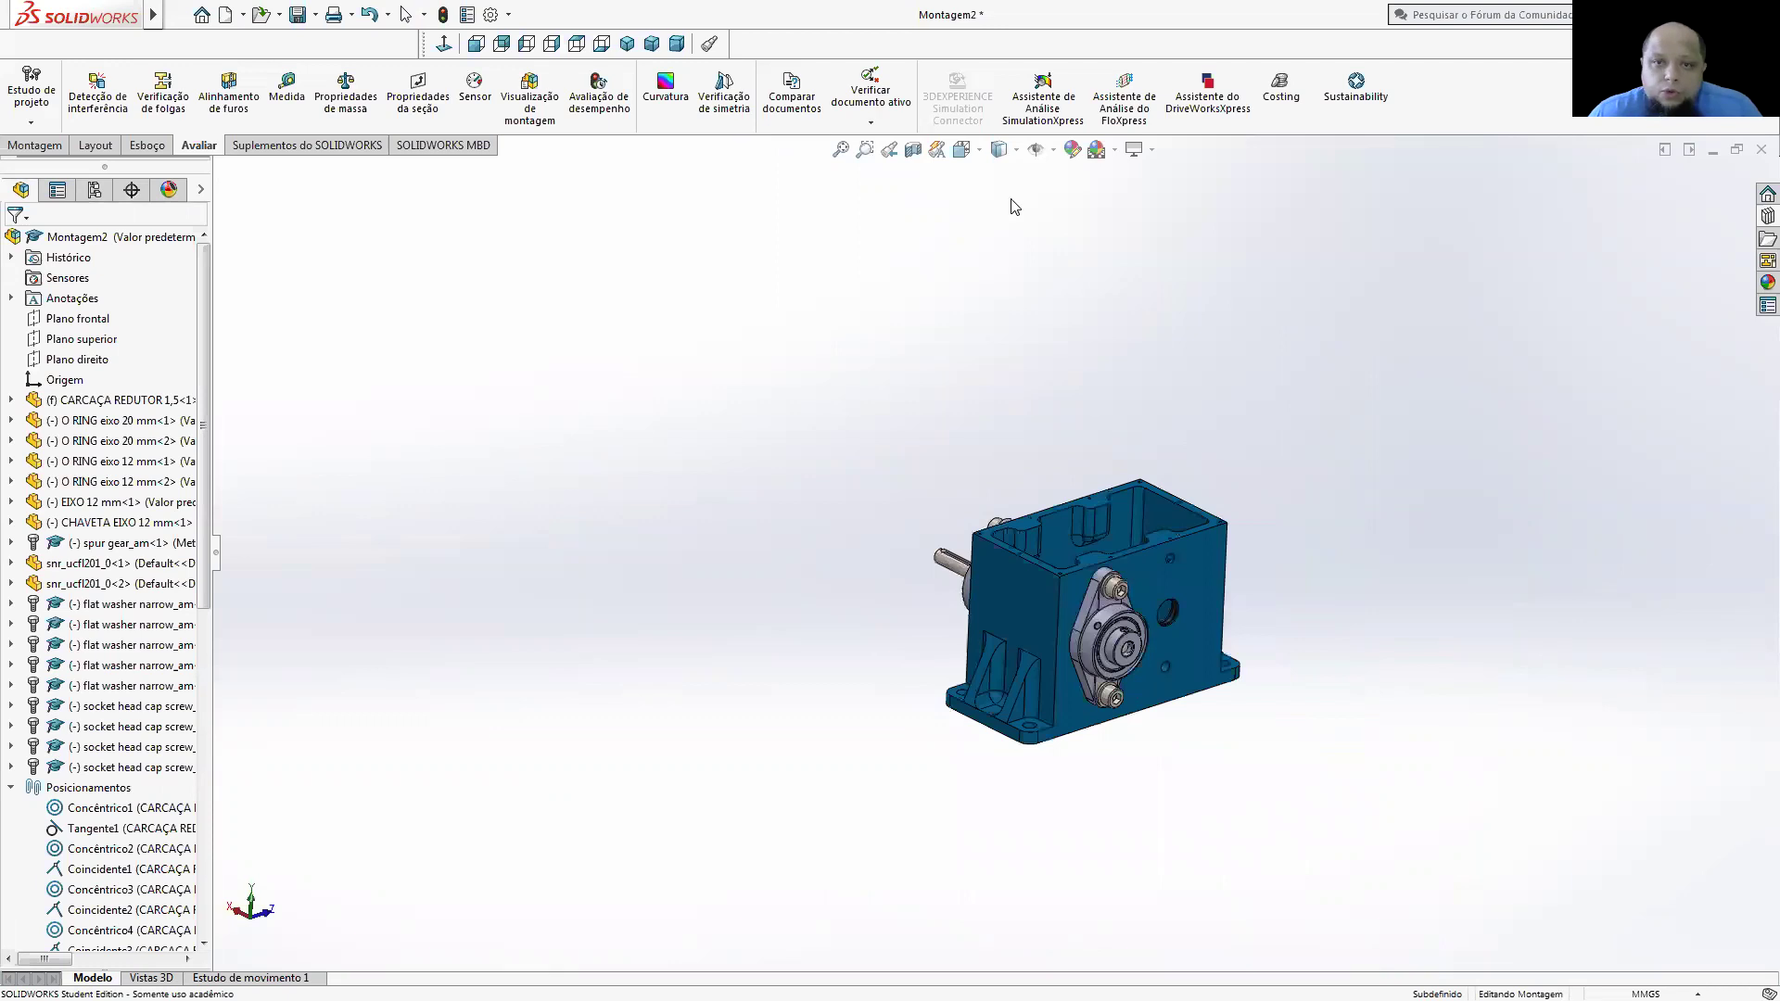
click(913, 151)
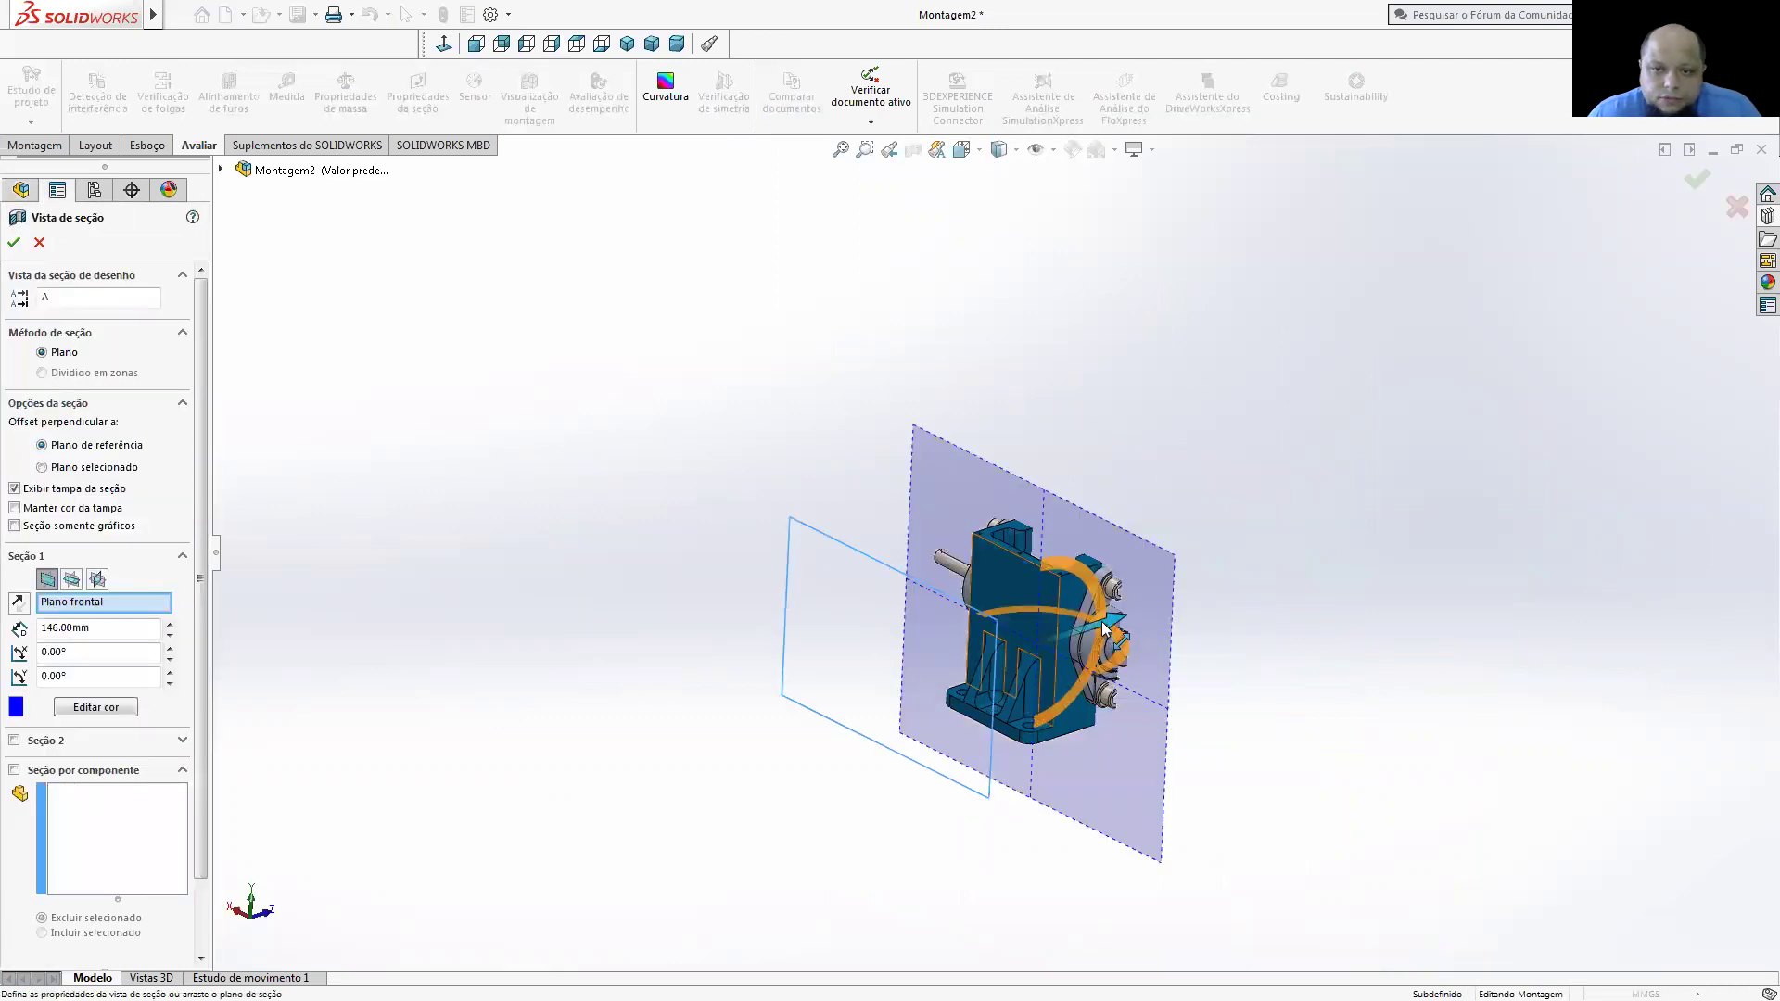
- Section the gearbox on the Front Plane with flipped direction and inspect gear, shaft and bearings
click(22, 603)
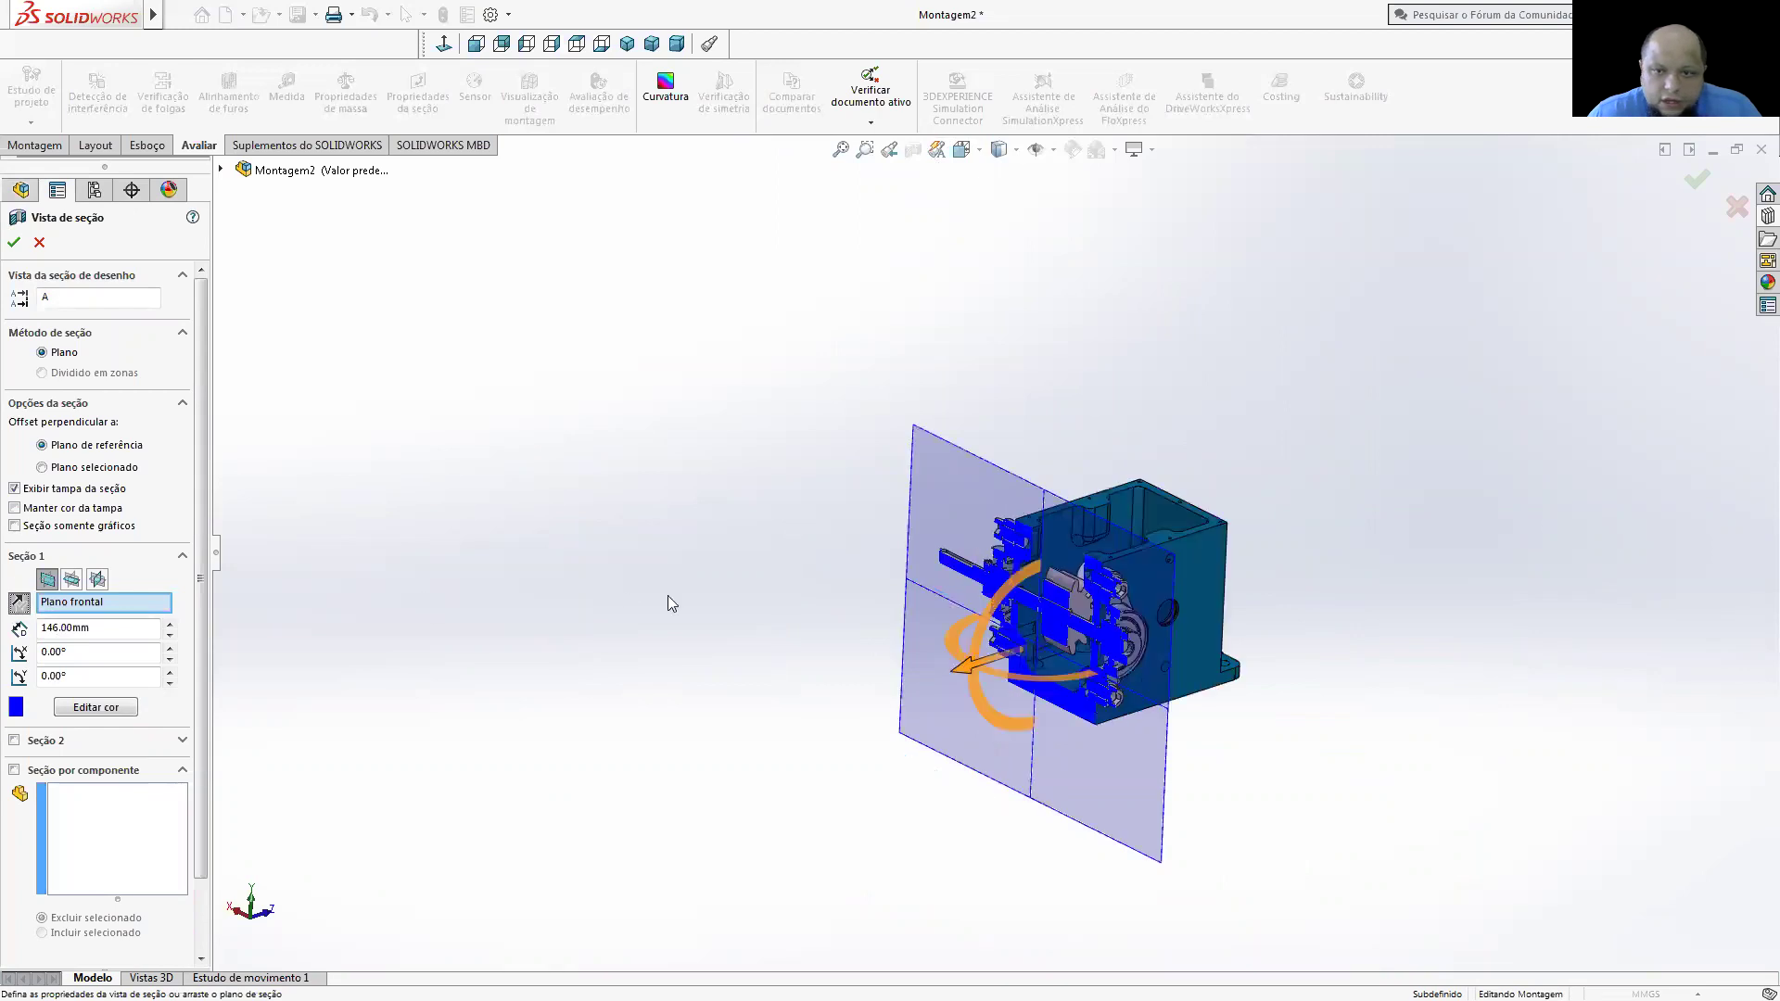
click(14, 241)
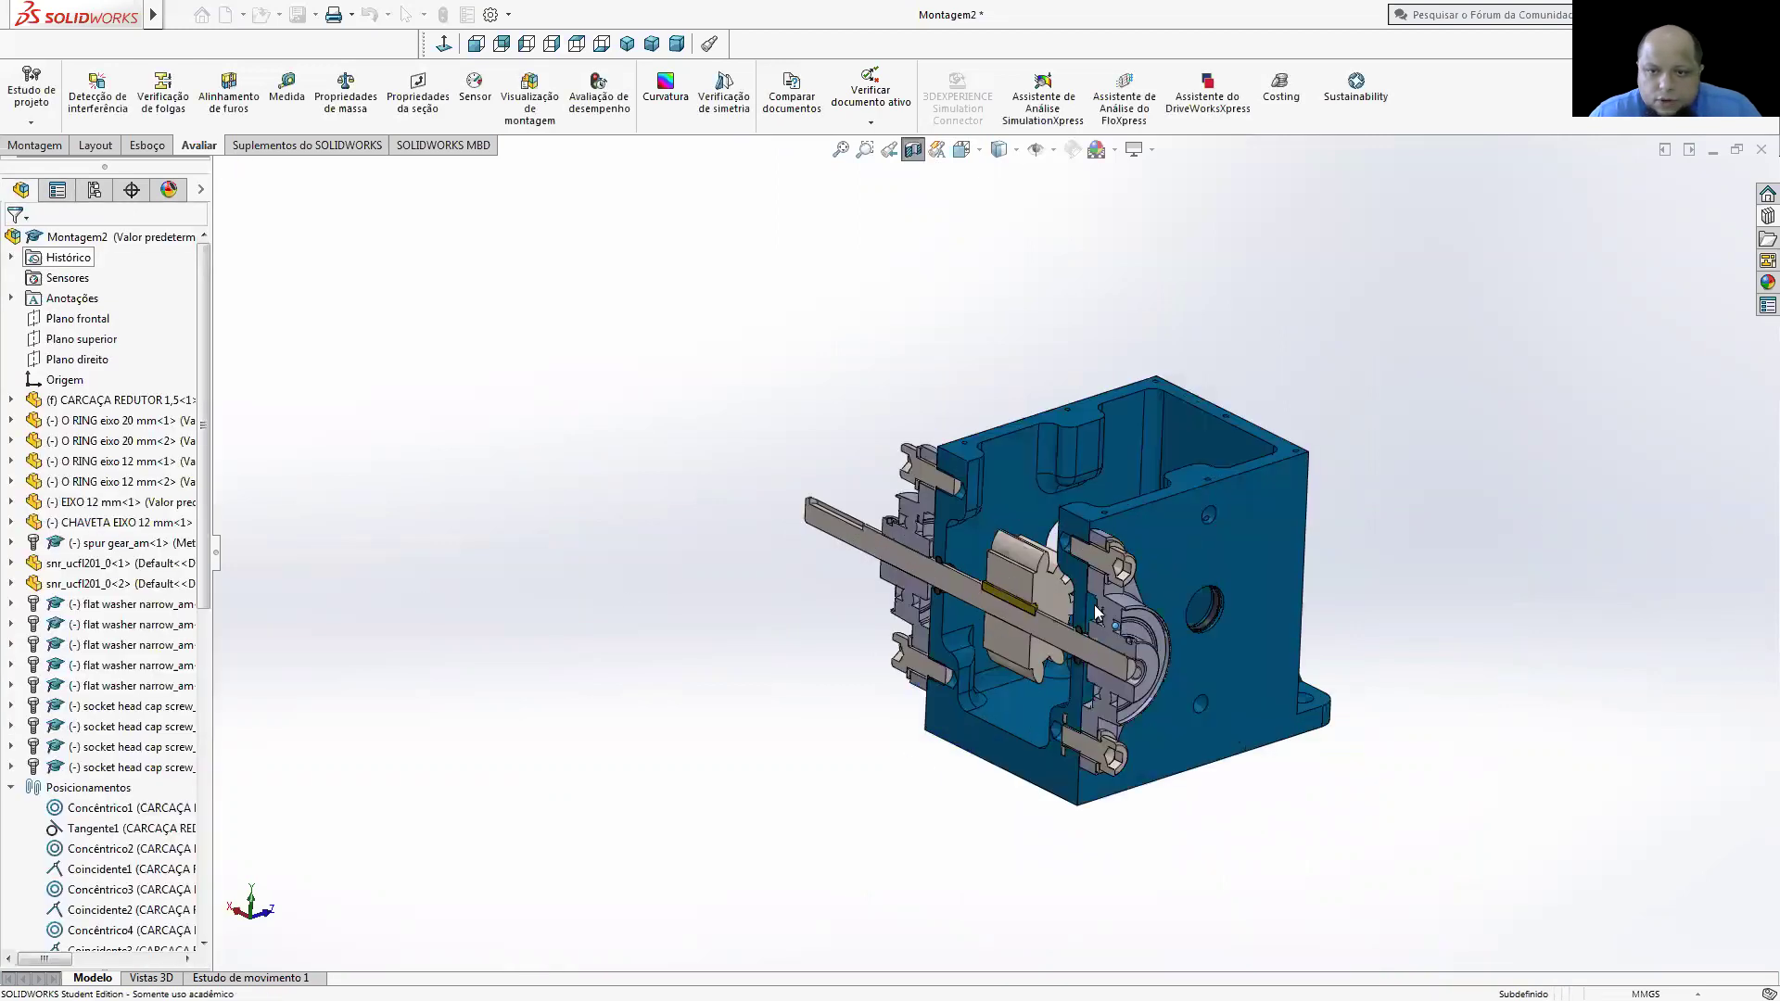
key(ctrl+2)
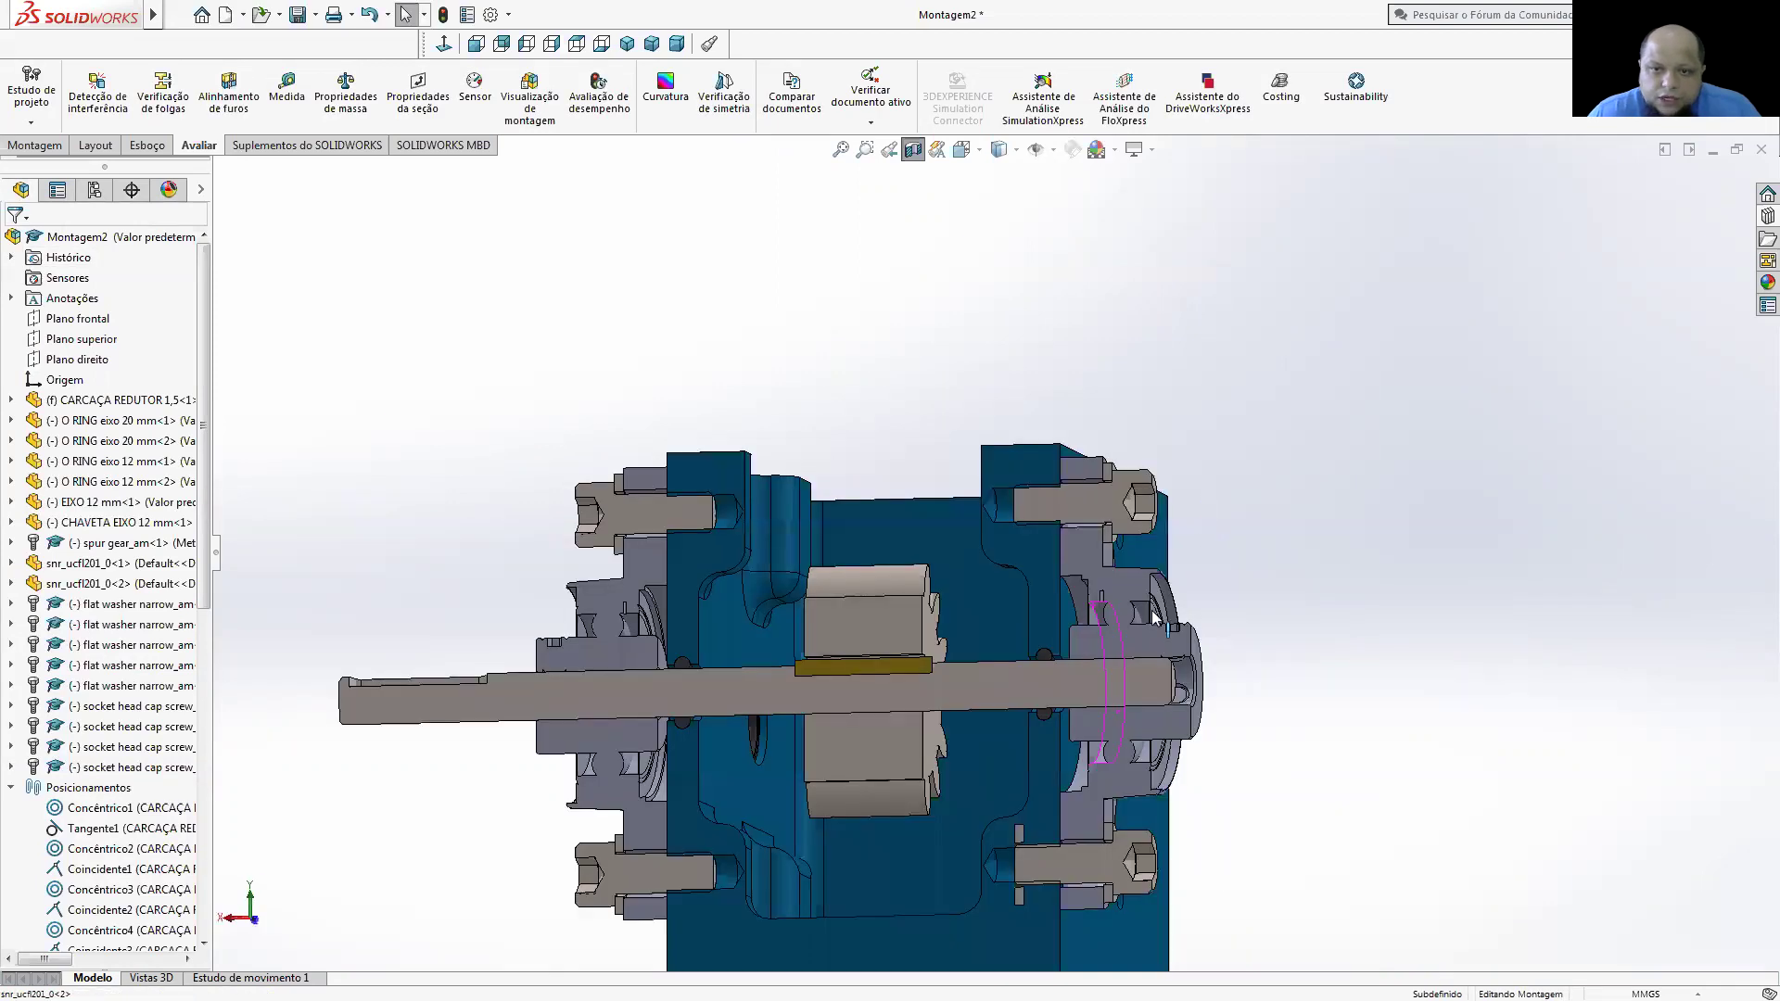
ctrl+middle_drag(676, 717, 588, 683)
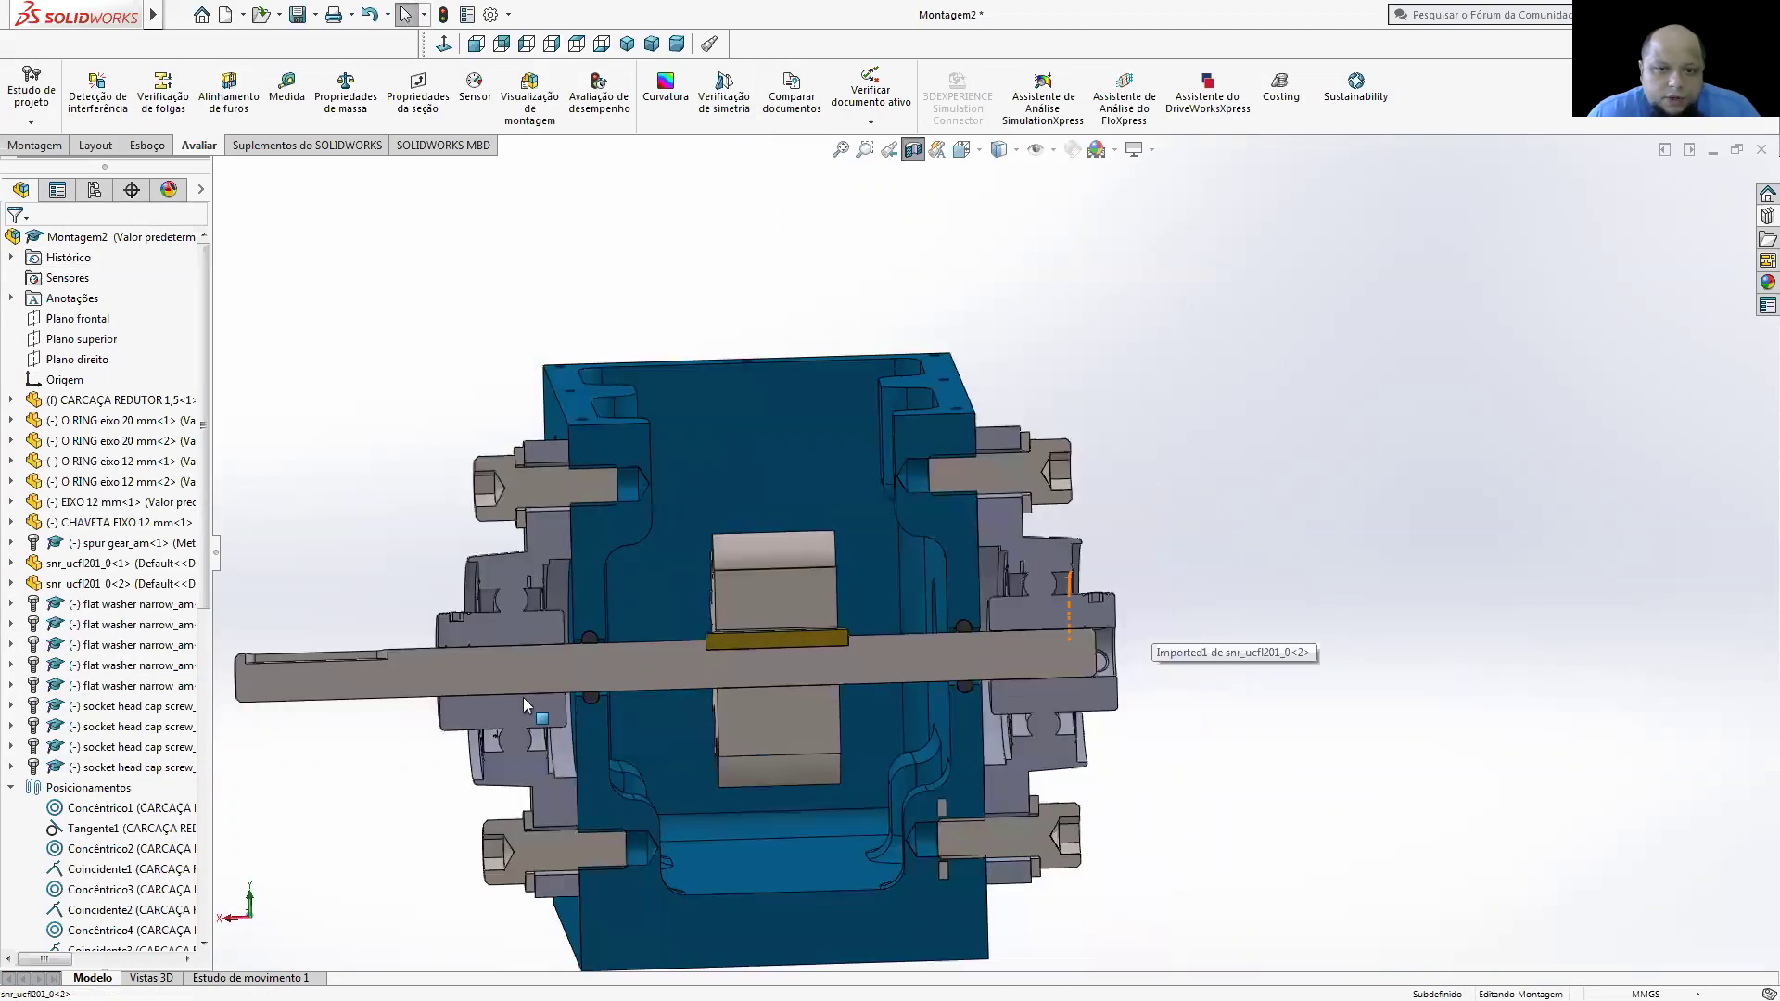
scroll(521, 702, down, 3)
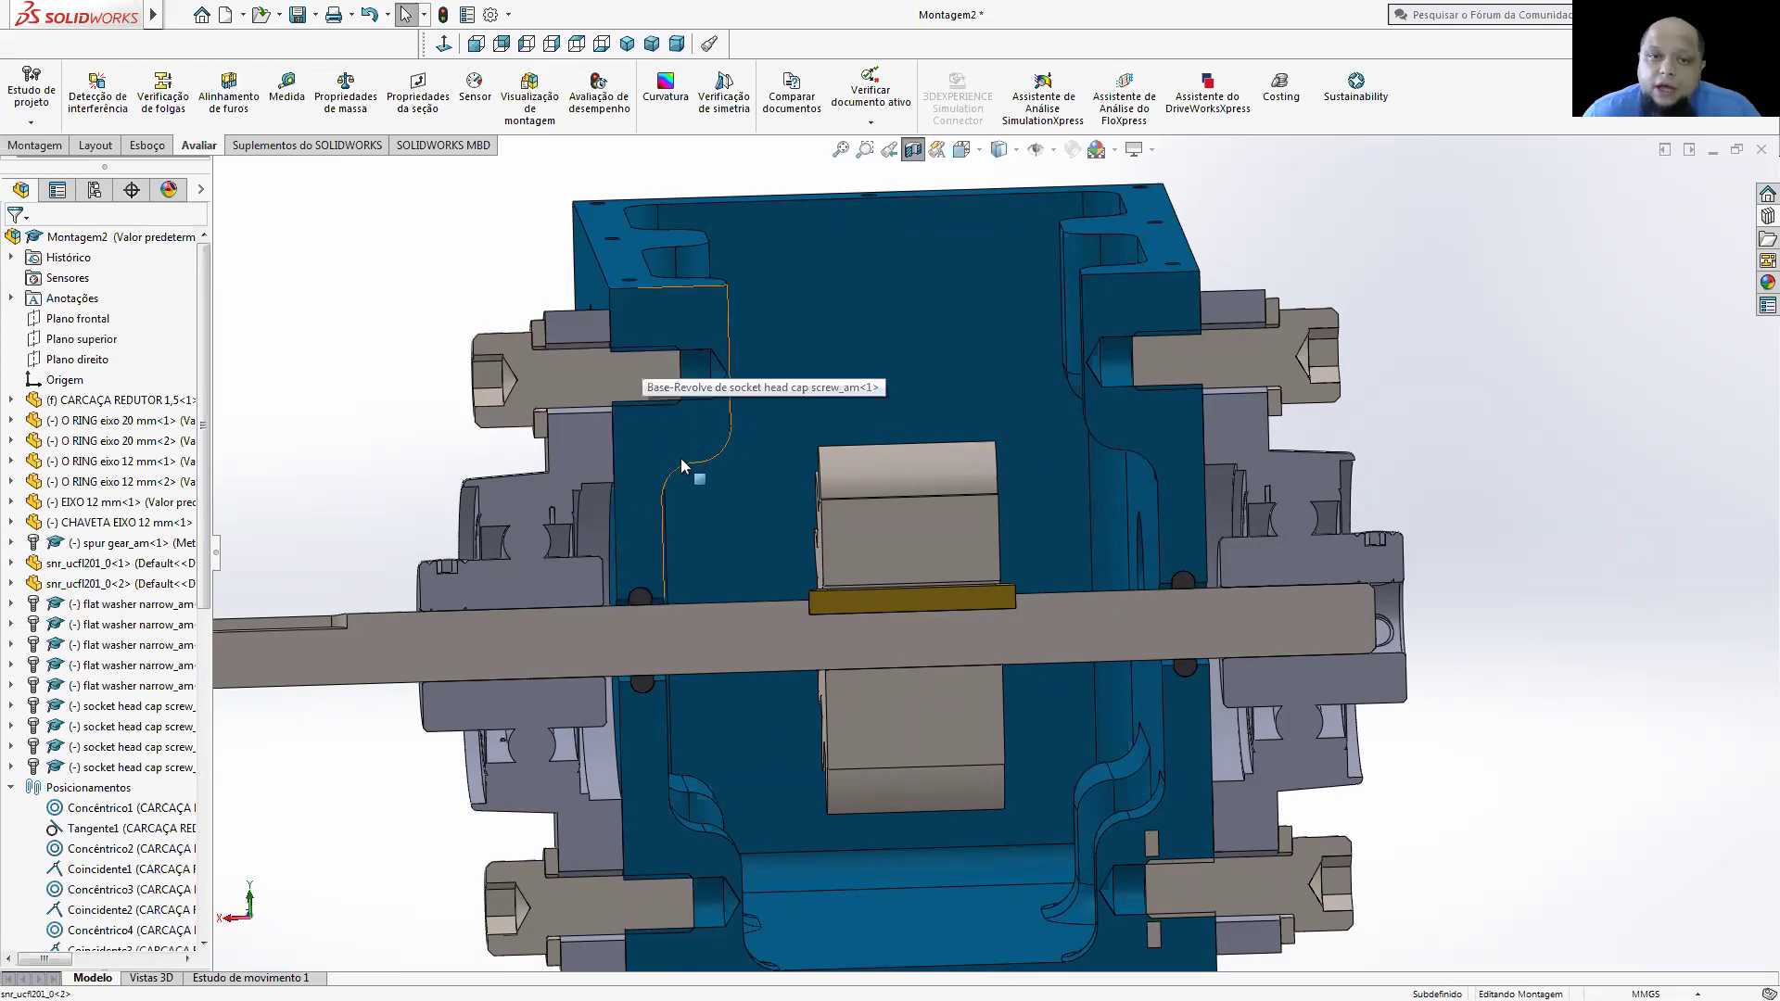
key(f)
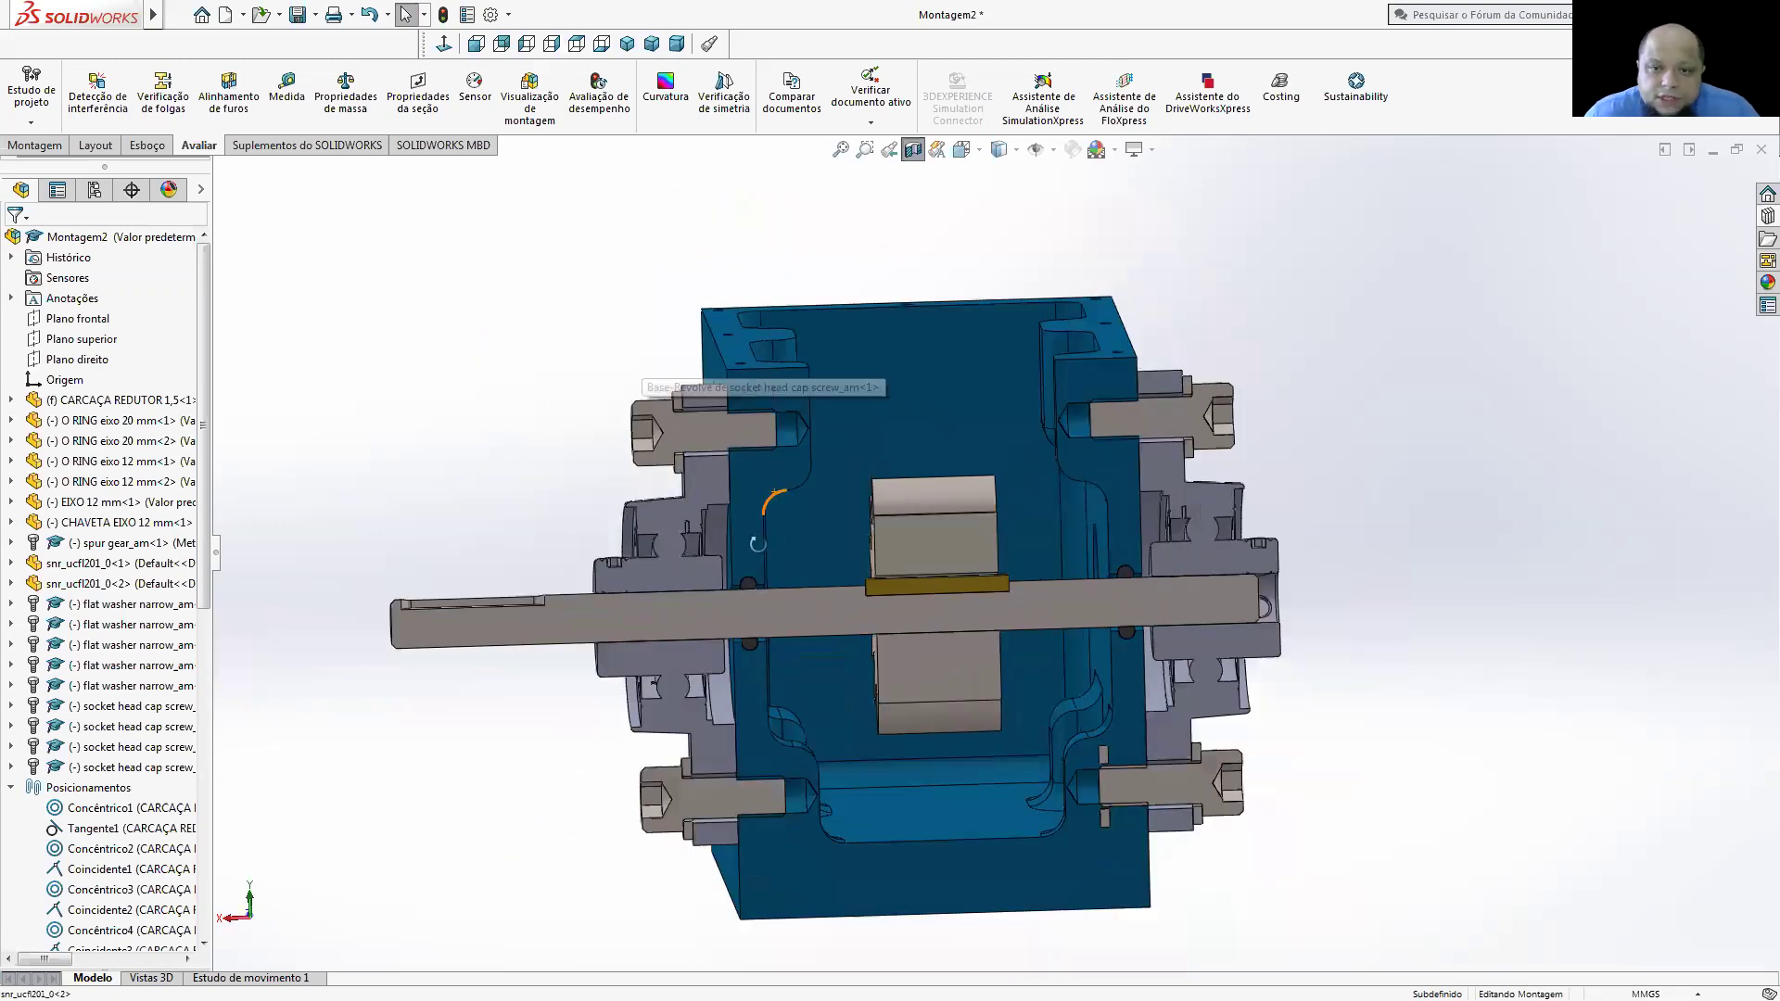
middle_drag(758, 544, 770, 560)
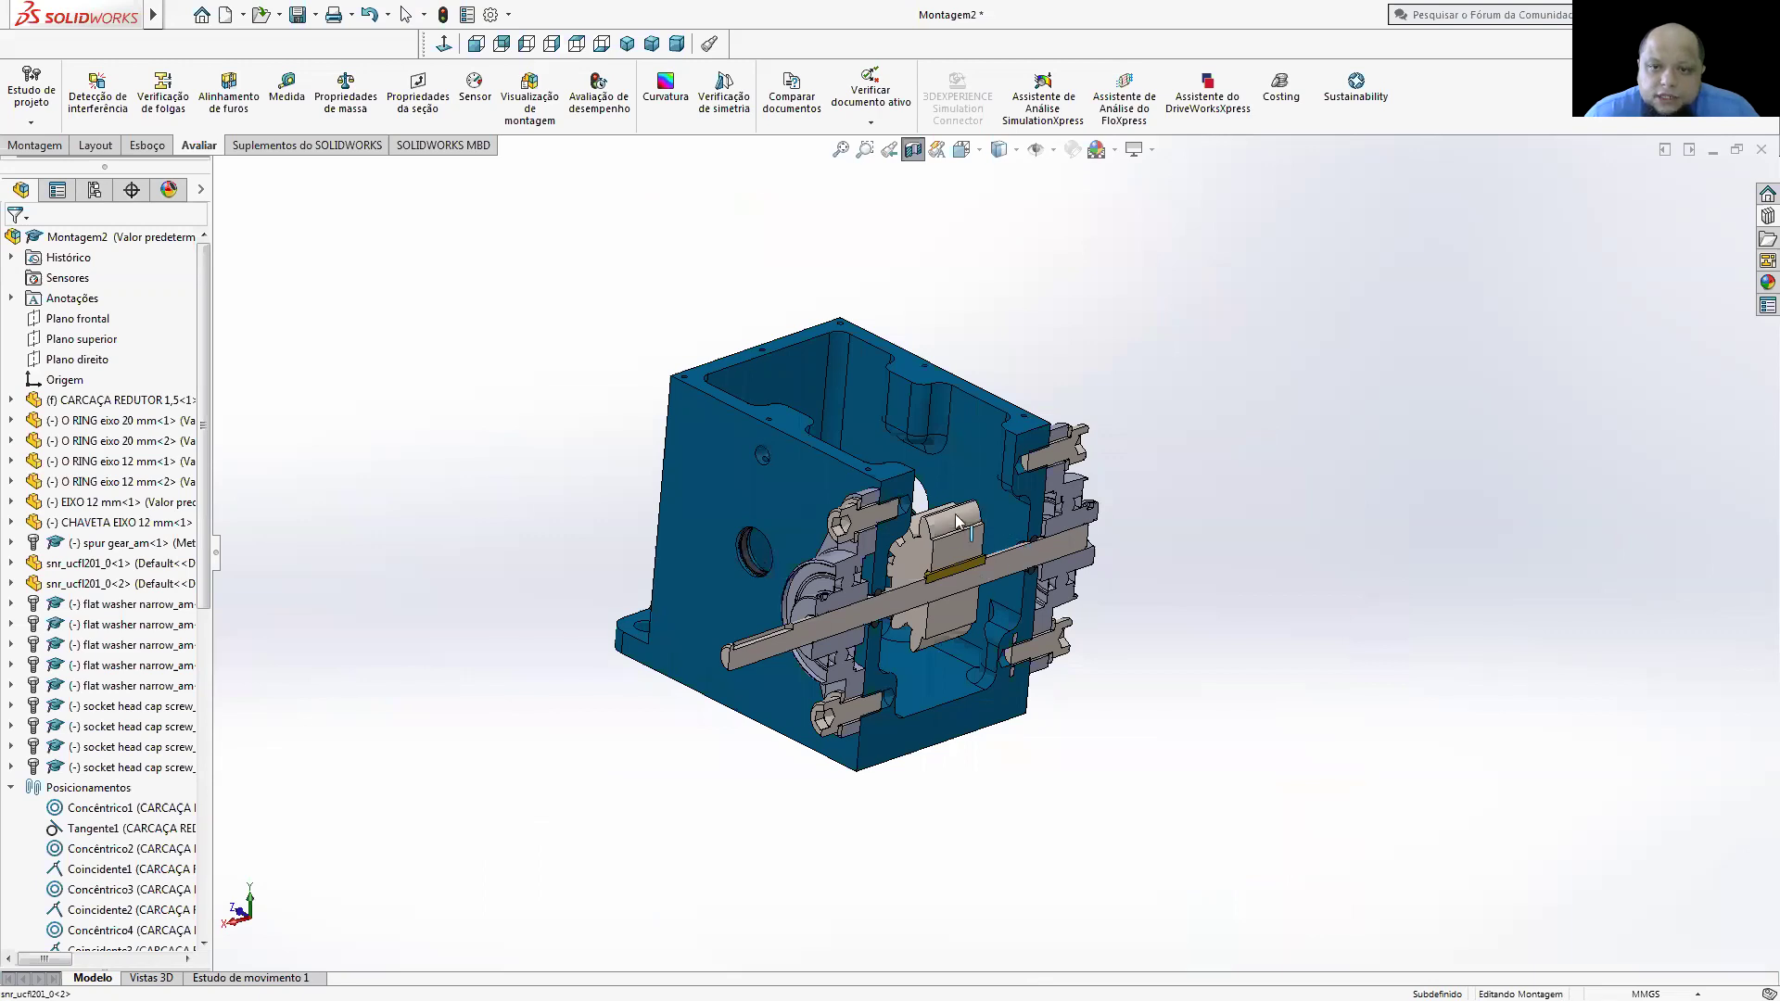
middle_drag(955, 528, 951, 534)
mouse_move(1014, 577)
mouse_down()
mouse_move(977, 685)
mouse_move(973, 556)
mouse_up()
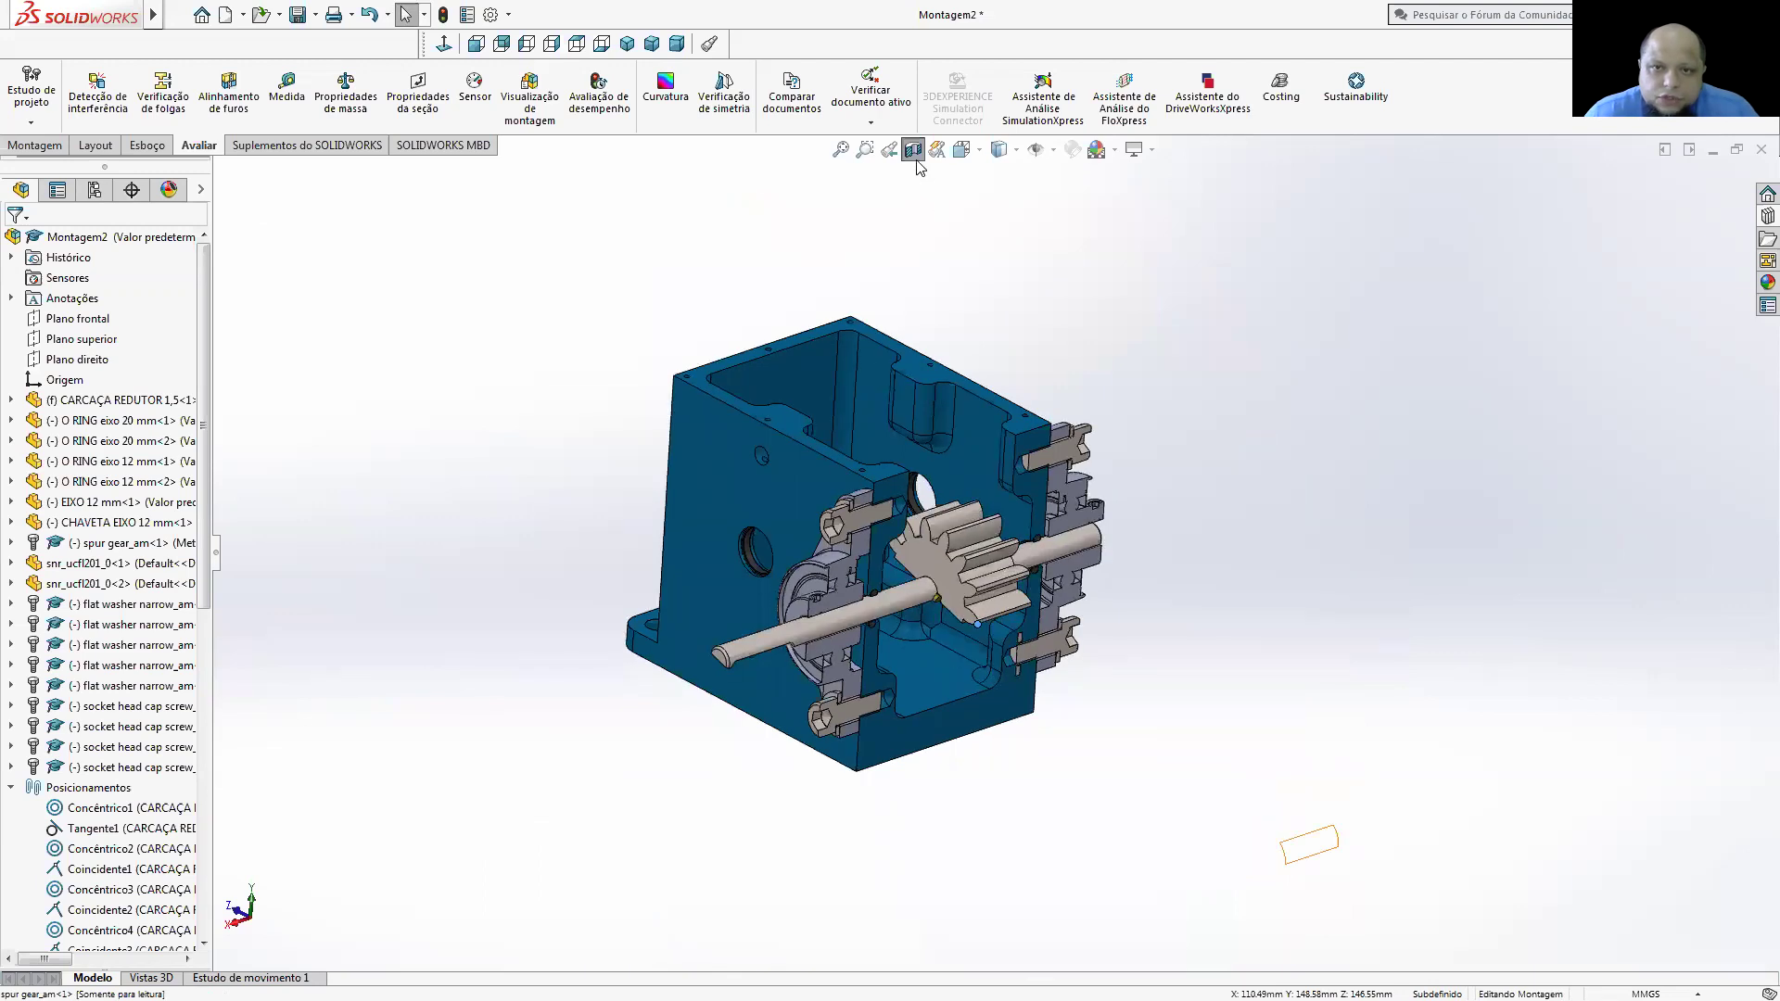
- Inspect the uncut gearbox, spinning the spur gear and returning to an isometric view
middle_drag(1174, 616, 979, 587)
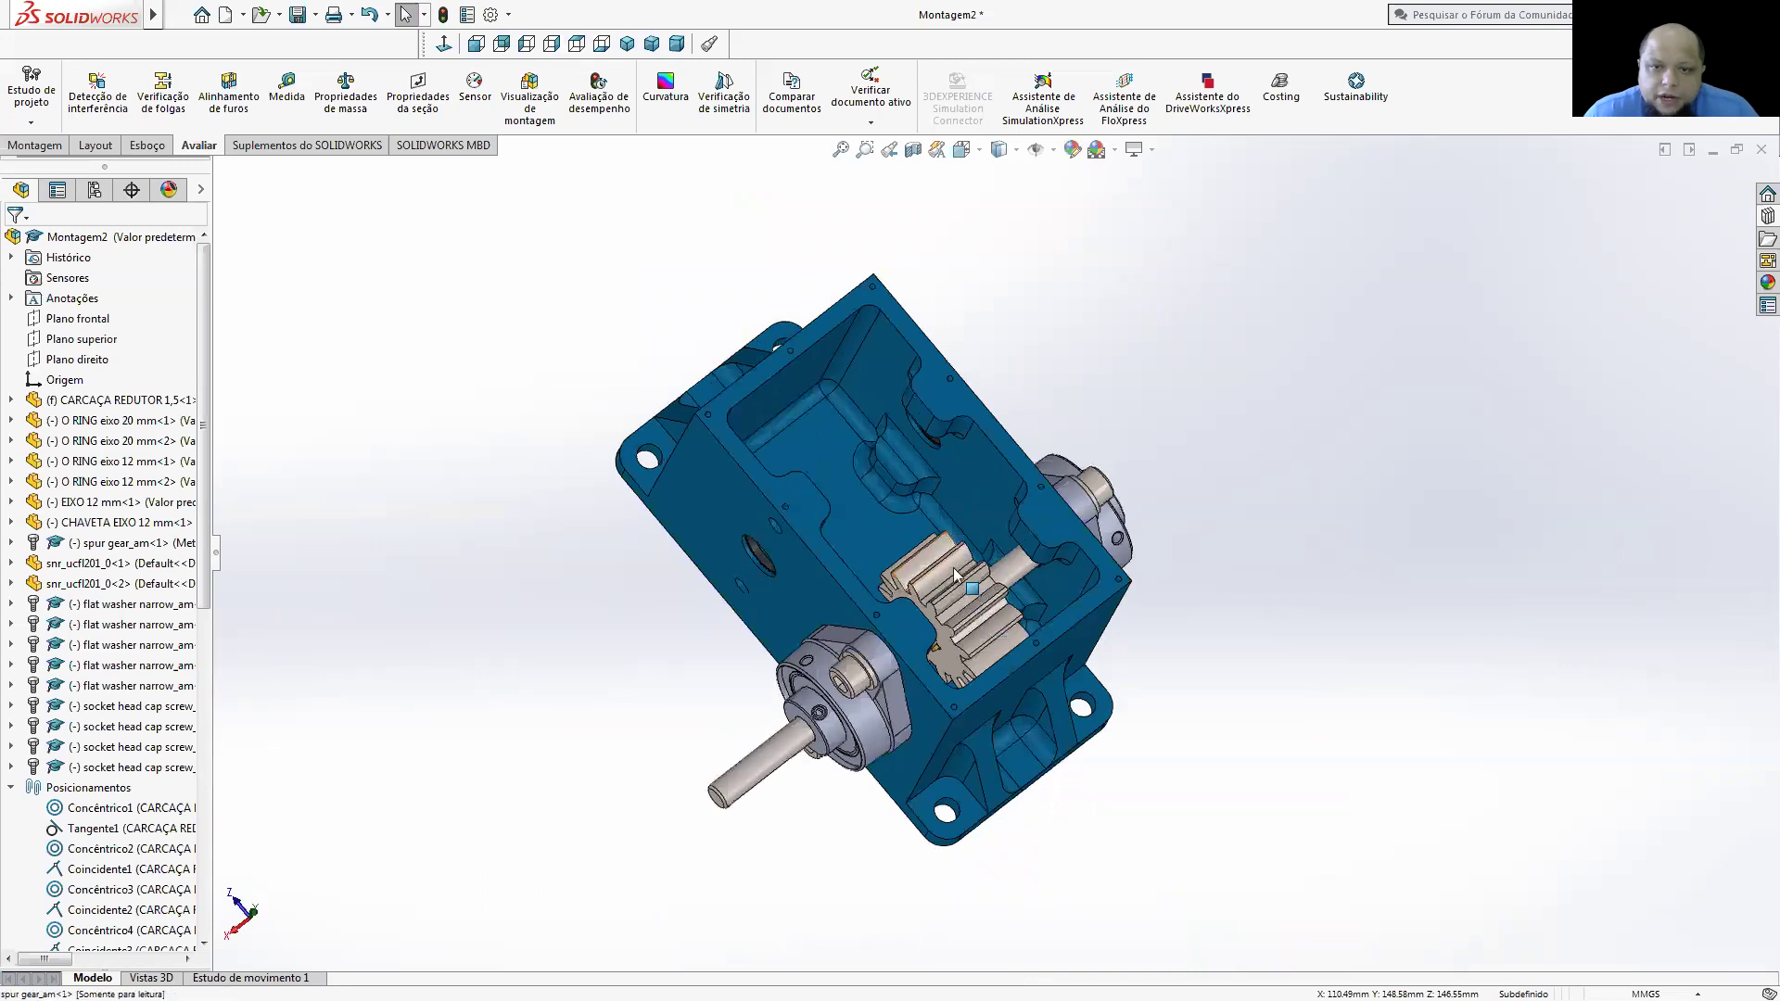
click(943, 569)
drag(945, 573, 1040, 702)
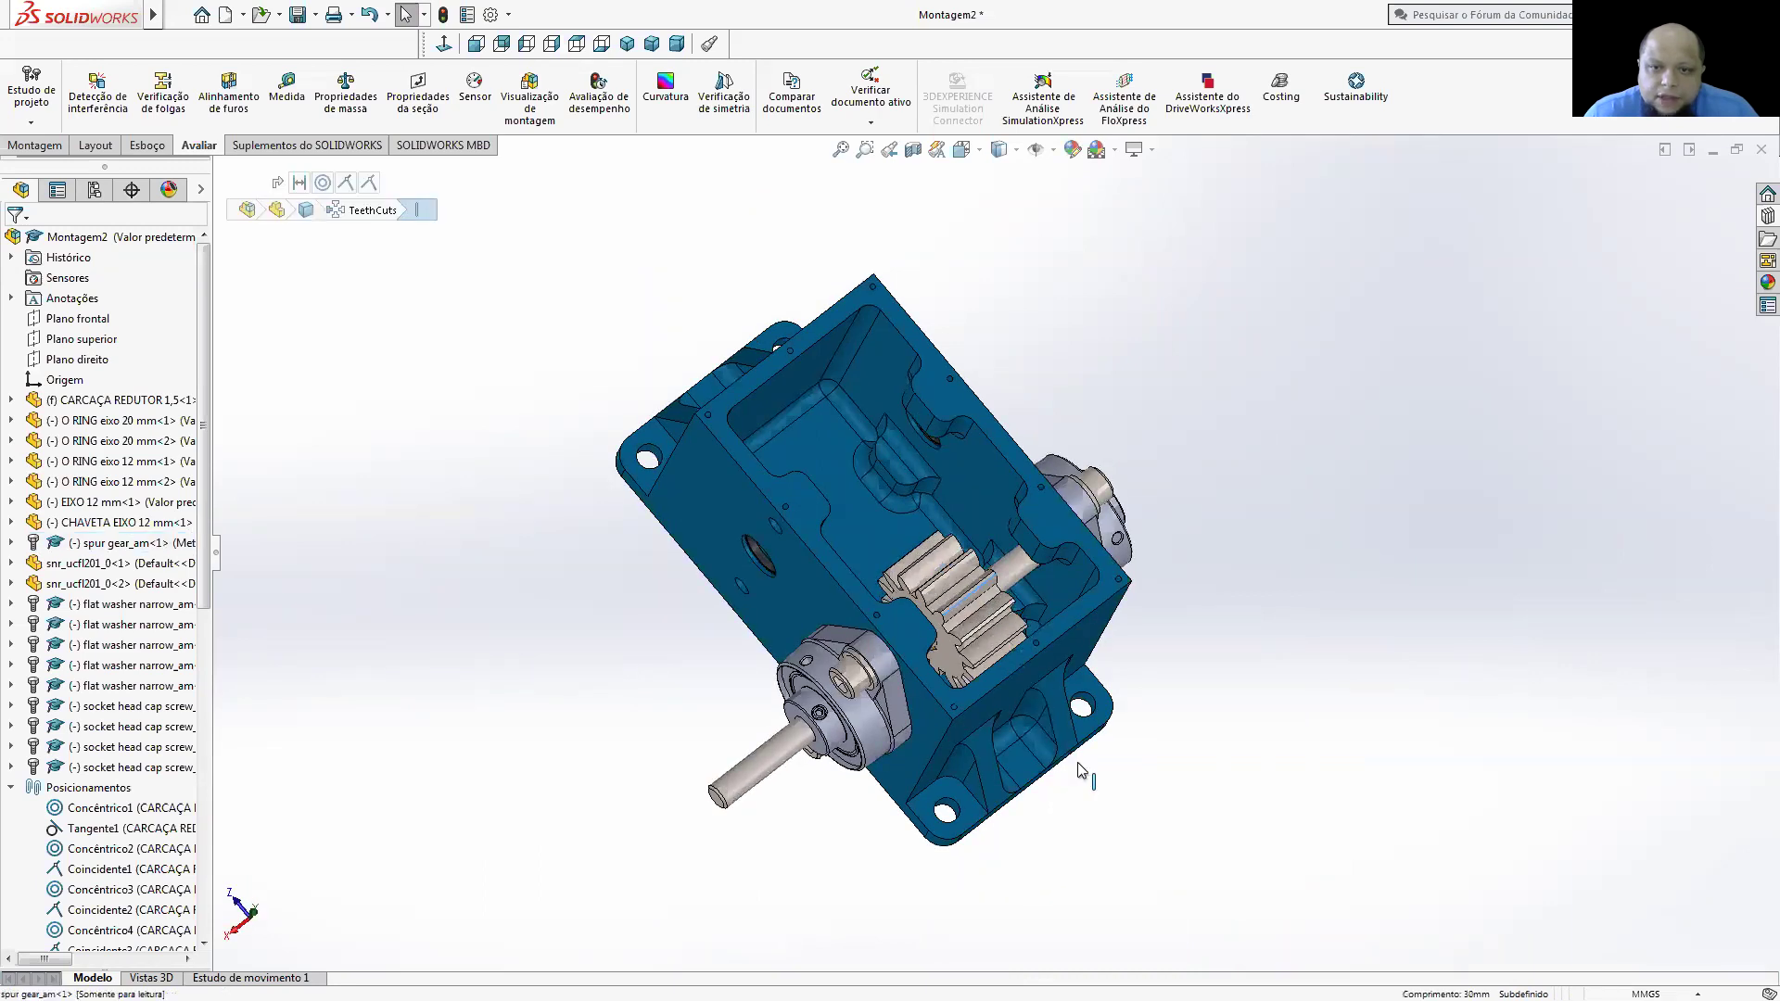
click(978, 563)
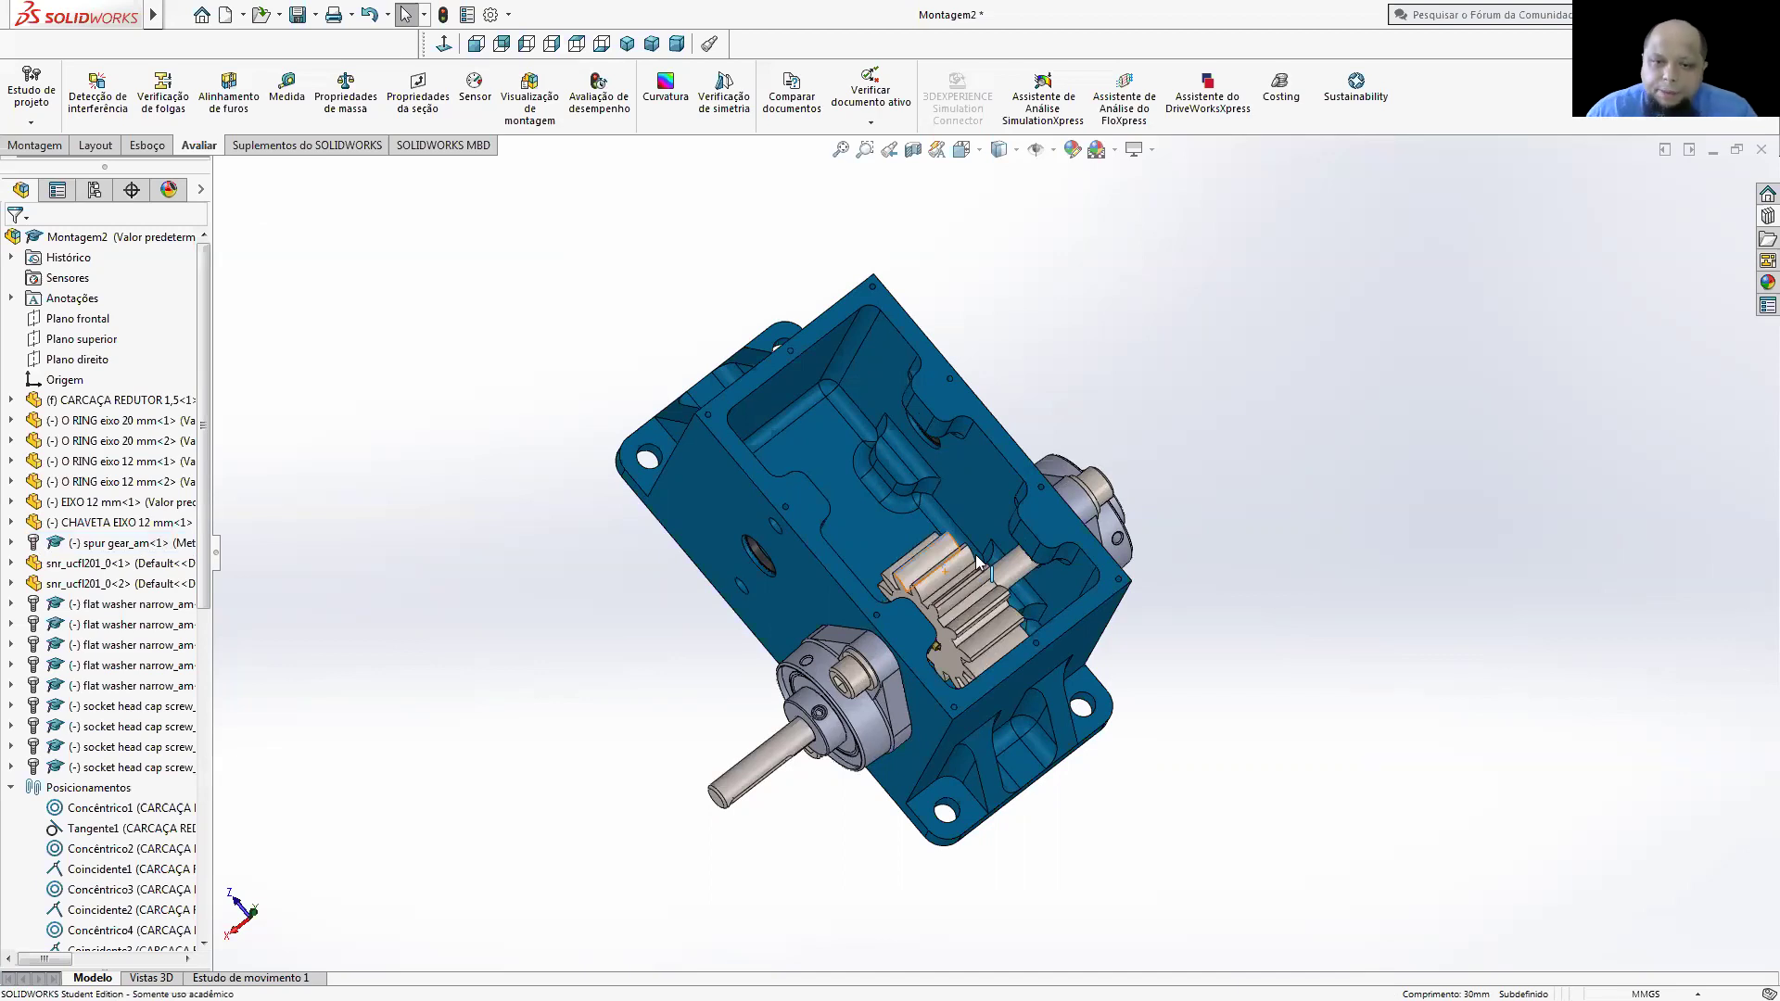
middle_drag(1173, 668, 1071, 391)
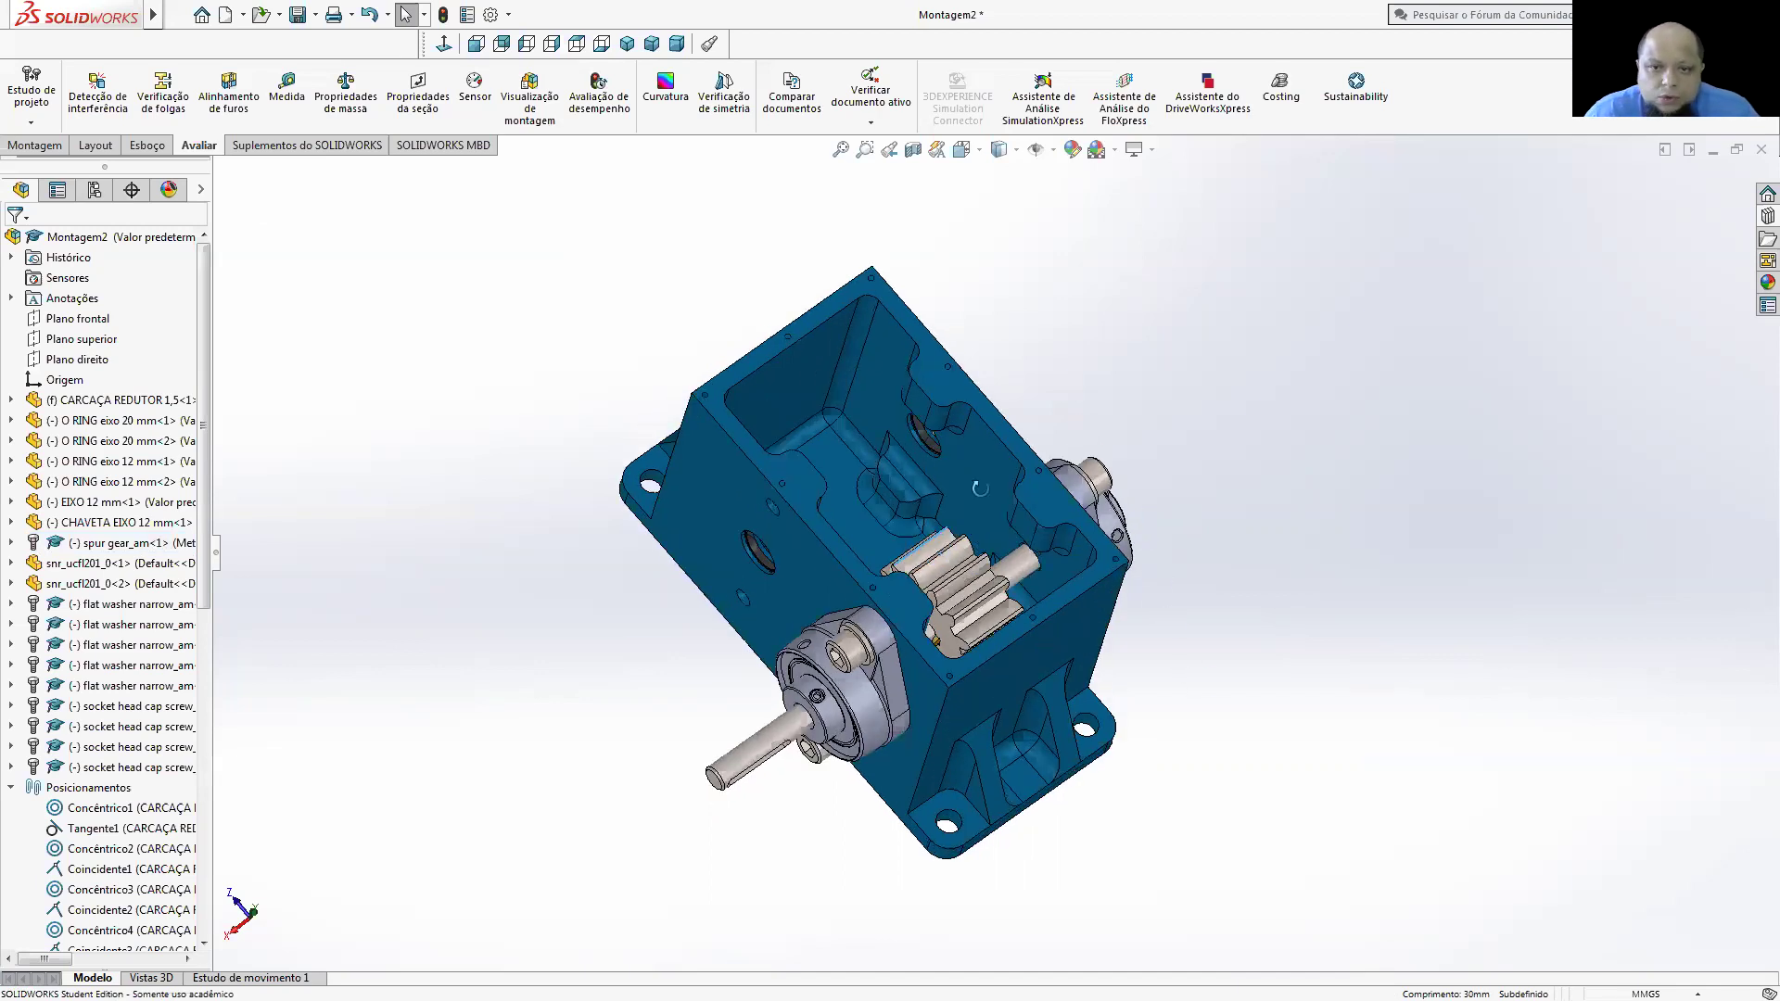
key(ctrl+7)
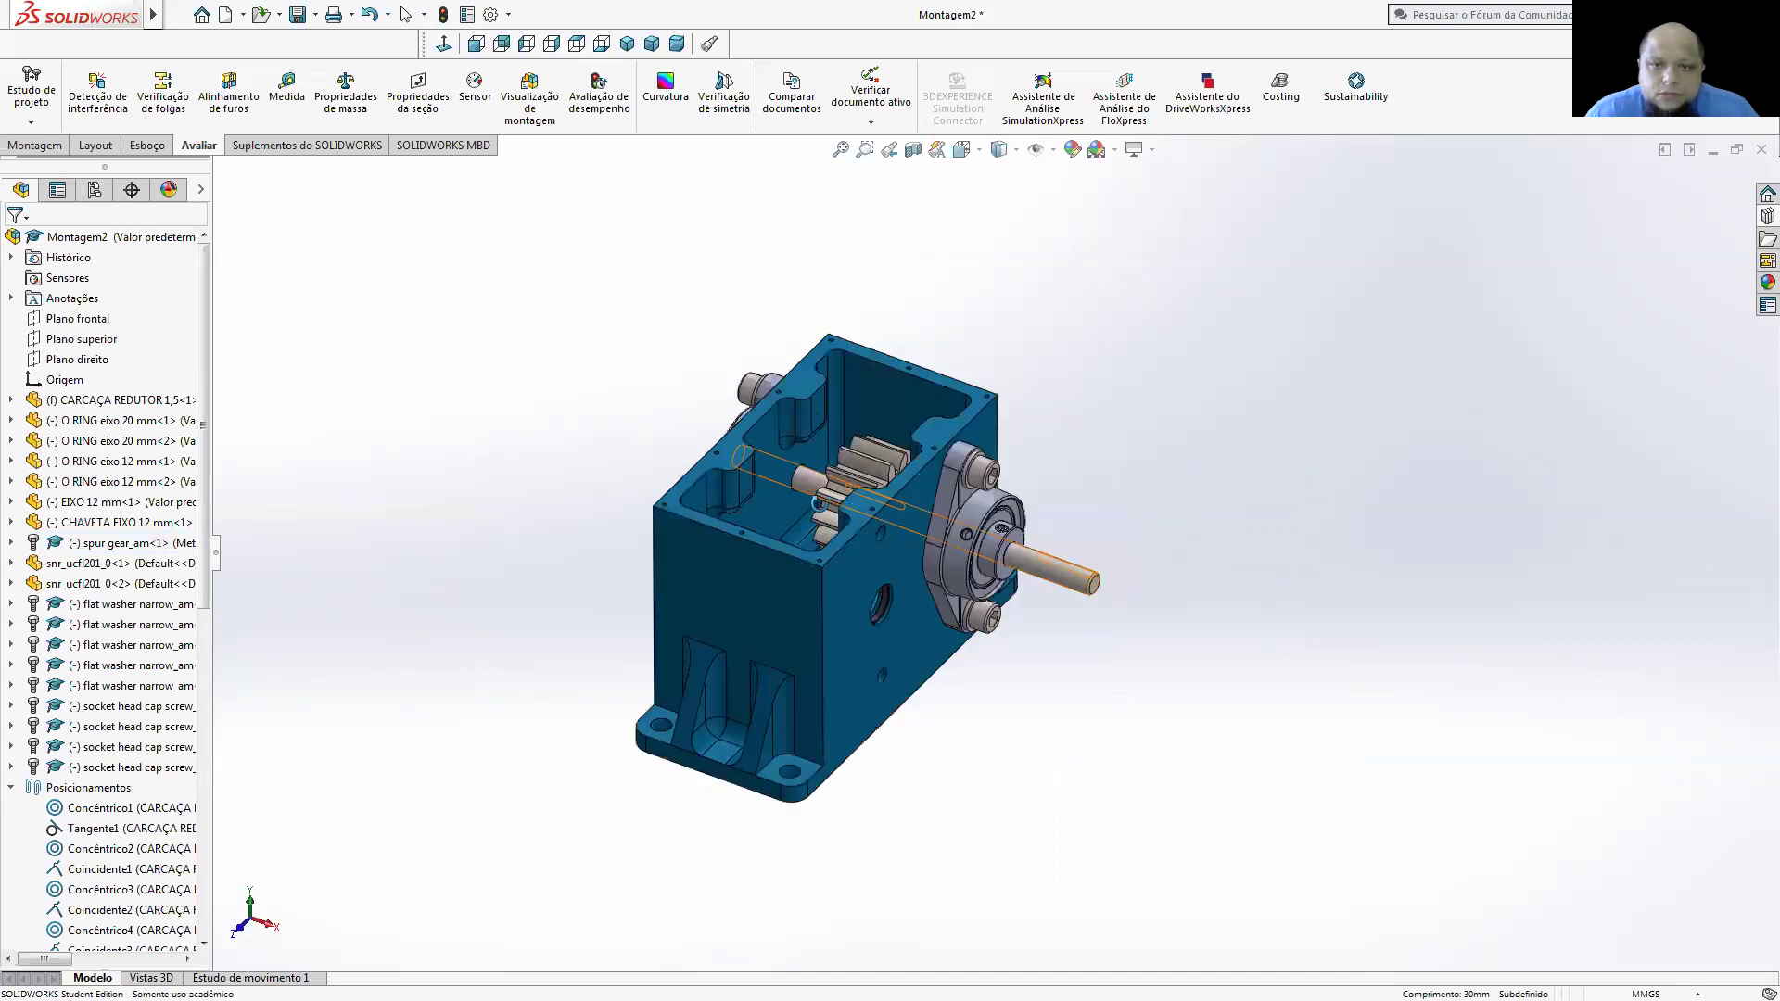
mouse_move(862, 523)
middle_down()
mouse_move(871, 549)
mouse_move(659, 556)
middle_up()
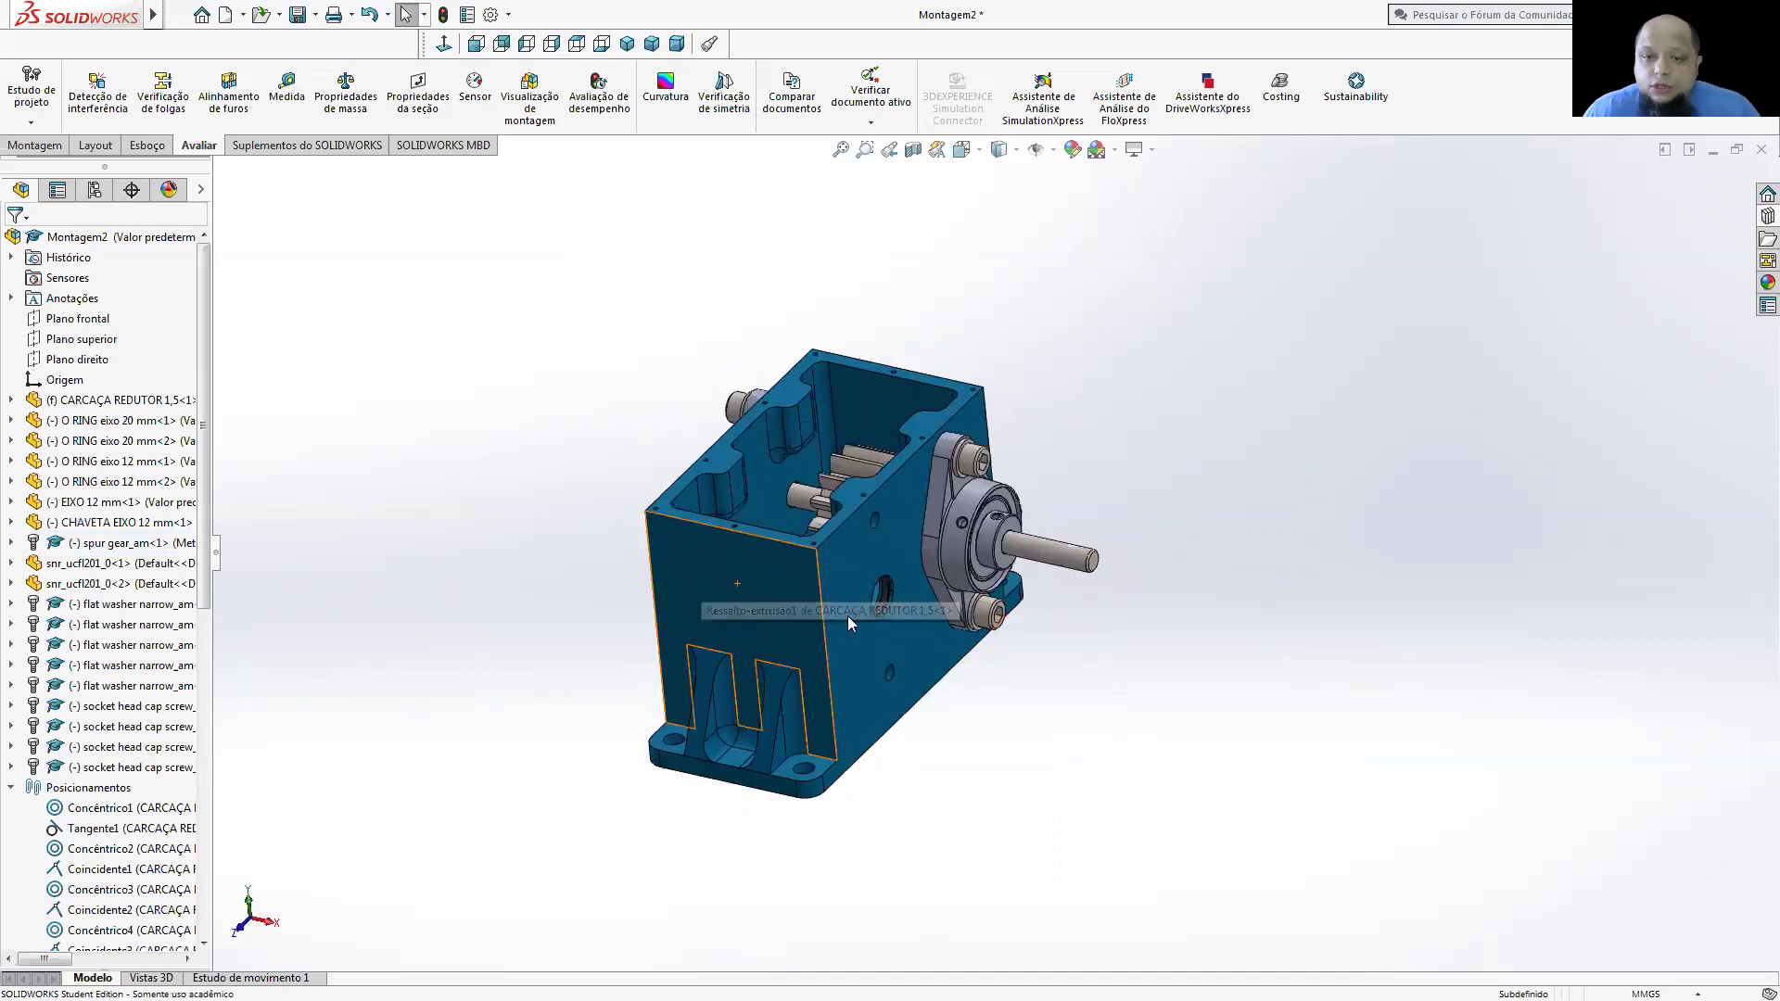
- Measure the radius of the O-ring hole edge, then start Insert Components
click(287, 88)
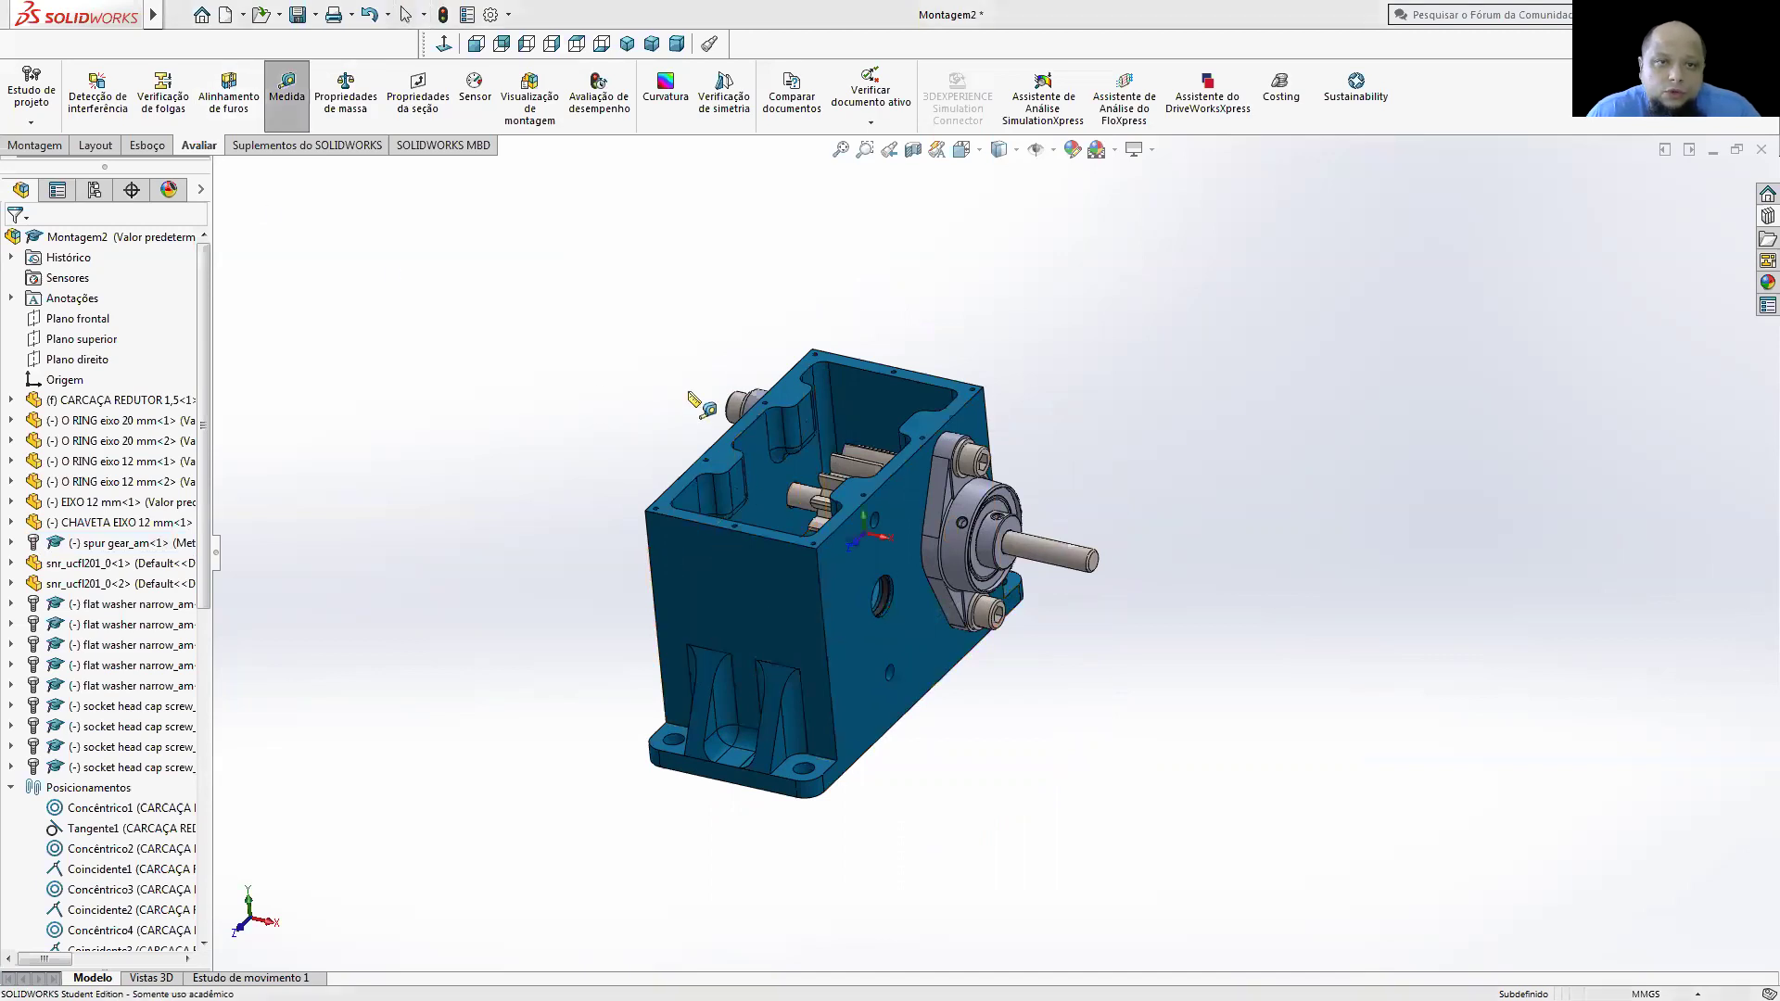
scroll(922, 672, down, 3)
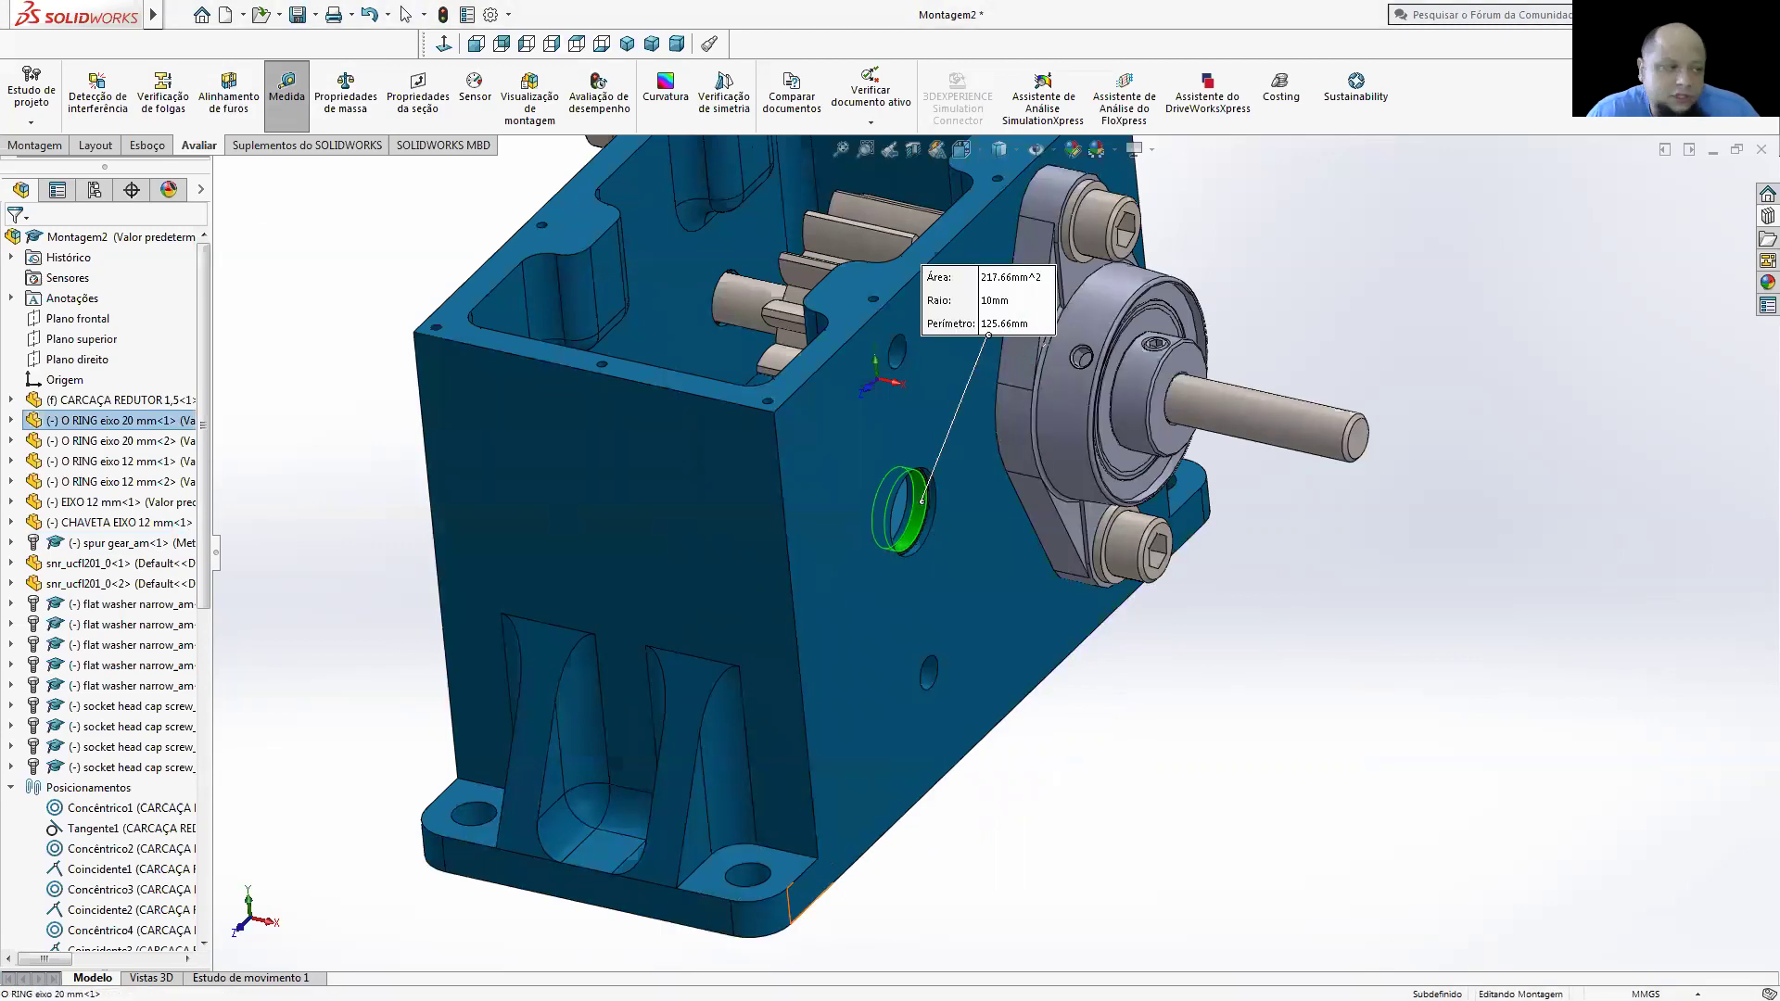
key(Escape)
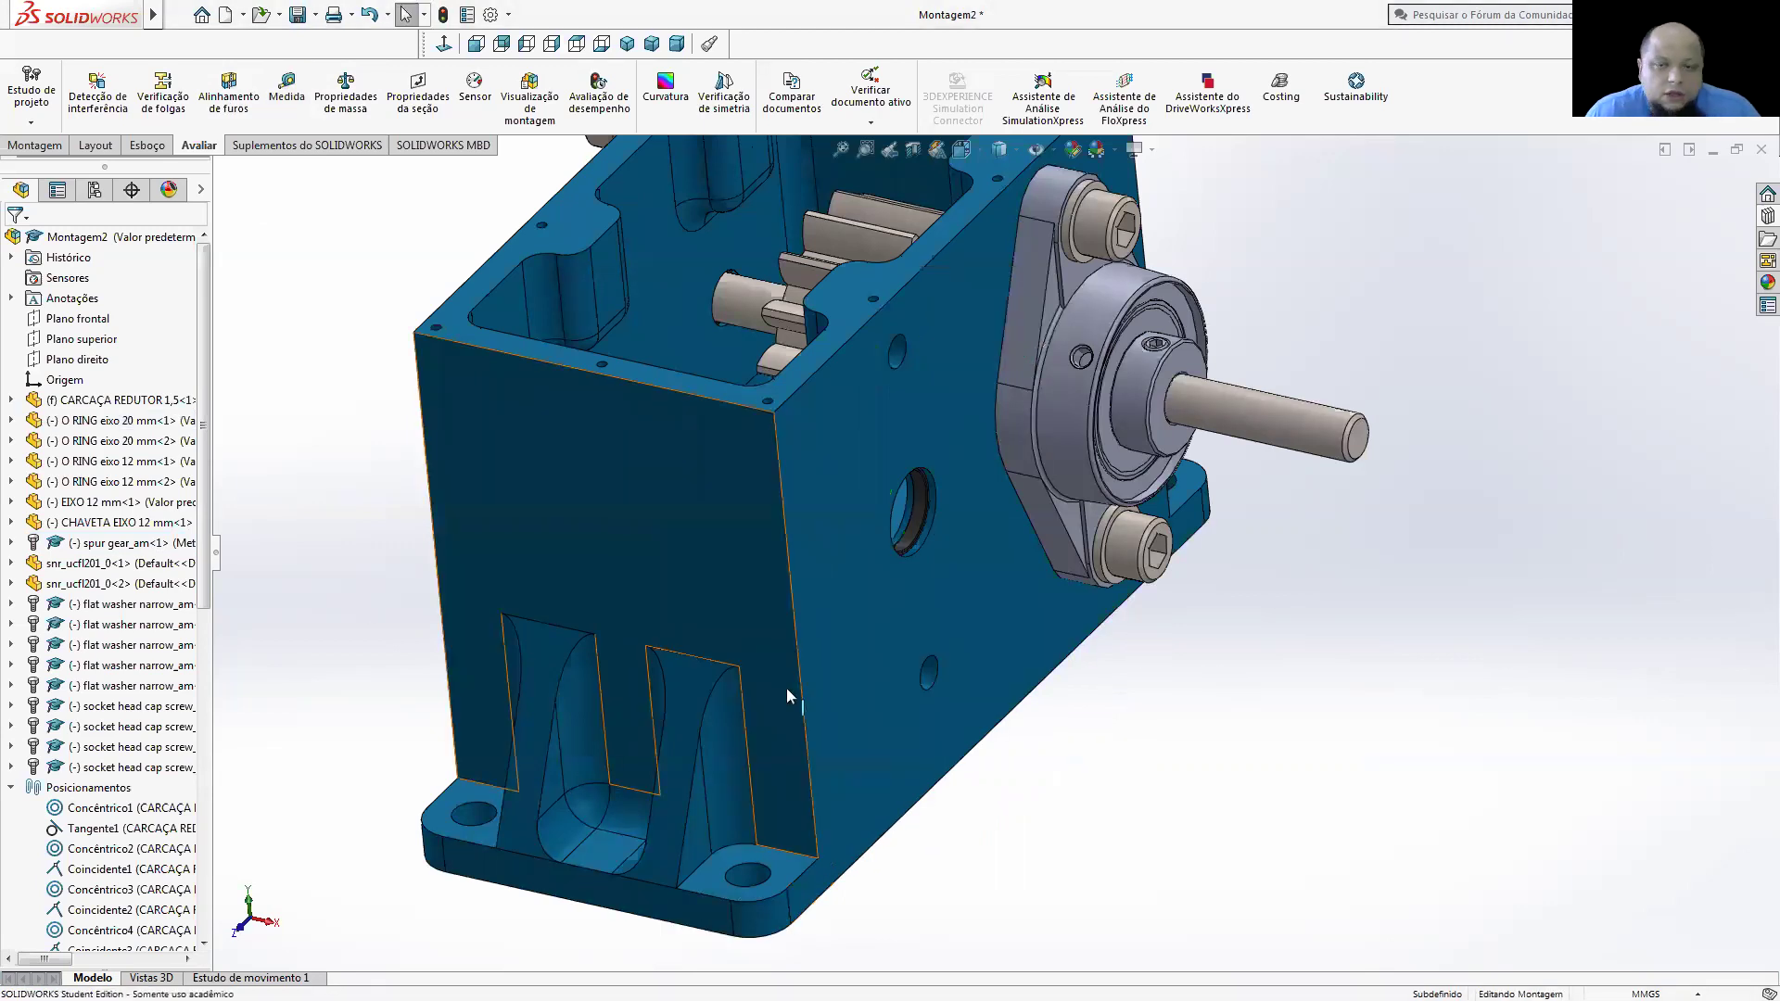
scroll(788, 687, up, 3)
scroll(800, 520, up, 2)
click(35, 145)
click(94, 111)
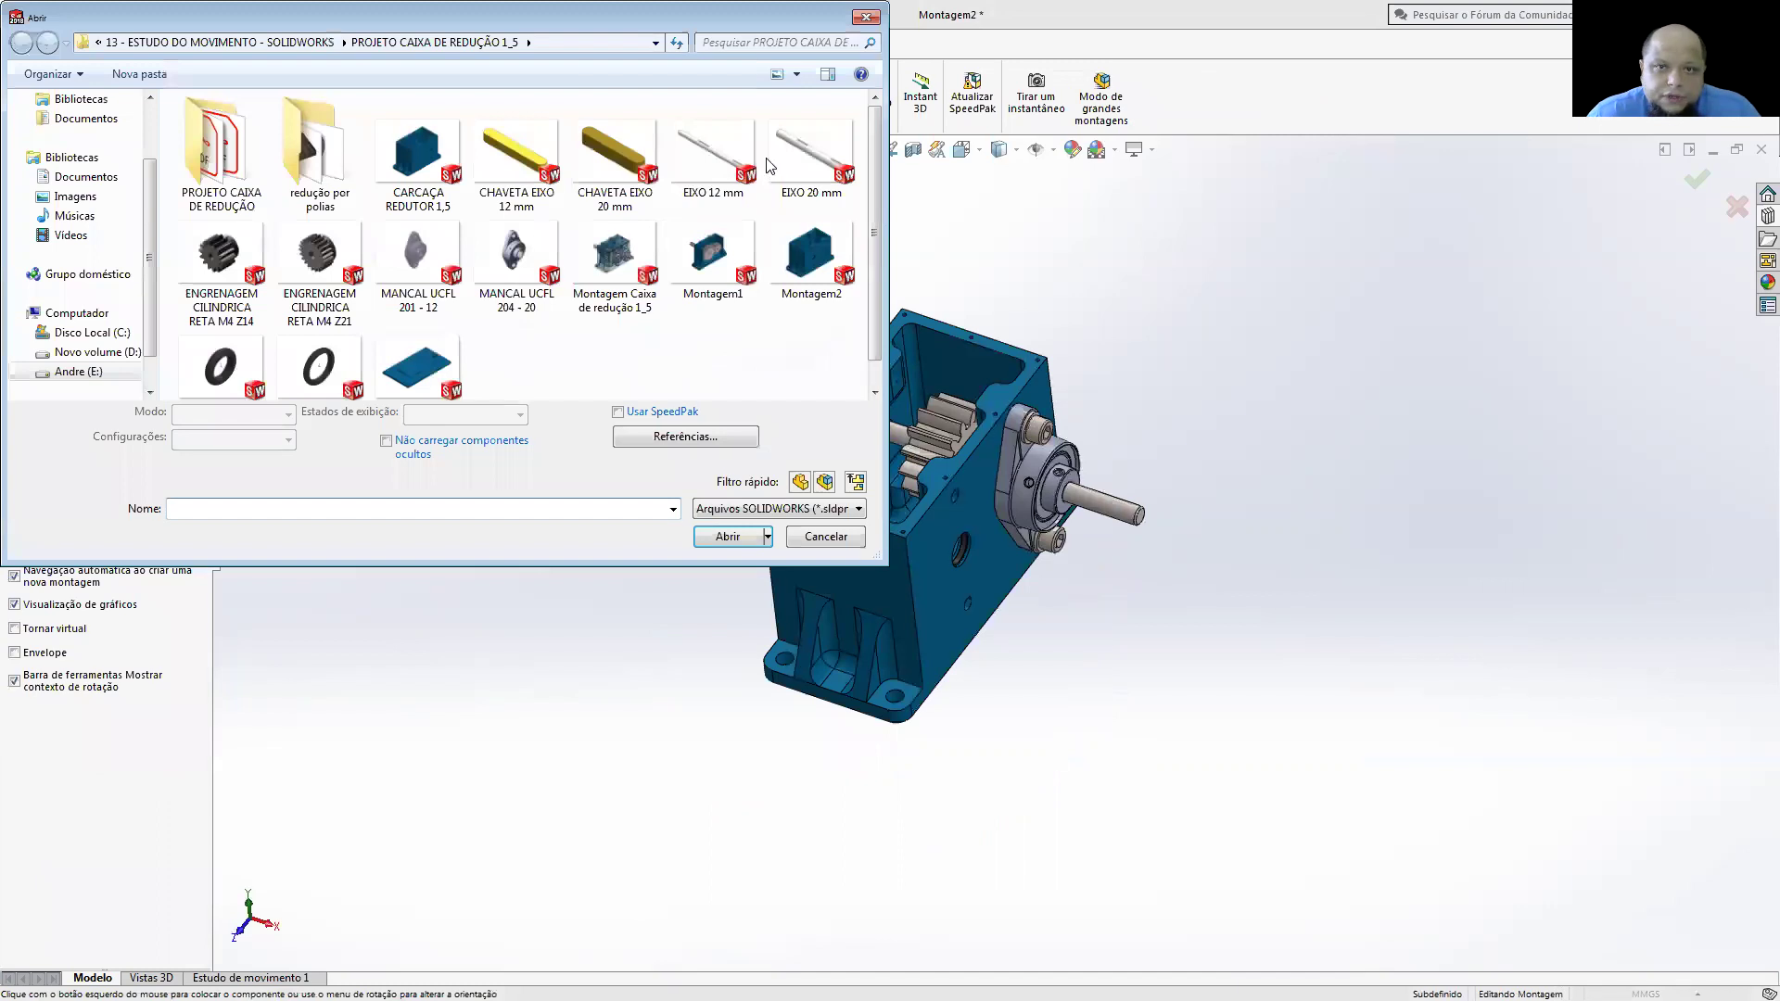
- Insert the EIXO 20 mm shaft and CHAVETA EIXO 20 mm key beside the housing
click(729, 524)
click(641, 646)
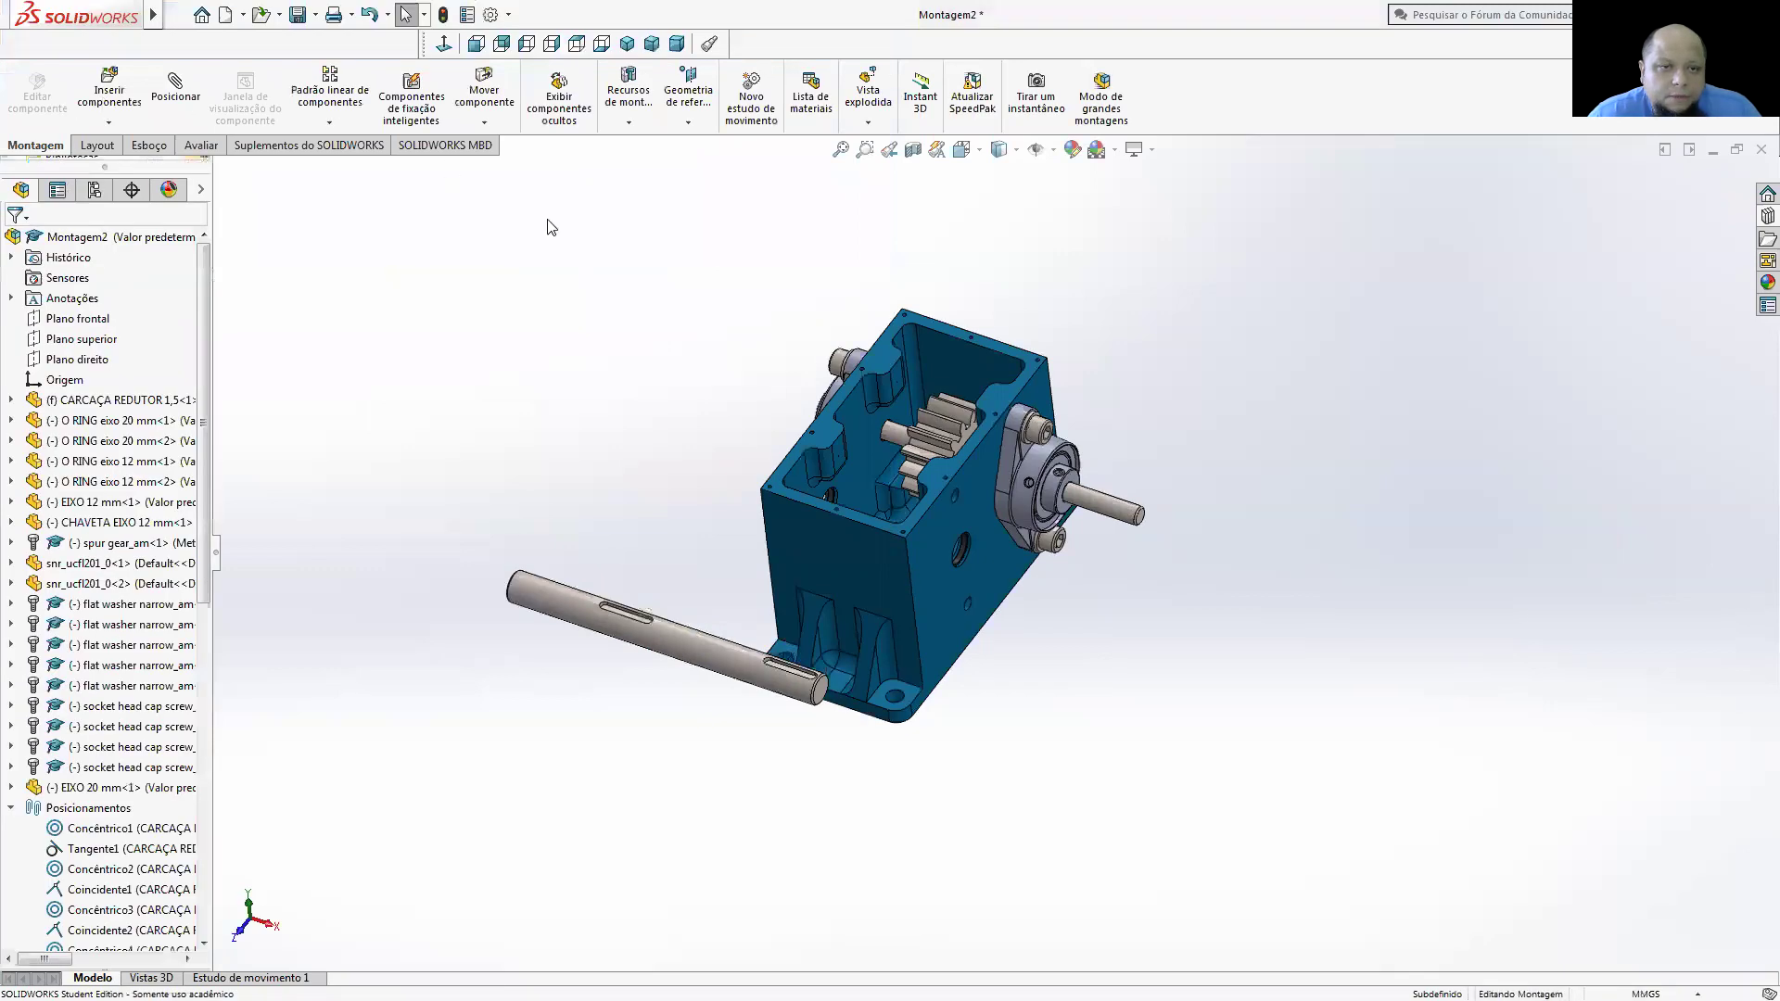
click(607, 187)
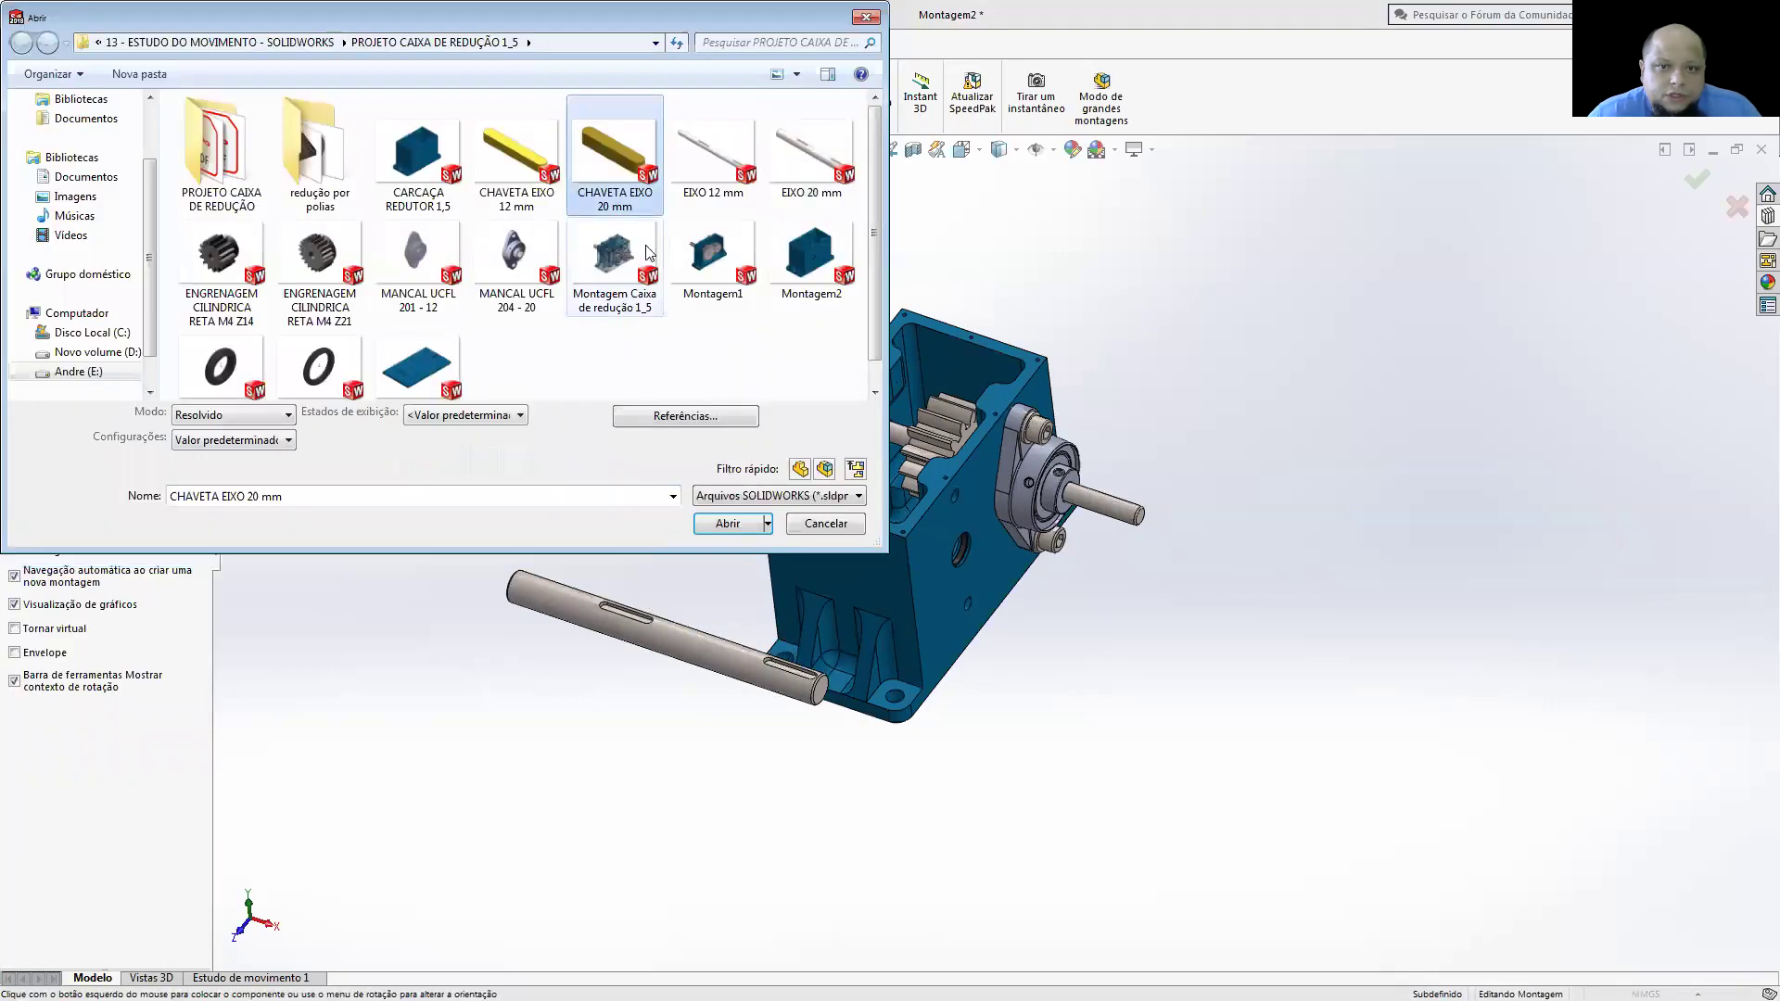
click(728, 524)
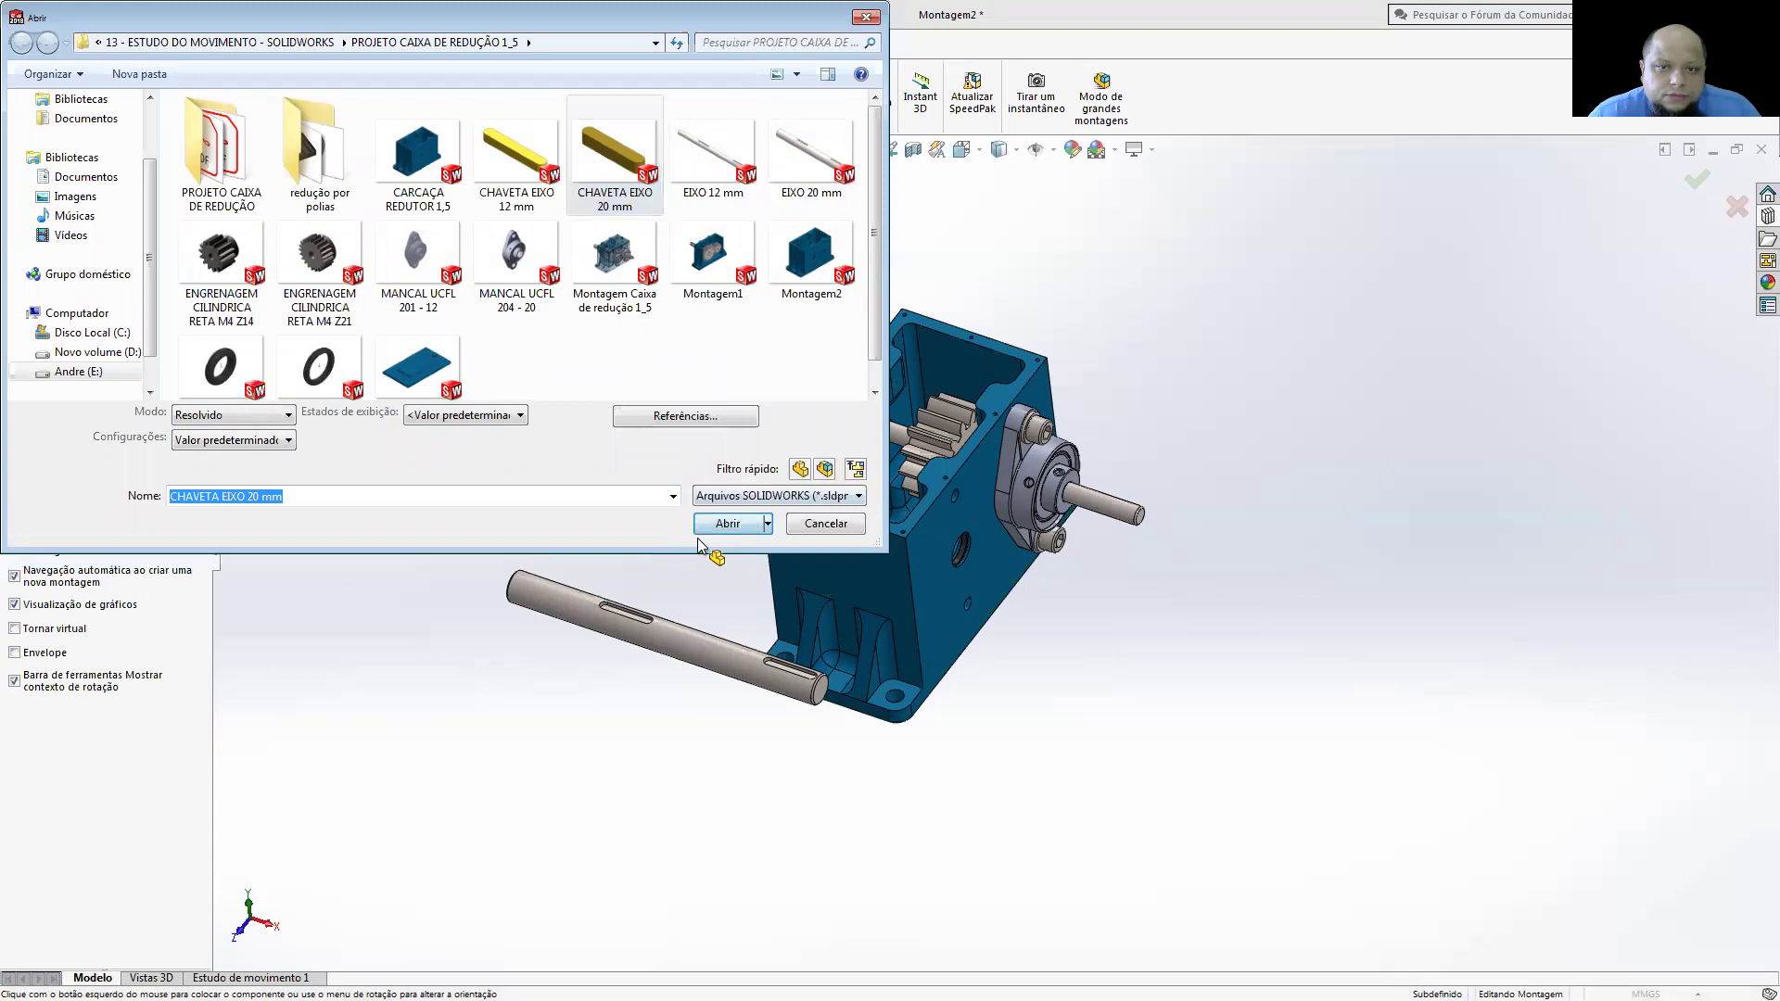
click(655, 580)
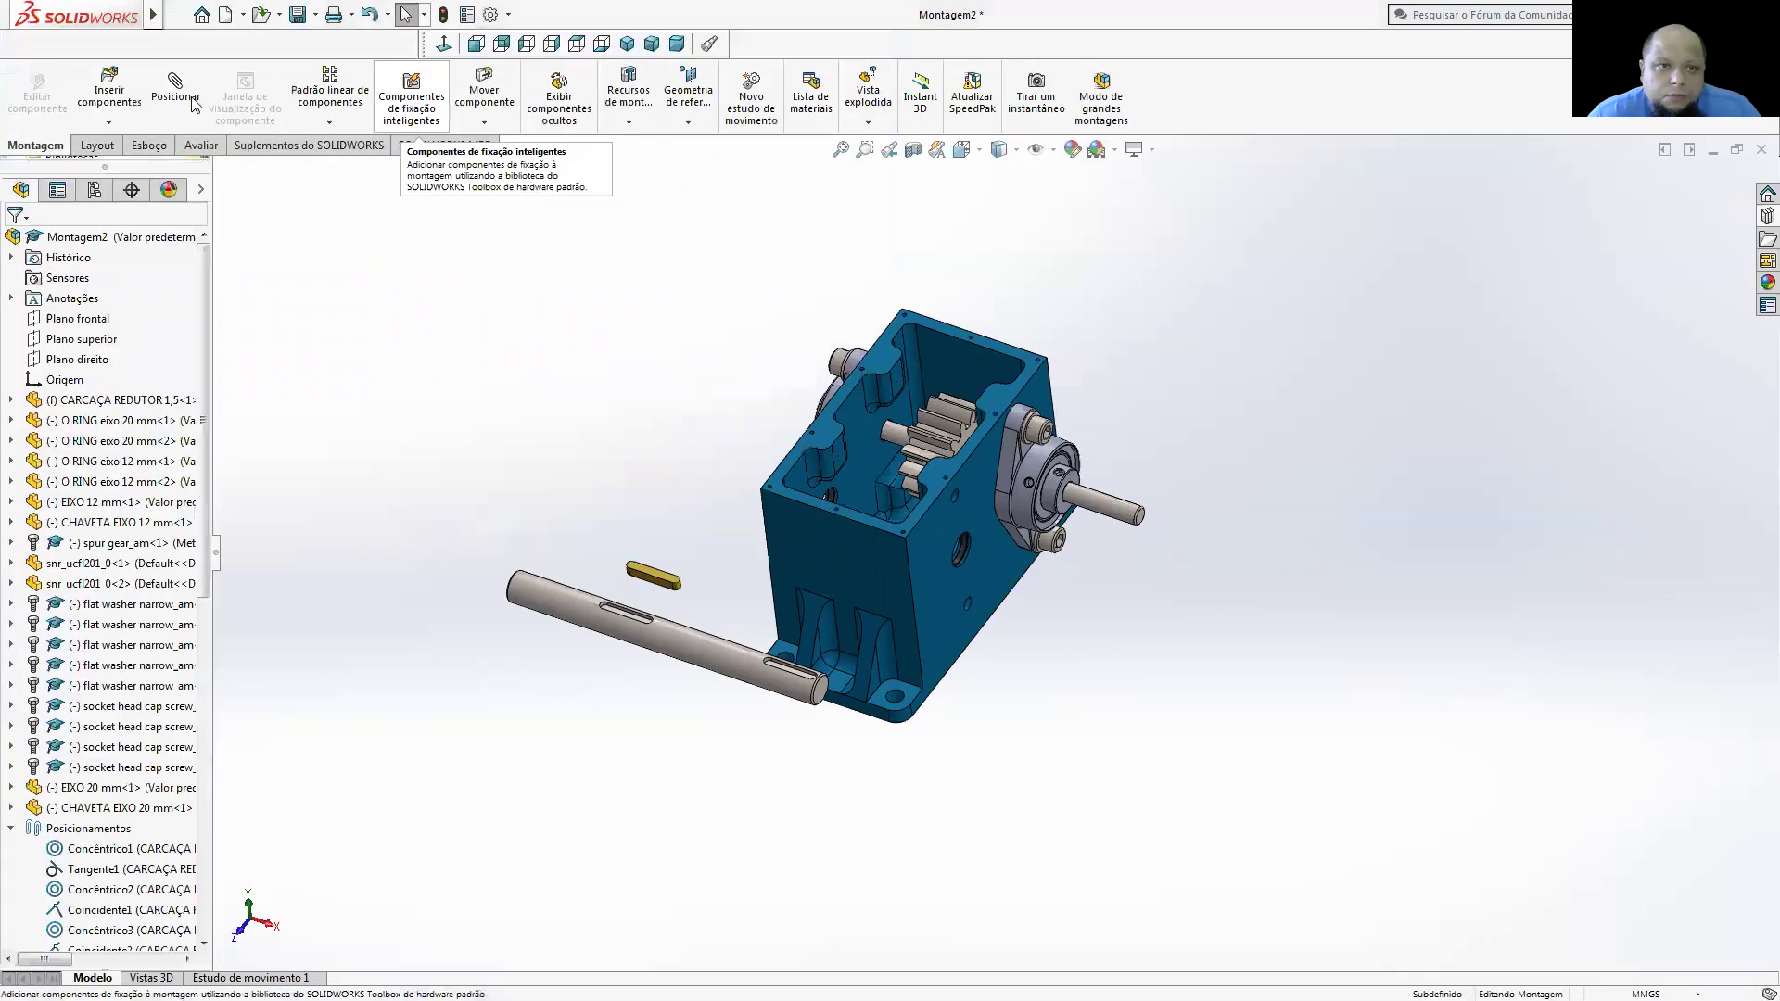
- Mate the key's rounded end concentric with the rounded end of the keyway slot
click(199, 83)
scroll(547, 612, down, 4)
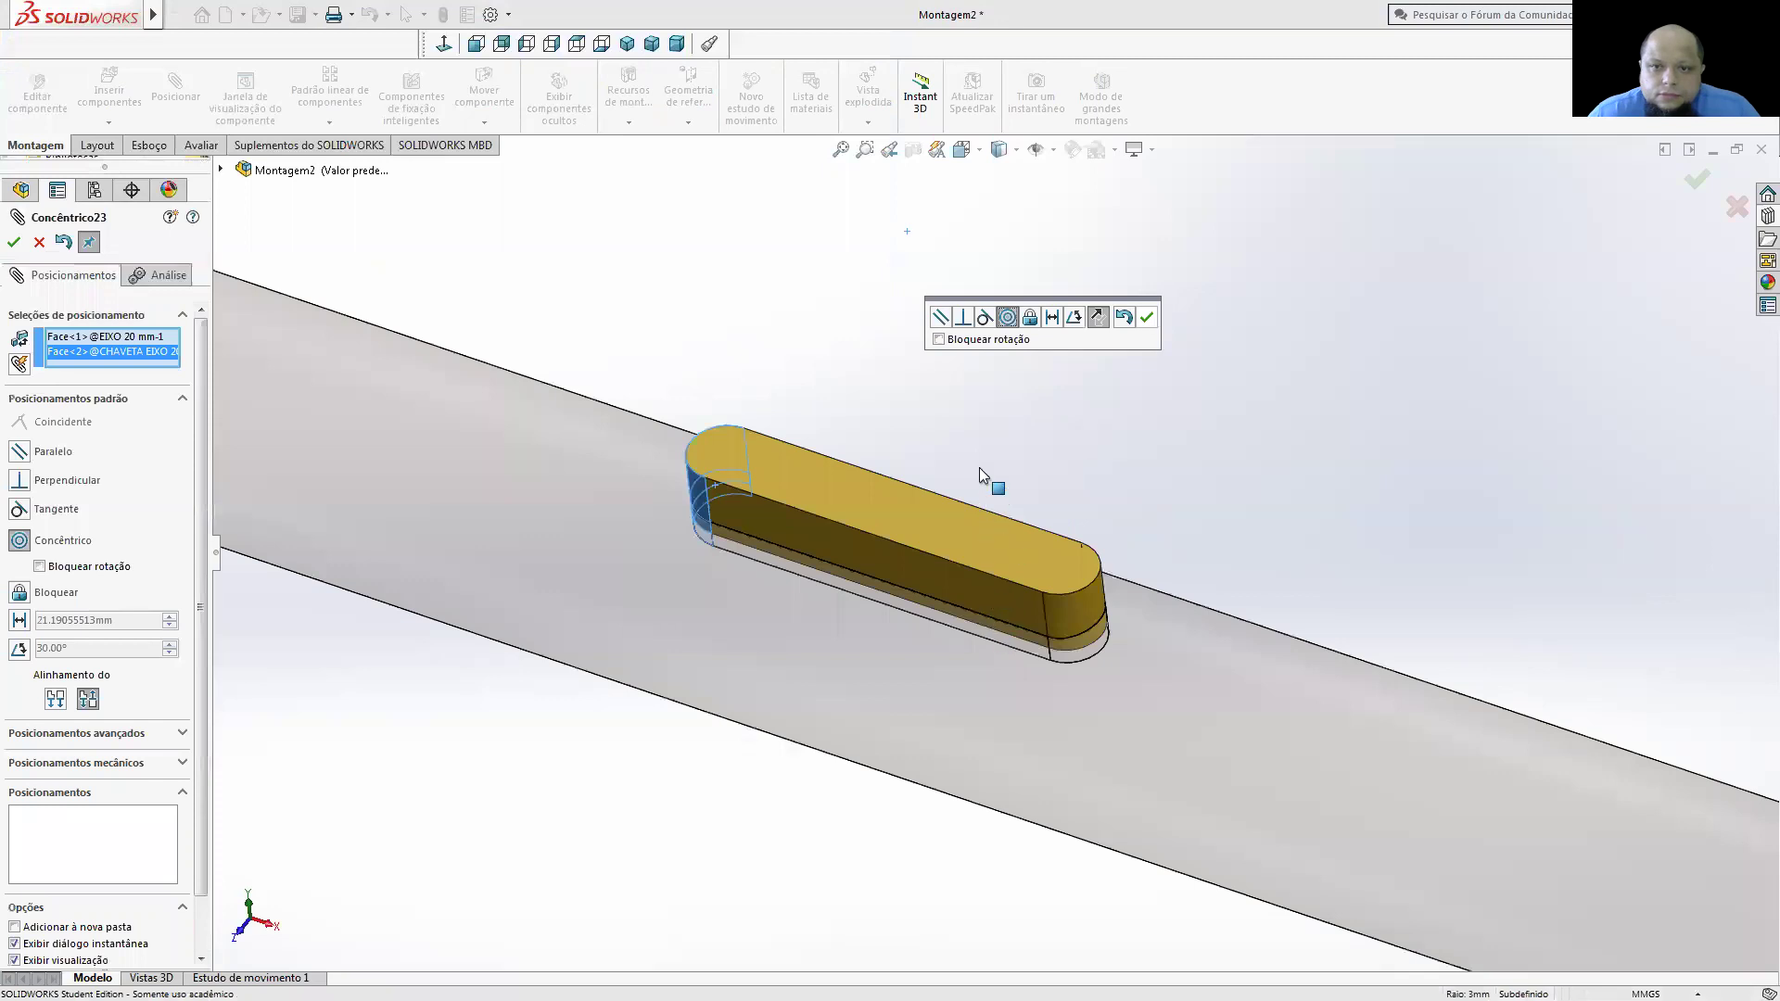
key(Return)
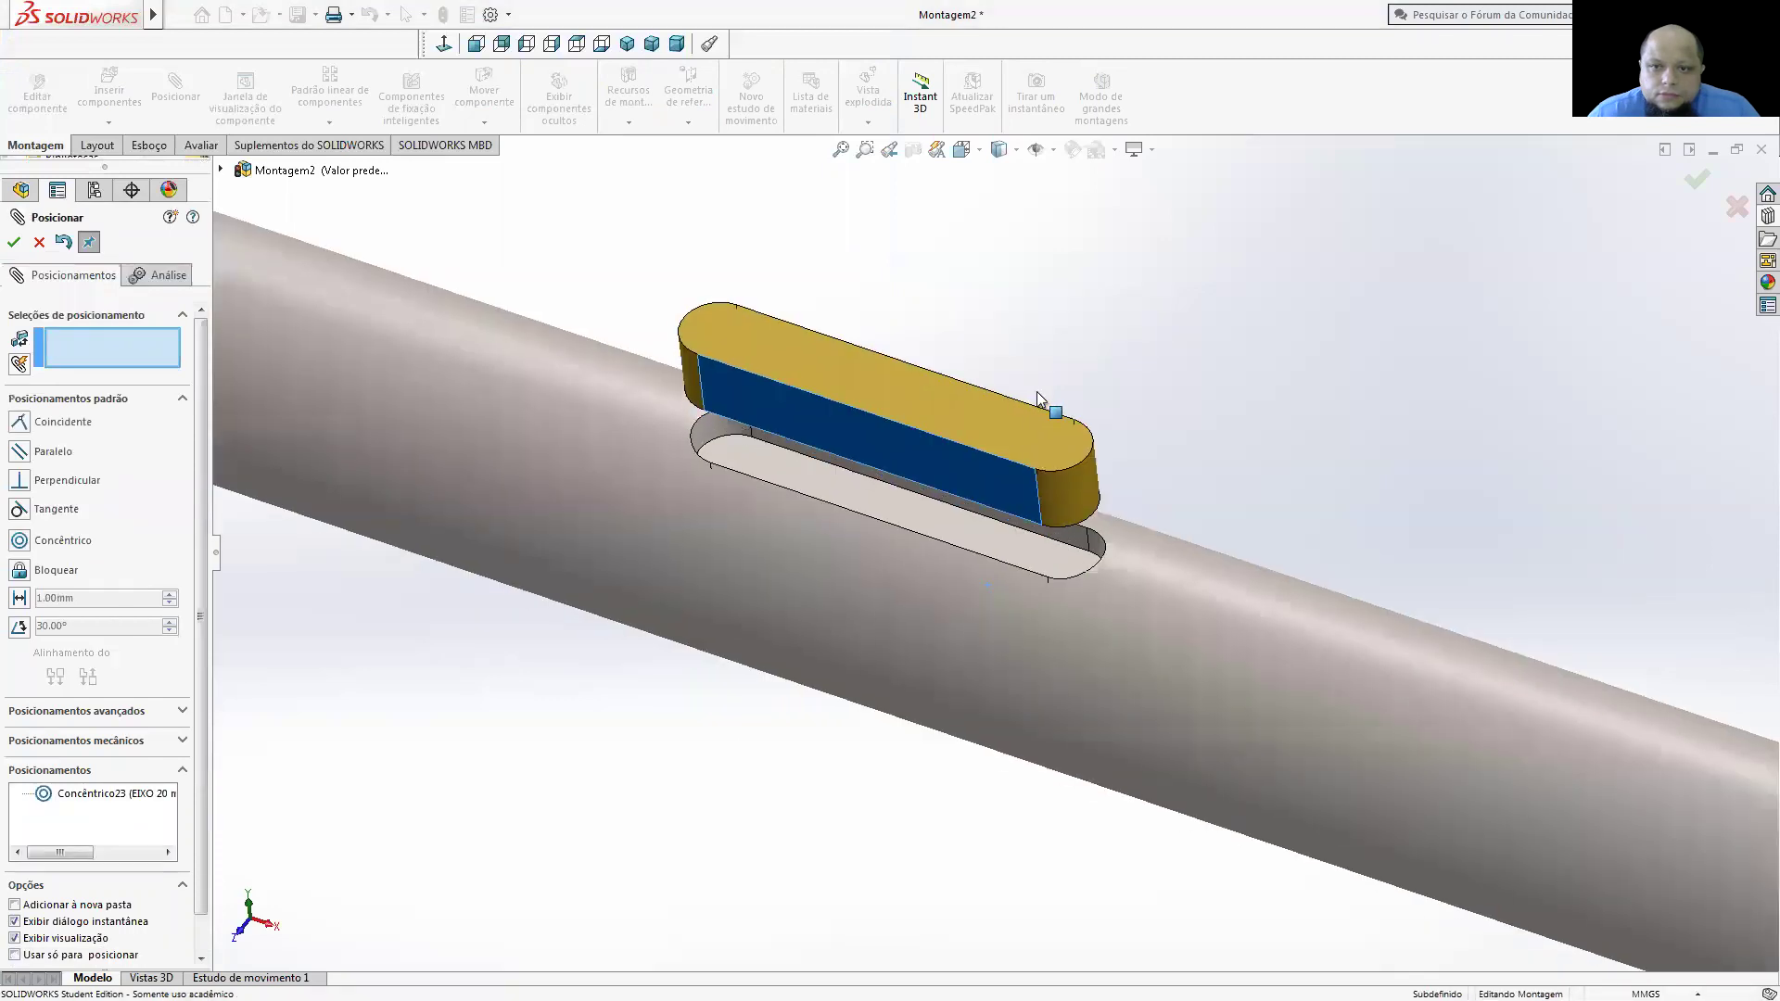
click(1155, 502)
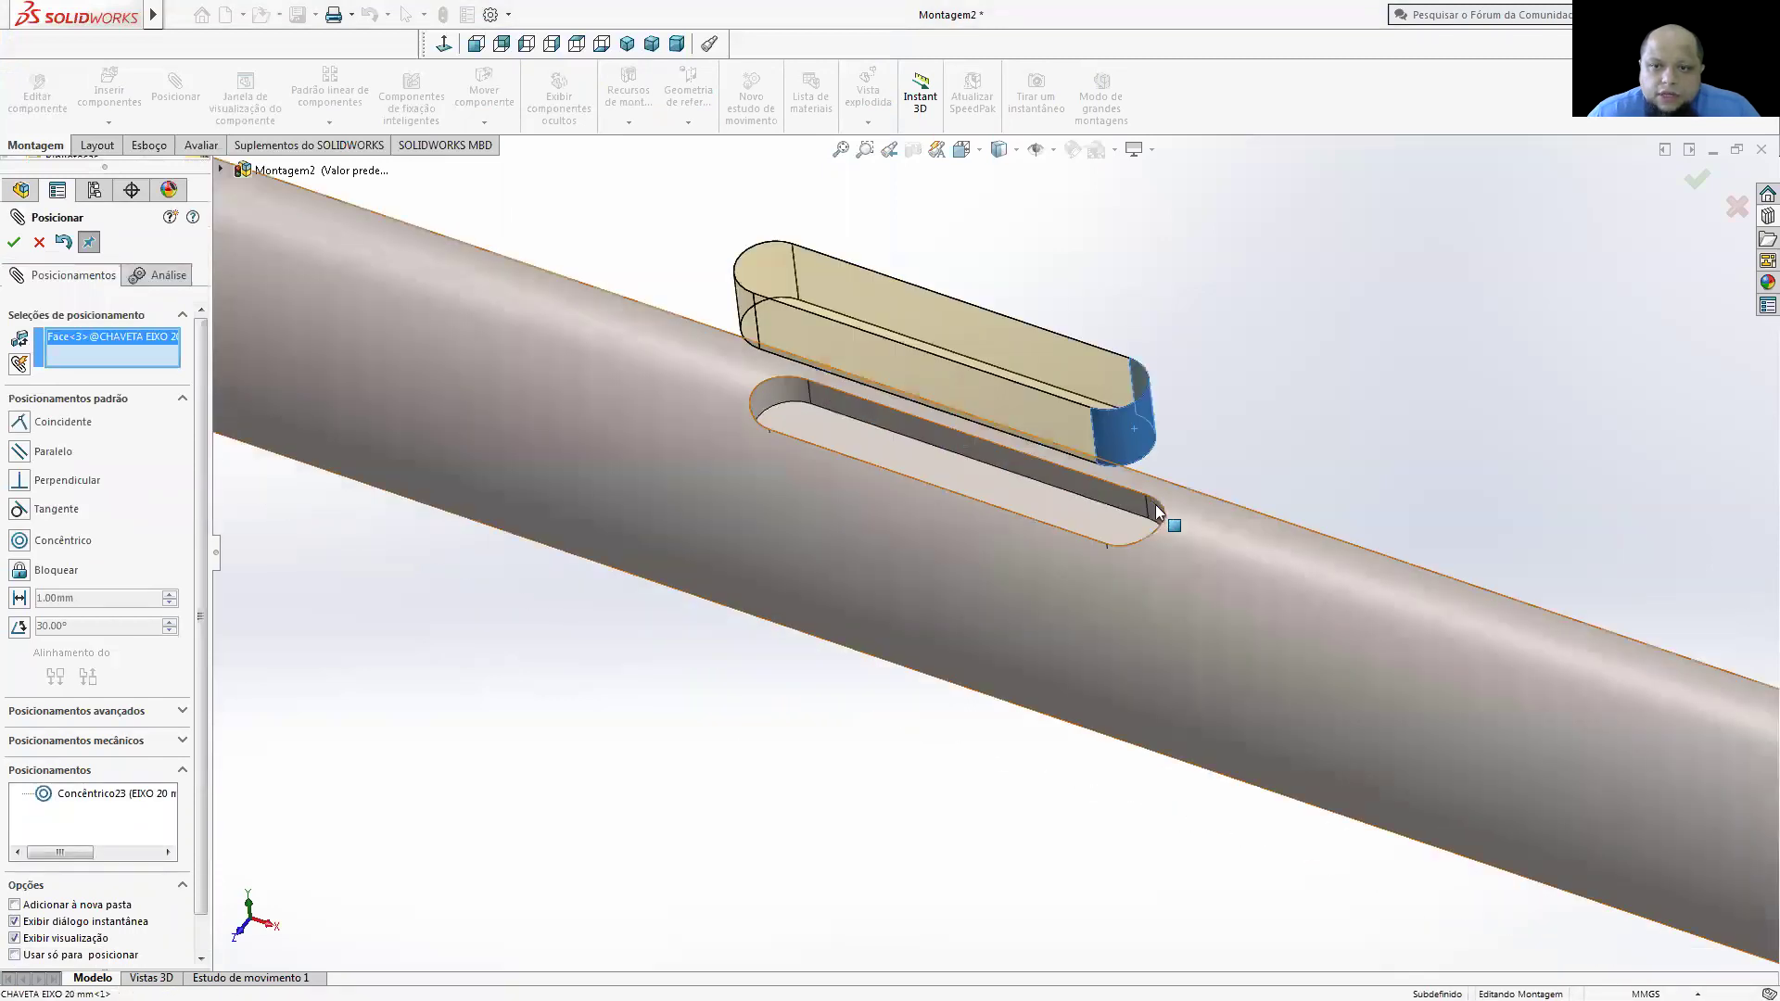
click(1154, 509)
click(1483, 365)
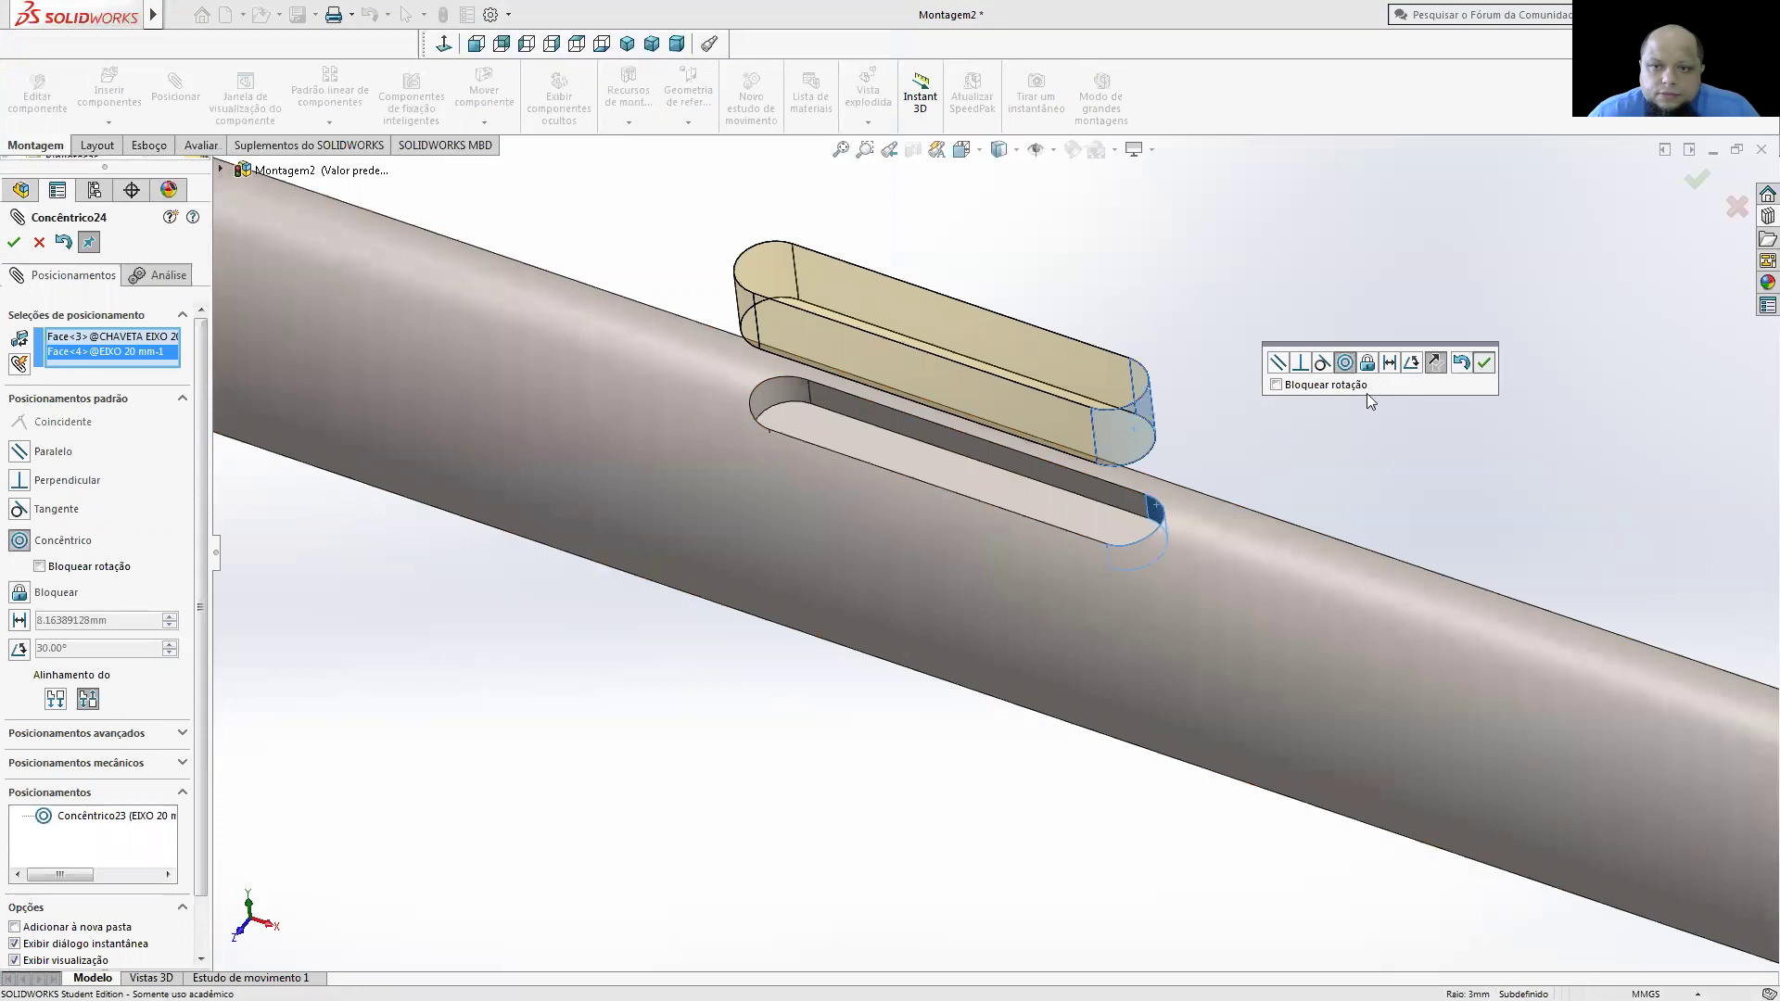
- Make the key's end face coincident with the shaft slot face and finish mating
click(1183, 489)
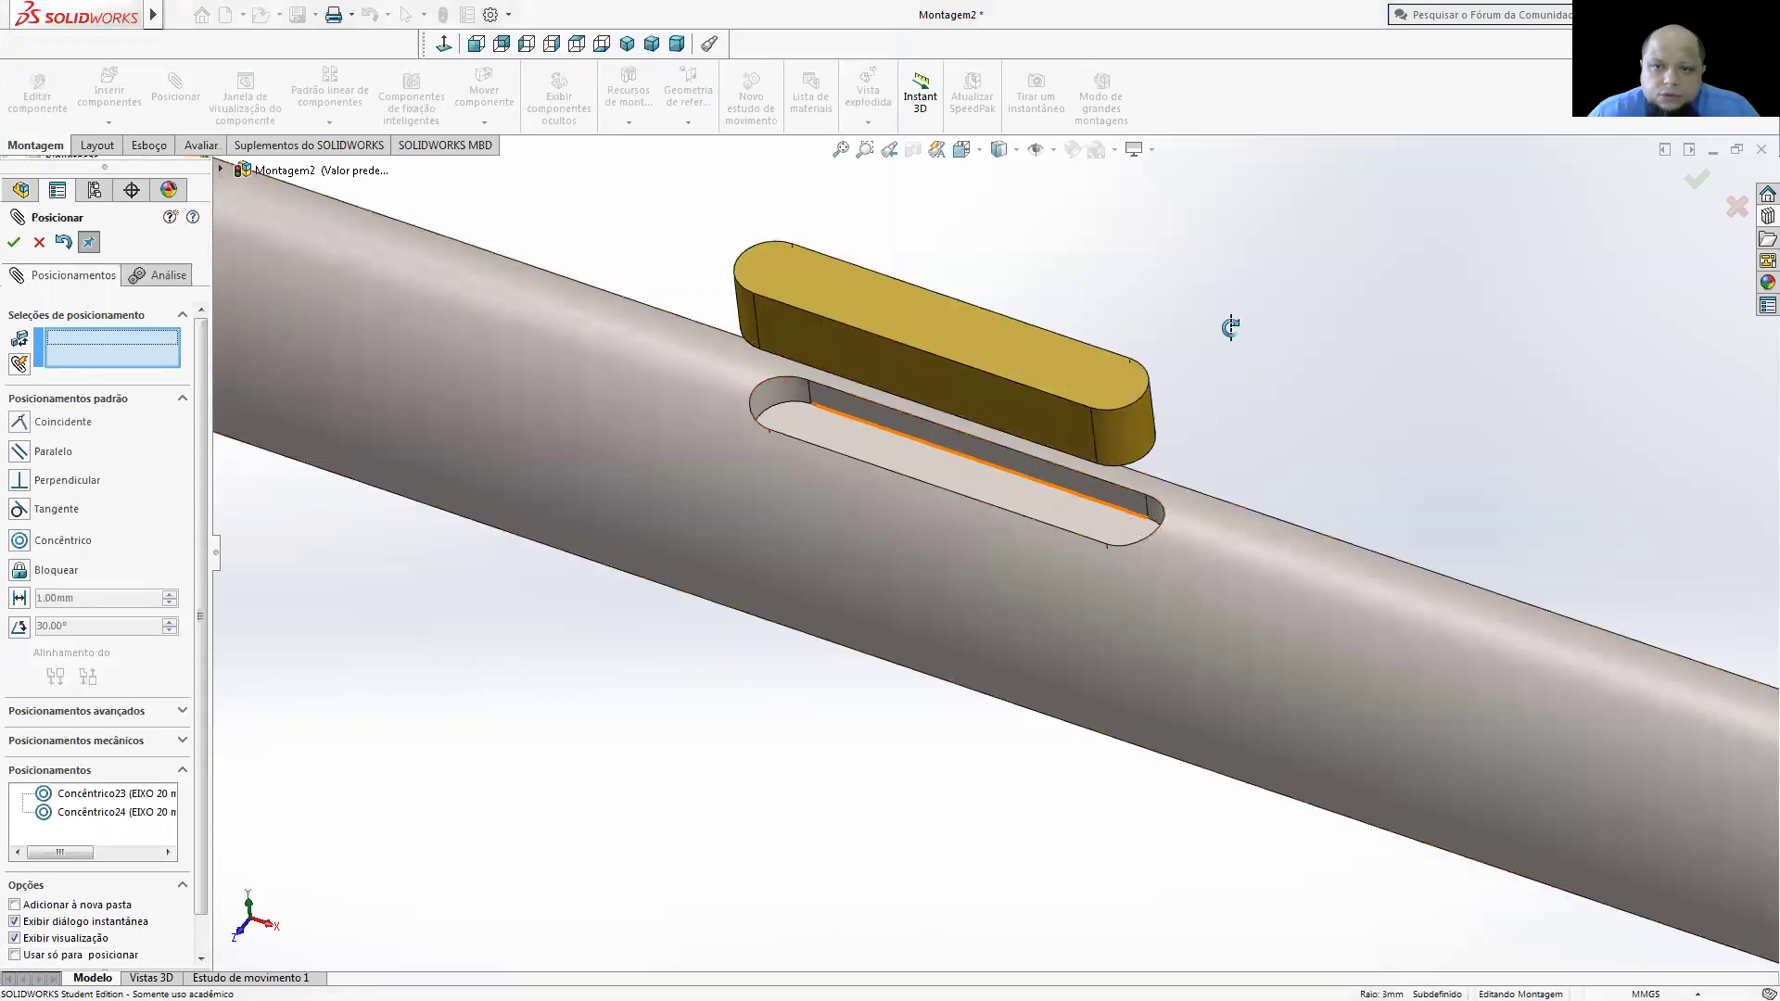
middle_drag(1249, 243, 1269, 163)
middle_drag(1168, 331, 1158, 332)
click(1158, 332)
click(1368, 301)
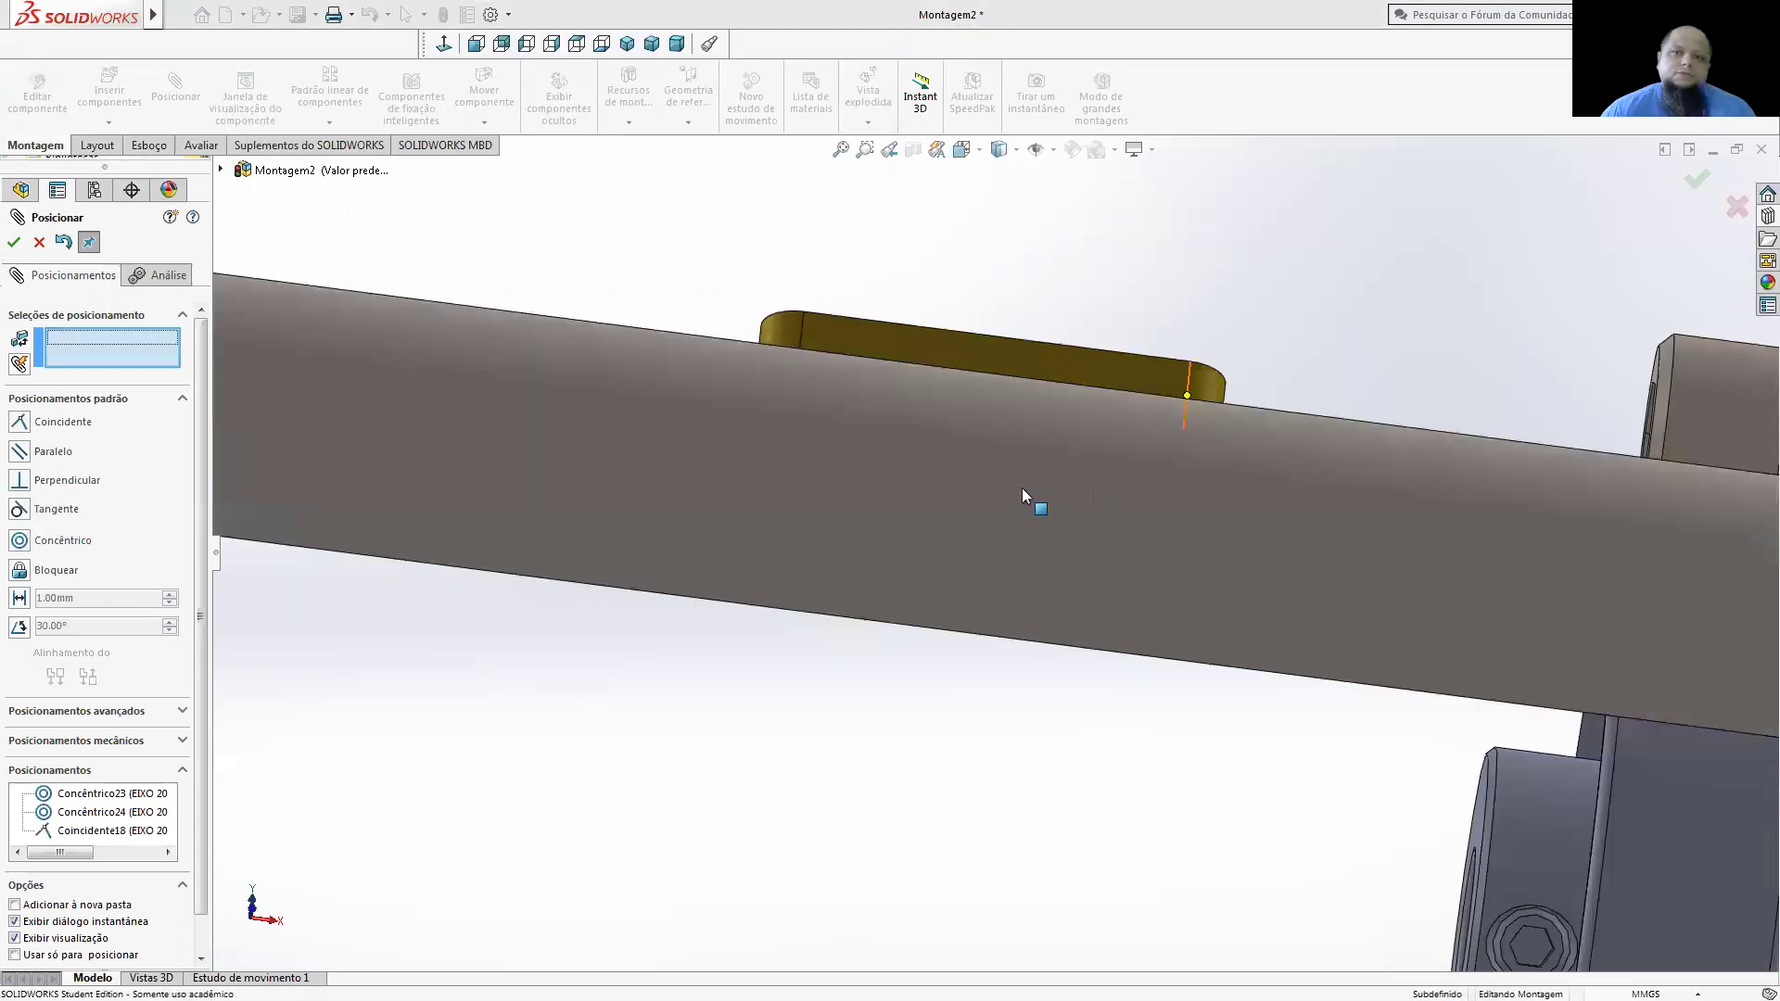
scroll(1022, 488, up, 2)
scroll(999, 409, up, 4)
middle_drag(1000, 409, 927, 556)
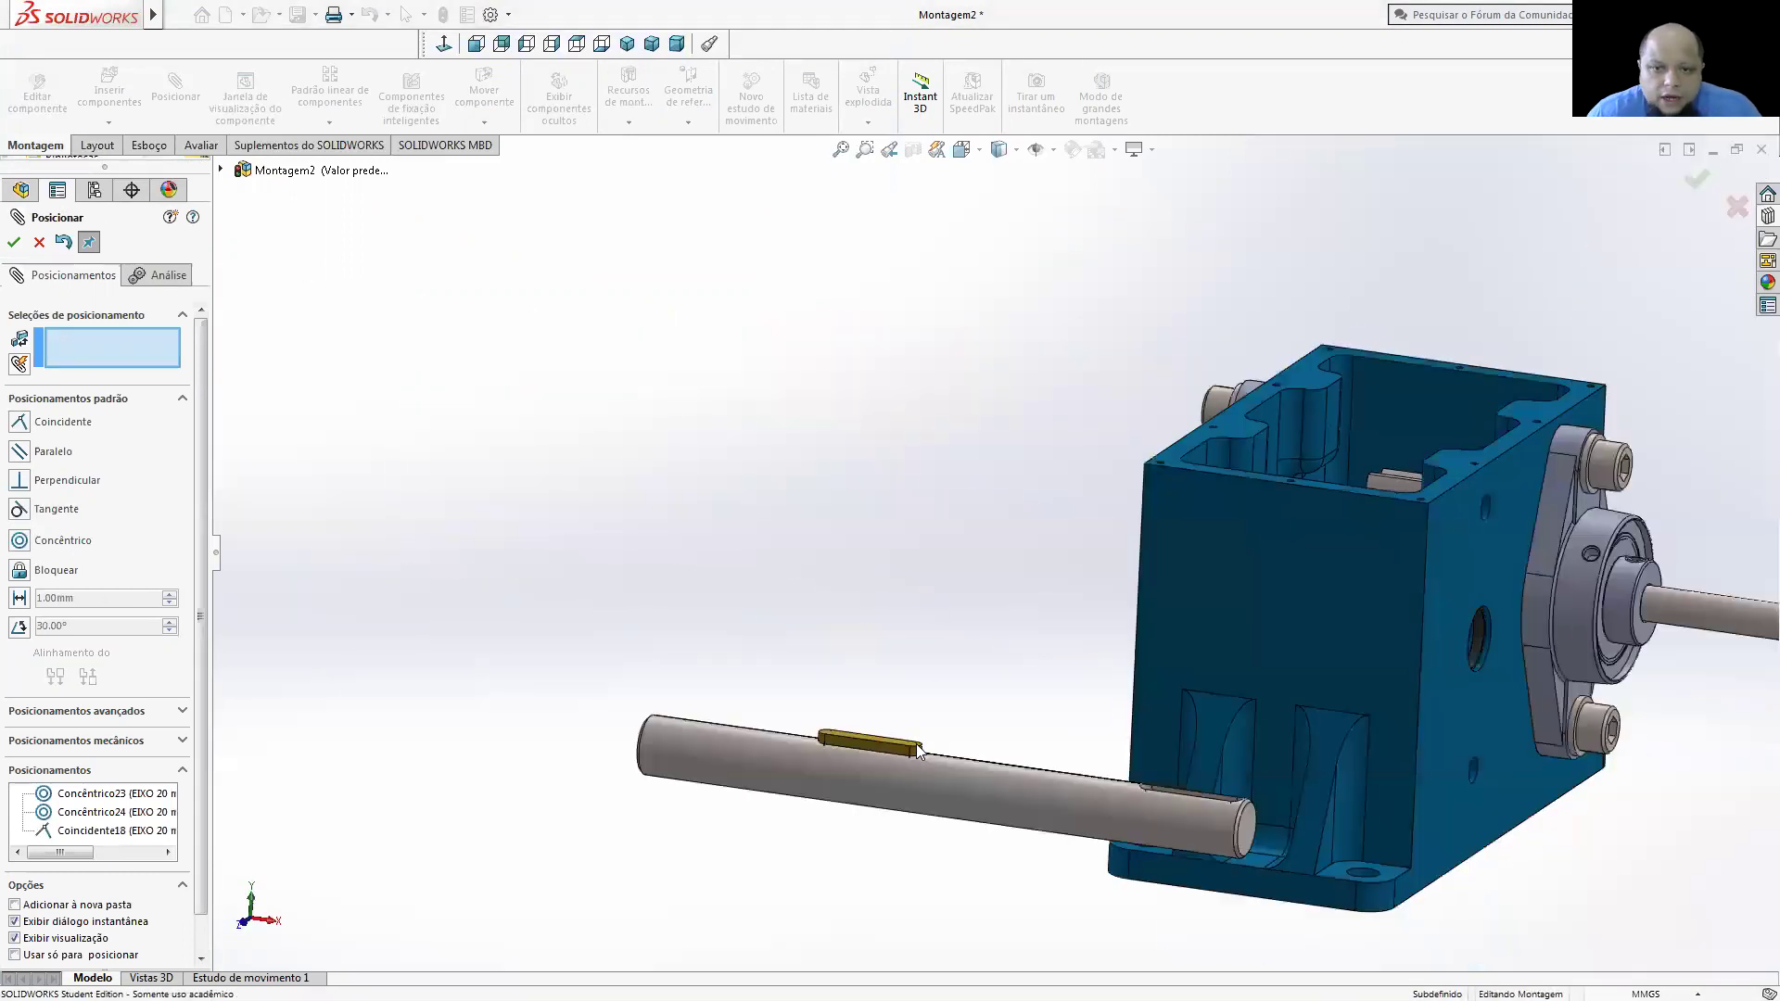
click(14, 243)
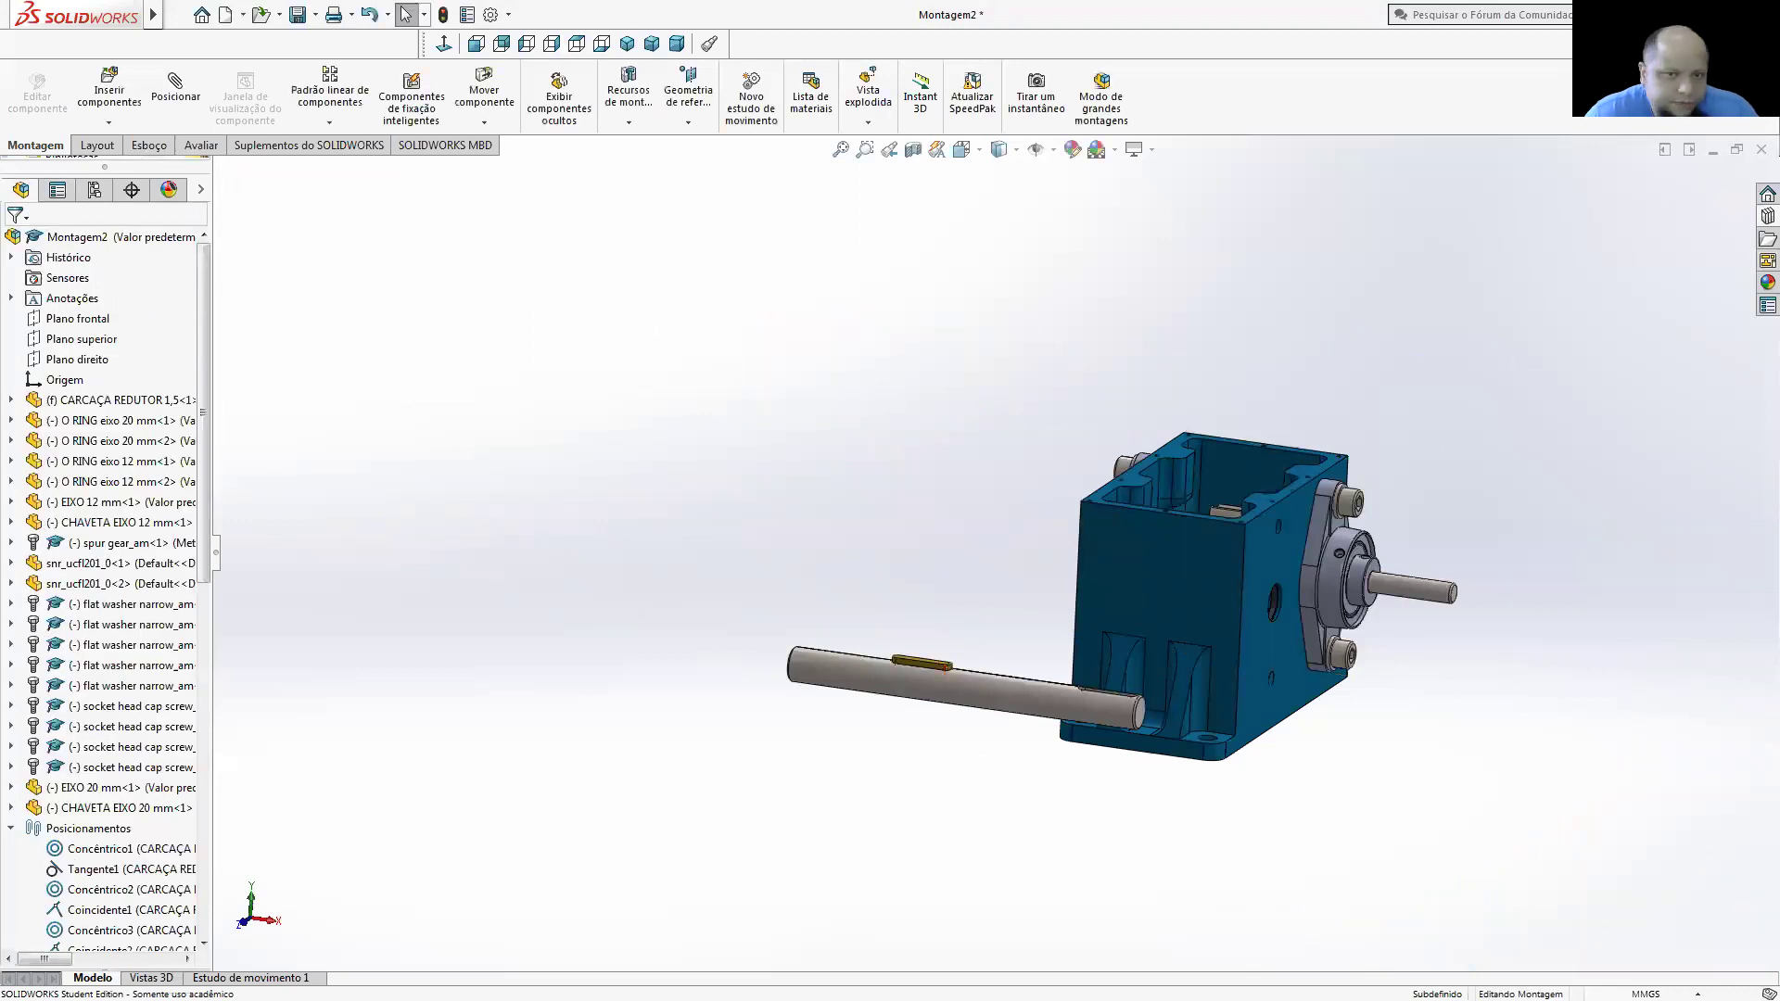
key(alt+Tab)
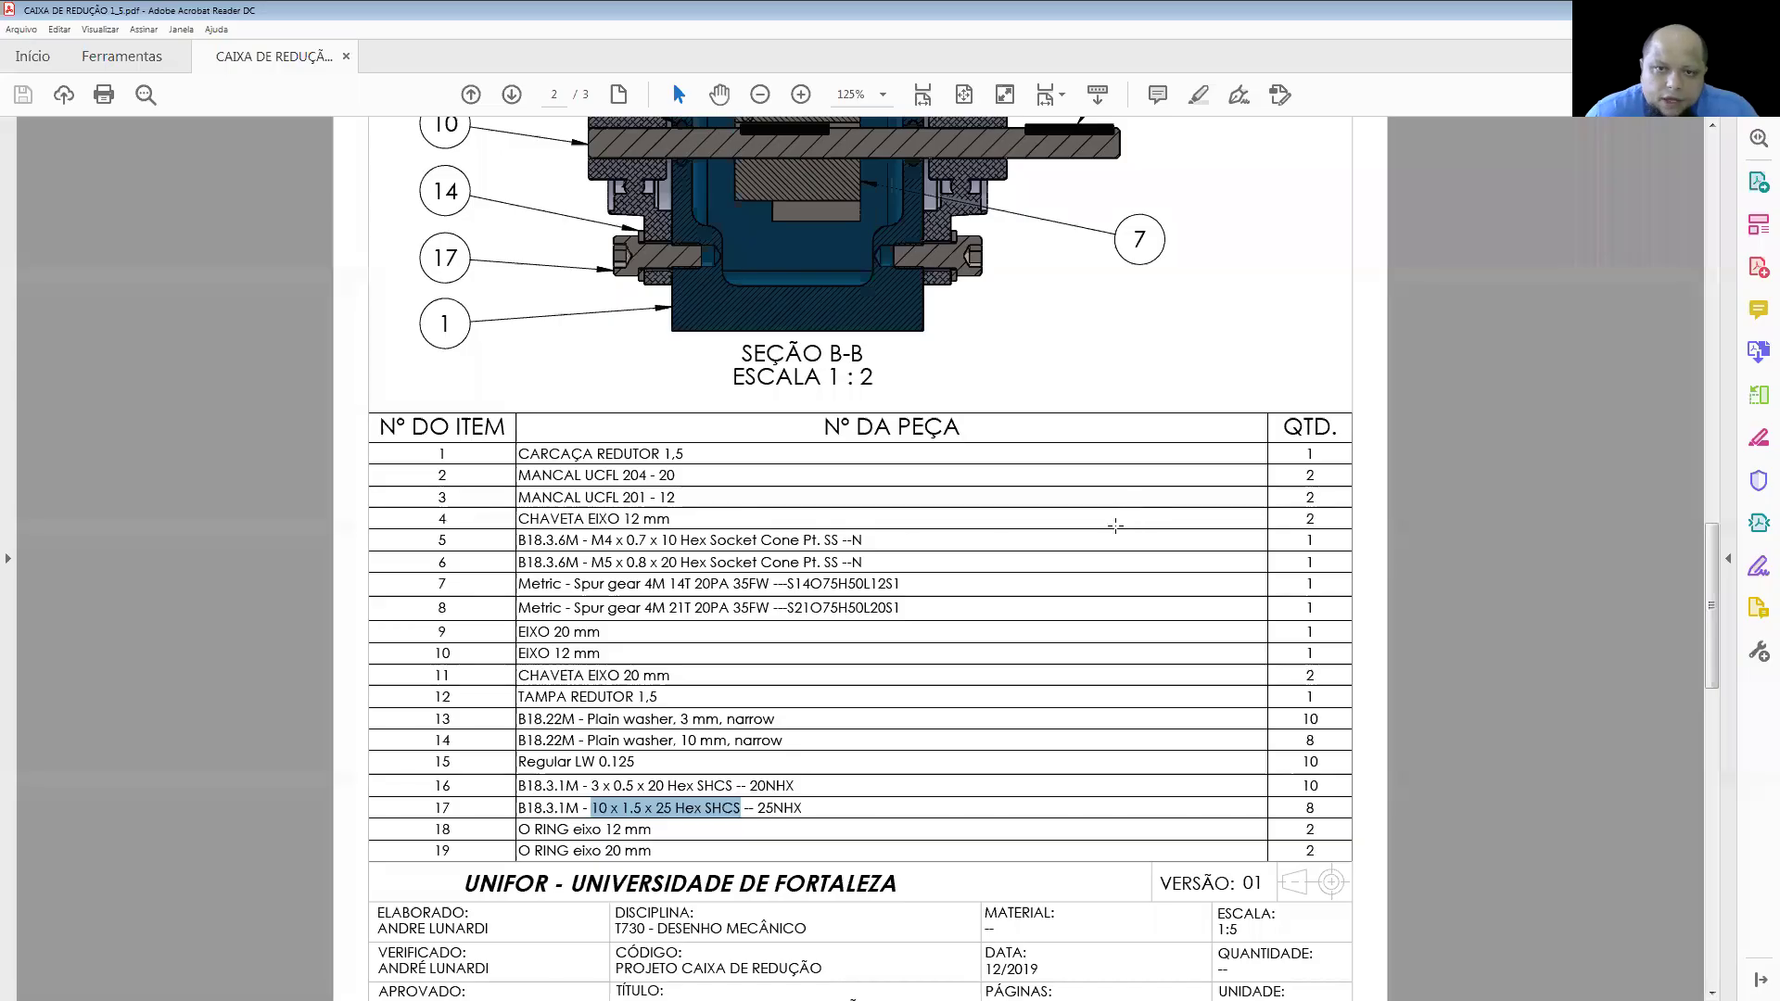
scroll(1119, 531, up, 10)
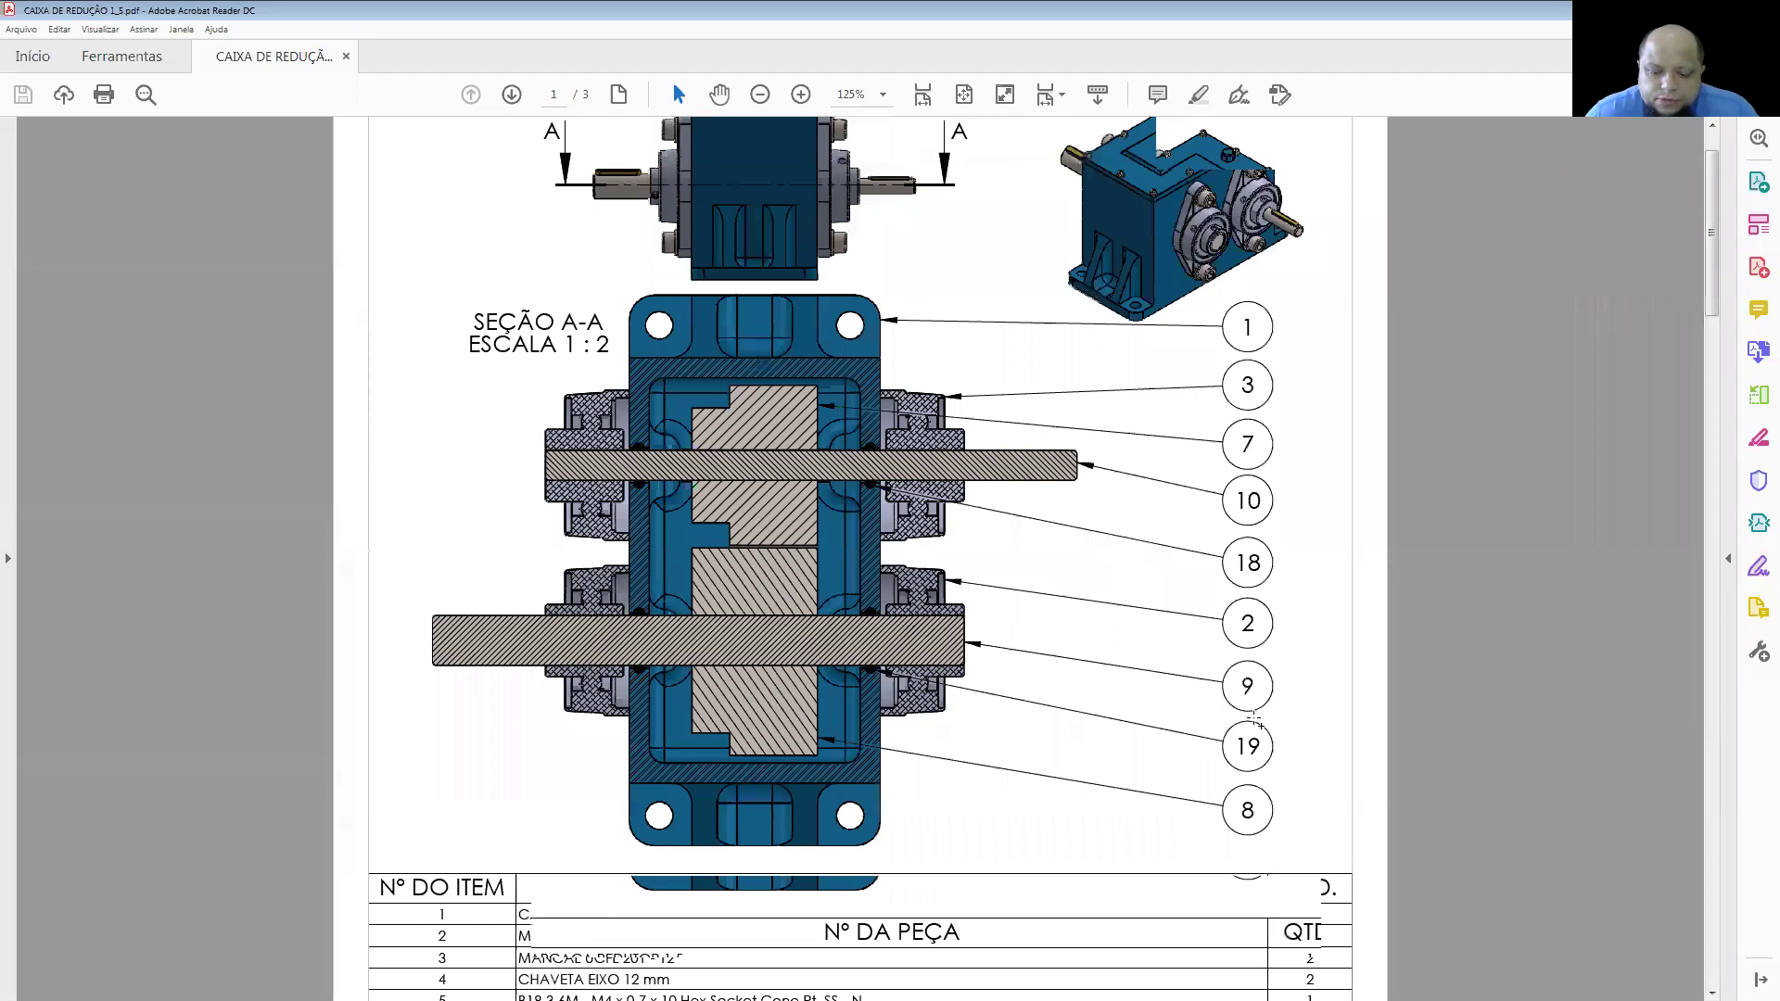
scroll(1254, 721, down, 2)
double_click(1249, 721)
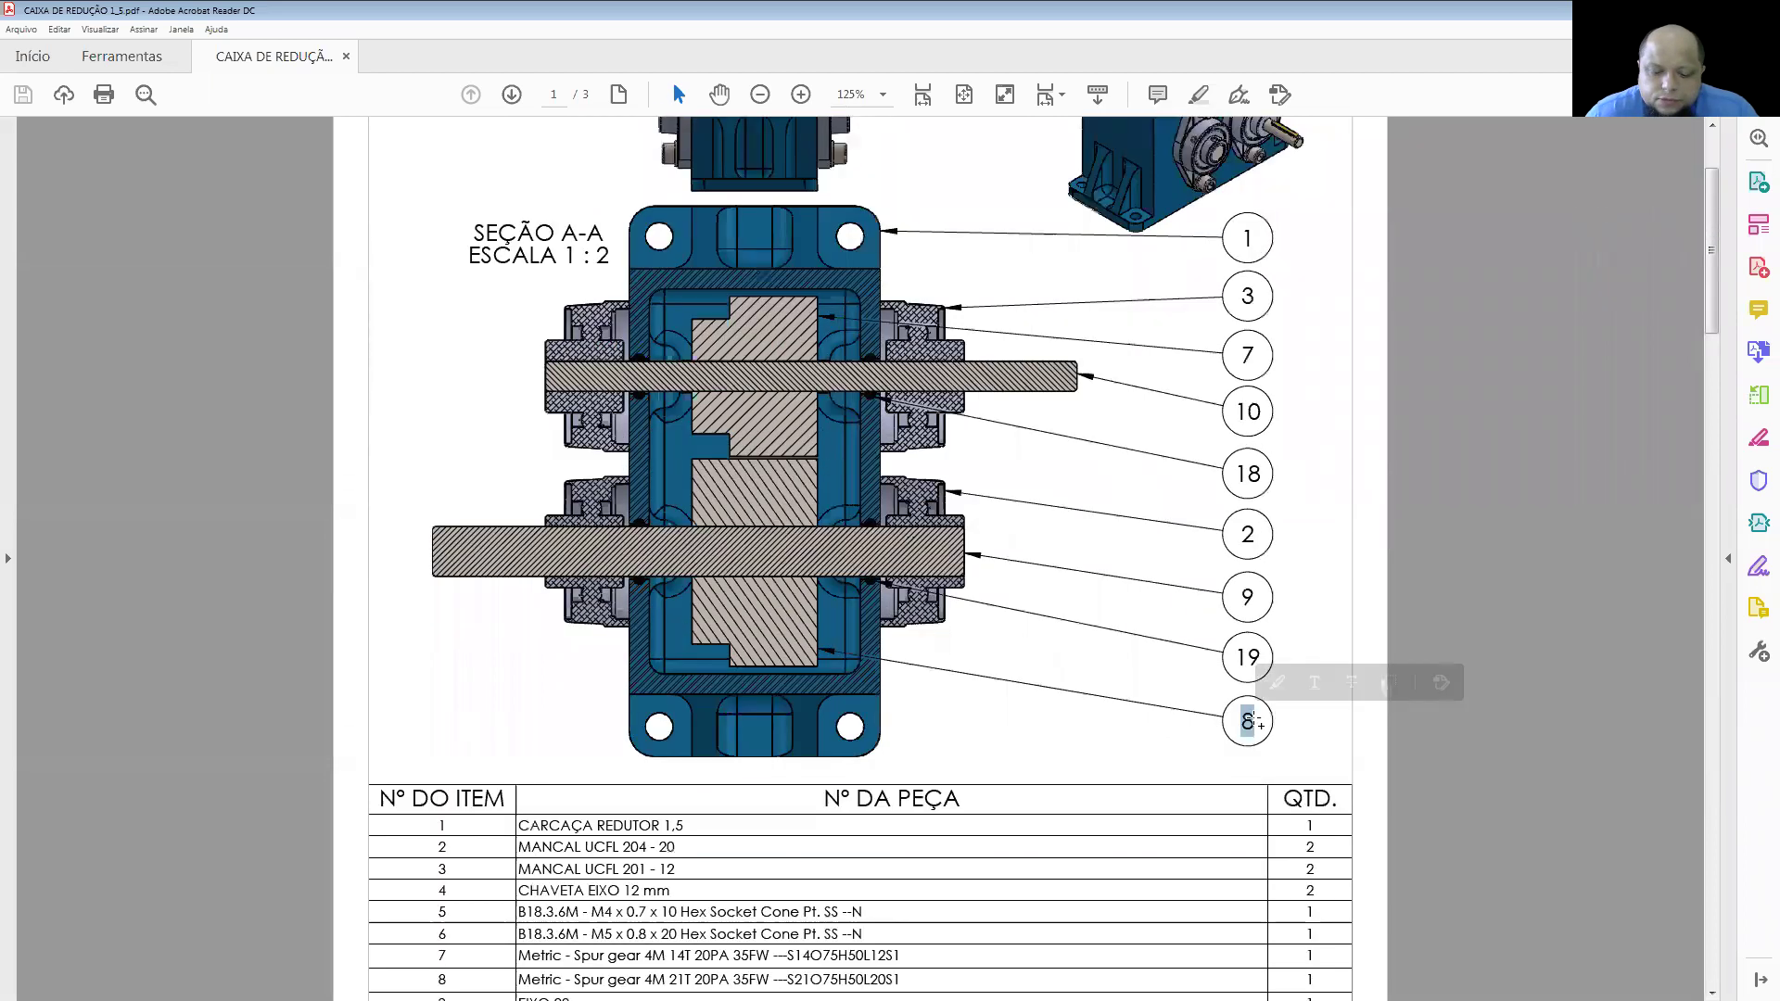
scroll(465, 596, down, 5)
scroll(465, 596, down, 4)
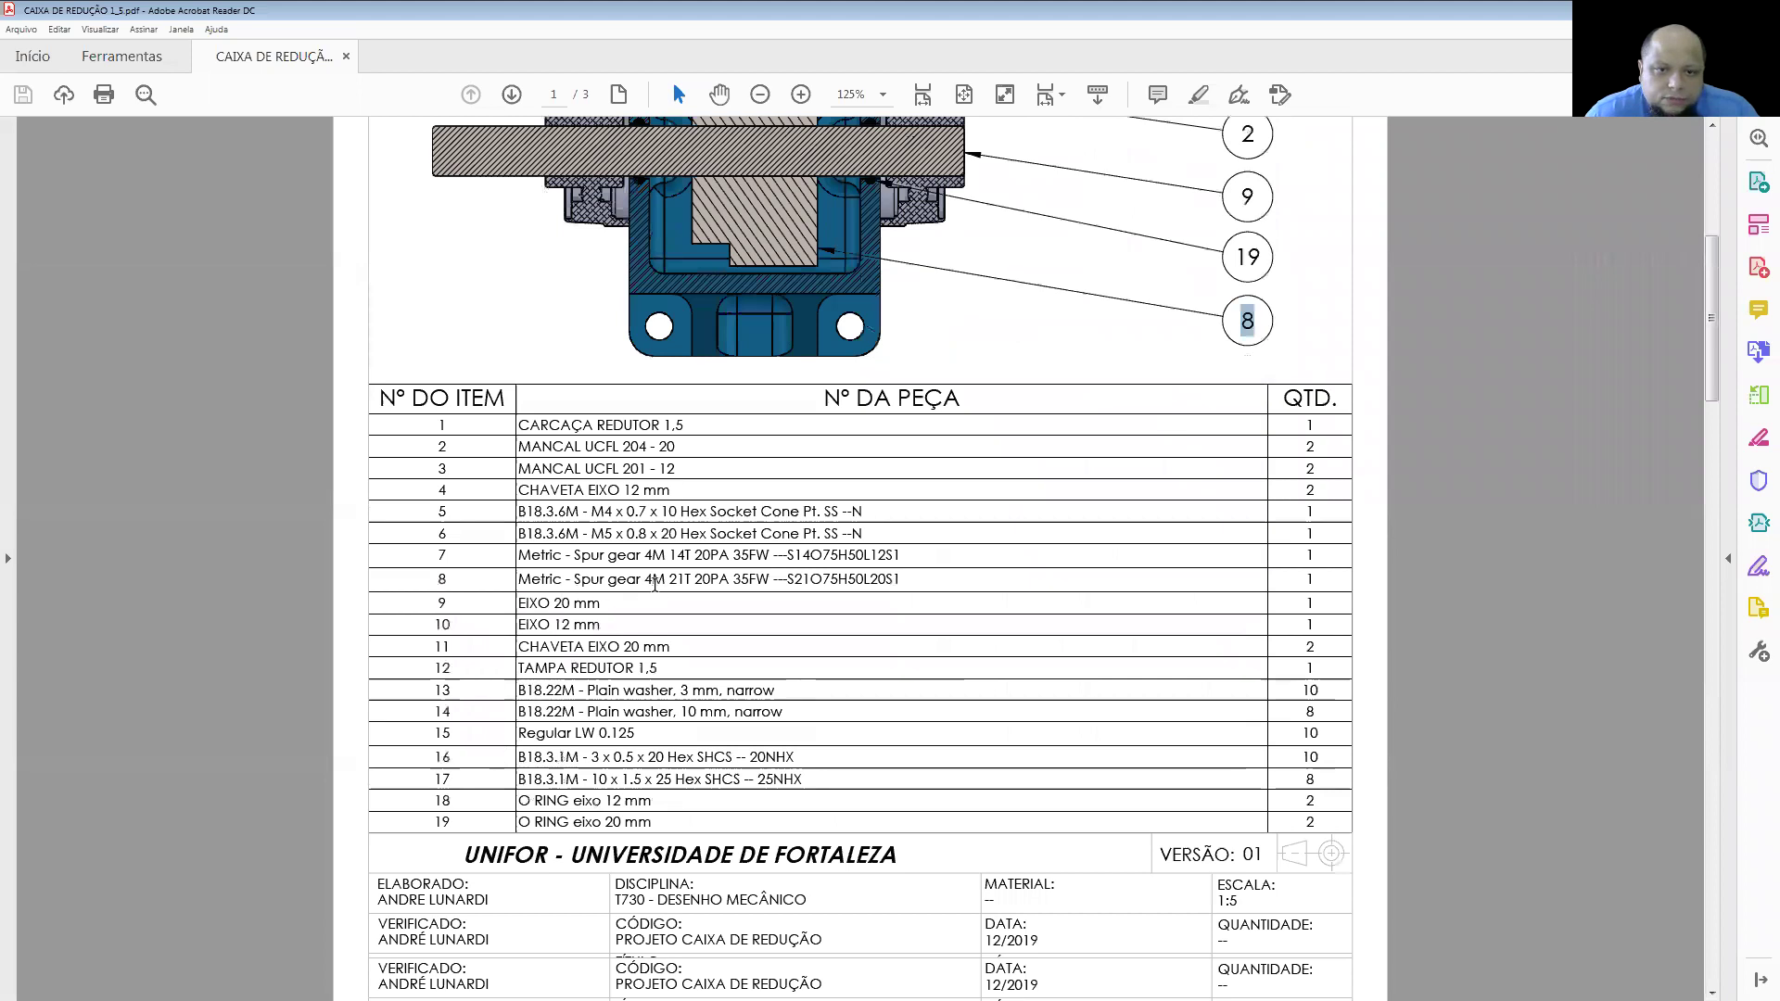
double_click(655, 578)
shift+click(687, 574)
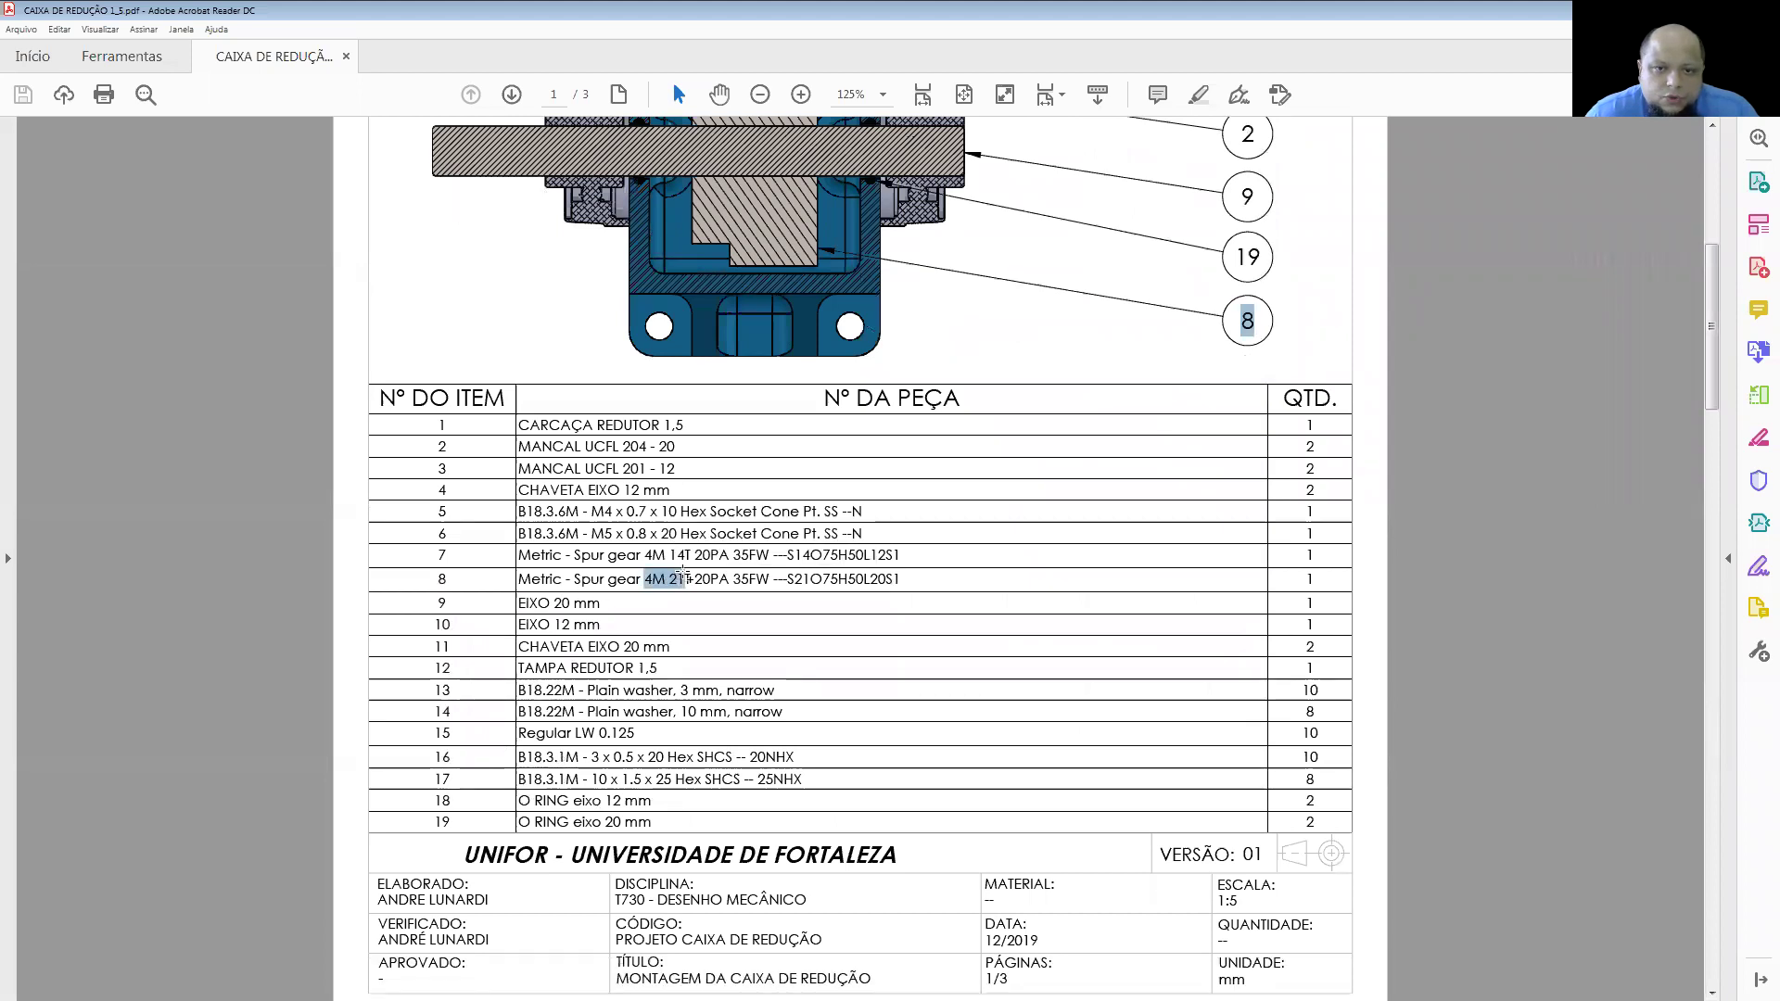
drag(561, 582, 506, 579)
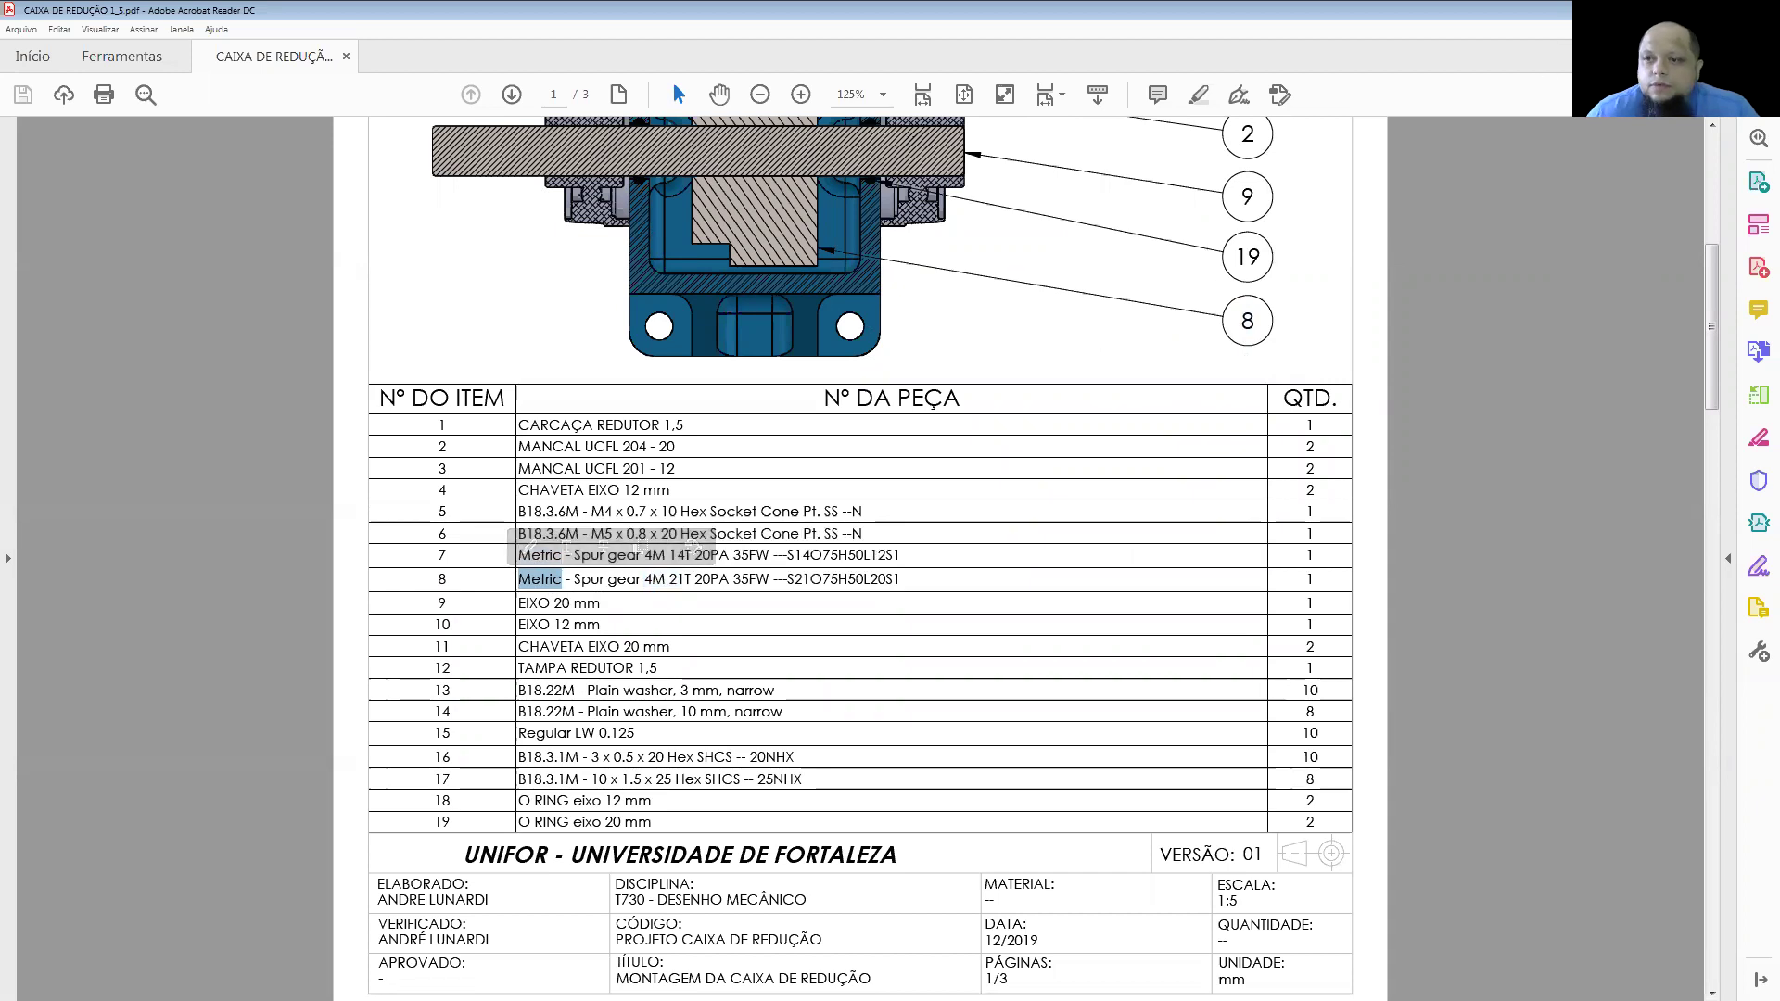
key(alt+Tab)
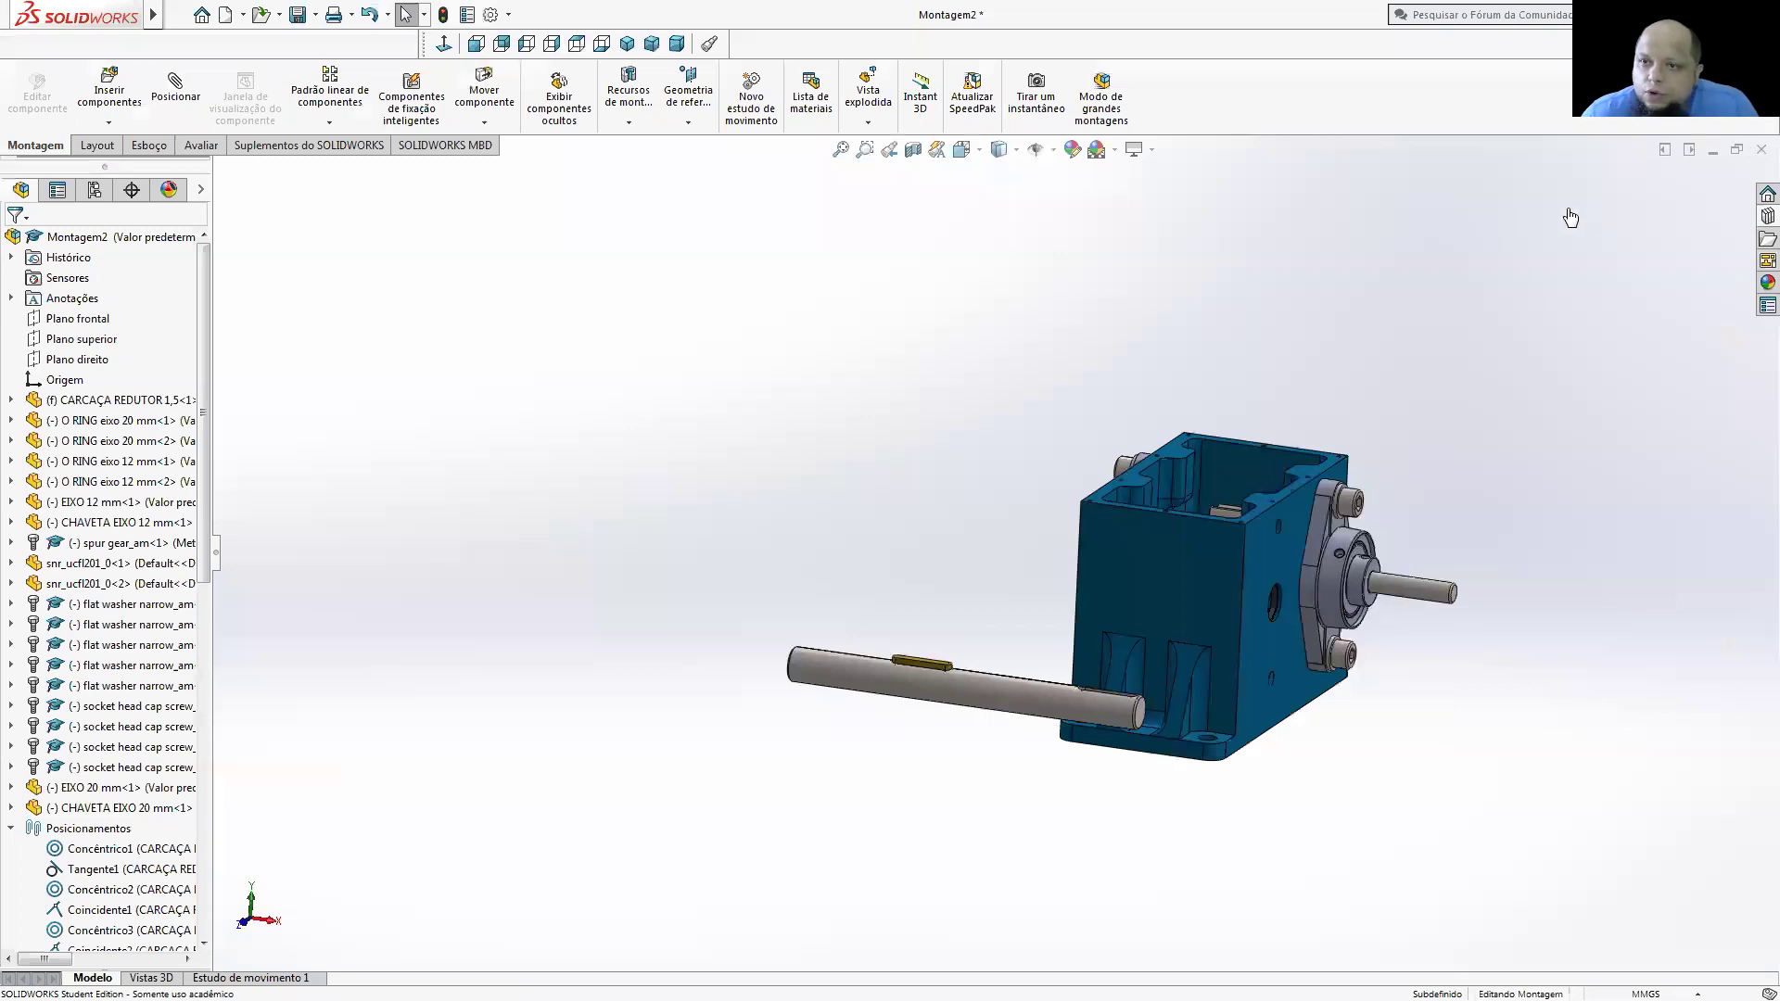
- Drag a Spur Gear from the Design Library gears category into the assembly
click(1767, 216)
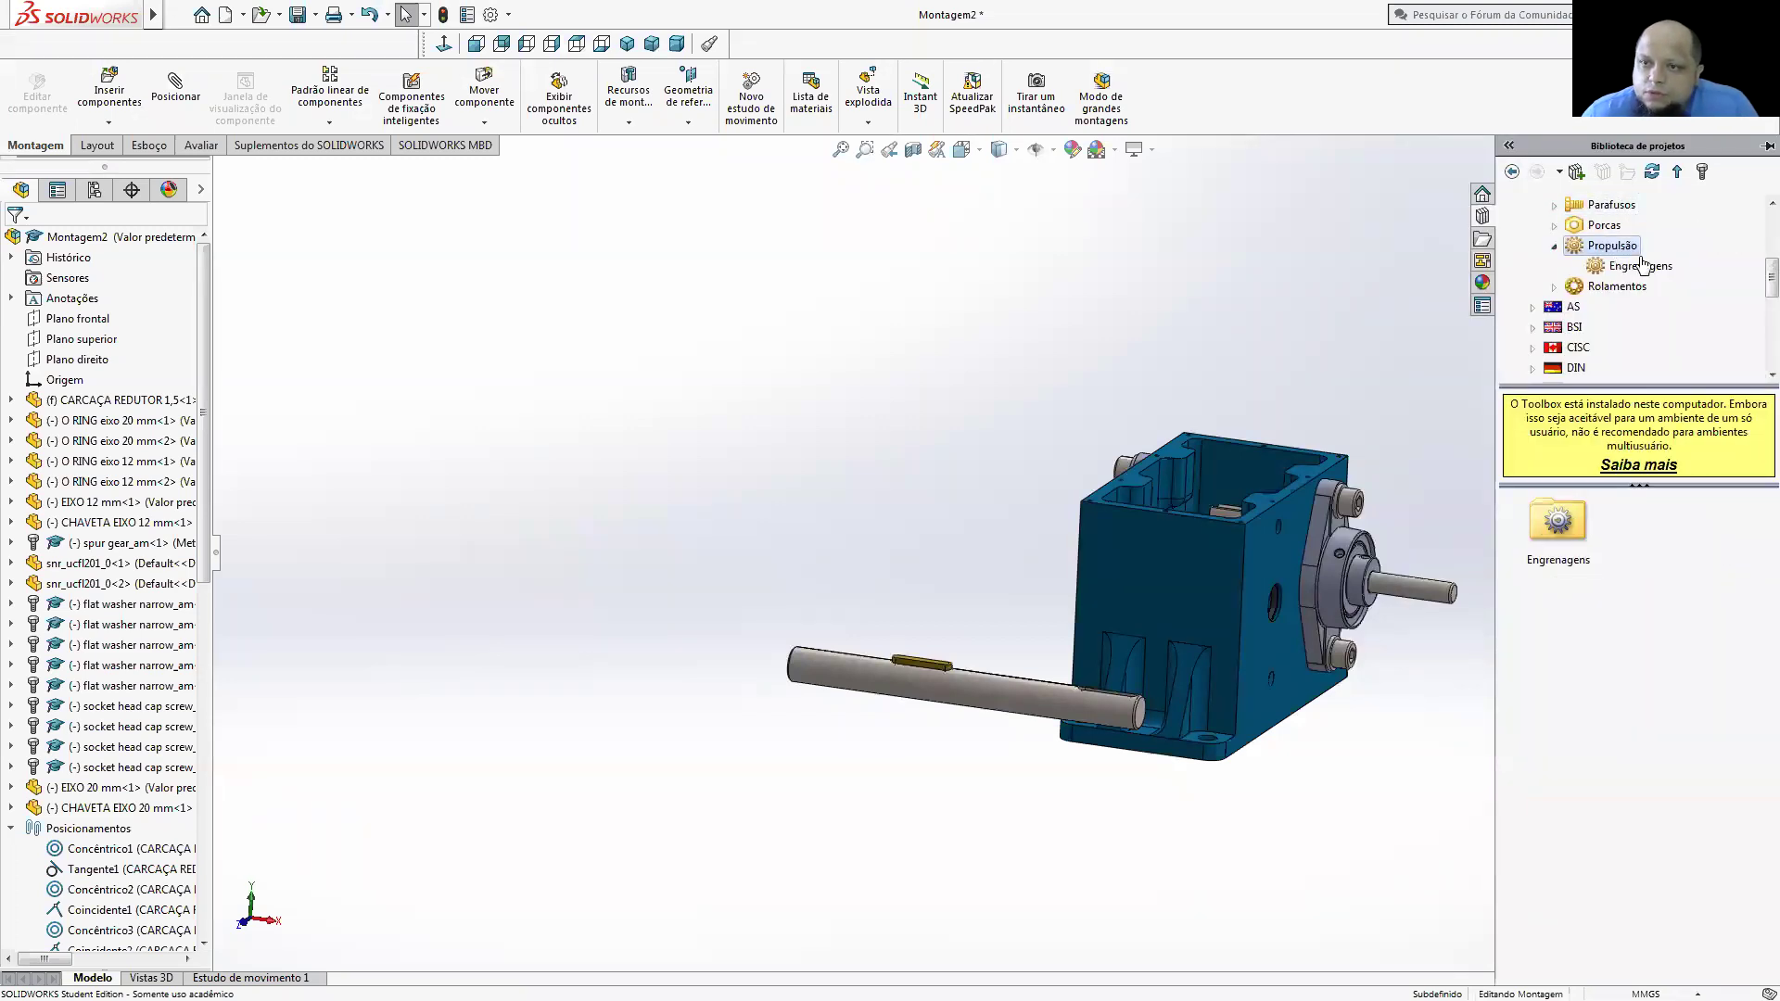
double_click(1558, 519)
drag(1694, 638, 771, 539)
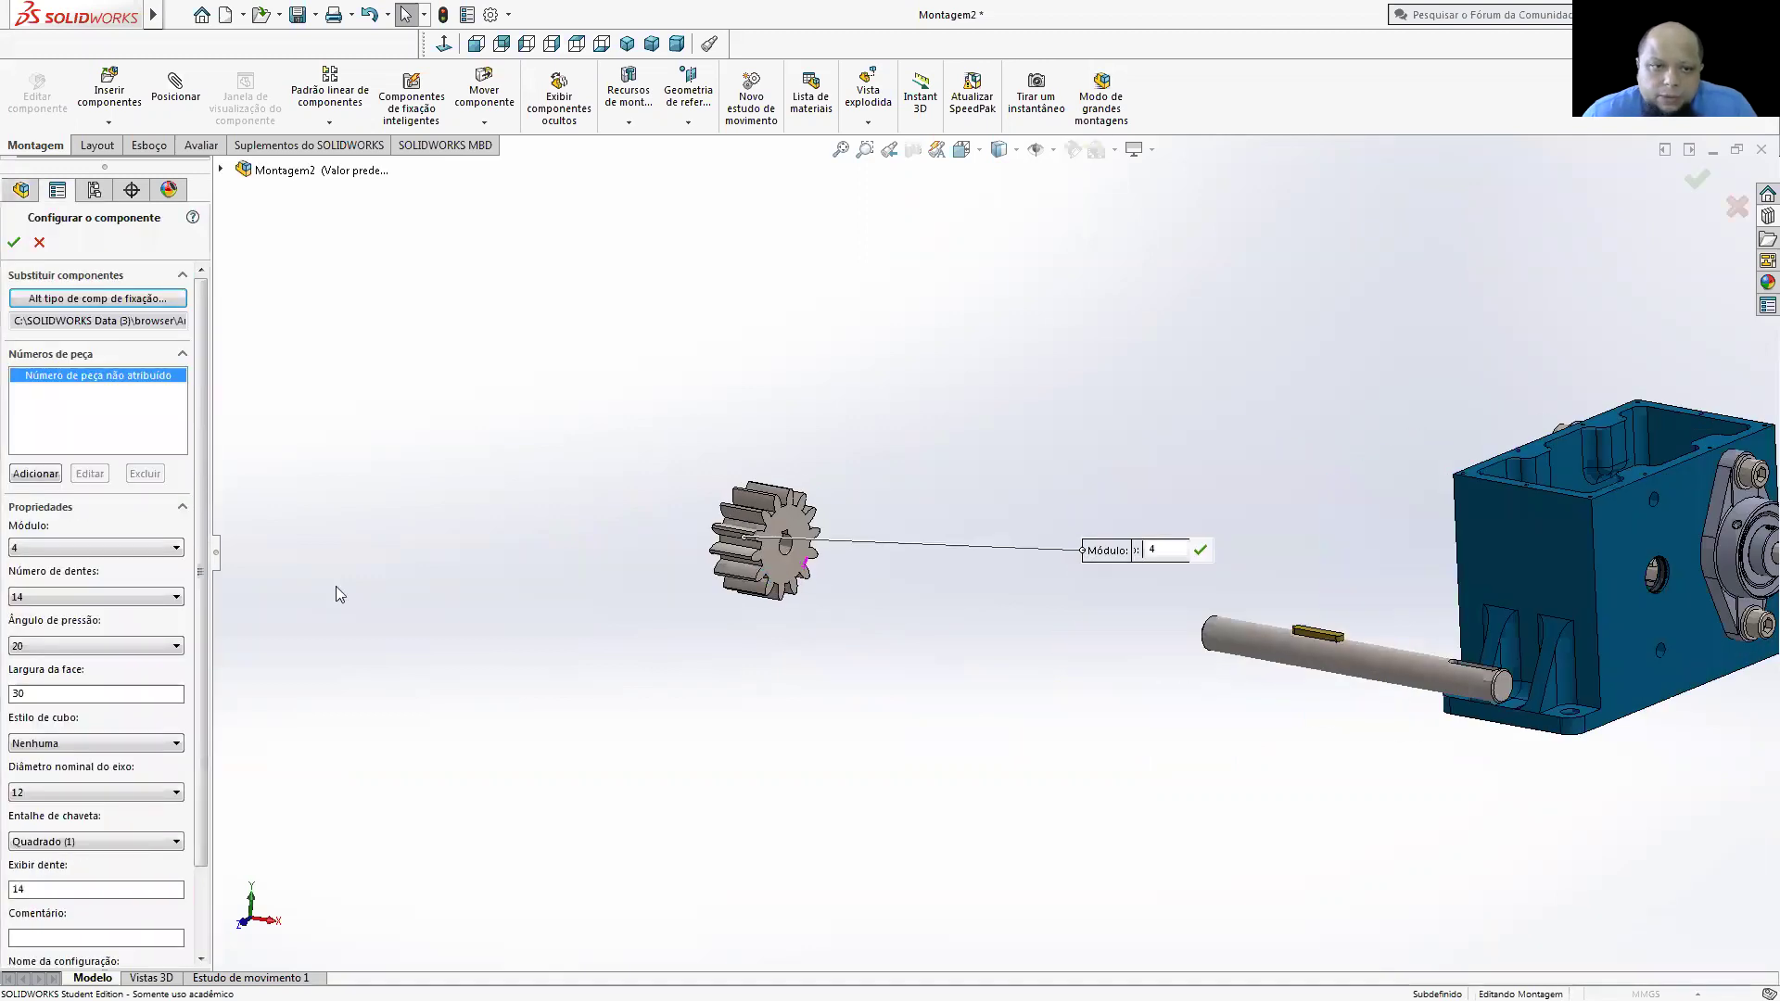
- Configure the spur gear with 21 teeth and a 20 mm bore, and place it
click(34, 601)
click(25, 691)
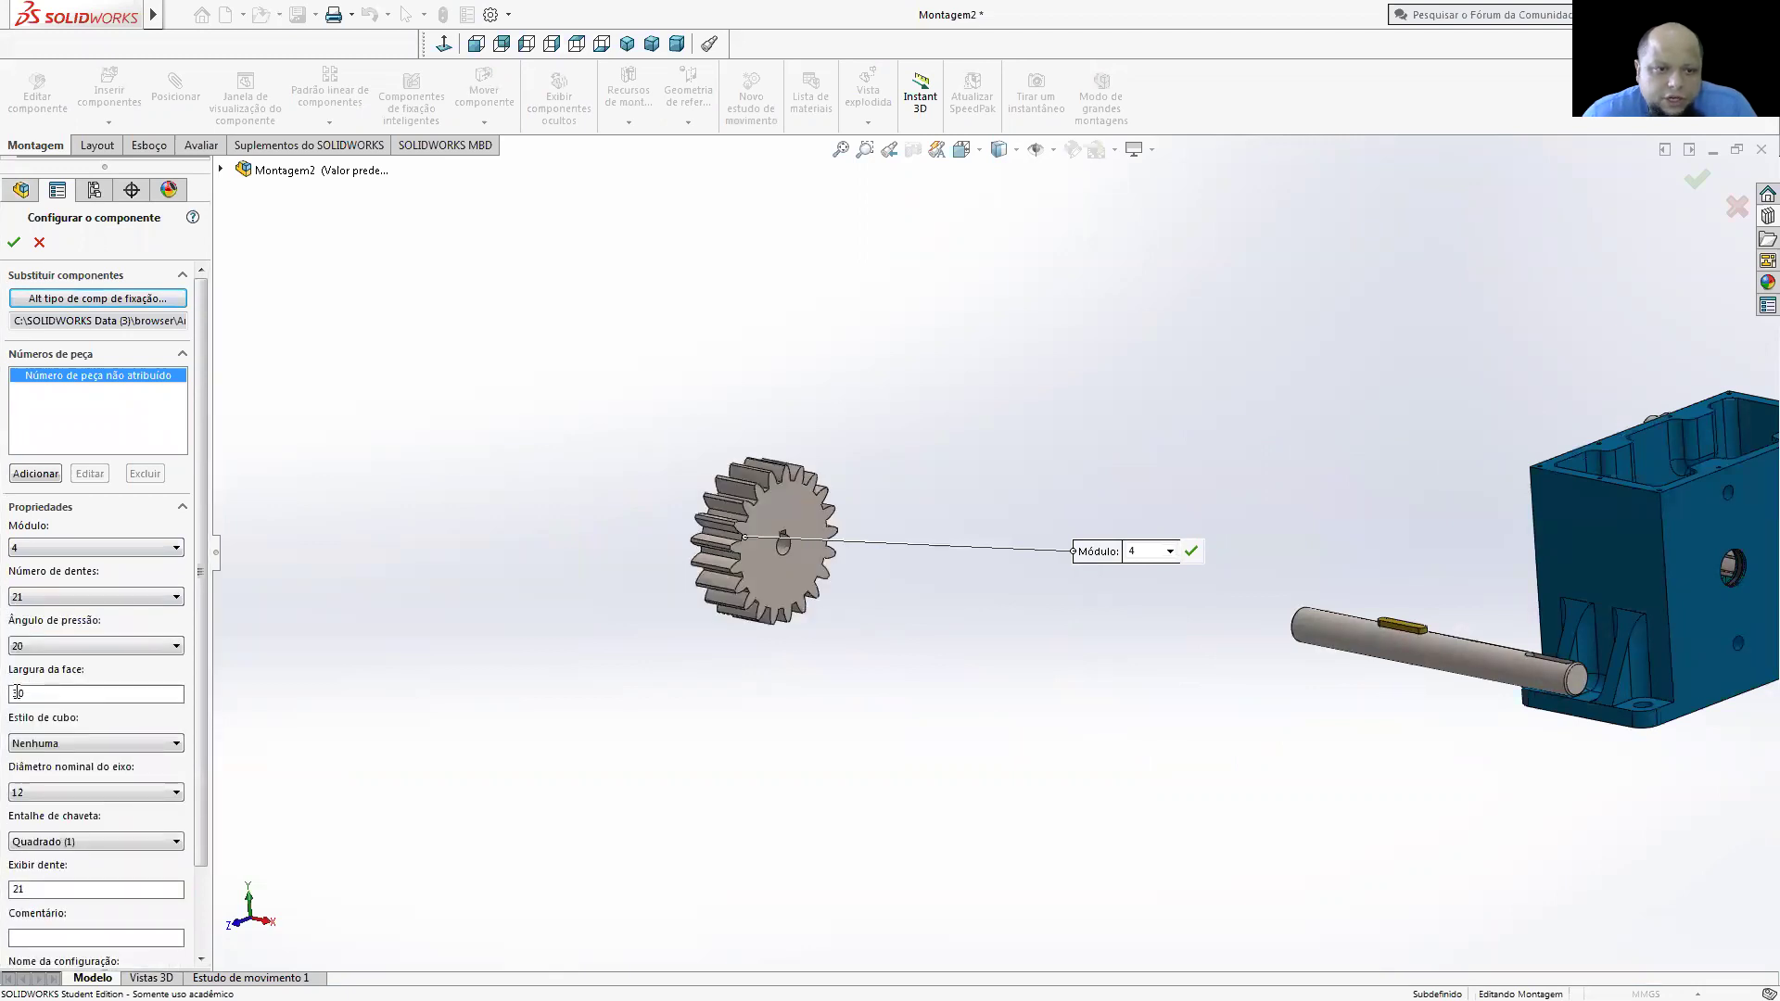
click(61, 751)
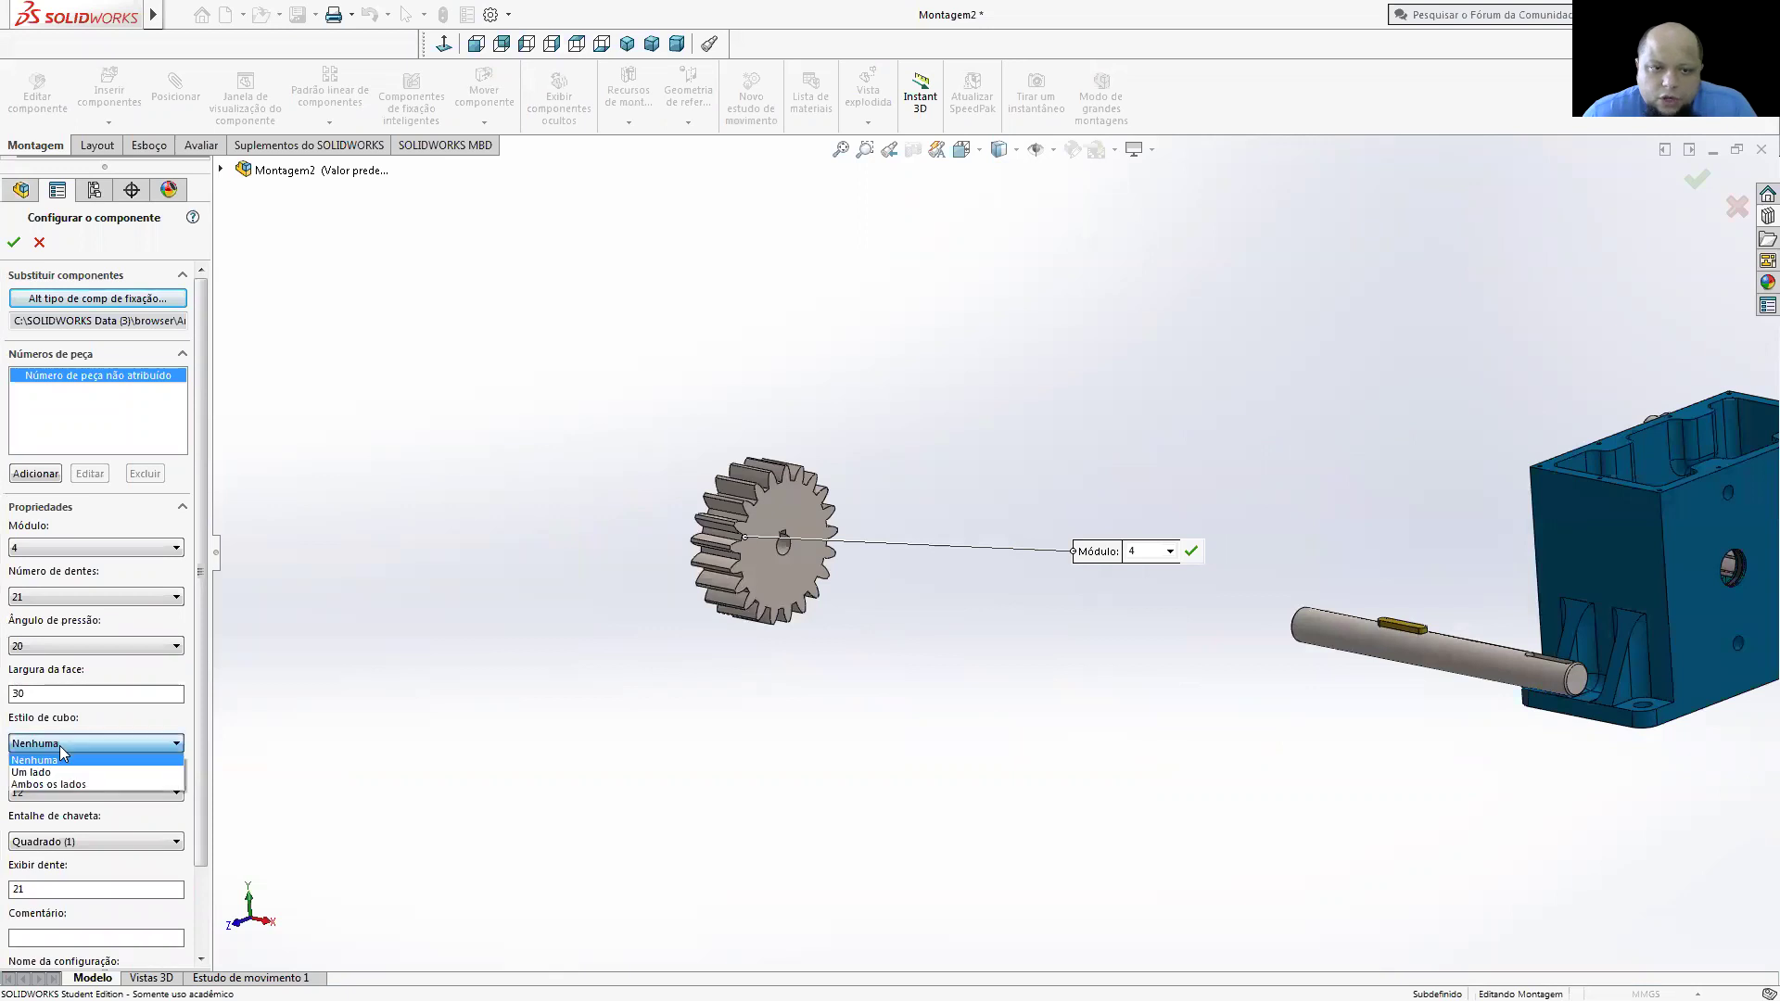
click(80, 793)
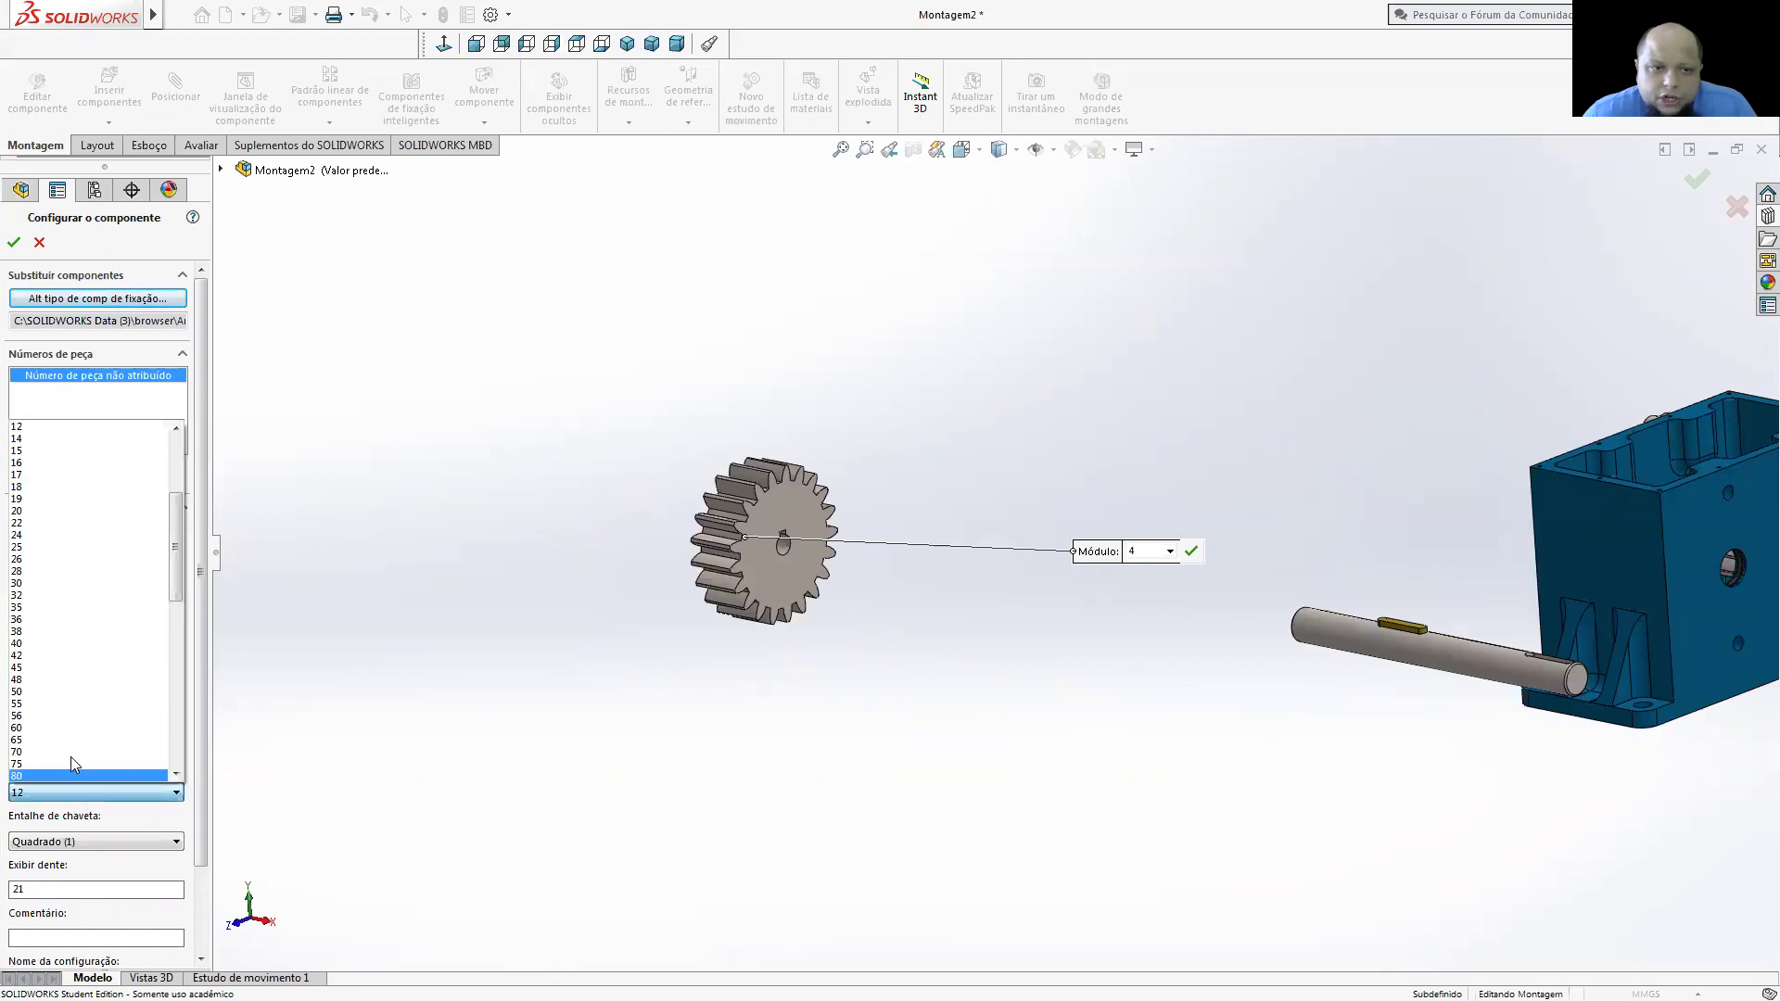
click(27, 511)
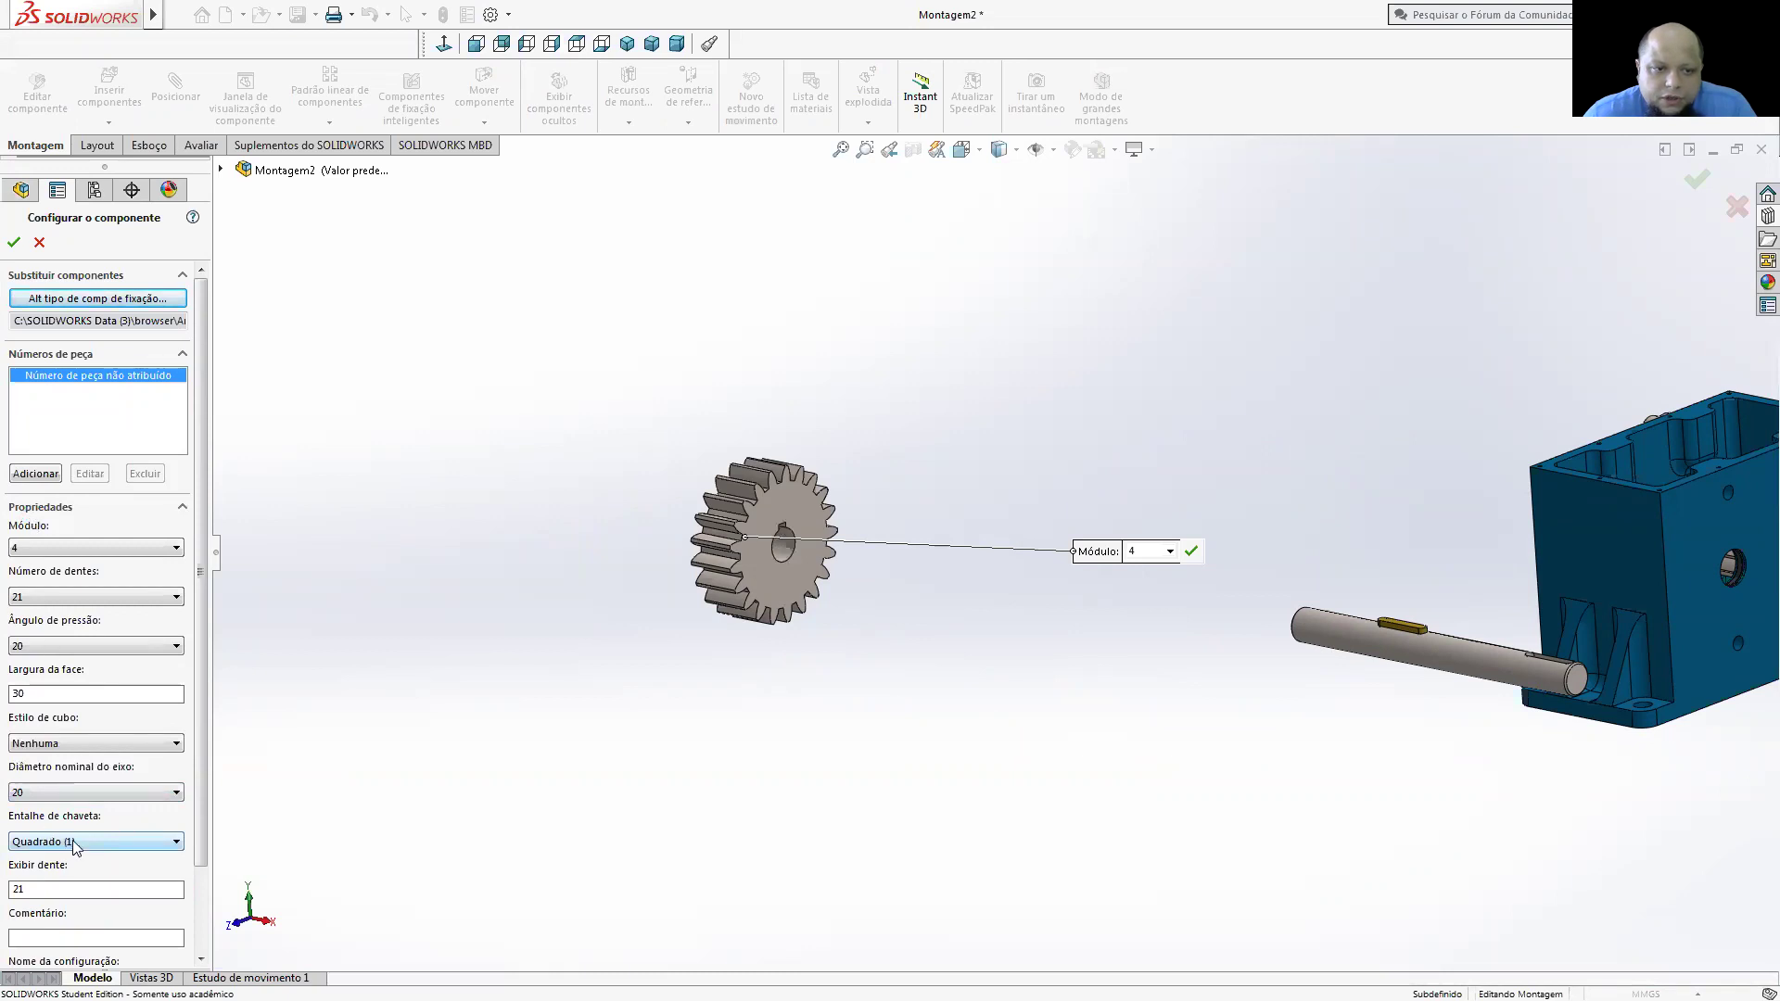
click(14, 242)
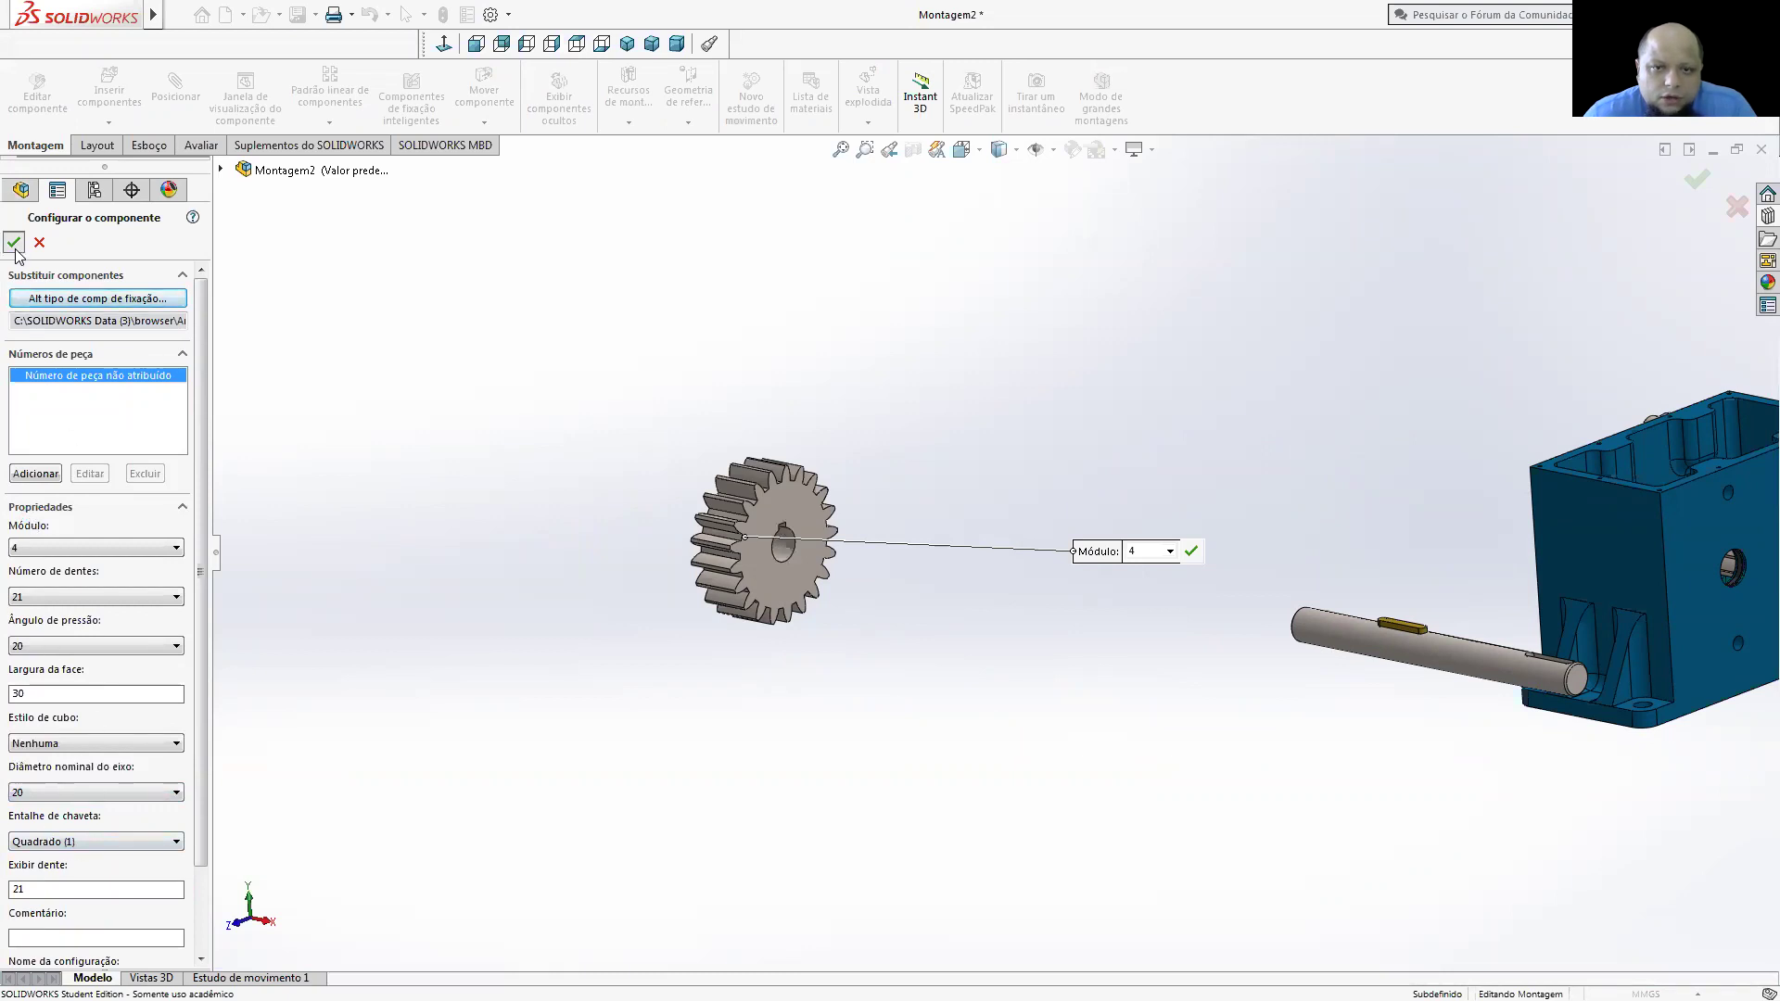
click(18, 247)
click(827, 533)
scroll(834, 549, up, 1)
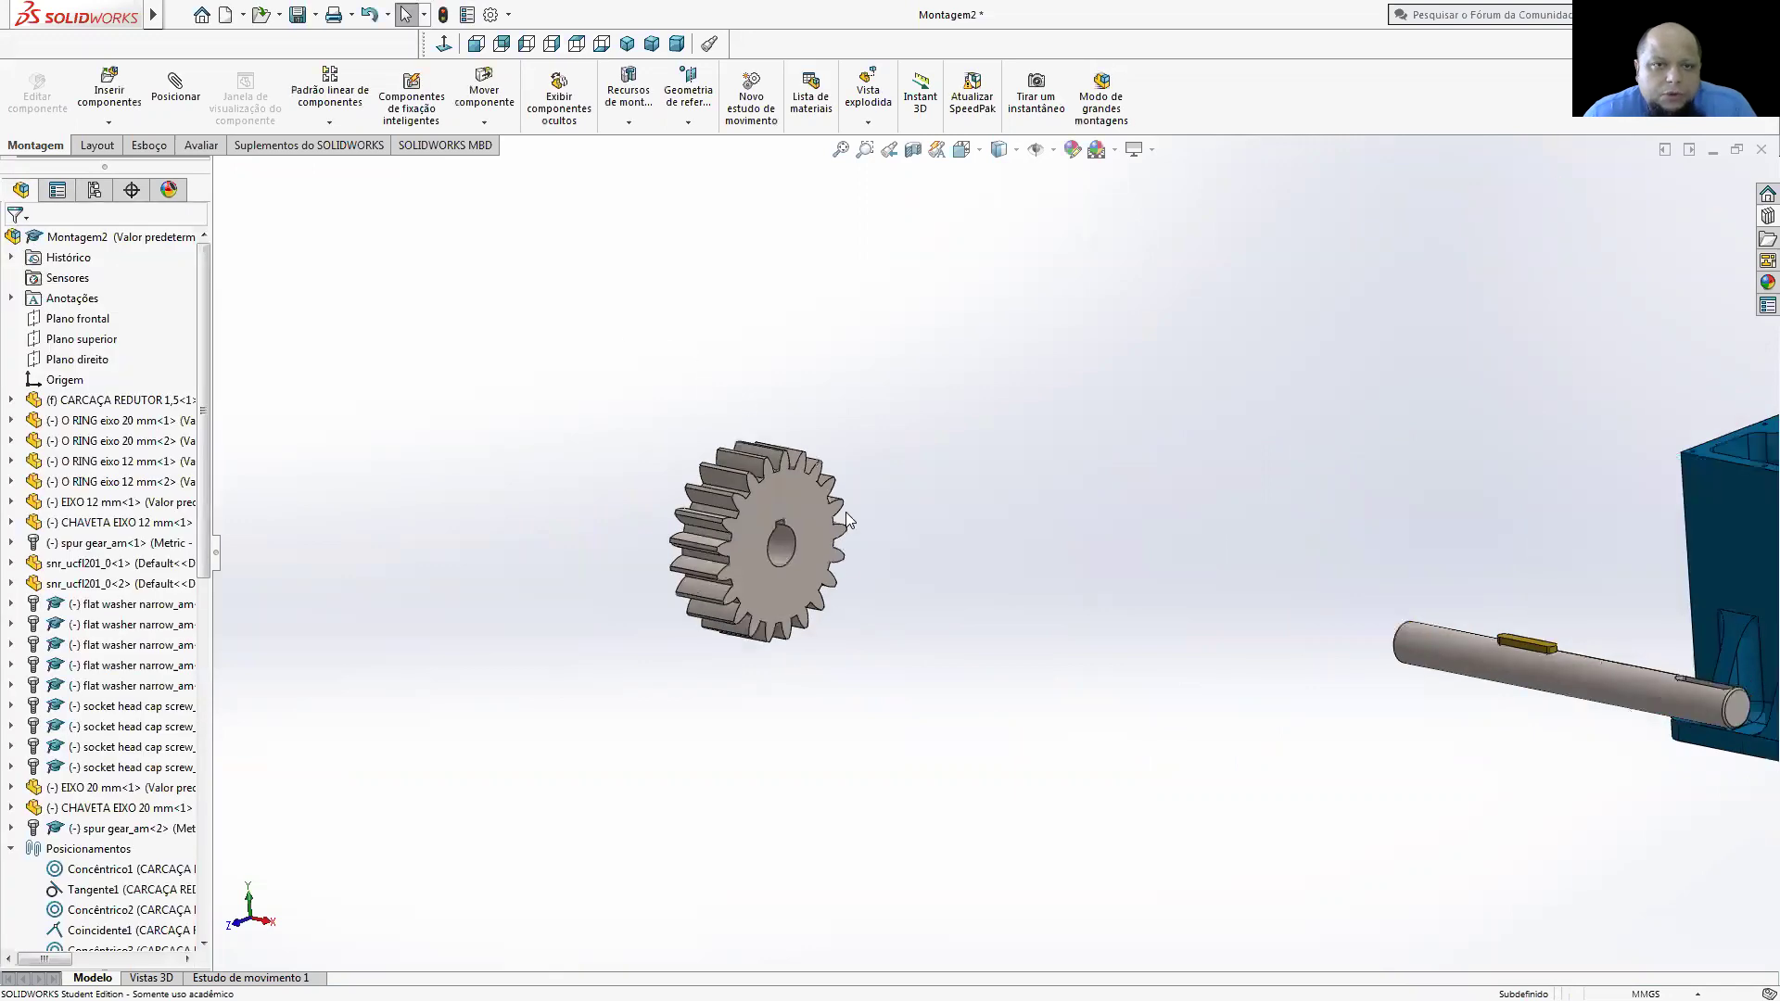
- Mate the 21-tooth gear's bore concentric with the 20 mm shaft
key(ctrl+Right)
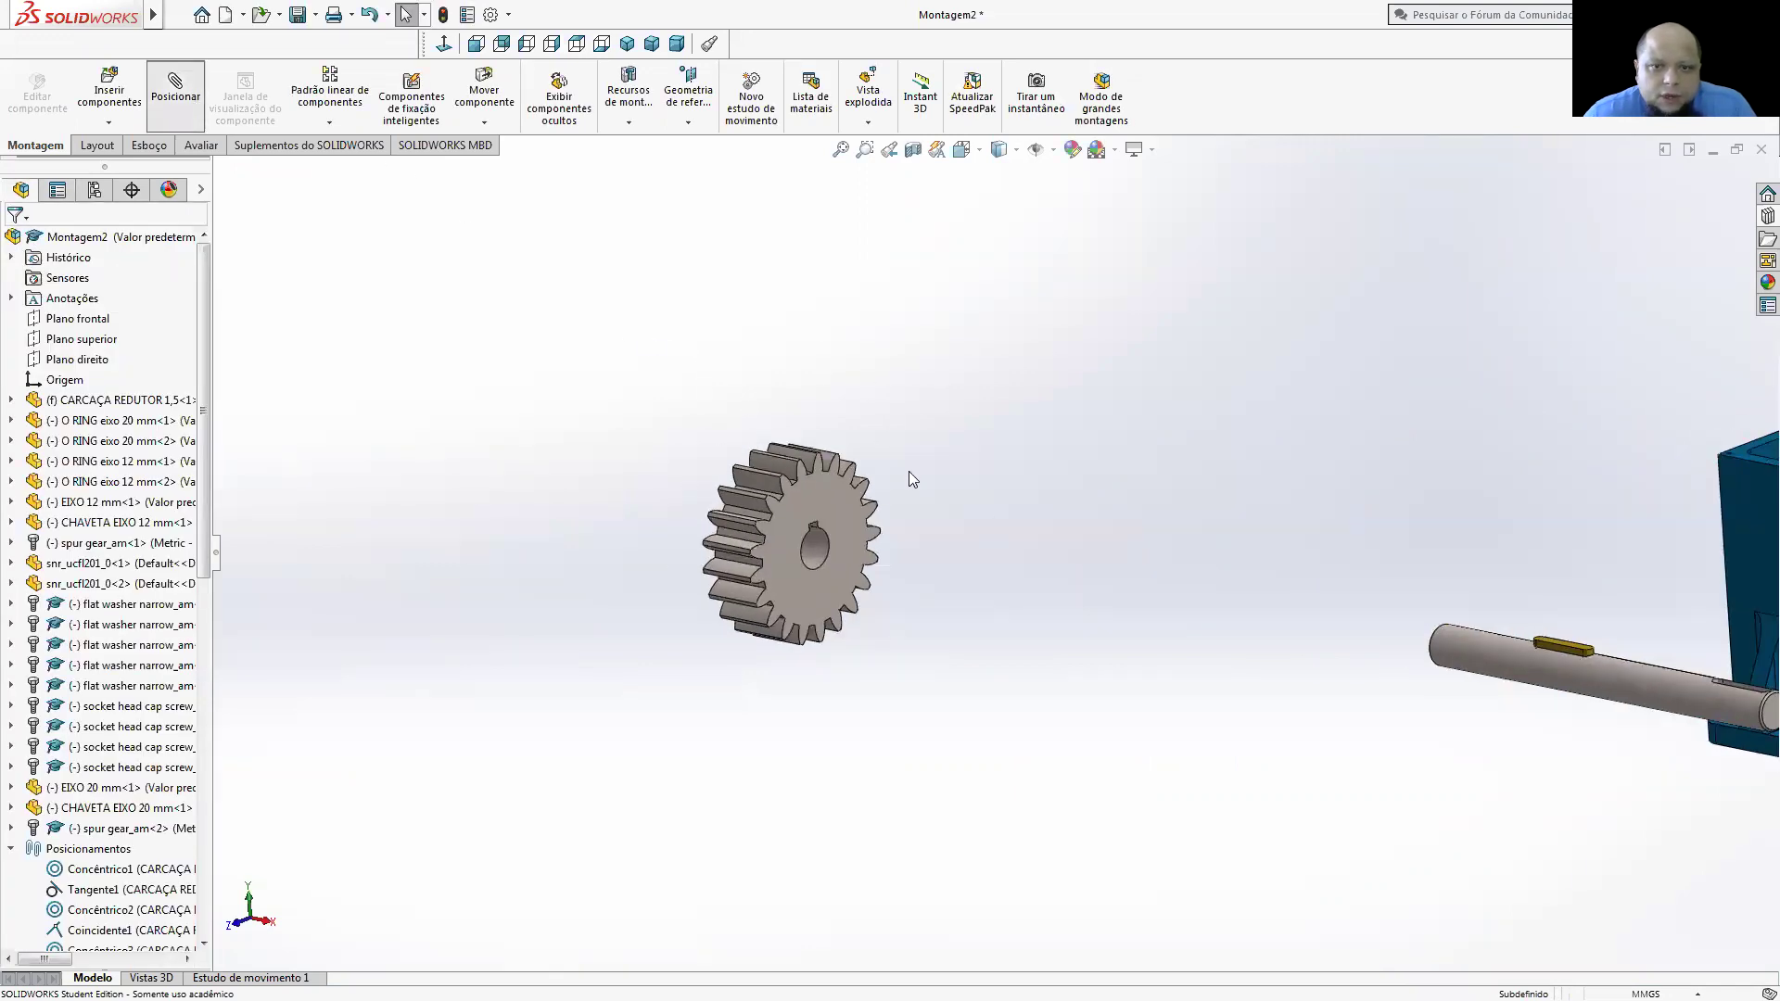
click(818, 547)
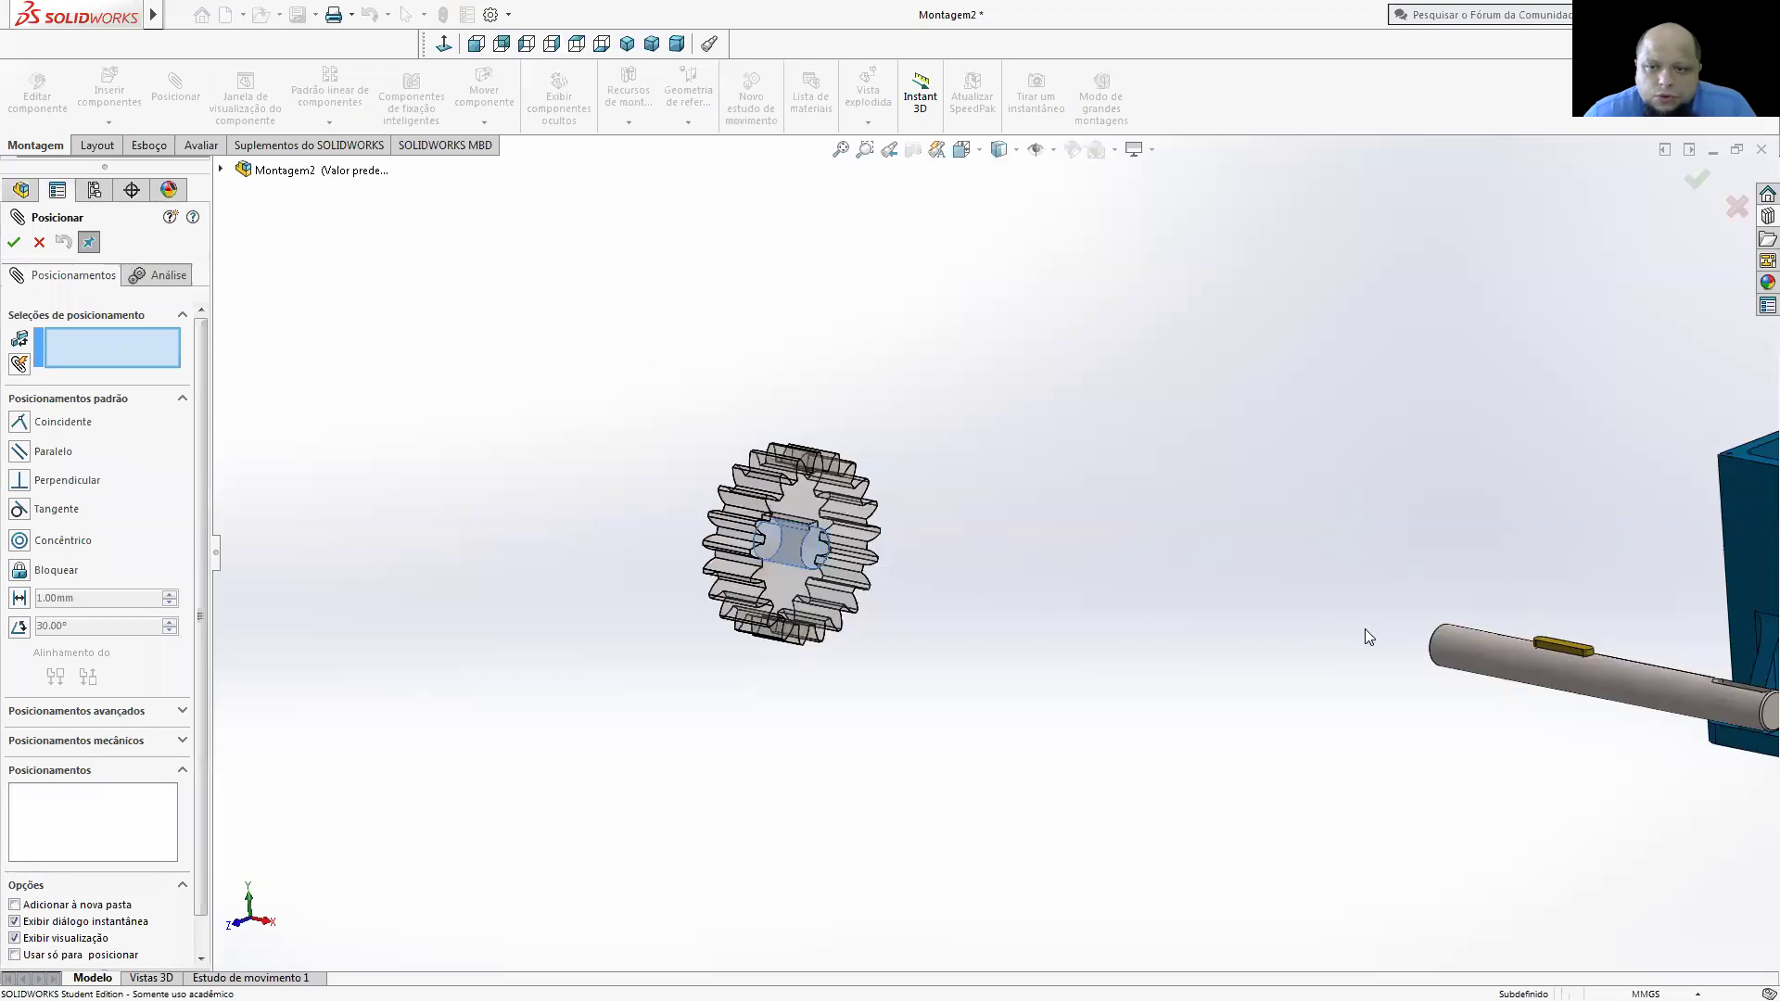
click(1466, 648)
click(1701, 677)
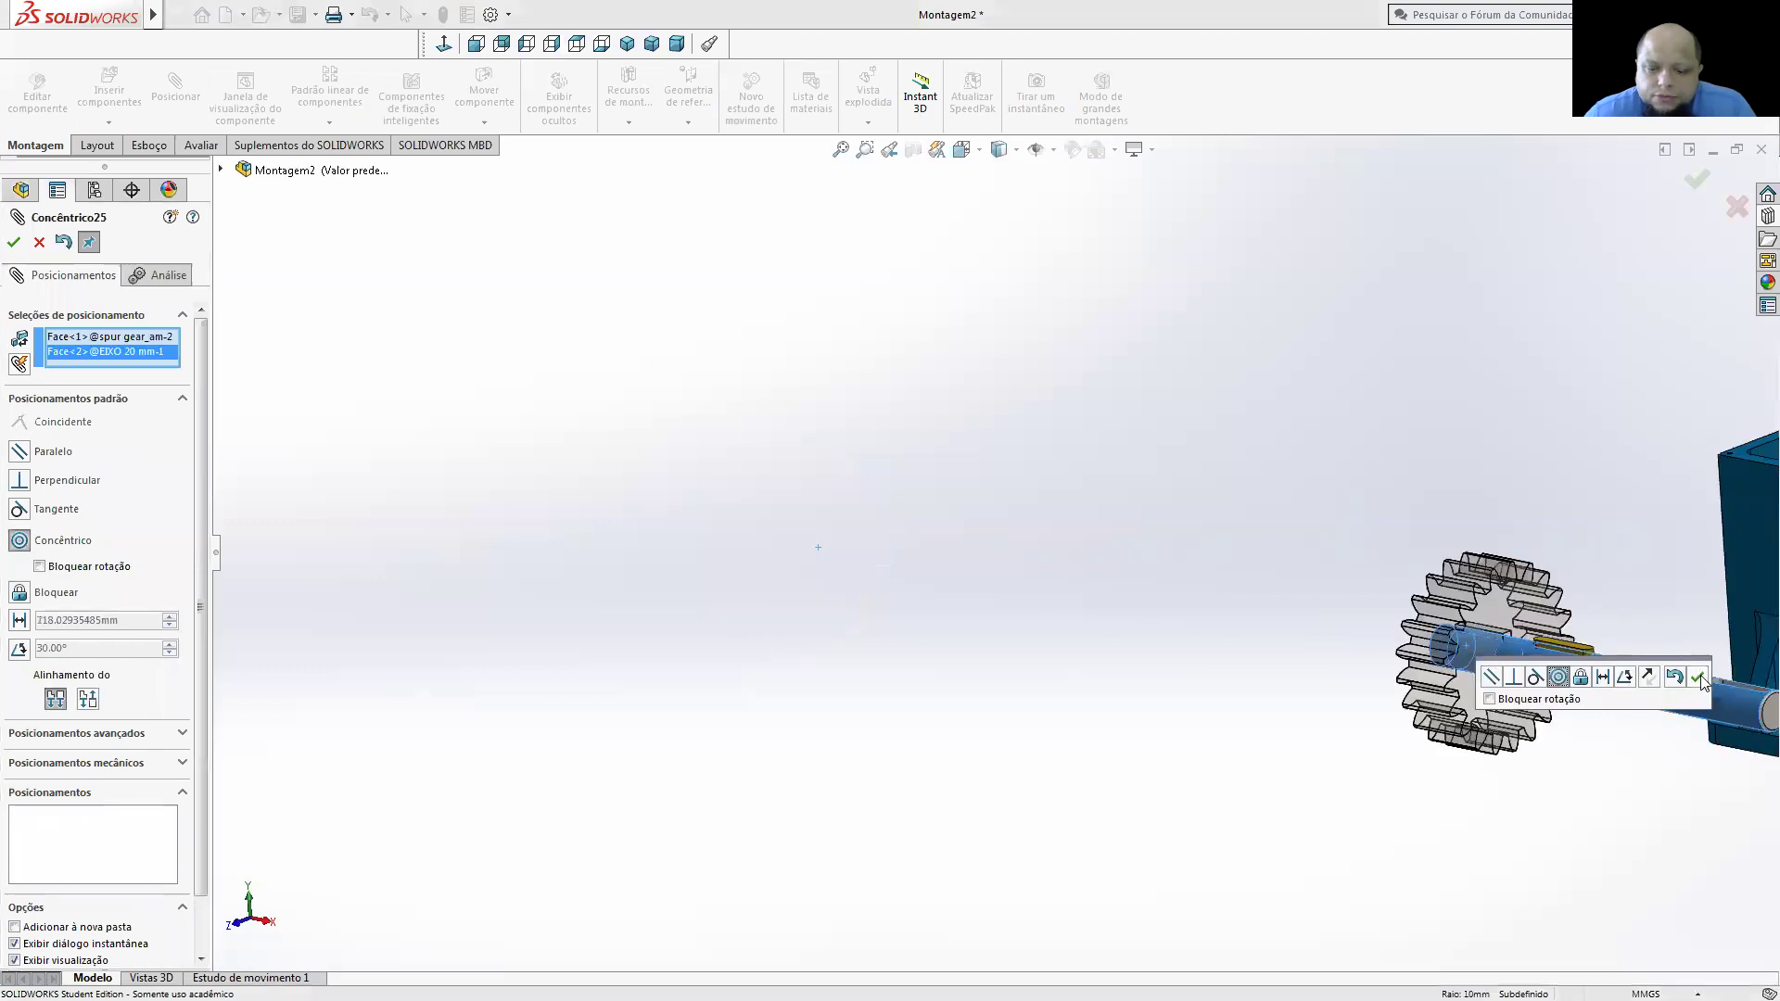
- Make the gear's keyway face coincident with the shaft key
scroll(1700, 669, down, 2)
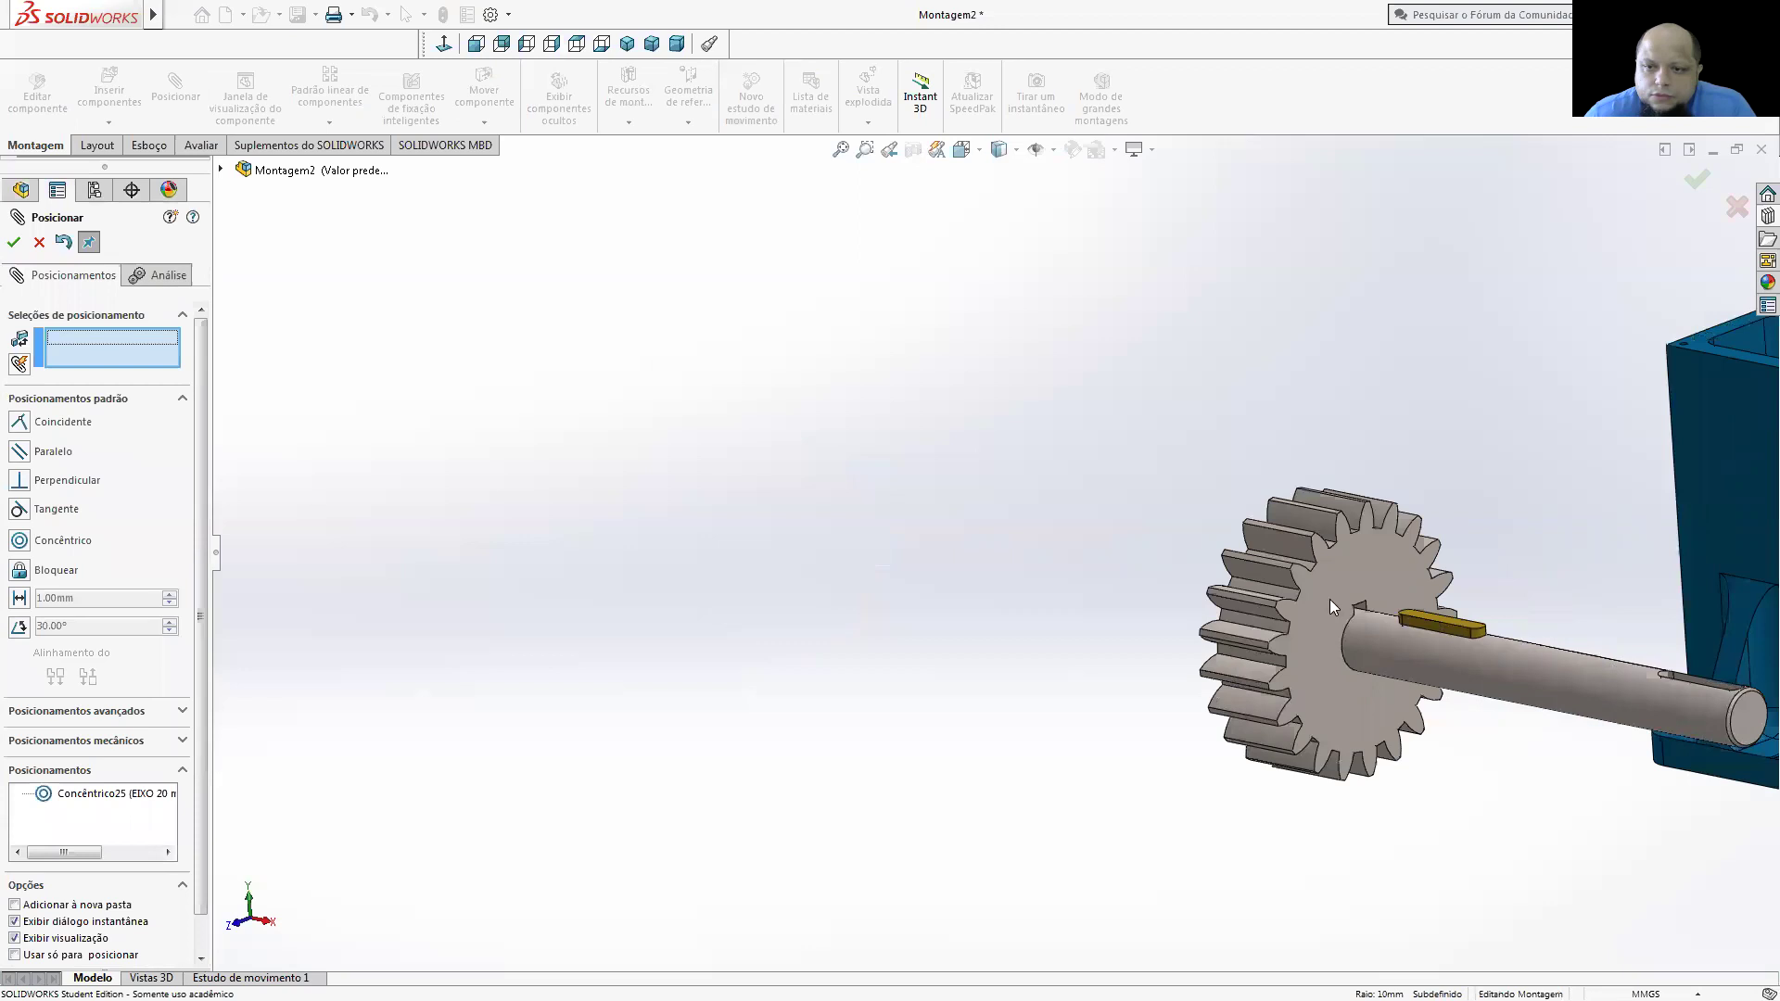
scroll(925, 500, down, 4)
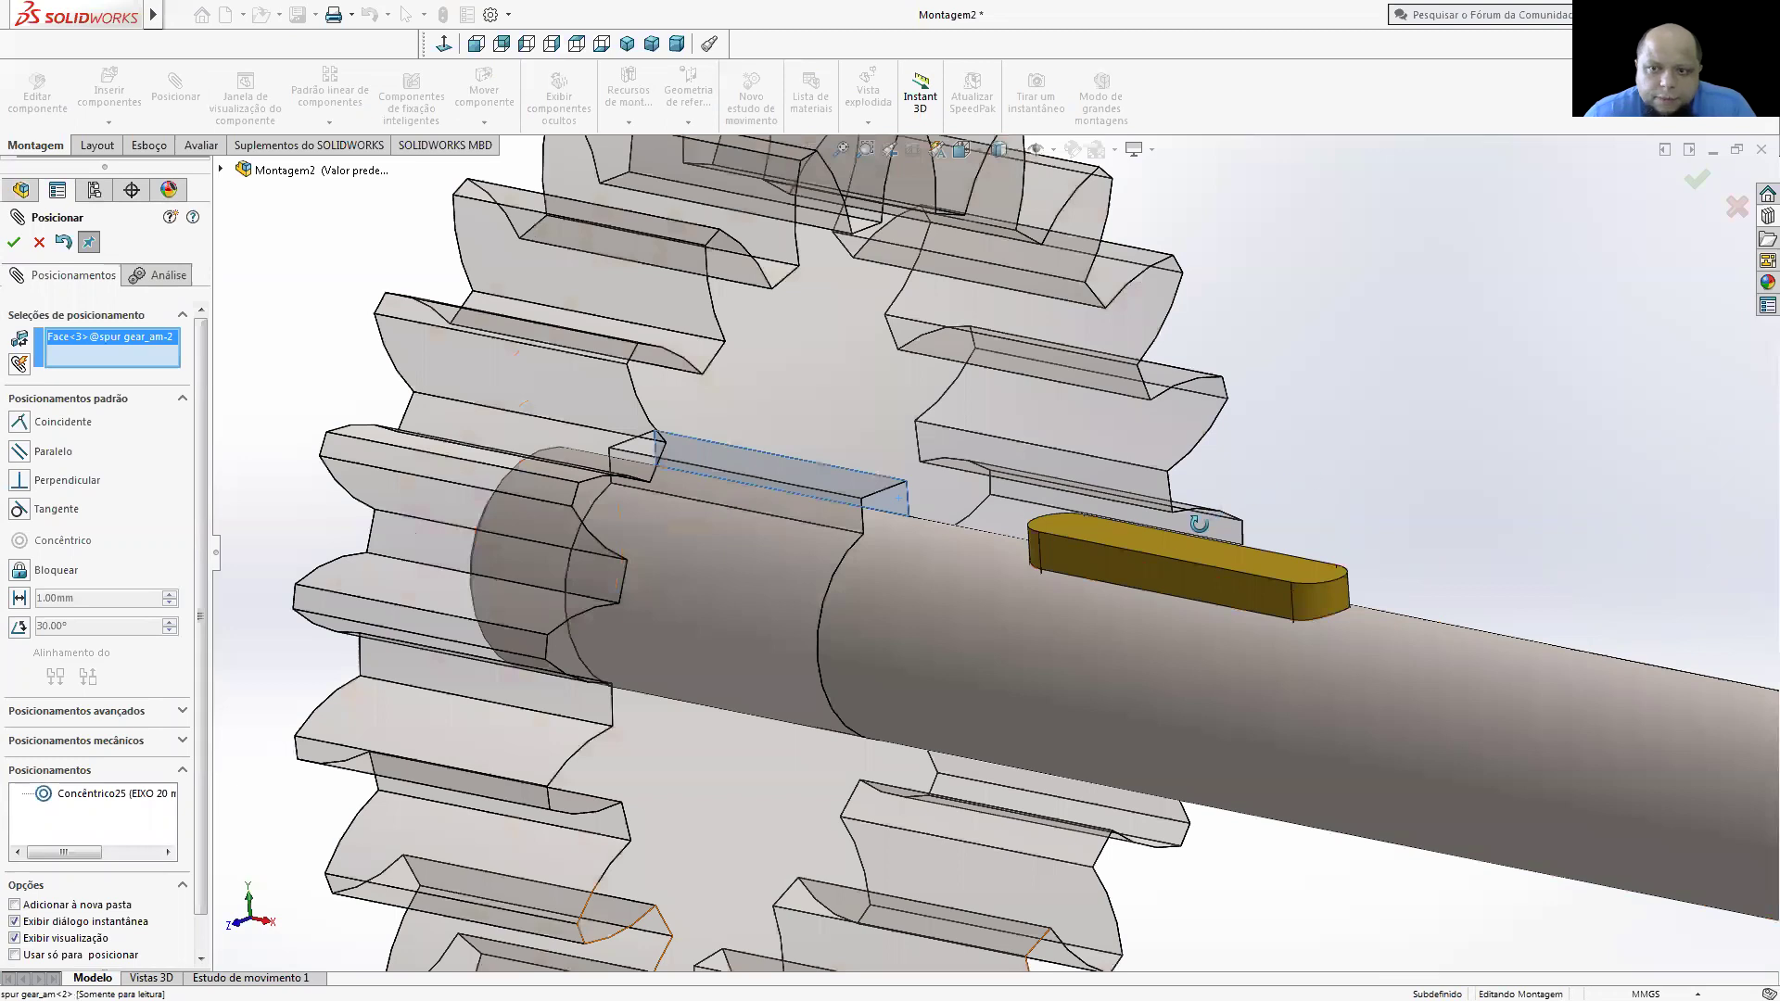
scroll(1372, 619, down, 5)
scroll(1431, 635, up, 5)
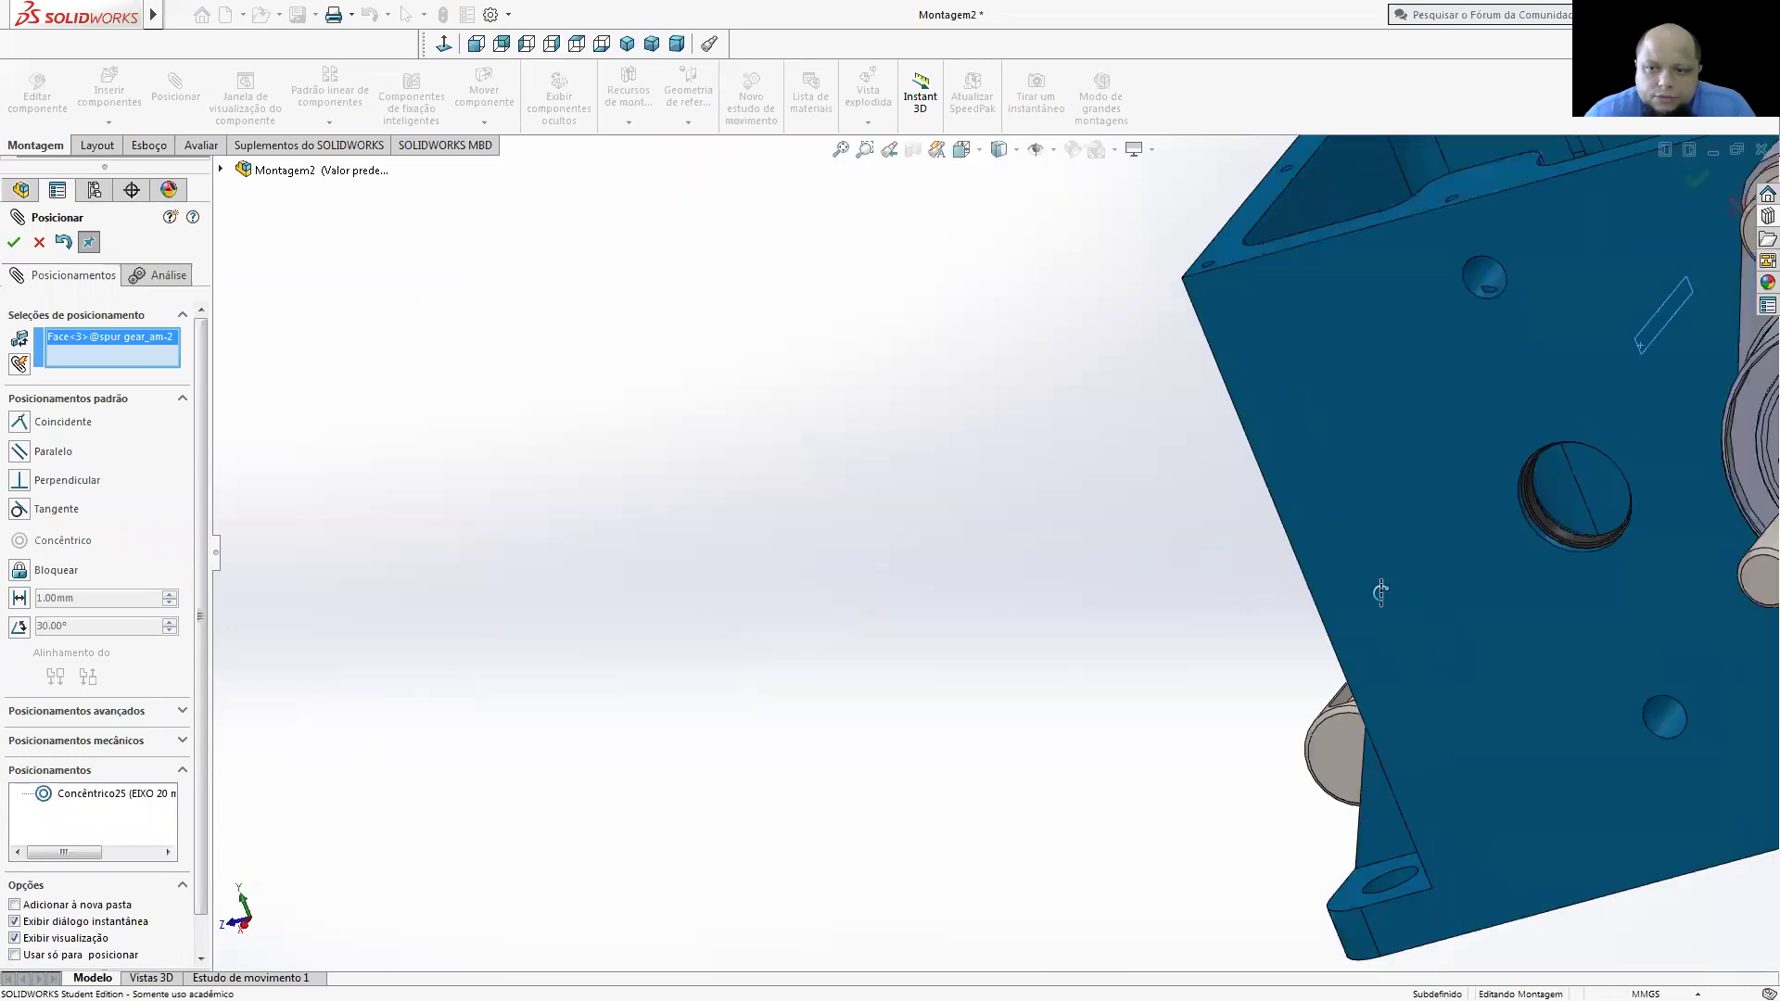
scroll(1489, 565, up, 2)
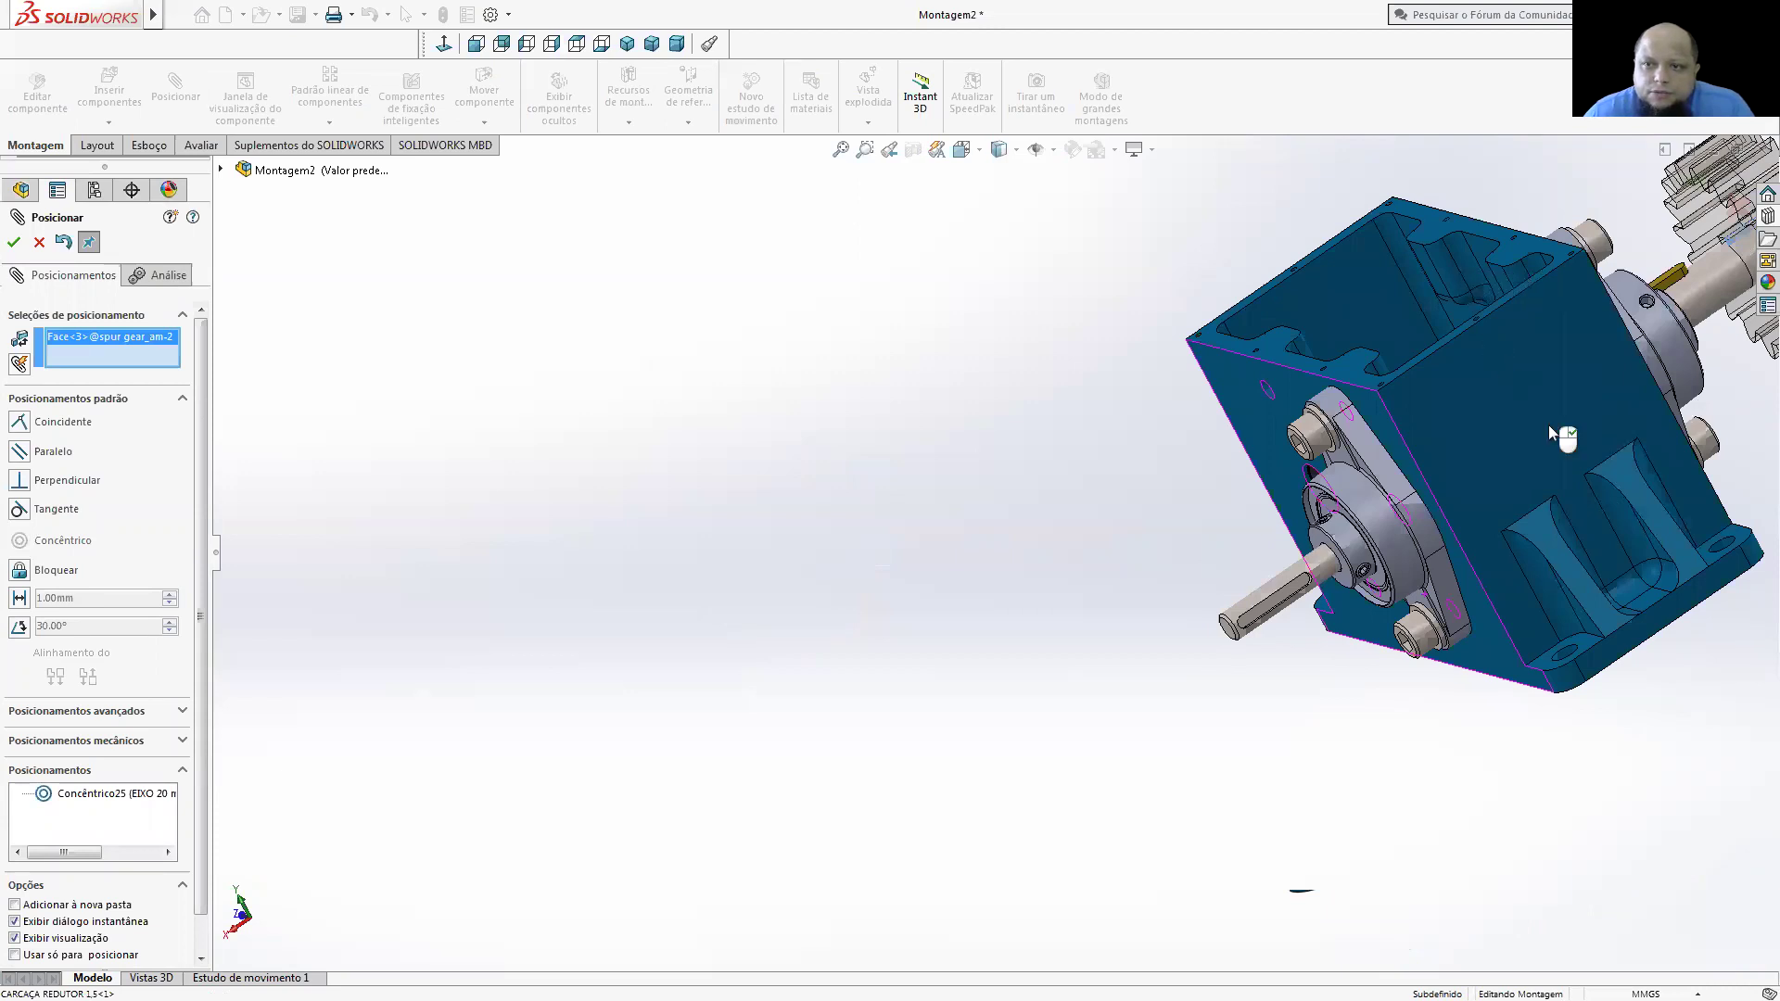
scroll(1548, 433, up, 5)
click(1432, 278)
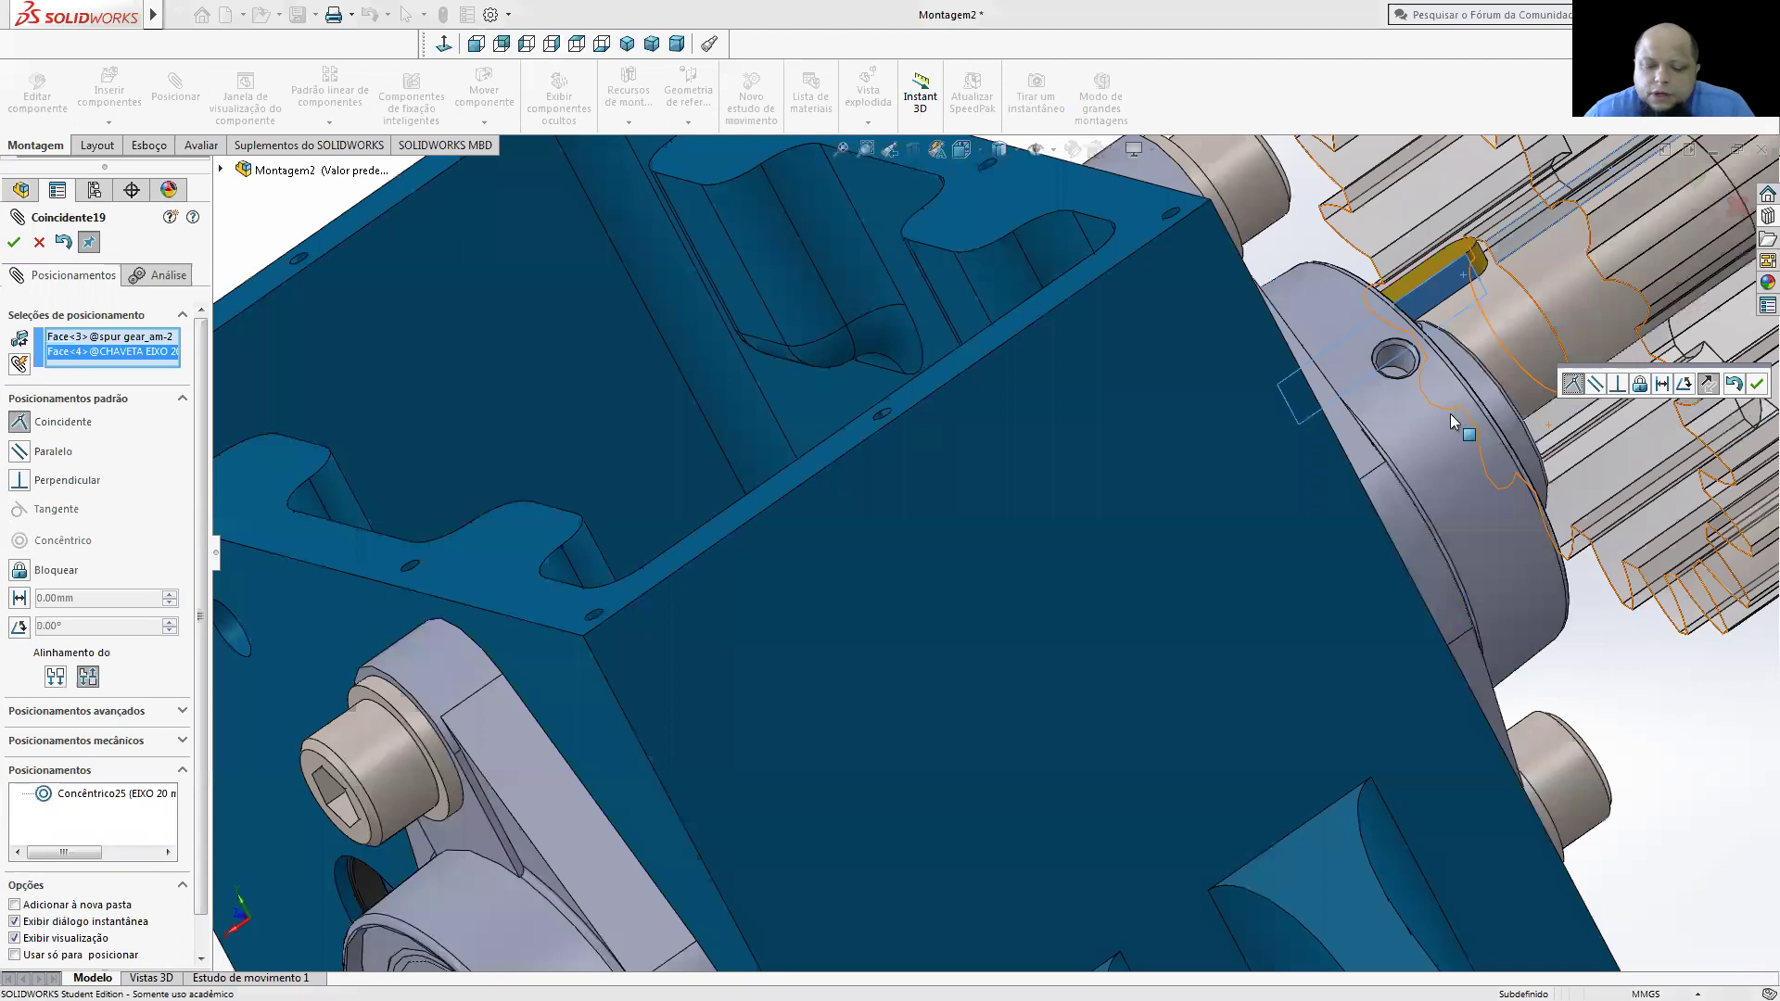
key(Return)
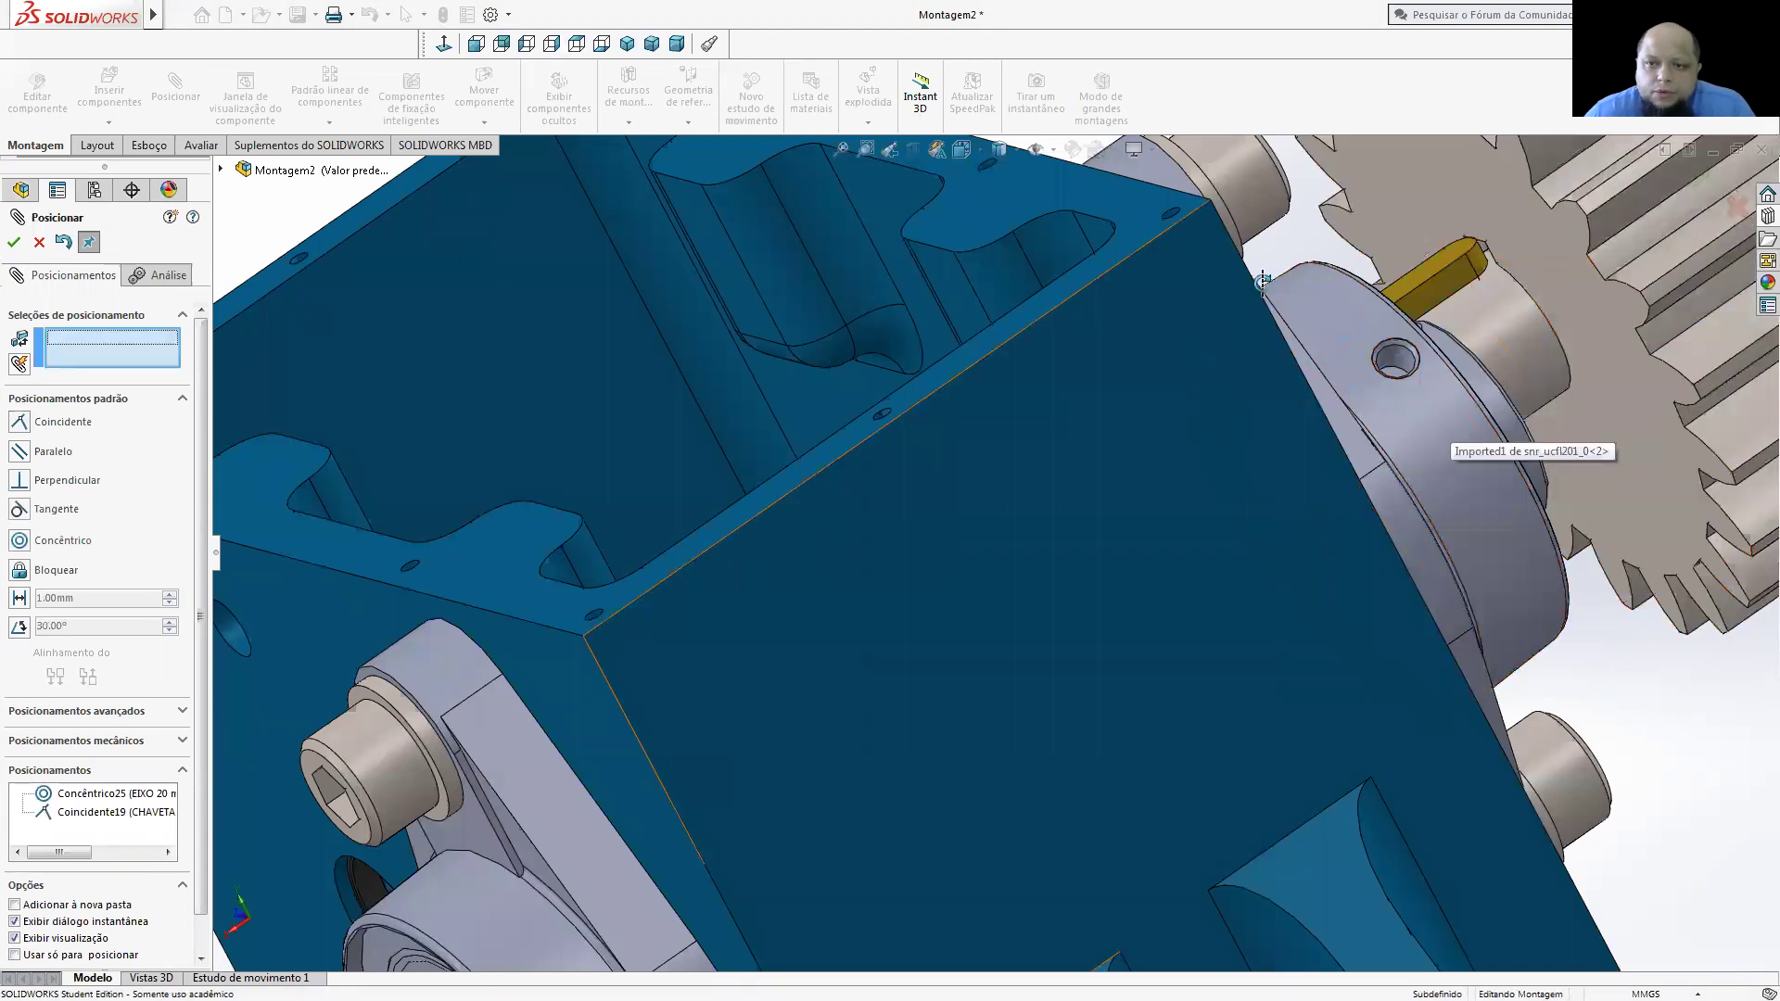
- Add a coincident mate on the gear's keyway edge against the key and finish mating
middle_drag(1262, 284, 1443, 307)
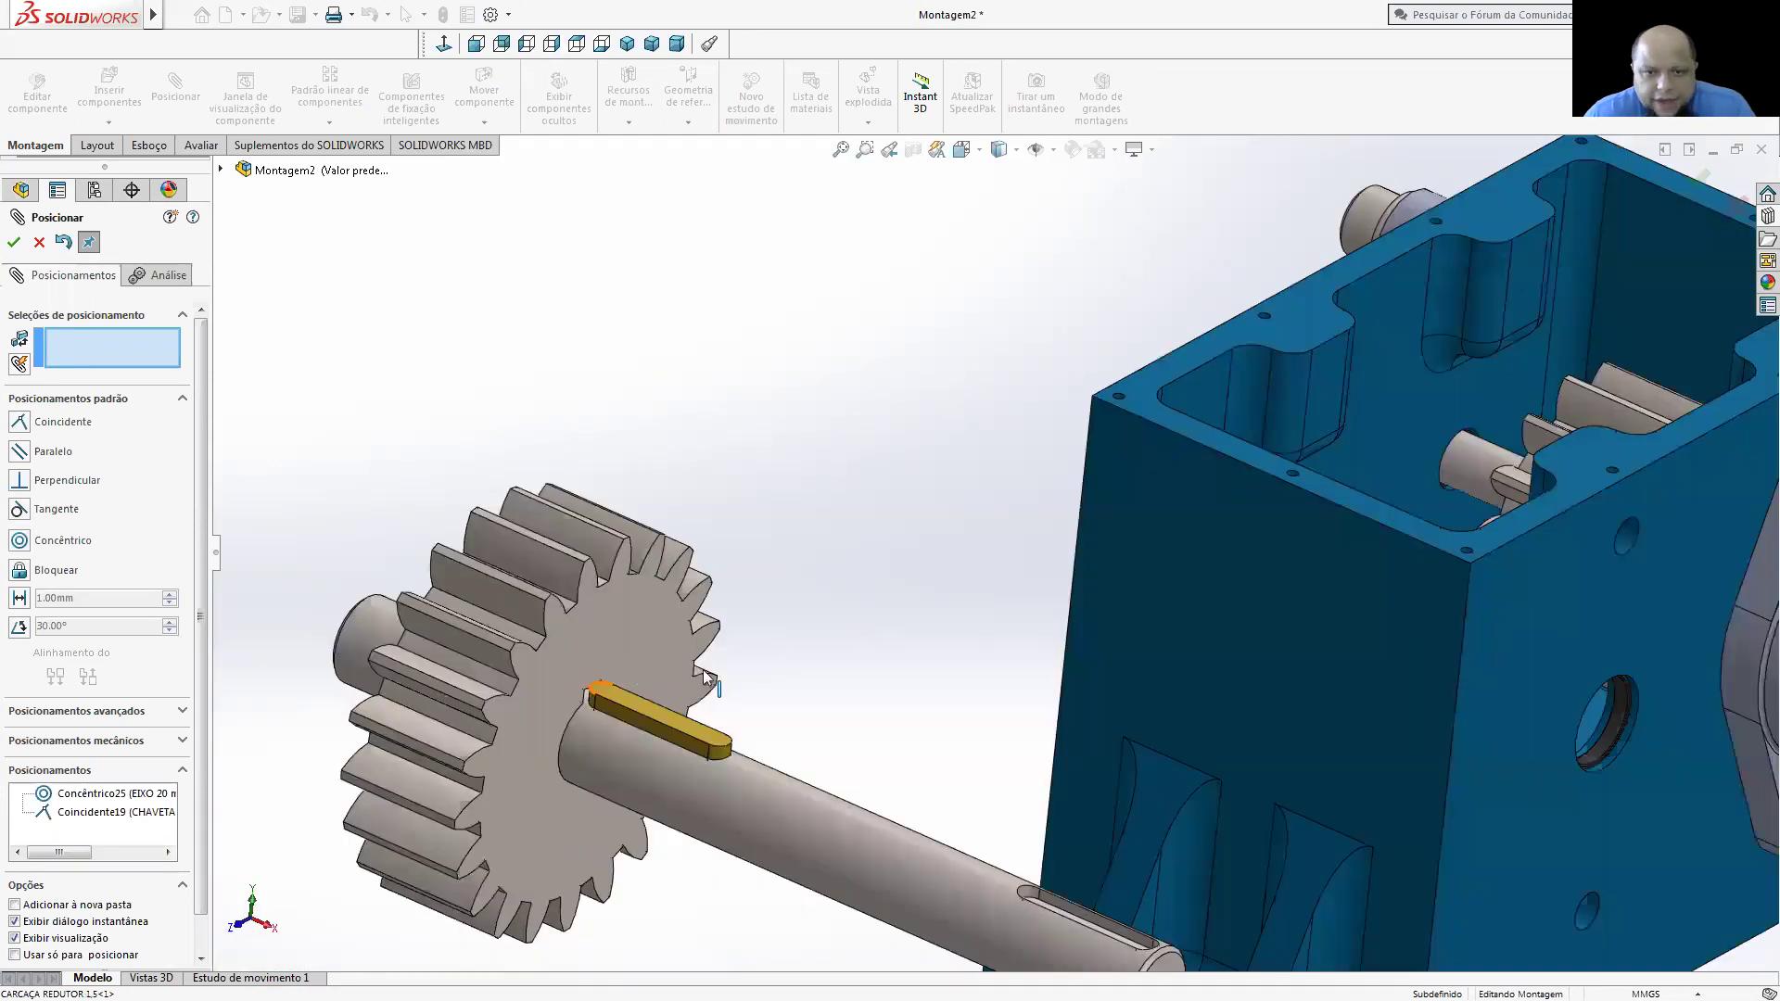
click(702, 686)
scroll(834, 742, down, 3)
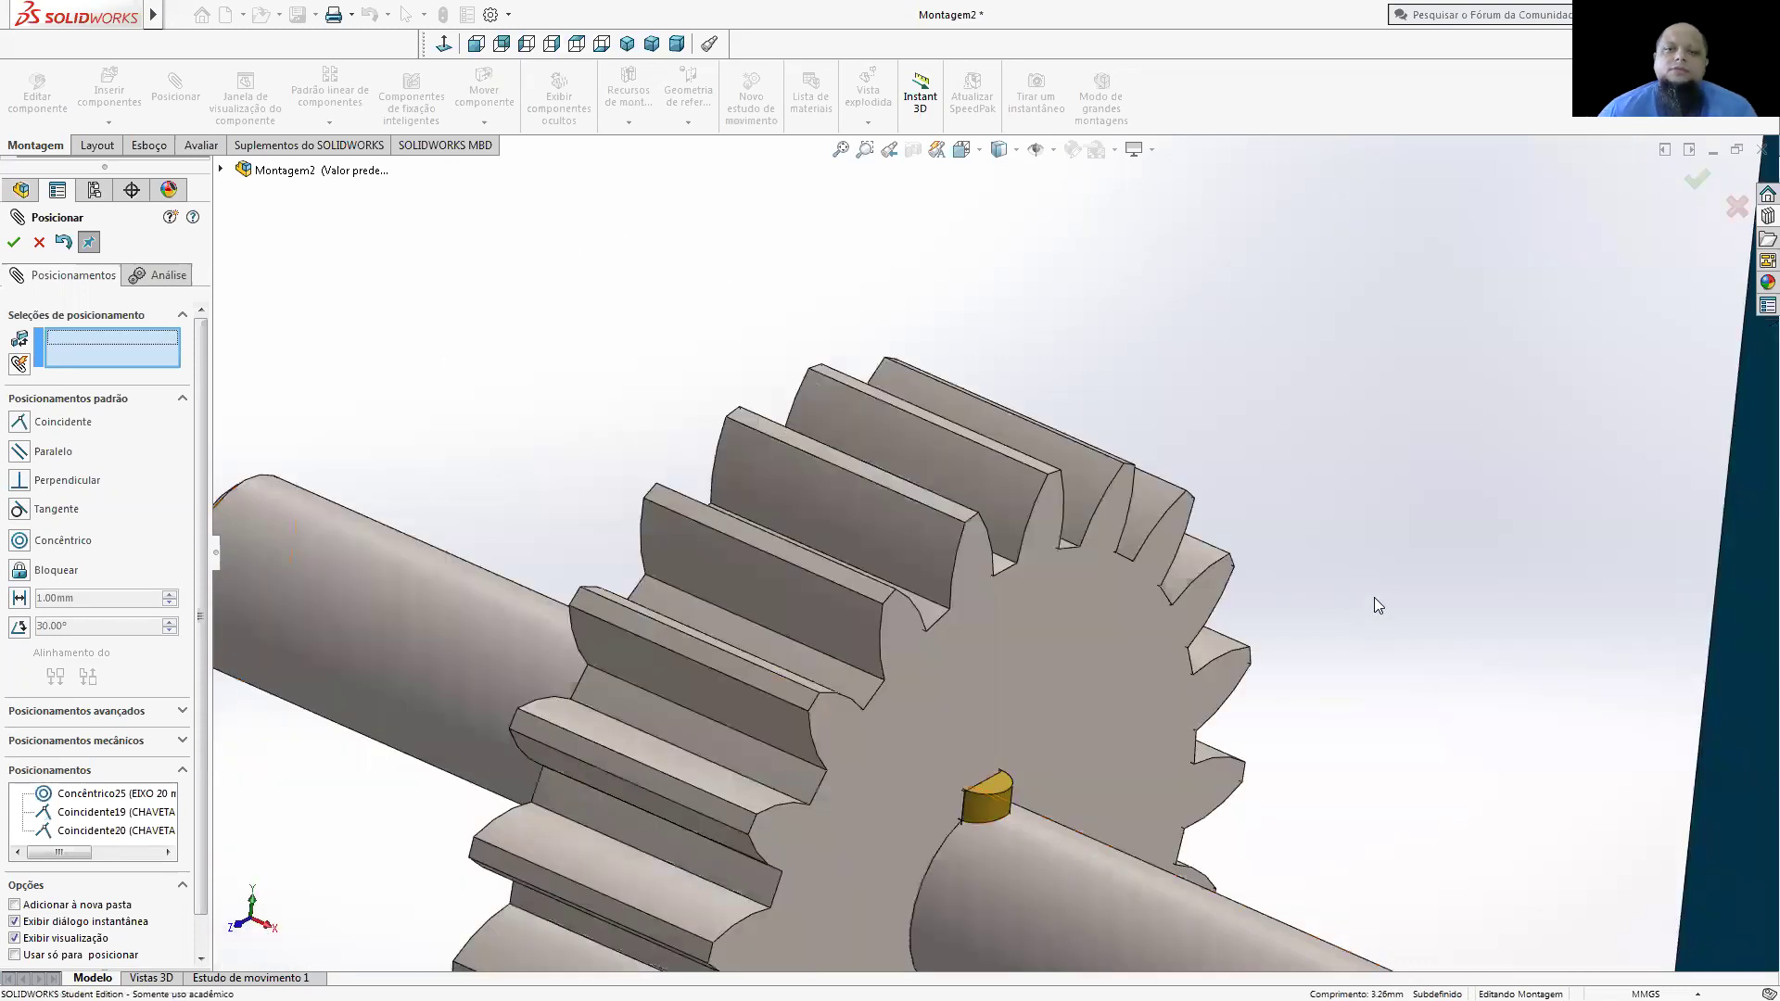
scroll(1374, 597, up, 5)
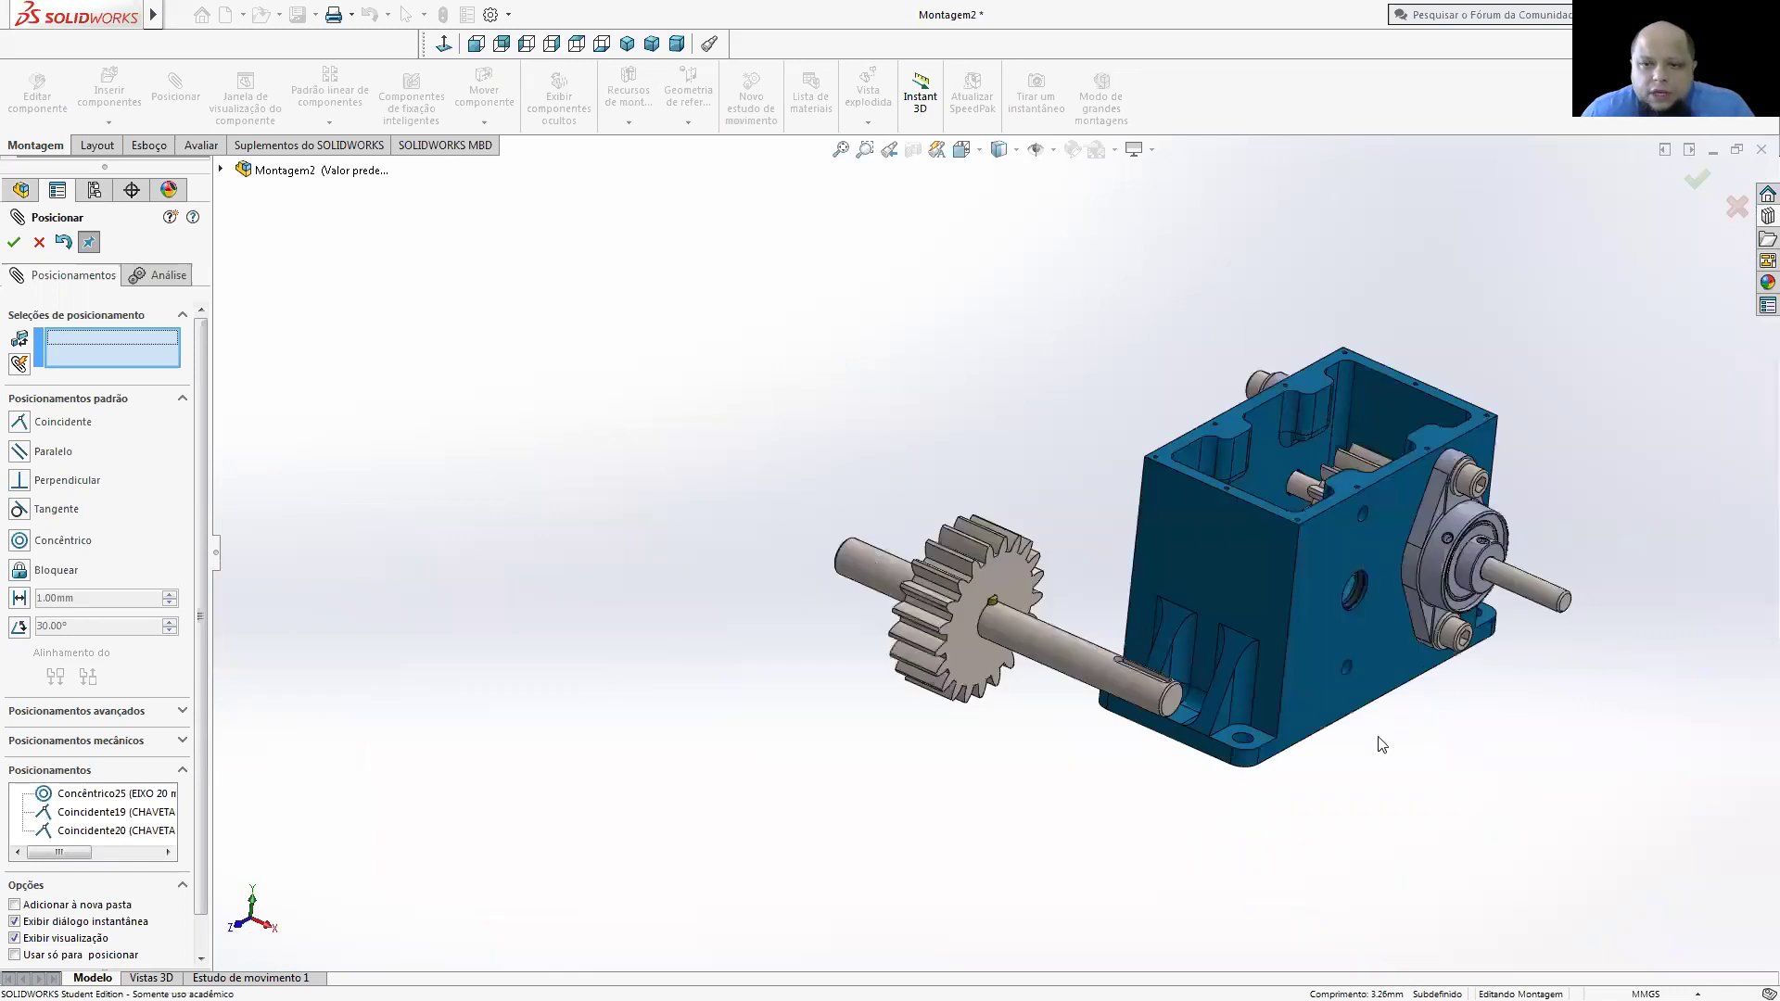
middle_drag(1366, 559, 1086, 716)
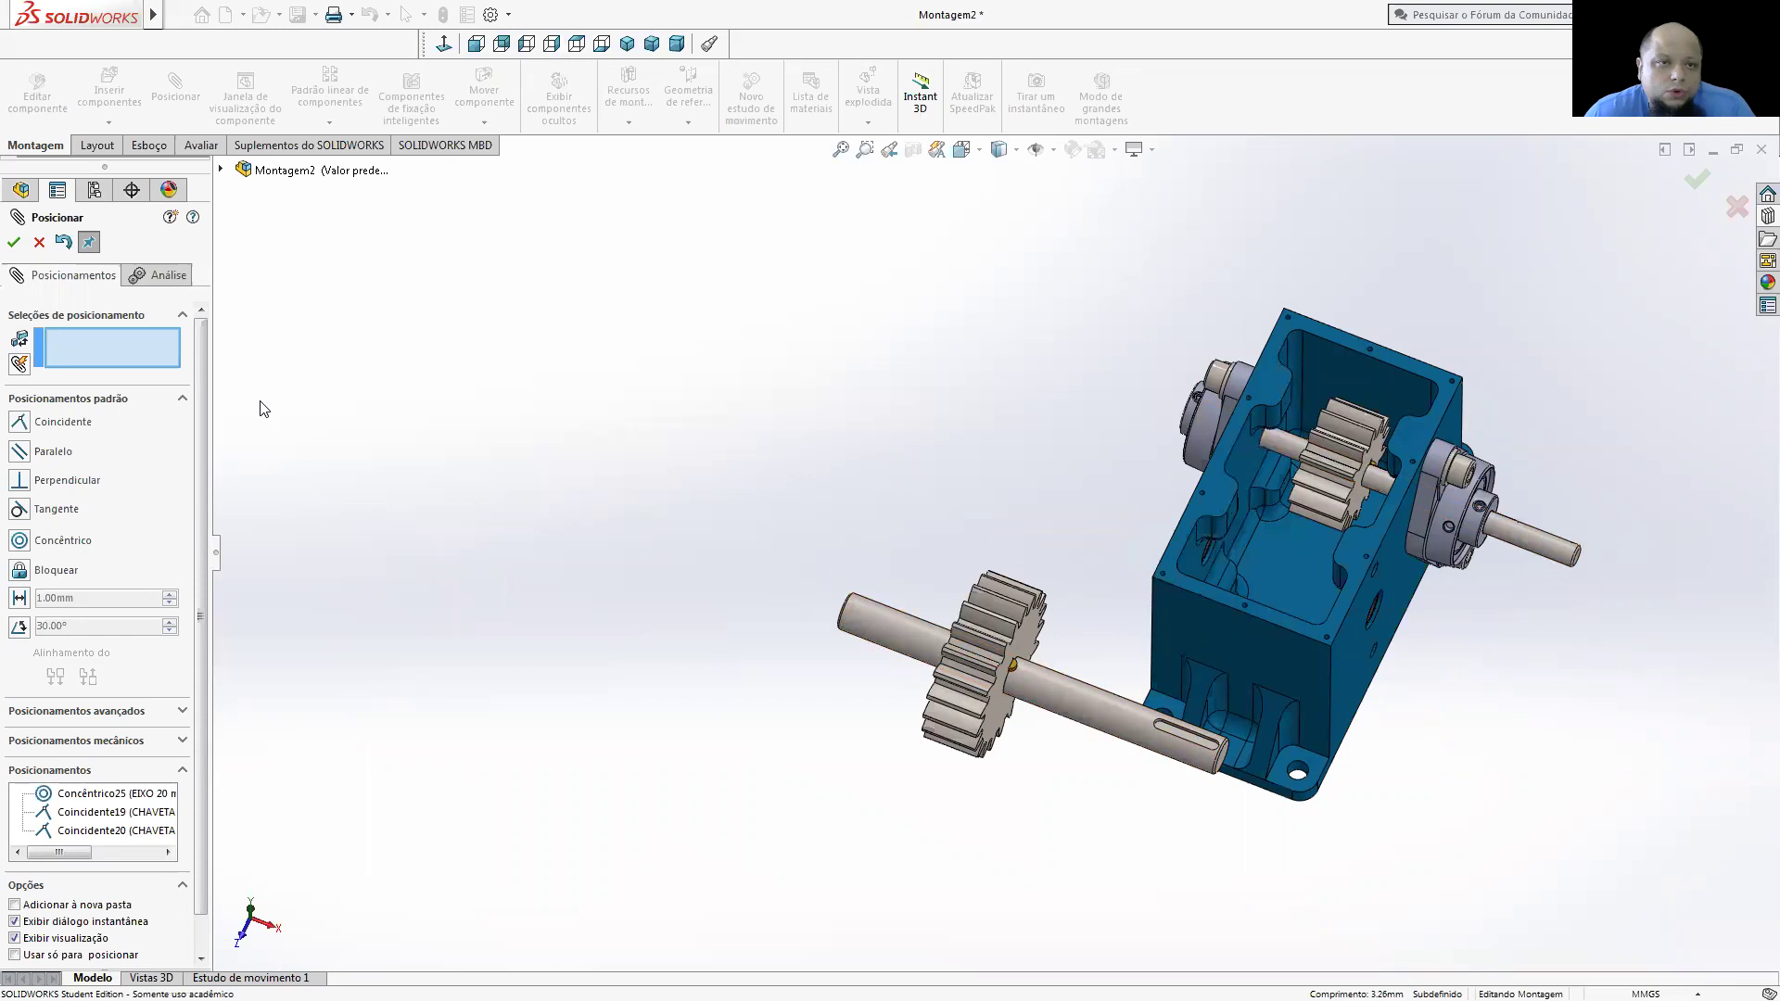
click(14, 242)
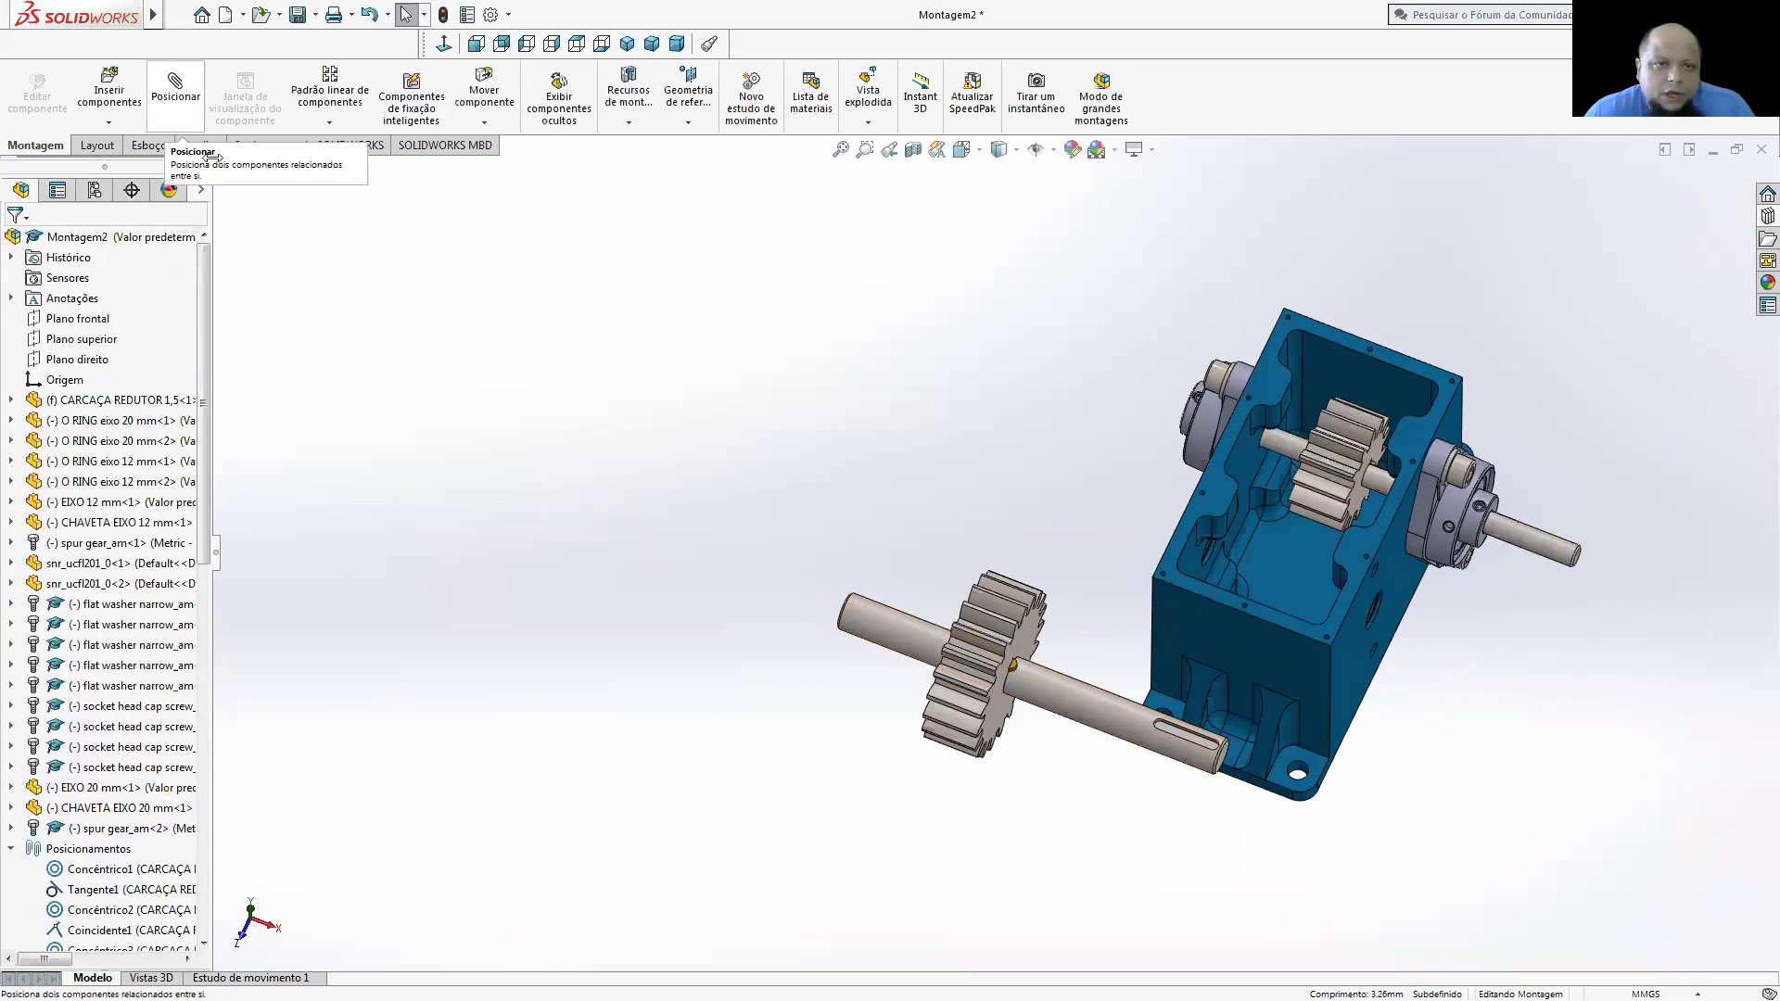
- Make the 20 mm shaft concentric with the O-ring bore, flipped so the gear sits inside
click(167, 93)
click(1088, 693)
middle_drag(1127, 558, 1194, 531)
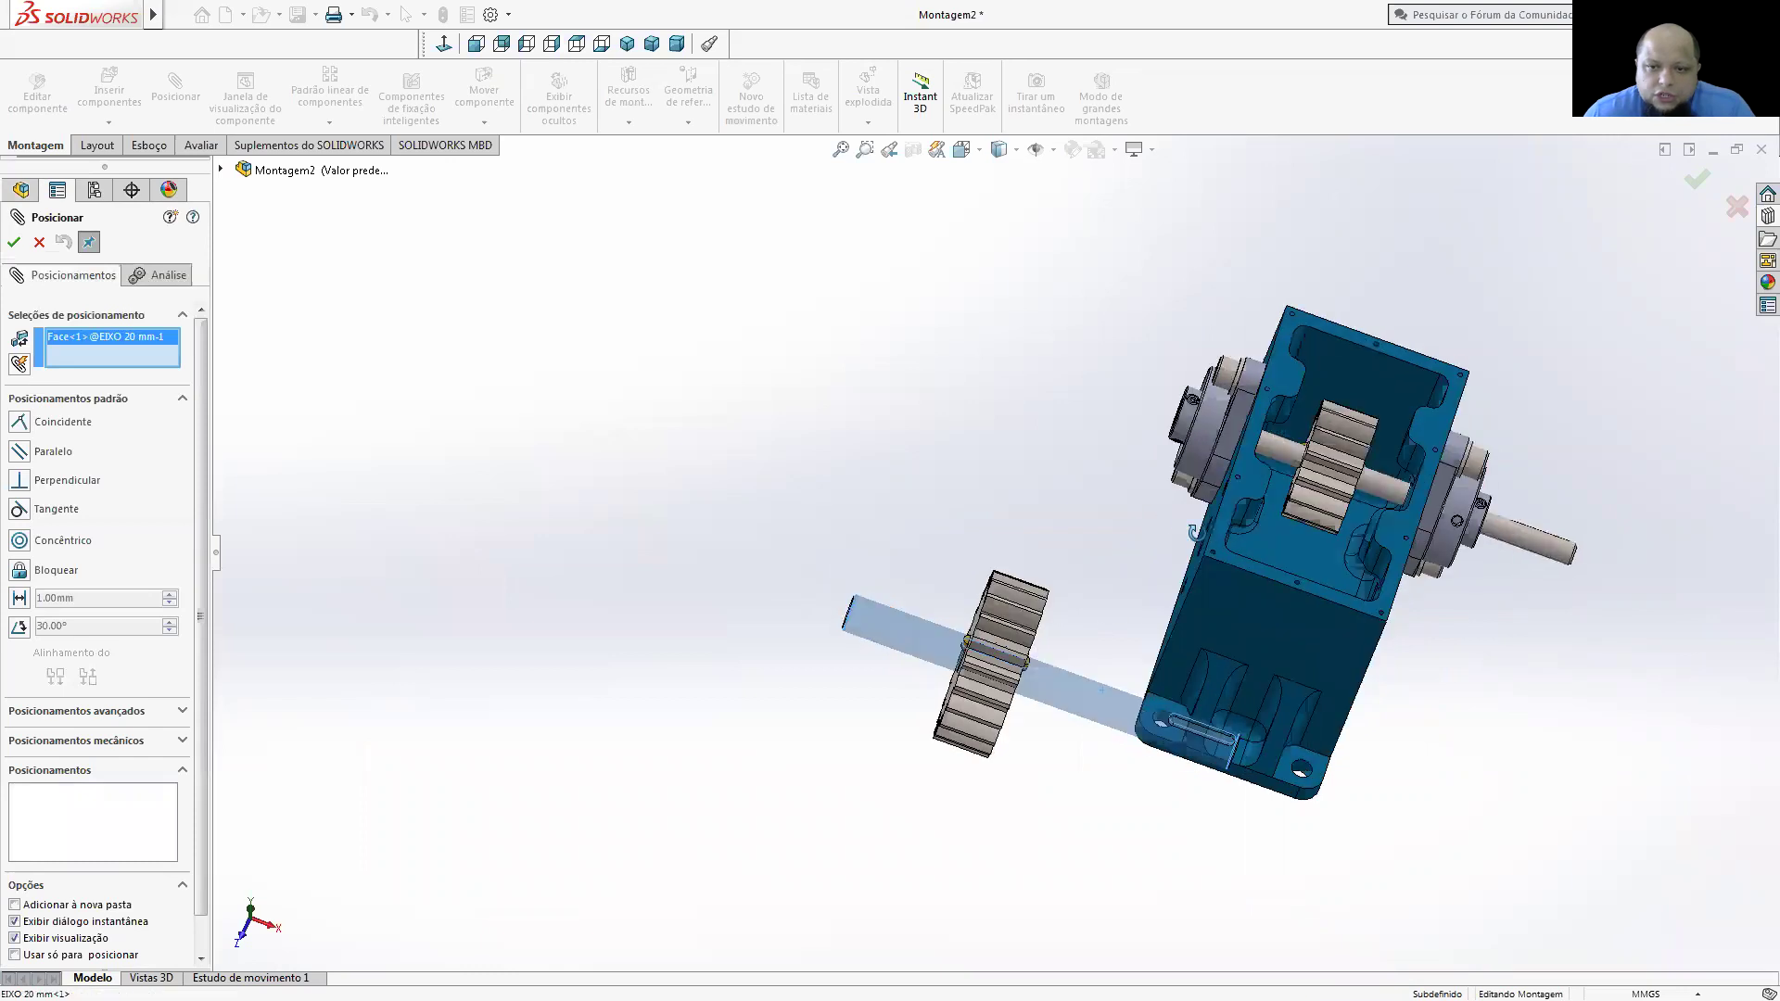
scroll(1137, 498, down, 5)
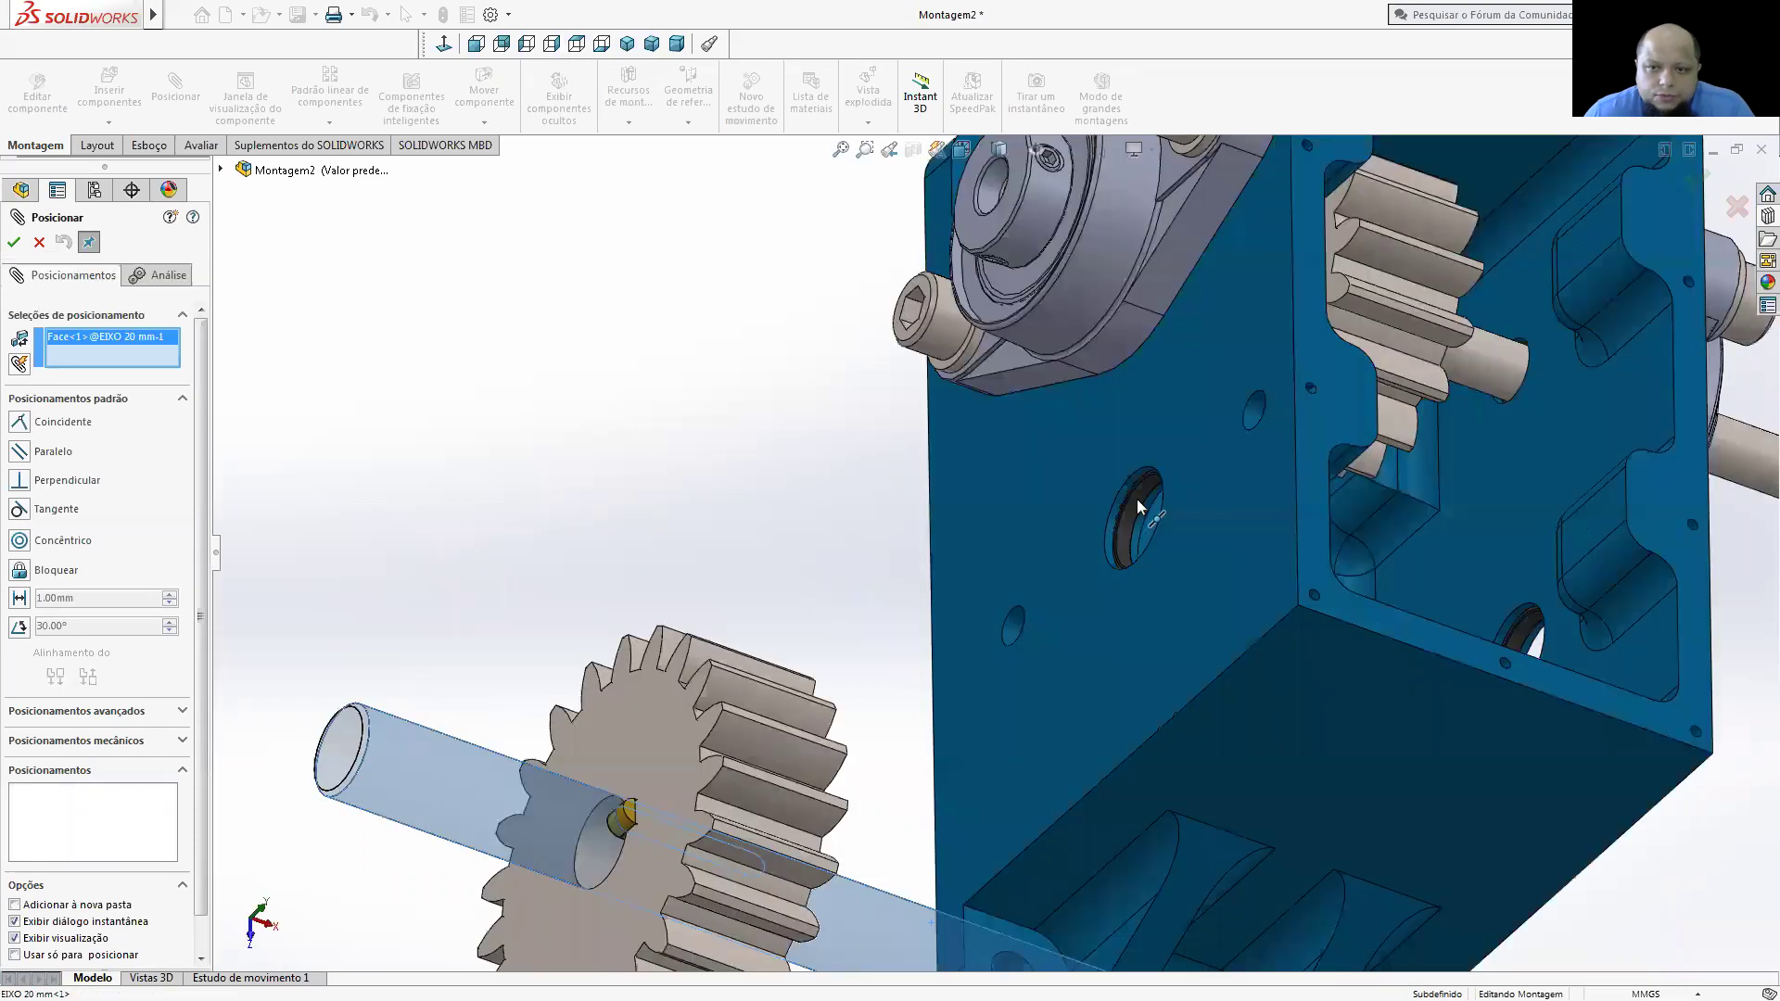
click(1136, 498)
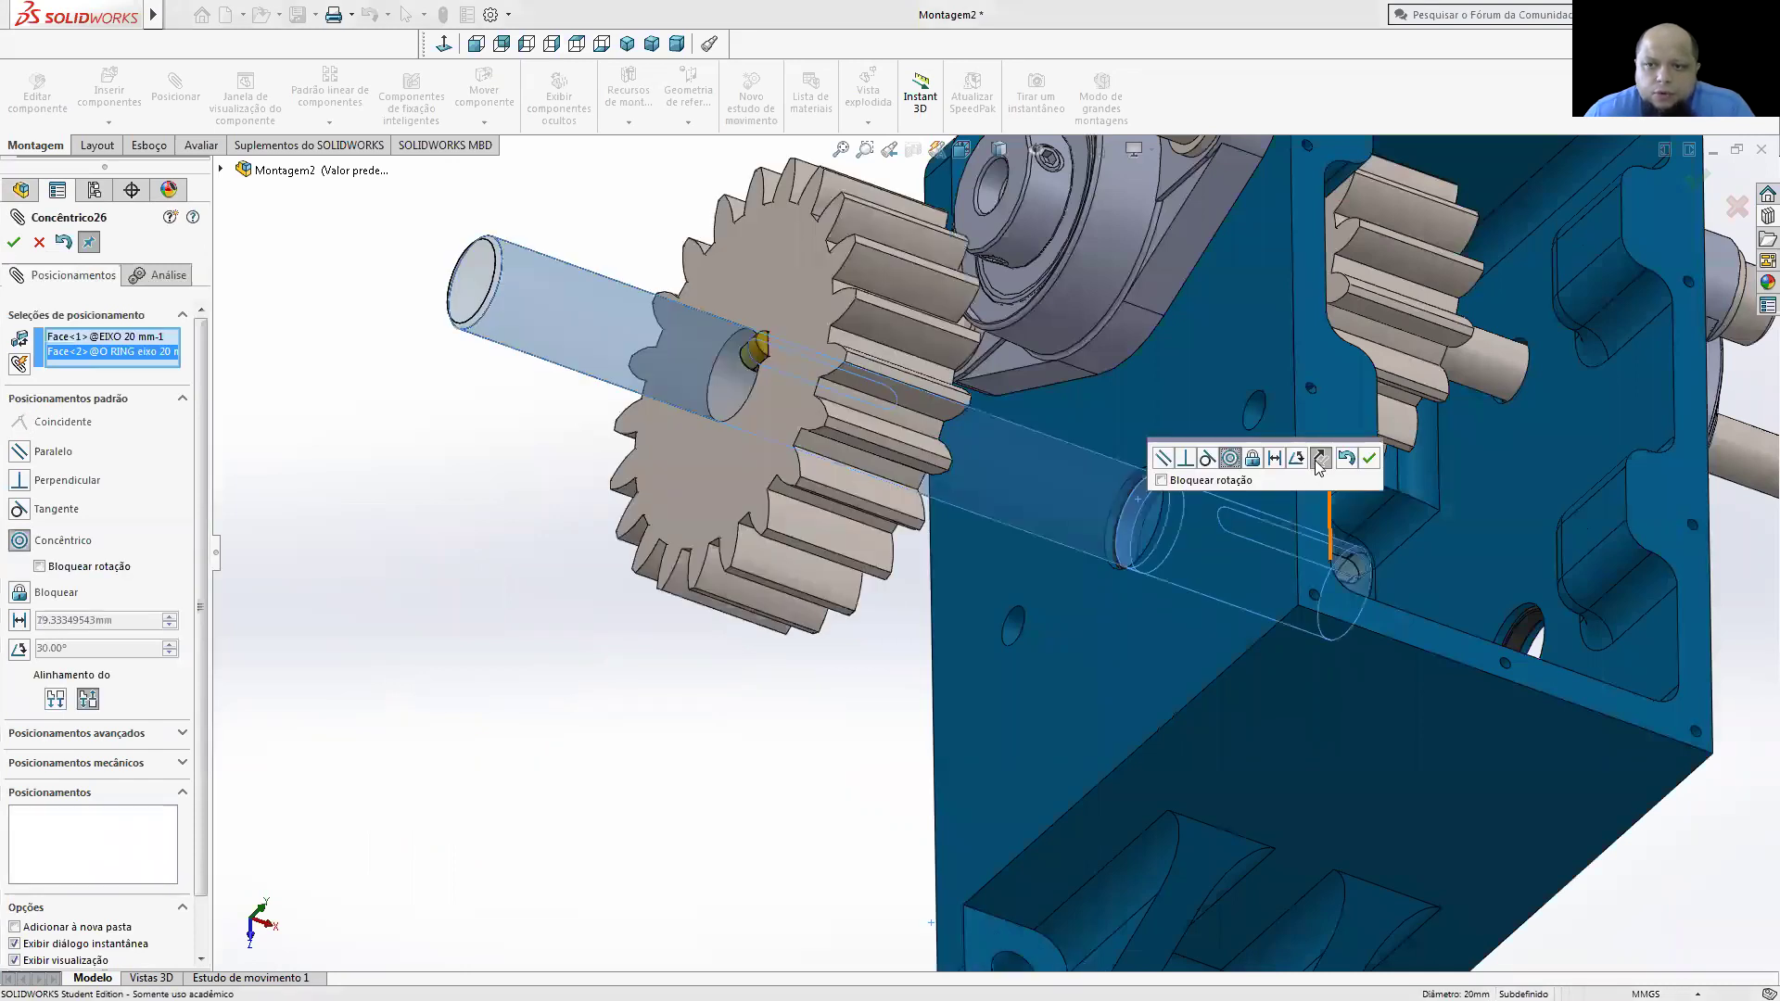
click(1319, 458)
click(1369, 461)
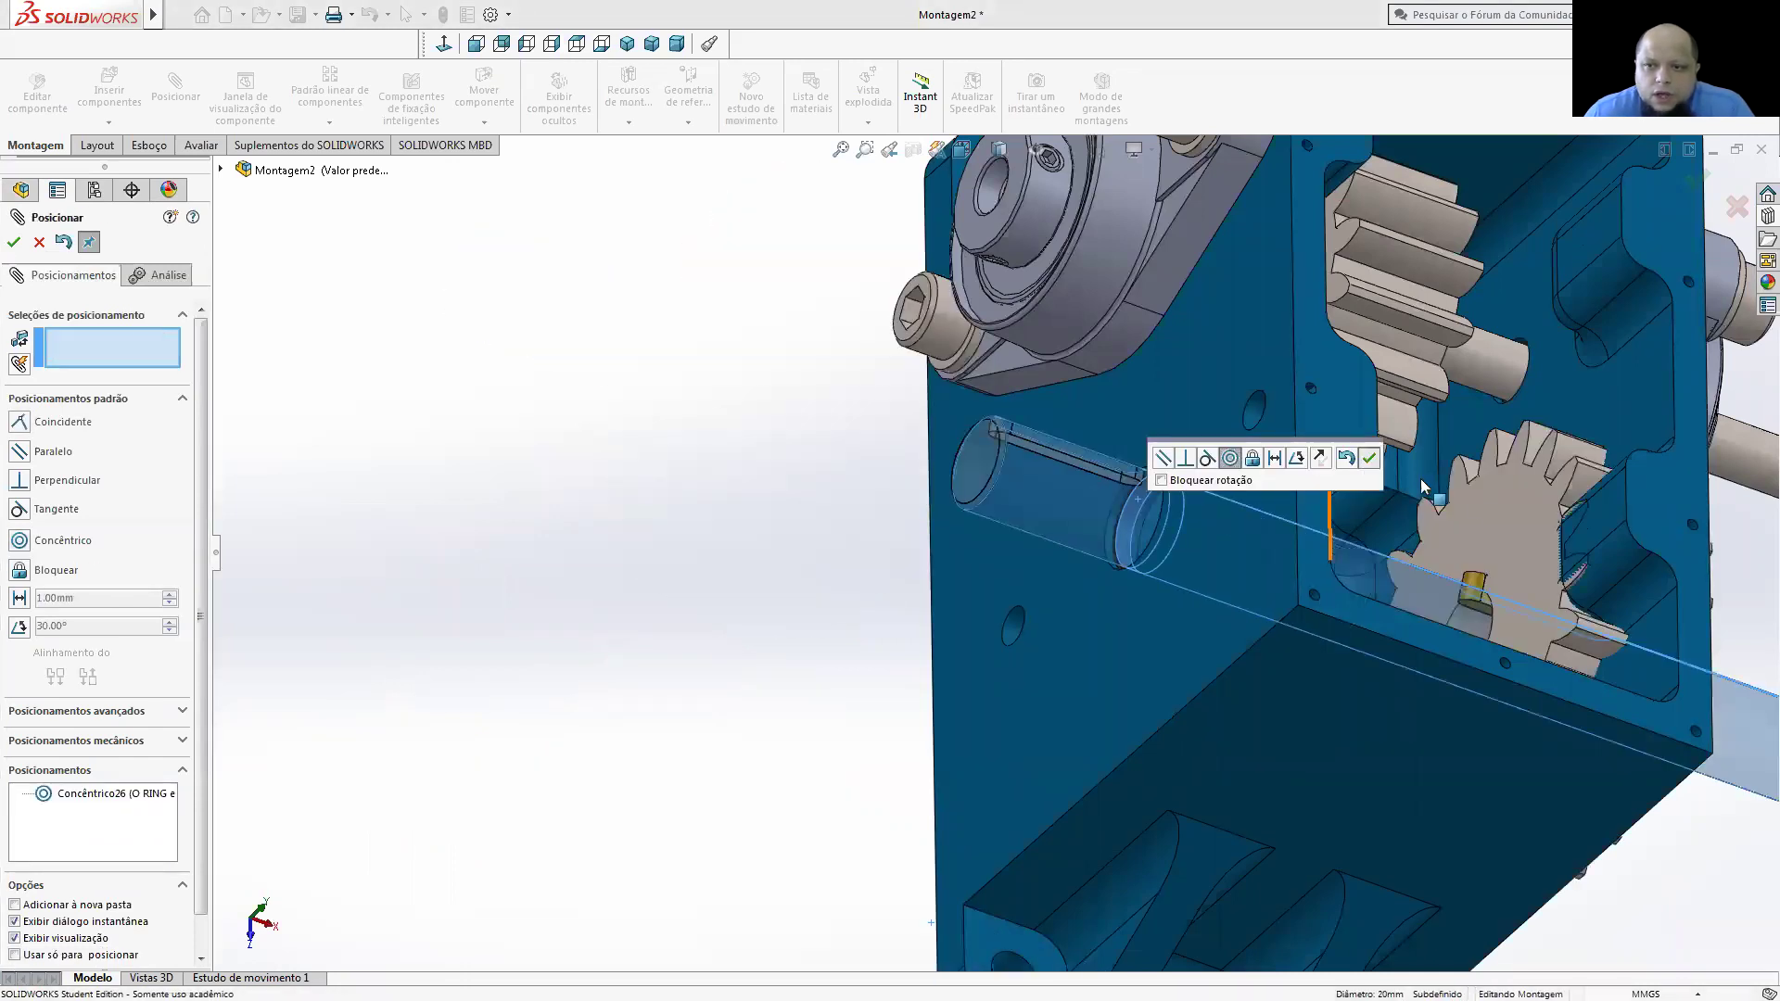
- Make the second spur gear's face coincident with the other gear's face and close Mate
click(1504, 524)
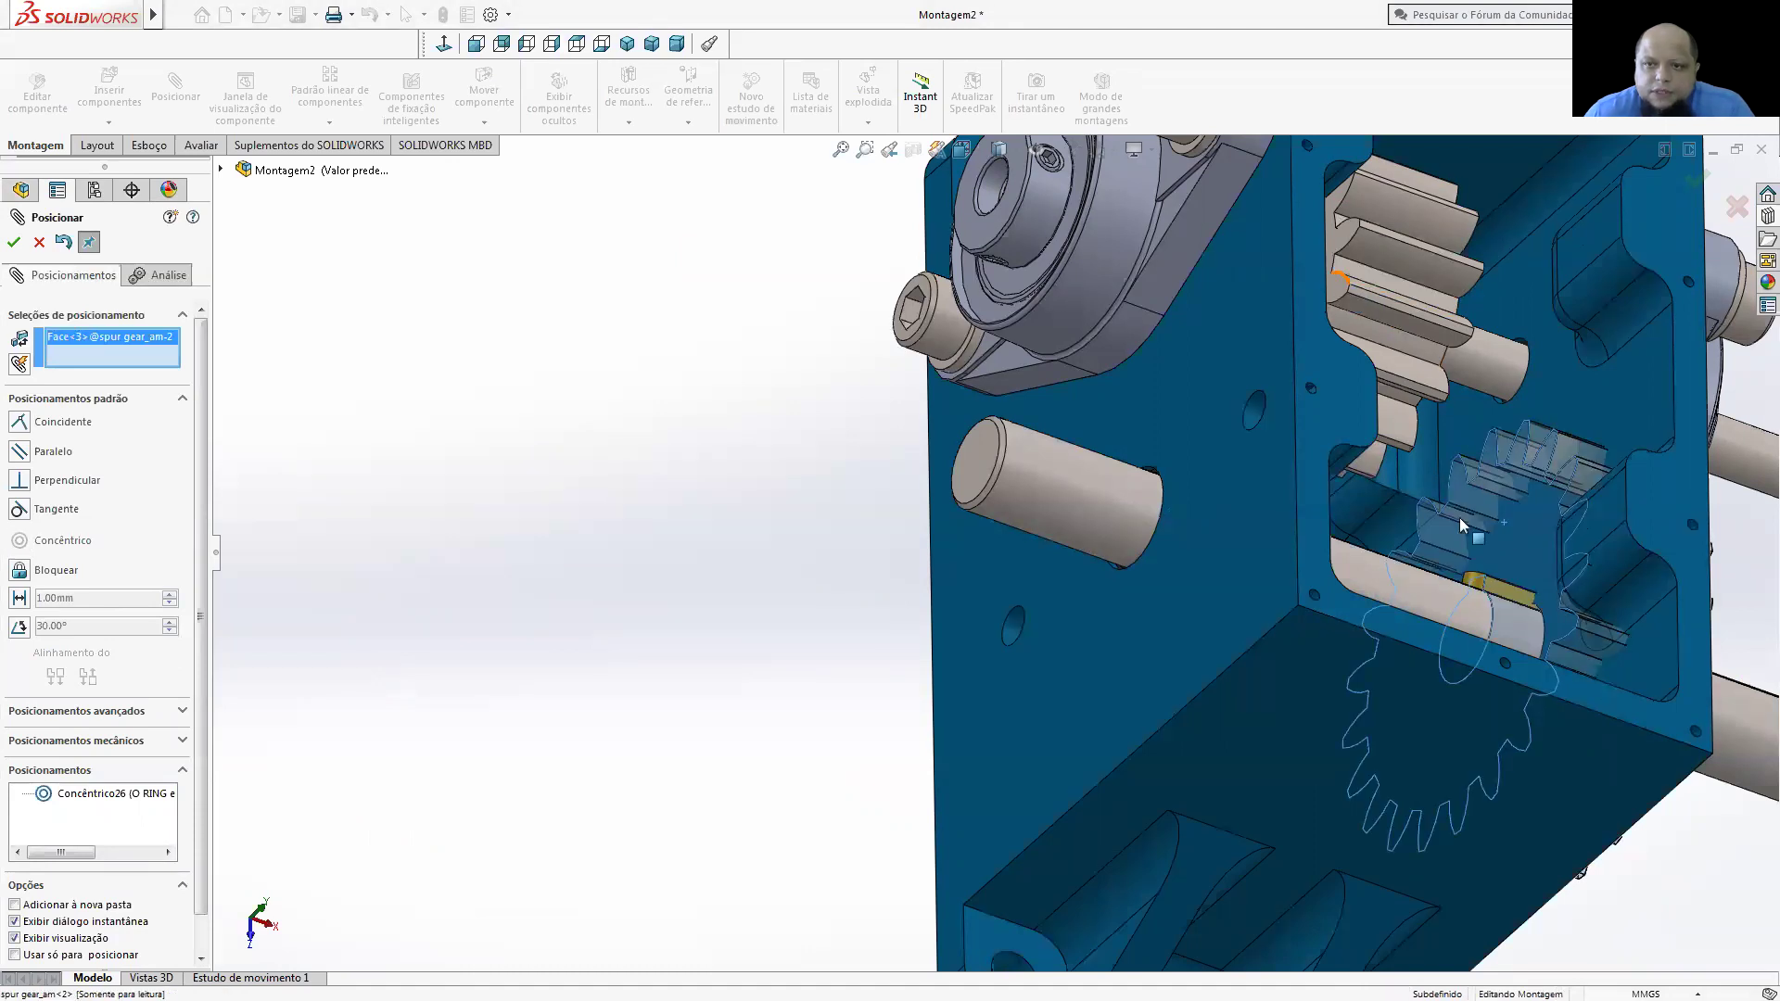
click(1314, 662)
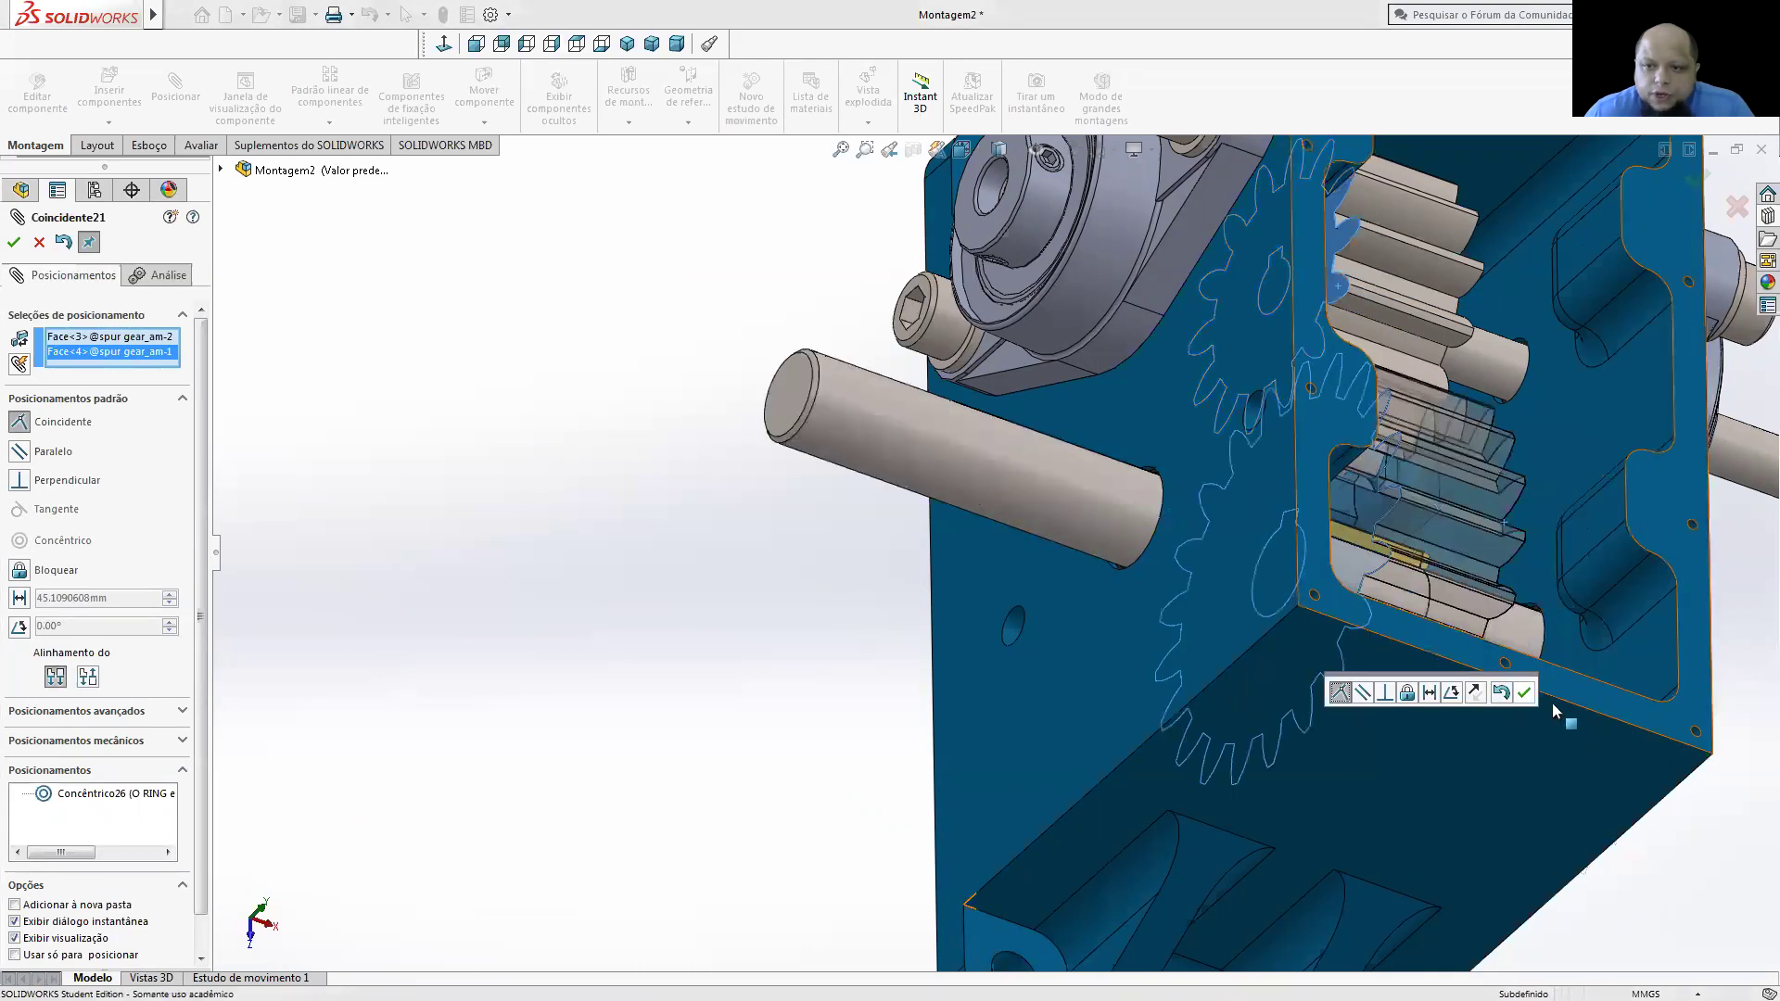
click(1525, 694)
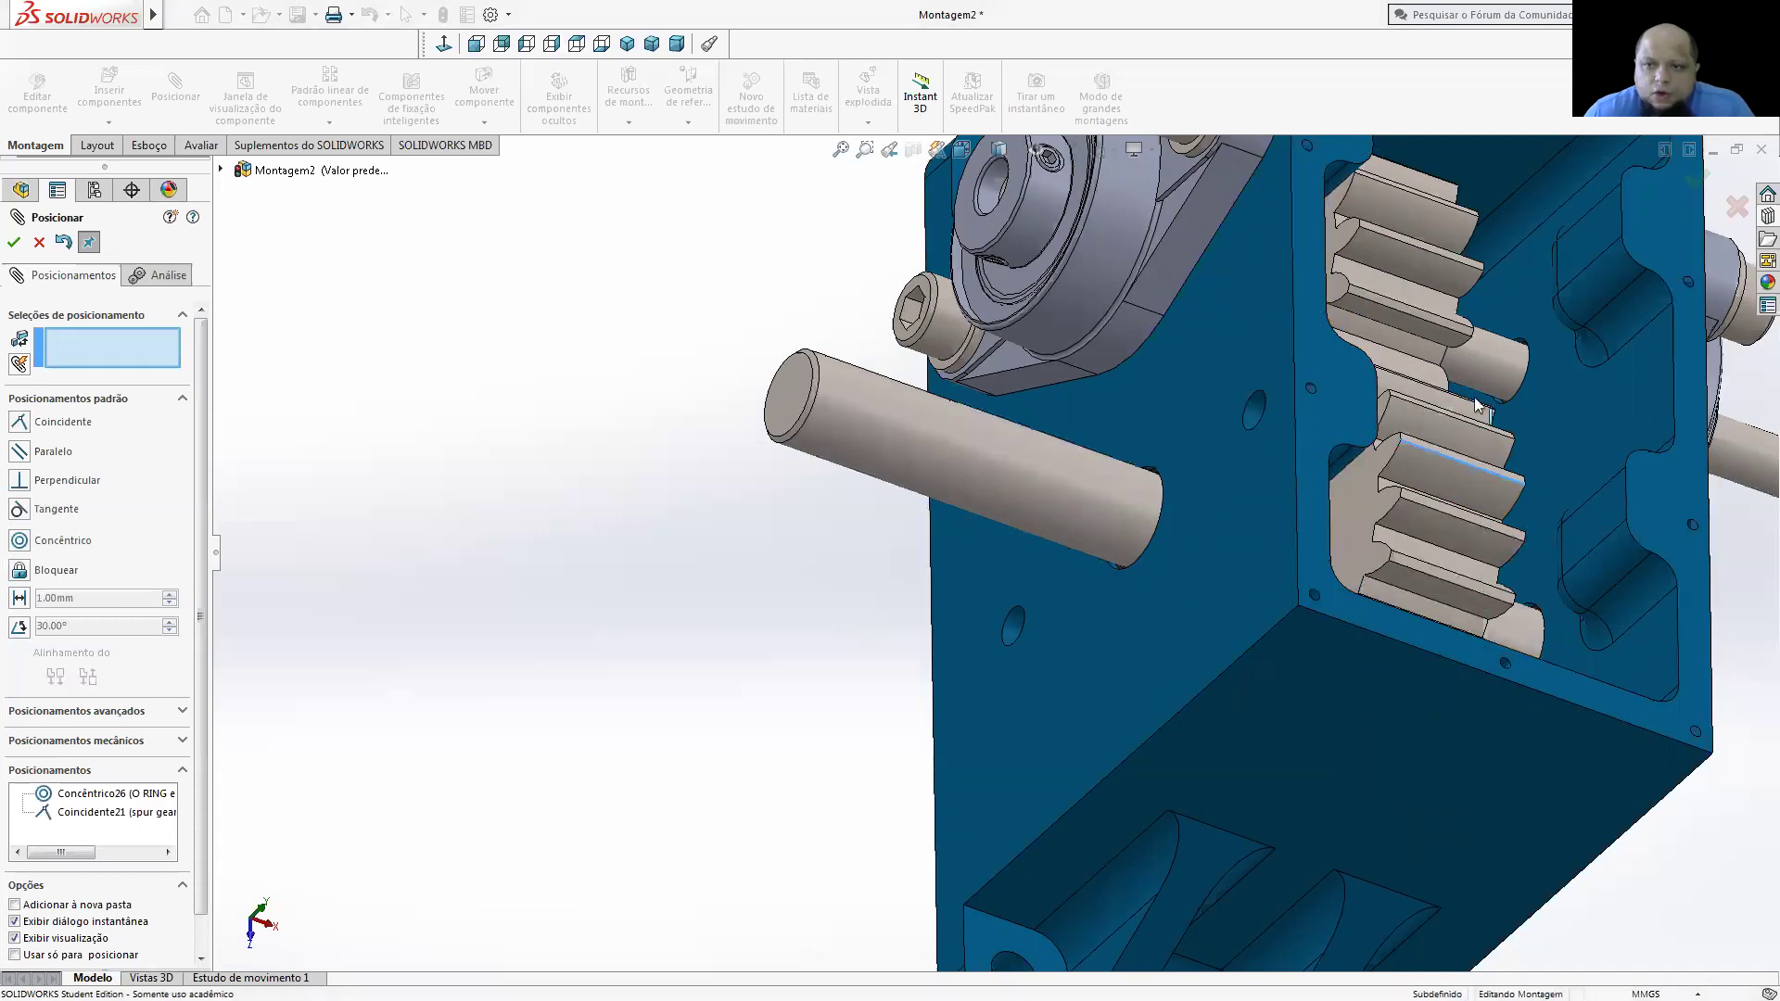
drag(1476, 403, 1441, 220)
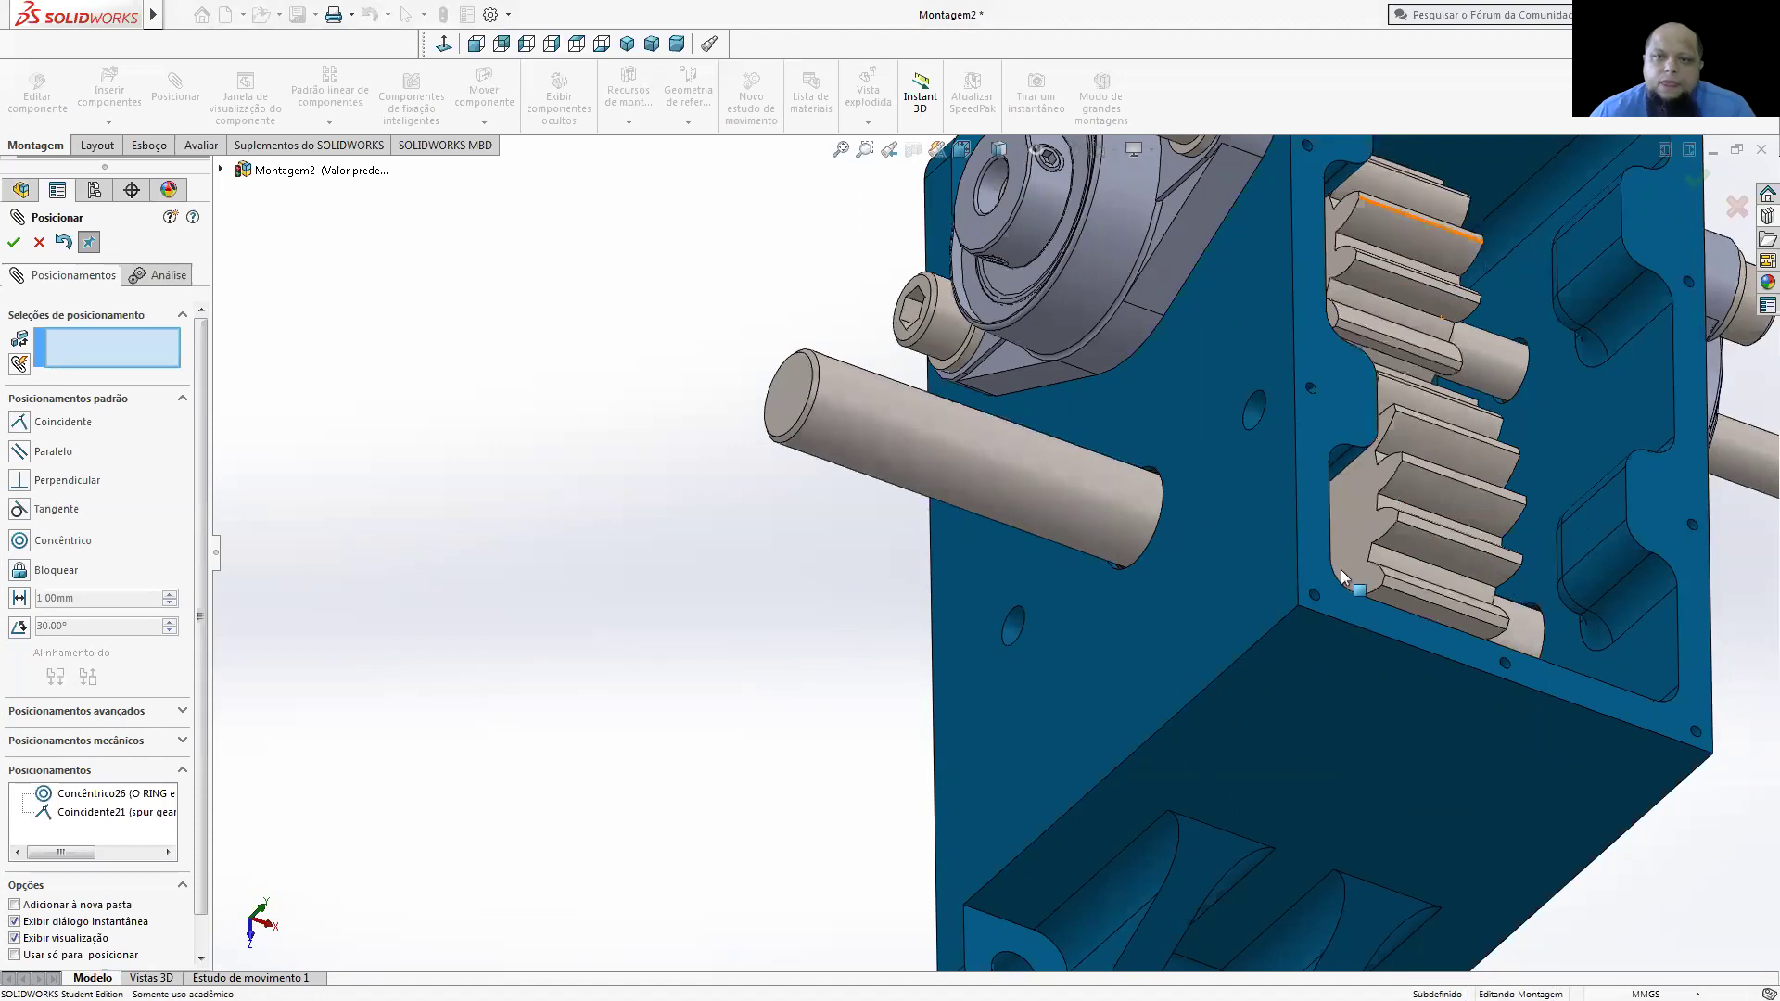
scroll(1340, 569, up, 3)
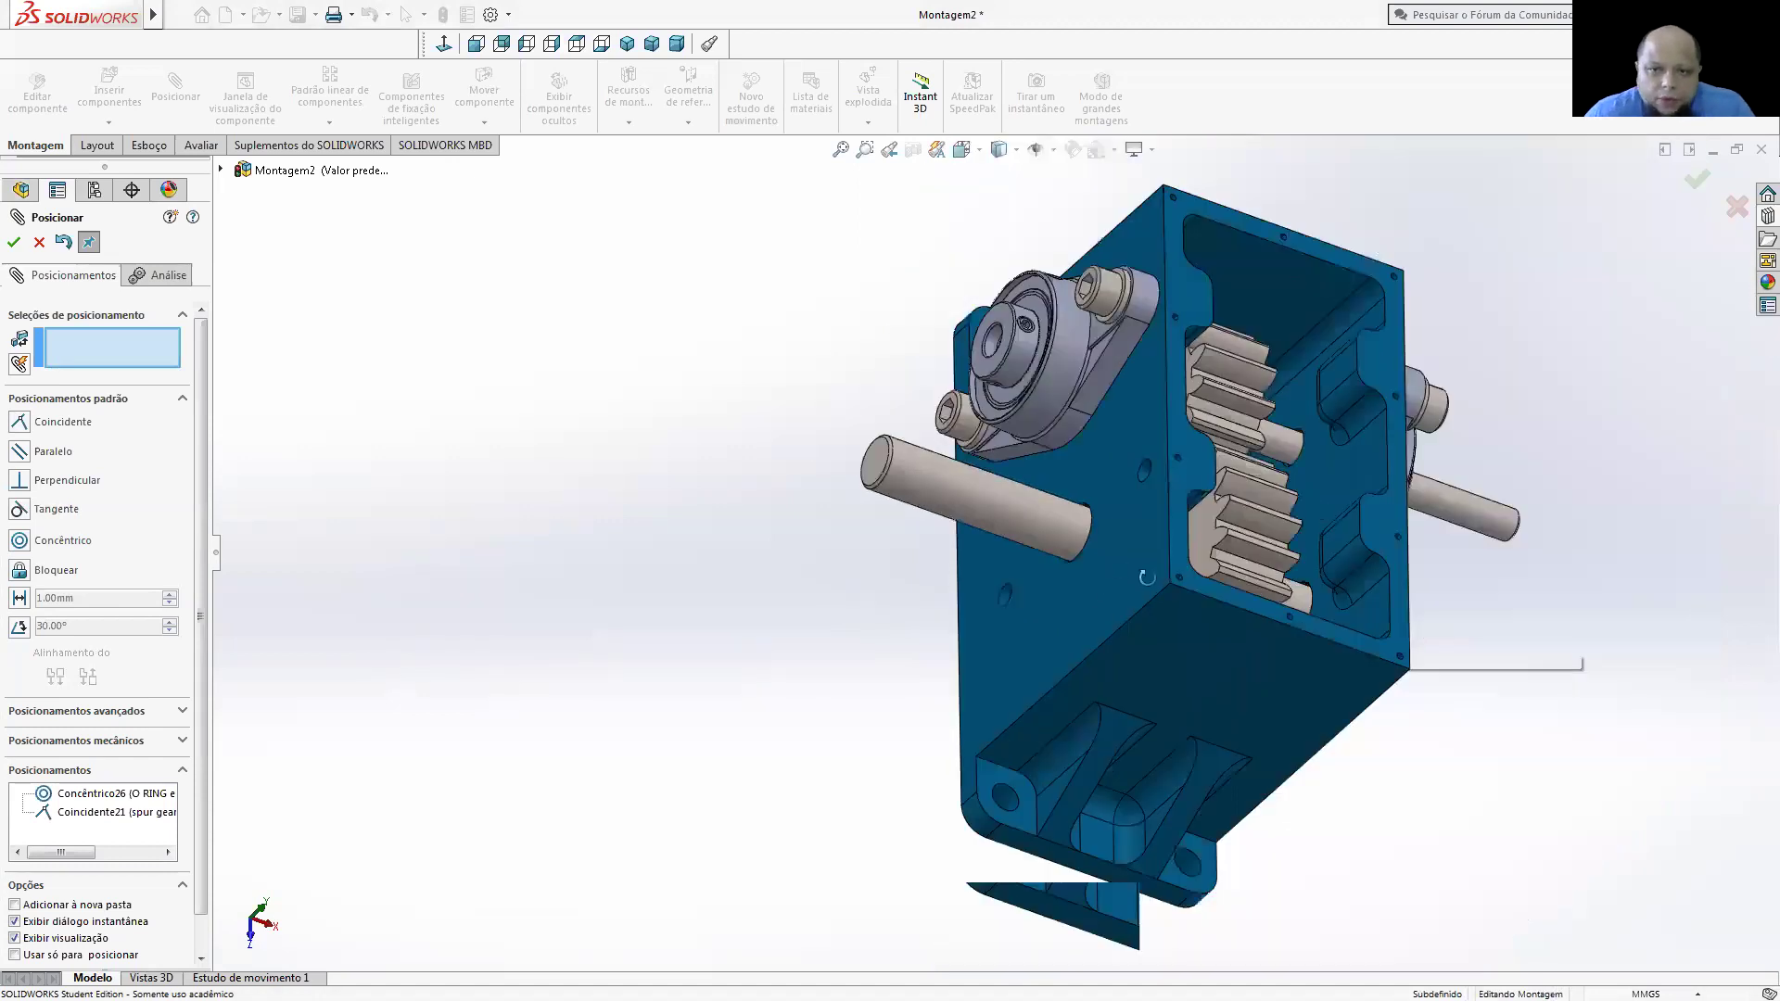
middle_drag(588, 675, 1172, 576)
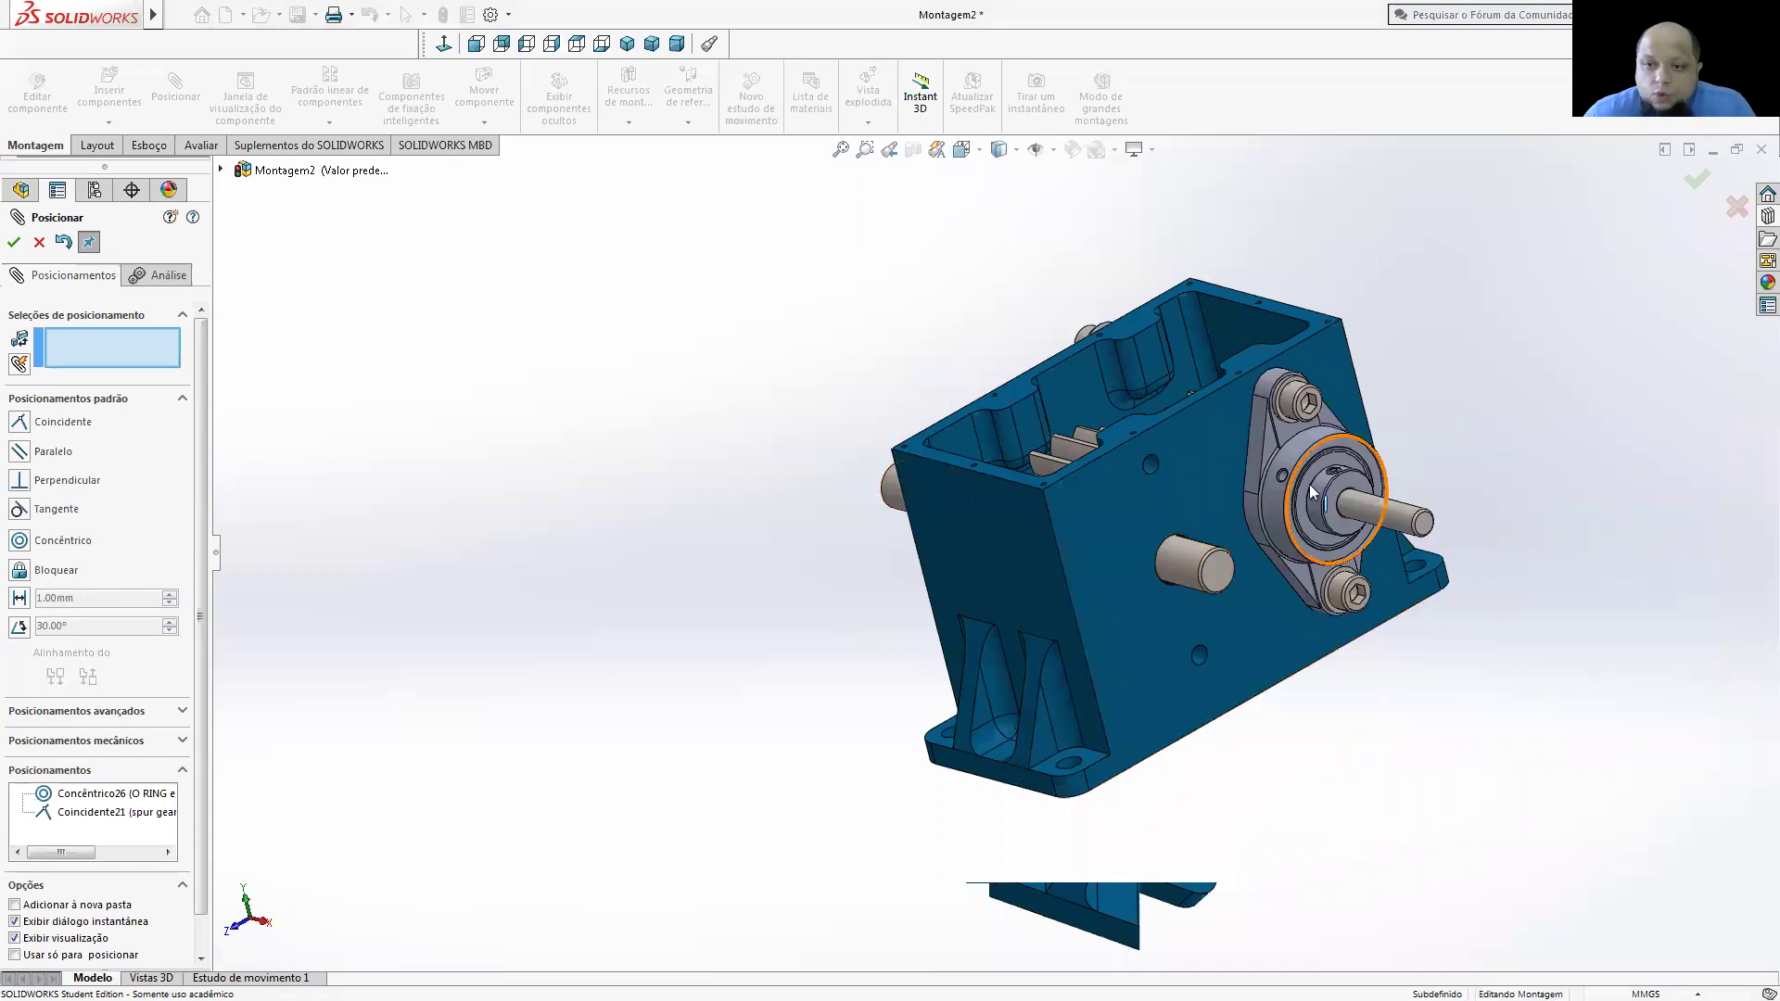
click(14, 242)
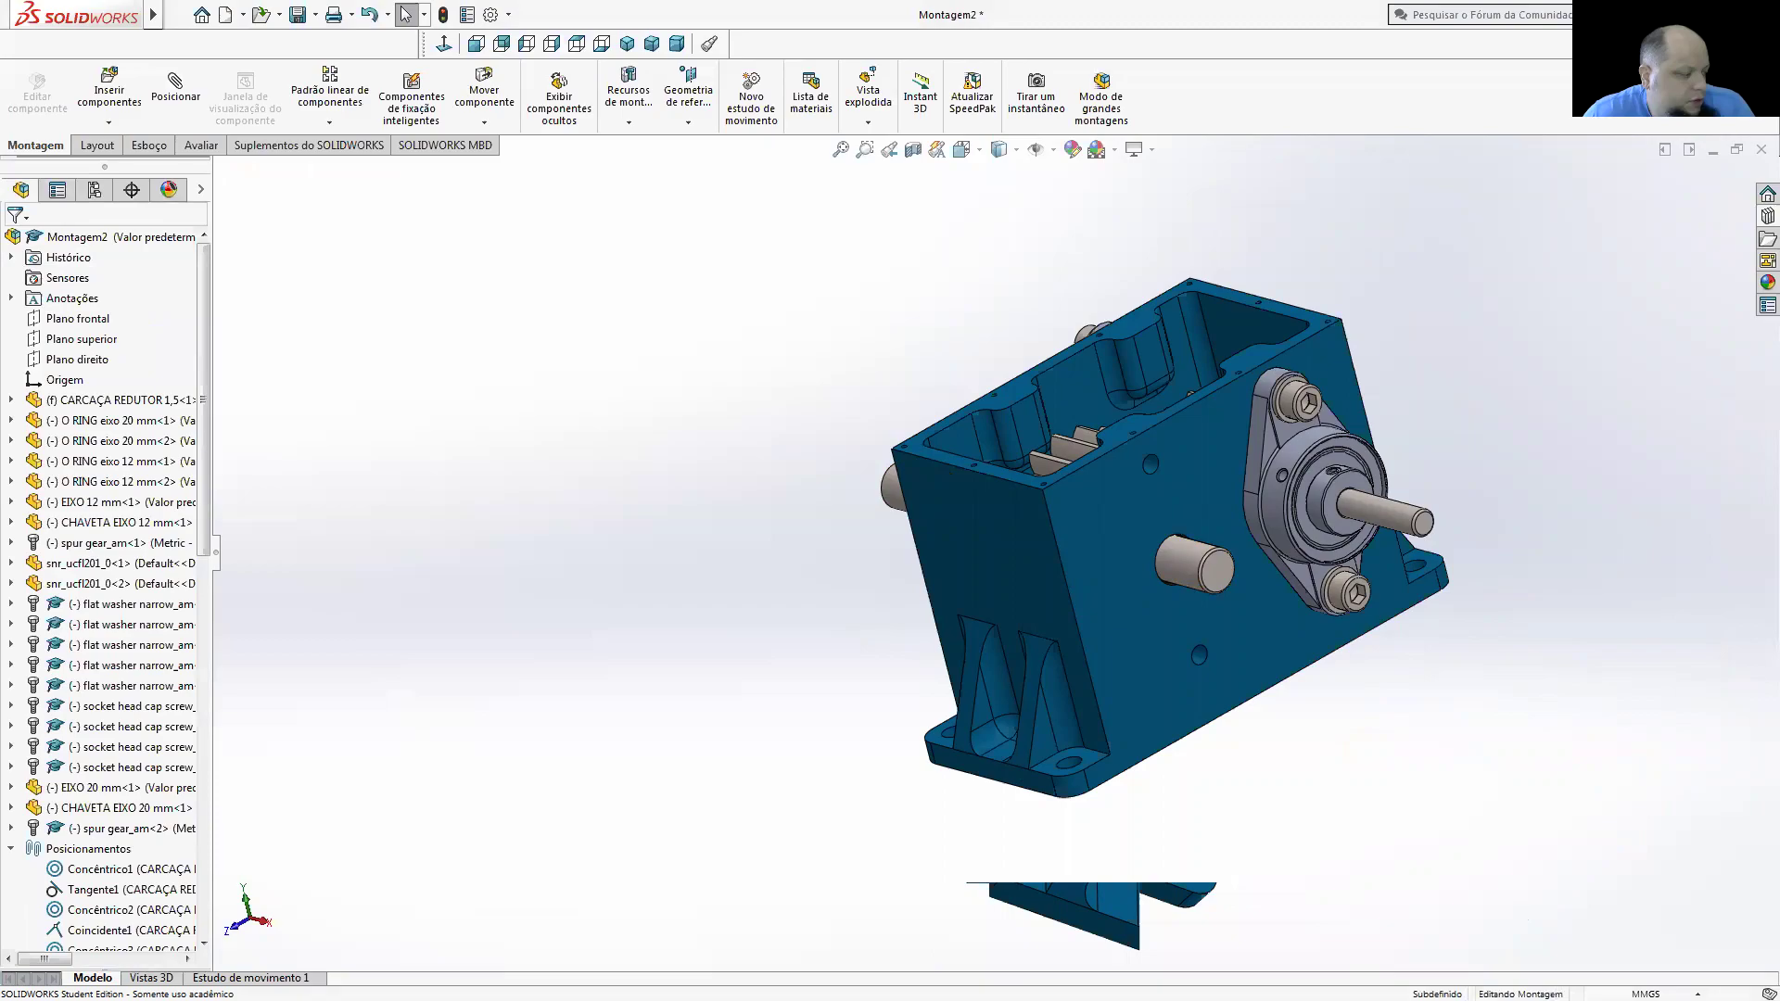
- Change the TraceParts bearing search to 'ucfl 204'
key(alt+Tab)
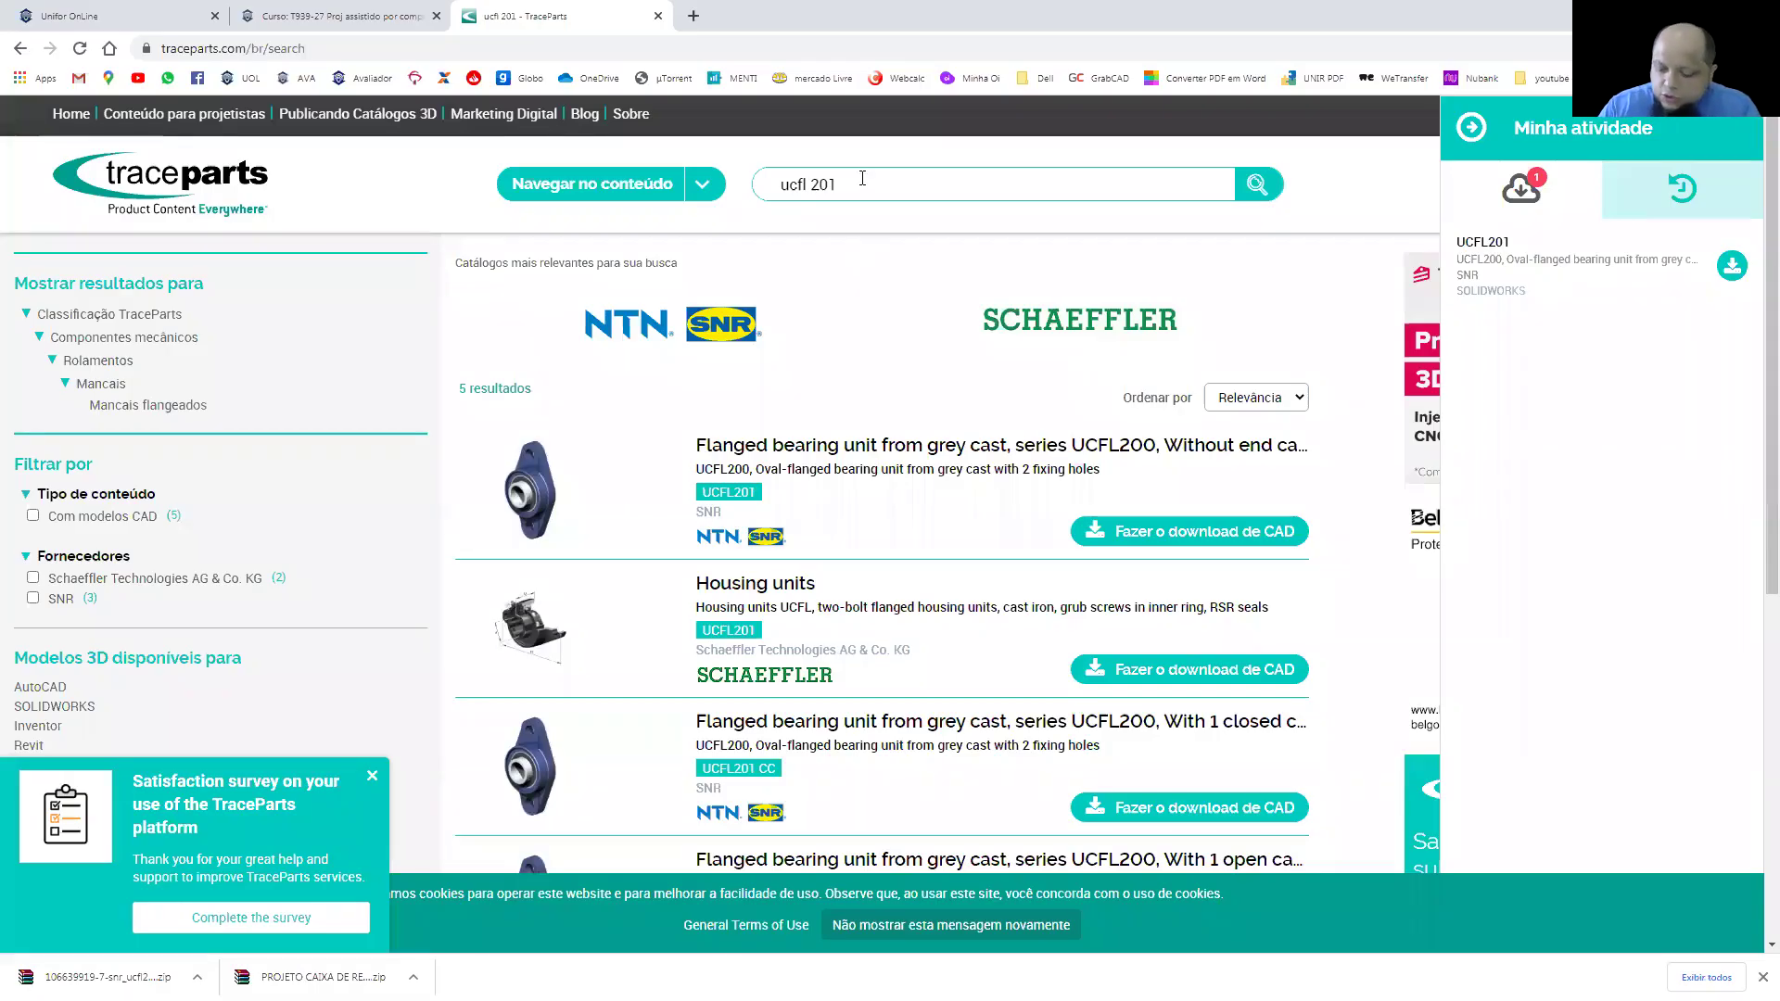
click(863, 178)
key(BackSpace)
text(4)
key(Return)
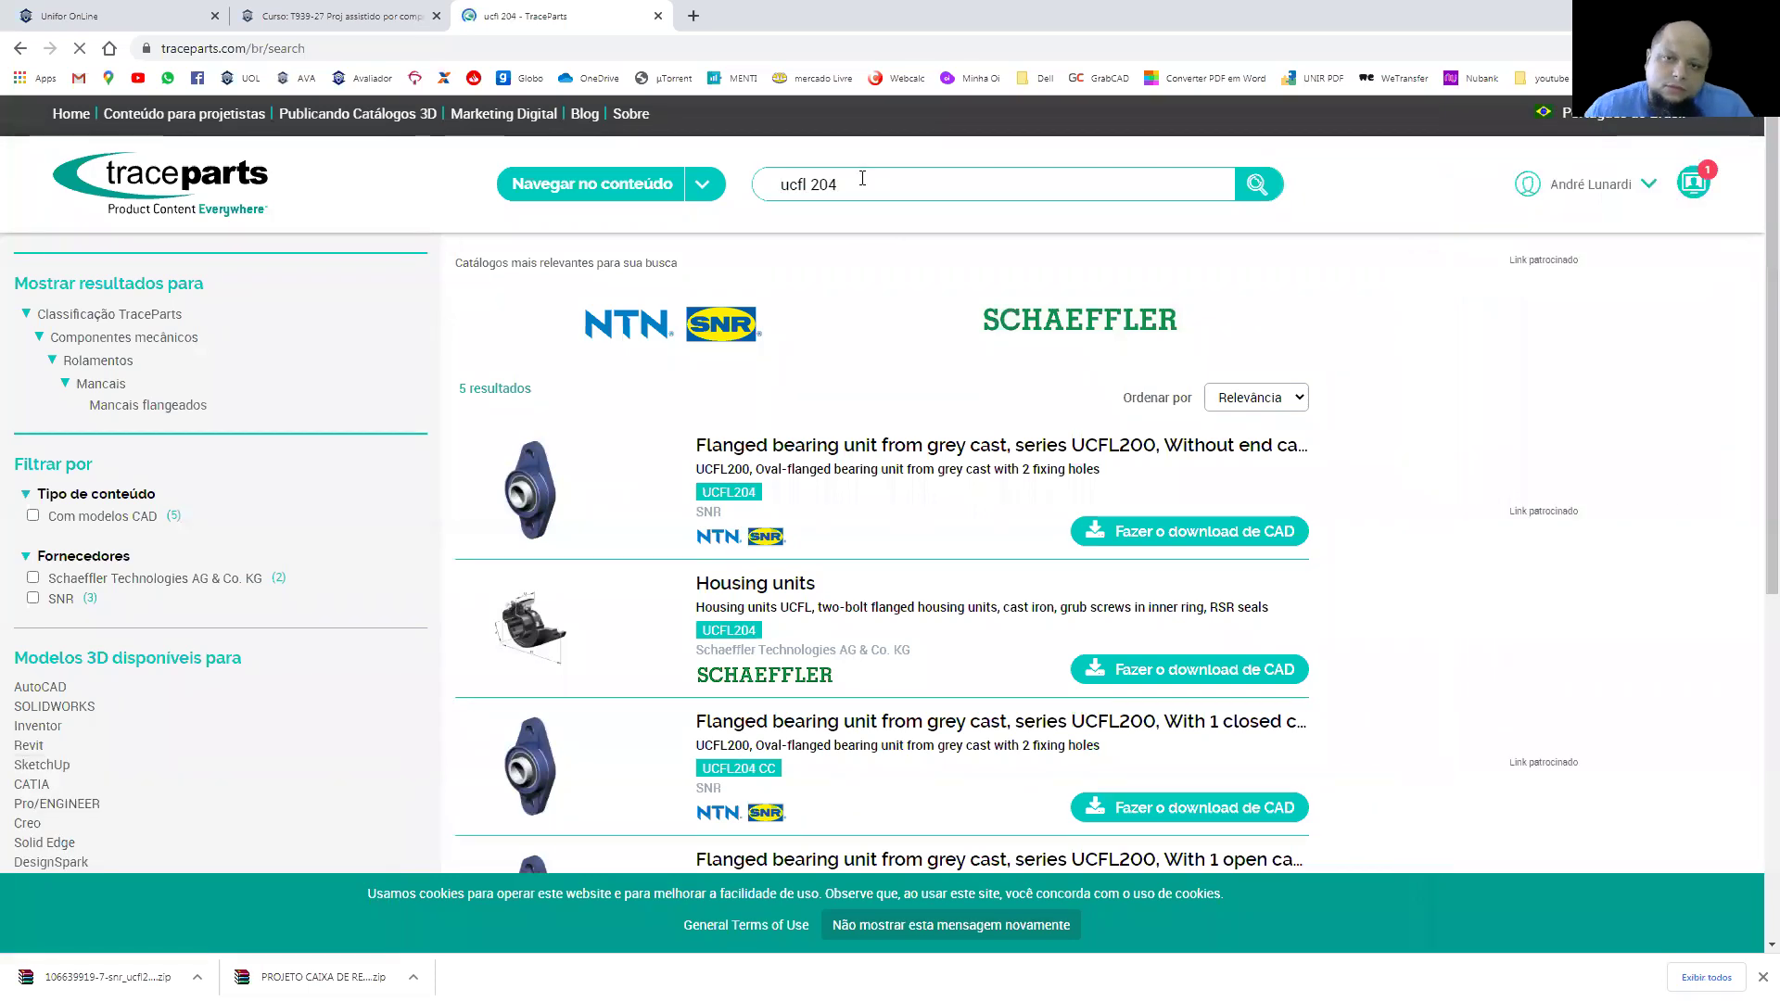
- Download the SNR UCFL204 bearing CAD model in SOLIDWORKS format
click(1251, 532)
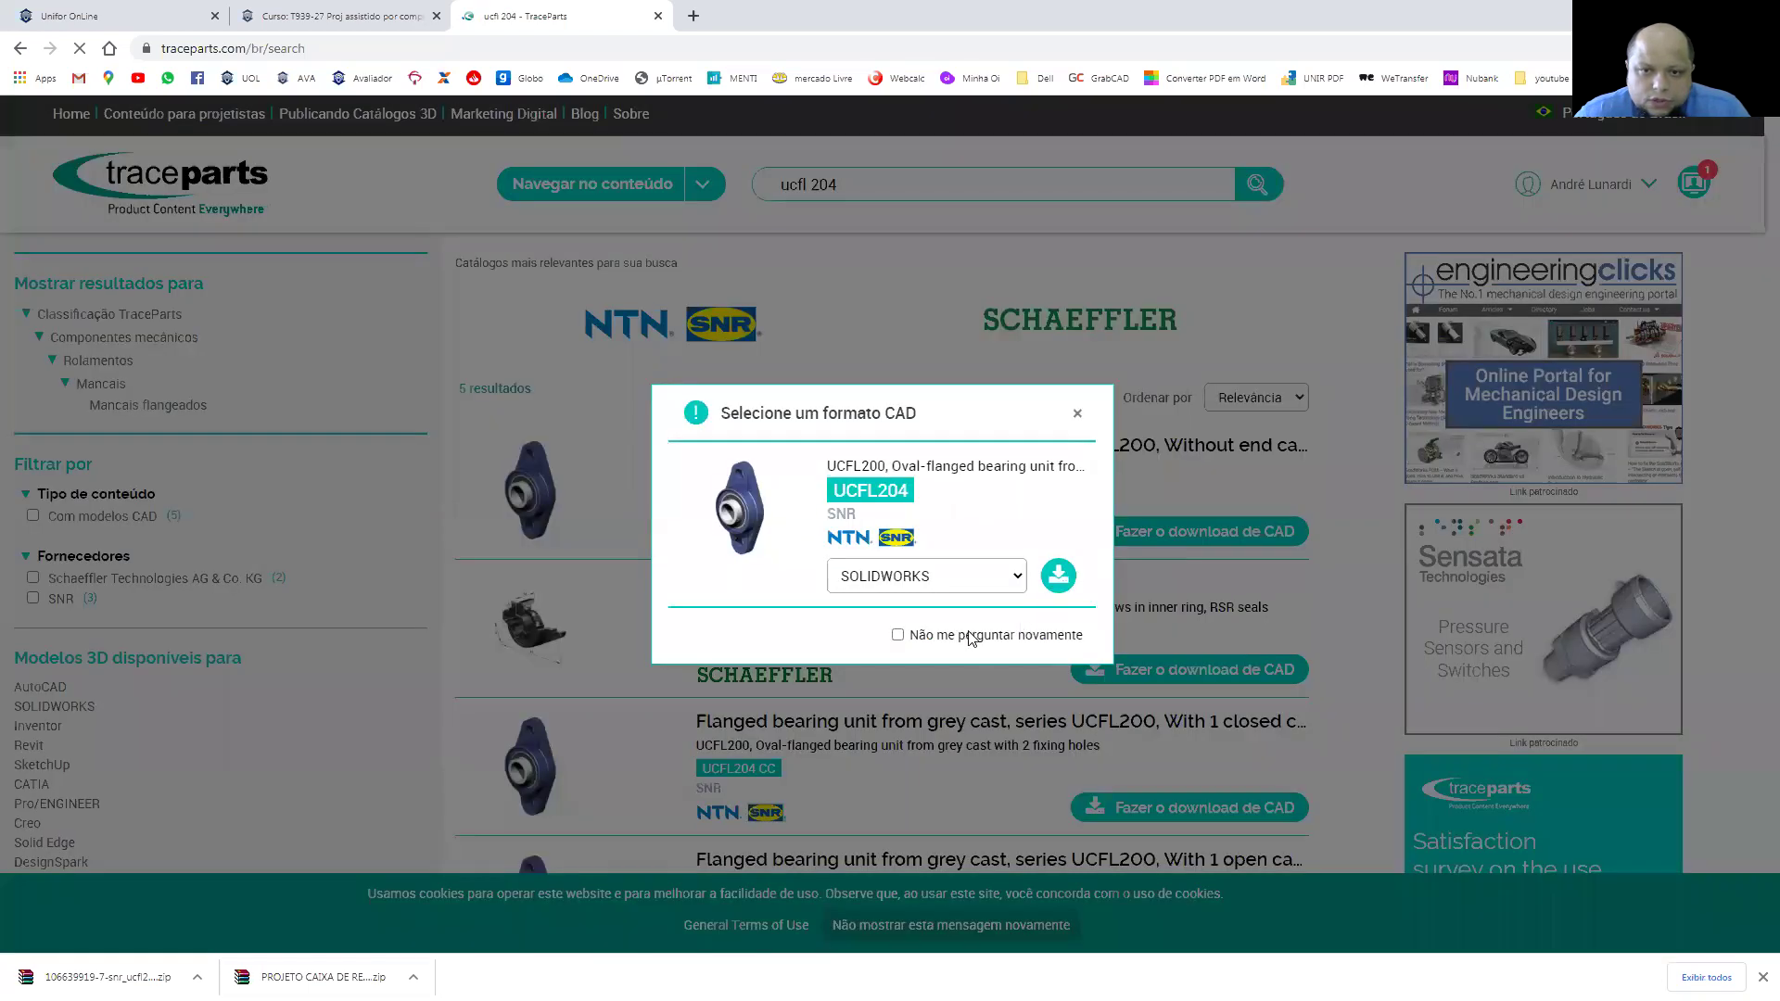
click(1057, 576)
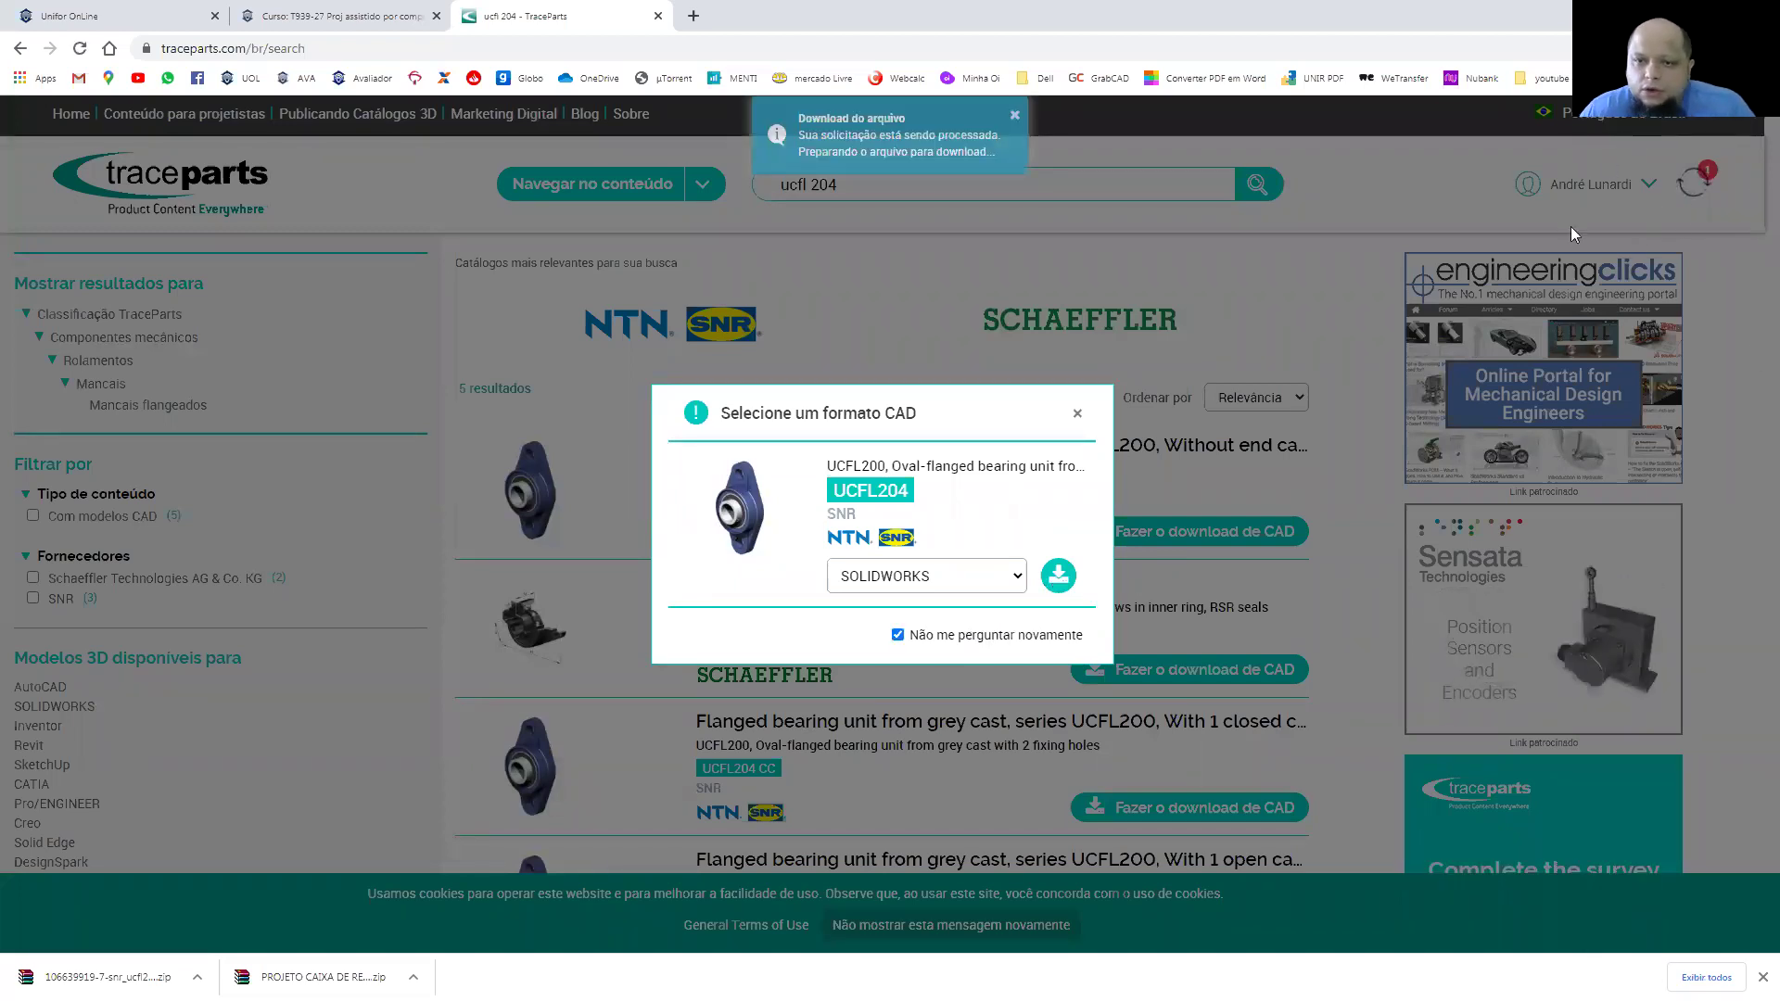
click(1084, 411)
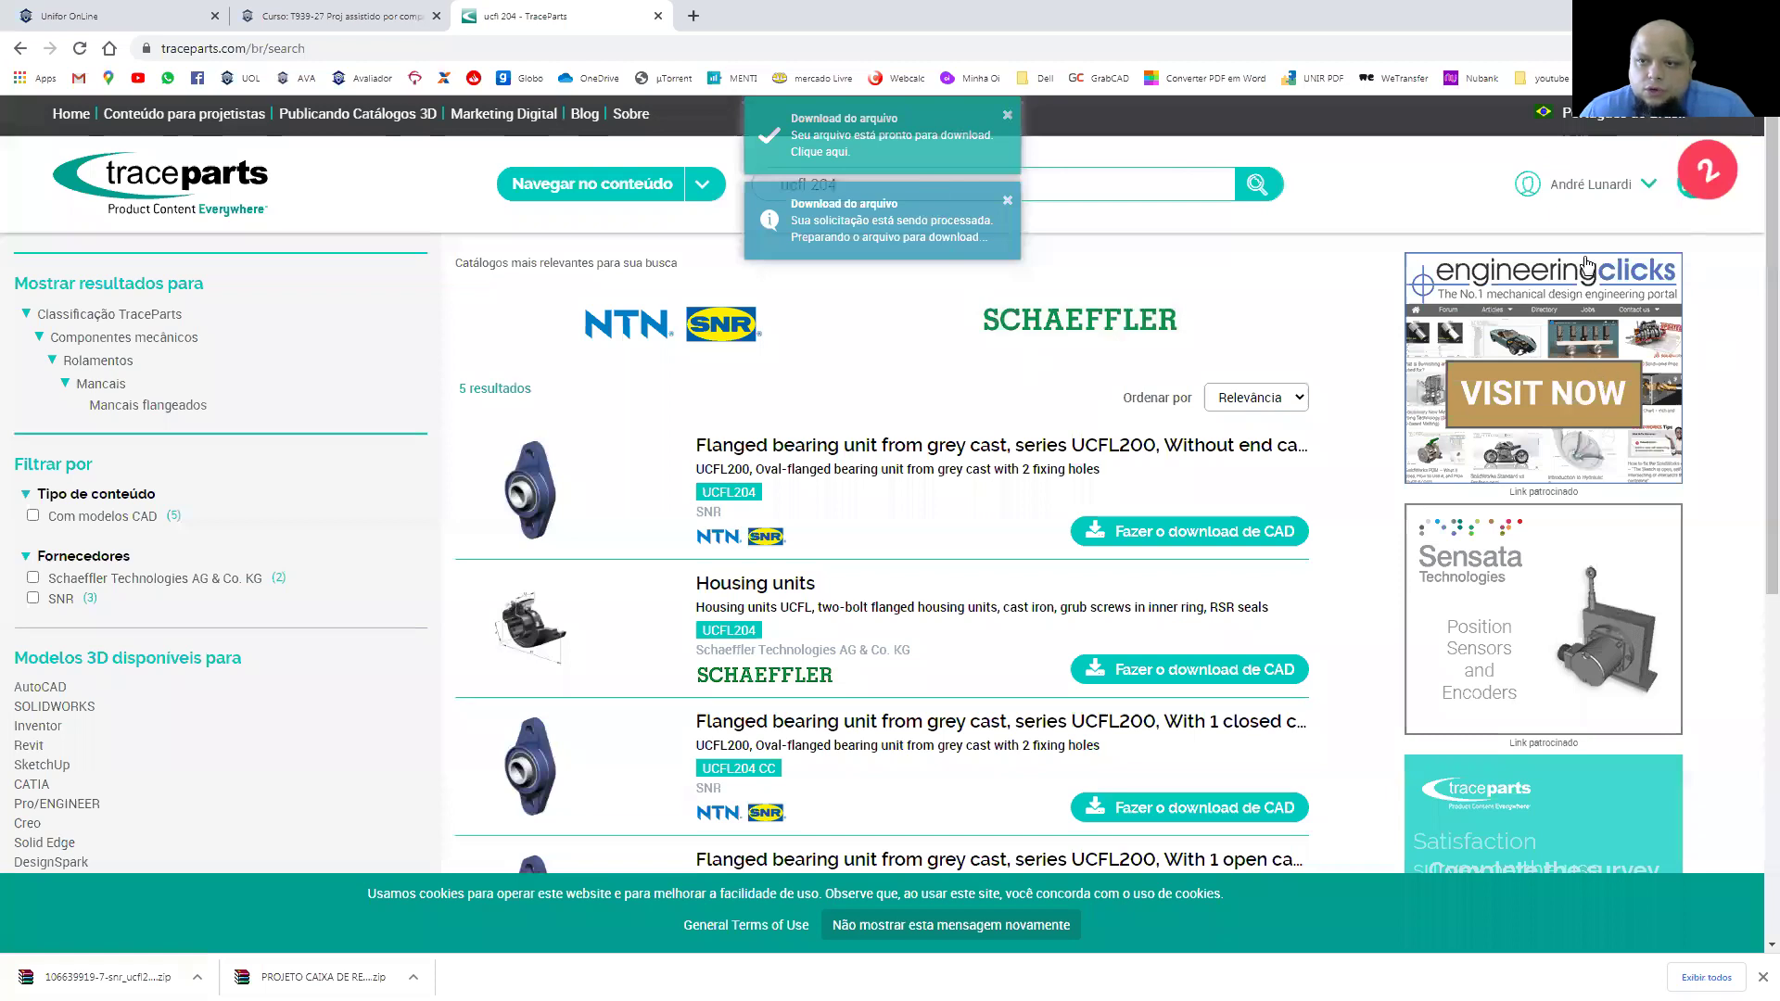
click(1730, 273)
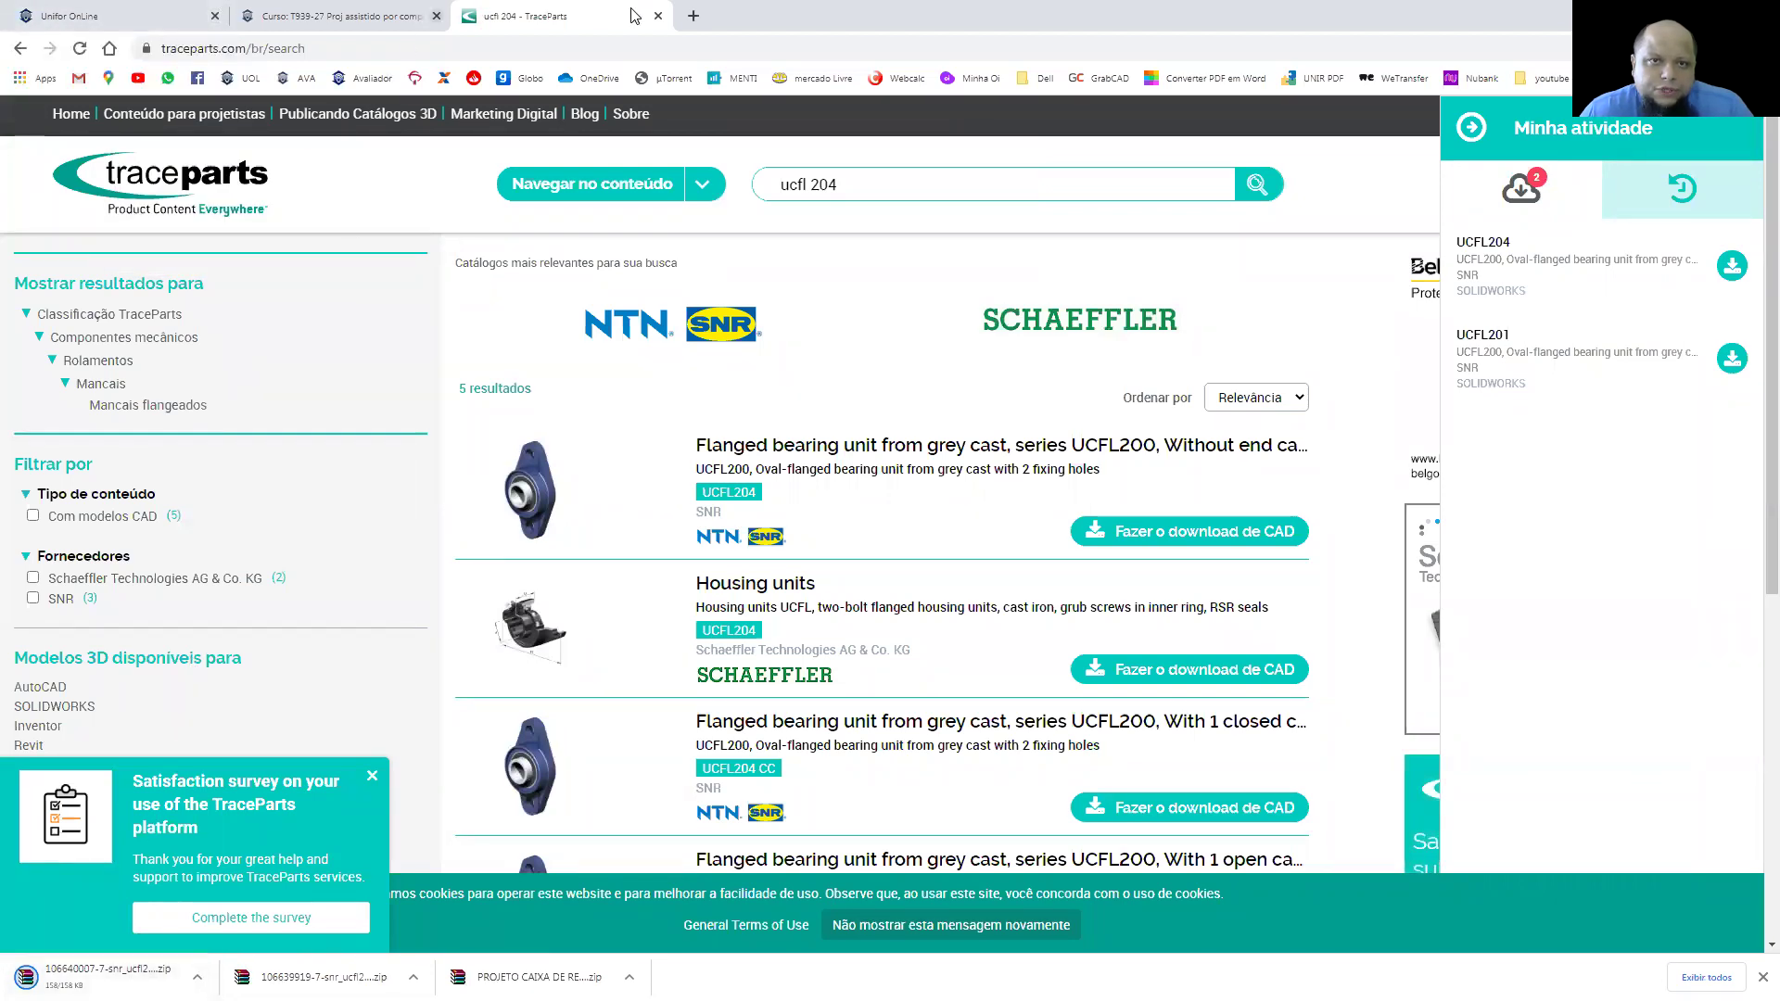
- Close the TraceParts and extra browser tabs and return to SOLIDWORKS
click(227, 18)
click(214, 16)
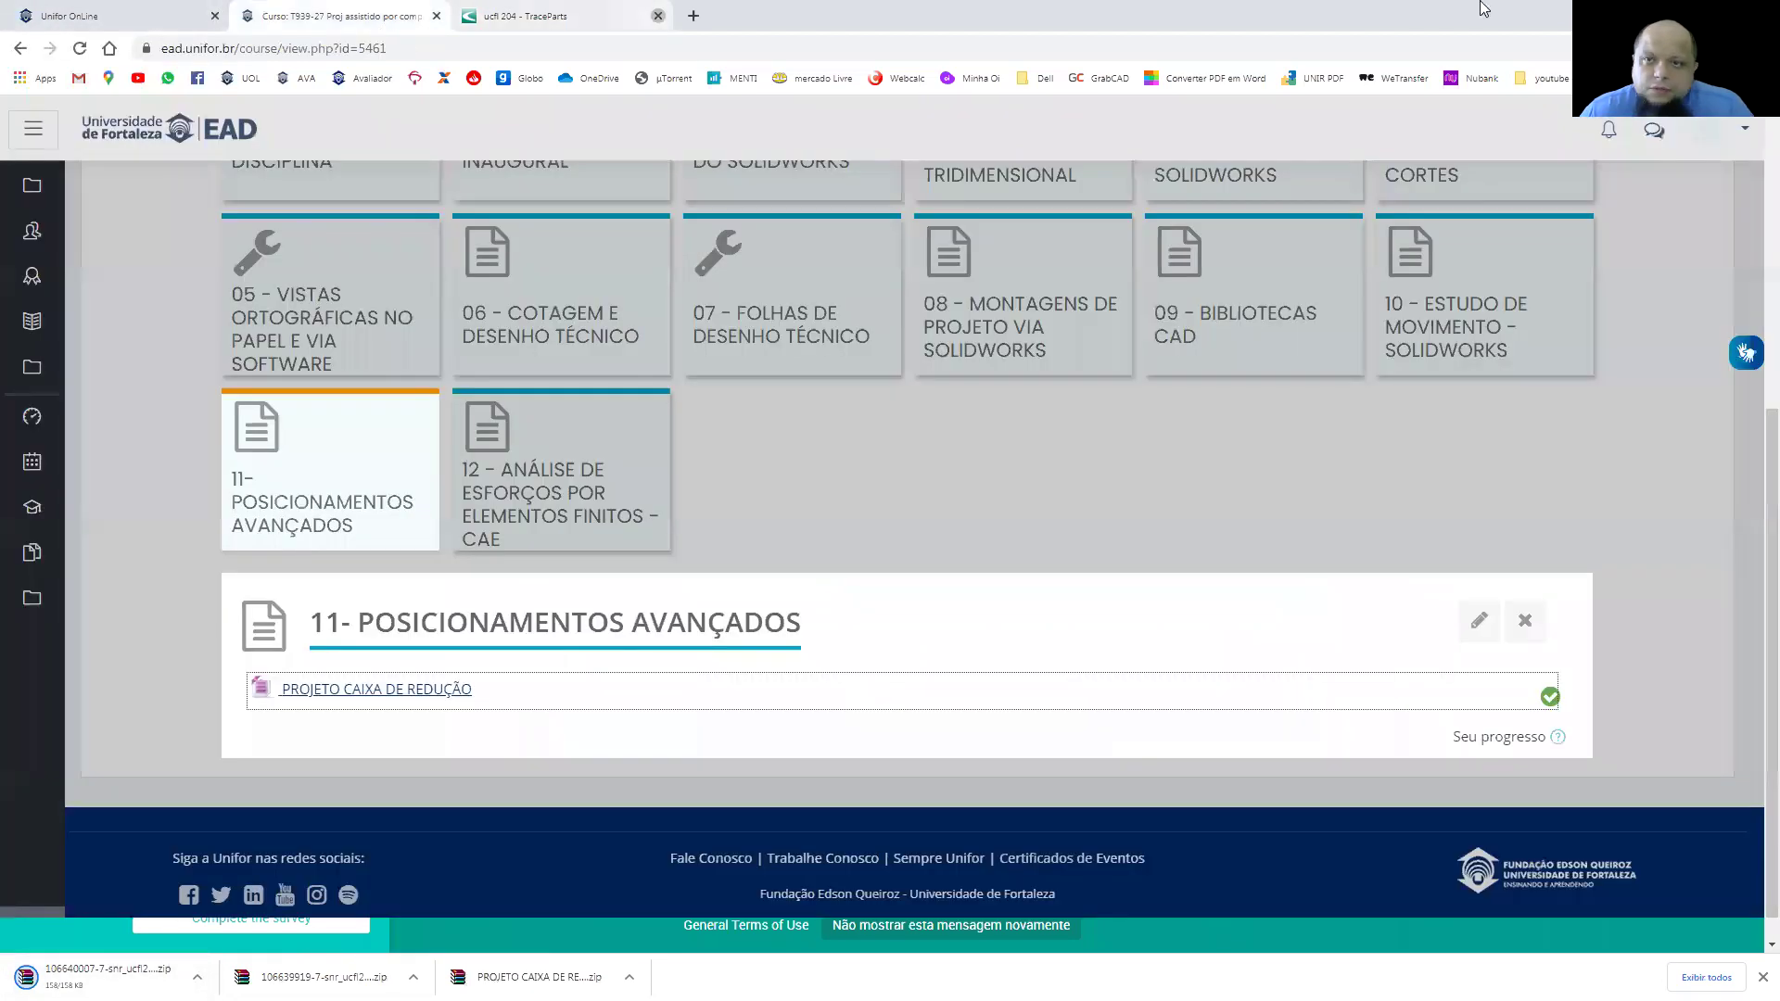
click(436, 16)
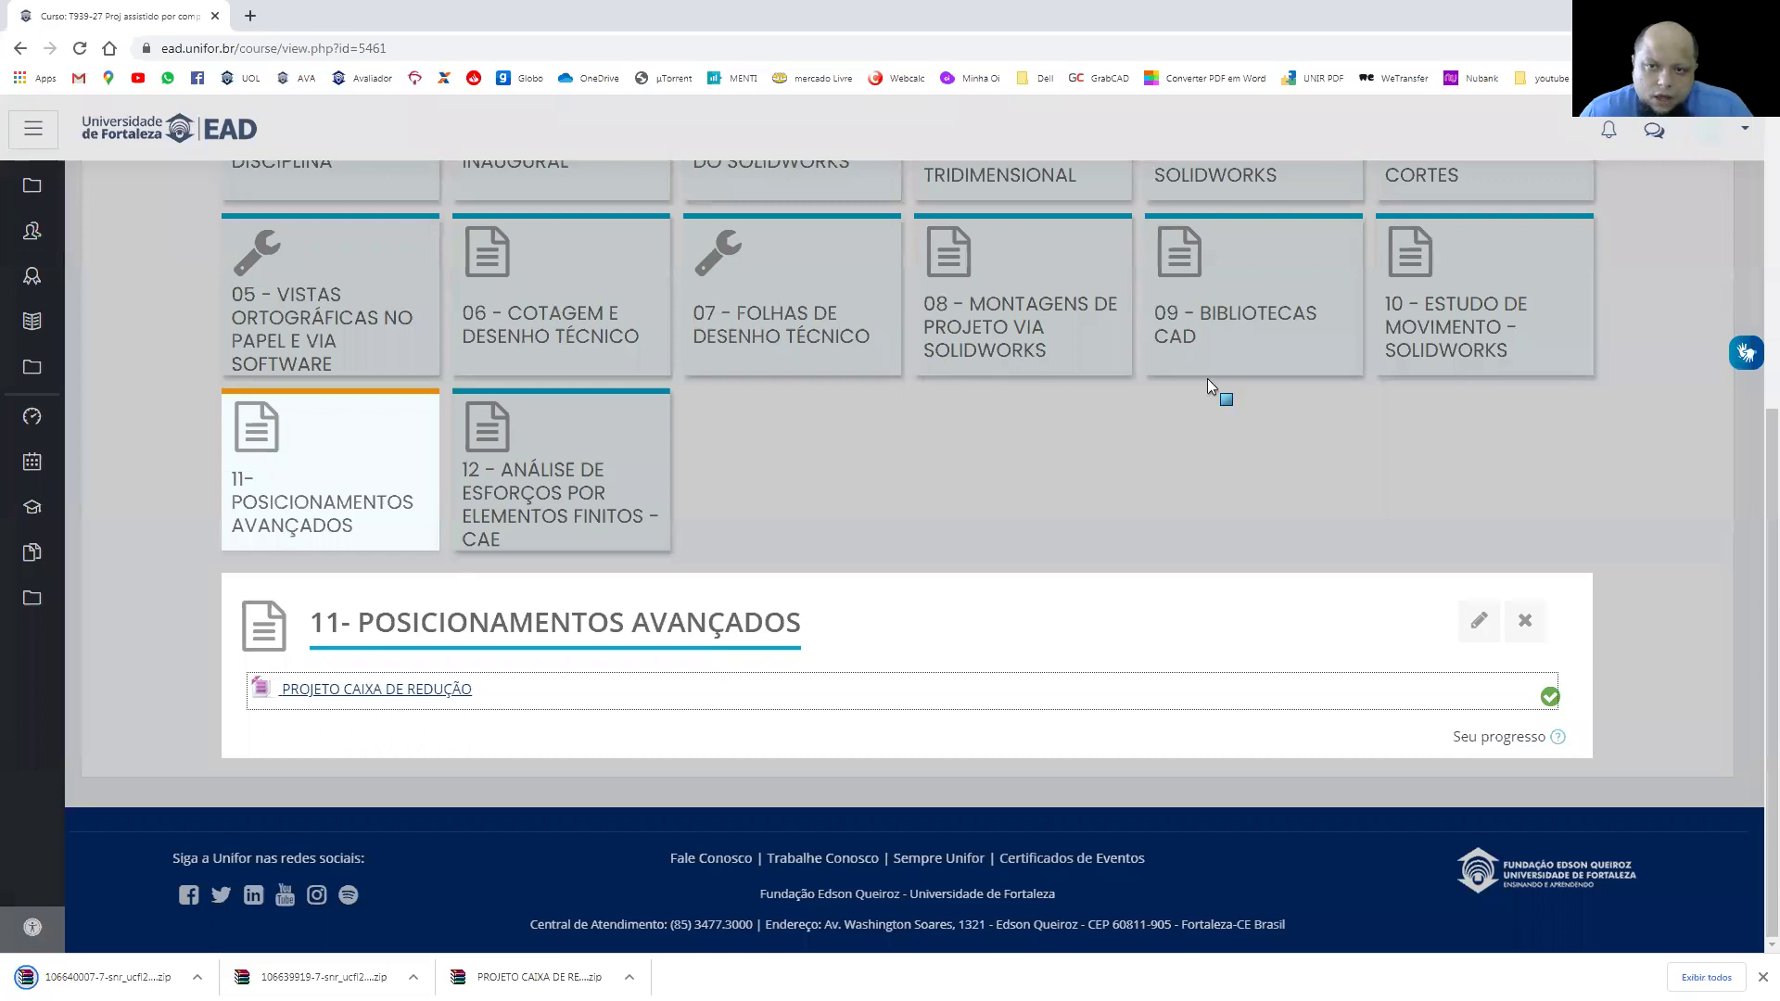
key(alt+Tab)
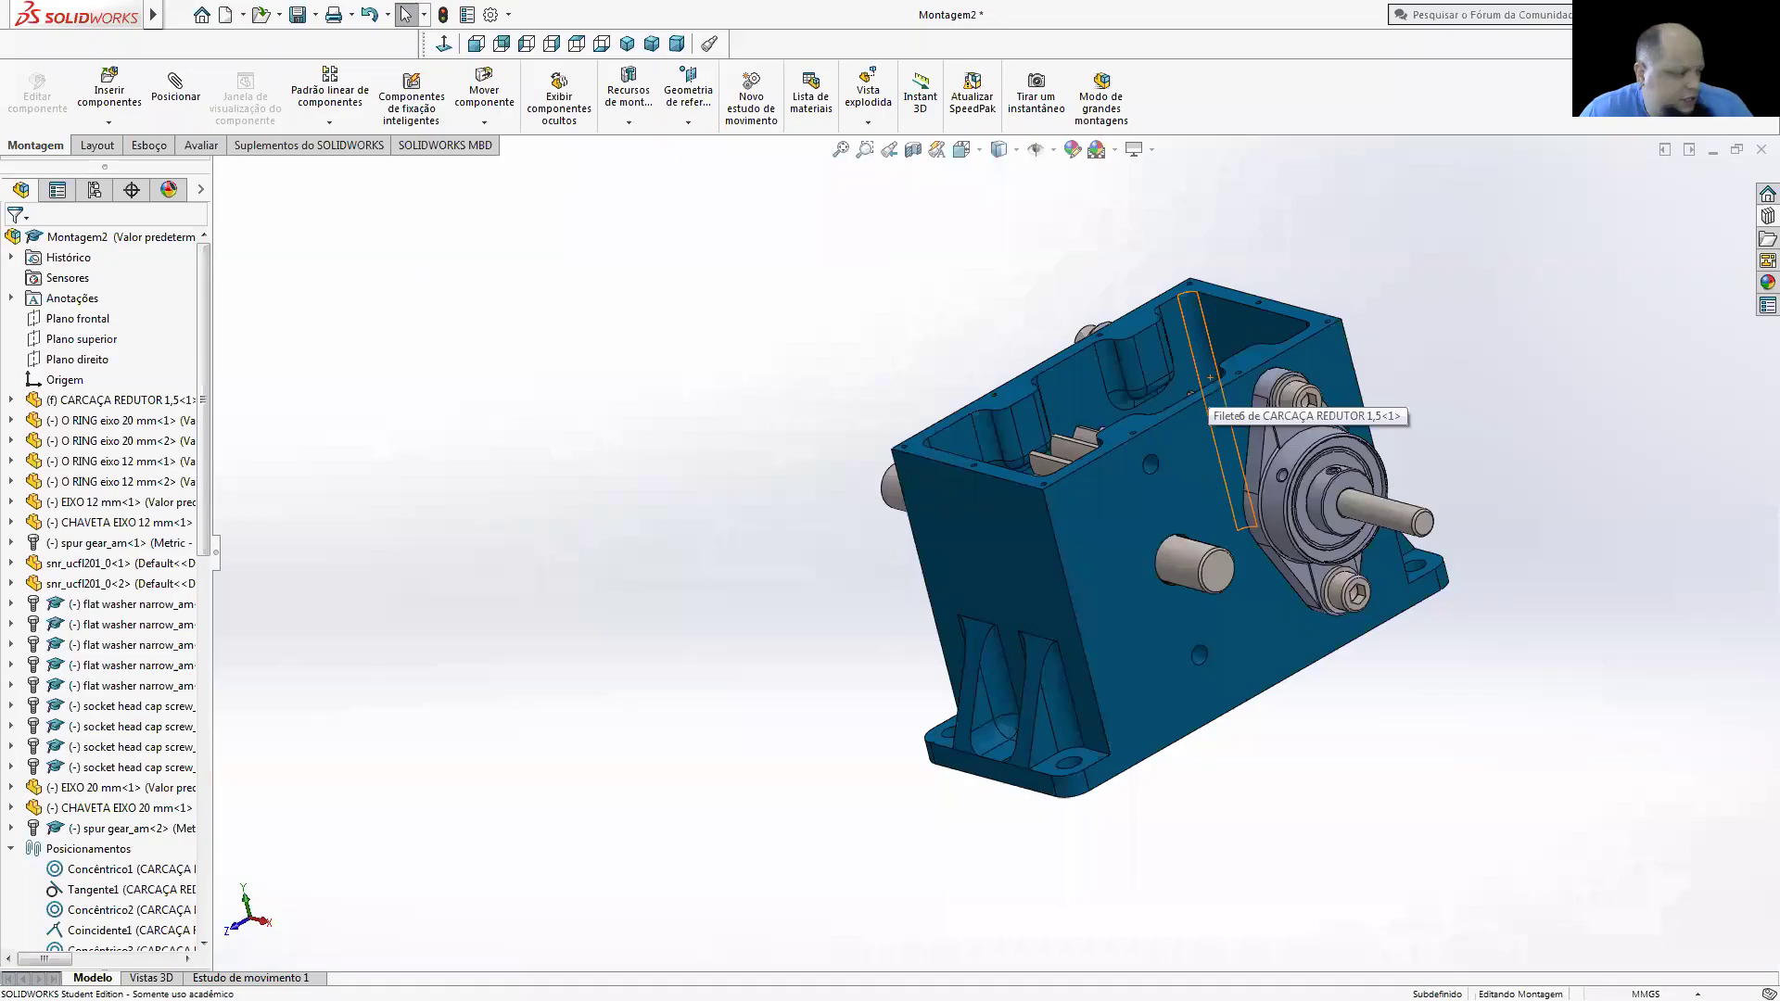
- Extract the ucfl204 zip in Downloads and open snr_ucfl204_0, then return to the gearbox assembly
key(alt+Tab)
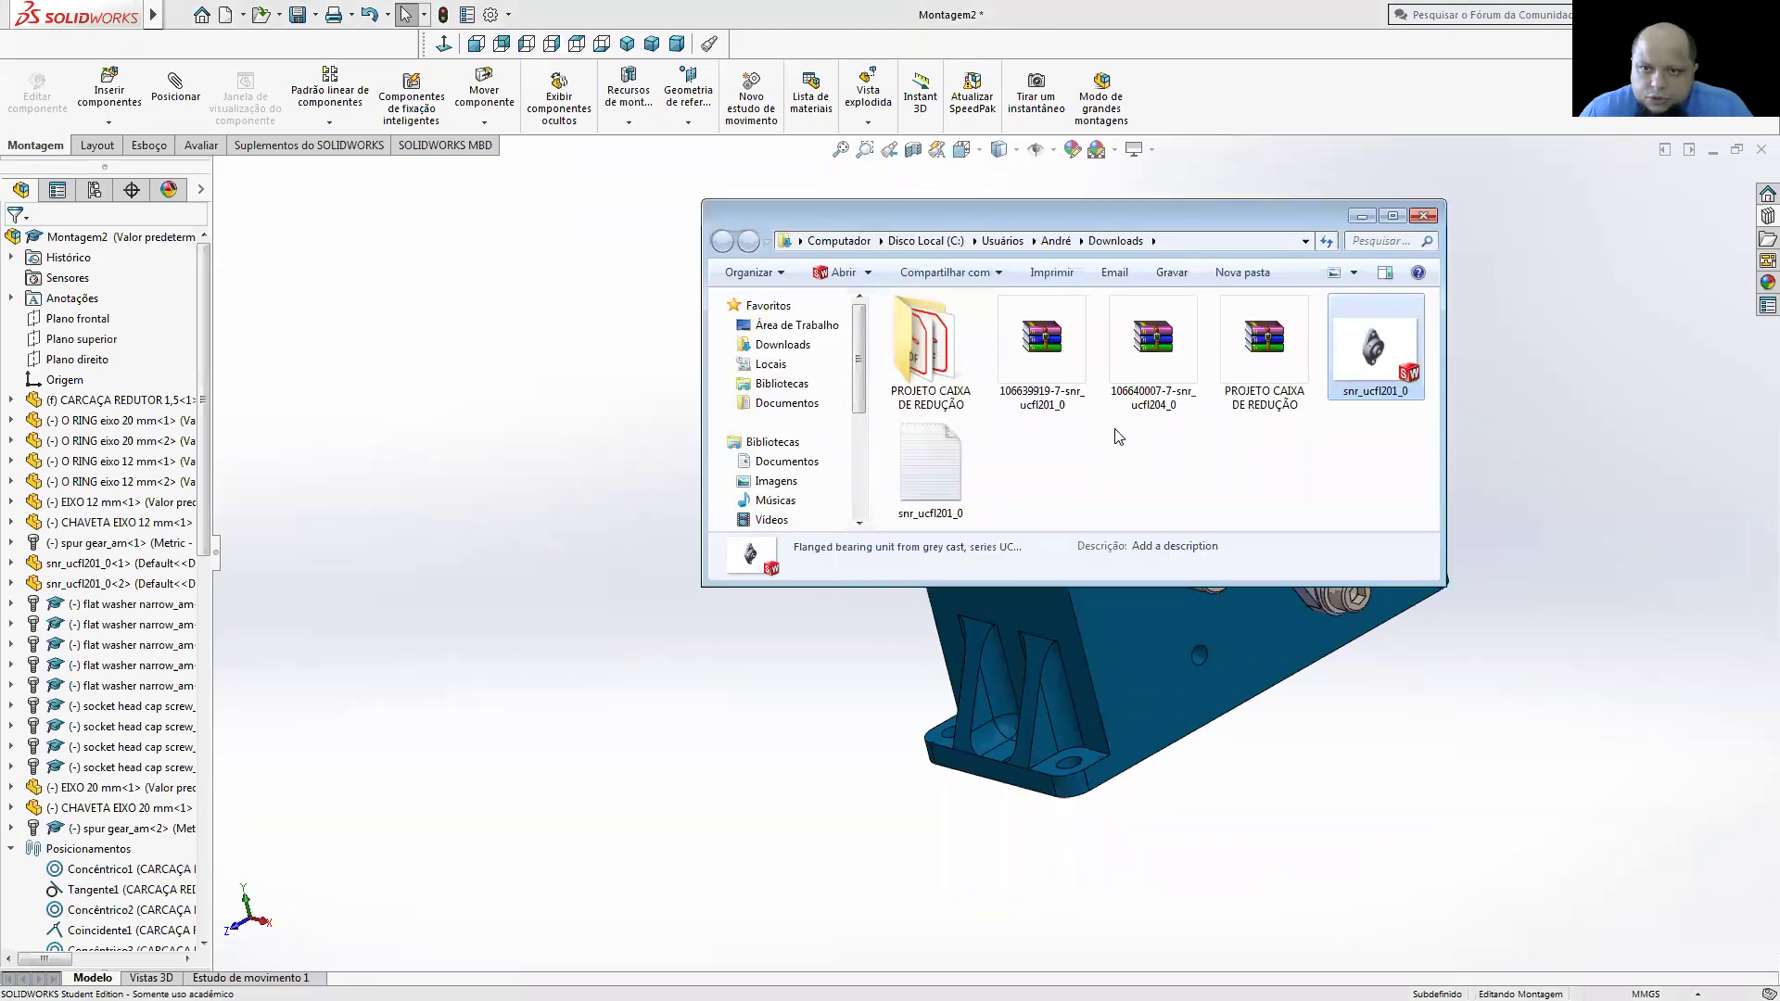
click(1160, 367)
right_click(1158, 360)
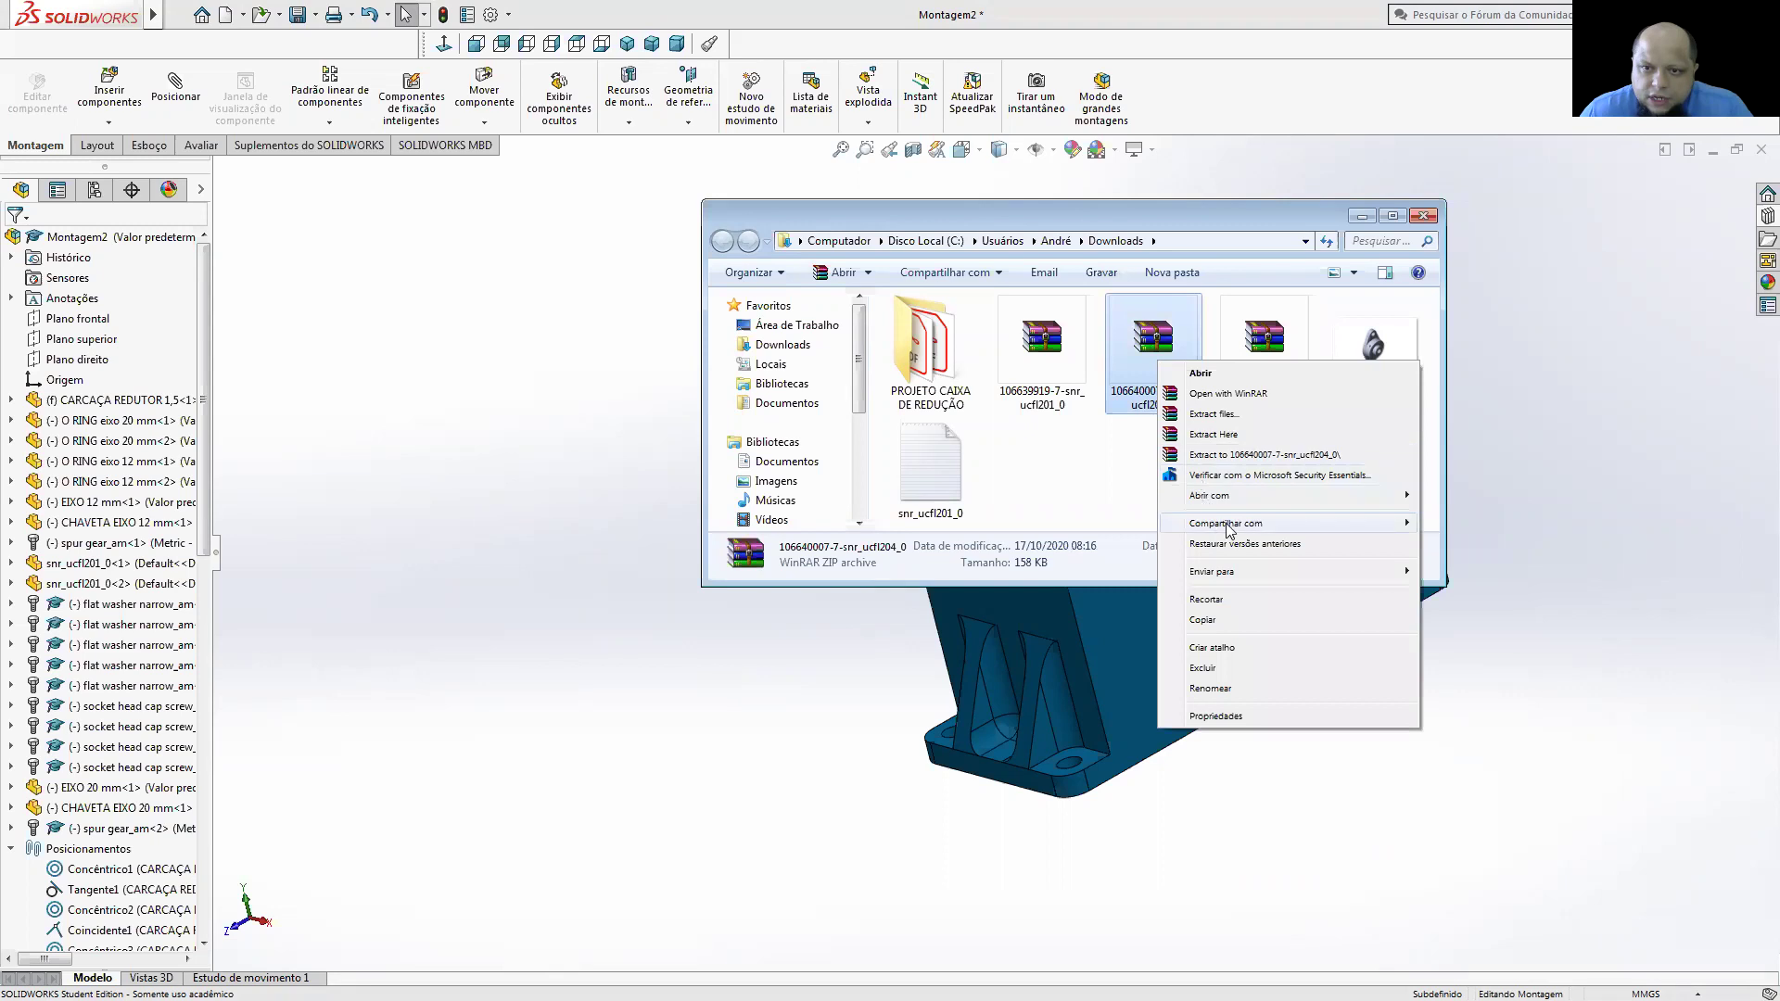
click(1251, 432)
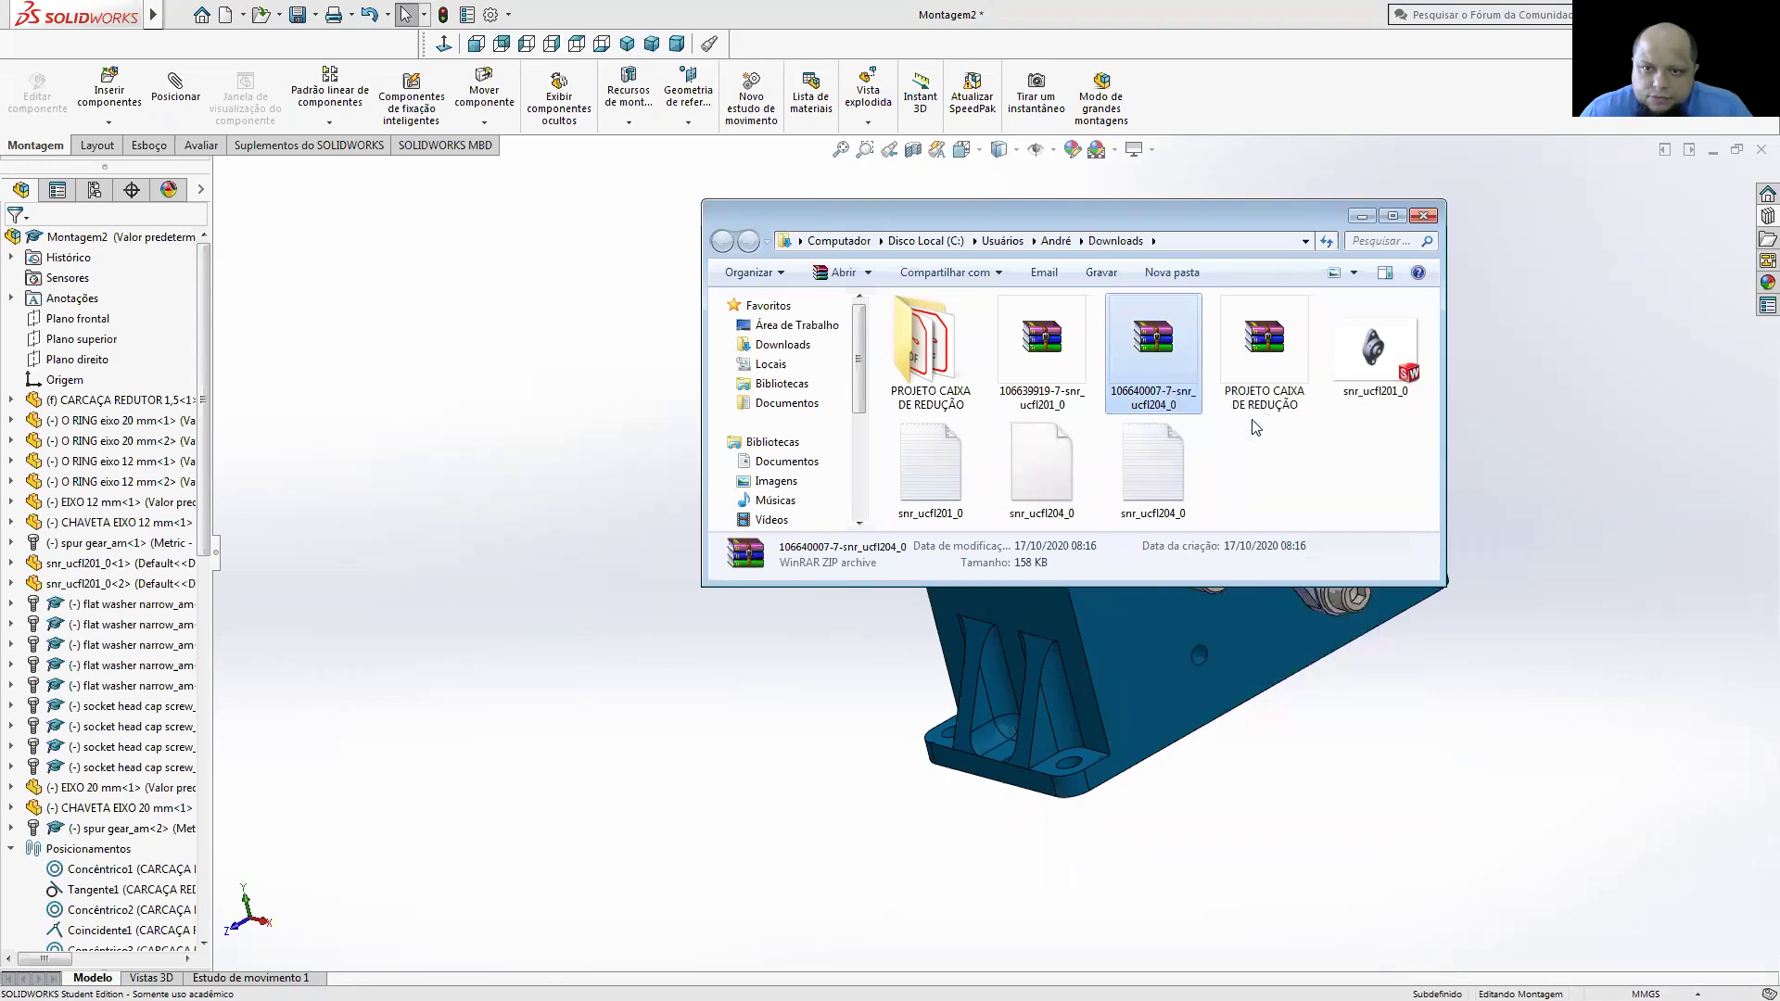
double_click(1071, 478)
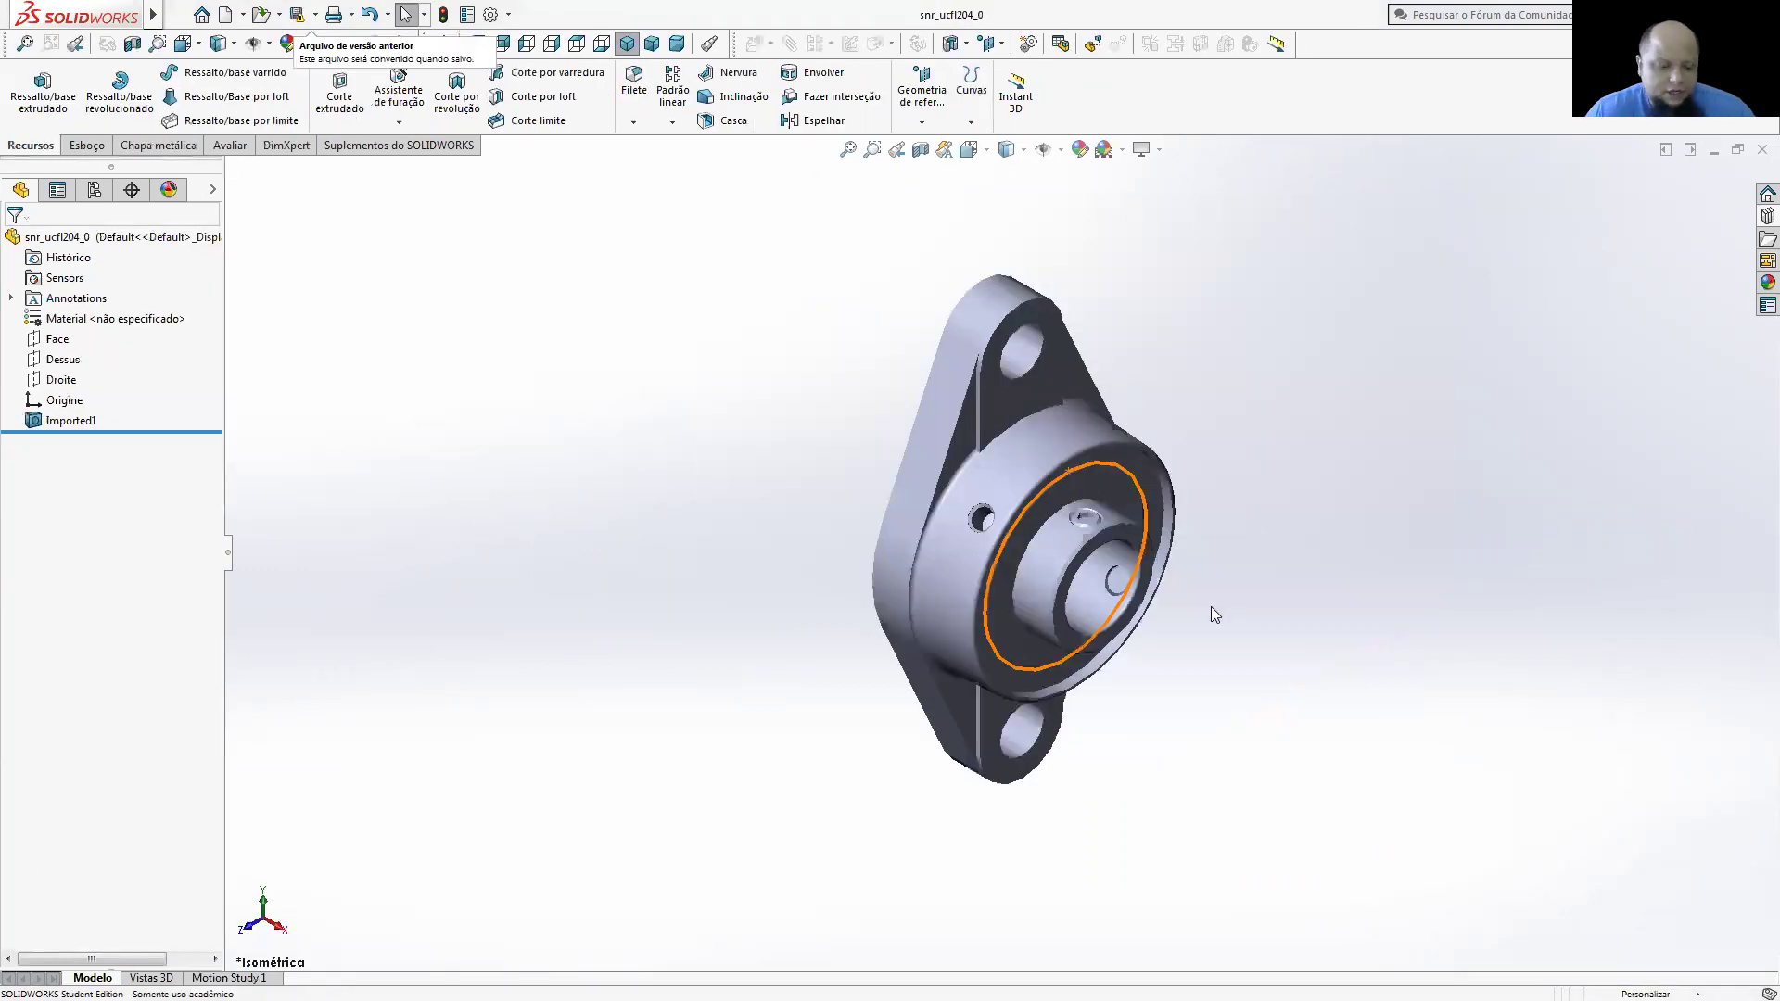
key(ctrl+Tab)
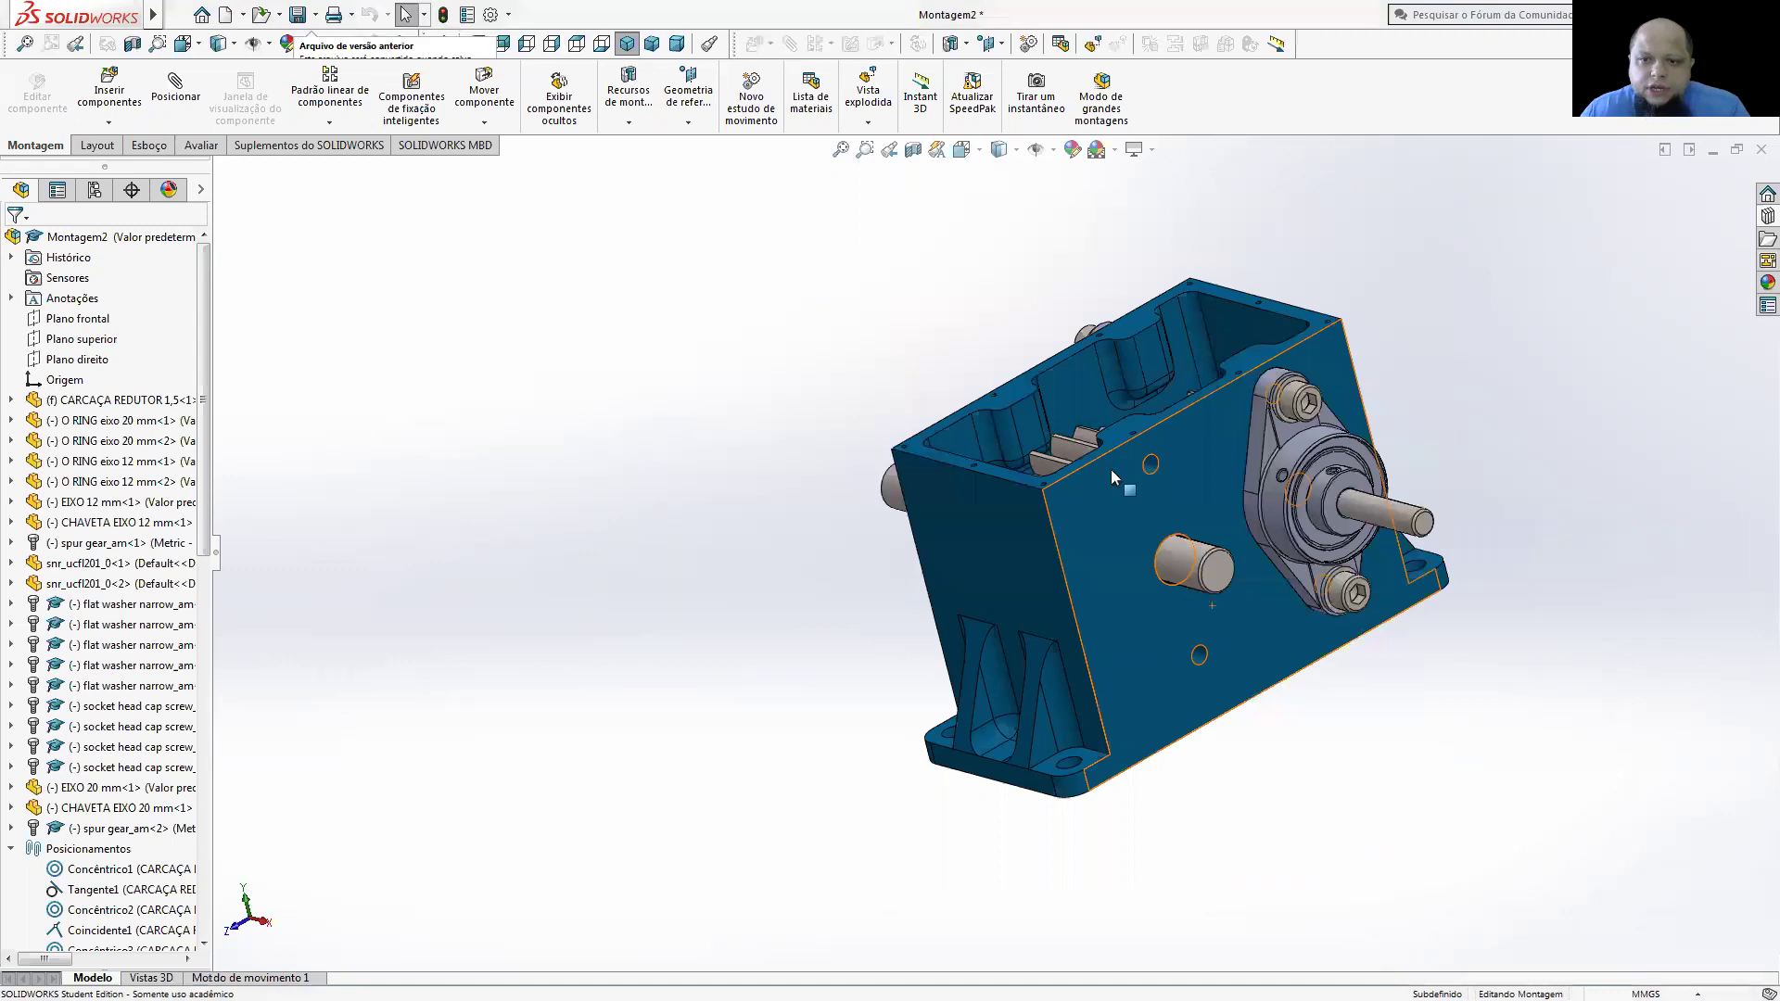
- Insert two UCFL204 bearings beside the housing and close the separate bearing part document
click(118, 100)
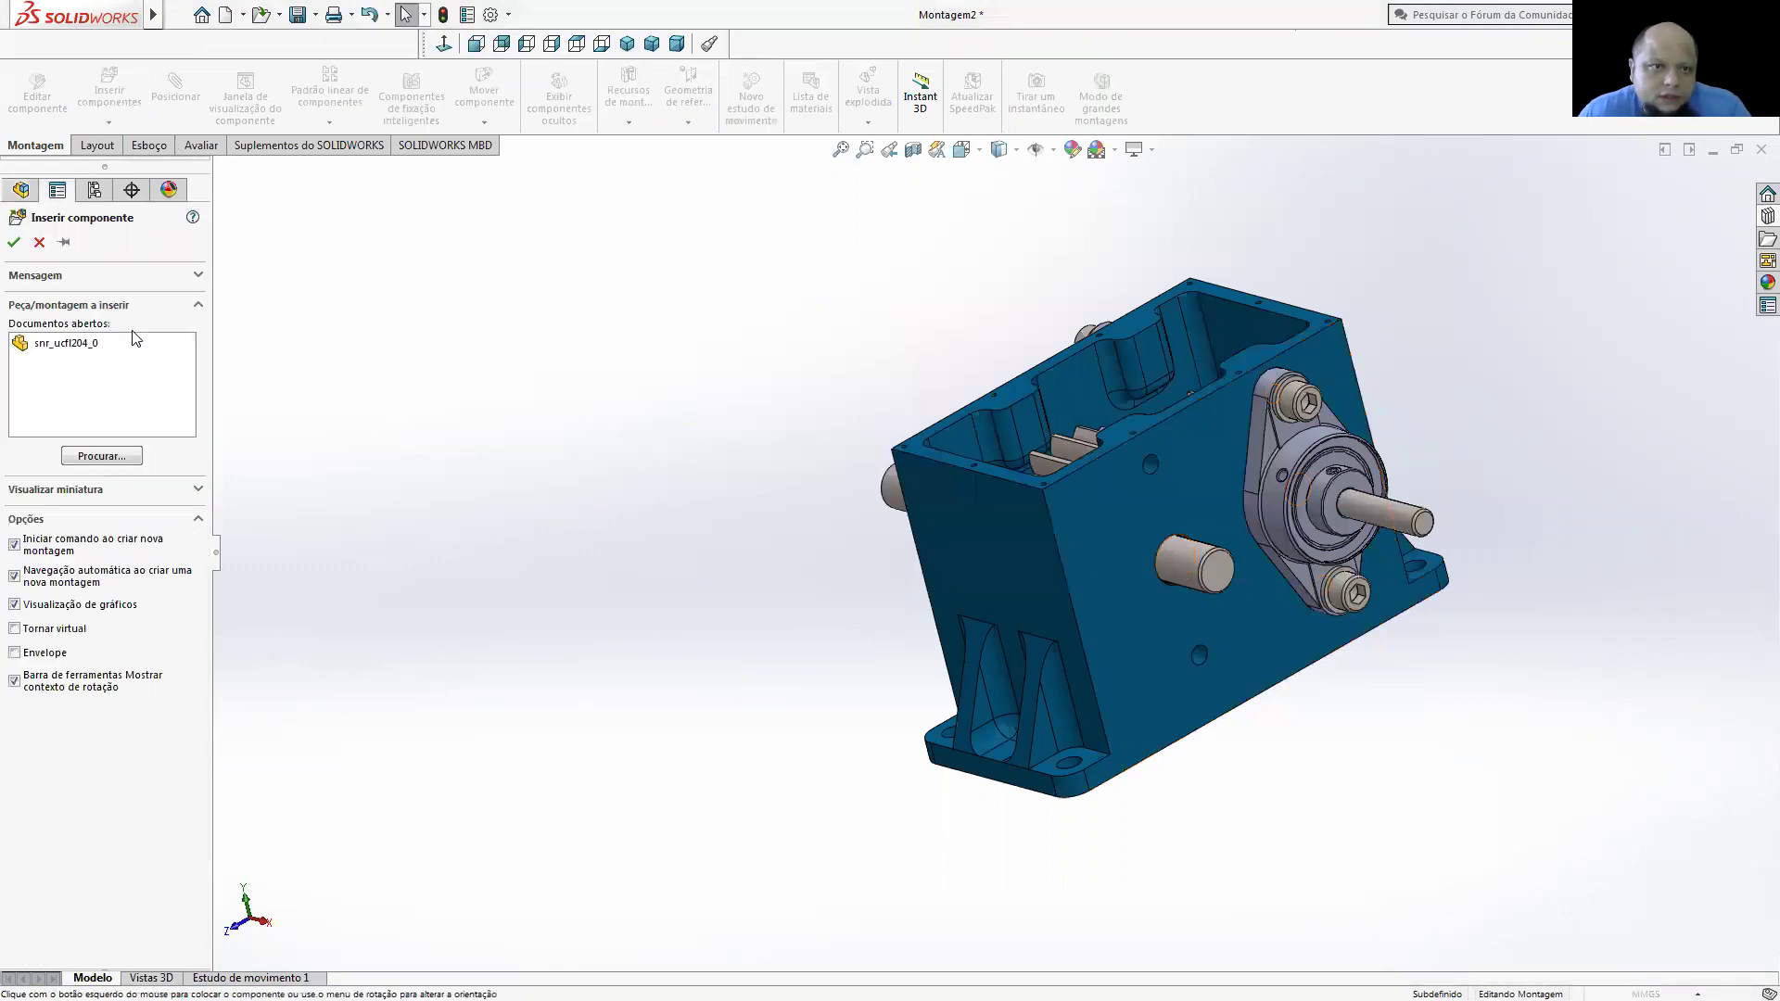
click(64, 243)
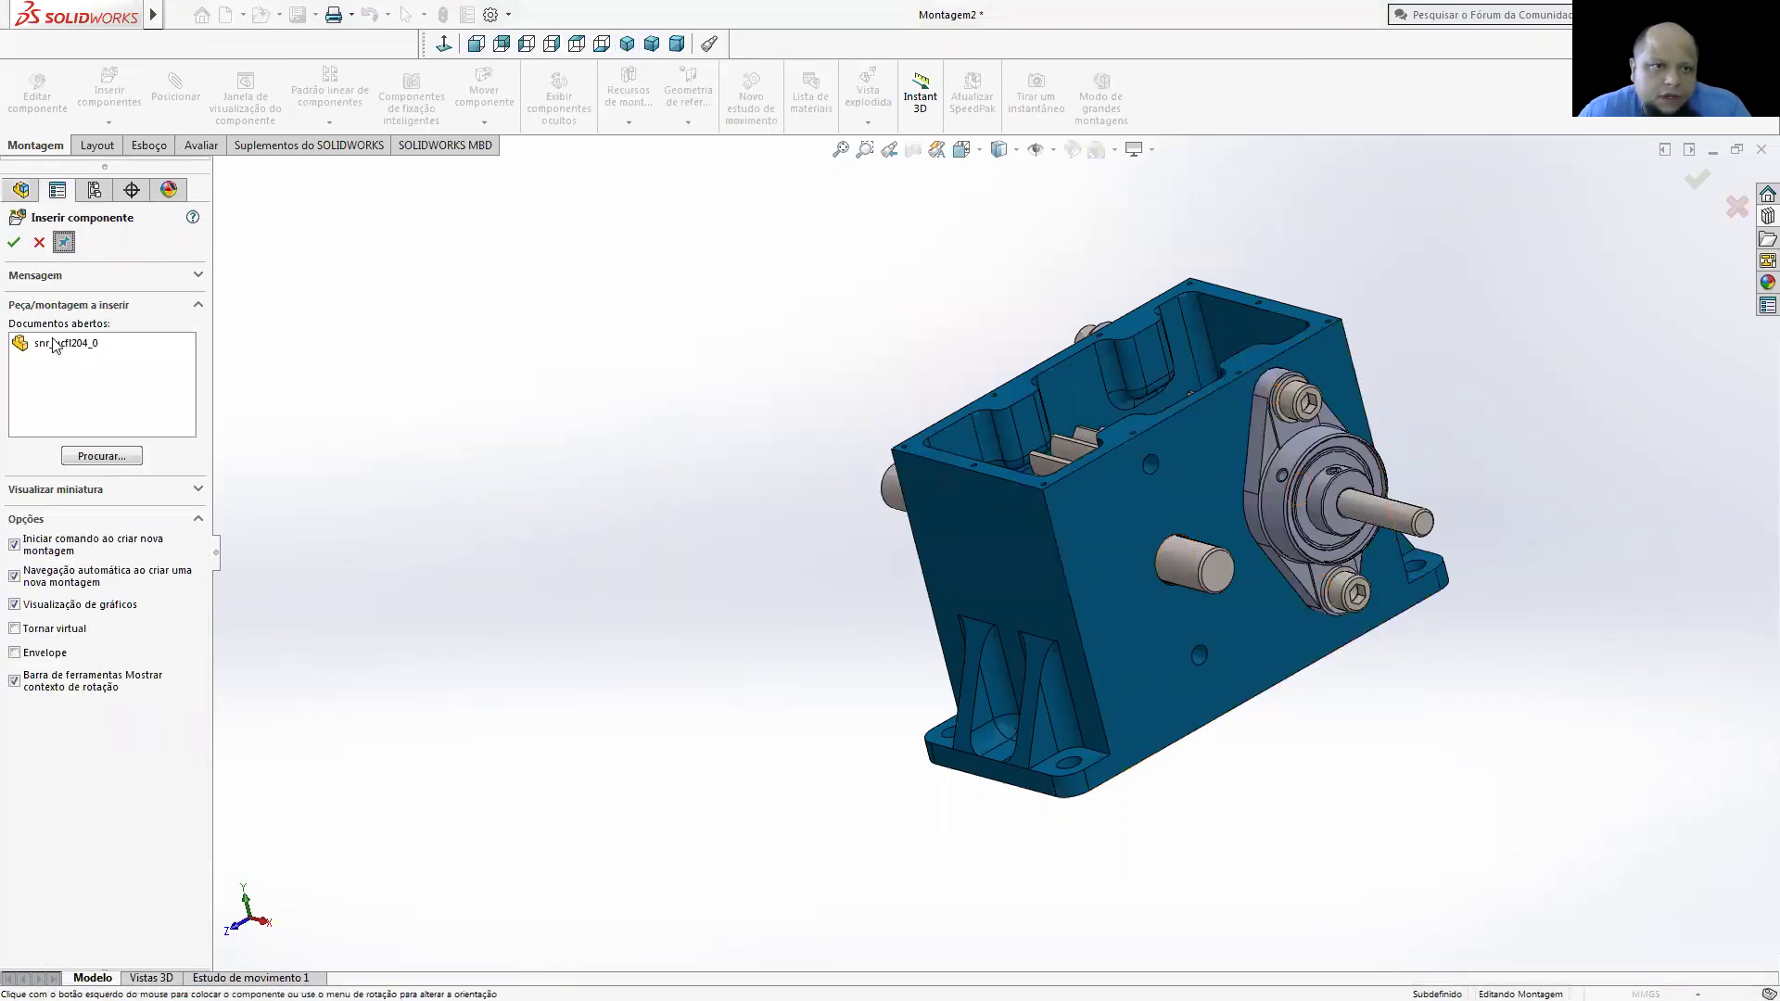
click(65, 343)
click(839, 672)
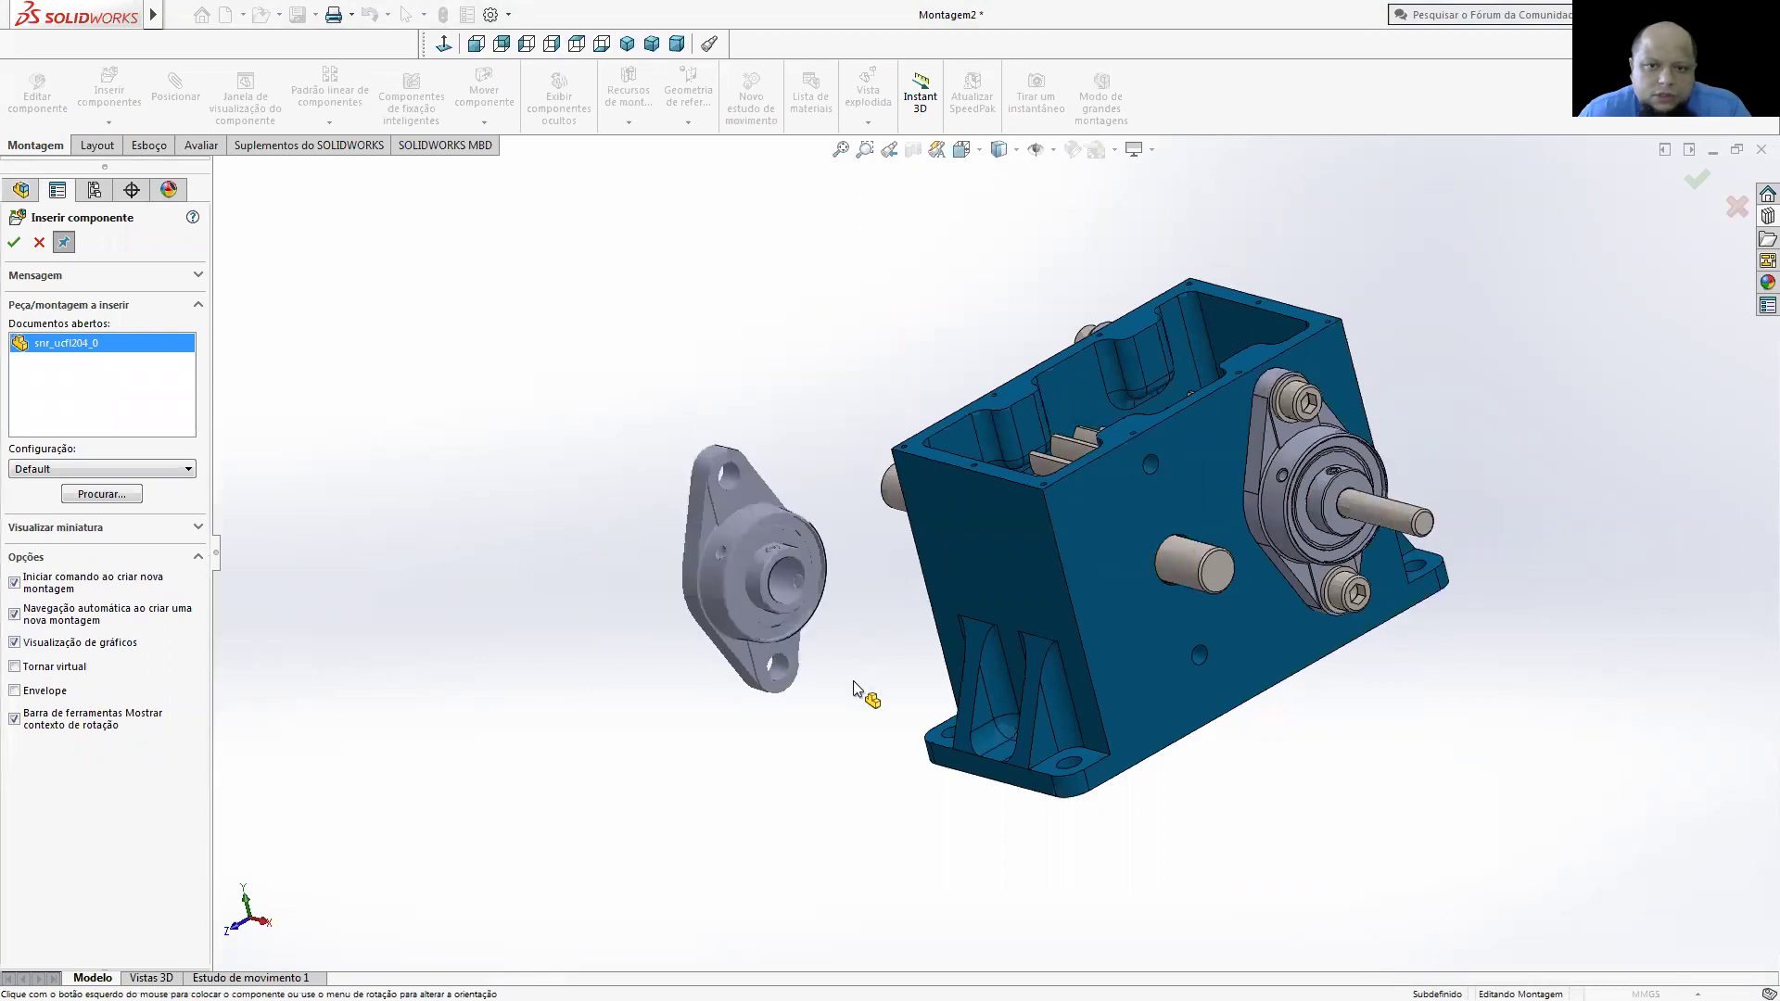
click(1370, 771)
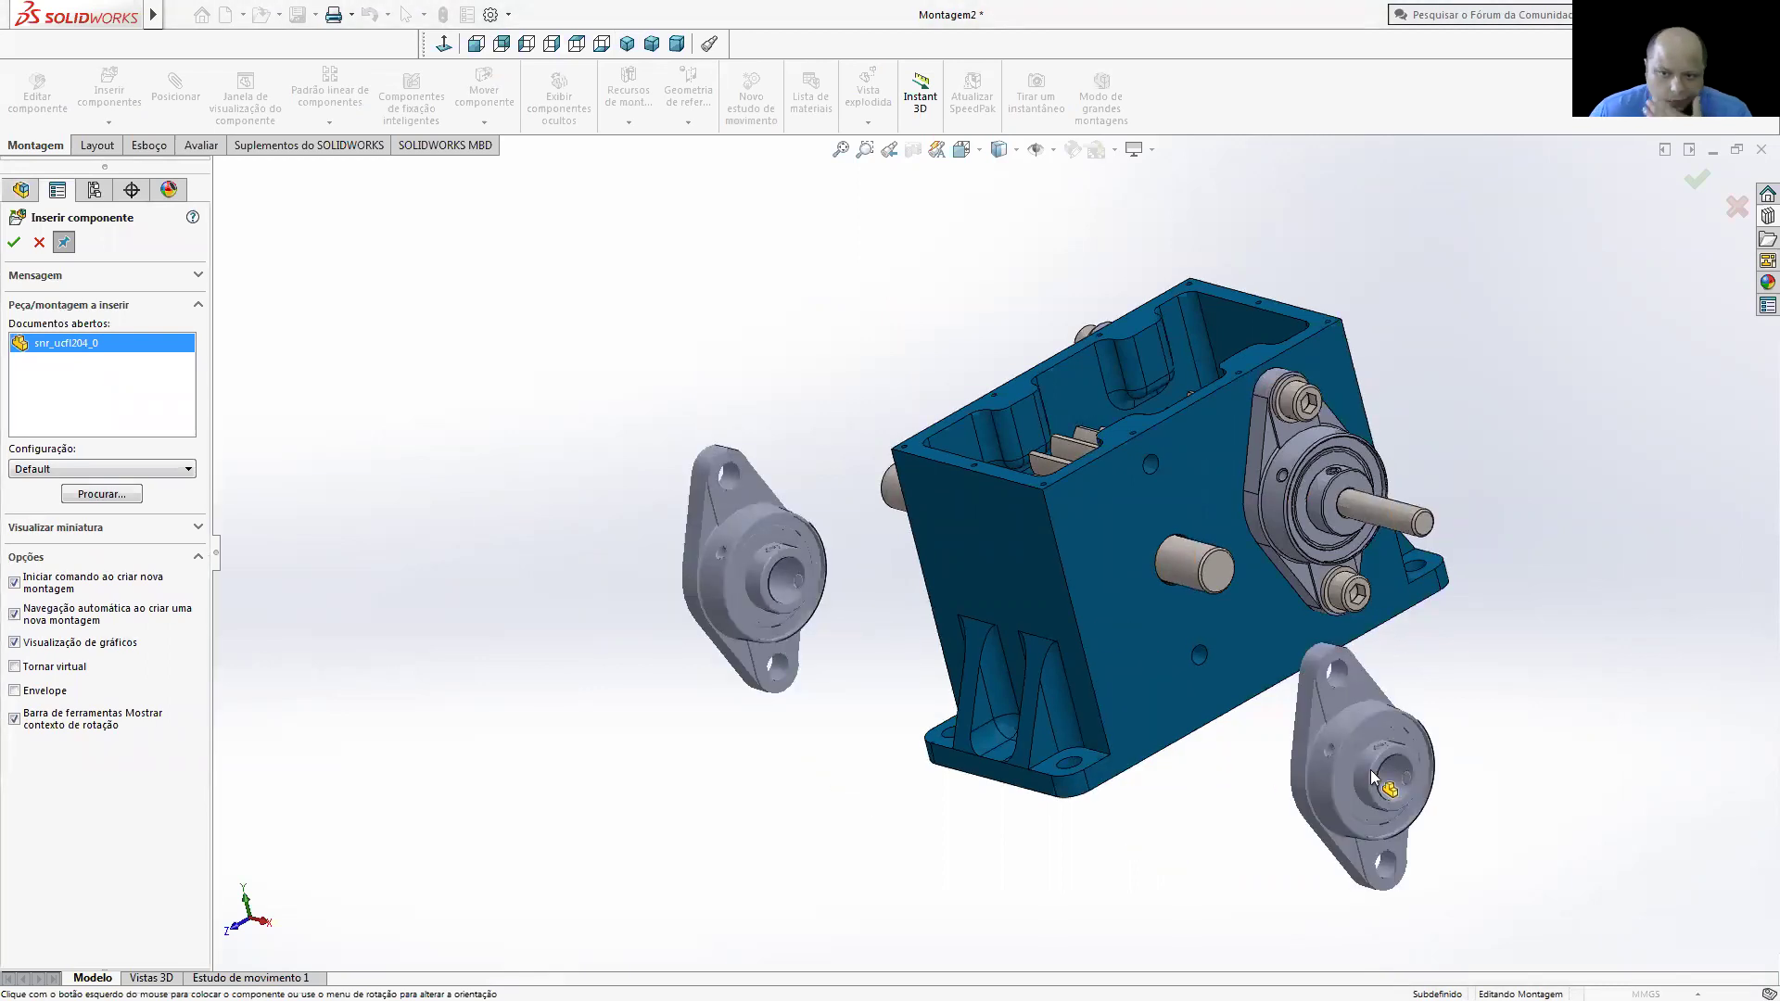
click(40, 243)
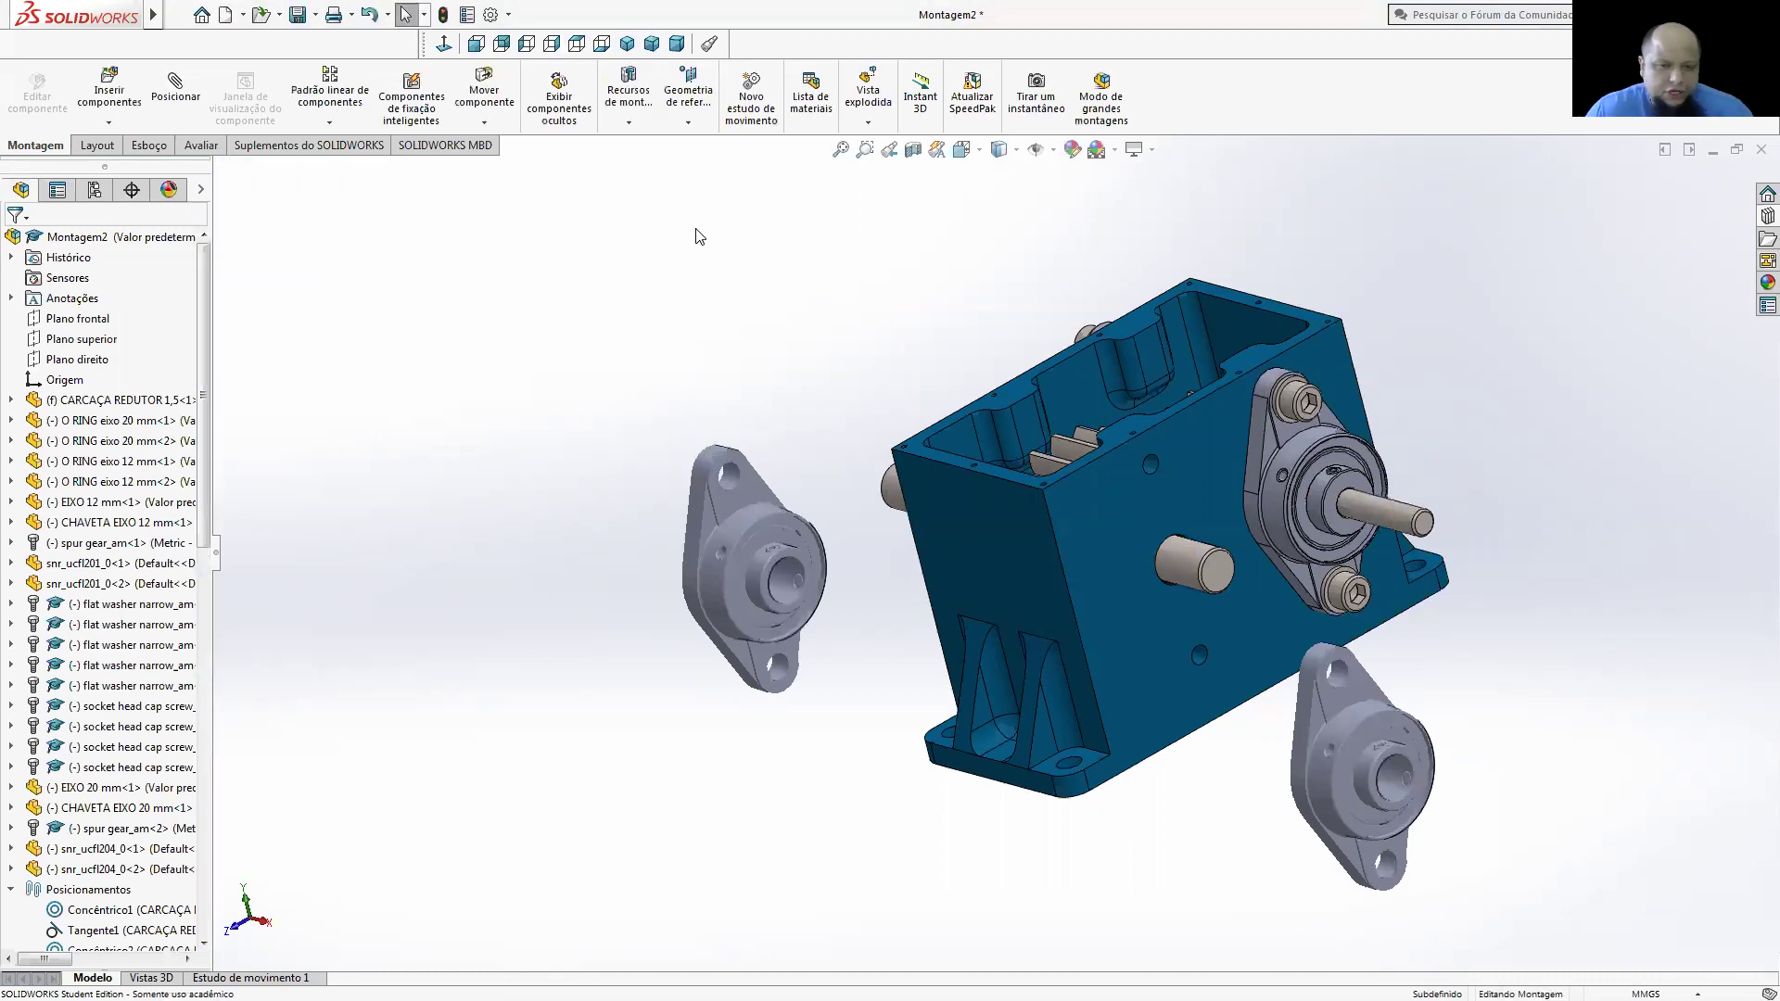
click(1760, 150)
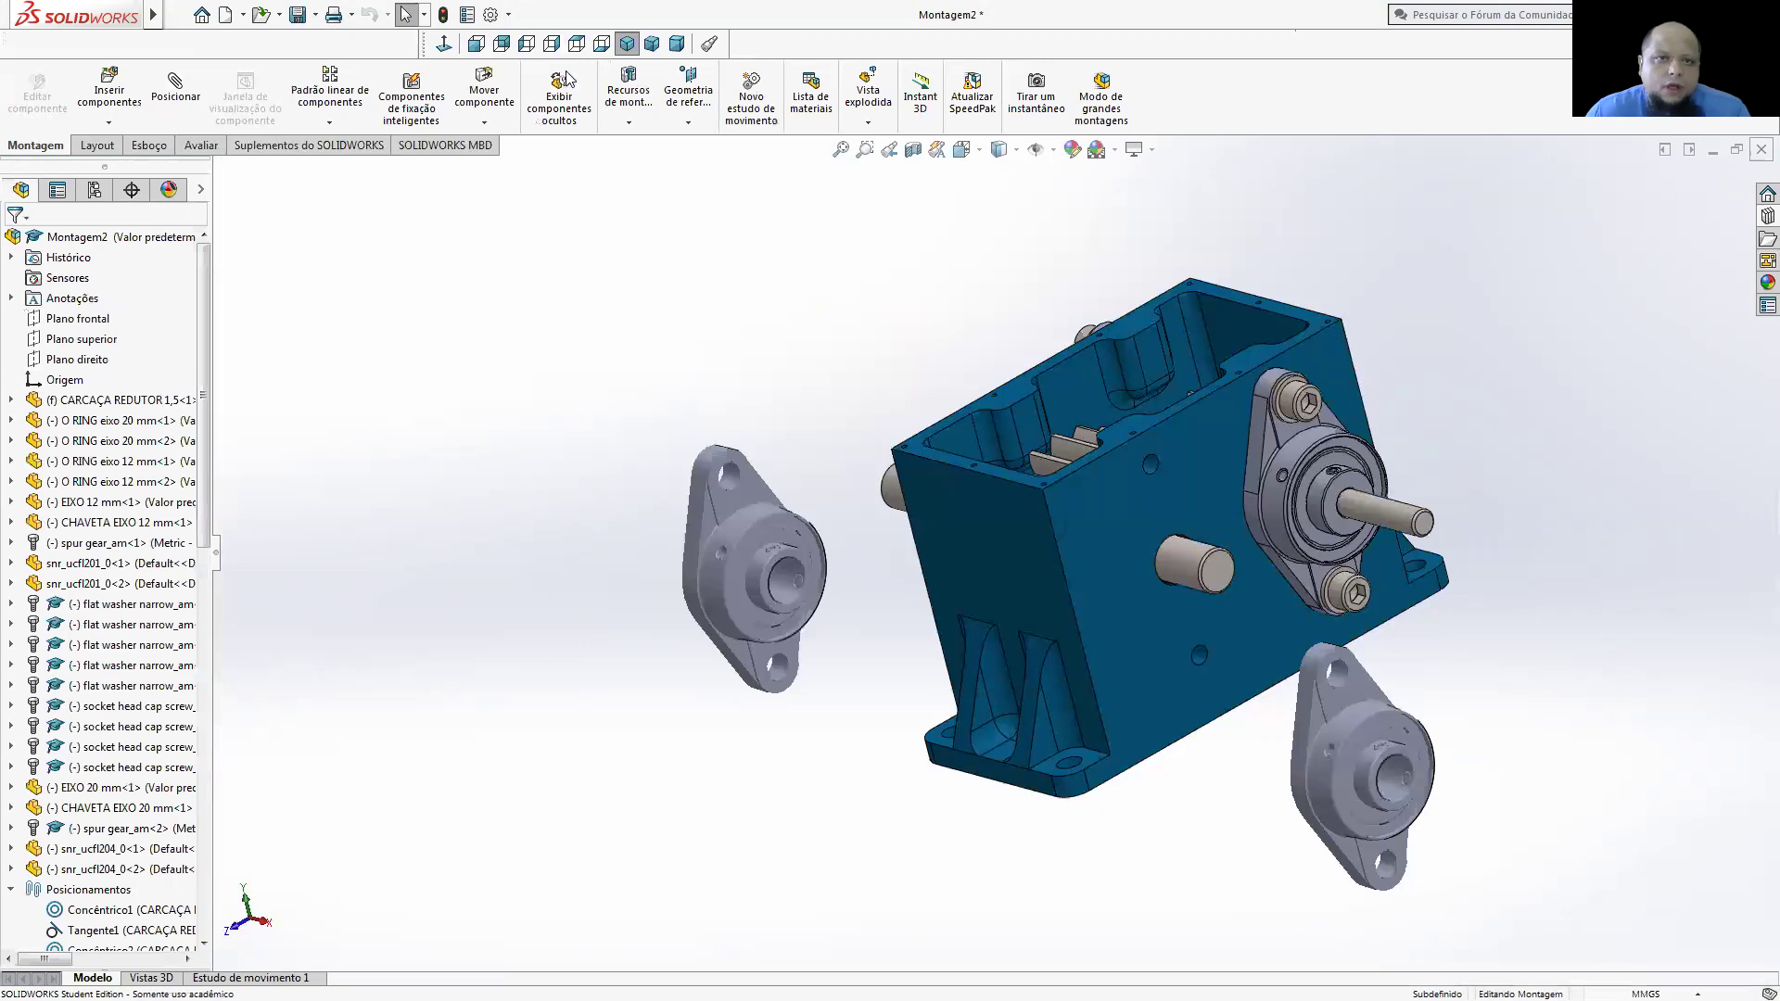
- Save the assembly and all modified bearing parts, answering the rebuild prompt
key(ctrl+s)
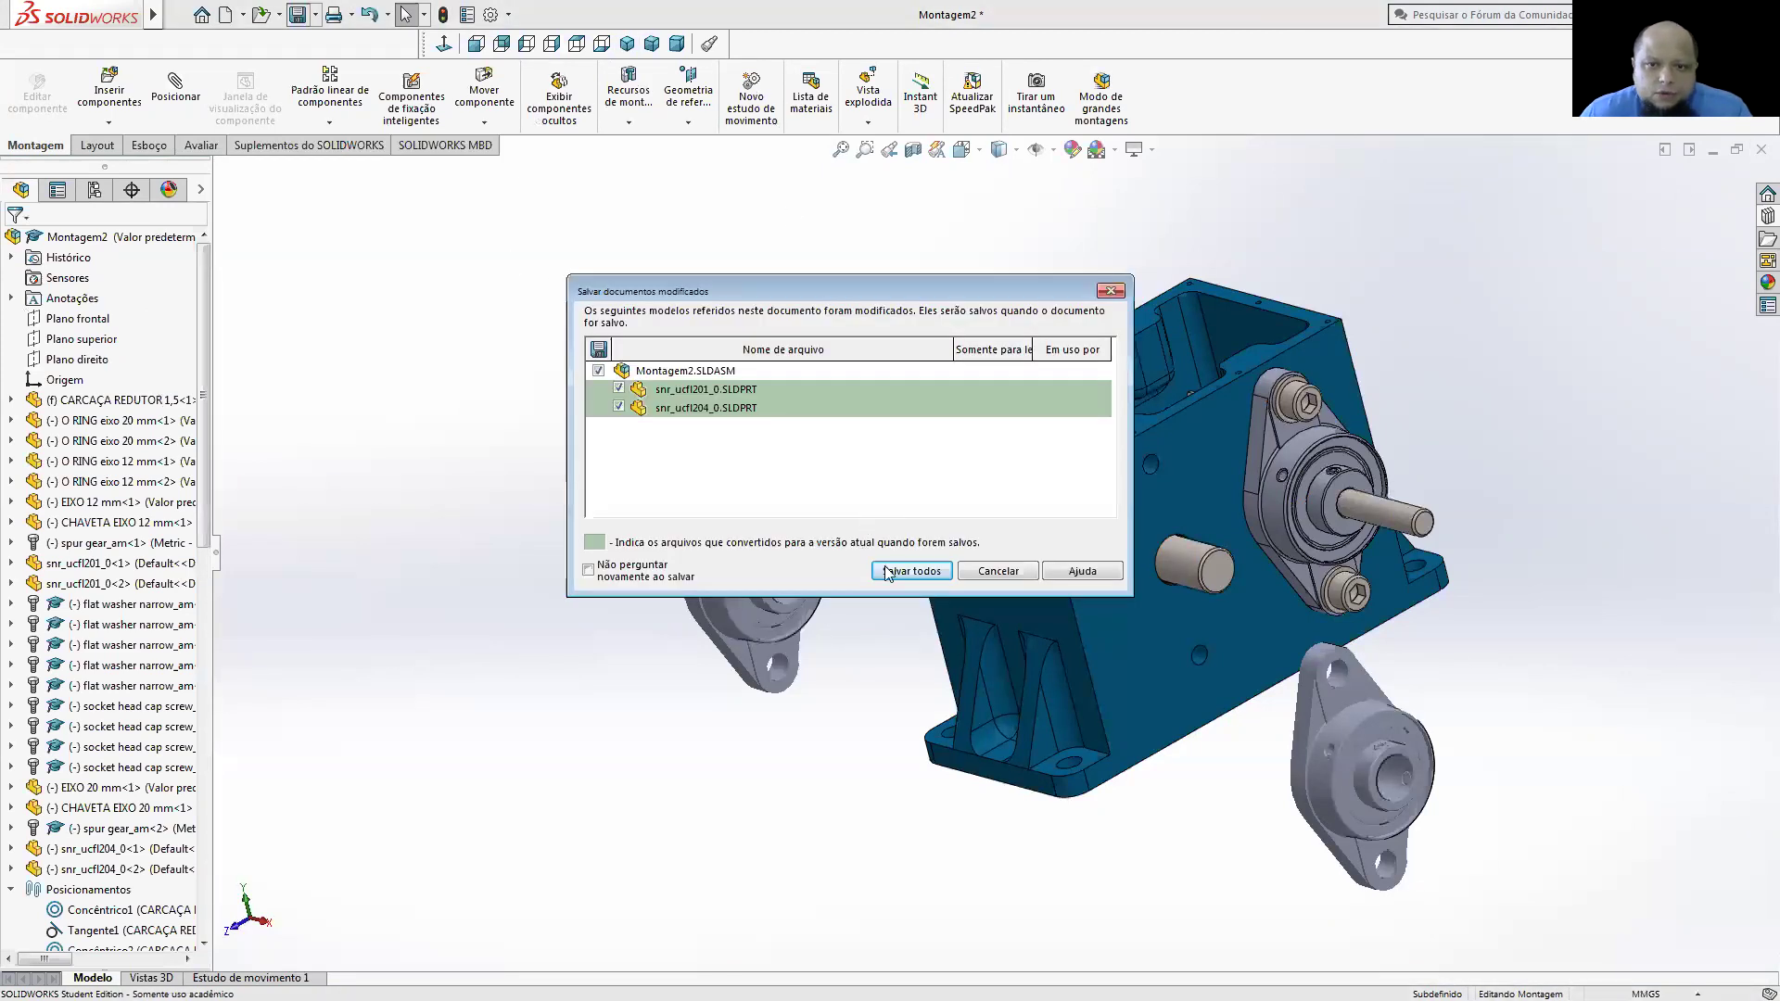
key(Return)
click(918, 447)
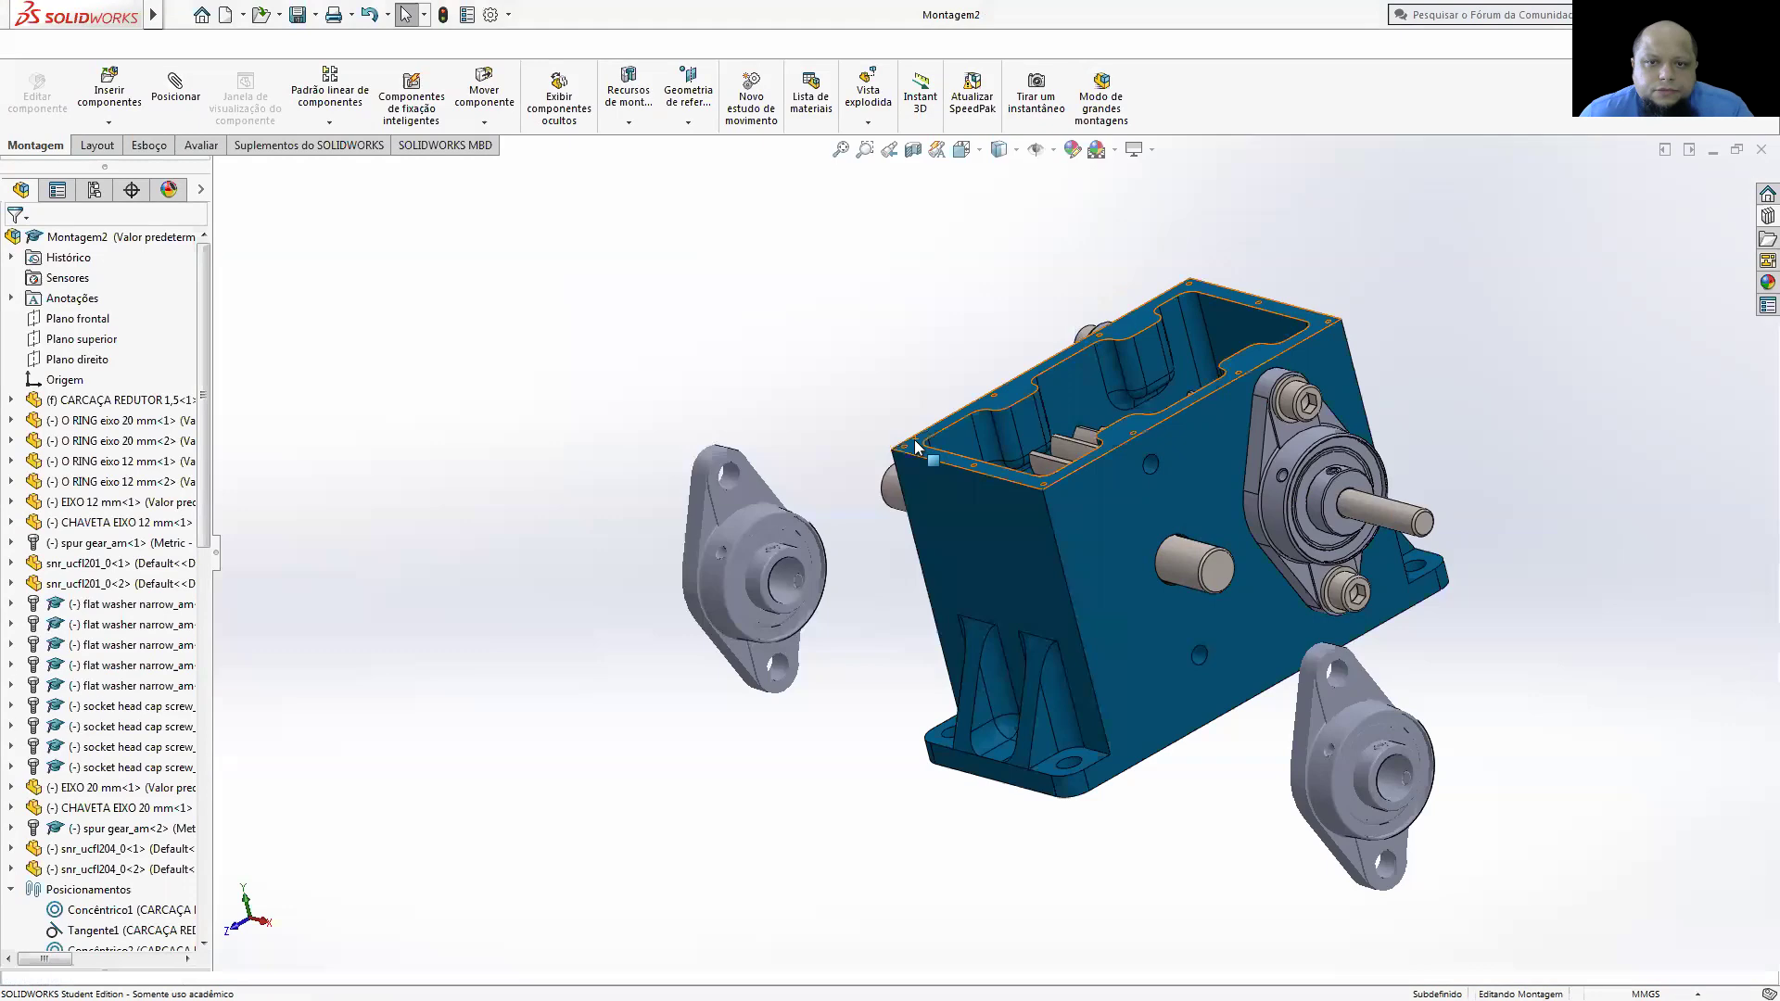
- Mate the first bearing concentric to the shaft, flush on the housing, with bolt hole aligned
click(175, 88)
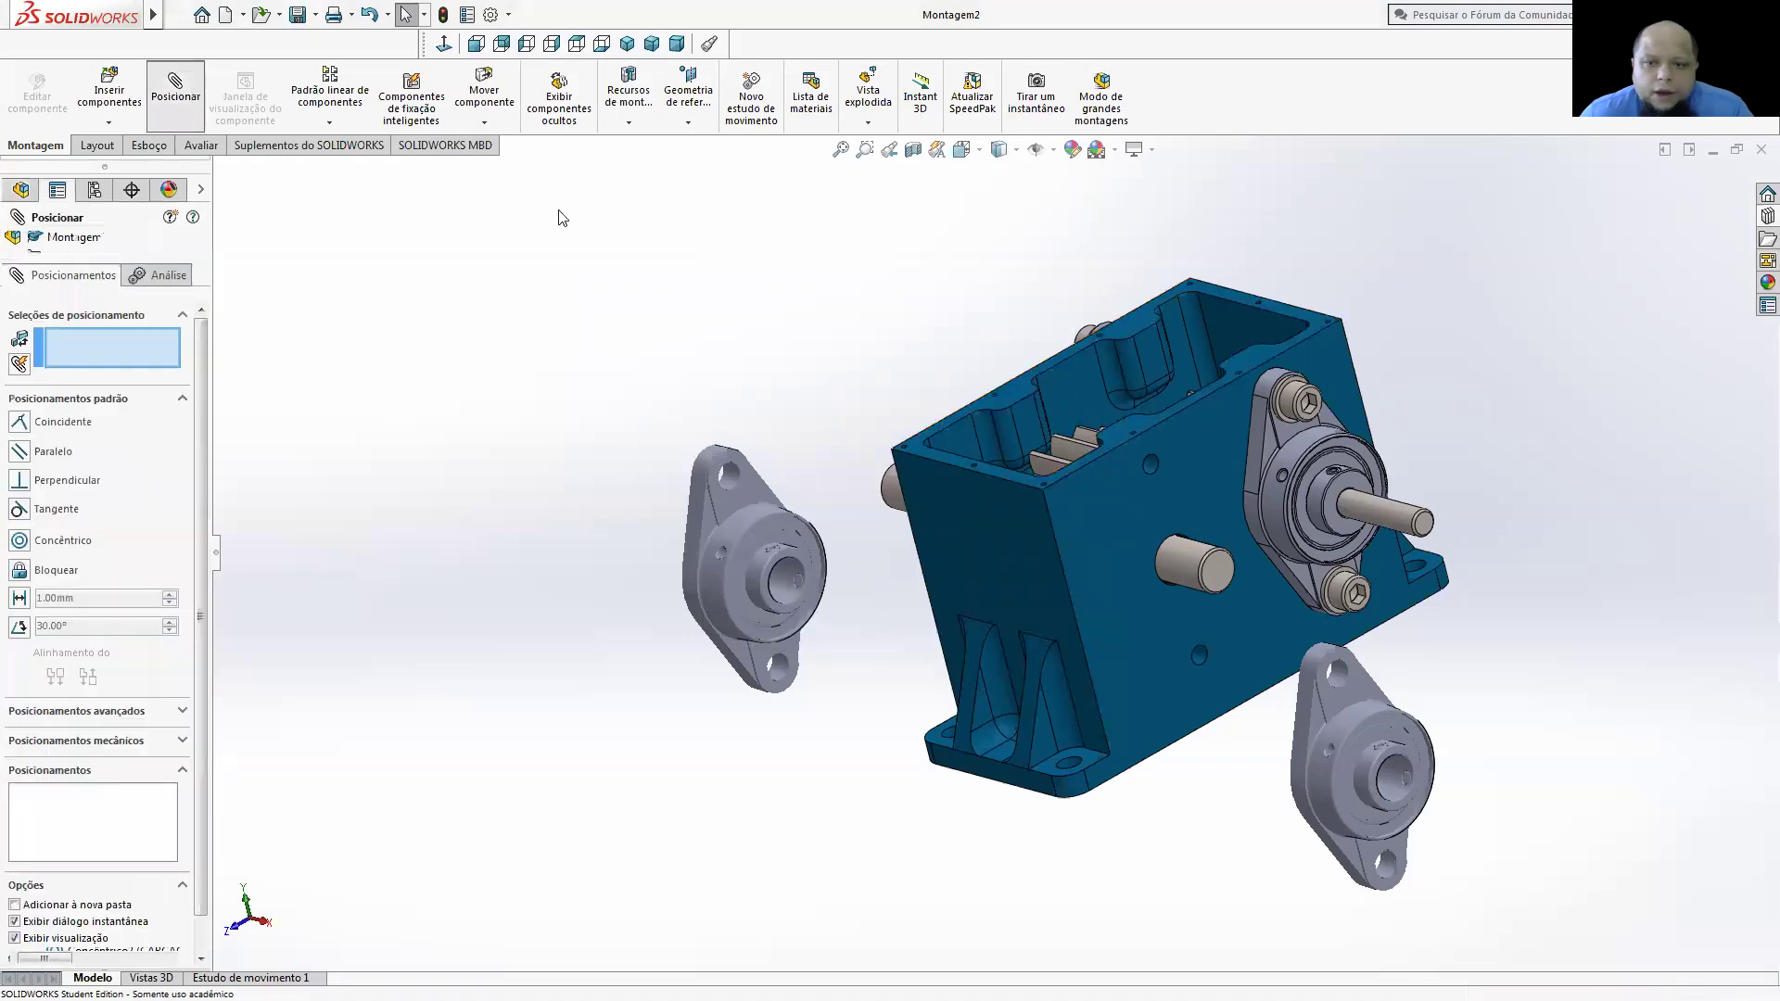
click(1392, 778)
click(1187, 575)
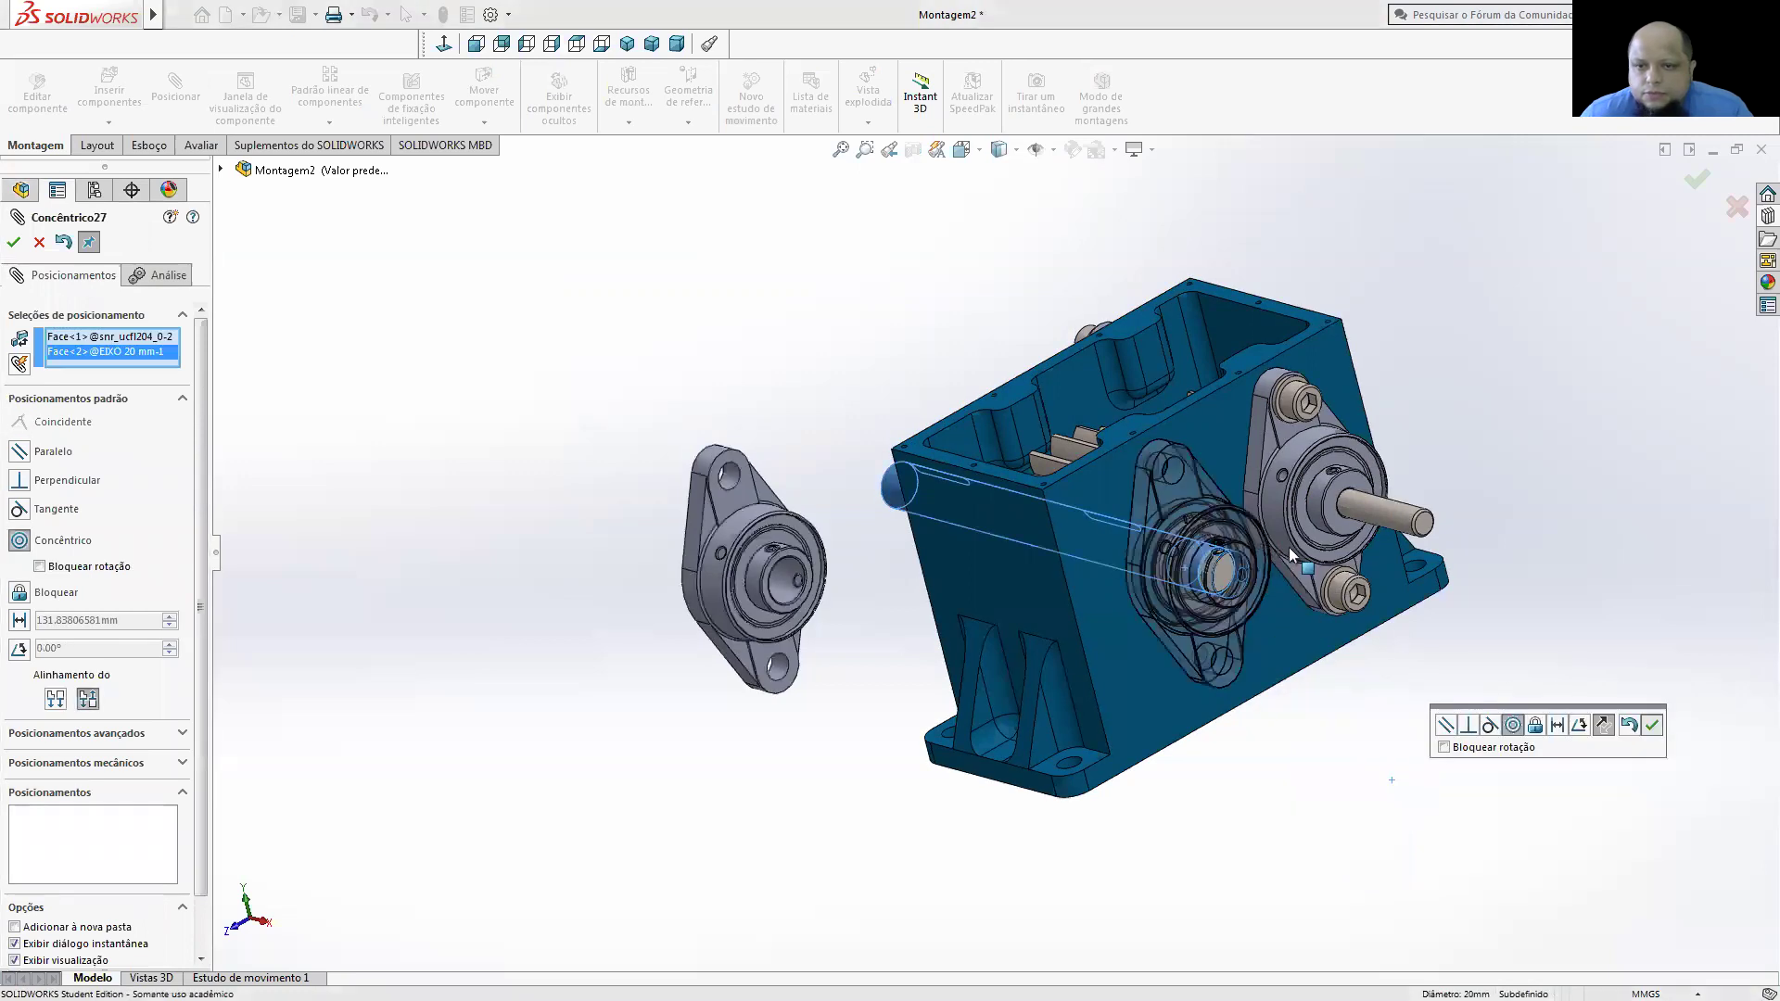
key(Return)
click(1209, 419)
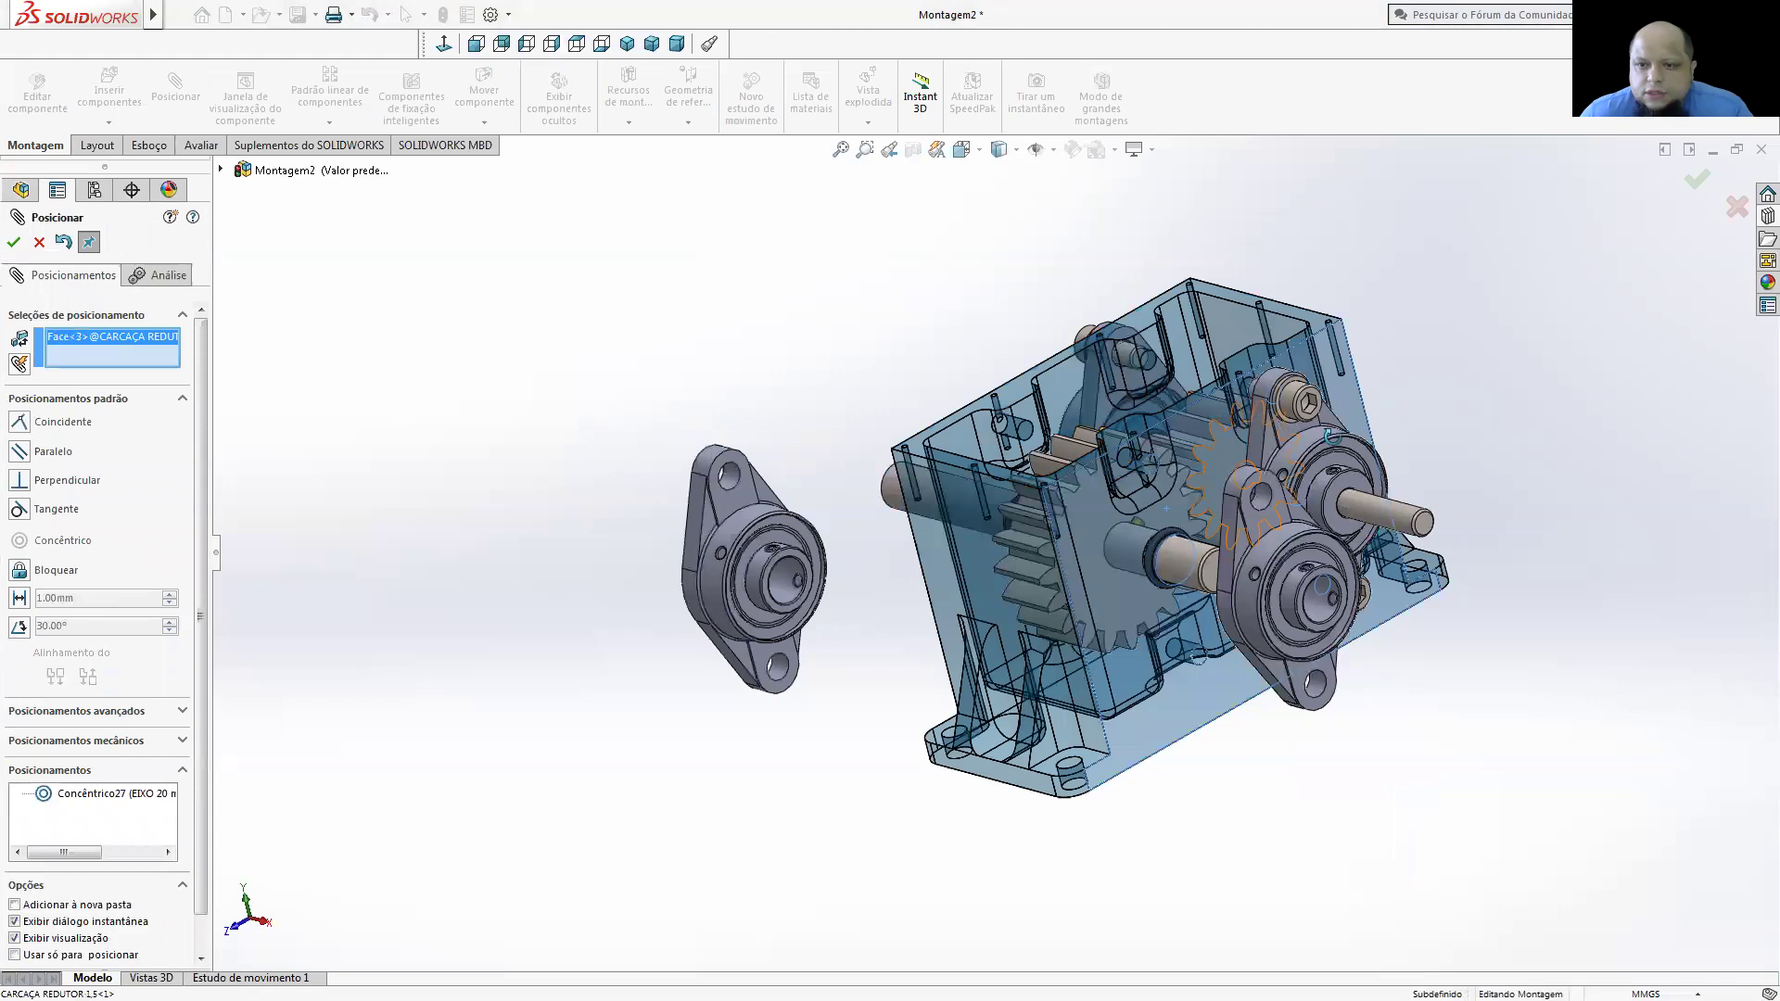
middle_drag(1439, 539, 1600, 589)
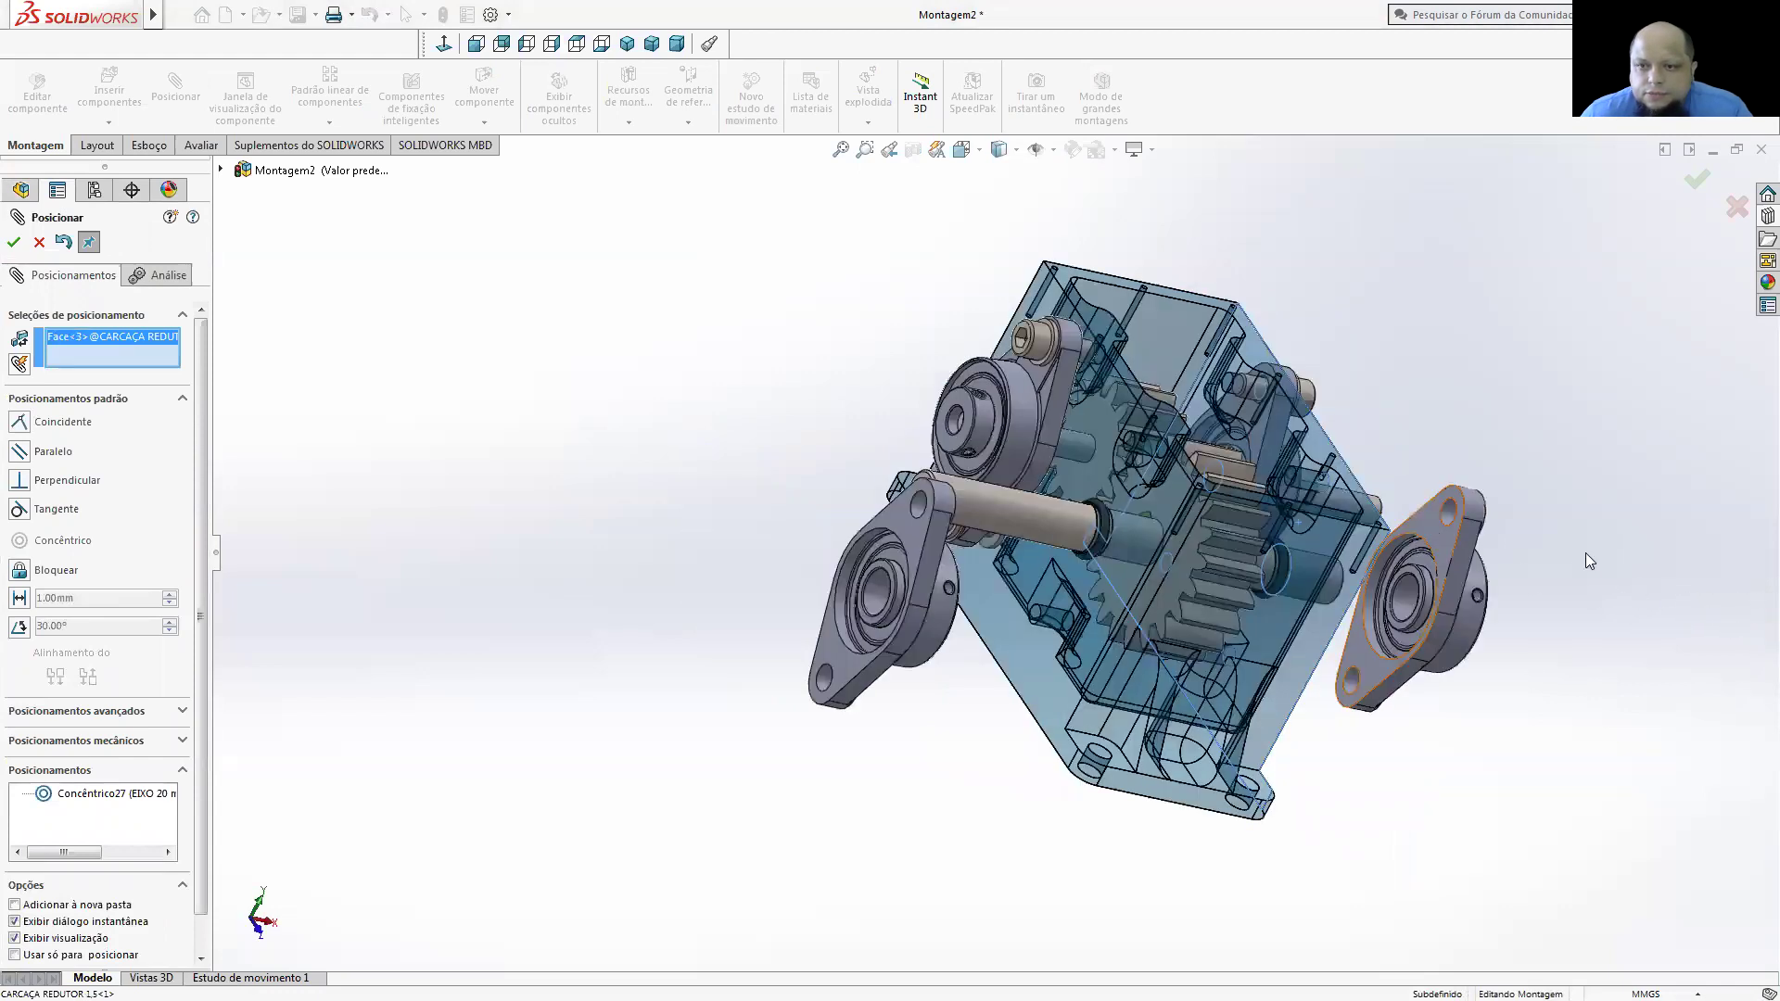
click(1422, 510)
scroll(1088, 438, down, 5)
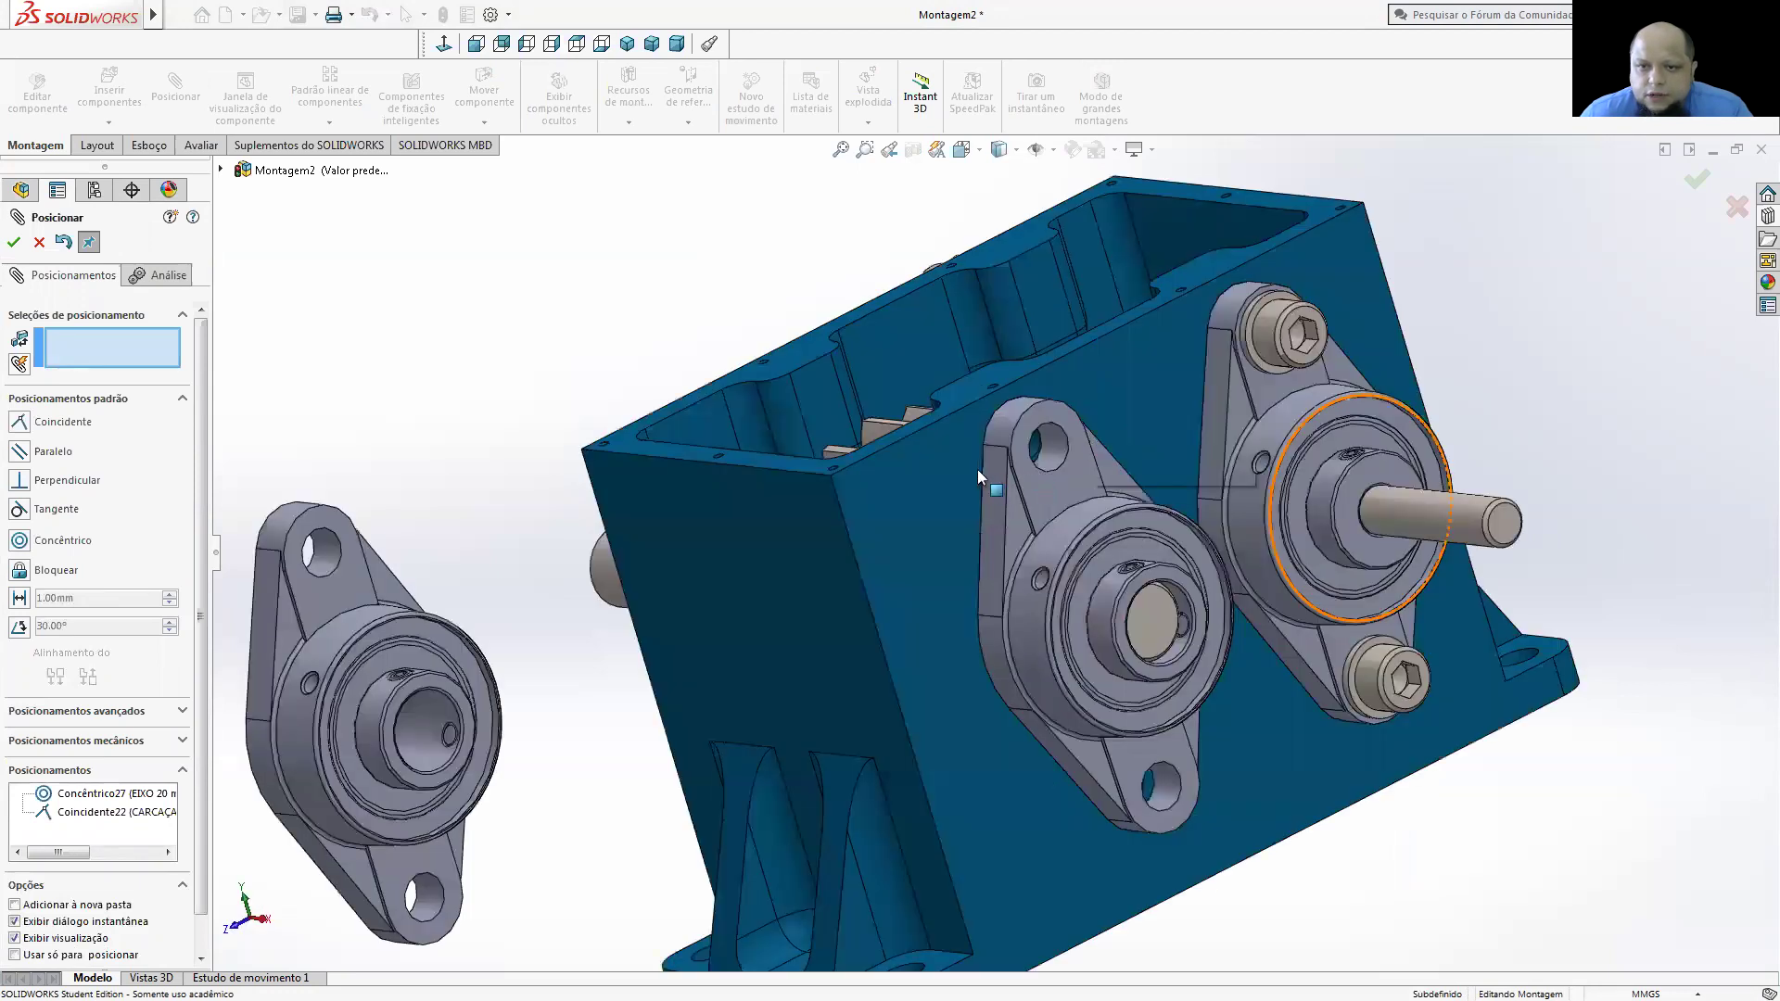
click(1094, 626)
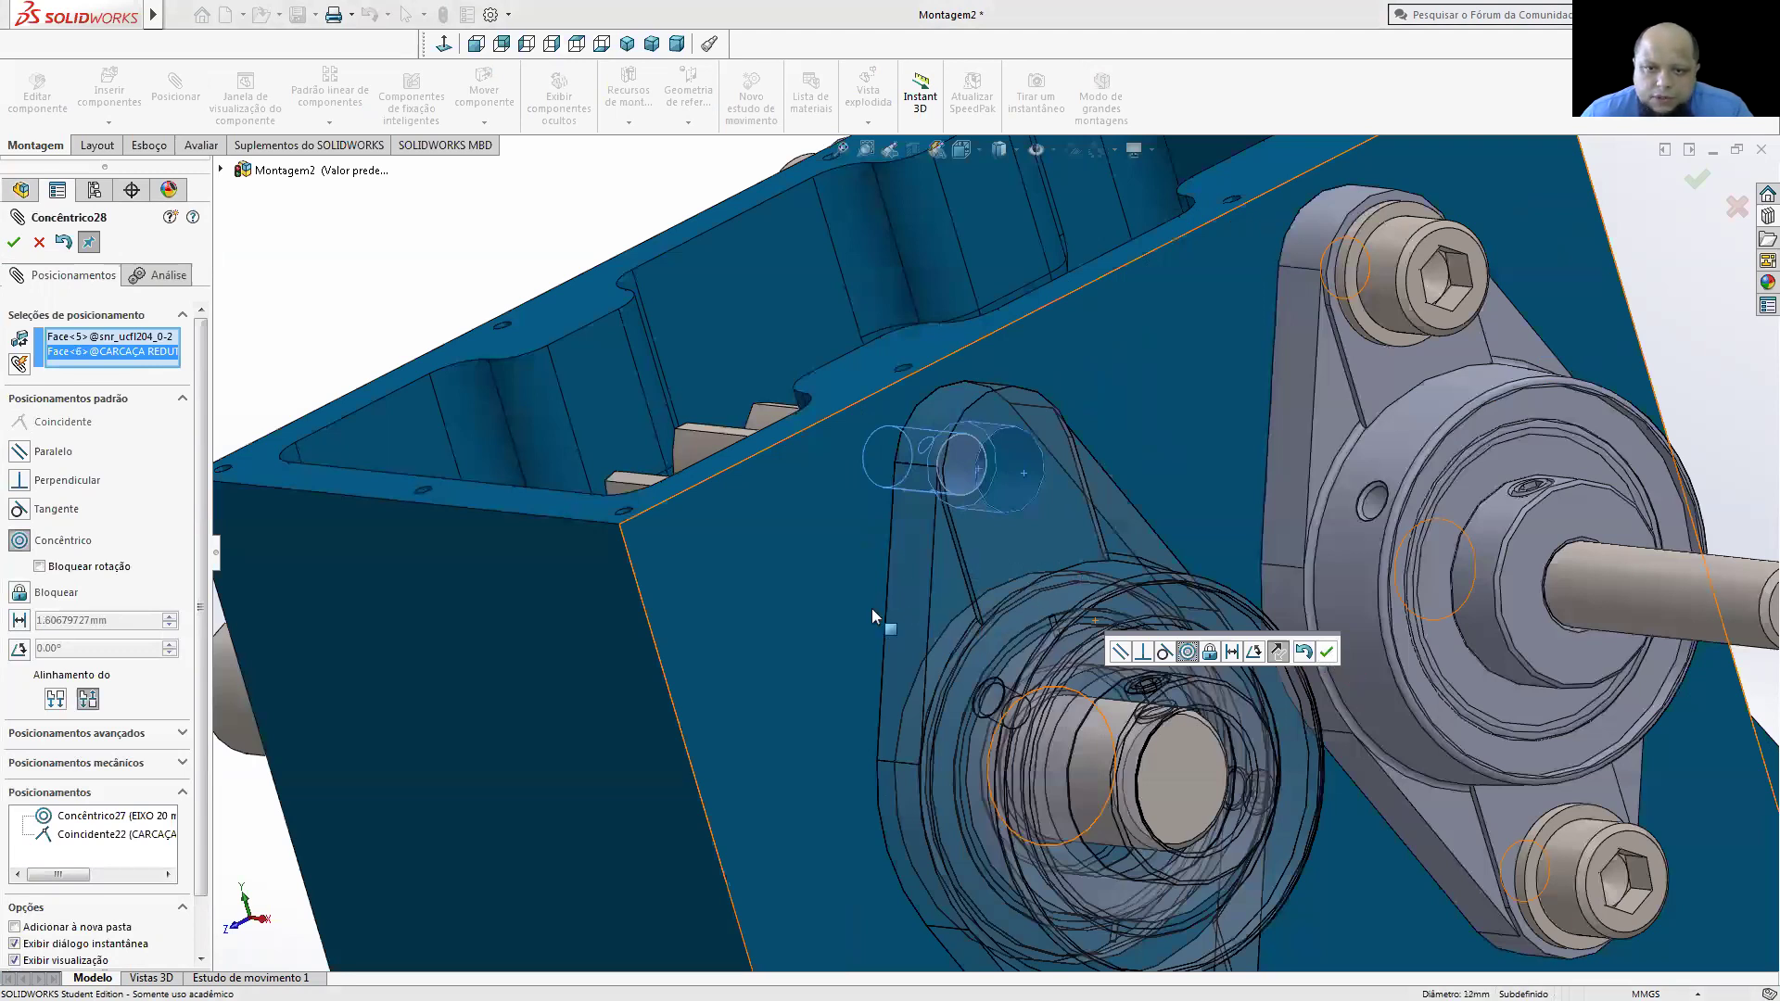
key(Return)
key(f)
- Seat the second bearing's flange flush on the housing, flipped, and centre it on the shaft
click(998, 655)
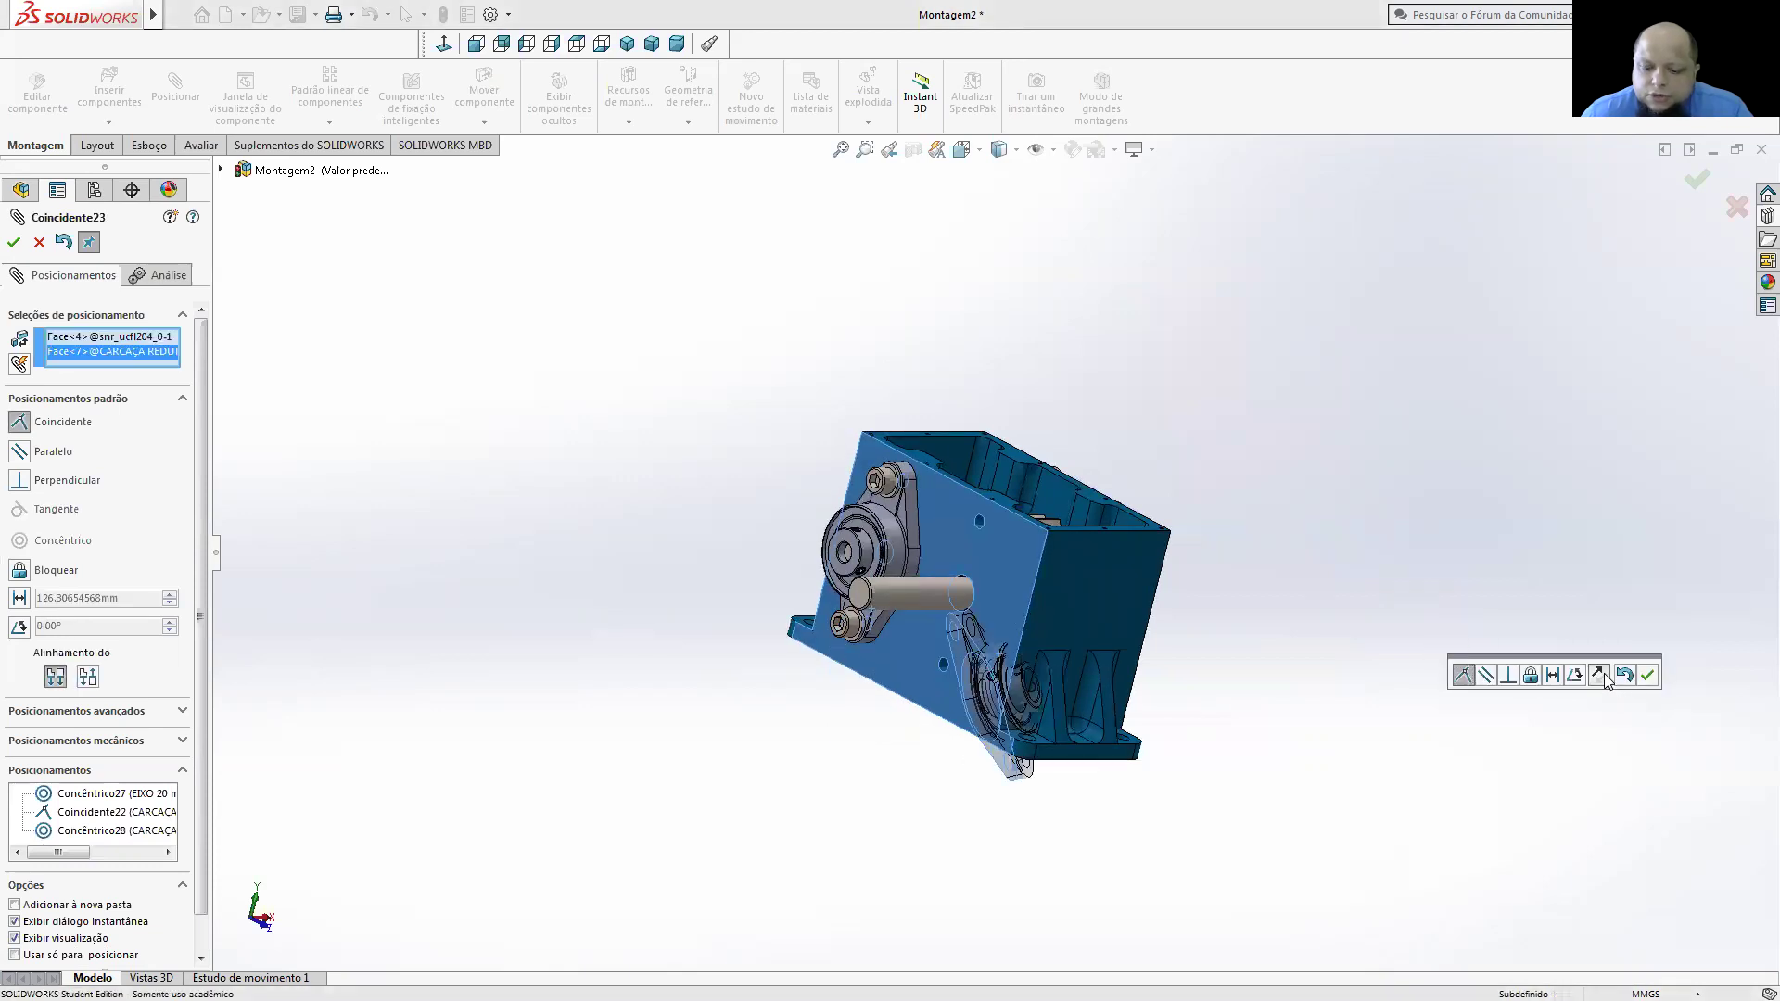
click(1602, 677)
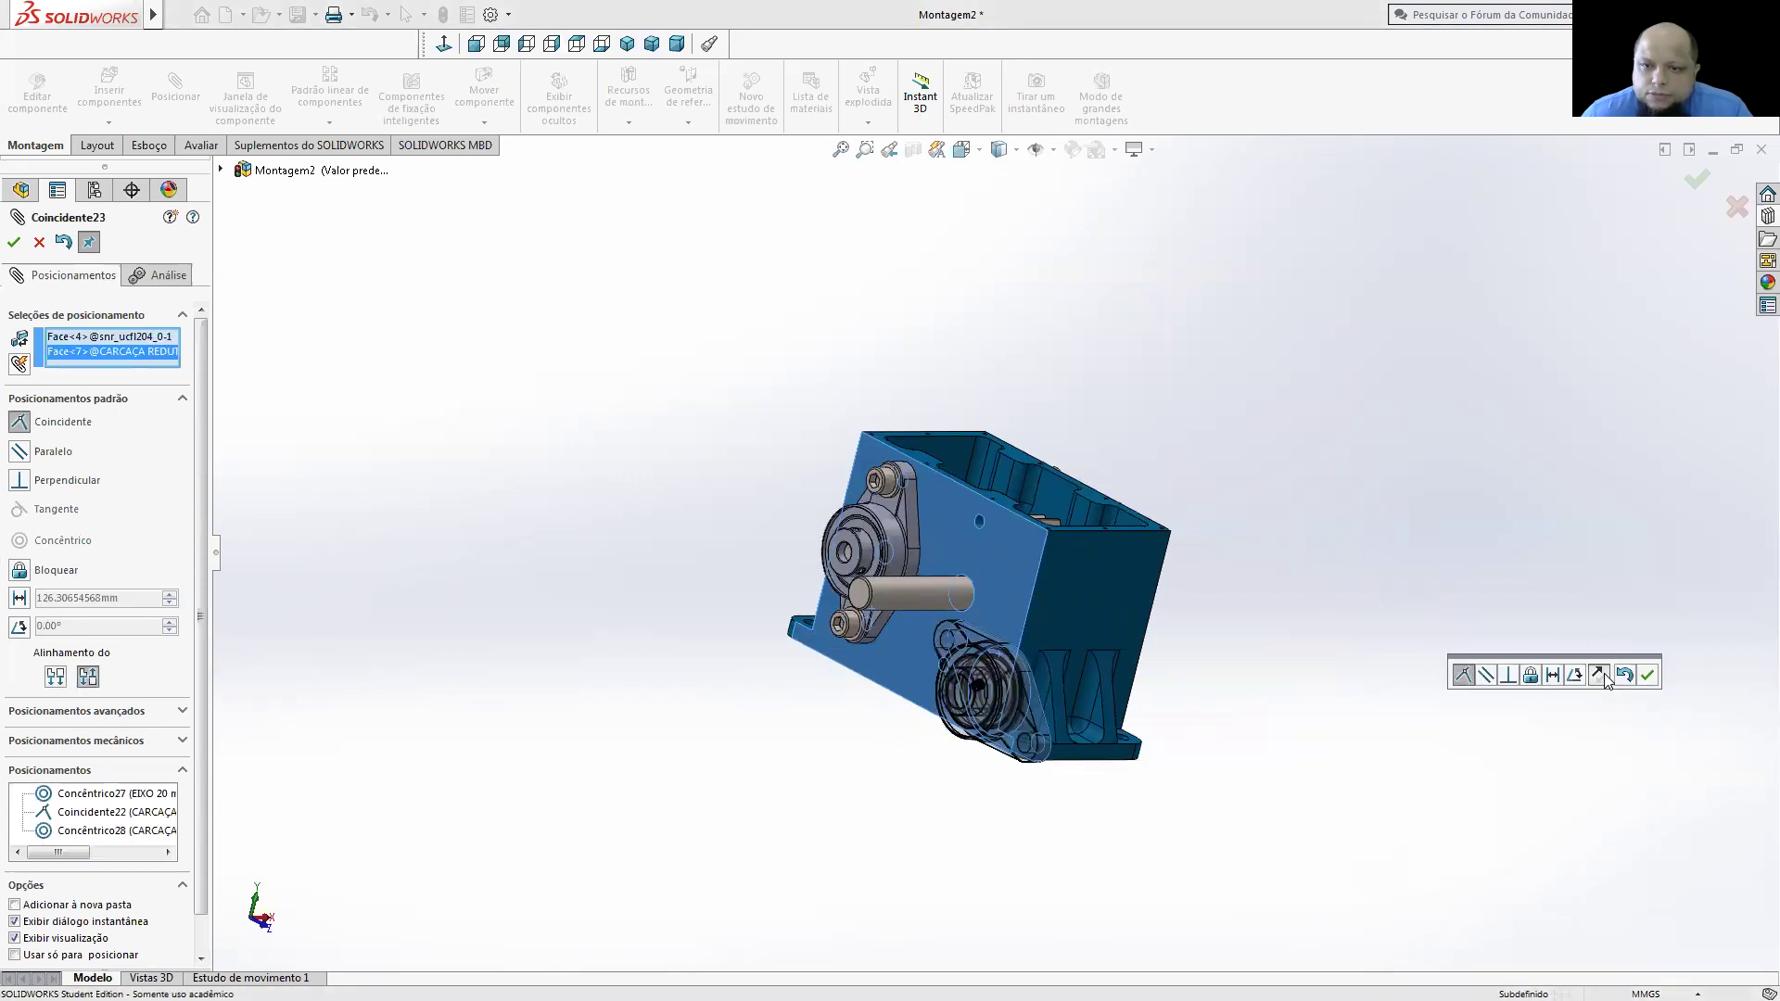
click(1648, 675)
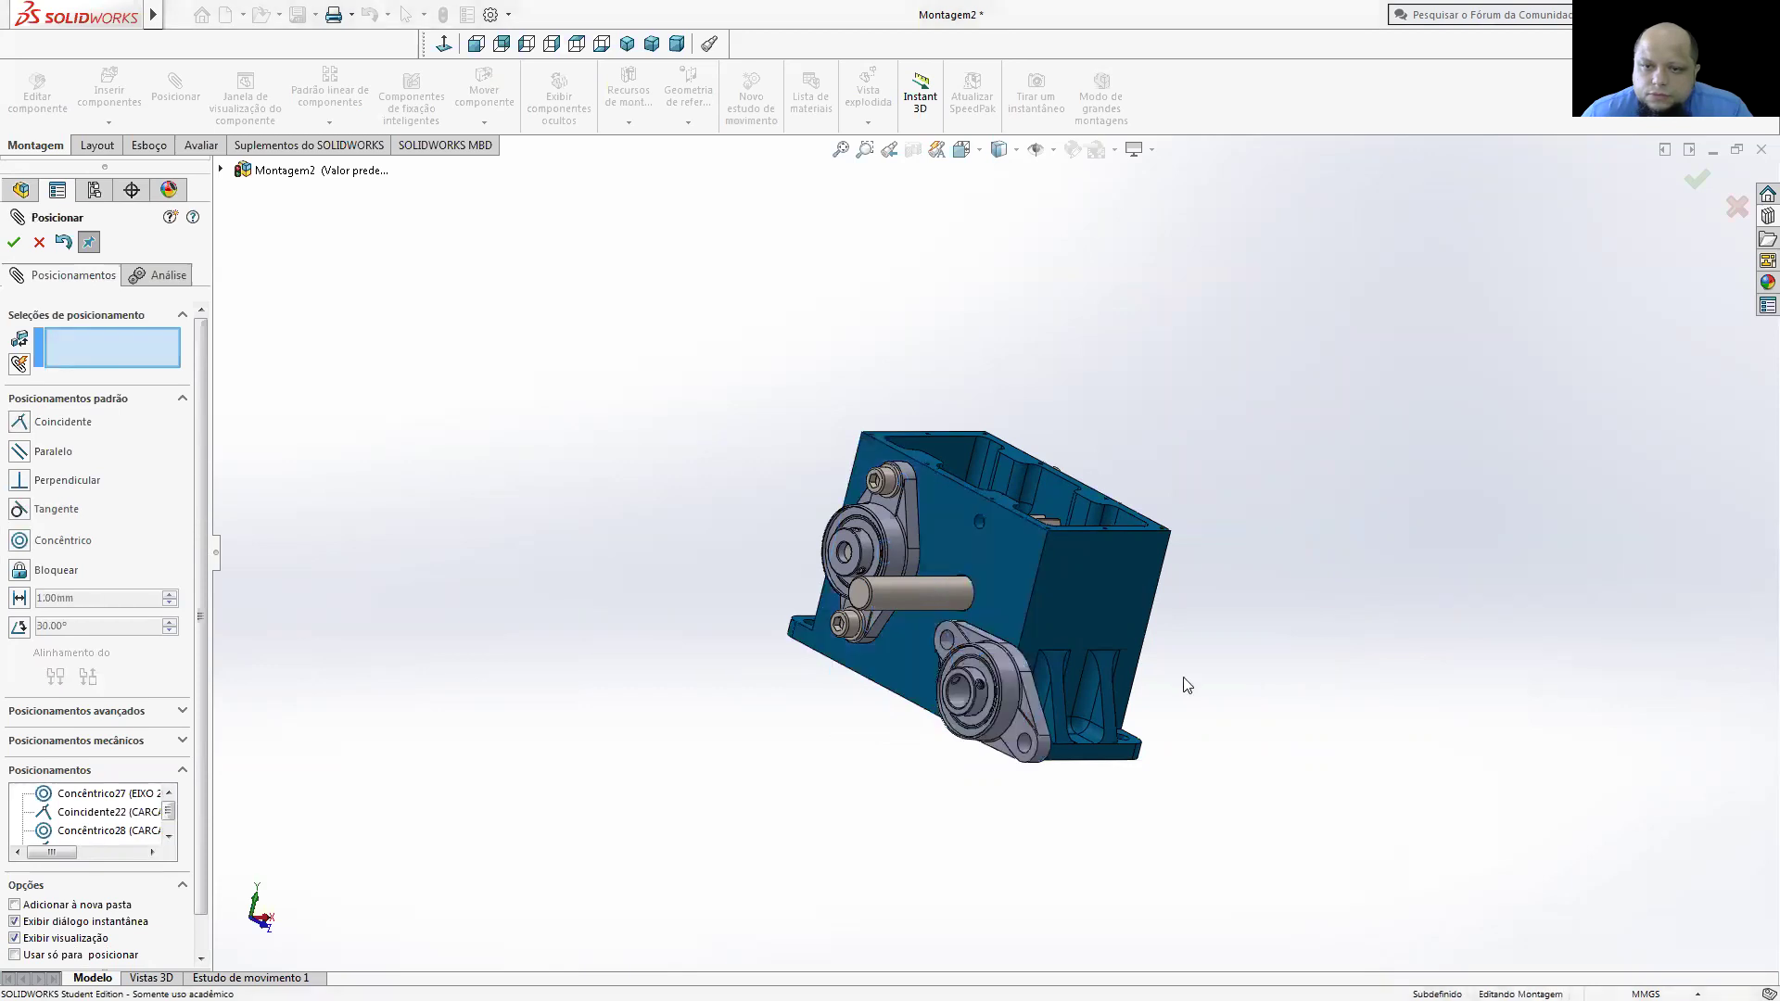
click(966, 695)
click(959, 593)
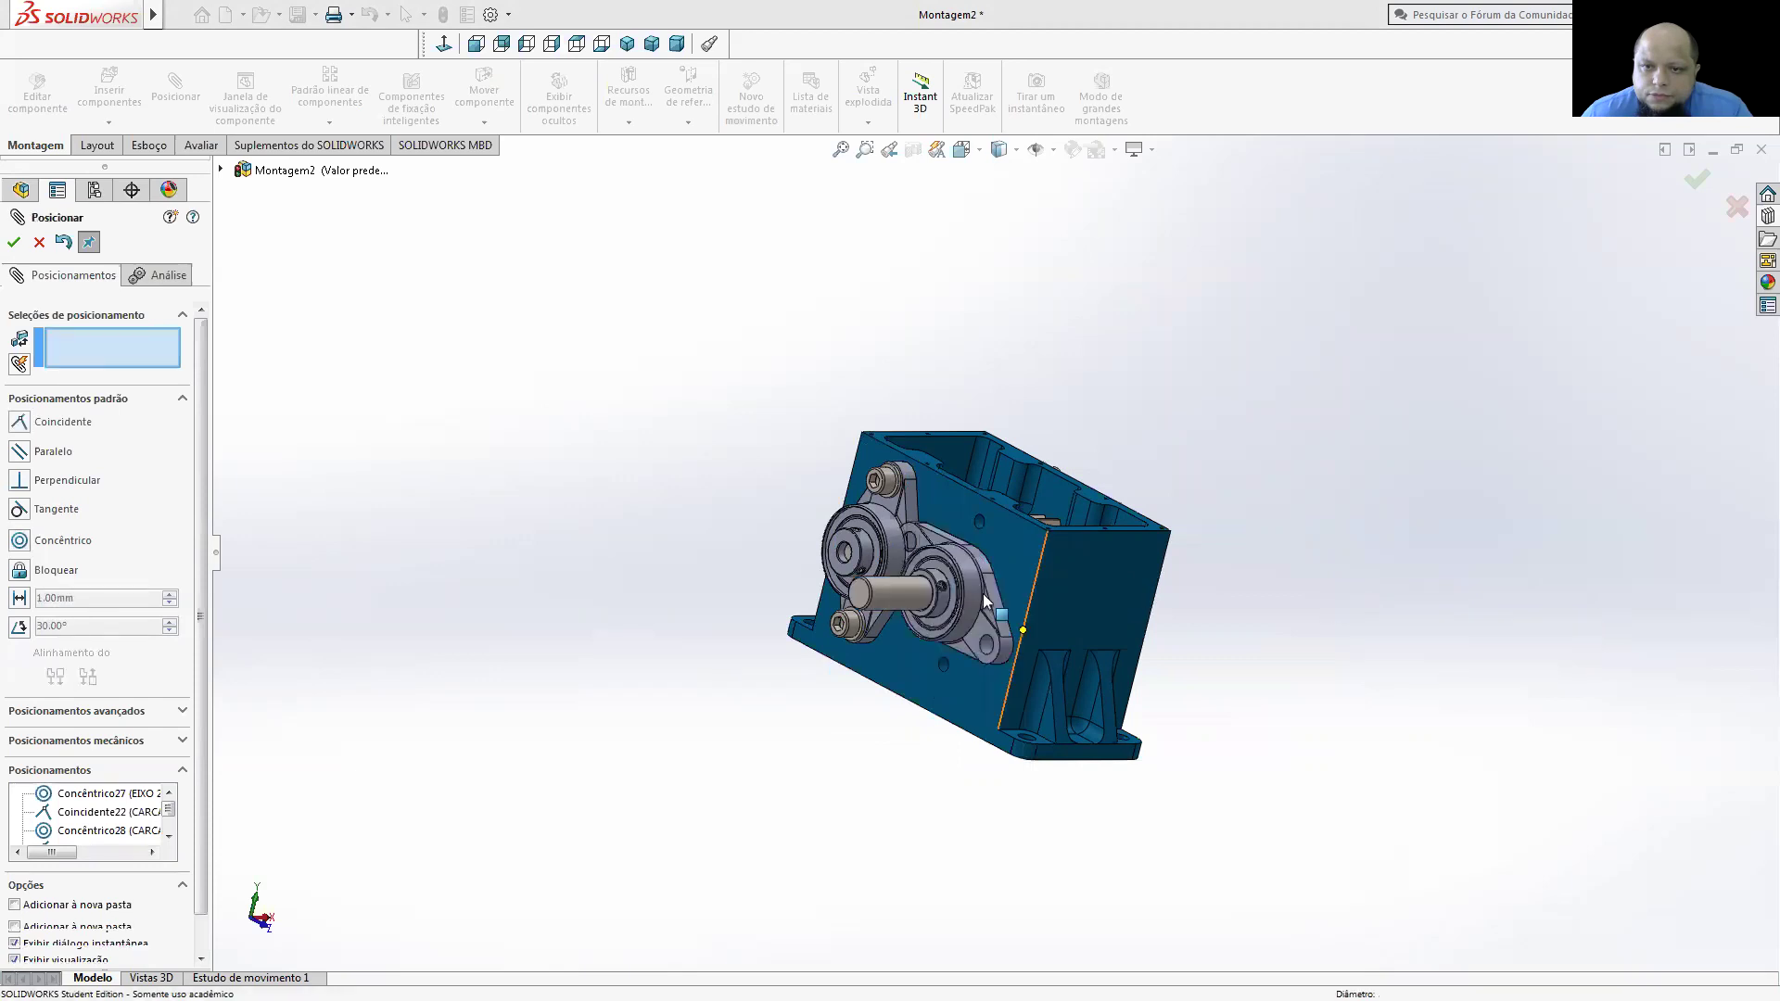
click(1584, 629)
- Align the second bearing's bolt hole concentric with the housing hole and close Mate
scroll(947, 537, down, 3)
scroll(955, 550, down, 4)
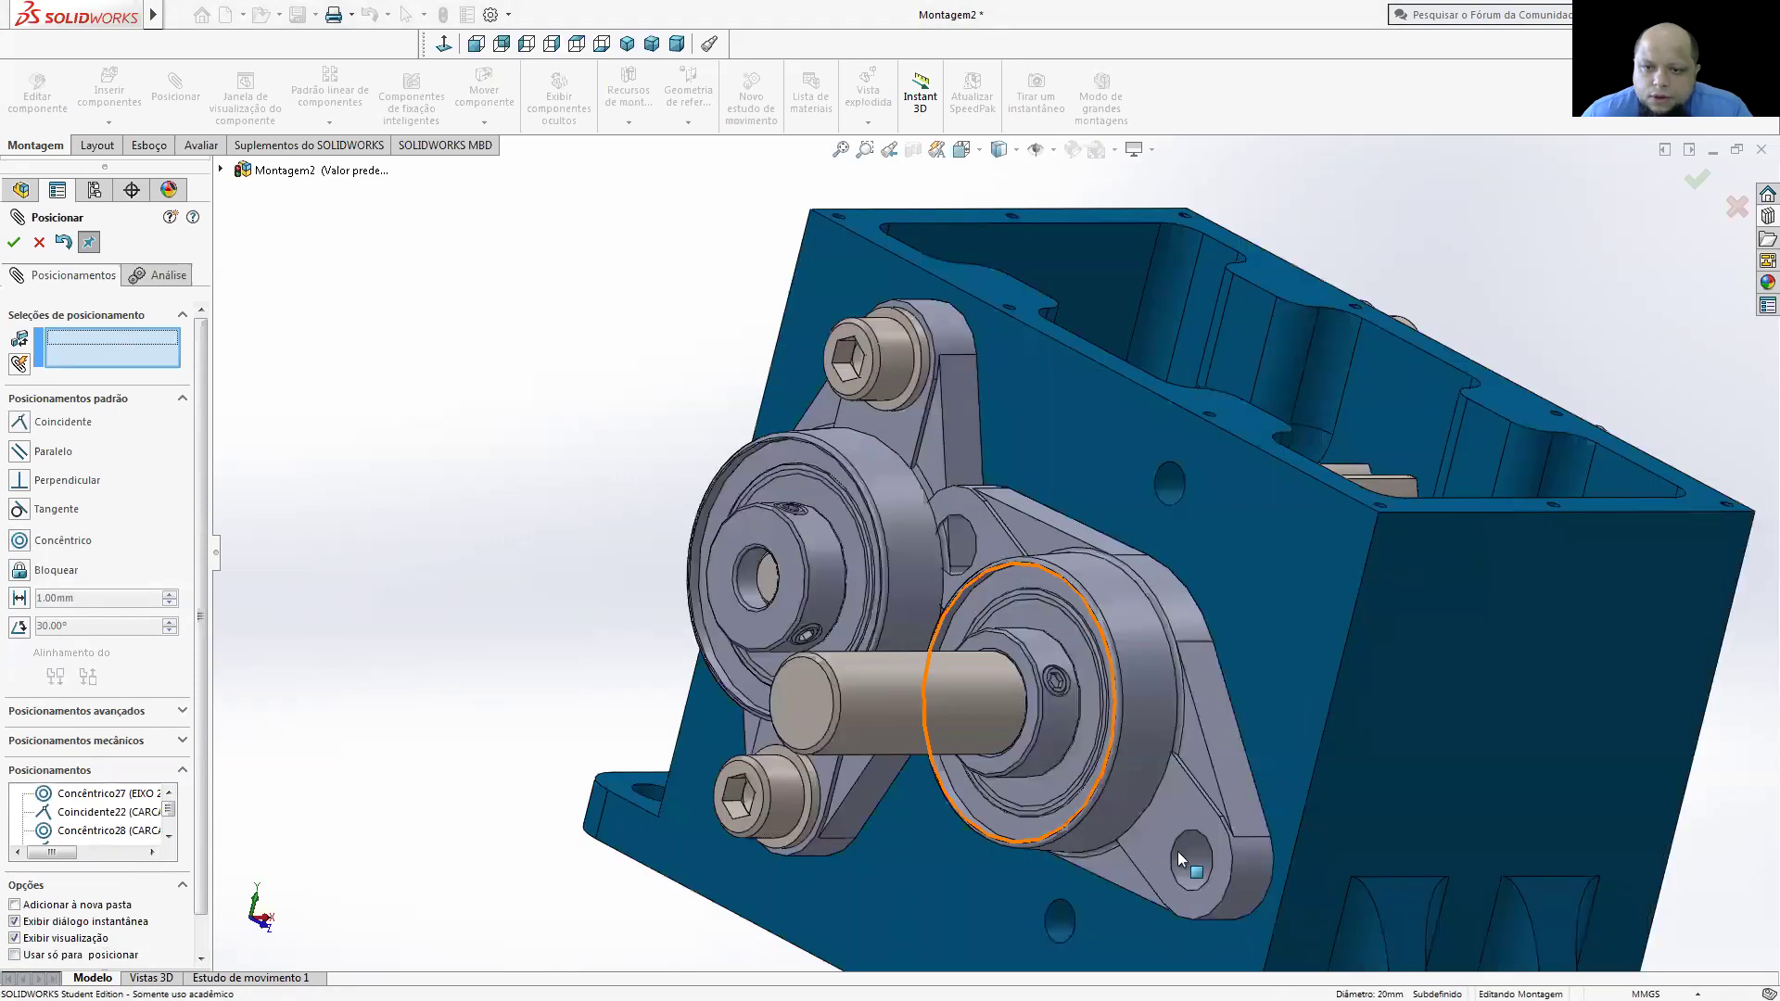
click(1317, 655)
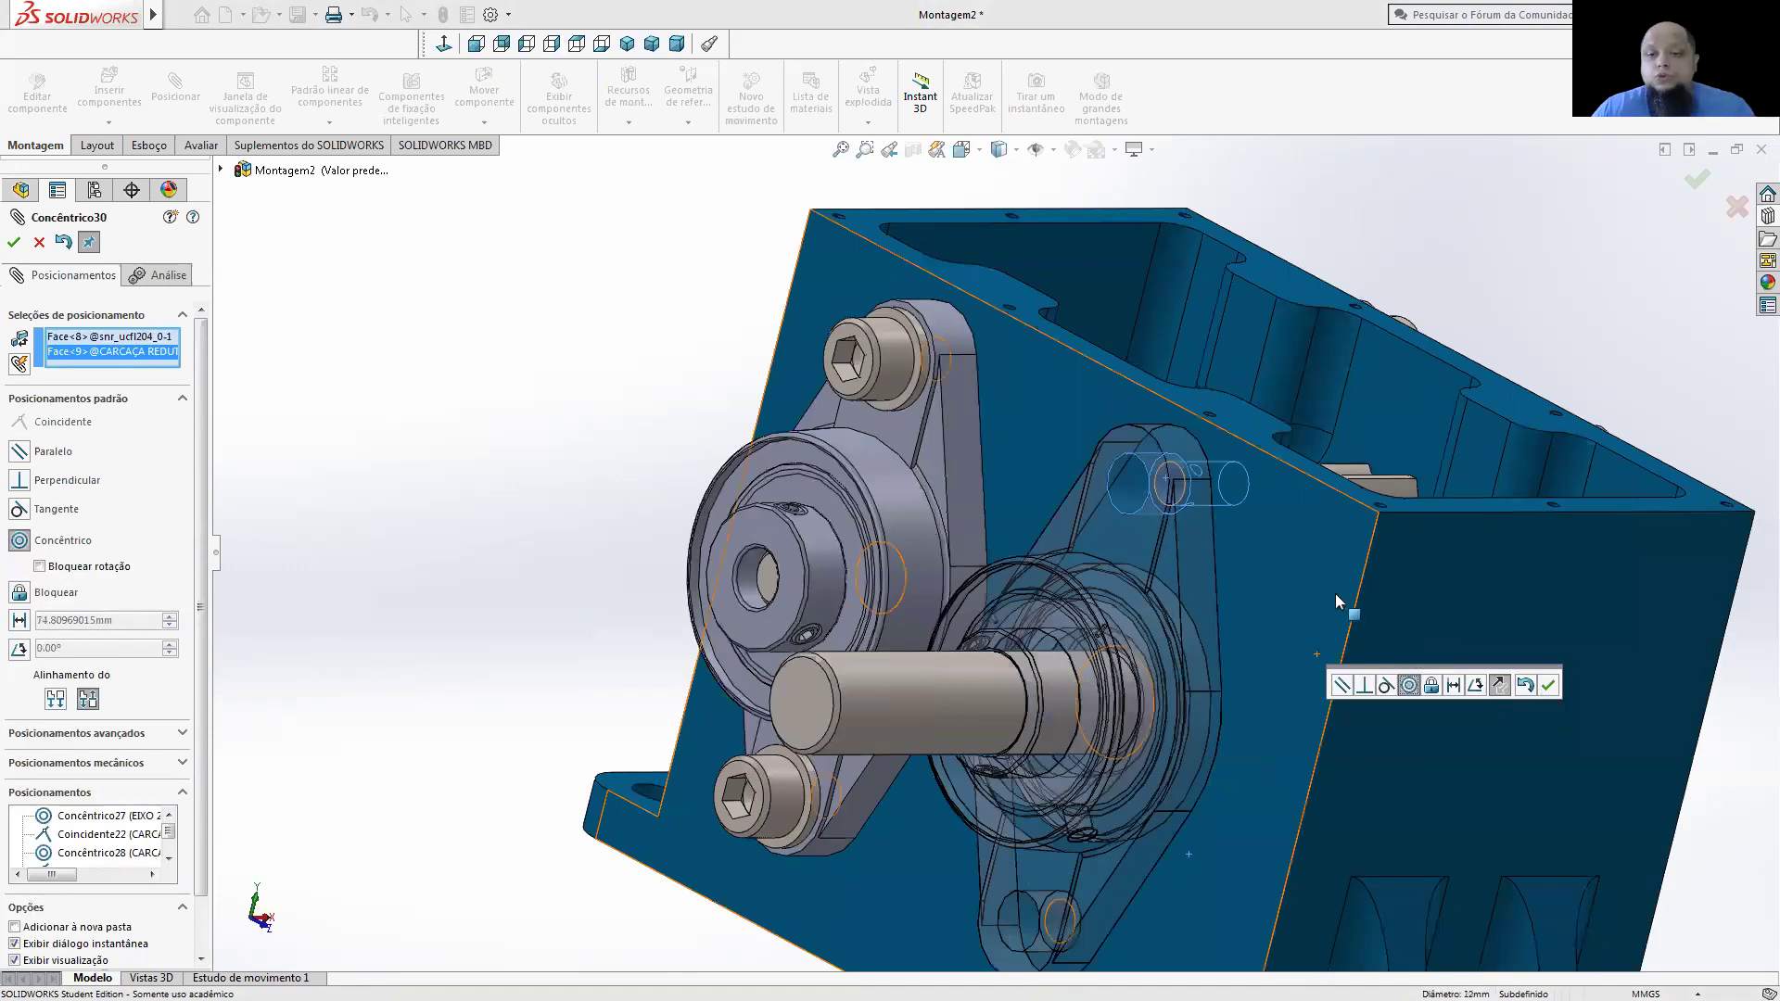
key(Return)
scroll(1205, 593, down, 6)
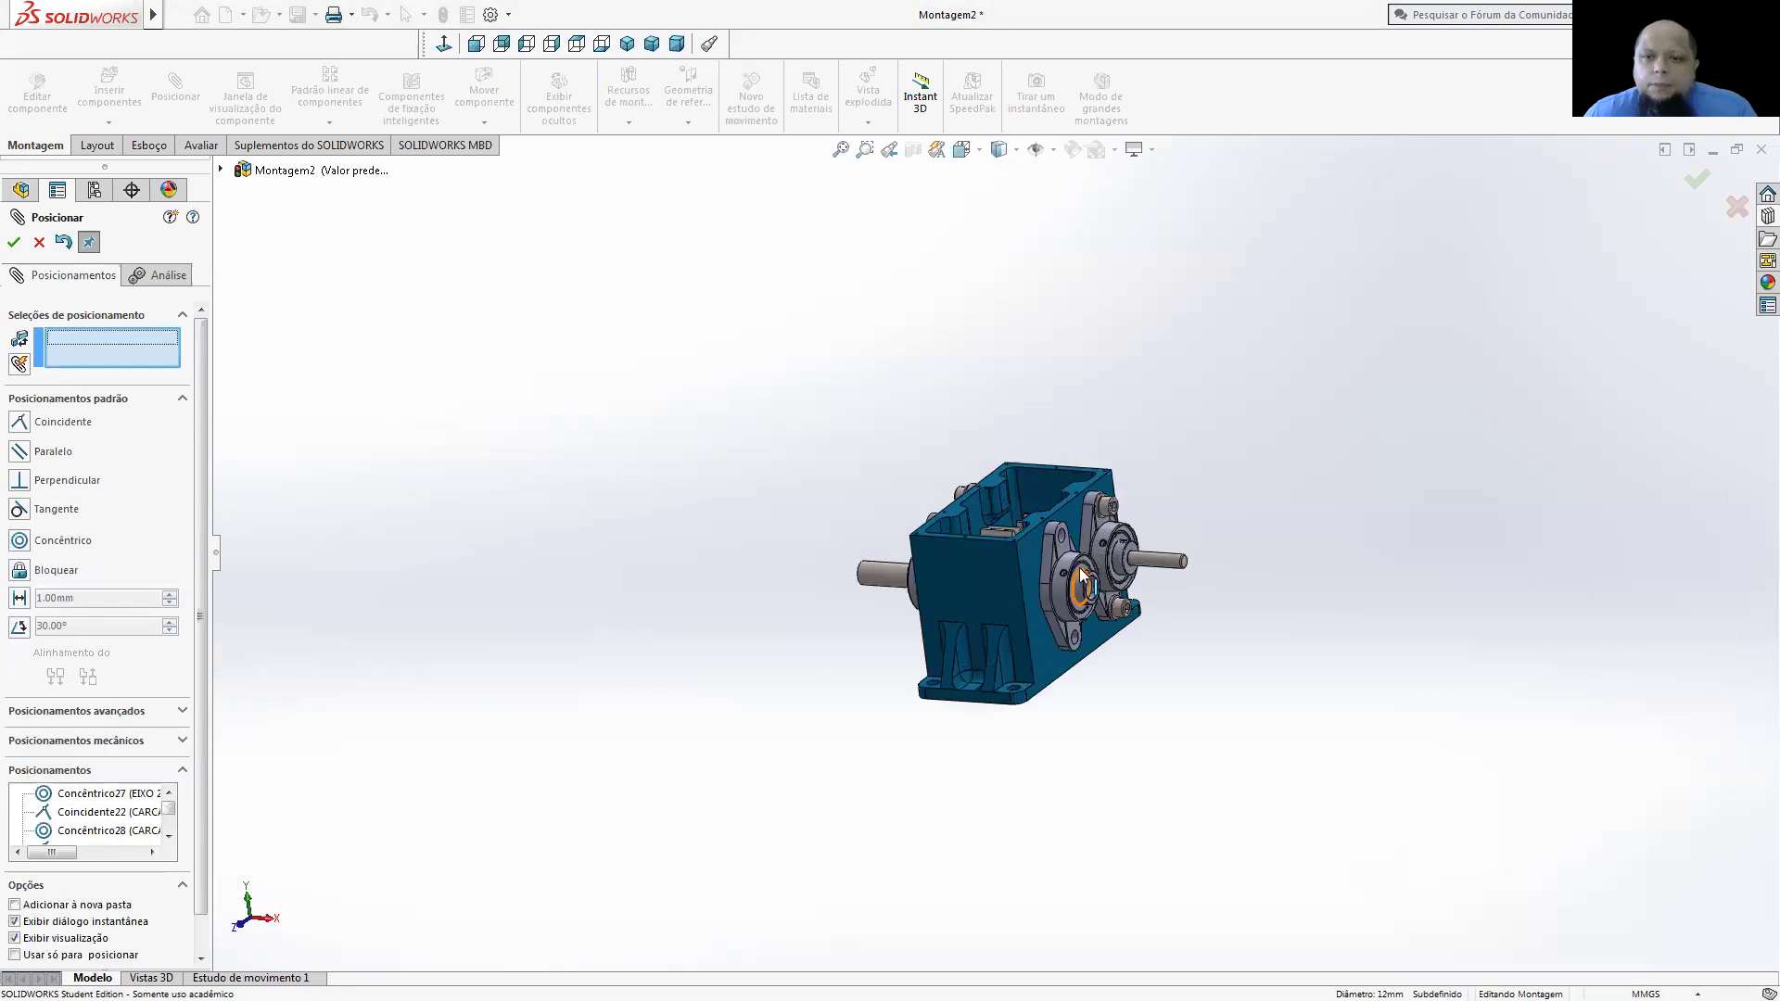
scroll(1080, 574, down, 4)
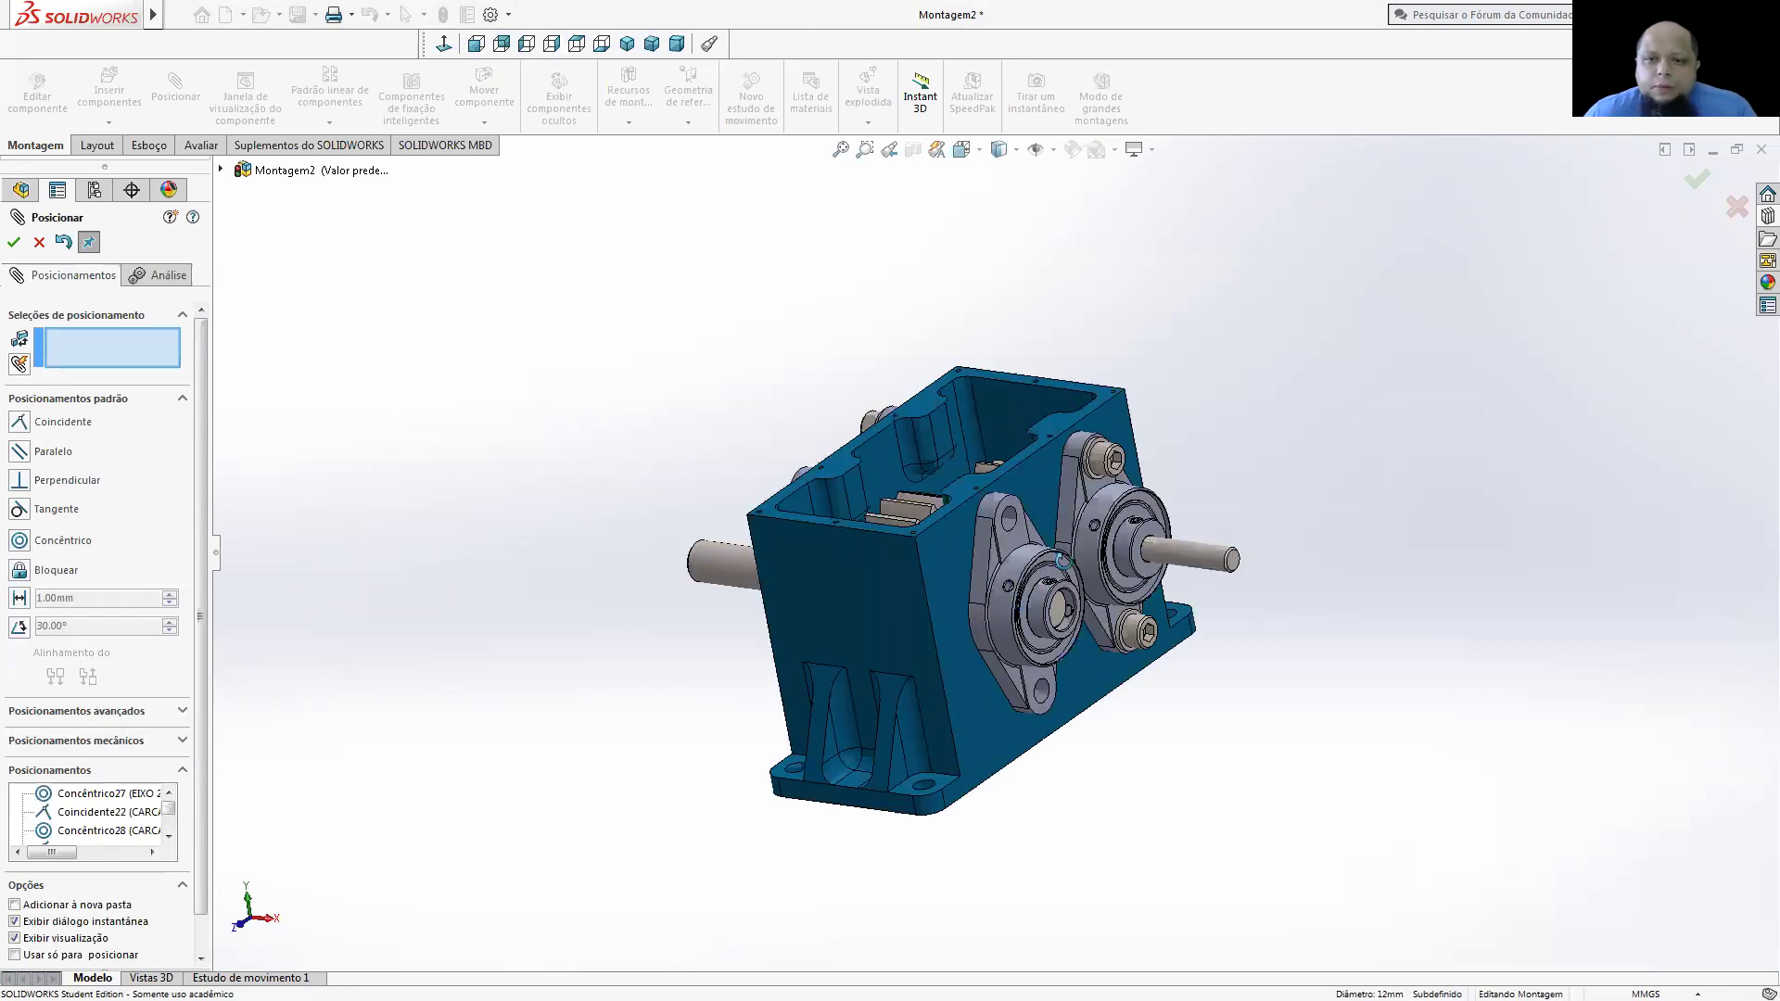
middle_drag(1062, 560, 1037, 543)
click(1692, 182)
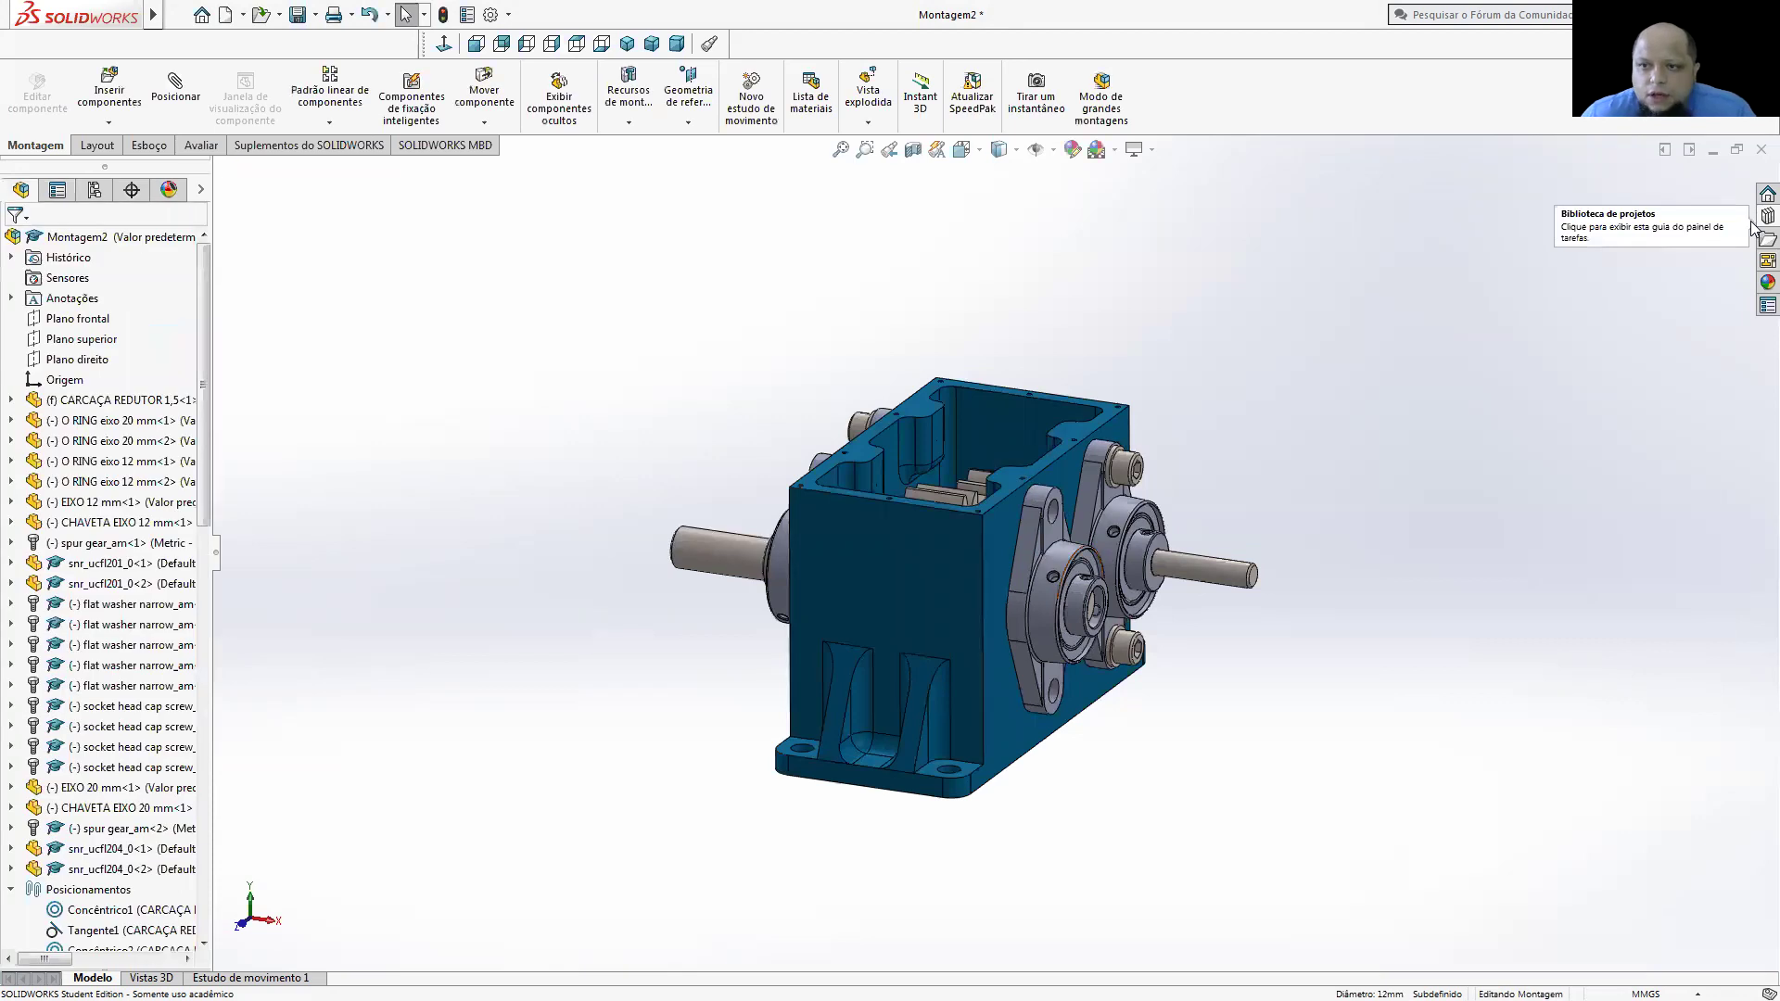
- Seat an M10 plain washer in the right bearing flange's lower bolt hole, then drop an M10×16 Allen screw there
click(1764, 217)
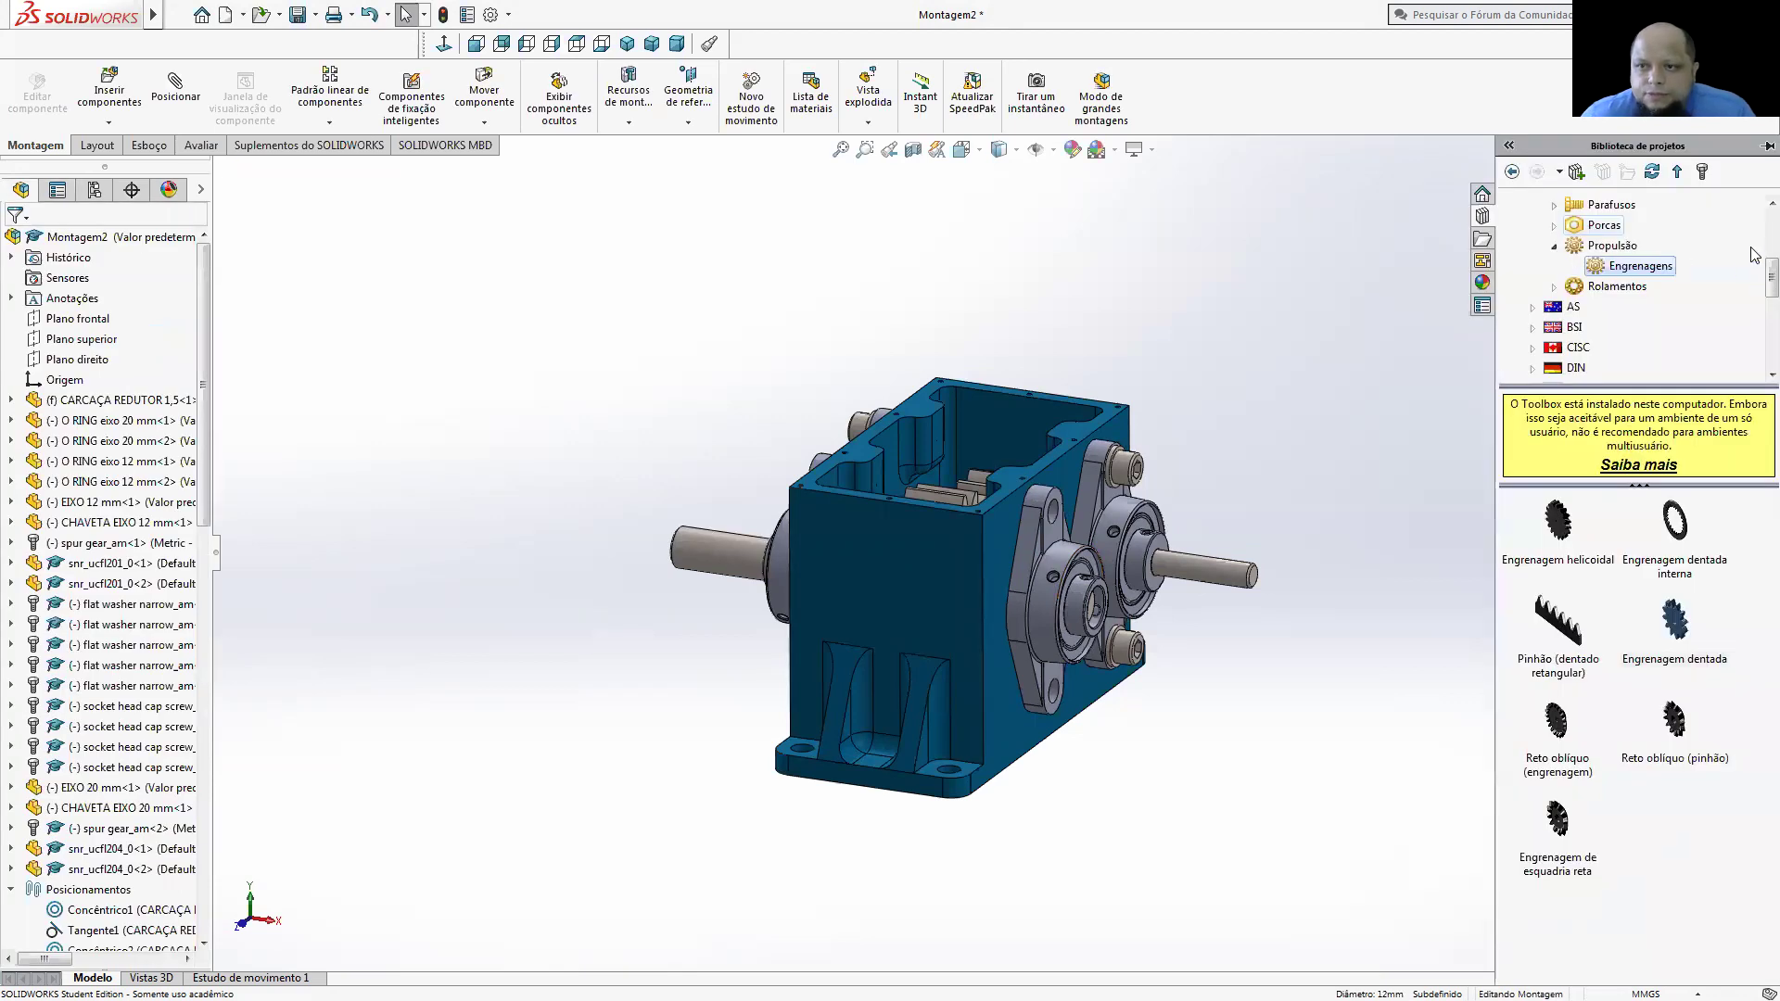
scroll(1755, 257, up, 3)
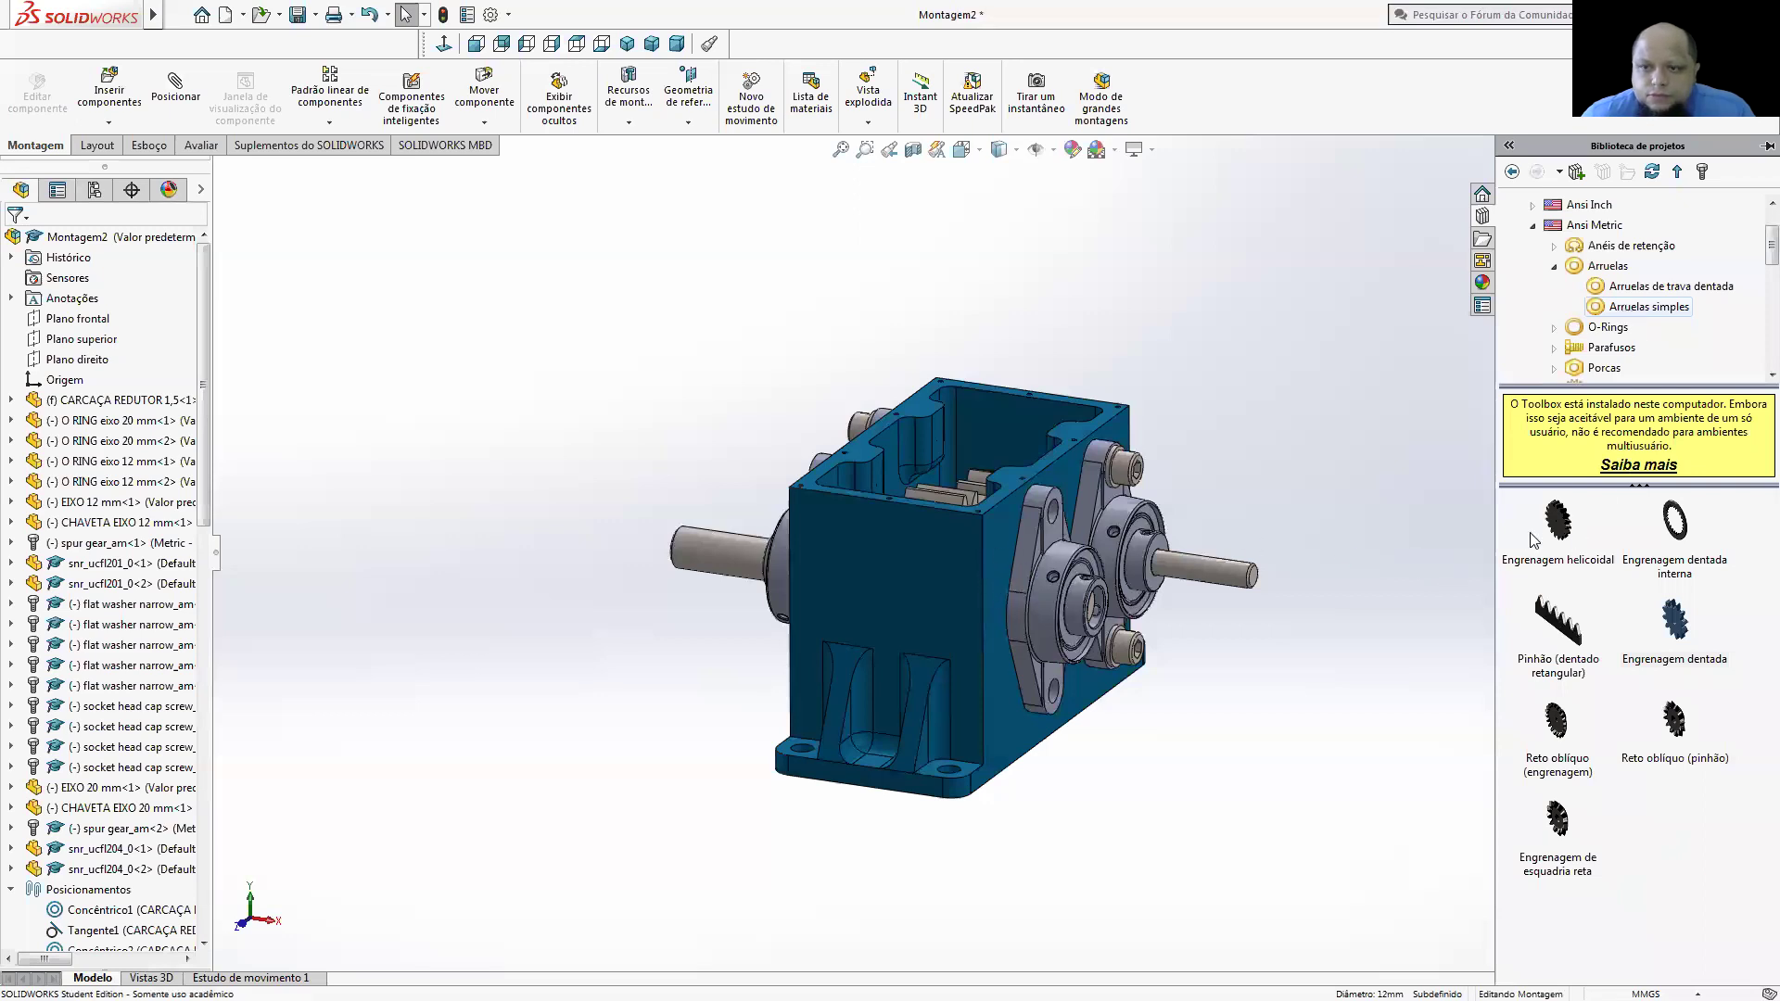
scroll(1037, 539, down, 5)
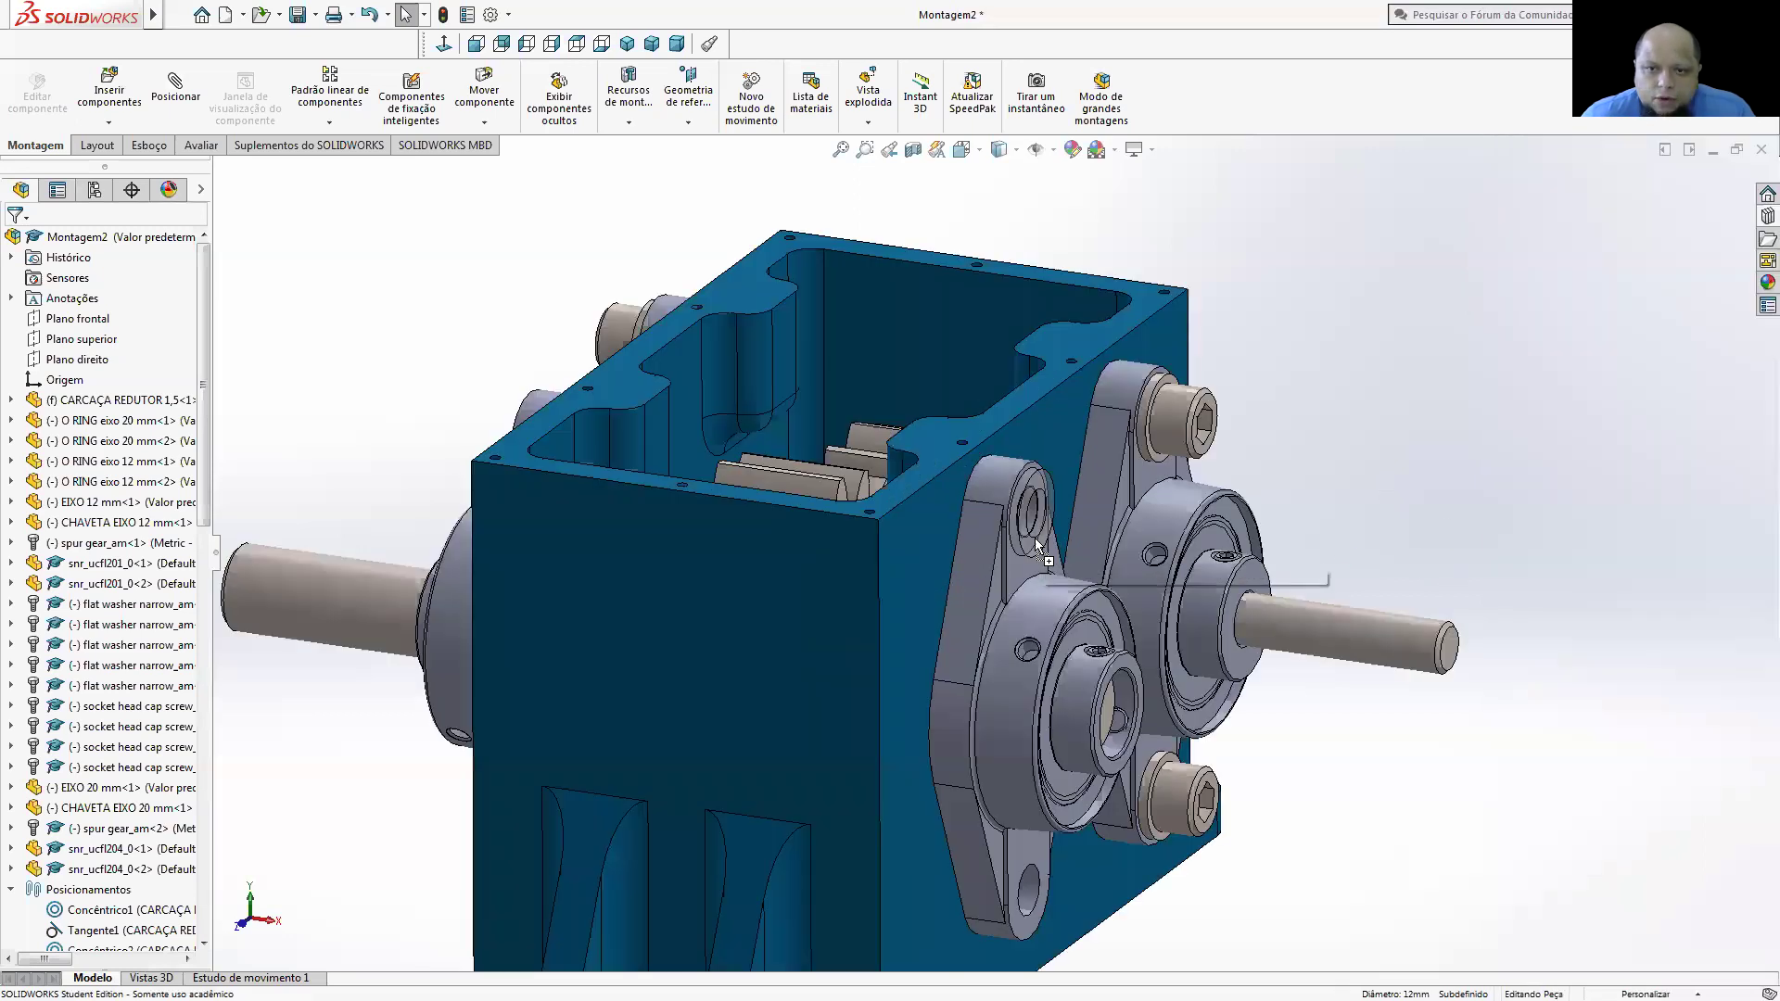
double_click(1157, 415)
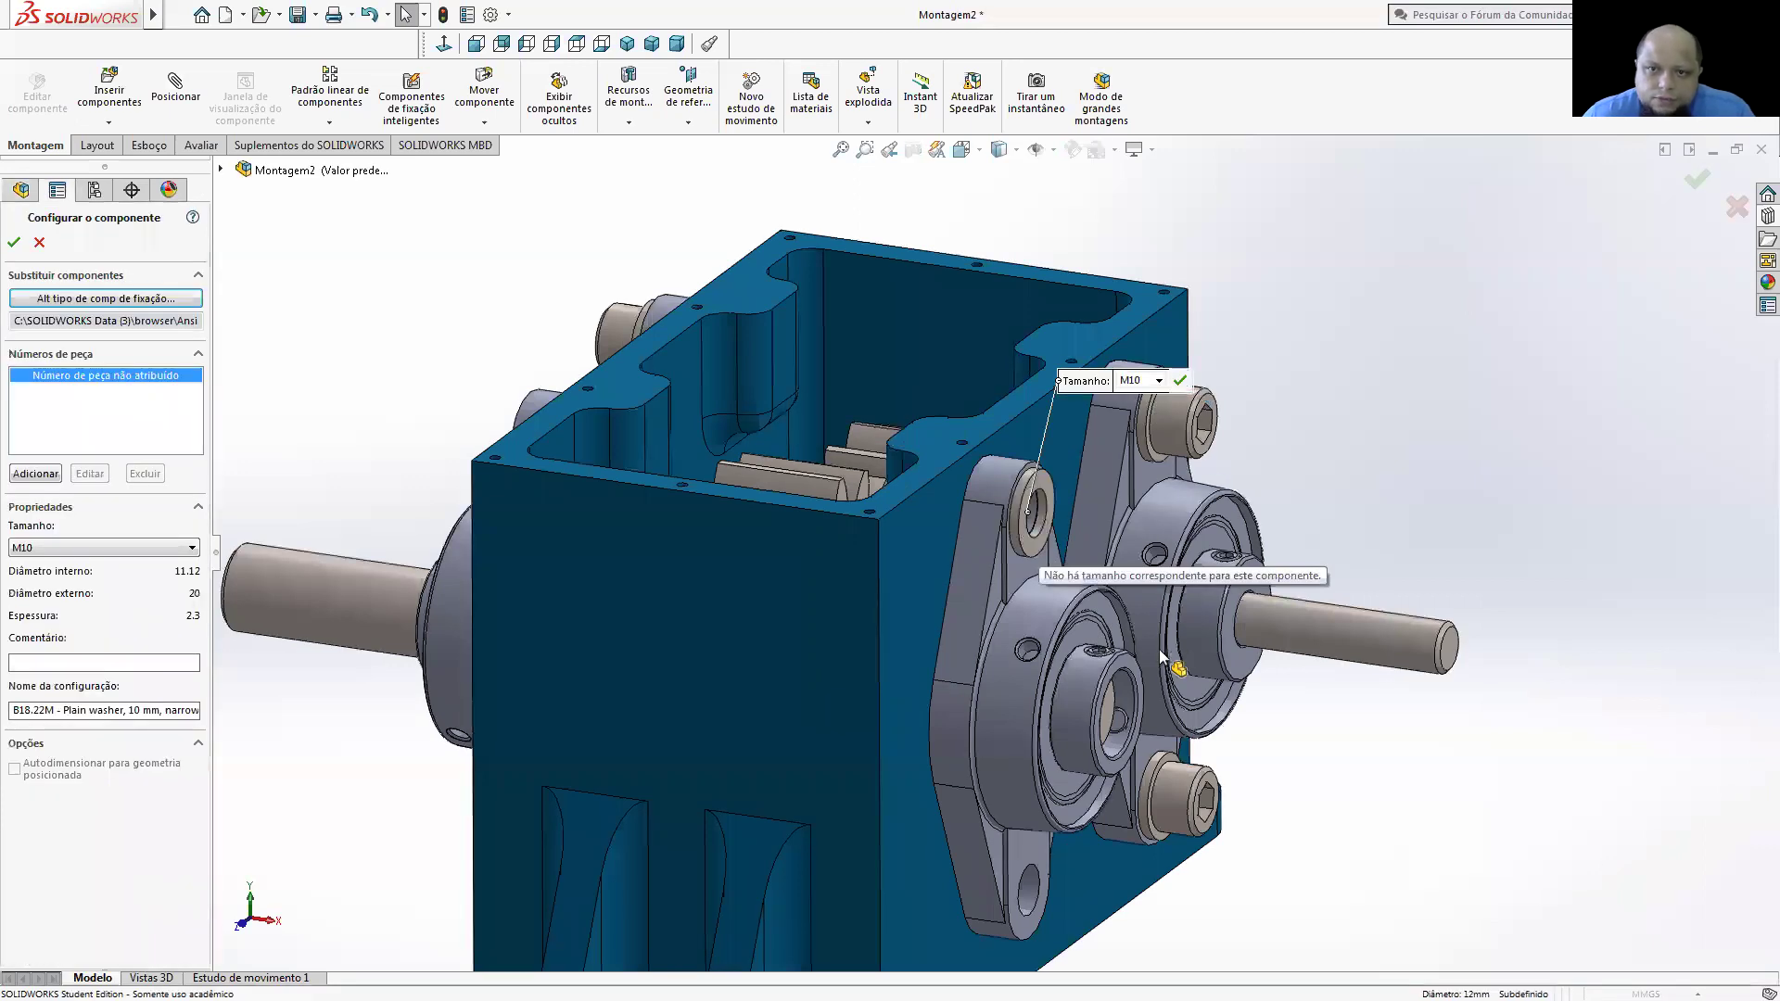
key(Return)
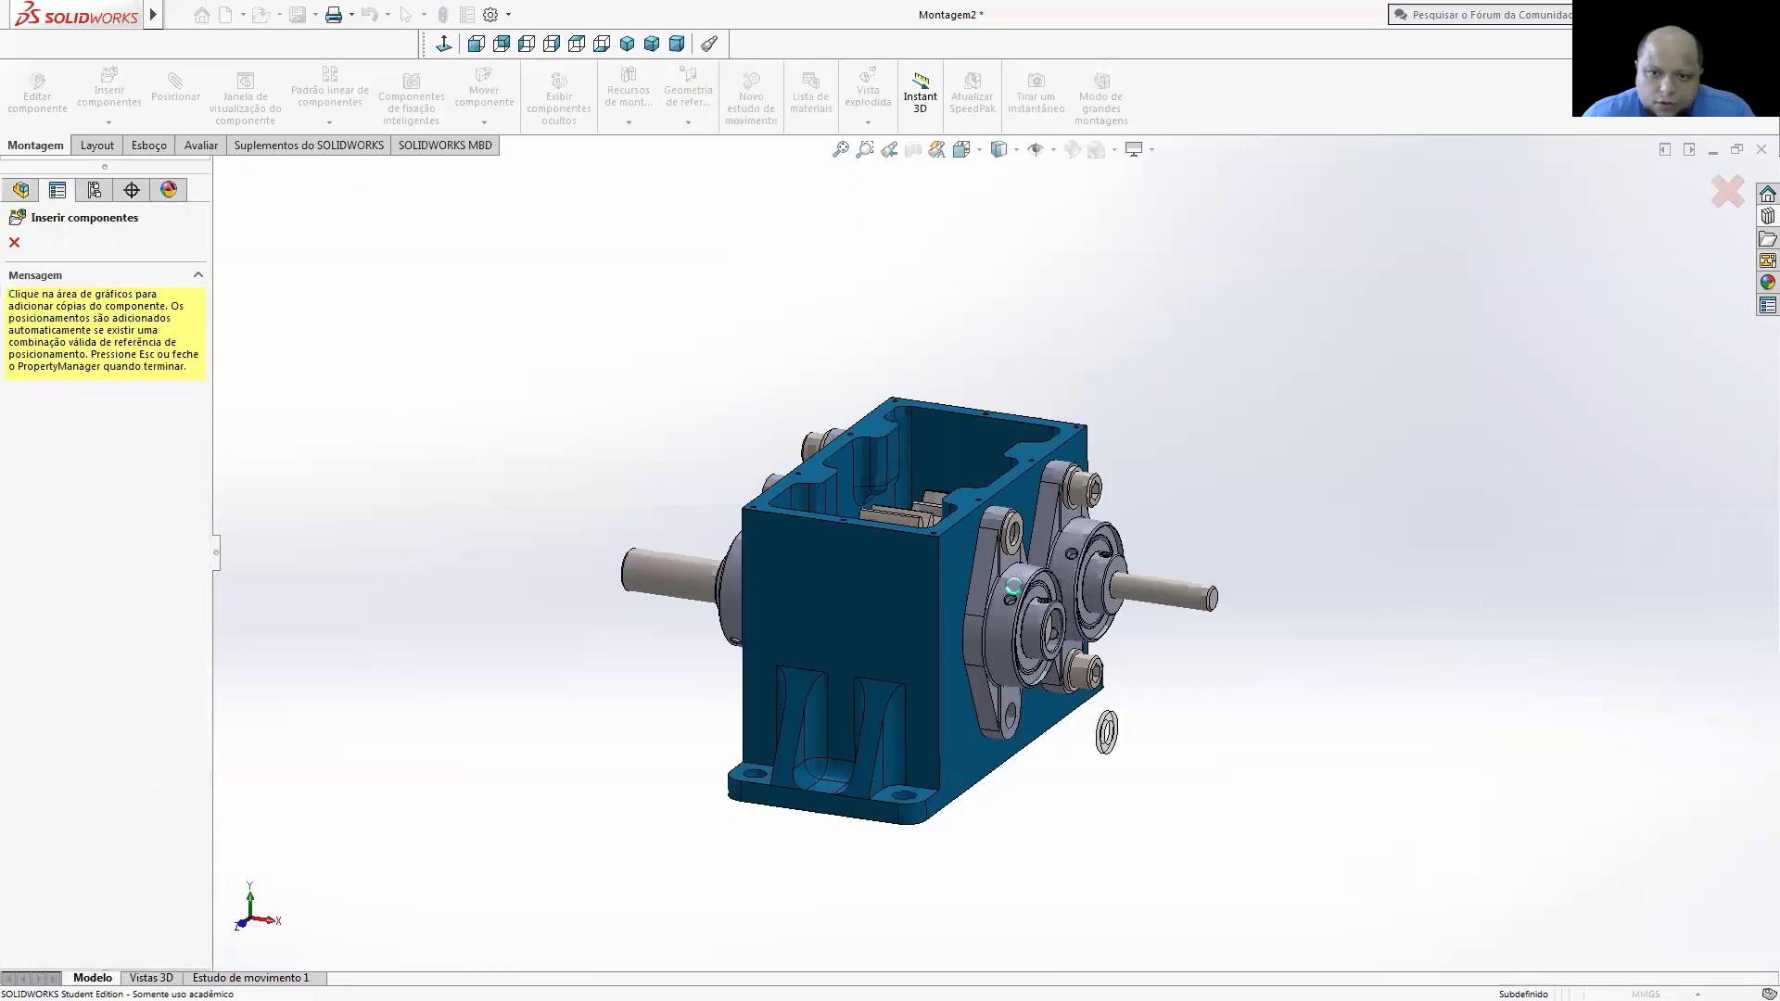
middle_drag(1131, 580, 808, 511)
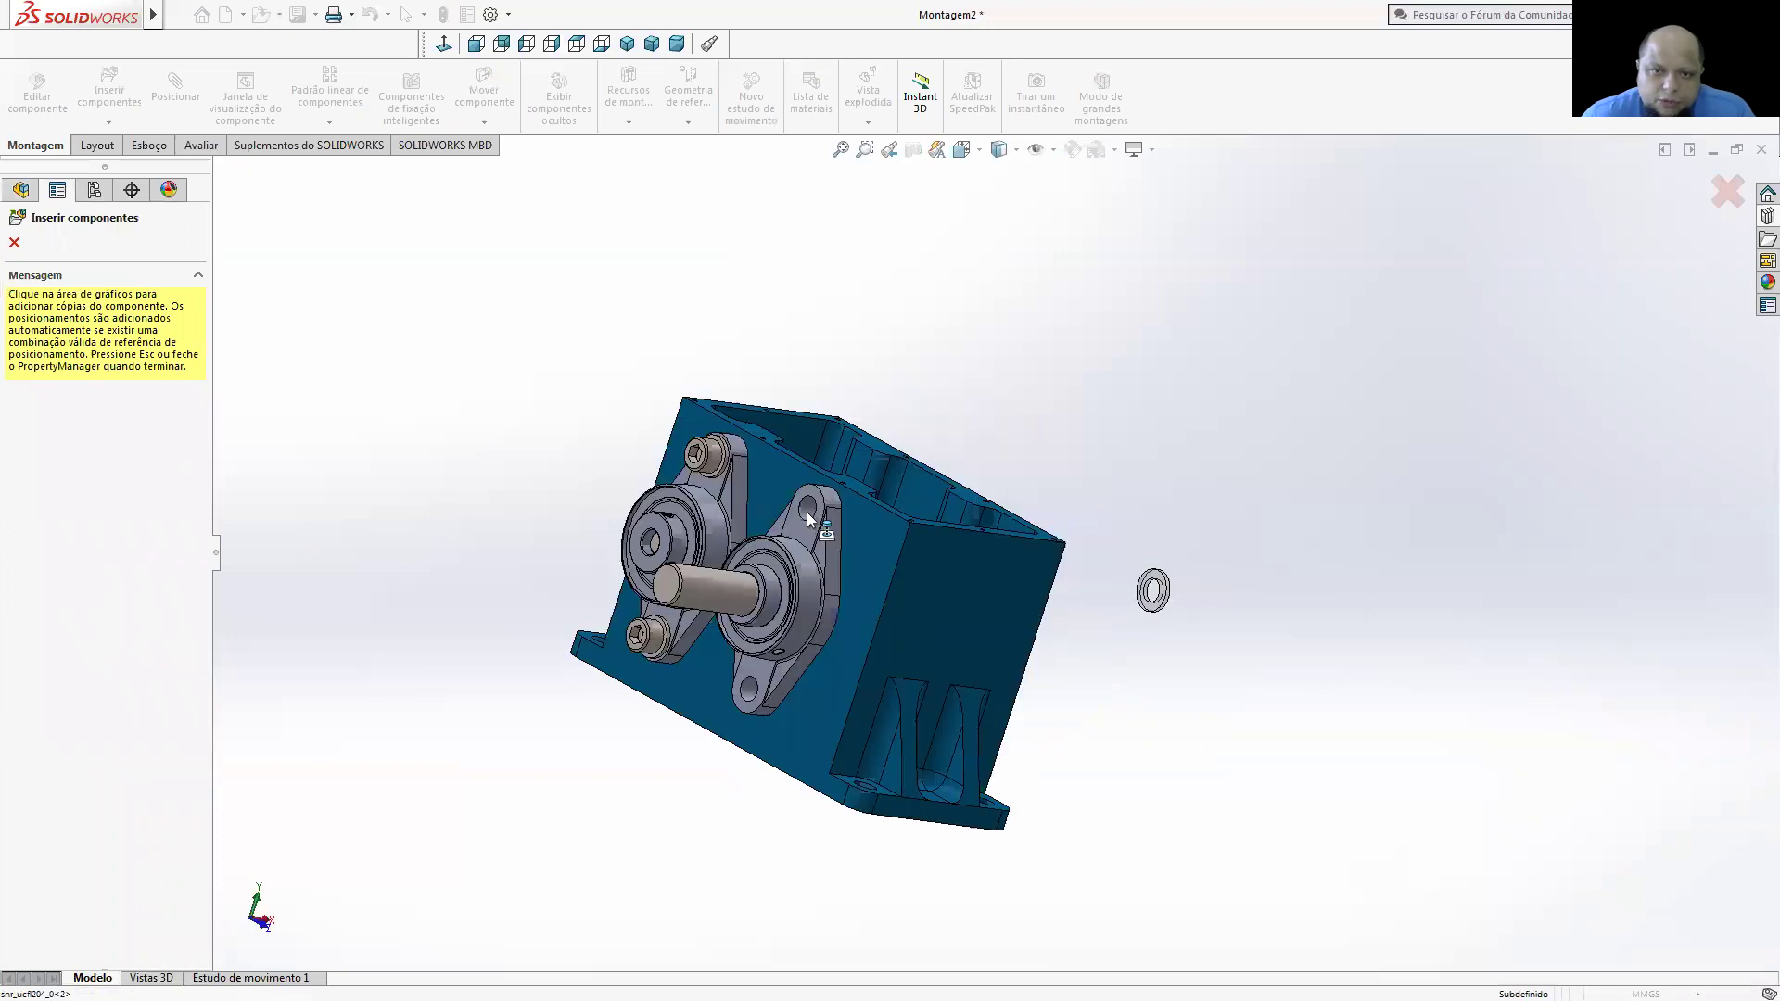
click(760, 675)
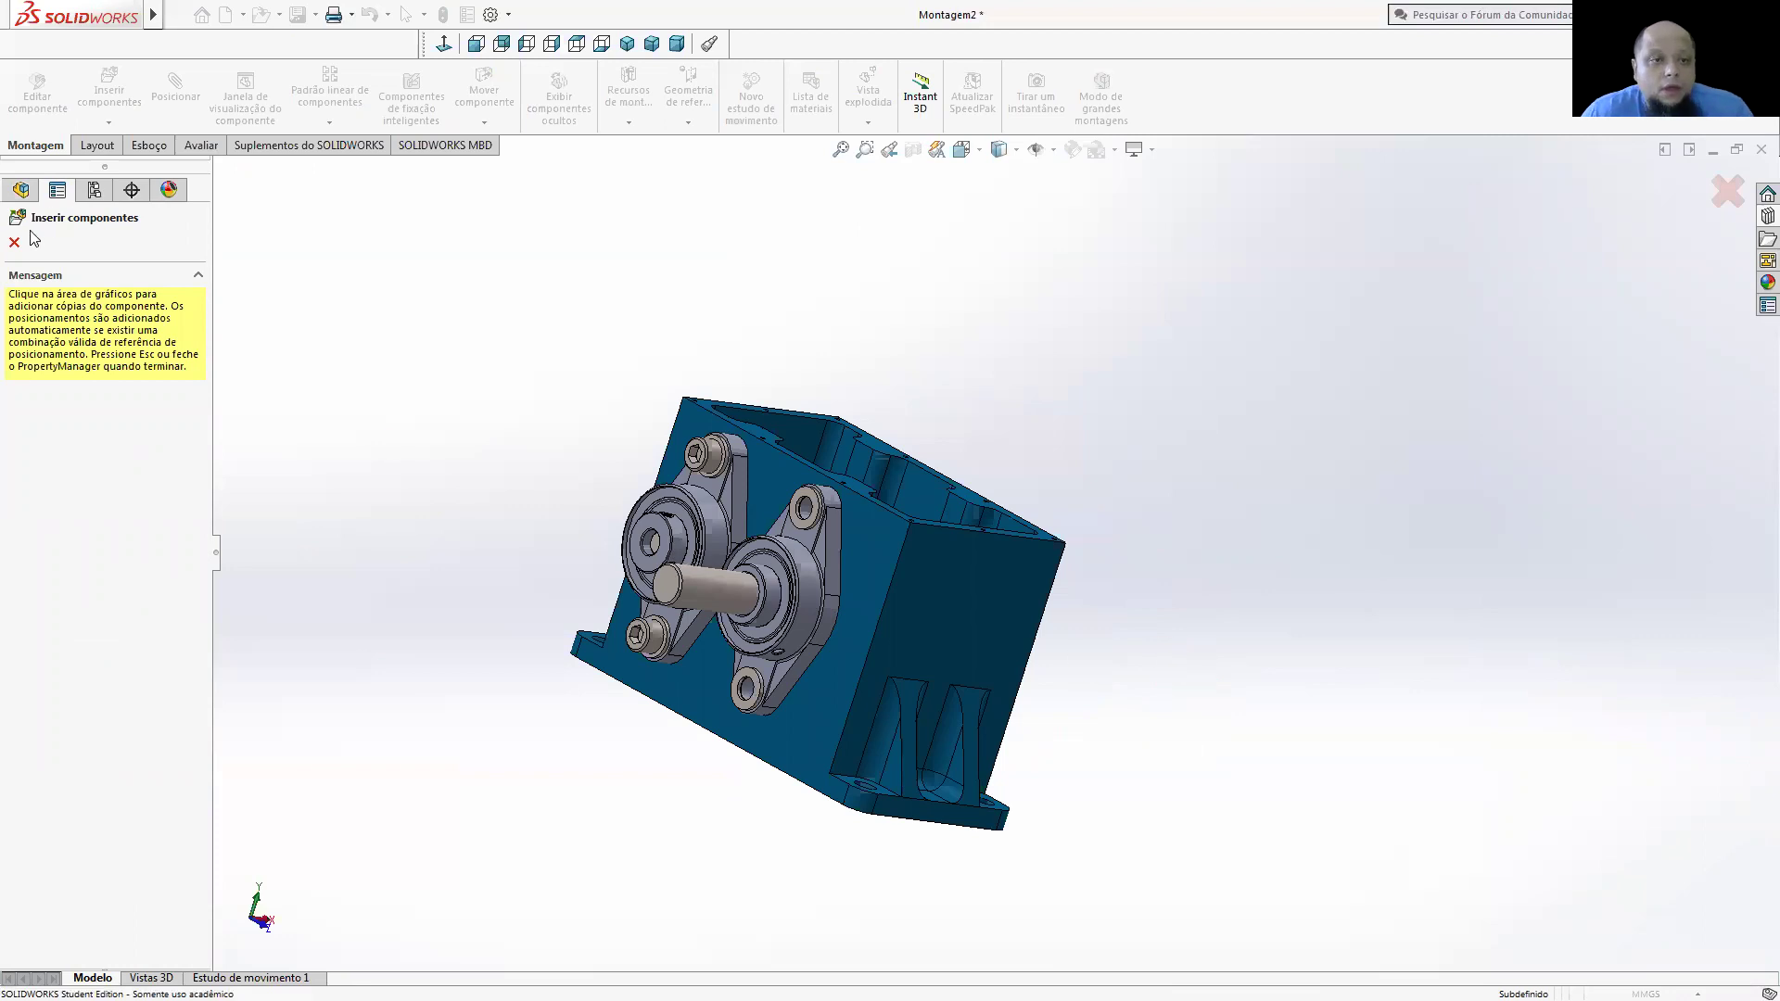
key(Escape)
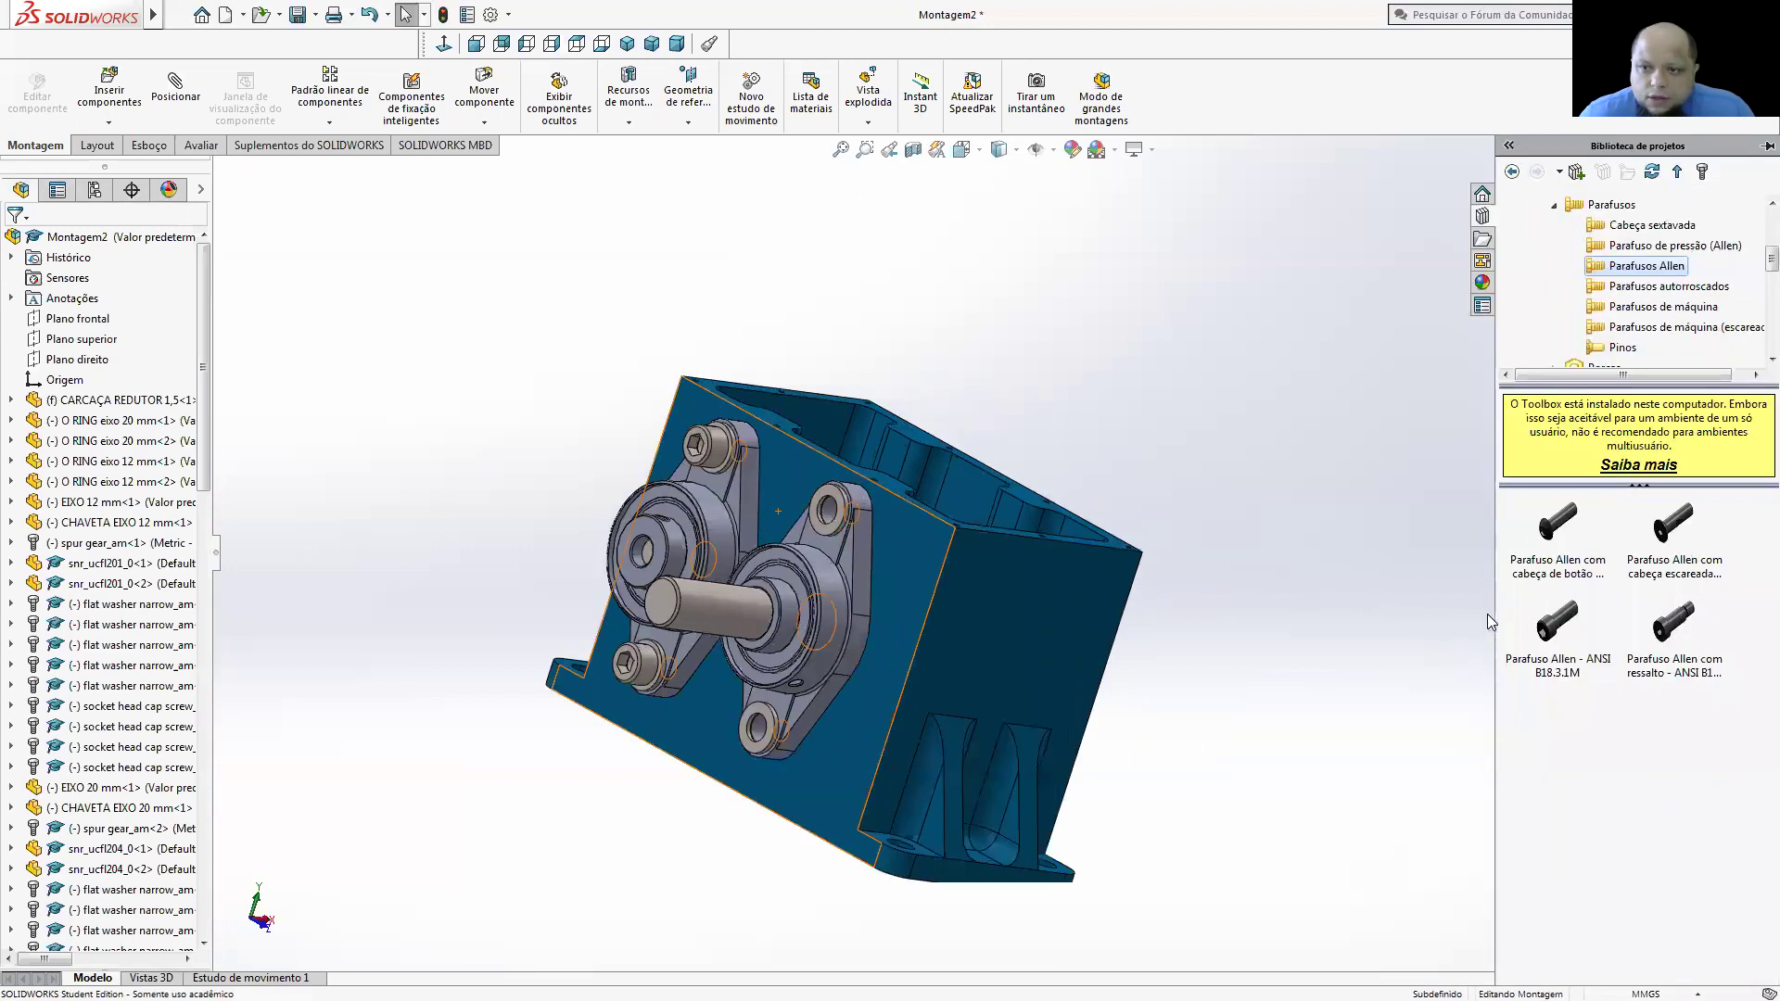
drag(1545, 633, 1107, 541)
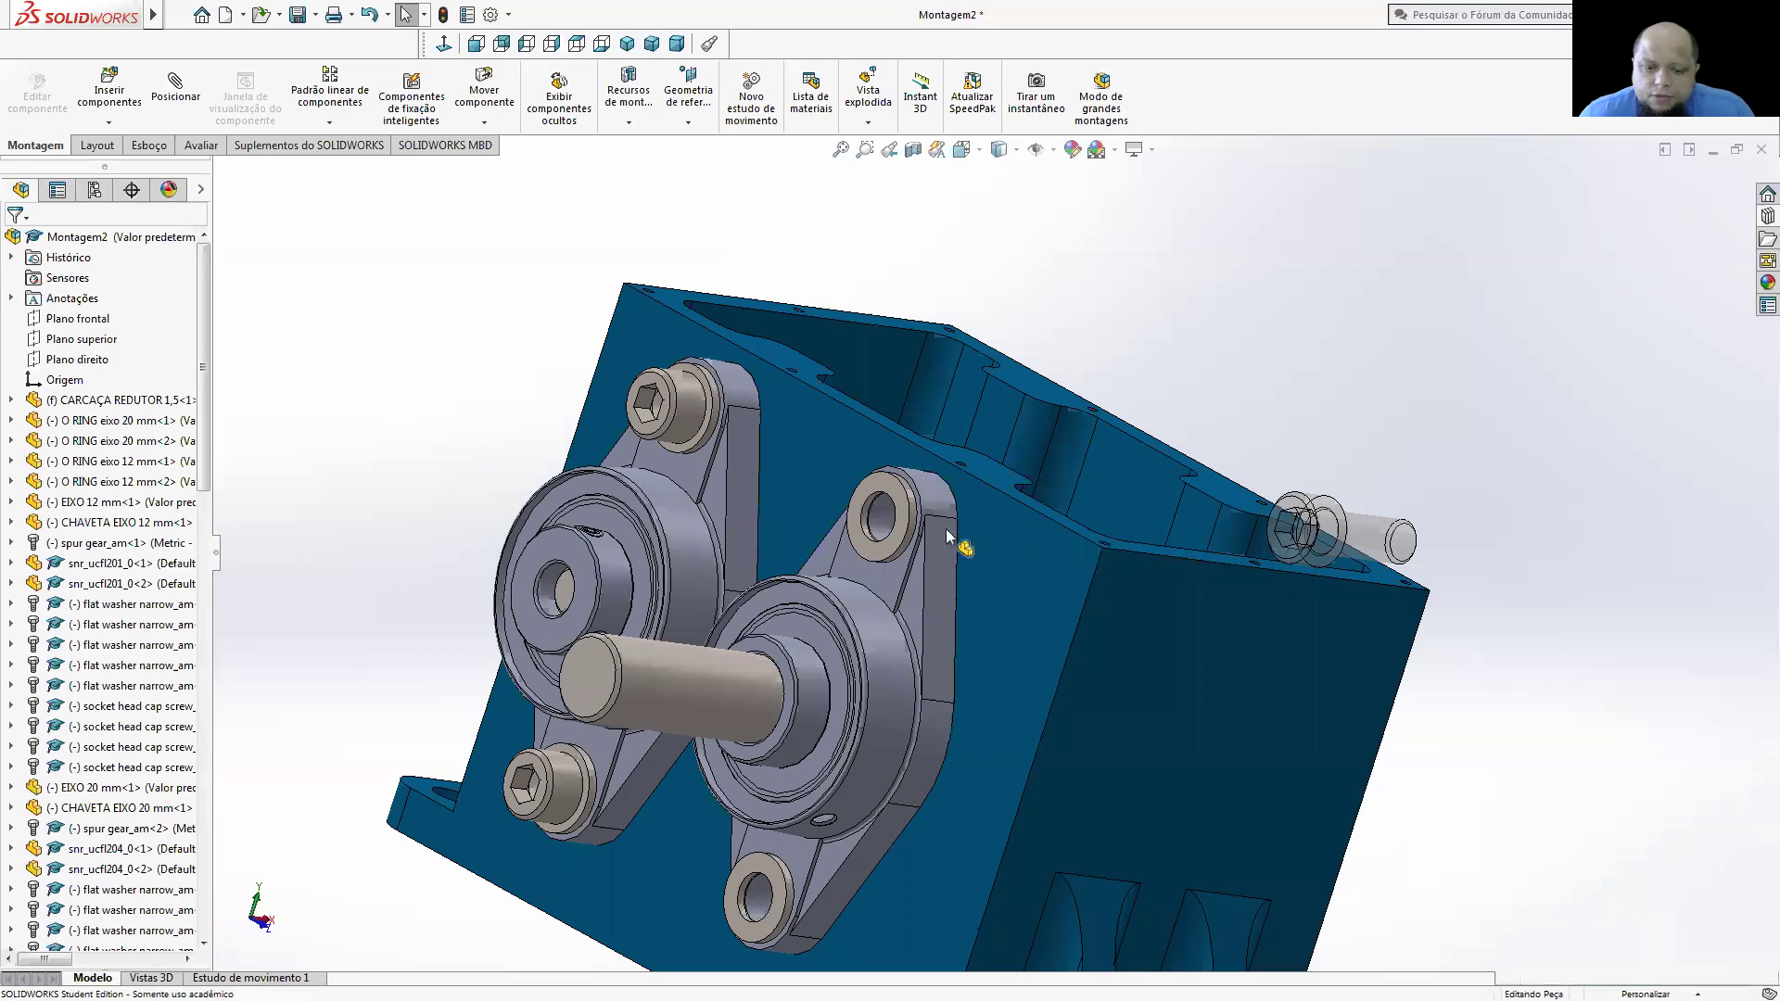
drag(945, 530, 874, 548)
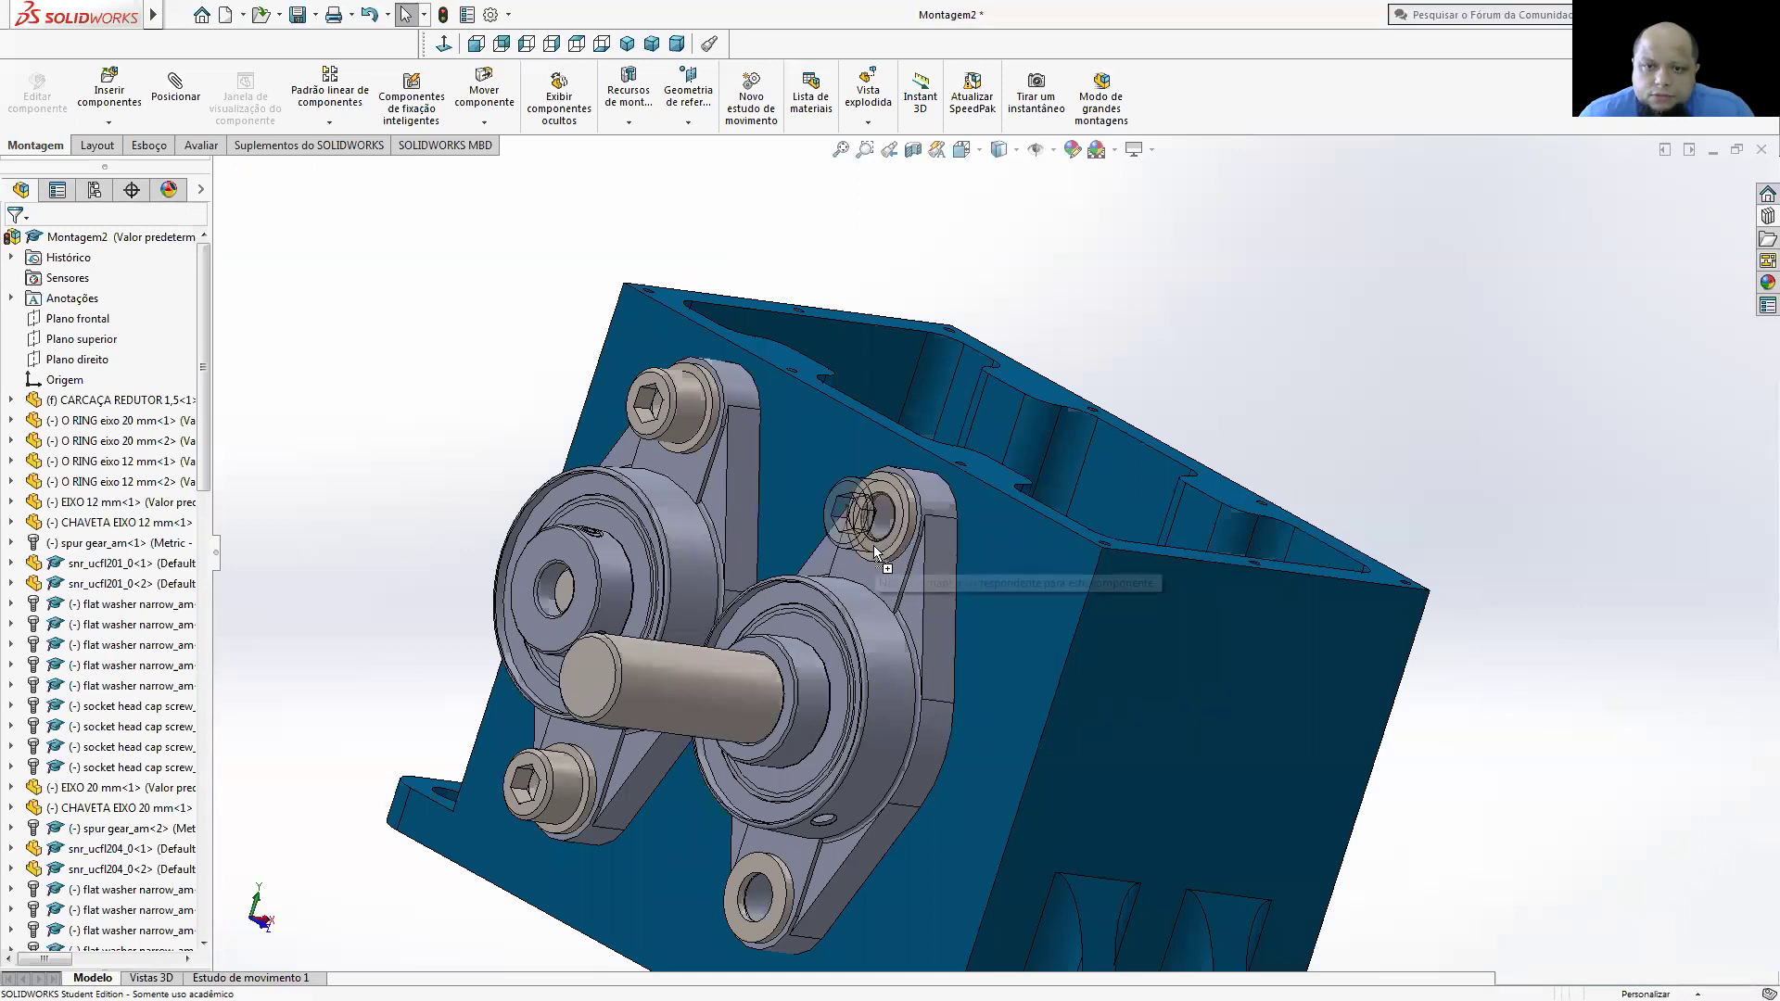
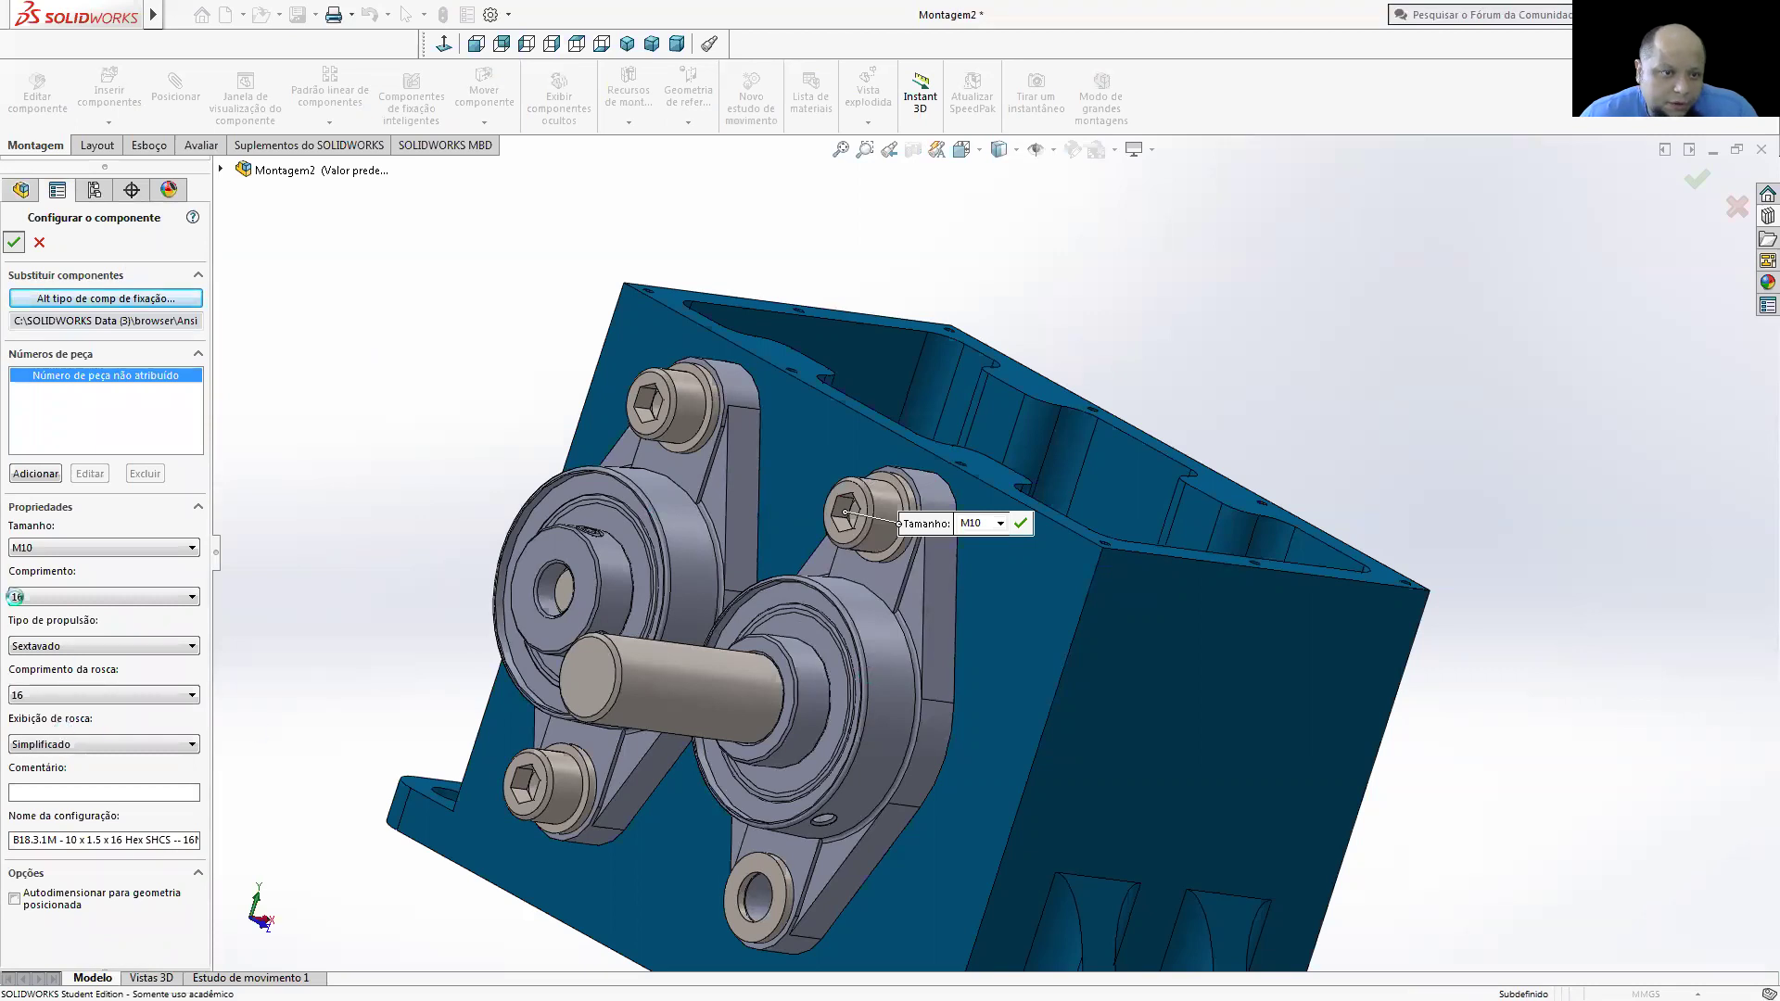
- Place M10 socket head cap screws in the upper and lower-left flange bearing holes
click(908, 659)
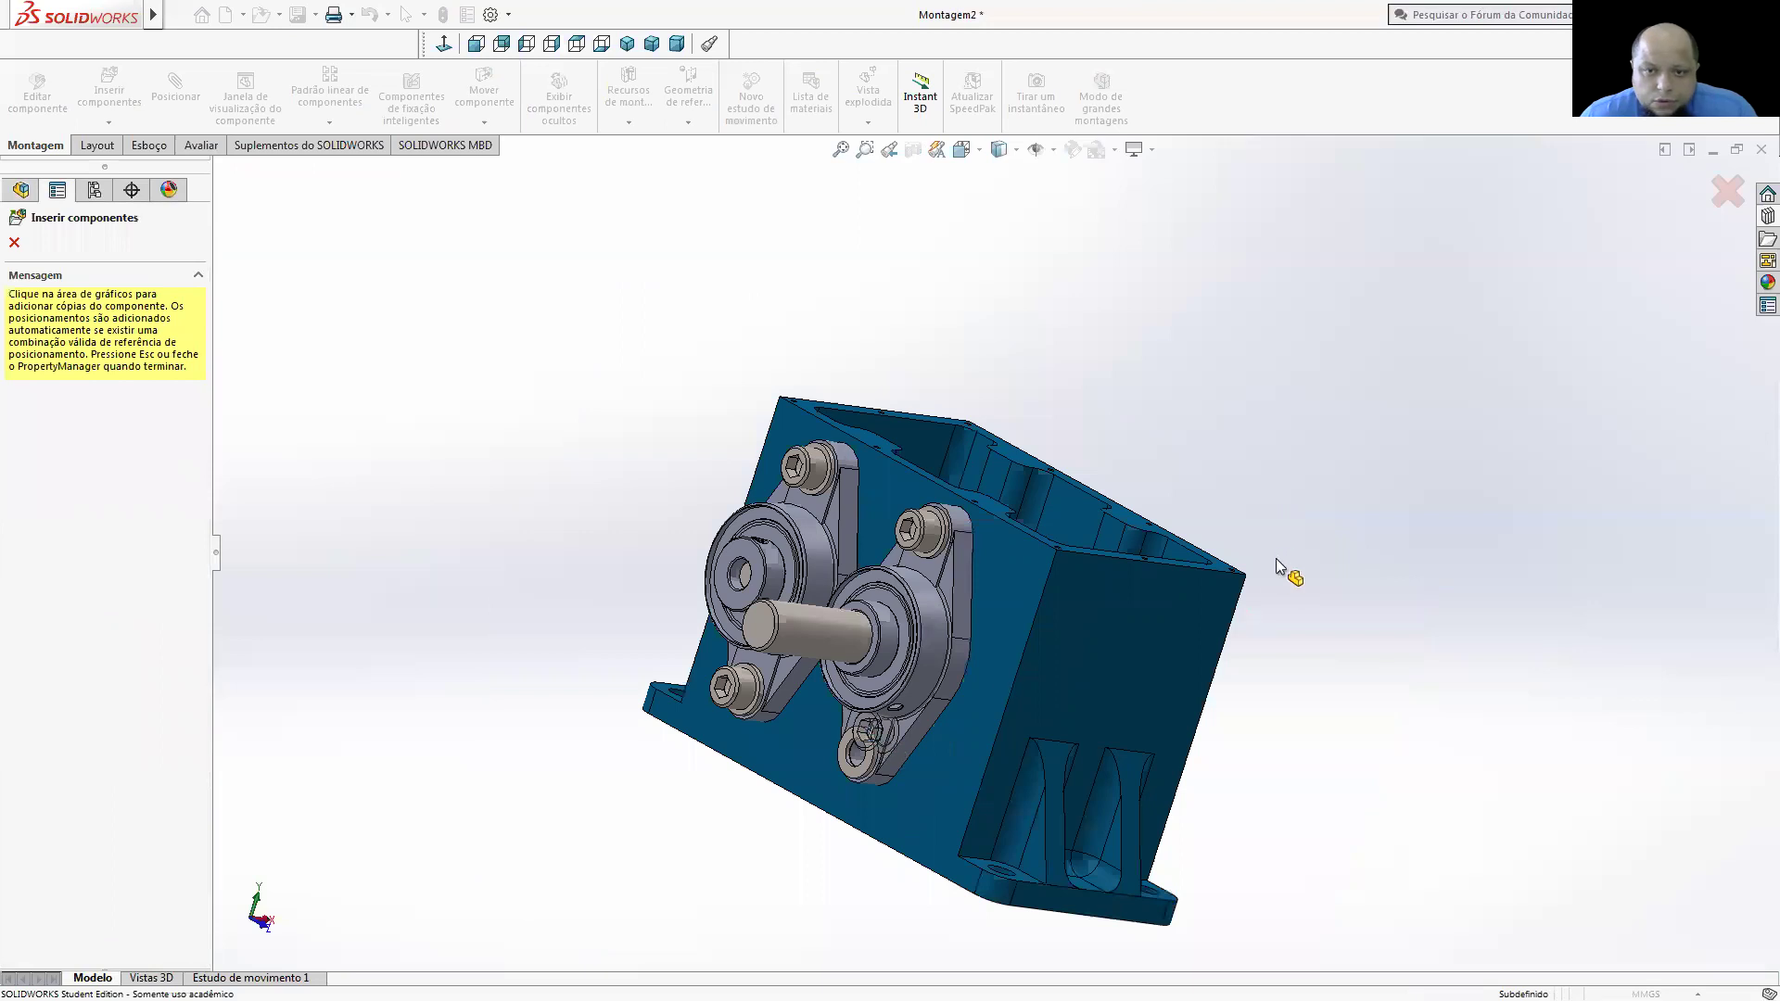
middle_drag(1277, 562, 1116, 496)
middle_drag(1390, 624, 1269, 602)
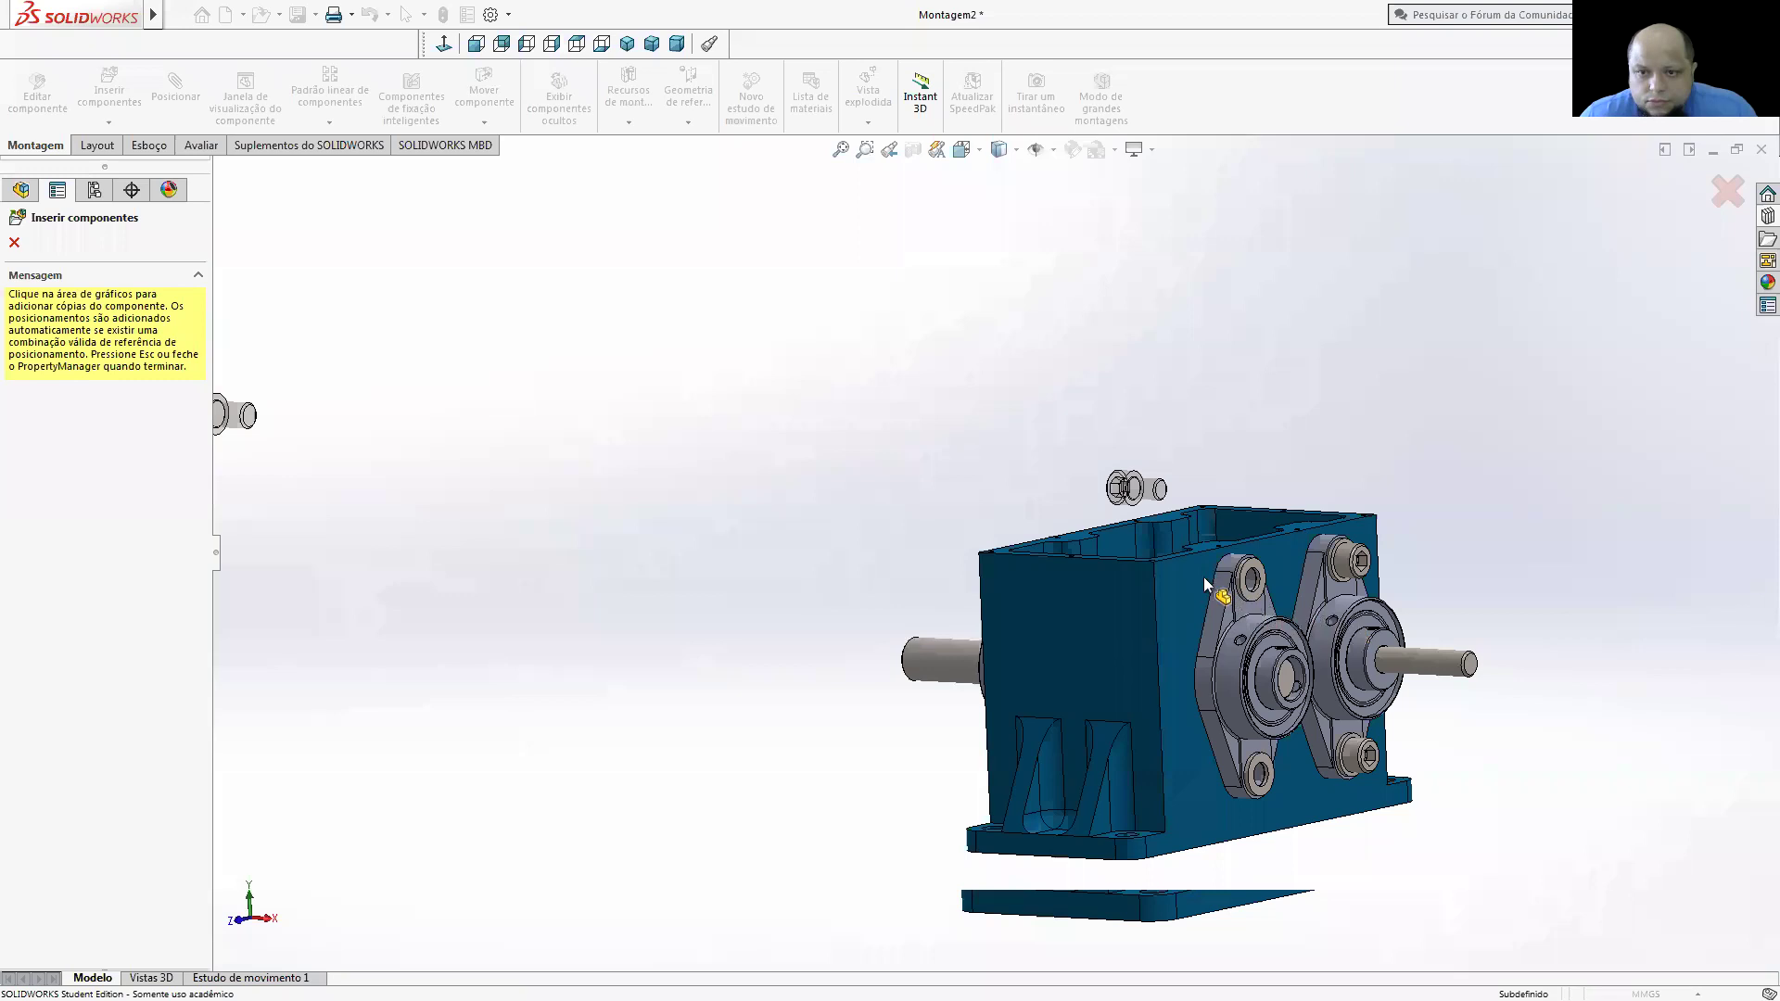
scroll(1304, 612, down, 3)
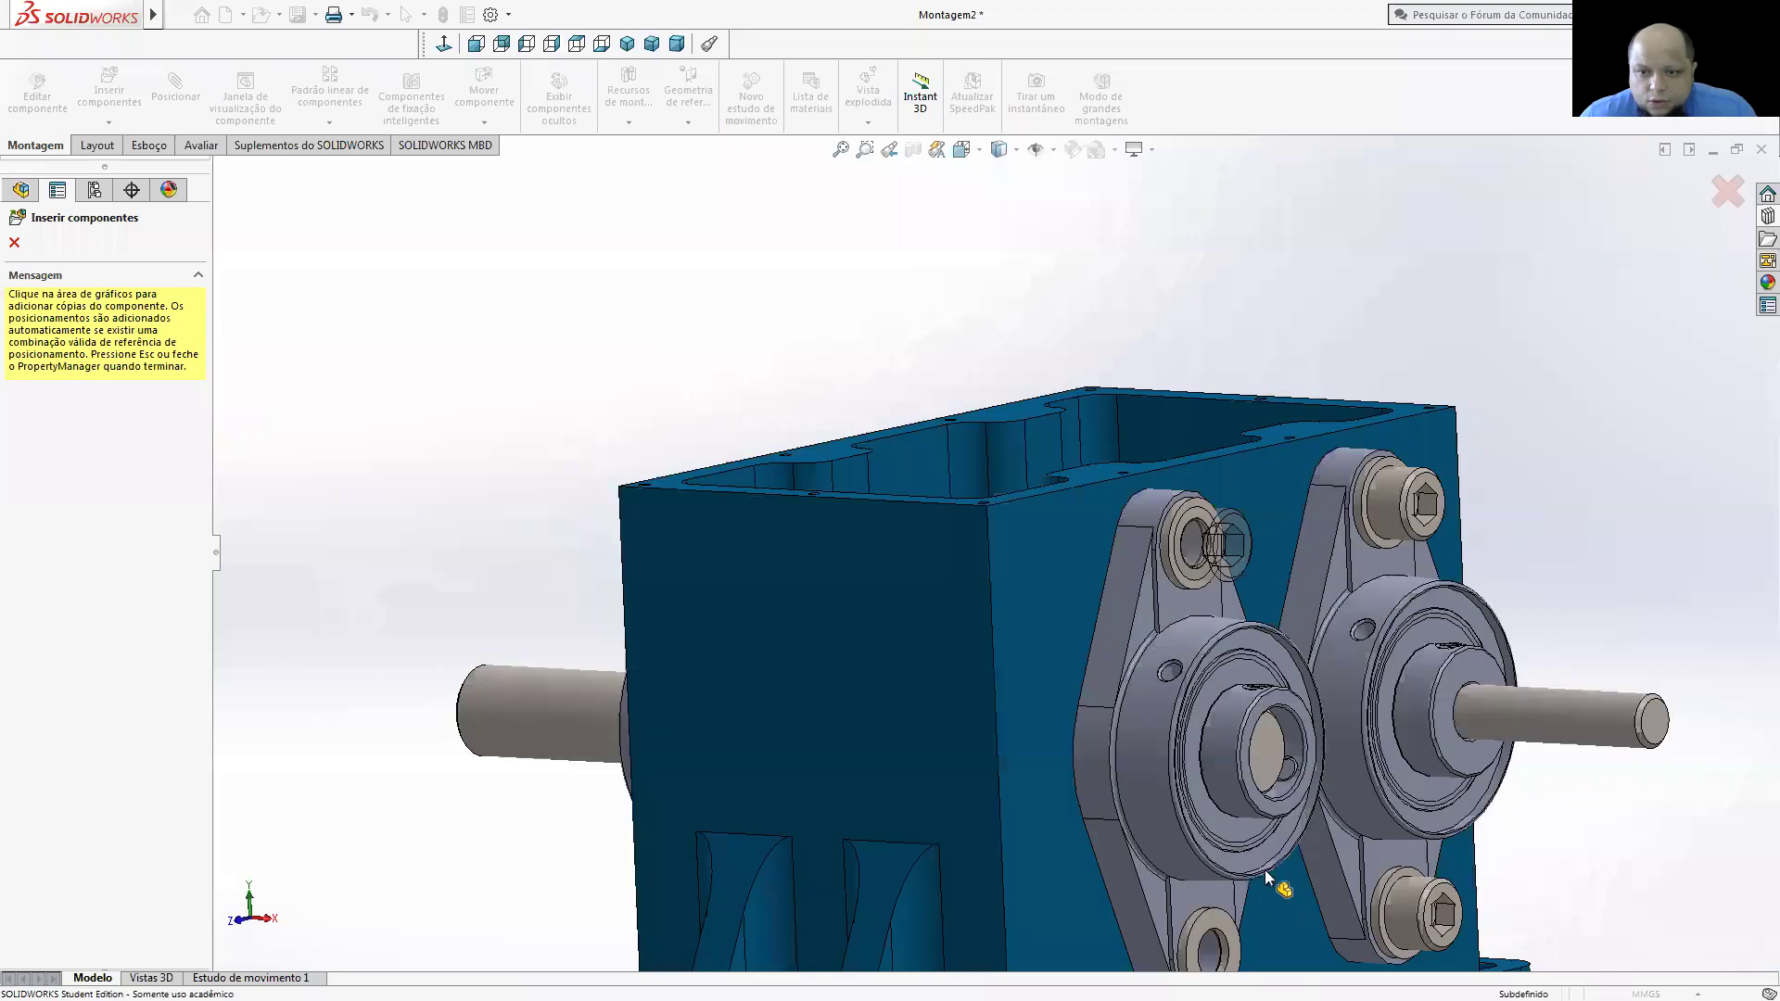
click(1265, 870)
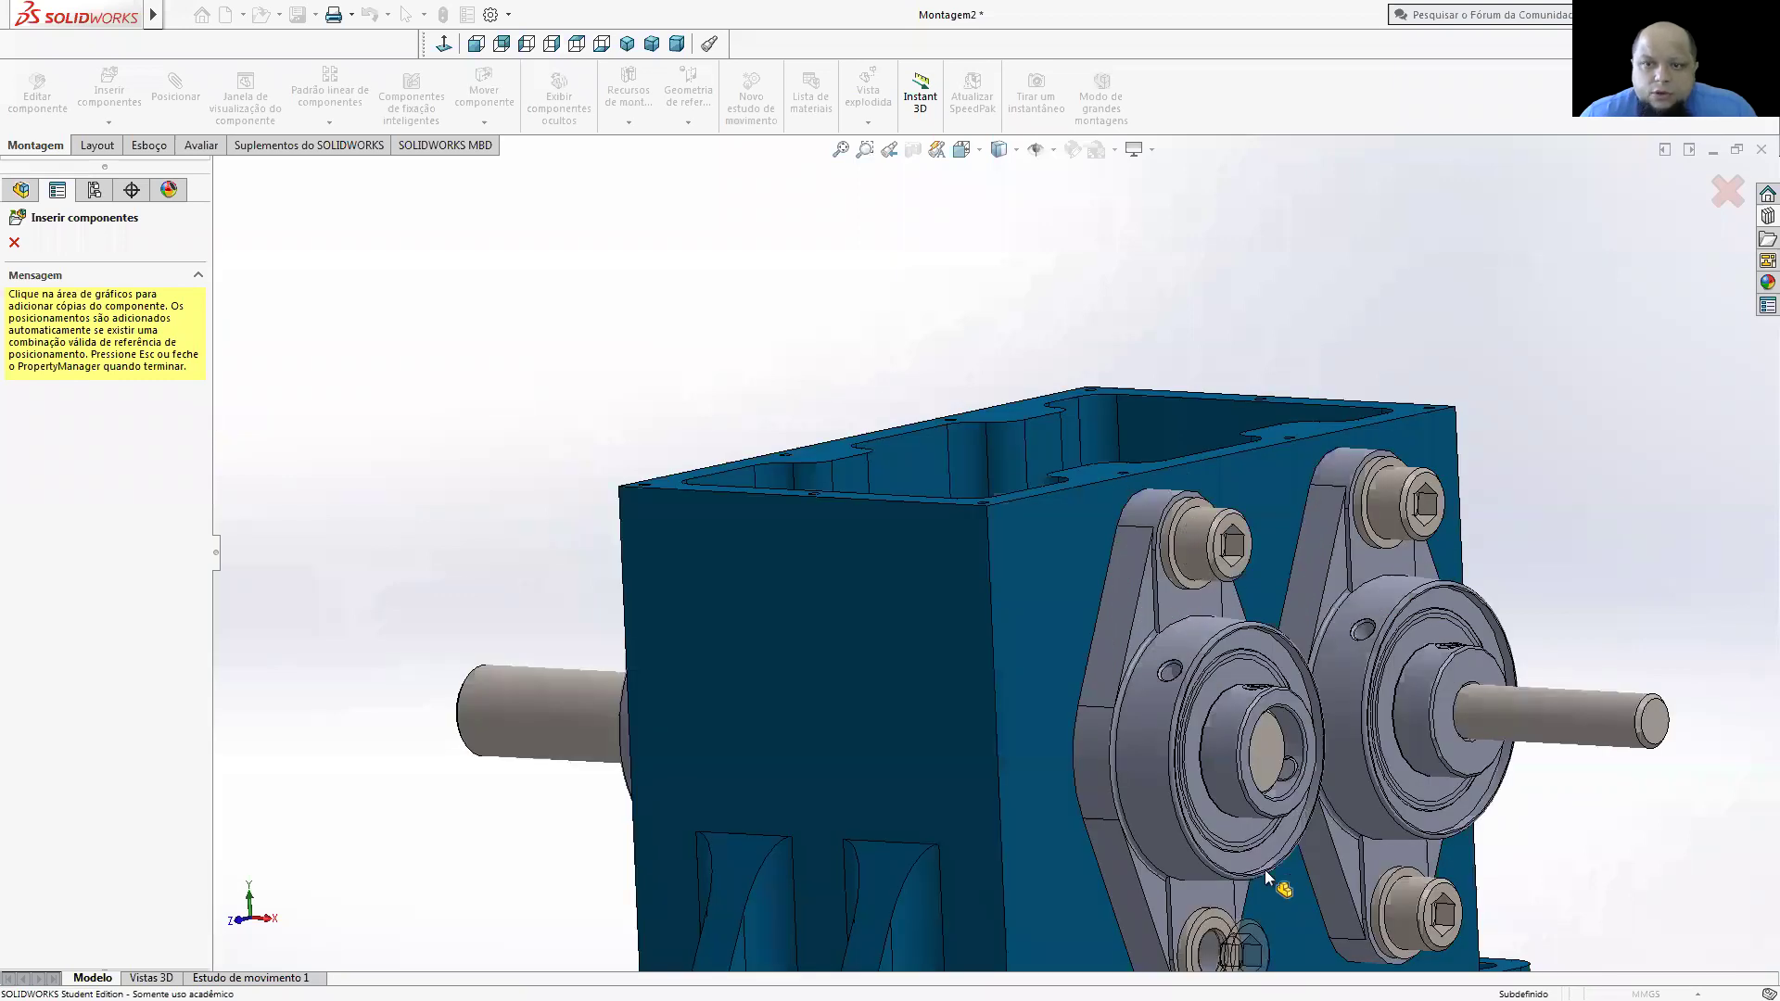
click(14, 243)
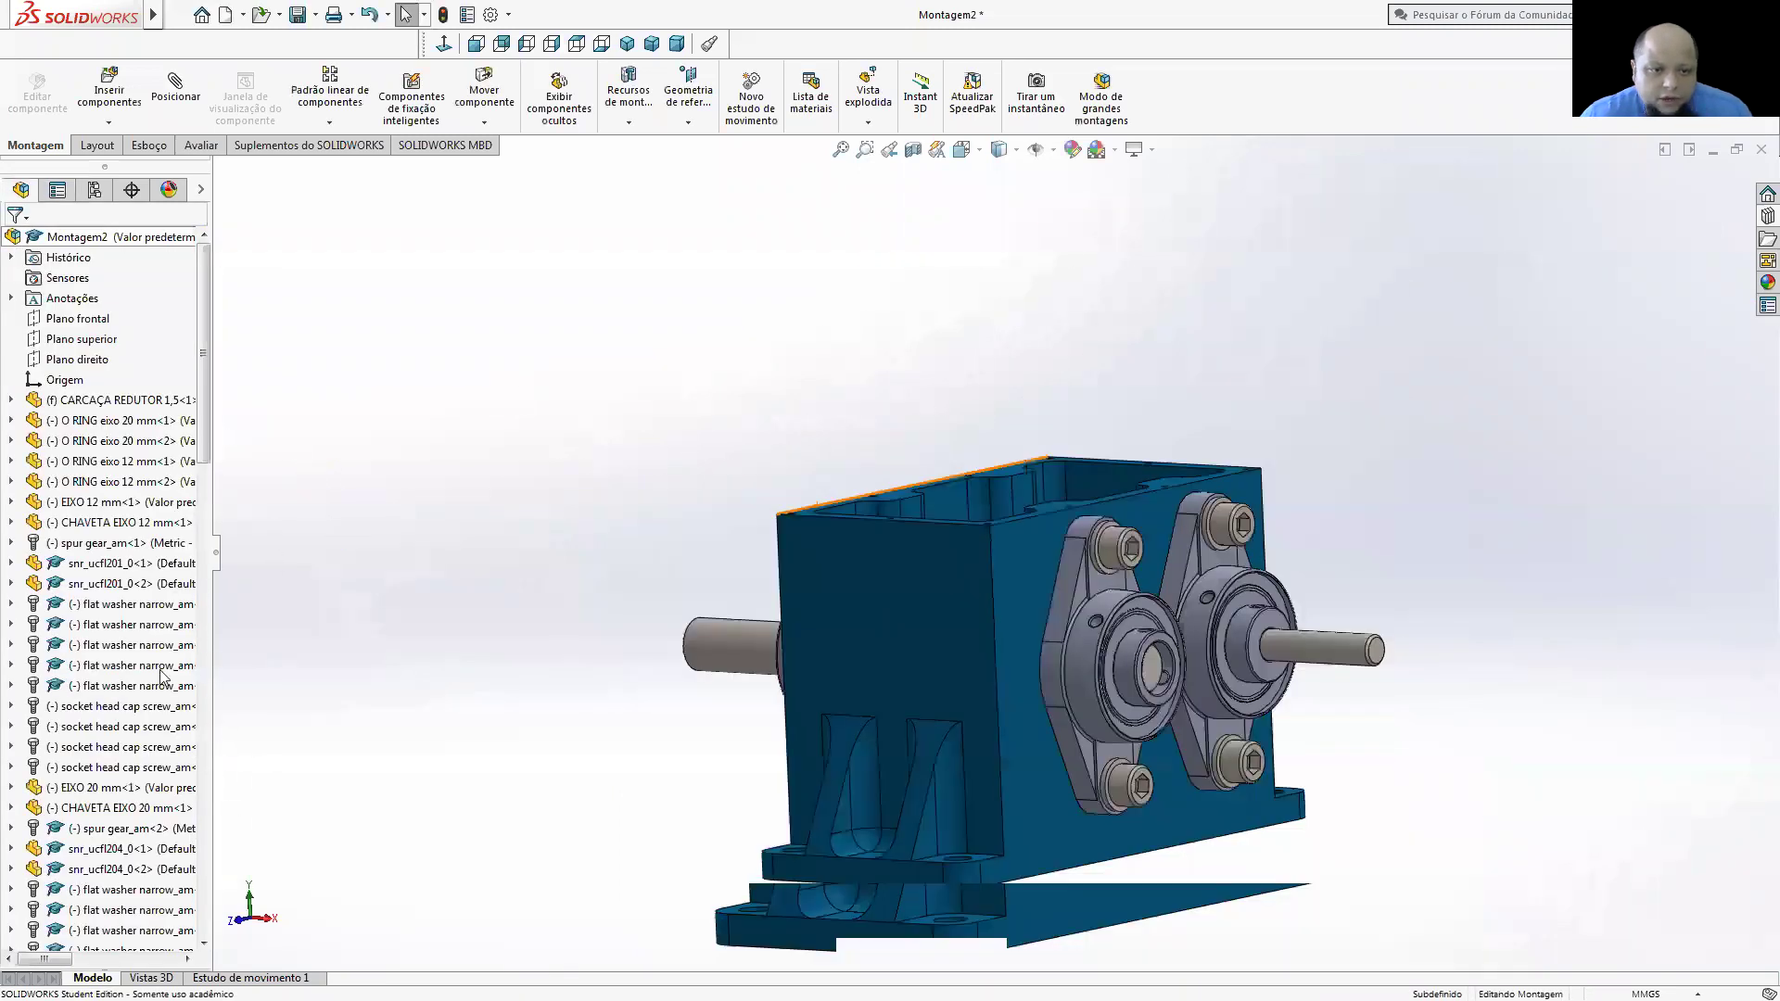
- Change the four selected flange socket head cap screws from 16 mm to 25 mm long
scroll(102, 779, down, 4)
click(105, 768)
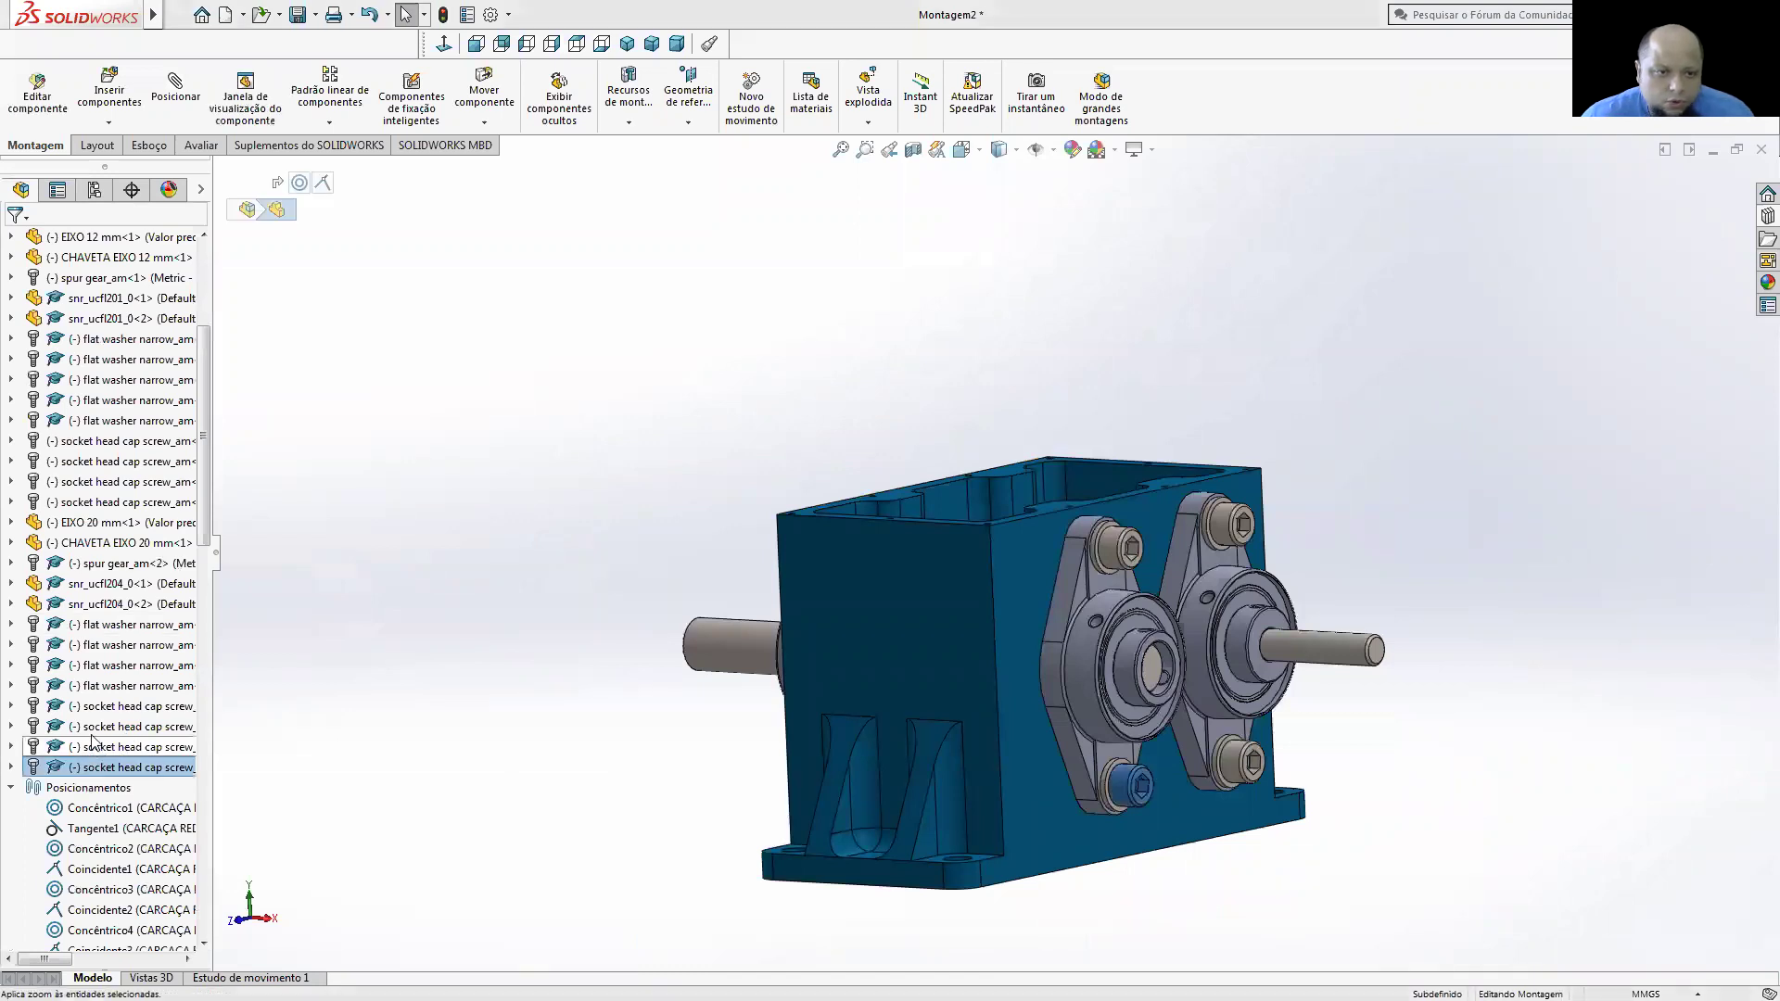
shift+click(97, 727)
shift+click(102, 707)
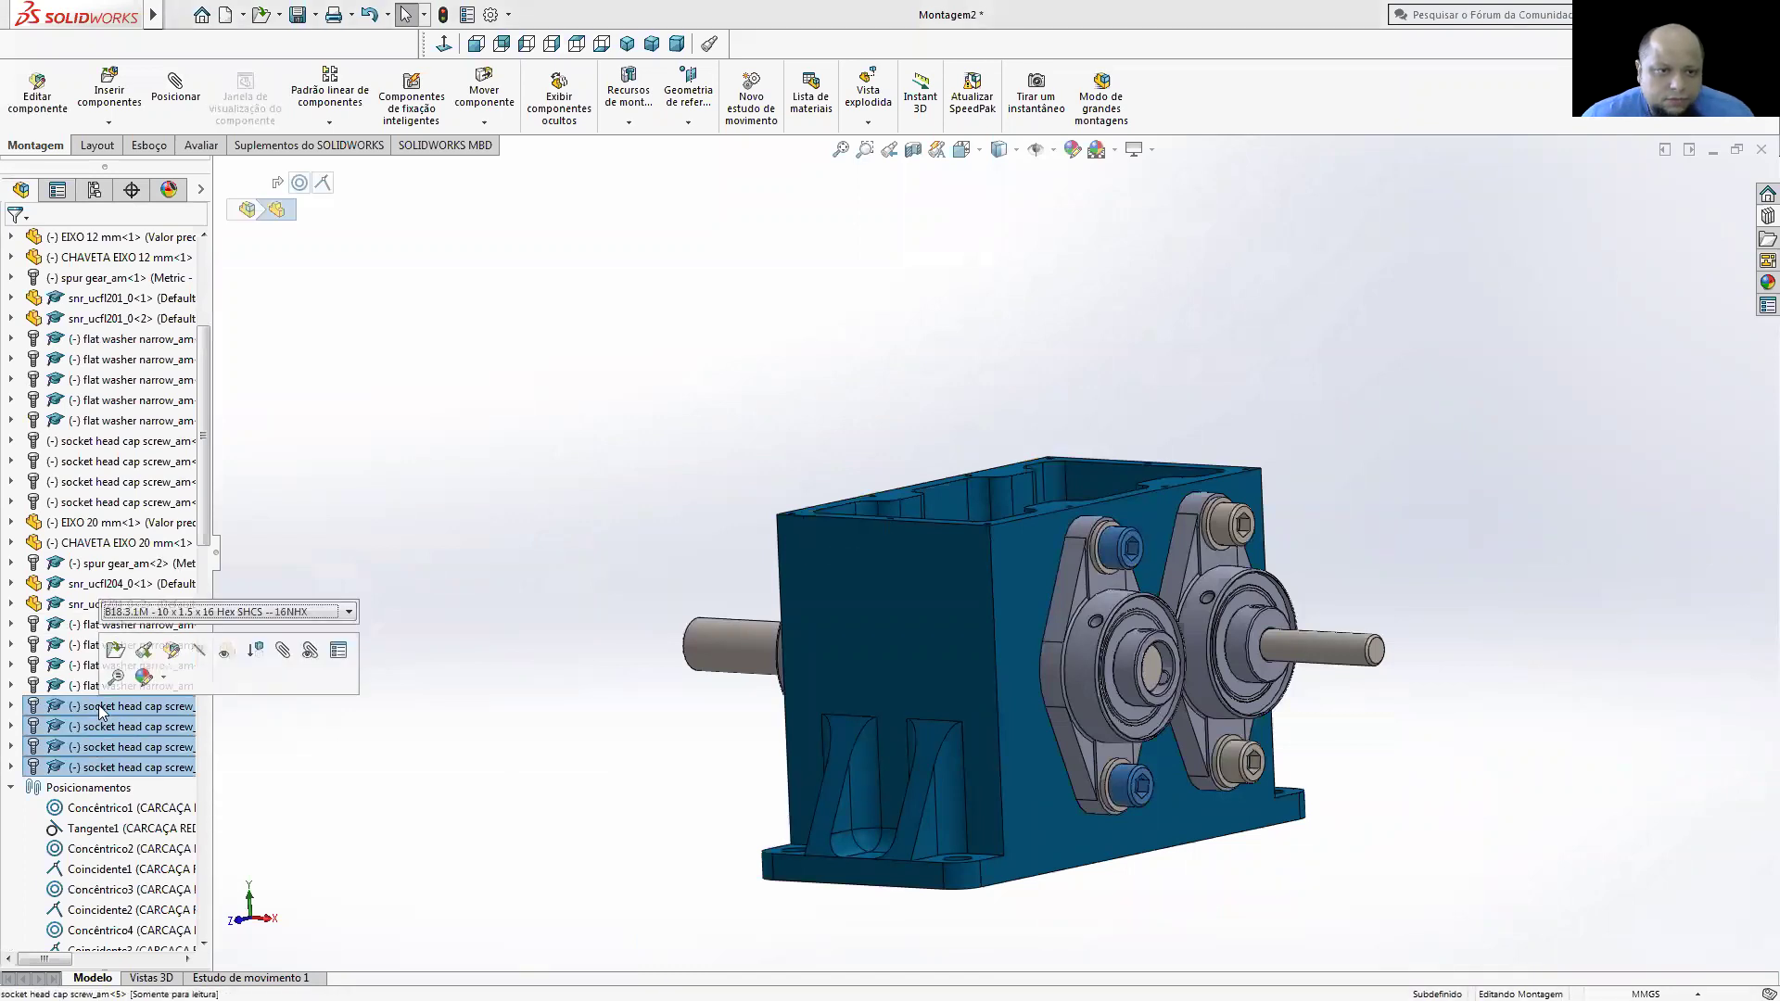
right_click(102, 710)
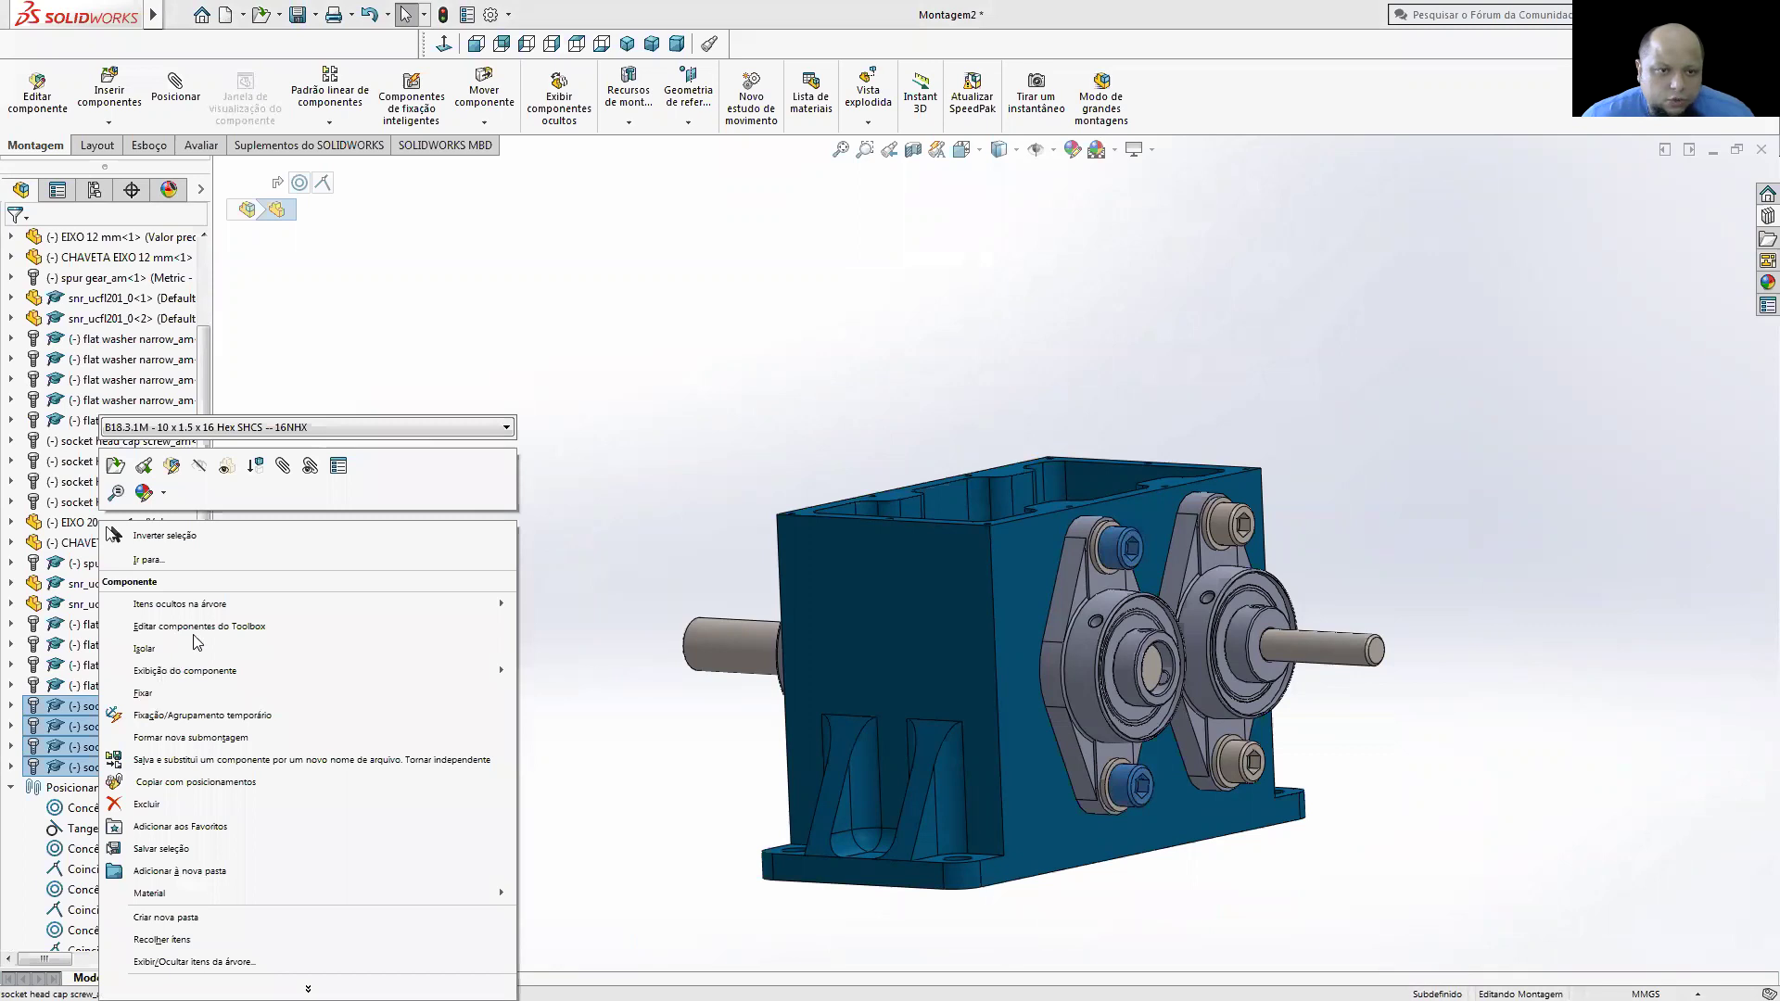
click(195, 628)
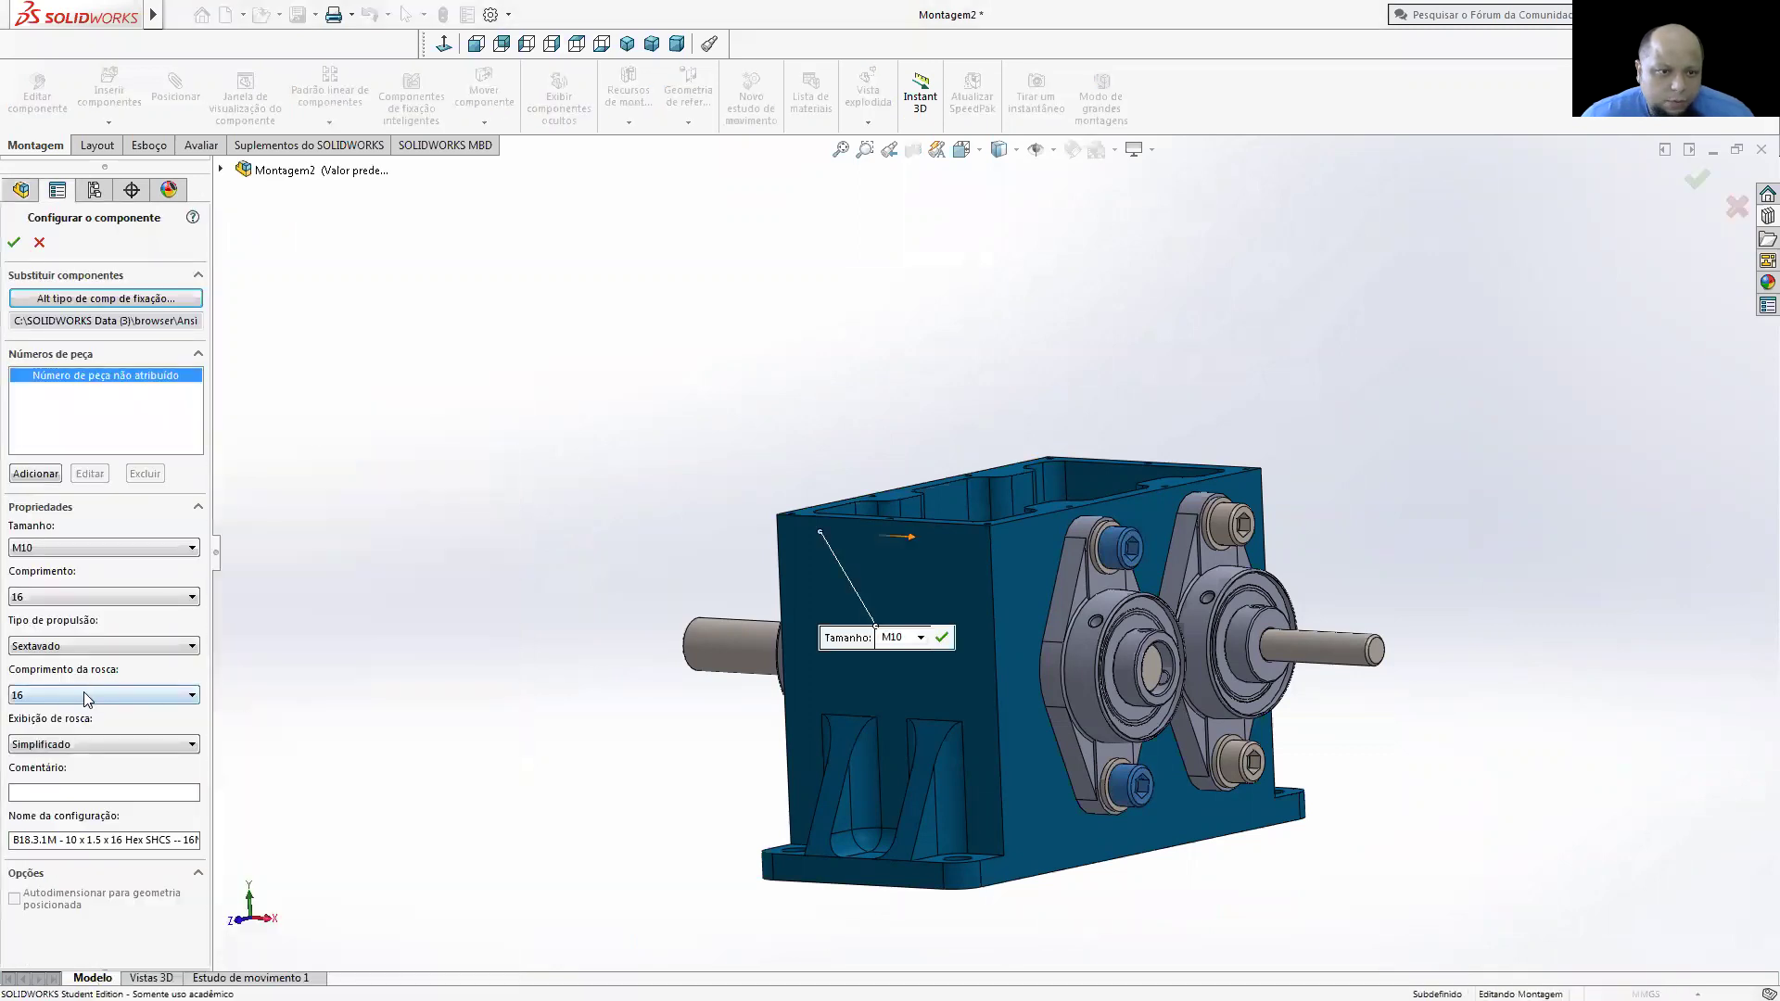
click(81, 694)
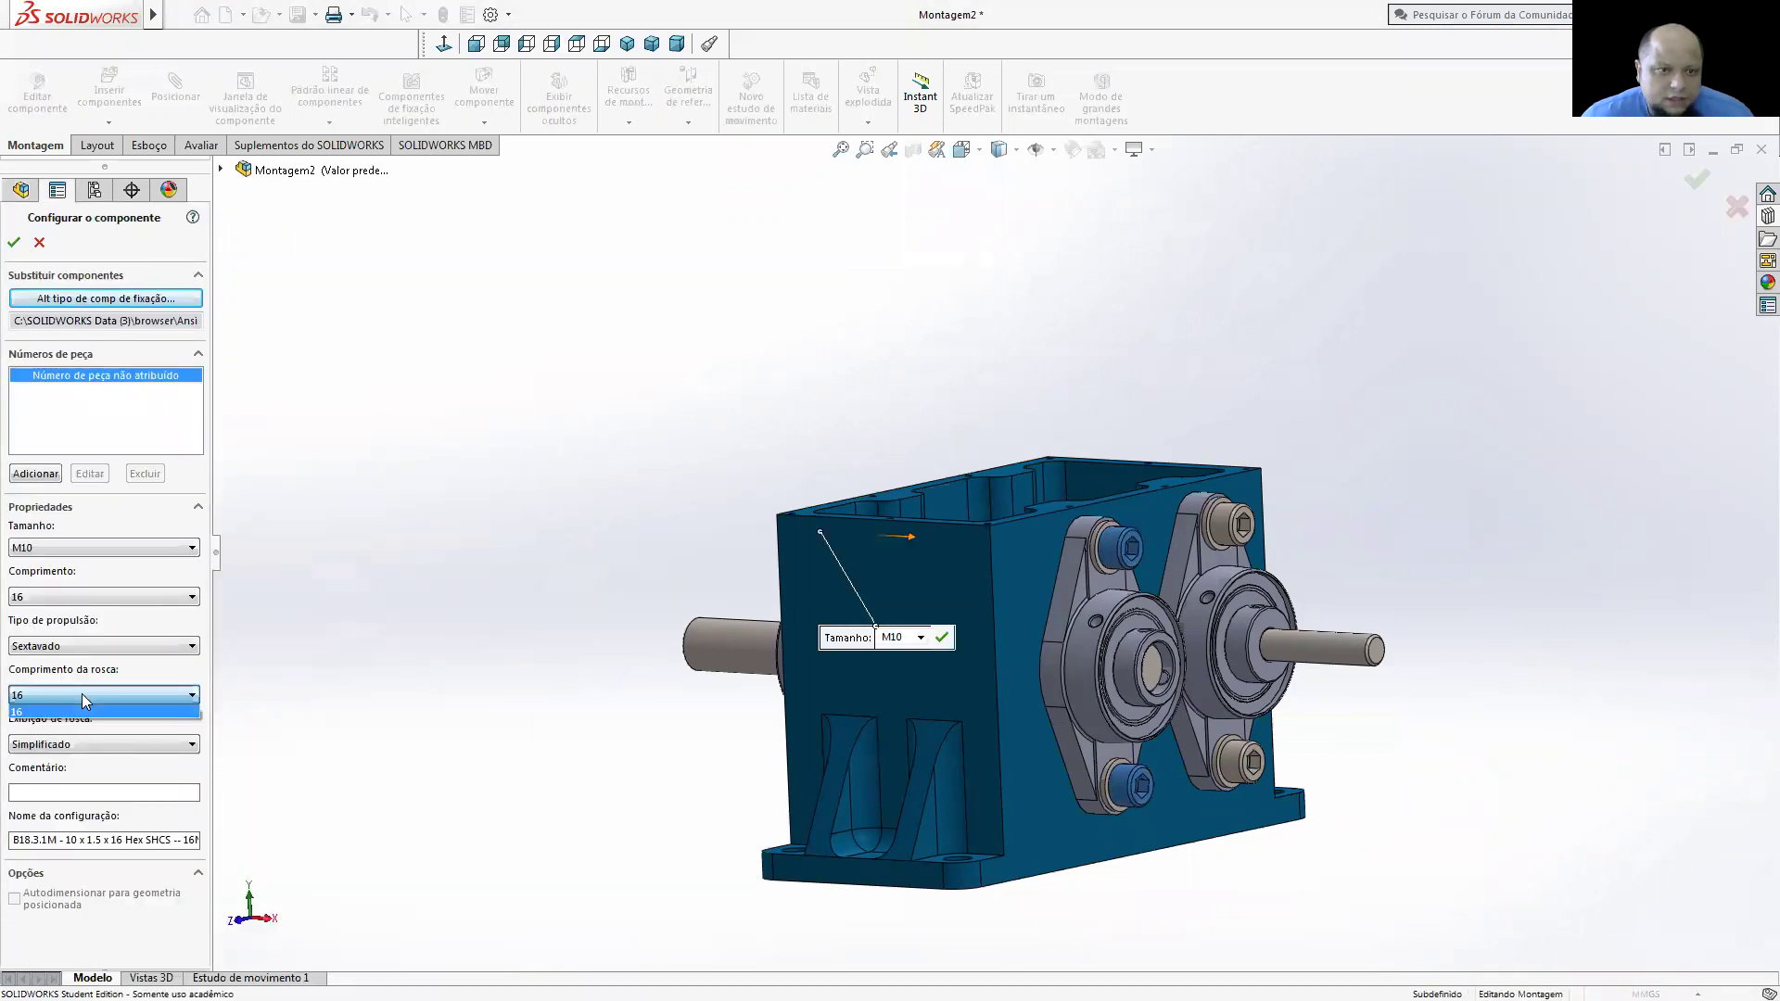
click(80, 693)
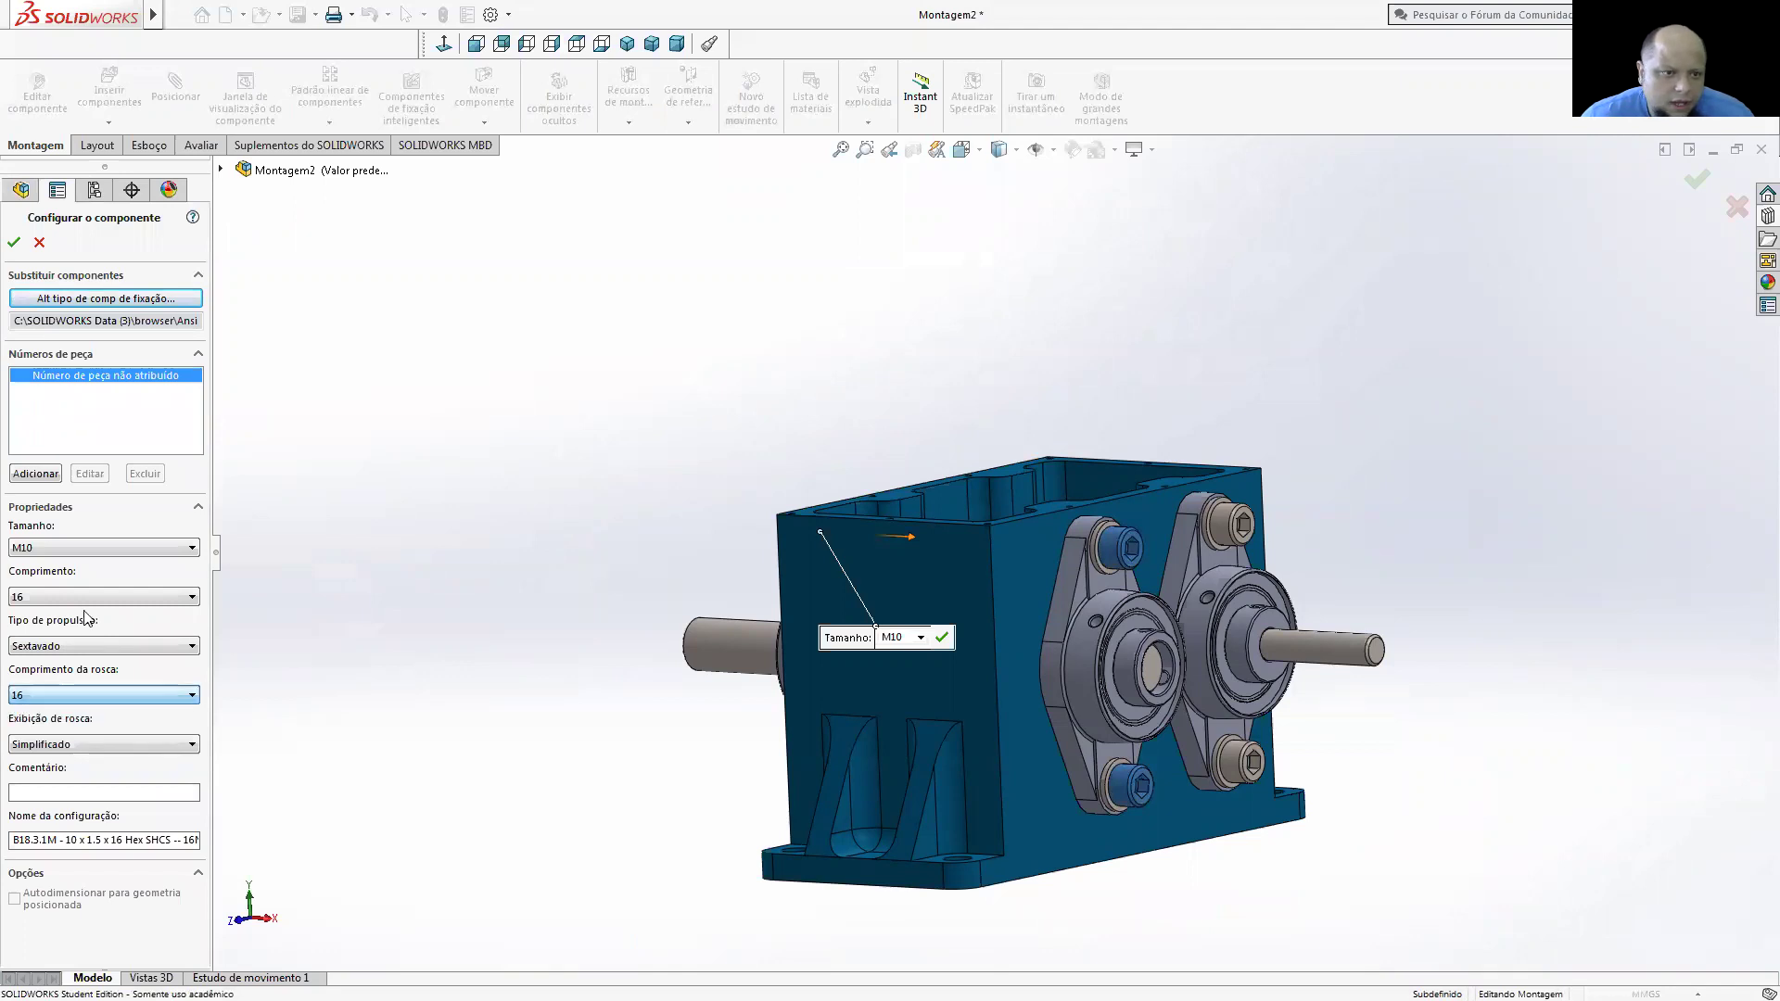
click(76, 598)
click(65, 637)
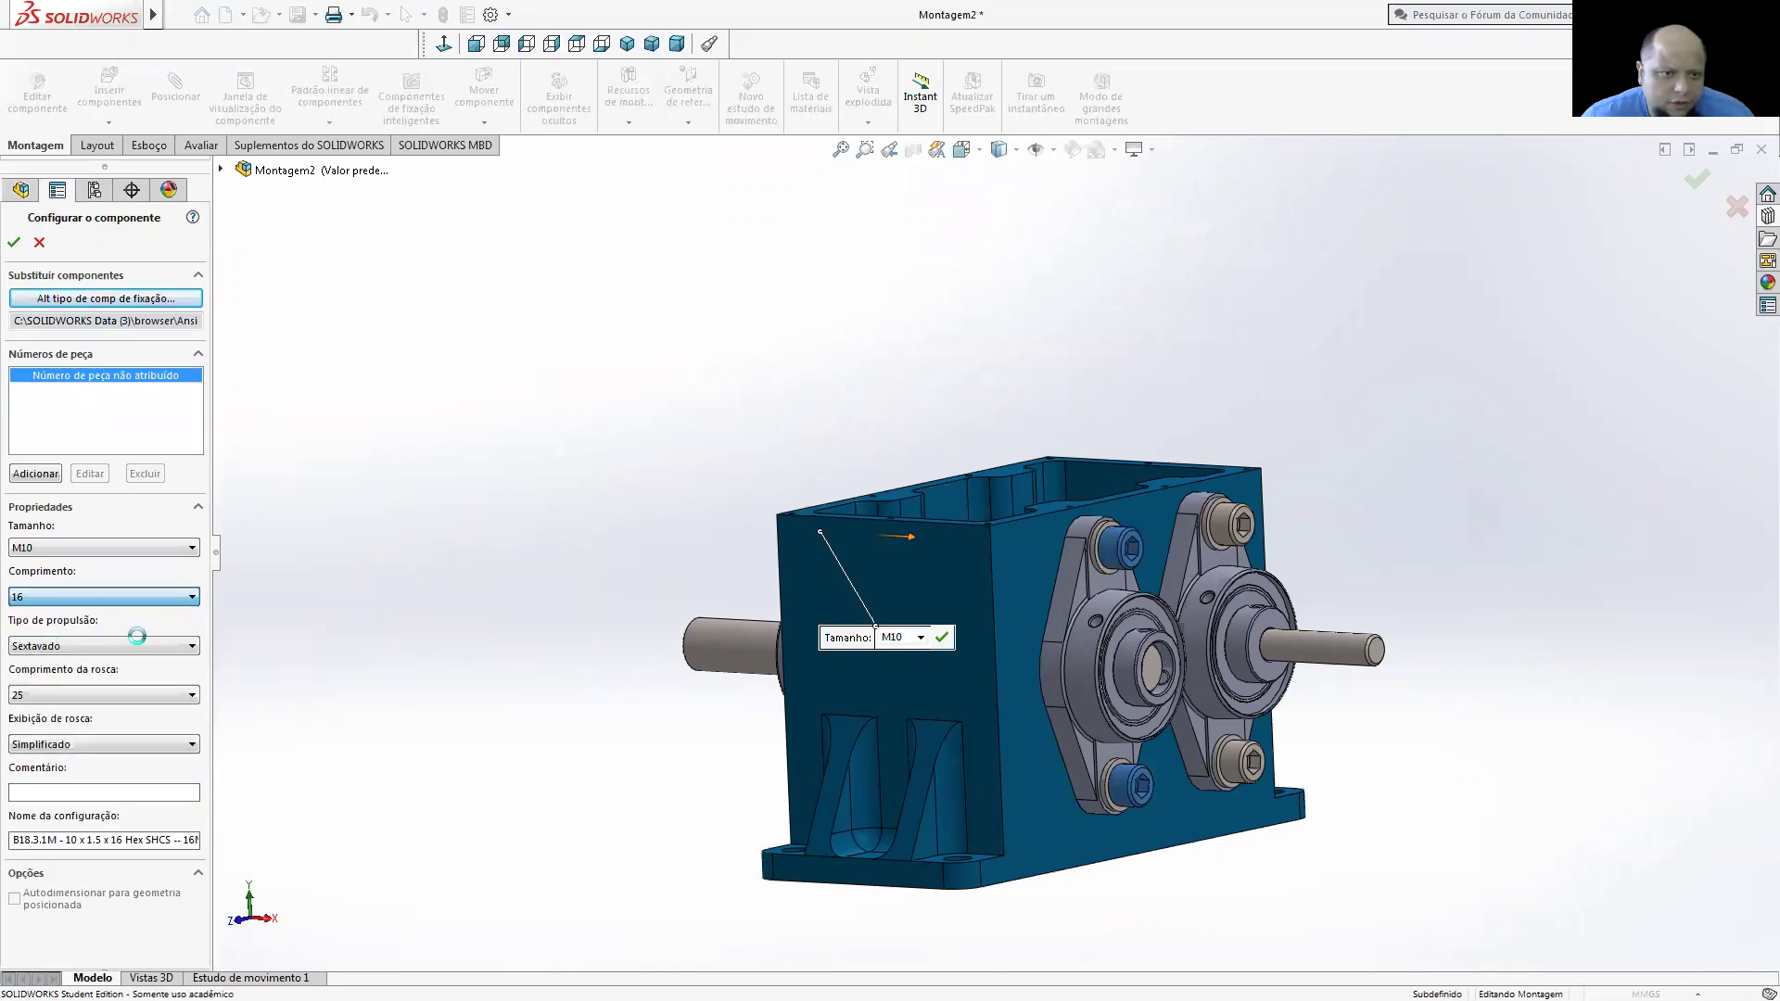
click(12, 242)
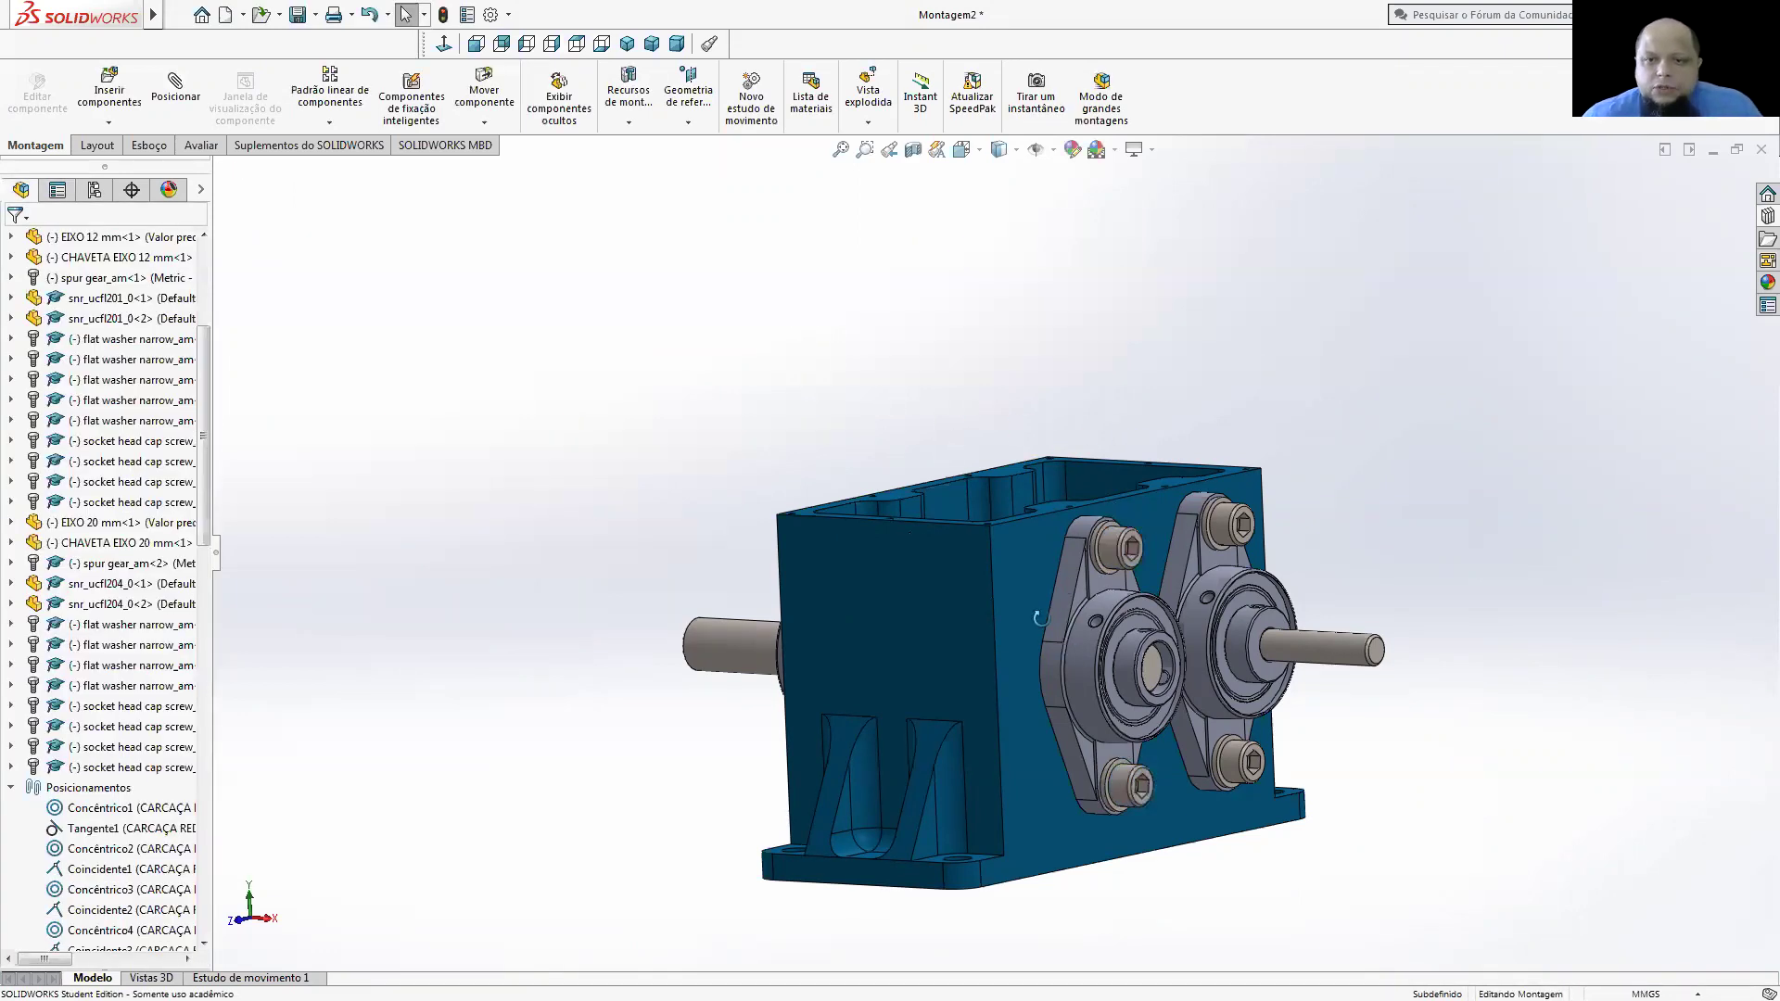
- Rotate the spur gear inside the housing to a new angle
scroll(1074, 600, up, 5)
mouse_move(1019, 594)
middle_down()
mouse_move(1120, 537)
mouse_move(985, 634)
mouse_move(968, 557)
middle_up()
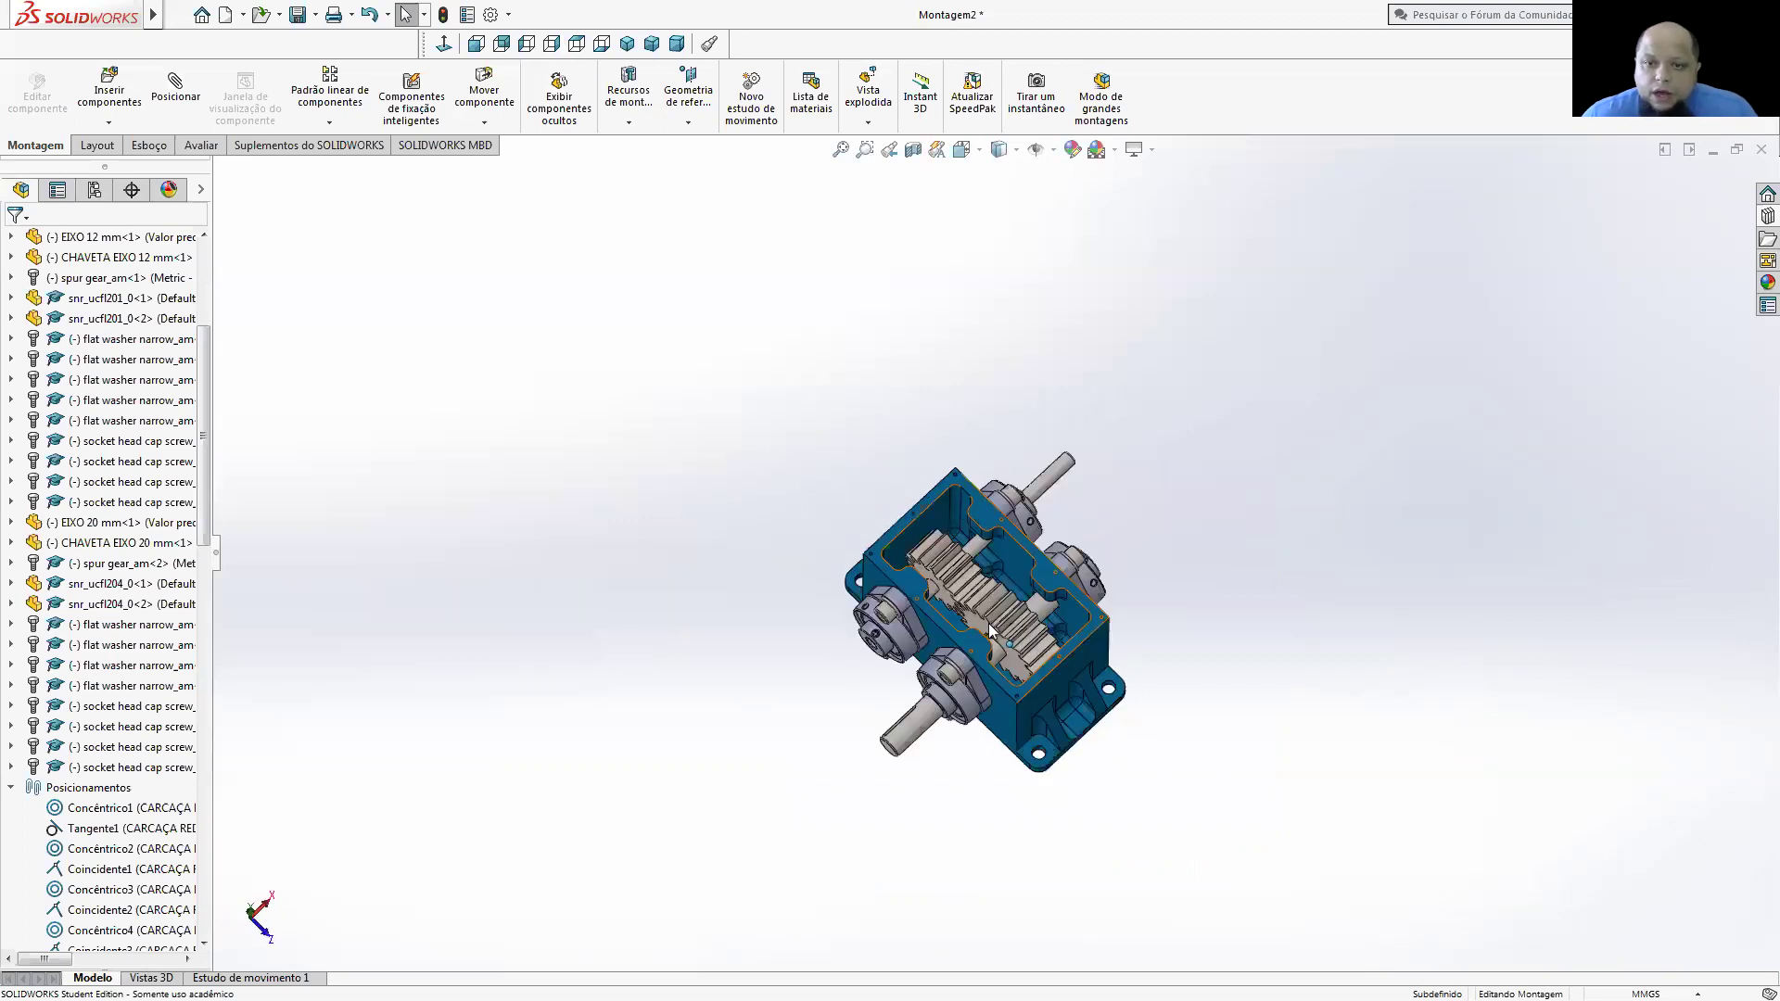
scroll(966, 512, down, 3)
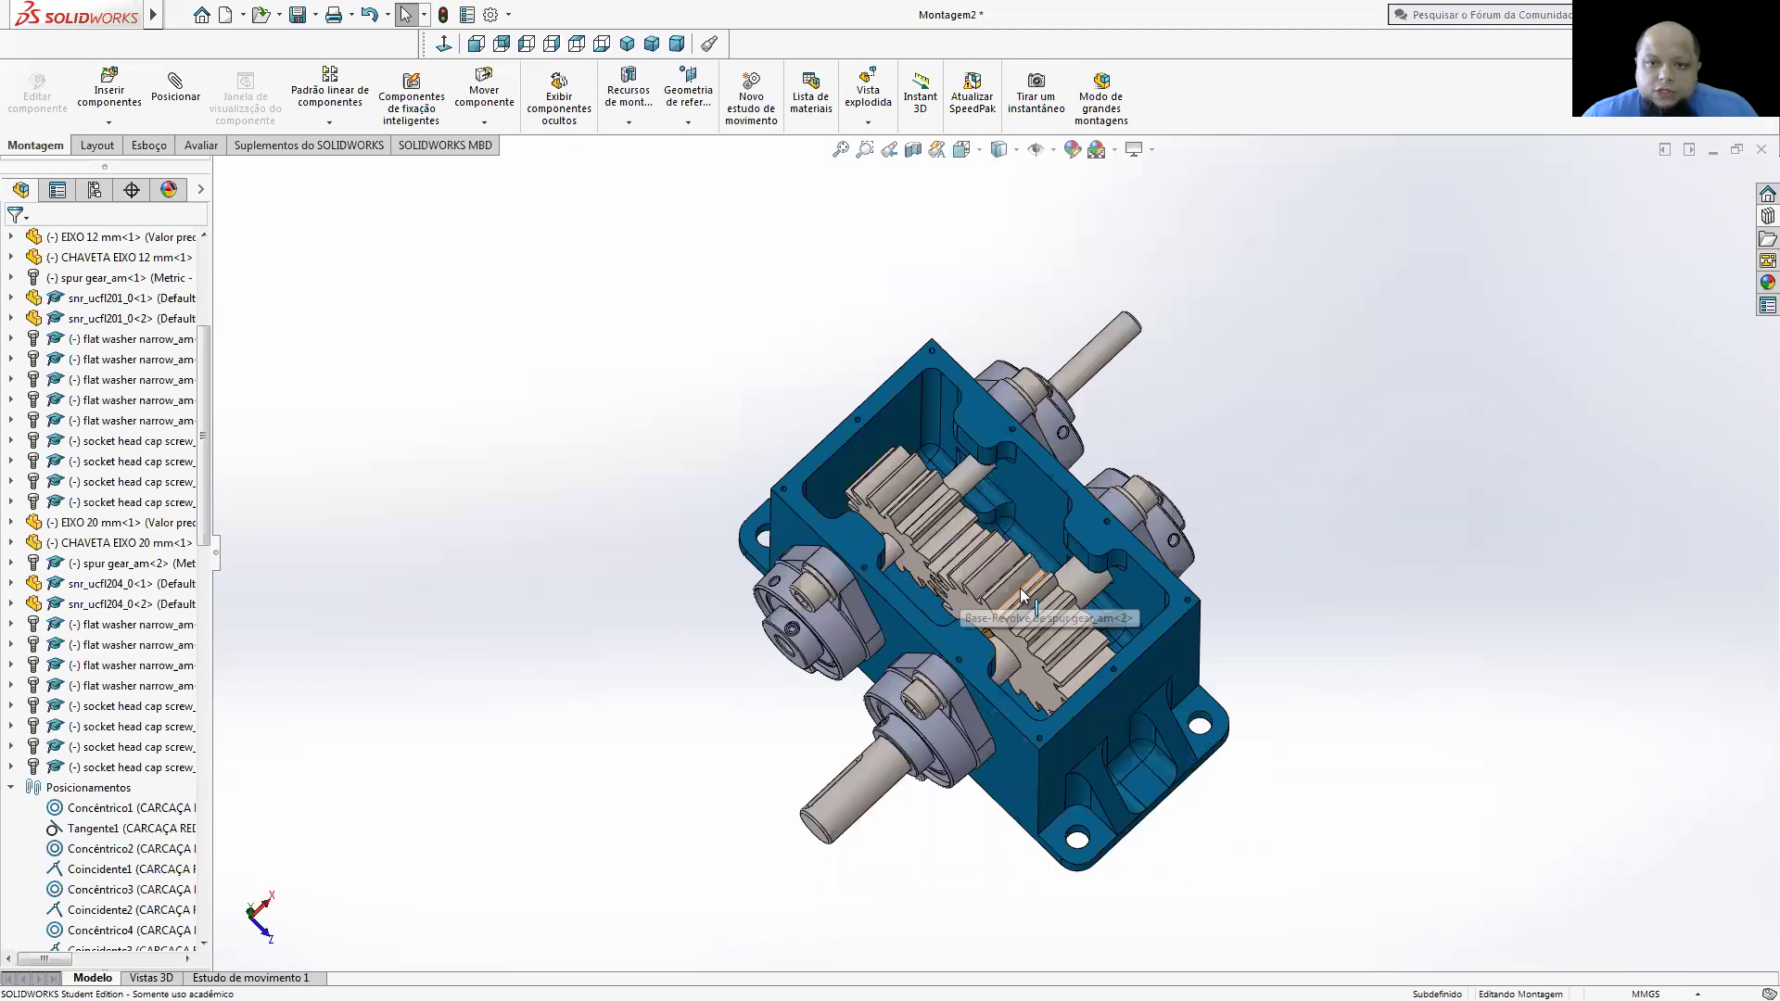
click(1022, 614)
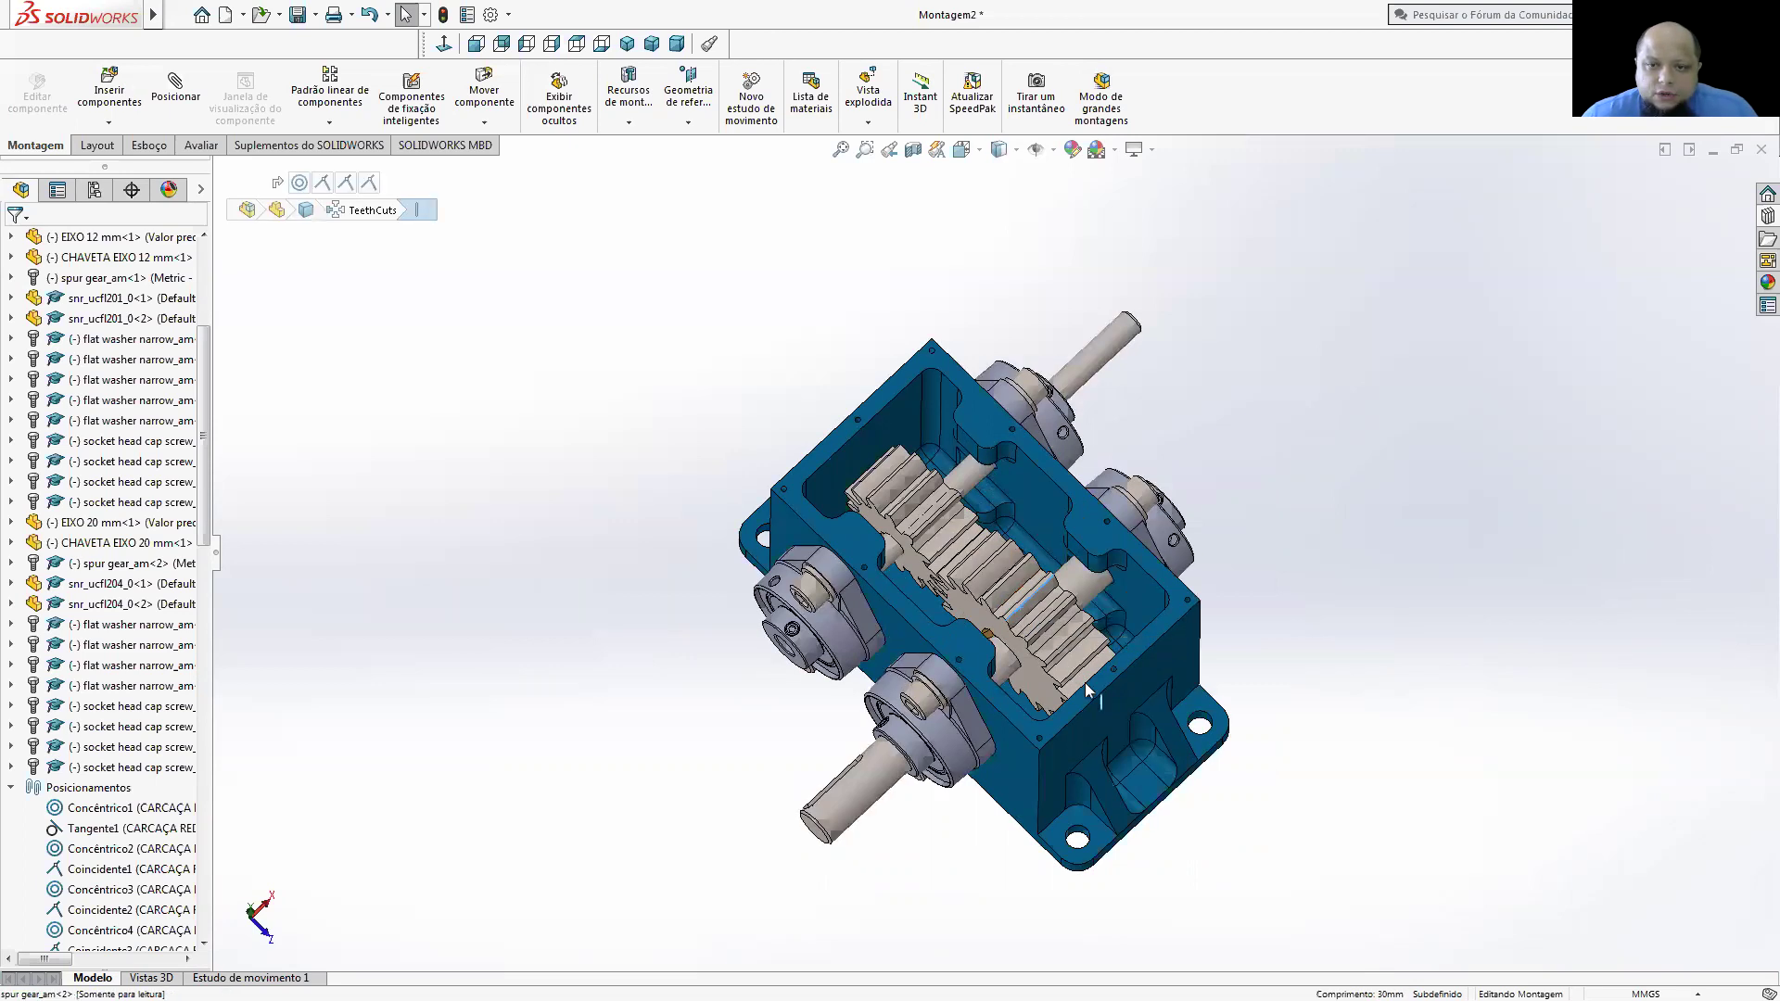
drag(1026, 598, 1112, 736)
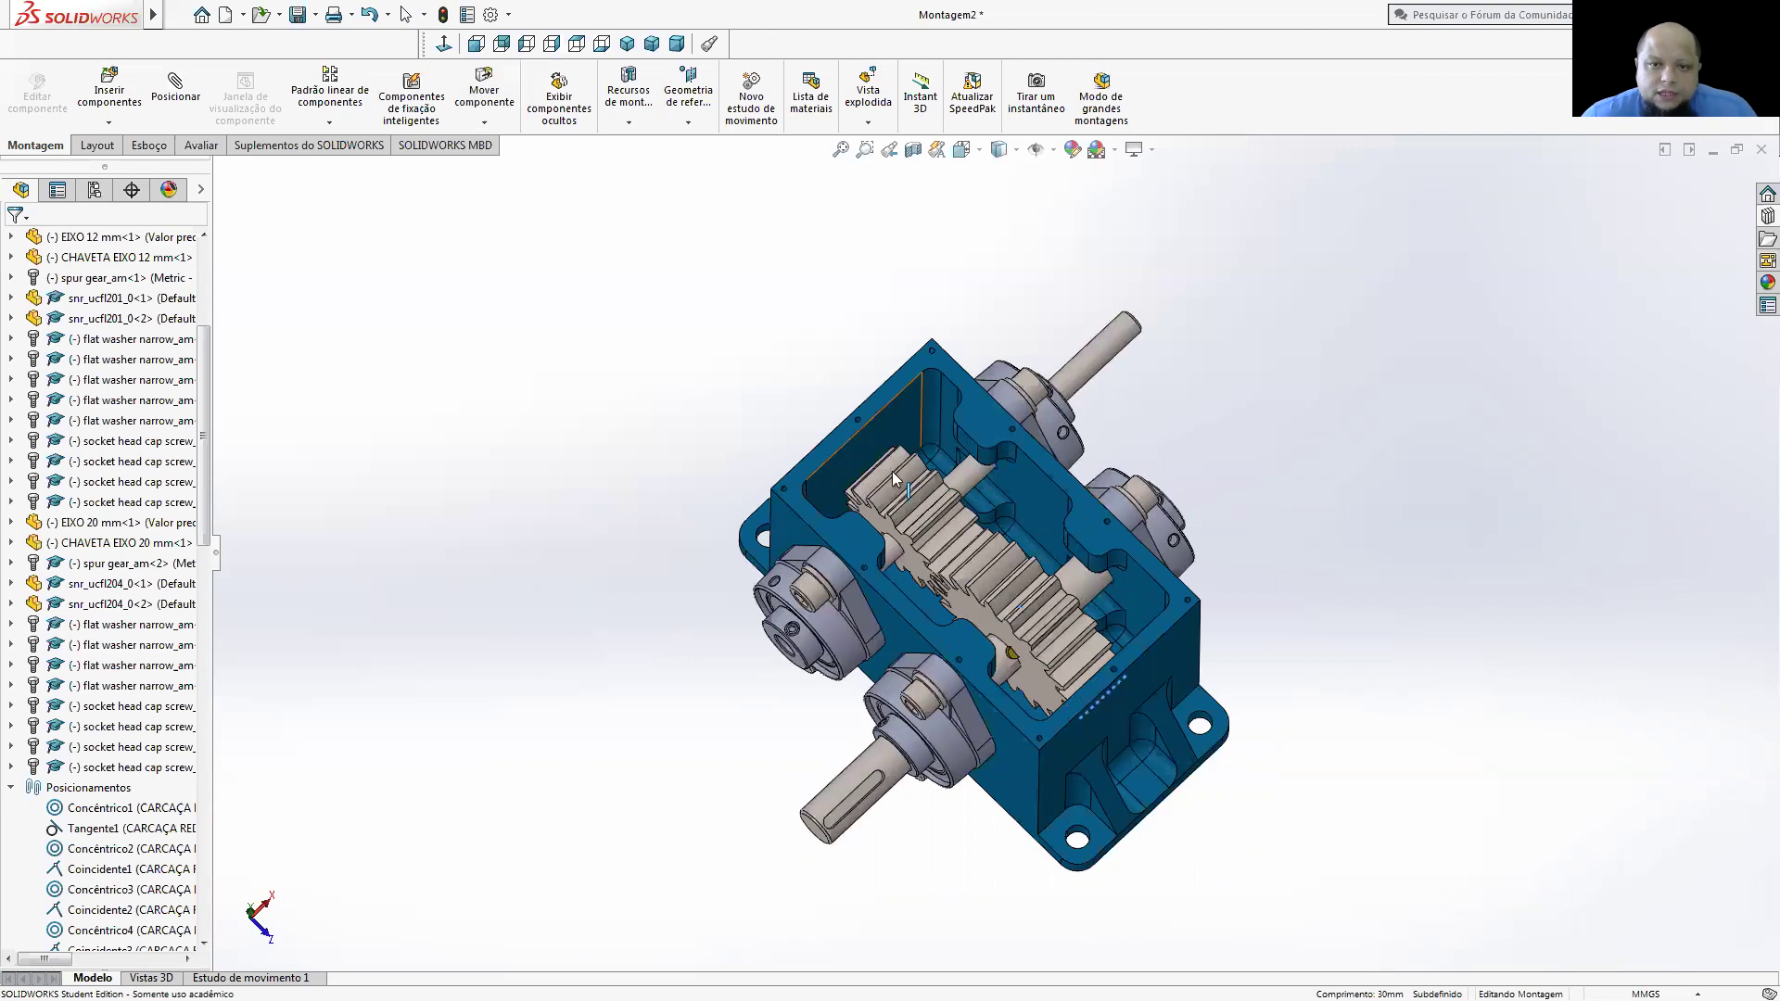
drag(862, 480, 866, 380)
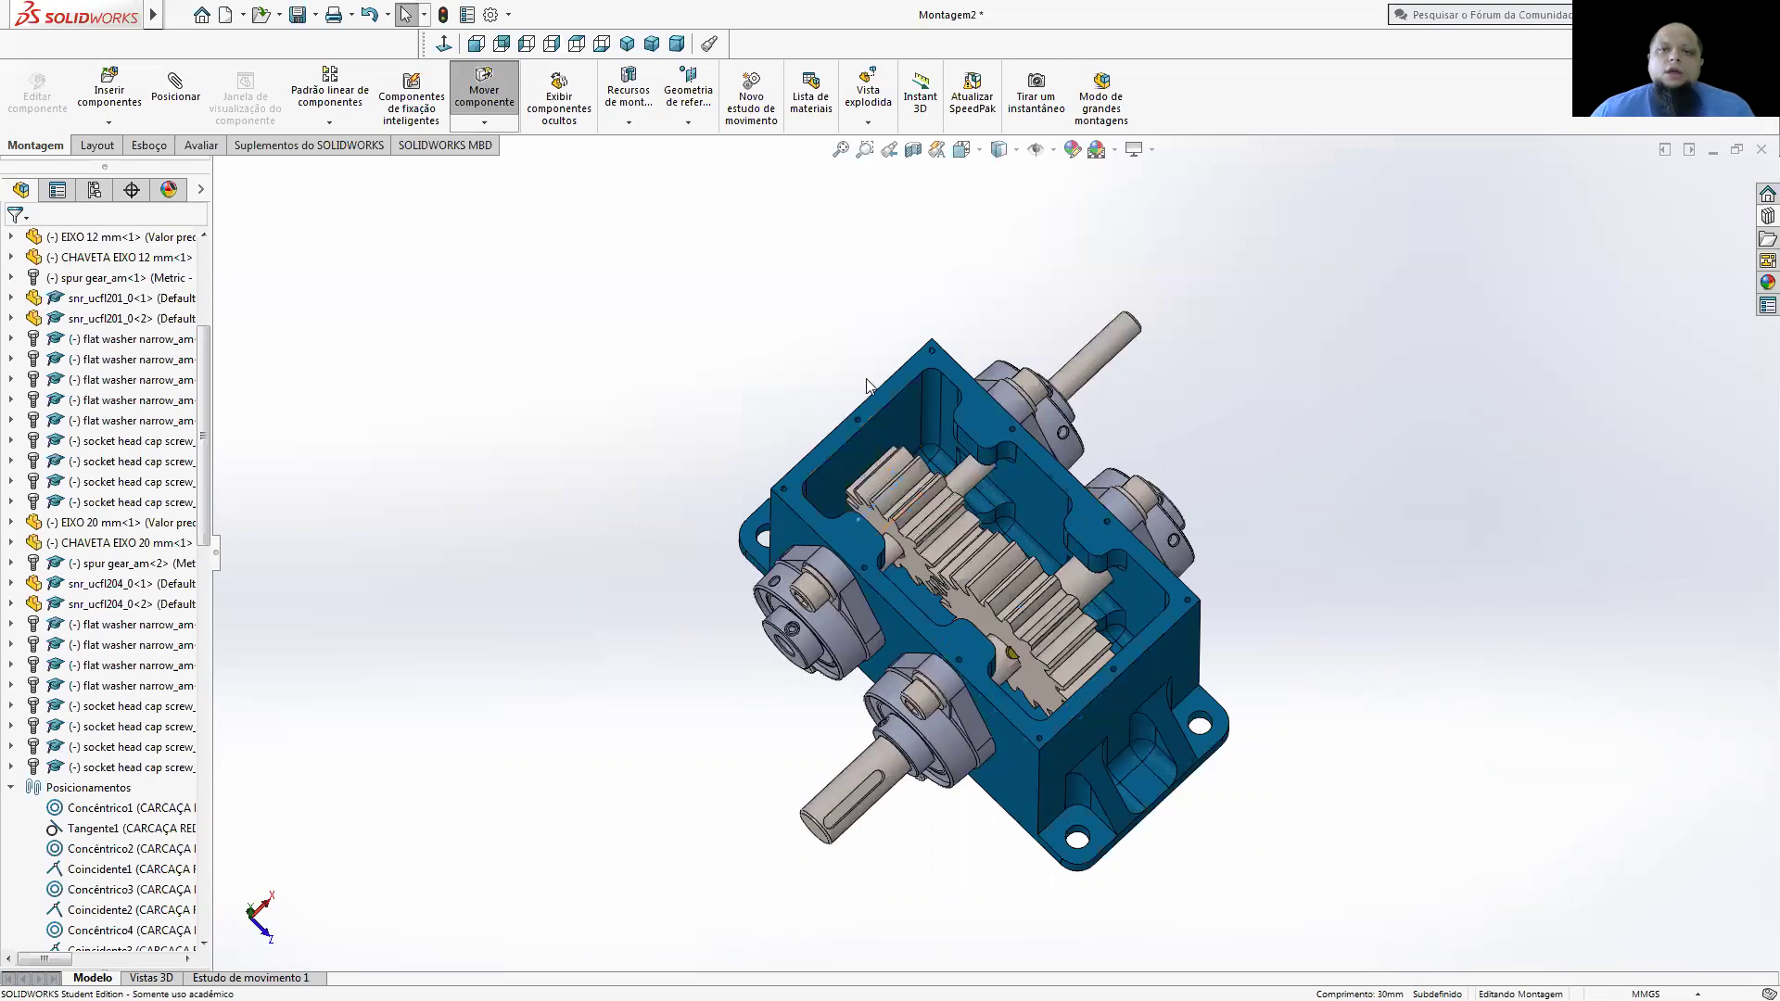
- Rebuild and save the assembly, then show it in isometric view
click(306, 16)
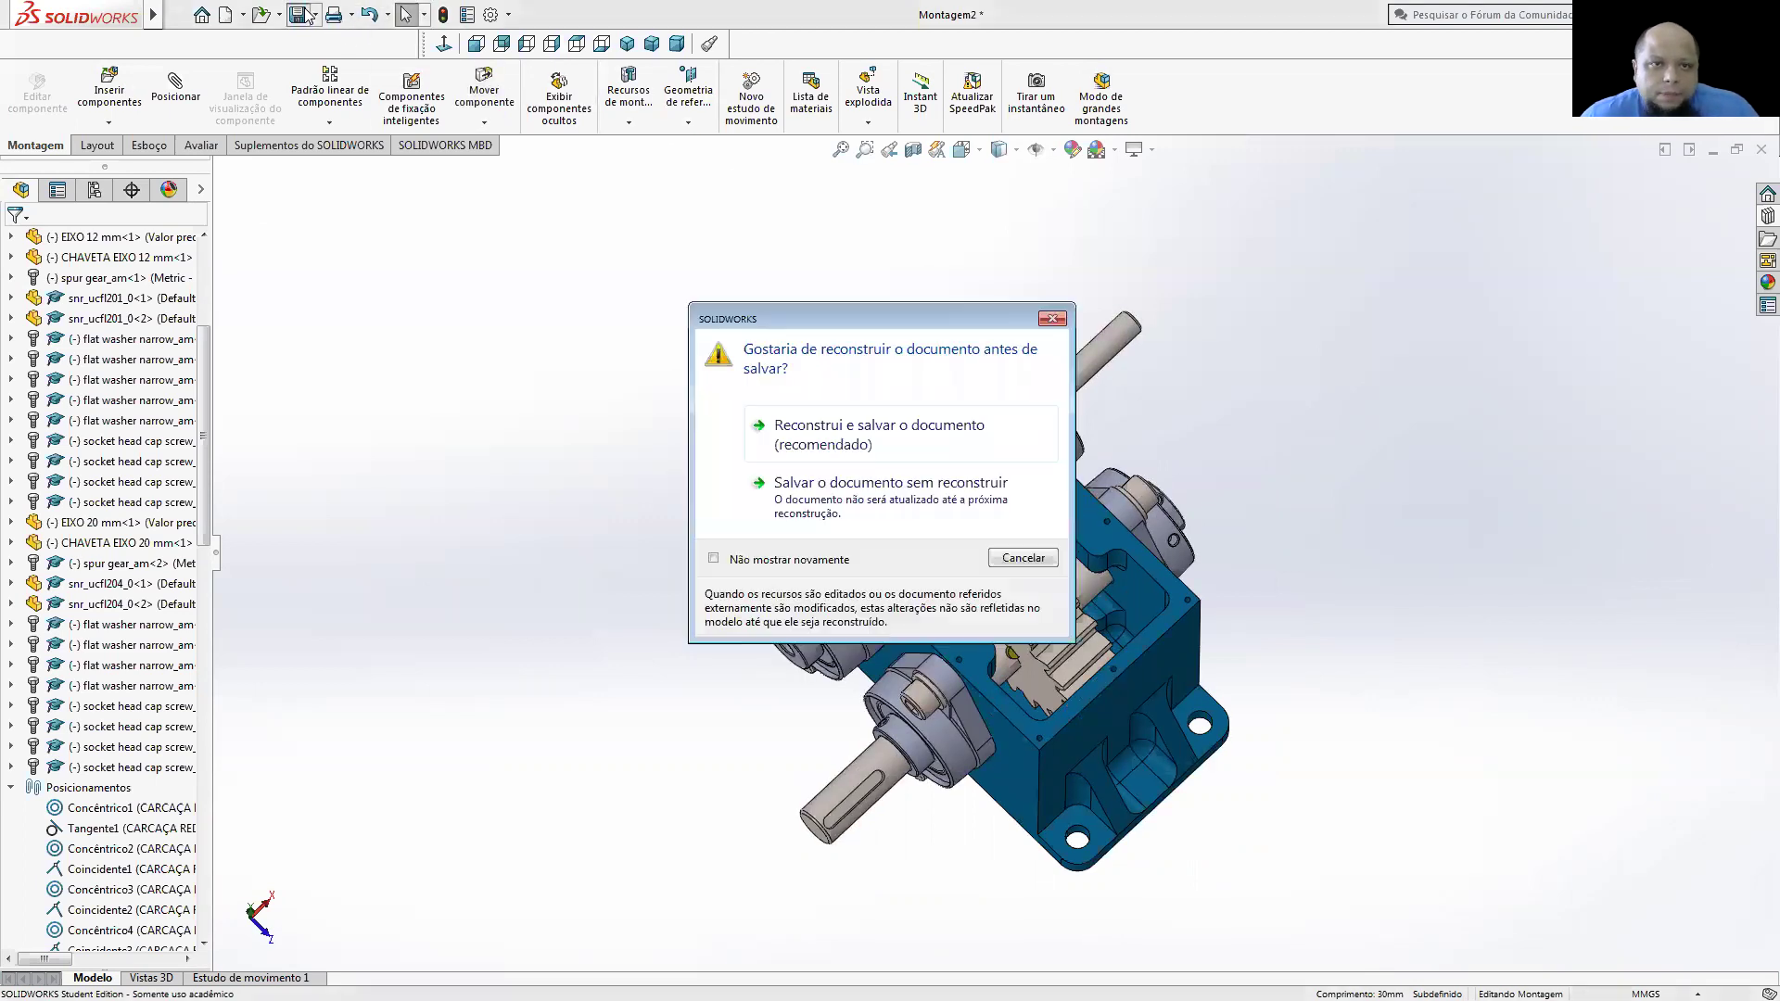
click(909, 423)
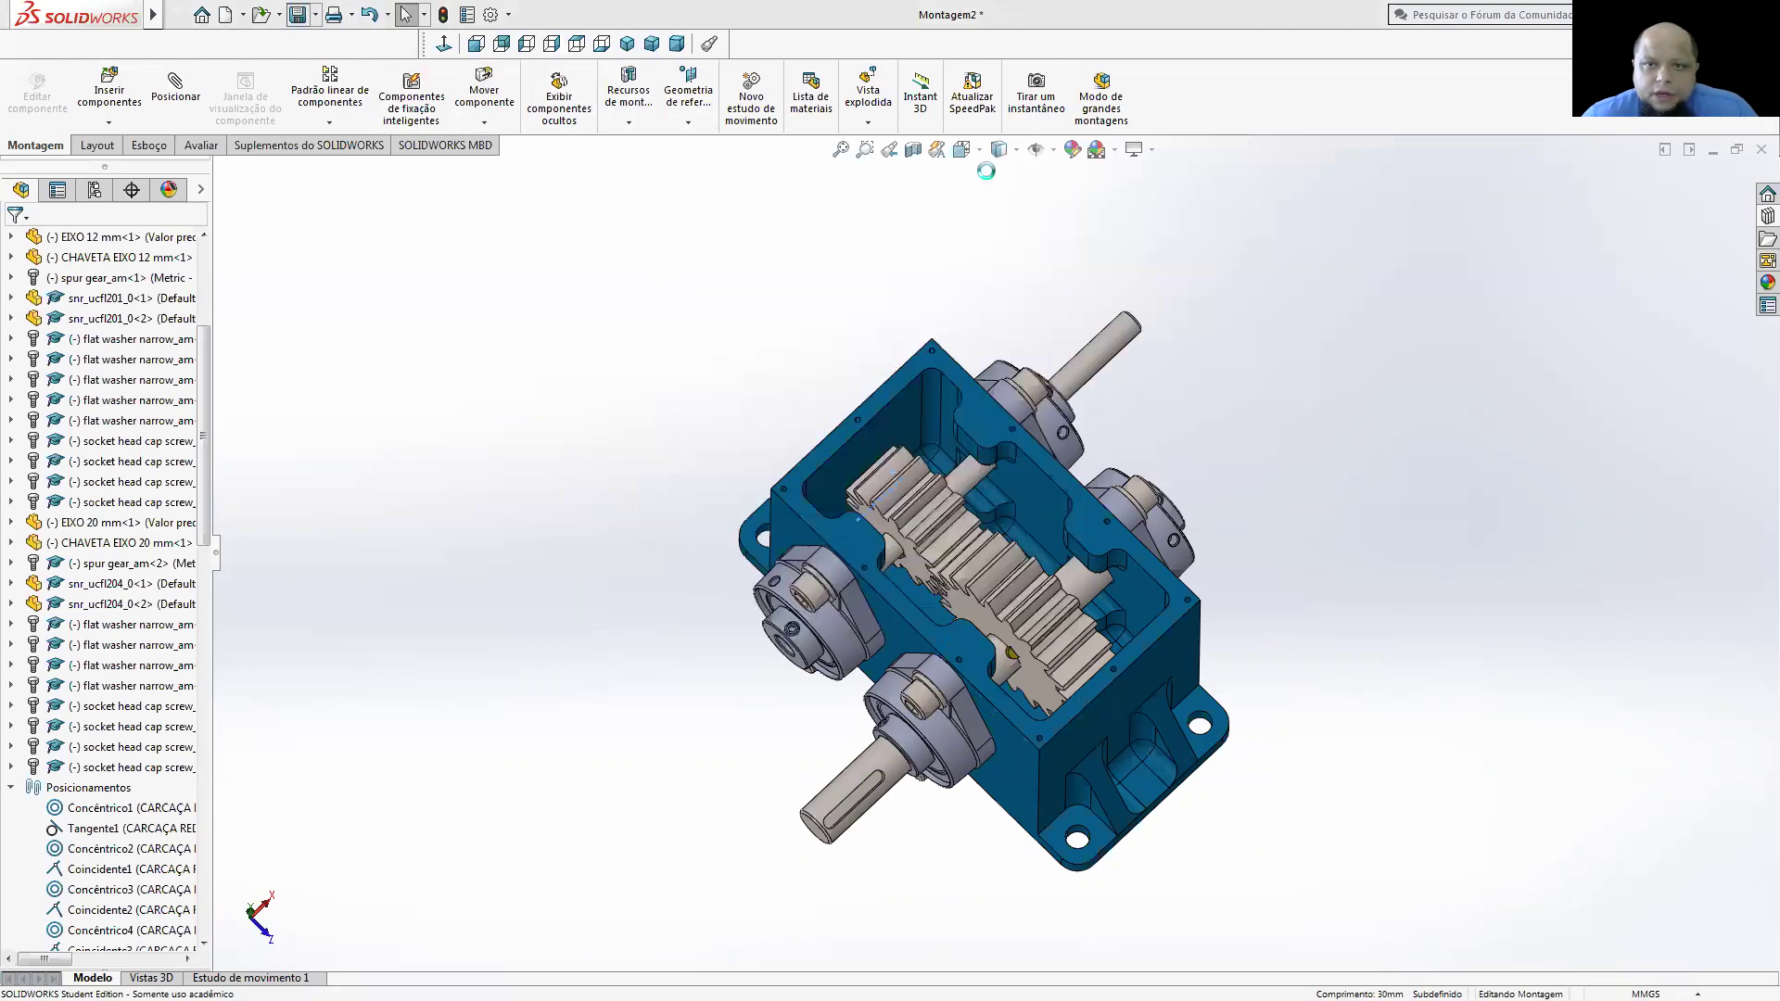
click(961, 149)
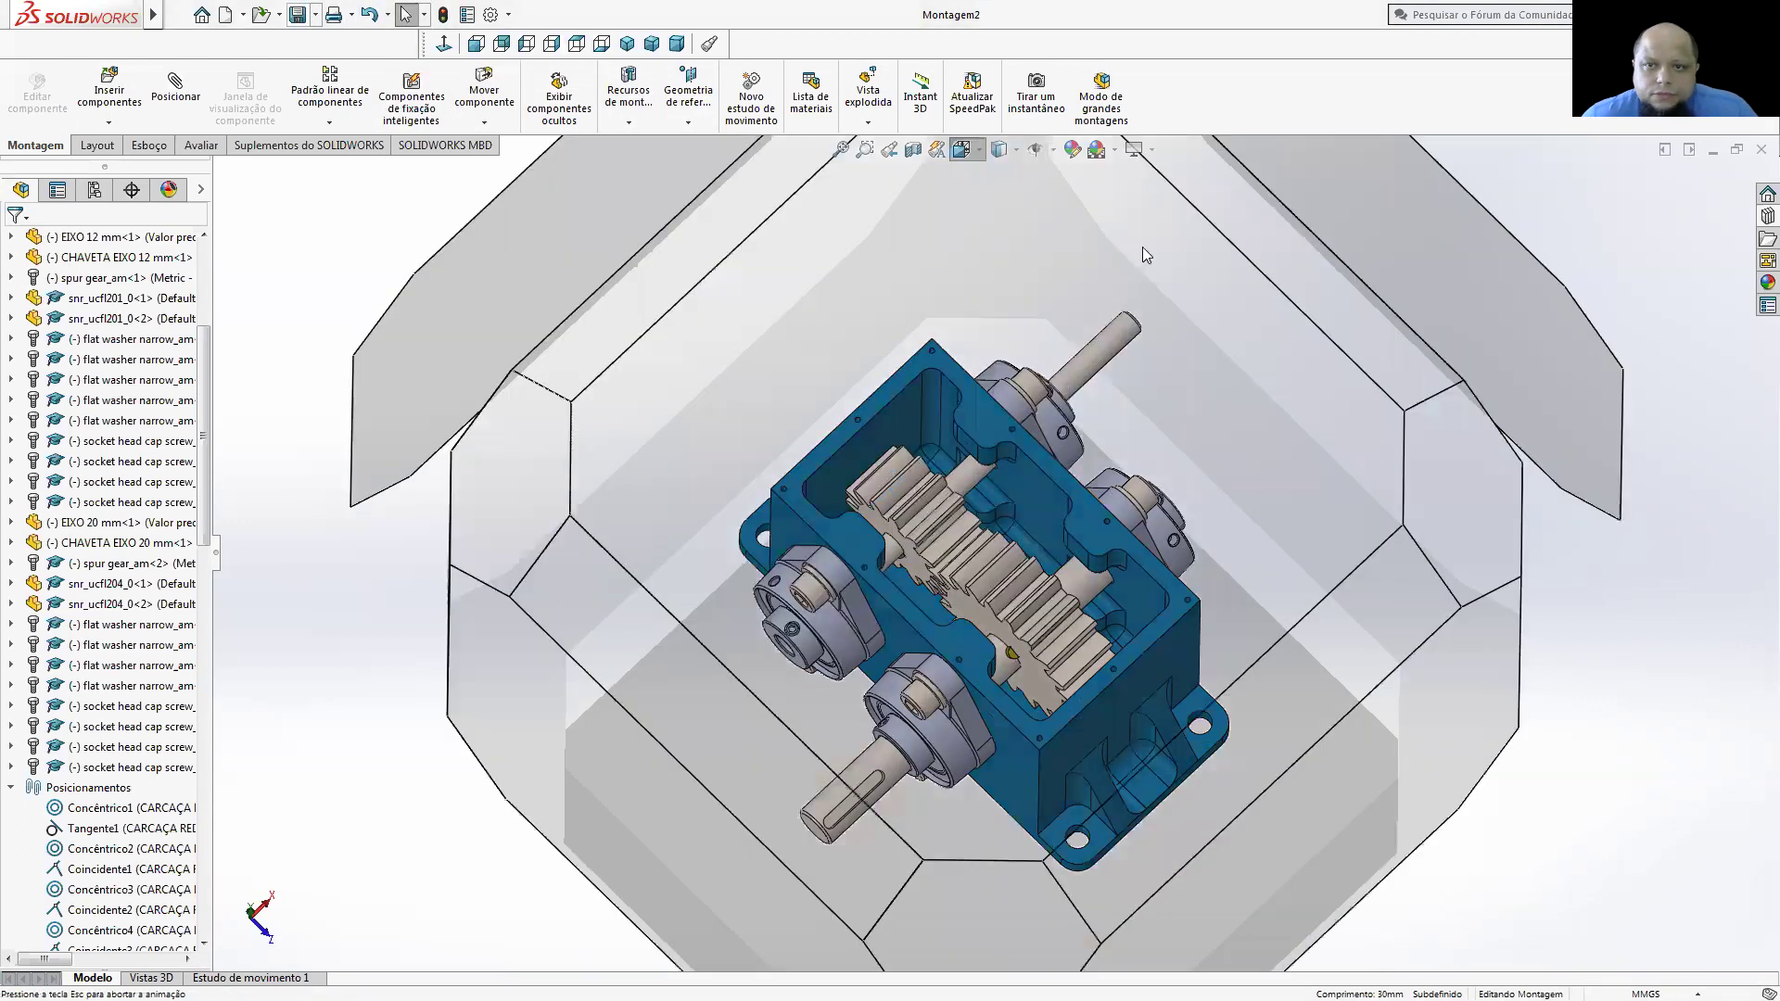
click(1073, 215)
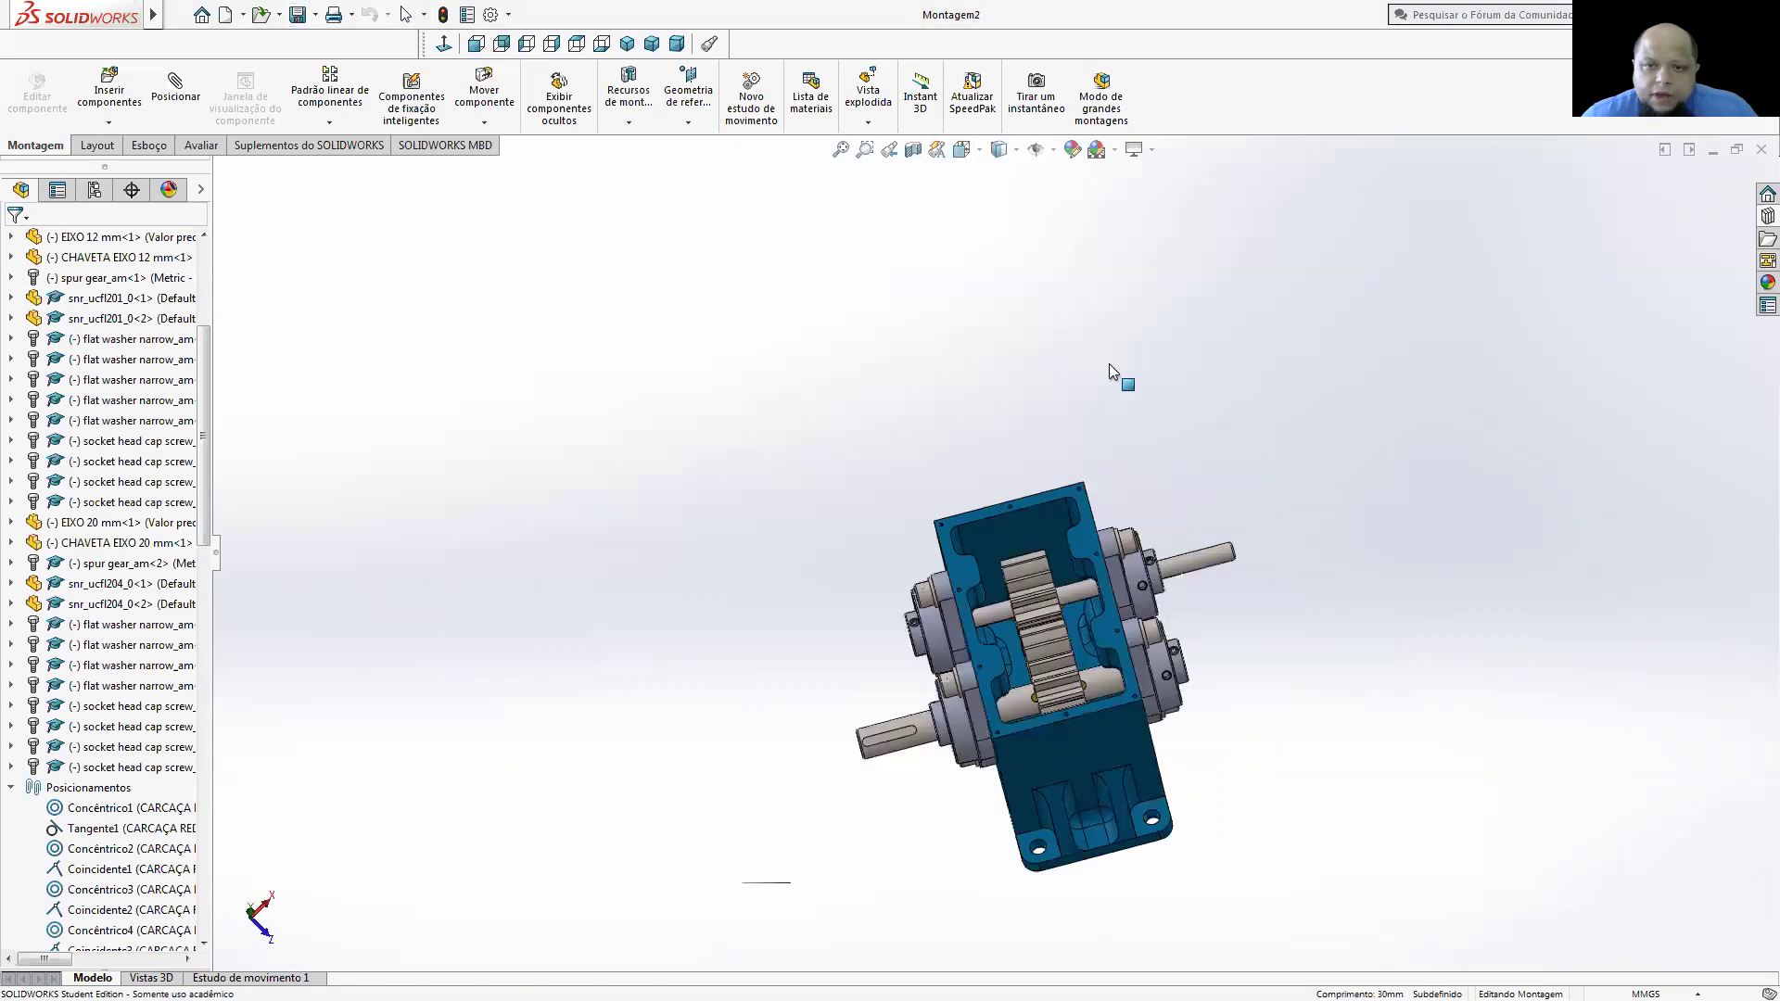
key(ctrl+7)
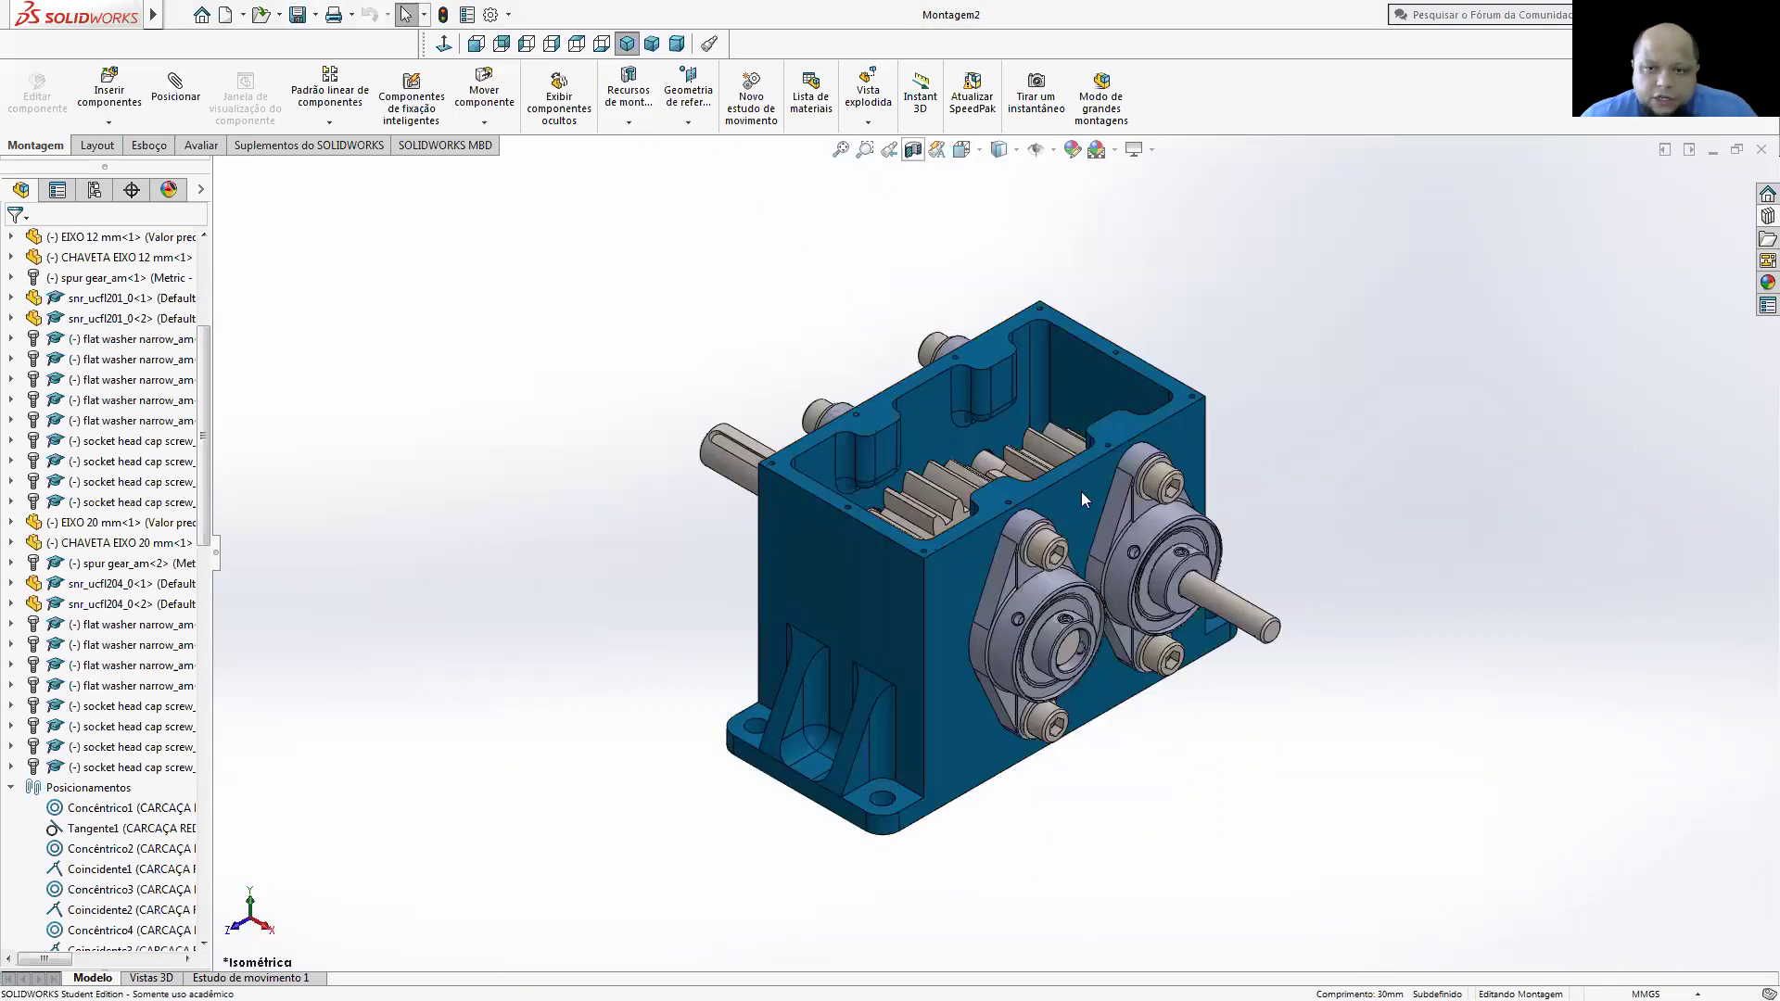
- Section the gearbox on Plano direito with the cut plane offset into the housing
click(913, 149)
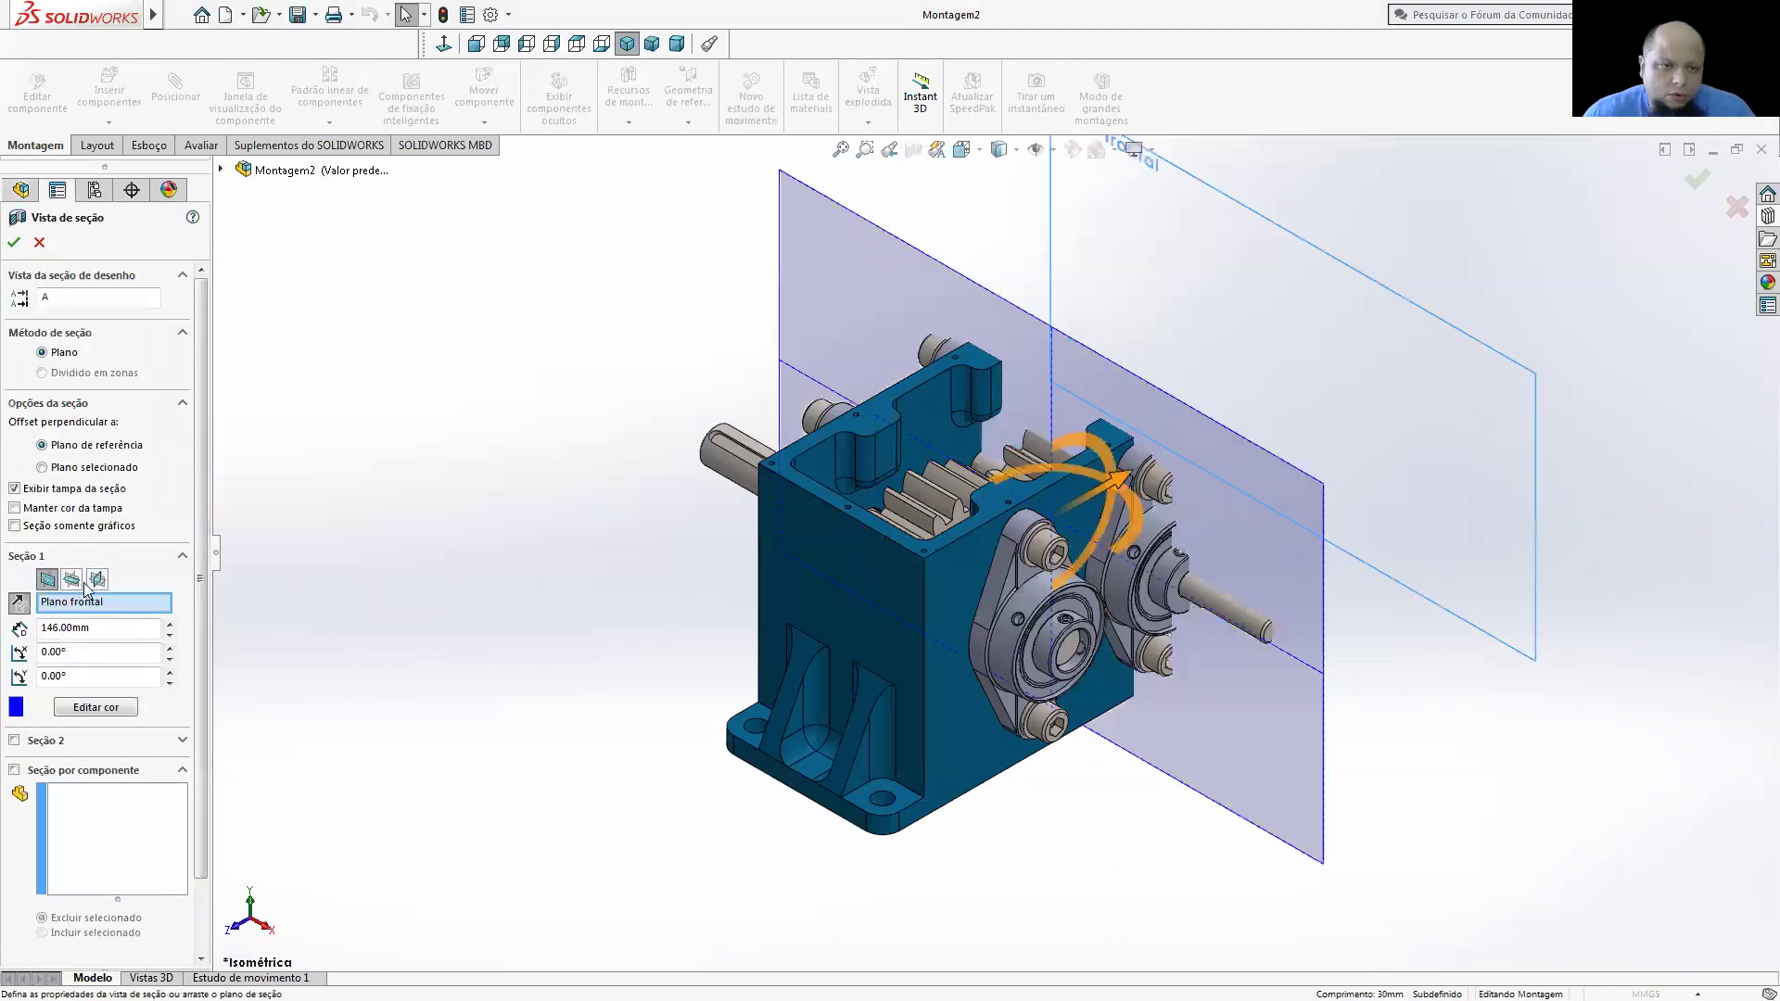
click(96, 579)
mouse_move(892, 501)
mouse_down()
mouse_move(1003, 548)
mouse_move(1067, 621)
mouse_up()
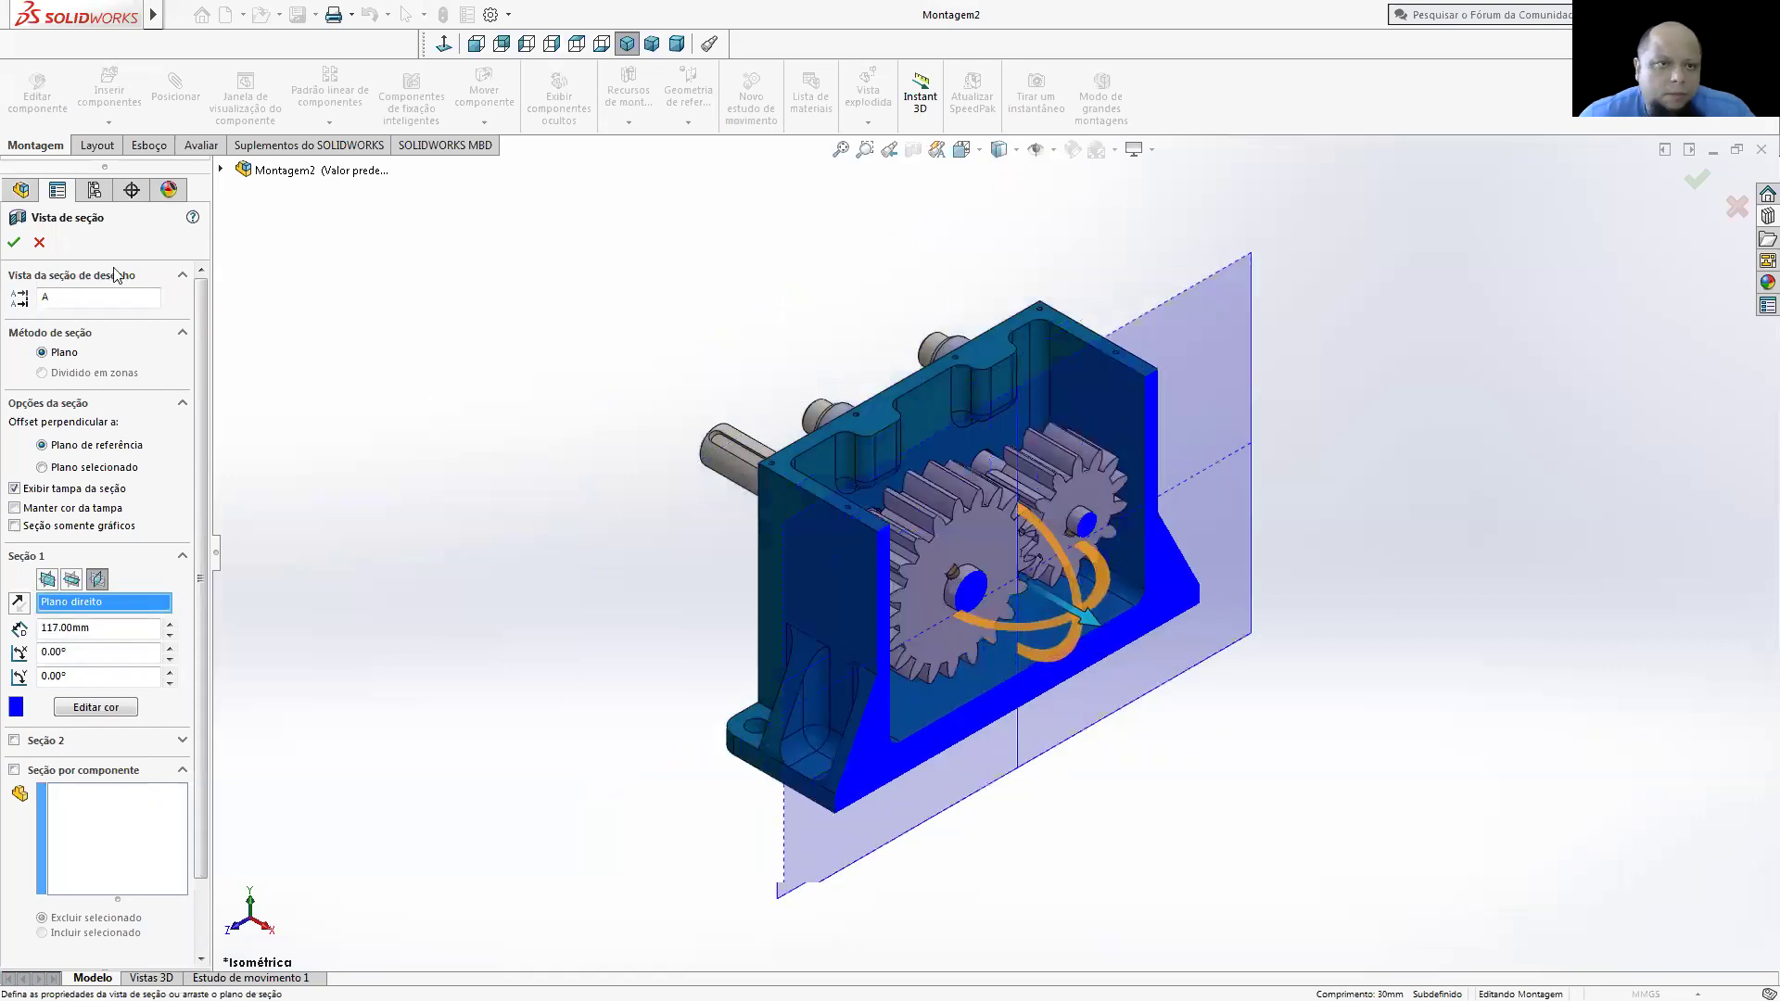
click(14, 243)
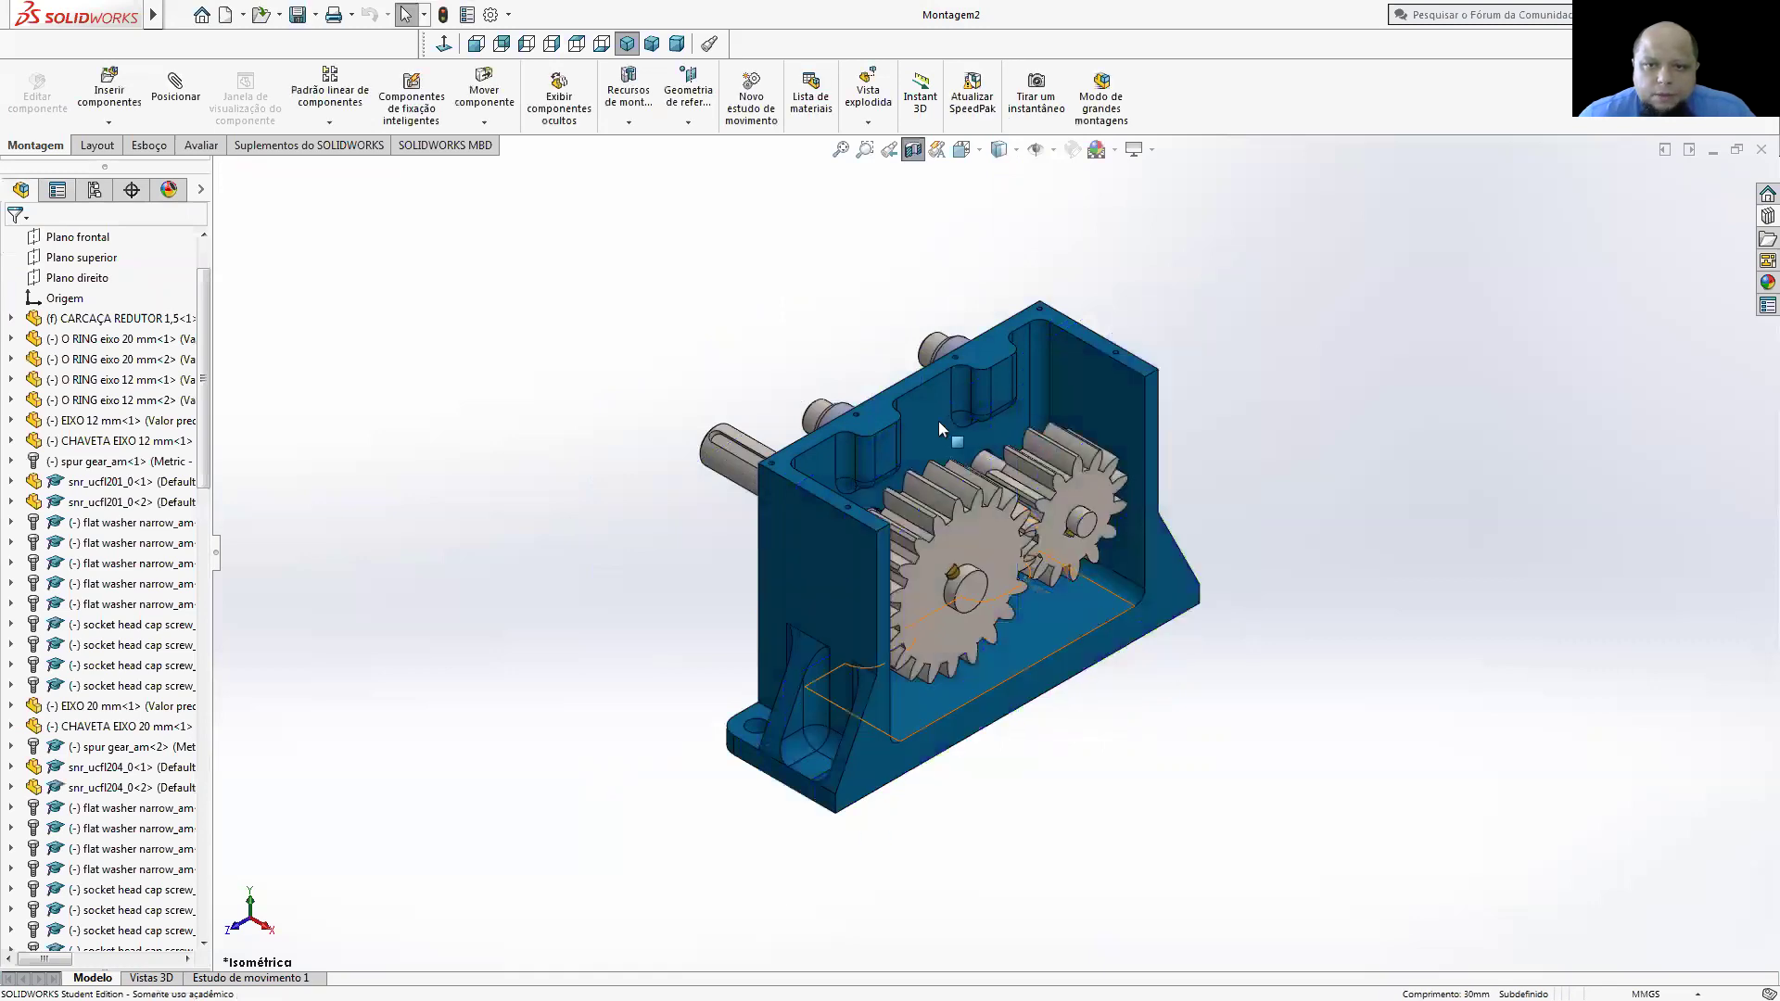
- Switch to the right view and turn the small and large spur gears
click(1155, 379)
key(ctrl+4)
key(Escape)
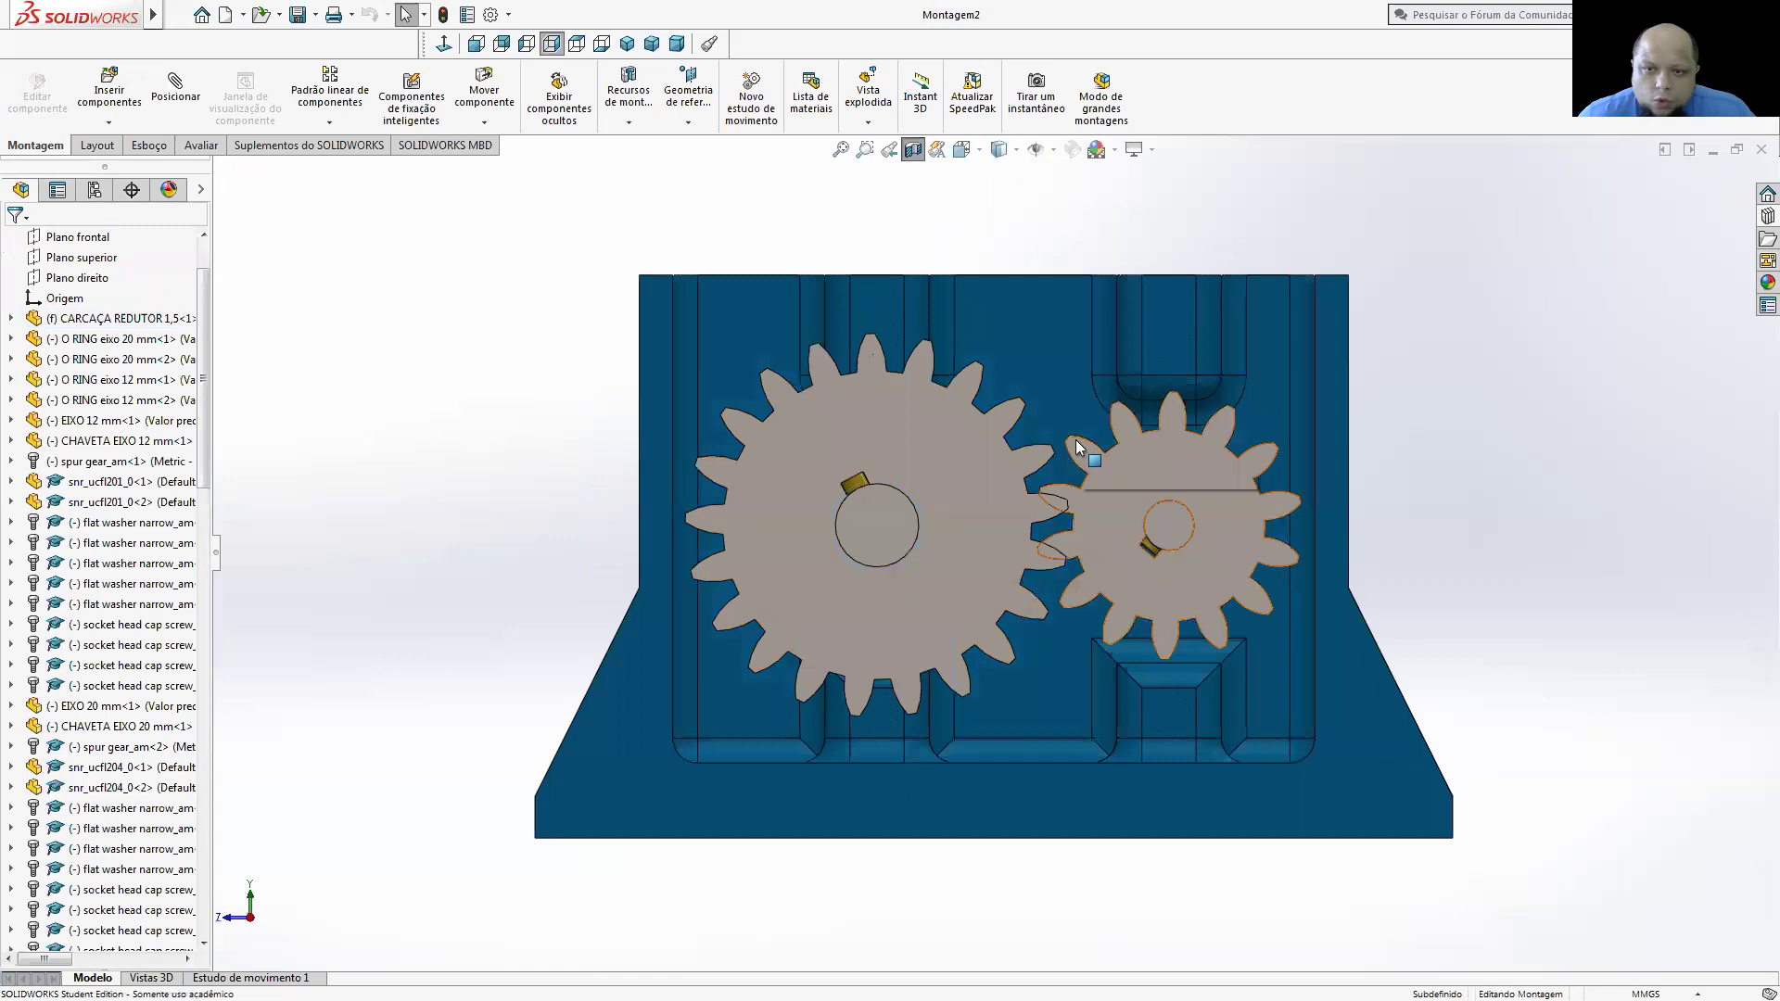
mouse_move(1076, 443)
mouse_down()
mouse_move(1190, 405)
mouse_move(1307, 452)
mouse_move(1054, 434)
mouse_up()
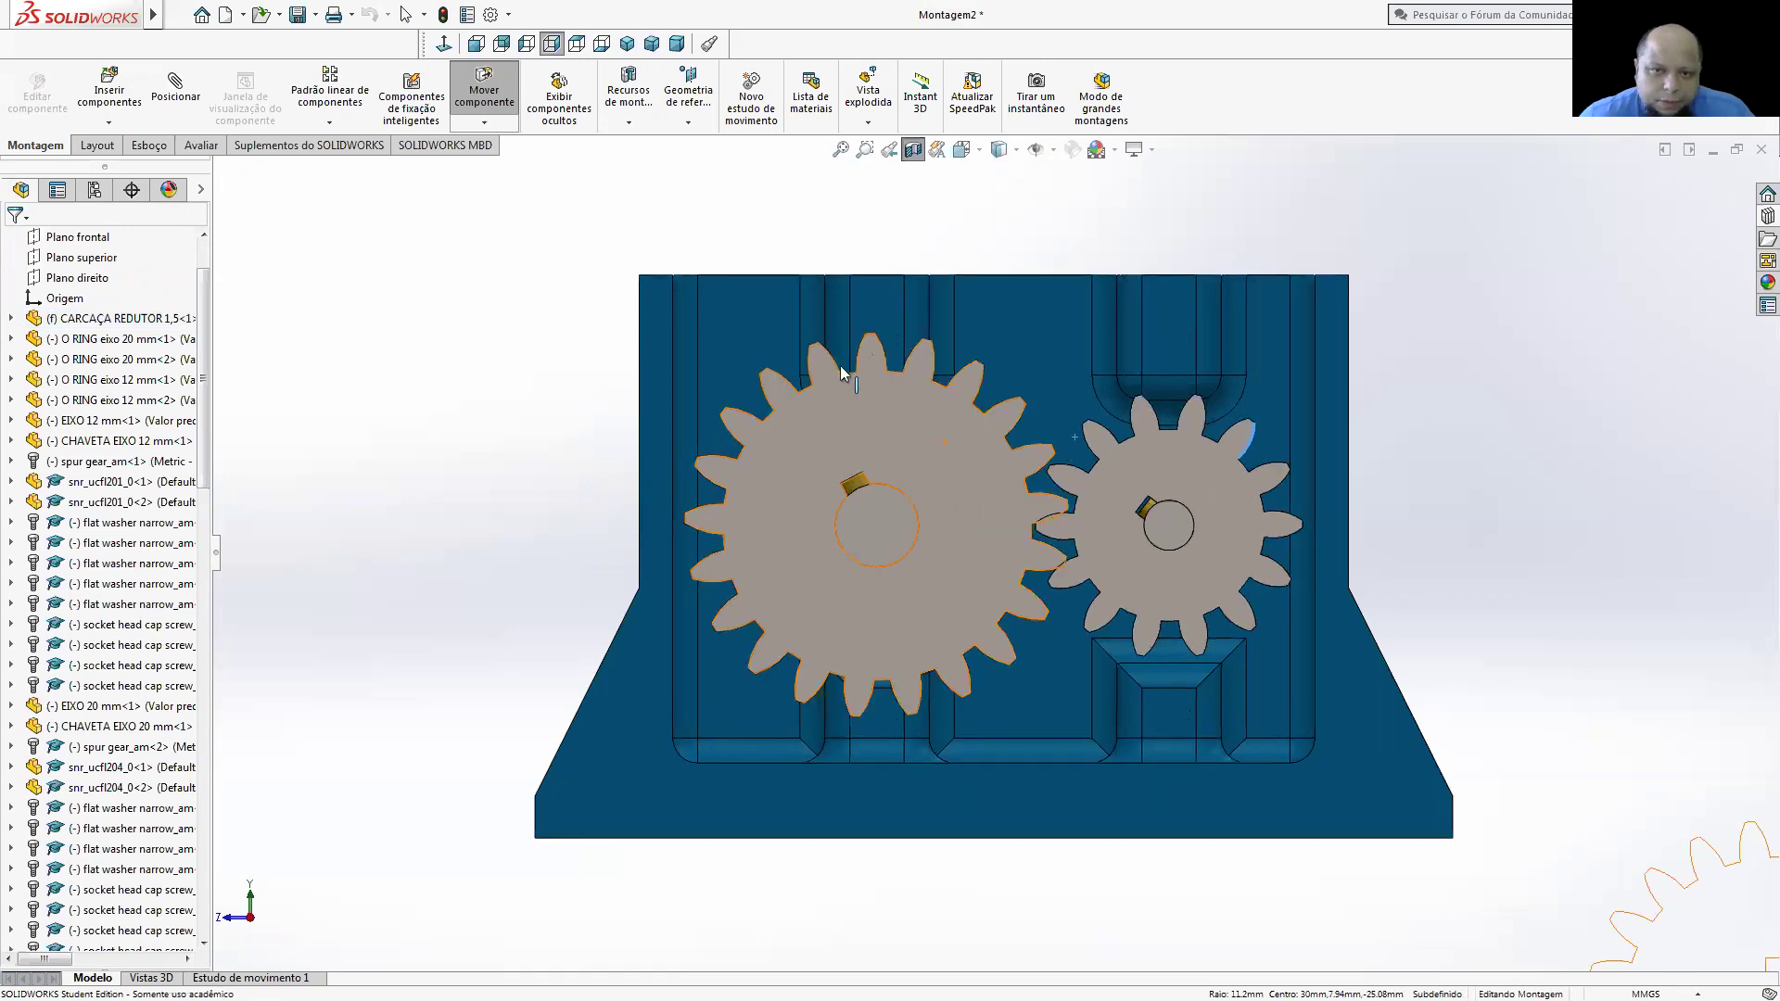
mouse_move(838, 386)
mouse_down()
mouse_move(780, 383)
mouse_move(991, 397)
mouse_up()
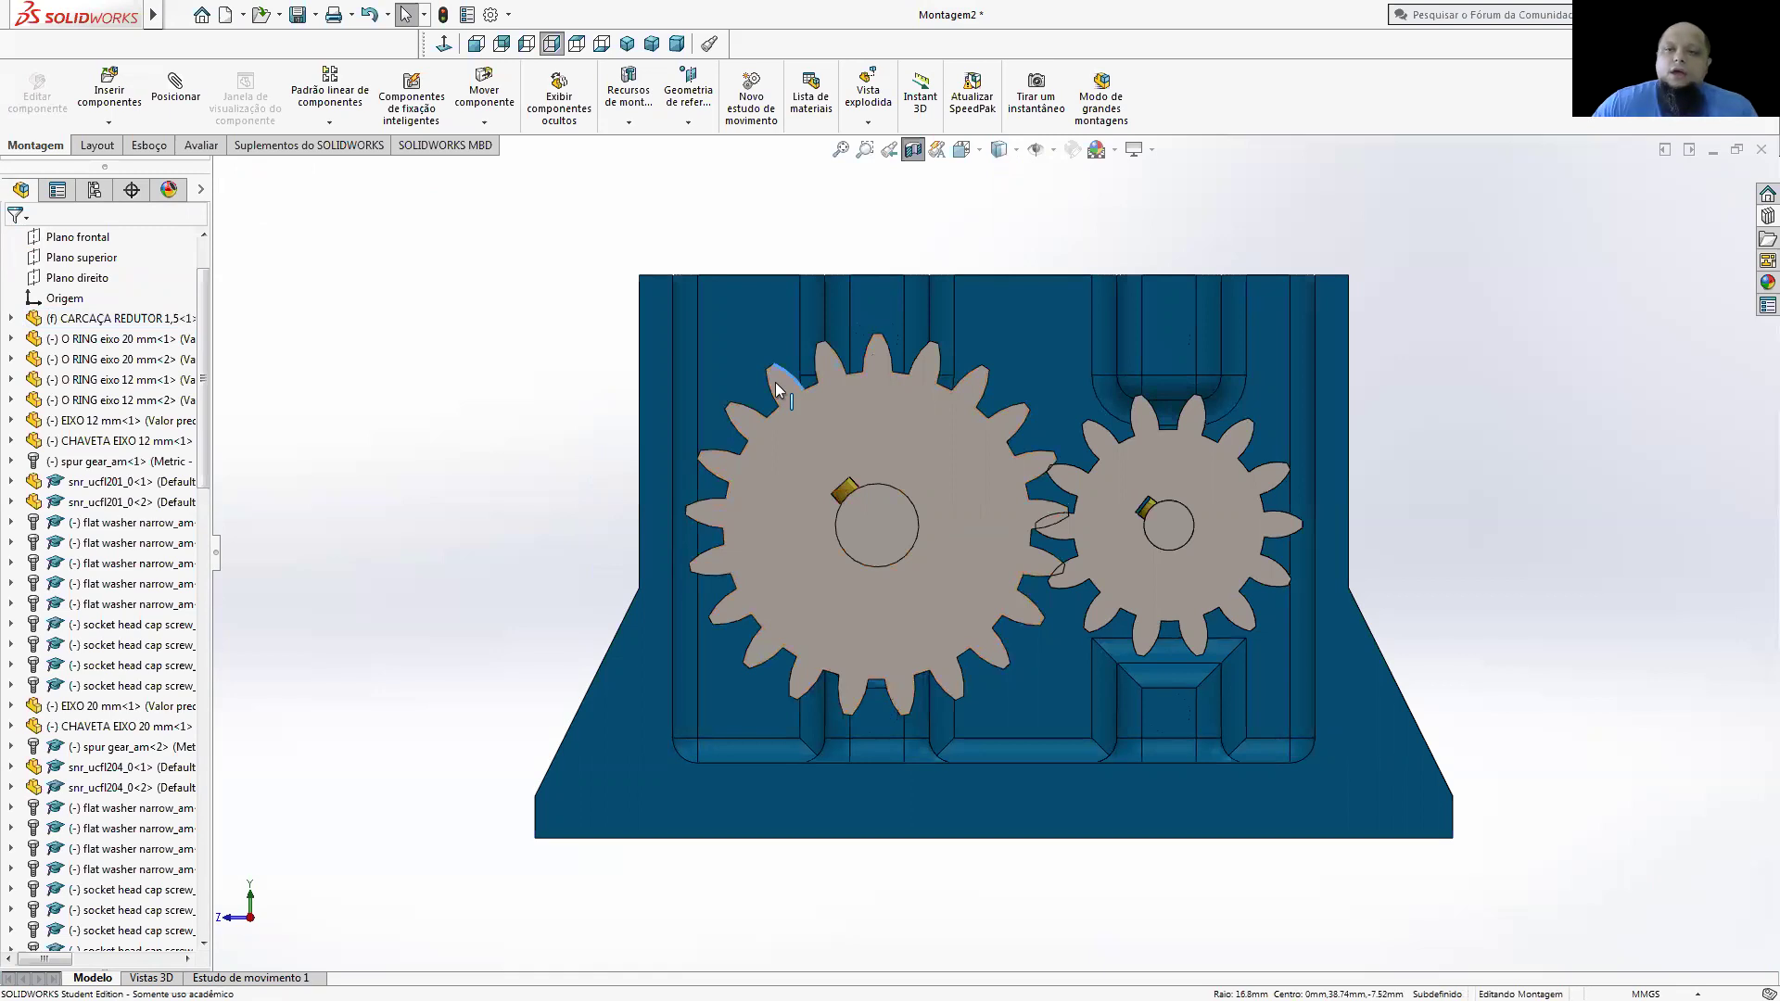
scroll(1056, 587, down, 1)
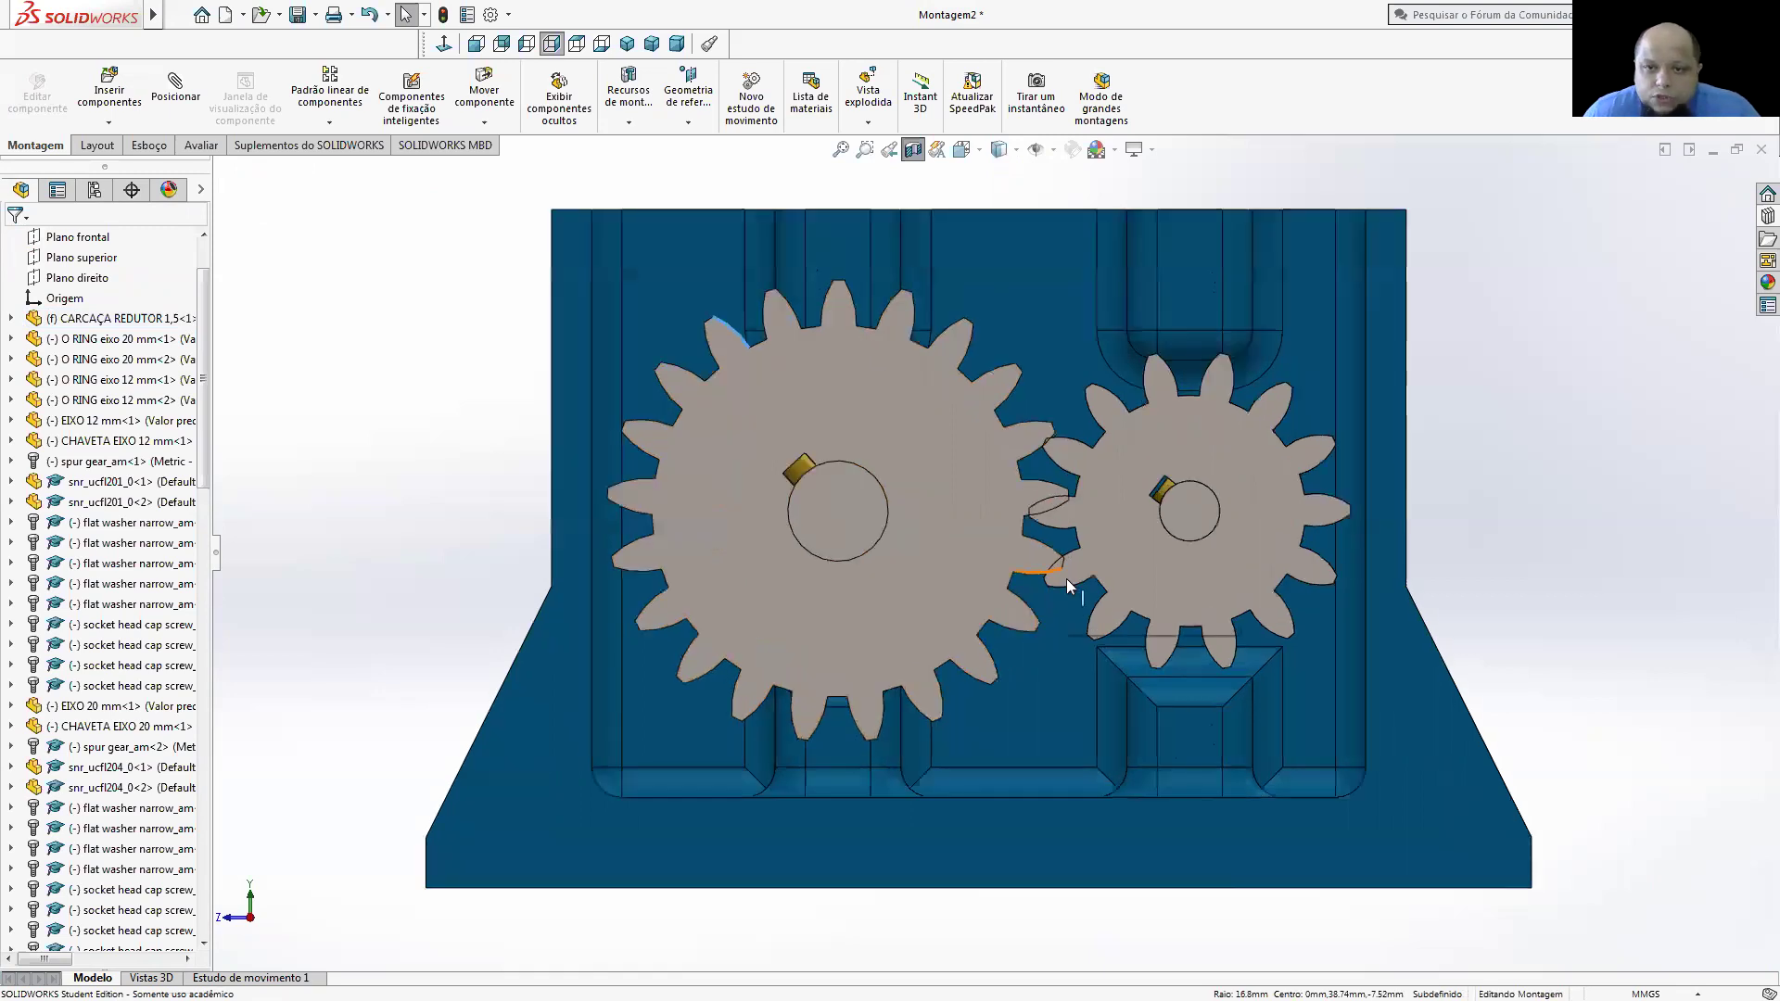
scroll(1029, 525, down, 4)
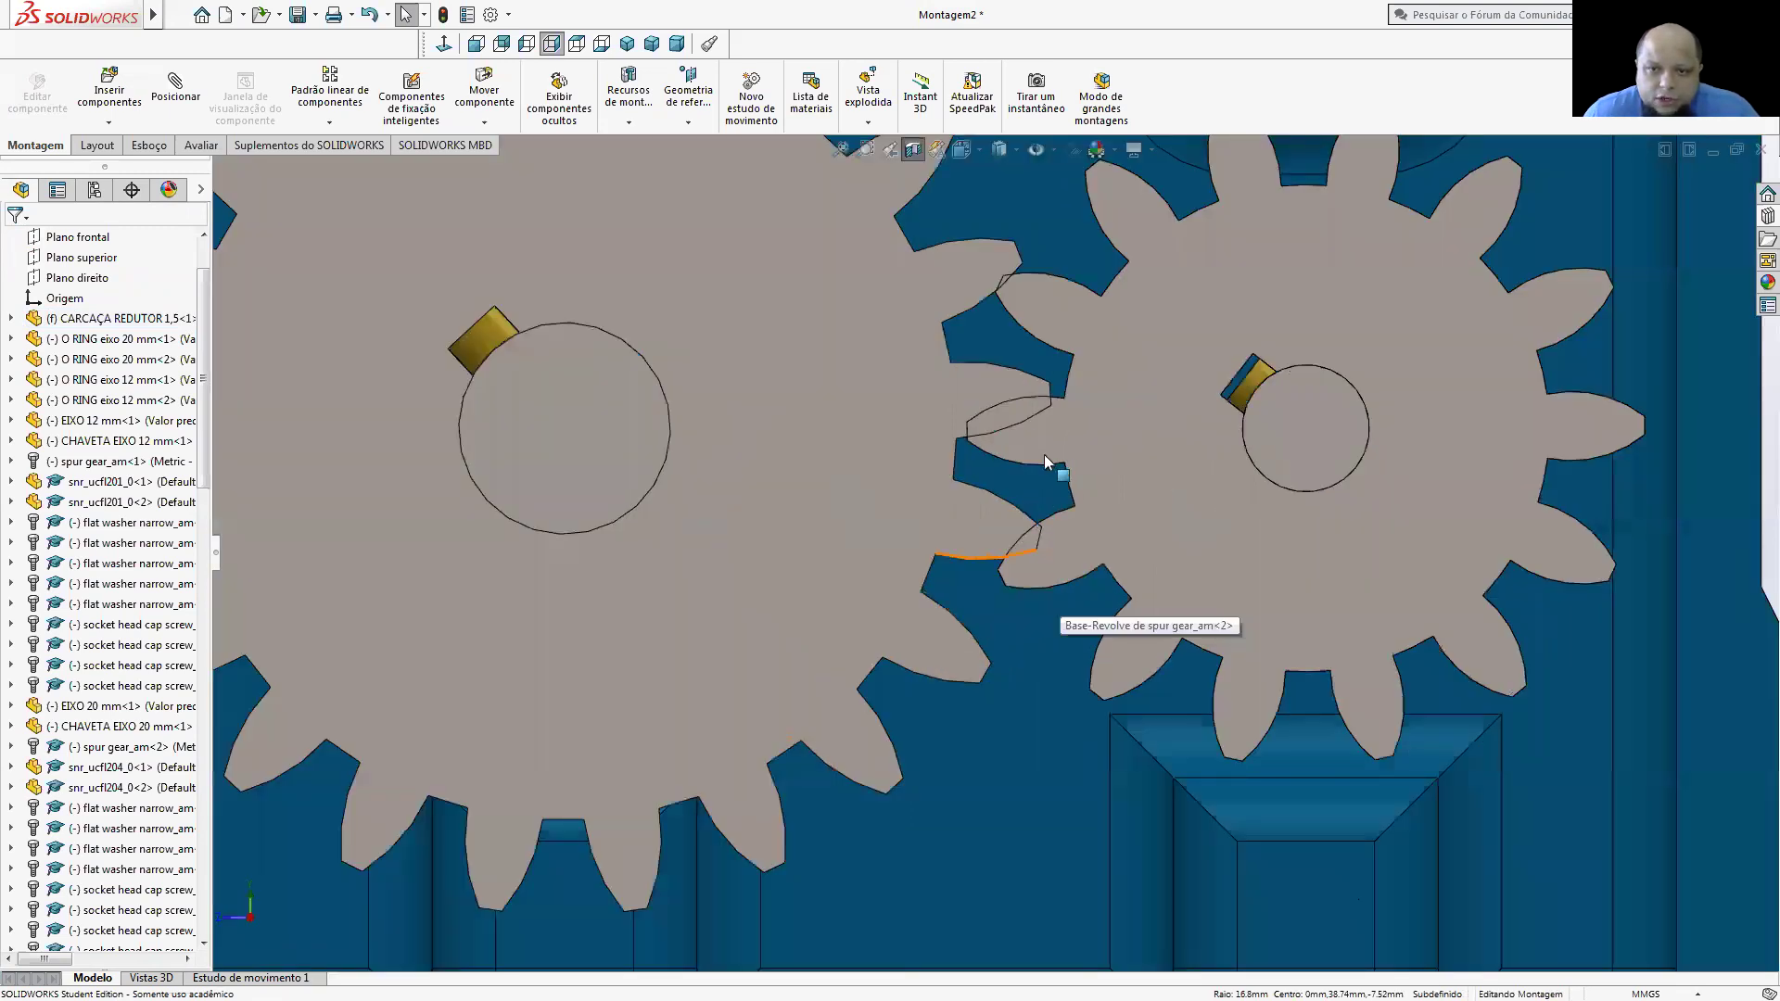
- Rotate the large spur gear until its teeth mesh, then return to a fitted isometric view
click(1034, 432)
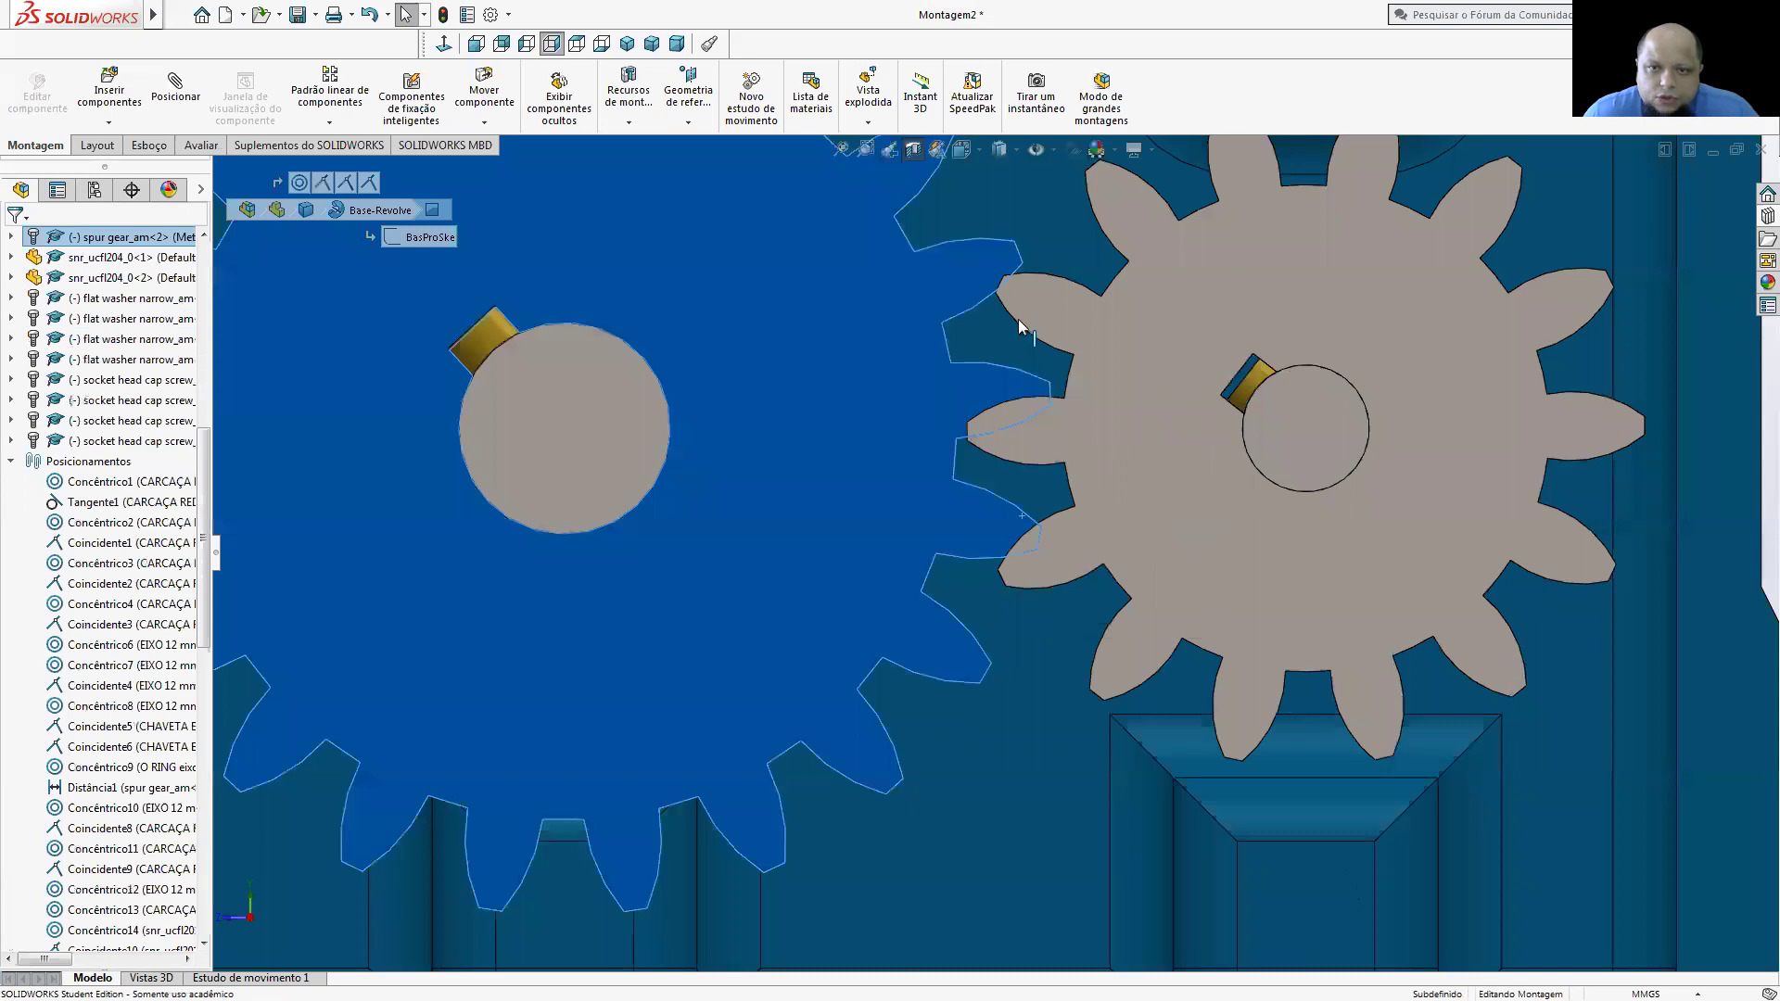
drag(1017, 317, 1007, 338)
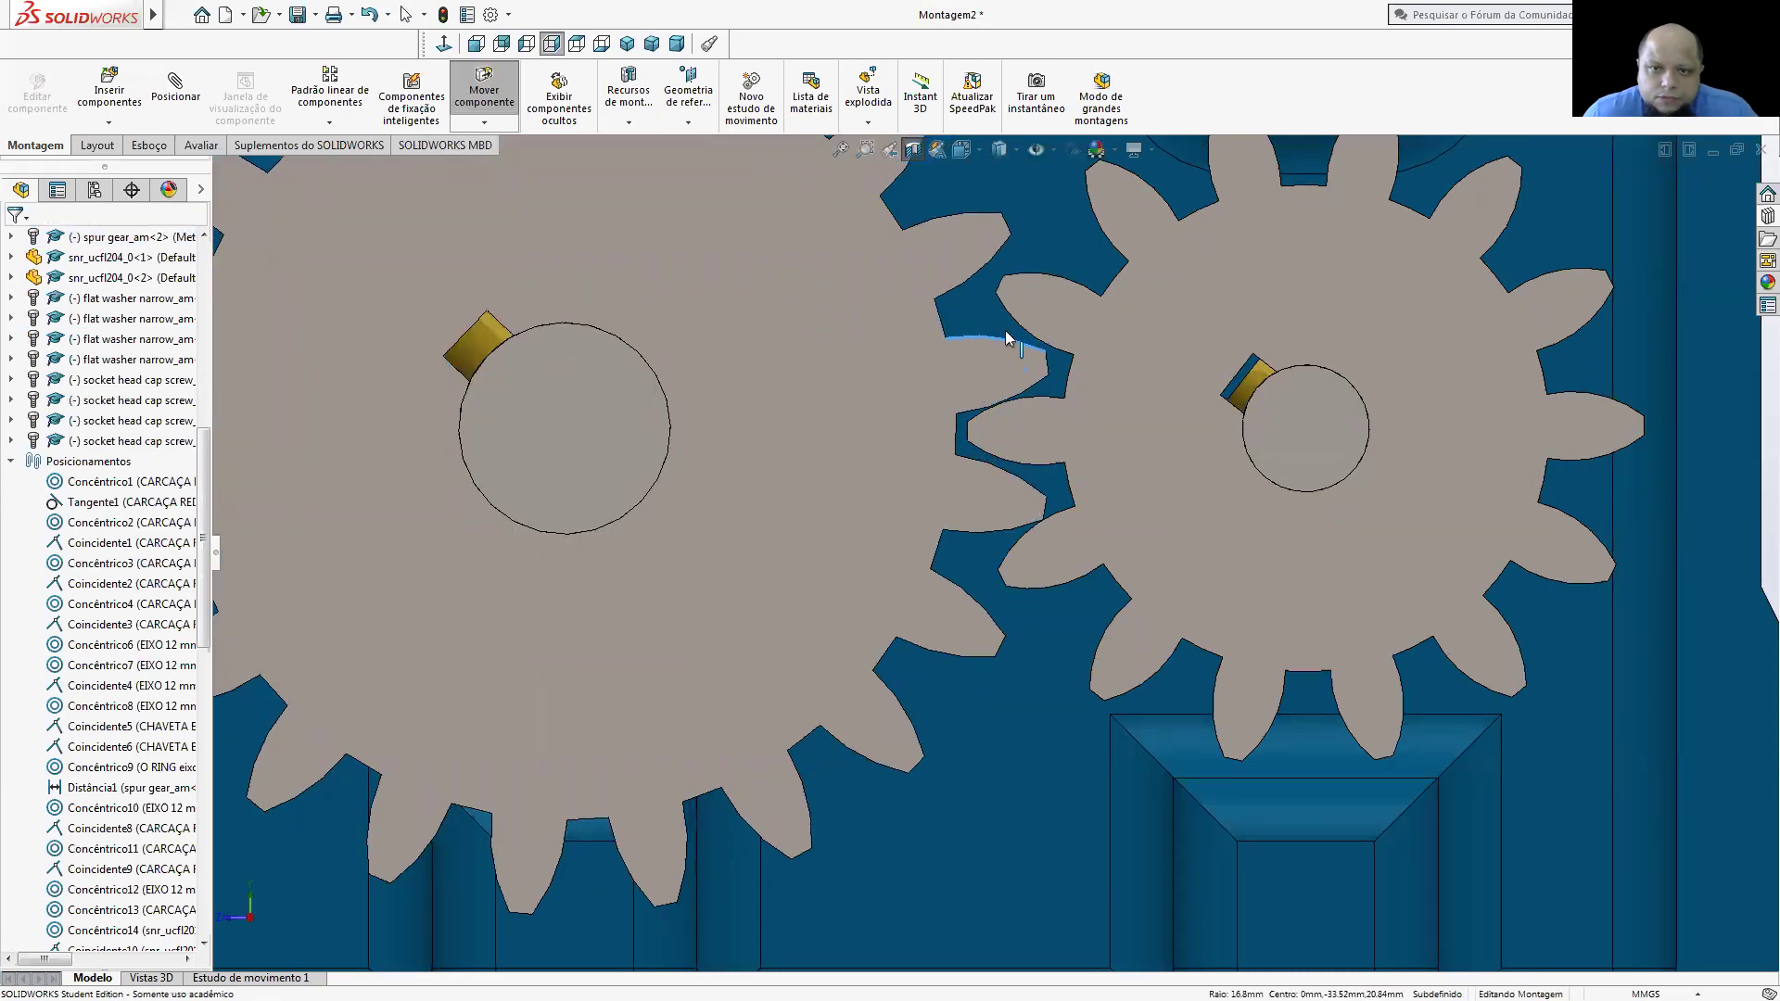
drag(1000, 338, 996, 336)
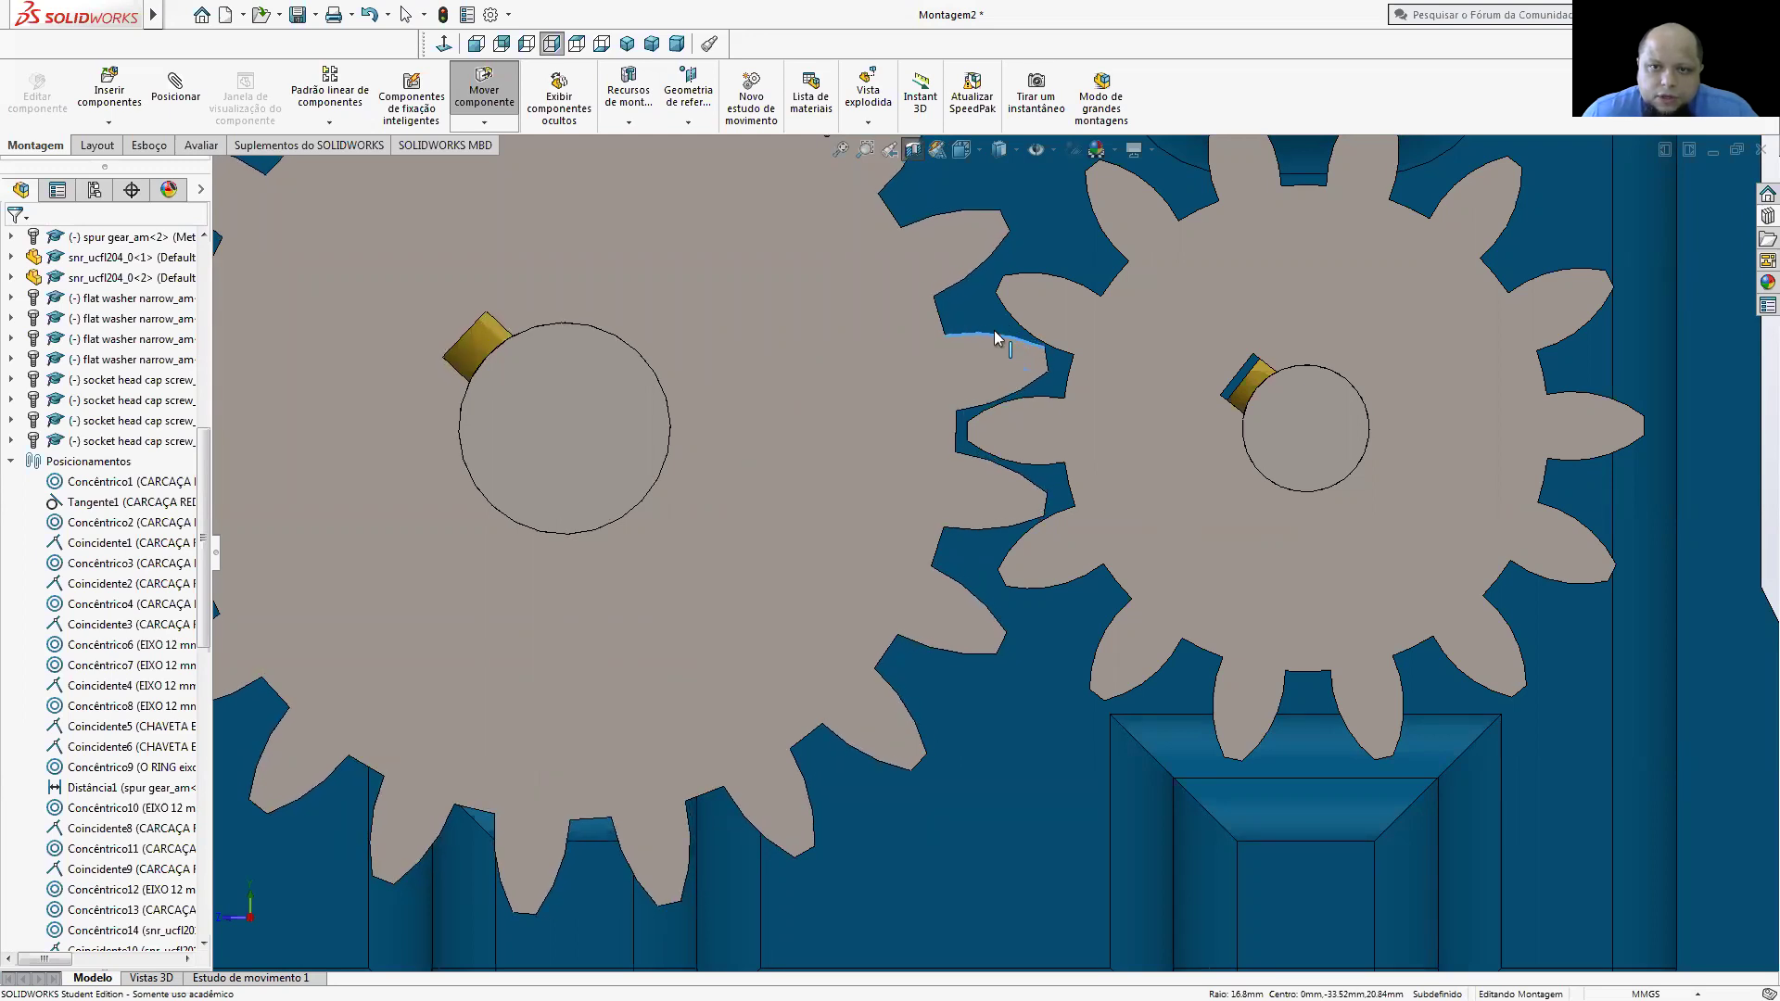
key(Escape)
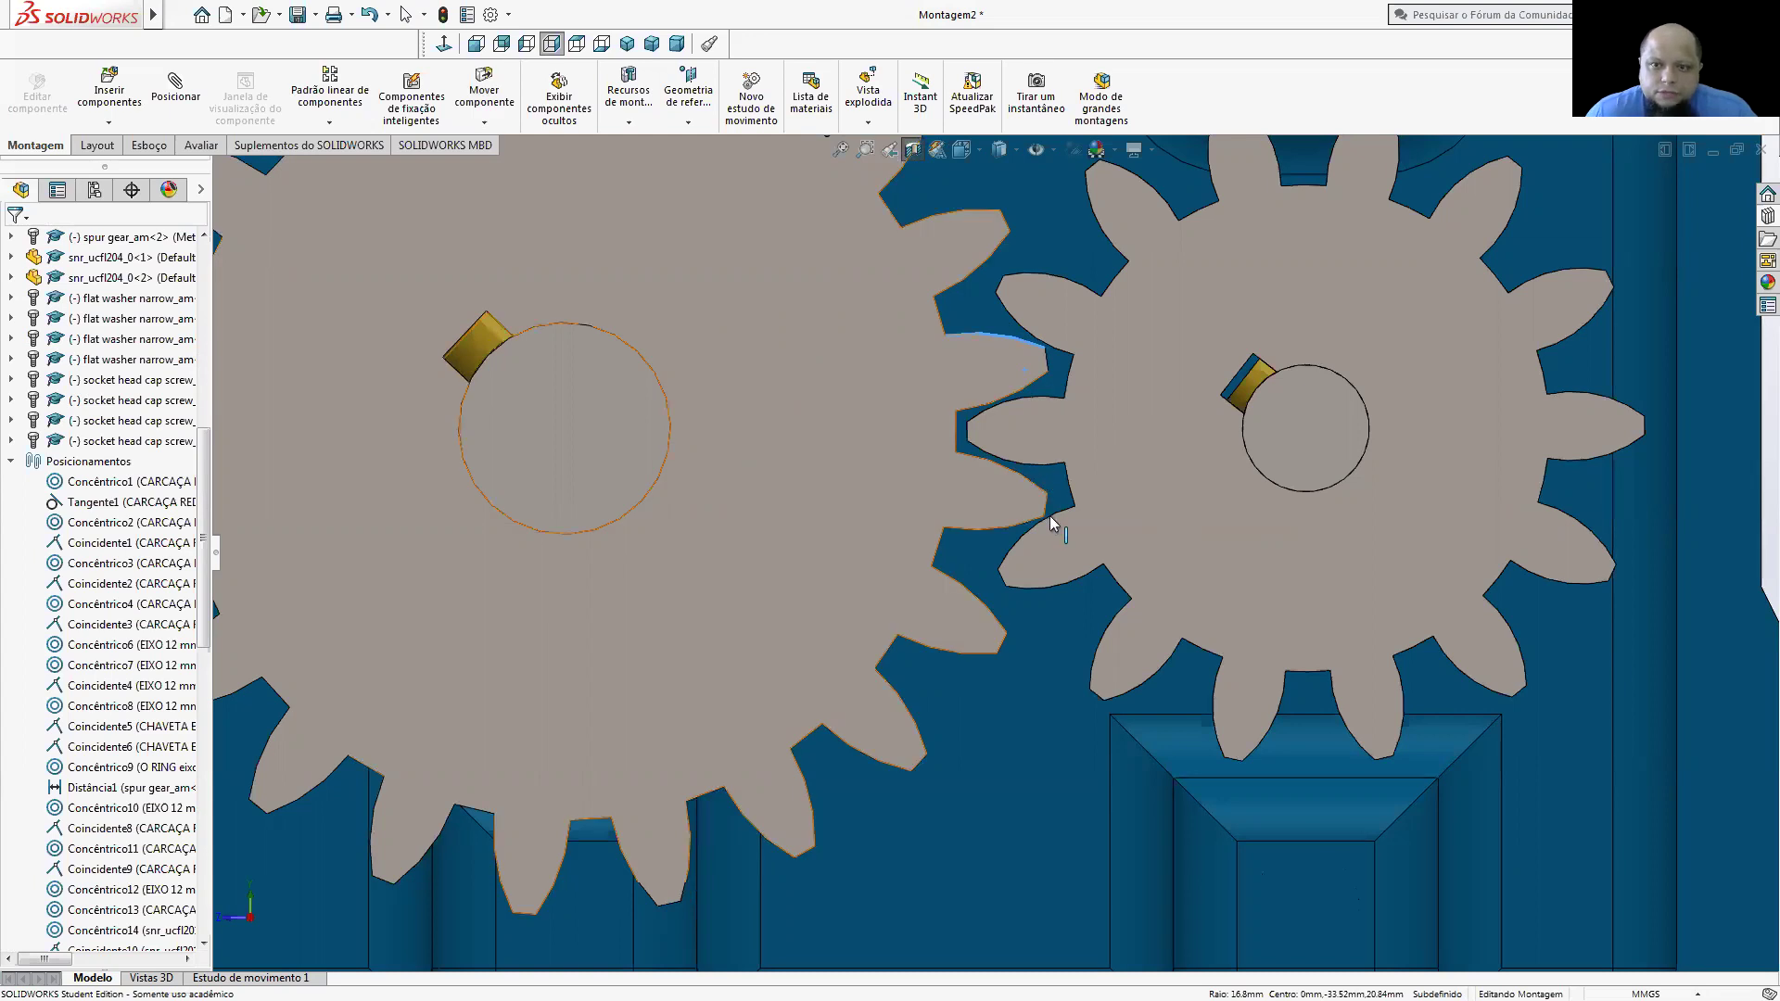
scroll(982, 303, down, 3)
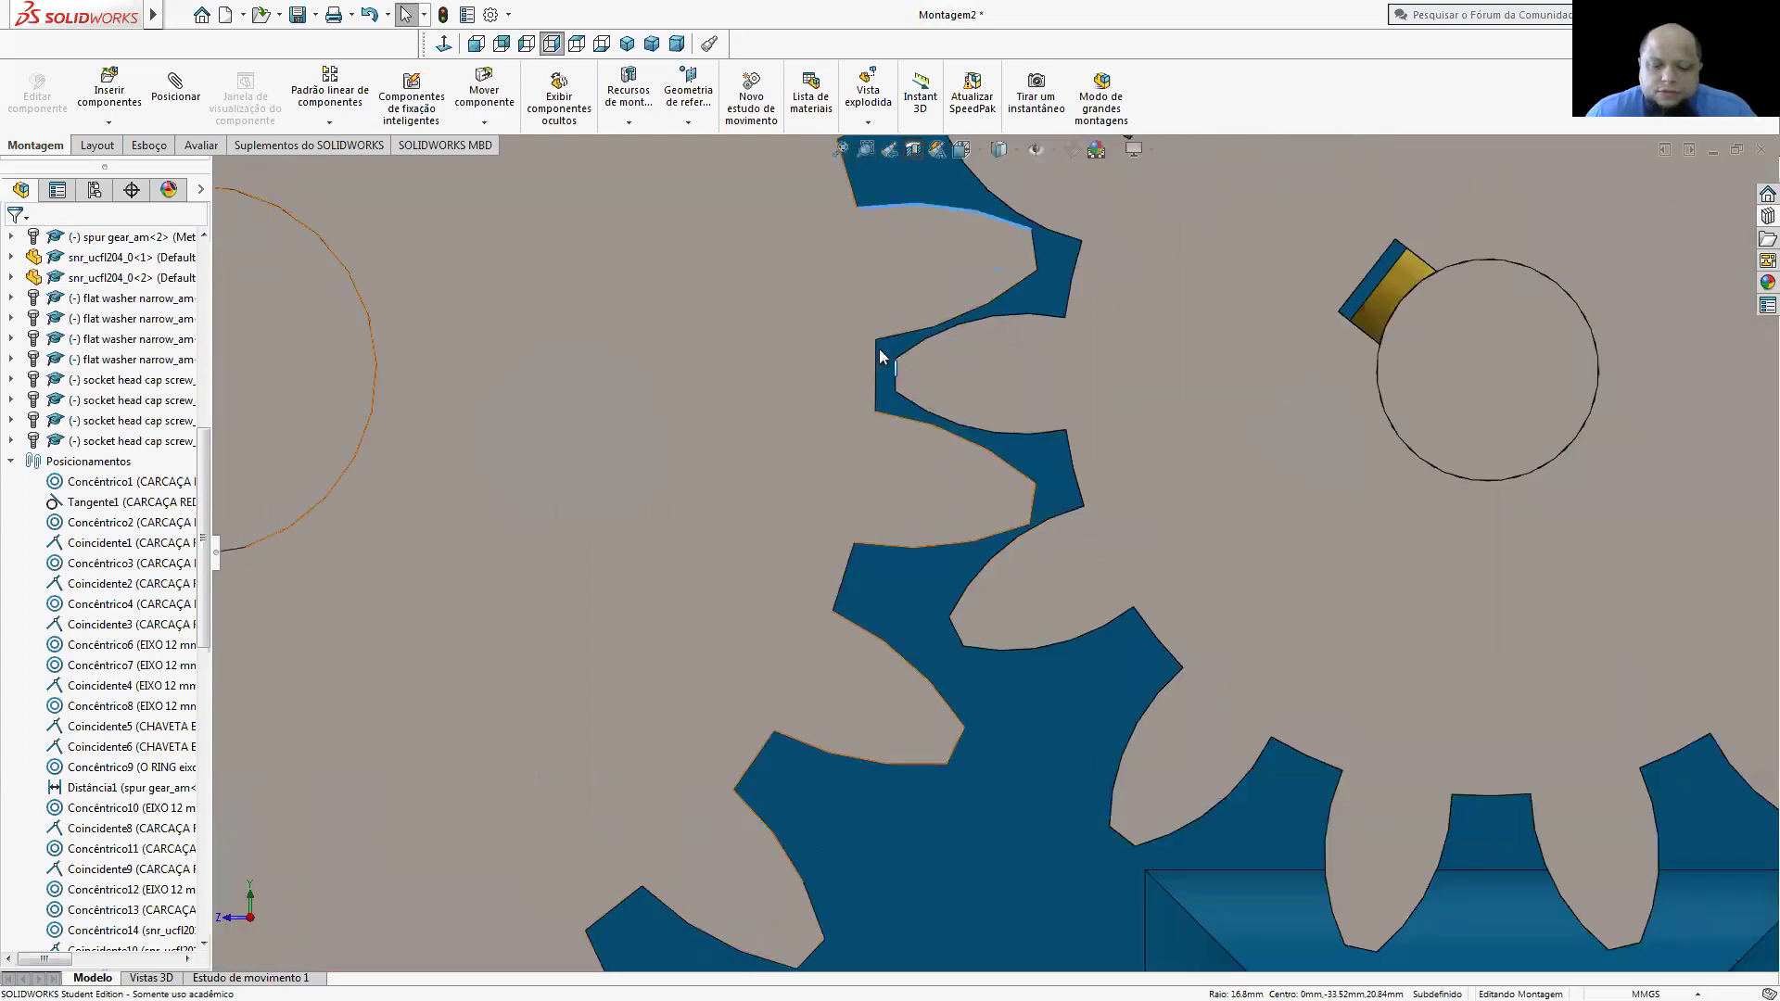
key(f)
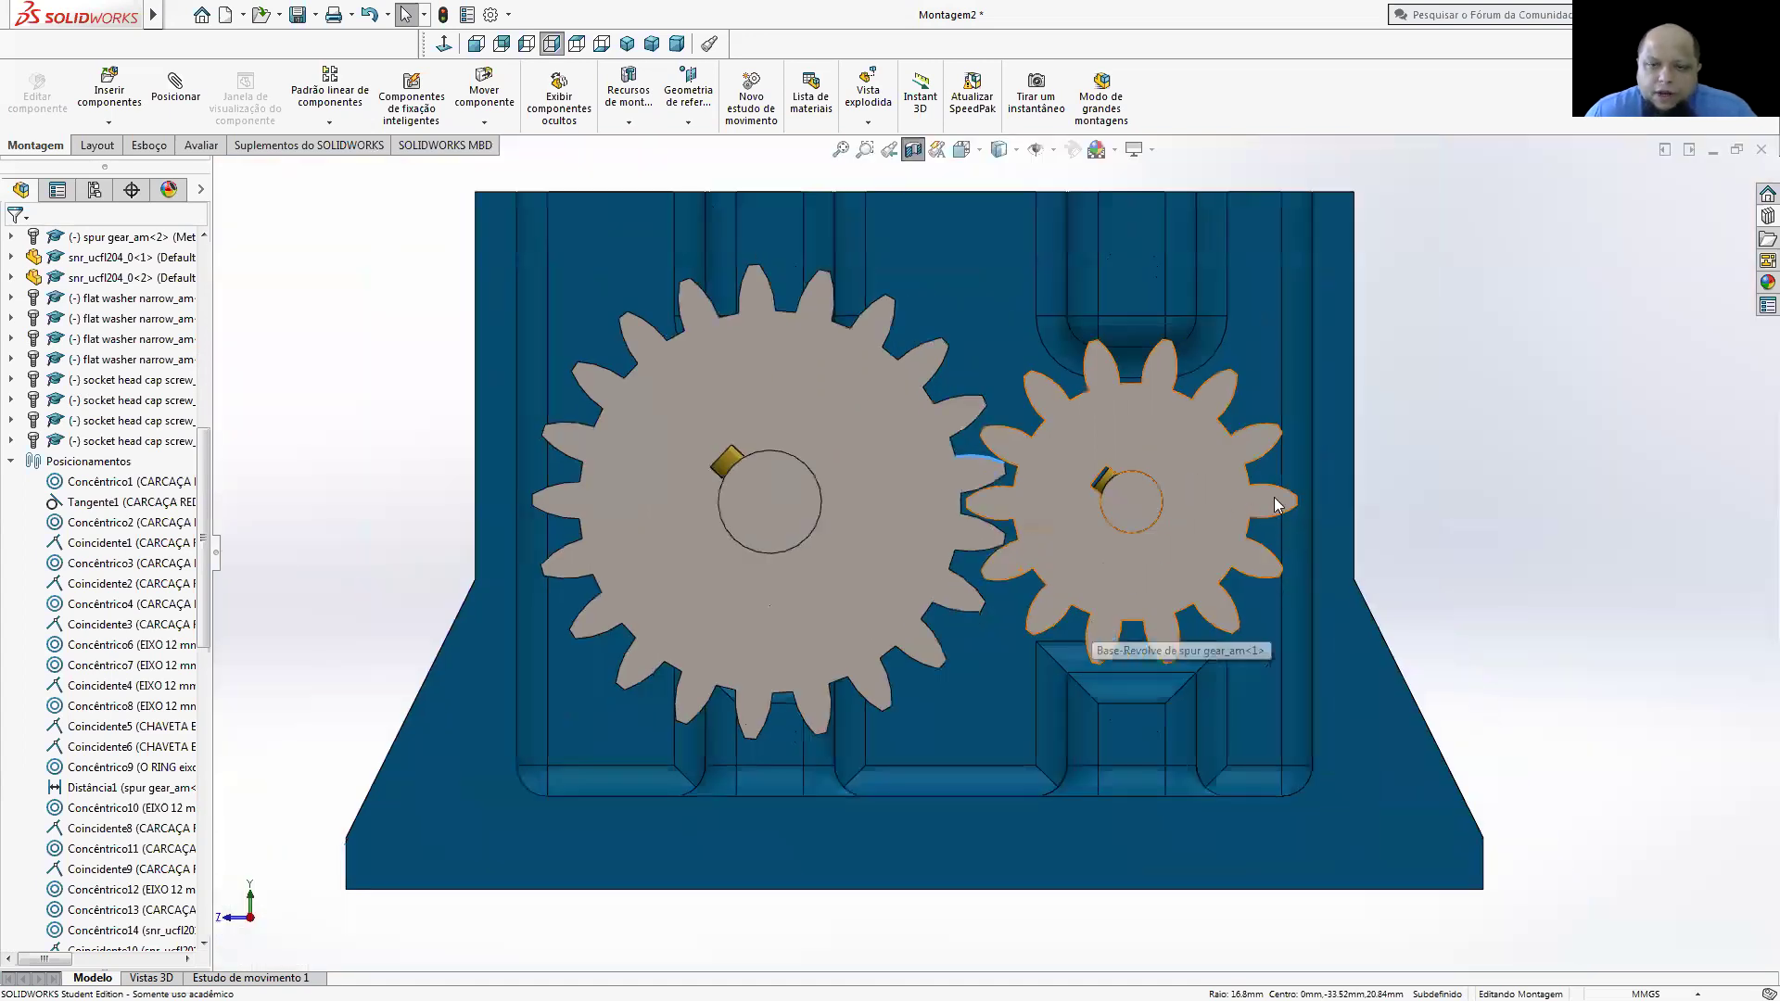
key(ctrl+7)
click(188, 109)
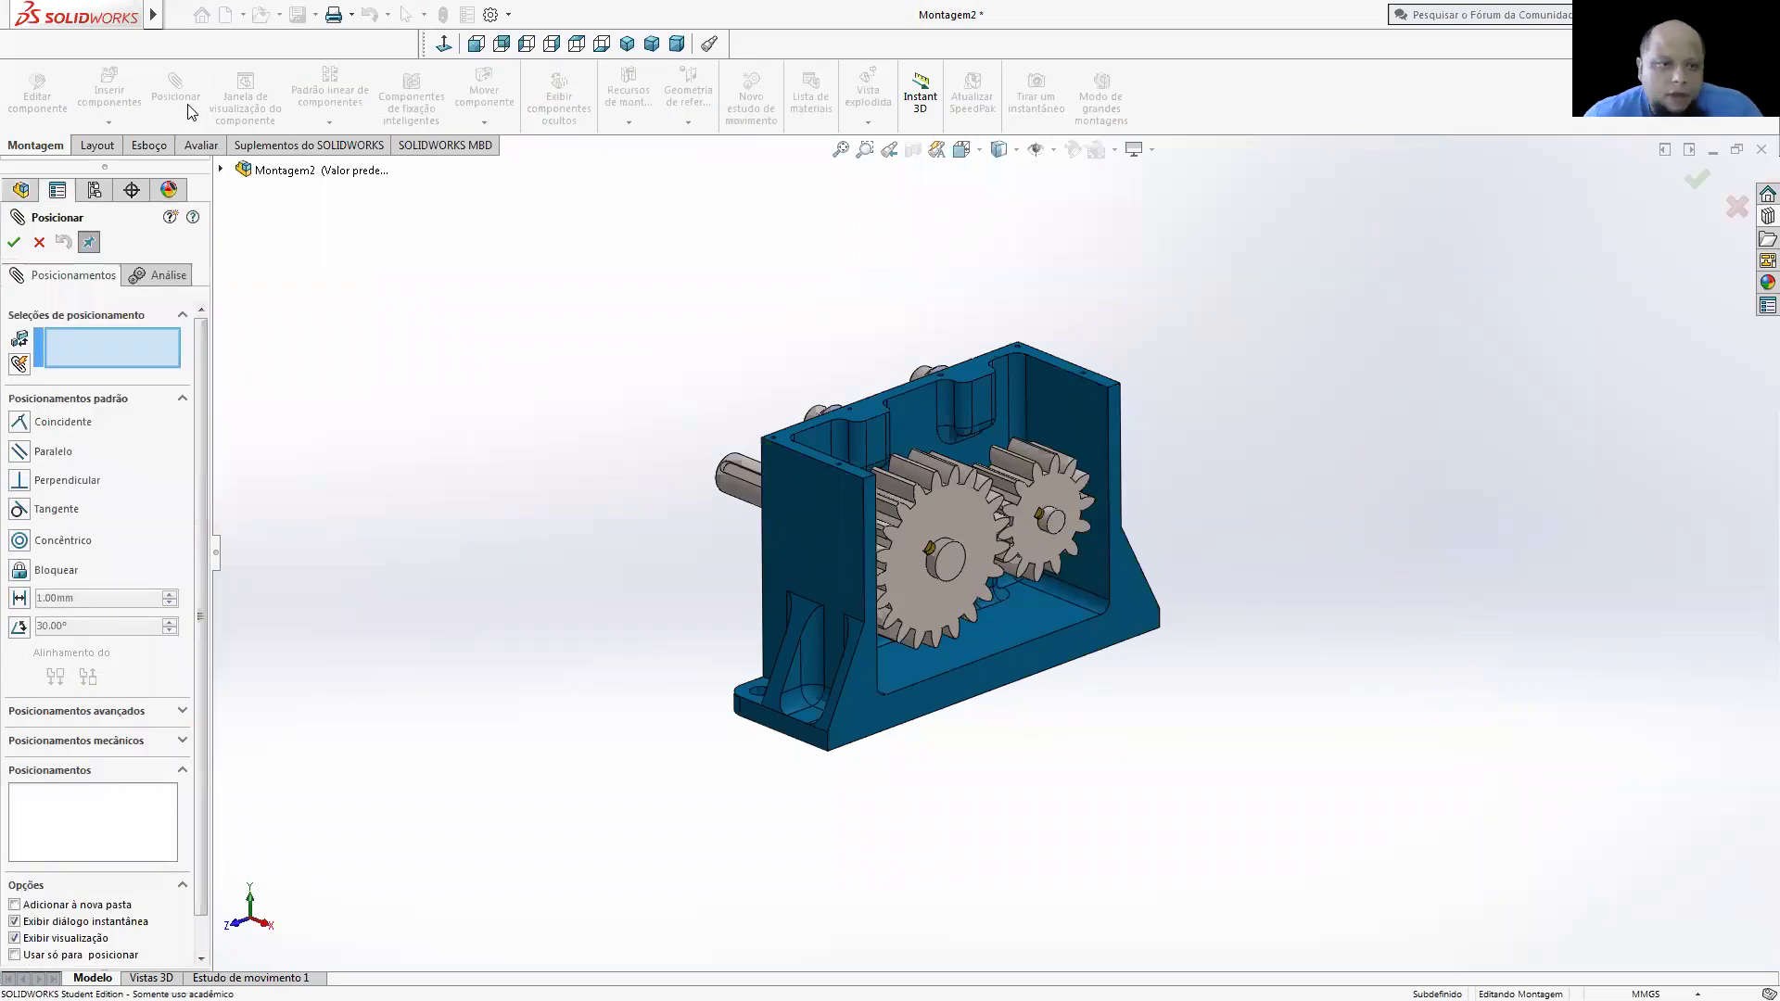
- Choose the Gear mechanical mate and select faces of the large and small spur gears
click(181, 404)
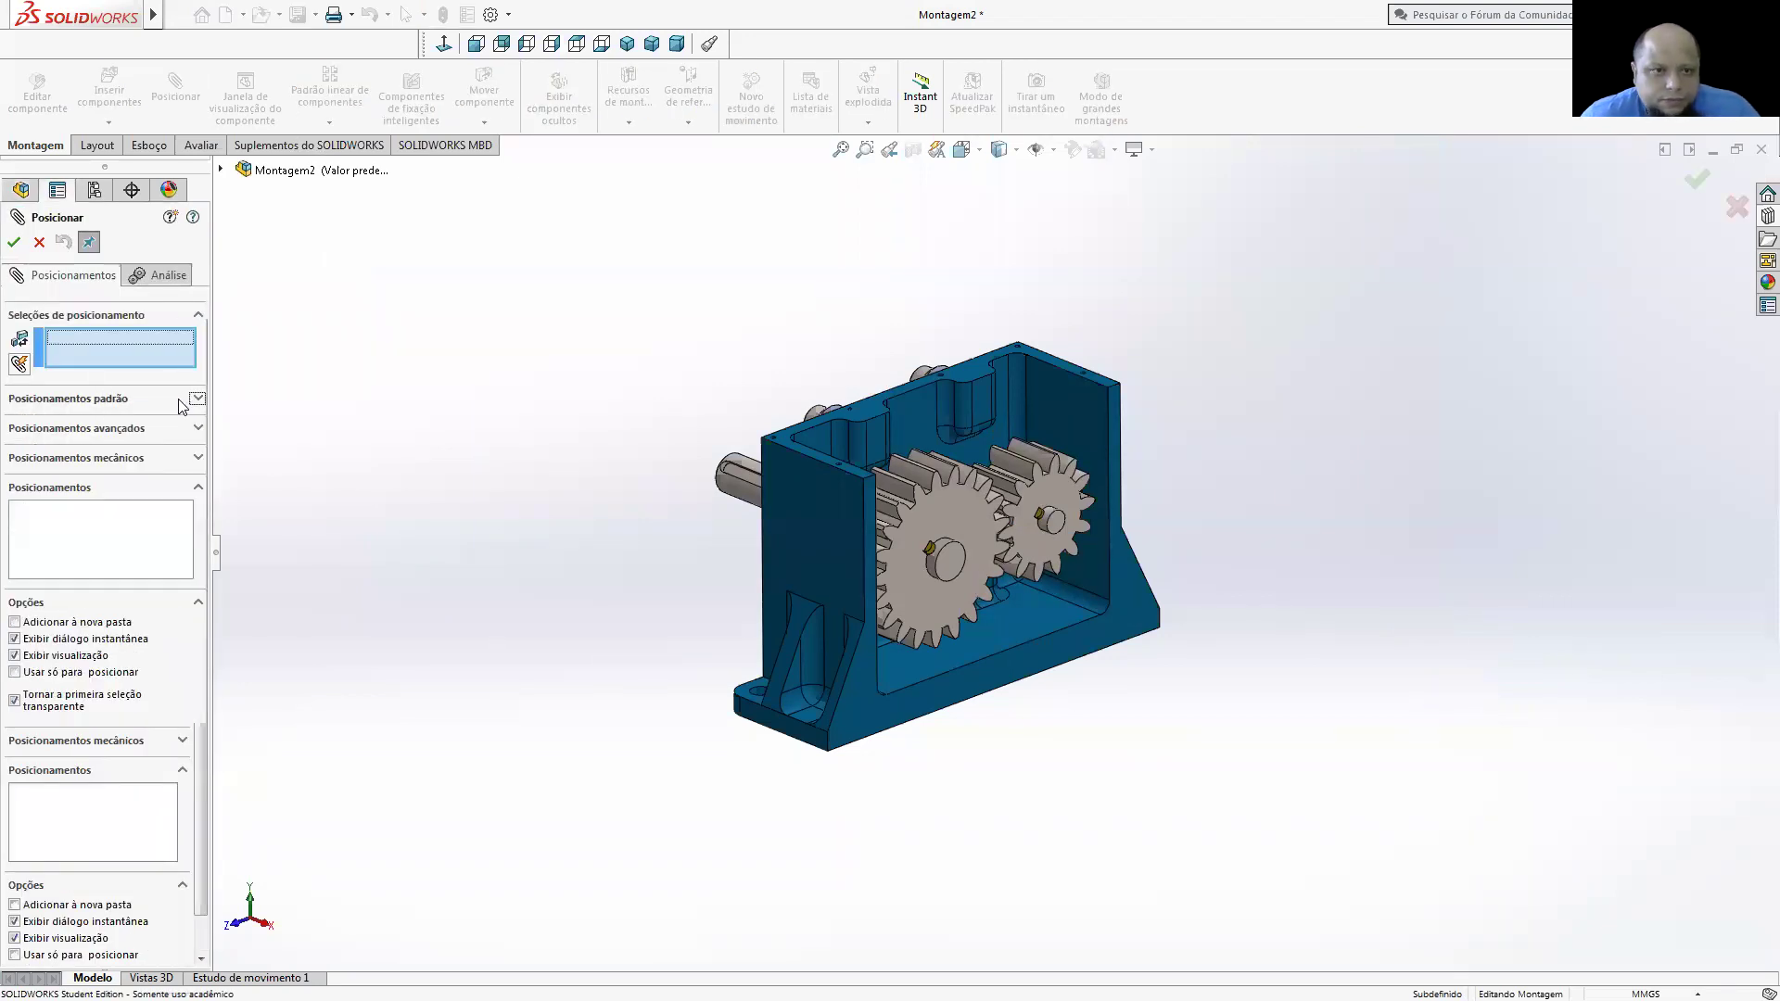
click(197, 458)
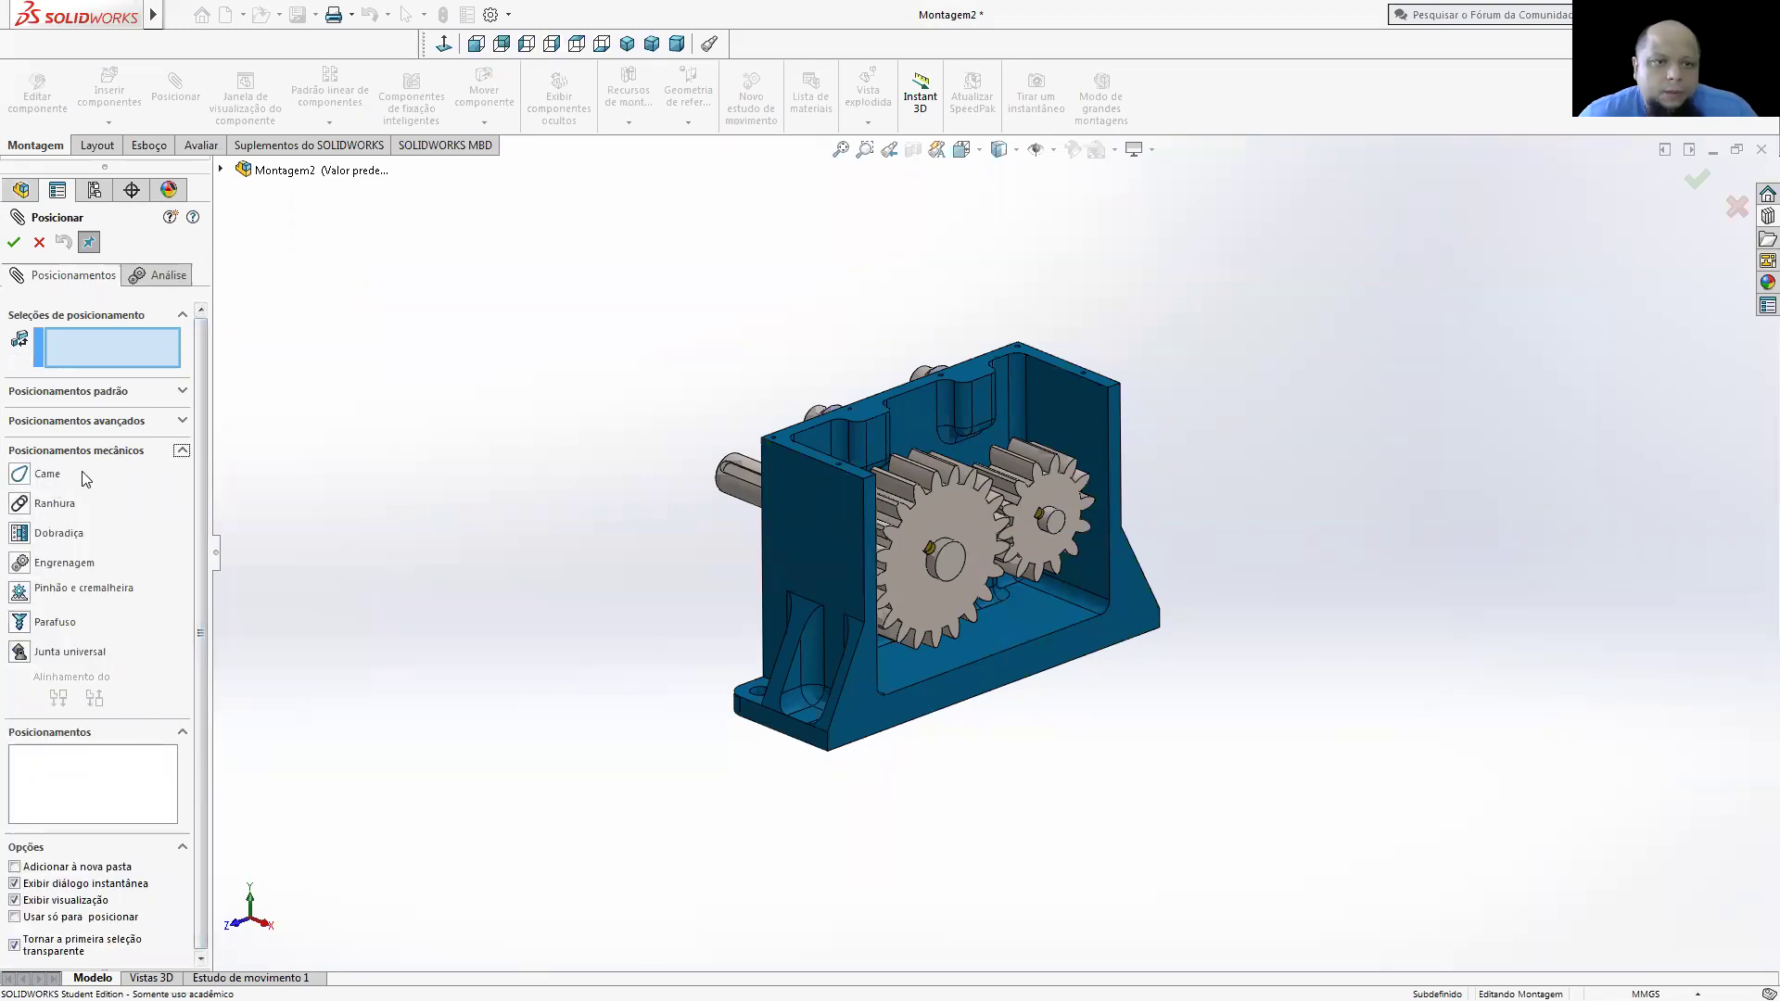
click(22, 568)
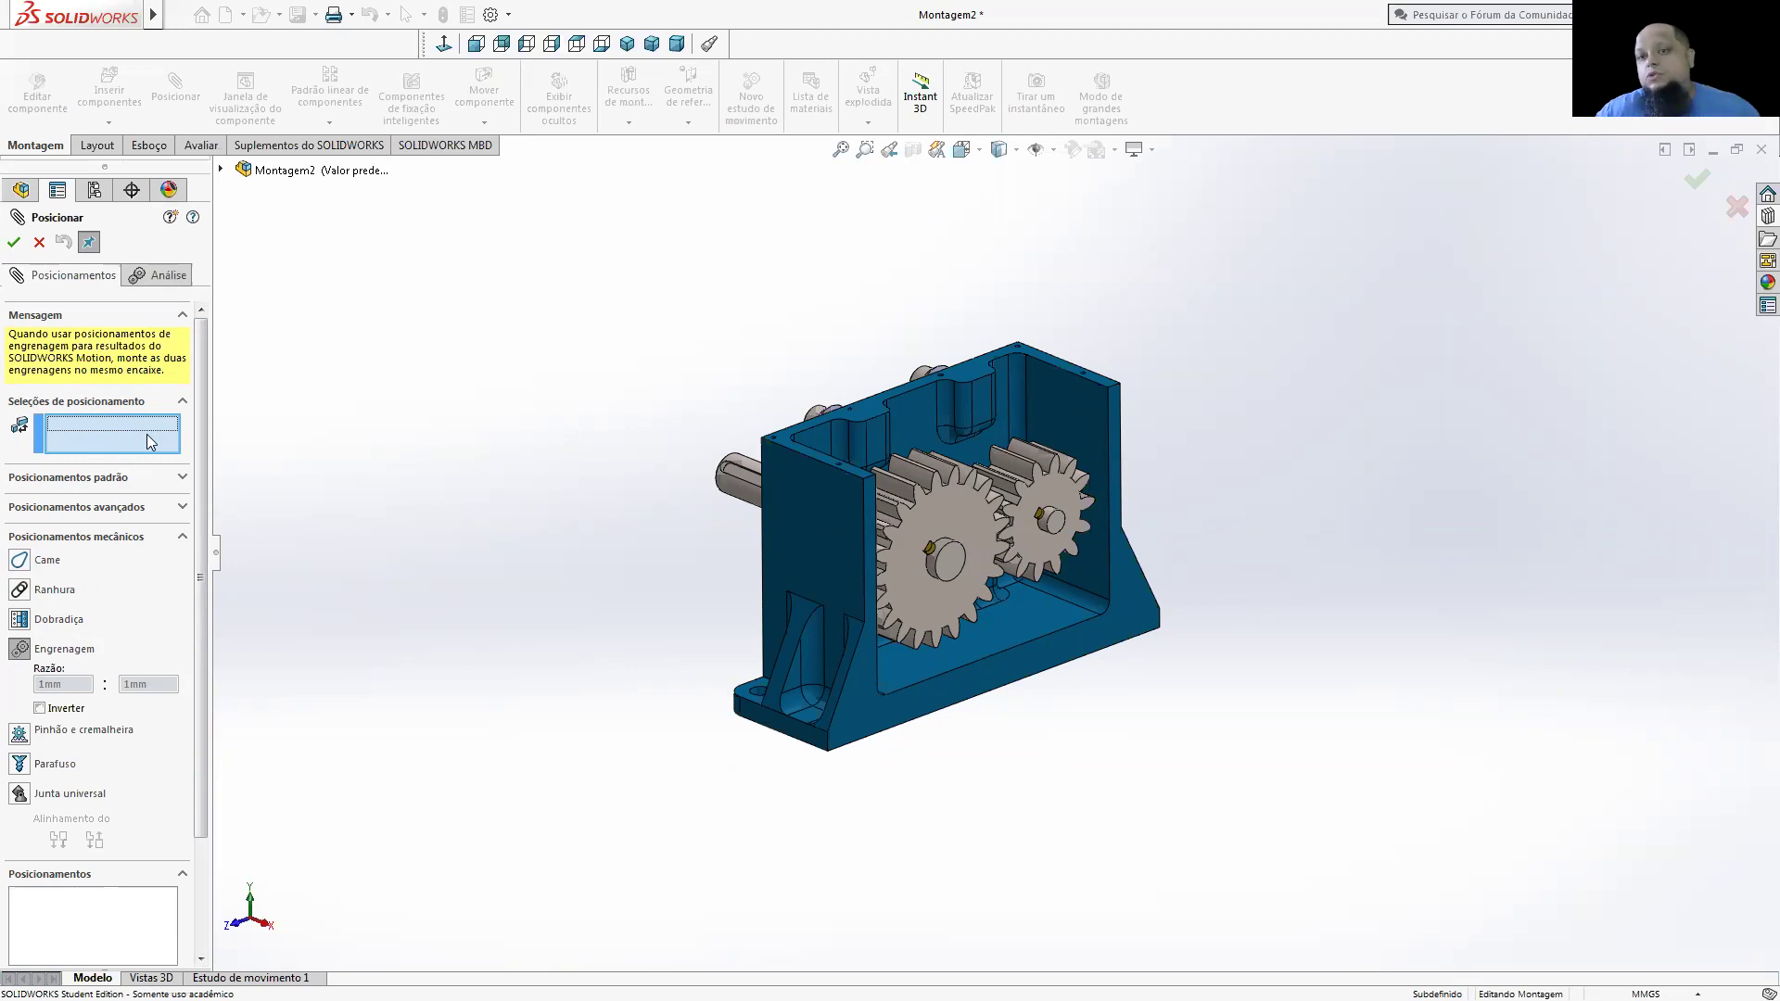
scroll(1008, 523, down, 1)
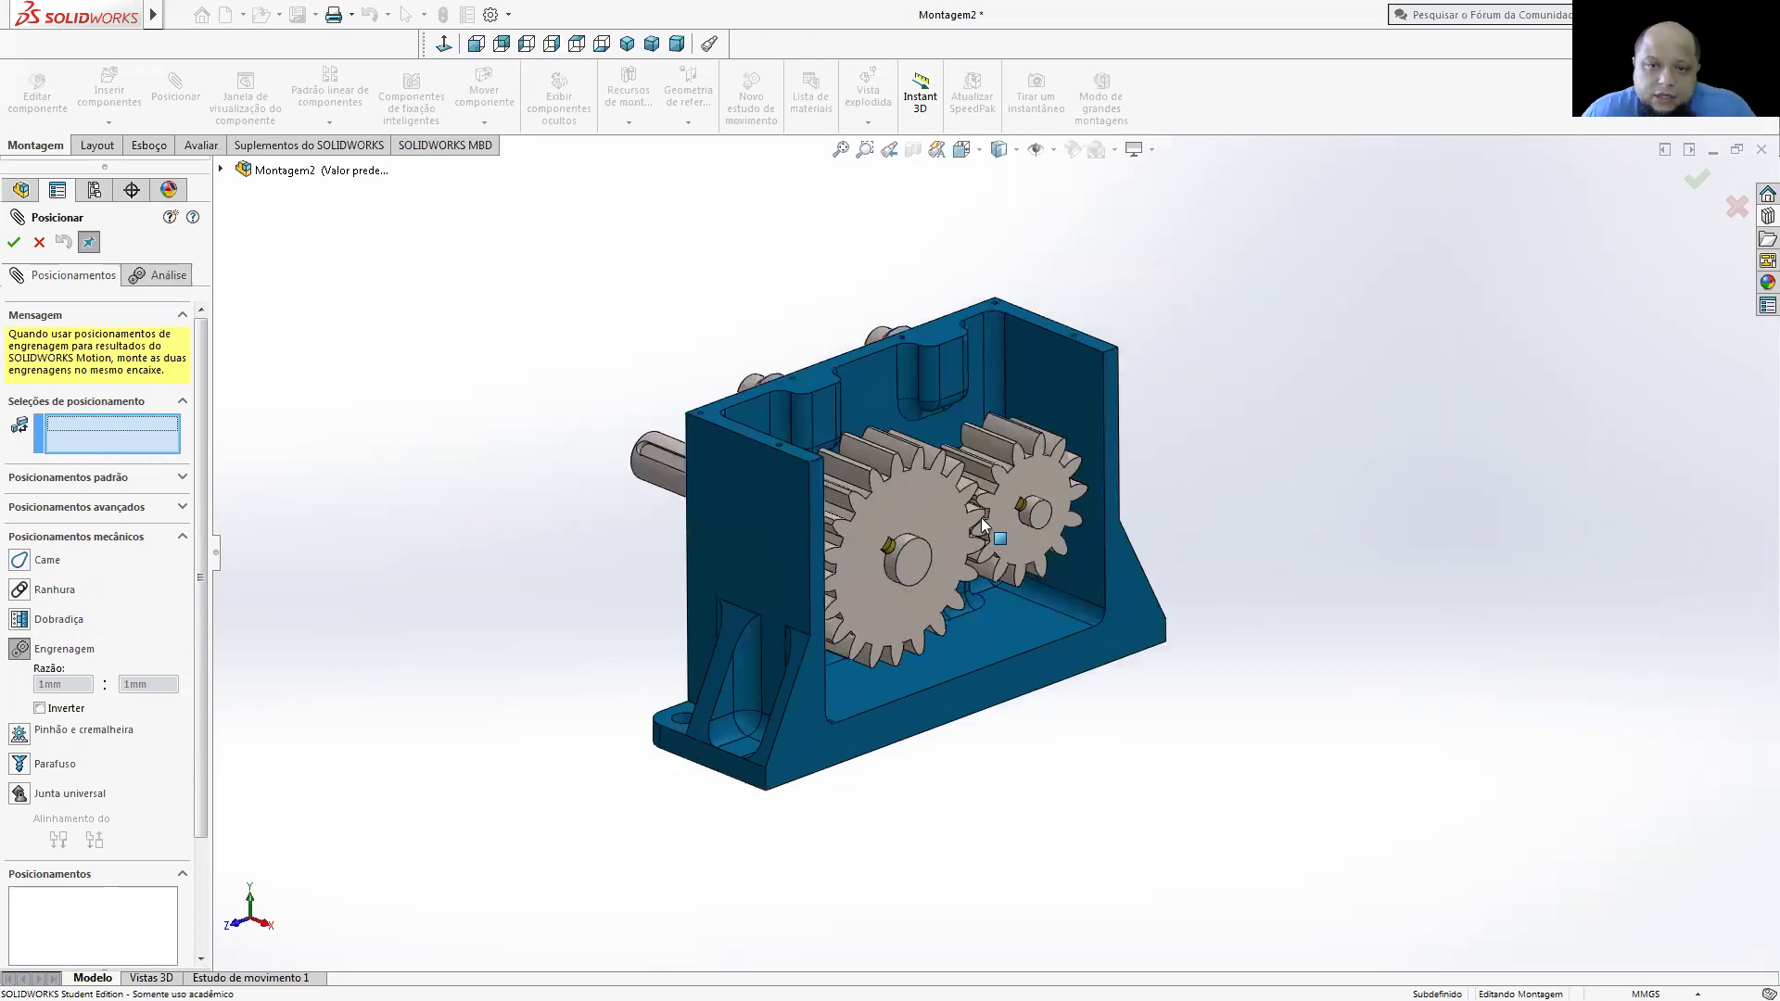
scroll(753, 464, down, 2)
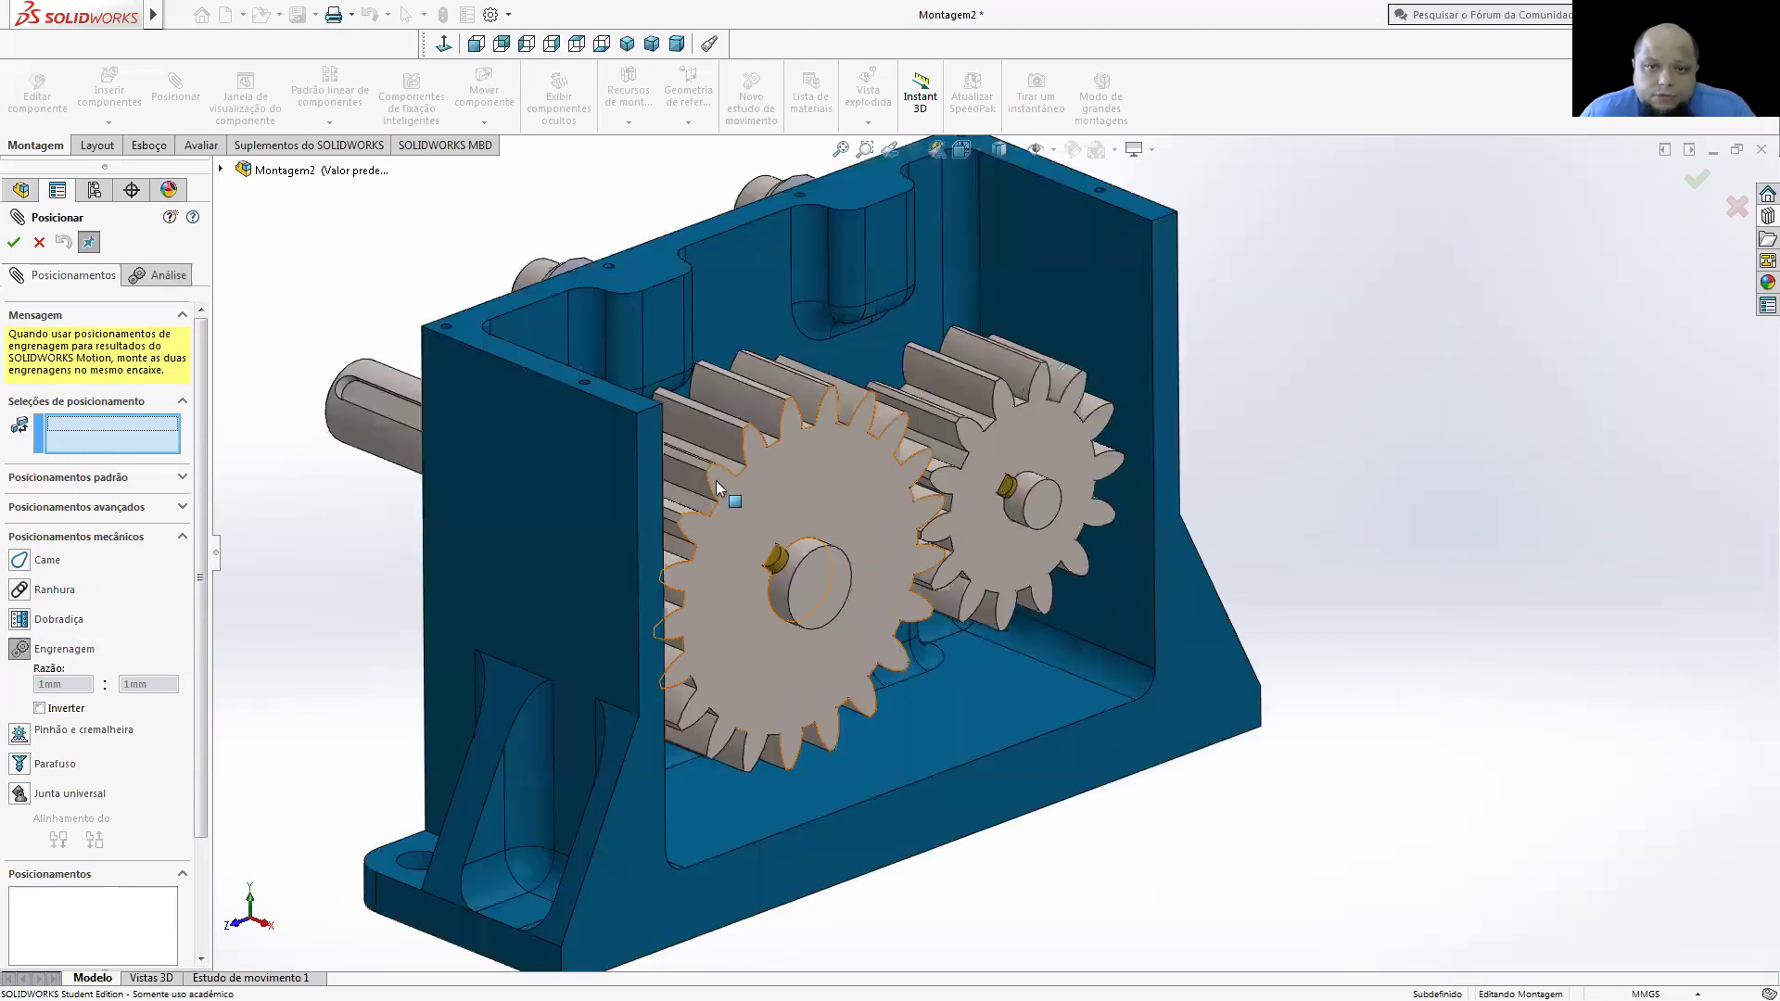
middle_drag(742, 413, 747, 408)
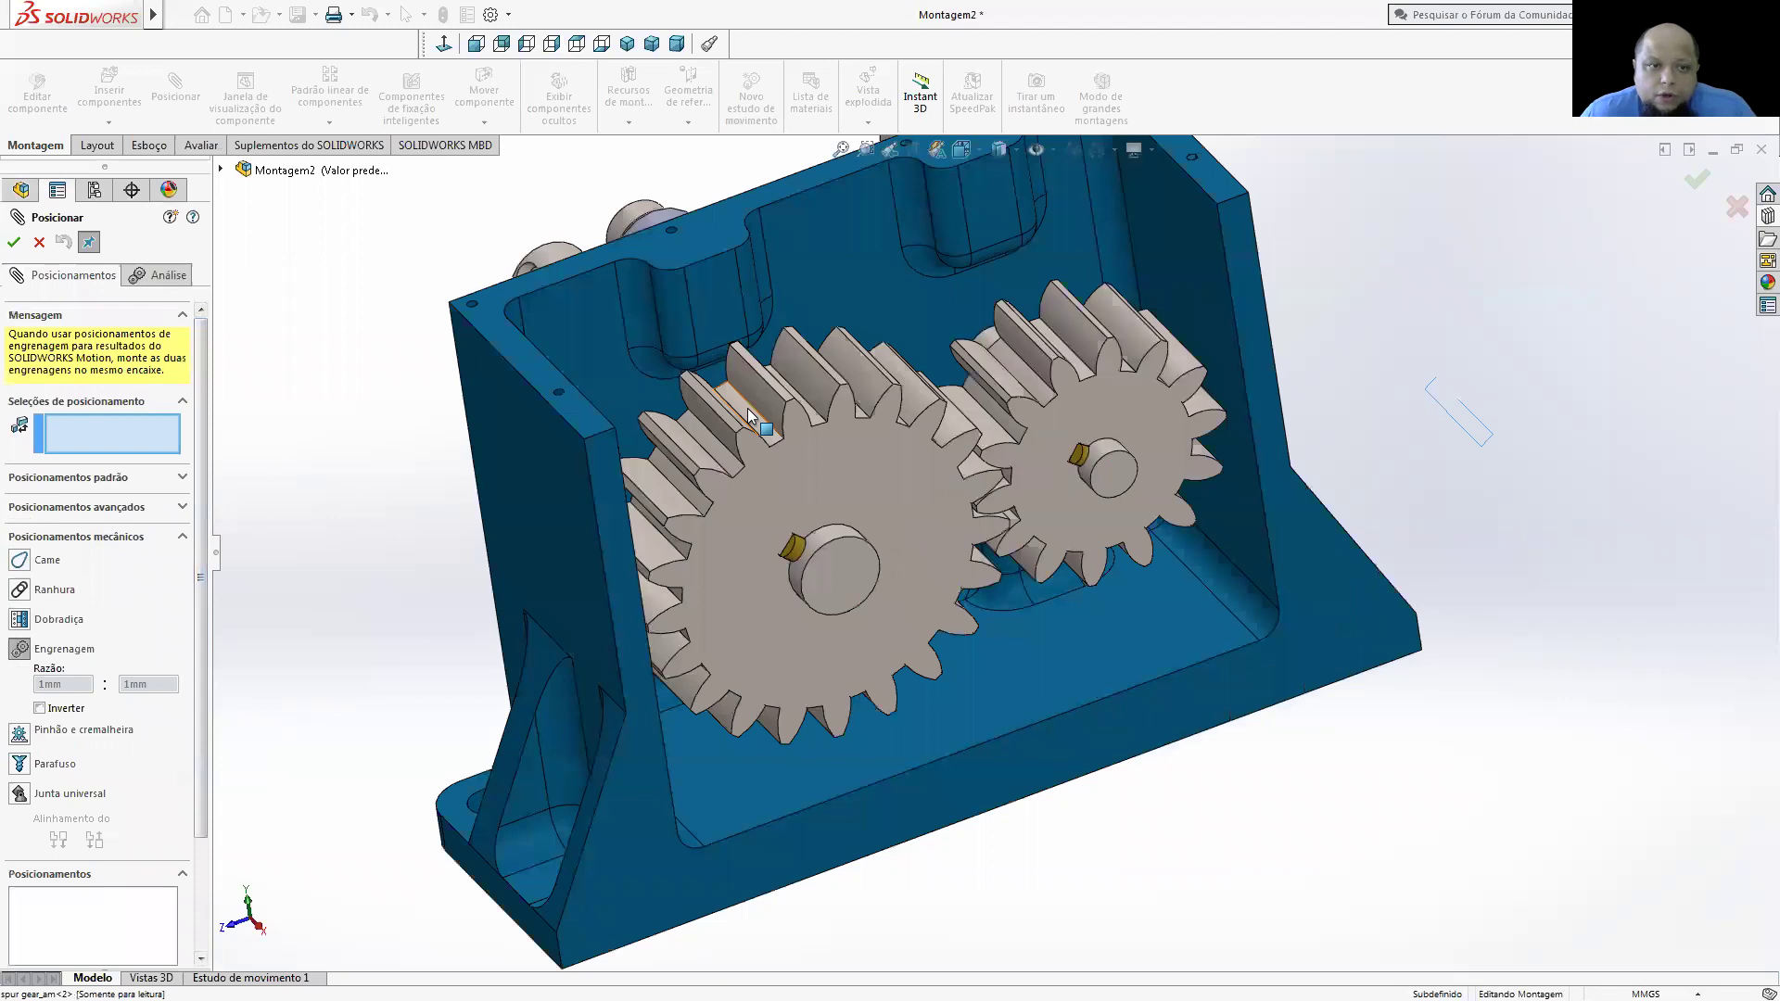
click(747, 408)
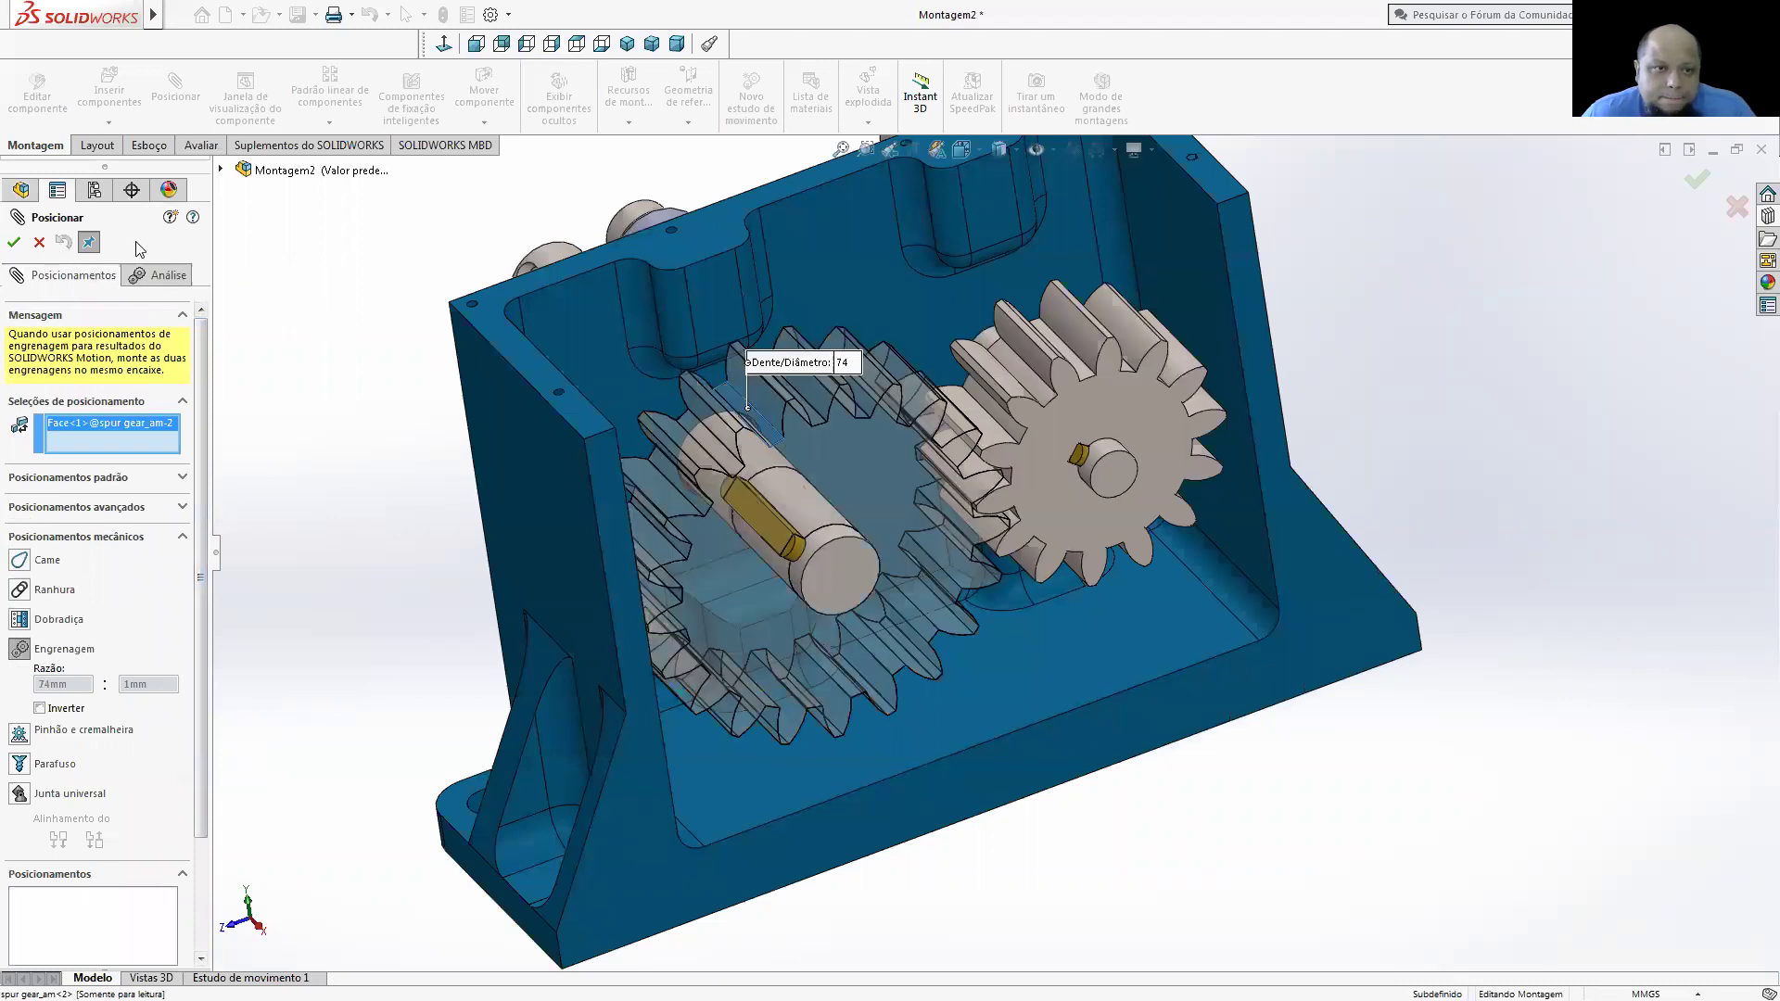
click(188, 95)
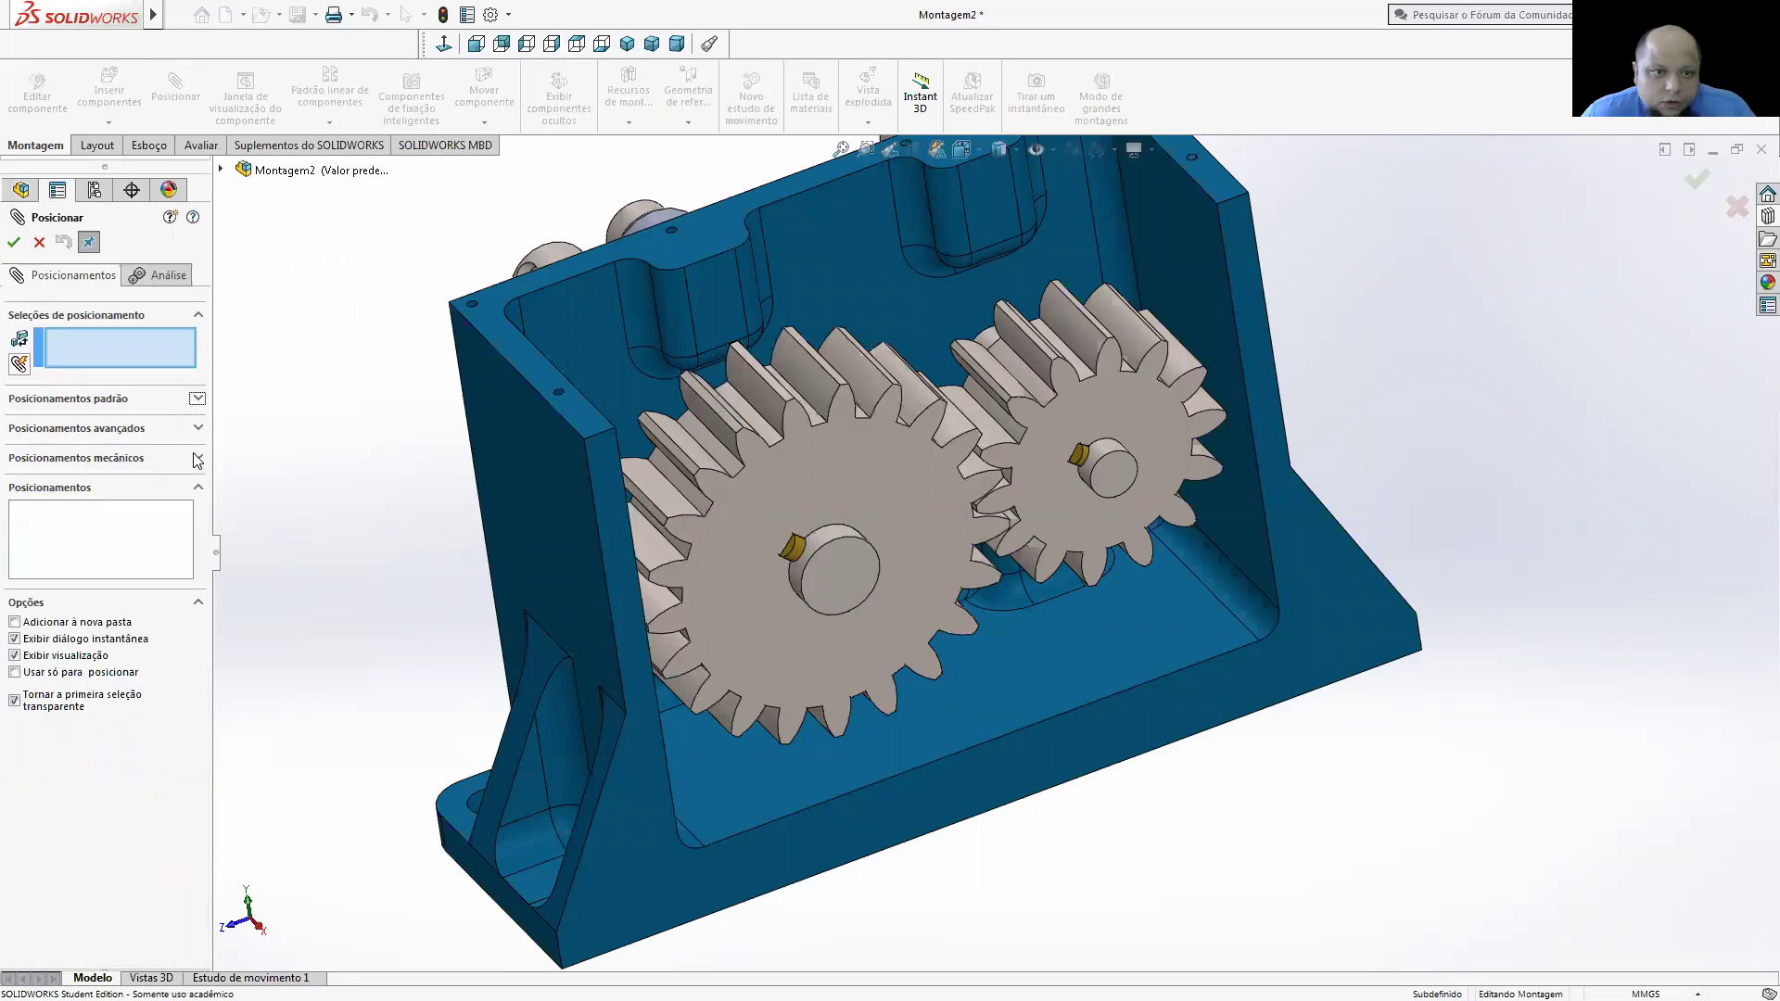
click(198, 458)
click(65, 569)
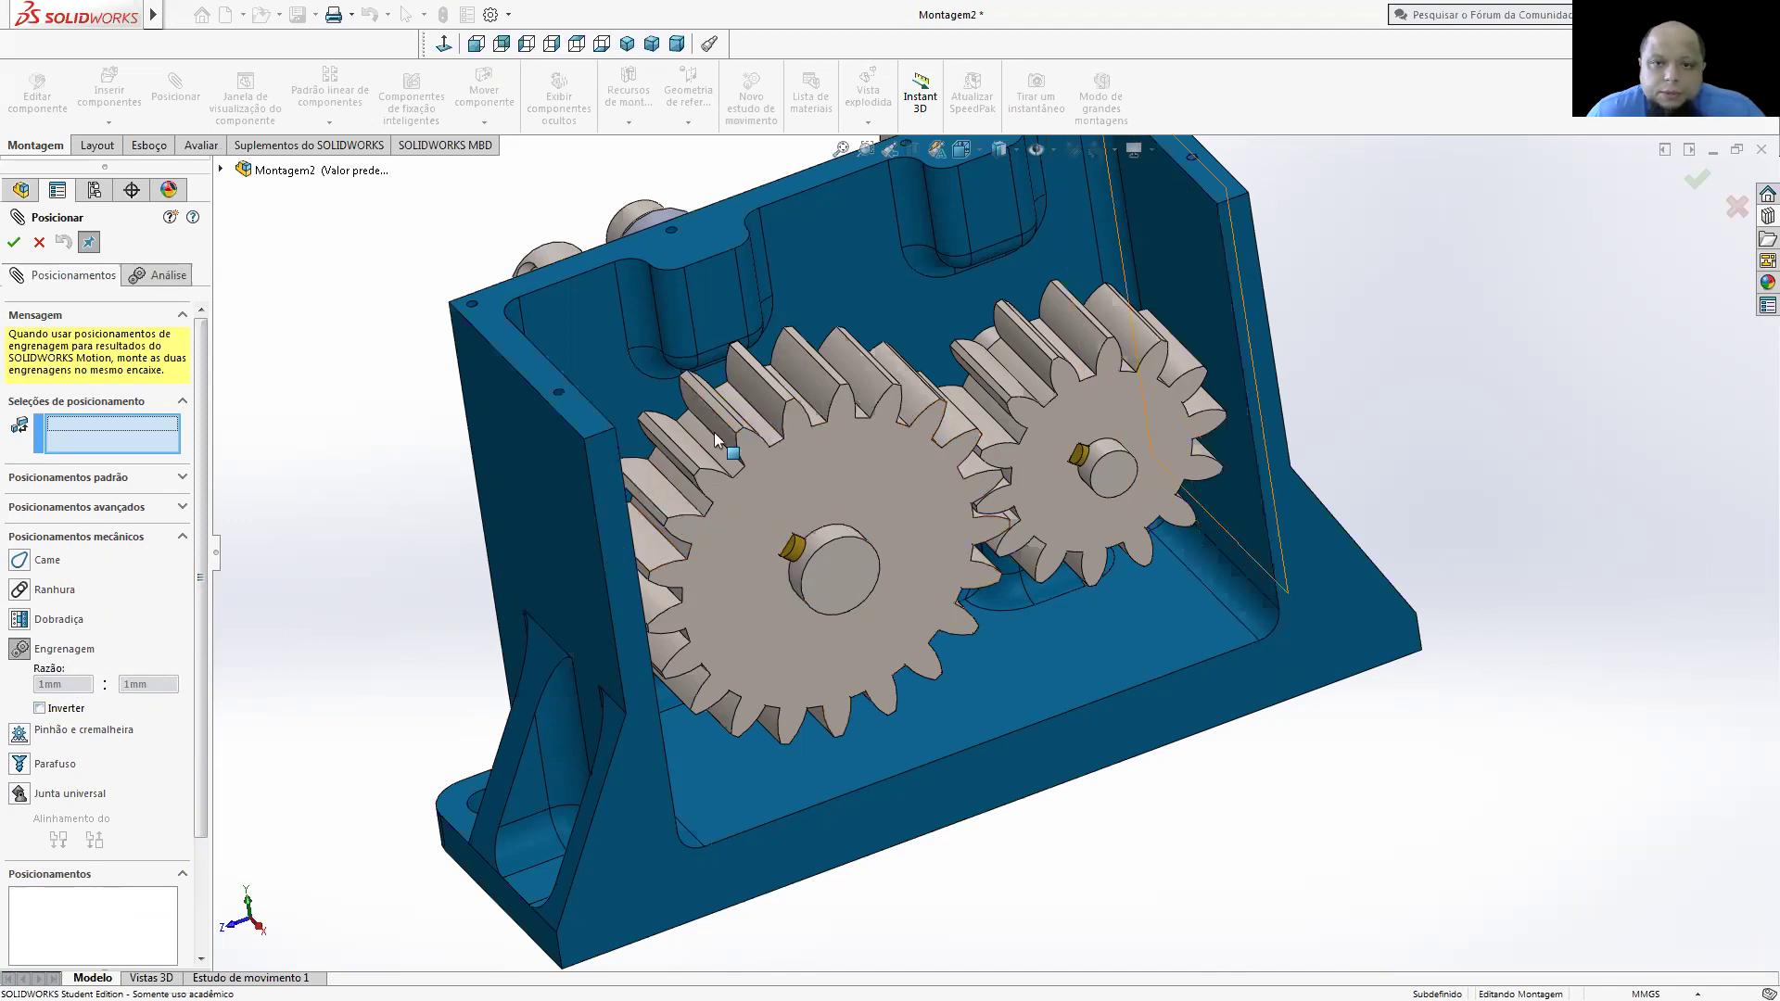
click(751, 421)
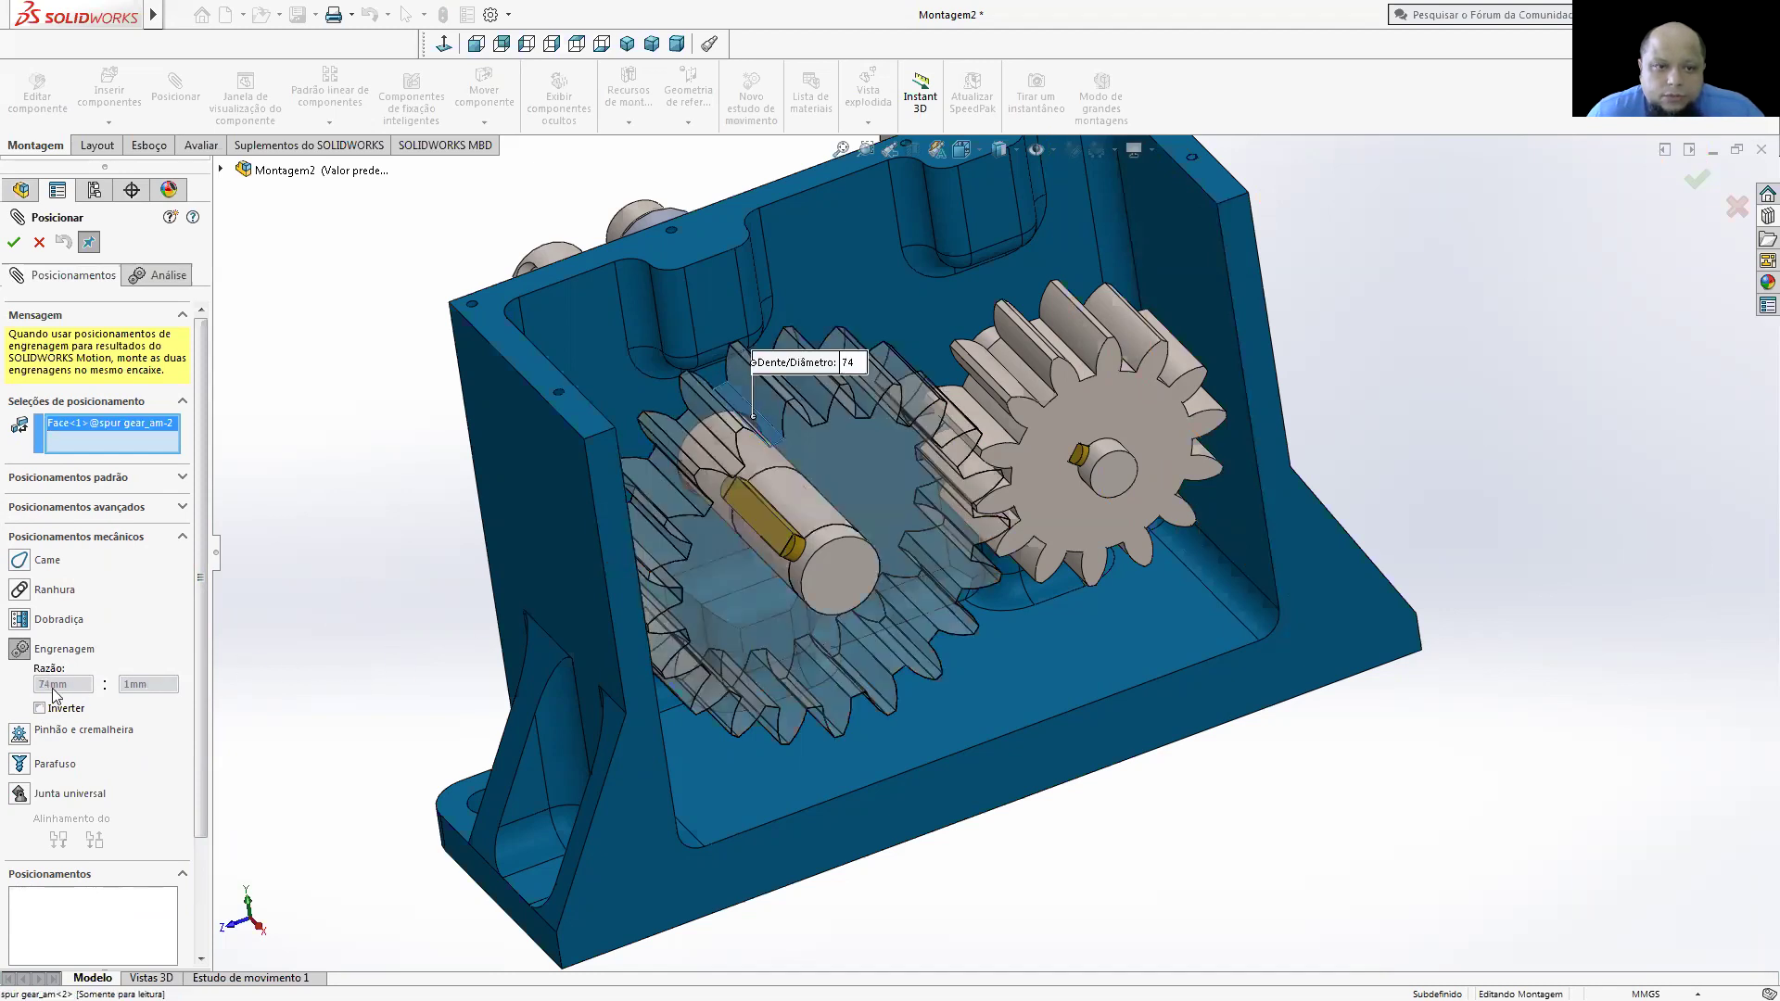
click(1030, 384)
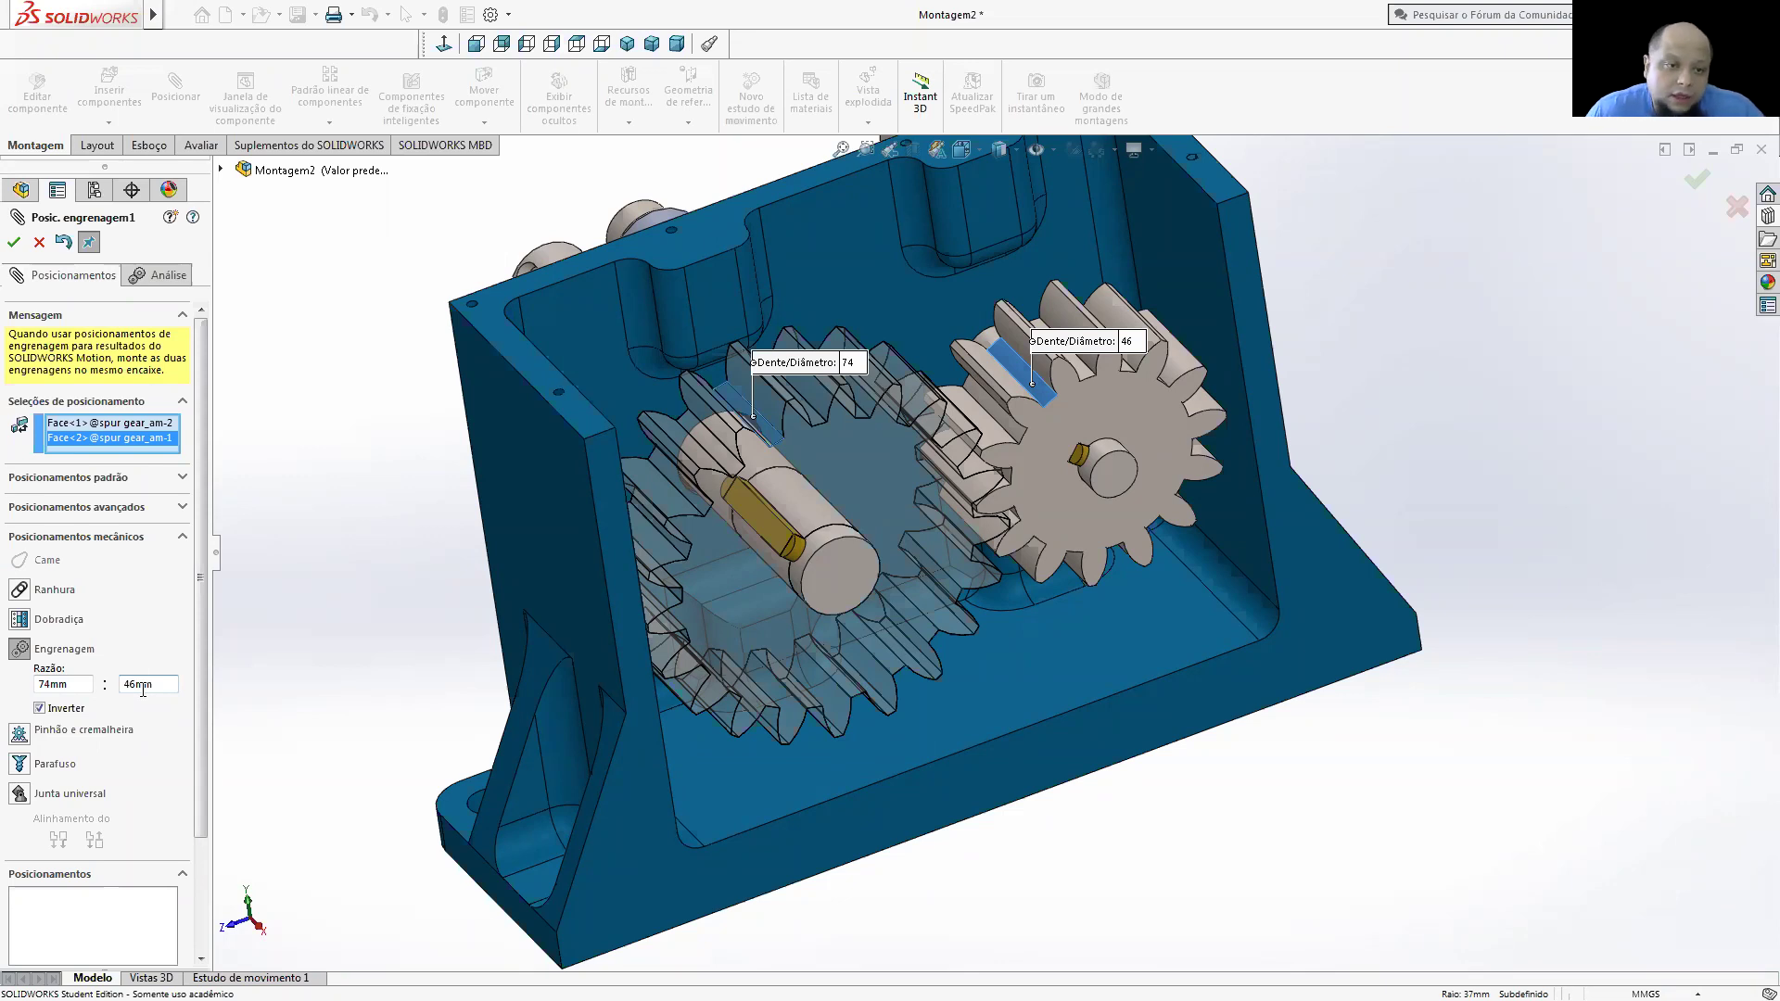
- Set the gear mate ratio to 21 : 14, reversed, and accept it
double_click(60, 684)
text(21)
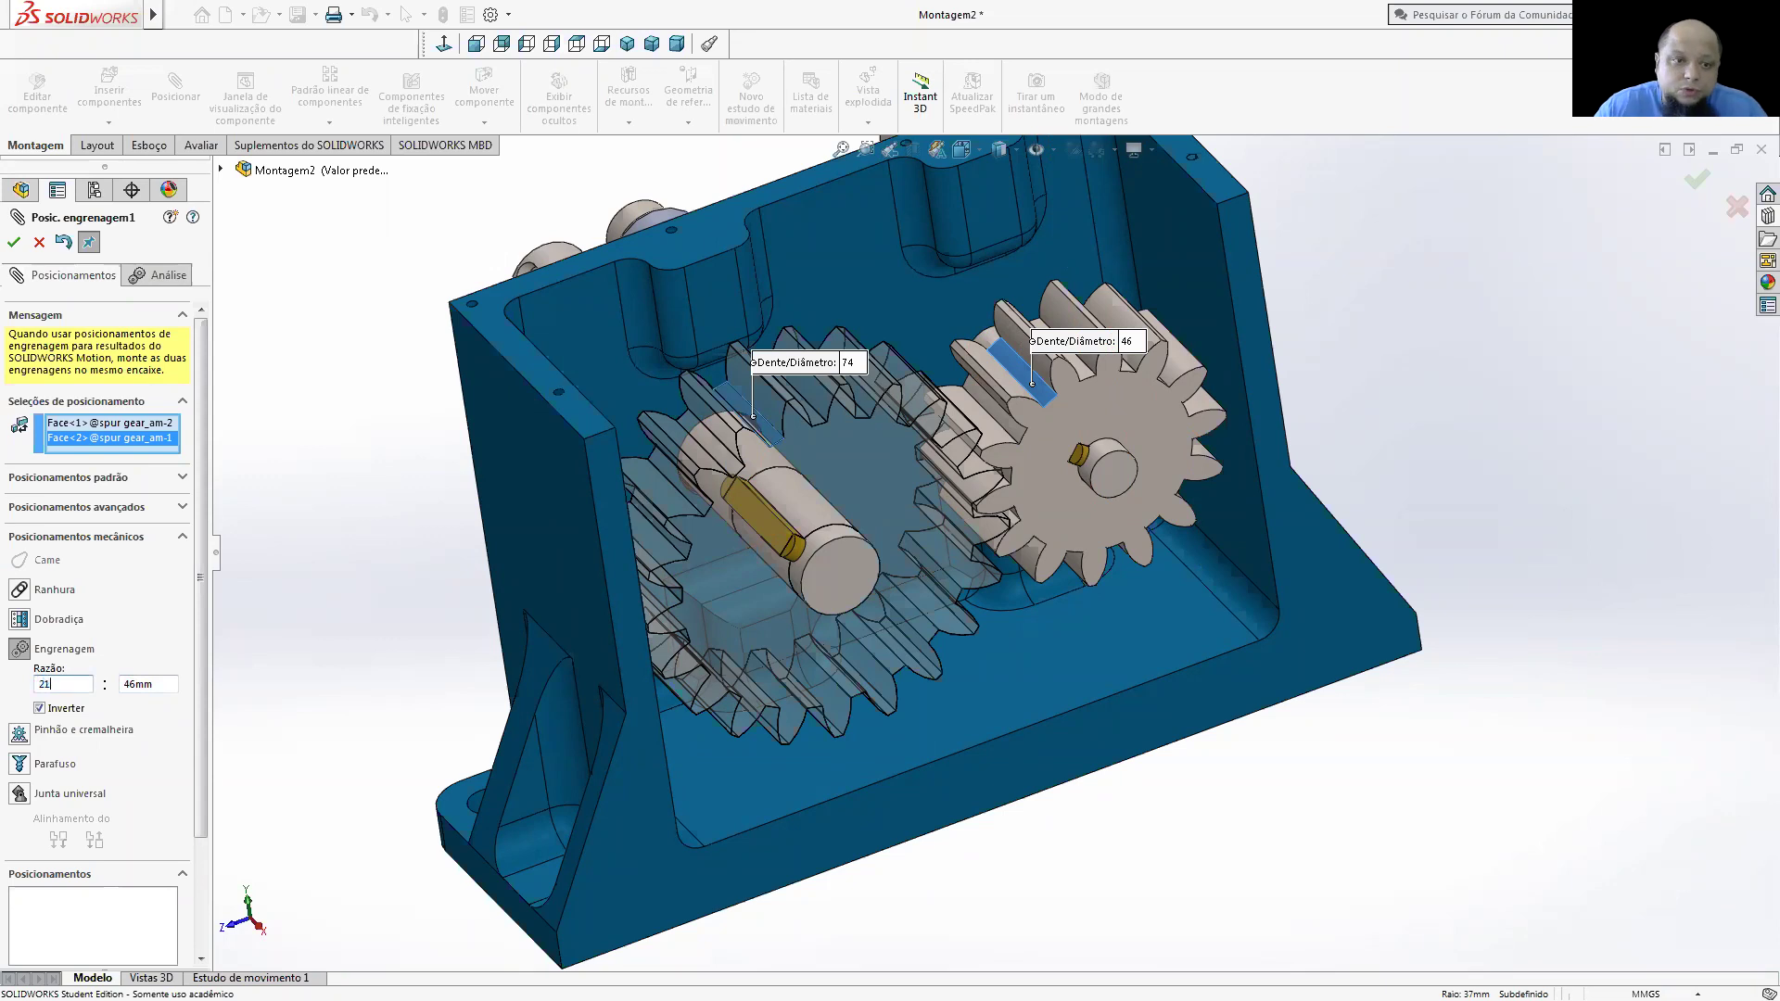
key(Return)
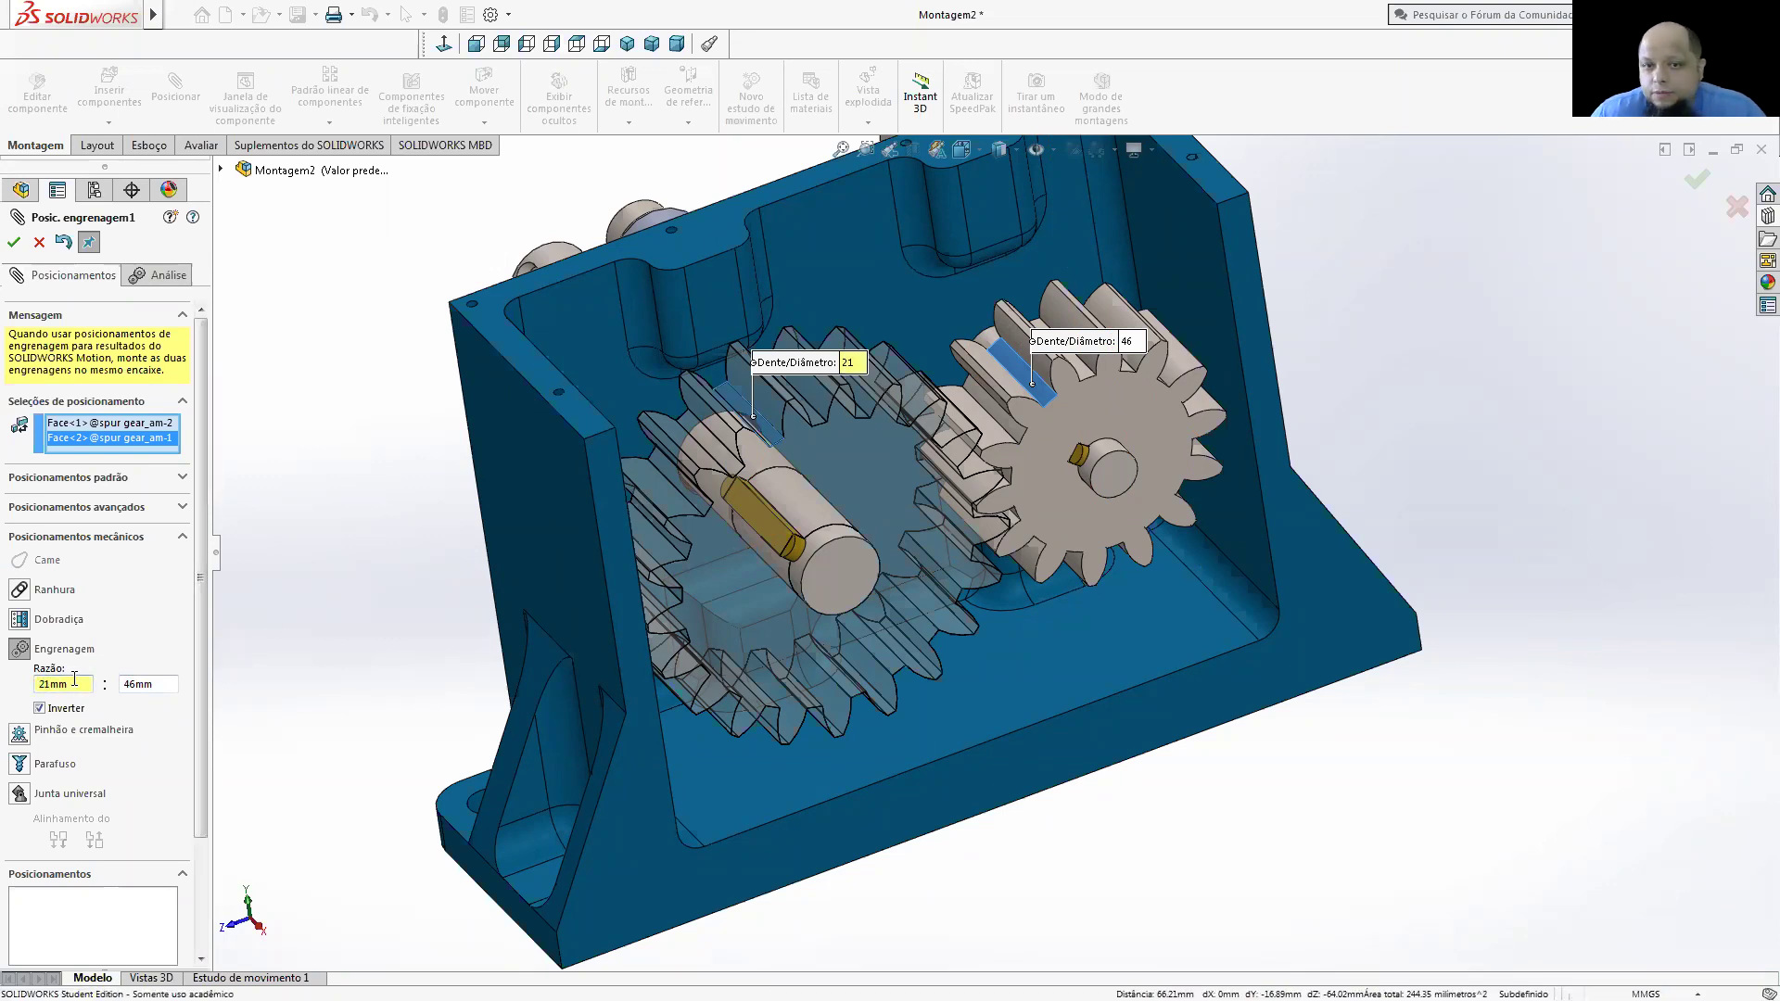
double_click(160, 687)
text(14)
key(Tab)
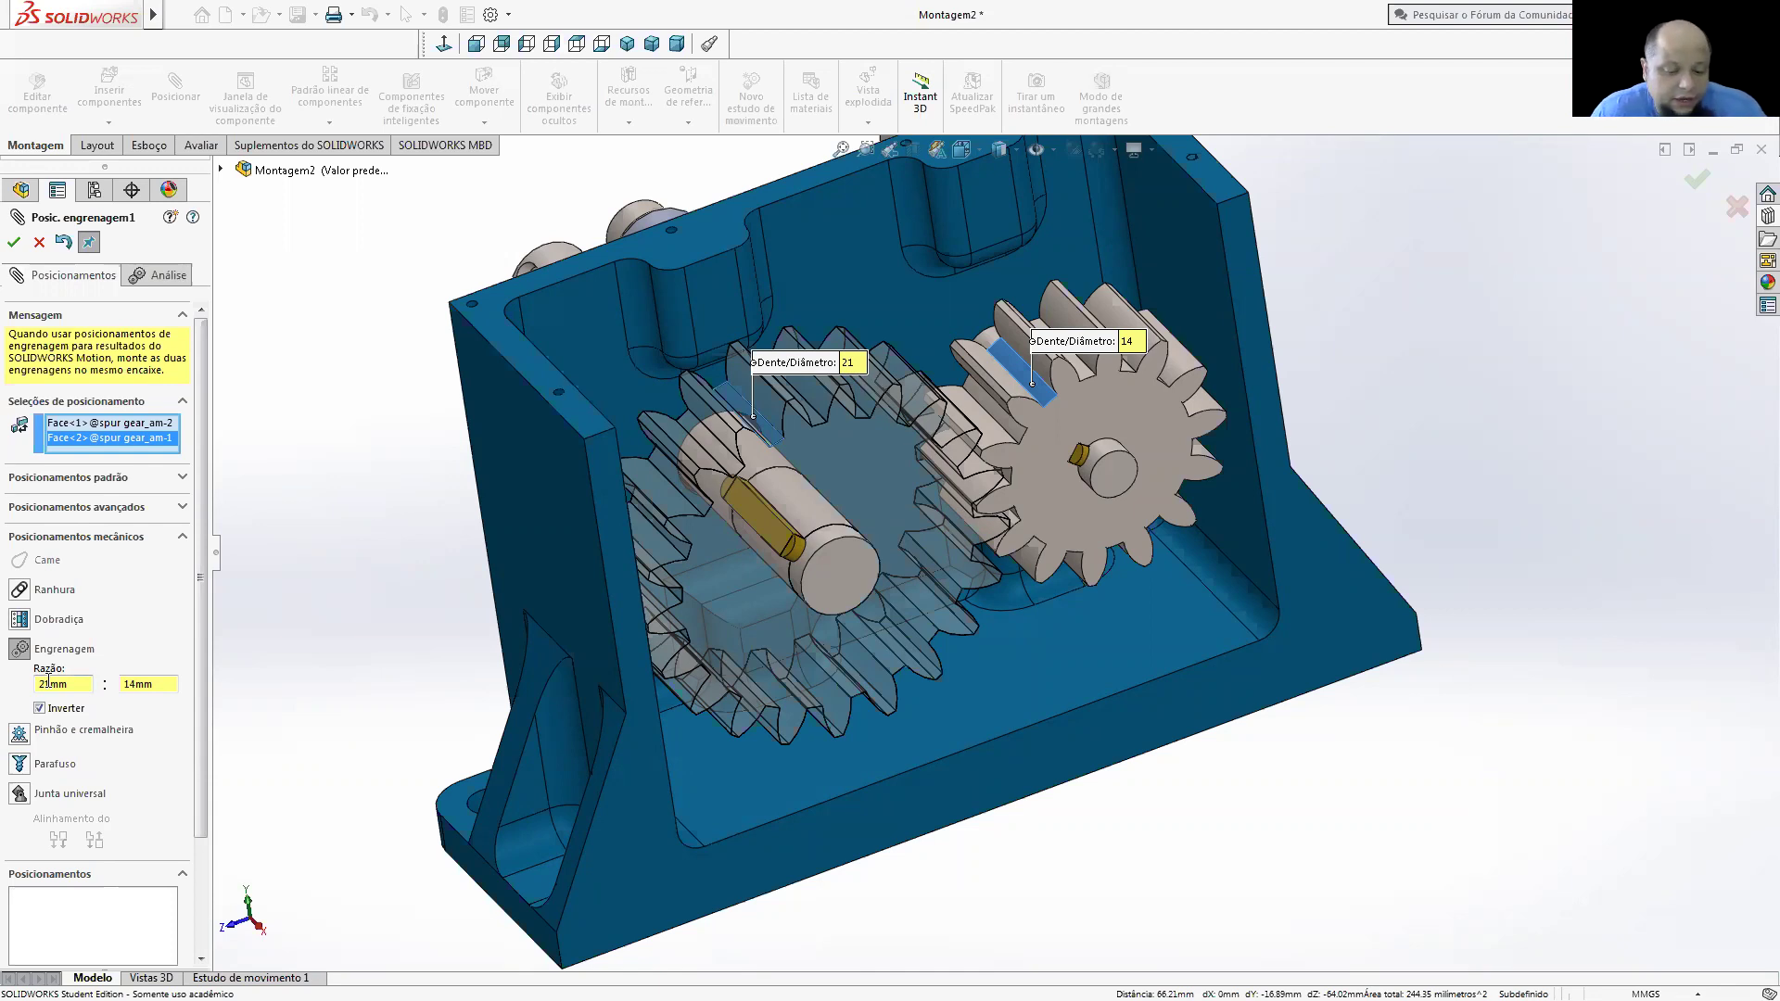
click(14, 242)
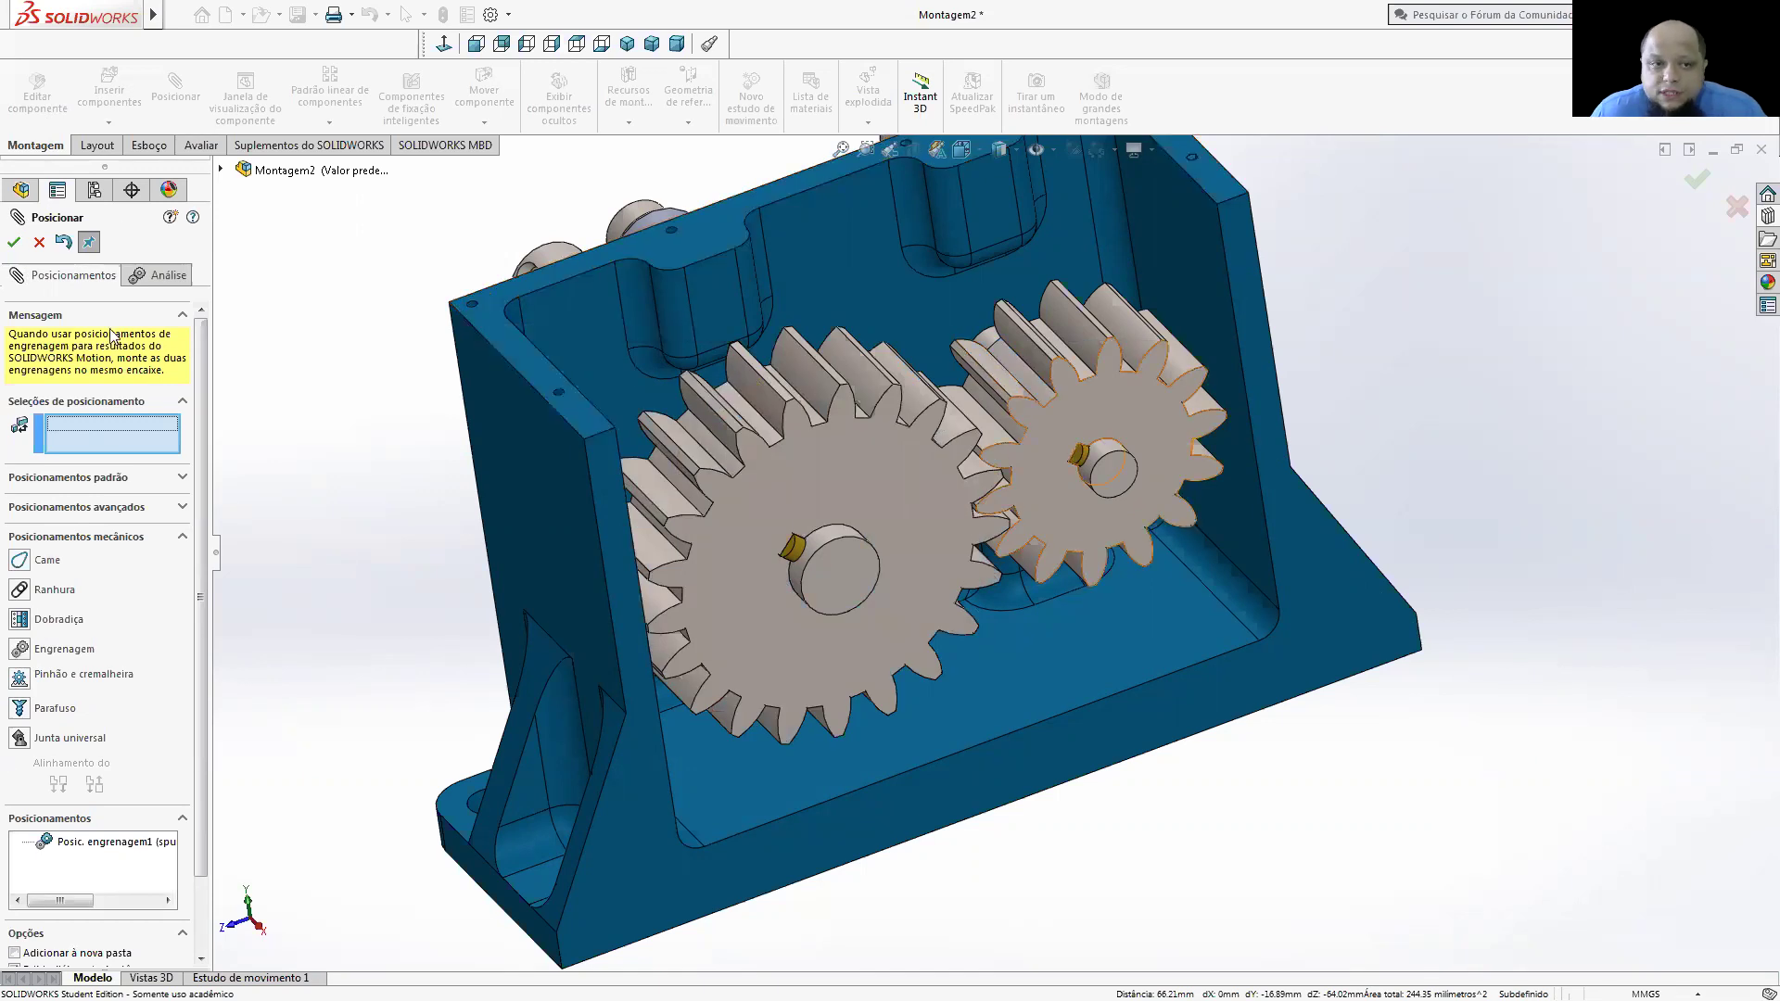
- Close the Mate tool, give the gears a first test turn, and switch to front view
click(13, 243)
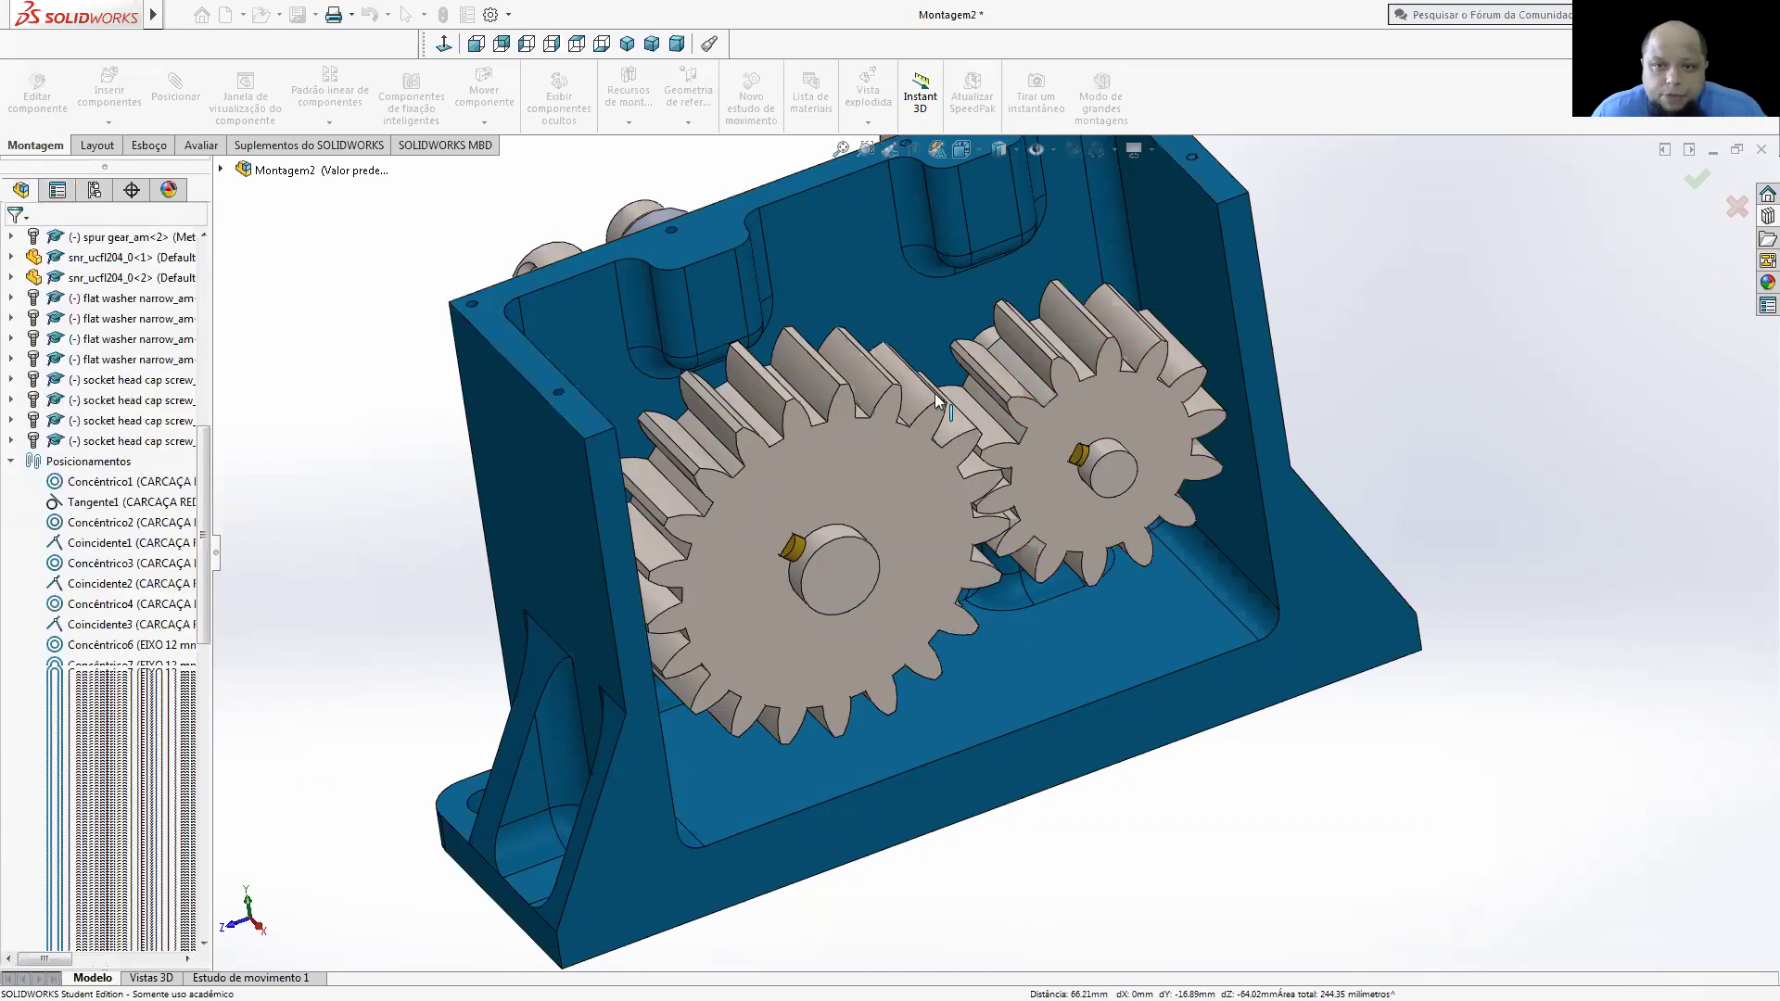
click(940, 401)
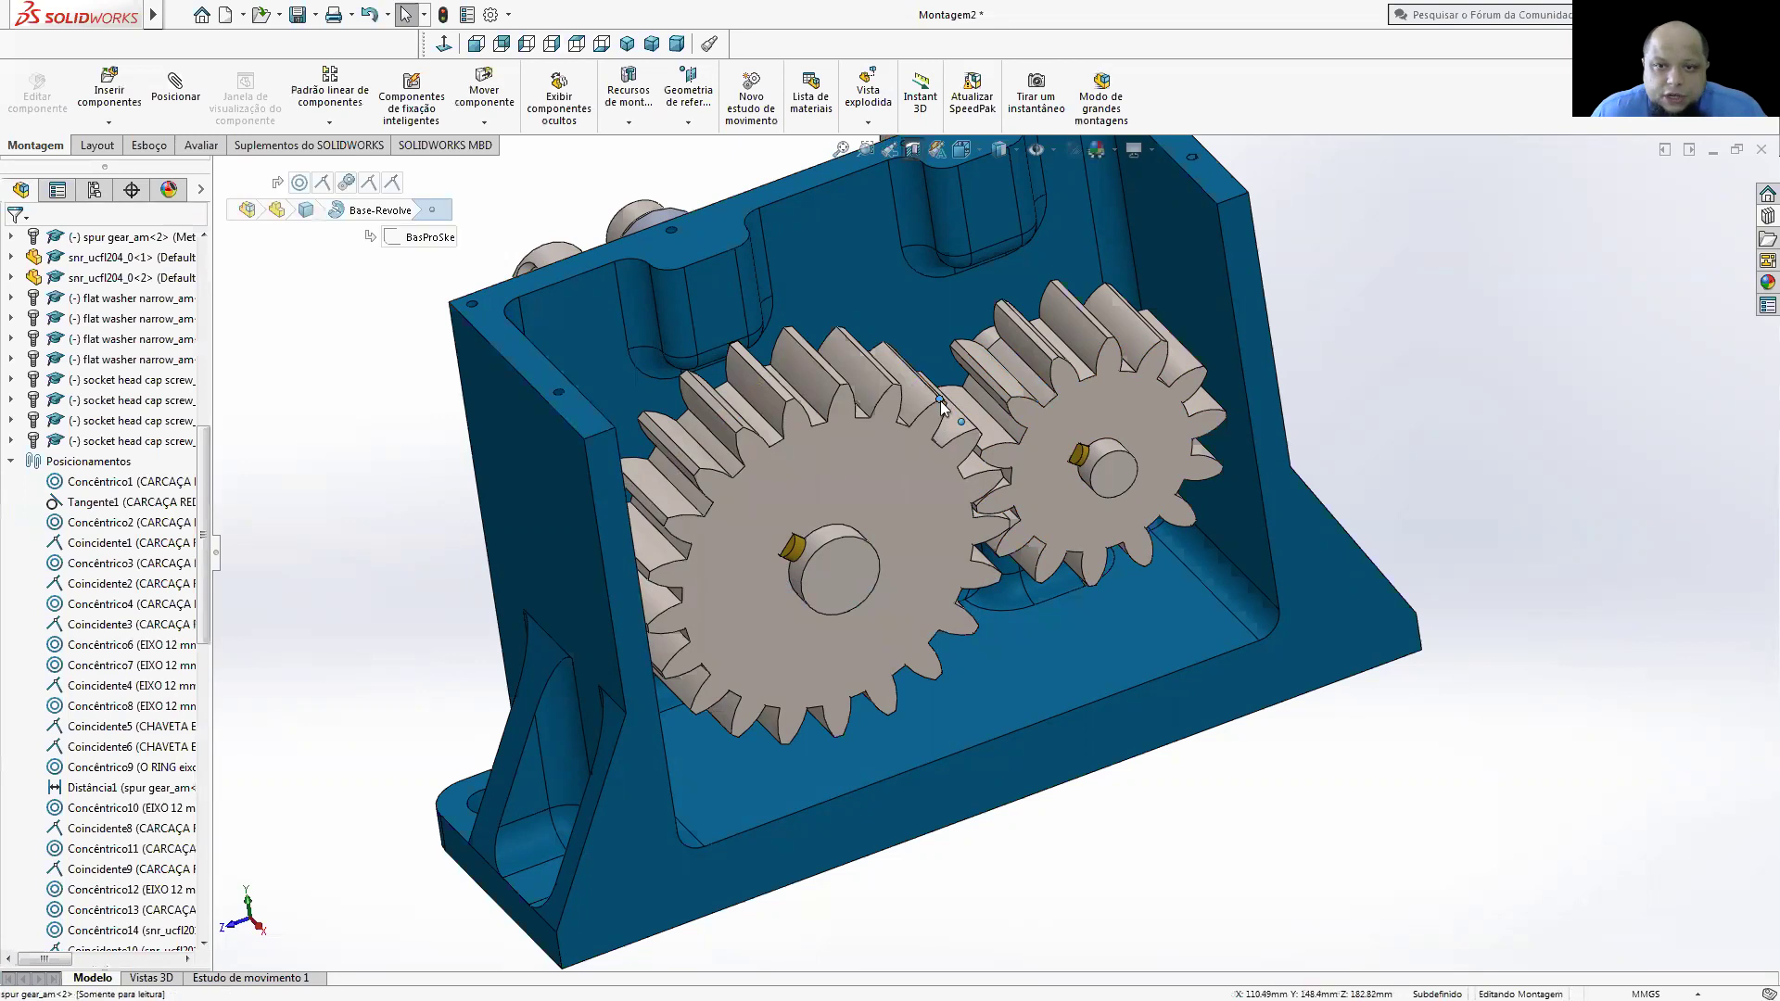
mouse_move(1007, 458)
mouse_down()
mouse_move(1026, 497)
mouse_move(1024, 621)
mouse_move(977, 669)
mouse_move(832, 713)
mouse_move(790, 625)
mouse_move(820, 336)
mouse_up()
key(Escape)
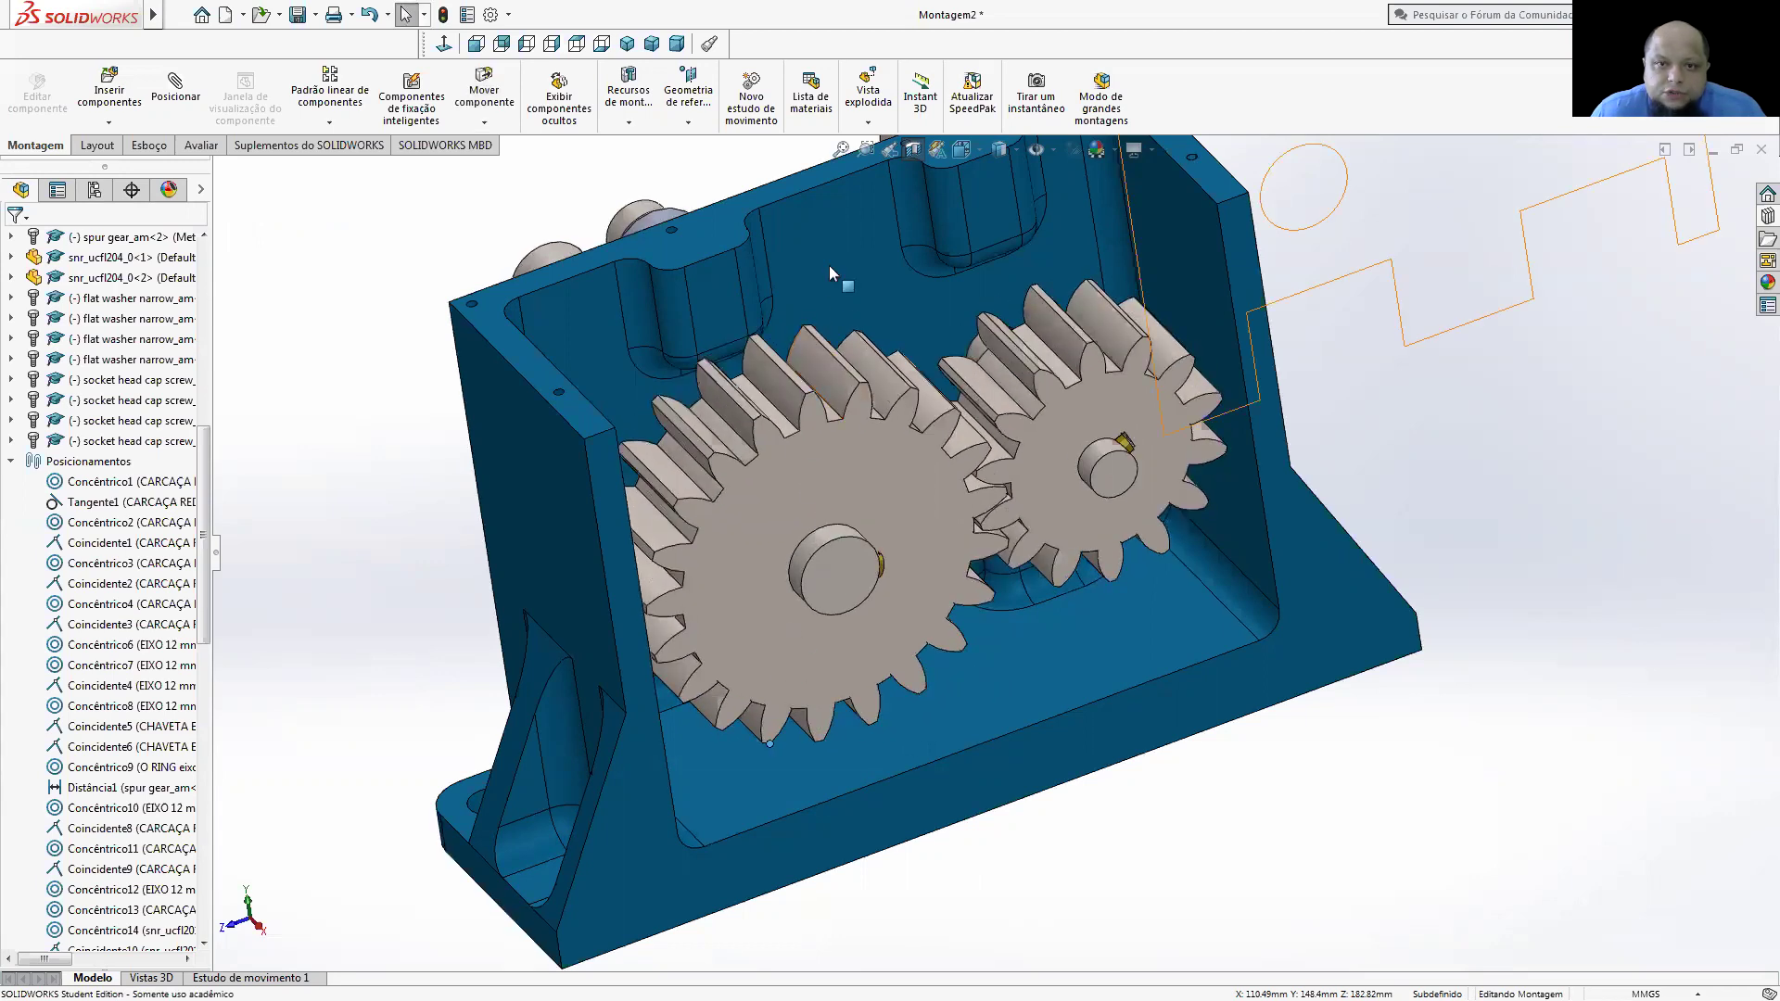
click(829, 265)
right_click(899, 267)
click(1127, 386)
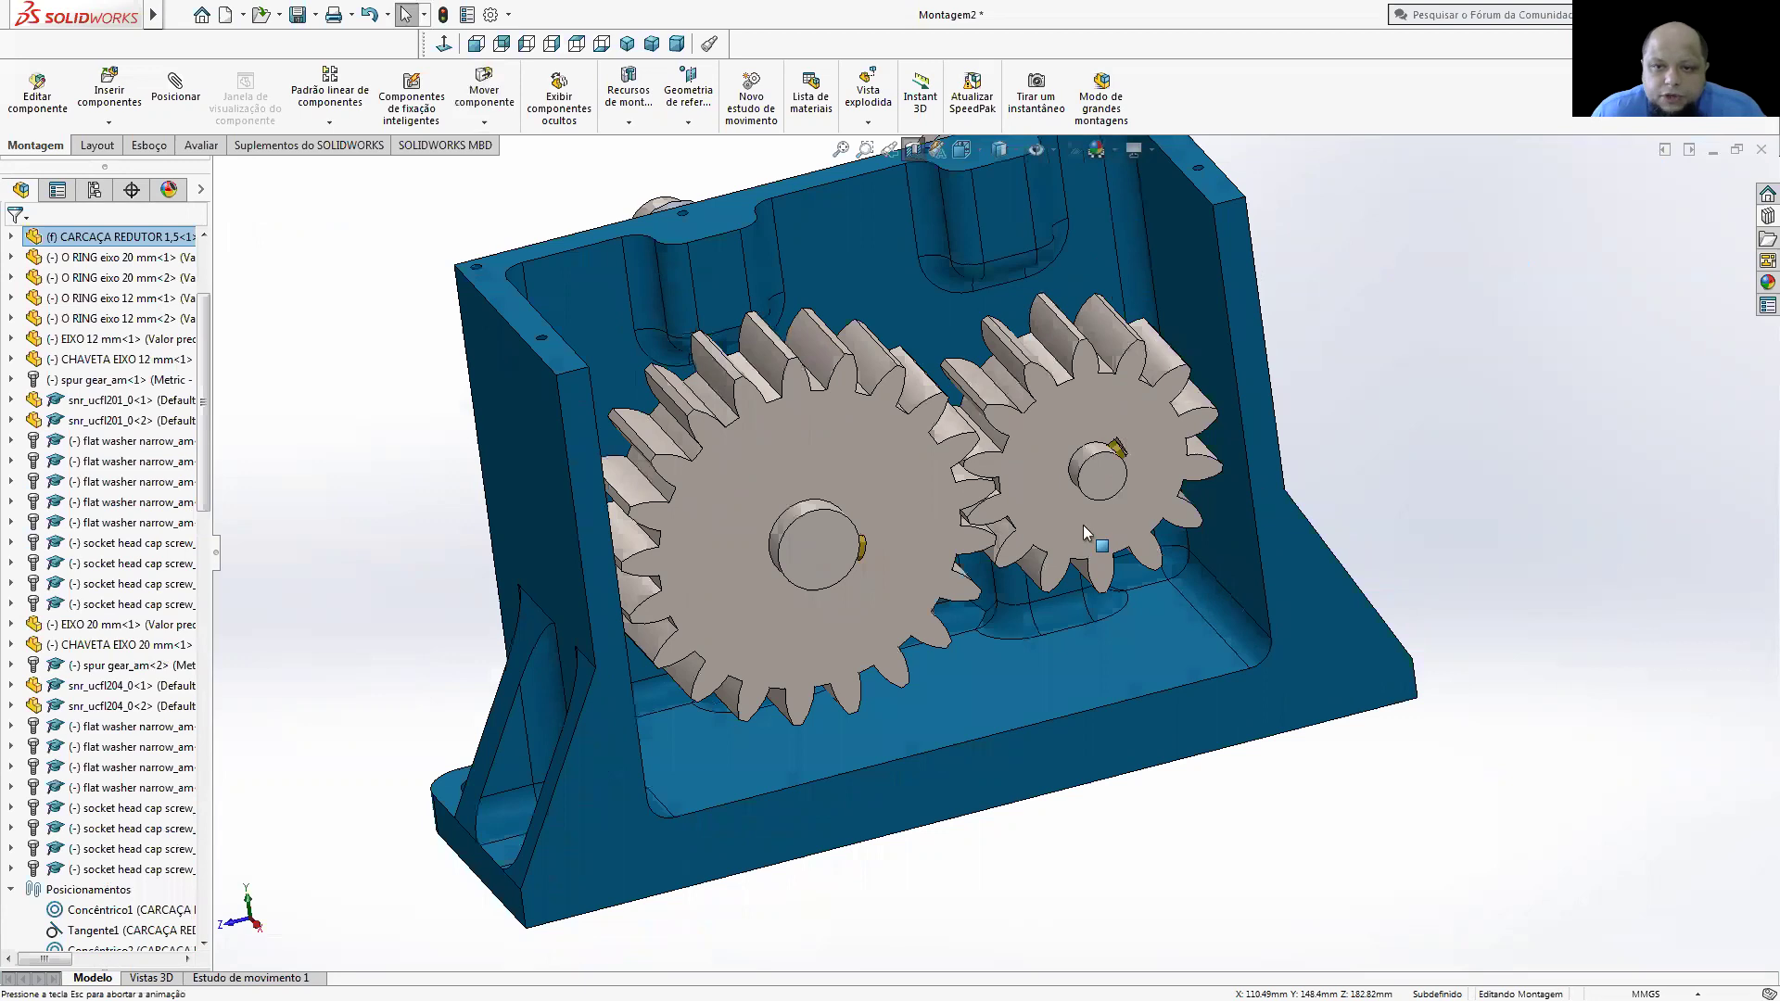
key(ctrl+1)
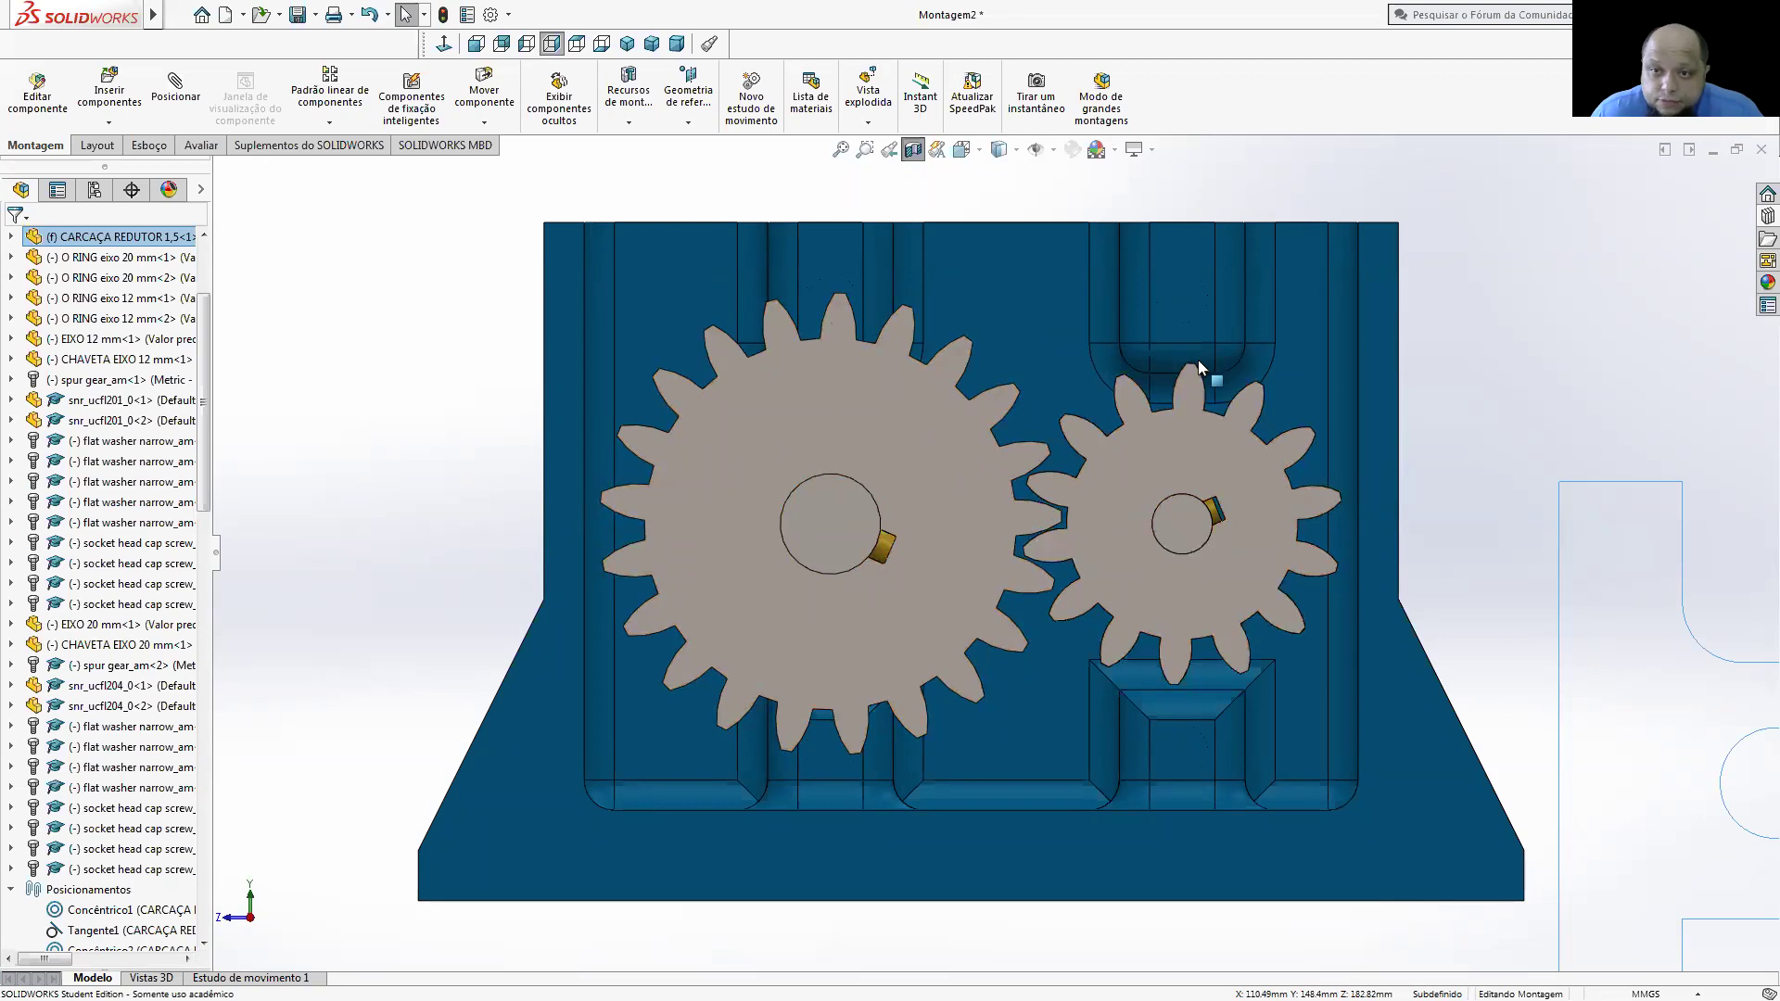
- Turn the large and small gears repeatedly to confirm they rotate together
mouse_move(1202, 367)
mouse_down()
mouse_move(1264, 399)
mouse_move(1323, 515)
mouse_move(1314, 621)
mouse_move(1266, 697)
mouse_up()
mouse_move(1124, 762)
mouse_down()
mouse_move(1012, 704)
mouse_move(986, 604)
mouse_up()
mouse_move(996, 524)
mouse_down()
mouse_move(1094, 441)
mouse_move(1062, 445)
mouse_move(1052, 499)
mouse_up()
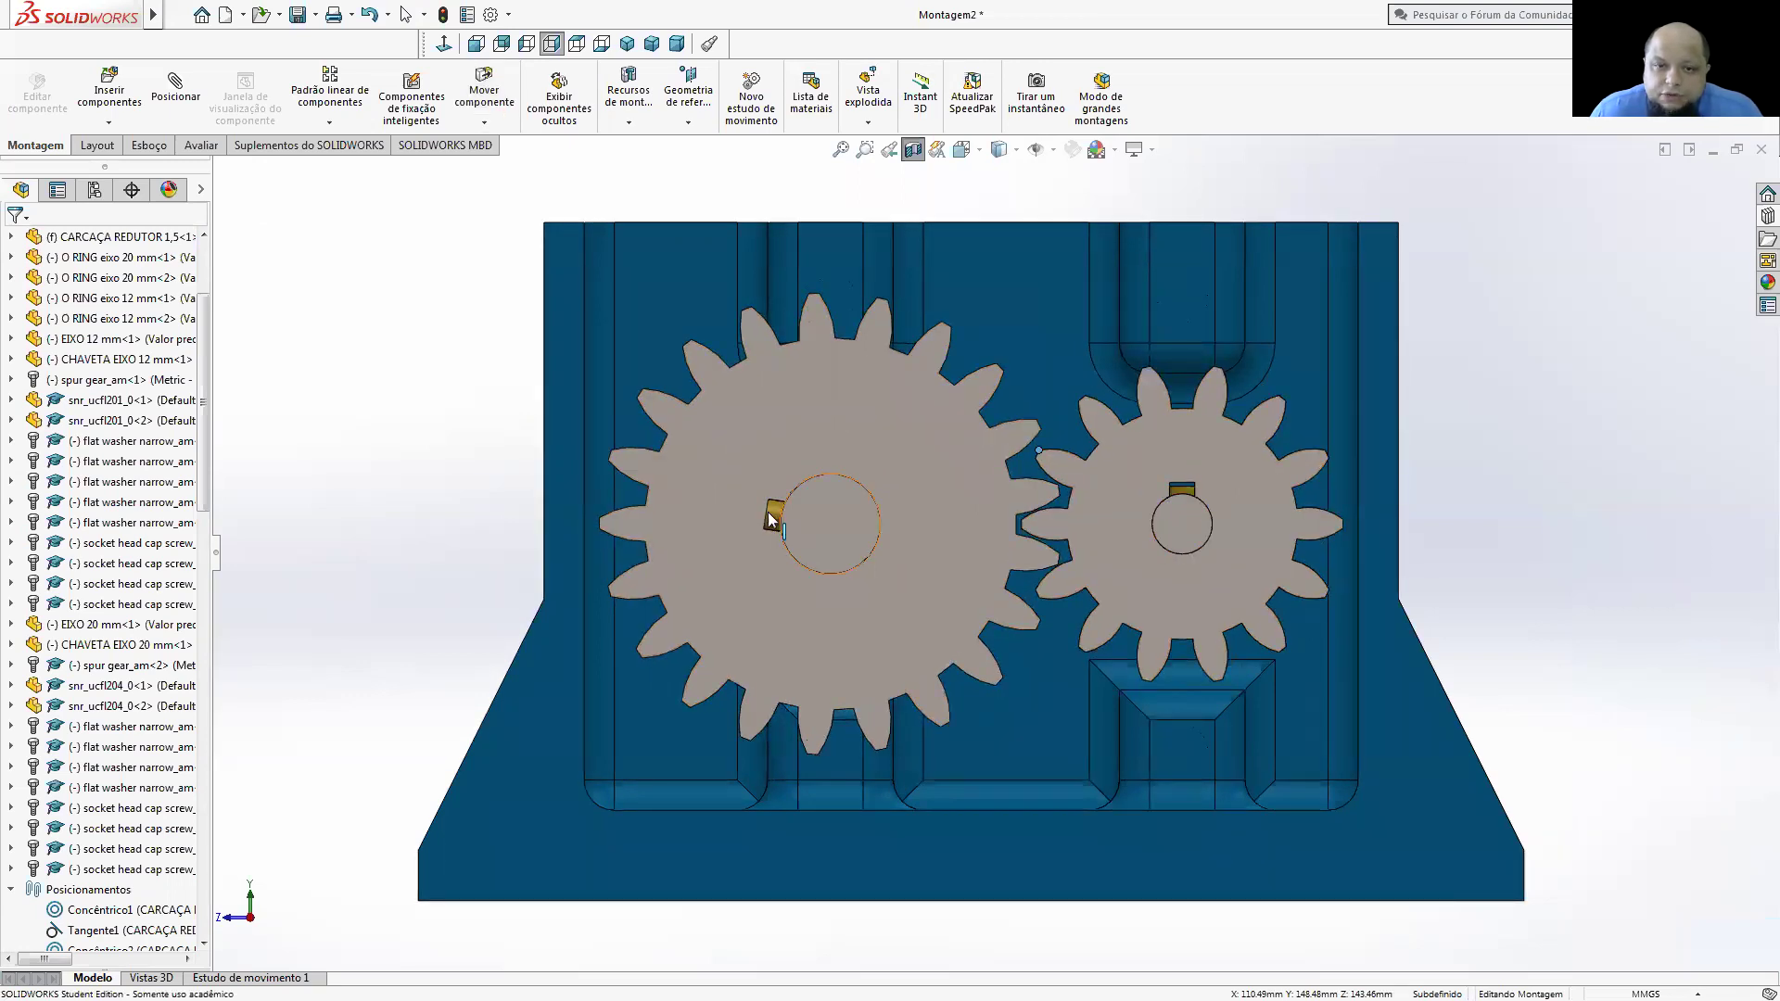
key(Escape)
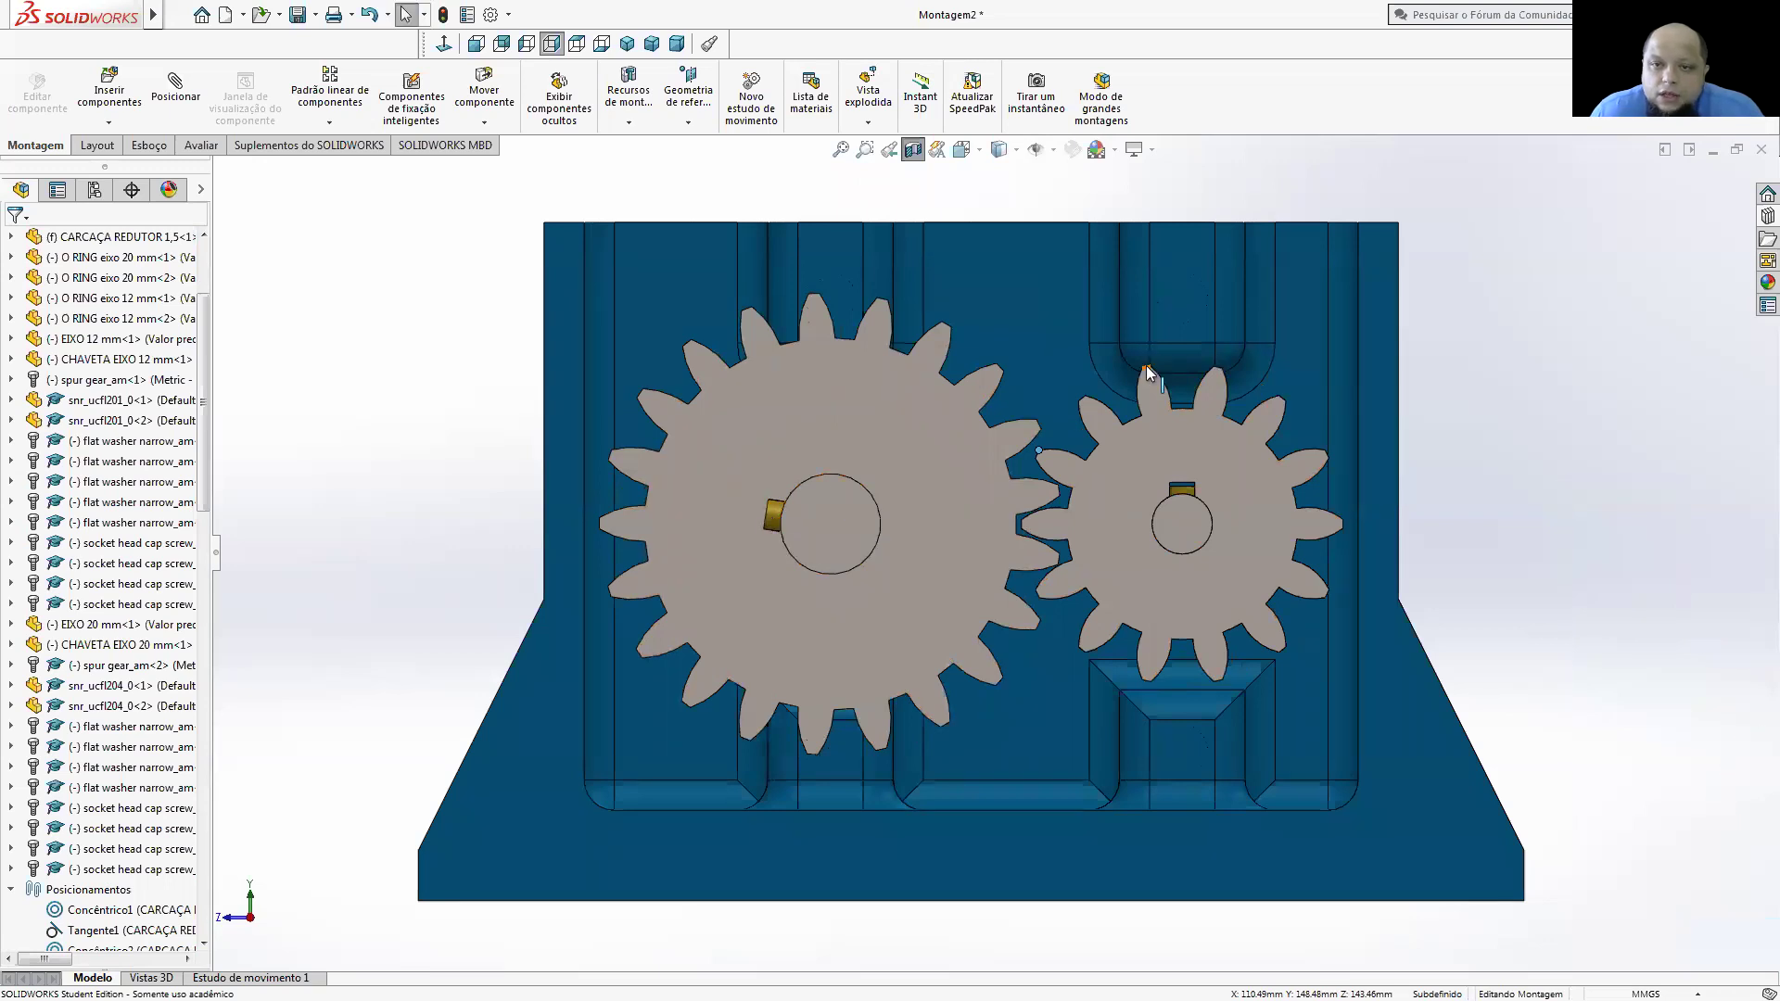
drag(1337, 497, 1251, 674)
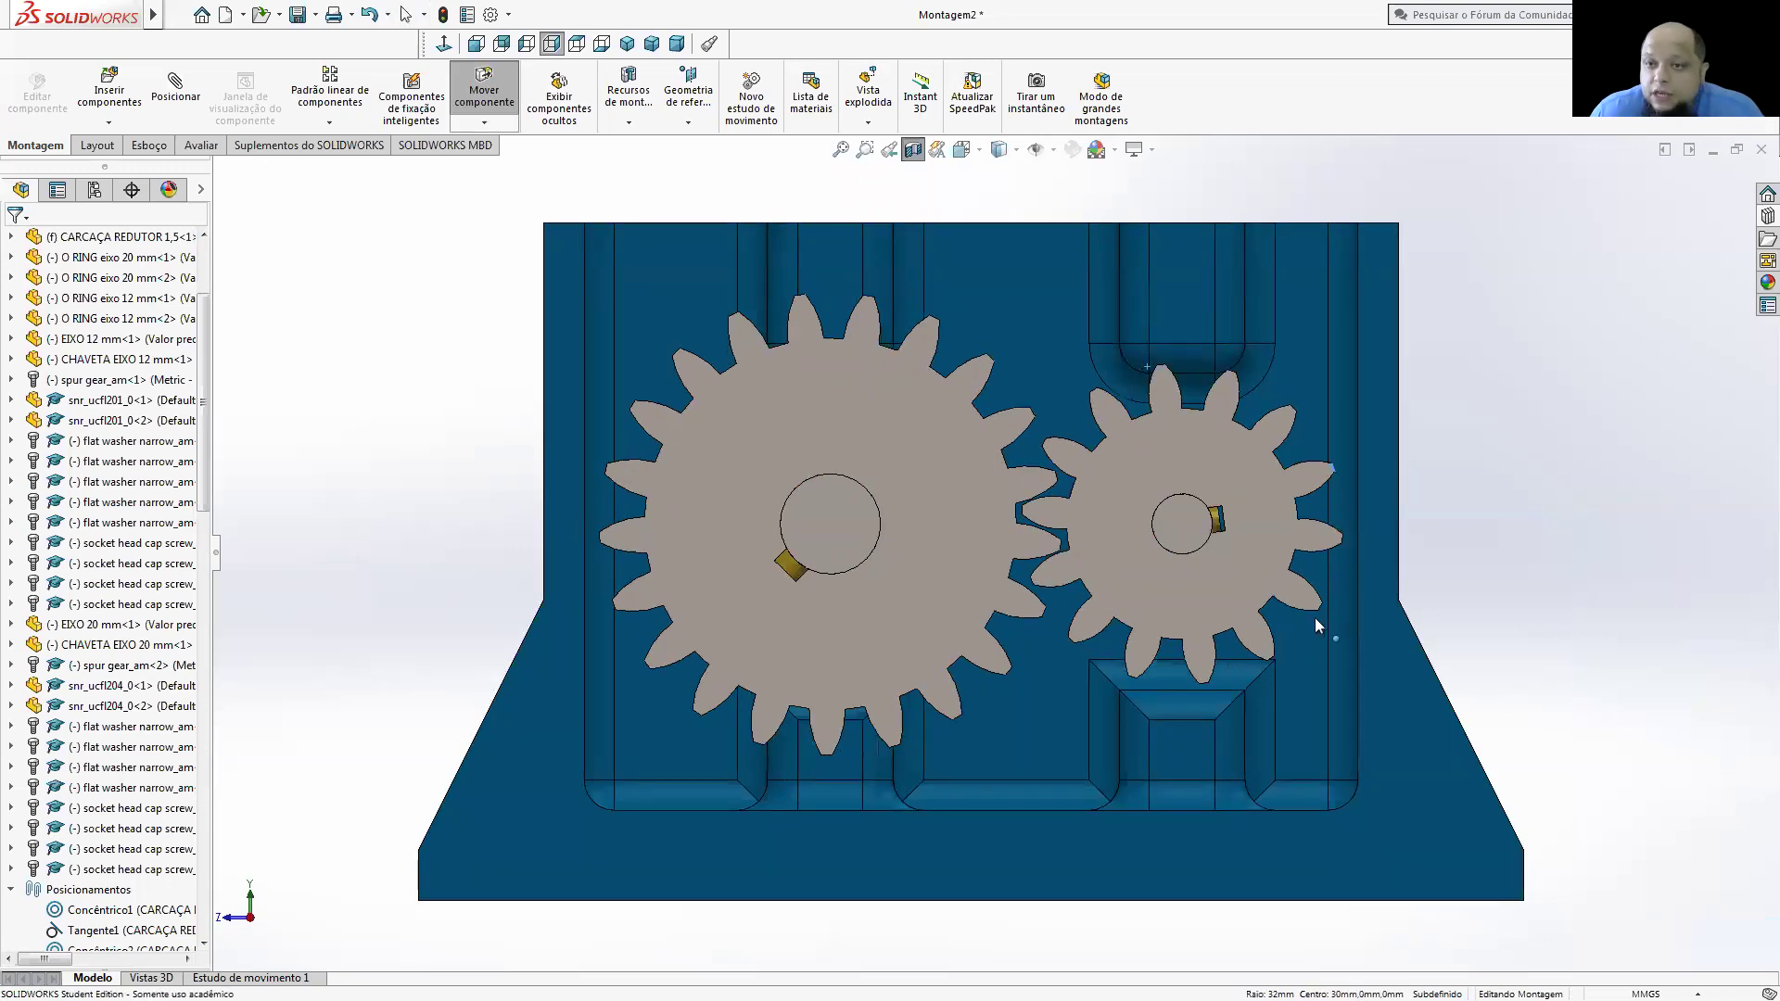
drag(967, 651, 1062, 401)
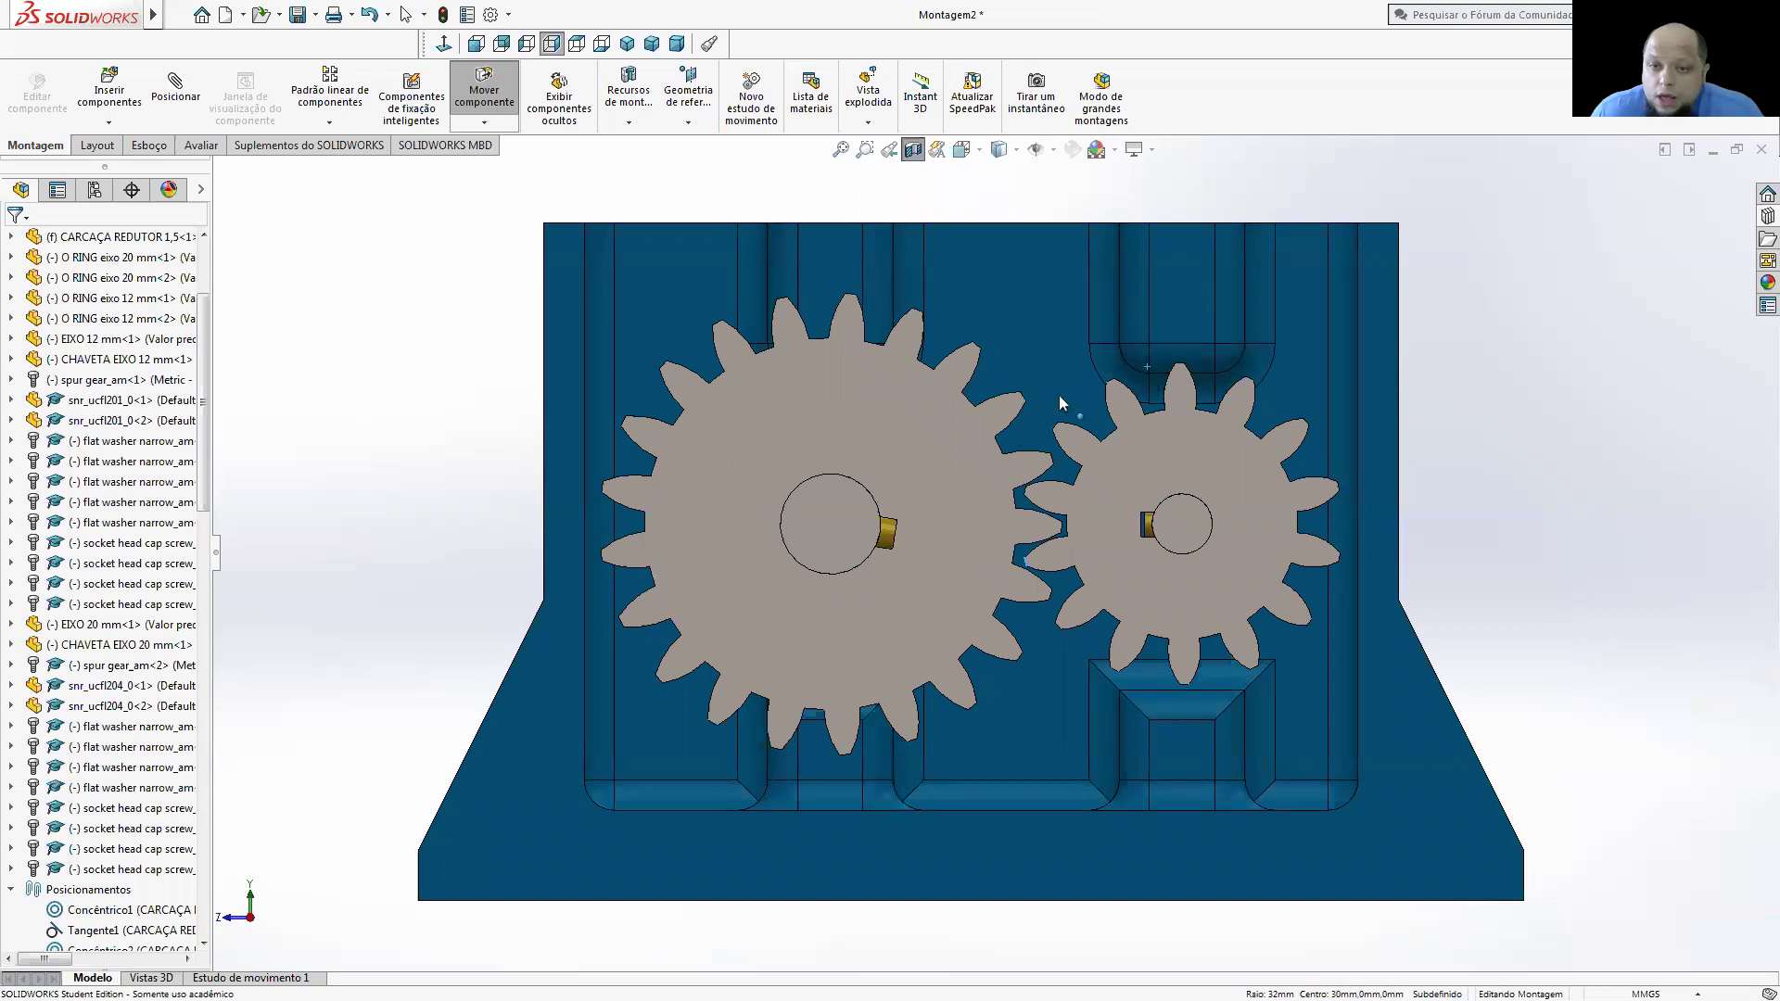
mouse_move(1163, 369)
mouse_down()
mouse_move(1144, 370)
mouse_move(1155, 429)
mouse_up()
key(Escape)
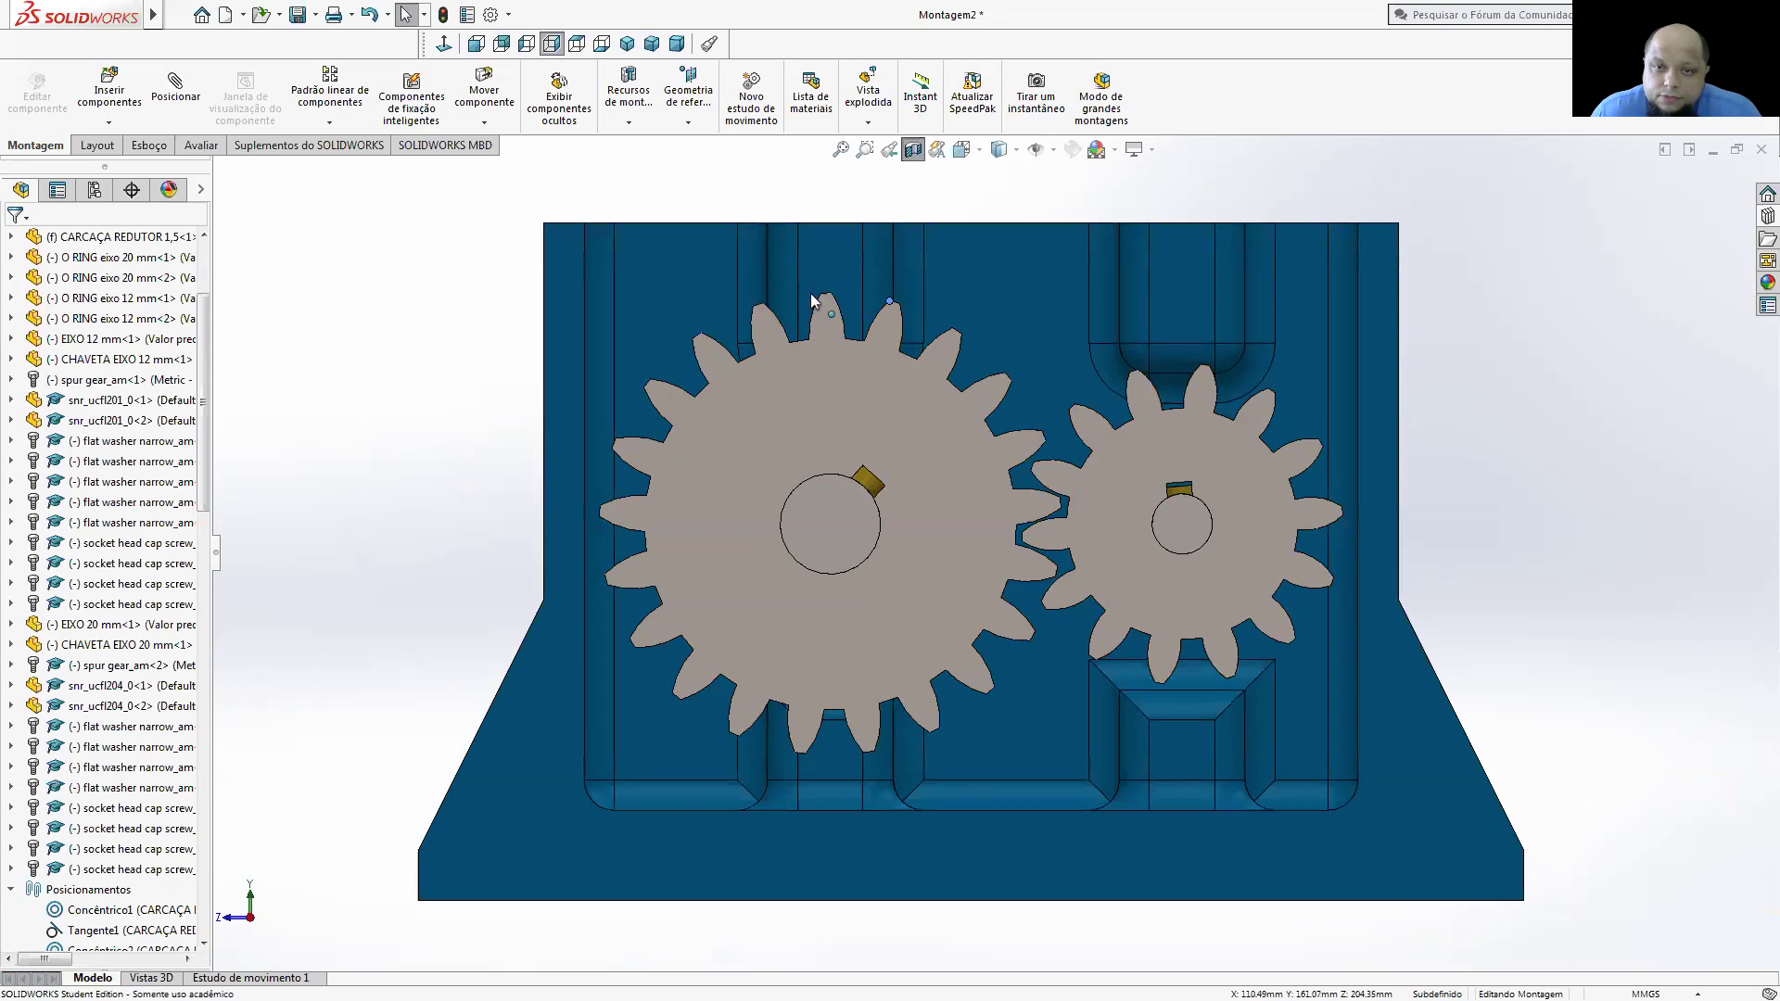
drag(714, 337, 662, 508)
mouse_move(951, 569)
mouse_down()
mouse_move(1001, 488)
mouse_move(922, 425)
mouse_move(944, 322)
mouse_move(874, 310)
mouse_up()
- Check the back, trimetric and isometric views and spin the spur gears
scroll(991, 552, up, 3)
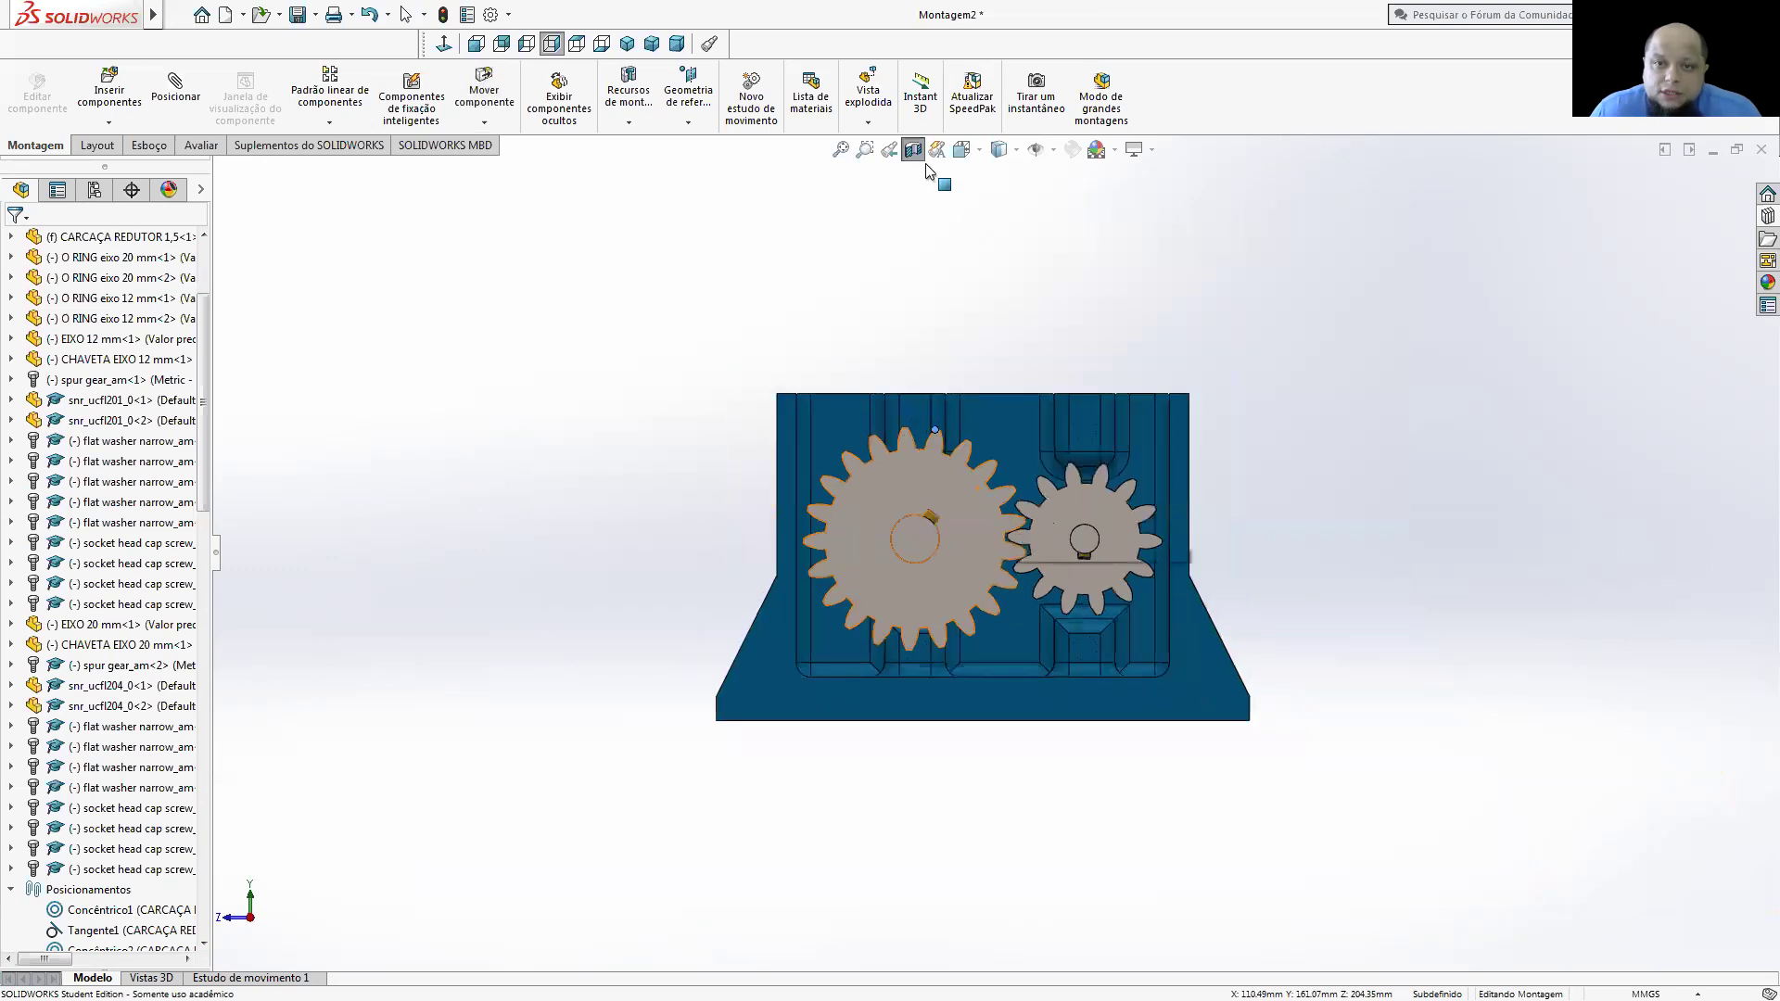
key(ctrl+2)
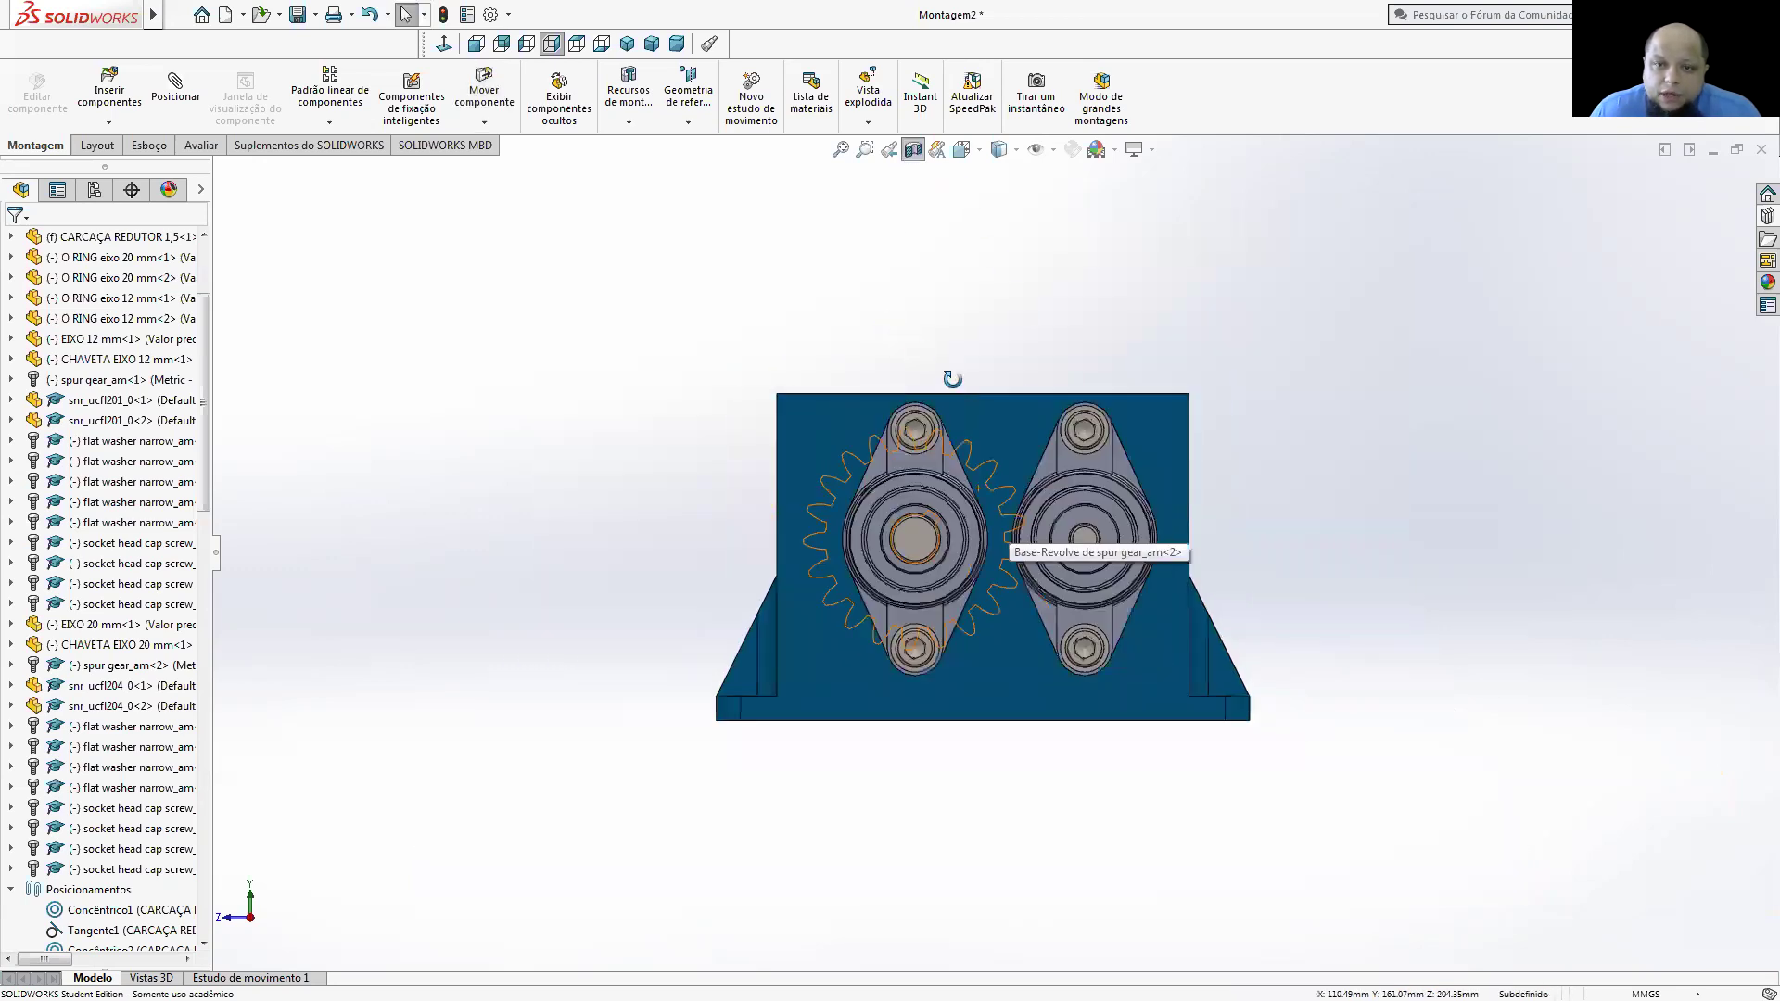
key(ctrl+shift+z)
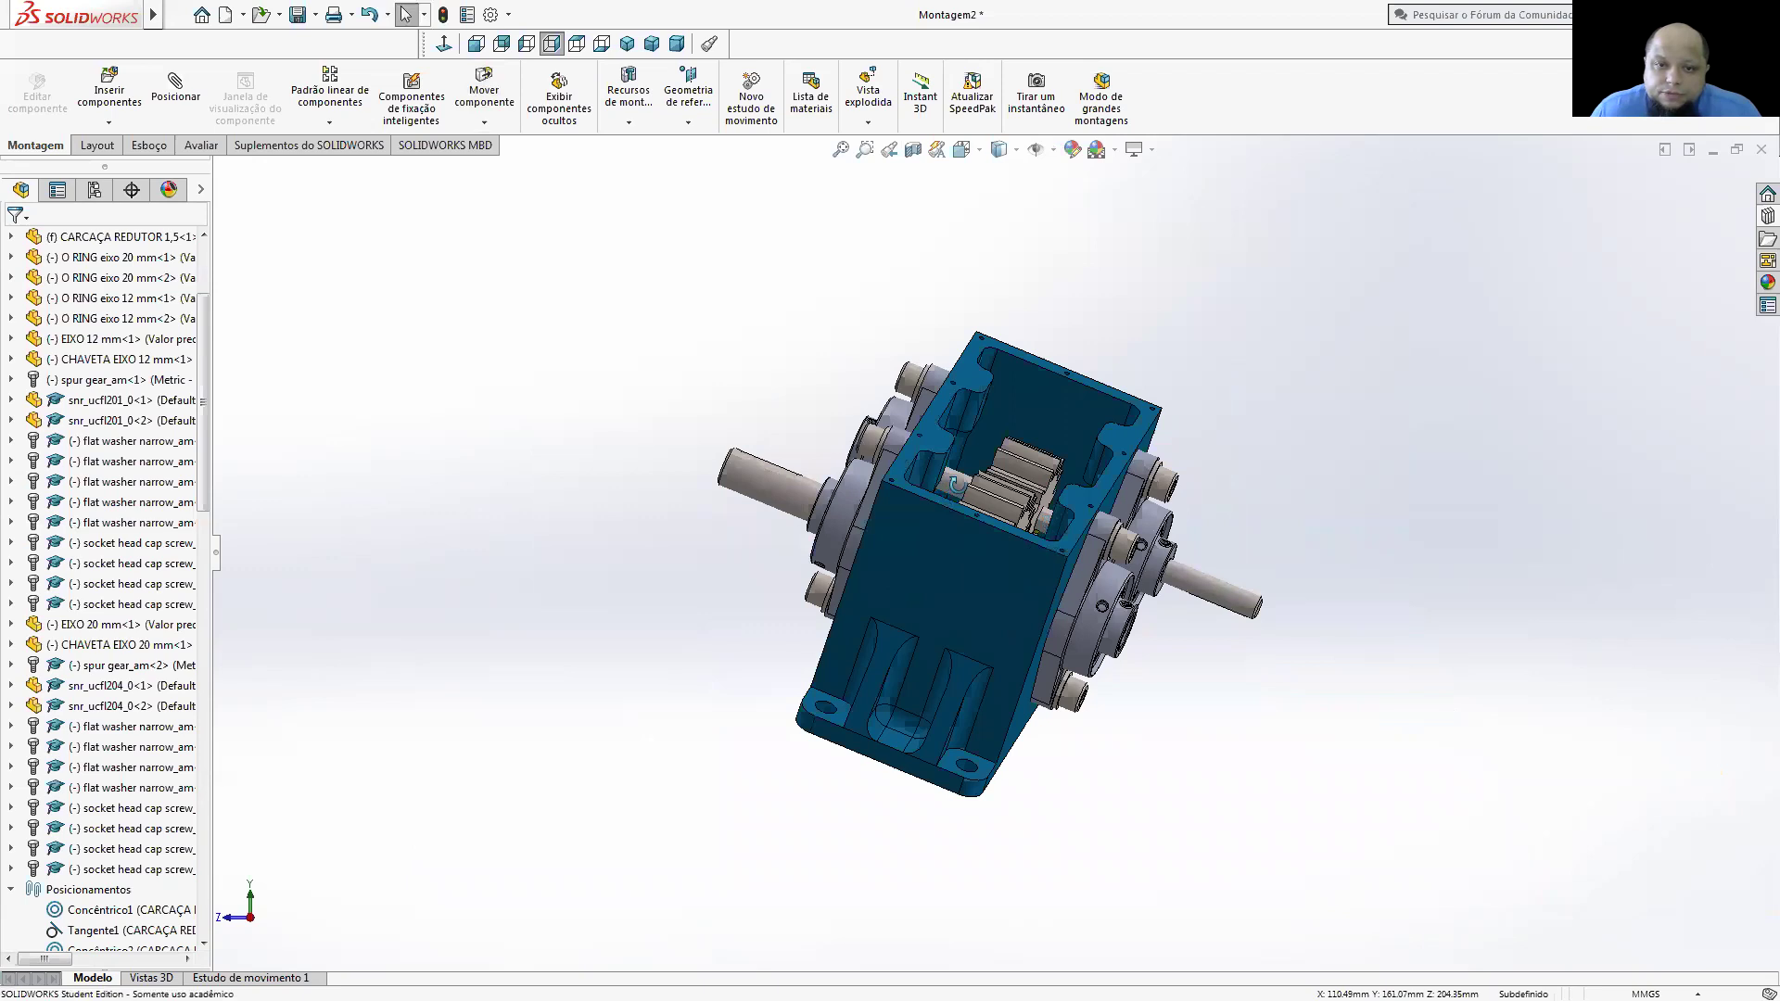
key(ctrl+7)
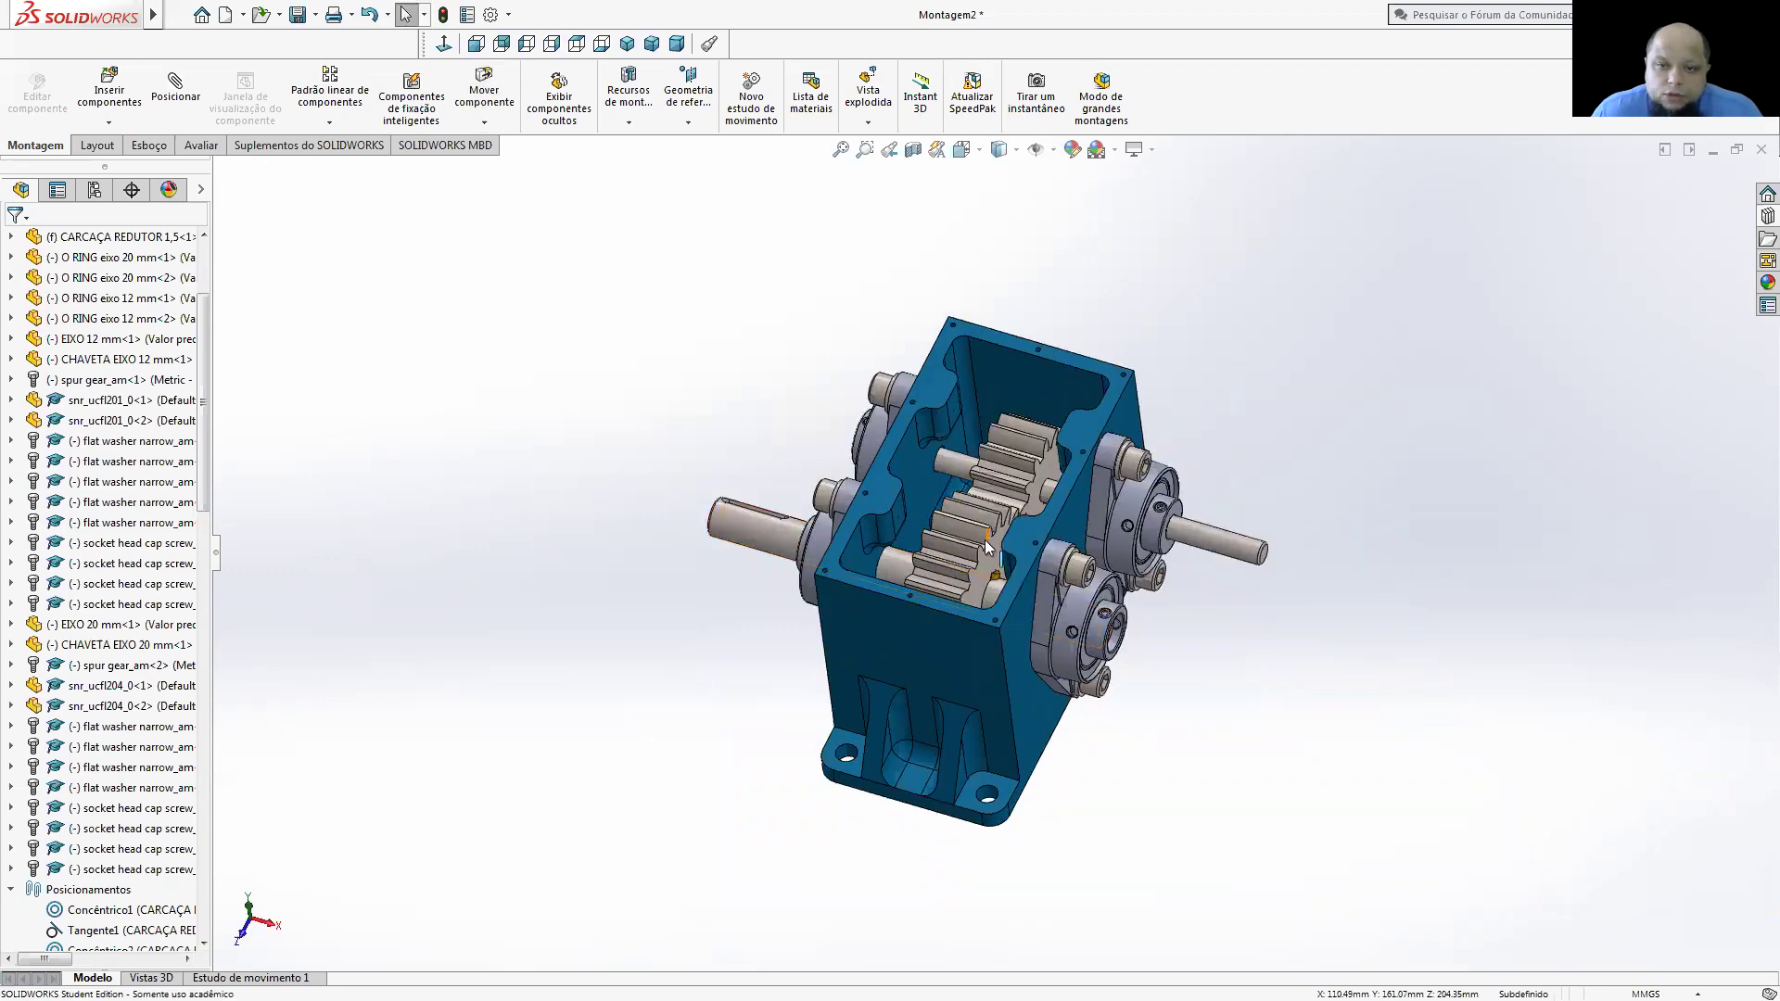
mouse_move(946, 628)
mouse_down()
mouse_move(1050, 747)
mouse_move(1093, 503)
mouse_move(970, 579)
mouse_move(960, 640)
mouse_move(1040, 682)
mouse_move(1138, 556)
mouse_move(925, 521)
mouse_up()
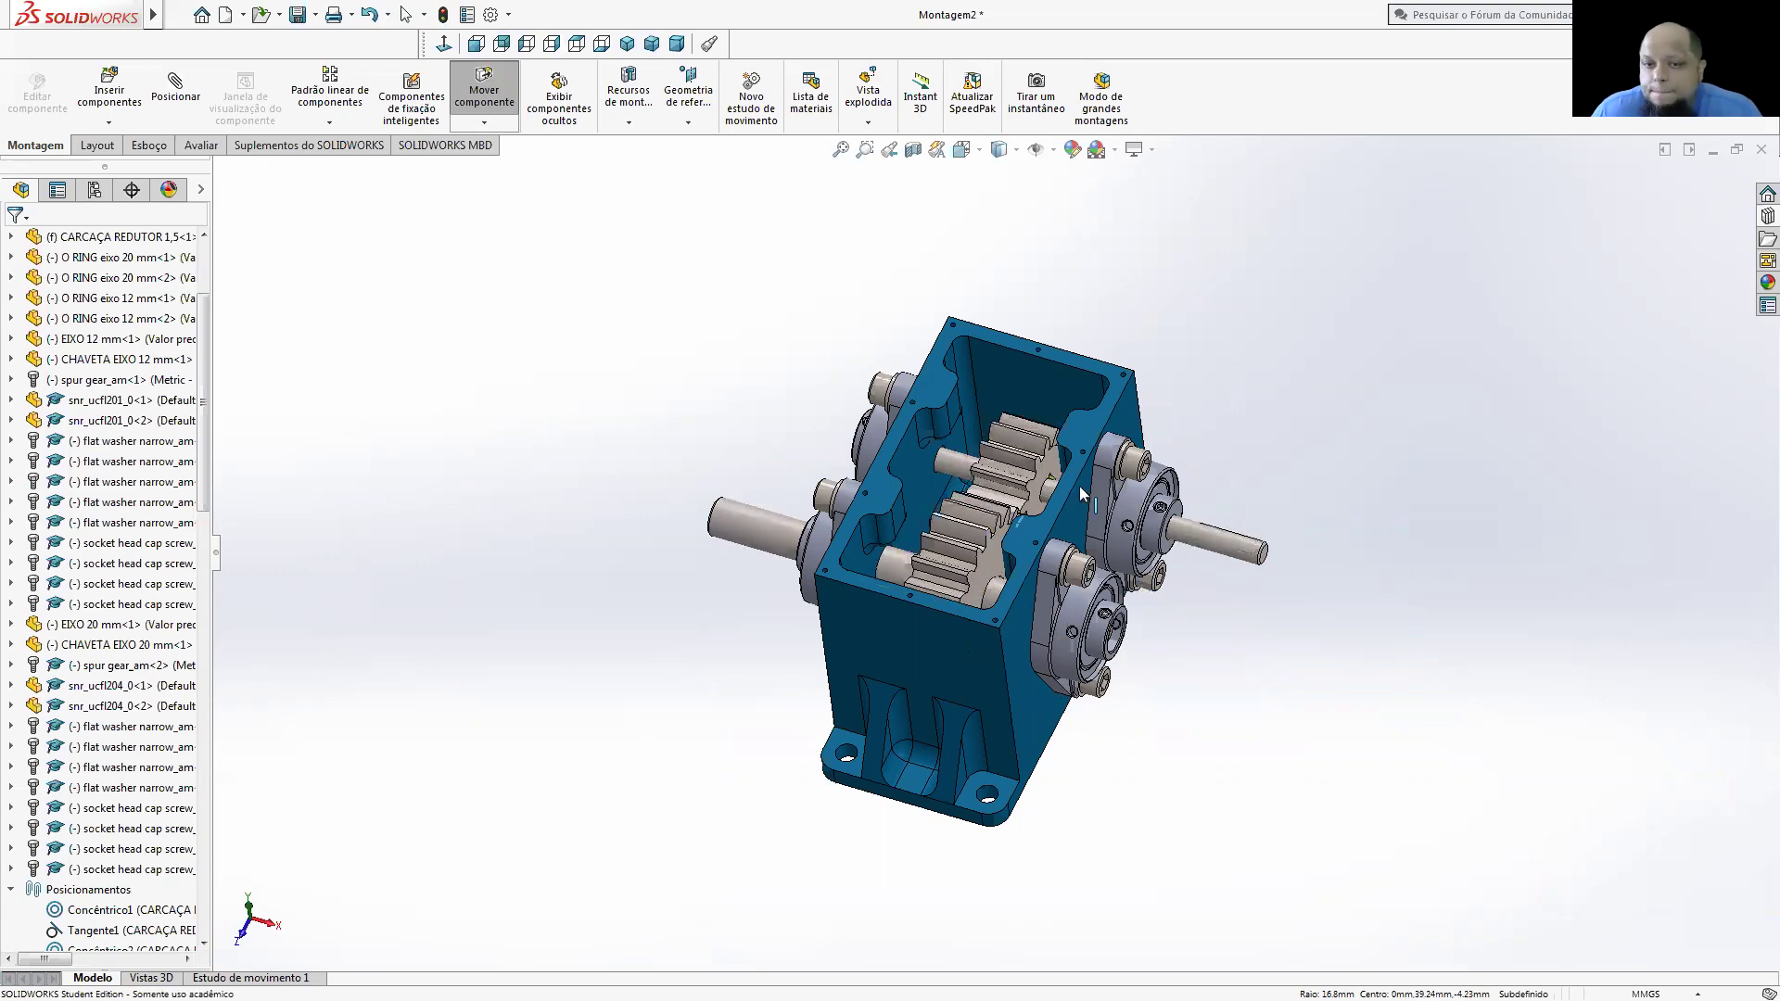
key(Escape)
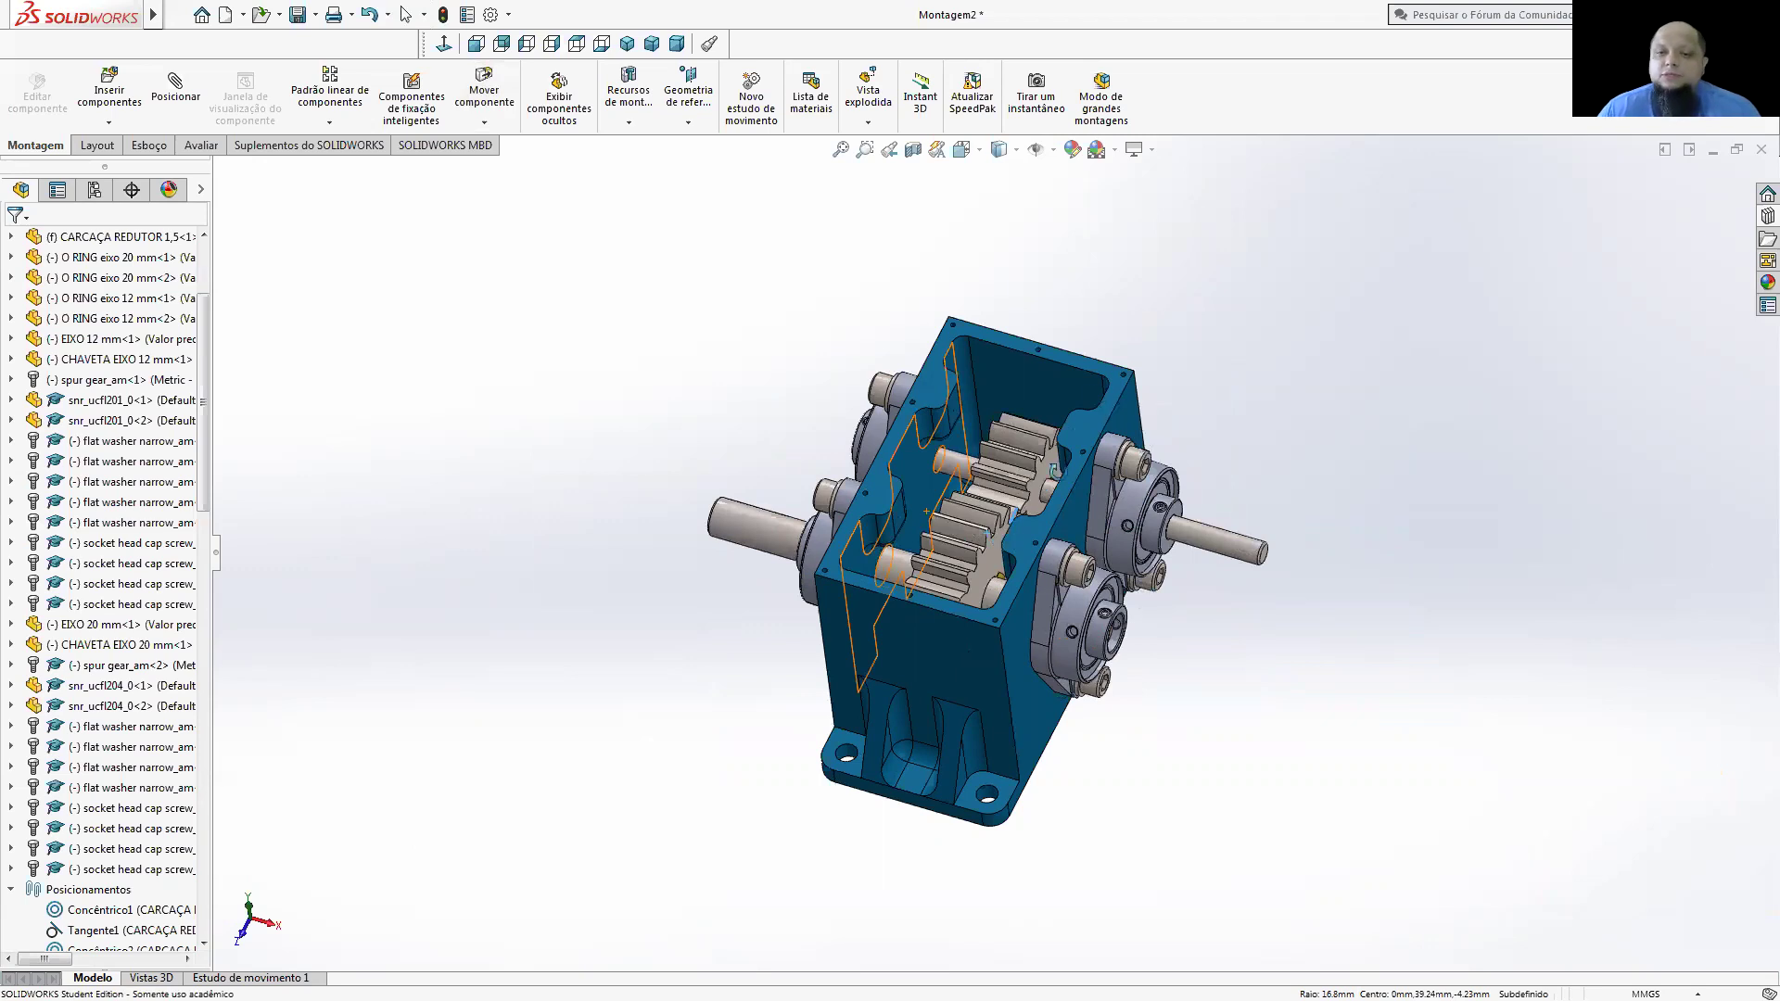
middle_drag(925, 522, 932, 324)
middle_drag(936, 332, 760, 241)
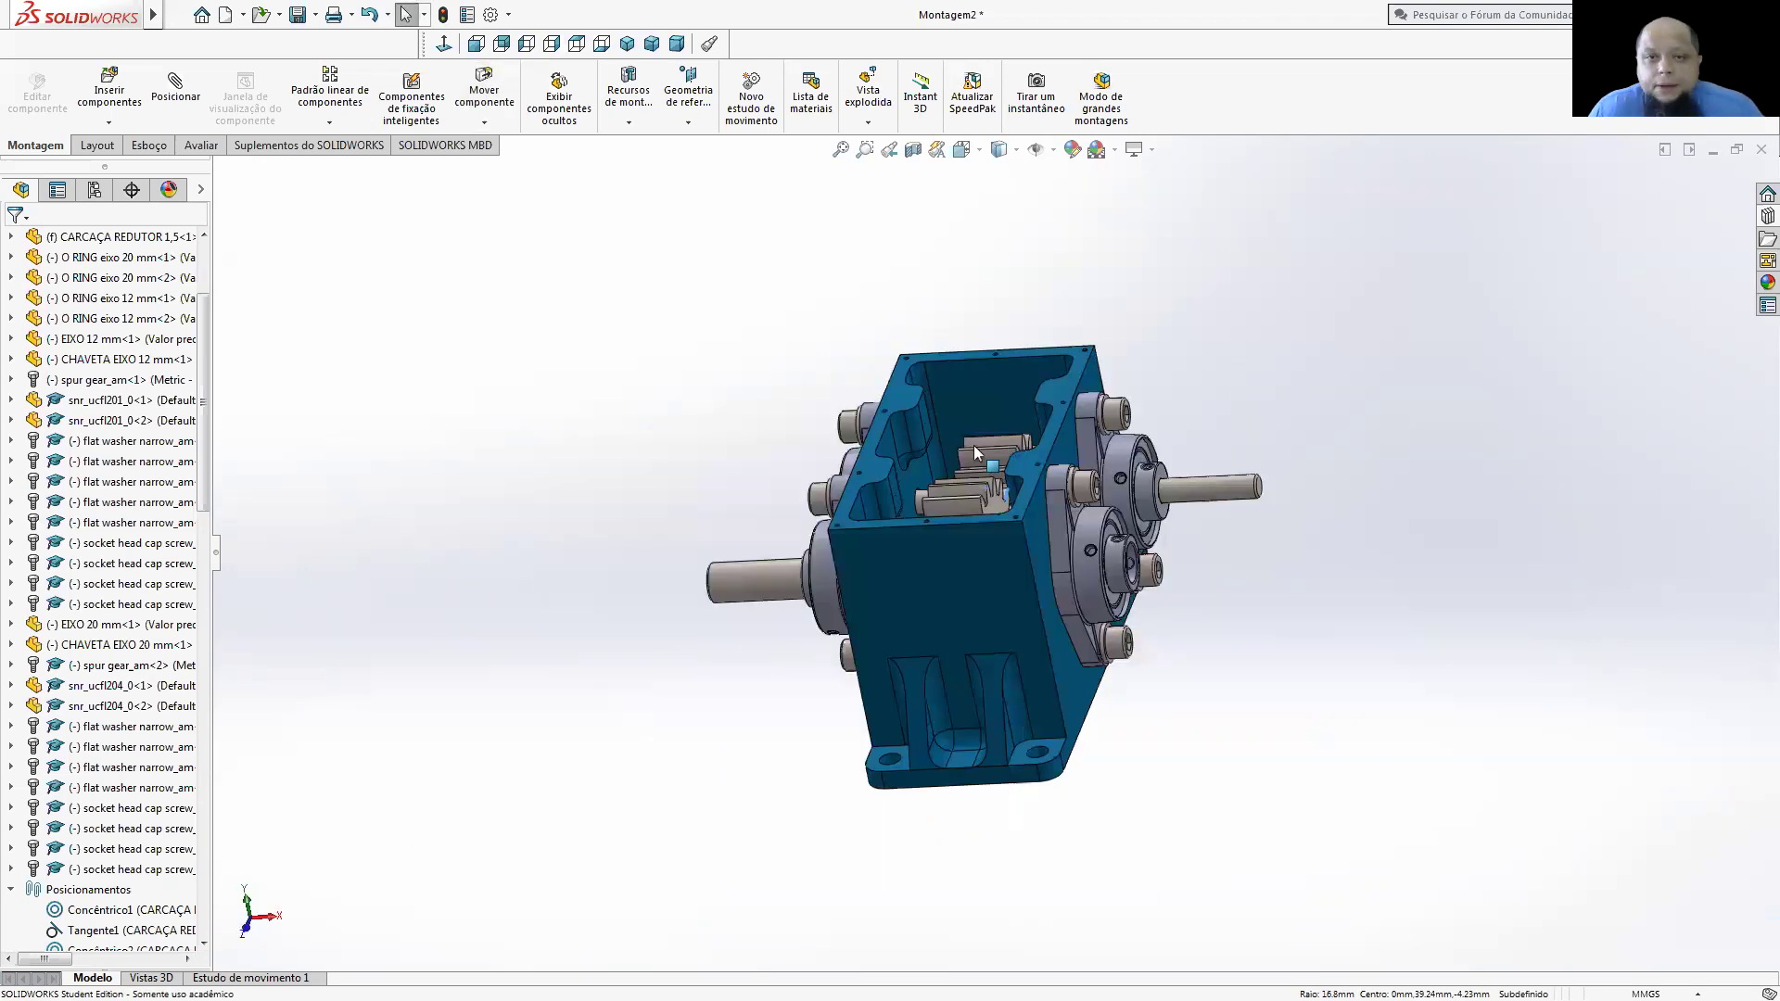
- Rebuild and save the gear reducer assembly and show it in isometric view
click(297, 14)
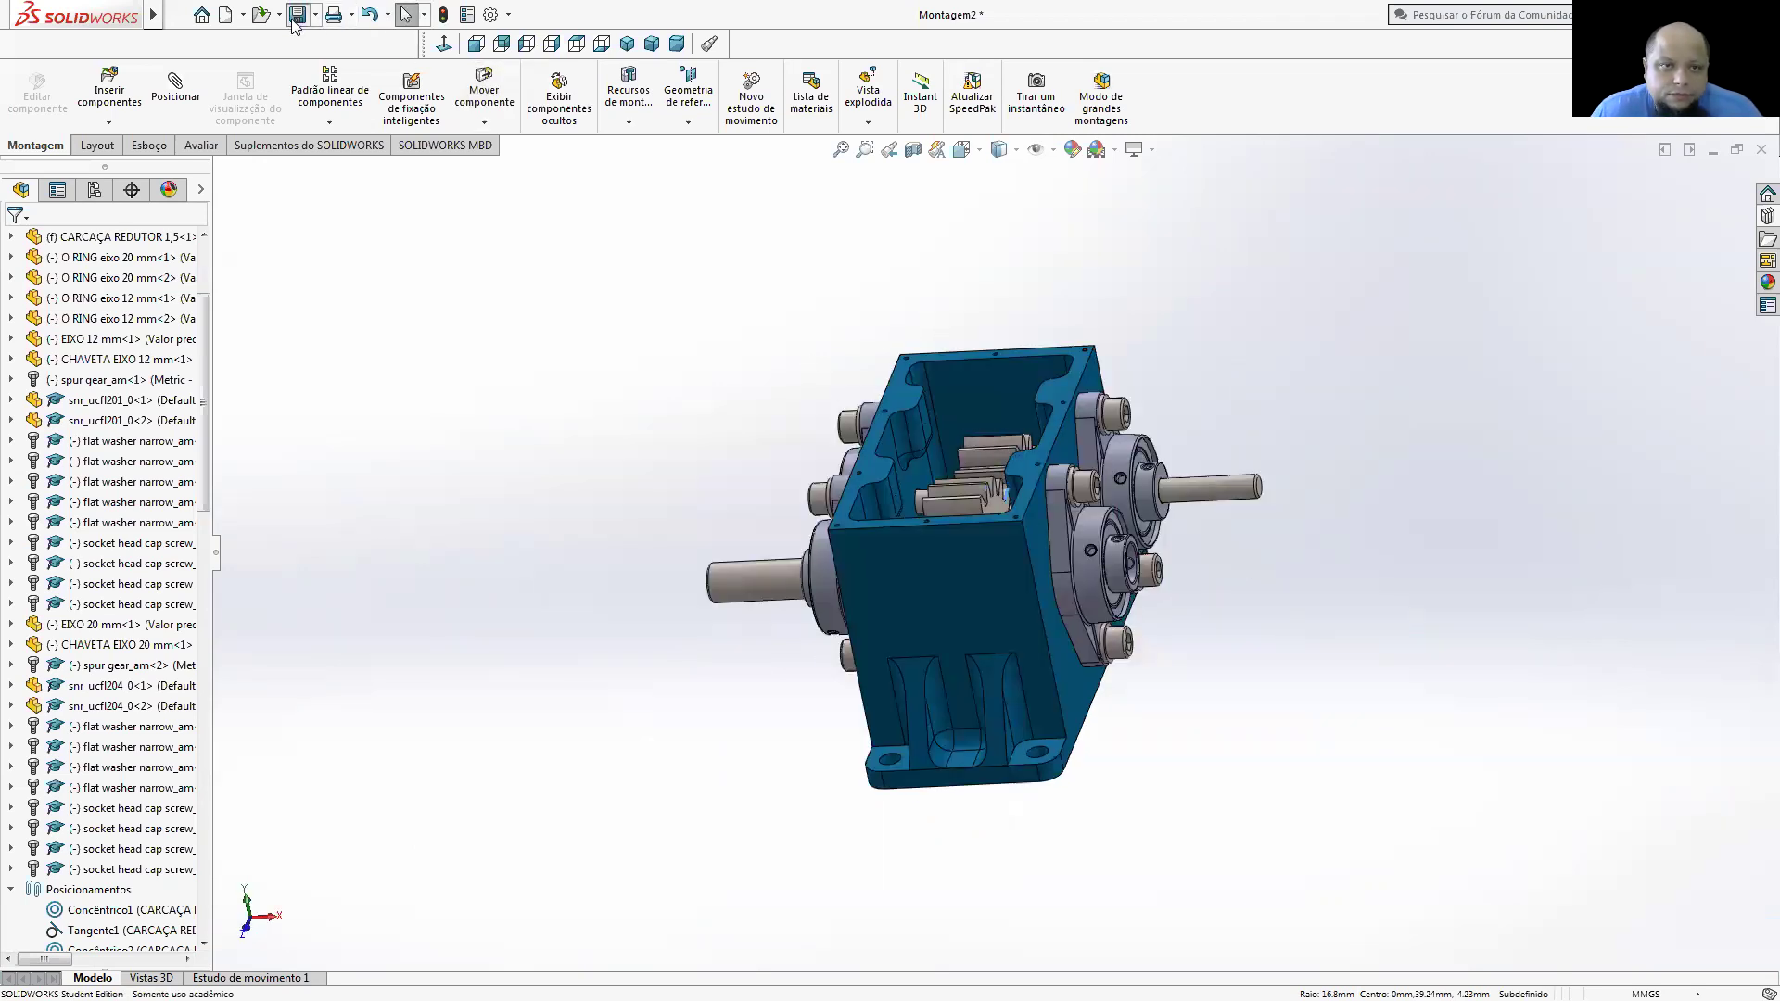
click(789, 433)
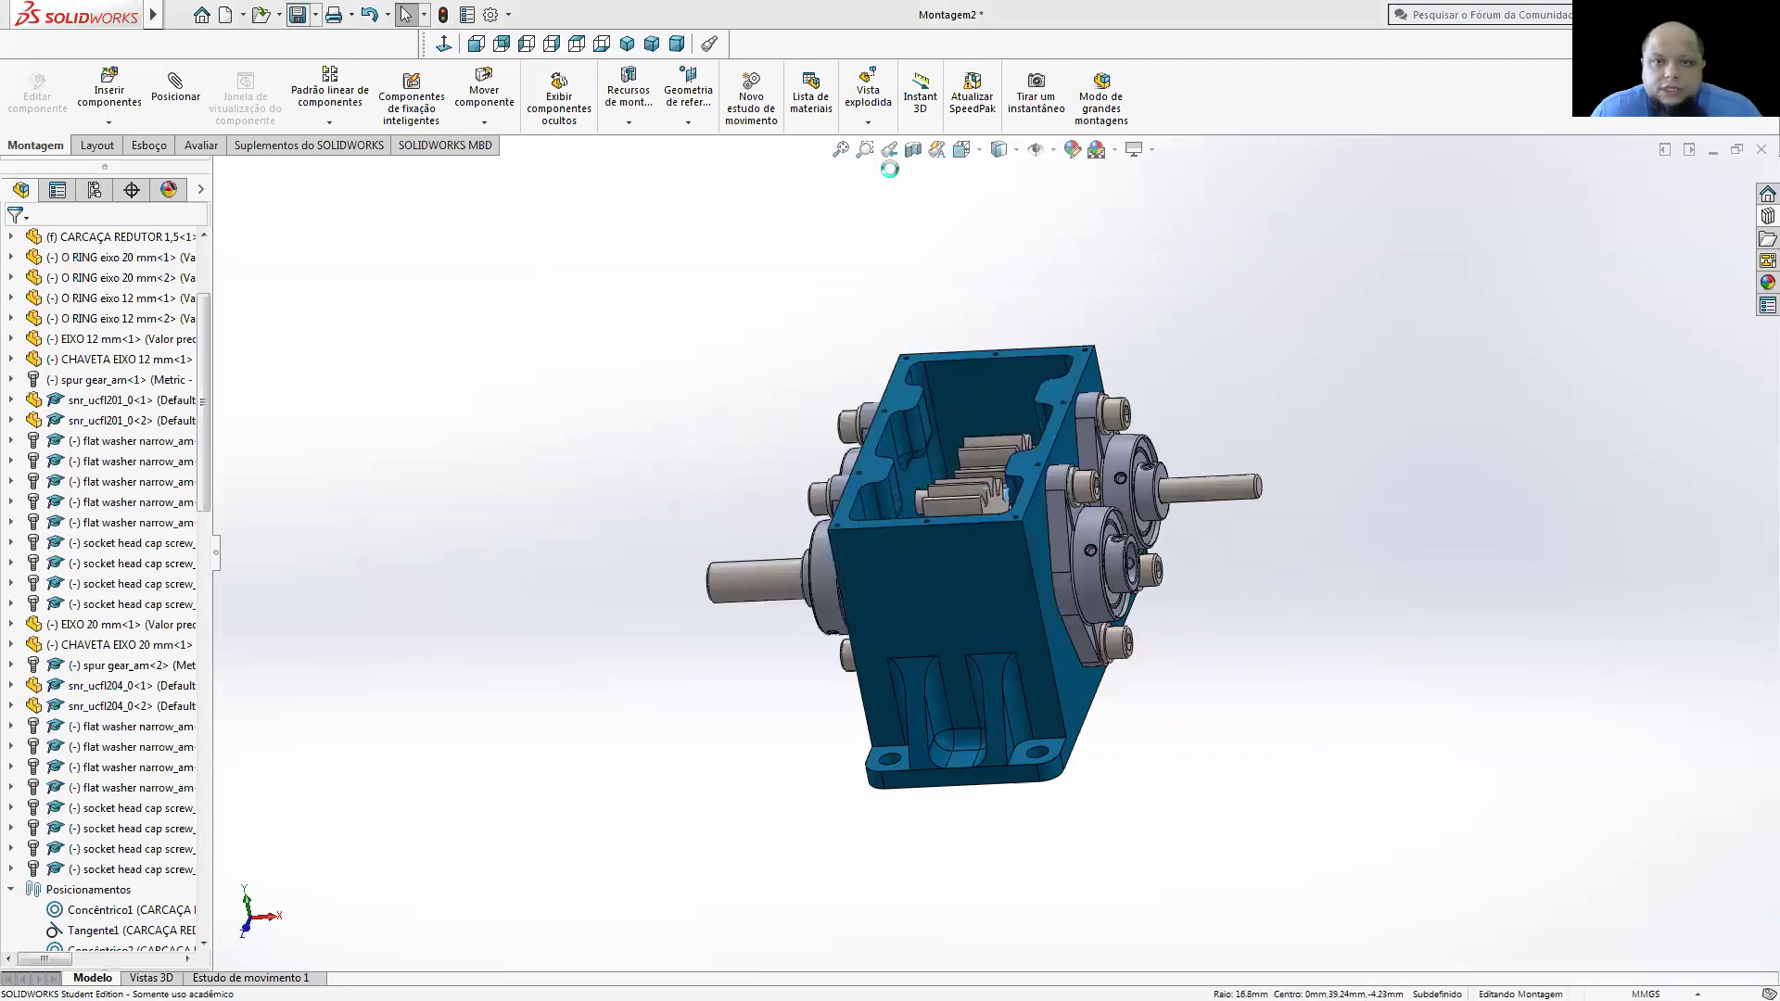
click(630, 44)
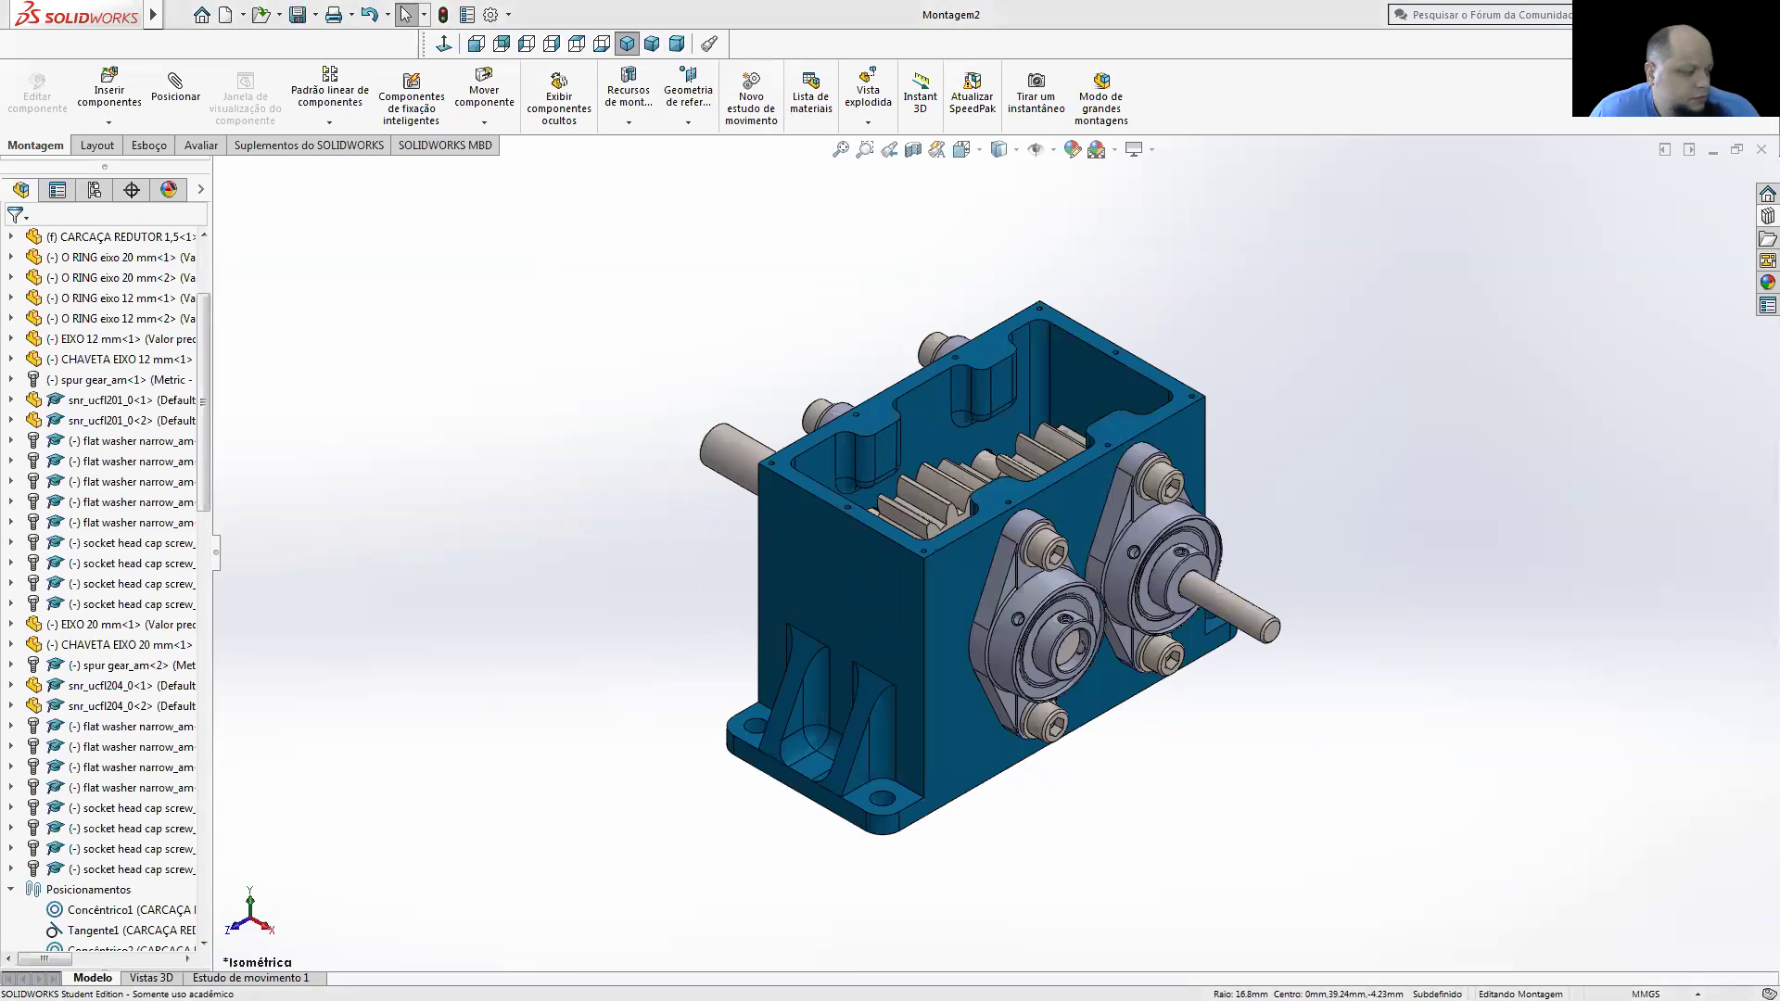
key(alt+Tab)
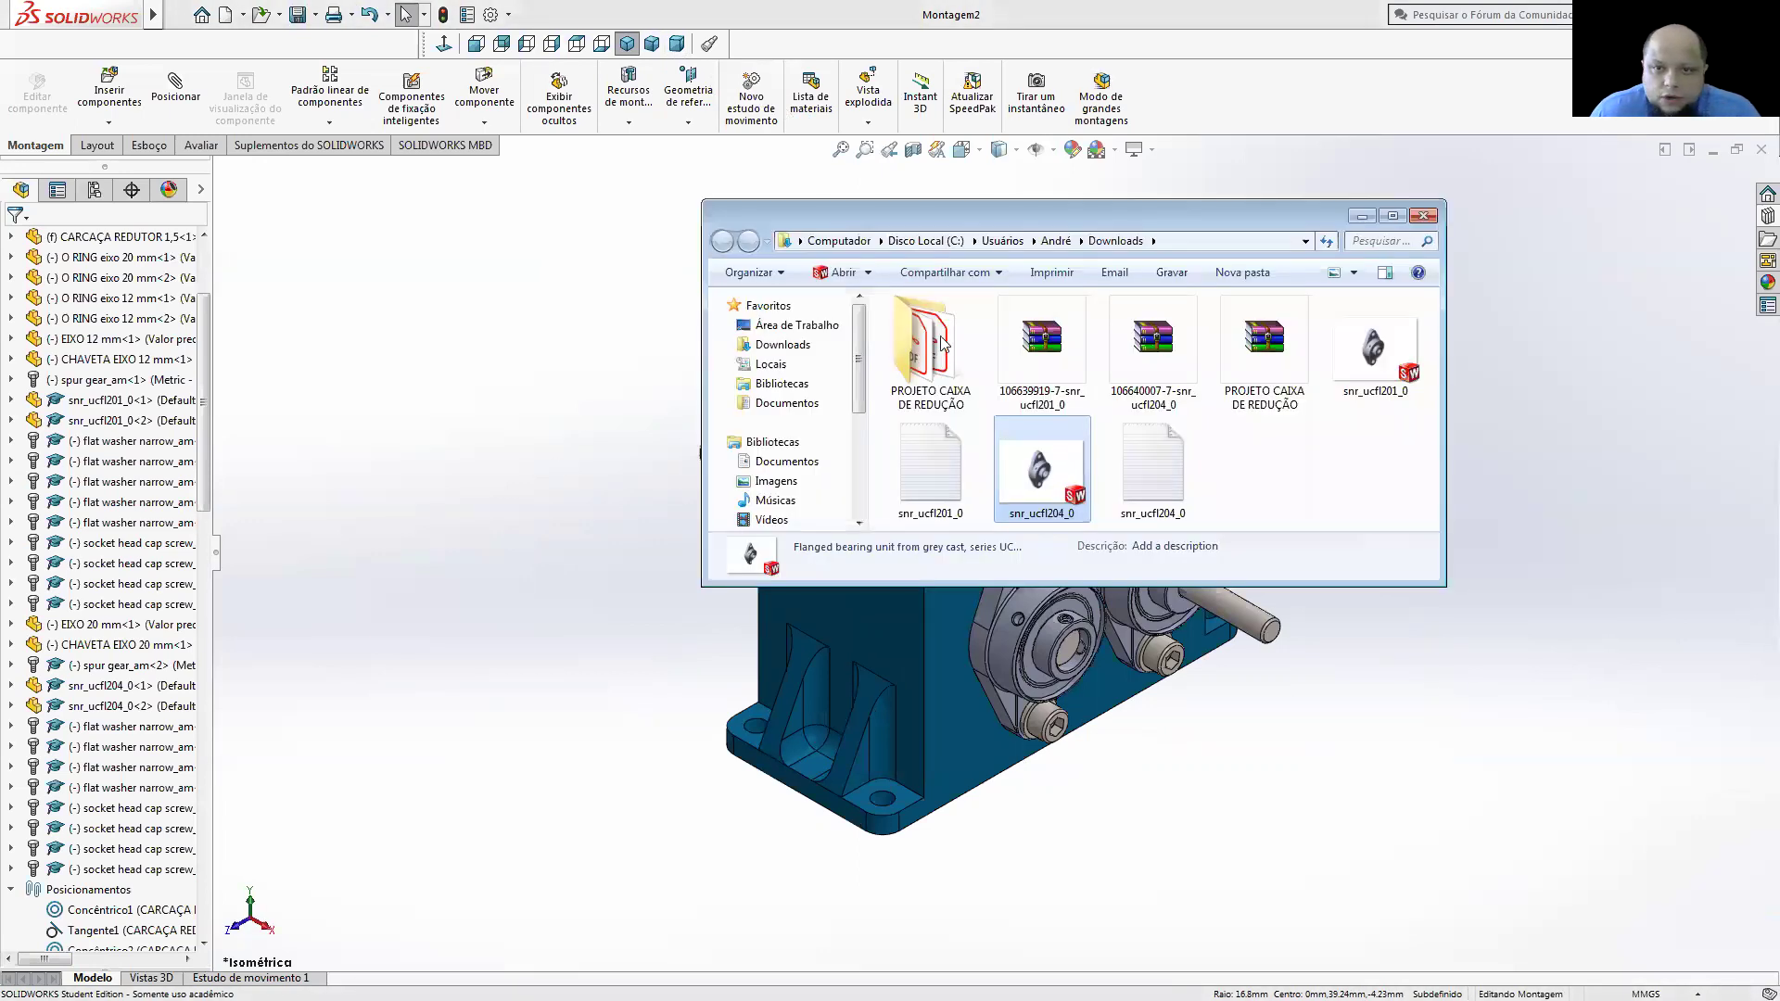
- Open PROJETO CAIXA DE REDUÇÃO and its COMPLEMENTO folder, showing parts as extra large icons
double_click(942, 343)
click(1393, 216)
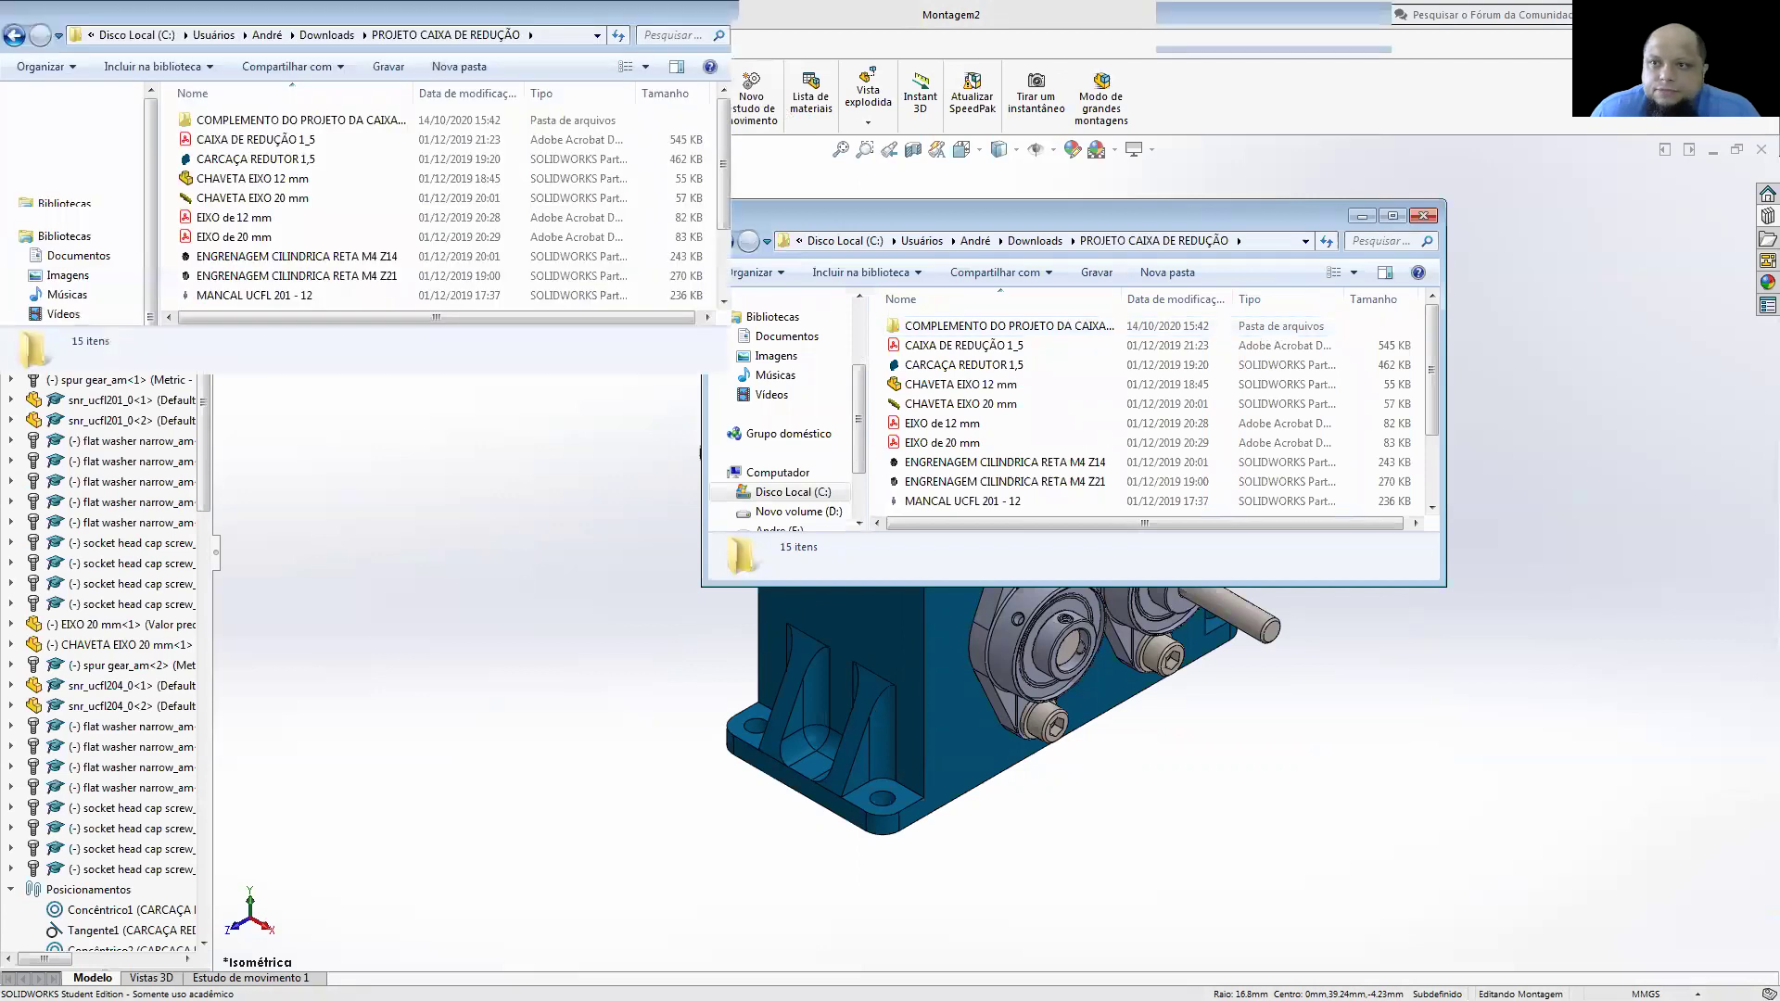
click(1692, 66)
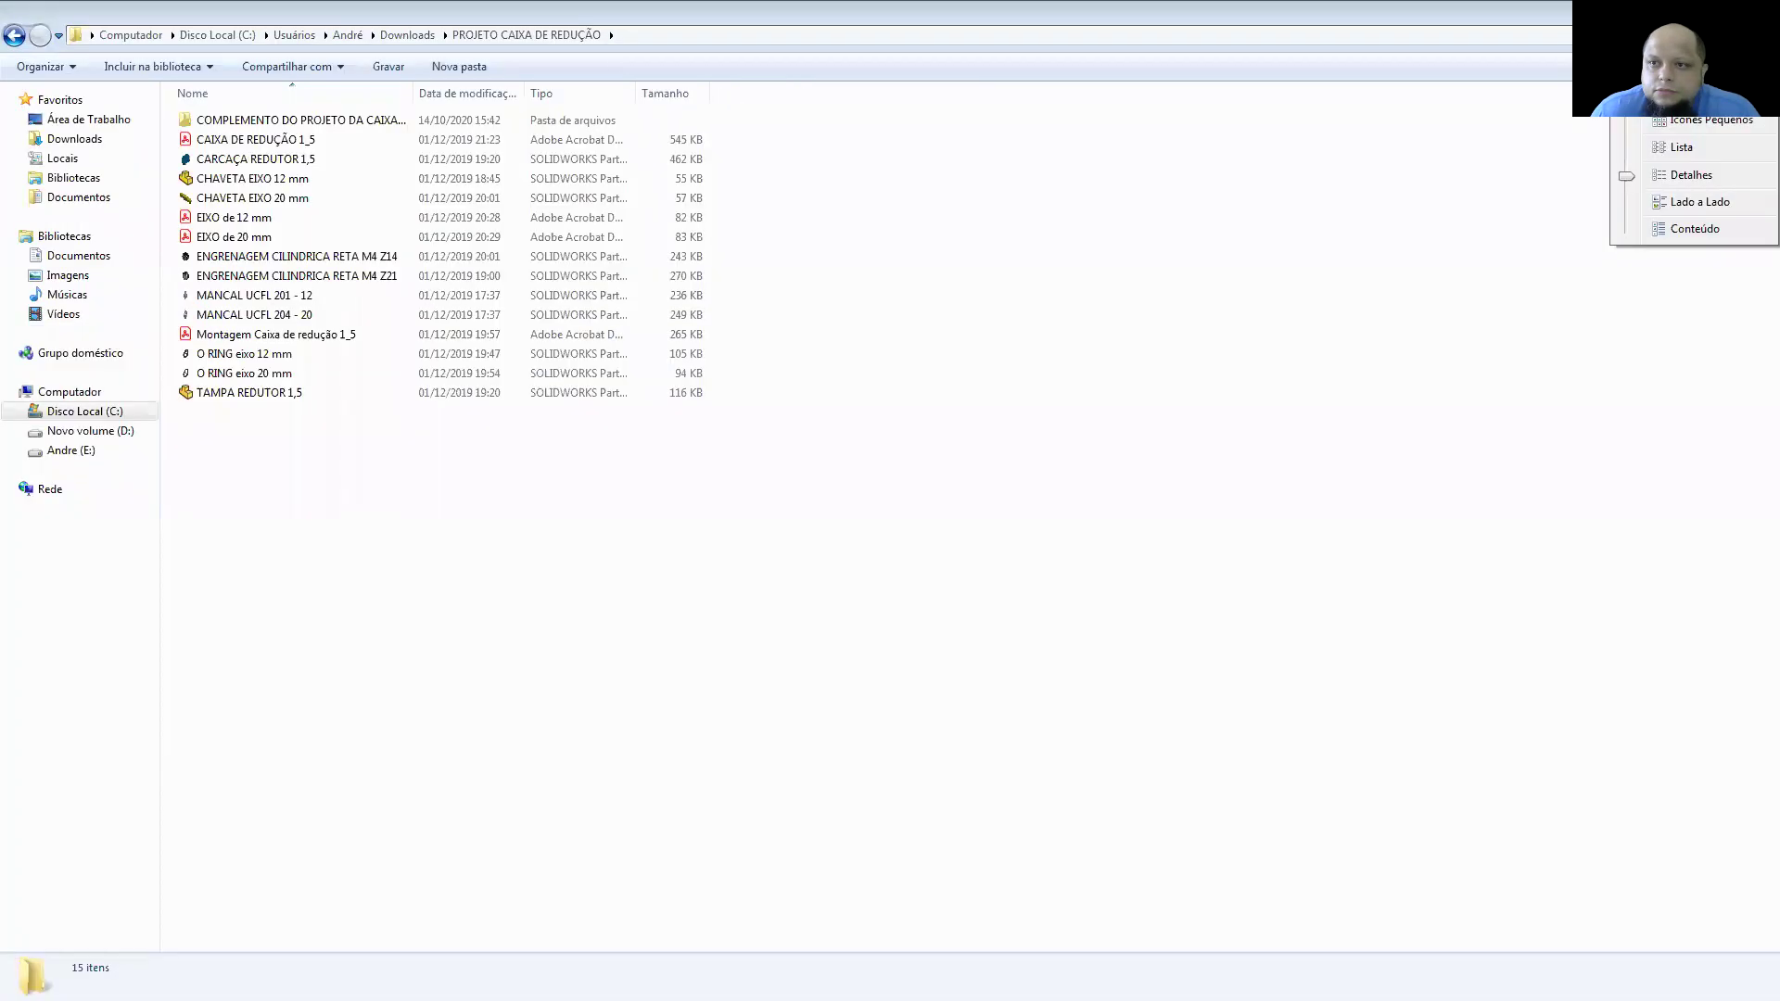
click(1023, 265)
double_click(265, 182)
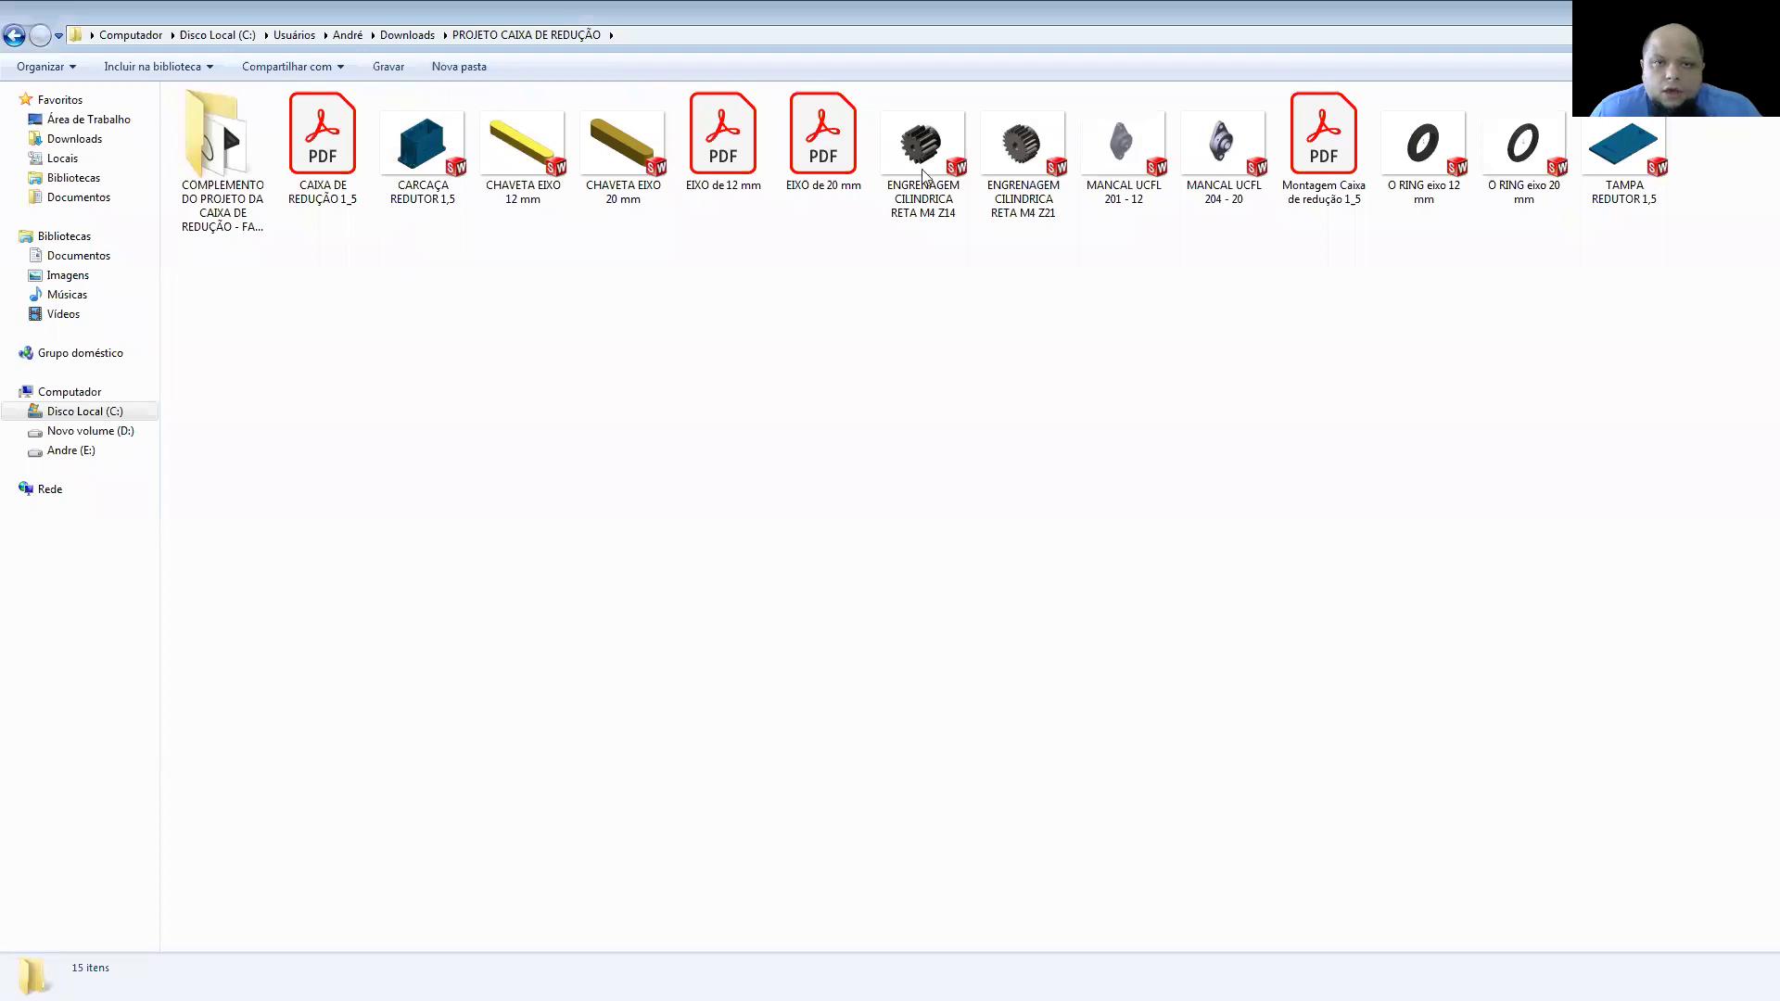
click(1692, 65)
click(1683, 88)
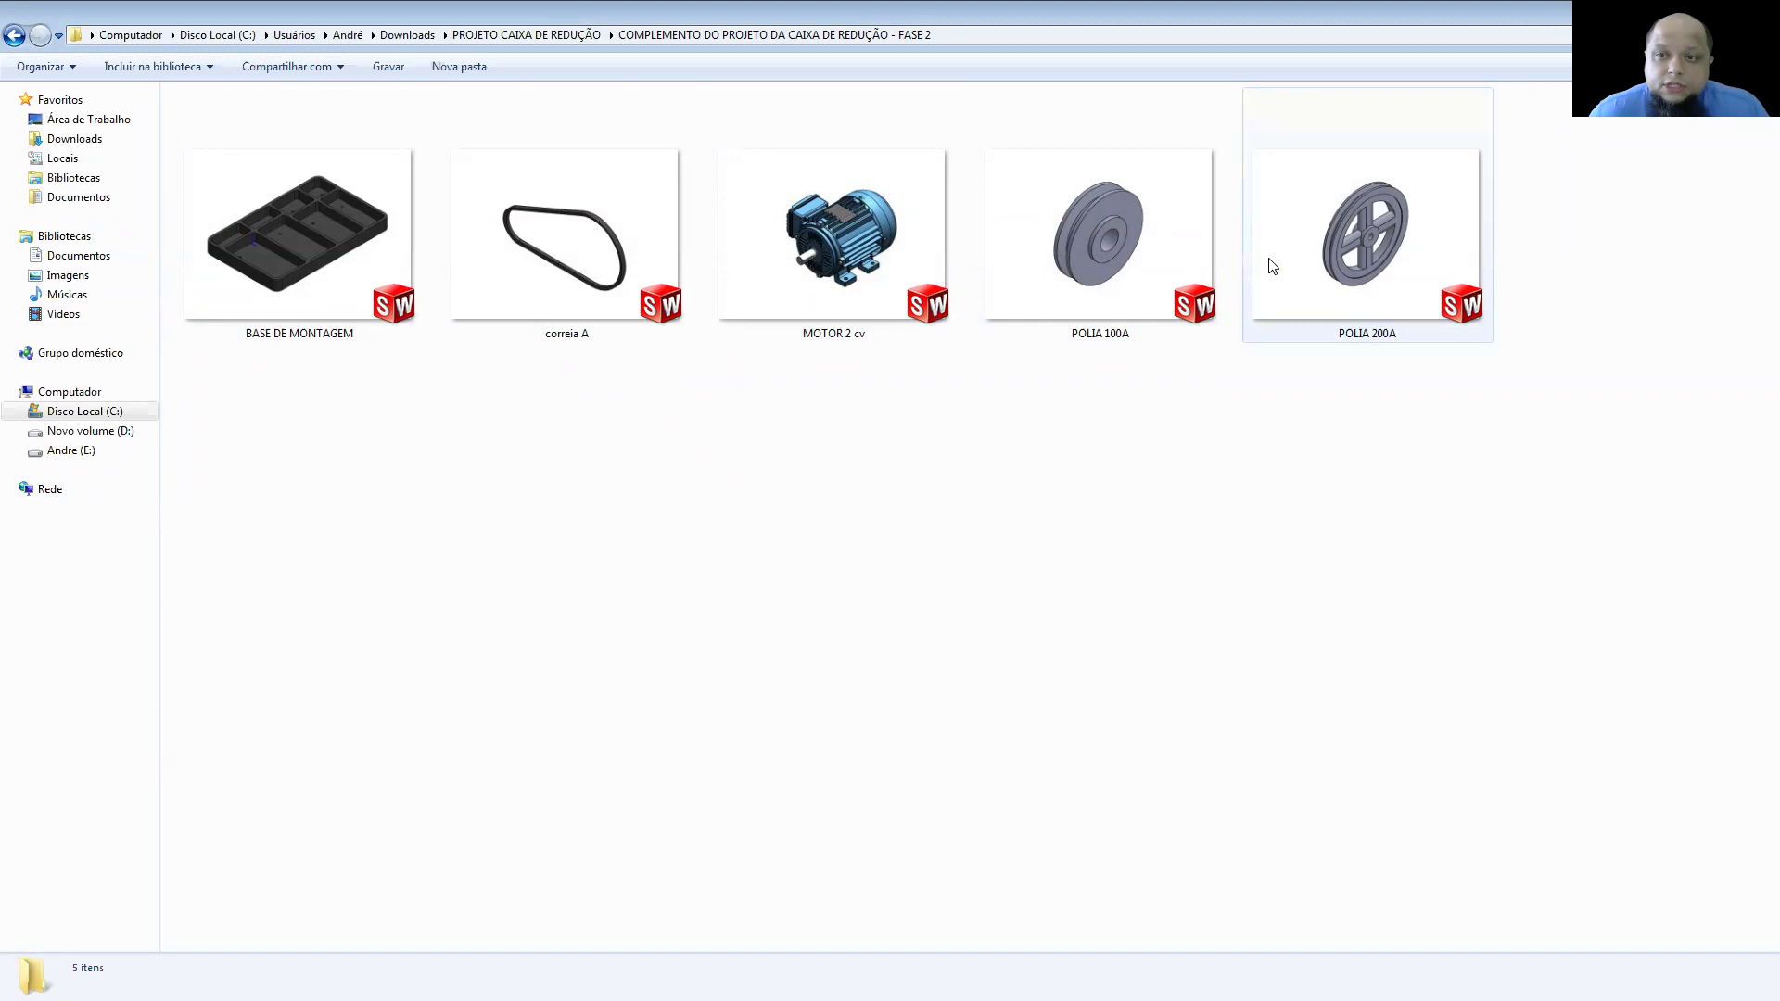
key(alt+Tab)
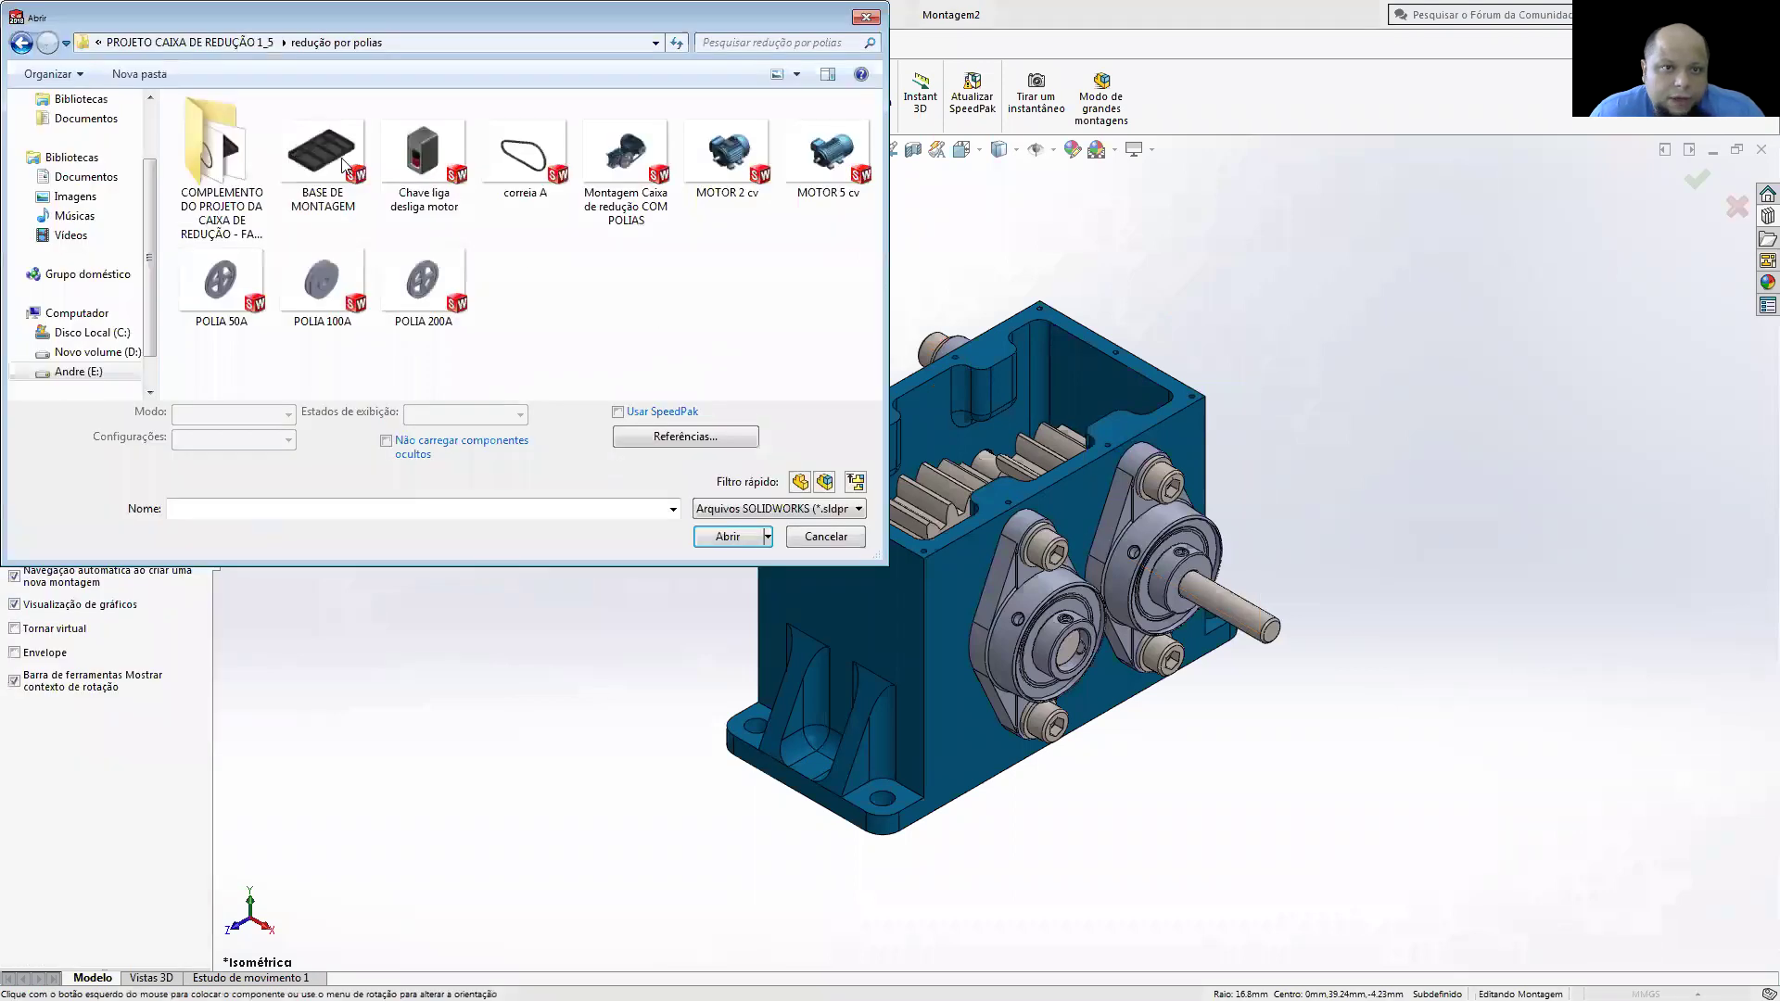
- Insert the BASE DE MONTAGEM plate beside the gearbox and orbit to view both
click(343, 162)
click(703, 524)
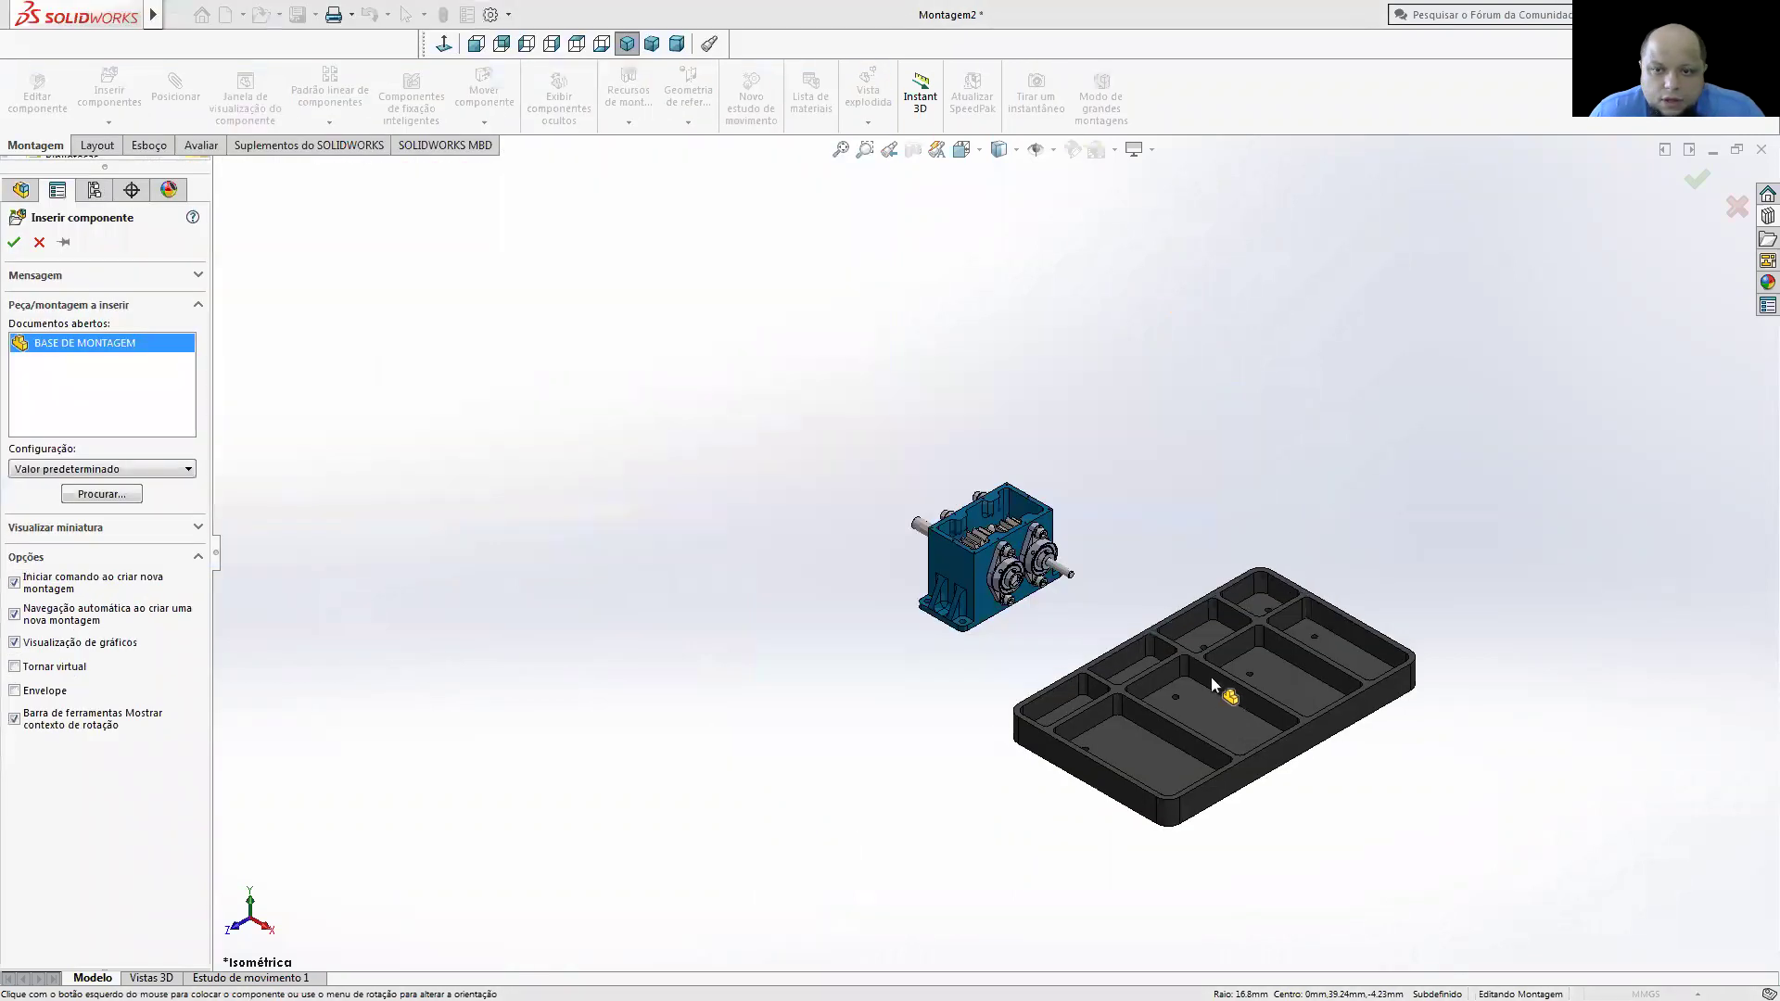
click(1166, 651)
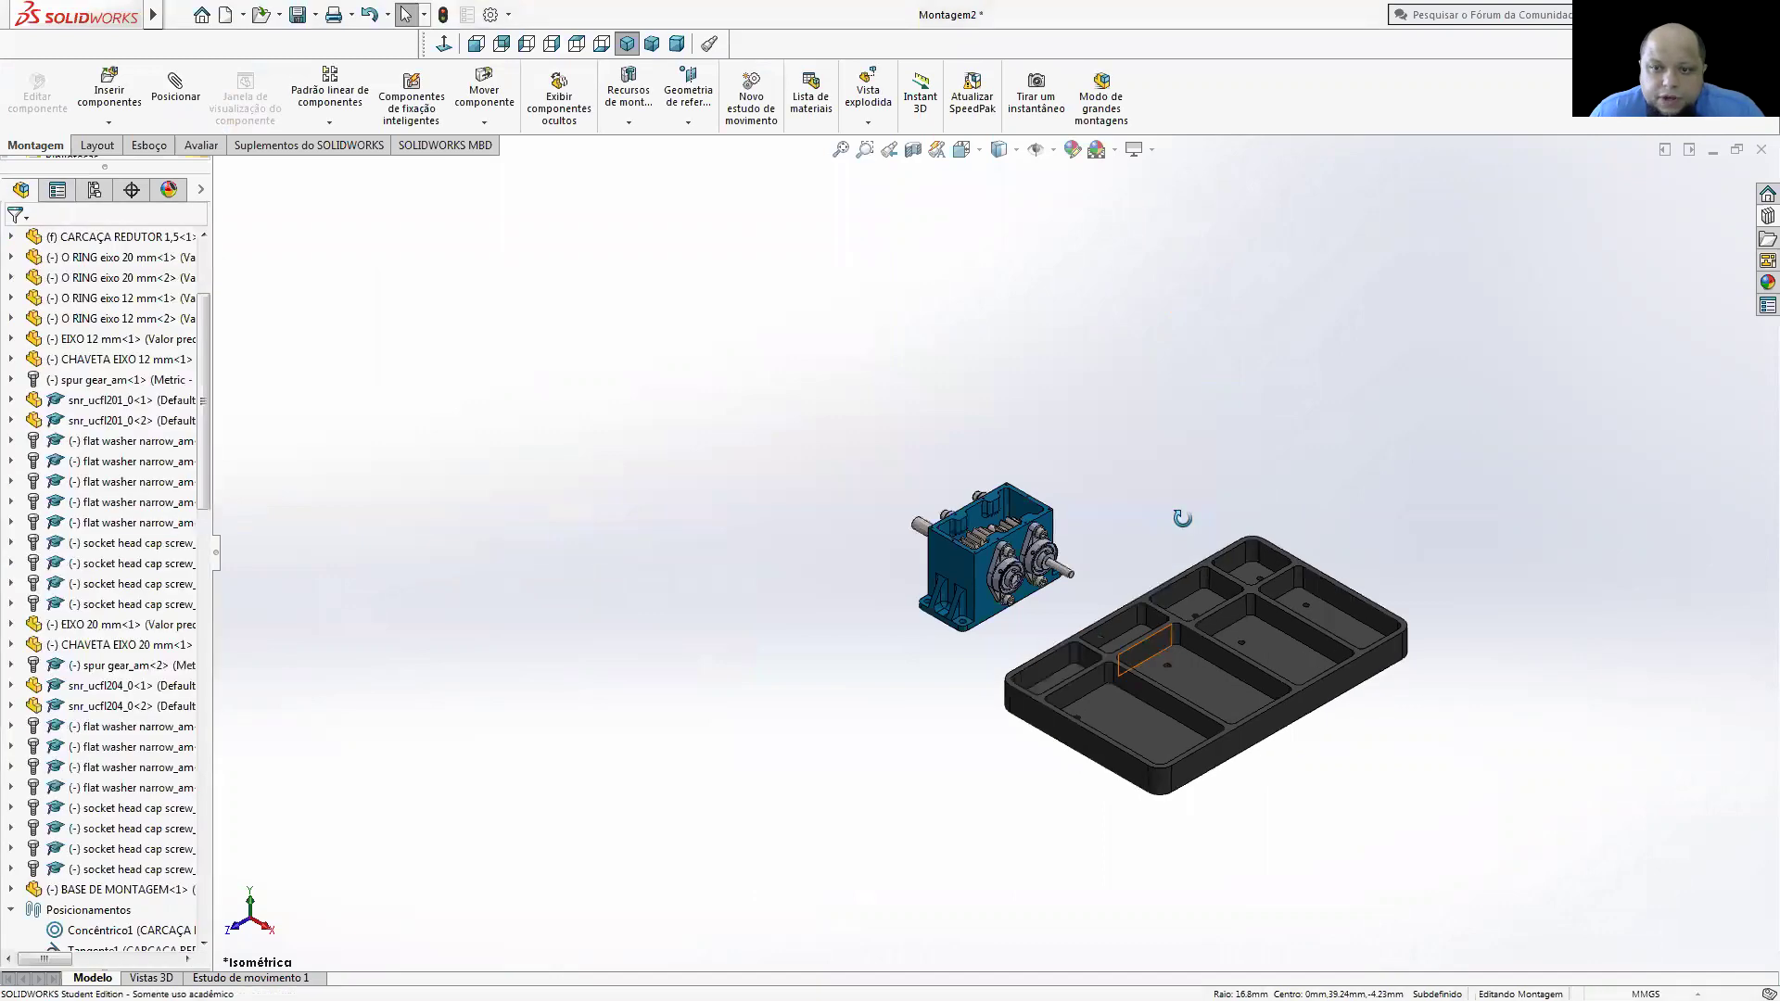
middle_drag(1180, 516, 1228, 250)
mouse_move(1258, 586)
middle_down()
mouse_move(1270, 346)
mouse_move(1367, 297)
mouse_move(1271, 262)
middle_up()
mouse_move(1222, 442)
middle_down()
mouse_move(1242, 614)
mouse_move(1125, 665)
middle_up()
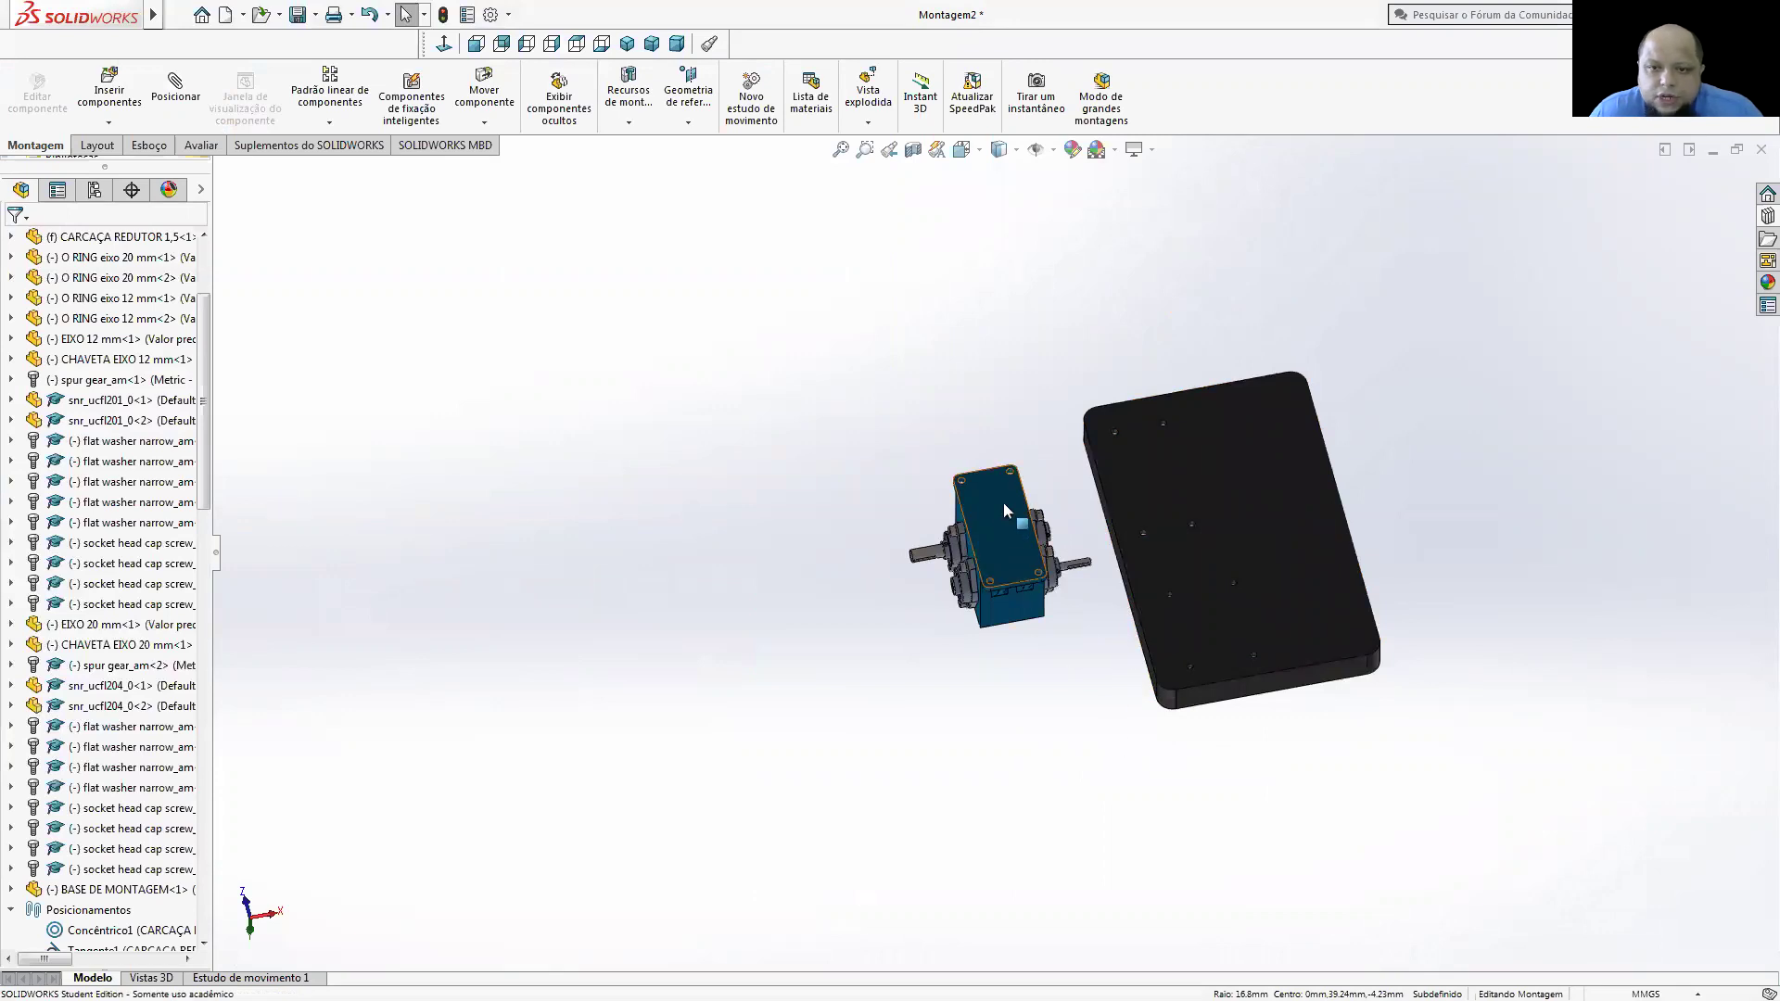
middle_drag(1190, 486, 1191, 678)
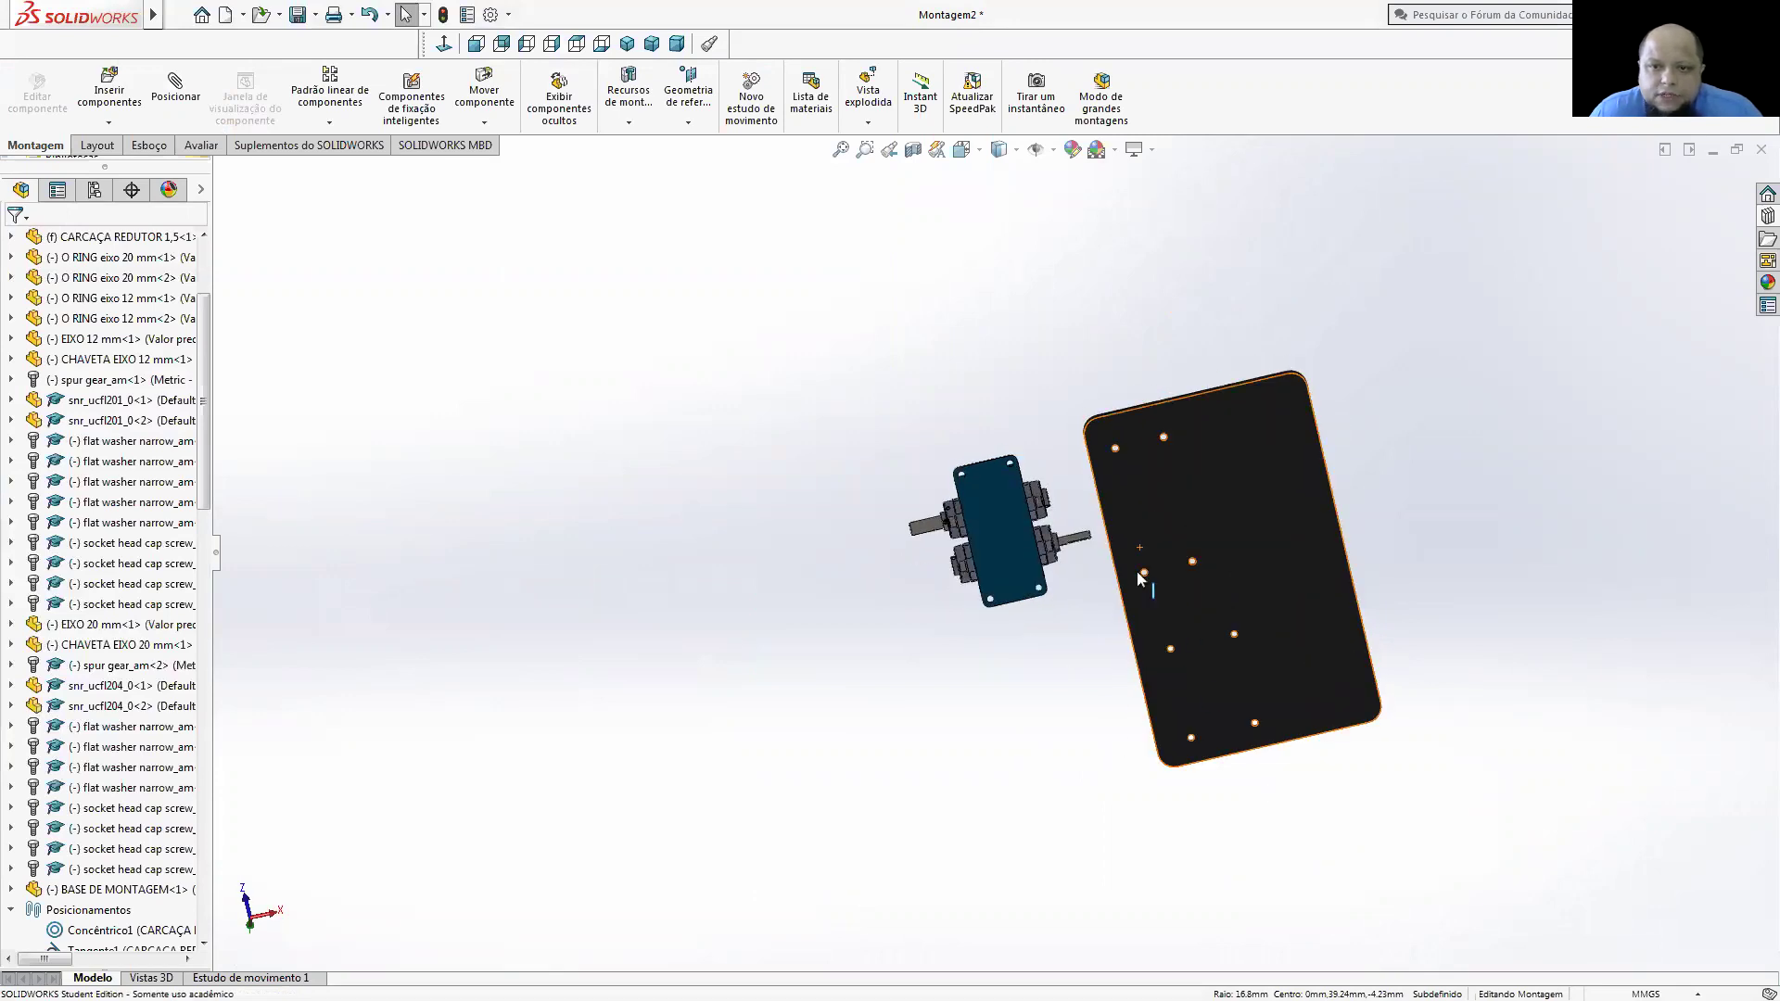
mouse_move(1136, 570)
middle_down()
mouse_move(438, 282)
mouse_move(348, 184)
middle_up()
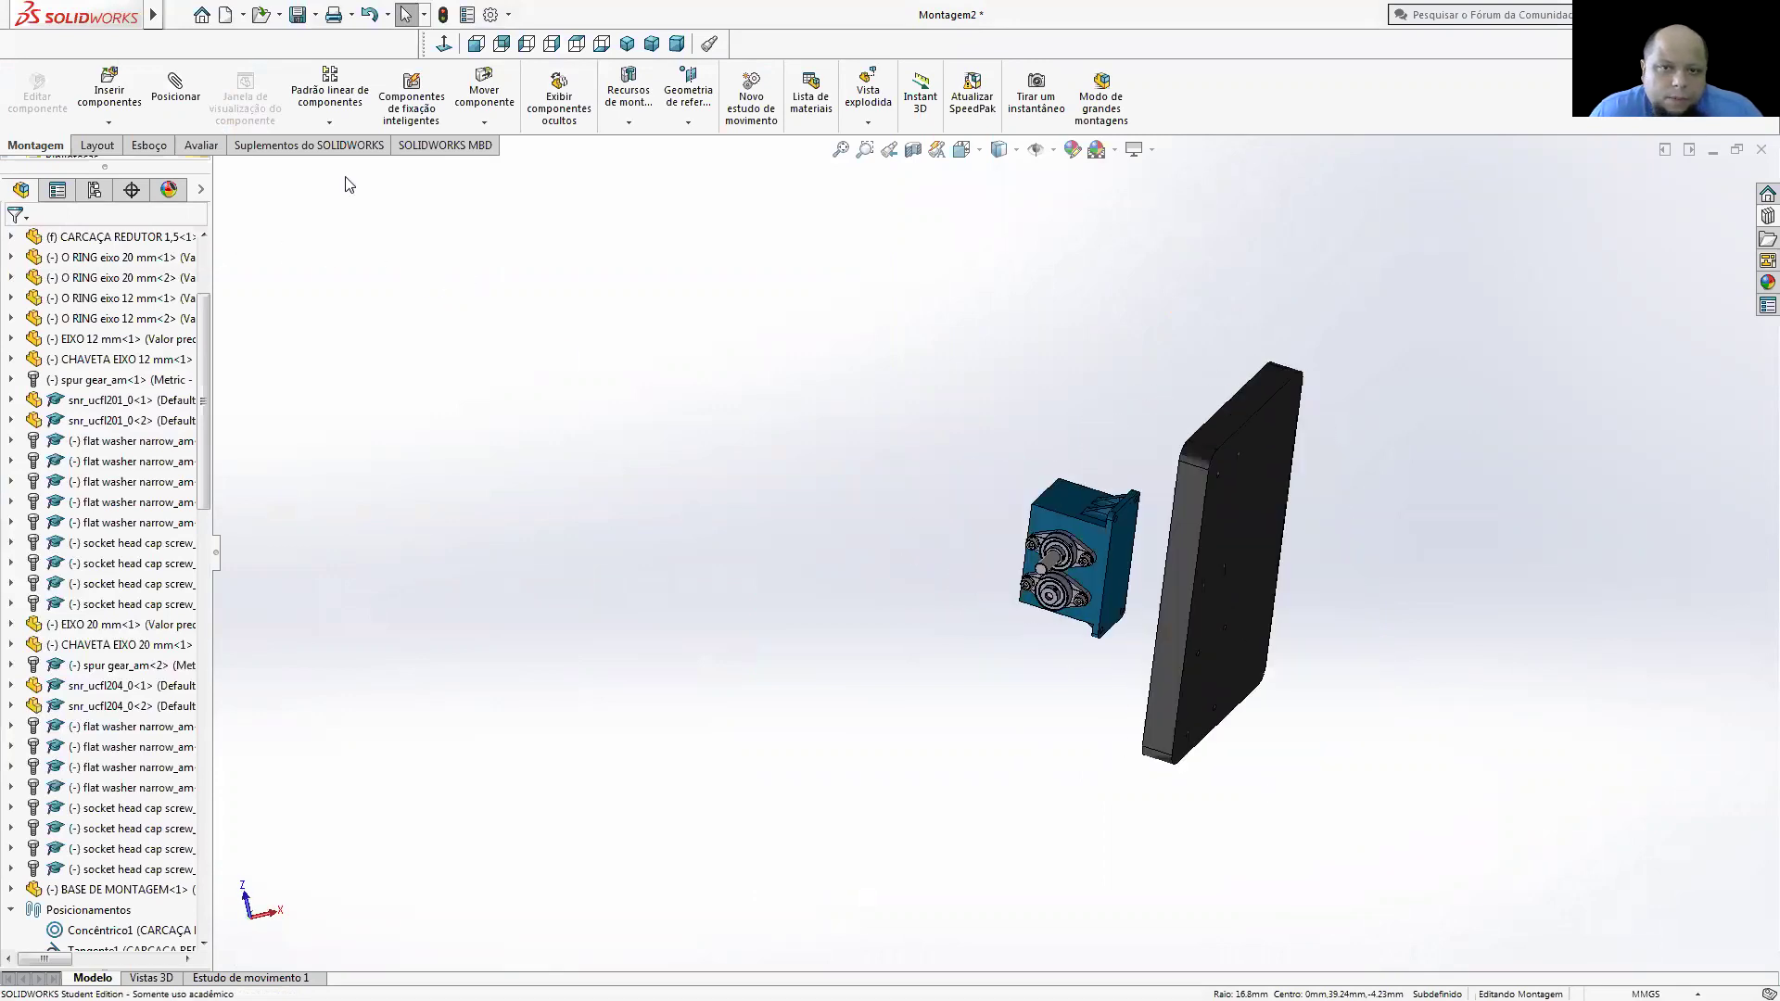
click(175, 84)
scroll(1134, 574, down, 2)
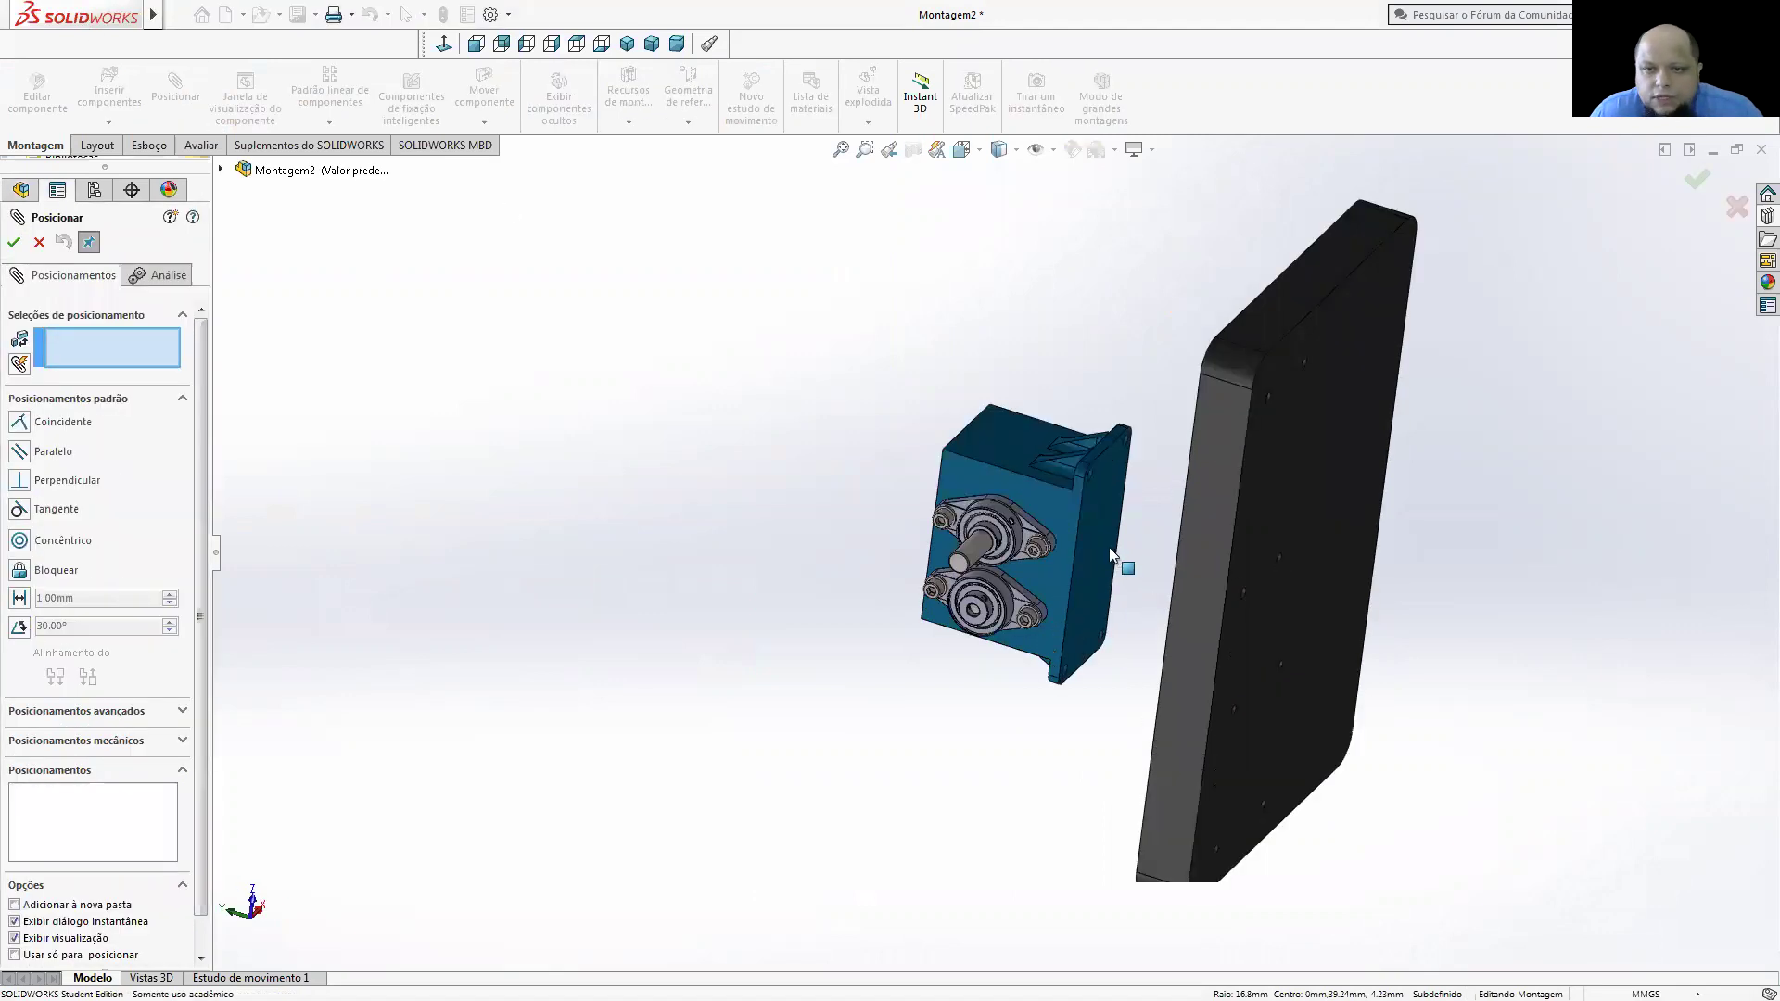
- Mate the gearbox housing's bottom face coincident with the base plate face
click(1108, 554)
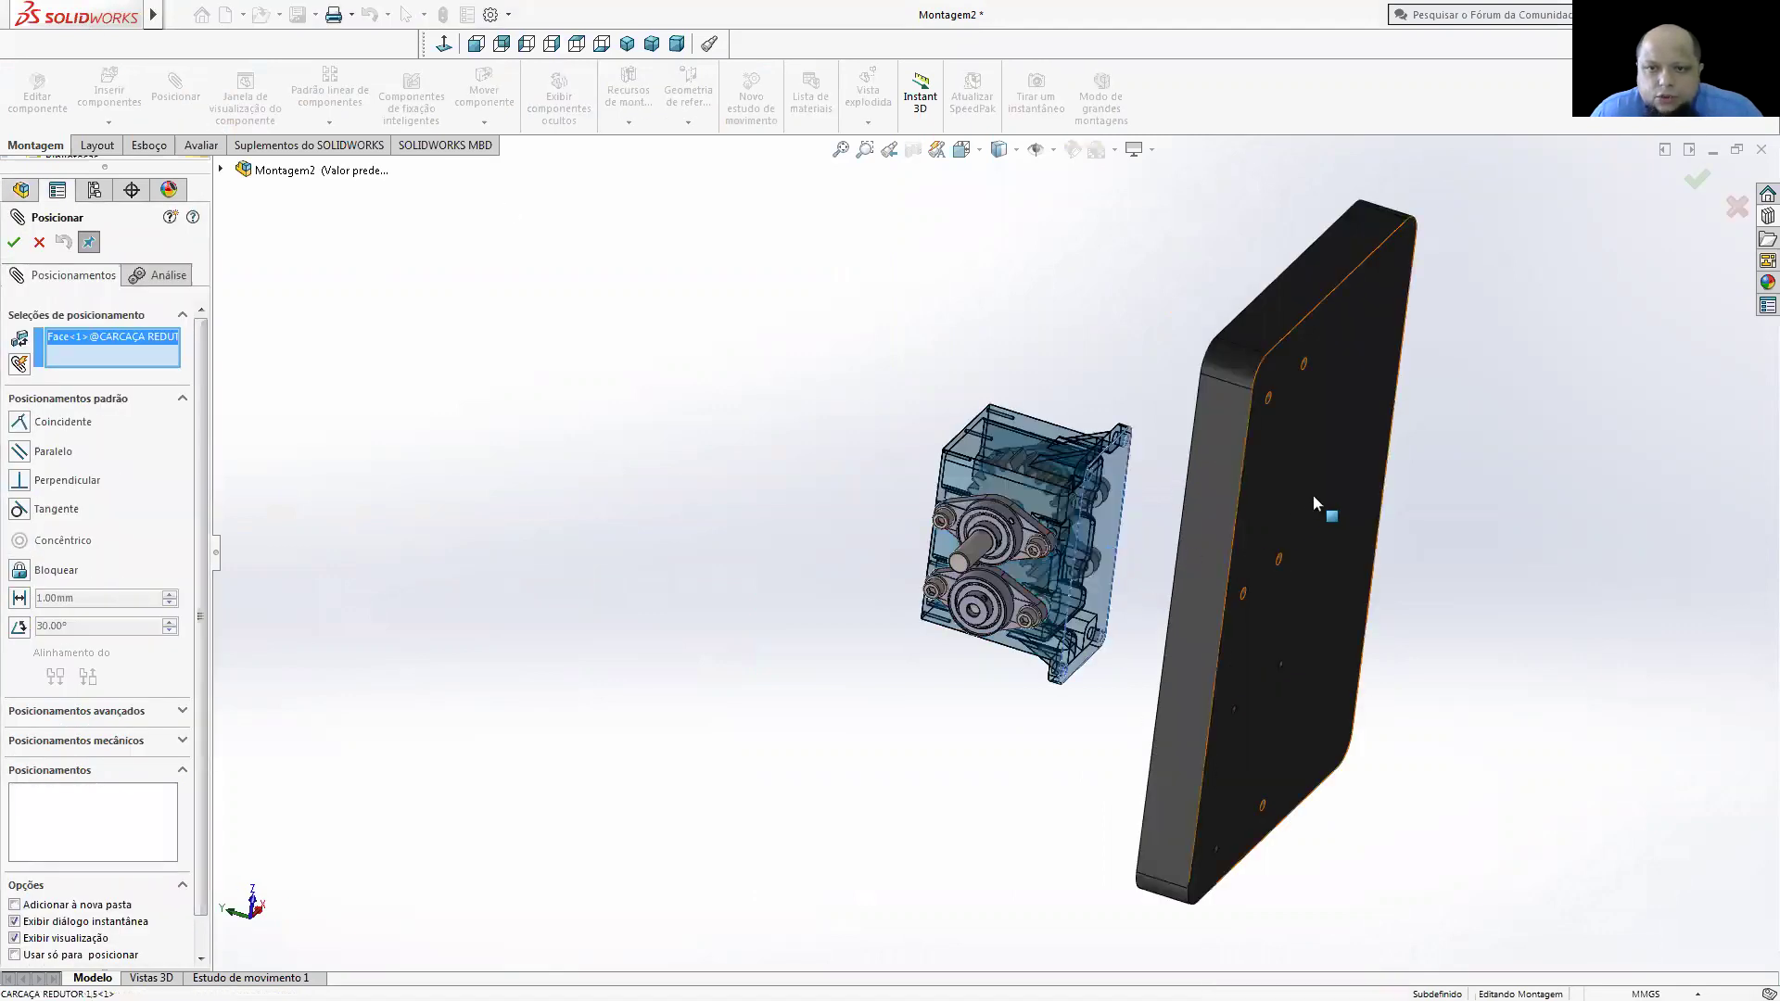
click(1312, 494)
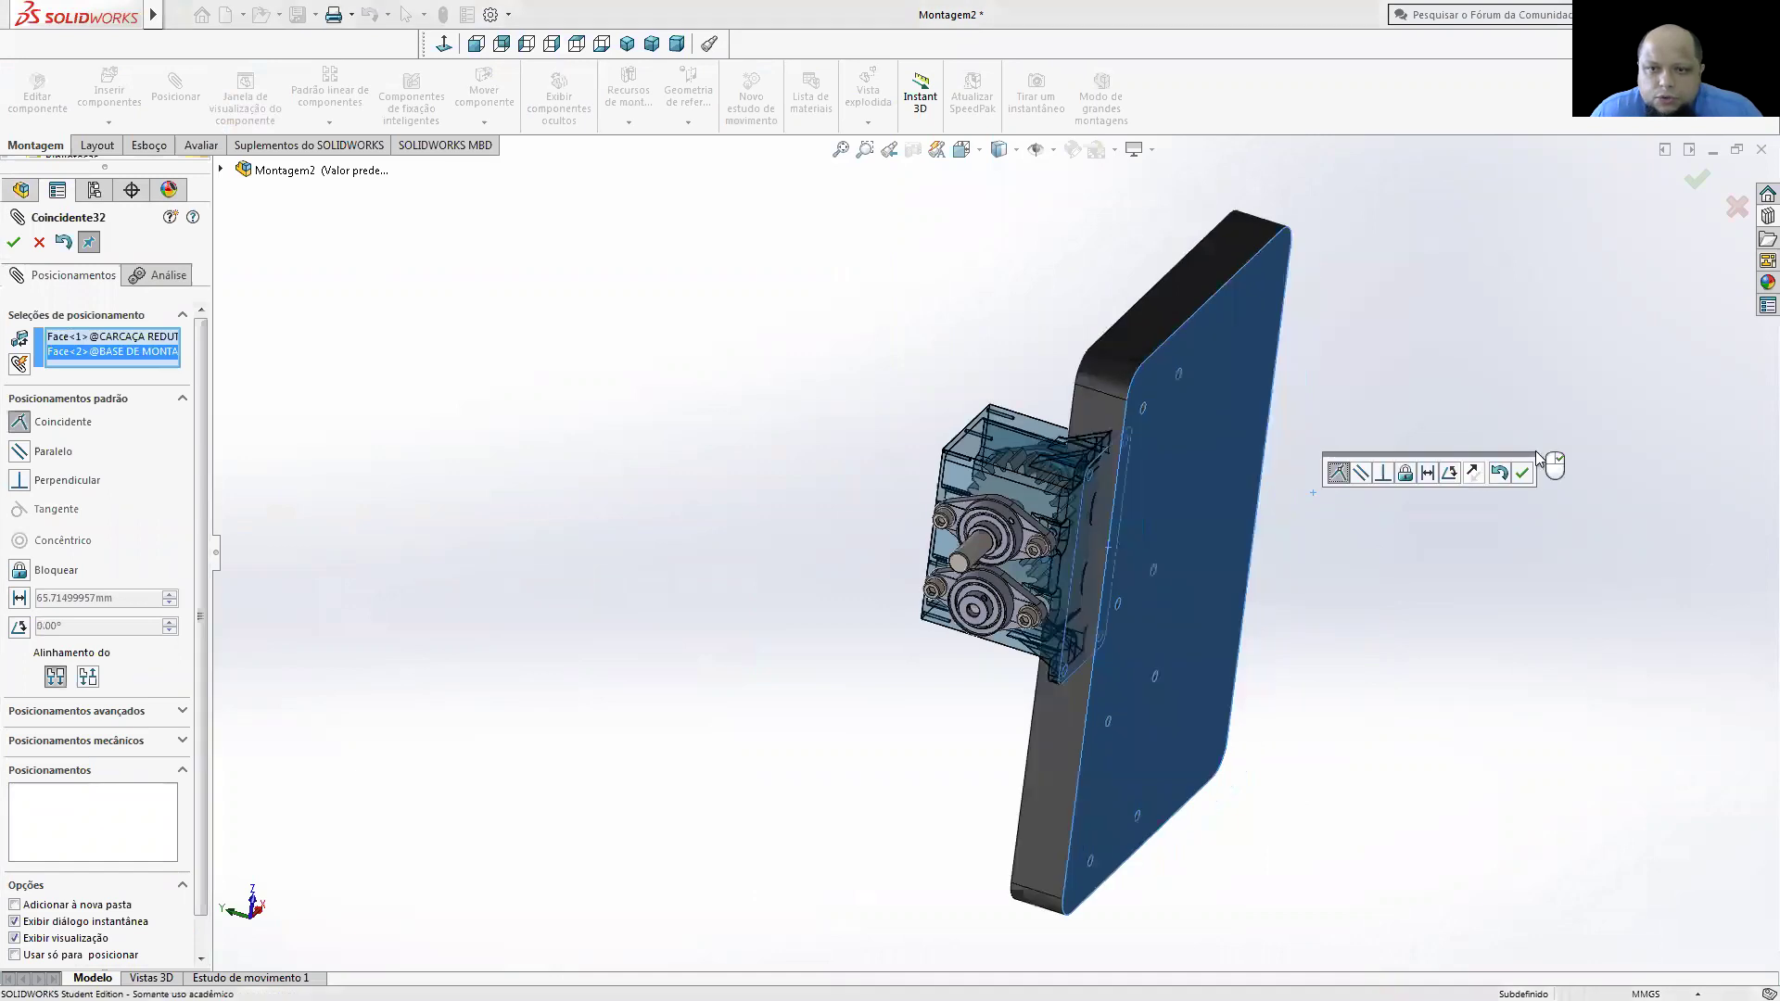
click(1522, 473)
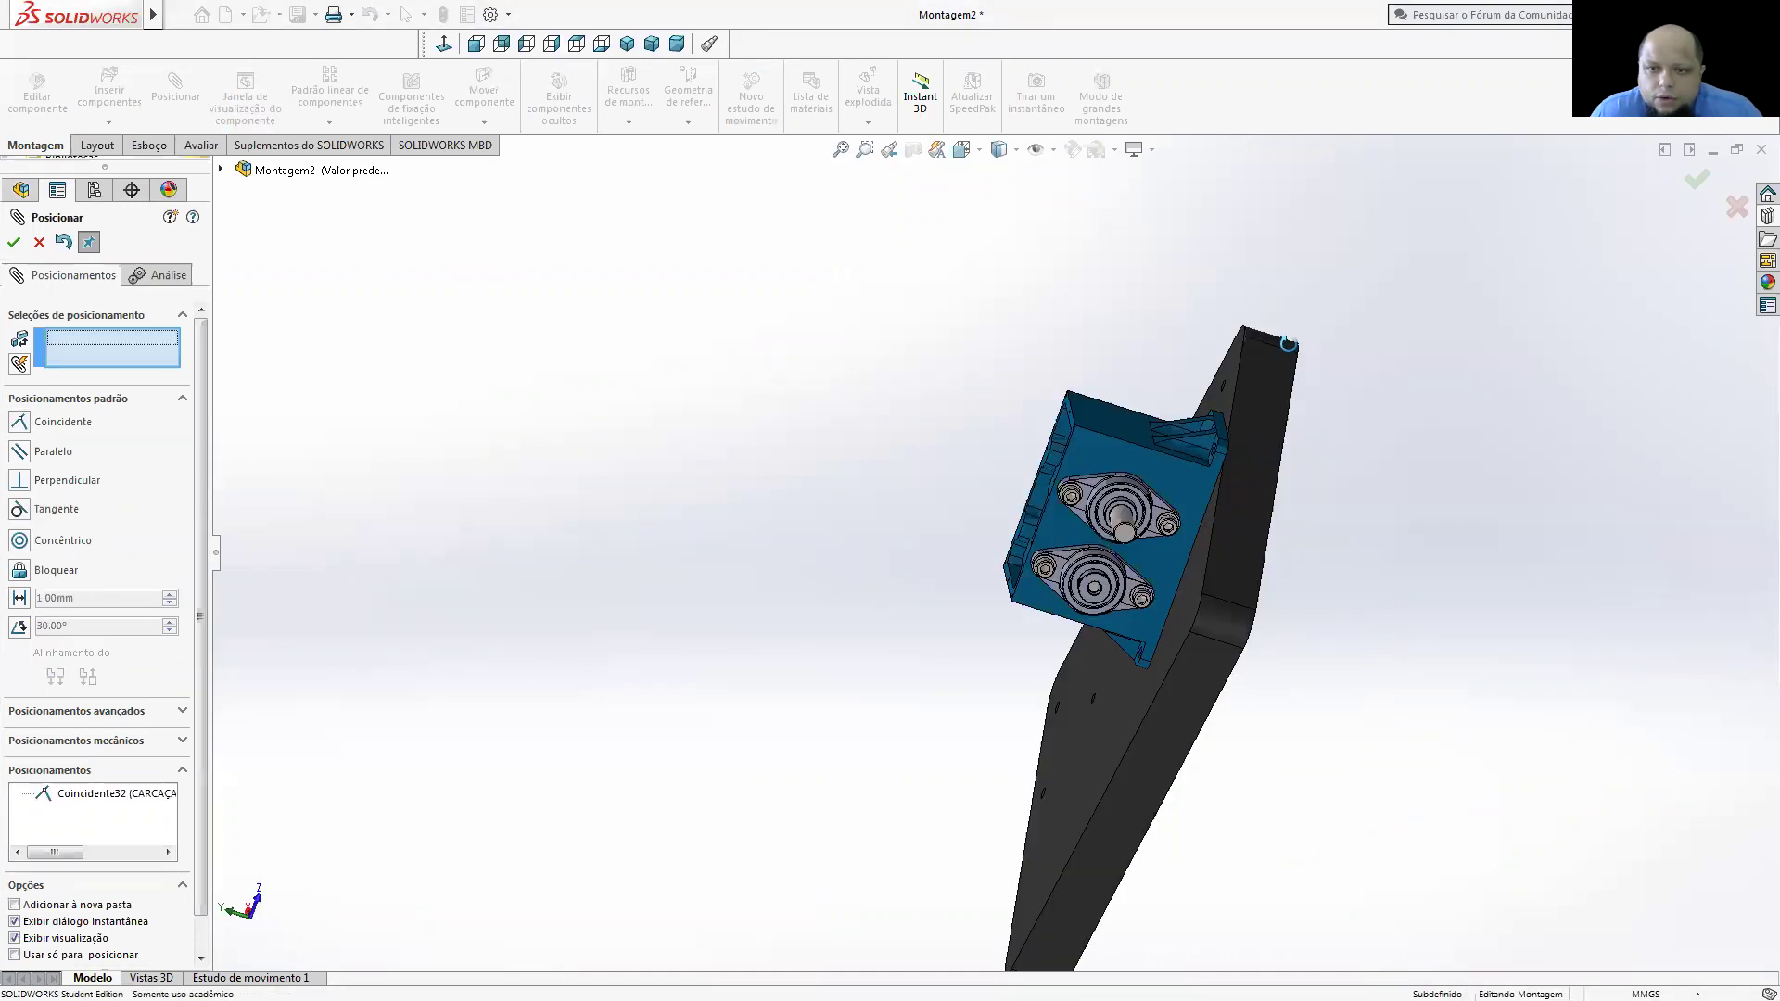
- Align two housing mounting holes concentrically with the base plate holes, then close the mating
mouse_move(1185, 438)
middle_down()
mouse_move(1430, 389)
mouse_move(1427, 554)
mouse_move(1160, 621)
middle_up()
scroll(1022, 653, down, 5)
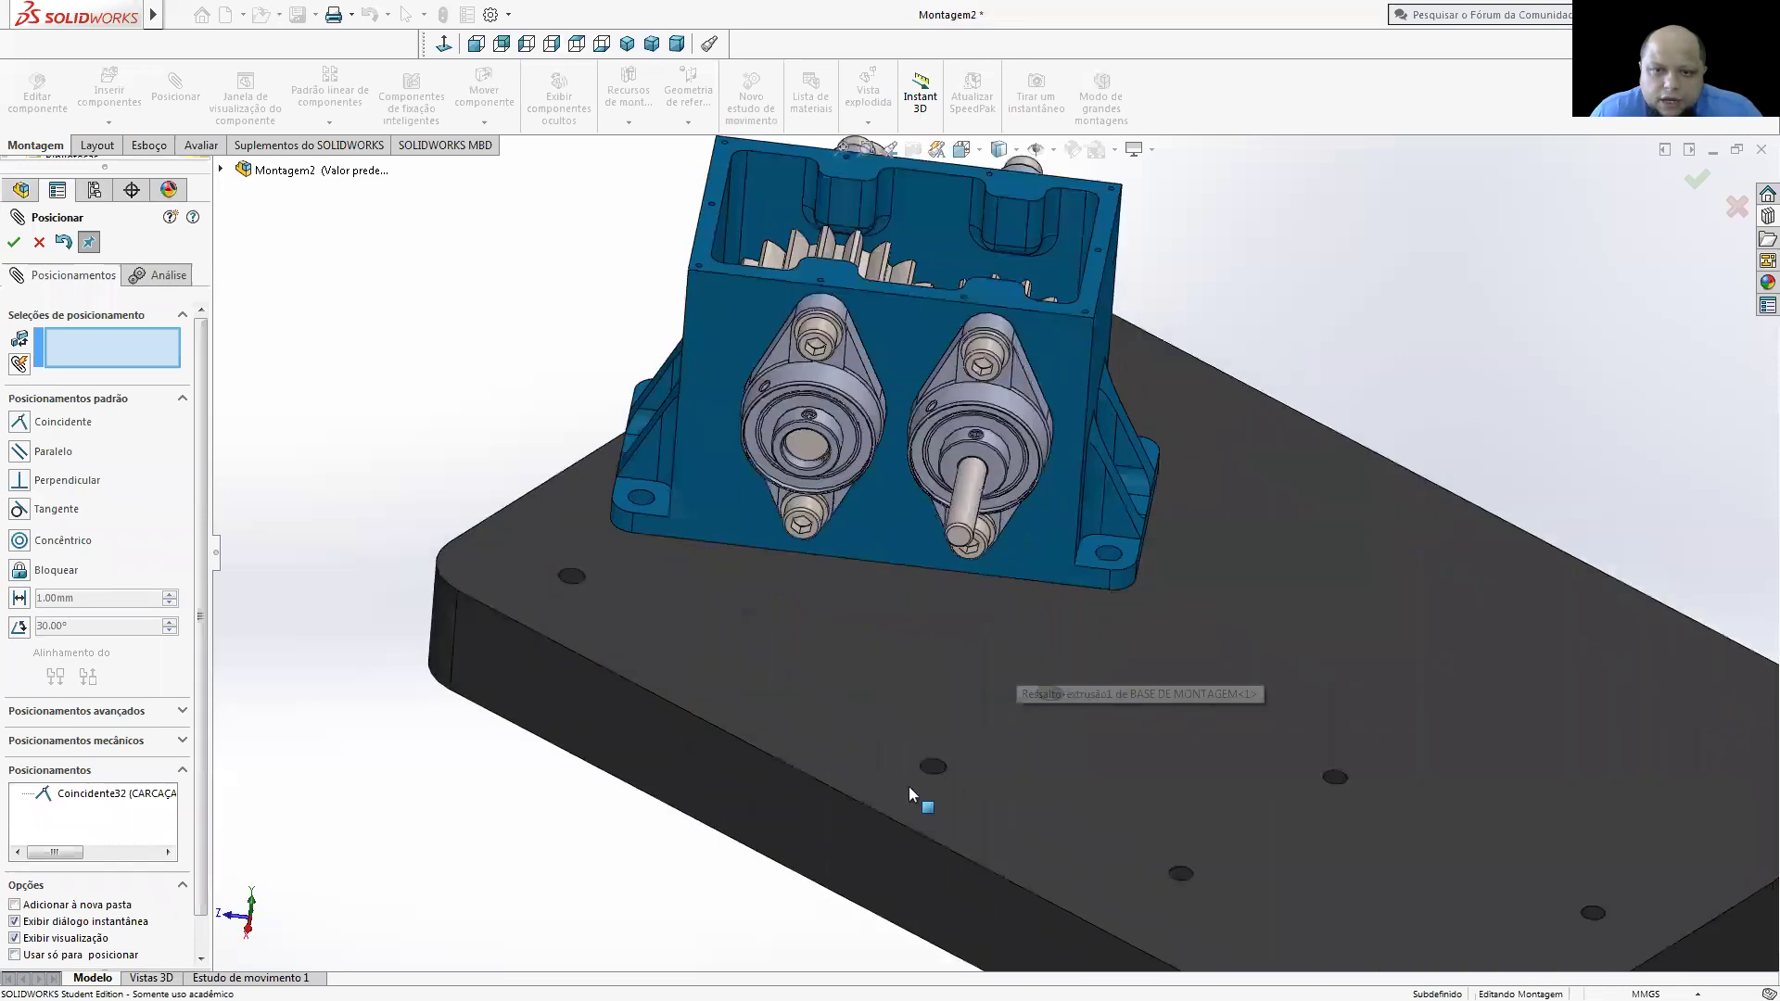
click(1234, 729)
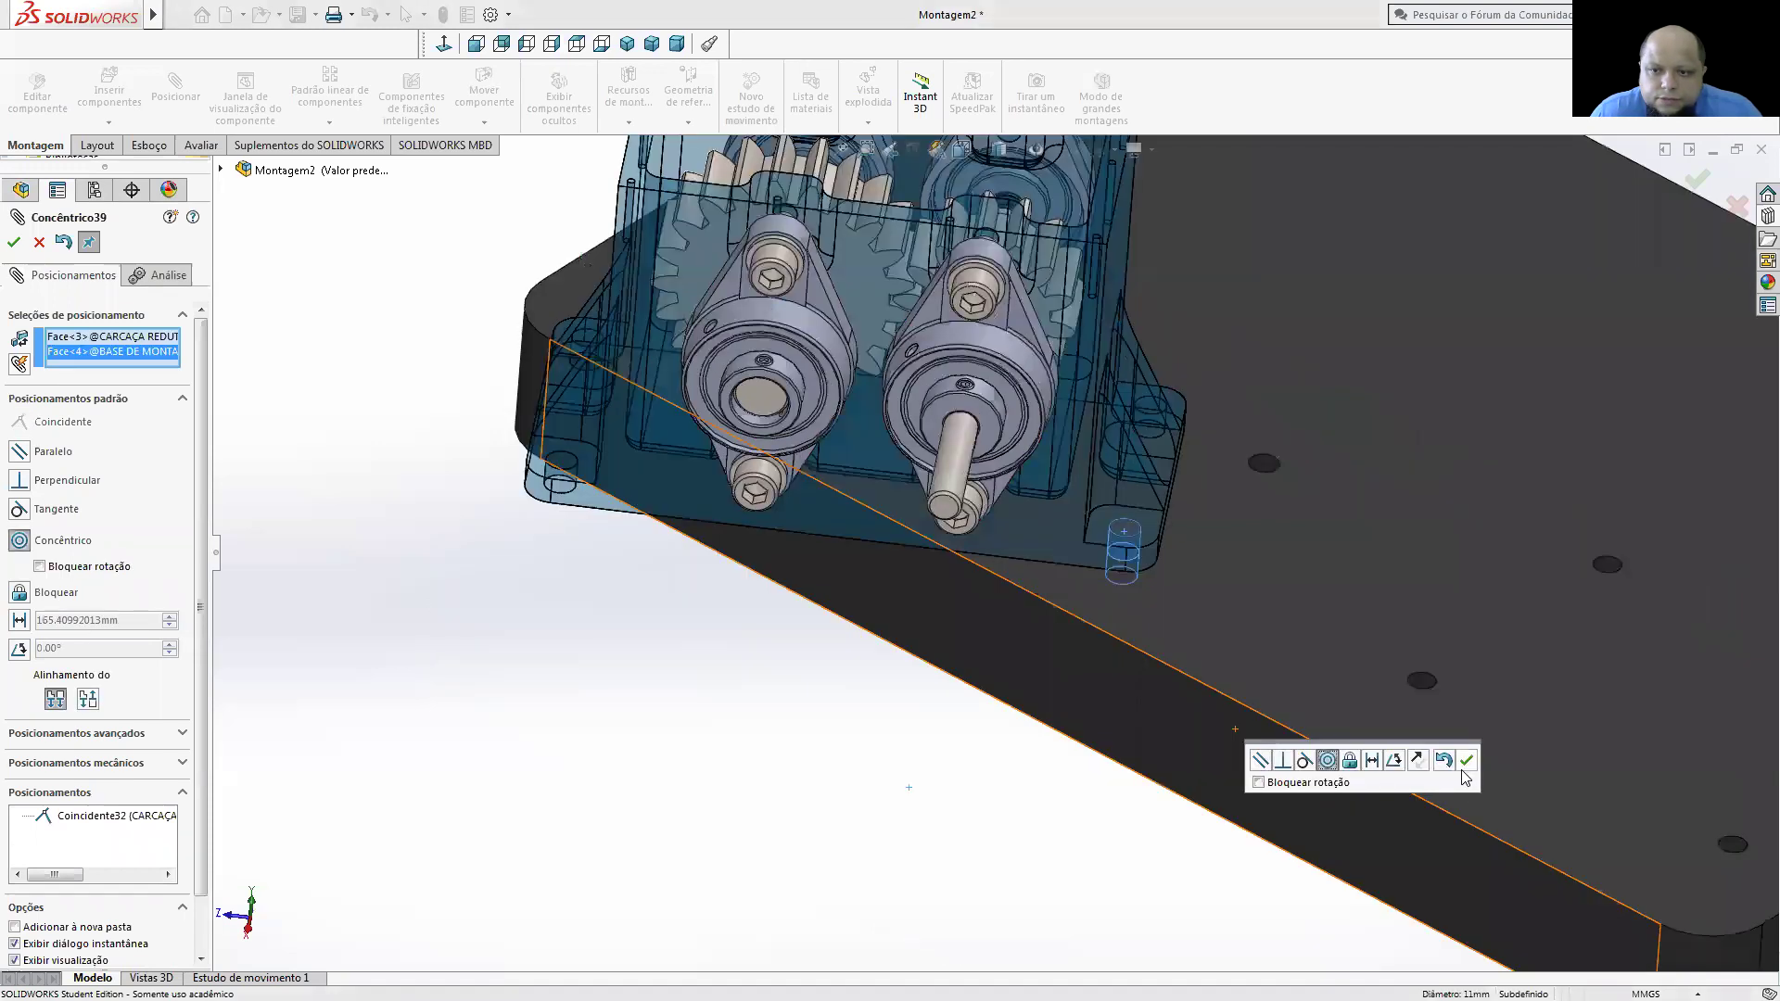
click(1309, 358)
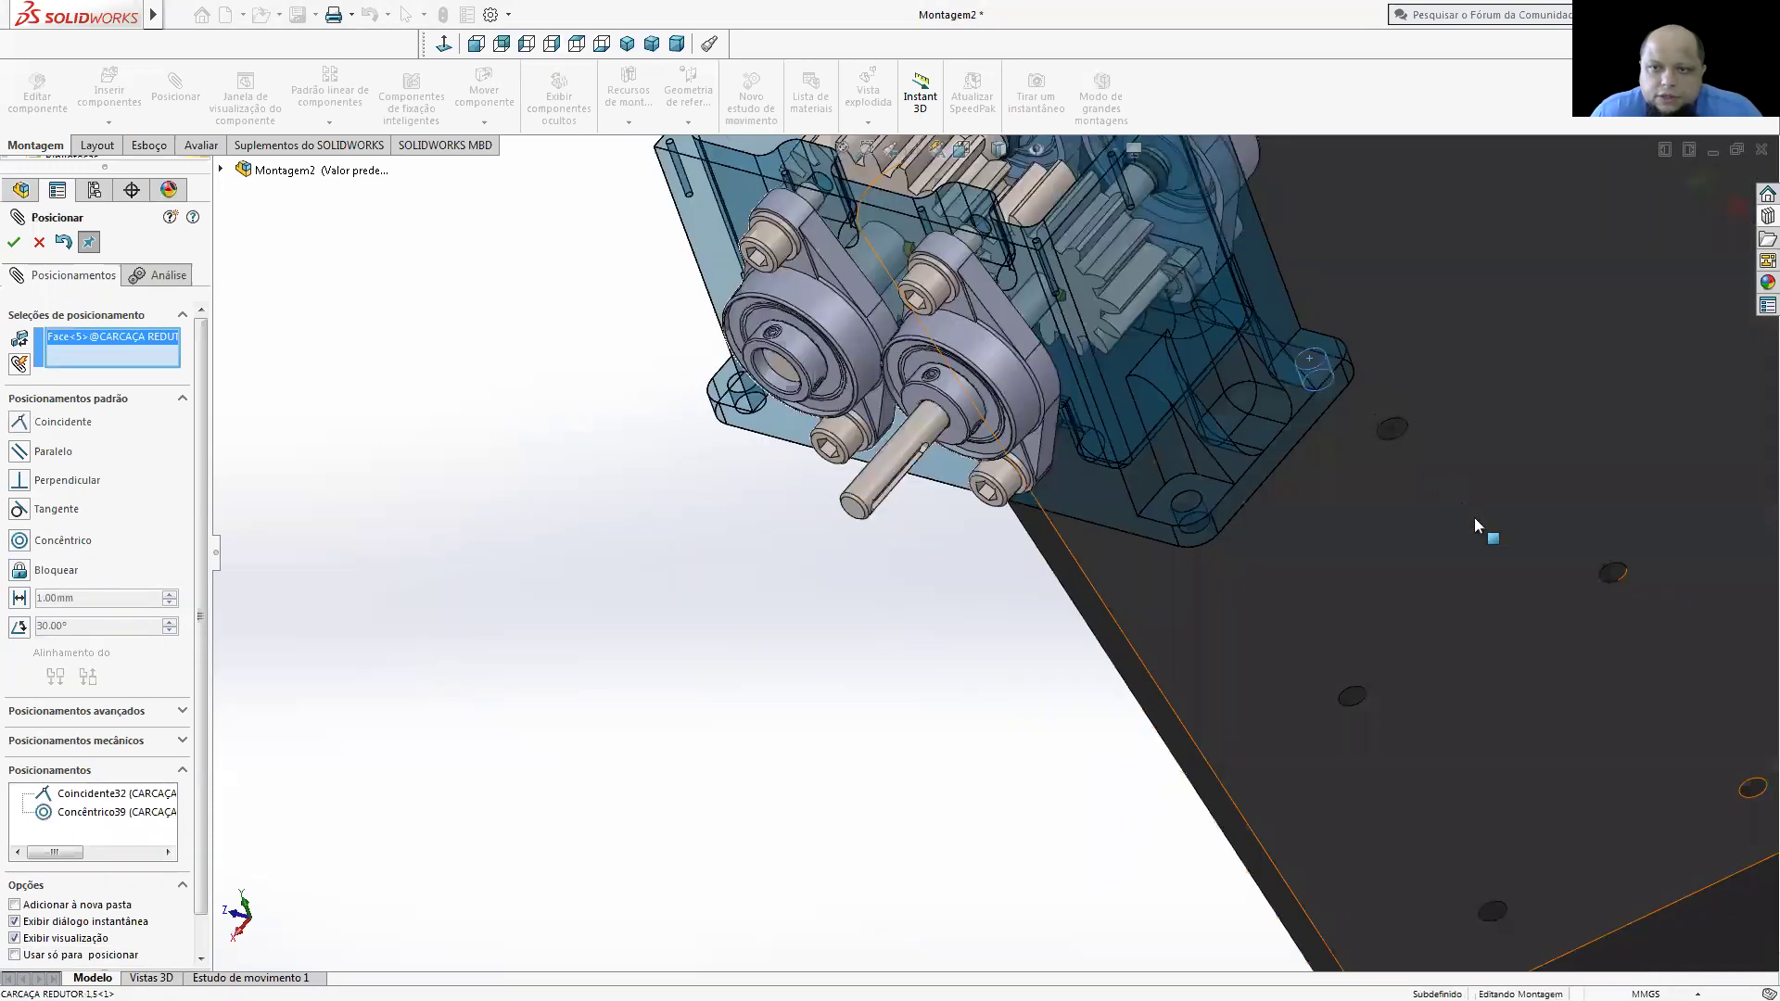
click(1190, 501)
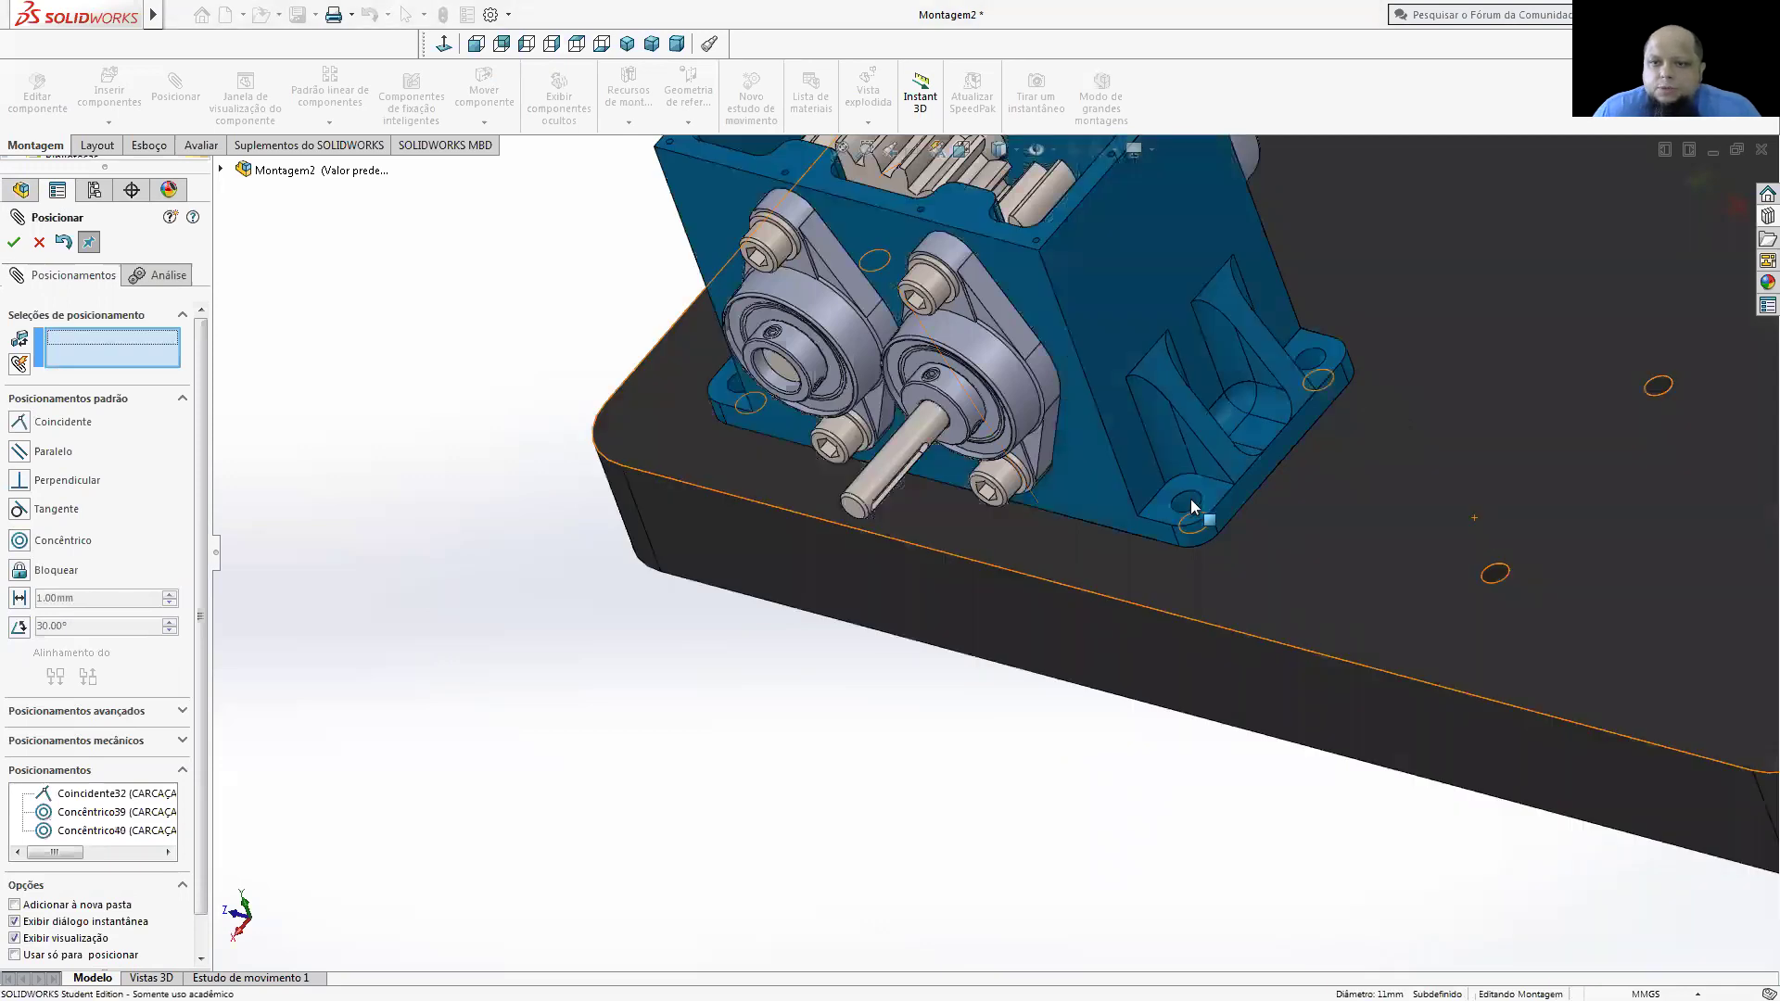
middle_drag(1224, 157, 1228, 14)
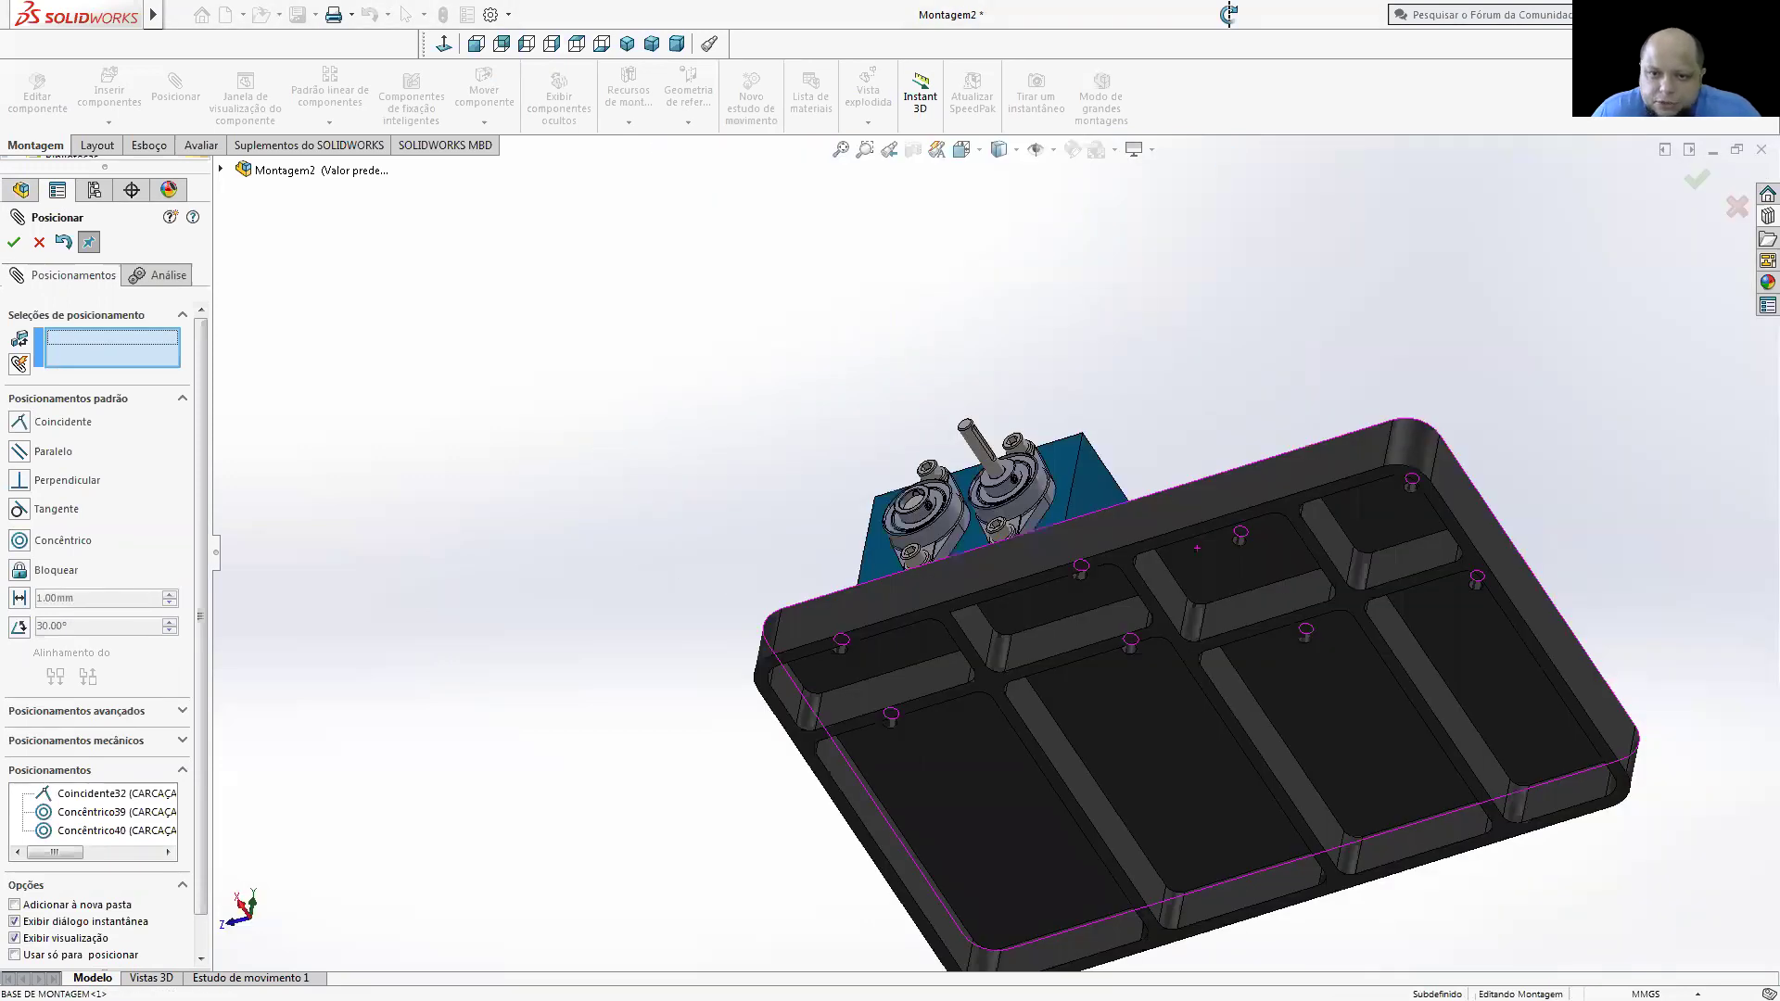
key(ctrl+shift+z)
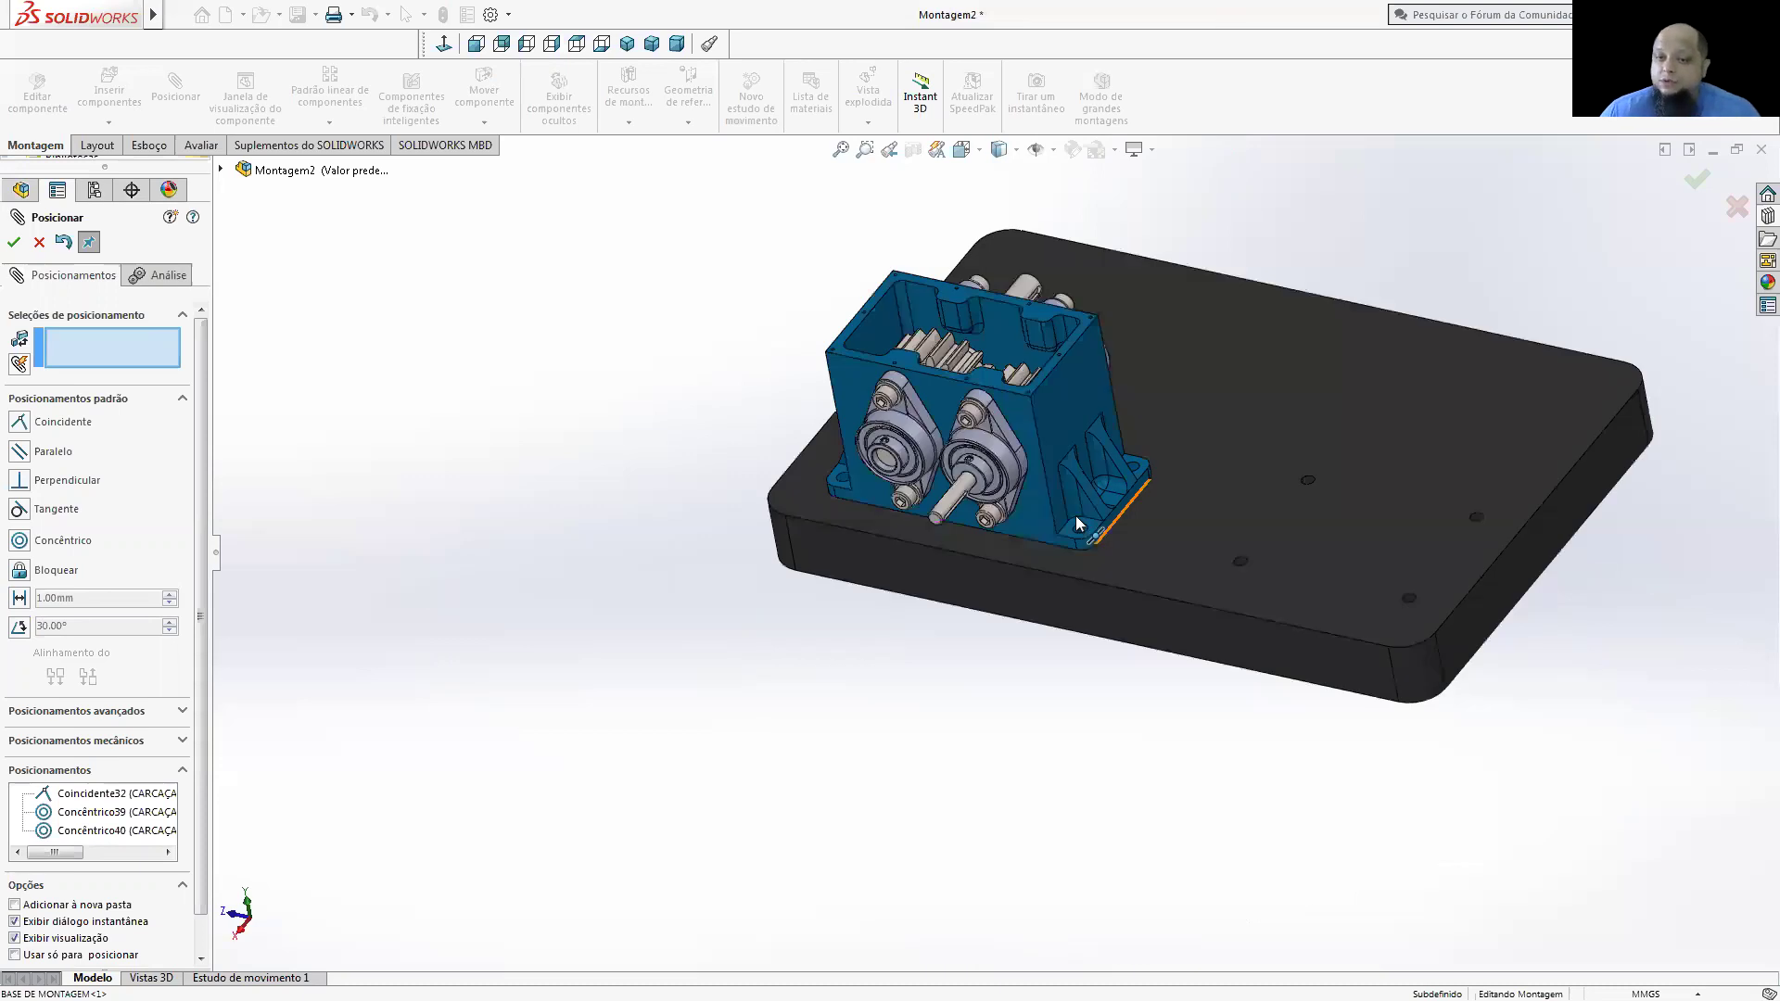
key(ctrl+shift+z)
key(ctrl+shift+z)
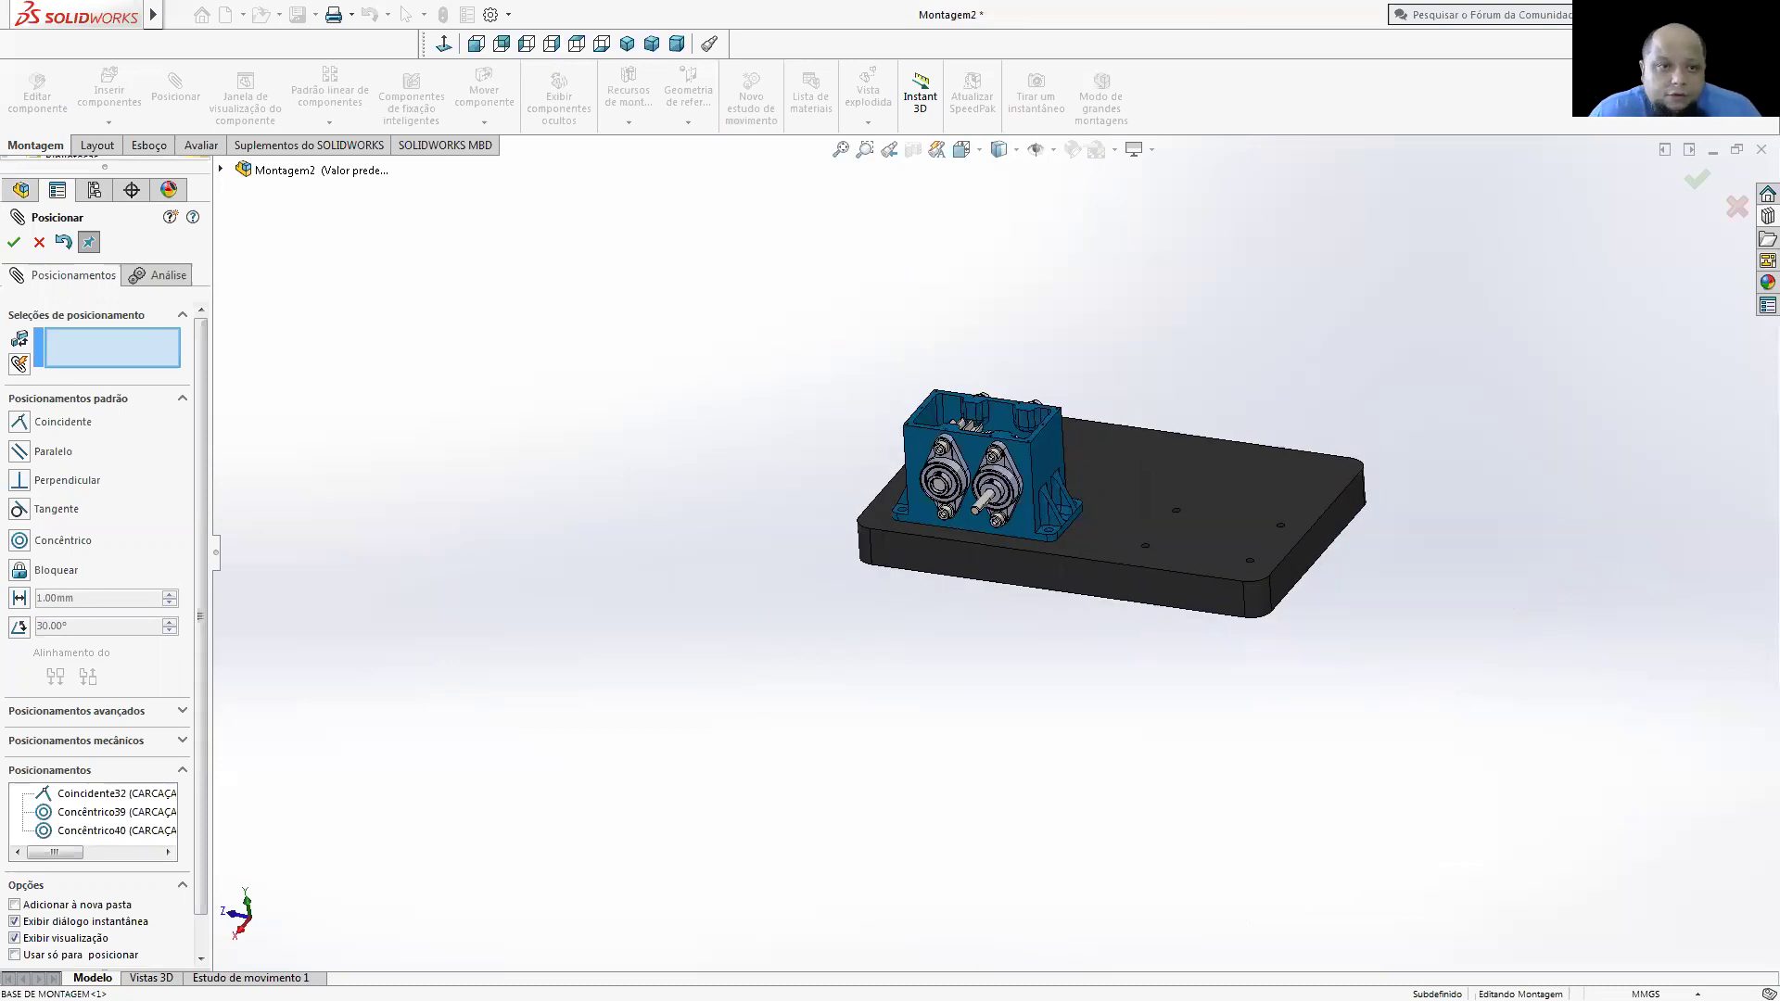
key(ctrl+shift+z)
key(Escape)
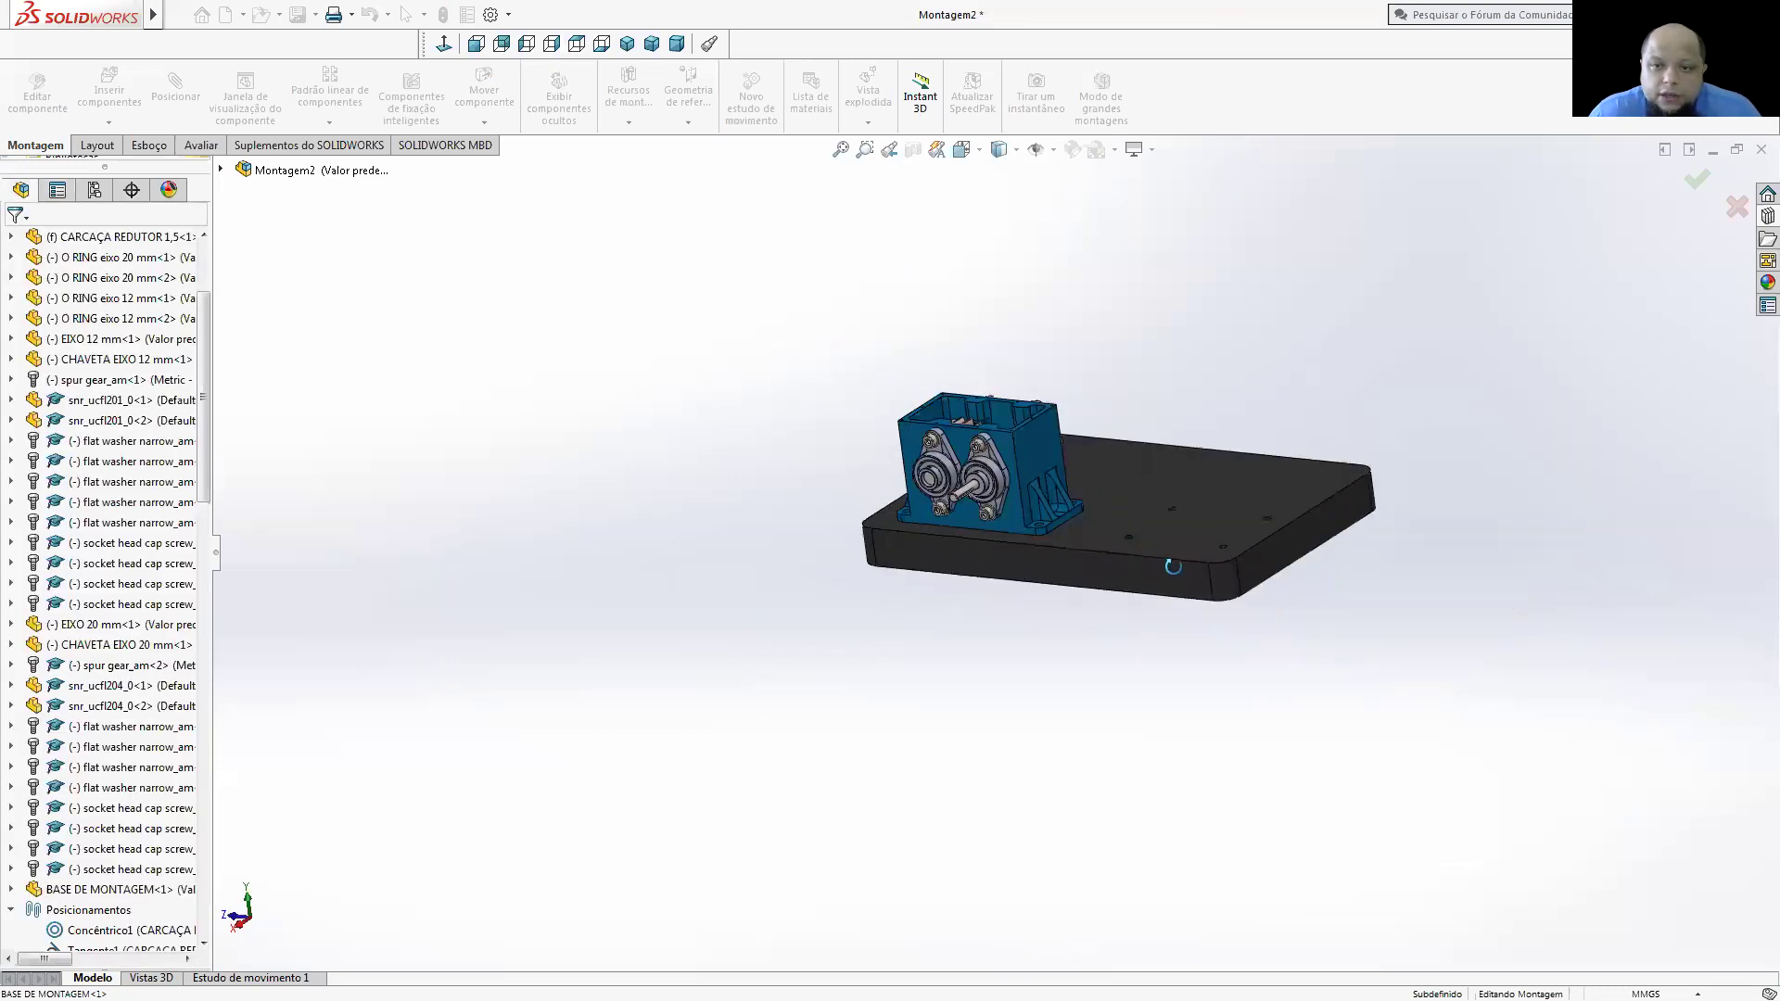
- Insert the MOTOR 2 cv part and place it beside the gearbox above the base plate
key(ctrl+shift+z)
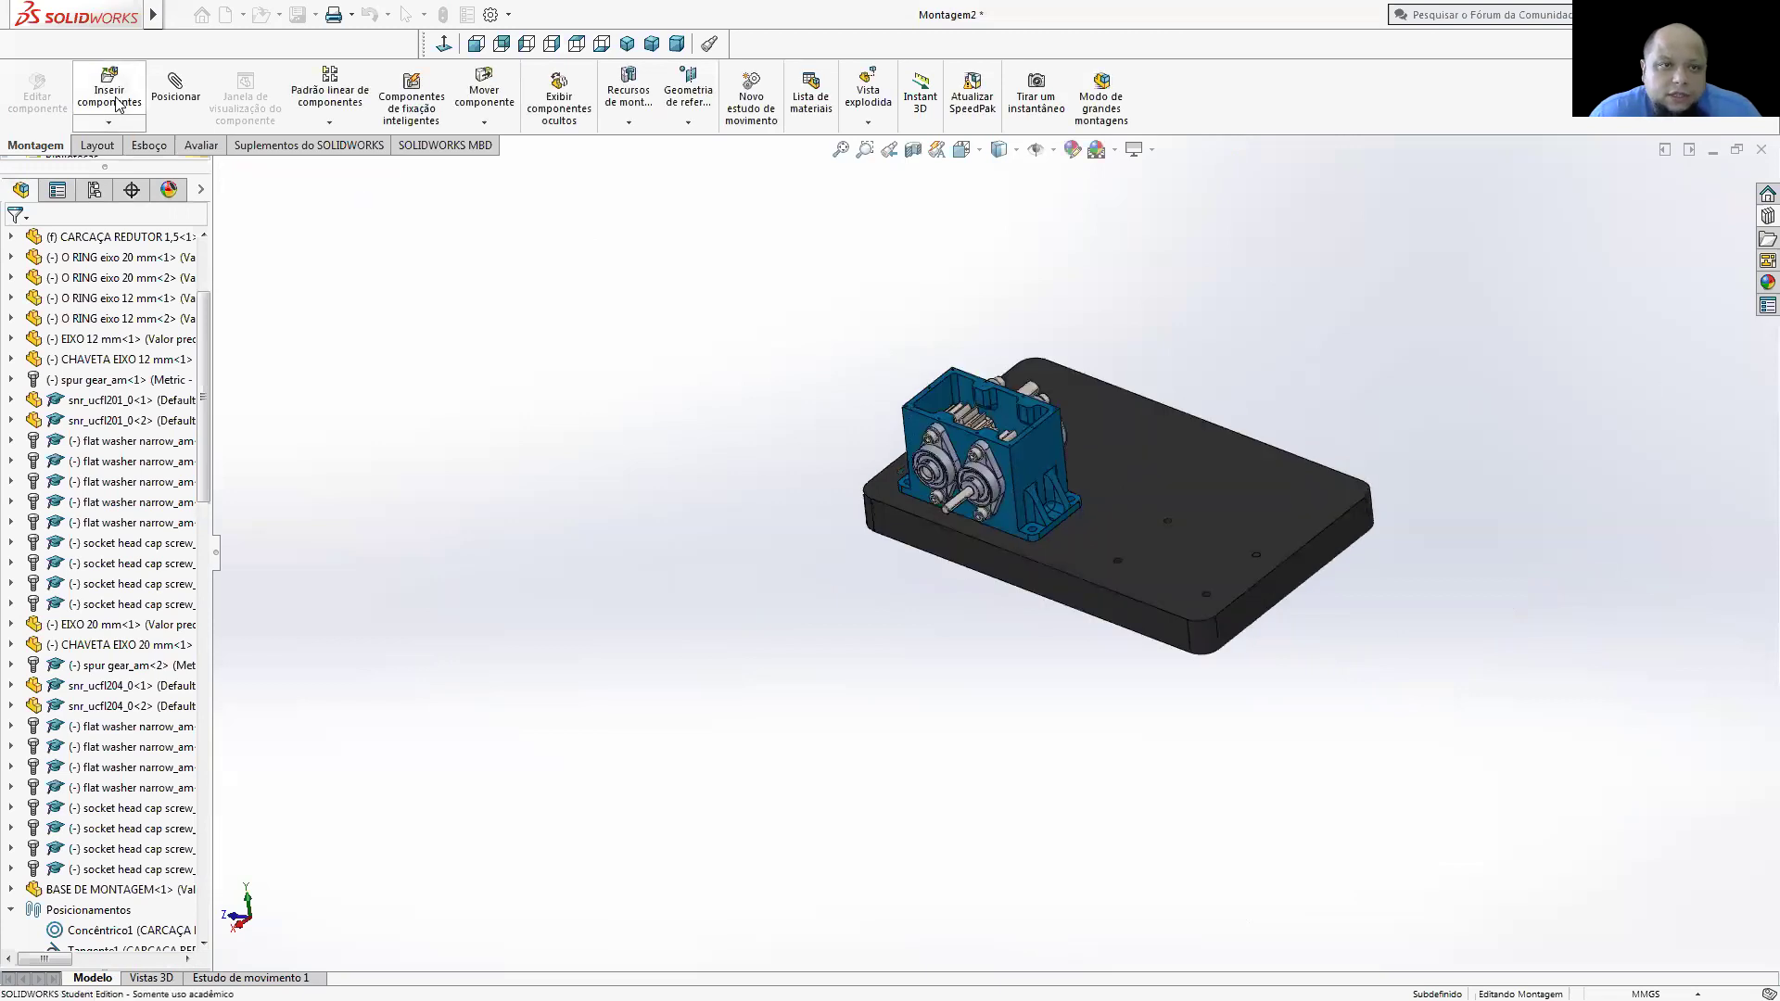
click(109, 89)
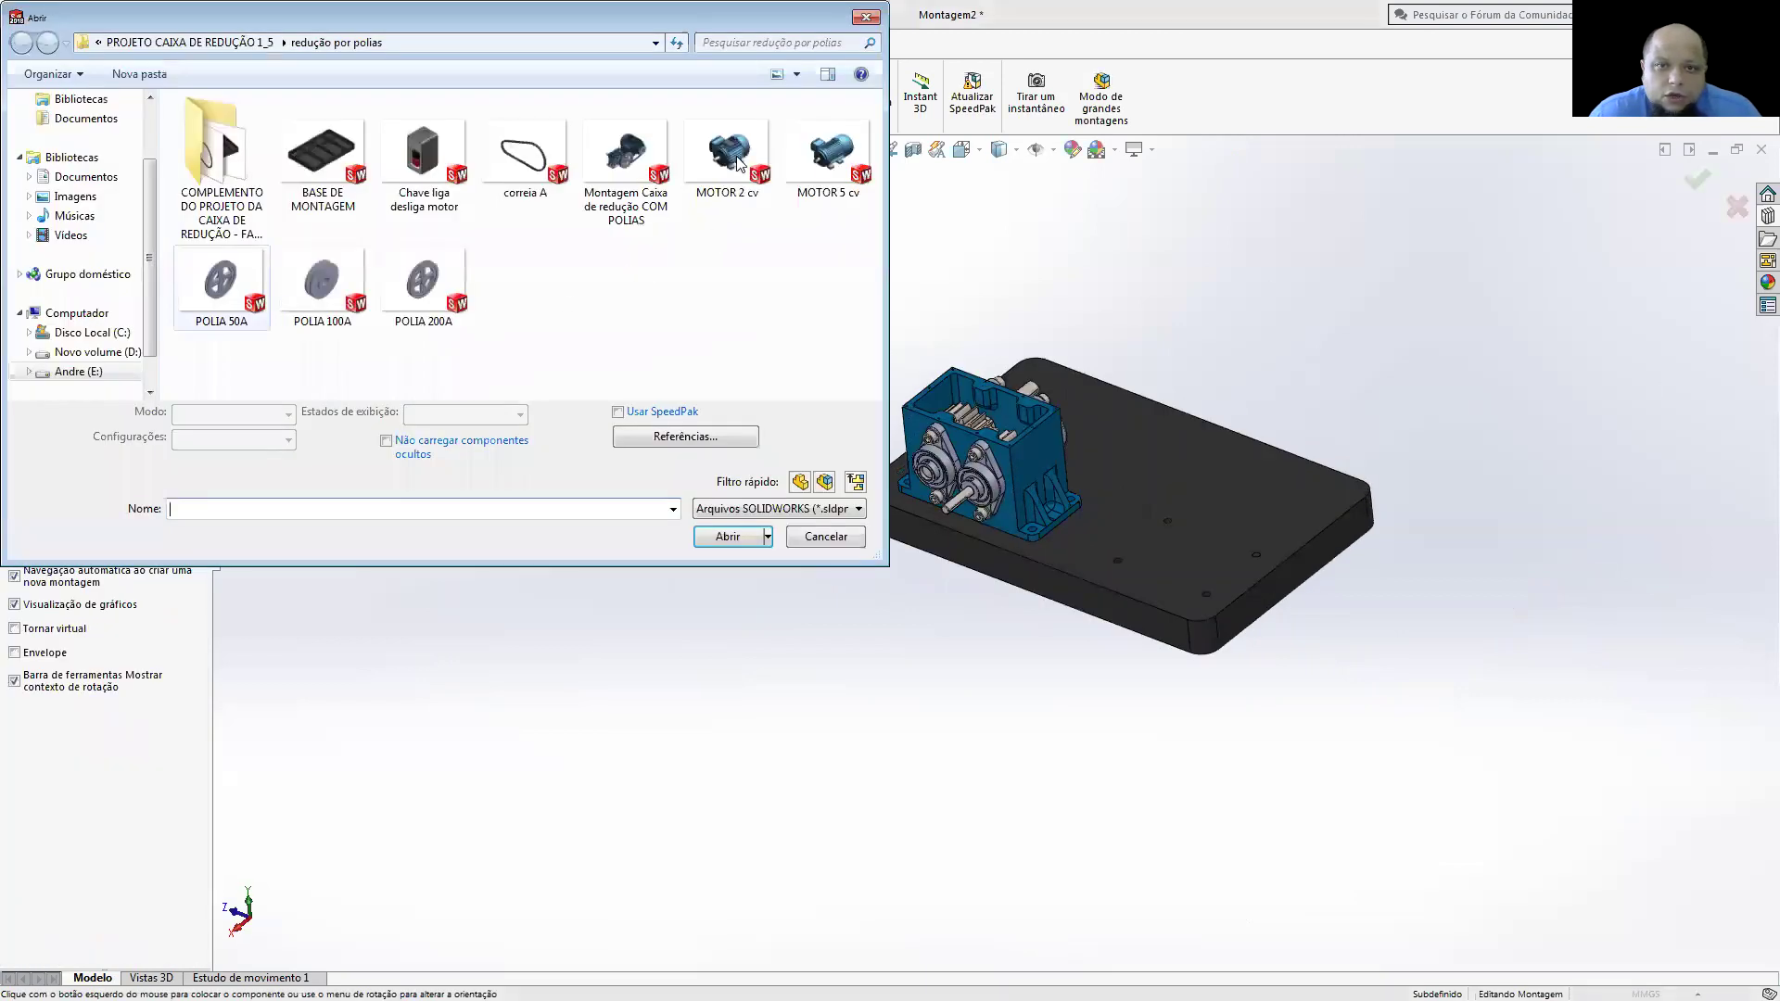
click(737, 159)
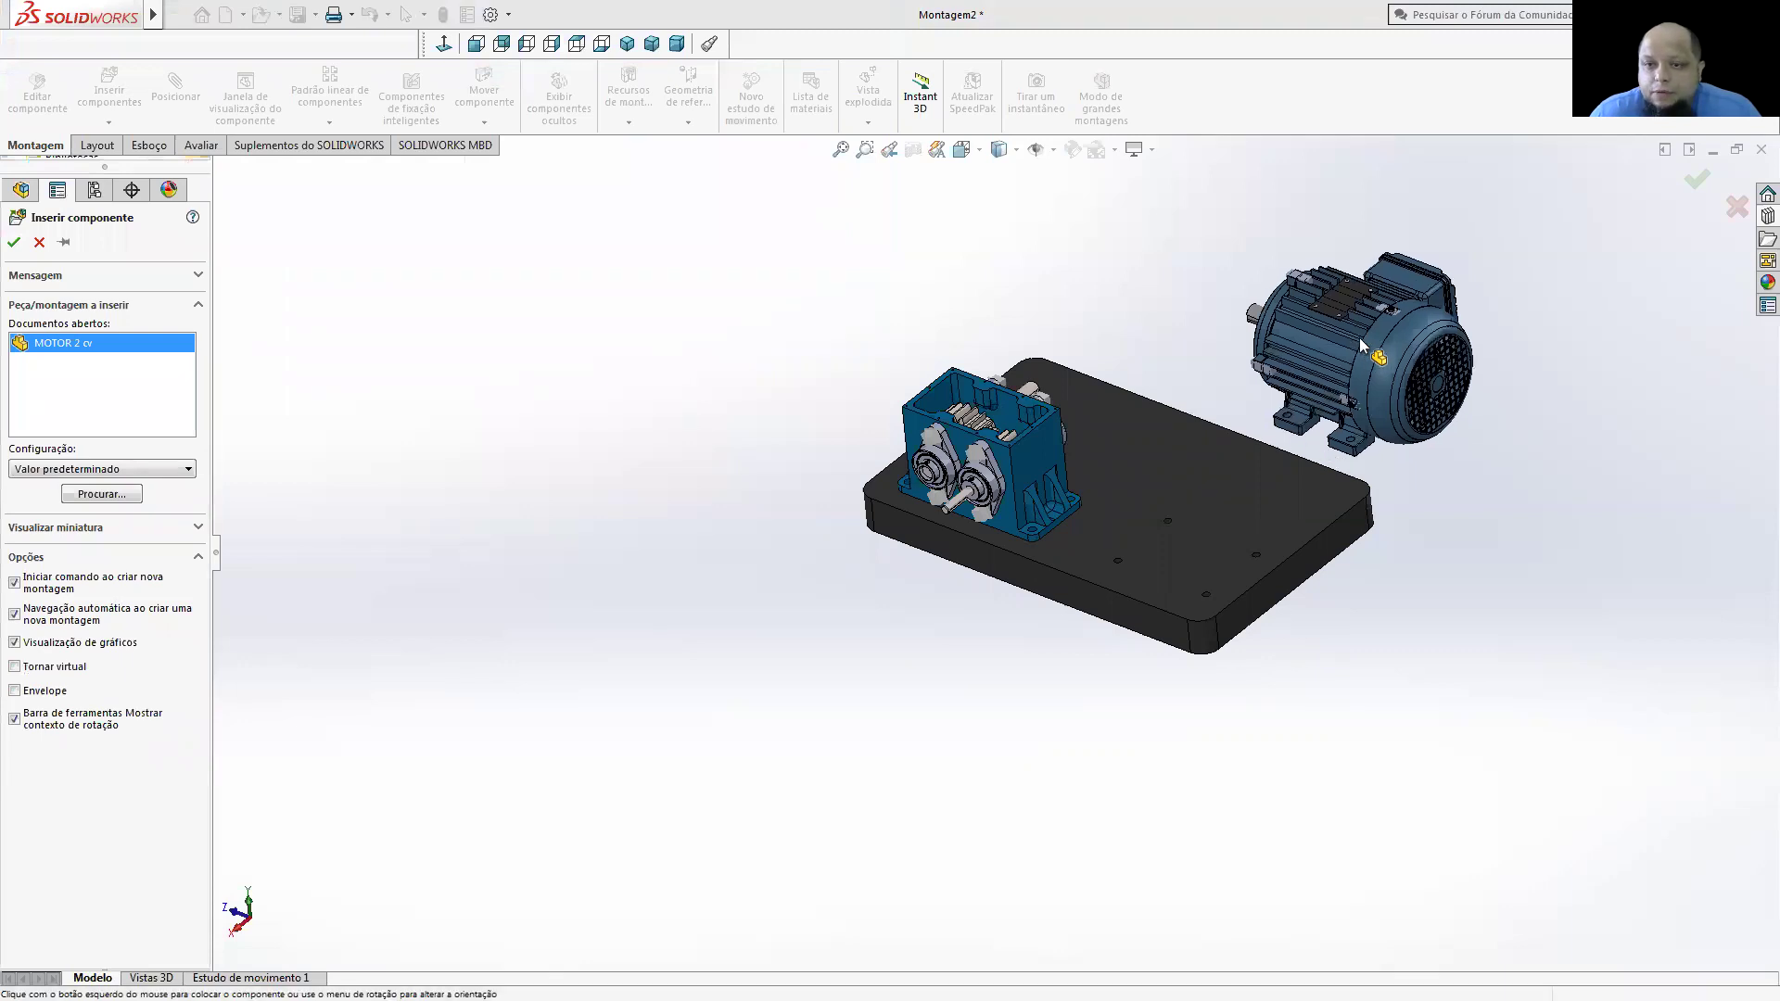
middle_drag(1360, 344, 1367, 233)
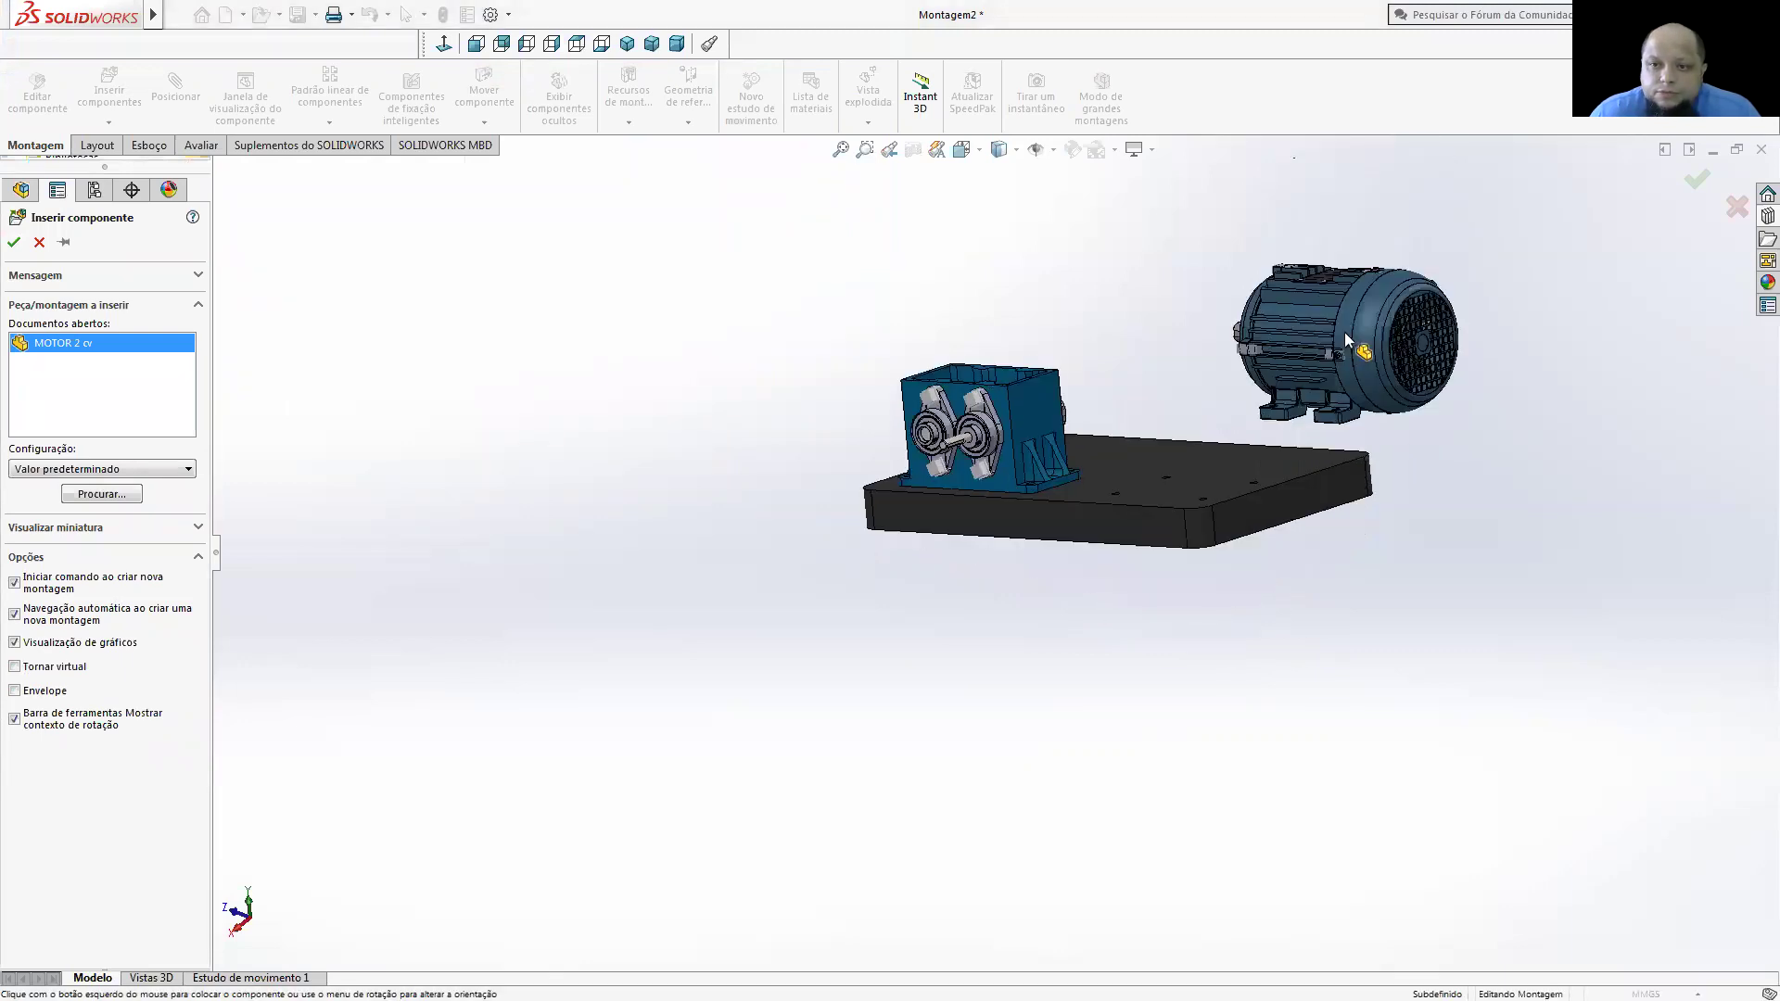
click(1344, 332)
middle_drag(936, 341, 1221, 387)
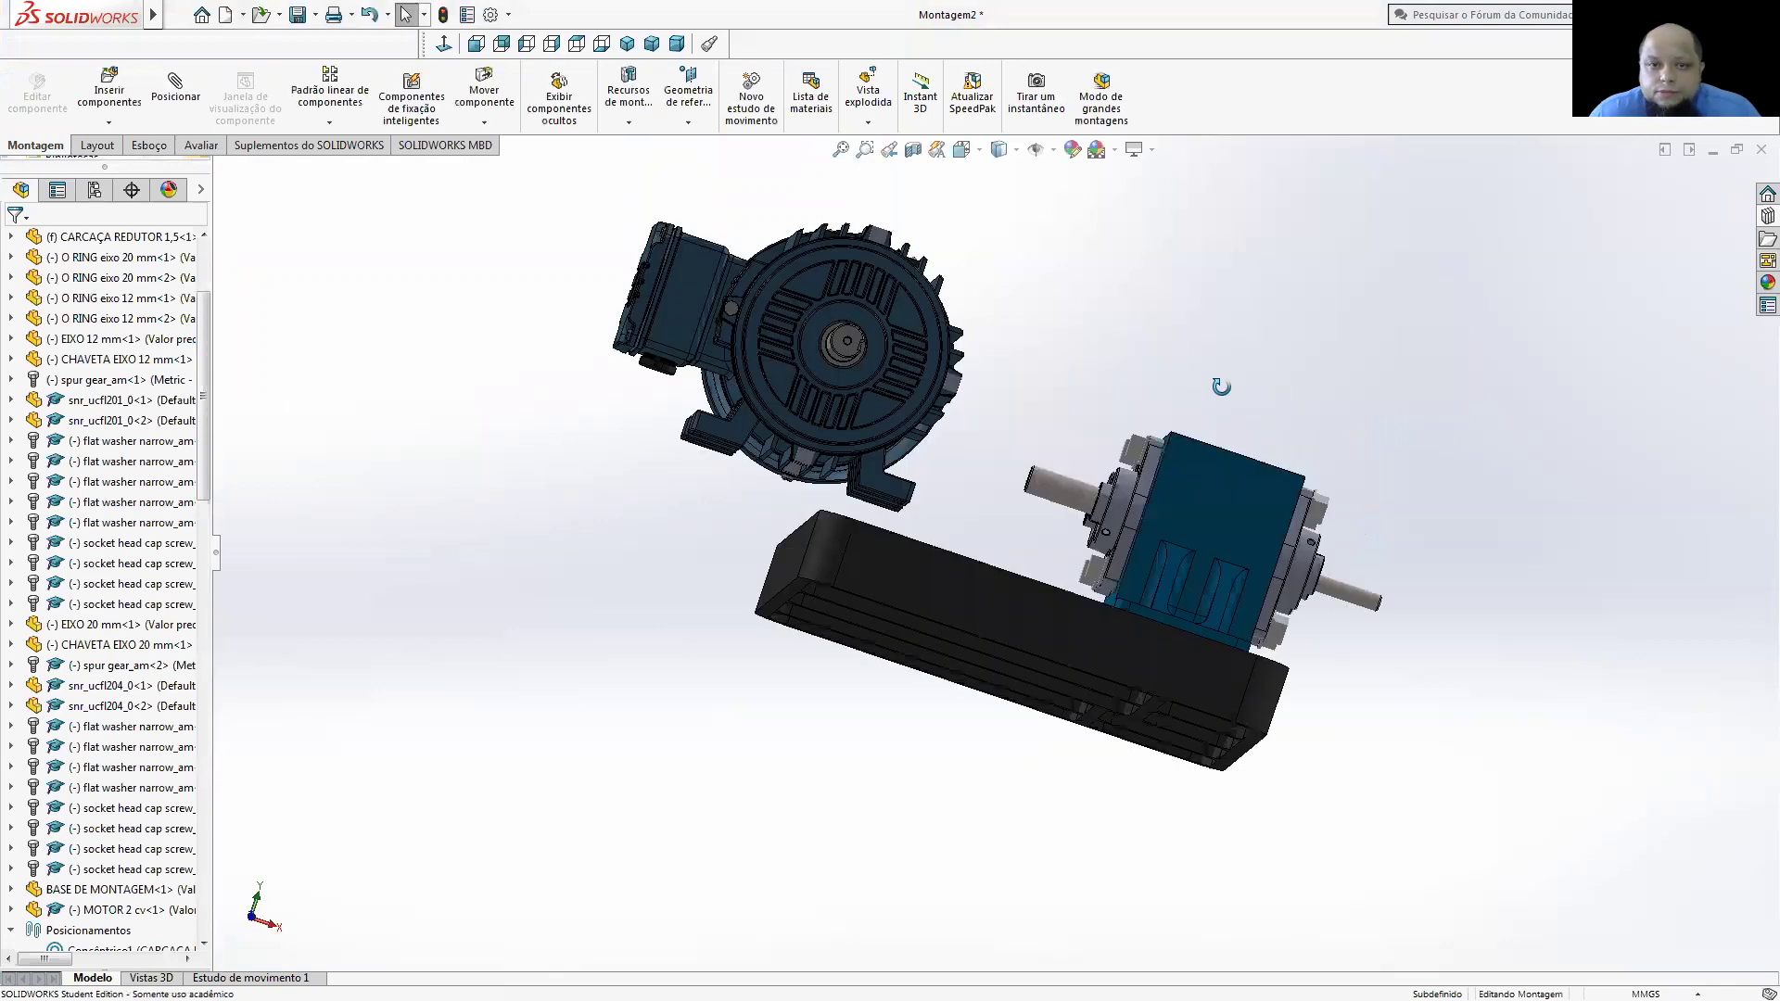
key(ctrl+shift+z)
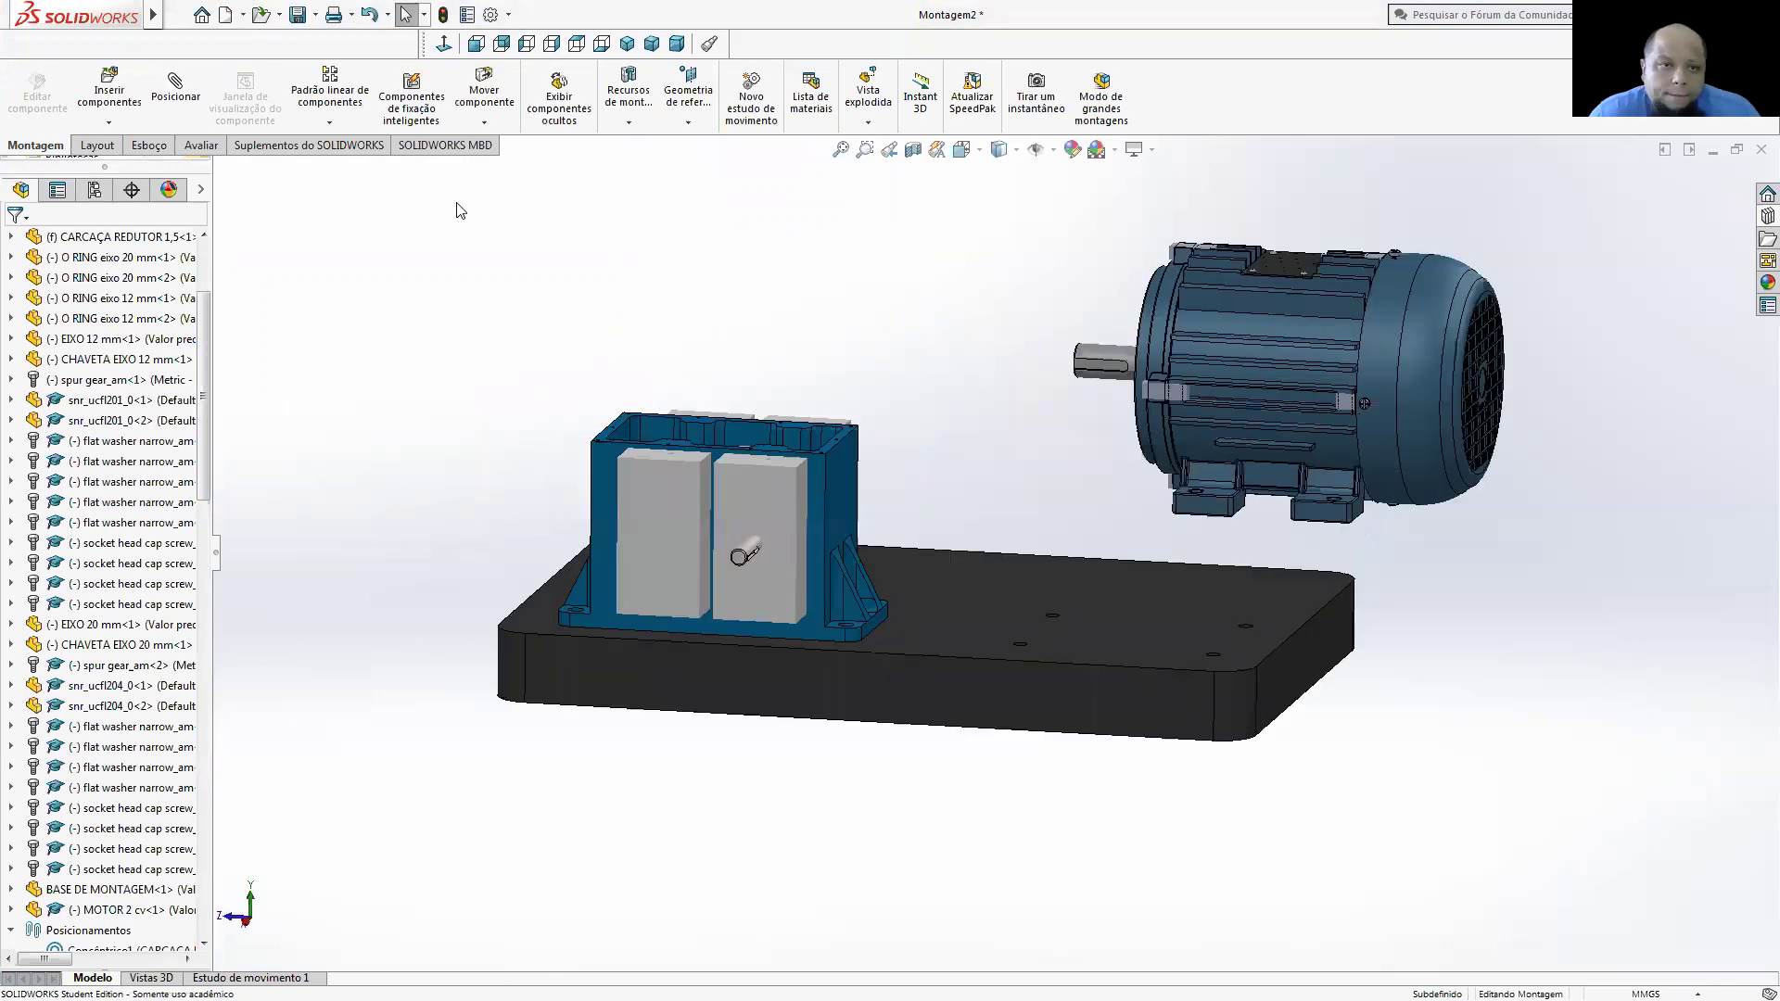
click(185, 93)
- Seat the motor feet coincident on the base plate's top face
click(1146, 579)
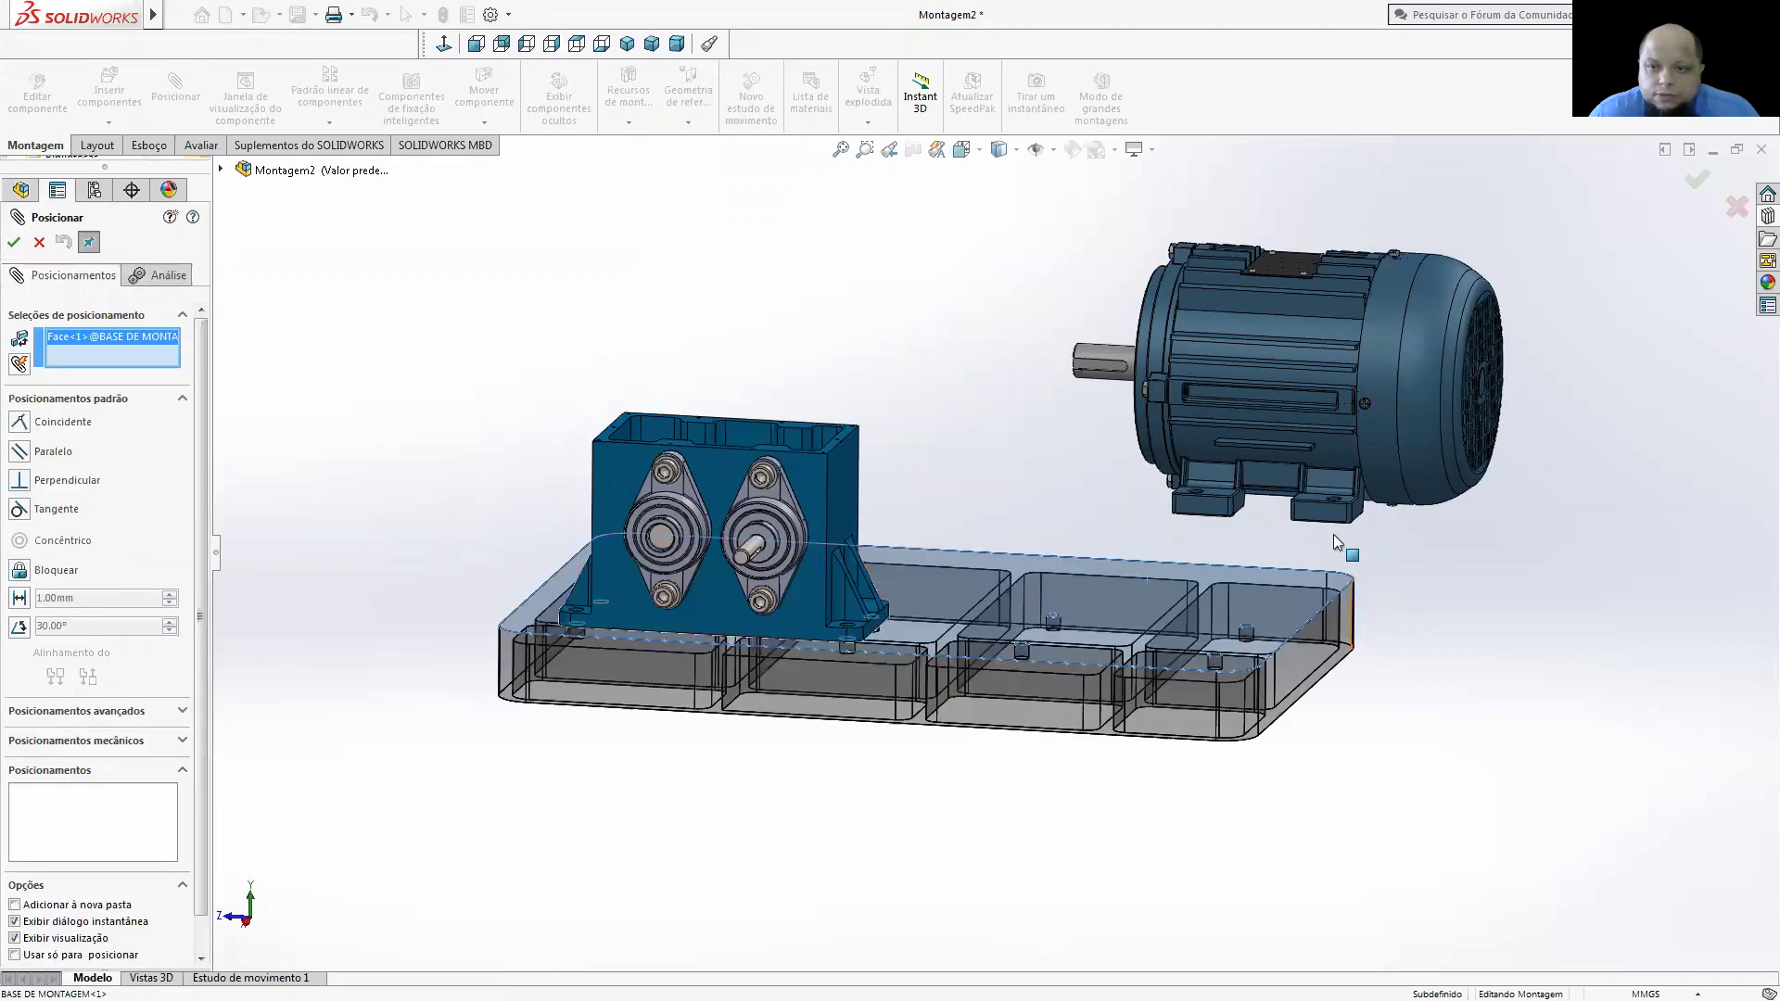
middle_drag(1333, 534, 1305, 512)
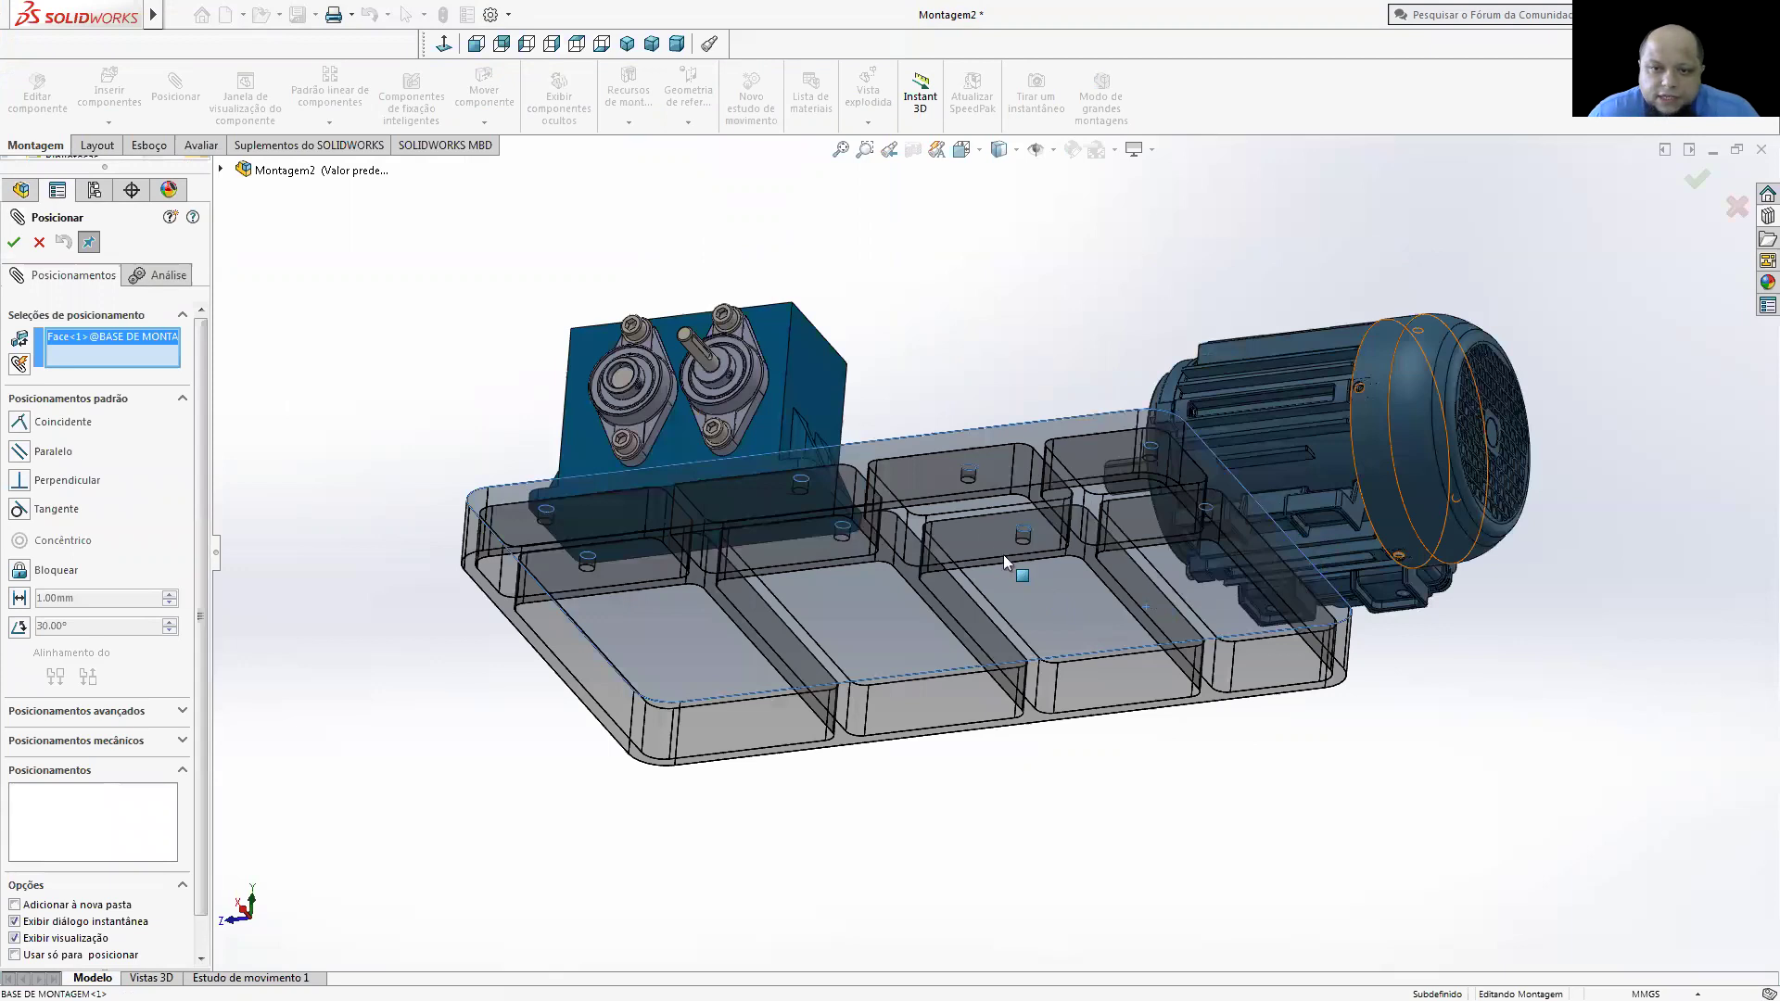
click(979, 510)
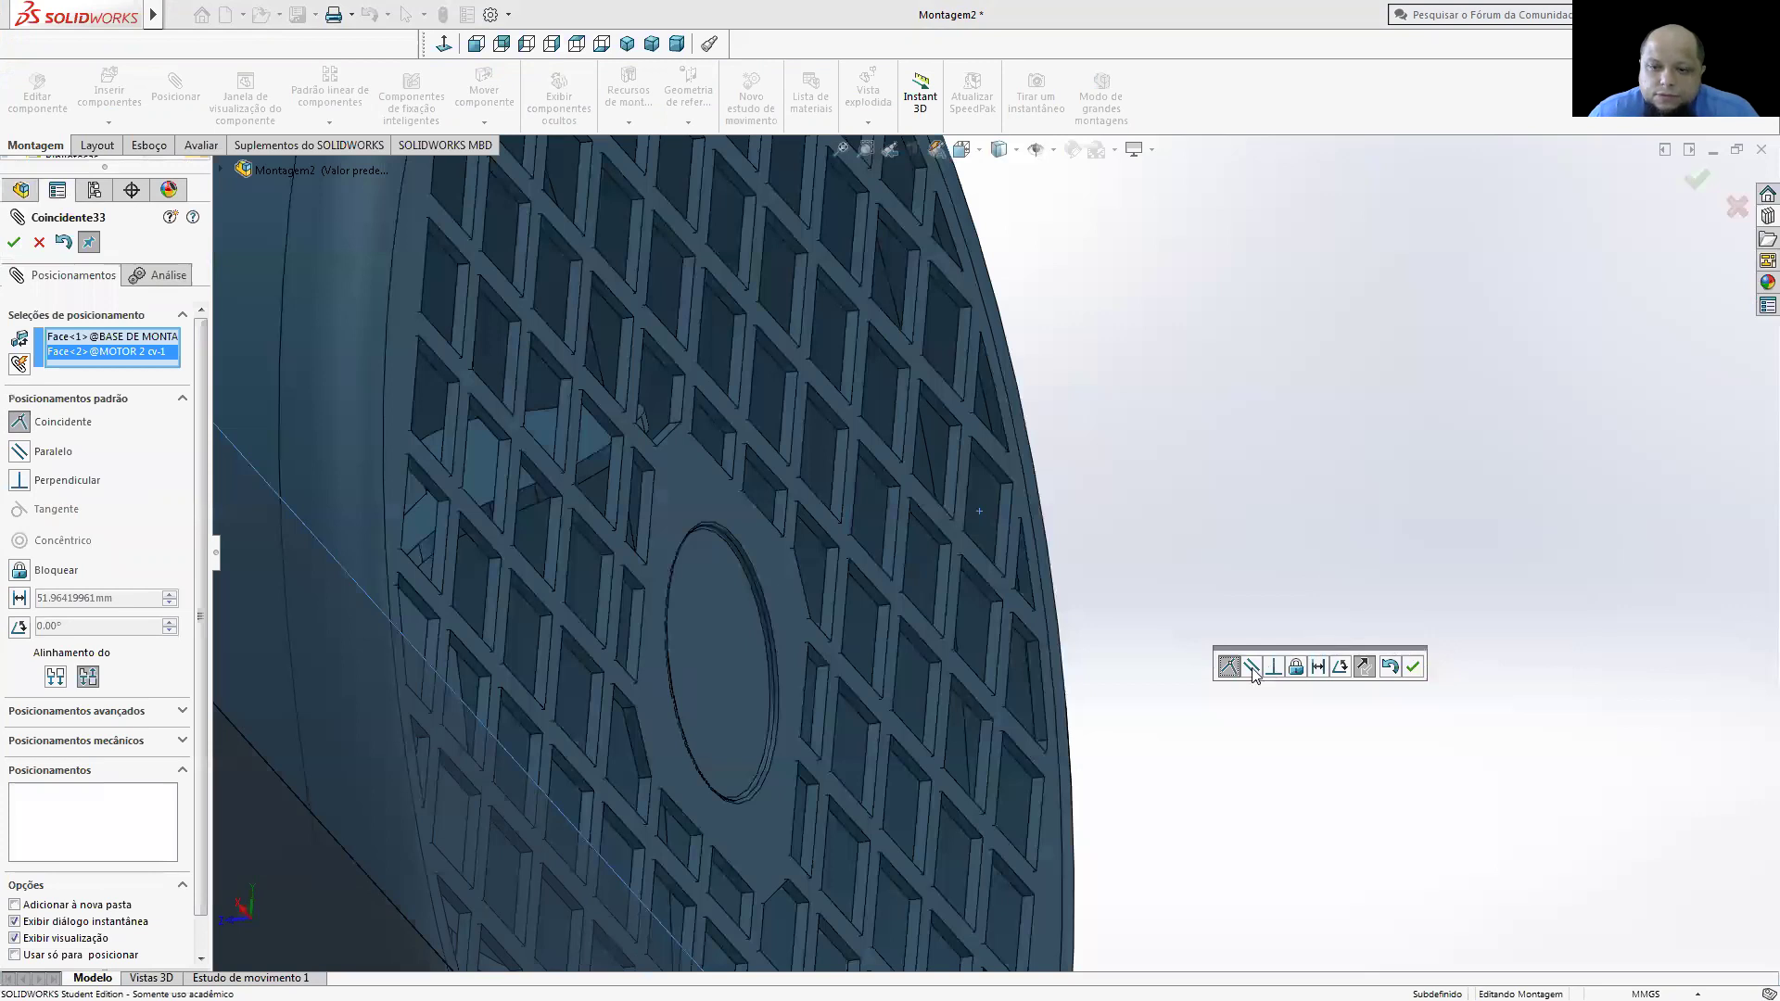
key(Return)
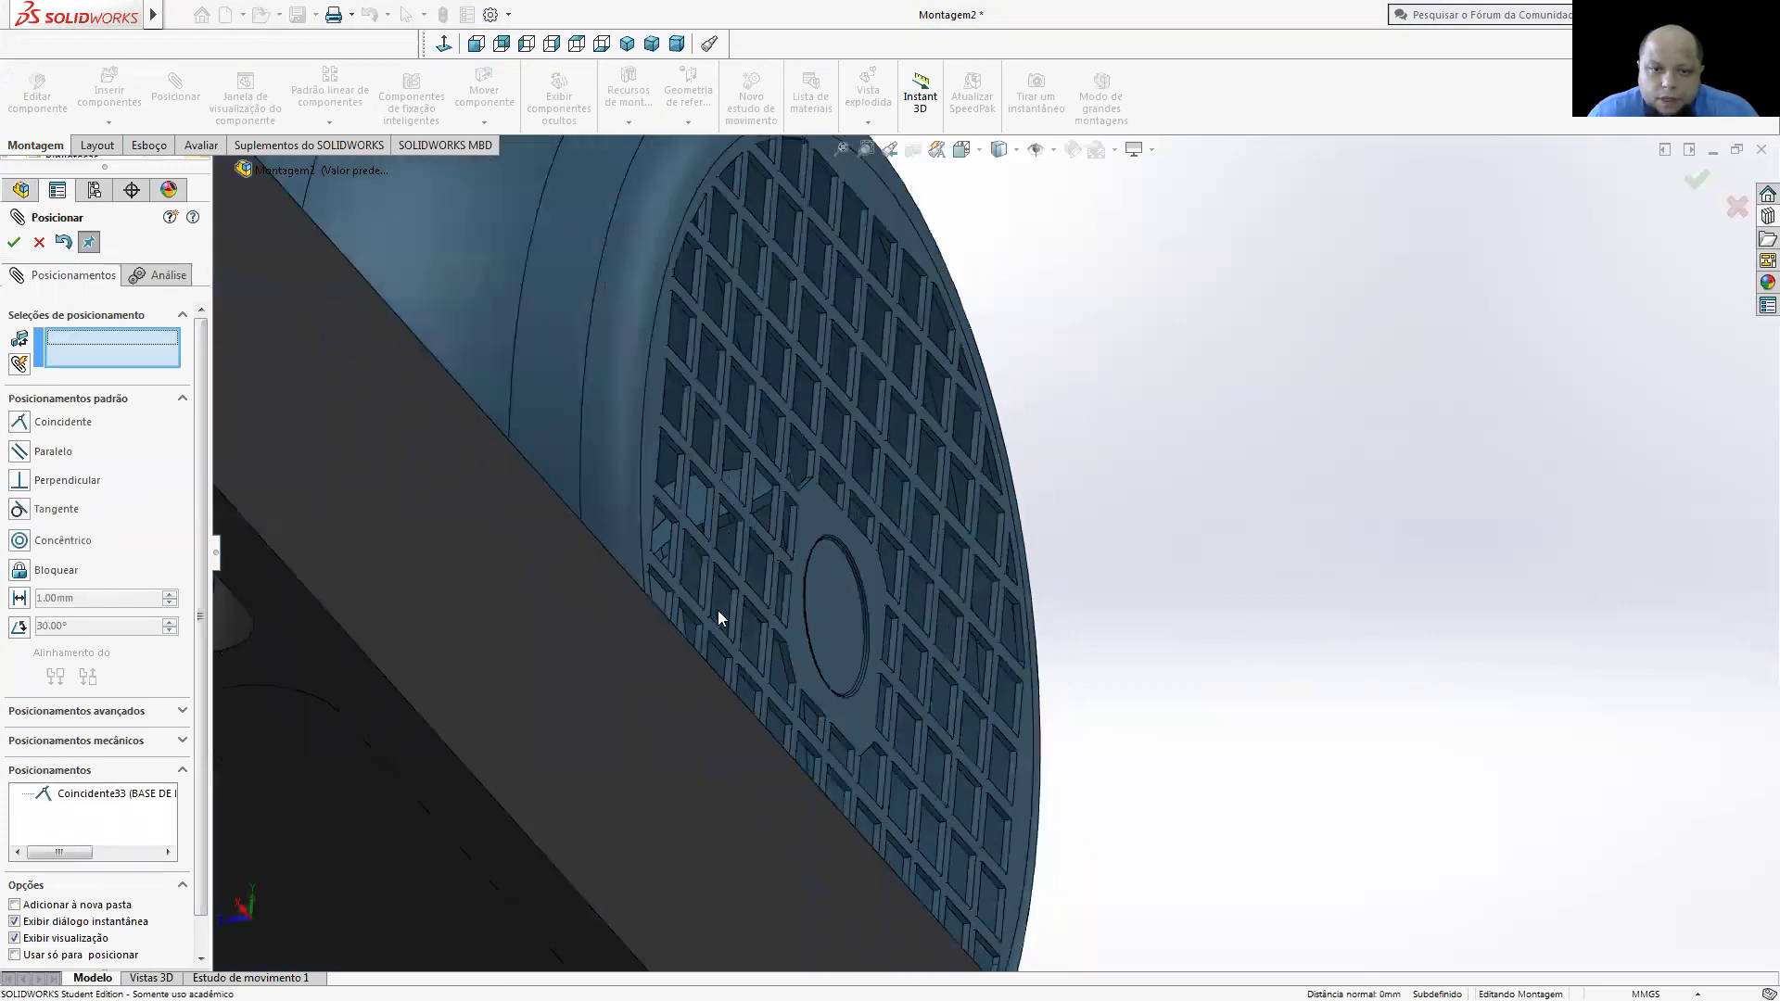
- Line up two motor foot holes concentrically with base holes, then show the isometric view
scroll(793, 575, up, 5)
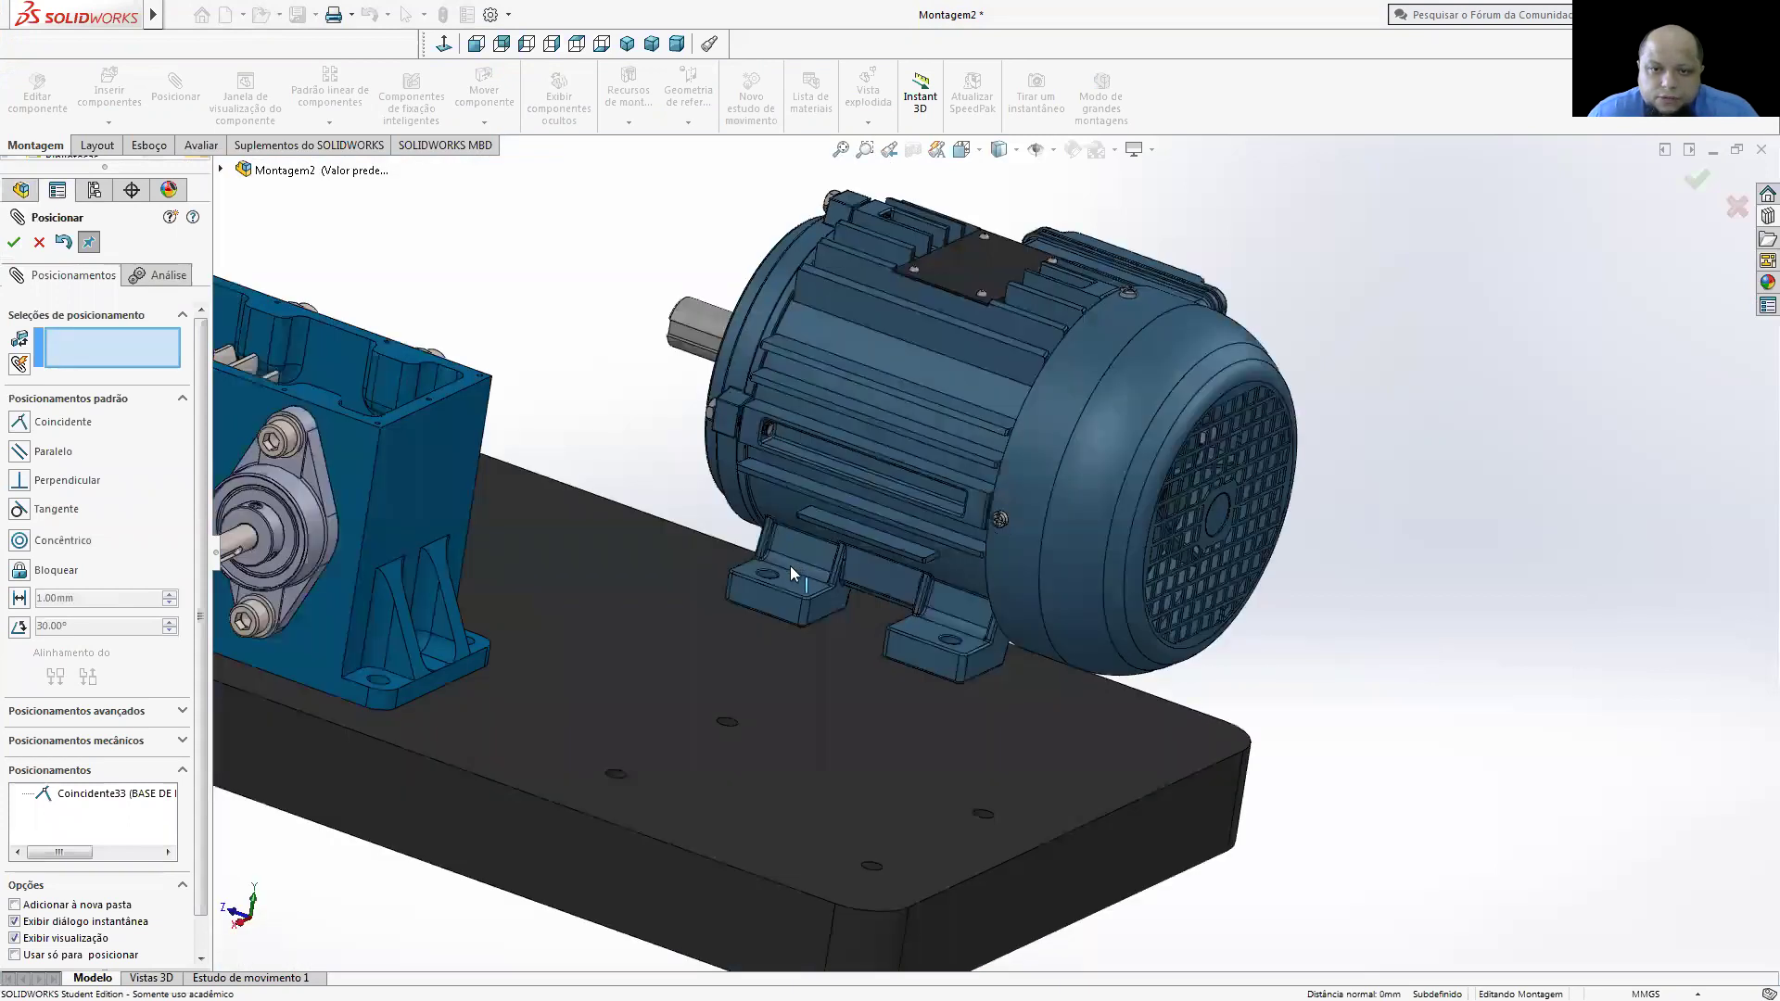
click(790, 567)
scroll(968, 778, down, 2)
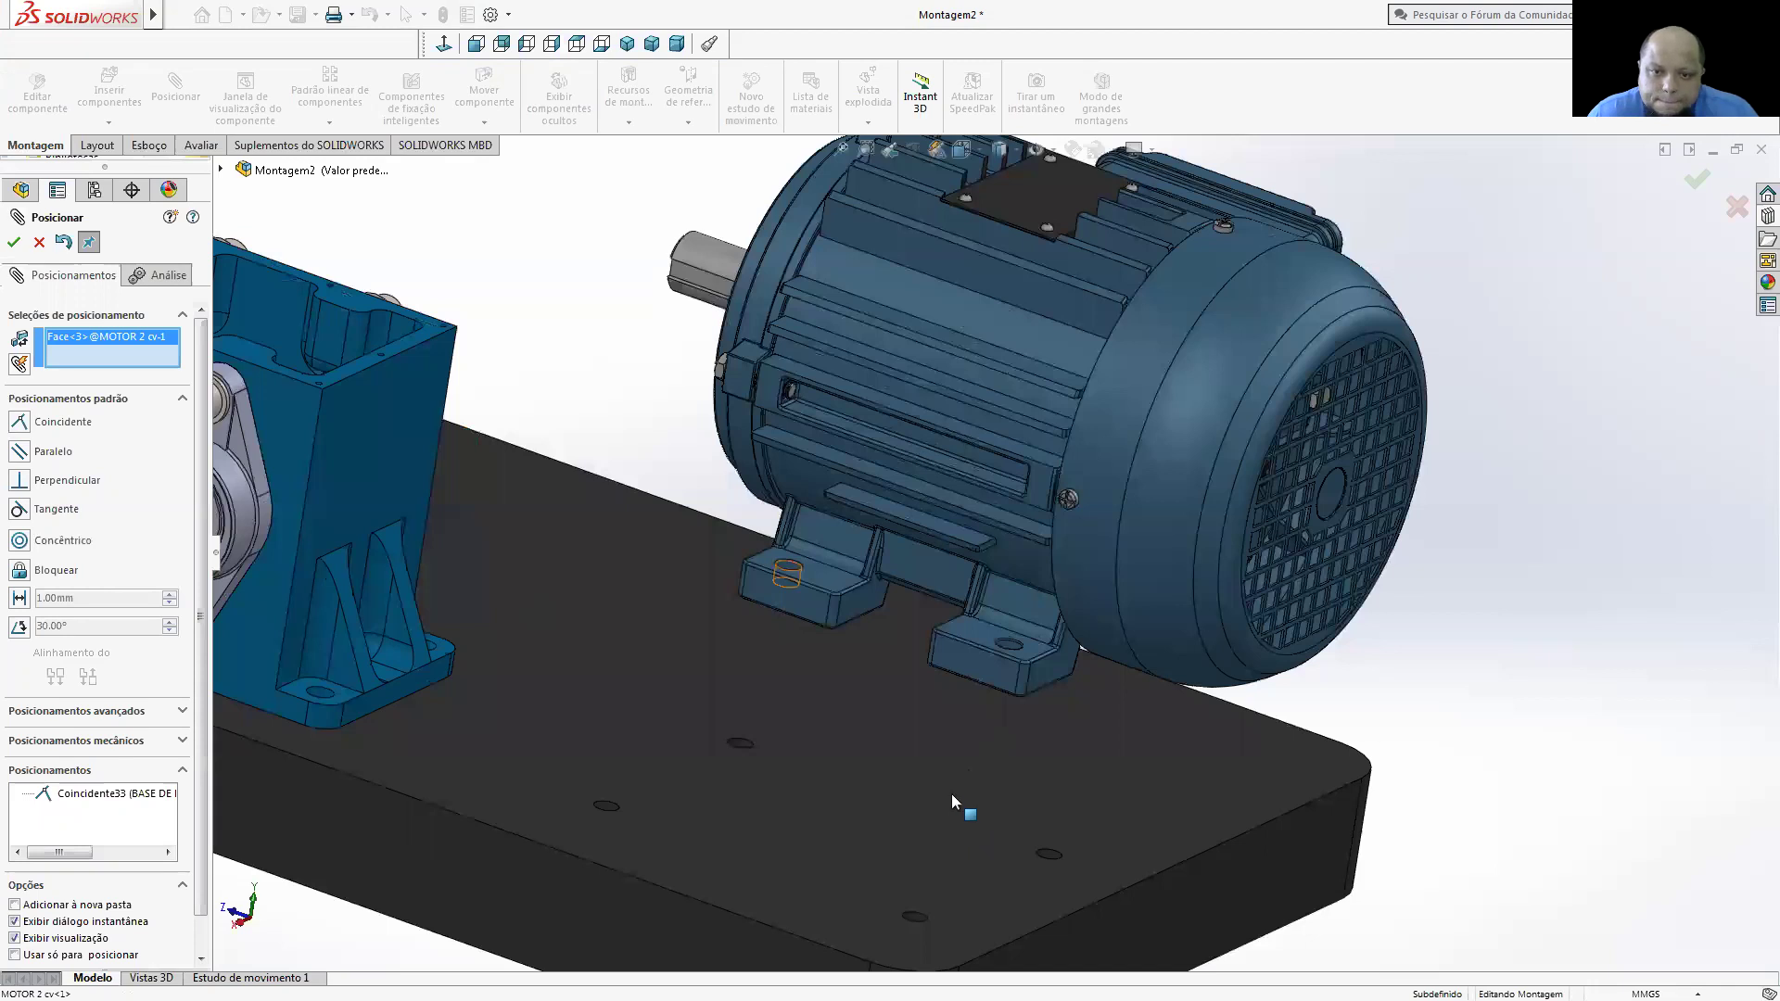
key(ctrl+Up)
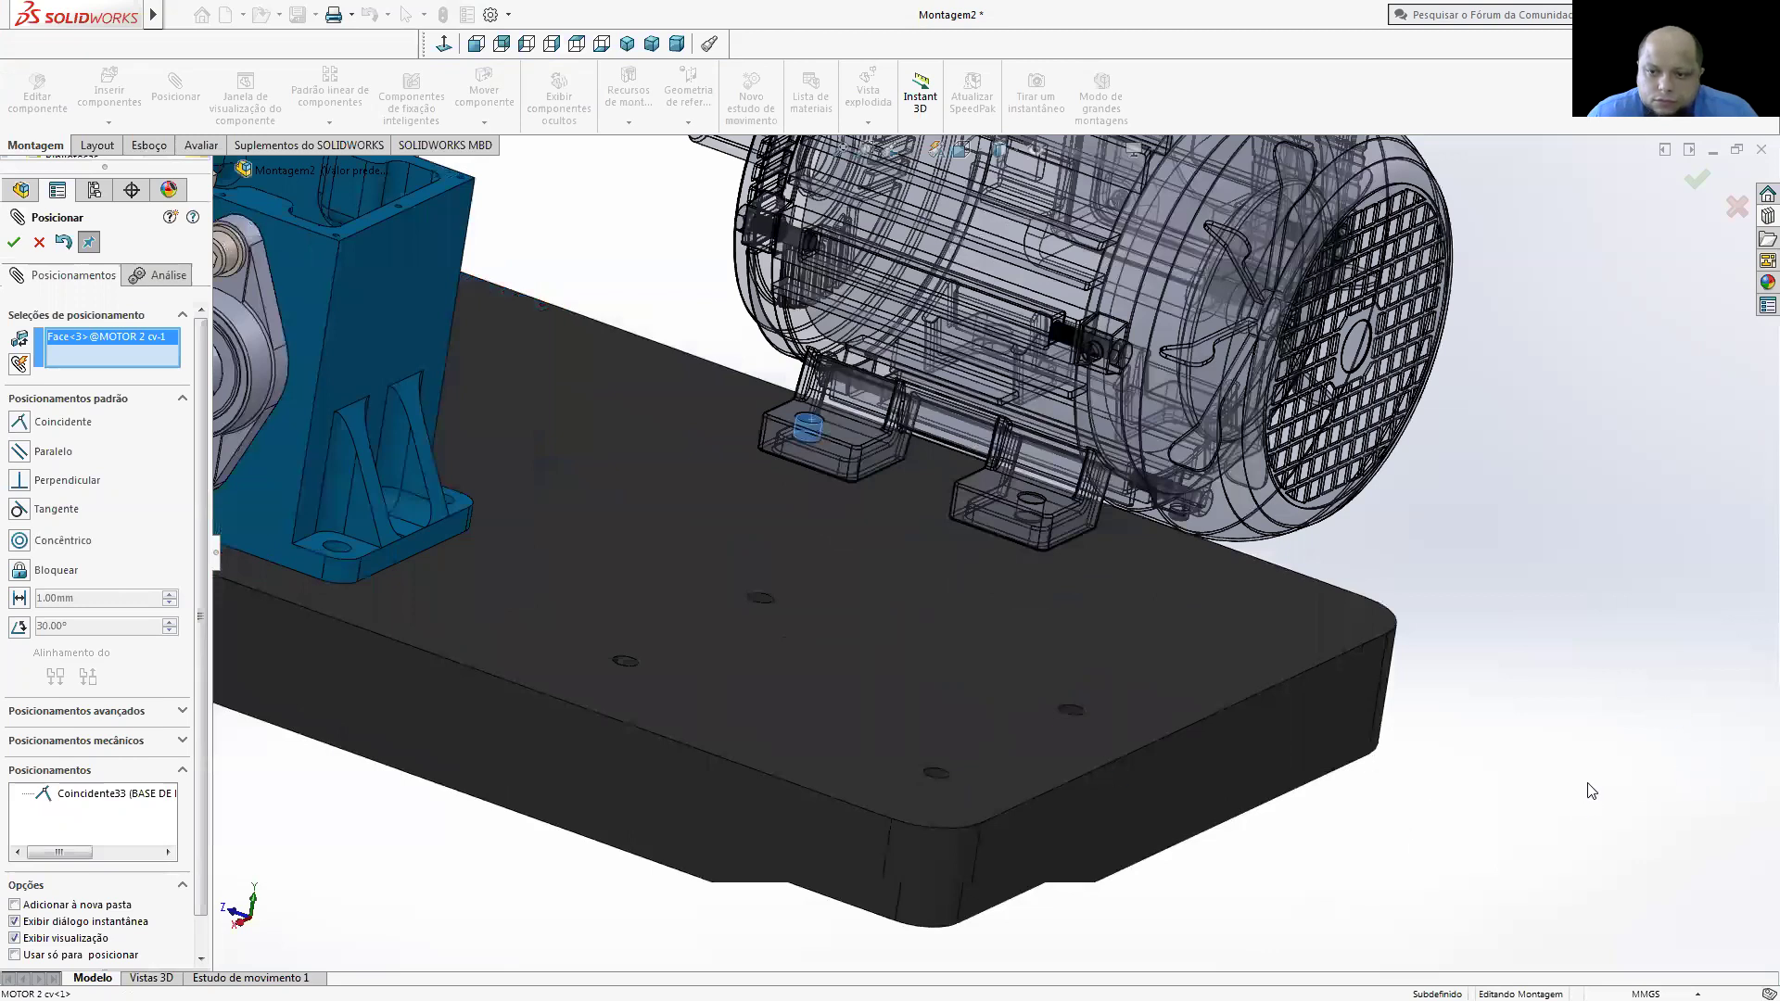
click(566, 623)
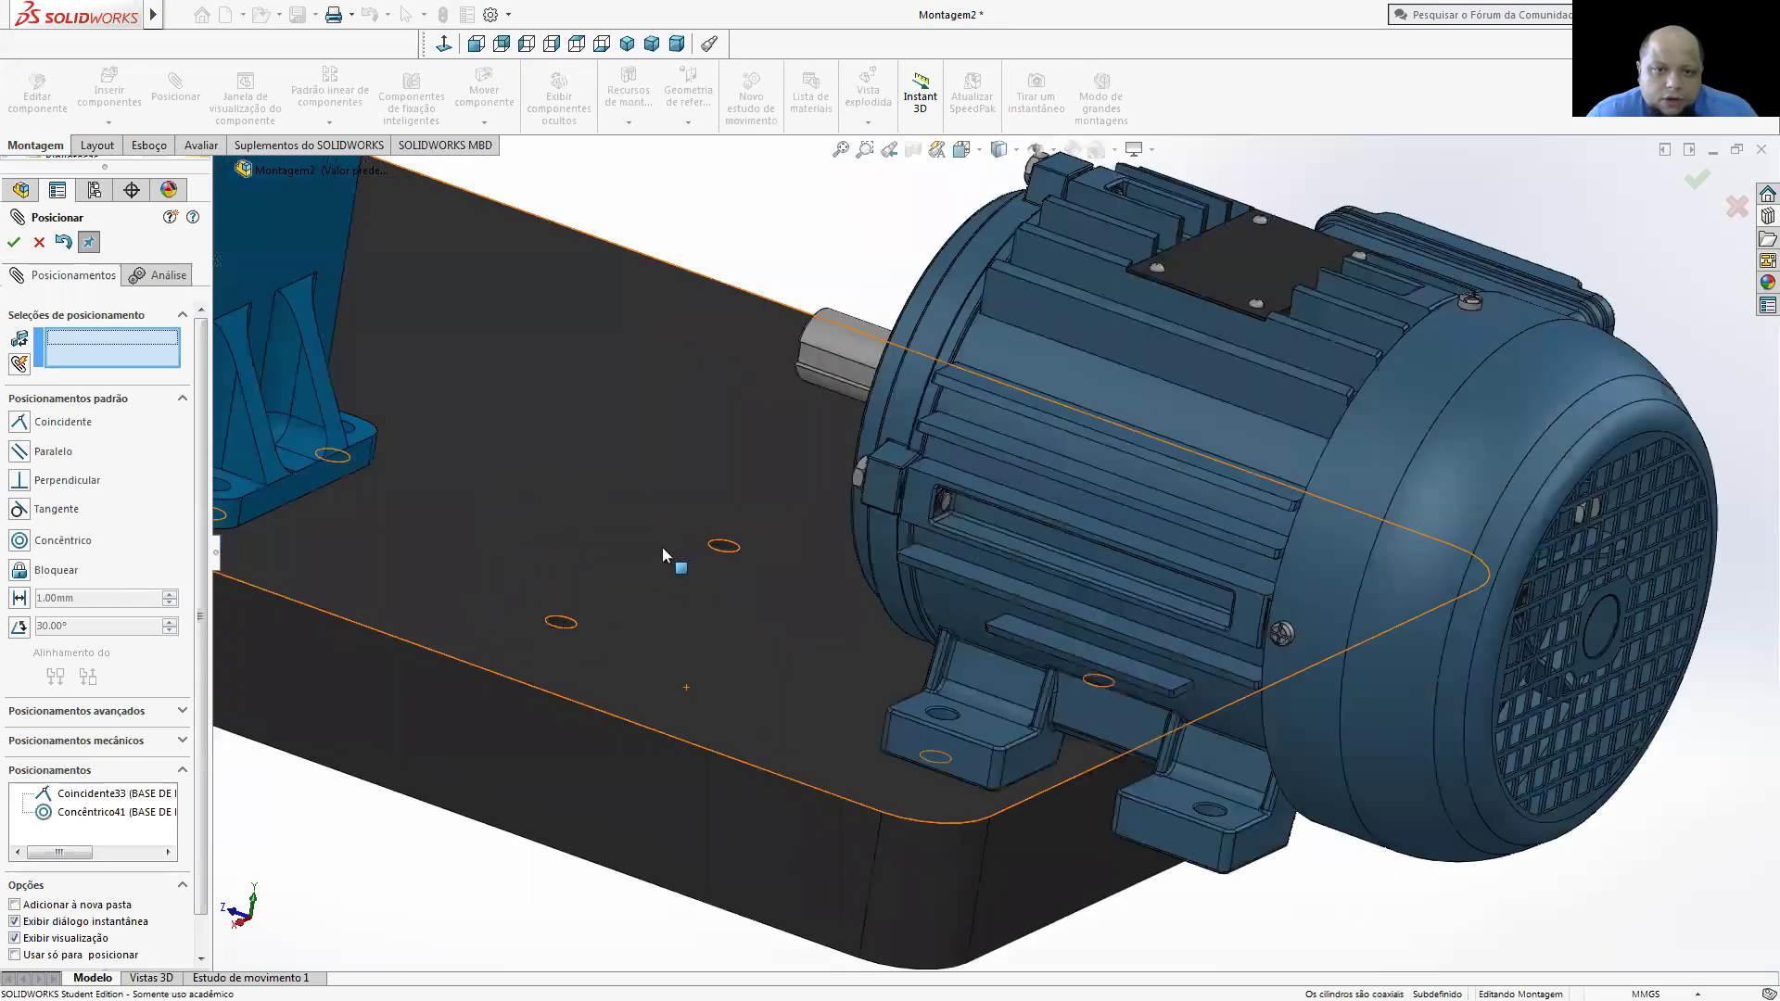
click(927, 688)
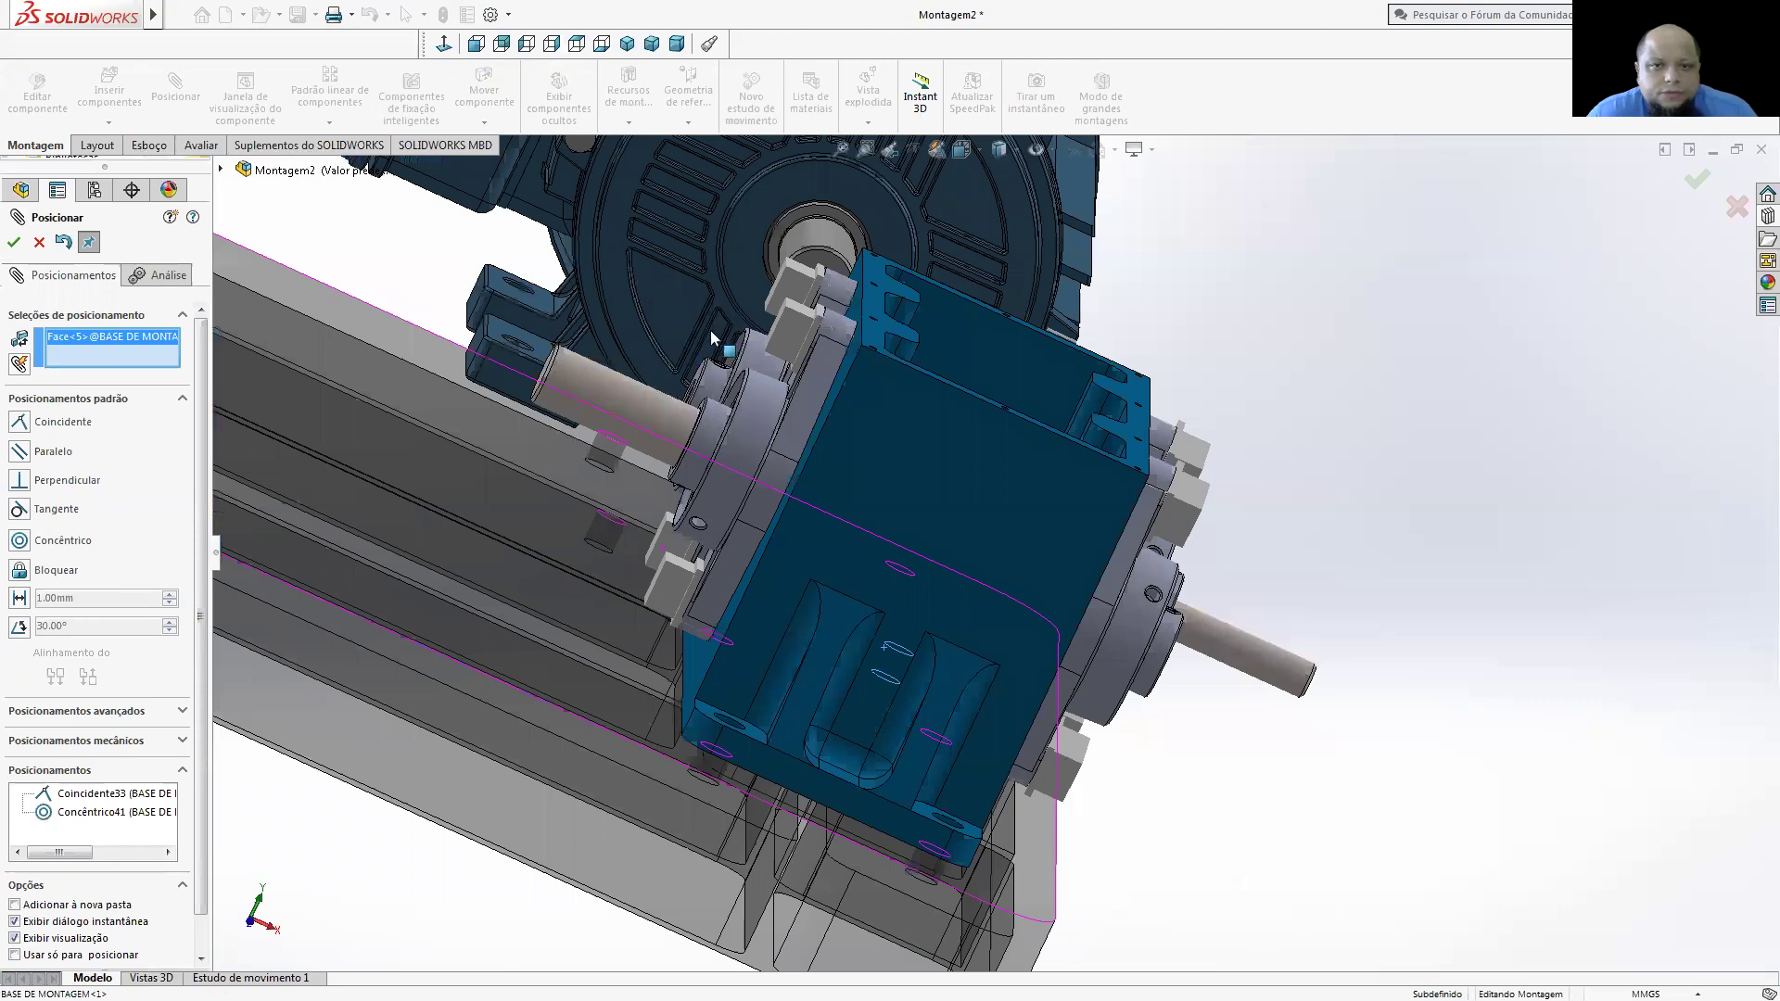
scroll(1110, 523, down, 5)
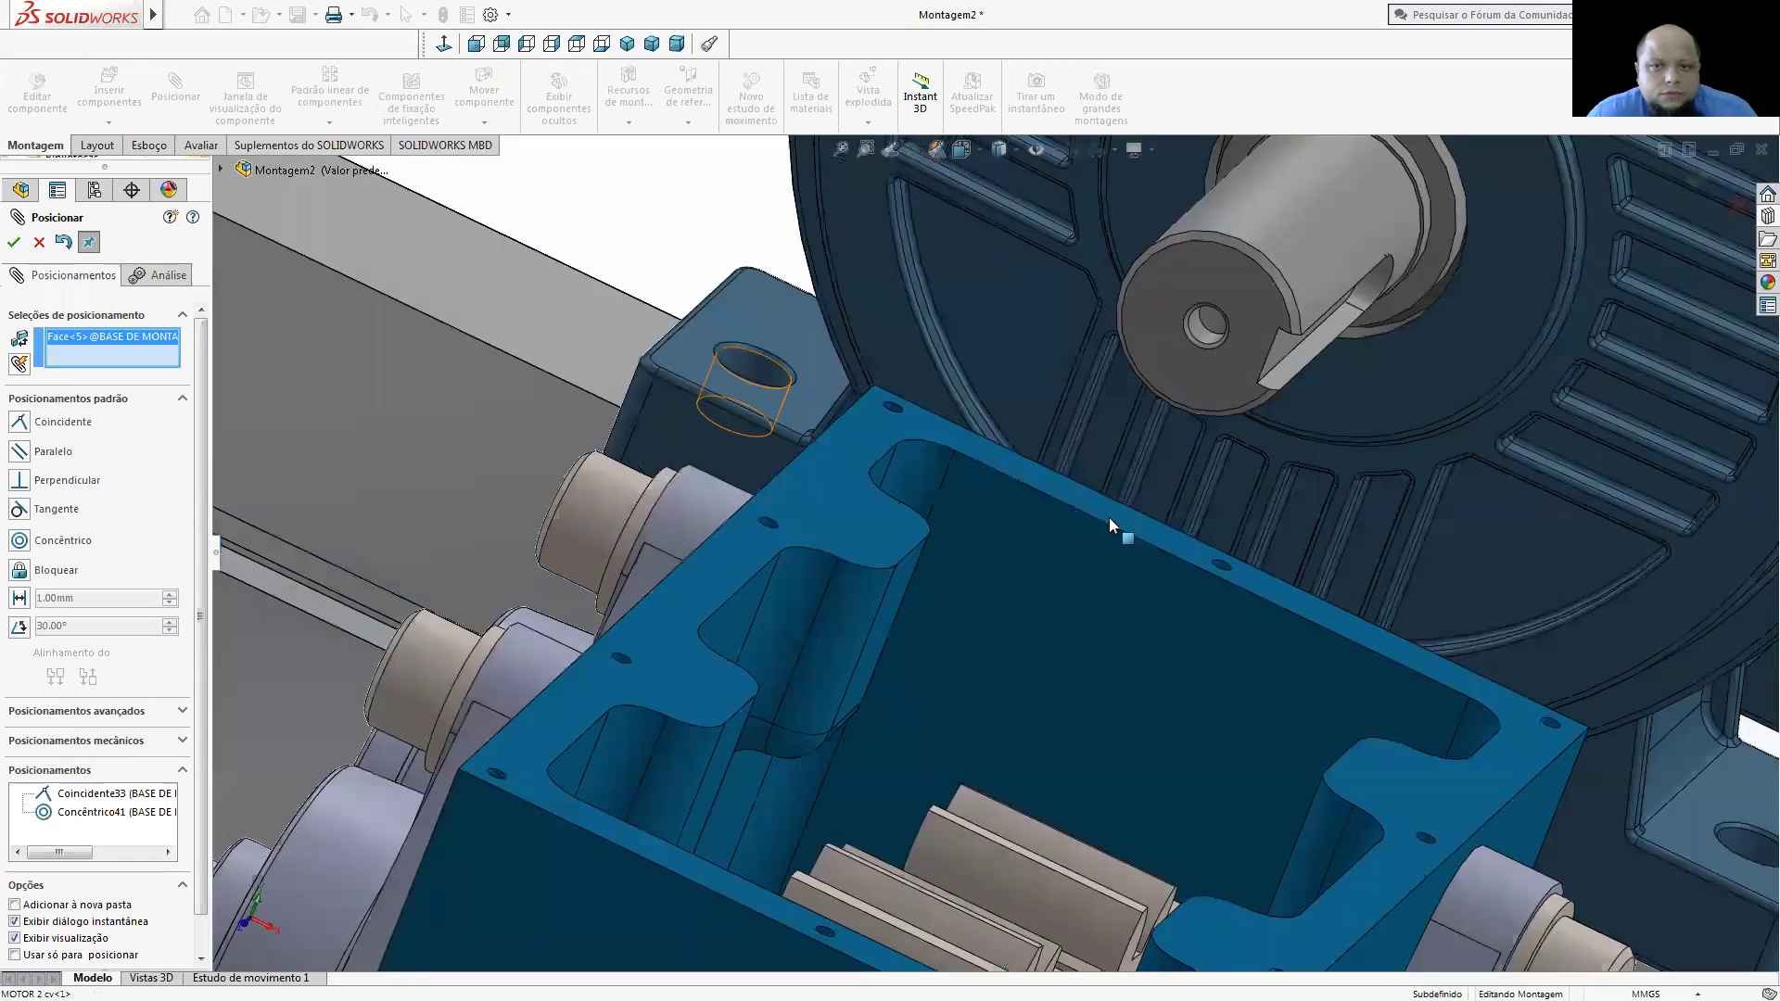
click(1344, 497)
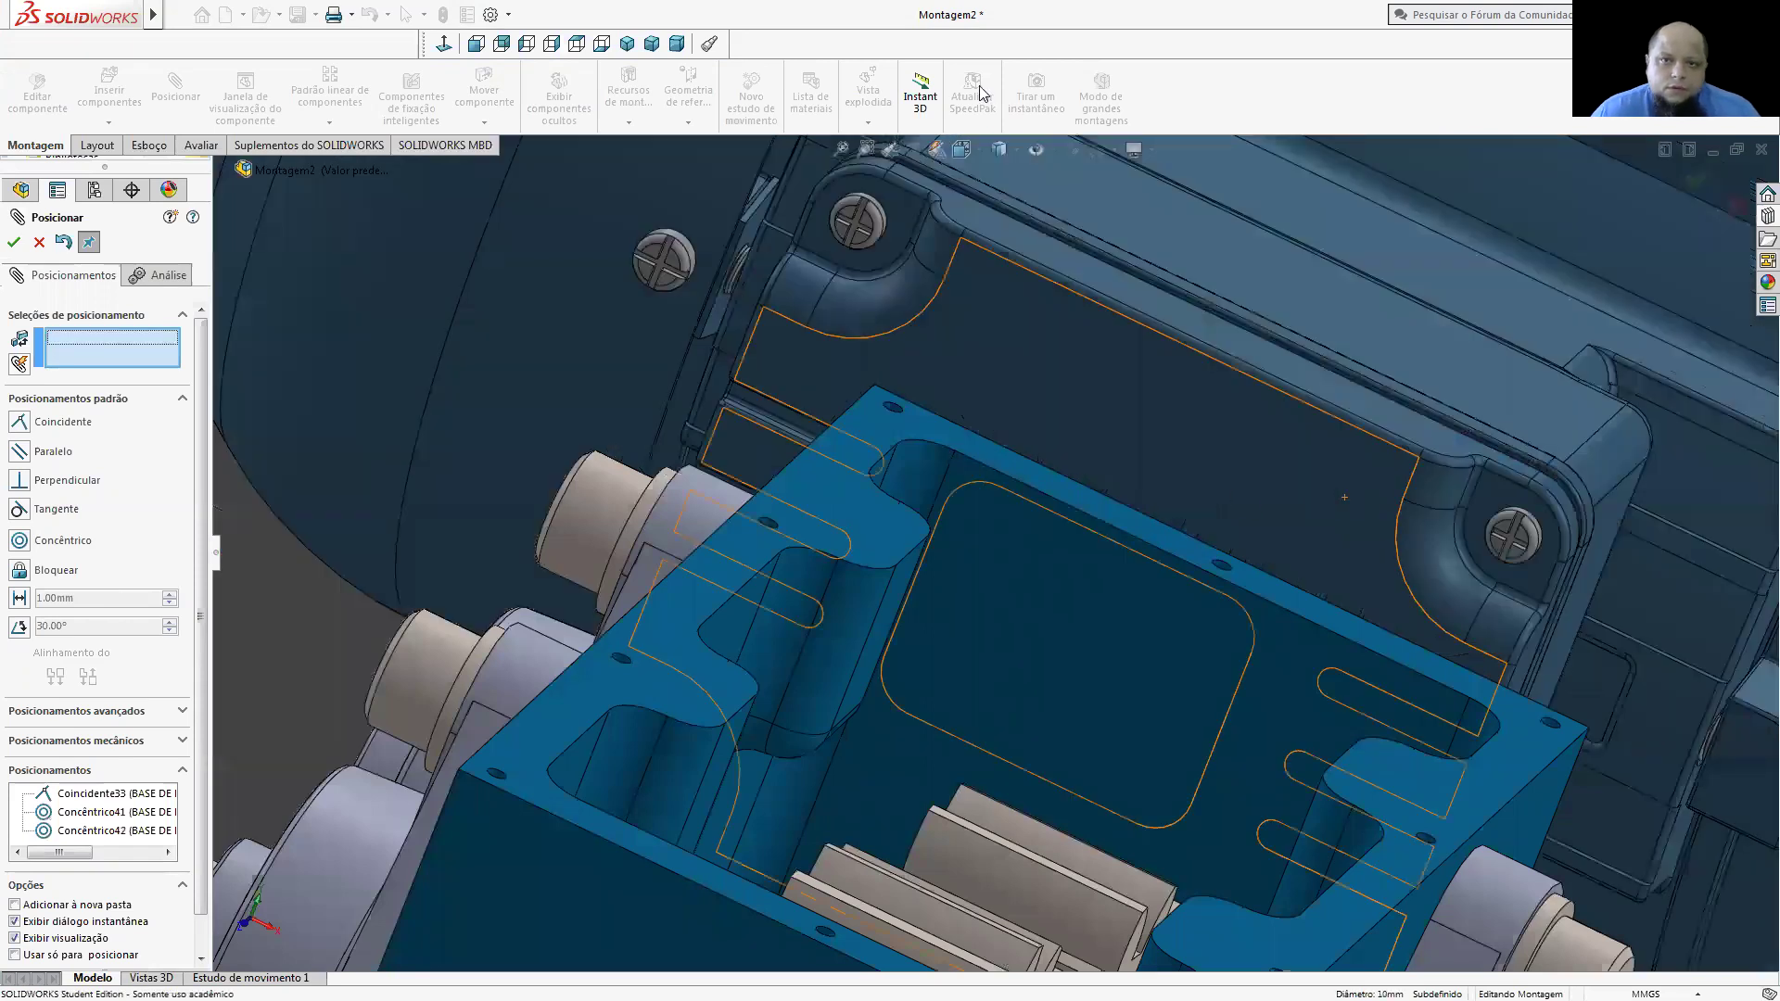
key(z)
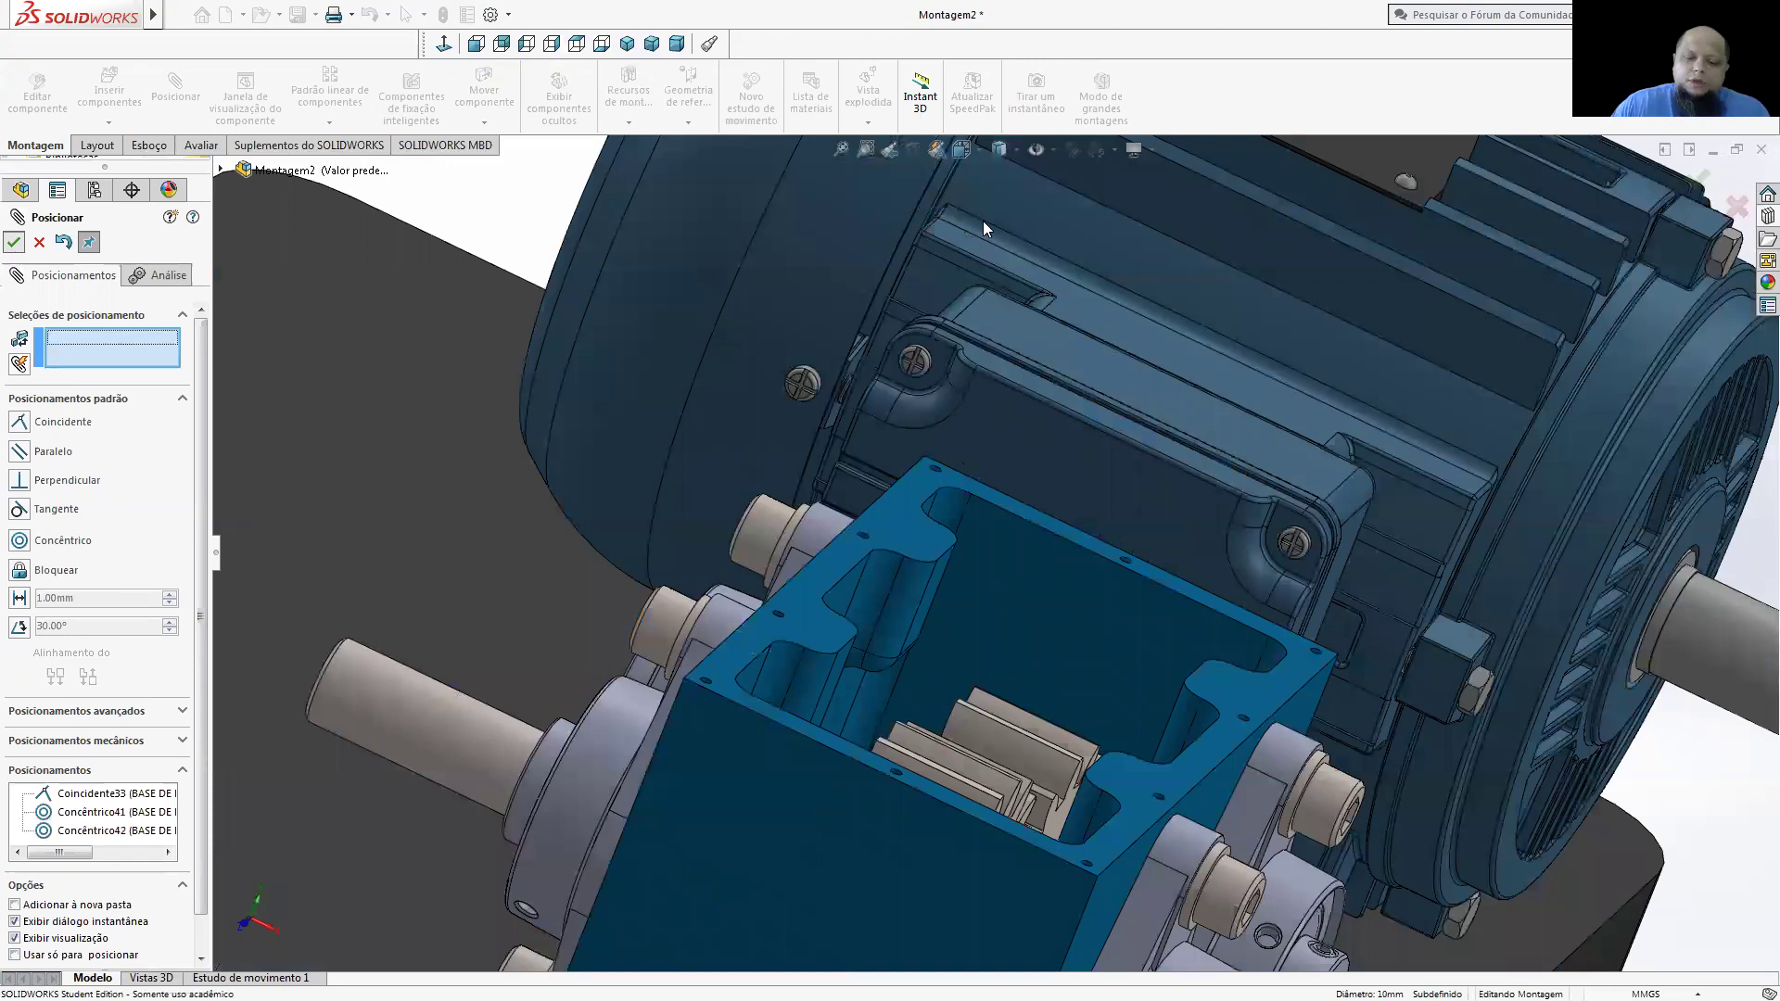
key(Escape)
key(ctrl+7)
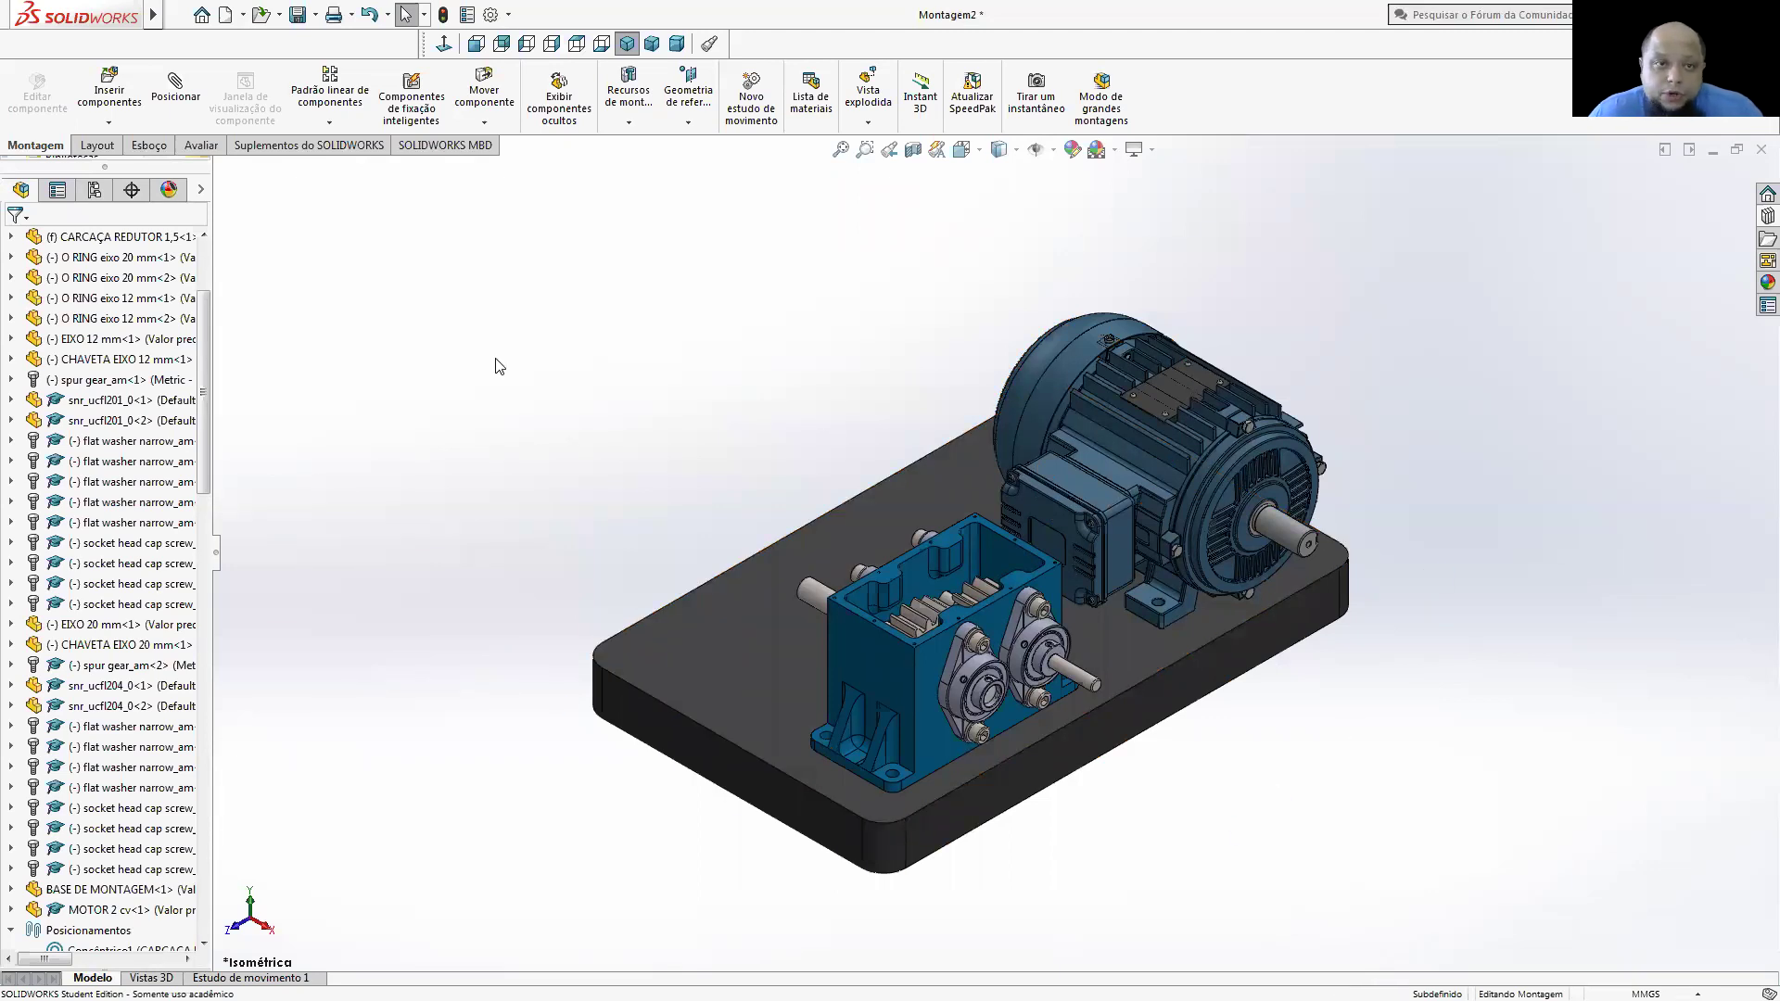
- Insert the POLIA 200A pulley into the assembly near the 12 mm shaft
click(109, 90)
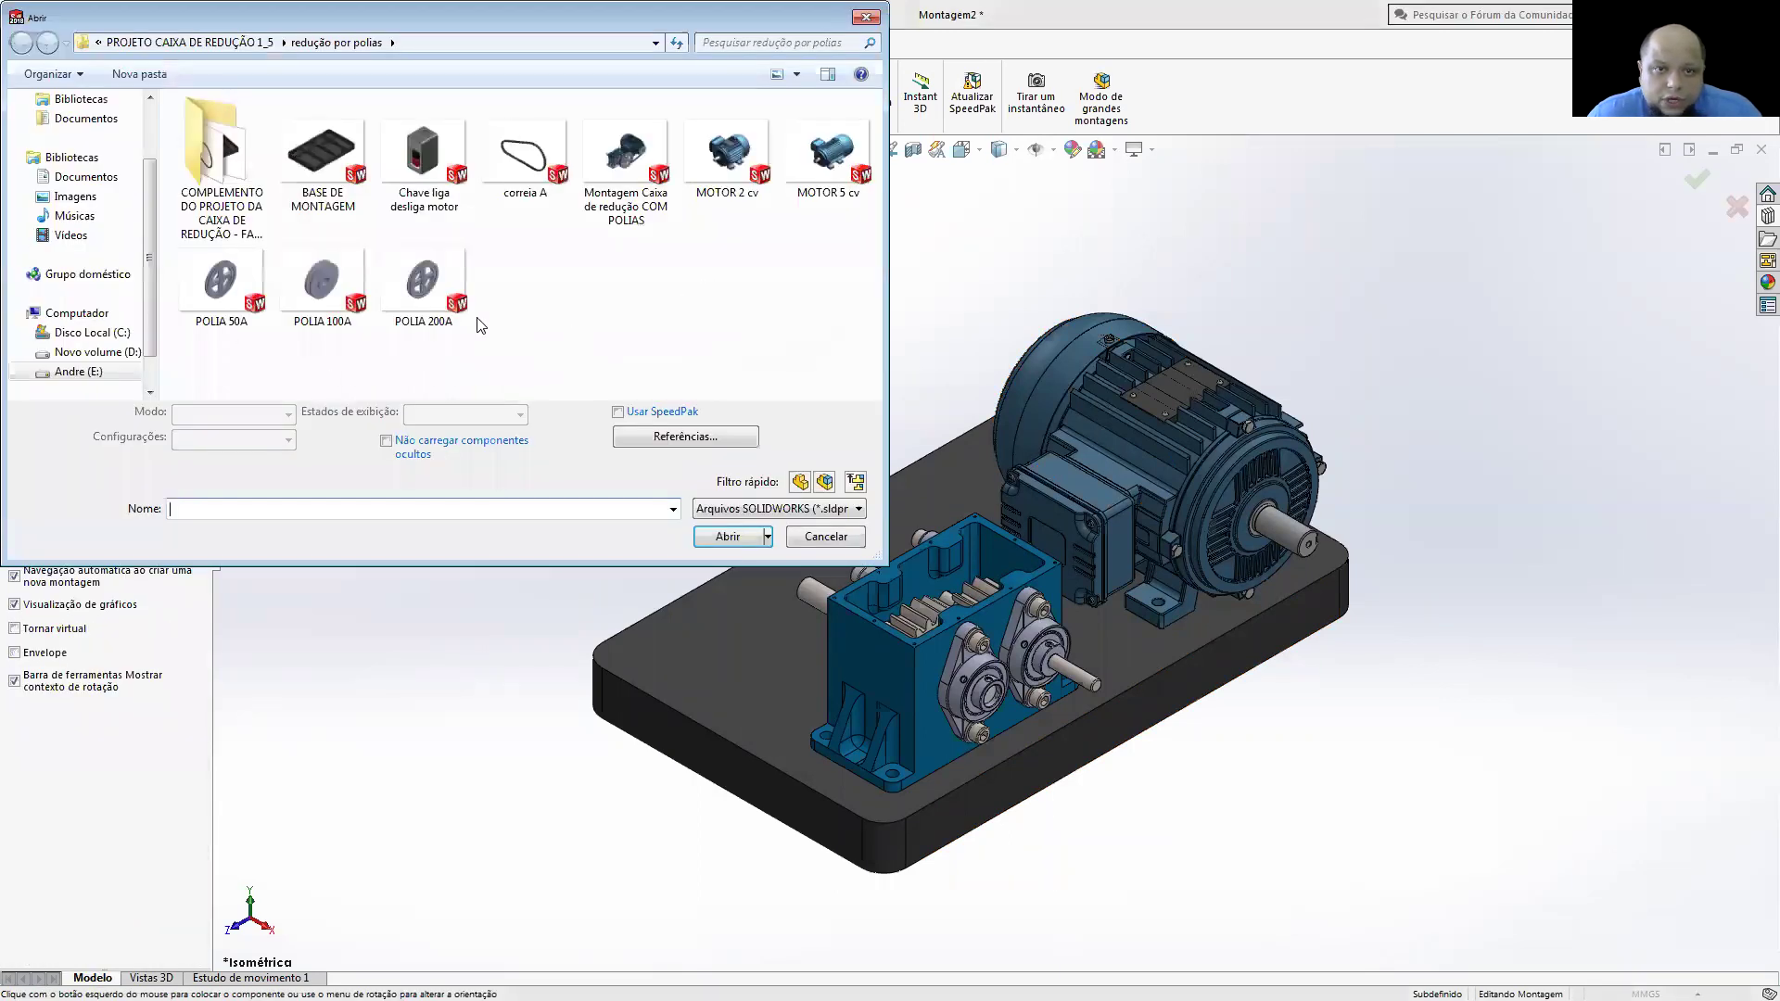
click(730, 537)
click(1184, 766)
scroll(1075, 678, down, 3)
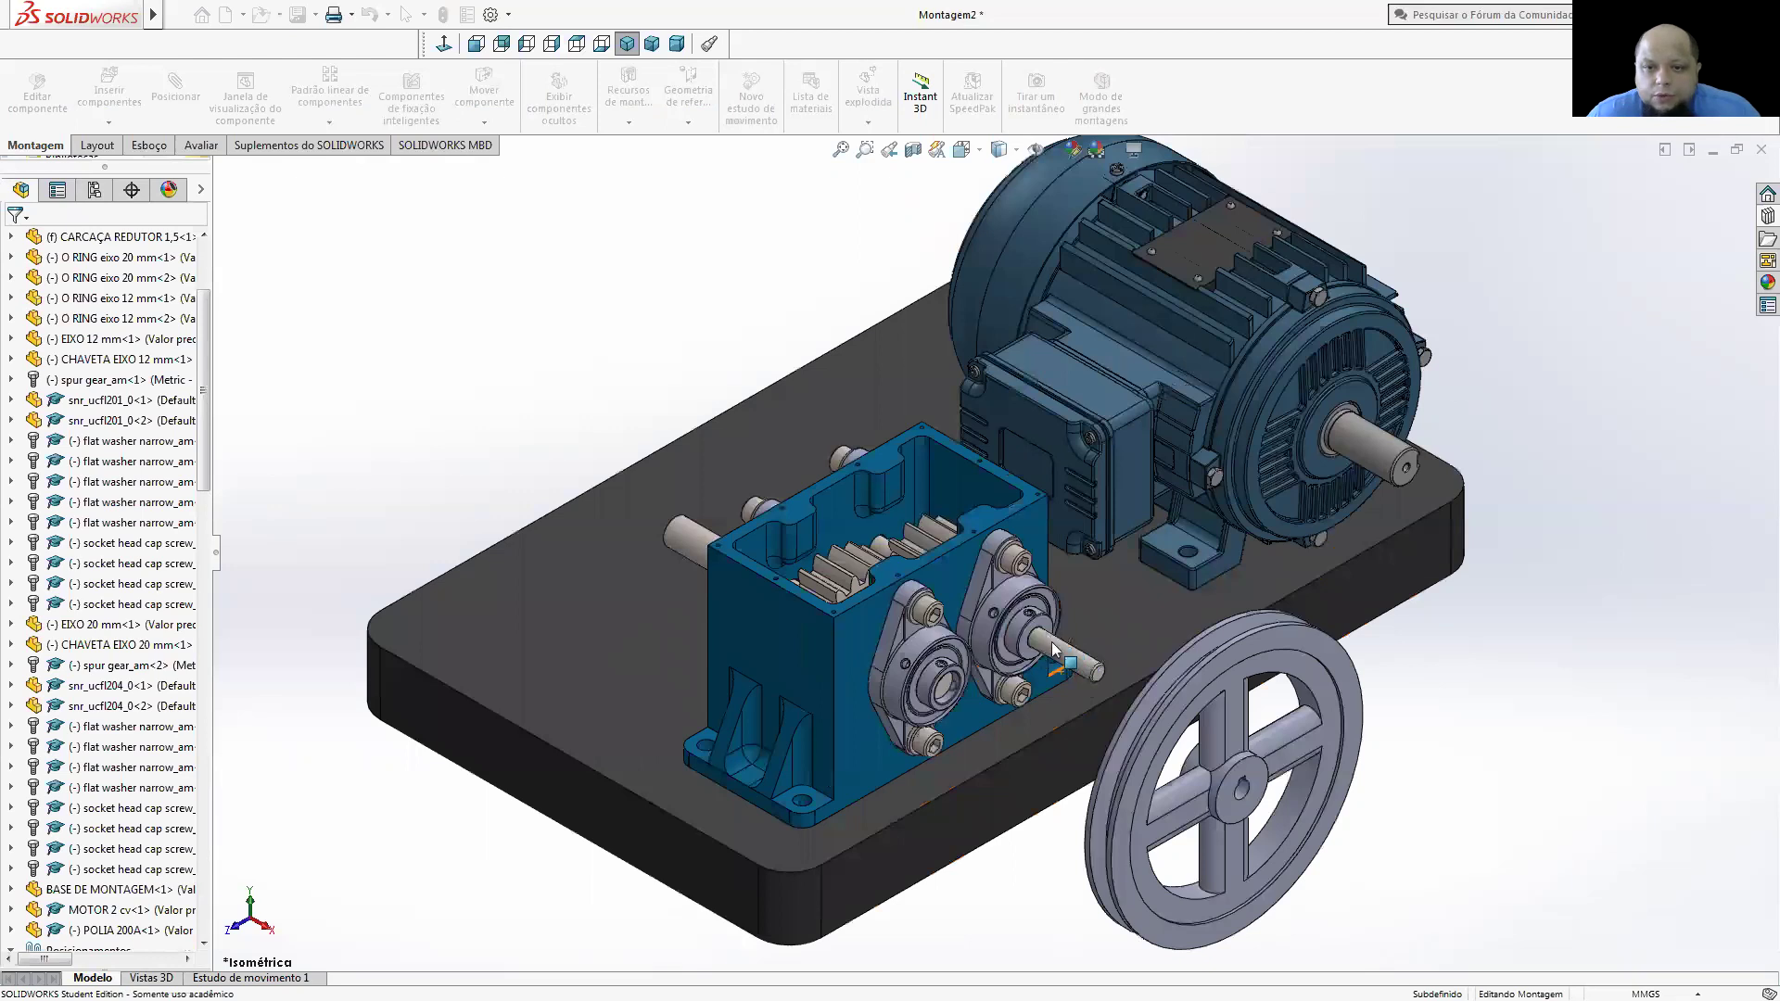
click(1057, 651)
scroll(1039, 667, down, 2)
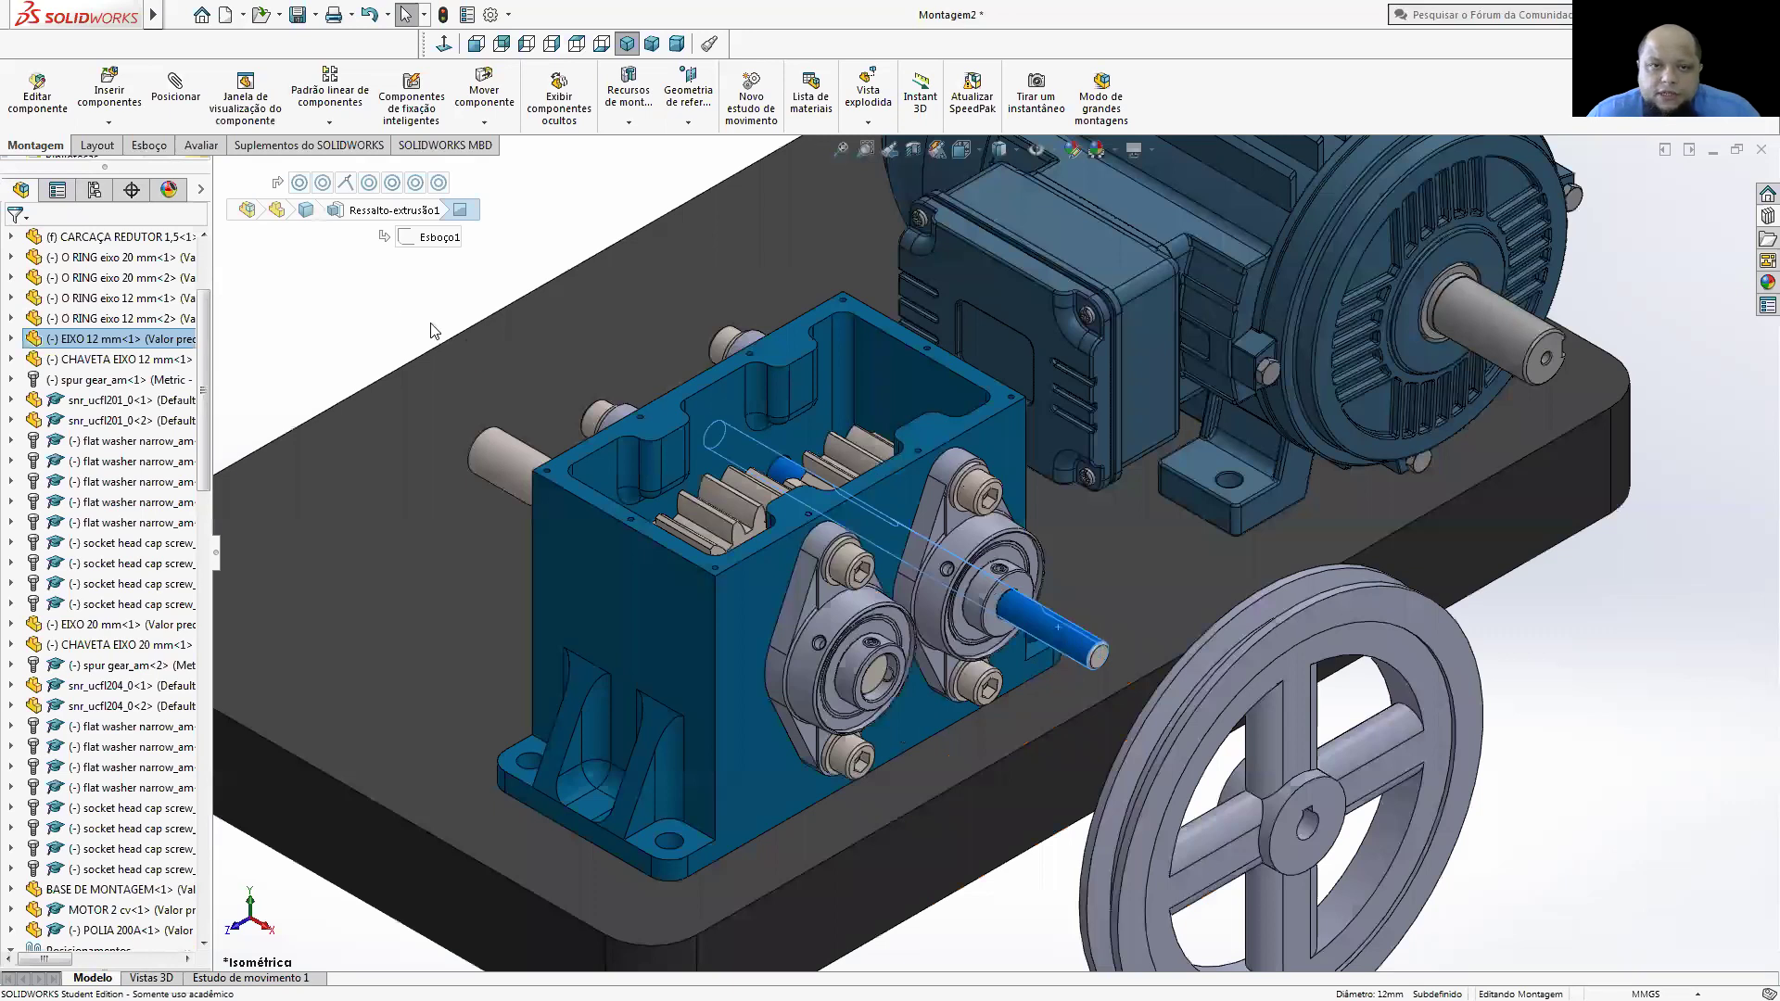
- Insert the CHAVETA EIXO 12 mm key part and fit the assembly in view
click(144, 97)
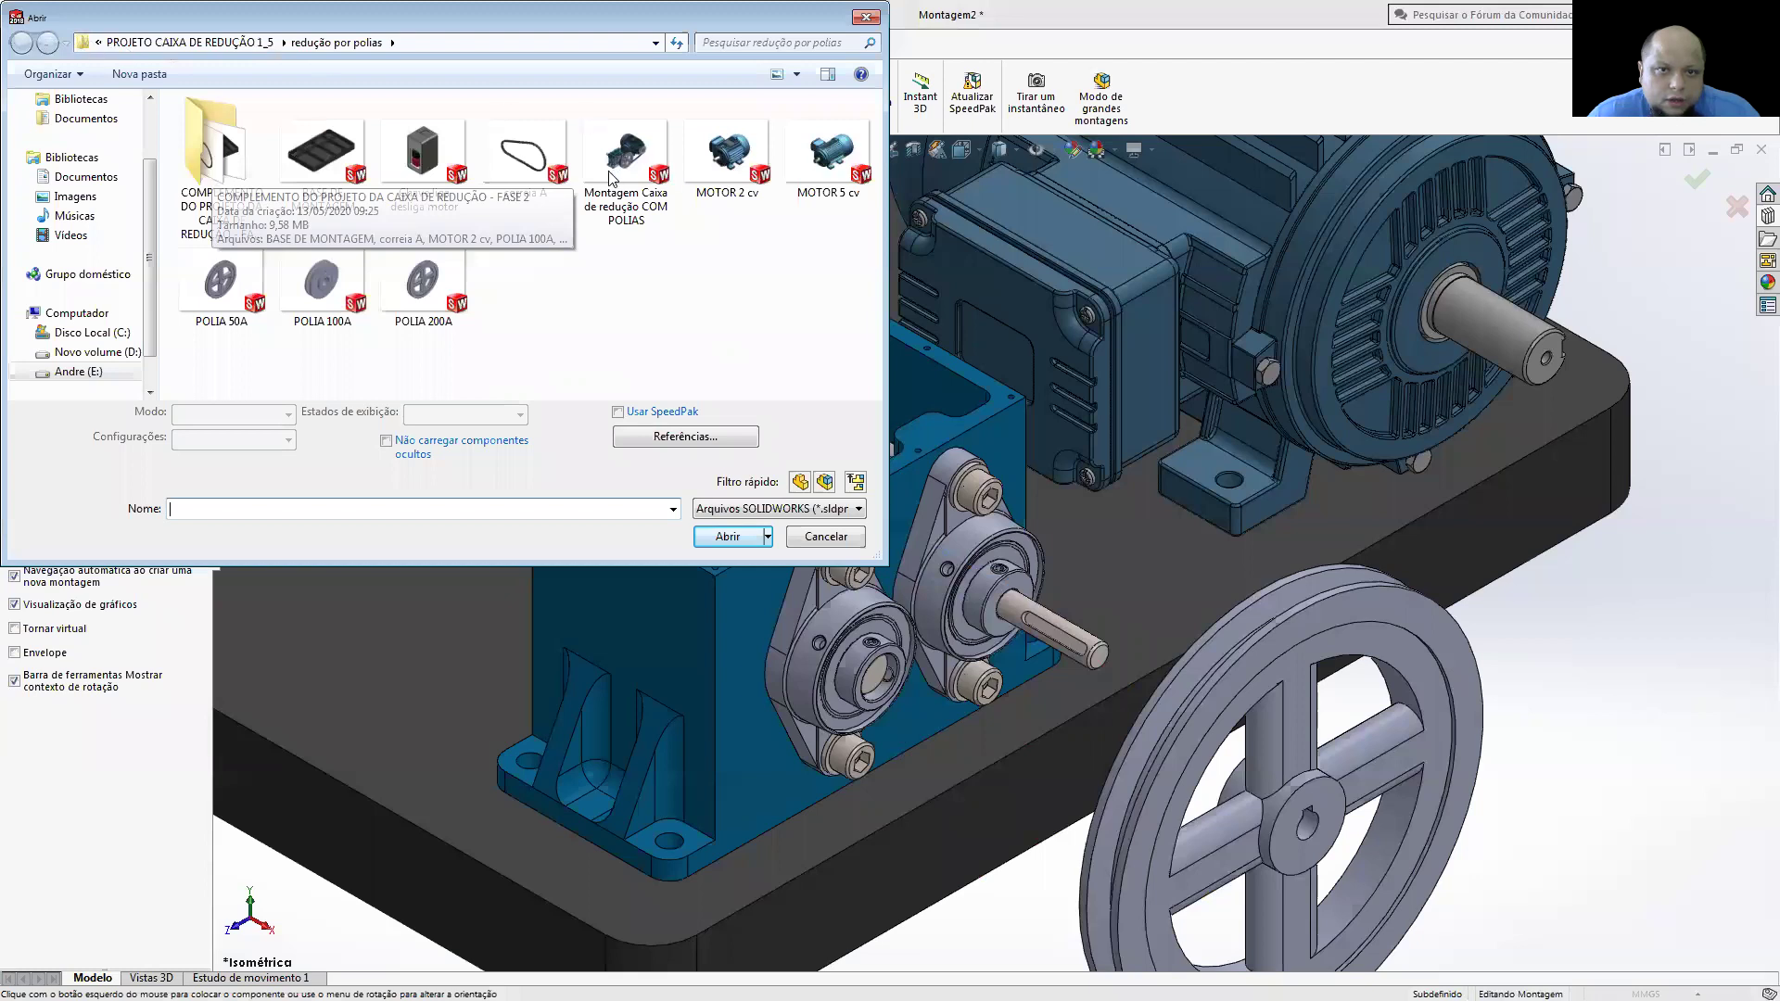
click(731, 524)
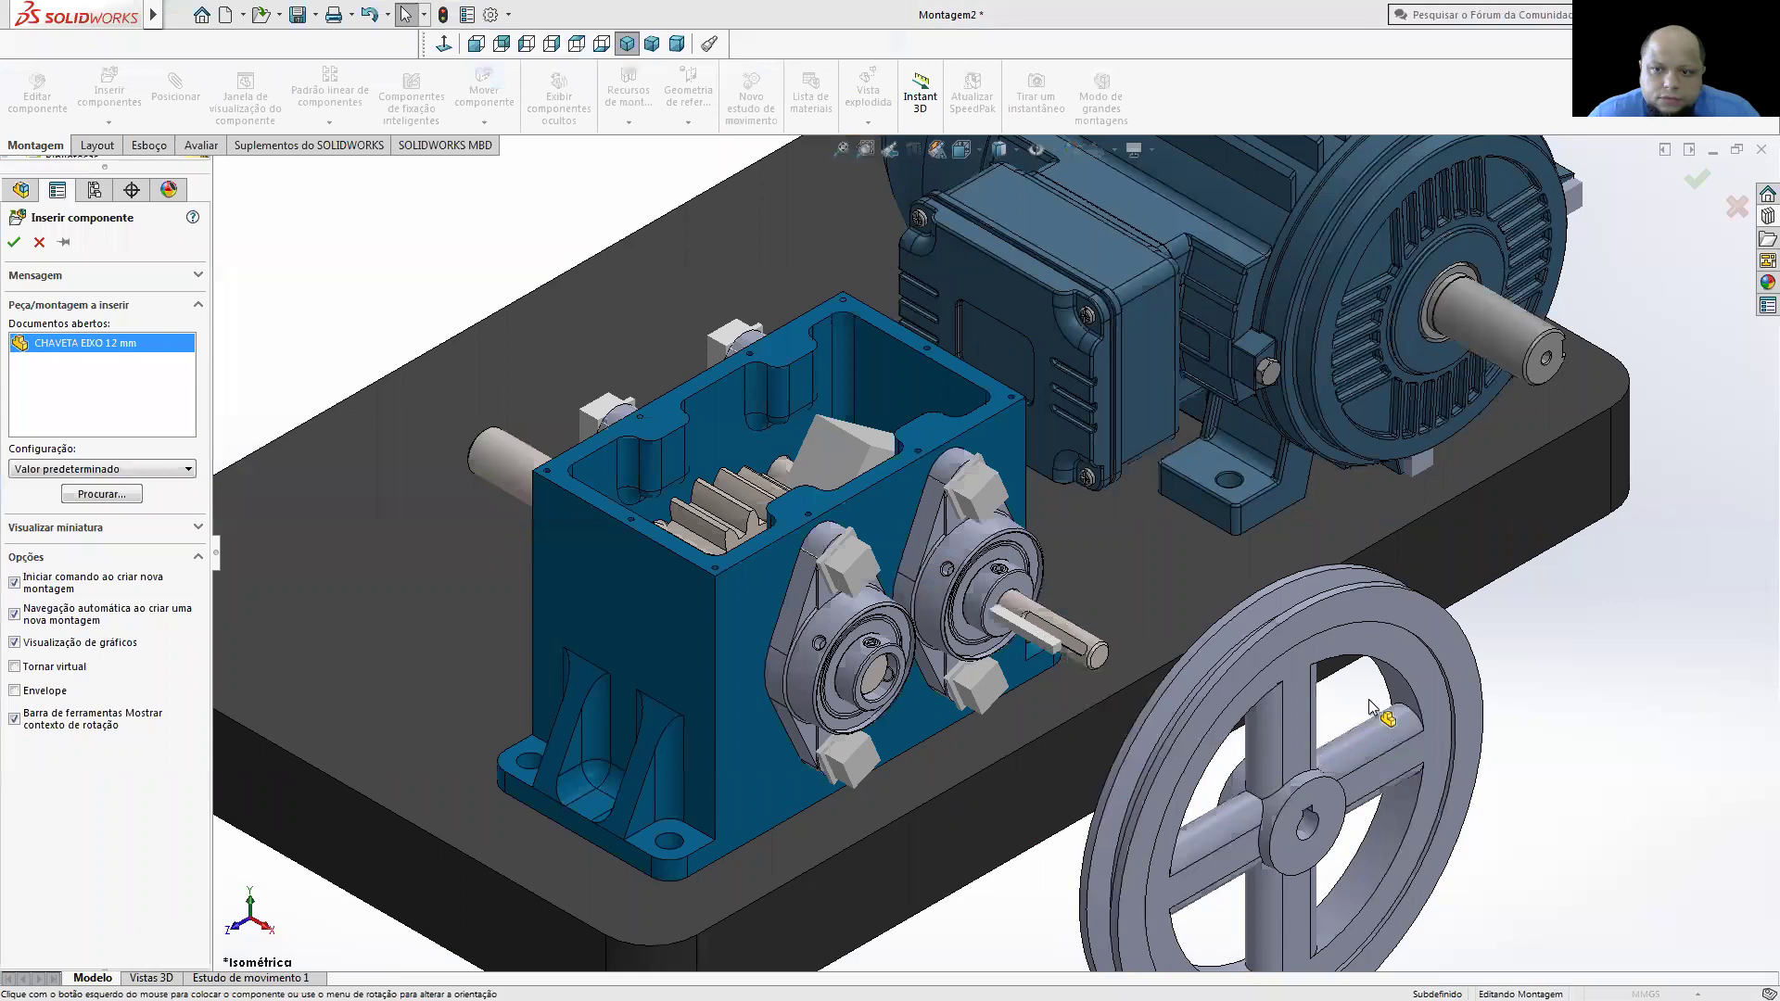
key(f)
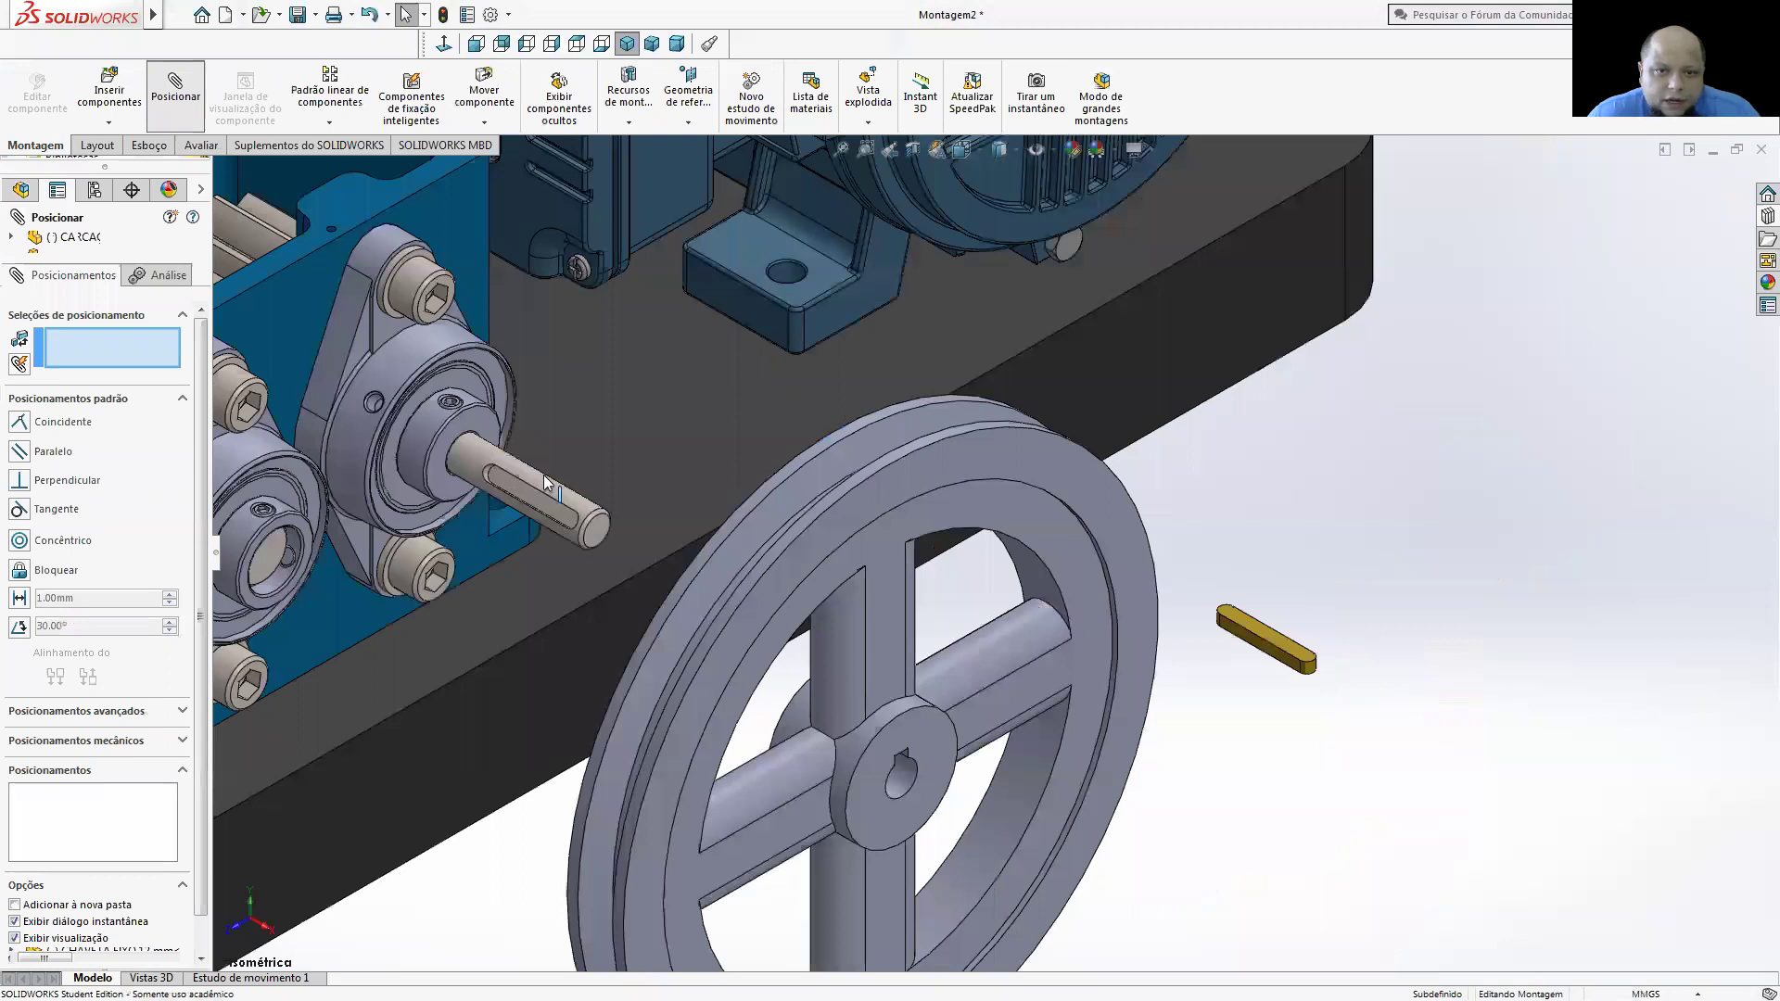
- Mate the key's rounded end concentric with the output shaft's keyway
scroll(545, 482, down, 2)
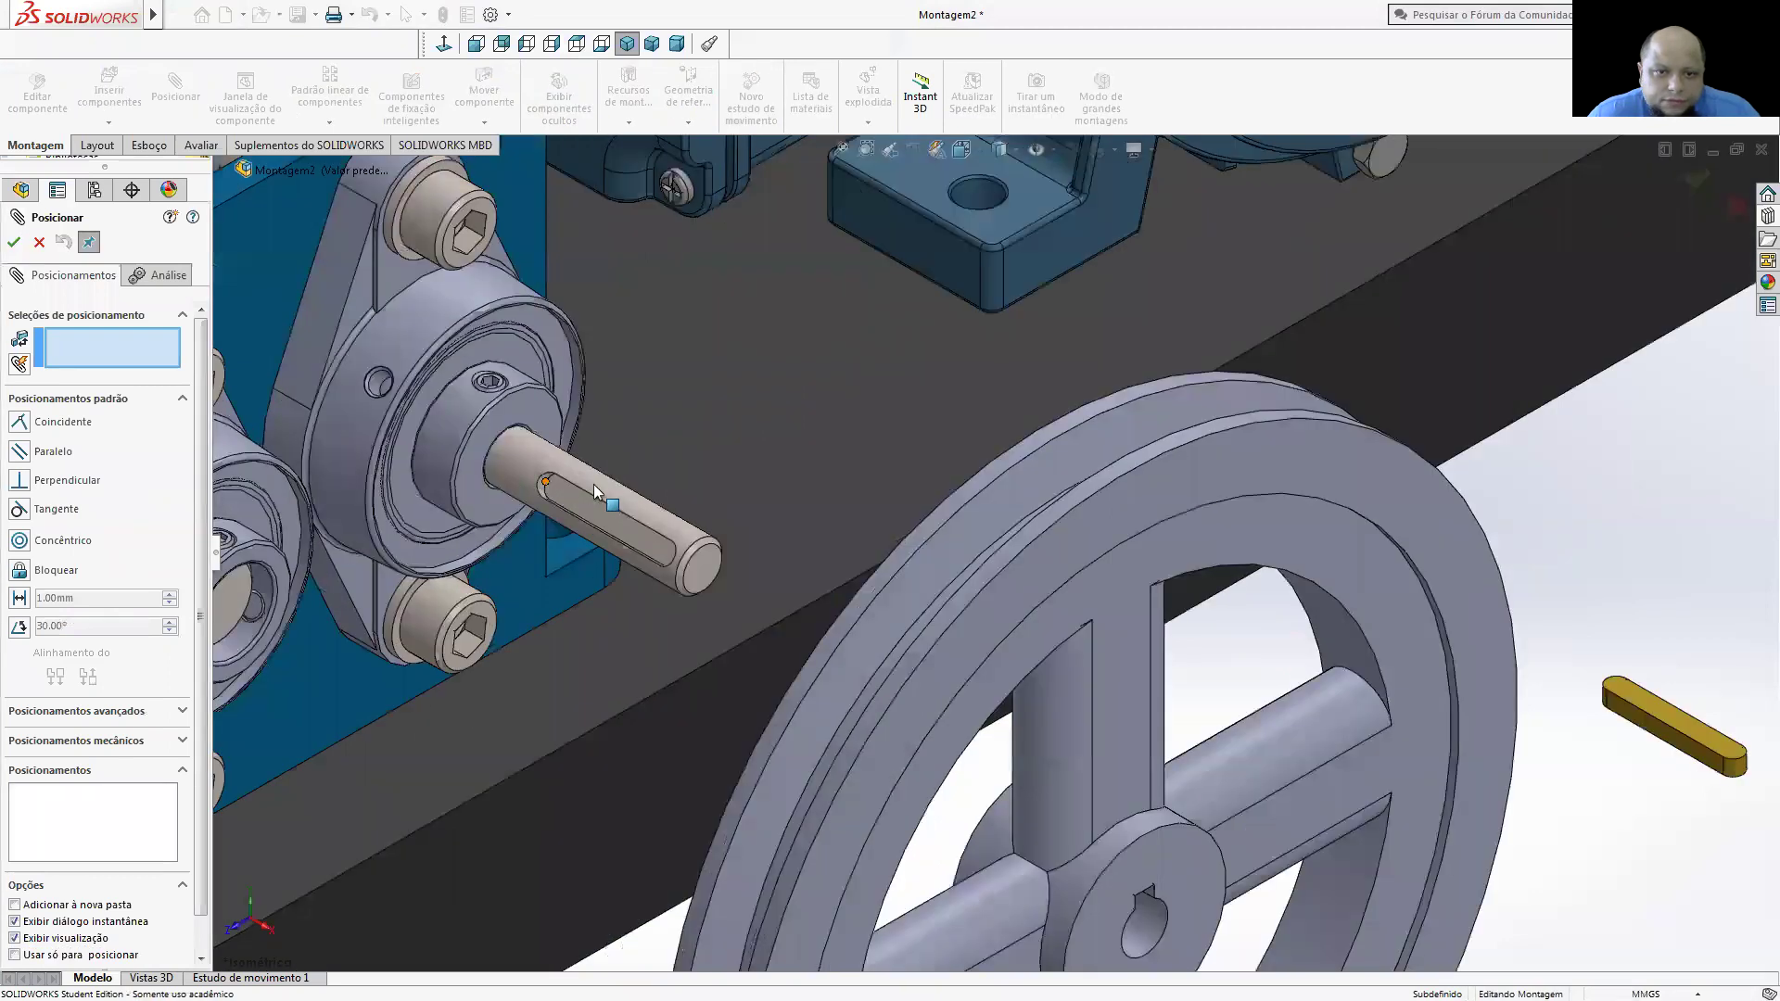
click(592, 488)
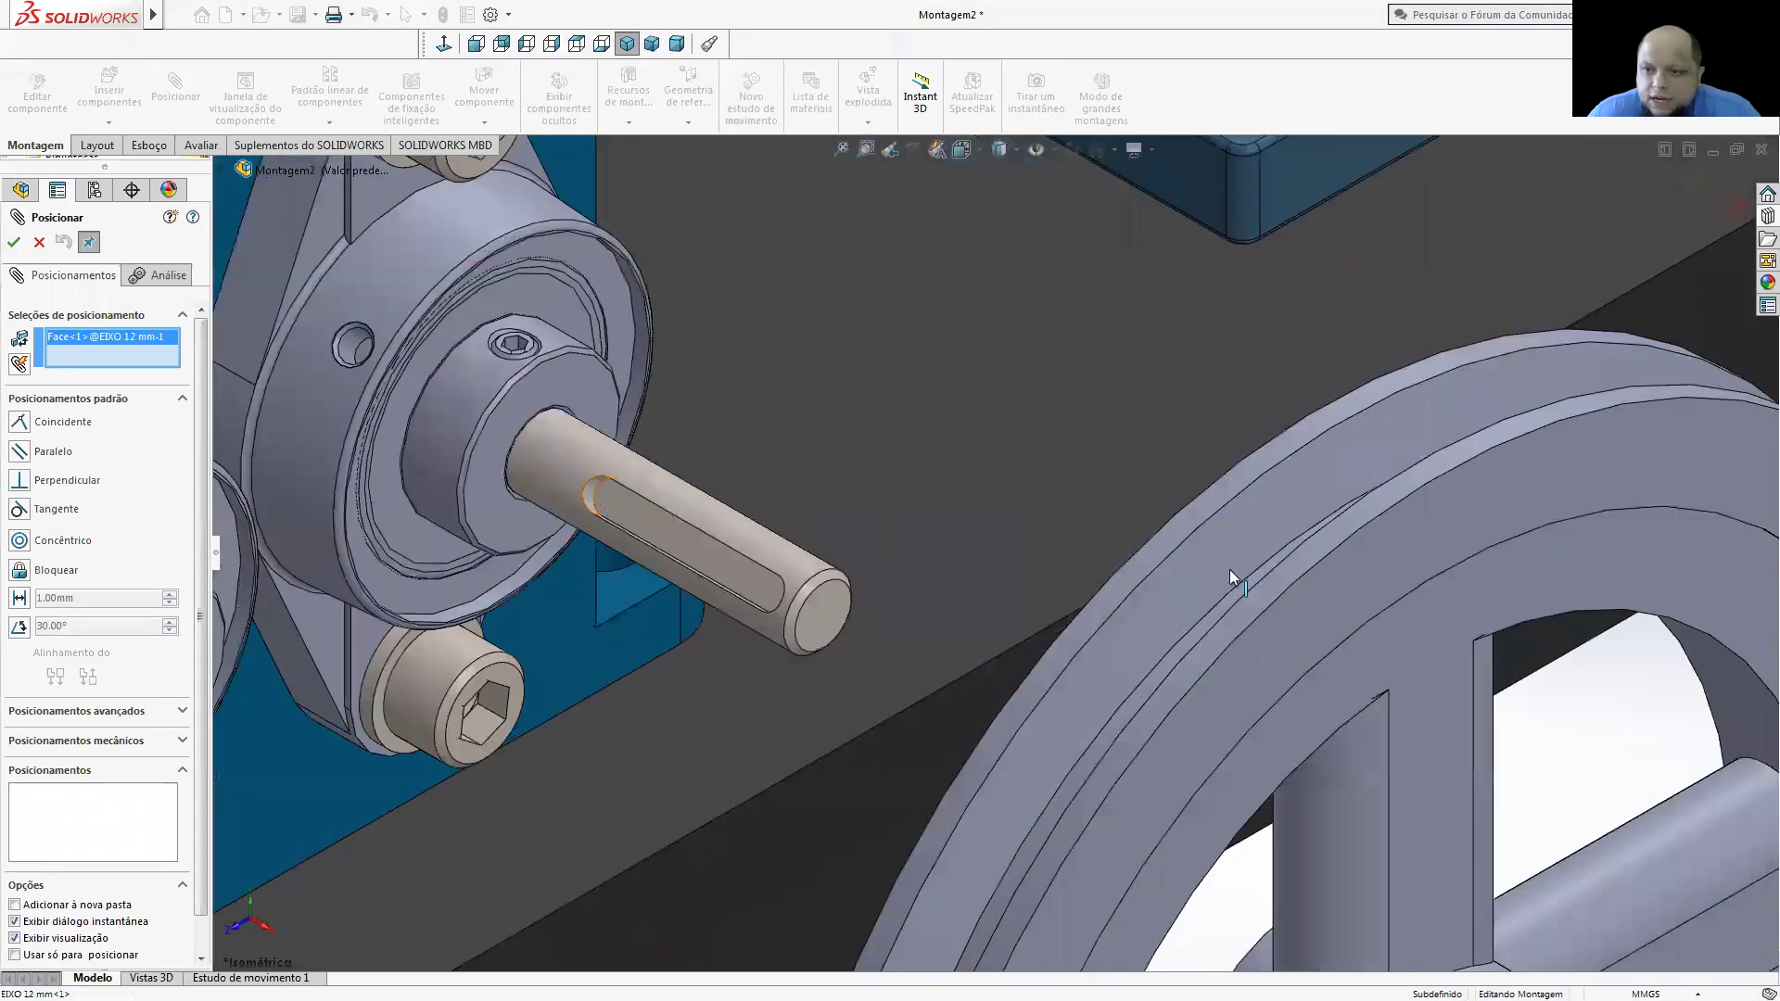
scroll(1356, 602, up, 3)
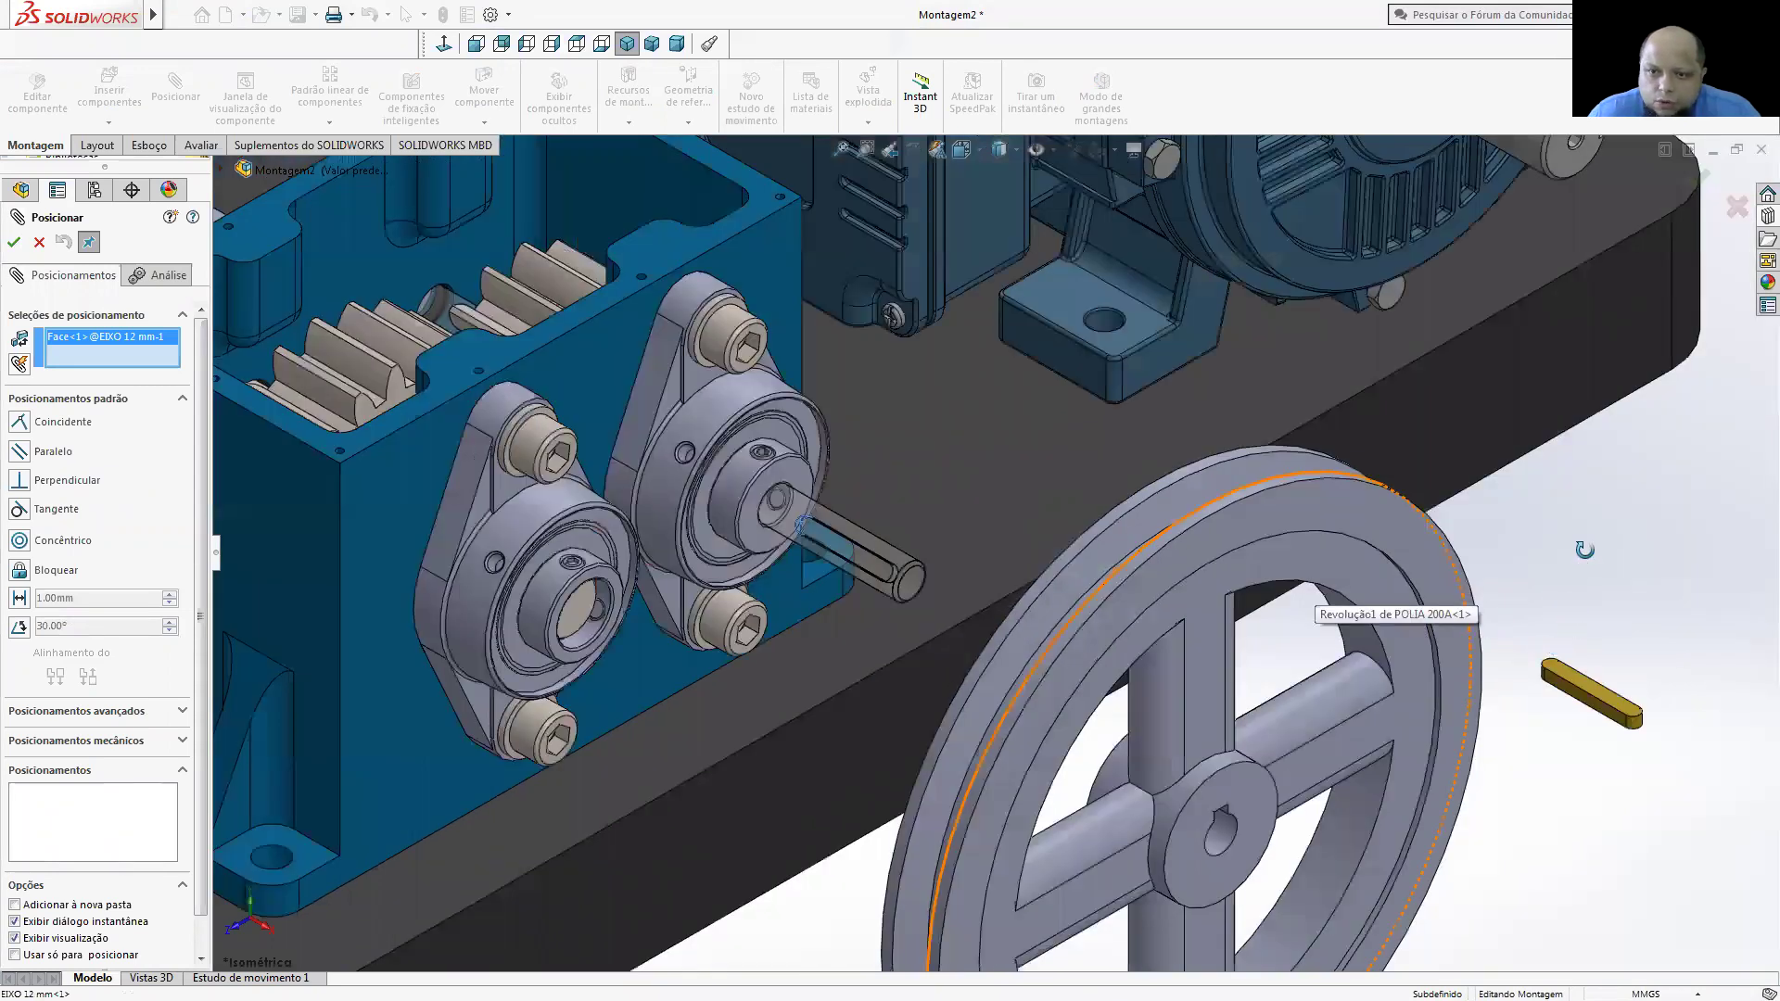
middle_drag(1622, 526, 1362, 629)
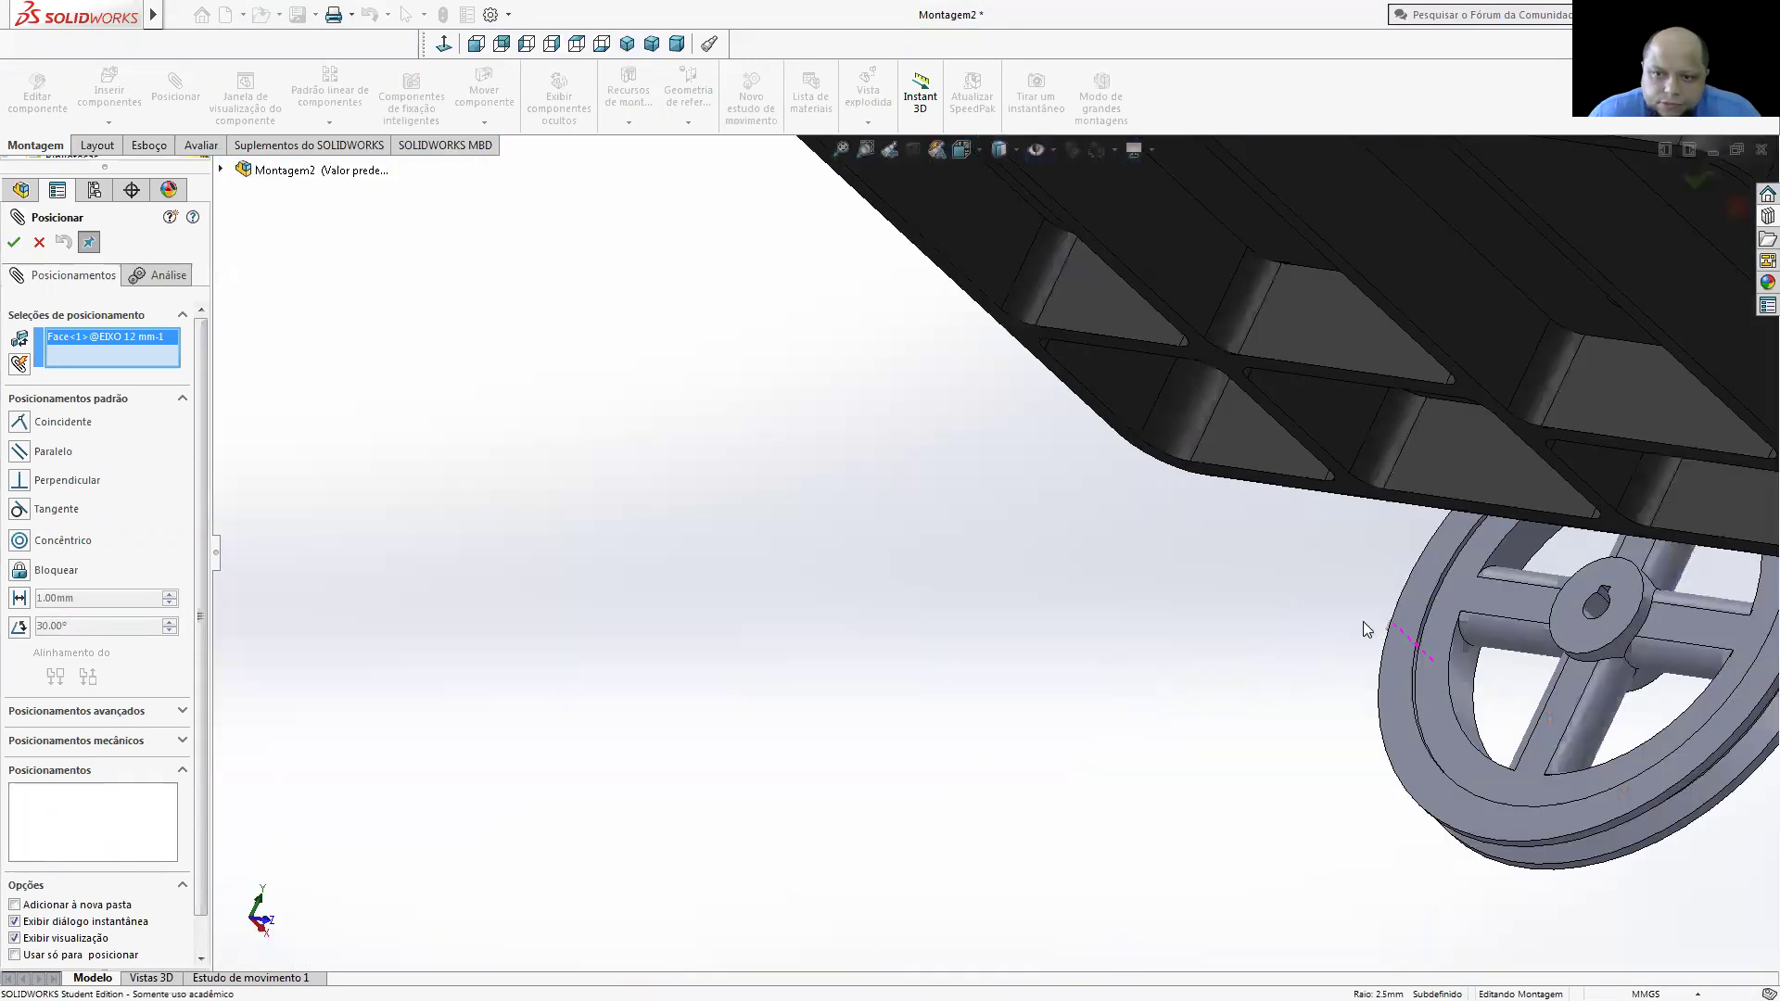
scroll(1390, 630, down, 3)
scroll(1279, 614, down, 2)
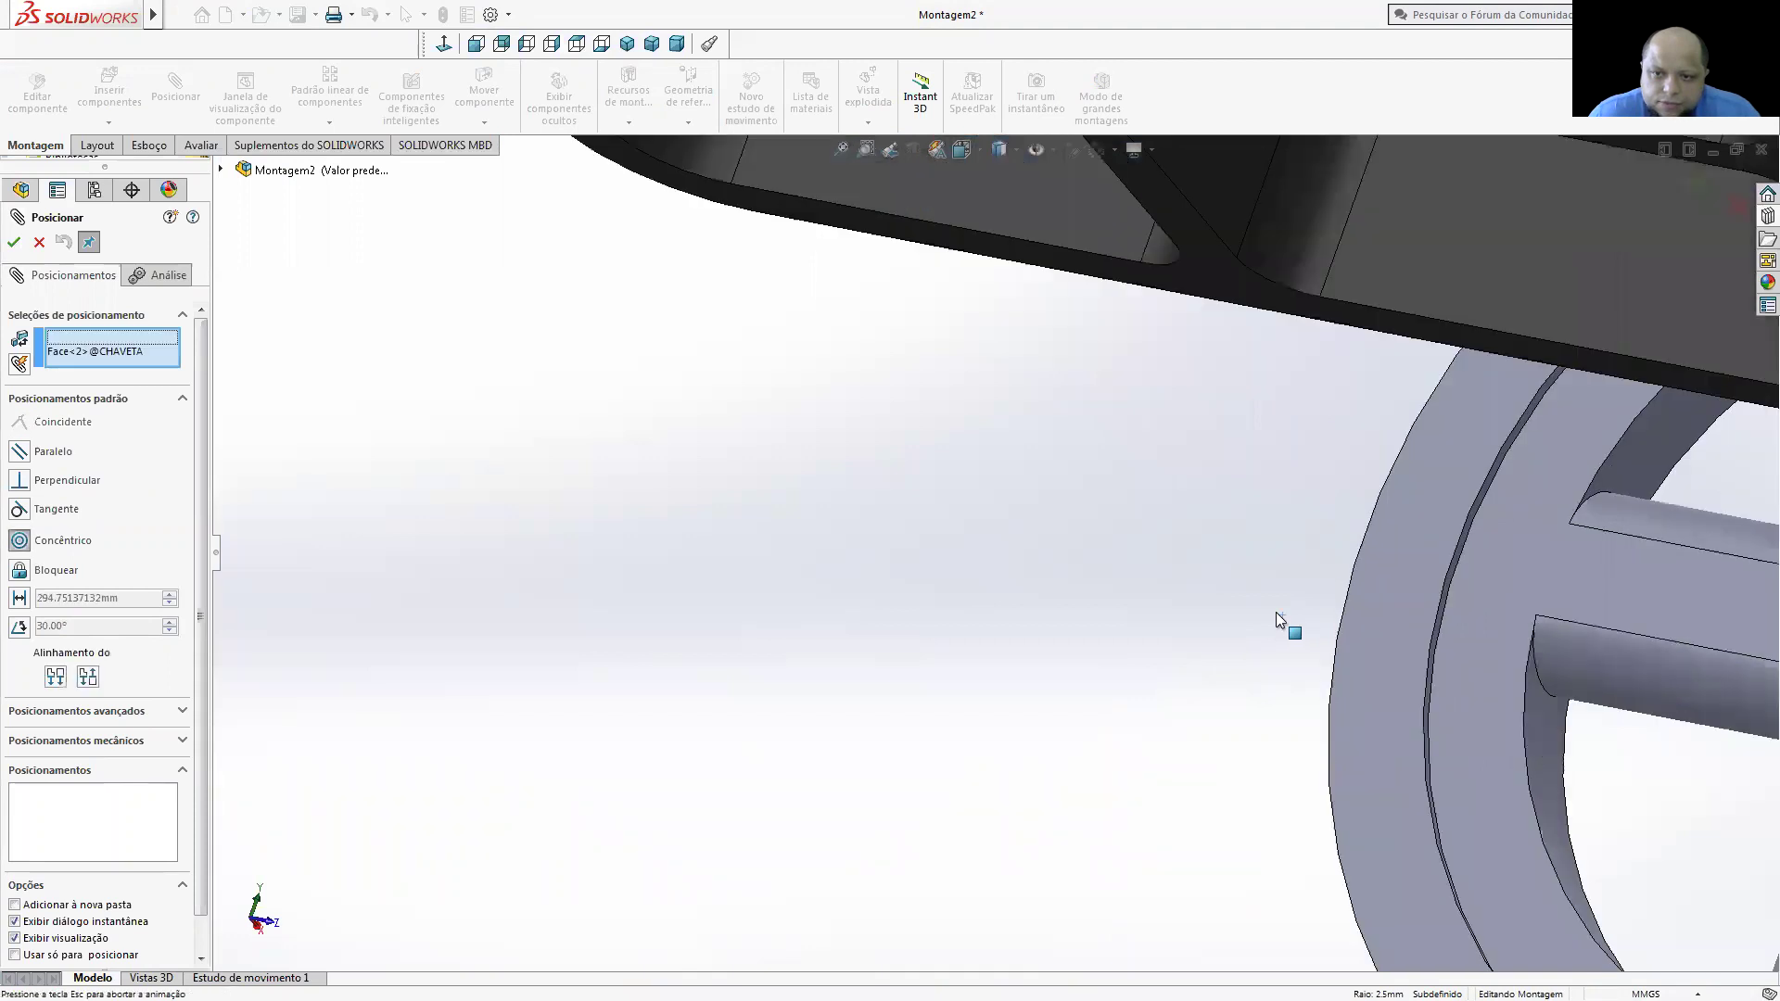
click(1503, 652)
key(Return)
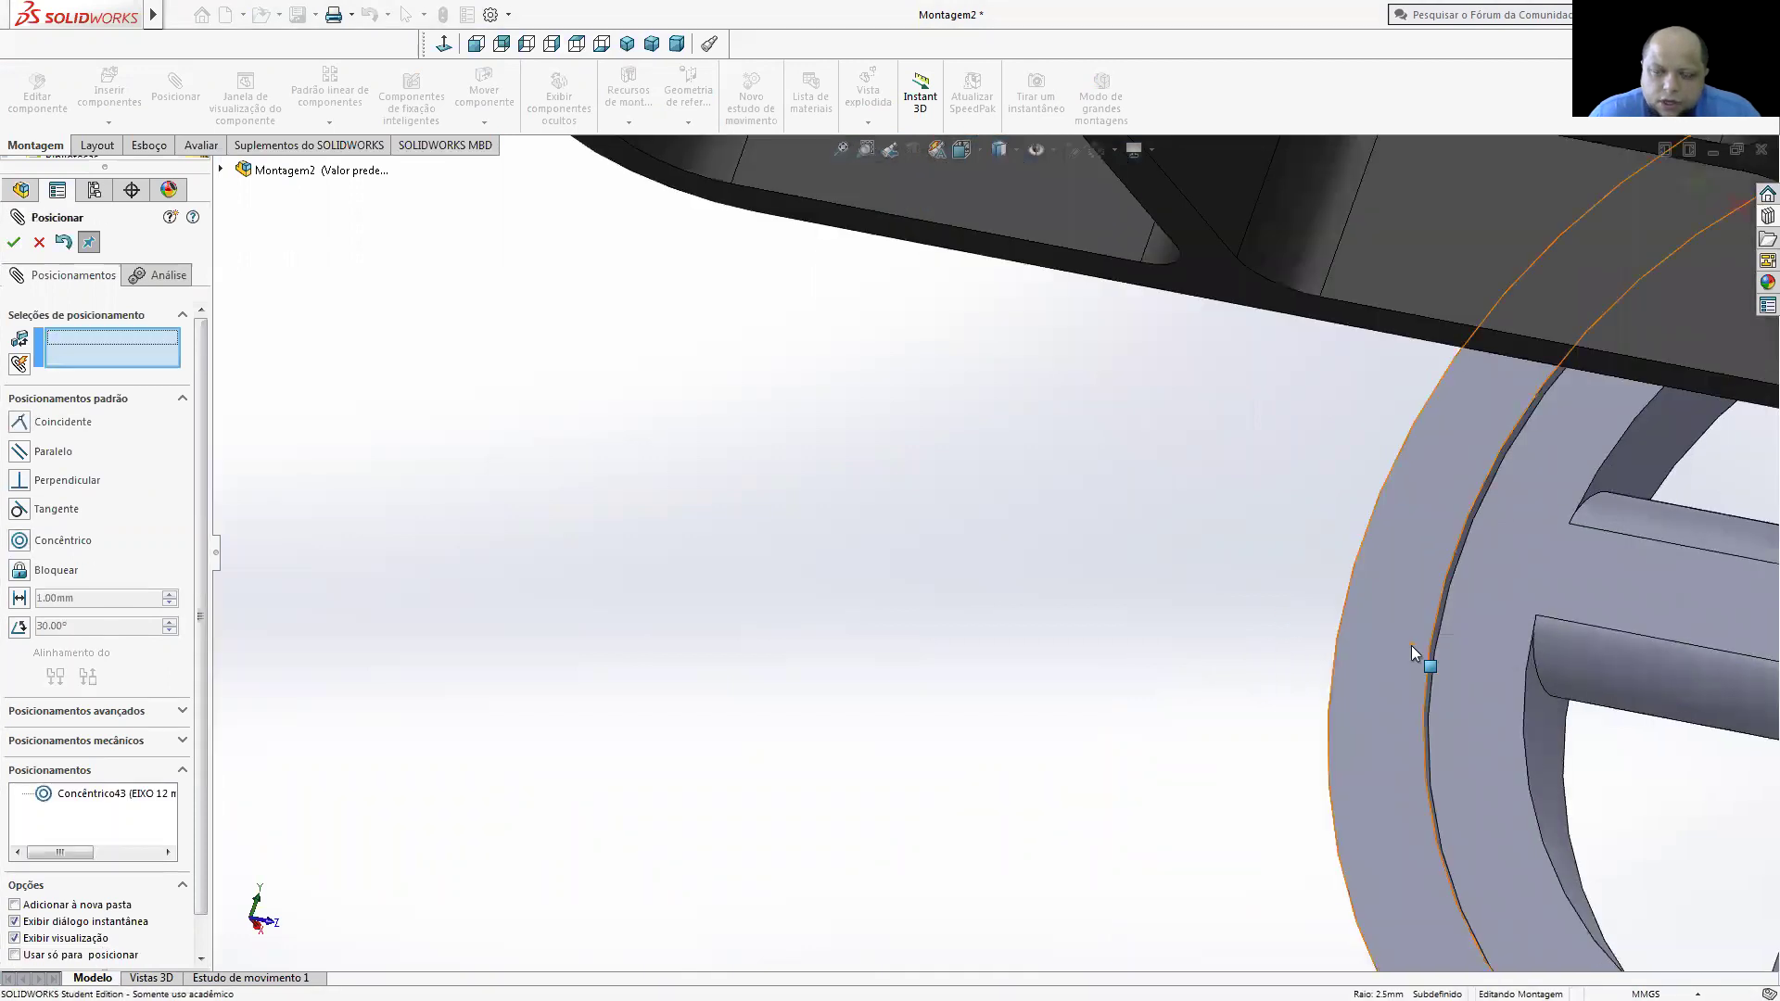
- Seat the key on the keyway floor with a coincident mate
scroll(1411, 645, up, 5)
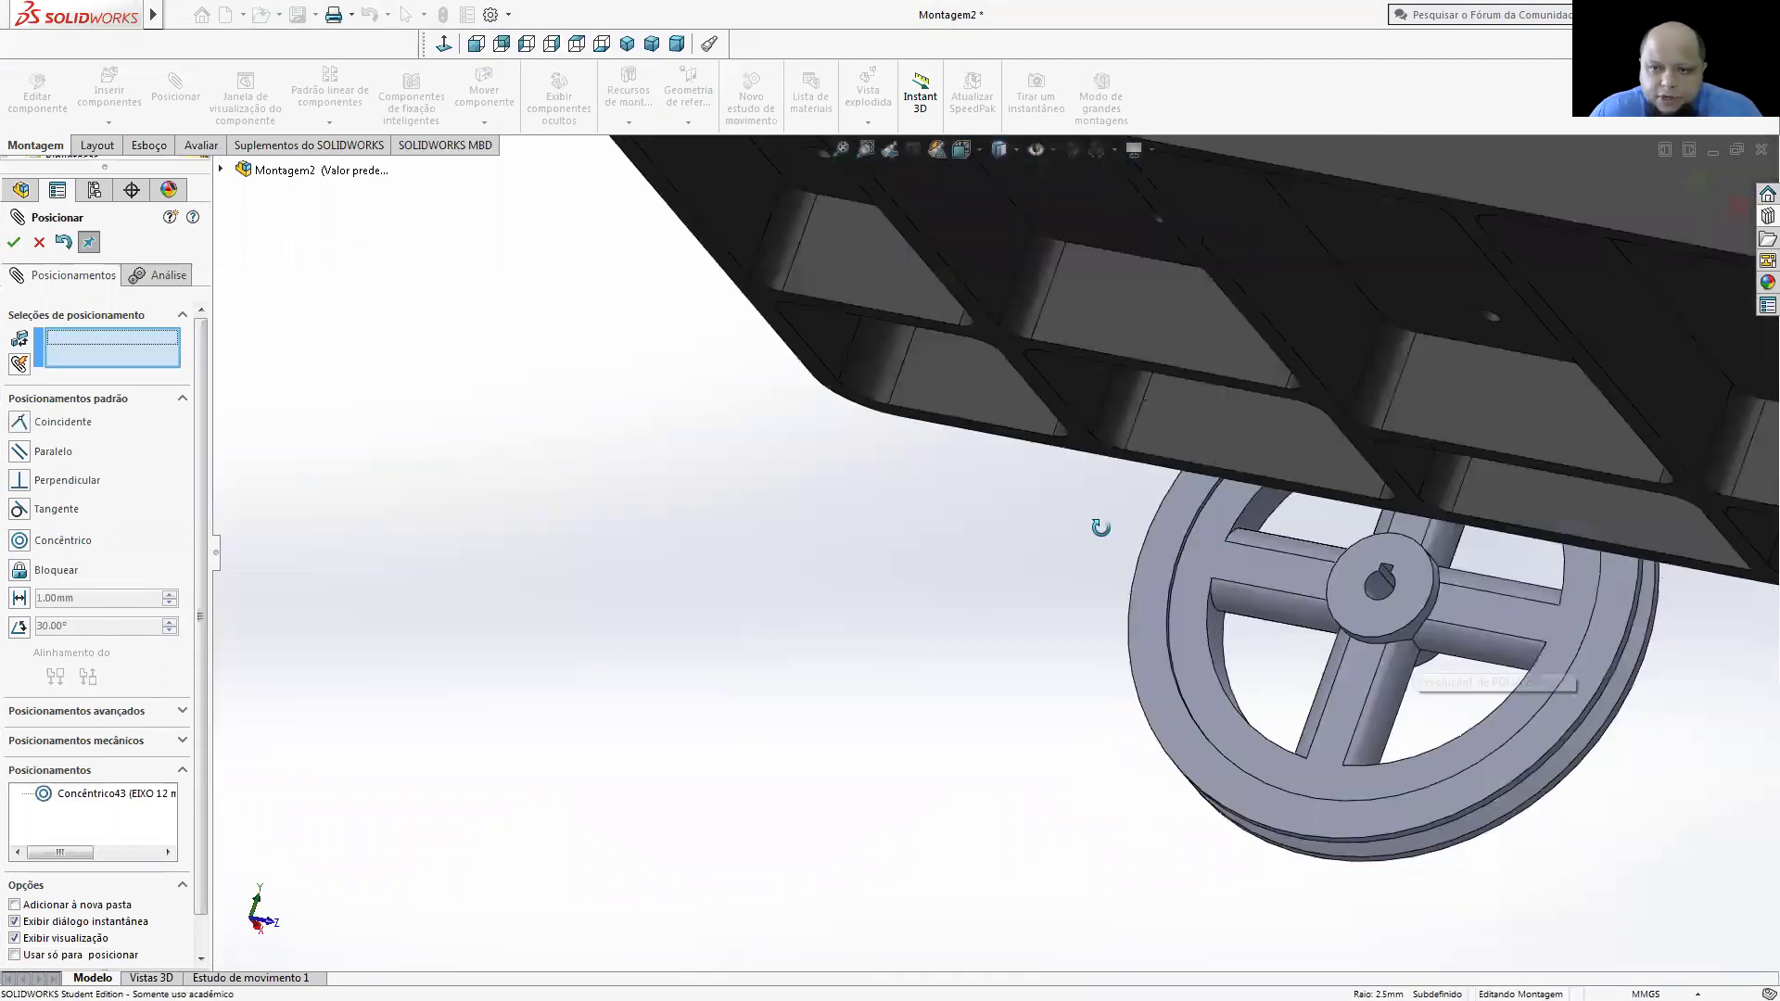
key(ctrl+7)
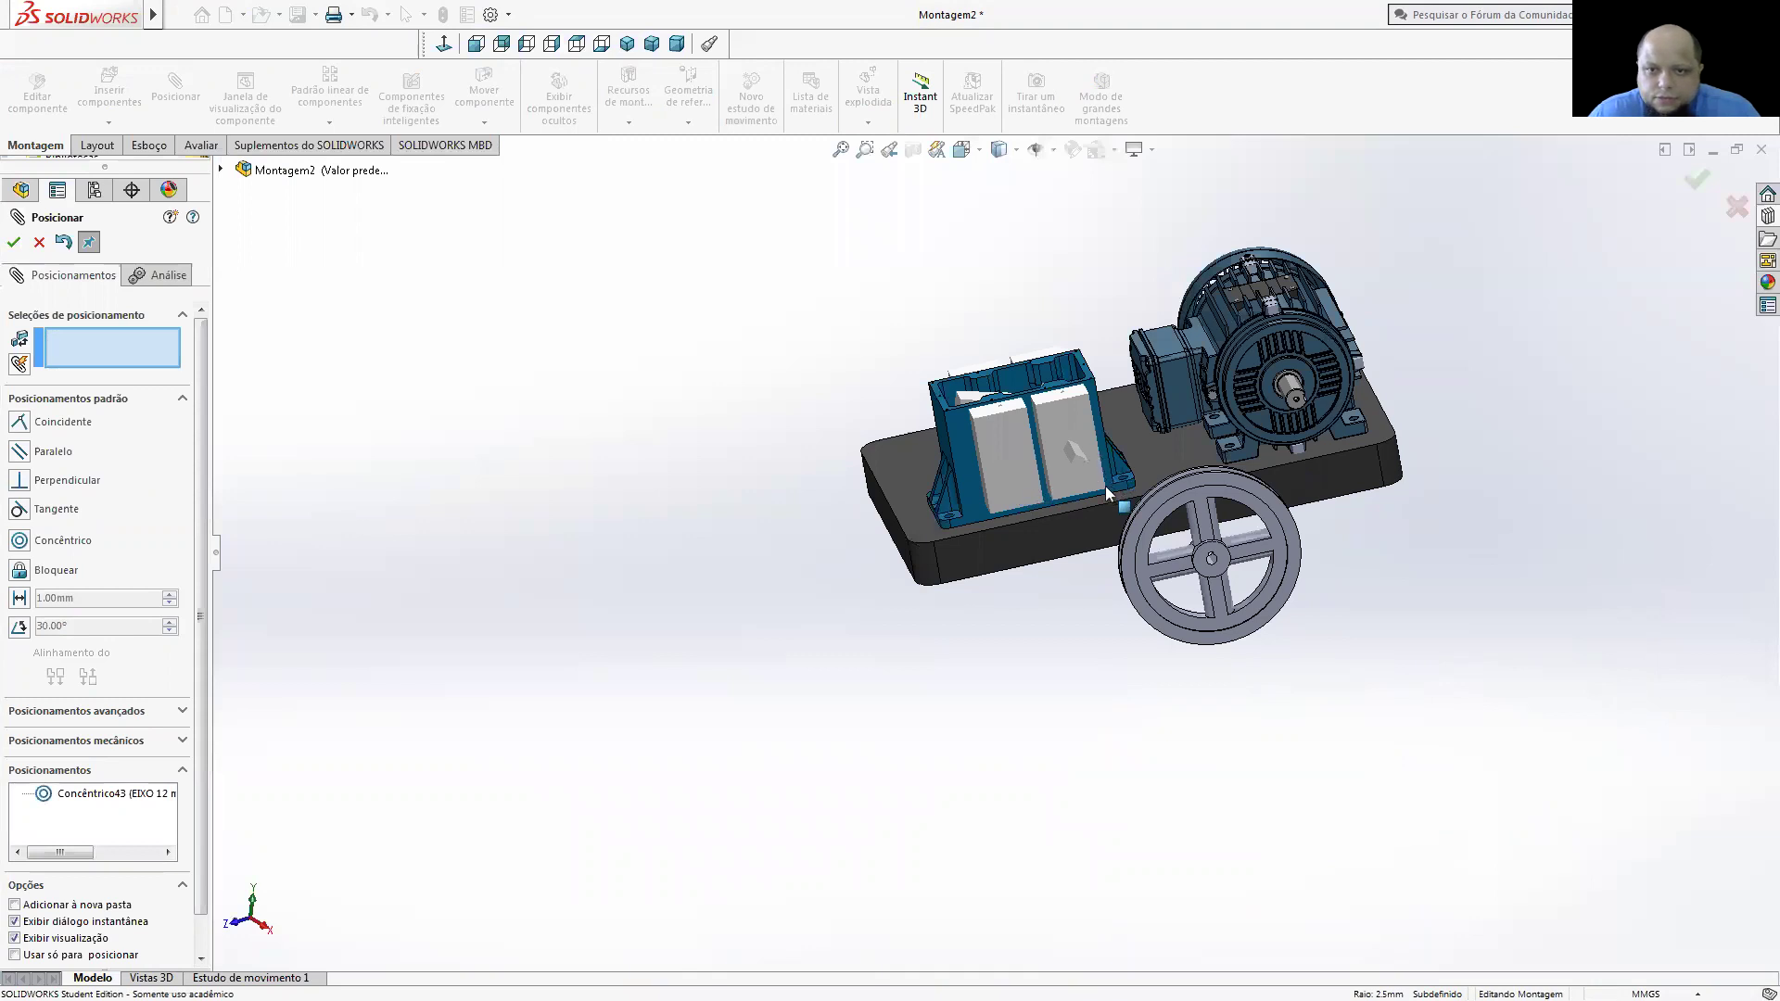
scroll(1101, 541, down, 5)
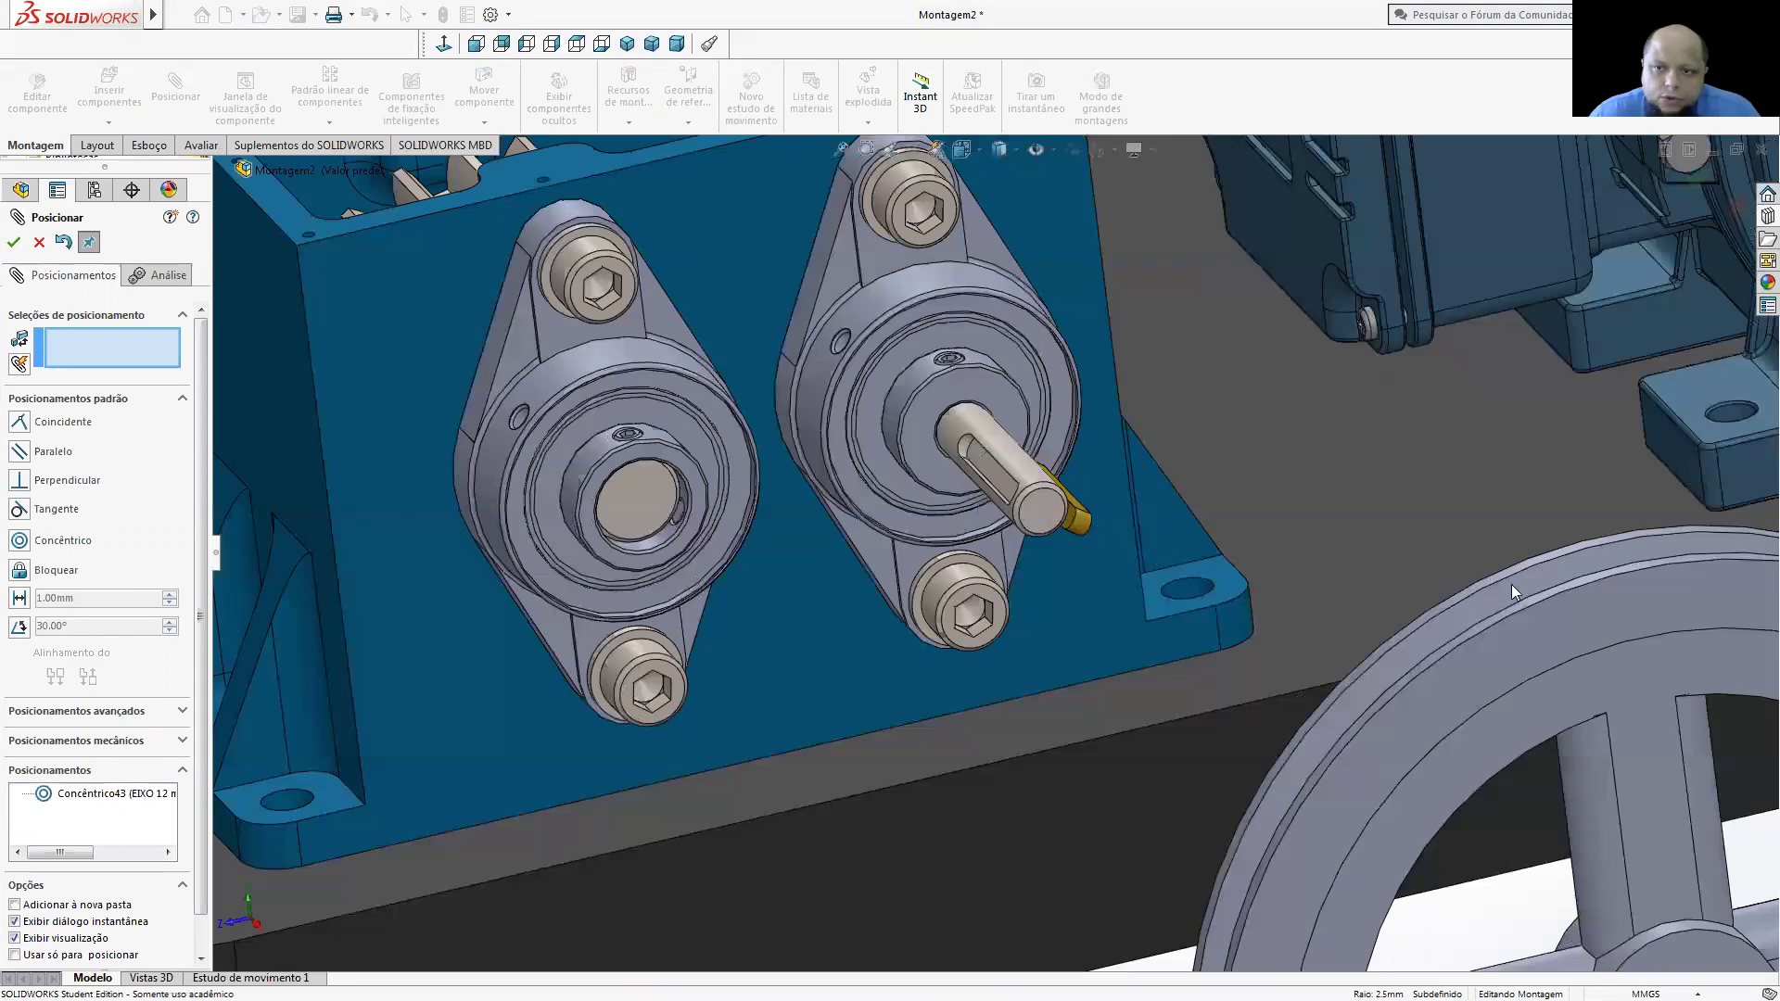
scroll(869, 501, down, 5)
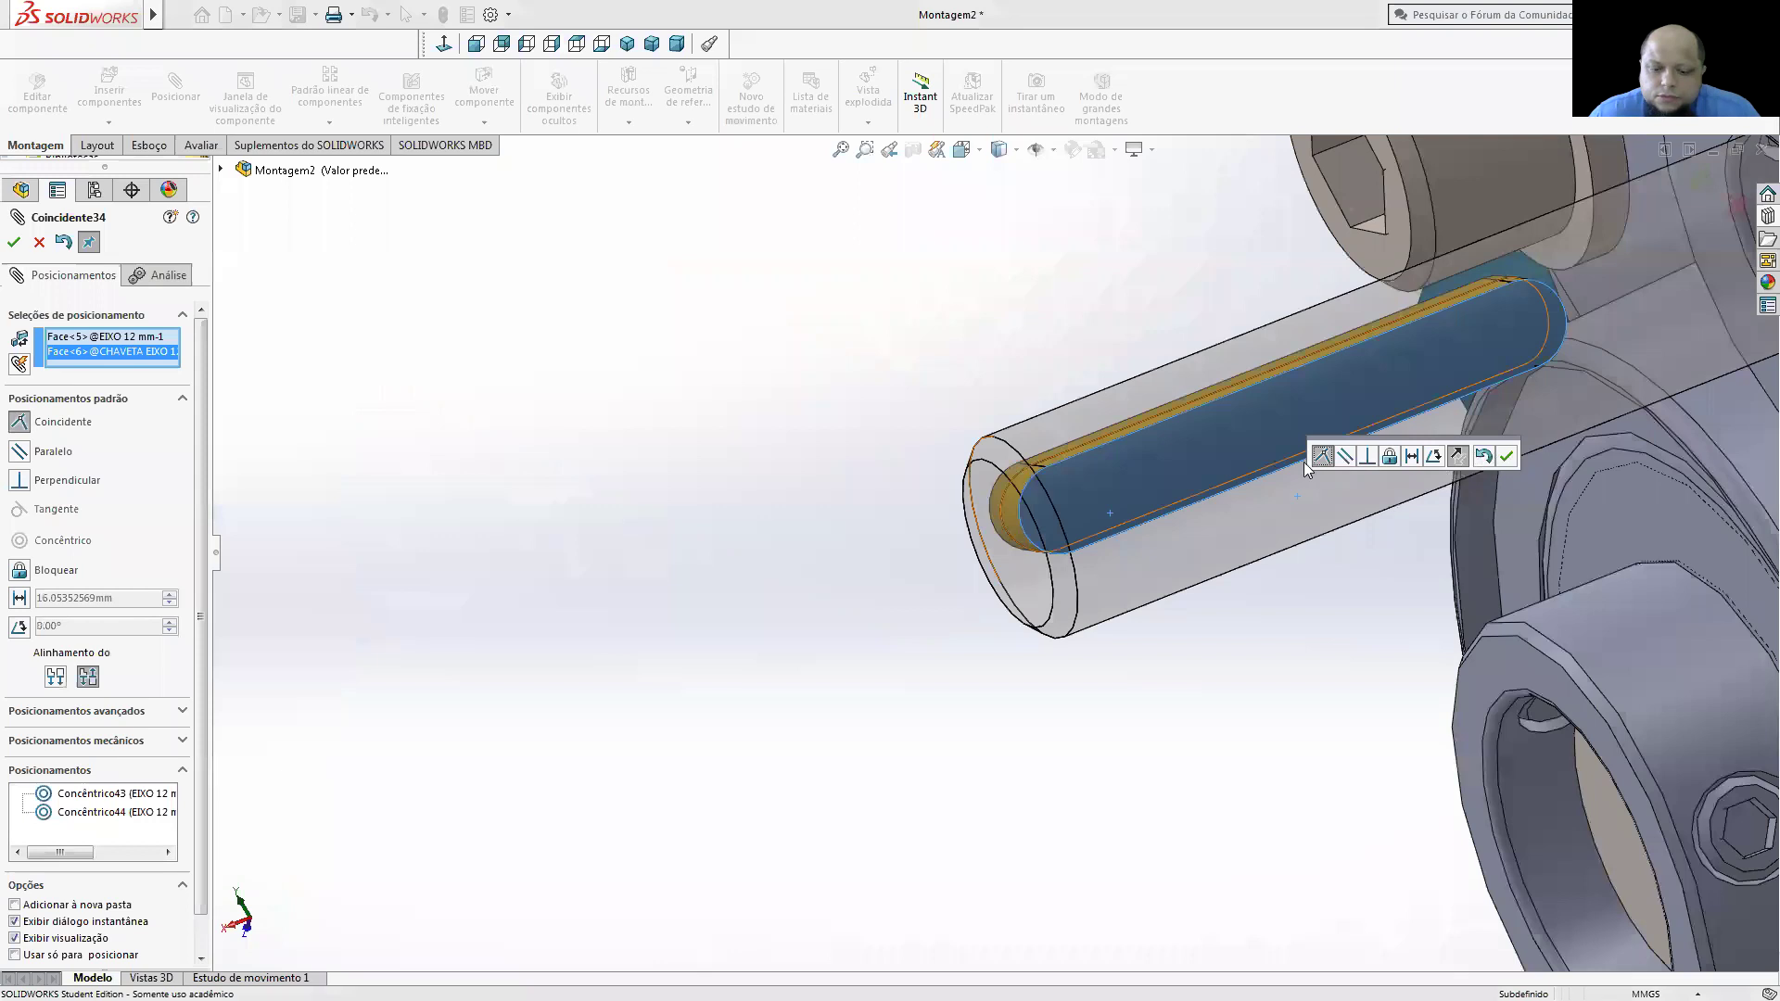
click(1320, 458)
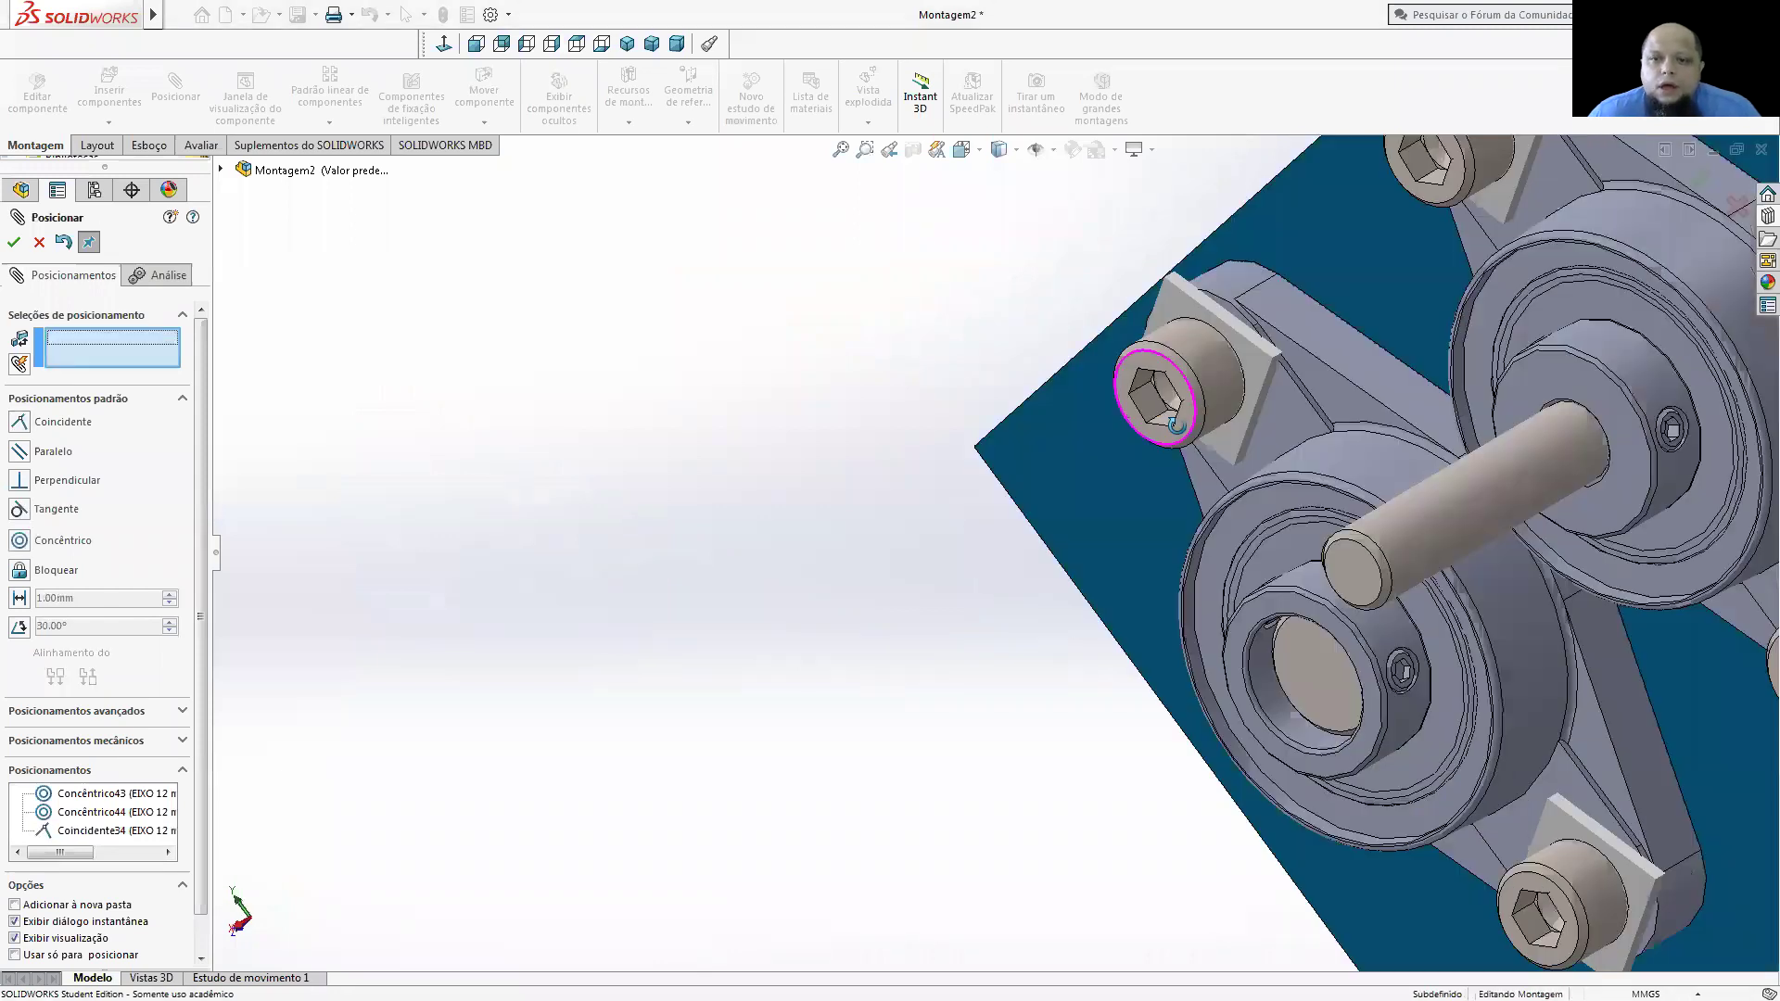
key(ctrl+shift+z)
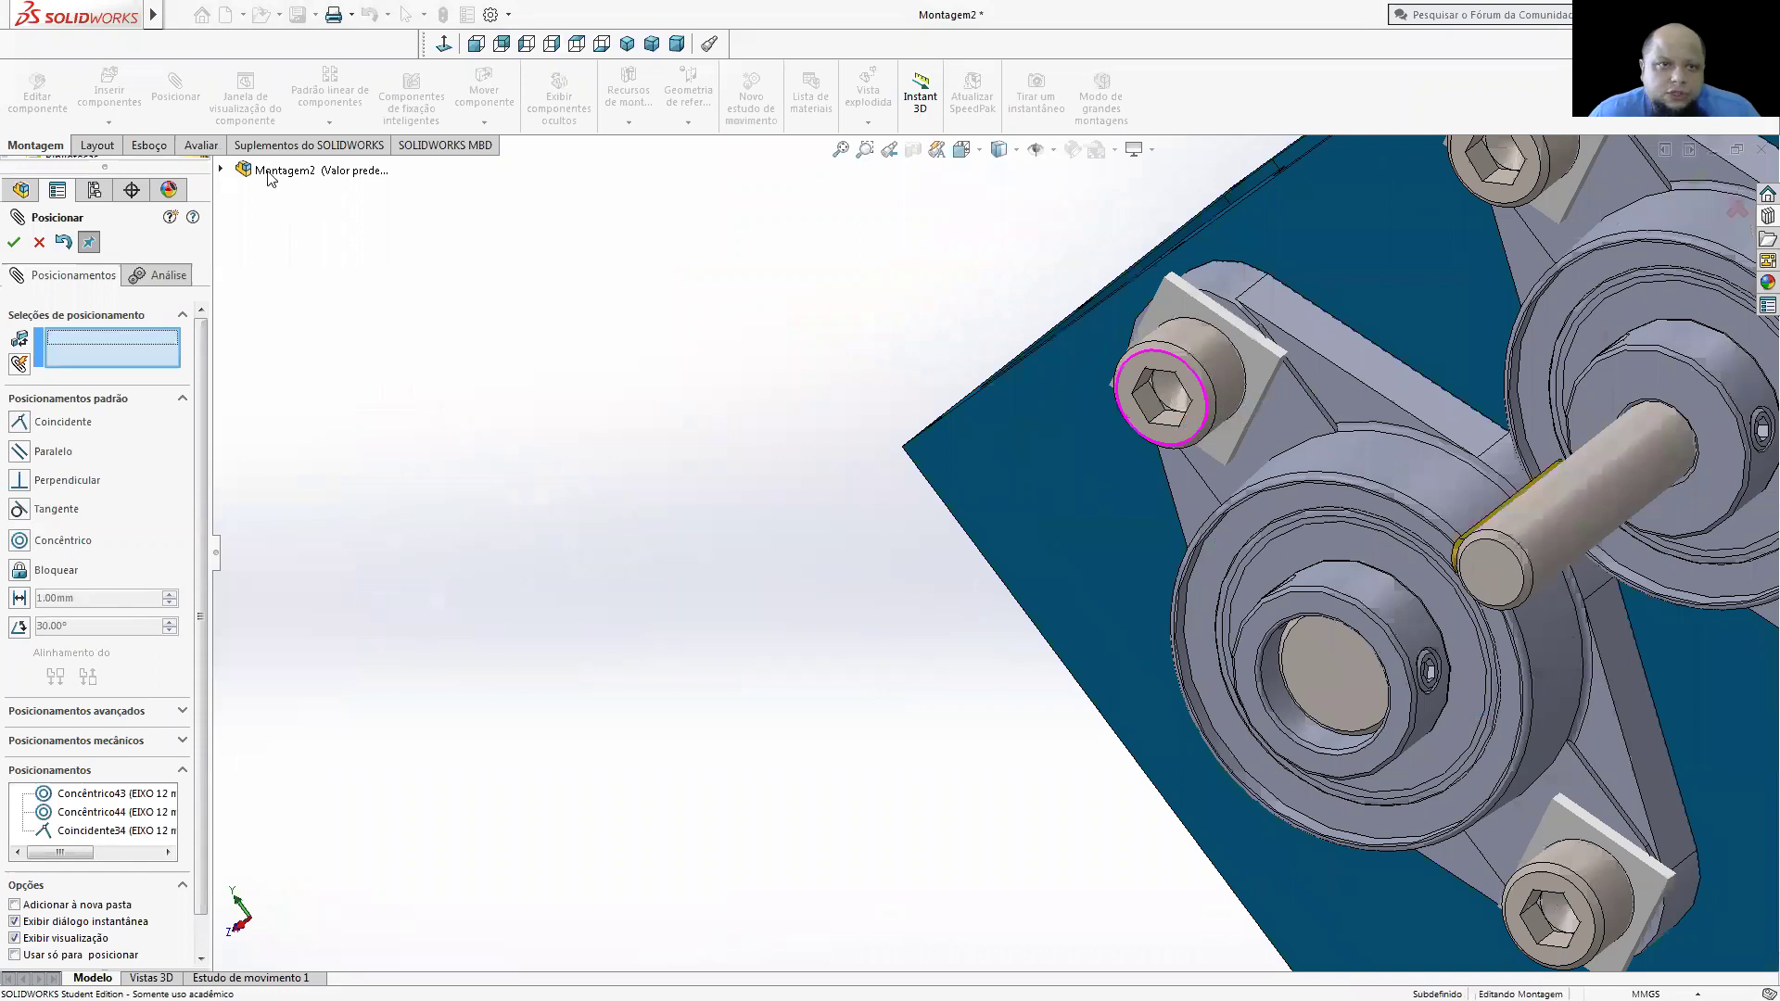
key(ctrl+shift+z)
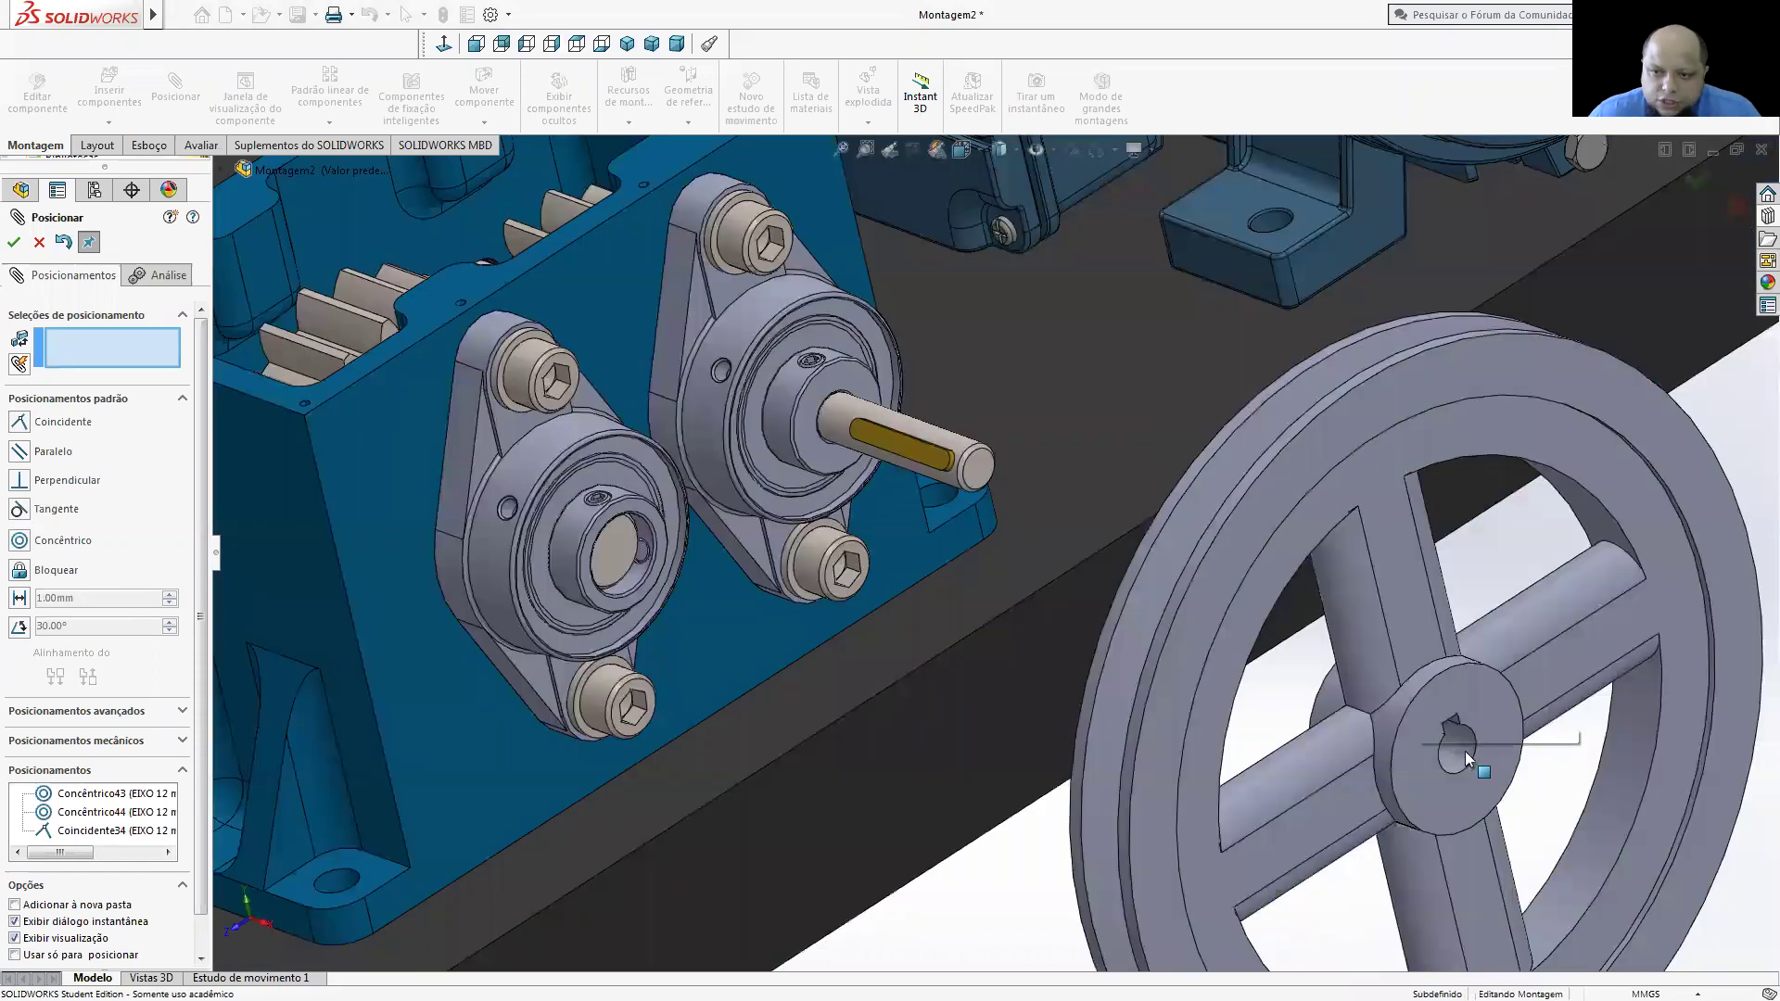
- Mate the POLIA 200A pulley bore concentric with the 12 mm output shaft
click(1348, 556)
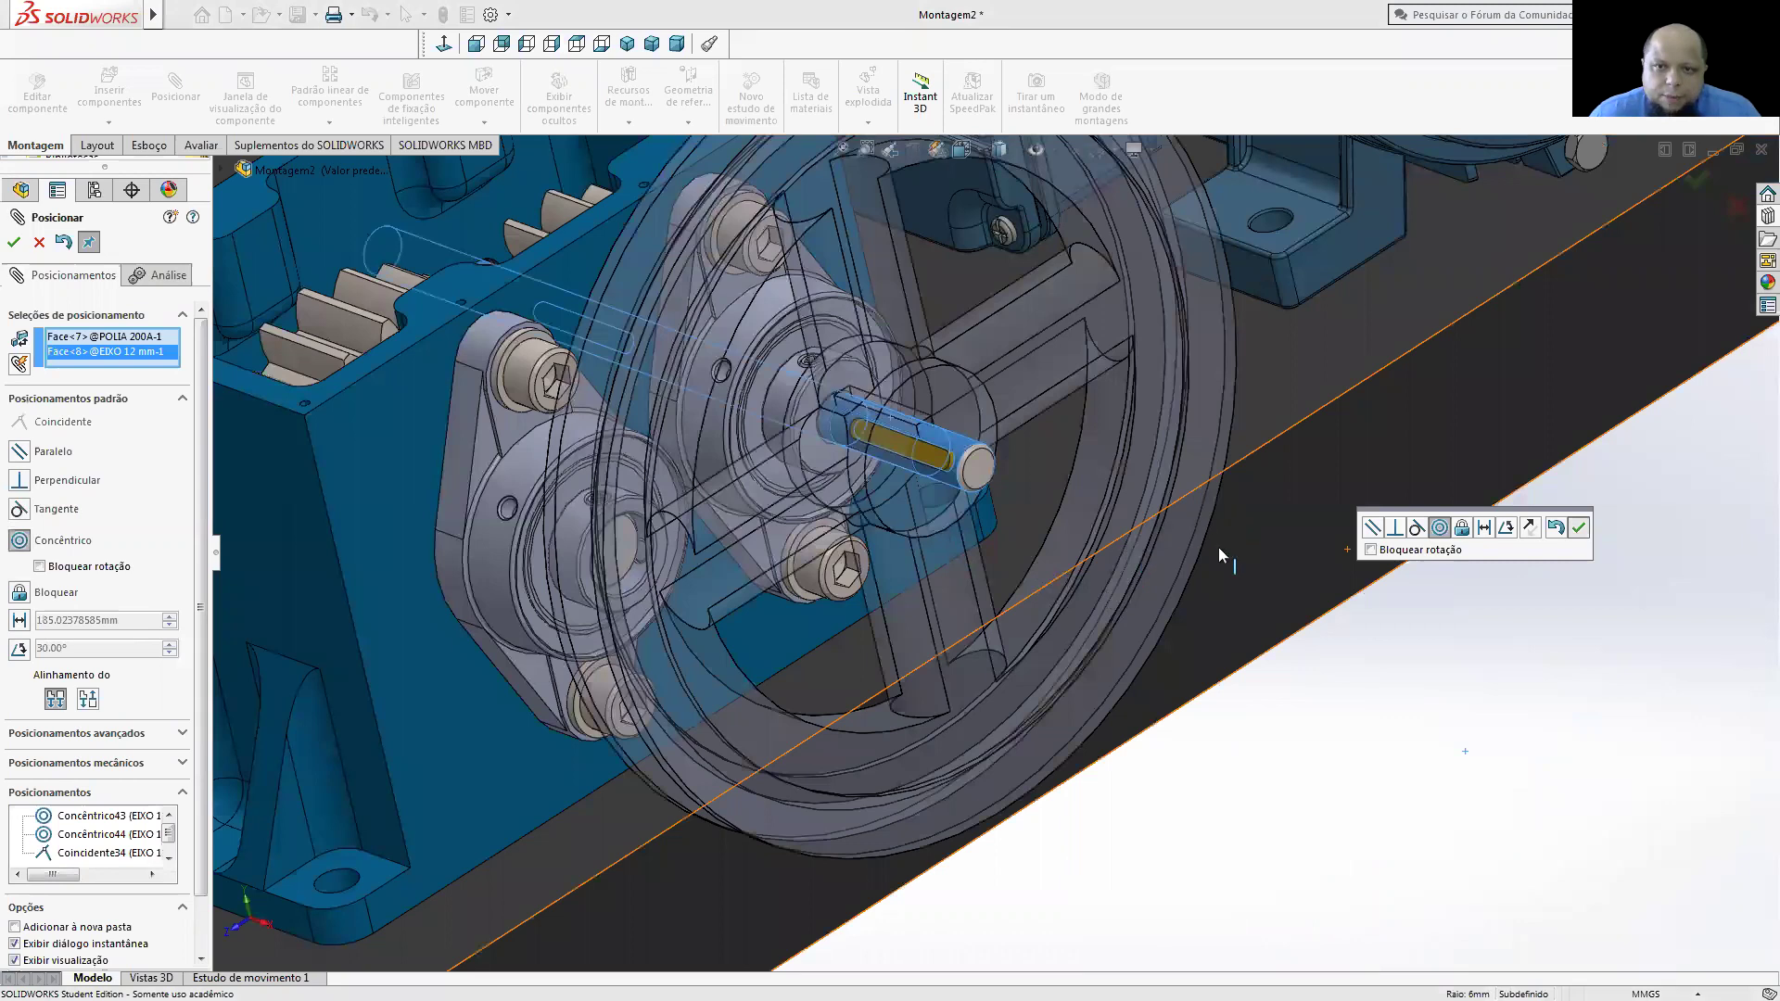
key(Return)
drag(1192, 530, 1242, 453)
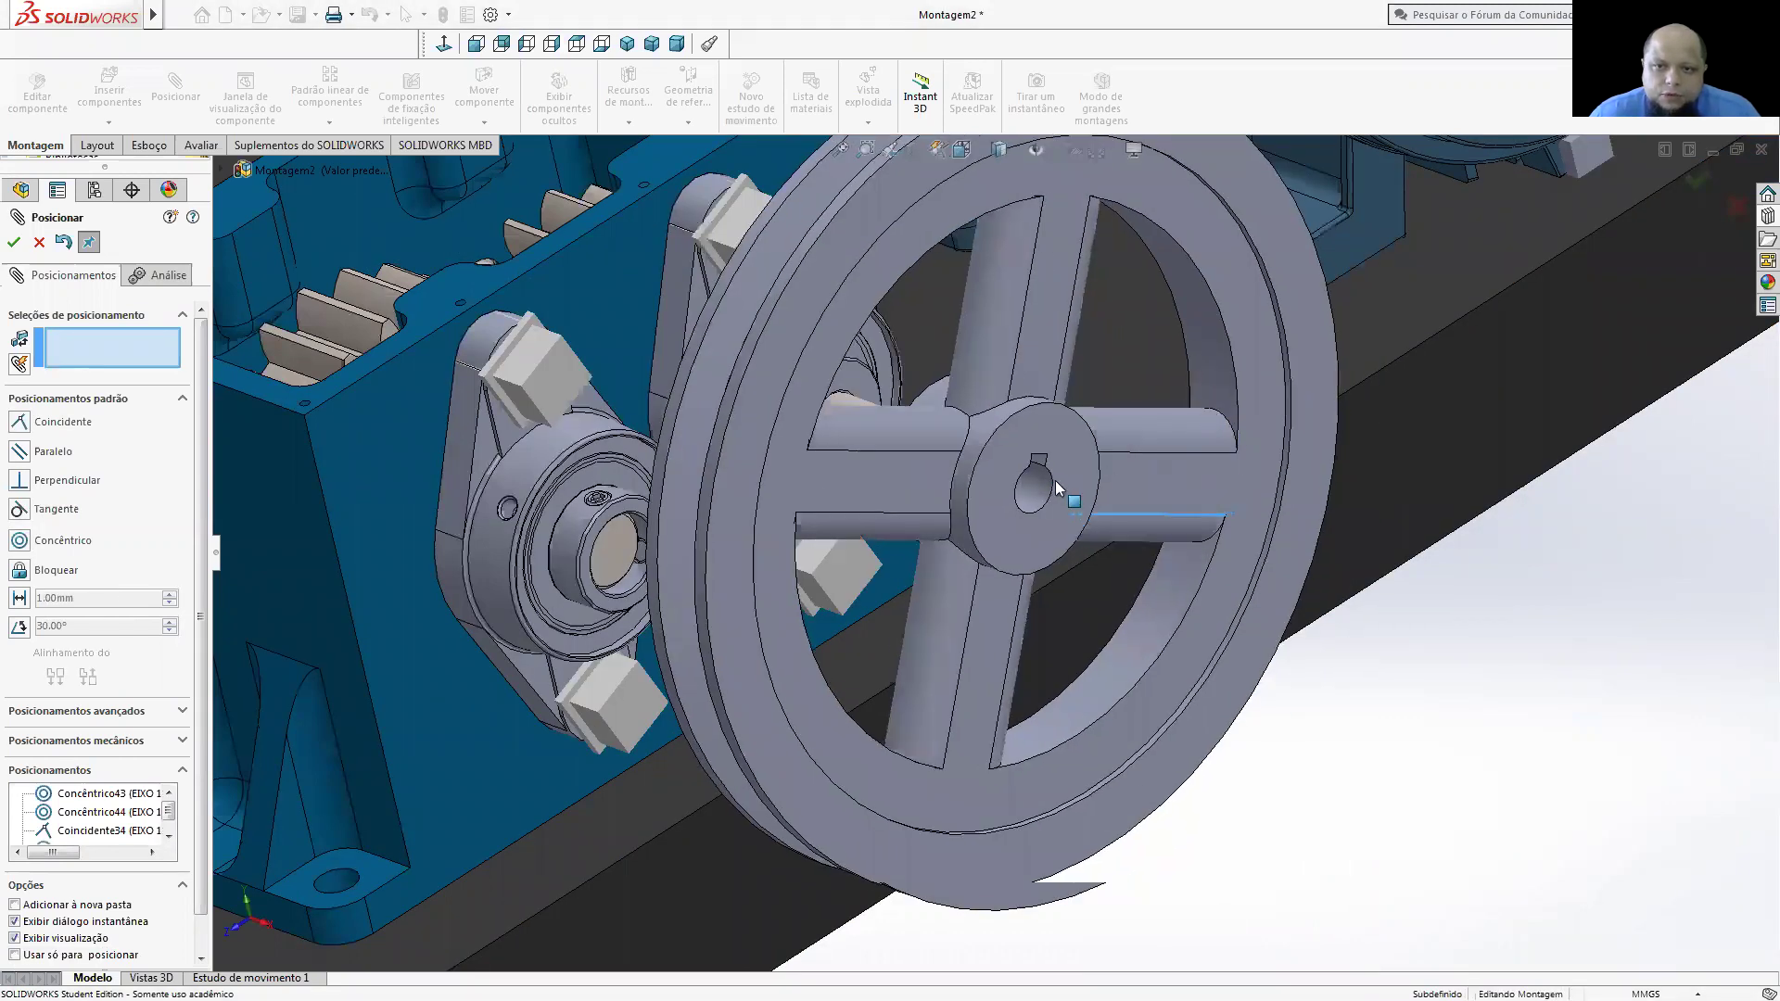
scroll(1039, 454, down, 3)
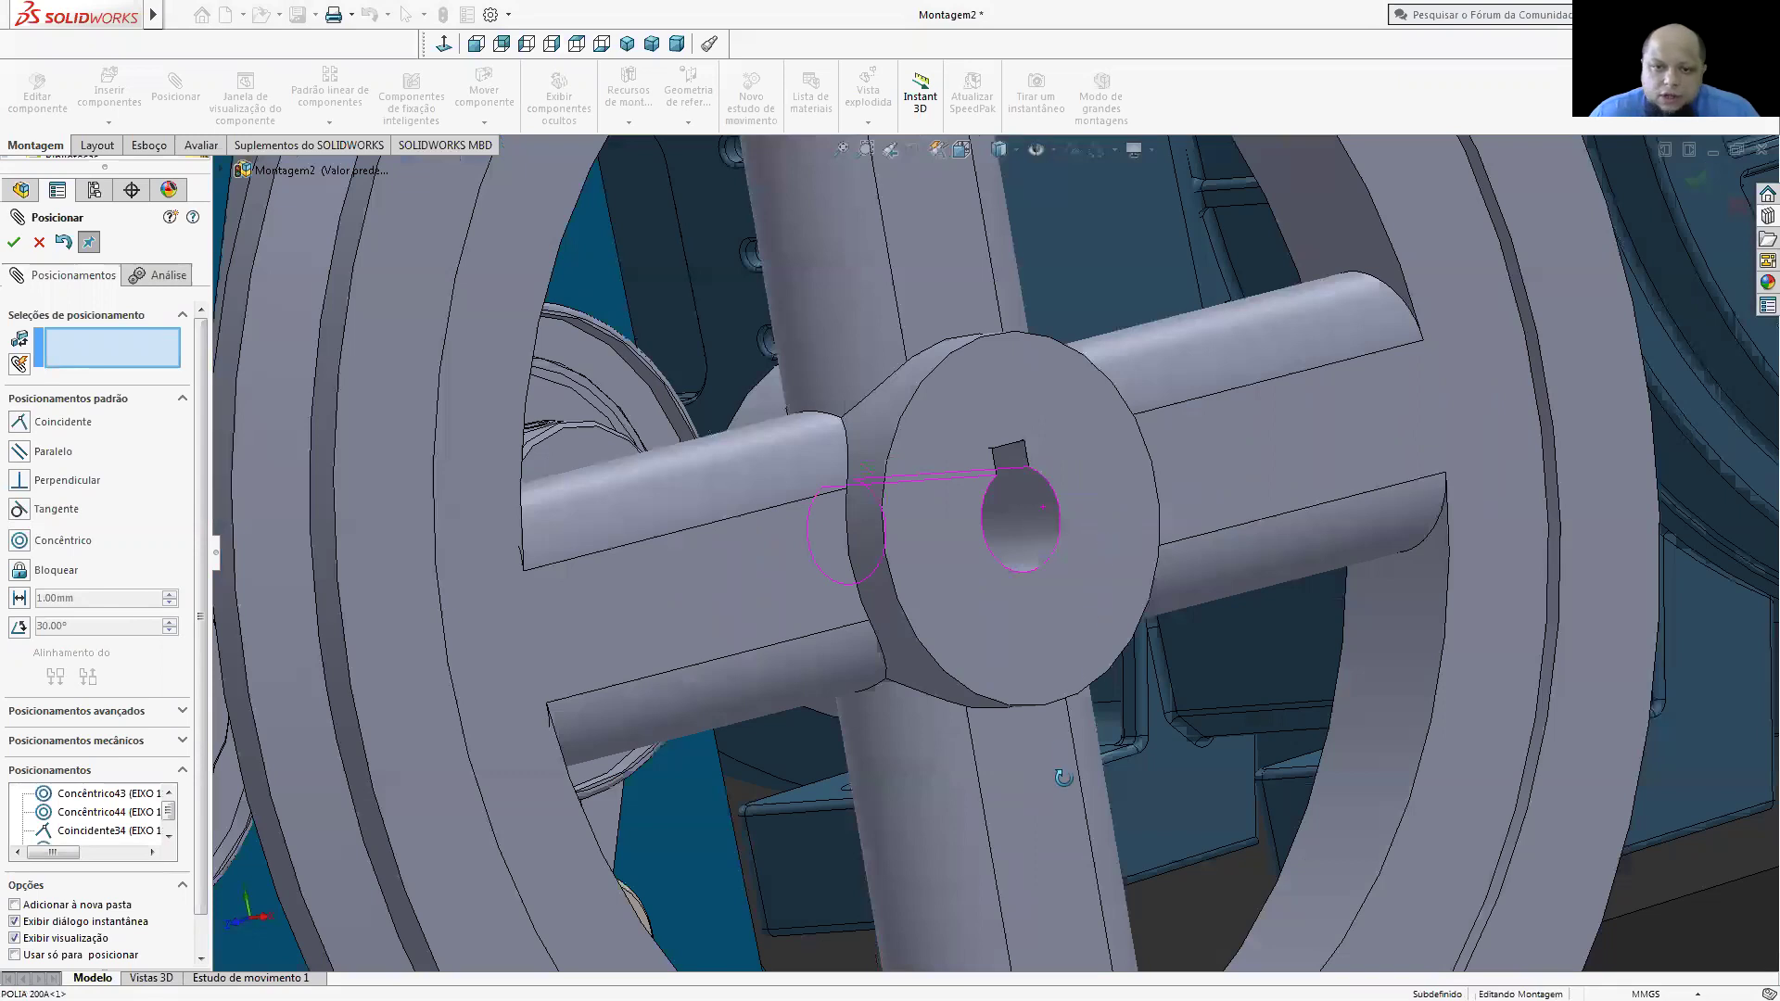
- Align the pulley's hub keyway with the shaft key and close the mating
click(1075, 867)
scroll(943, 714, up, 10)
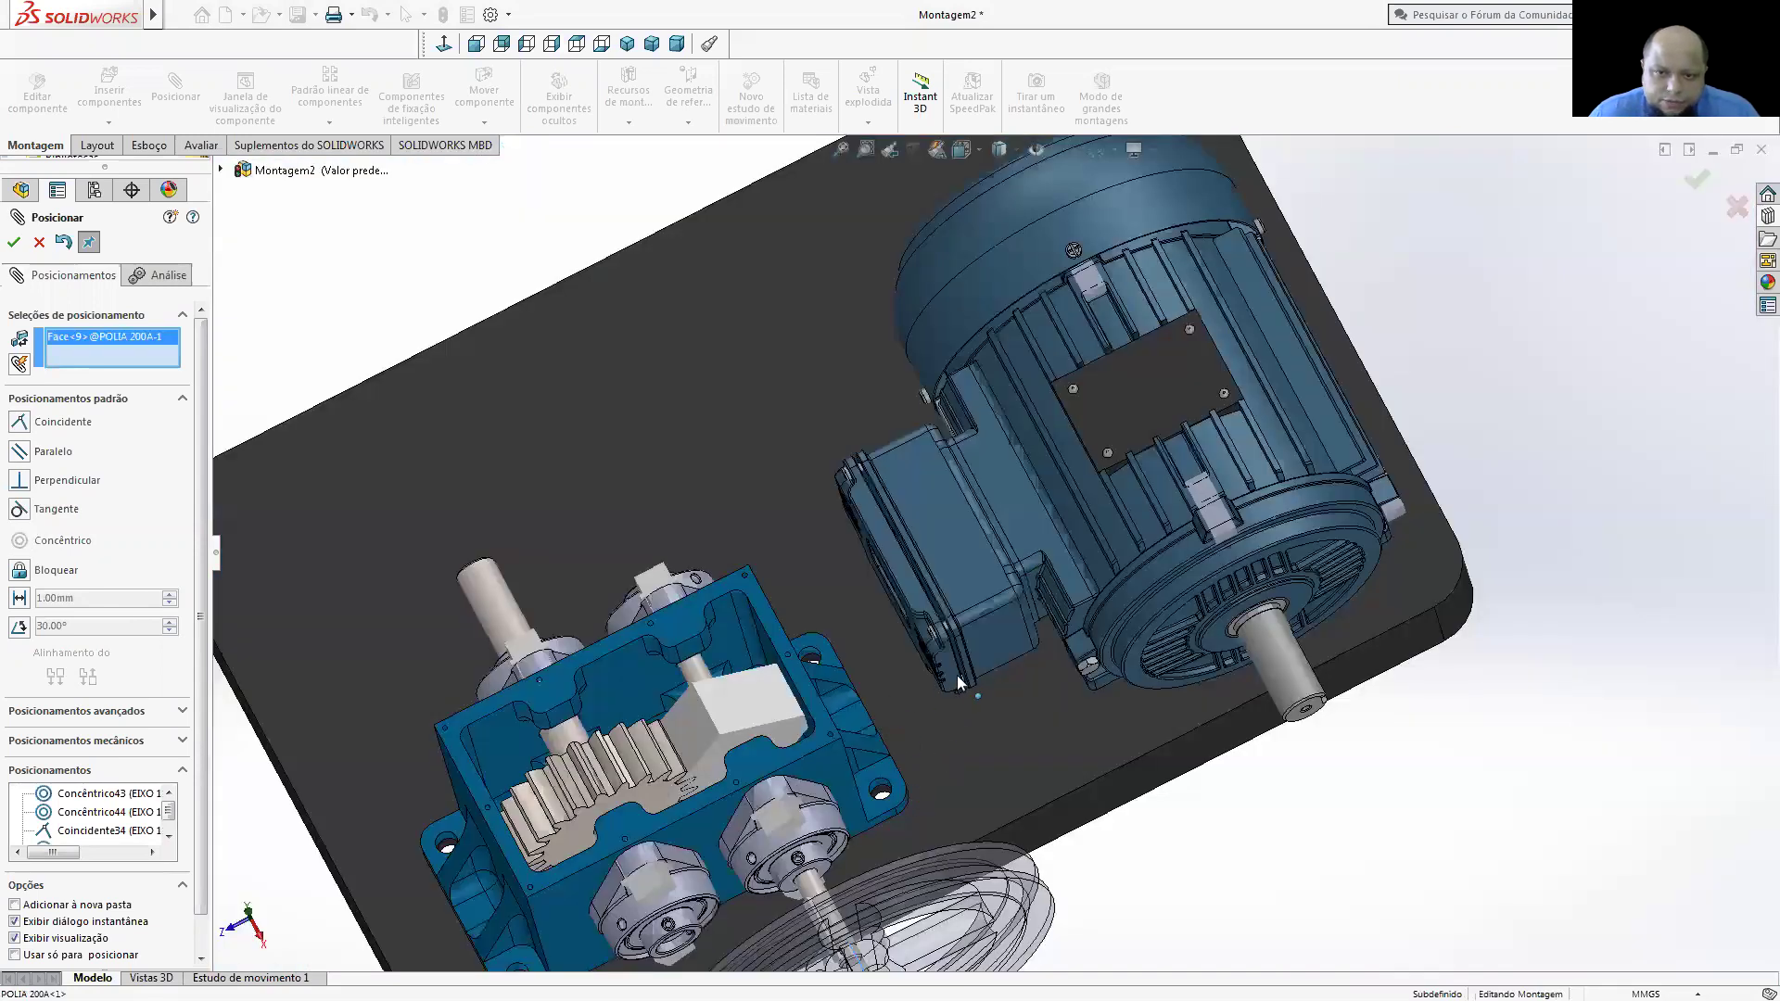
scroll(957, 680, down, 10)
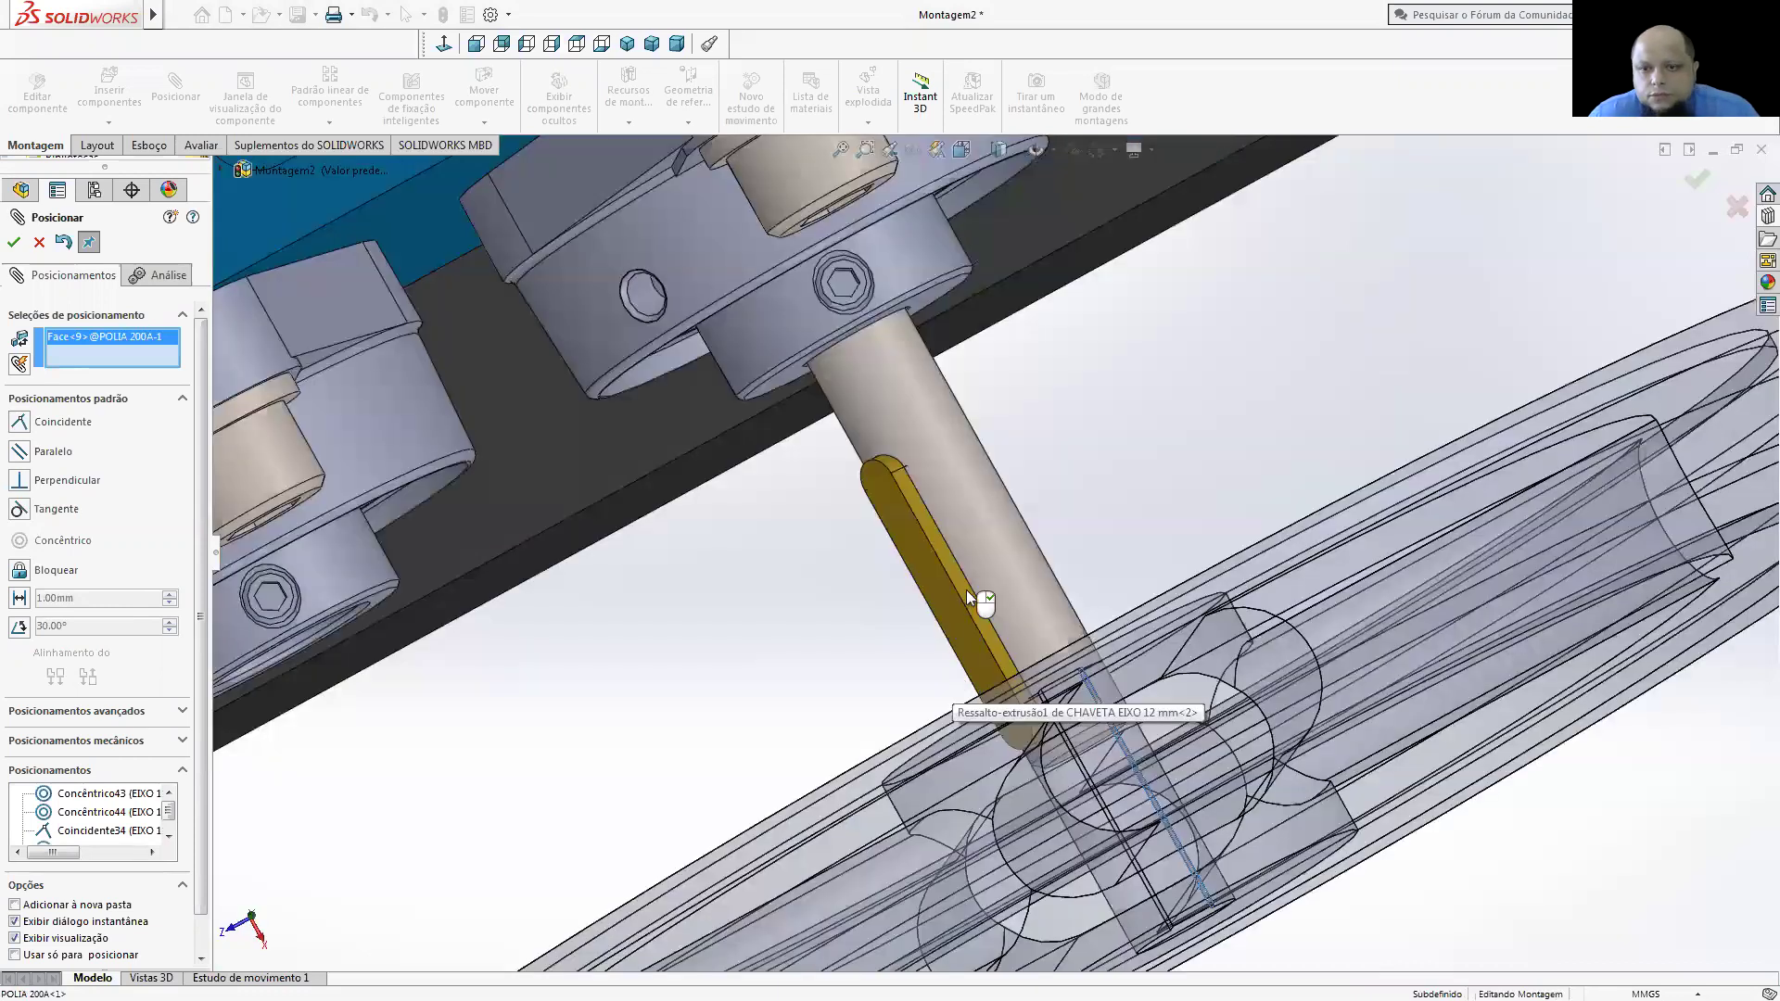
click(1173, 619)
scroll(1155, 660, up, 8)
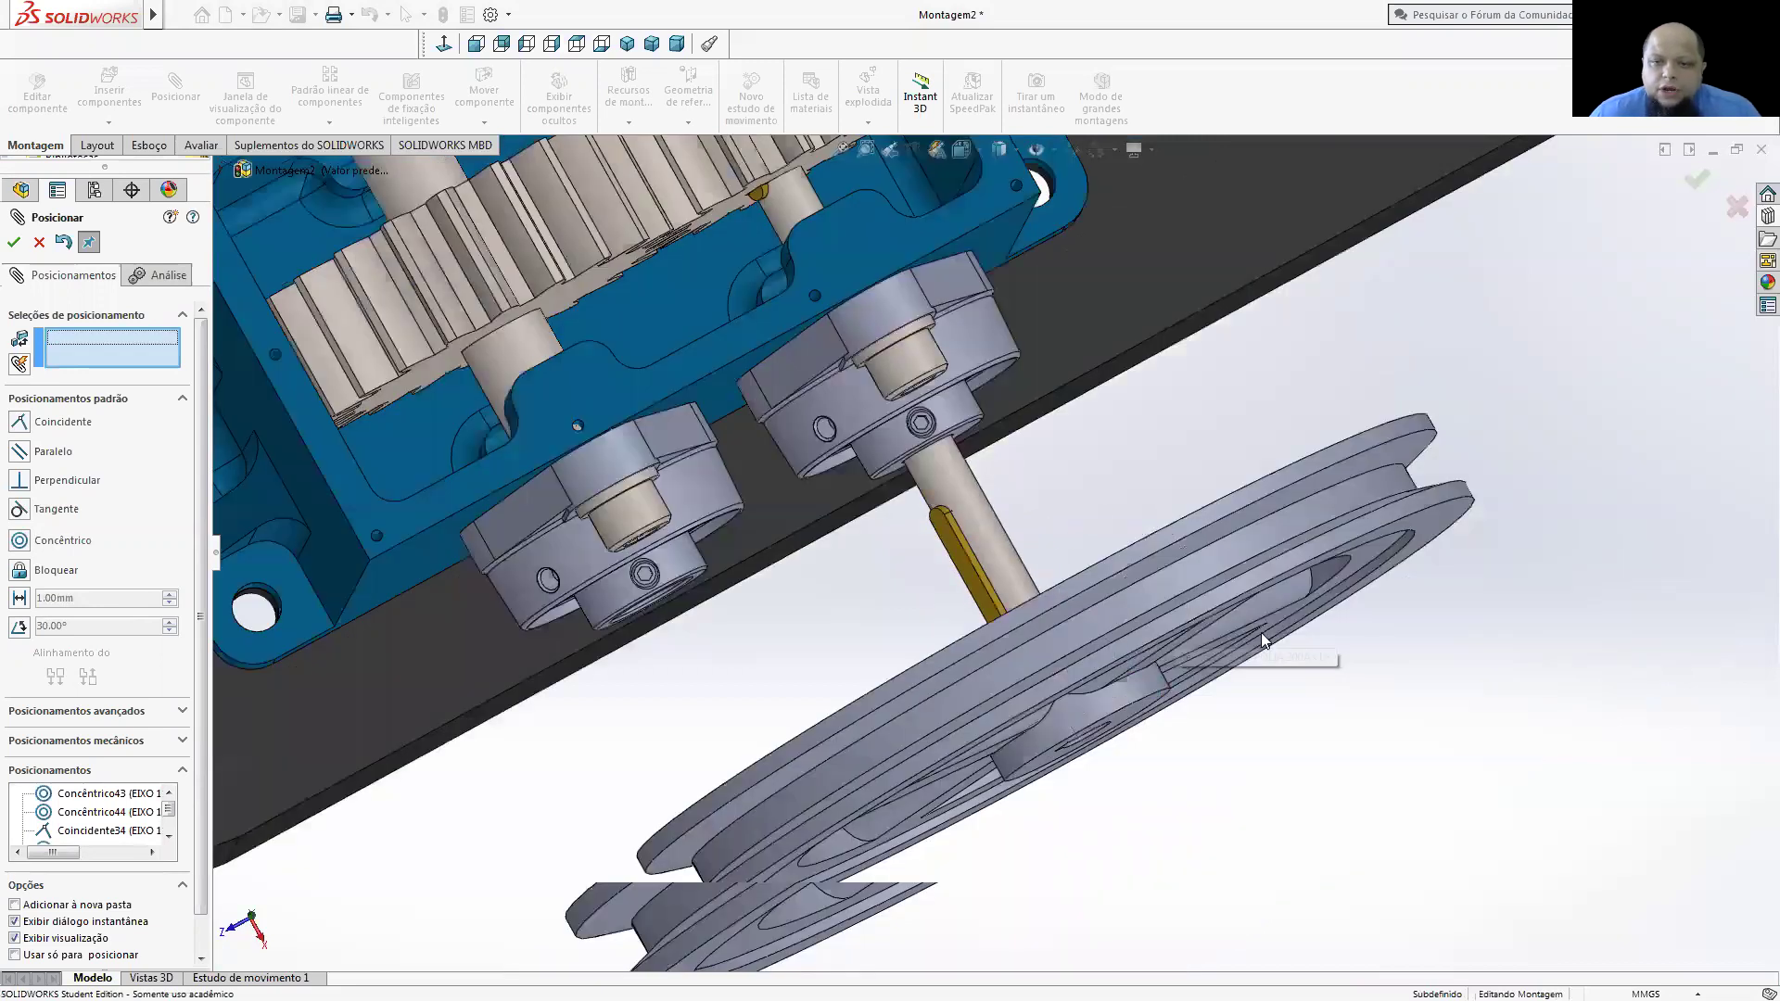
scroll(1261, 668, up, 5)
middle_drag(1261, 686, 1245, 387)
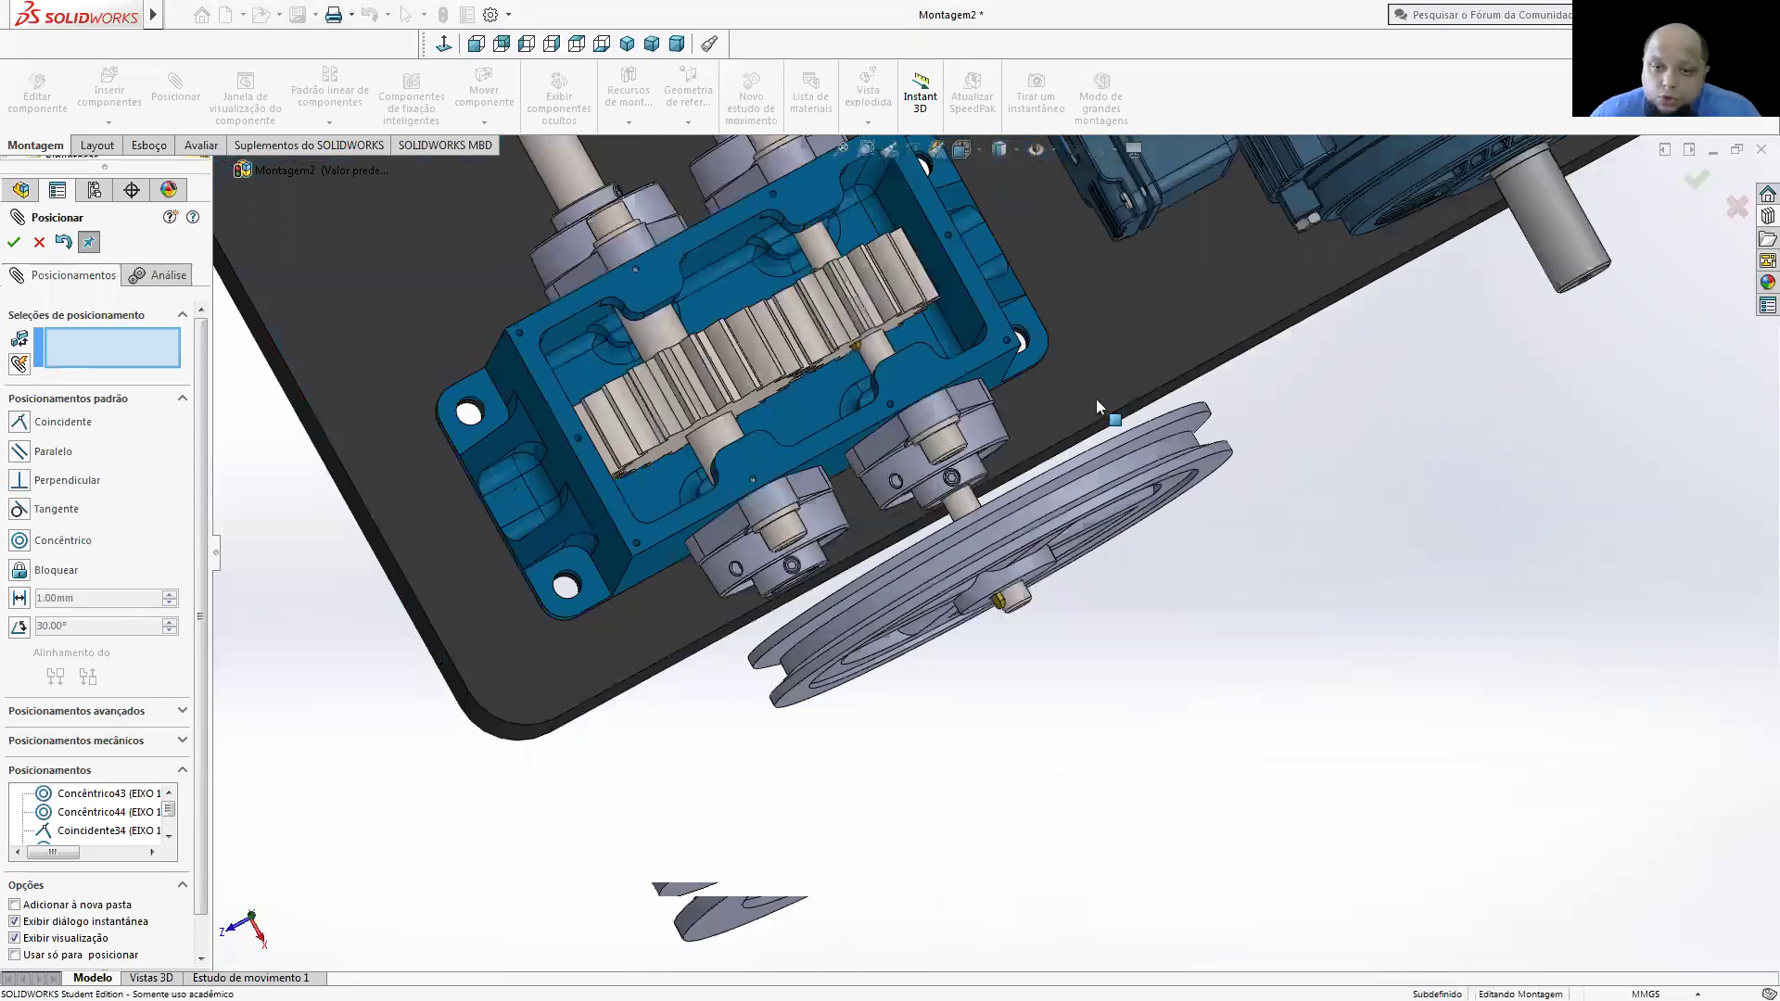
key(ctrl+7)
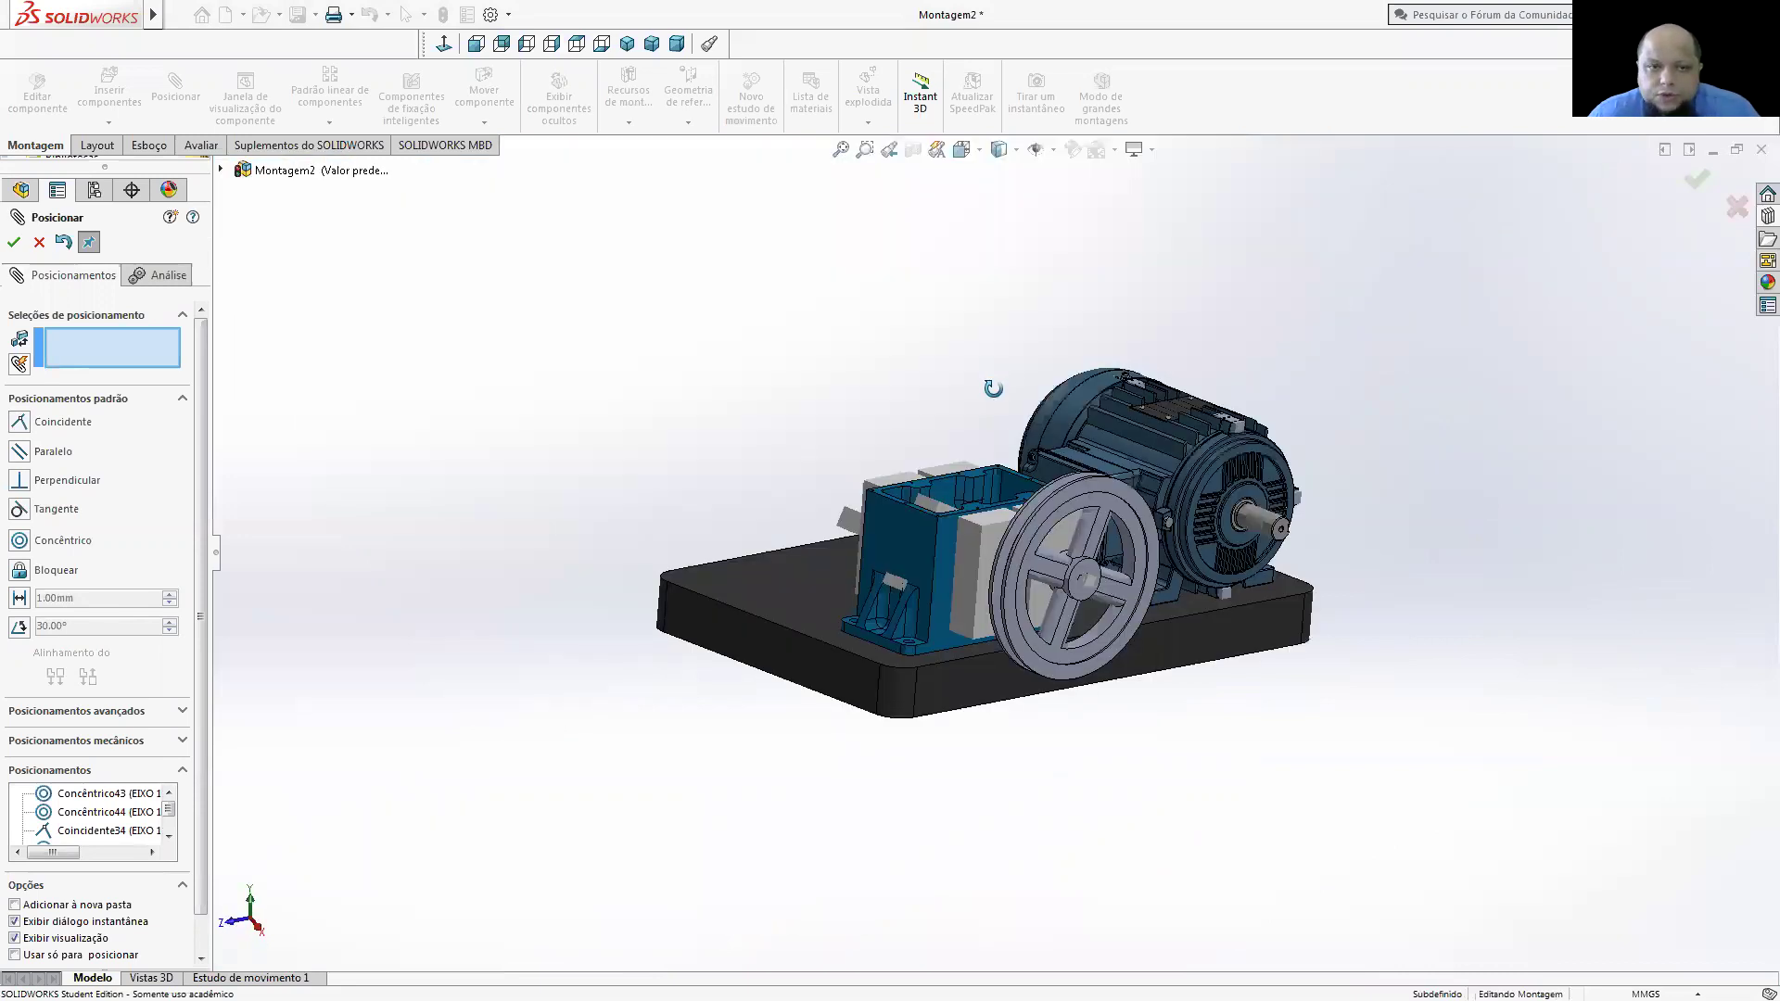
click(15, 243)
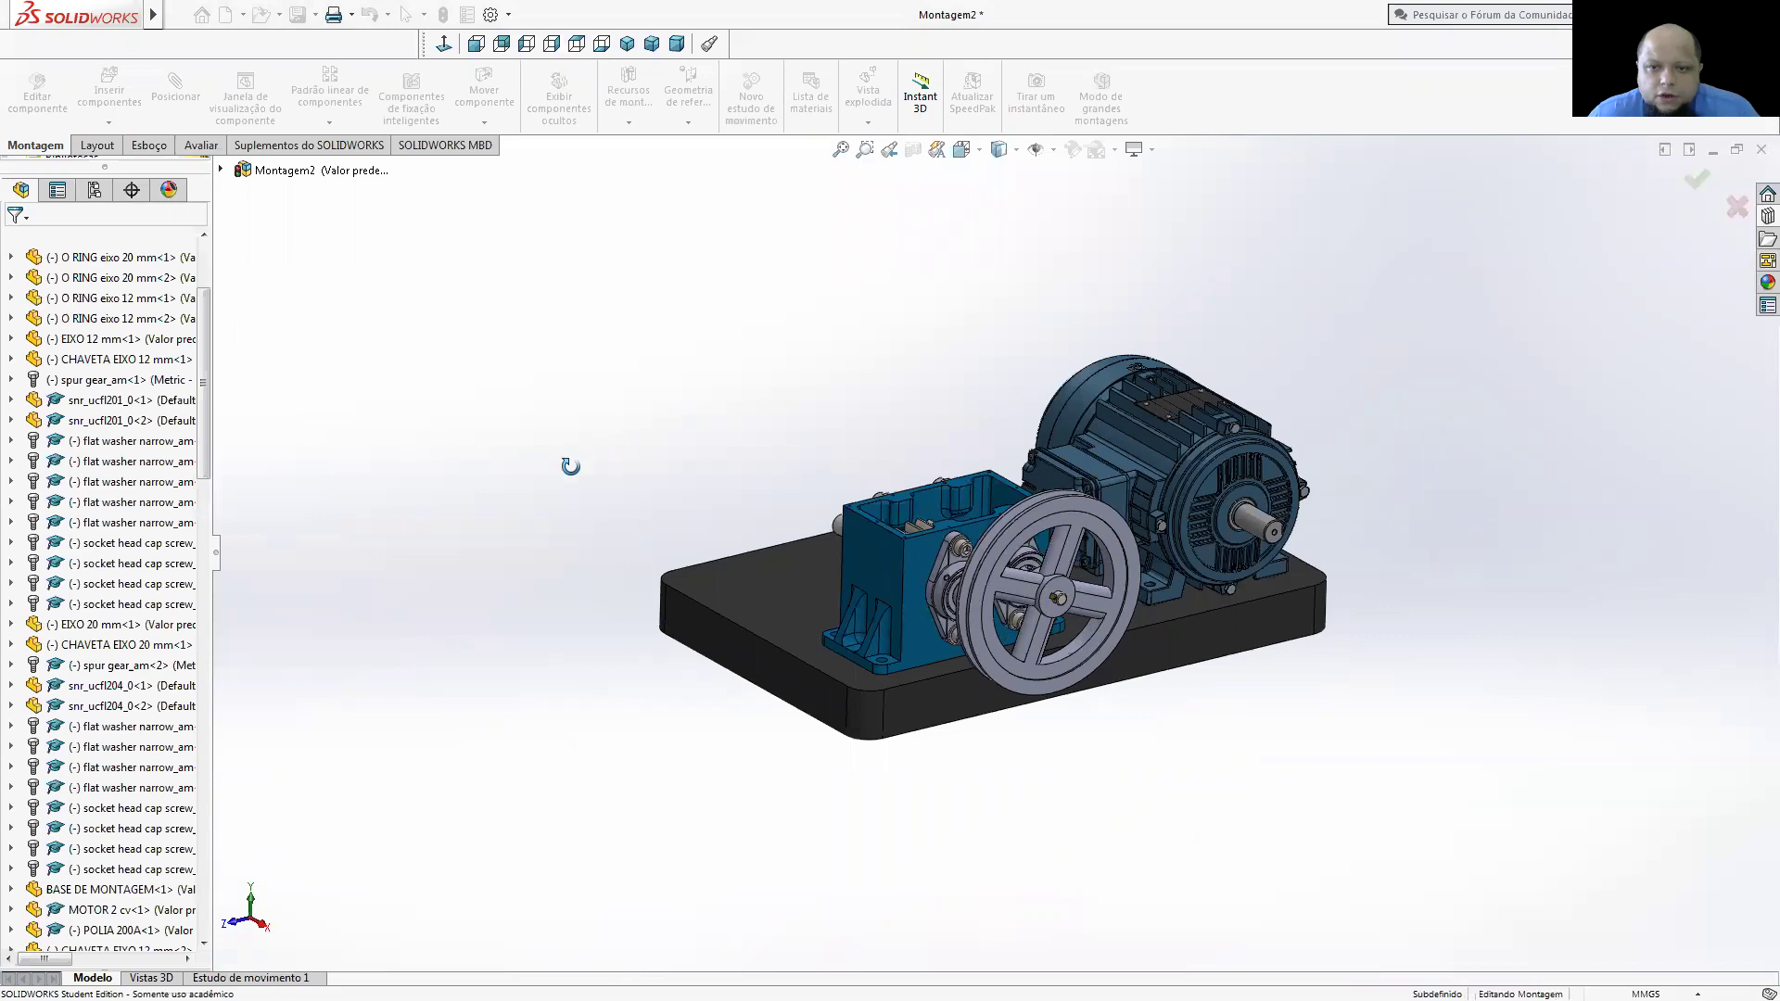
middle_drag(667, 423, 1155, 619)
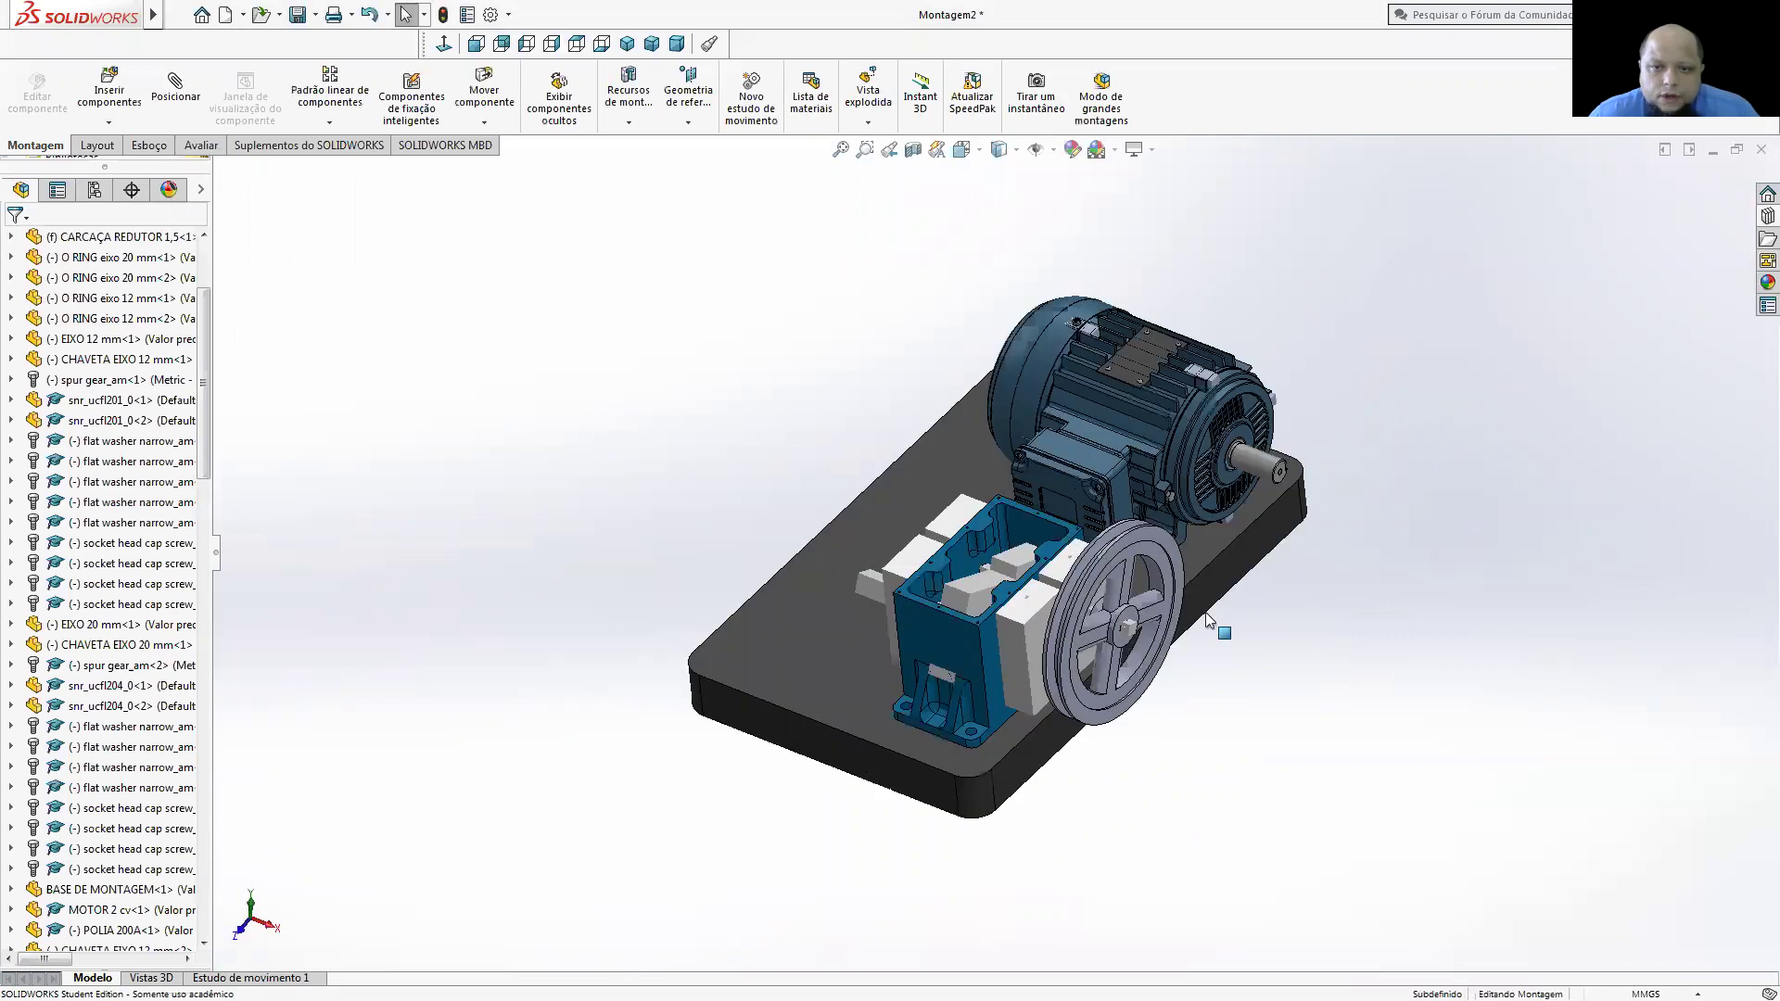
scroll(1155, 620, down, 3)
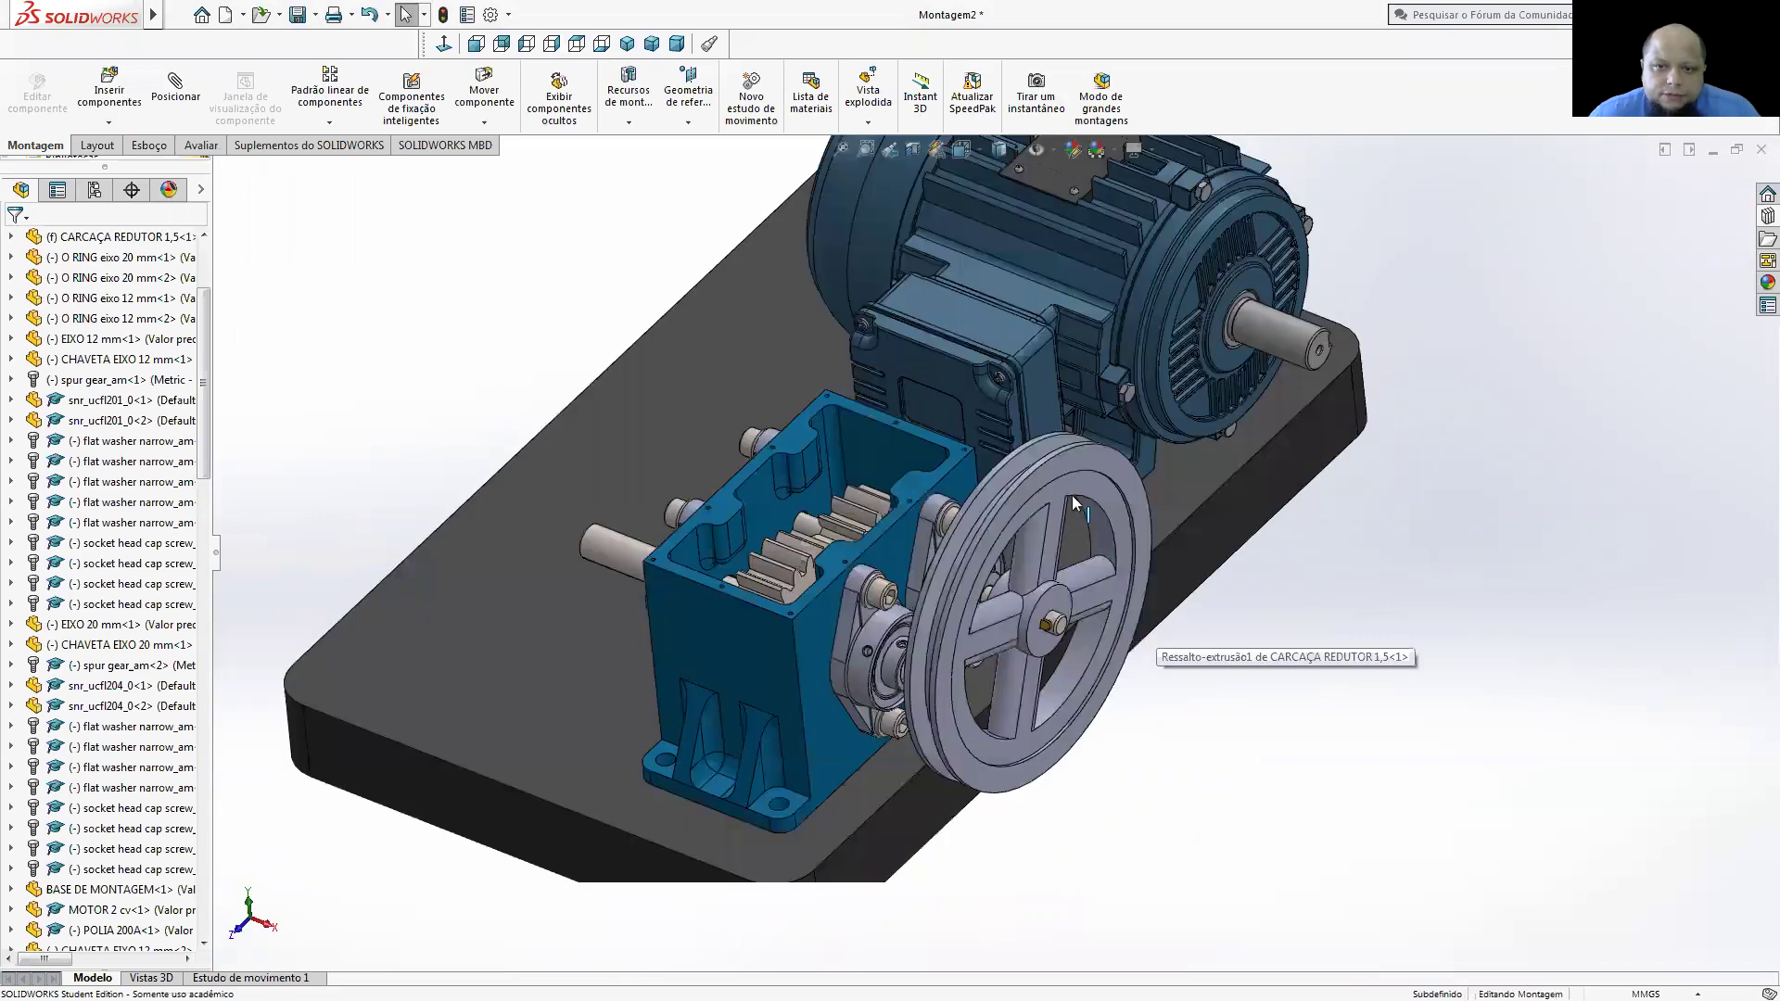
drag(1112, 503, 992, 595)
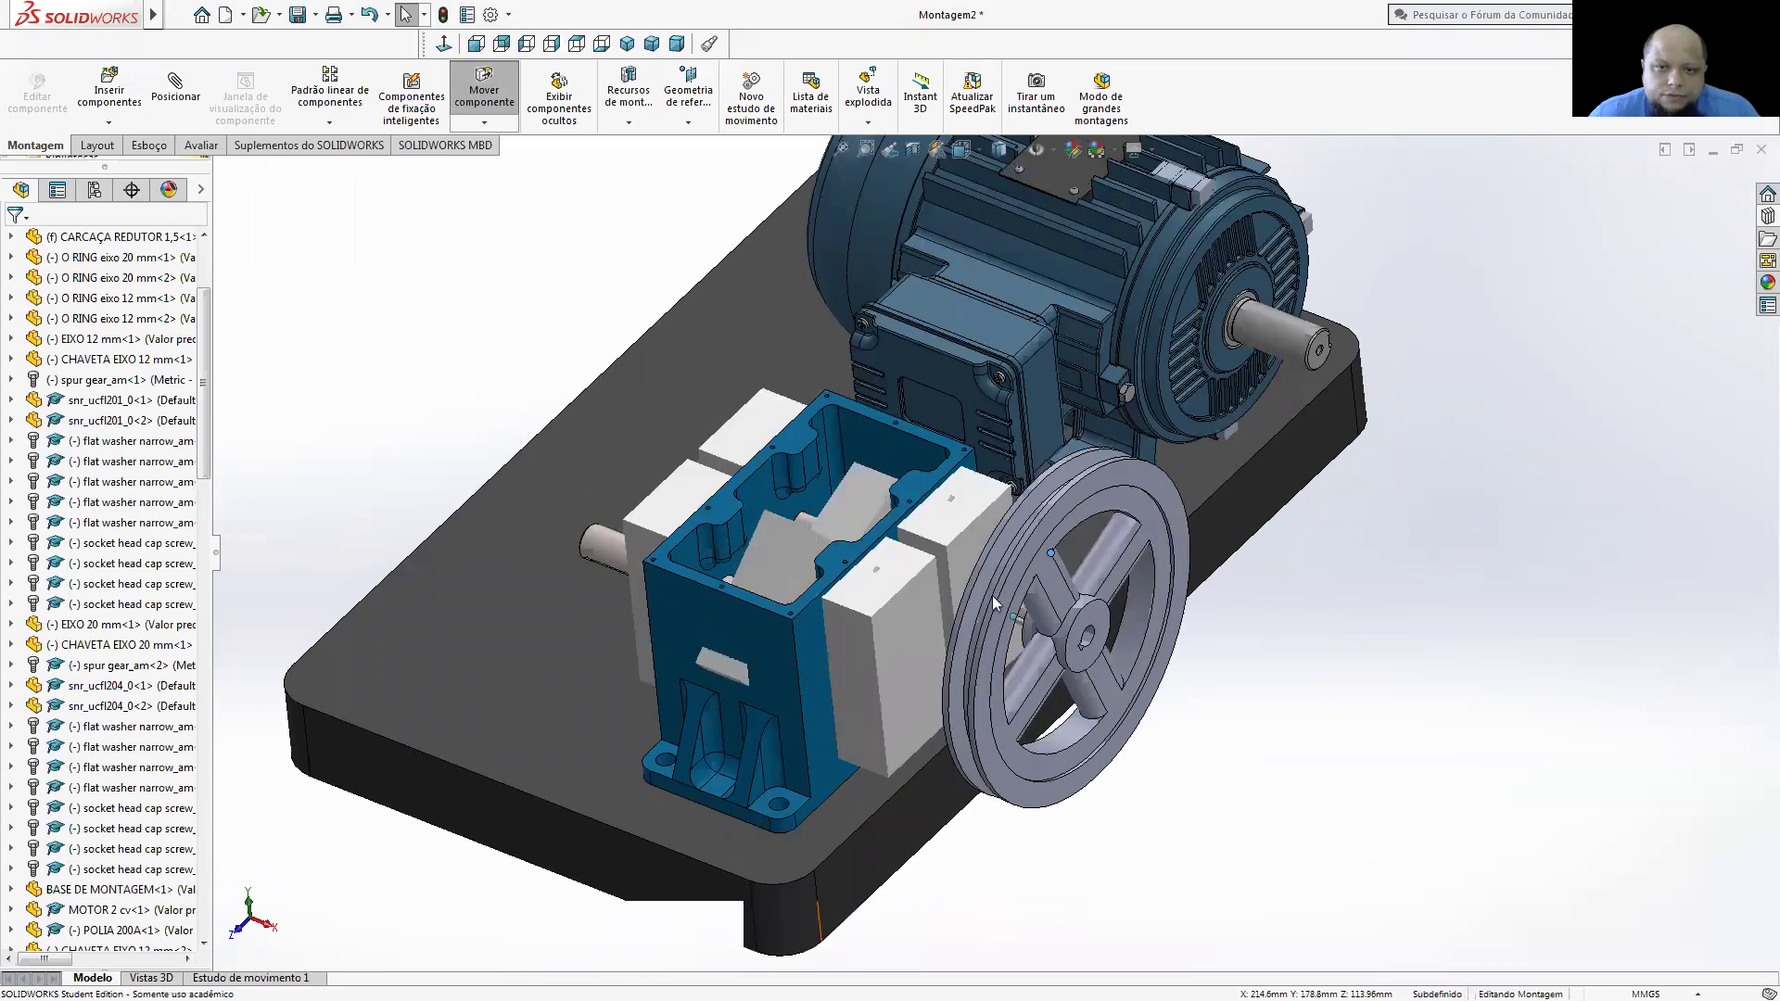
drag(942, 699, 921, 647)
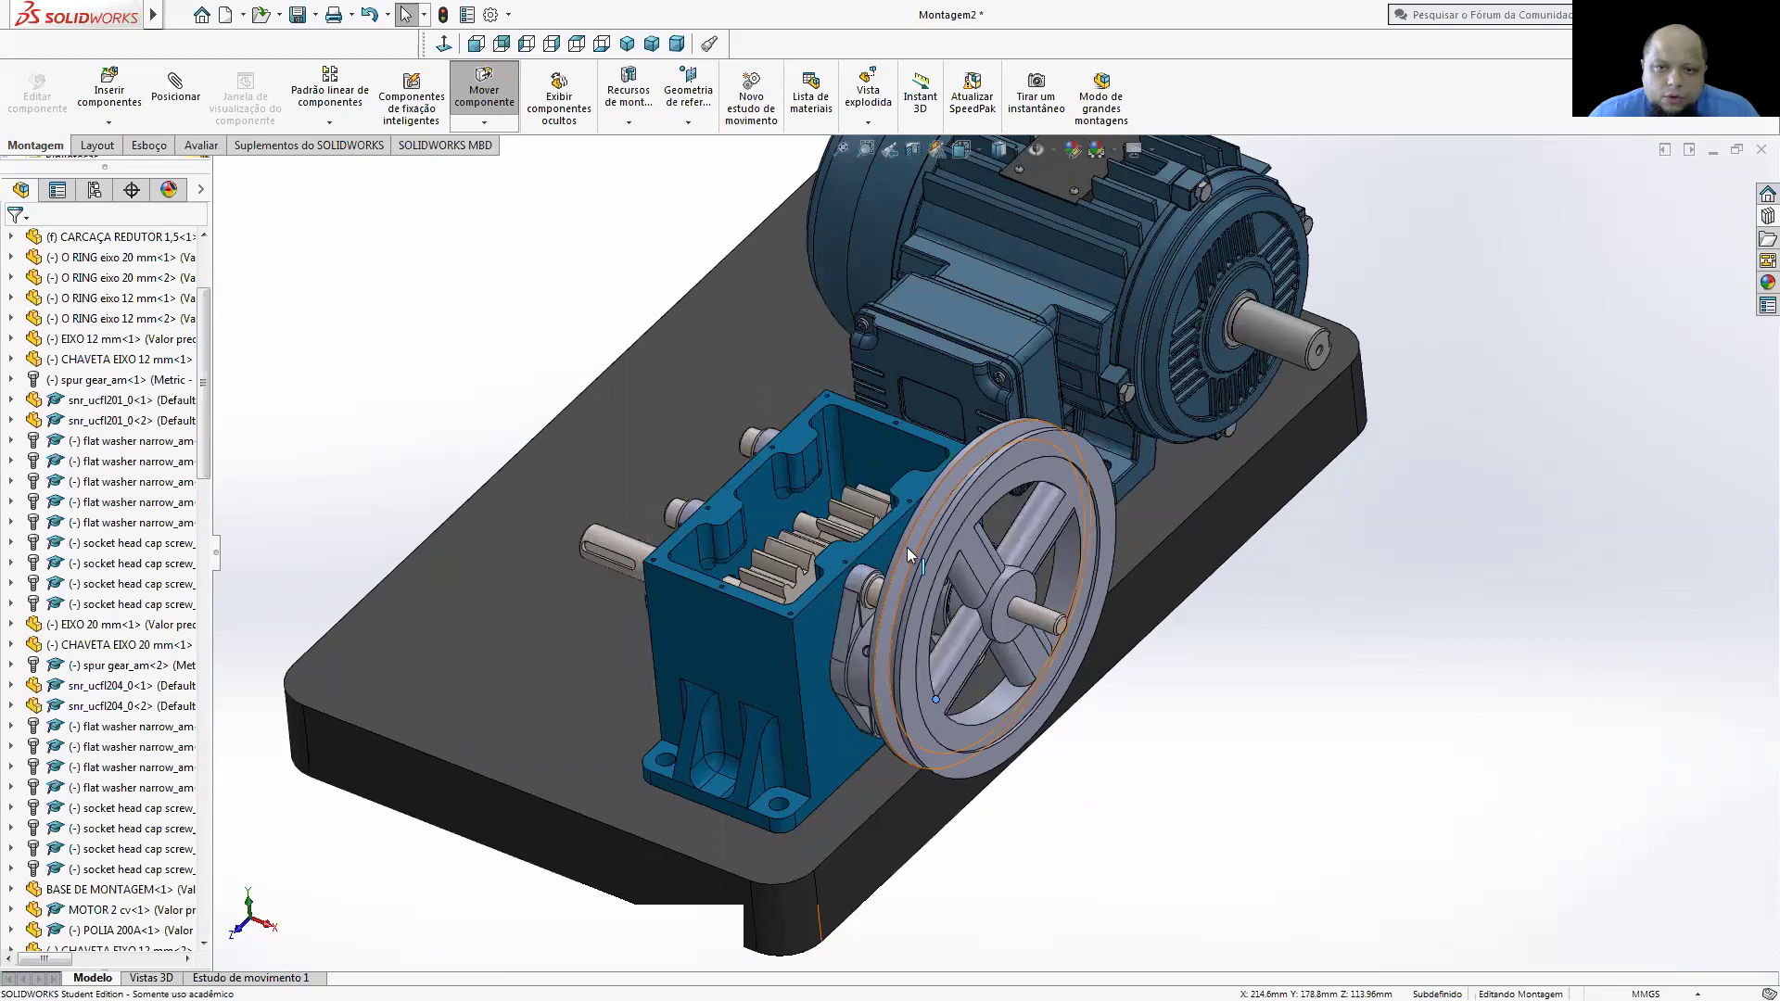
key(Escape)
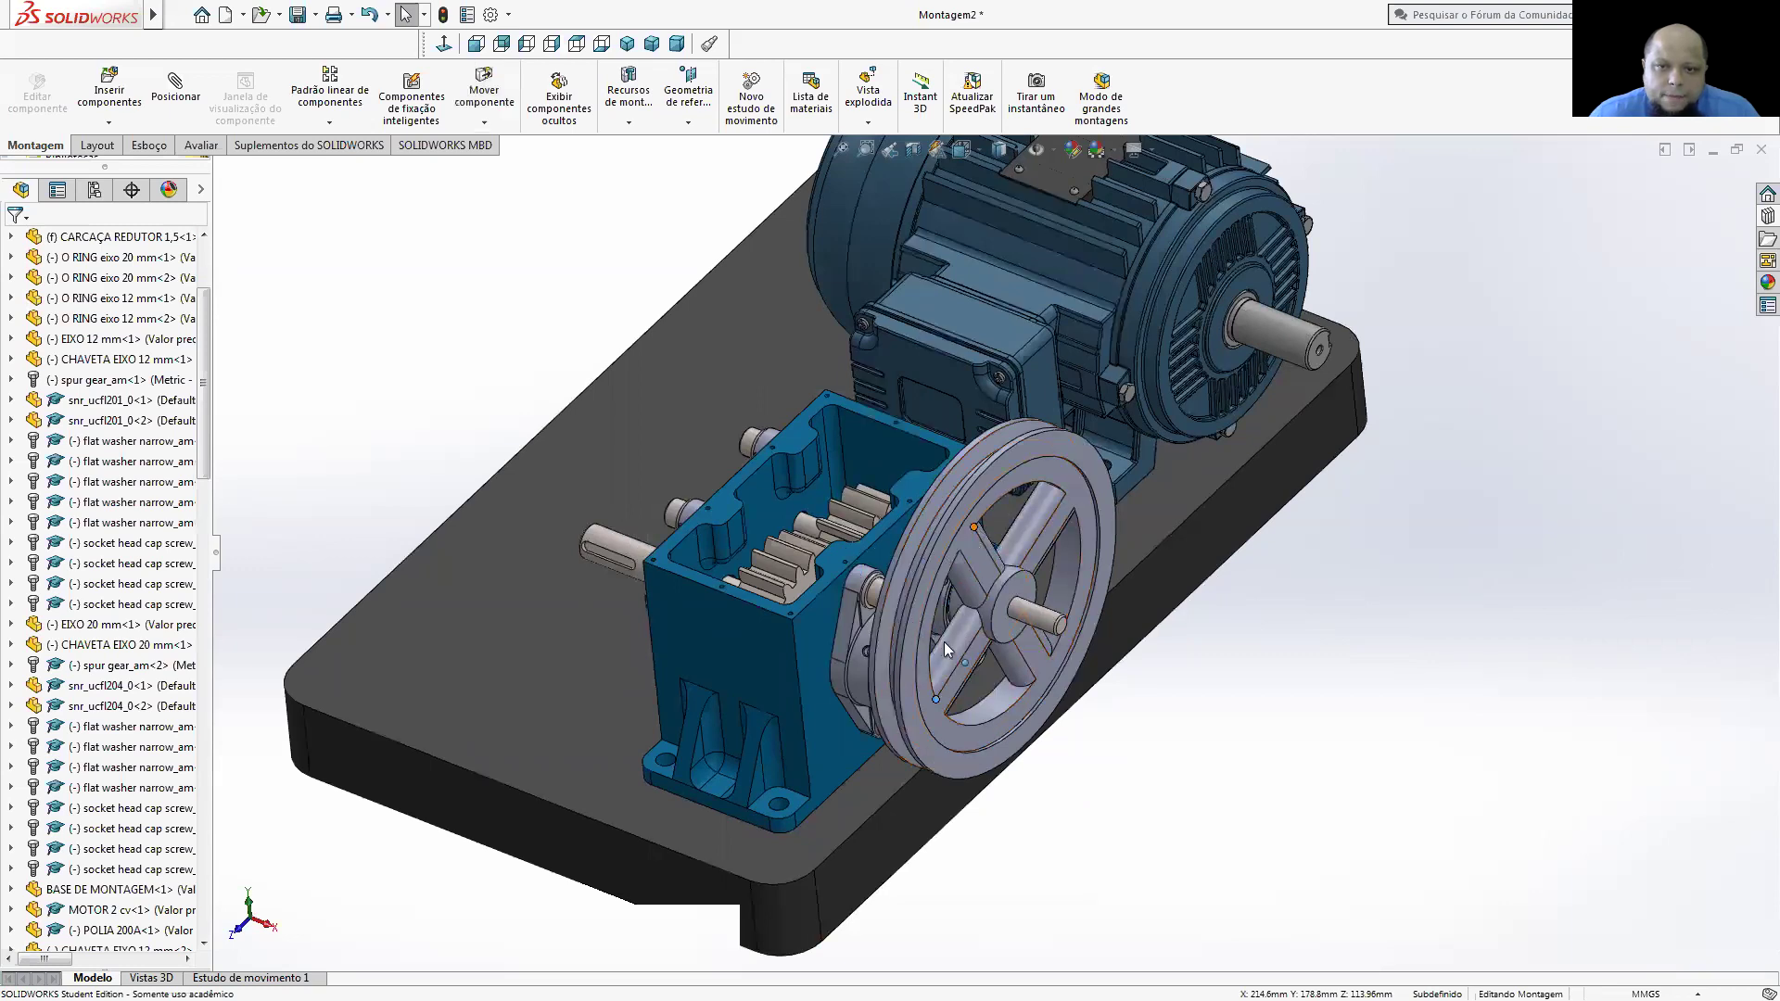
drag(944, 641, 1280, 644)
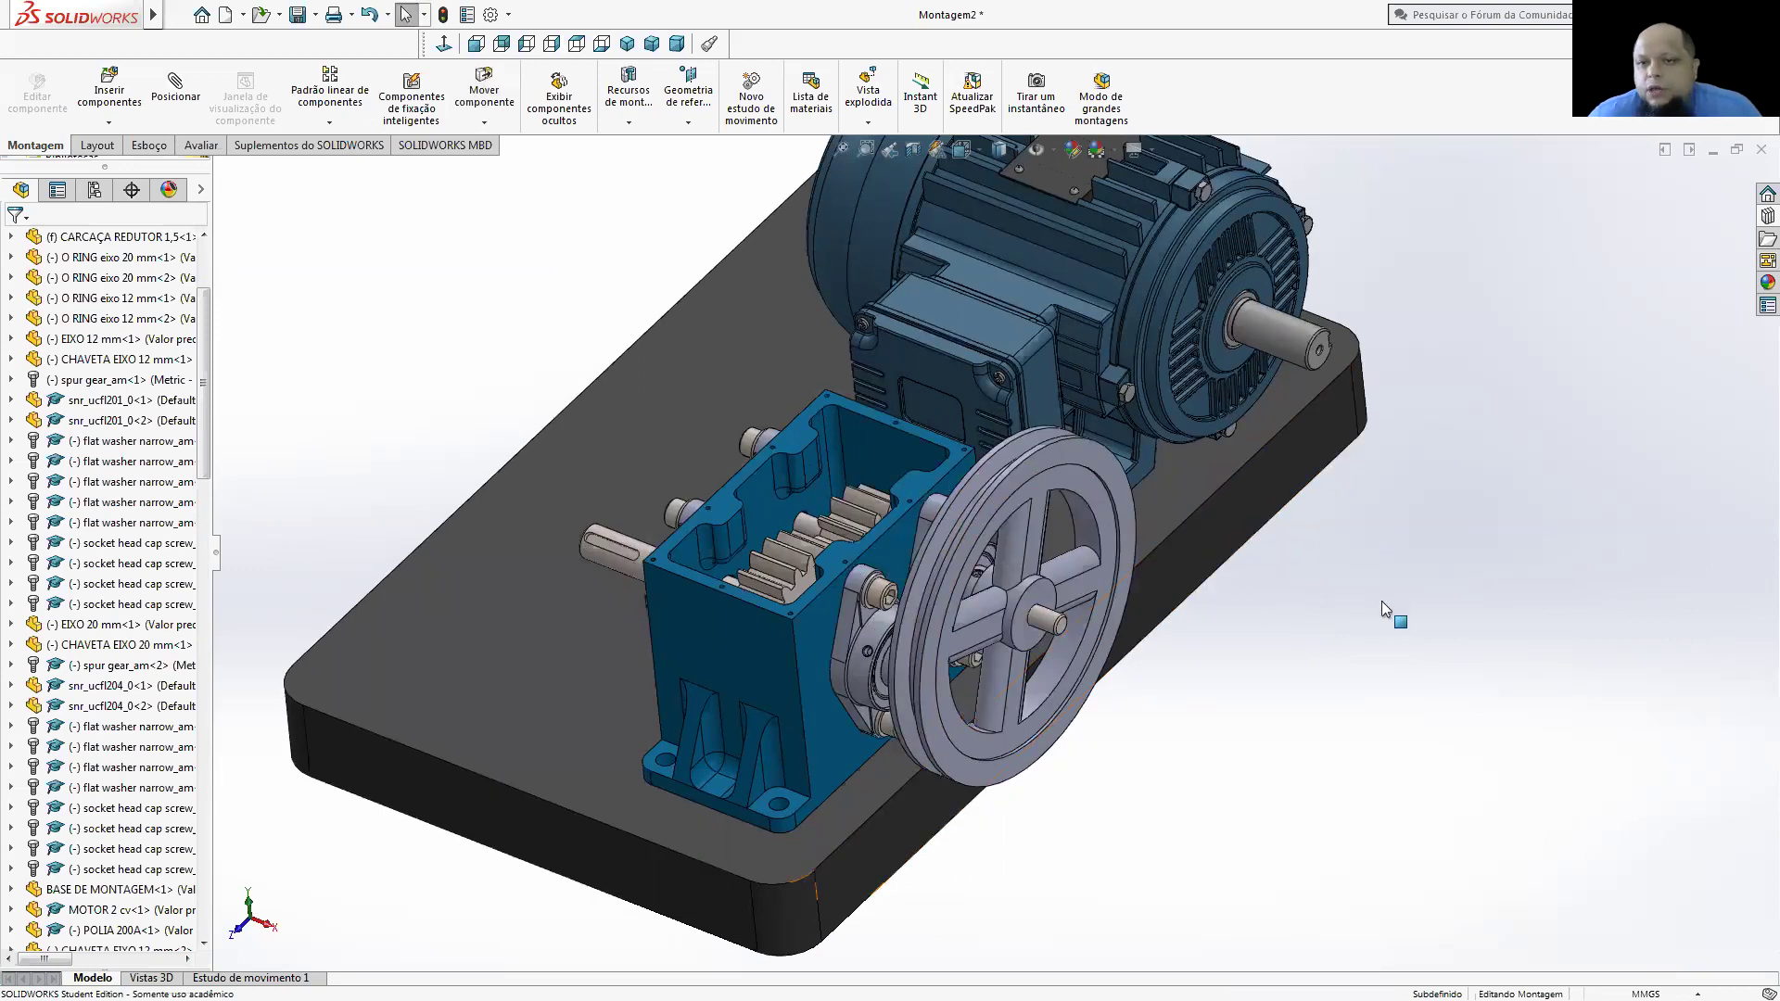
middle_drag(1321, 487, 1145, 616)
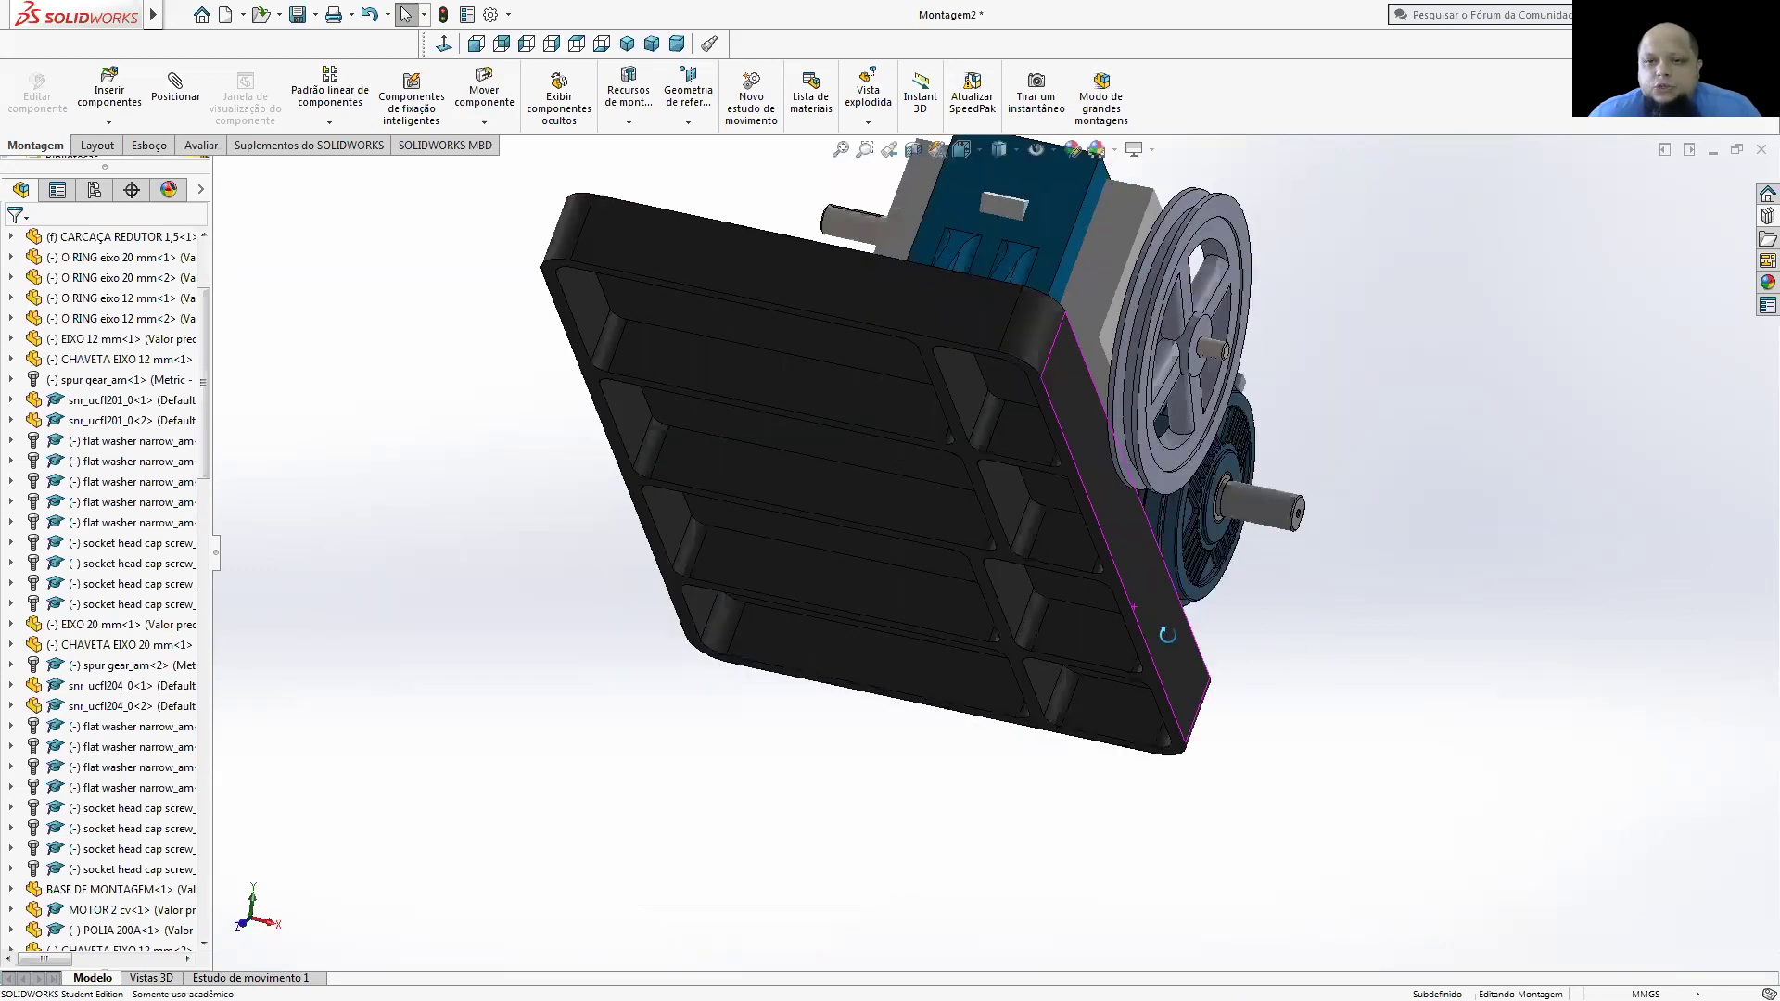
key(ctrl+shift+z)
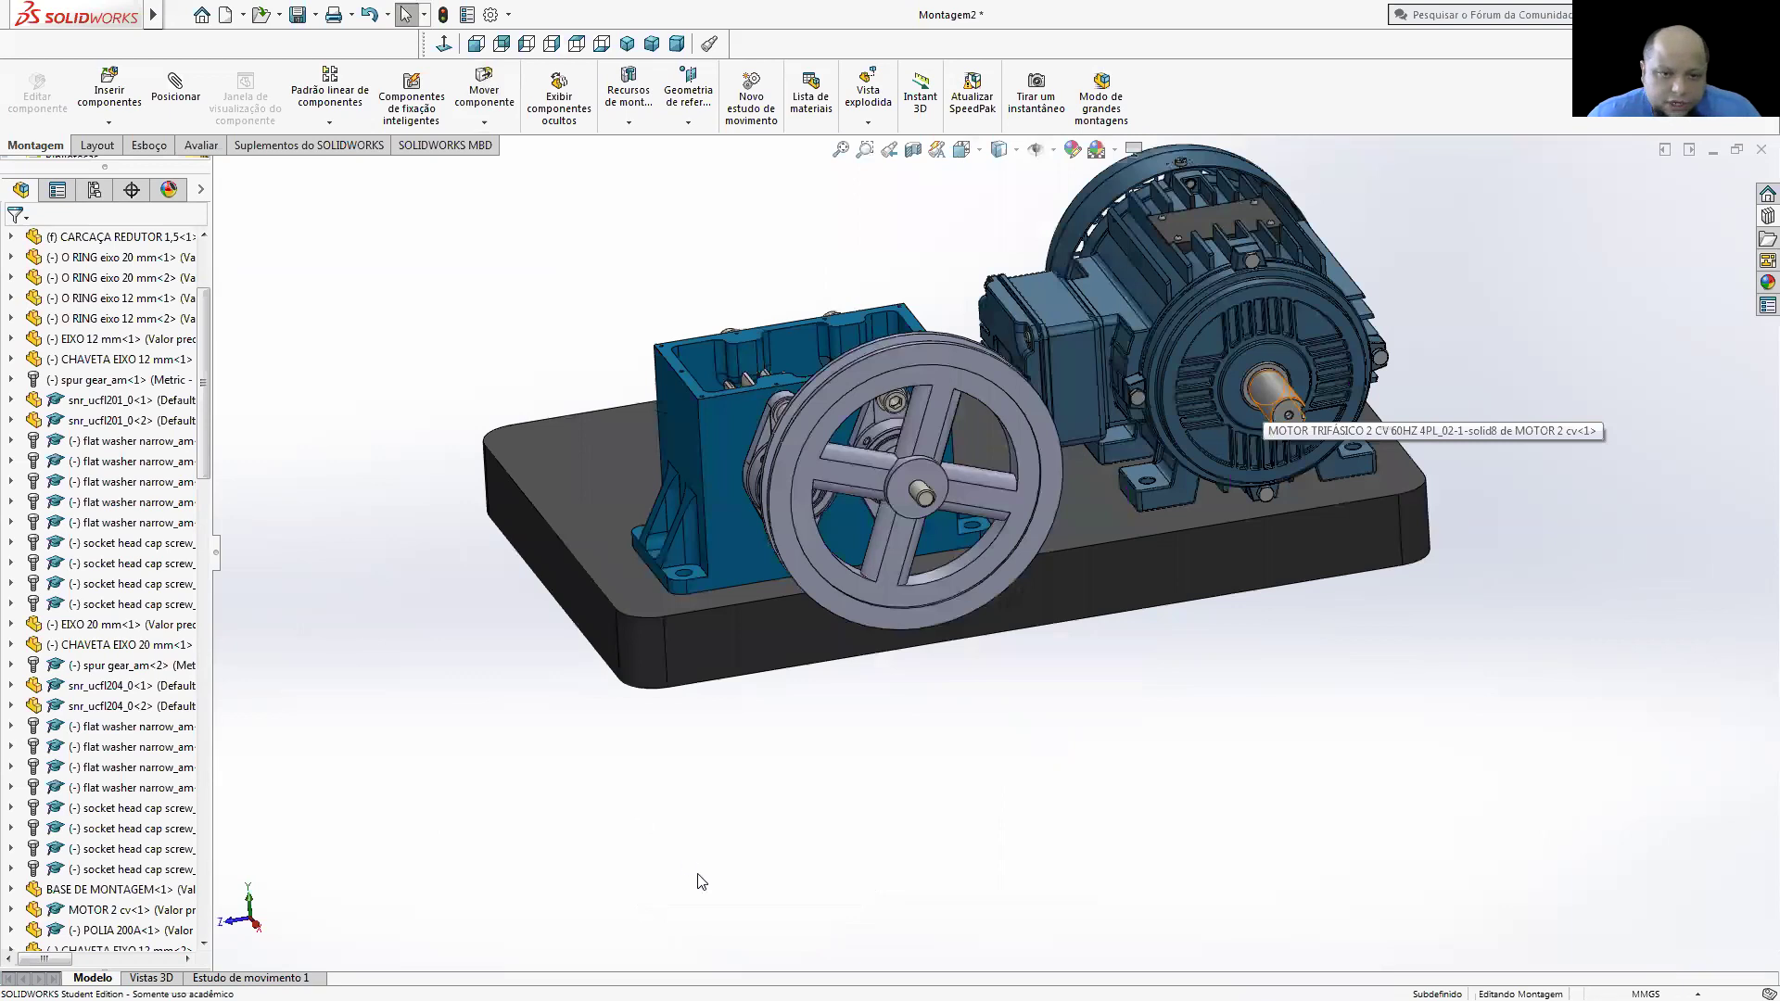
- Insert POLIA 100A from the redução por polias folder and place it near the motor
click(113, 109)
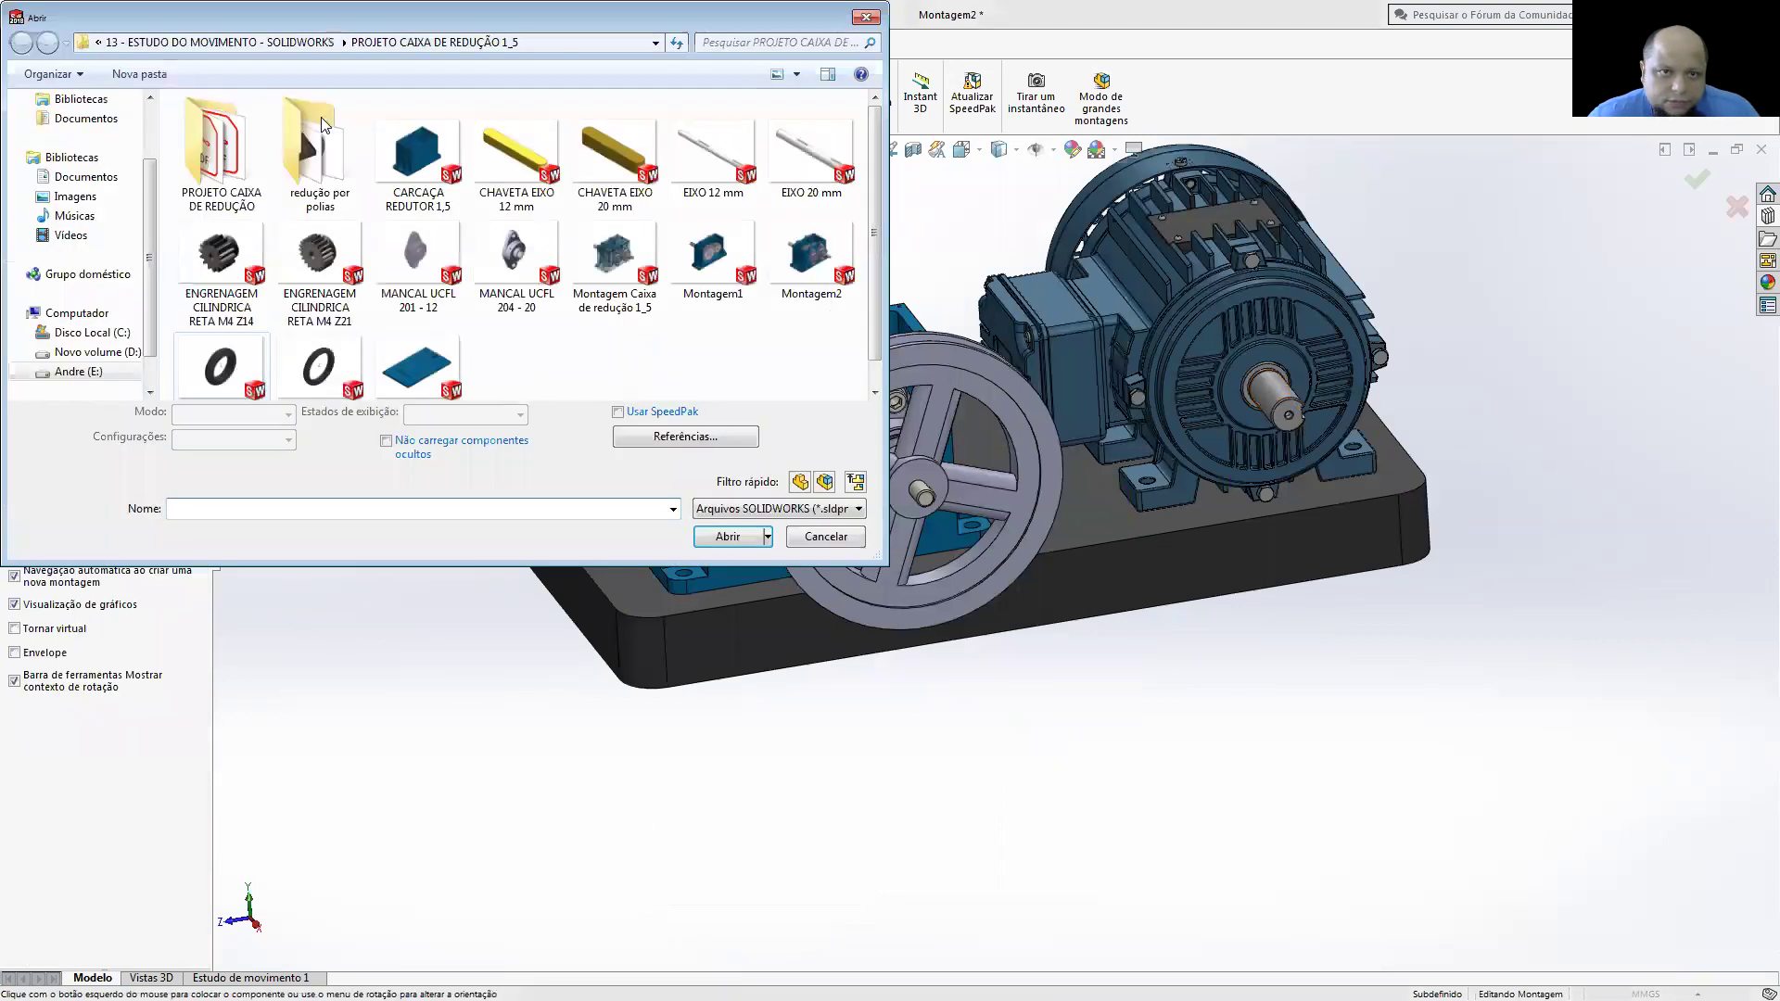
click(322, 125)
key(Return)
click(323, 278)
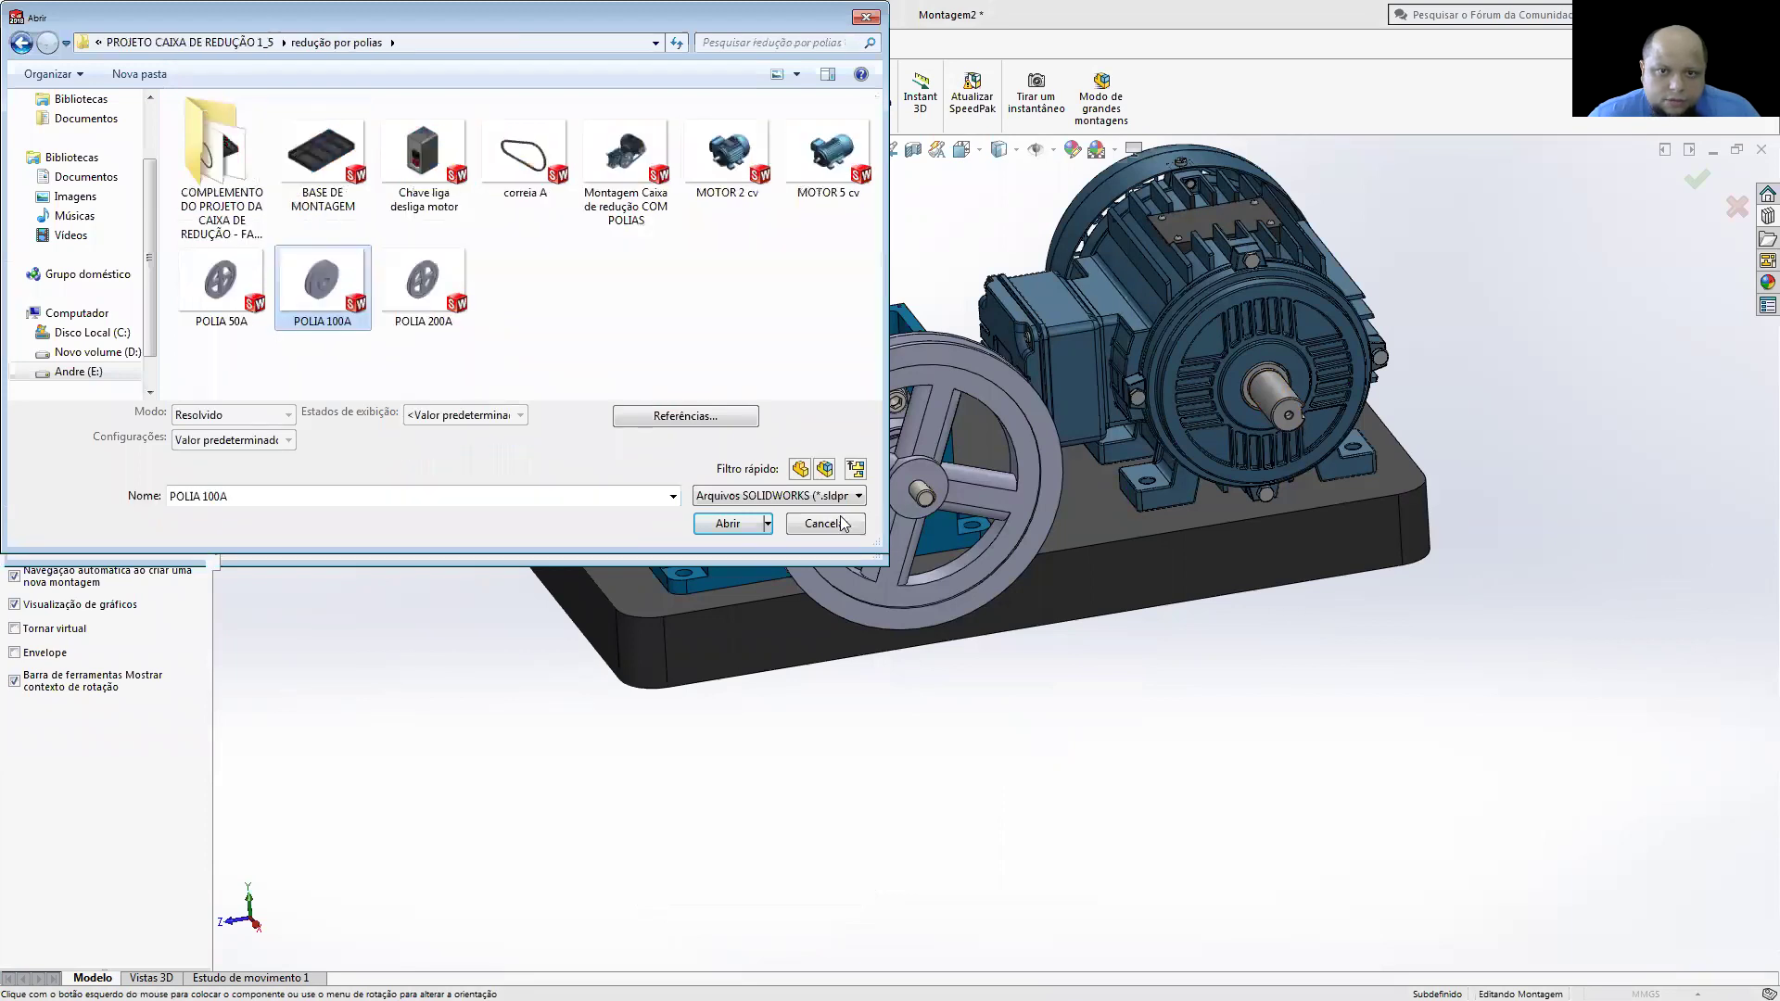
click(740, 532)
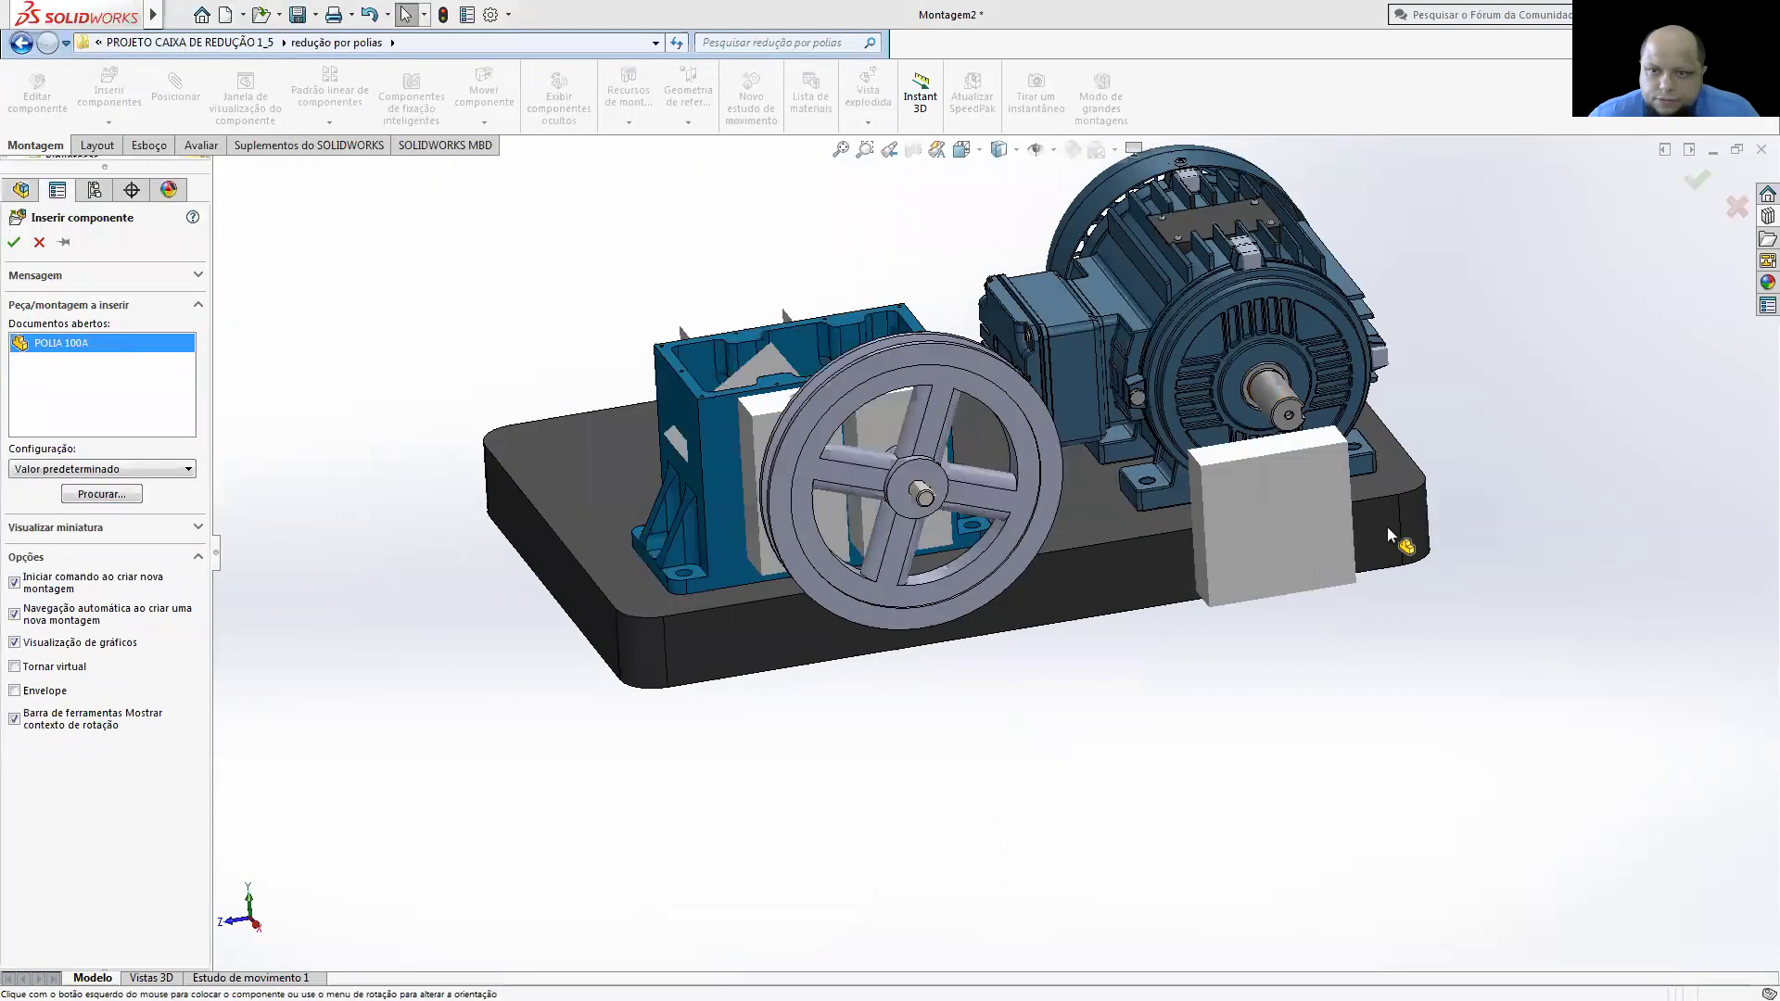
click(1503, 451)
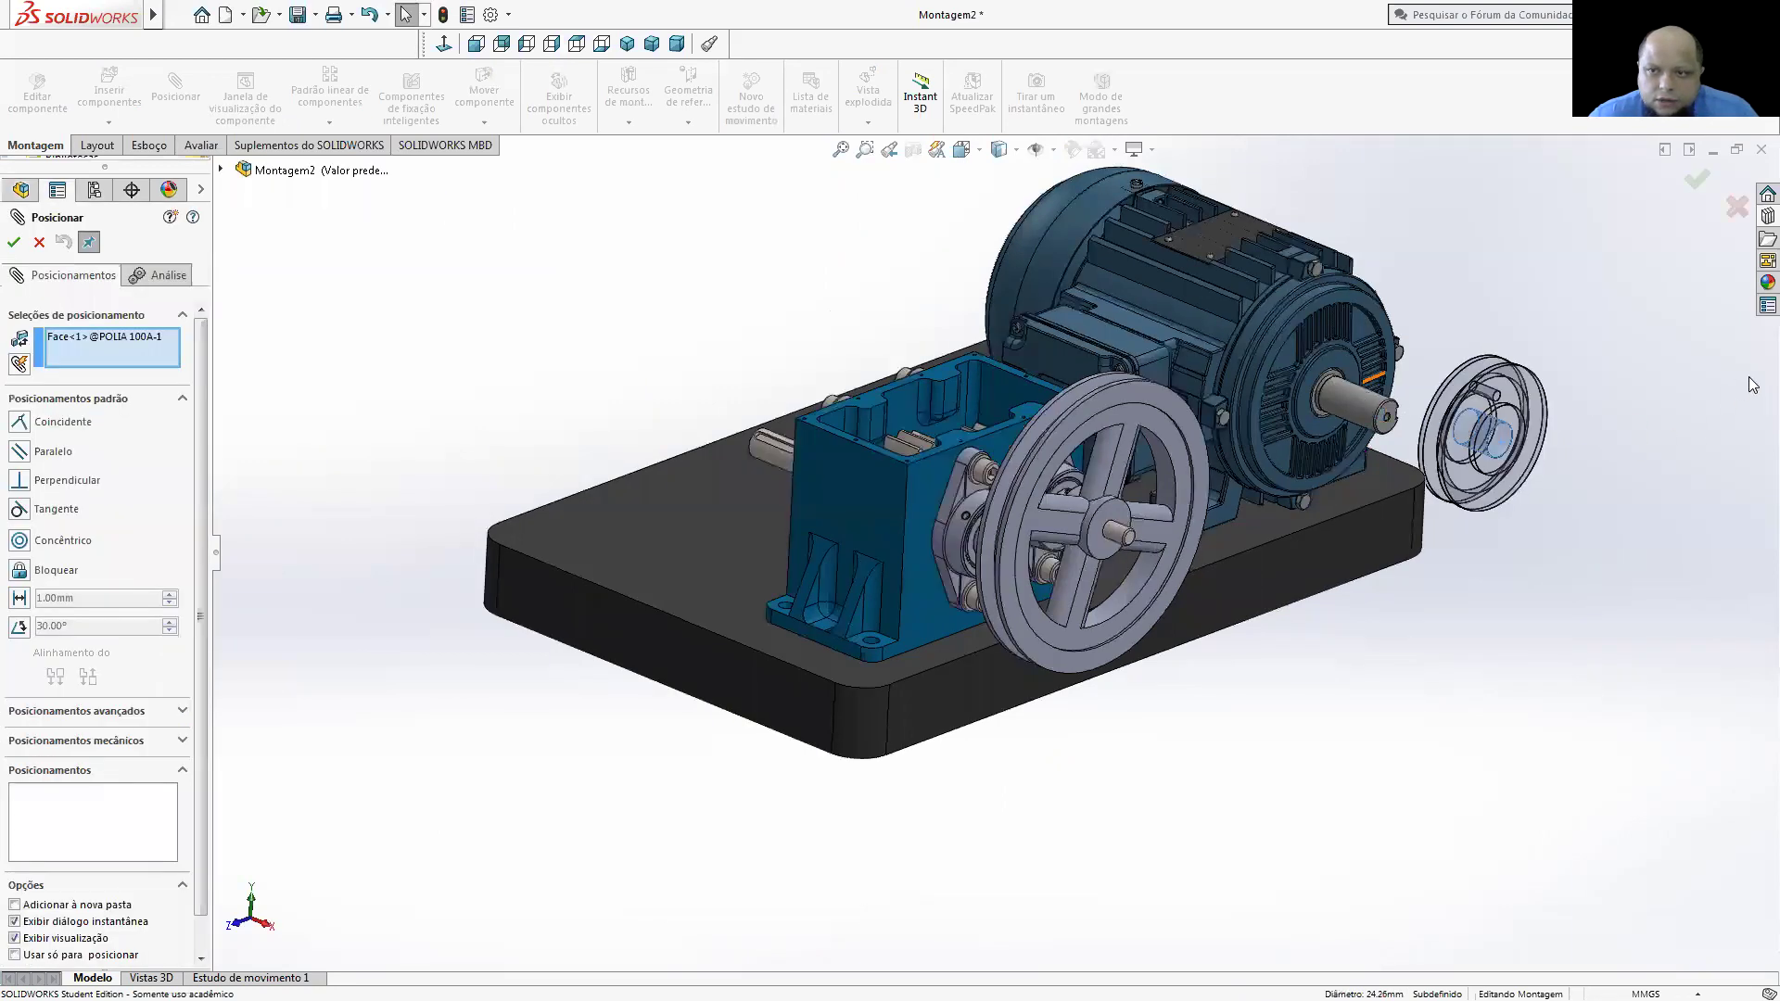
- Mate POLIA 100A concentric with the motor shaft and flush with the shaft's end face
click(1576, 380)
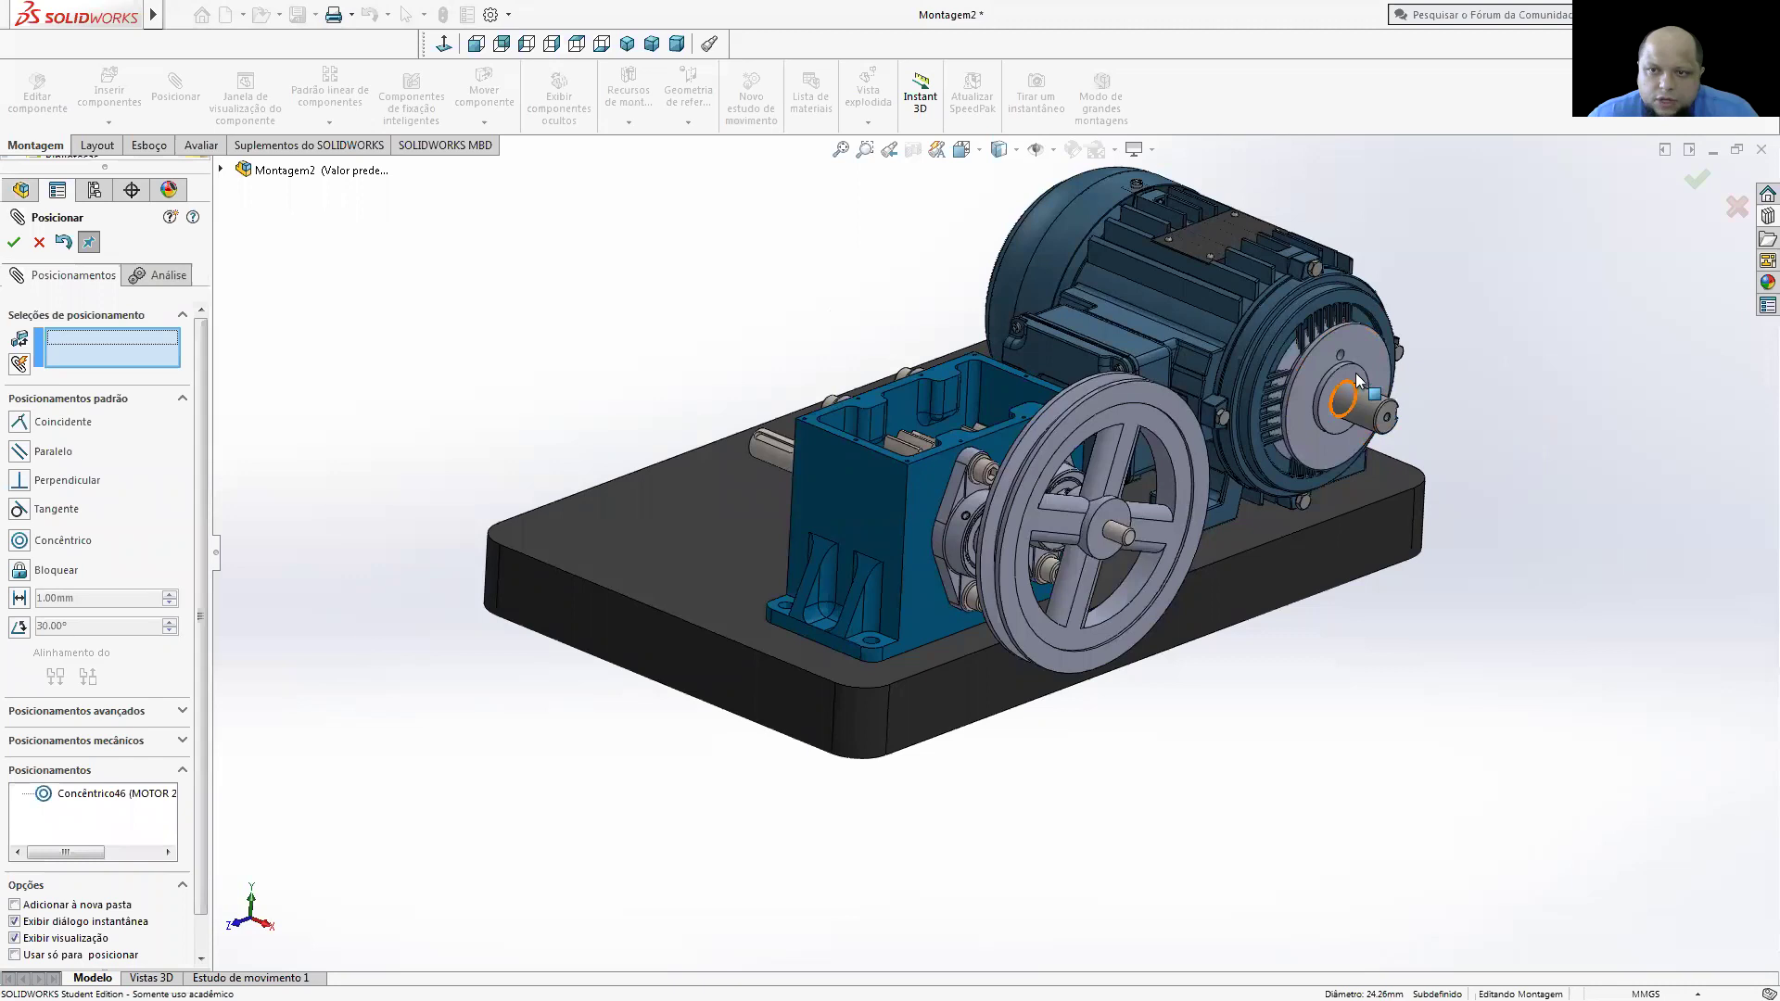
click(1357, 380)
scroll(1394, 404, down, 2)
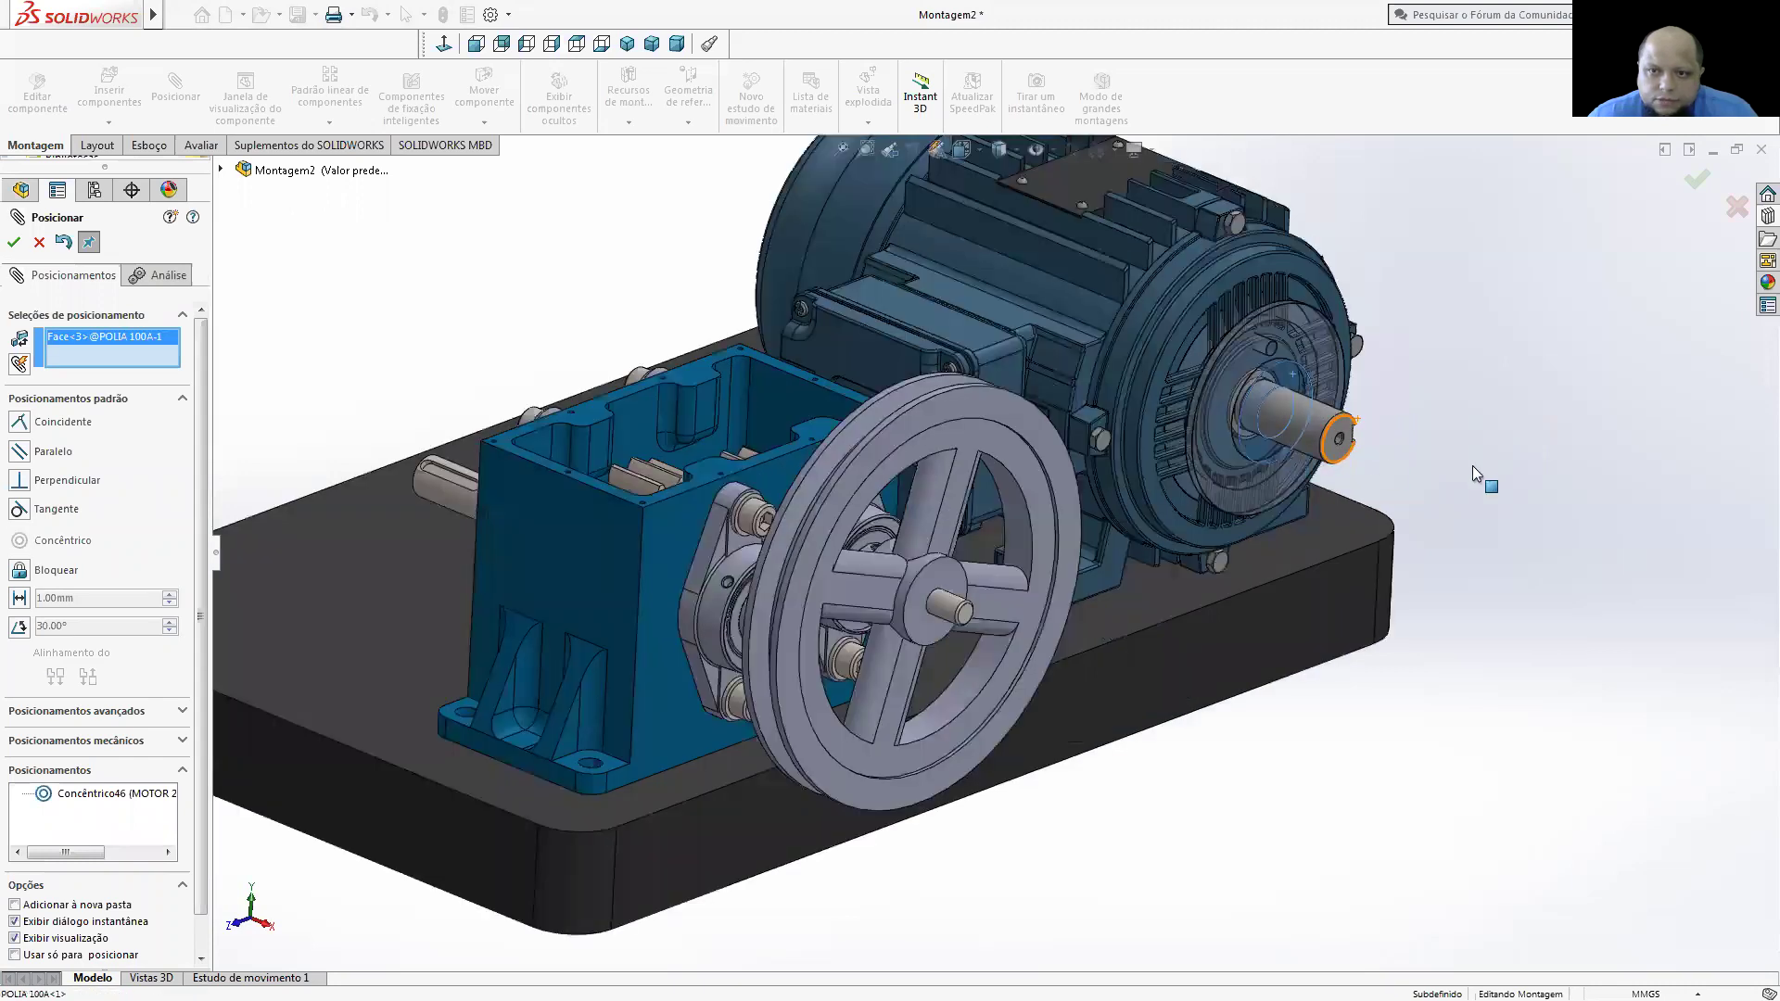
scroll(1483, 445, up, 2)
click(1270, 468)
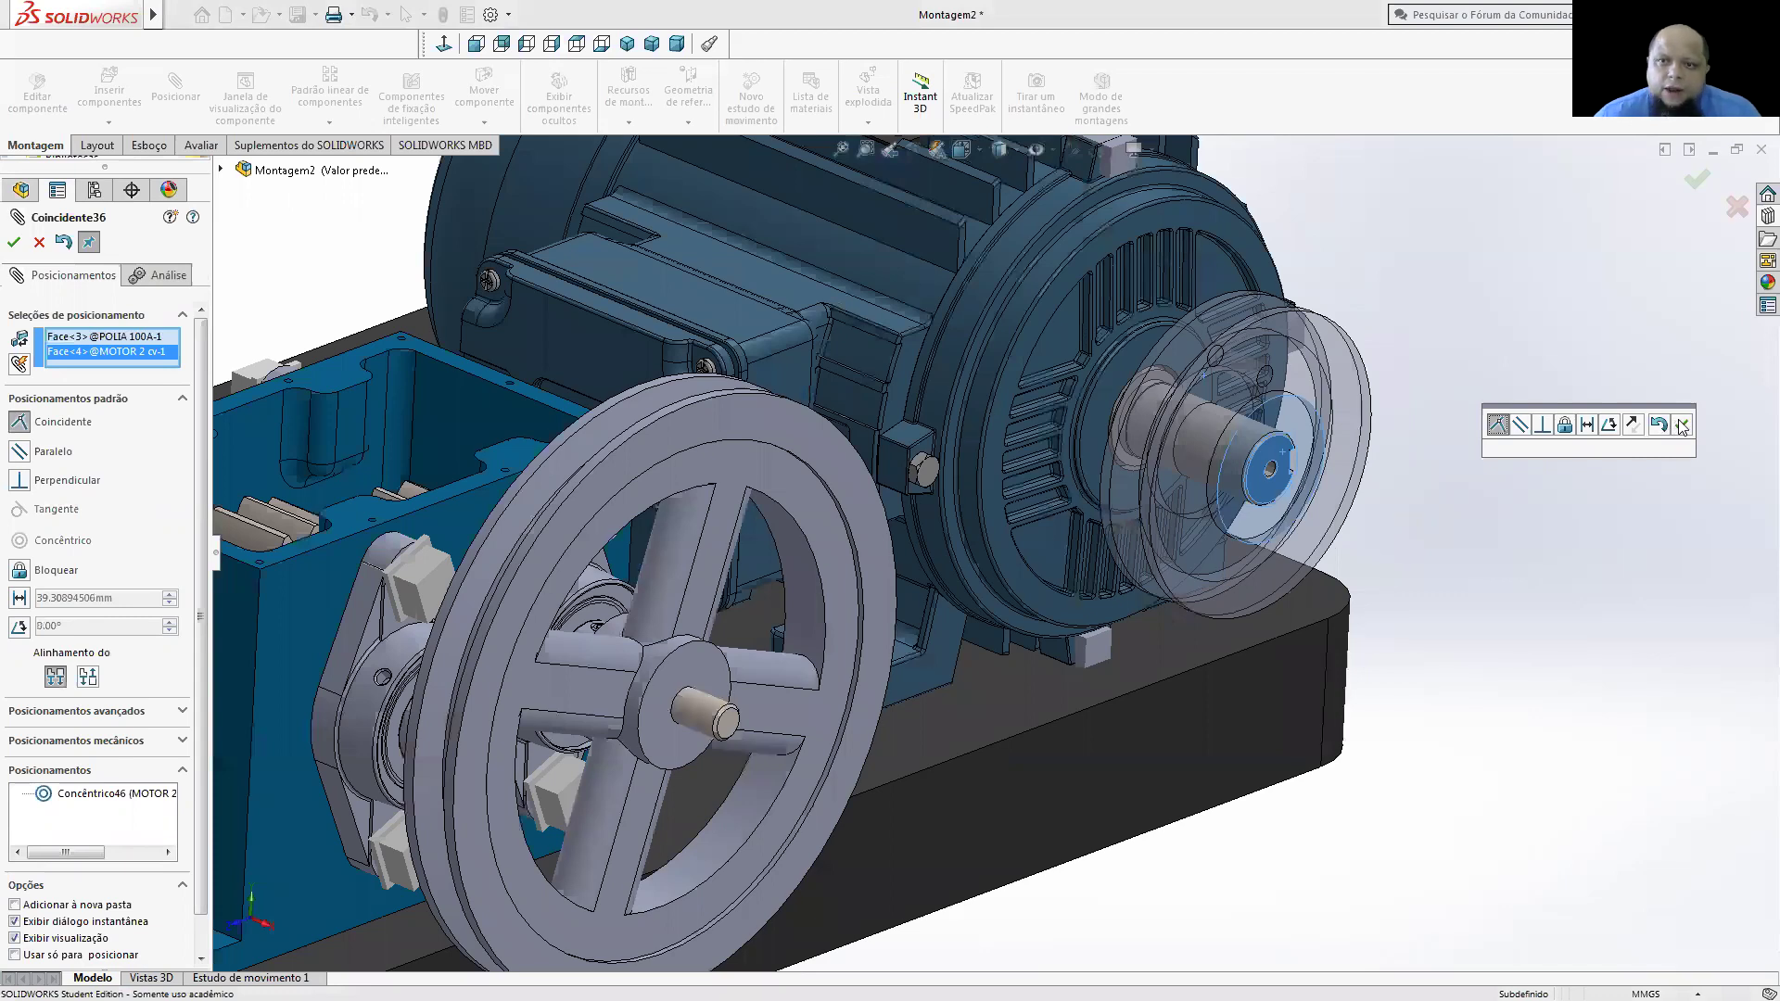
click(13, 243)
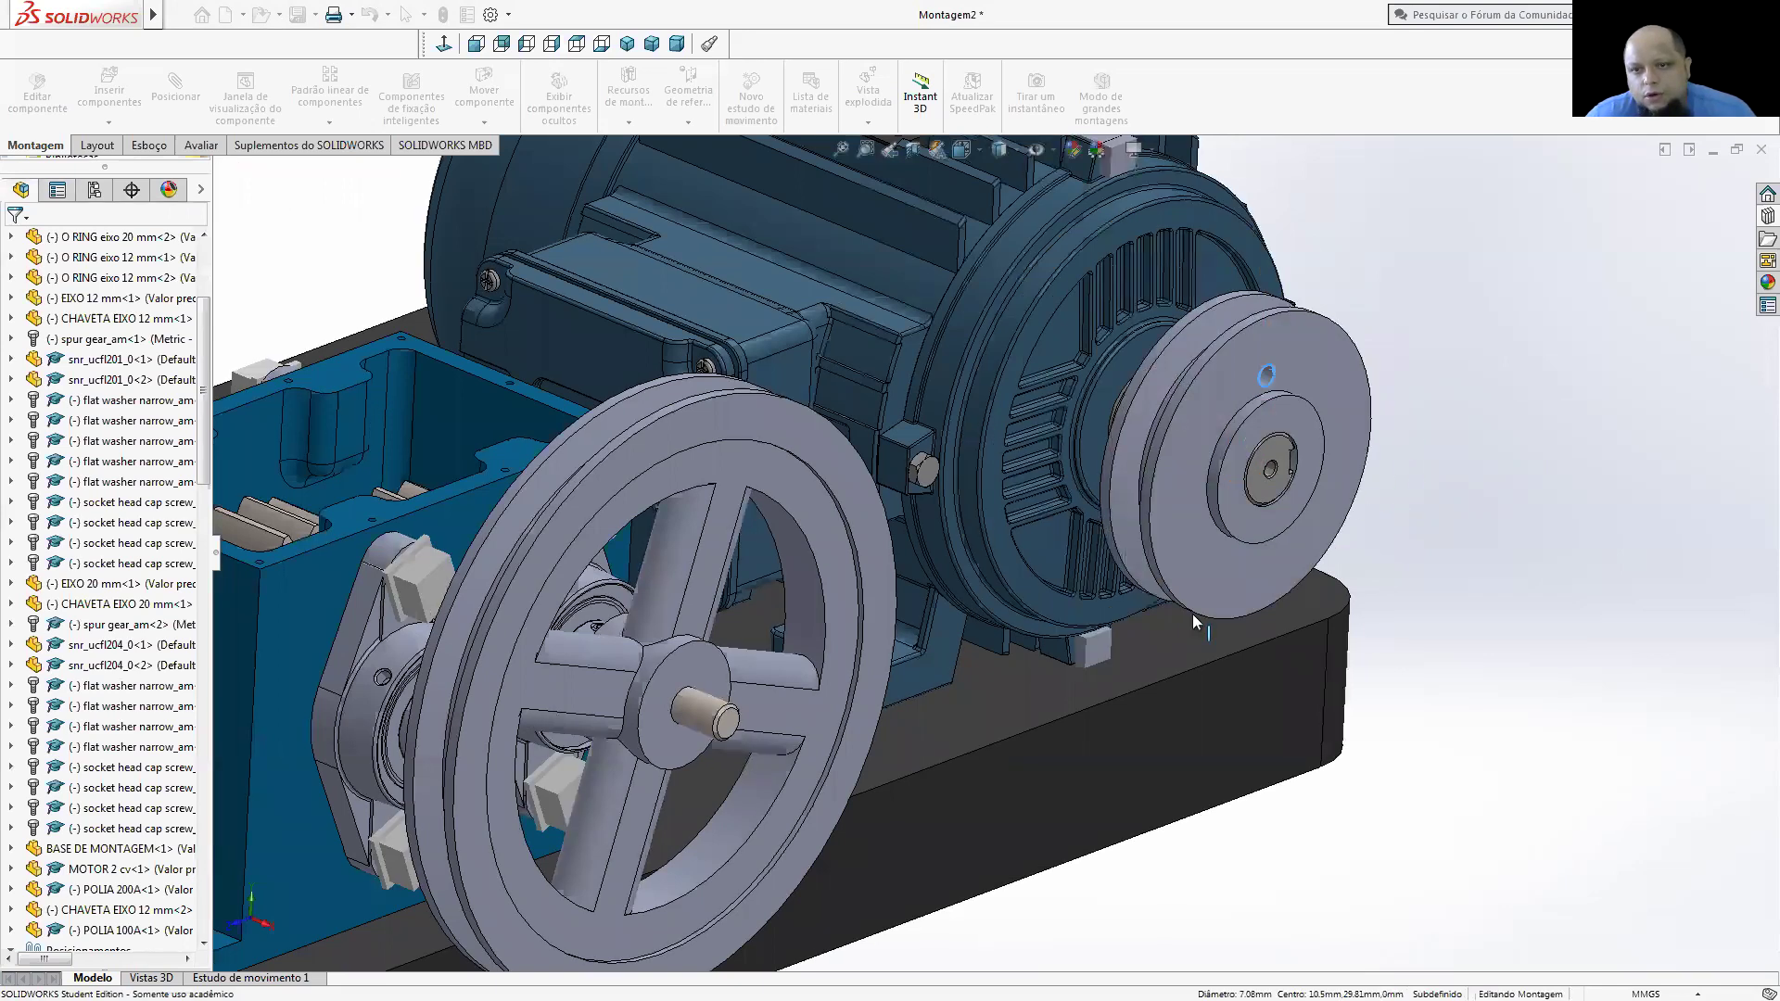
drag(1191, 611, 1060, 340)
key(ctrl+1)
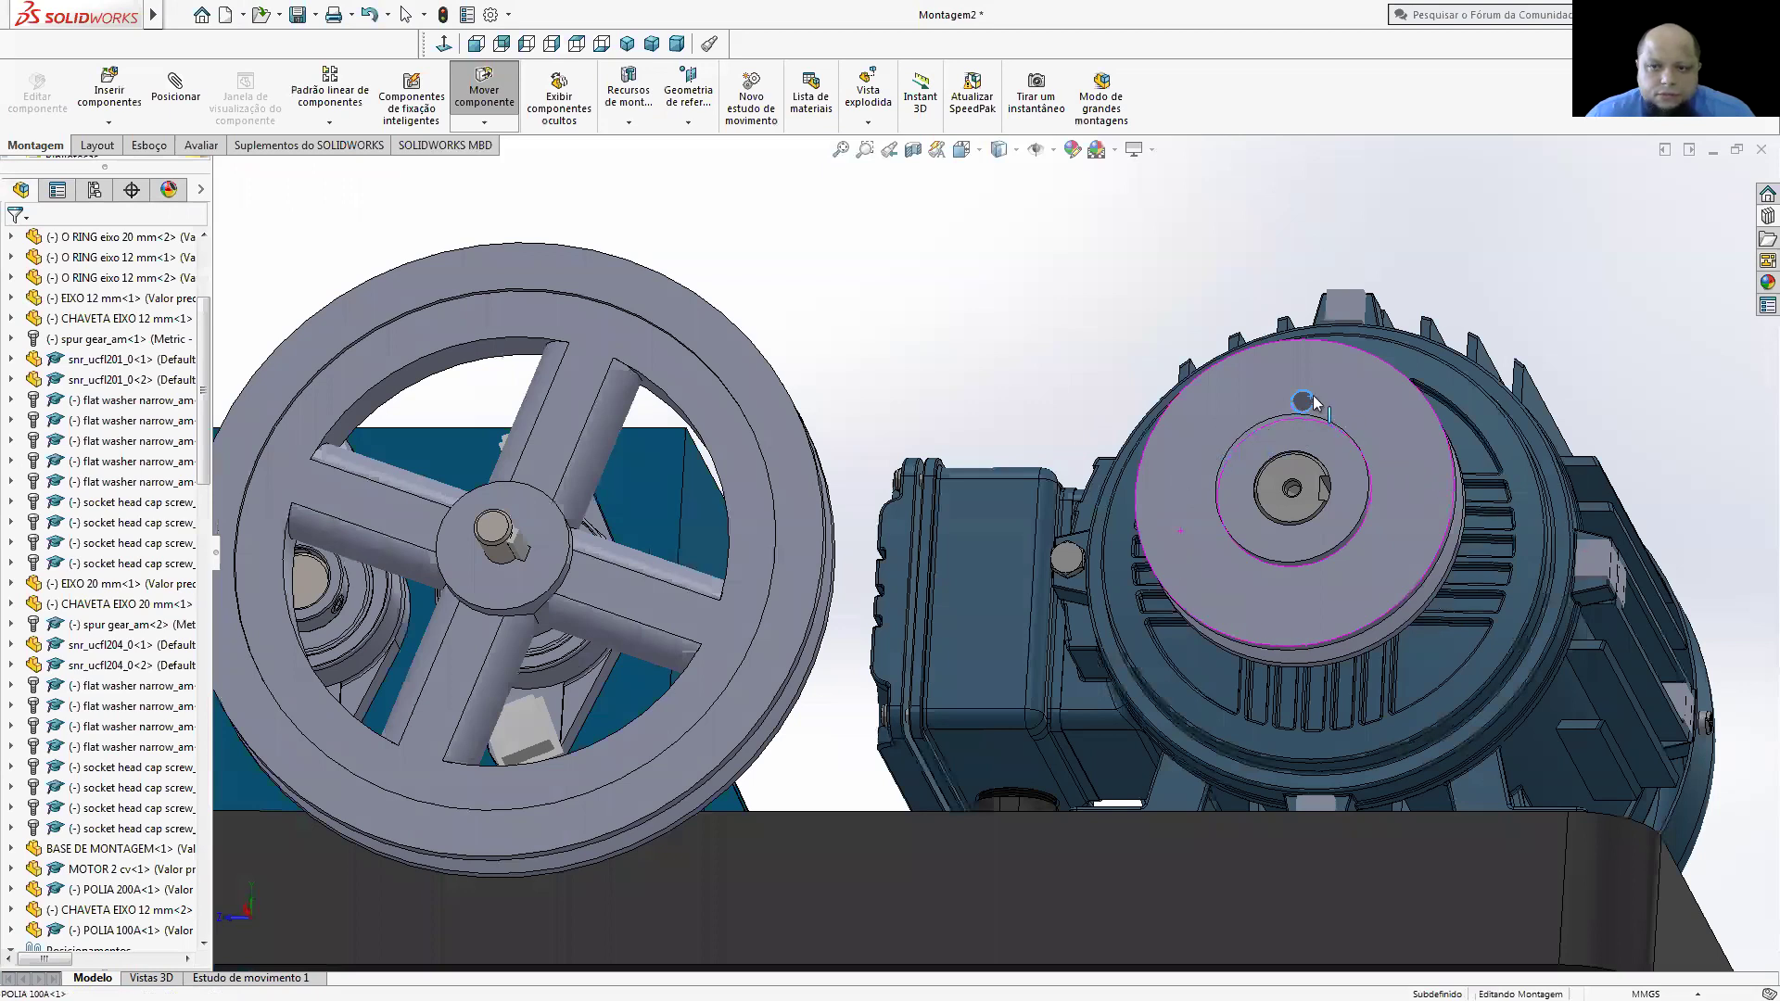
middle_drag(1393, 413, 1492, 514)
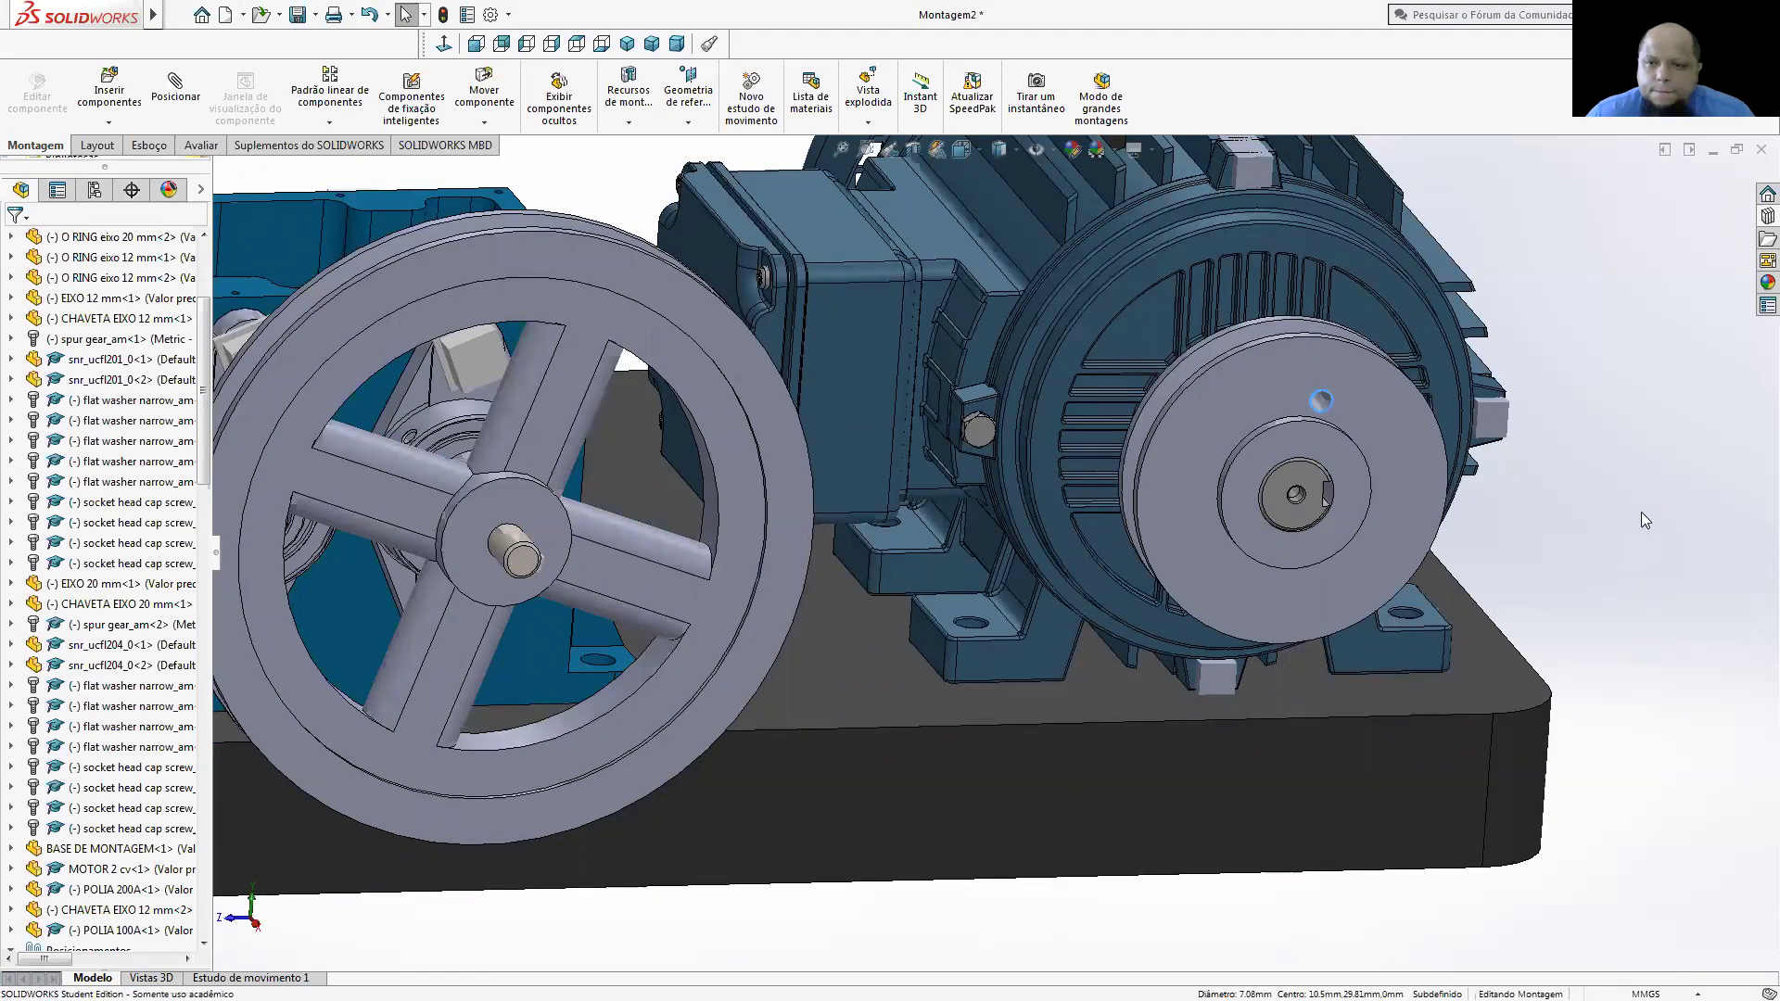
key(z)
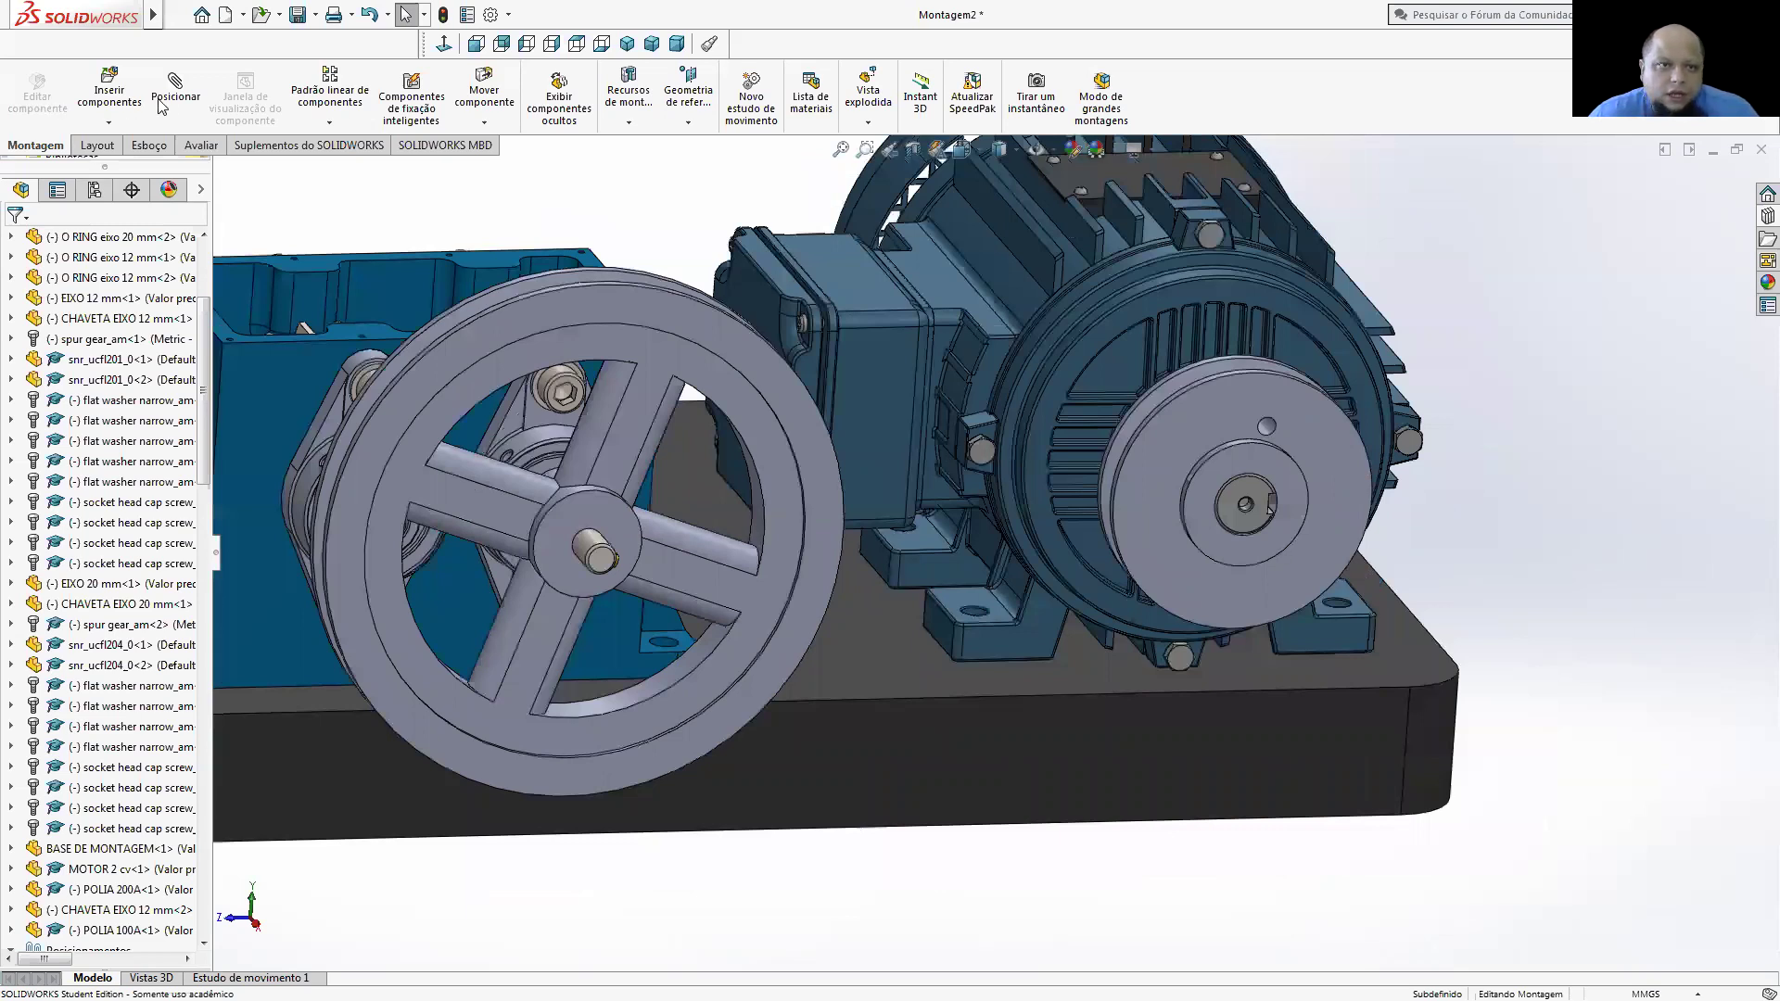
- Mate the POLIA 100A pulley face coincident with the POLIA 200A pulley so they line up
middle_drag(1352, 574, 1201, 305)
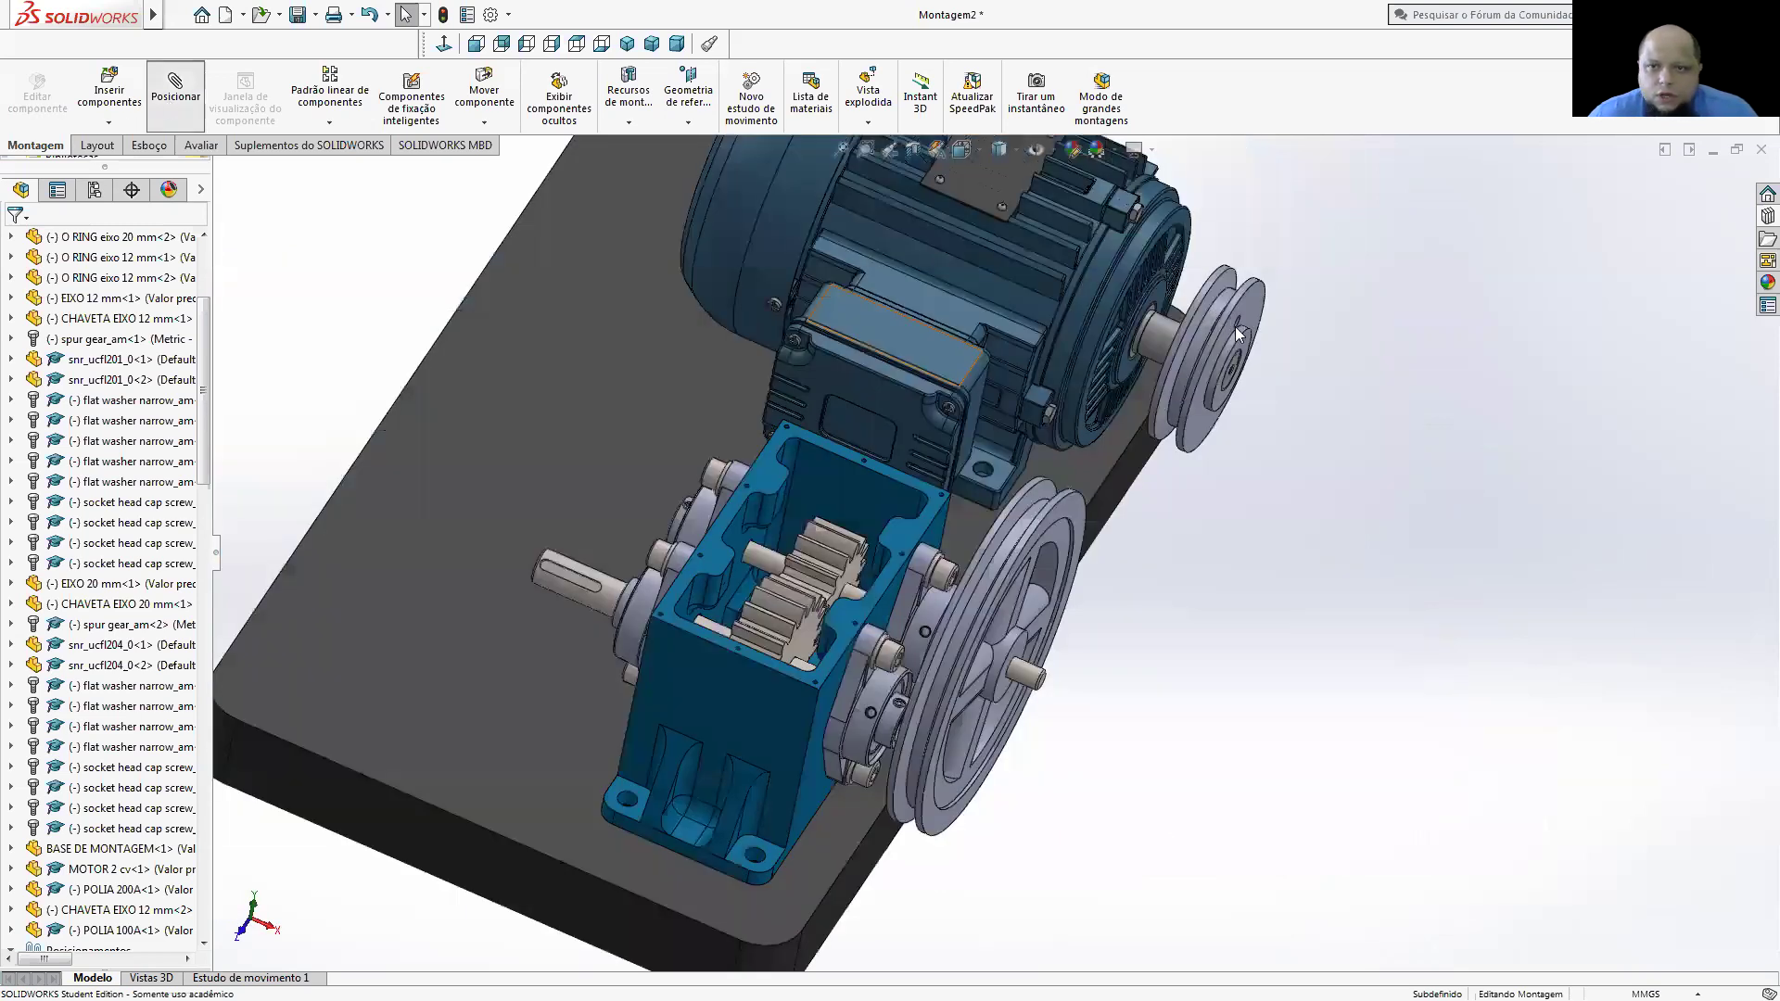
scroll(1191, 315, down, 5)
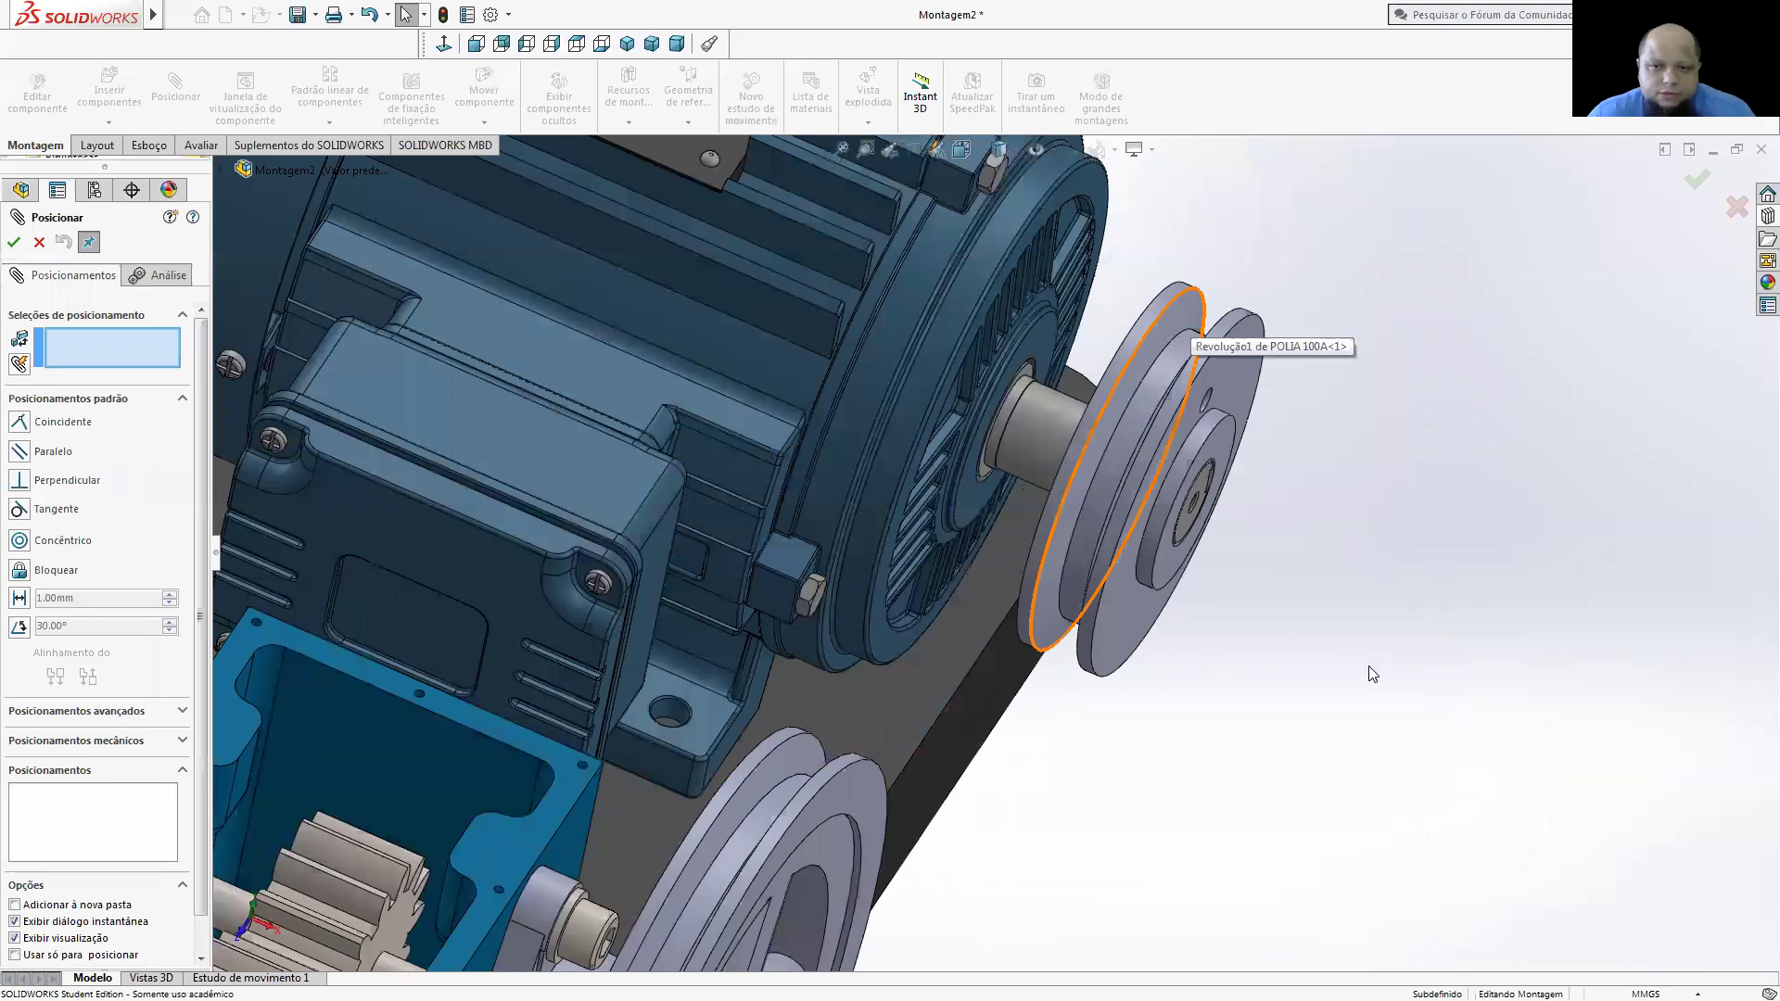
key(Return)
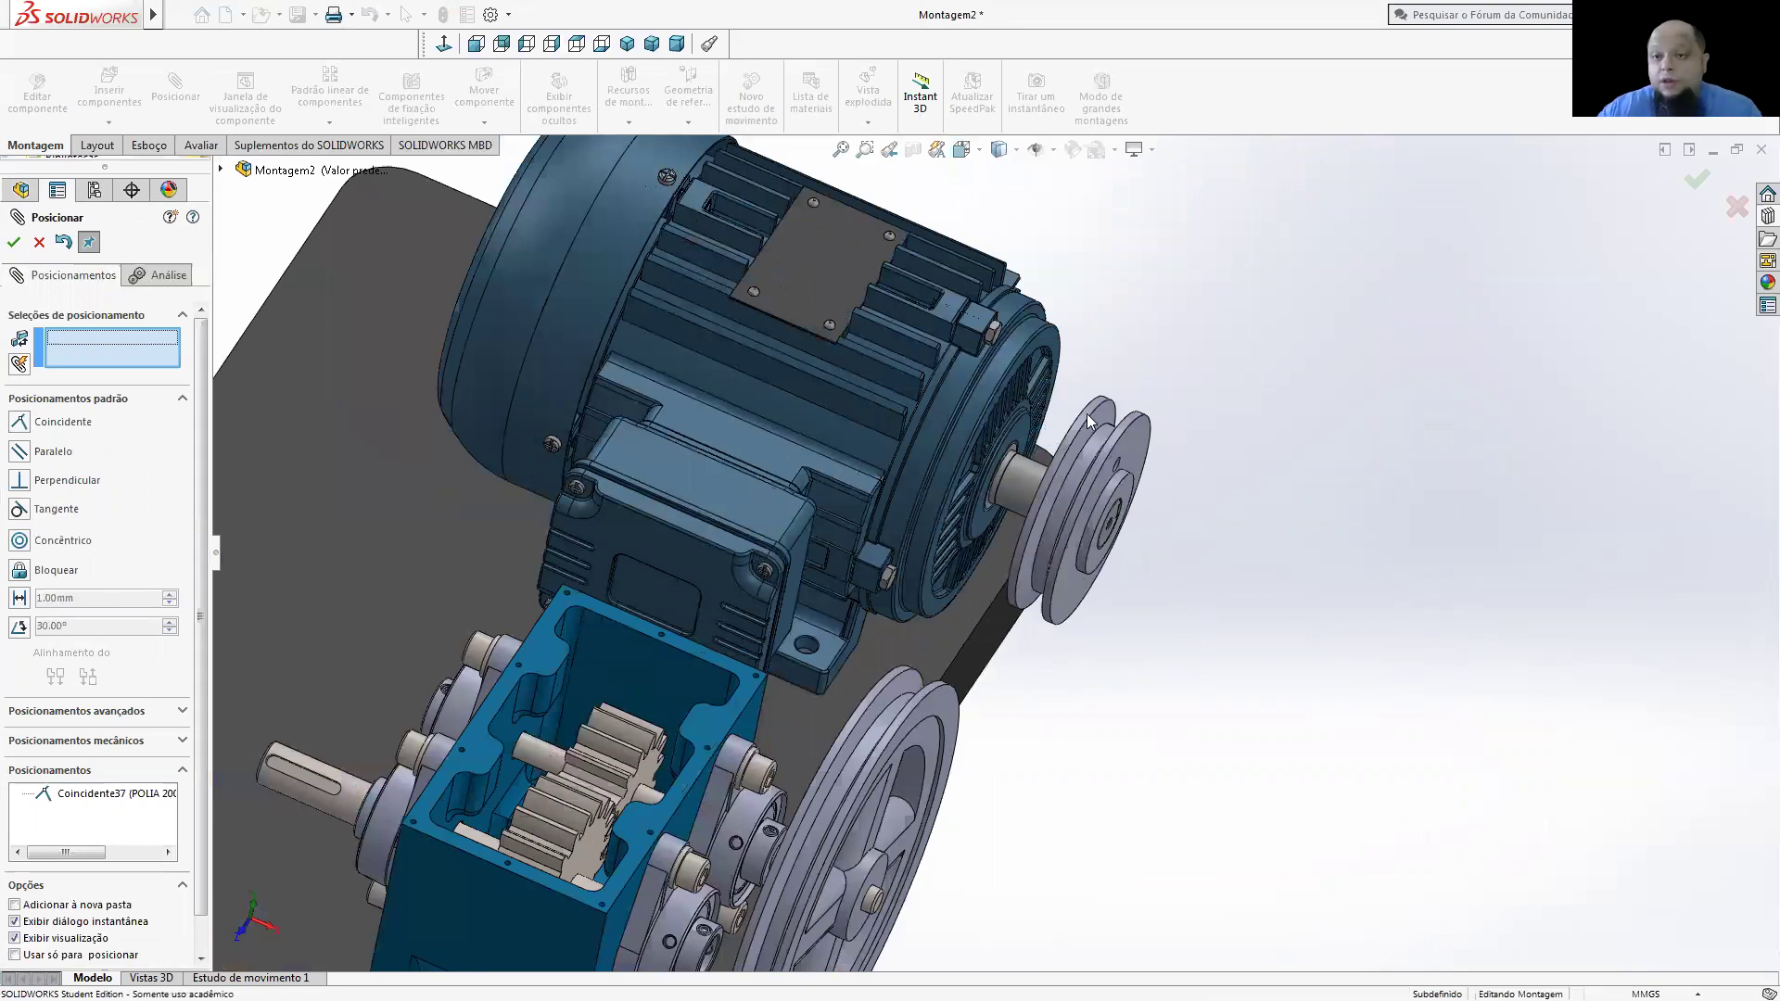
key(ctrl+7)
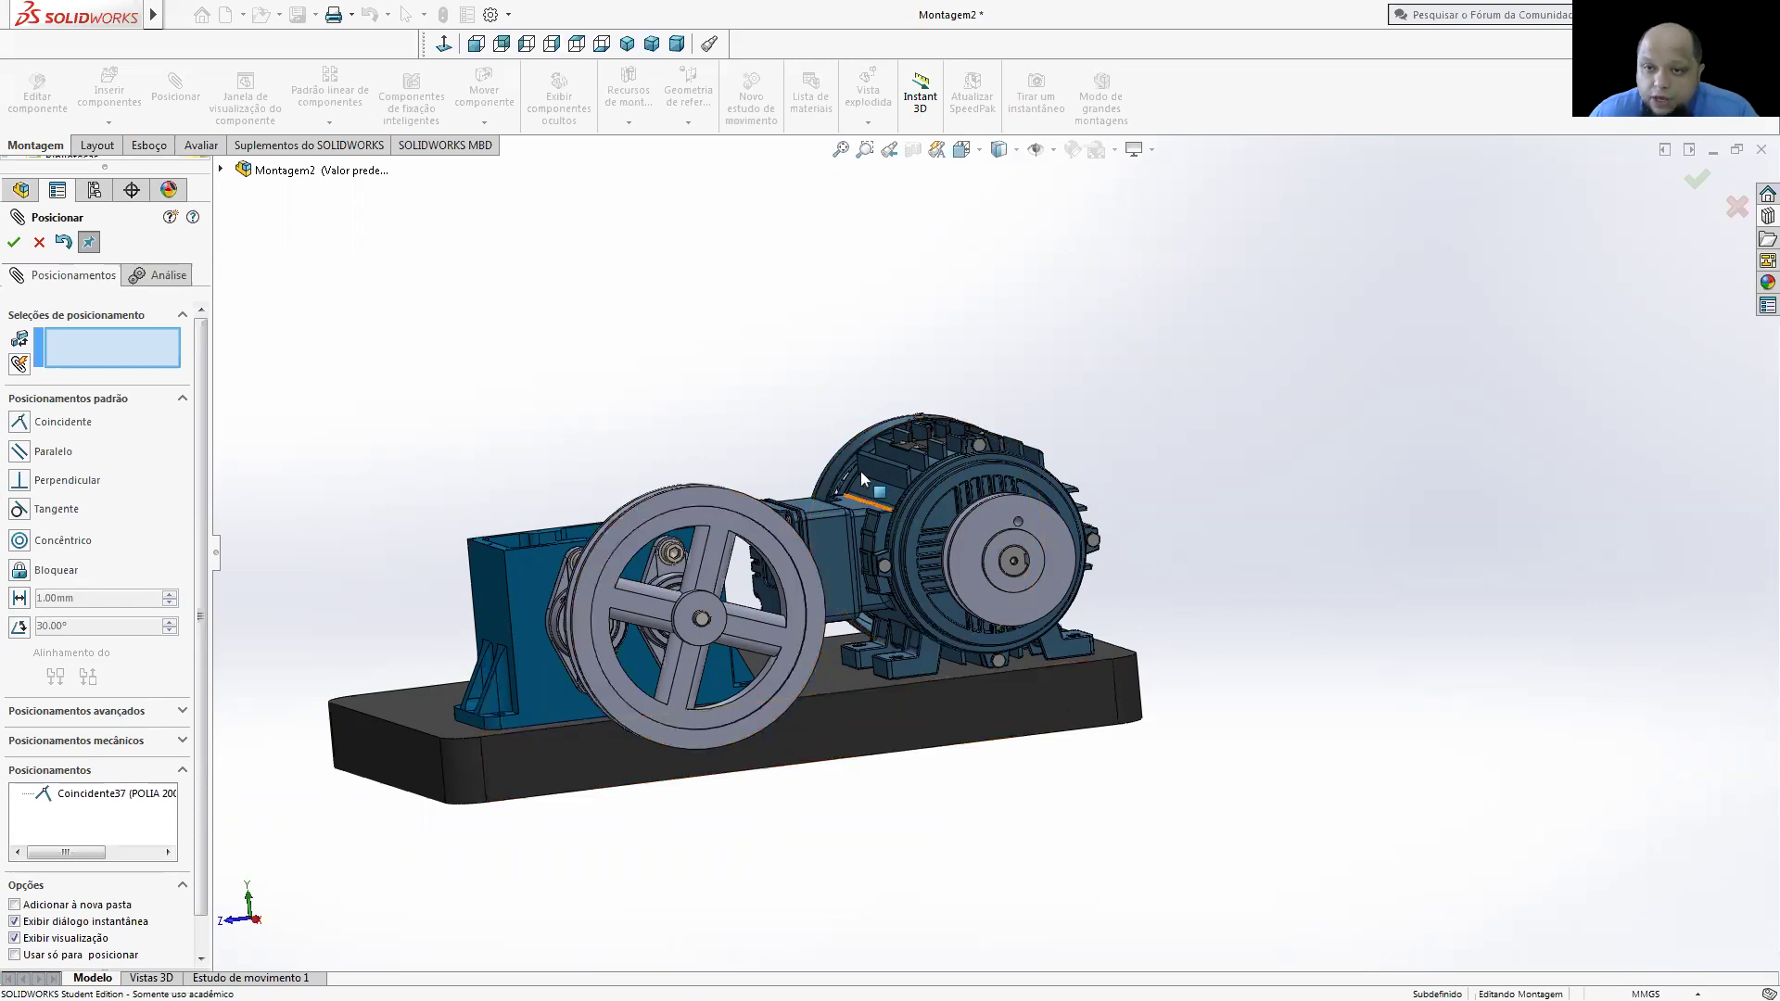
click(14, 242)
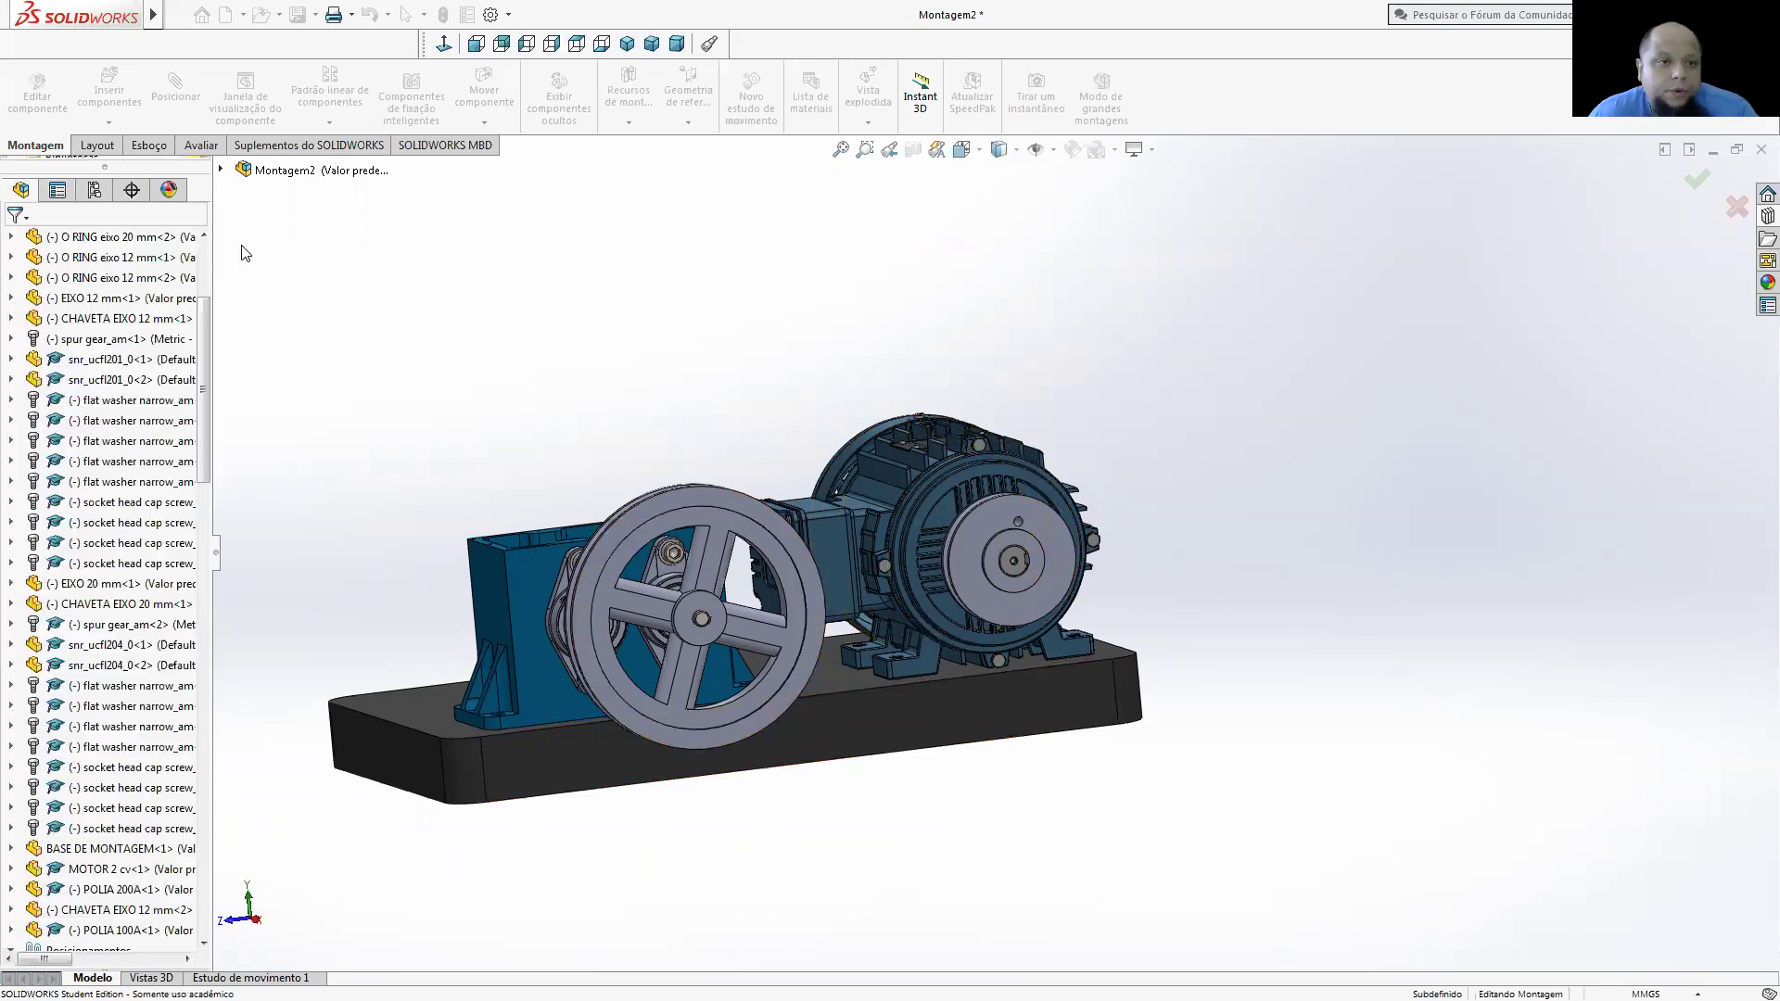
- Choose the Gear type under Mechanical Mates for linking the pulleys
click(170, 105)
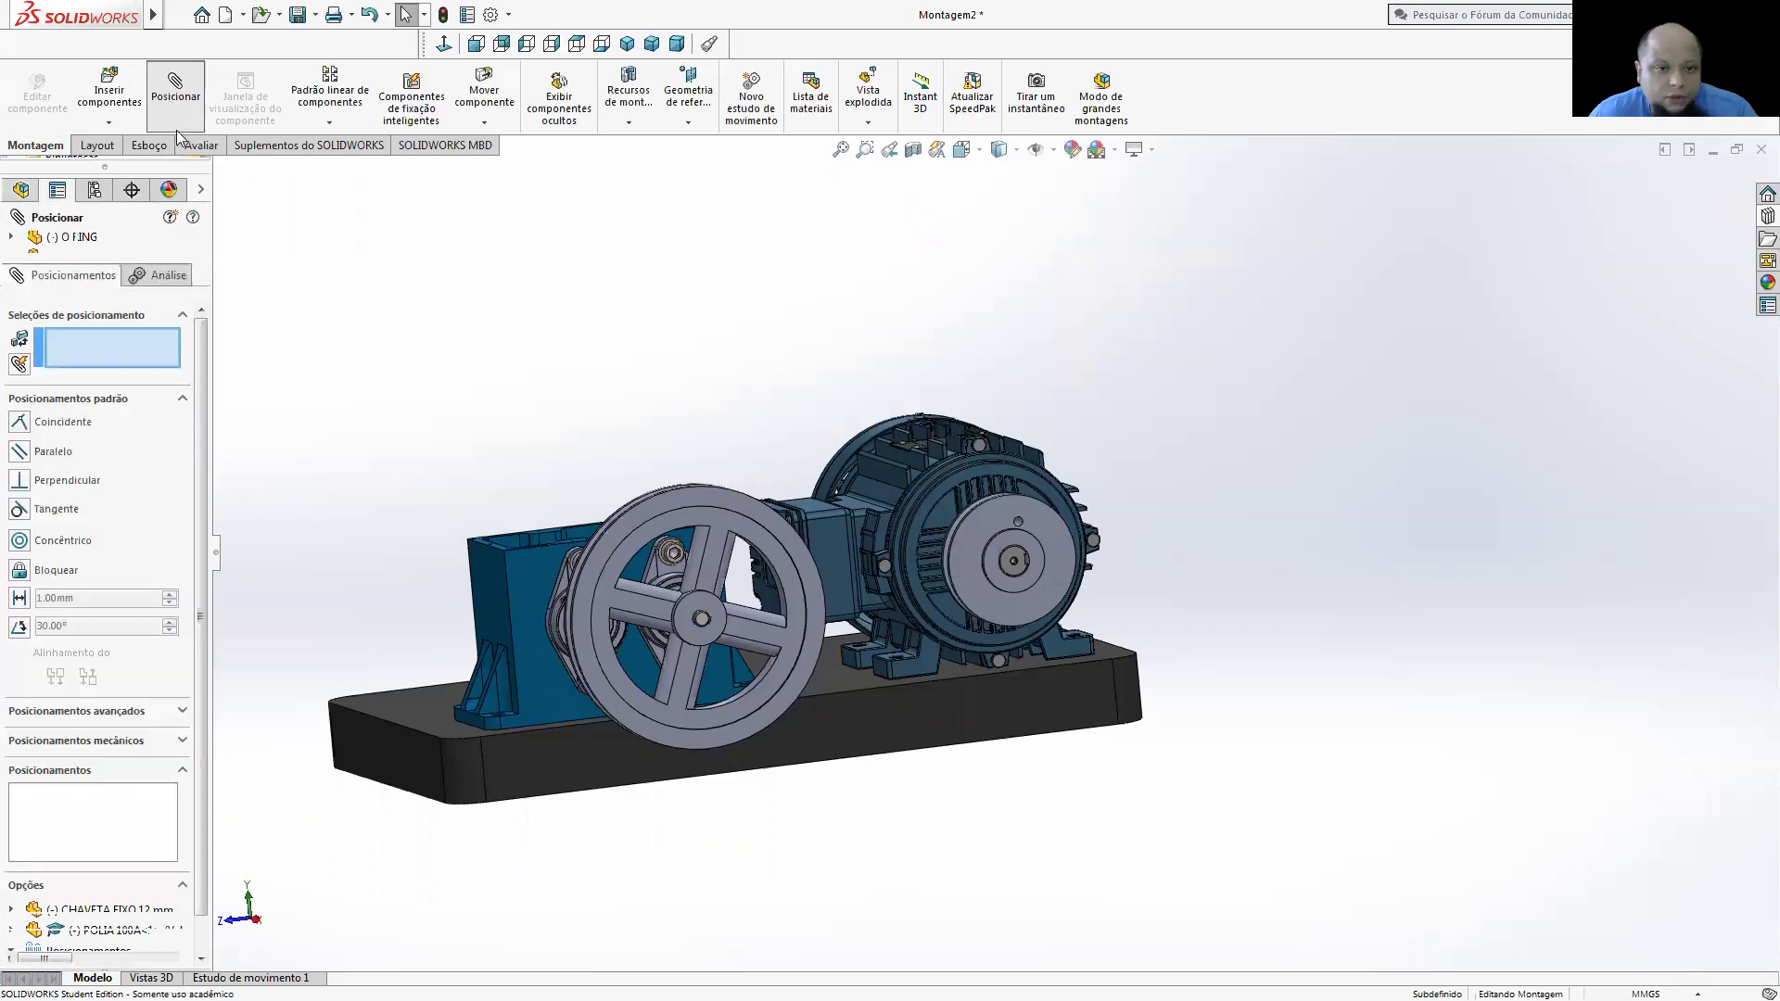
click(183, 401)
click(182, 450)
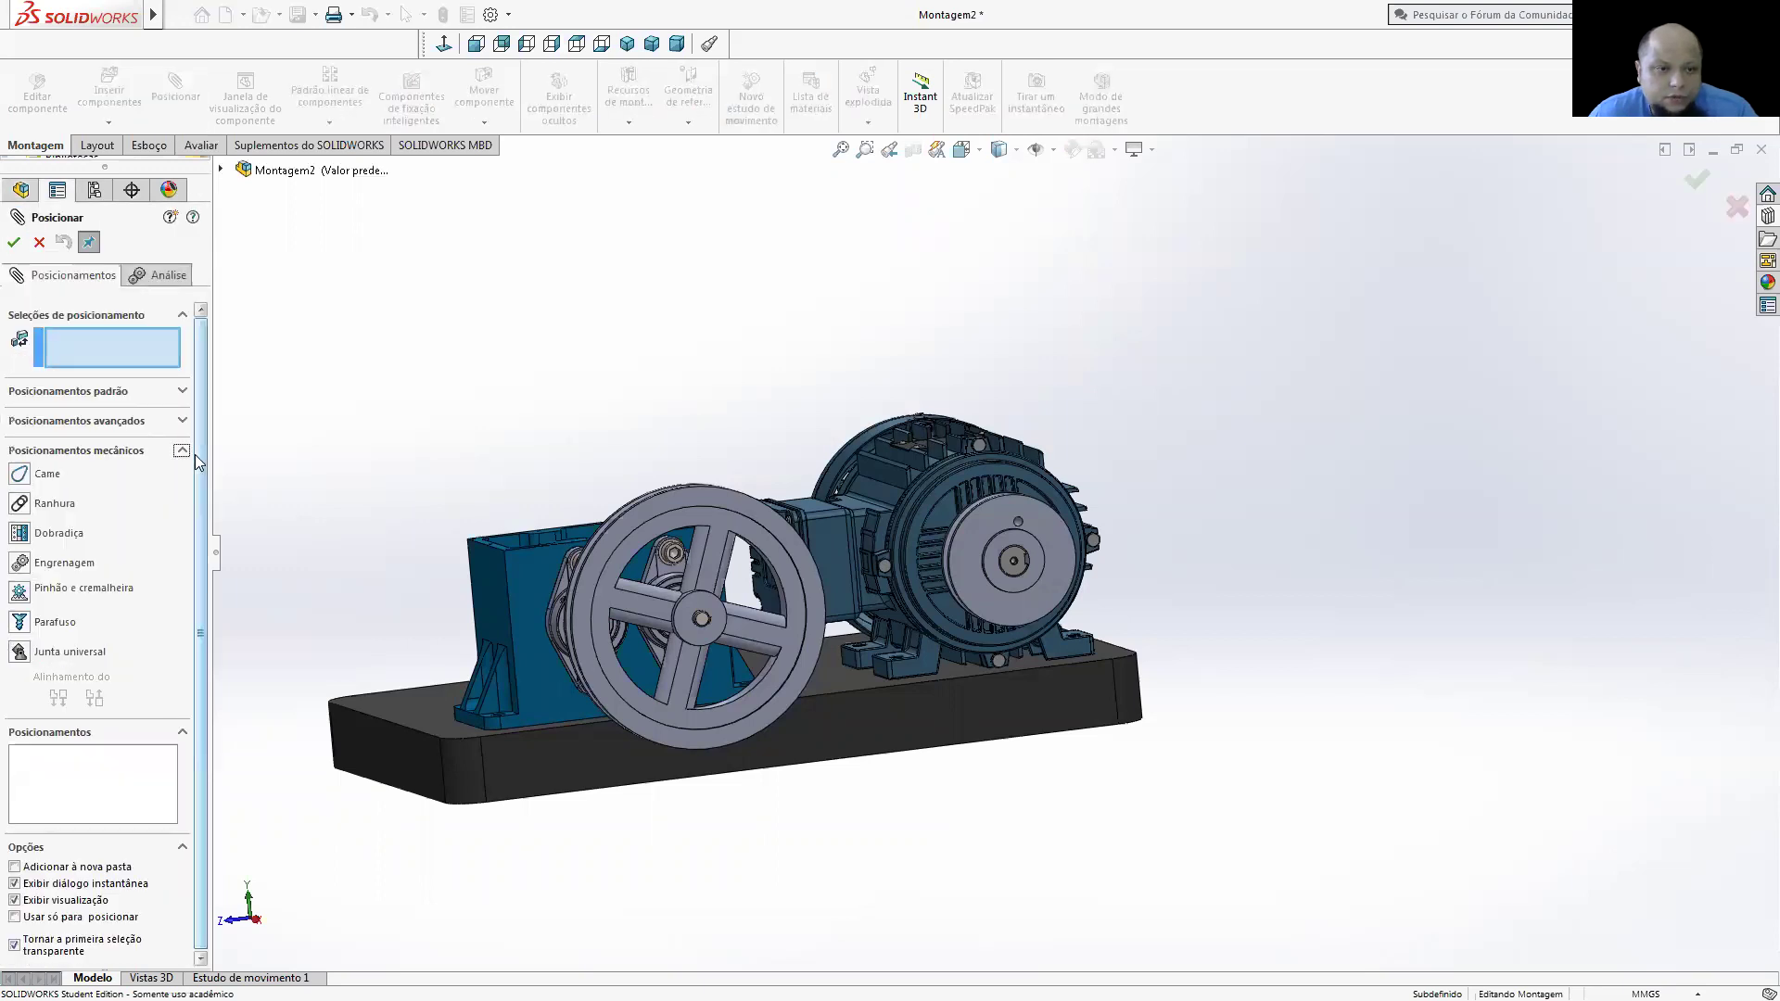
click(52, 562)
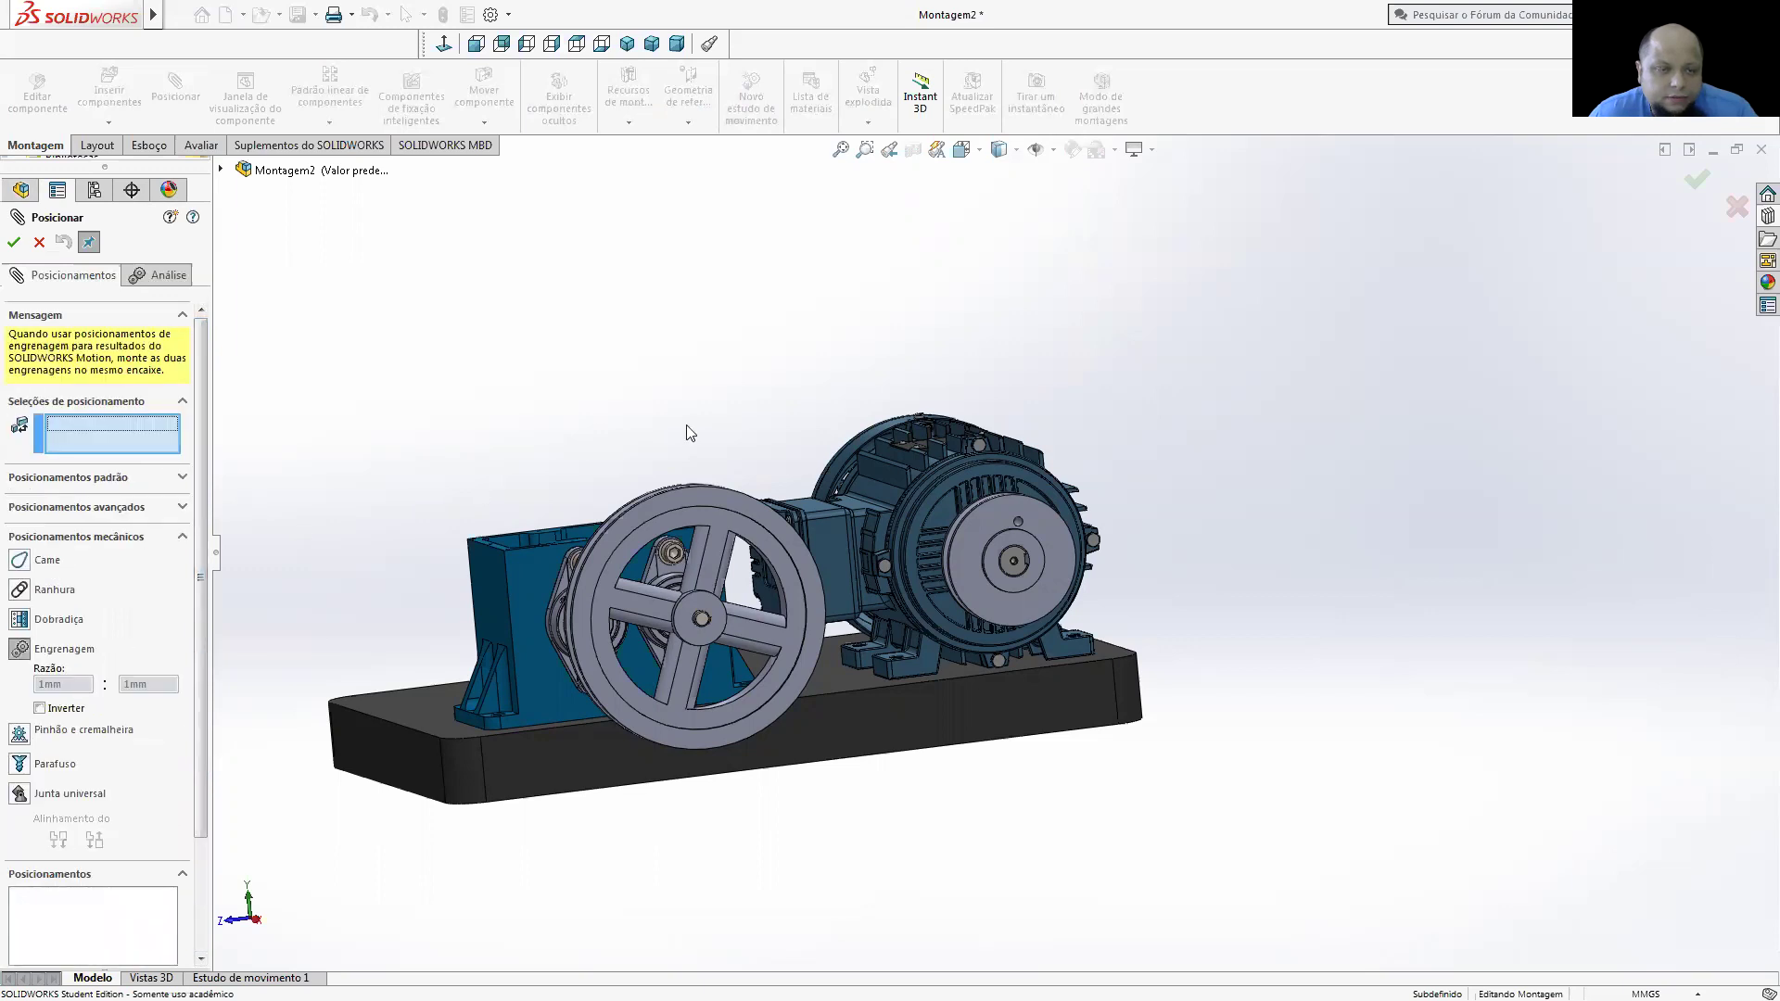
middle_drag(970, 331, 970, 372)
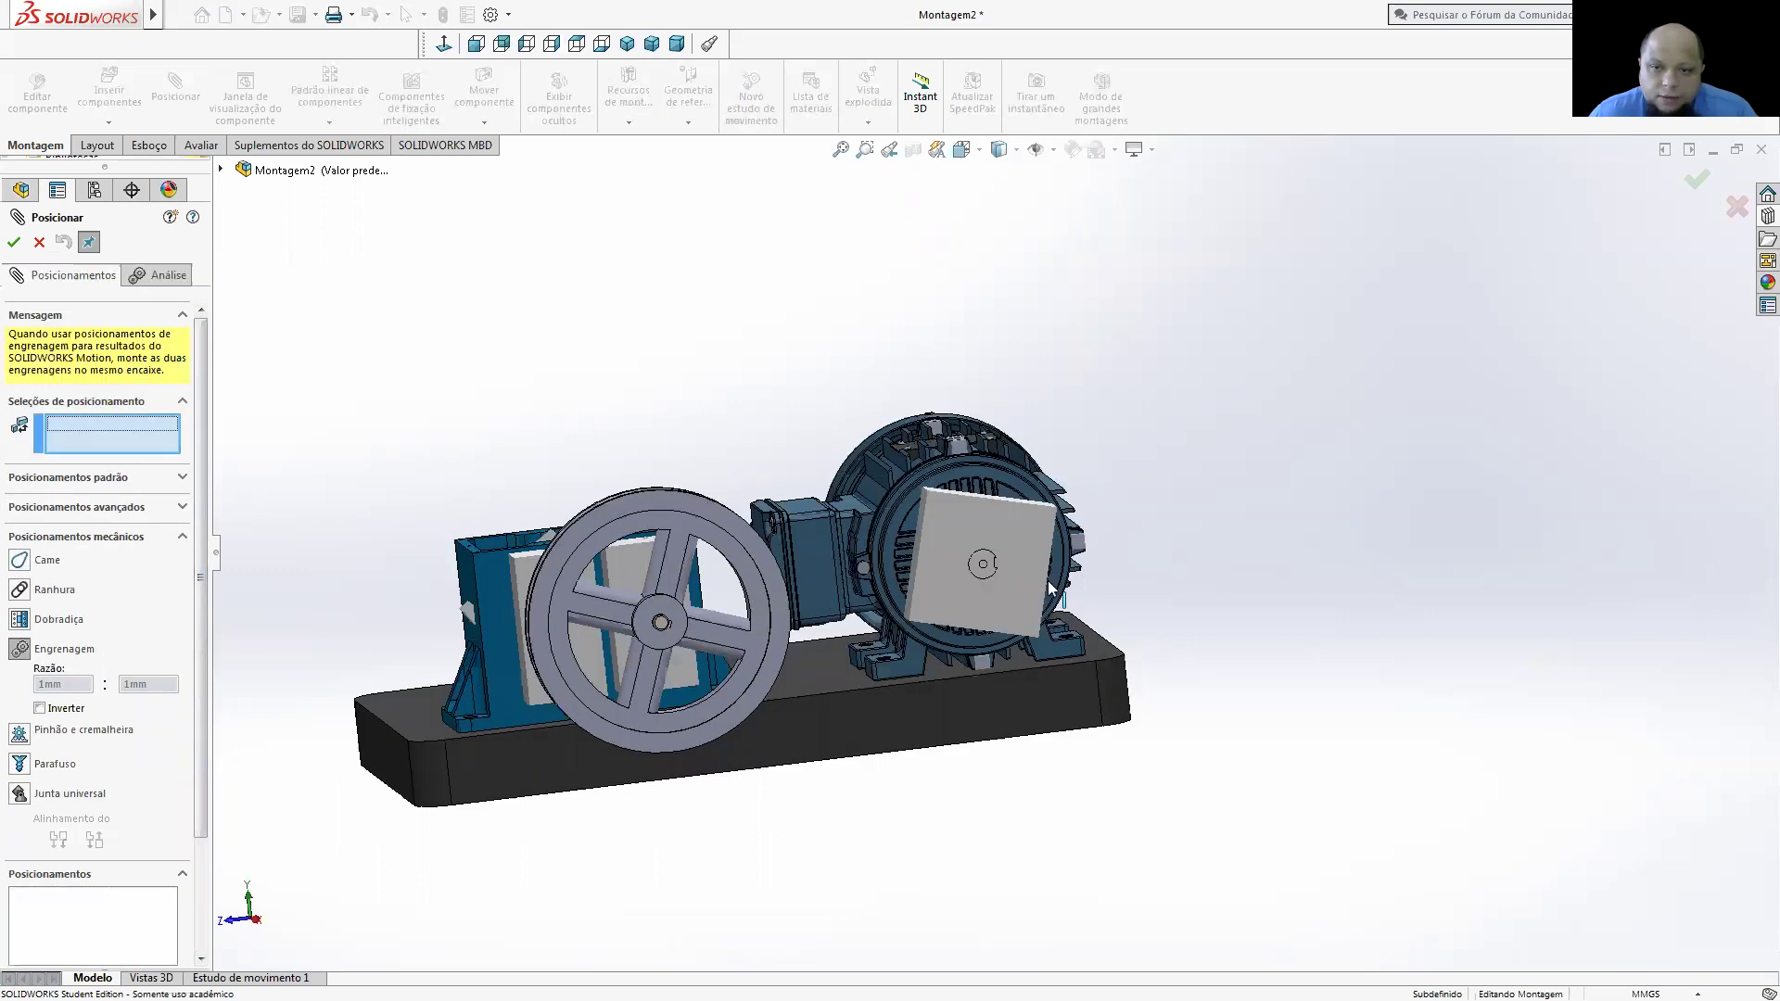
scroll(1047, 580, up, 3)
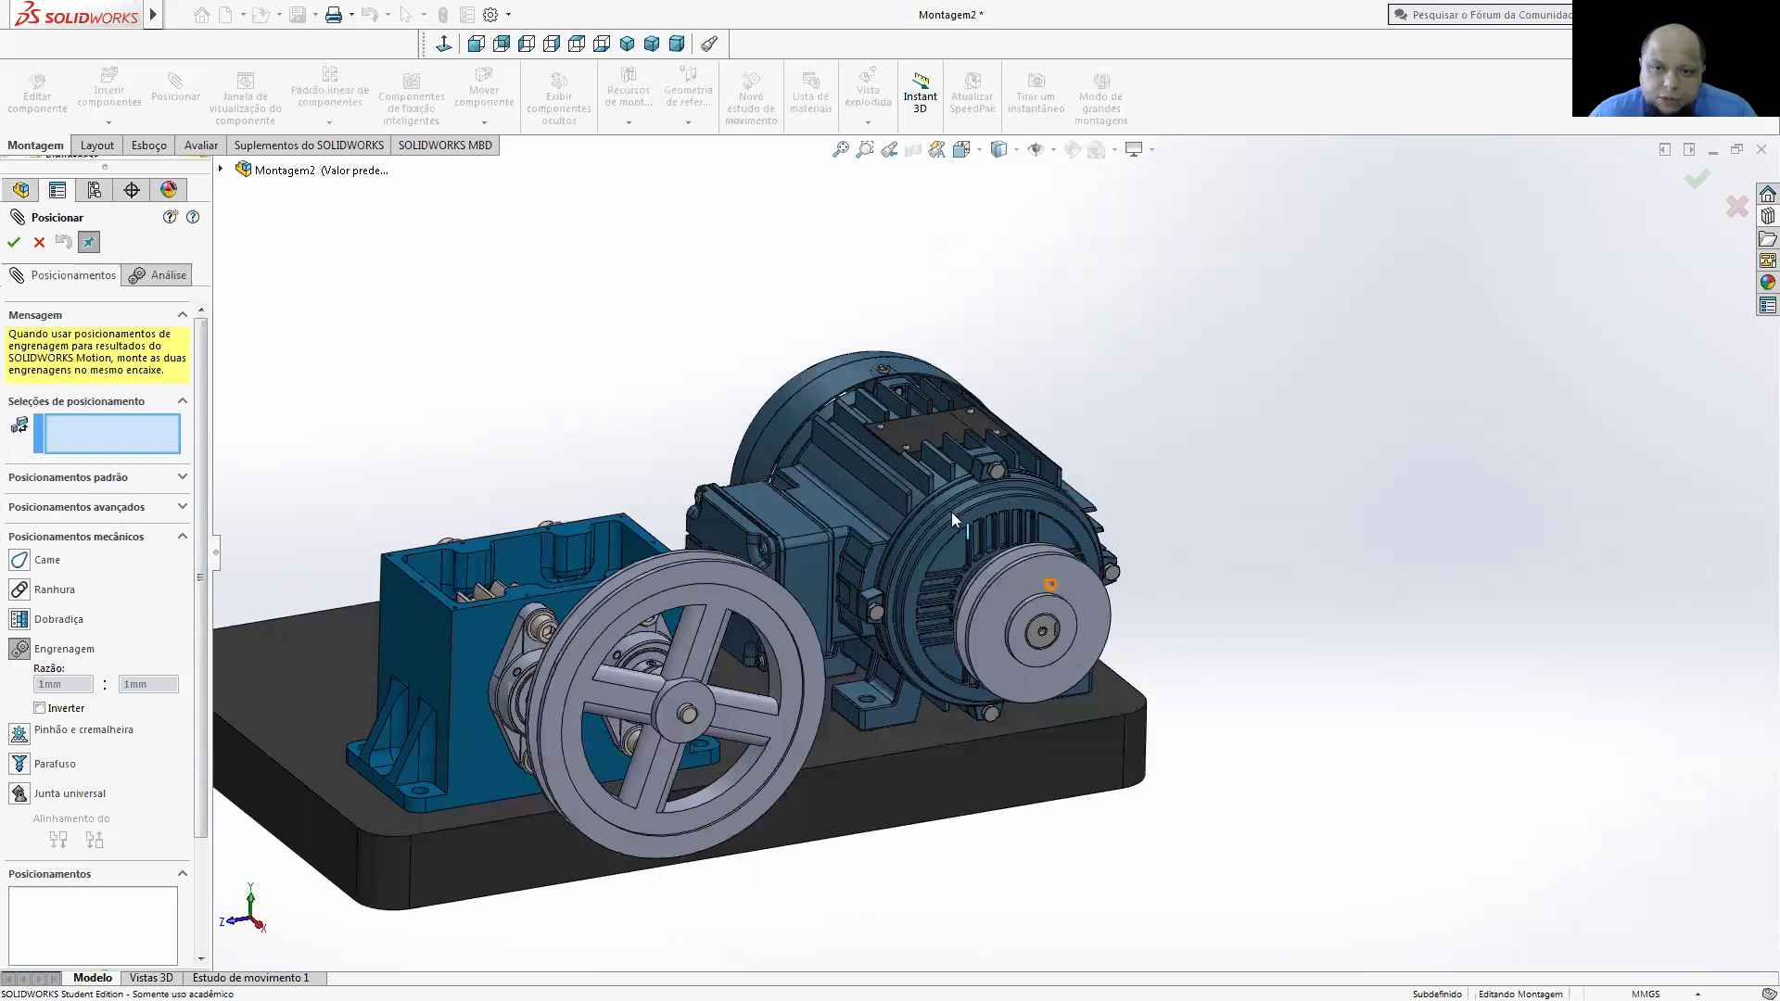
scroll(949, 518, down, 5)
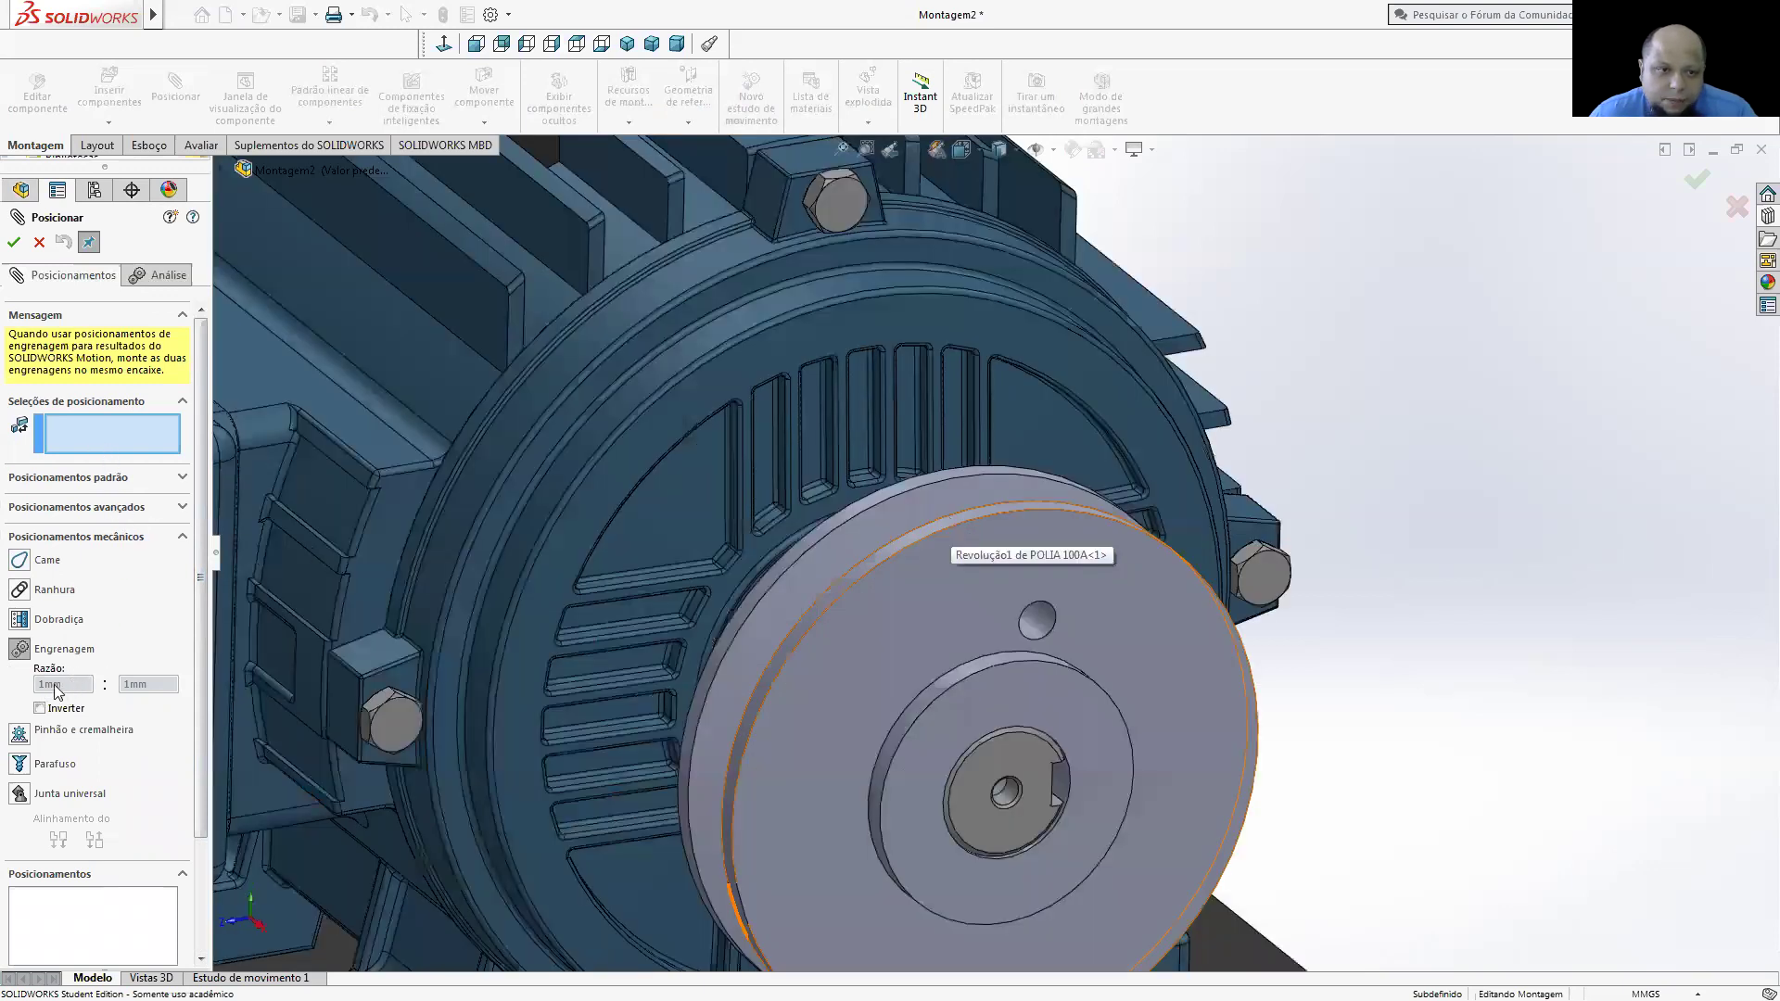
- Link POLIA 100A and POLIA 200A with a 100:200 gear mate and close mating
click(916, 590)
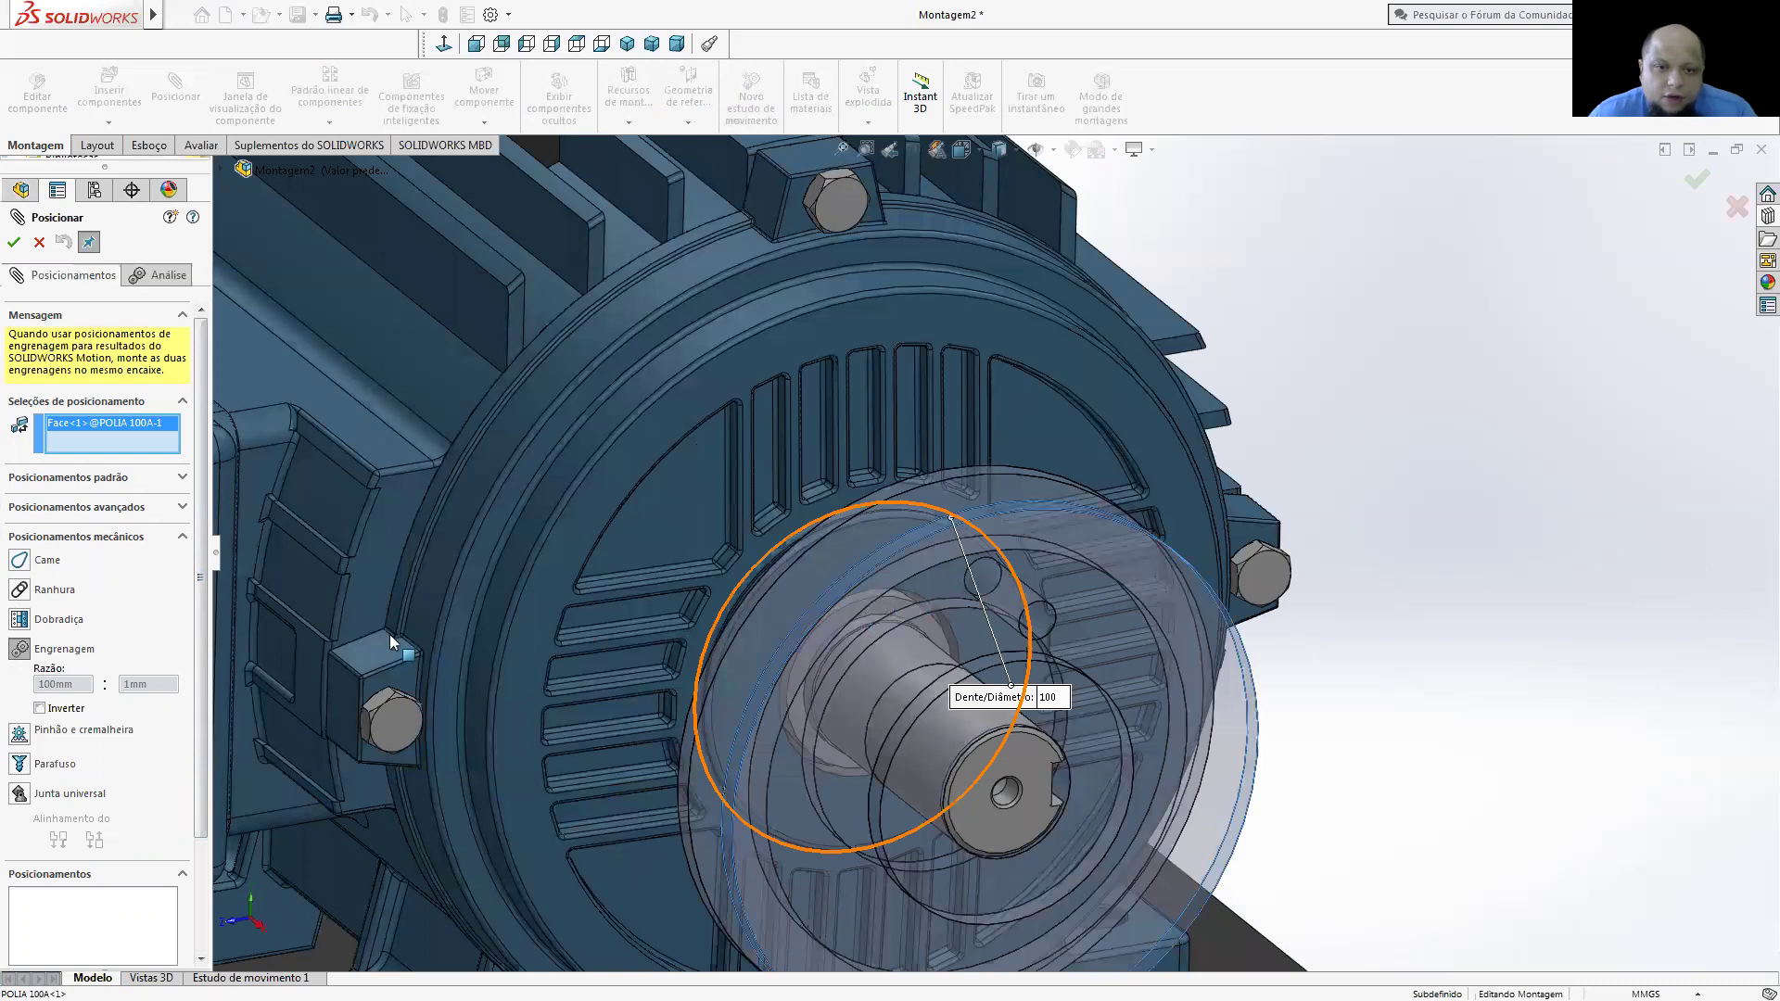
scroll(259, 575, up, 3)
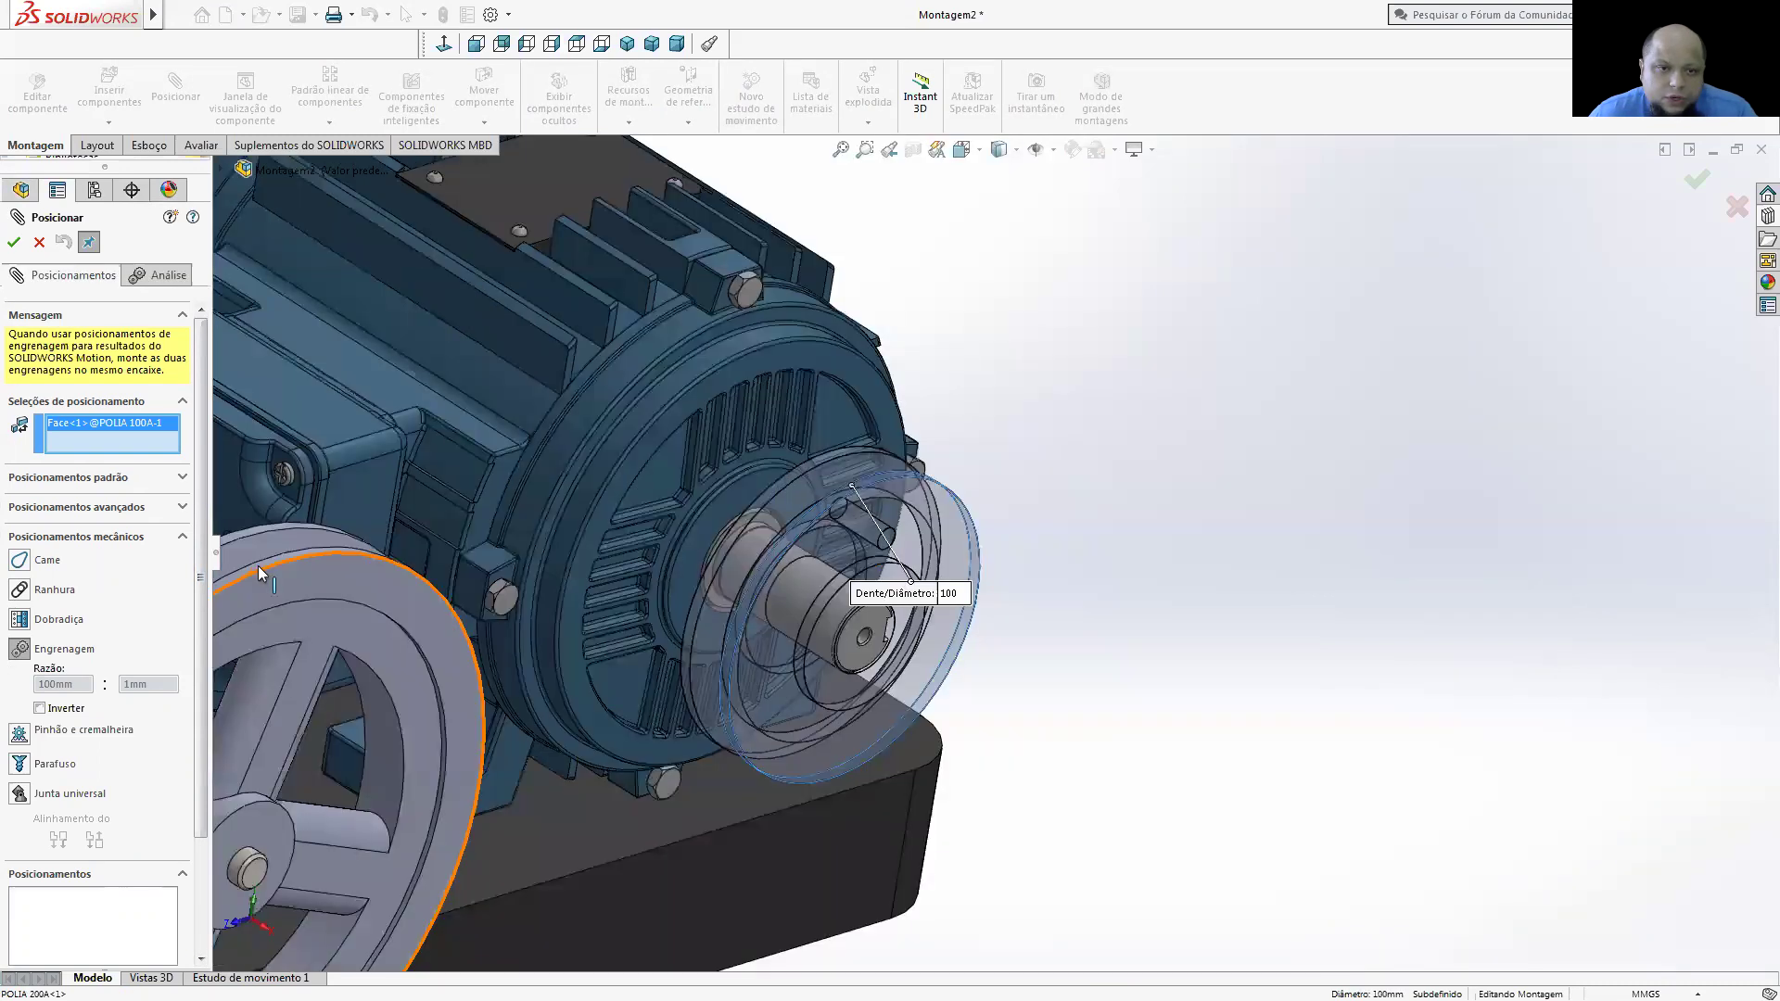
click(409, 564)
scroll(409, 564, down, 3)
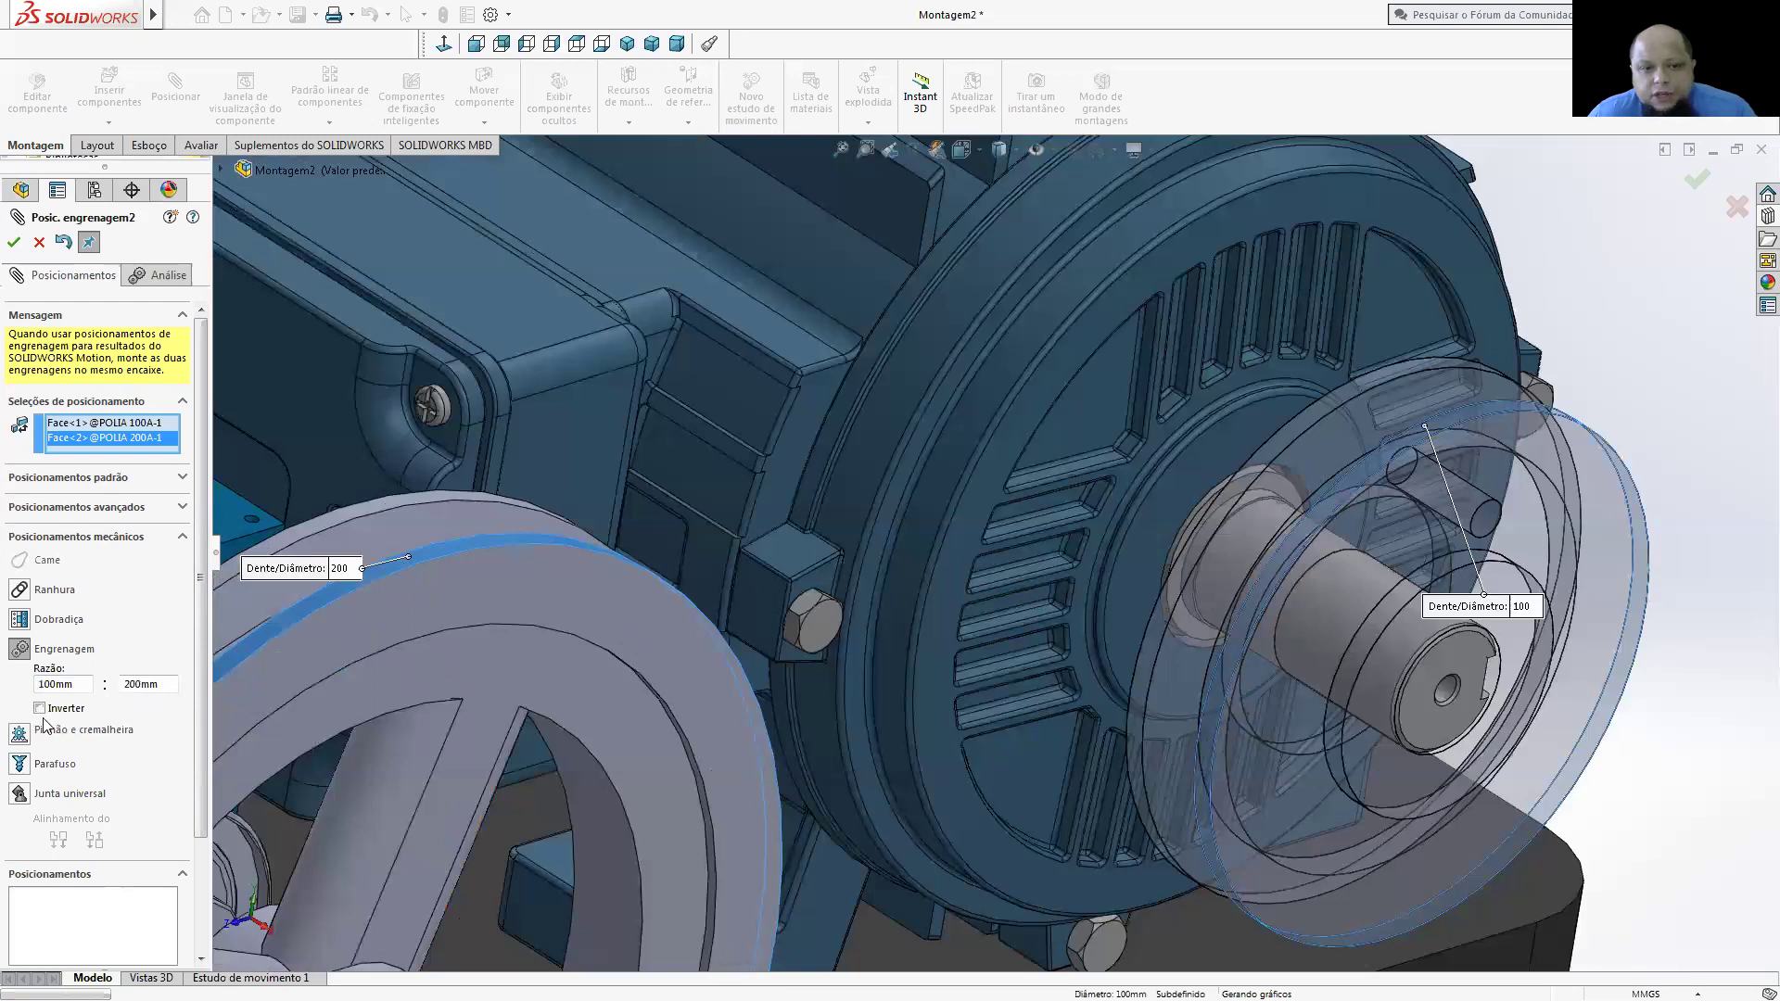
key(f)
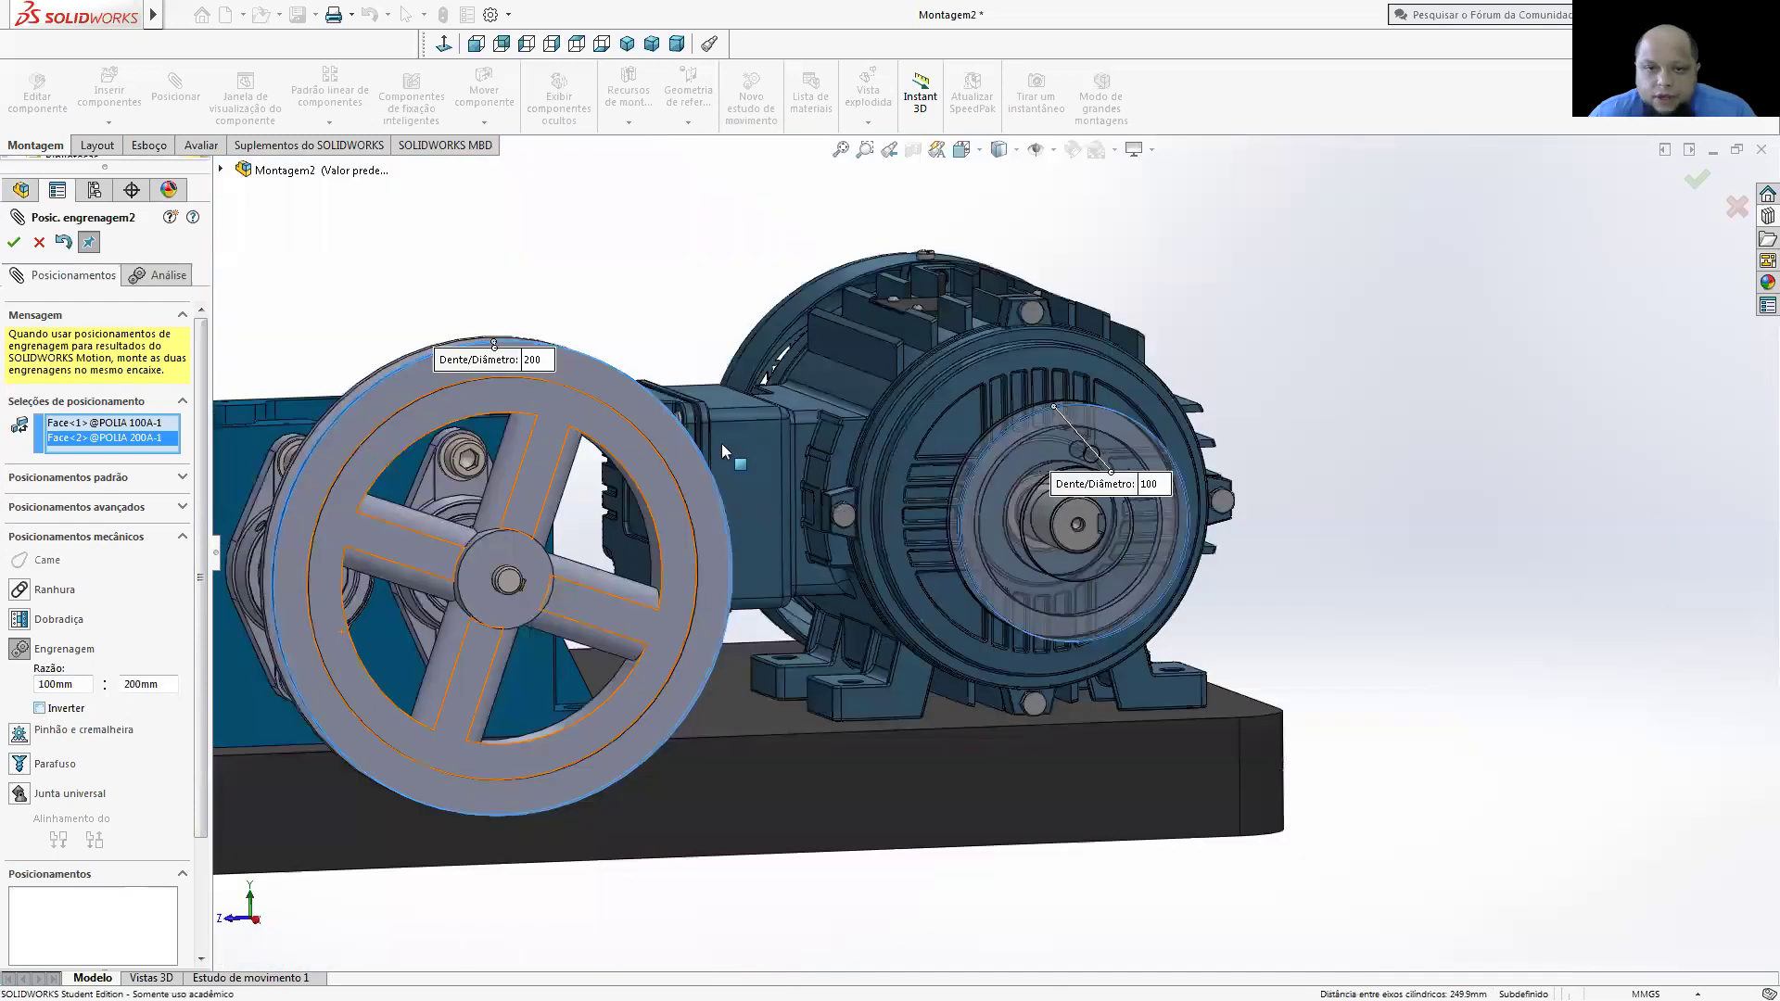
click(11, 242)
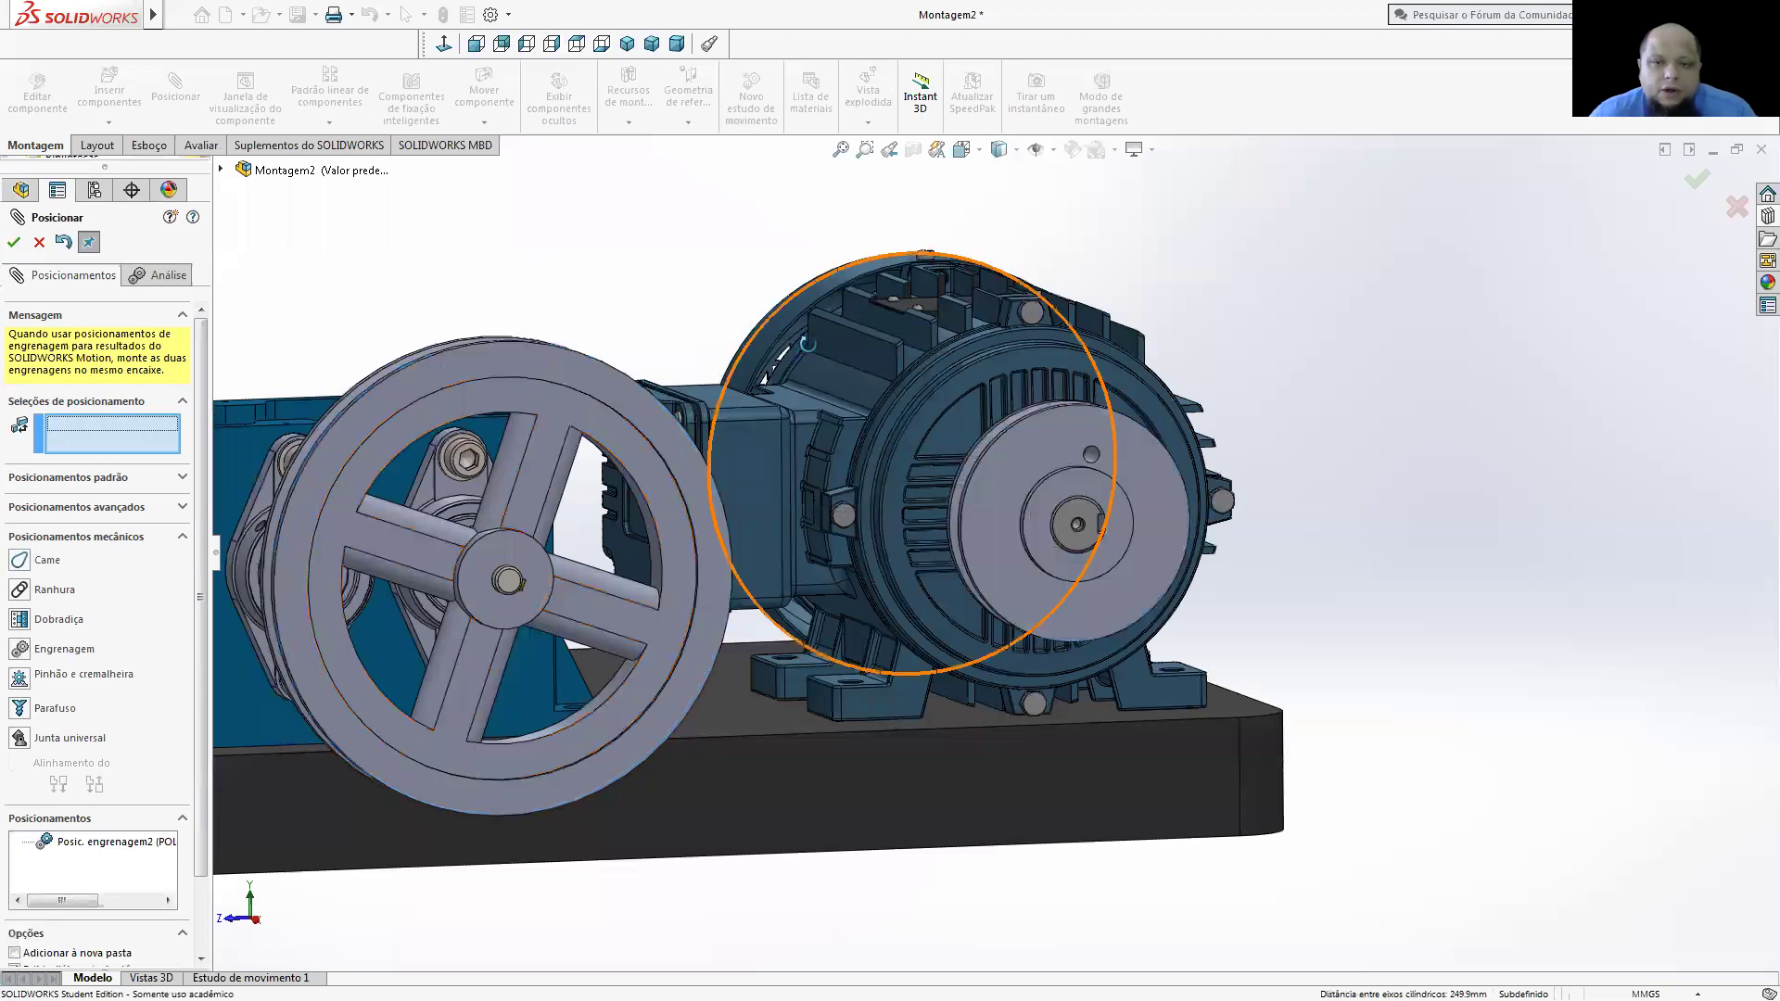
key(f)
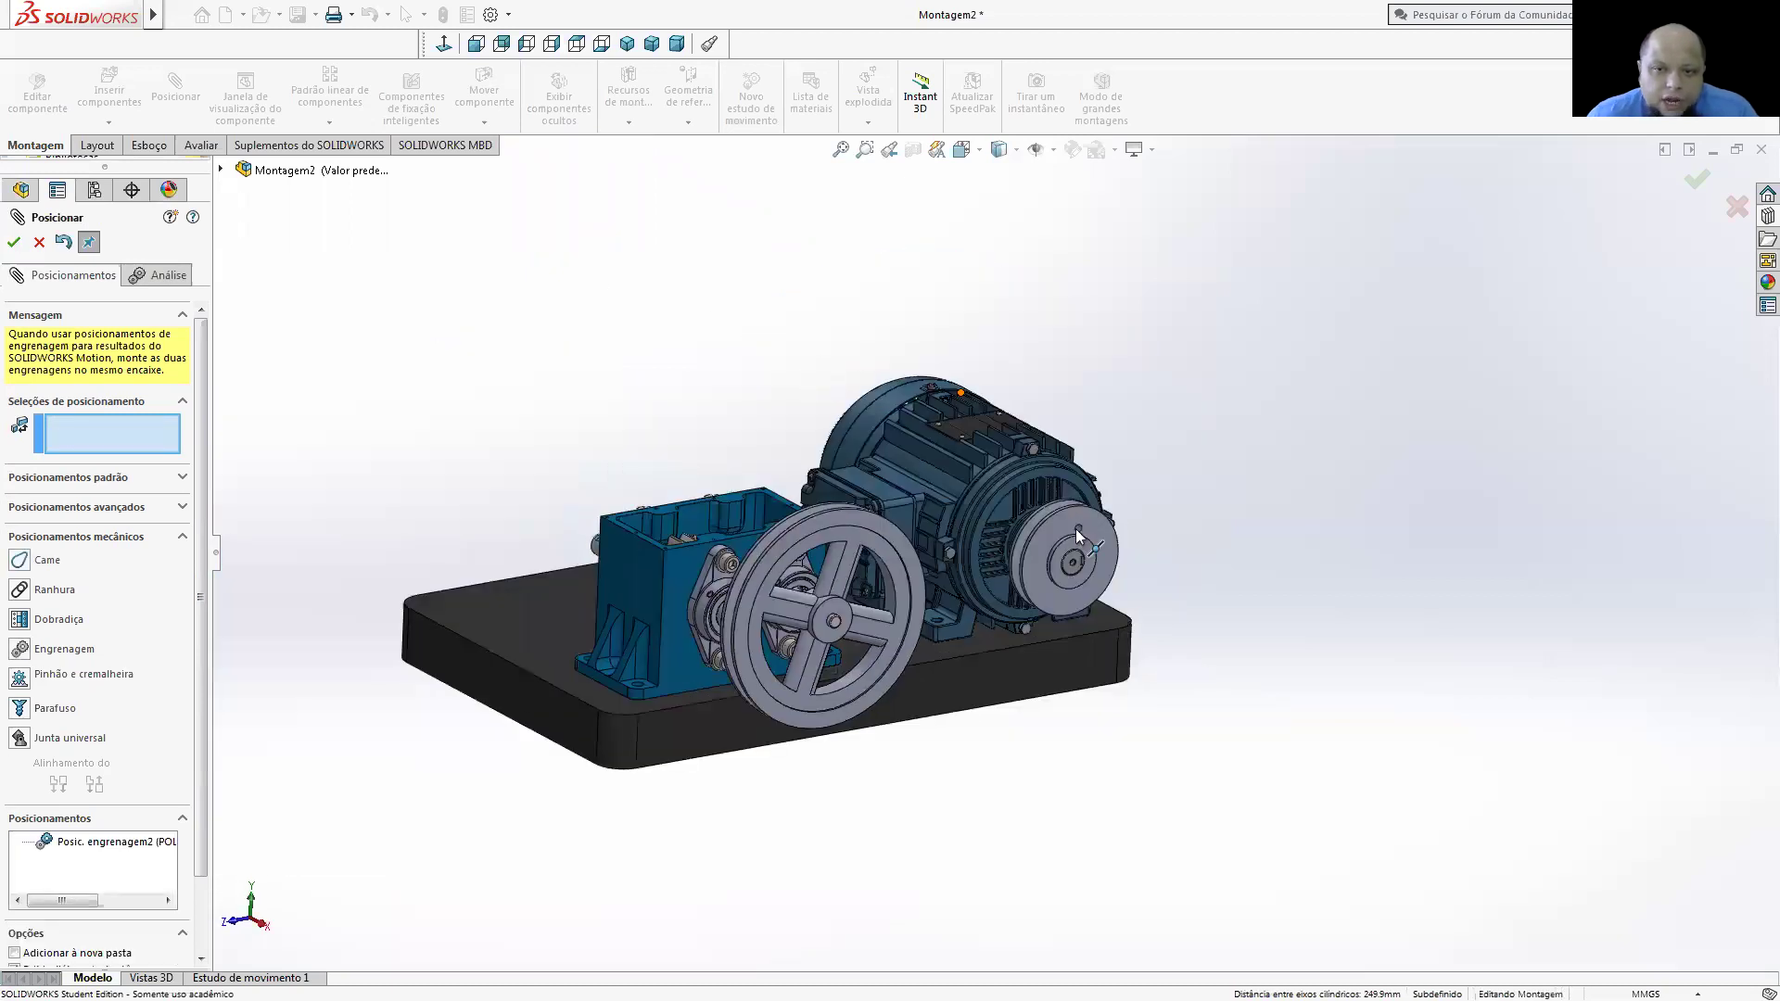
click(1055, 538)
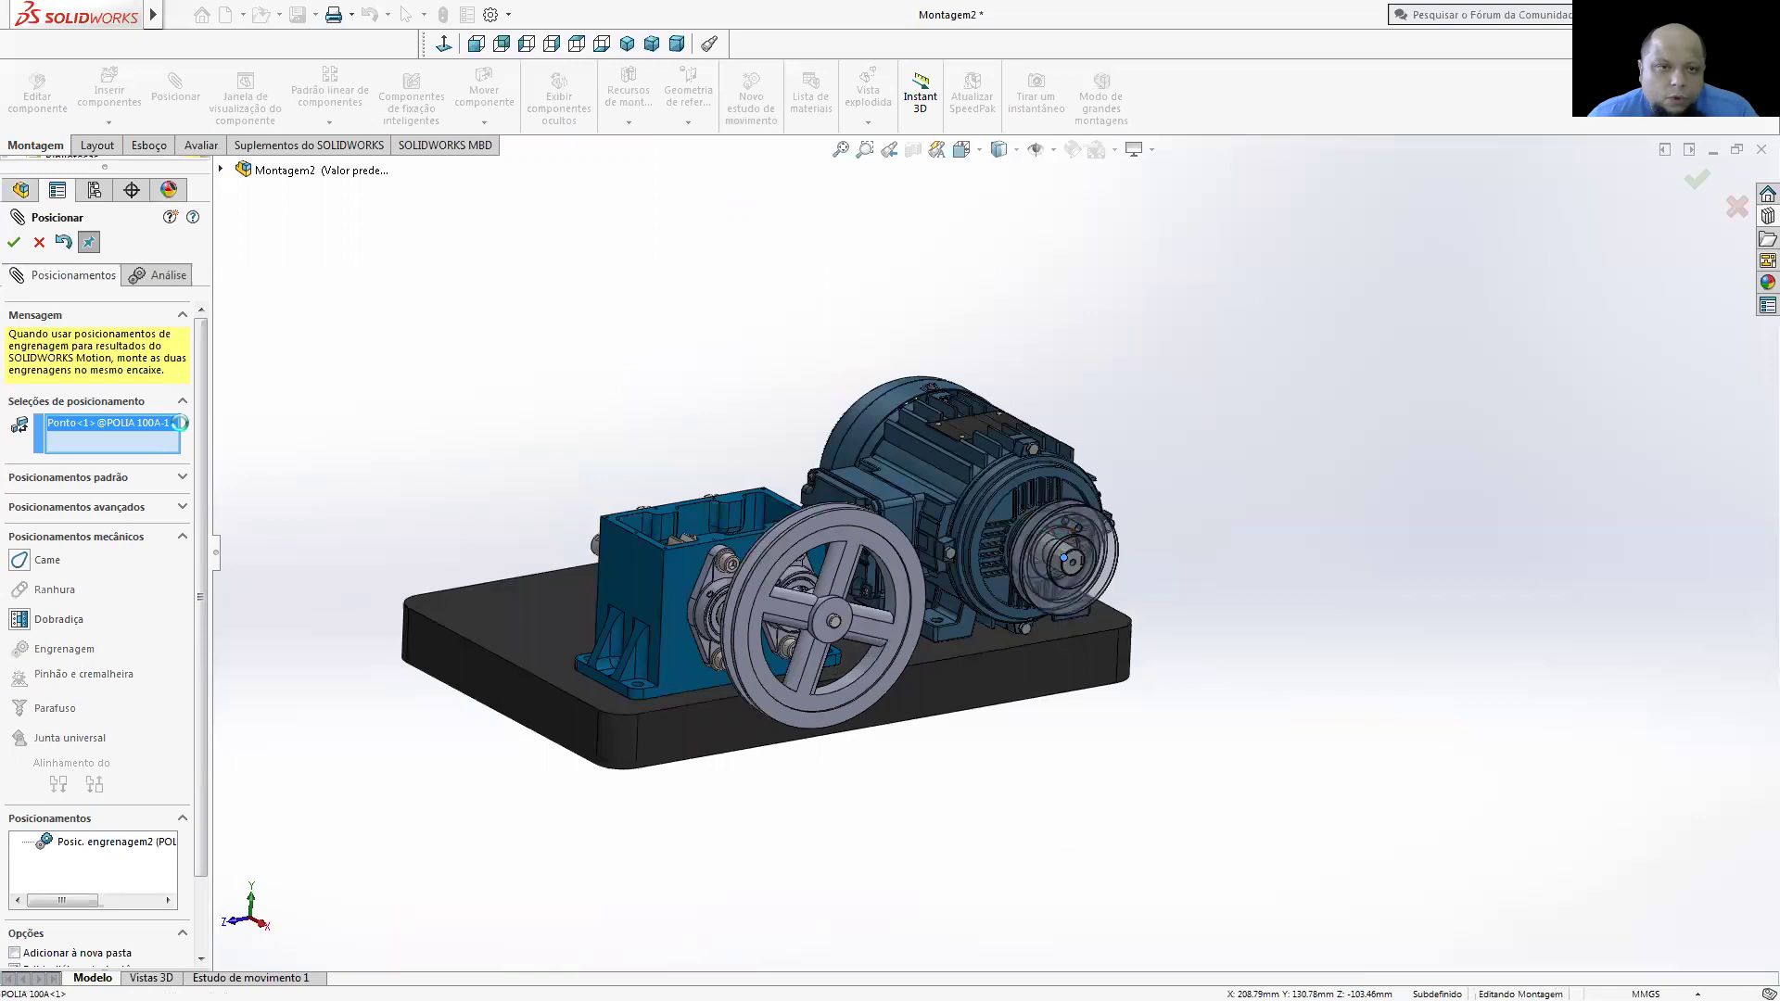
click(39, 242)
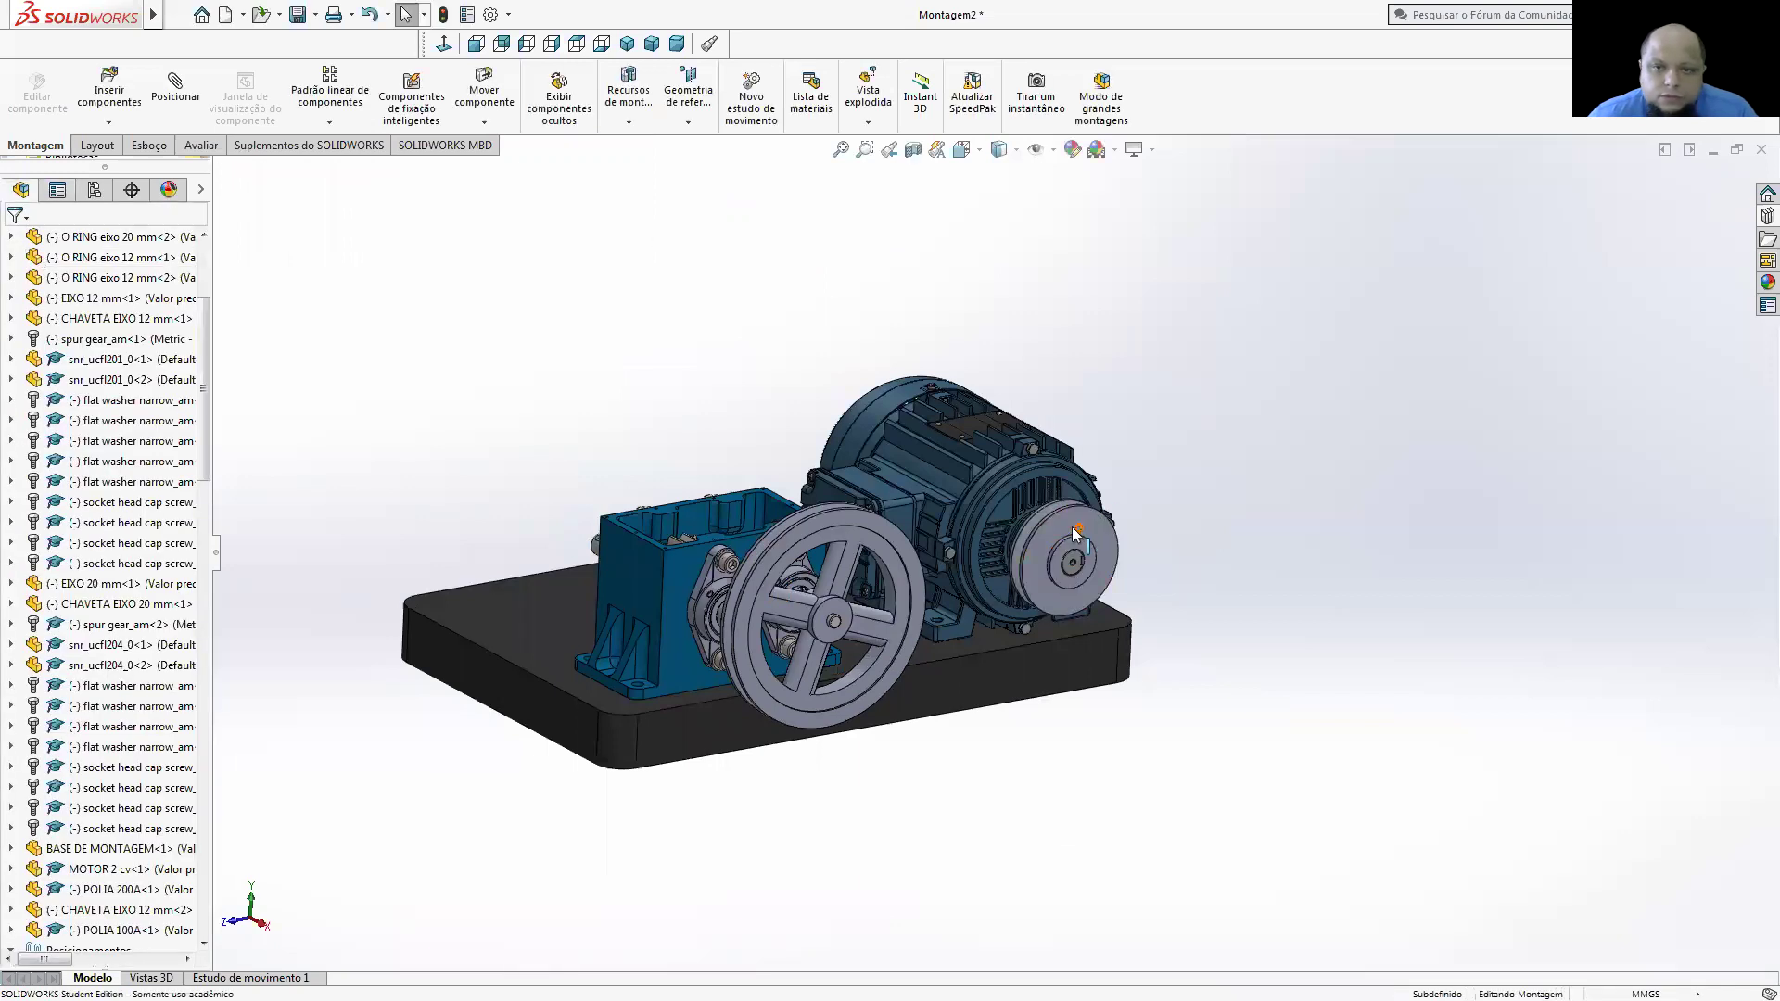
- Check the pulley's centre hole and rim edge, then save the assembly
click(1064, 557)
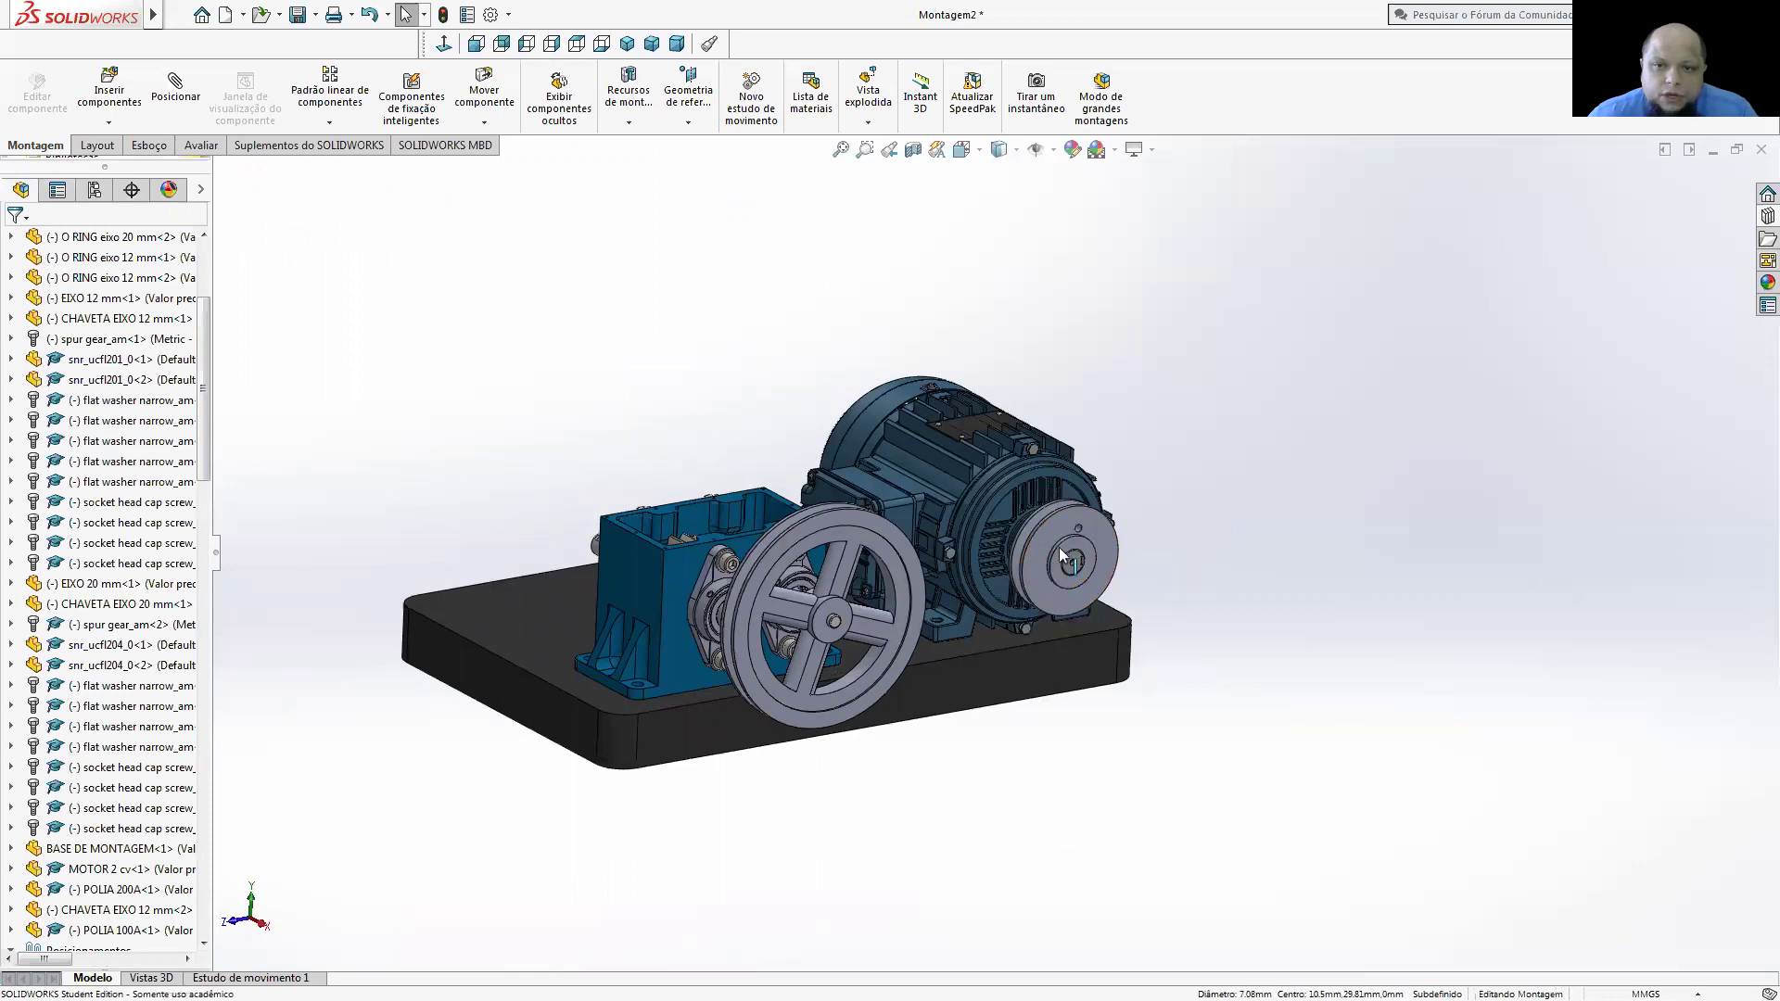
click(1058, 532)
click(298, 15)
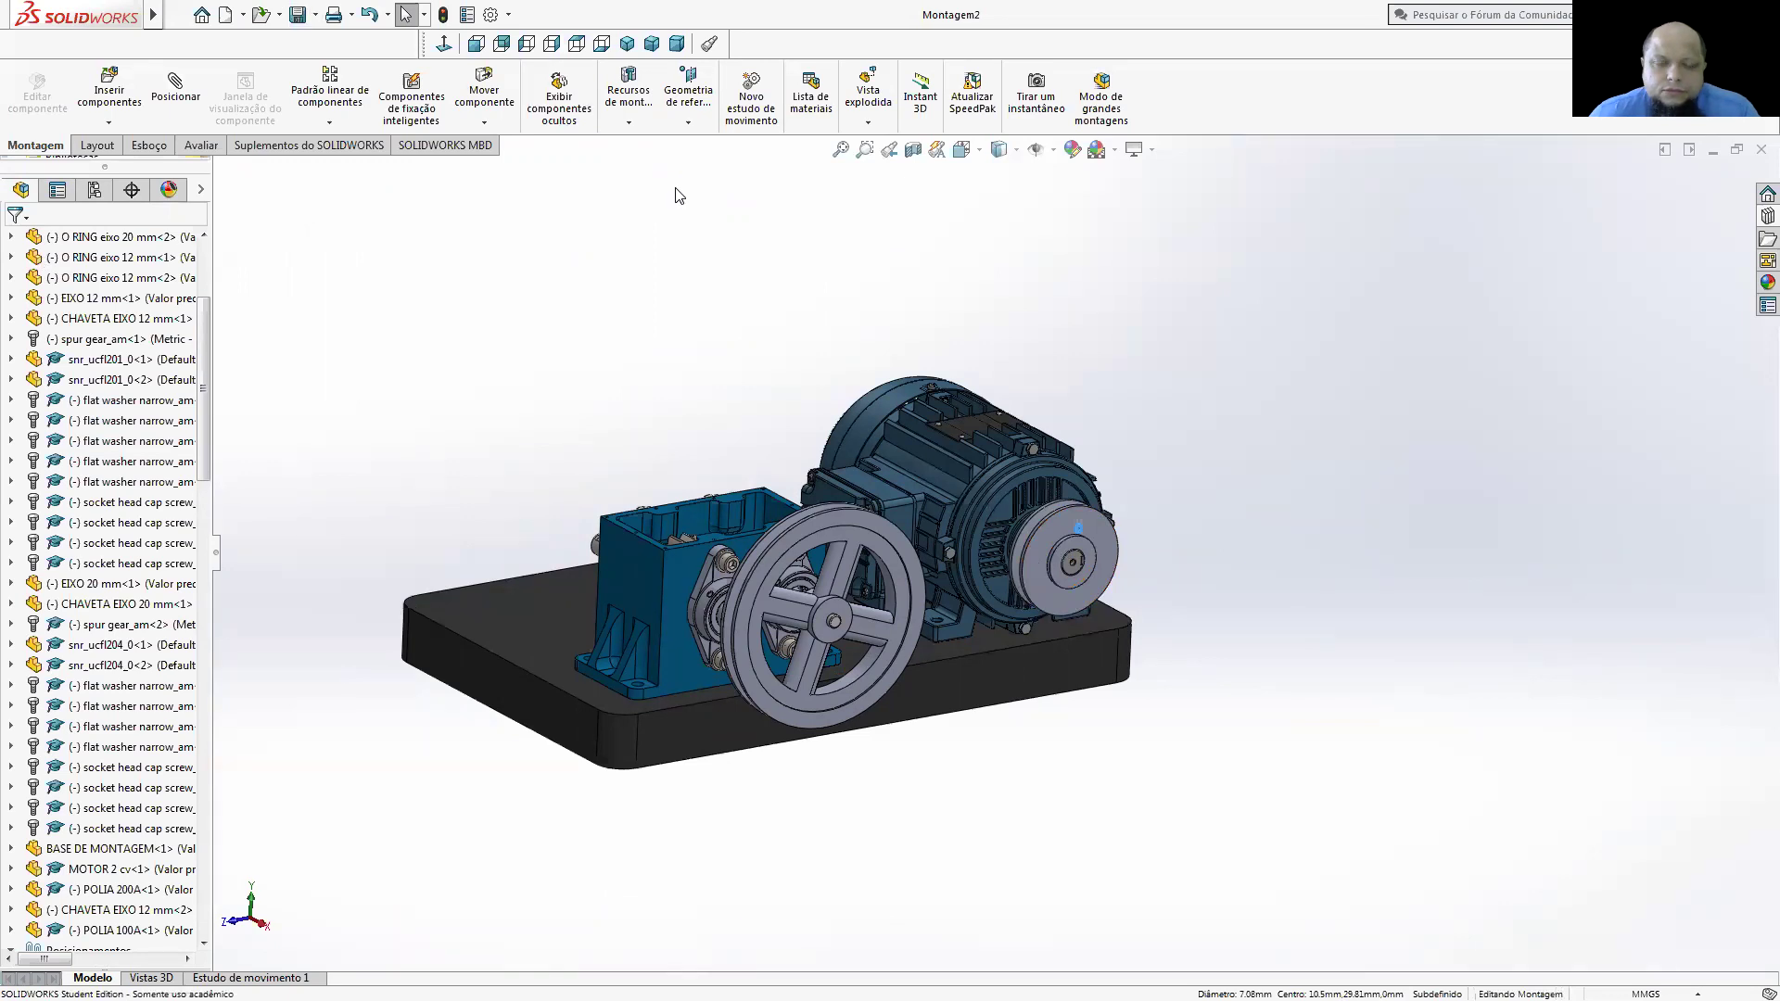
- View the assembly normal to the base face, then from the Front and Right views
scroll(916, 542, down, 2)
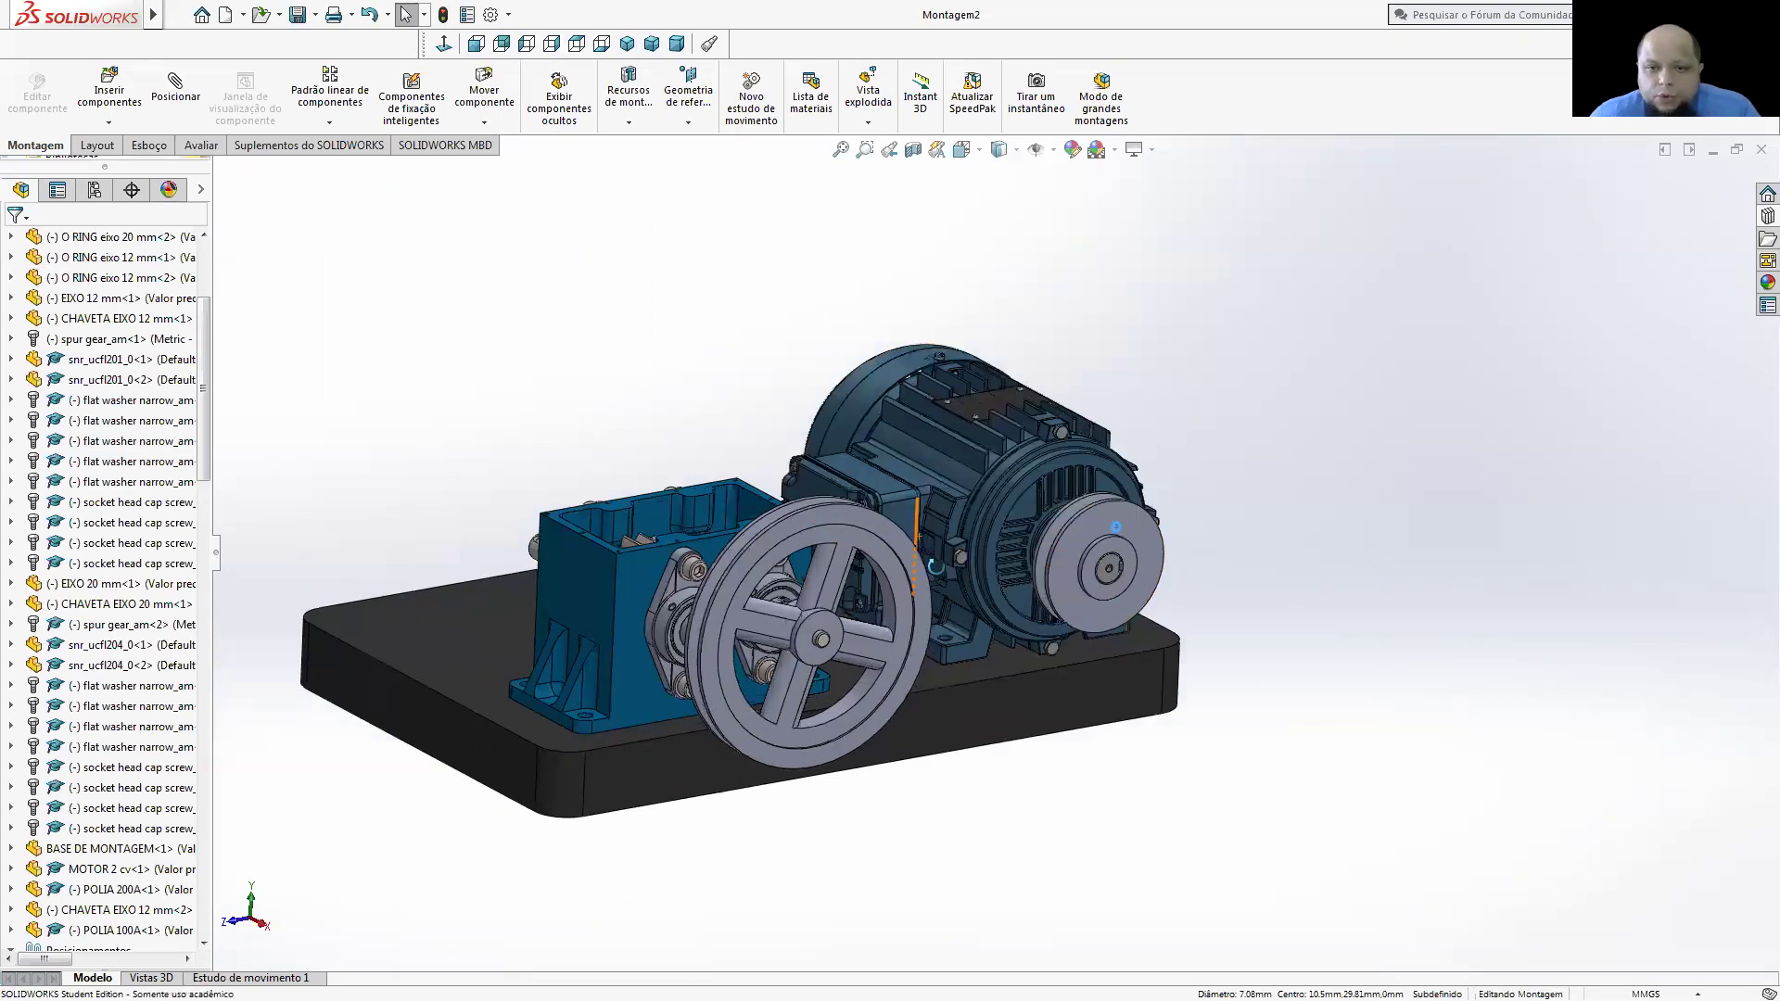
scroll(916, 634, down, 2)
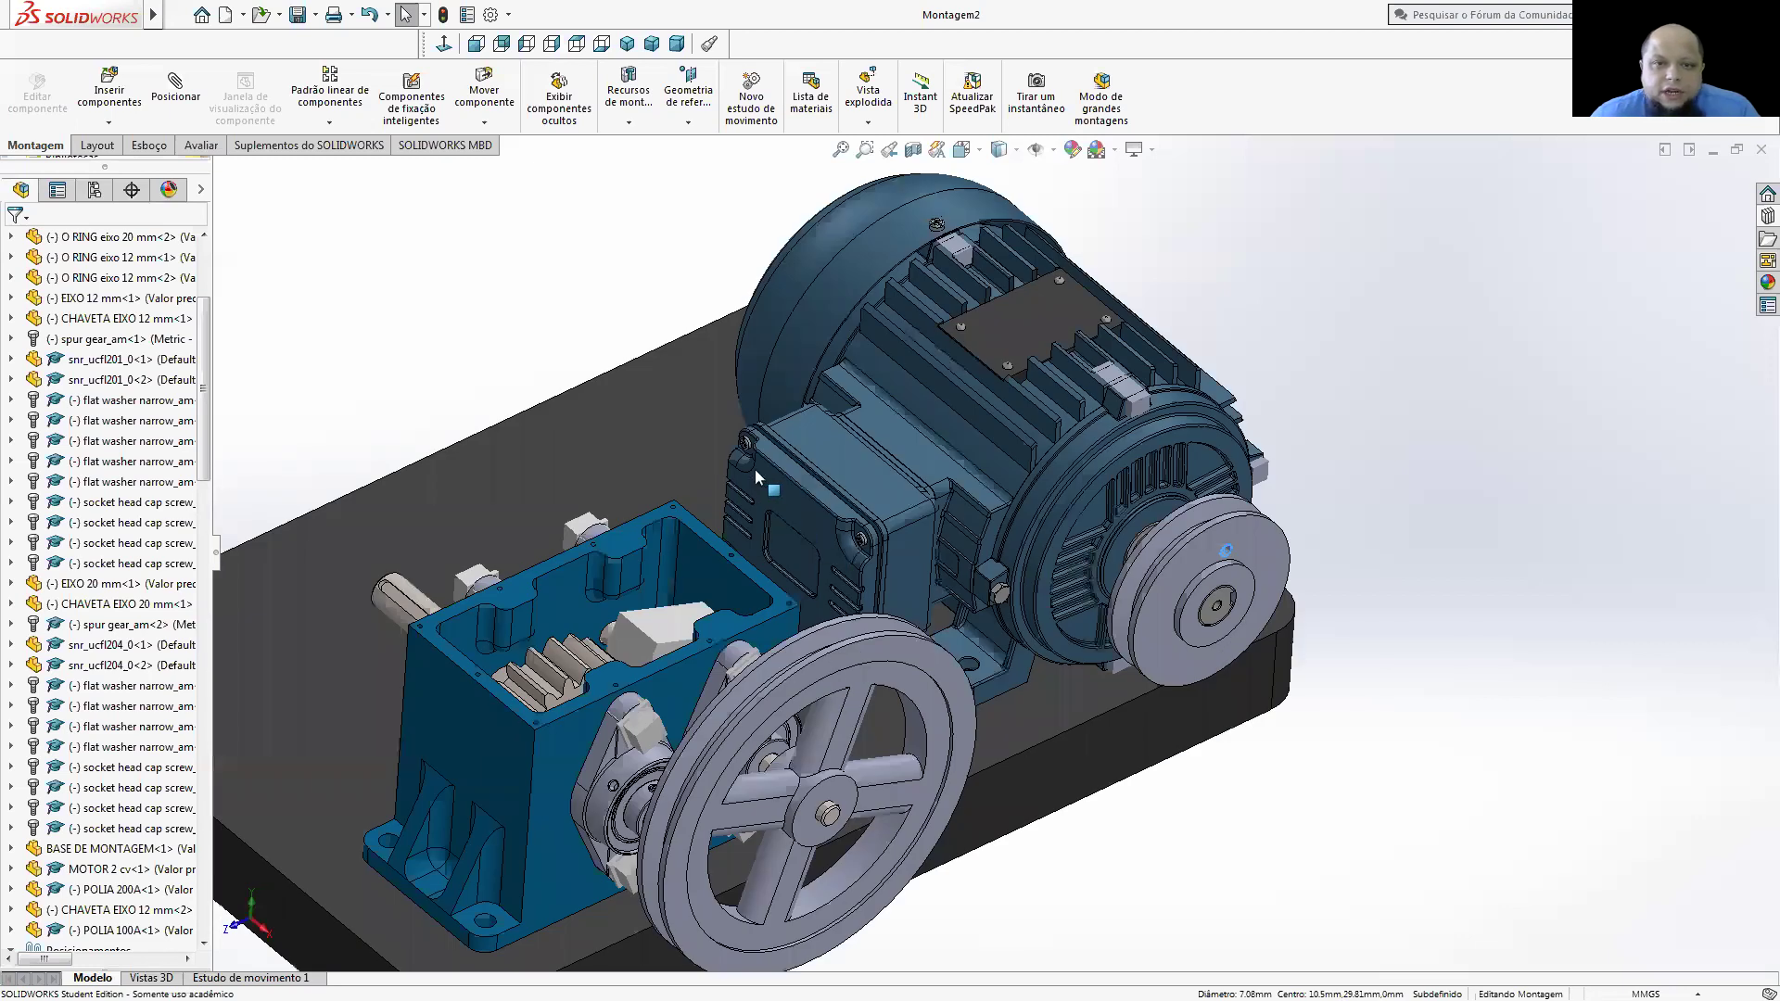
right_click(865, 360)
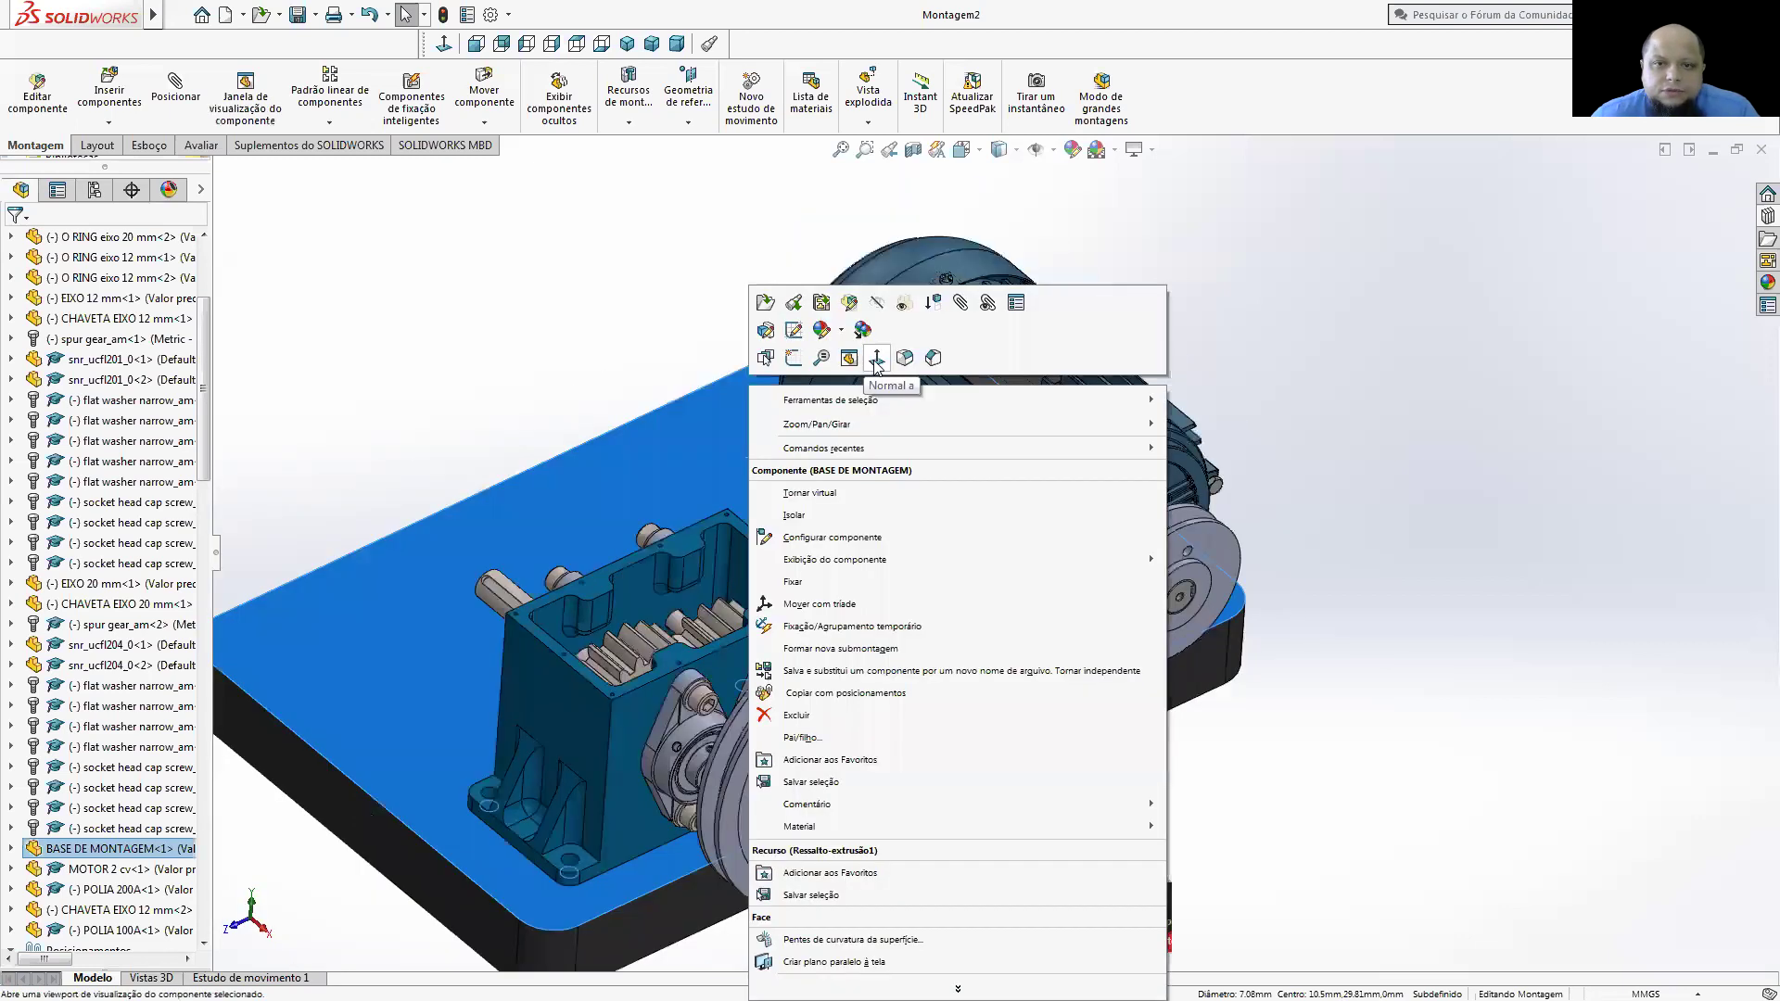
key(ctrl+8)
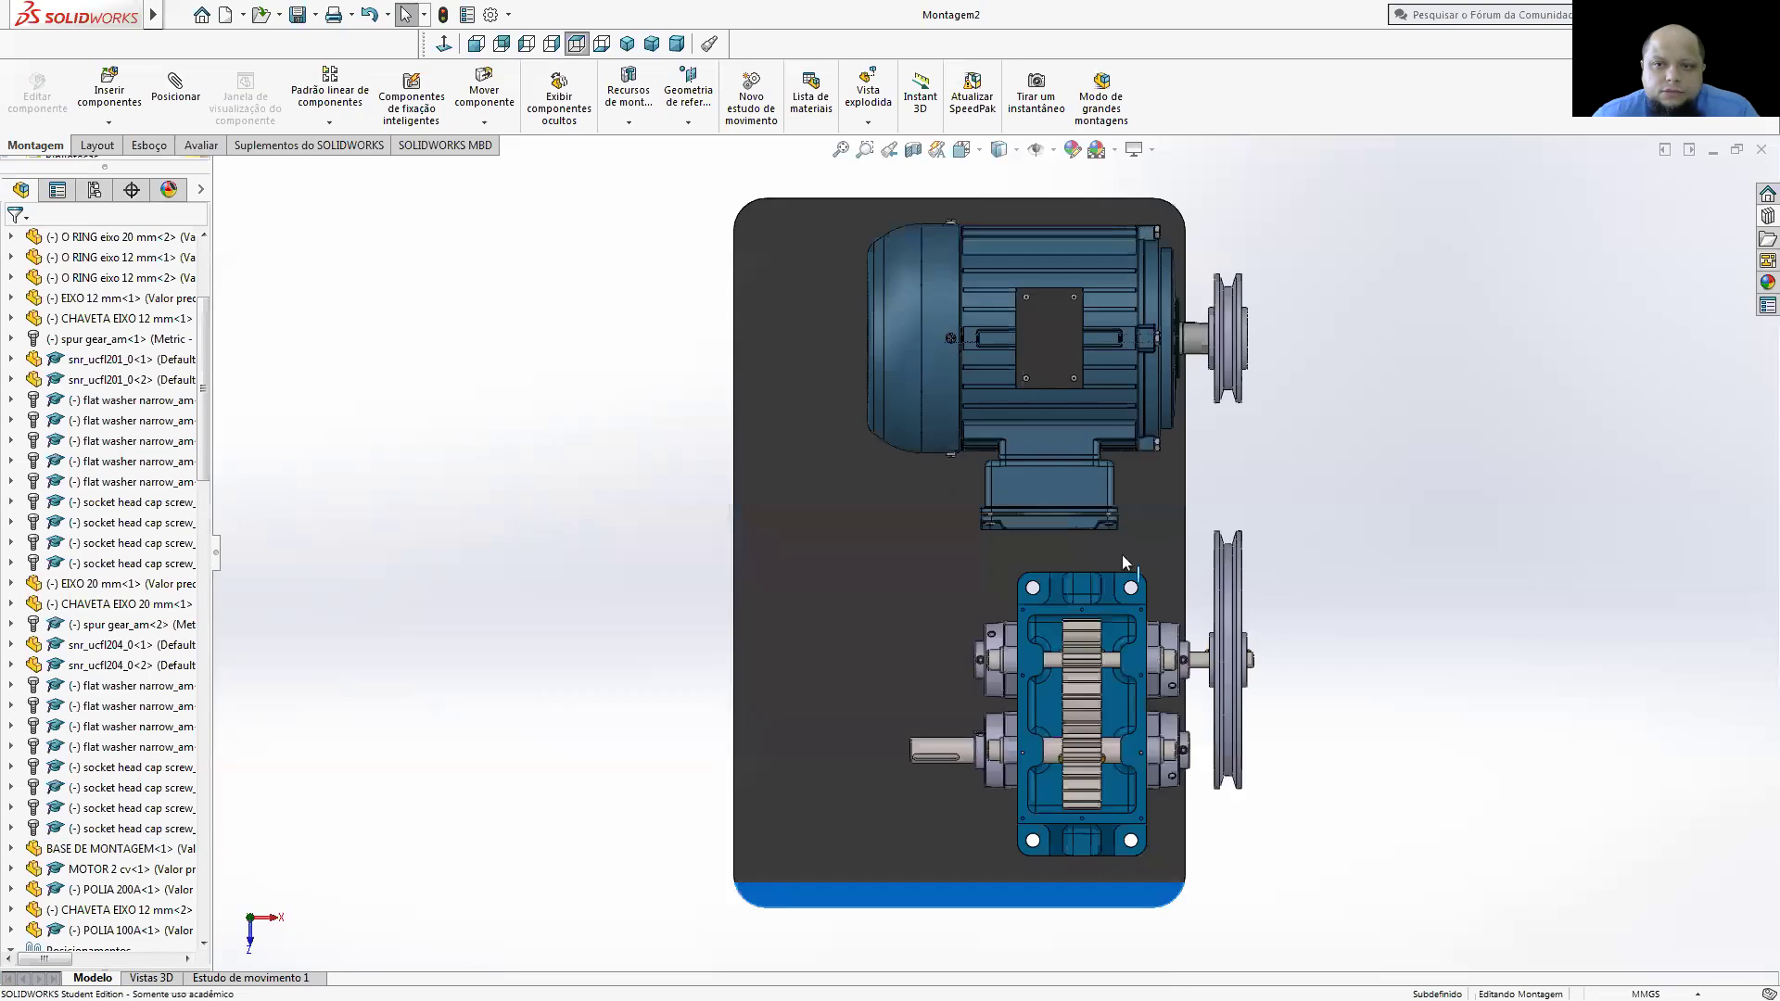
click(577, 43)
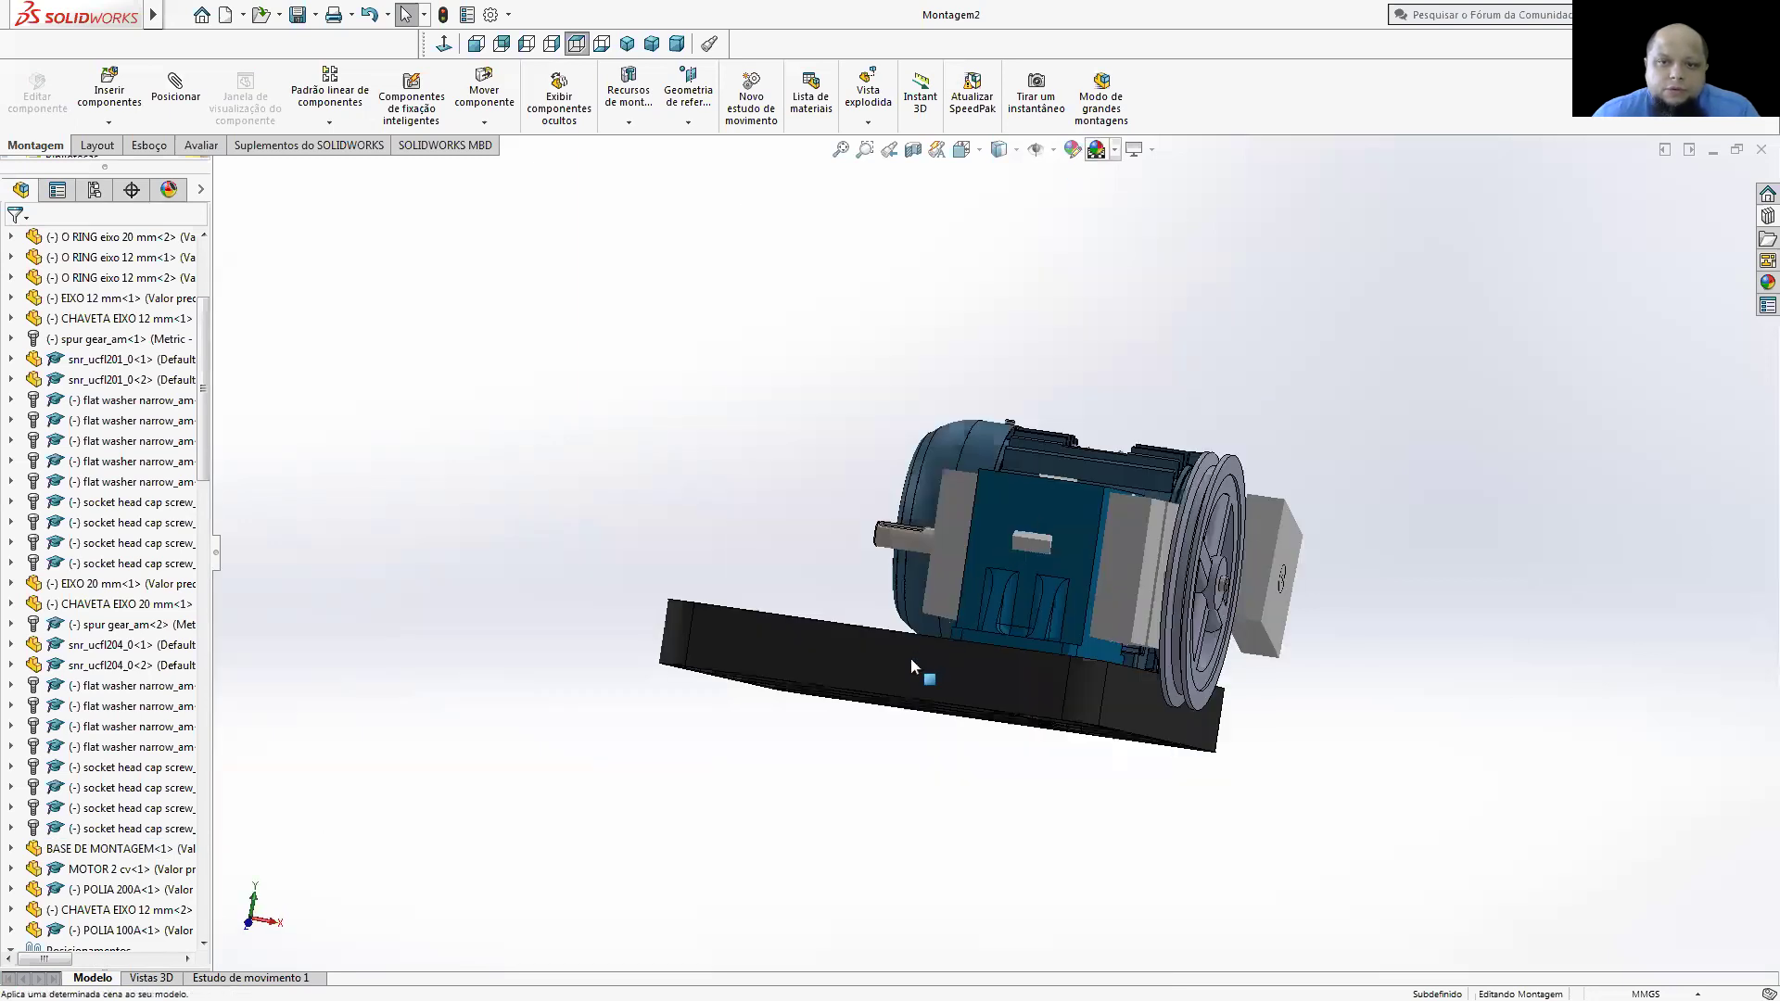
right_click(913, 658)
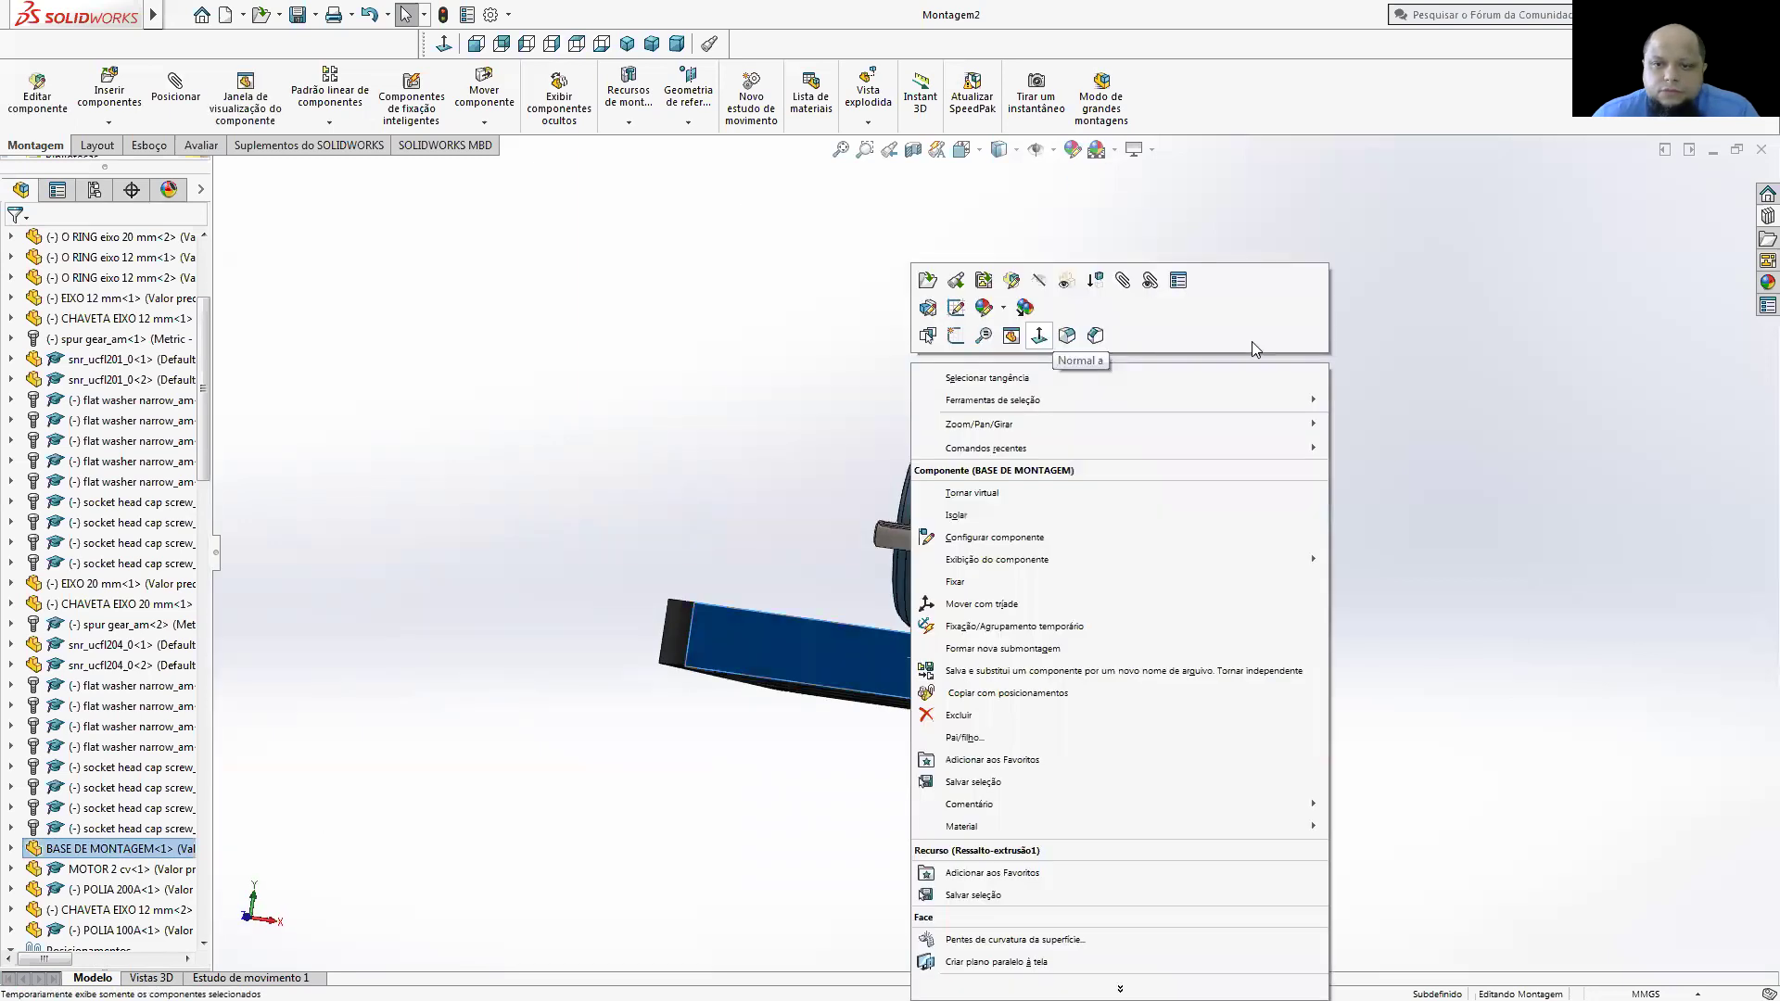
key(ctrl+8)
key(ctrl+1)
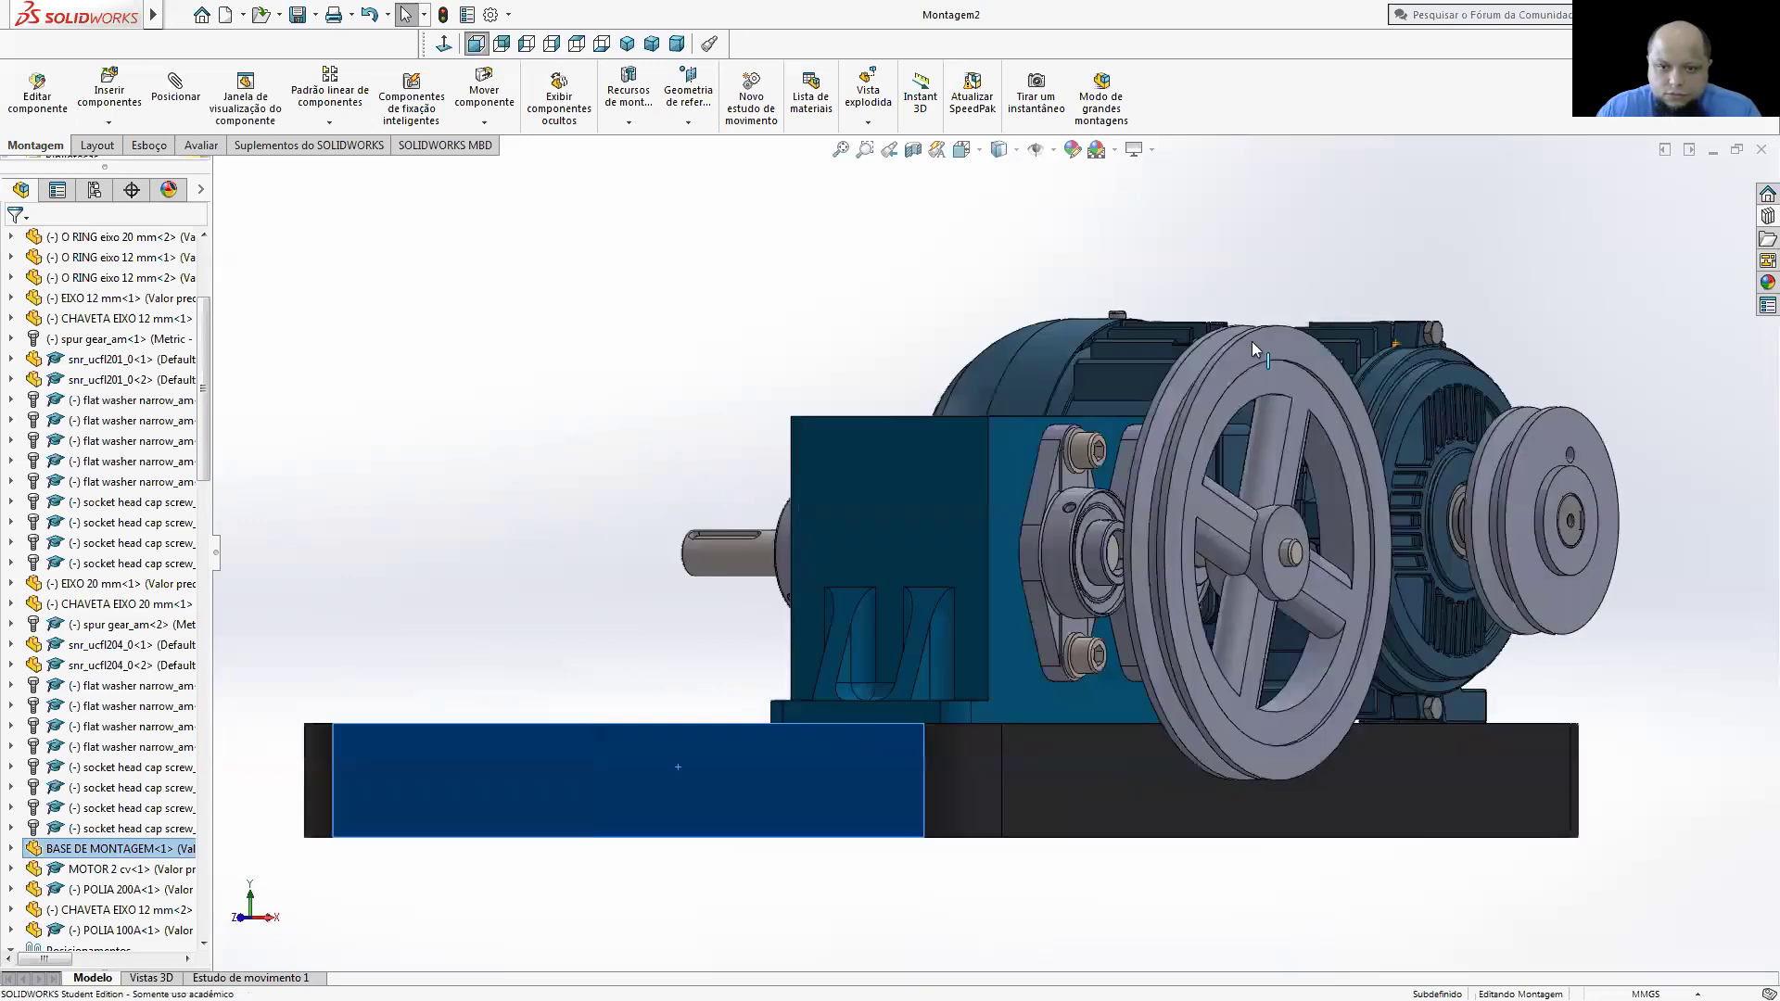
key(ctrl+4)
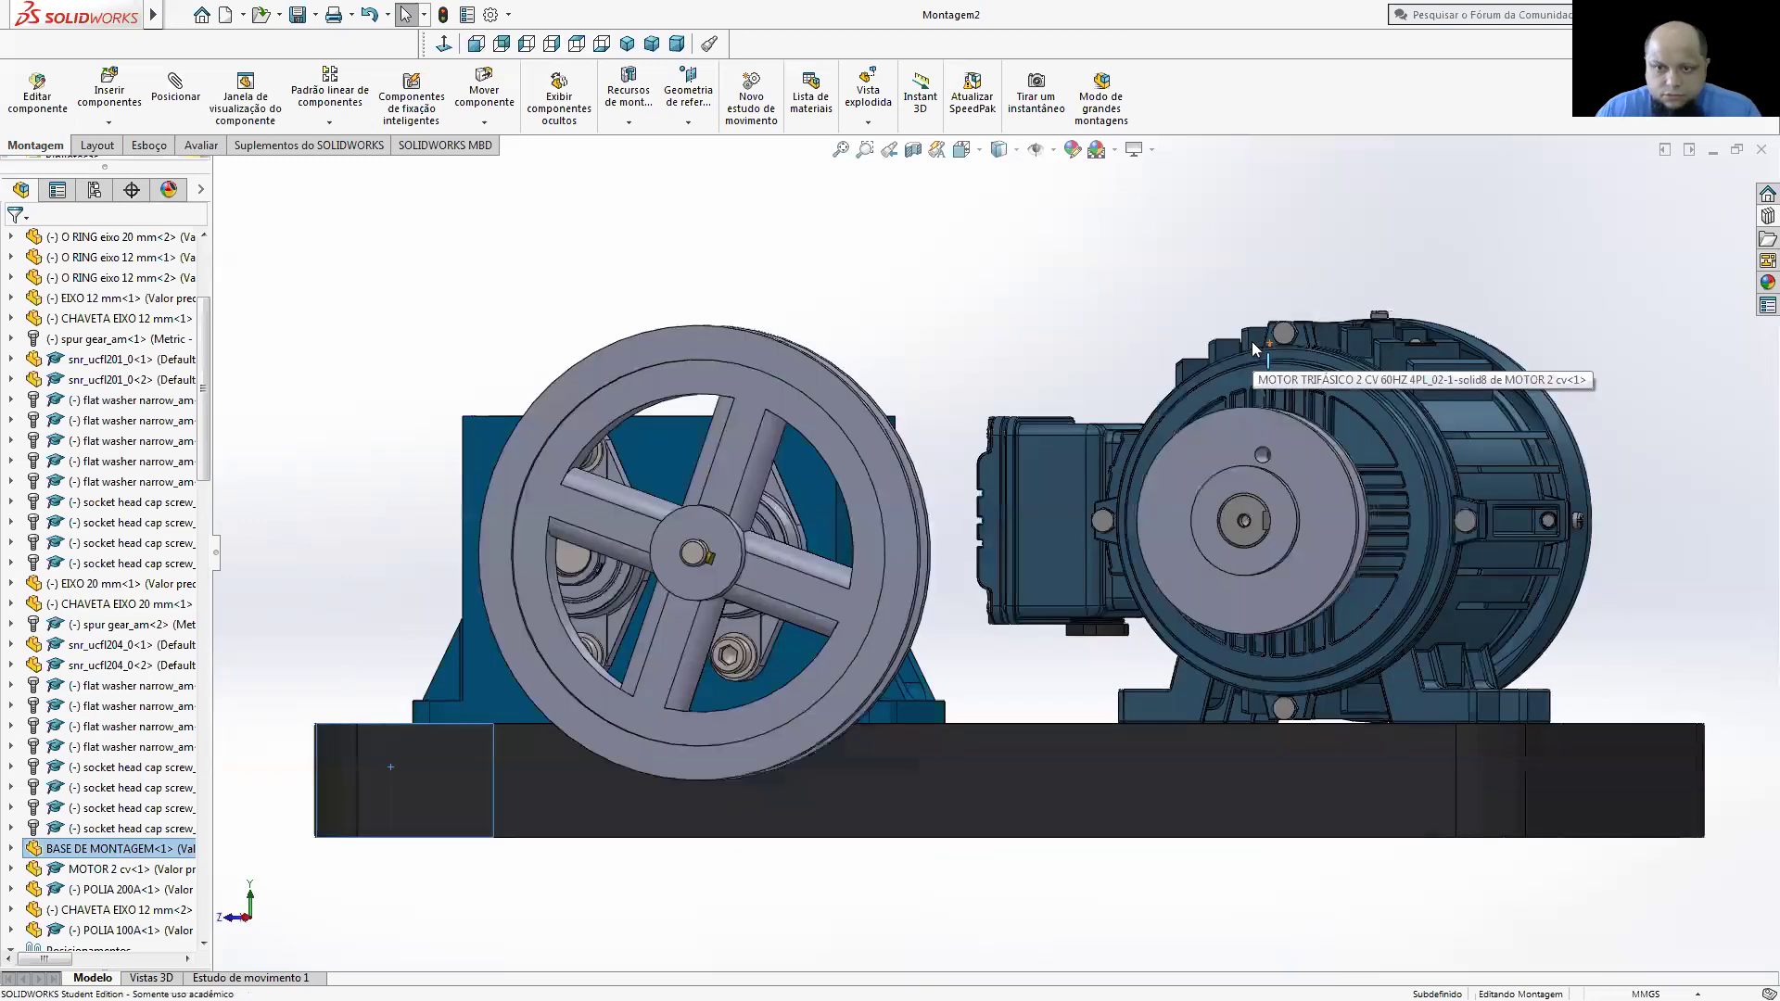
- In a fitted top view, drag the small and large pulleys to confirm they turn together
key(ctrl+5)
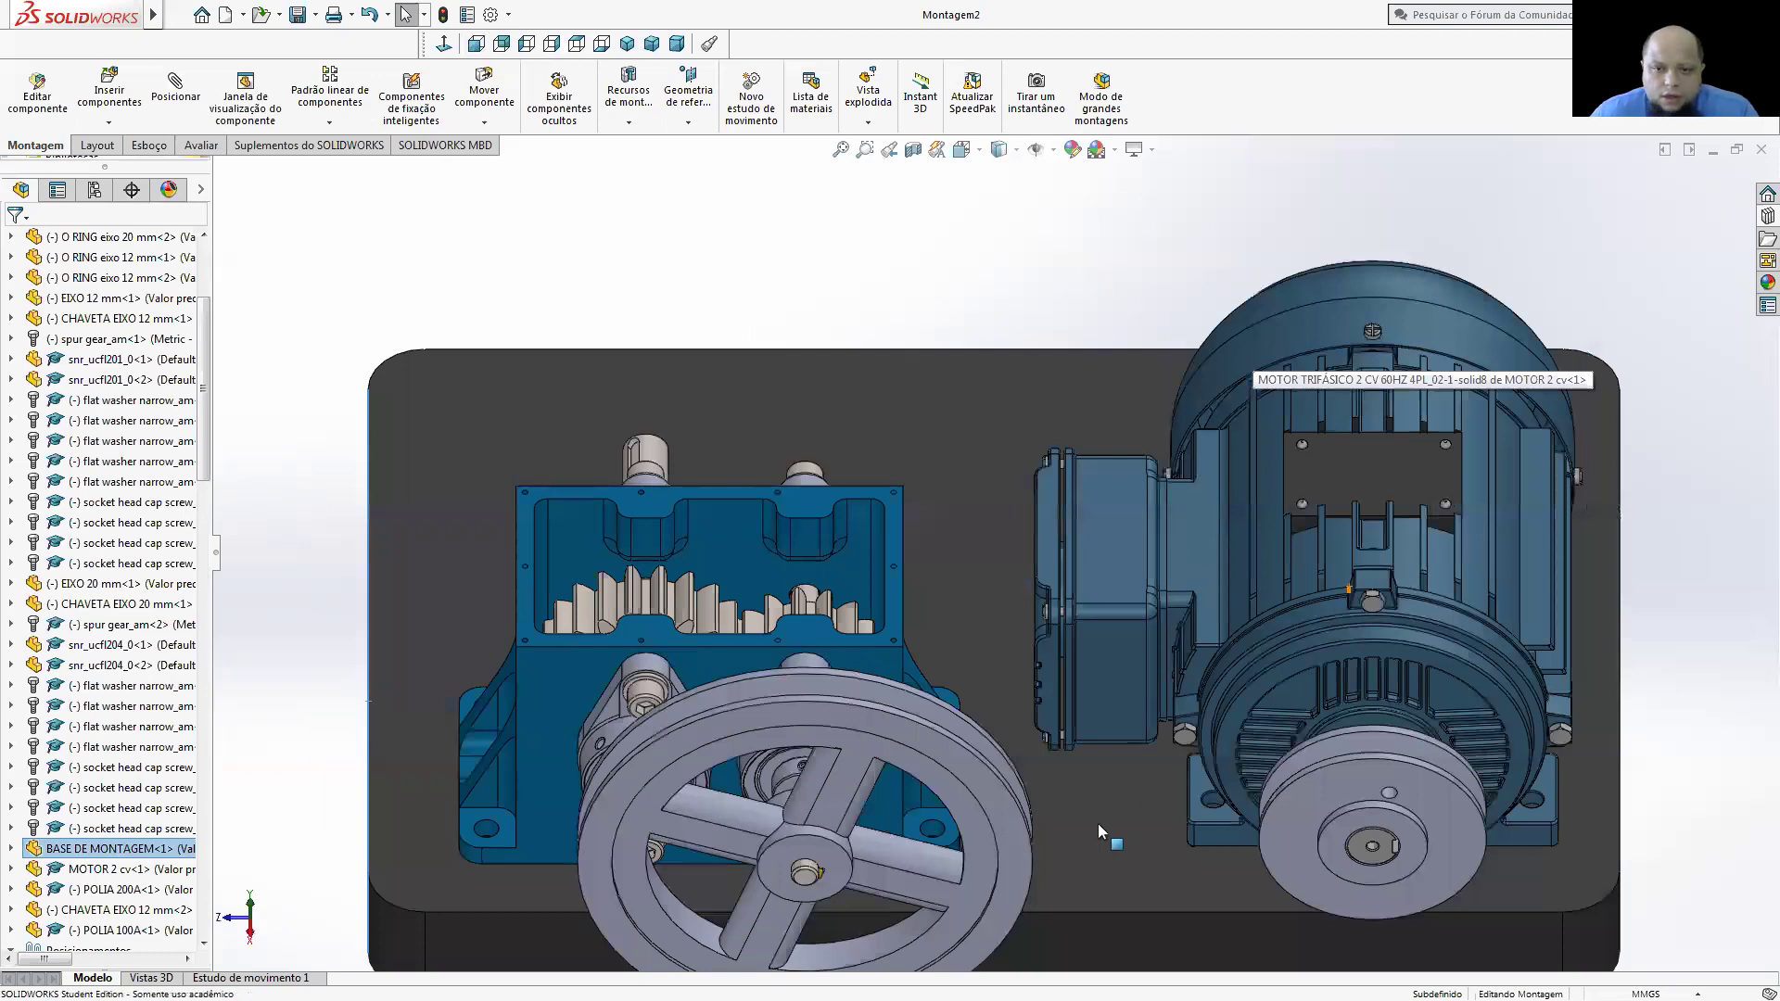
key(f)
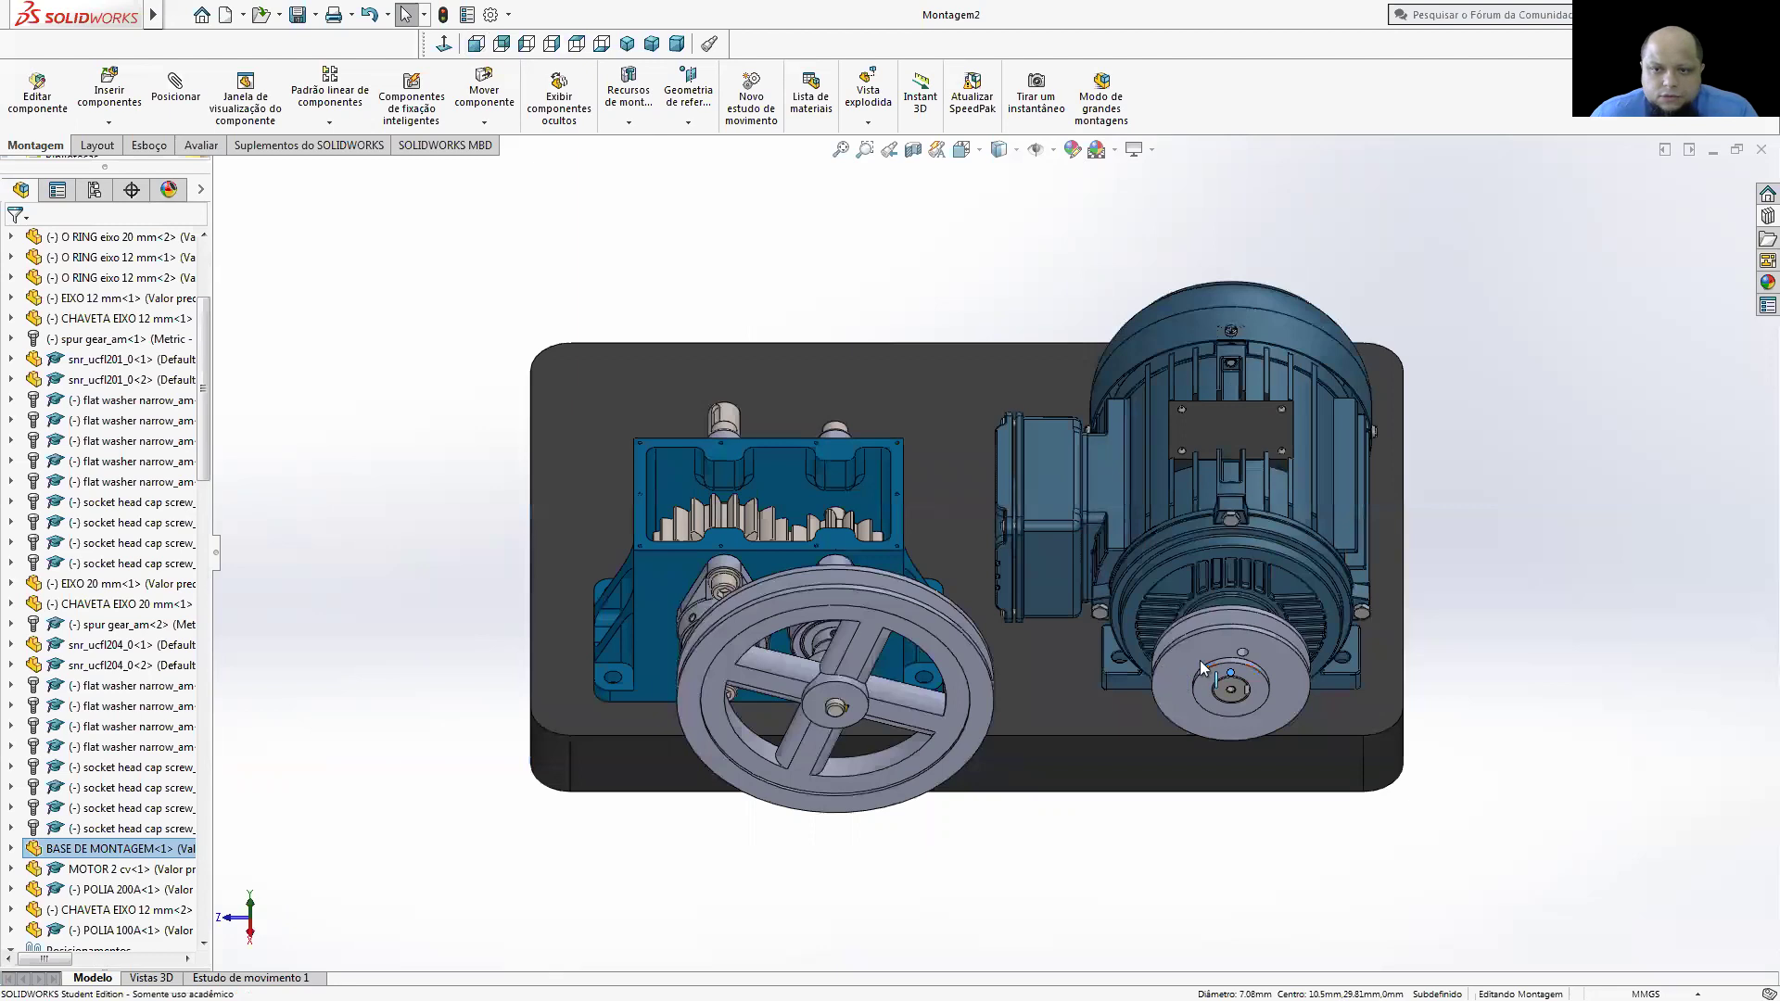
click(1237, 652)
click(1240, 658)
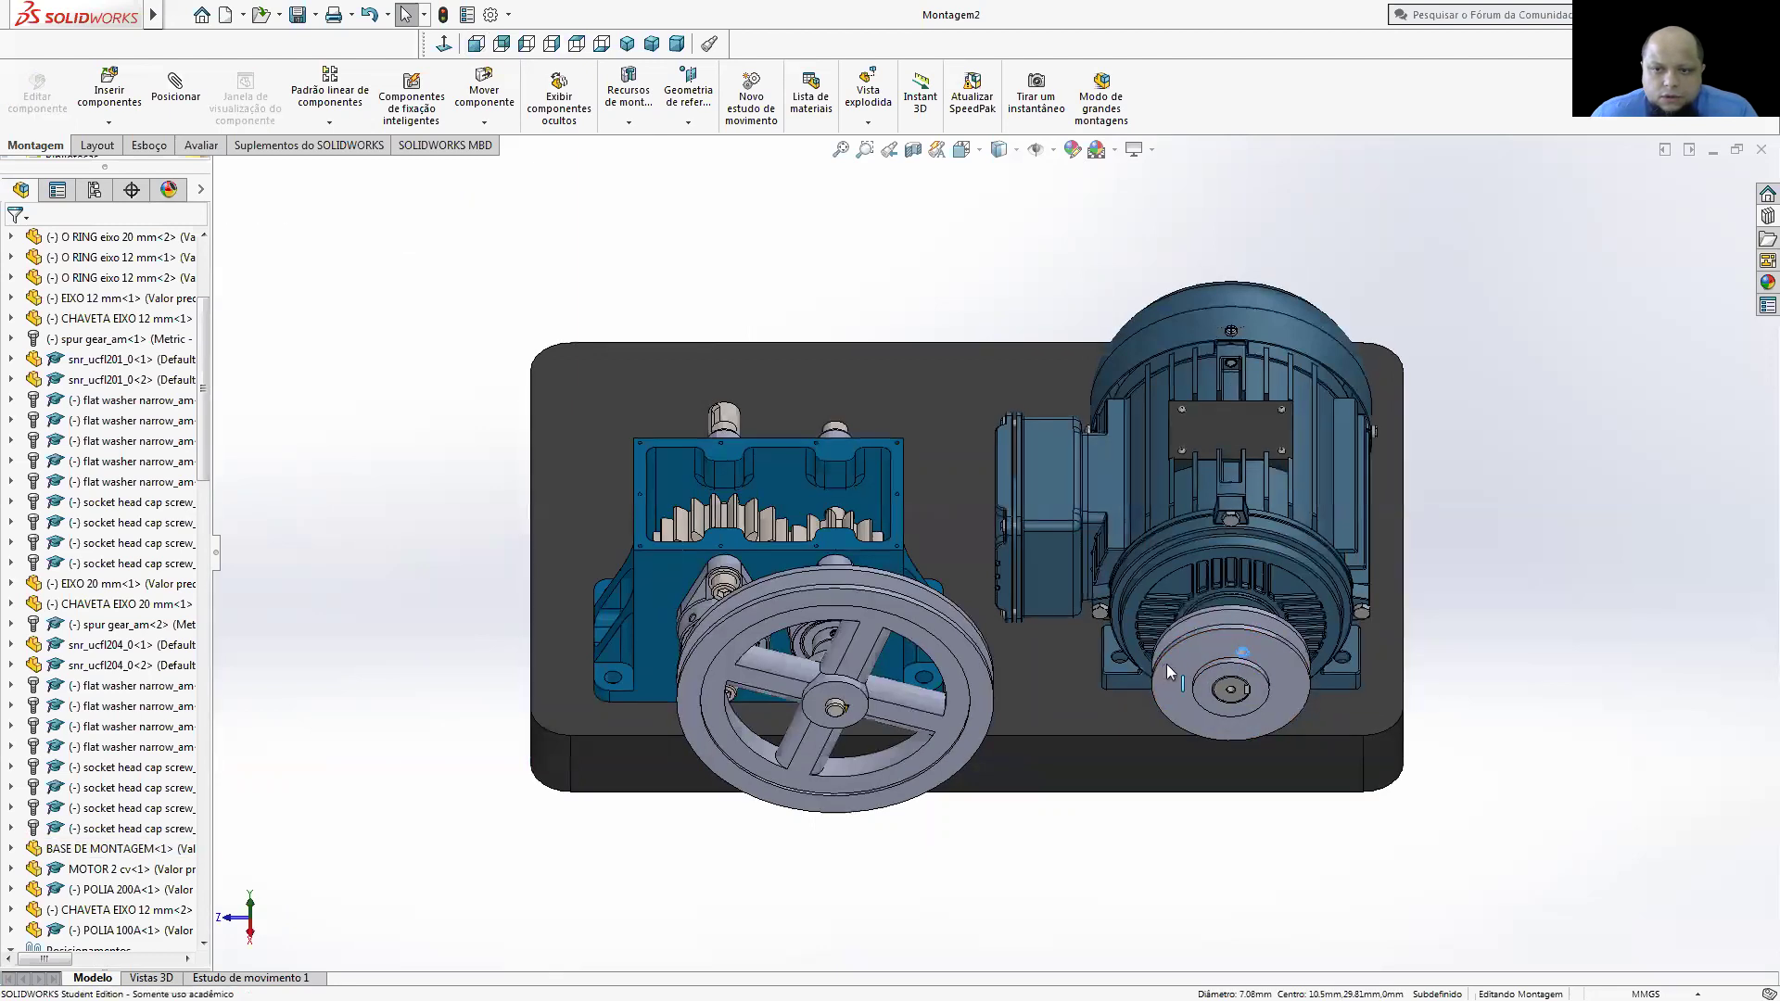
mouse_move(1265, 661)
mouse_down()
mouse_move(1292, 664)
mouse_move(1263, 627)
mouse_up()
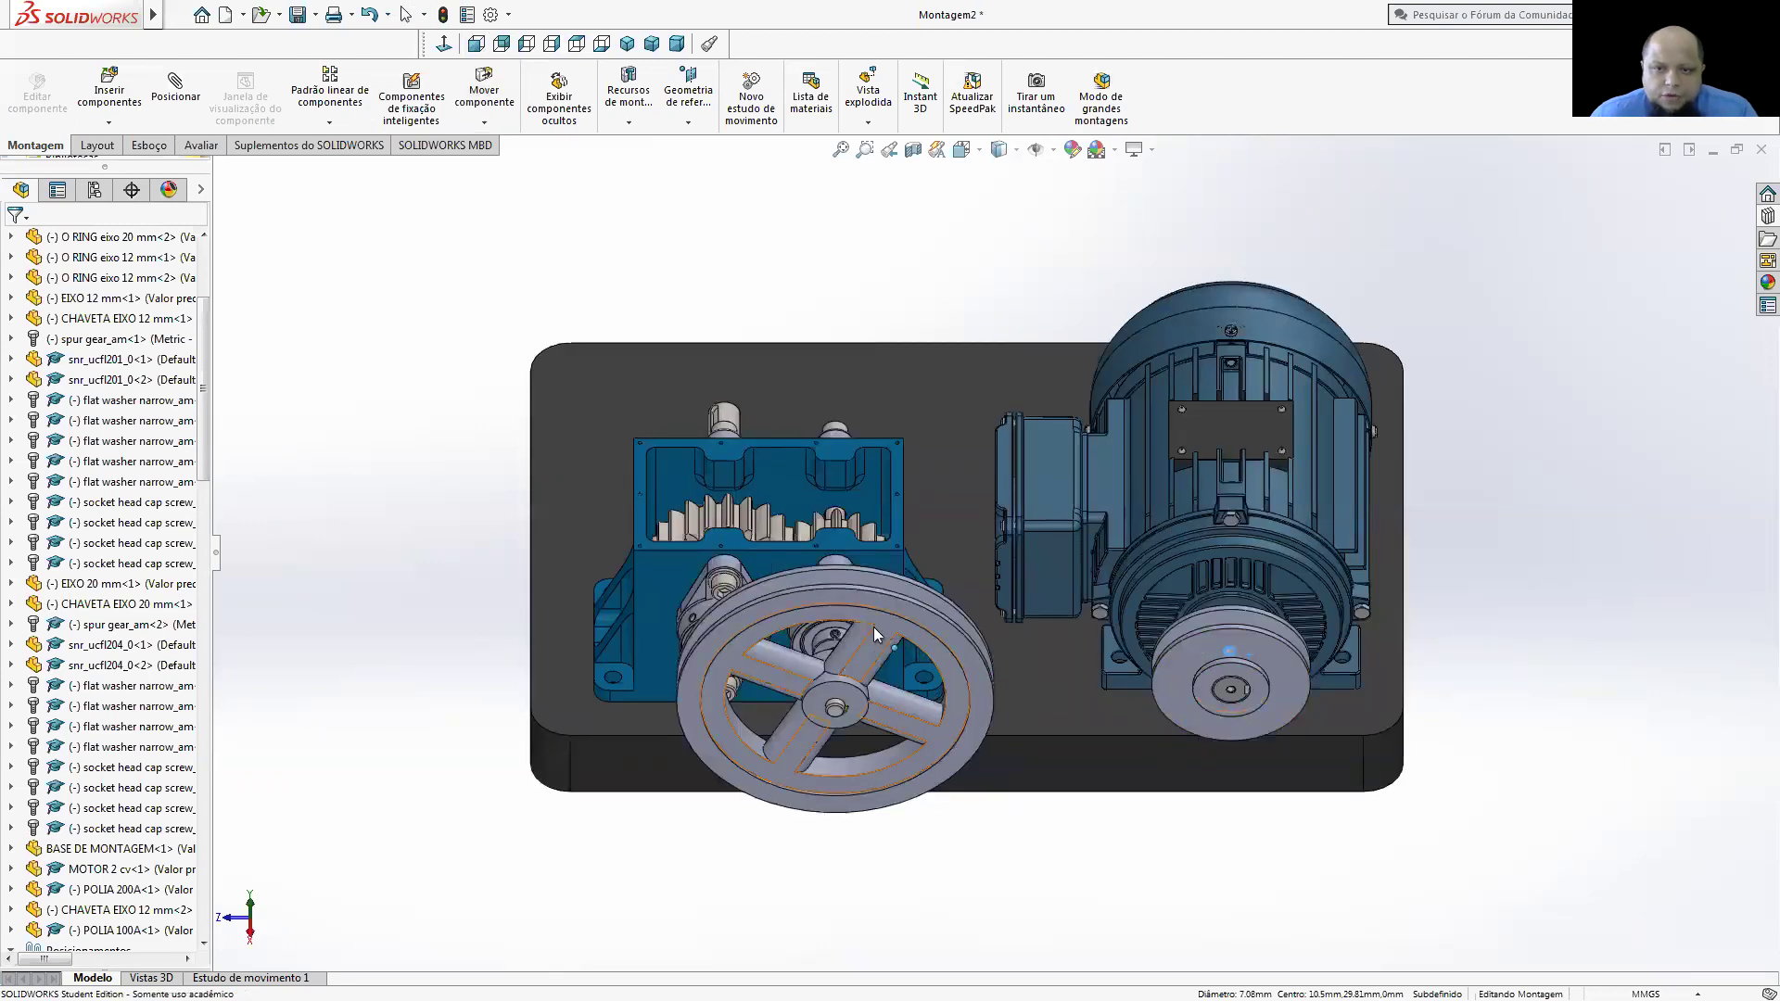
drag(873, 626, 854, 636)
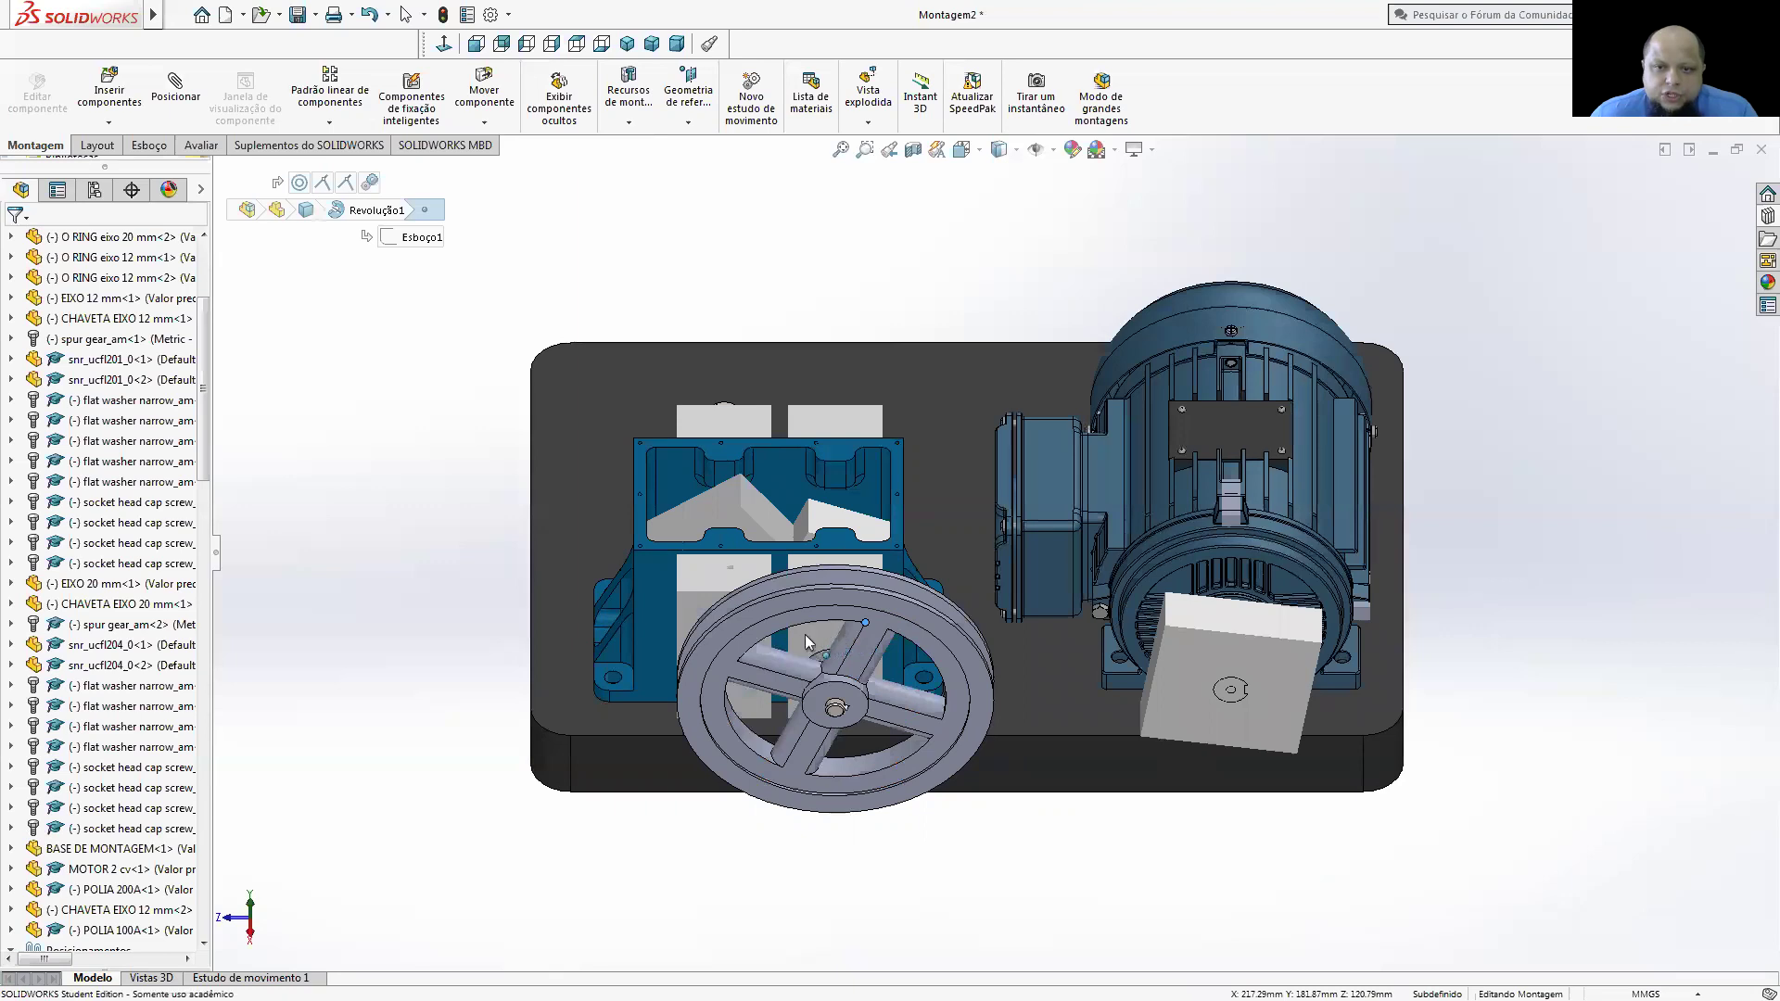
drag(697, 672, 702, 690)
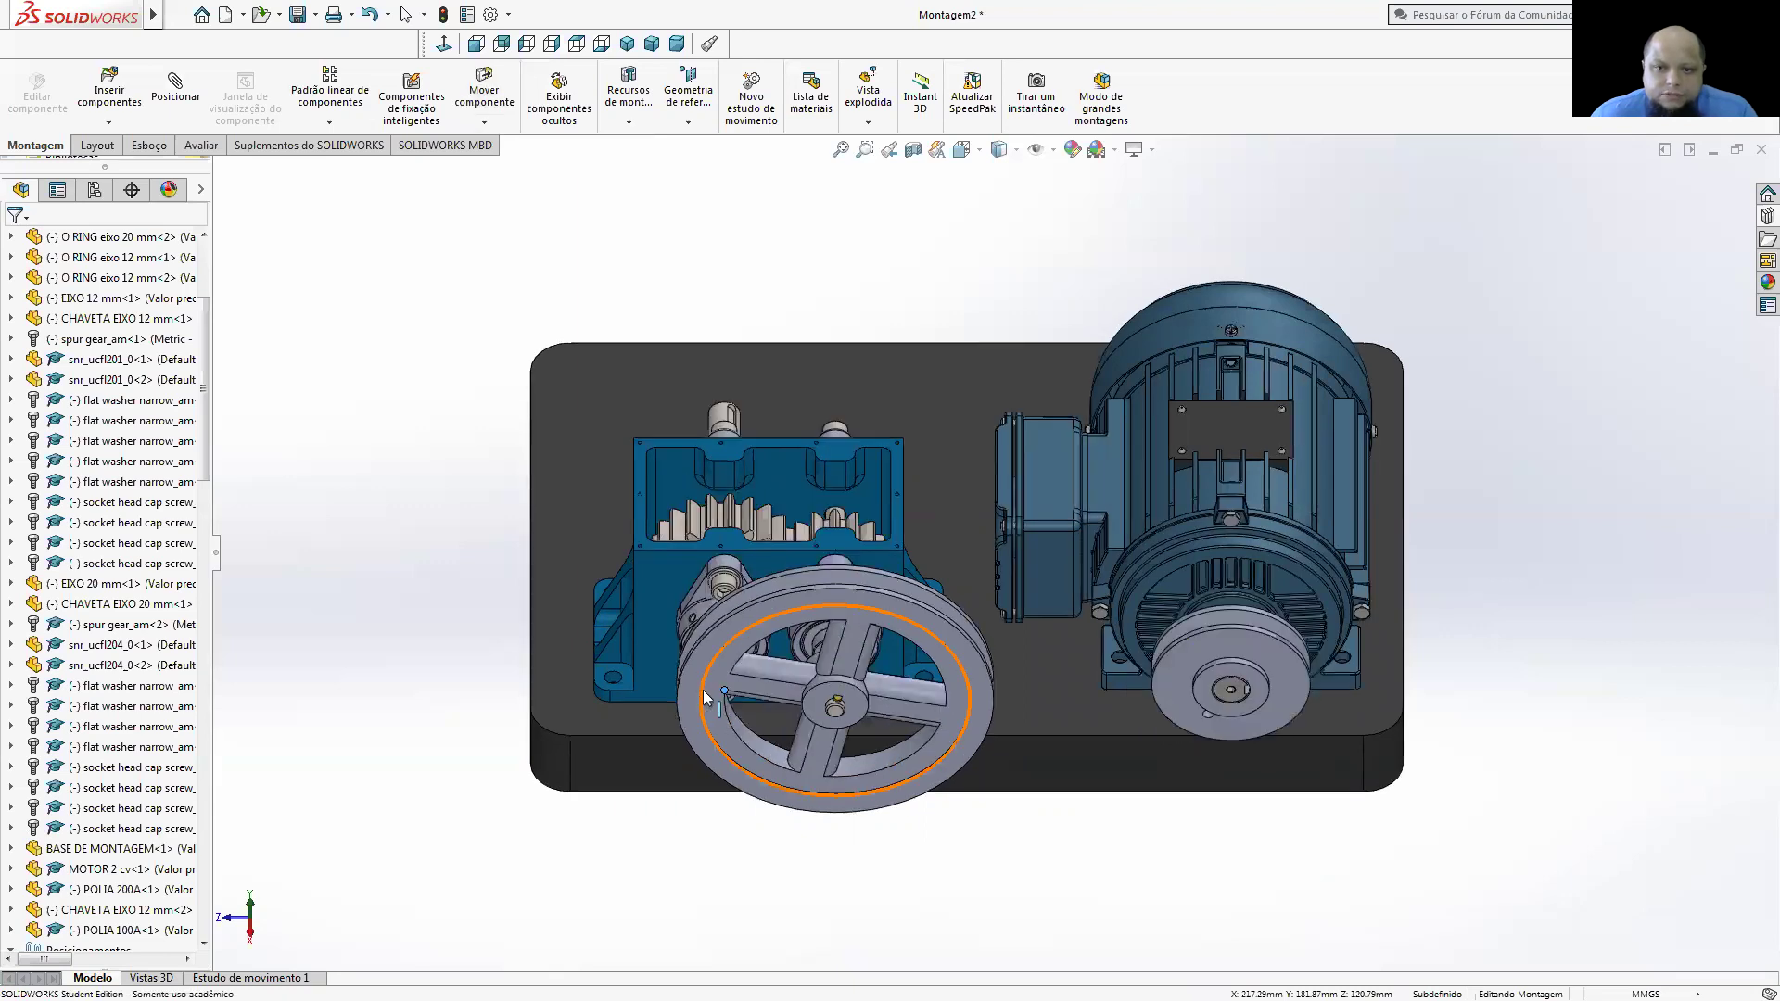
click(205, 509)
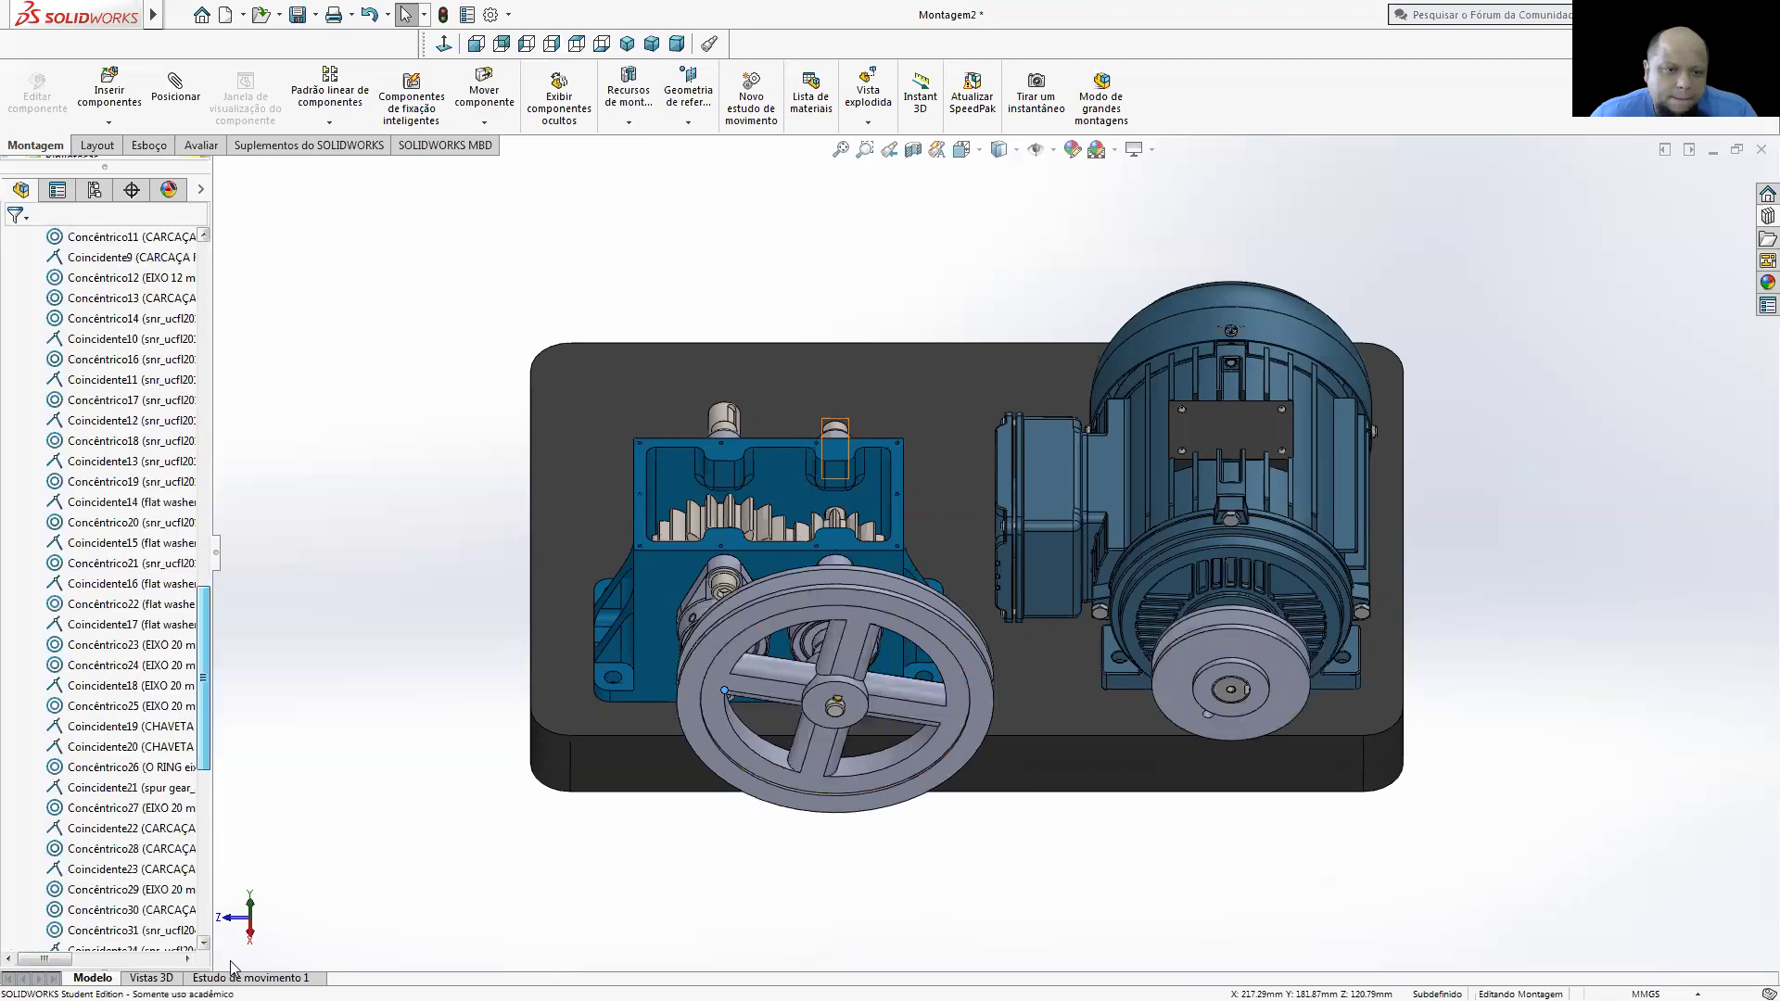
- Review the Posic. engrenagem2 gear mate's 100 mm to 200 mm ratio and confirm it
scroll(121, 930, down, 10)
right_click(122, 930)
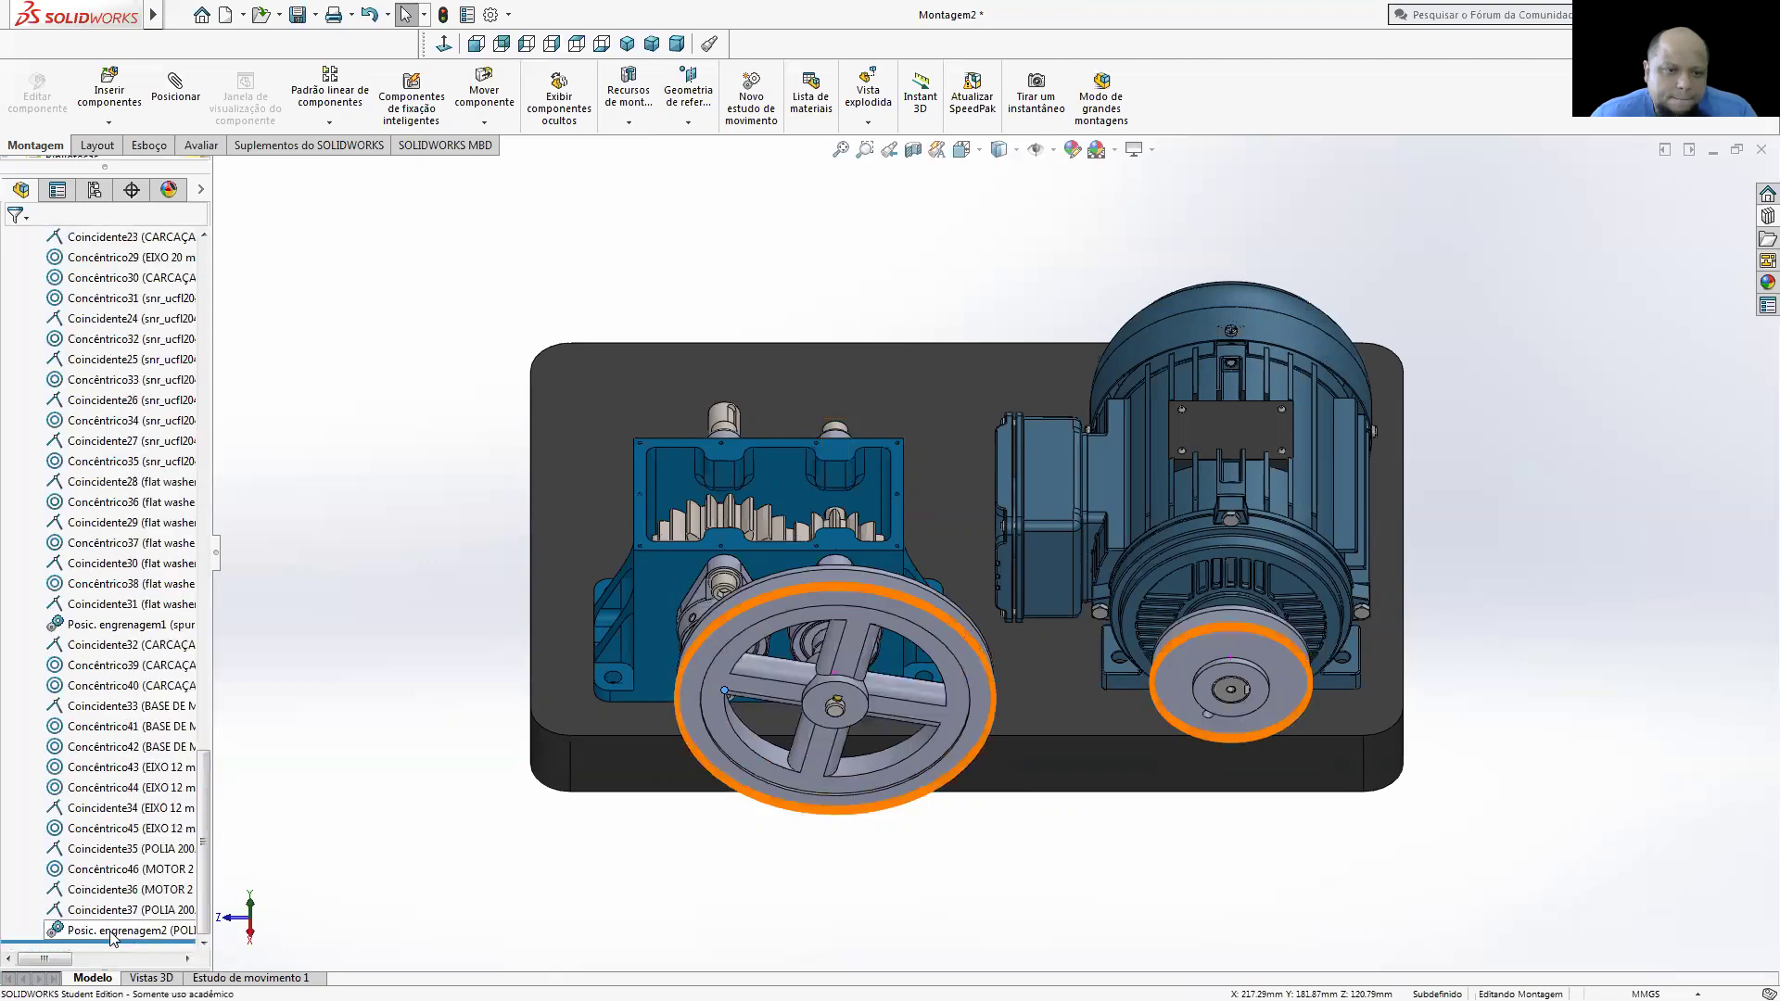
click(139, 604)
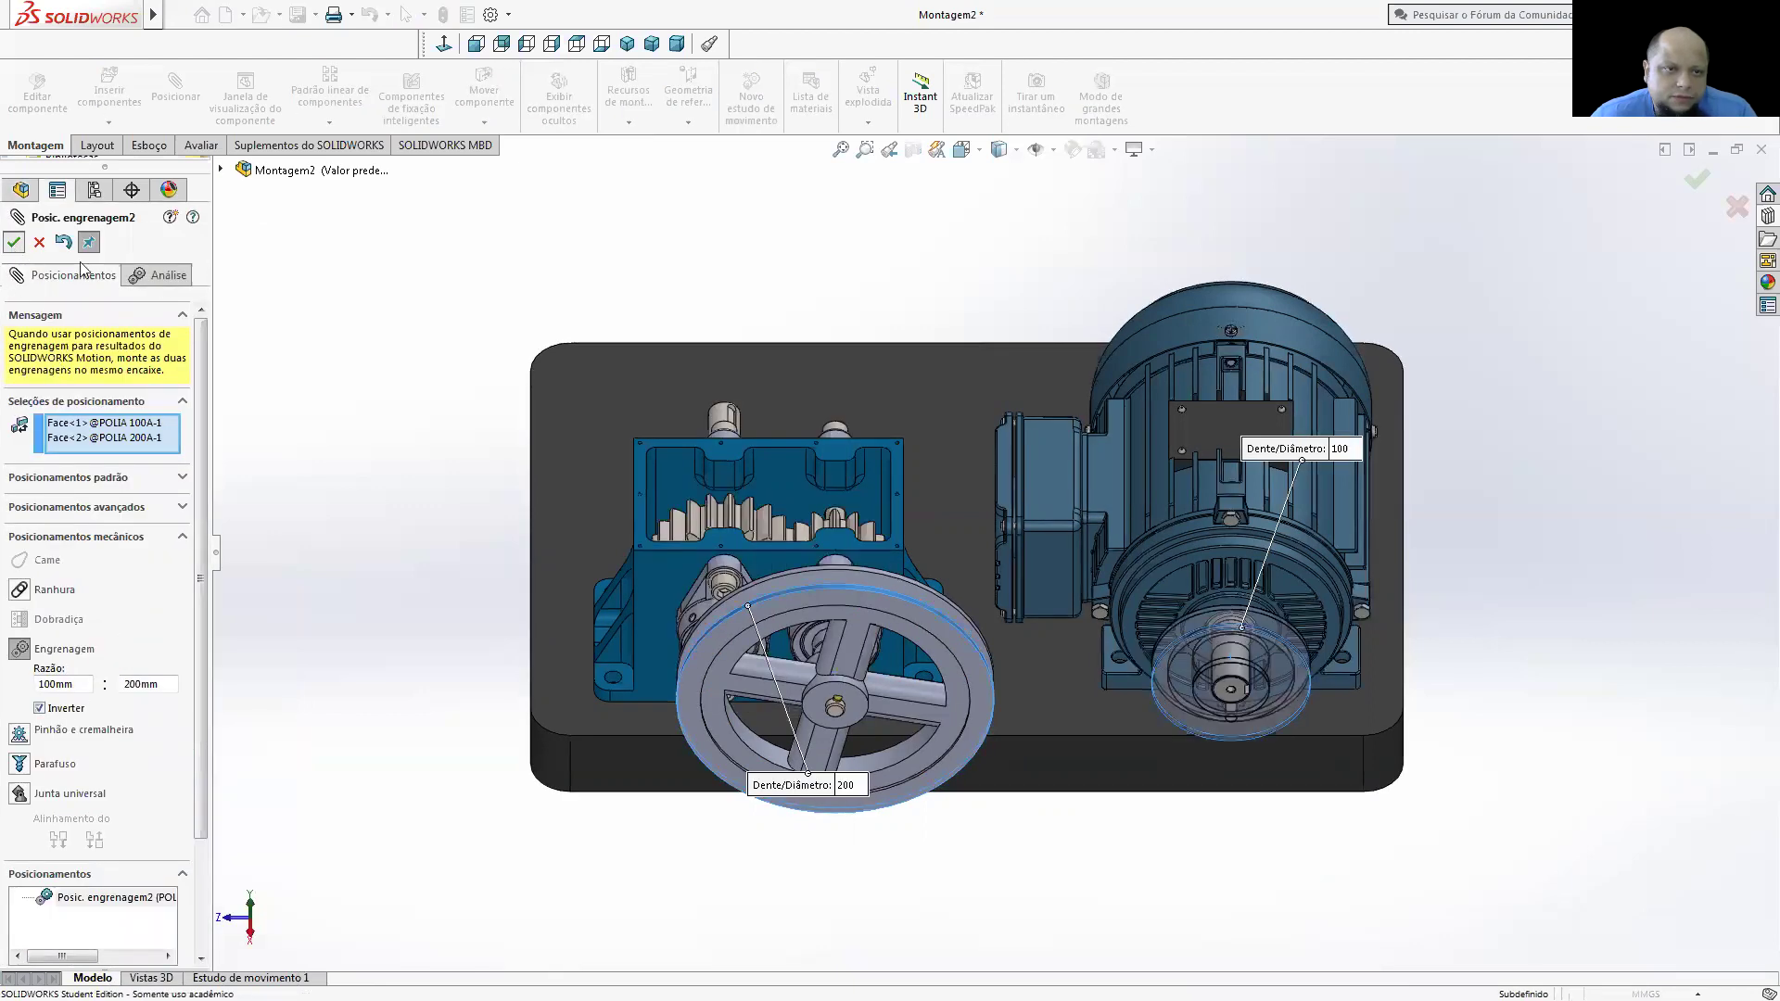
click(13, 242)
key(Escape)
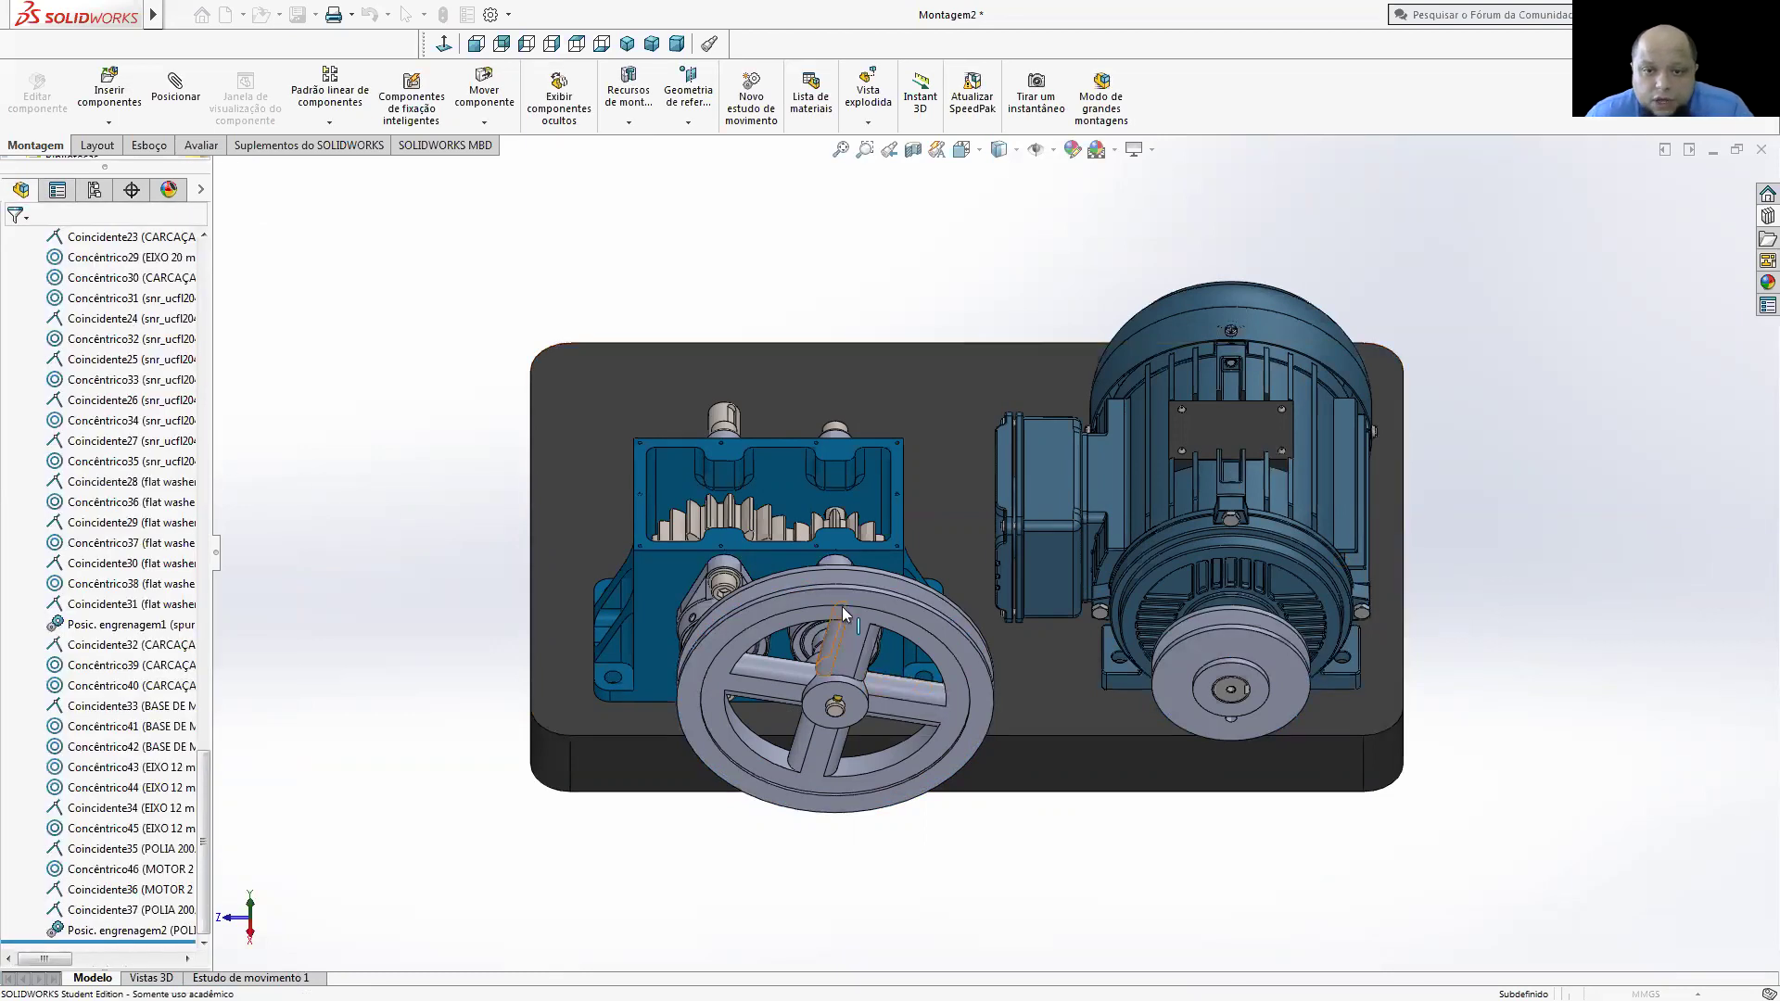
- Spin the large pulley to test the gear mate, then return to isometric view
click(846, 623)
mouse_move(742, 636)
mouse_down()
mouse_move(725, 658)
mouse_move(802, 771)
mouse_up()
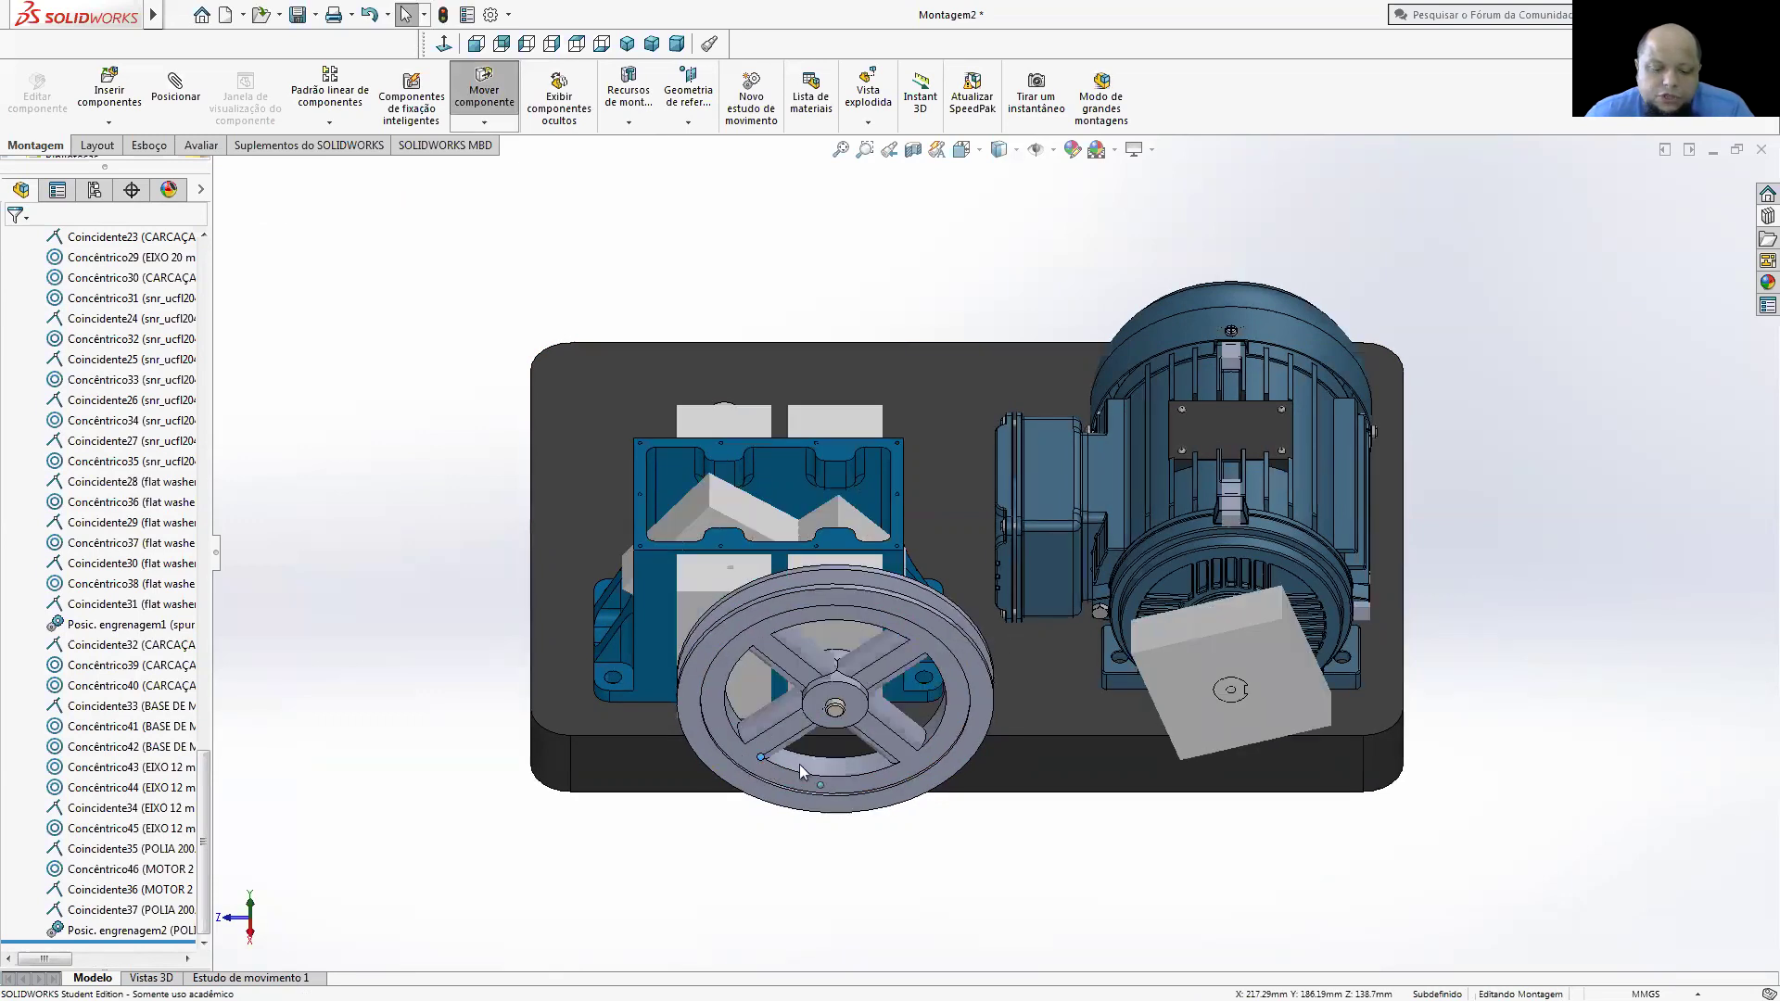
drag(925, 790, 956, 728)
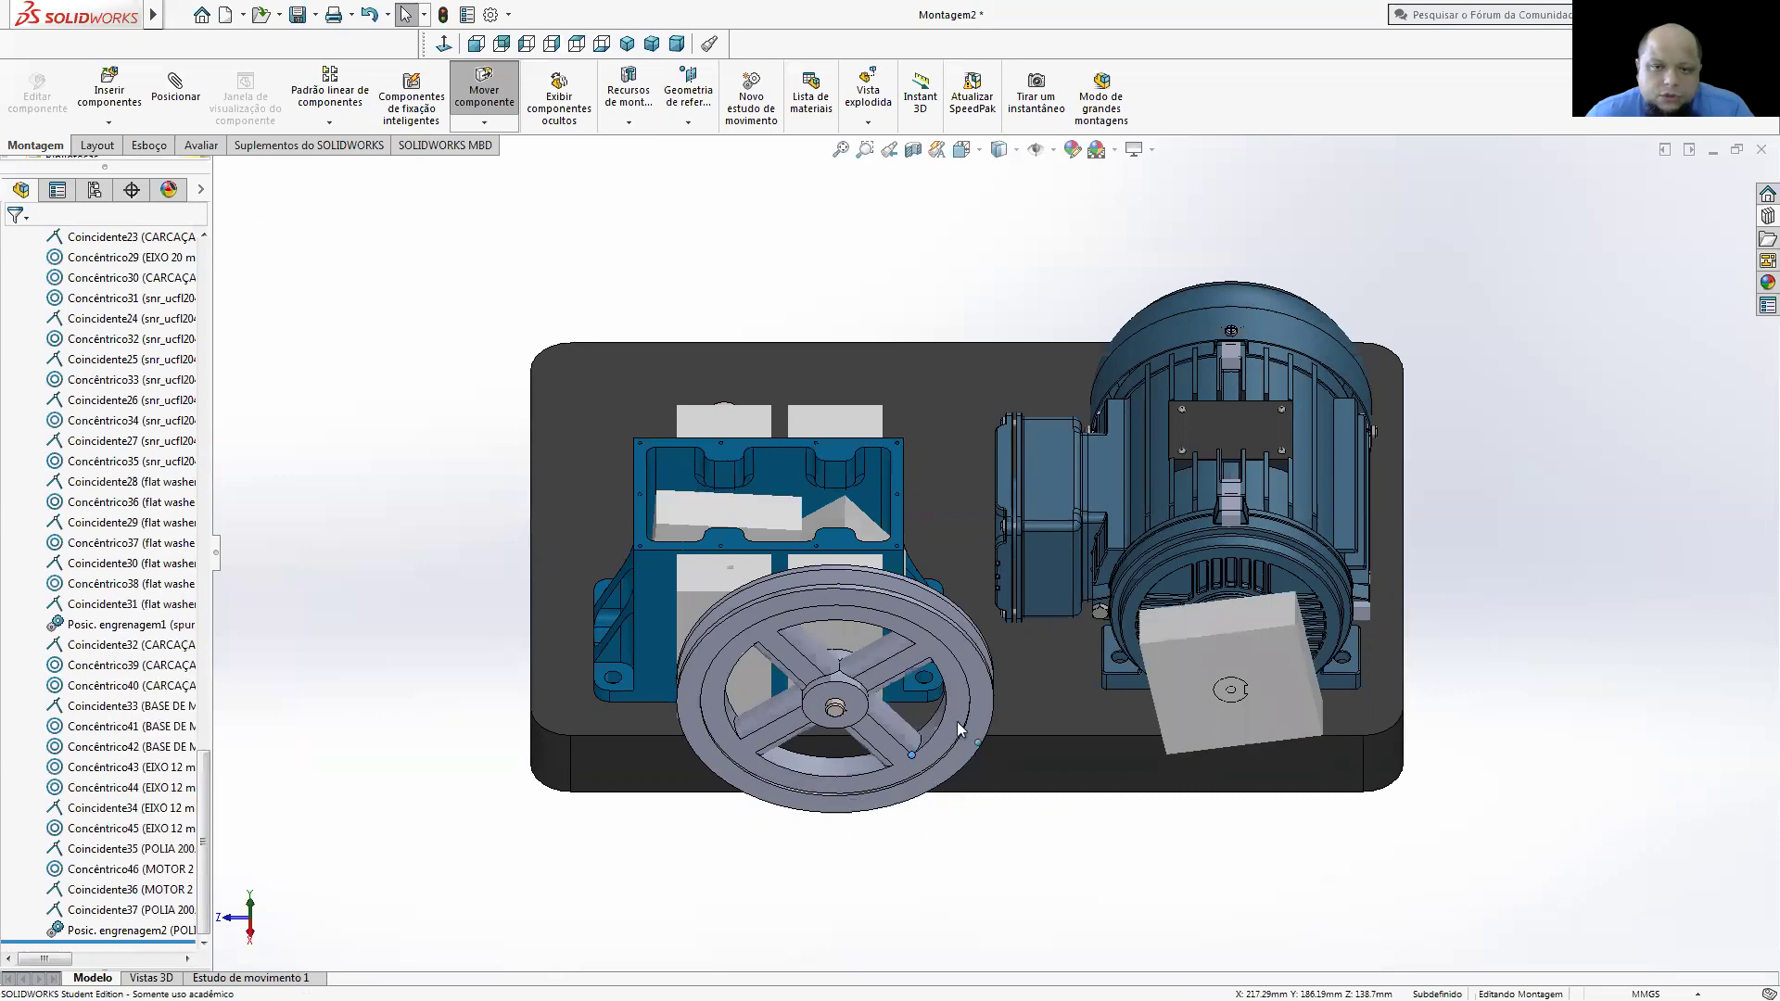
mouse_move(898, 606)
mouse_down()
mouse_move(842, 523)
mouse_move(745, 502)
mouse_up()
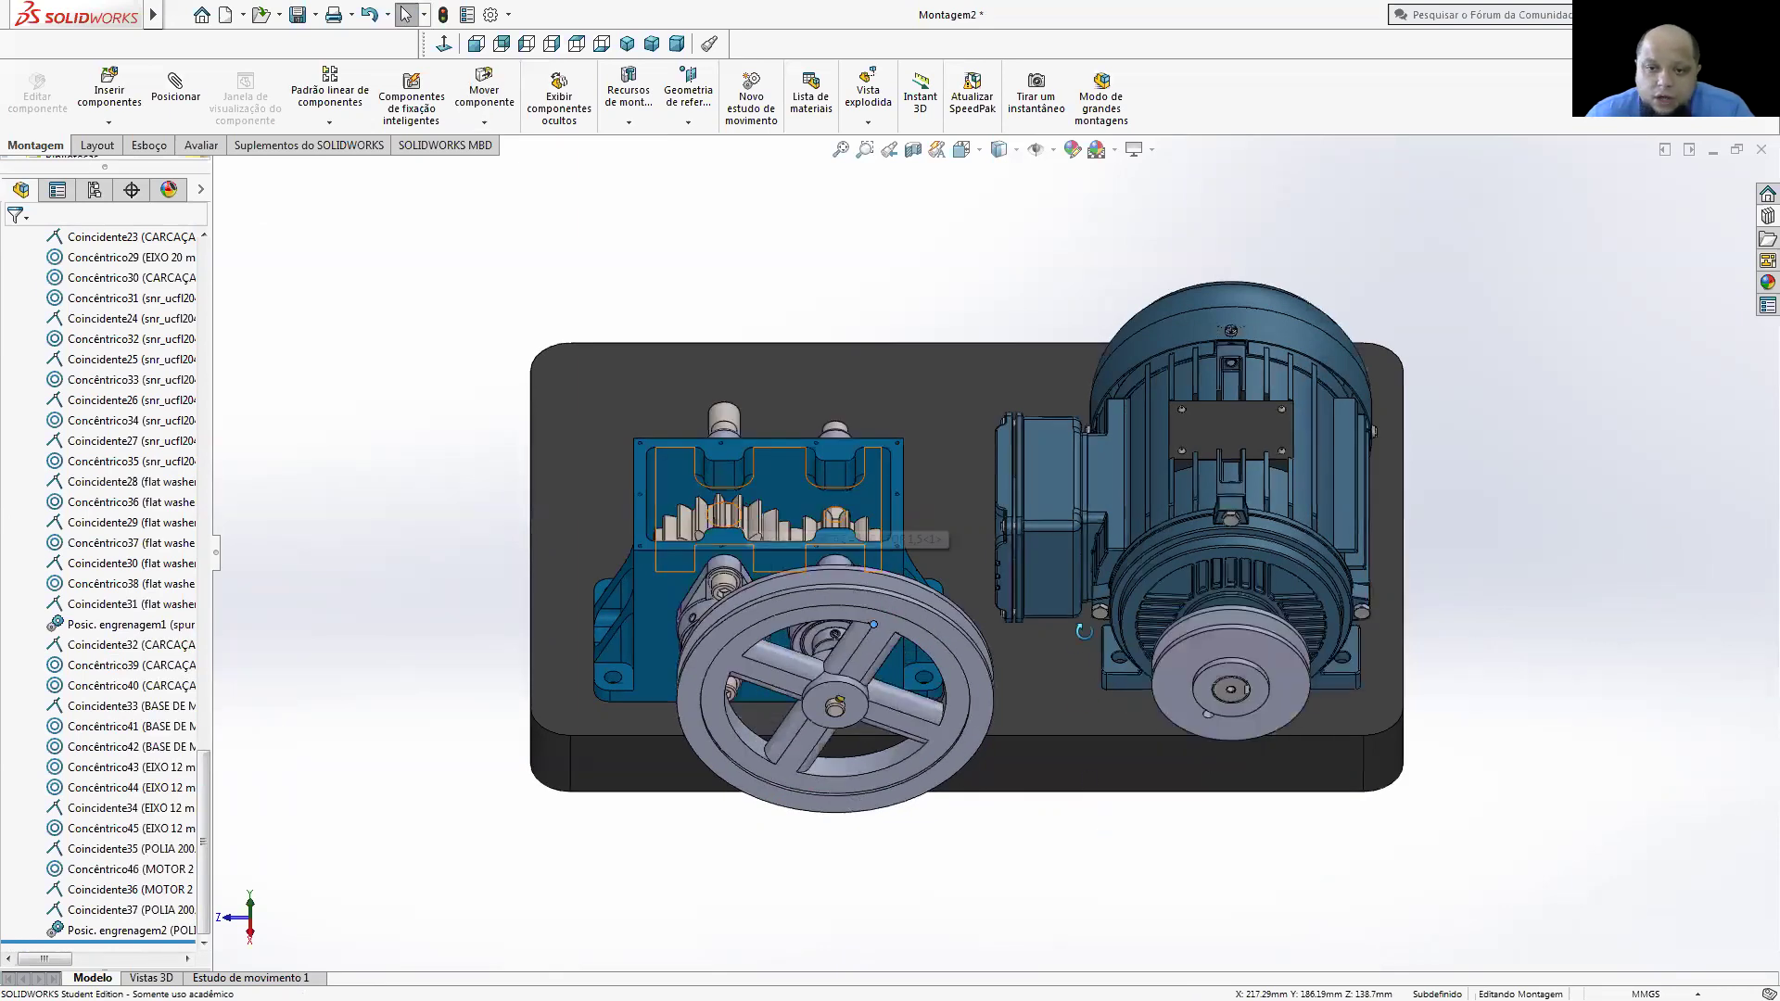
middle_drag(1082, 632, 1152, 611)
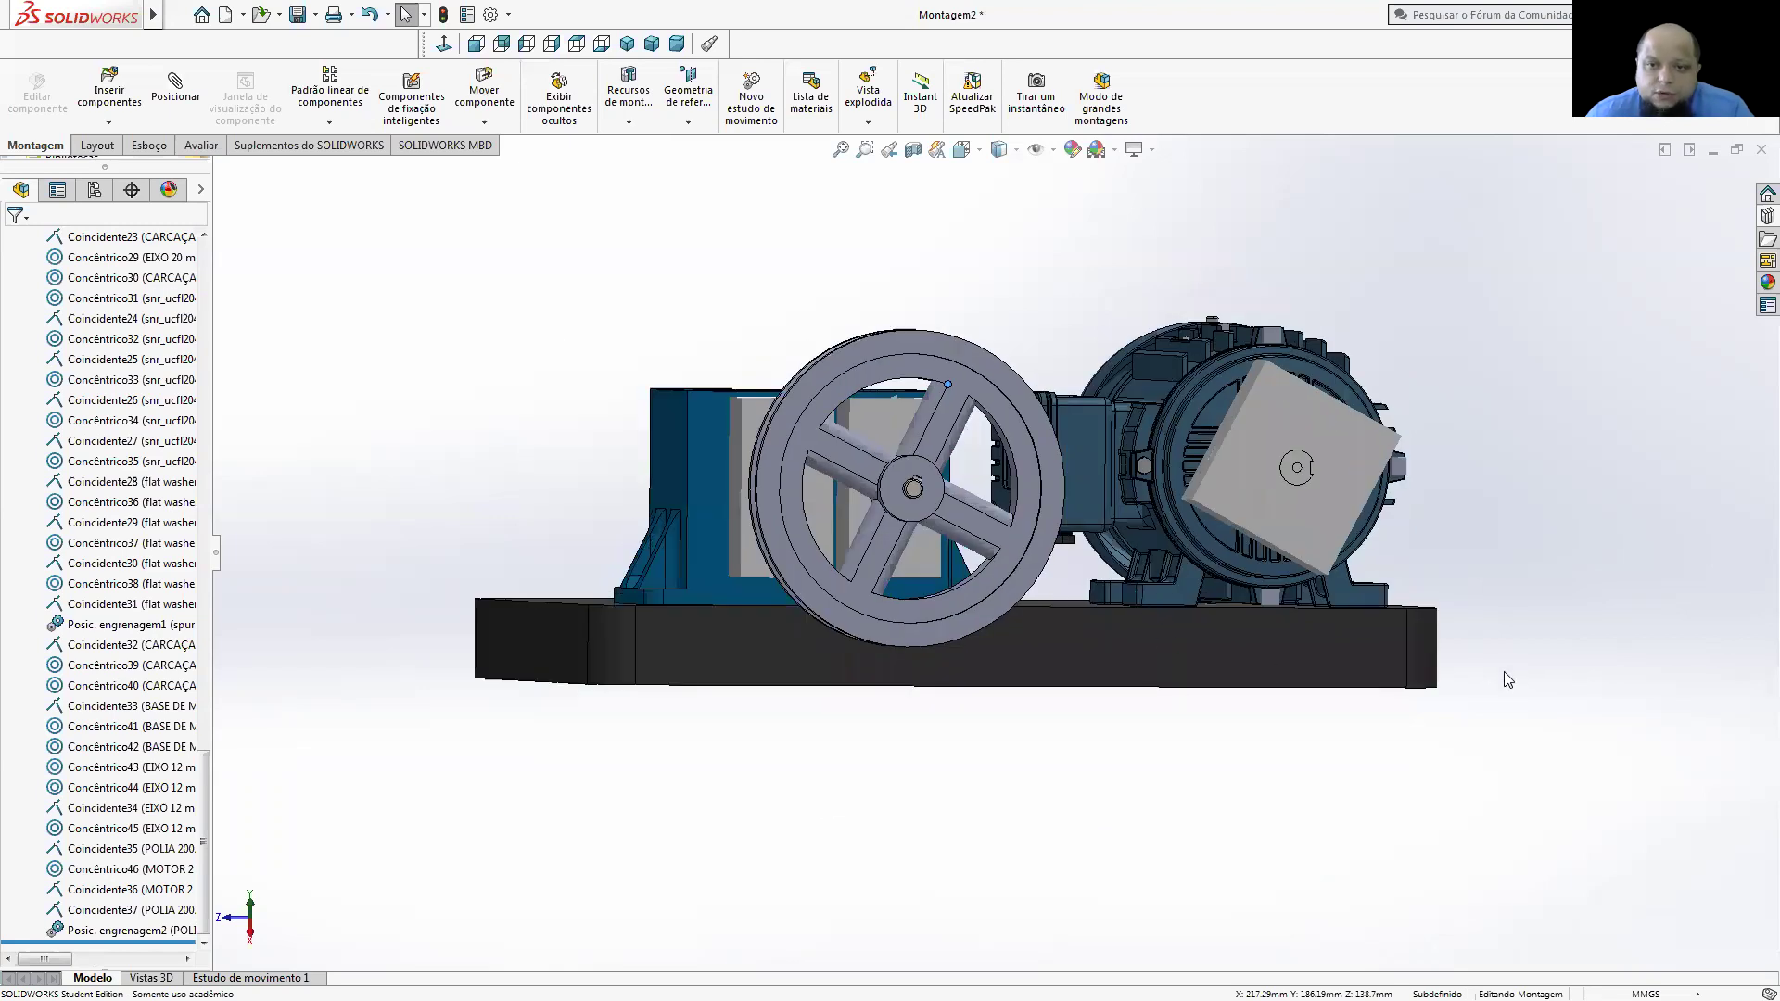
key(ctrl+7)
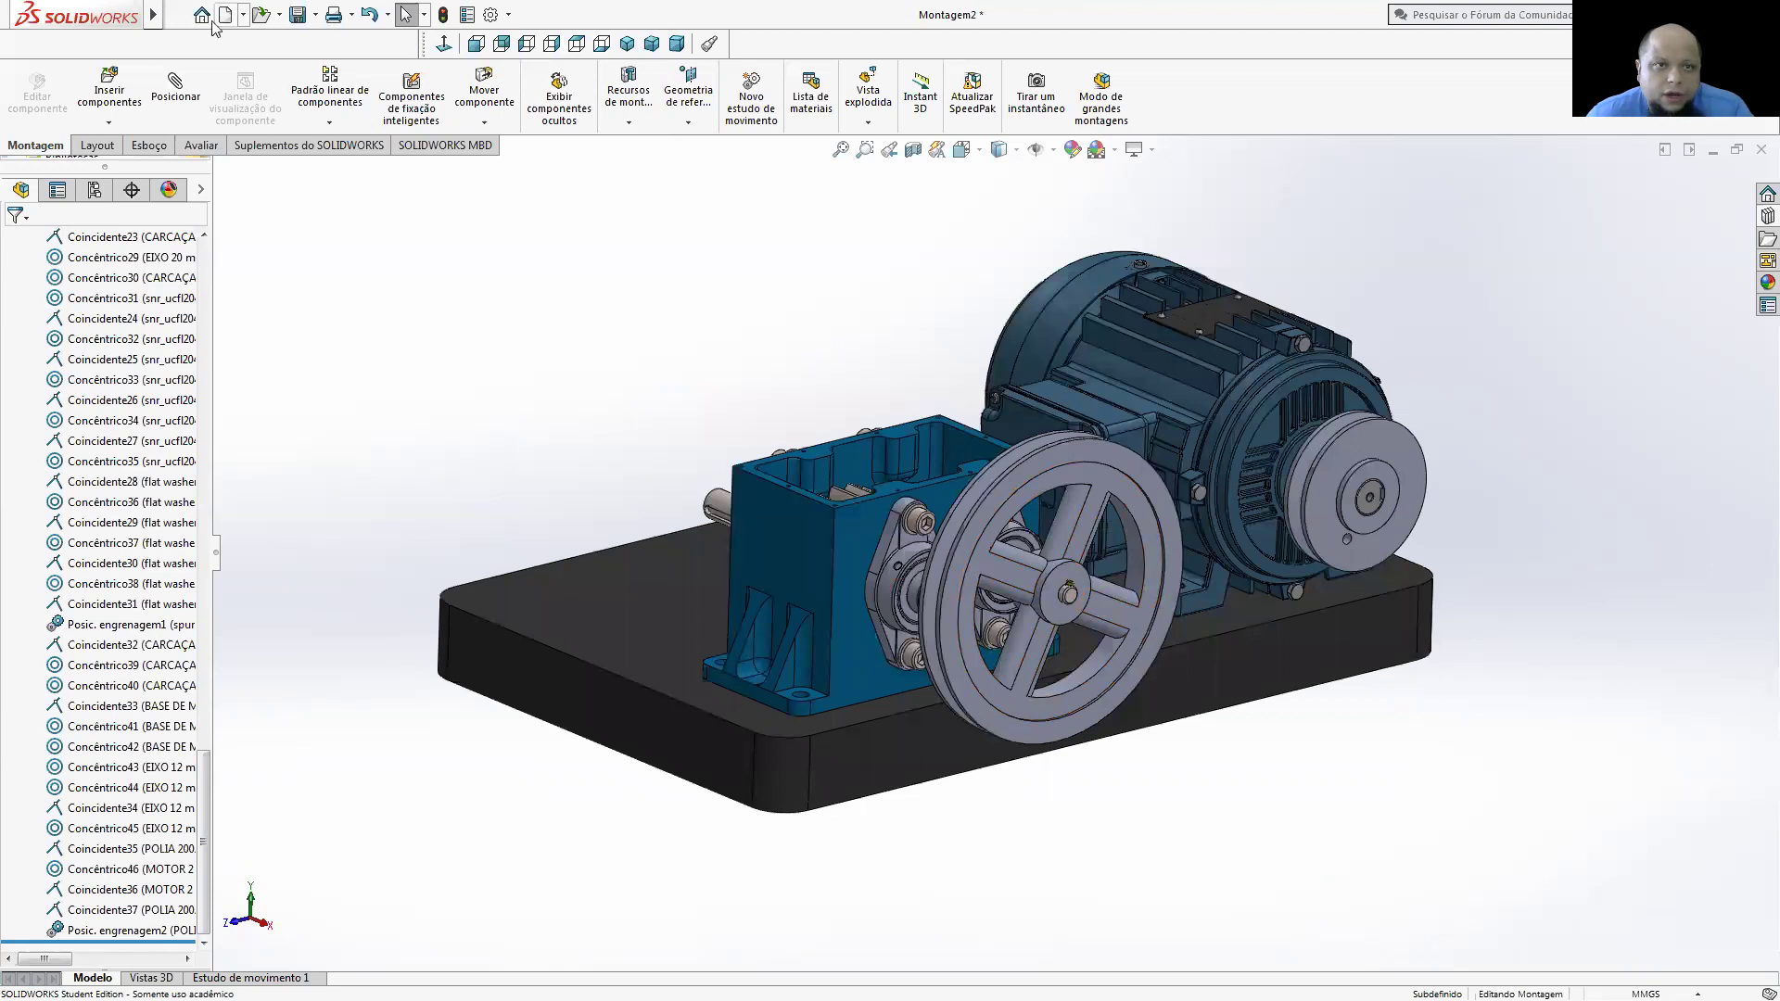
- Insert the correia A belt beside the pulleys and start a mate on its face
click(110, 93)
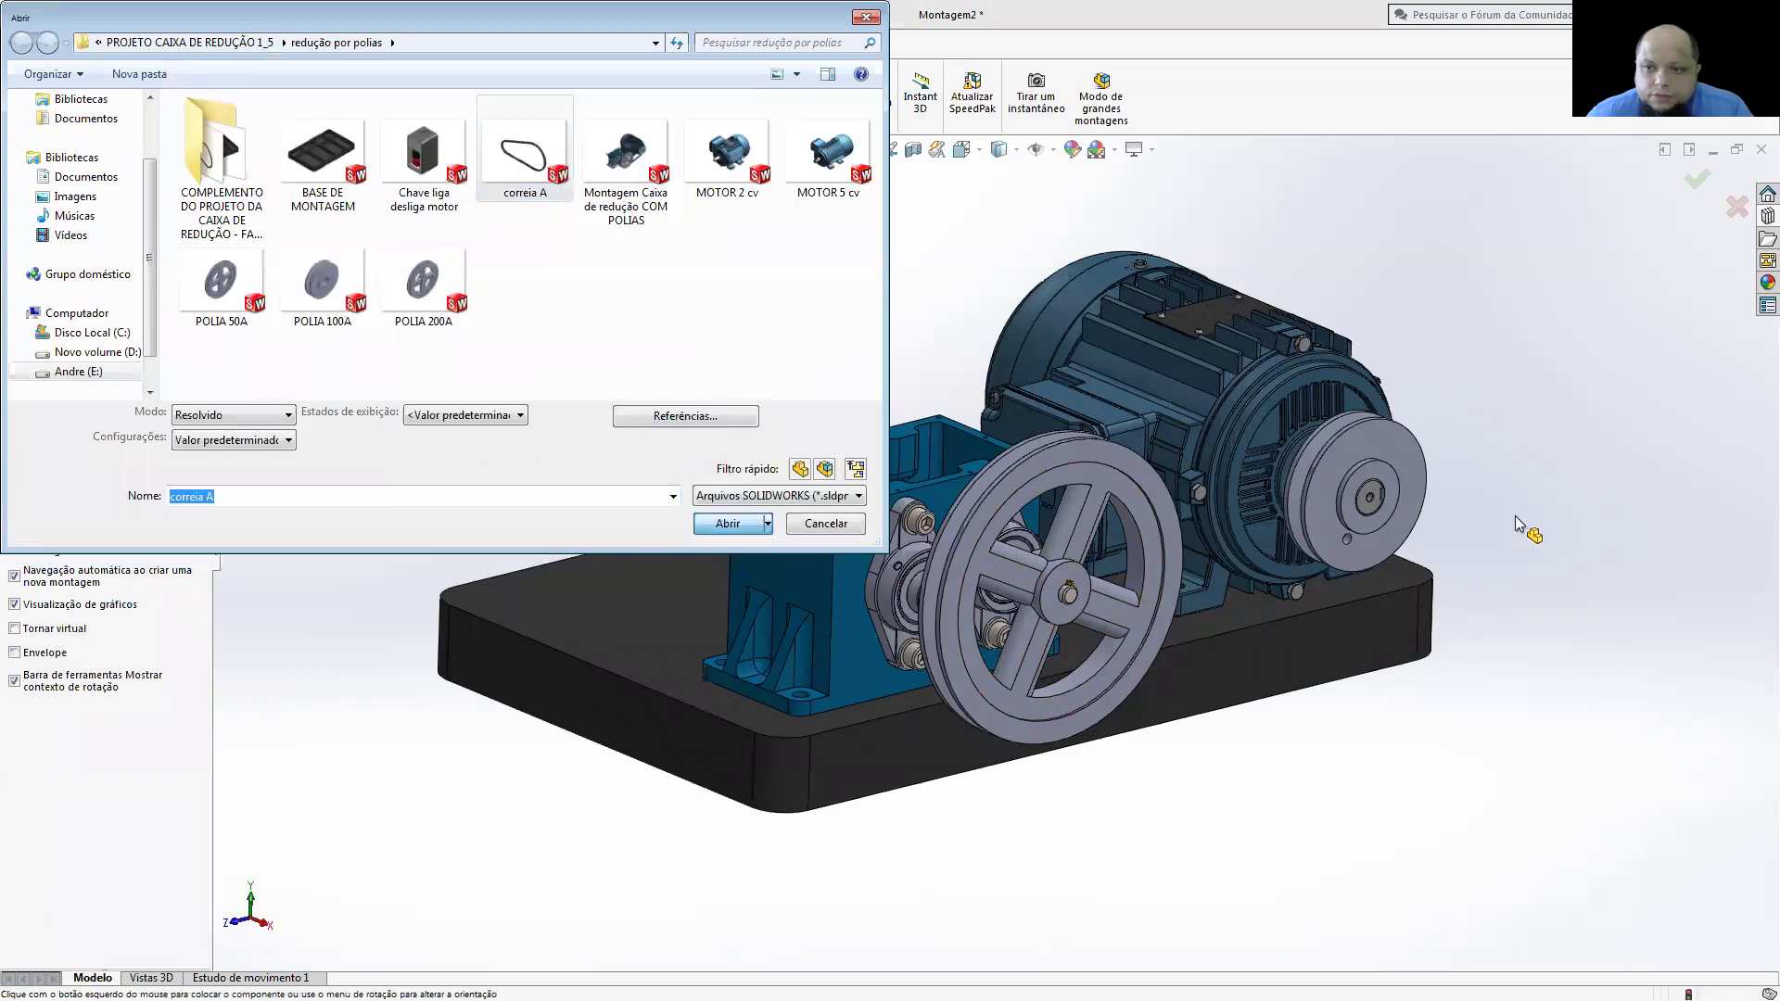
key(Return)
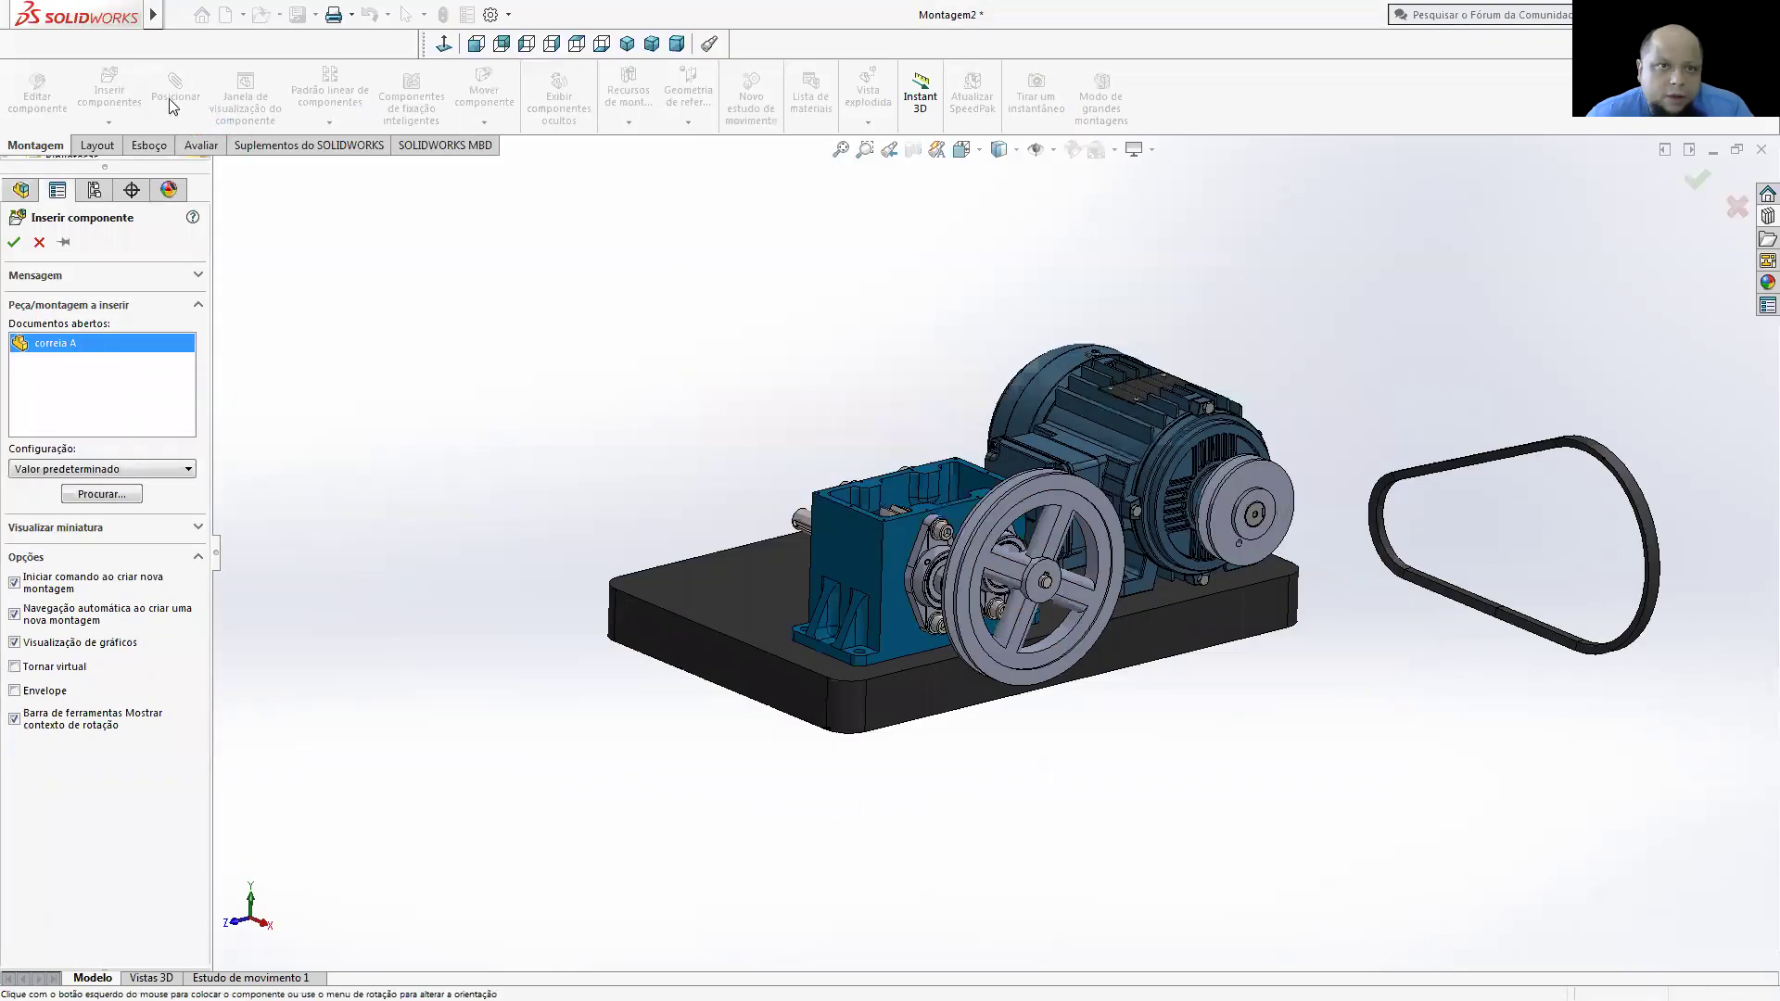
click(173, 100)
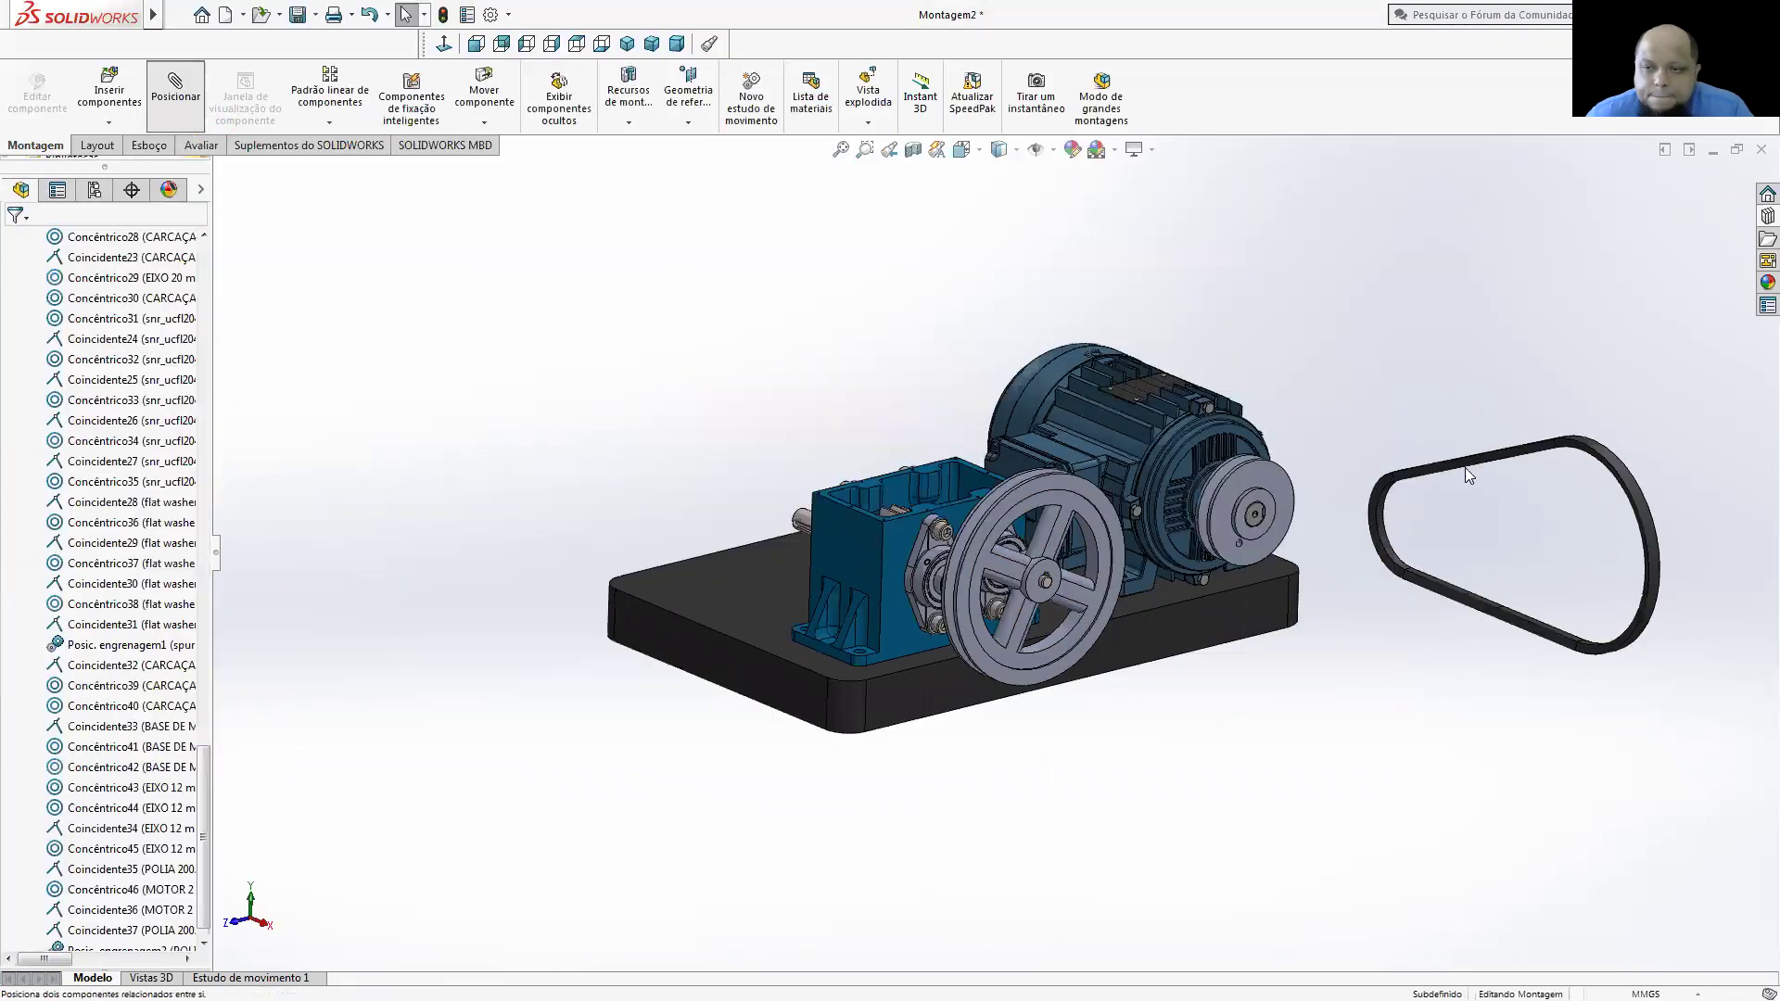
click(1615, 444)
scroll(1615, 445, down, 3)
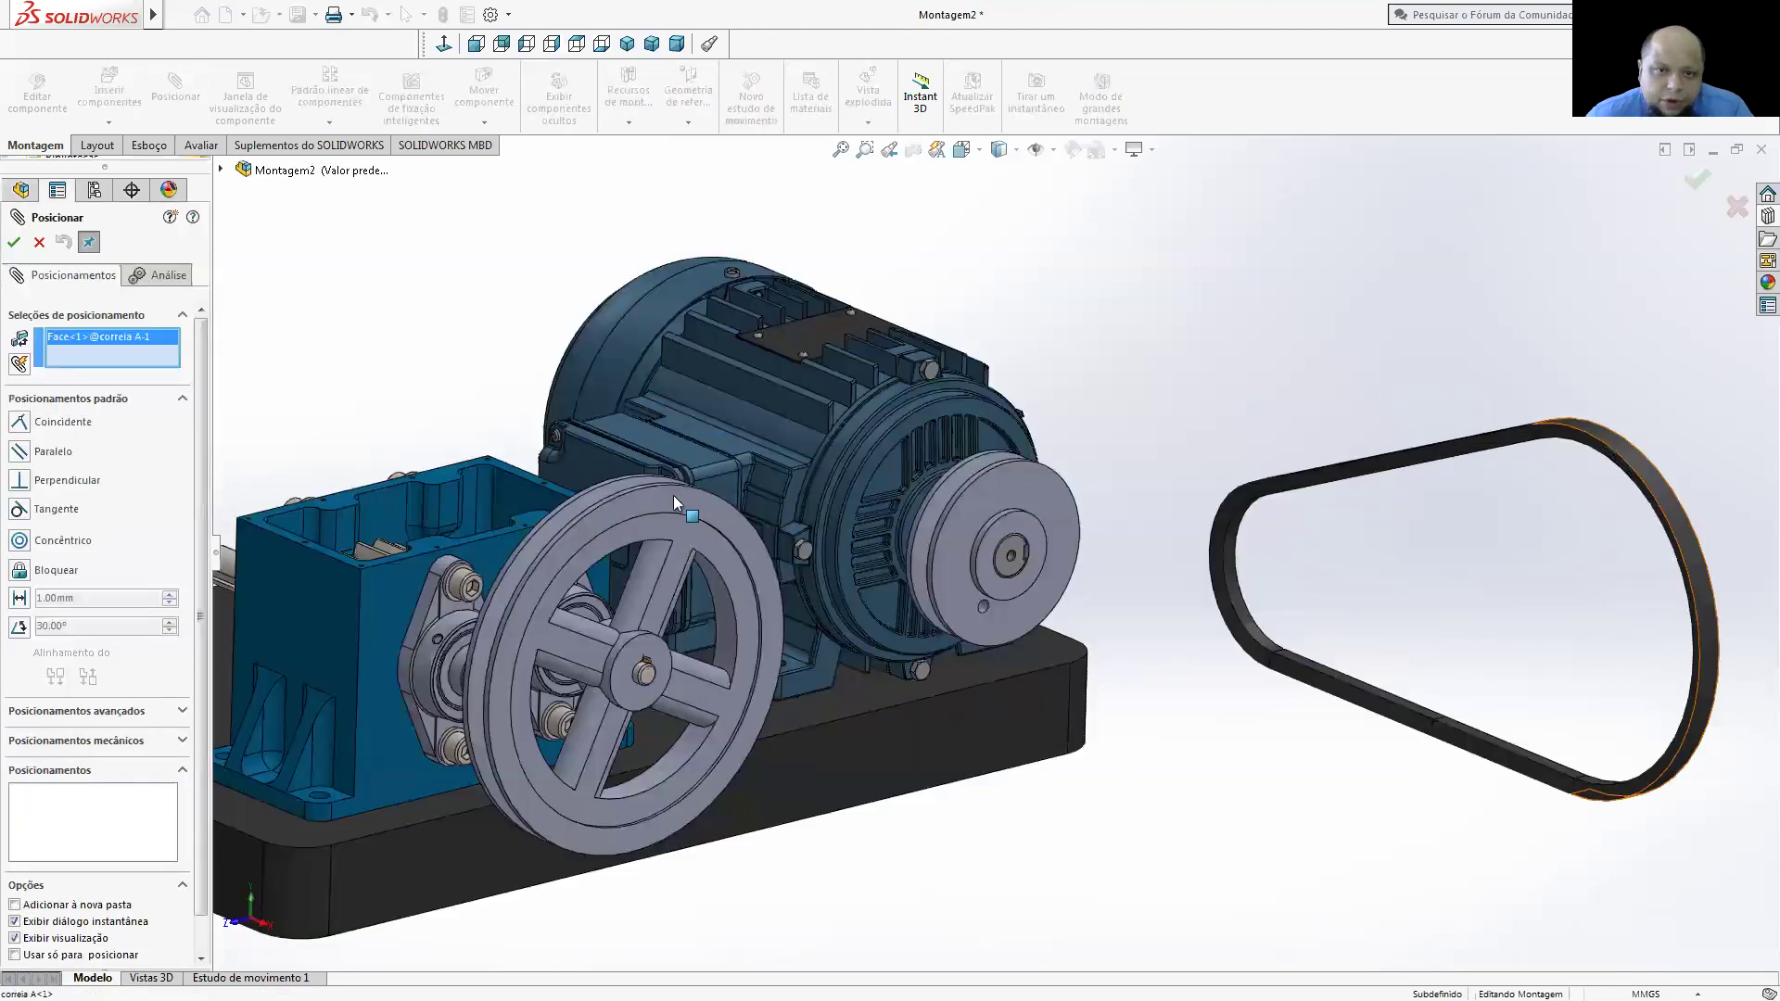
- Mate the belt concentric with the large pulley and with the small pulley
scroll(704, 483, down, 3)
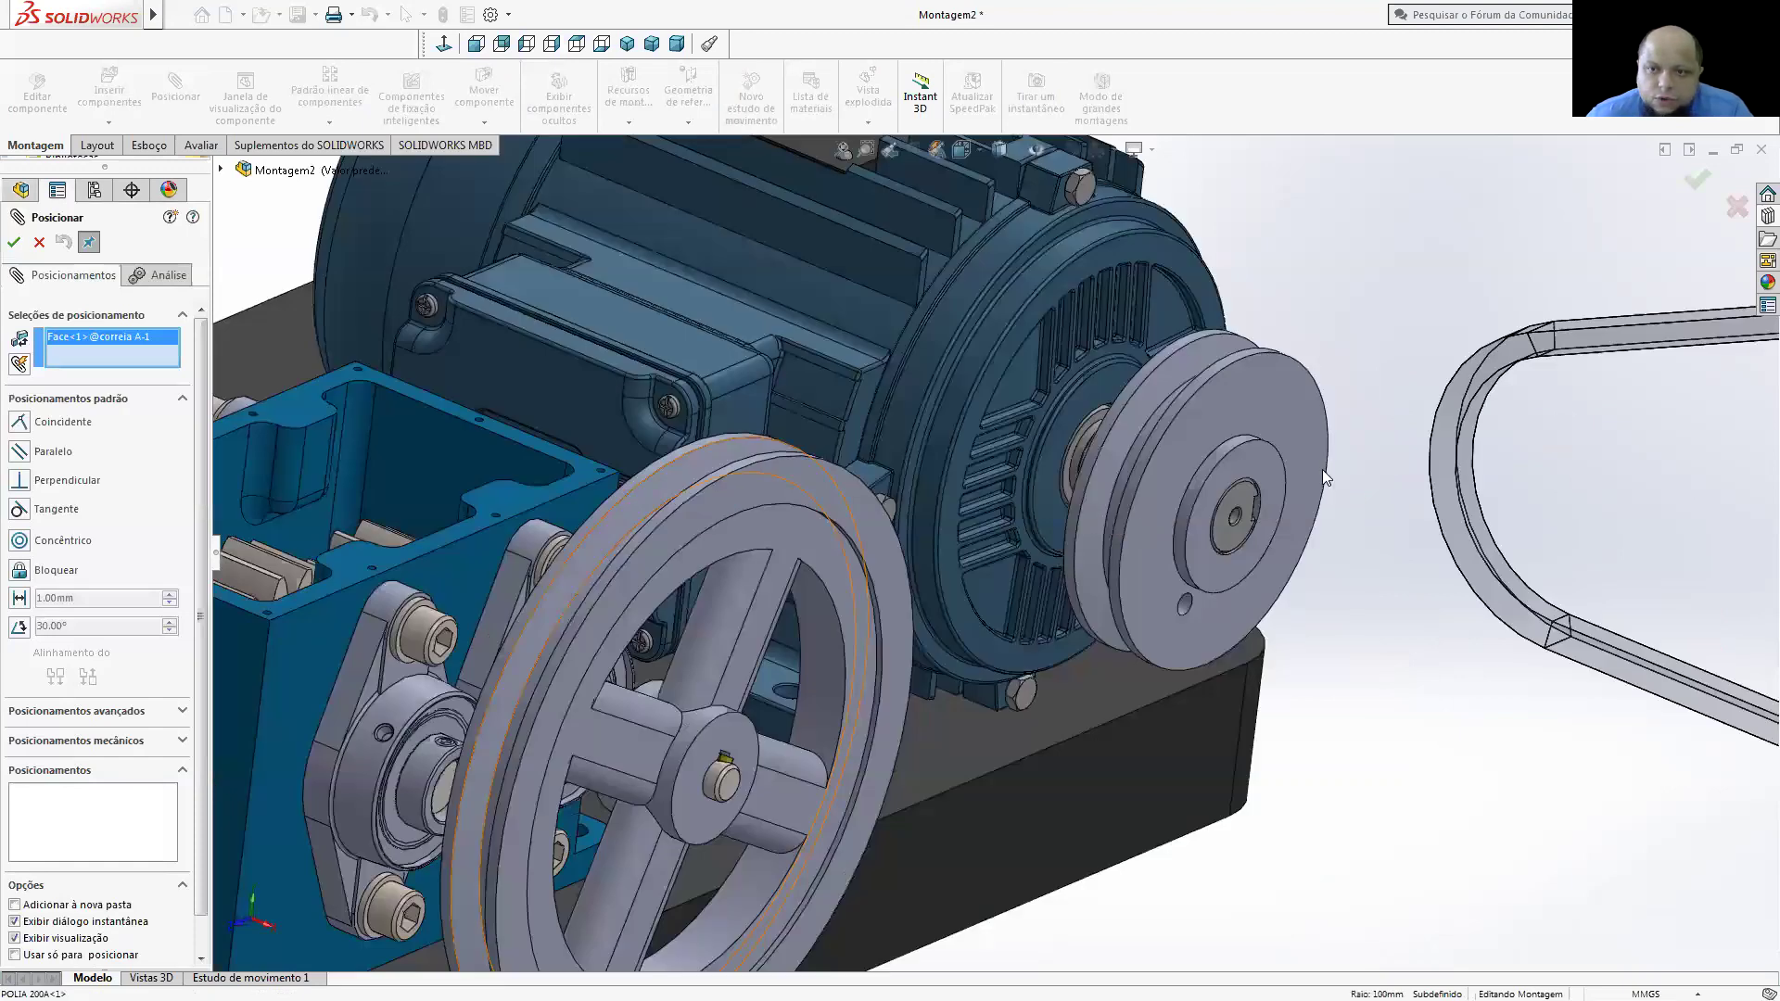
click(1232, 605)
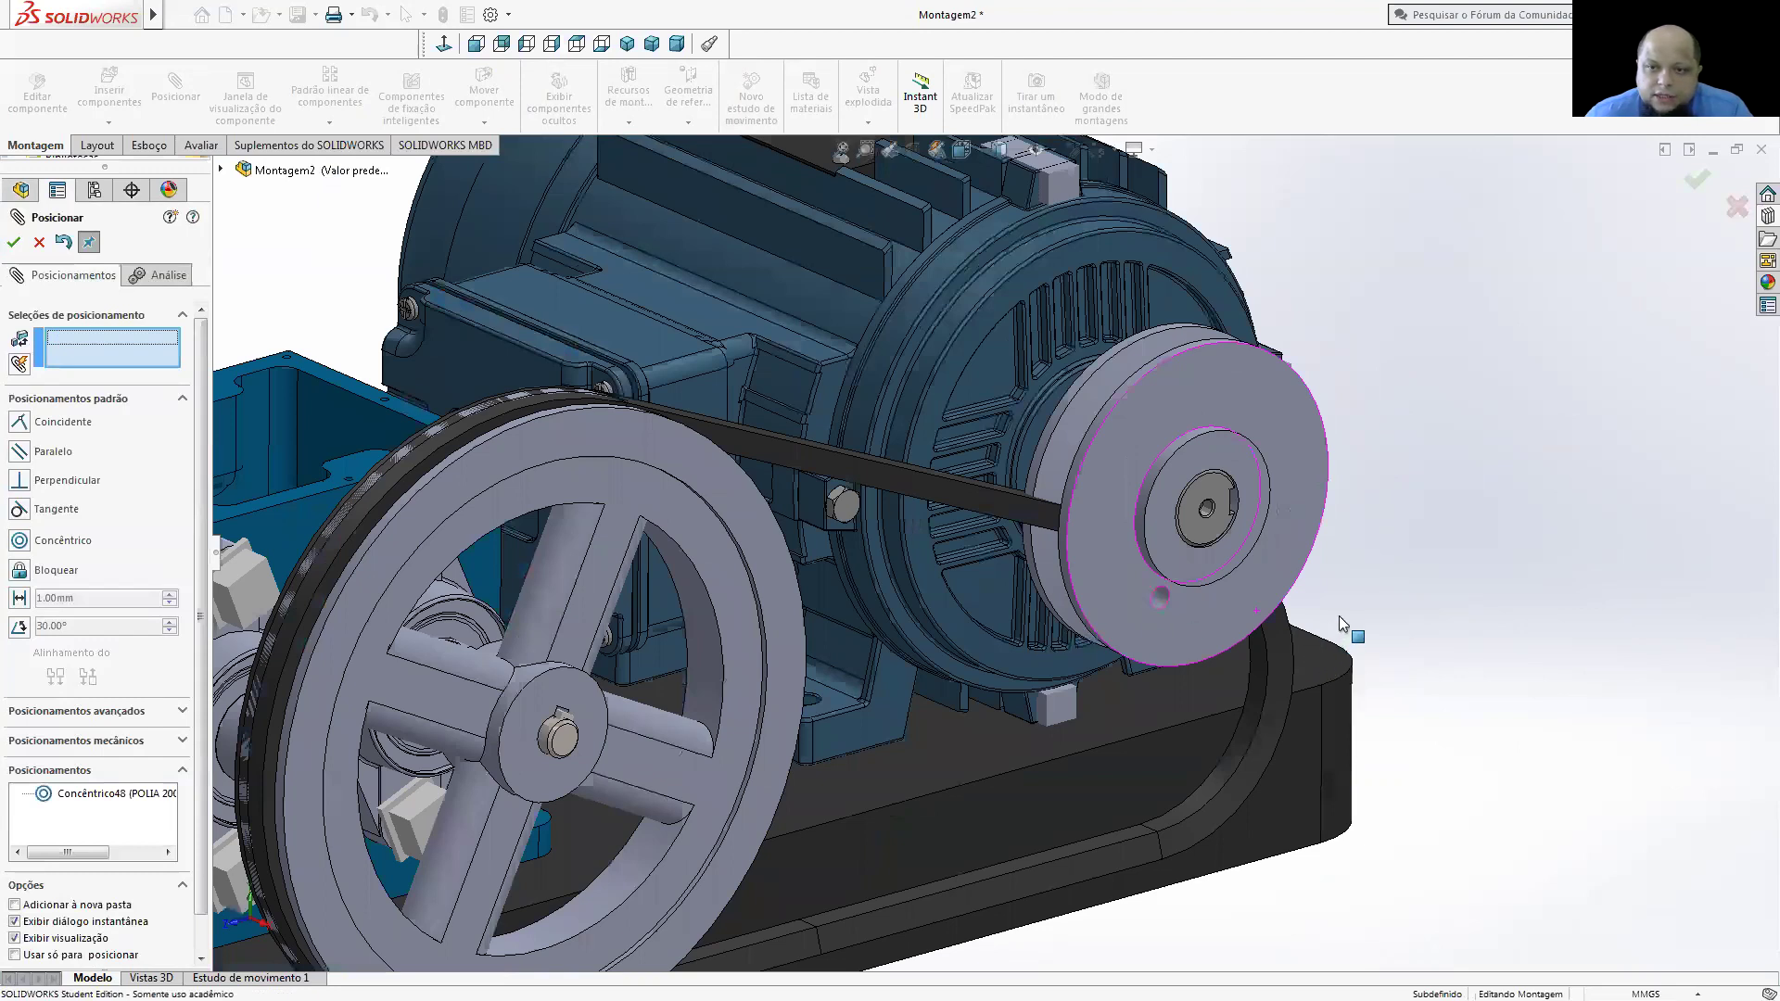
click(1348, 512)
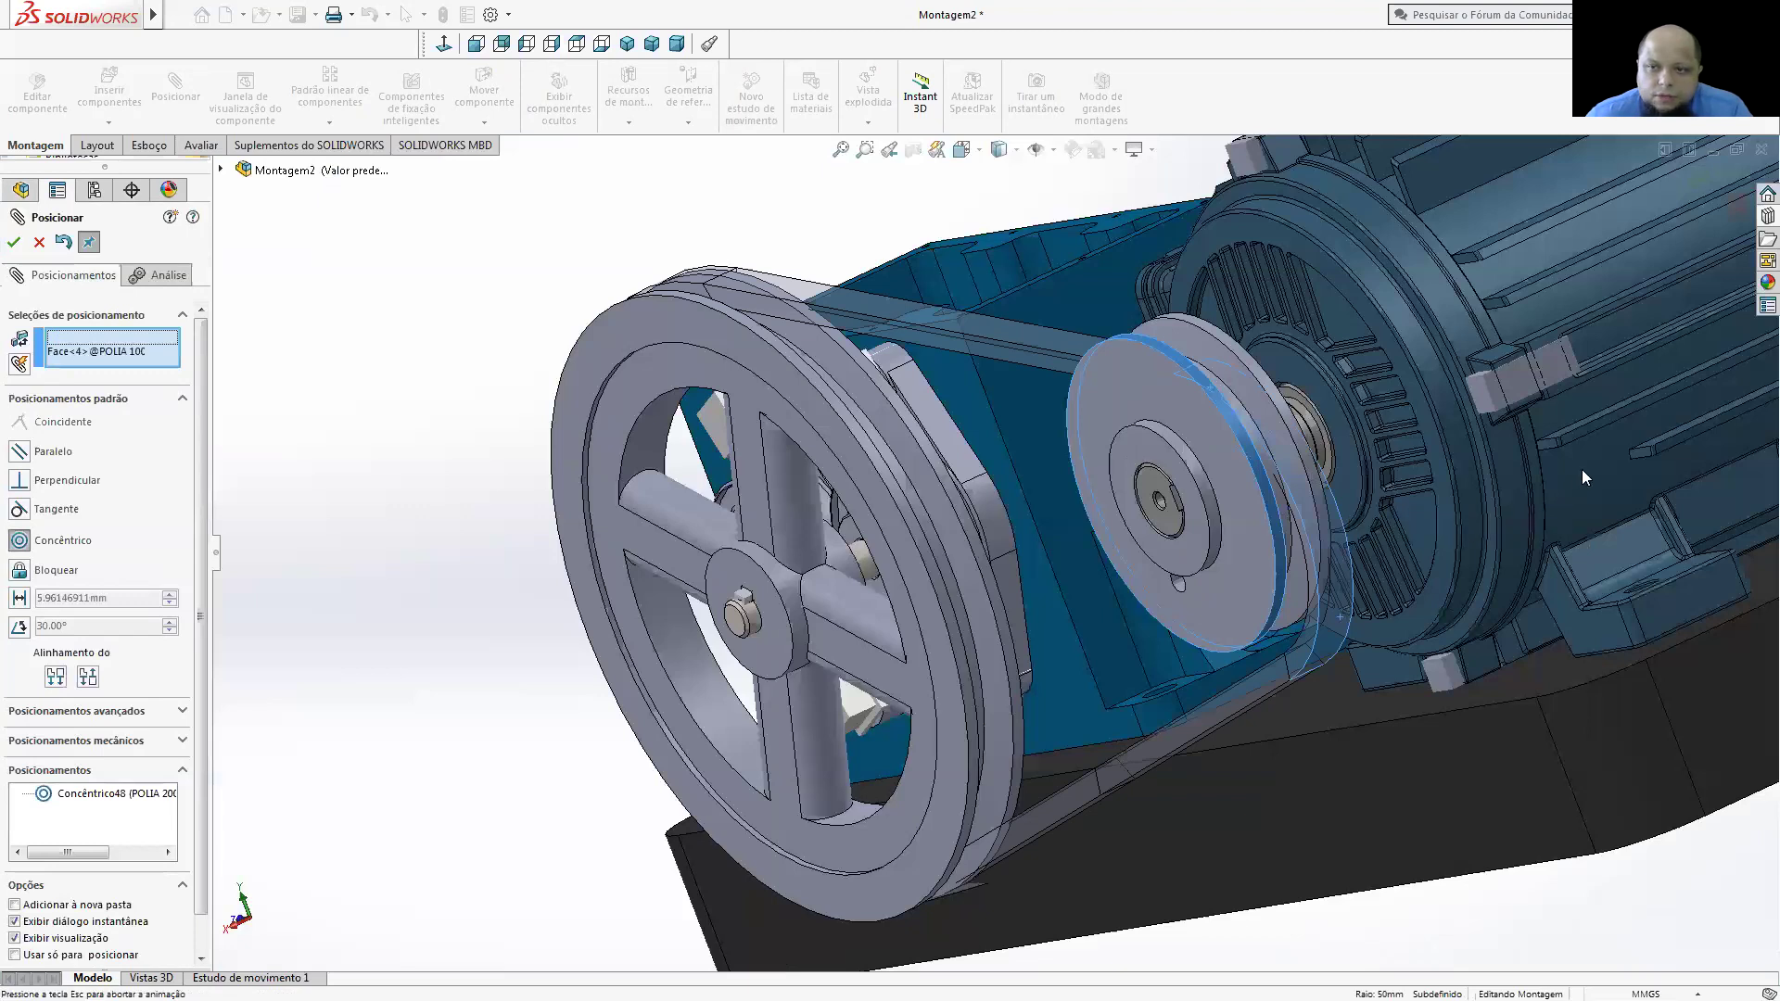
click(1169, 332)
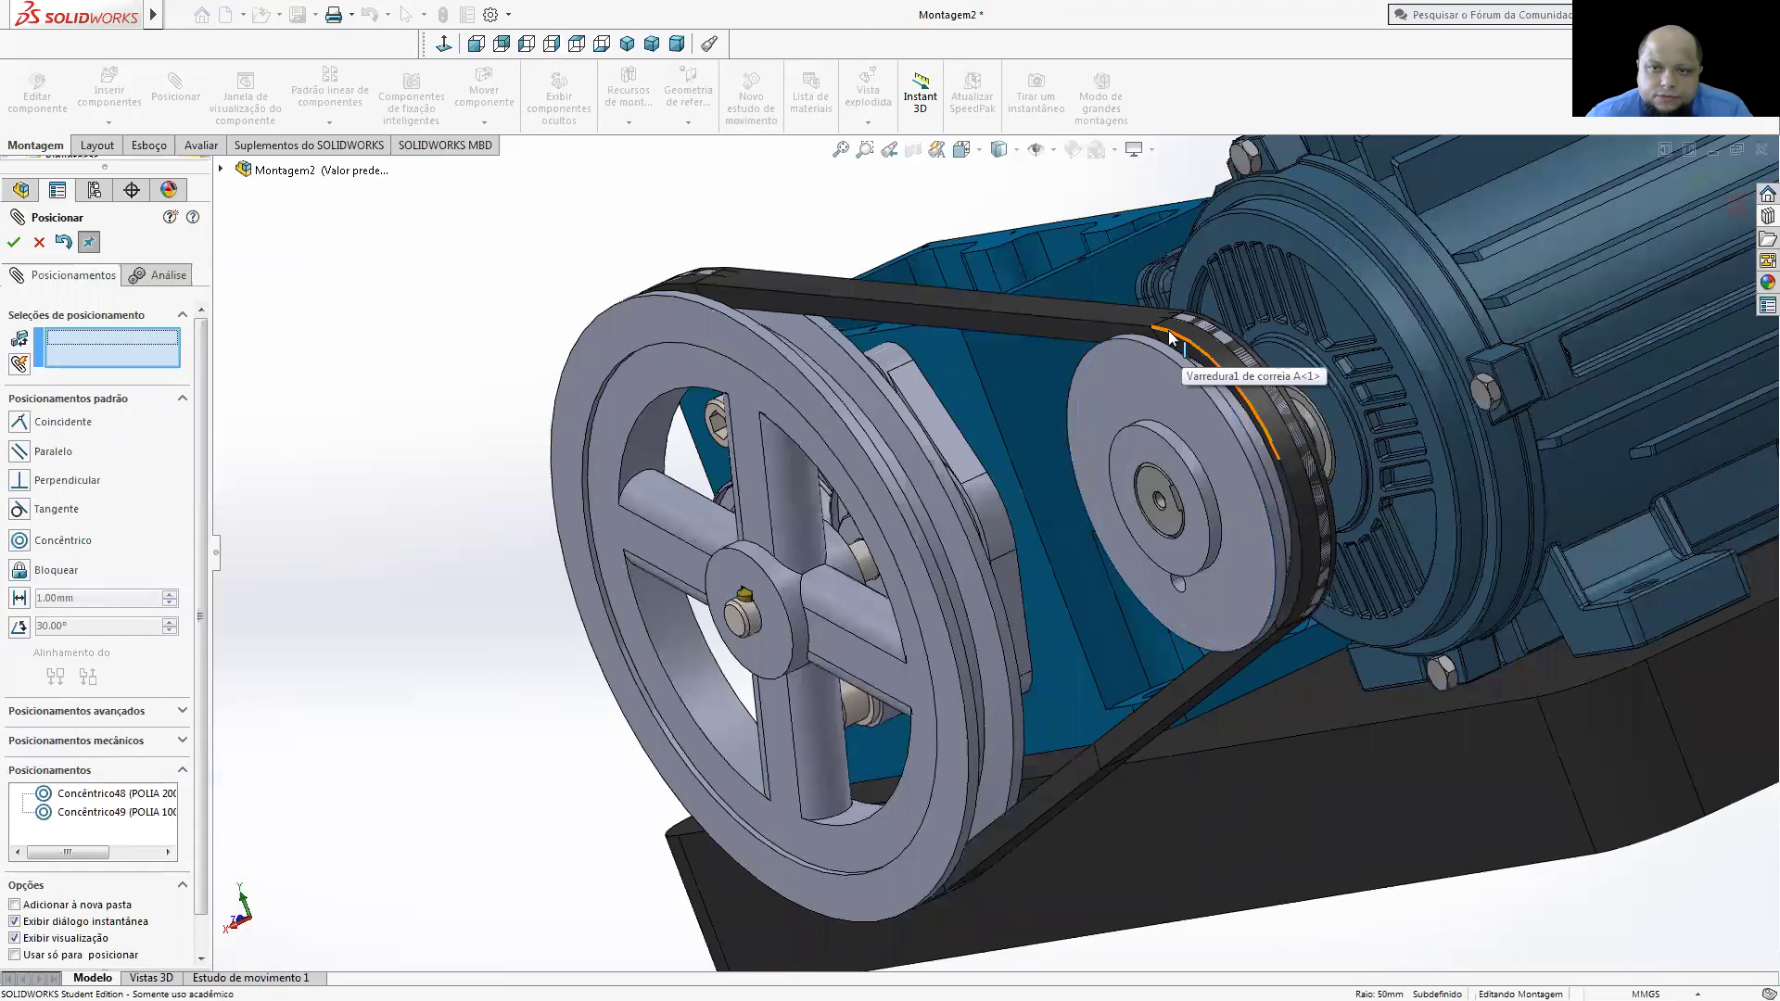
- Add a coincident mate between the belt edge and the small pulley's edge
click(1166, 349)
click(1303, 493)
click(1302, 474)
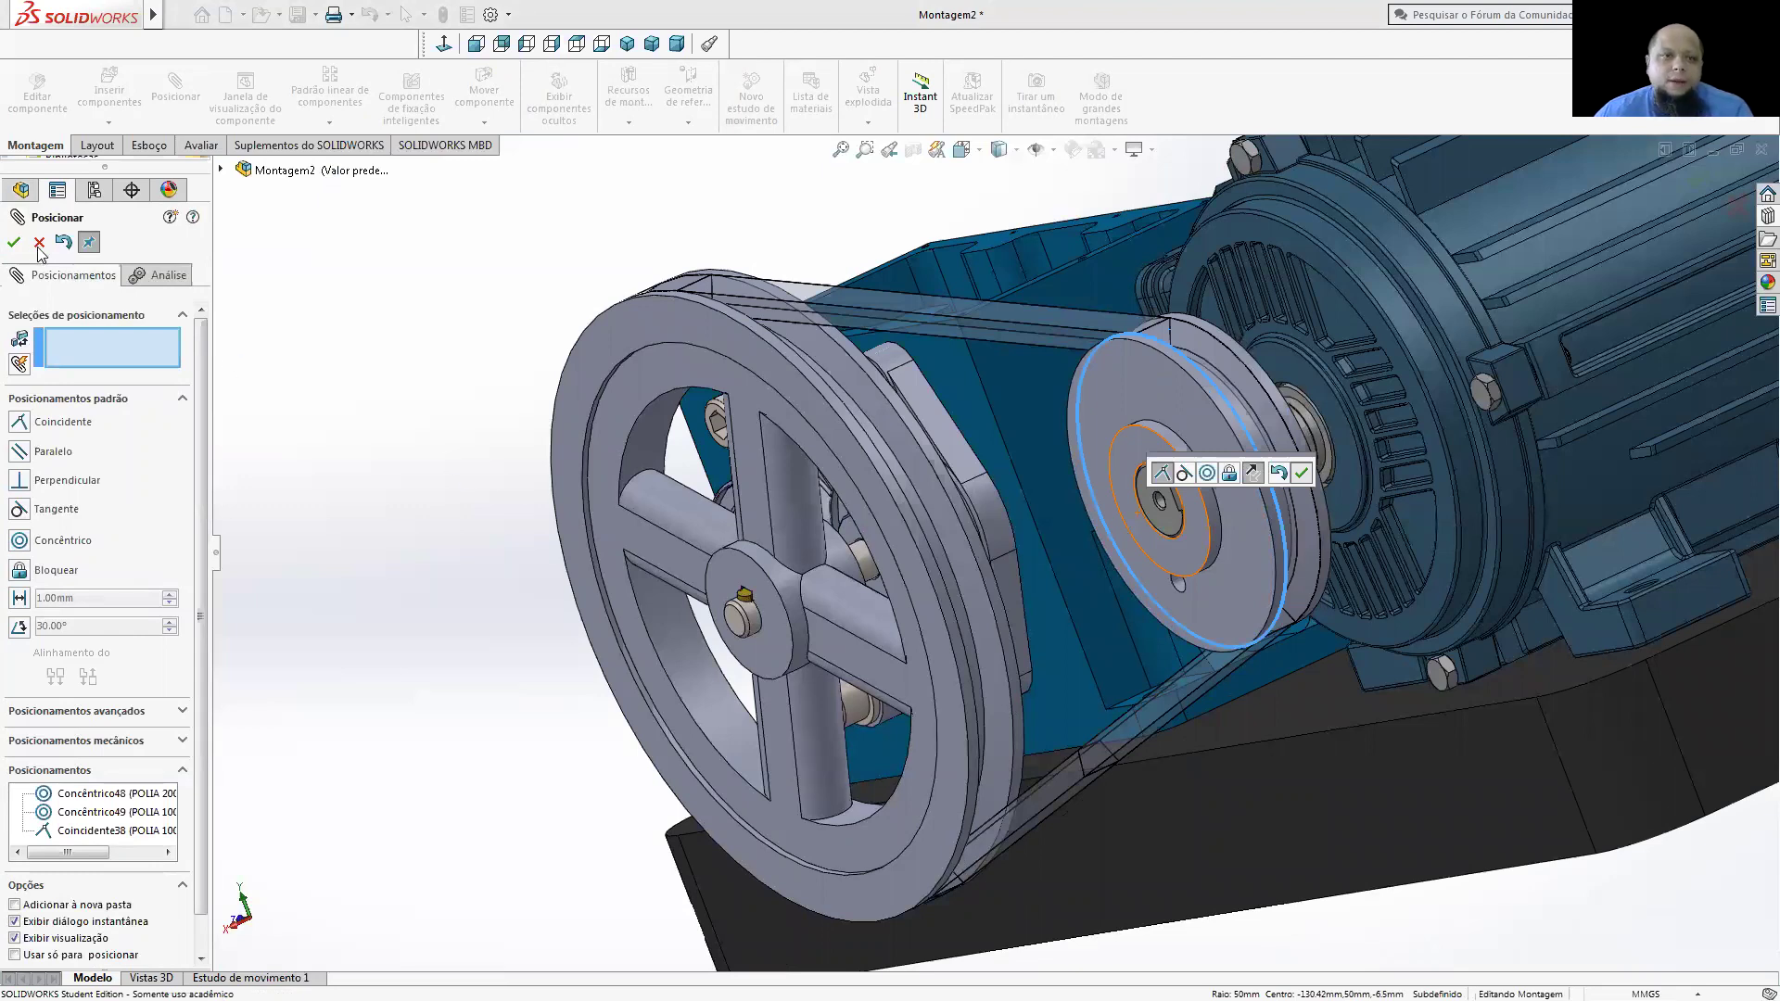
key(f)
middle_drag(948, 374, 1113, 357)
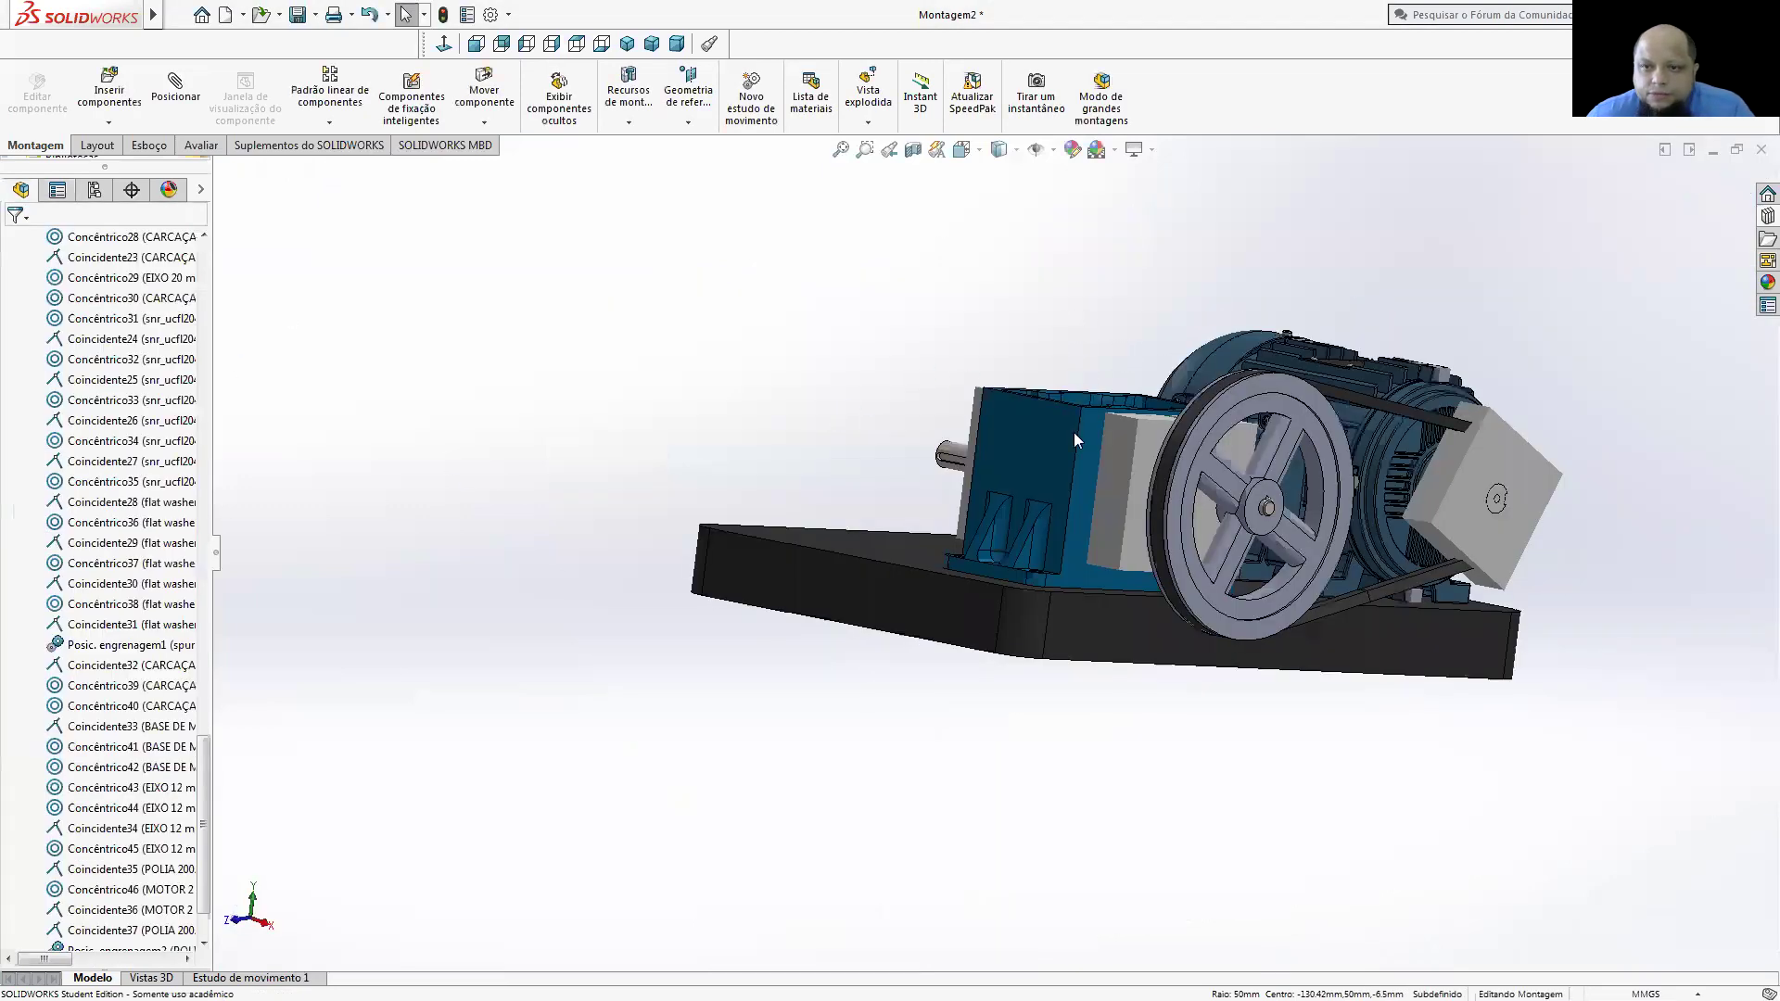
- Save the assembly in isometric view and open the Estudo de movimento 1 timeline
click(621, 46)
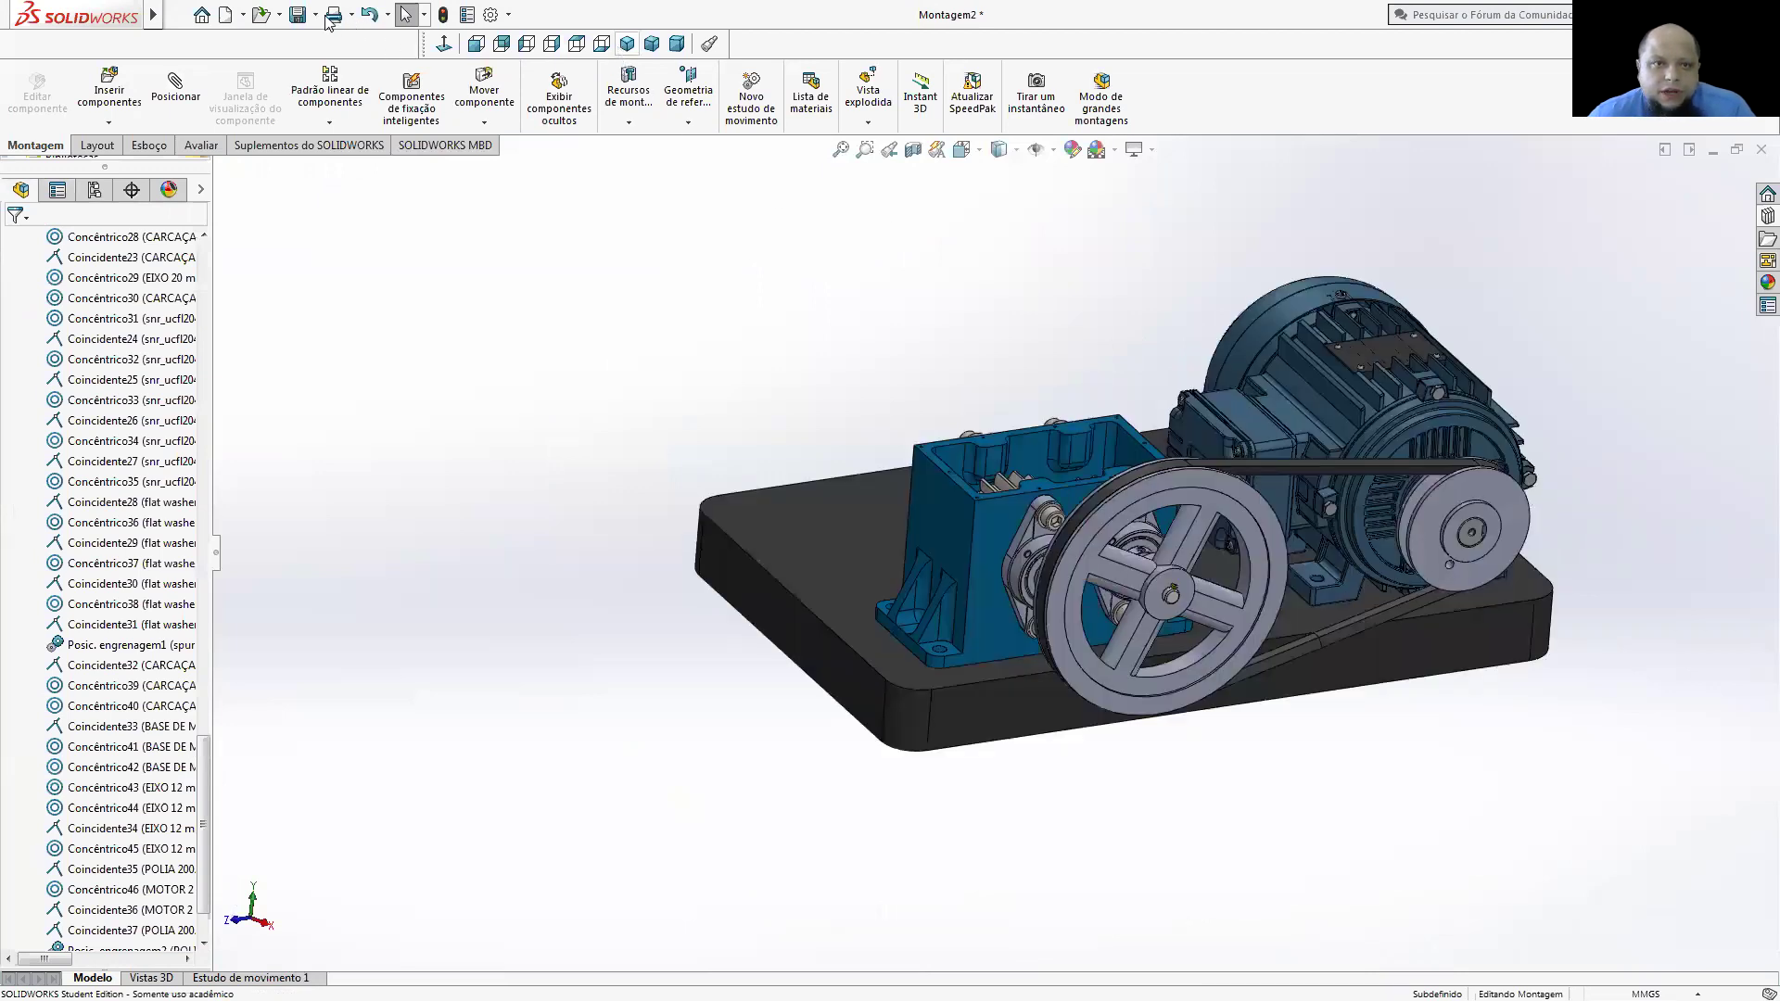
key(ctrl+7)
key(ctrl+s)
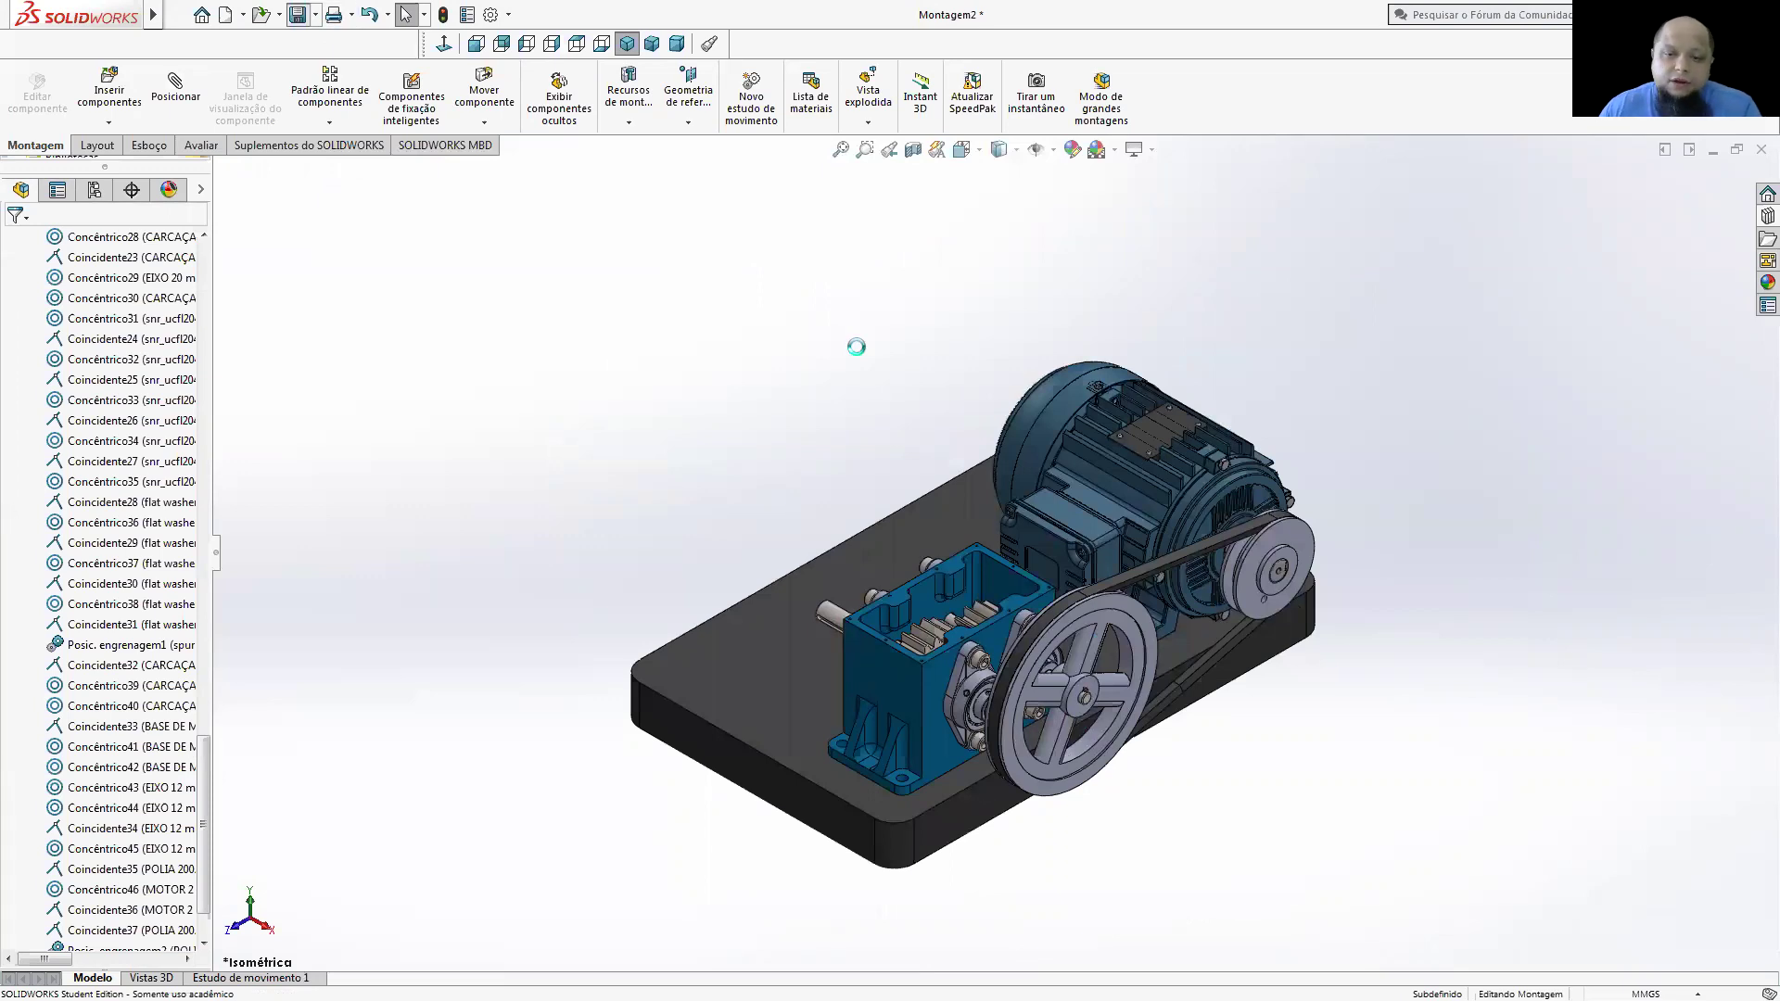
click(250, 978)
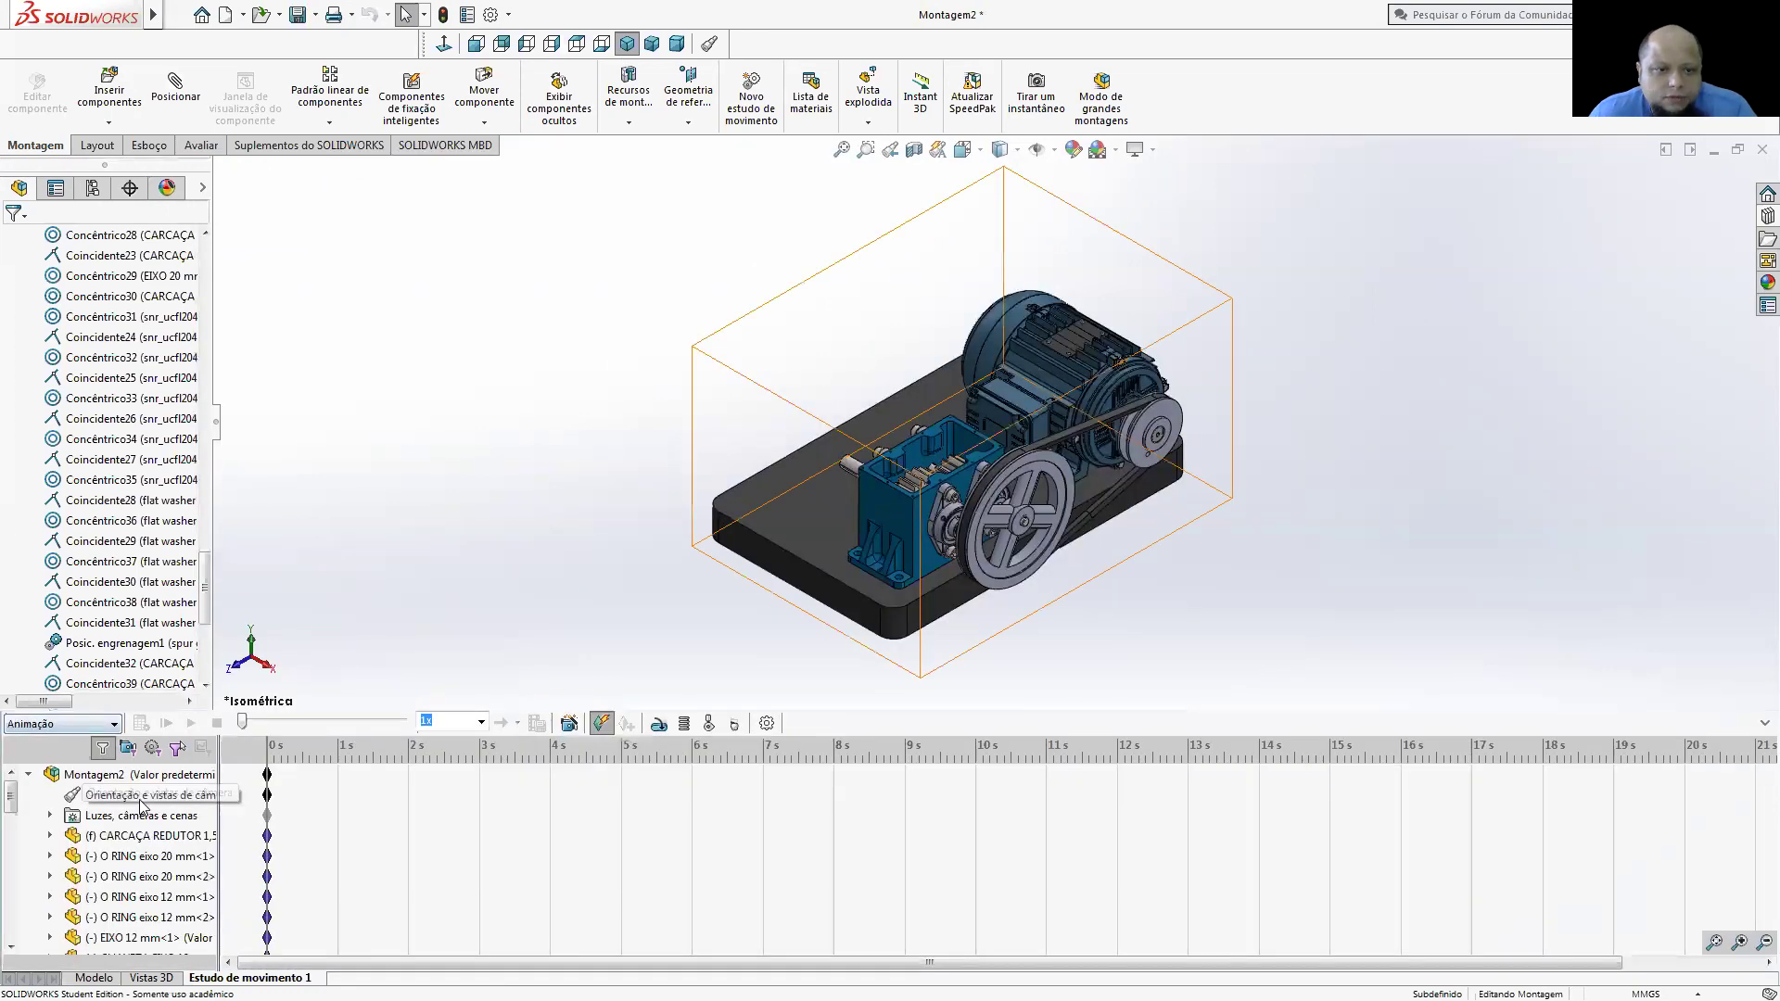
- Disable camera-view keyframe playback for Orientação e vistas de câmera and begin a motor
right_click(141, 803)
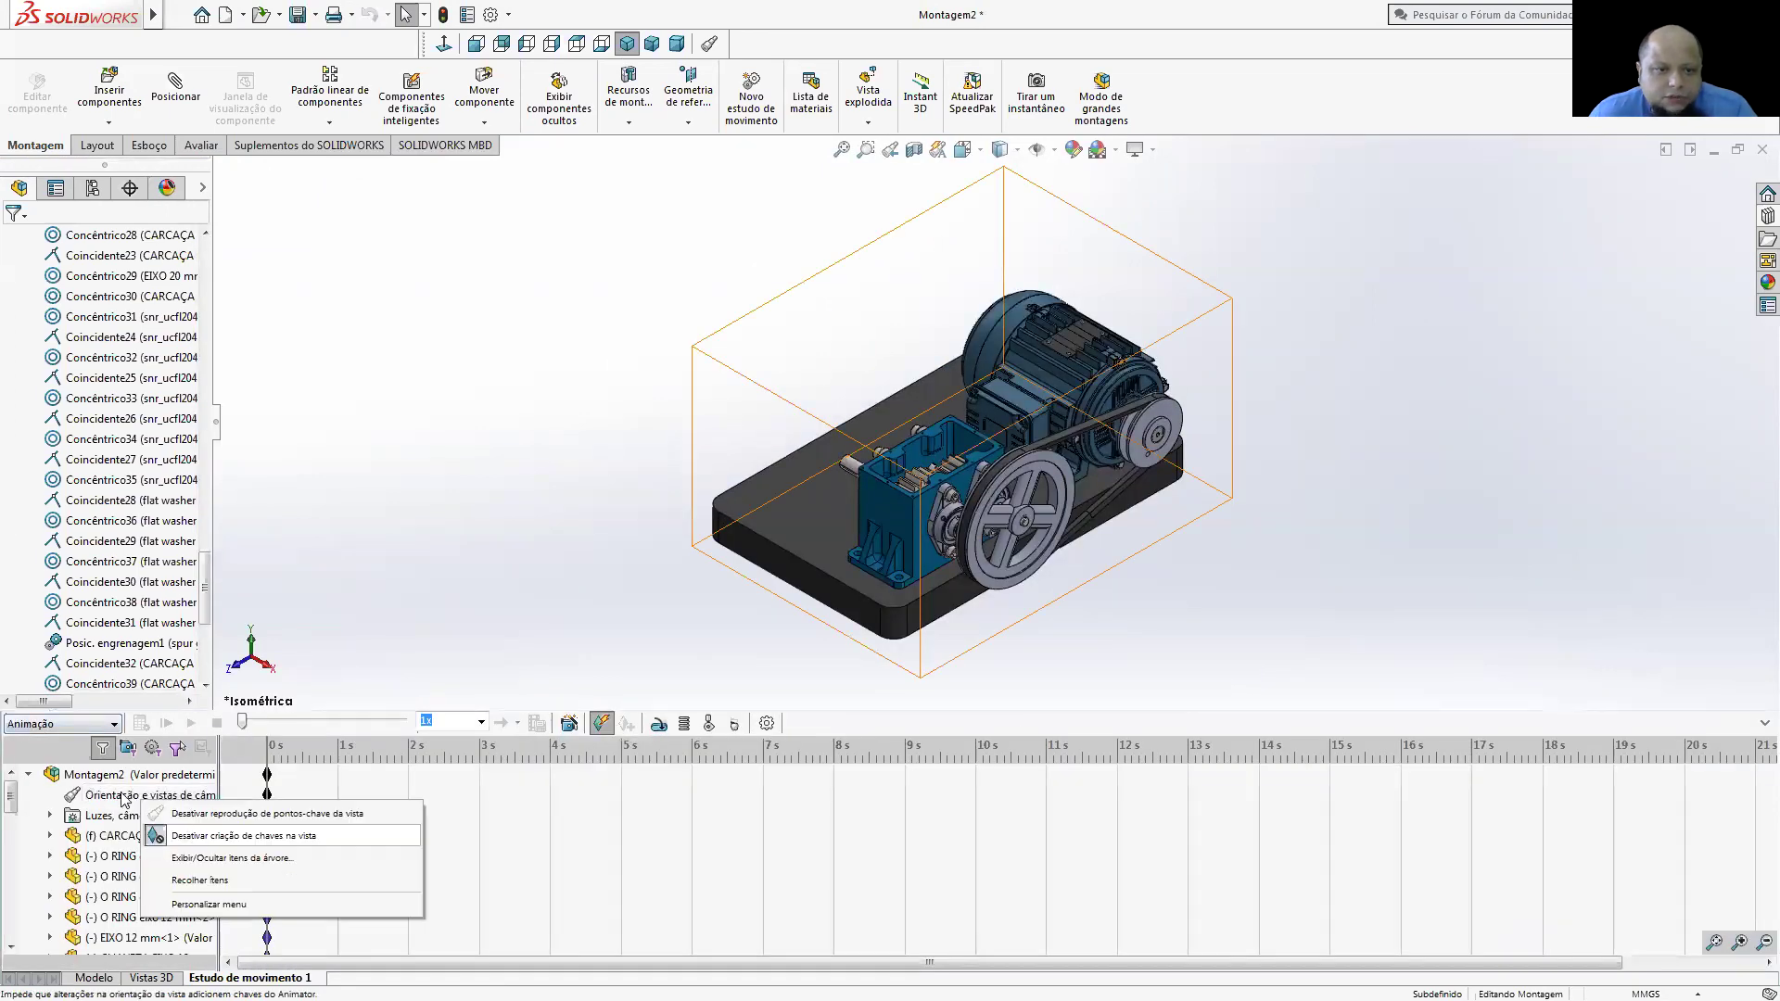
click(206, 813)
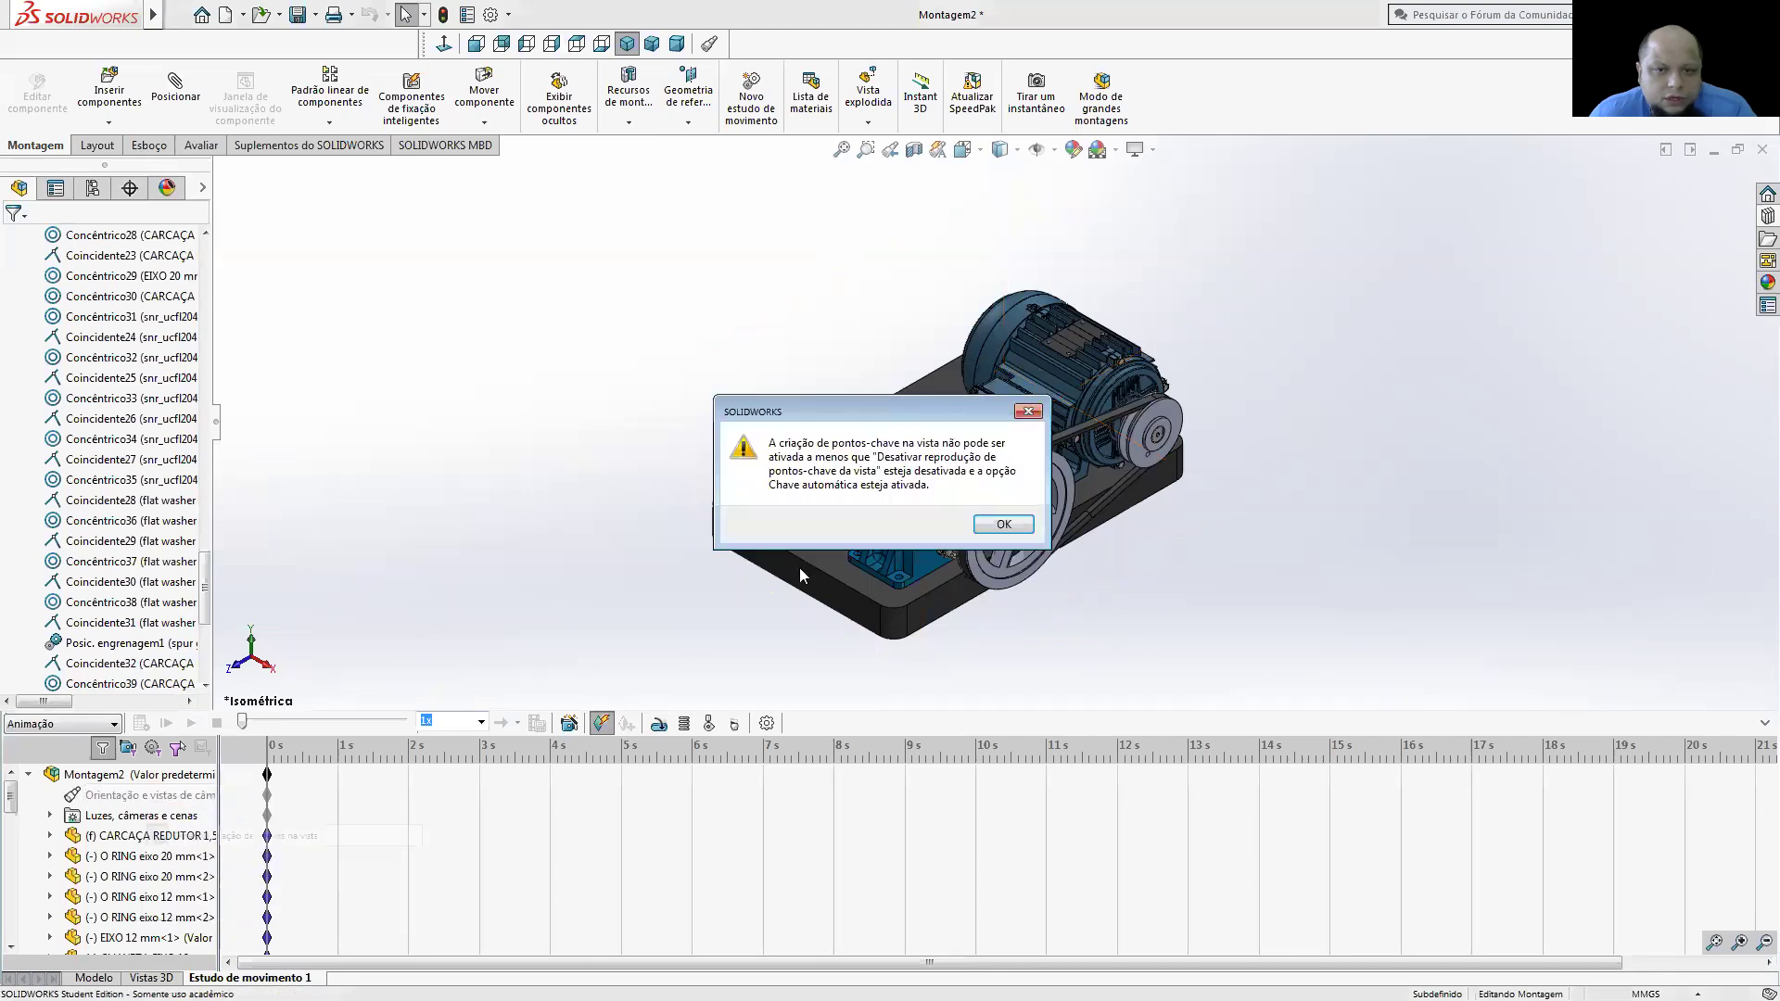
click(1000, 542)
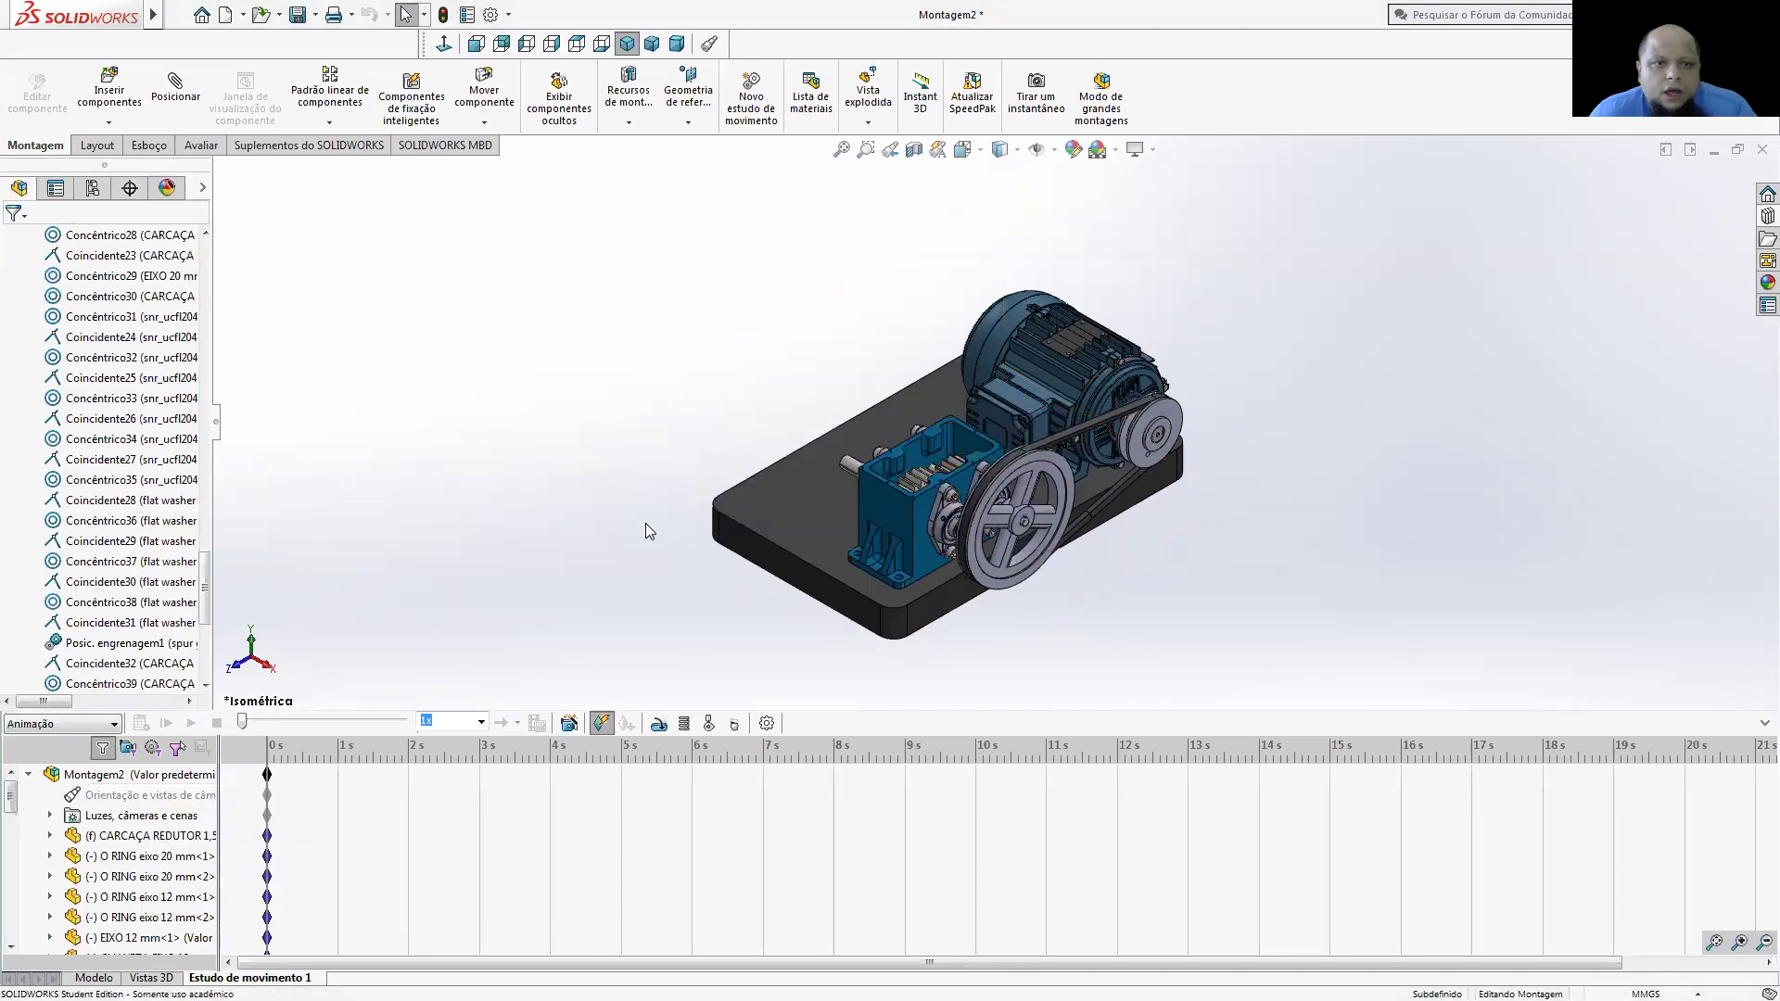
click(655, 724)
scroll(1152, 443, down, 2)
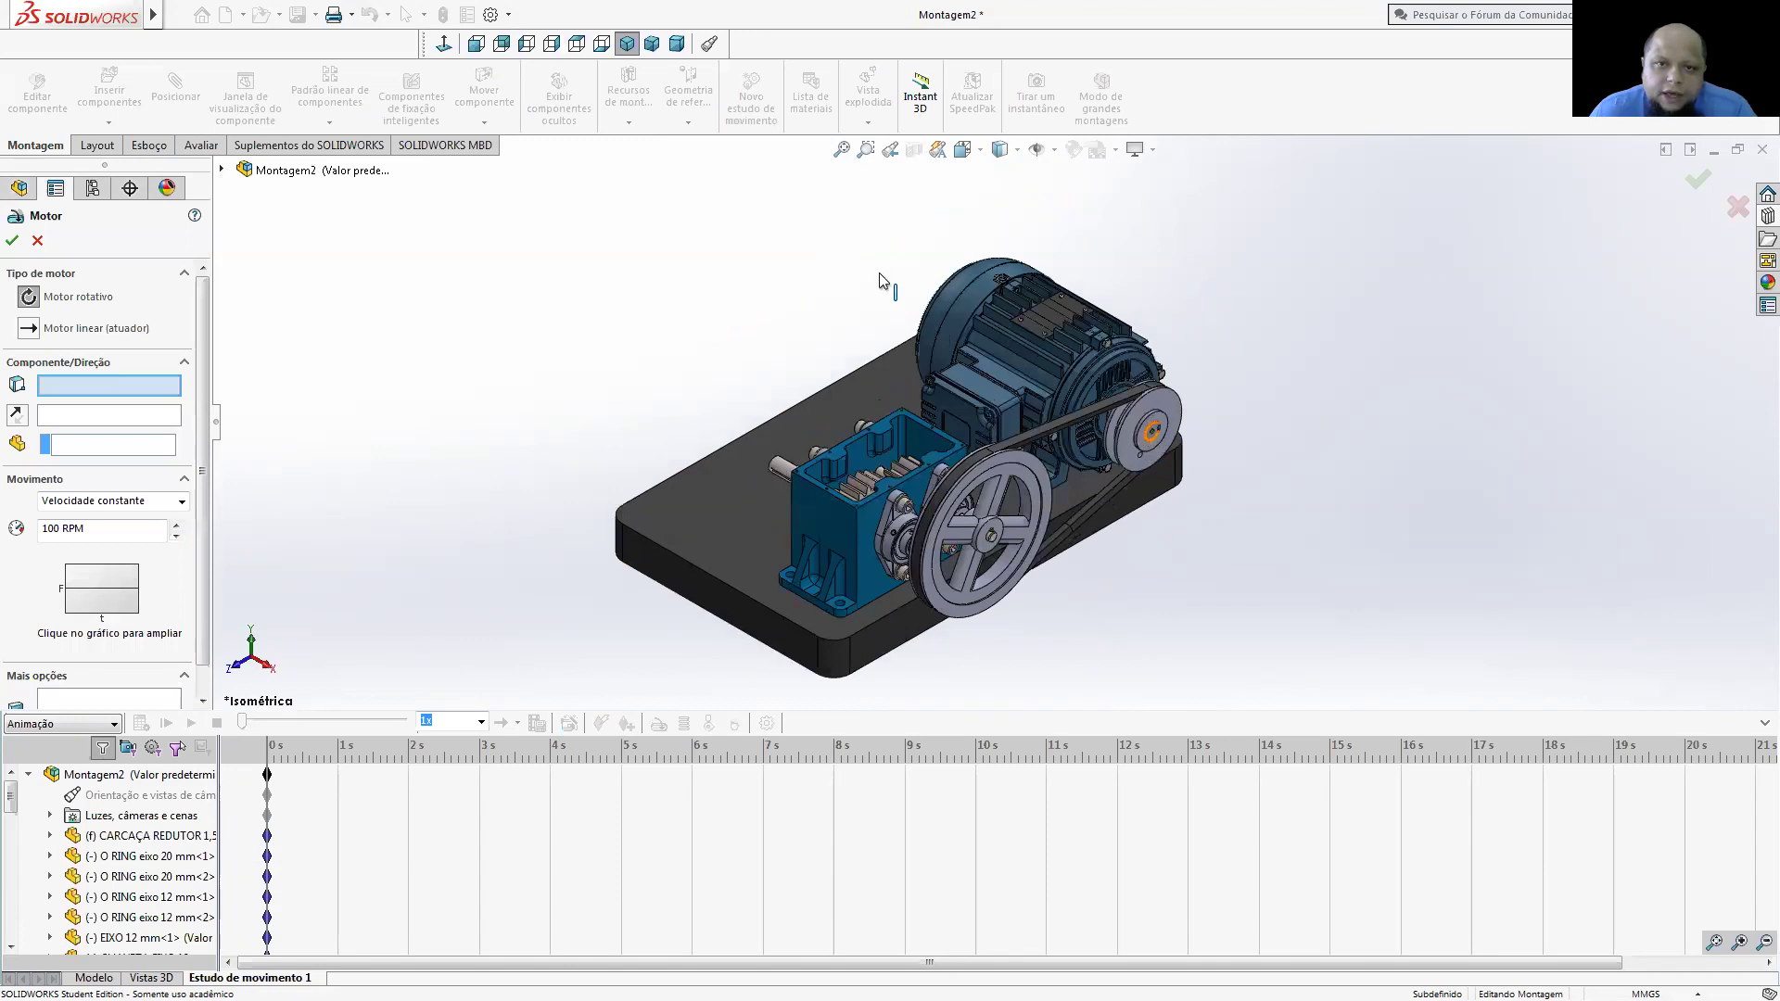
- Create a reversed 20 RPM rotary motor on the small POLIA 100A pulley face
scroll(832, 227, down, 5)
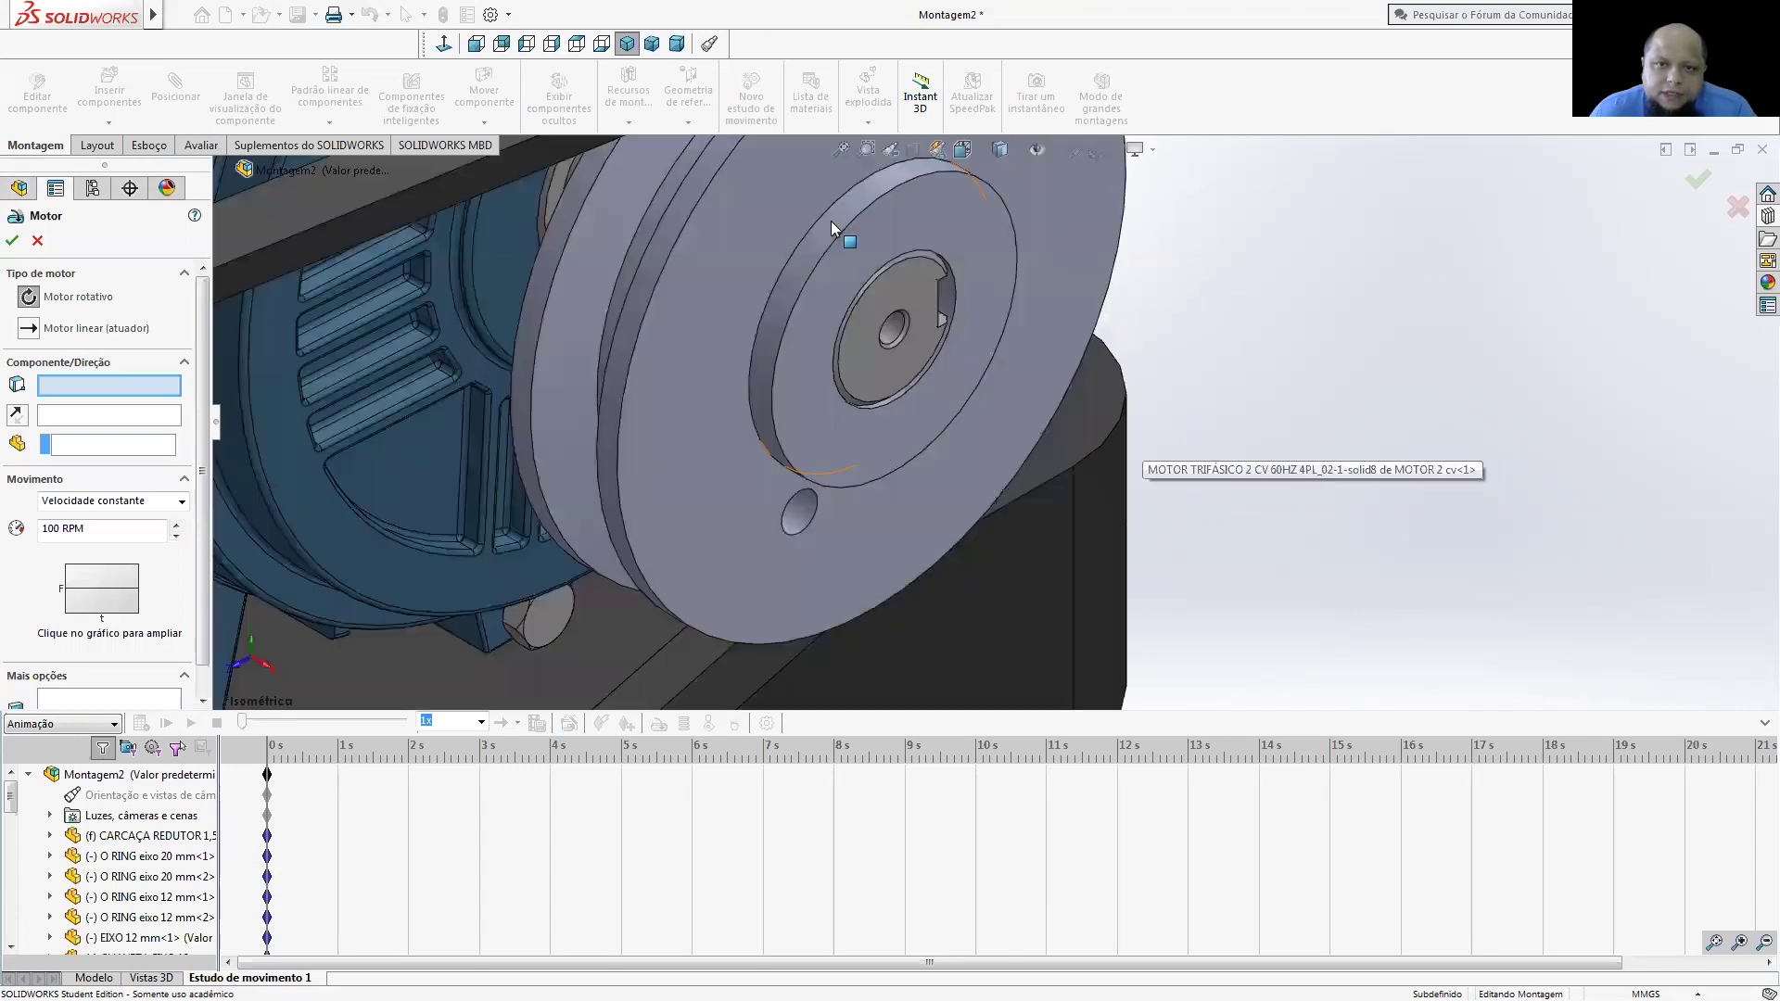
click(871, 309)
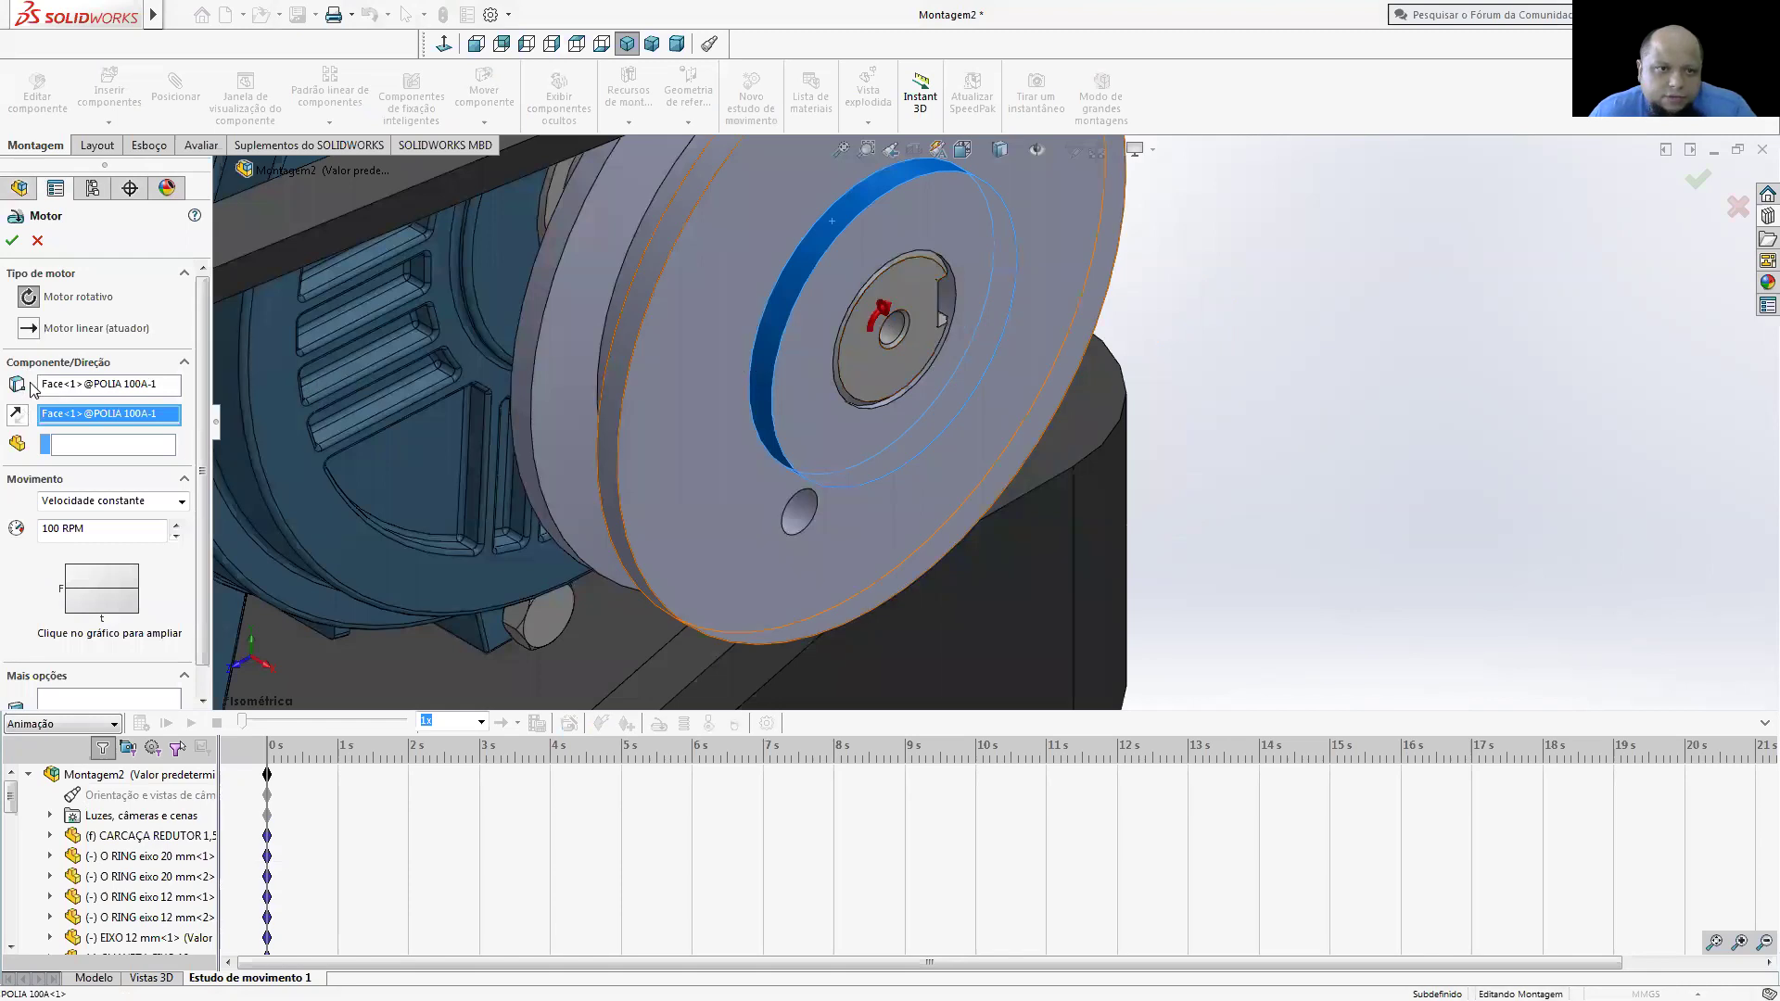
click(19, 414)
drag(110, 528, 36, 532)
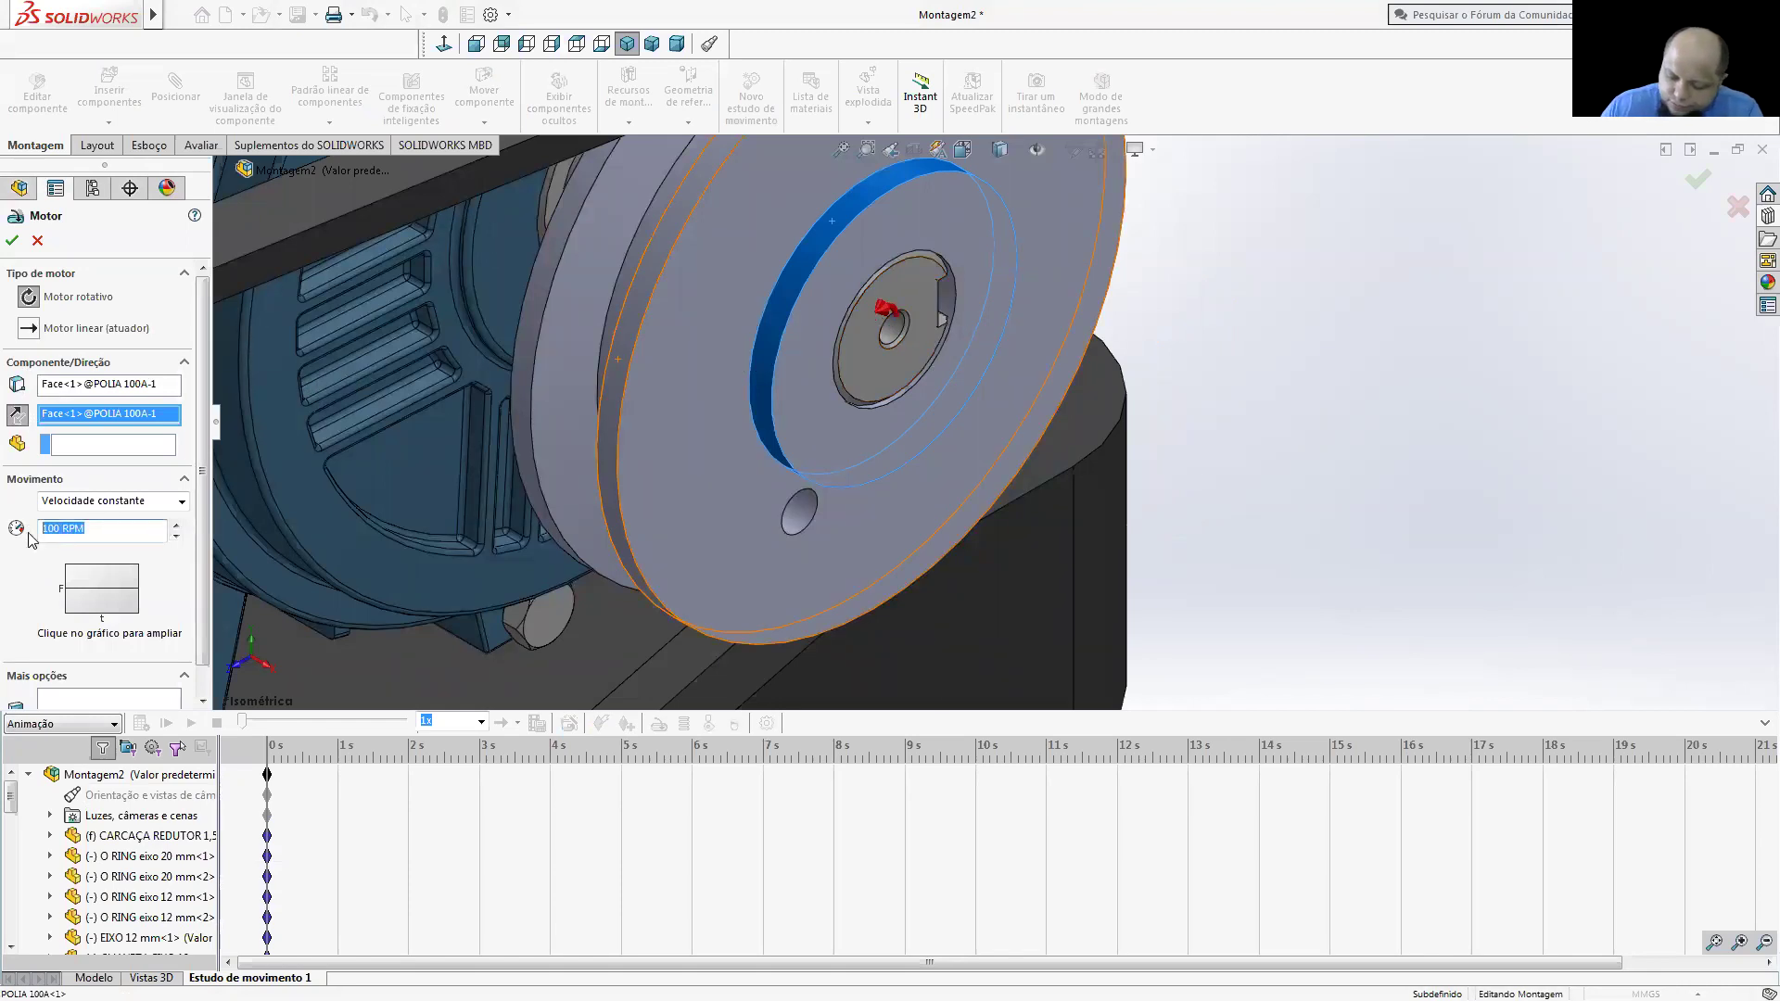
text(20)
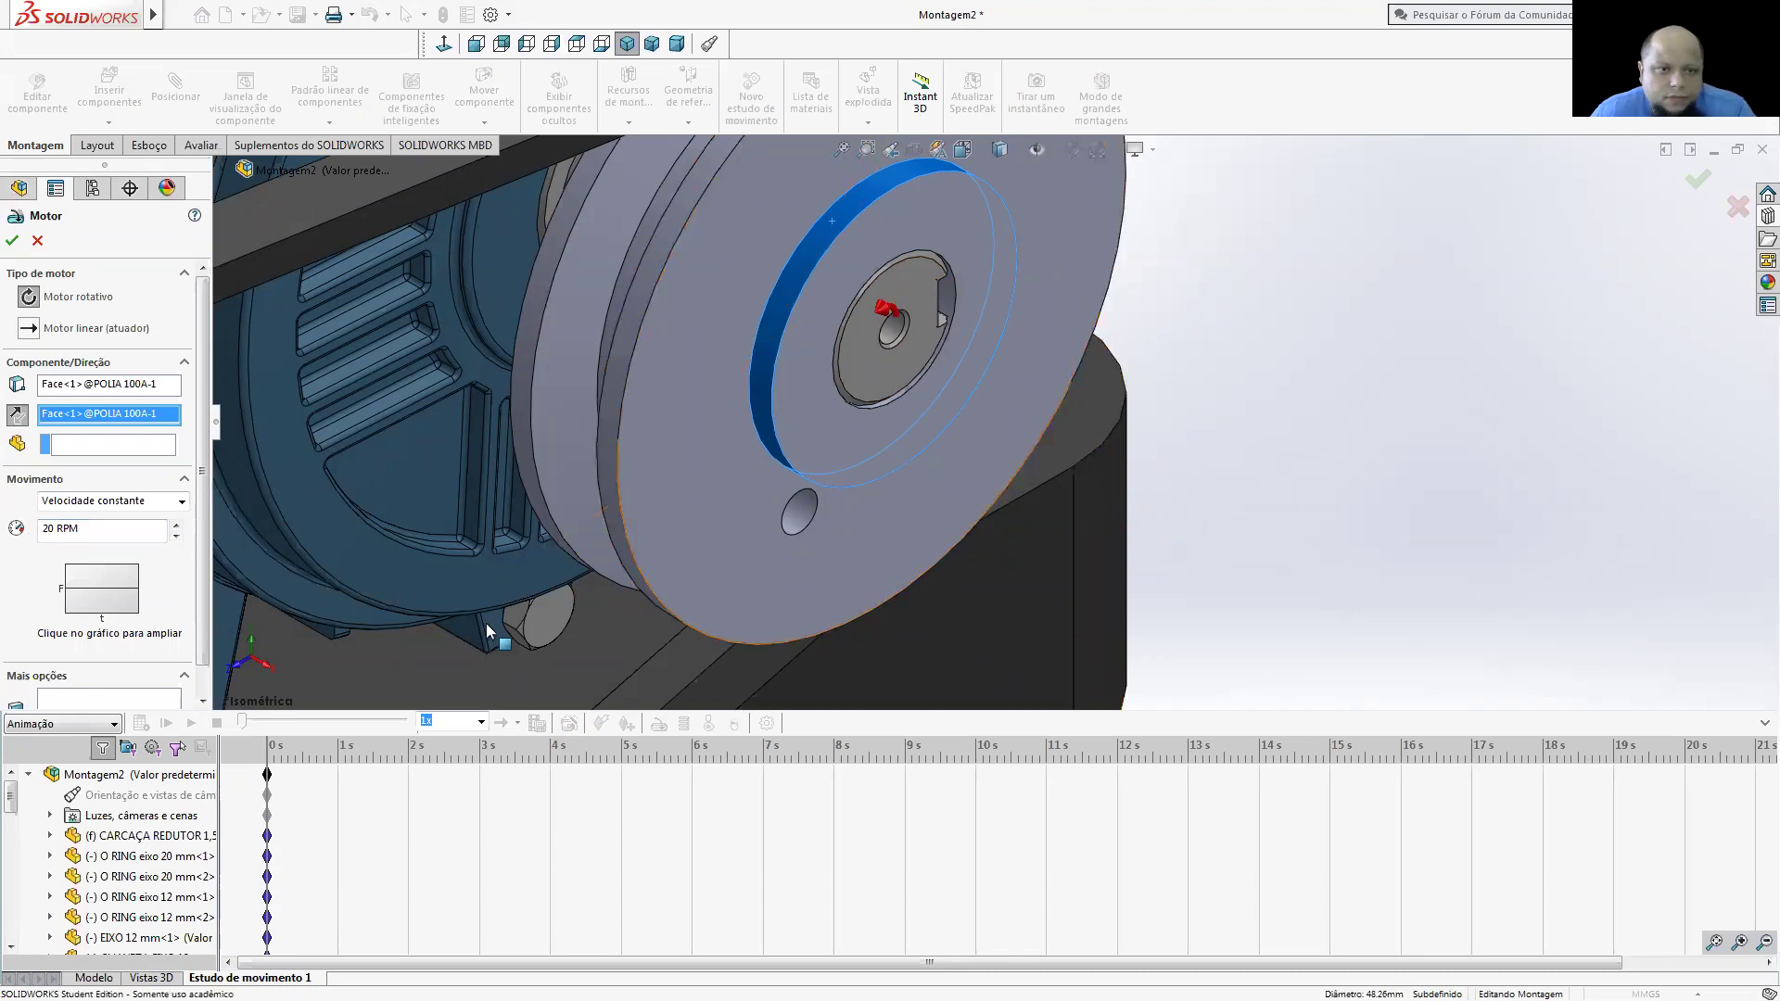
middle_drag(486, 623, 478, 629)
key(z)
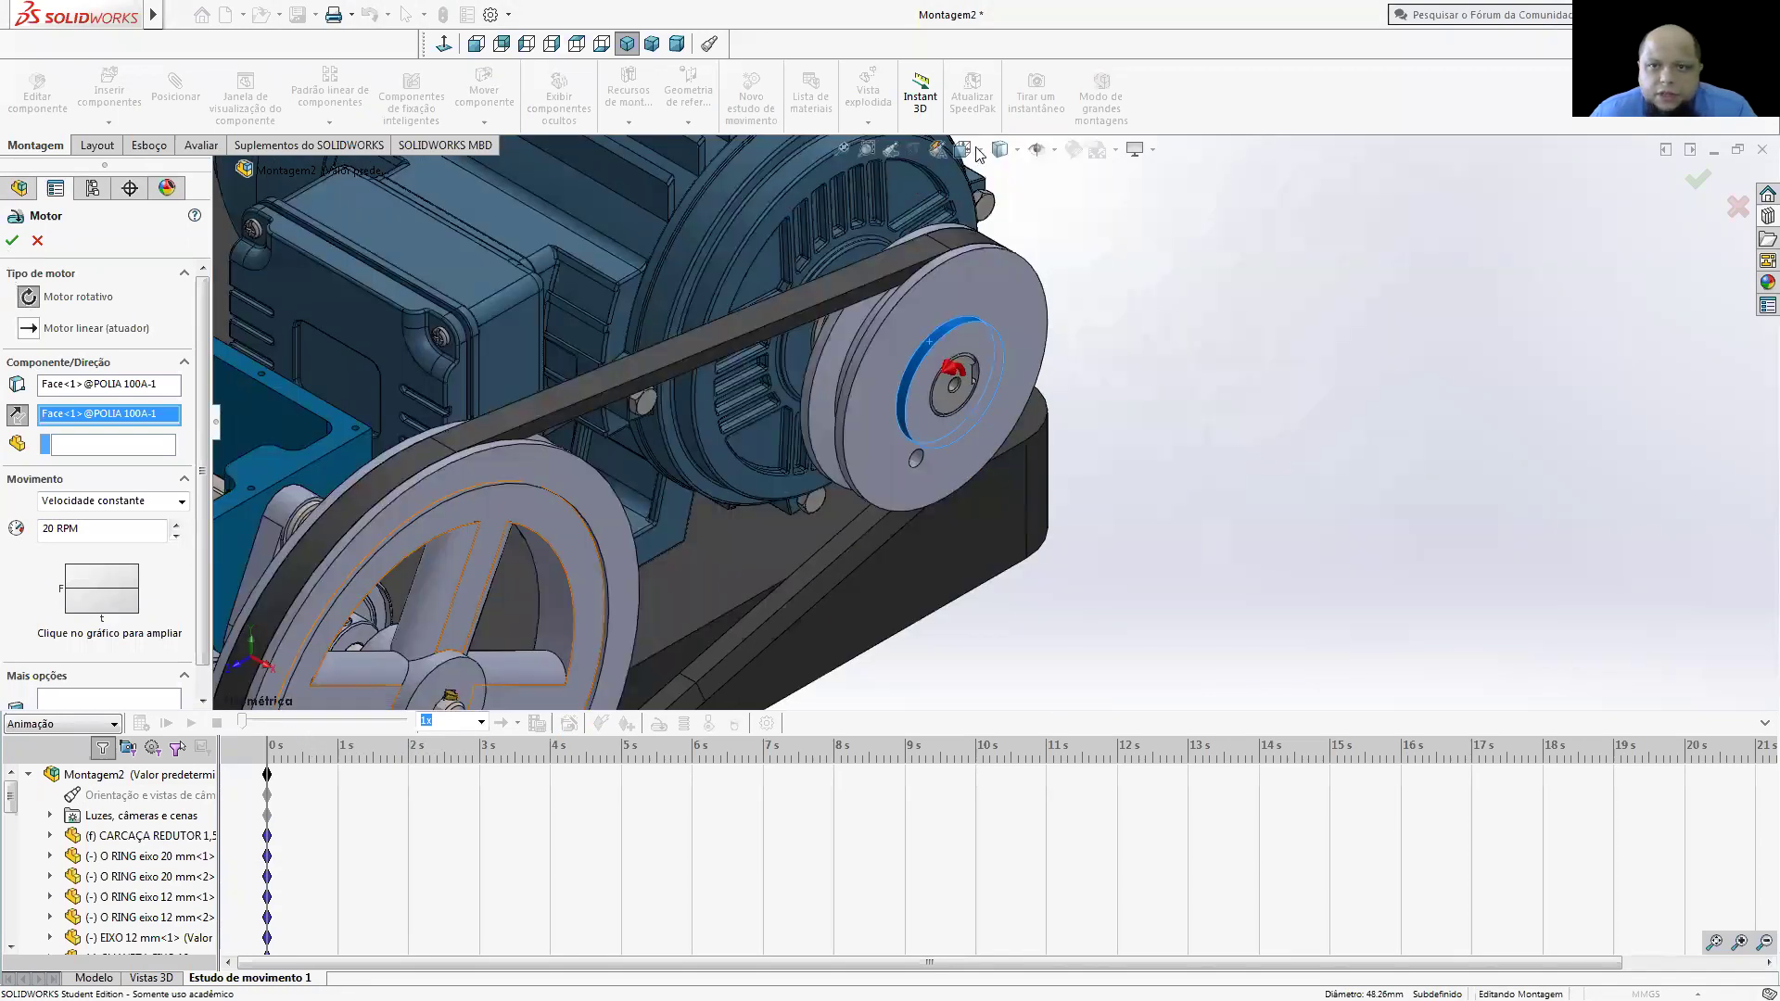
key(Return)
key(space)
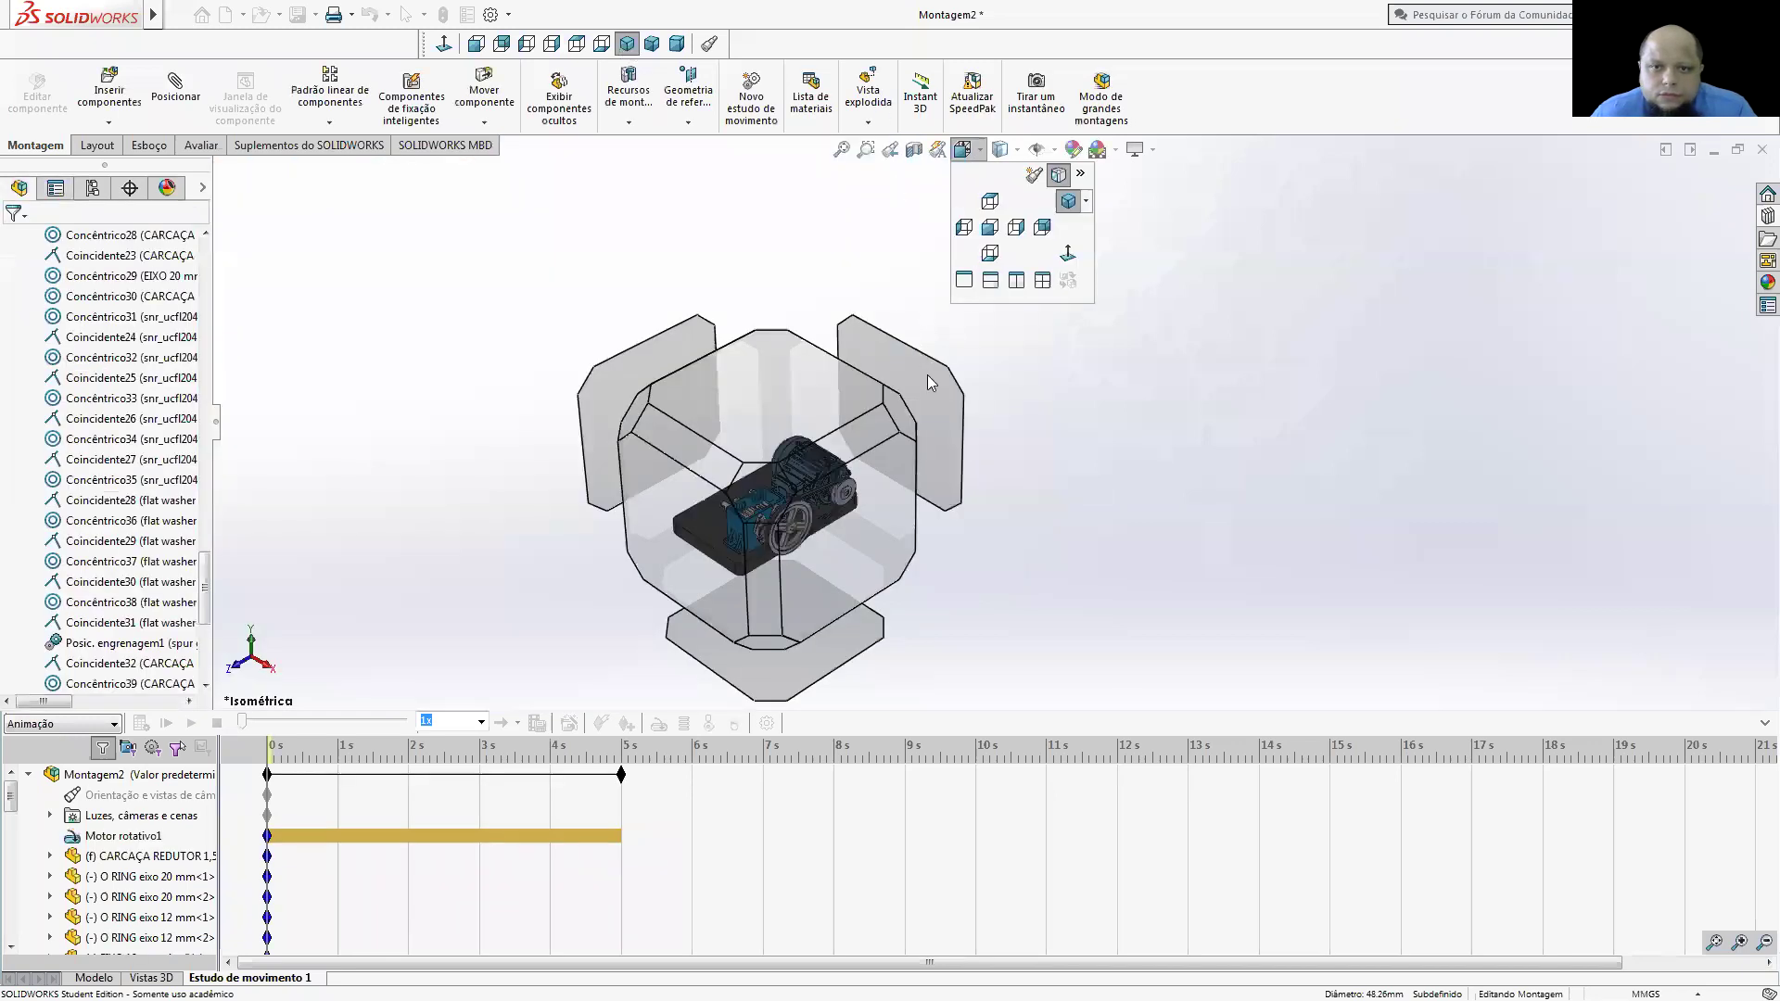
- Calculate and play the 5-second motion study to watch the pulleys turn
click(1246, 419)
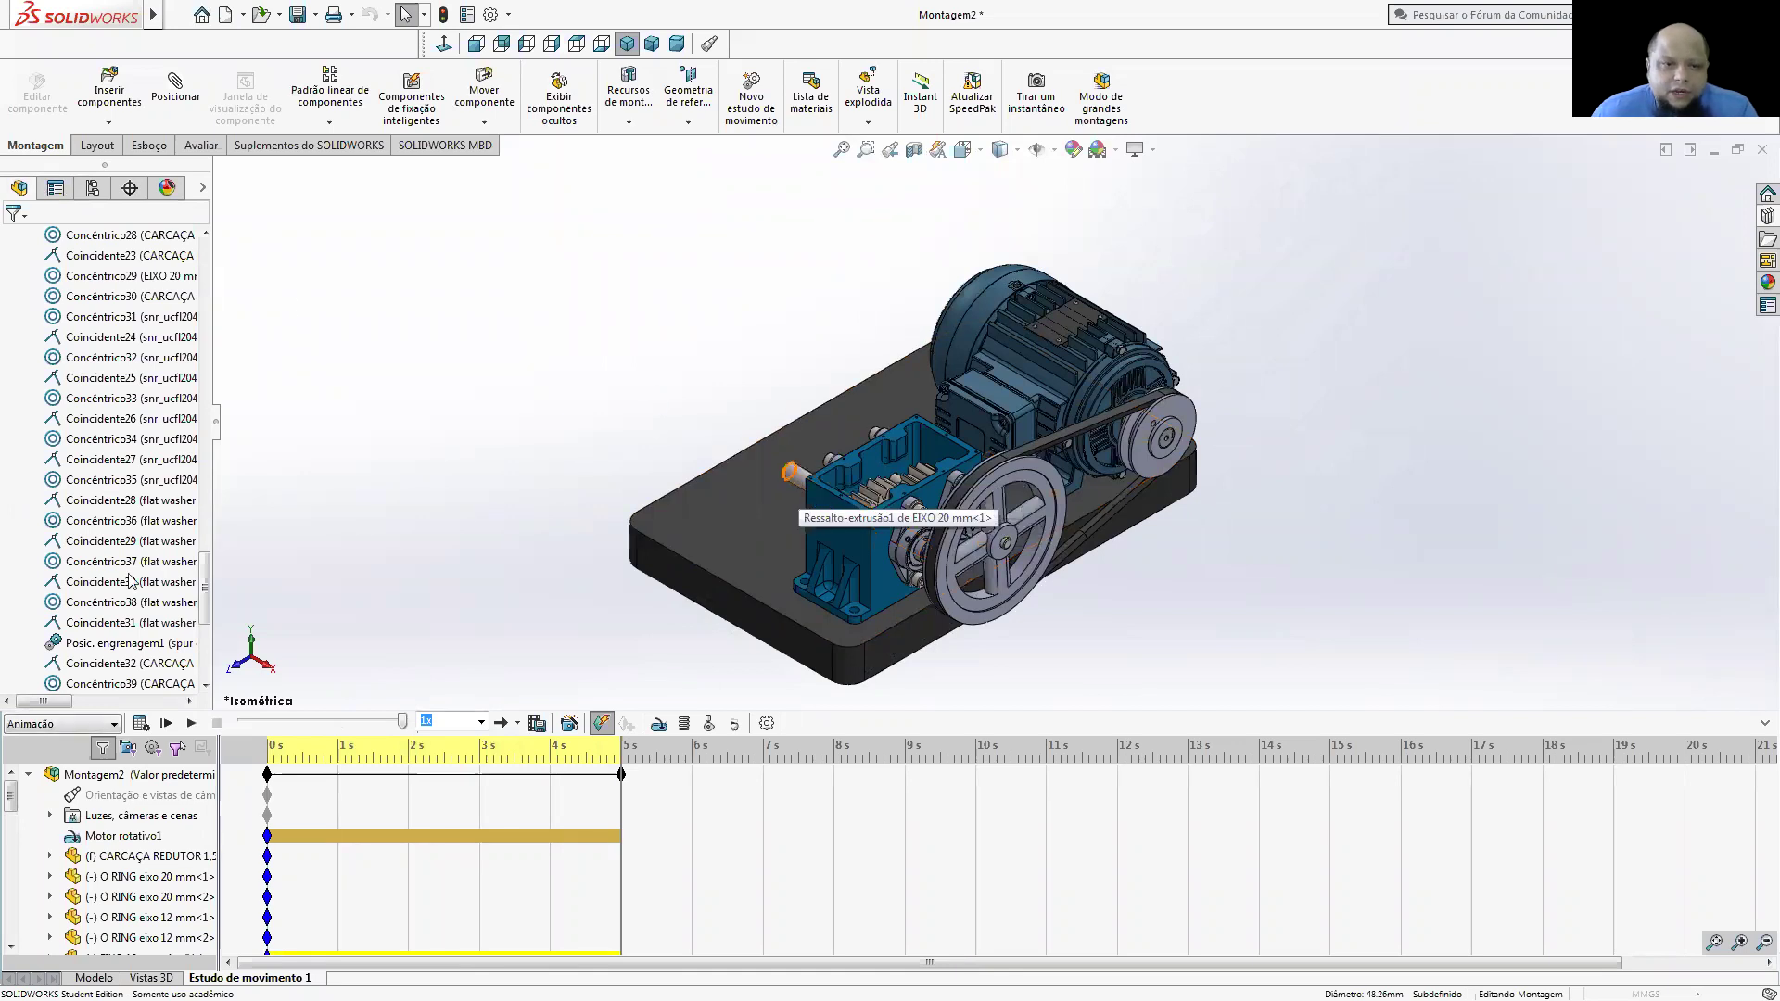
click(191, 723)
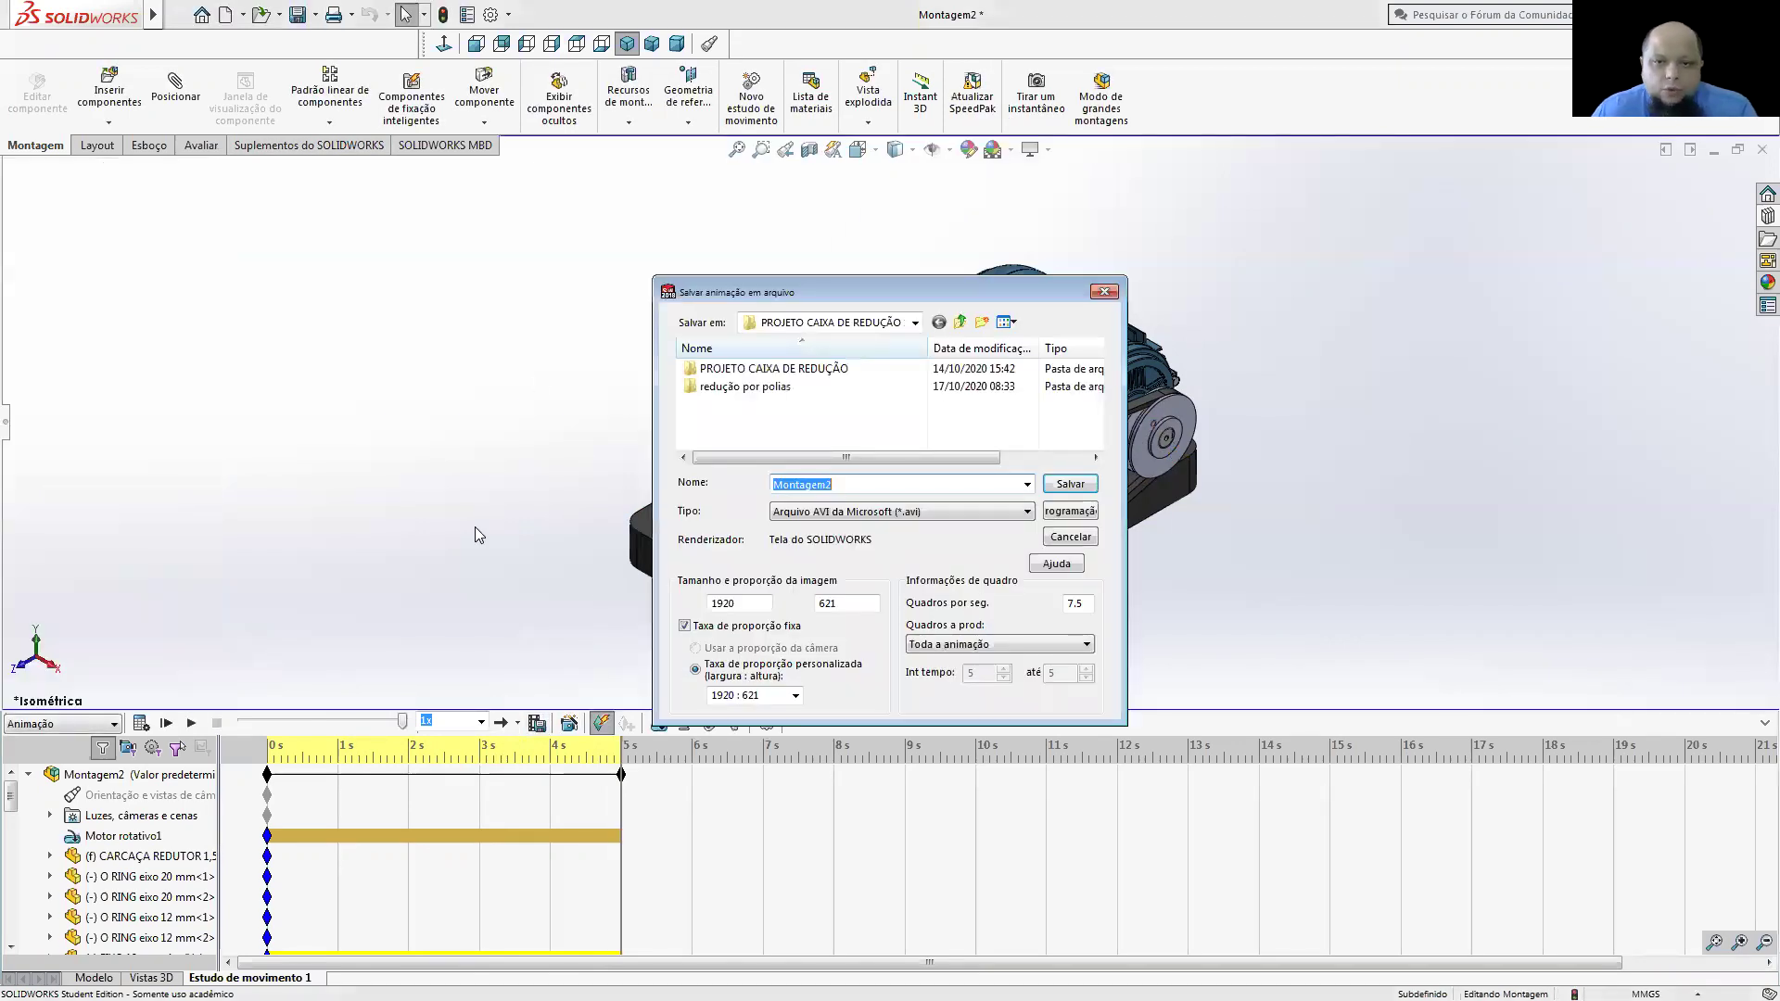
- Set the animation to 1080 width, 1:1 aspect ratio and 15 frames per second
double_click(737, 604)
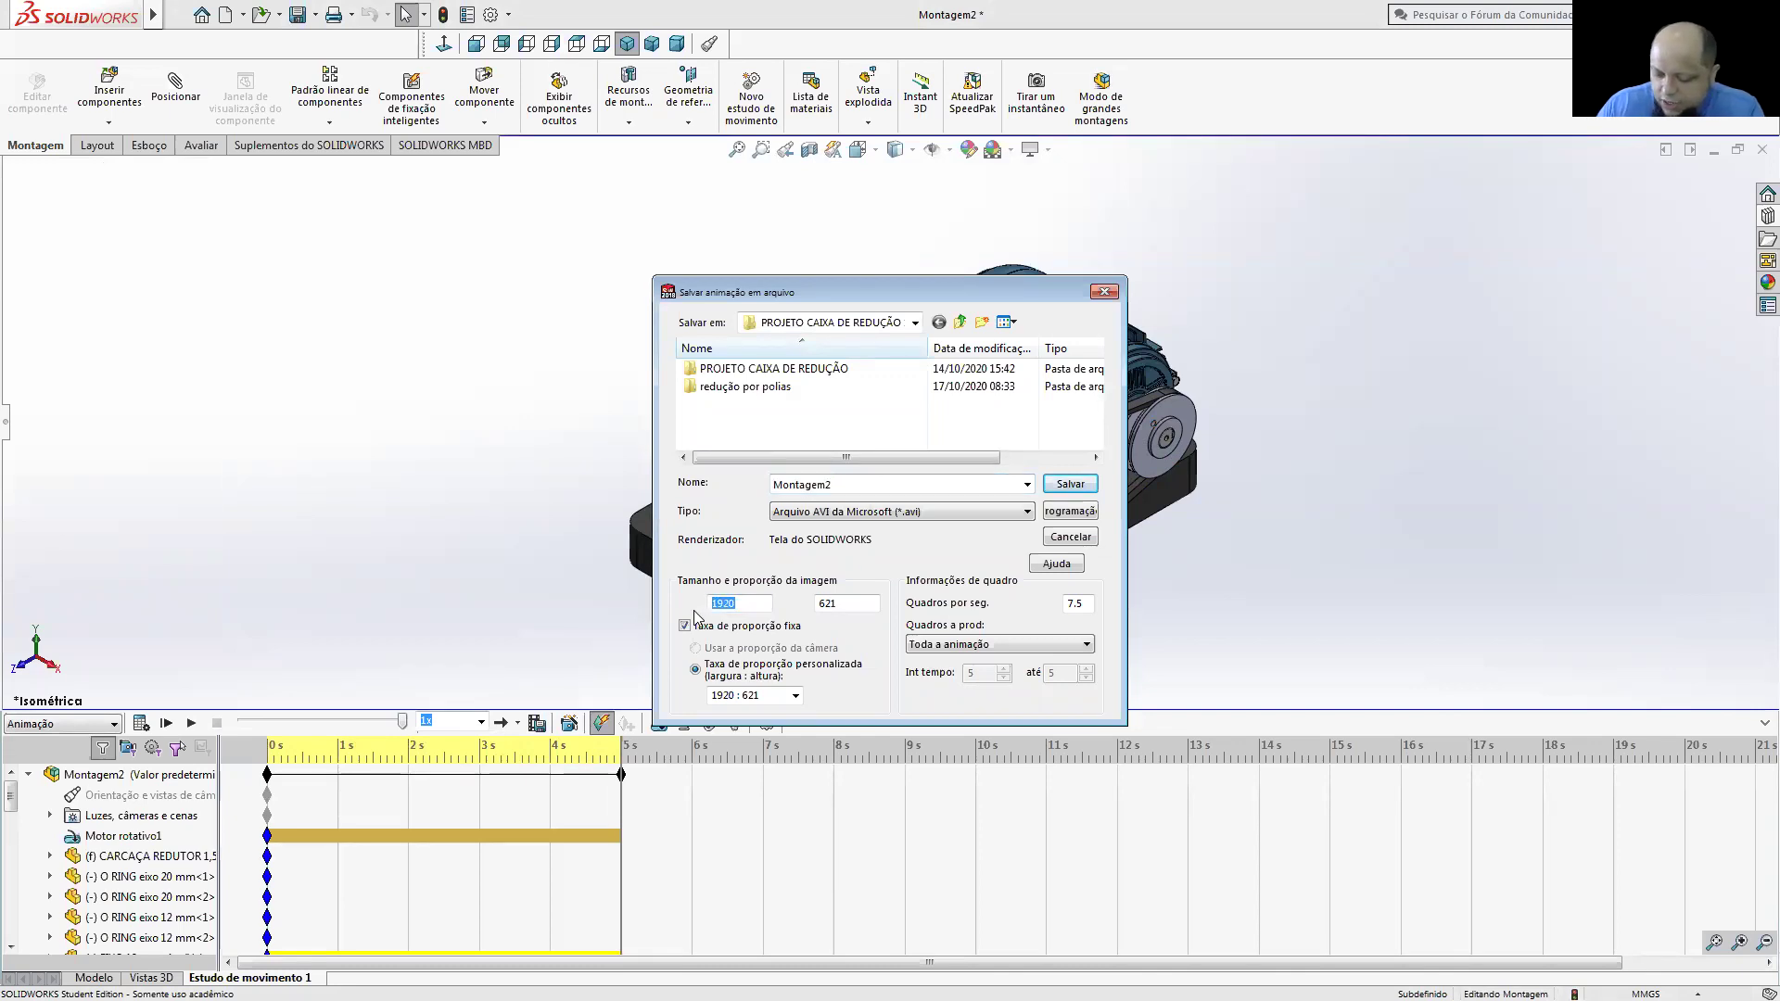
text(1080)
click(741, 695)
click(795, 695)
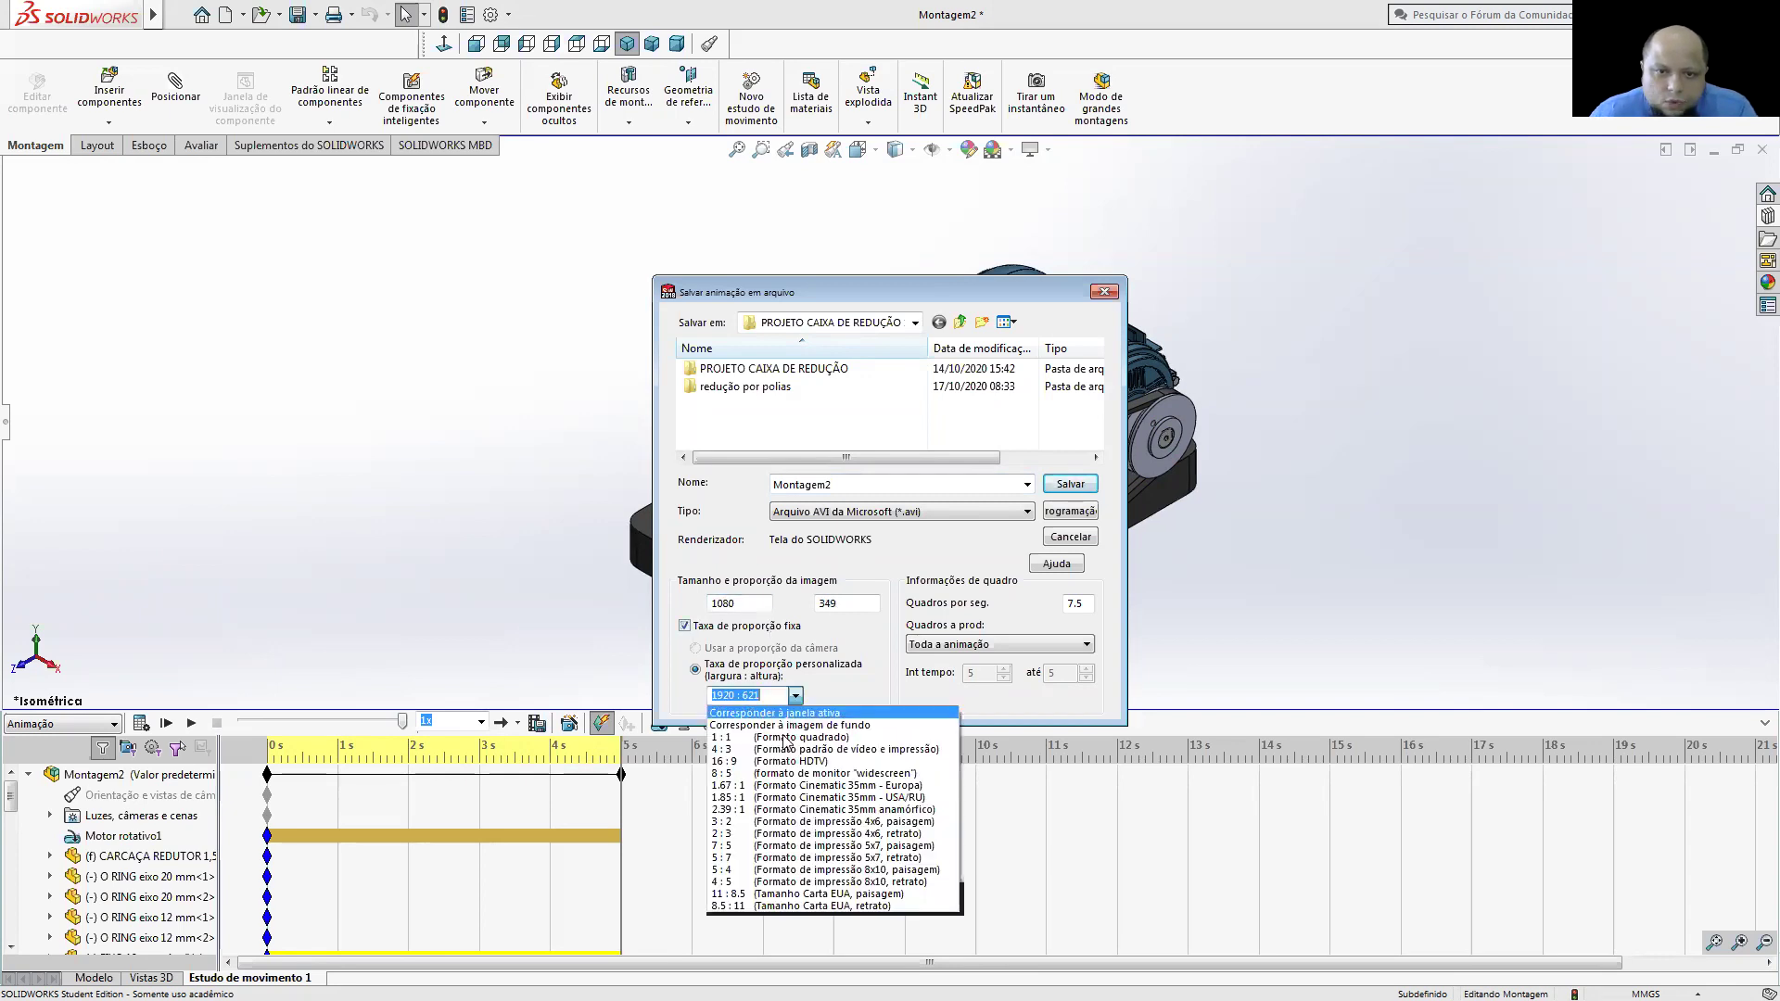
click(786, 737)
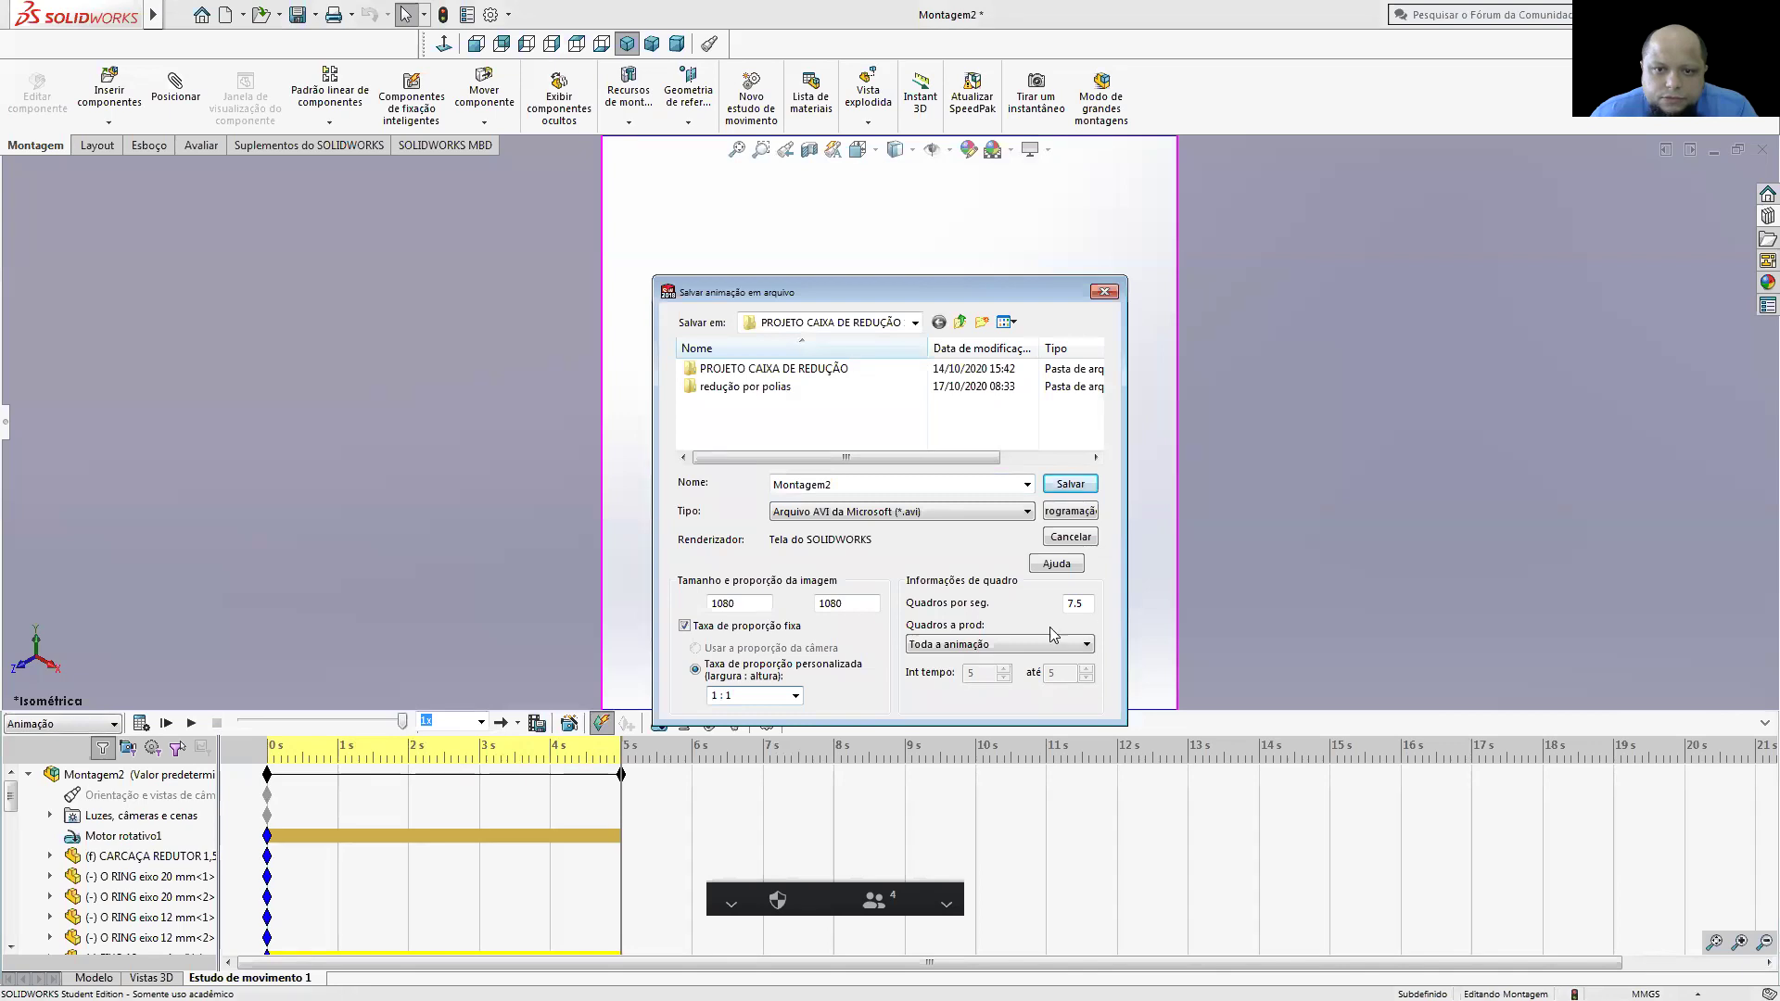
double_click(1075, 603)
text(15)
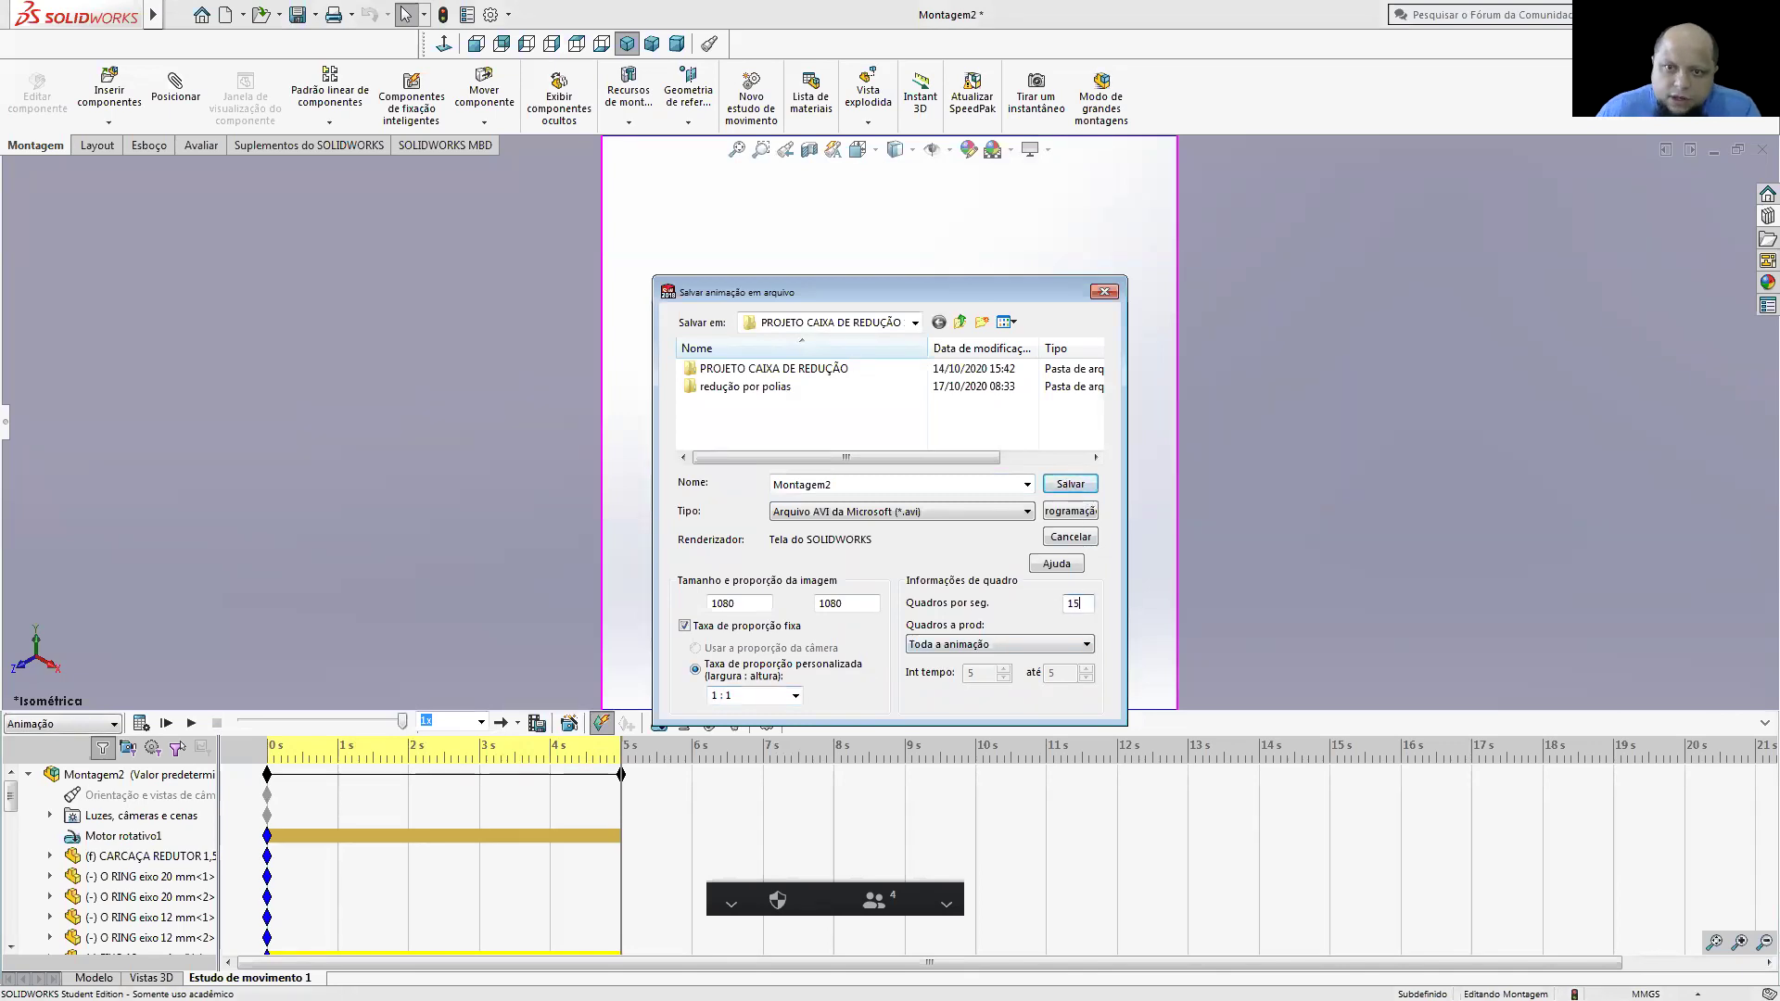
- Save as AVI with Microsoft Video 1 compression, recalculating the motion study first
click(1069, 484)
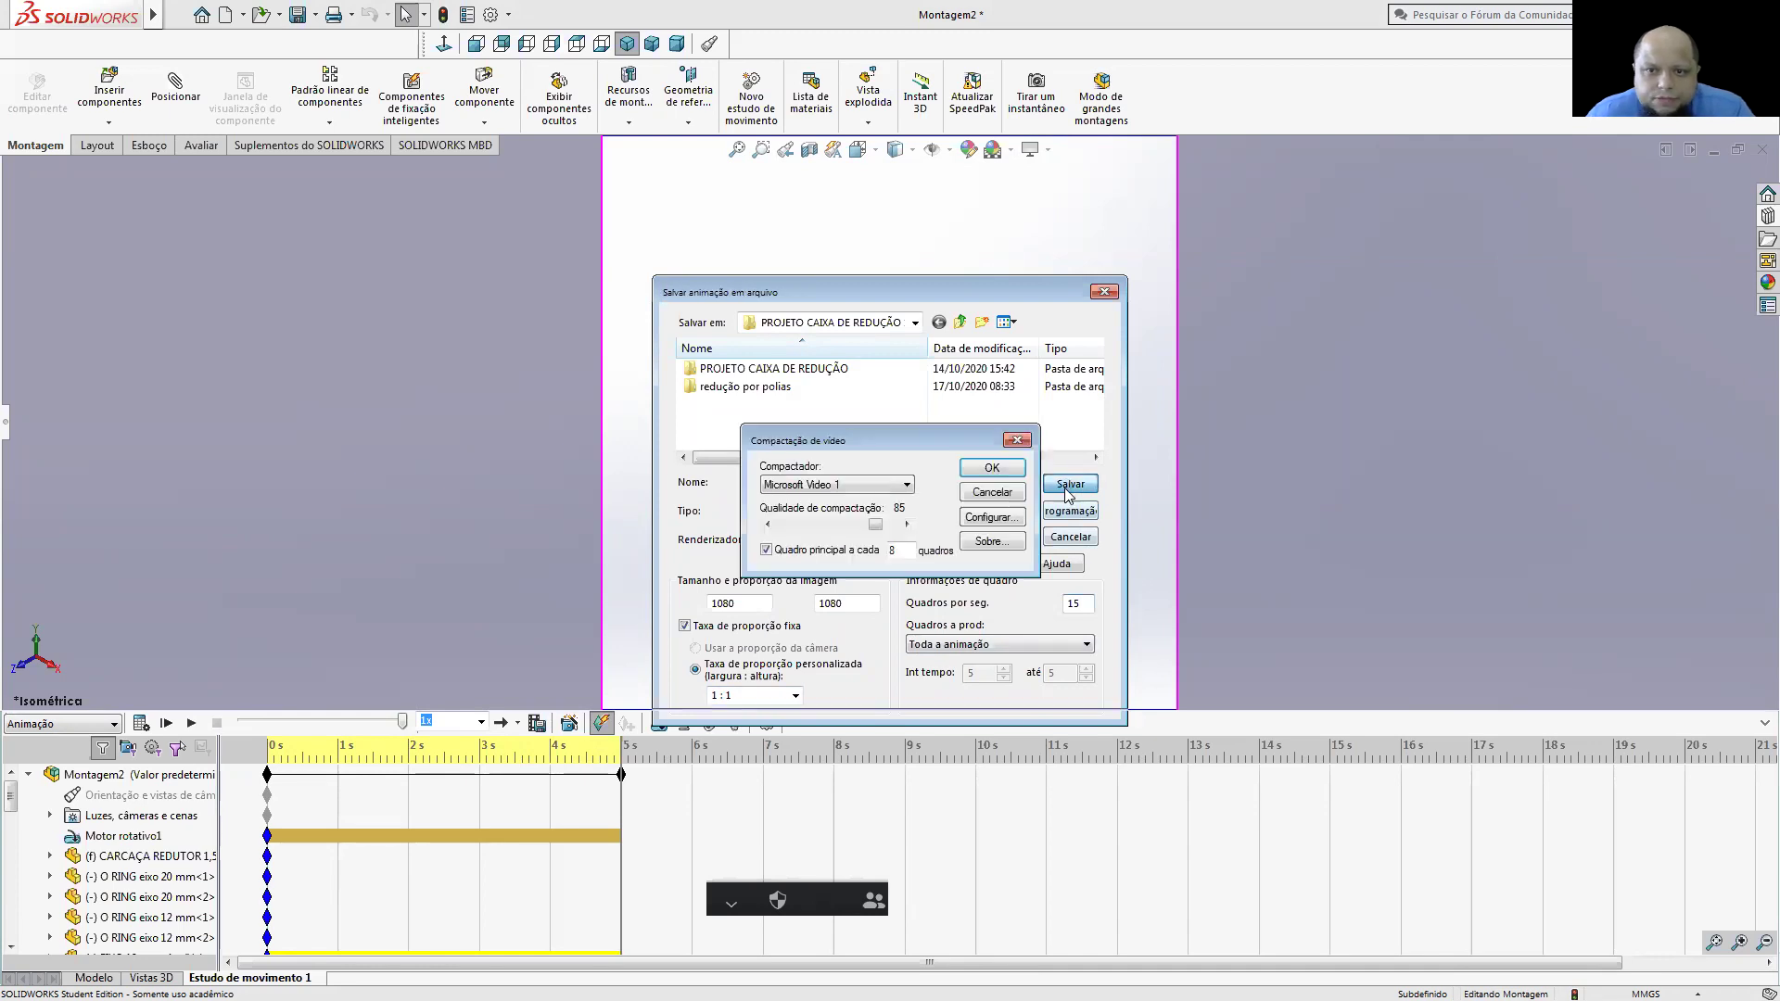
click(996, 468)
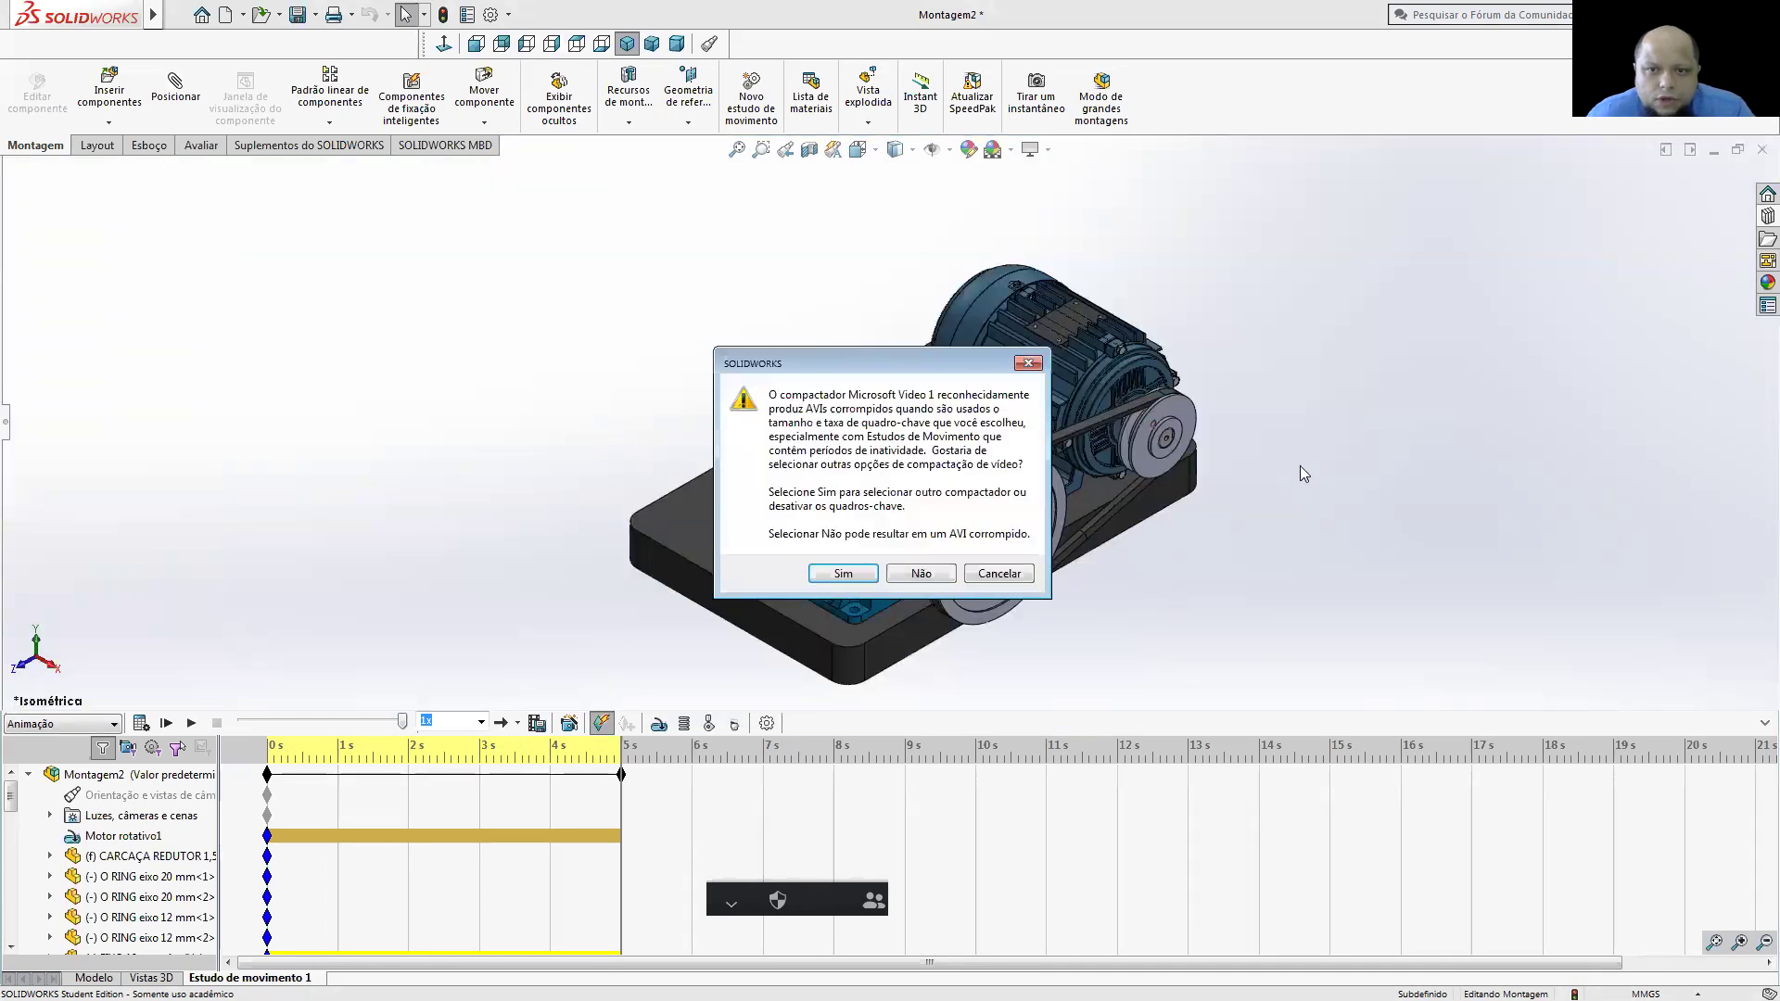
click(950, 574)
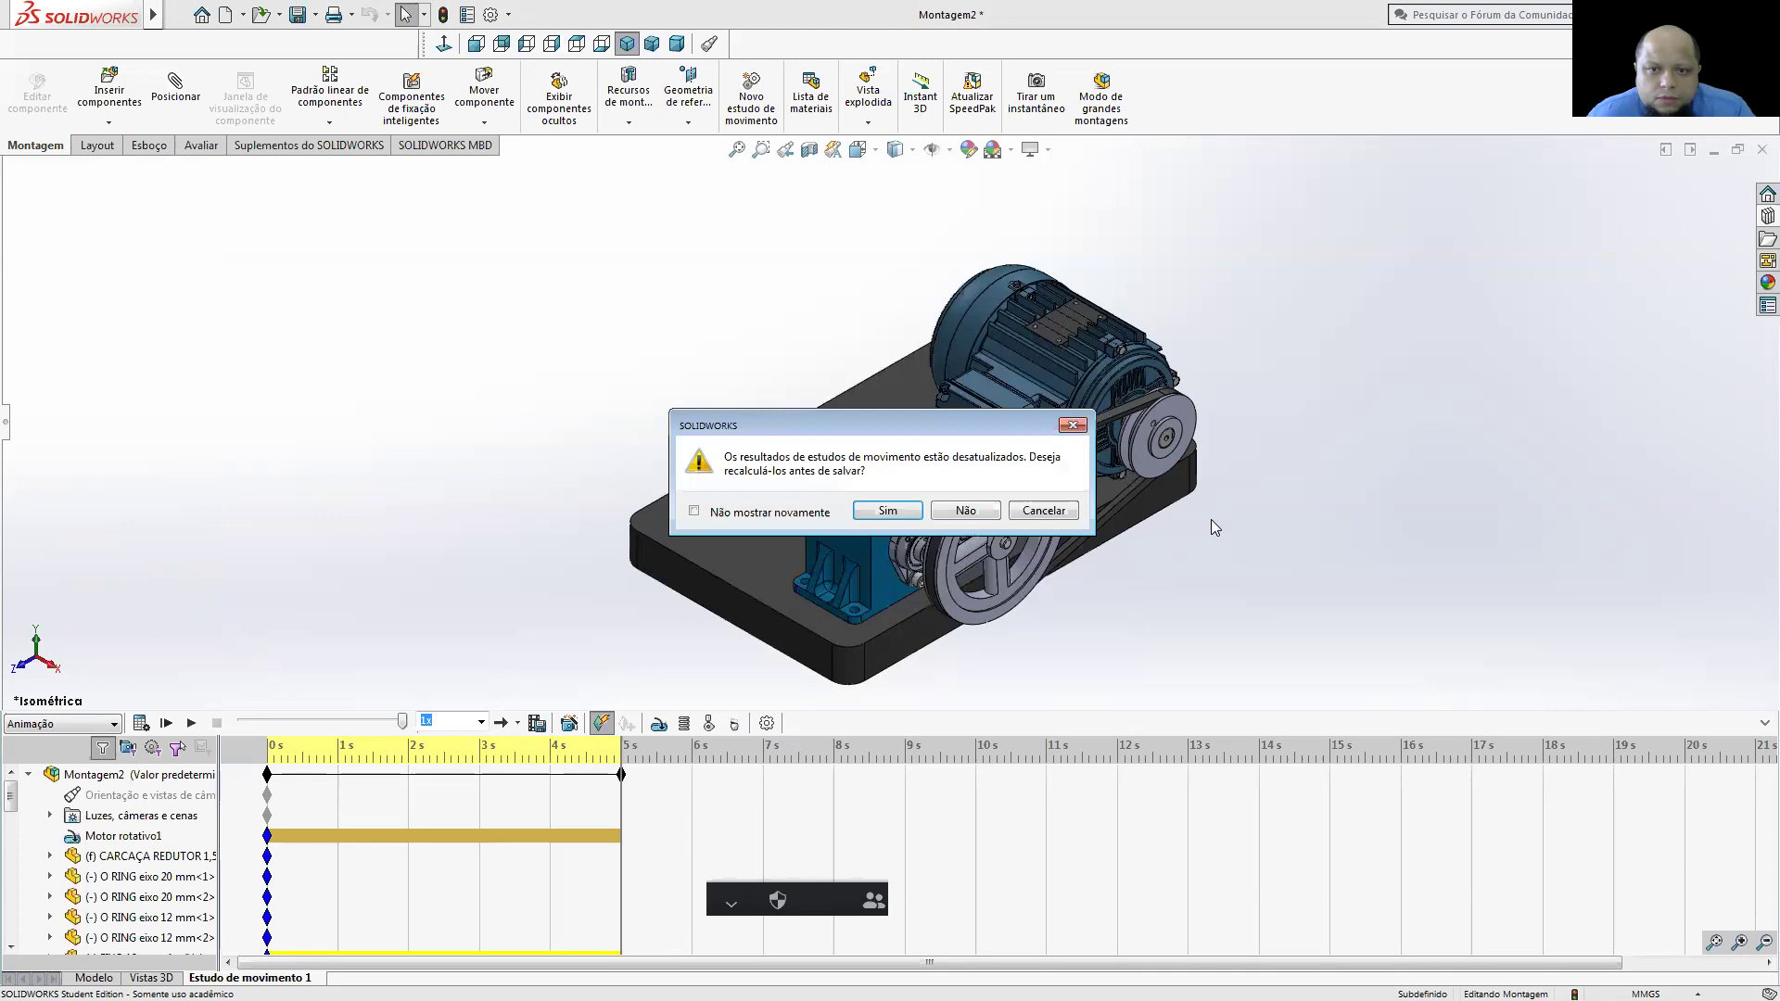
click(887, 511)
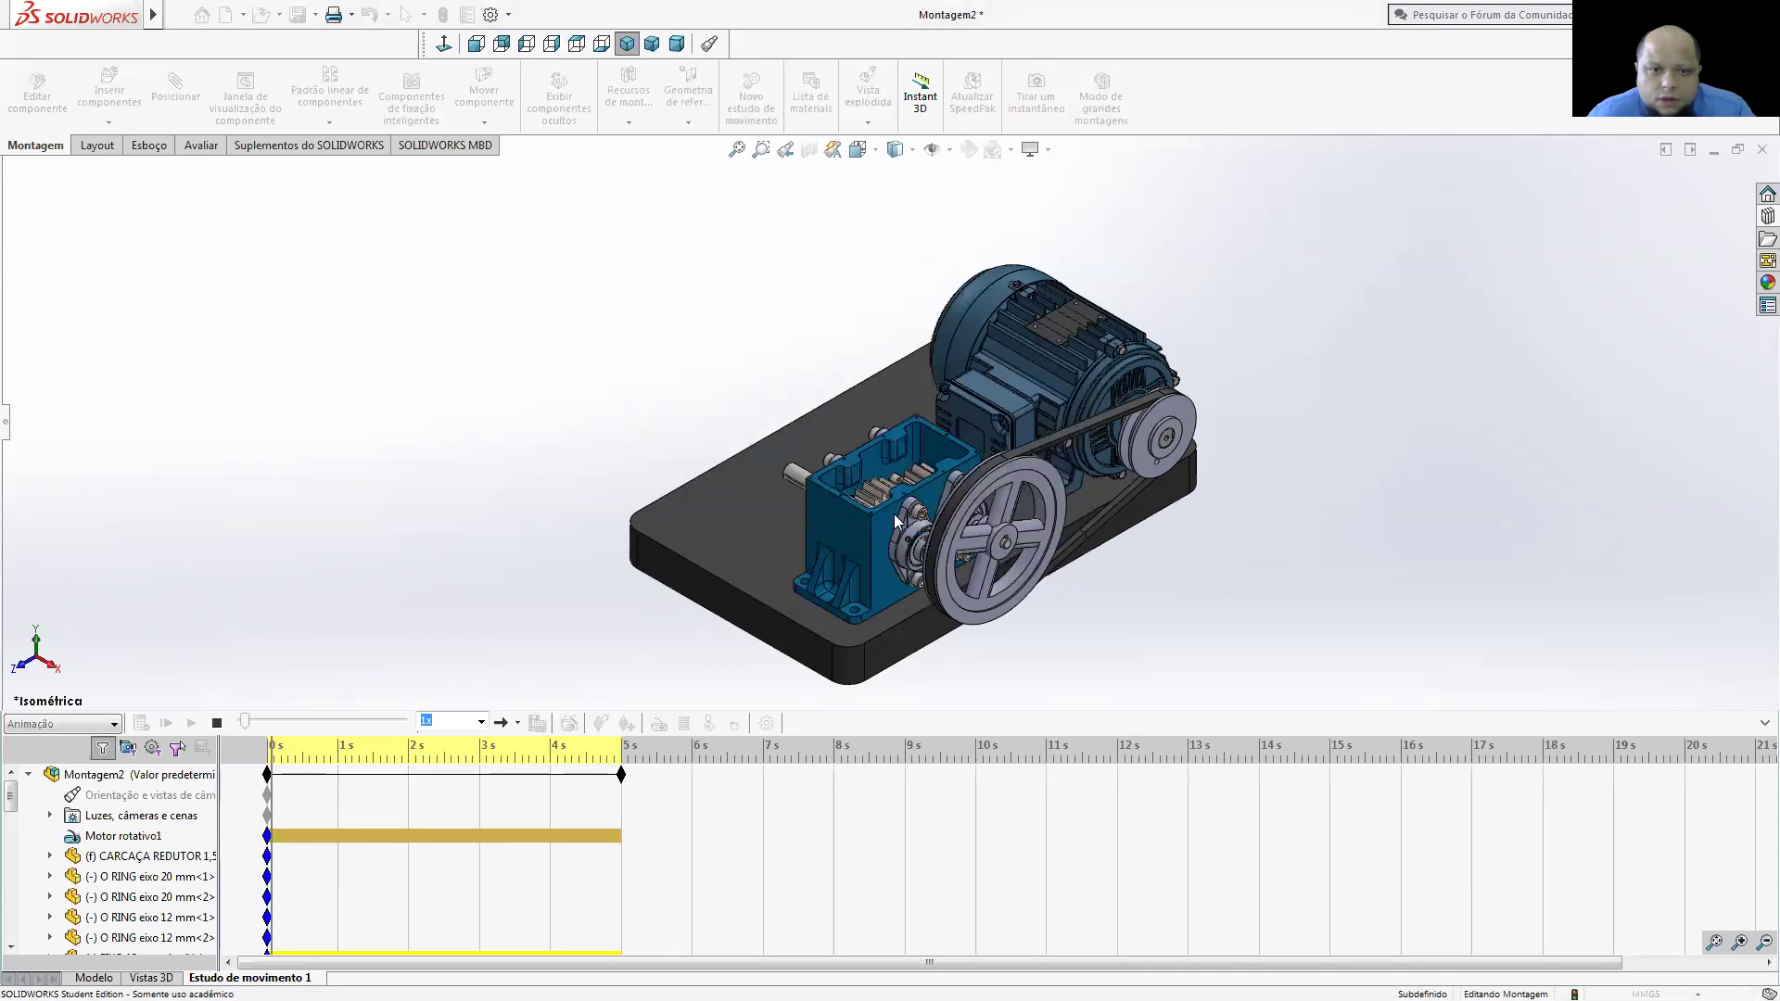
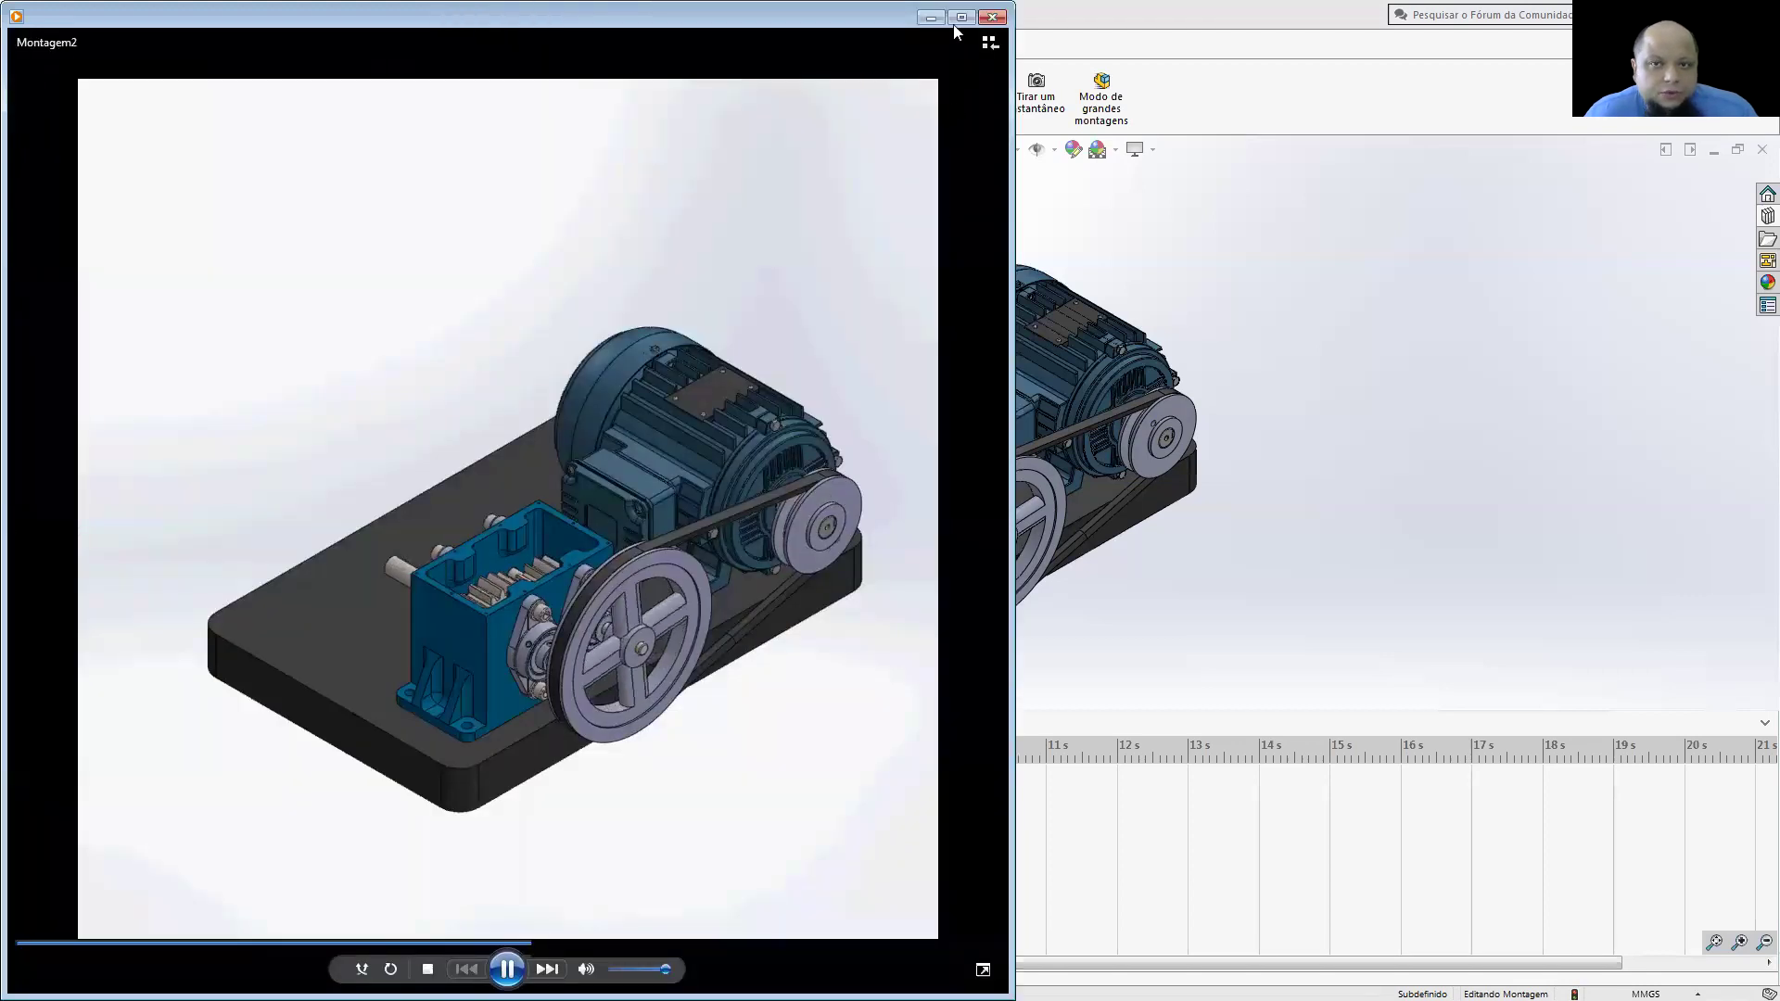
- Close the Windows Media Player window playing the exported assembly animation
click(989, 42)
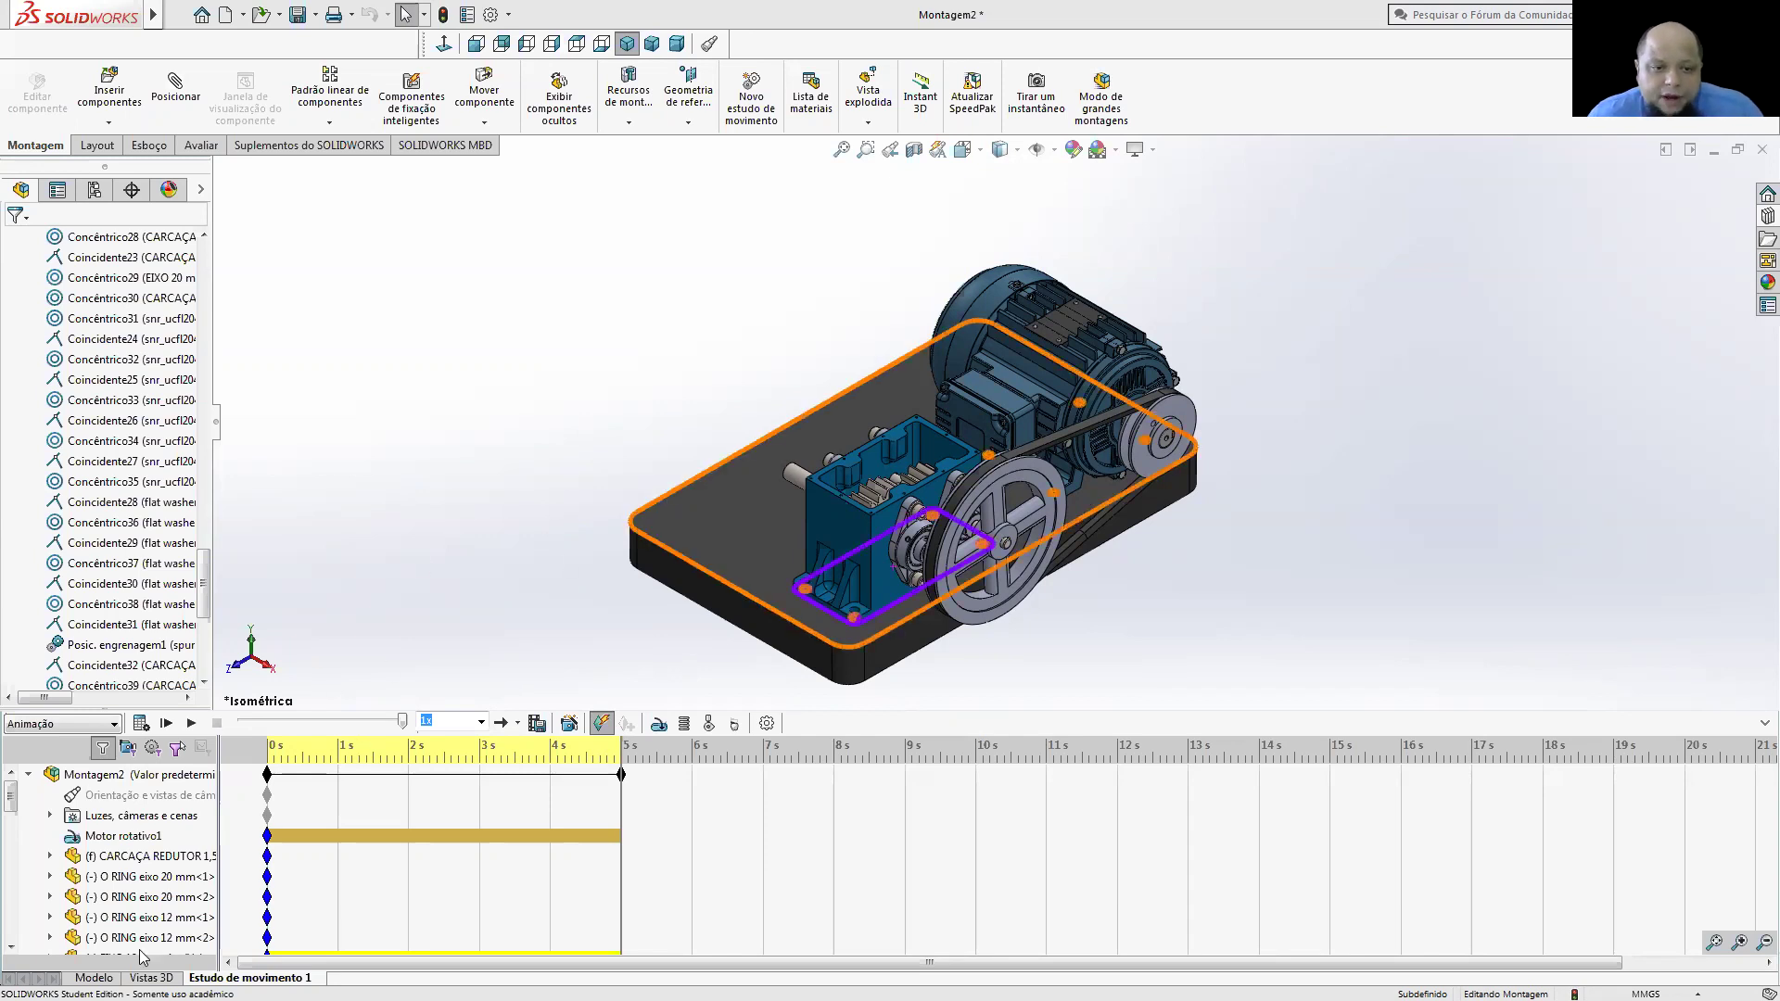
- Return to the model and load the CHAVETA EIXO 20 mm key part from the project folder
click(94, 977)
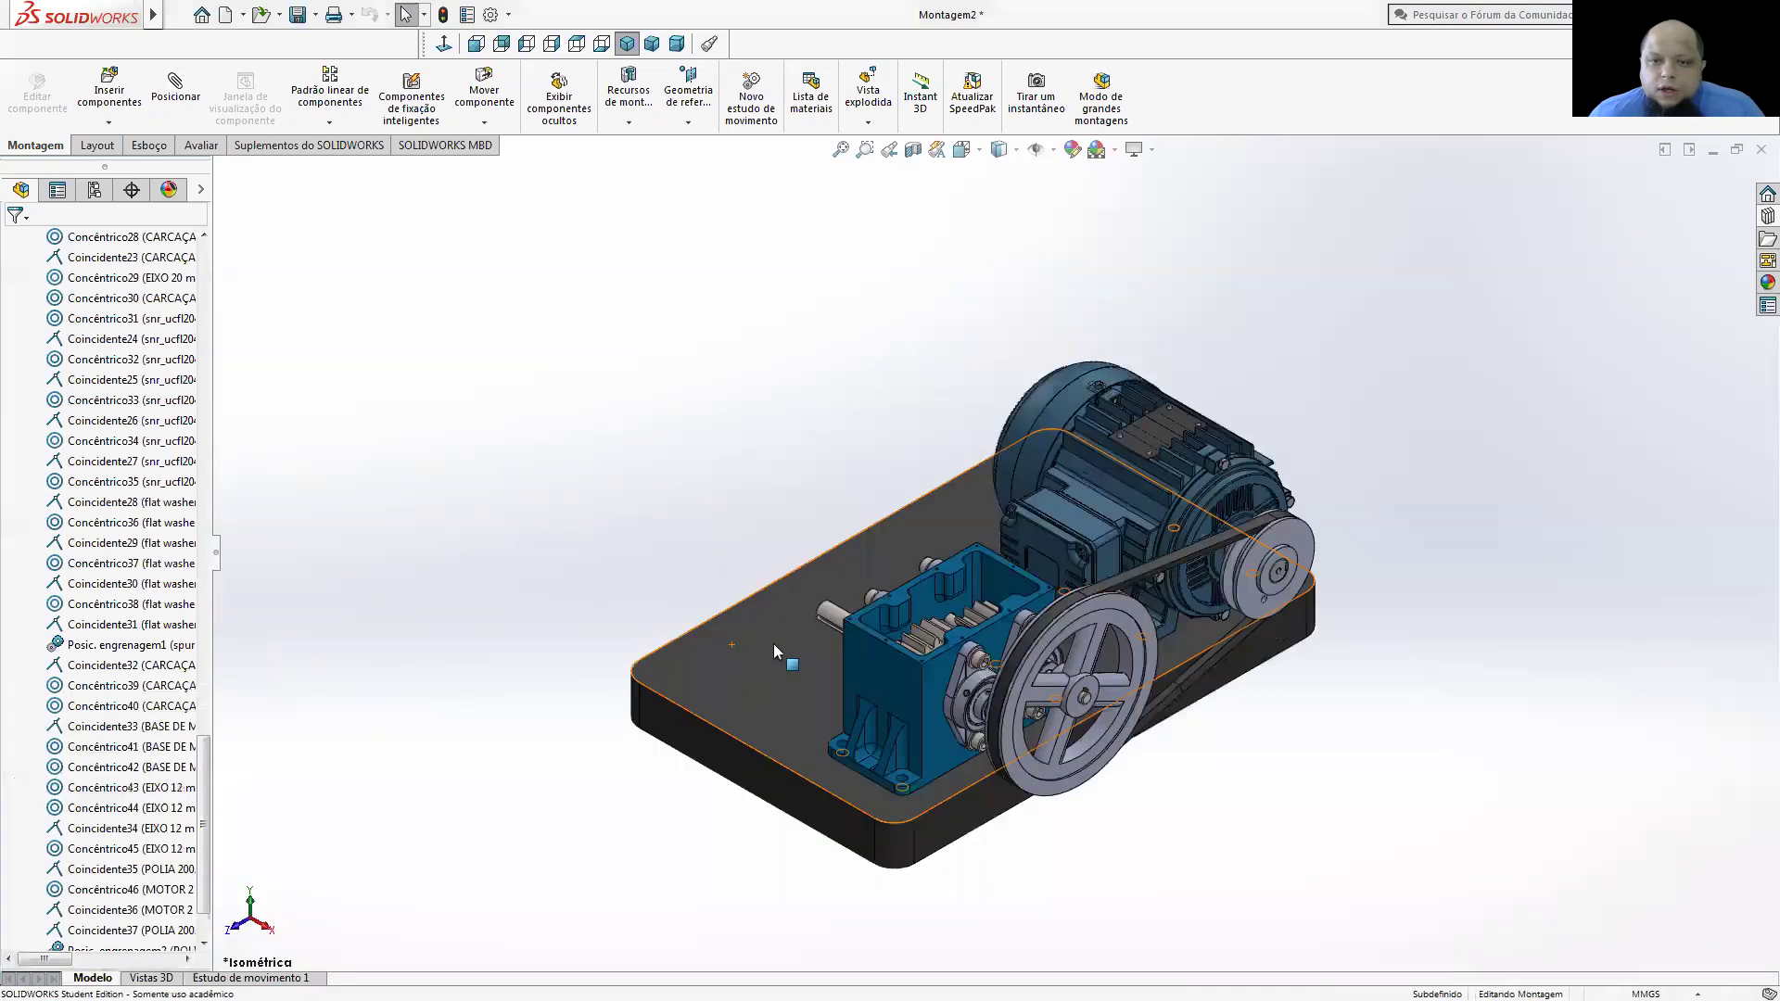
middle_drag(823, 594, 899, 507)
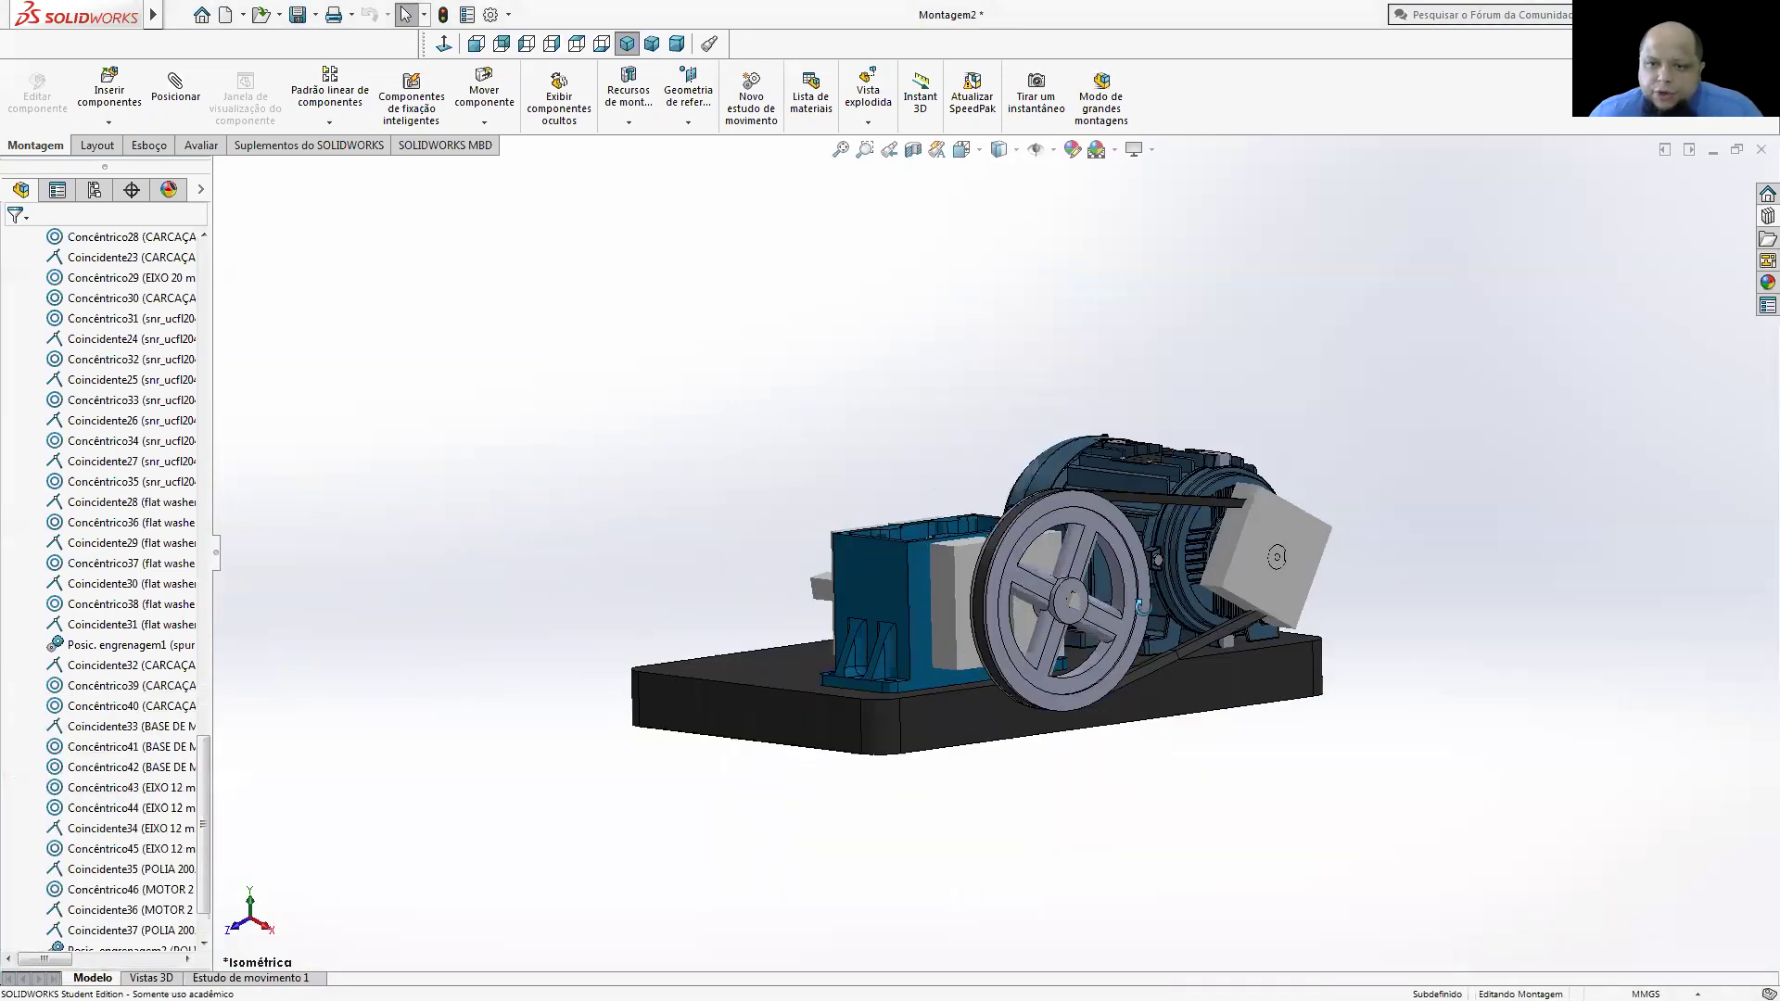
middle_drag(1144, 607, 1135, 648)
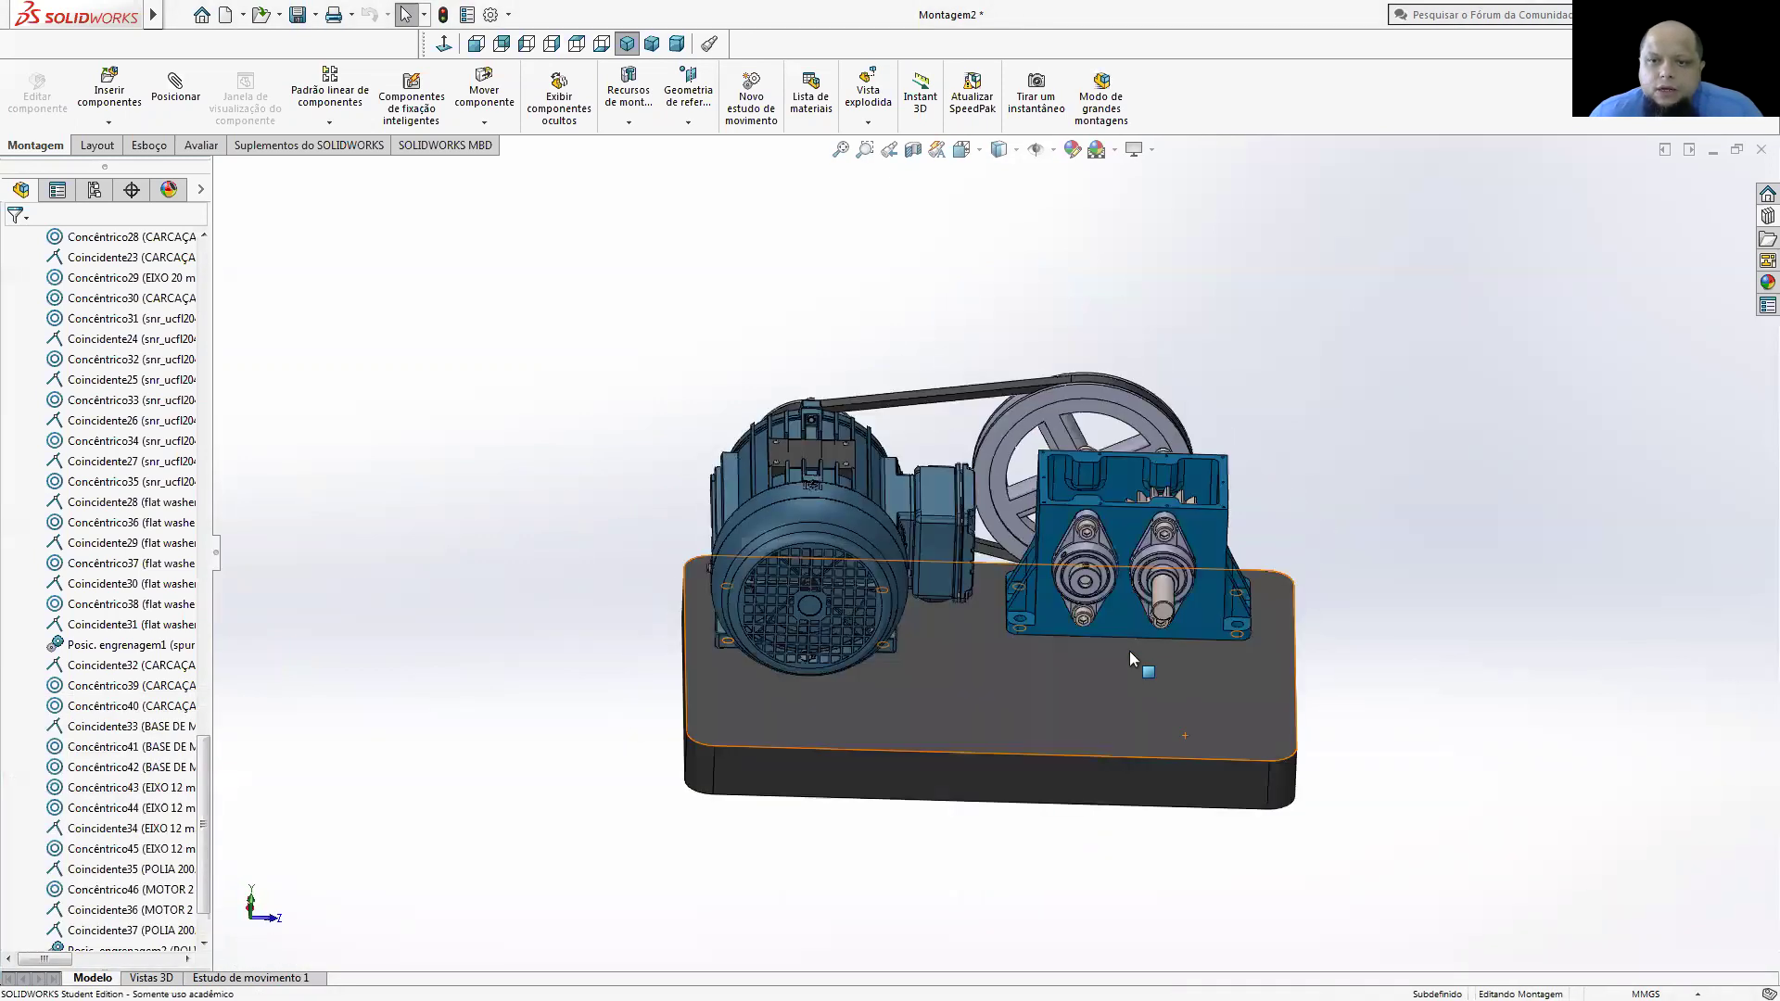
middle_drag(1124, 539, 1072, 579)
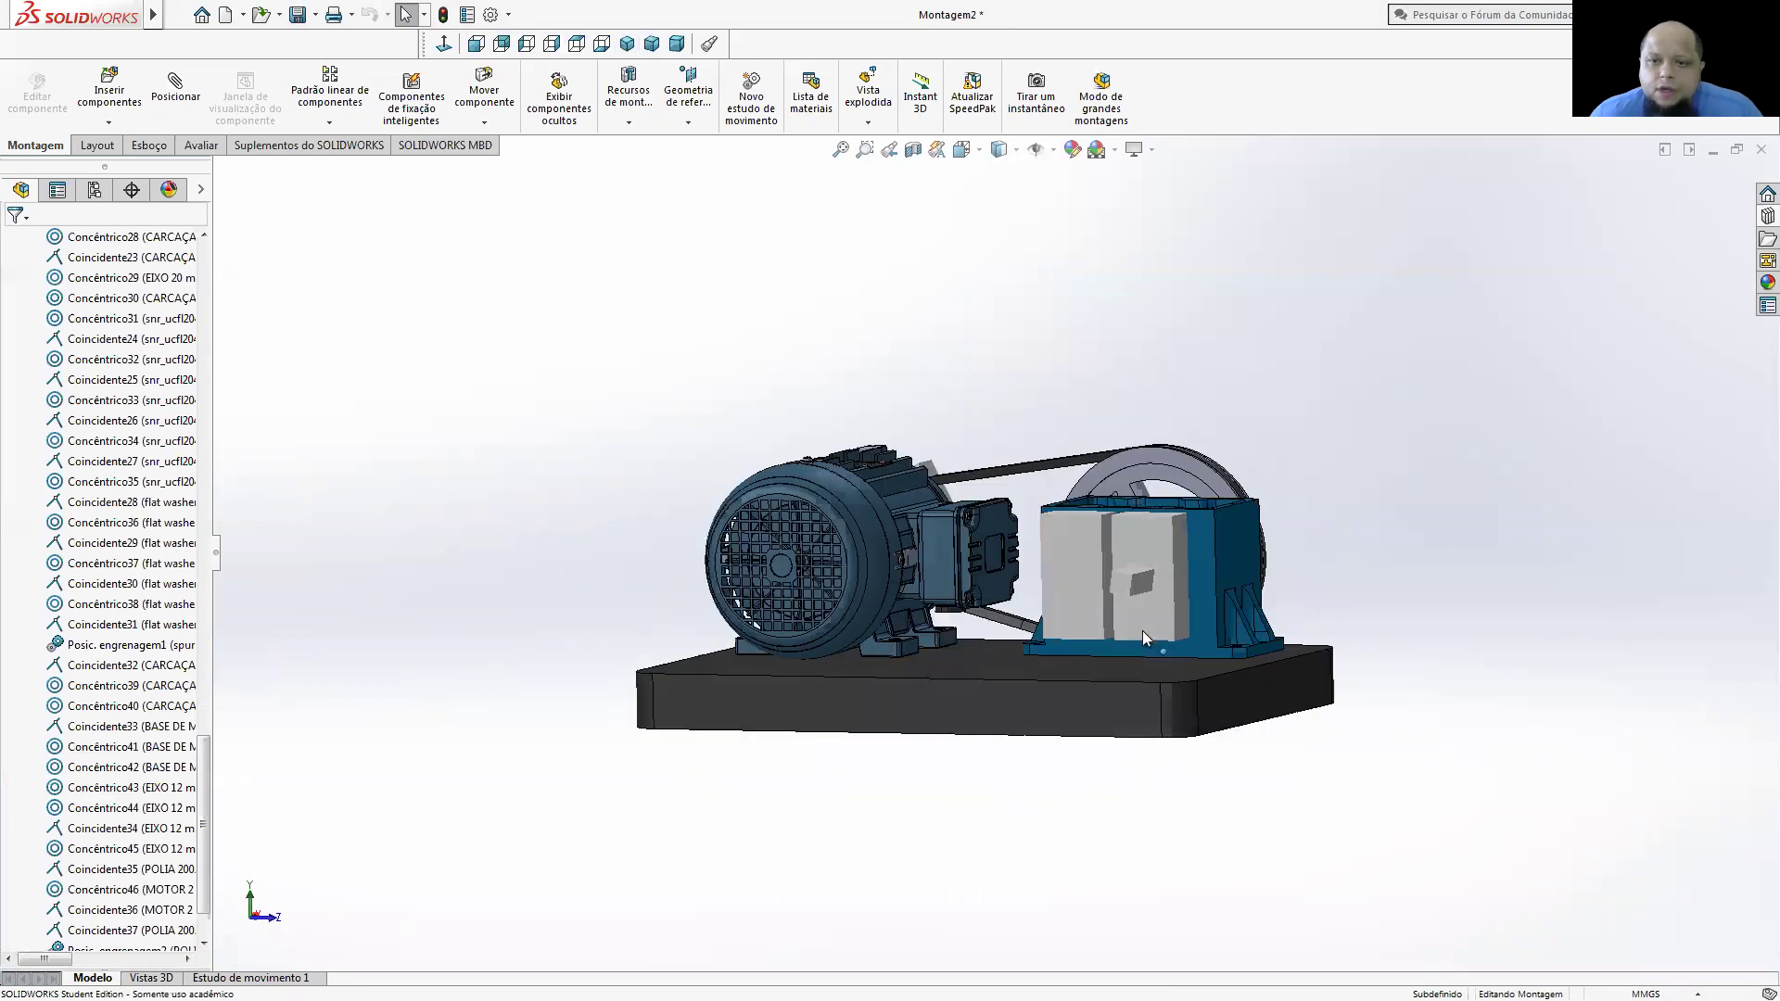
scroll(1098, 593, down, 3)
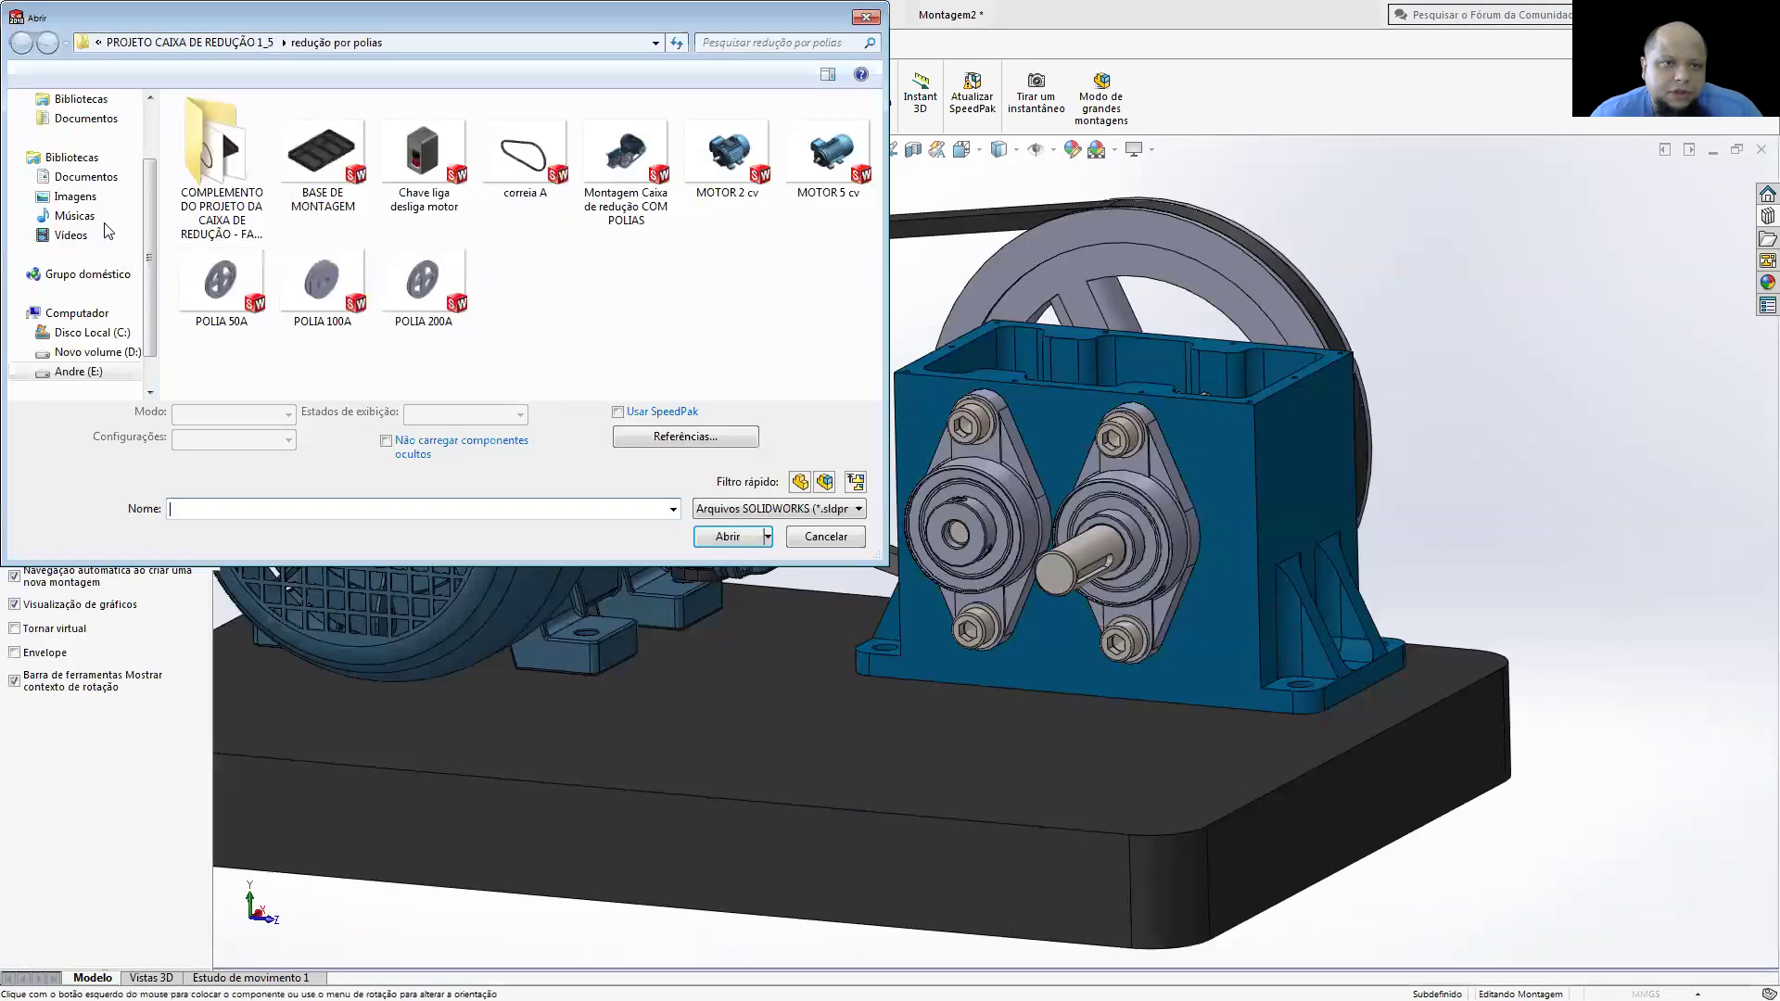
click(248, 44)
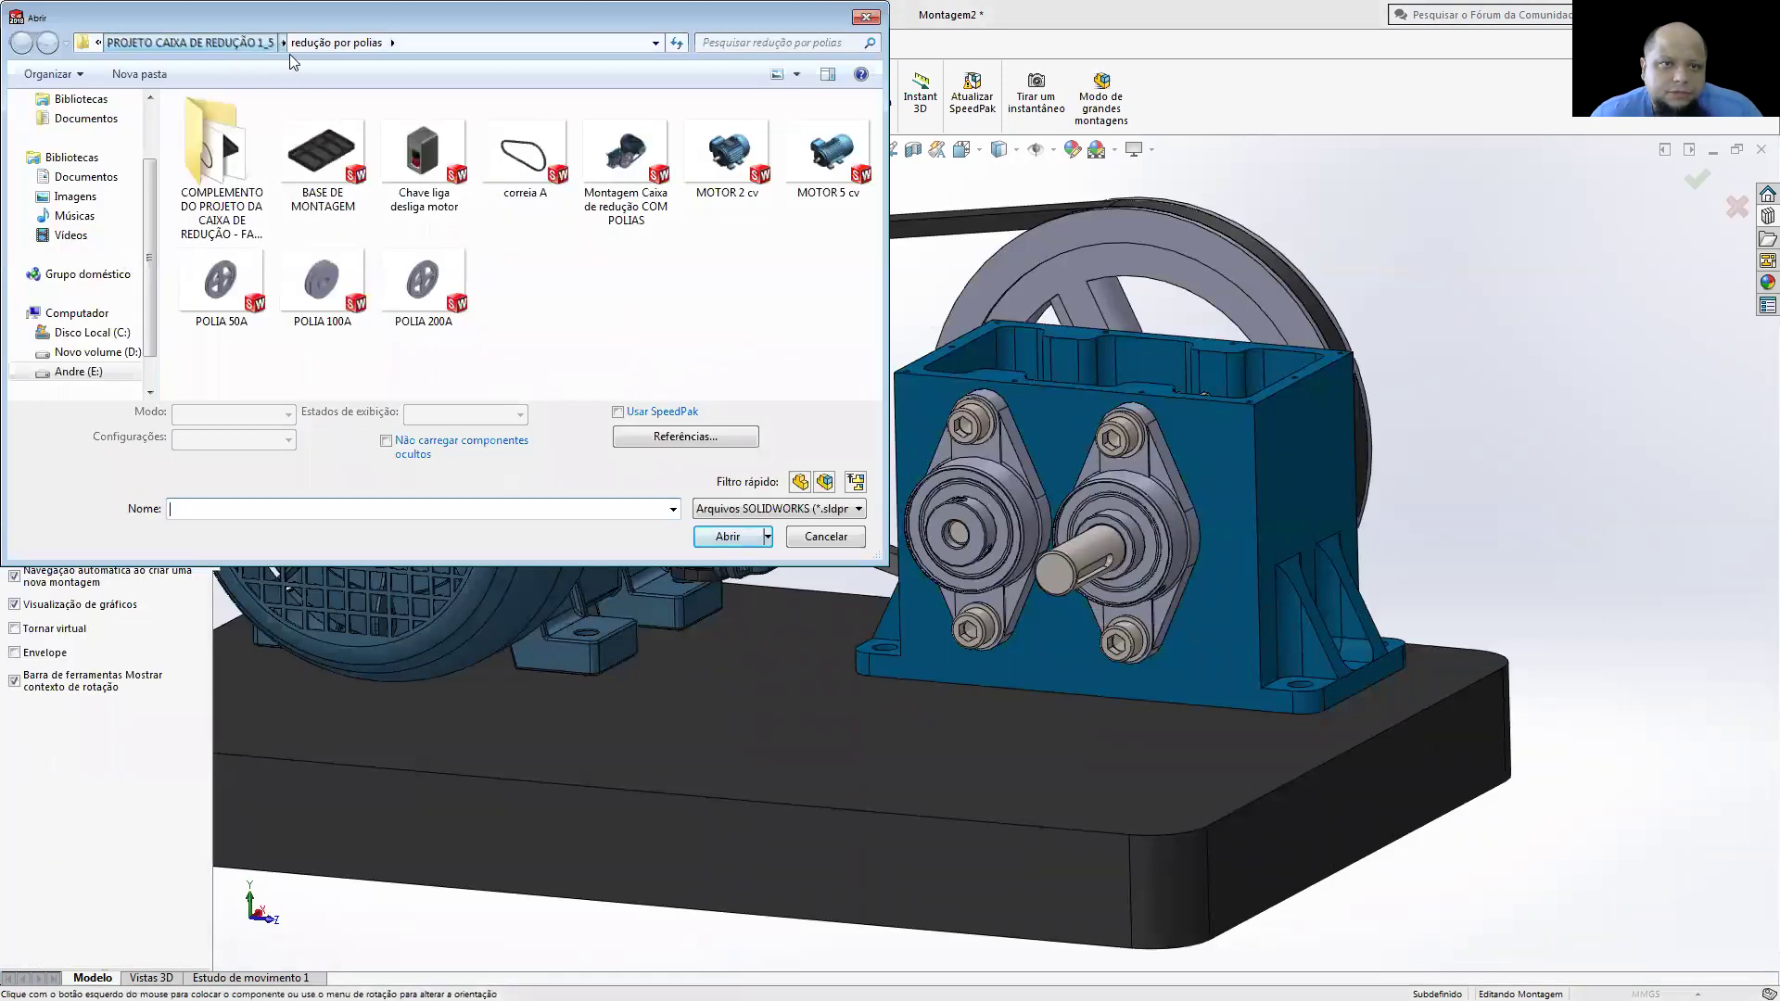
double_click(620, 169)
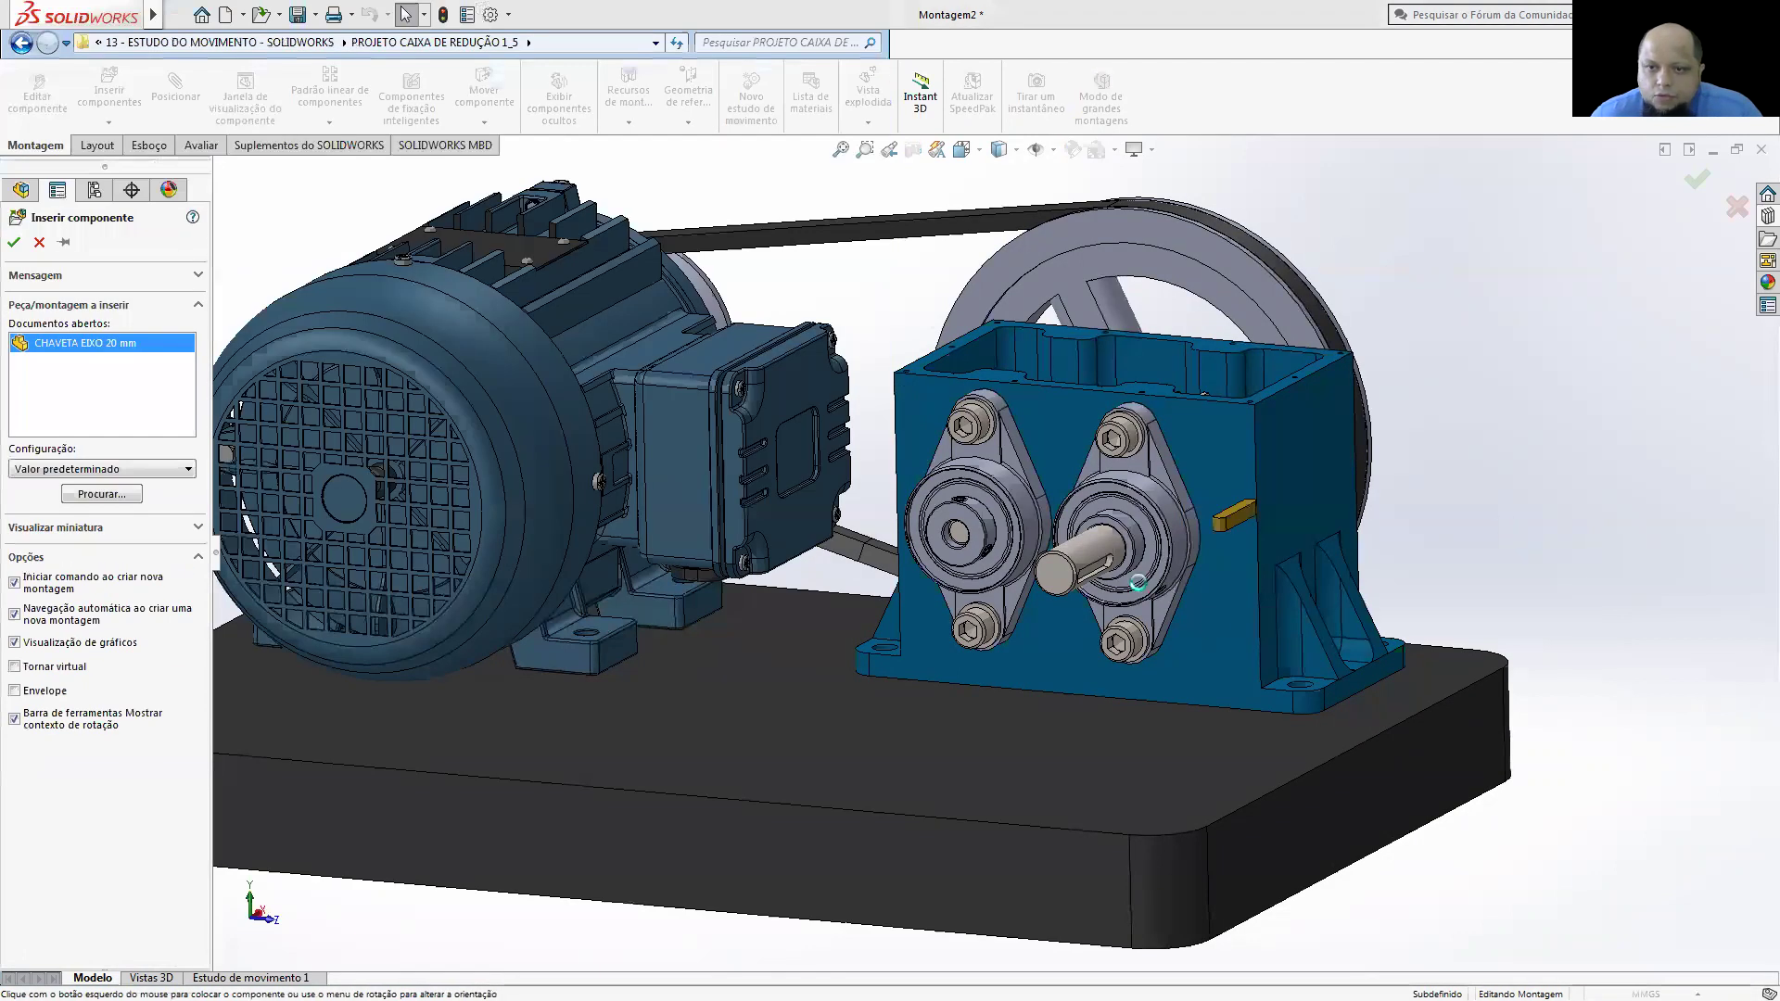
- Place the key beside the gearbox and mate it concentric with the shaft's keyway
click(1506, 526)
scroll(1126, 575, down, 2)
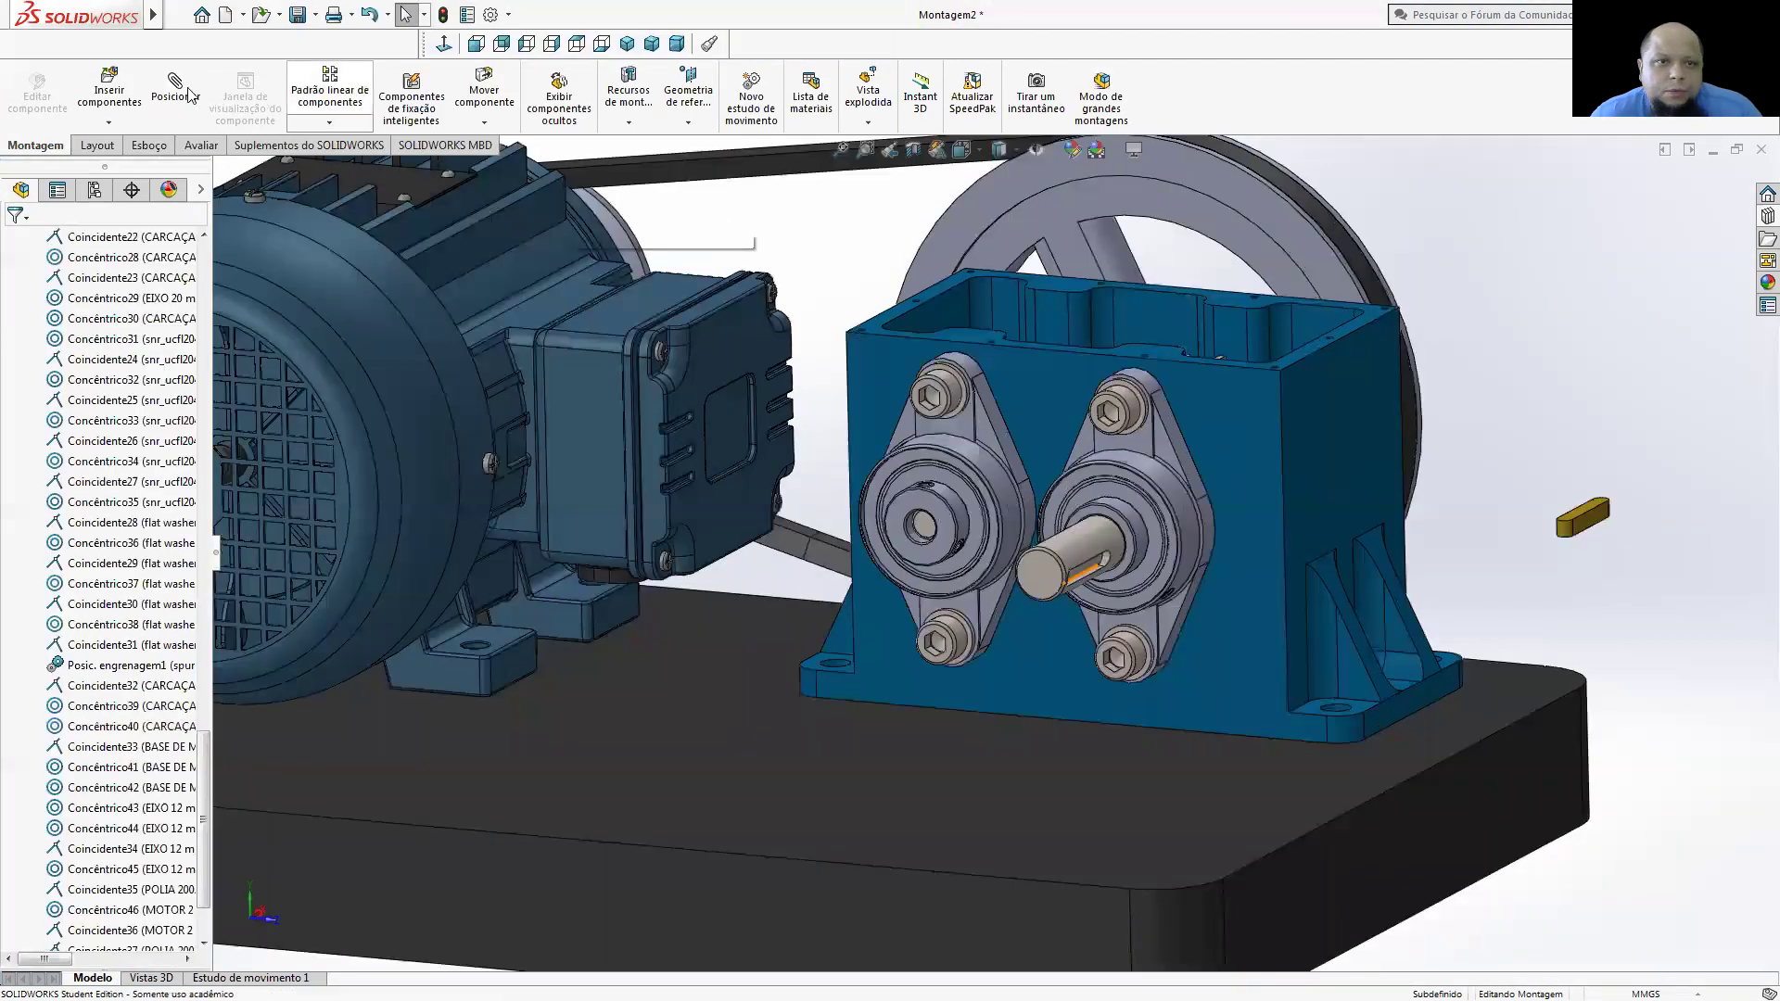
right_drag(1604, 547, 1511, 547)
scroll(1468, 520, down, 2)
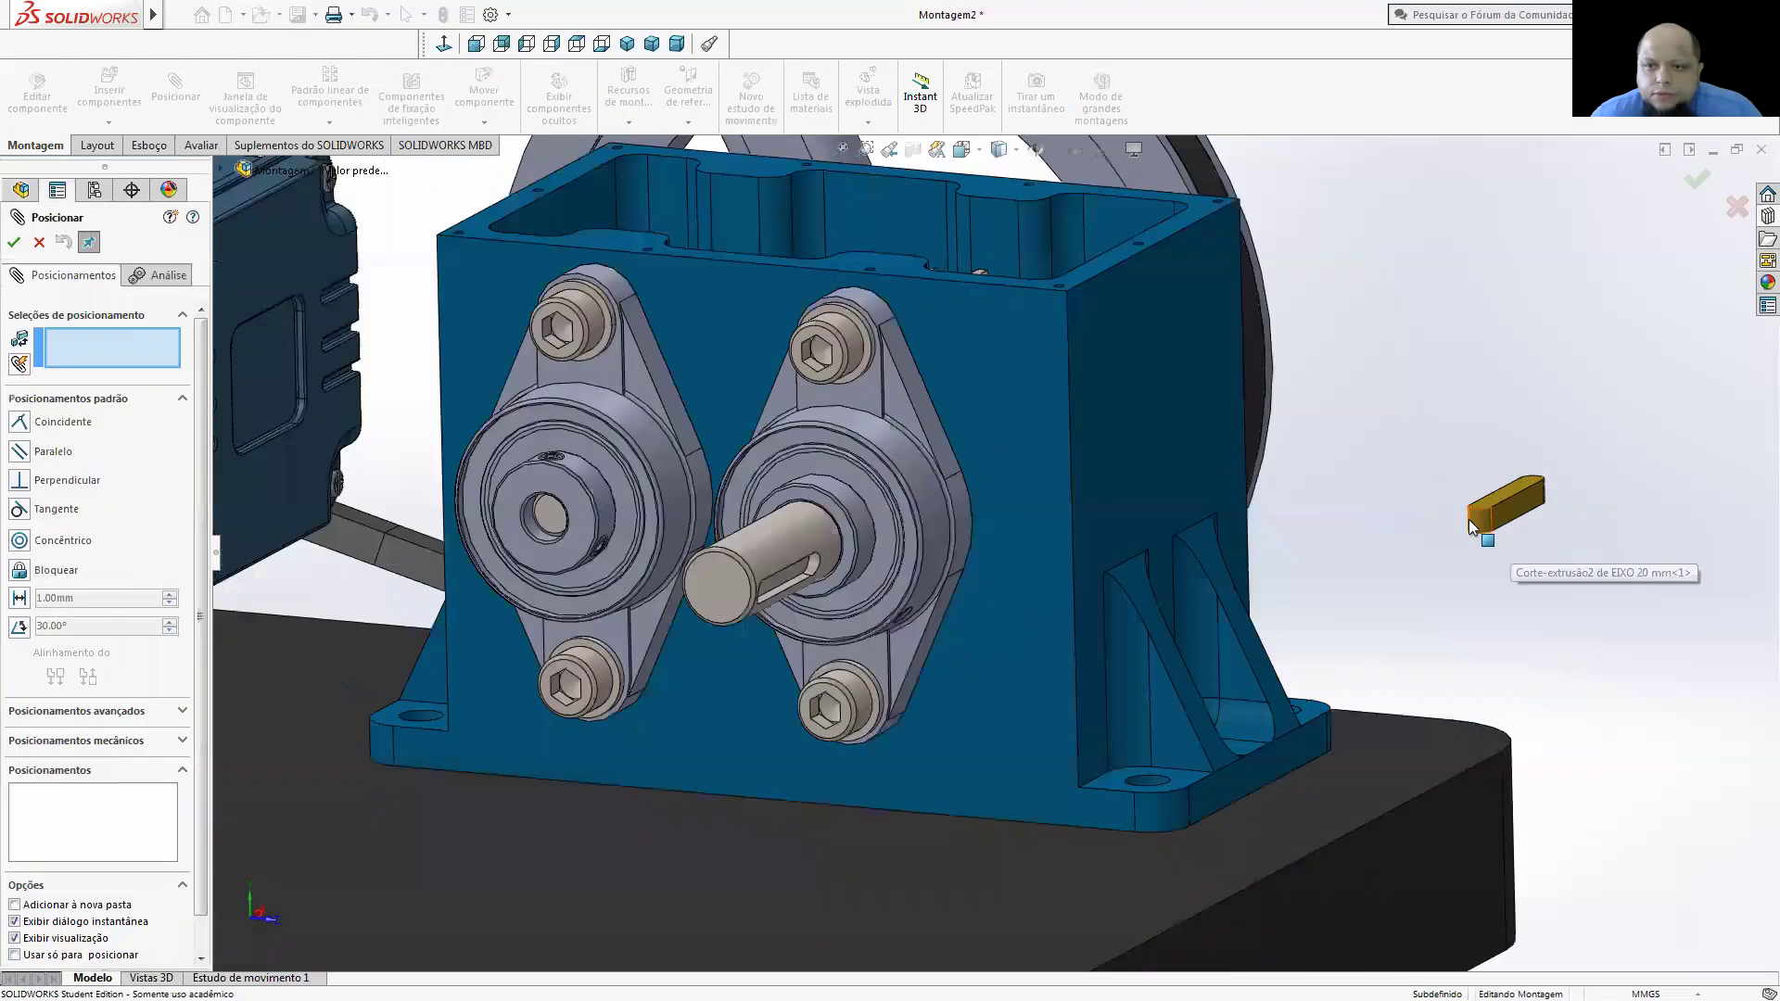
click(813, 562)
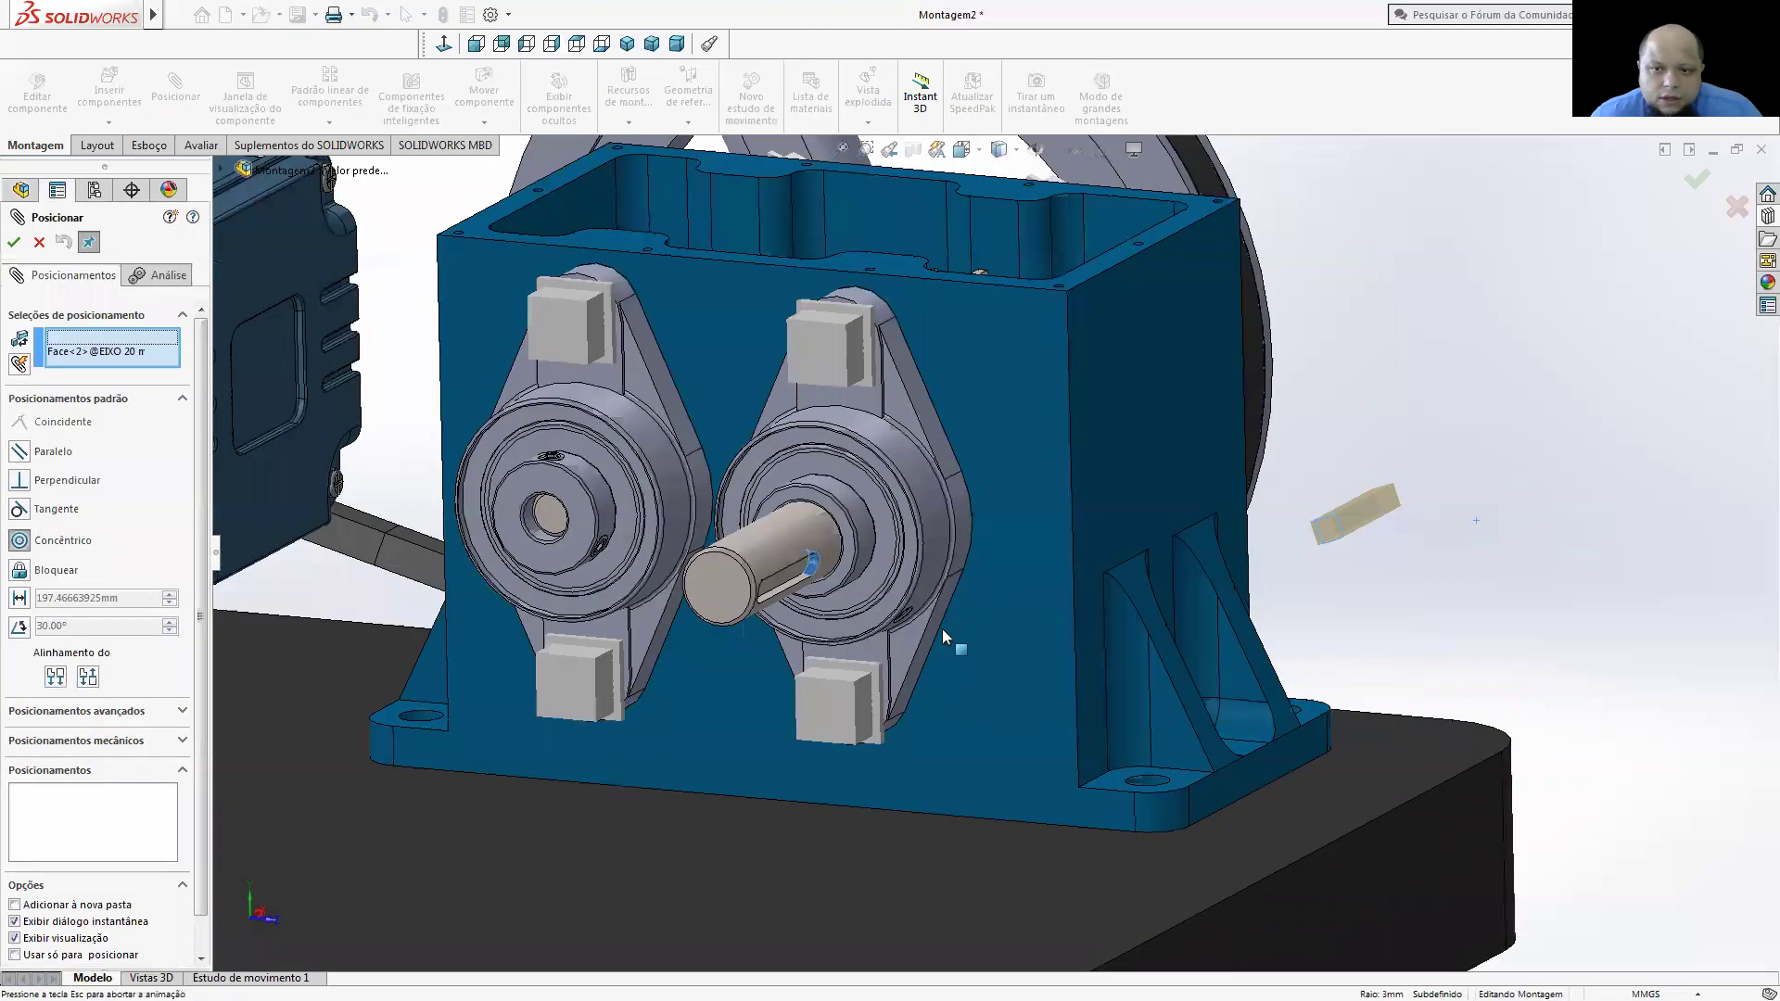
click(1171, 667)
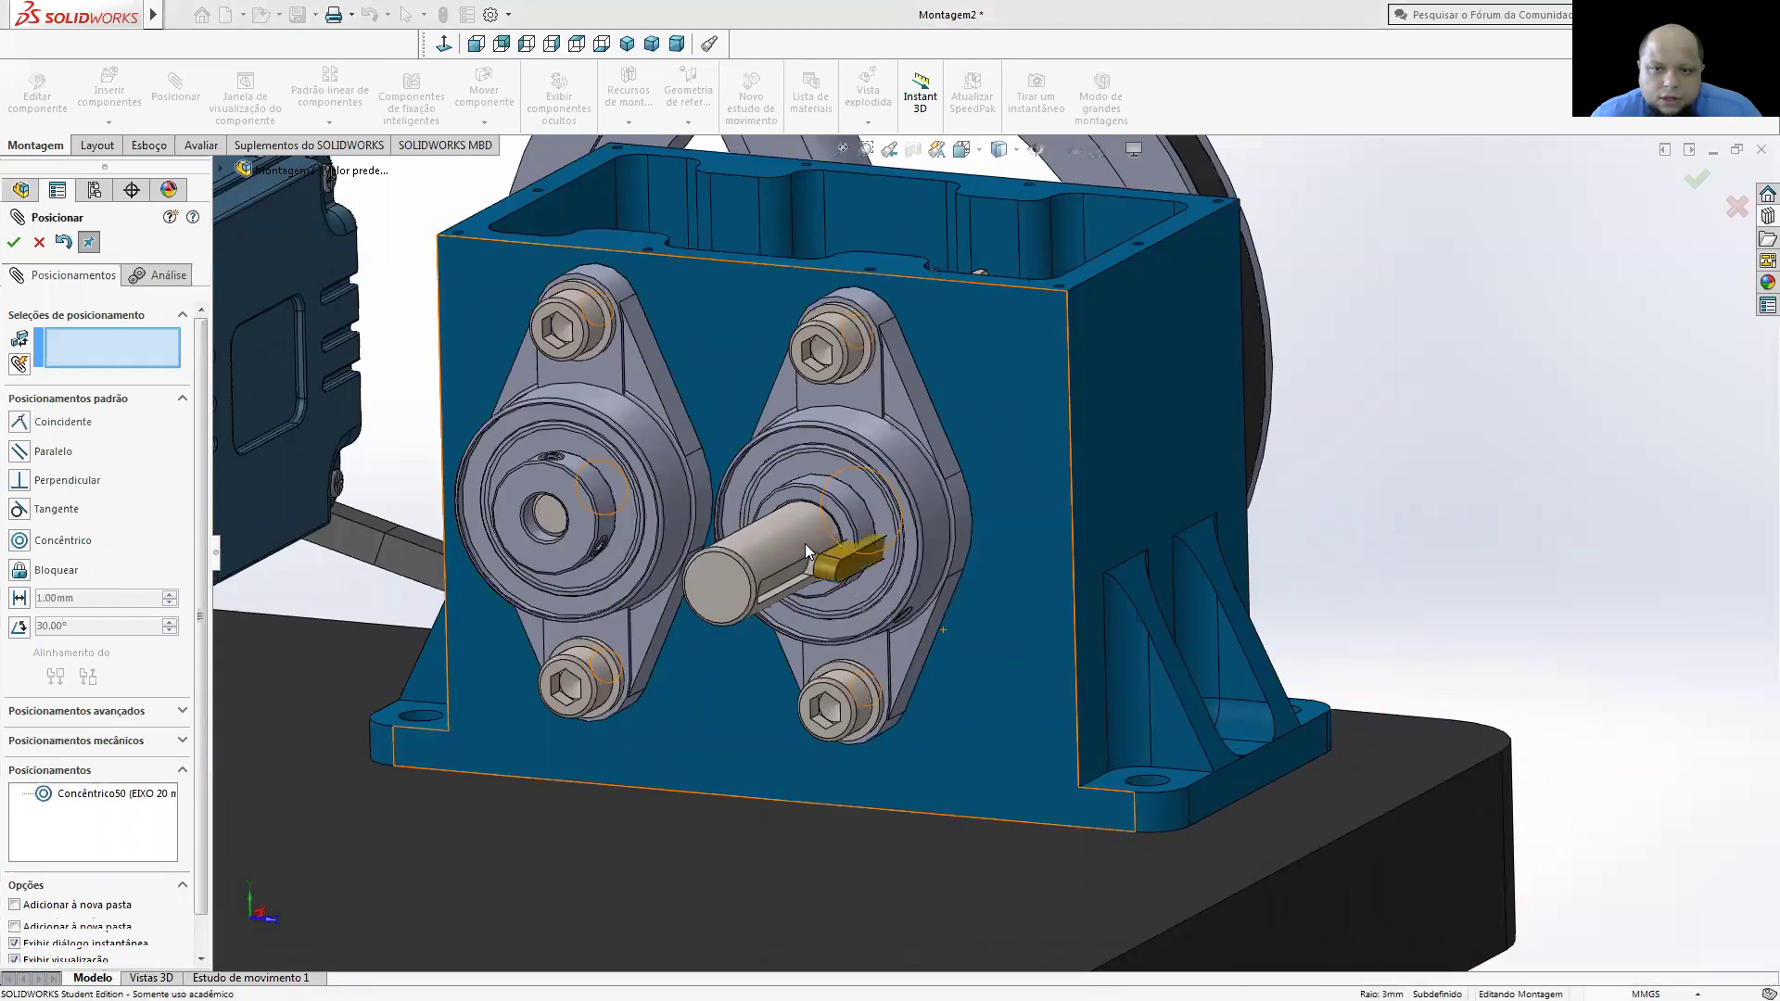
- Add a second concentric mate between the key's rounded end and the keyway's rounded end
mouse_move(862, 544)
mouse_down()
mouse_move(693, 479)
mouse_move(740, 485)
mouse_up()
middle_drag(663, 631, 673, 619)
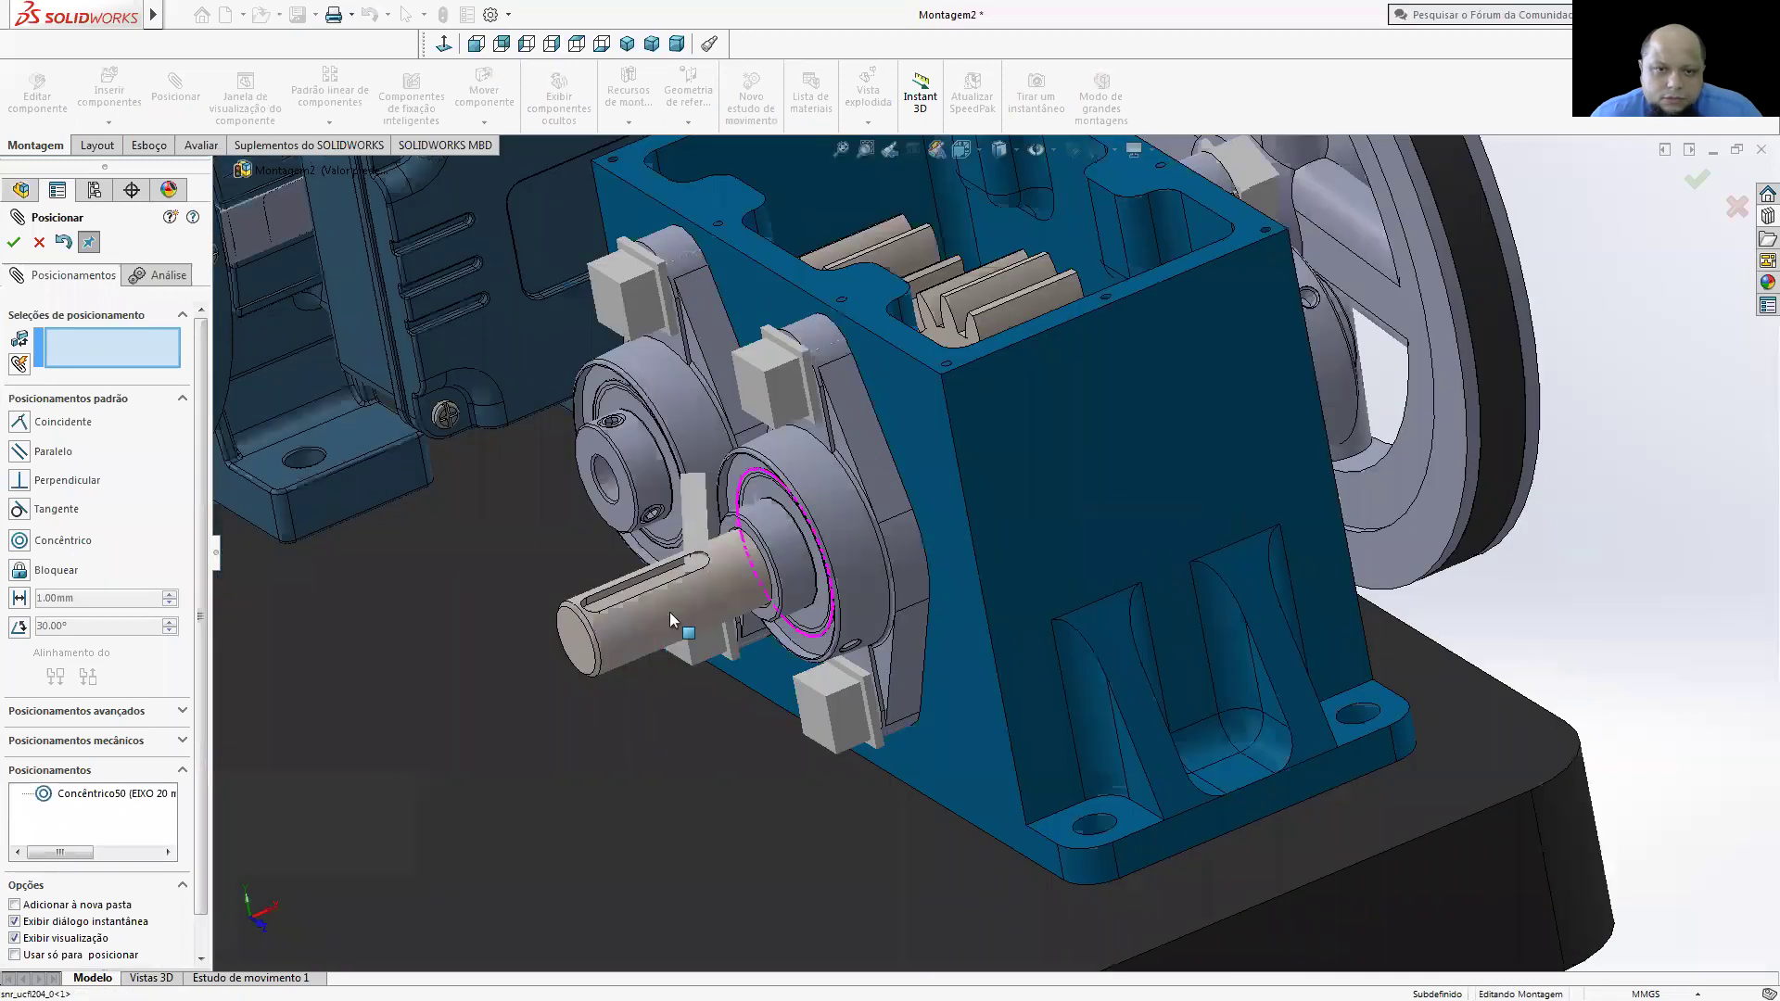
middle_drag(706, 539, 766, 609)
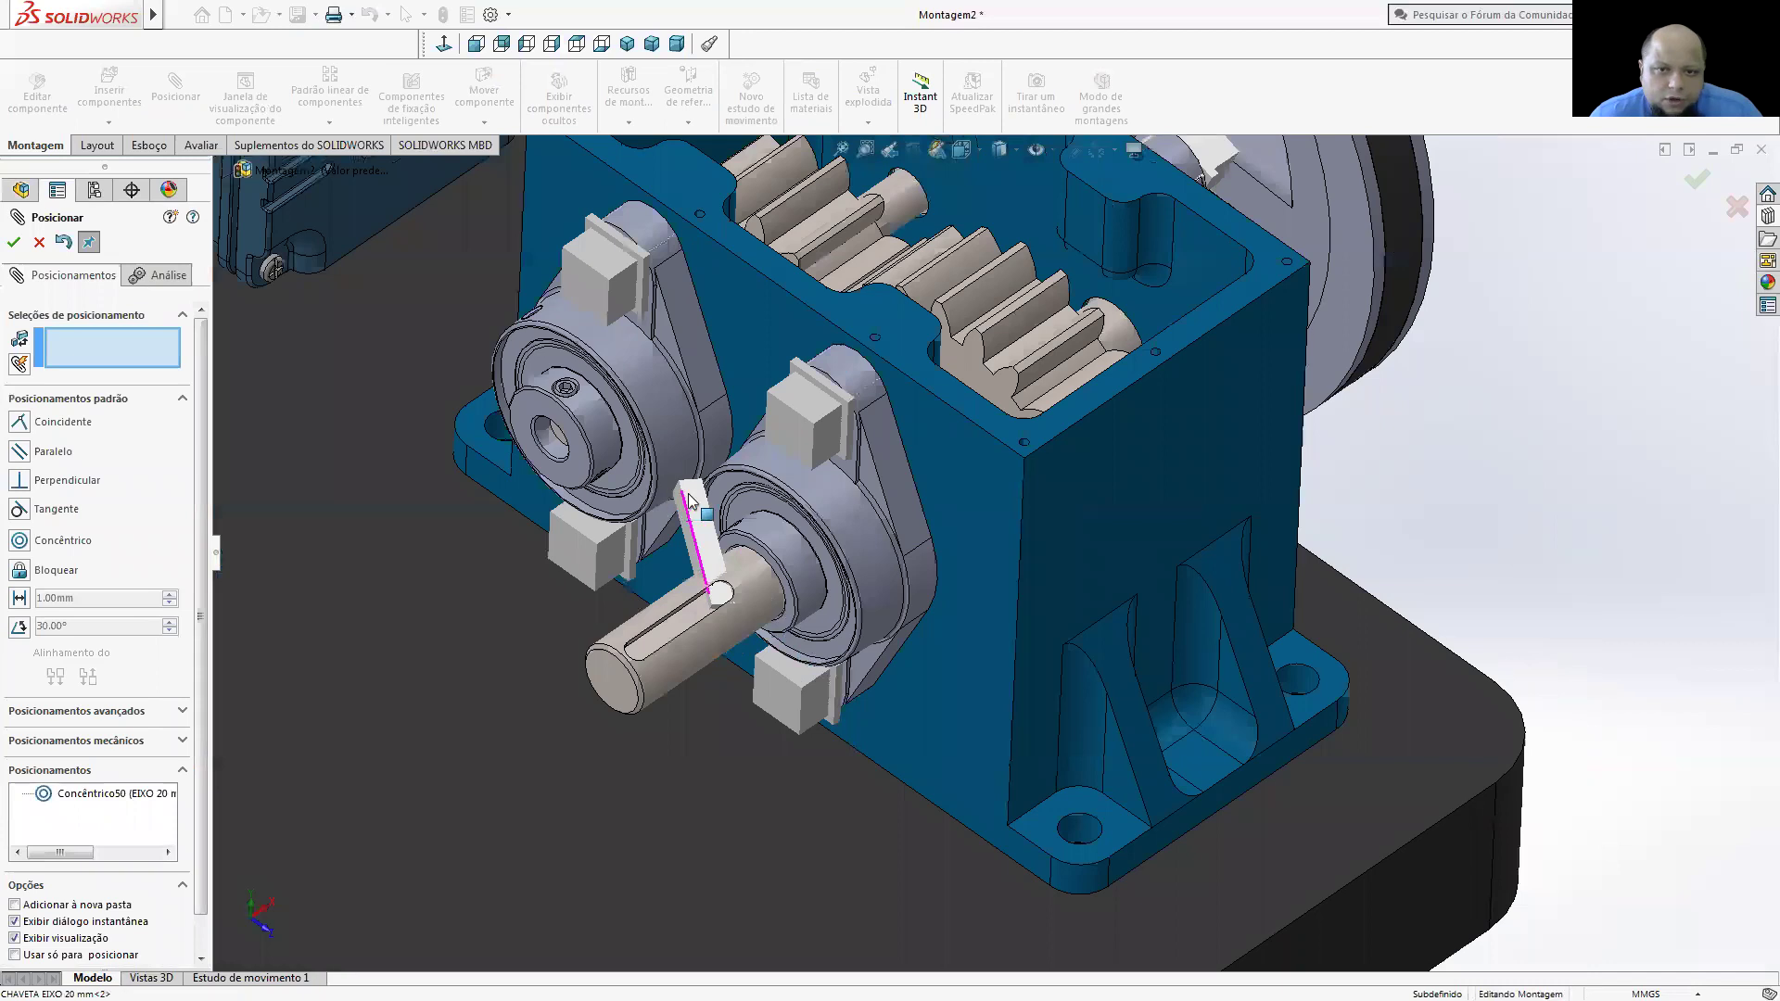
middle_drag(688, 500, 714, 501)
click(762, 593)
middle_drag(763, 593, 696, 612)
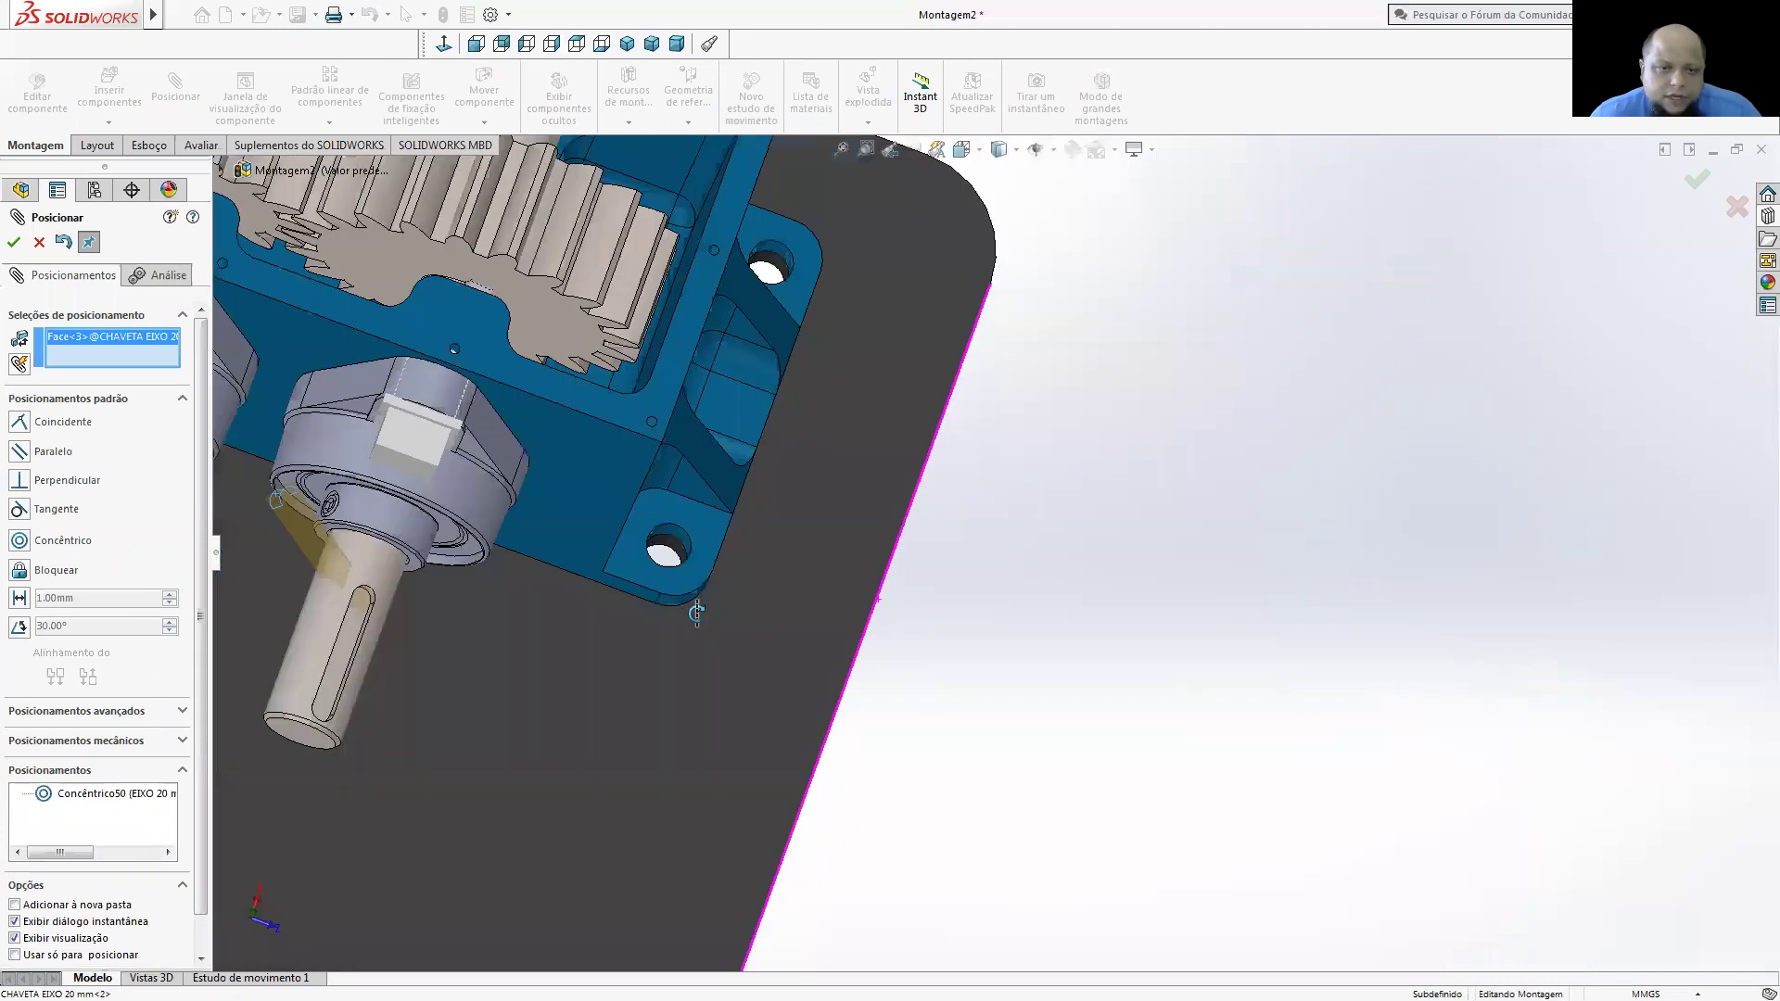
middle_drag(556, 604, 553, 653)
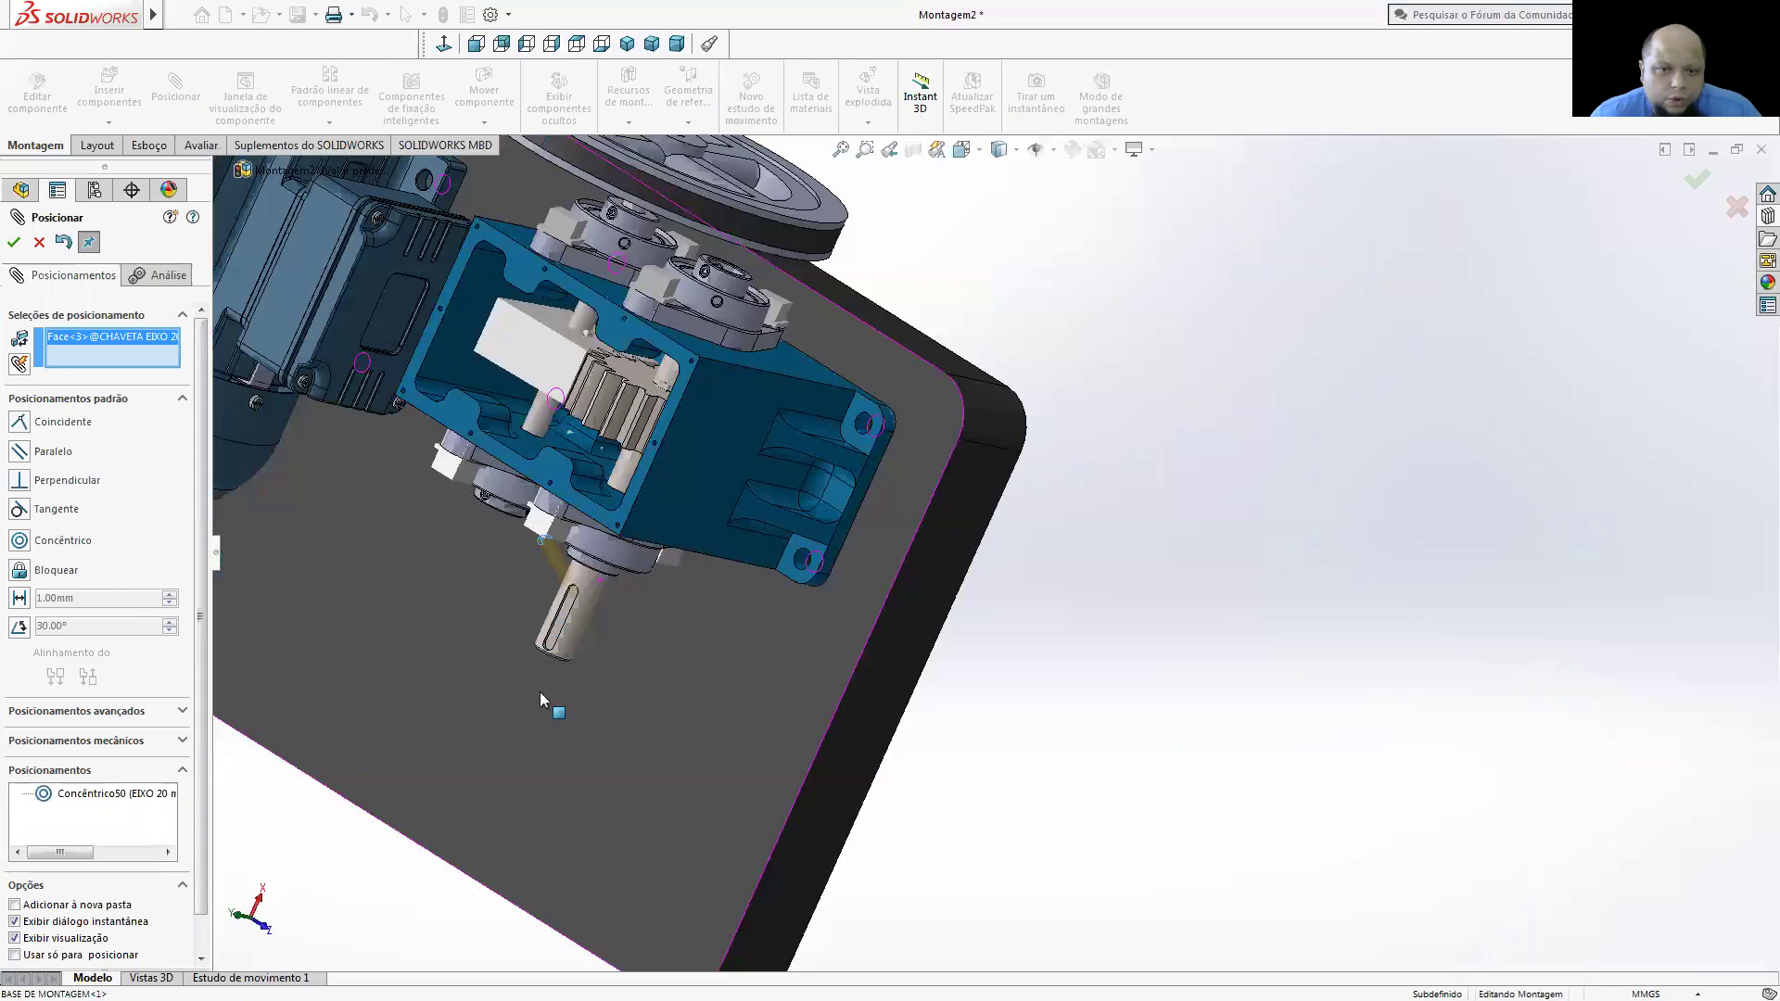
scroll(705, 616, down, 5)
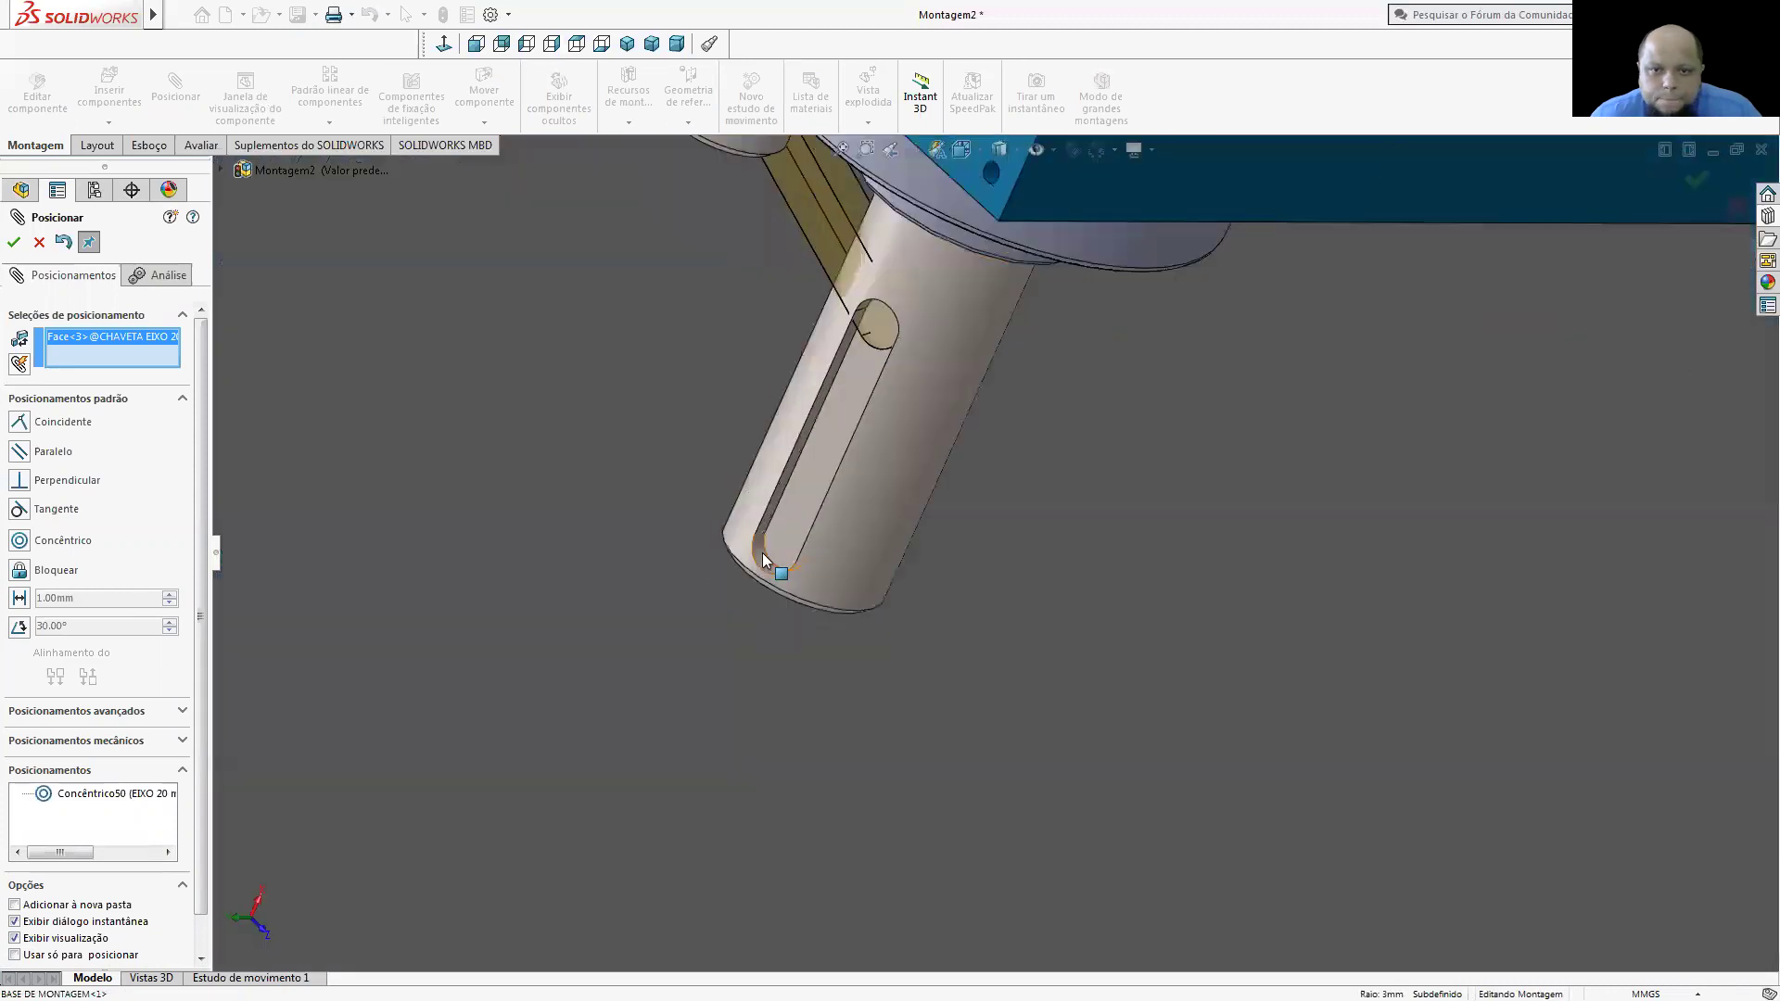
click(762, 552)
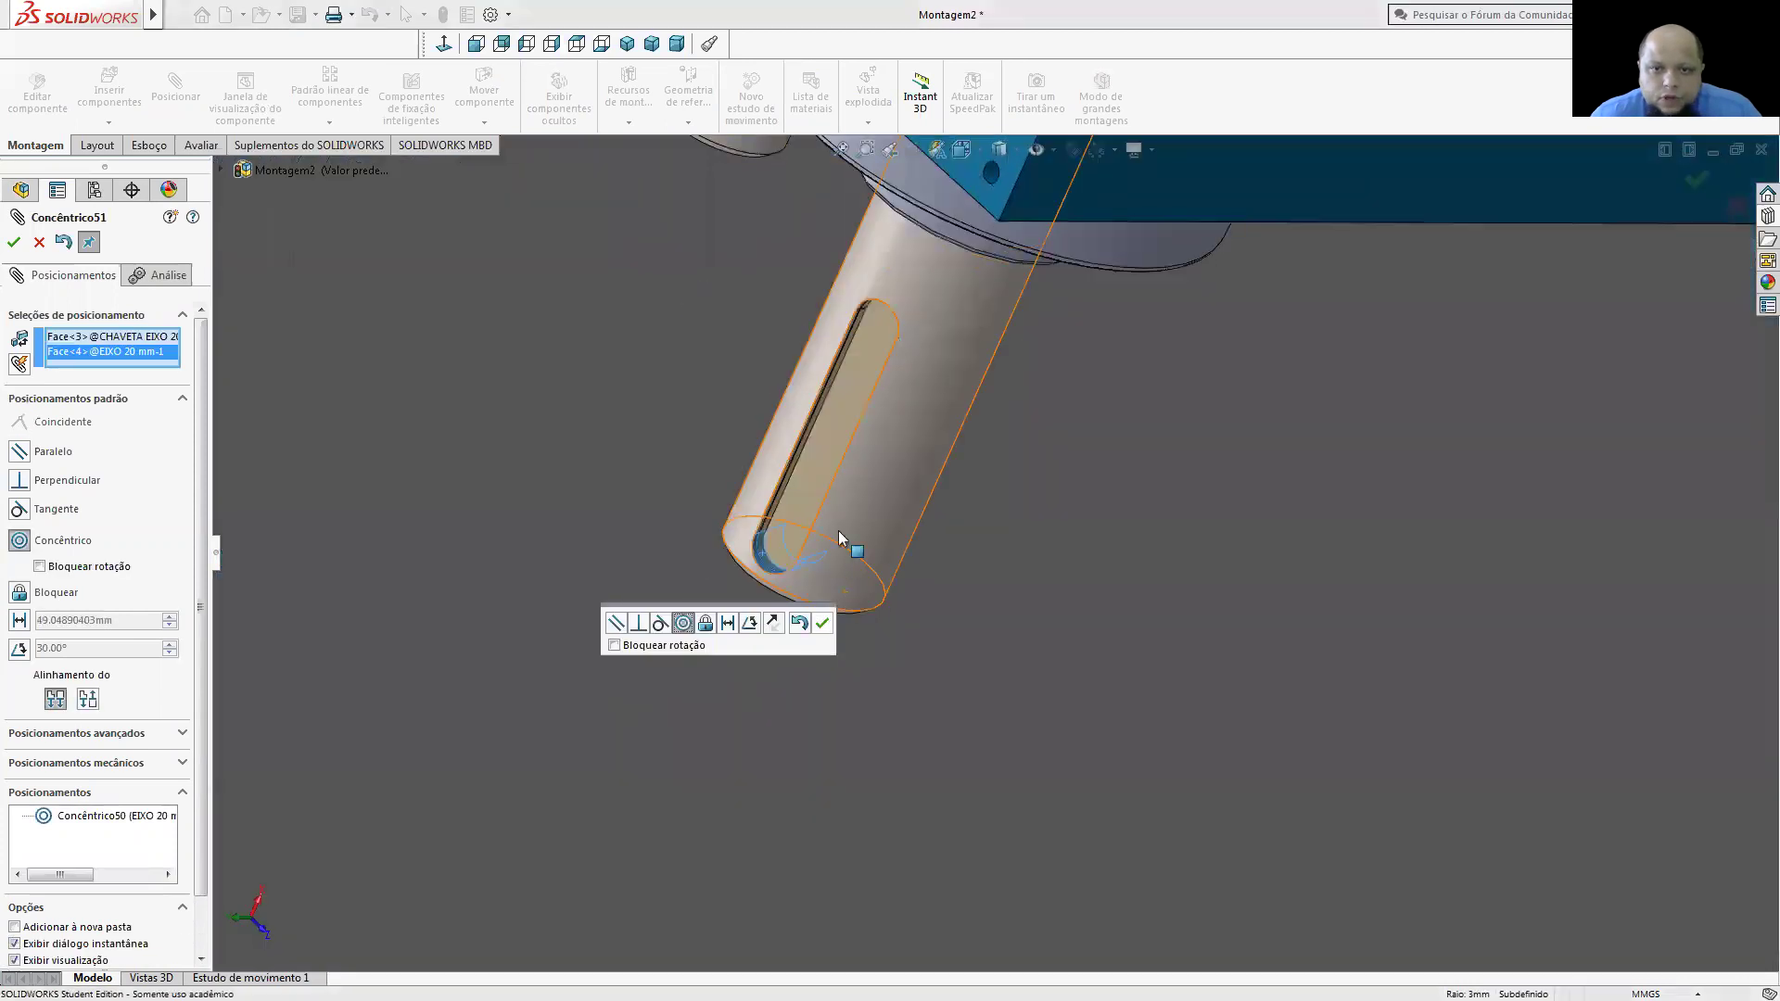
key(Return)
- Make the key's flat face coincident with the keyway's flat face and finish mating
drag(807, 469, 630, 448)
click(827, 432)
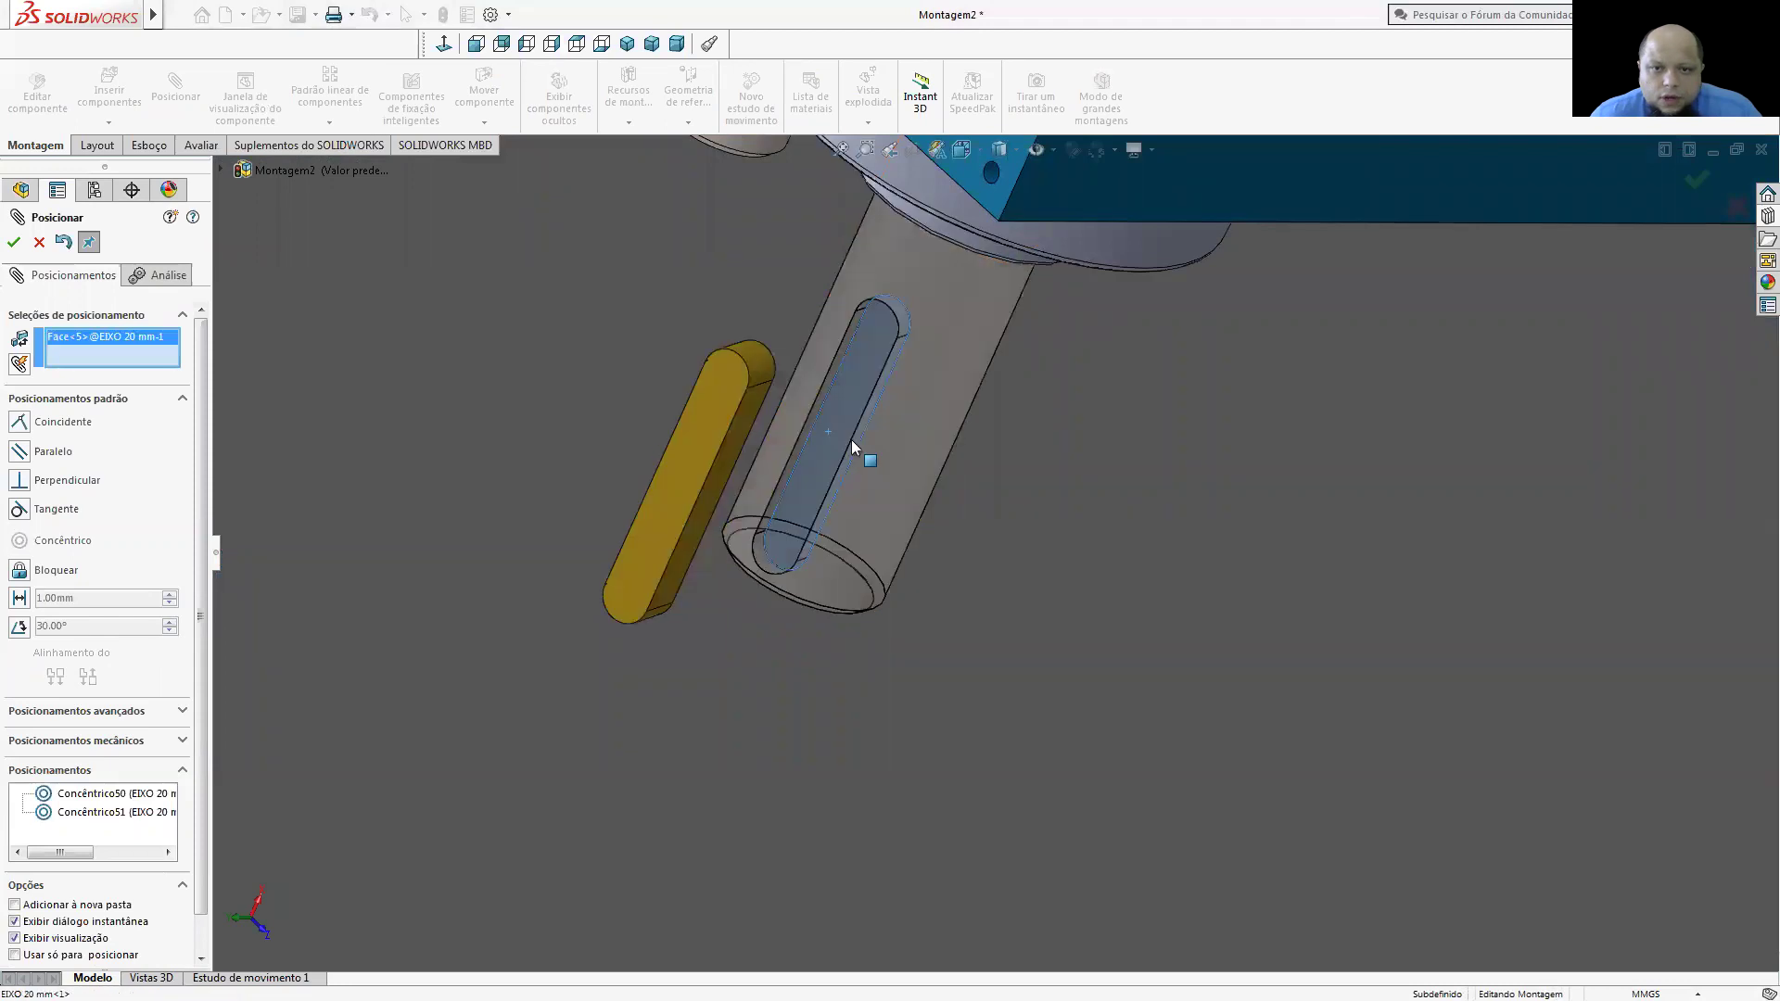
mouse_move(852, 442)
middle_down()
mouse_move(998, 413)
mouse_move(1073, 429)
mouse_move(1237, 534)
mouse_move(1536, 500)
middle_up()
scroll(1237, 534, up, 3)
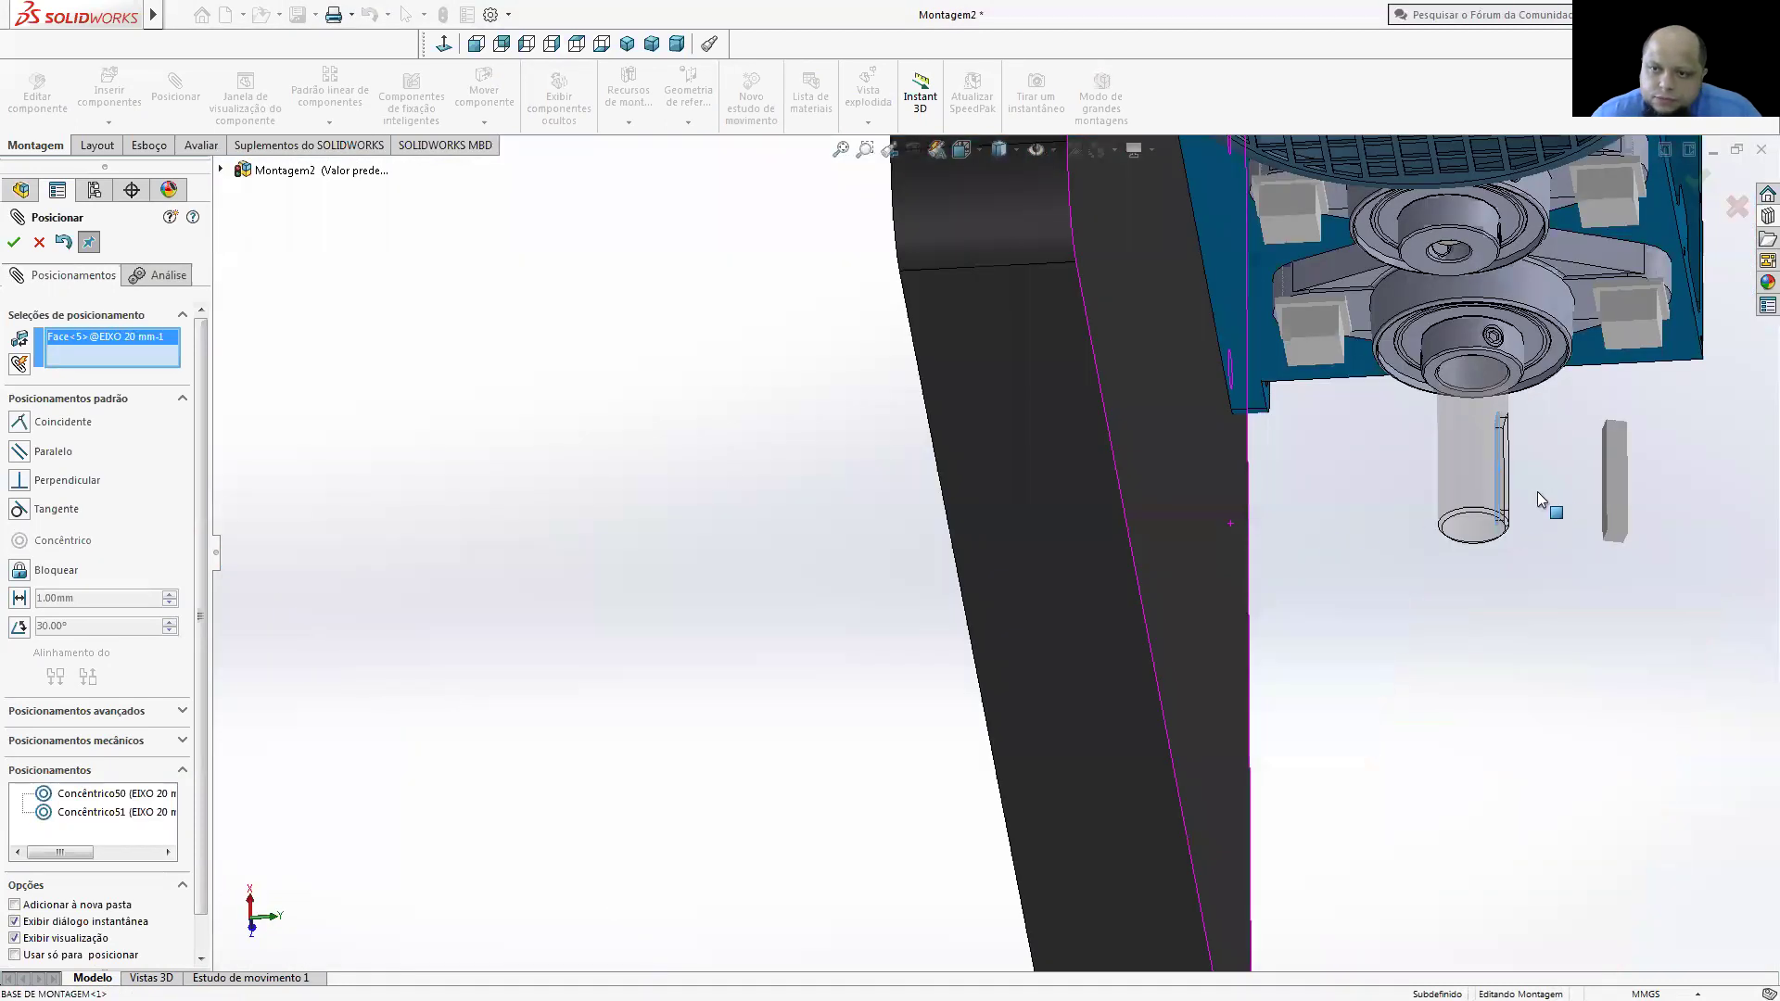
scroll(1621, 524, down, 5)
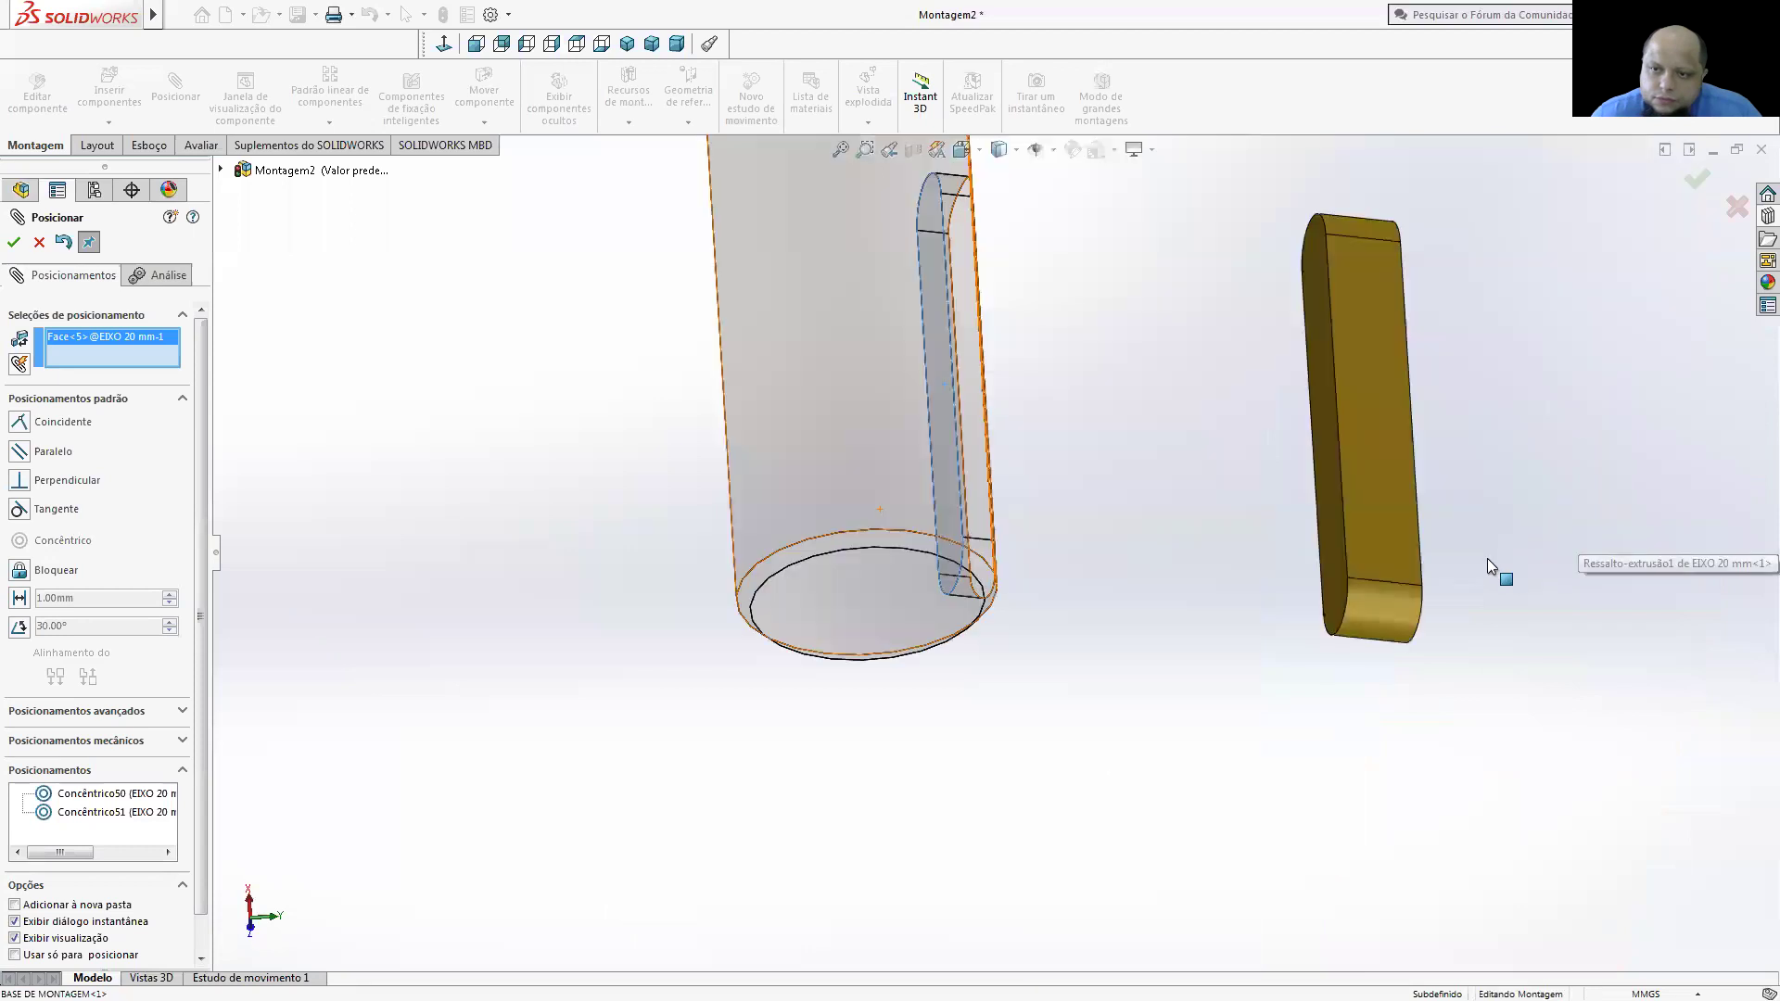
click(1344, 578)
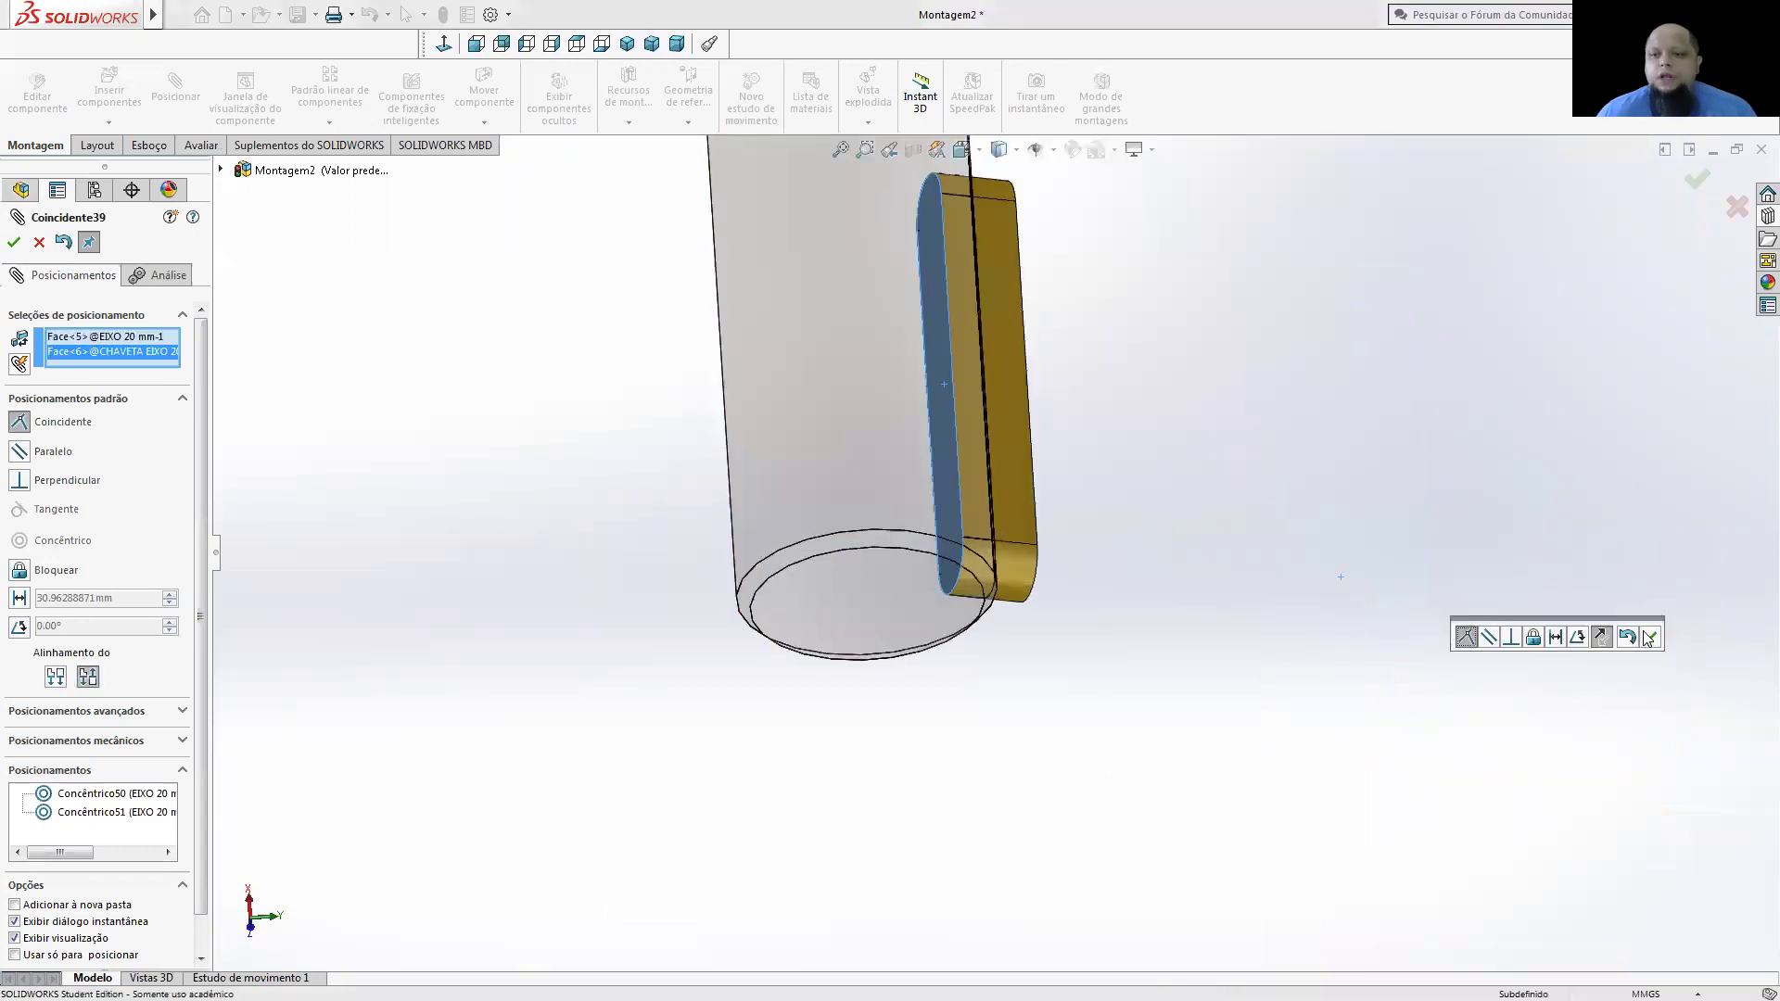
click(1650, 637)
scroll(1305, 608, up, 3)
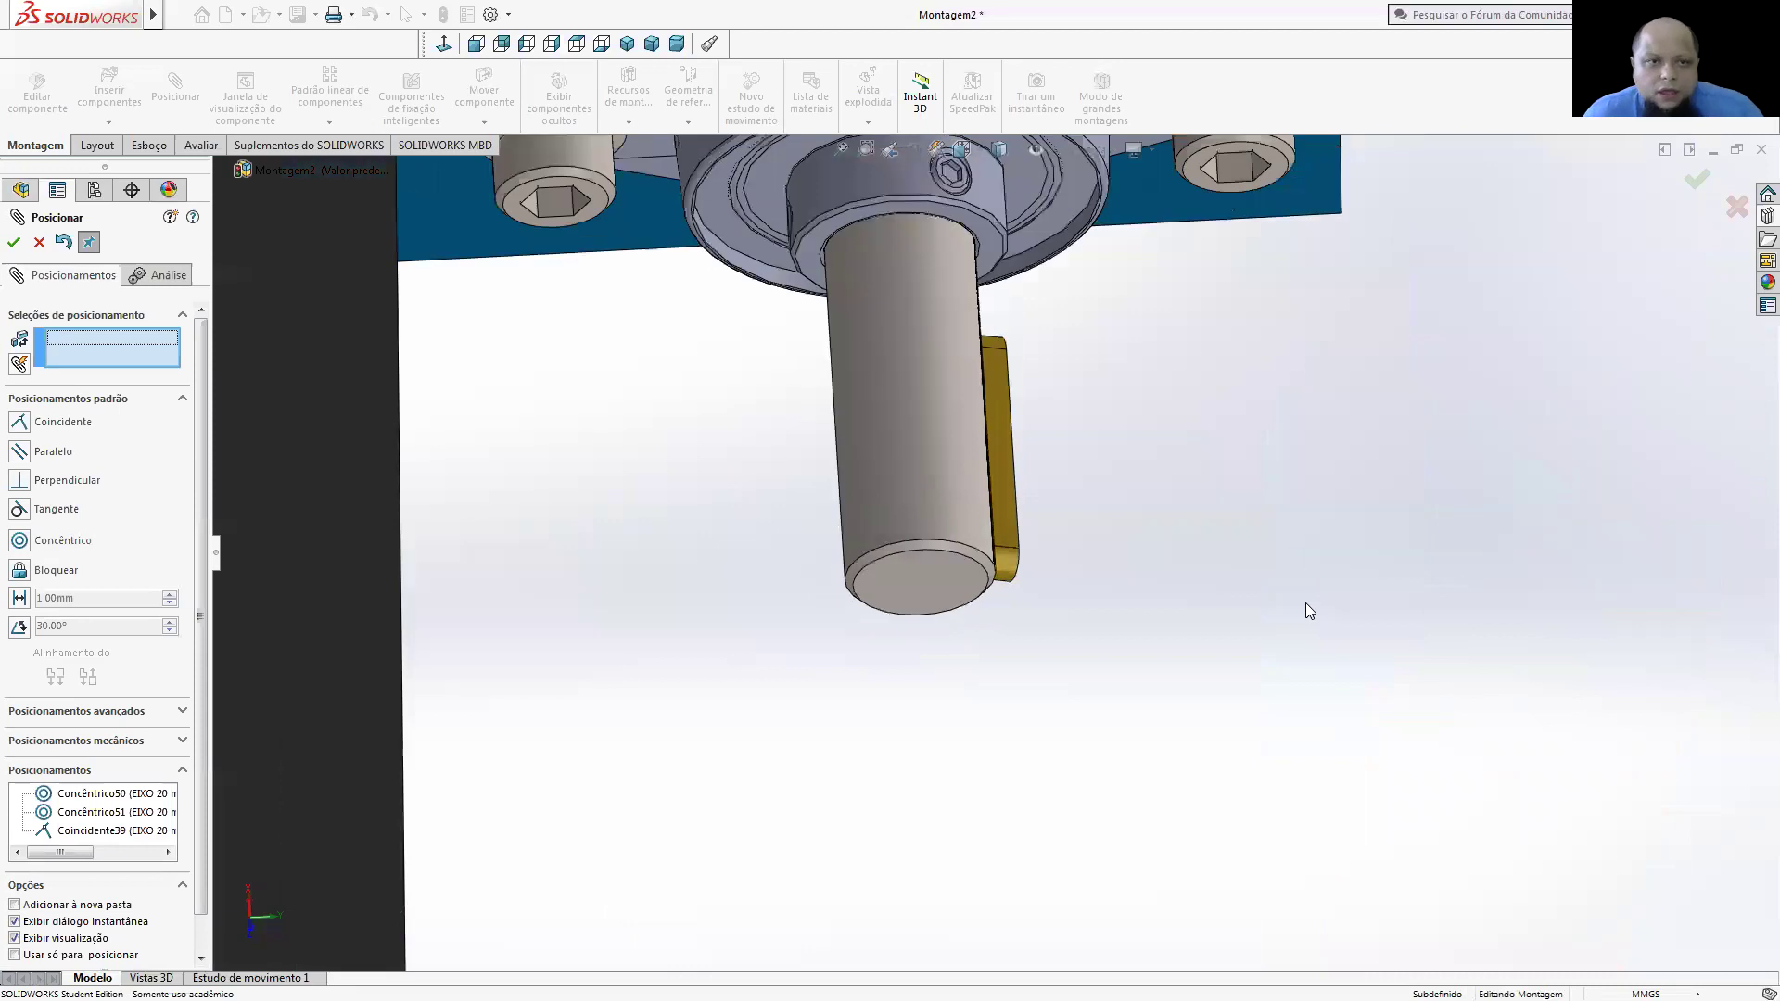
click(14, 242)
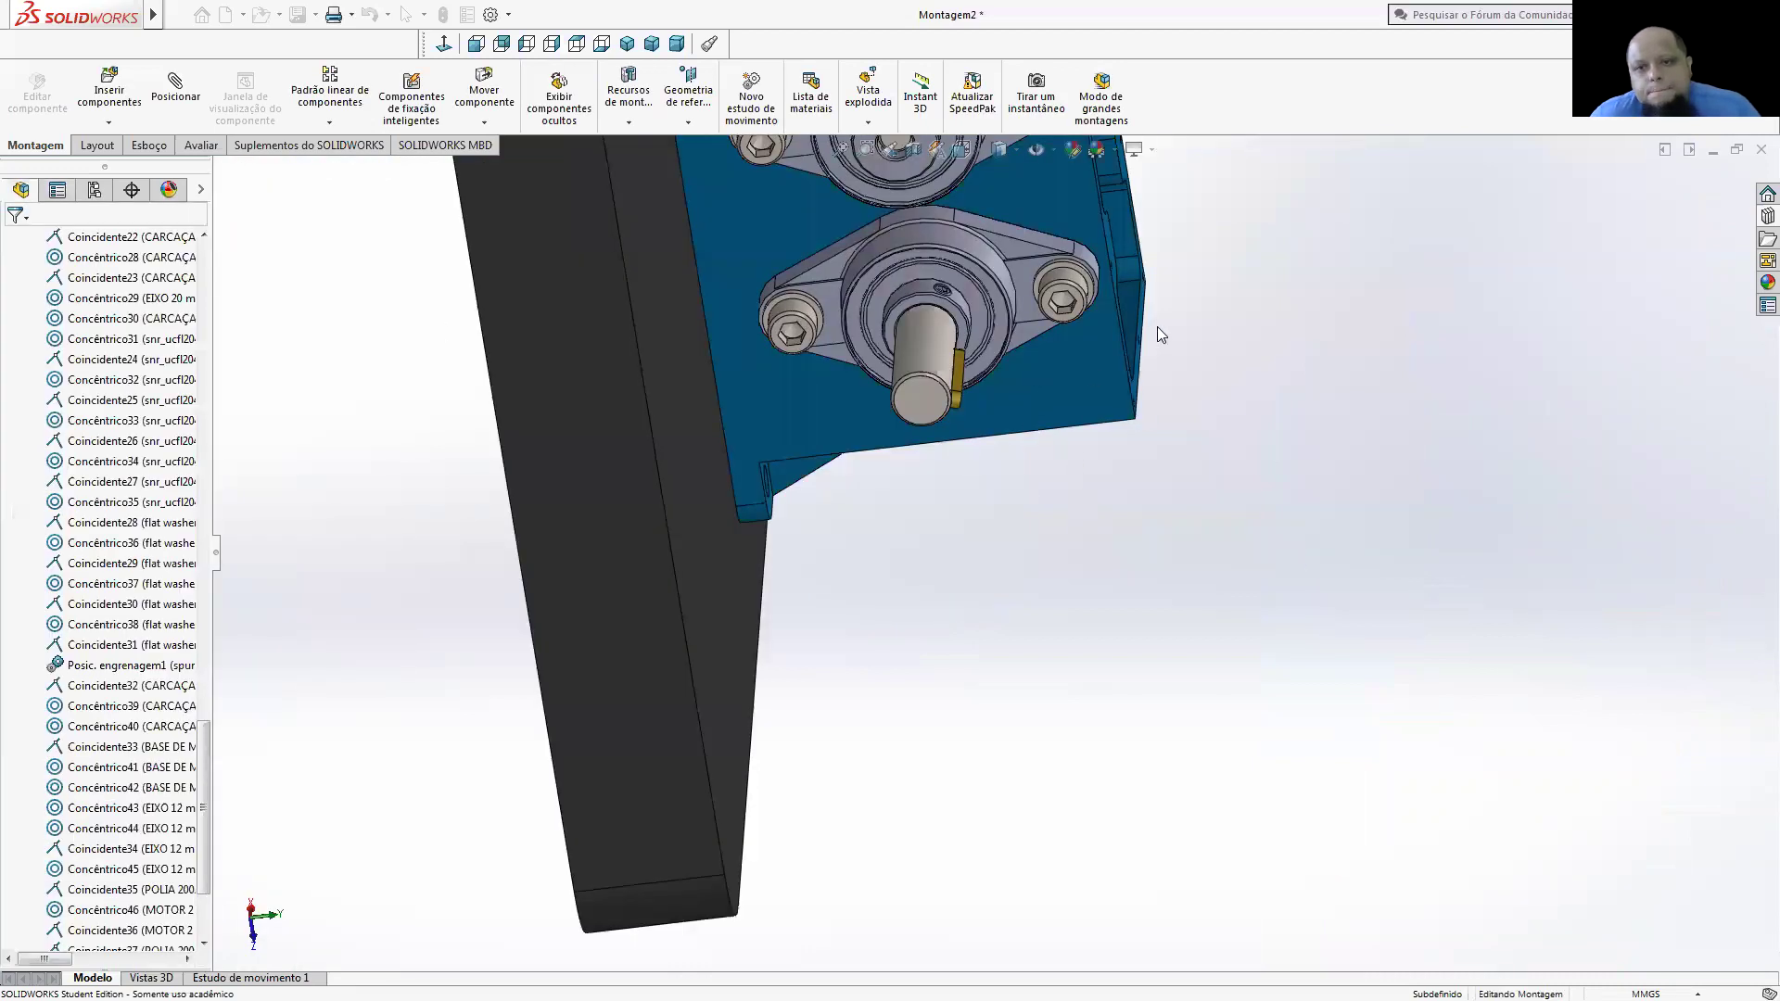
- Drag a spur gear from the Toolbox gears library into the isometric assembly view
key(ctrl+3)
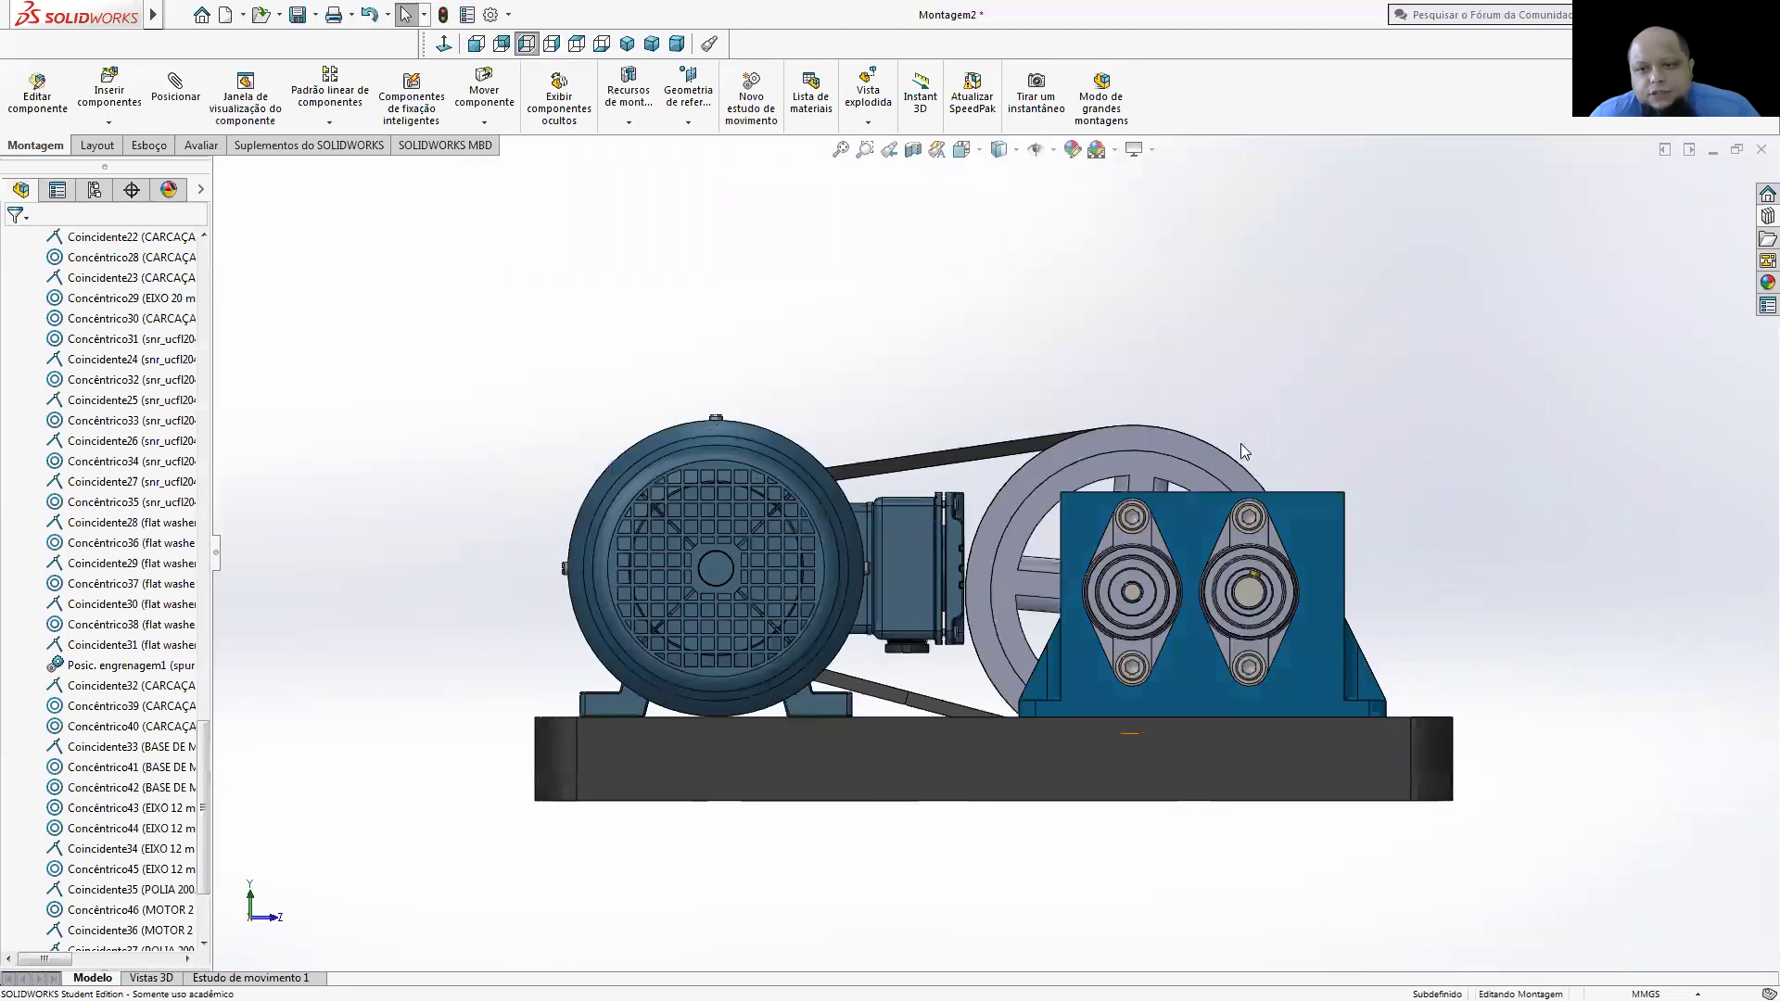
key(ctrl+7)
click(1766, 217)
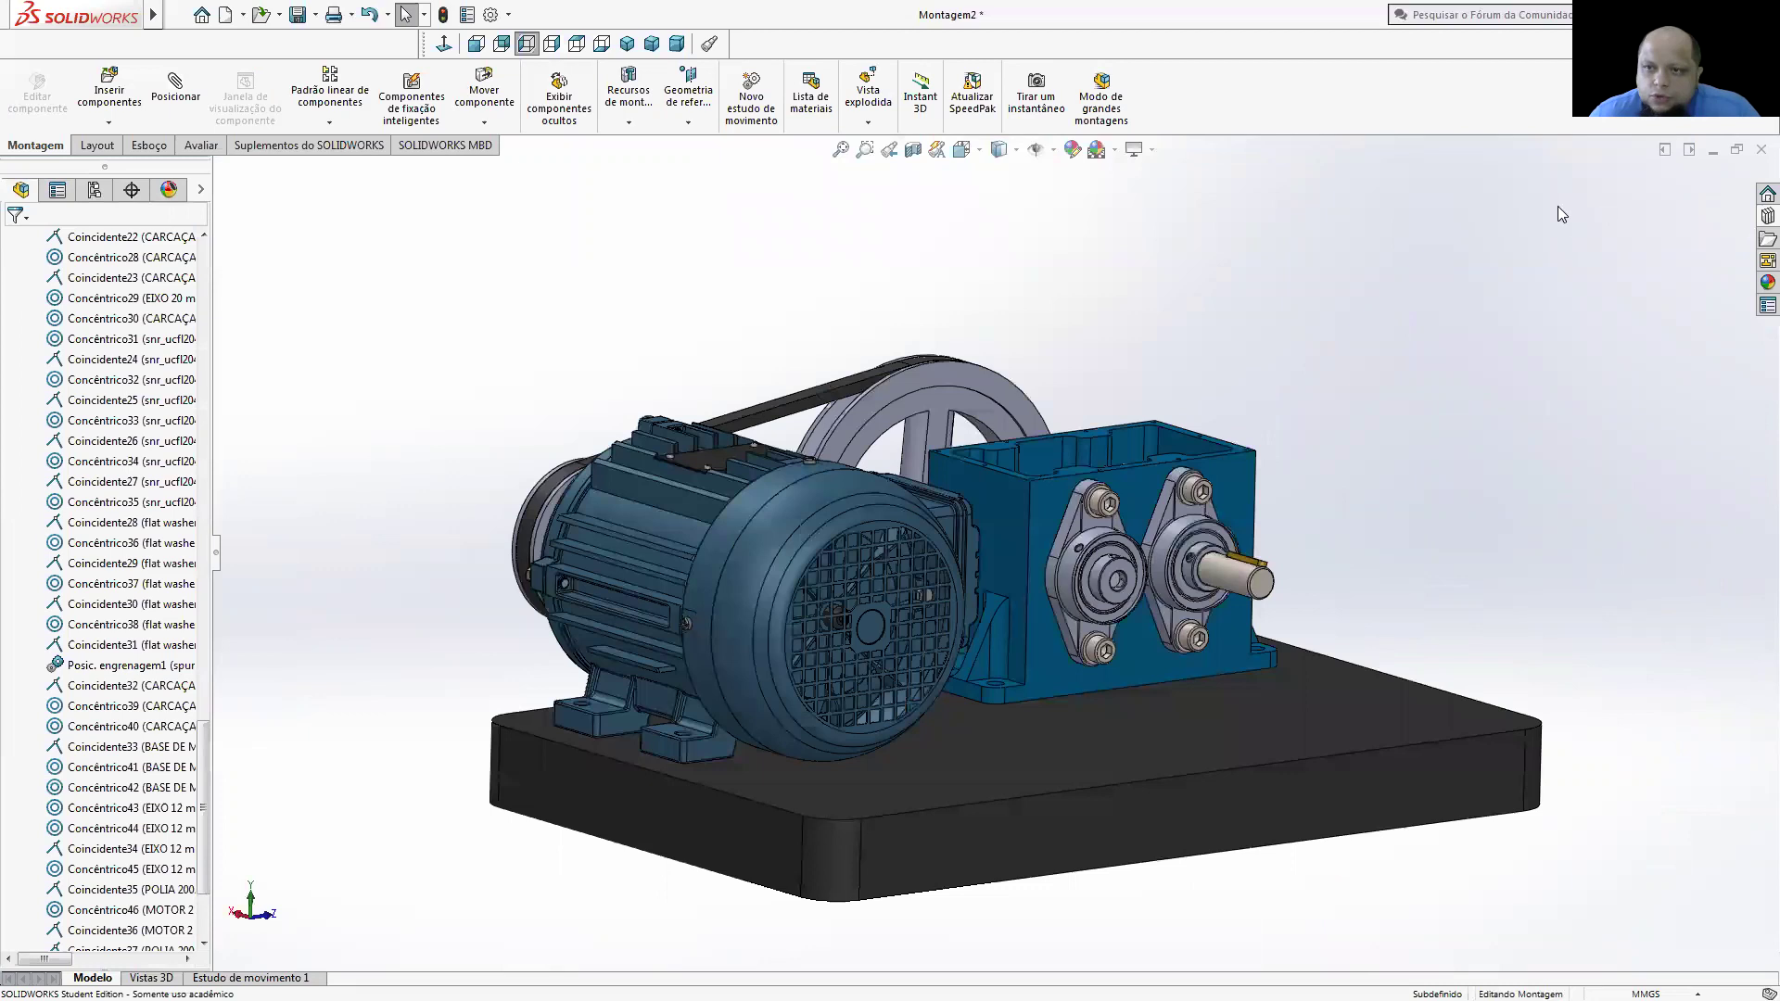
click(1624, 267)
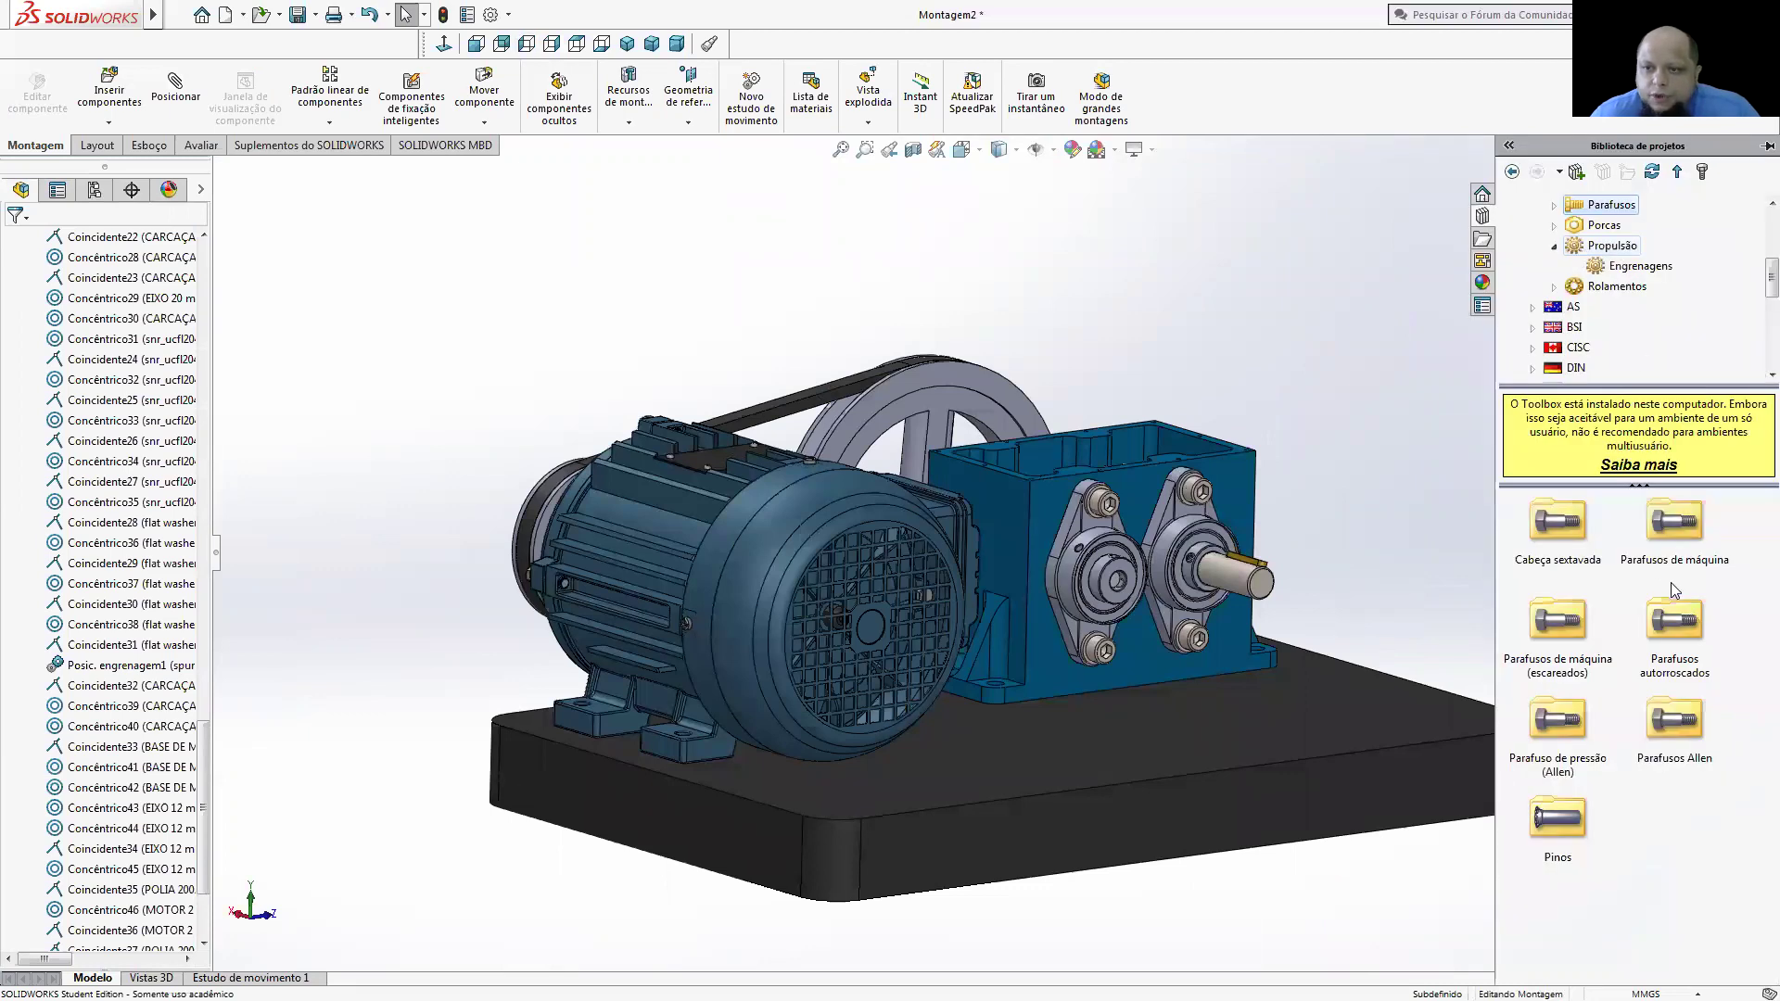
drag(1677, 640, 1444, 488)
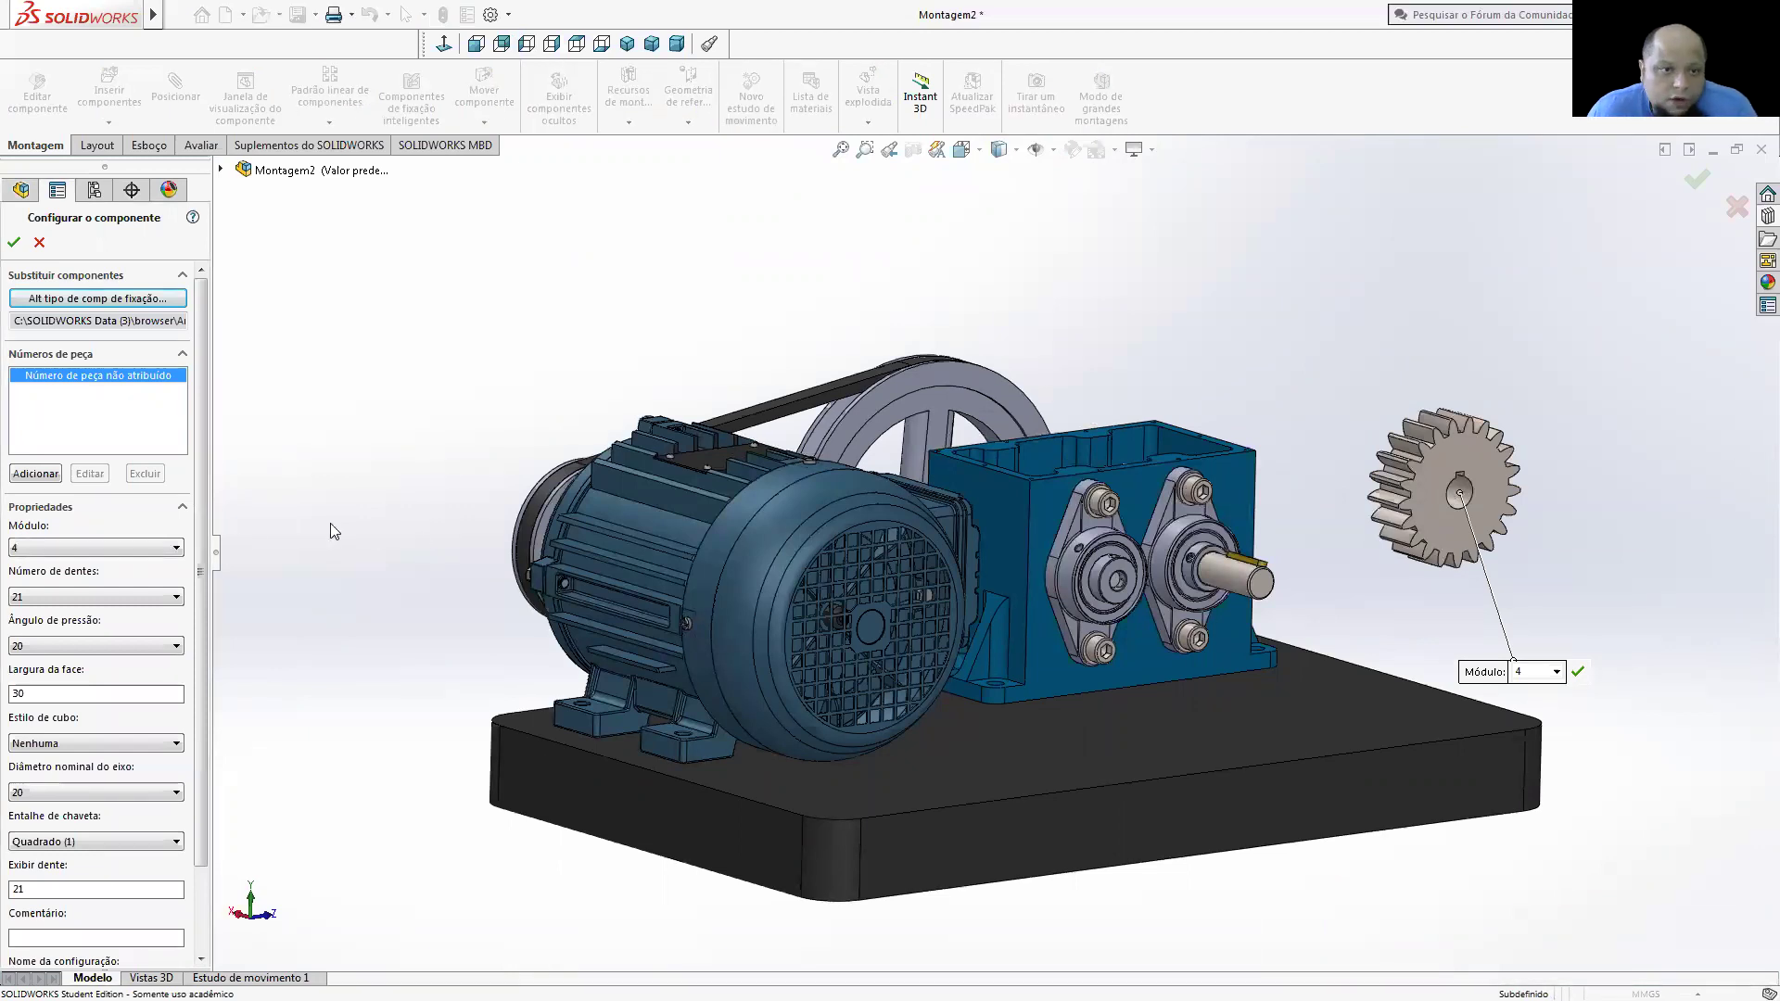
- Configure the spur gear with module 5, 20 teeth and face width 20
click(100, 547)
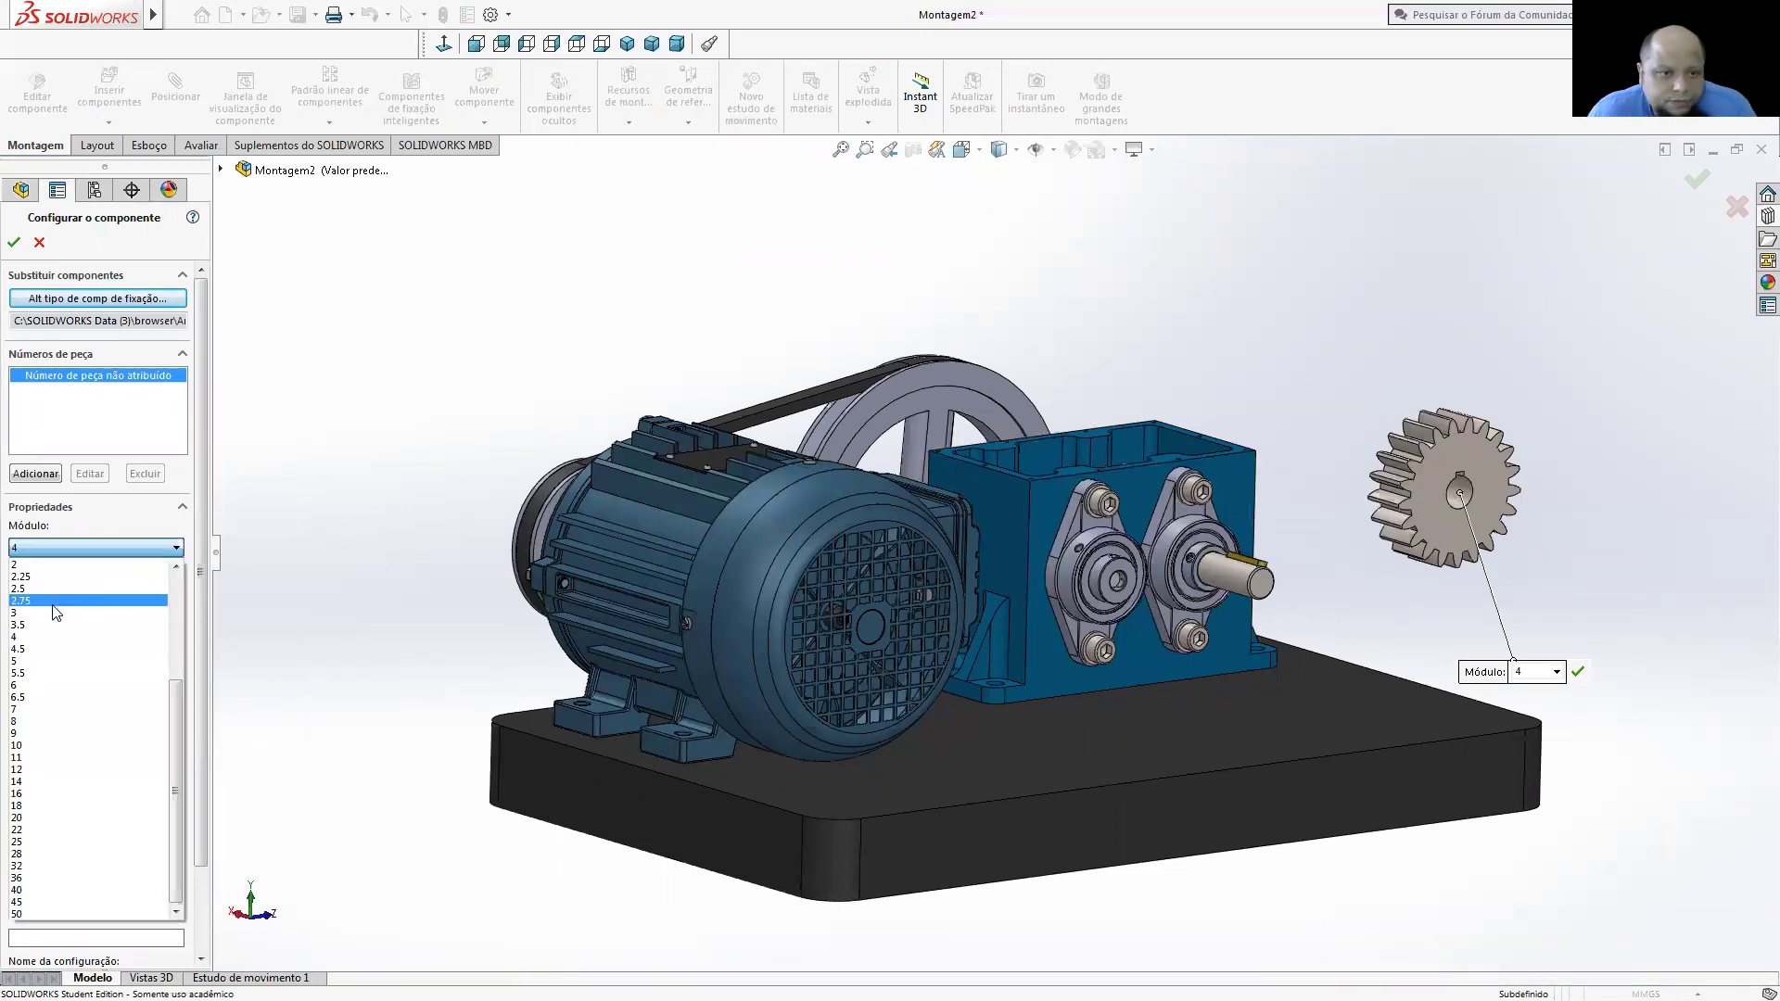
click(54, 660)
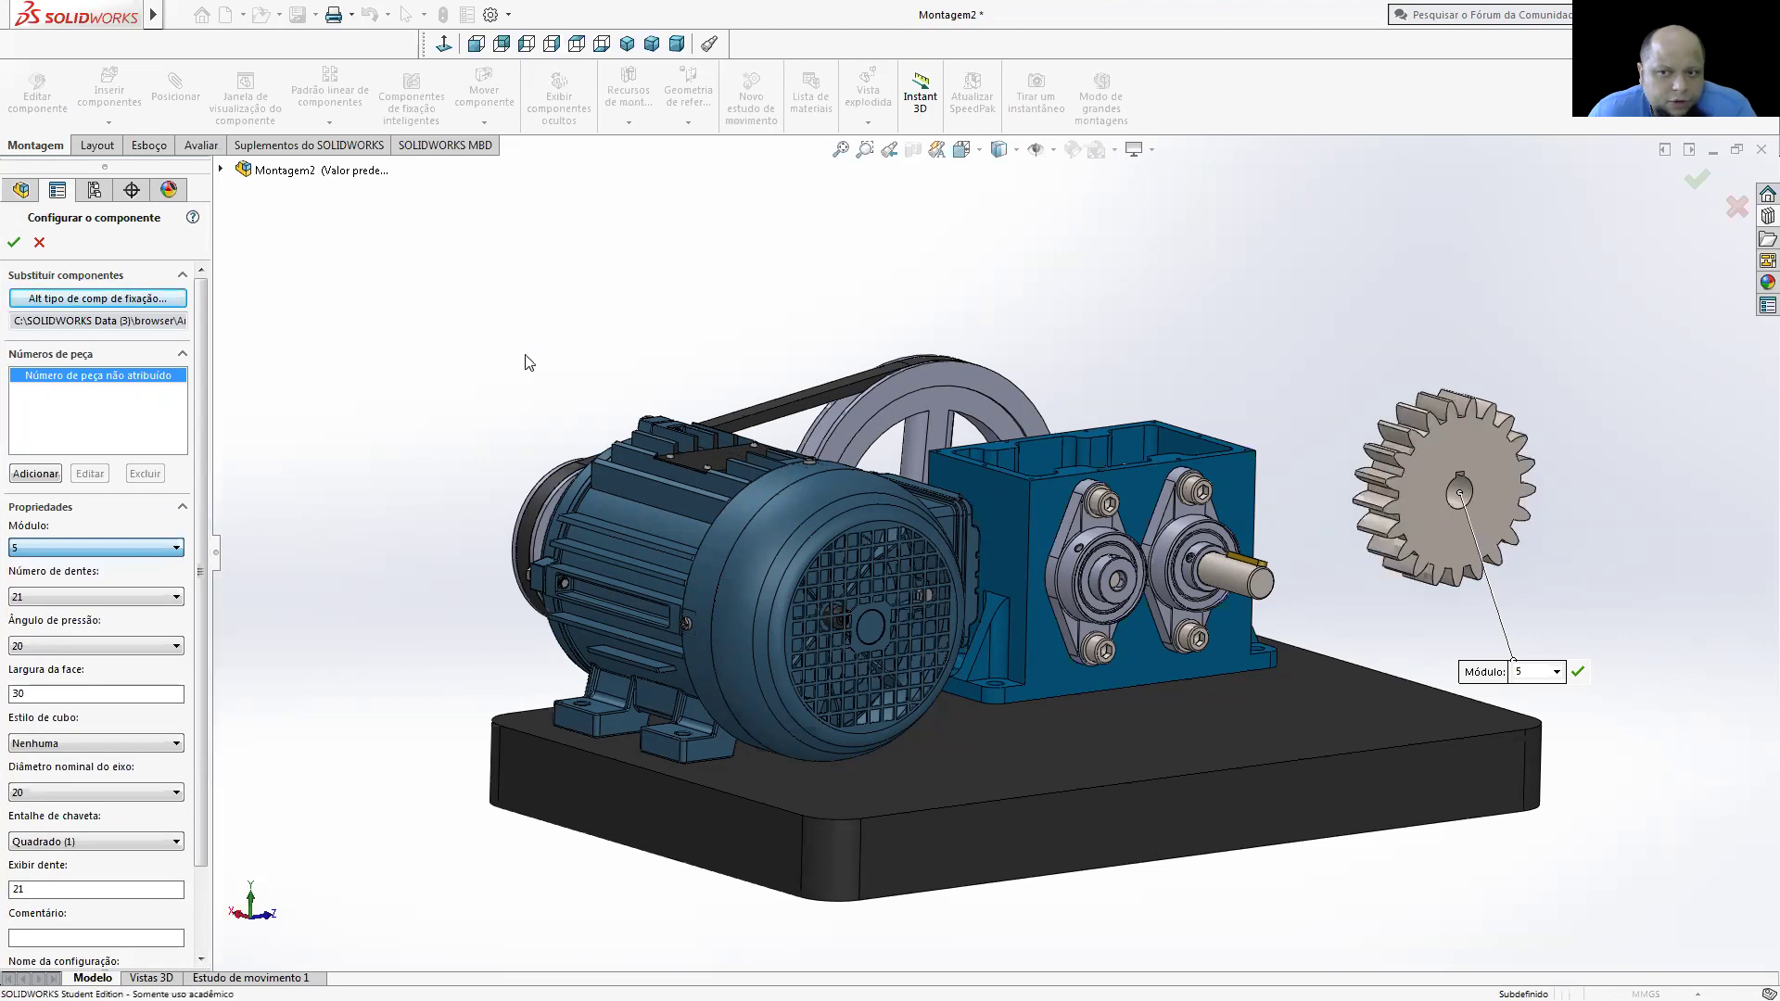
double_click(18, 694)
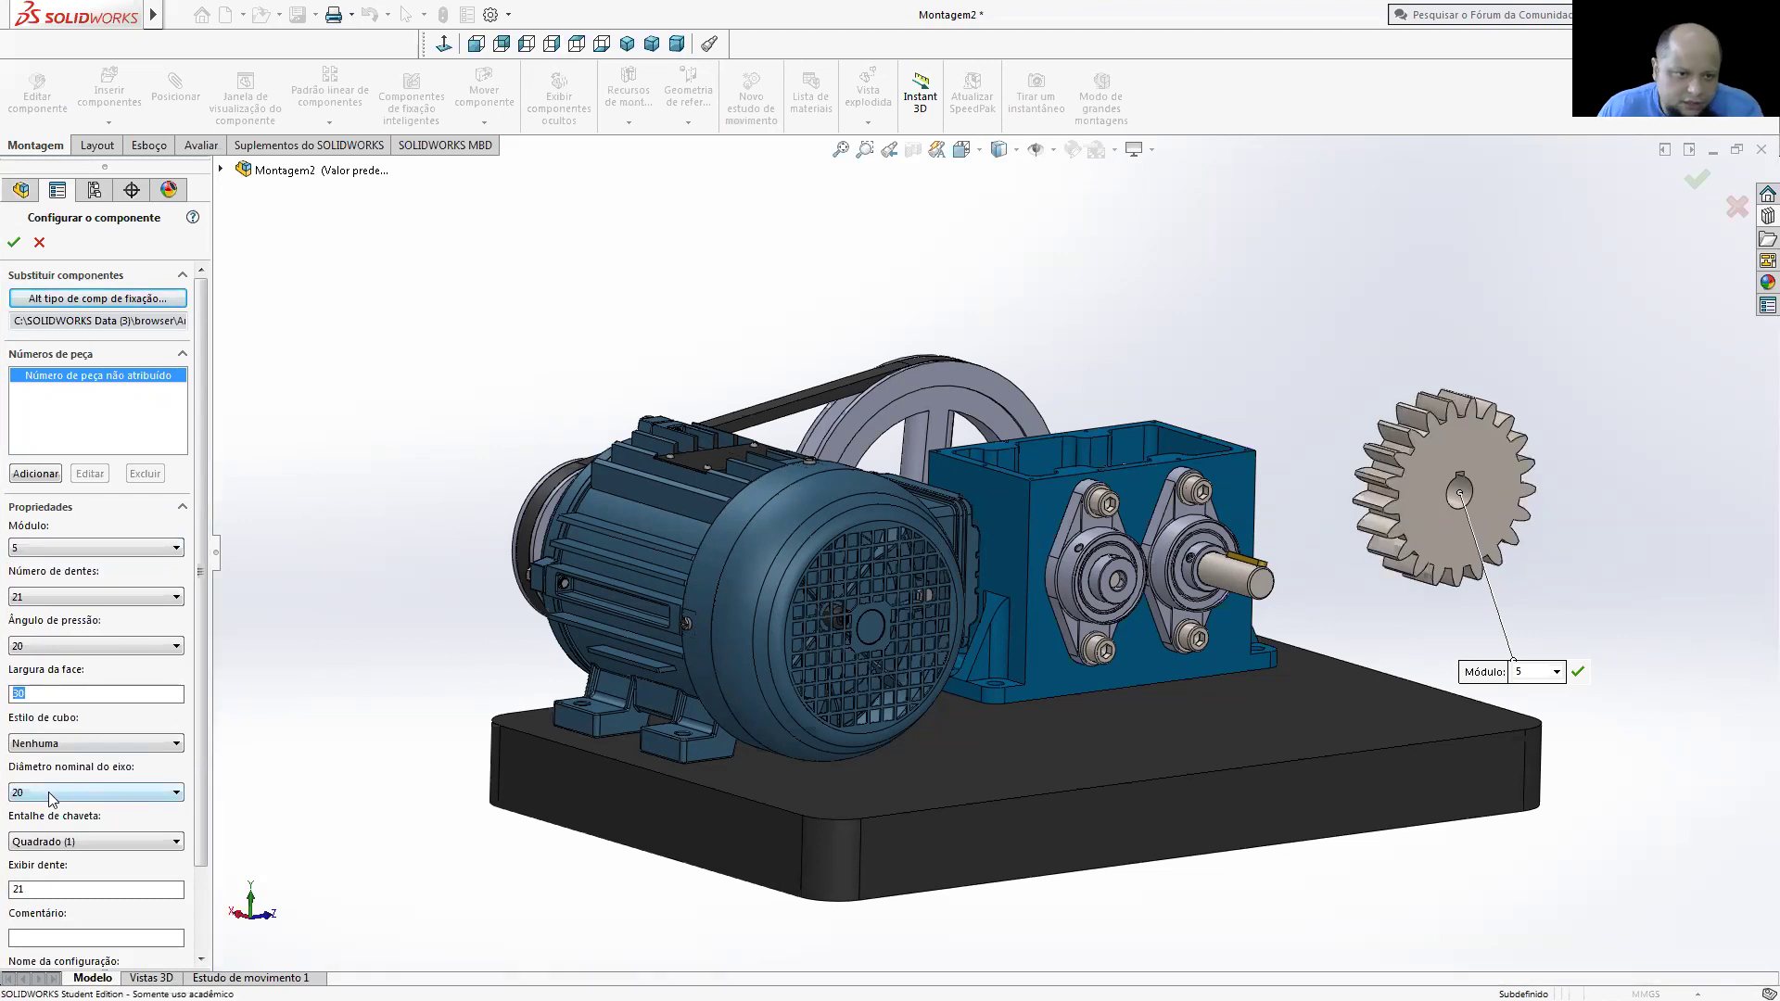
click(53, 597)
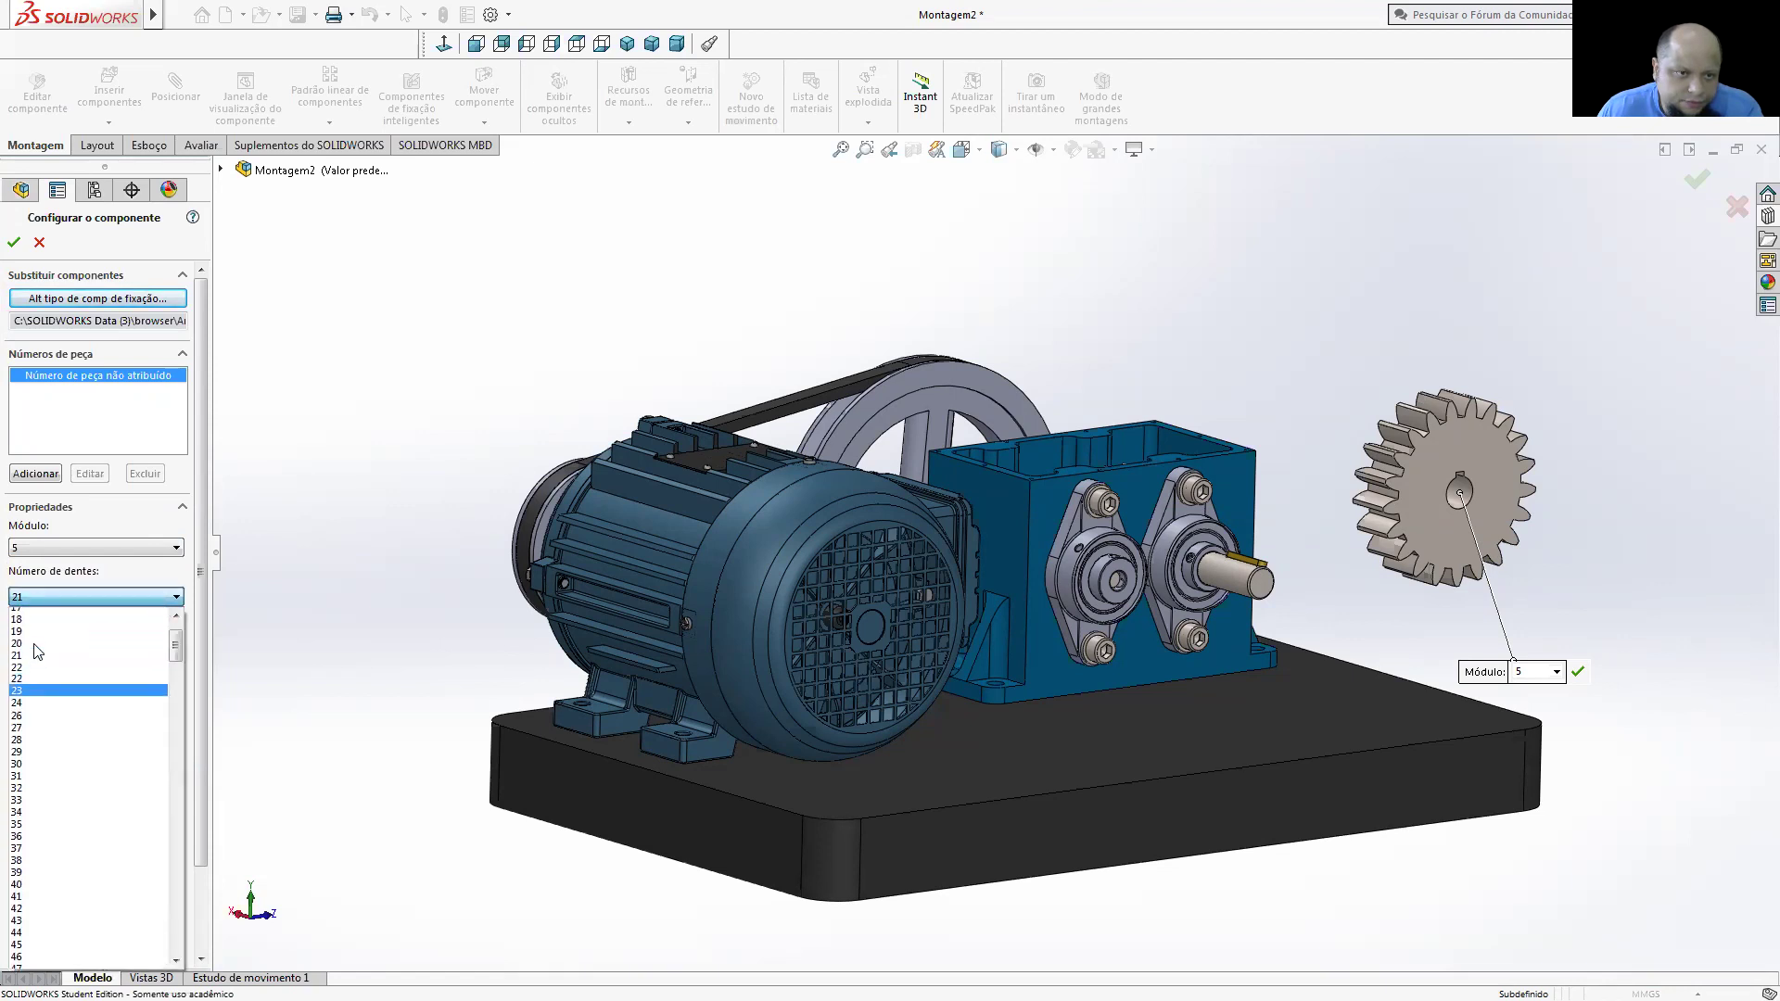
click(35, 644)
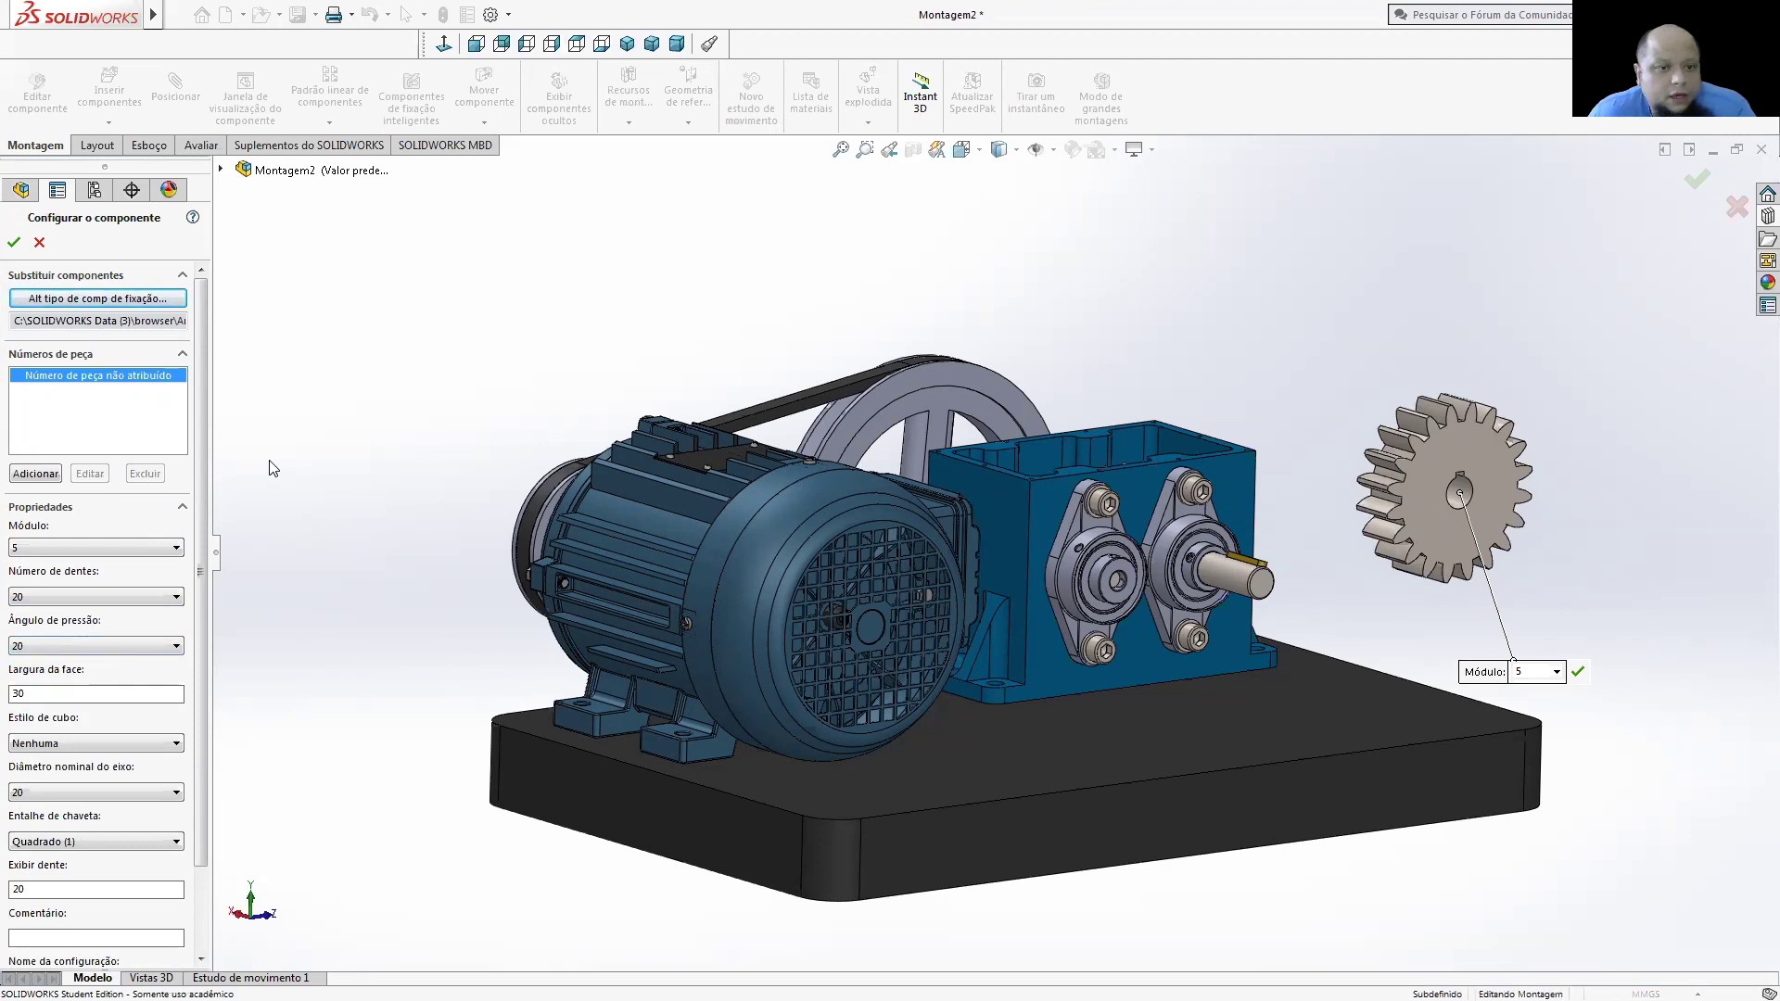
key(BackSpace)
key(BackSpace)
text(20)
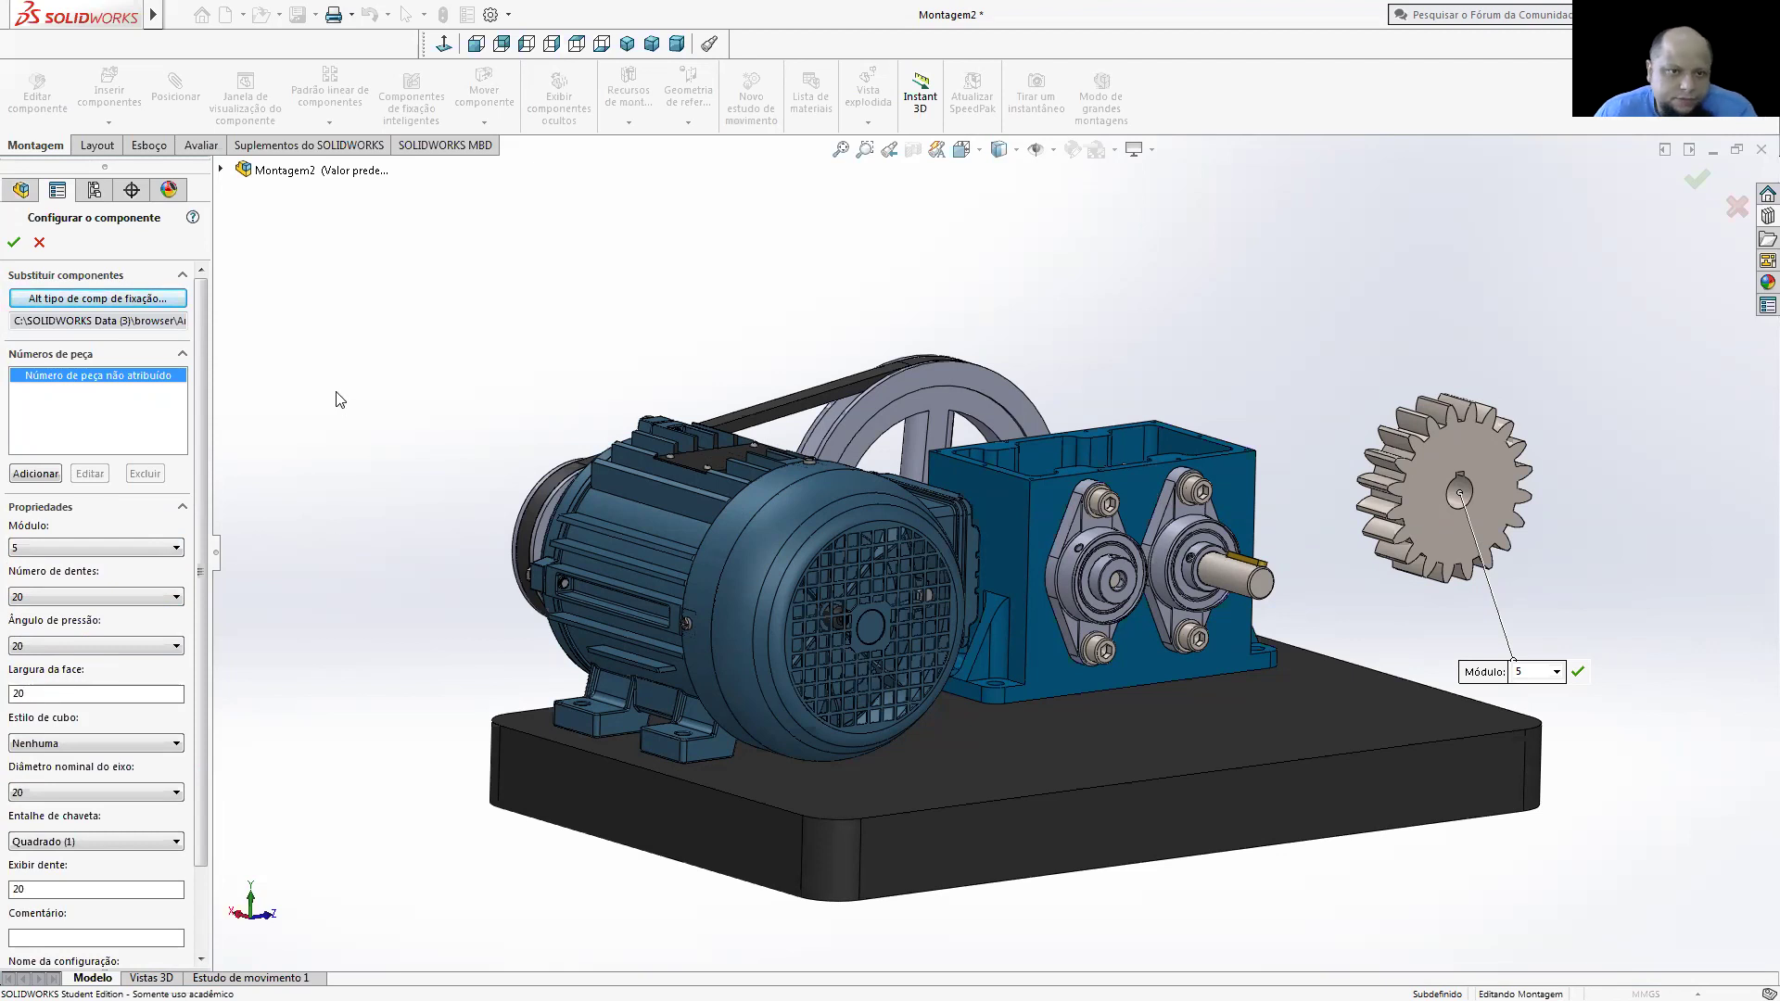
click(13, 243)
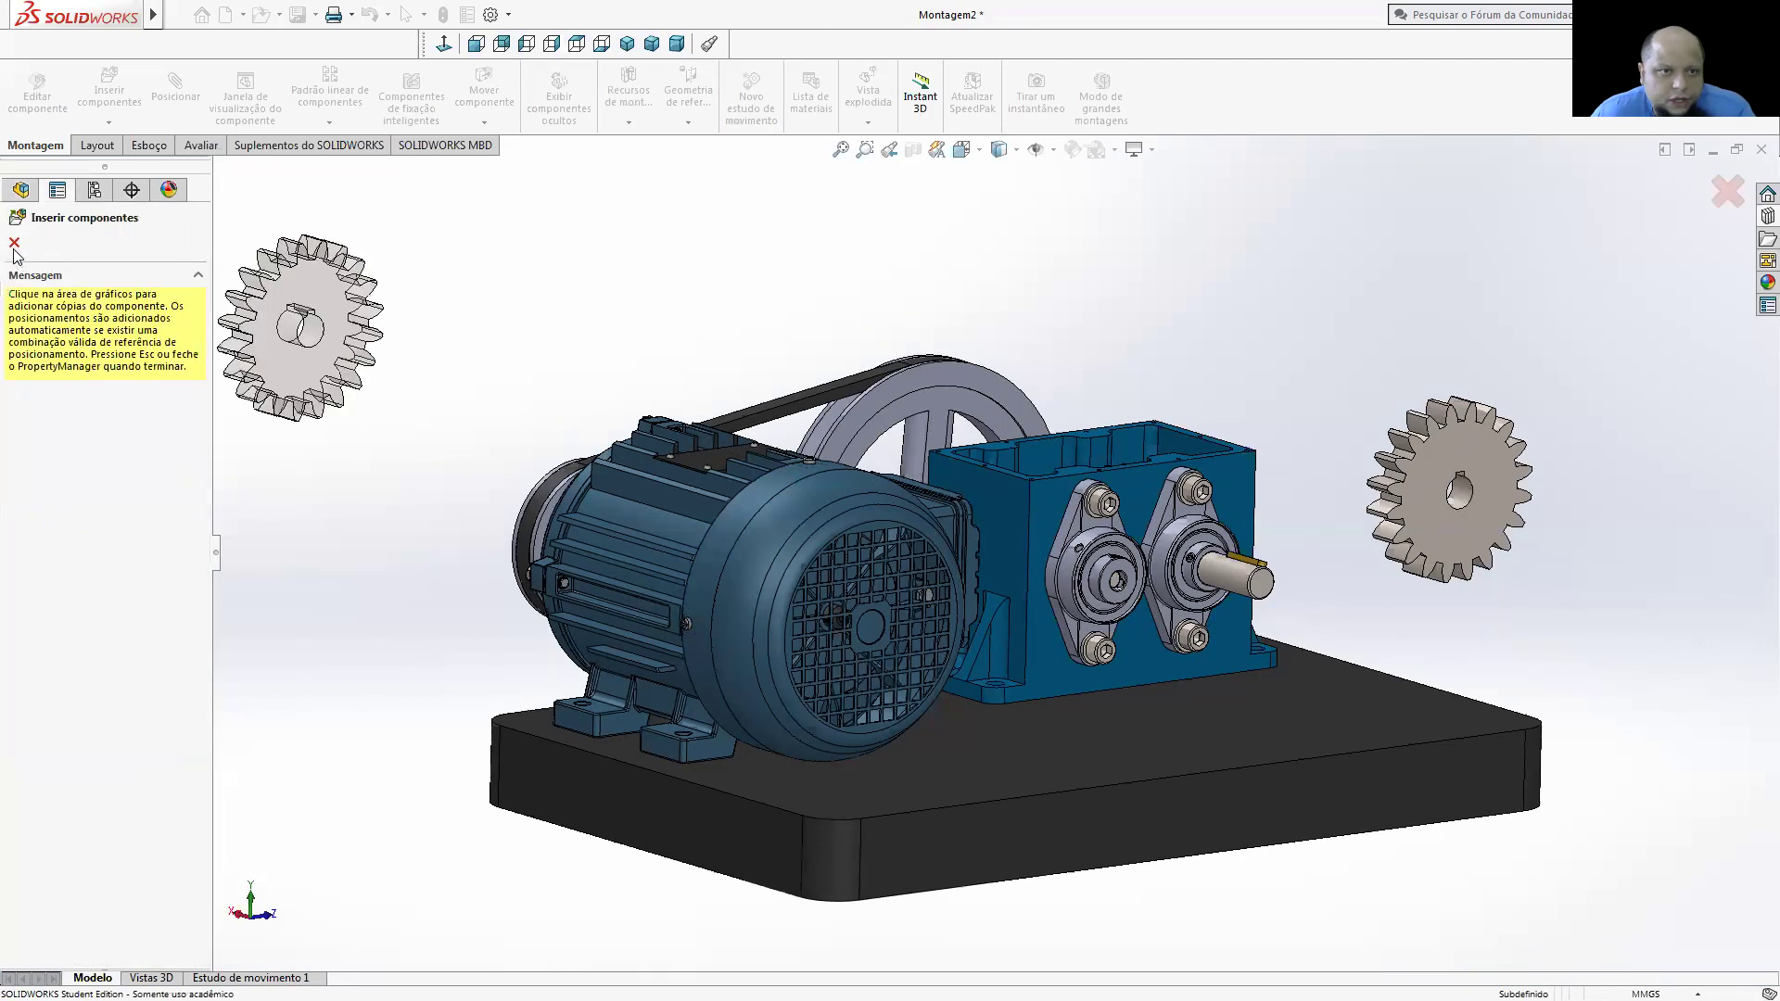
- Make the gear concentric with the output shaft and its keyway coincident with the key
key(Escape)
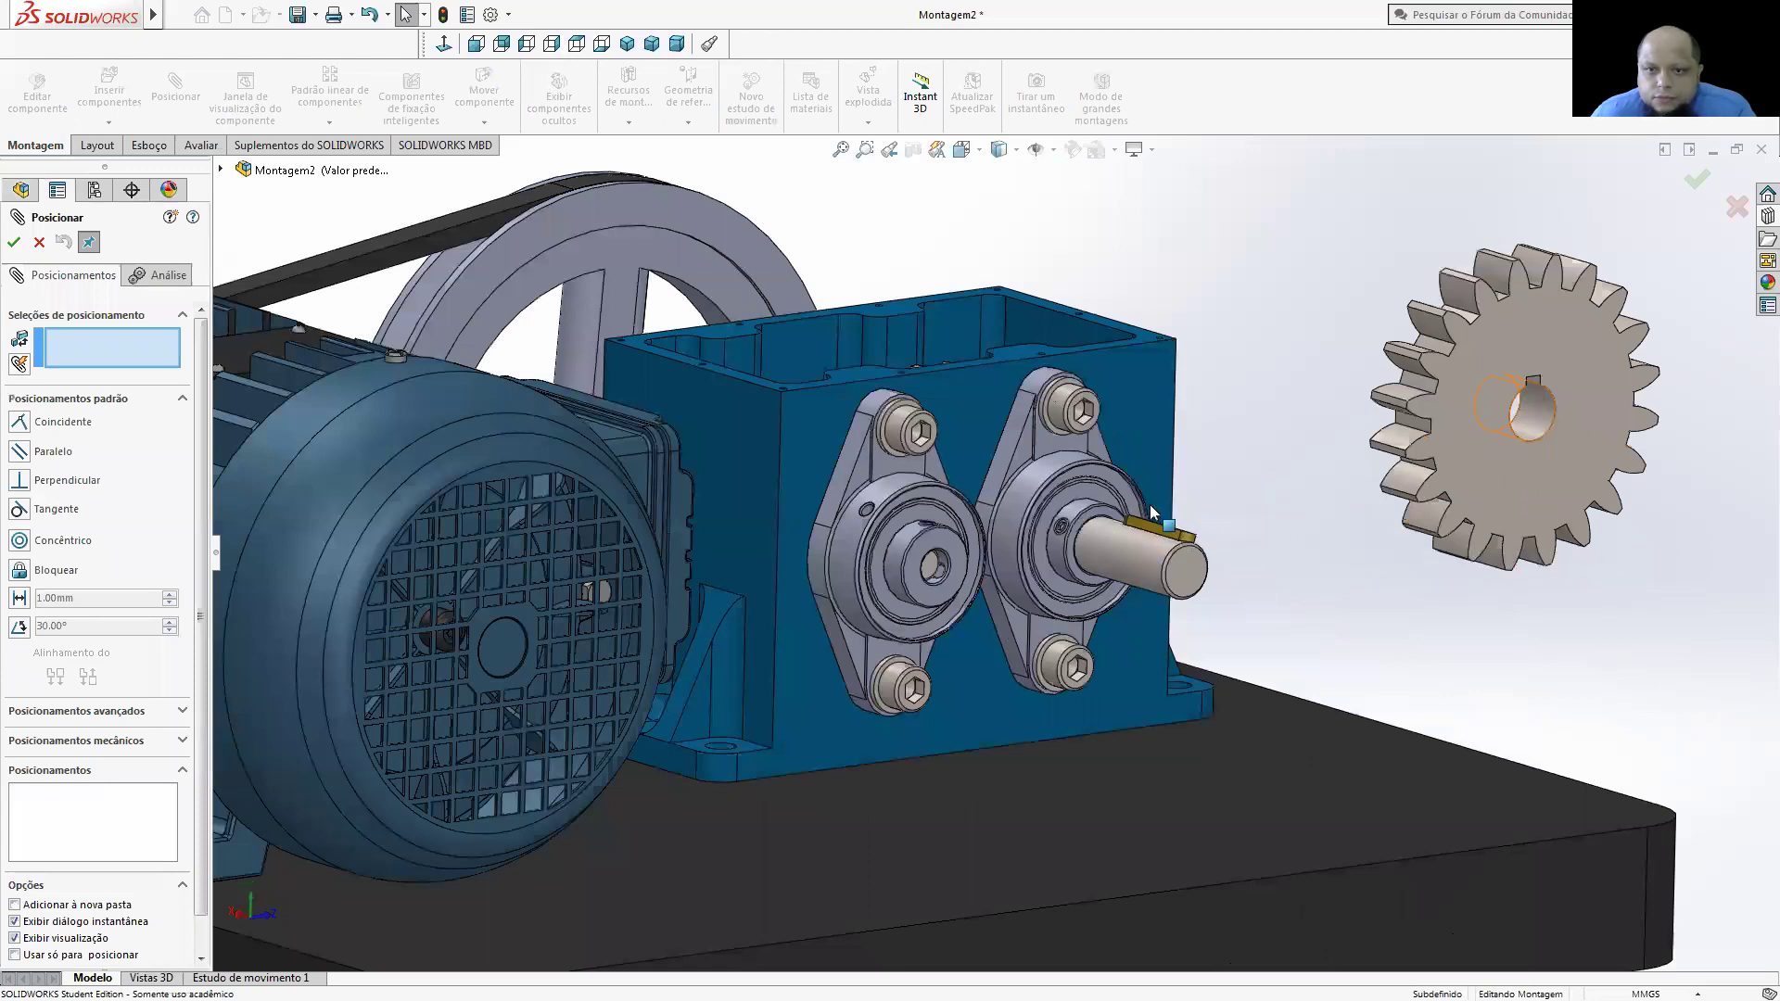
click(1152, 543)
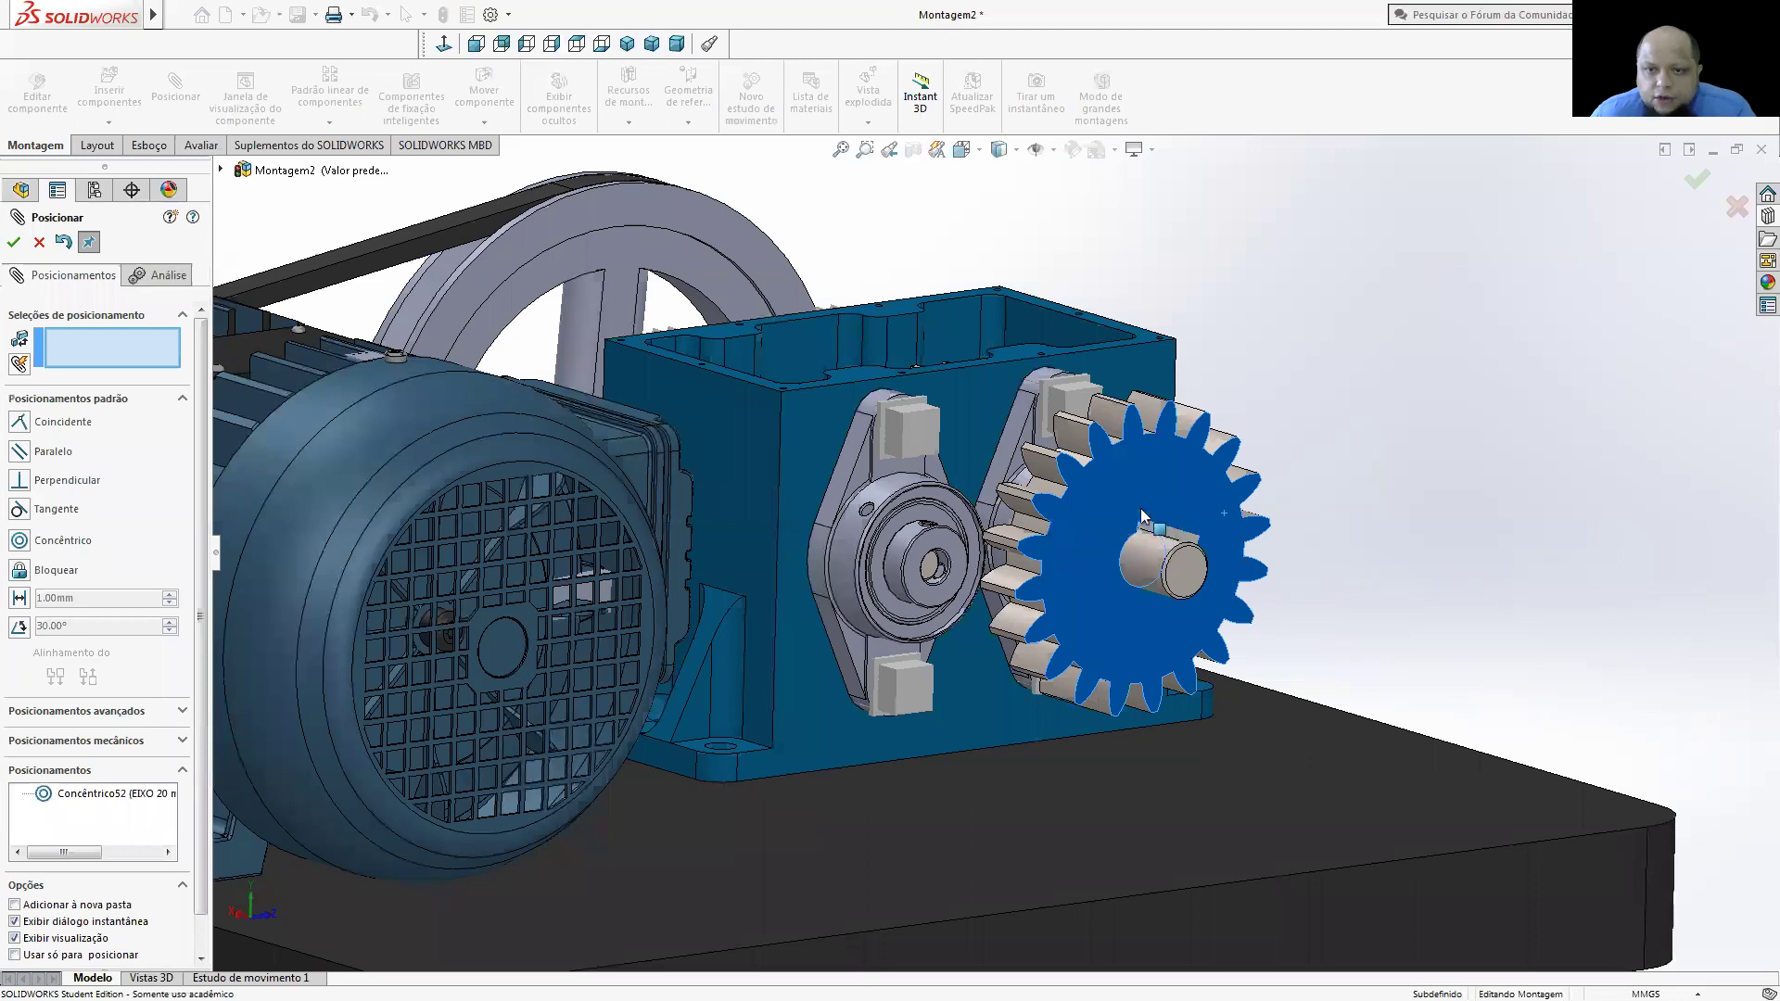
scroll(1130, 516, up, 5)
click(997, 508)
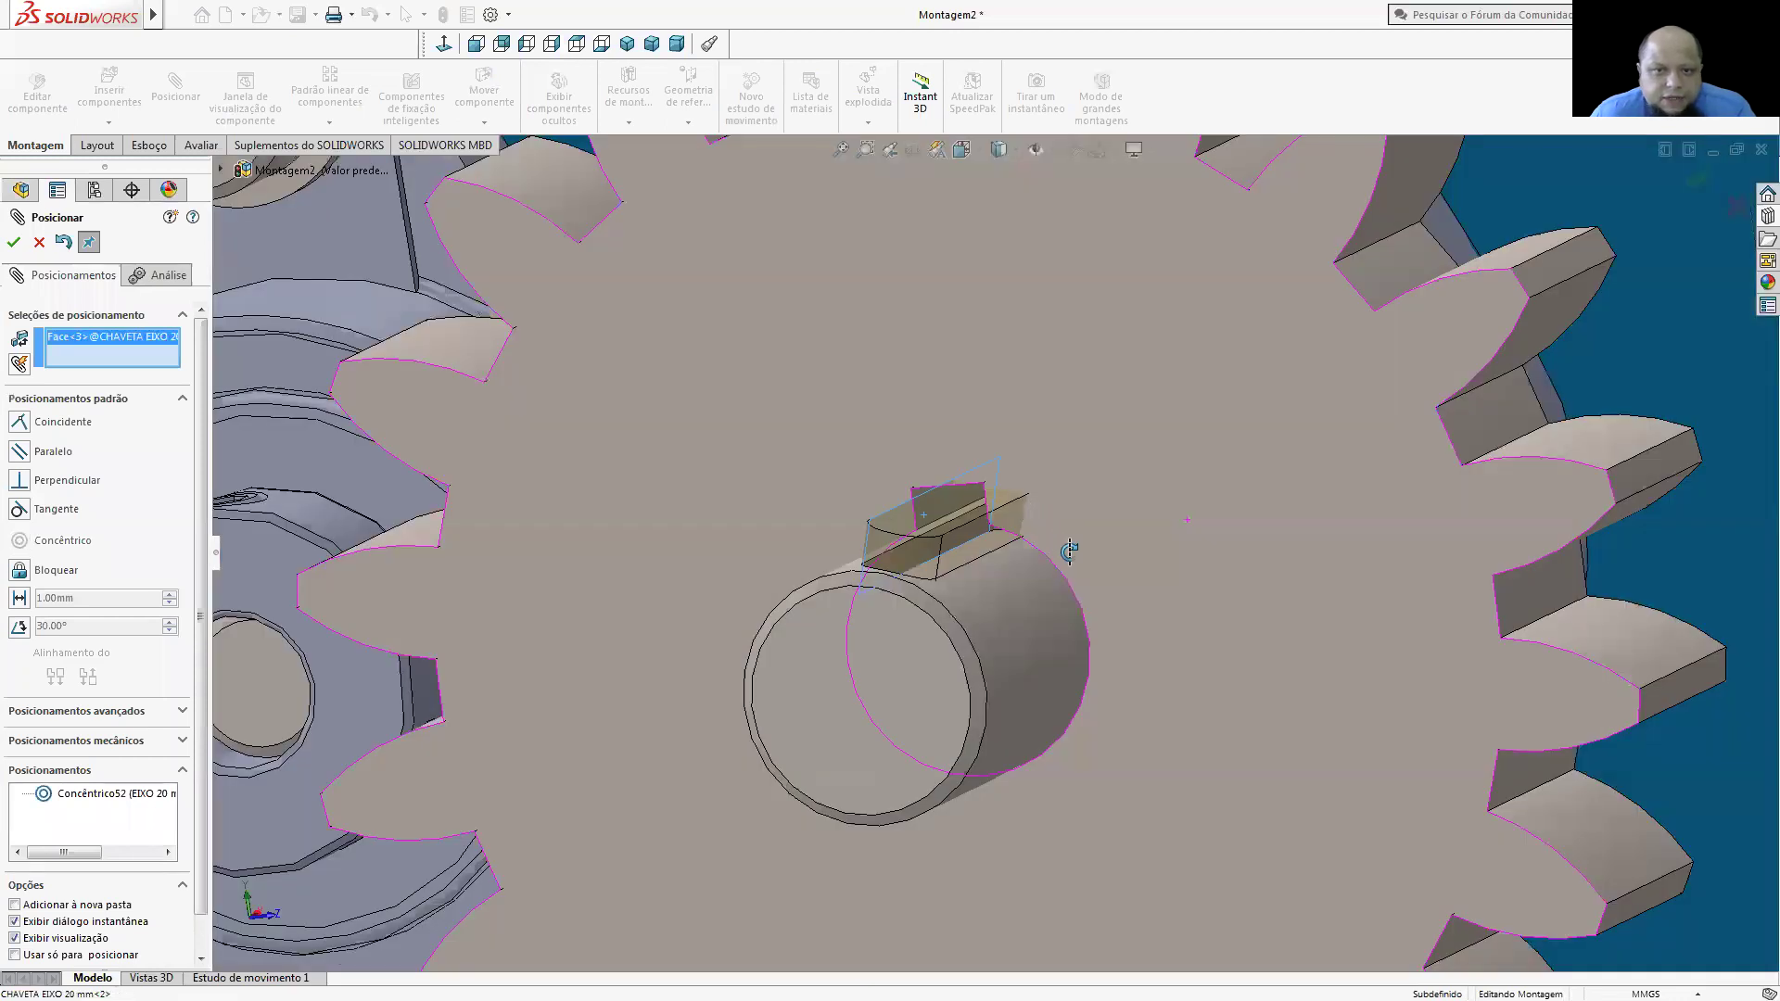
click(1115, 600)
click(1325, 626)
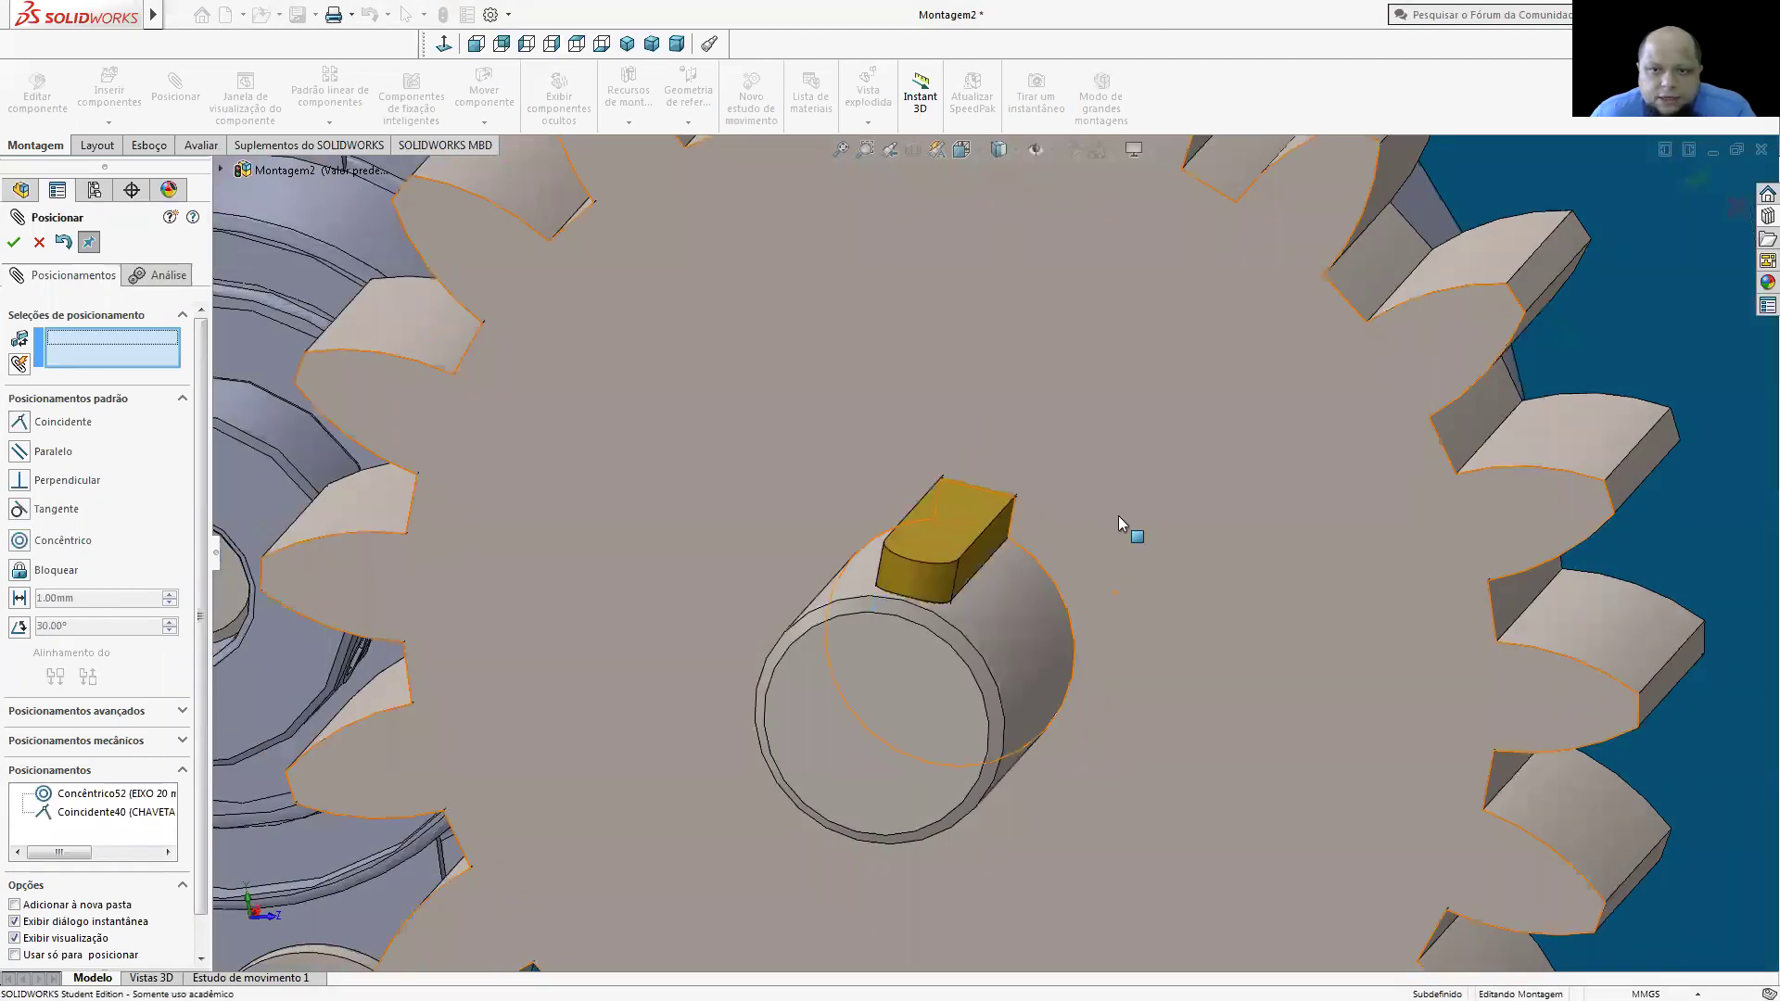
- Seat the gear face flush with the shaft end and spin the pulley to test
click(940, 686)
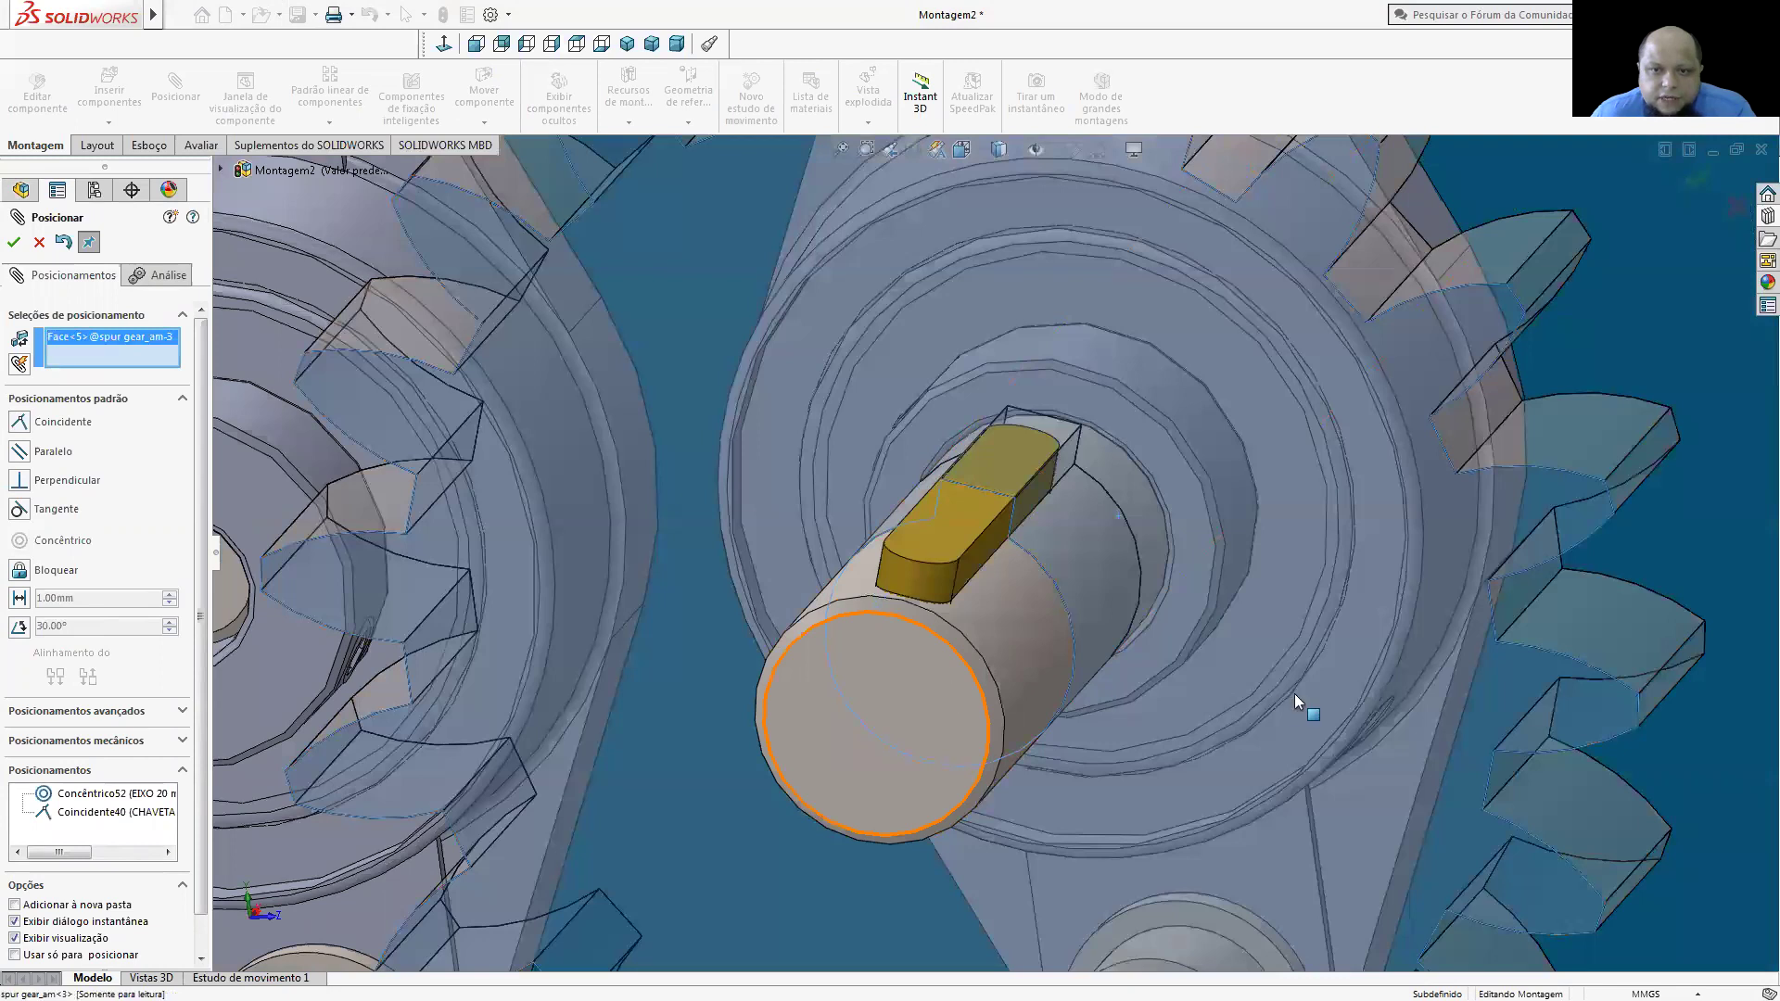
click(1512, 718)
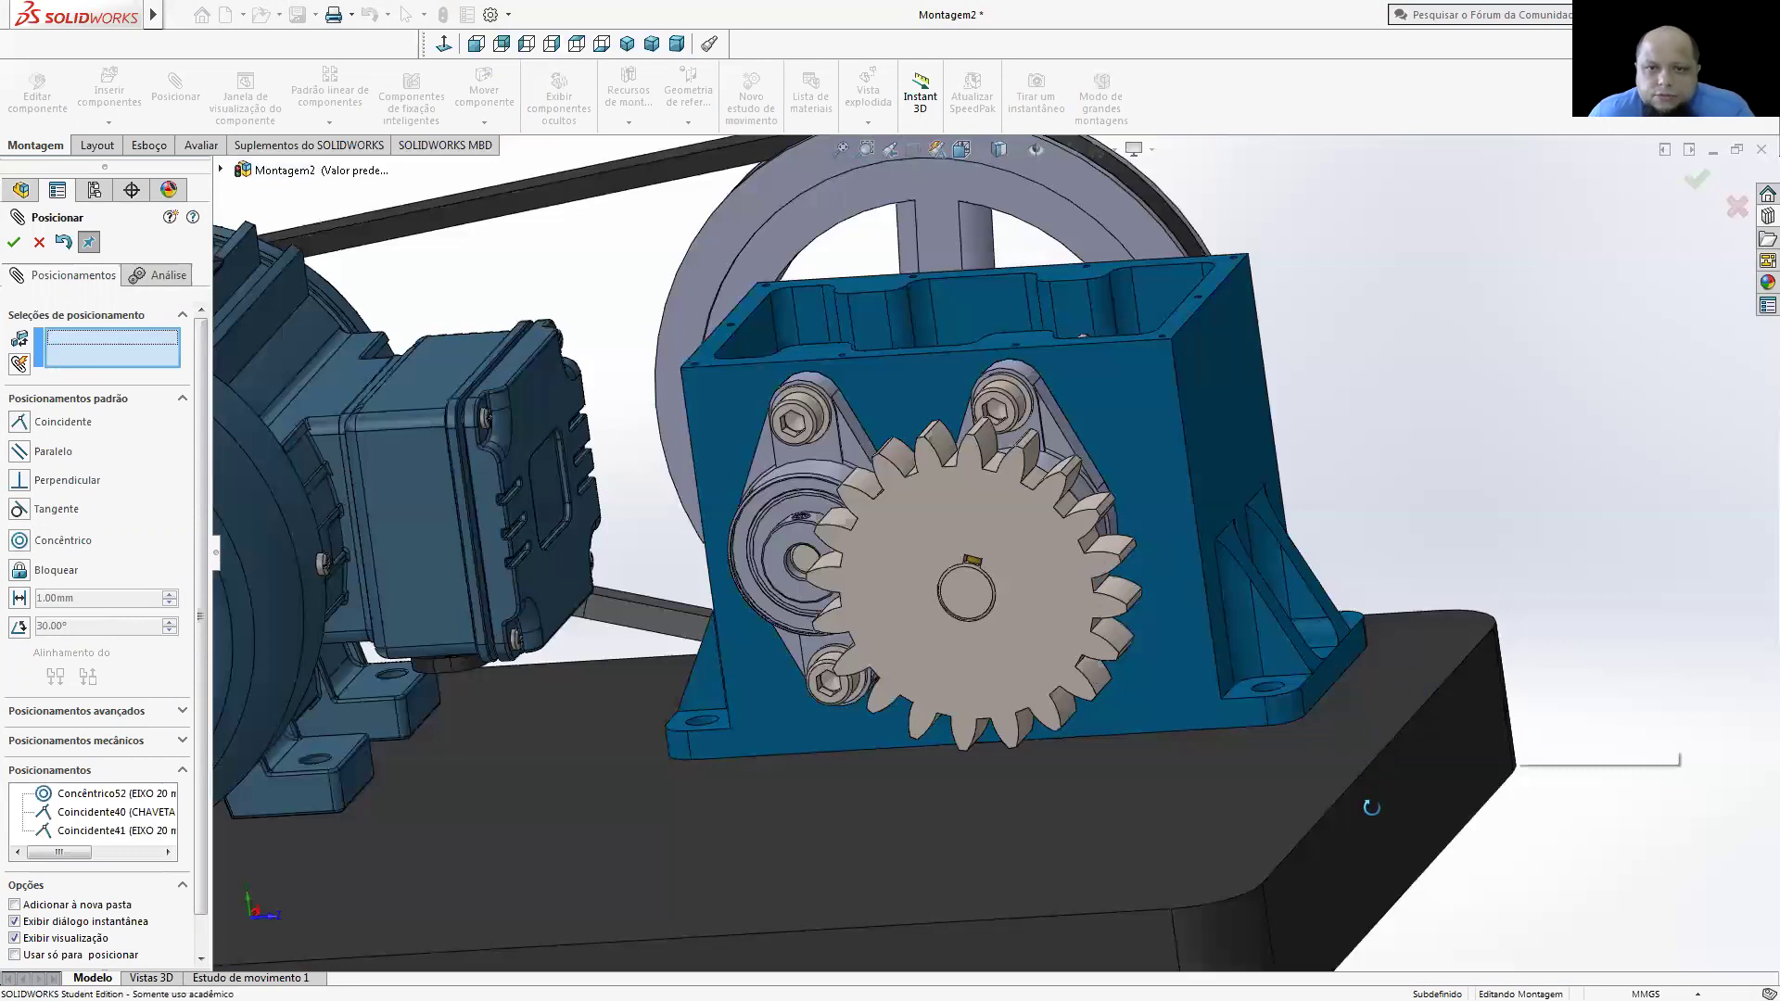
key(ctrl+shift+z)
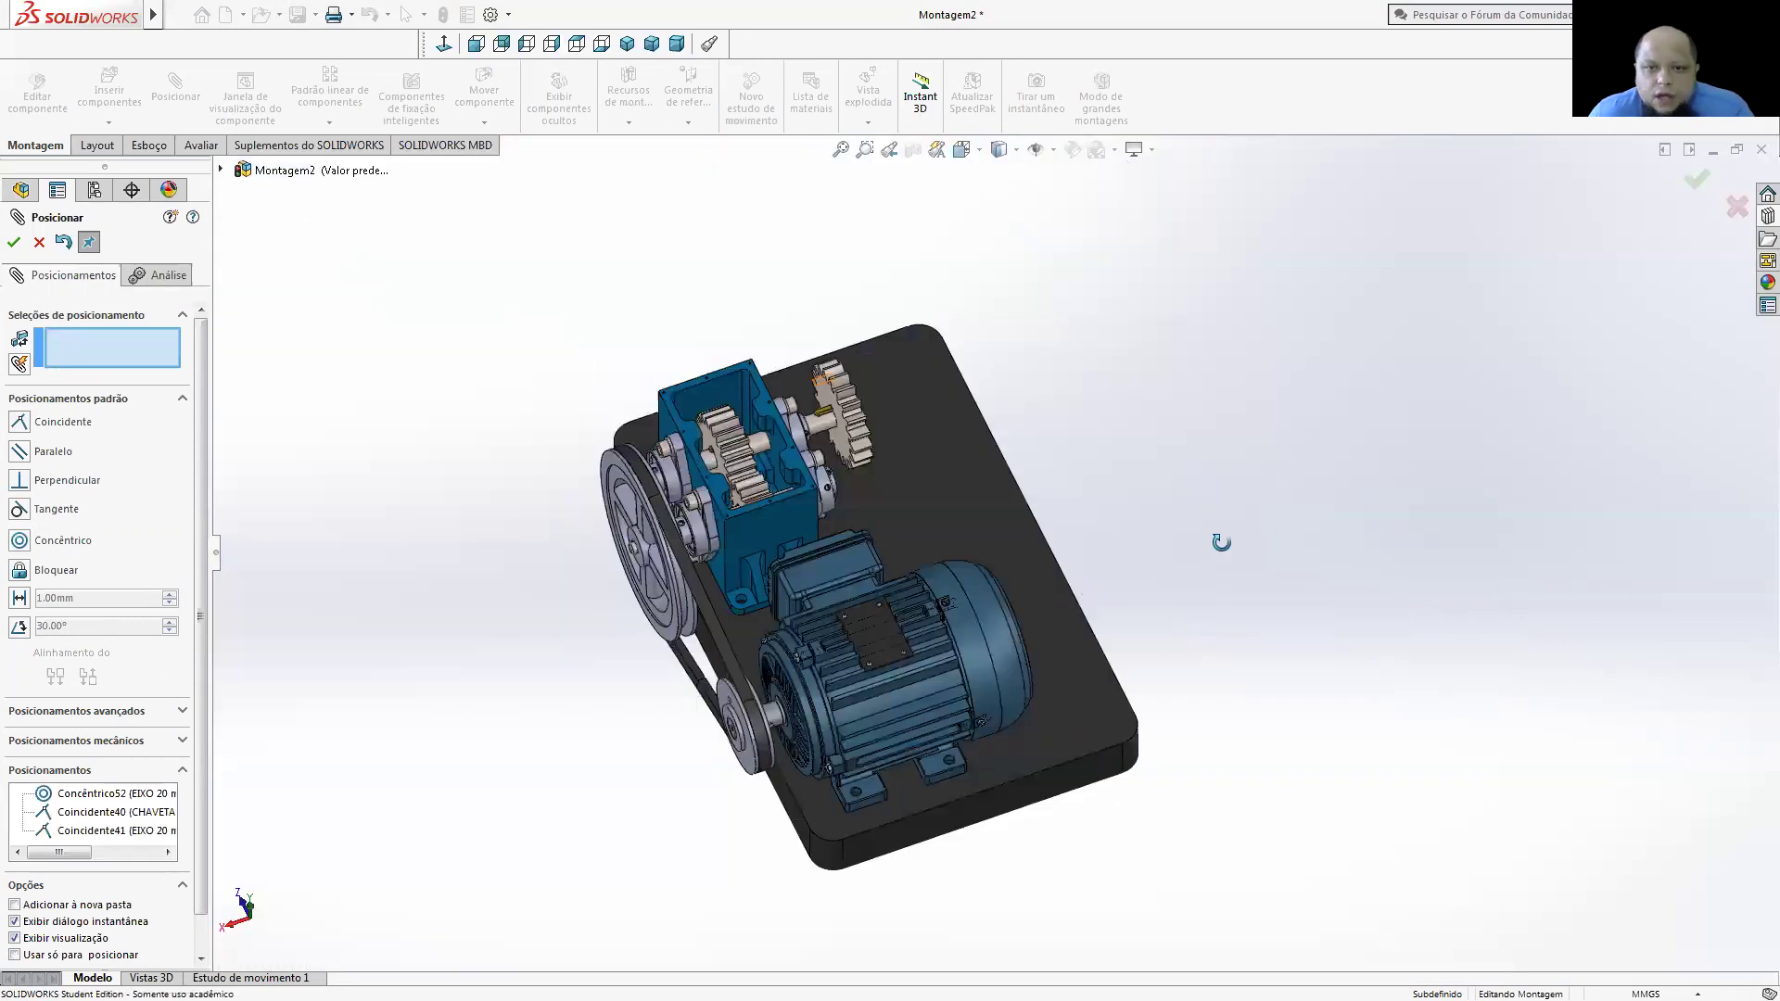
key(ctrl+shift+z)
key(ctrl+shift+z)
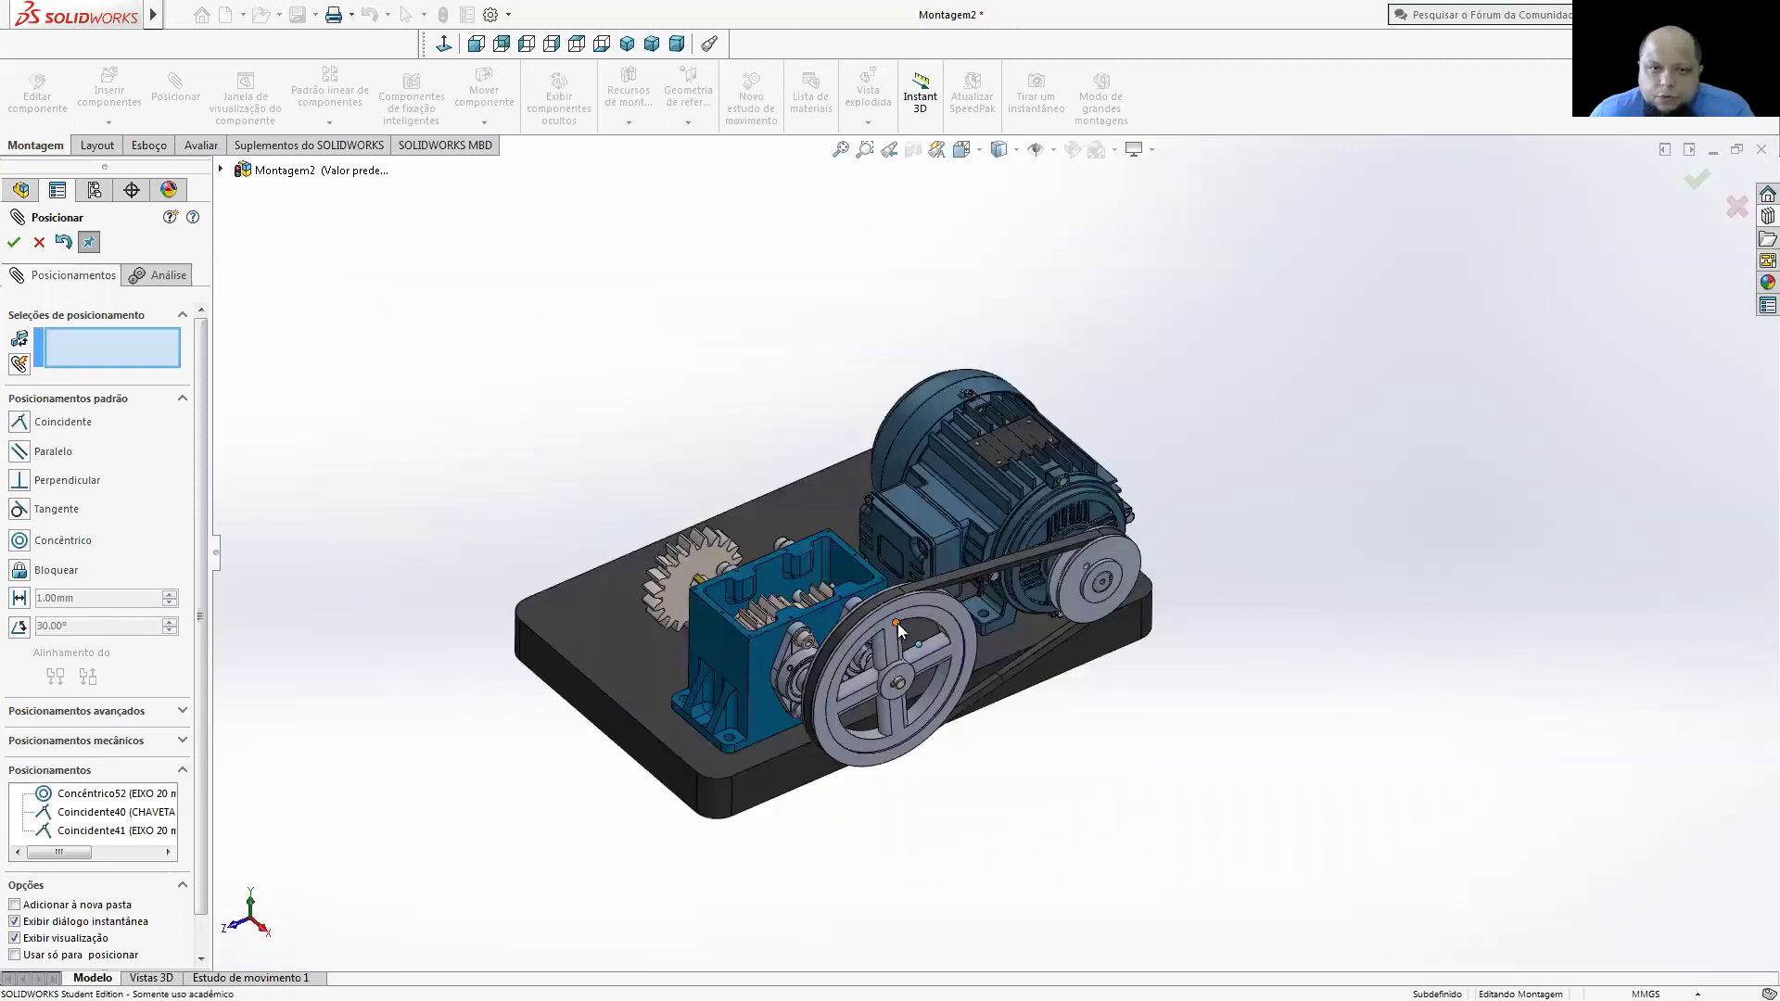
drag(983, 619, 822, 744)
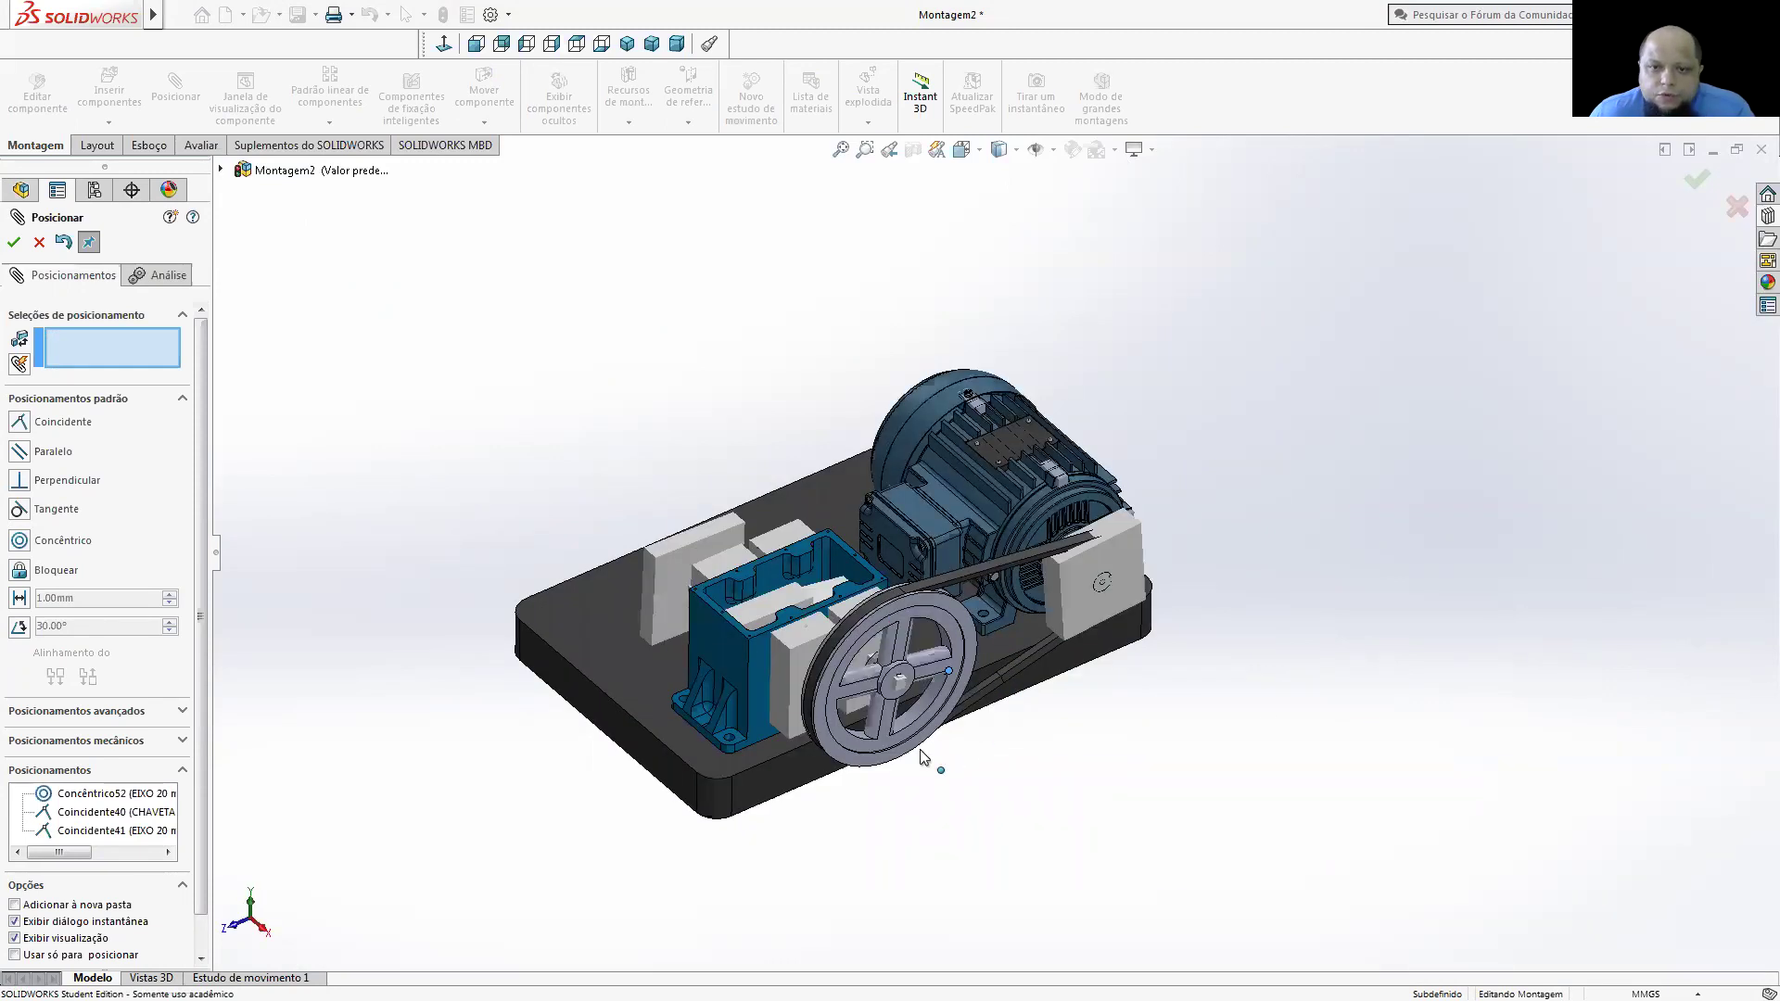
mouse_move(822, 745)
mouse_down()
mouse_move(998, 737)
mouse_move(955, 732)
mouse_up()
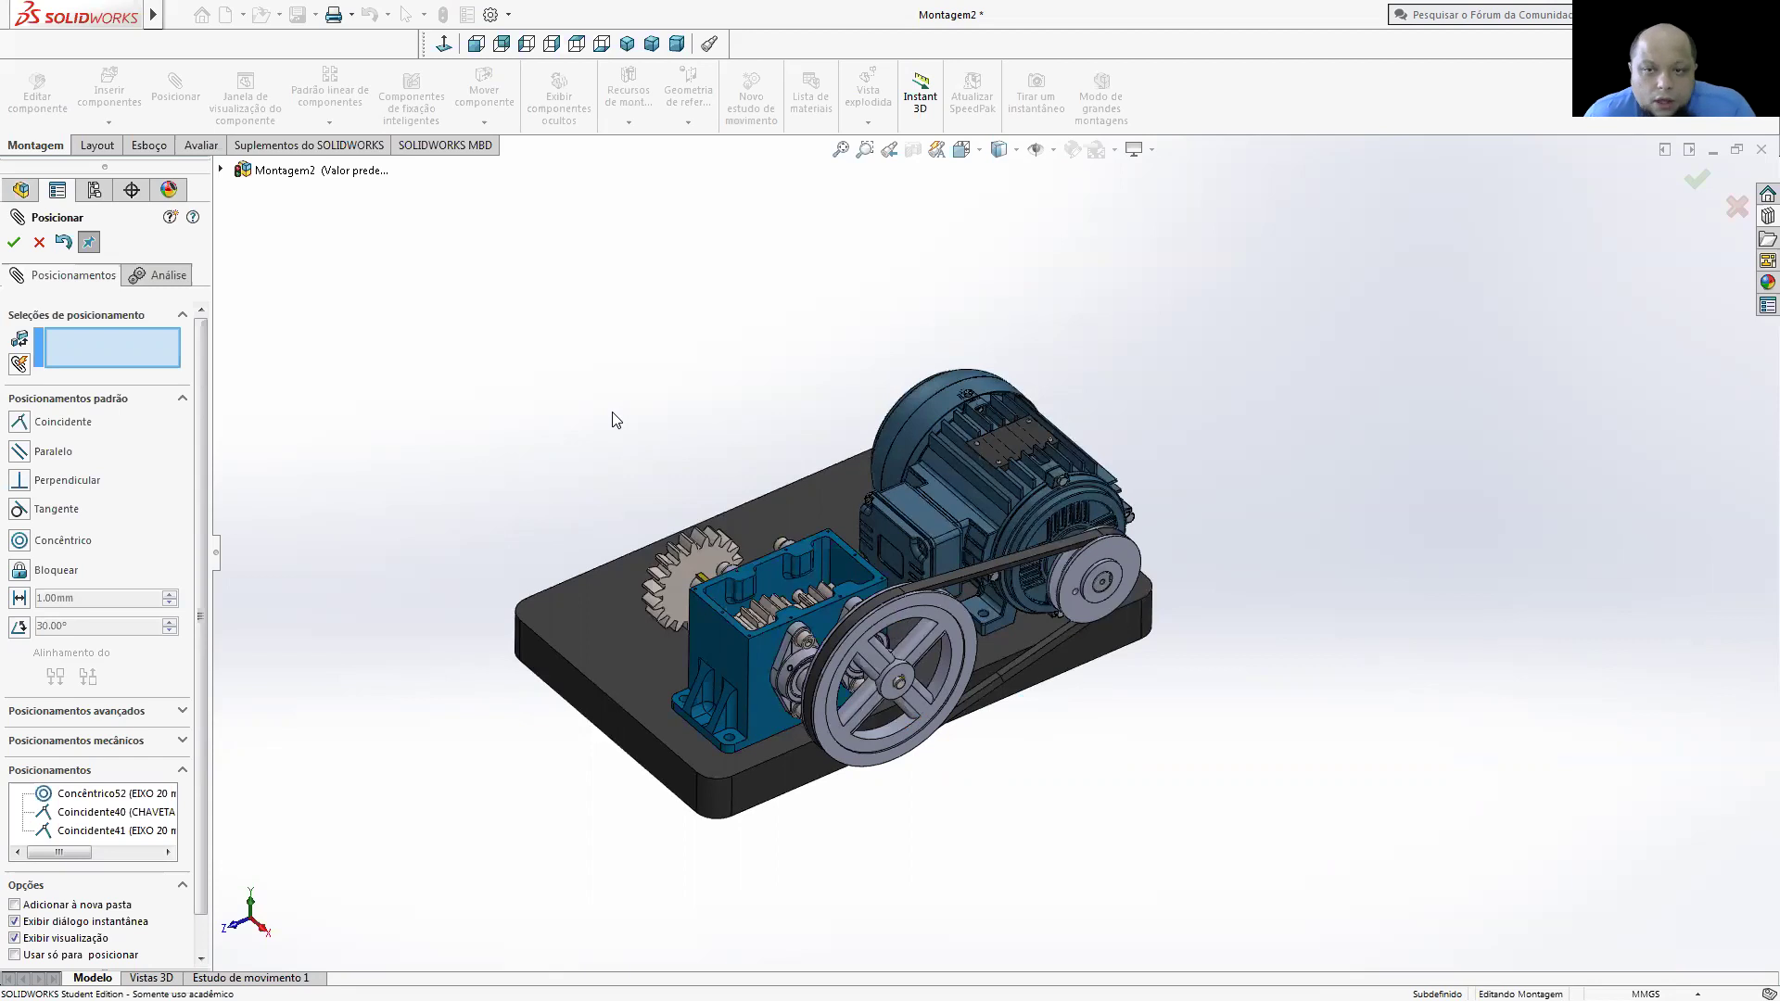
click(14, 242)
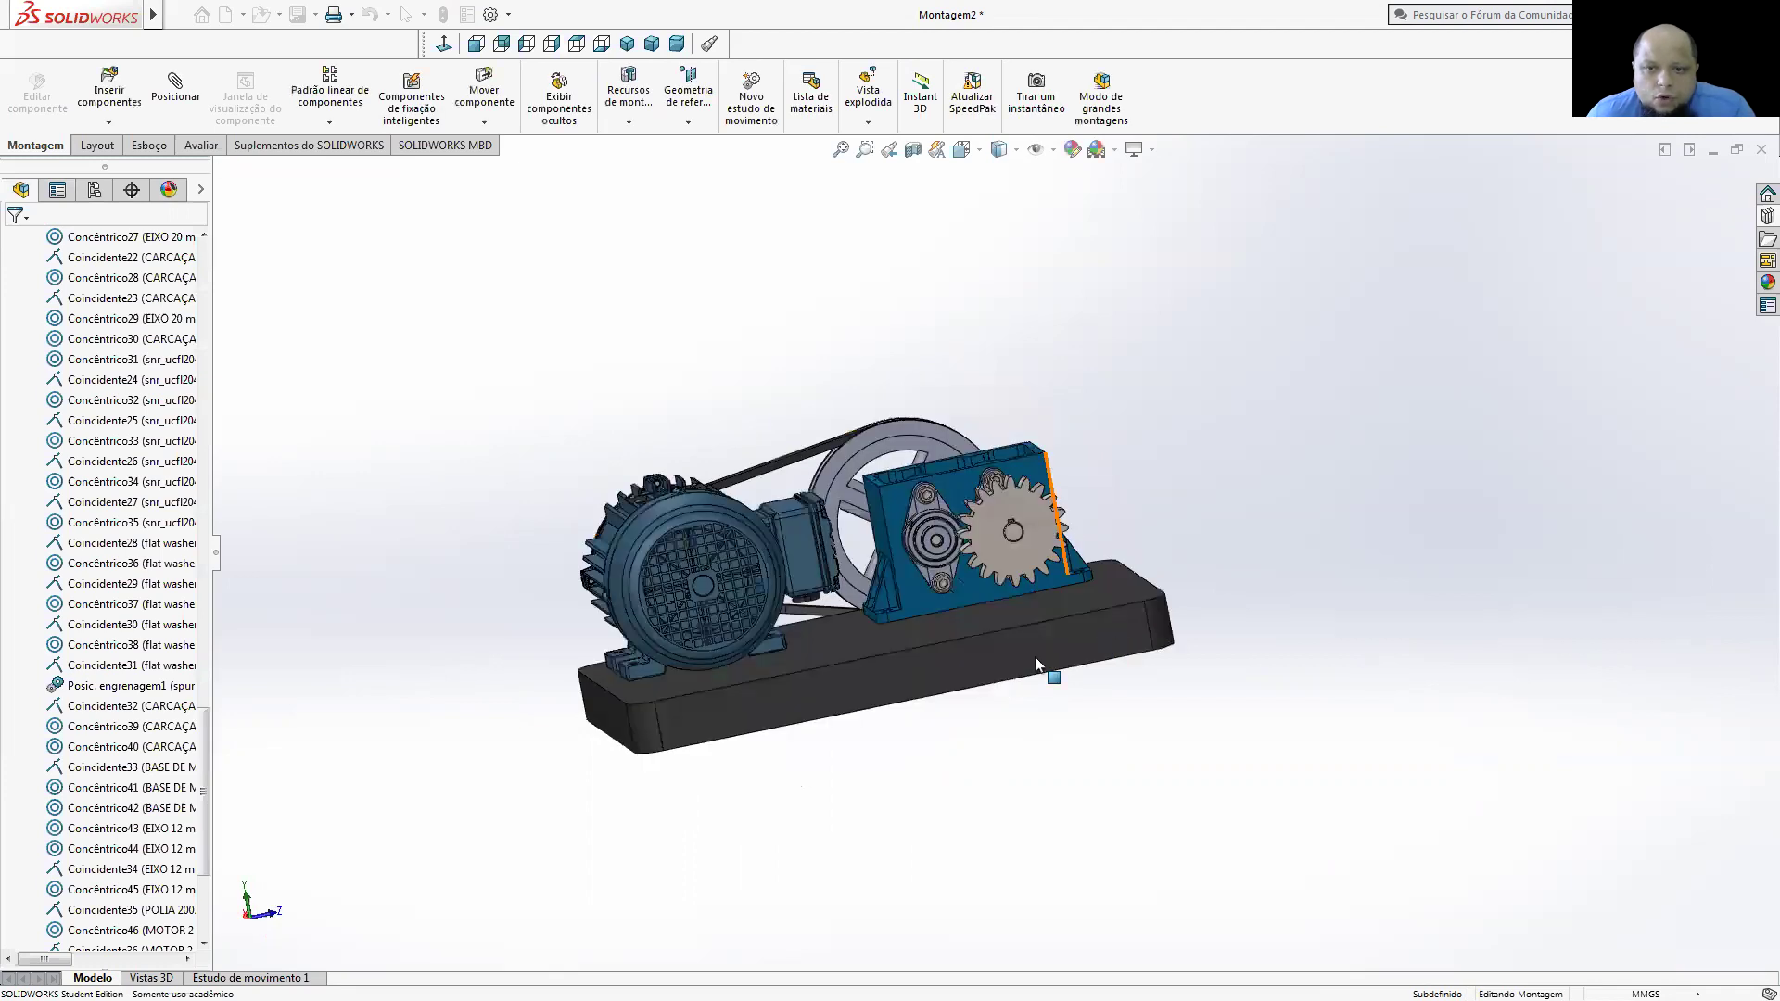
- Rotate the assembly to its front and reopen the design library's gears folder
mouse_move(774, 557)
middle_down()
mouse_move(734, 567)
mouse_move(927, 519)
middle_up()
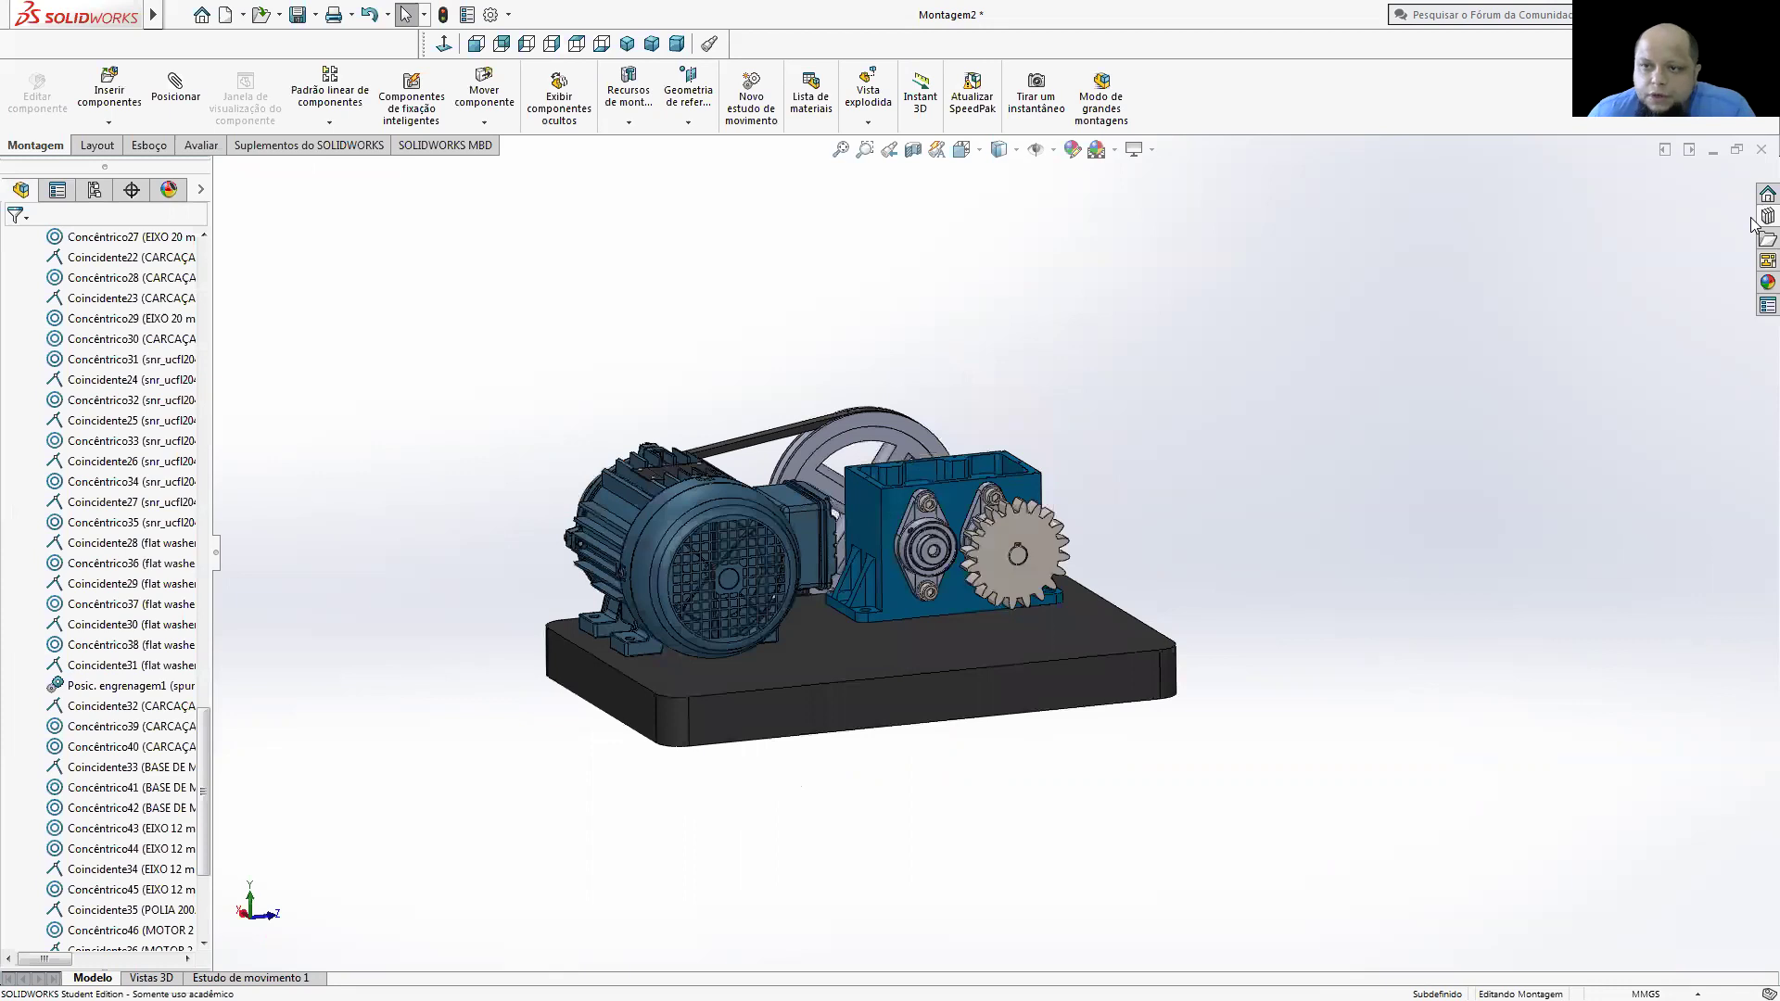
click(1767, 216)
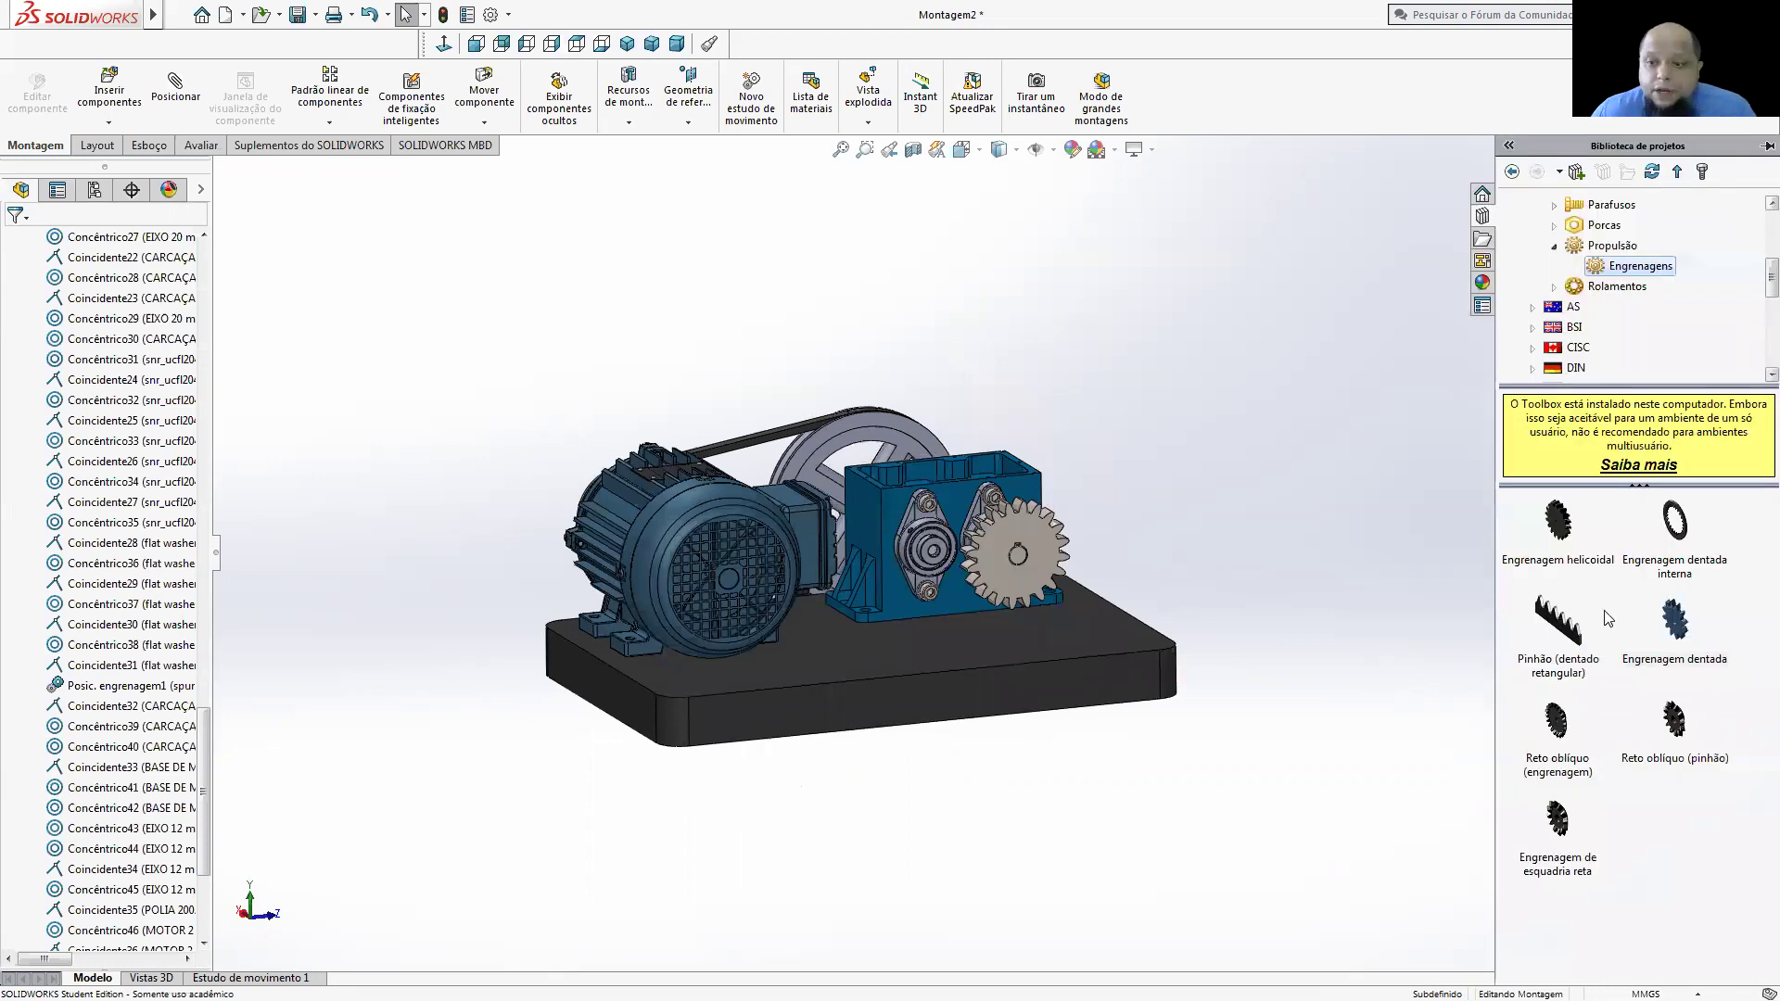
- Insert a rectangular rack with module 5, length 400 and pitch height 30
mouse_move(1557, 619)
mouse_down()
mouse_move(1343, 551)
mouse_move(1249, 554)
mouse_up()
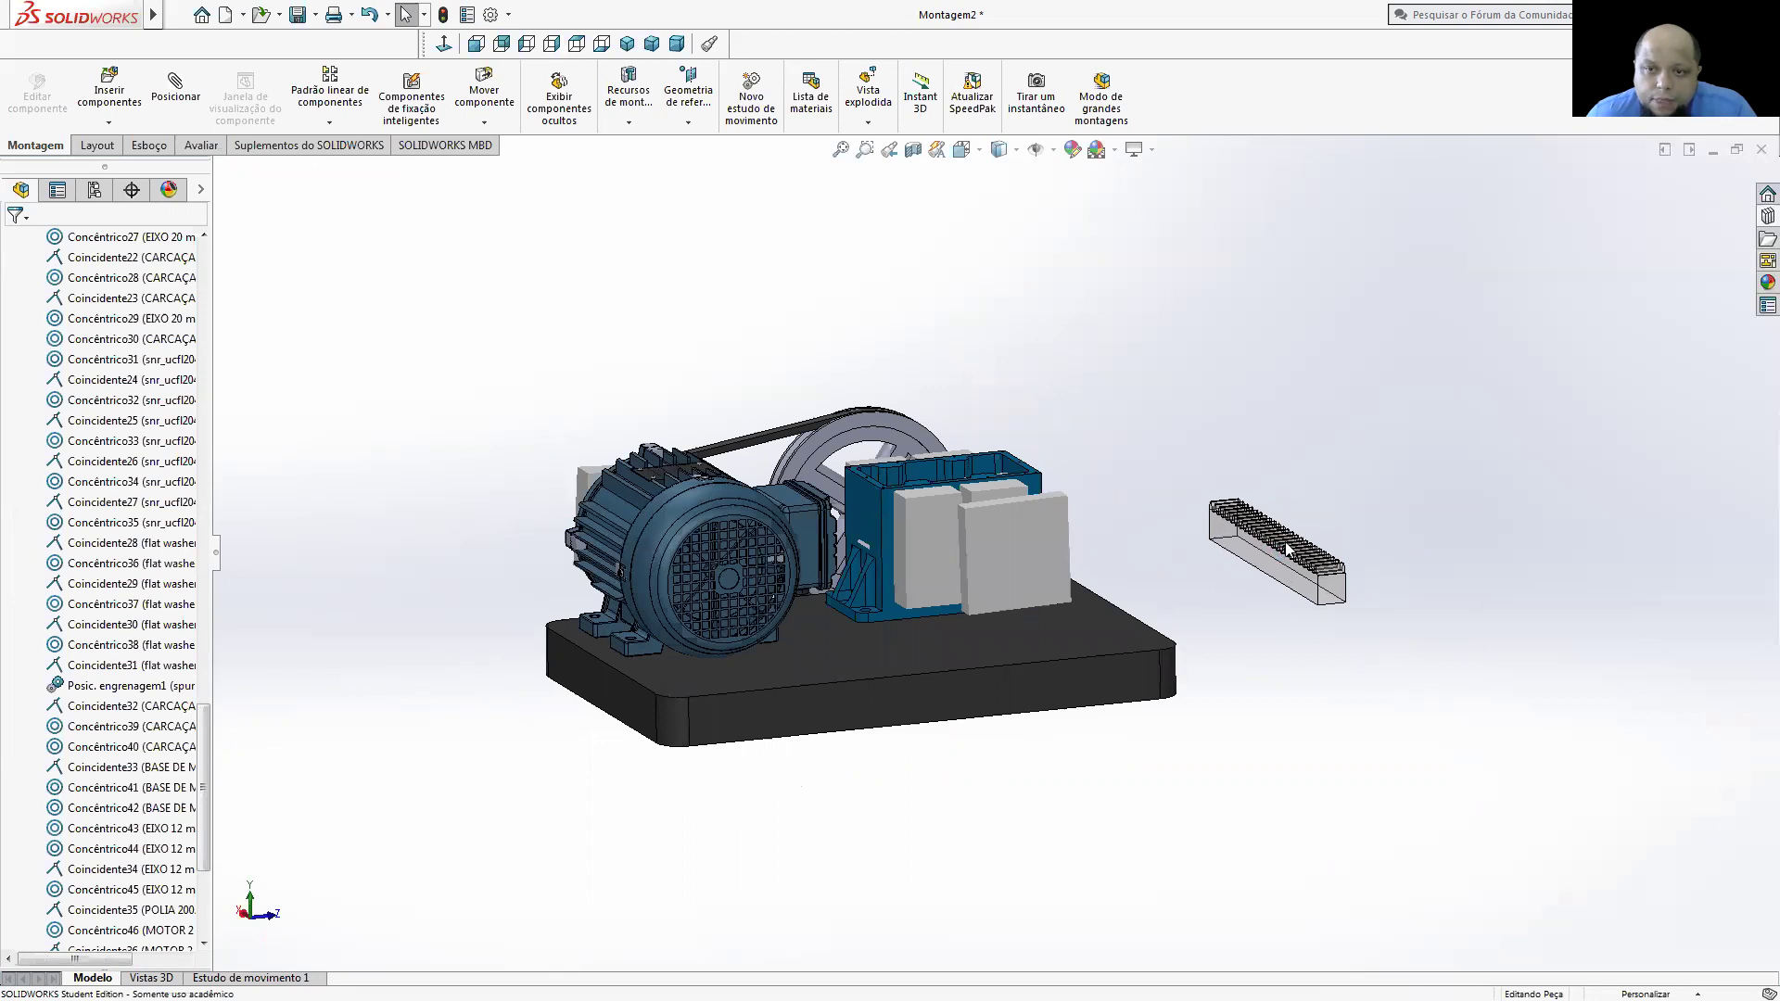
drag(1286, 548, 1275, 556)
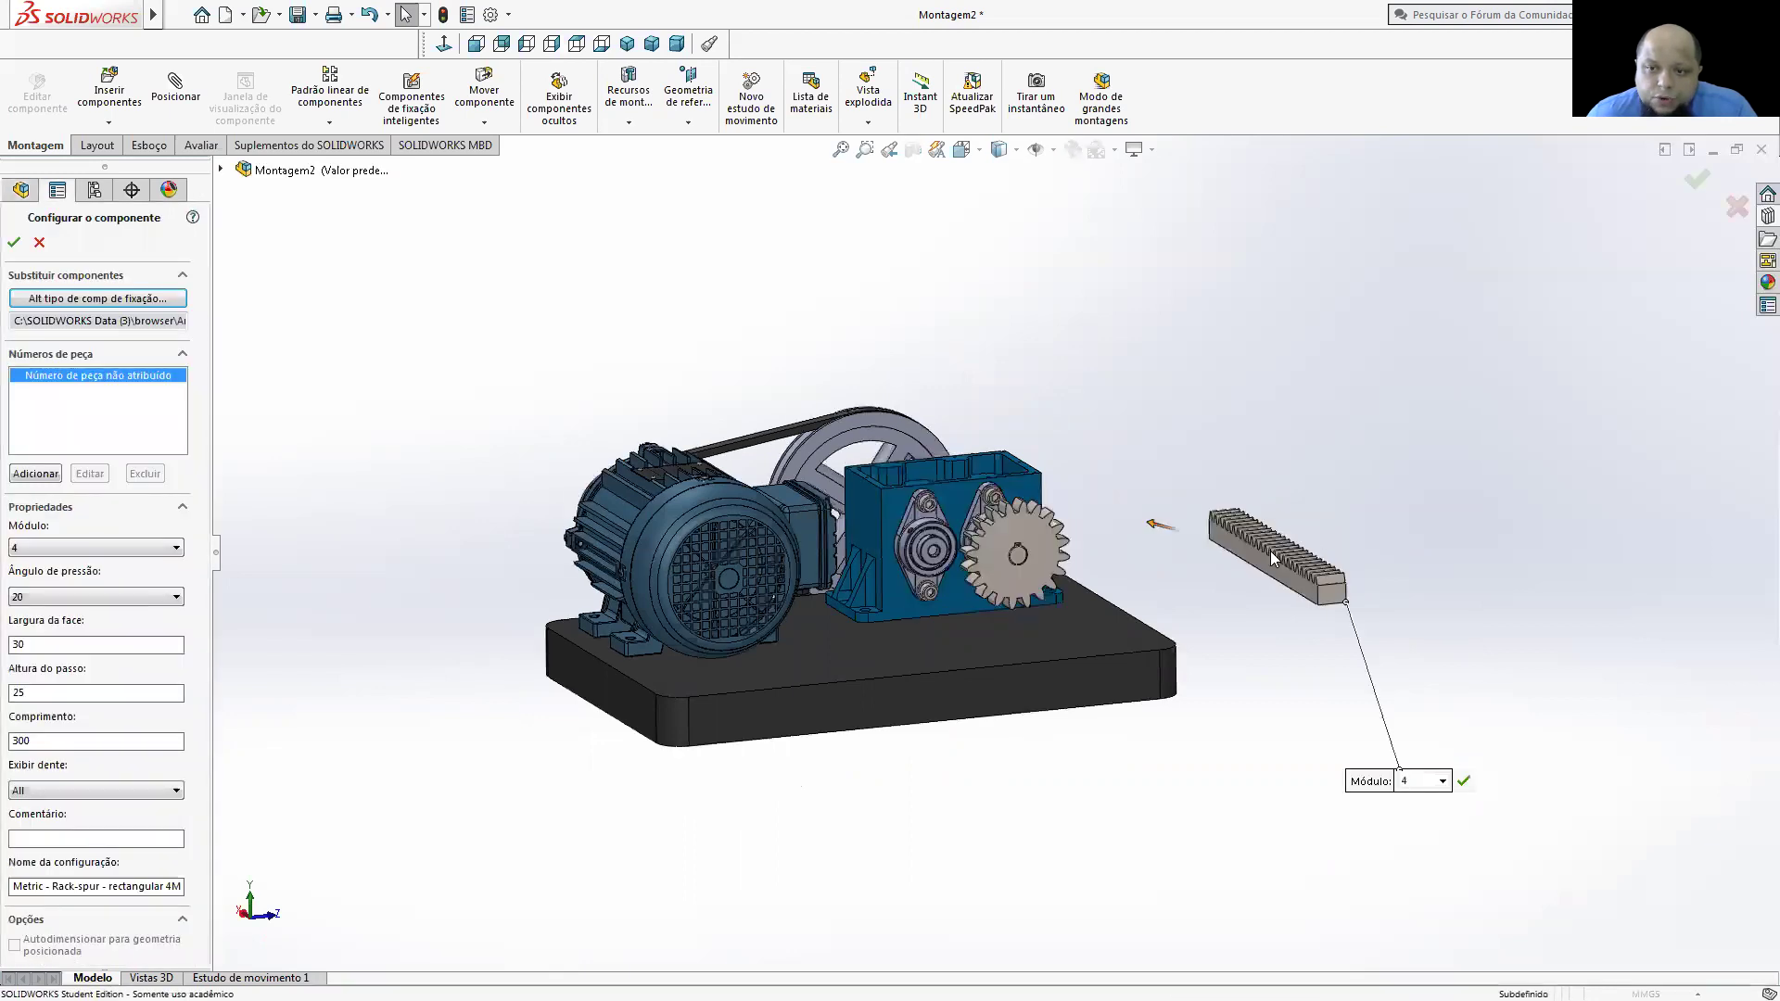
scroll(1238, 558, down, 2)
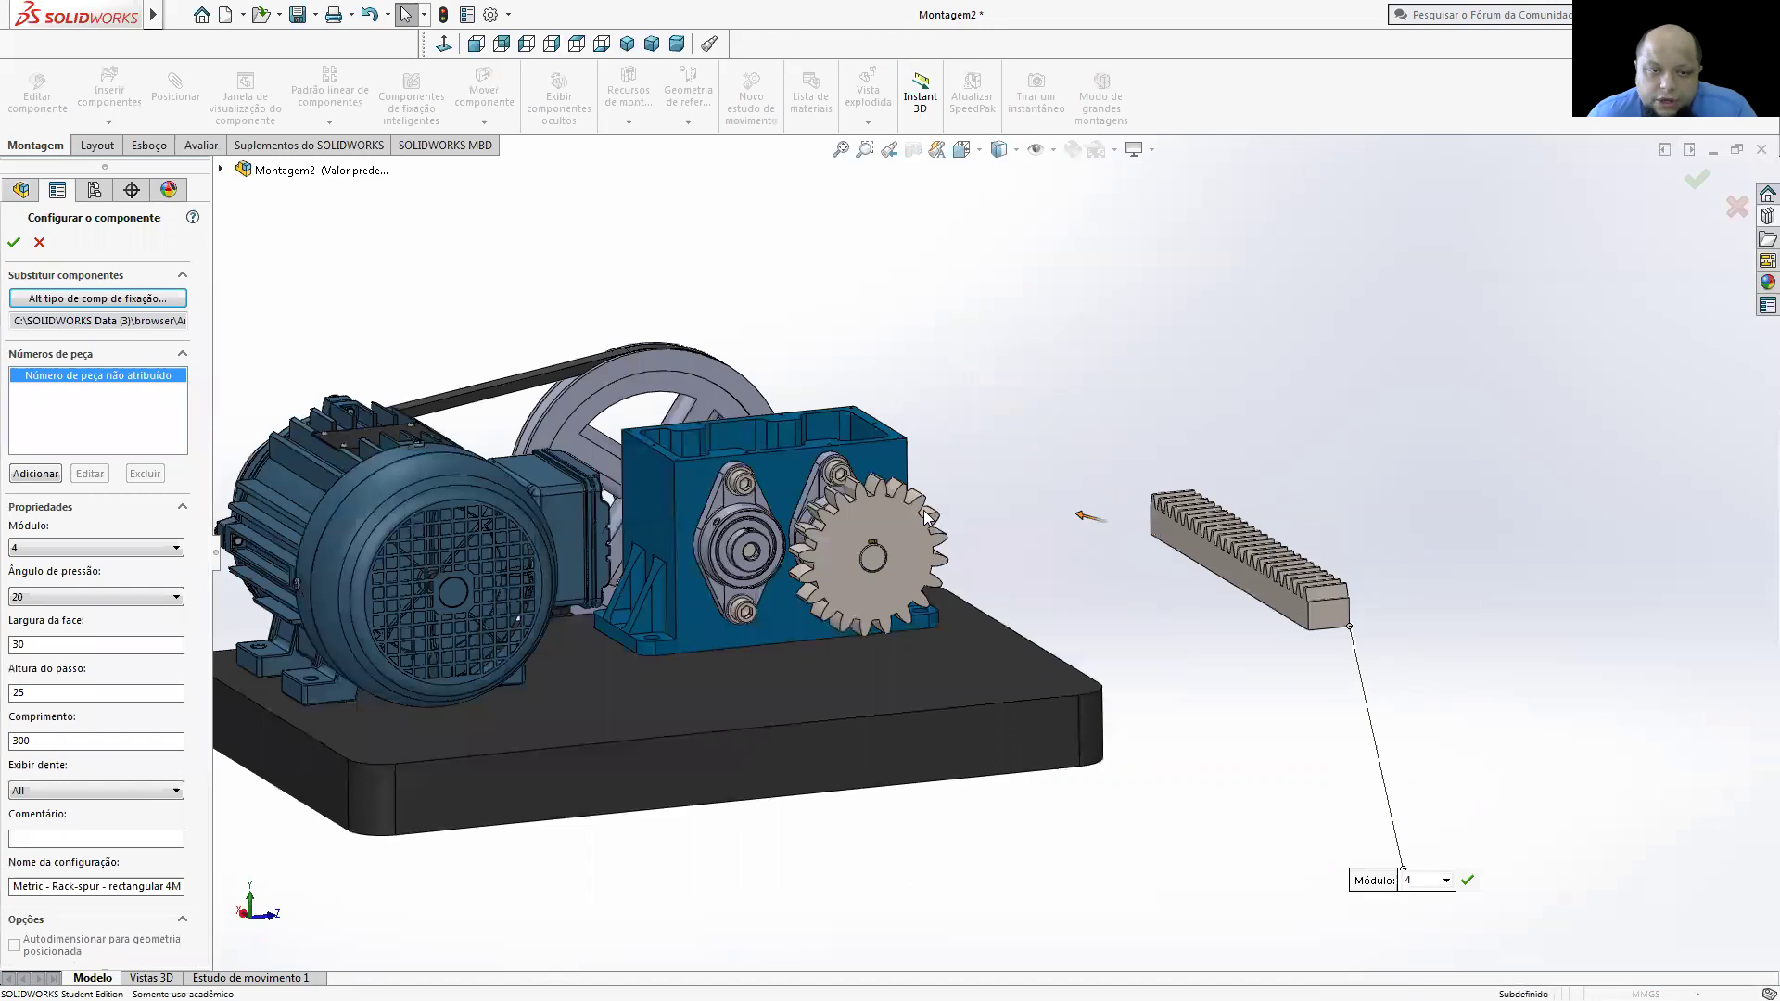
click(45, 545)
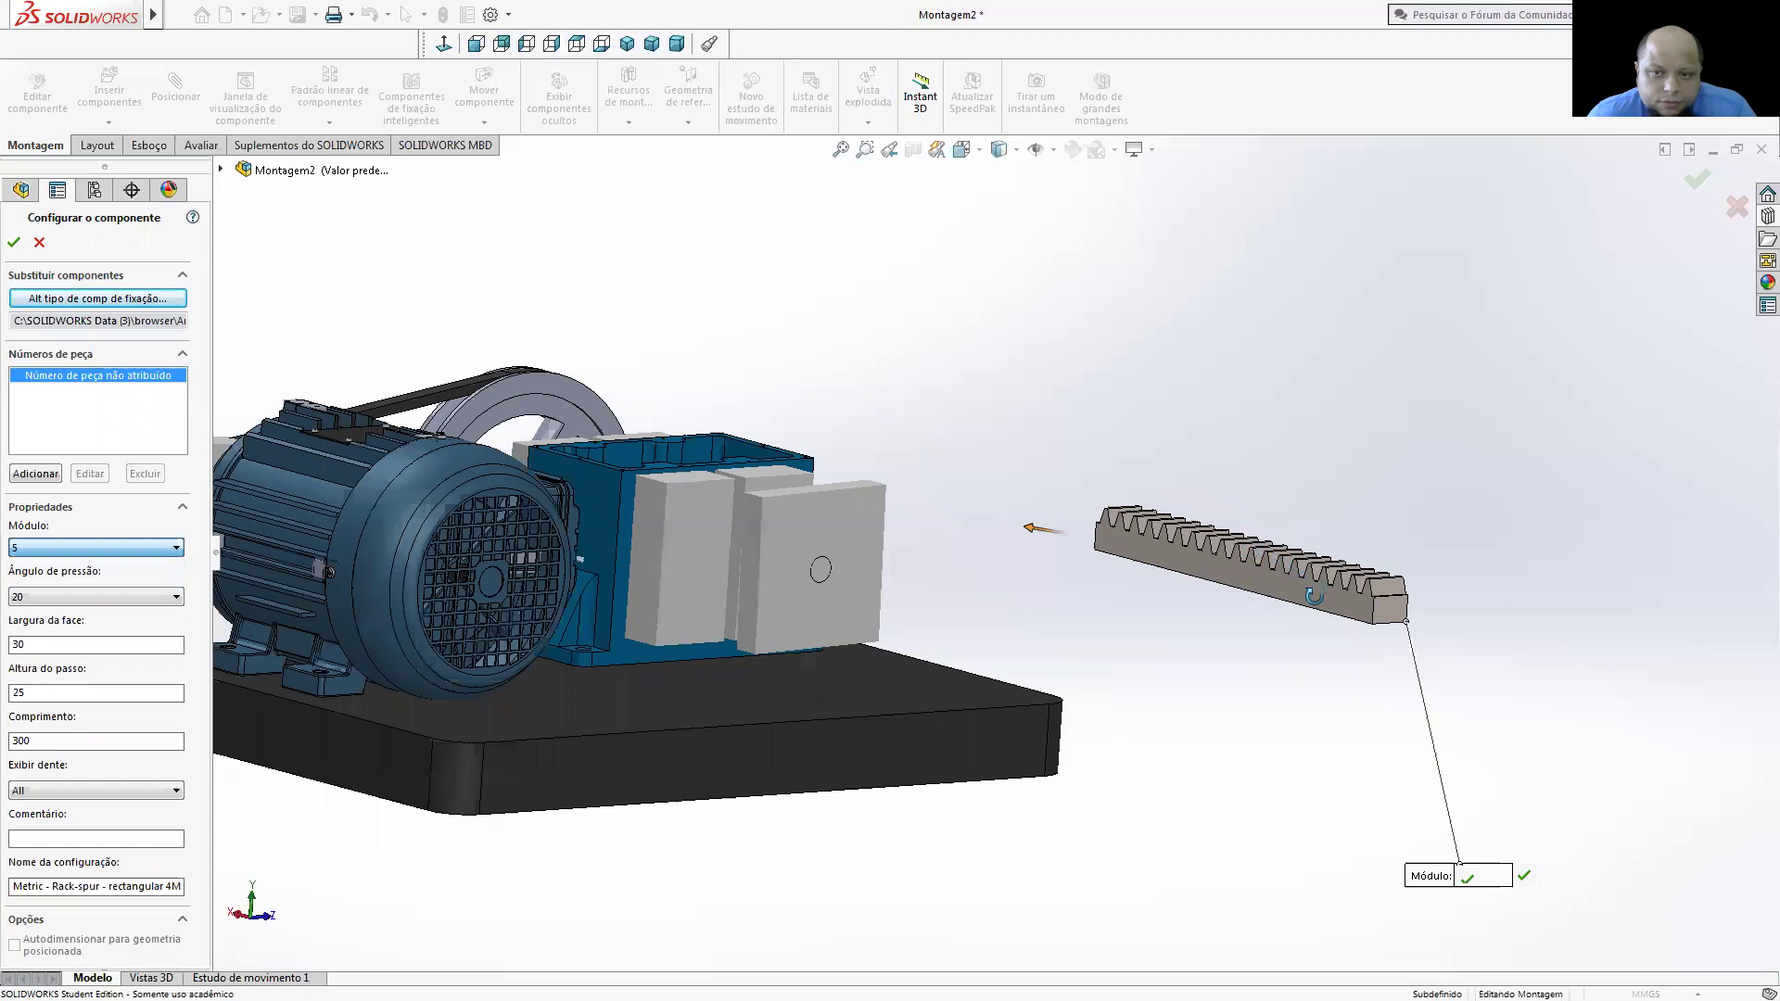
middle_drag(1310, 593, 1302, 596)
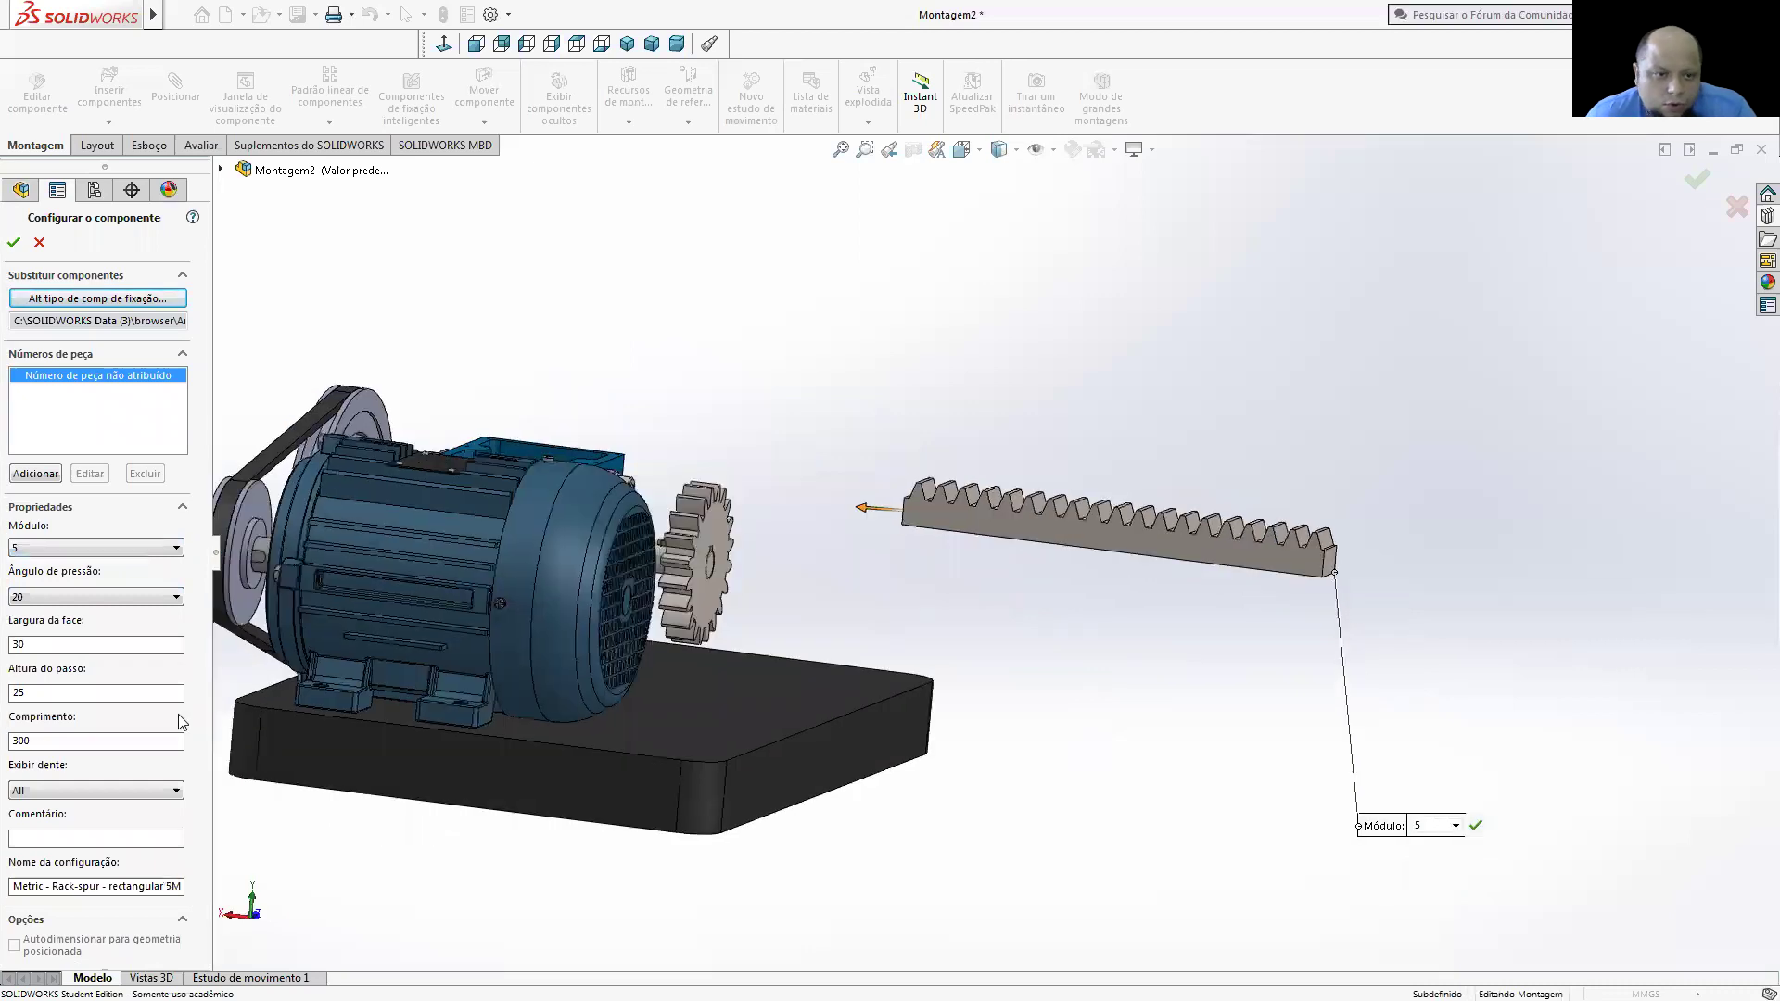
double_click(20, 741)
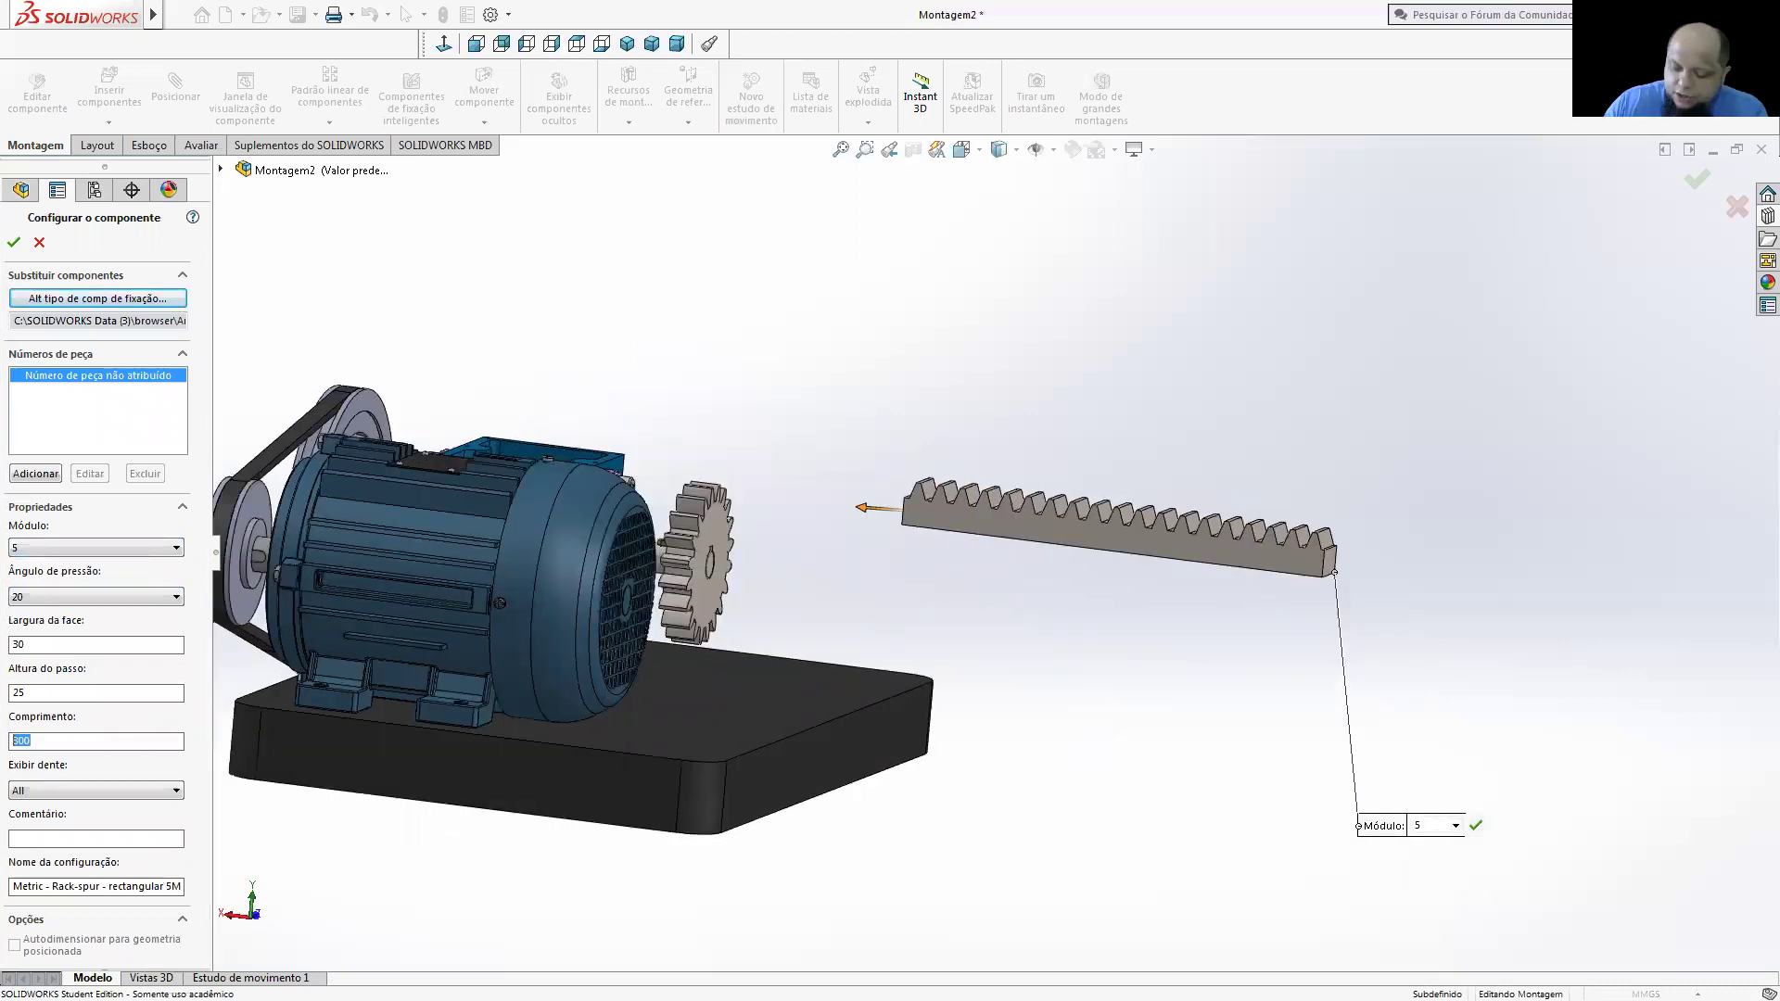
text(400)
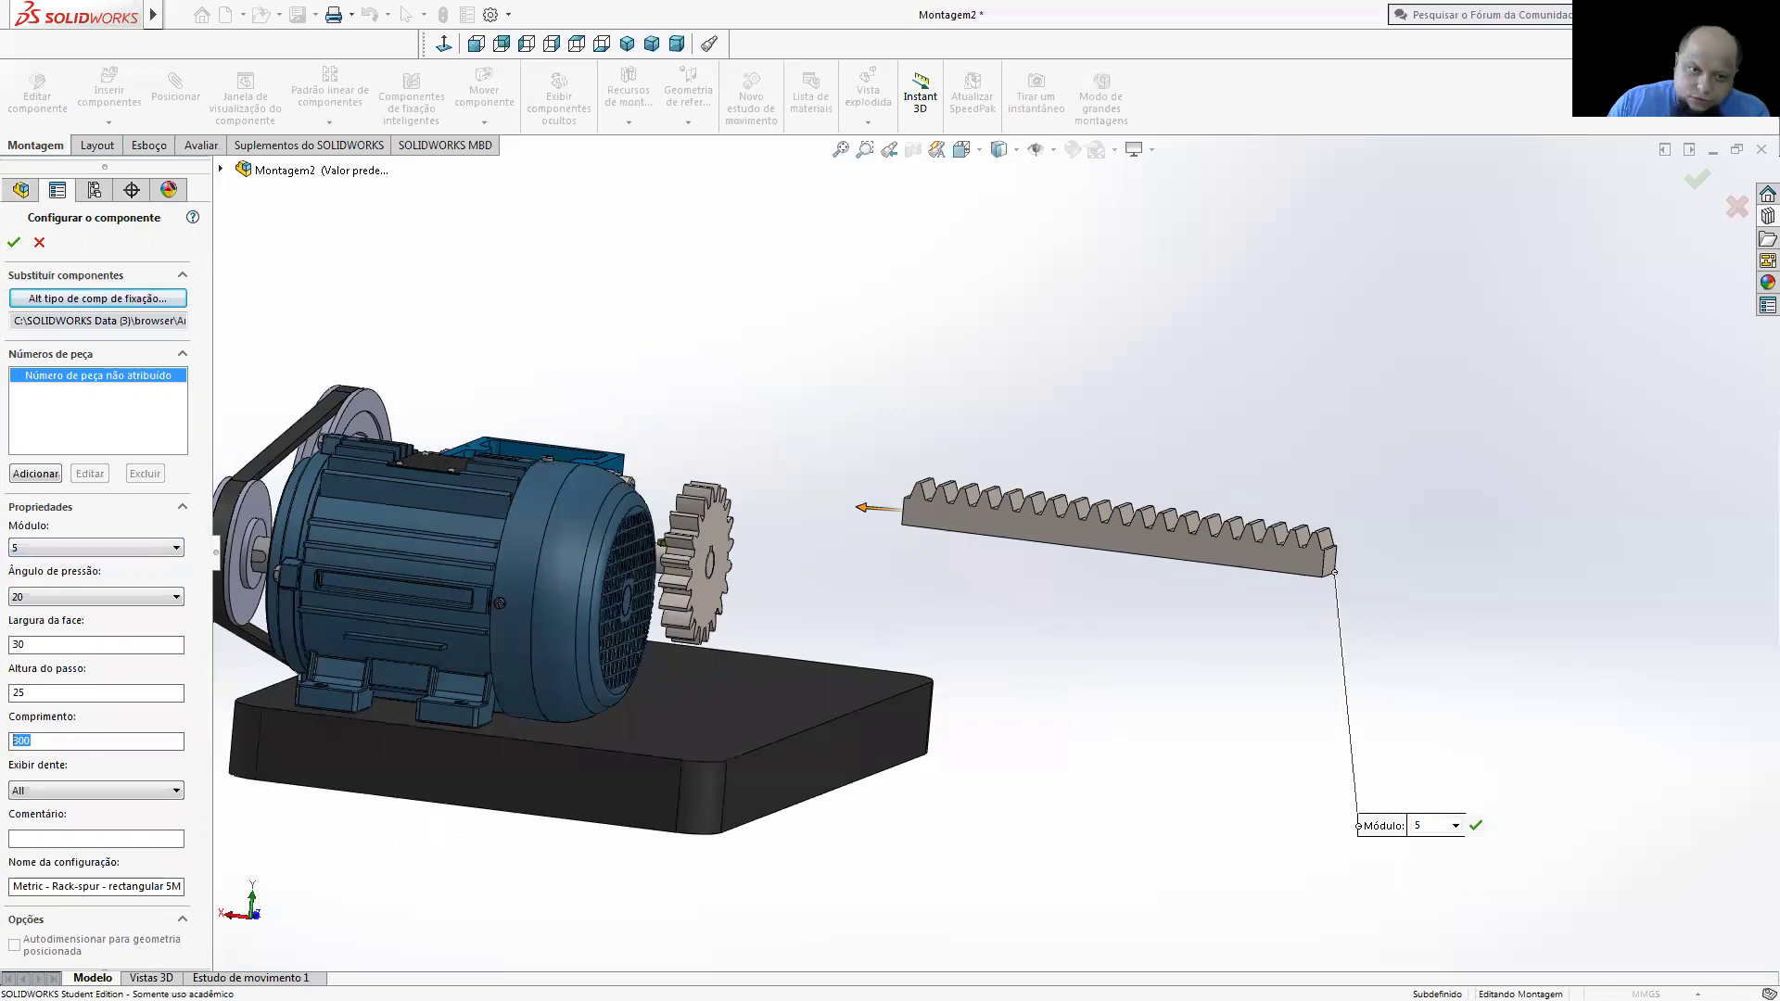
key(Return)
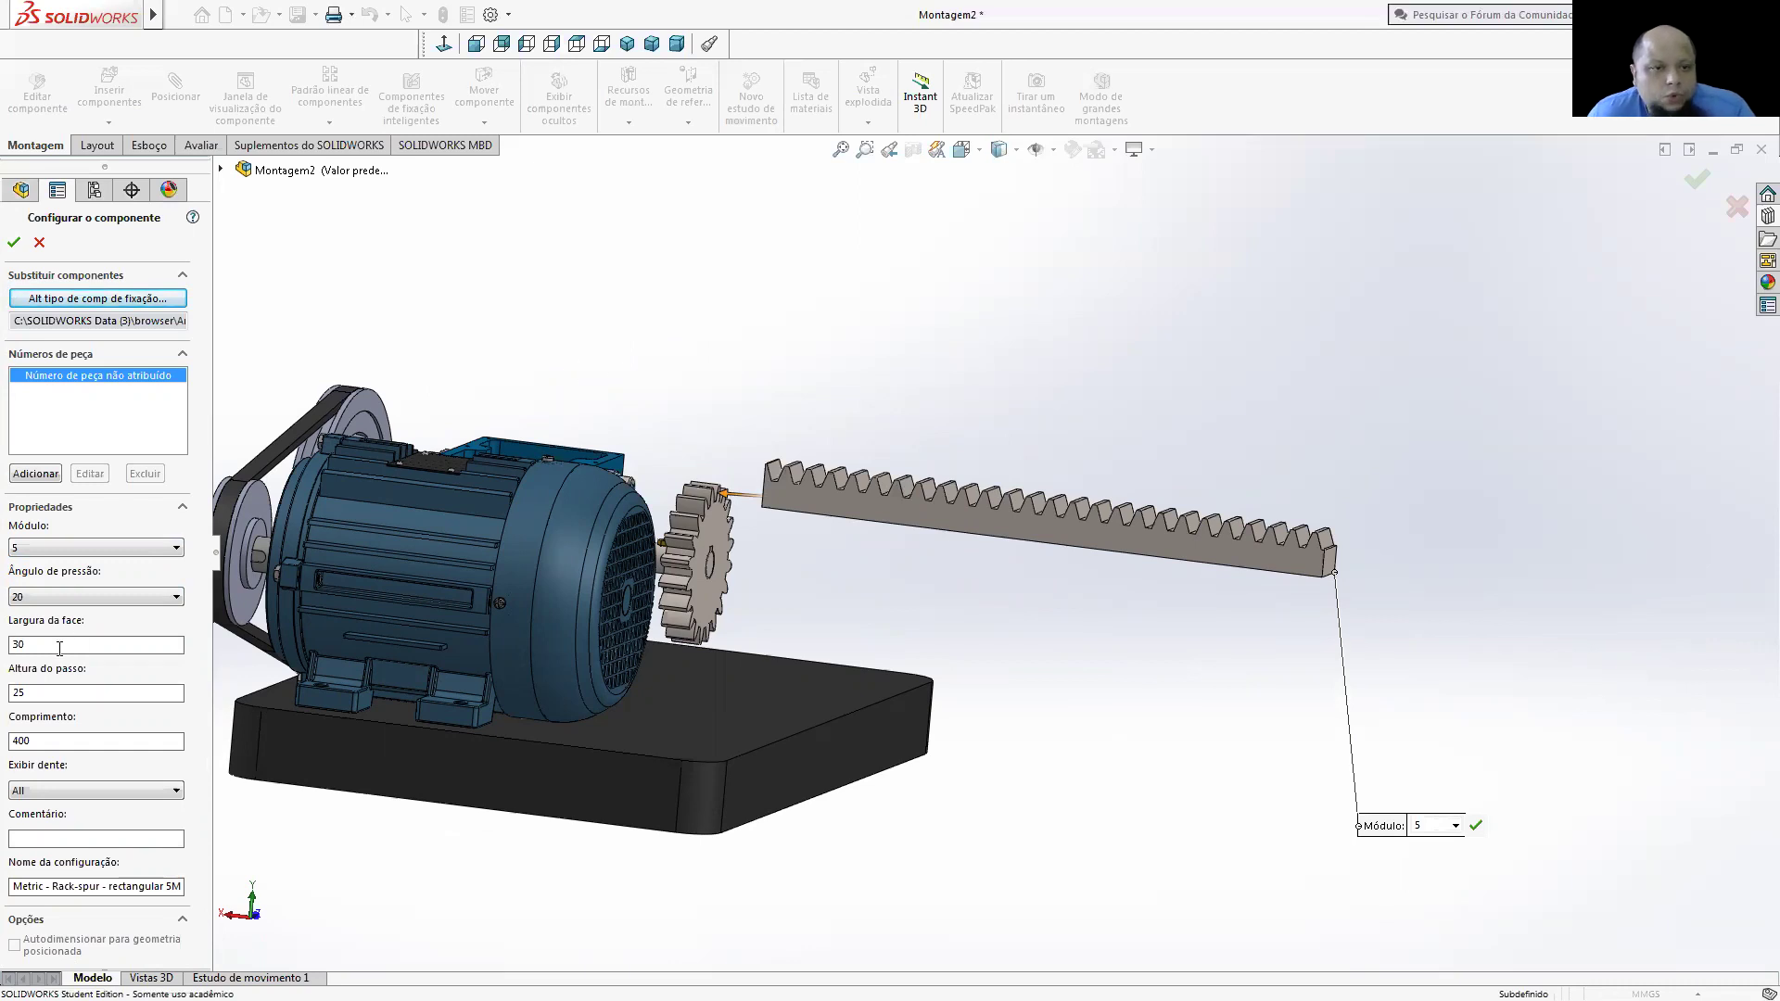
double_click(29, 691)
text(30)
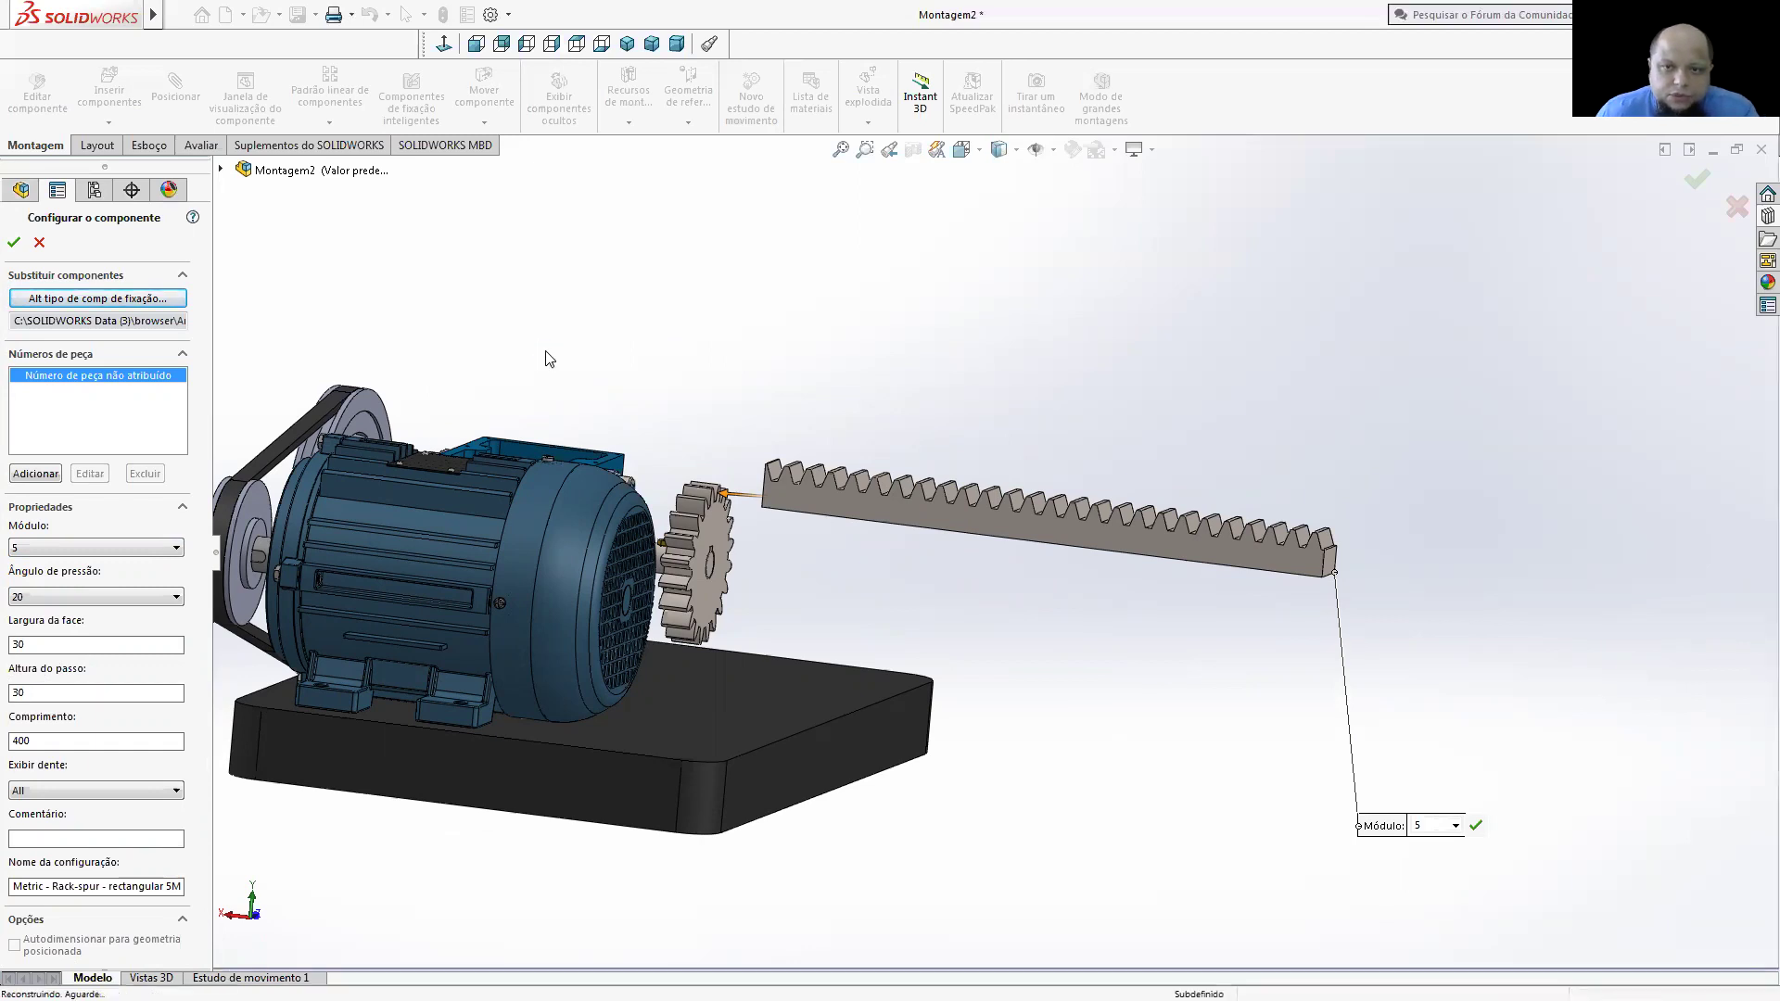
click(13, 243)
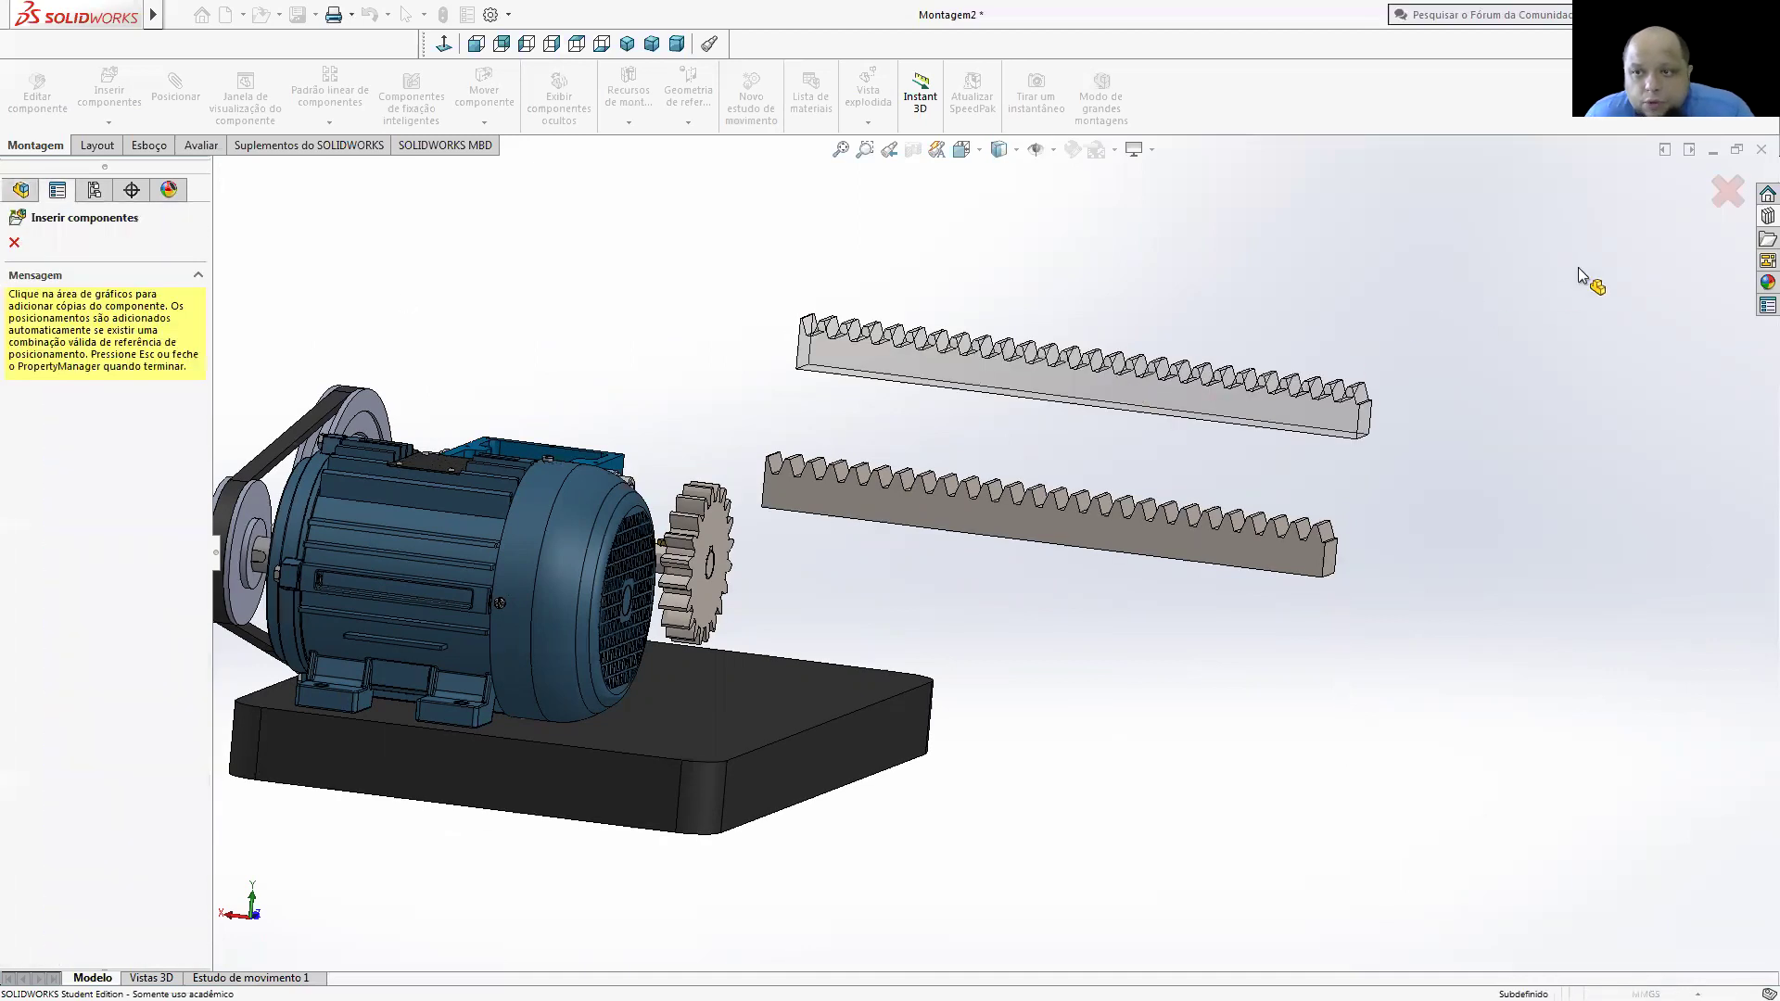
- Cancel inserting extra rack copies, leaving a single rack in the assembly
click(1727, 192)
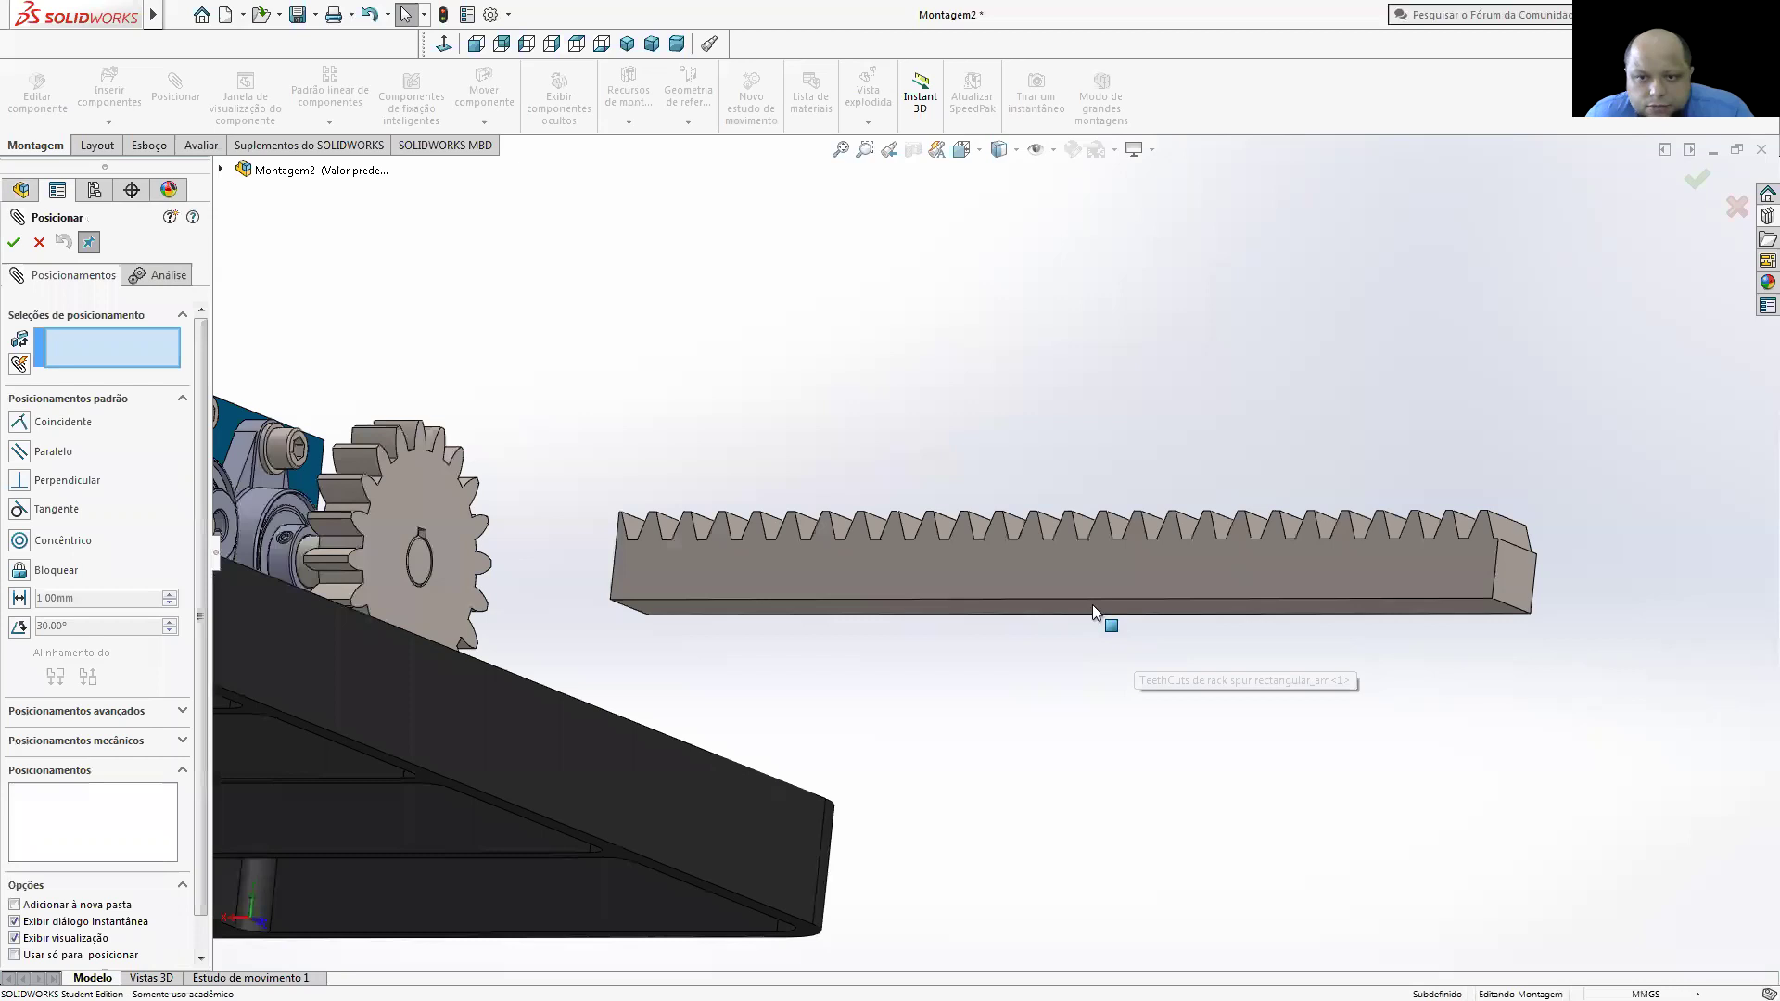
- Make the rack's bottom face coincident with the top of the base
click(1051, 616)
middle_drag(806, 354, 756, 480)
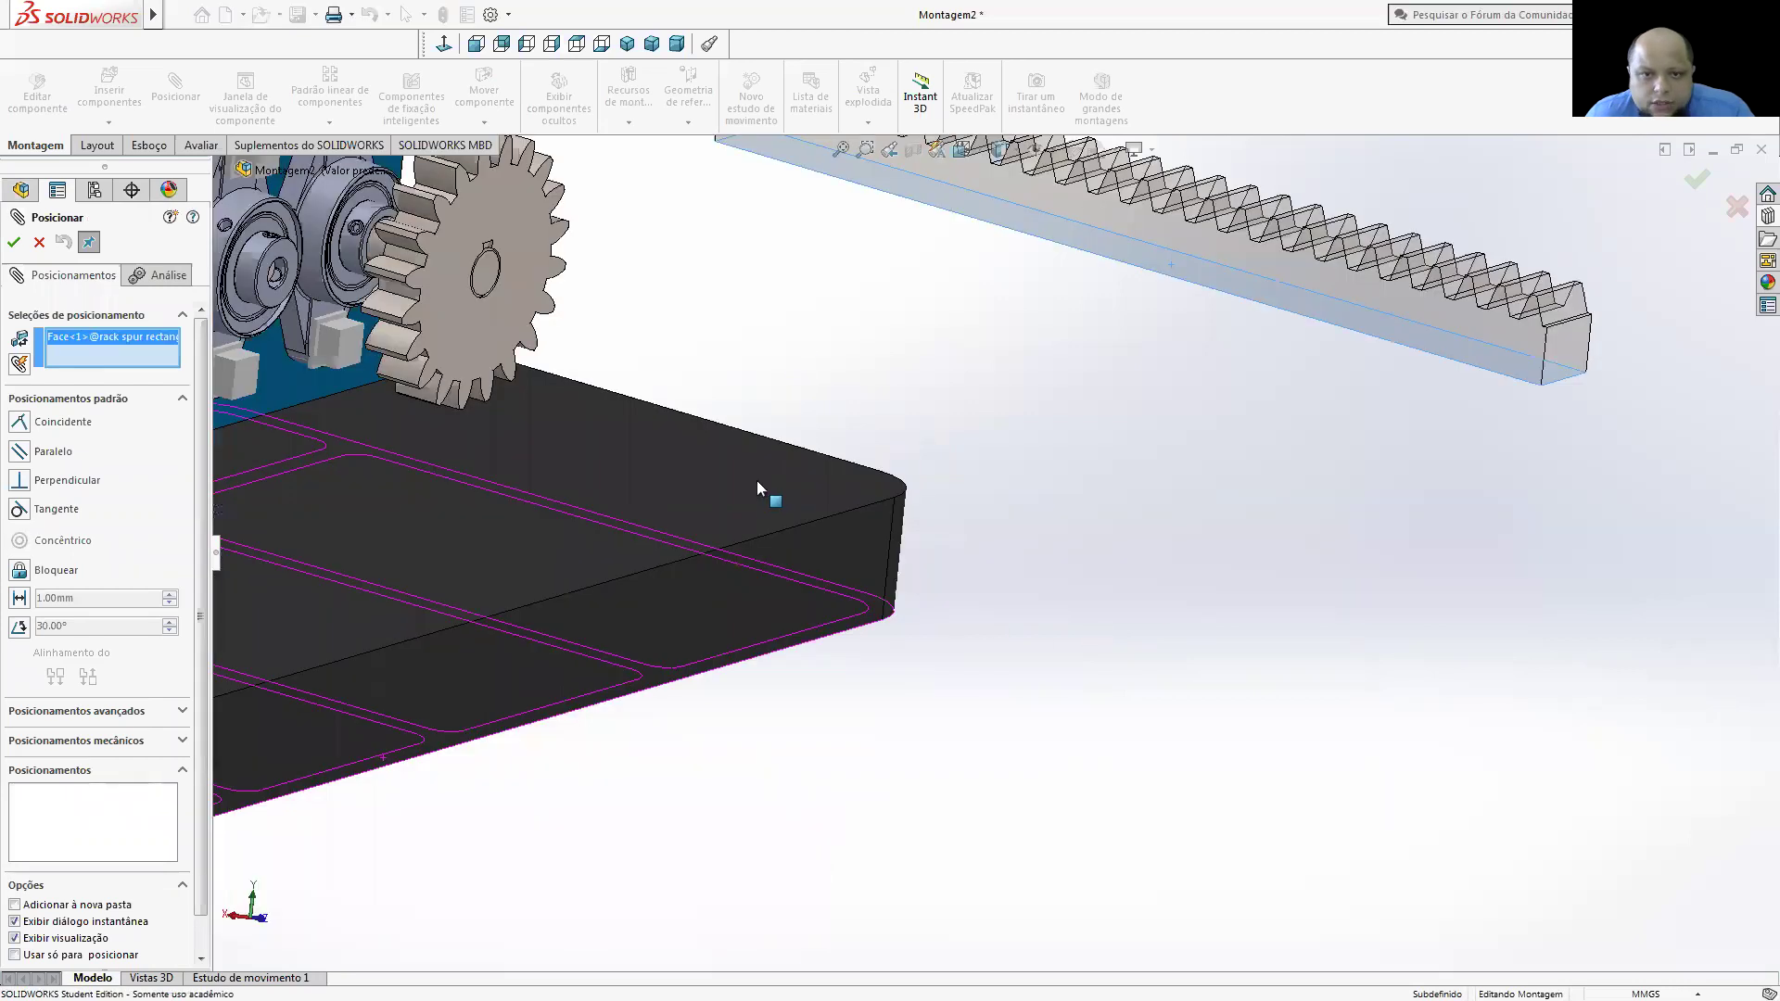
click(1170, 525)
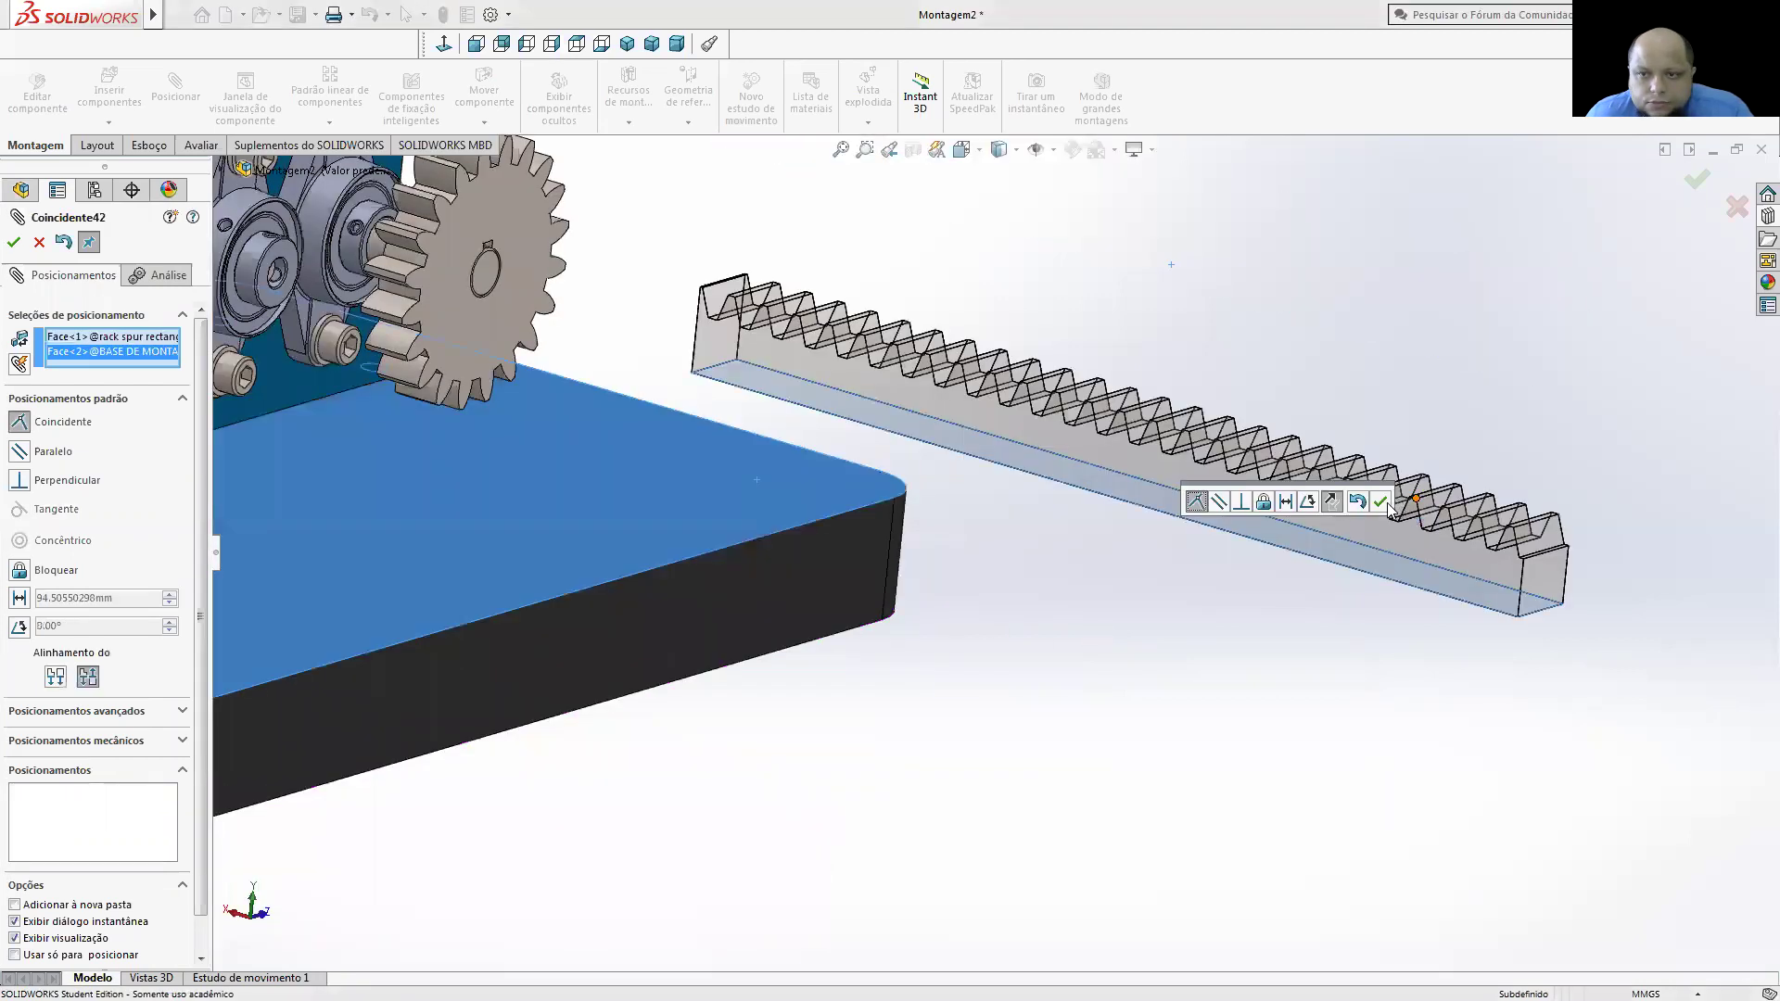
click(1309, 545)
- Make the rack coincident with a spur gear face, then end the mating session
click(491, 341)
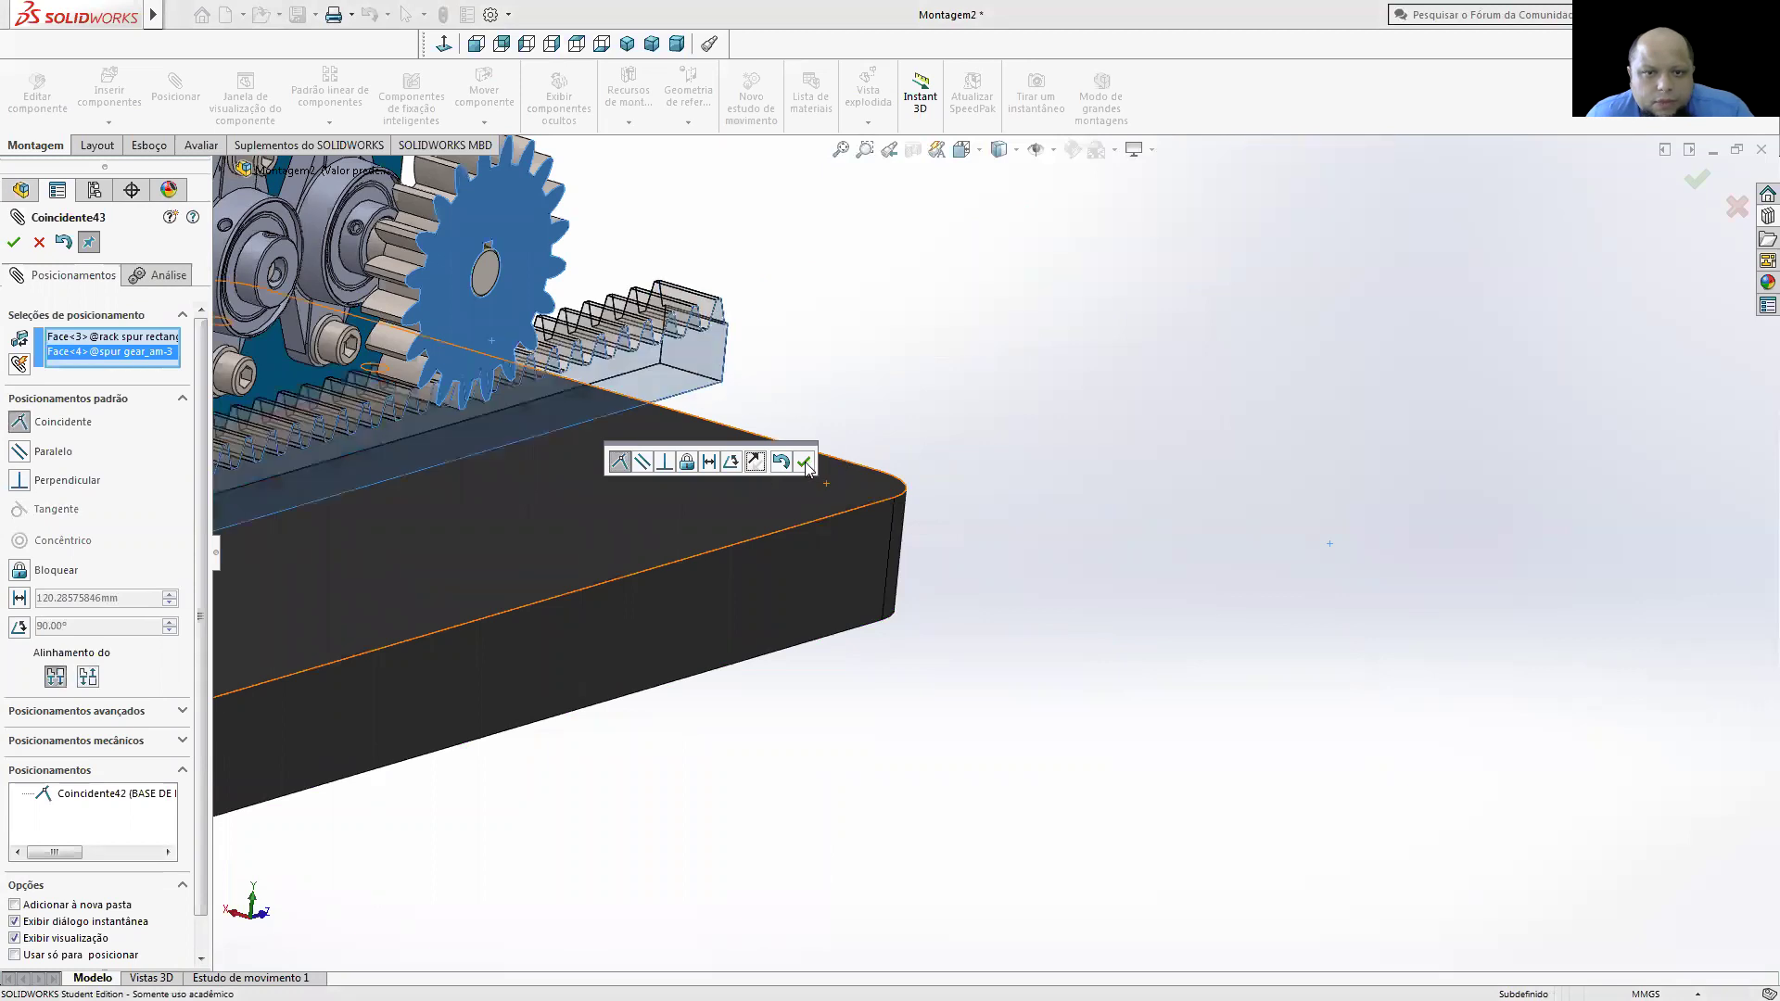
click(803, 461)
middle_drag(659, 456, 597, 436)
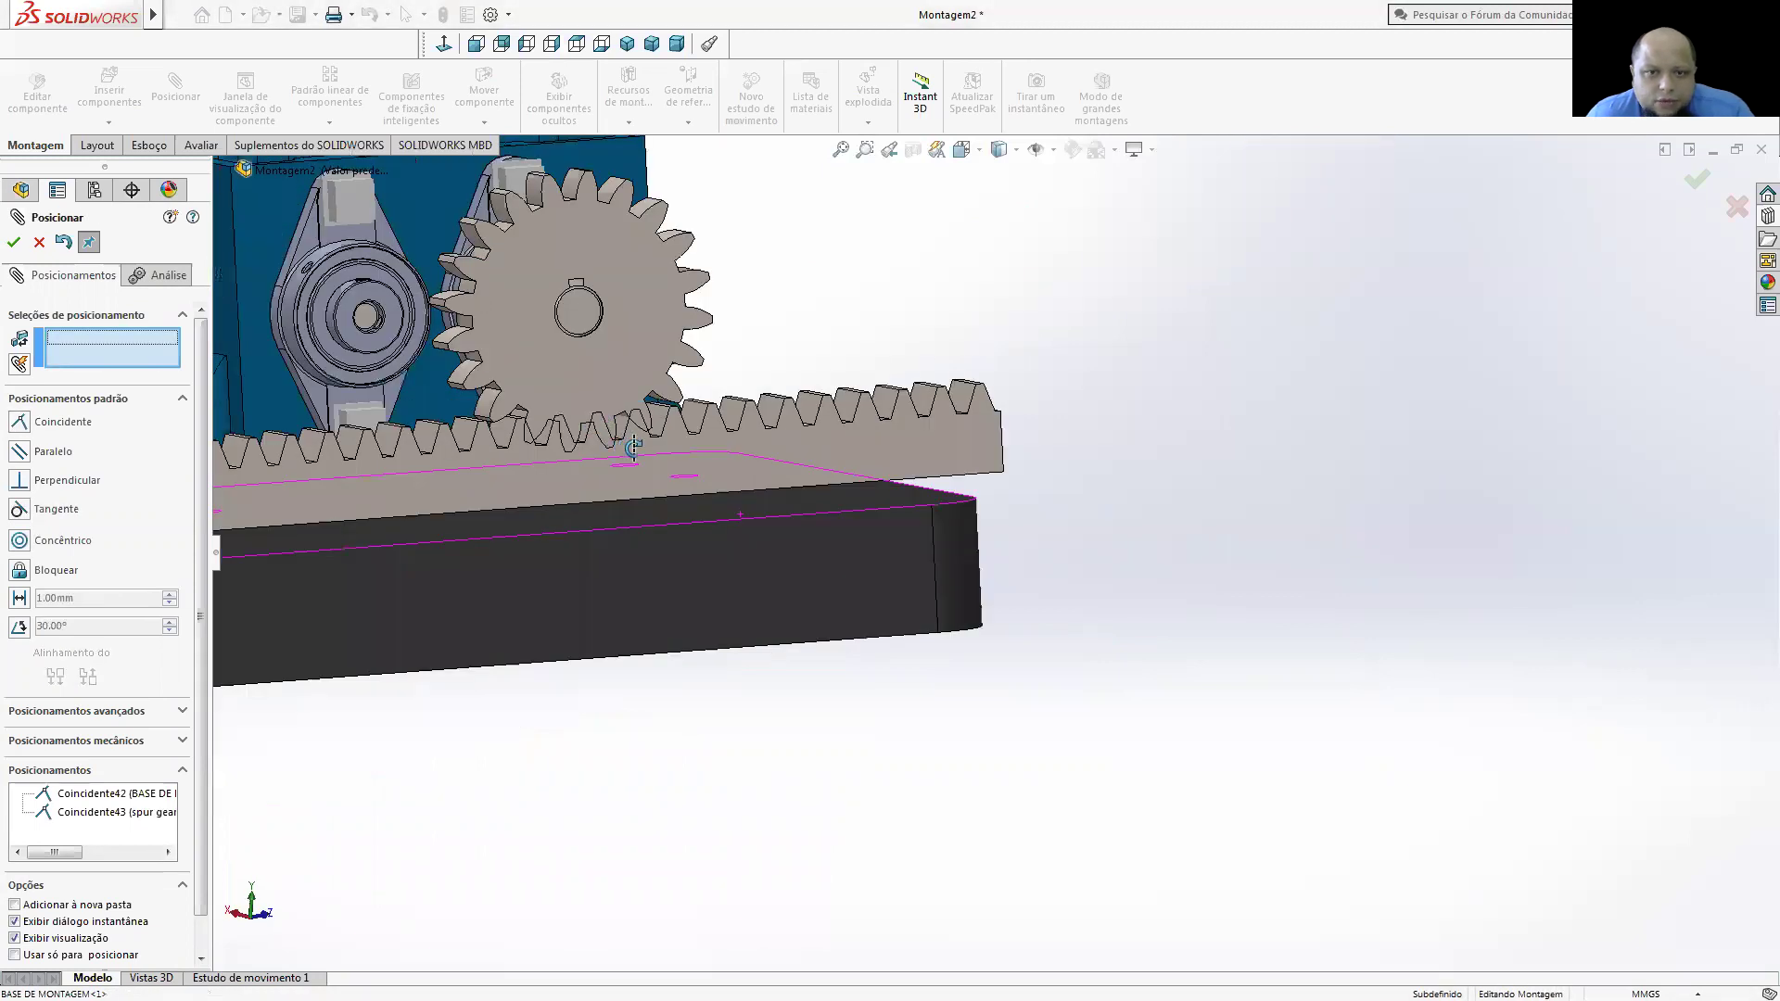
scroll(634, 460, down, 3)
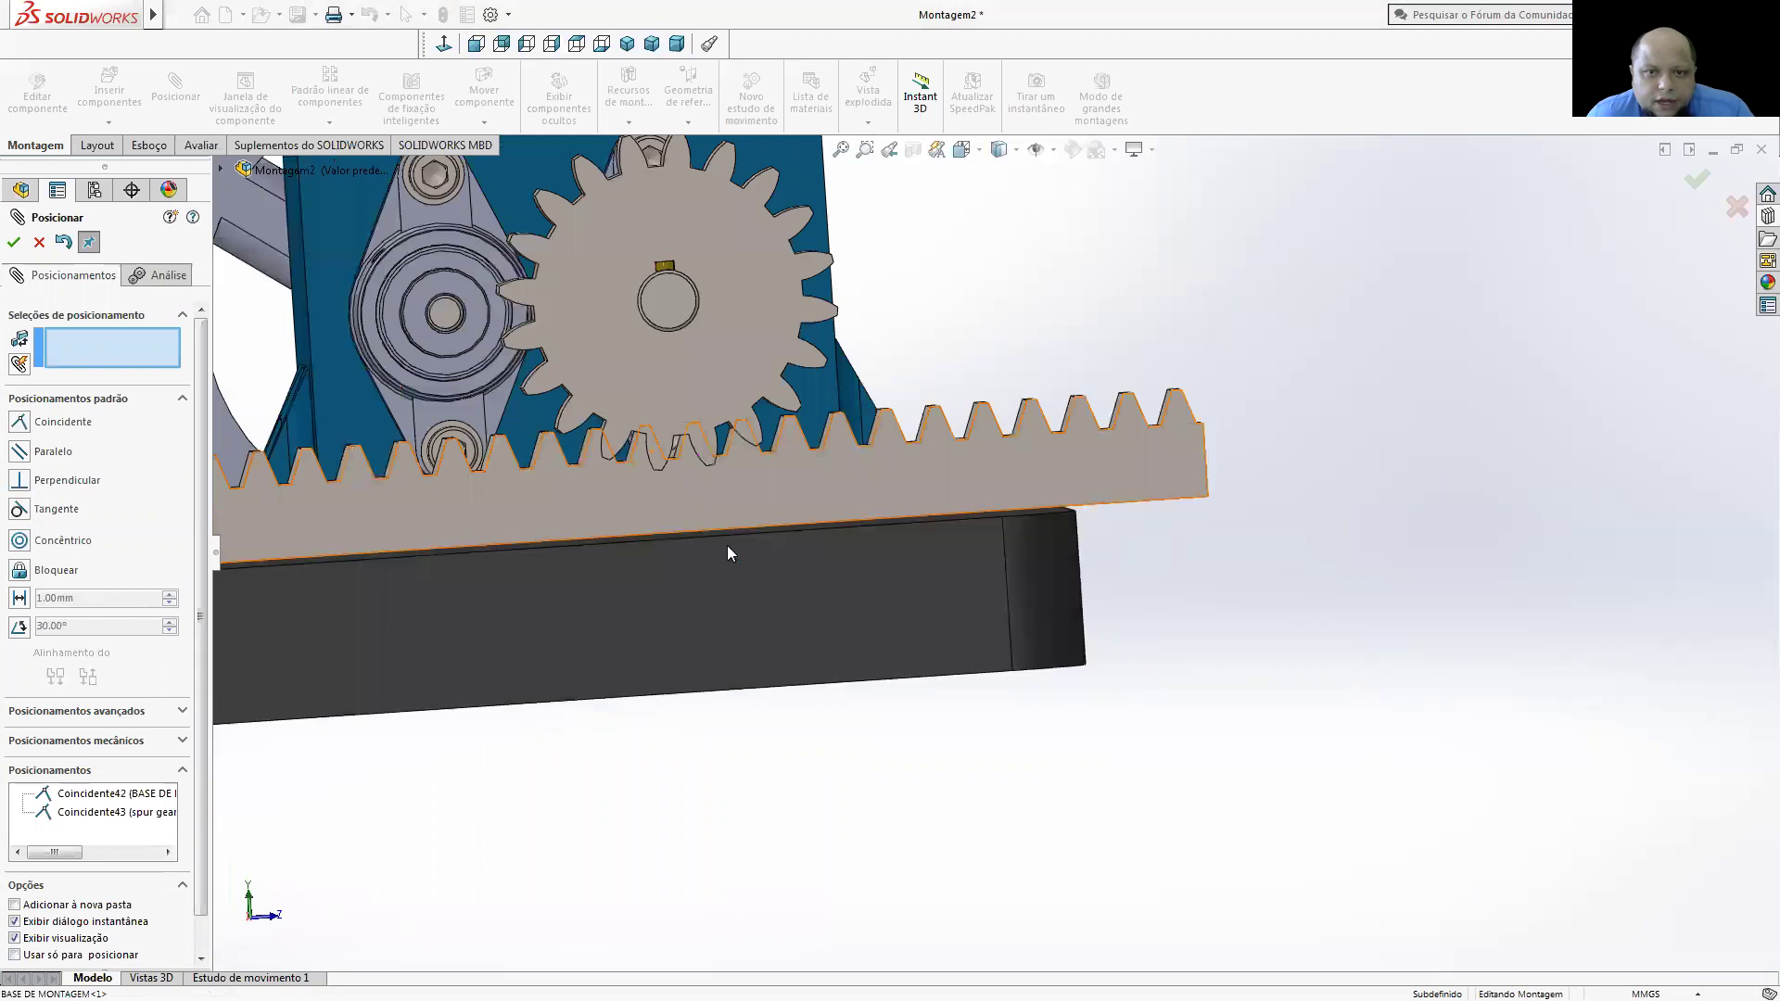
right_click(728, 552)
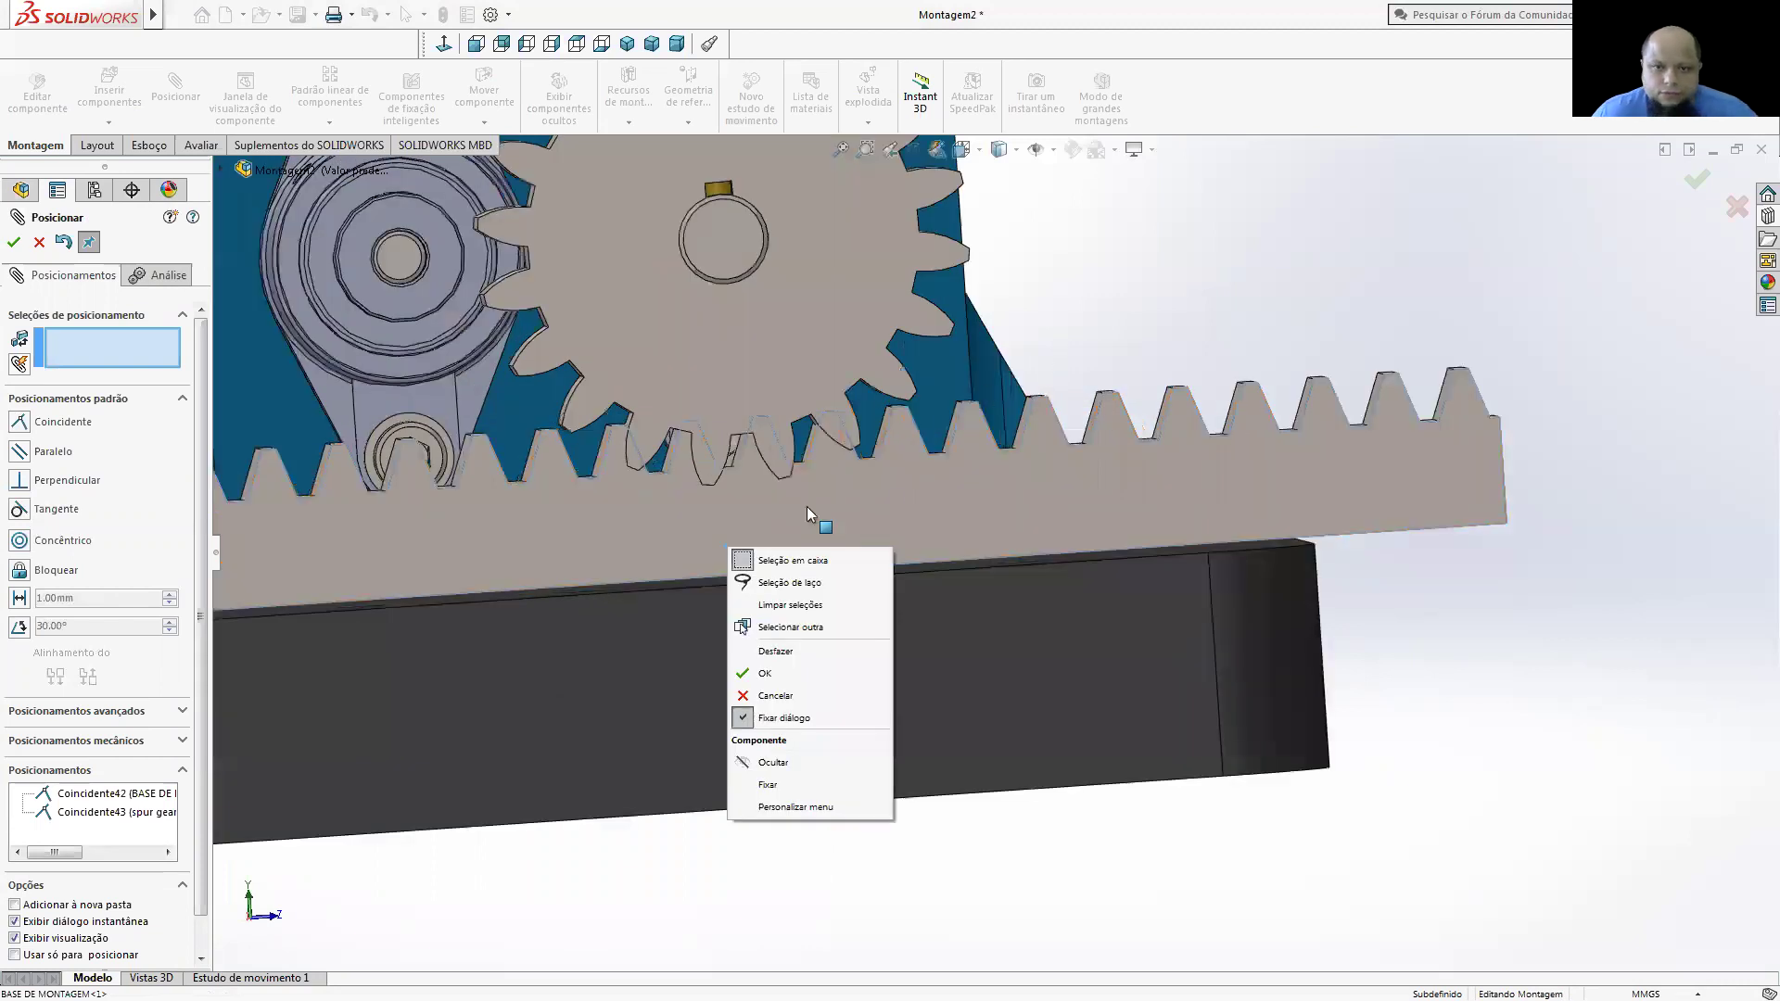
key(Escape)
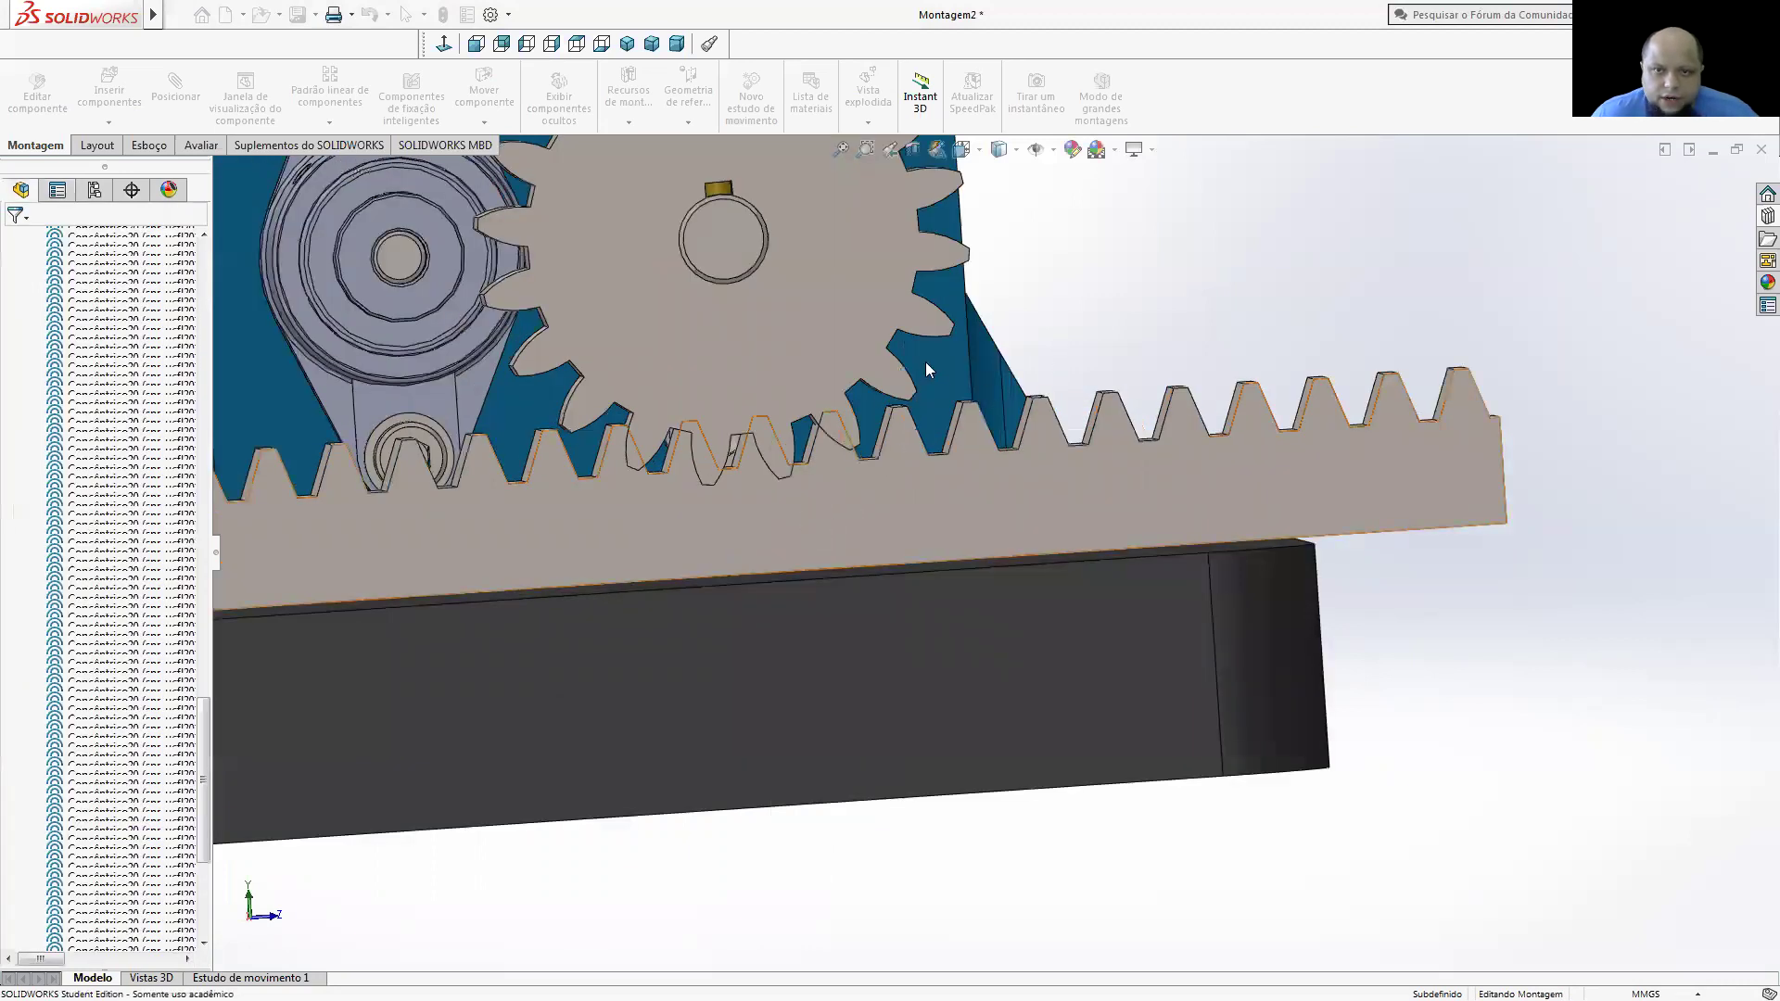
key(f)
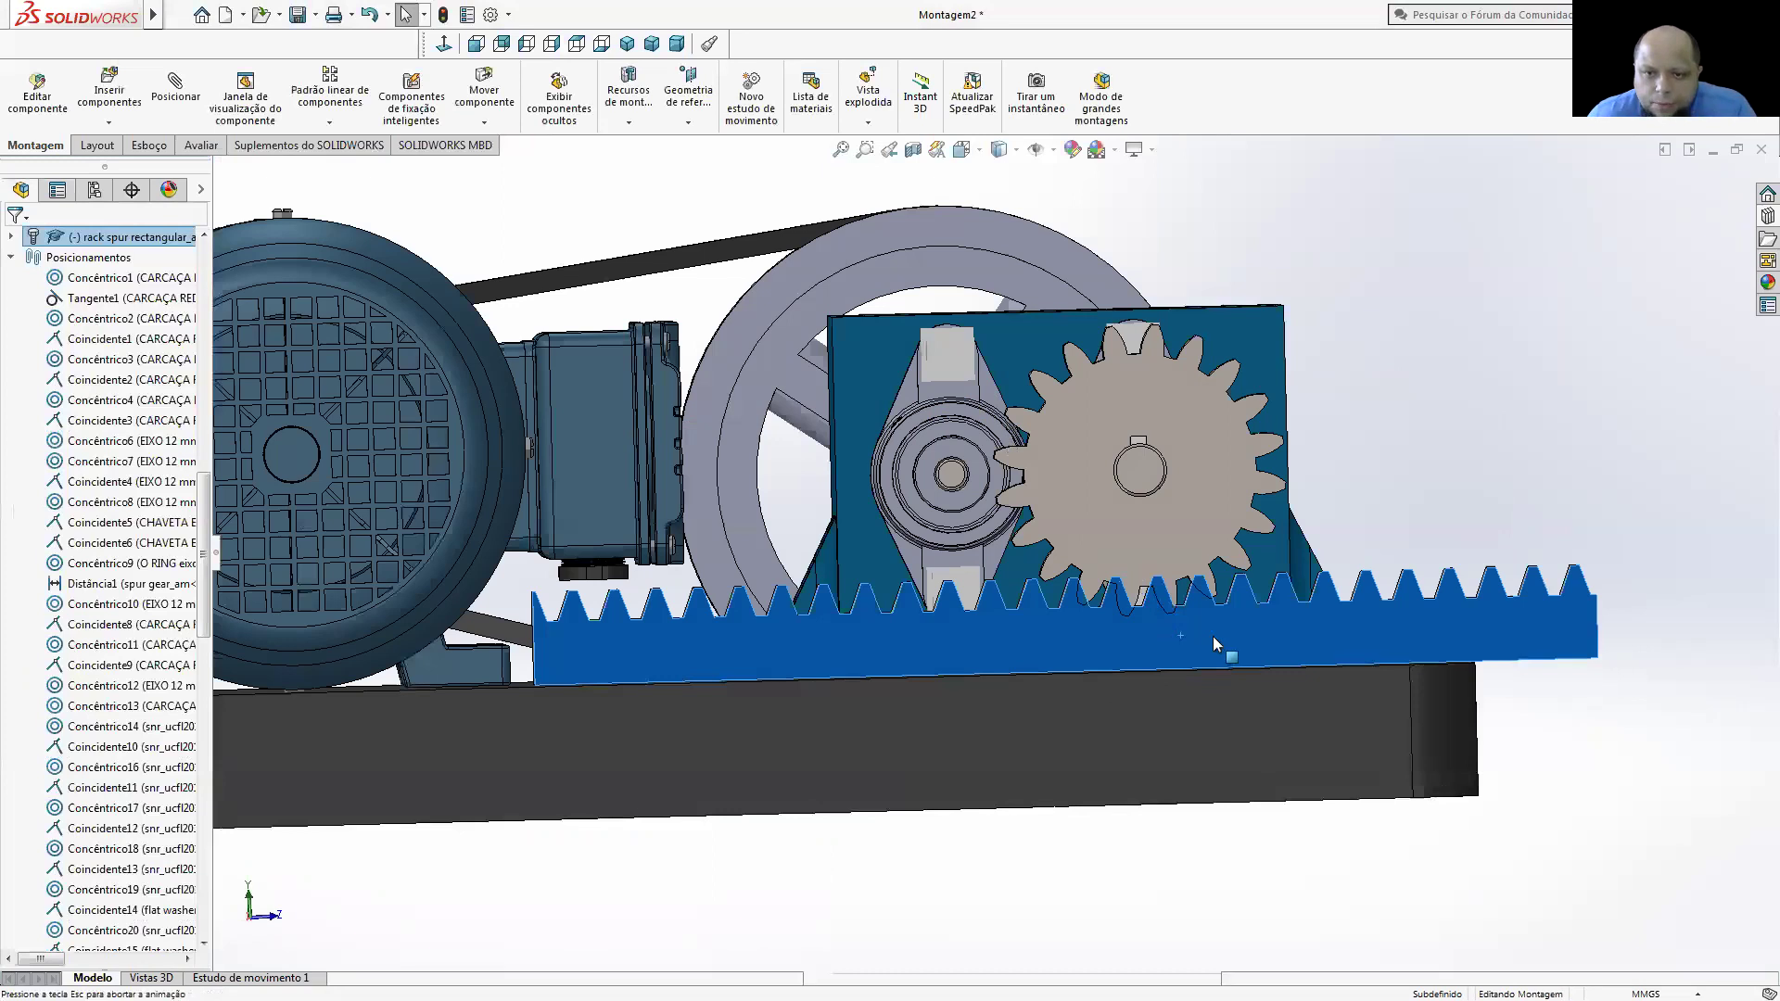
key(ctrl+3)
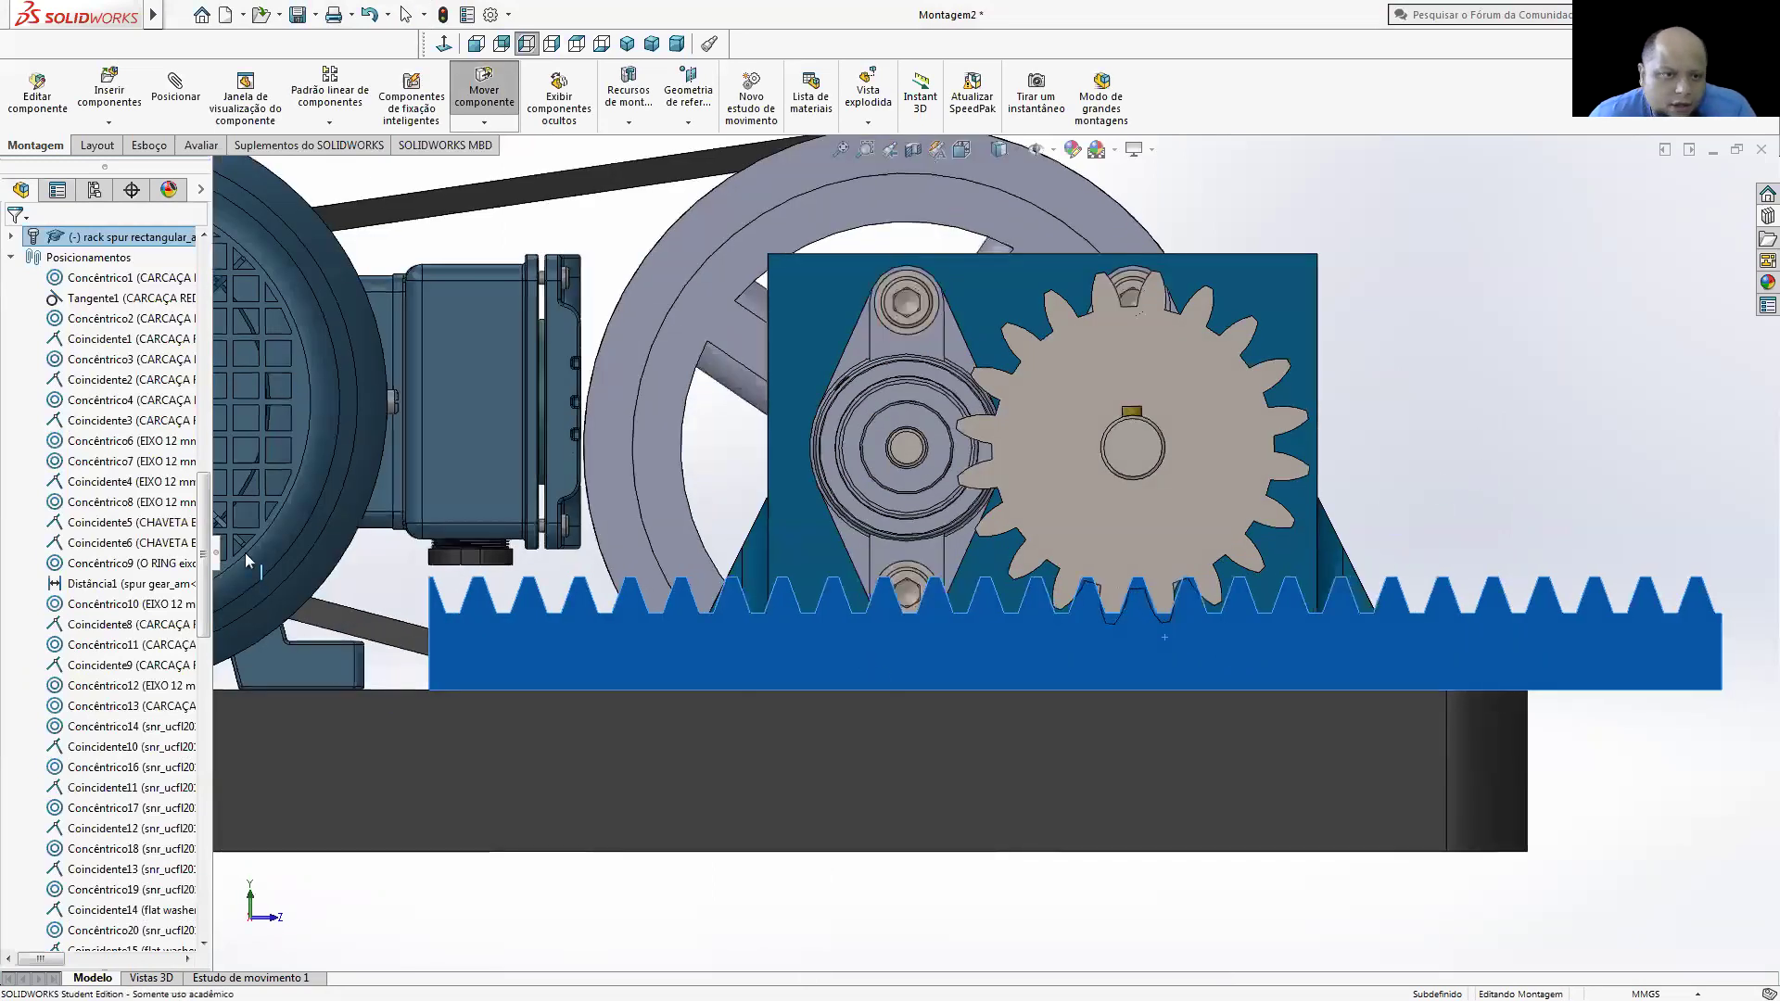
right_click(92, 238)
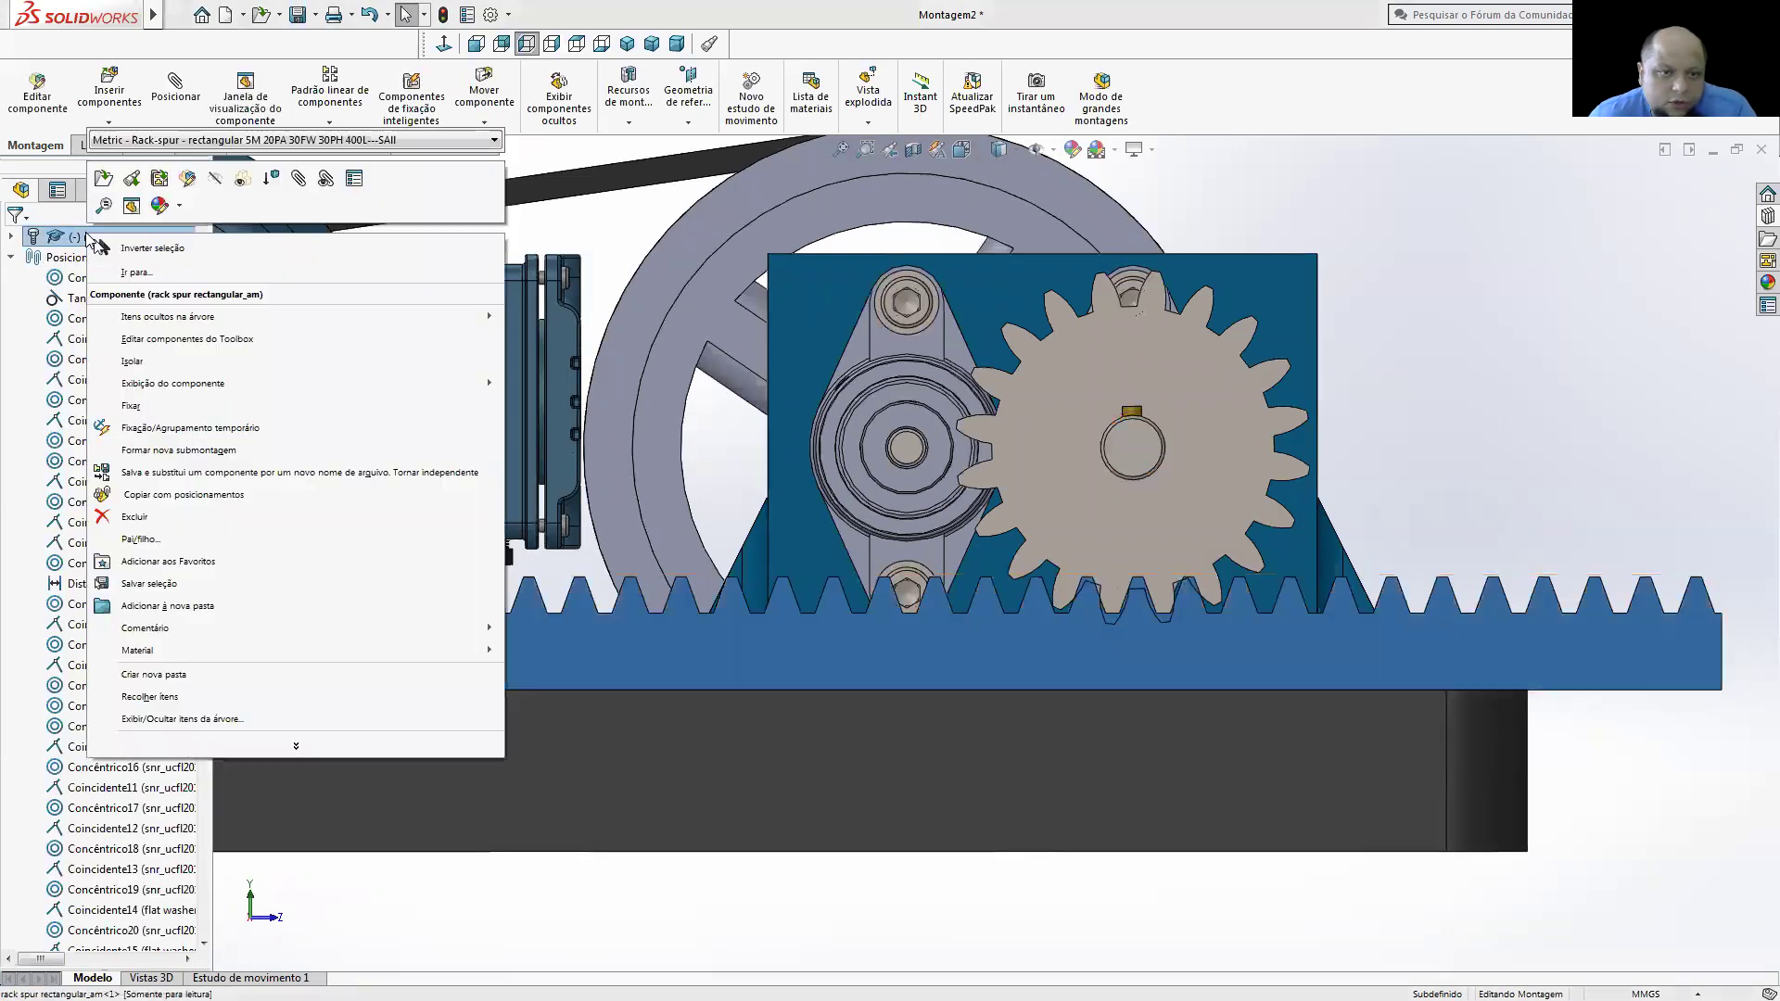
- Reconfigure the rack's Toolbox pitch height to 25 and fit the assembly in view
click(202, 339)
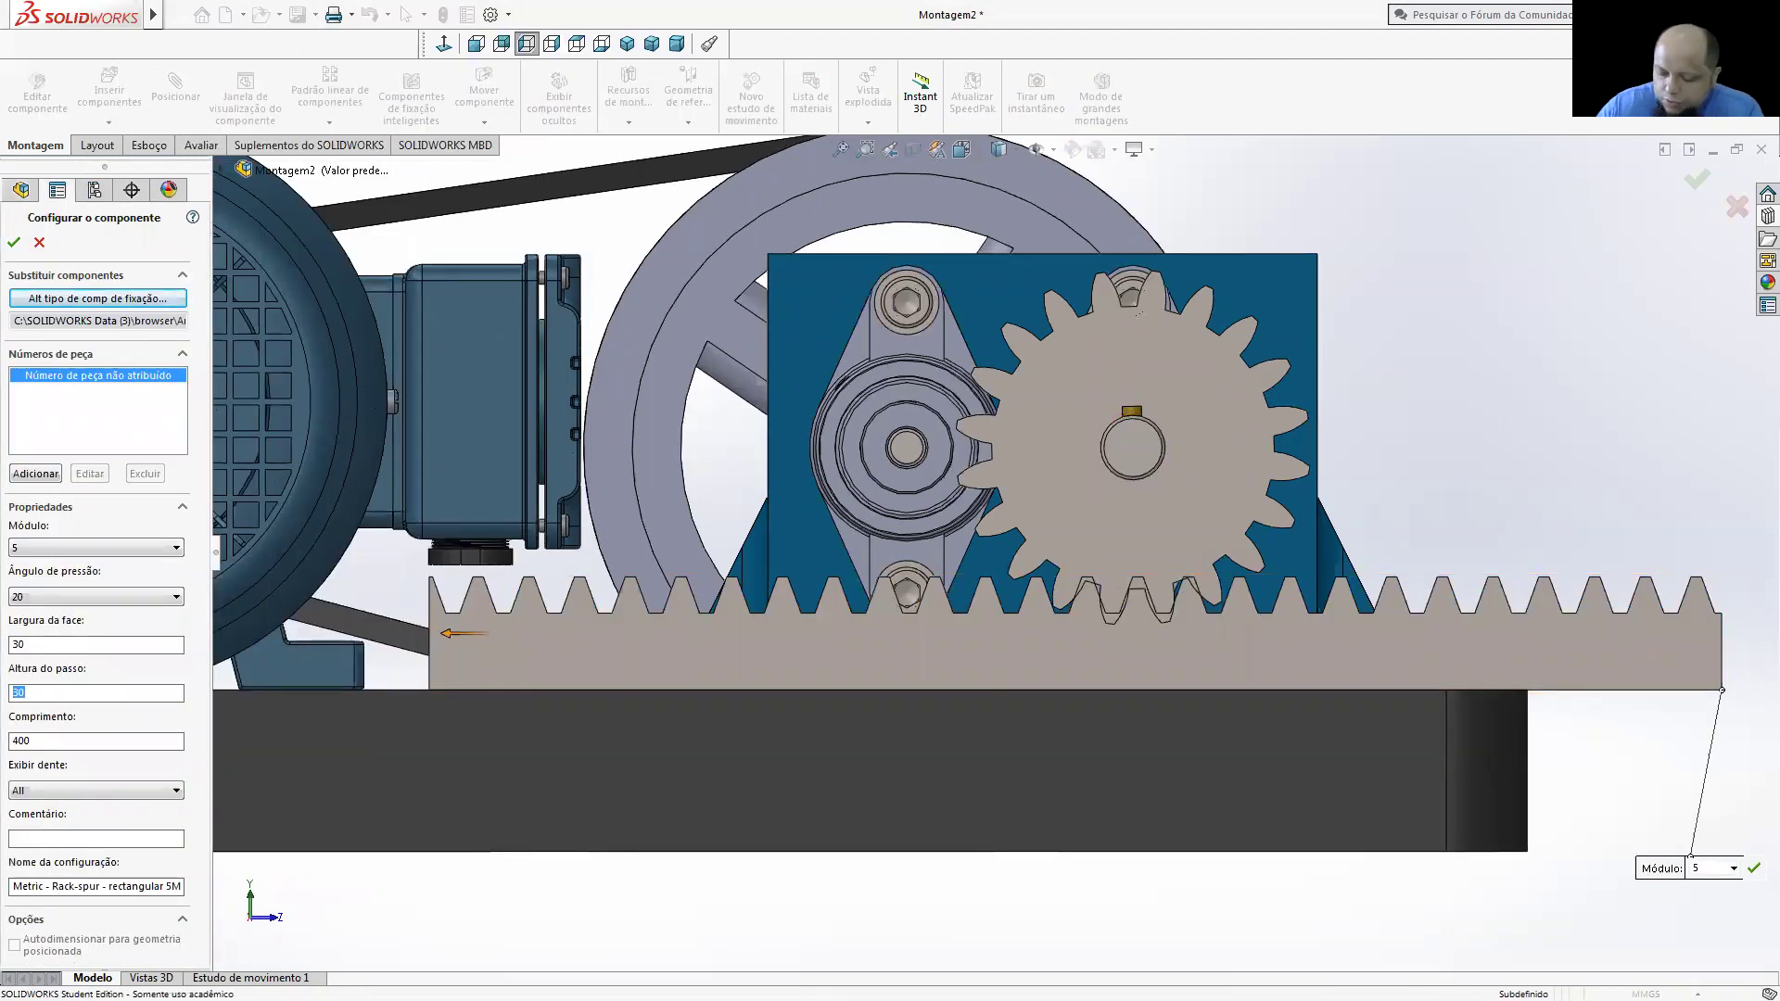
text(25)
key(Return)
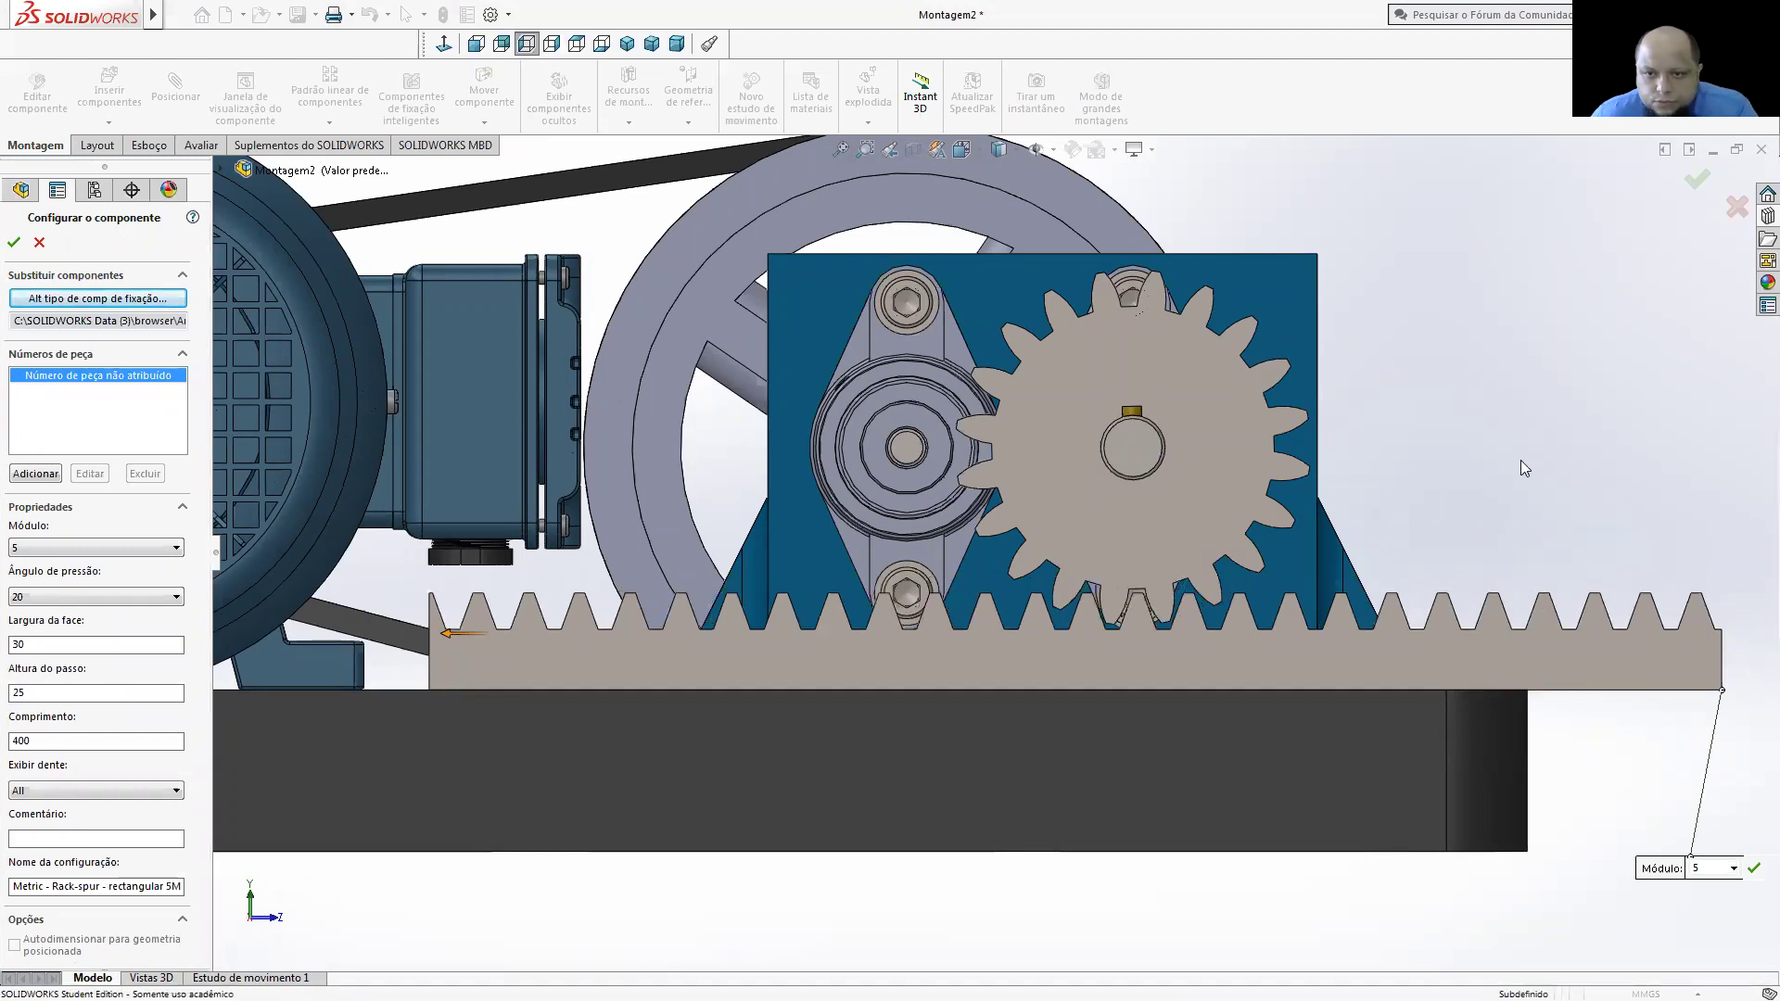
scroll(1151, 575, down, 1)
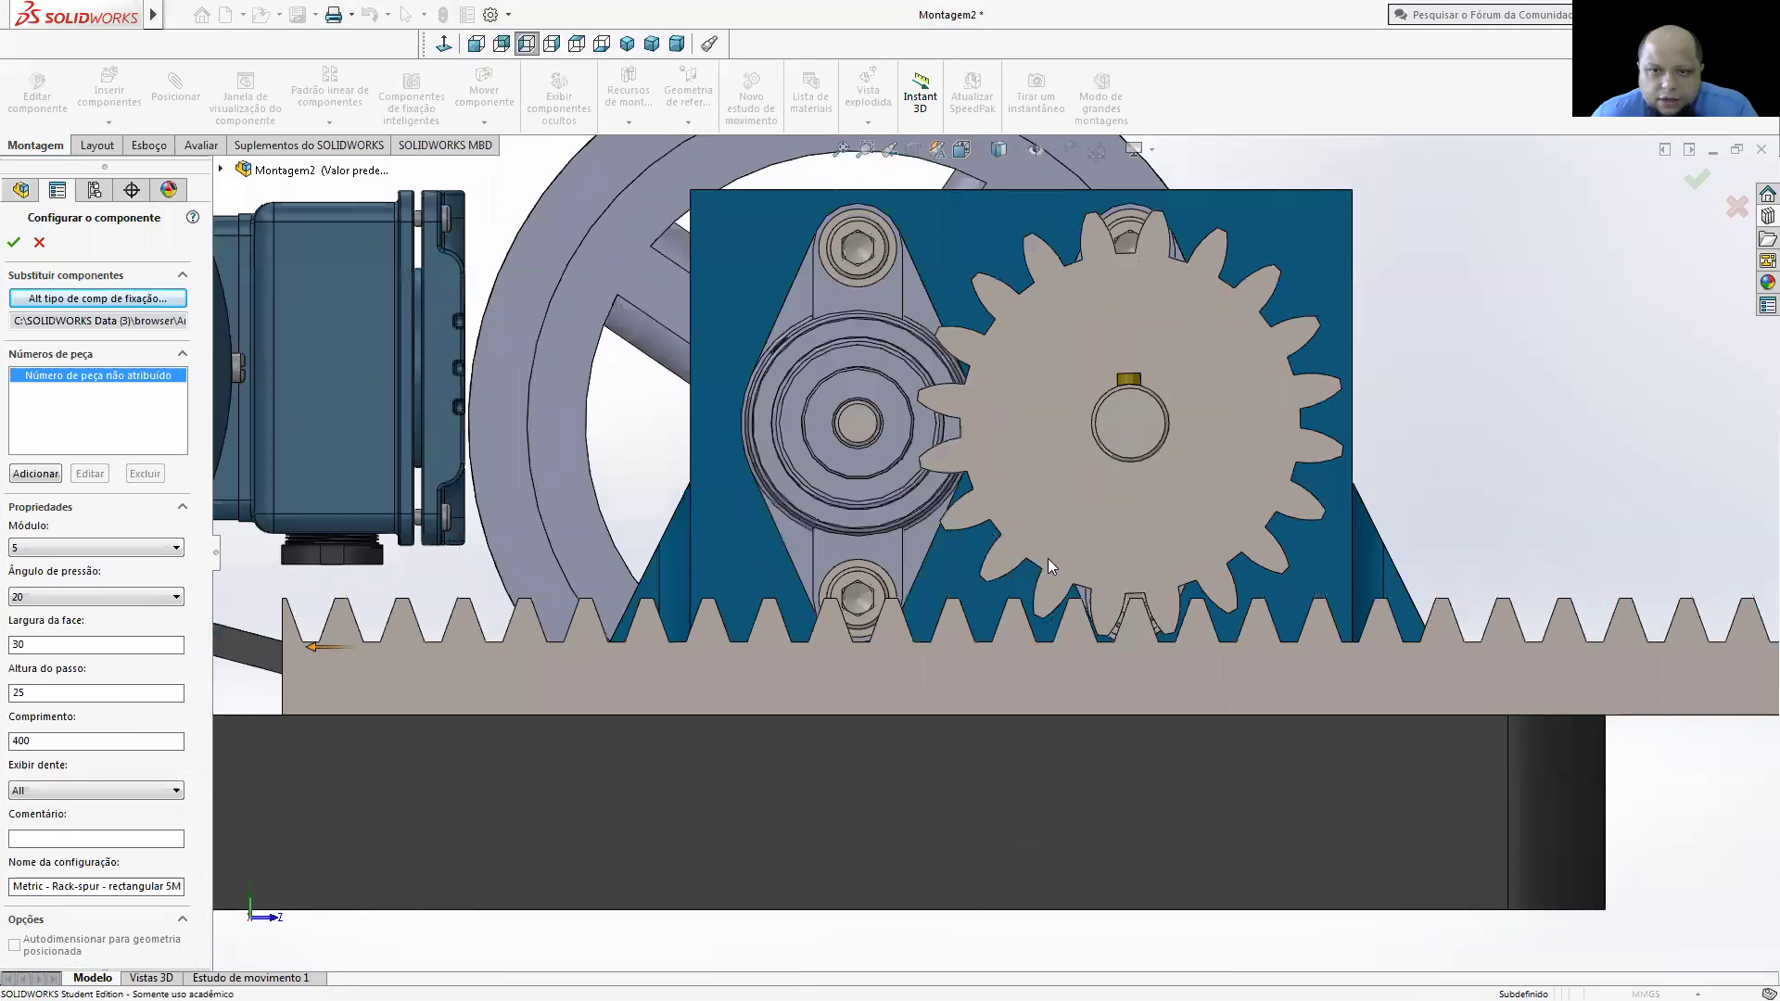
scroll(1054, 557, down, 4)
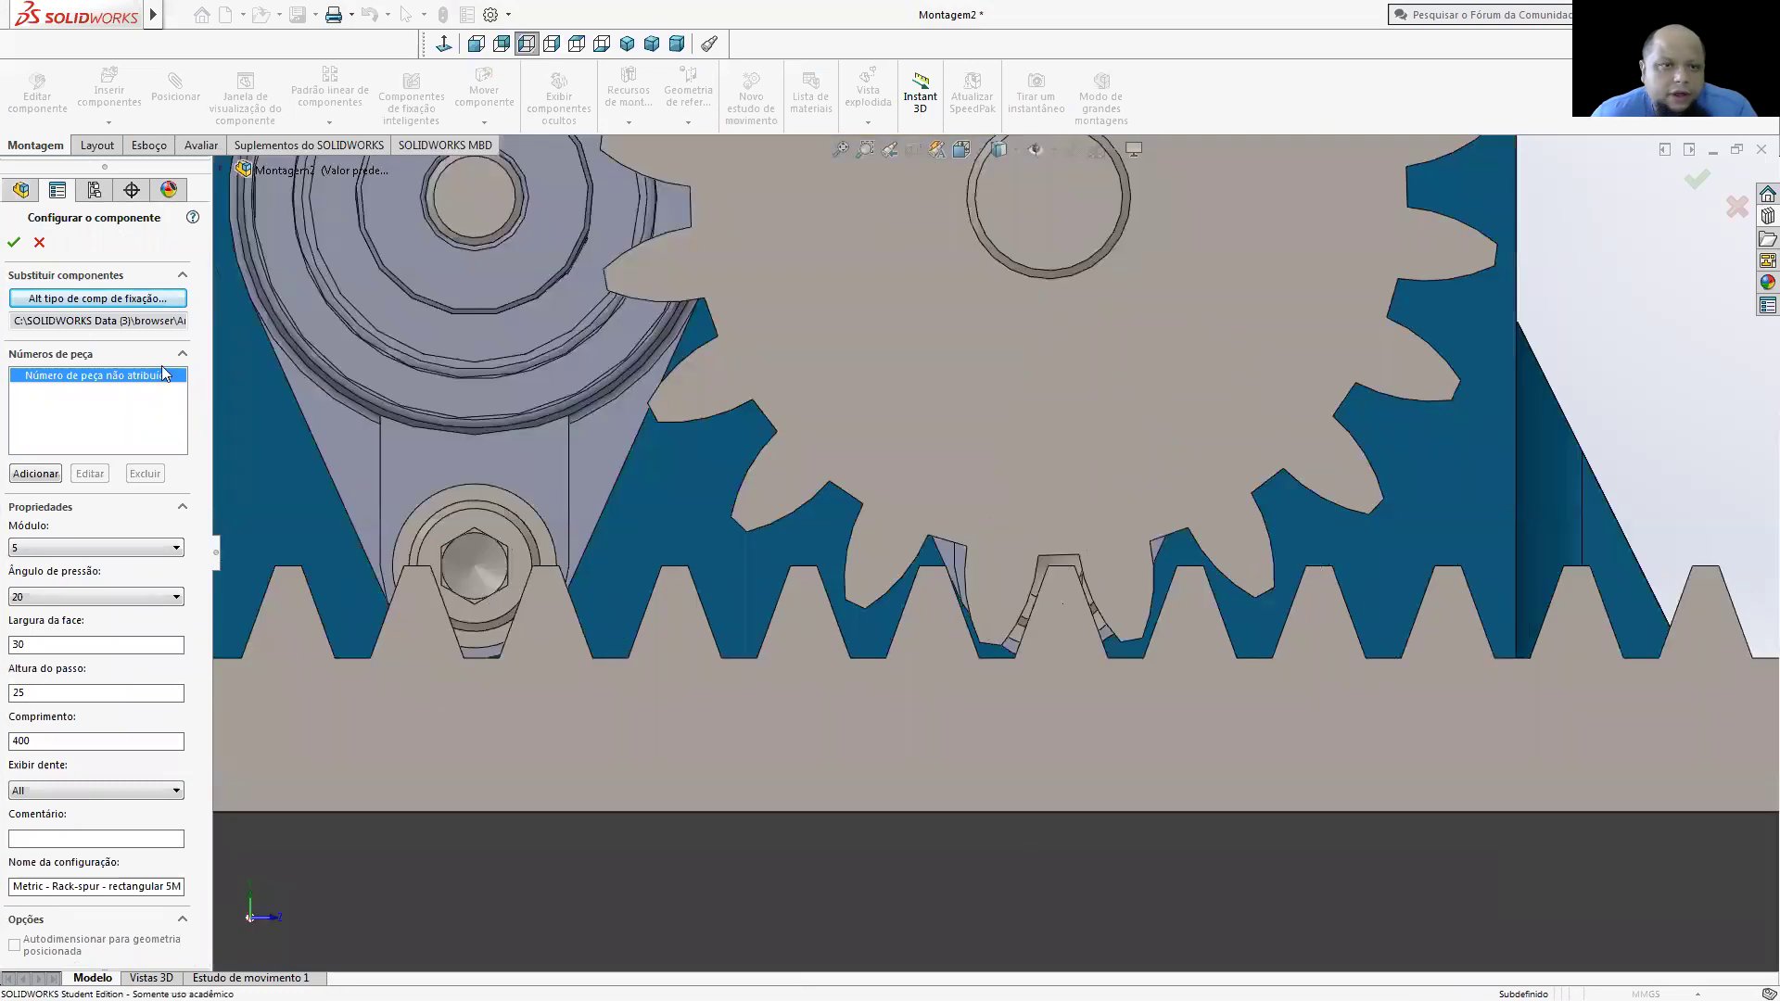
click(13, 242)
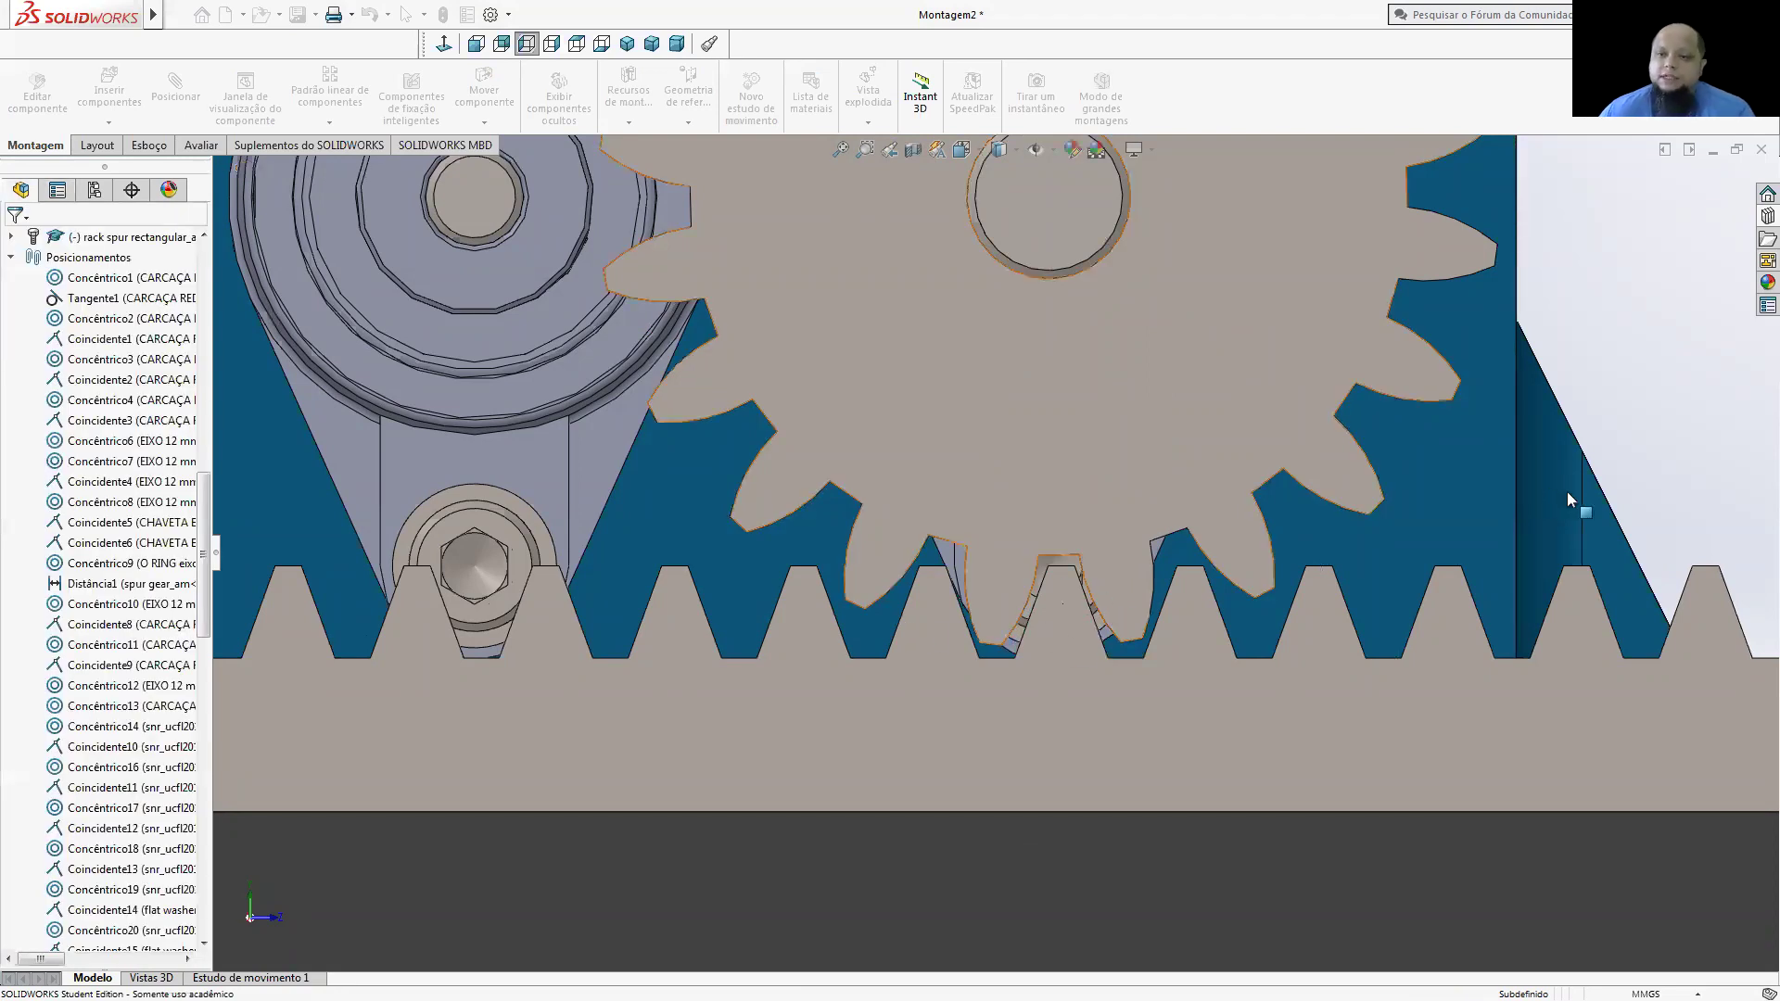
key(f)
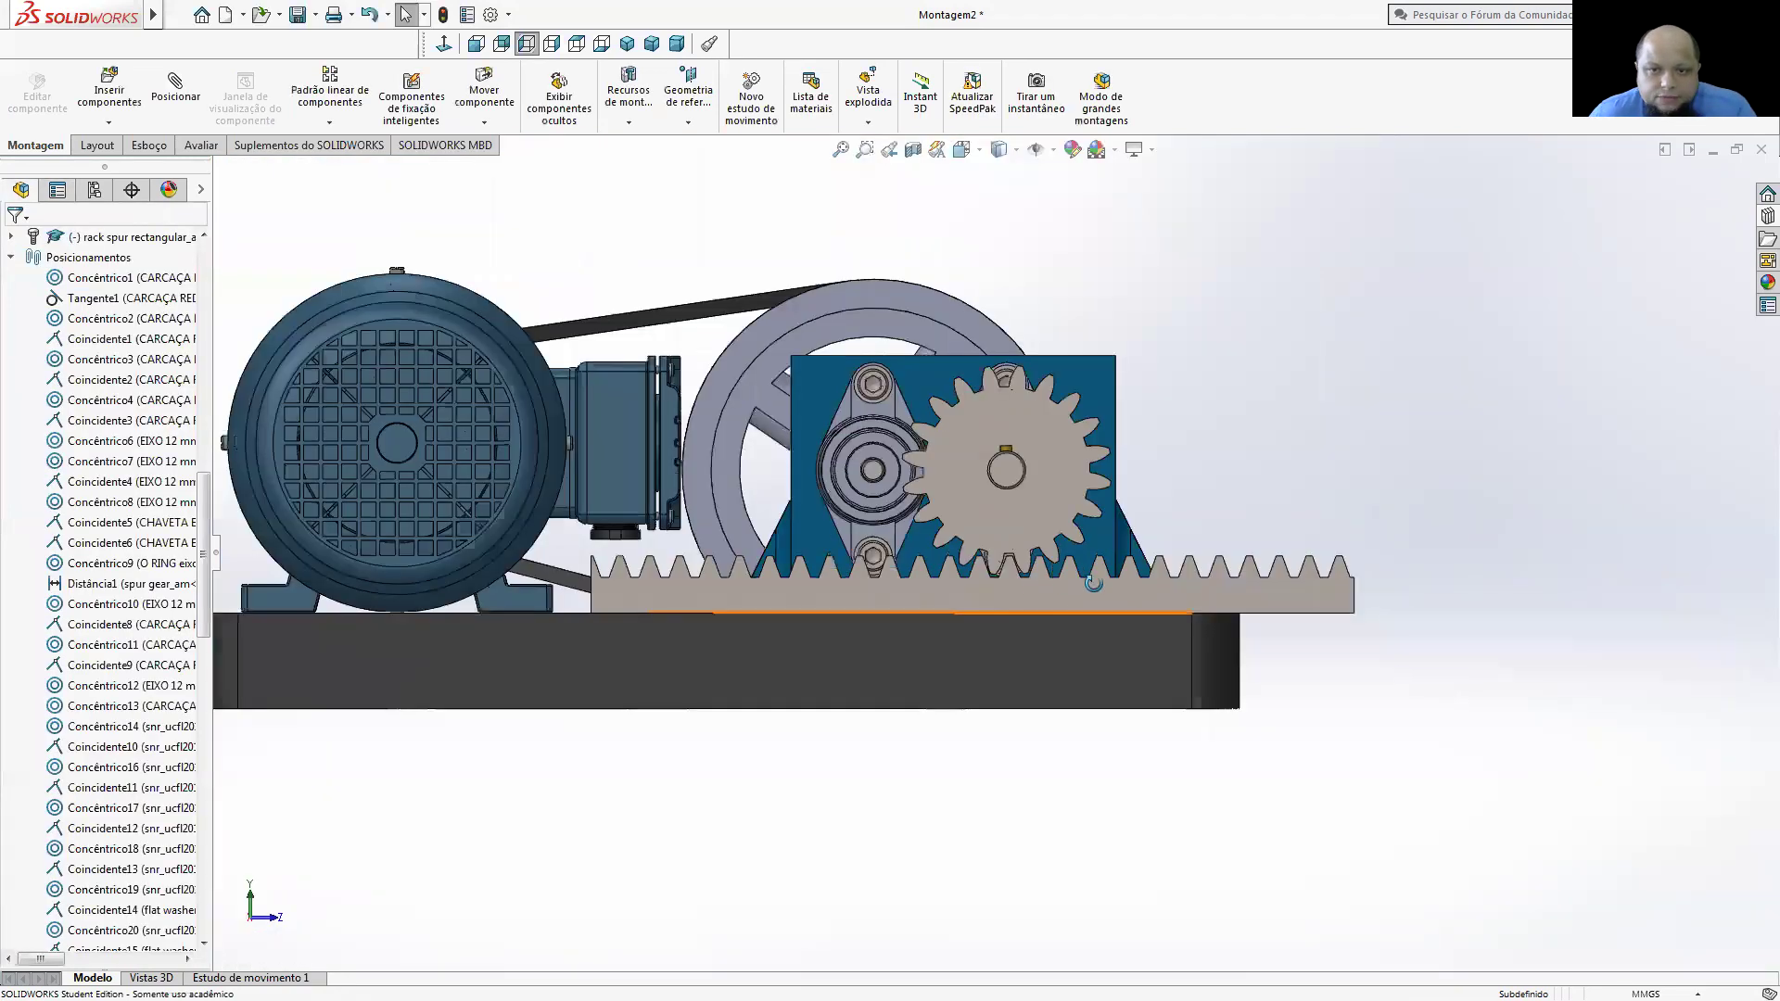
- Drag the rack to the right along the spur gear with Move Component
mouse_move(983, 638)
middle_down()
mouse_move(994, 651)
mouse_move(1098, 600)
middle_up()
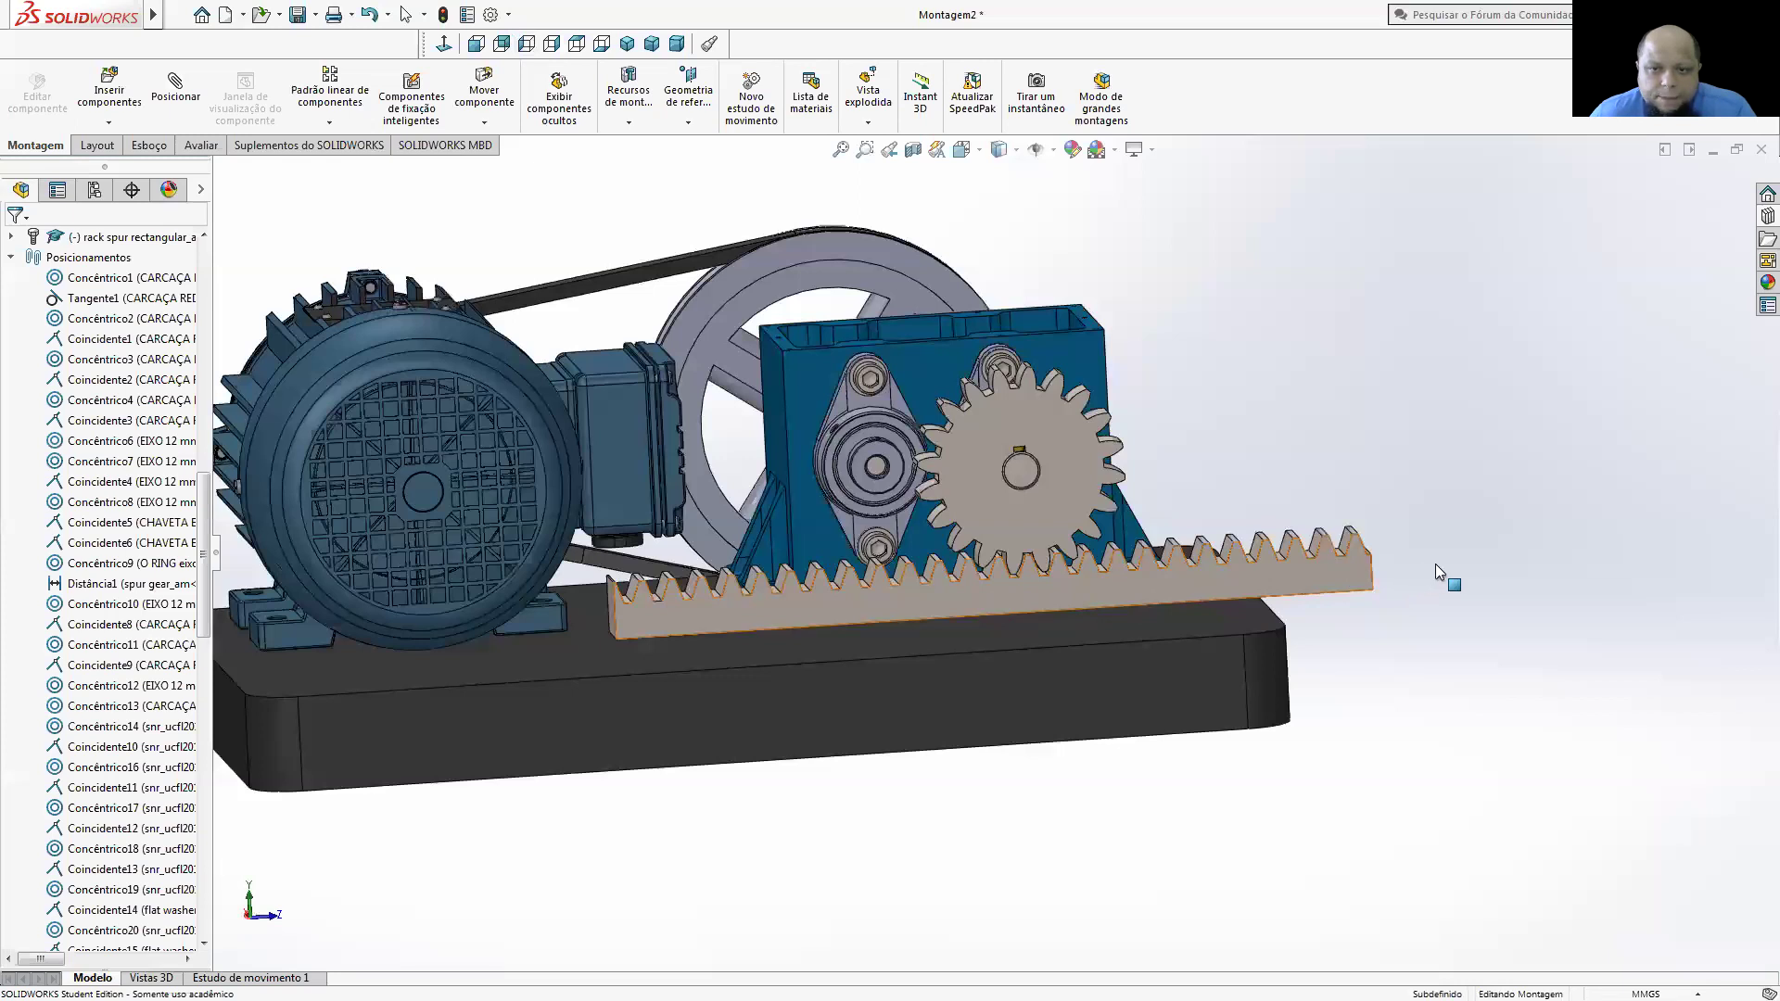
mouse_move(1091, 588)
mouse_down()
mouse_move(1031, 593)
mouse_move(1091, 594)
mouse_up()
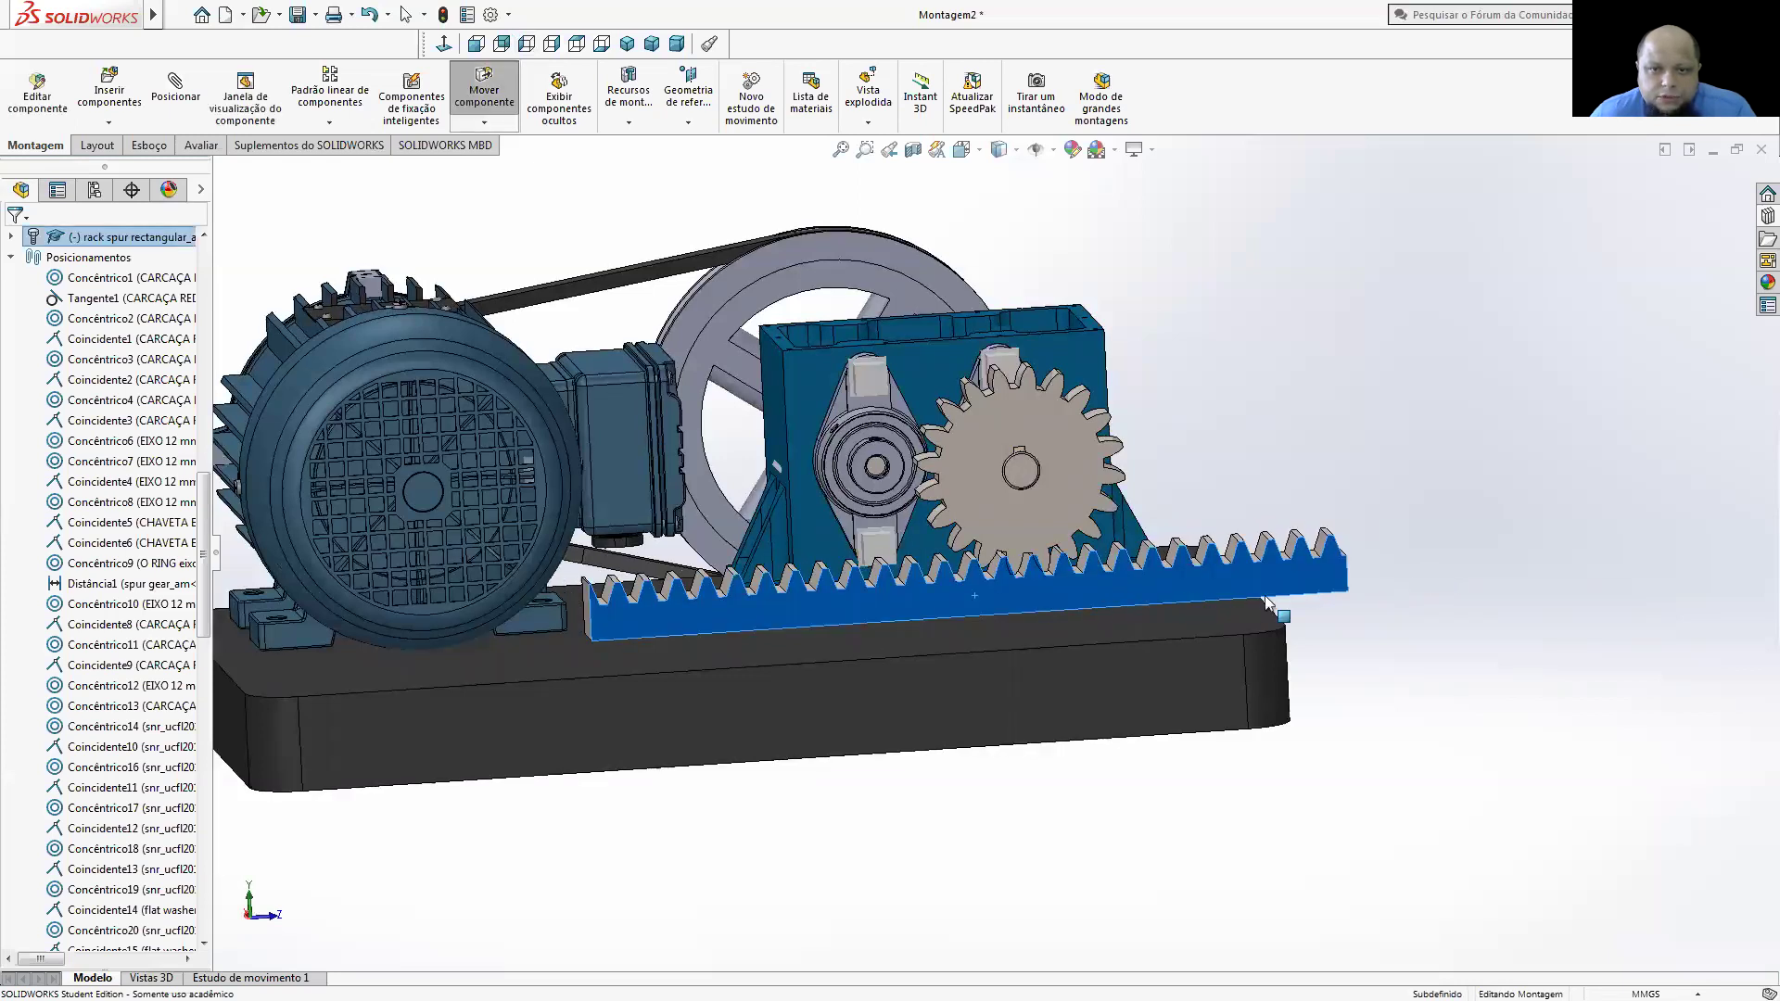
drag(1352, 588, 1385, 586)
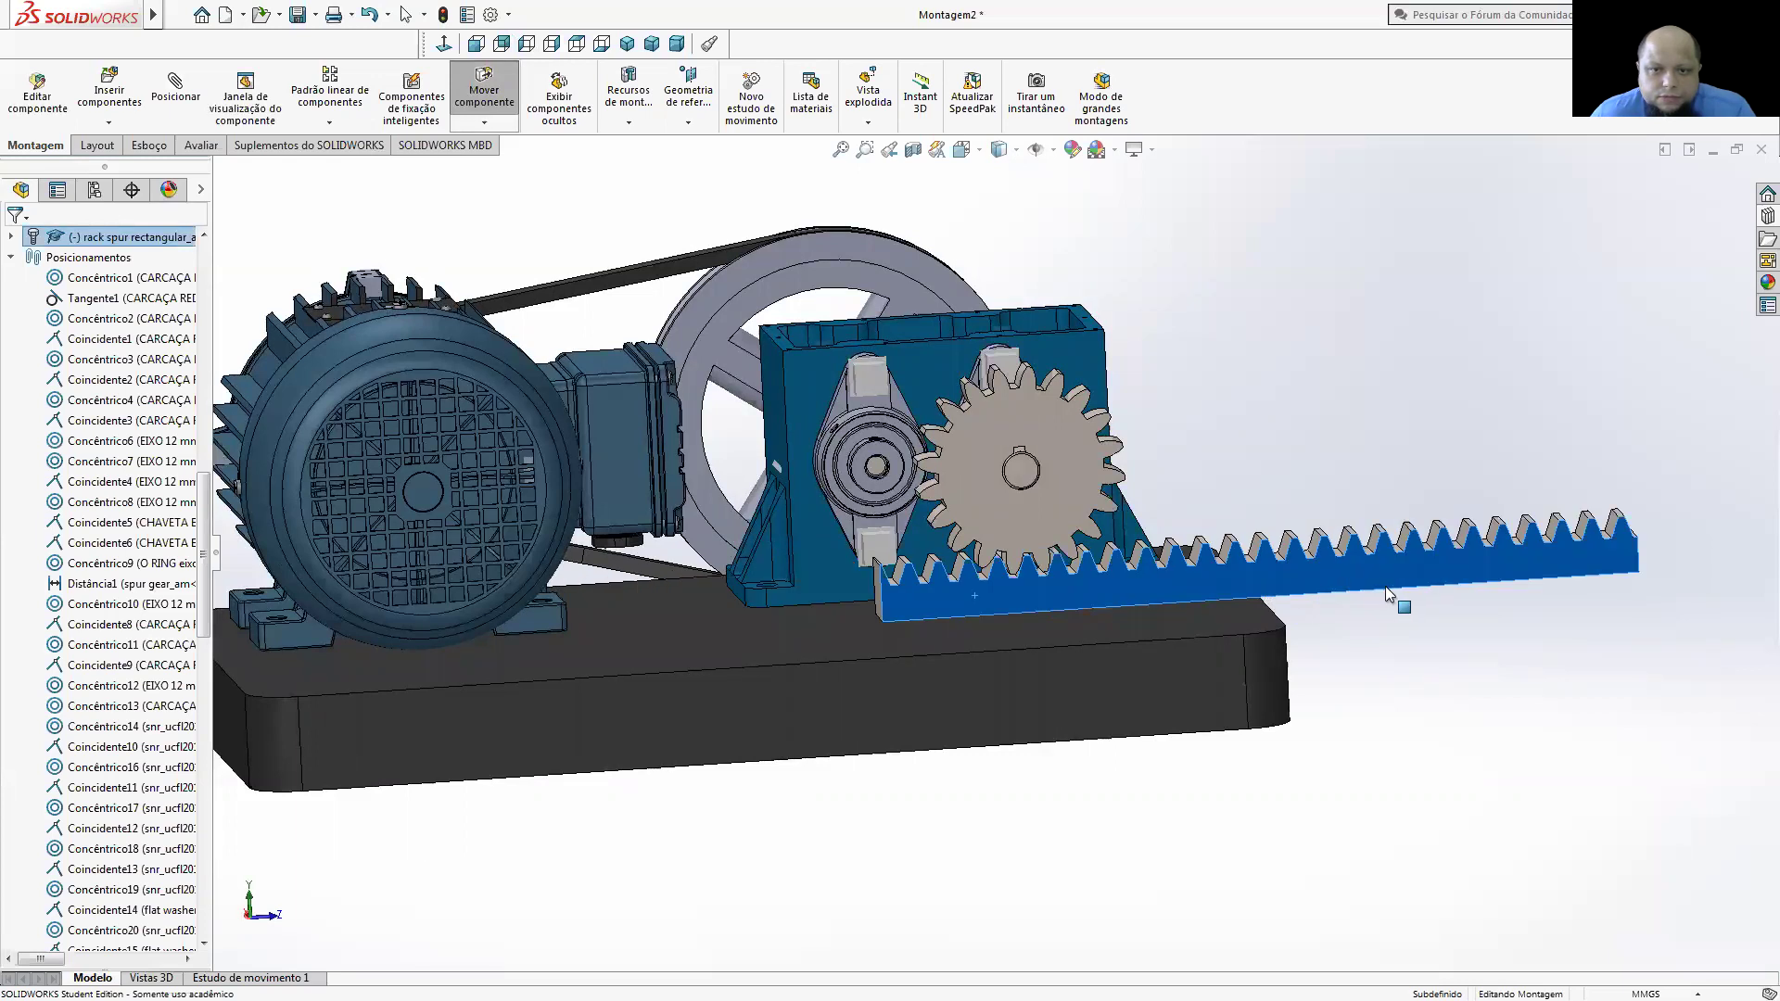
key(Escape)
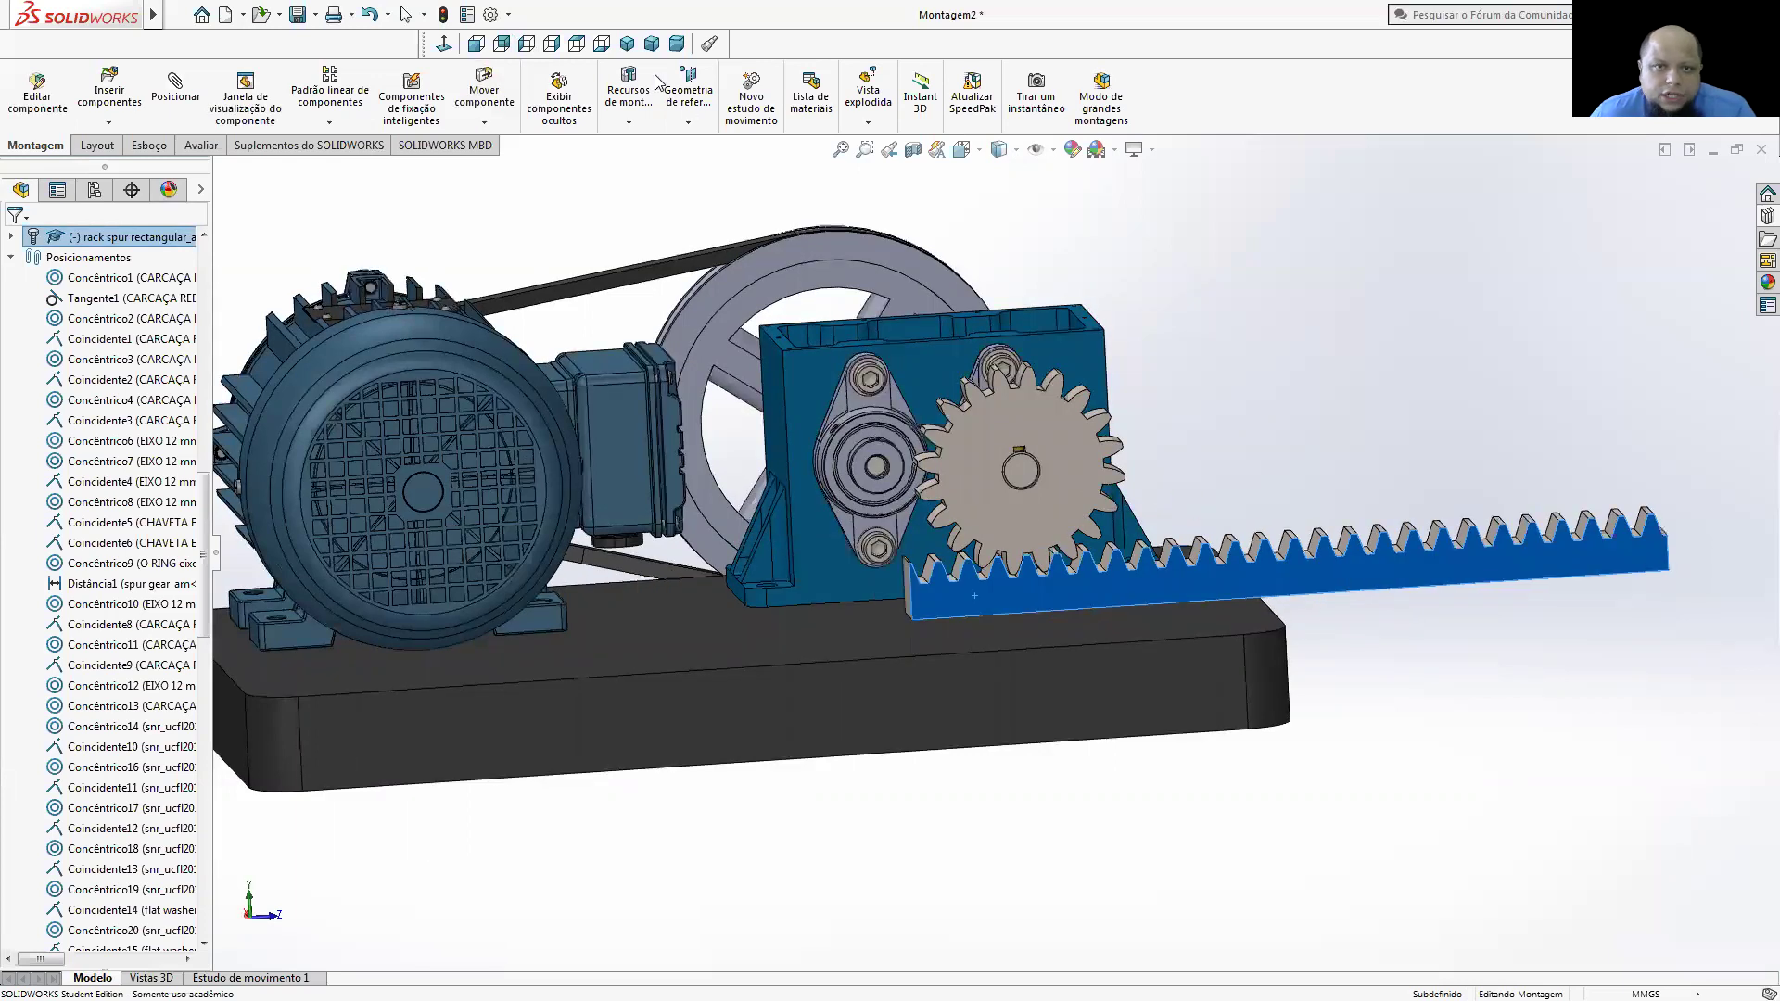
- Inspect the gear-rack tooth mesh face-on (Normal To), then return to an isometric view
key(ctrl+8)
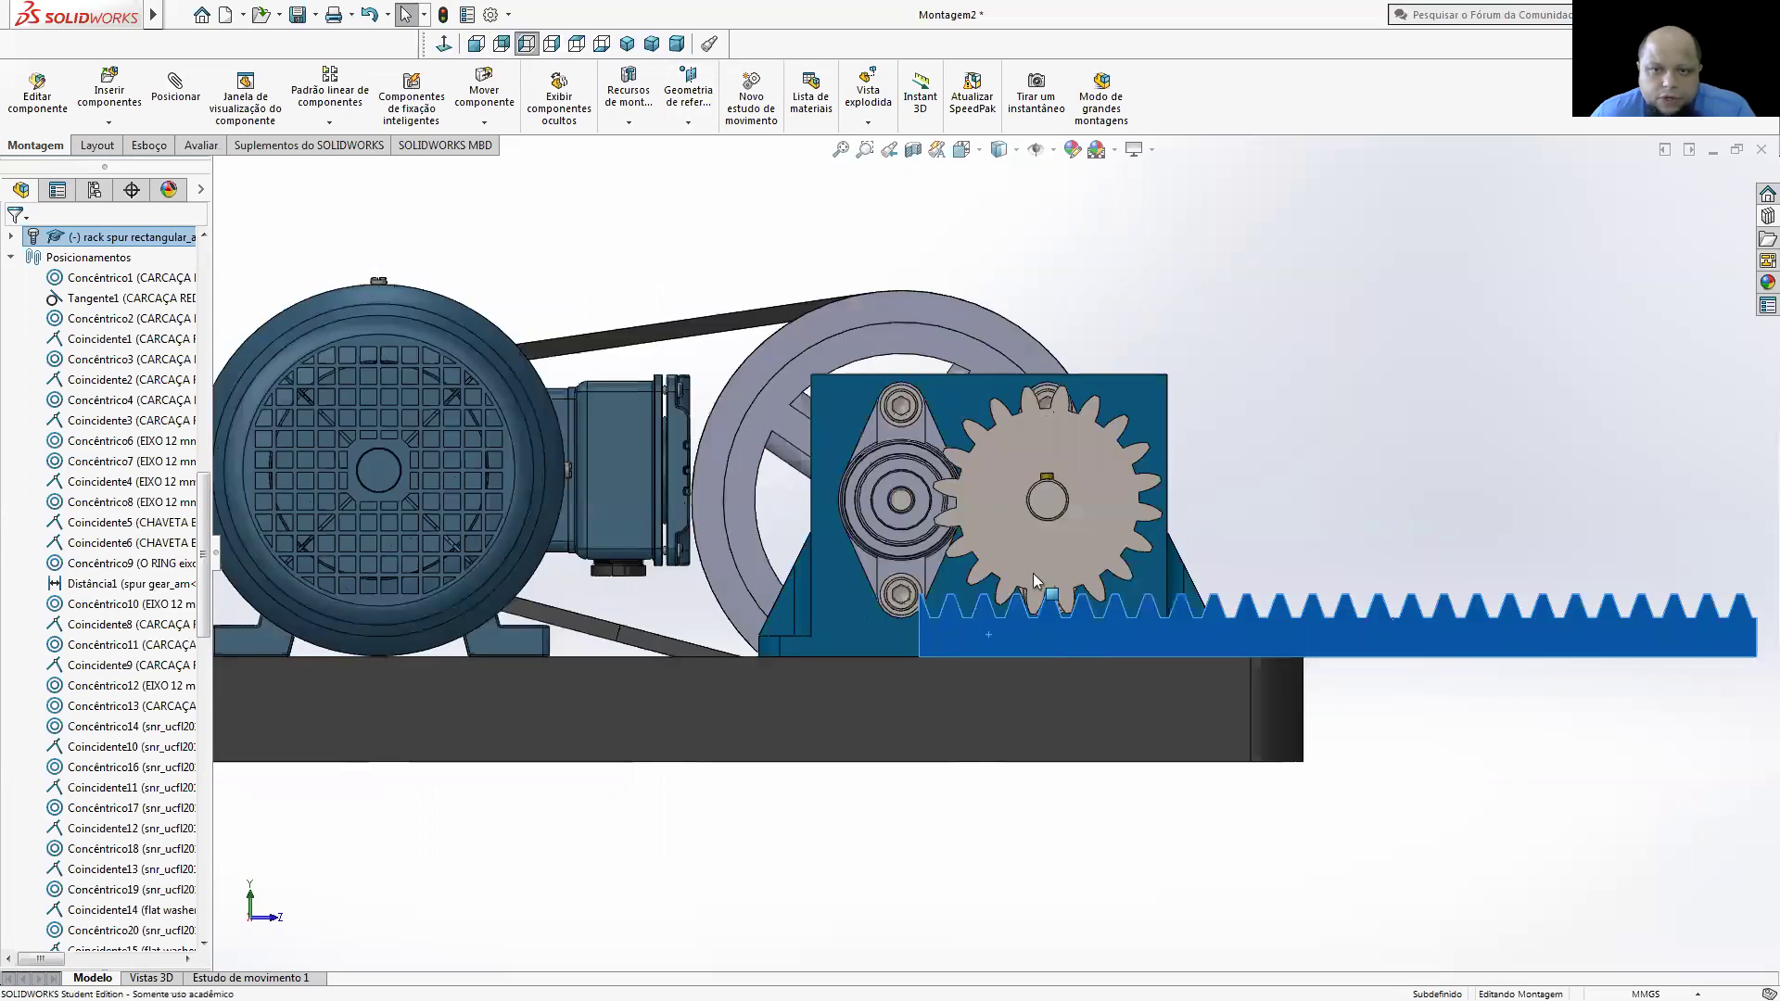
scroll(1057, 577, down, 5)
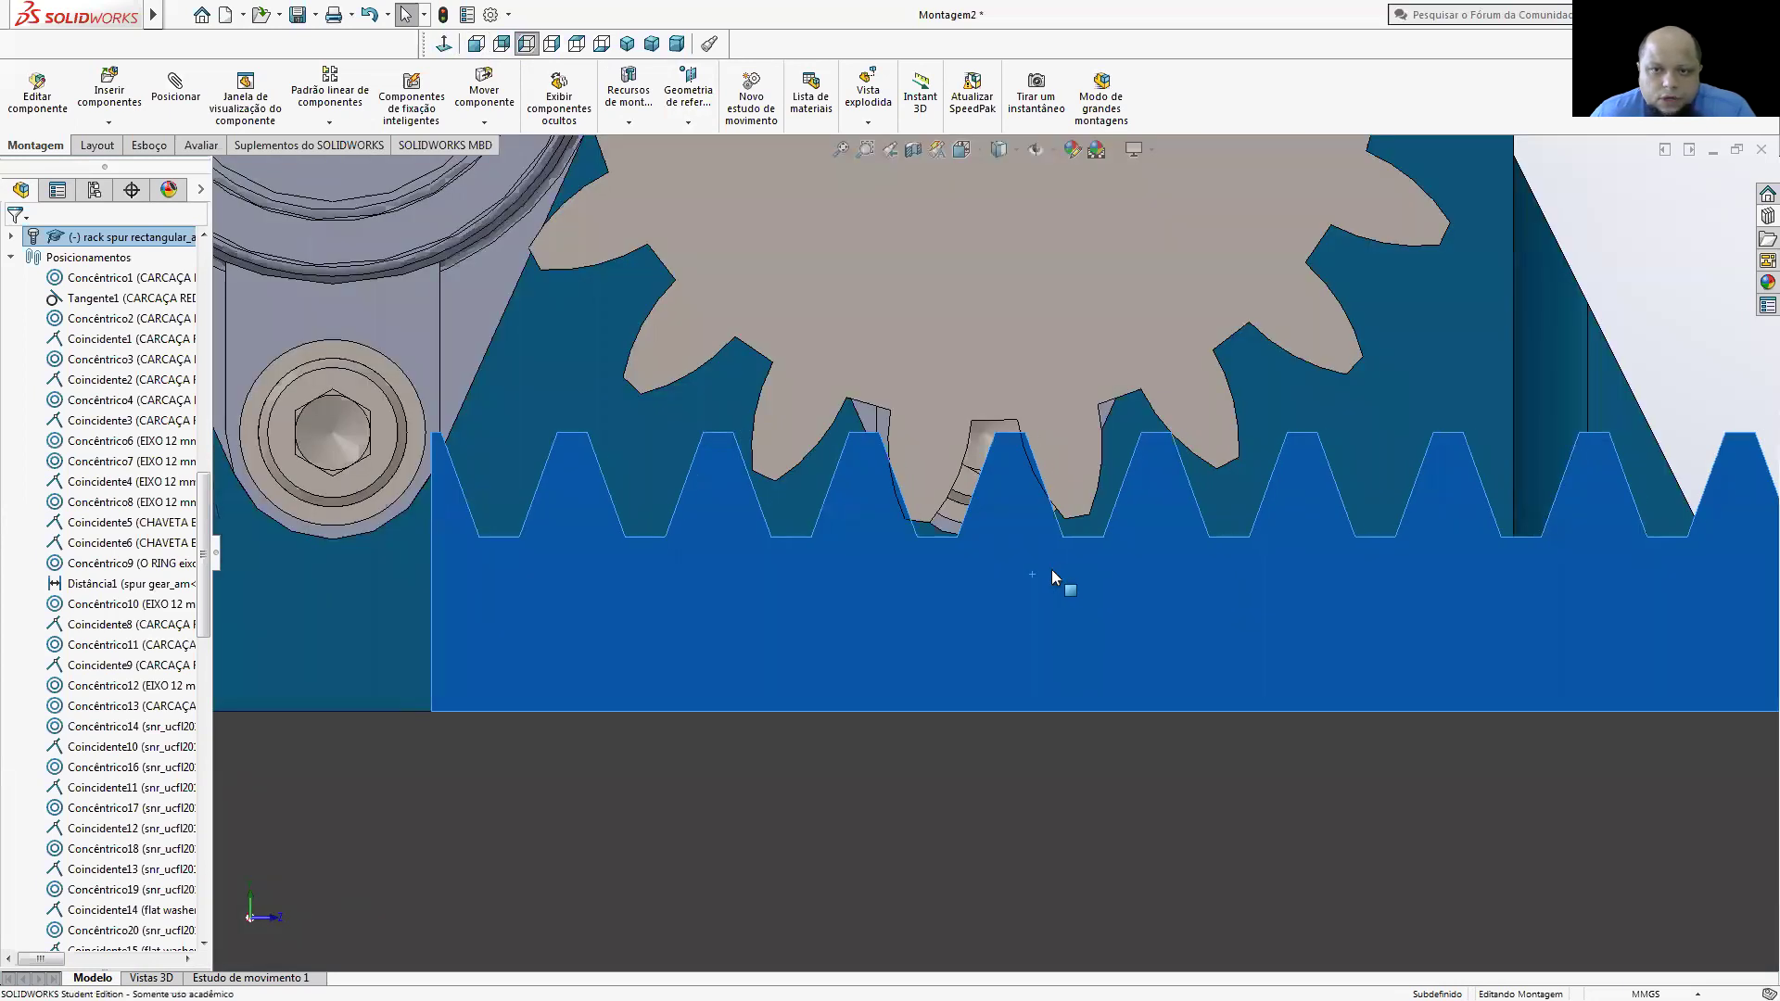
click(1685, 269)
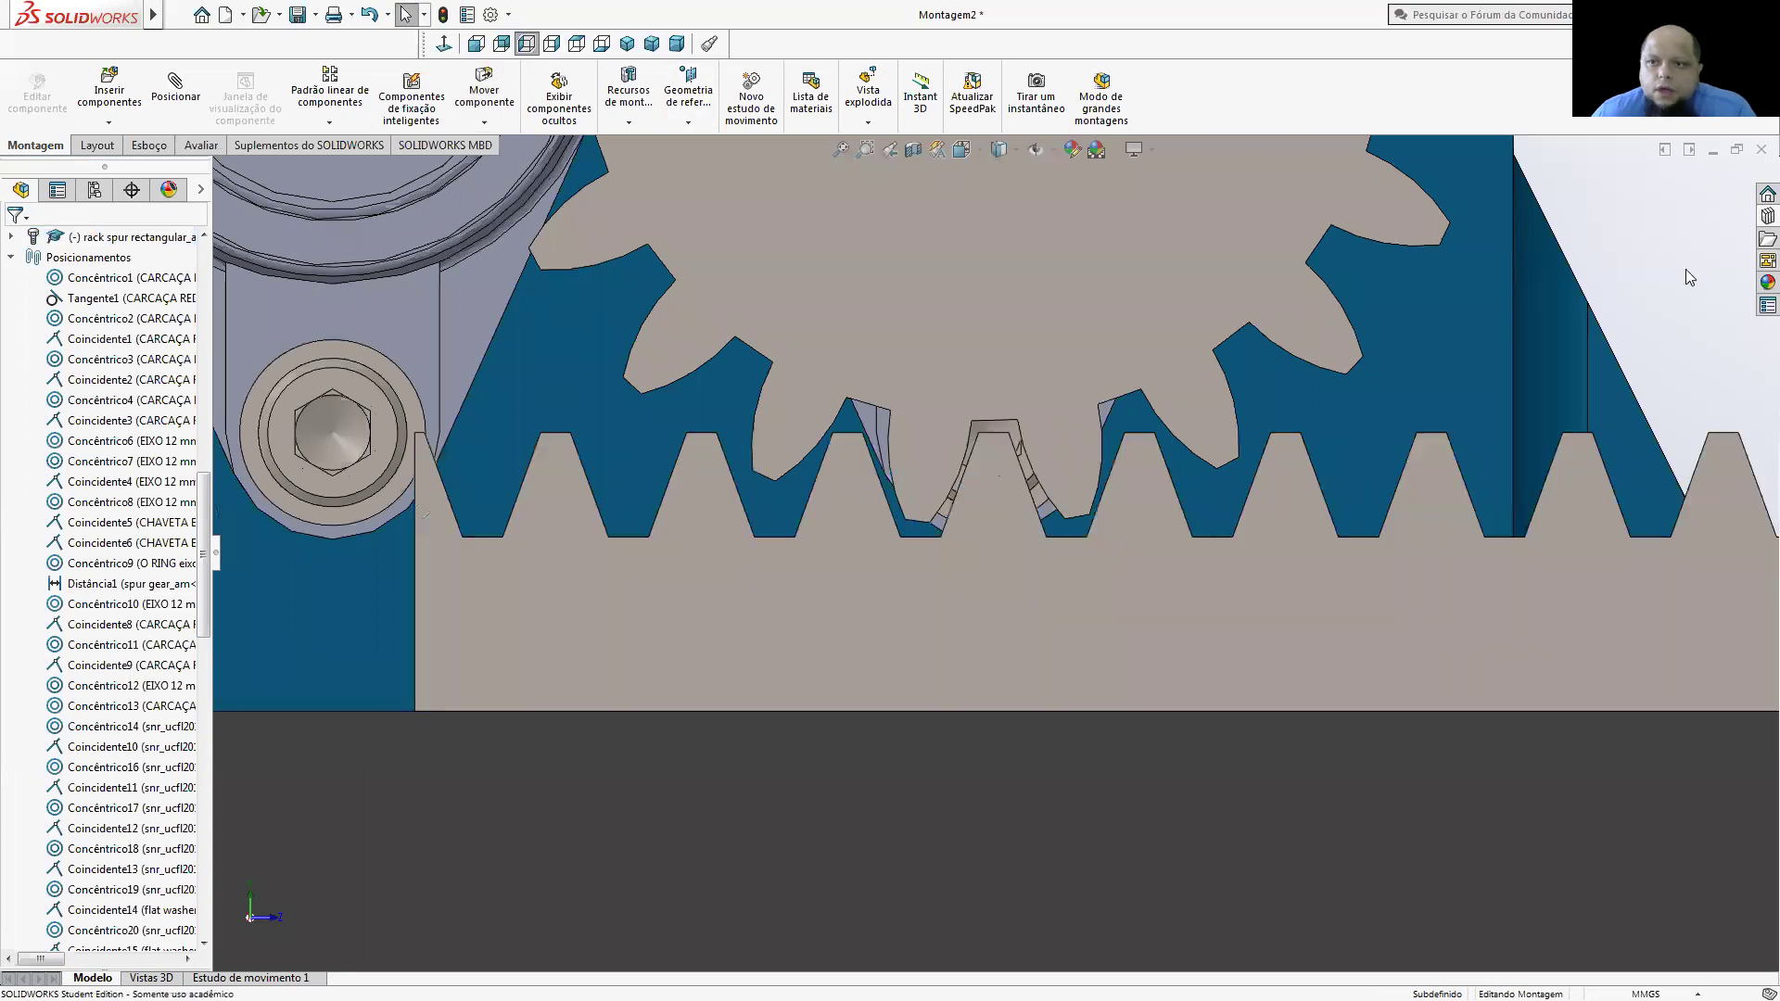
key(ctrl+shift+z)
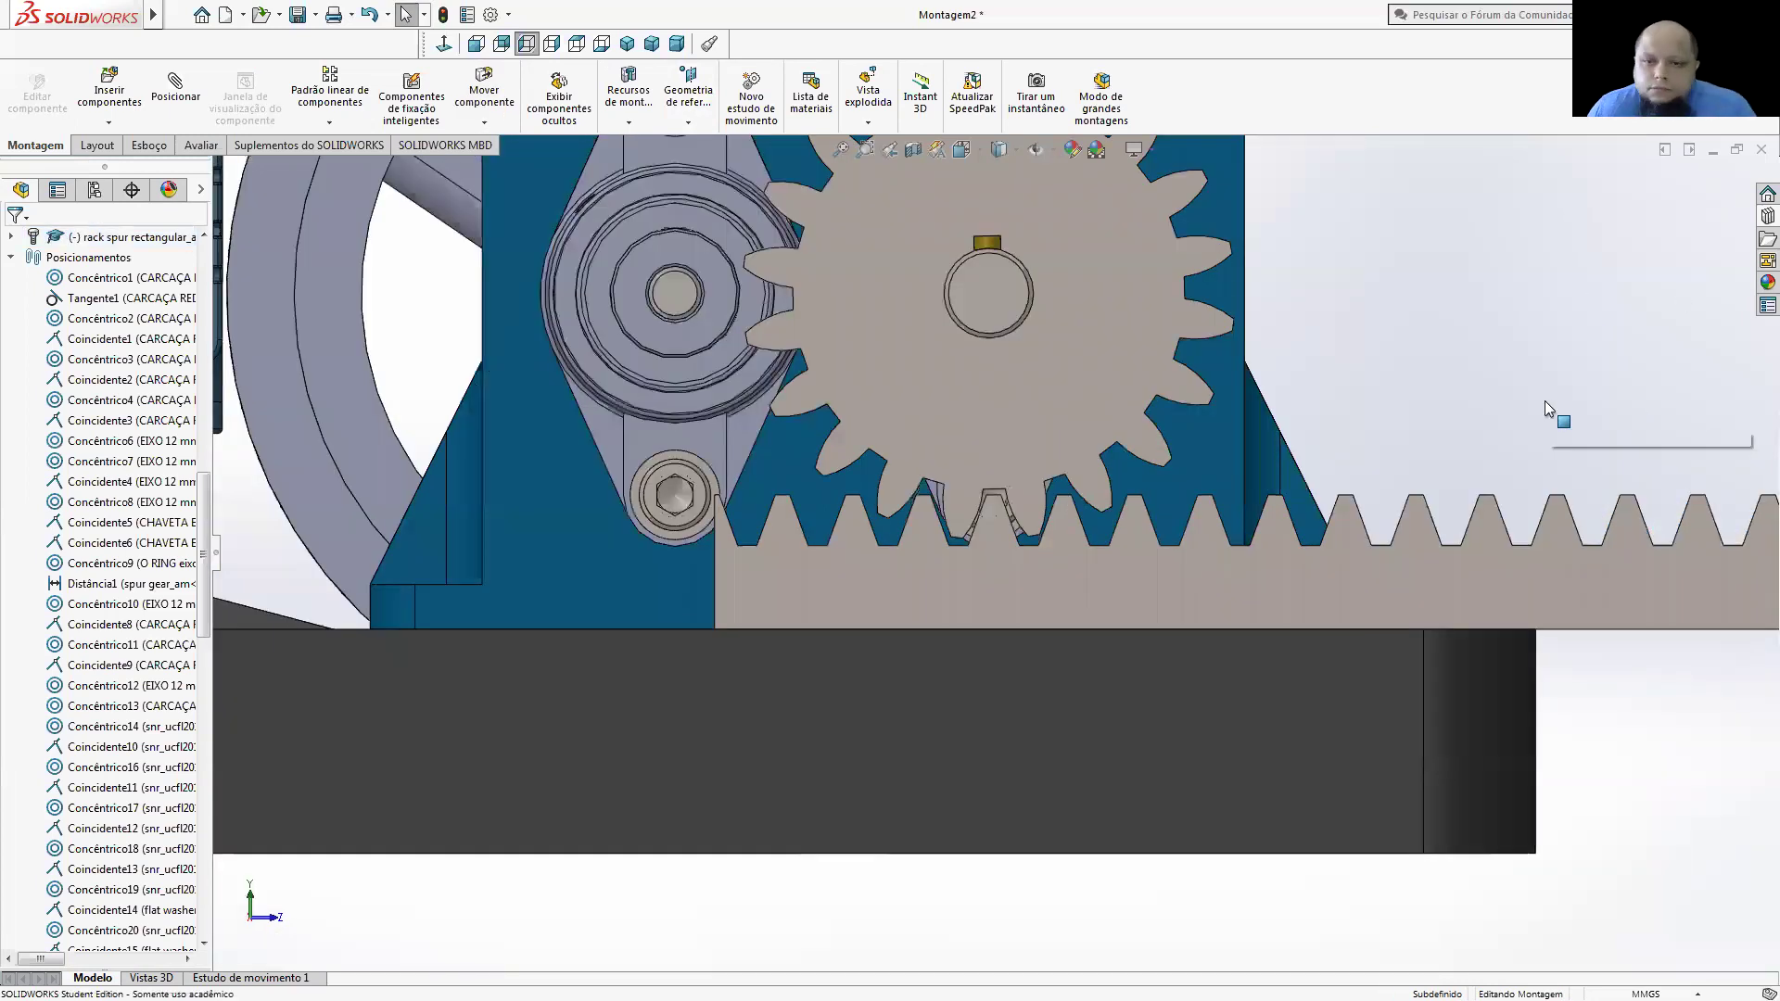
key(z)
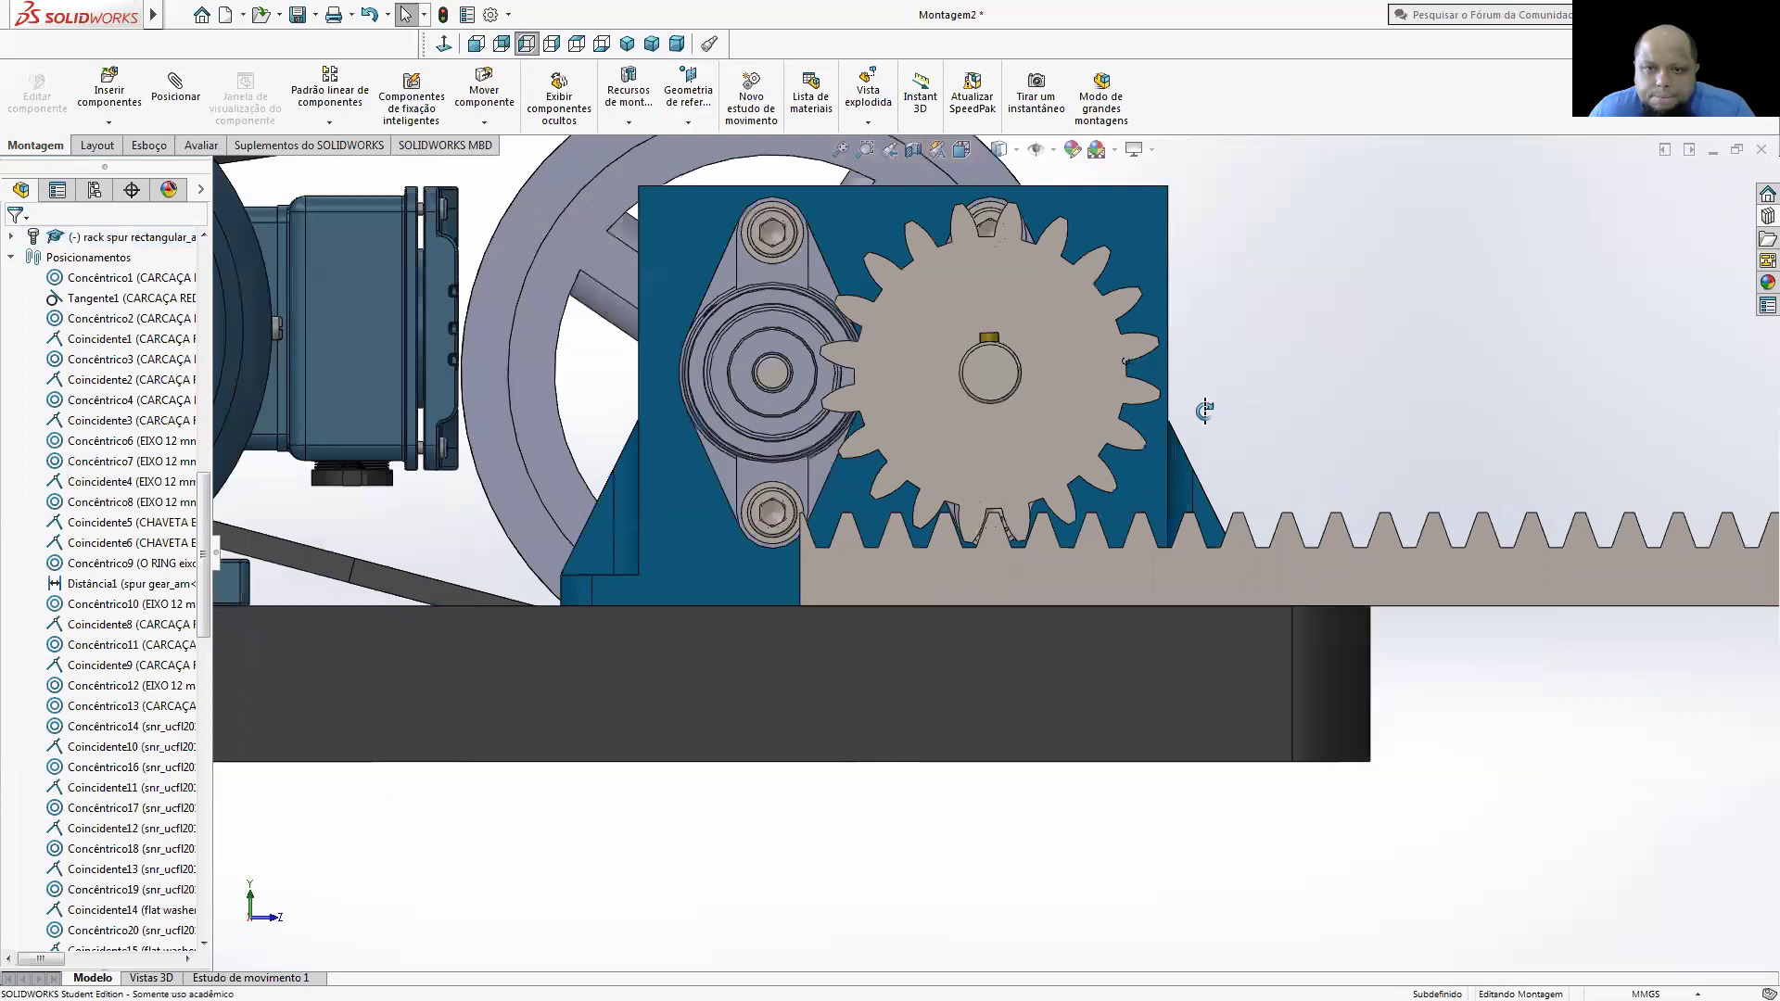
key(ctrl+shift+z)
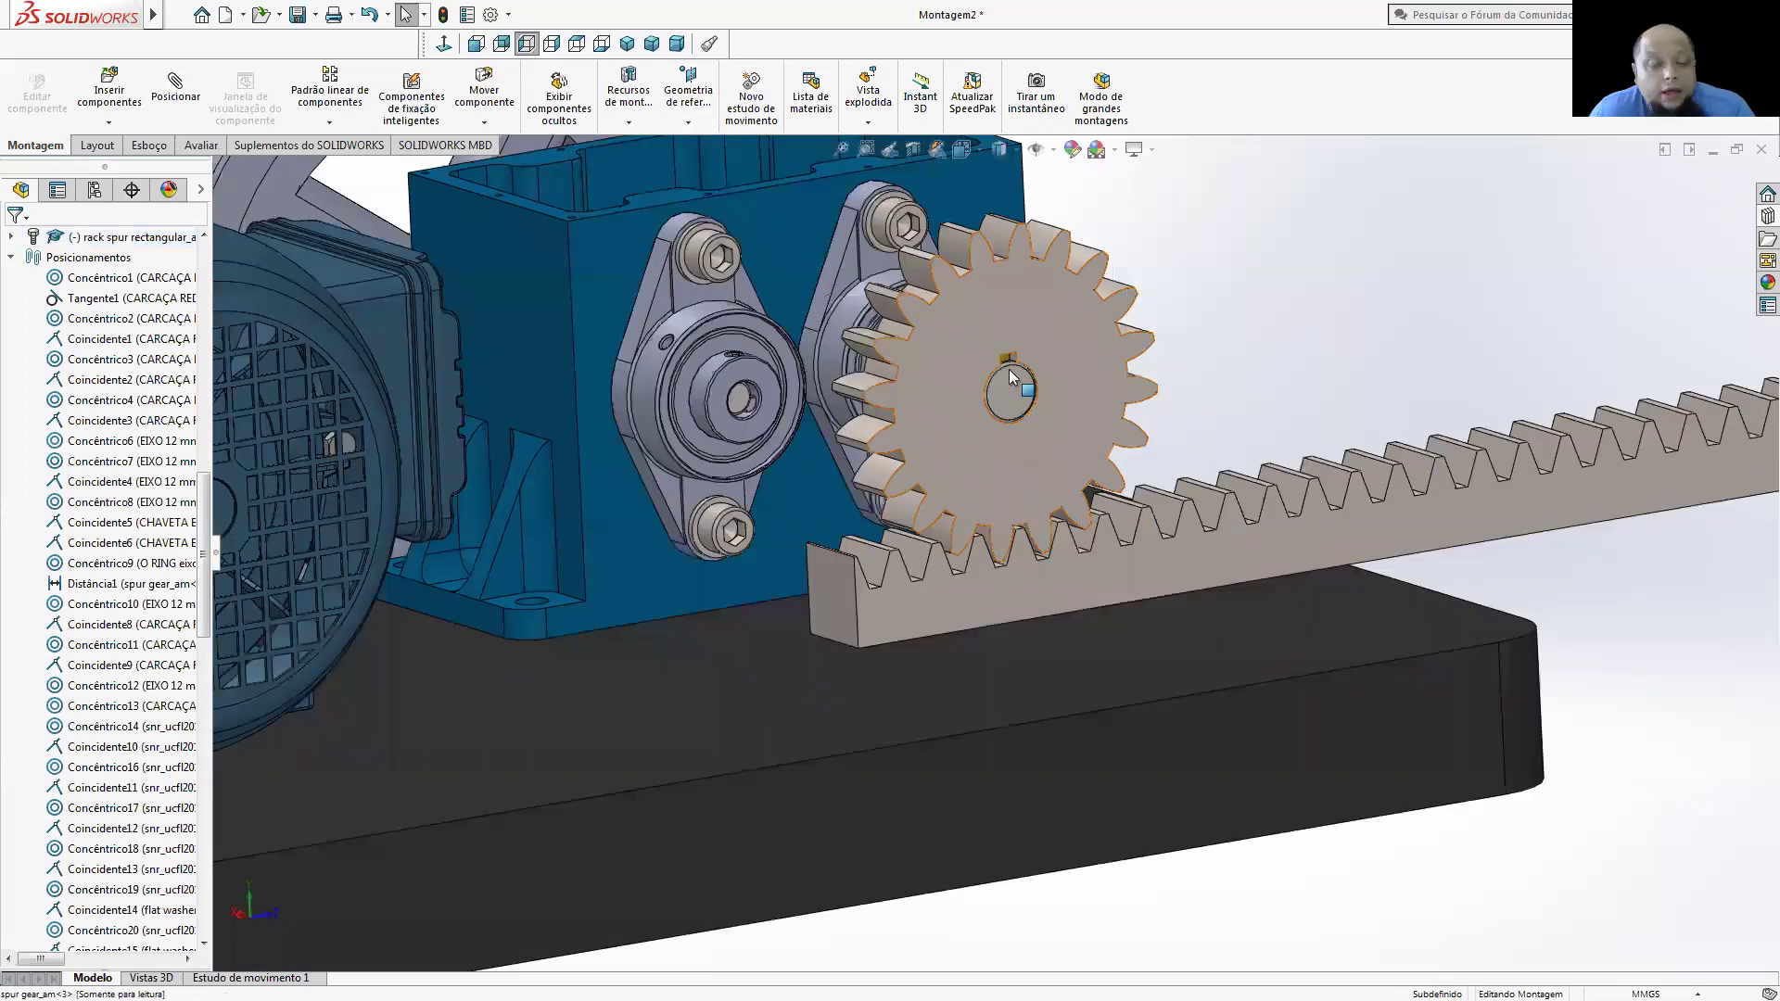
scroll(993, 563, up, 2)
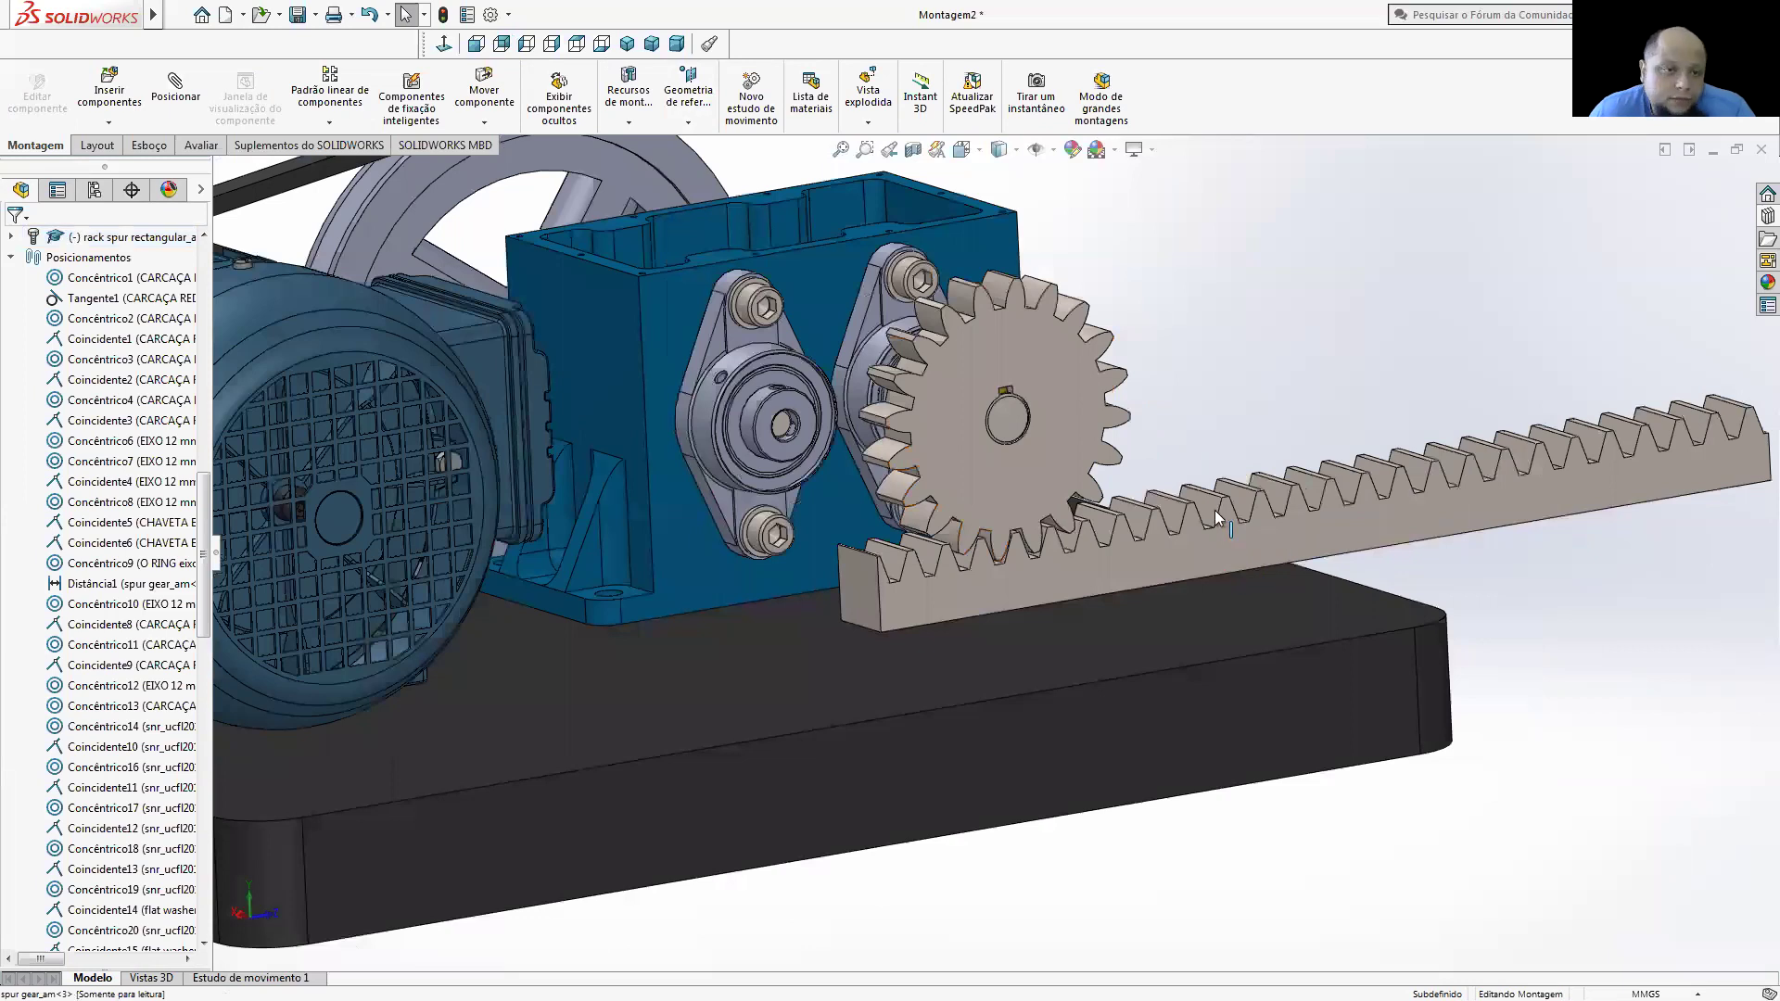
- Start a new mate and choose the Rack Pinion mechanical mate type
click(160, 99)
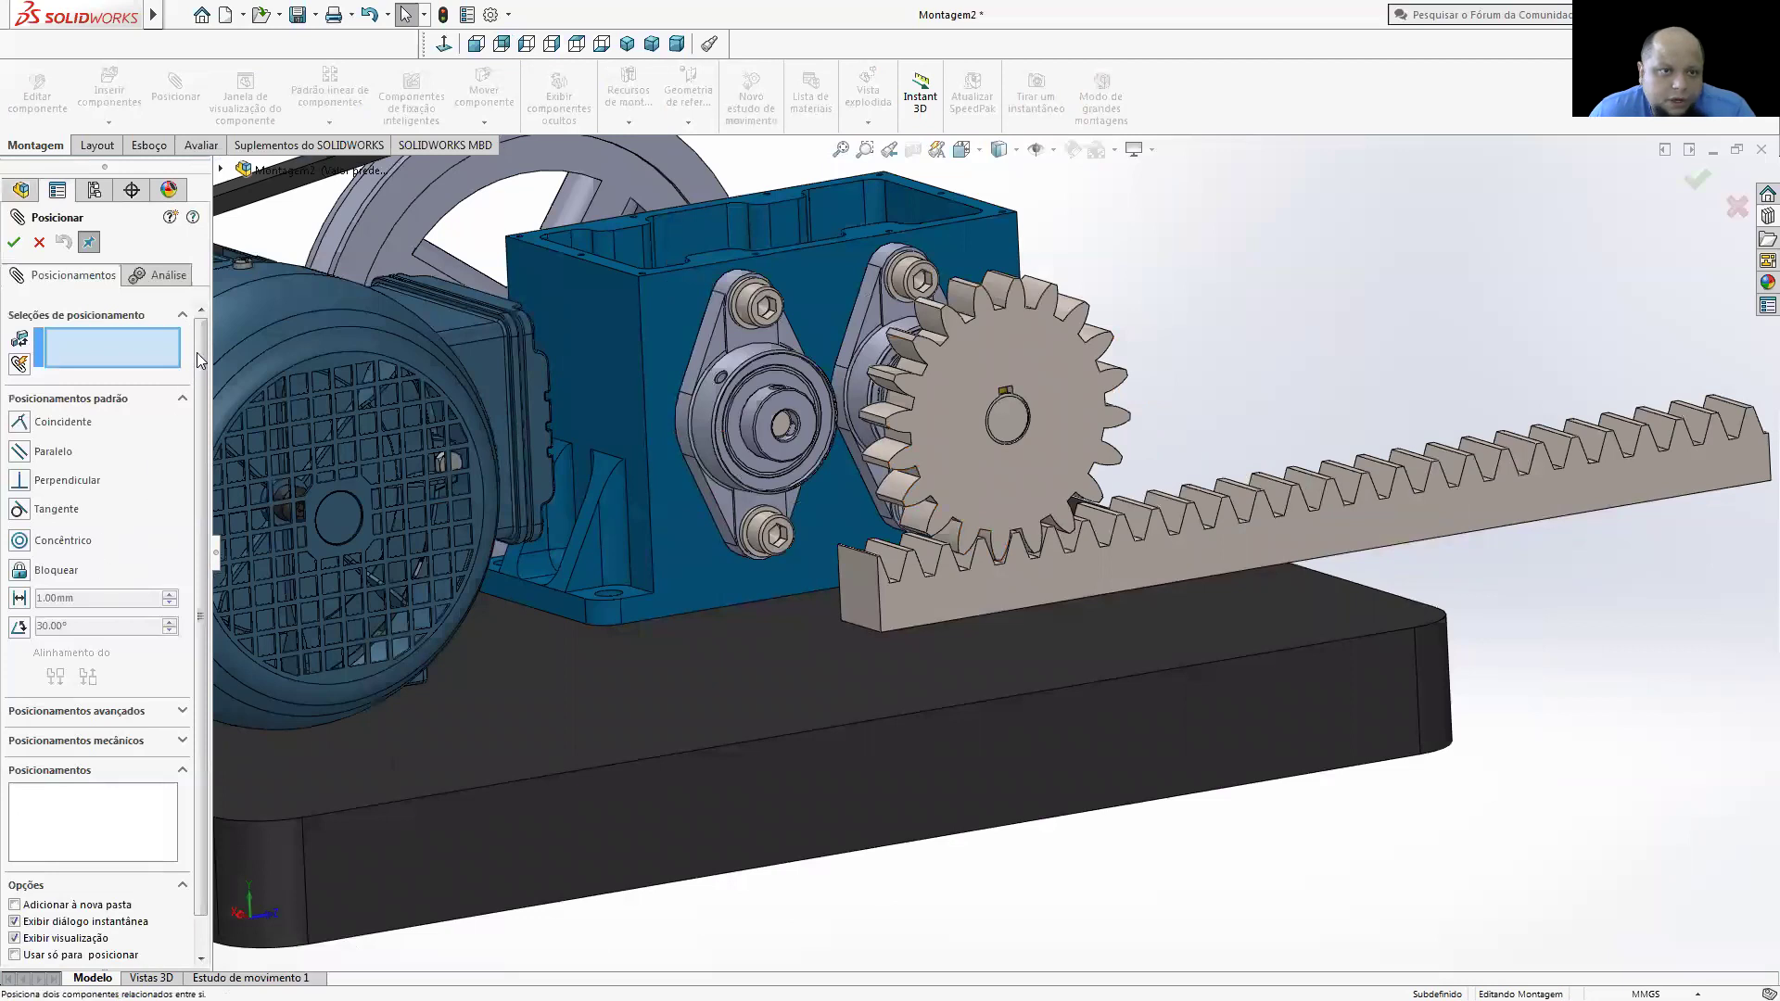
click(182, 397)
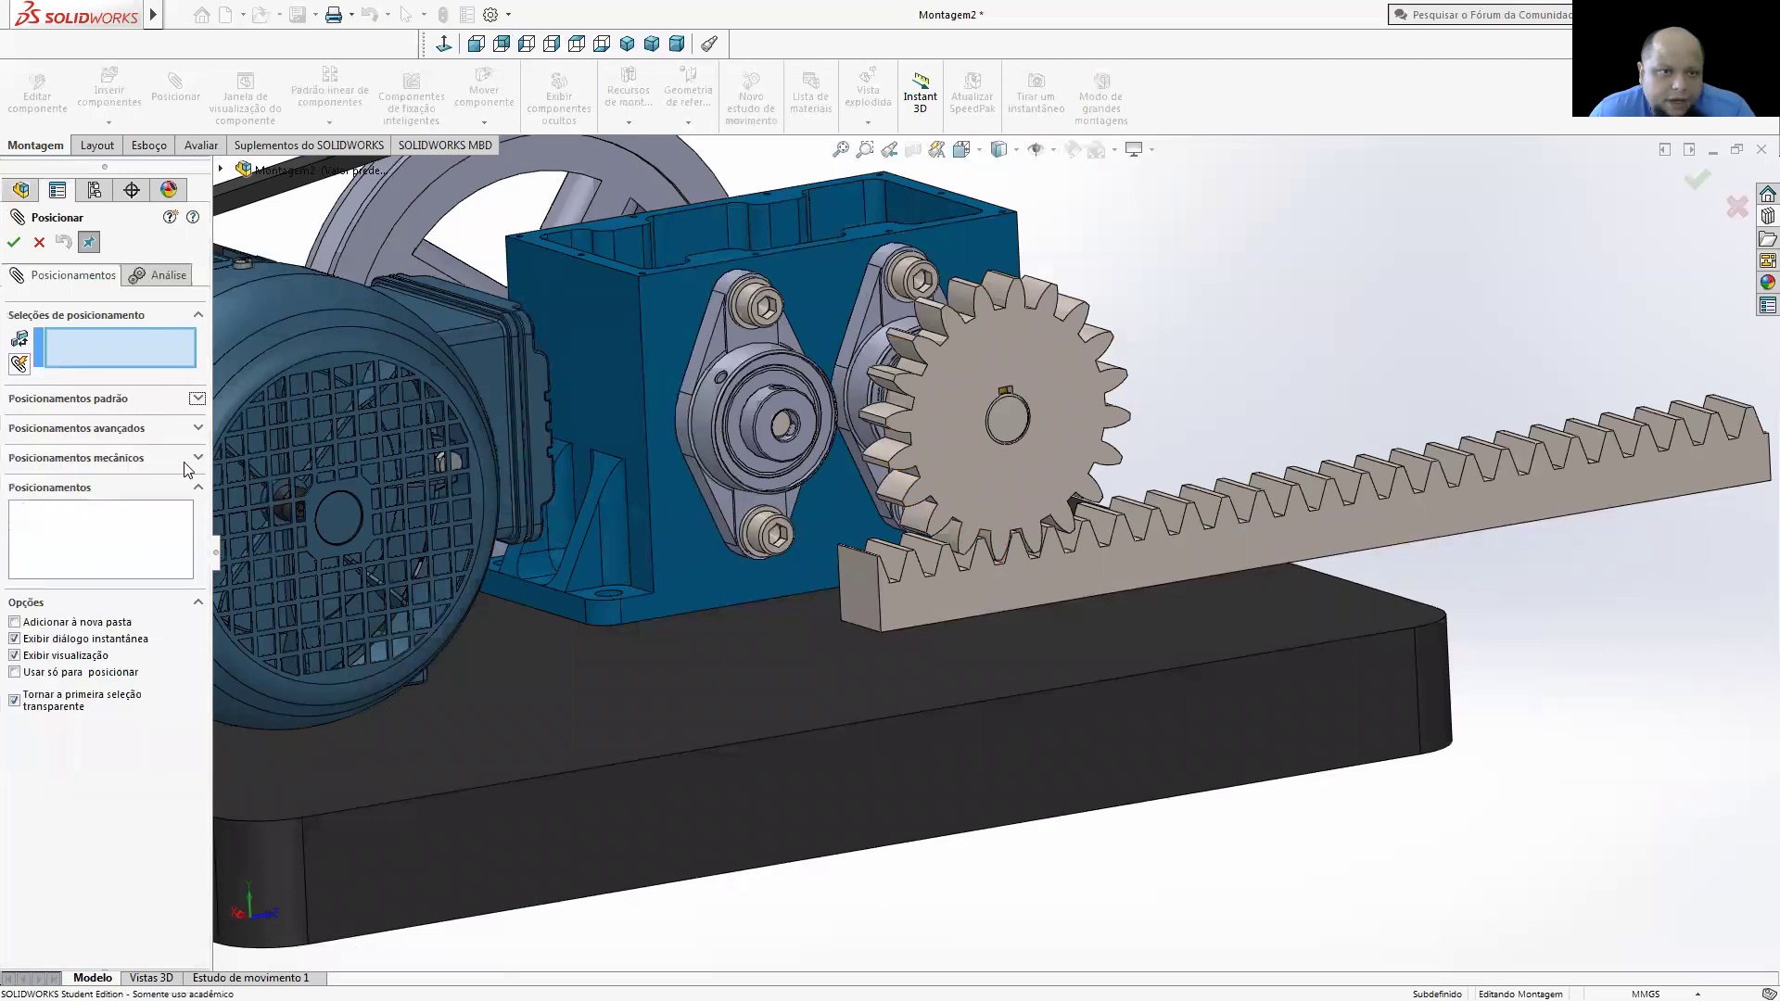
click(181, 451)
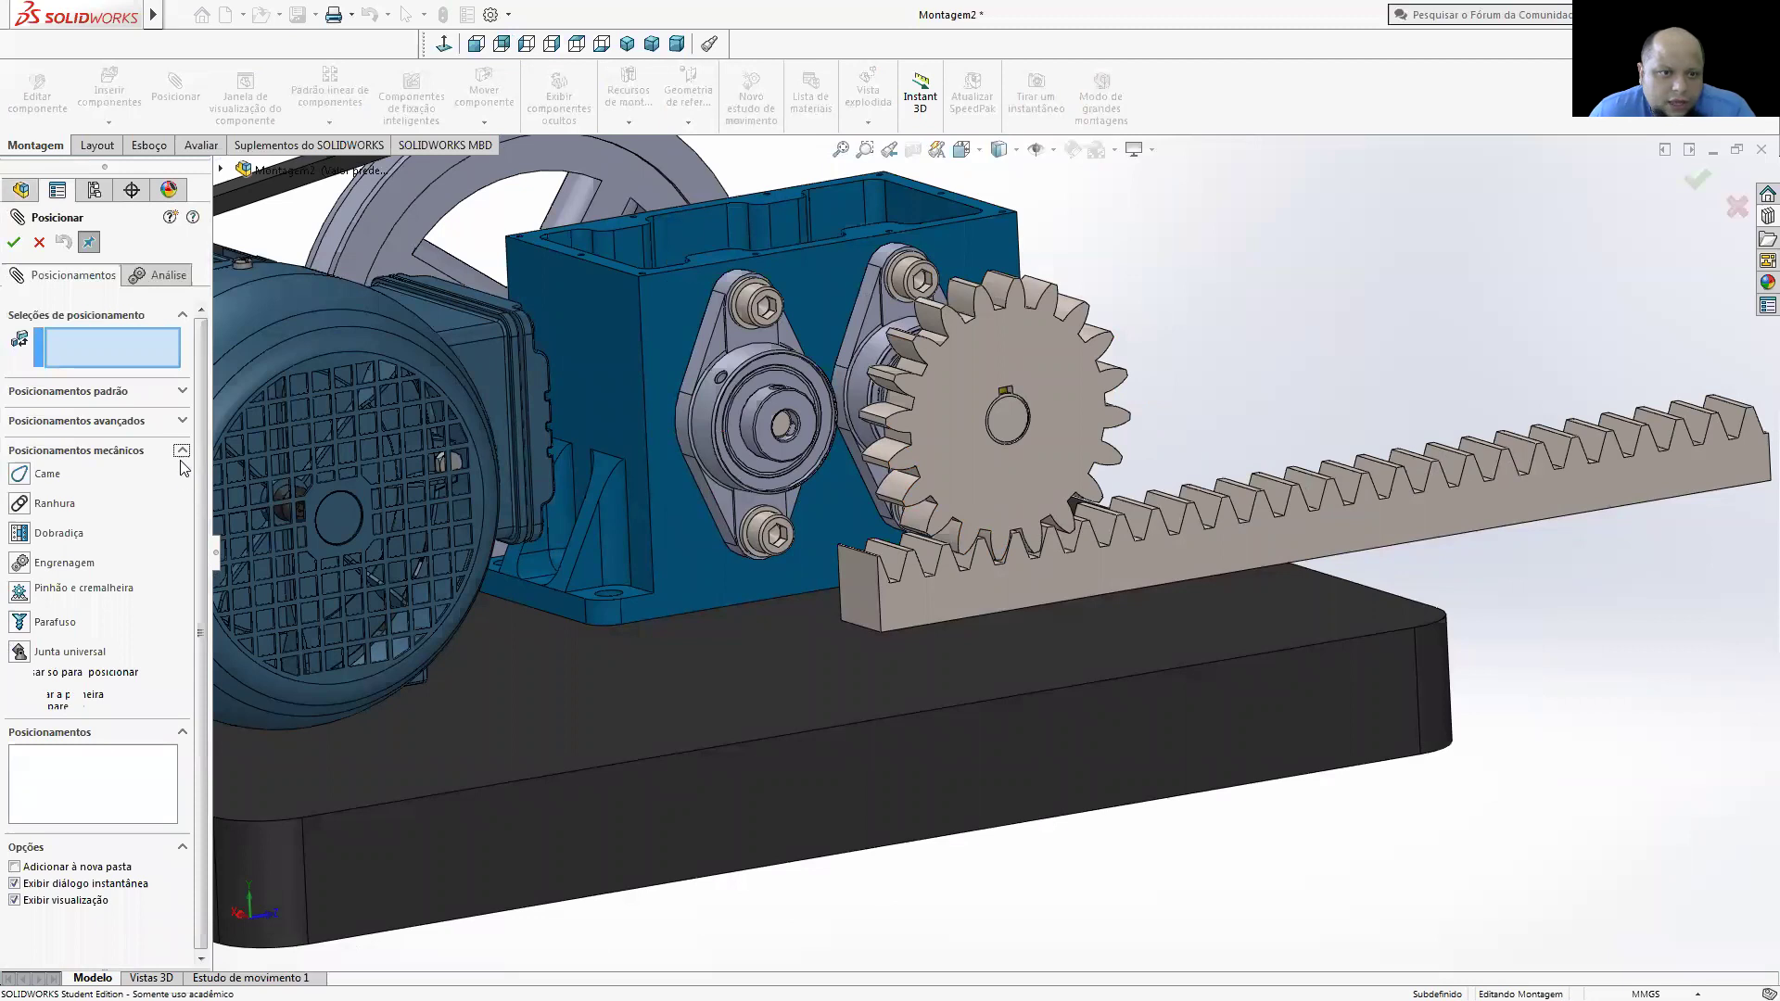
click(19, 593)
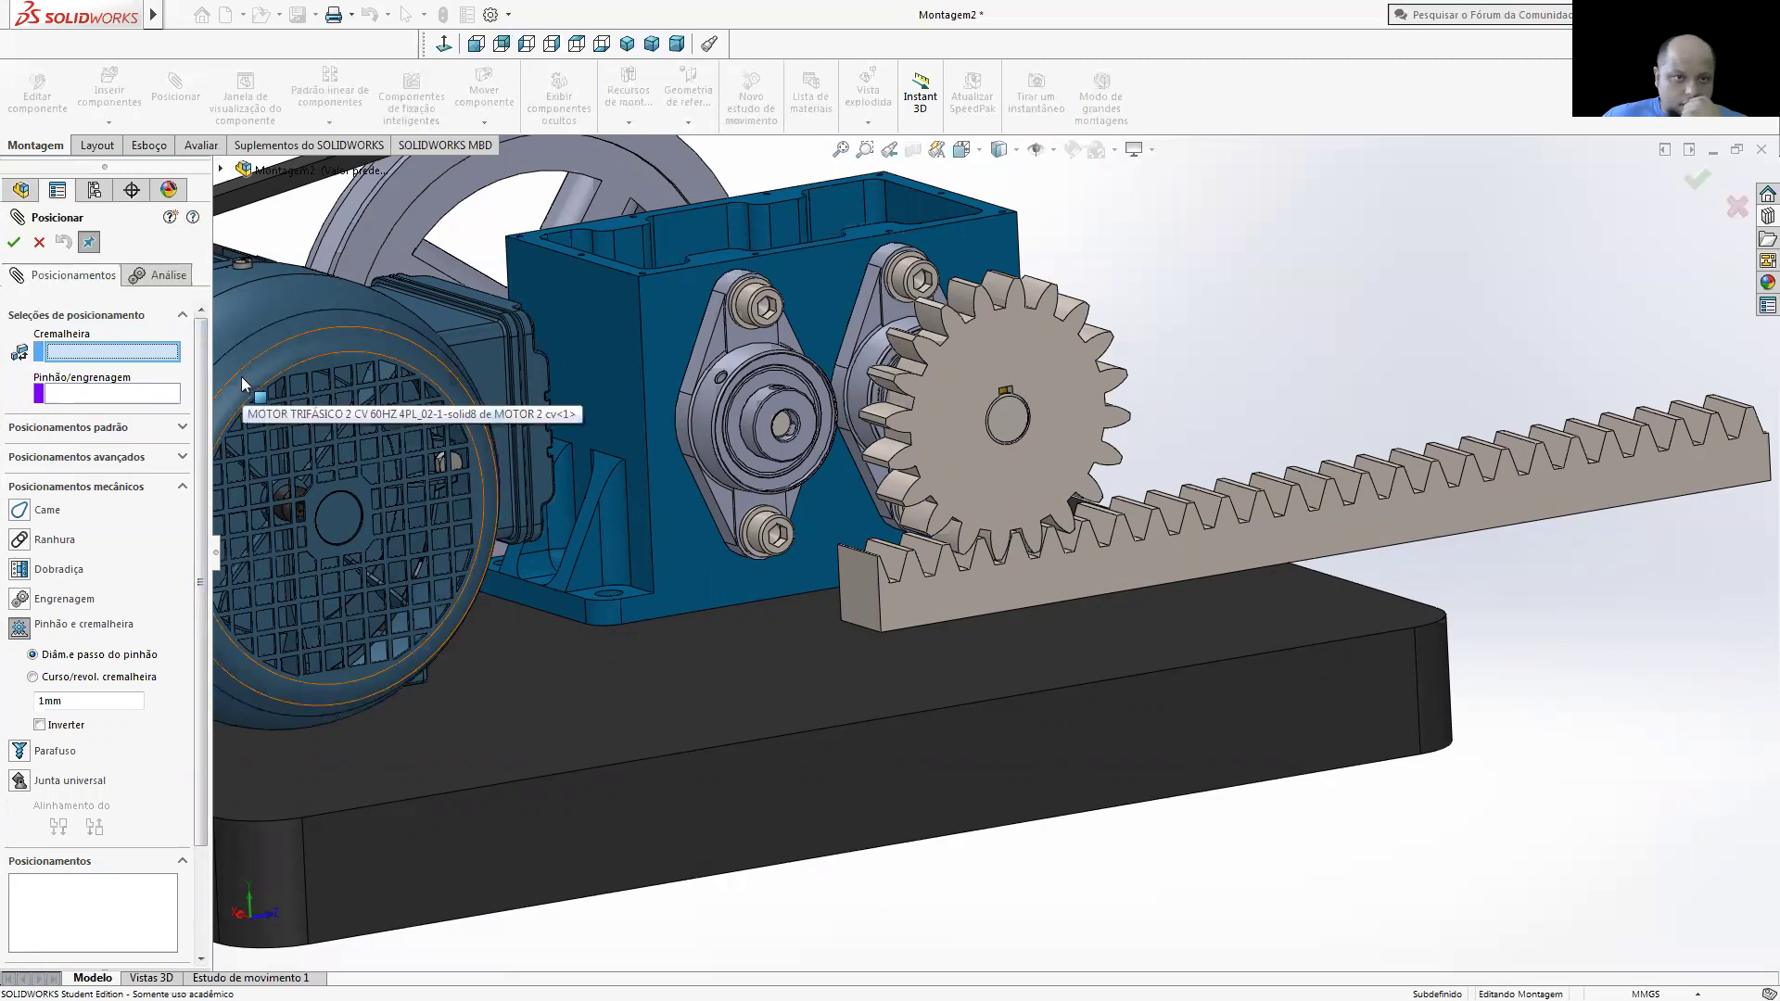
- Reorient the view onto the pinion meshing the rack, then cancel the empty mate
key(f)
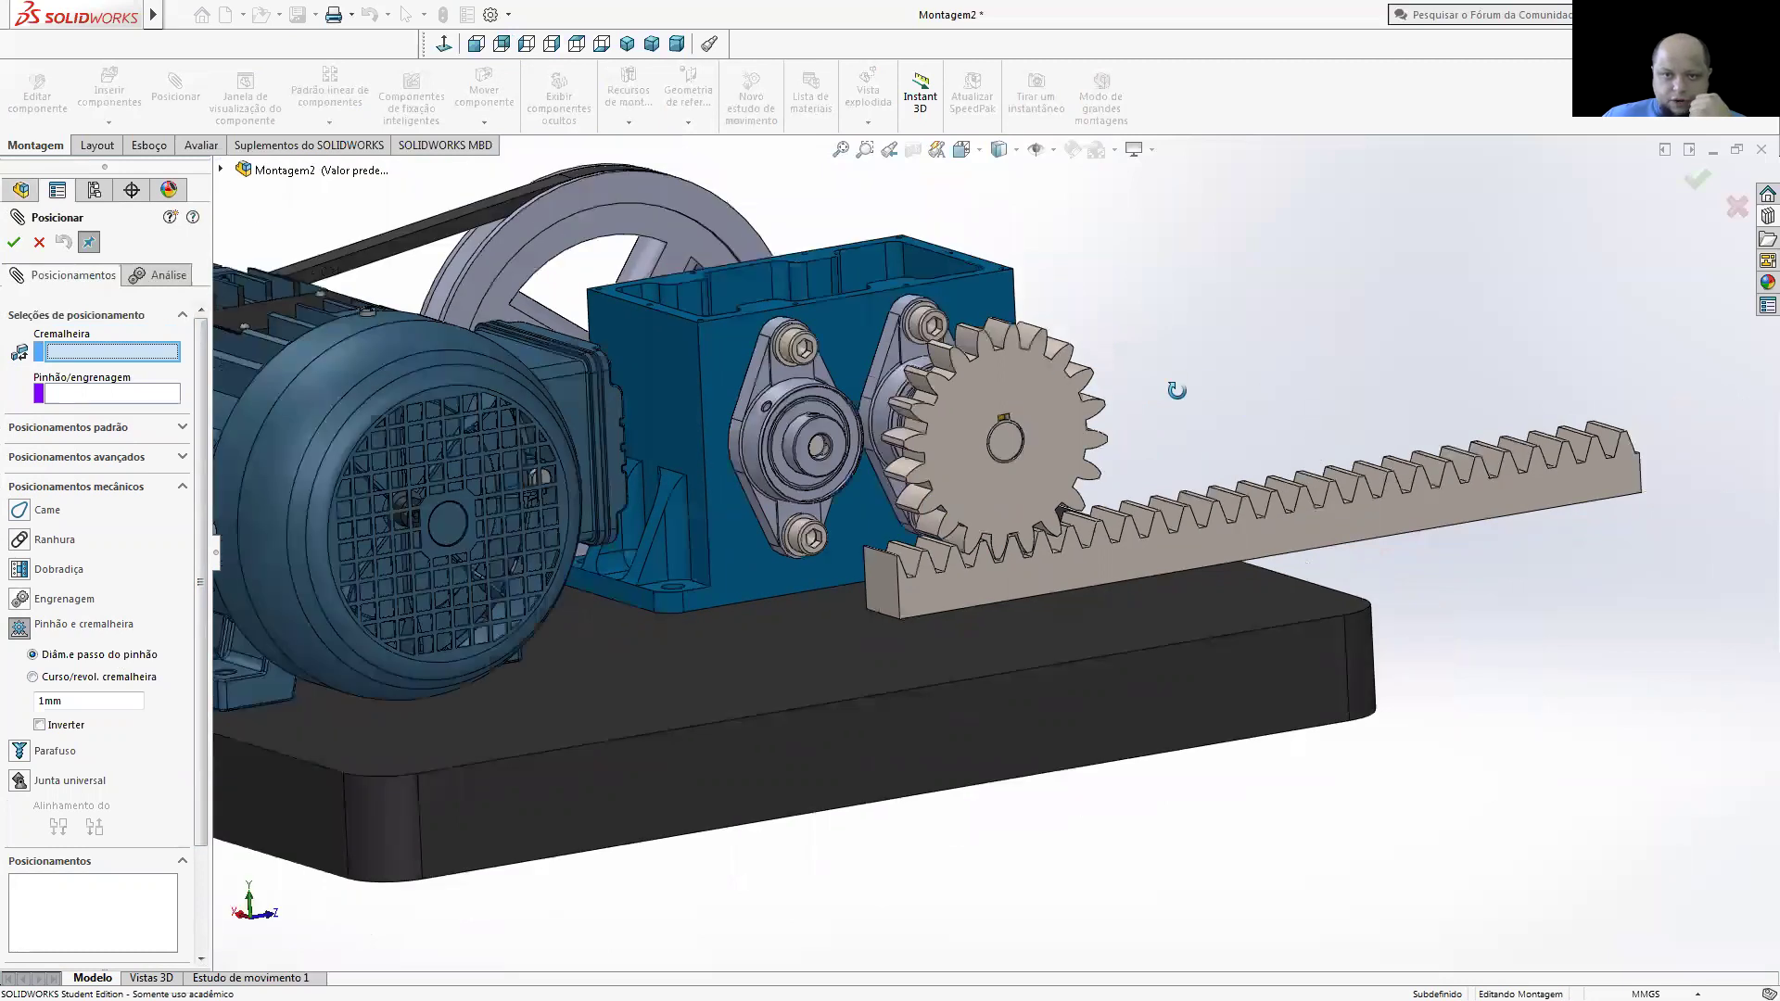
middle_drag(1153, 338, 1102, 327)
mouse_move(1052, 393)
middle_down()
mouse_move(1069, 306)
mouse_move(1081, 365)
mouse_move(1125, 357)
mouse_move(1024, 449)
middle_up()
key(ctrl+shift+z)
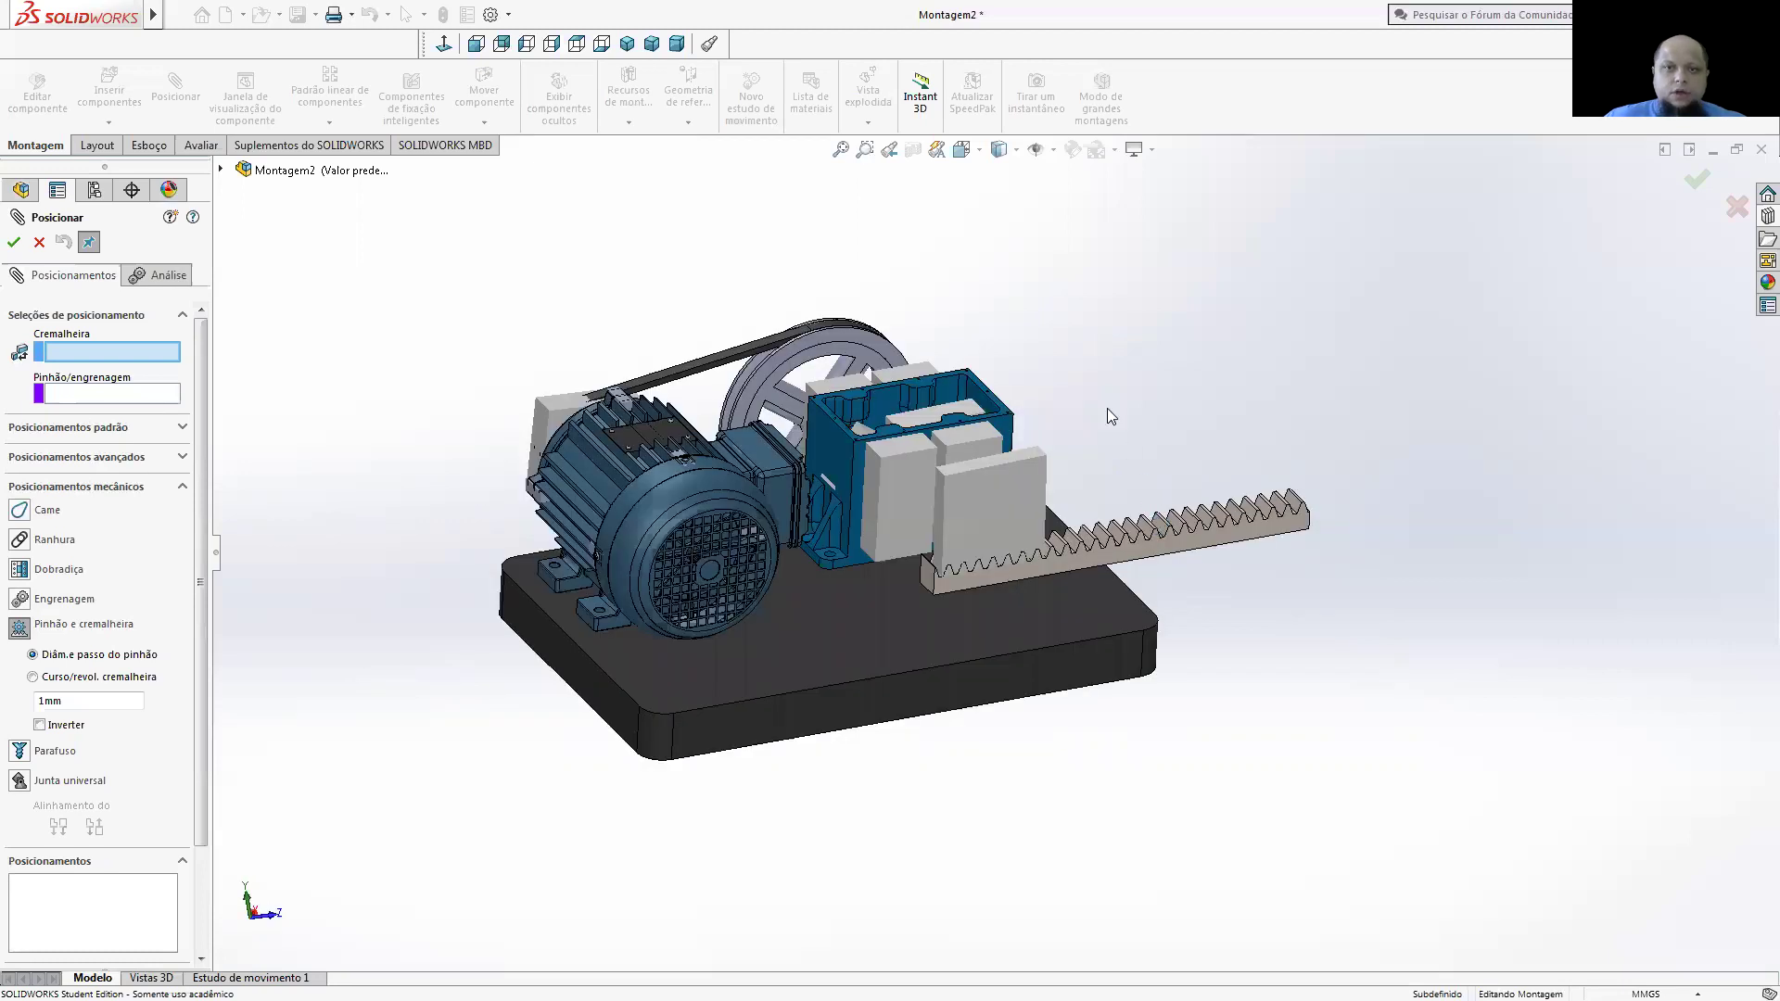
key(ctrl+shift+z)
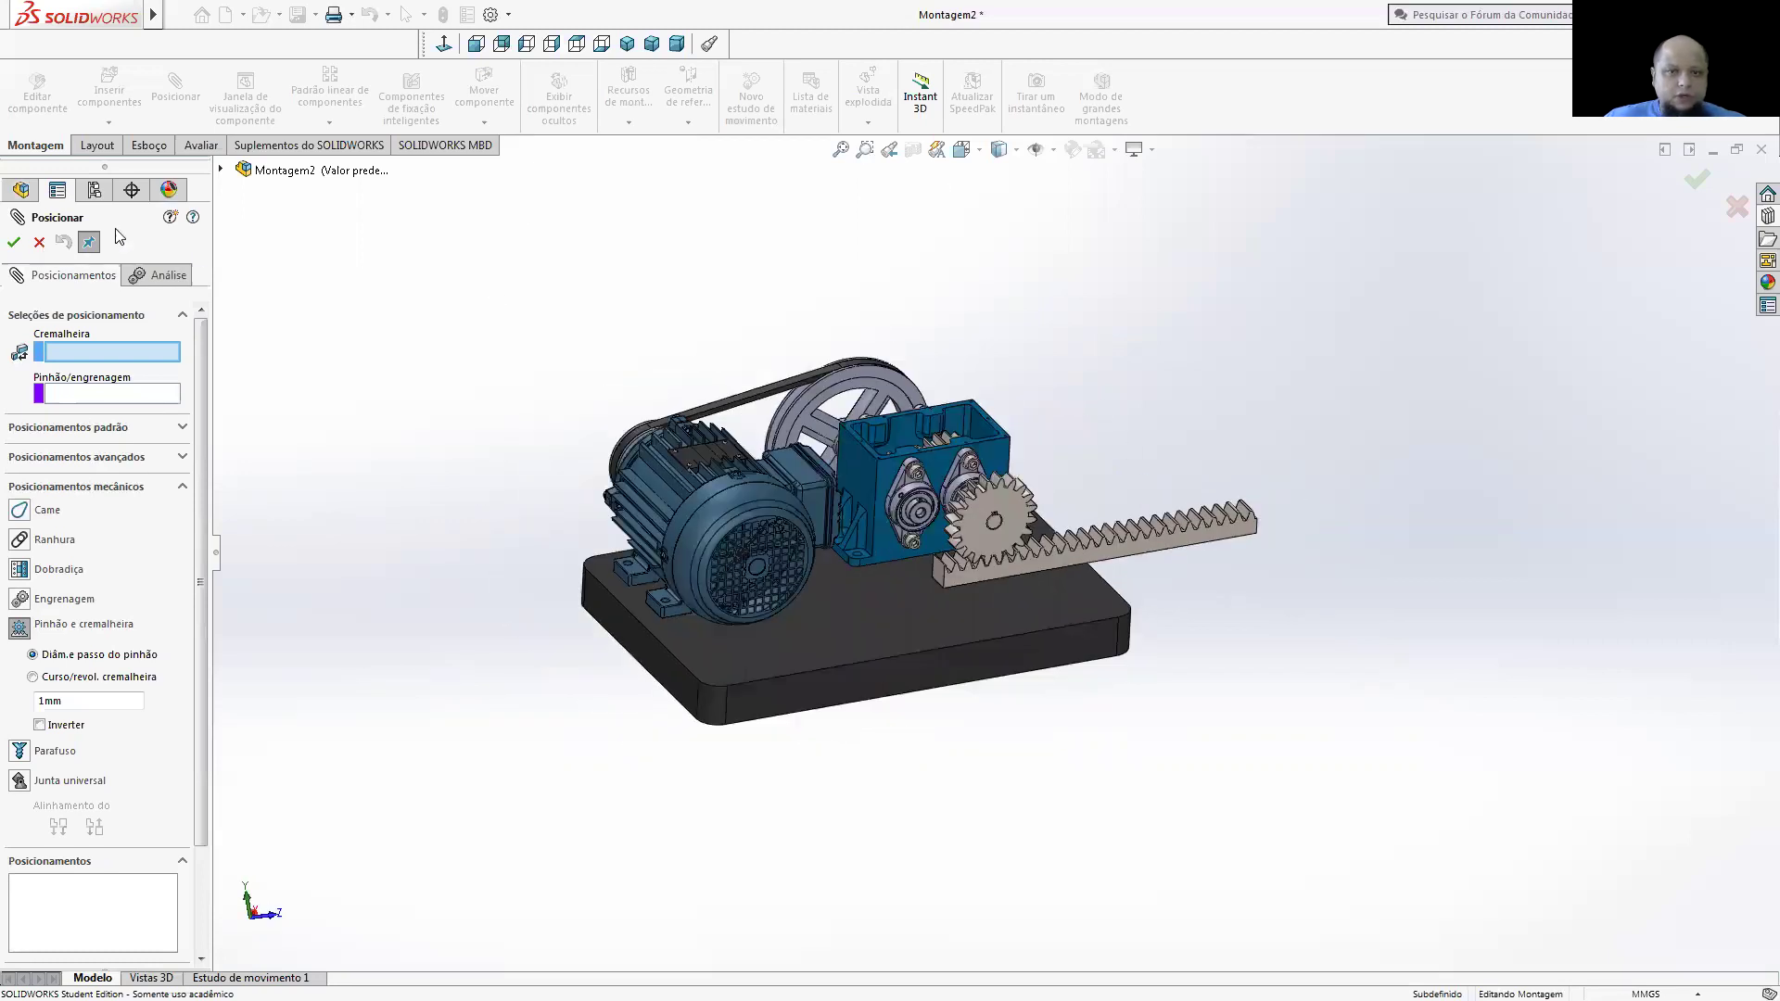
key(Escape)
- Apply a section view cut on Front Plane plus a flipped second cut on Right Plane
click(913, 150)
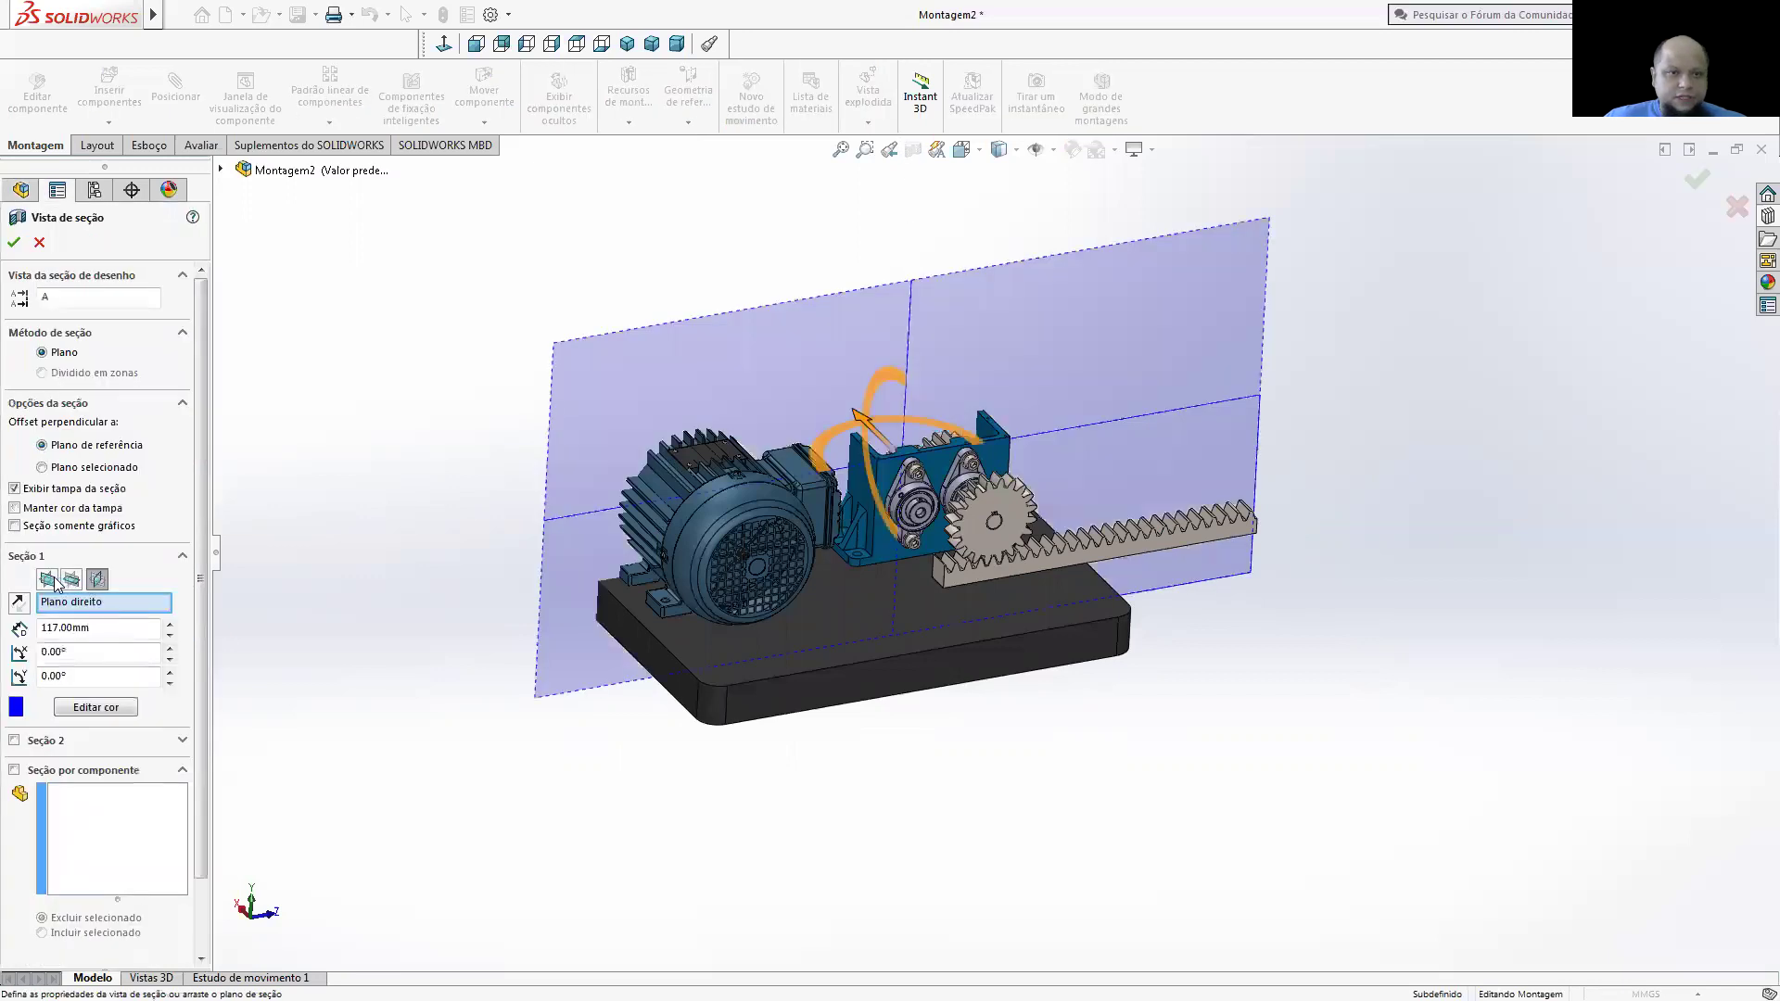
click(52, 579)
mouse_move(750, 525)
mouse_down()
mouse_move(805, 522)
mouse_move(777, 507)
mouse_up()
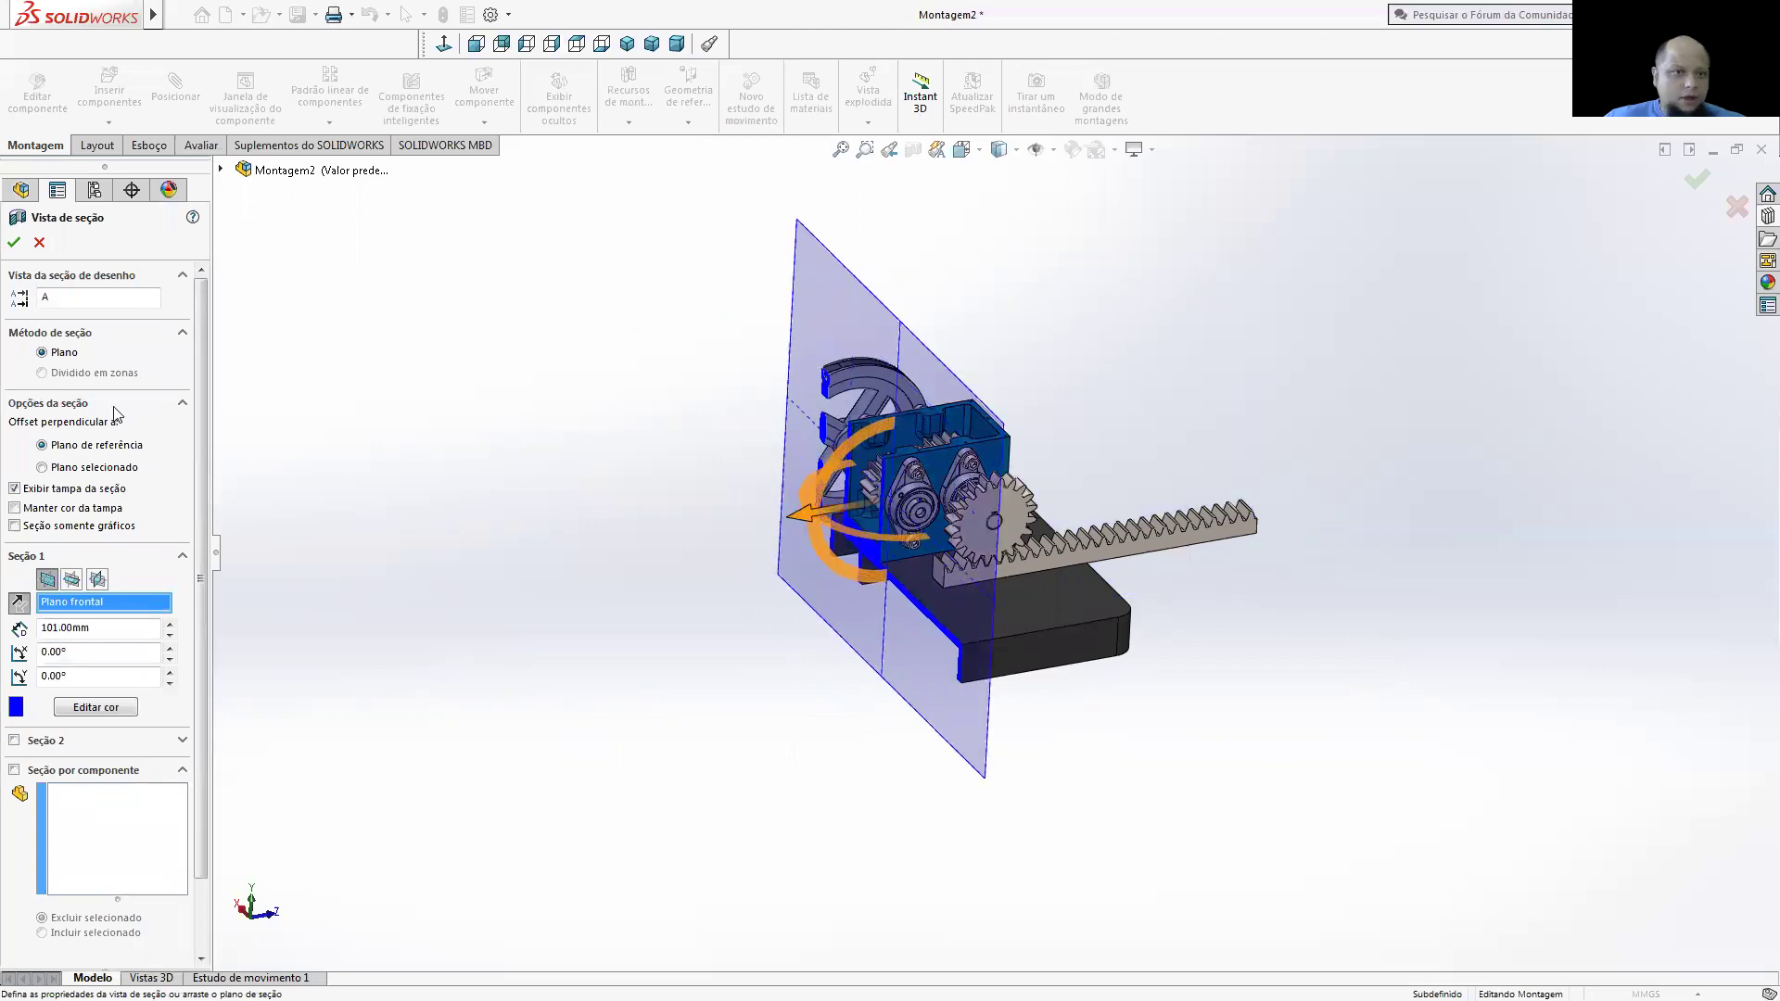
click(38, 741)
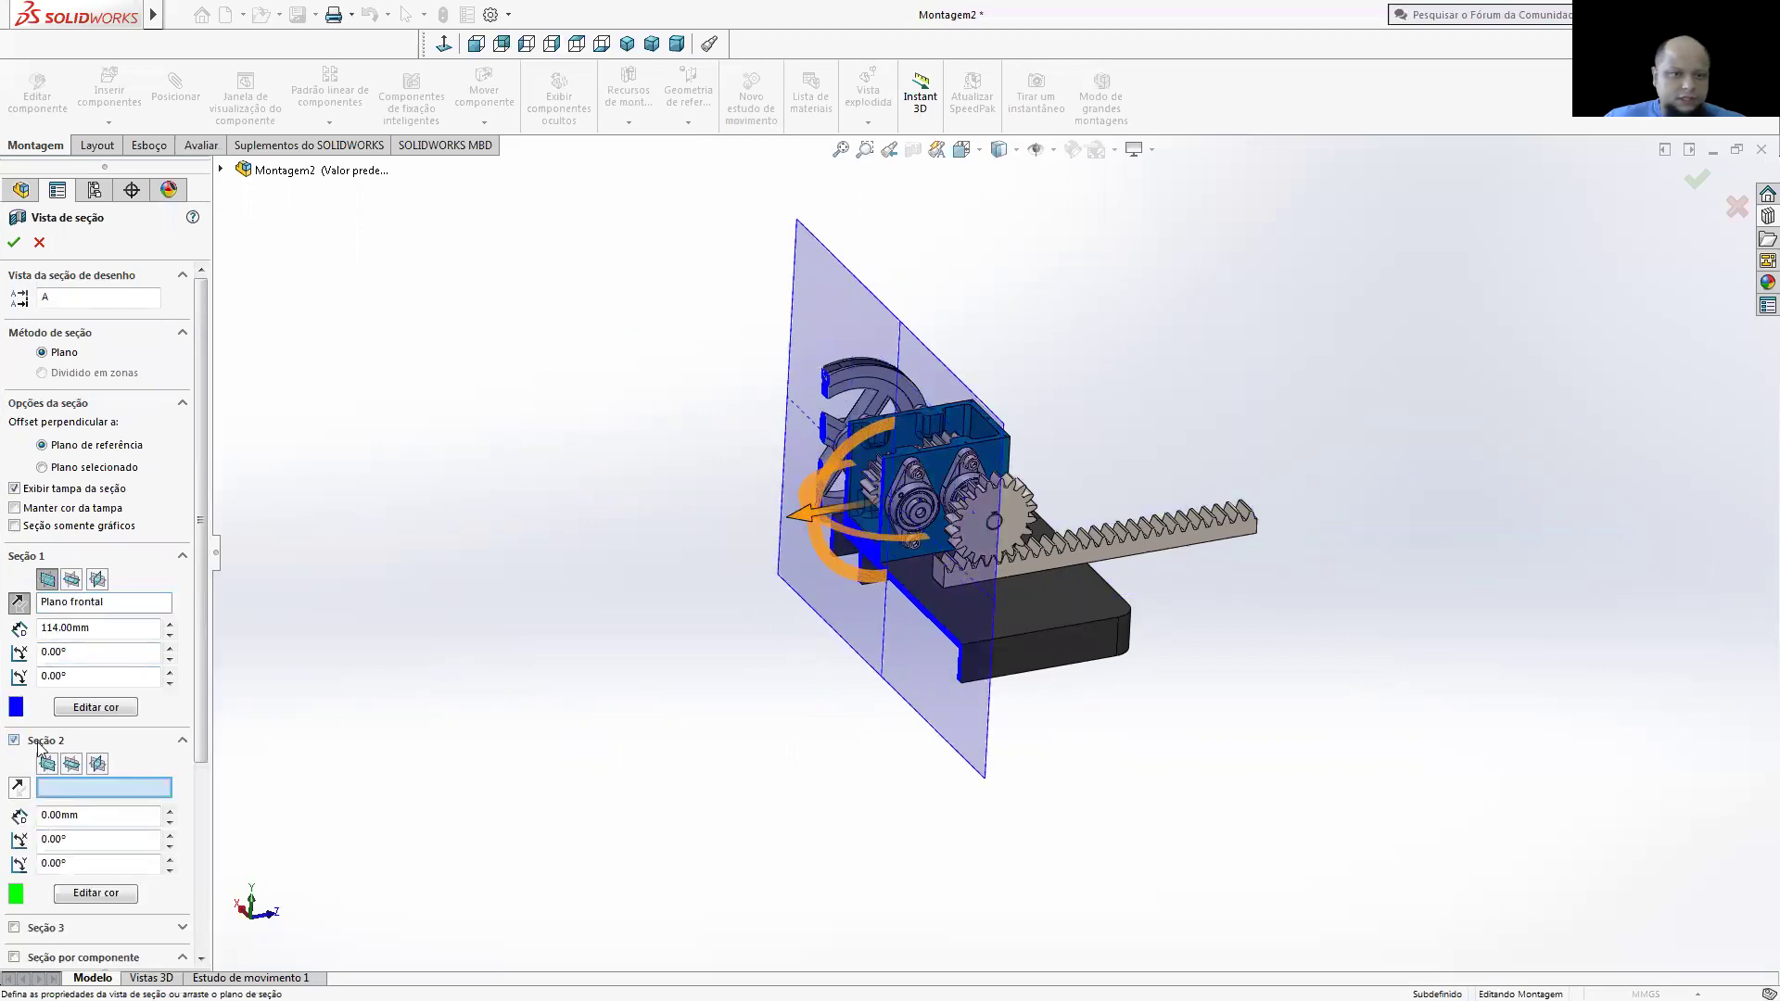
click(72, 764)
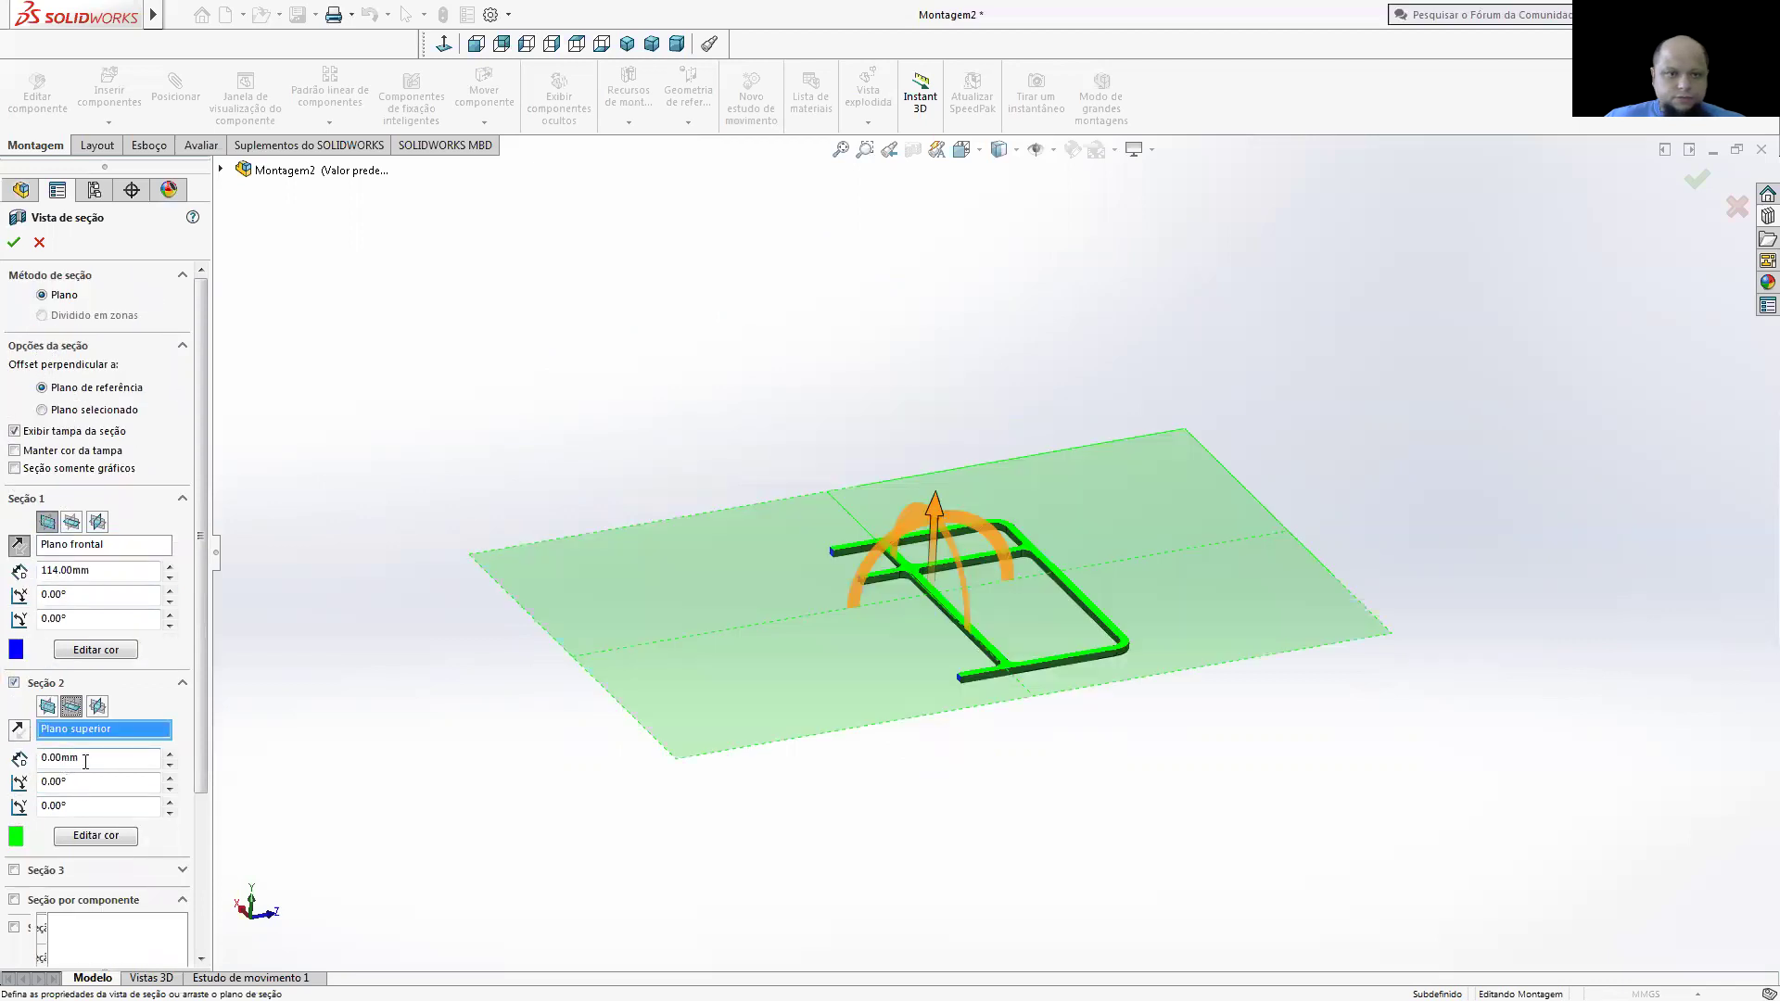
click(97, 706)
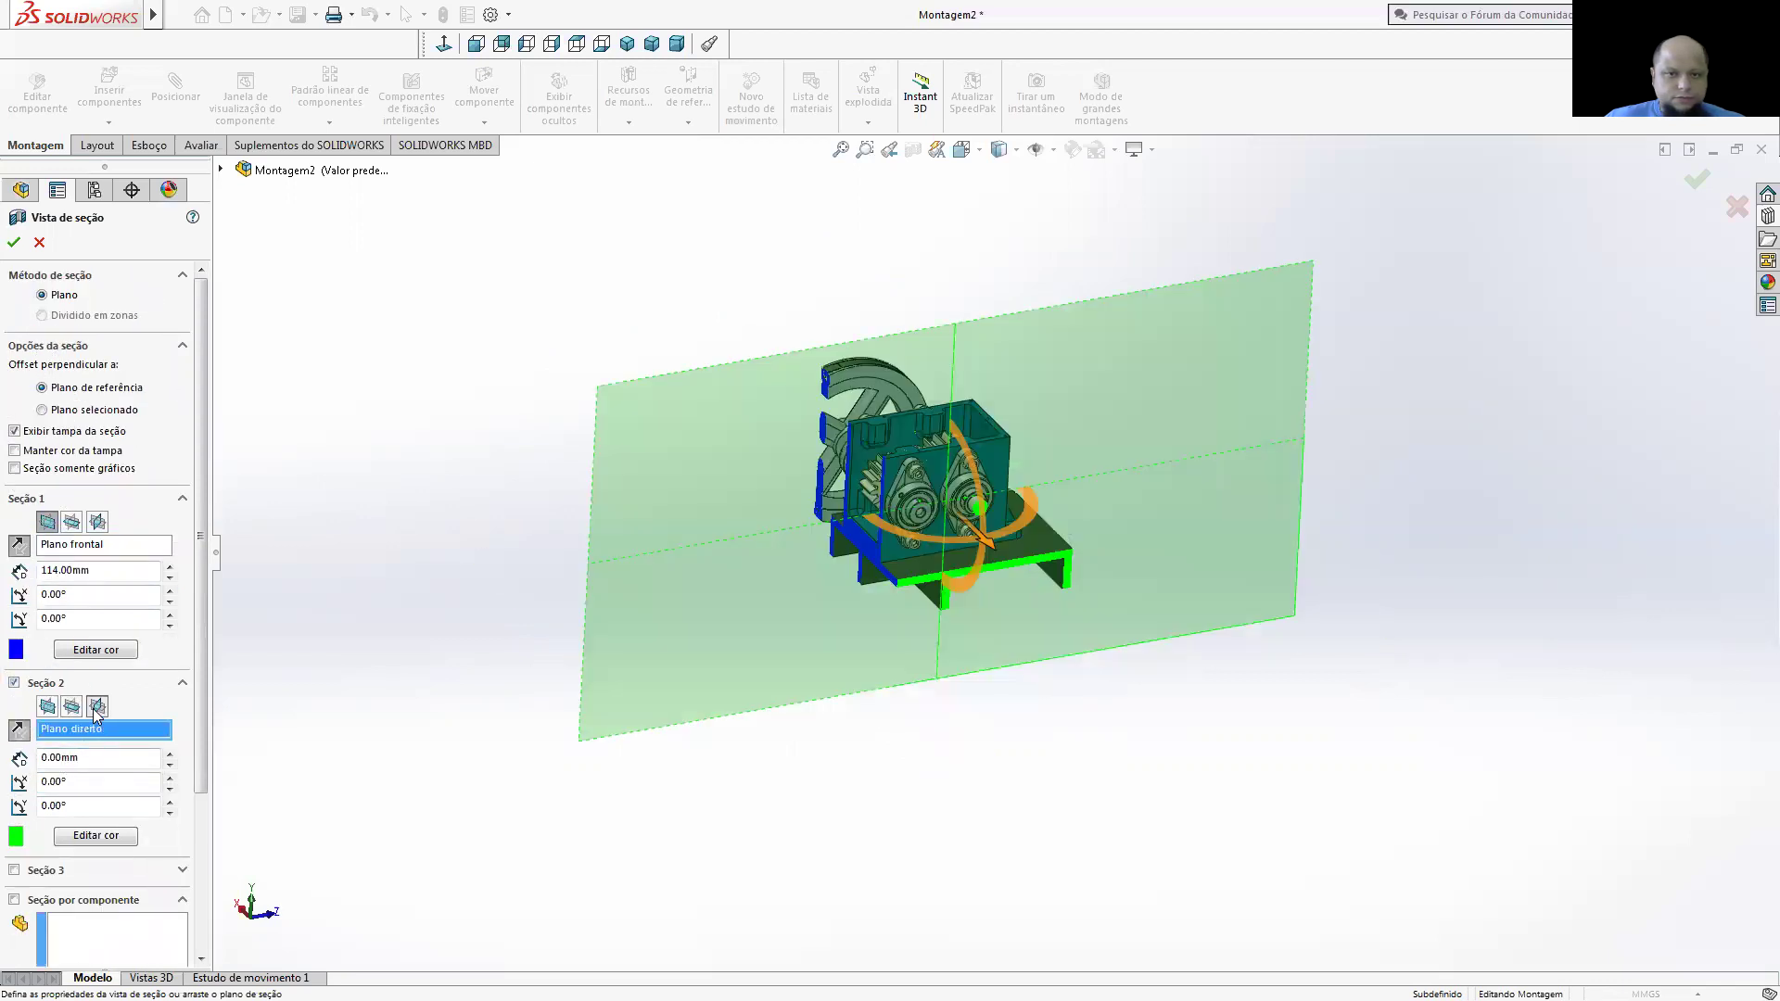
click(19, 729)
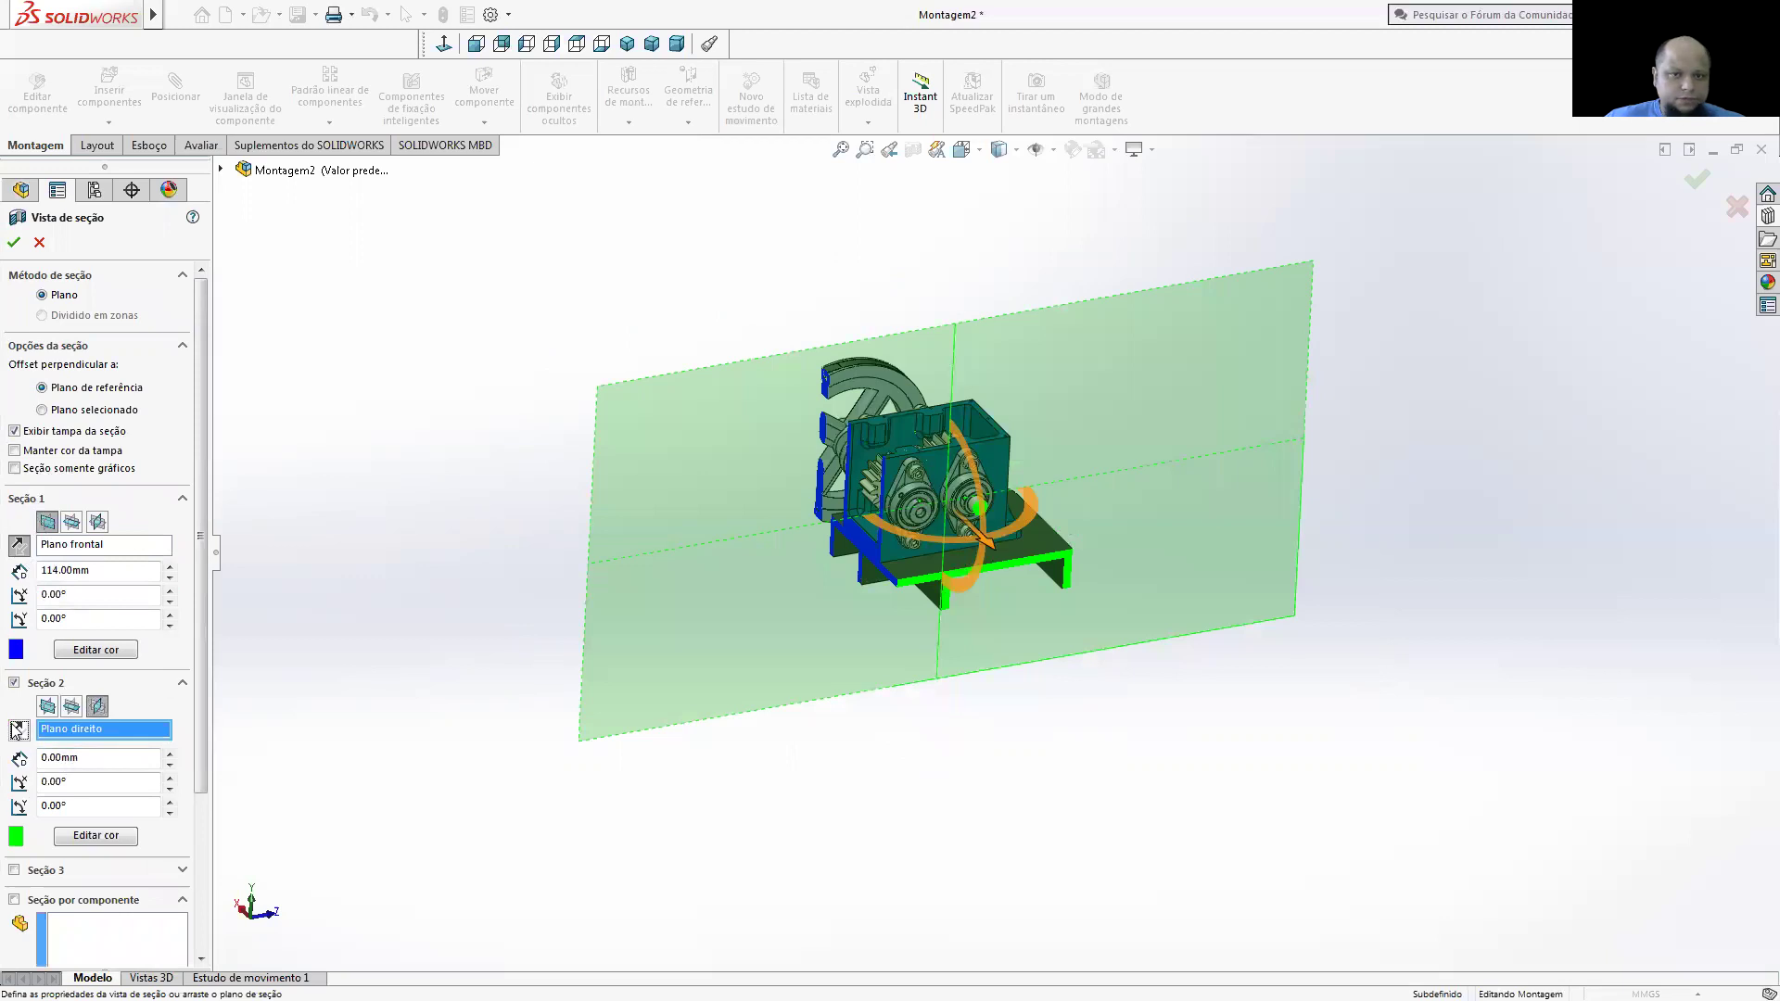
click(14, 242)
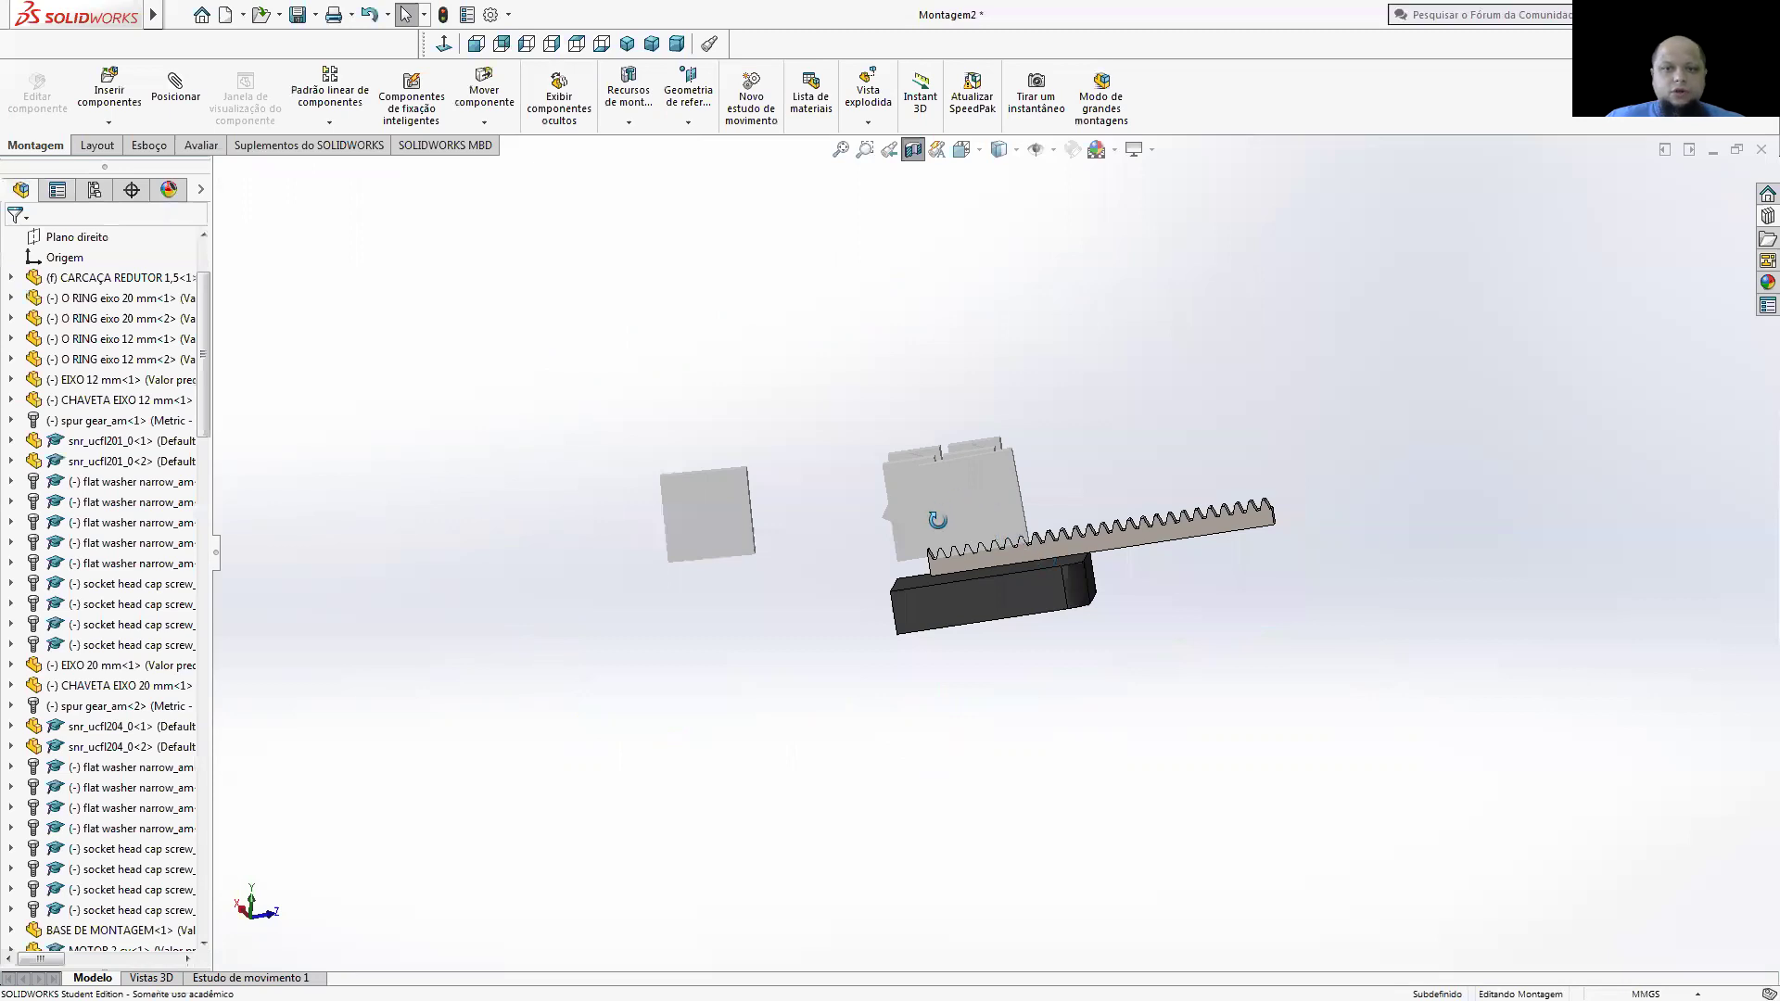
- Show the sectioned pinion and rack from the Left view and begin a new mate
middle_drag(1018, 539, 960, 376)
scroll(1010, 556, down, 2)
scroll(1010, 561, down, 2)
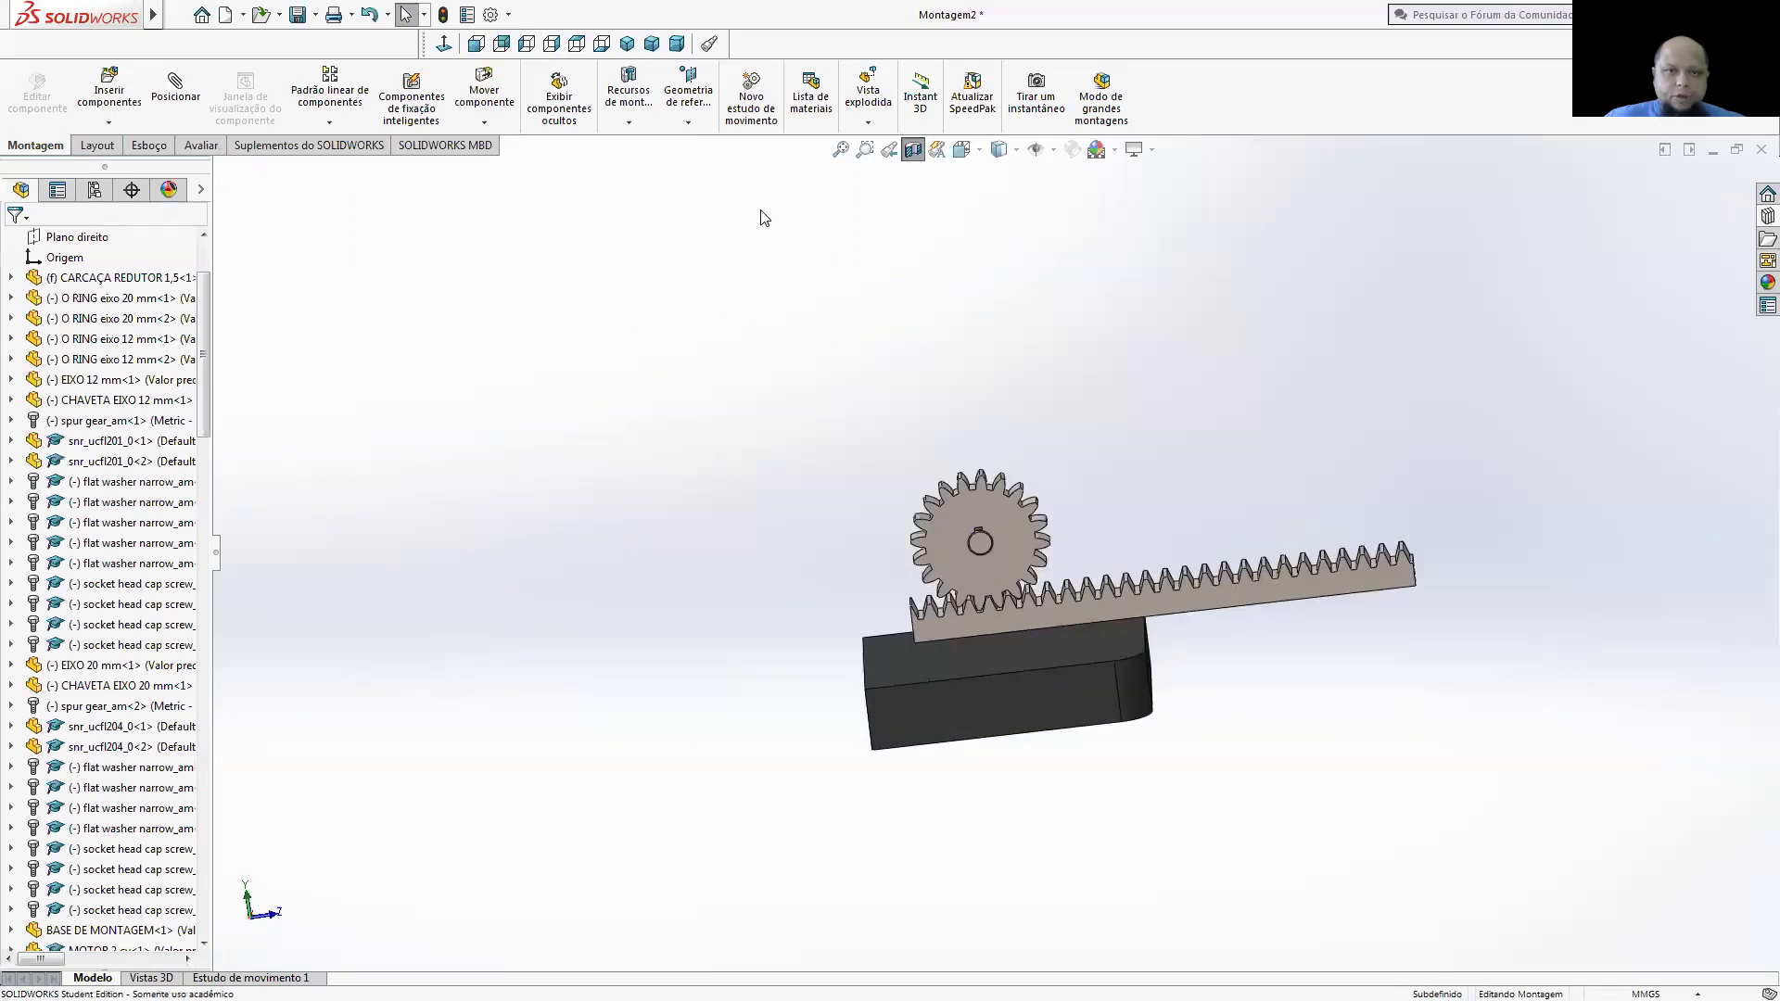
right_click(1023, 506)
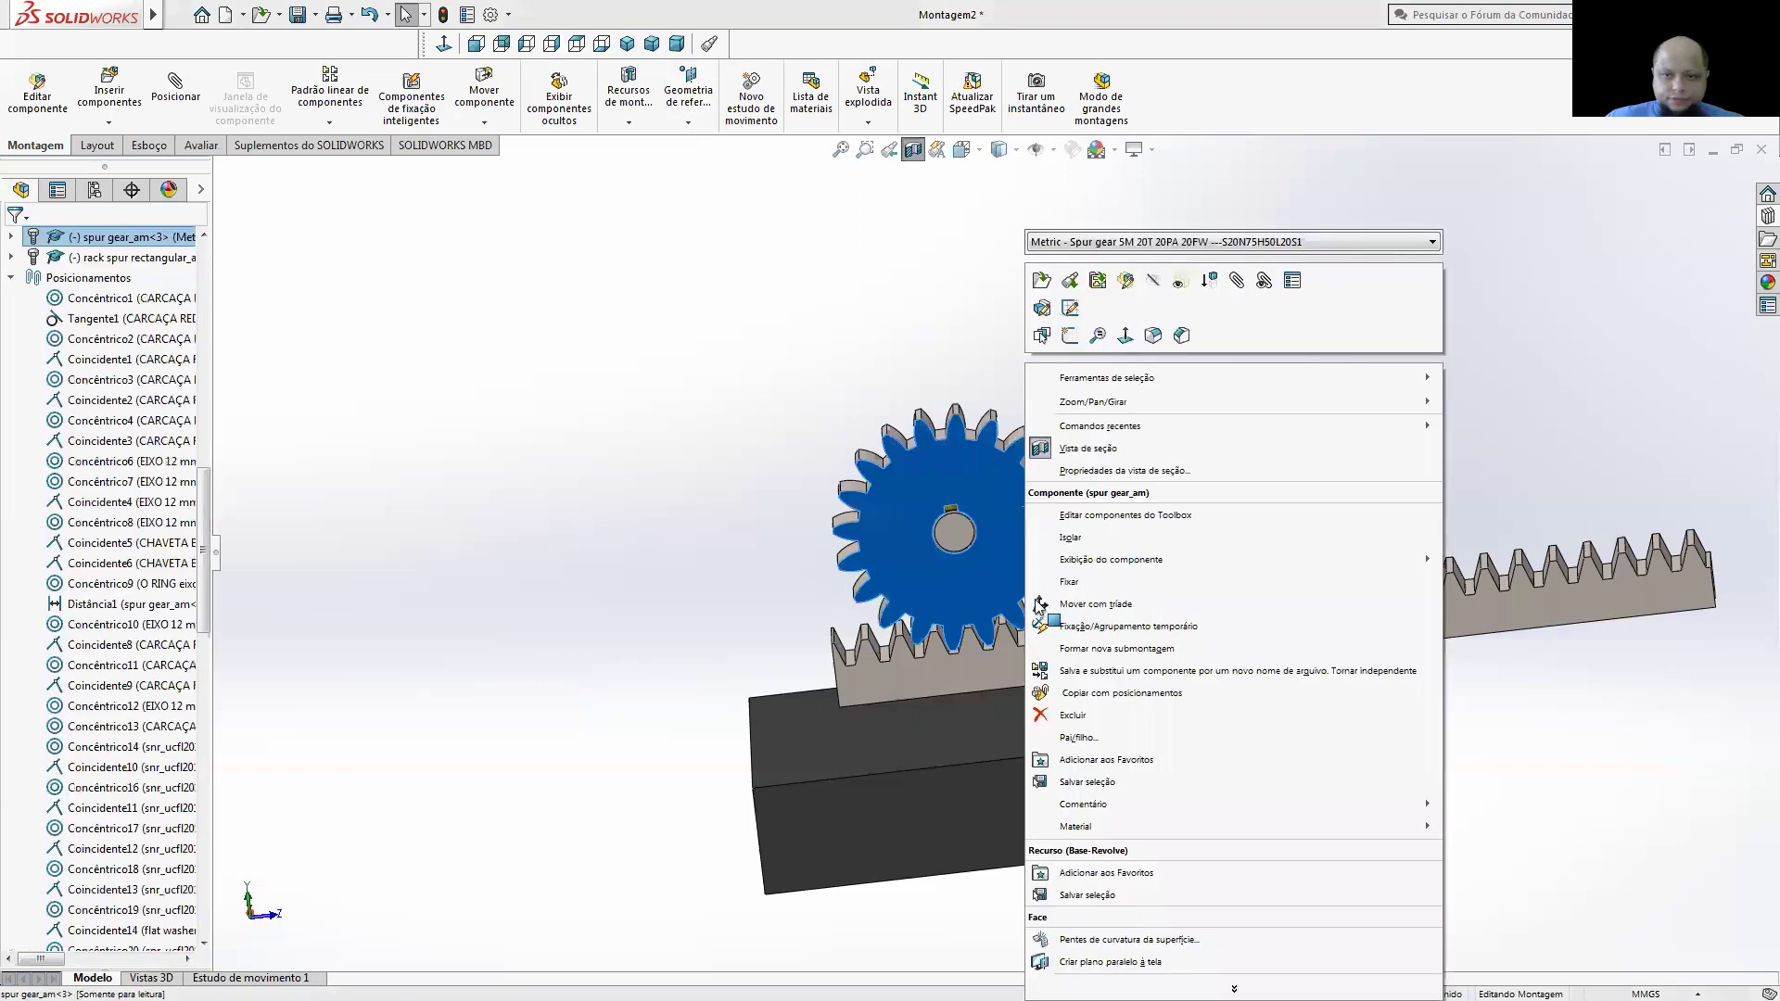
key(ctrl+3)
click(459, 428)
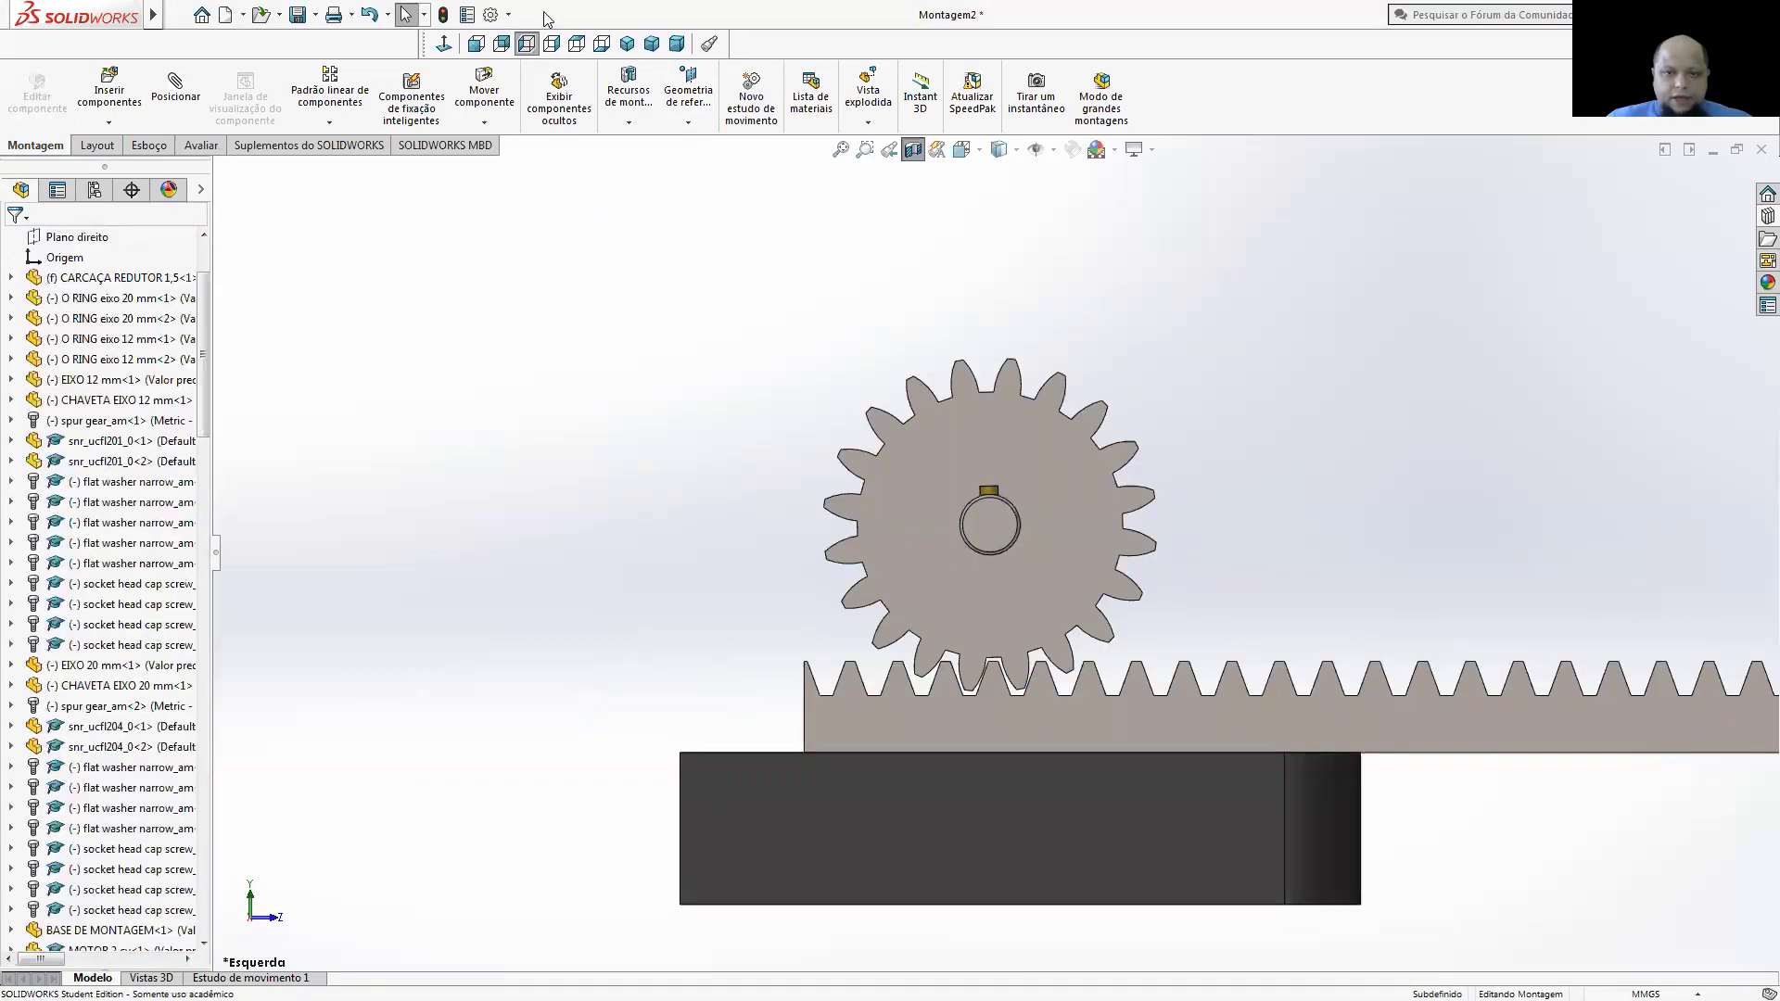
click(179, 102)
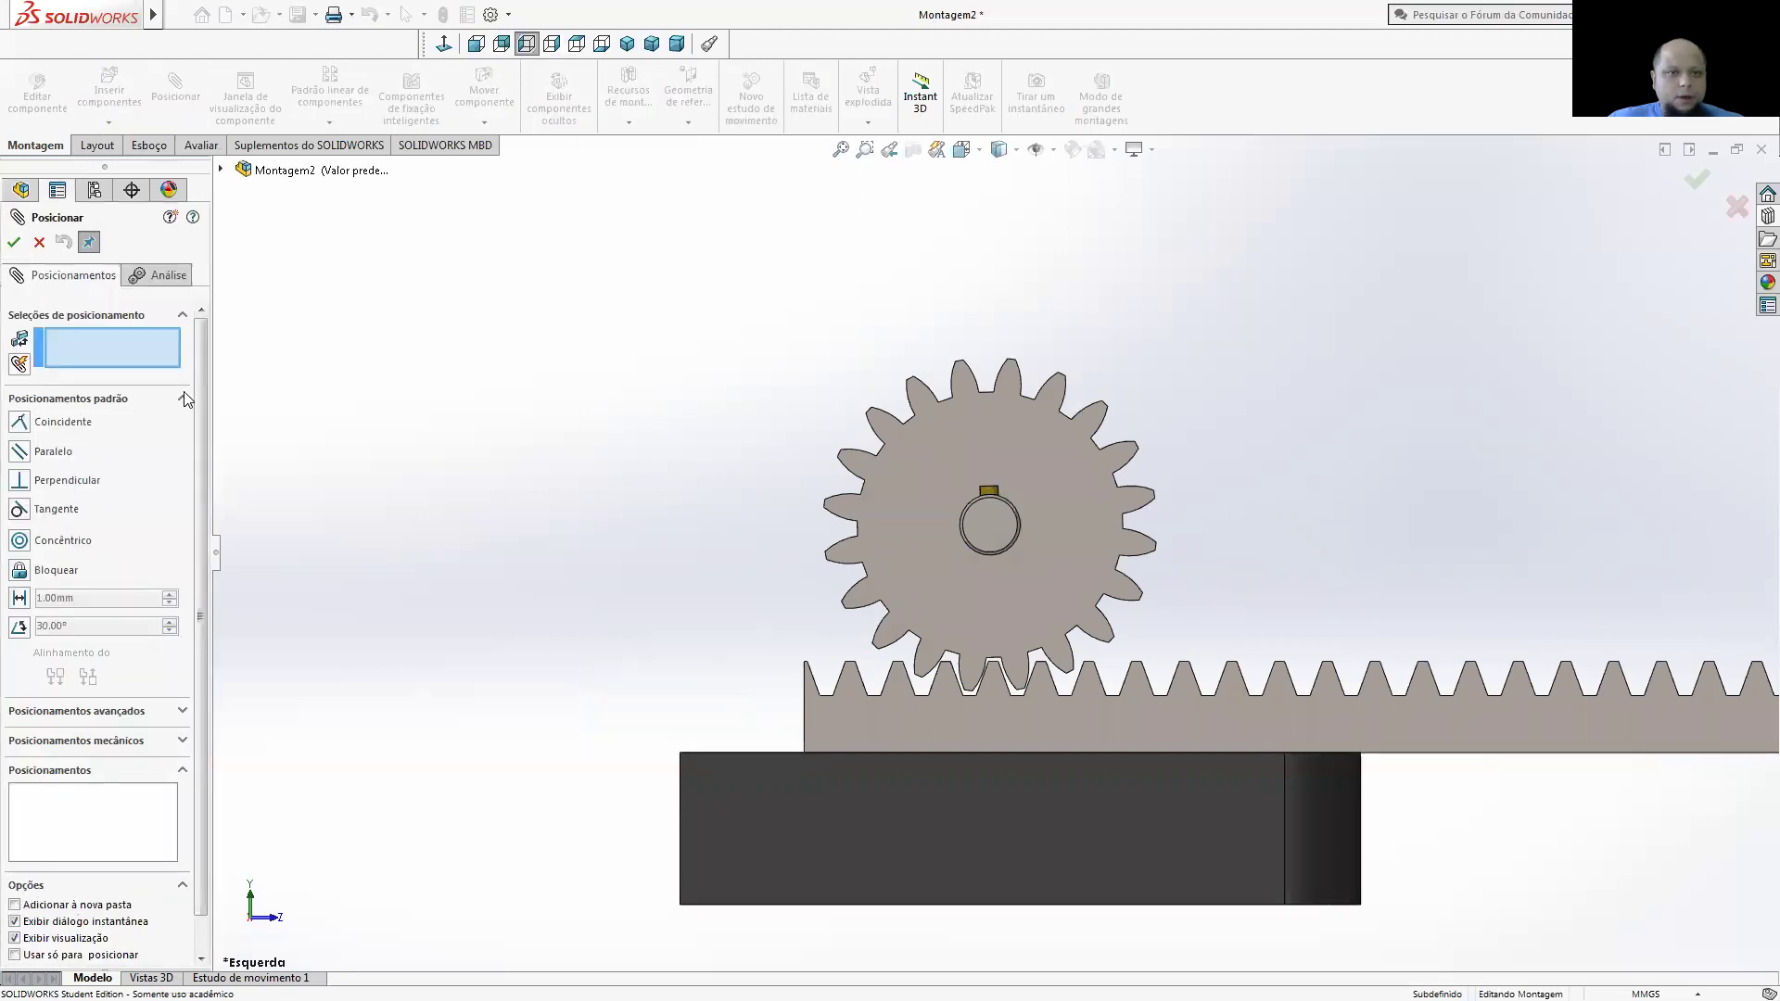
- Choose the Rack Pinion mechanical mate and select a rack edge and a gear tooth edge
click(184, 400)
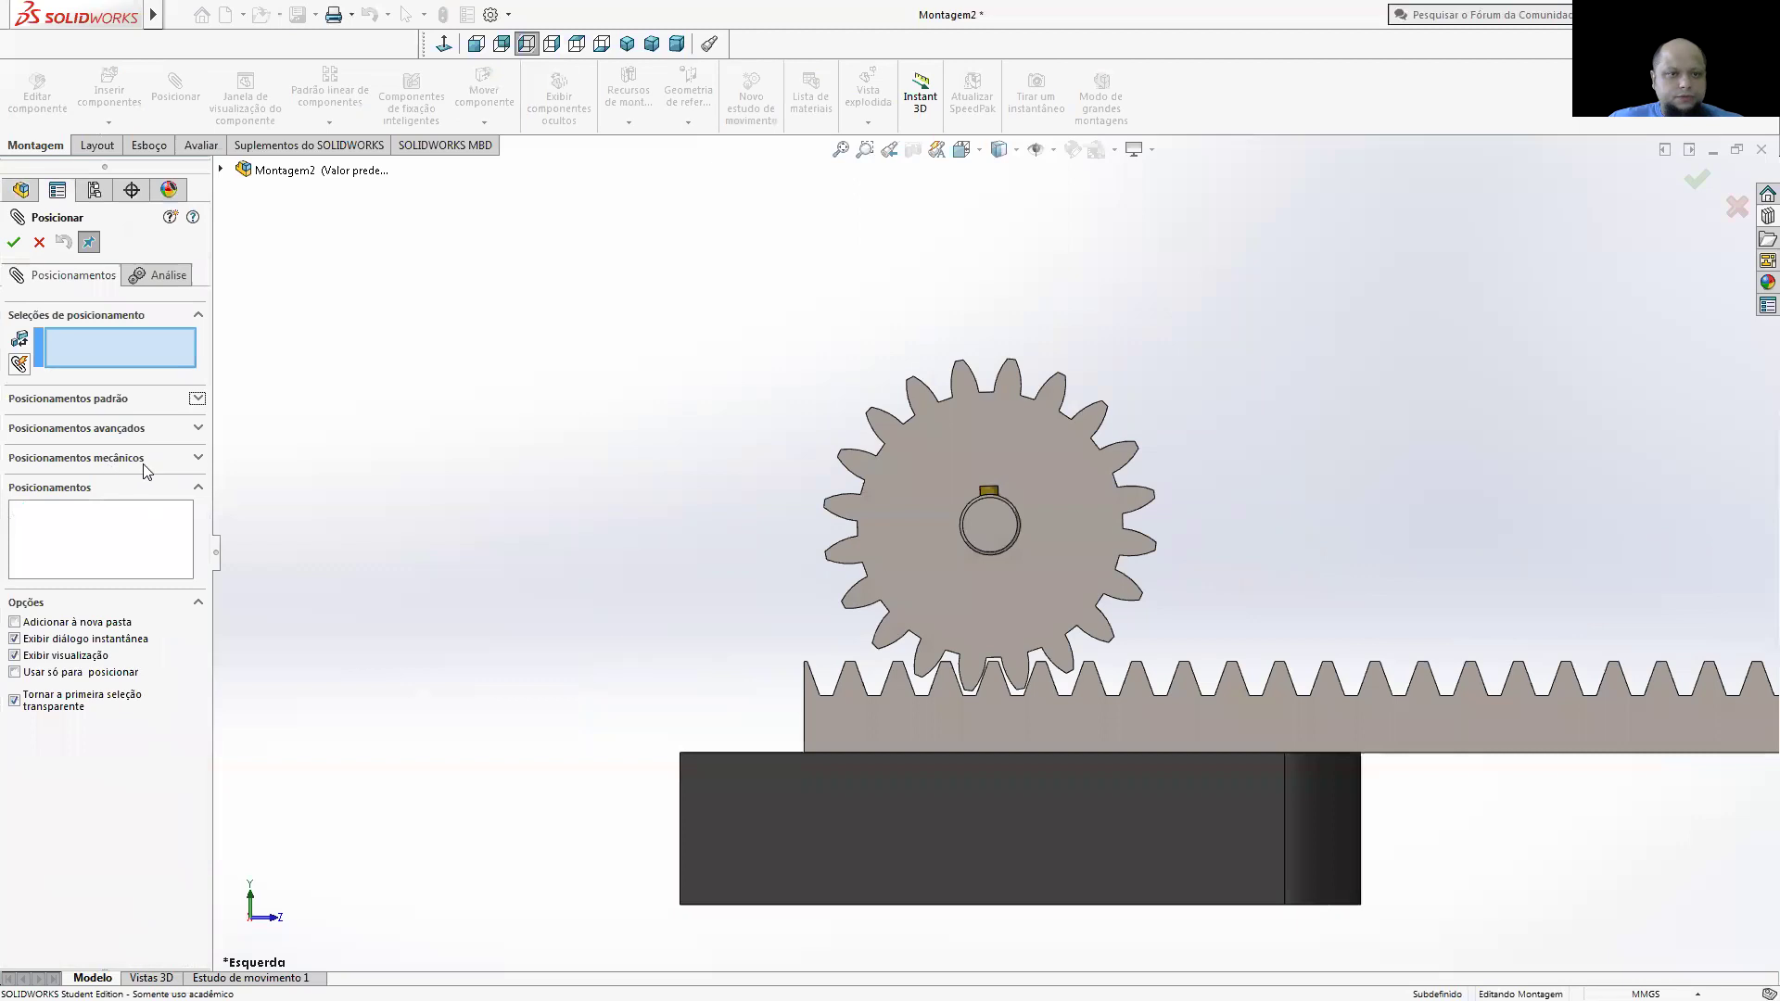
click(196, 456)
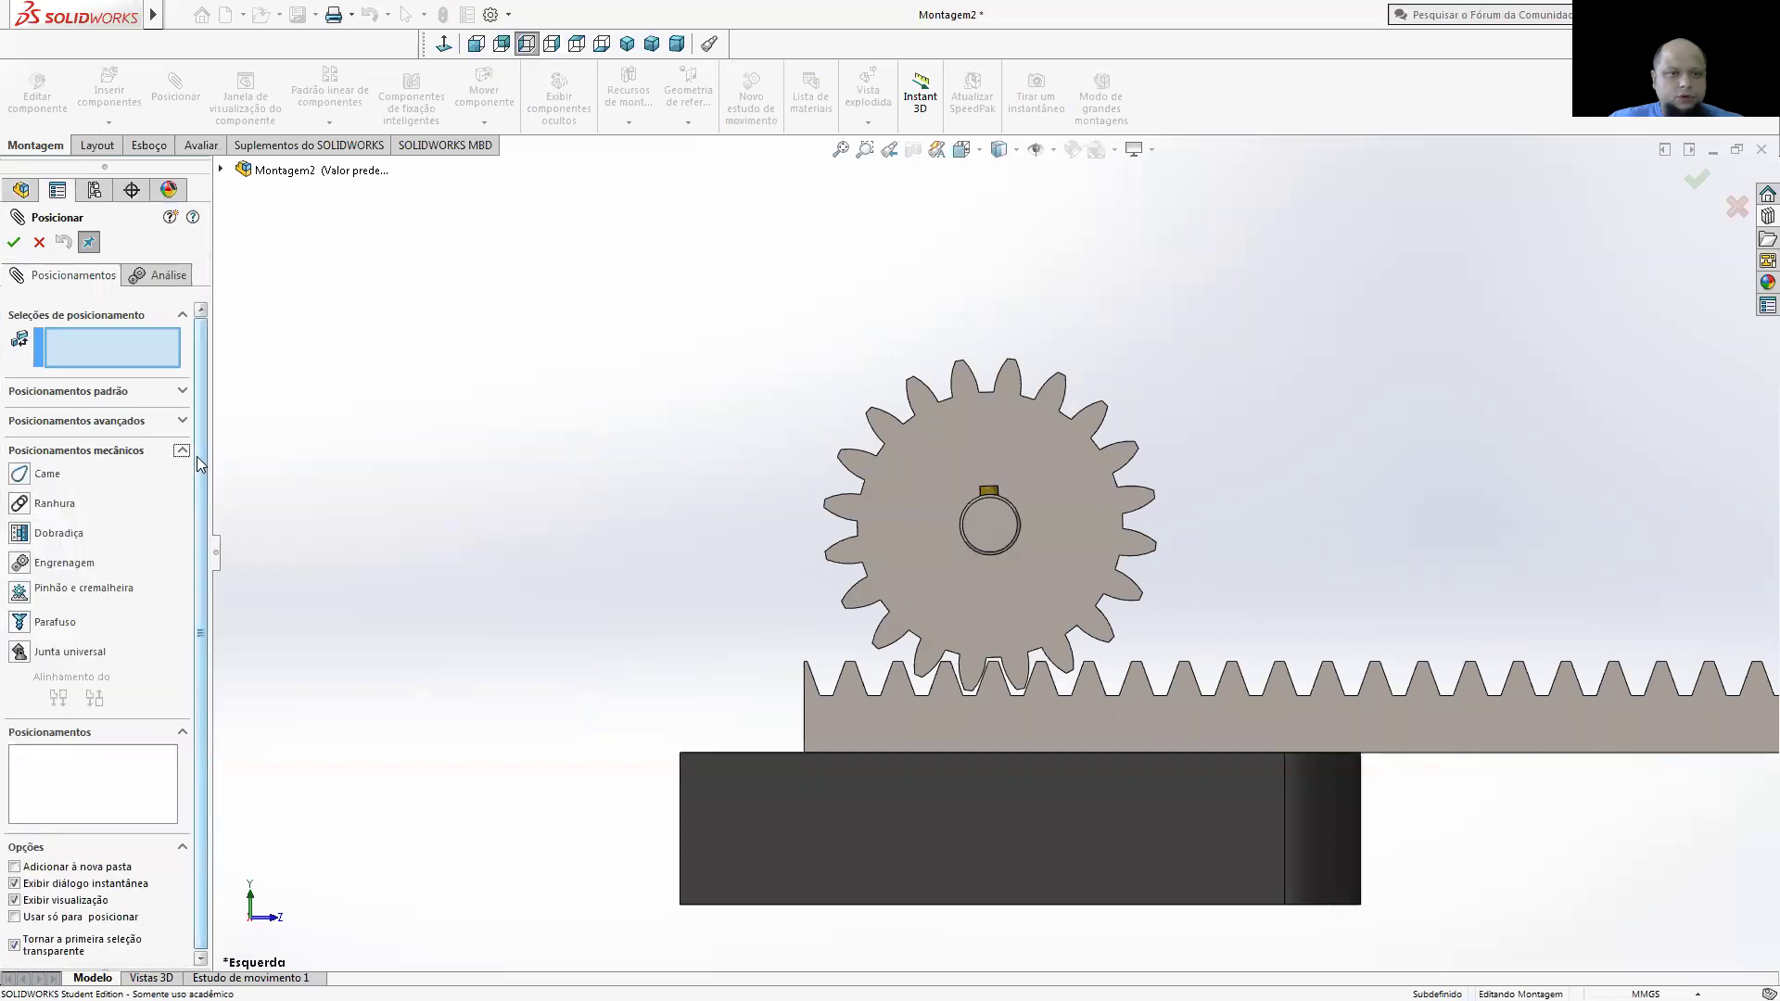
click(118, 593)
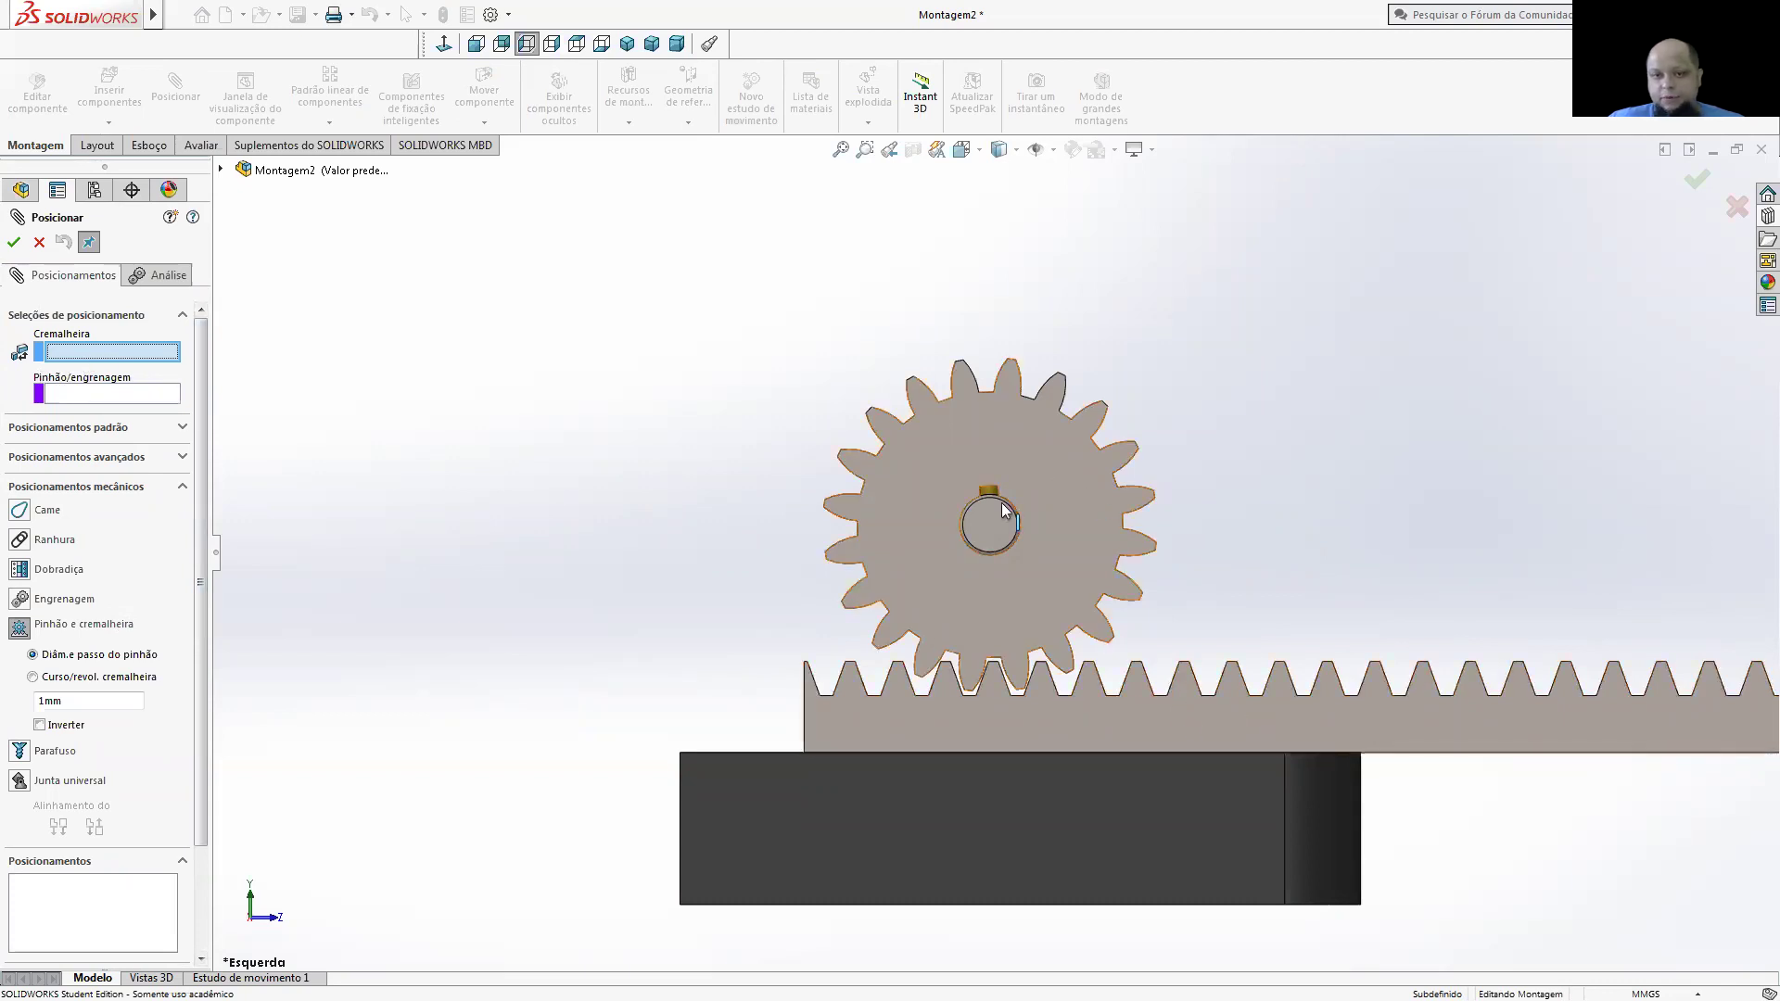
scroll(1013, 691, down, 2)
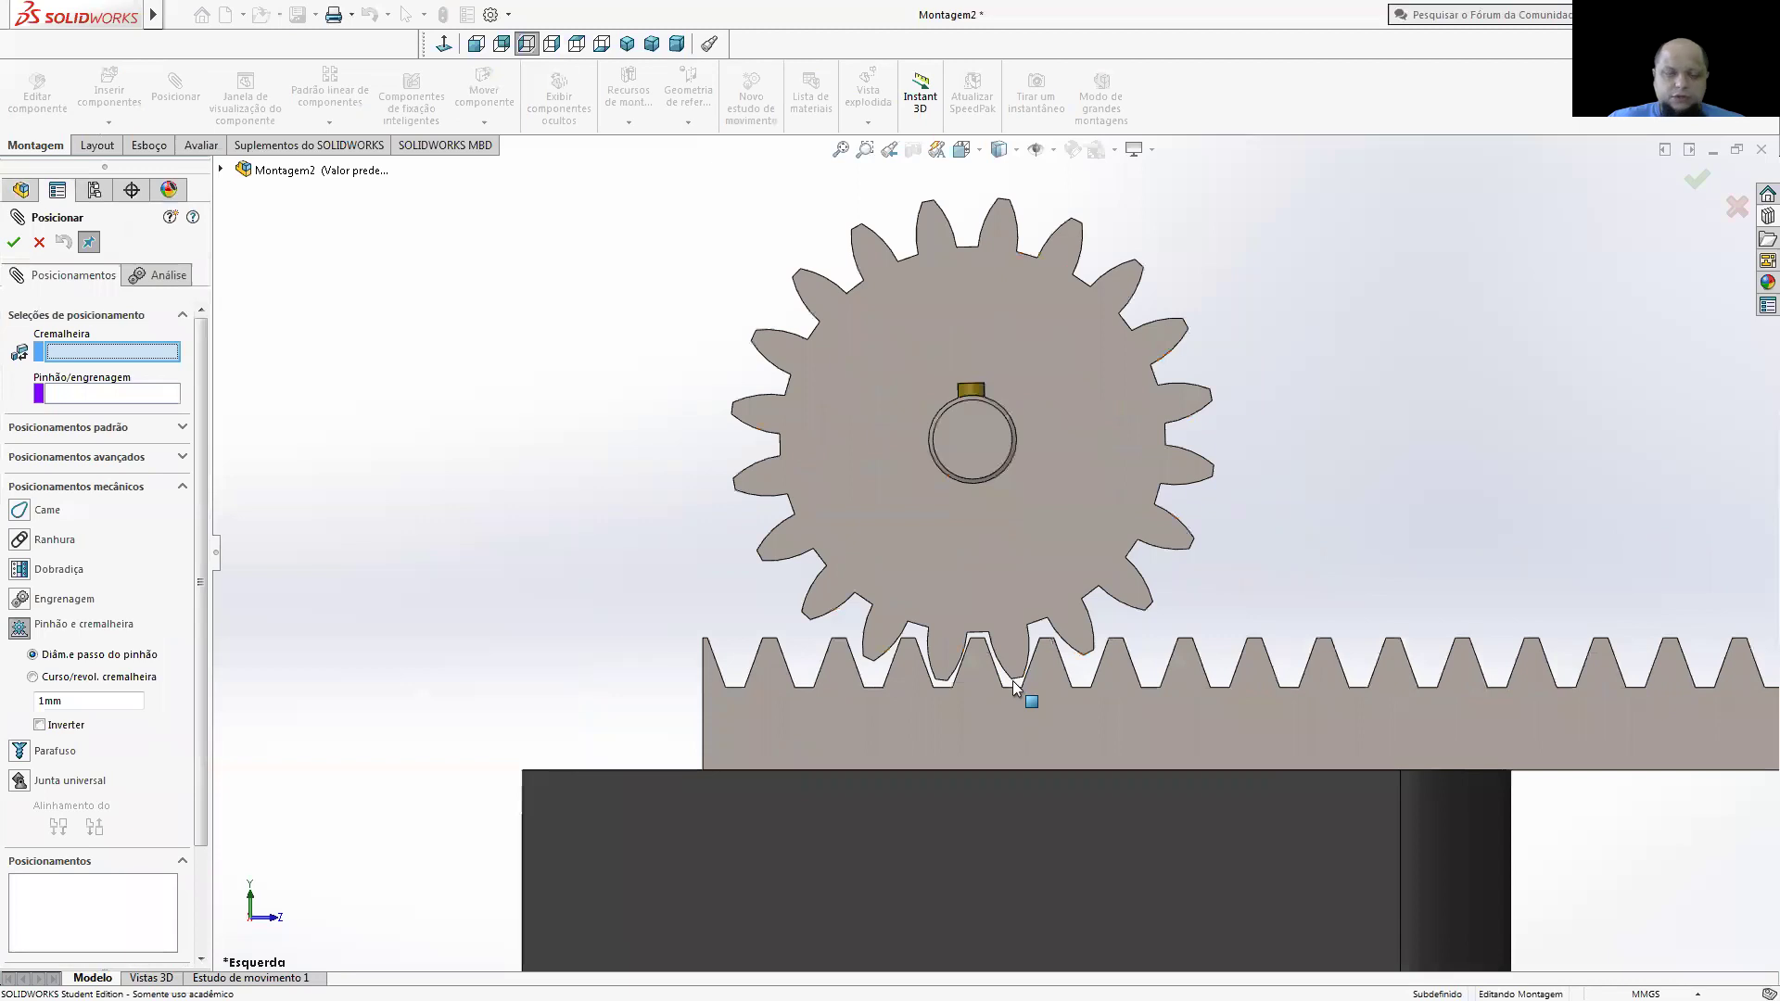
scroll(942, 497, up, 2)
scroll(973, 384, up, 1)
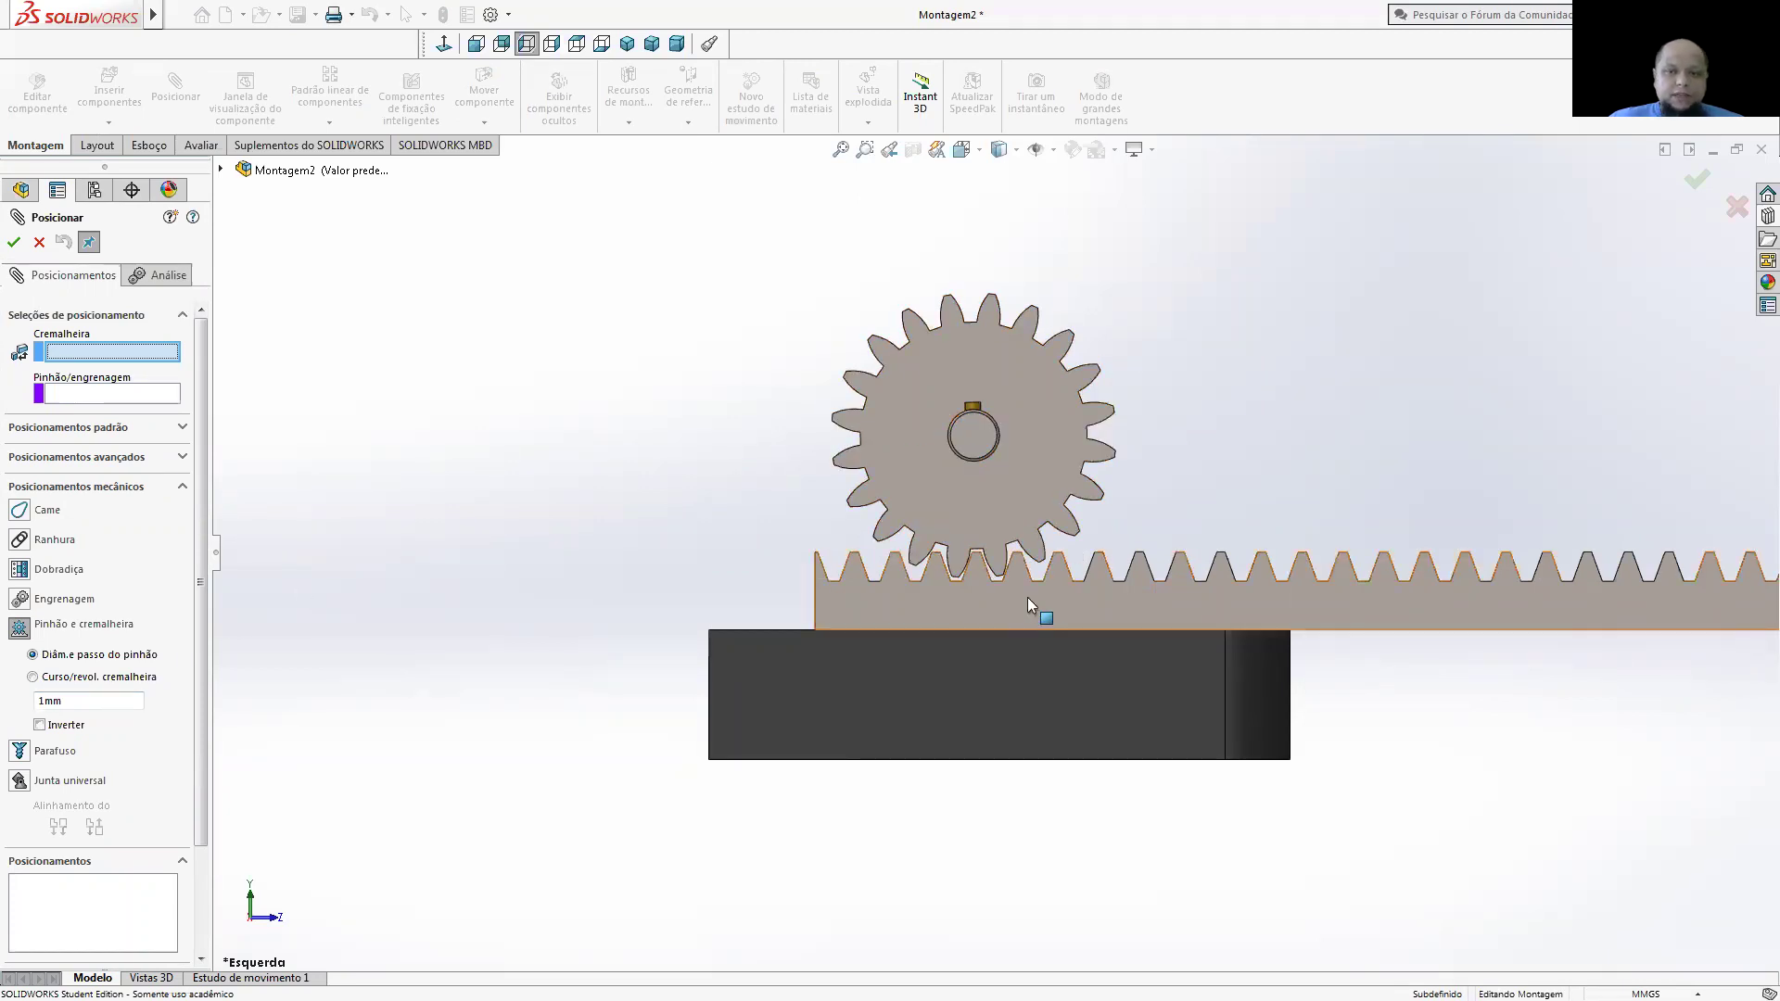
scroll(1029, 601, down, 3)
scroll(993, 474, down, 3)
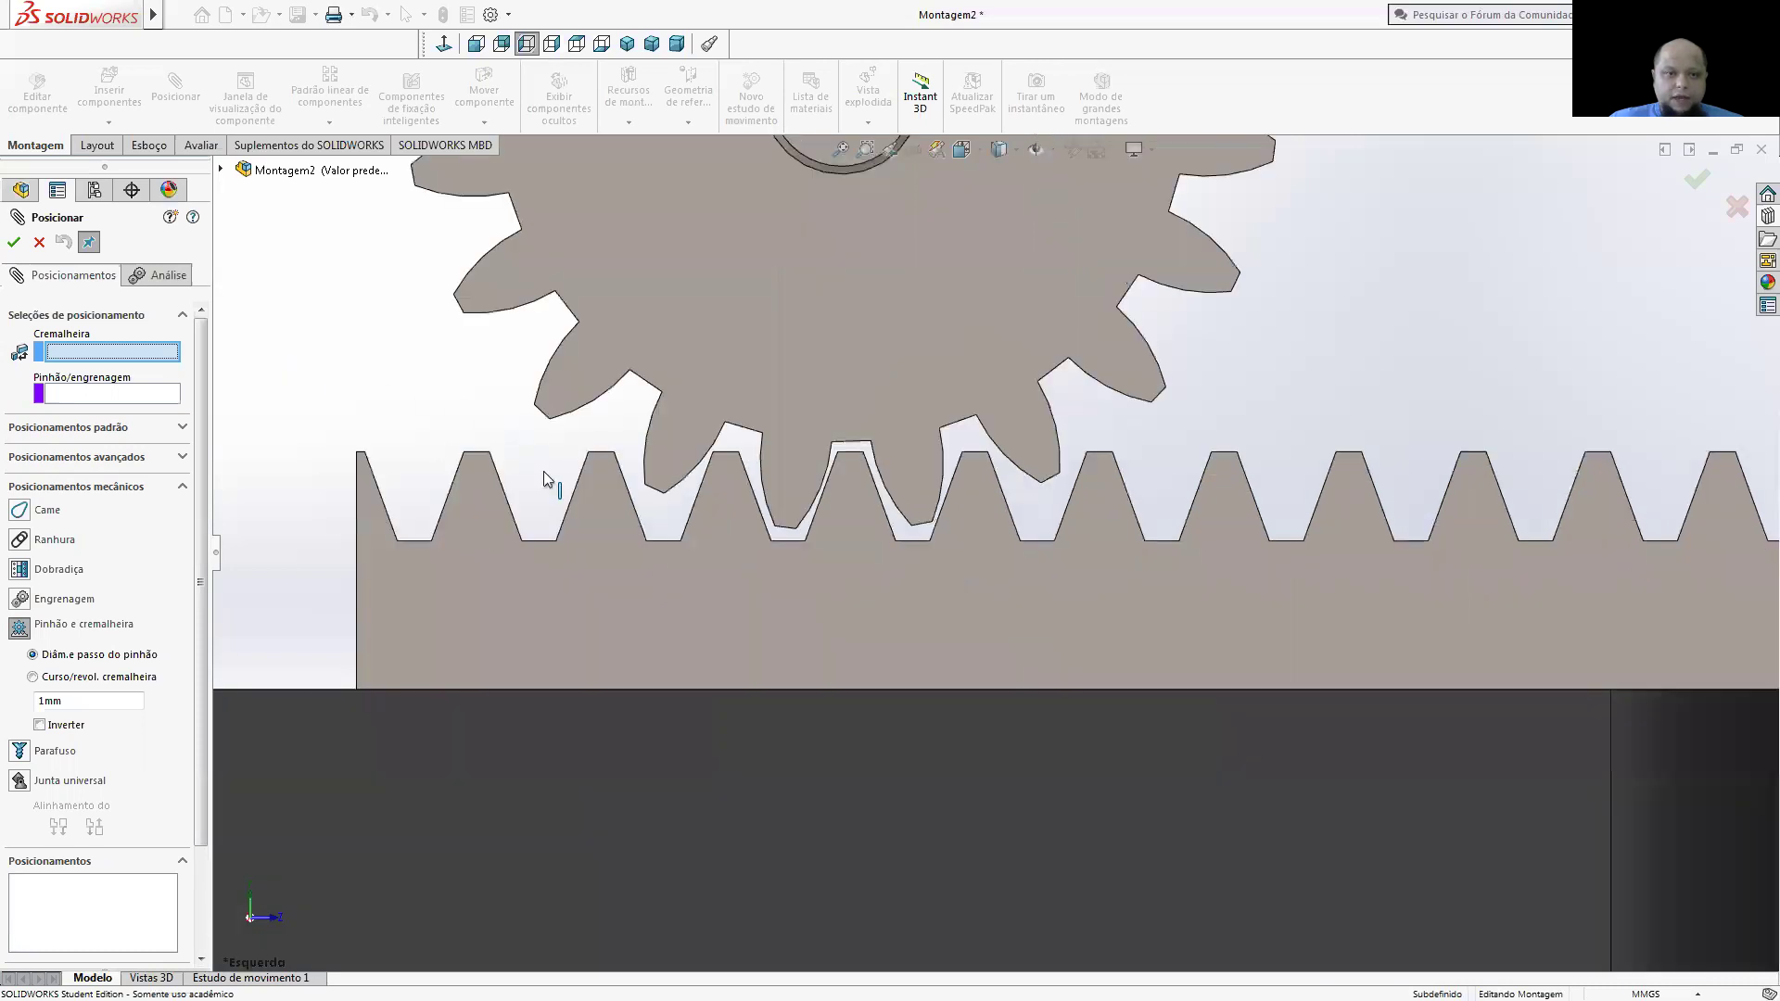
click(662, 539)
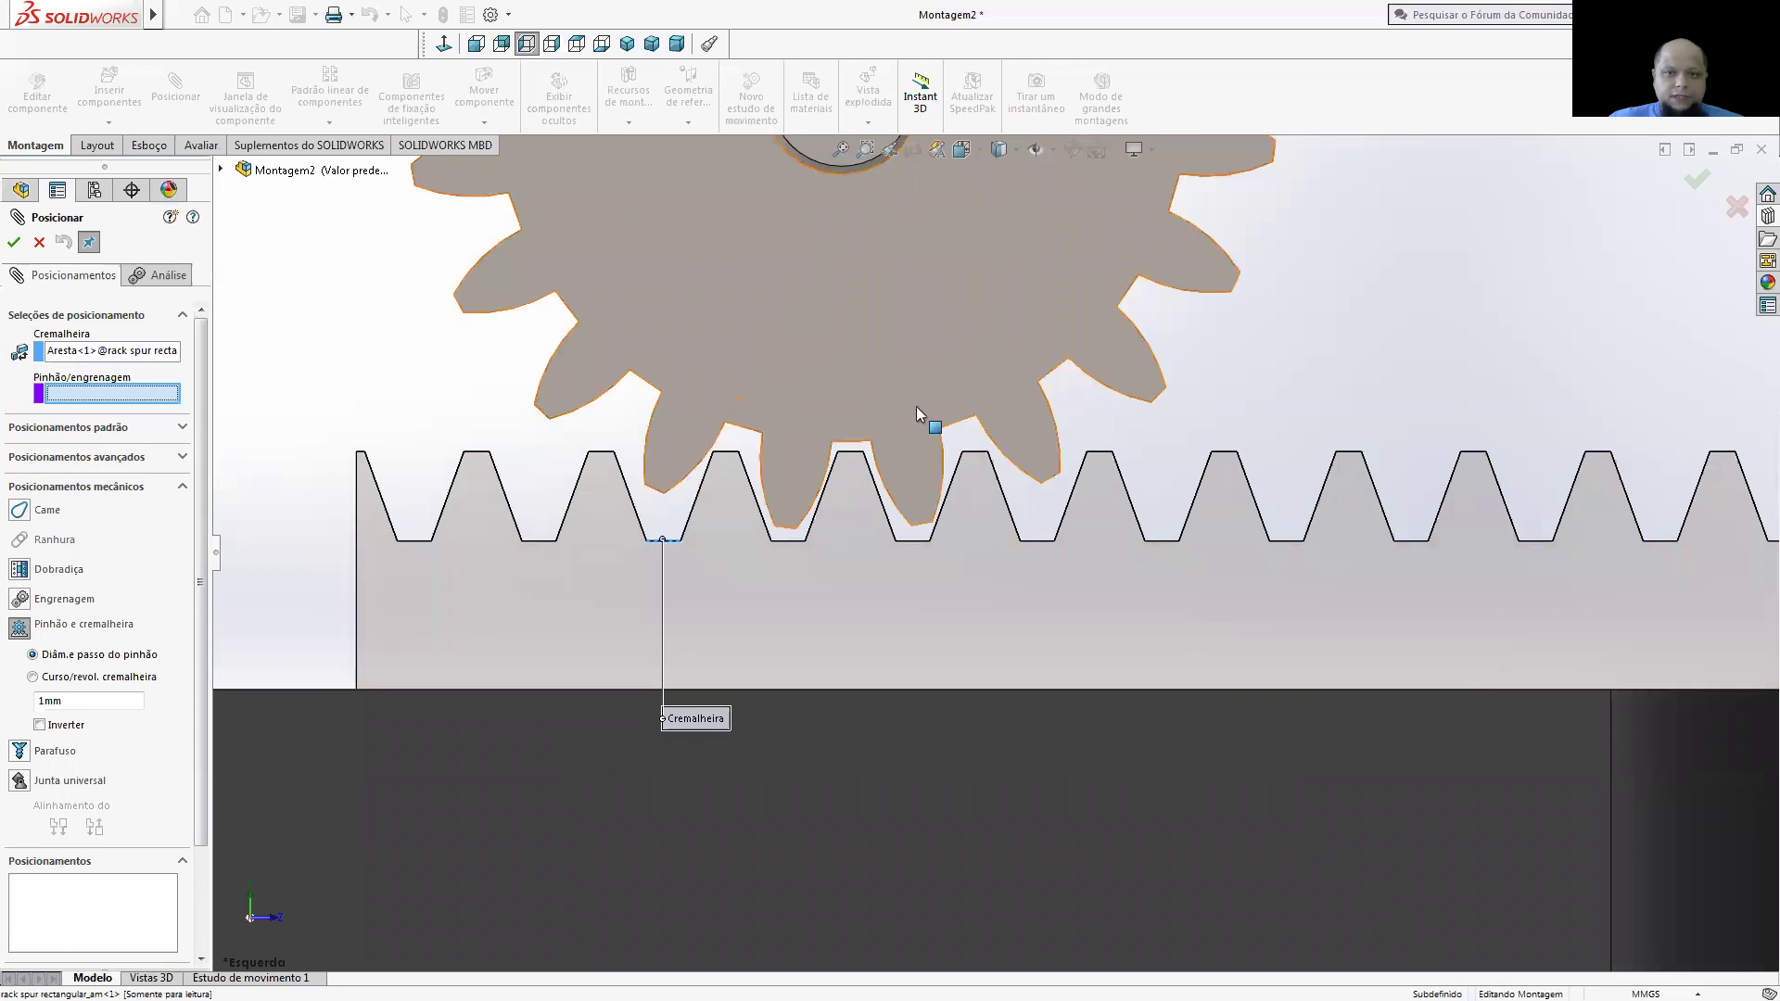
click(955, 423)
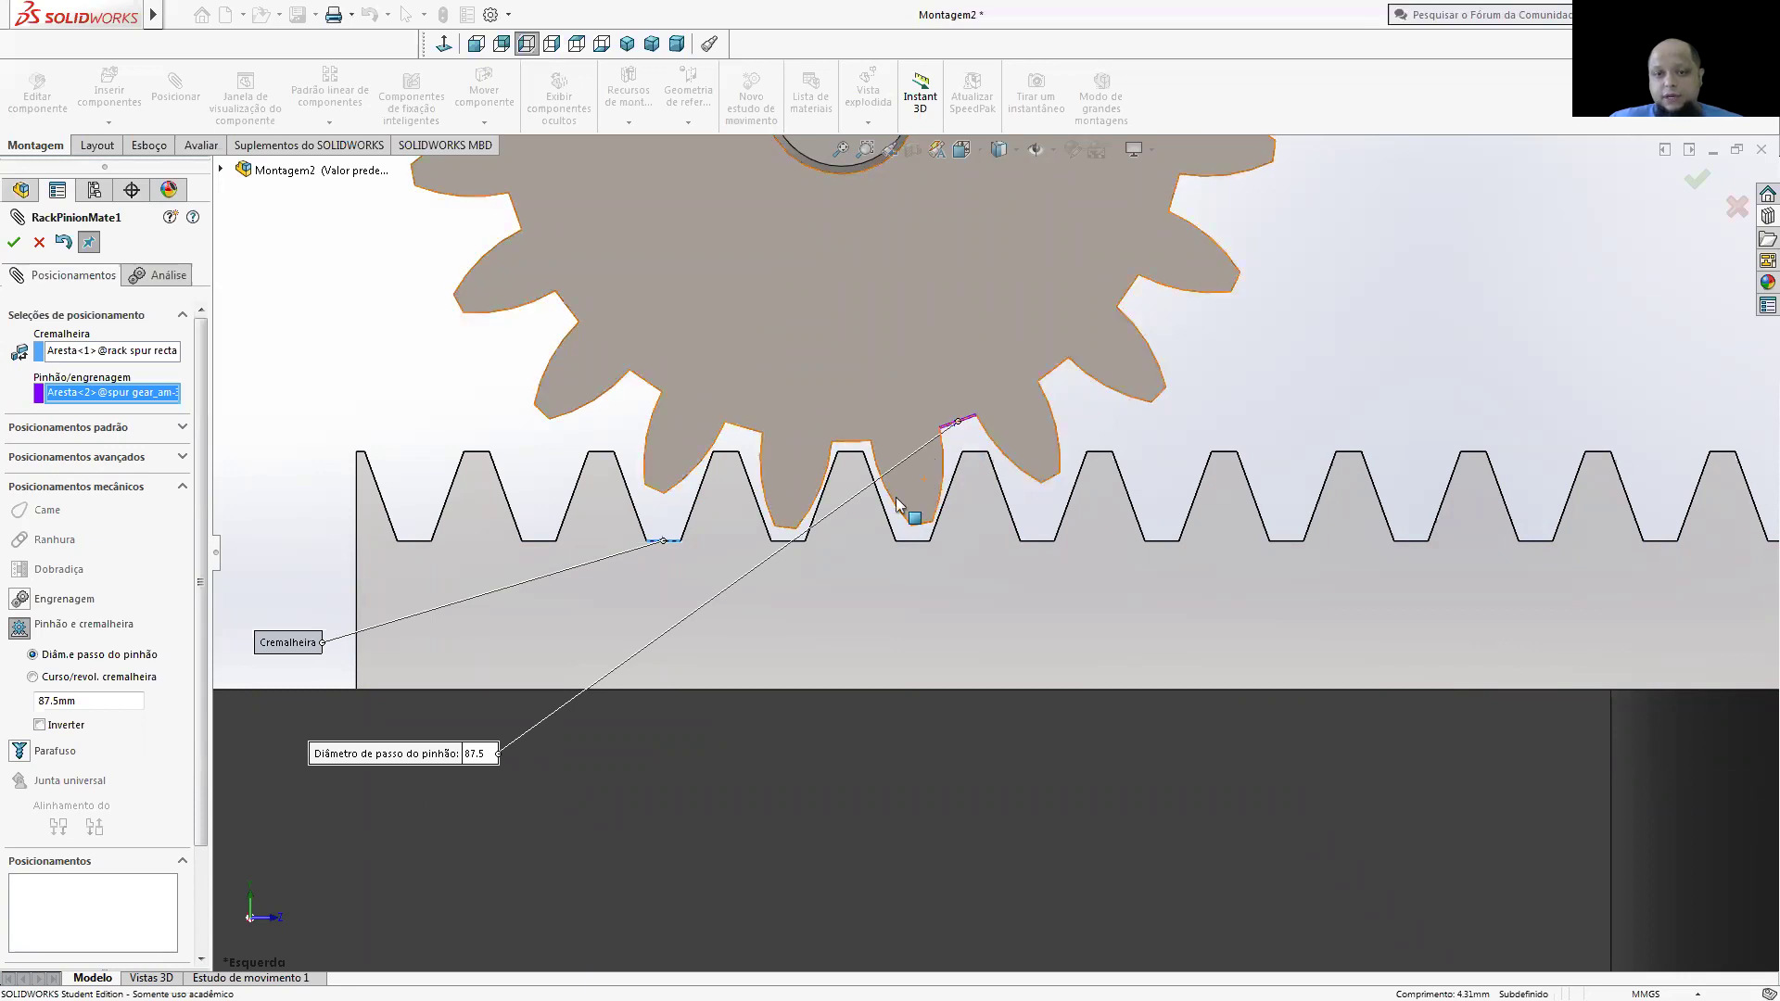
- Set the pinion pitch diameter to 20 mm and accept the mate
click(108, 701)
text(20)
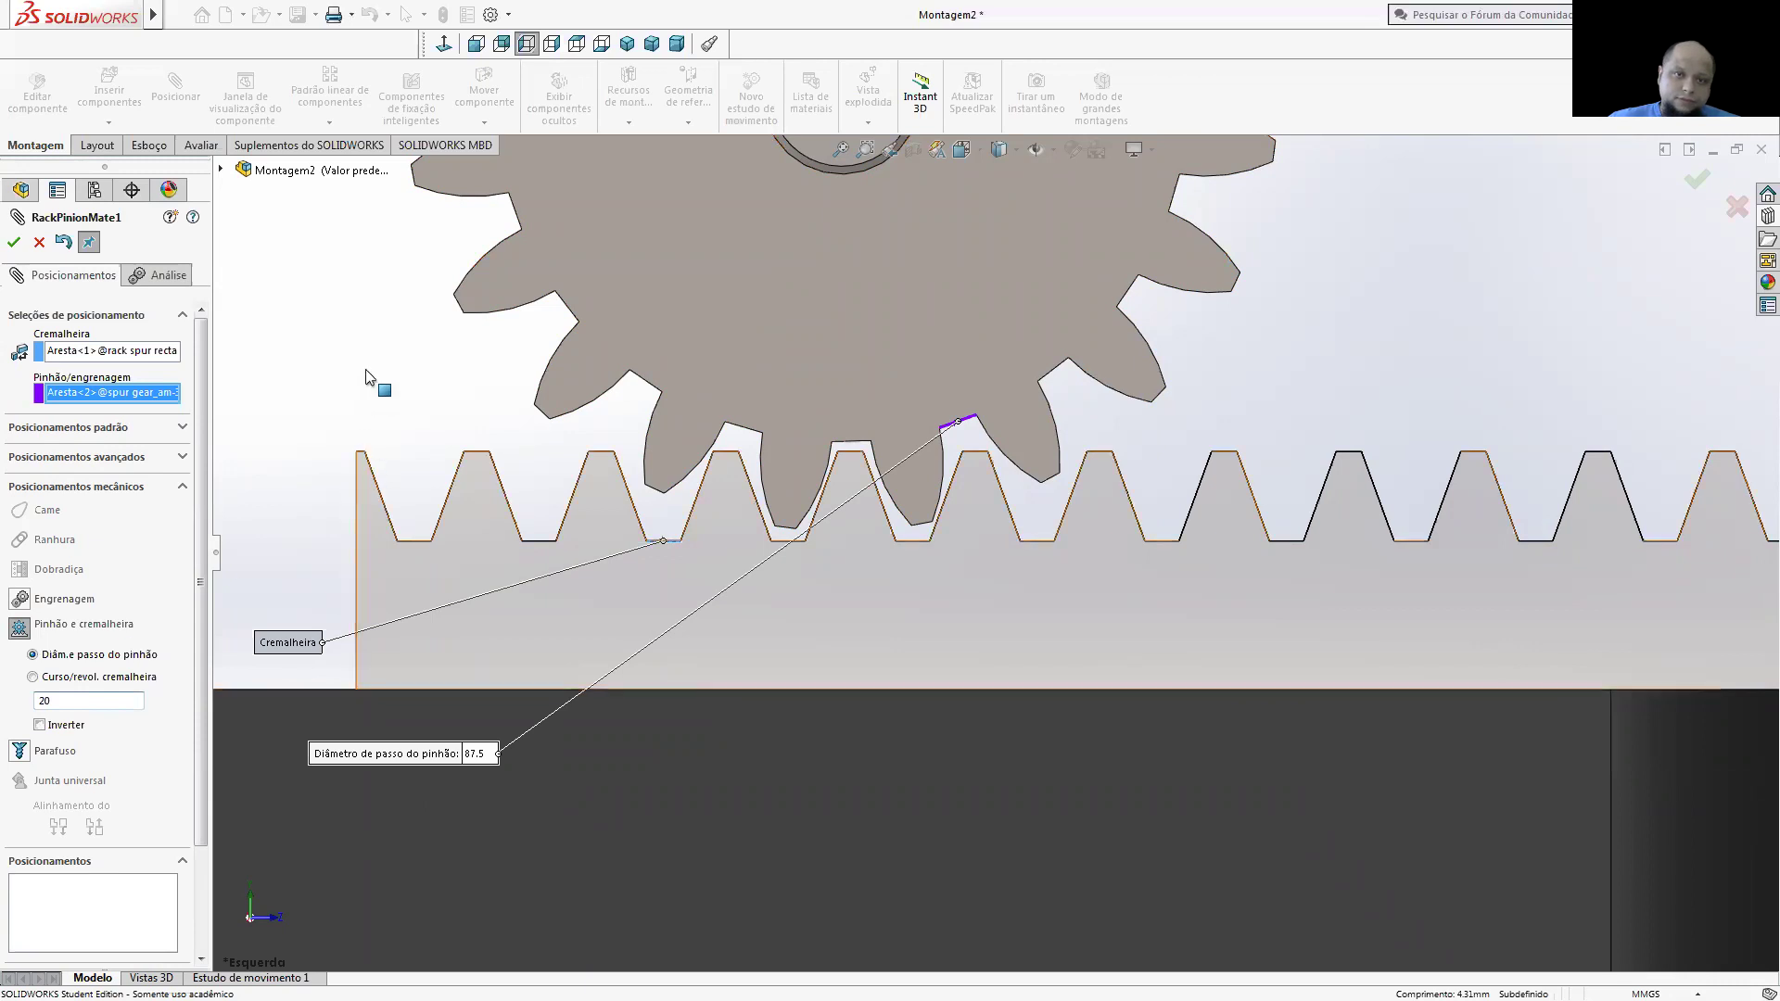
key(Return)
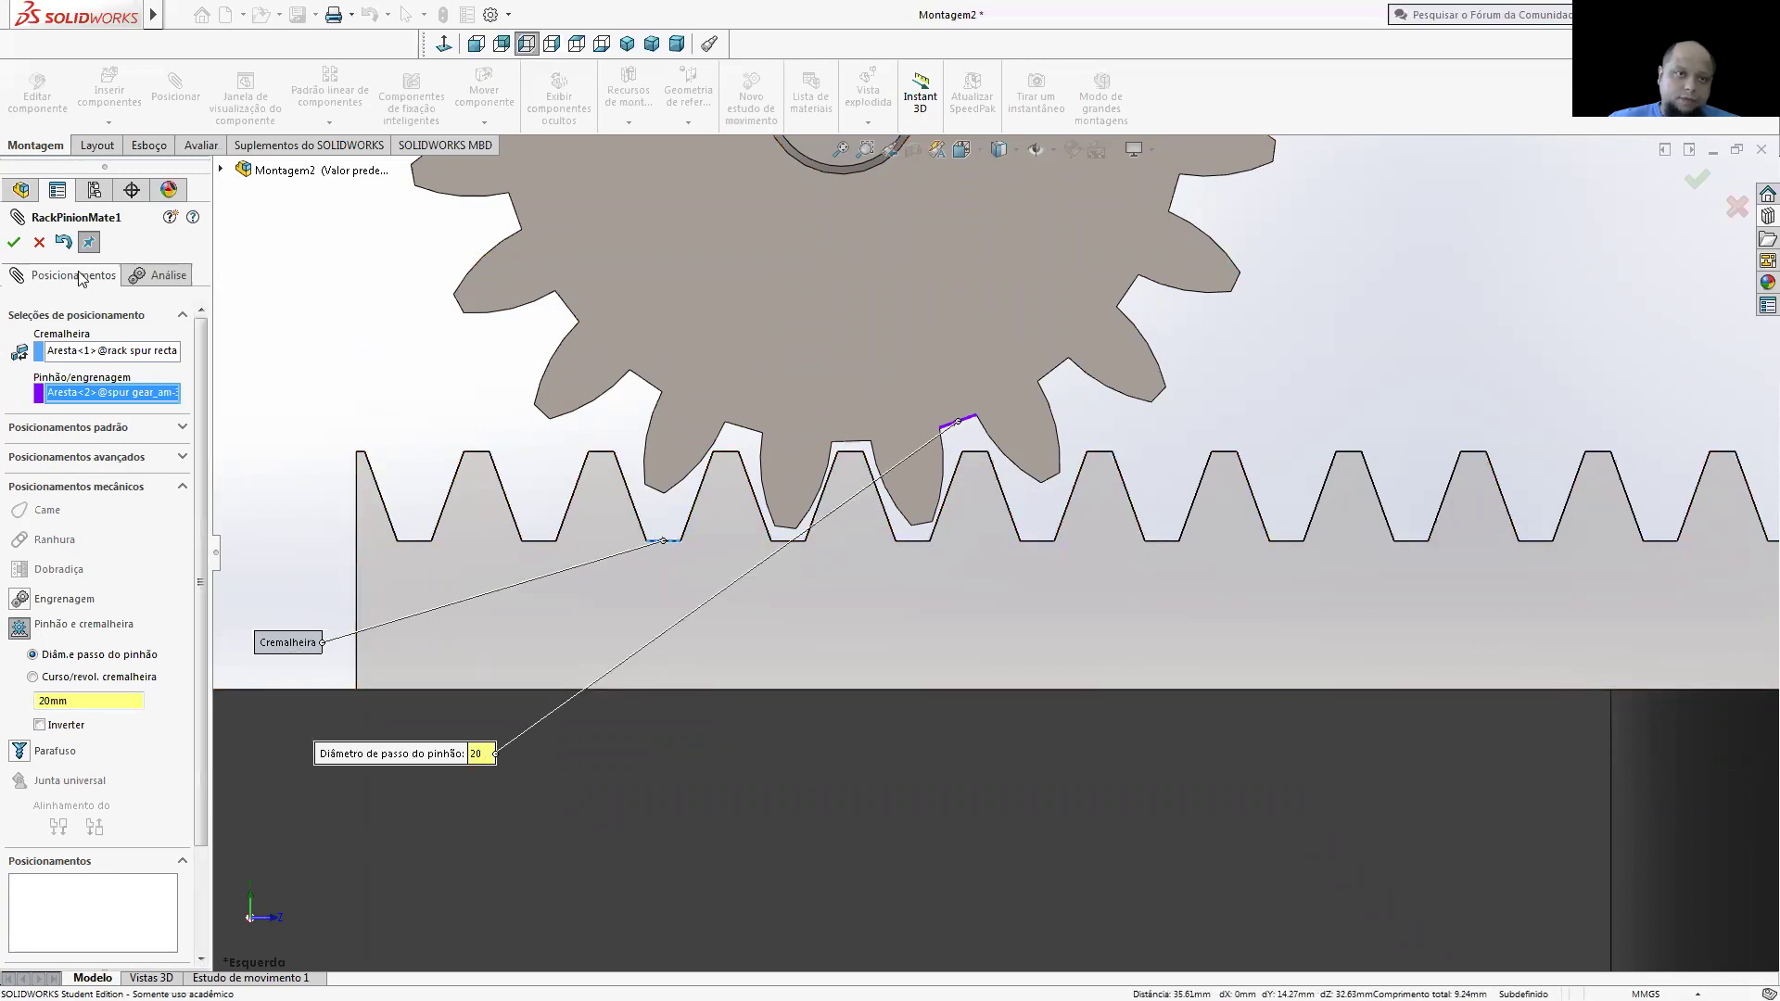
click(14, 242)
- Drag the rack left to confirm the mated pinion rotates, then close the Mate panel
scroll(751, 482, up, 3)
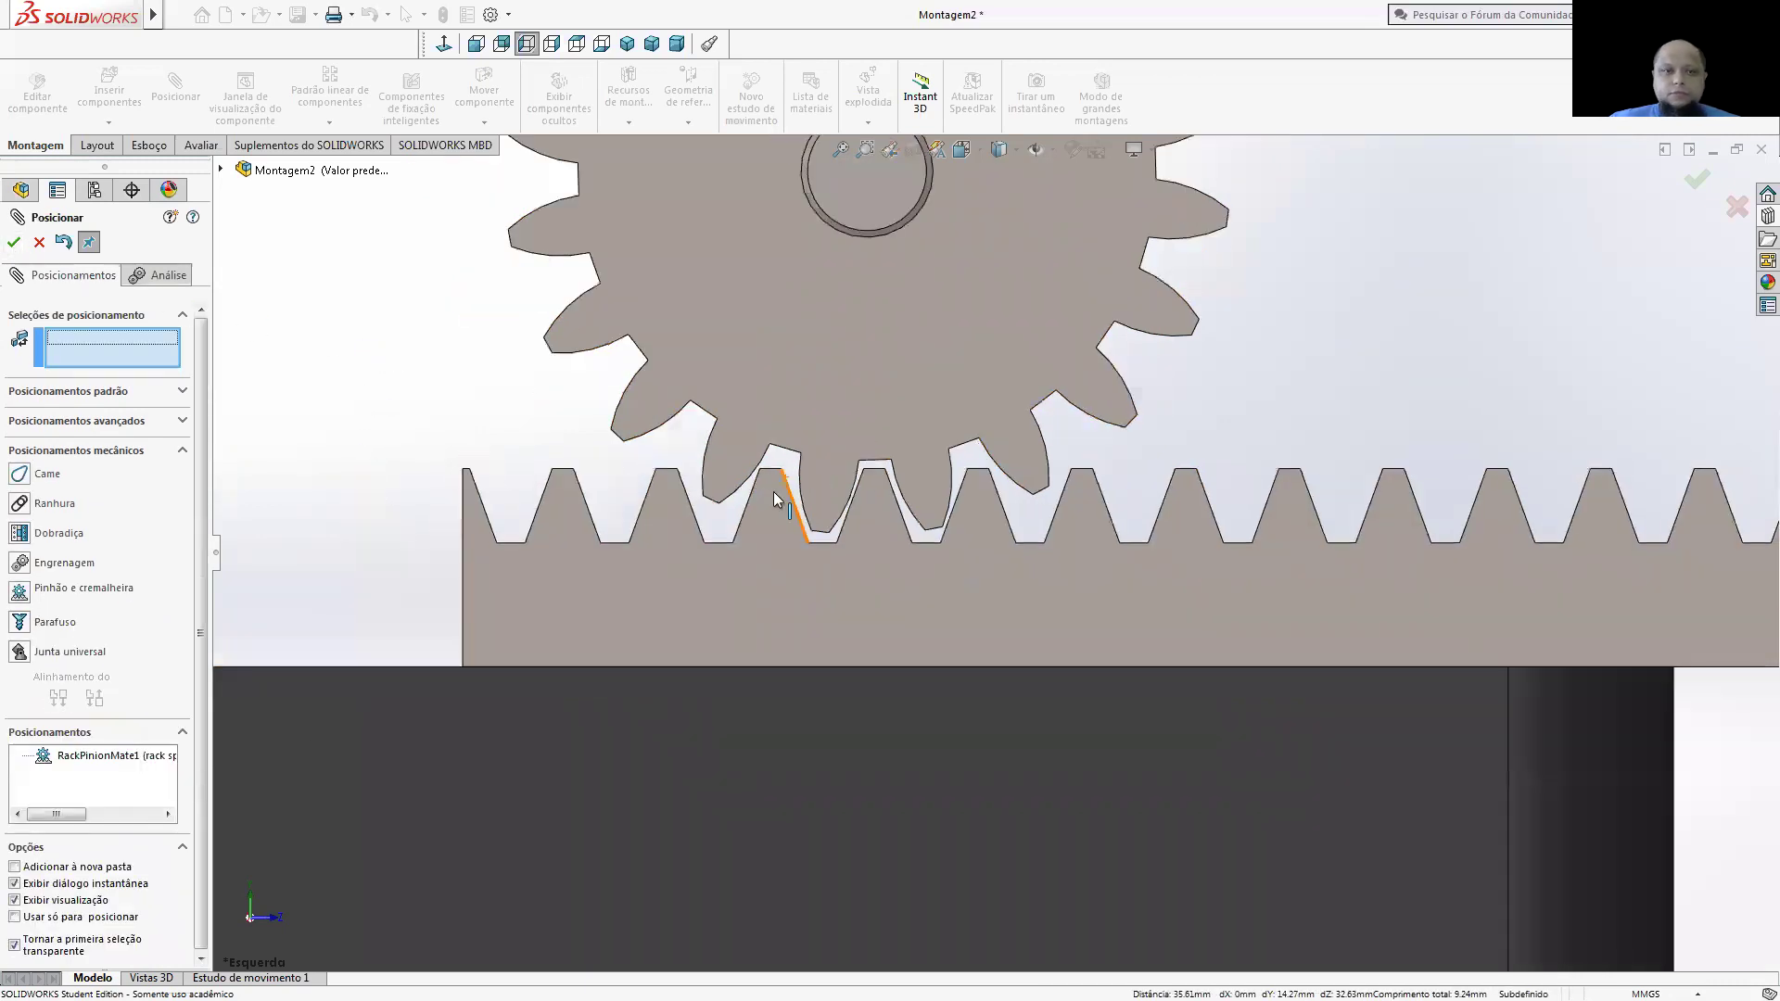
scroll(775, 486, up, 3)
scroll(1001, 482, up, 2)
drag(1153, 558, 1101, 562)
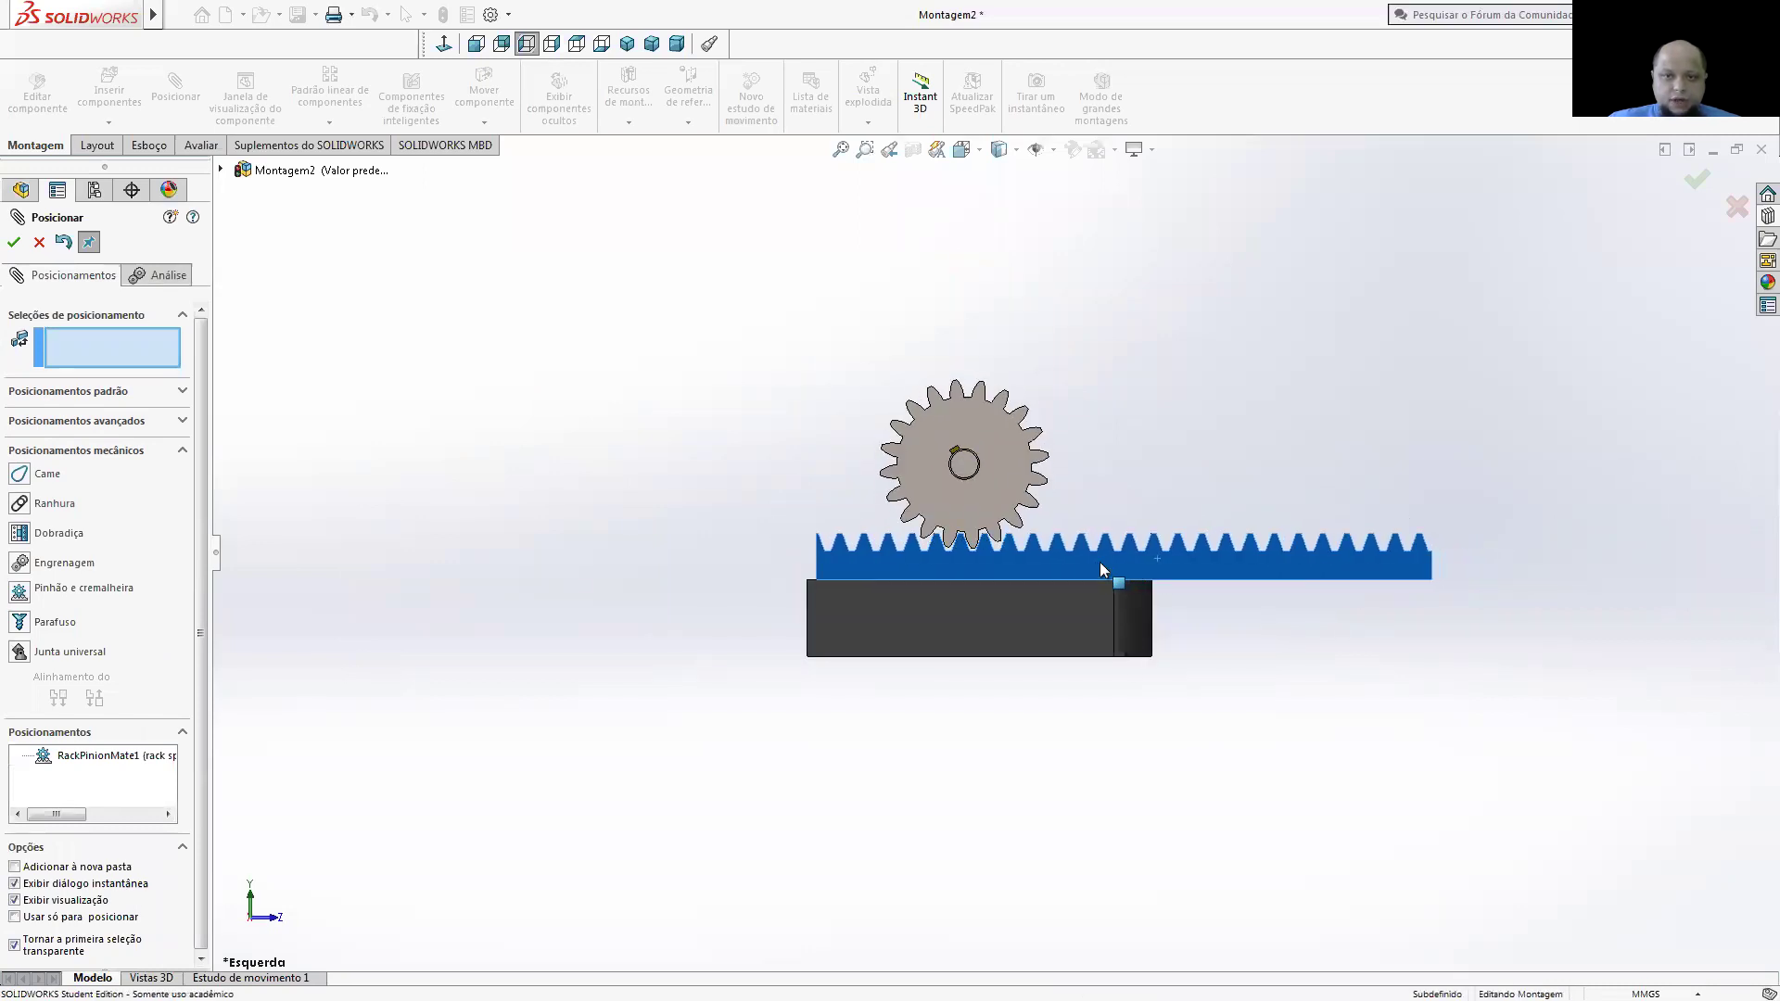
drag(1101, 562, 1098, 561)
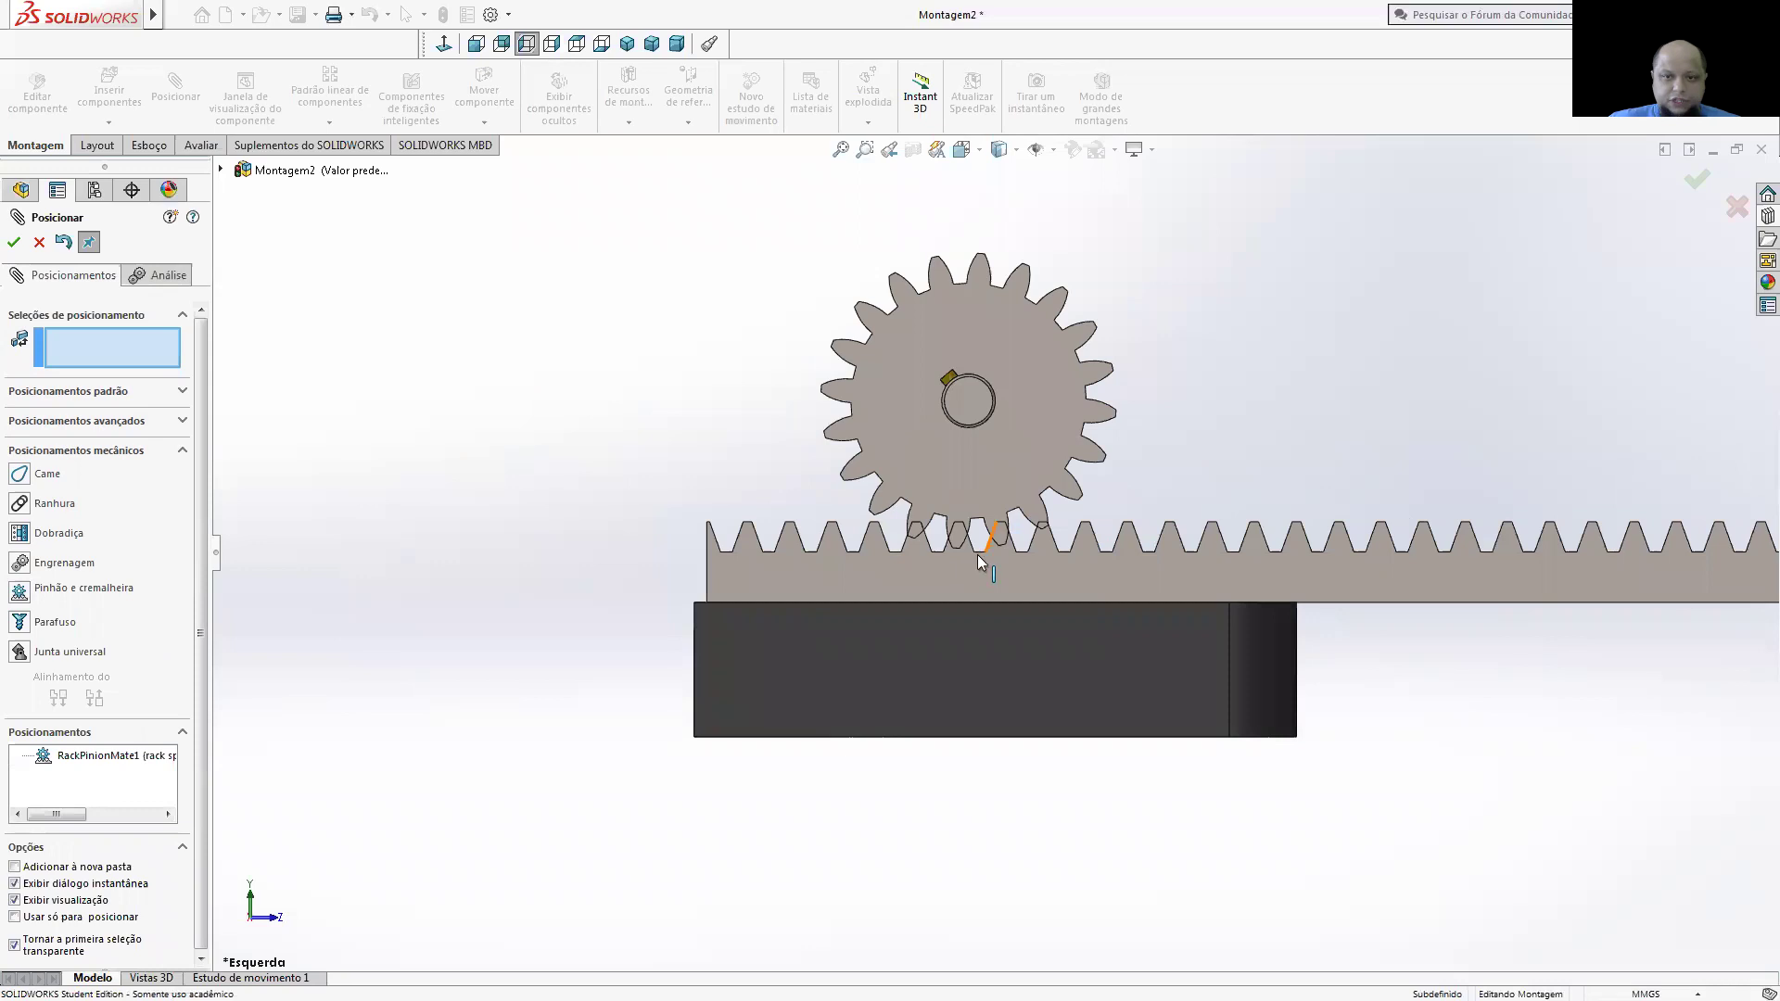
scroll(977, 554, down, 3)
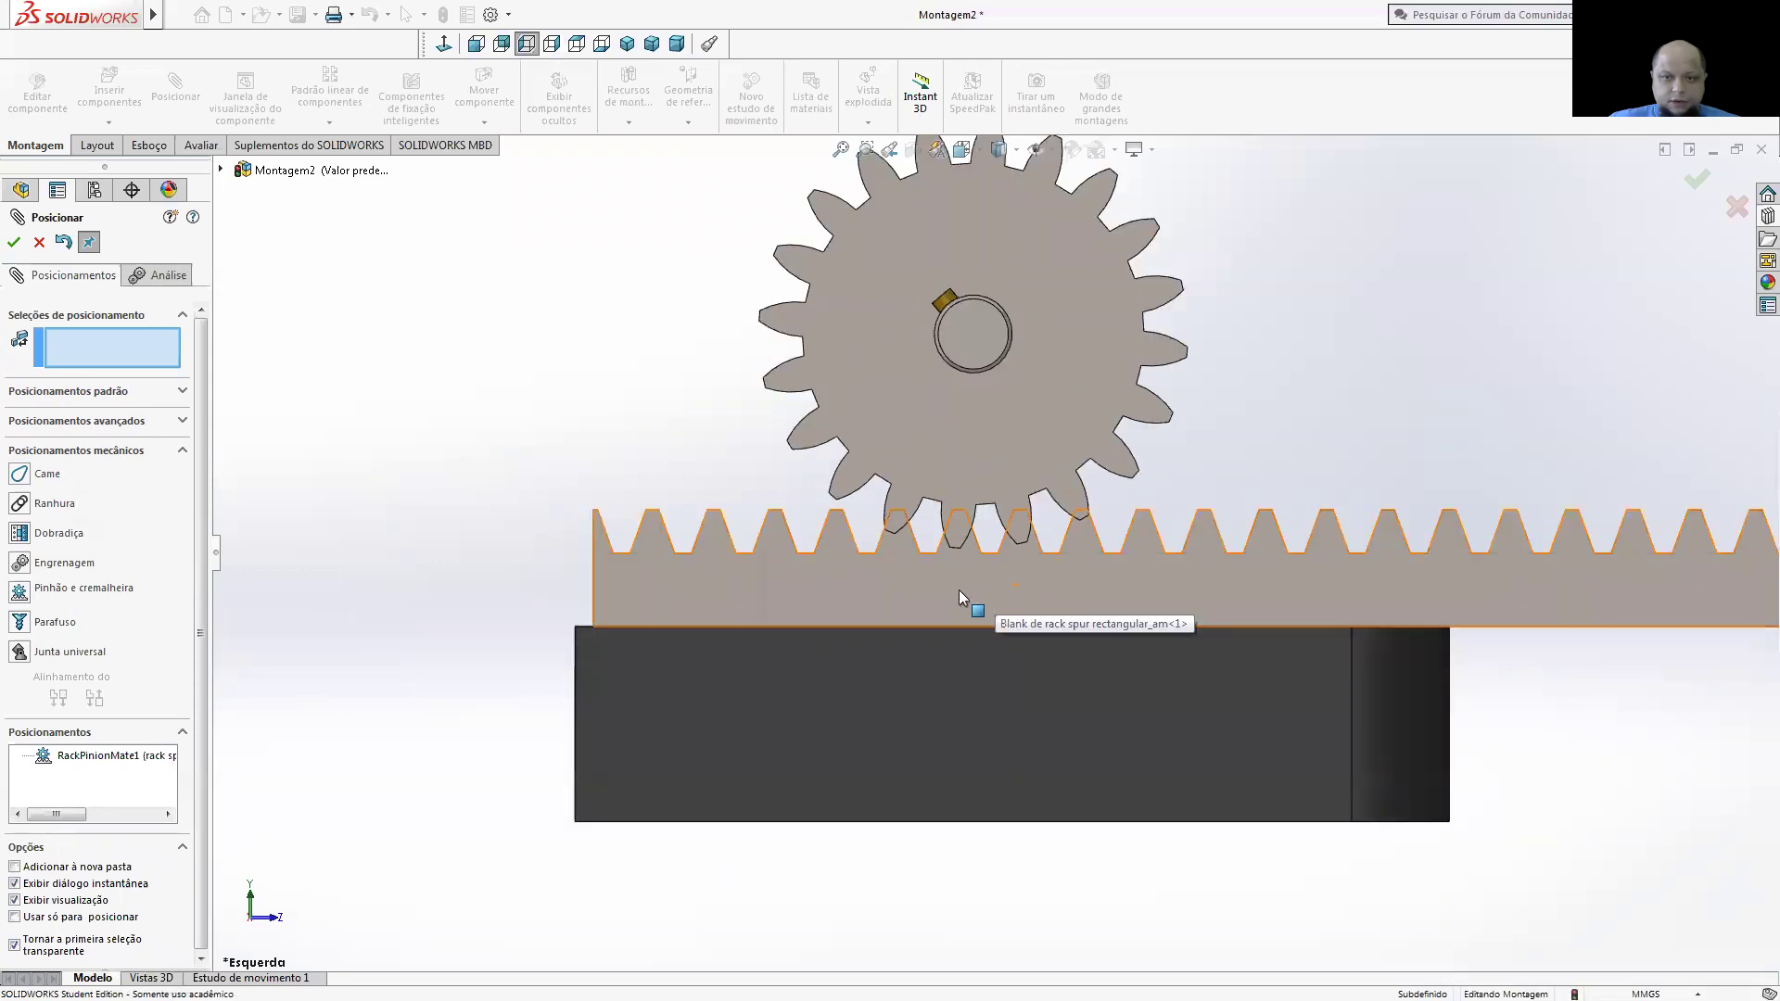
drag(938, 580, 904, 584)
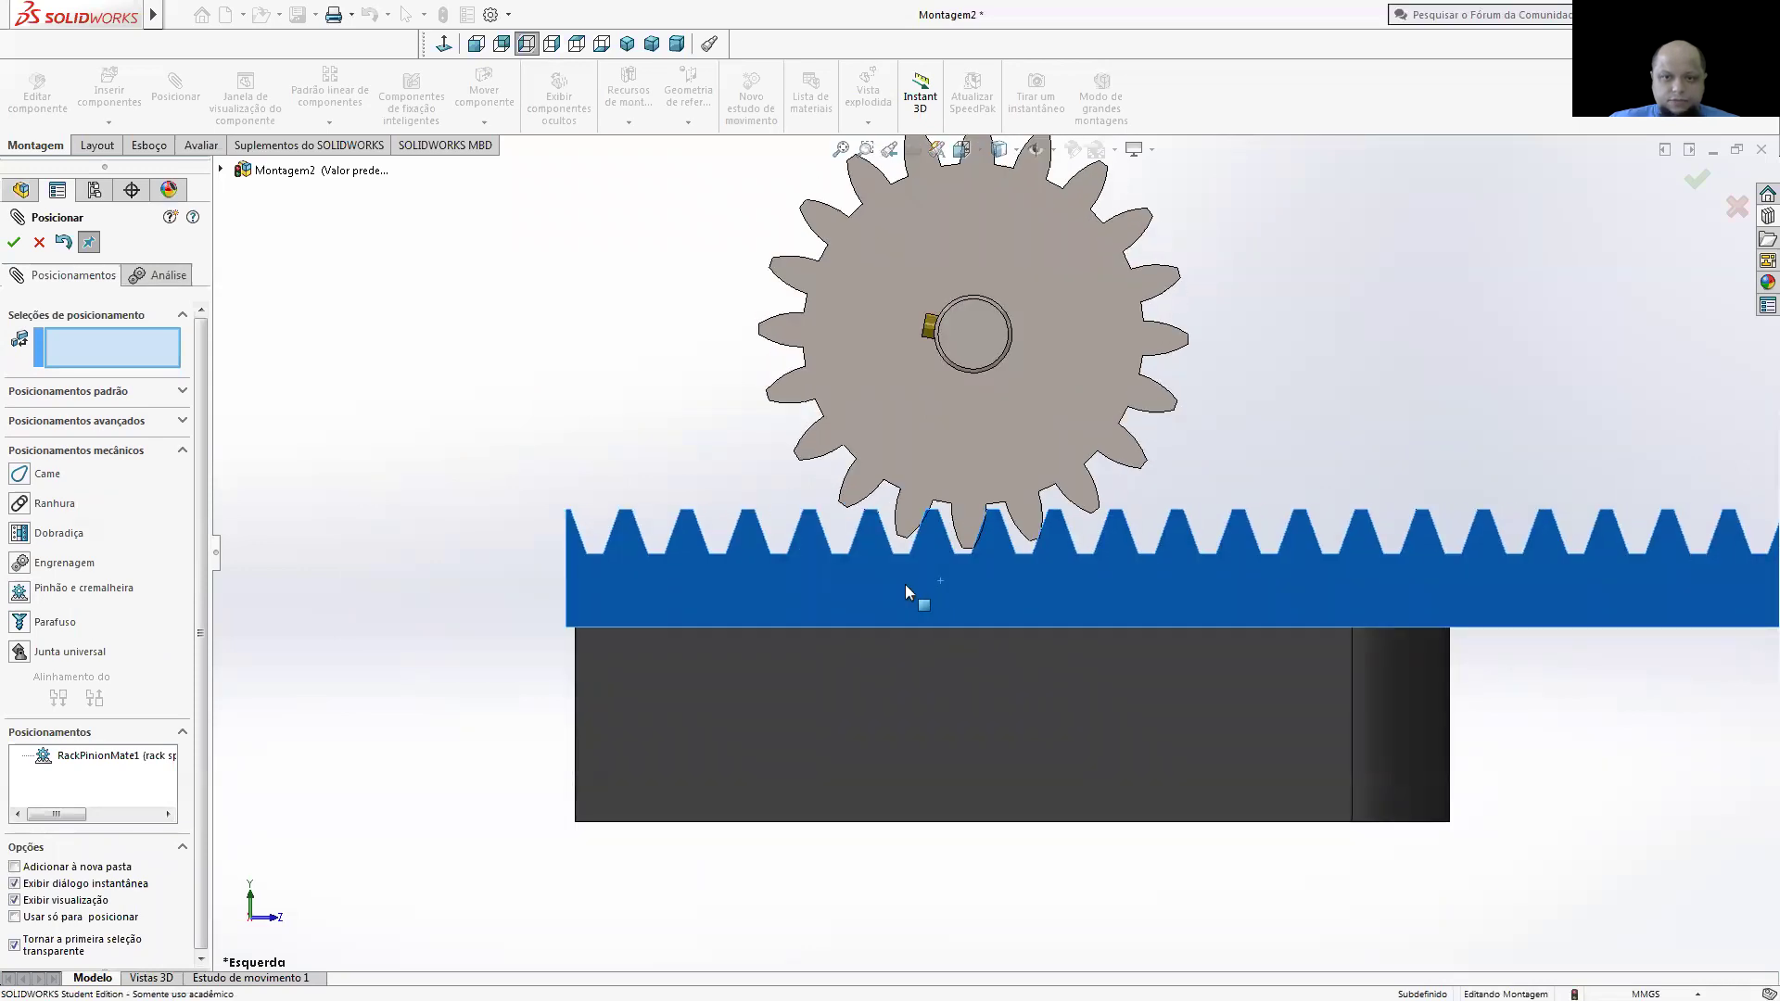
click(15, 244)
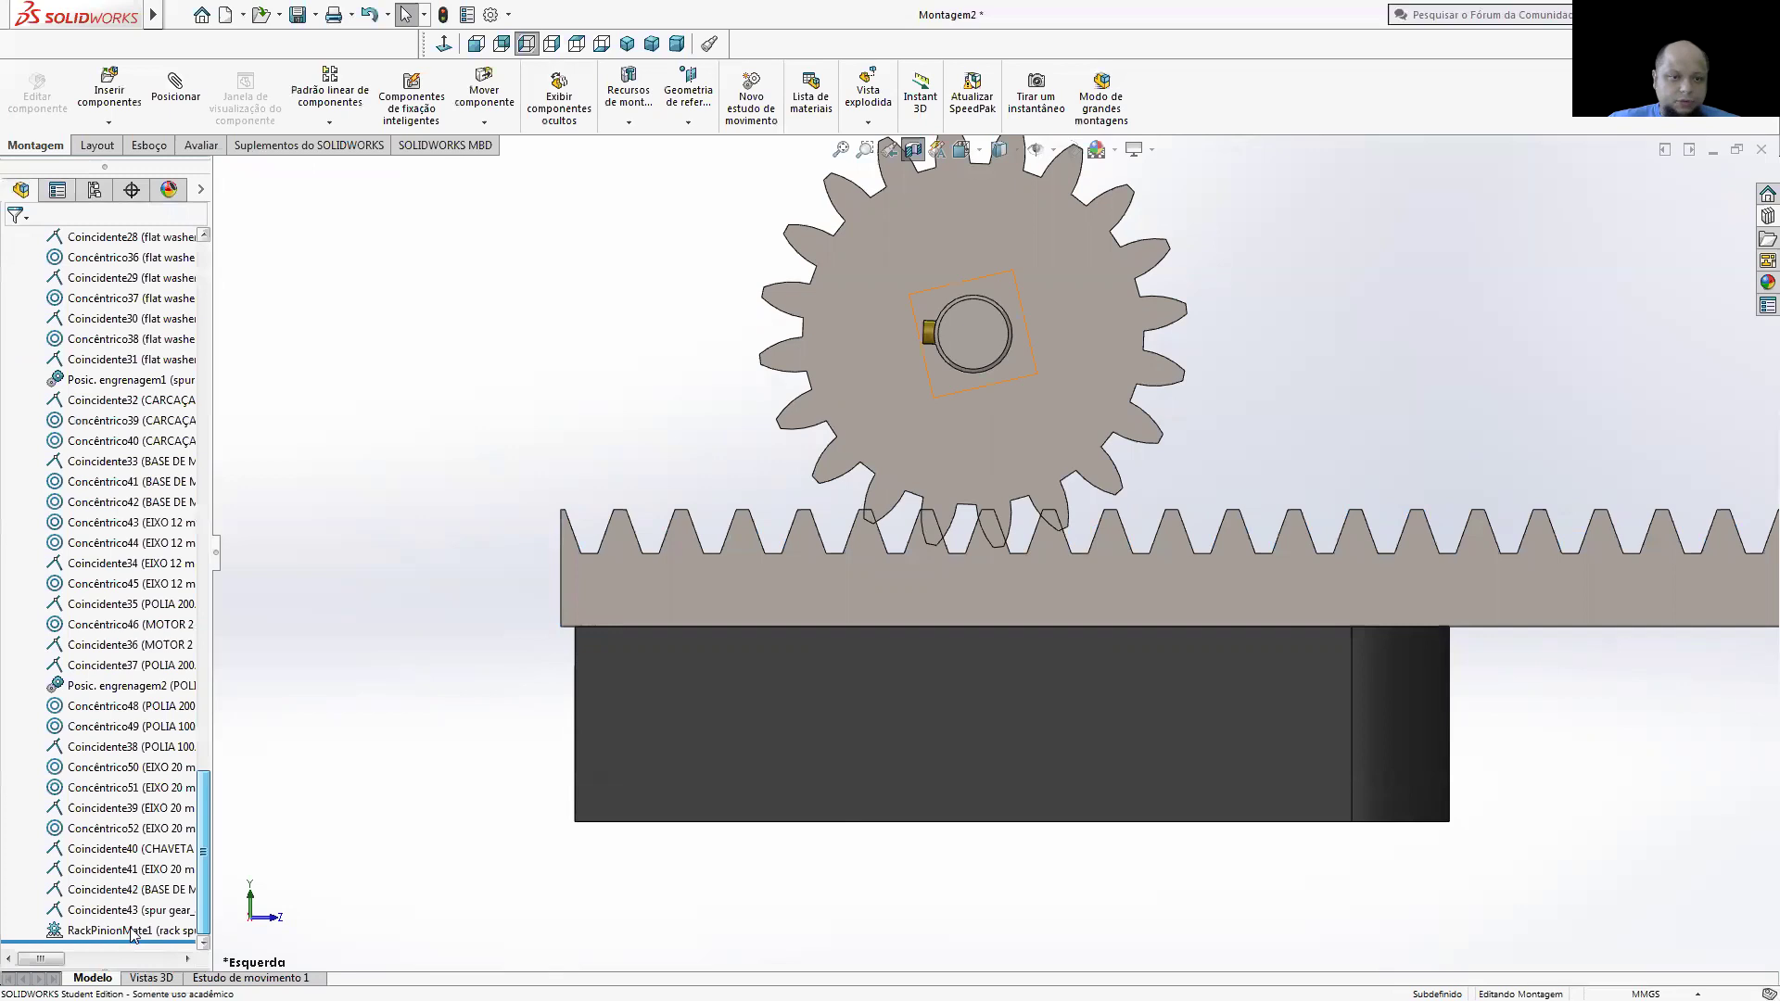
- Edit RackPinionMate1 to reverse its direction (Inverter) and accept it
right_click(129, 930)
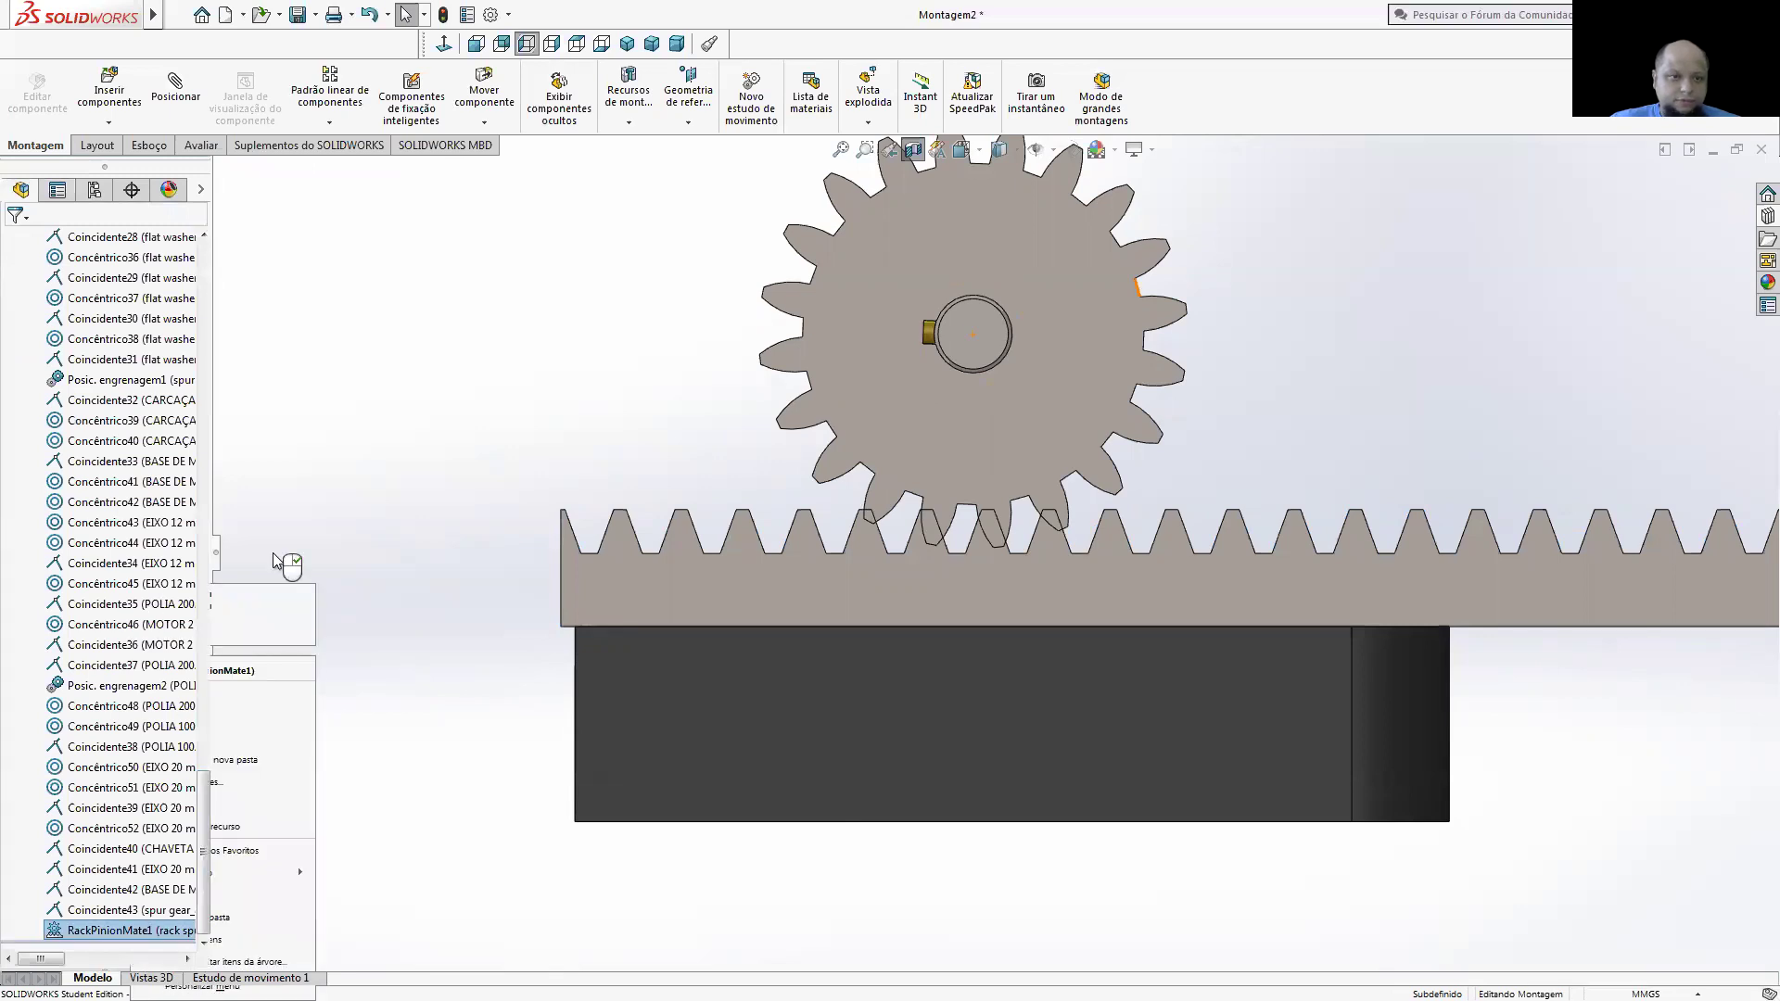
click(272, 553)
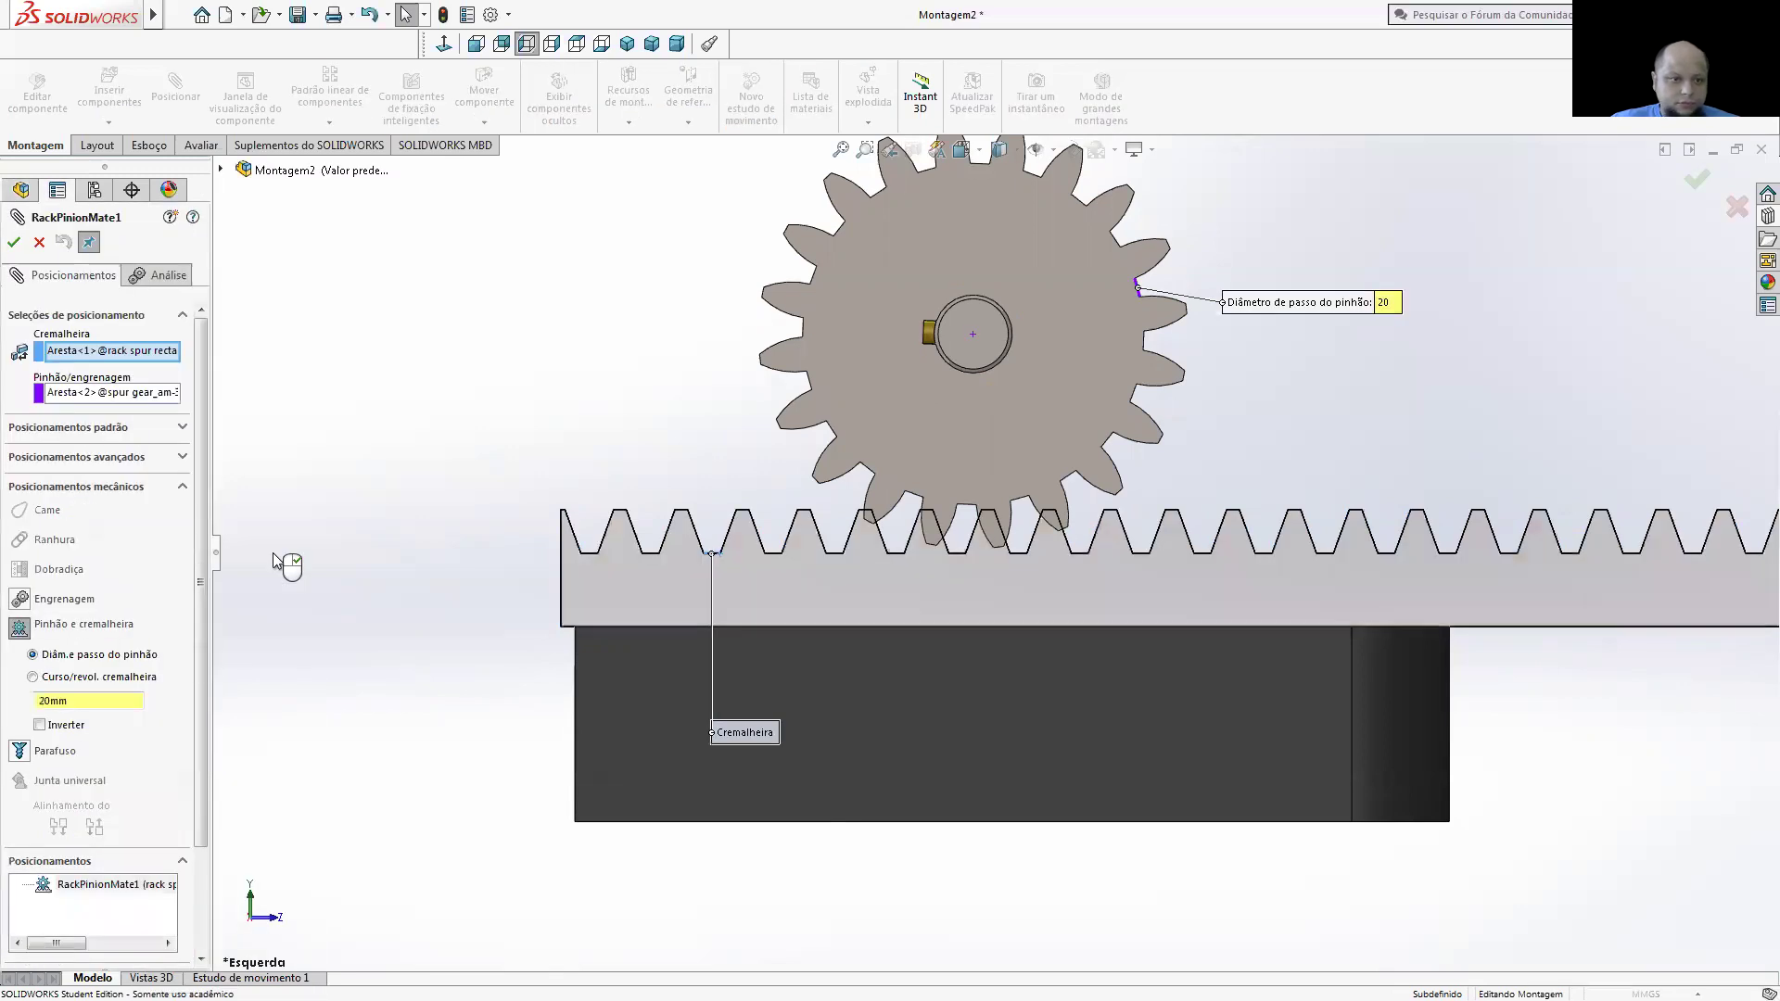
click(39, 725)
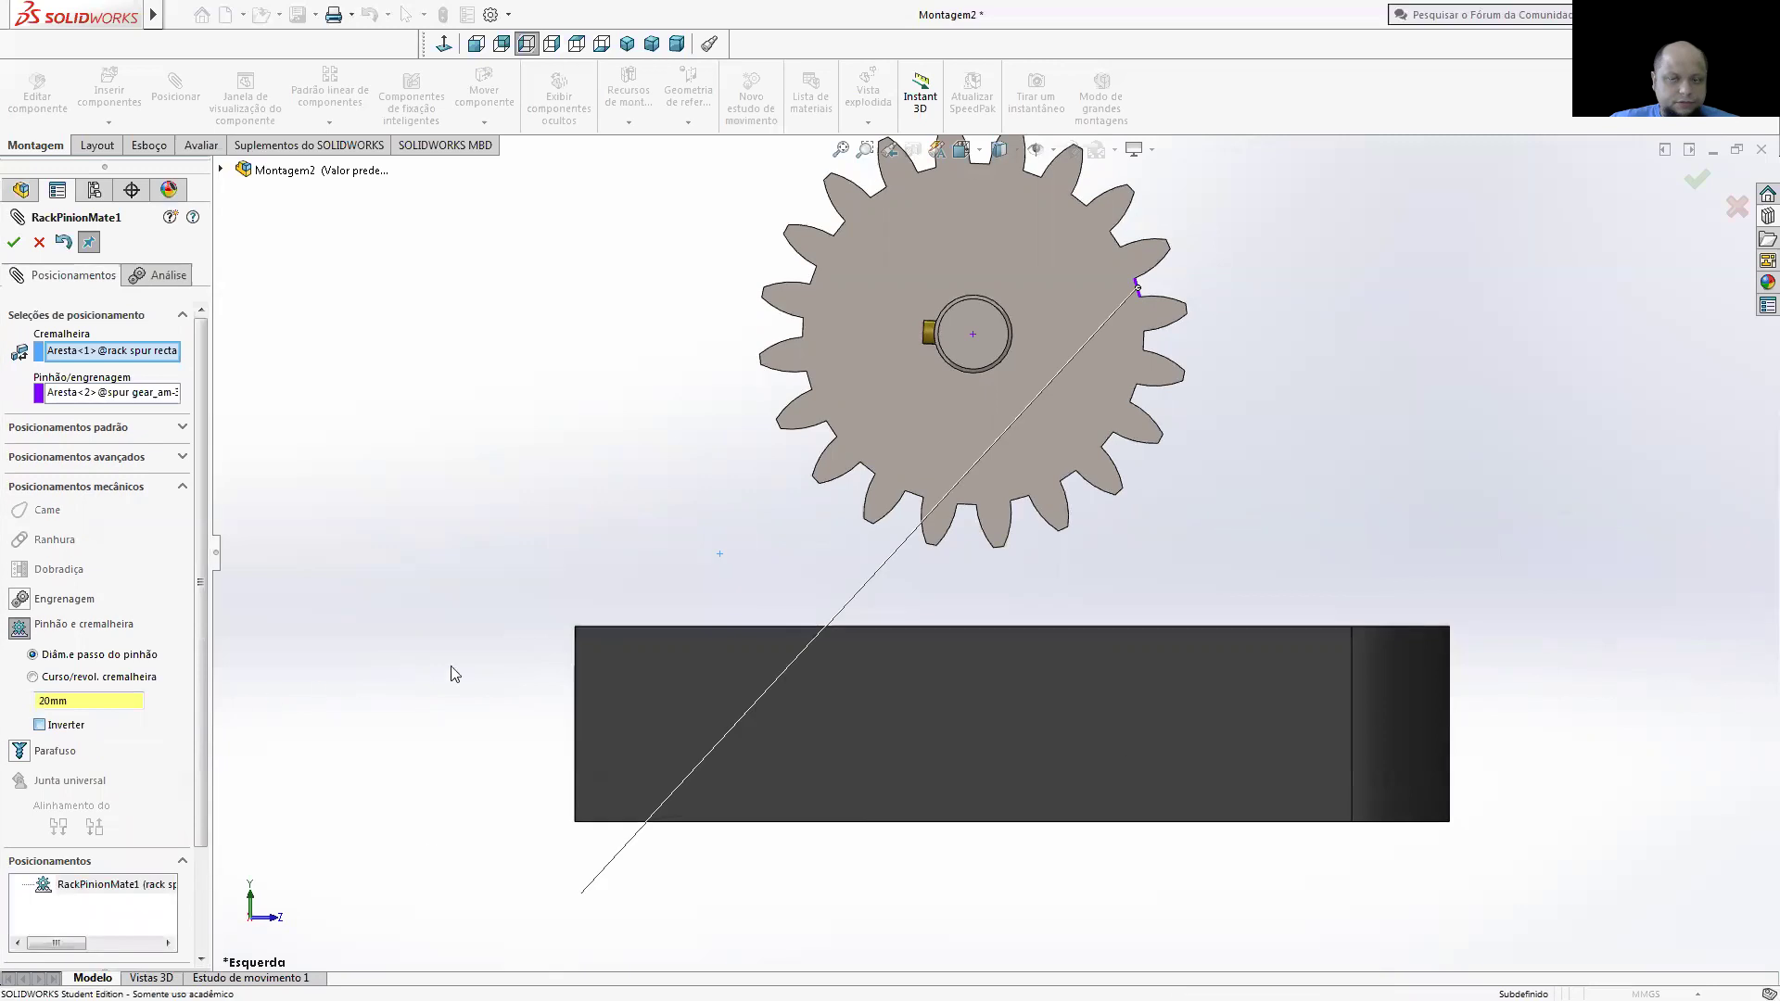
scroll(1139, 675, up, 2)
scroll(1139, 675, up, 1)
scroll(1138, 675, up, 1)
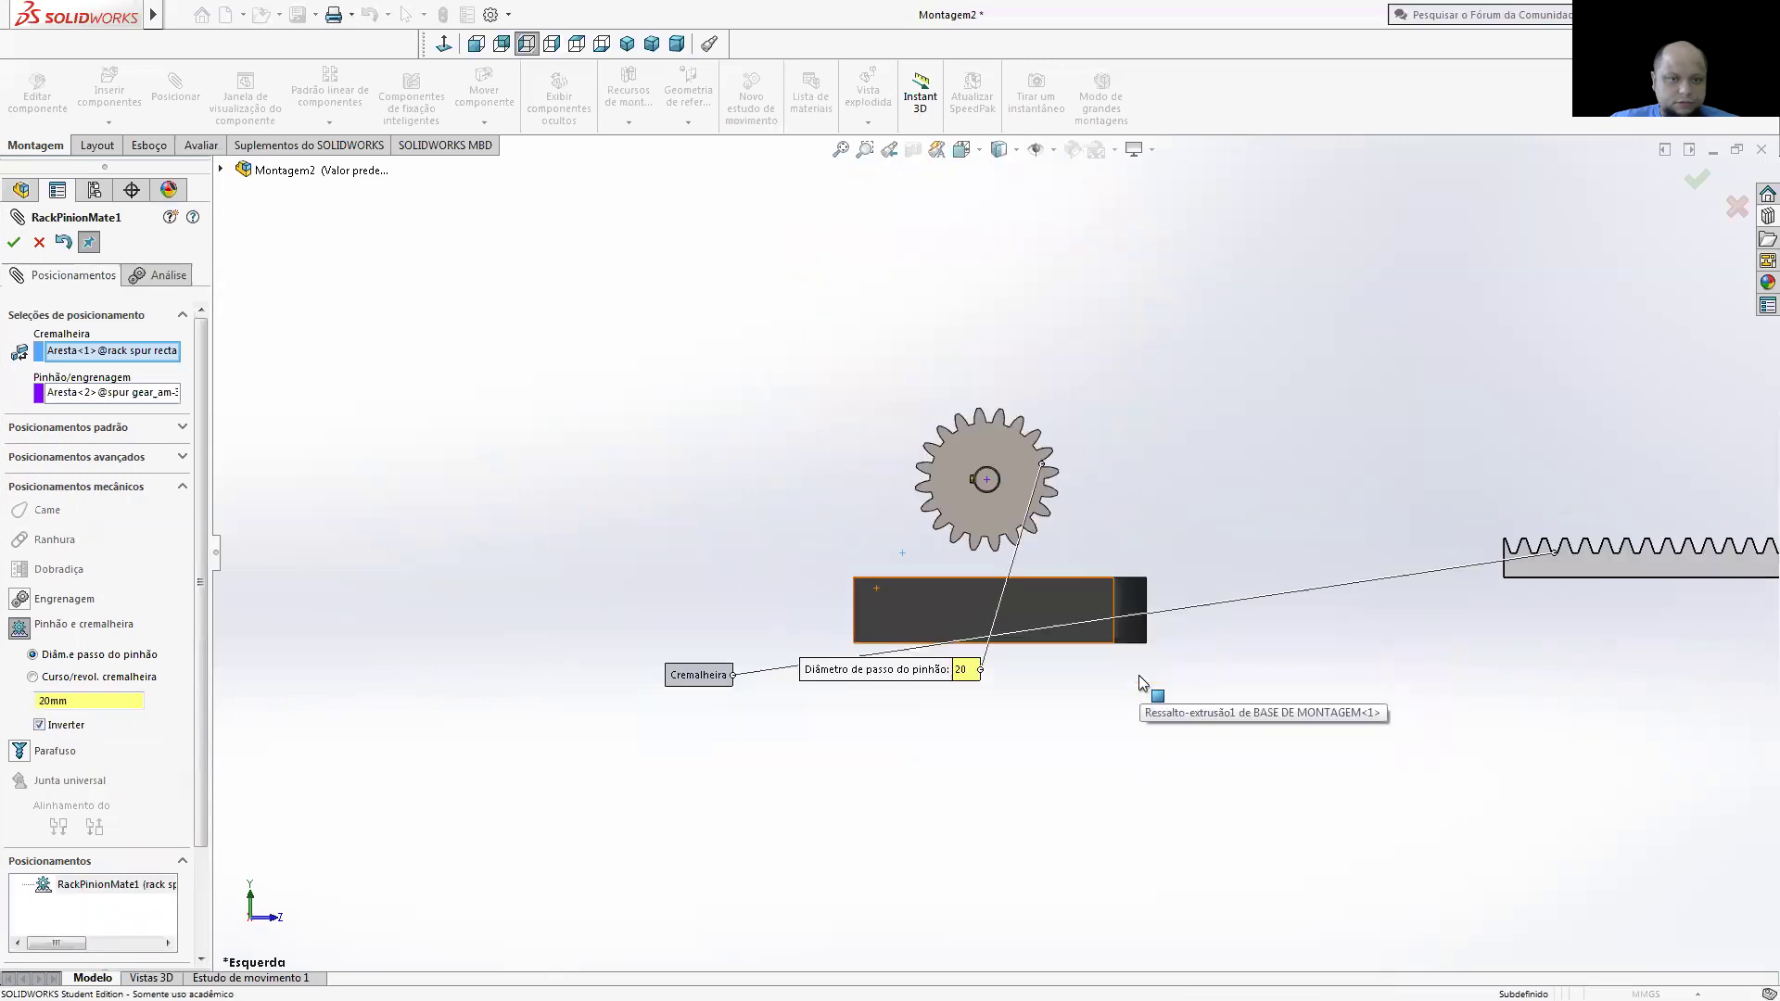
click(13, 252)
- Drag the rack to confirm the pinion turns with it, then close the mate panel
mouse_move(1506, 567)
mouse_down()
mouse_move(1012, 576)
mouse_move(997, 582)
mouse_move(1009, 596)
mouse_move(1029, 589)
mouse_move(997, 596)
mouse_move(1076, 598)
mouse_move(1012, 611)
mouse_up()
scroll(1019, 584, down, 3)
scroll(1028, 588, down, 2)
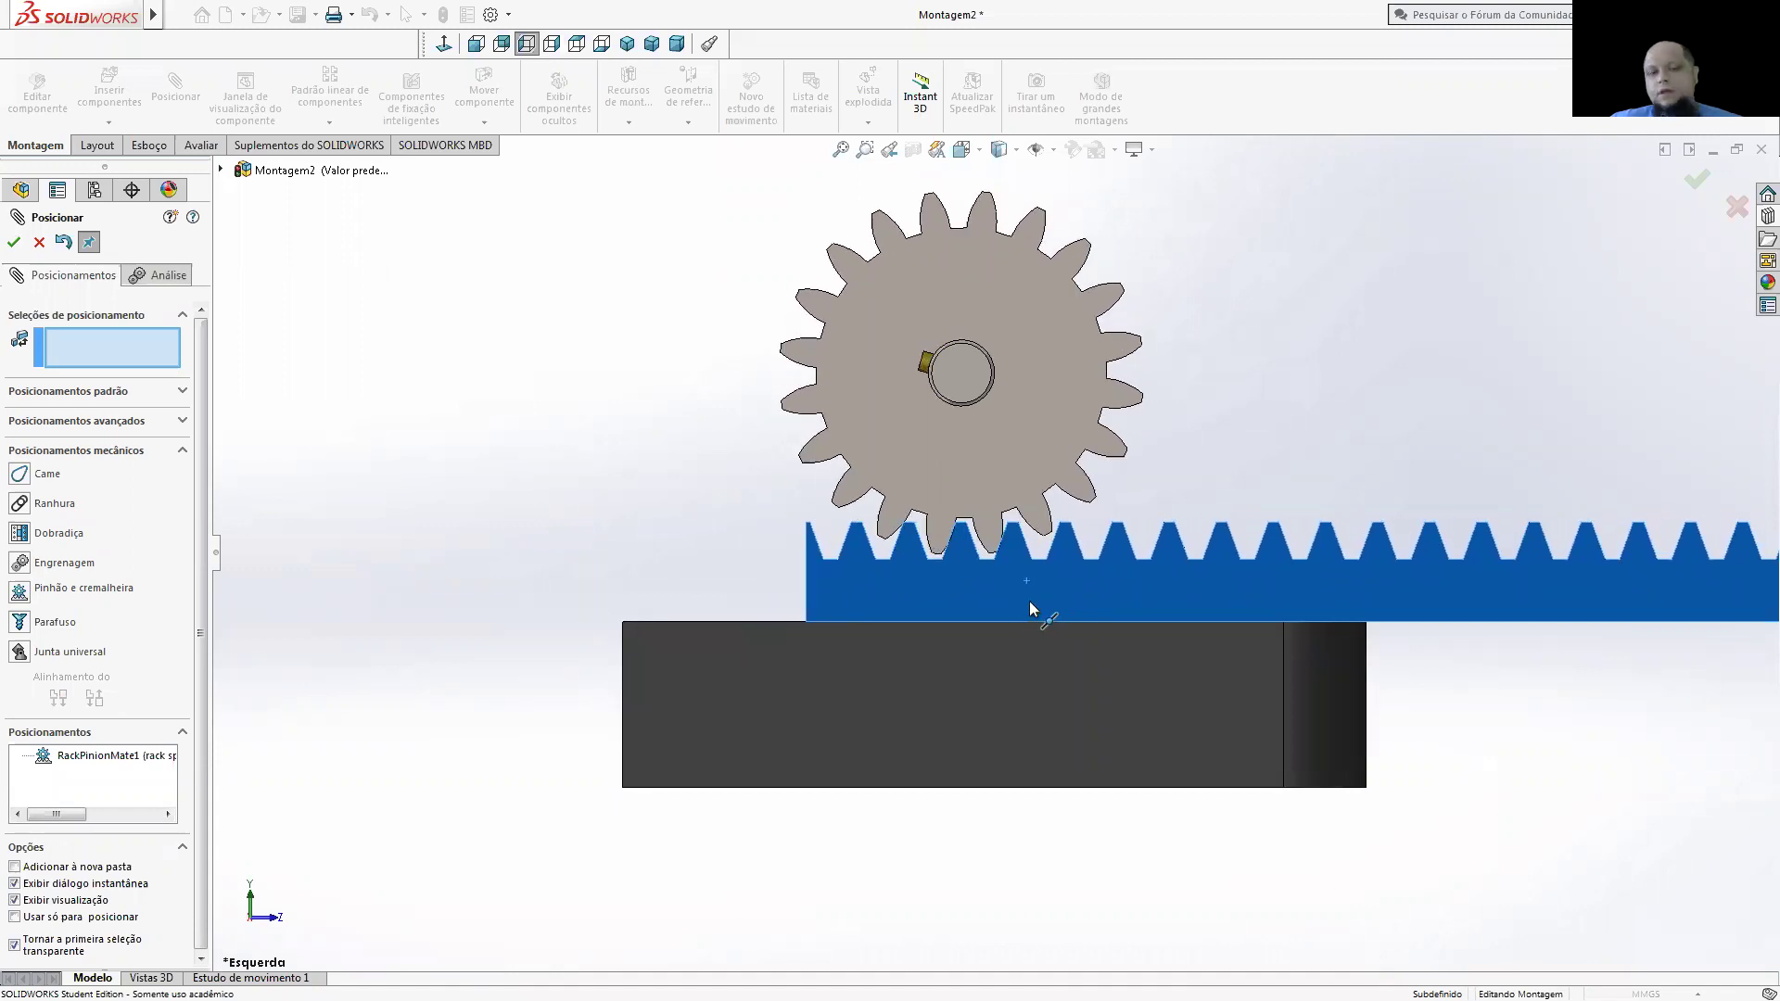
drag(1031, 608, 1033, 609)
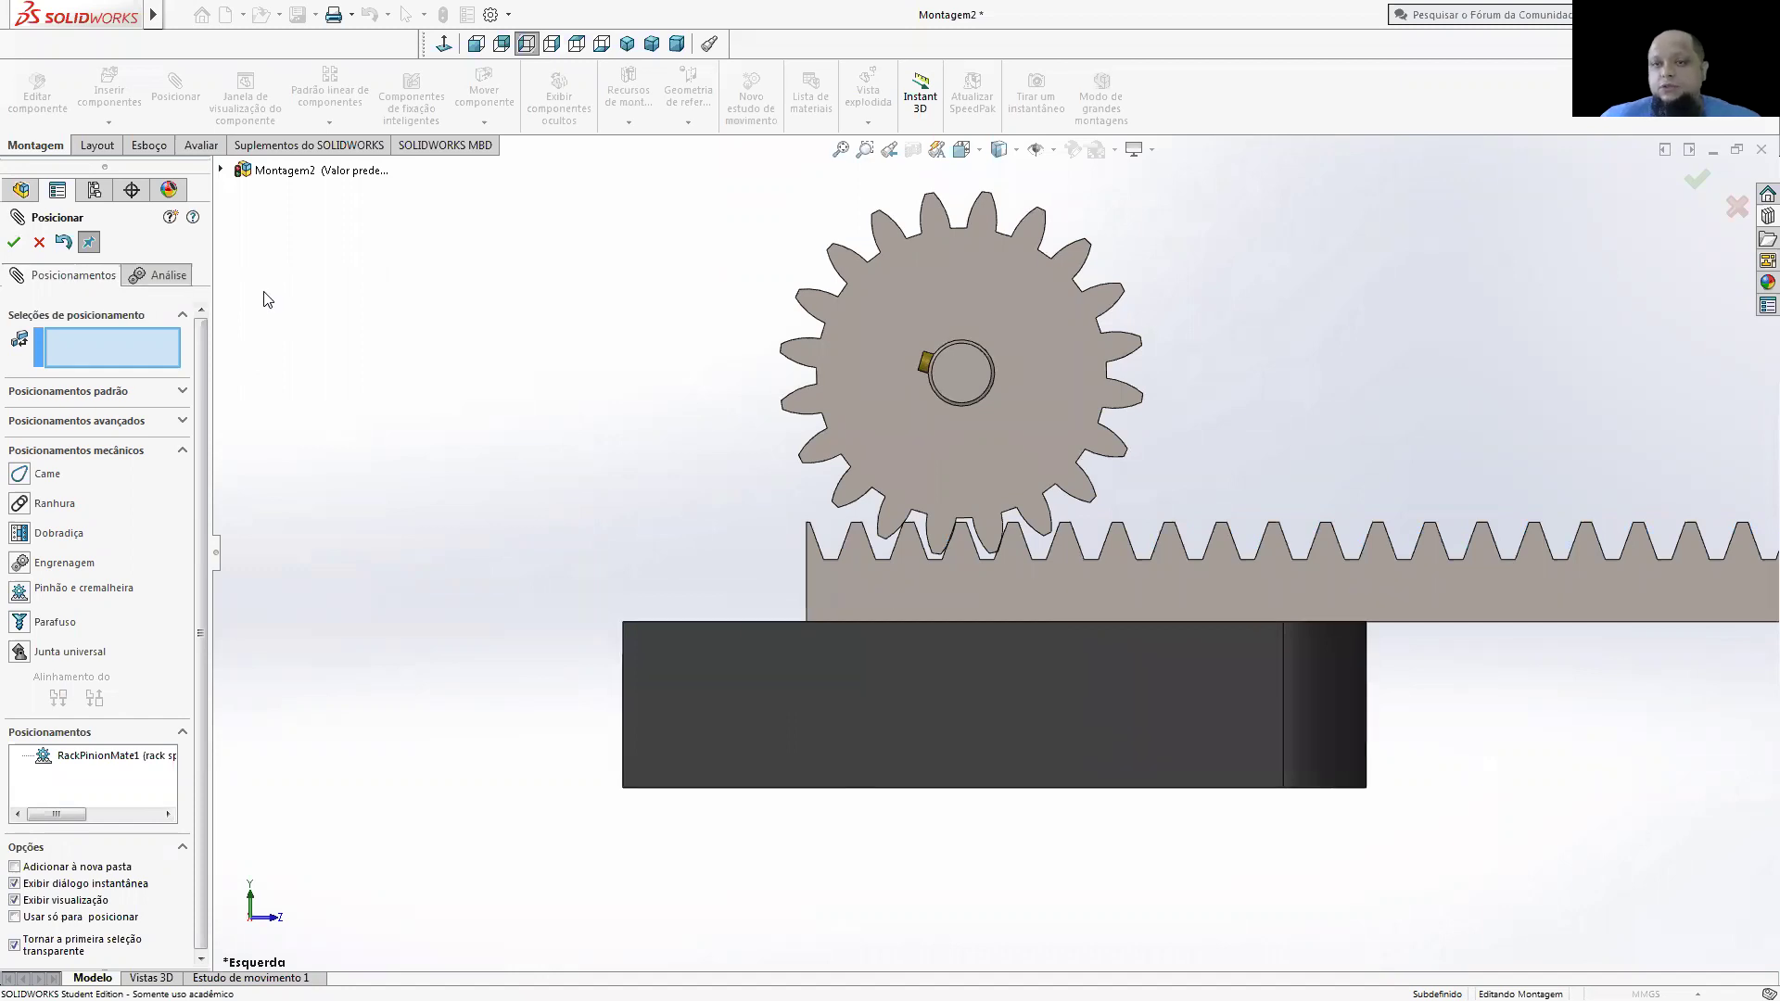
click(39, 243)
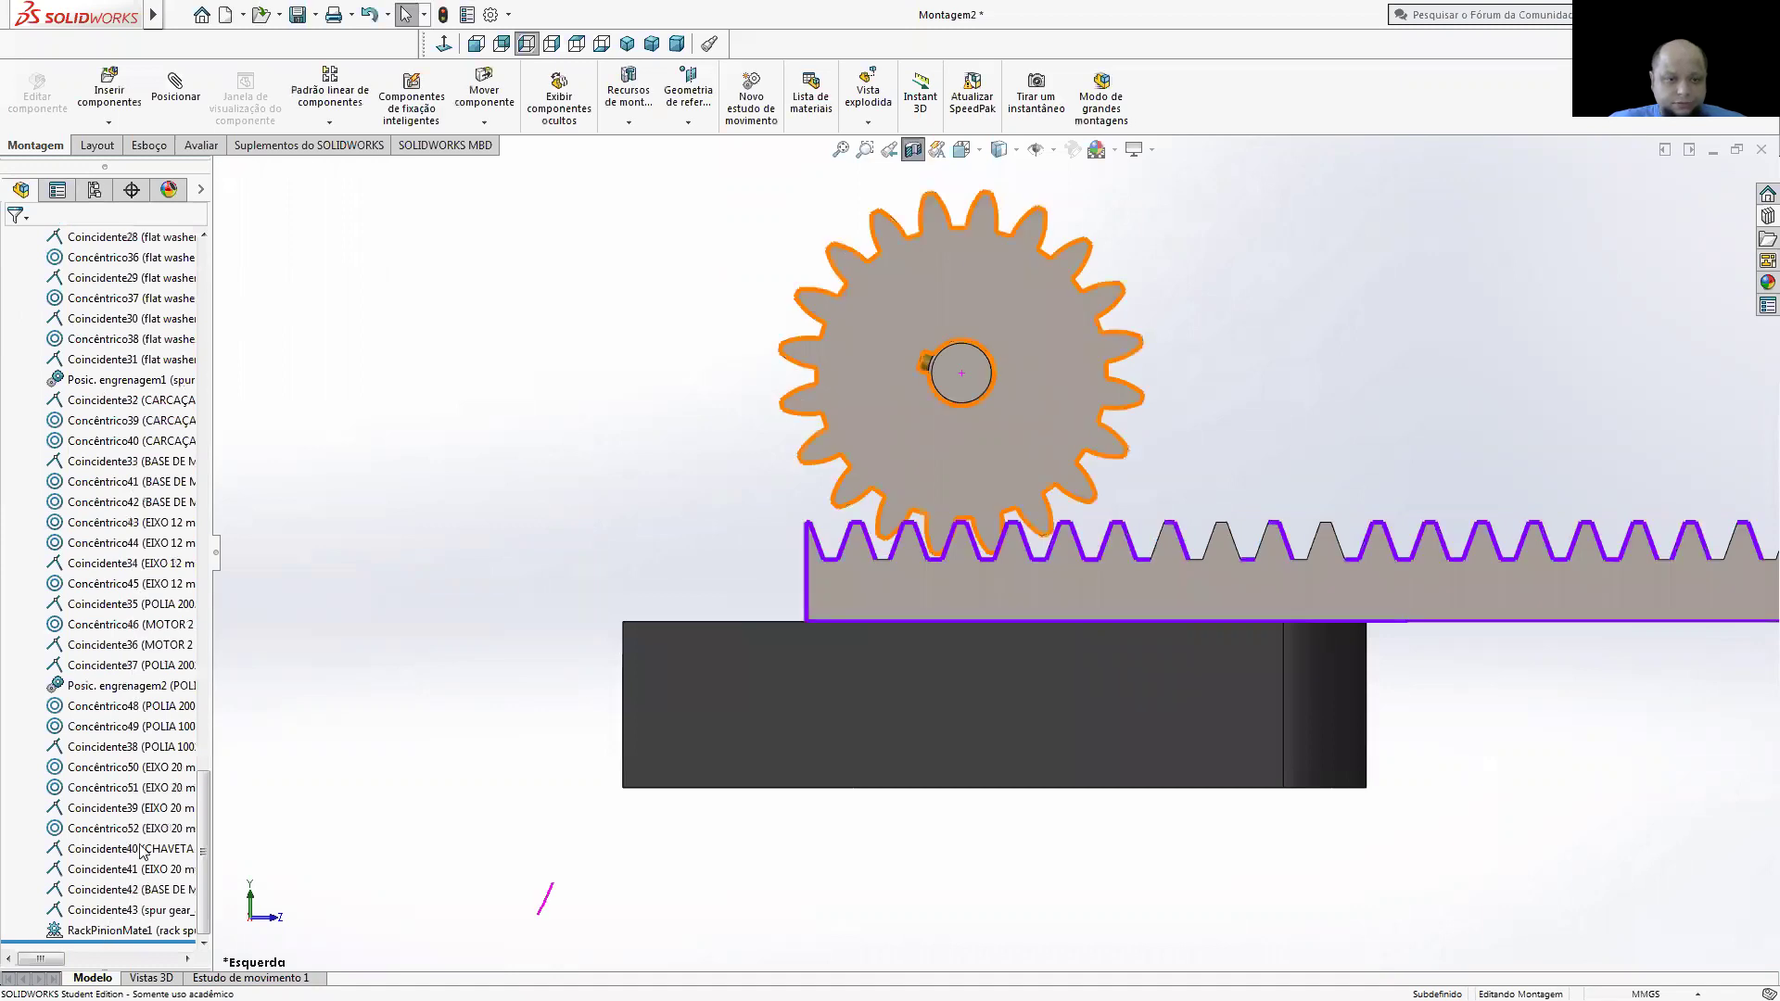
- Delete RackPinionMate1, drag the rack to check it moves freely, and collapse Posicionamentos
right_click(121, 930)
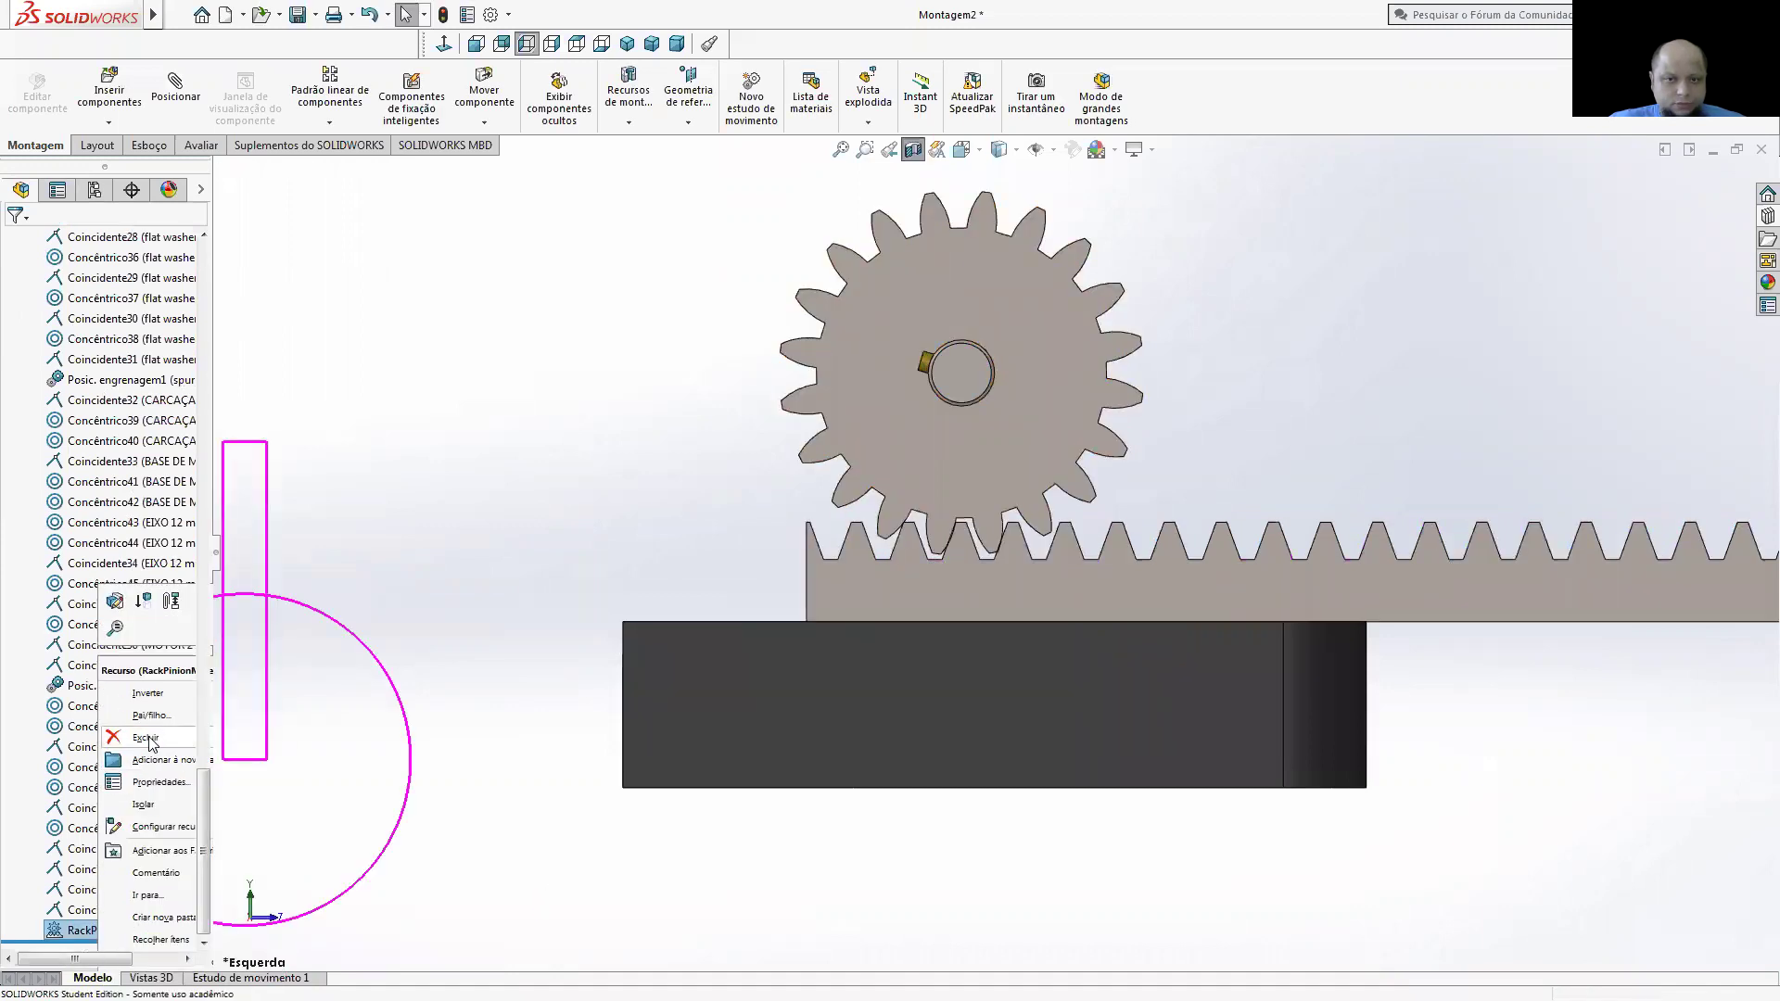
scroll(957, 640, down, 5)
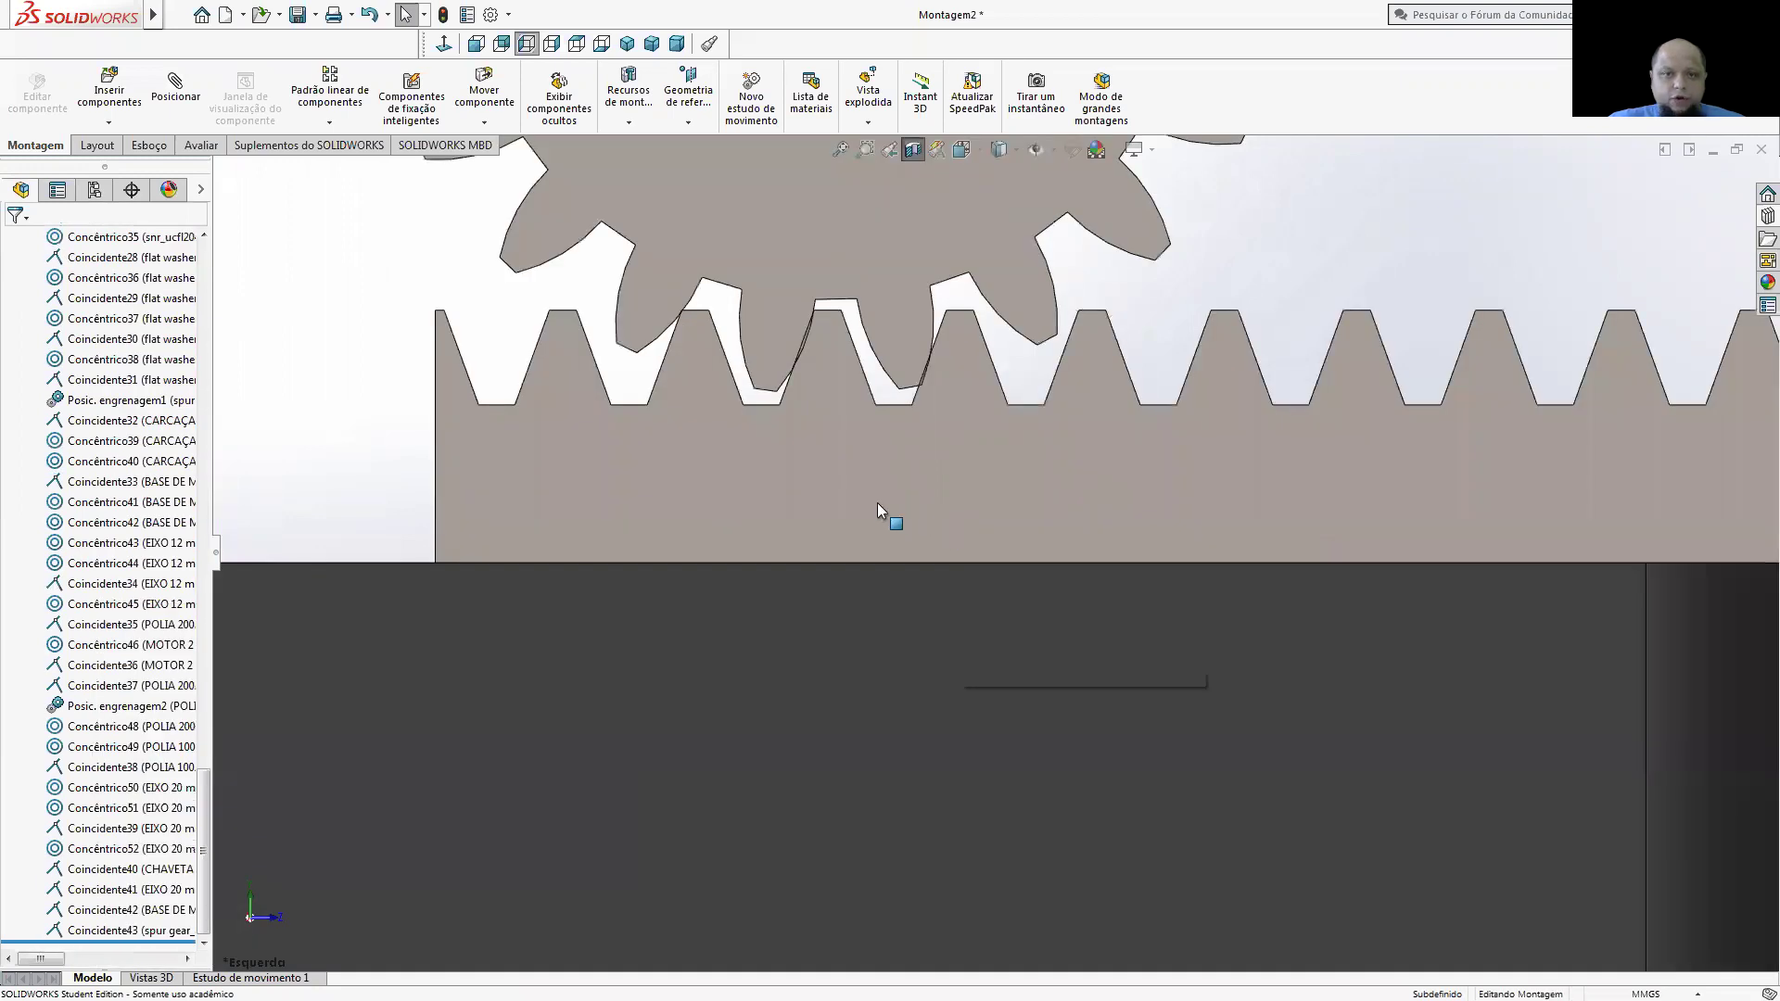
drag(877, 502, 890, 502)
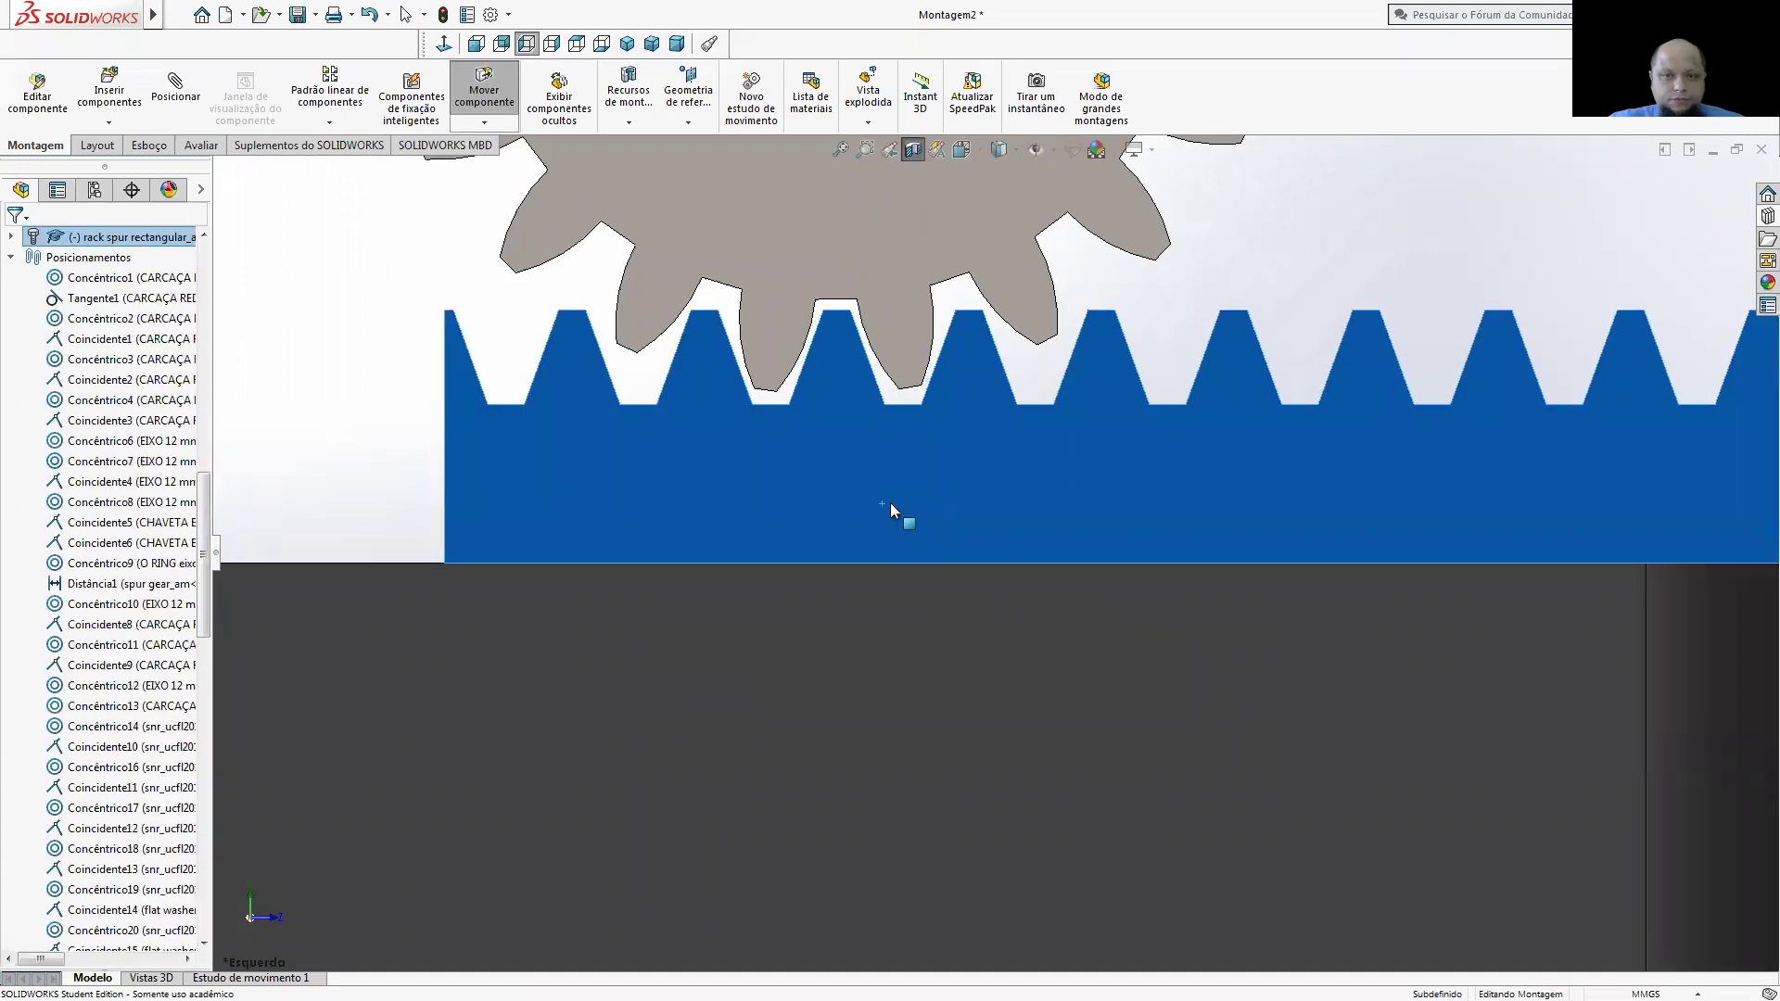
scroll(1233, 627, up, 1)
scroll(1242, 626, up, 3)
click(1324, 398)
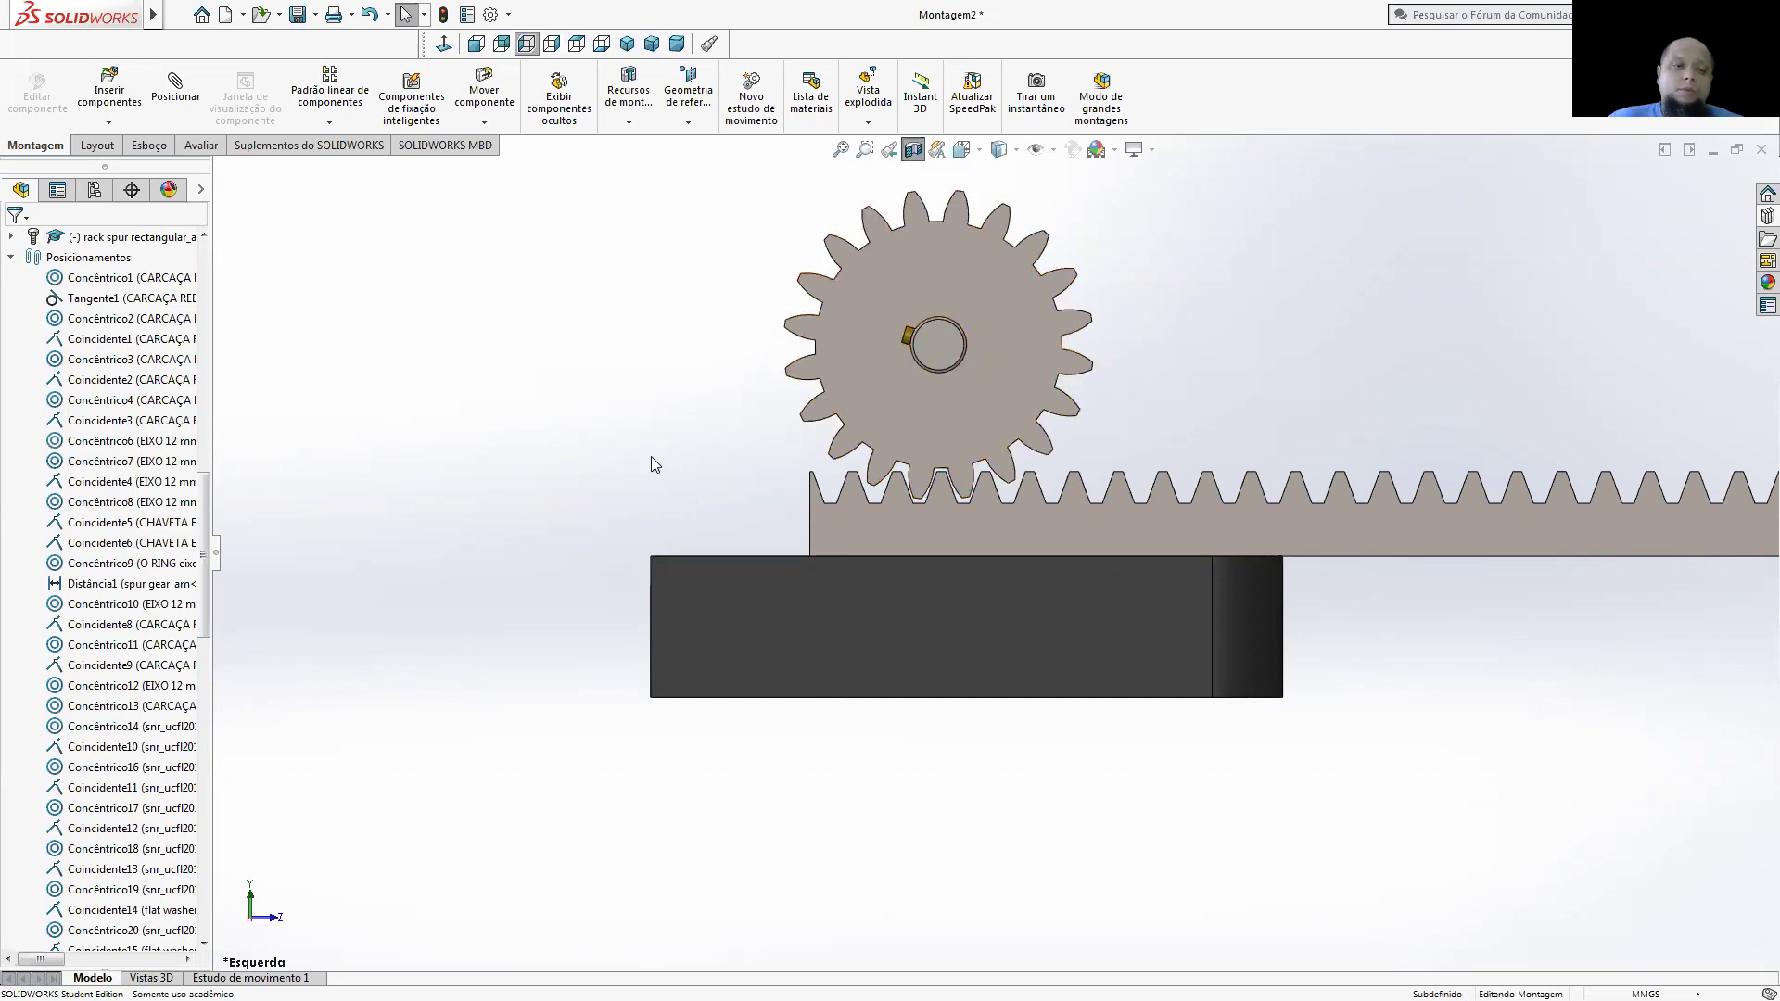
click(11, 259)
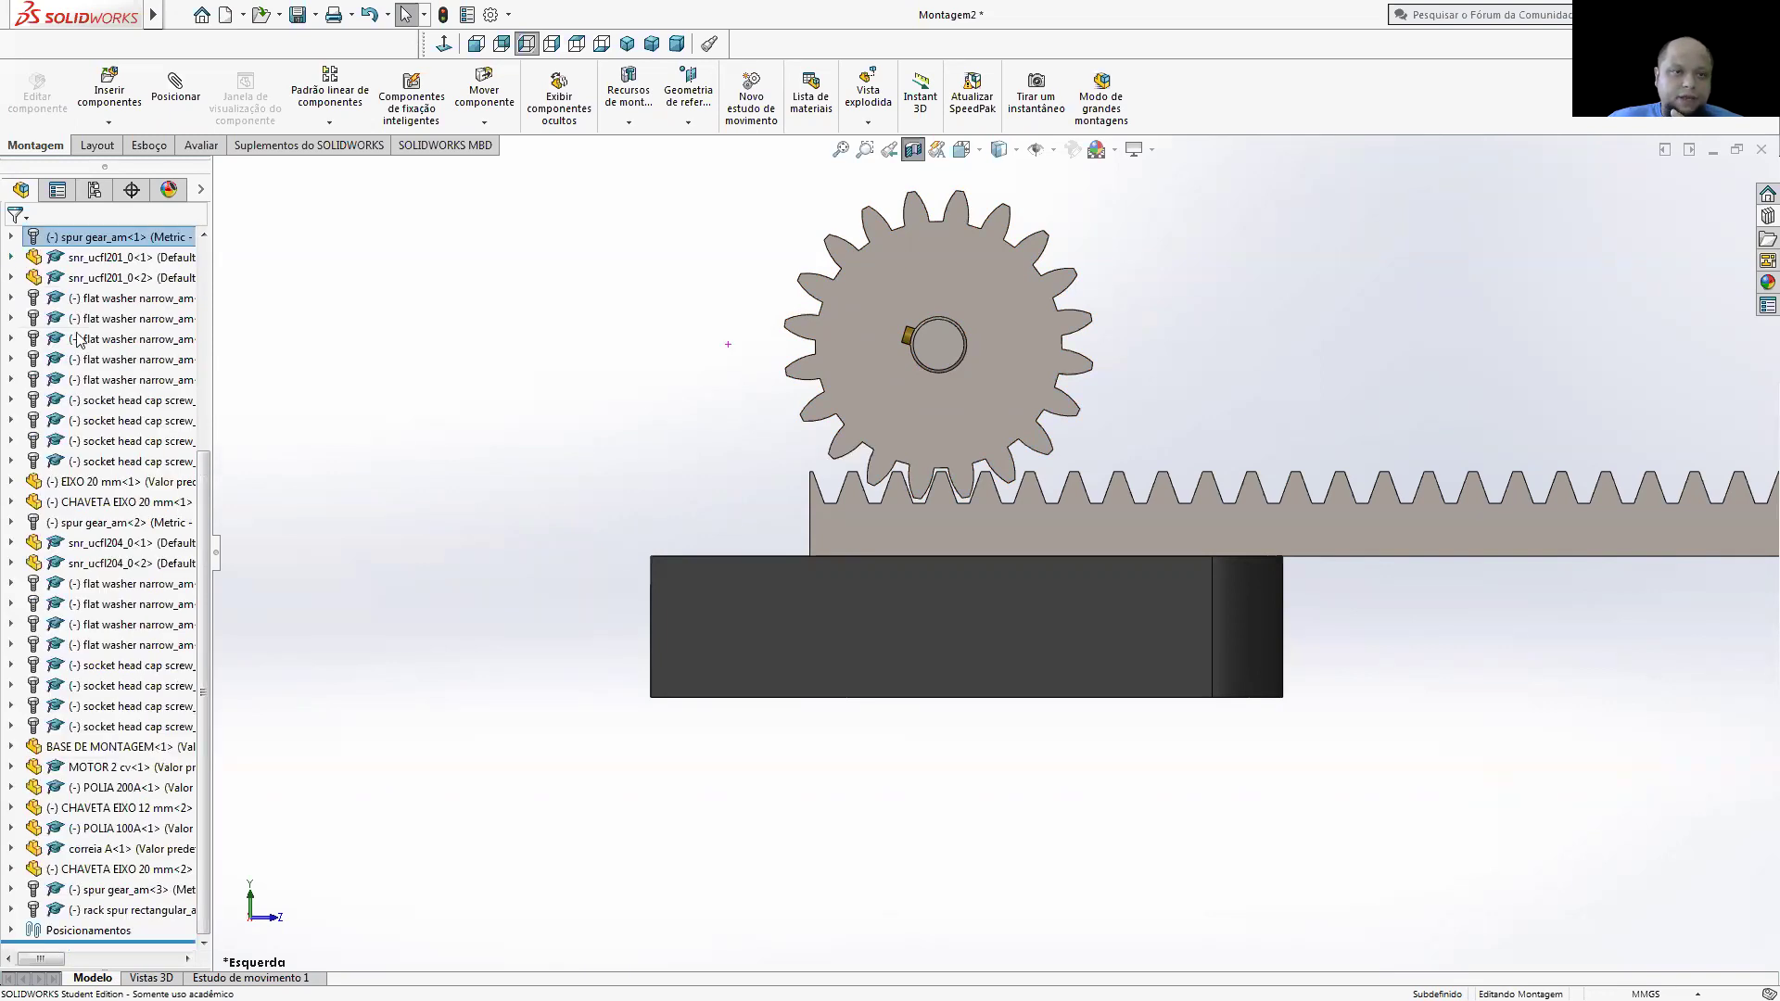
- Expand spur gear_am<3> and its ToothCut feature to select the TooCutSke sketch
click(1027, 411)
click(109, 889)
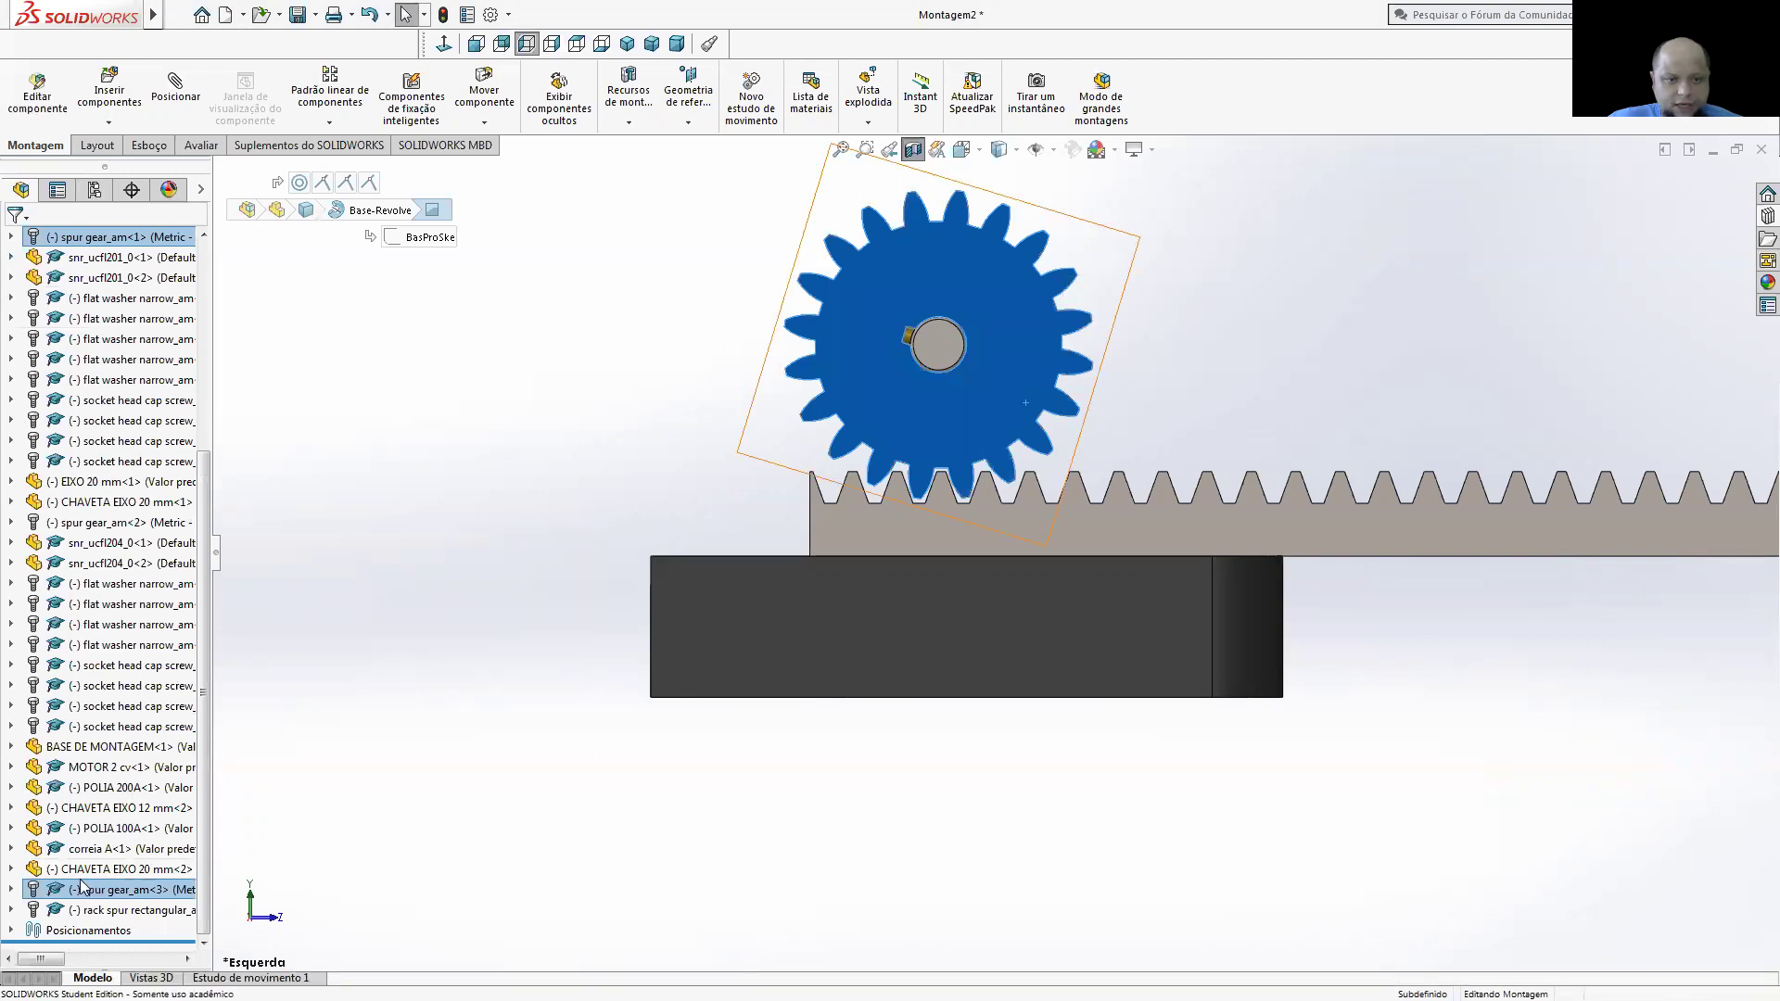
click(12, 890)
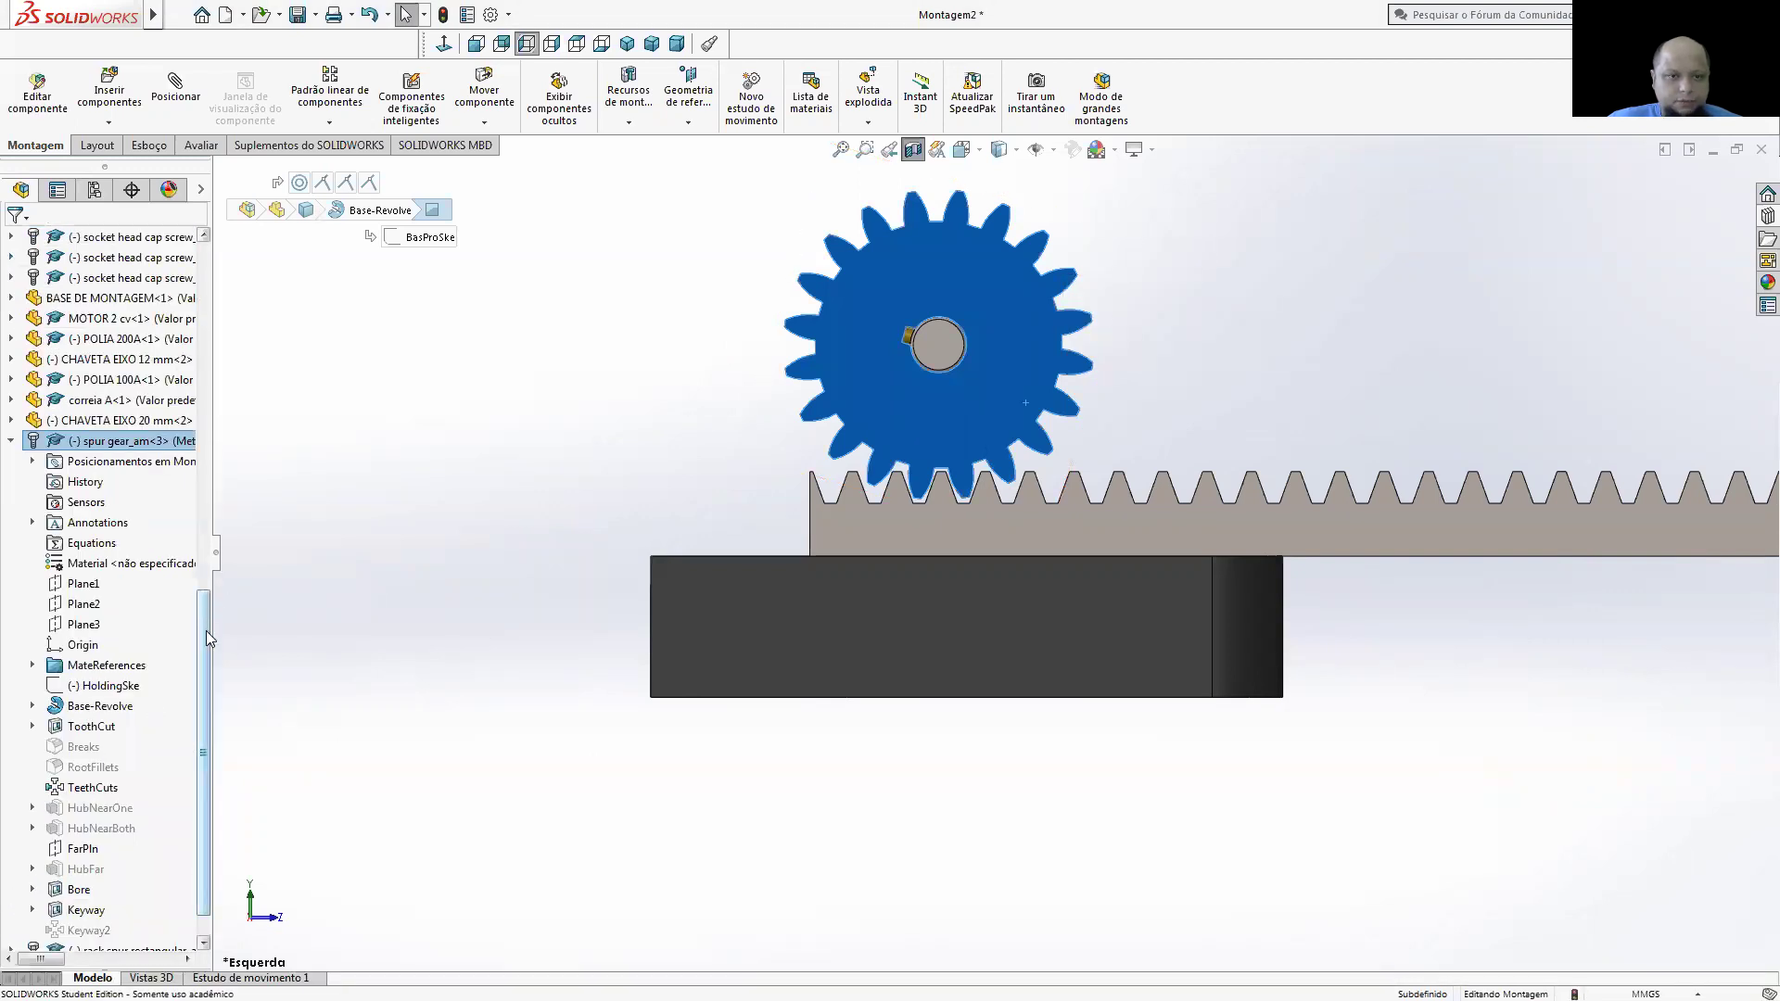
drag(206, 631, 202, 666)
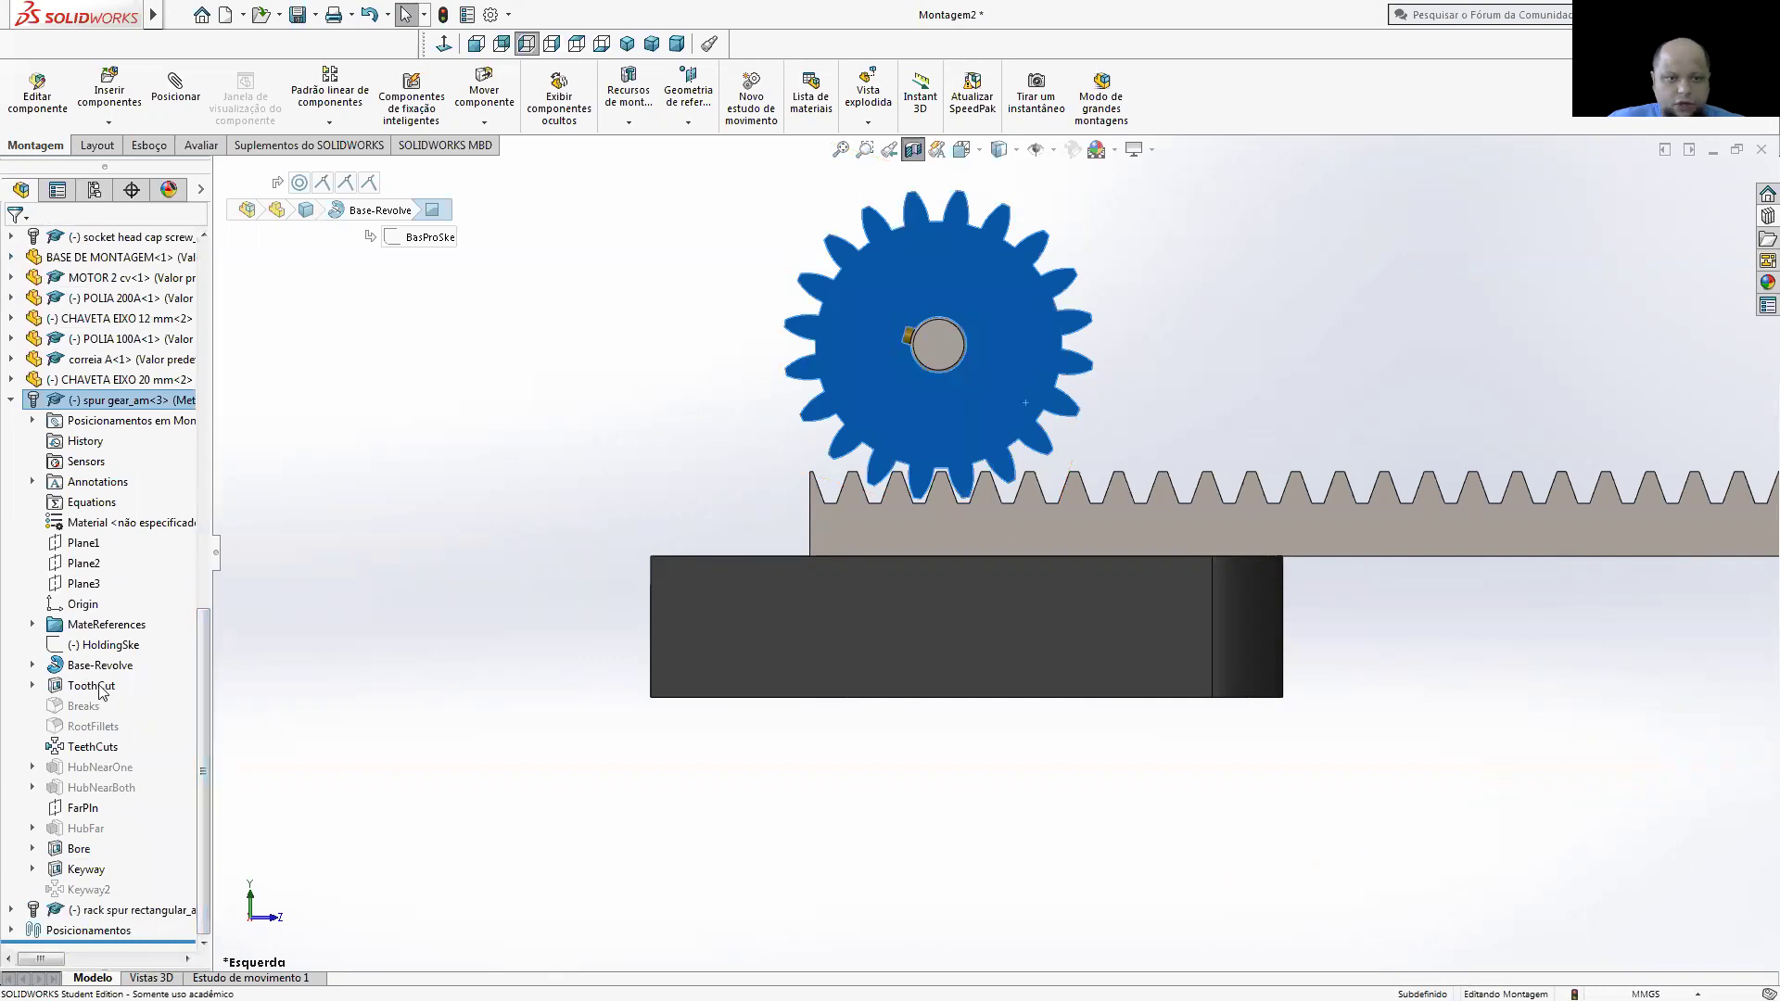
click(33, 686)
click(107, 705)
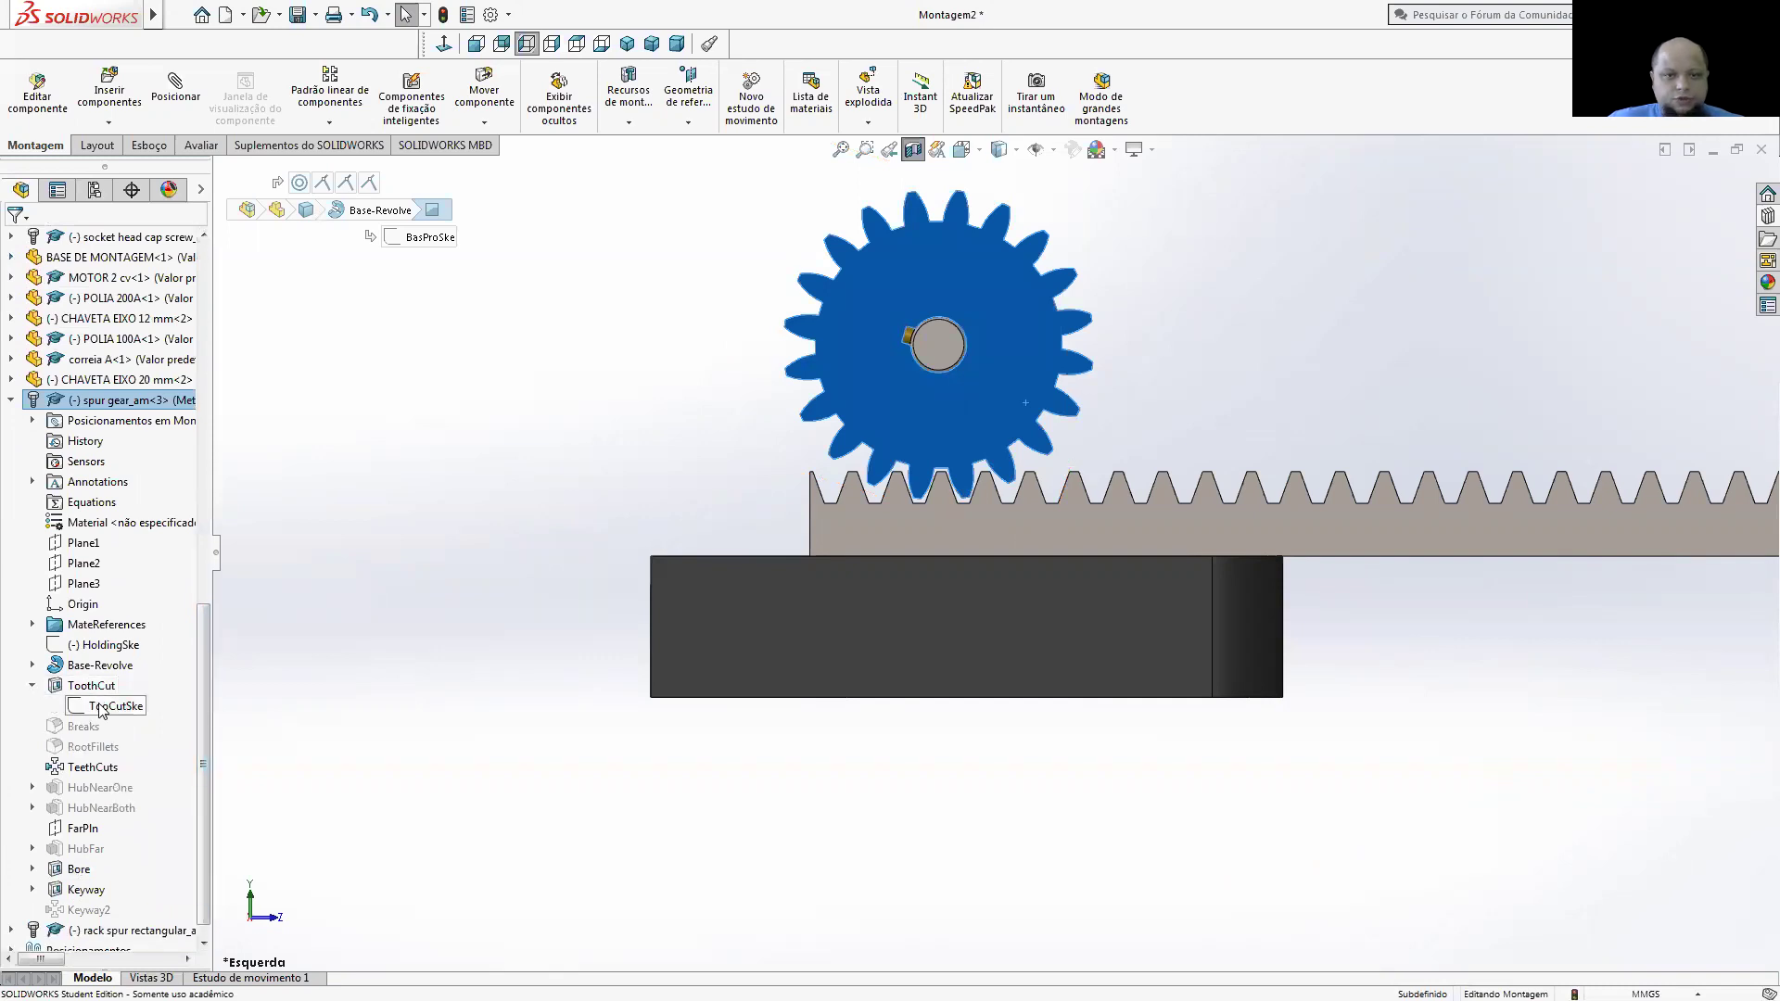
click(797, 308)
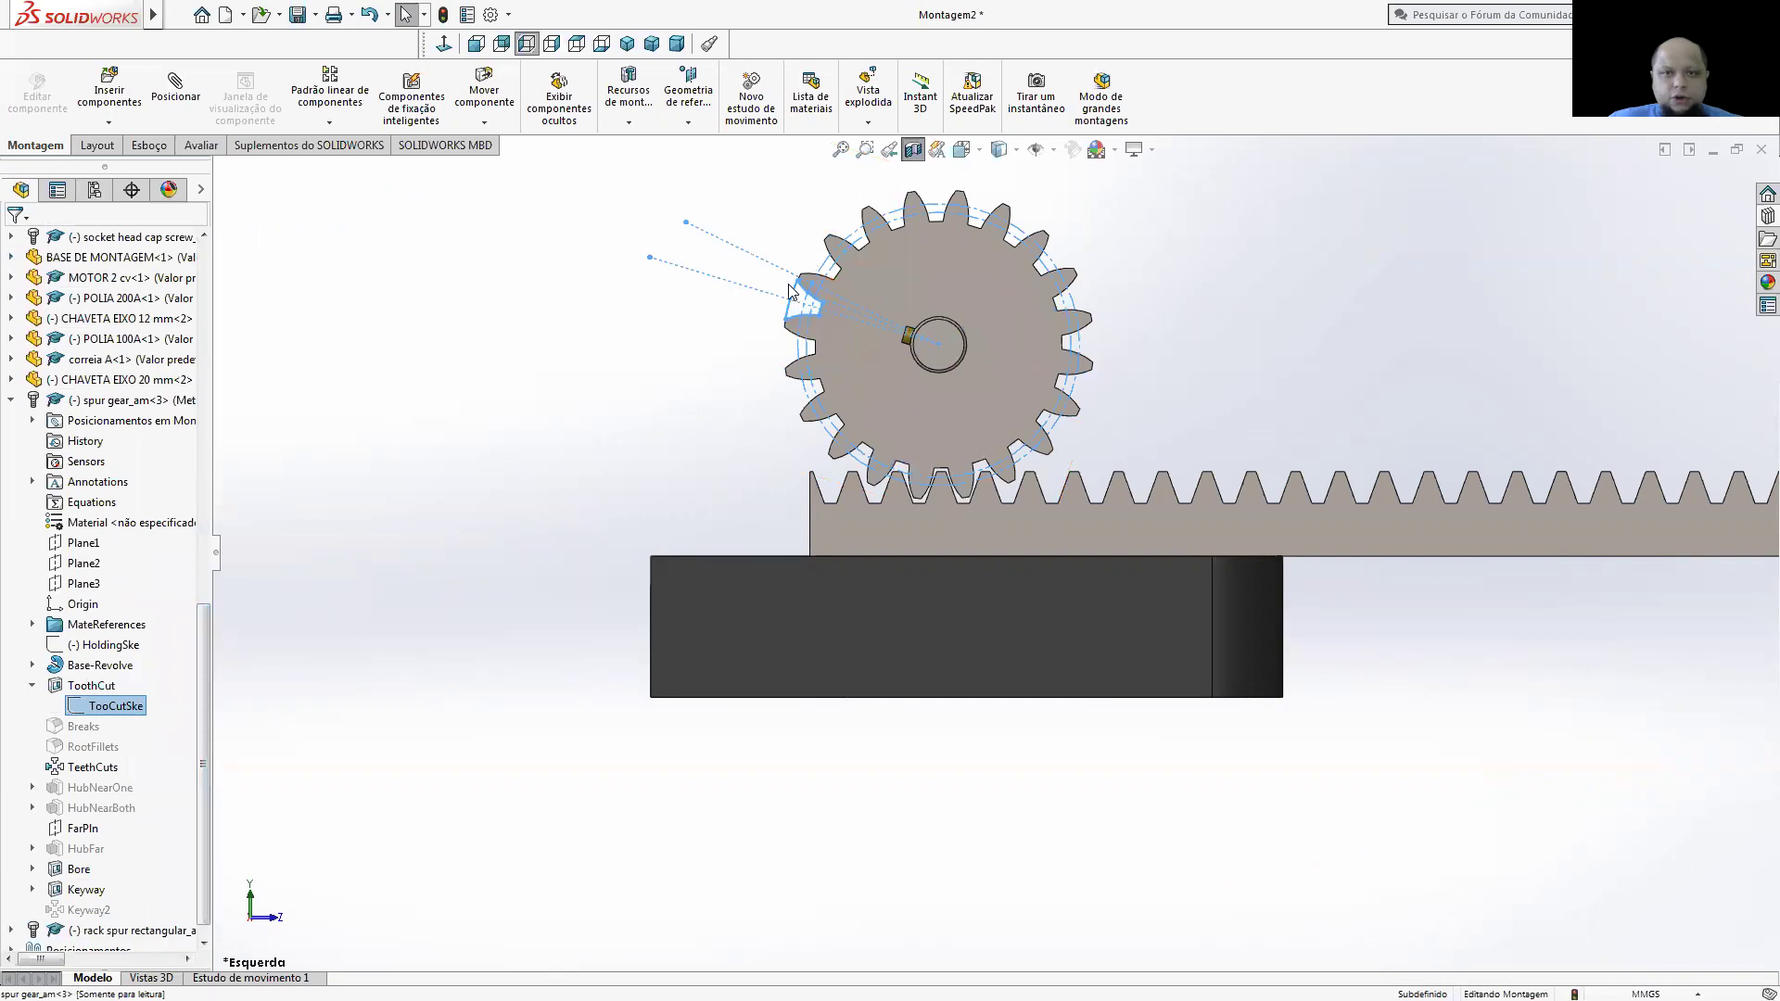
scroll(790, 287, down, 2)
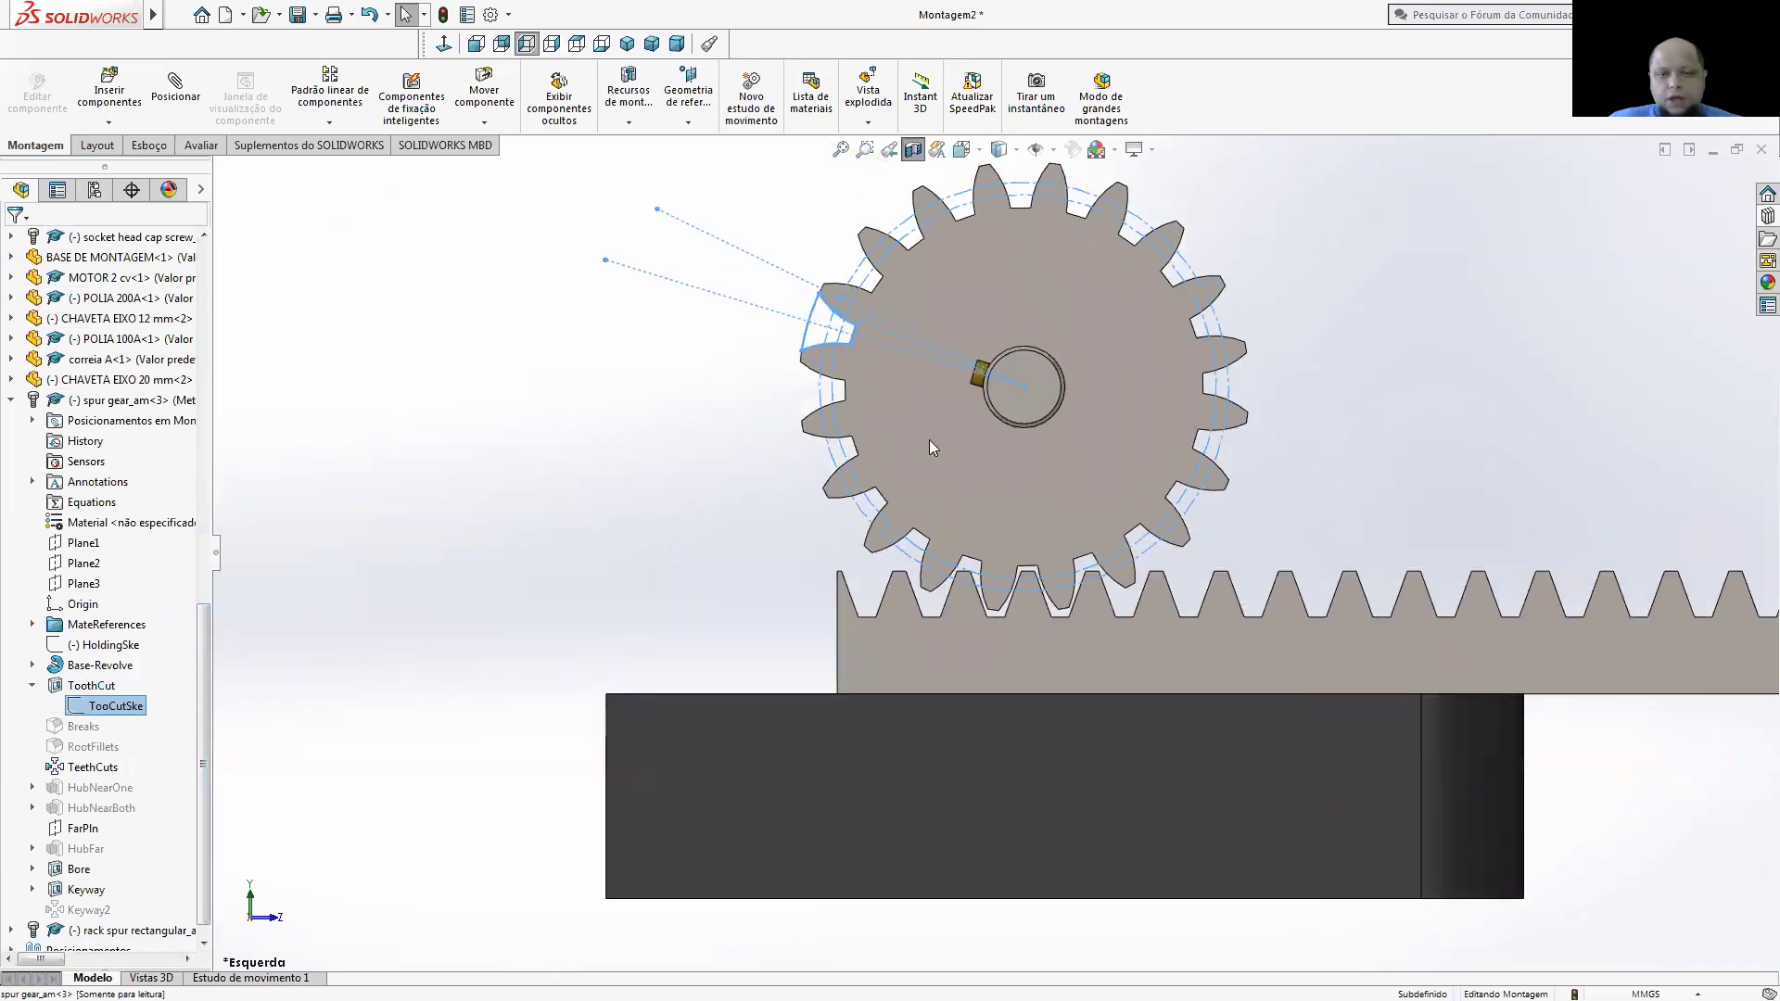
scroll(964, 506, down, 3)
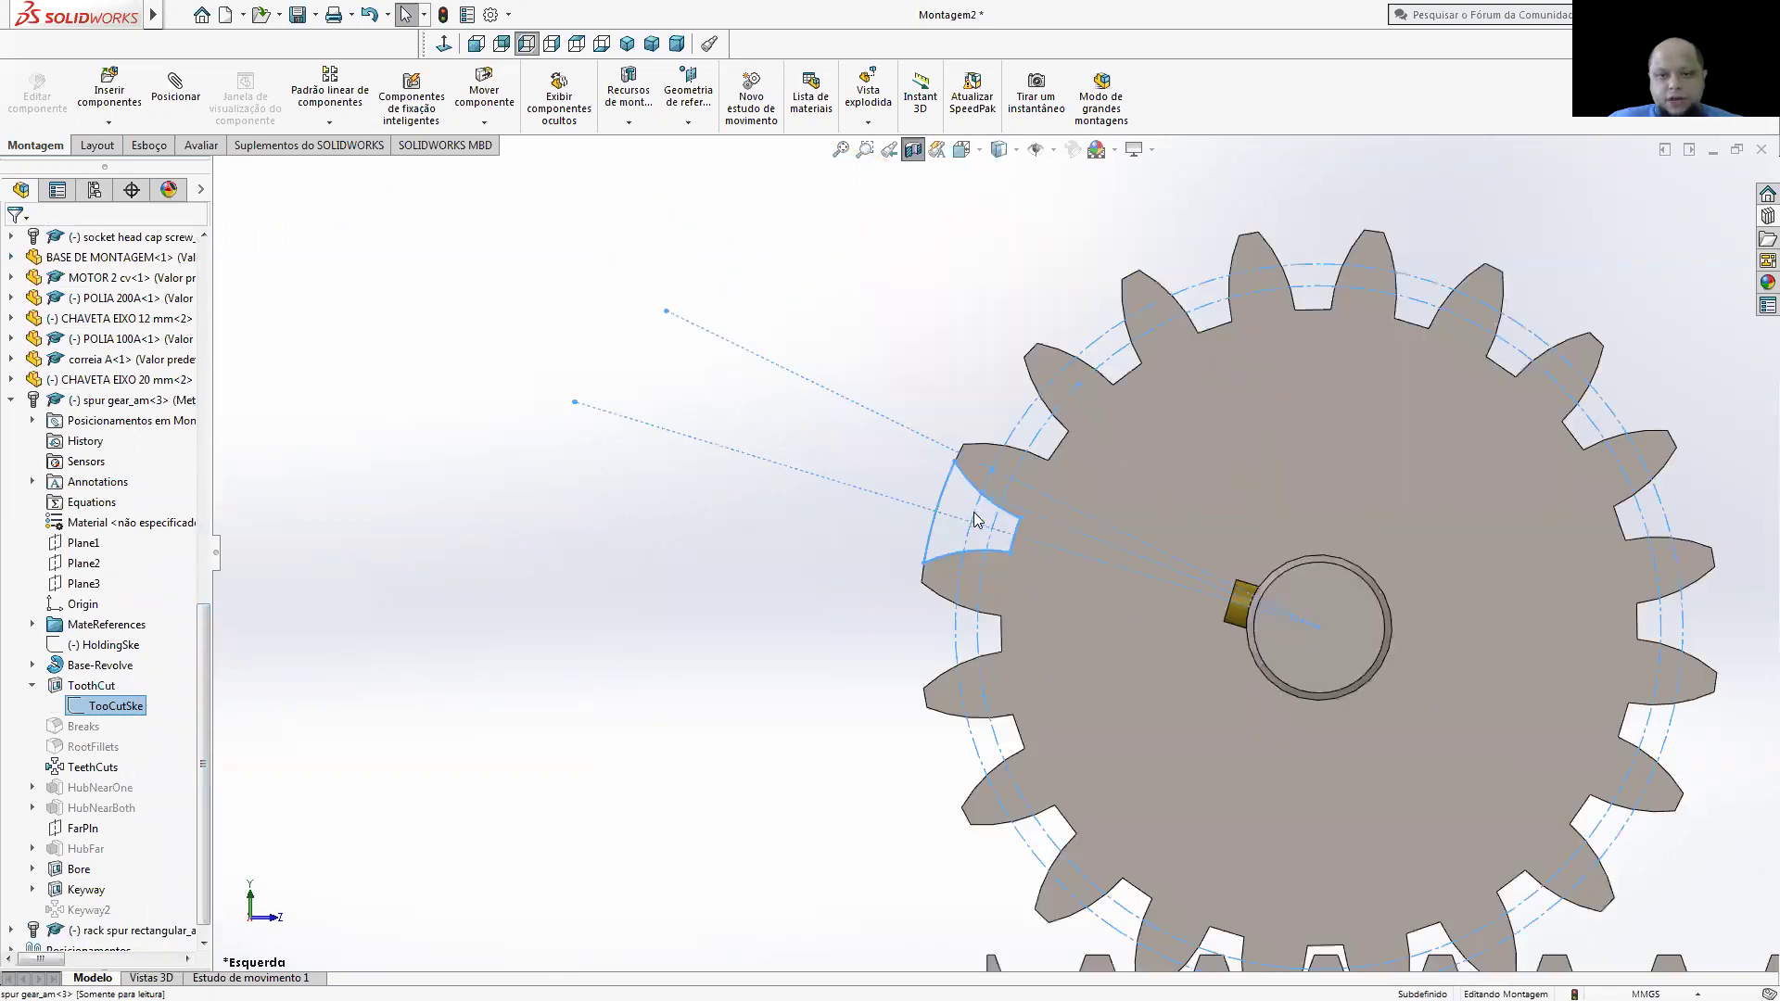
- Show the TooCutSke sketch and click the gear's circle to check its diameter
right_click(114, 712)
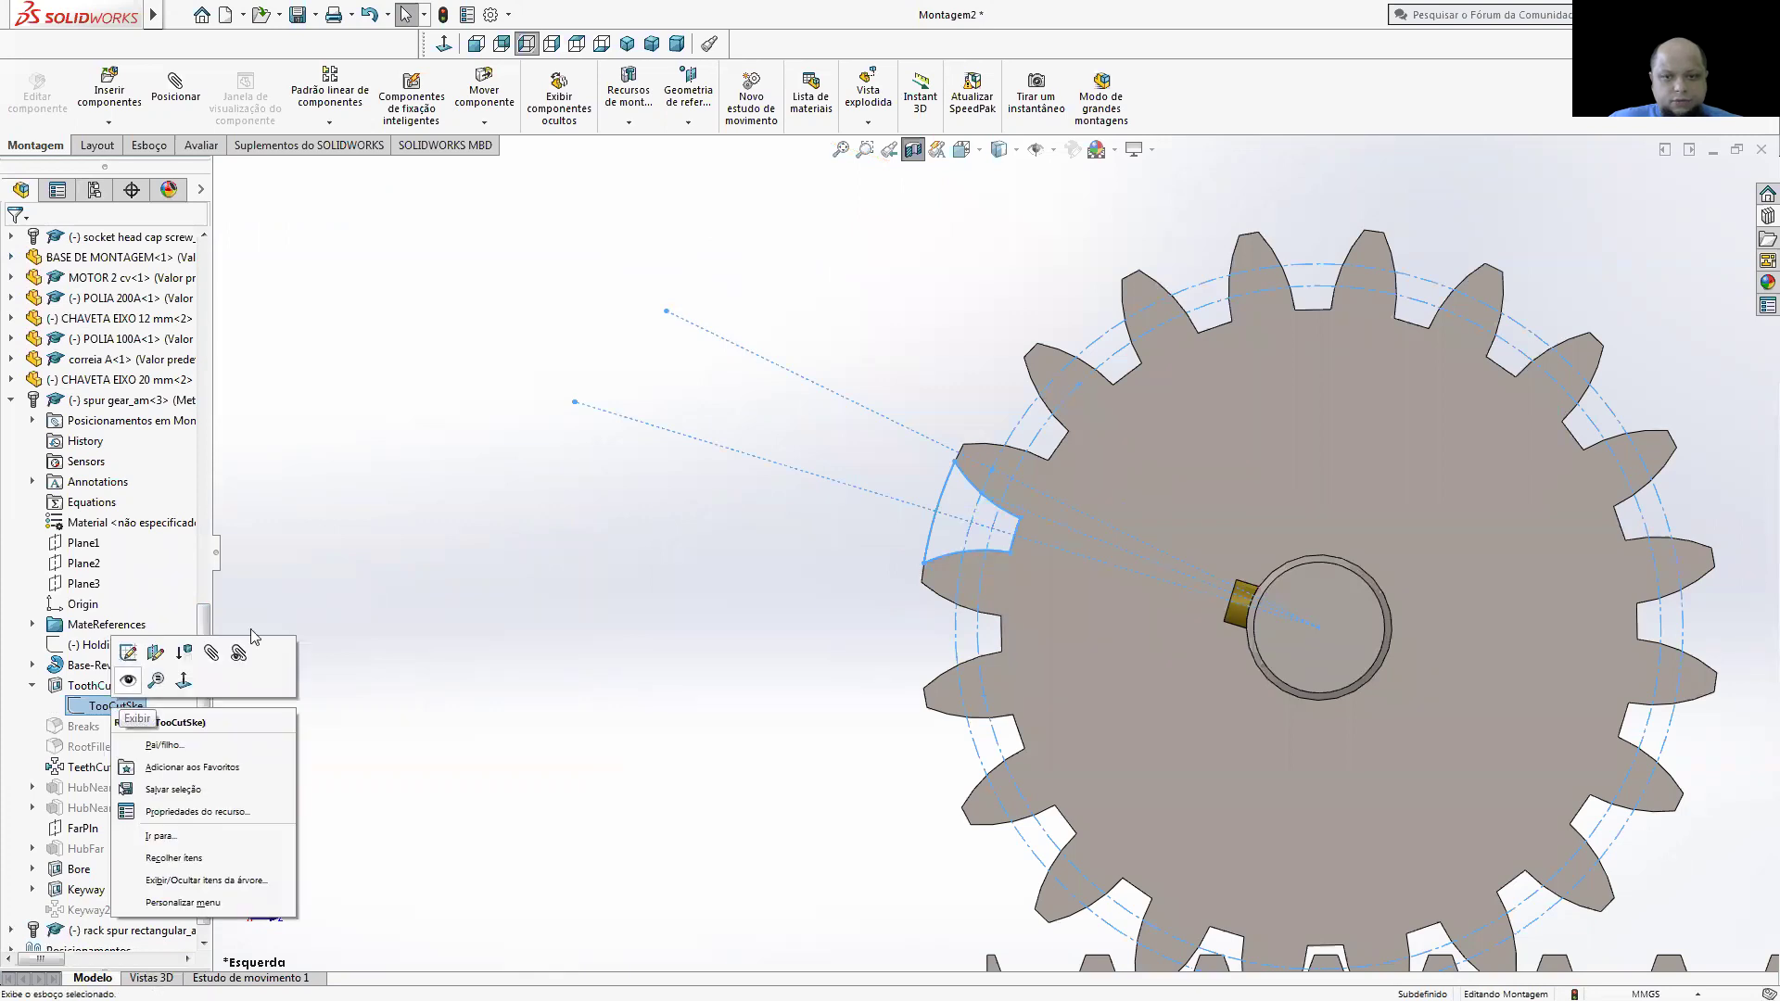
click(266, 275)
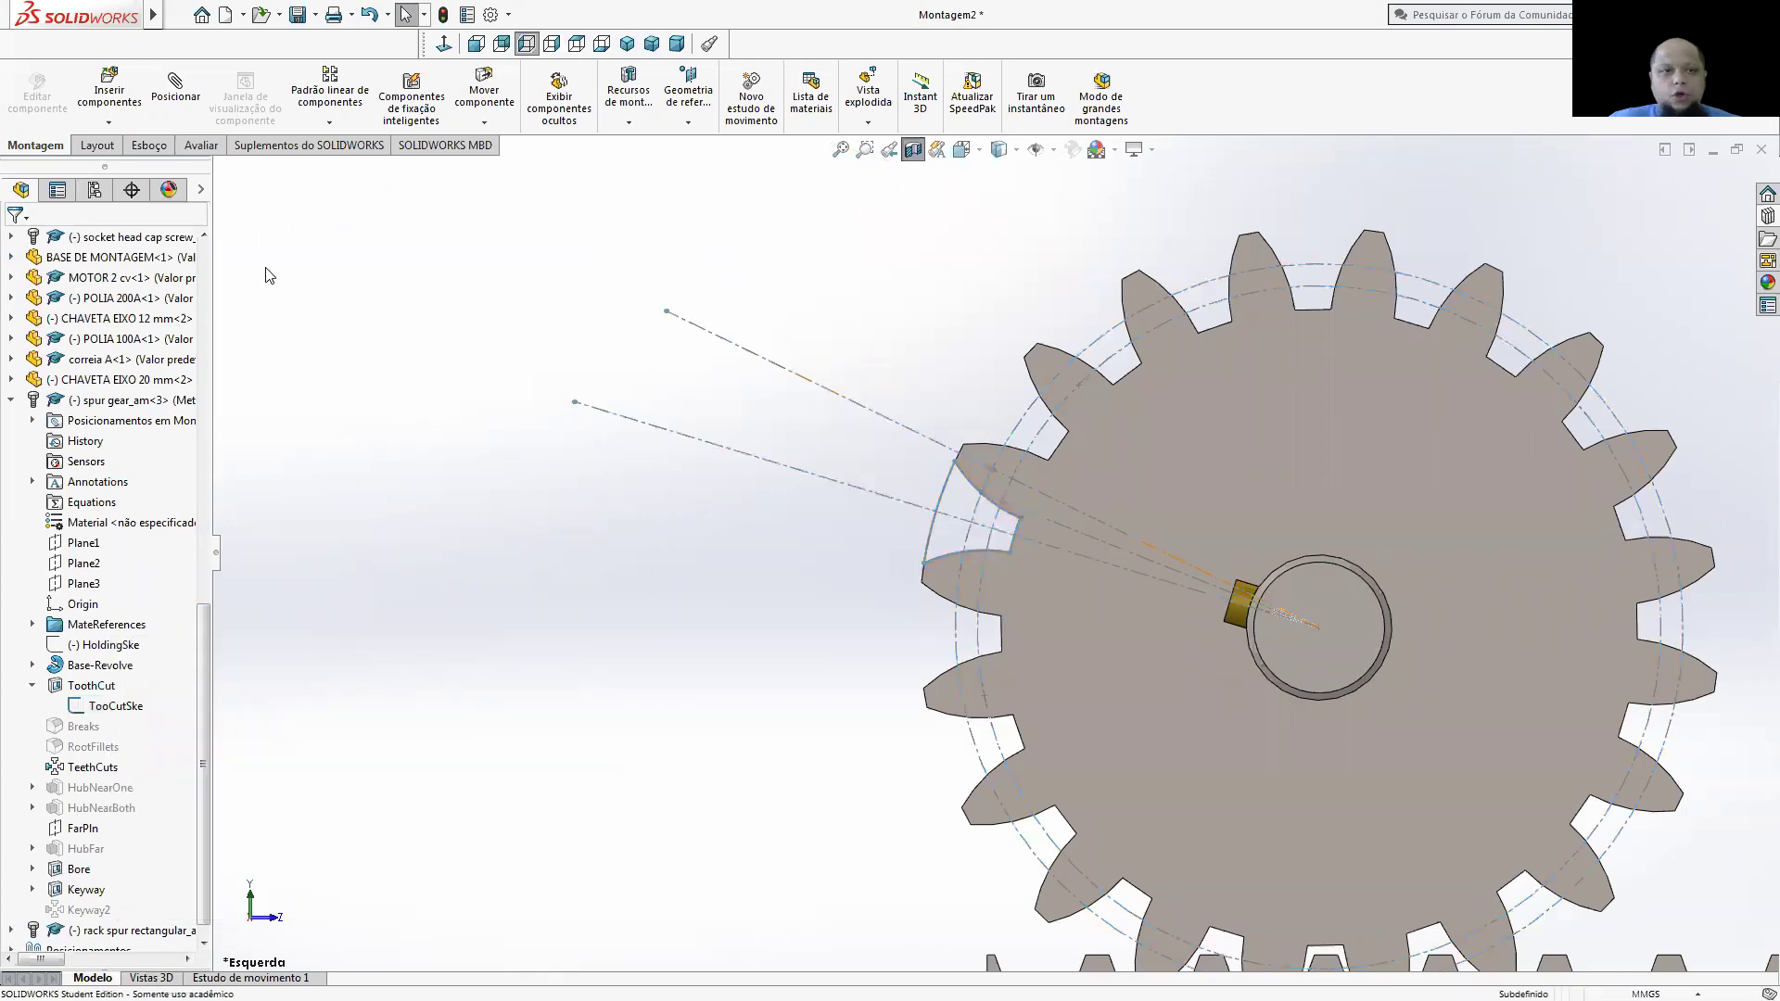
click(1108, 355)
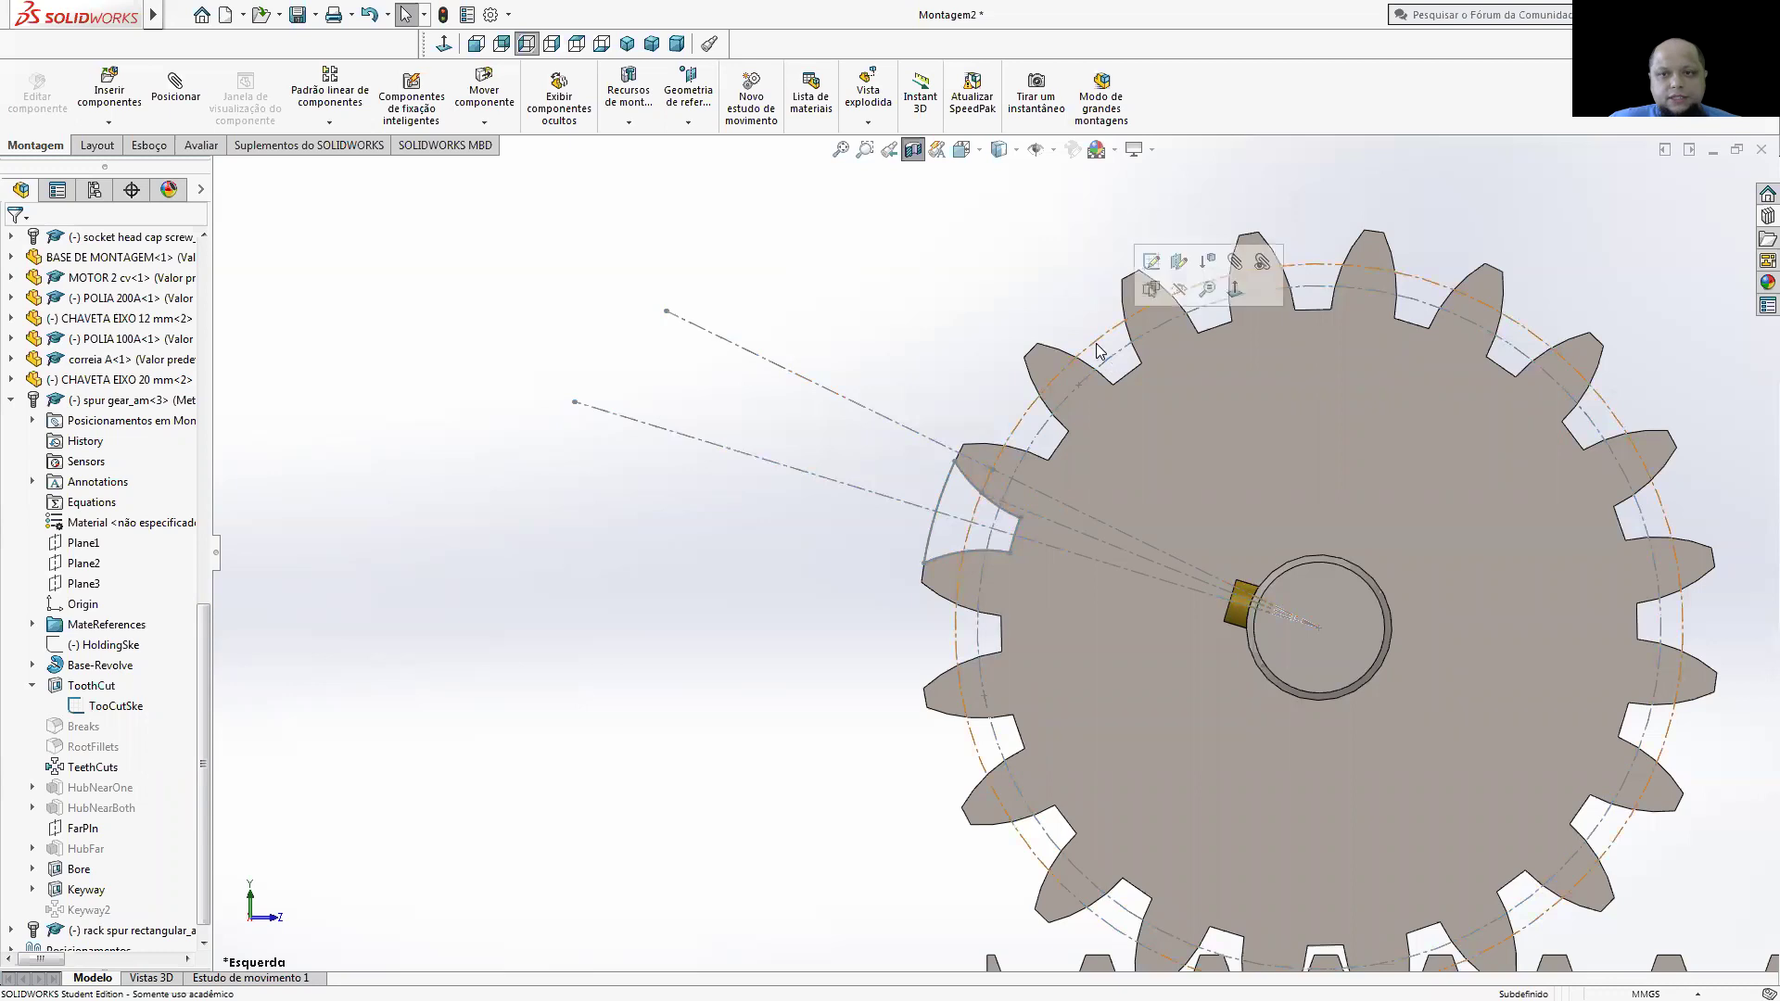
key(Escape)
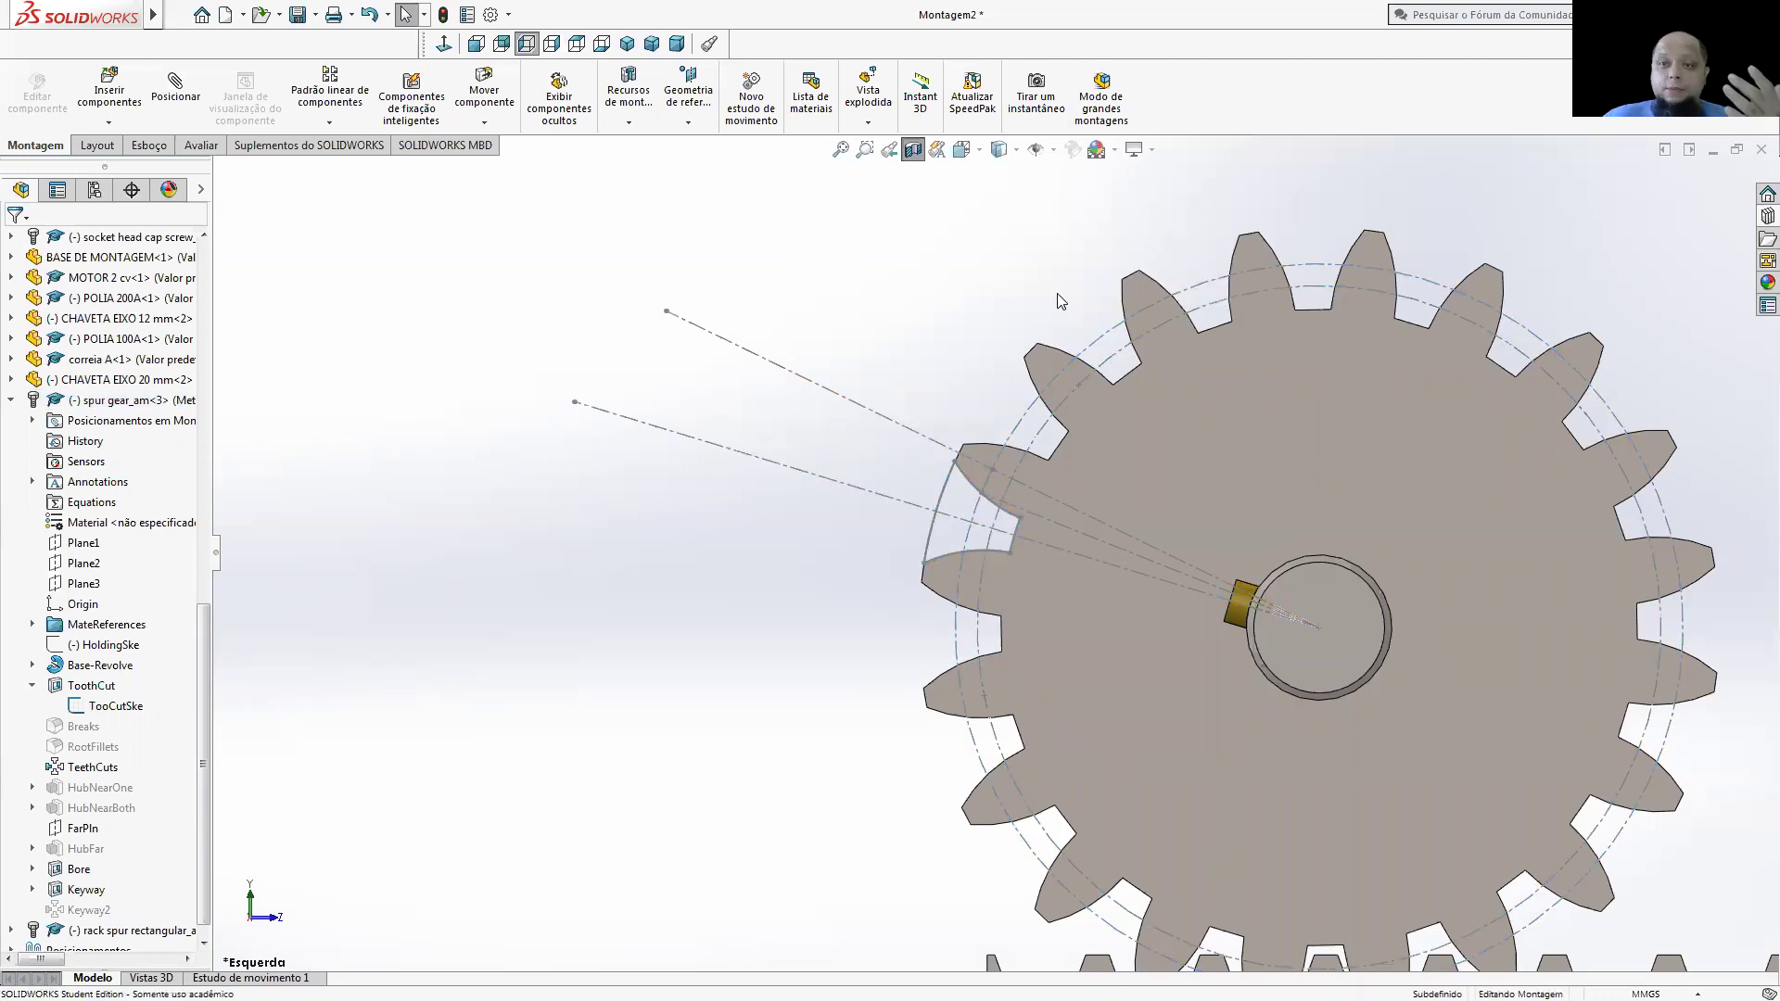
drag(1198, 482, 1483, 416)
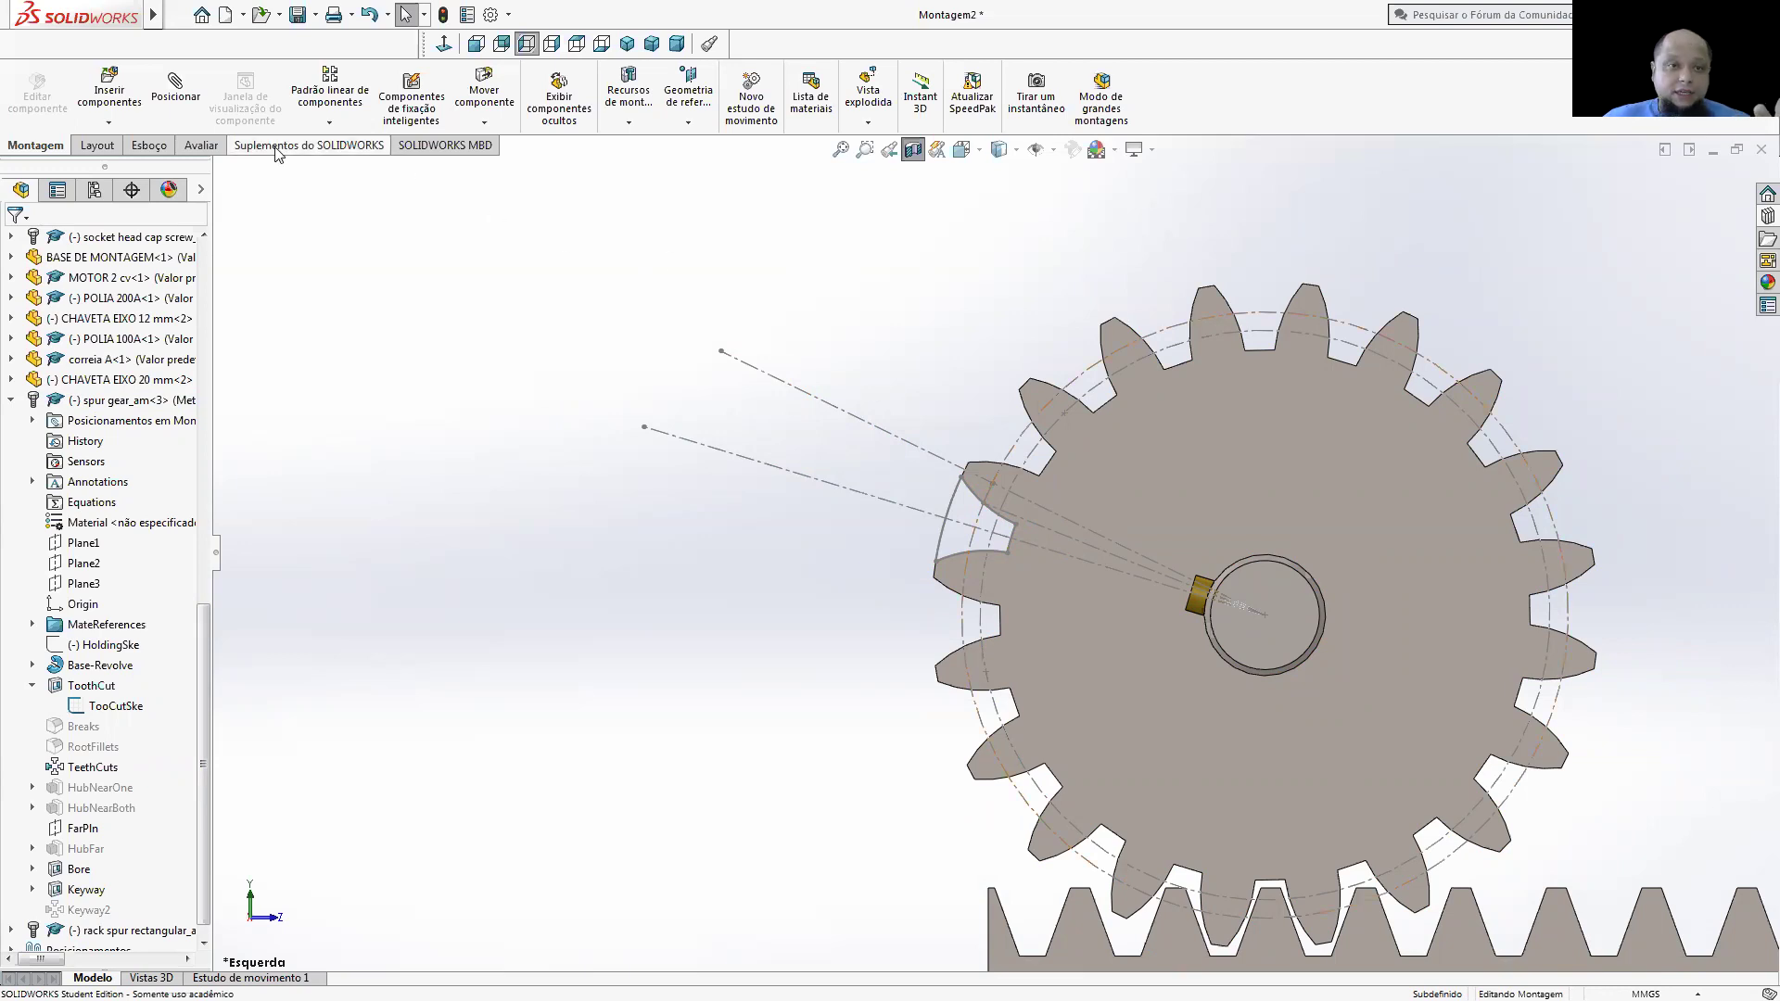
- Use Avaliar > Medida on the gear's dashed pitch circle, reading Diâmetro 100mm
click(201, 146)
click(285, 88)
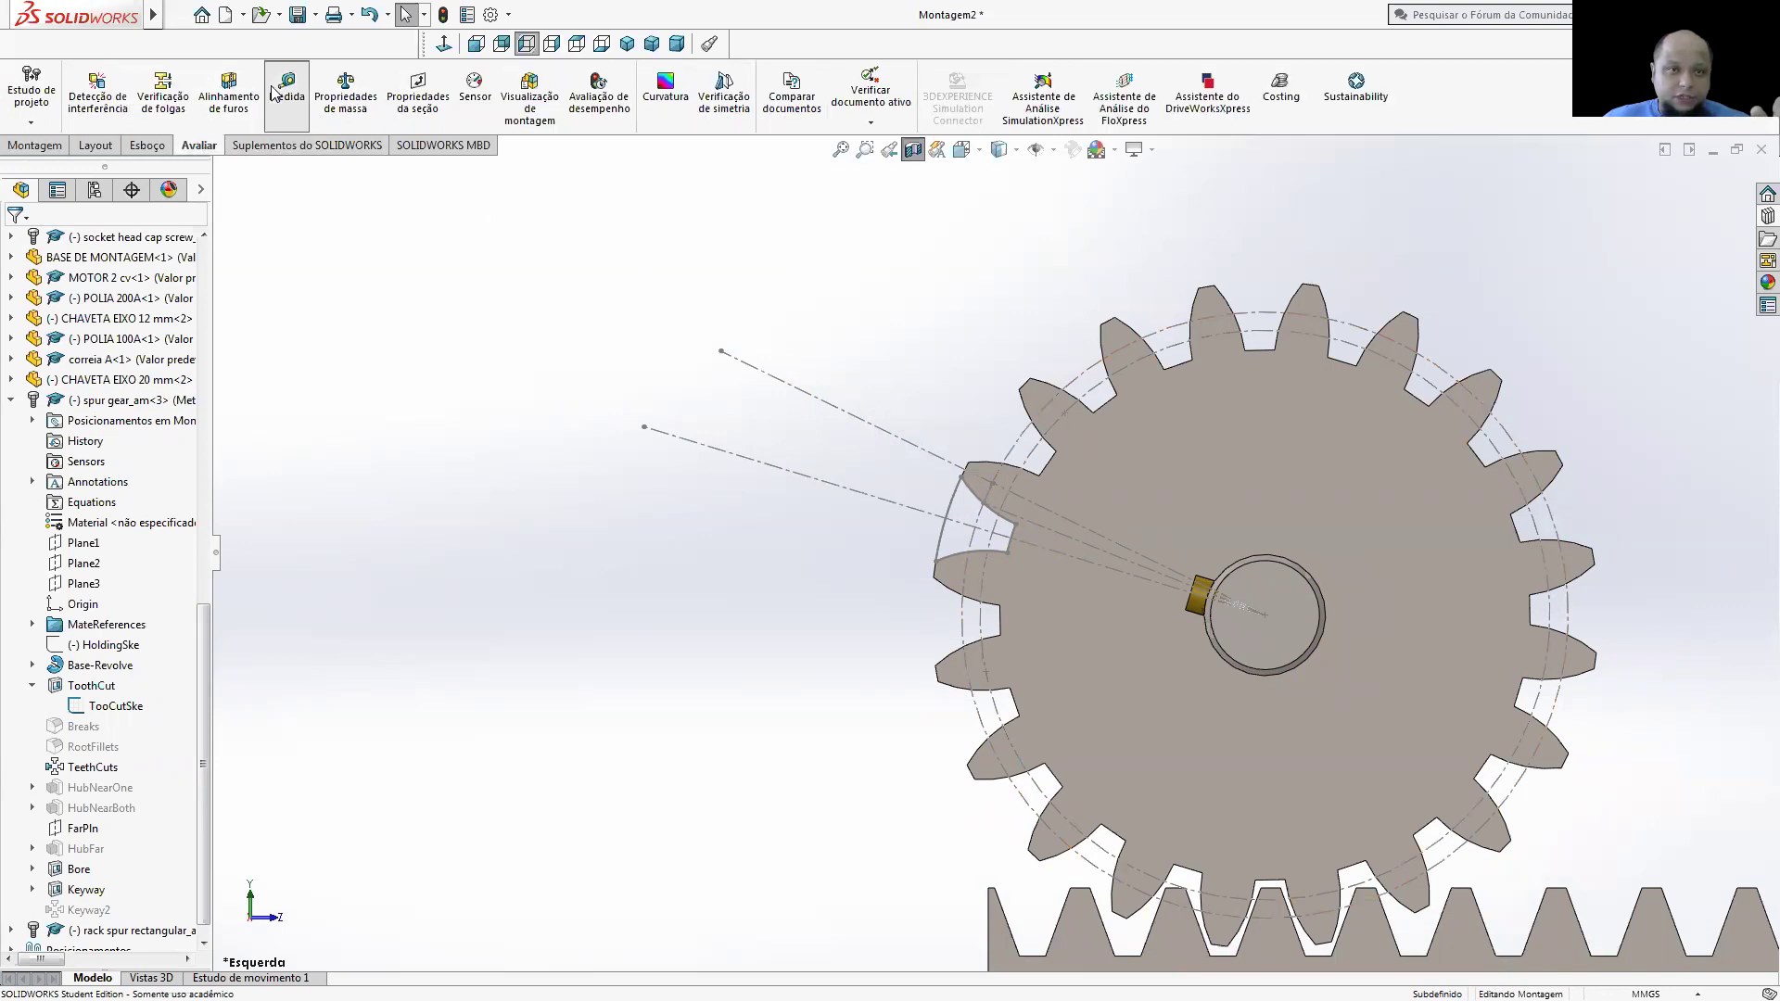
click(1093, 375)
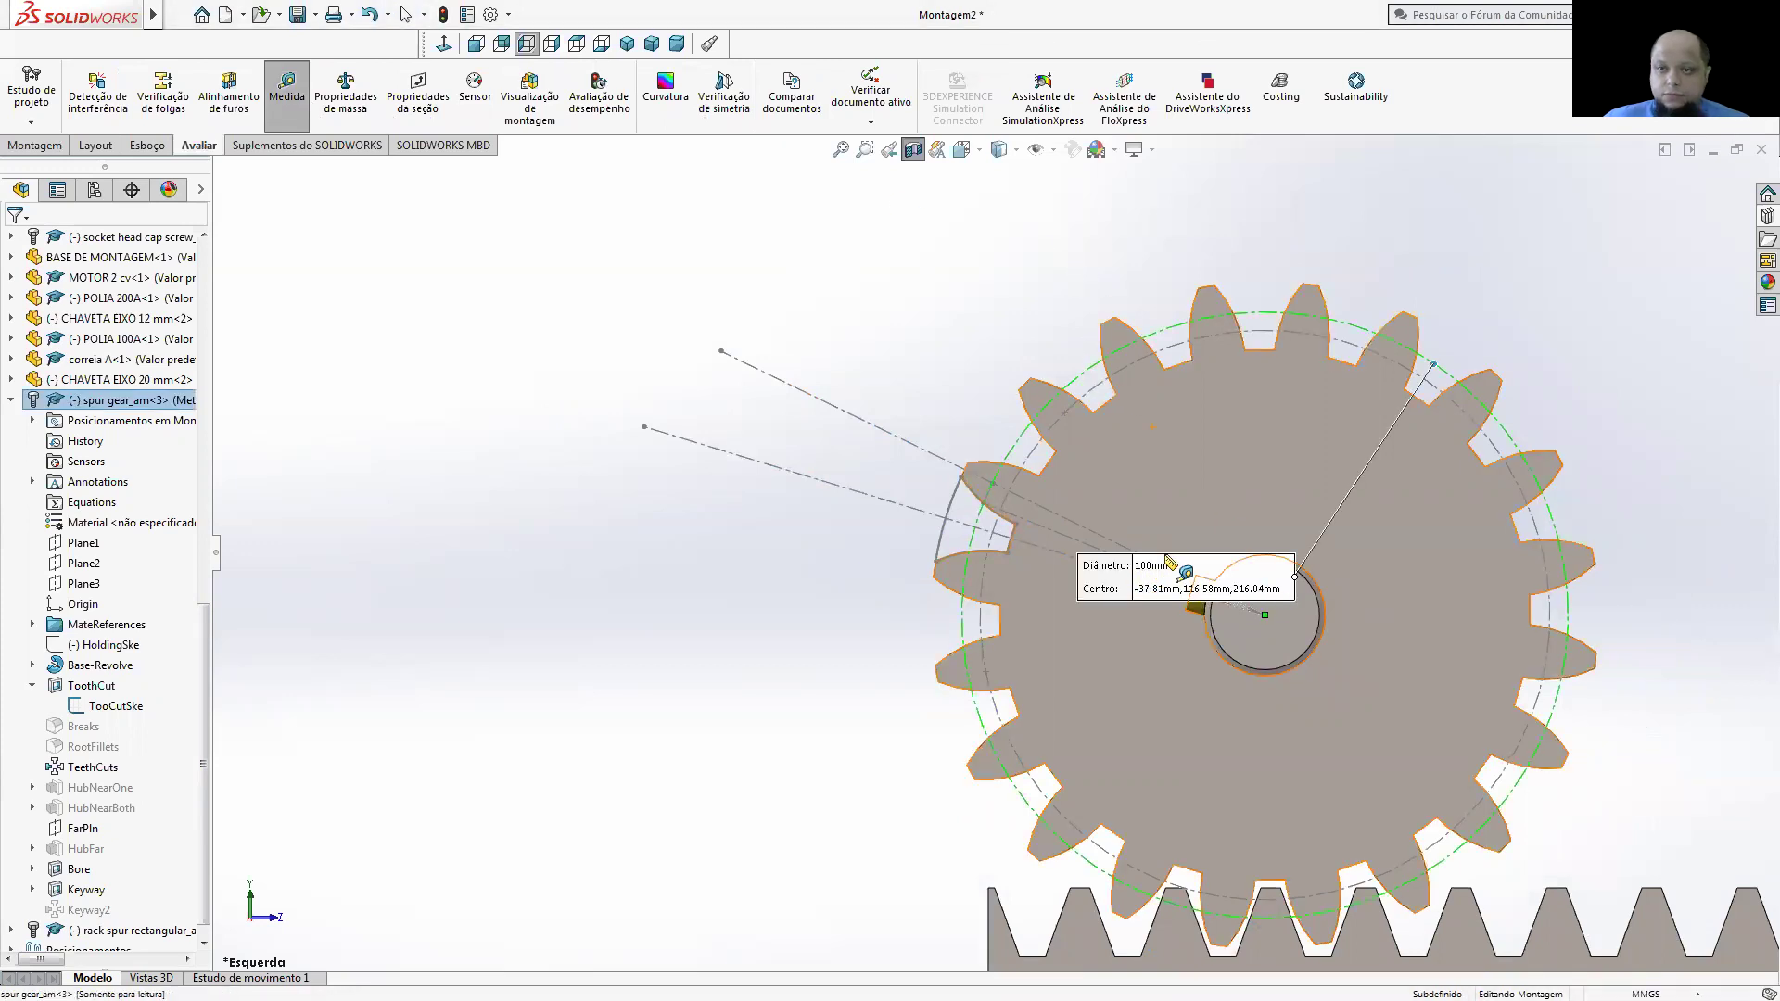
key(Escape)
scroll(1496, 477, up, 2)
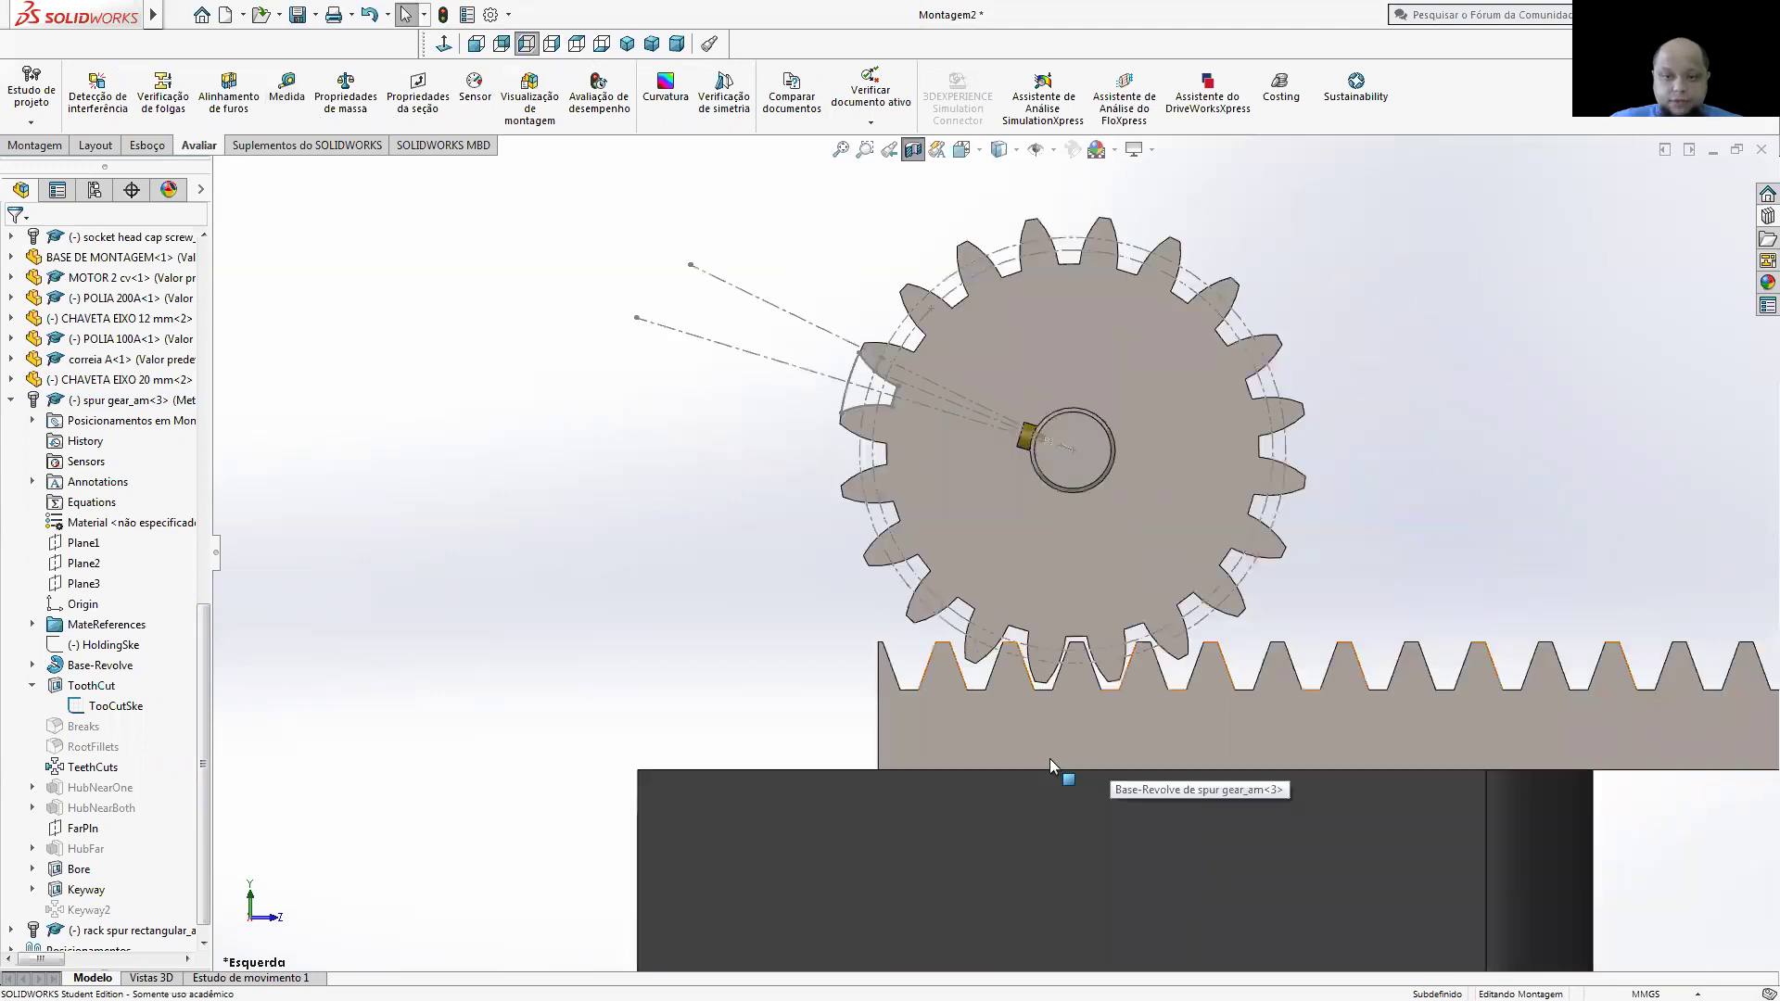
- Collapse the gear's features and expand the rack's feature list in the tree
click(1049, 758)
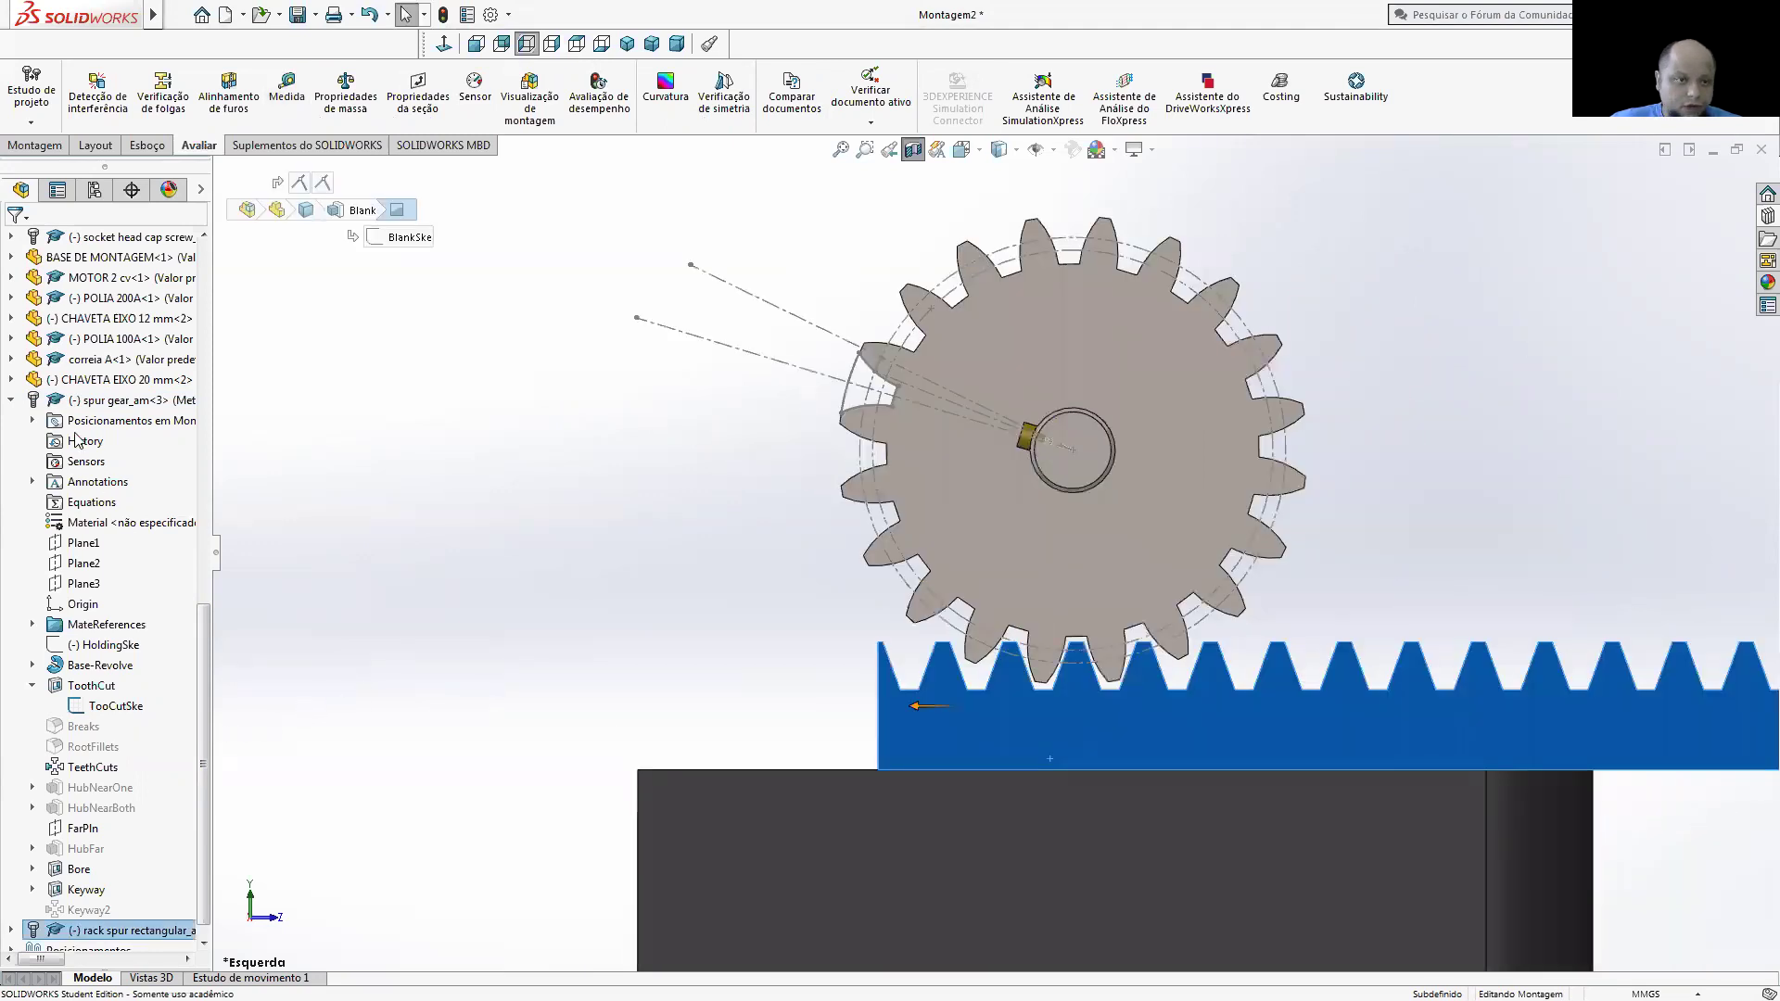
click(13, 401)
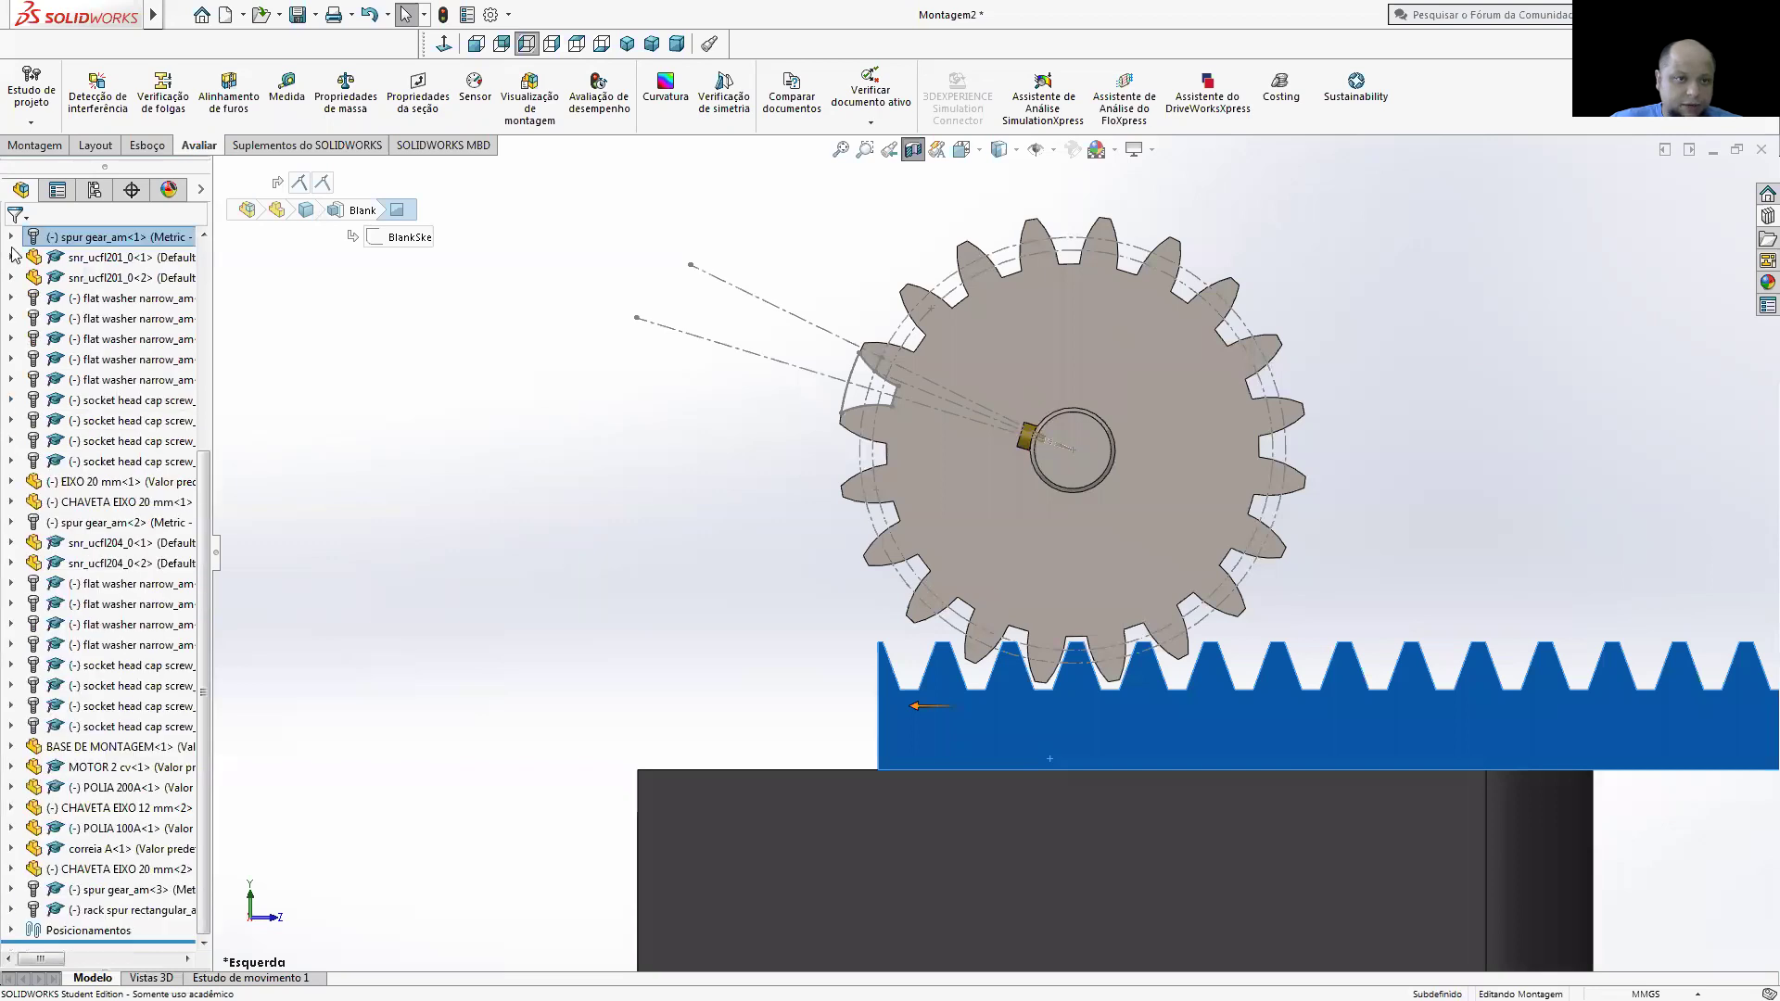
click(1000, 718)
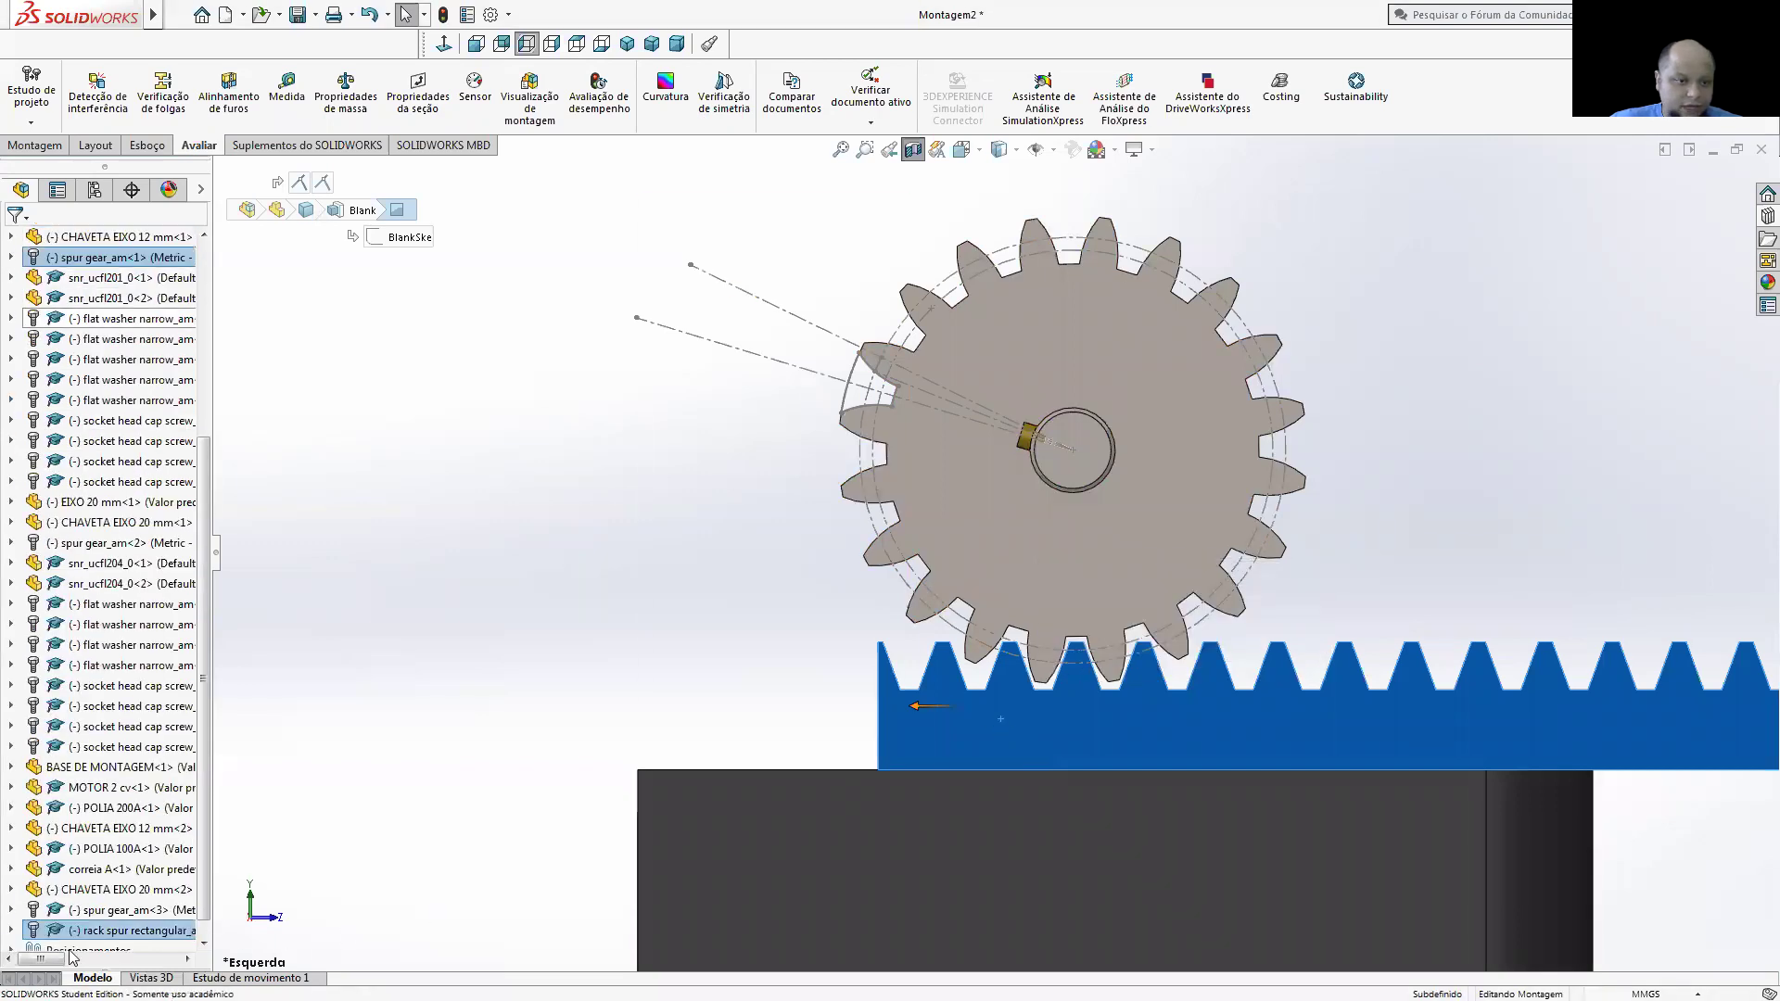
click(12, 931)
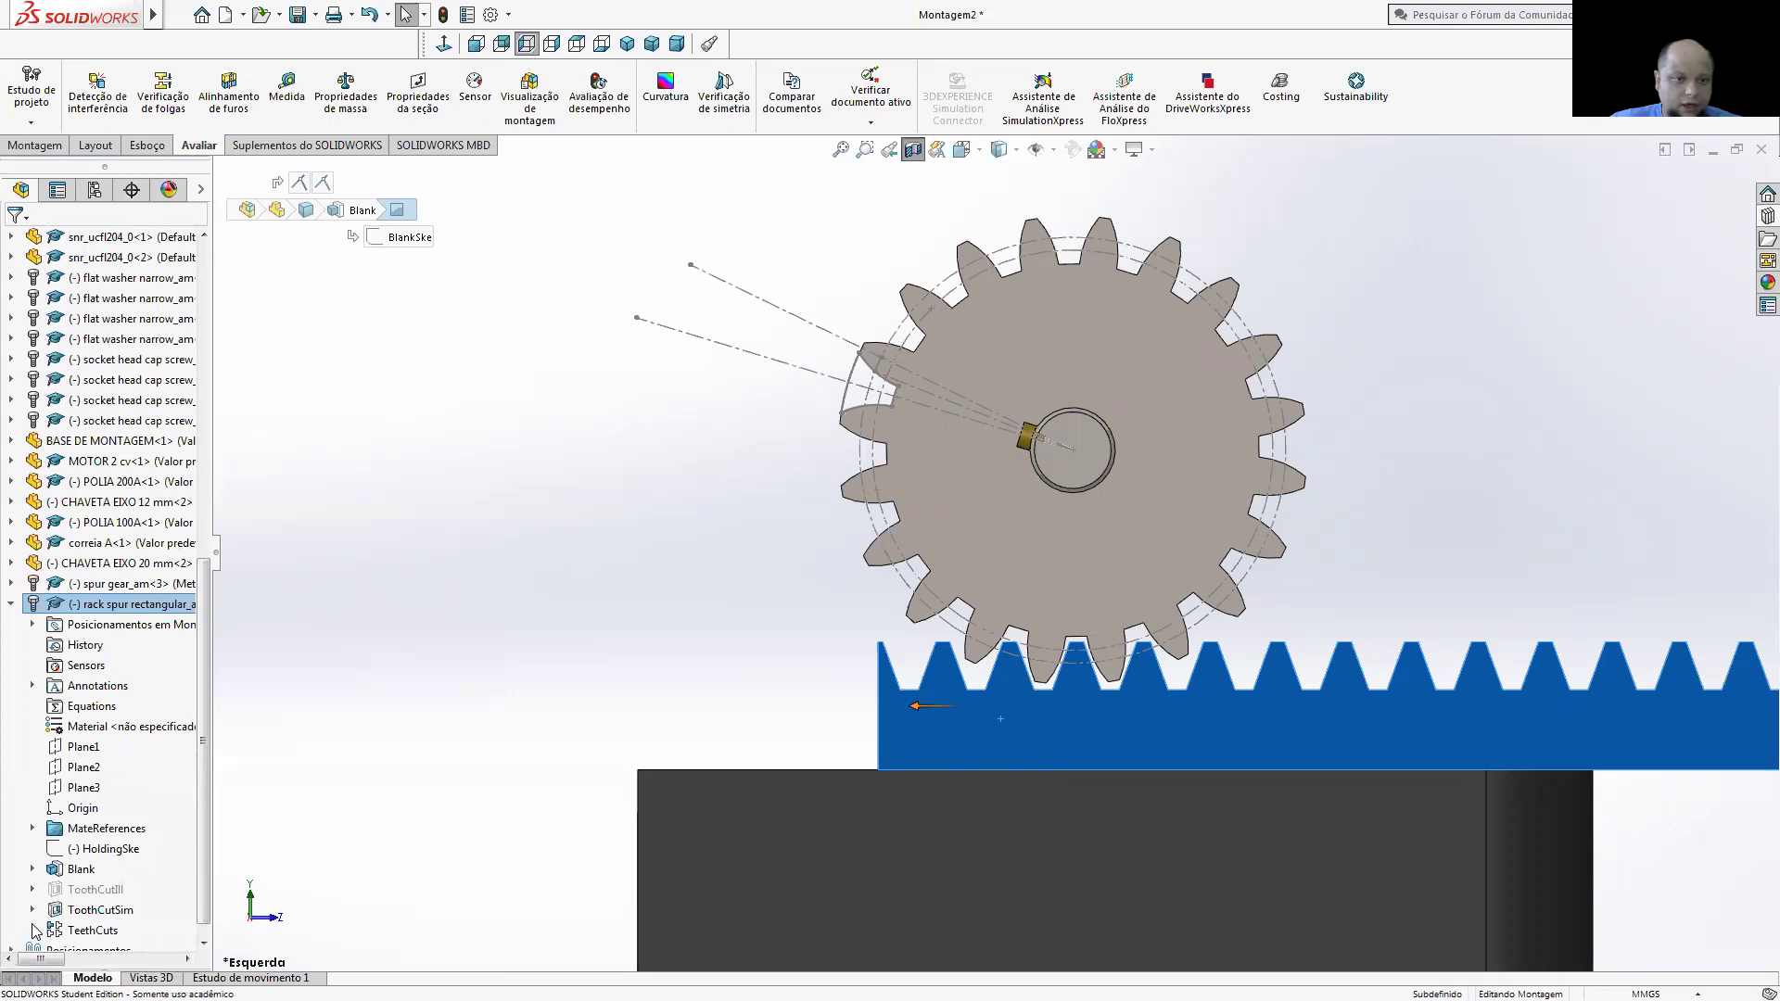
click(110, 889)
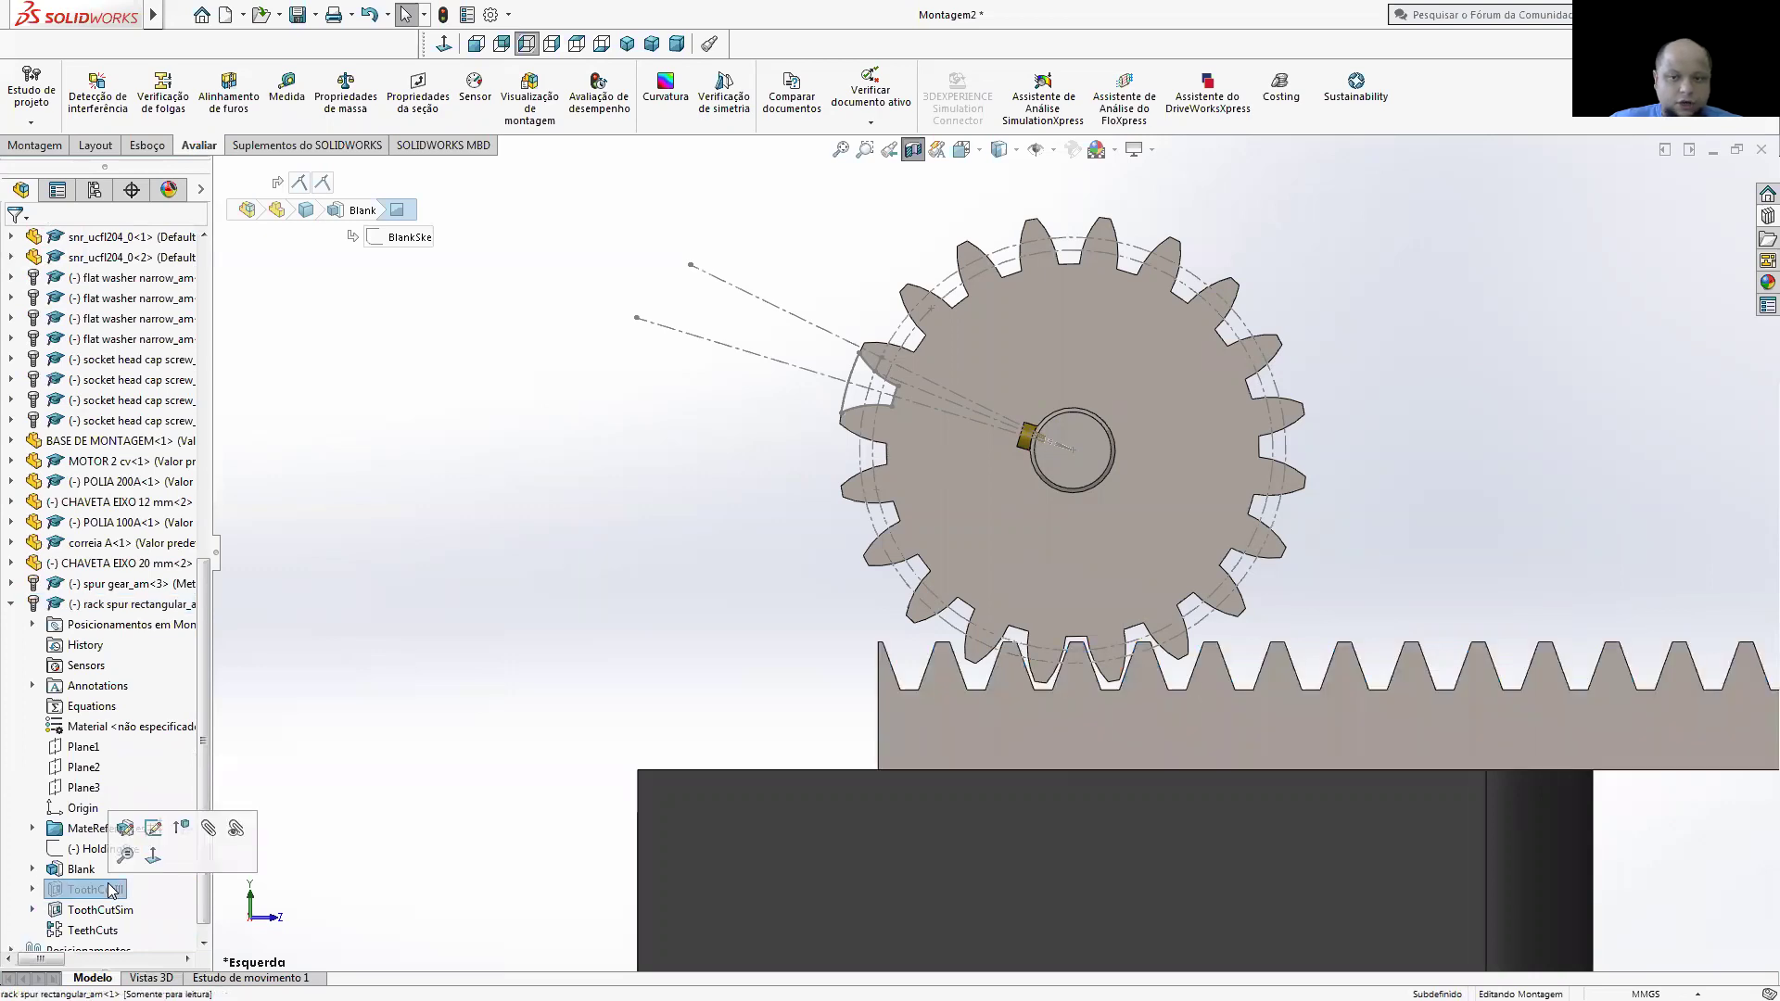
scroll(942, 528, up, 2)
scroll(1019, 556, up, 3)
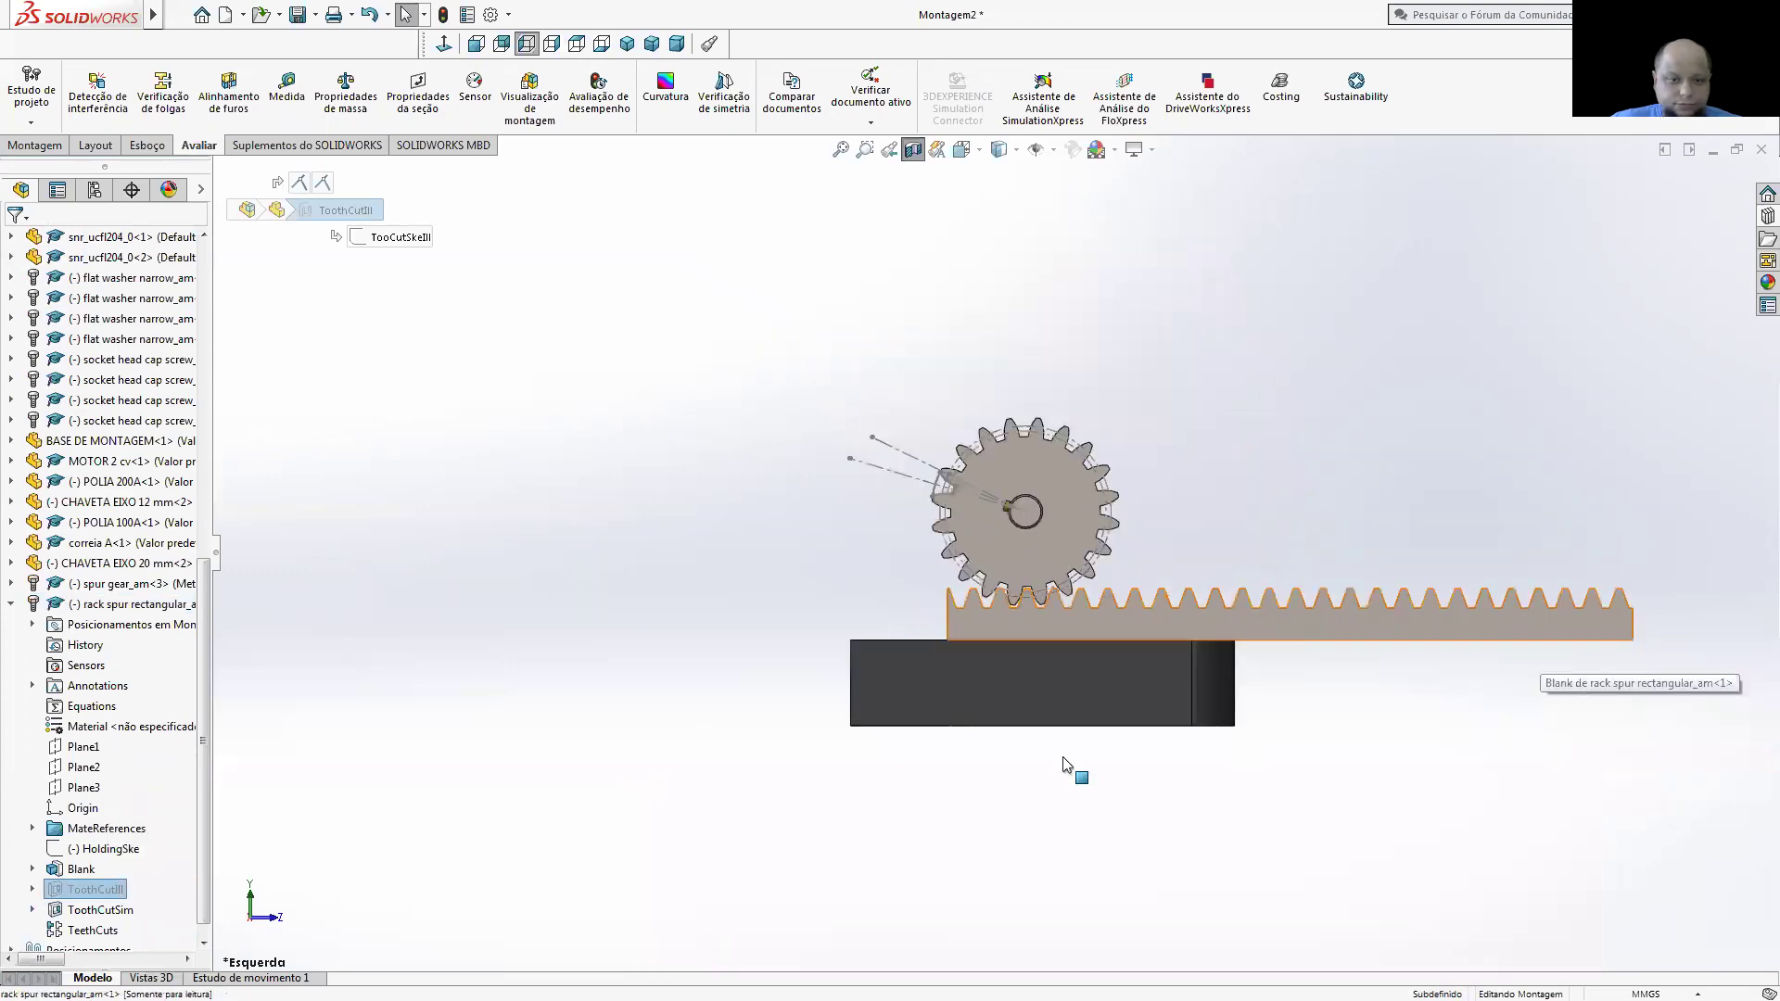
click(54, 911)
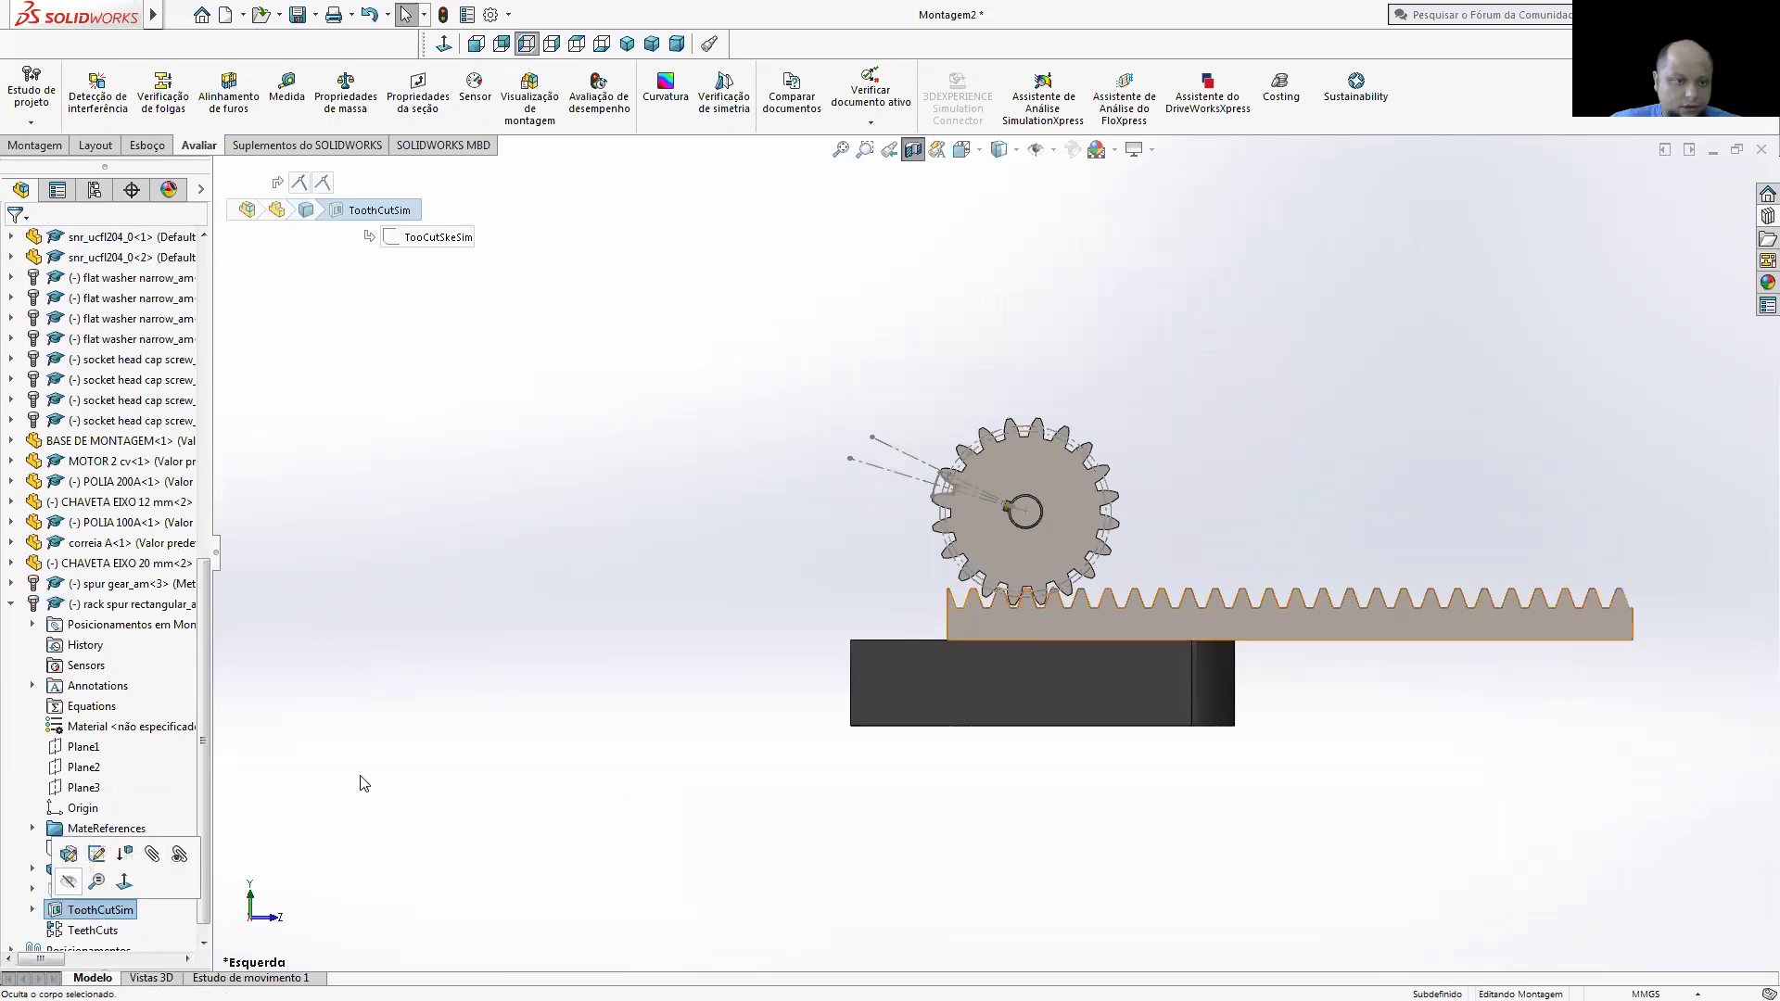
click(362, 783)
- Expand ToothCutIII and show its TooCutSkeIII sketch at the rack's end
click(90, 892)
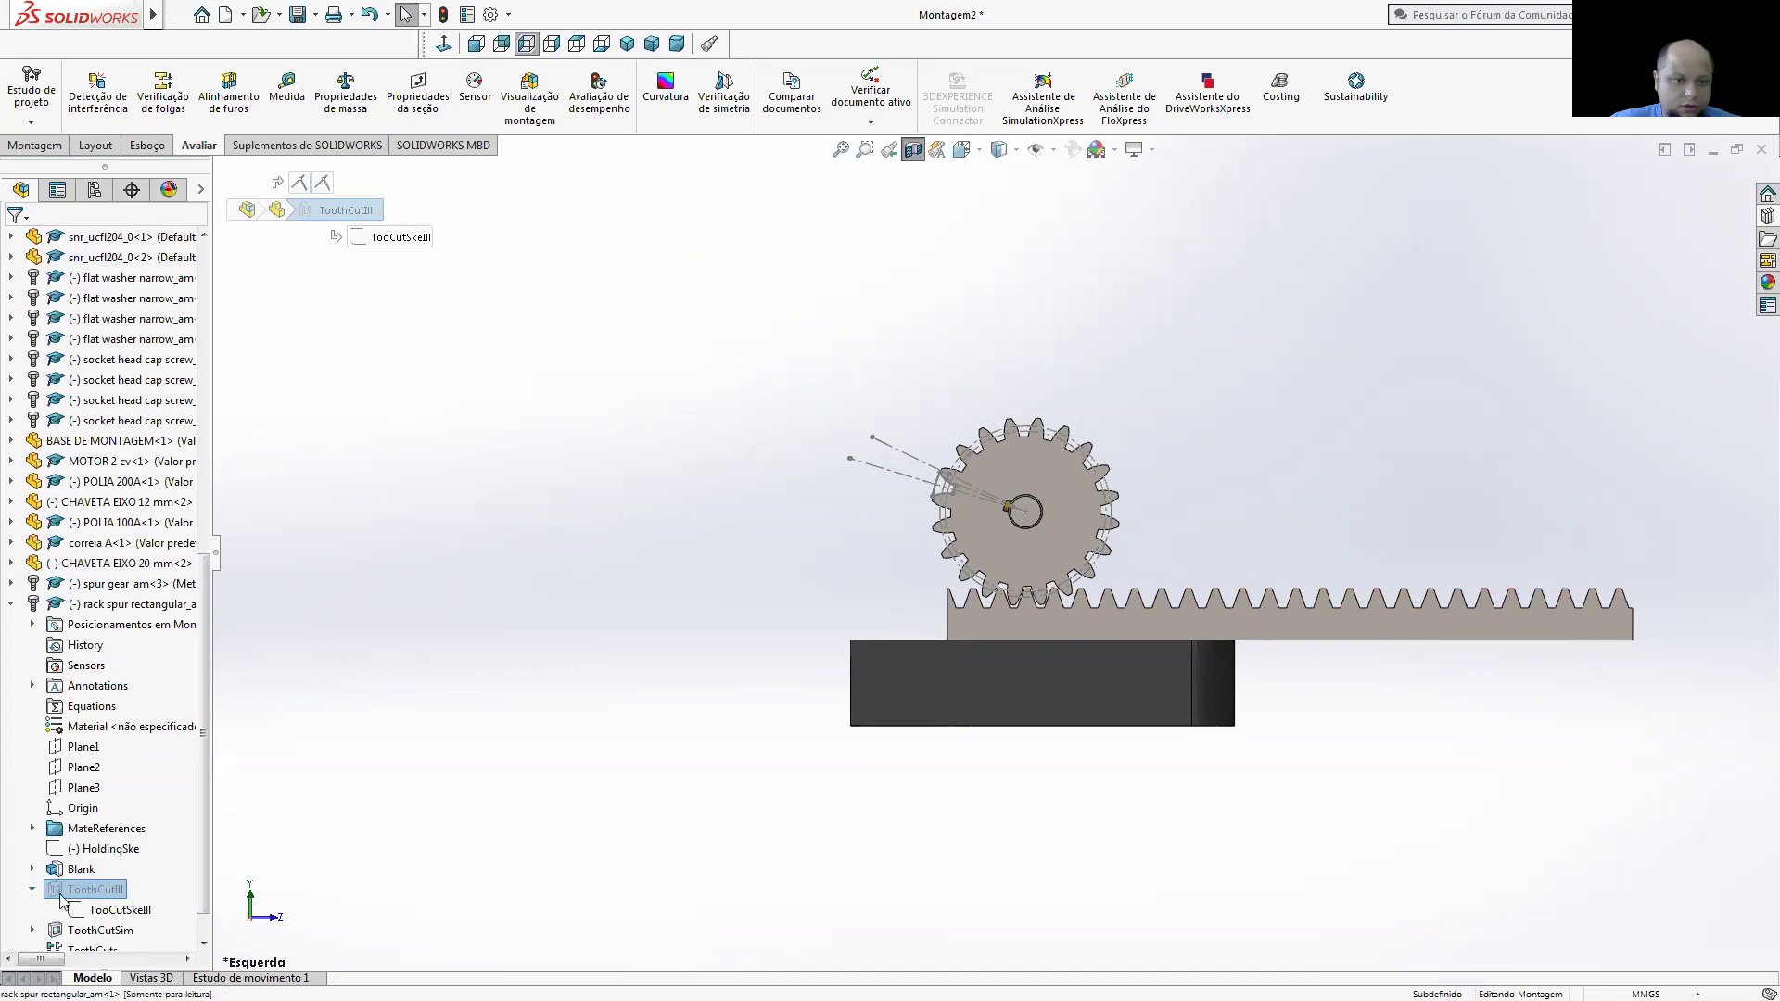
click(102, 911)
scroll(1666, 609, down, 3)
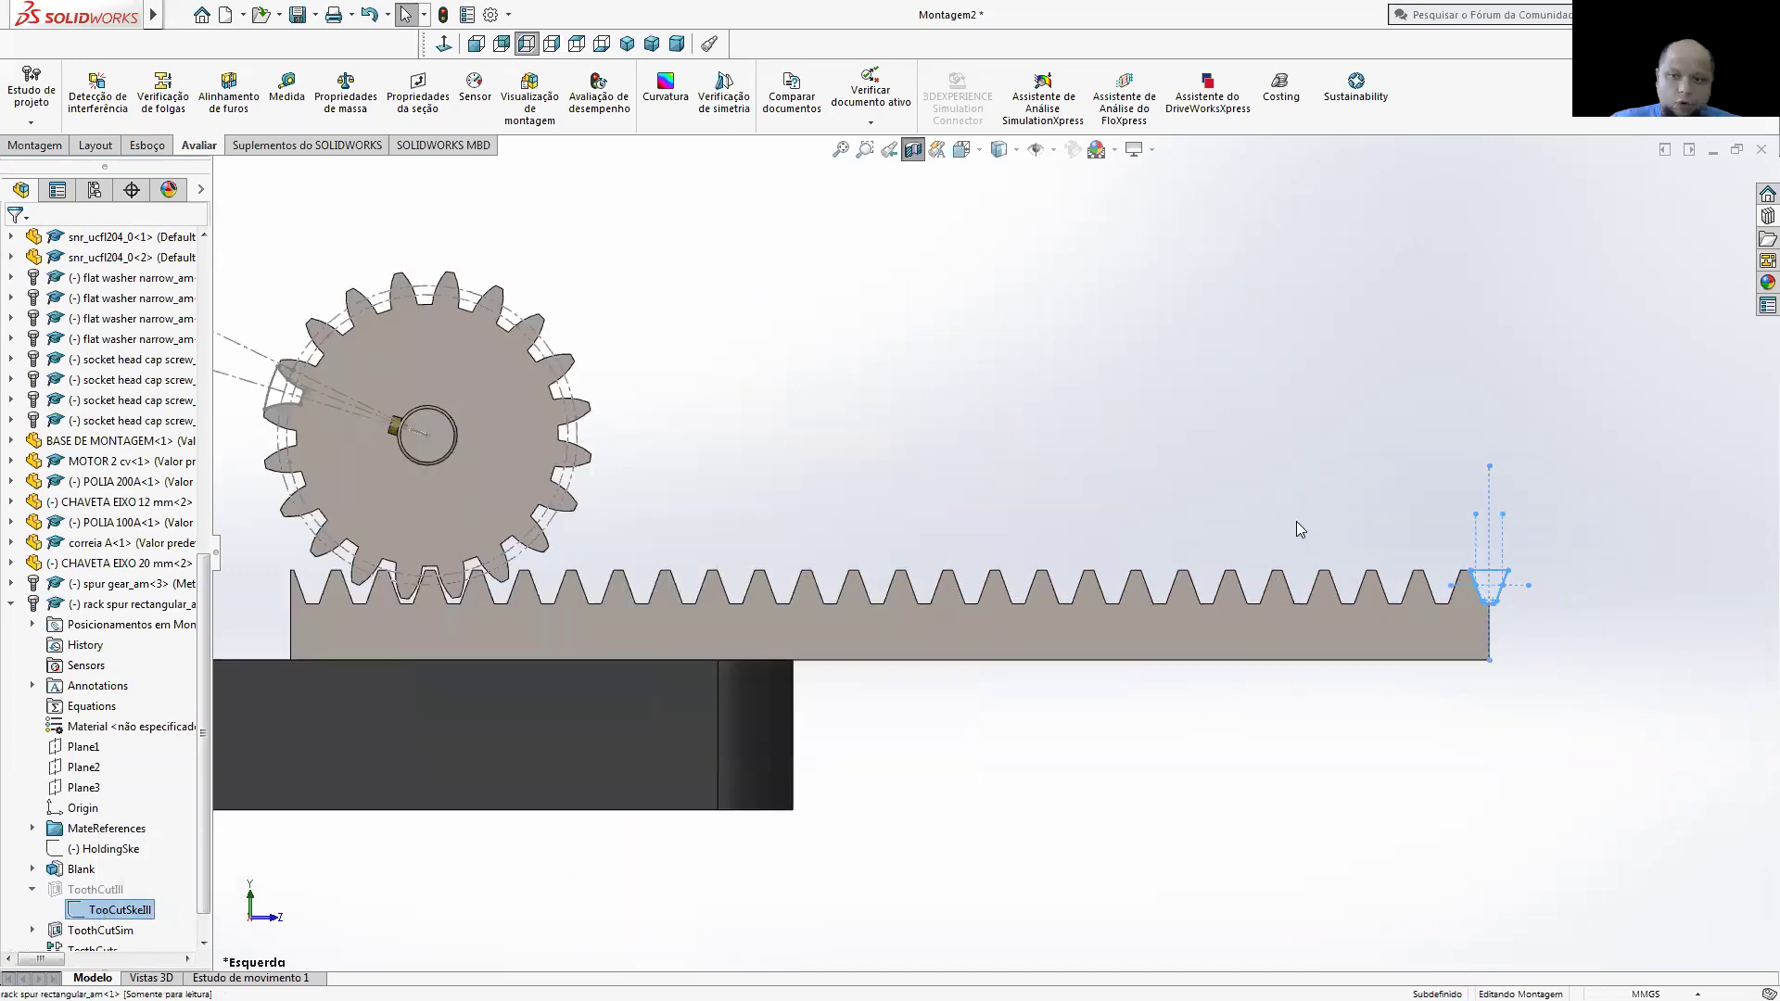
scroll(1298, 521, down, 5)
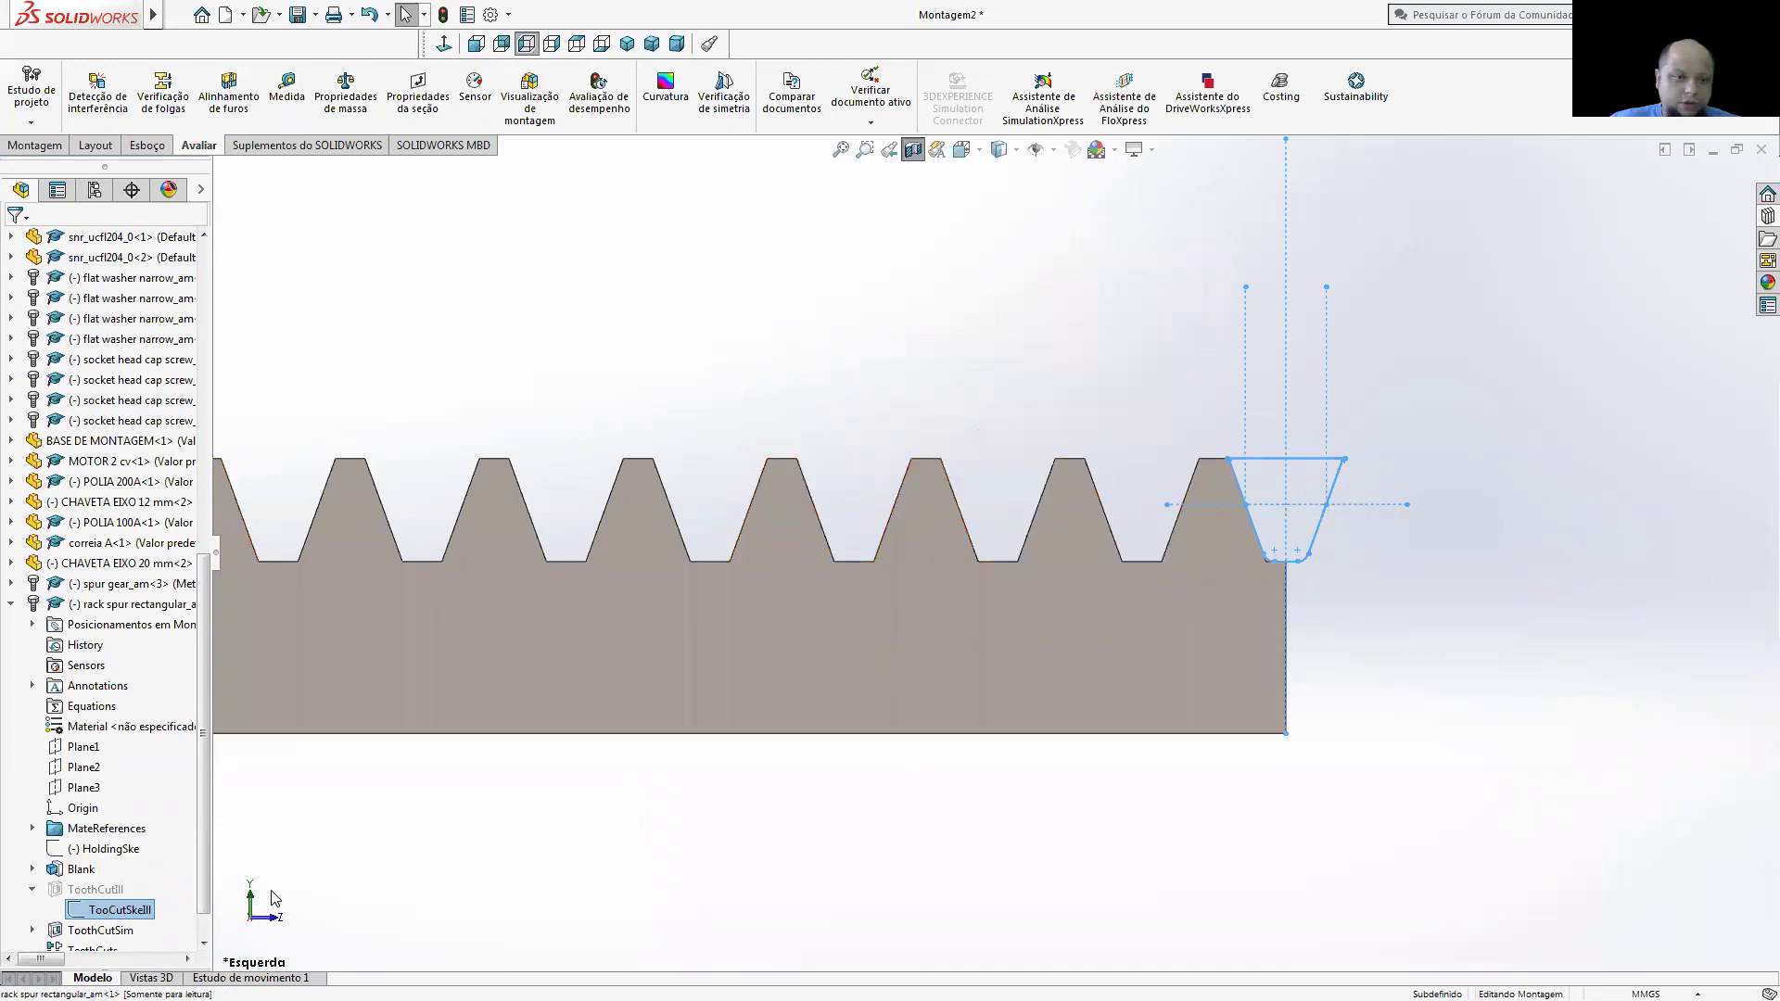
right_click(93, 913)
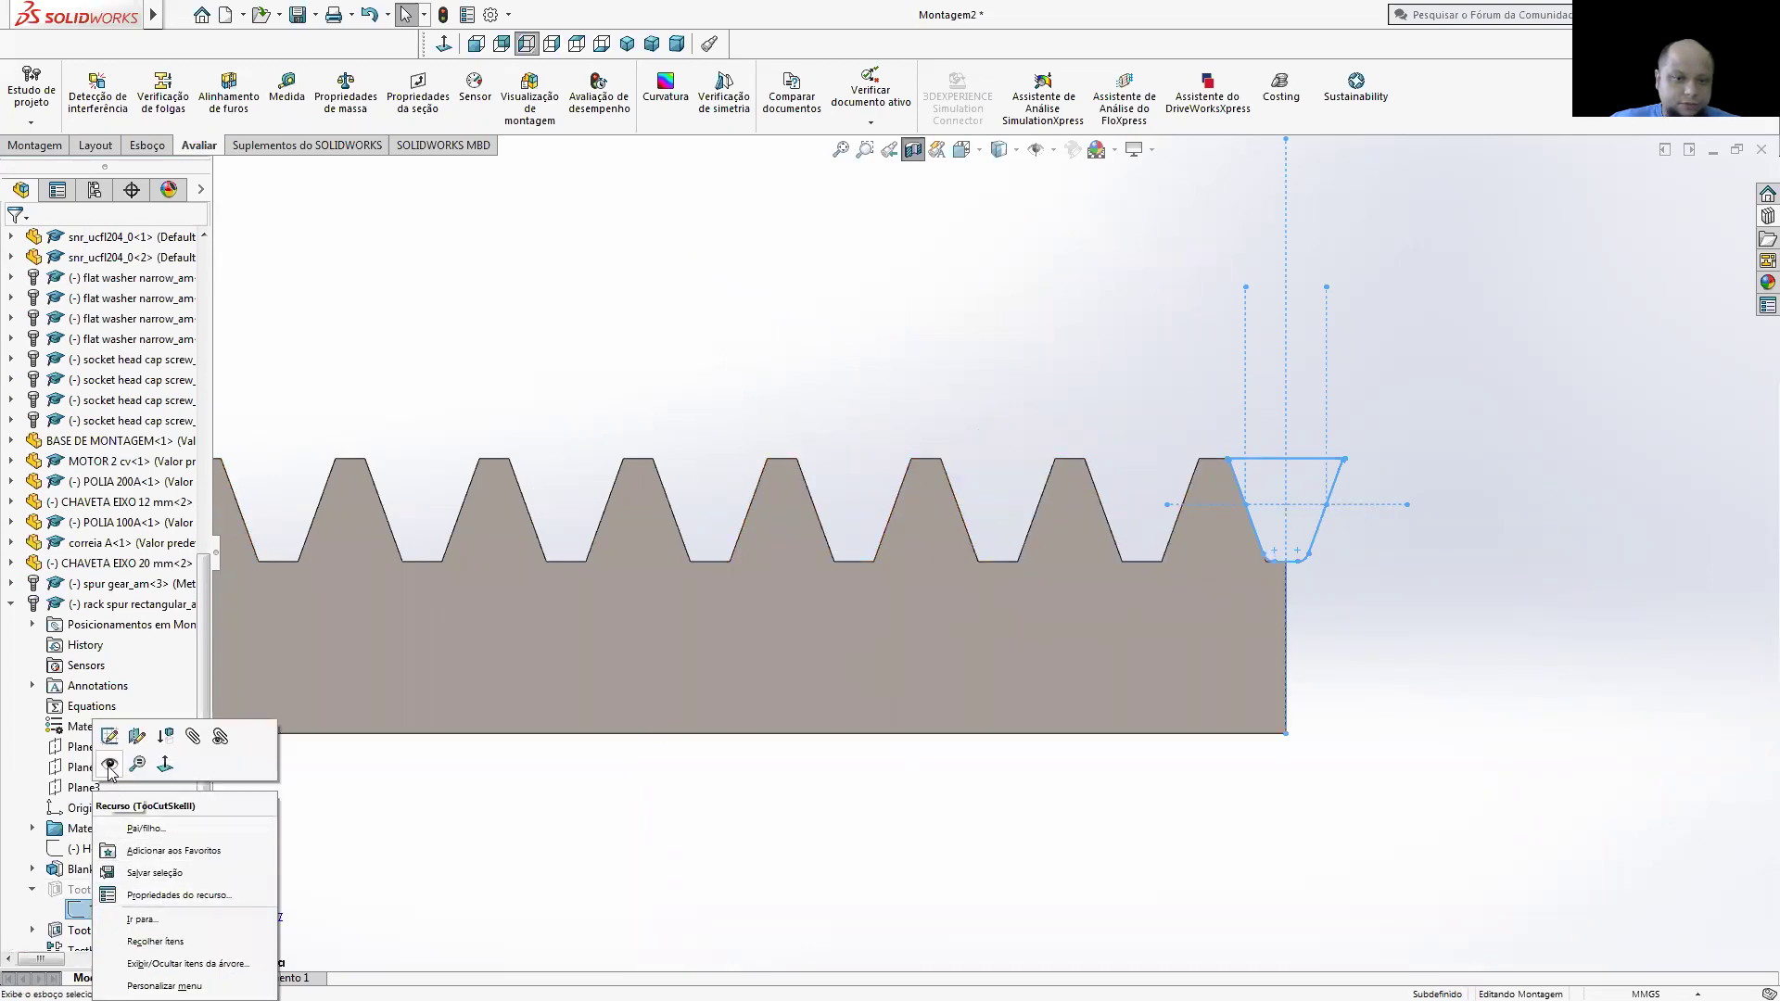
click(1415, 657)
scroll(1415, 657, up, 2)
scroll(1409, 632, up, 2)
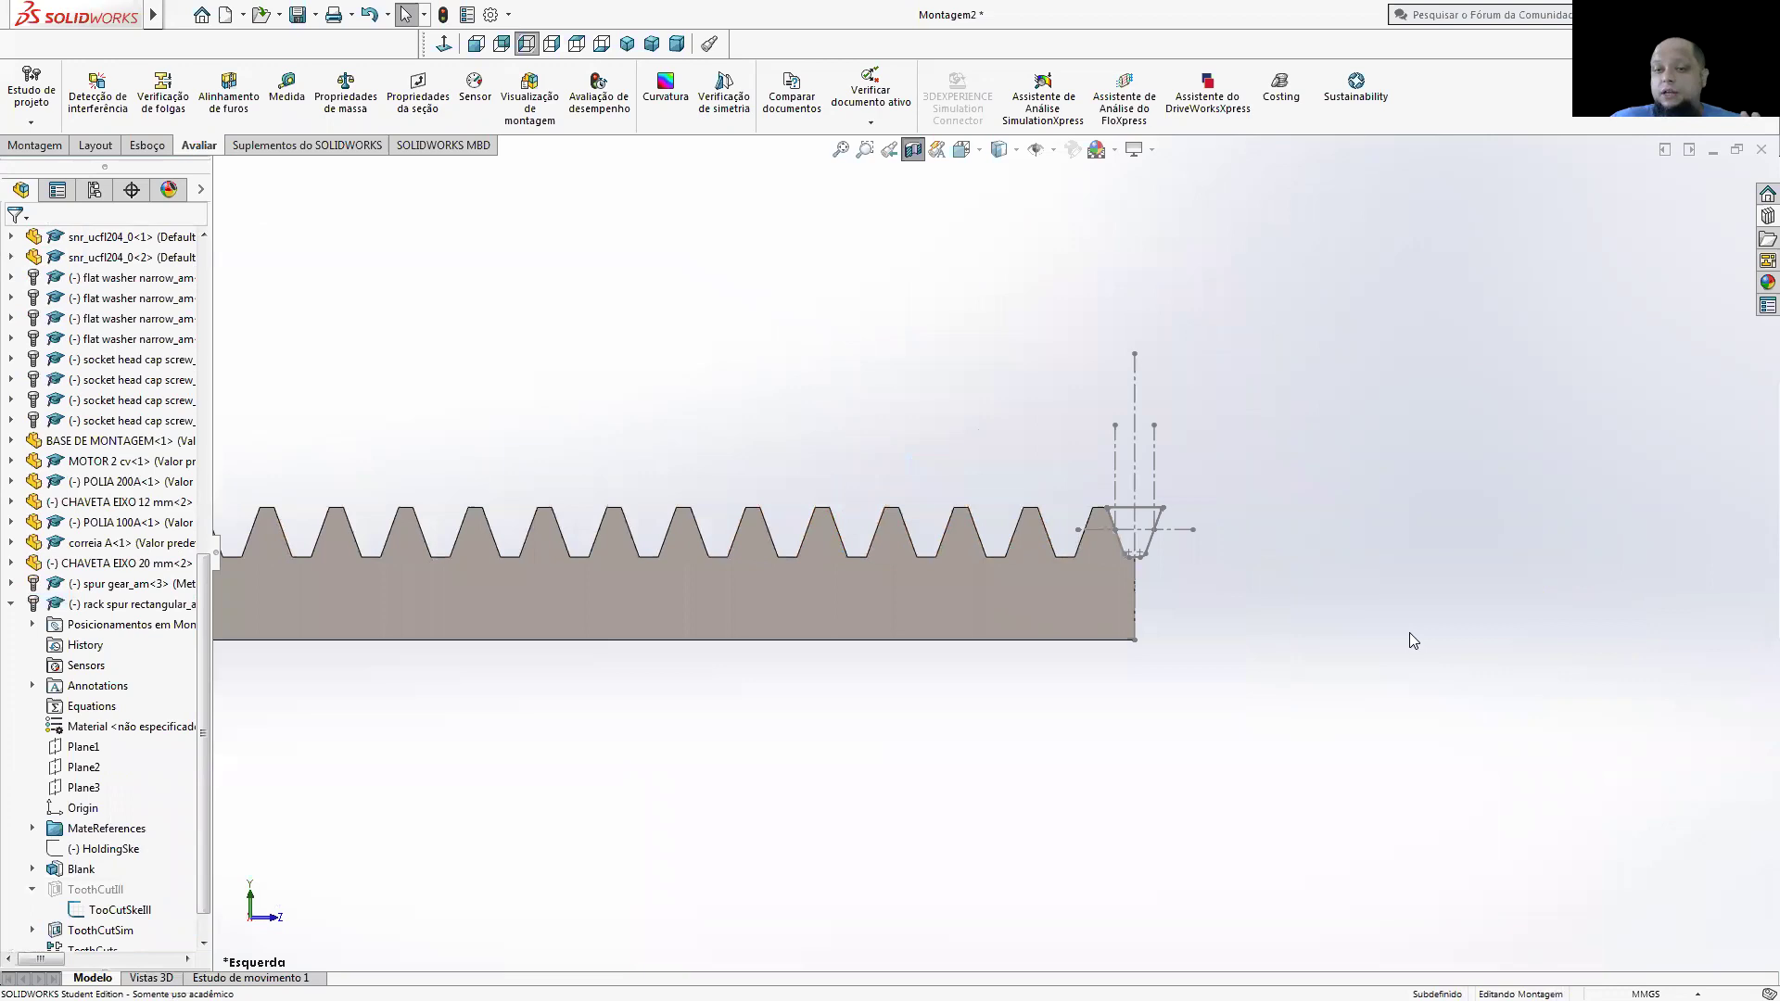
scroll(1409, 633, up, 3)
scroll(816, 443, up, 2)
scroll(716, 513, down, 2)
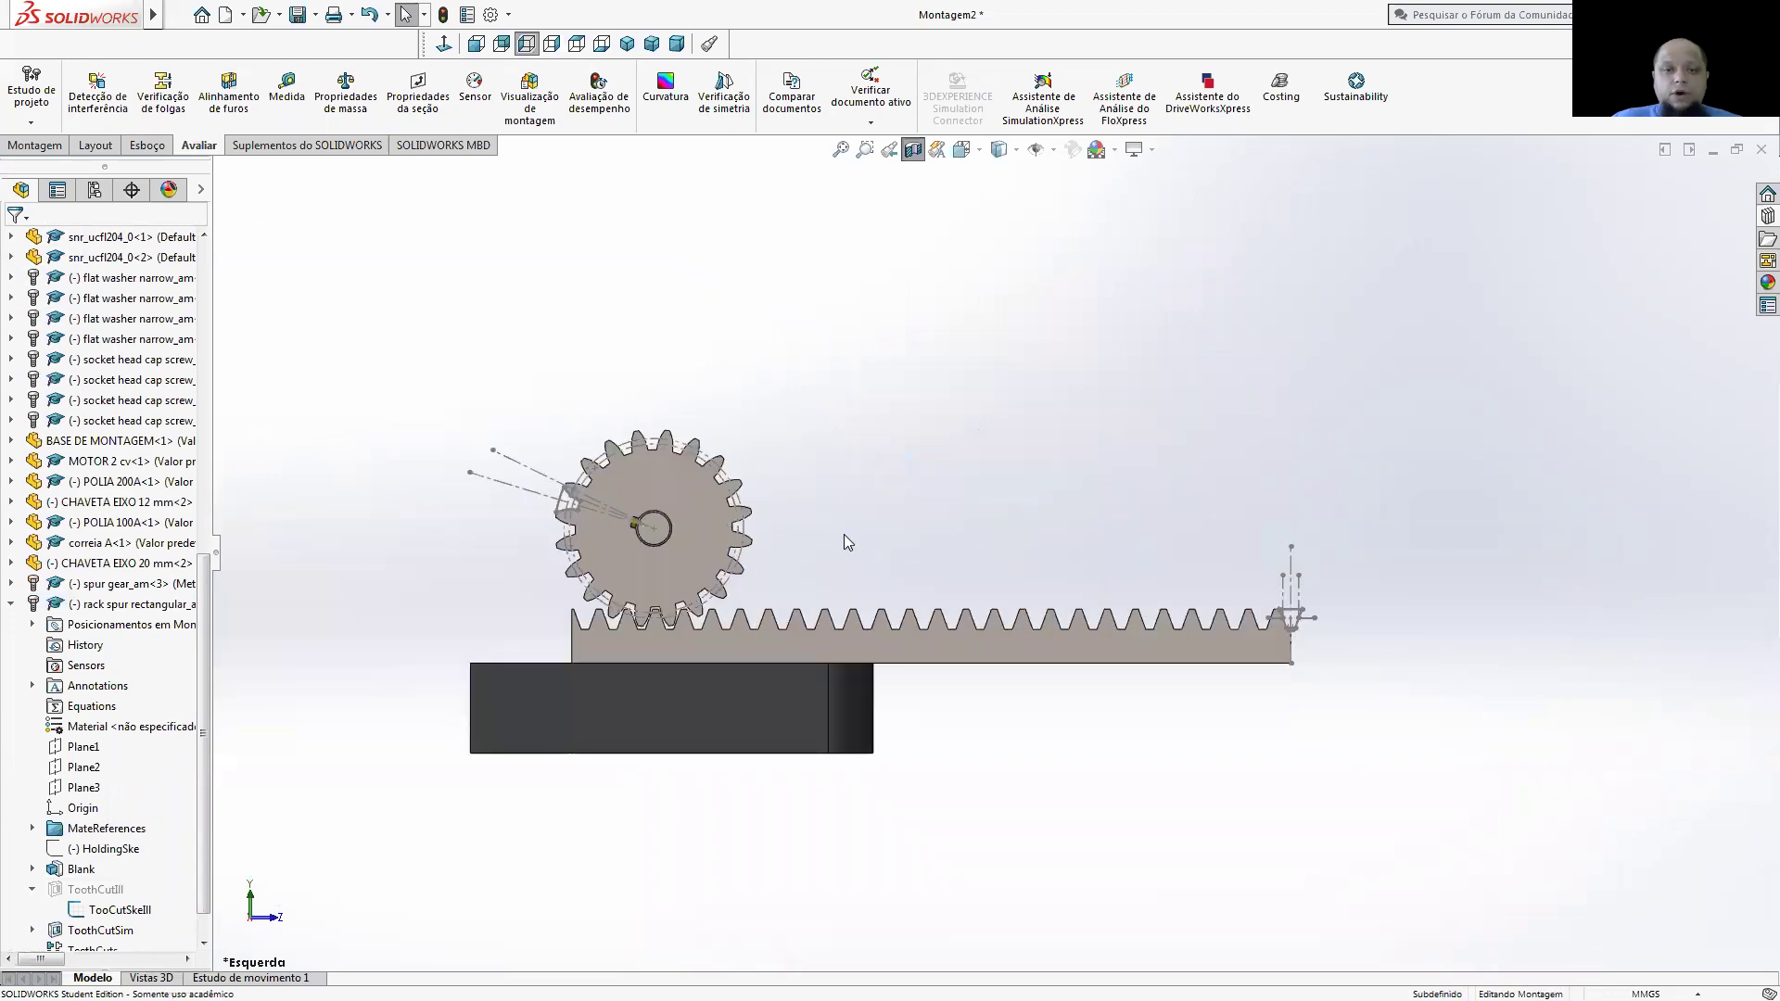
scroll(975, 508, down, 1)
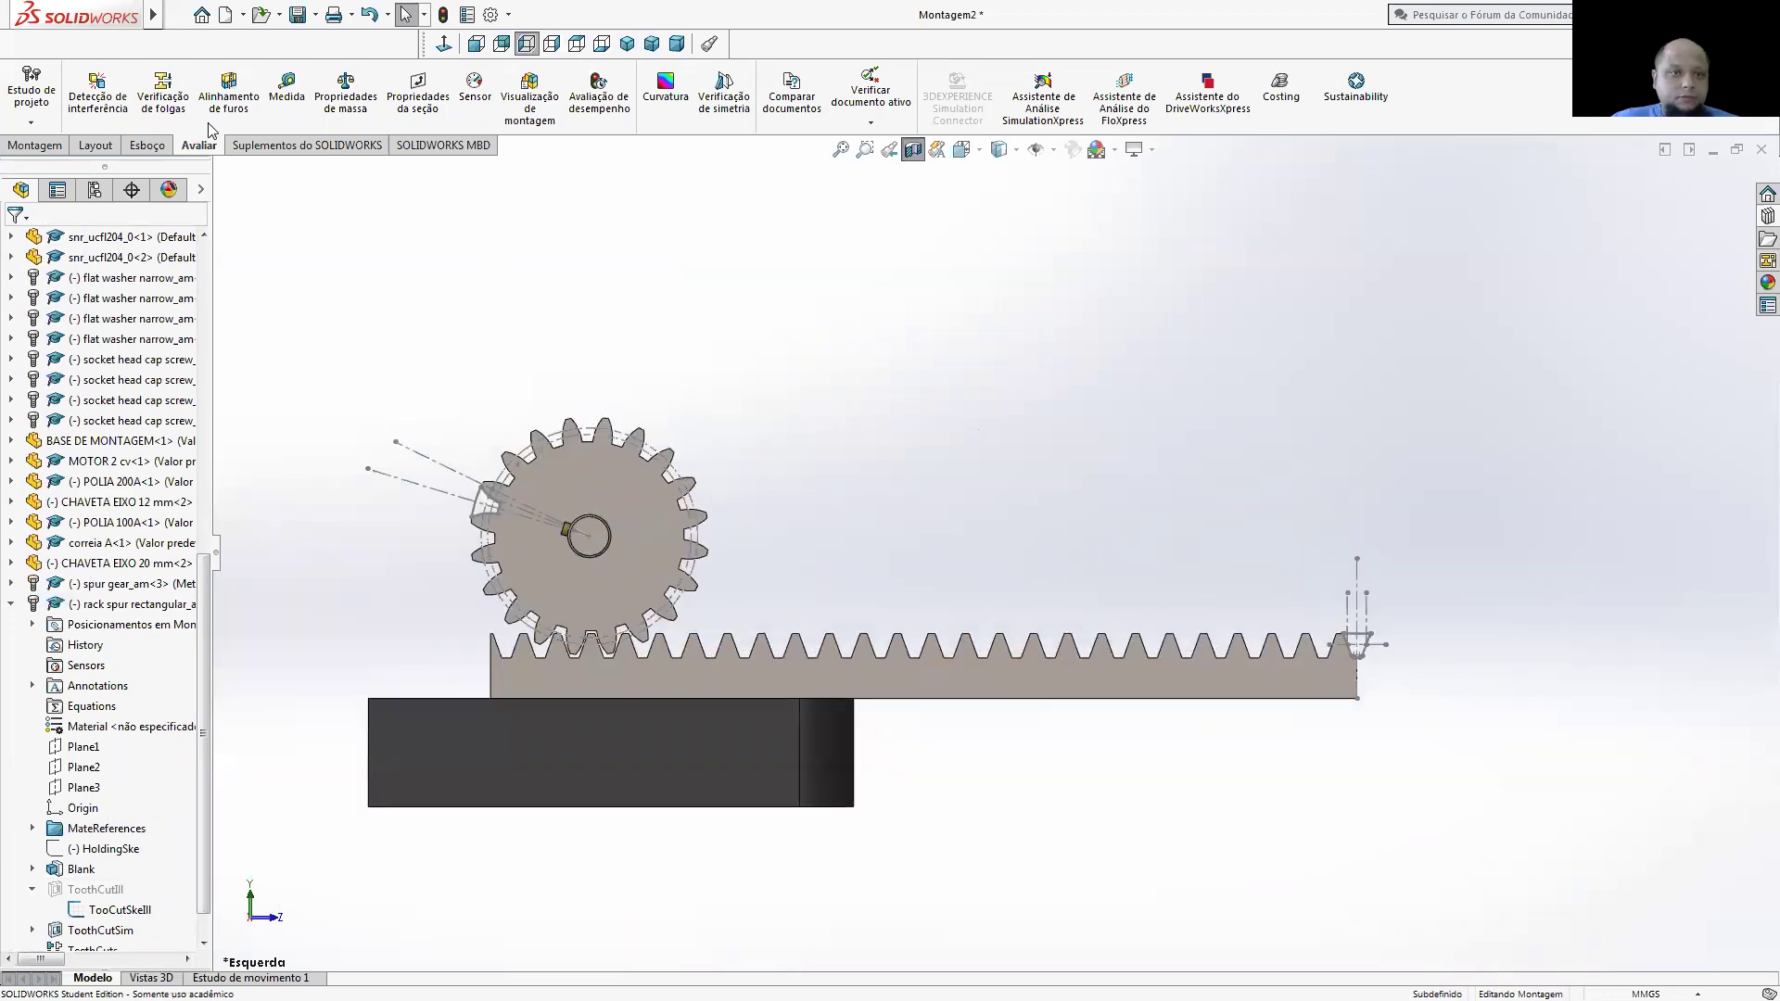
- Add a Rack Pinion mate linking the rack's sketch line to the gear's pitch arc at 100 mm
click(35, 145)
click(159, 97)
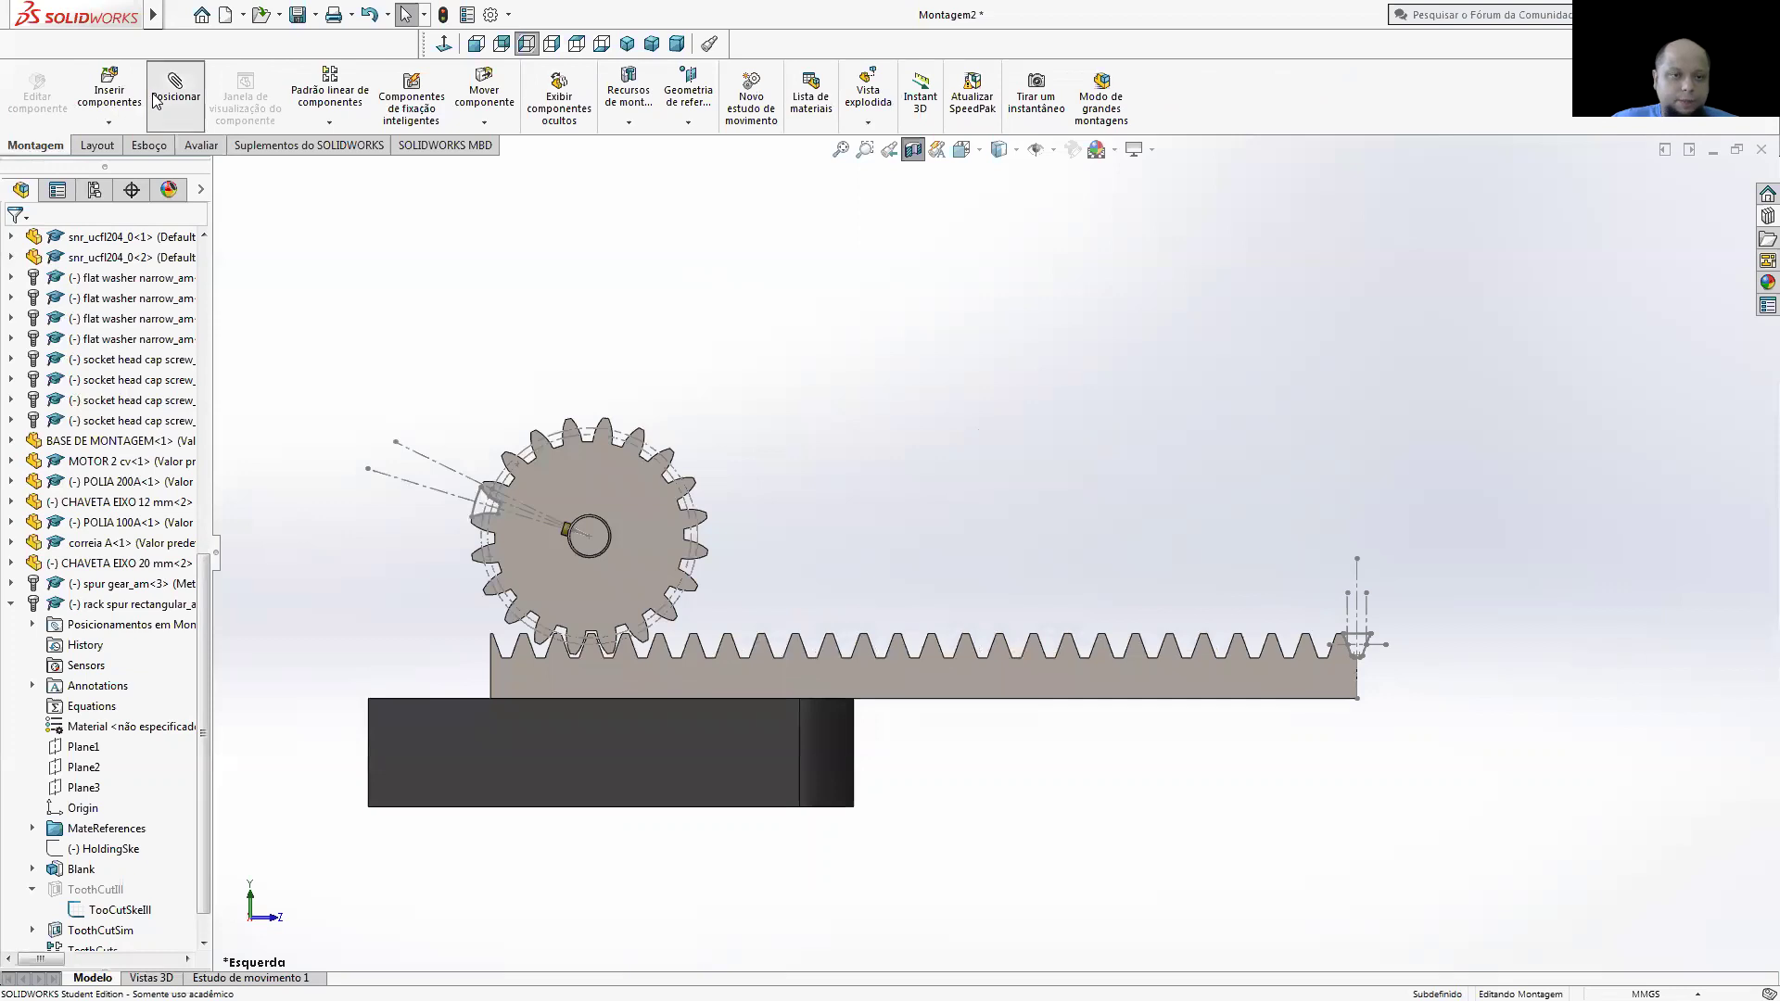
click(182, 398)
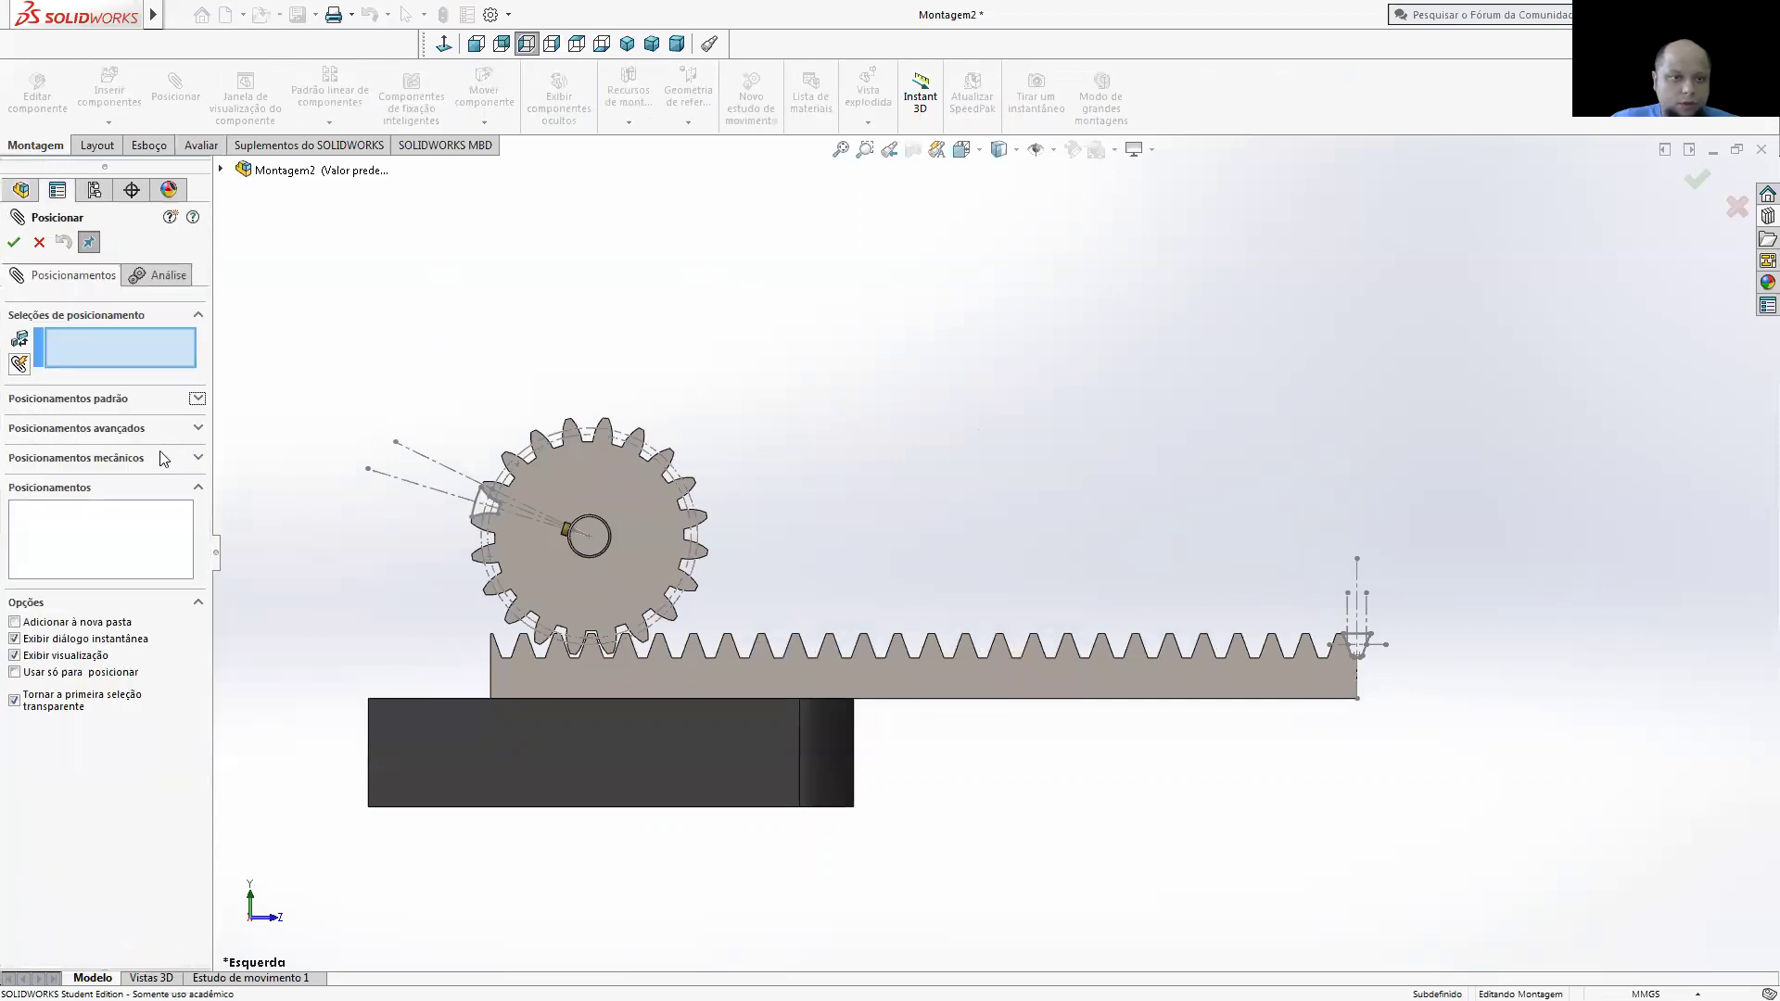
click(142, 458)
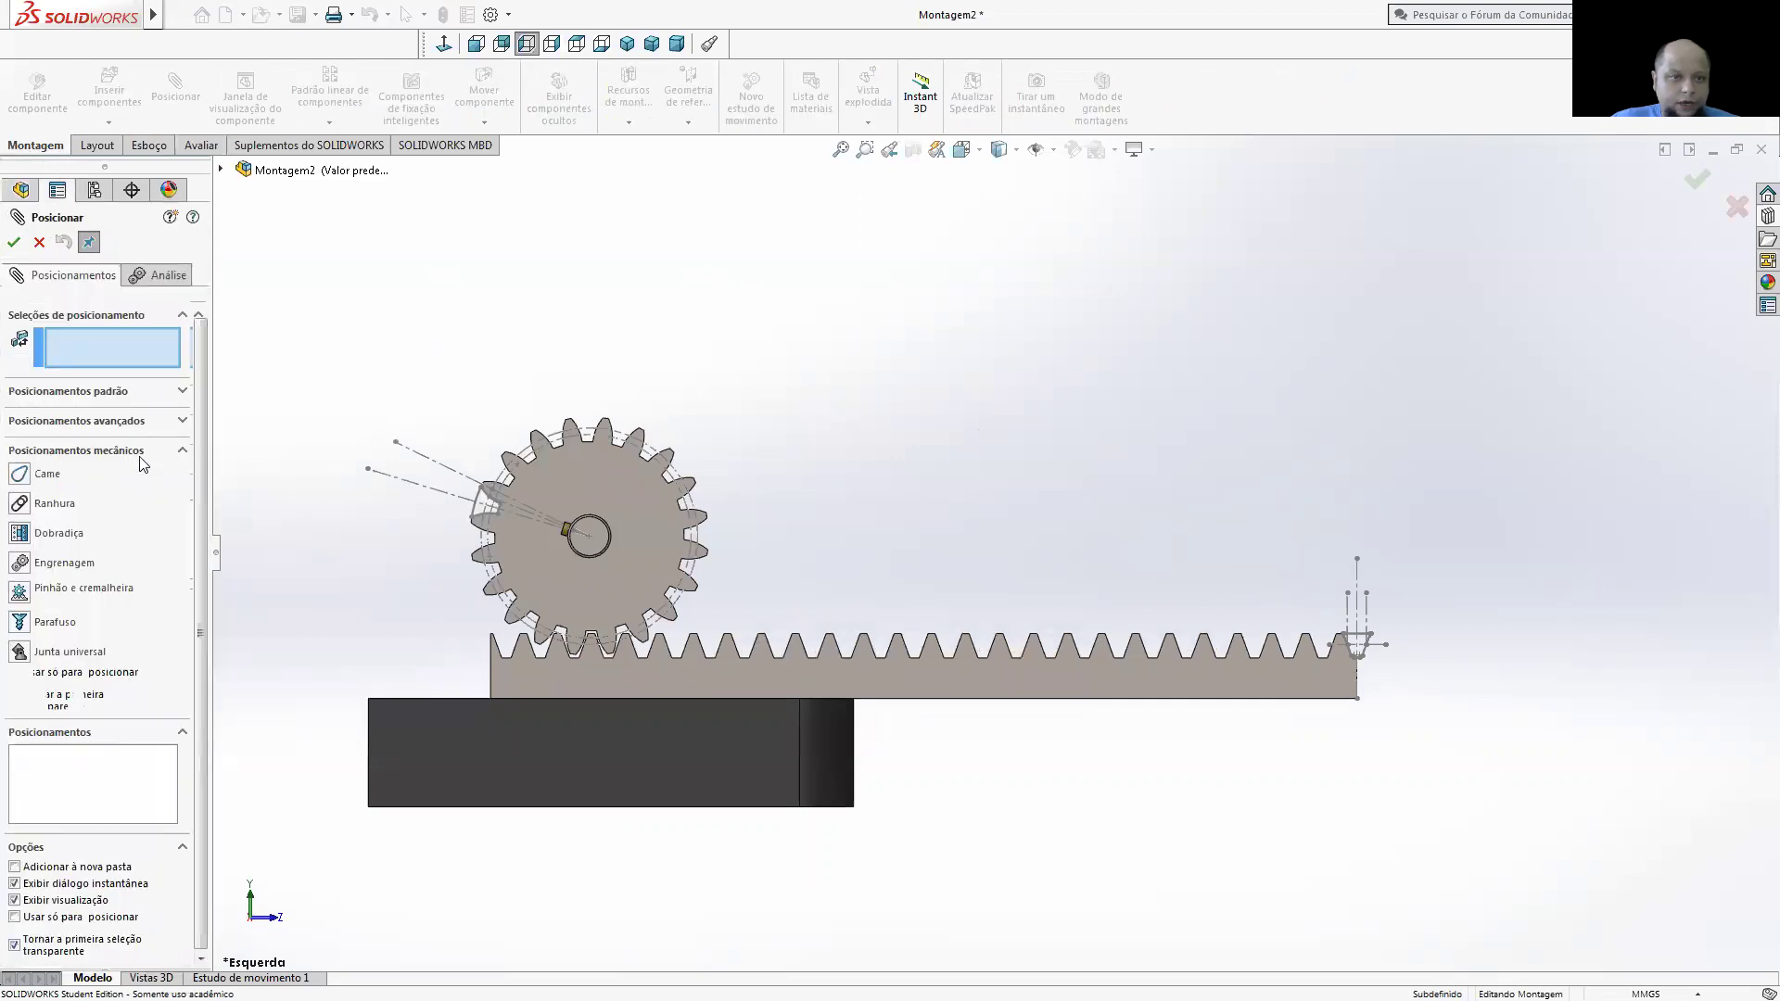
click(61, 592)
scroll(554, 624, down, 2)
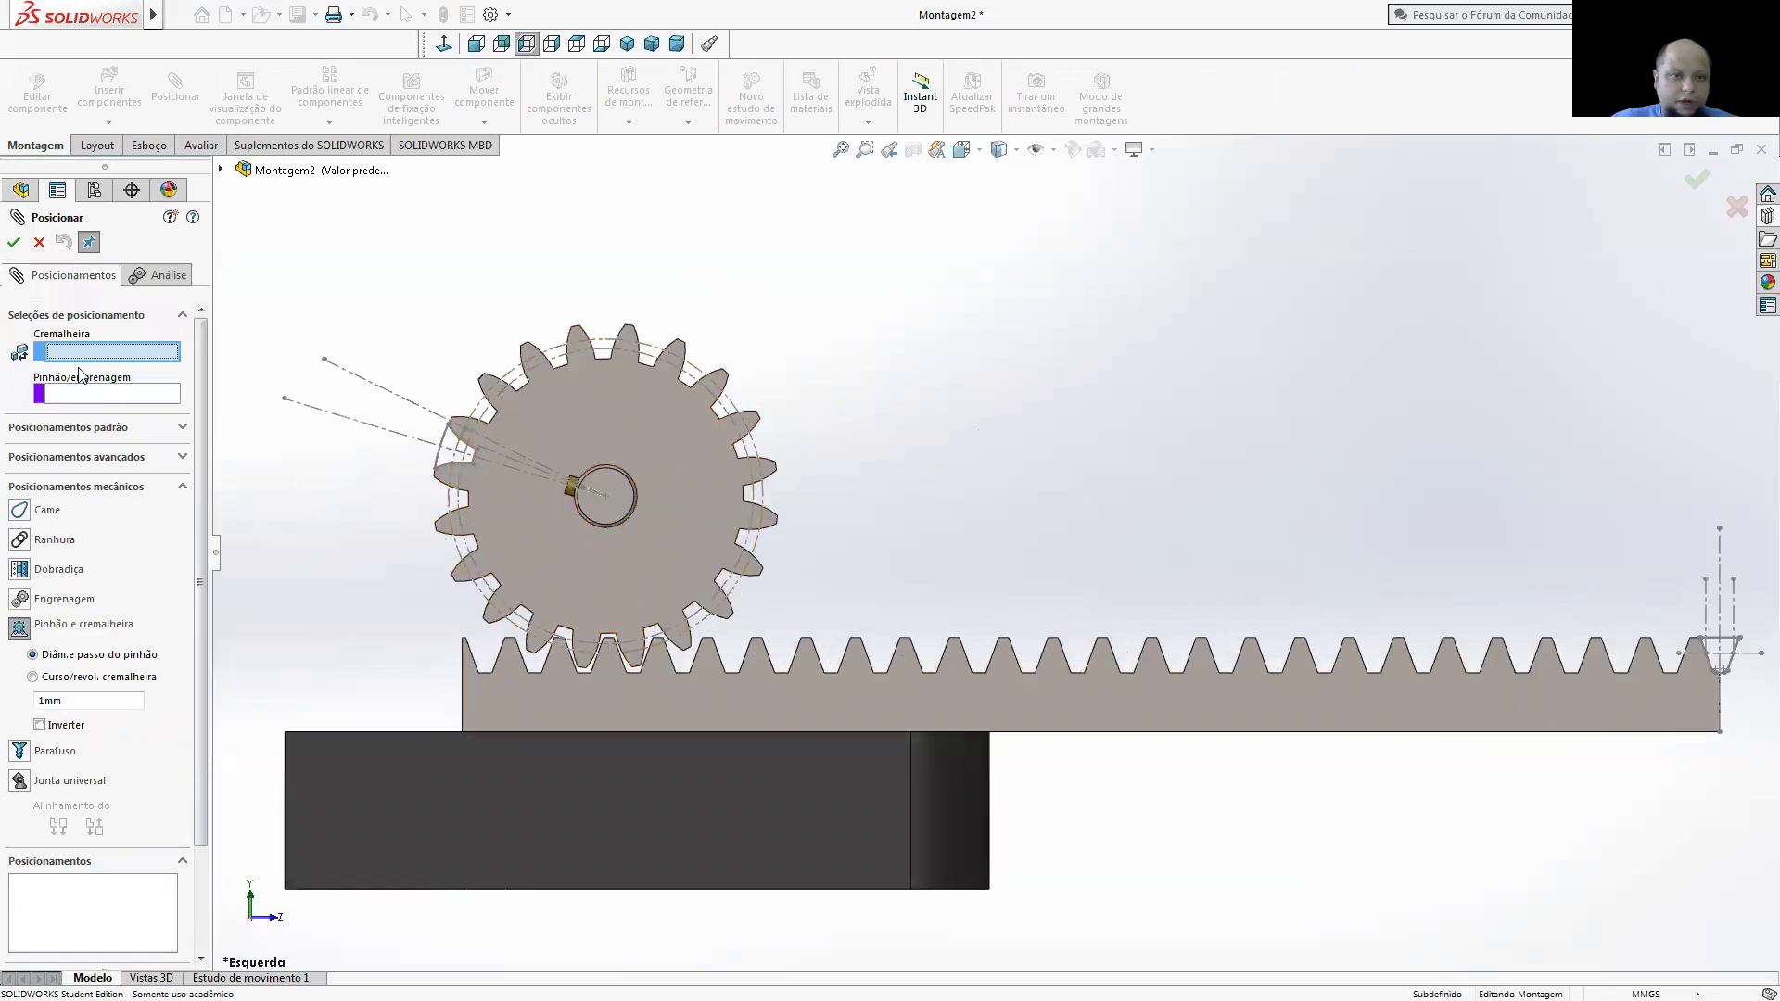
click(1749, 660)
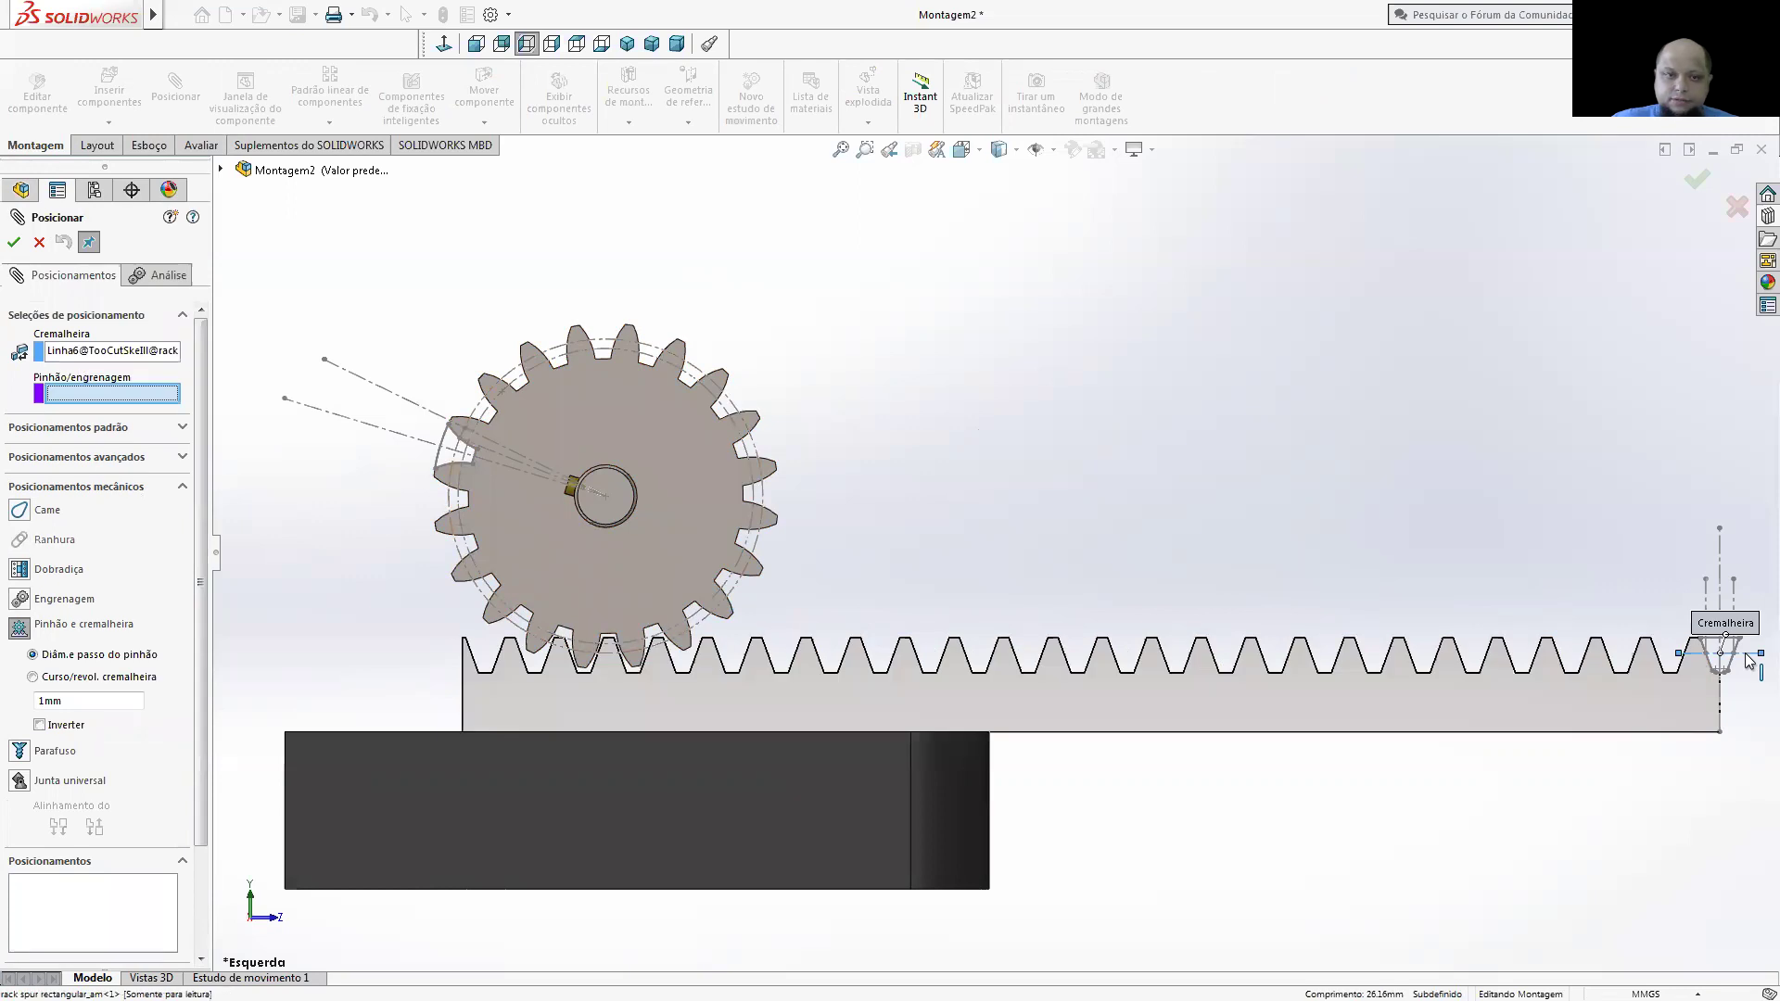
click(766, 501)
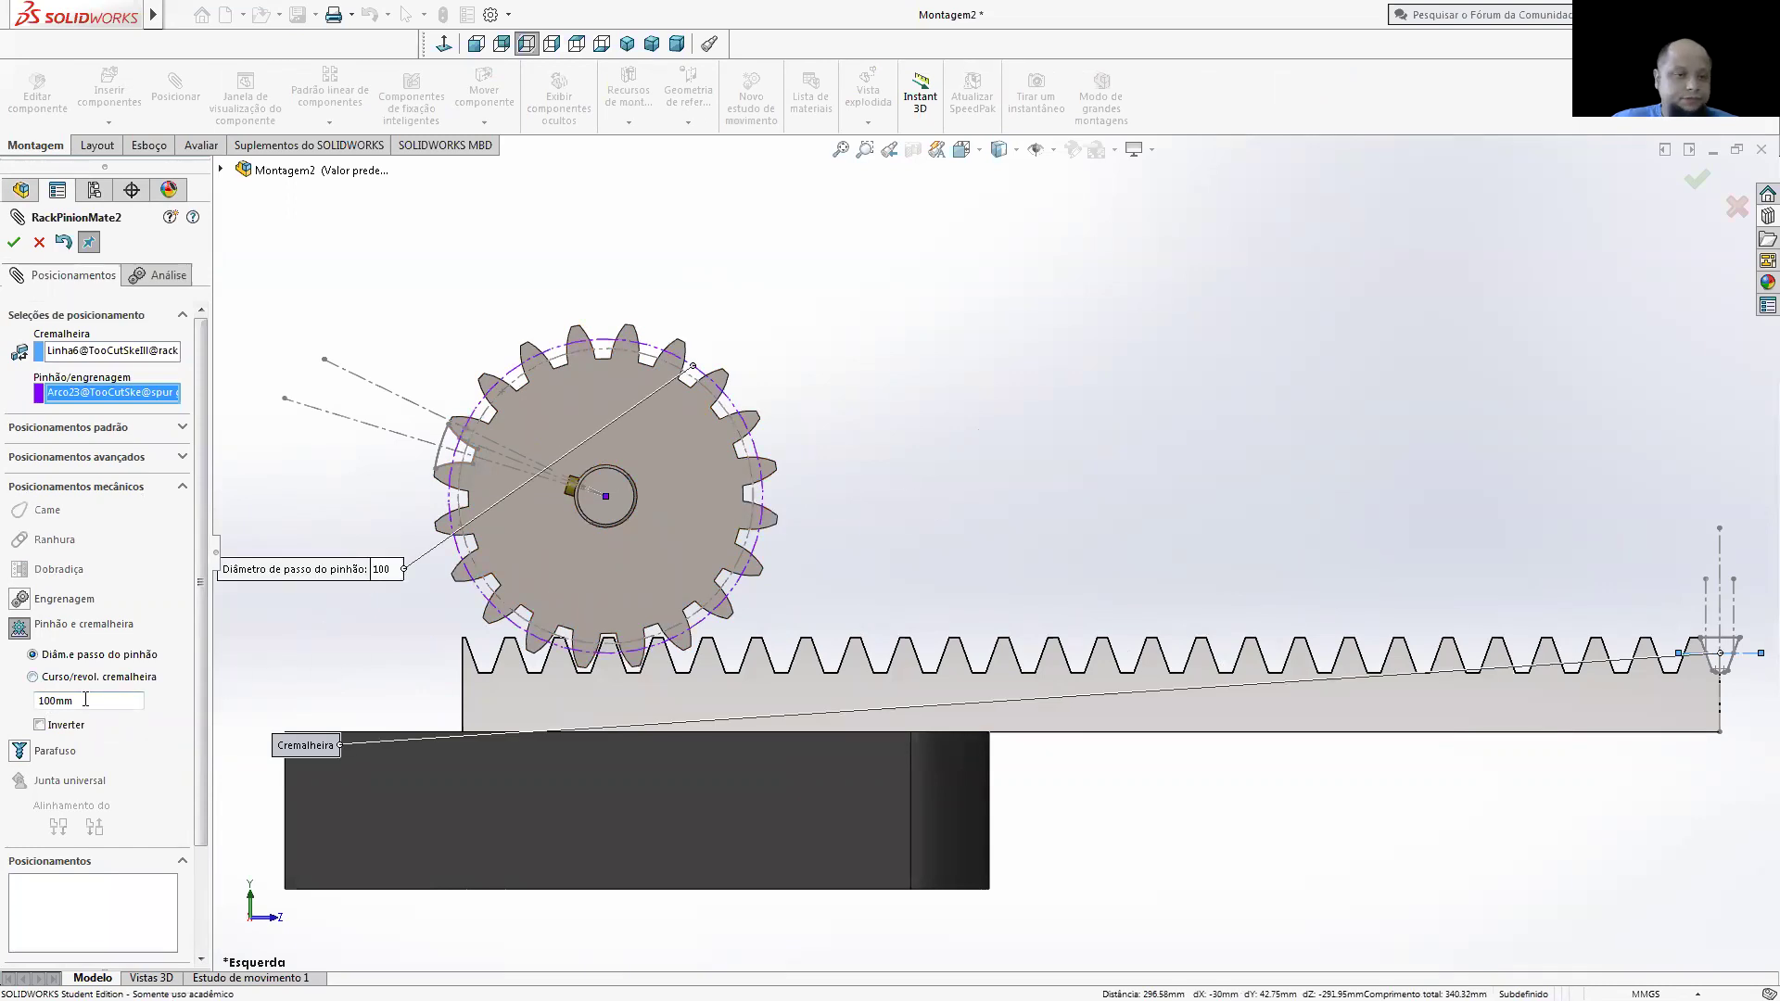
click(15, 243)
click(21, 243)
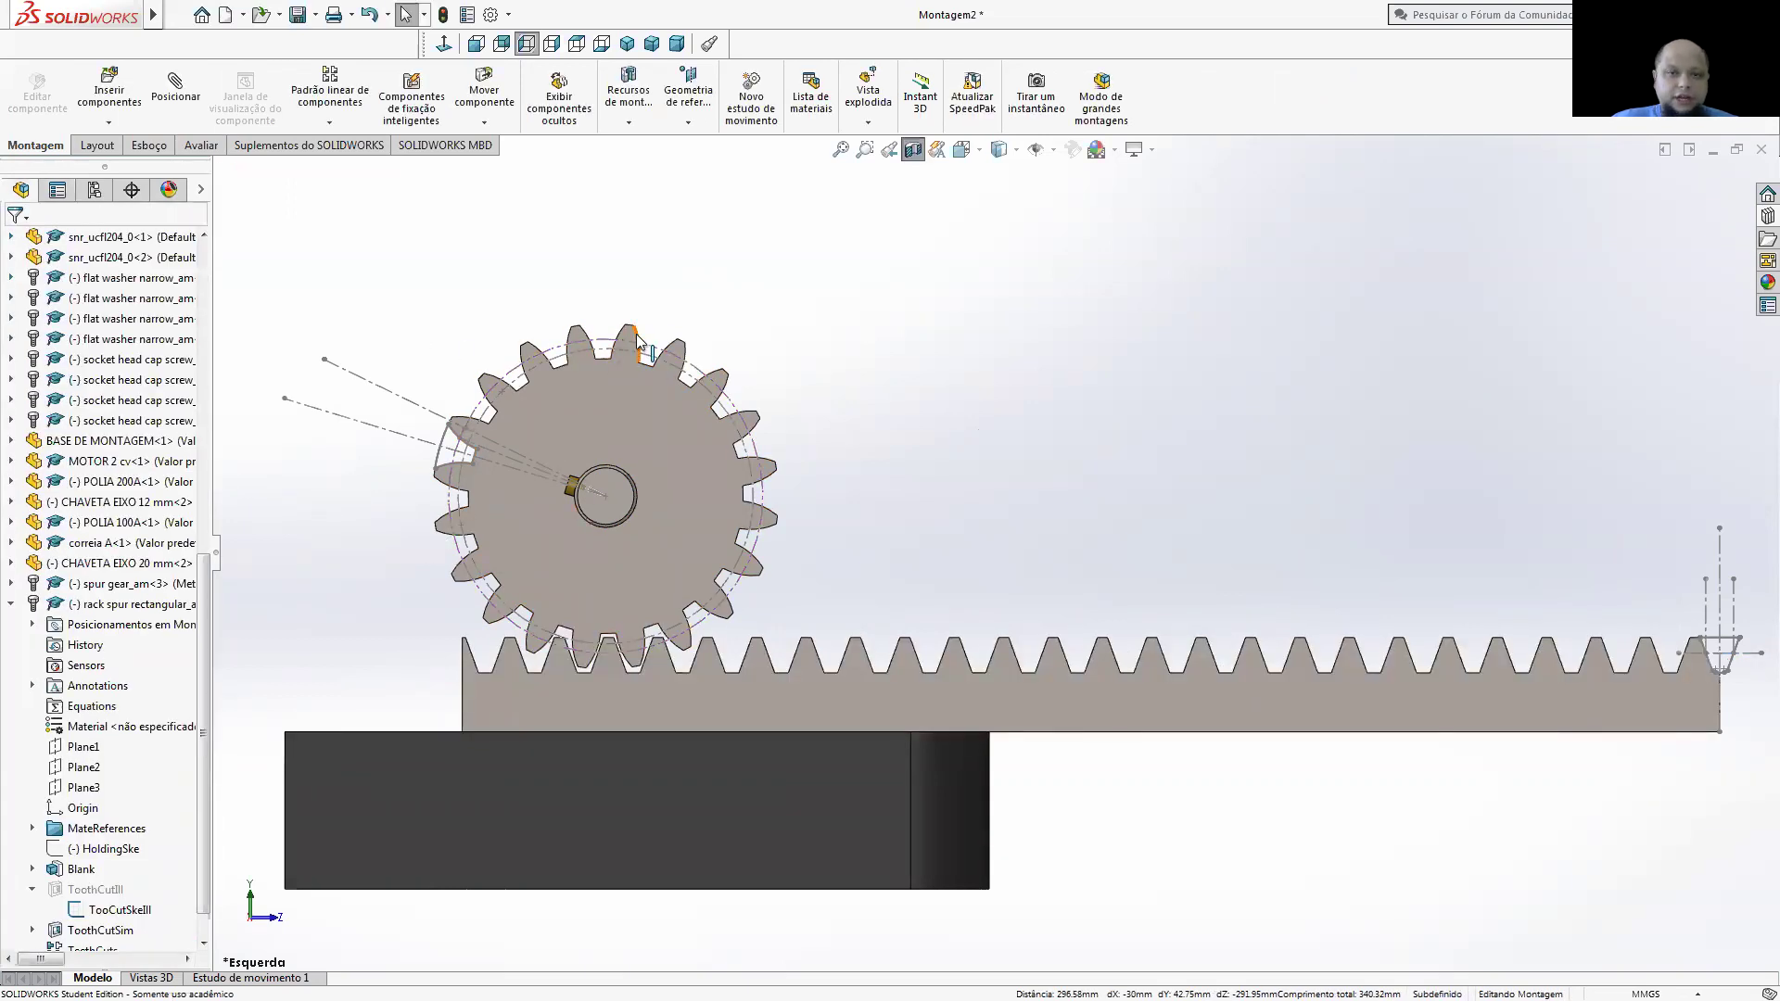
- Drag the gear to turn it, sliding the rack left and back right
mouse_move(652, 345)
mouse_down()
mouse_move(756, 394)
mouse_move(778, 468)
mouse_move(759, 525)
mouse_move(723, 514)
mouse_move(578, 552)
mouse_move(532, 517)
mouse_move(526, 386)
mouse_move(561, 324)
mouse_move(547, 351)
mouse_move(601, 515)
mouse_move(876, 556)
mouse_up()
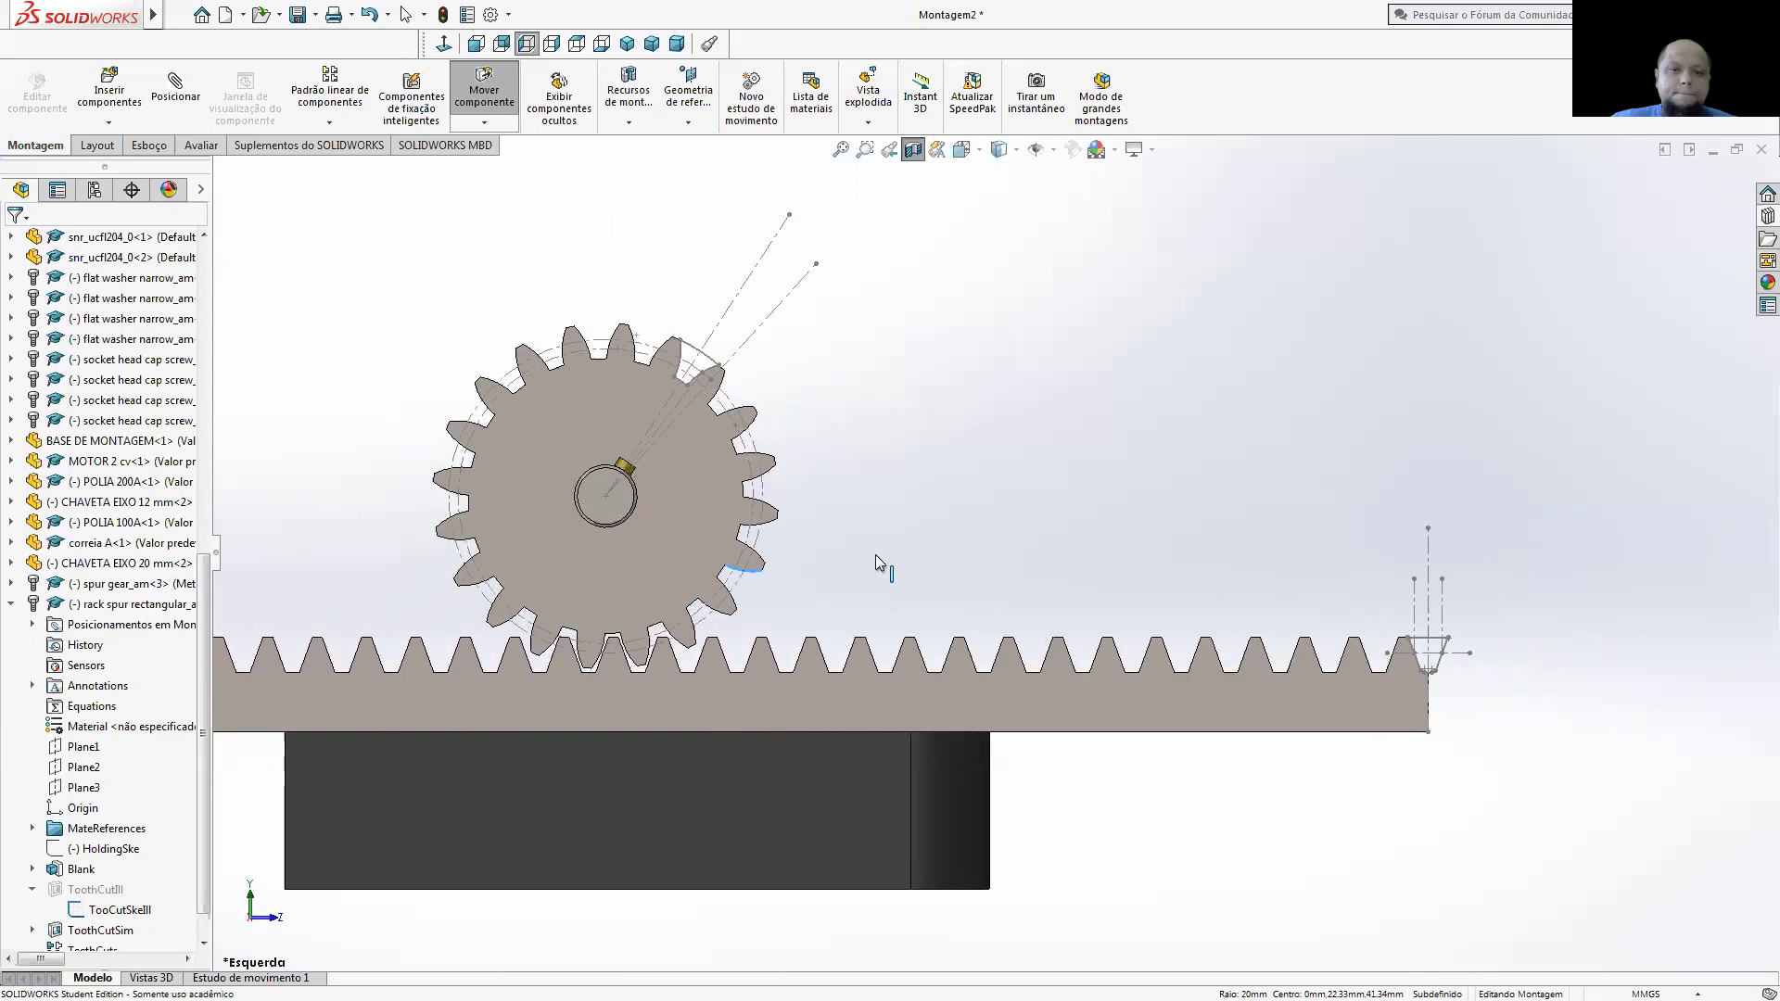
drag(962, 360, 903, 253)
key(Escape)
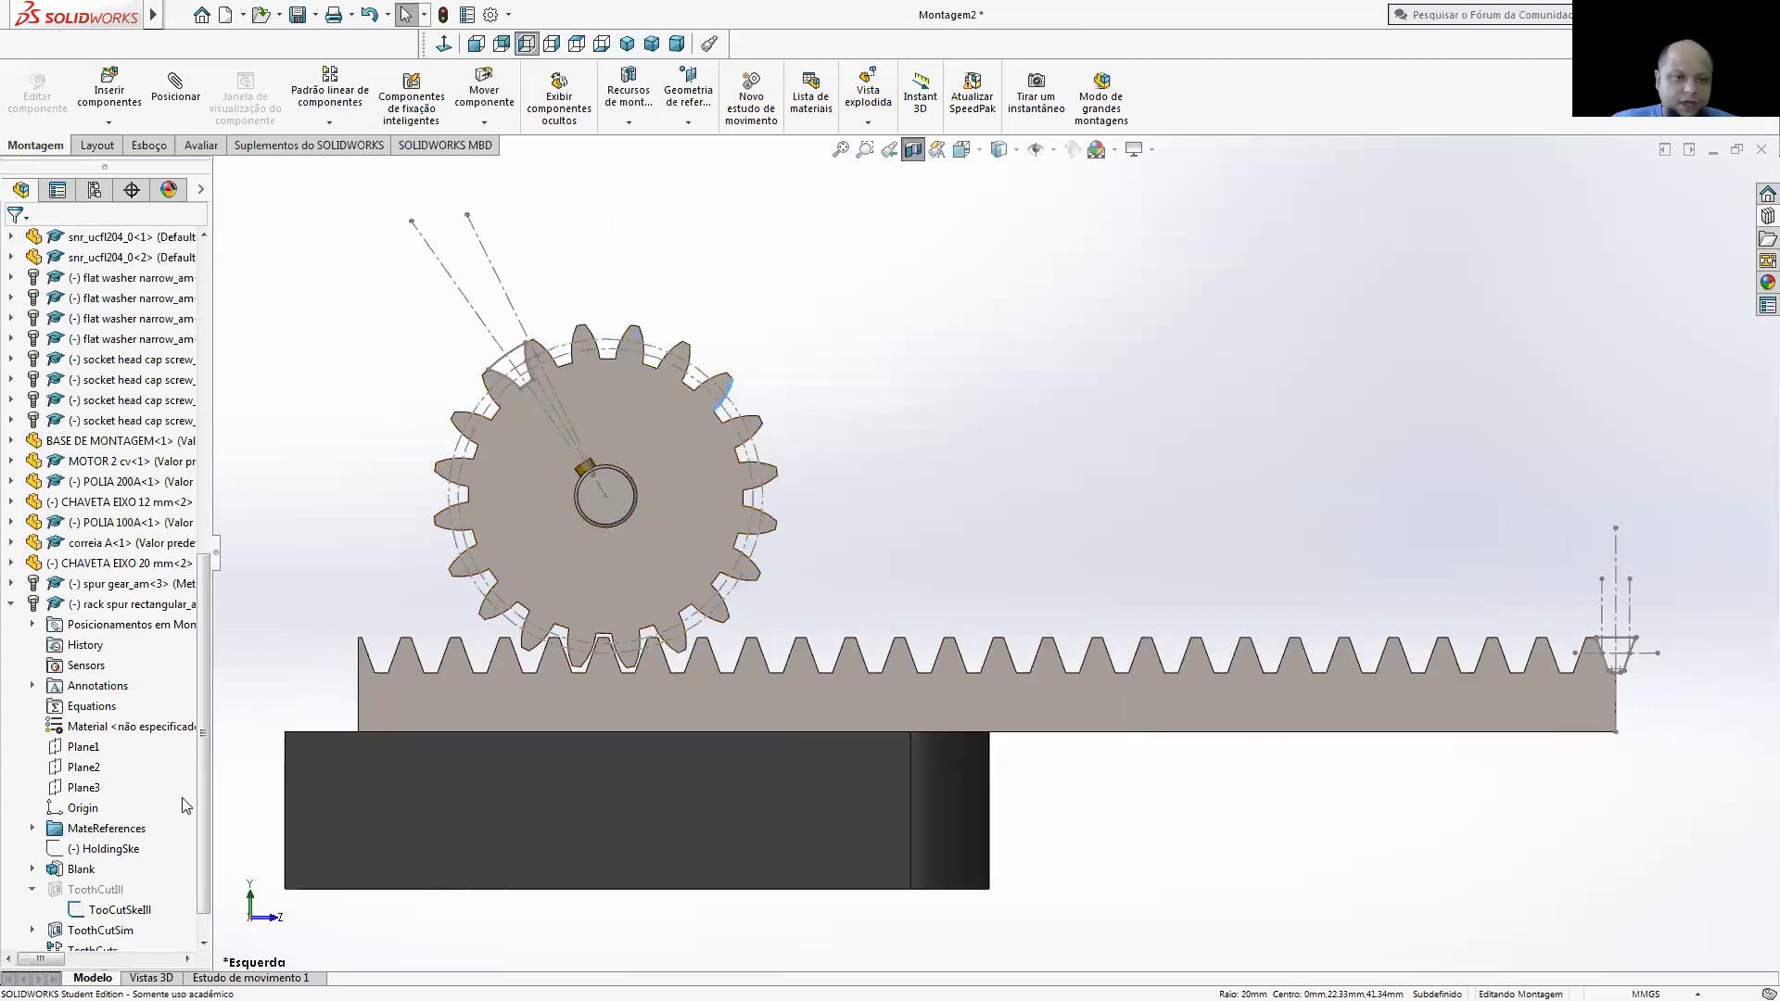
- Hide the tooth-cut sketches of both the rack and the spur gear
right_click(82, 909)
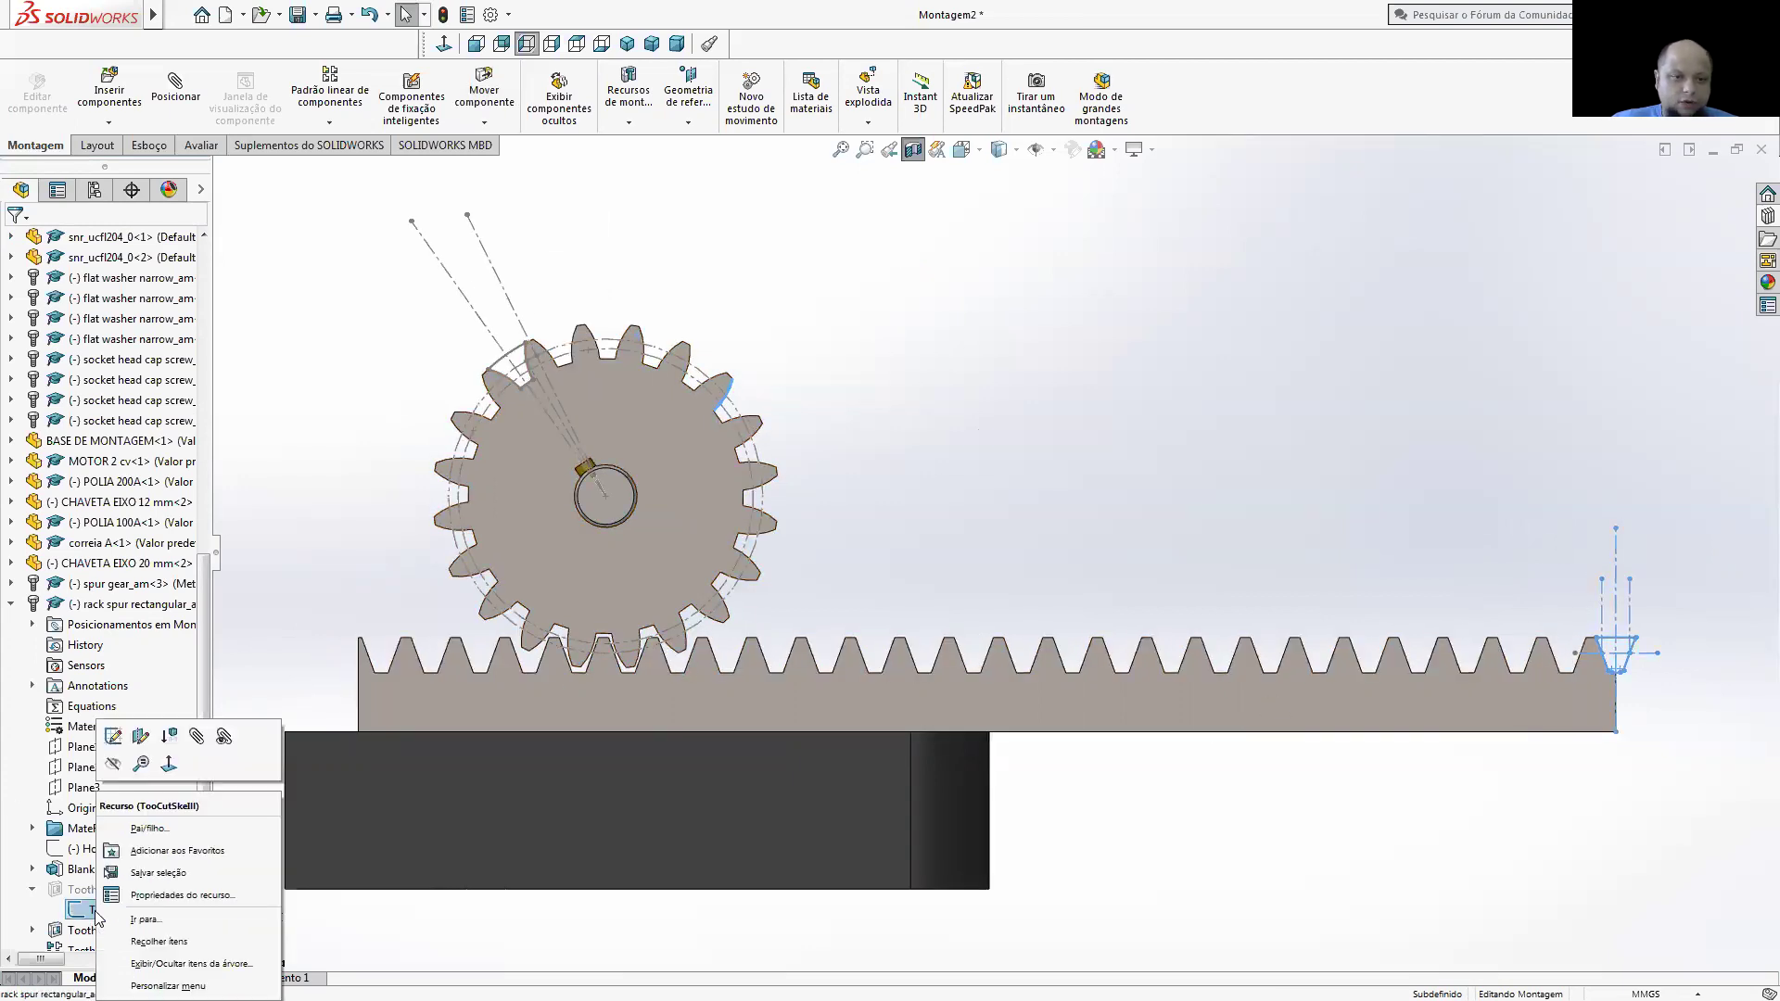
click(123, 771)
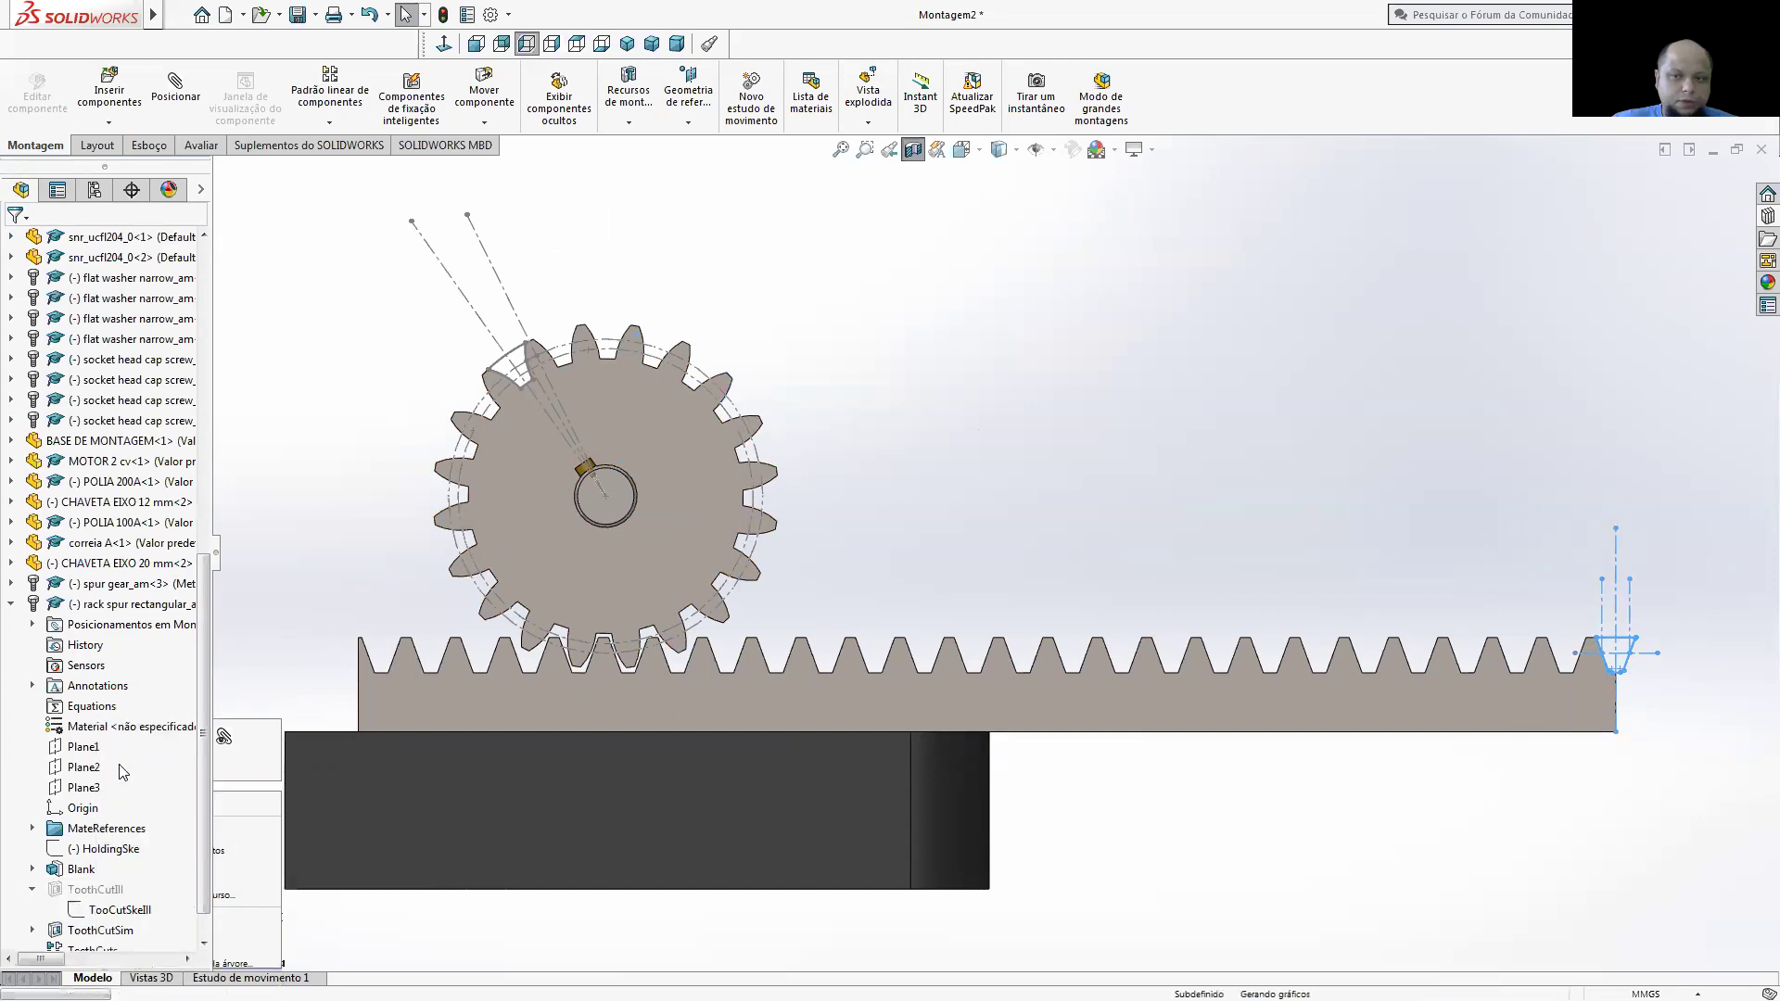
click(13, 584)
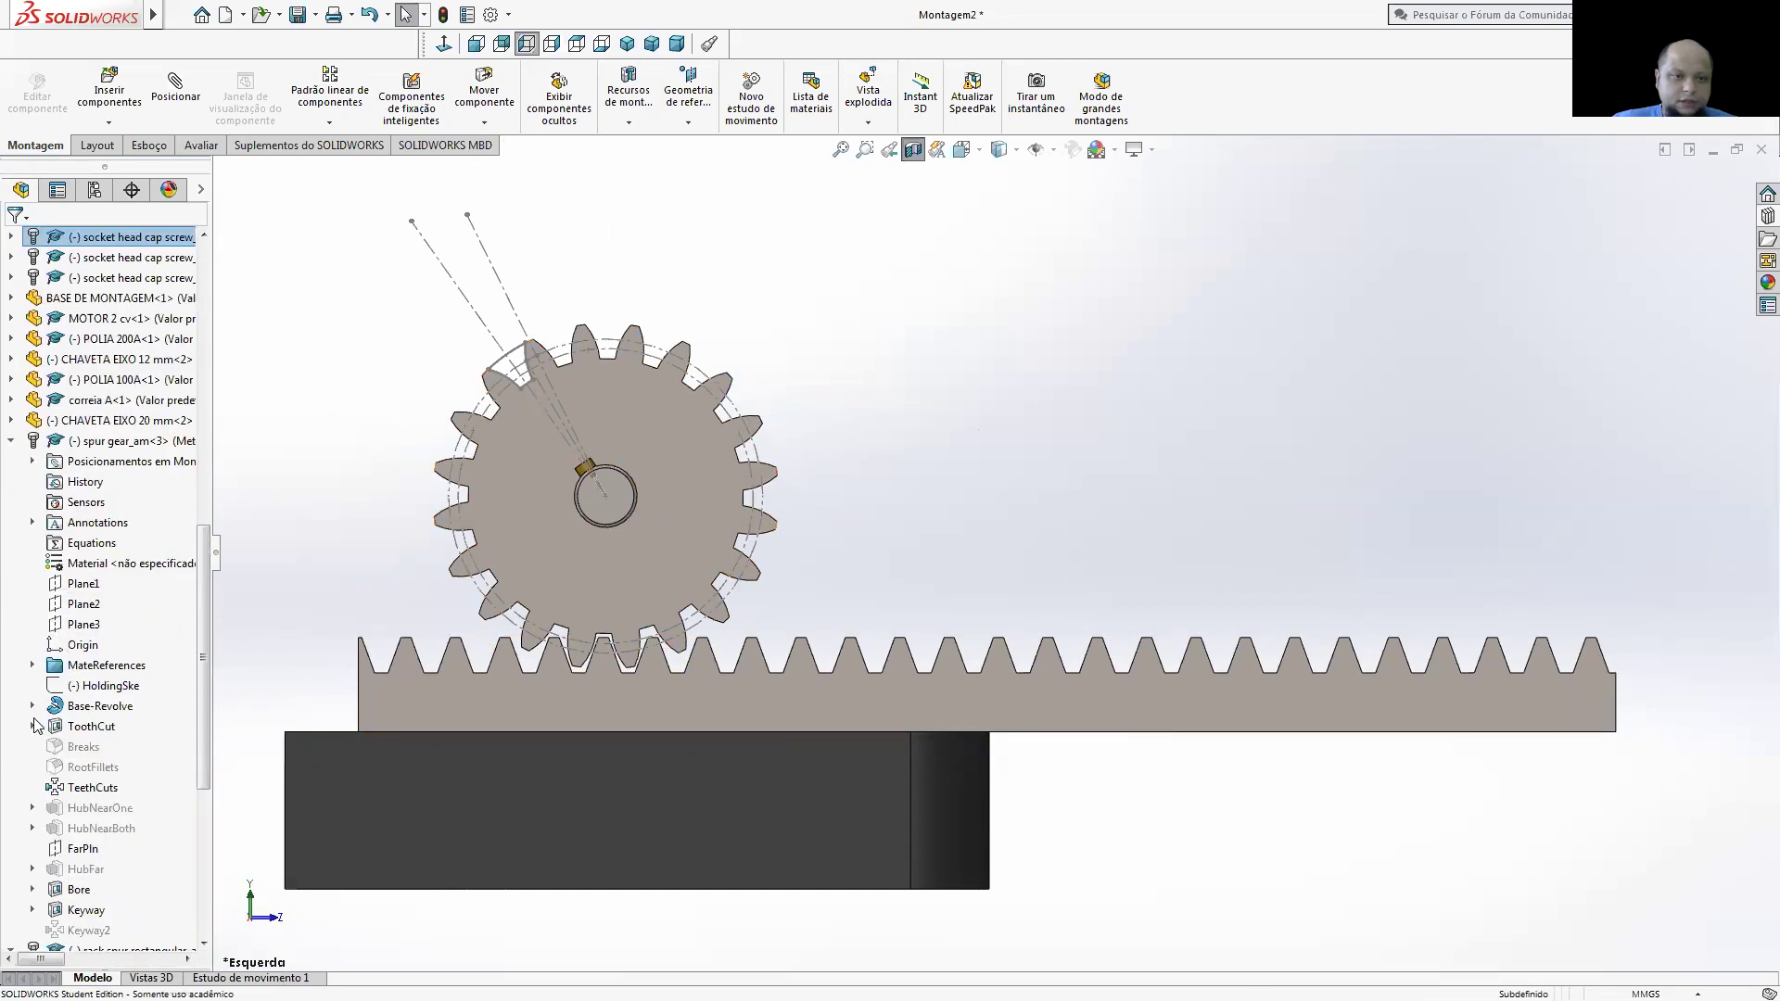
right_click(100, 727)
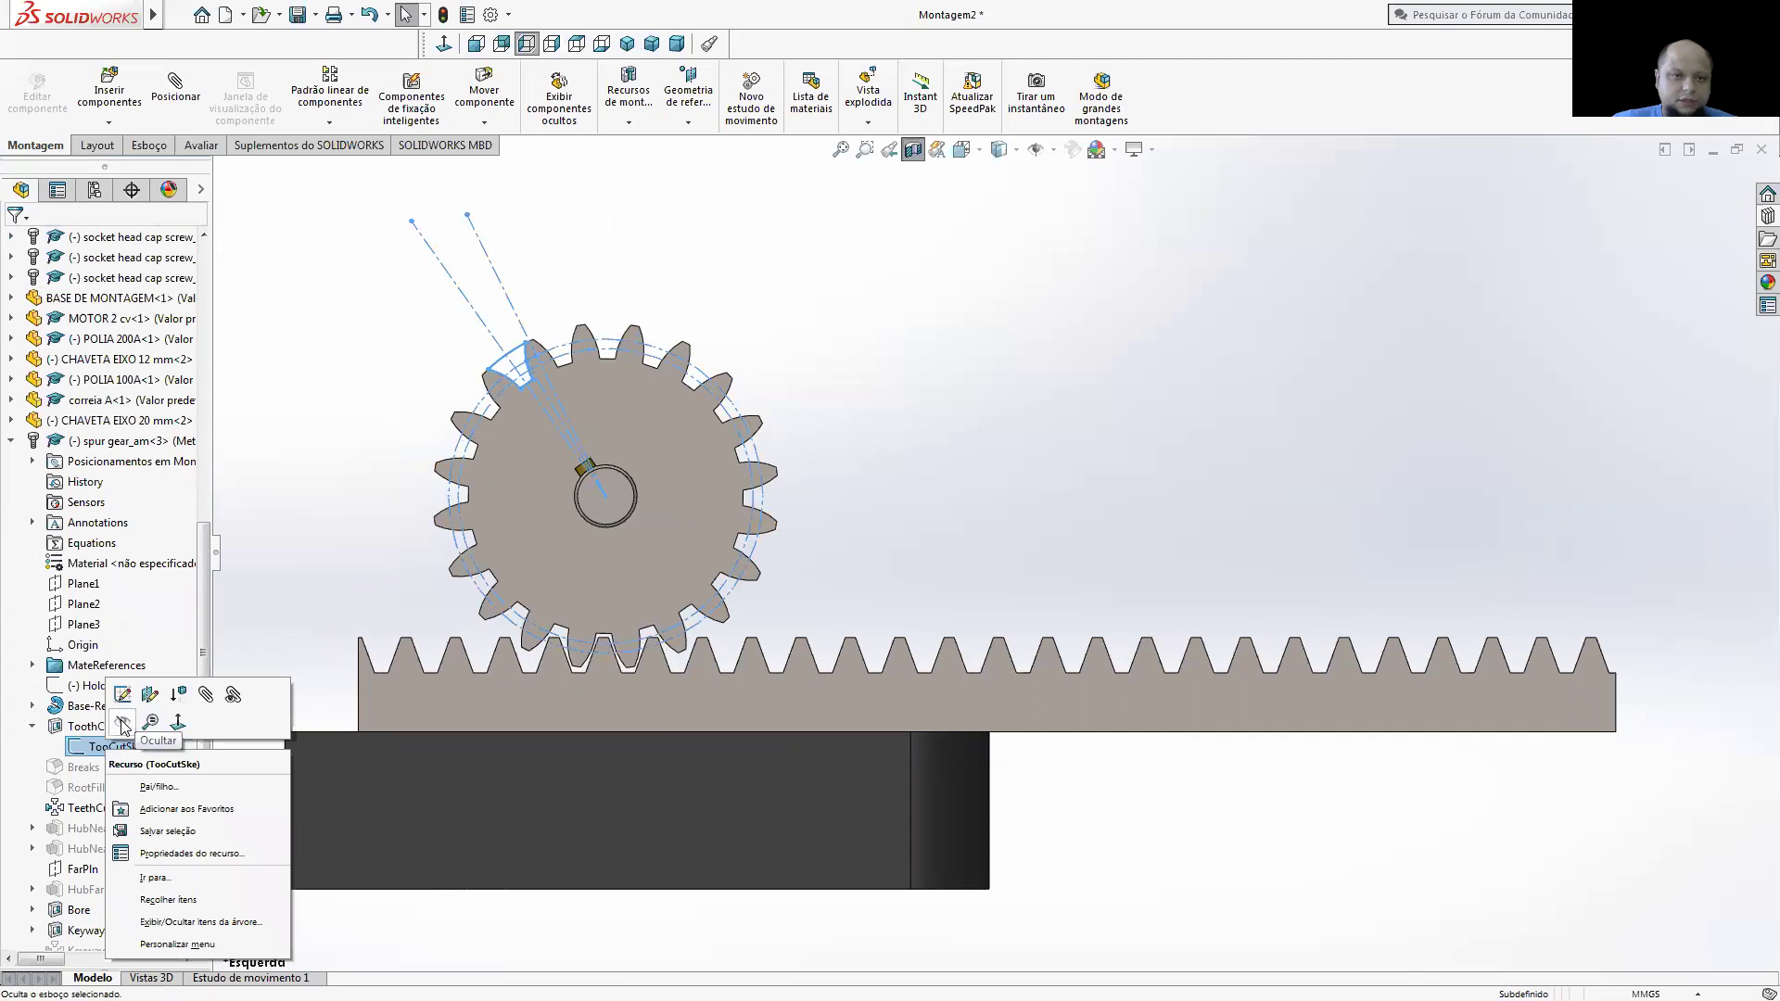
click(126, 727)
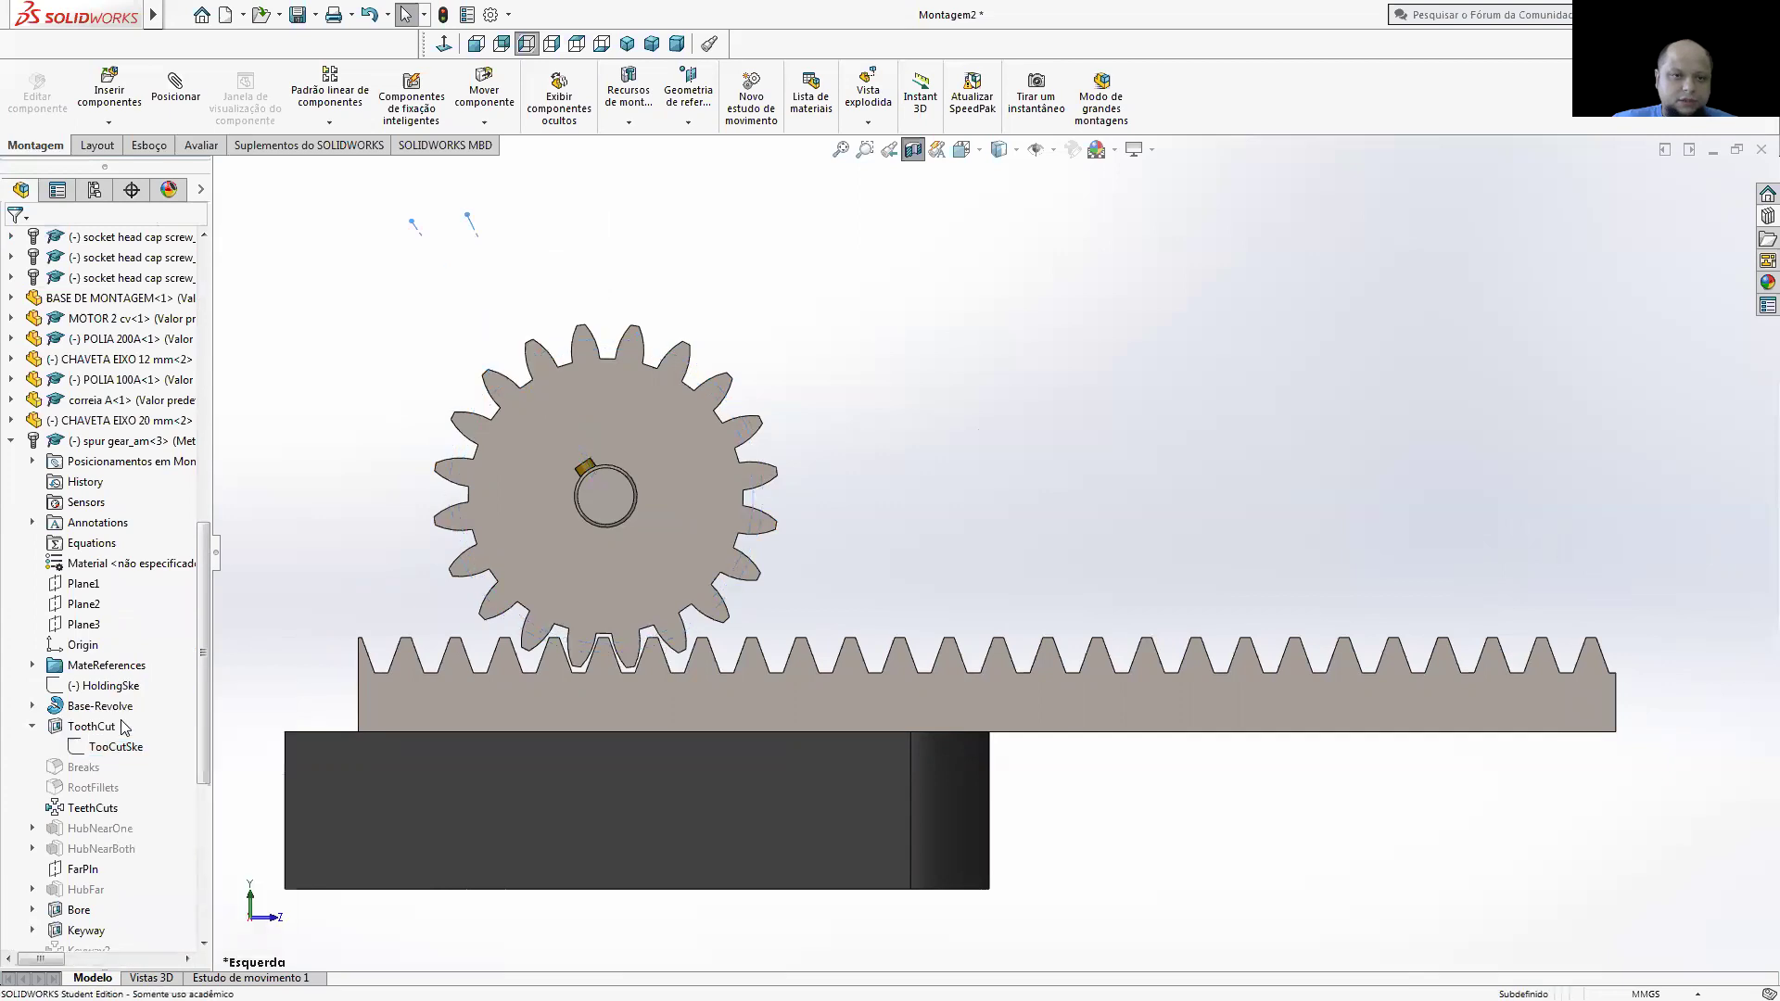
click(11, 442)
click(13, 563)
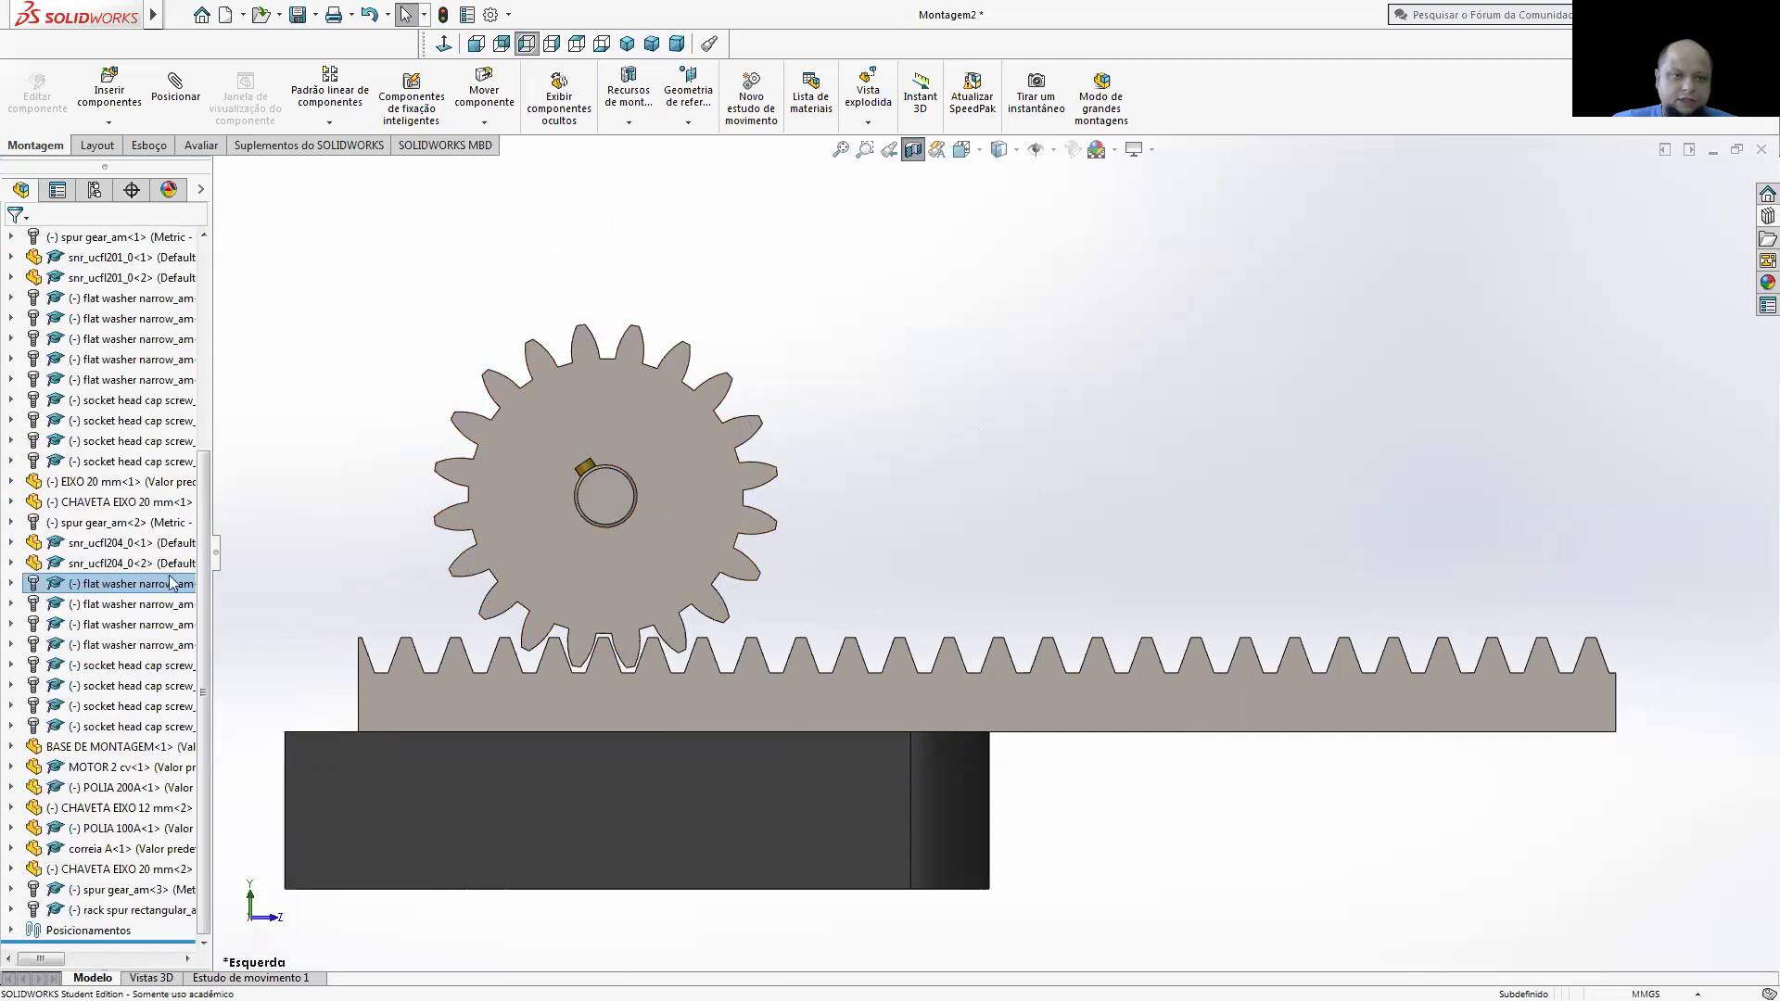
- Turn the gear again to confirm the rack slides, then zoom out to an isometric view
mouse_move(572, 371)
mouse_down()
mouse_move(587, 334)
mouse_move(742, 353)
mouse_up()
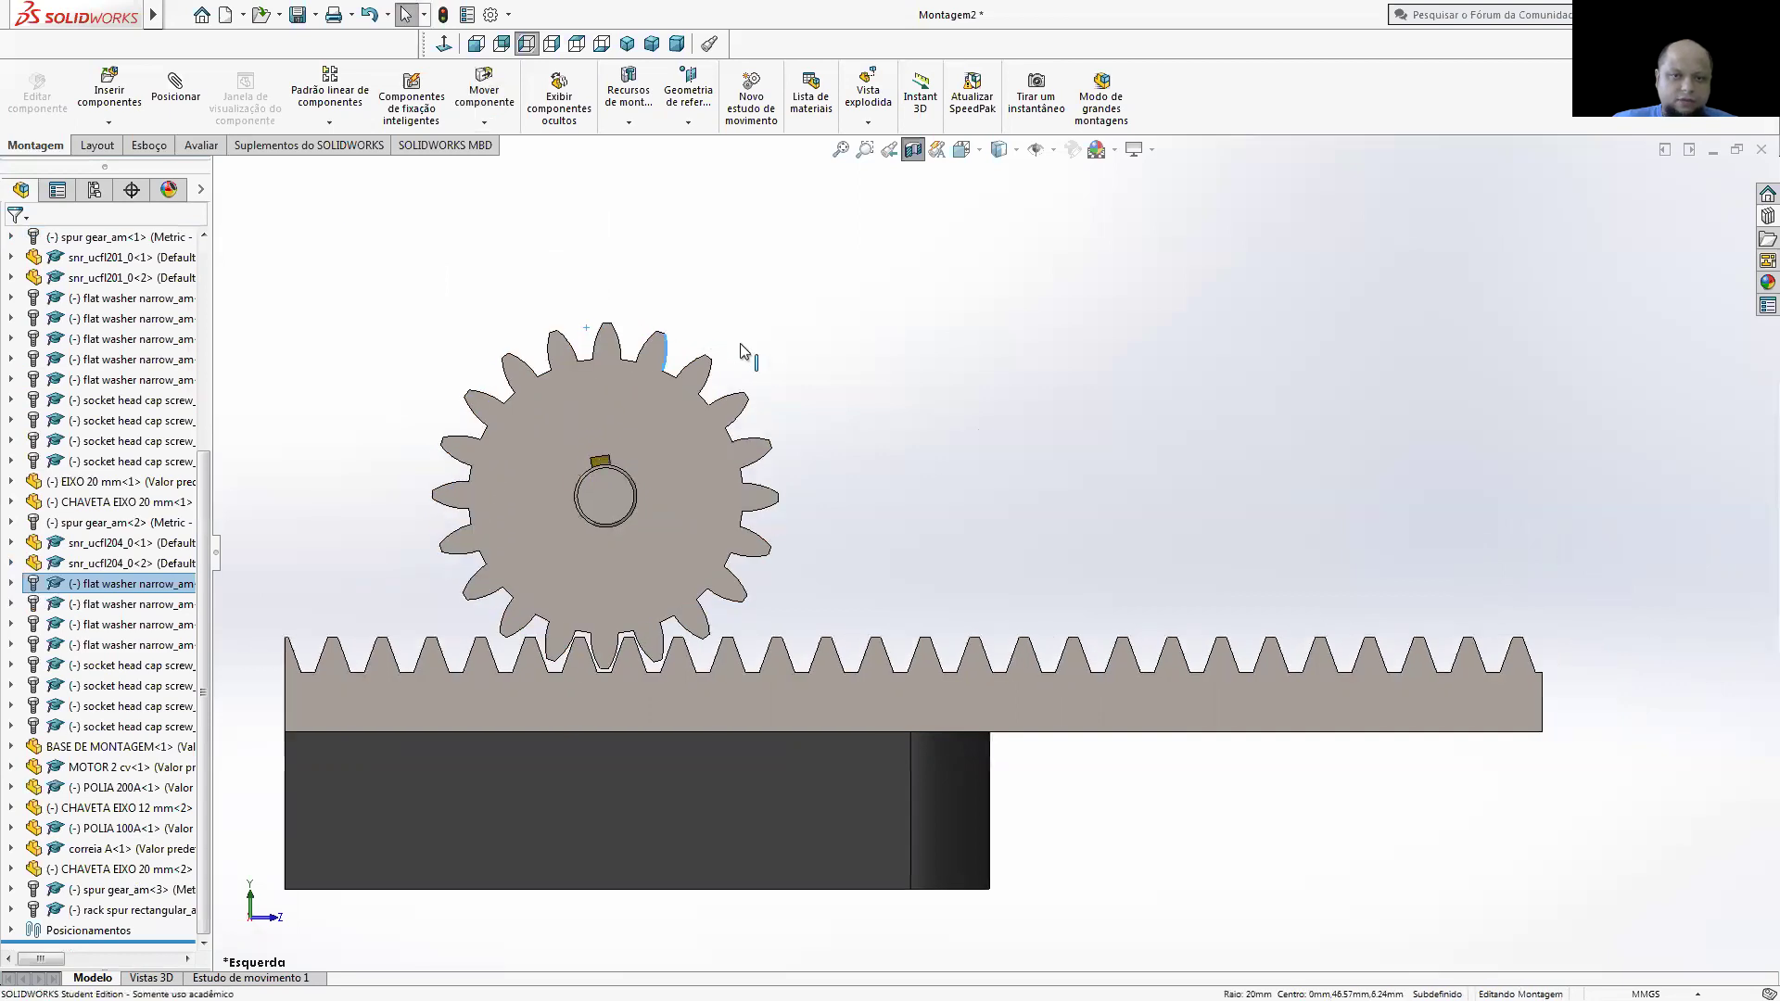
drag(790, 525, 719, 616)
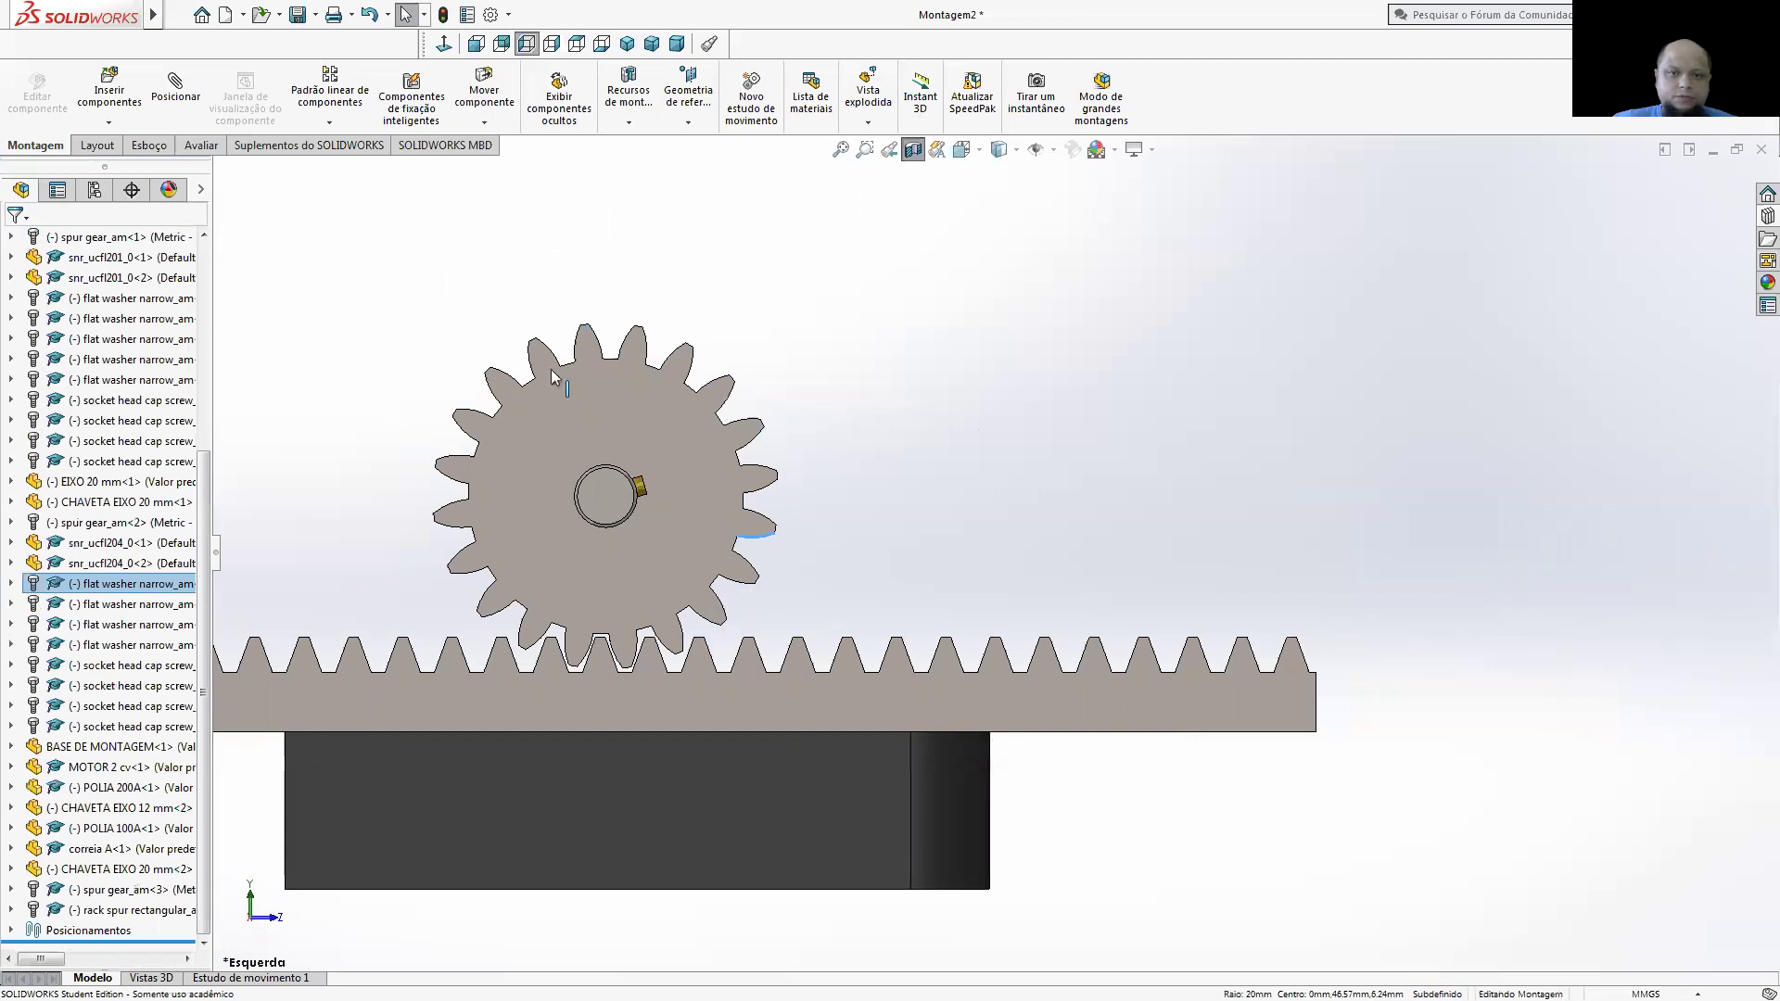
drag(538, 387, 744, 311)
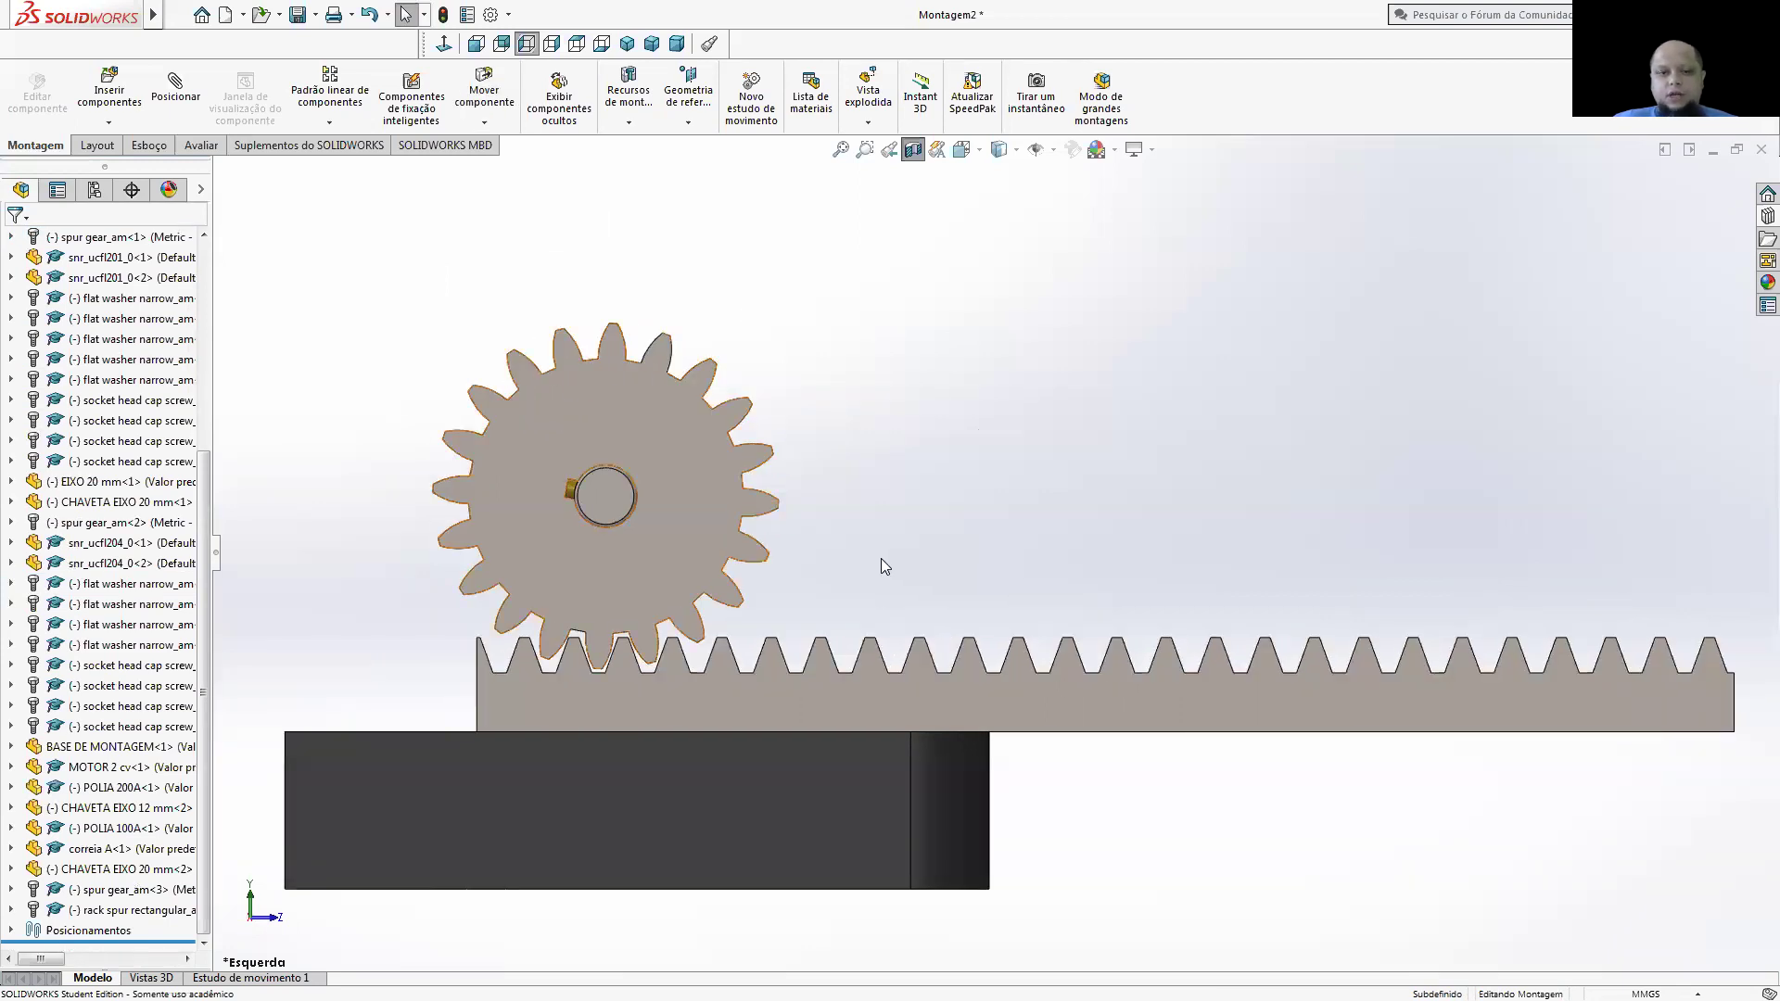
key(z)
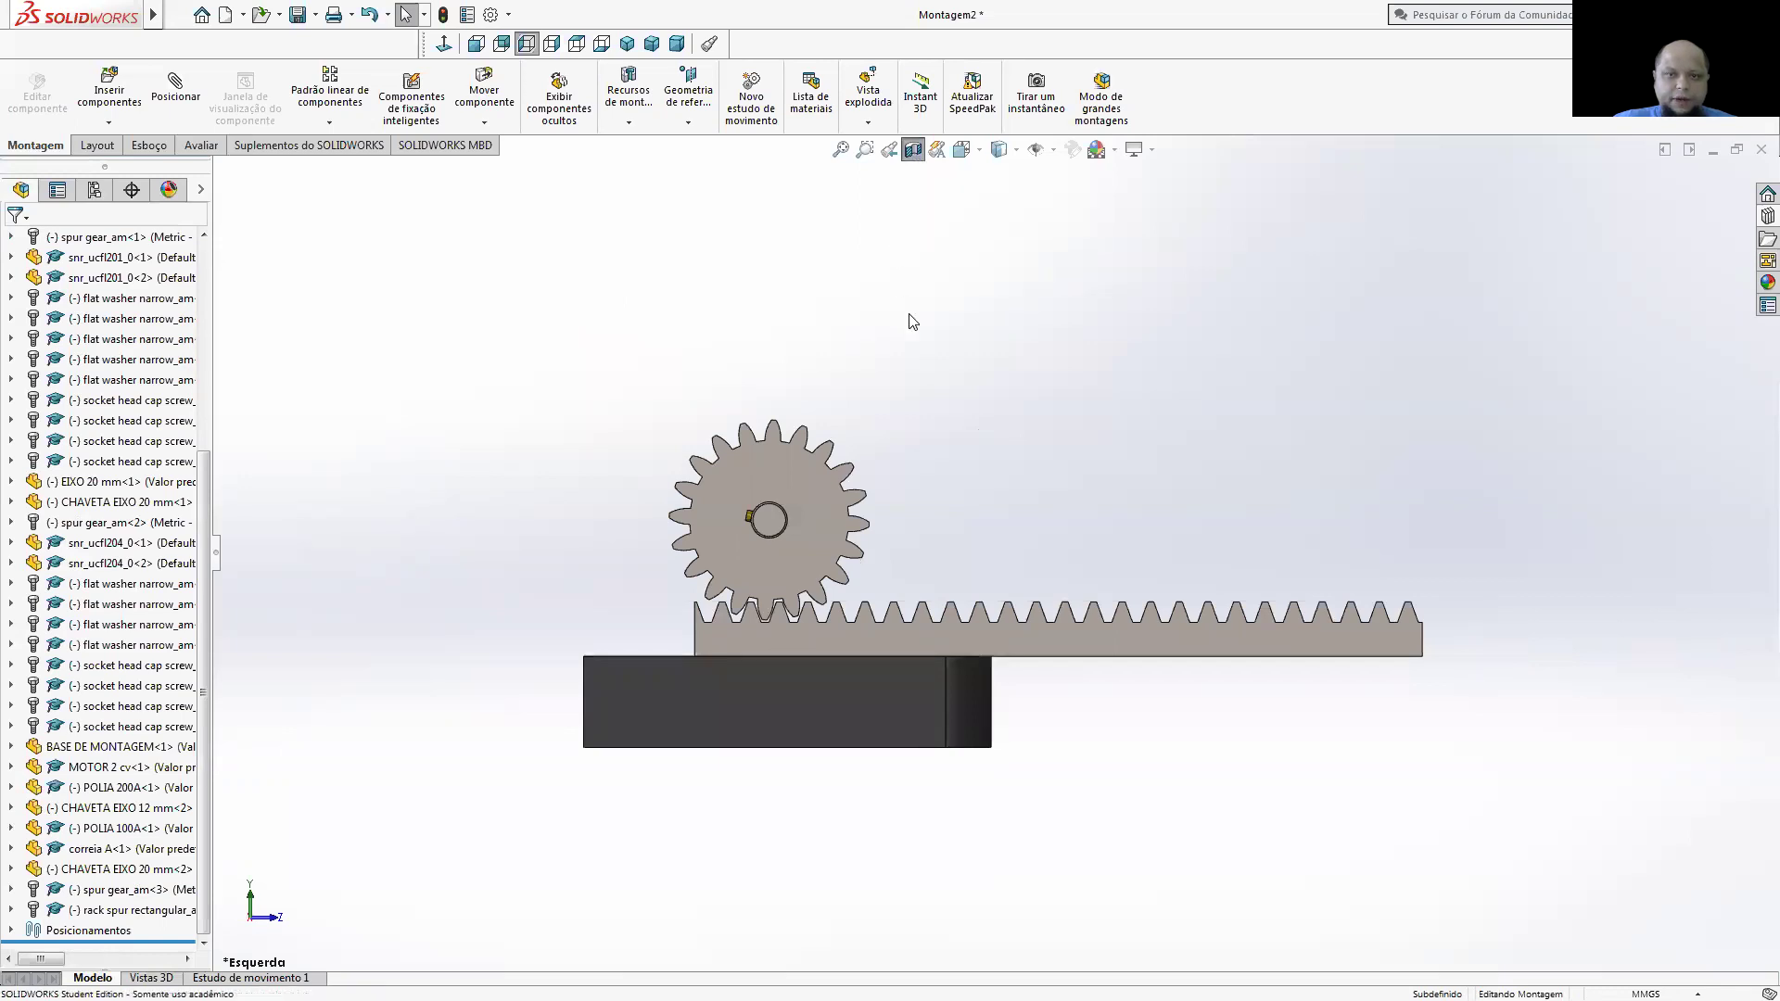
key(z)
key(ctrl+7)
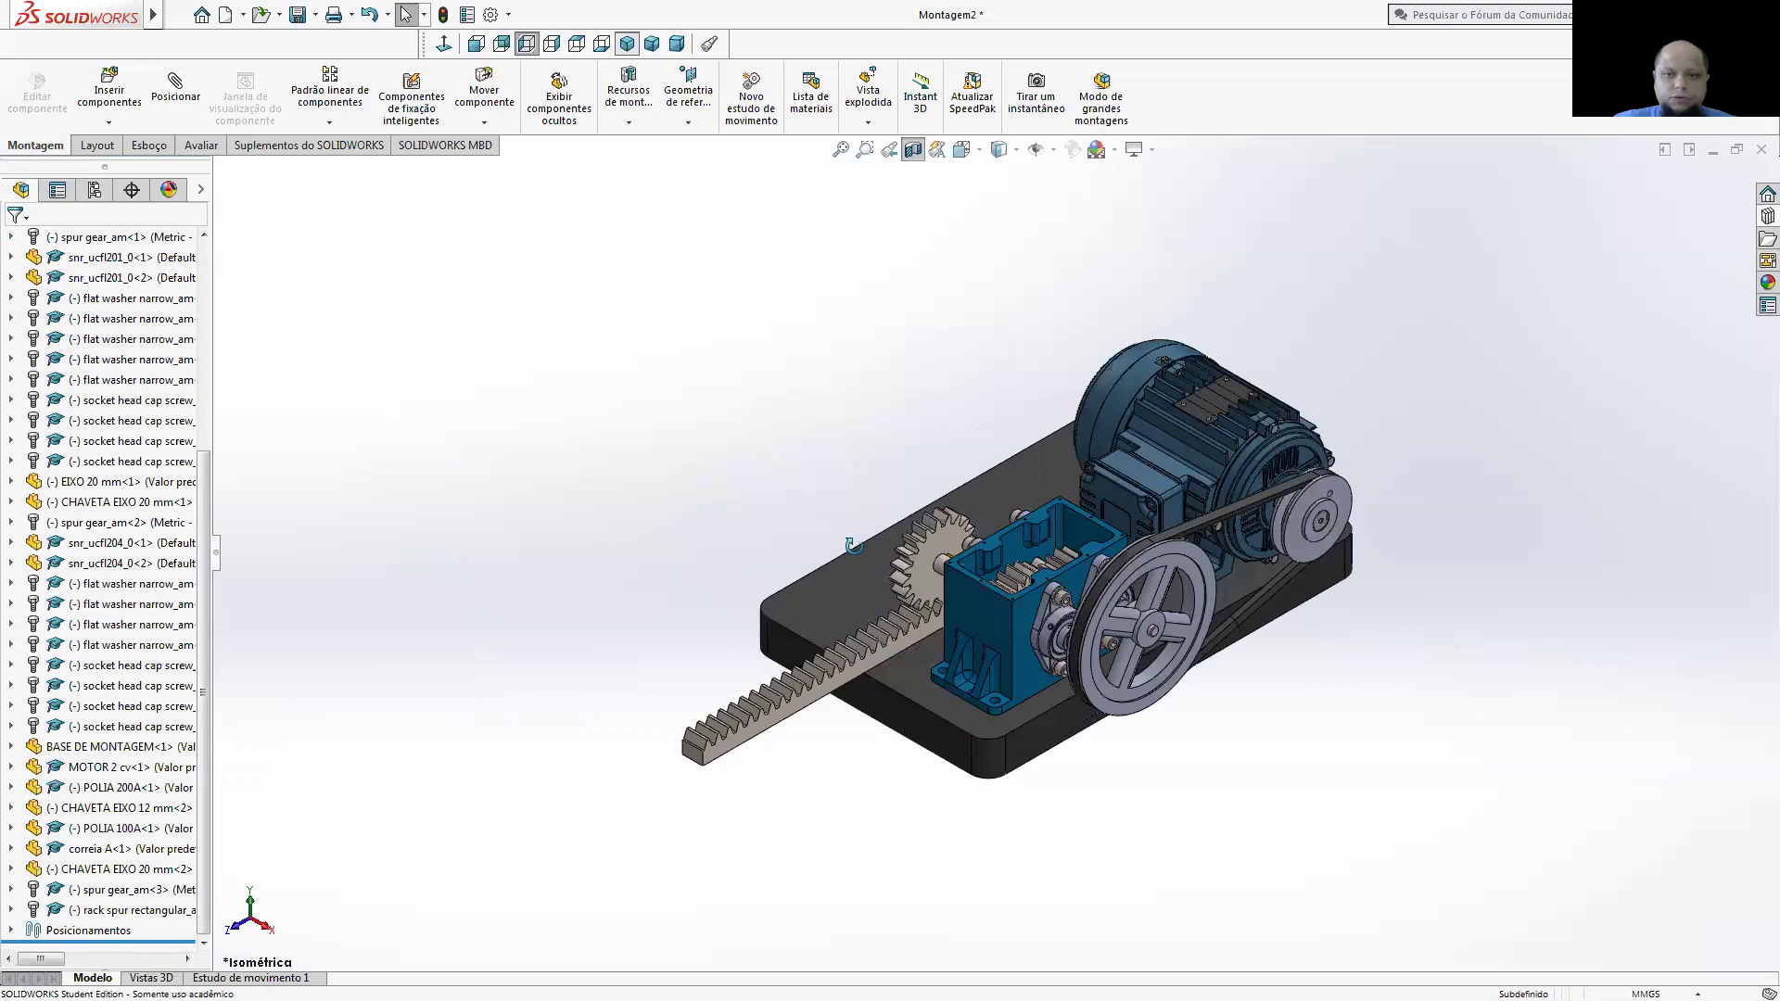
- Orbit the reducer assembly, then return it to the isometric view
middle_drag(852, 545, 861, 586)
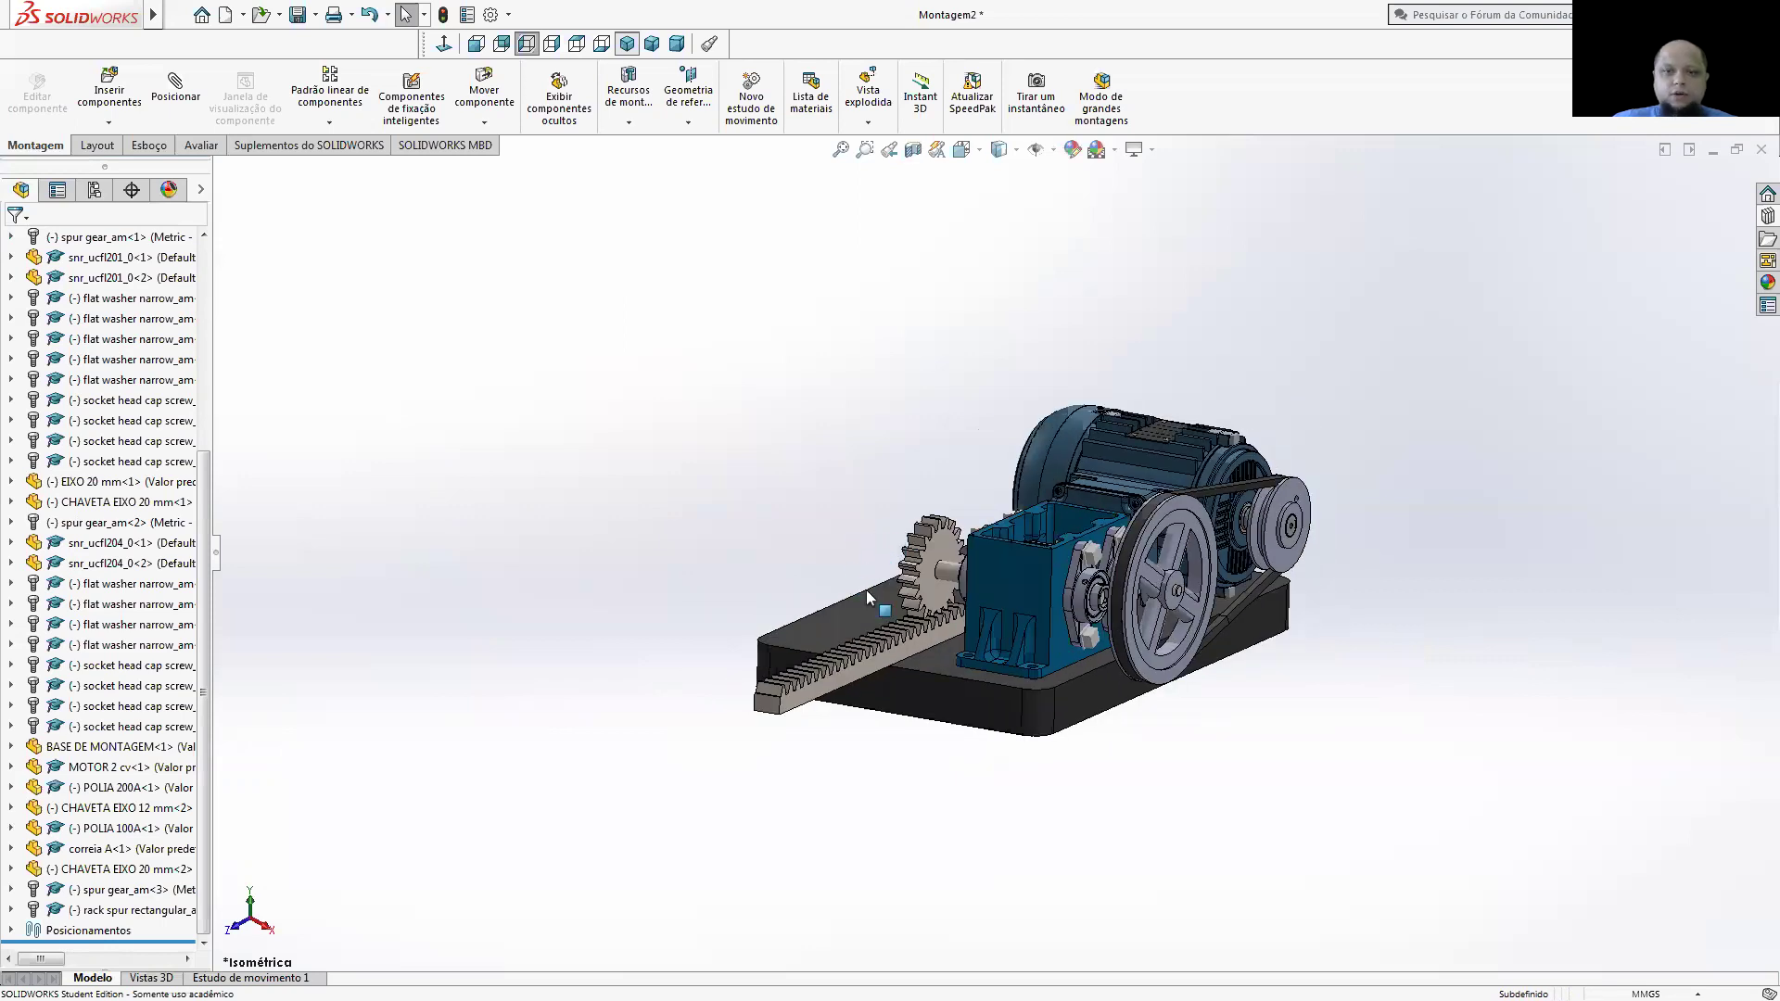
middle_drag(851, 458, 812, 371)
click(625, 46)
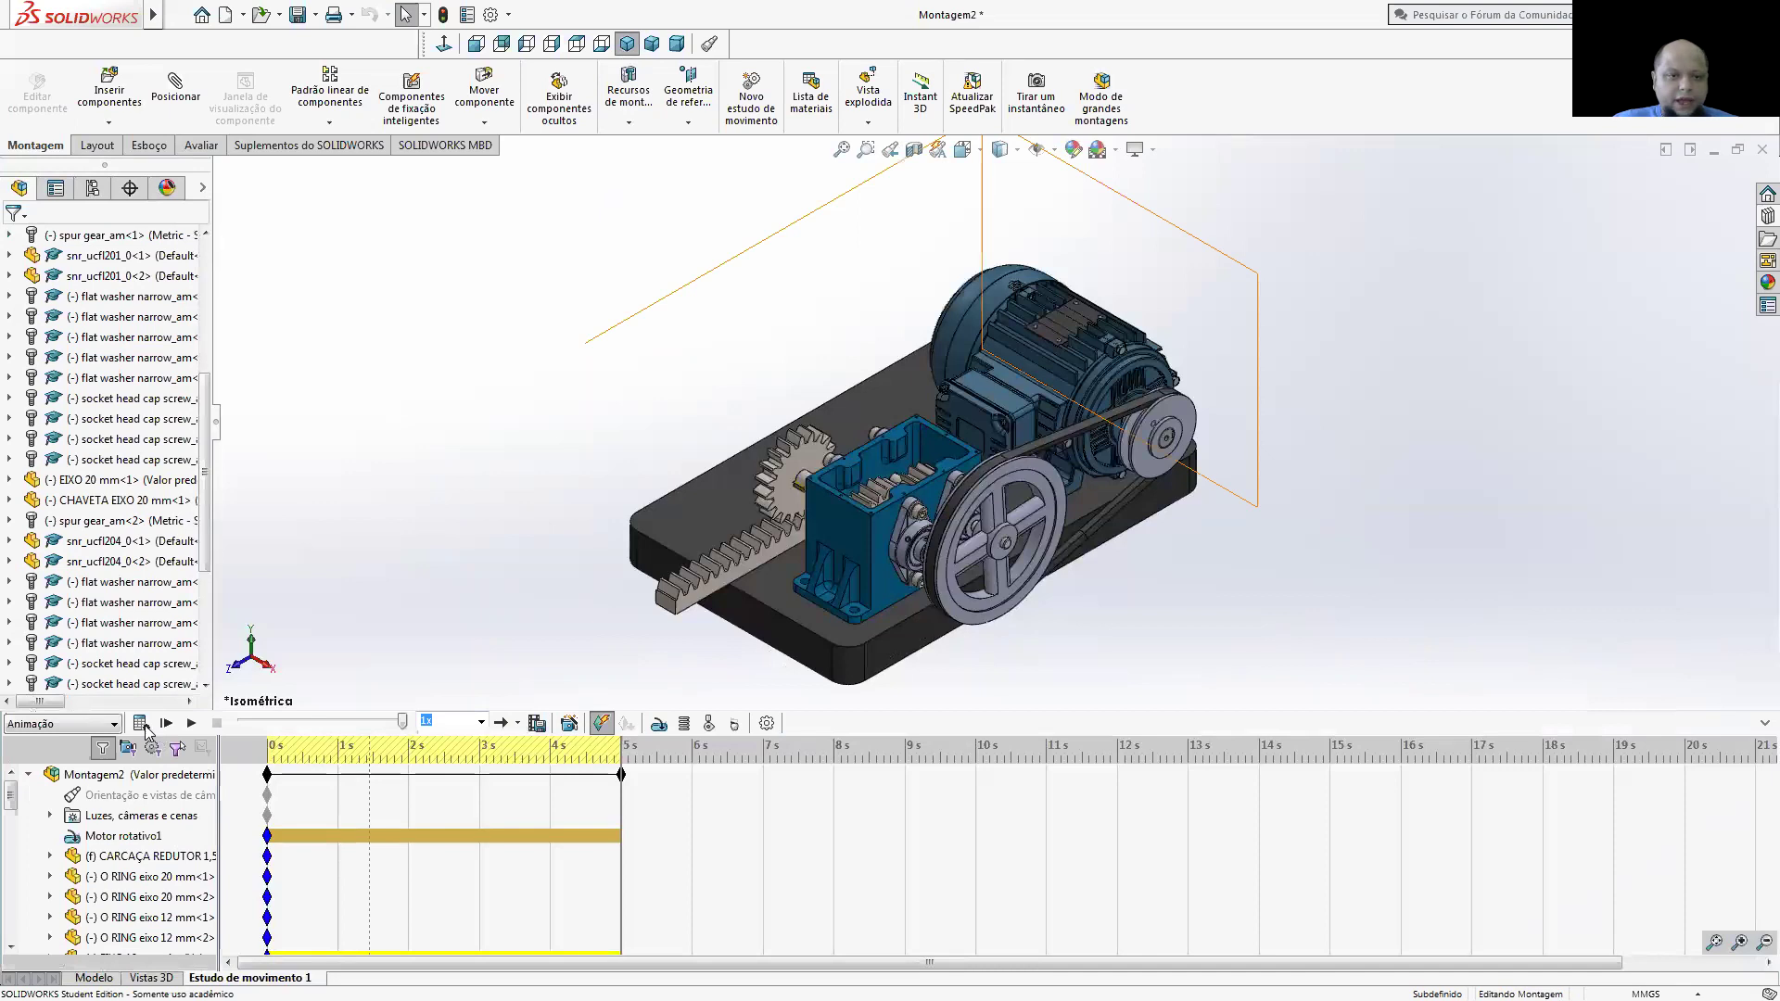
- Recalculate and play the motion study, orbiting to see the assembly's other side
click(141, 724)
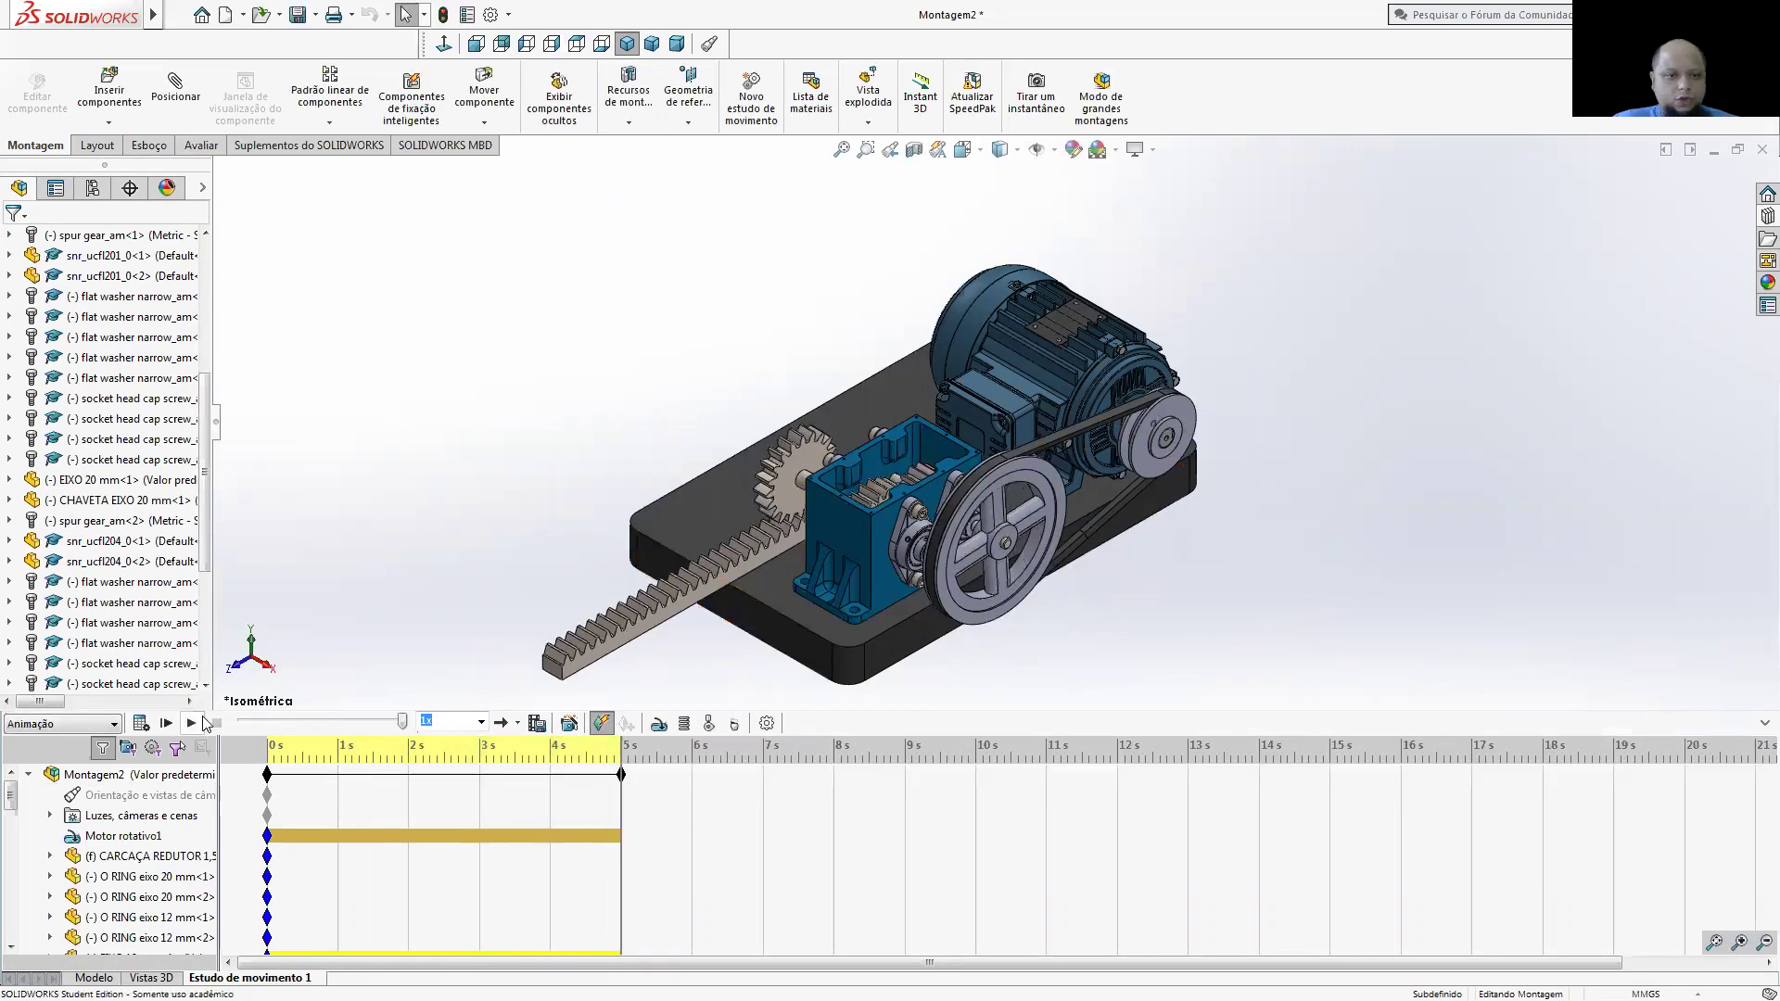
click(191, 723)
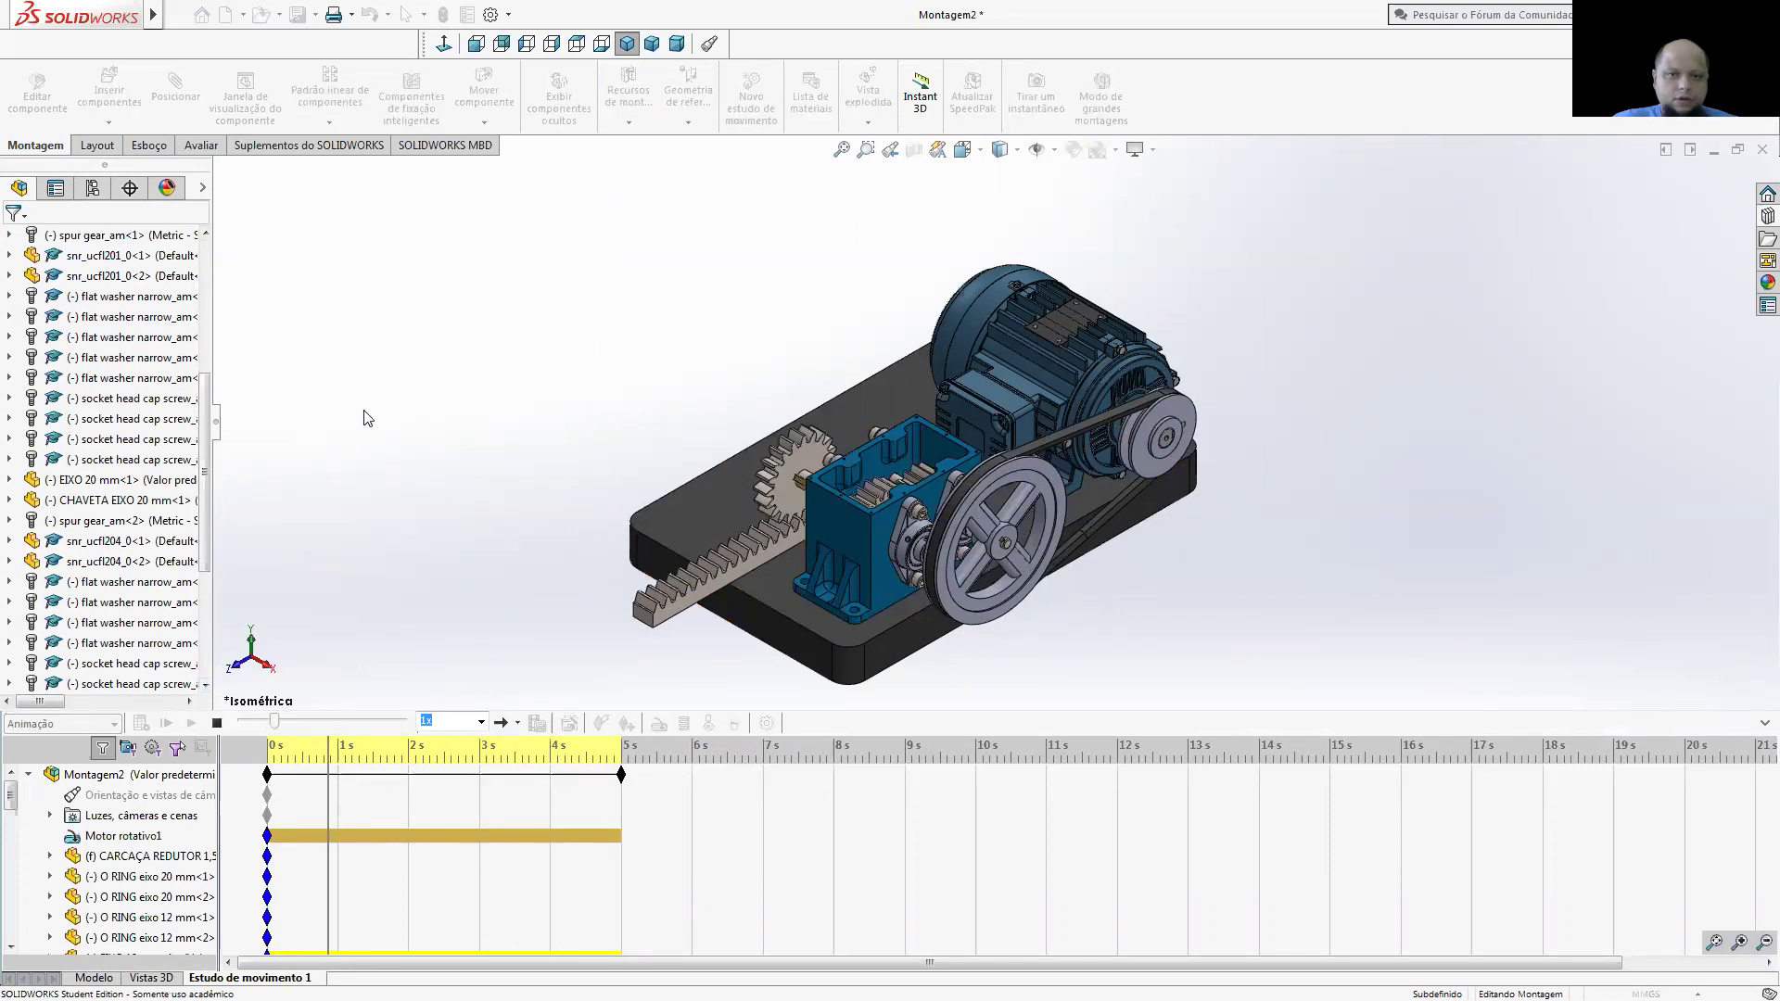
mouse_move(665, 366)
middle_down()
mouse_move(871, 454)
mouse_move(913, 582)
middle_up()
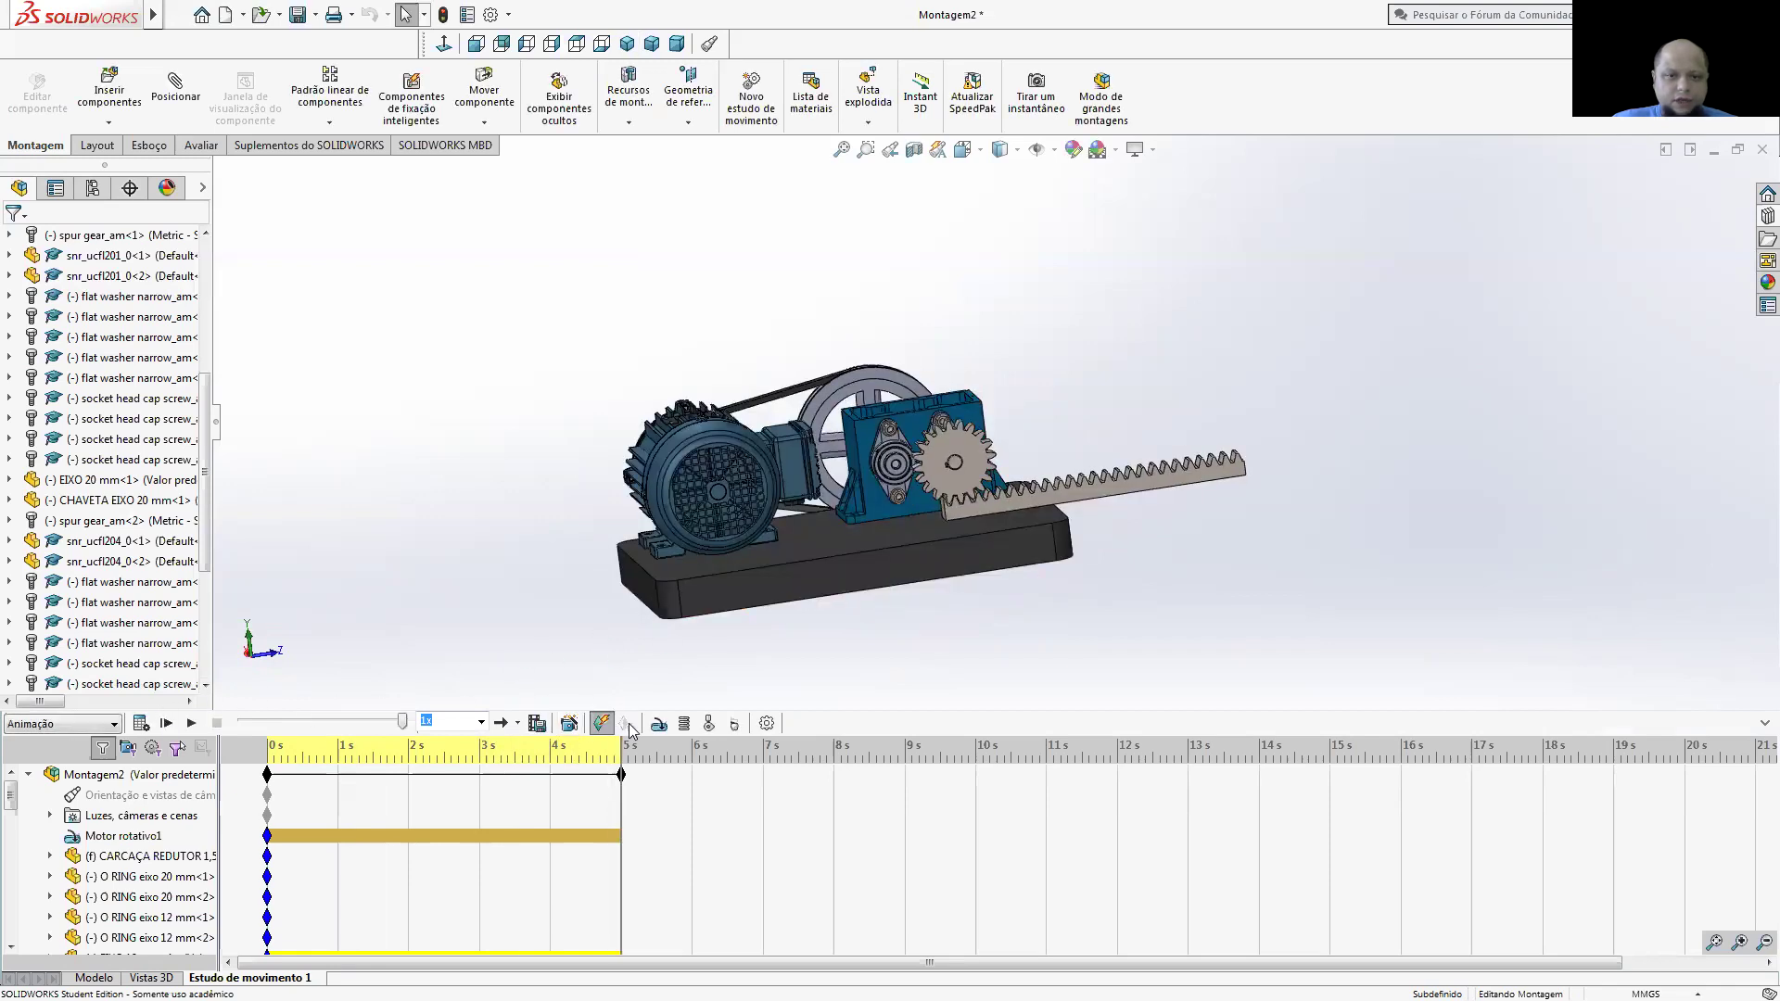
- Set playback mode to Reciprocate, play the study, and orbit so the motor faces front-right
click(517, 723)
click(500, 793)
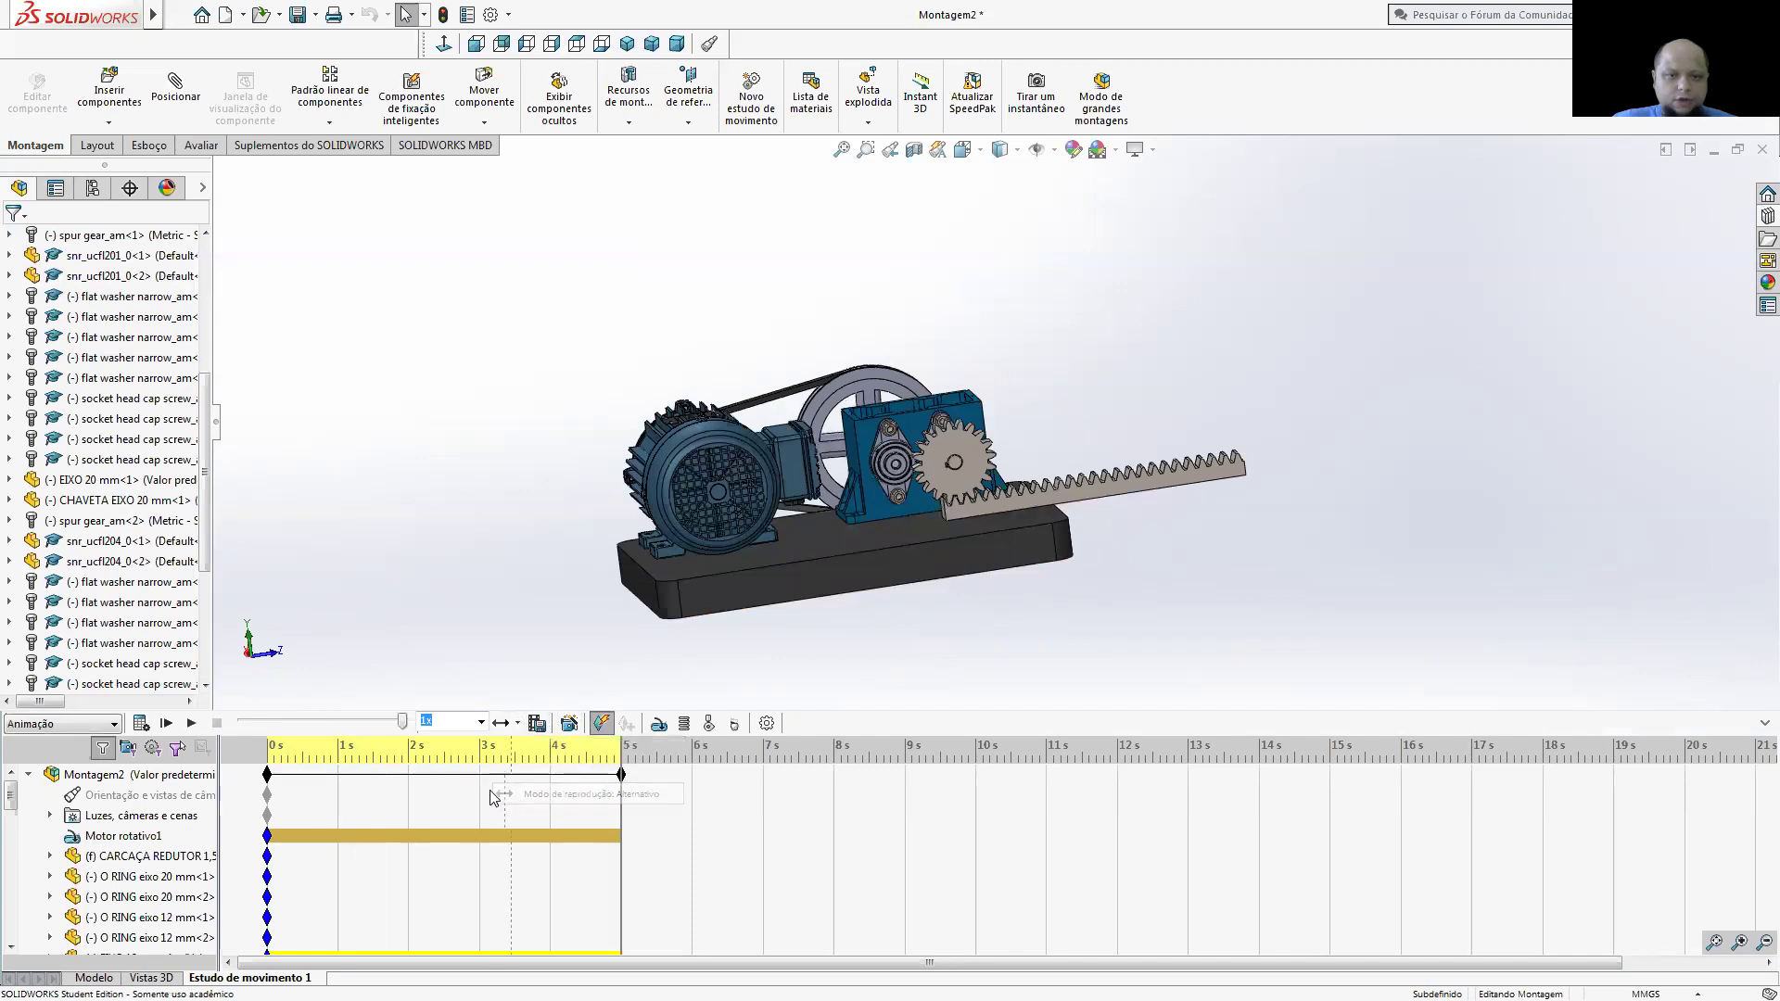
click(188, 724)
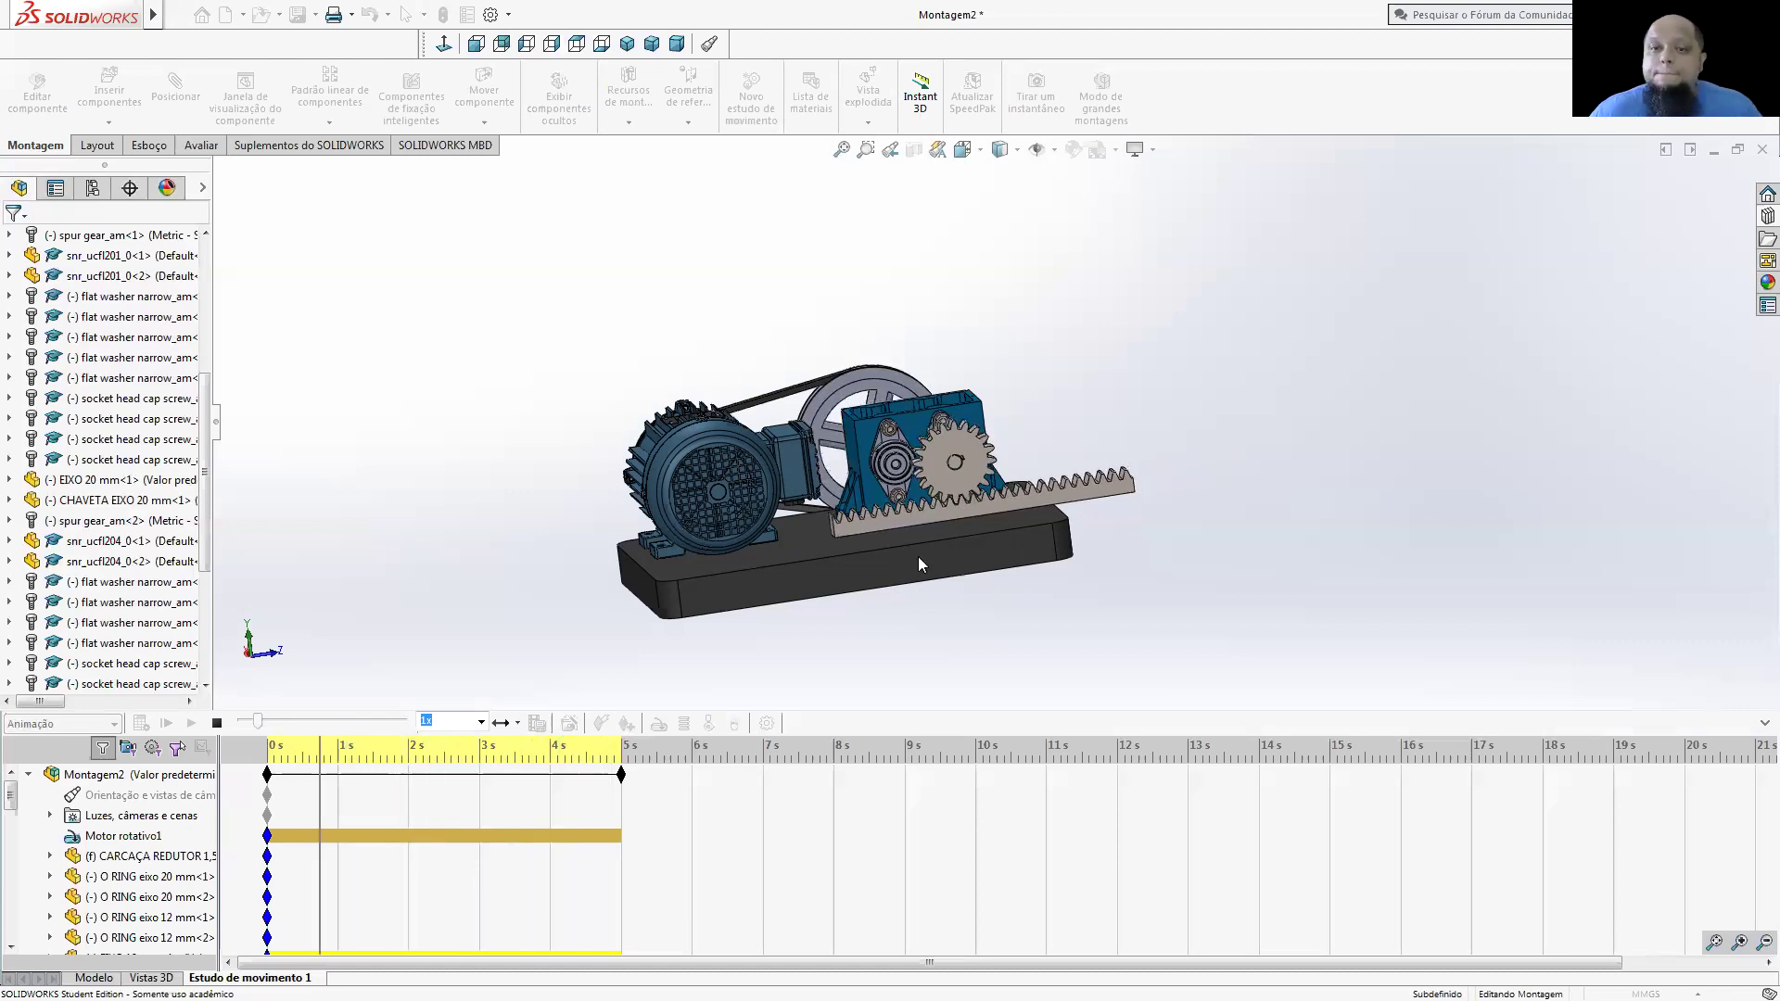
middle_drag(907, 656, 906, 687)
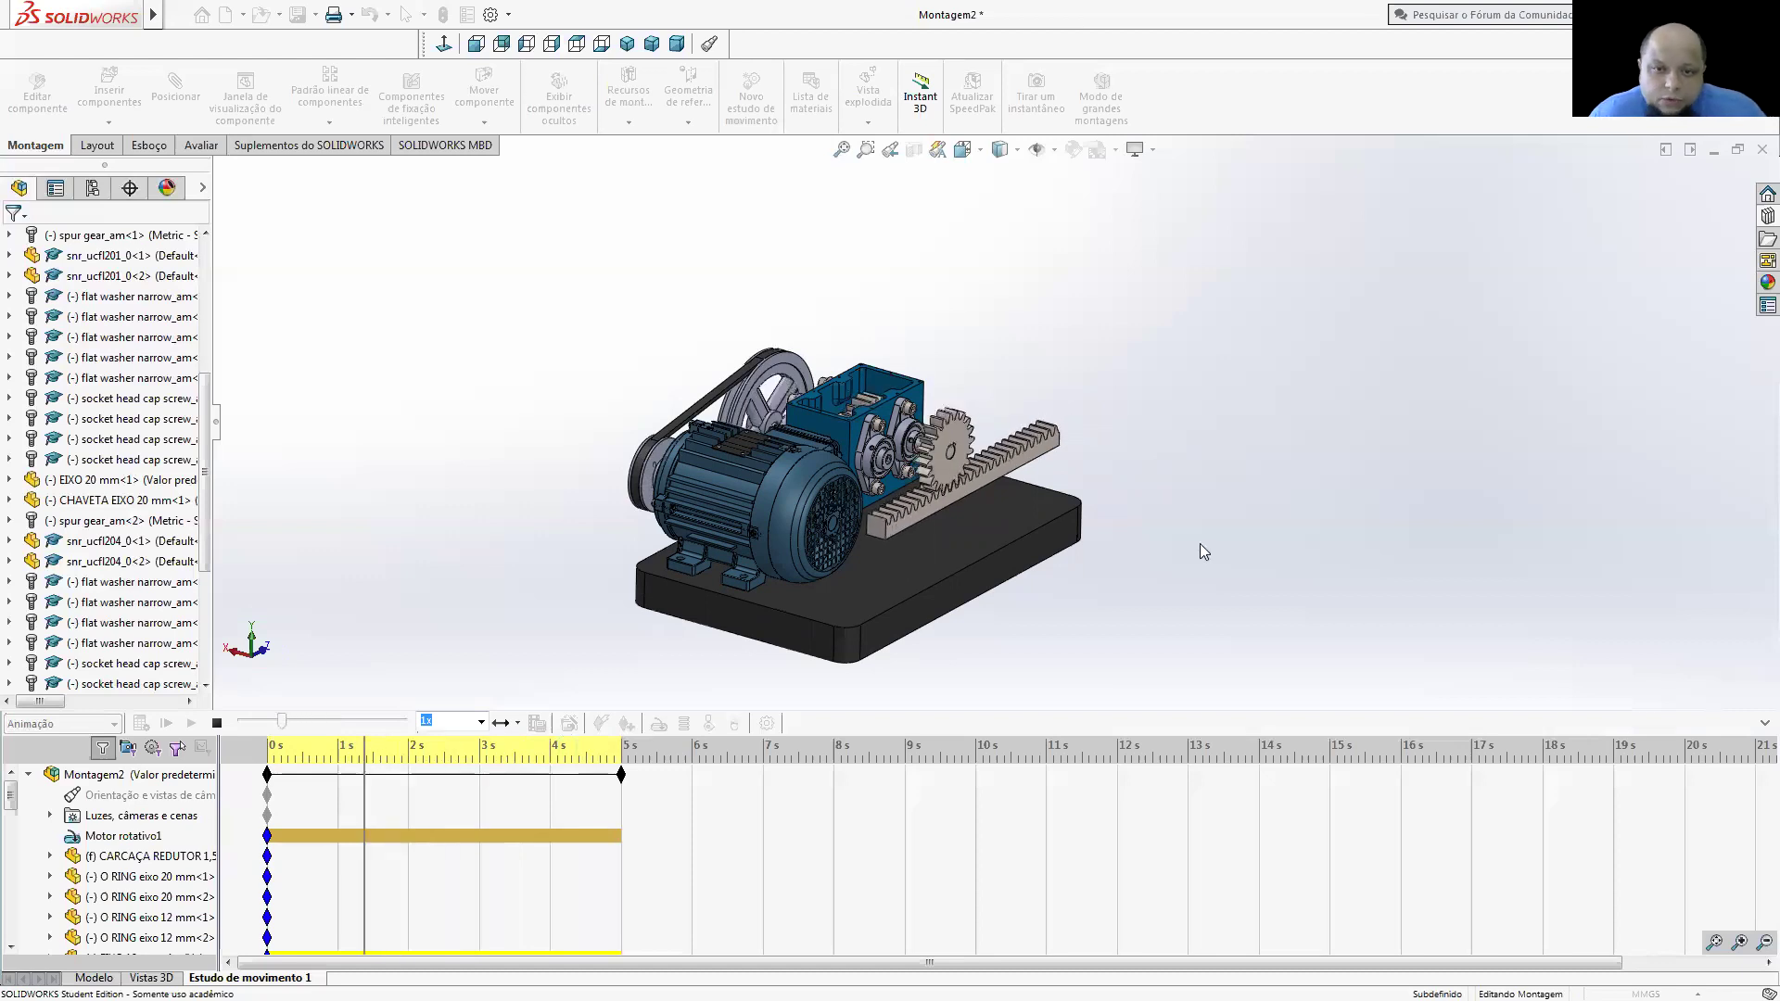
- View the assembly Normal To its base face and rewind the motion study to 0 s
click(966, 149)
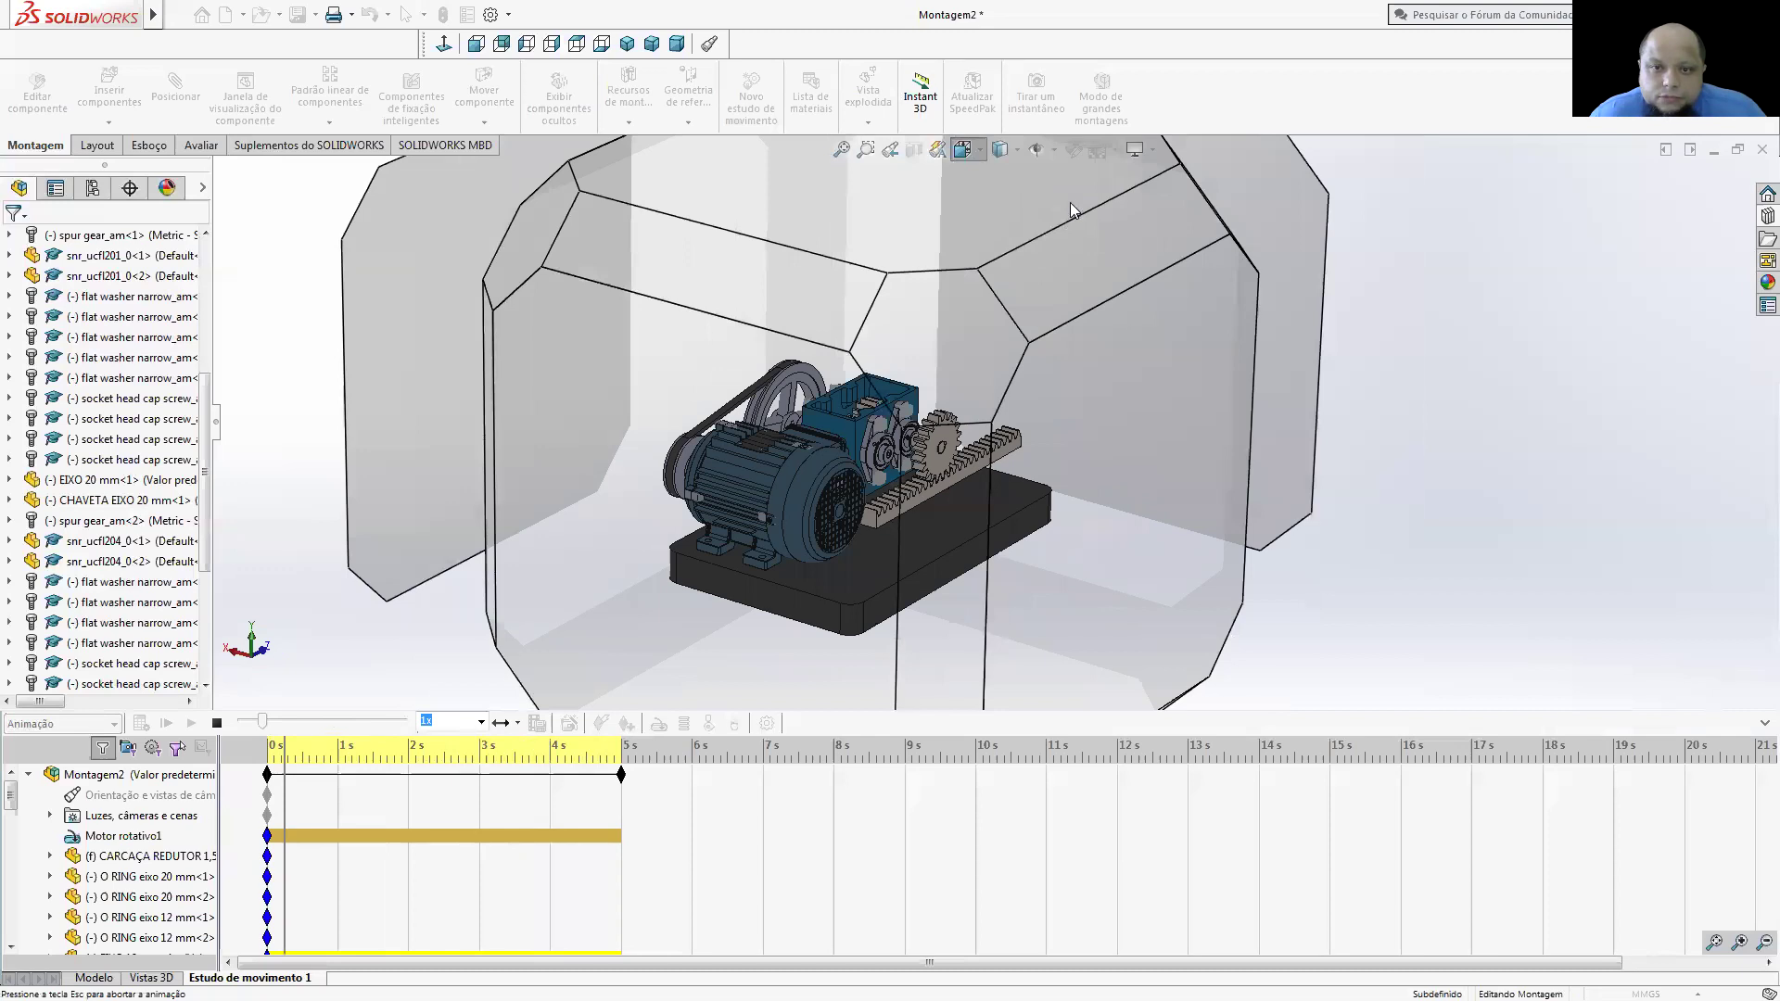
key(ctrl+7)
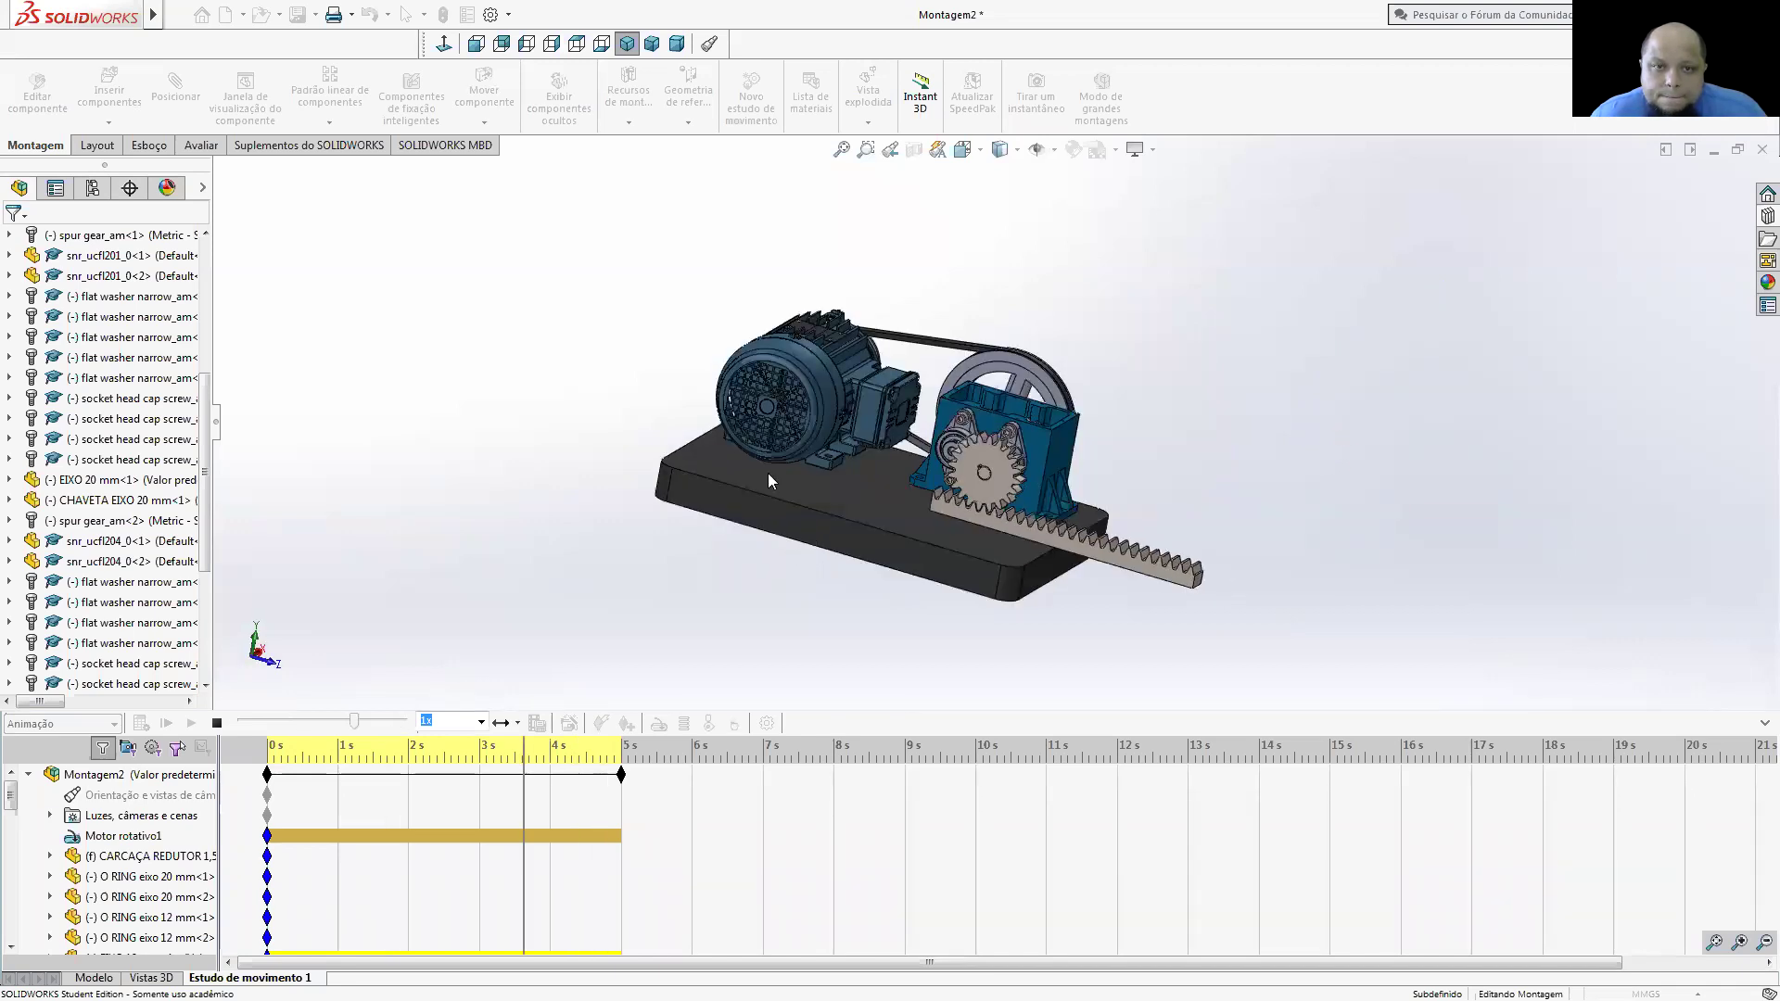
right_click(852, 528)
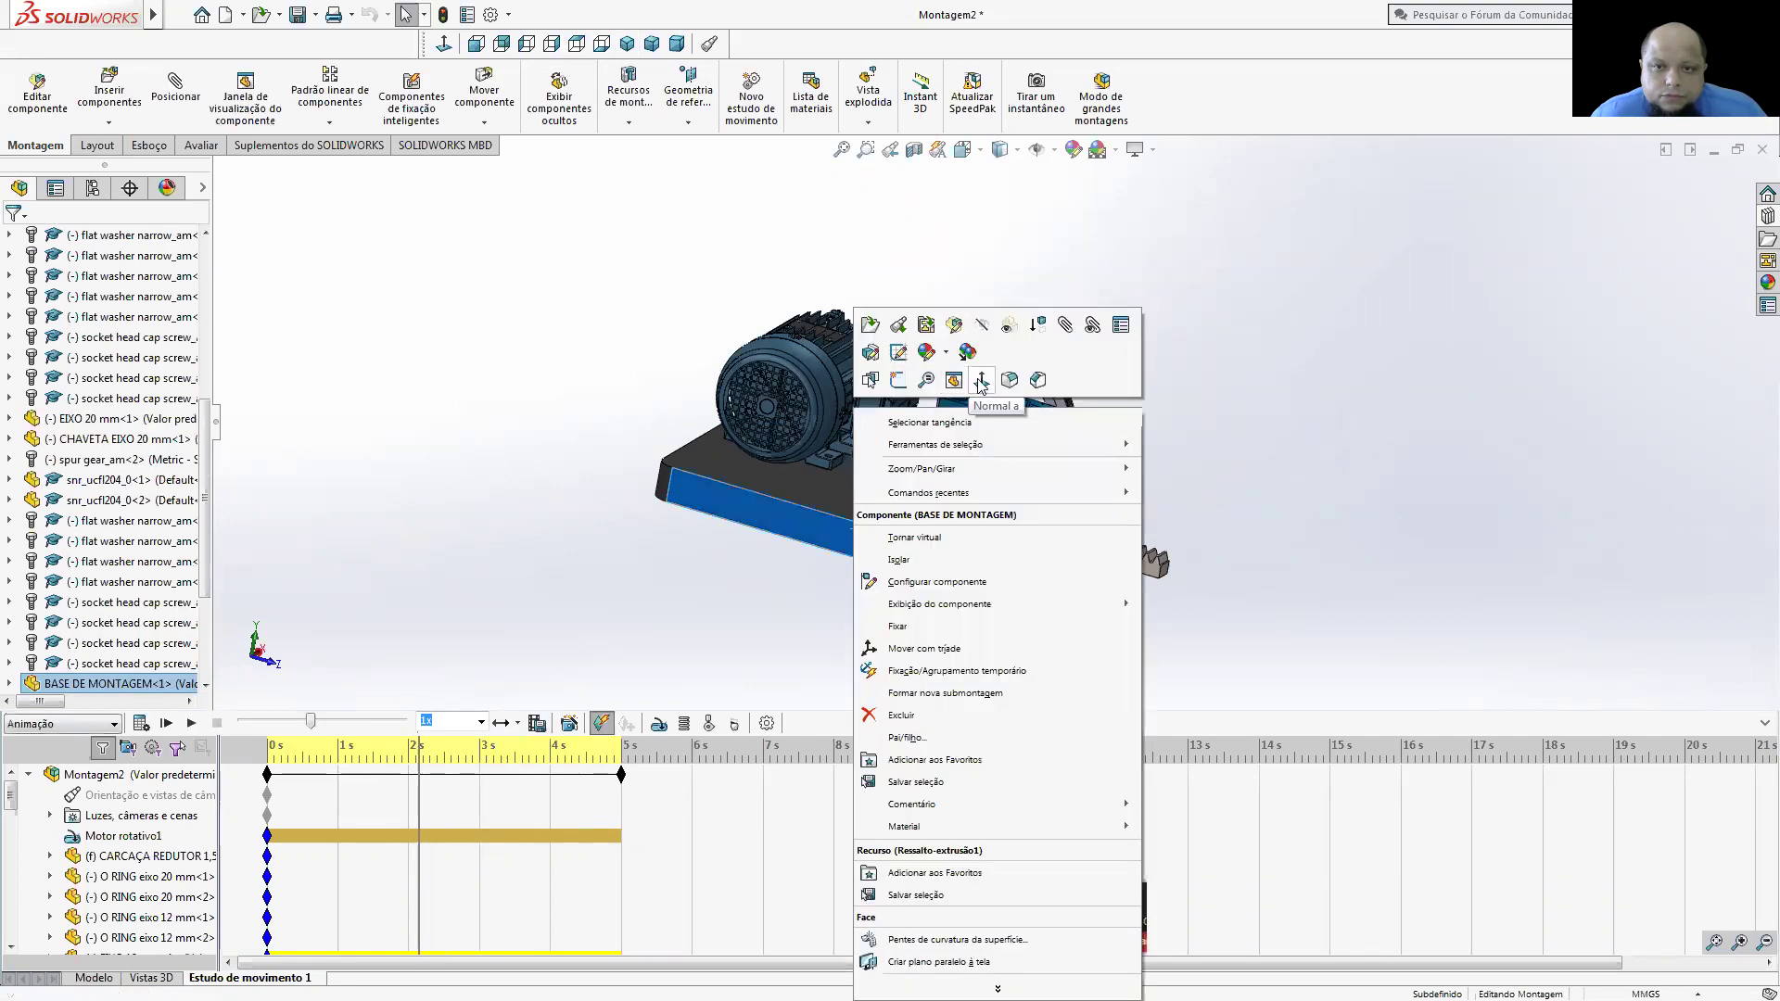
click(980, 381)
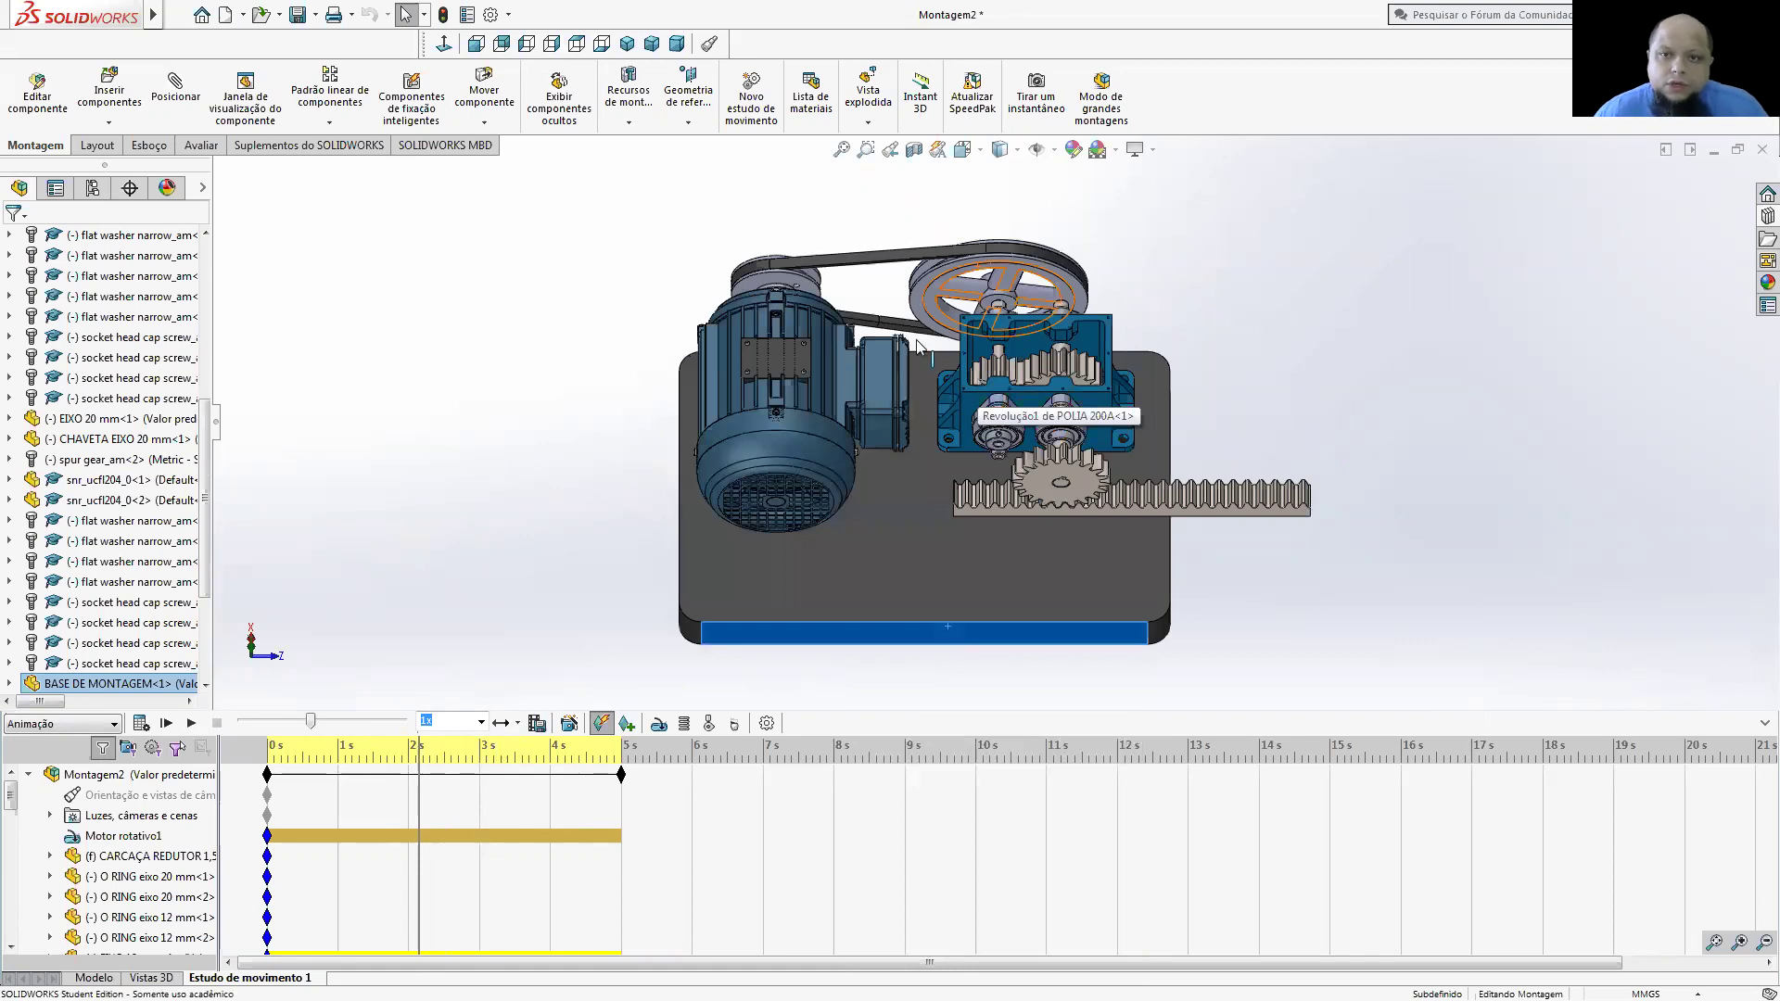
click(1302, 362)
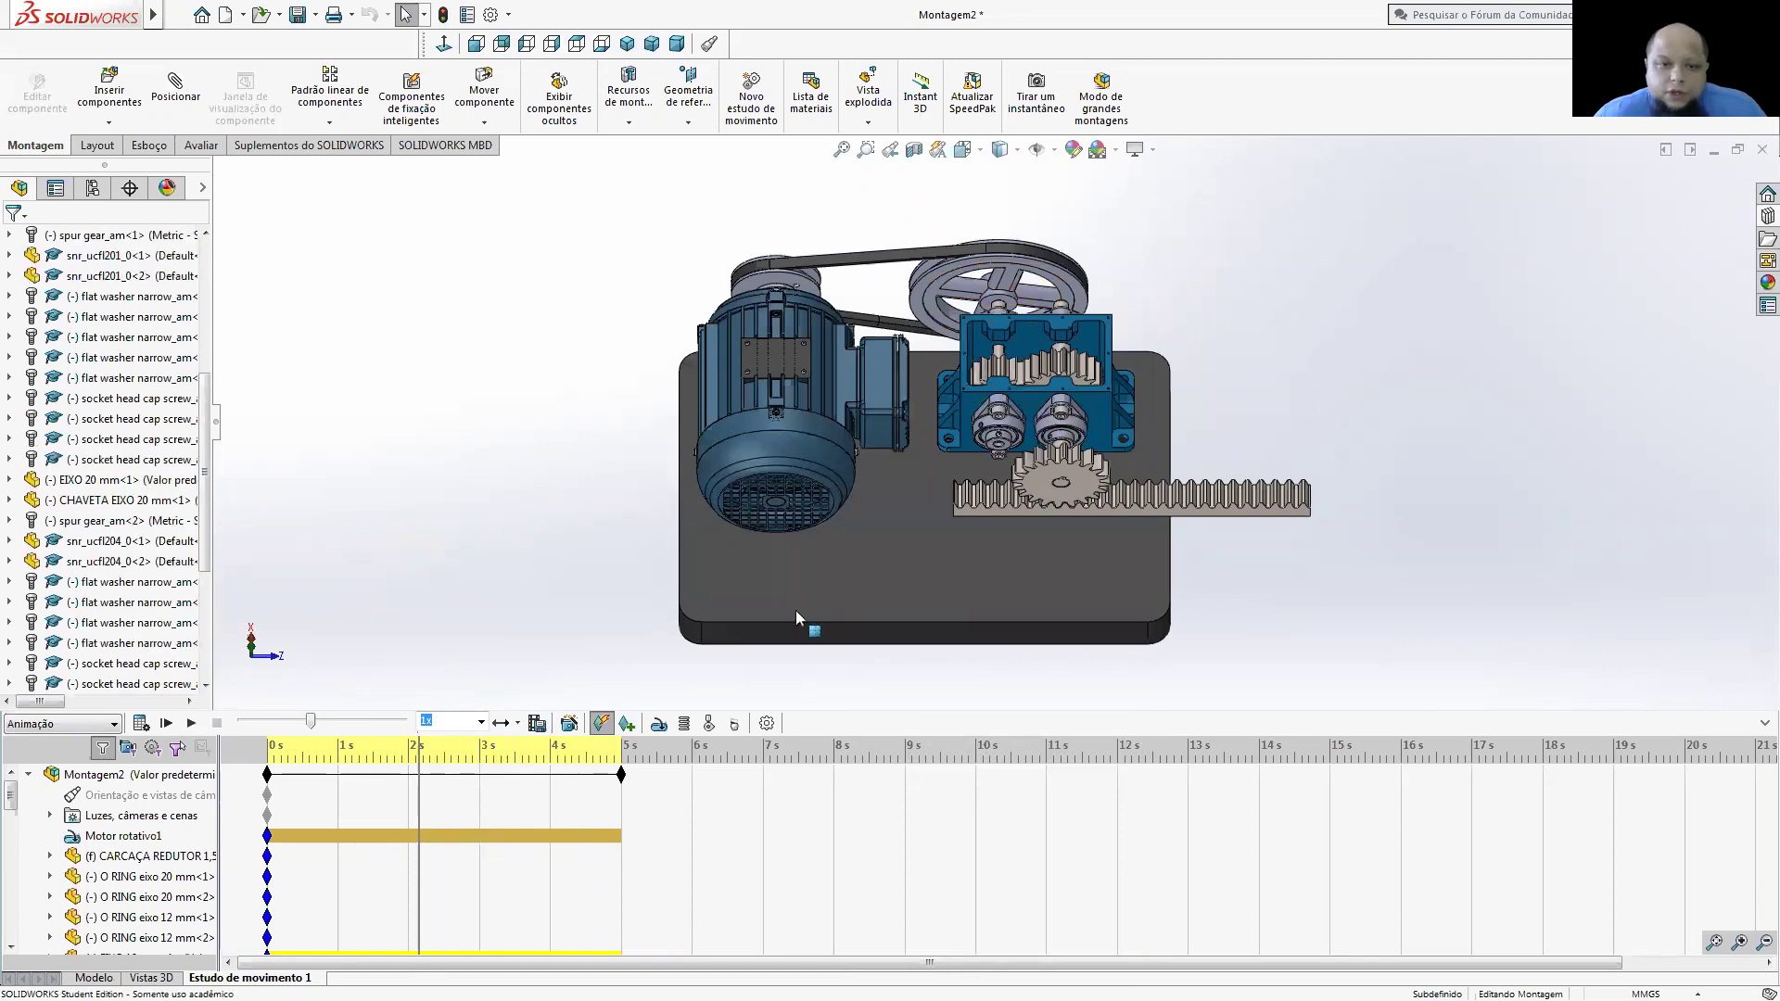
drag(310, 722, 241, 722)
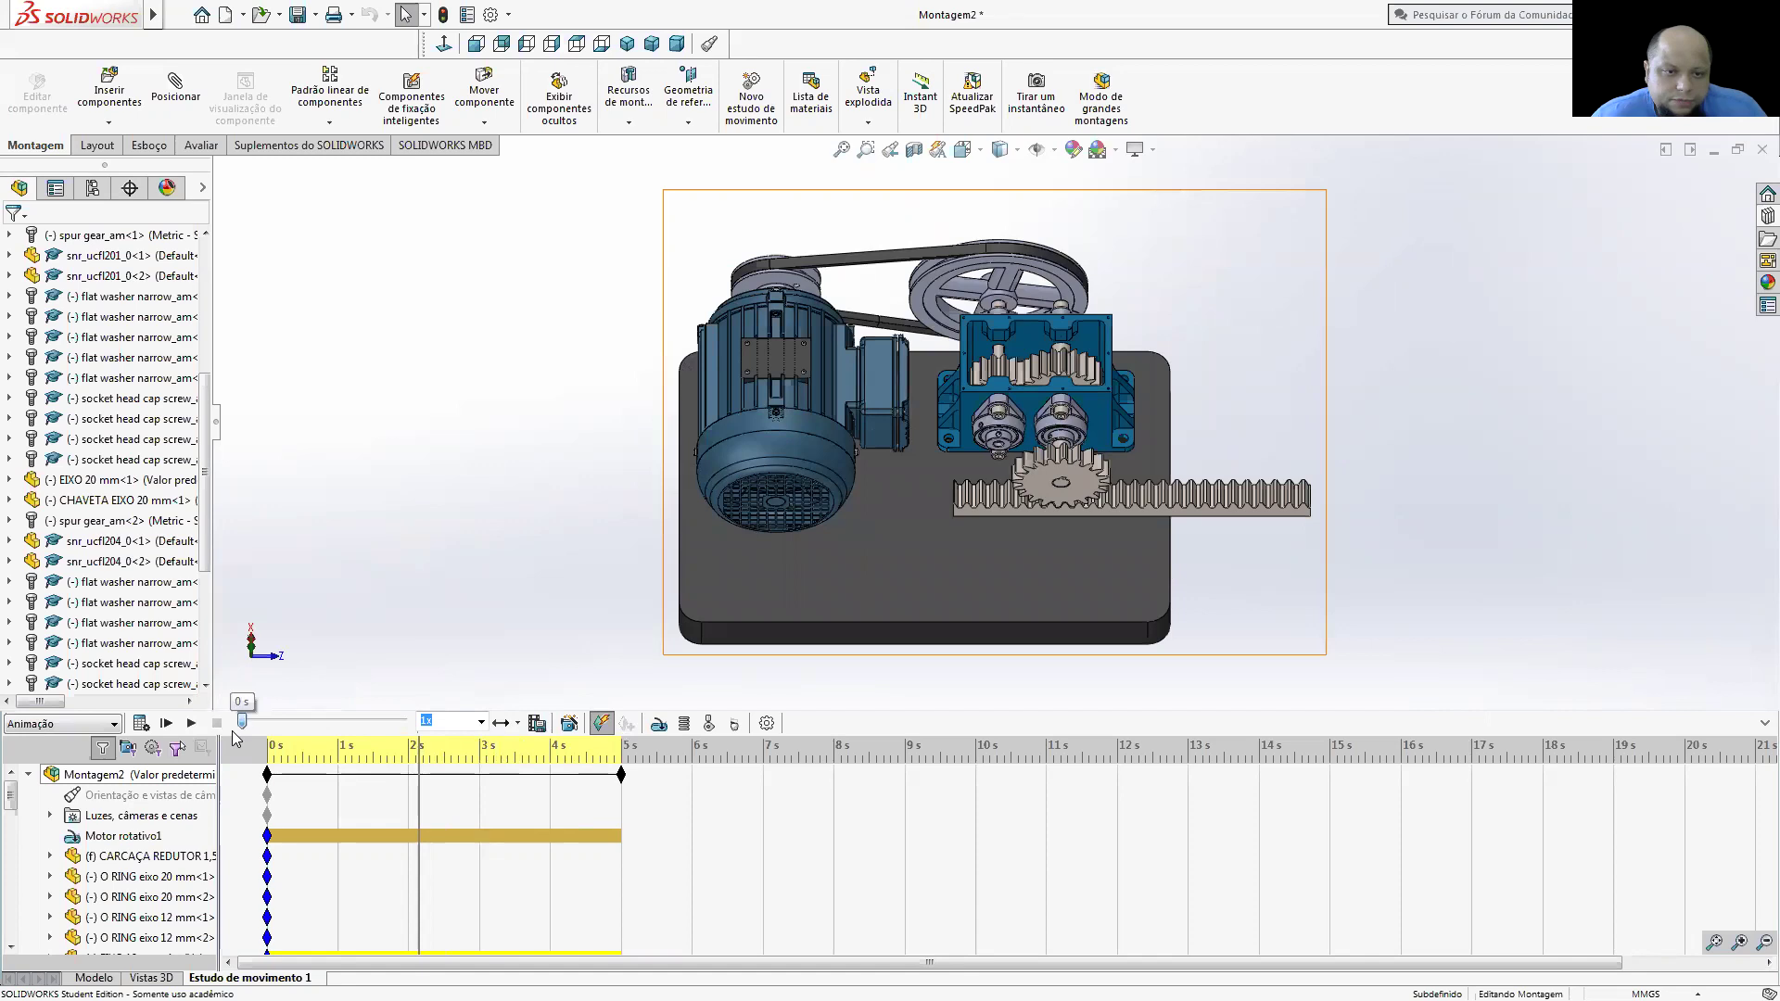
- In Save Animation, edit the file name by appending '.2'
click(537, 723)
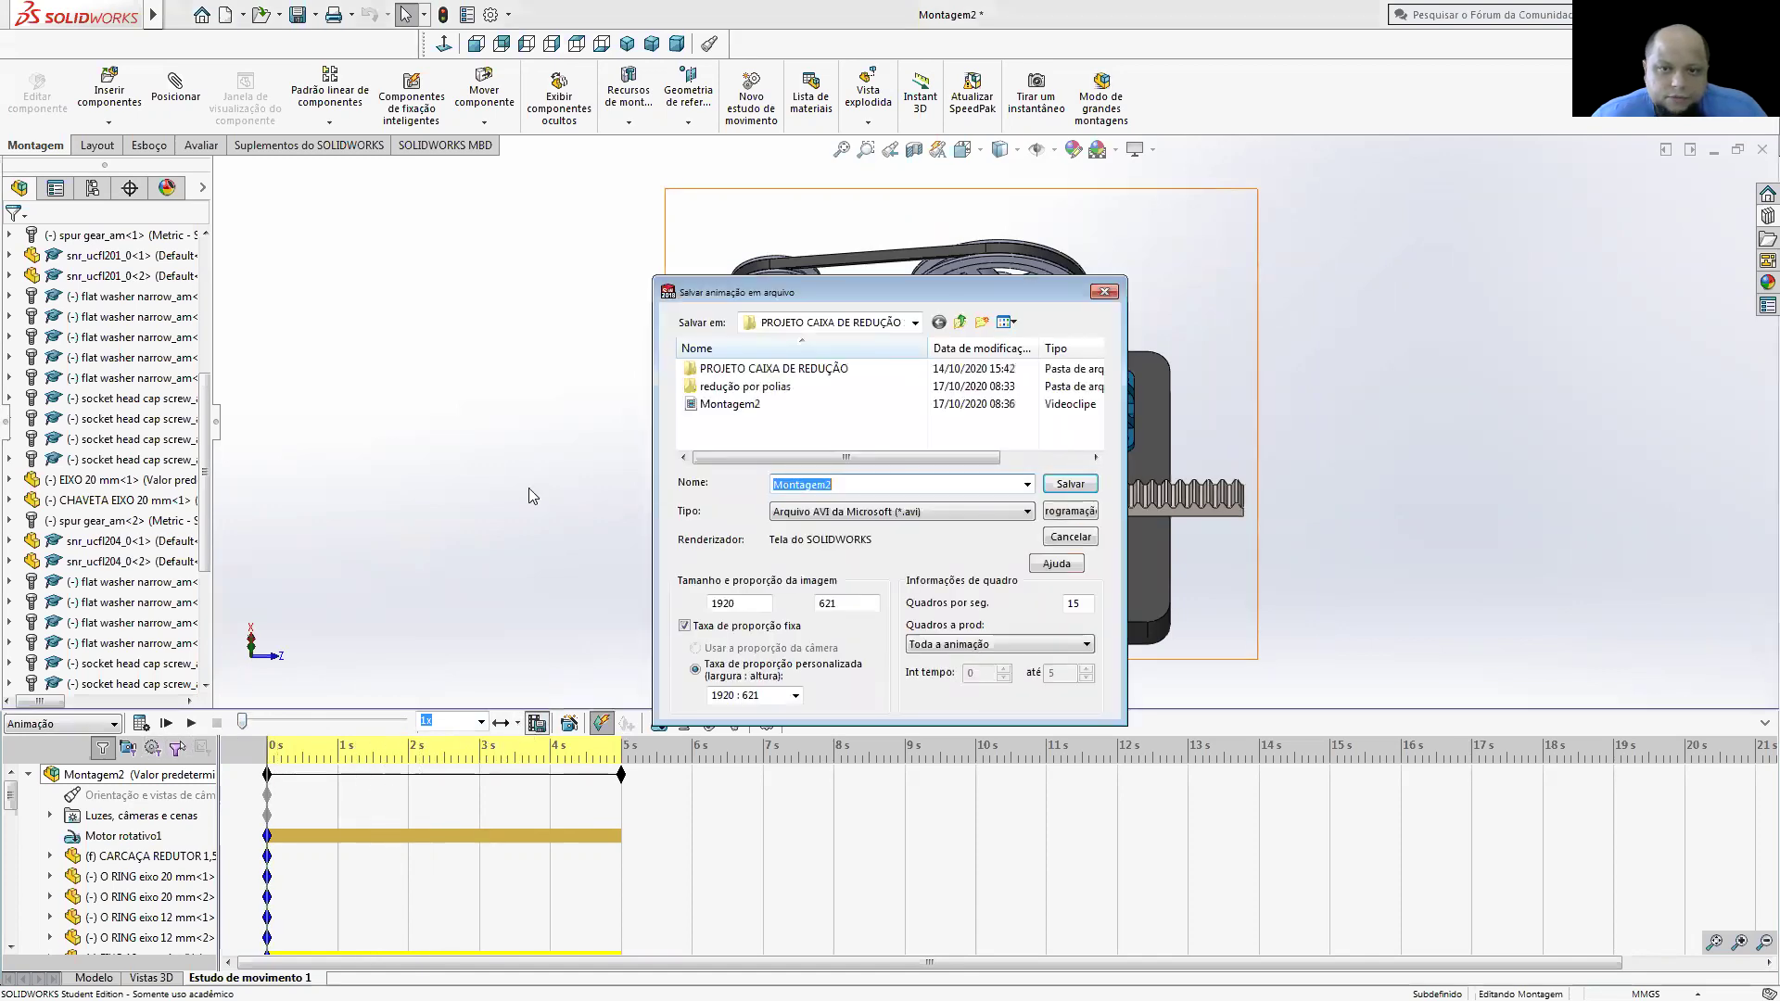
click(857, 482)
text(.)
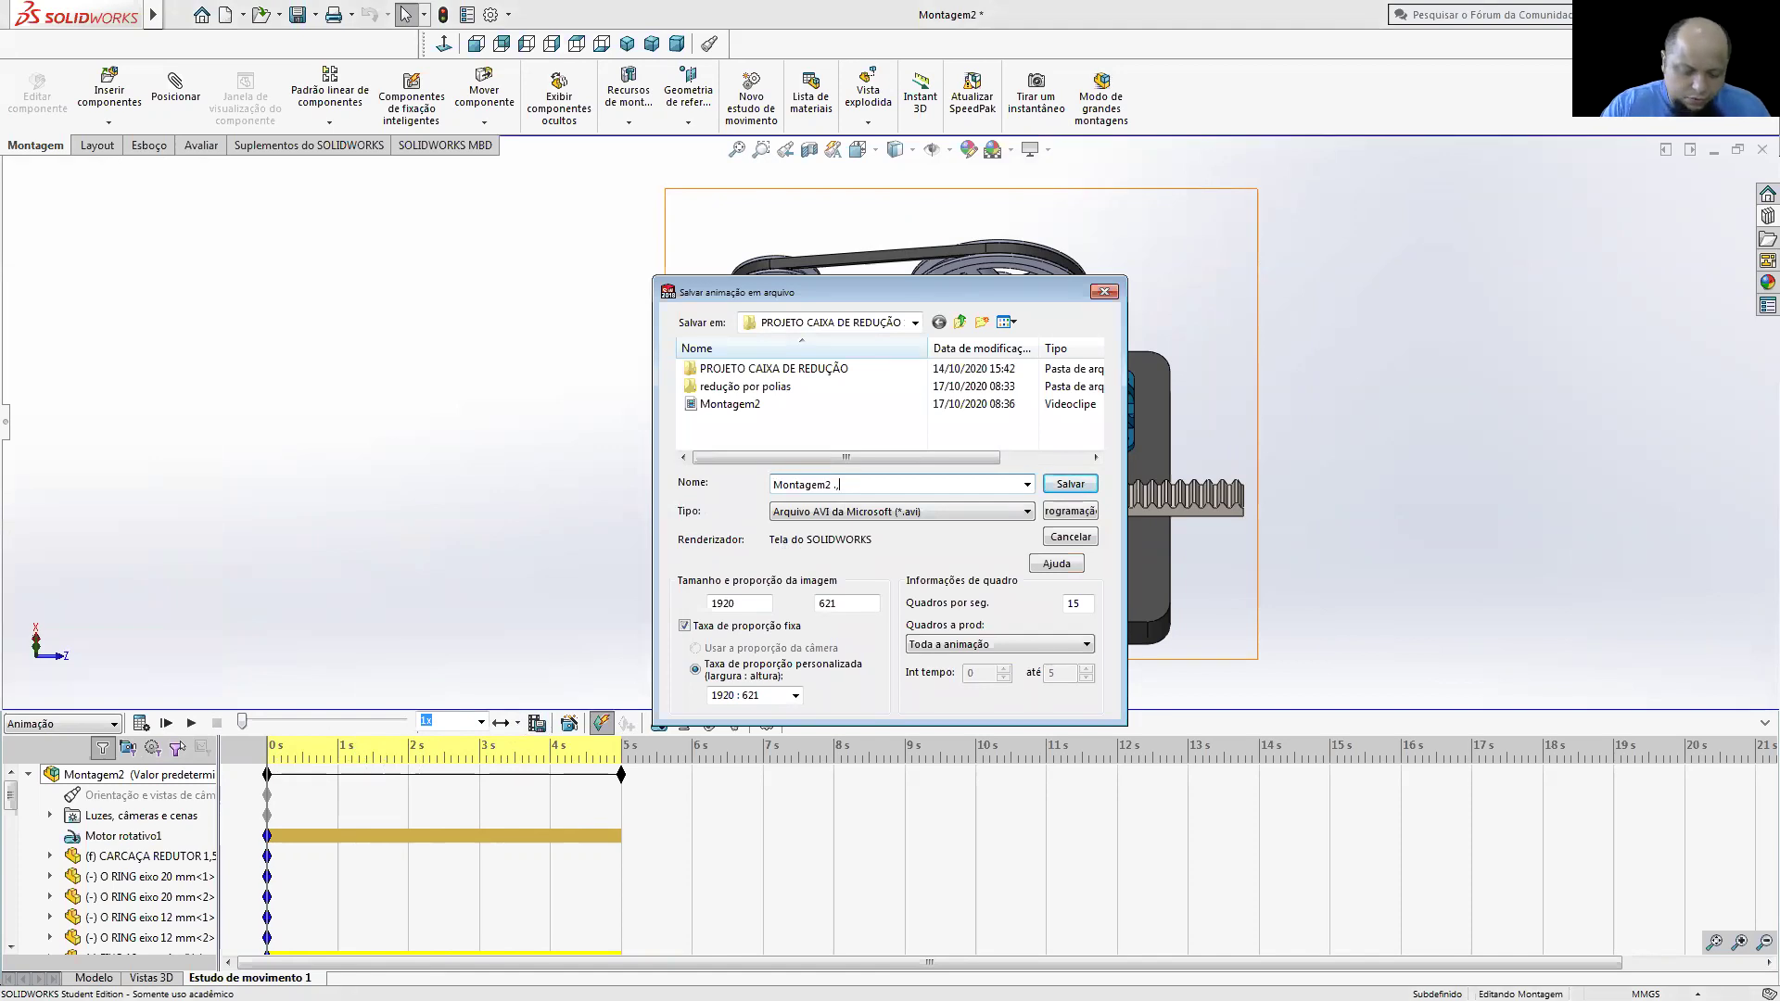
text(2)
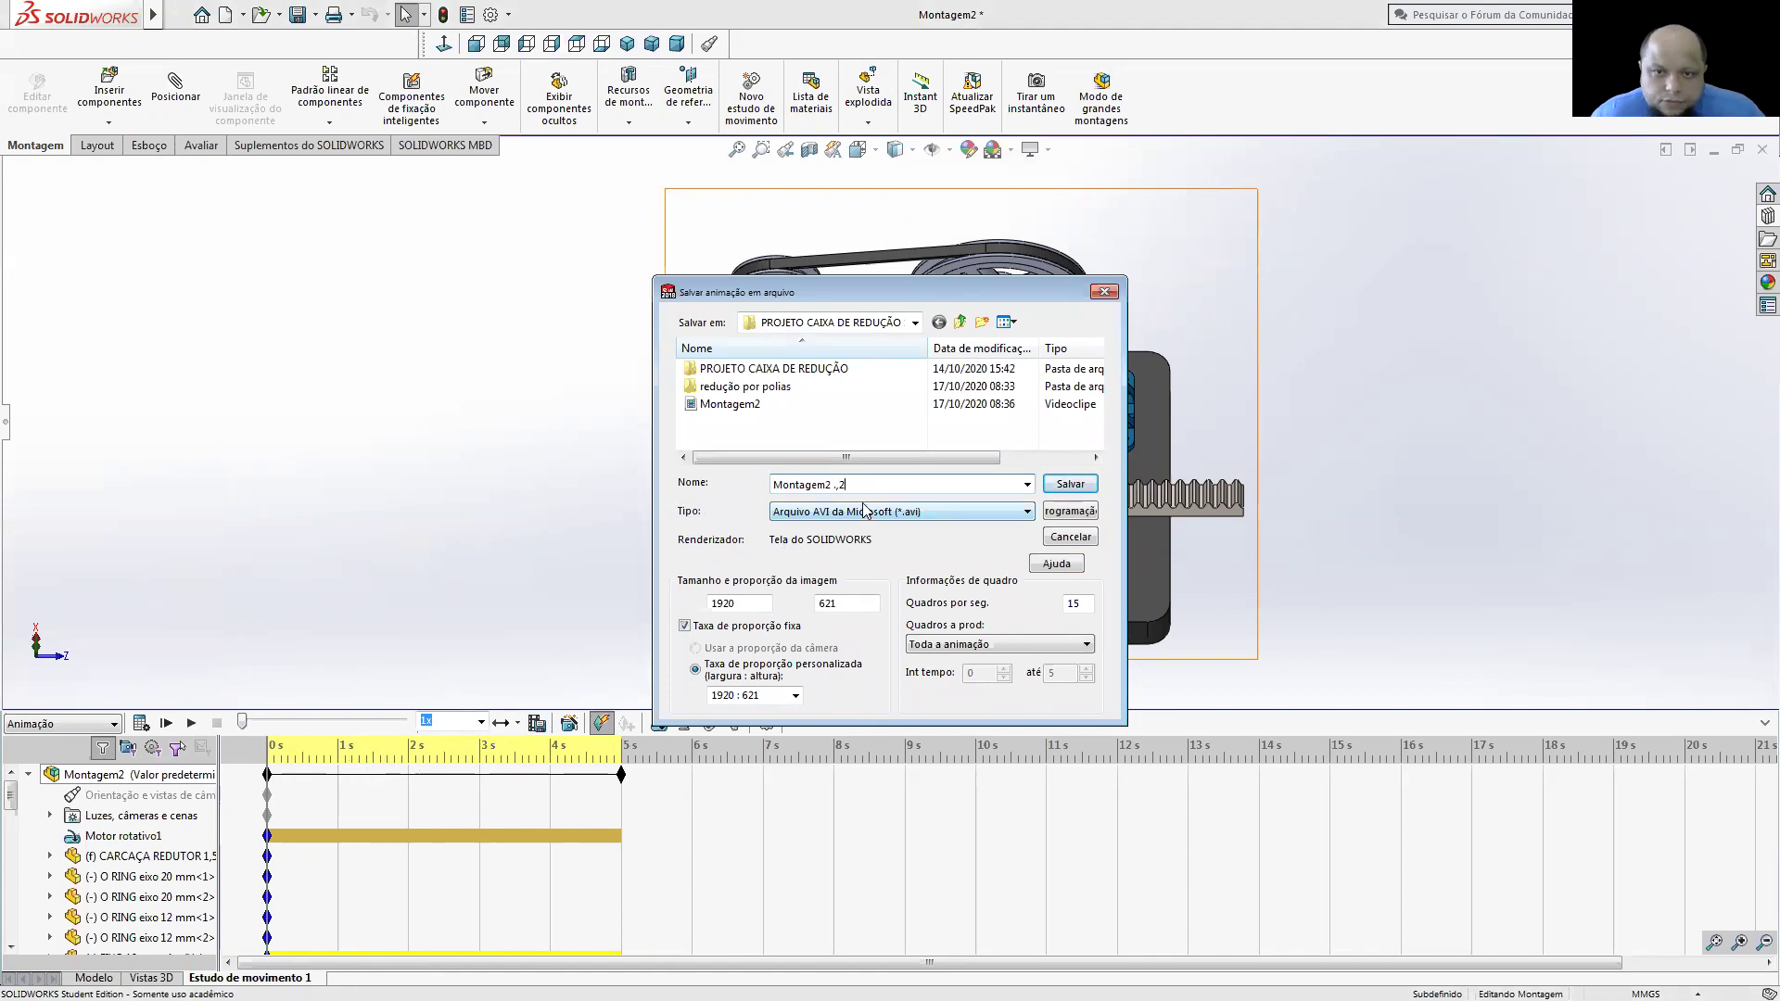
key(BackSpace)
key(BackSpace)
key(BackSpace)
text(.2)
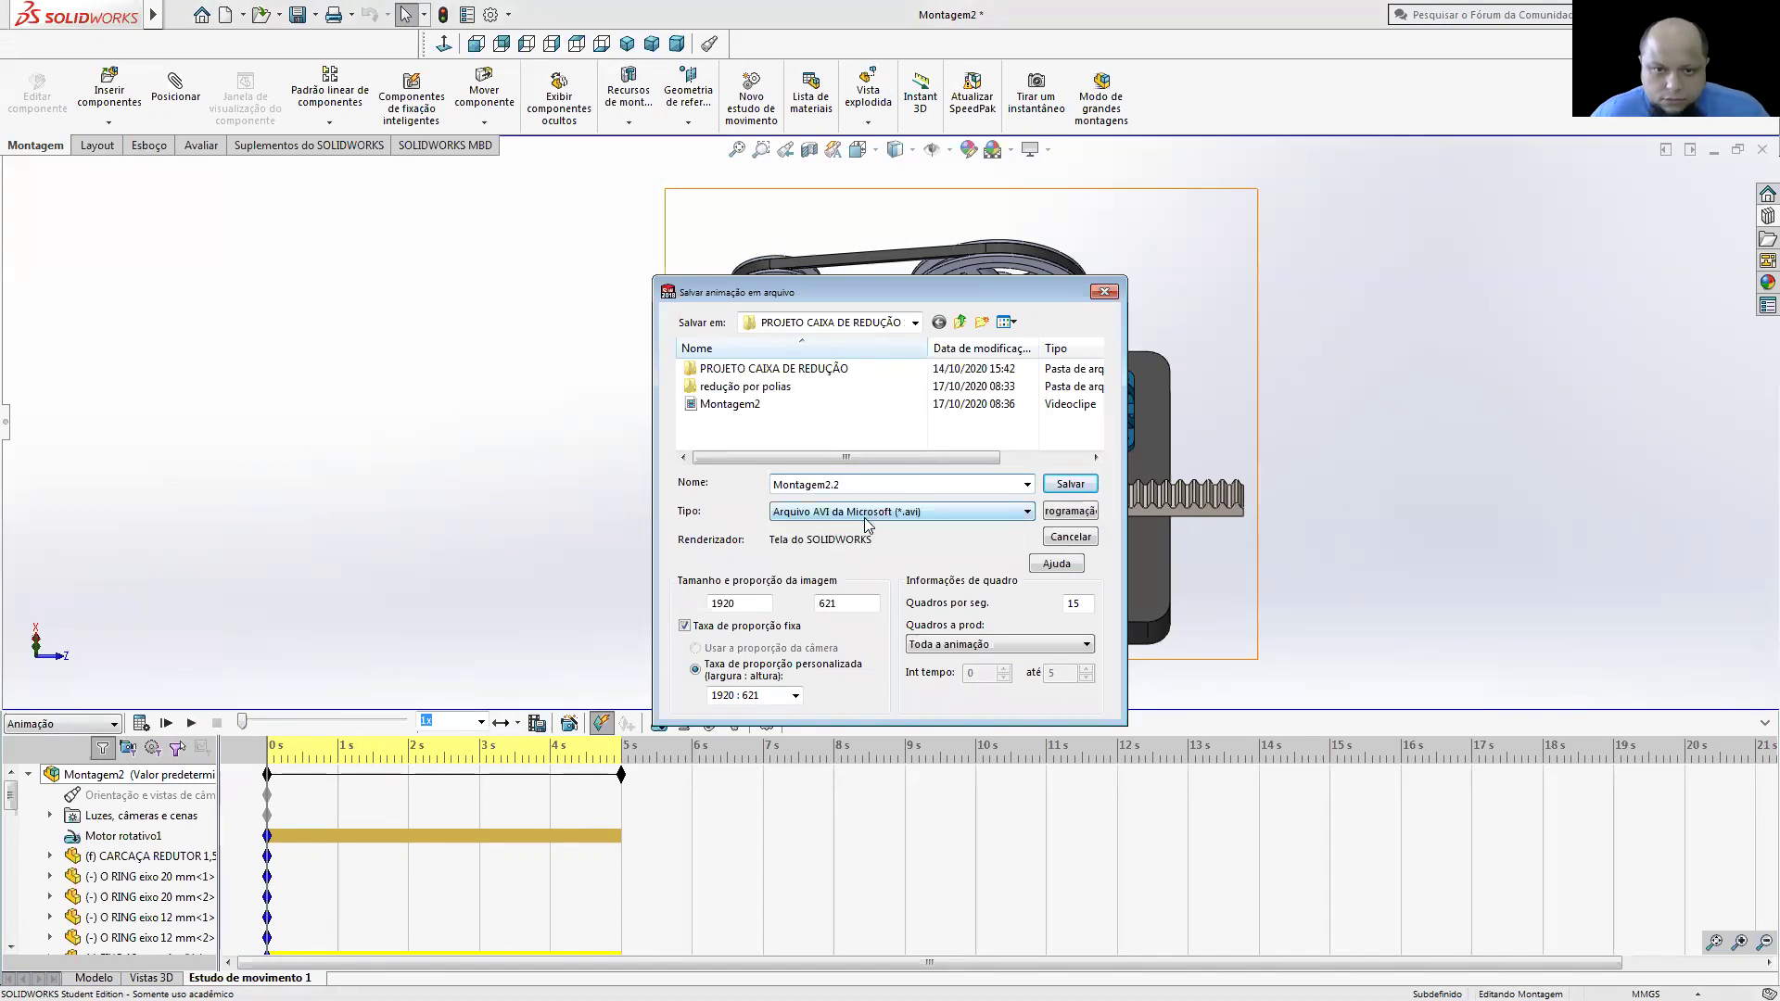
- Set a 1:1 aspect ratio and 12 frames per second for the export
drag(771, 602, 694, 610)
text(1080)
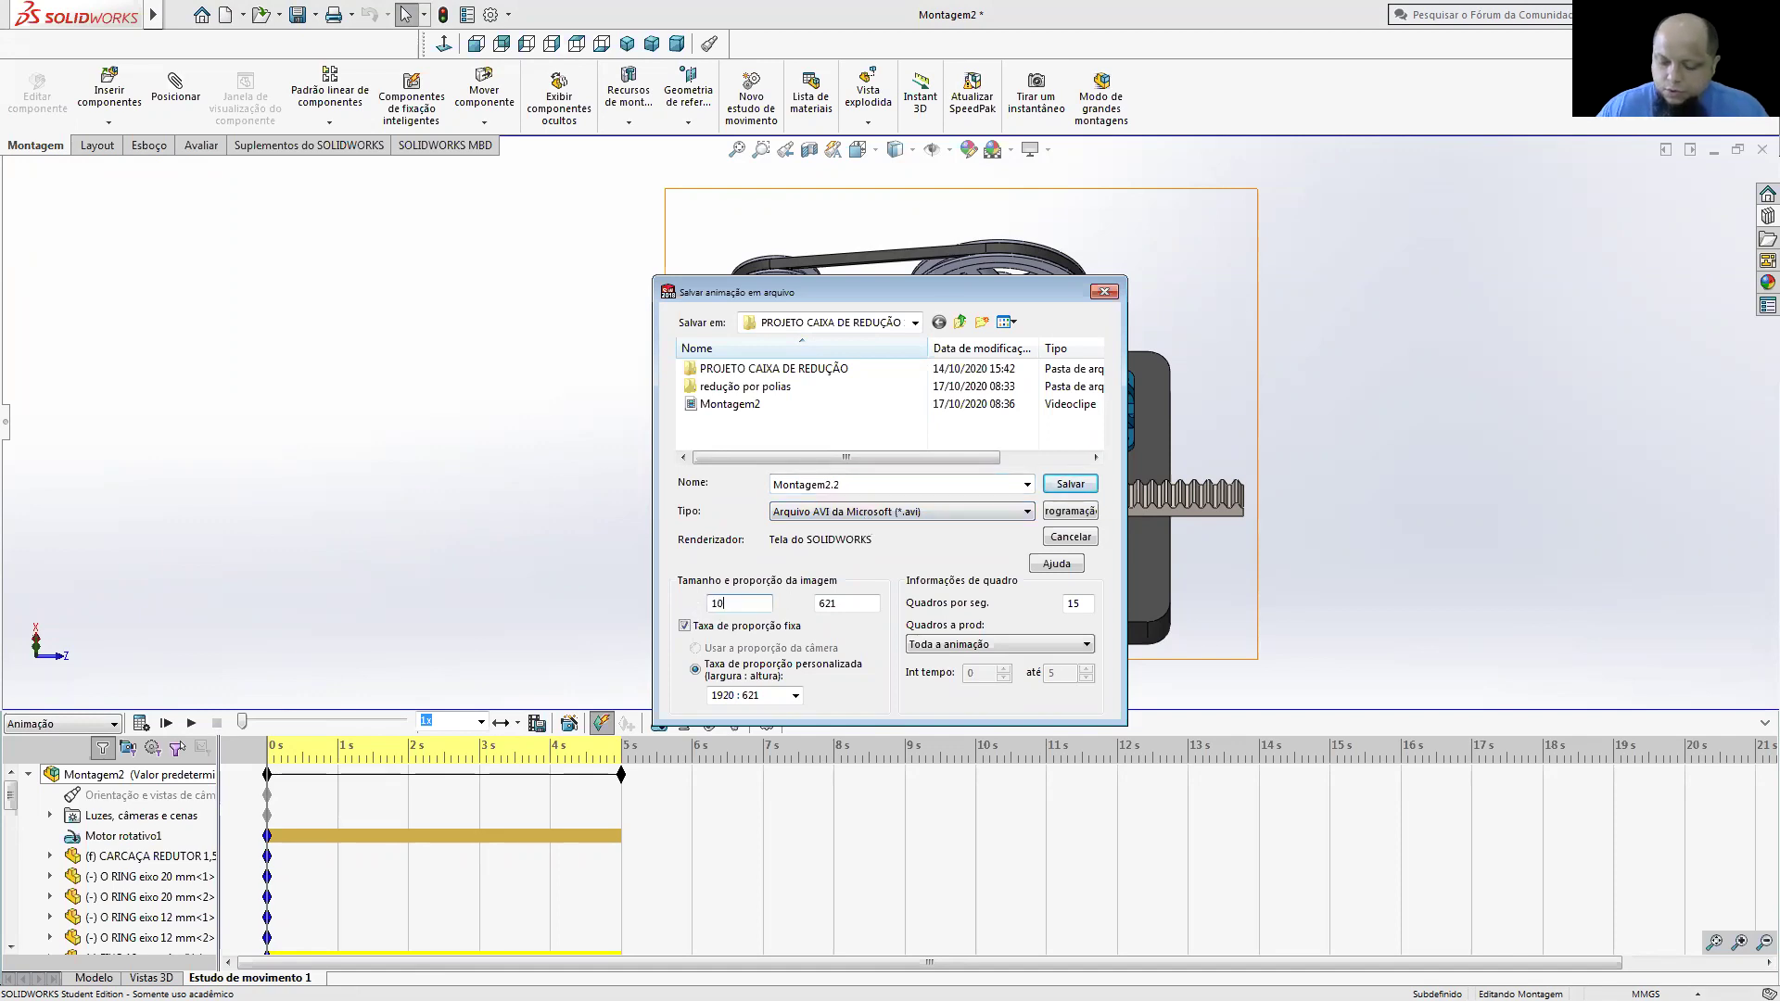
click(794, 696)
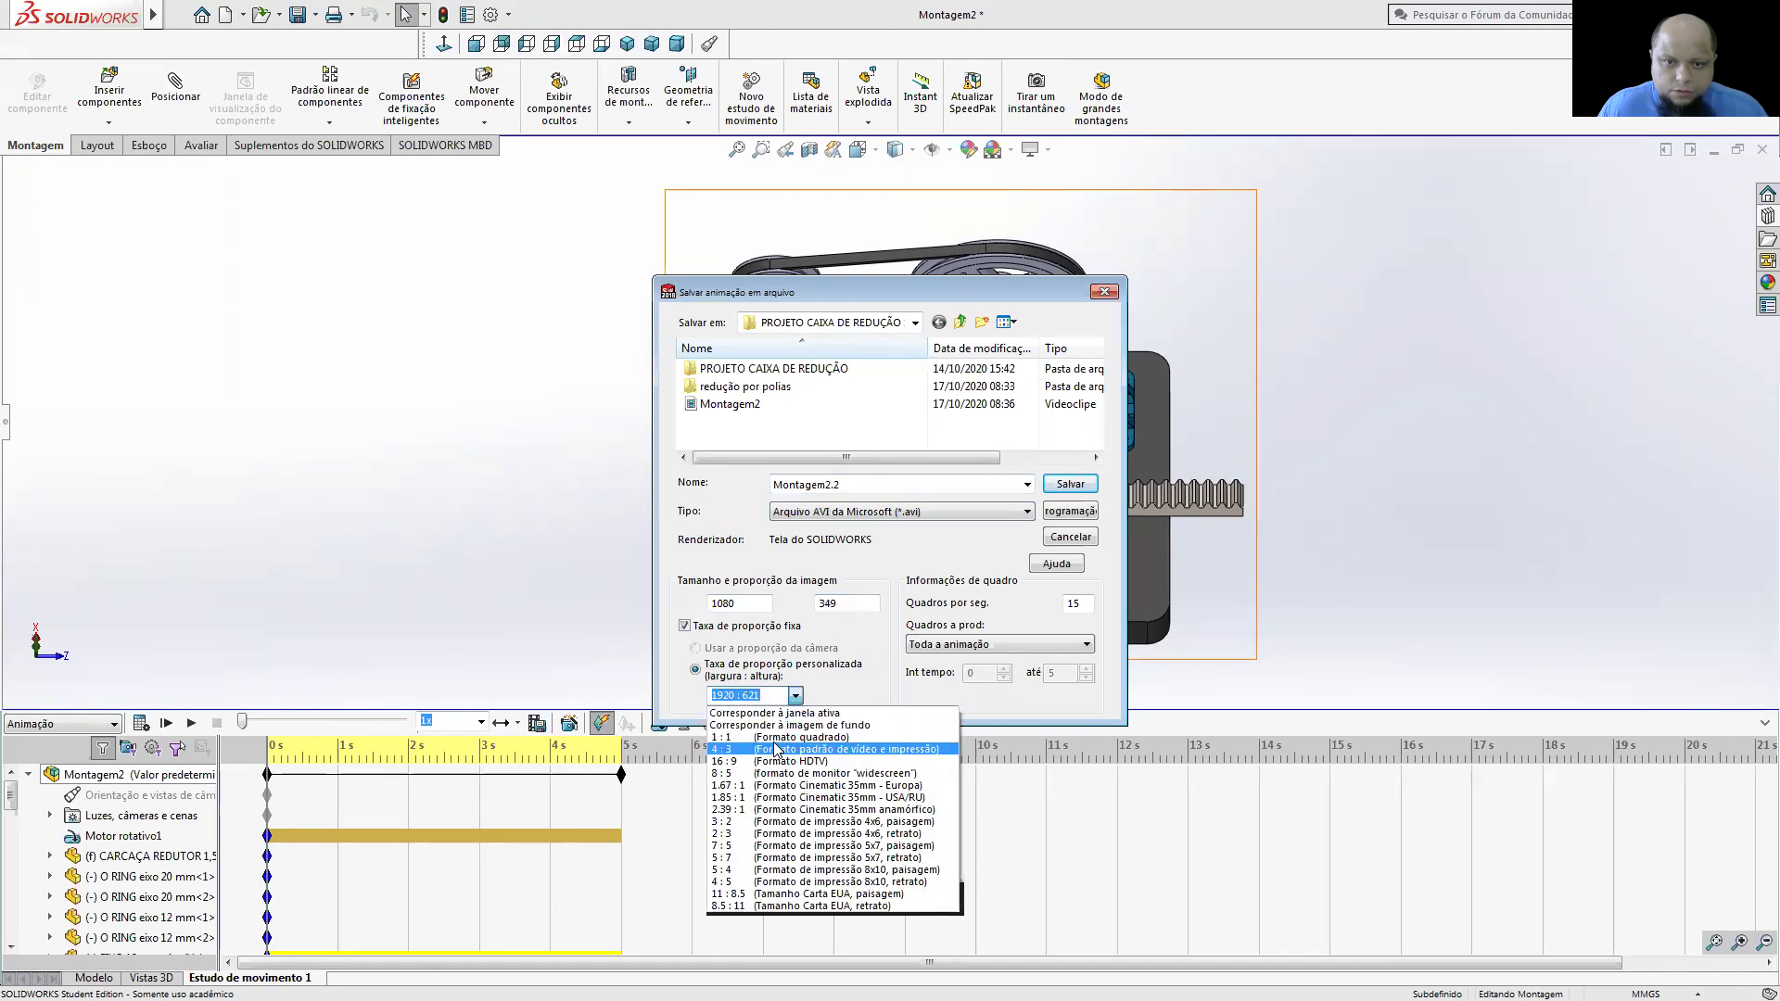
click(779, 737)
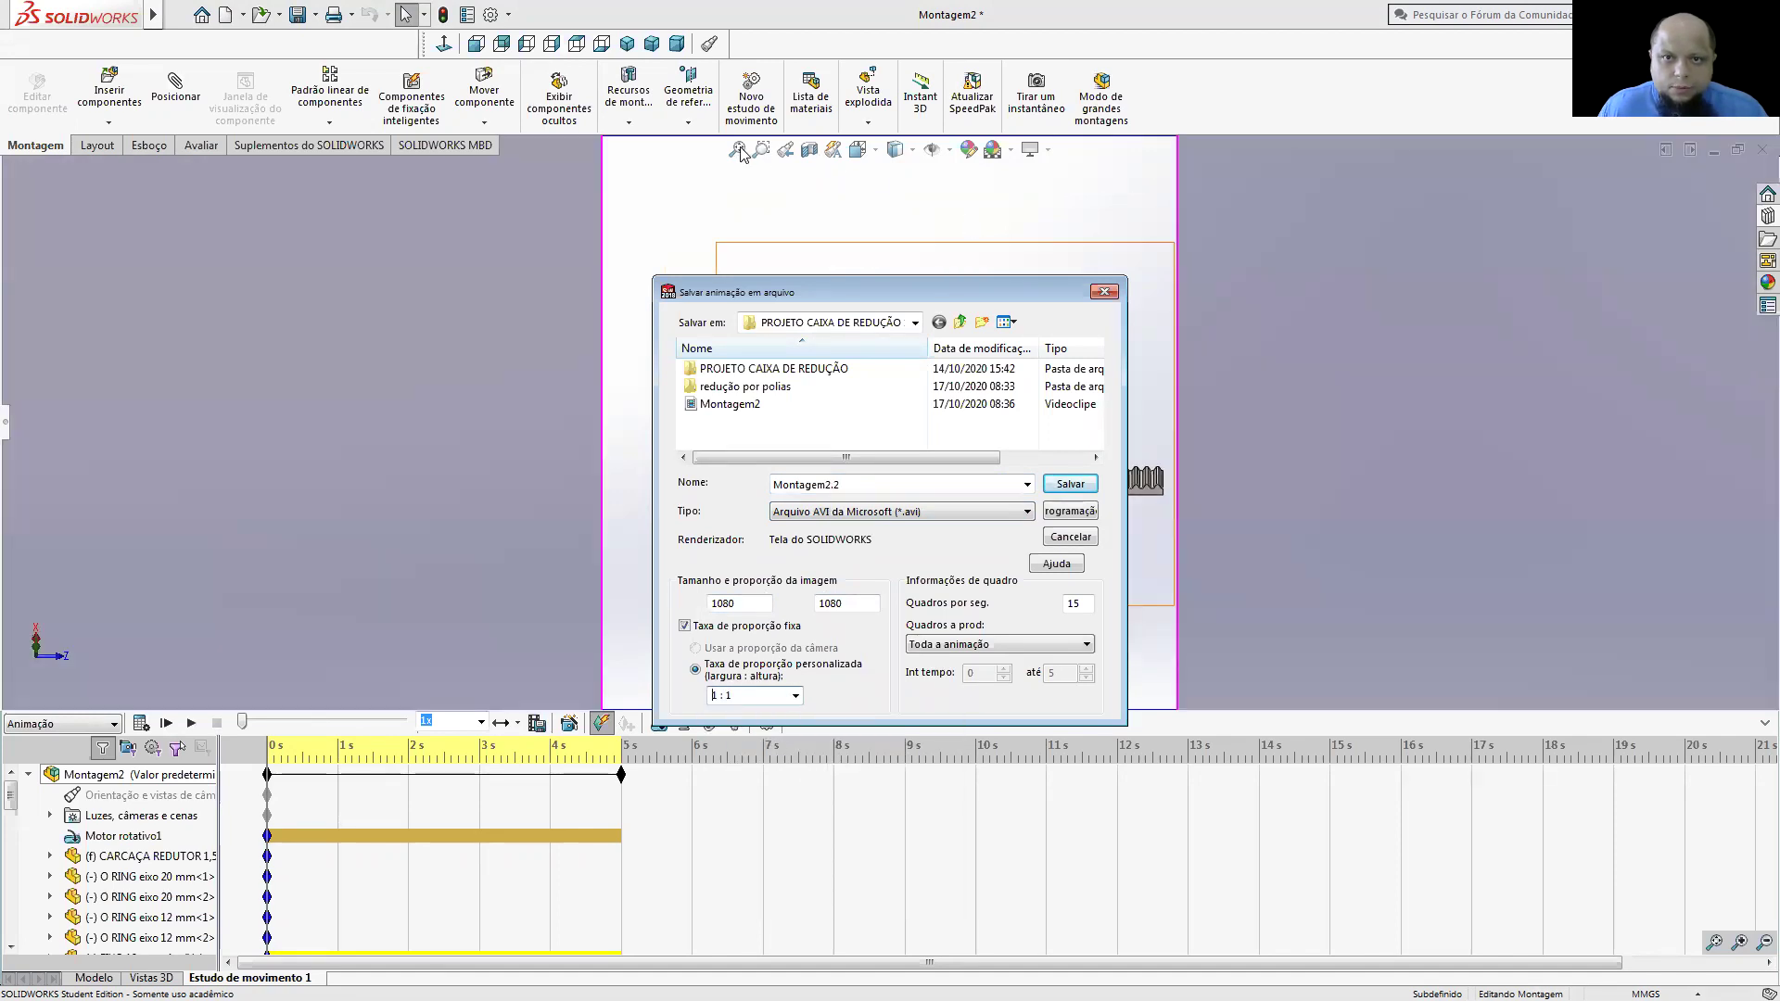
click(844, 241)
drag(867, 288, 267, 217)
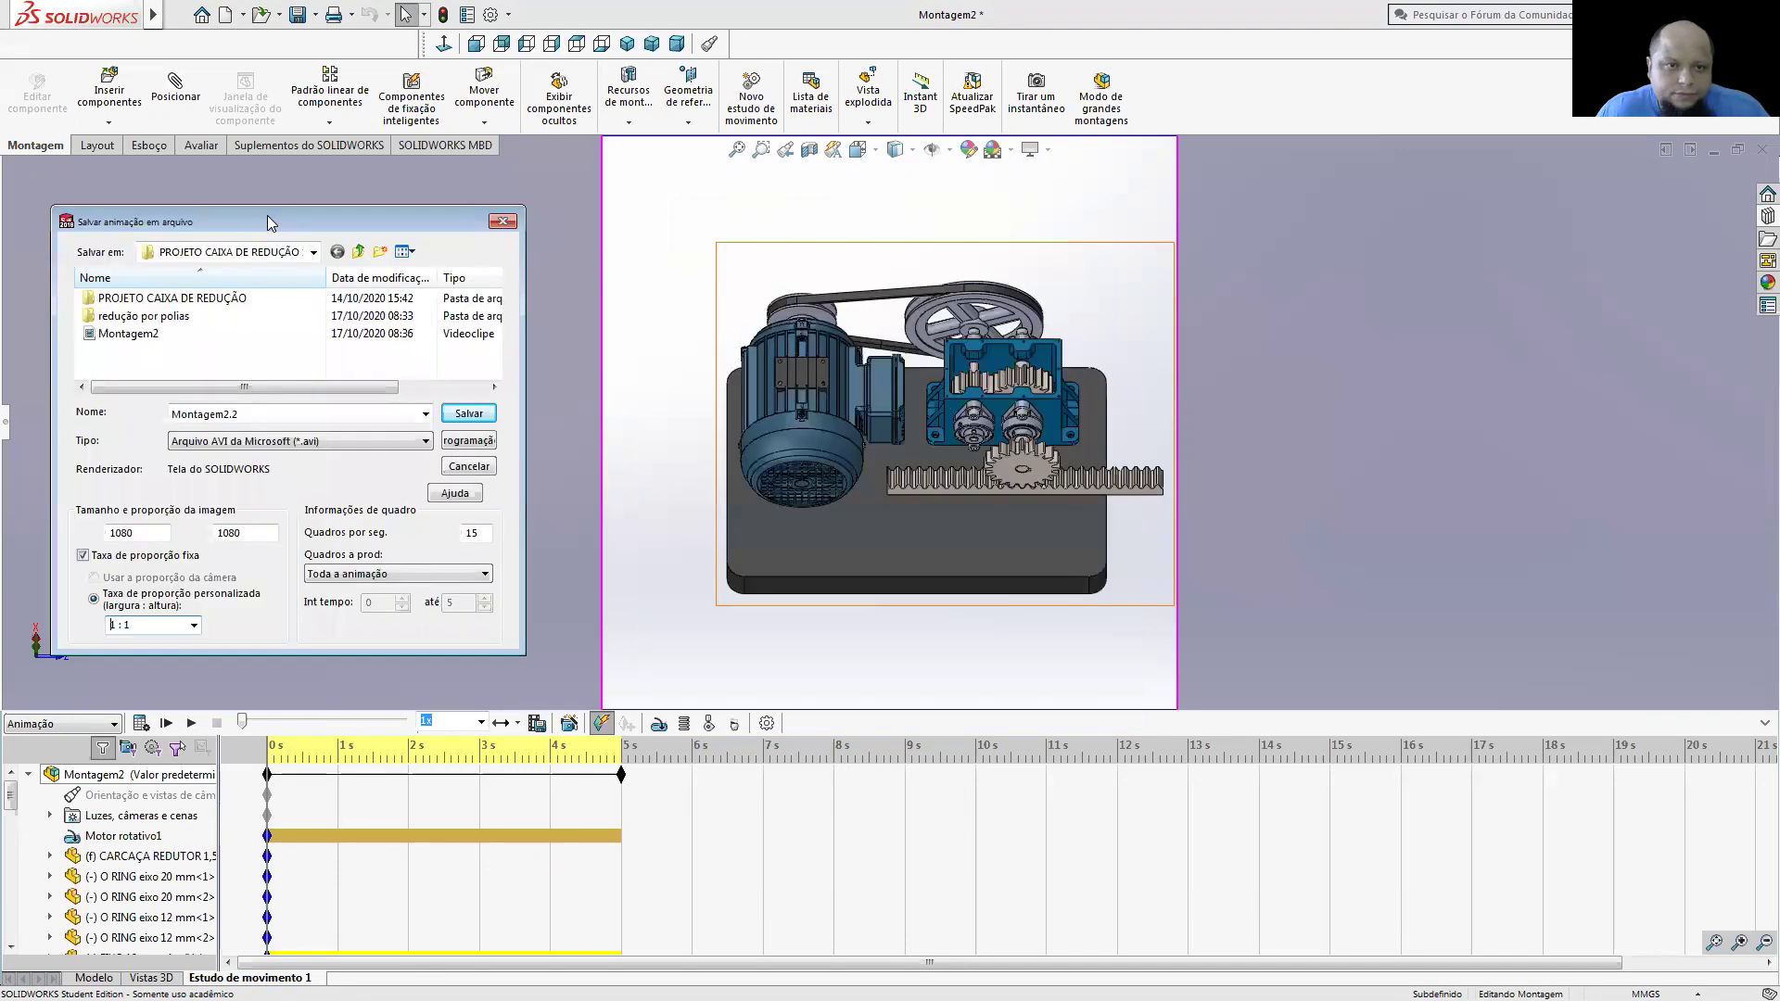
double_click(480, 532)
text(12)
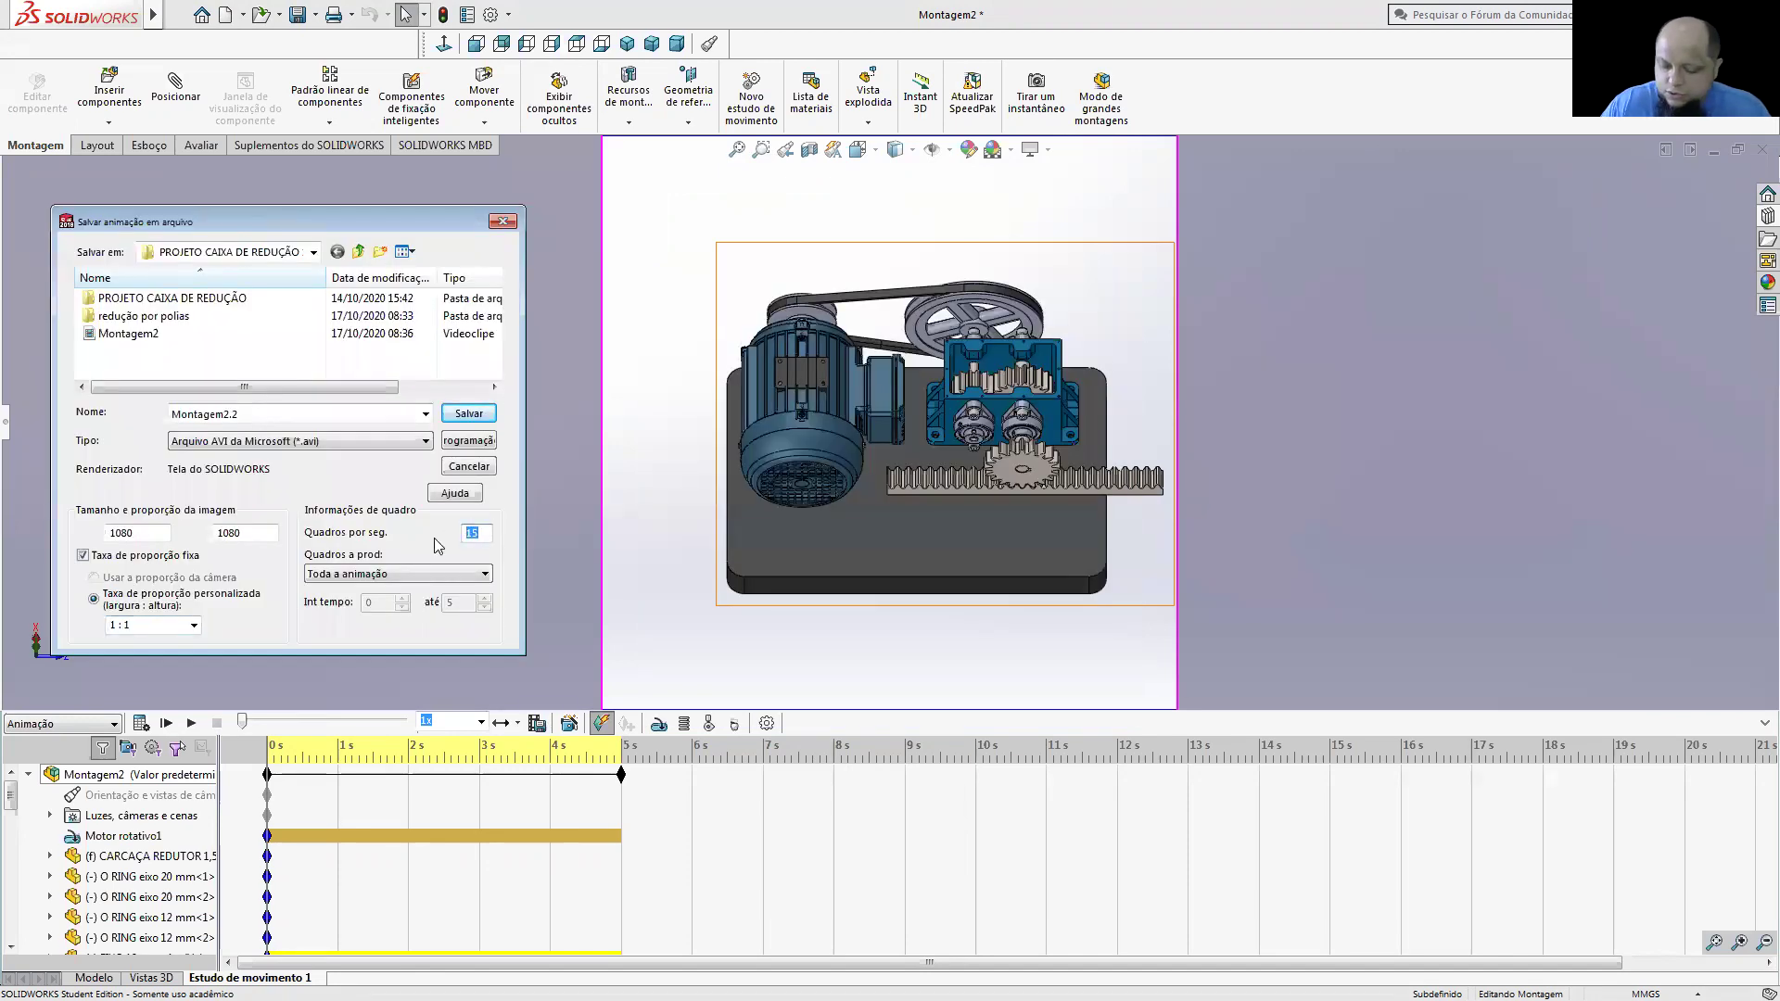
- Save, decline overwriting Montagem2.avi, re-append '.2' to the name, and save again
click(469, 413)
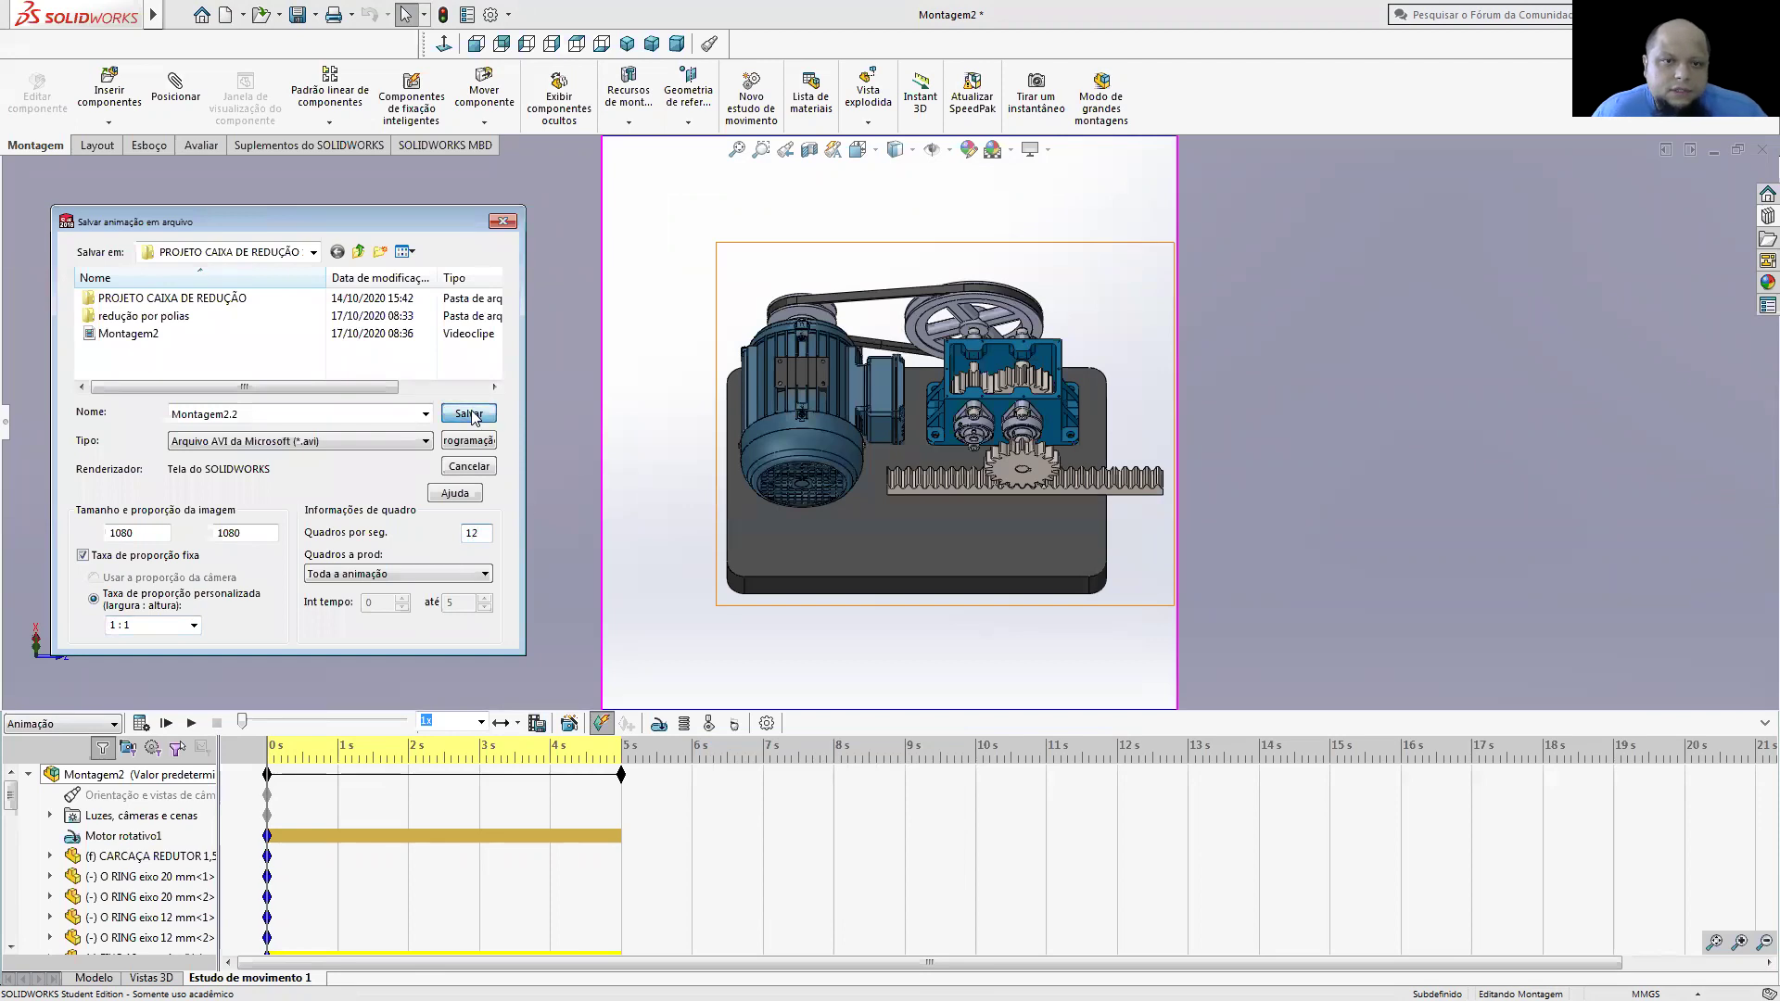
click(371, 498)
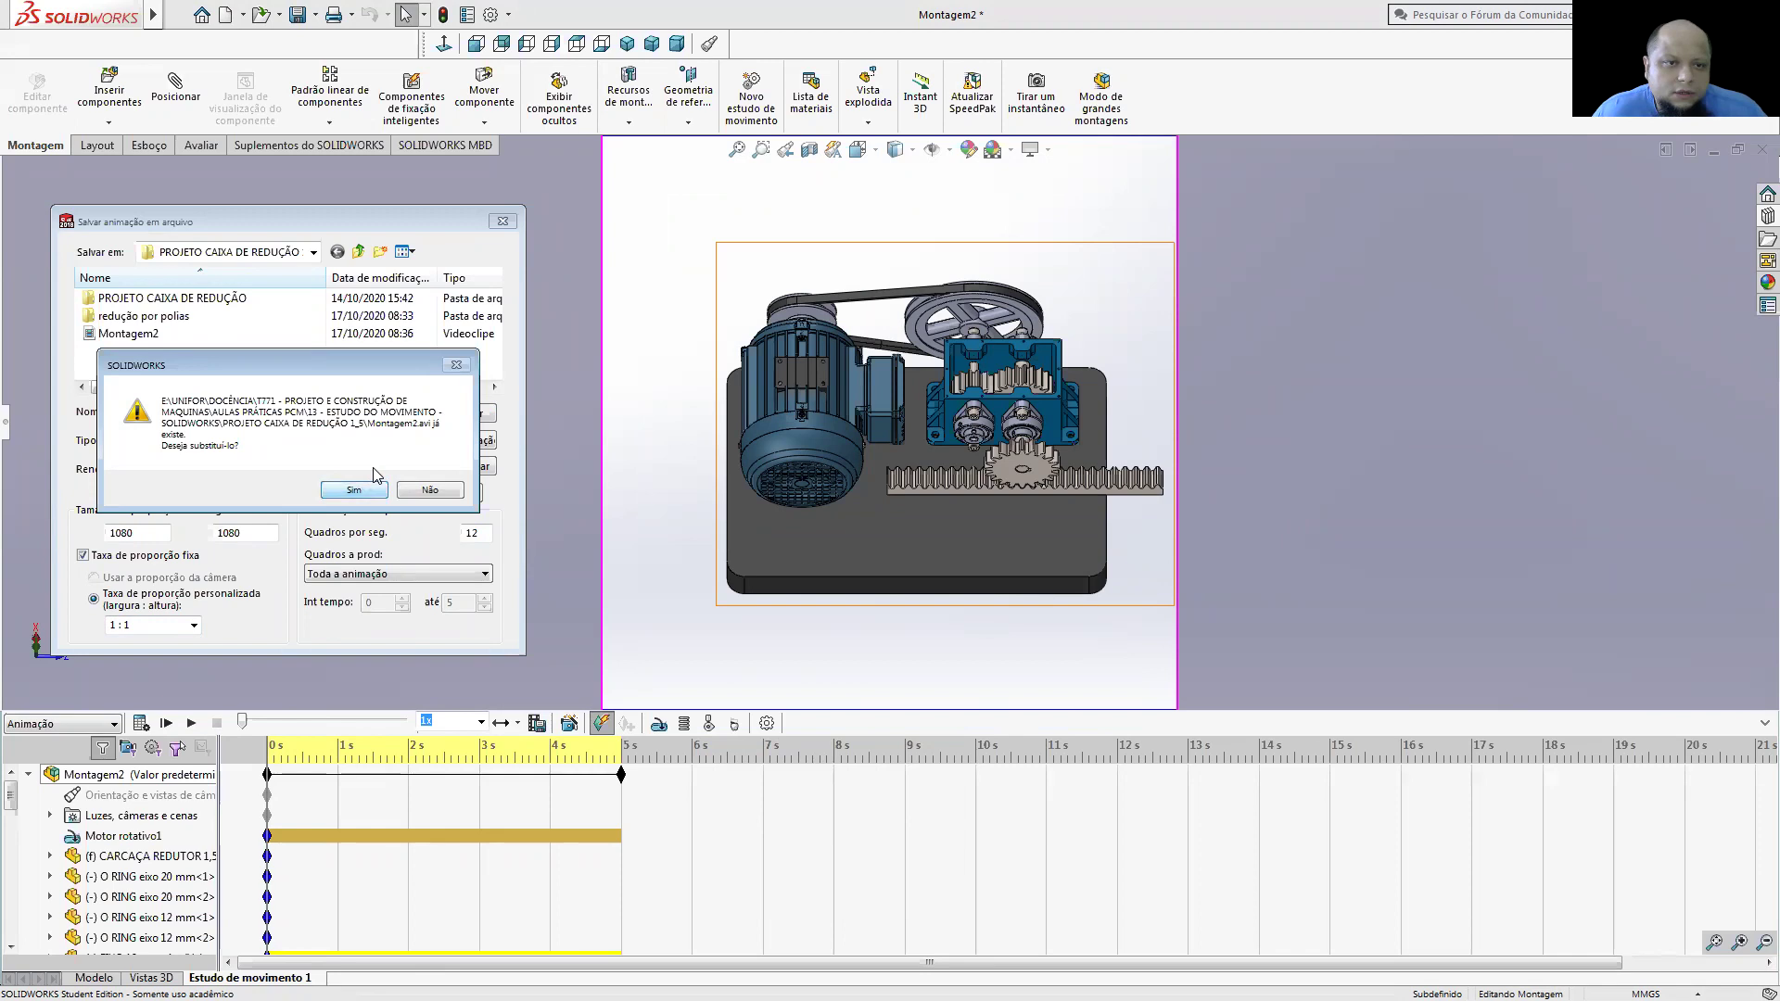
click(415, 491)
click(274, 416)
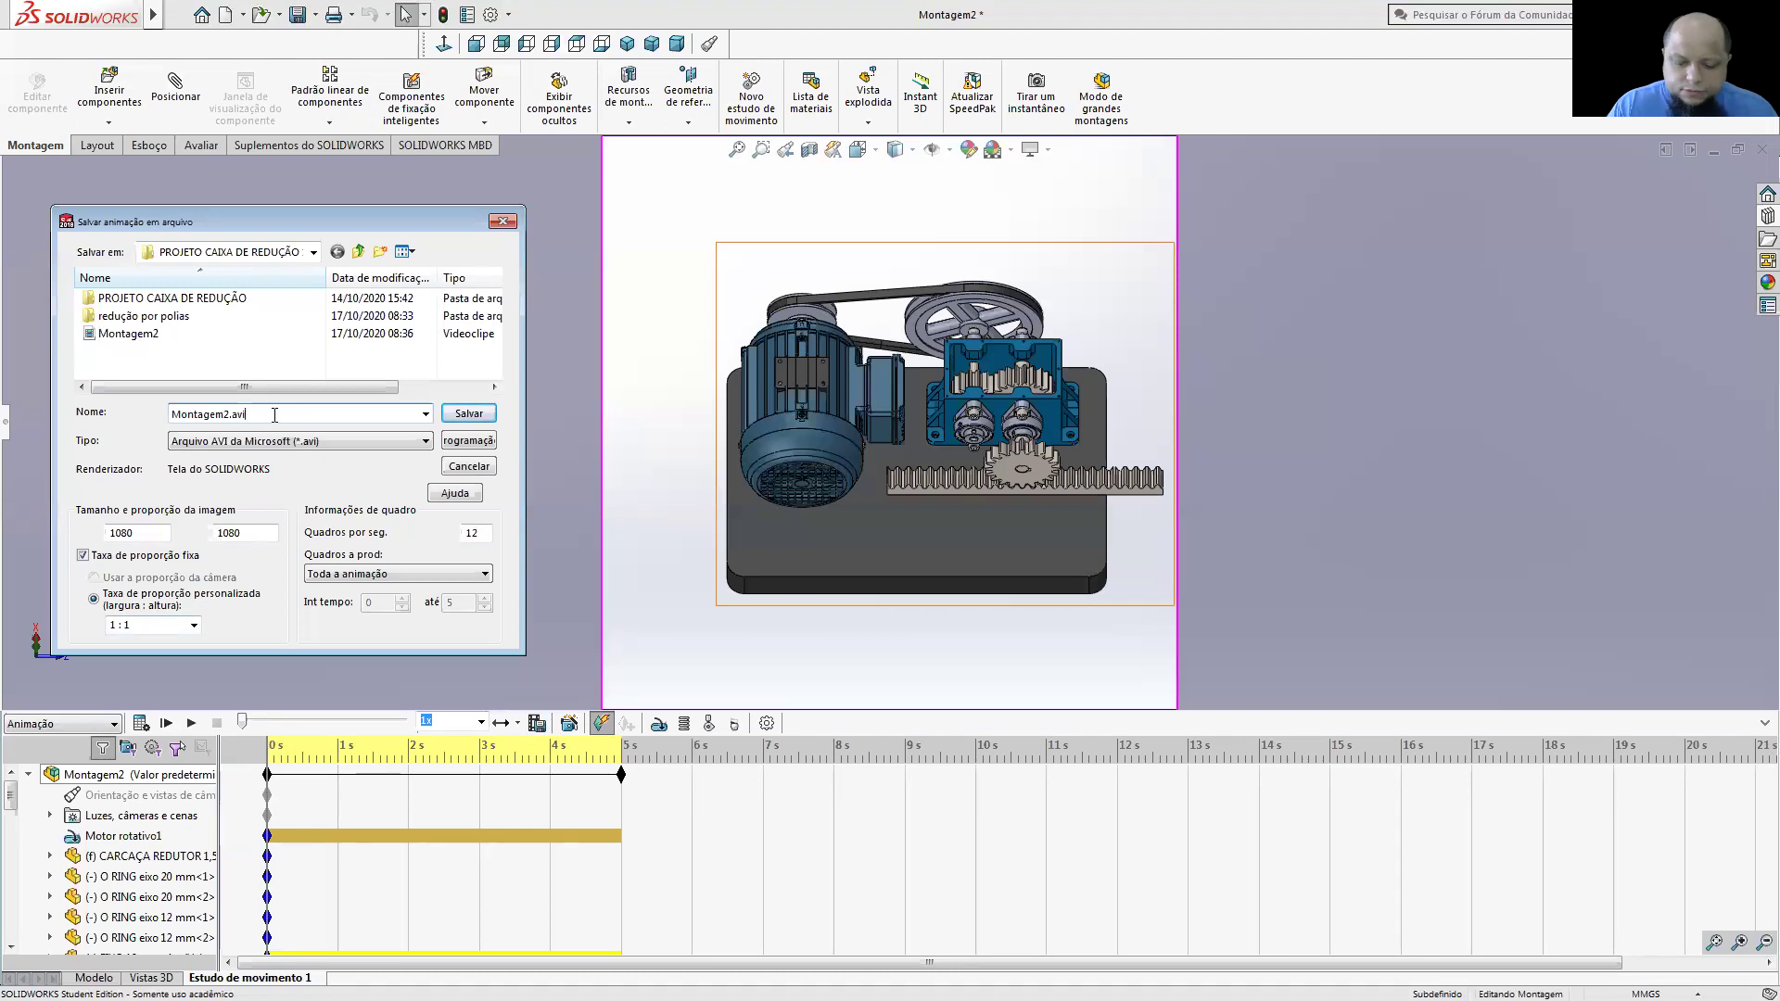
key(BackSpace)
key(BackSpace)
key(BackSpace)
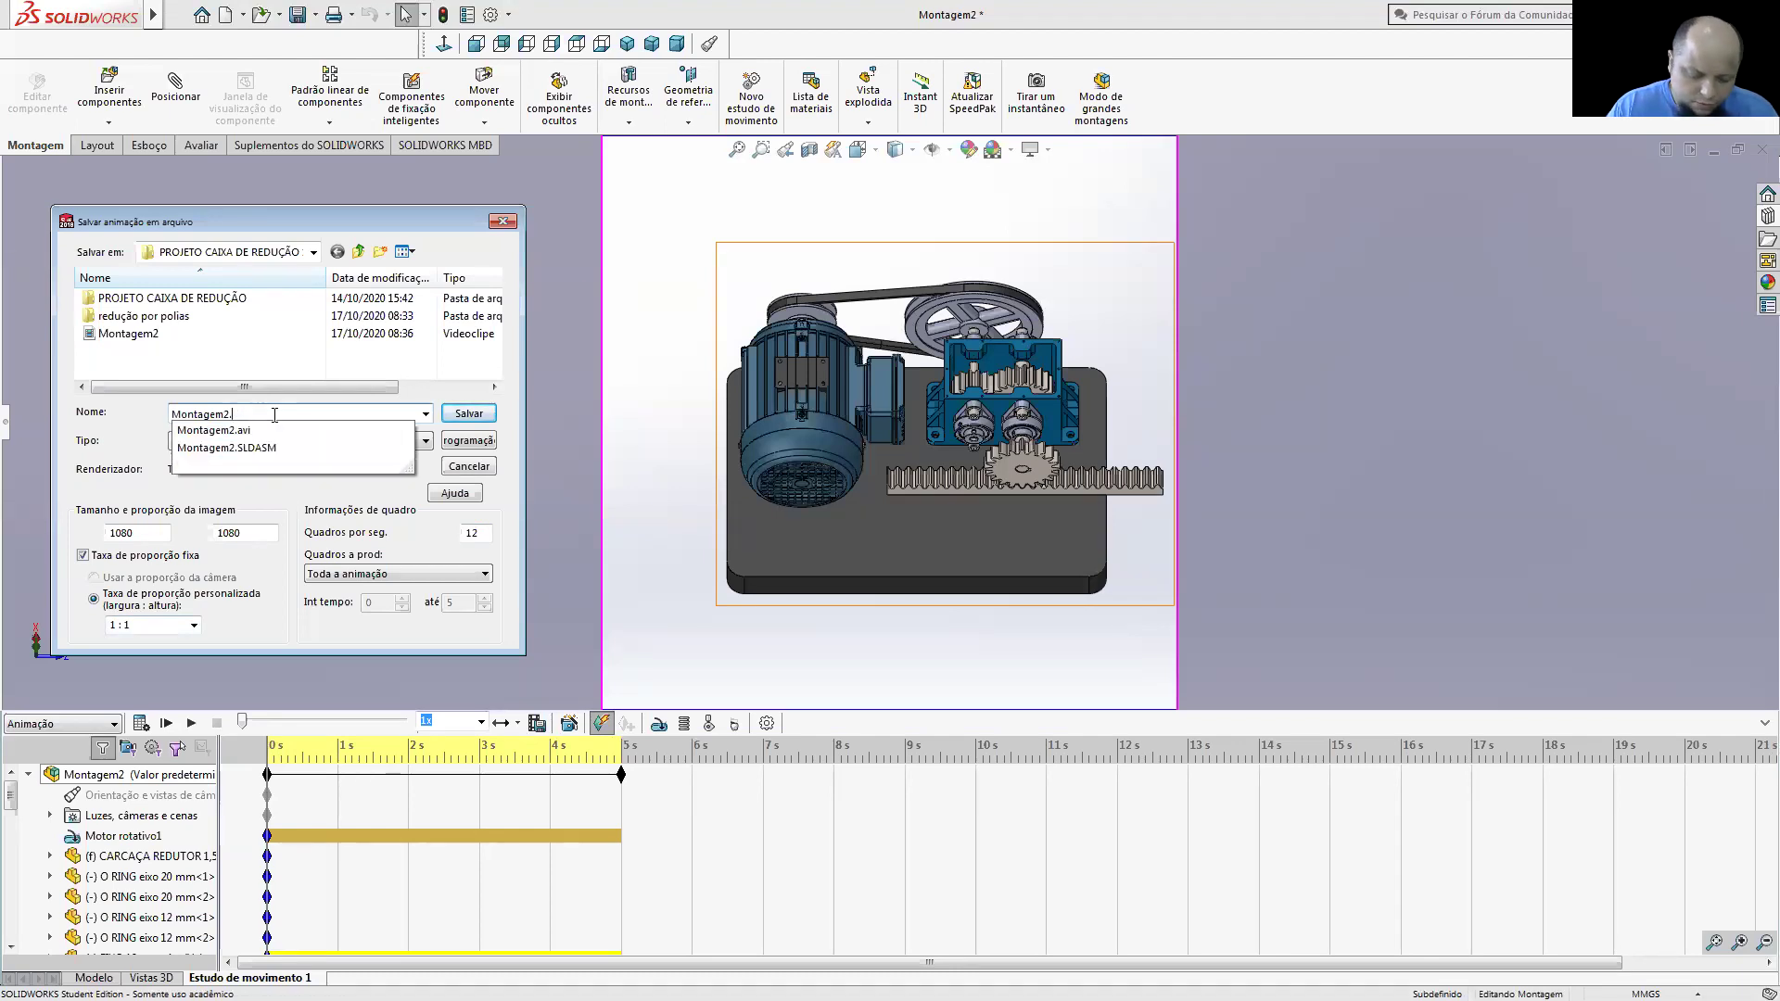
text(.2)
click(469, 414)
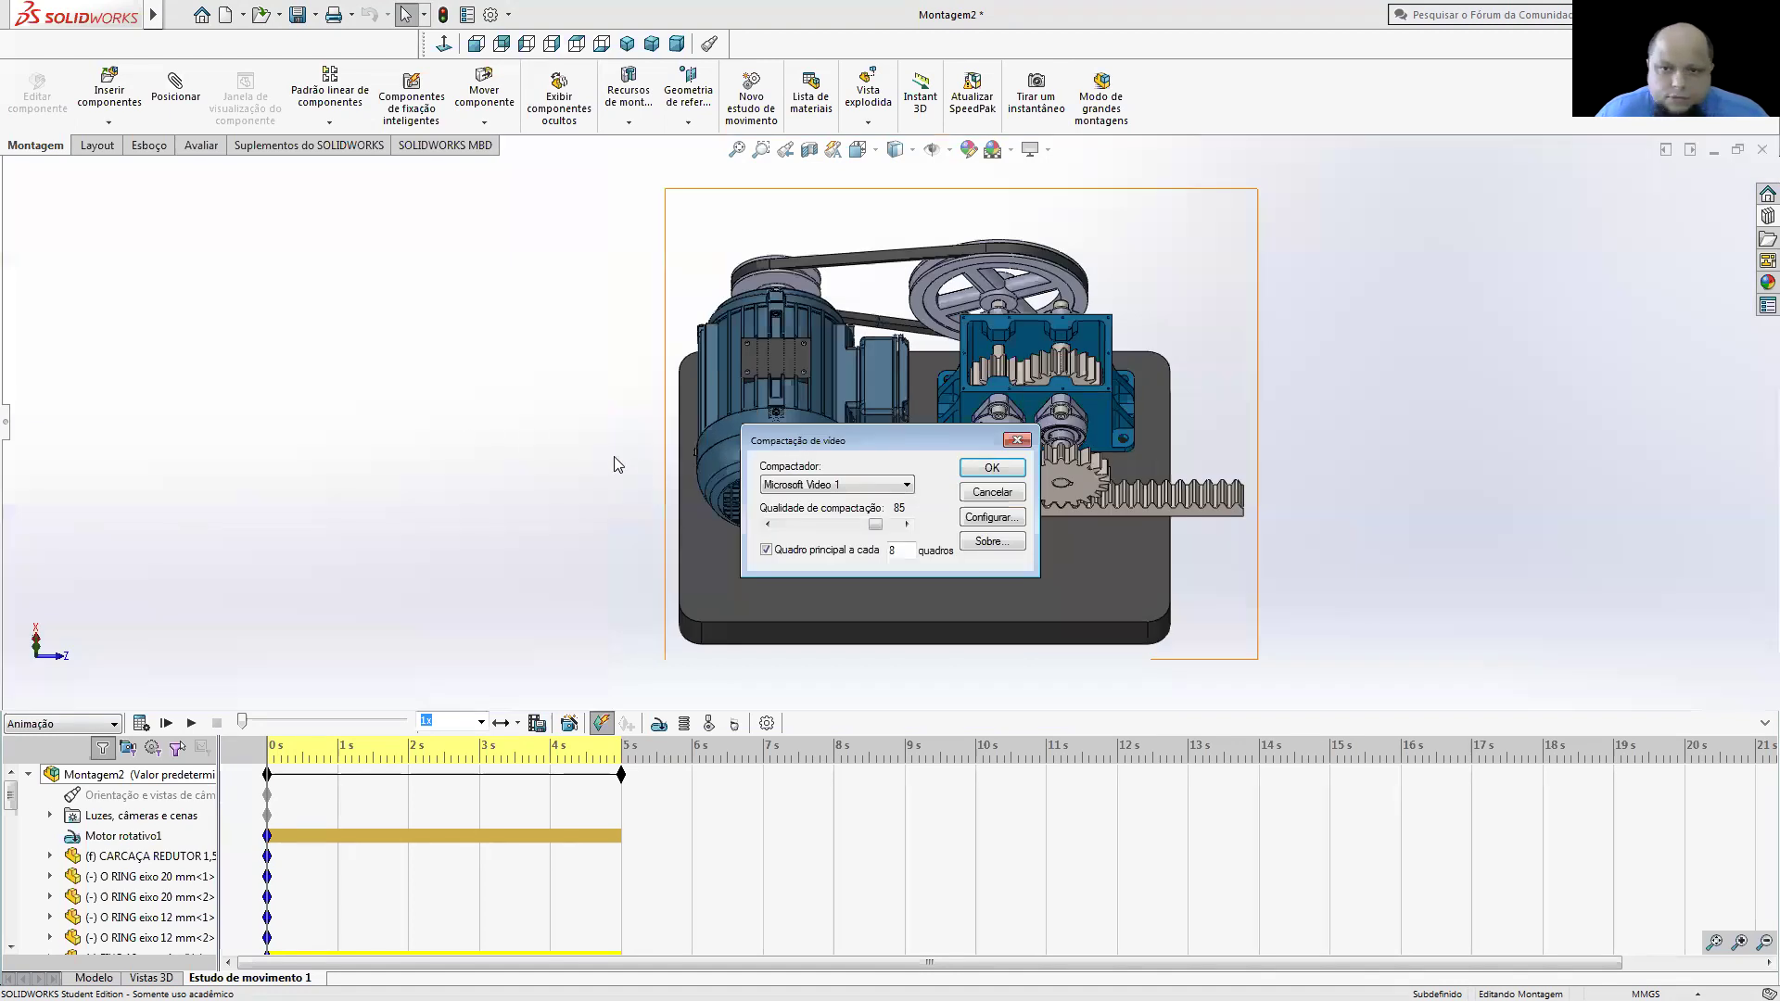
- Accept the video compression settings, dismiss the compressor warning, and recalculate before saving
click(981, 471)
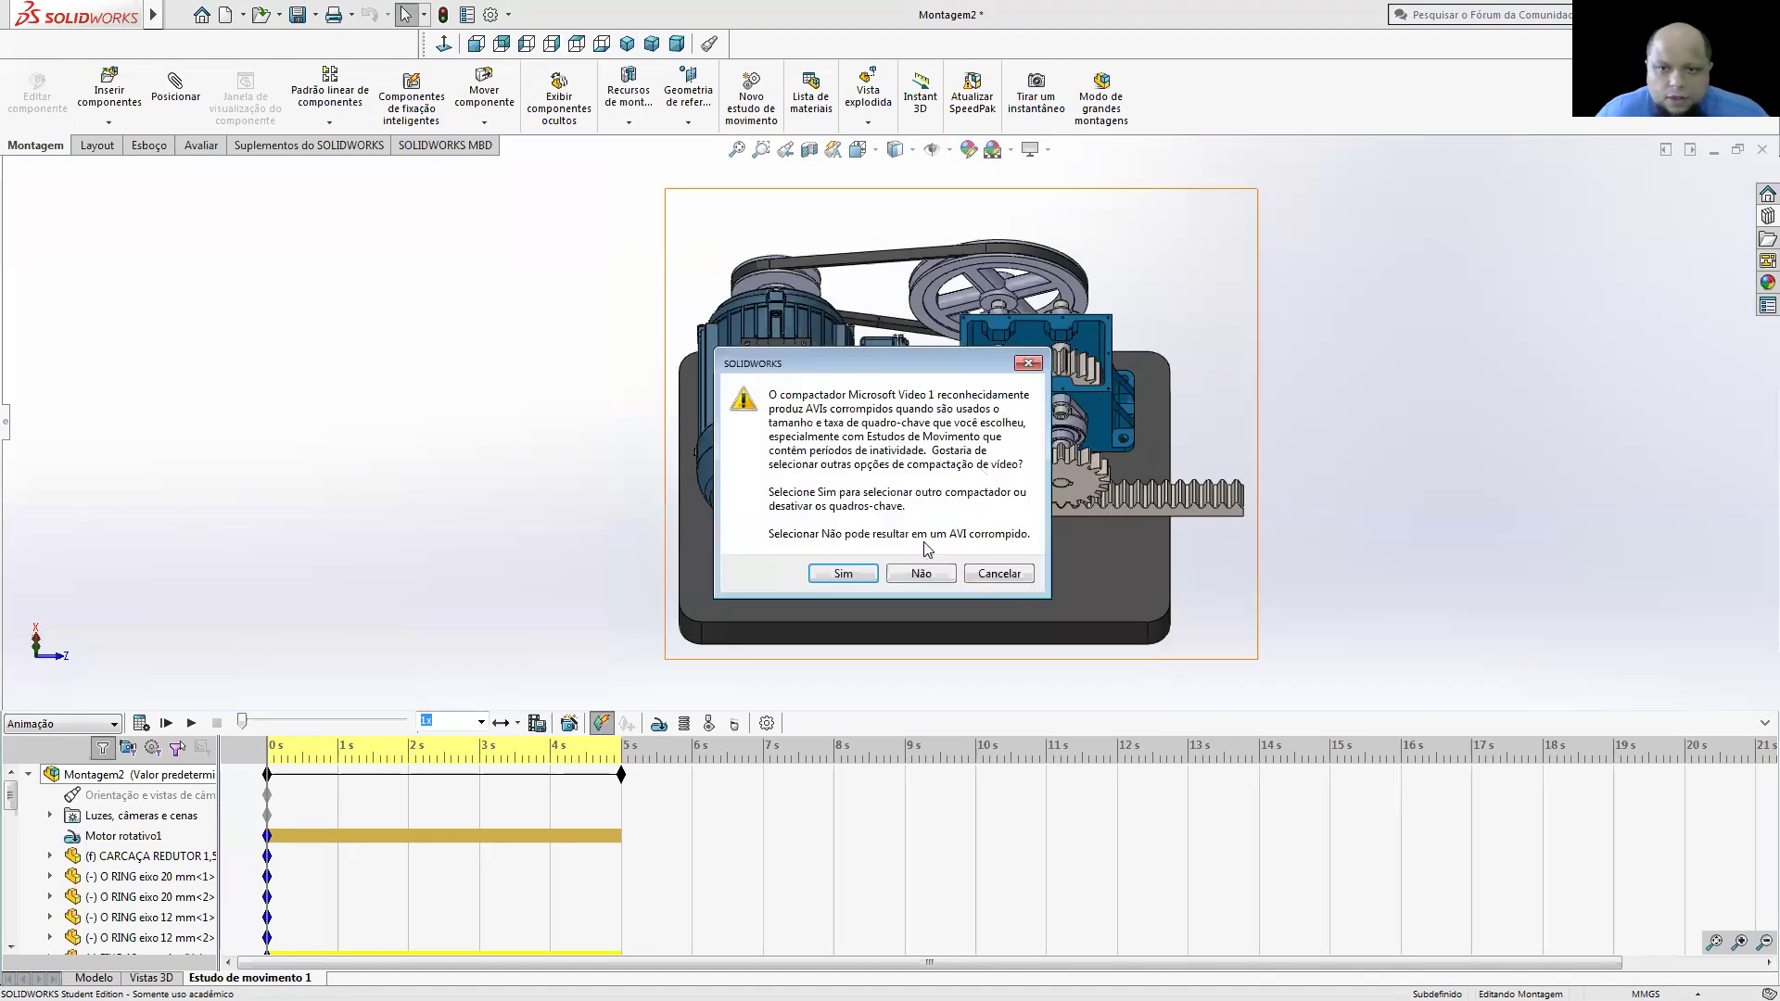
key(Return)
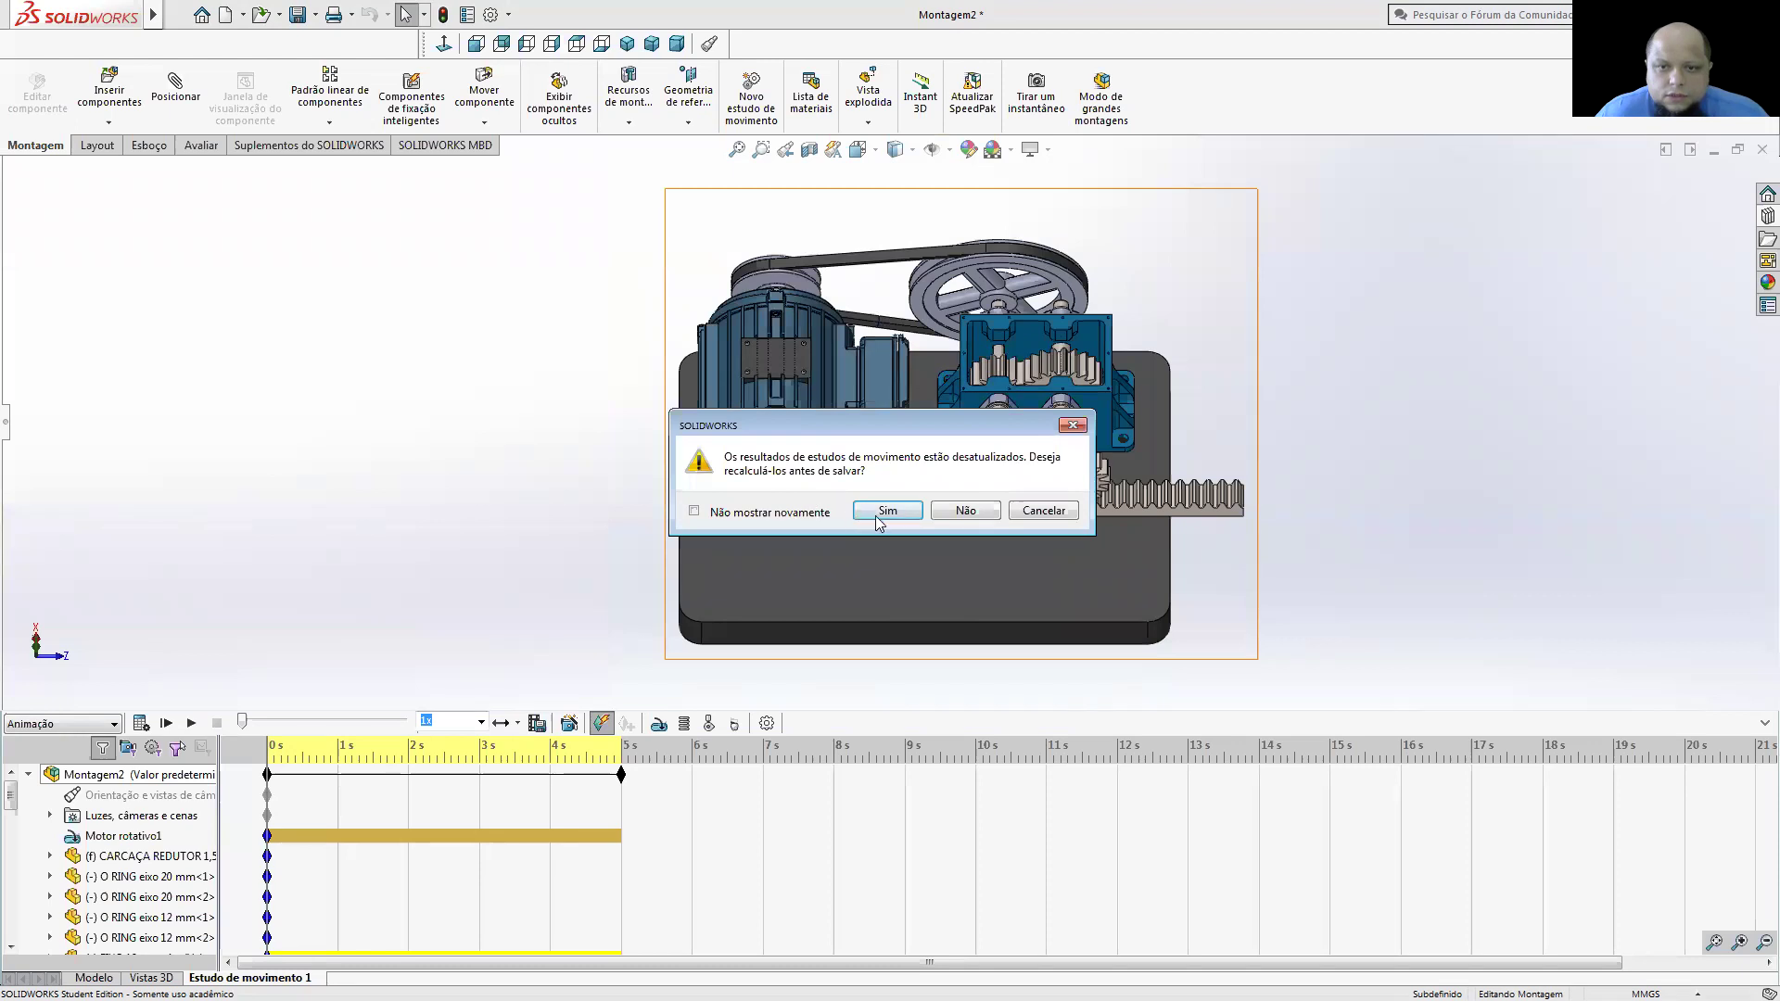
click(881, 519)
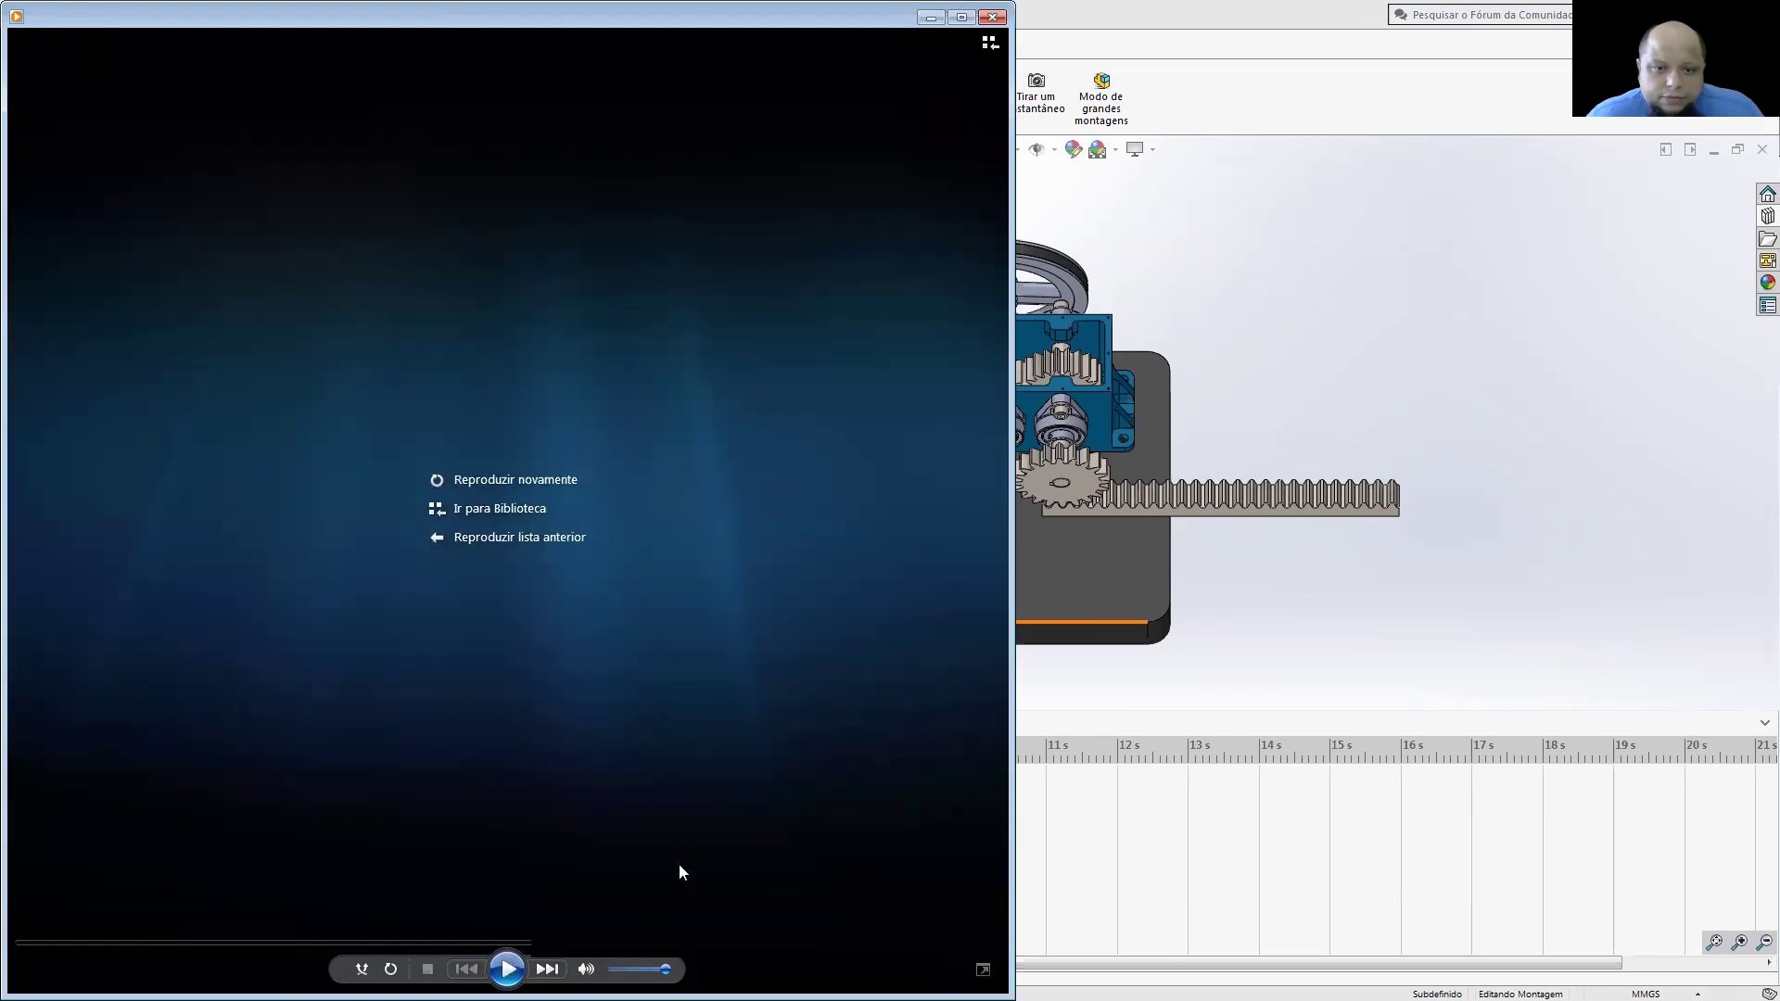
- Replay the exported gearbox video, then close Windows Media Player
click(501, 479)
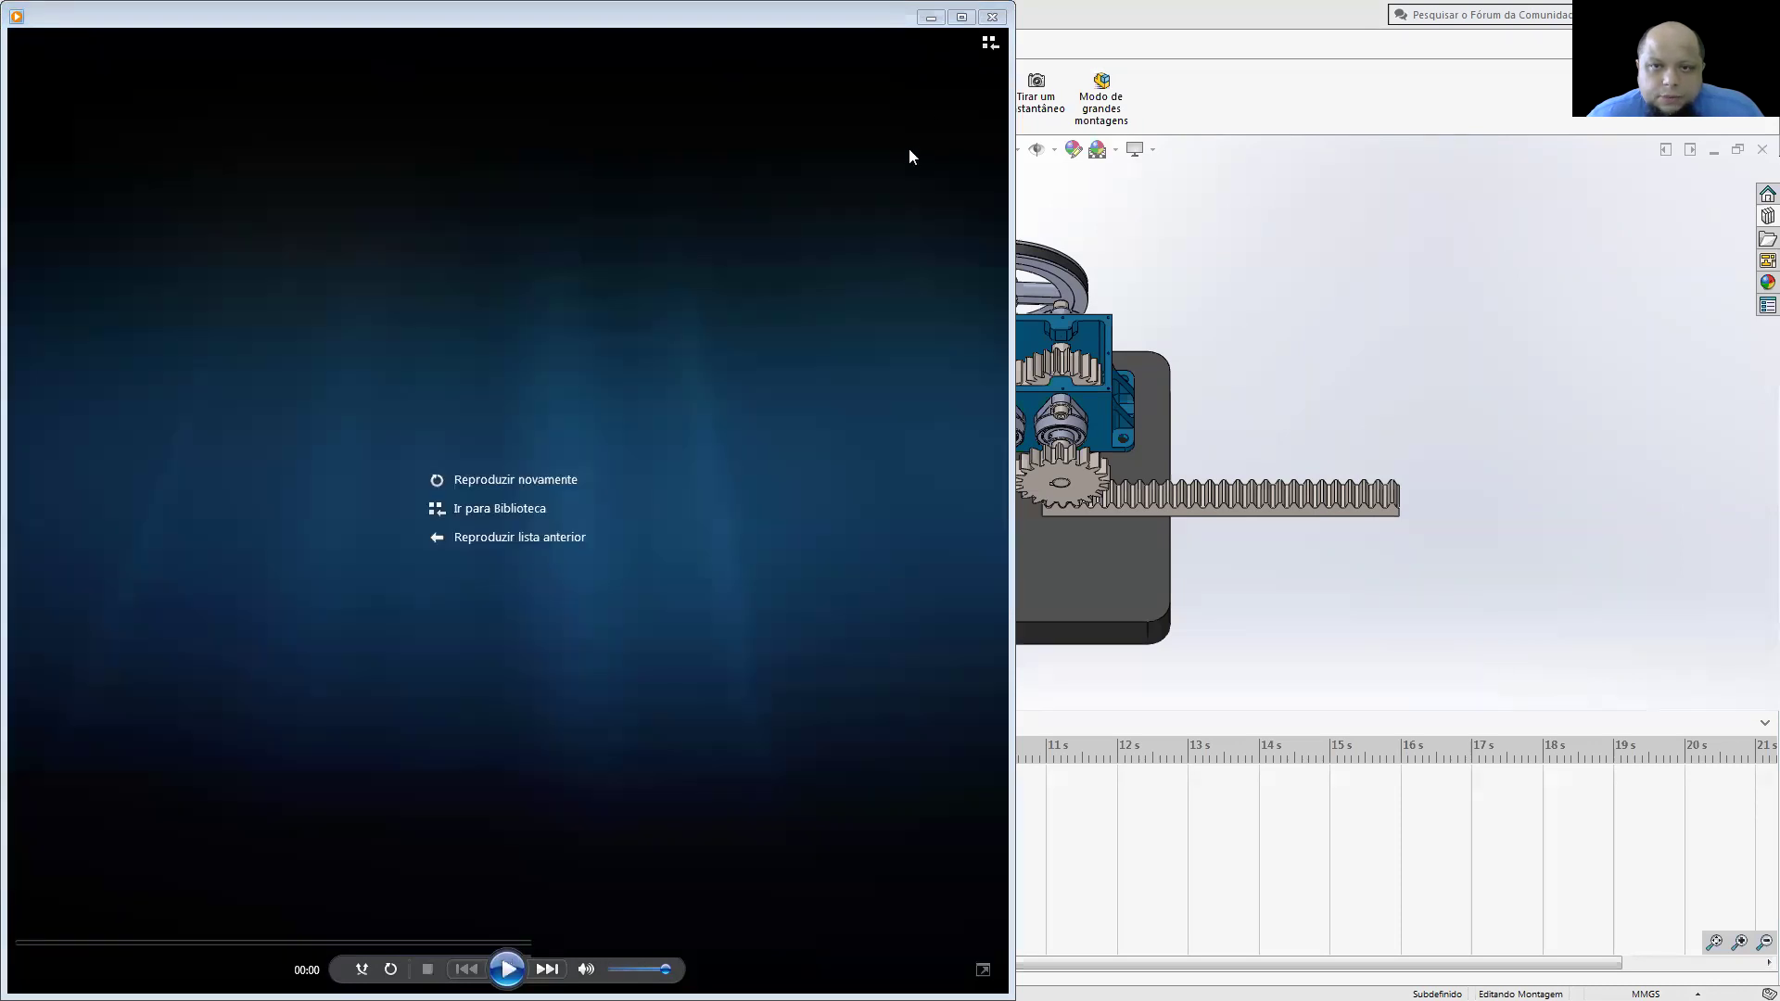
click(991, 17)
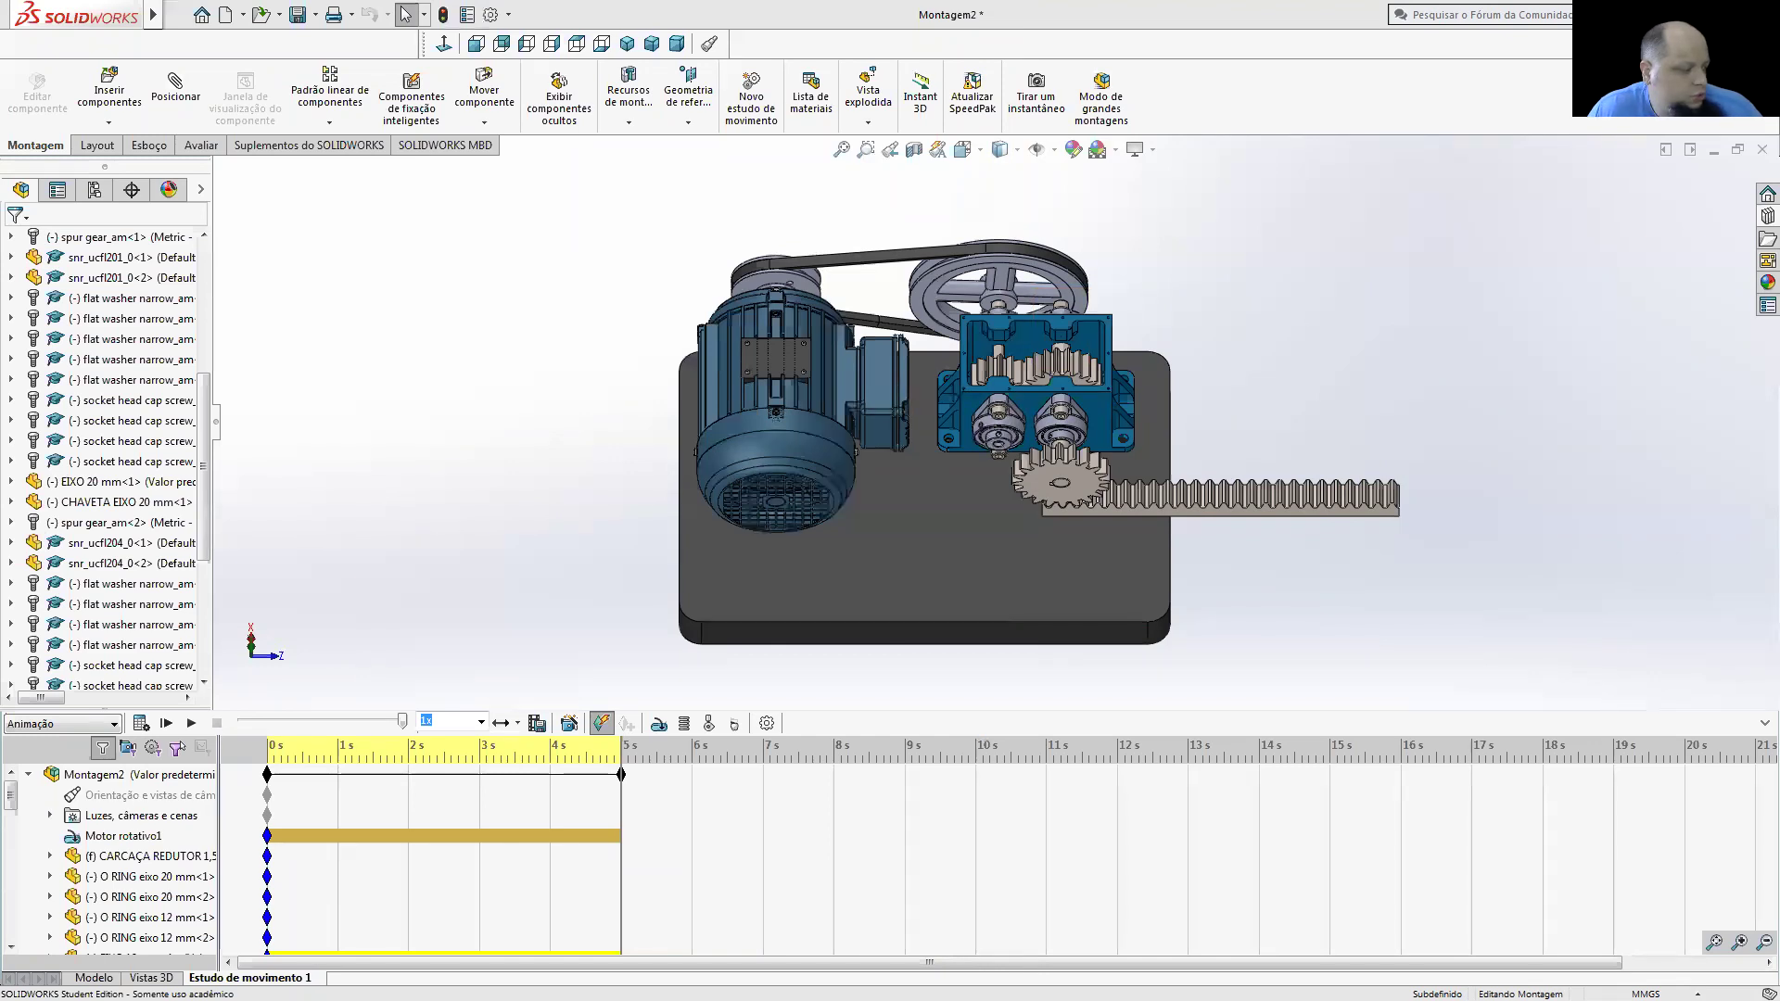
- Switch to the browser and open section 12 - ANÁLISE DE ESFORÇOS POR ELEMENTOS FINITOS - CAE
key(alt+Tab)
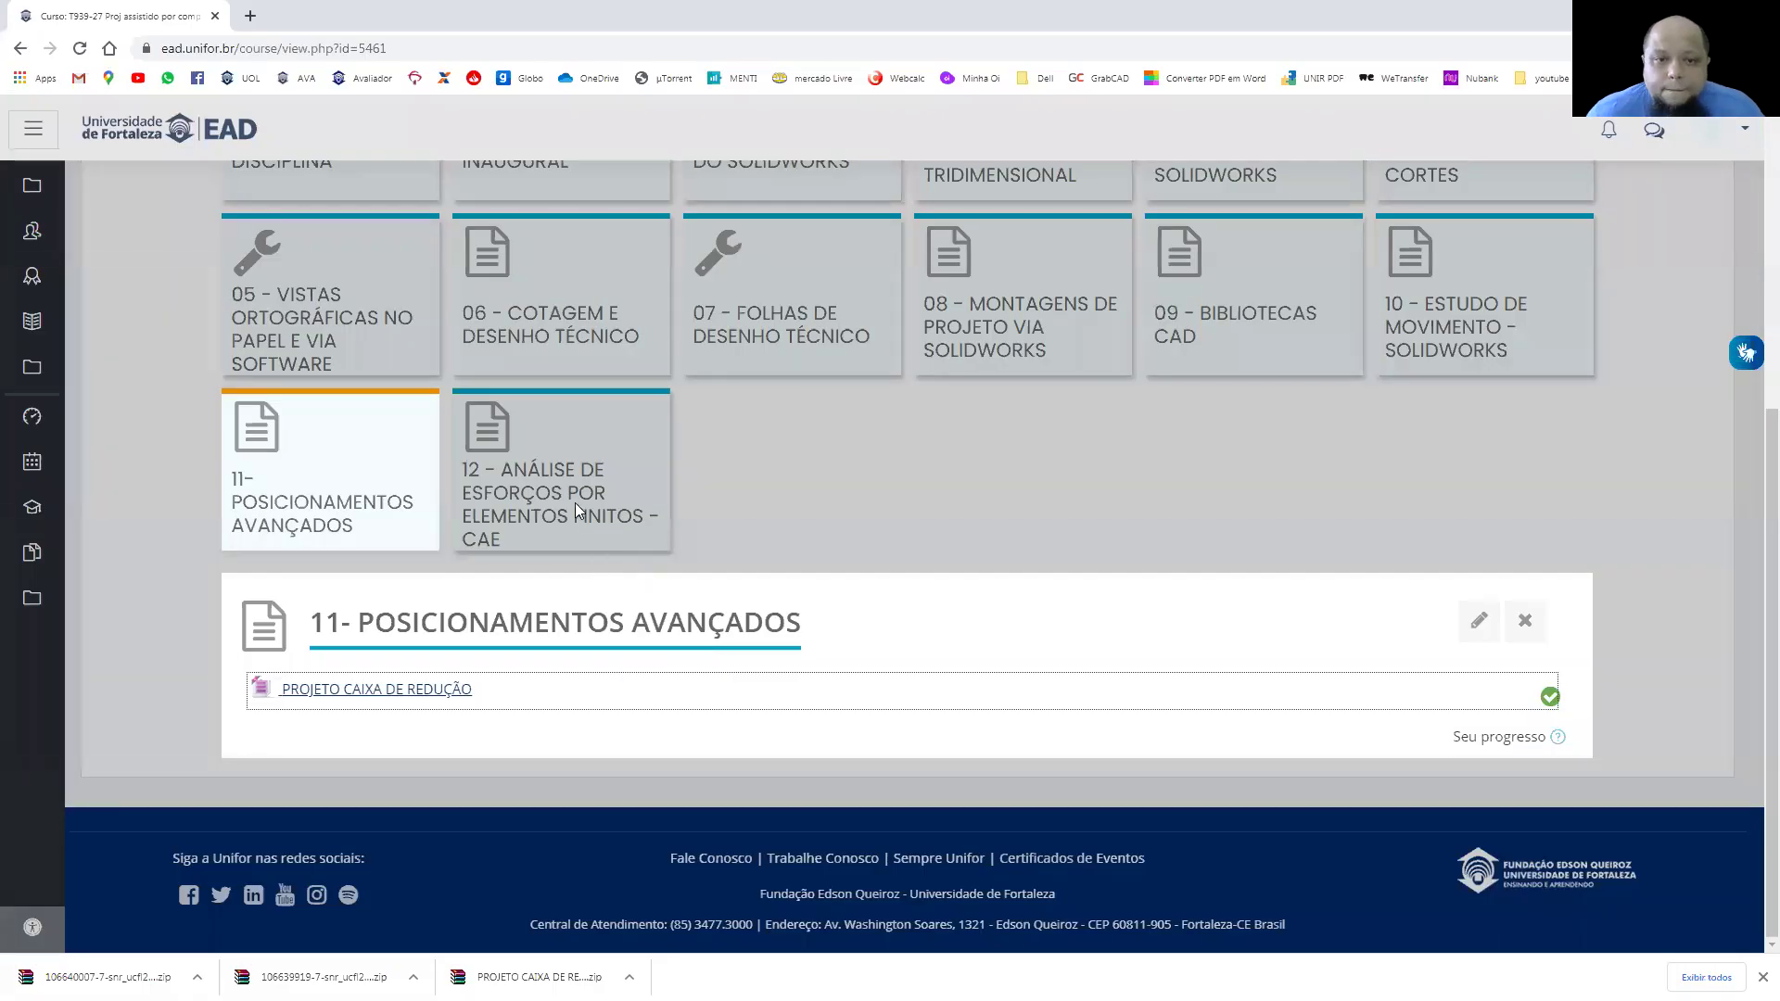
click(575, 503)
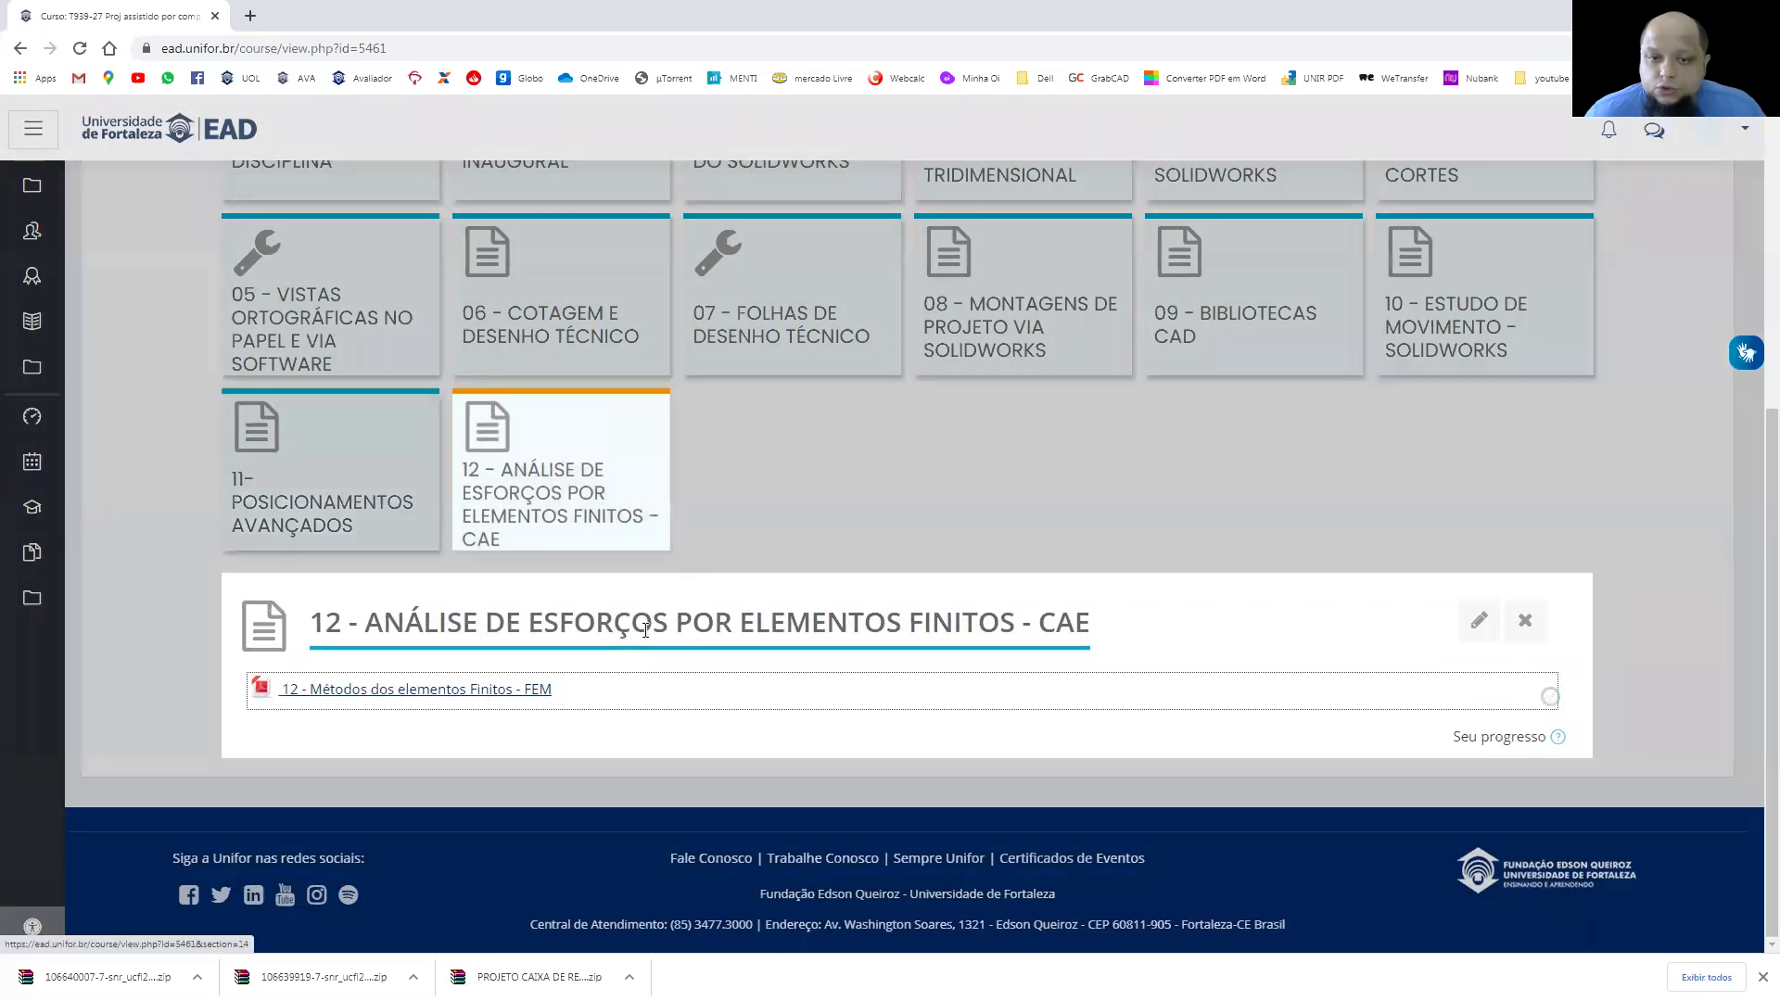